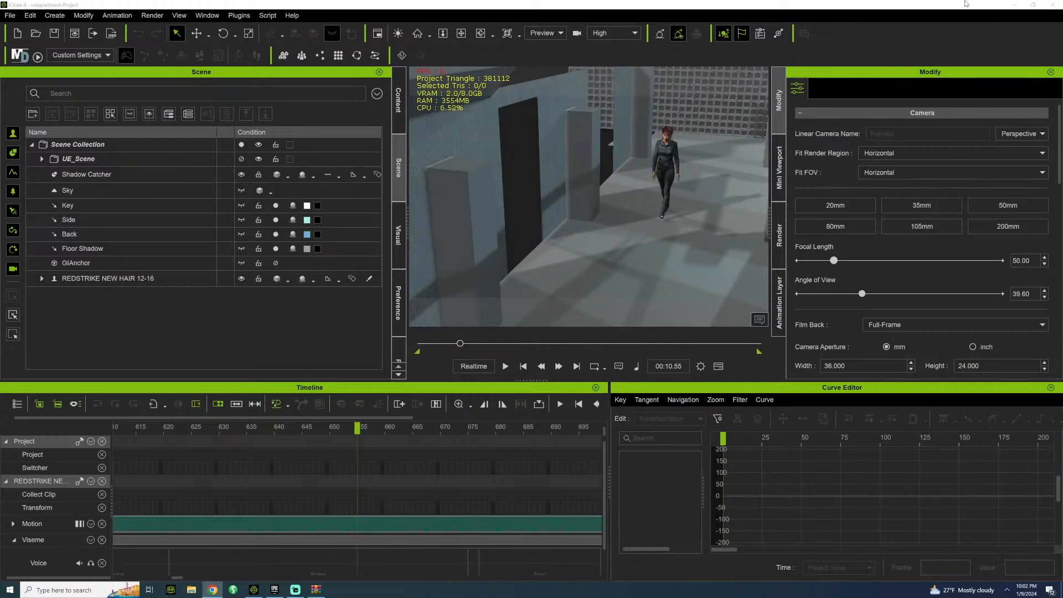
# Examine the apartment set and its walls from several angles around the walking character, and select the character.
pyautogui.click(461, 33)
pyautogui.moveTo(671, 122); pyautogui.dragTo(593, 134)
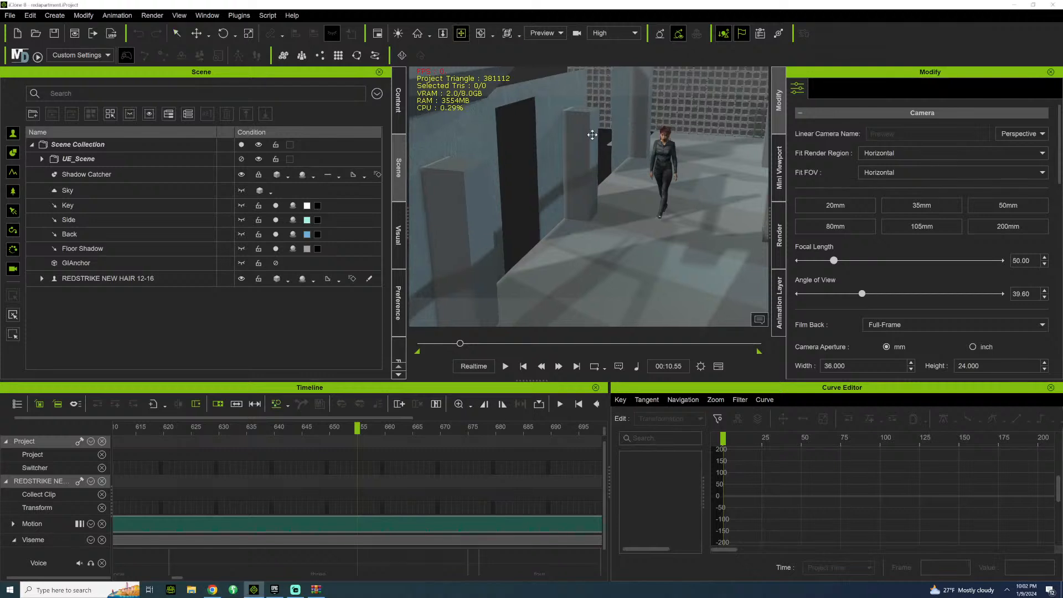
pyautogui.scroll(-5, 587, 194)
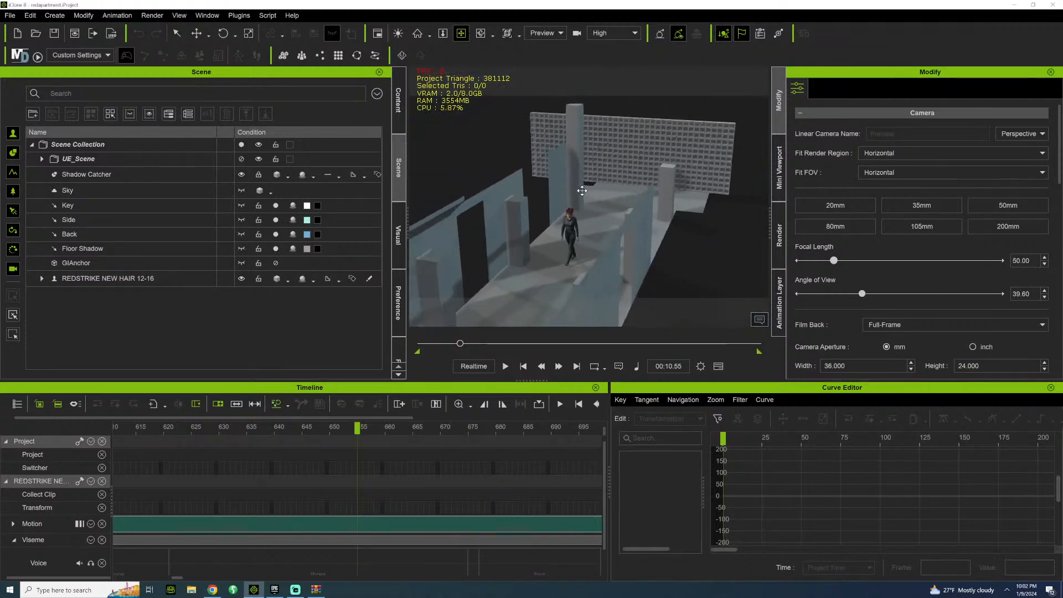
pyautogui.scroll(-2, 581, 190)
pyautogui.moveTo(581, 191); pyautogui.dragTo(573, 260, button='right')
pyautogui.scroll(2, 607, 223)
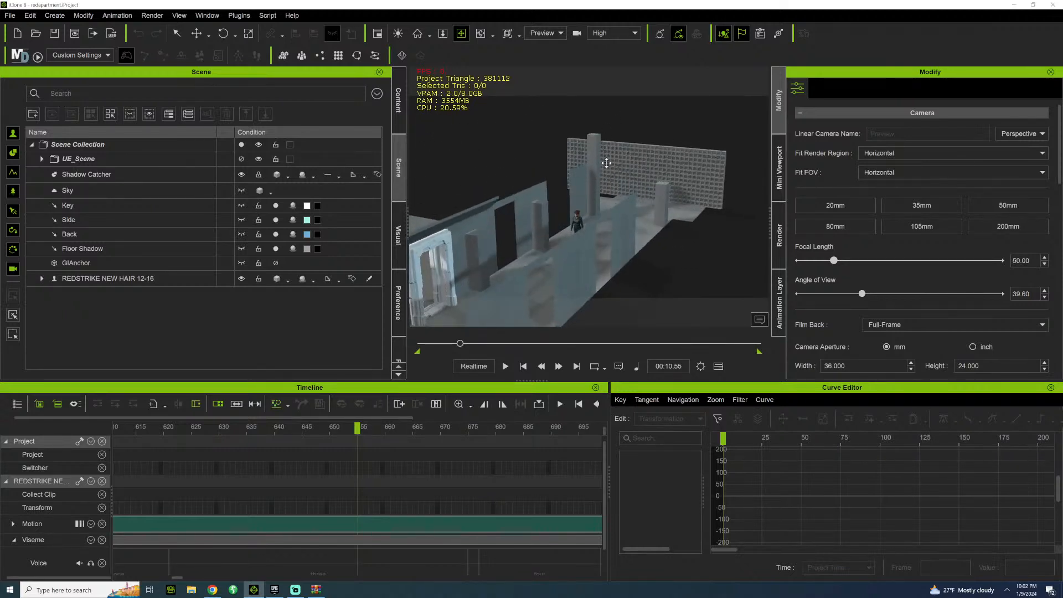
pyautogui.moveTo(606, 163); pyautogui.dragTo(520, 119, button='right')
pyautogui.click(666, 136)
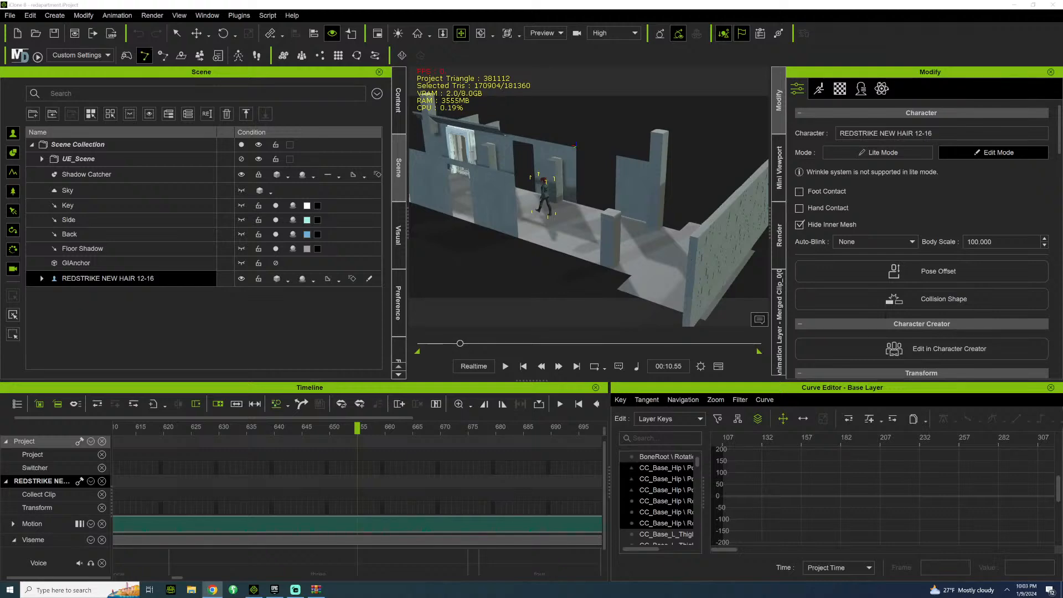
# Bring up NVIDIA's DLSS getting-started page in the browser and review its download sections and system requirements.
pyautogui.moveTo(490, 266); pyautogui.dragTo(283, 161)
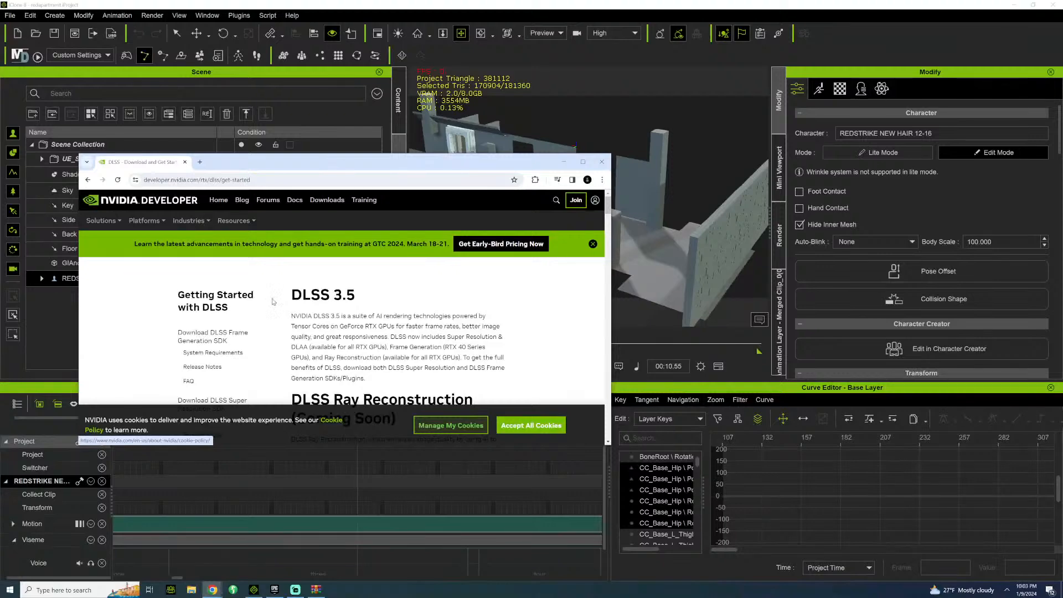
pyautogui.scroll(-5, 341, 314)
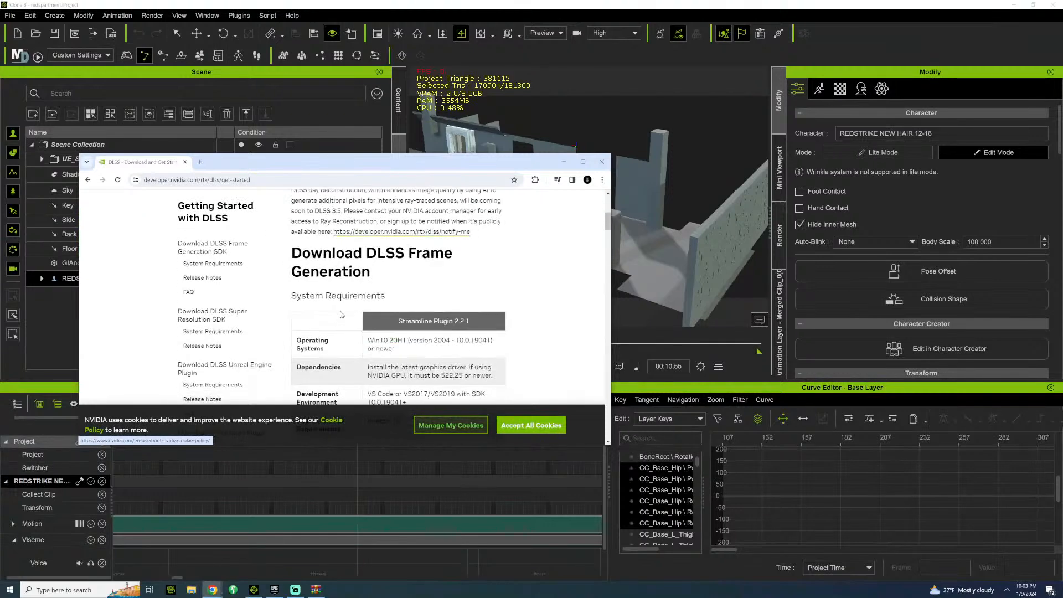
pyautogui.scroll(-10, 341, 314)
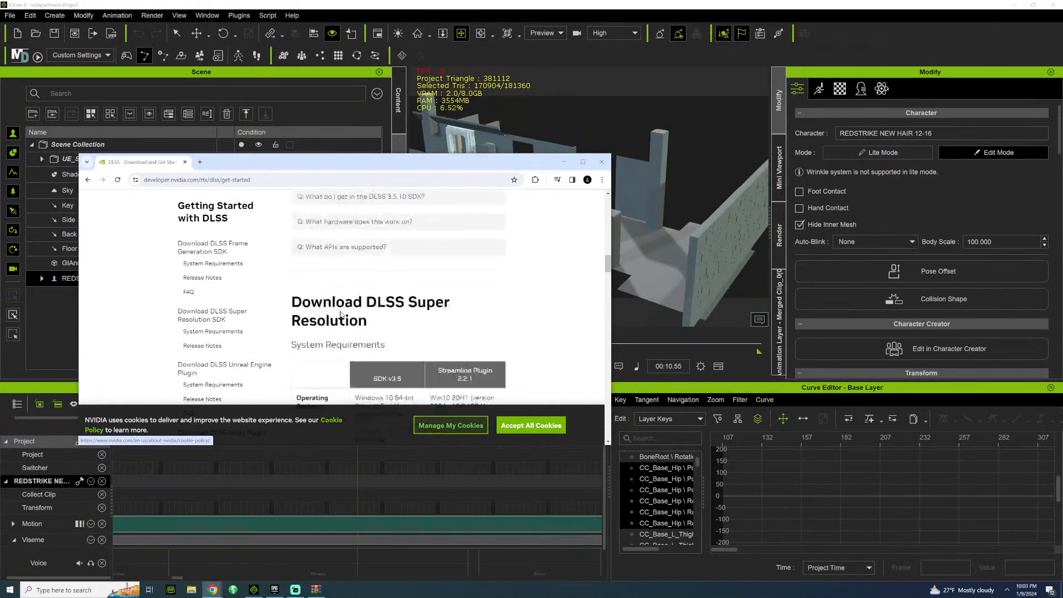
pyautogui.scroll(10, 341, 314)
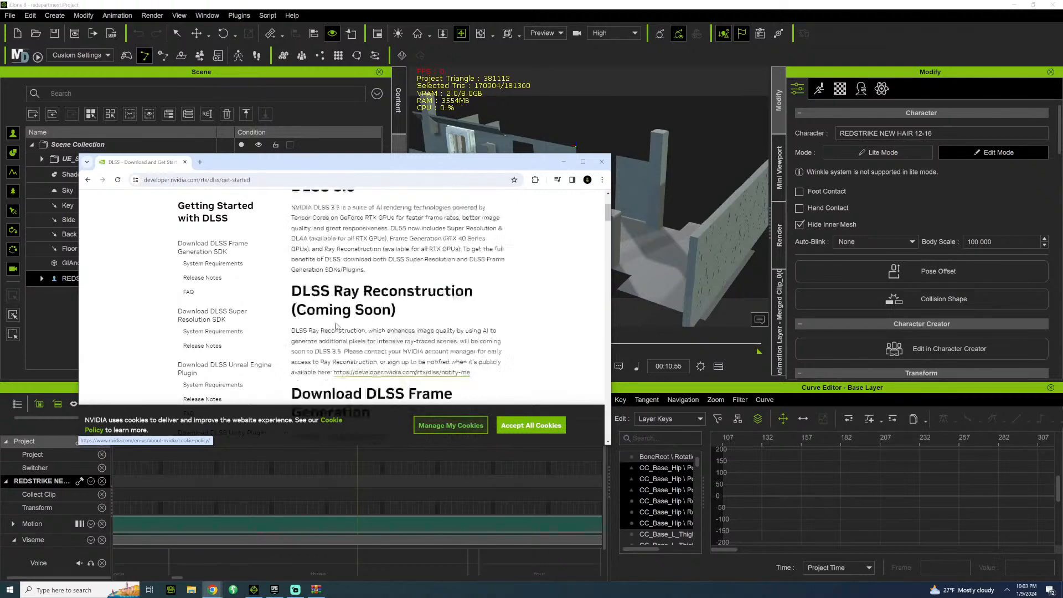
pyautogui.scroll(2, 336, 326)
pyautogui.scroll(-10, 439, 266)
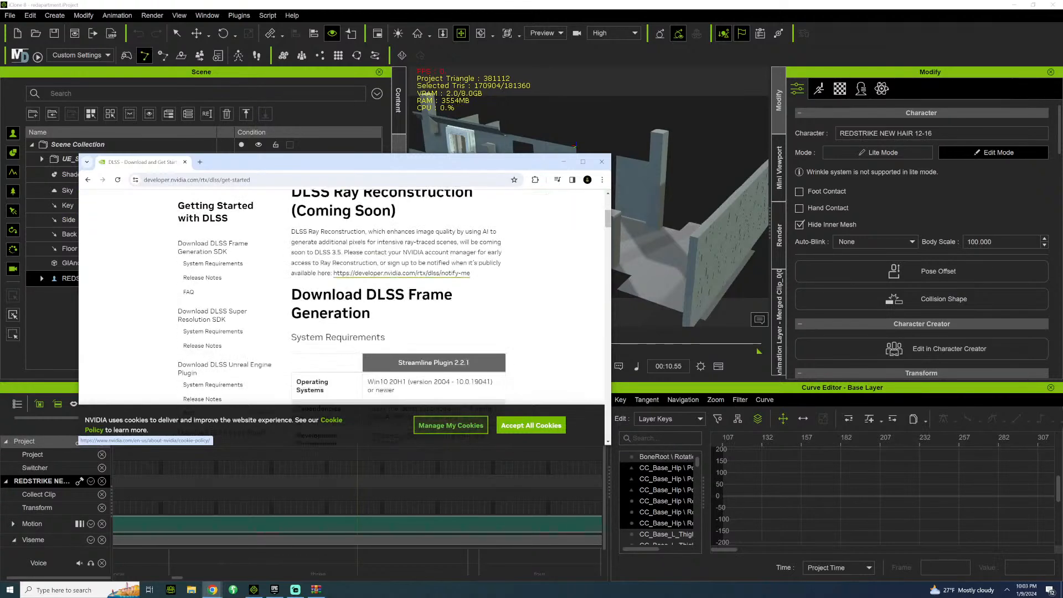
# Open the UE5 DLSS3 Plugin Installation Guide from the downloaded plugin archive, review its prerequisites and installation steps, and close it.
pyautogui.click(316, 589)
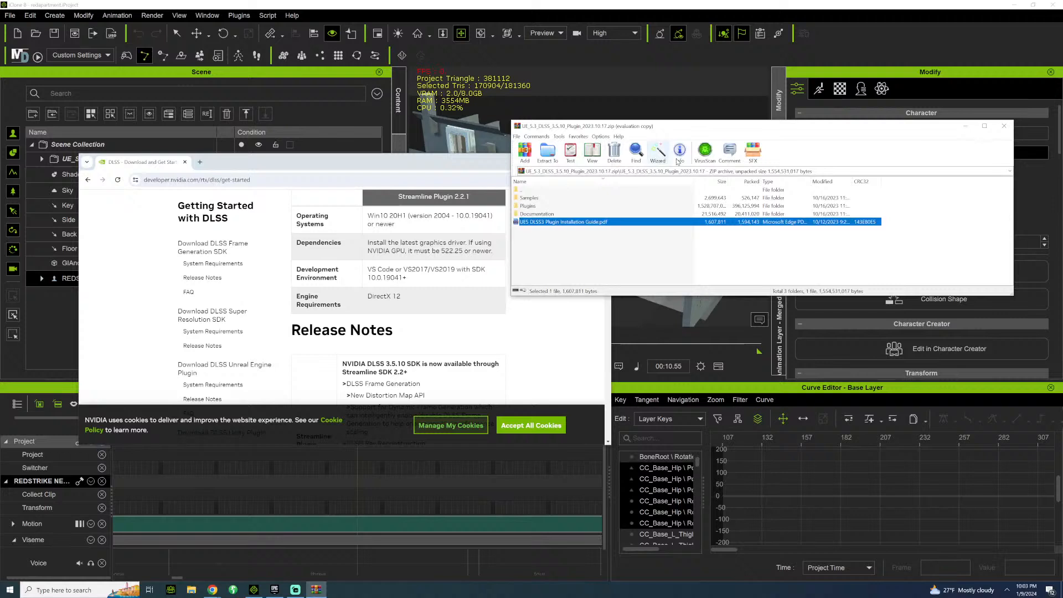
pyautogui.click(535, 223)
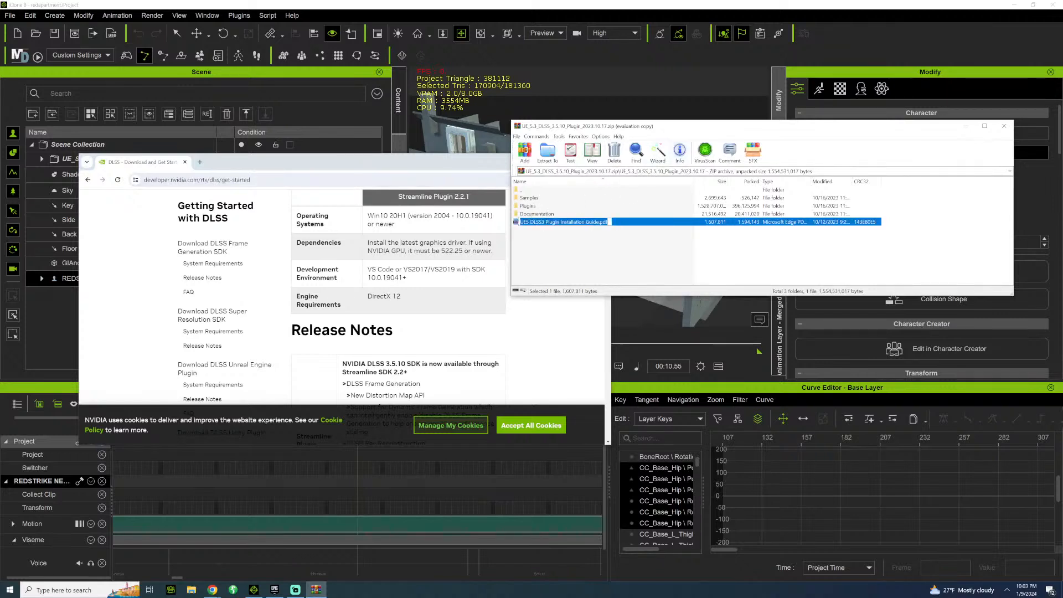
pyautogui.doubleClick(516, 223)
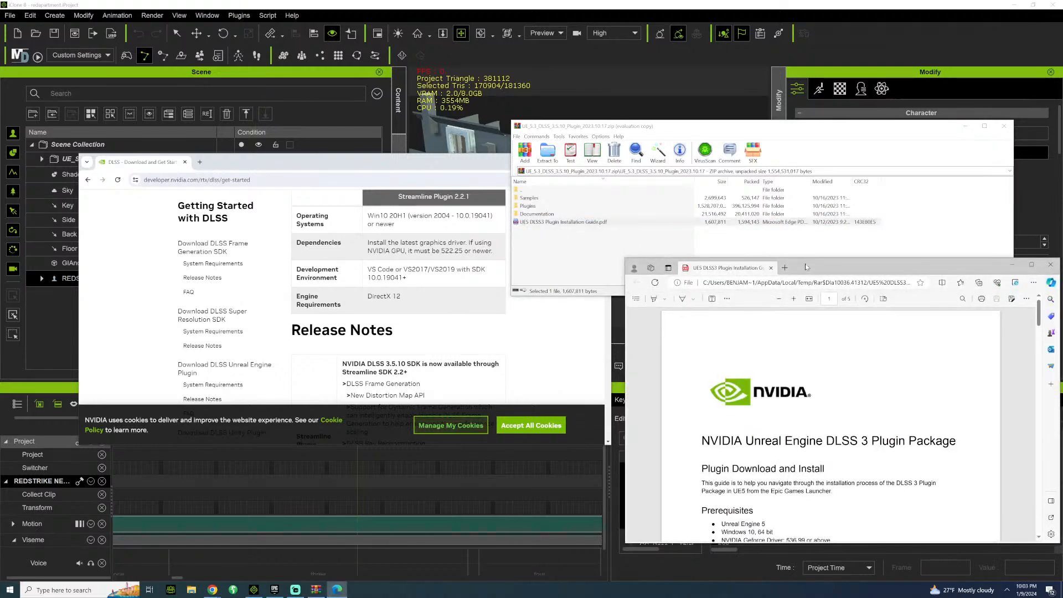
pyautogui.moveTo(805, 264); pyautogui.dragTo(350, 137)
pyautogui.scroll(-8, 307, 251)
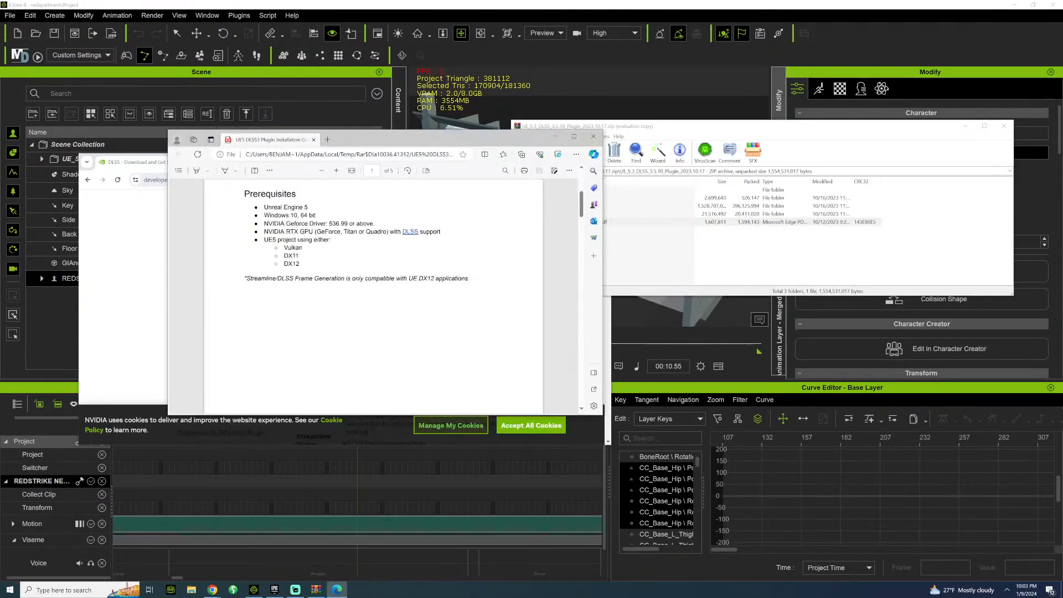
pyautogui.scroll(-15, 306, 250)
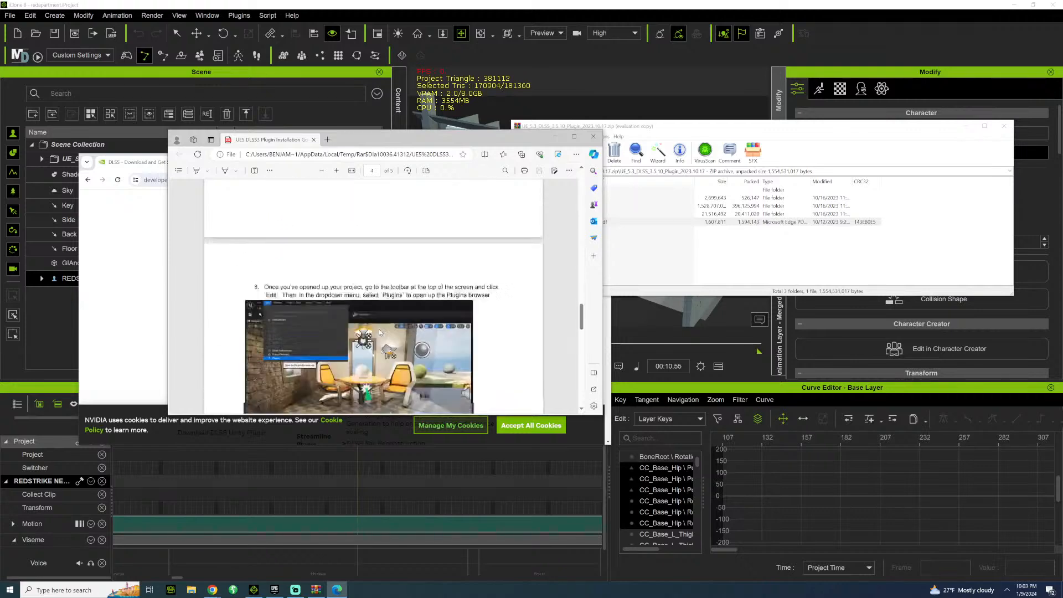
pyautogui.click(593, 136)
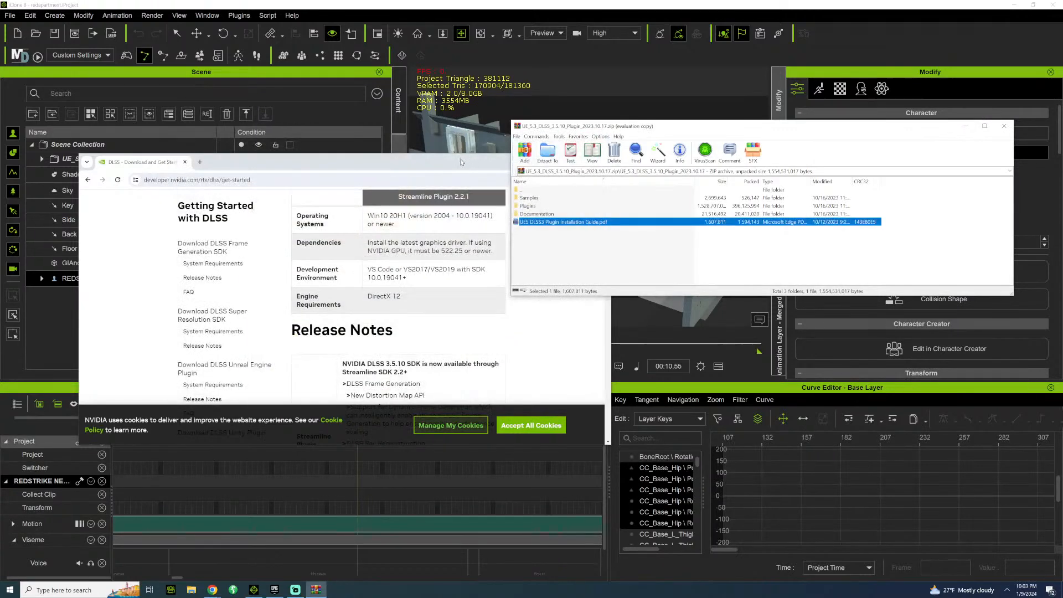
# Minimize the browser, browse the Character Creator & iClone Auto Setup files from iClone, and open their Unreal folder.
pyautogui.click(565, 162)
pyautogui.click(565, 162)
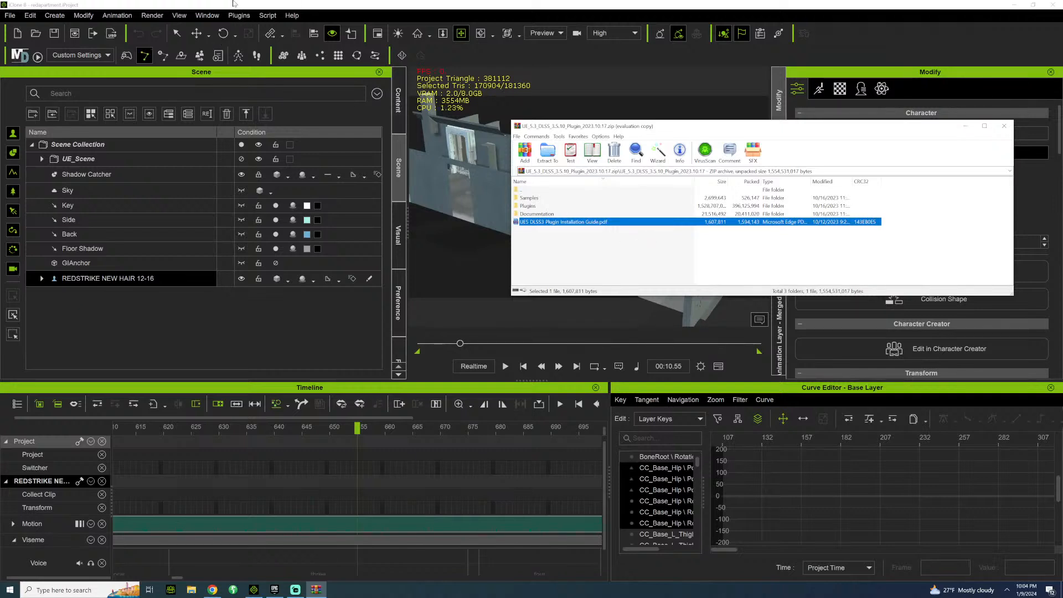
pyautogui.click(241, 15)
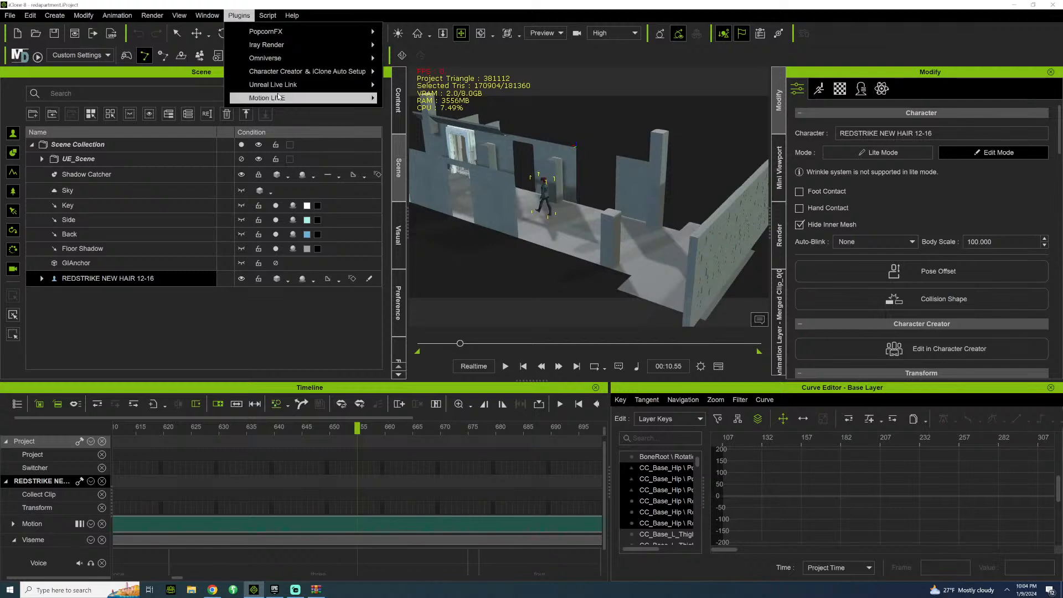
pyautogui.moveTo(293, 72)
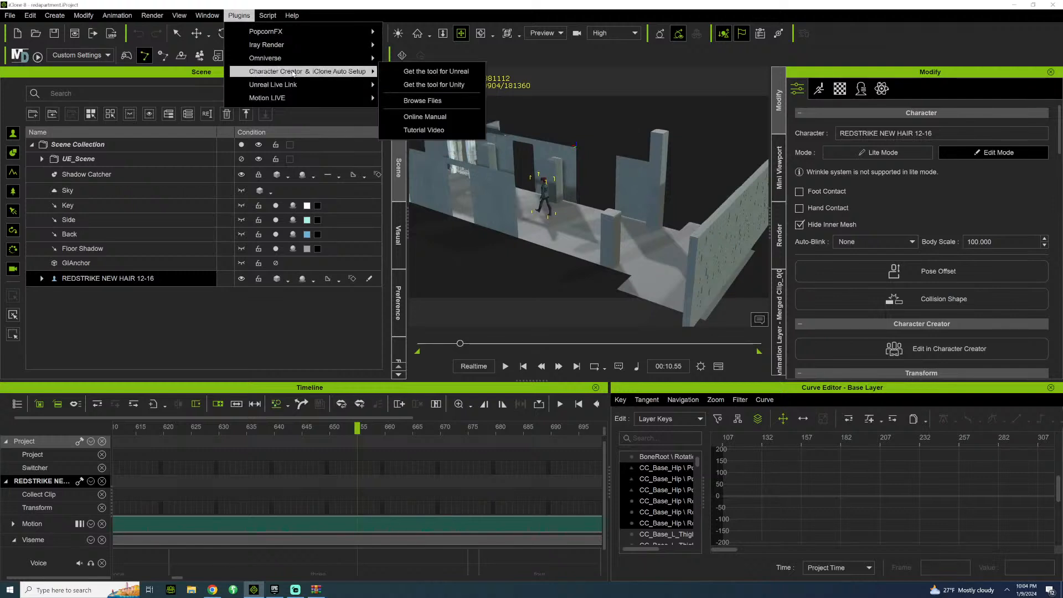
pyautogui.click(424, 101)
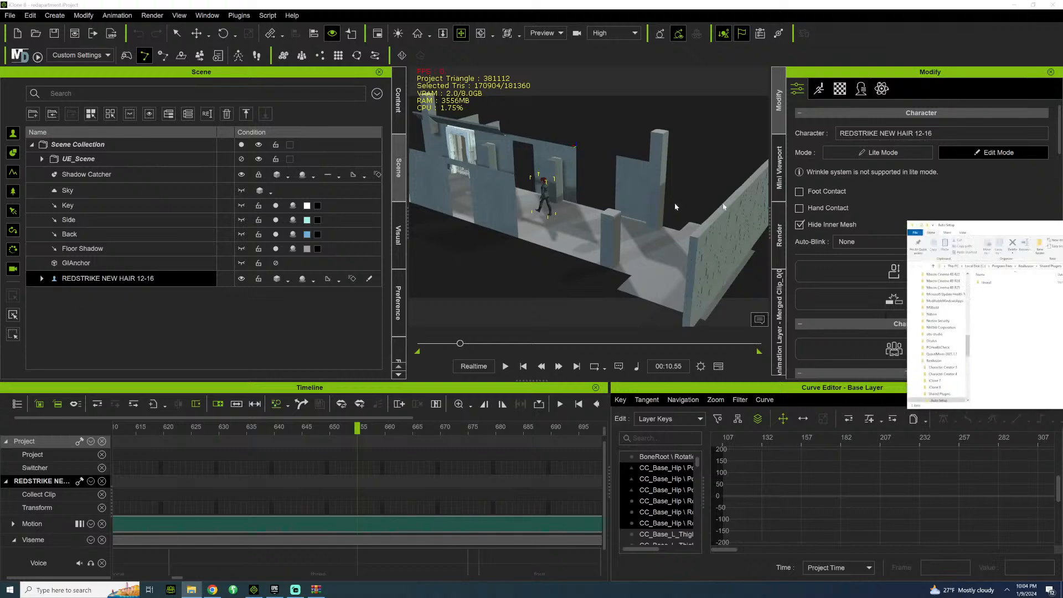
pyautogui.doubleClick(160, 221)
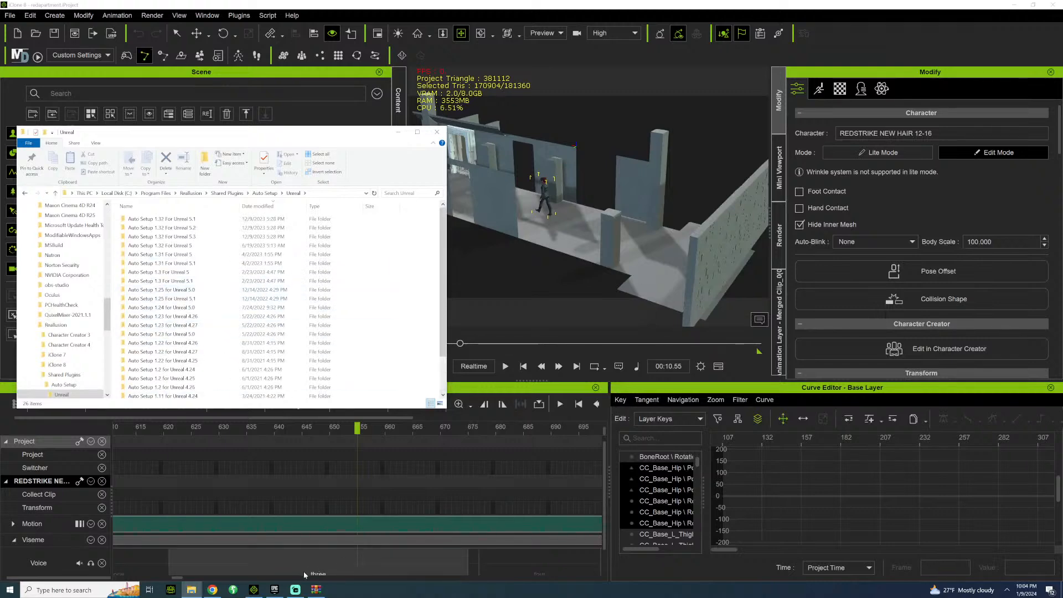
# Launch Unreal Engine 5.3.2 from the Epic Games Launcher and choose a Blank Film / Video & Live Events project with raytracing enabled.
pyautogui.click(274, 590)
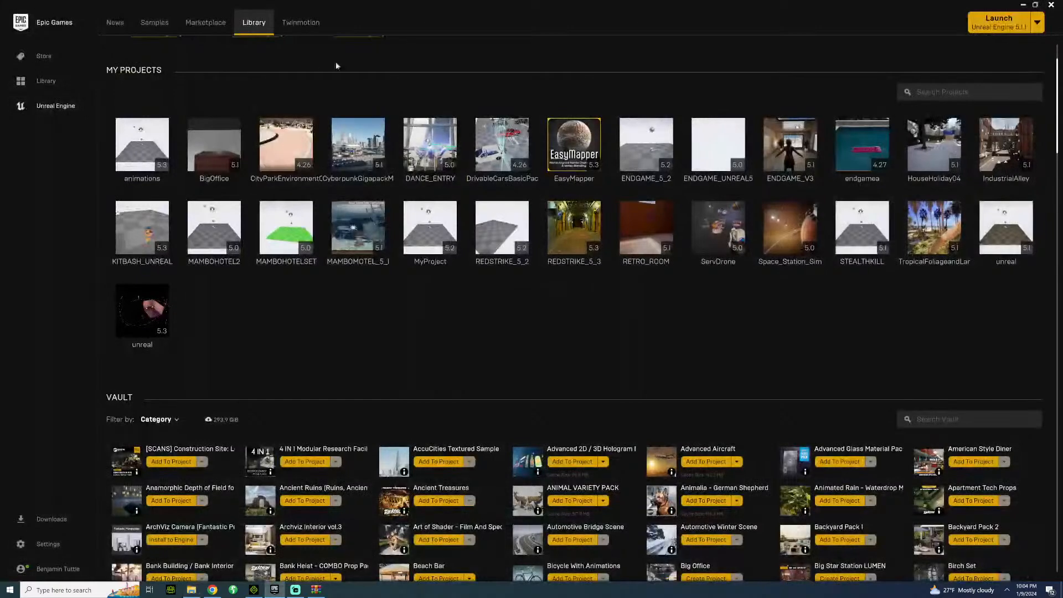
pyautogui.scroll(2, 456, 338)
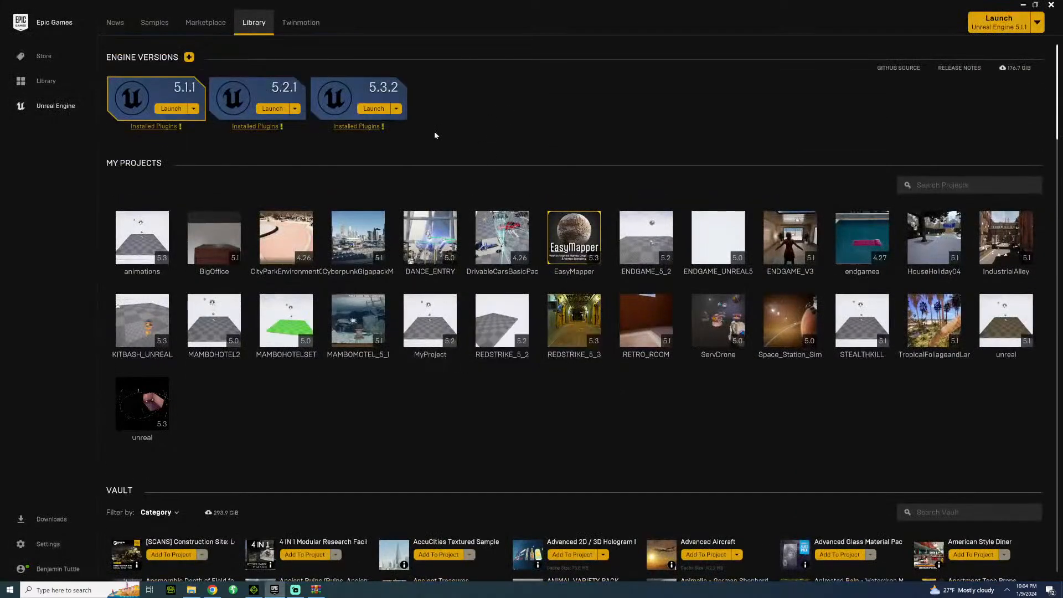
pyautogui.click(373, 109)
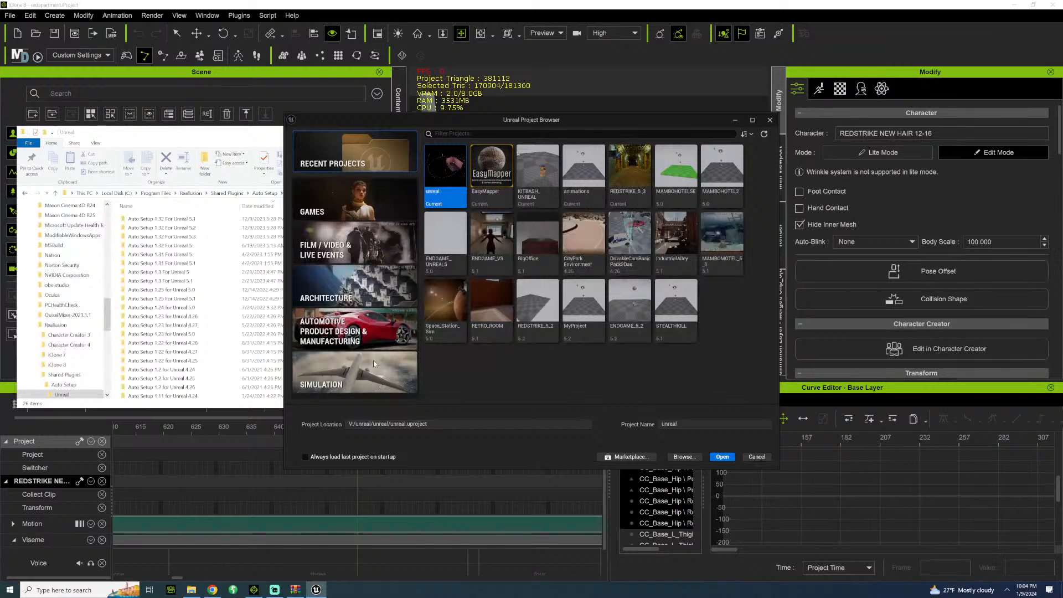
pyautogui.click(310, 251)
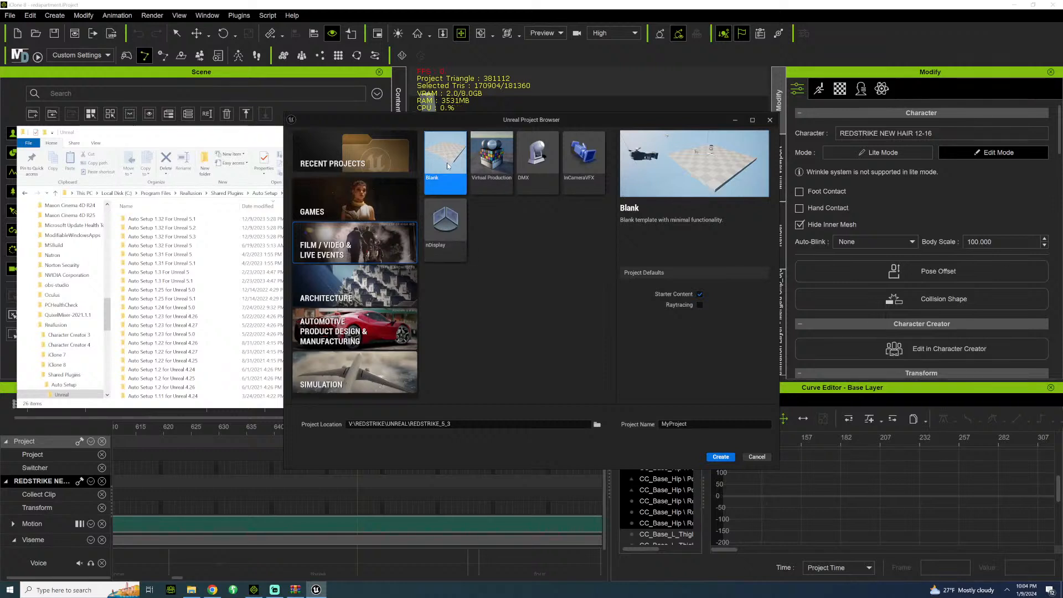
pyautogui.click(699, 305)
# Browse for the project location and go to the UNREAL folder inside ENDGAME on the V: drive.
pyautogui.click(596, 425)
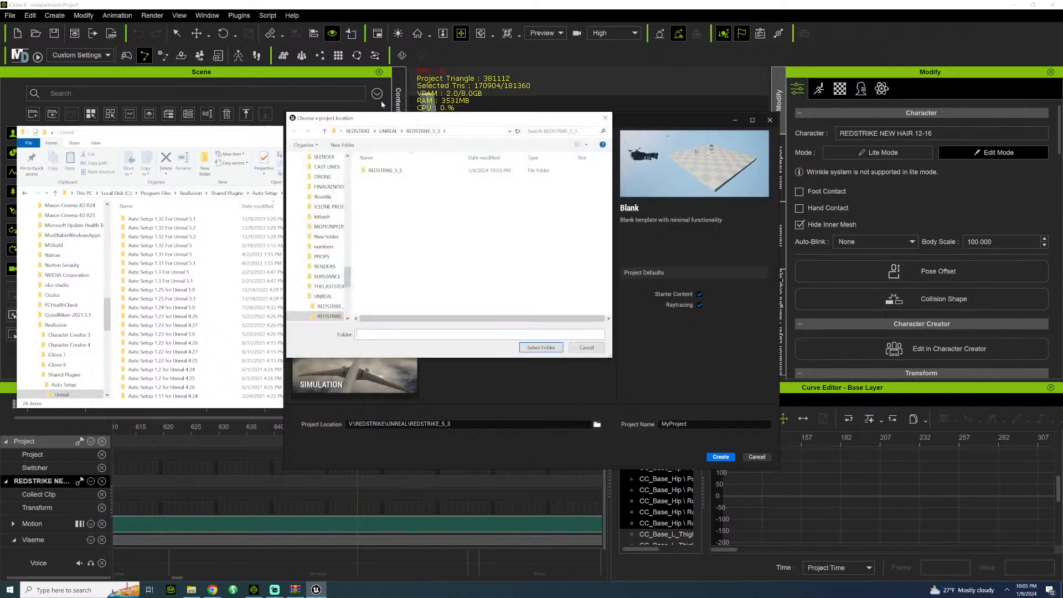
pyautogui.click(372, 132)
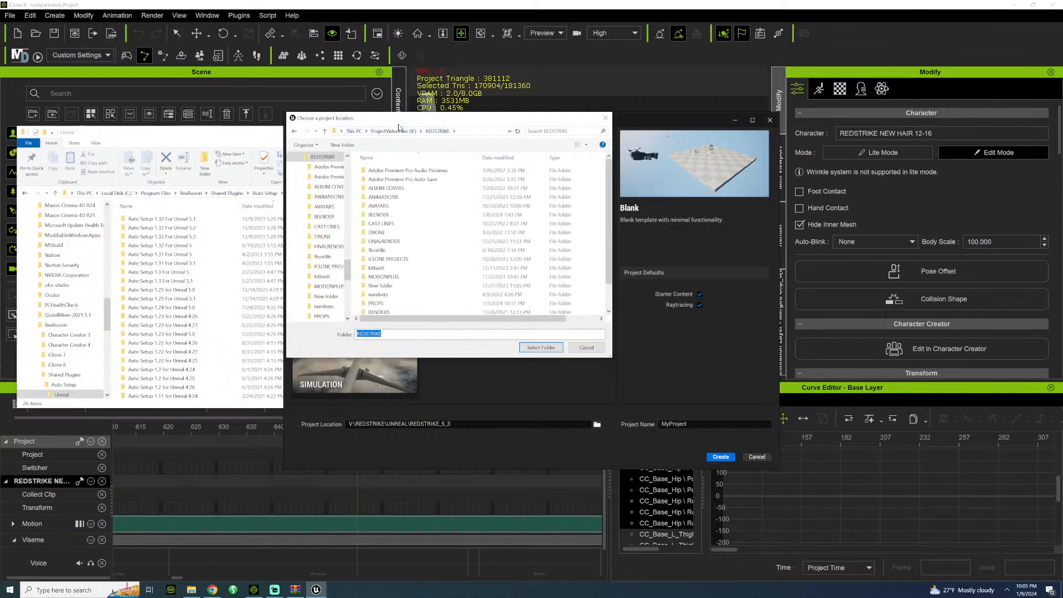
pyautogui.click(408, 133)
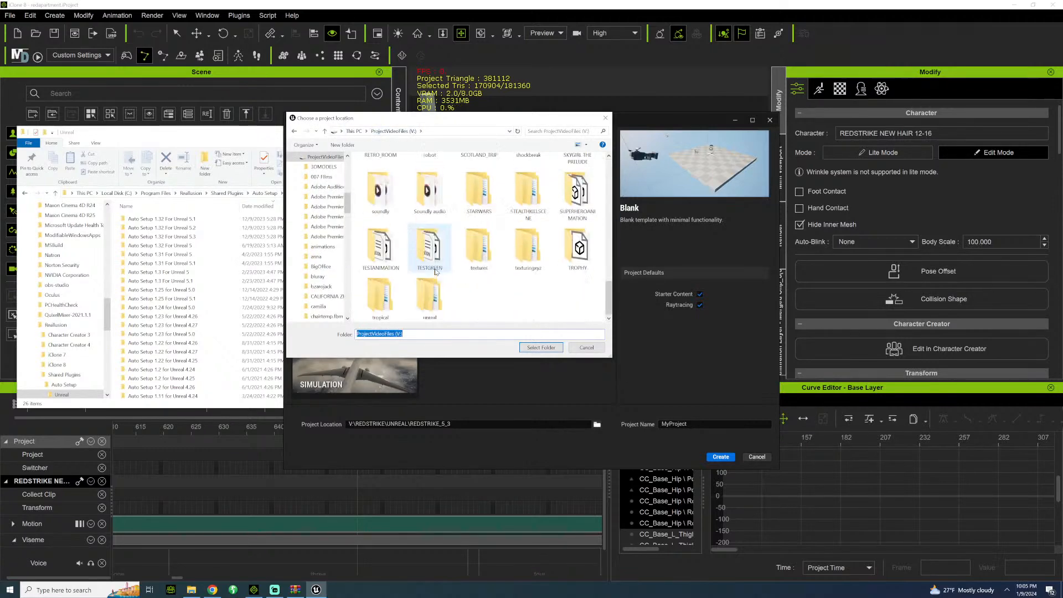
pyautogui.scroll(3, 436, 271)
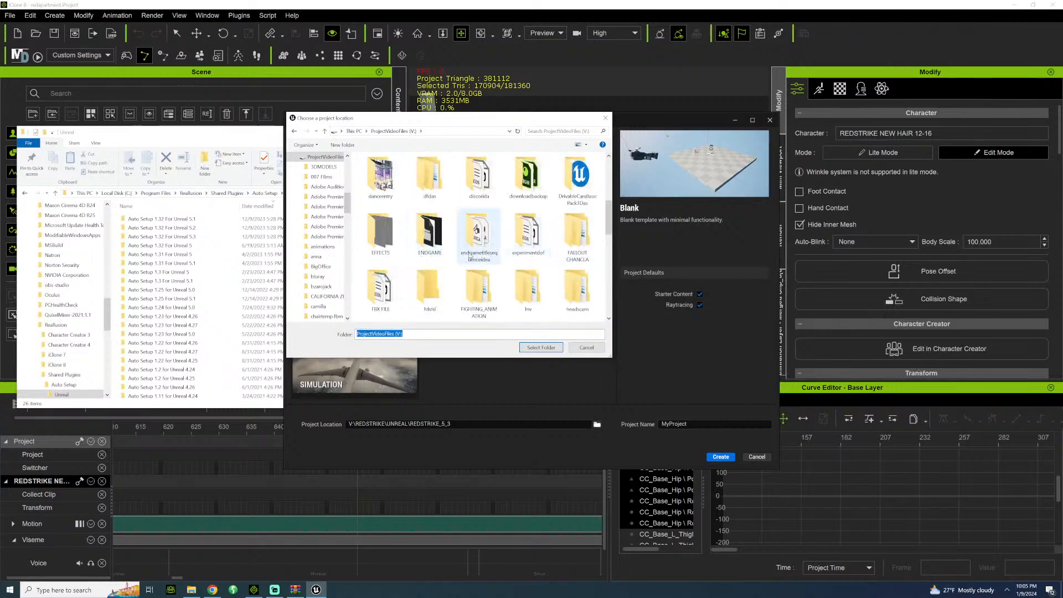
pyautogui.doubleClick(430, 233)
pyautogui.scroll(-5, 422, 266)
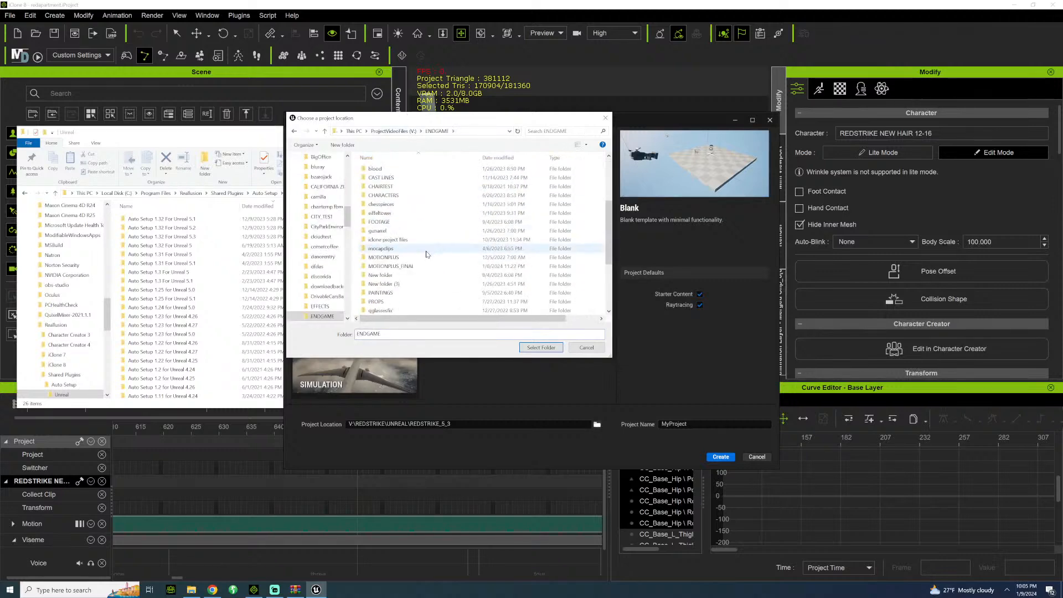
pyautogui.scroll(-2, 422, 274)
pyautogui.doubleClick(401, 293)
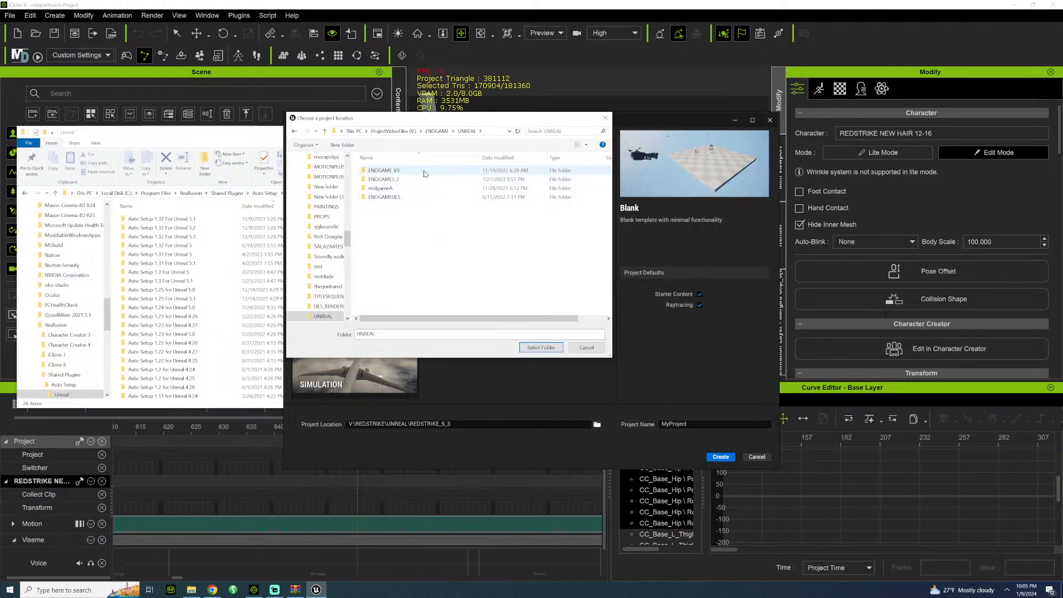
# Create a folder named ENDGAME_5_3 there and select it as the project location.
pyautogui.click(342, 145)
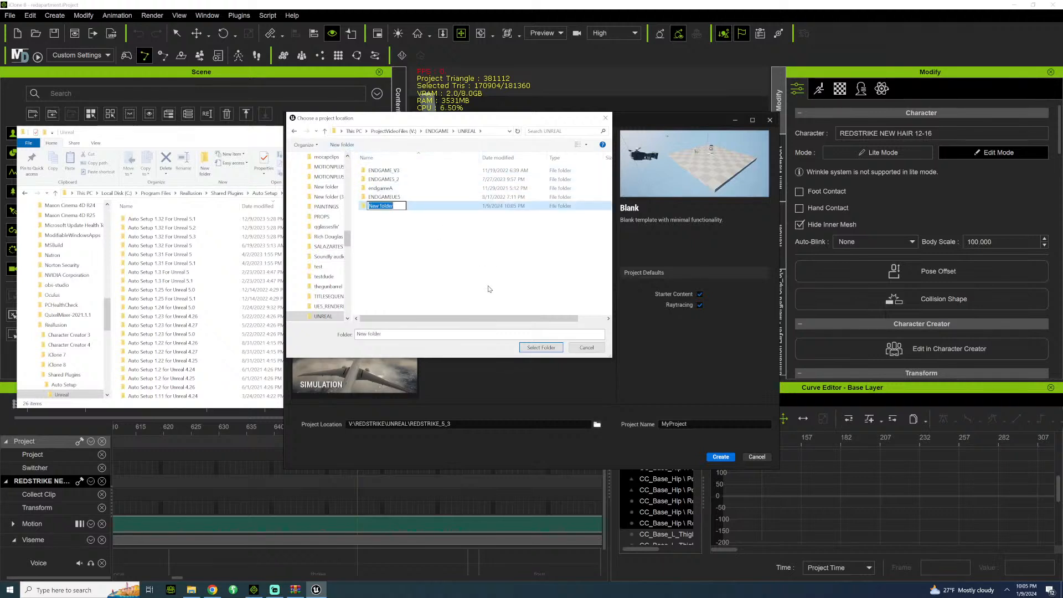
pyautogui.write('endgam')
pyautogui.write('E_5_3')
pyautogui.press('Return')
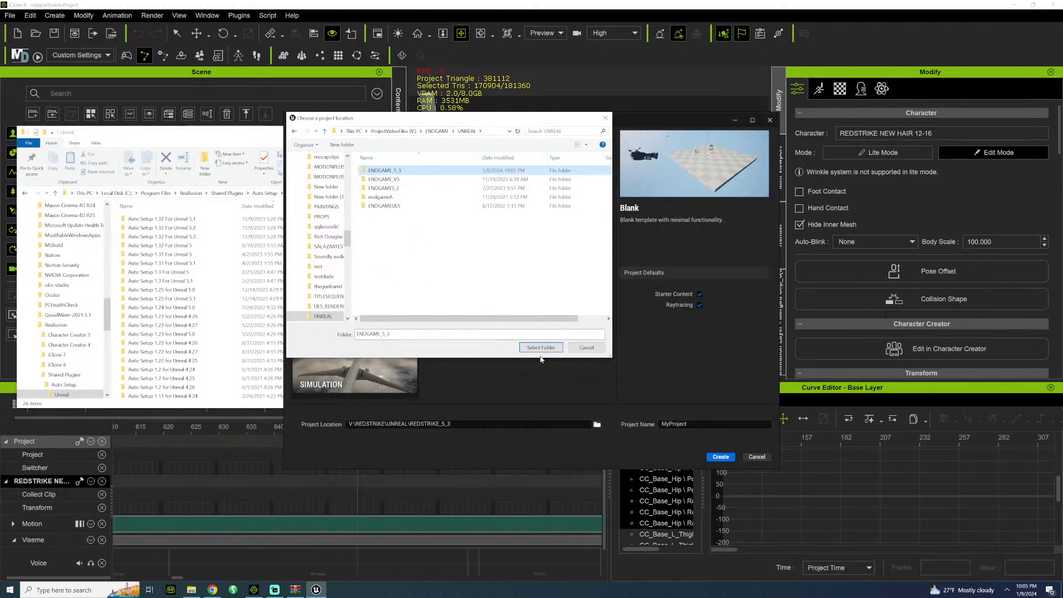
pyautogui.click(535, 348)
# Name the project ENDGAME_5_3 and create it.
pyautogui.doubleClick(674, 423)
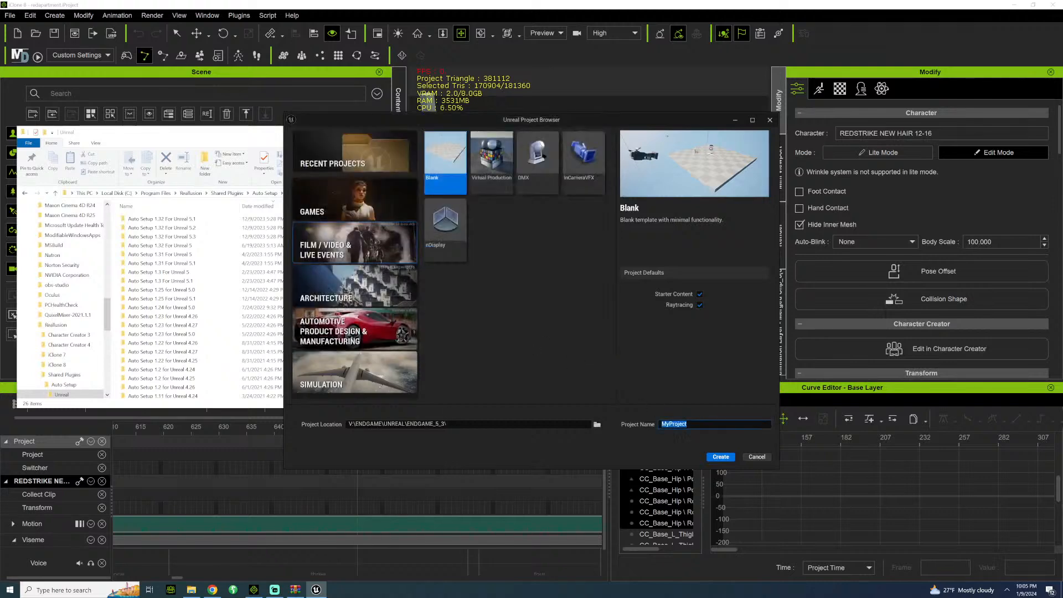
pyautogui.write('ENDGAME_5_3')
pyautogui.click(720, 457)
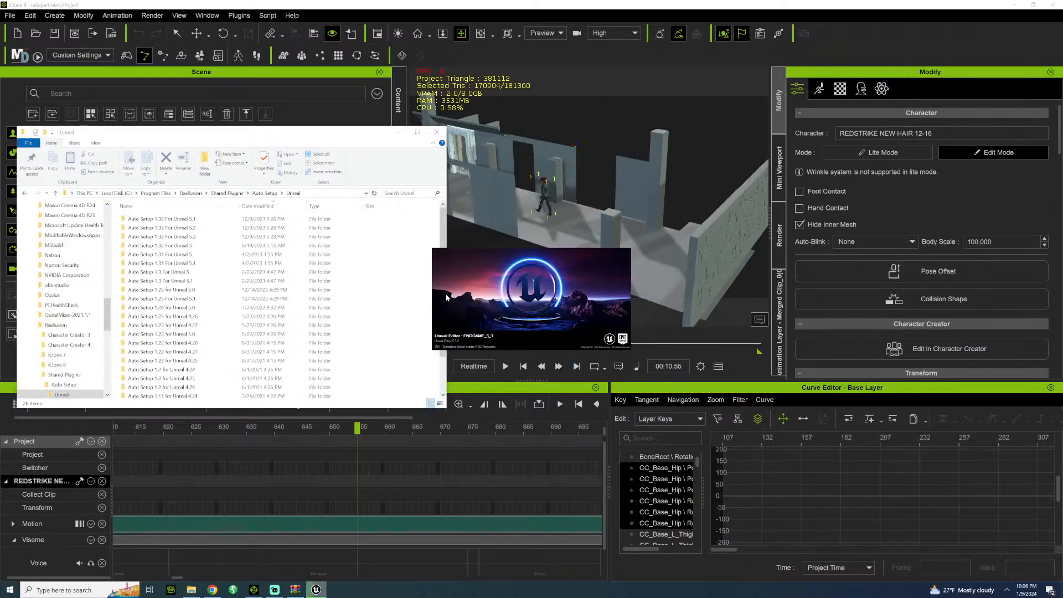
pyautogui.moveTo(560, 145); pyautogui.dragTo(426, 192, button='right')
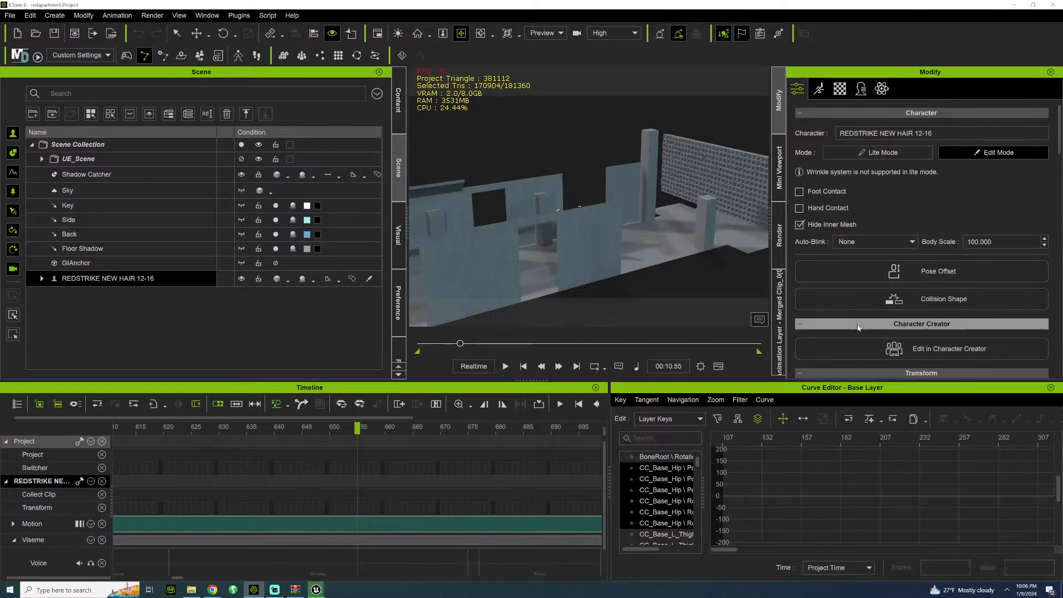
# Switch to the new ENDGAME_5_3 project in Unreal Engine and browse the StarterContent assets to the Blueprints folder.
pyautogui.click(316, 590)
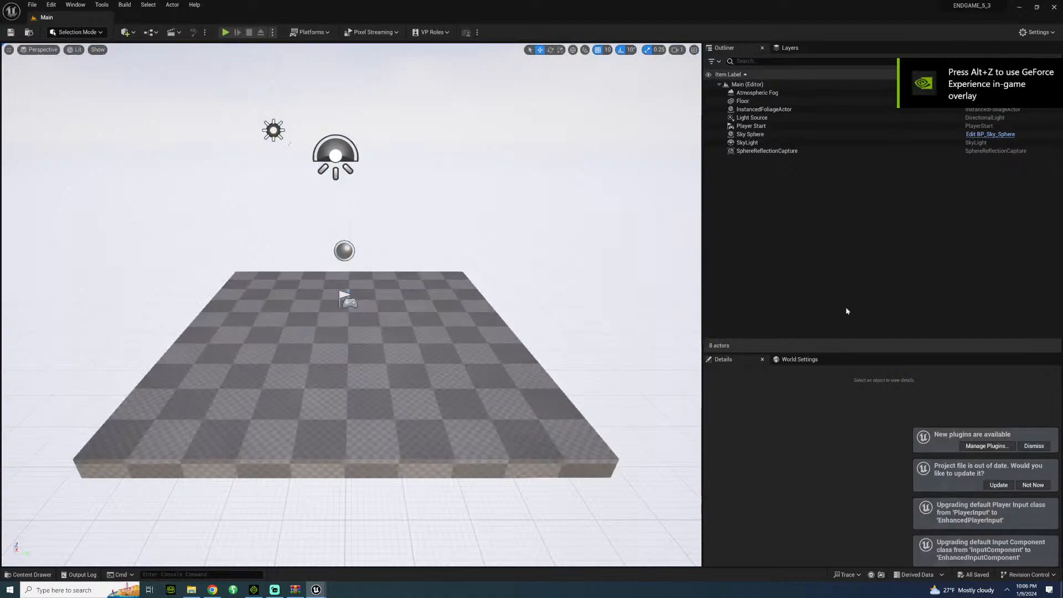
pyautogui.click(31, 574)
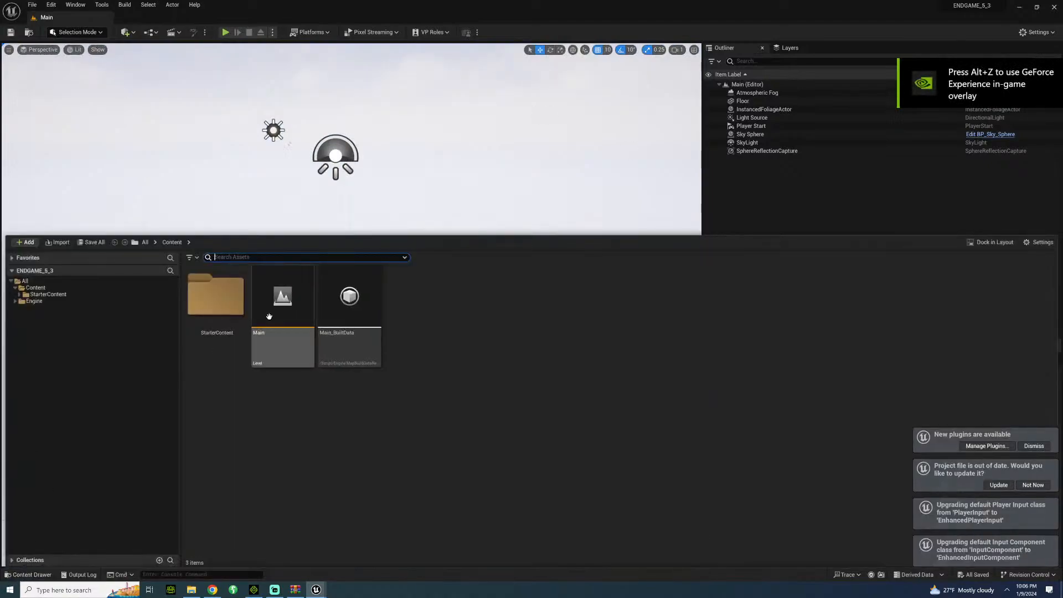
pyautogui.click(48, 294)
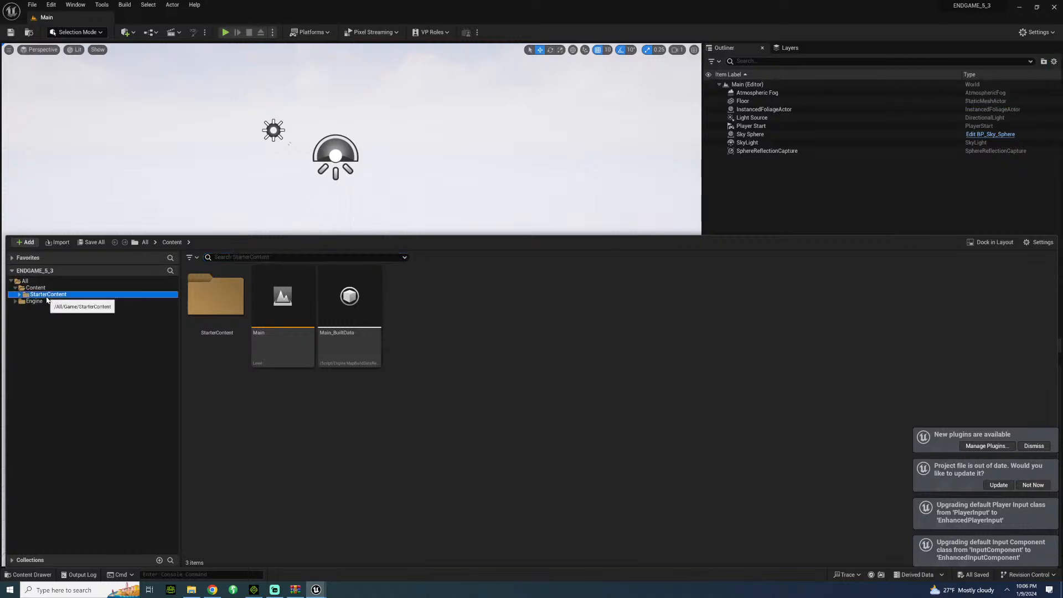
pyautogui.doubleClick(243, 316)
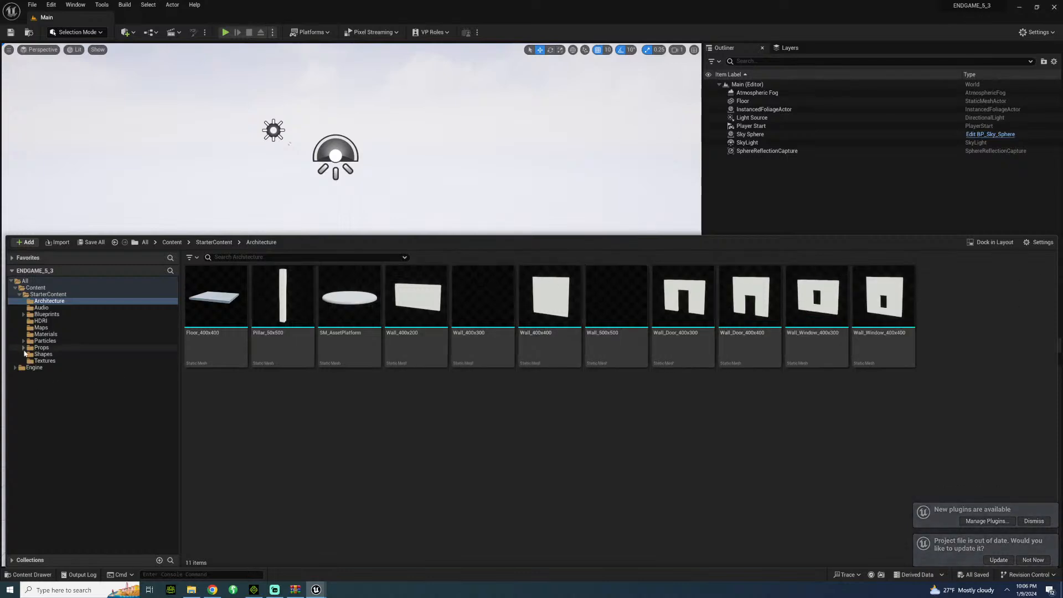
pyautogui.click(47, 313)
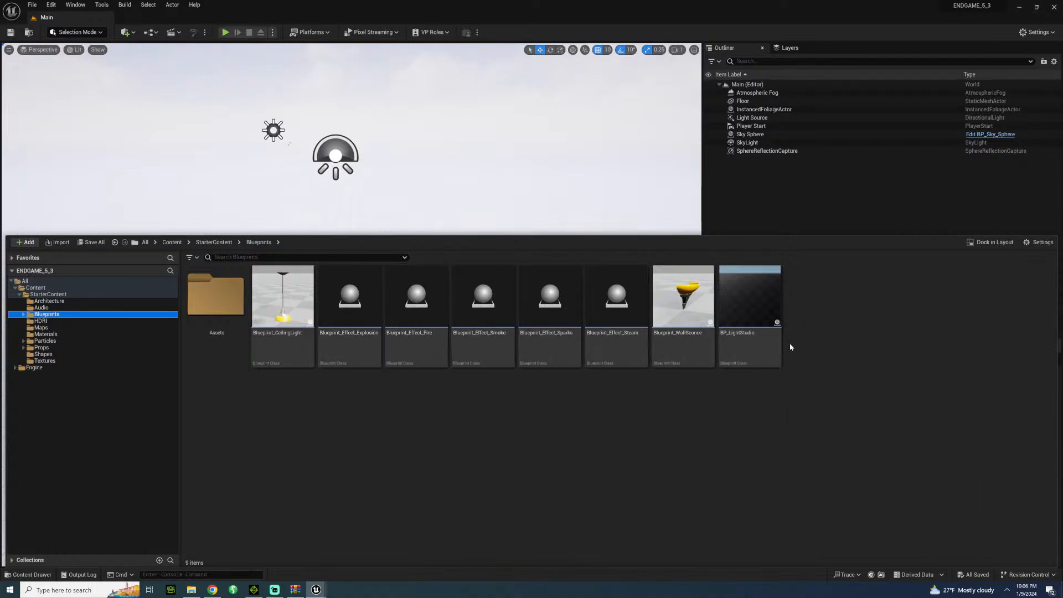
# Place Blueprint_Effect_Steam on the checkered floor as a trial and delete it from the level.
pyautogui.moveTo(608, 332); pyautogui.dragTo(413, 360)
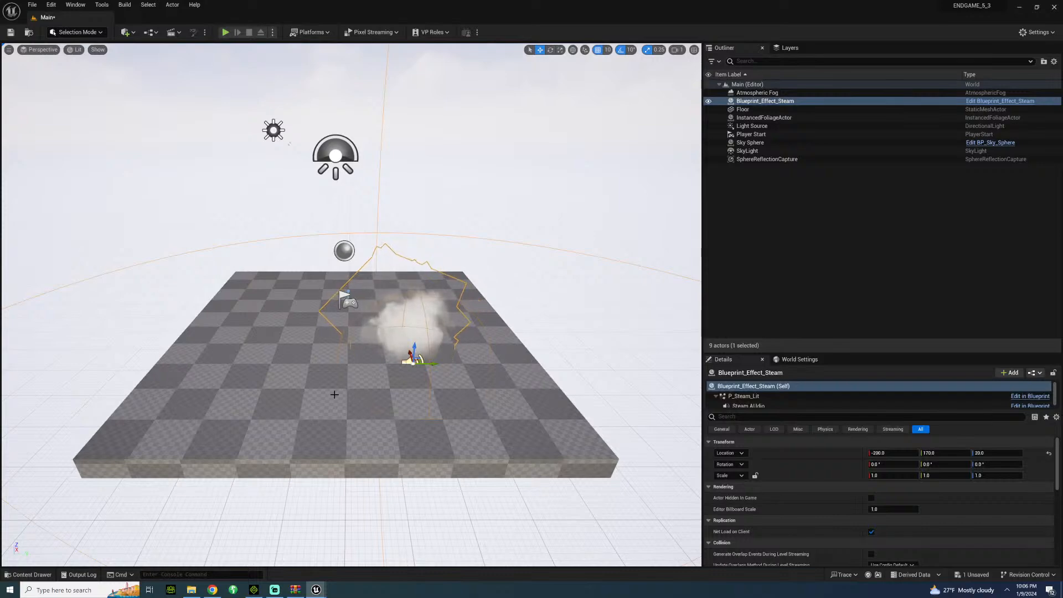
pyautogui.press('Delete')
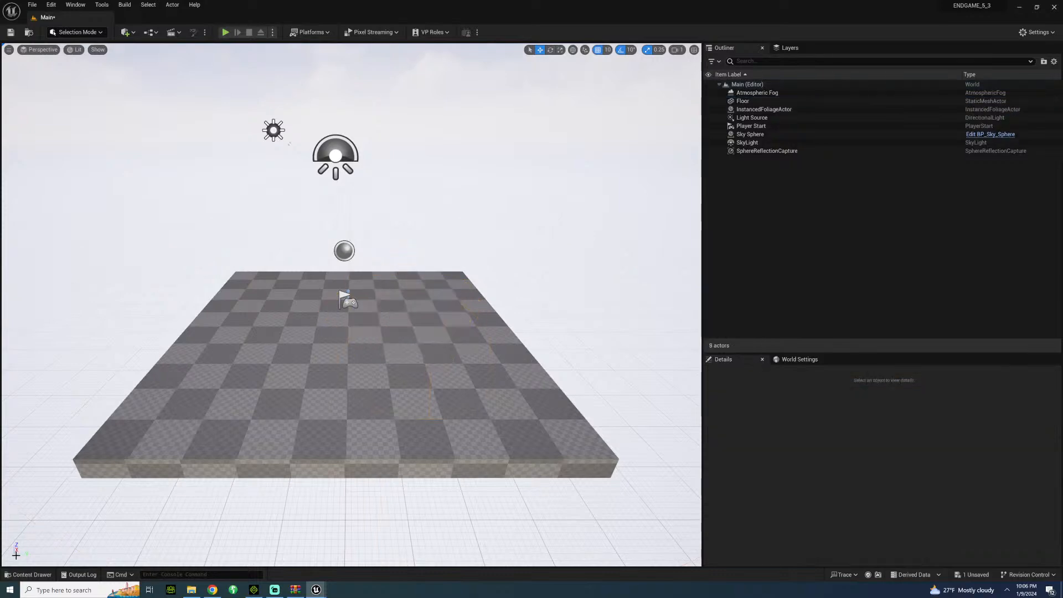
# Place Blueprint_Effect_Fire near the middle of the floor, inspect it up close and delete it from the level.
pyautogui.click(28, 574)
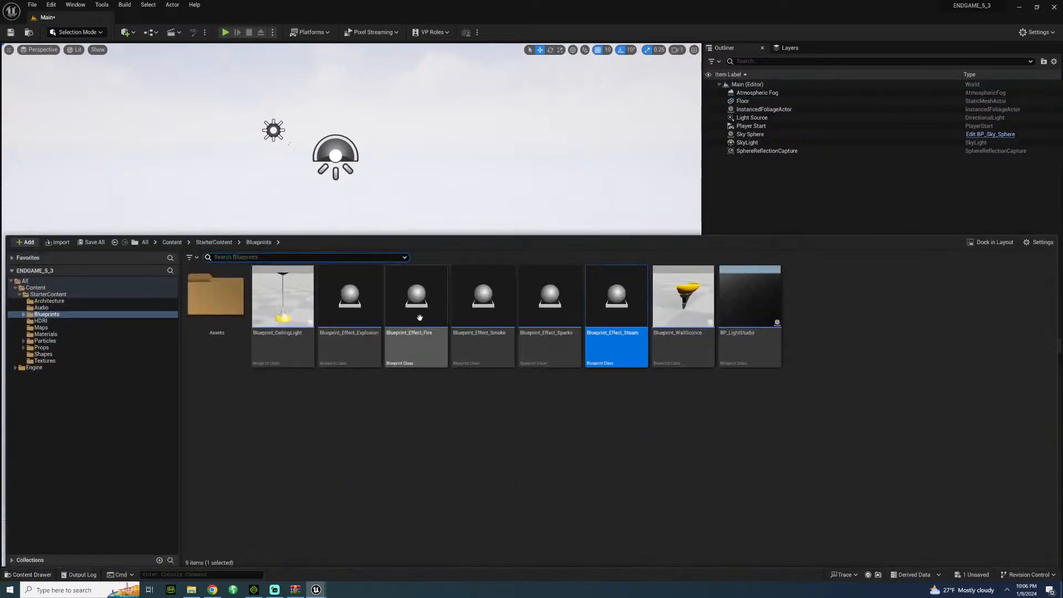
pyautogui.moveTo(420, 317); pyautogui.dragTo(344, 326)
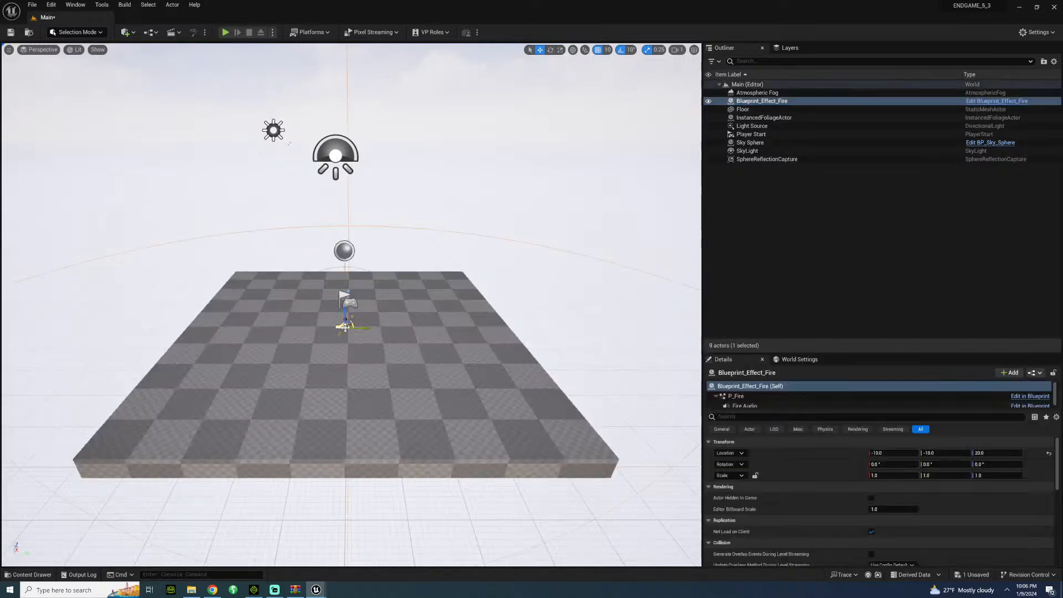
pyautogui.click(237, 210)
pyautogui.moveTo(238, 211); pyautogui.dragTo(220, 191, button='right')
pyautogui.press('w')
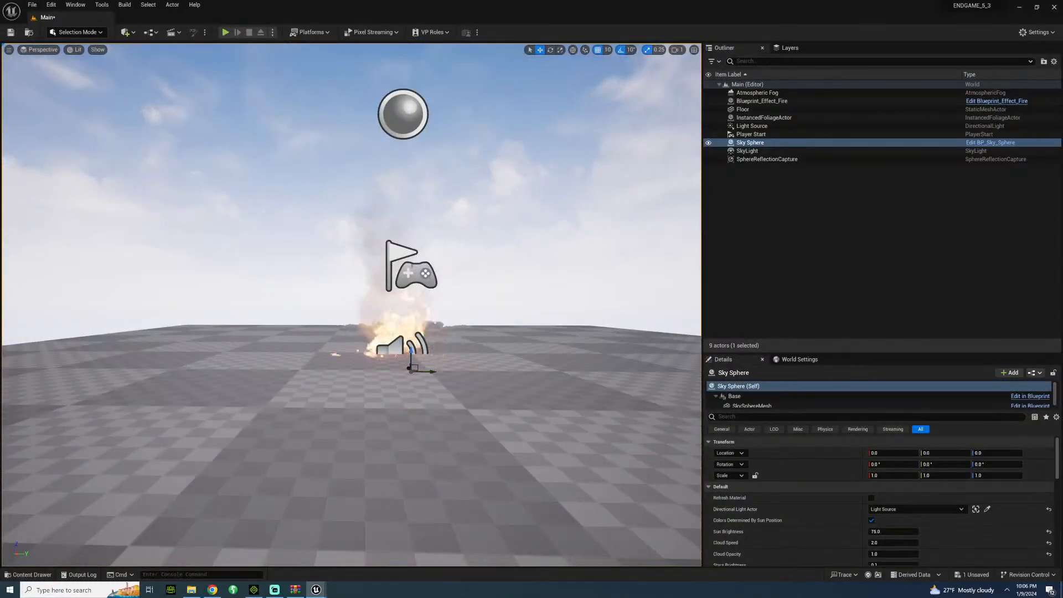
pyautogui.click(399, 341)
pyautogui.press('Delete')
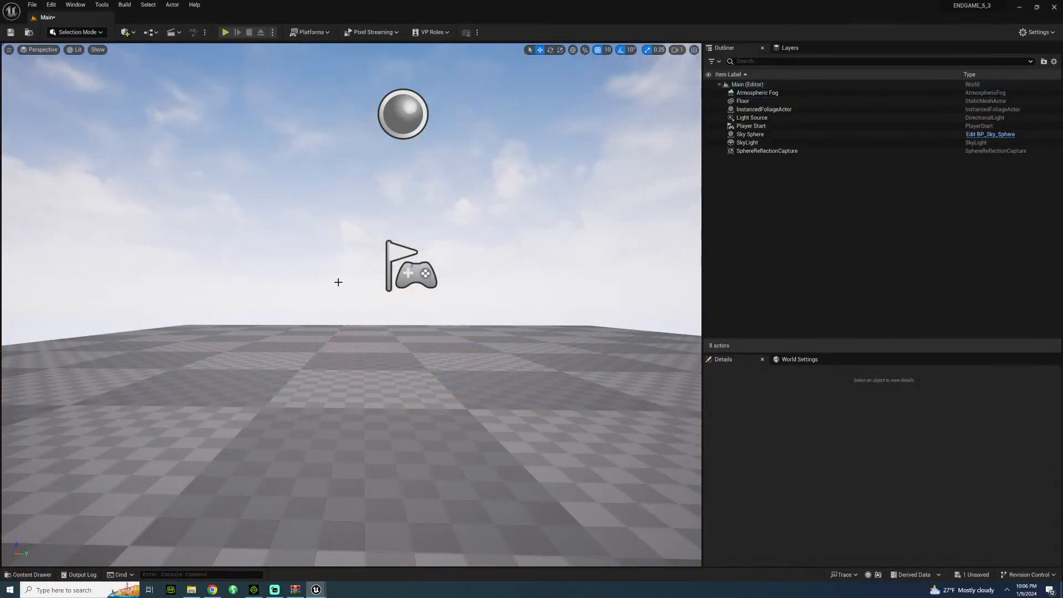
# Look over the asset categories in StarterContent and collapse its folder tree.
pyautogui.click(27, 573)
pyautogui.press('s')
pyautogui.moveTo(214, 208); pyautogui.dragTo(1, 135, button='right')
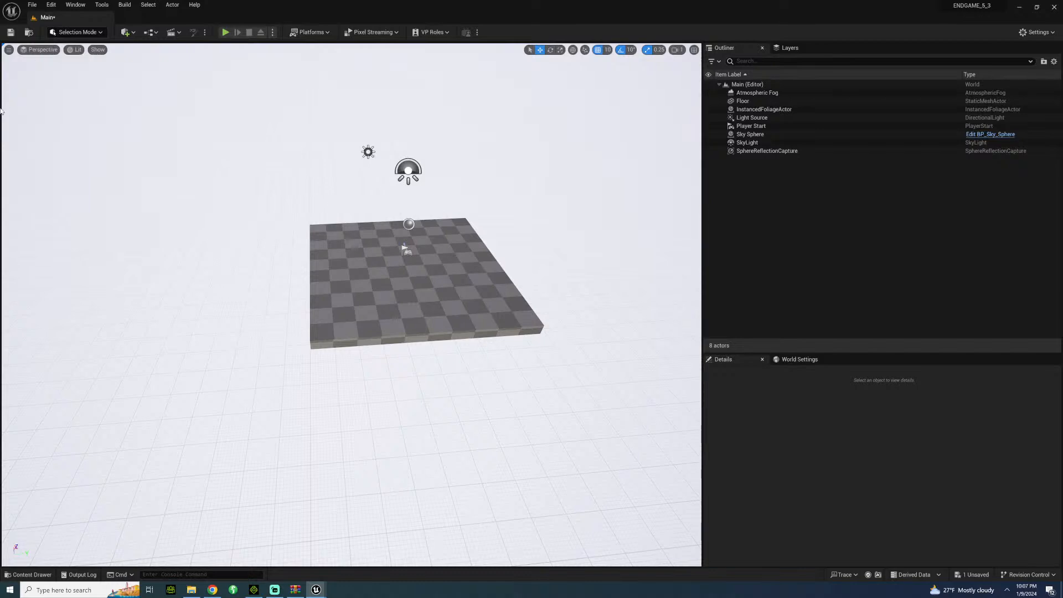
pyautogui.click(28, 574)
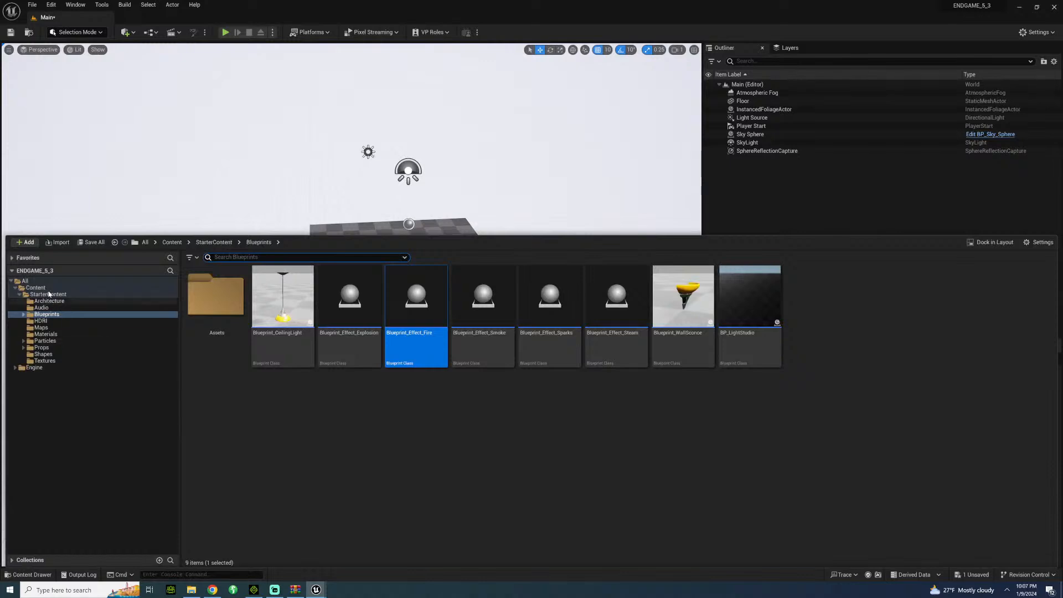
pyautogui.click(19, 295)
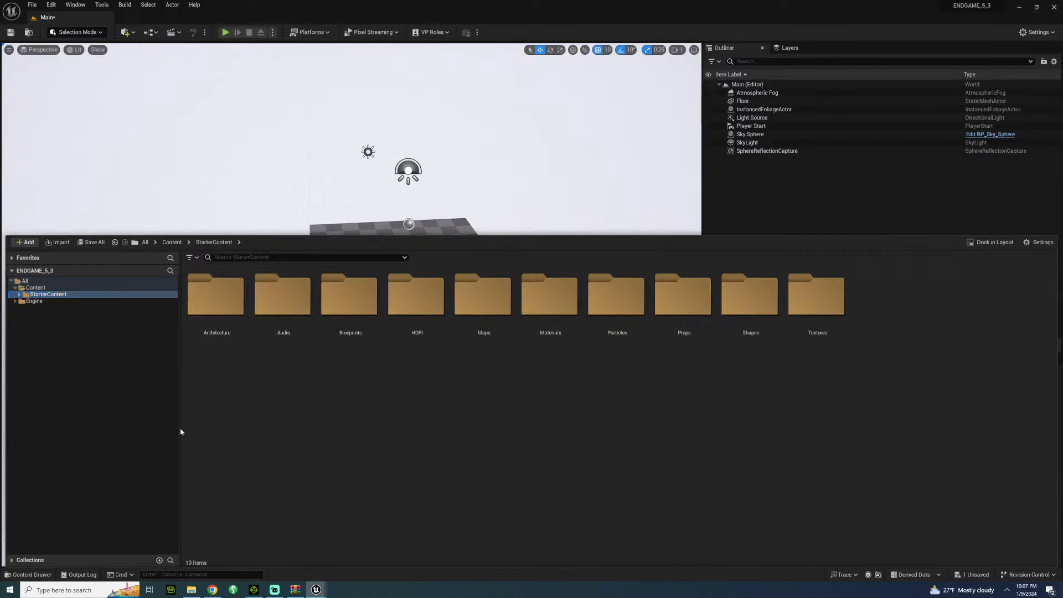
pyautogui.click(37, 574)
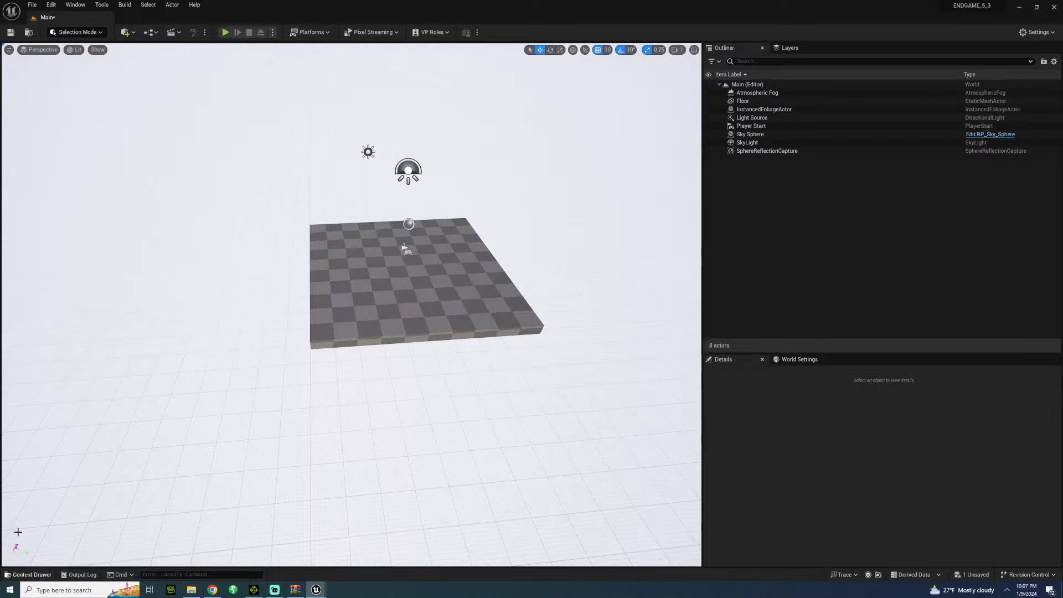
# Open the Rendering section of the engine options in Project Settings.
pyautogui.click(53, 4)
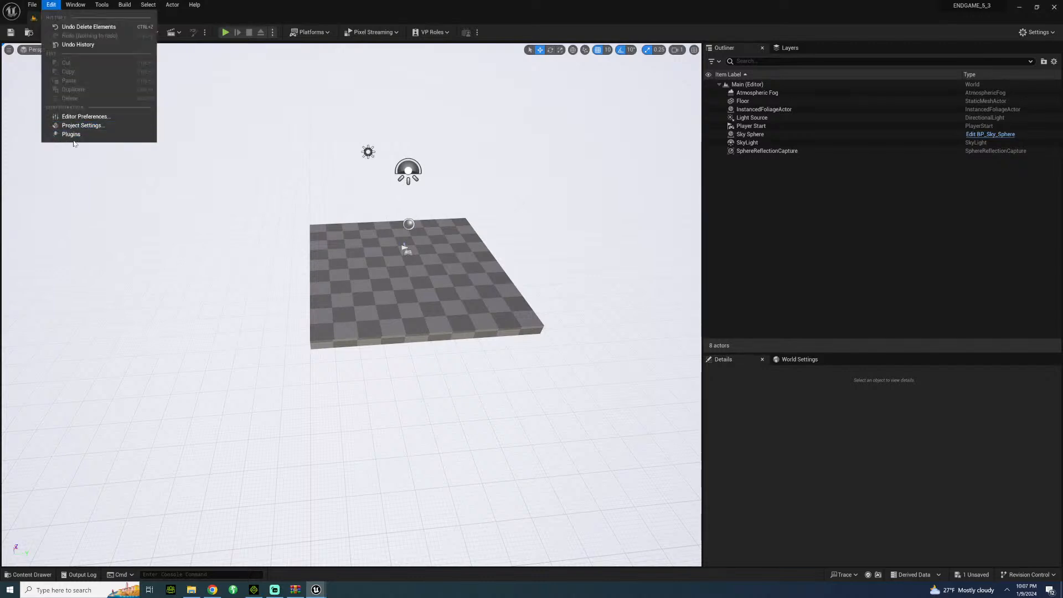
pyautogui.click(97, 125)
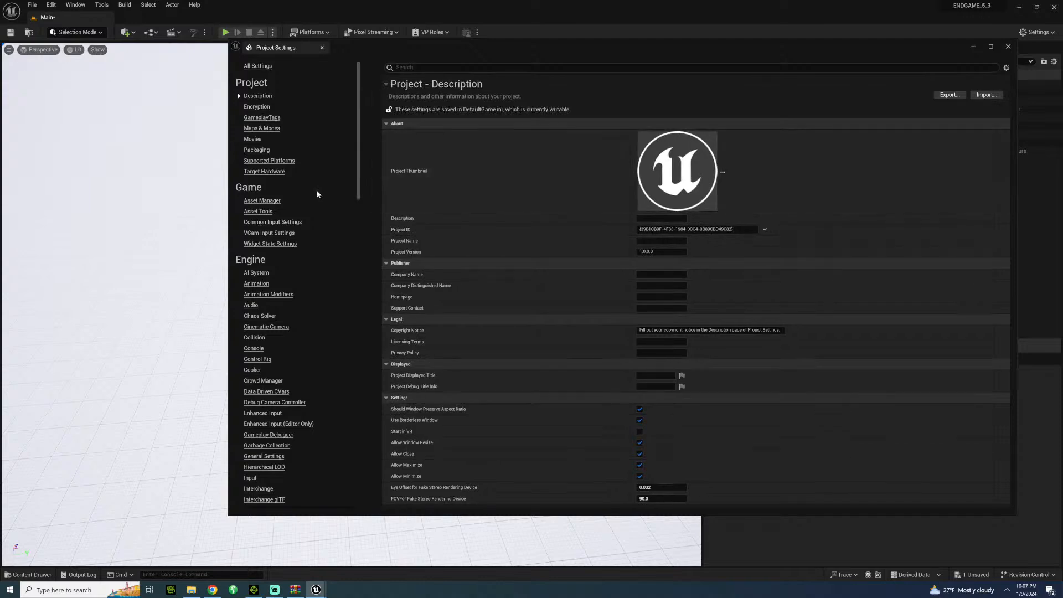
pyautogui.scroll(-3, 292, 400)
pyautogui.scroll(-5, 293, 400)
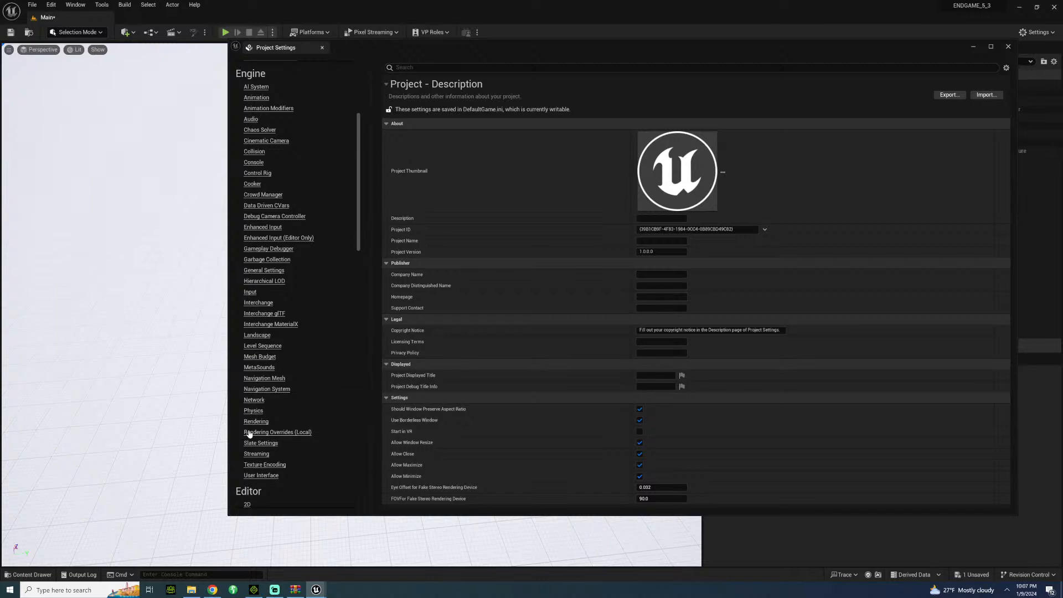
pyautogui.click(258, 422)
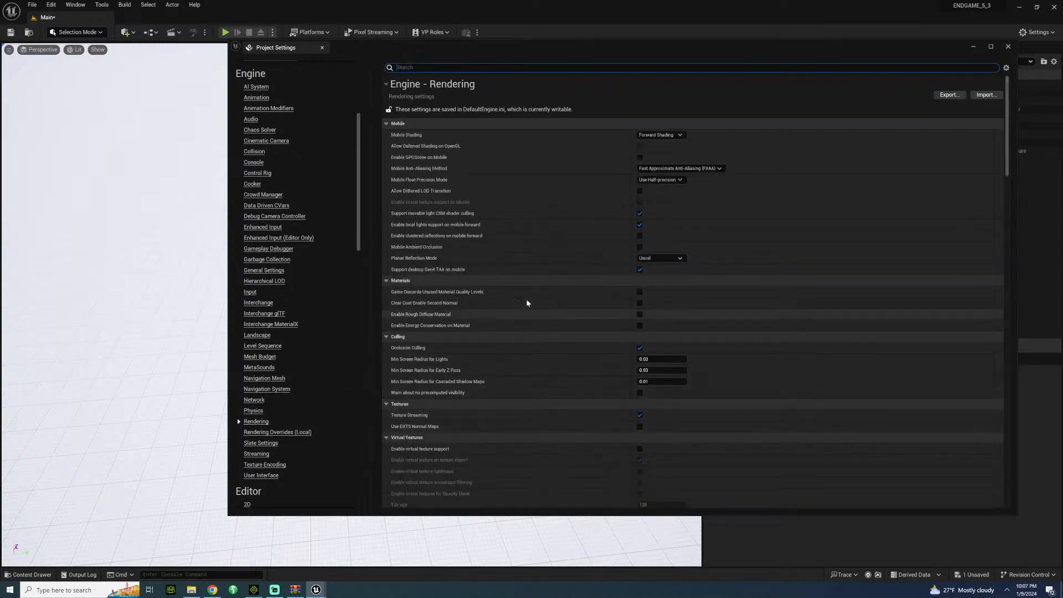
# Enable Use Hardware Ray Tracing when available in the Lumen rendering settings.
pyautogui.scroll(-2, 511, 377)
pyautogui.scroll(-2, 511, 377)
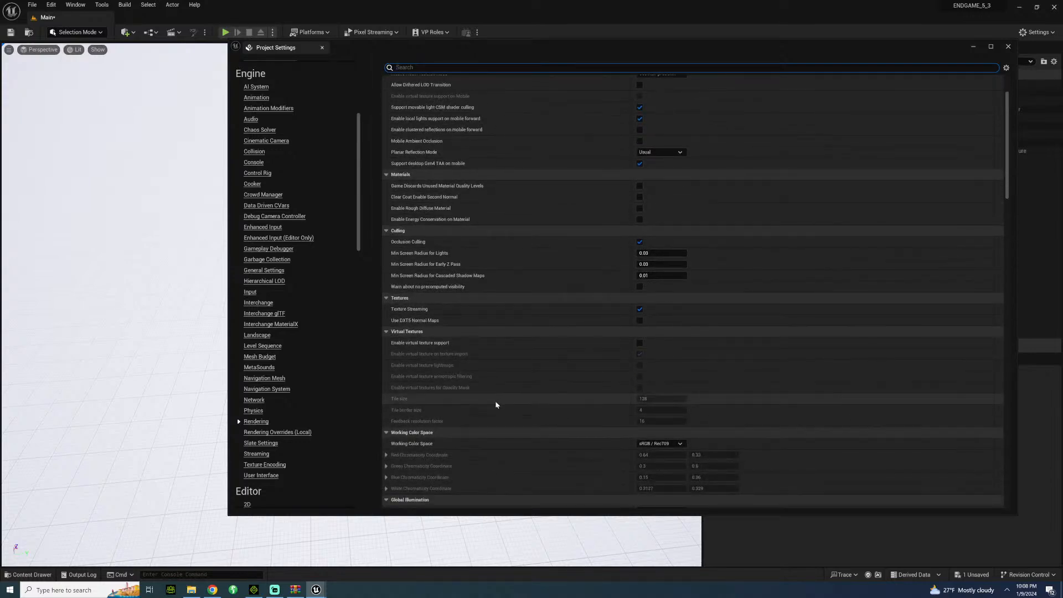
pyautogui.moveTo(419, 344)
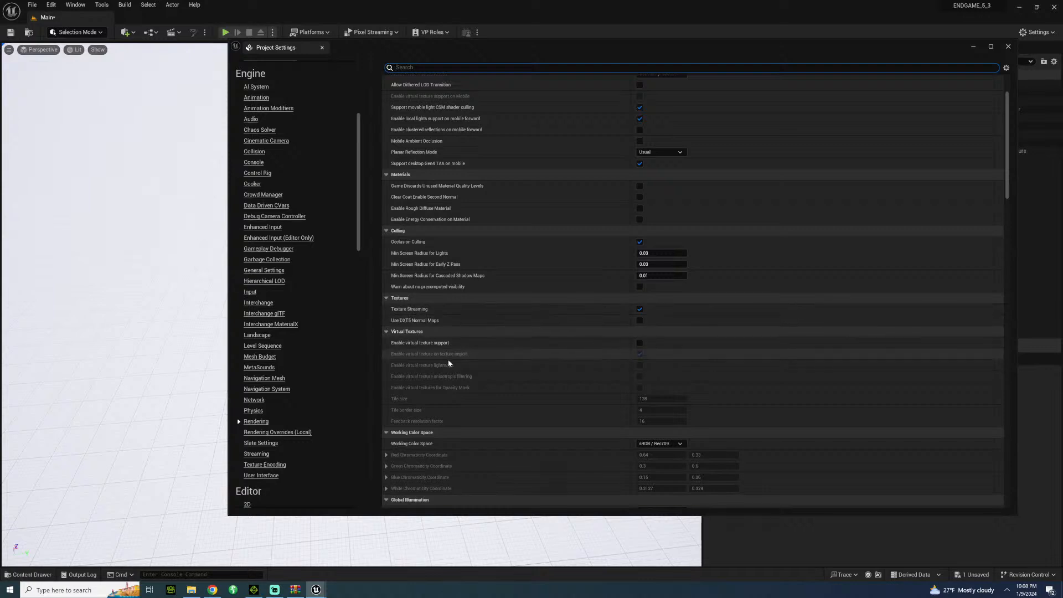
pyautogui.scroll(-4, 657, 431)
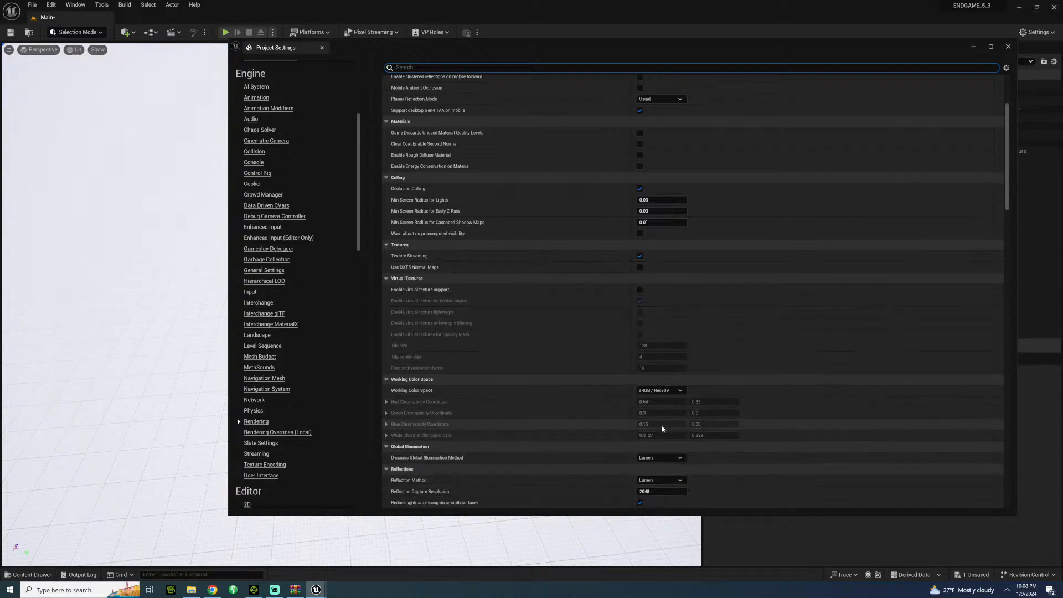
pyautogui.scroll(-2, 561, 436)
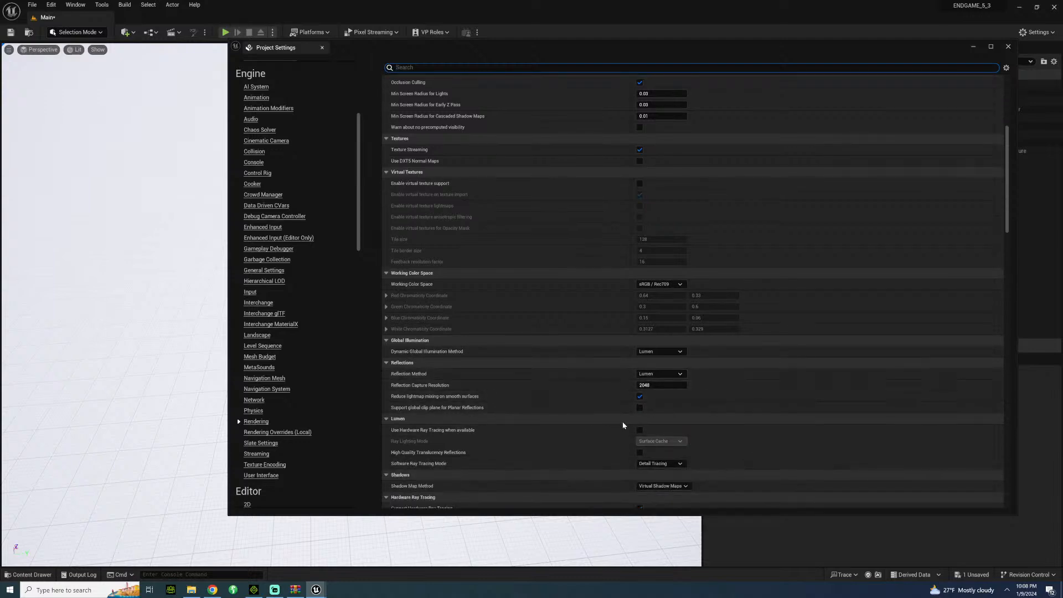
pyautogui.click(643, 430)
pyautogui.click(641, 431)
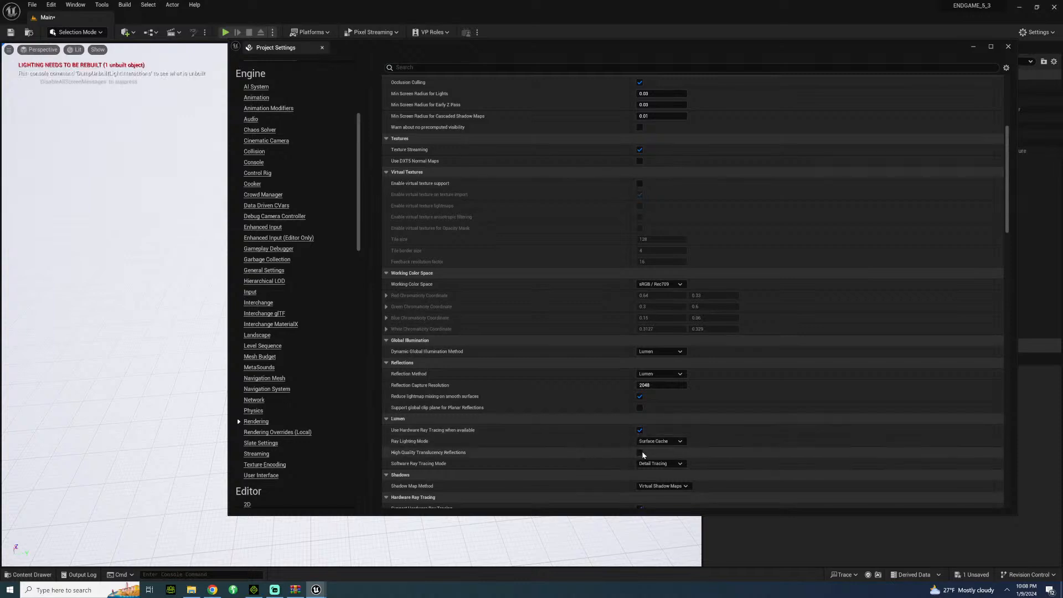
# Enable Ray Traced Shadows in the Hardware Ray Tracing settings and review the lighting and translucency options.
pyautogui.scroll(-2, 464, 425)
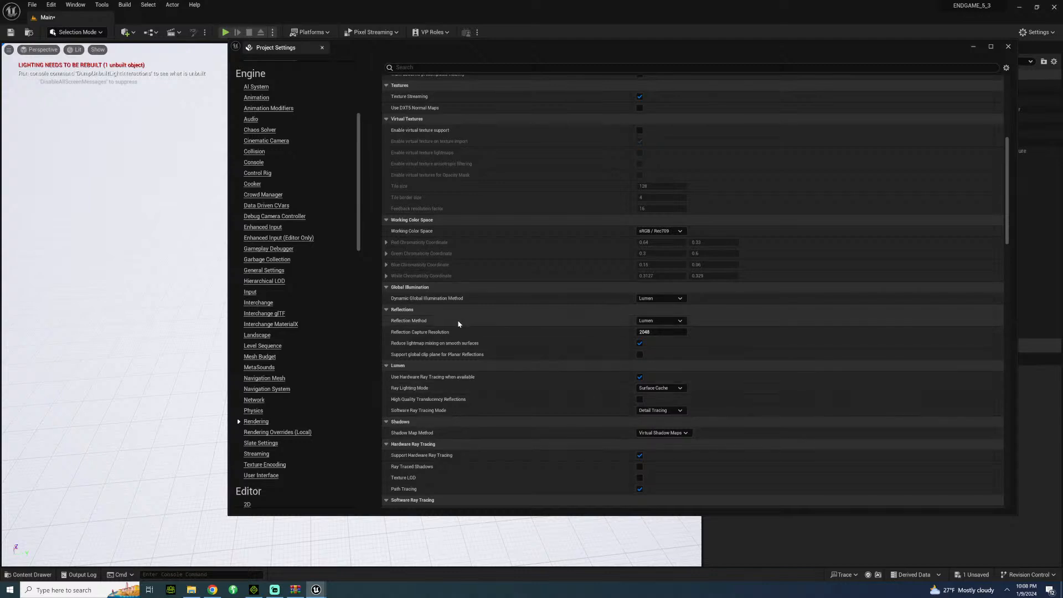
pyautogui.scroll(-2, 457, 326)
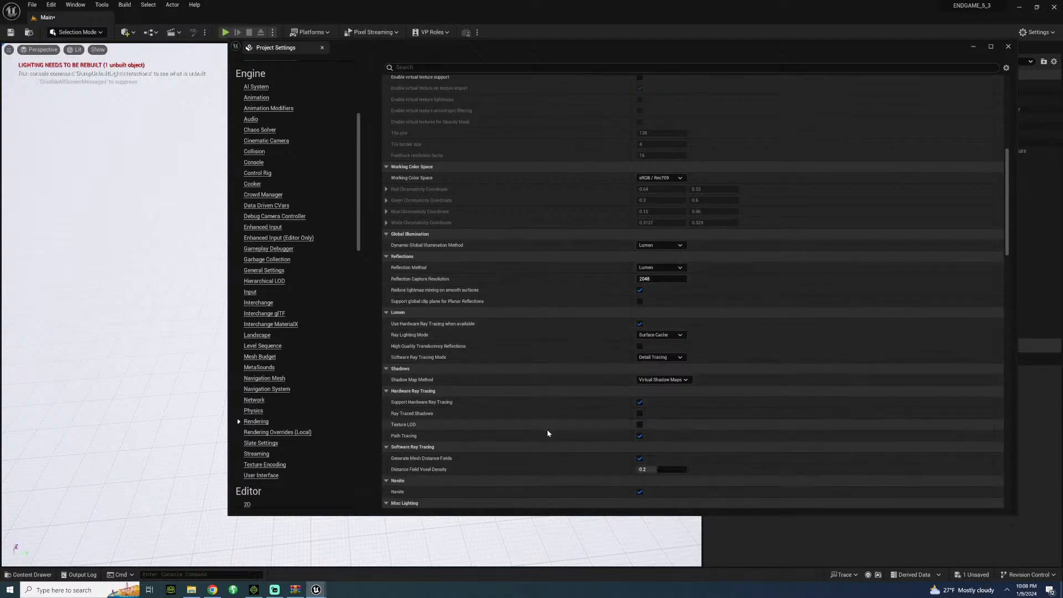
pyautogui.click(641, 414)
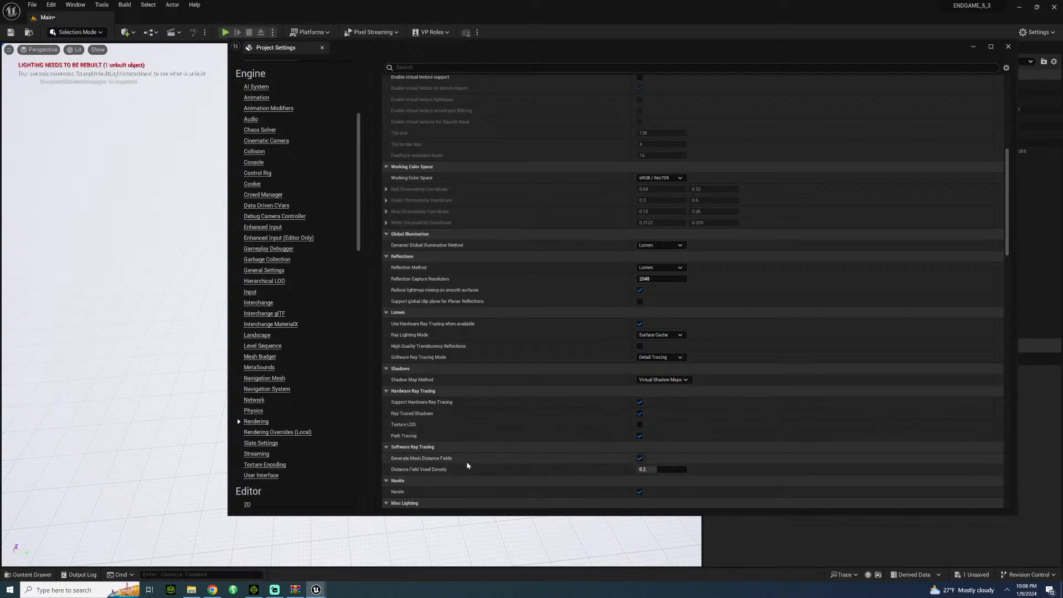
pyautogui.scroll(-2, 443, 479)
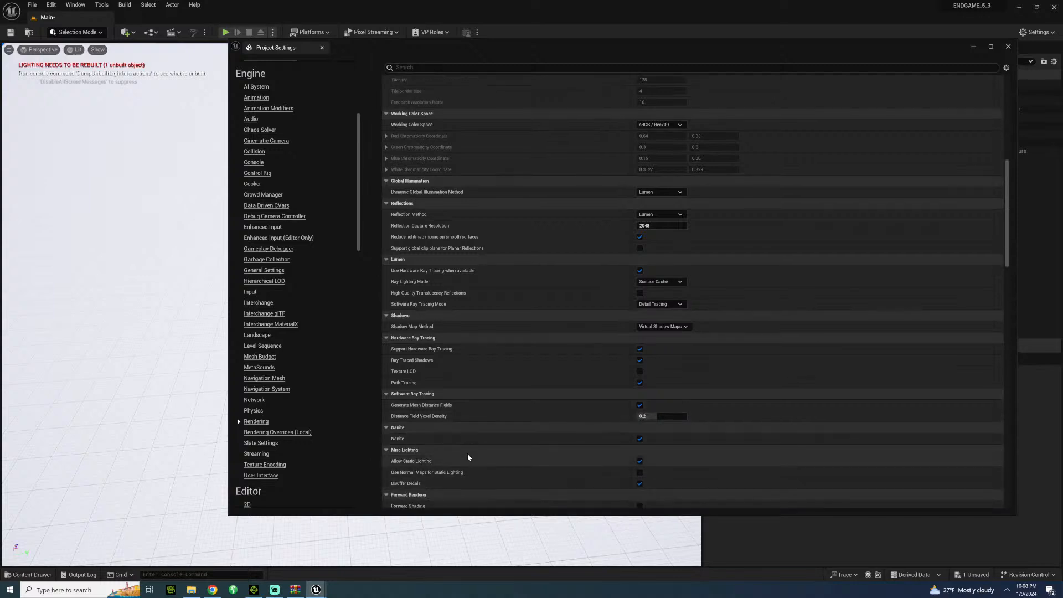
pyautogui.scroll(-3, 466, 451)
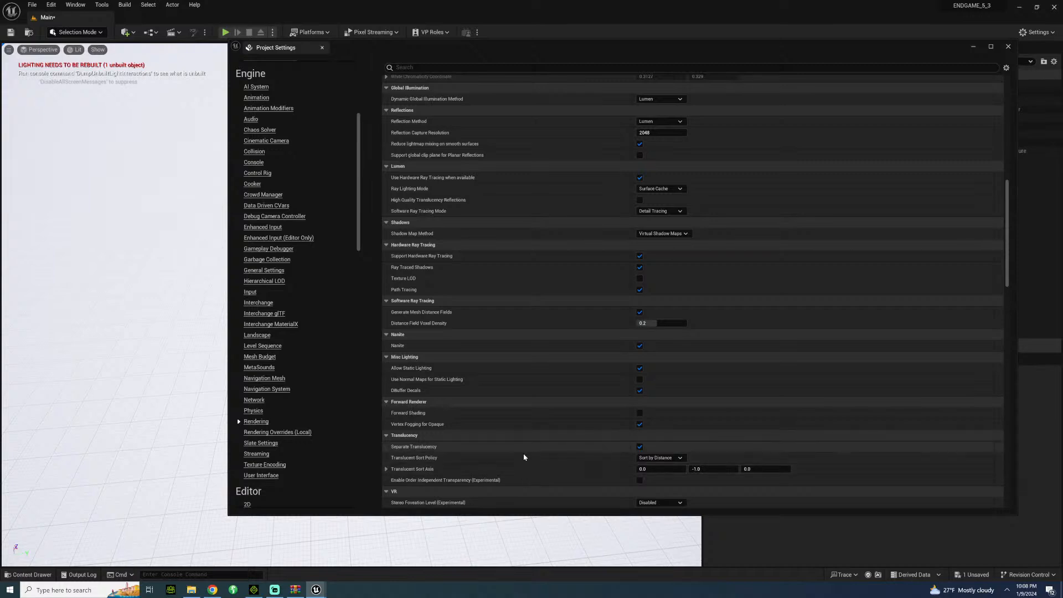
# Minimize Project Settings and search the StarterContent assets for GLAS.
pyautogui.click(39, 574)
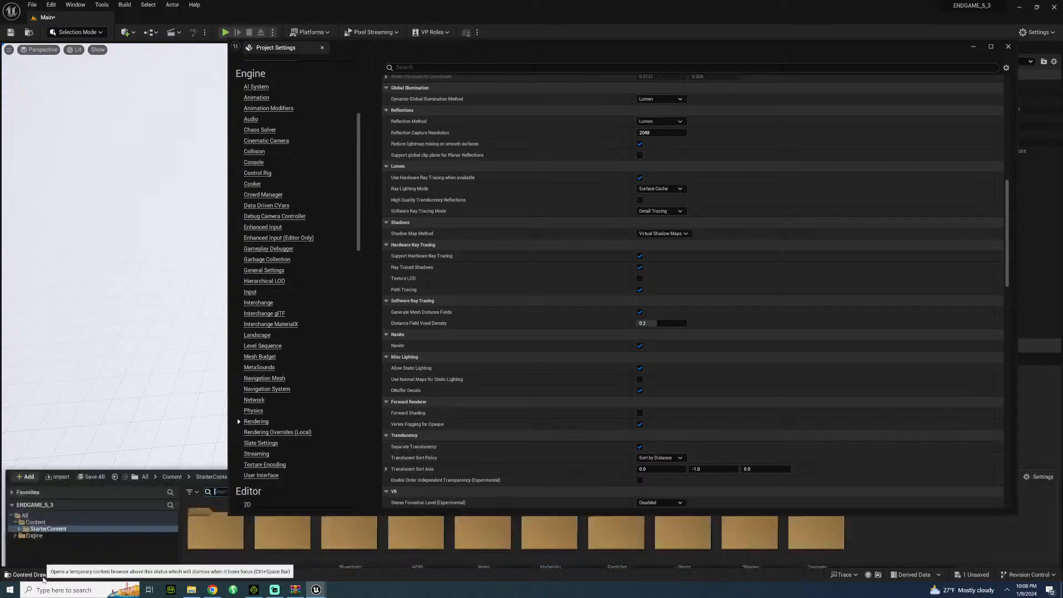
pyautogui.click(971, 46)
pyautogui.click(40, 574)
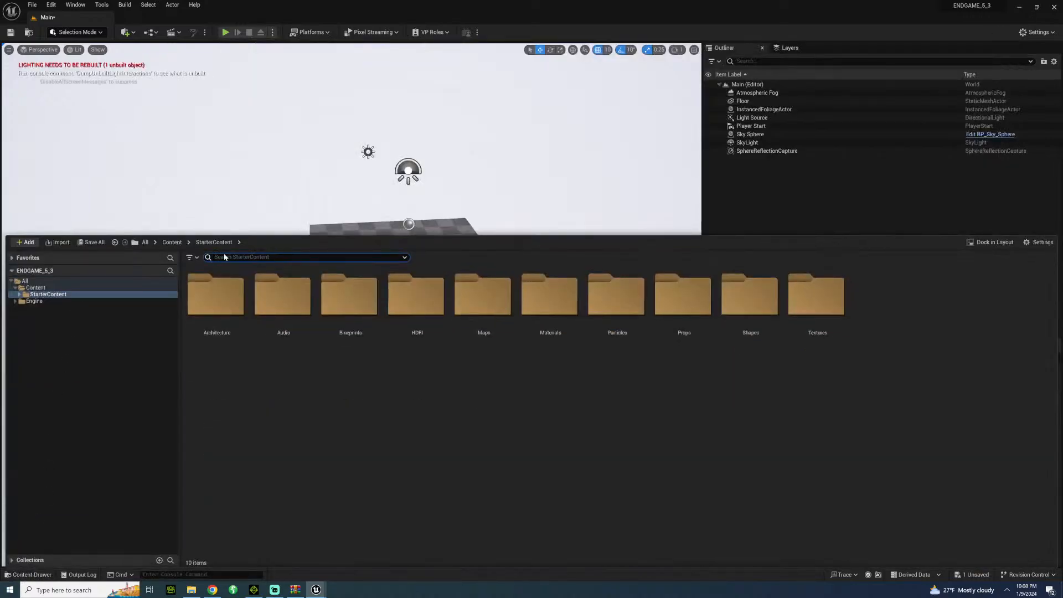
pyautogui.write('GLAS')
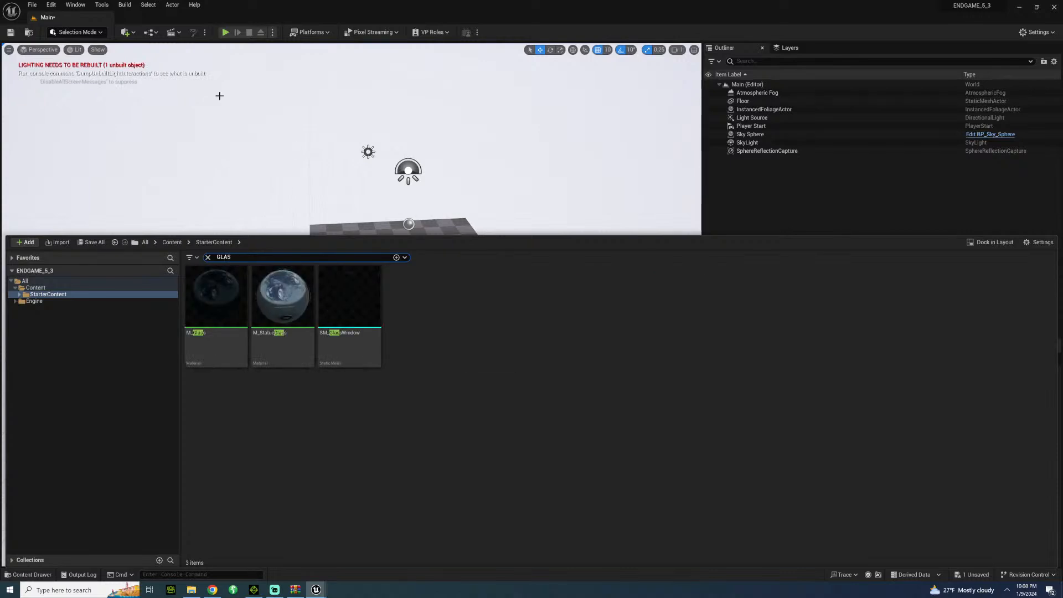
# Add a sphere to the level and raise it above the floor to about X -200, Y -140, Z 350.
pyautogui.moveTo(218, 113)
pyautogui.mouseDown(button='right')
pyautogui.moveTo(230, 145)
pyautogui.moveTo(232, 103)
pyautogui.mouseUp(button='right')
pyautogui.press('w')
pyautogui.press('w')
pyautogui.click(128, 34)
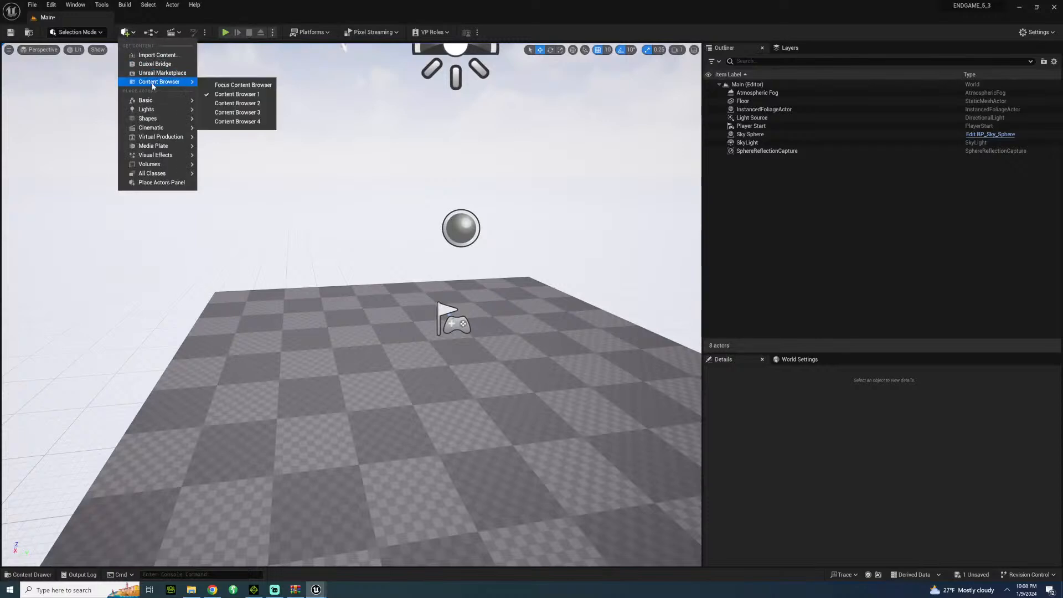
pyautogui.moveTo(156, 101)
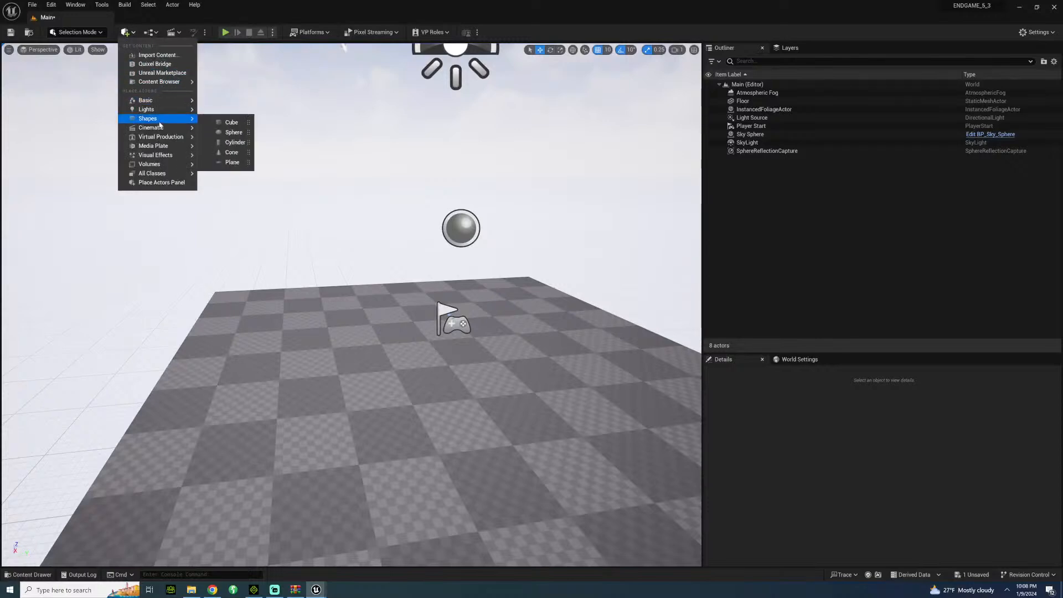
pyautogui.moveTo(191, 119)
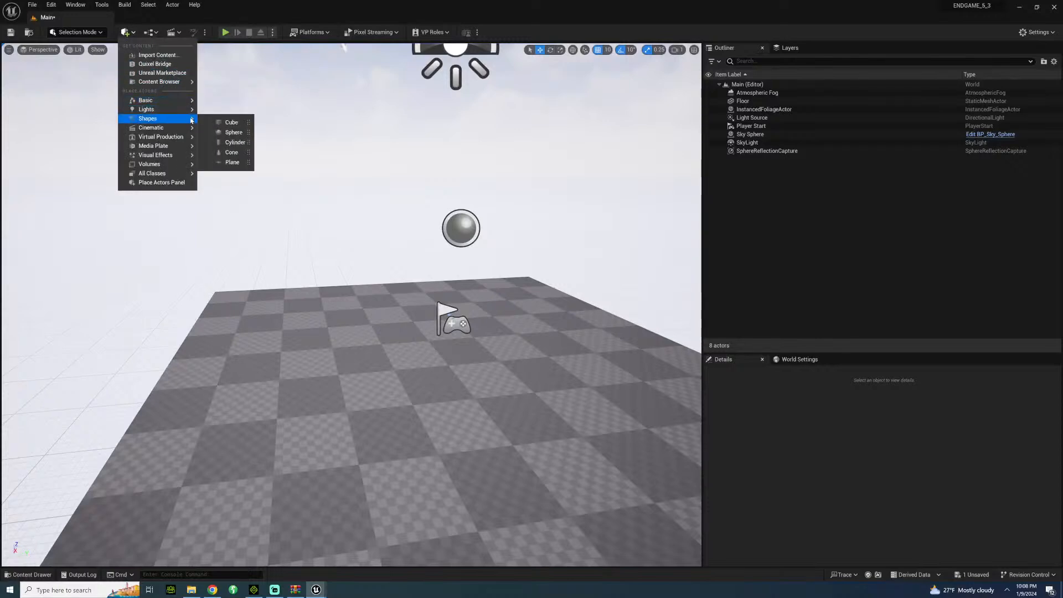
pyautogui.click(232, 132)
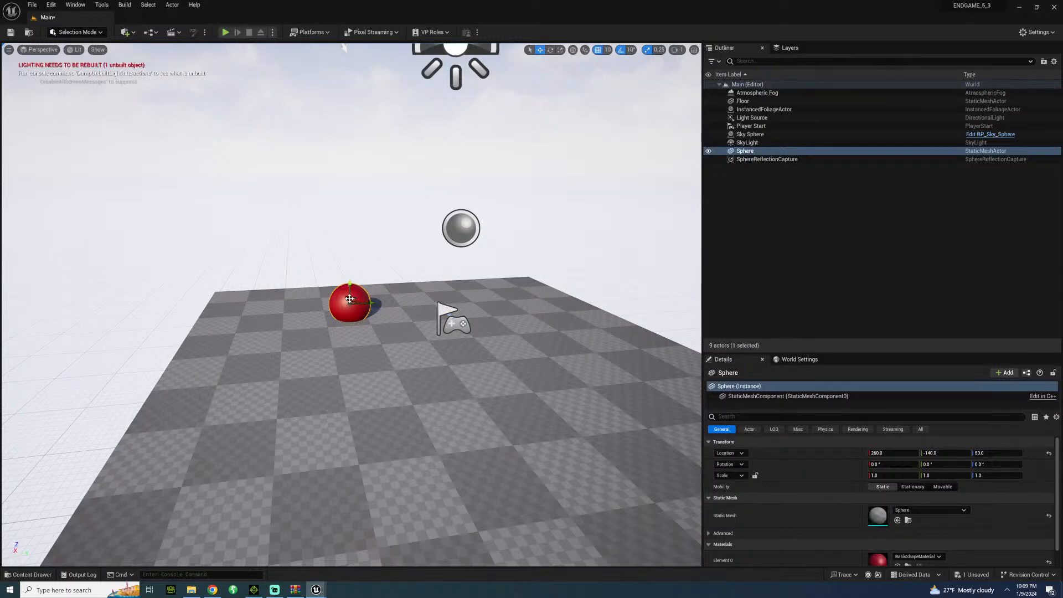
pyautogui.moveTo(349, 299); pyautogui.dragTo(457, 133)
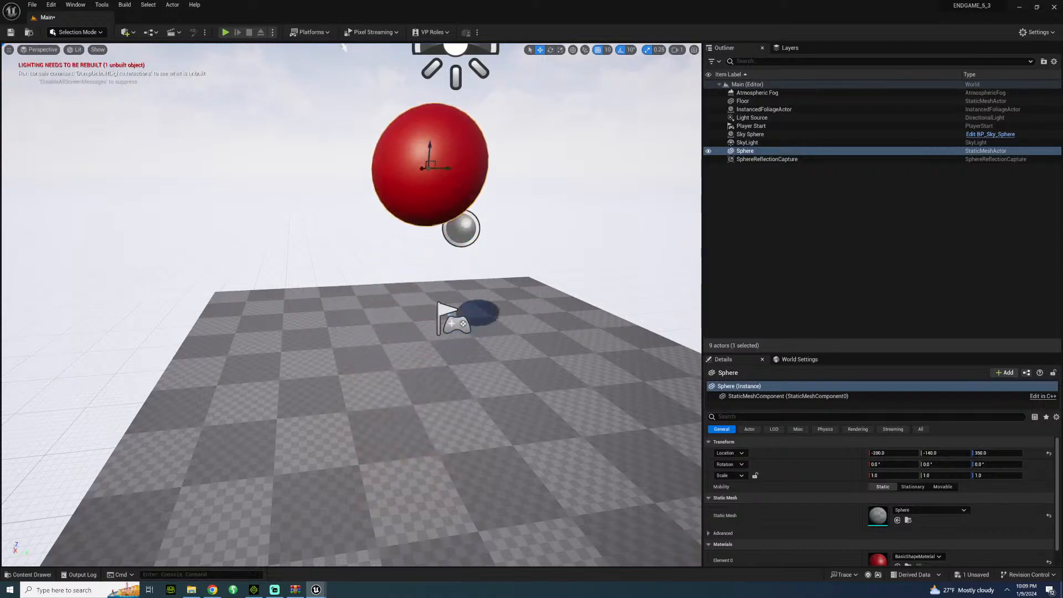
# Apply the M_Glass material from the StarterContent assets to the floating sphere.
pyautogui.click(226, 276)
pyautogui.moveTo(225, 276)
pyautogui.mouseDown(button='right')
pyautogui.moveTo(272, 280)
pyautogui.moveTo(293, 266)
pyautogui.moveTo(229, 276)
pyautogui.mouseUp(button='right')
pyautogui.click(28, 574)
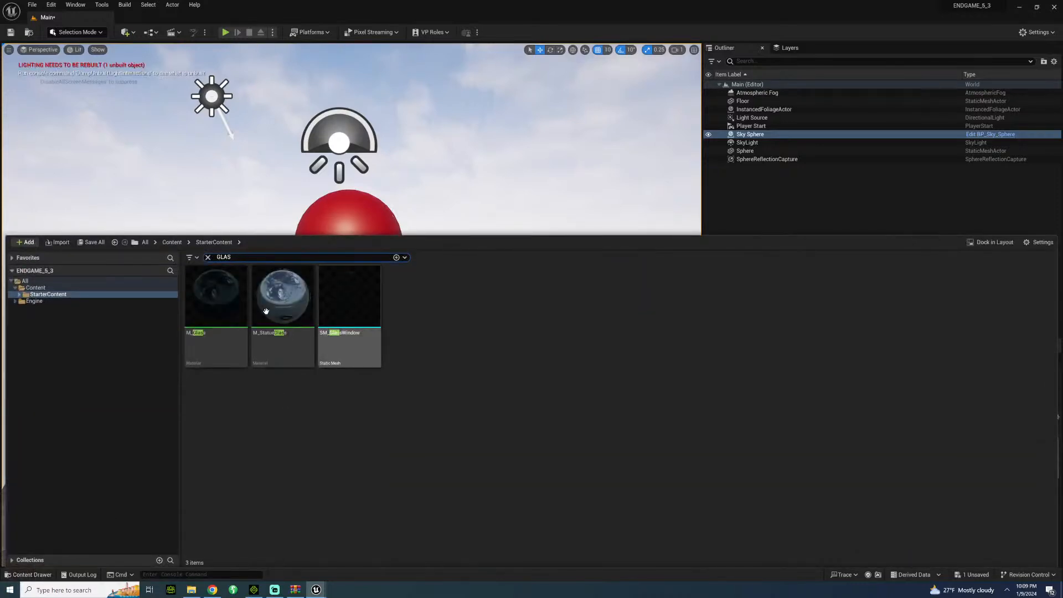
pyautogui.moveTo(216, 299); pyautogui.dragTo(363, 209)
pyautogui.moveTo(363, 208); pyautogui.dragTo(318, 214, button='right')
# Add a second sphere and position it beside the glass sphere at about X -330, Y -10, Z 350.
pyautogui.click(127, 32)
pyautogui.moveTo(153, 114)
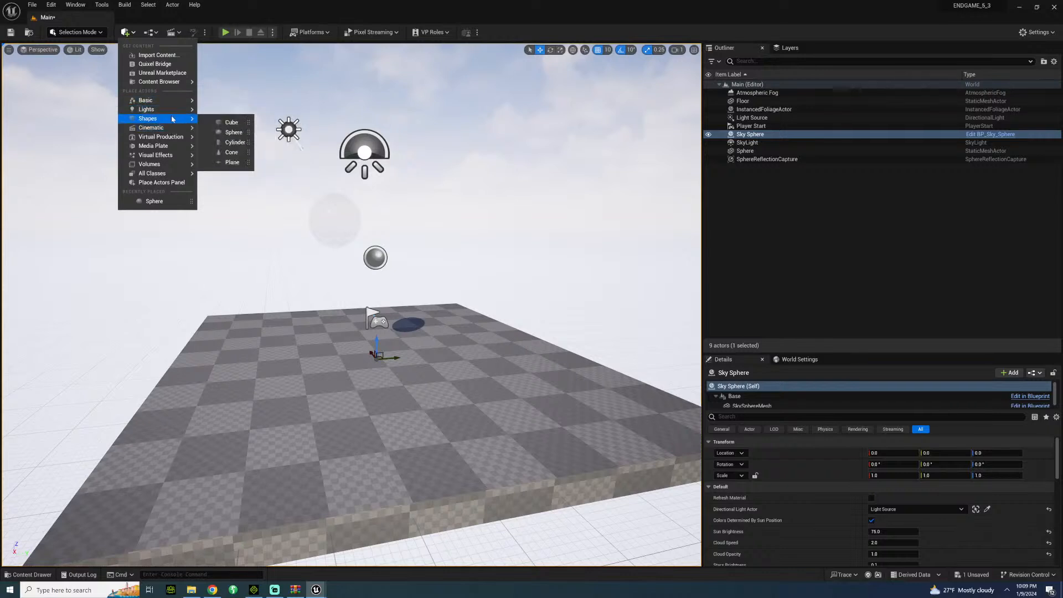
pyautogui.click(233, 133)
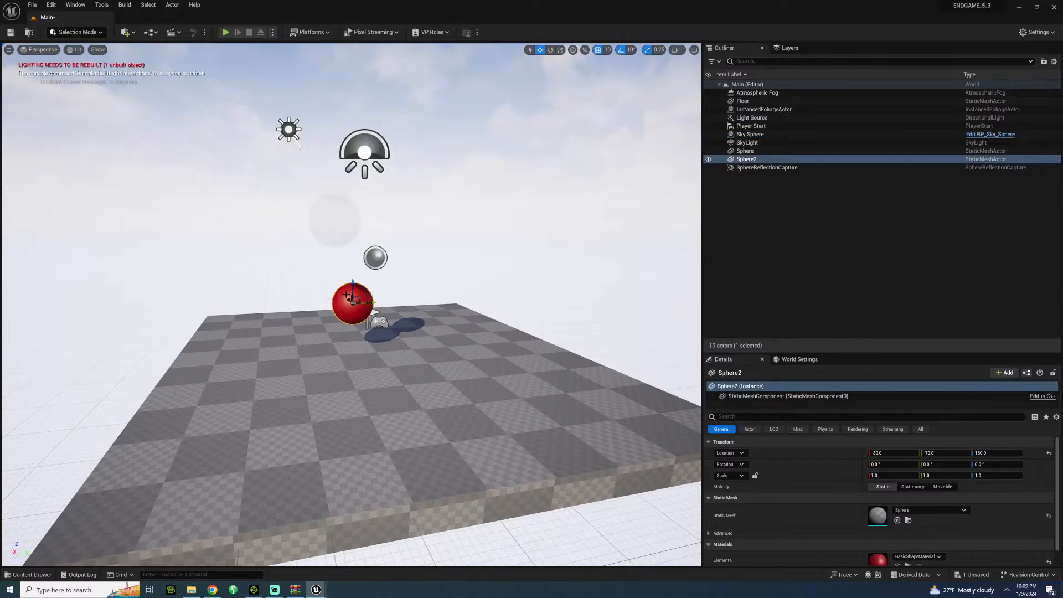
pyautogui.moveTo(357, 303); pyautogui.dragTo(403, 157)
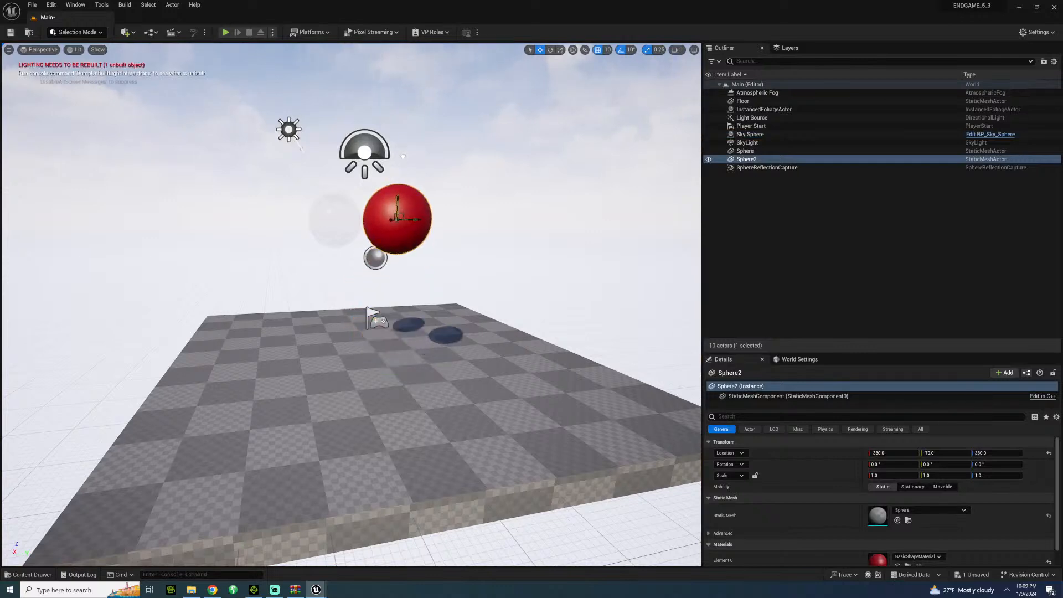
pyautogui.moveTo(413, 220); pyautogui.dragTo(452, 219)
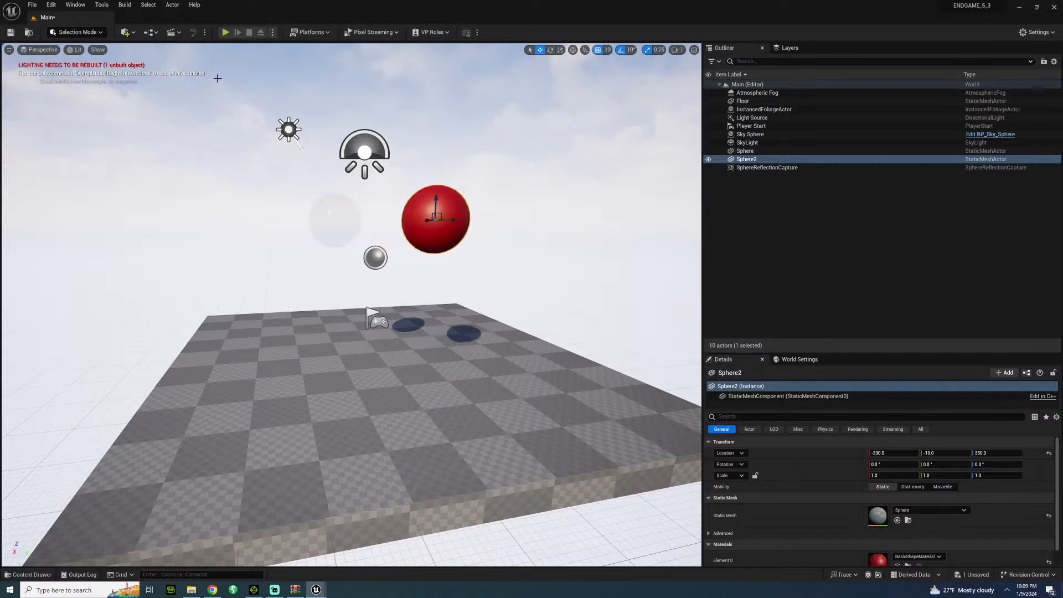
# Add a plane, rotate it 90° to stand upright, and scale it uniformly to 12.5 as a wall behind the spheres.
pyautogui.click(127, 31)
pyautogui.moveTo(164, 105)
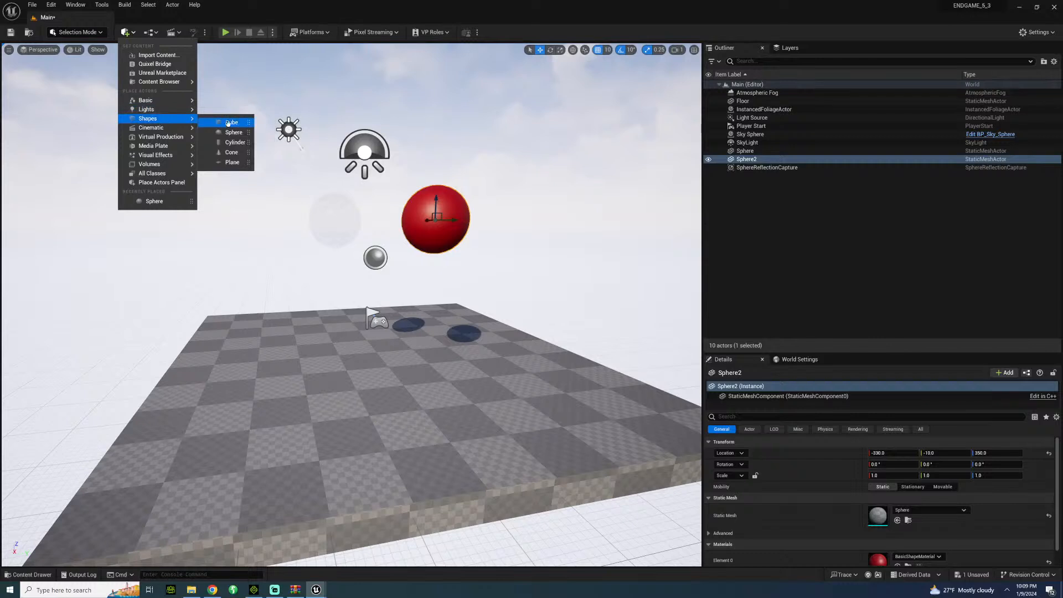
pyautogui.click(232, 163)
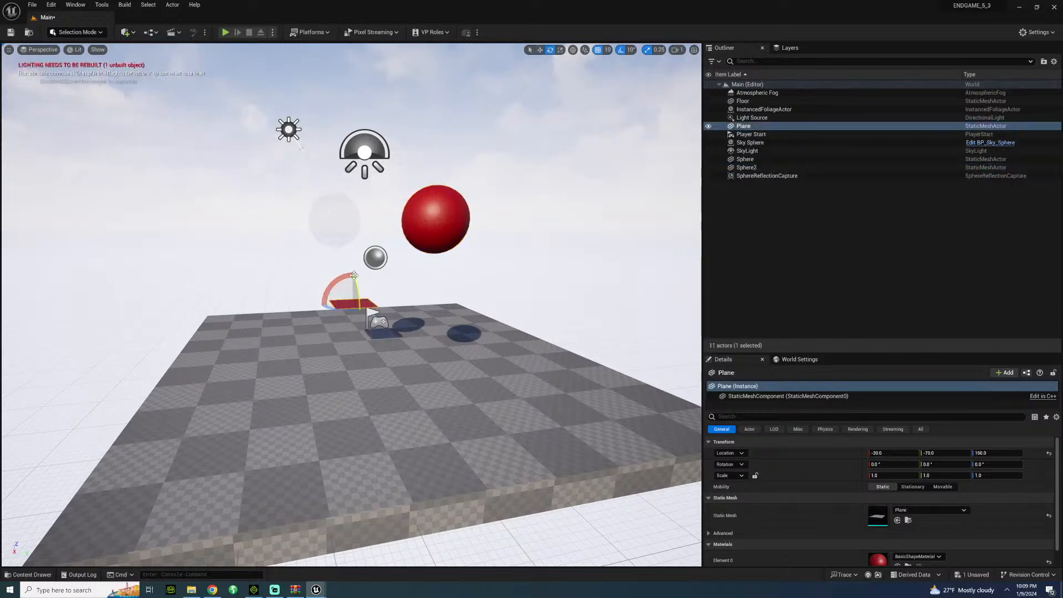
pyautogui.moveTo(357, 287); pyautogui.dragTo(353, 266)
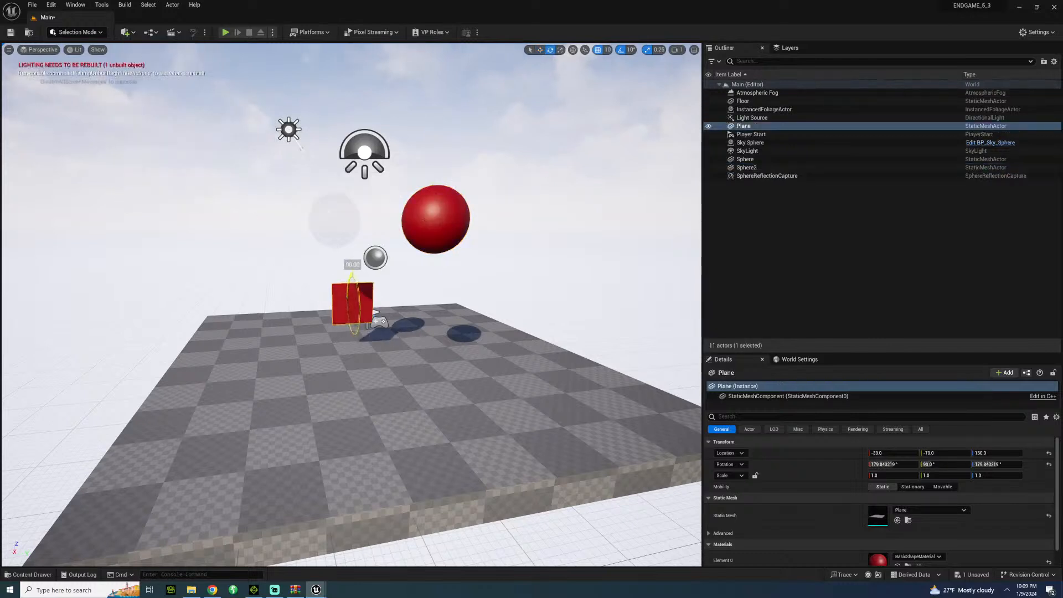
pyautogui.press('r')
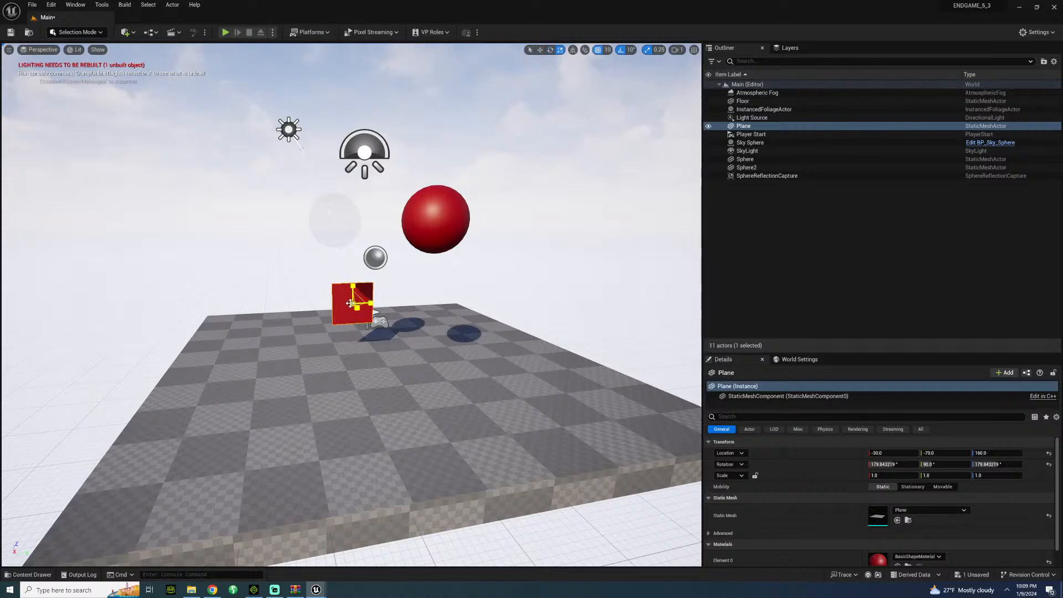
pyautogui.moveTo(350, 303); pyautogui.dragTo(365, 291)
pyautogui.press('a')
pyautogui.moveTo(239, 351); pyautogui.dragTo(293, 326, button='right')
# Open the plane's BasicShapeMaterial for editing and save a copy of it as BasicShapeMaterial2.
pyautogui.scroll(-1, 775, 459)
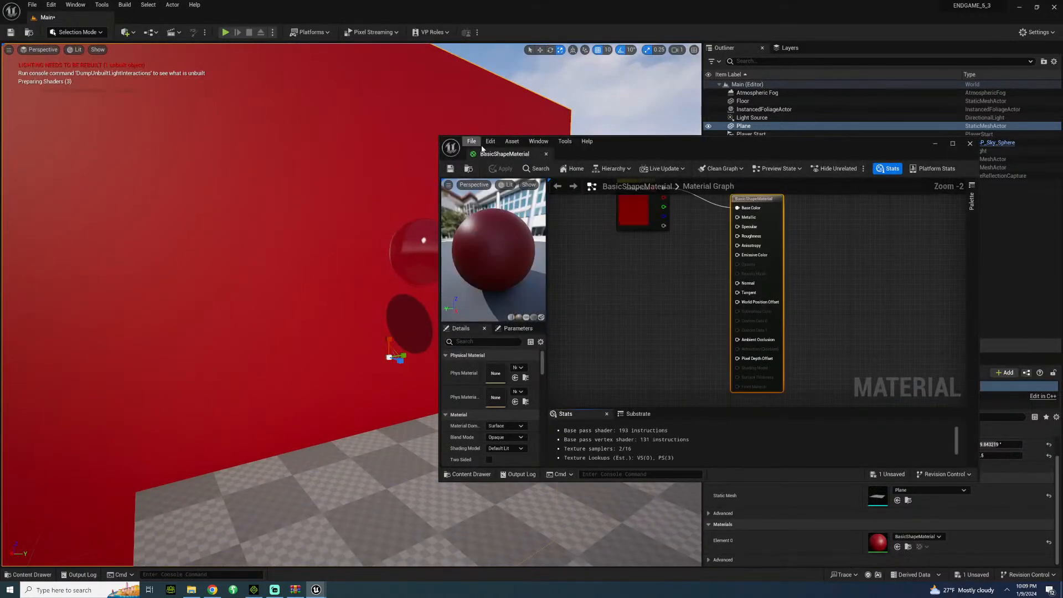
pyautogui.click(472, 141)
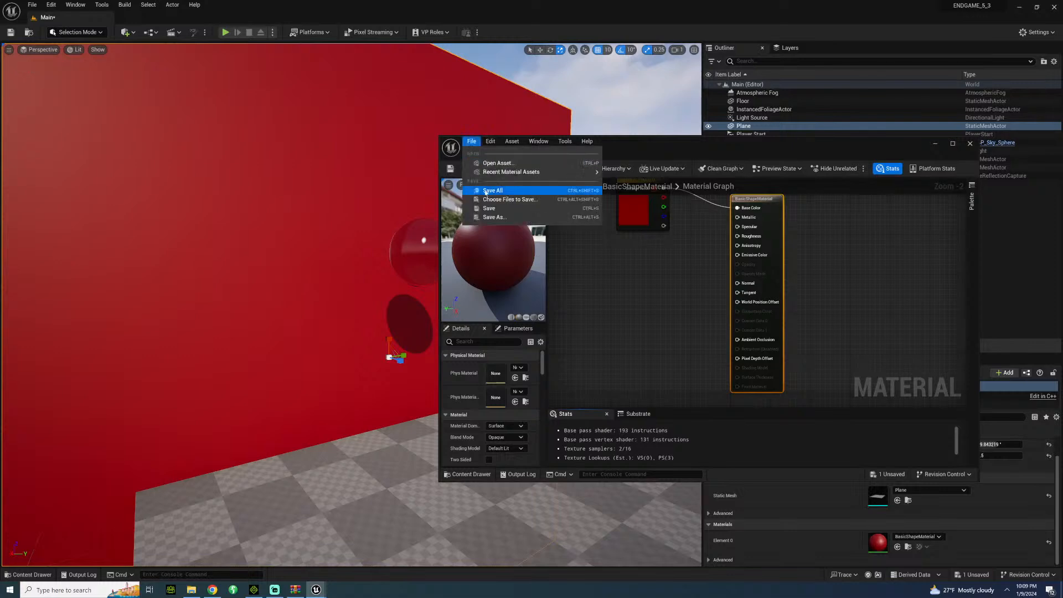
pyautogui.click(506, 217)
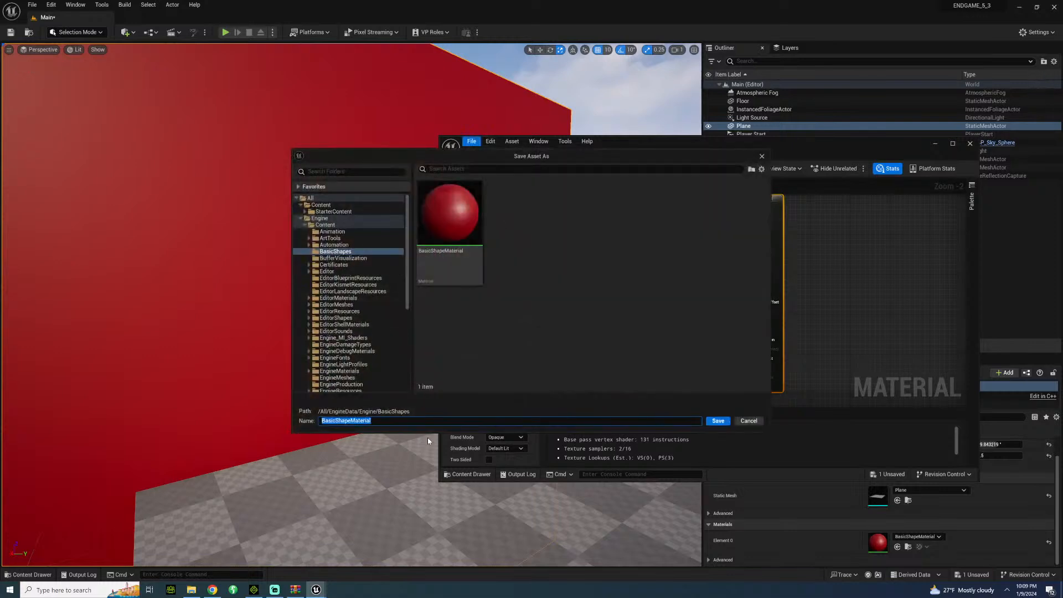
pyautogui.write('2')
pyautogui.press('Return')
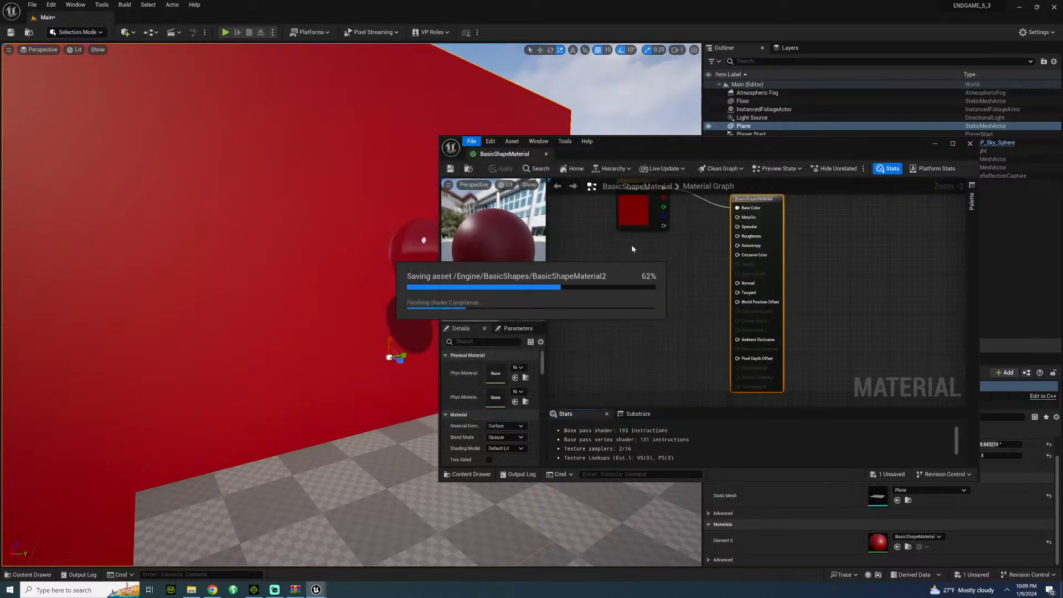
# Change BasicShapeMaterial2's Color parameter to green (Hex sRGB 007A46FF), then save and close the material.
pyautogui.click(630, 212)
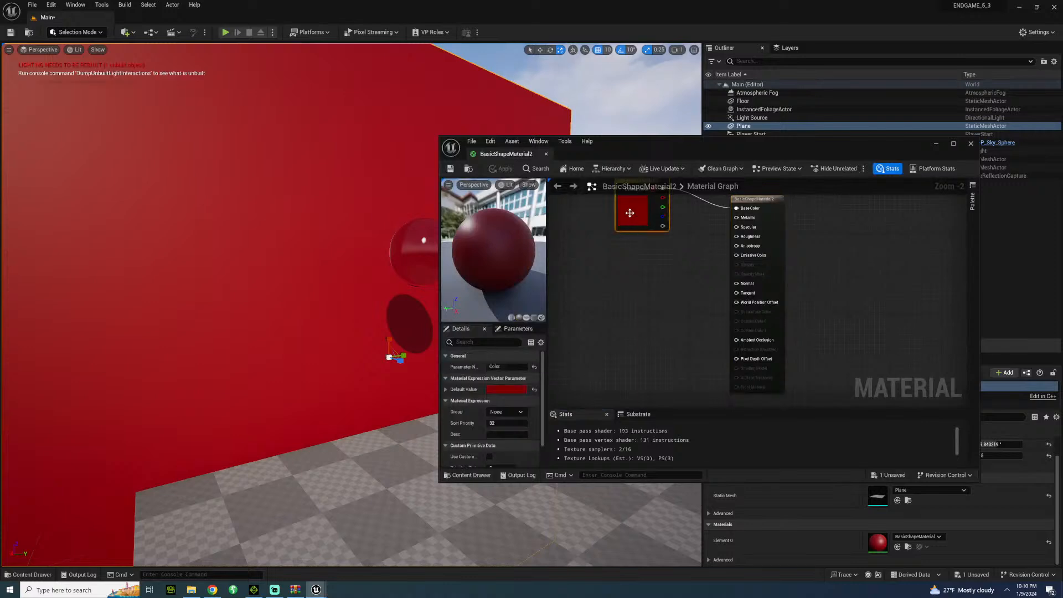
pyautogui.click(511, 391)
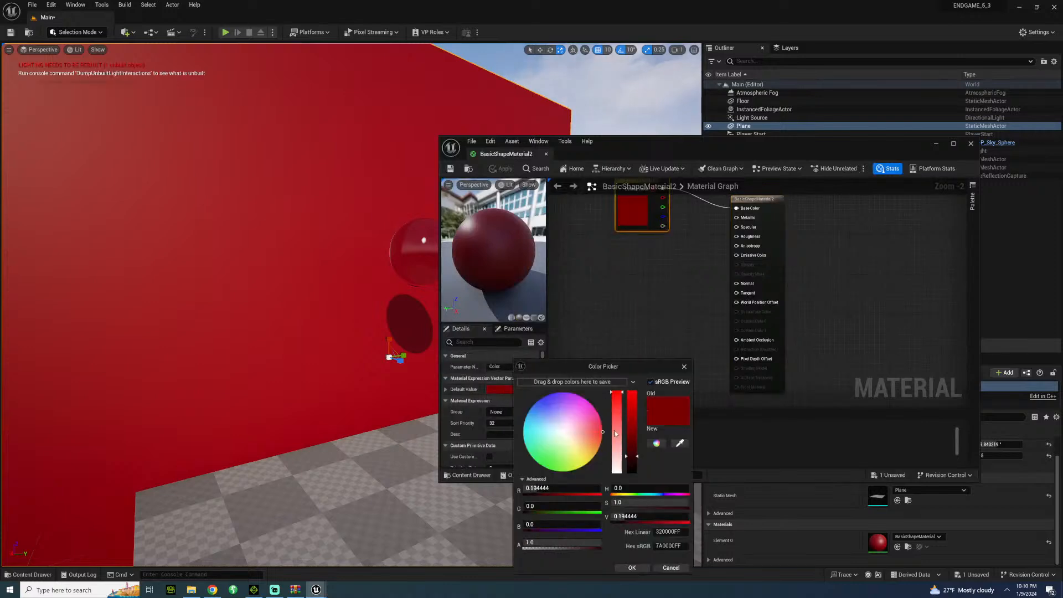
pyautogui.click(556, 406)
pyautogui.moveTo(556, 406); pyautogui.dragTo(524, 391)
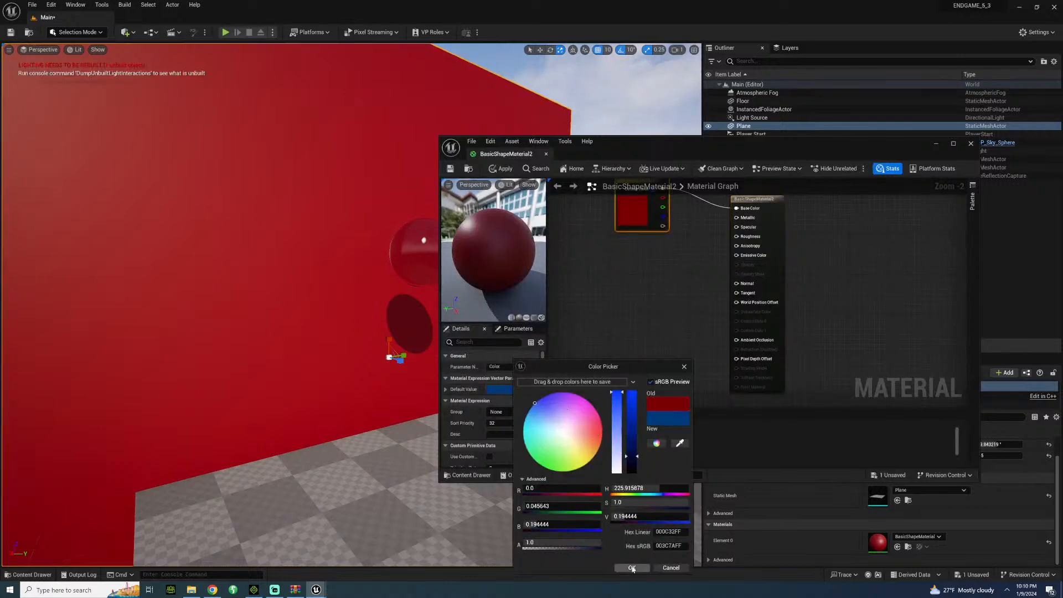
pyautogui.moveTo(544, 456); pyautogui.dragTo(520, 467)
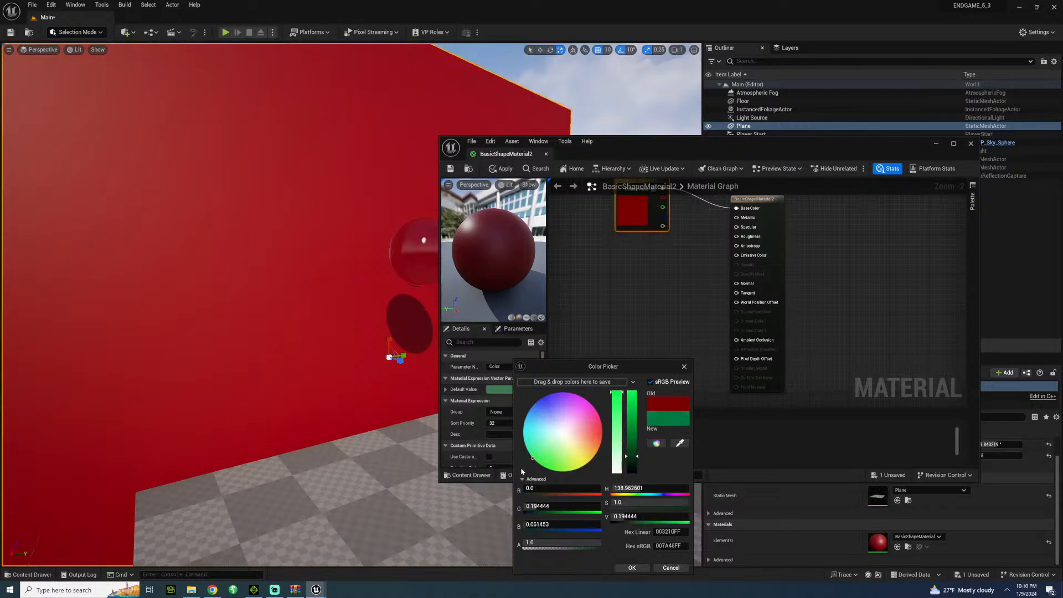
pyautogui.click(632, 568)
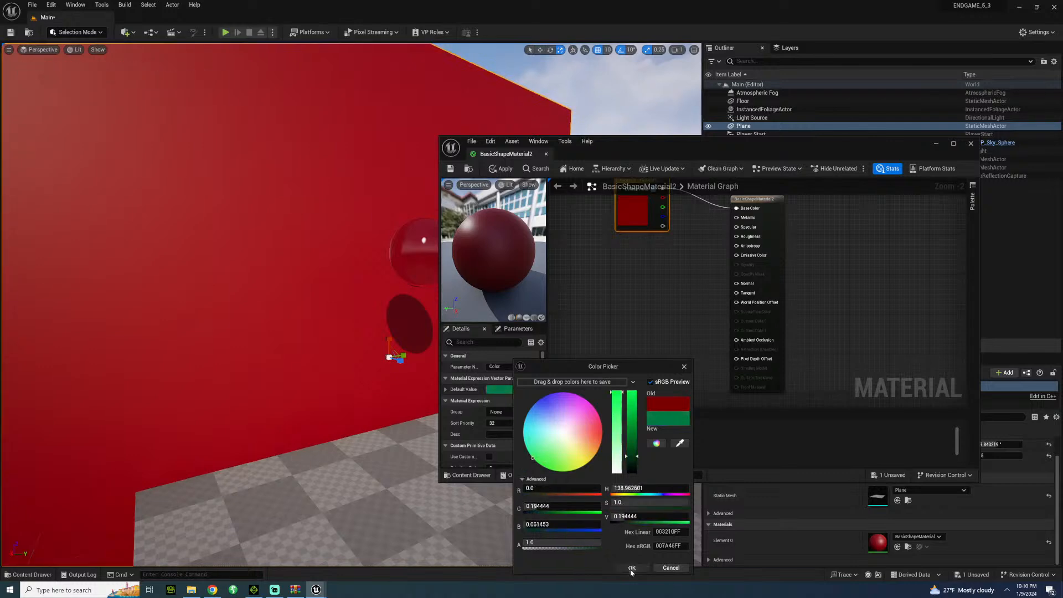
pyautogui.click(450, 169)
pyautogui.click(546, 156)
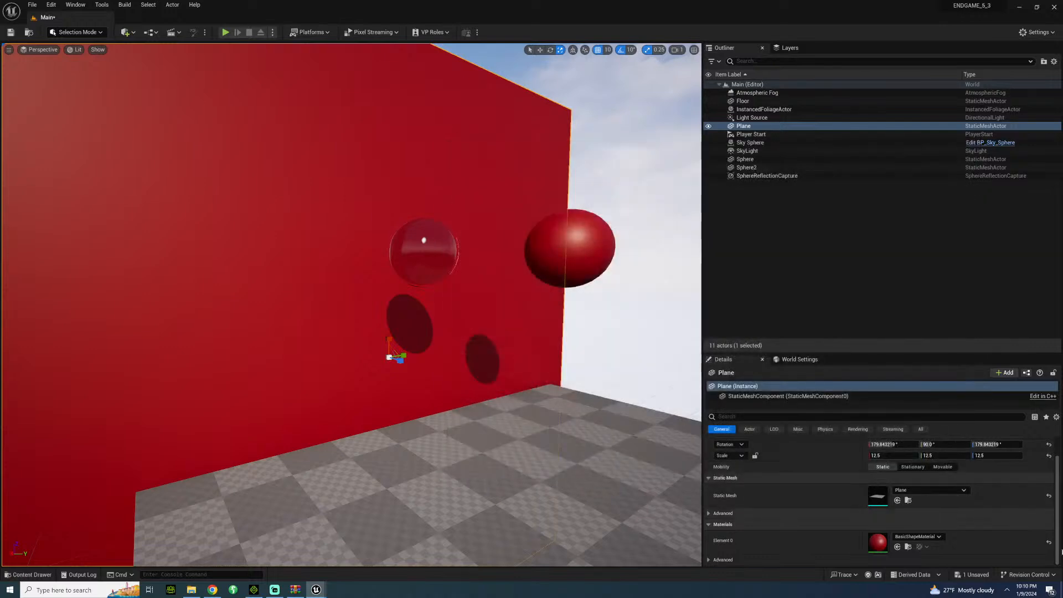
# Assign BasicShapeMaterial2 to the plane's Element 0 material and inspect the spheres in front of the green wall.
pyautogui.click(939, 536)
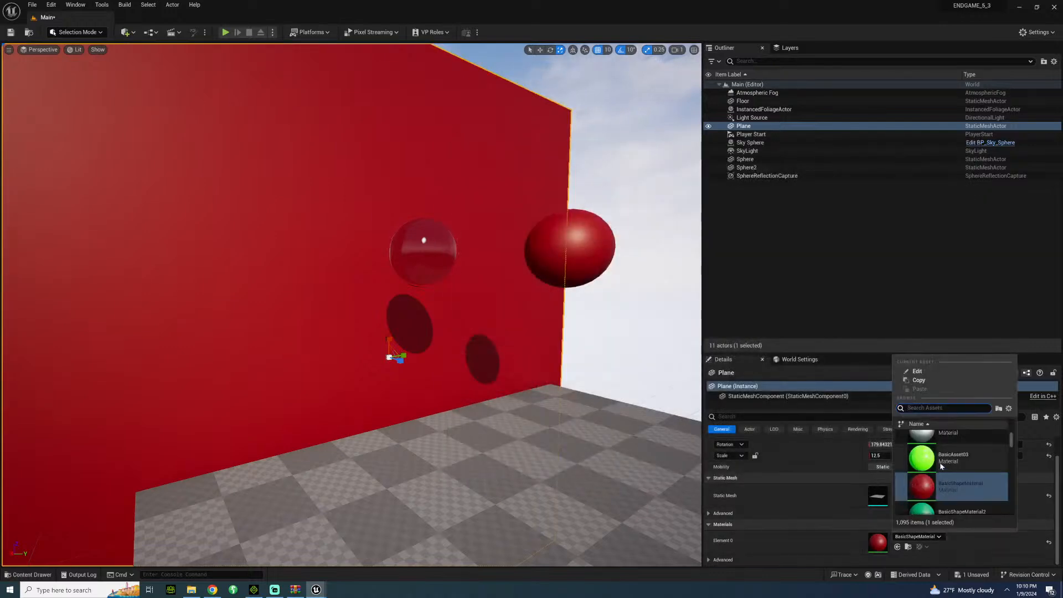
pyautogui.scroll(-1, 955, 481)
pyautogui.click(955, 481)
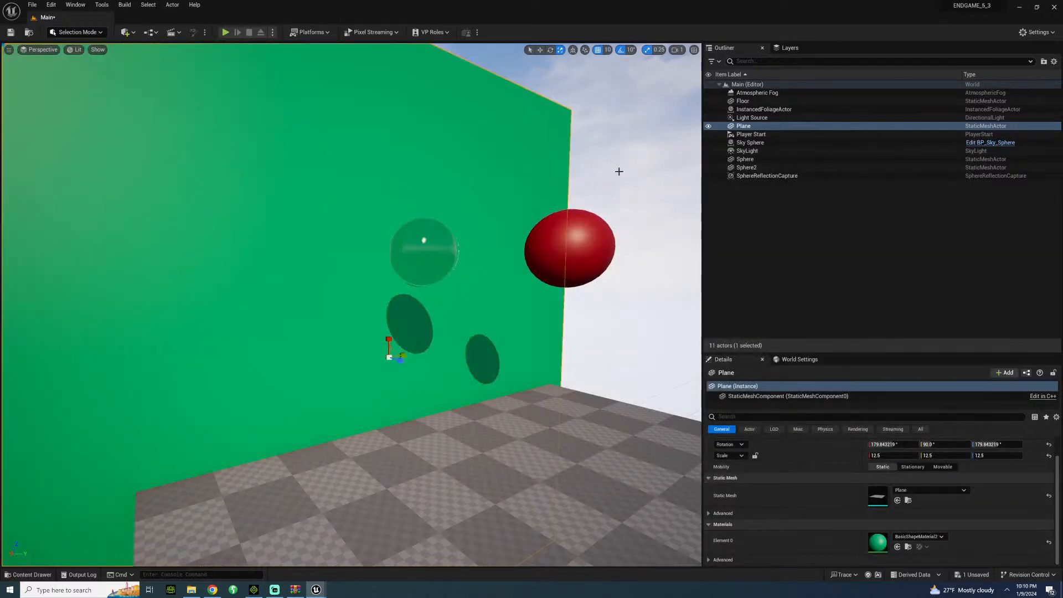
pyautogui.click(619, 171)
pyautogui.moveTo(619, 172); pyautogui.dragTo(592, 166, button='right')
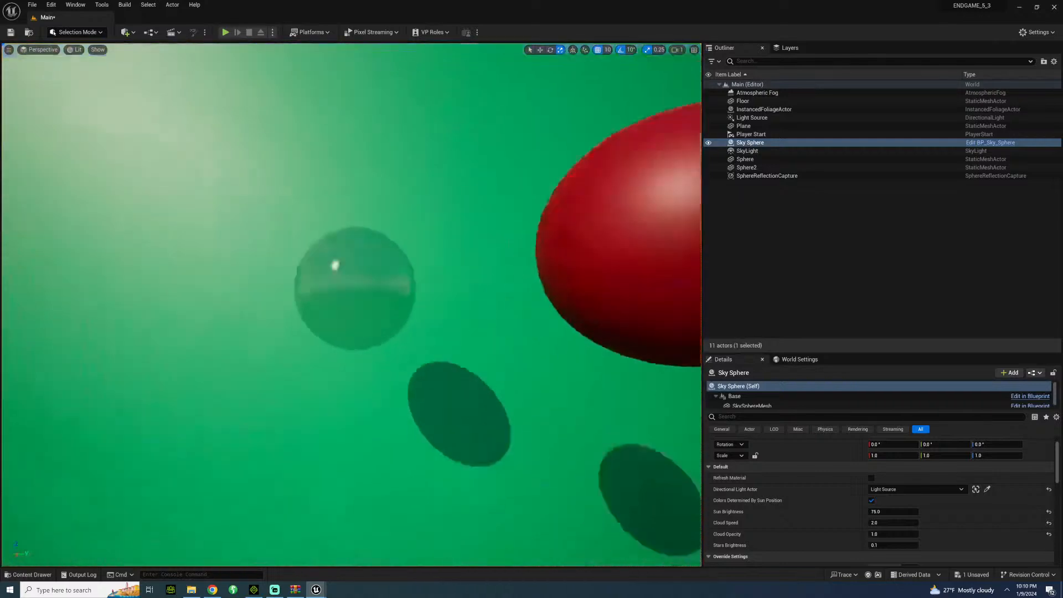
pyautogui.press('s')
pyautogui.moveTo(484, 144); pyautogui.dragTo(542, 149, button='right')
pyautogui.press('a')
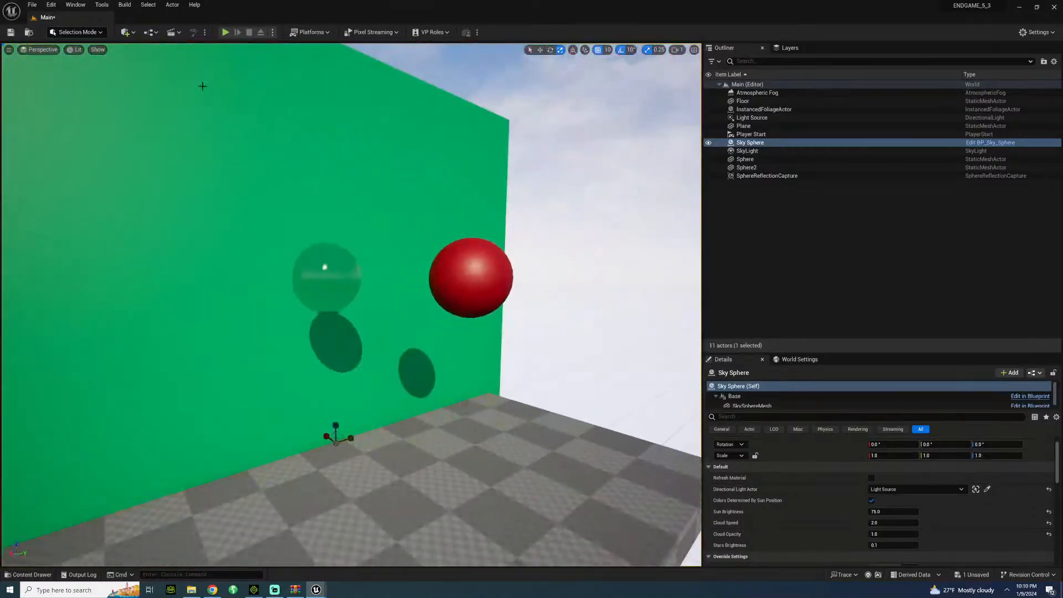
# Add a Cine Camera Actor and pilot it to frame the glass and red spheres against the green wall.
pyautogui.click(123, 35)
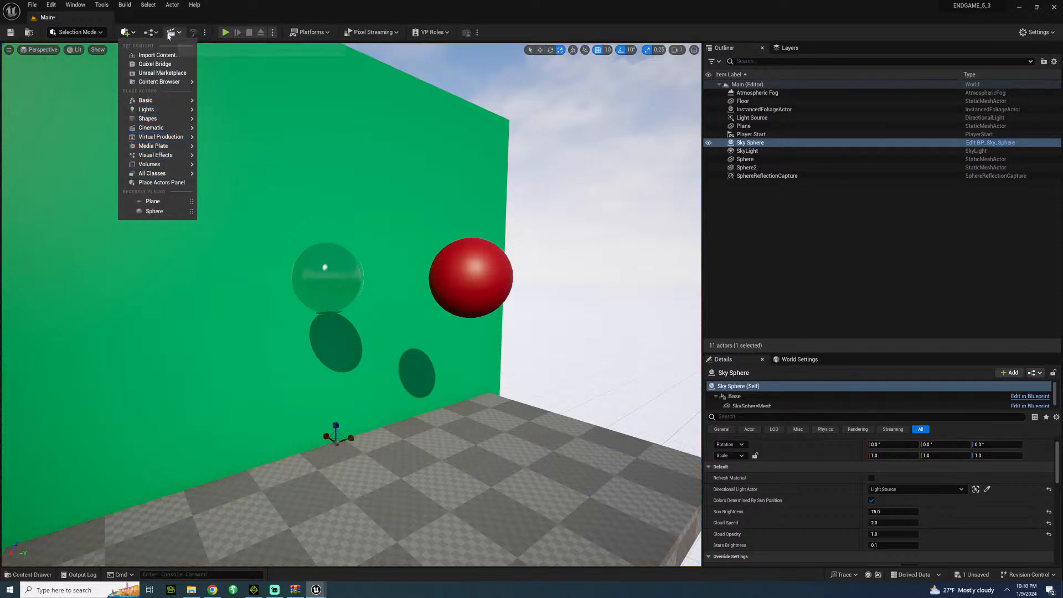
pyautogui.moveTo(162, 130)
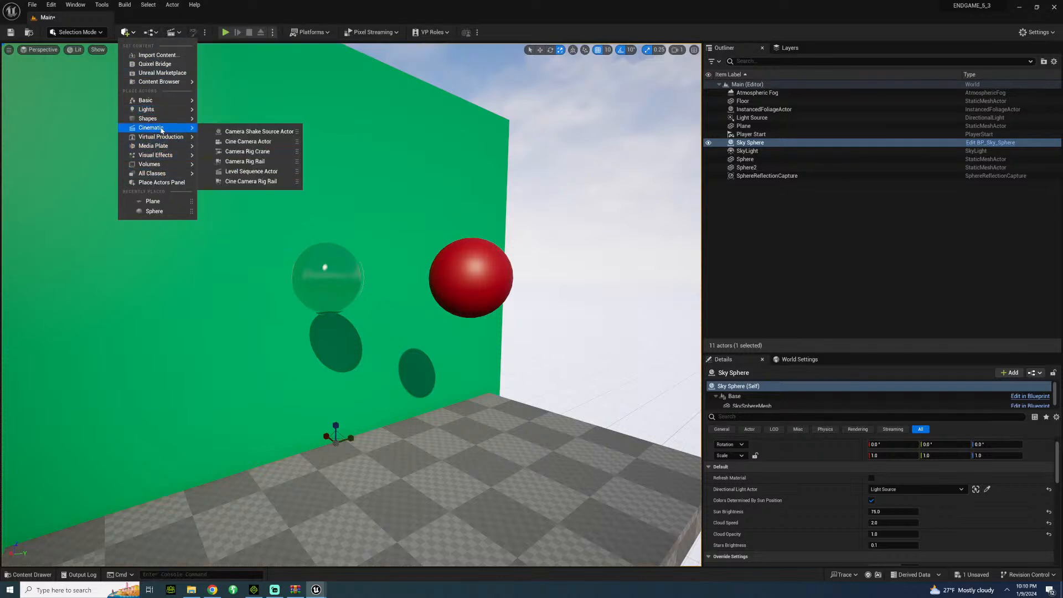
pyautogui.click(263, 141)
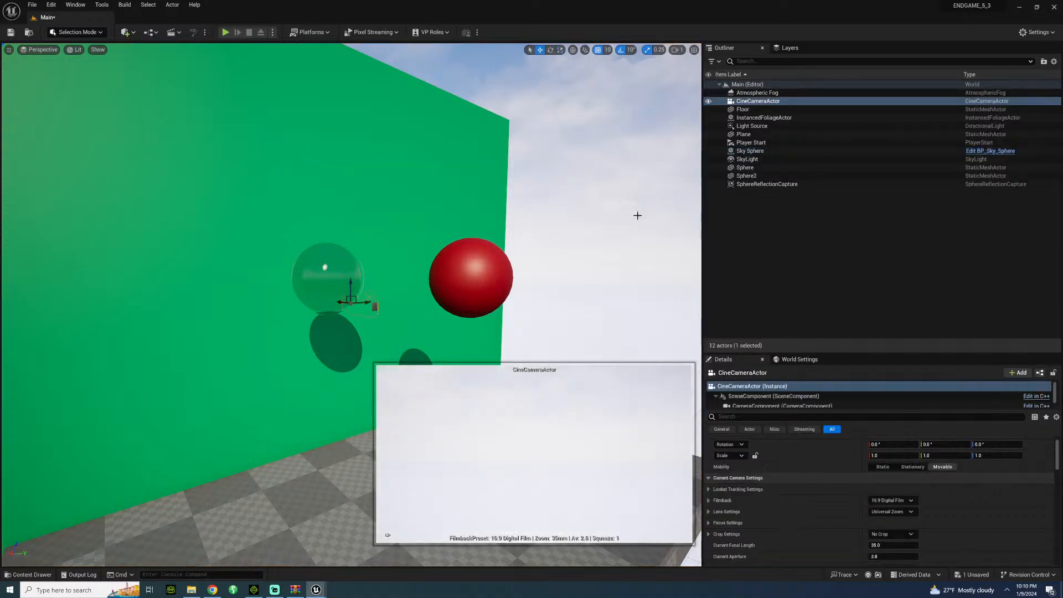
pyautogui.rightClick(750, 101)
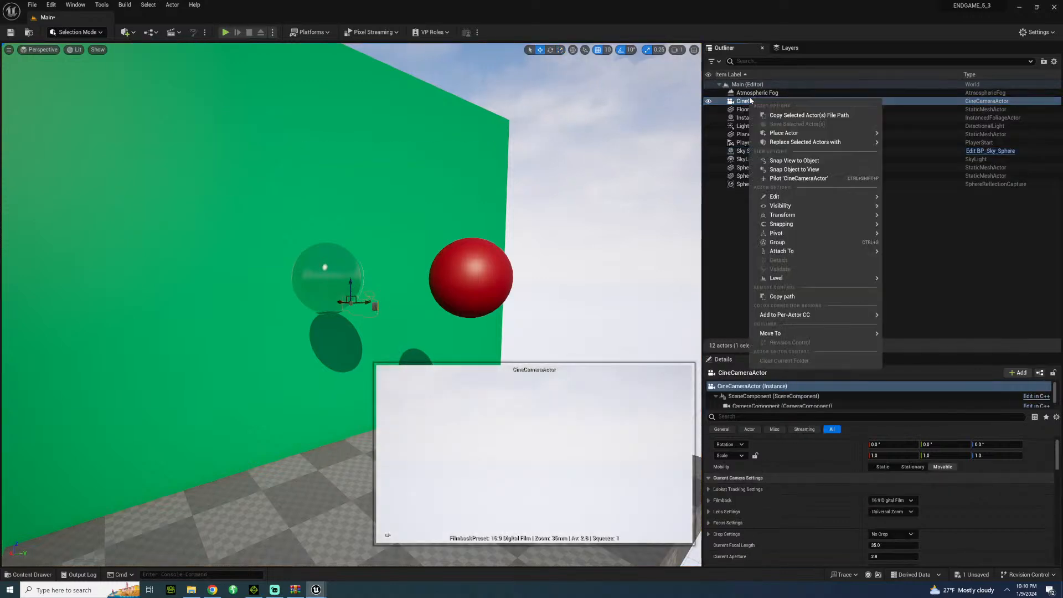
pyautogui.moveTo(803, 195)
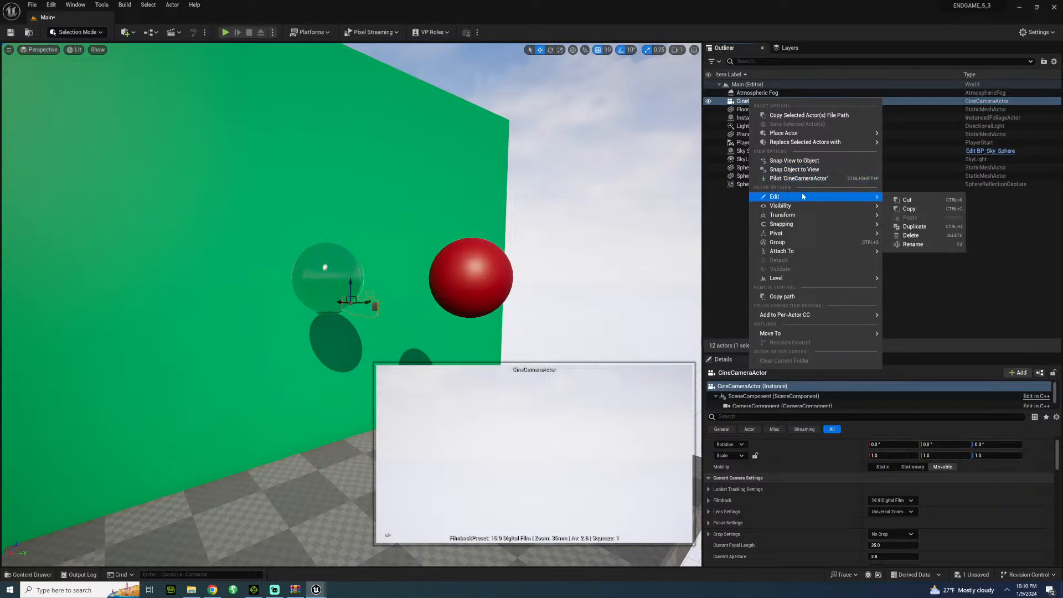
pyautogui.click(792, 179)
pyautogui.moveTo(269, 192); pyautogui.dragTo(253, 219, button='right')
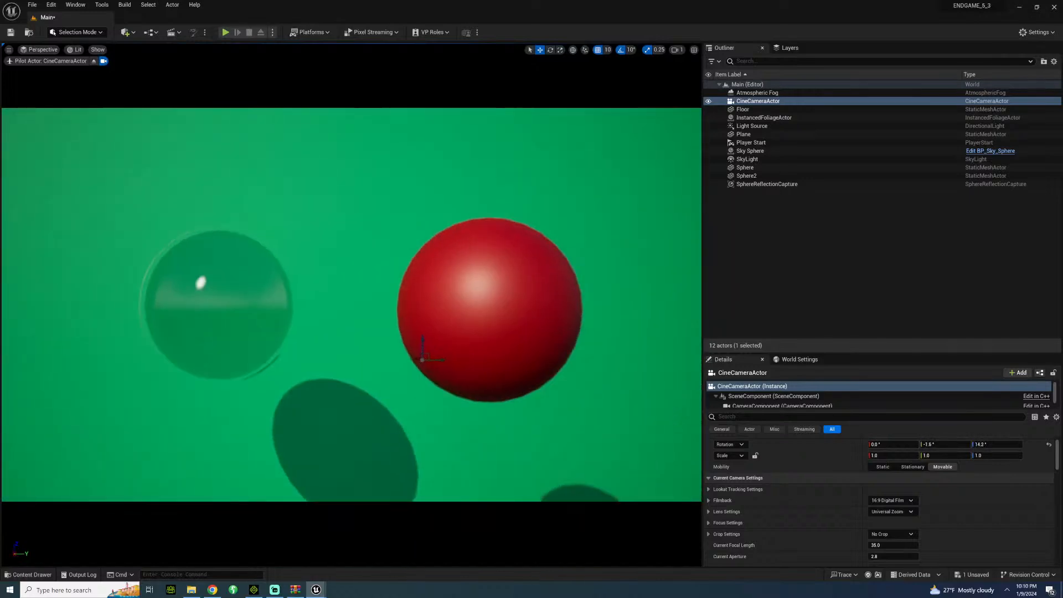
pyautogui.scroll(-5, 834, 520)
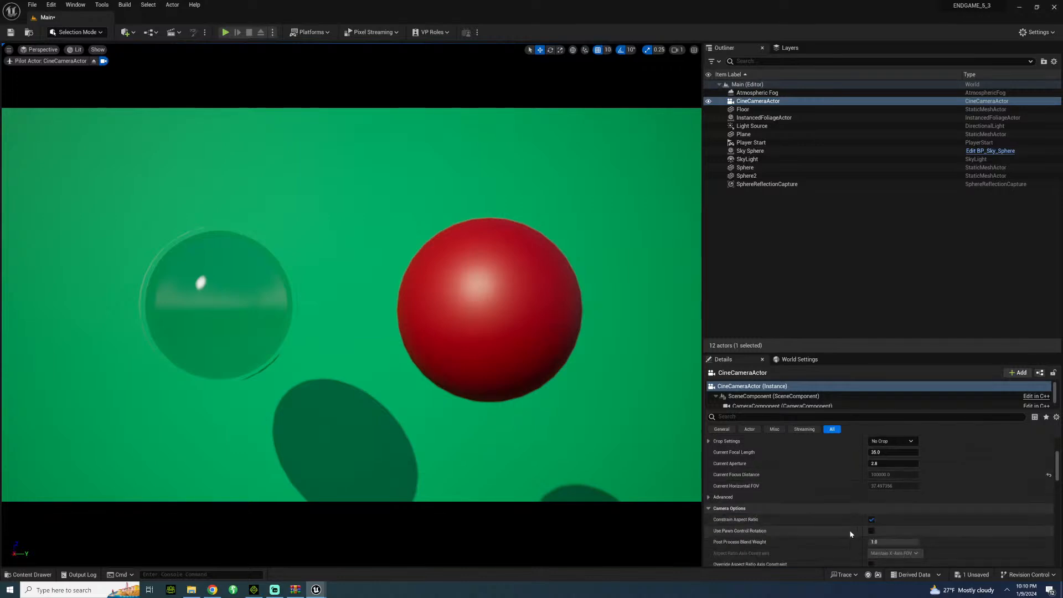
# Sample the red sphere as the Cine Camera's manual focus point, and reduce the Manual Focus Distance to about 3.24 cm.
pyautogui.scroll(5, 785, 519)
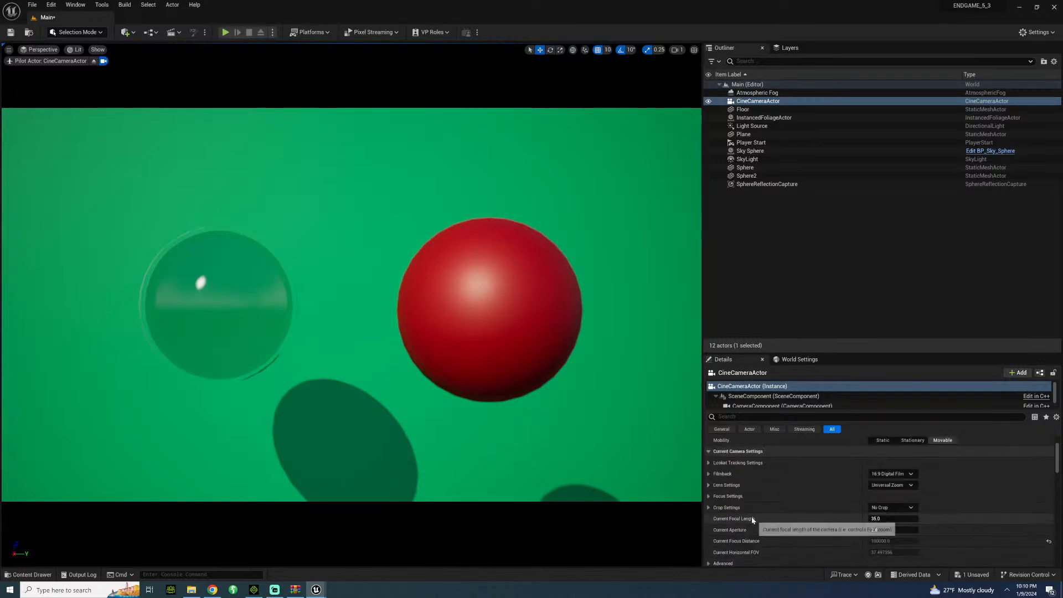
pyautogui.click(709, 497)
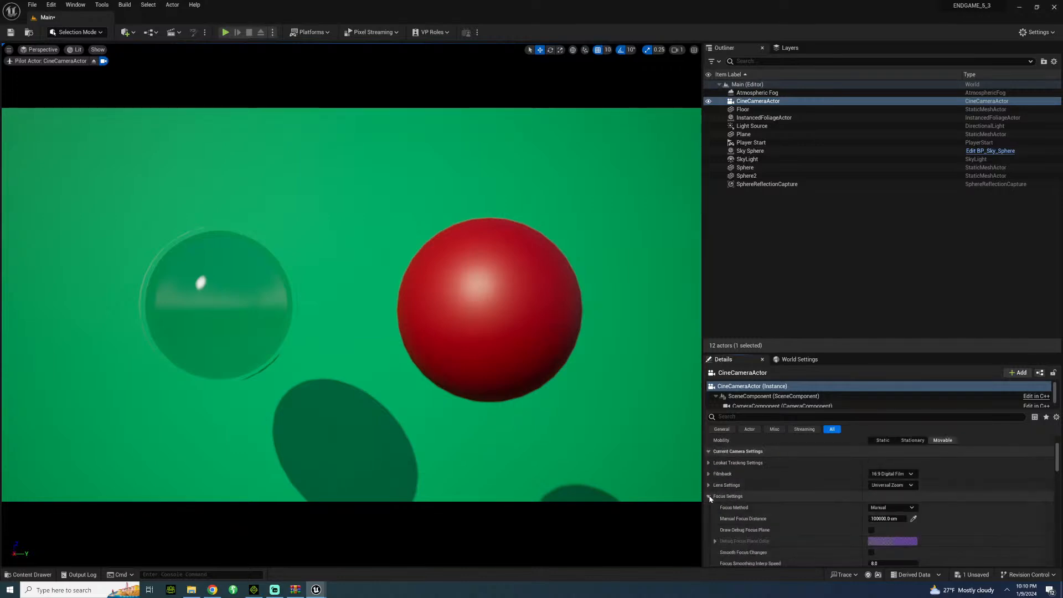
pyautogui.click(913, 518)
pyautogui.click(493, 284)
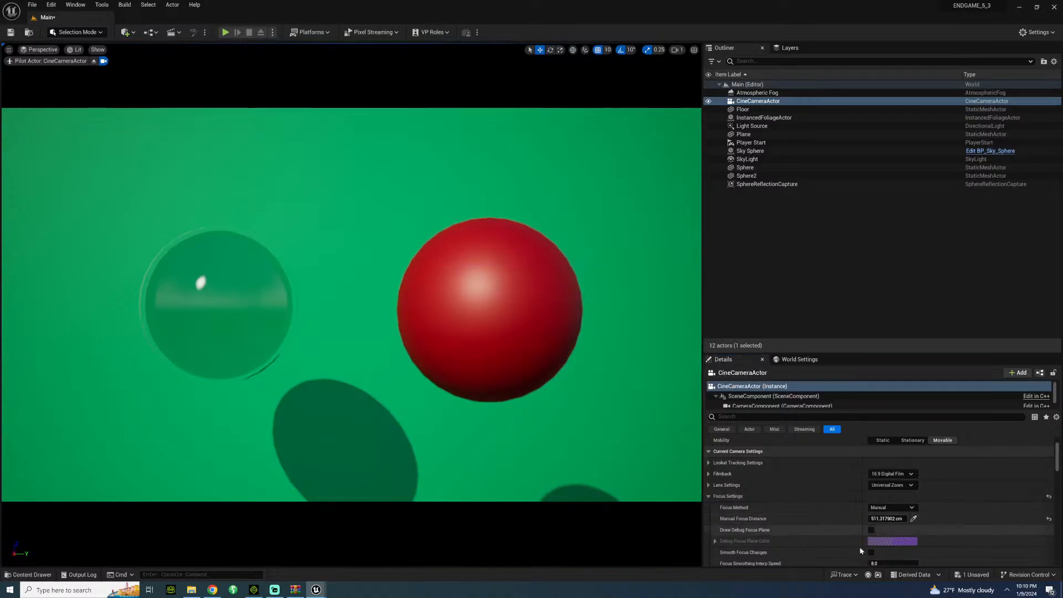
pyautogui.moveTo(886, 518)
pyautogui.mouseDown()
pyautogui.moveTo(836, 518)
pyautogui.moveTo(913, 518)
pyautogui.moveTo(885, 518)
pyautogui.mouseUp()
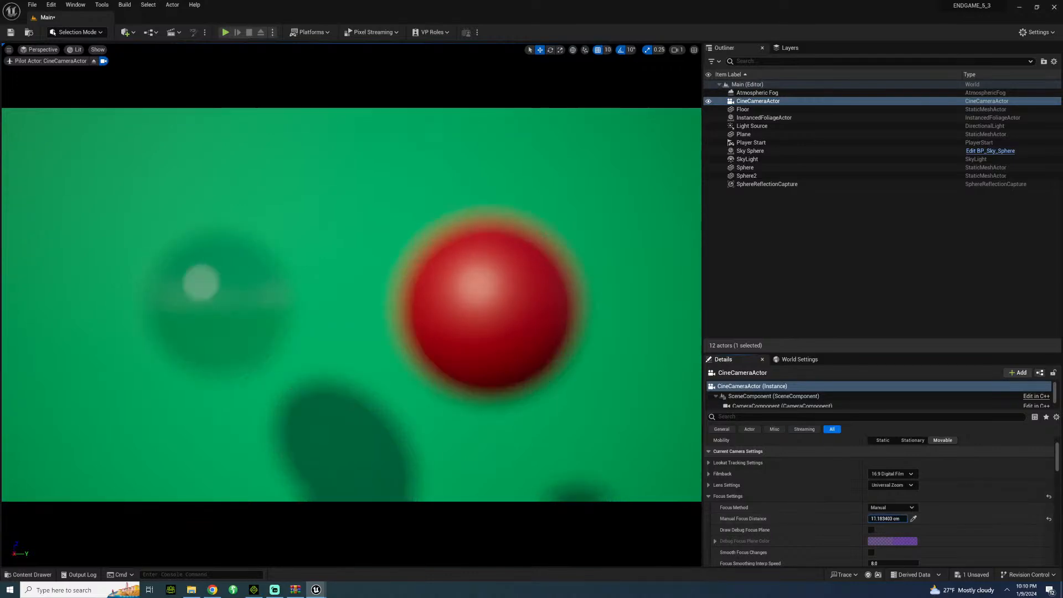
# Reframe the two spheres with the piloted camera and sample the glass sphere as its manual focus point.
pyautogui.moveTo(438, 314); pyautogui.dragTo(532, 346, button='right')
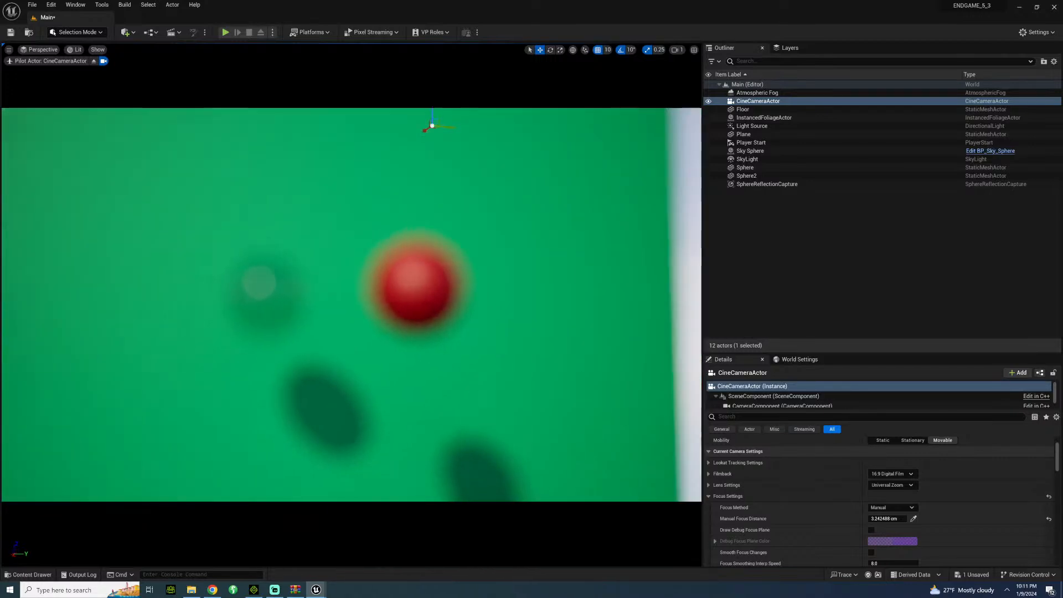
pyautogui.moveTo(430, 125)
pyautogui.mouseDown(button='right')
pyautogui.moveTo(399, 135)
pyautogui.moveTo(424, 119)
pyautogui.mouseUp(button='right')
pyautogui.press('w')
pyautogui.press('s')
pyautogui.press('w')
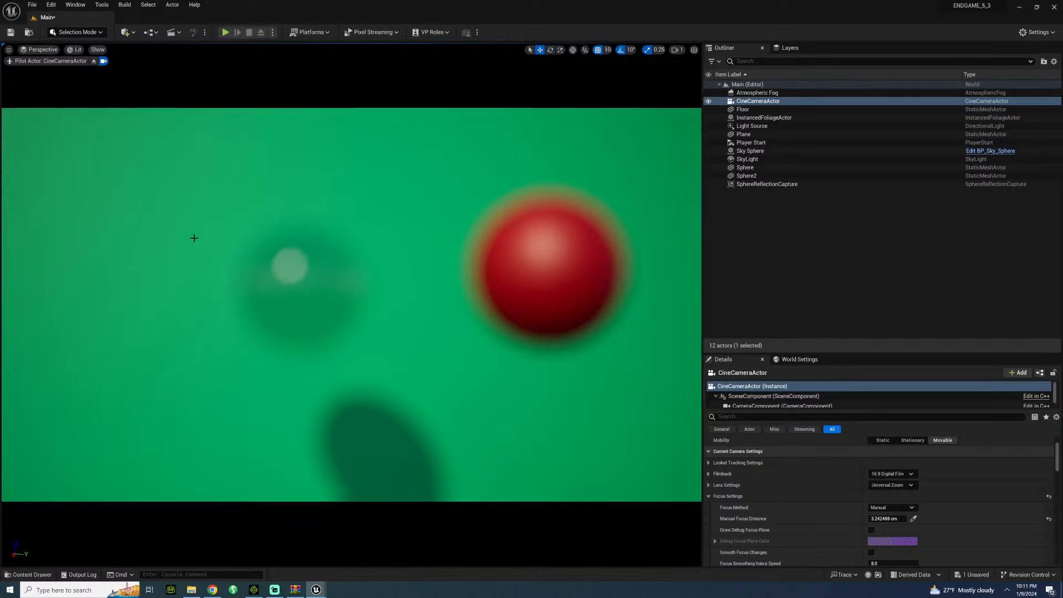
pyautogui.click(914, 518)
pyautogui.click(290, 262)
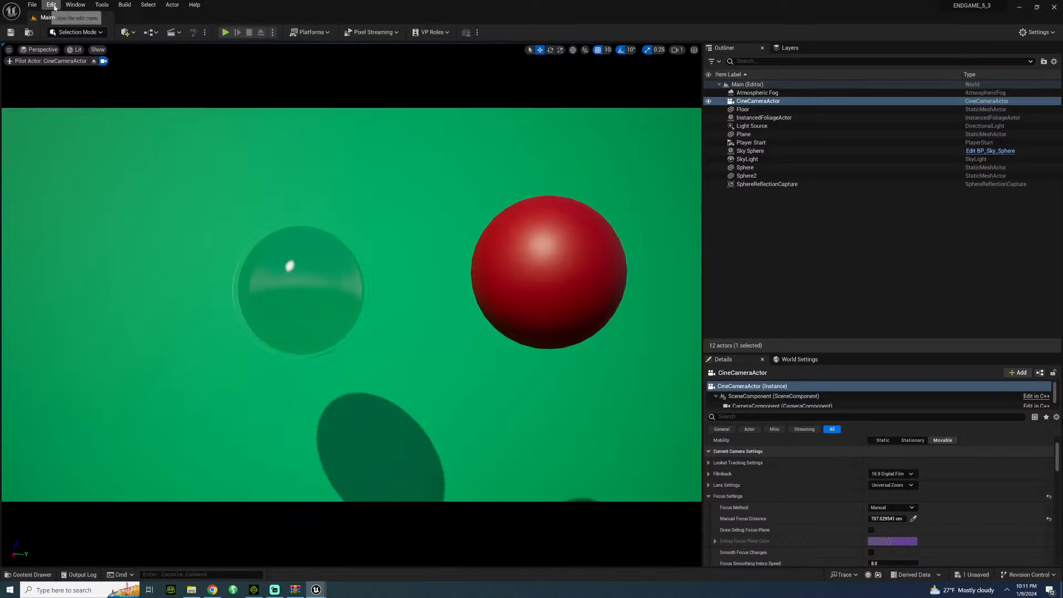
# Delete the glass sphere, the red sphere, the green plane and the Cine Camera Actor from the level.
pyautogui.click(301, 289)
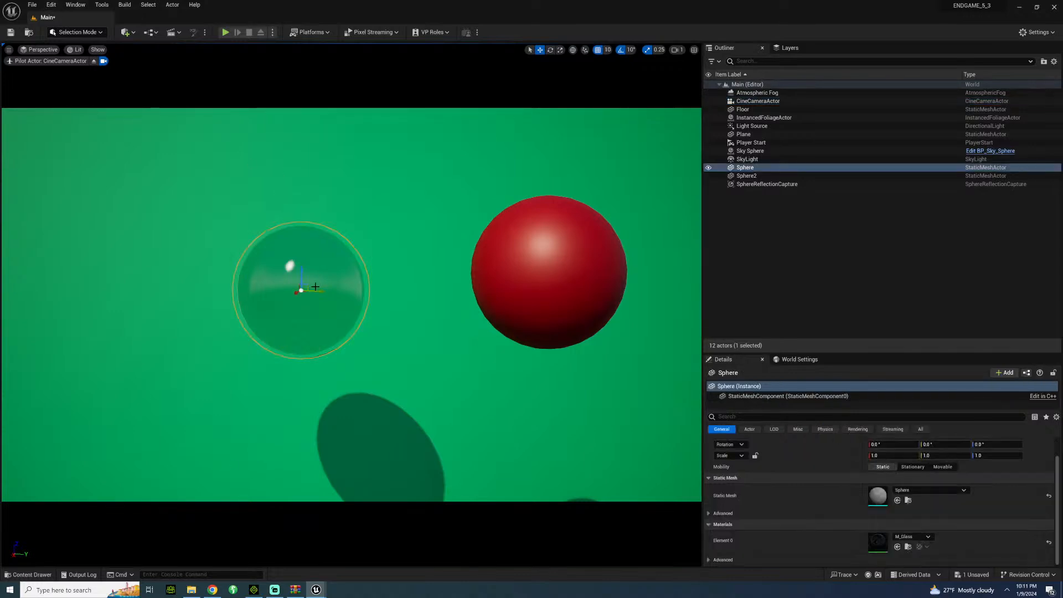
pyautogui.press('Delete')
pyautogui.click(532, 255)
pyautogui.press('Delete')
pyautogui.click(481, 221)
pyautogui.press('Delete')
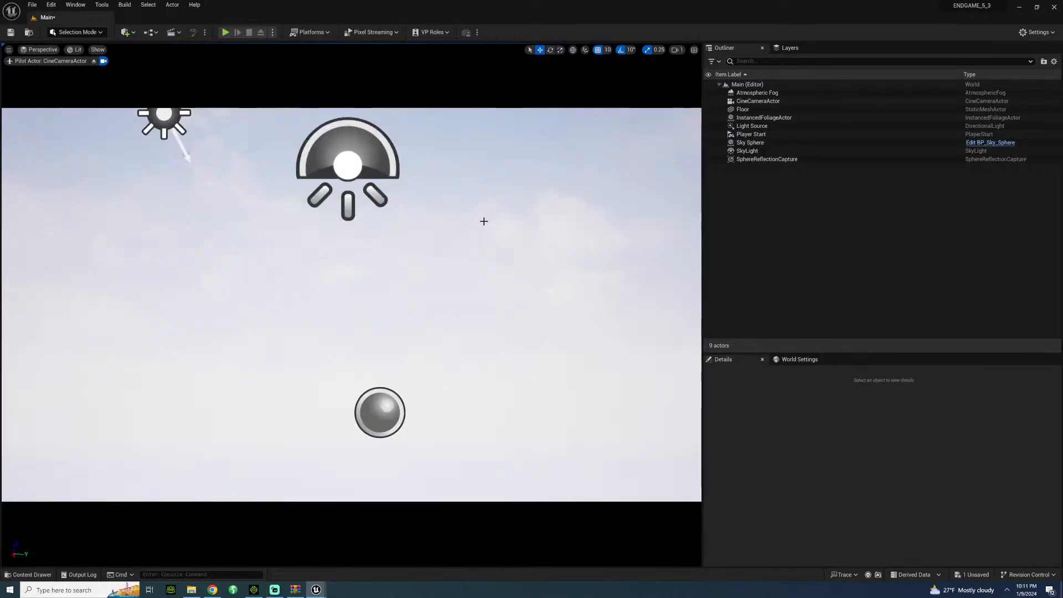
pyautogui.click(767, 101)
pyautogui.press('Delete')
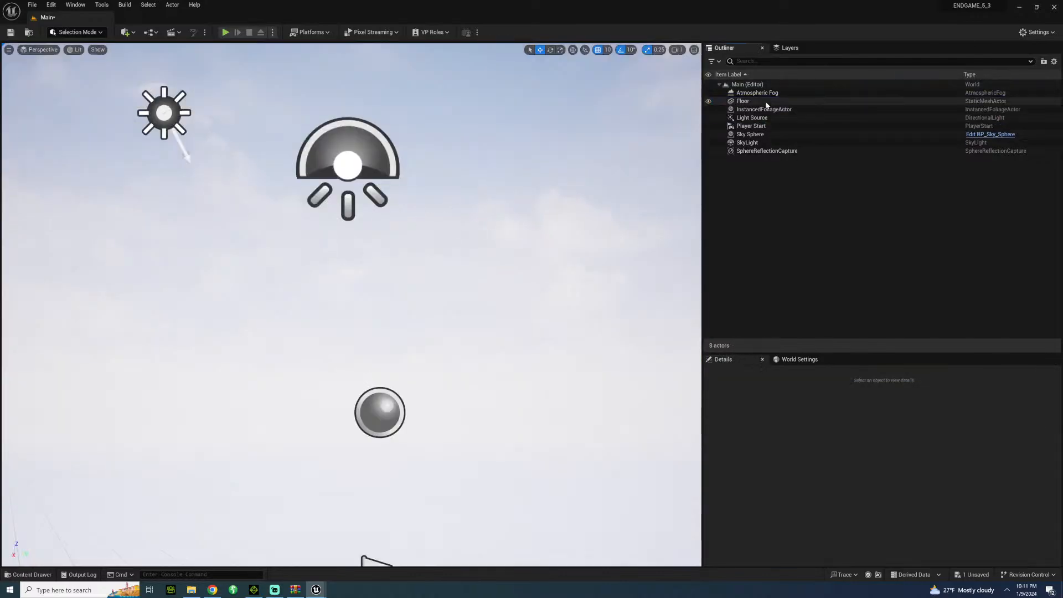
pyautogui.click(741, 86)
pyautogui.moveTo(59, 330); pyautogui.dragTo(143, 334, button='right')
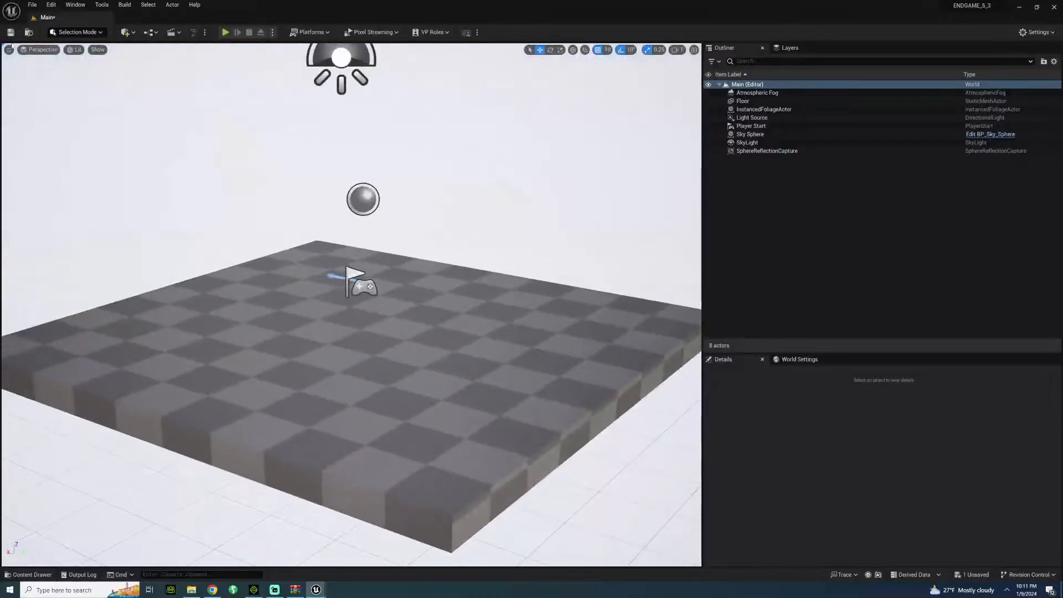
# Open the project's engine Rendering settings and disable Separate Translucency.
pyautogui.click(50, 5)
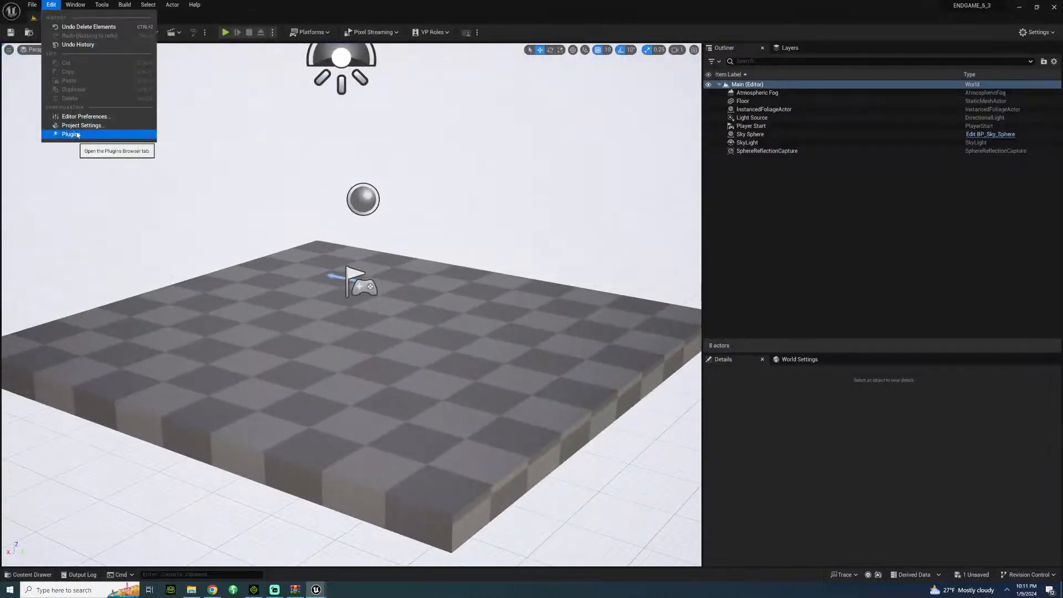
pyautogui.click(81, 125)
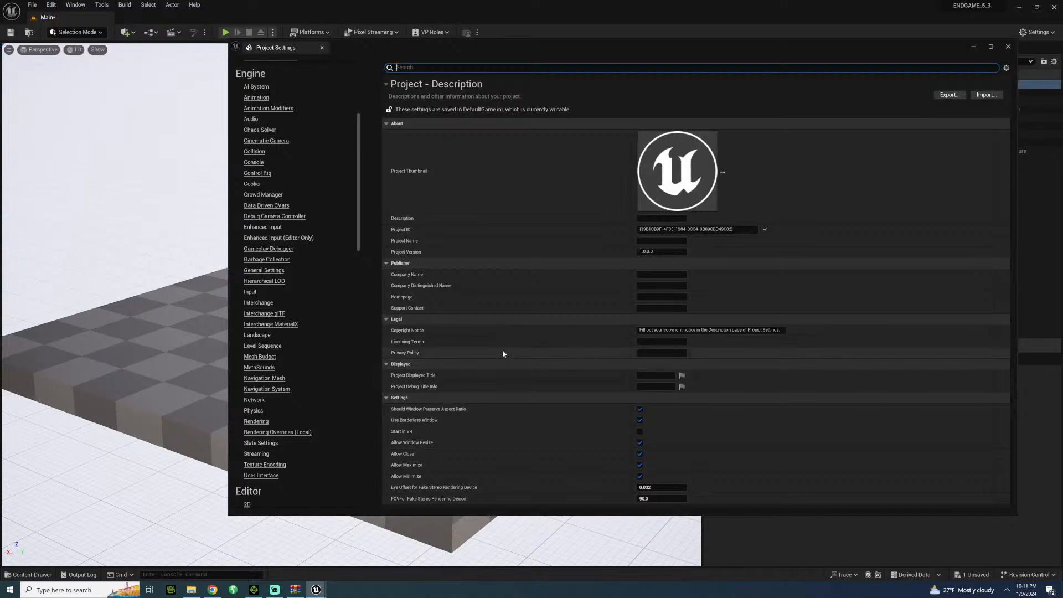
pyautogui.click(255, 422)
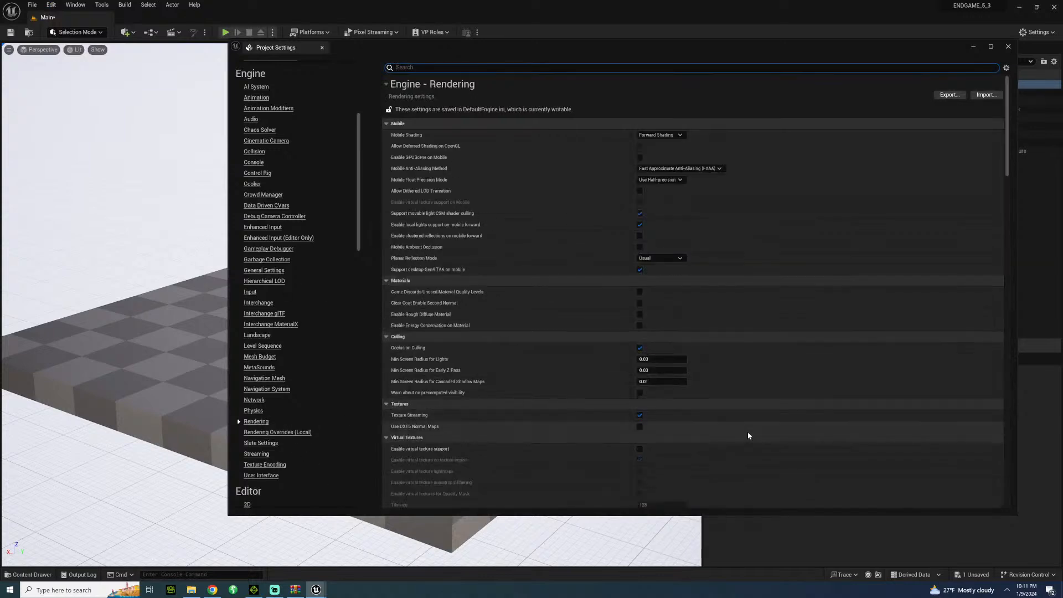
pyautogui.scroll(-8, 592, 446)
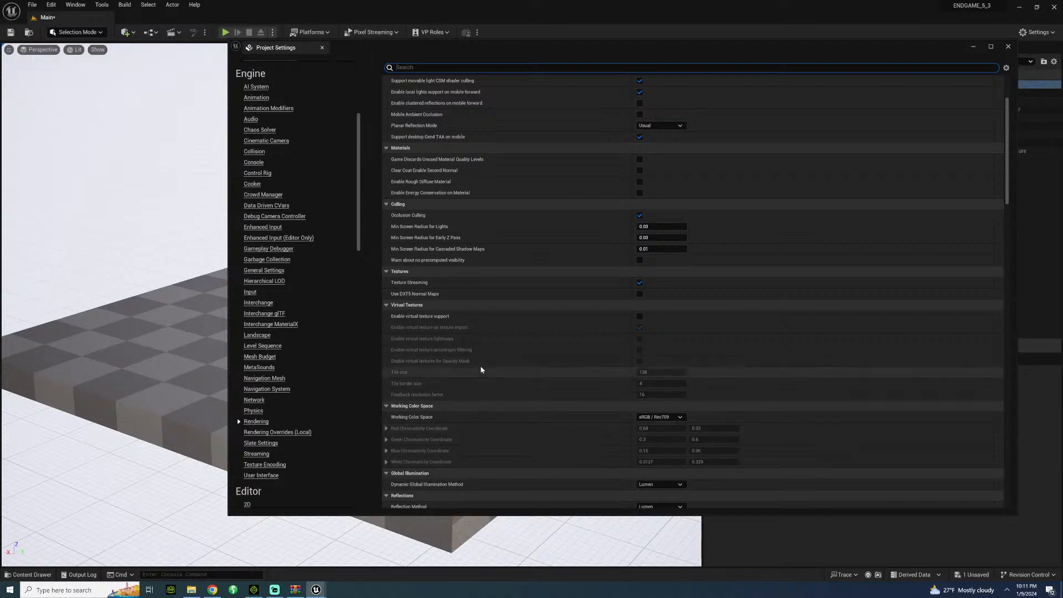
pyautogui.scroll(-8, 493, 367)
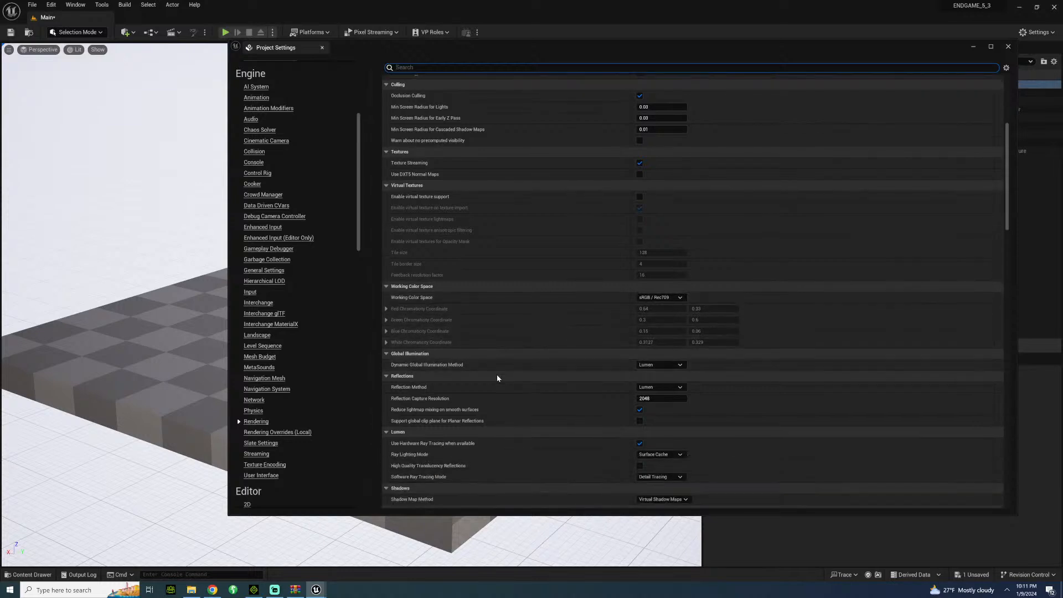
pyautogui.scroll(-2, 520, 413)
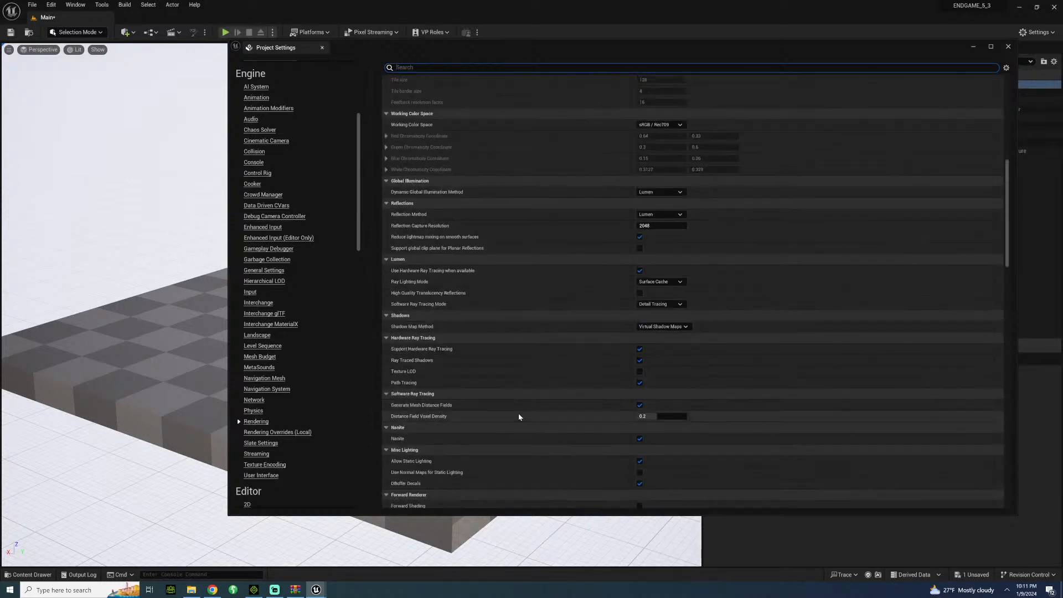
pyautogui.scroll(-2, 504, 443)
pyautogui.scroll(-2, 502, 446)
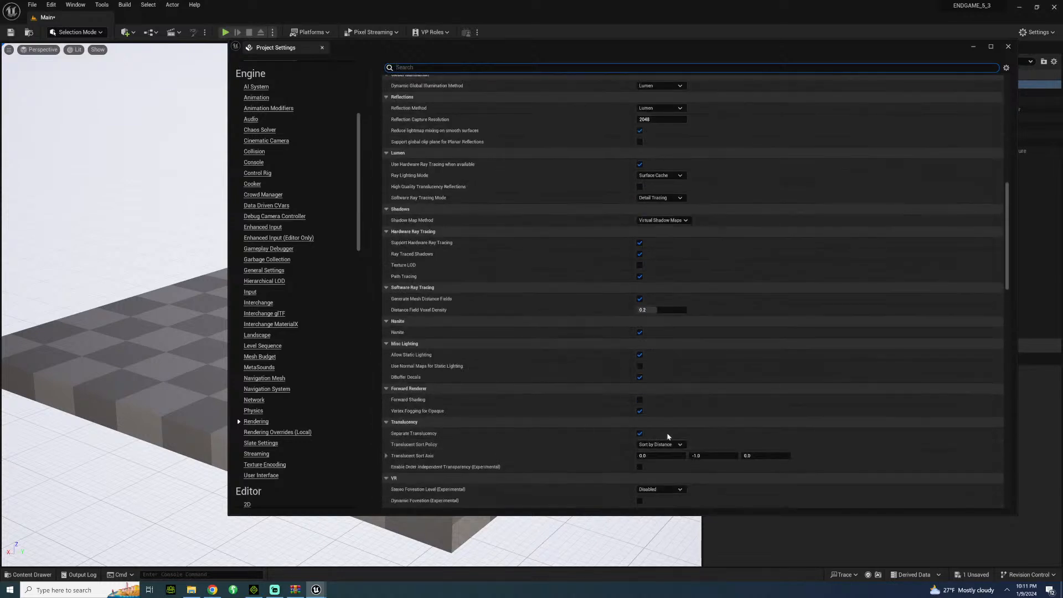
pyautogui.click(640, 434)
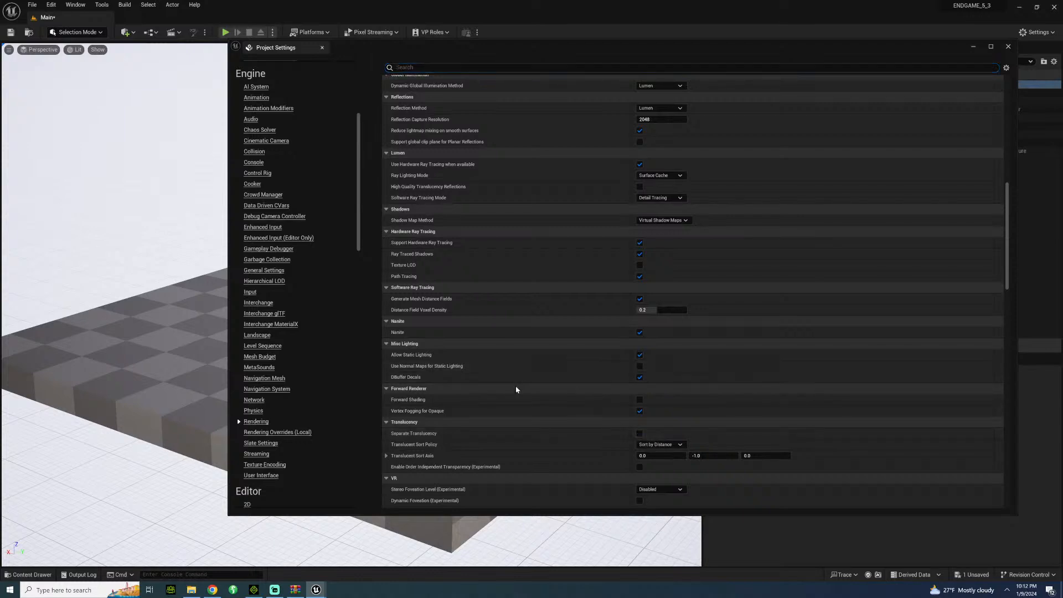
# Set the default Auto Exposure method to Manual in the project's Rendering settings.
pyautogui.scroll(-4, 509, 400)
pyautogui.scroll(-4, 510, 403)
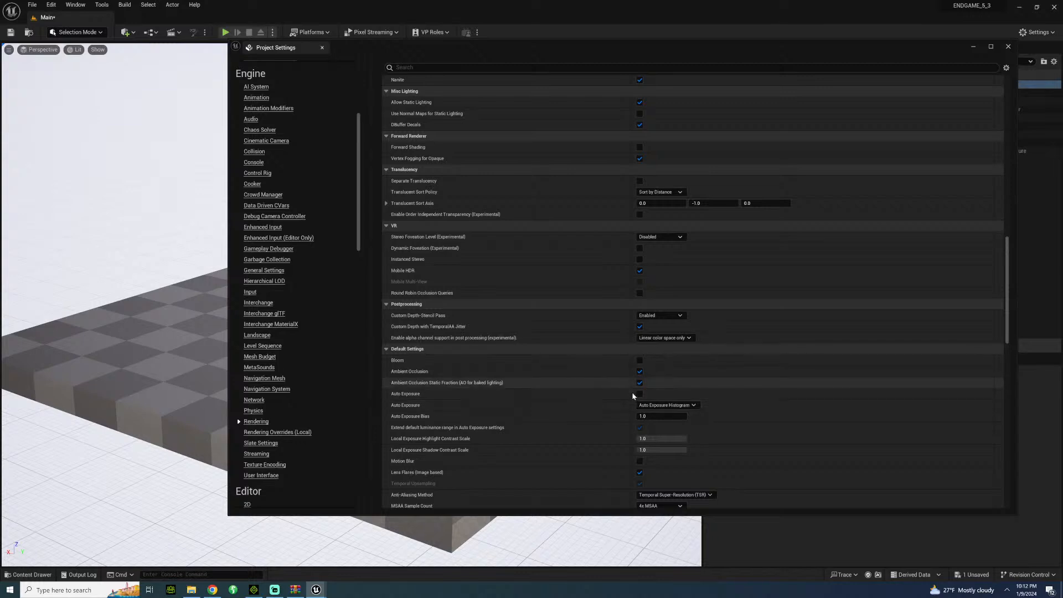
pyautogui.click(652, 405)
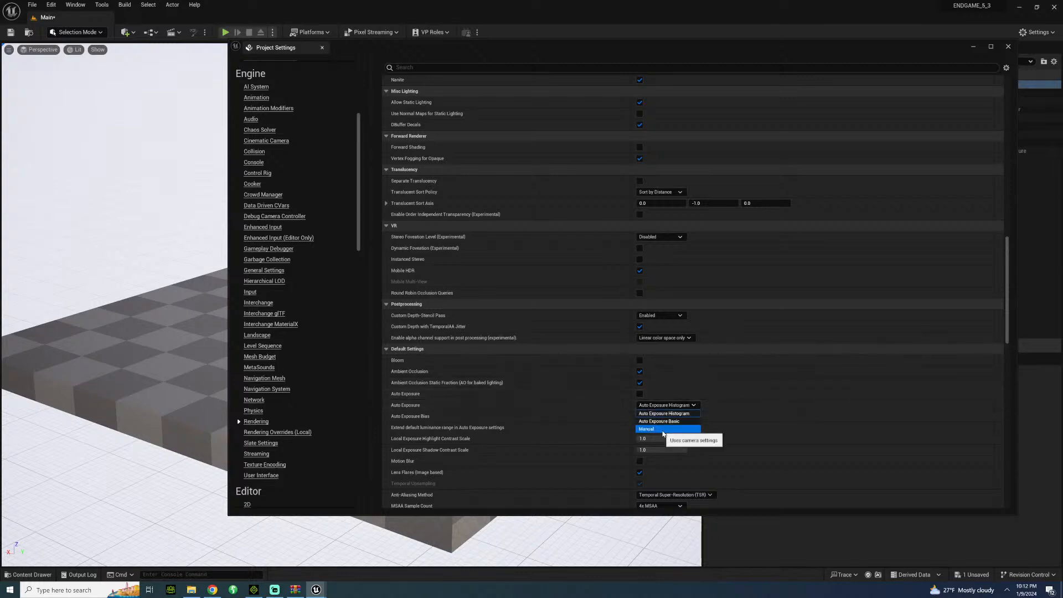
pyautogui.click(647, 429)
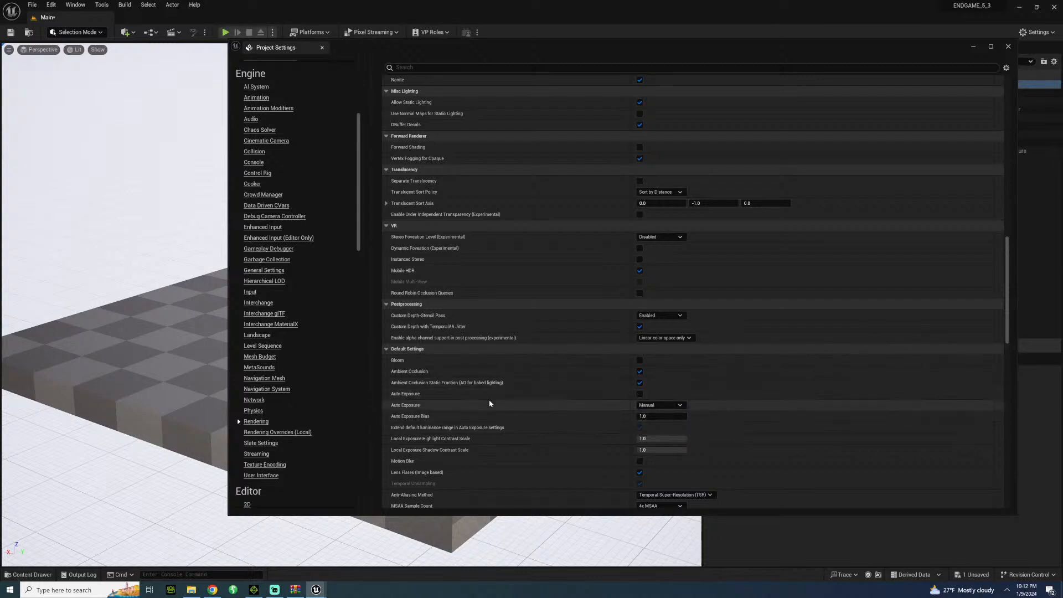
# Set the MSAA Sample Count to 8x MSAA and Light Units to Lumens, and close the project settings.
pyautogui.scroll(-2, 512, 405)
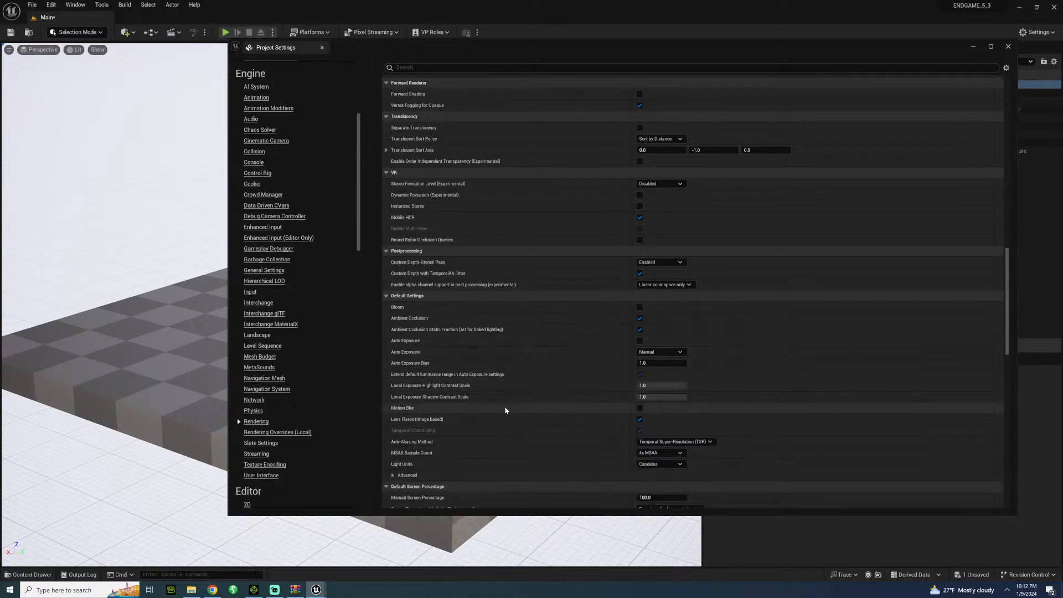
pyautogui.click(662, 453)
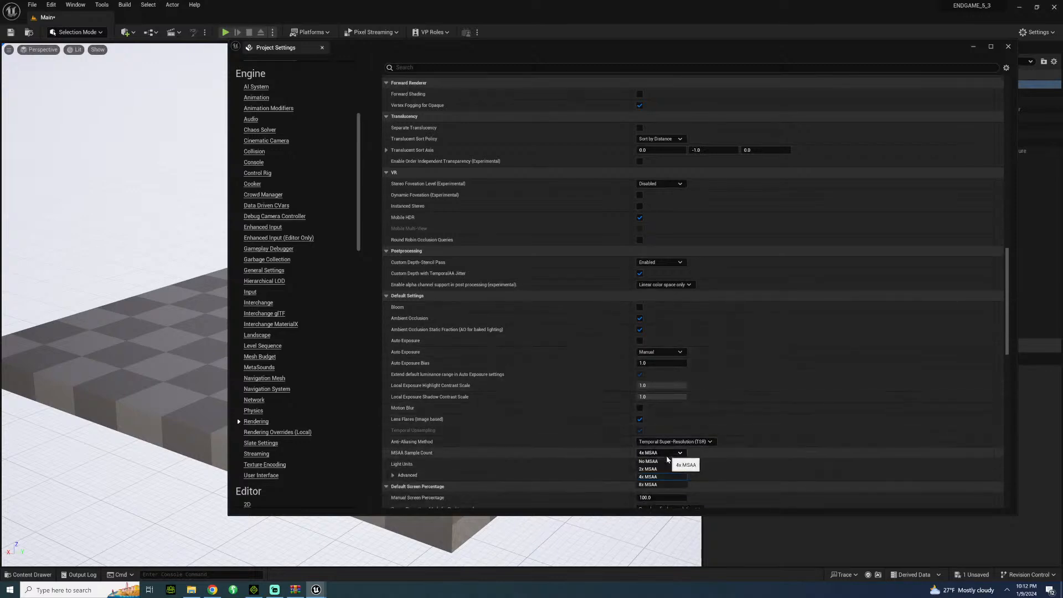
pyautogui.click(651, 485)
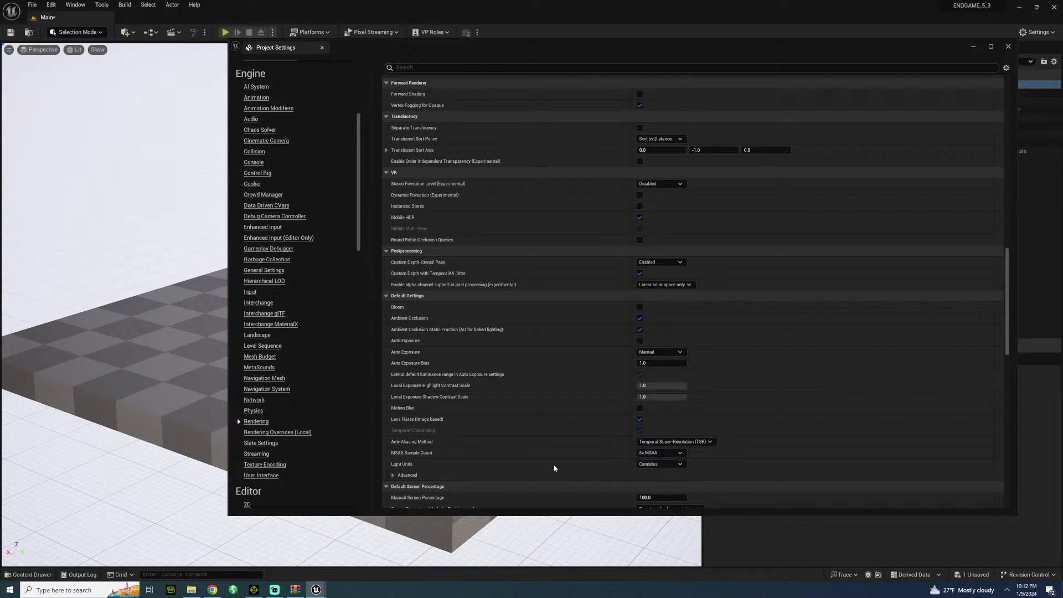
pyautogui.click(660, 464)
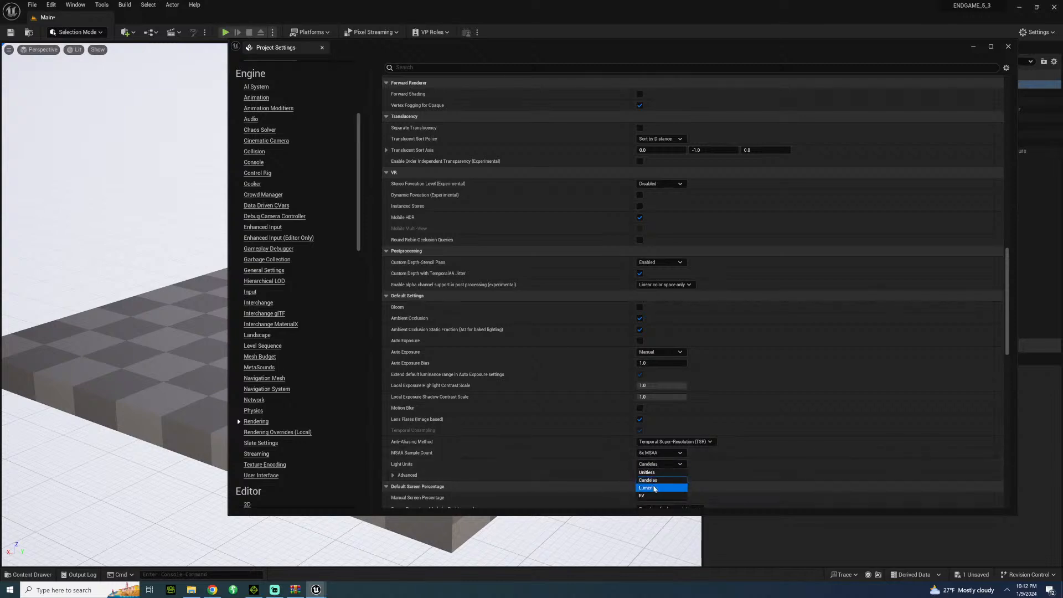
pyautogui.click(655, 488)
pyautogui.scroll(-2, 569, 447)
pyautogui.scroll(-1, 569, 452)
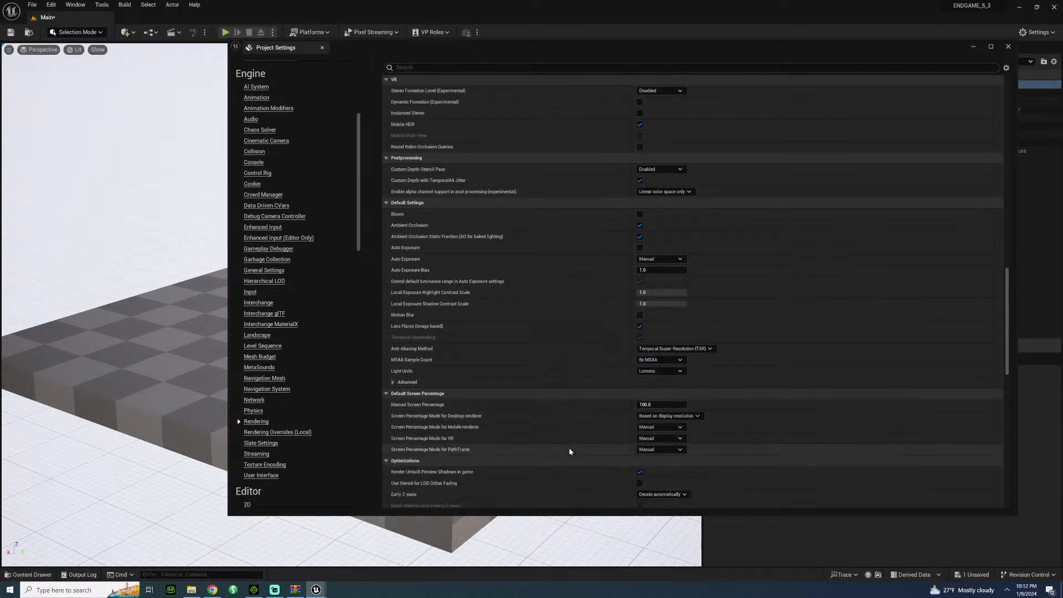
pyautogui.scroll(-3, 561, 455)
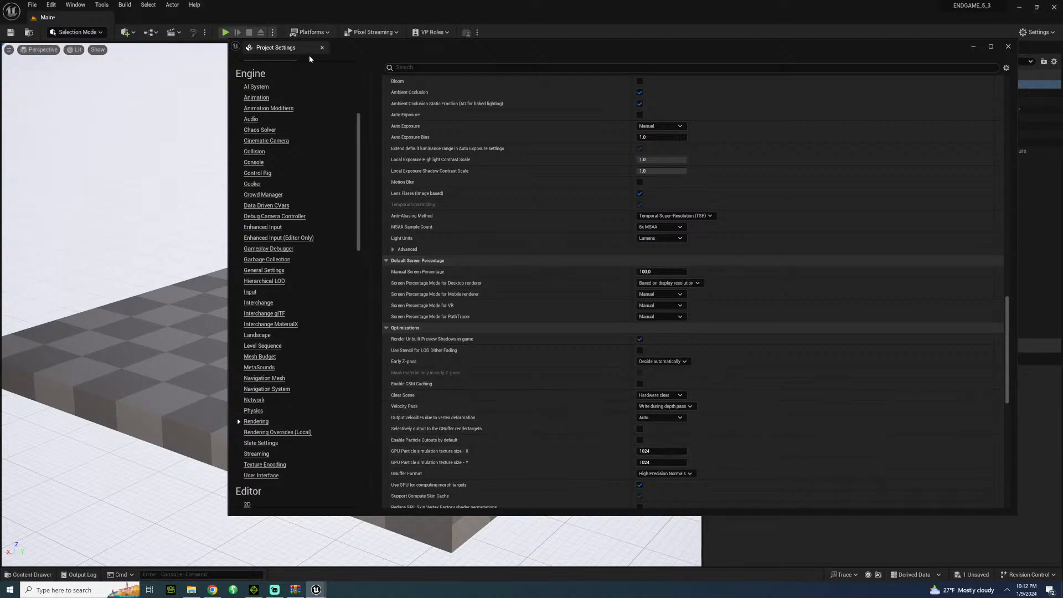
pyautogui.click(322, 47)
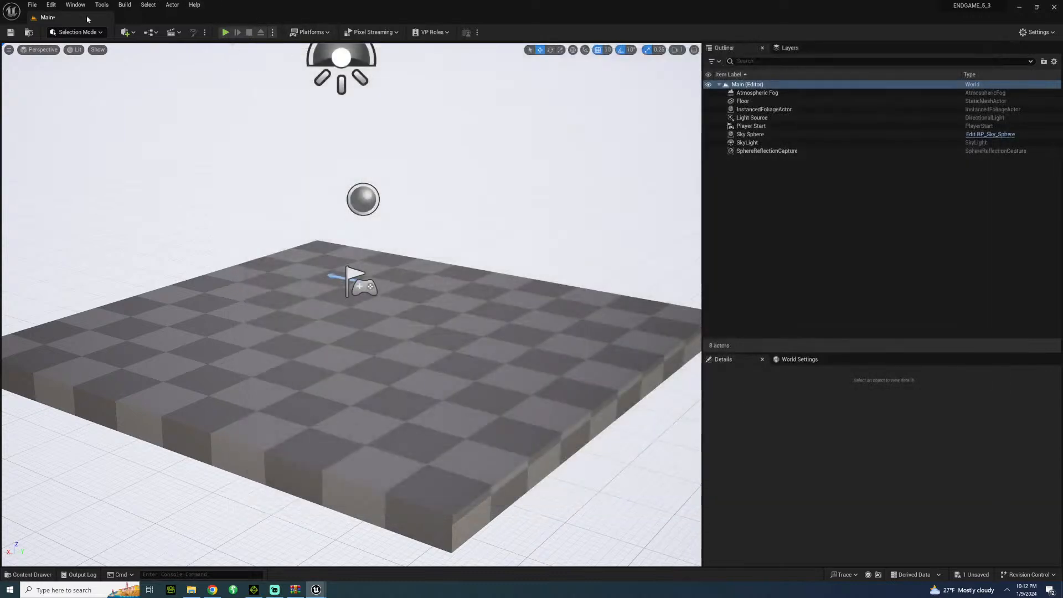
# Enable the installed Reallusion plugin iClone Live Link.
pyautogui.click(53, 5)
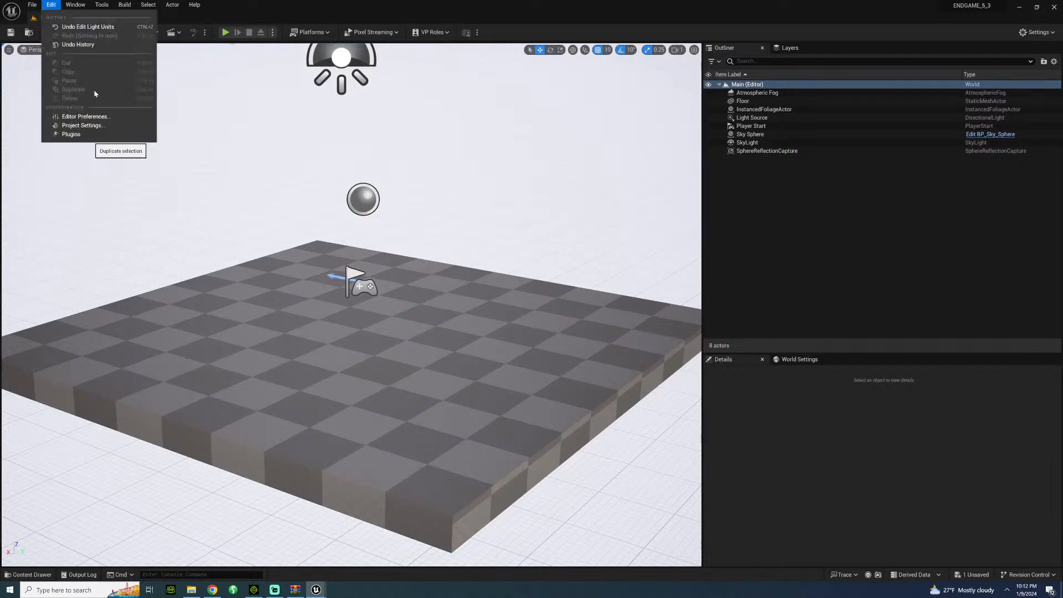
pyautogui.click(72, 134)
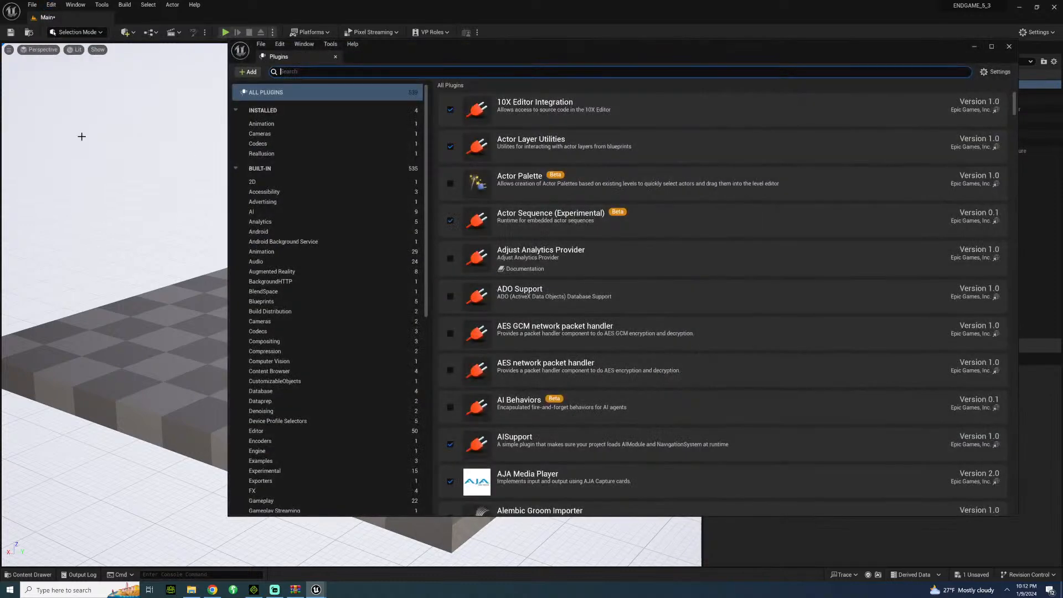
pyautogui.click(286, 154)
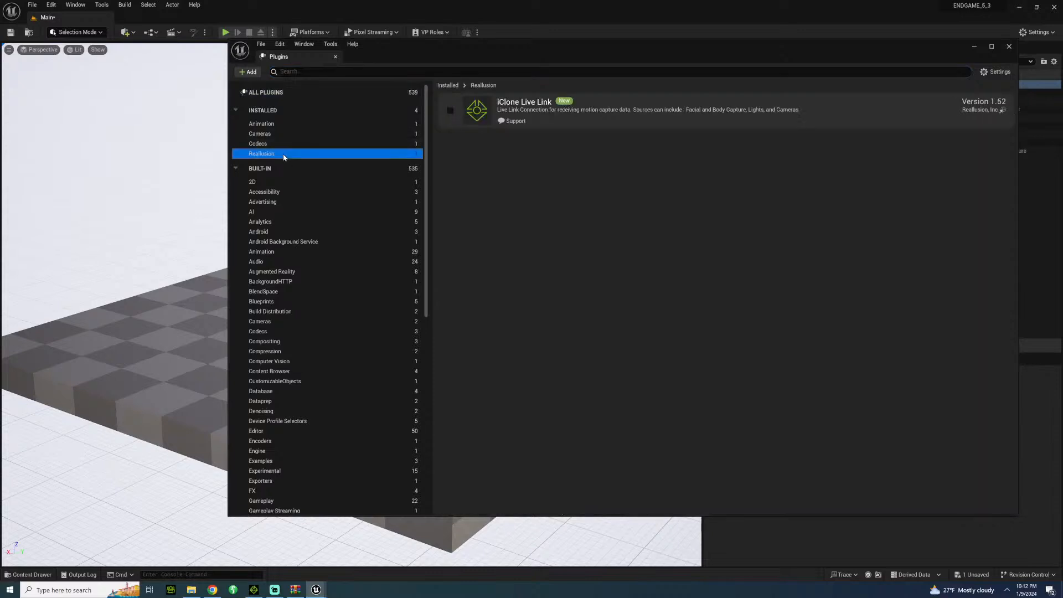
pyautogui.click(452, 110)
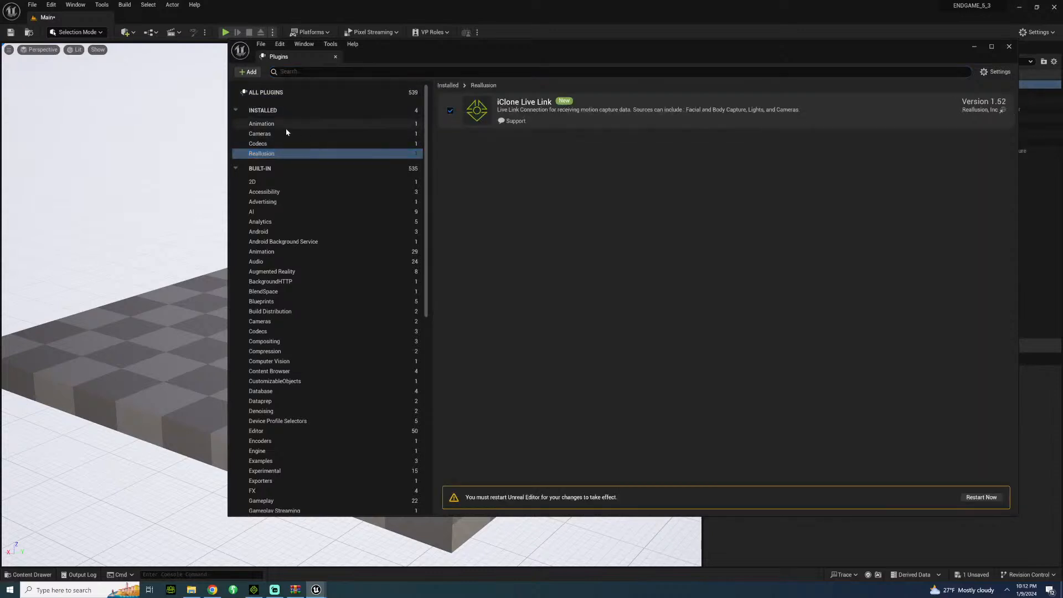
# Show the installed Cameras plugins in the plugin browser and quit Skype running in the background.
pyautogui.click(302, 133)
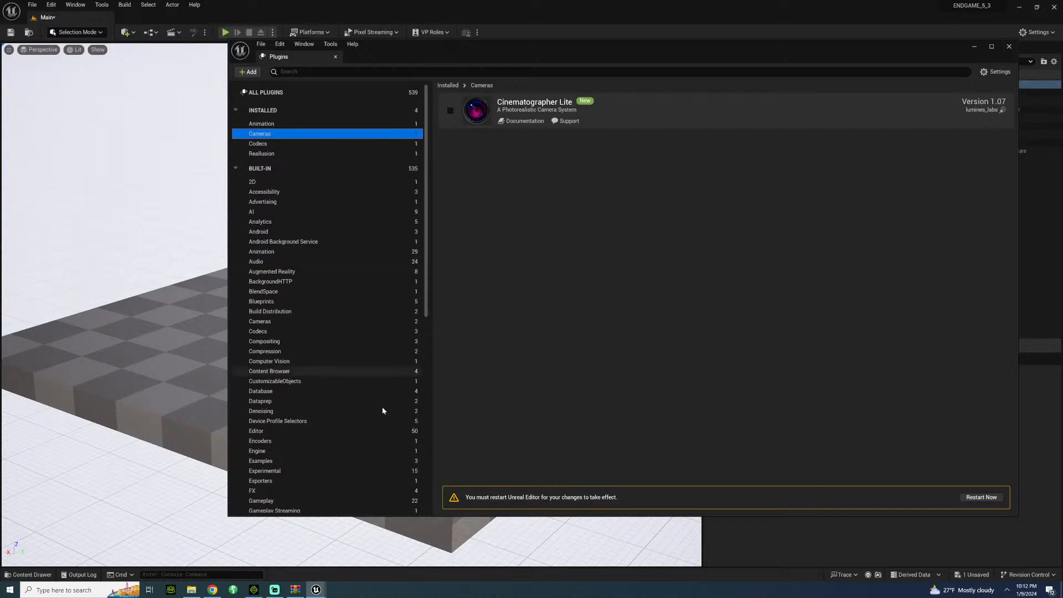
pyautogui.click(1007, 590)
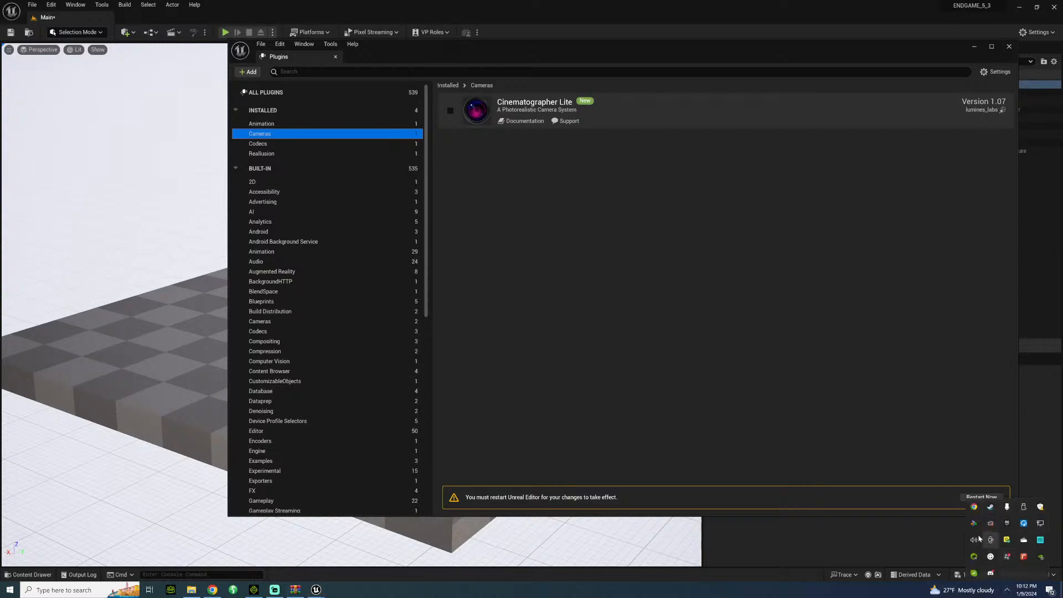
pyautogui.rightClick(972, 573)
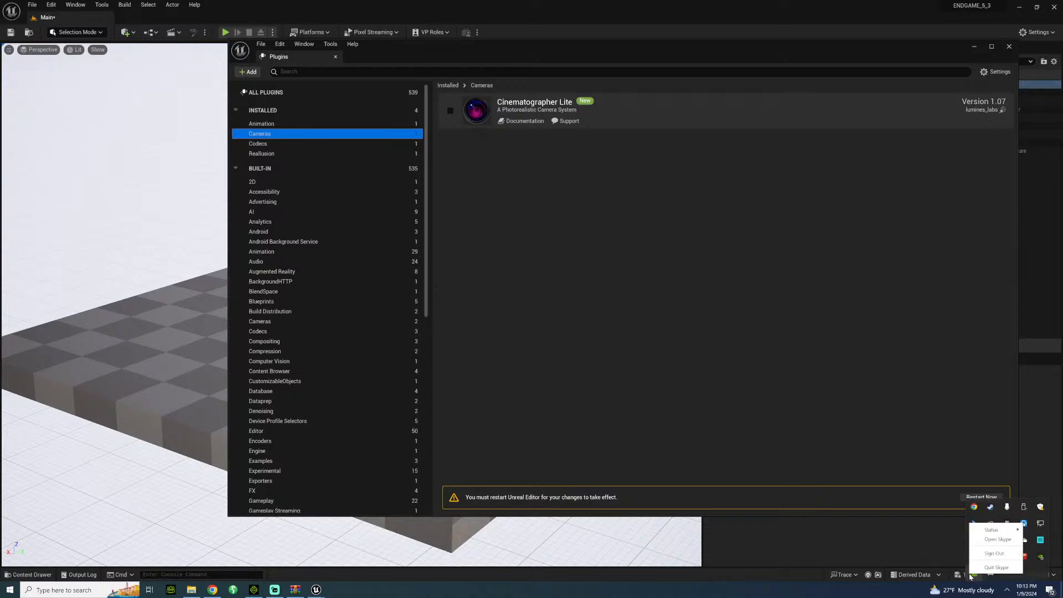
pyautogui.click(996, 567)
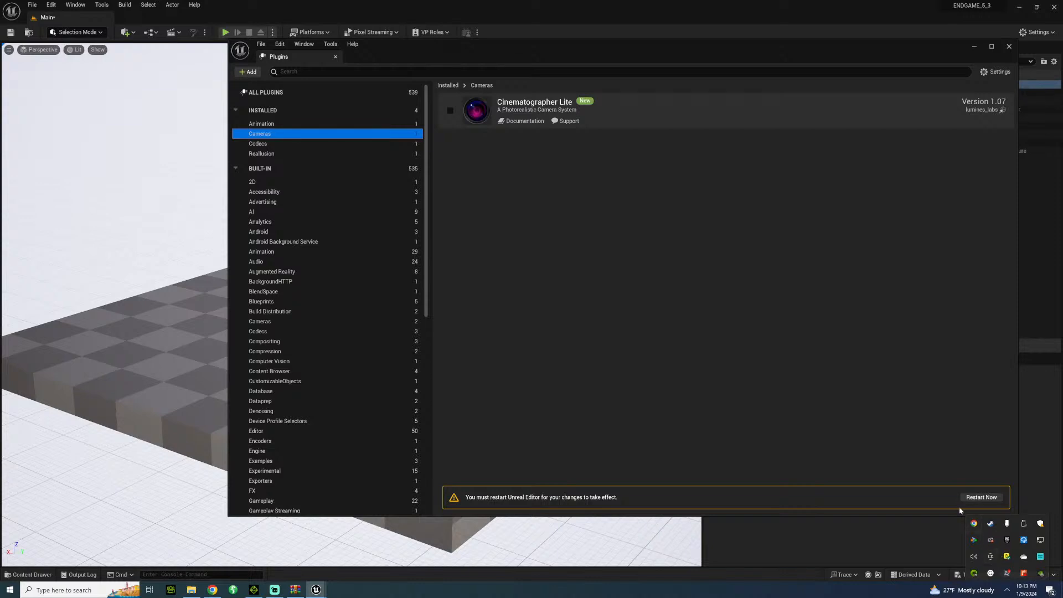
# Switch to the Epic Games Launcher and find Cinematographer Lite in the Unreal Engine library's vault.
pyautogui.rightClick(991, 539)
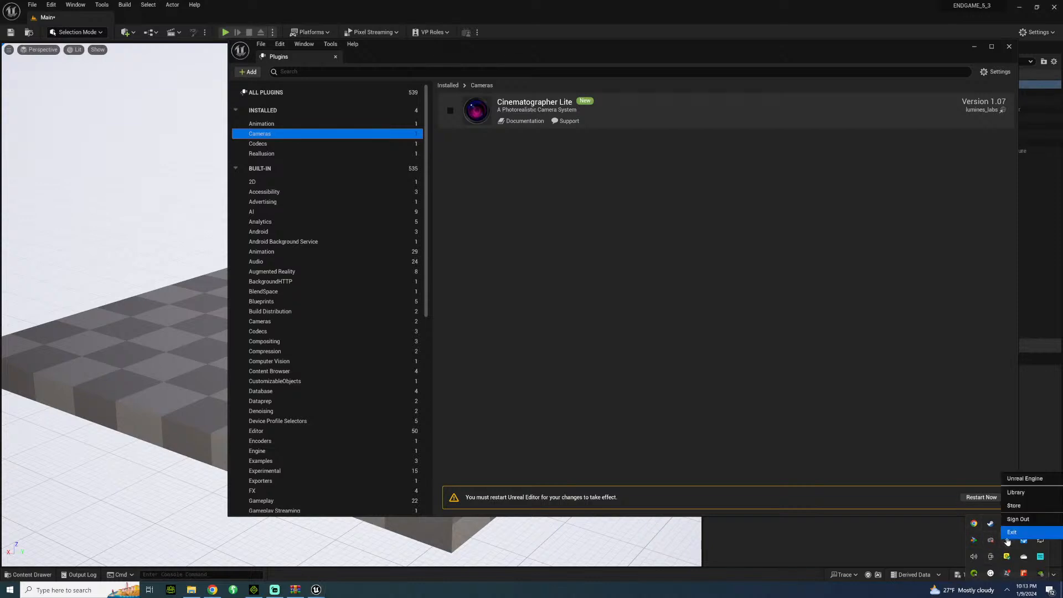
pyautogui.click(1018, 496)
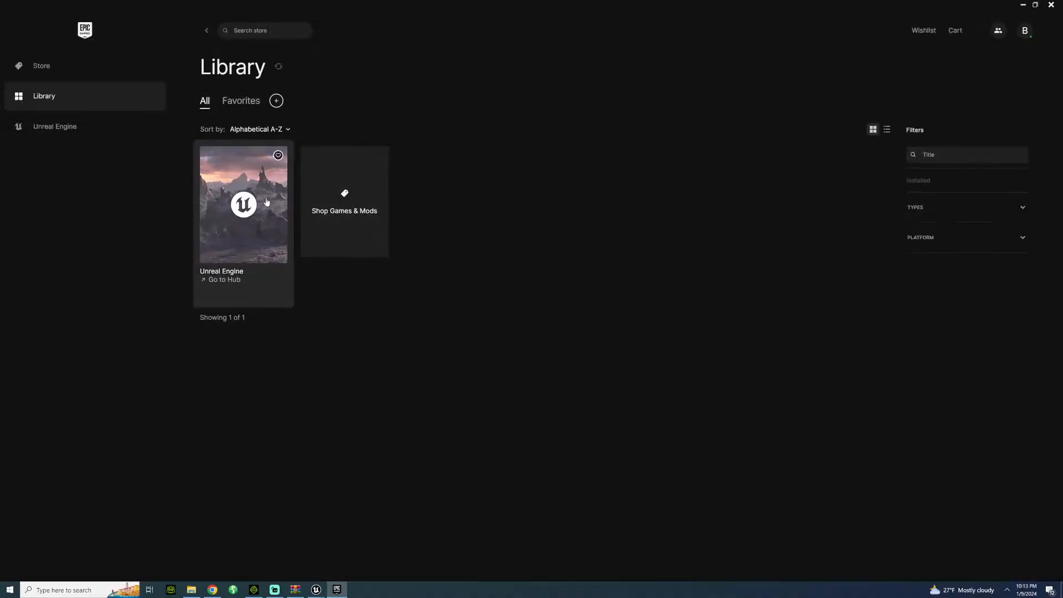
pyautogui.click(267, 202)
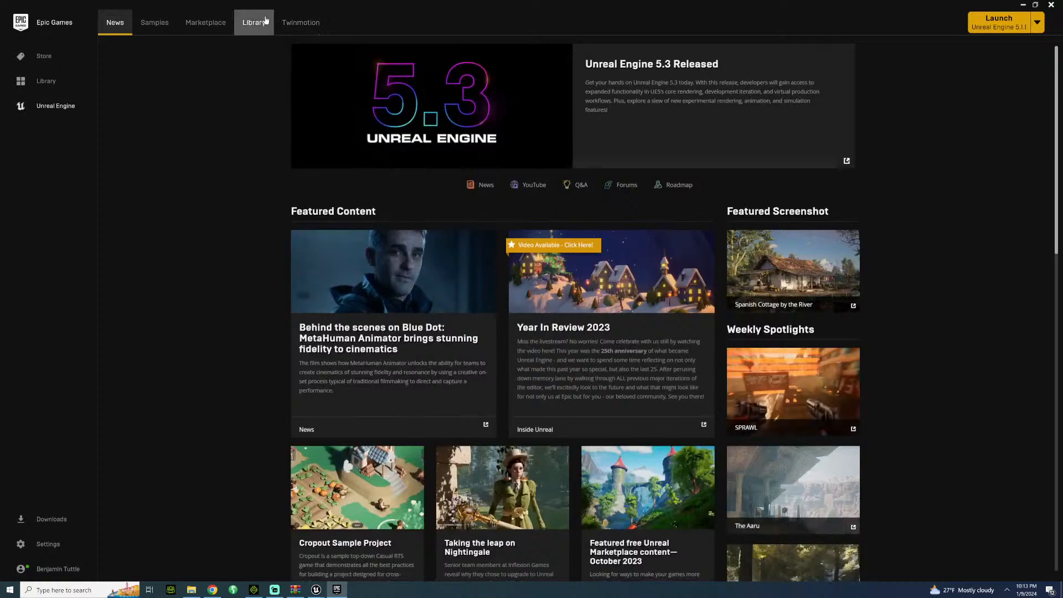
pyautogui.click(266, 20)
pyautogui.scroll(-4, 526, 366)
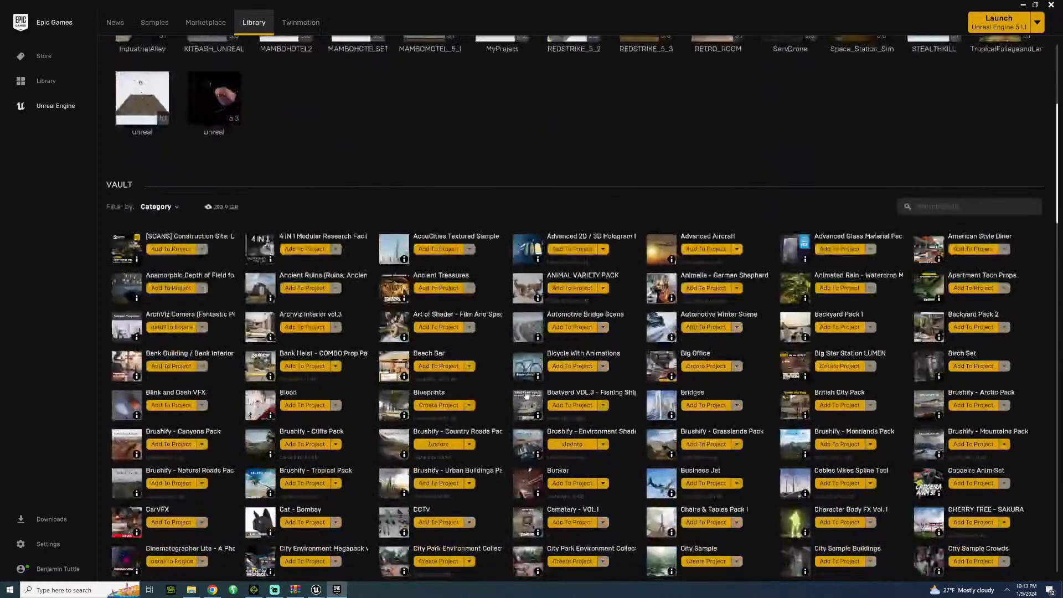
pyautogui.scroll(-3, 526, 394)
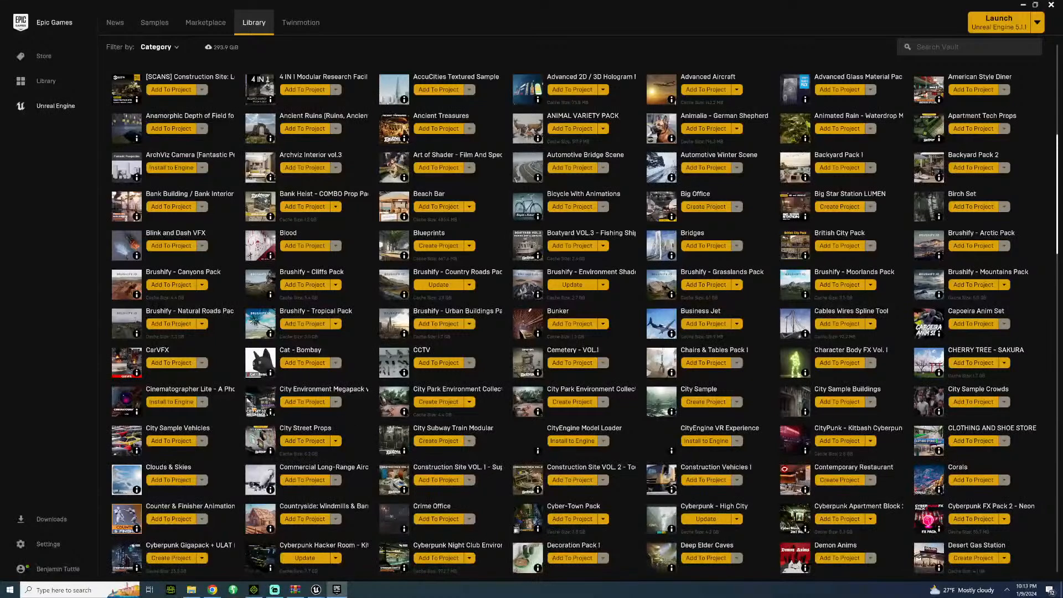
# Examine the Cinematographer Lite marketplace description, and return to the Unreal Editor's plugin browser.
pyautogui.click(128, 406)
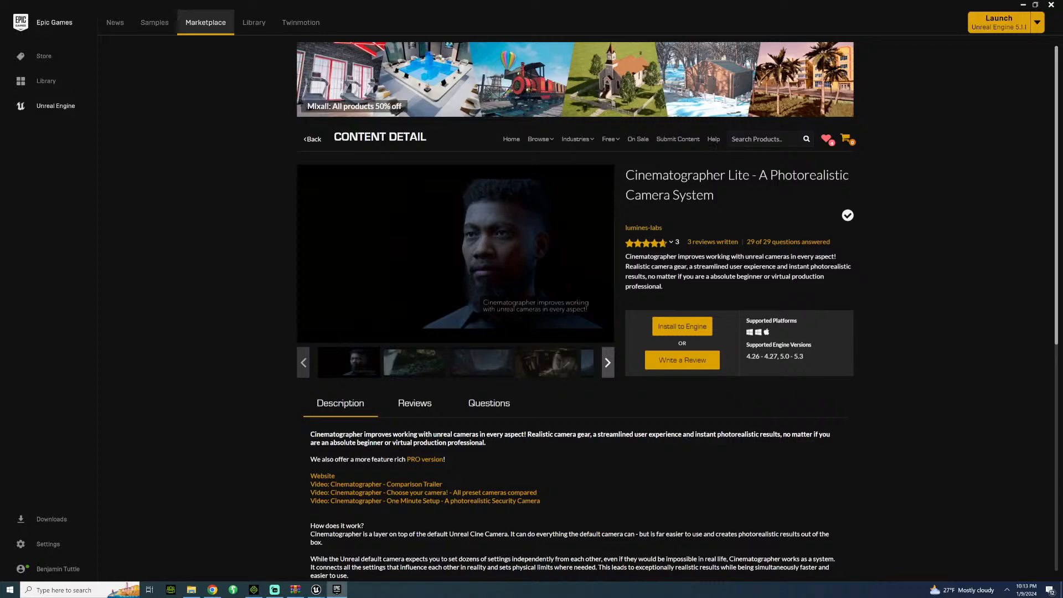
pyautogui.scroll(-2, 733, 200)
pyautogui.scroll(2, 734, 205)
pyautogui.moveTo(632, 244)
pyautogui.click(1023, 4)
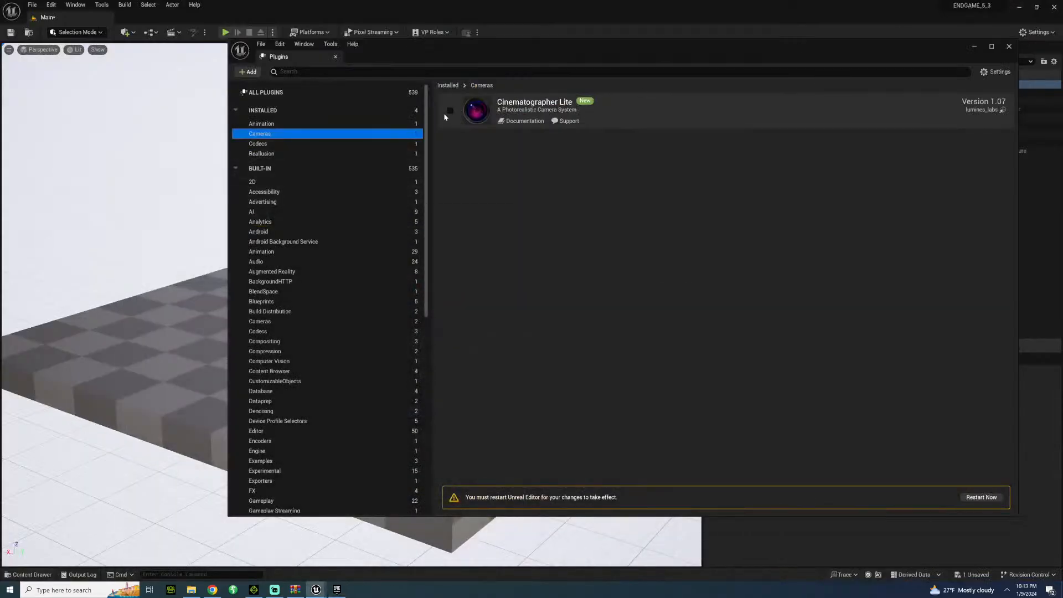
# Enable the installed Animation plugin Rush Hour - Vehicle Animator and check the installed Codecs plugins.
pyautogui.click(308, 124)
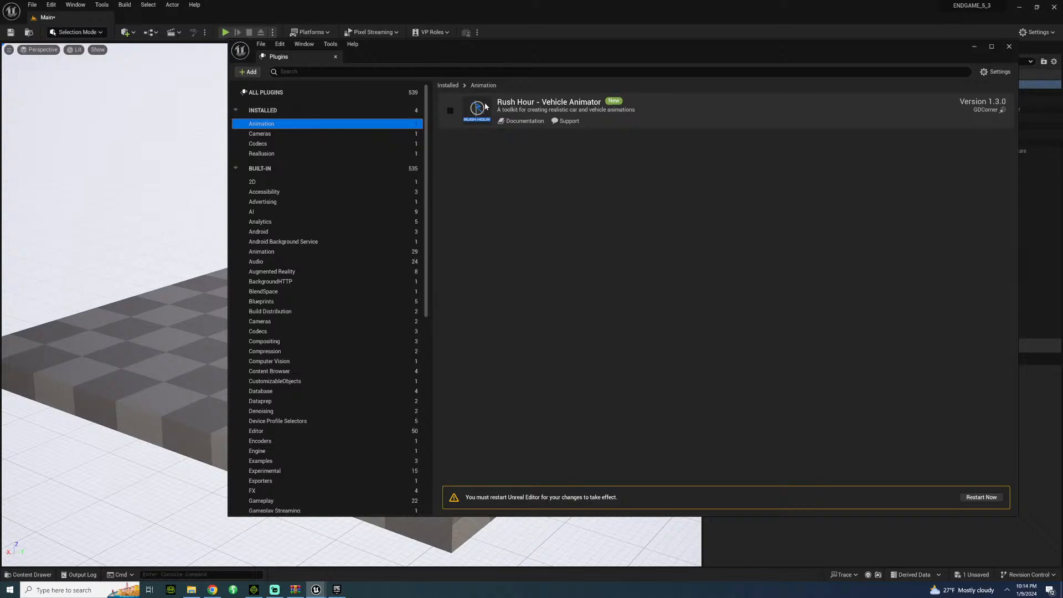
pyautogui.click(450, 111)
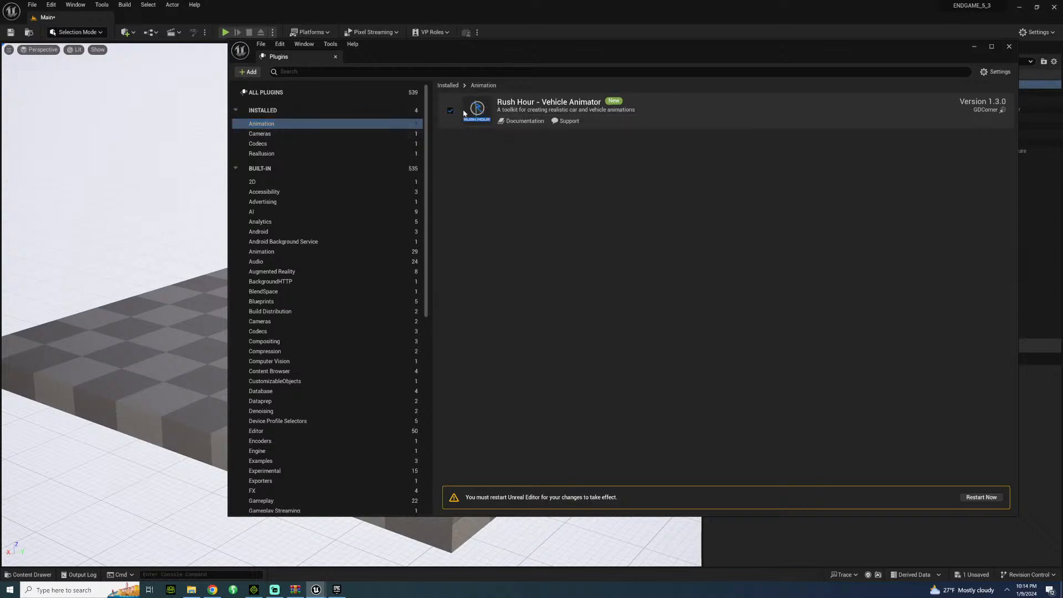
pyautogui.click(291, 145)
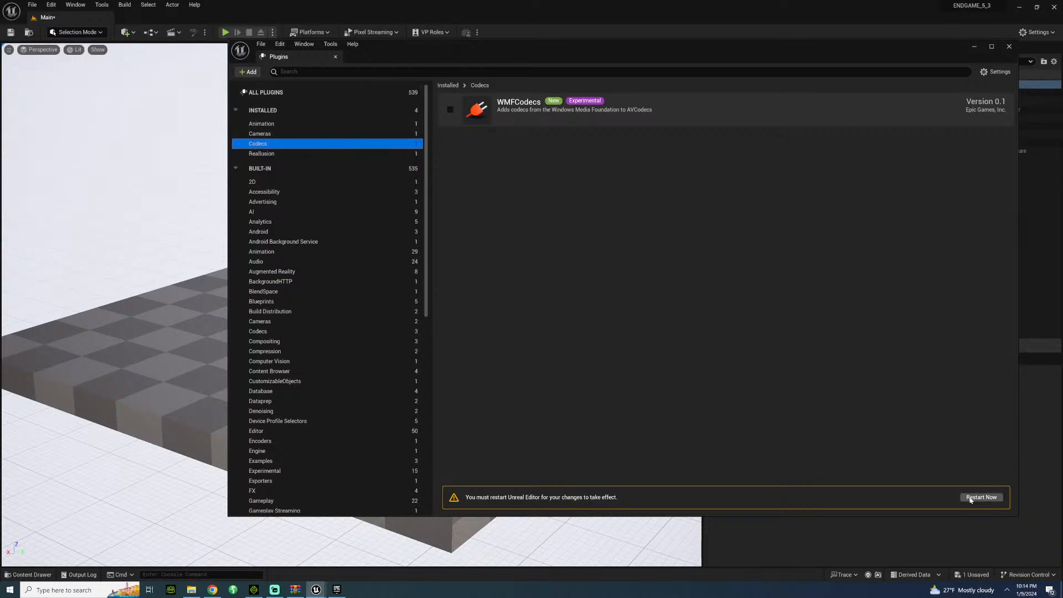
# Save all unsaved levels and assets, and restart the editor to apply the plugin changes.
pyautogui.click(32, 4)
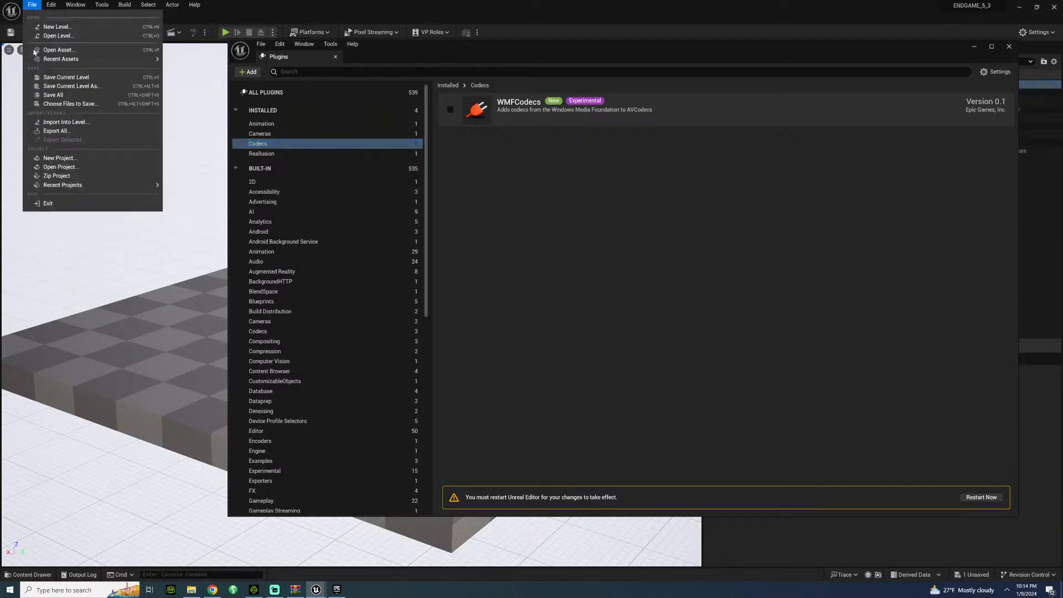
pyautogui.click(52, 96)
pyautogui.click(981, 498)
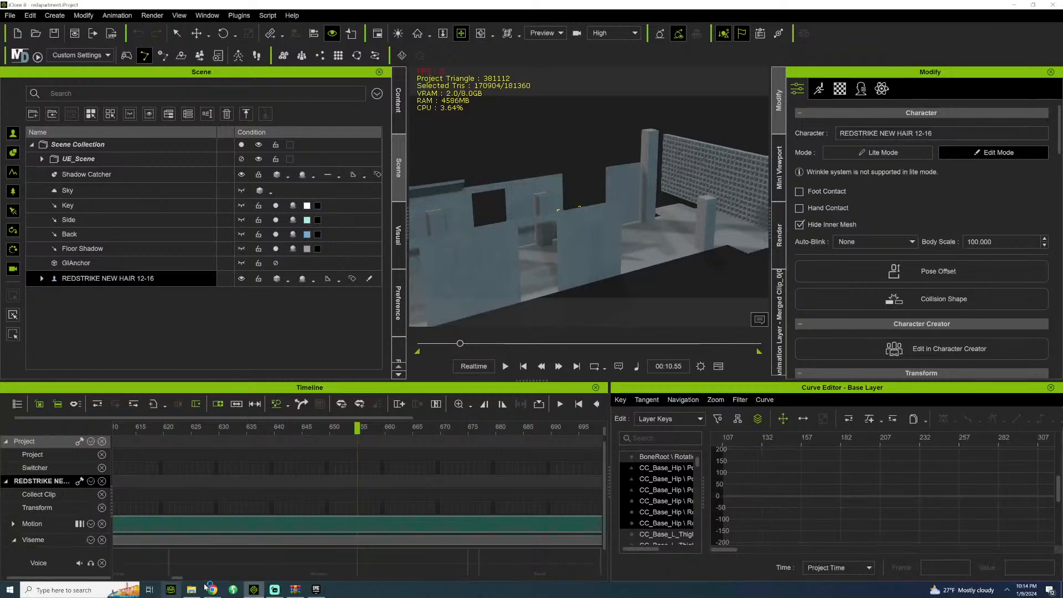
# Bring up the Unreal 5.3 DLSS plugin archive in WinRAR and open the inner ENDGAME_5_3 project folder in File Explorer.
pyautogui.click(296, 590)
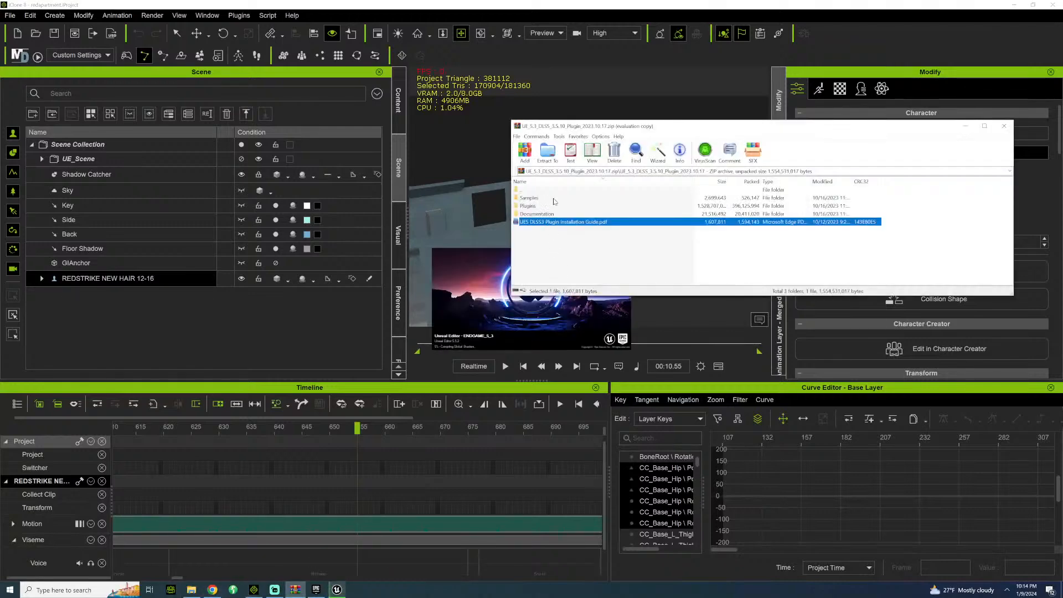
pyautogui.click(191, 590)
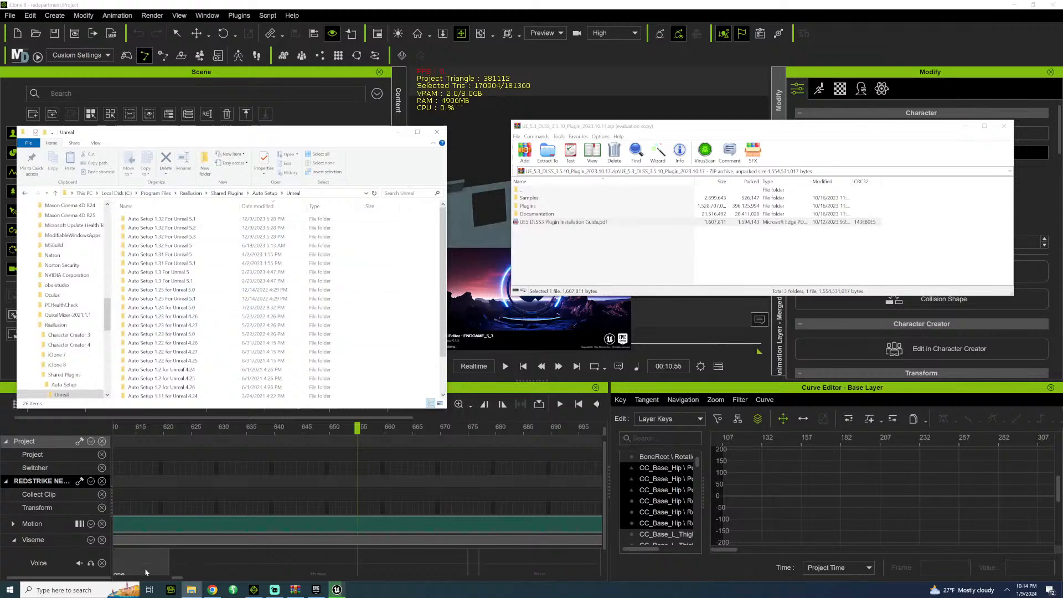
pyautogui.rightClick(191, 590)
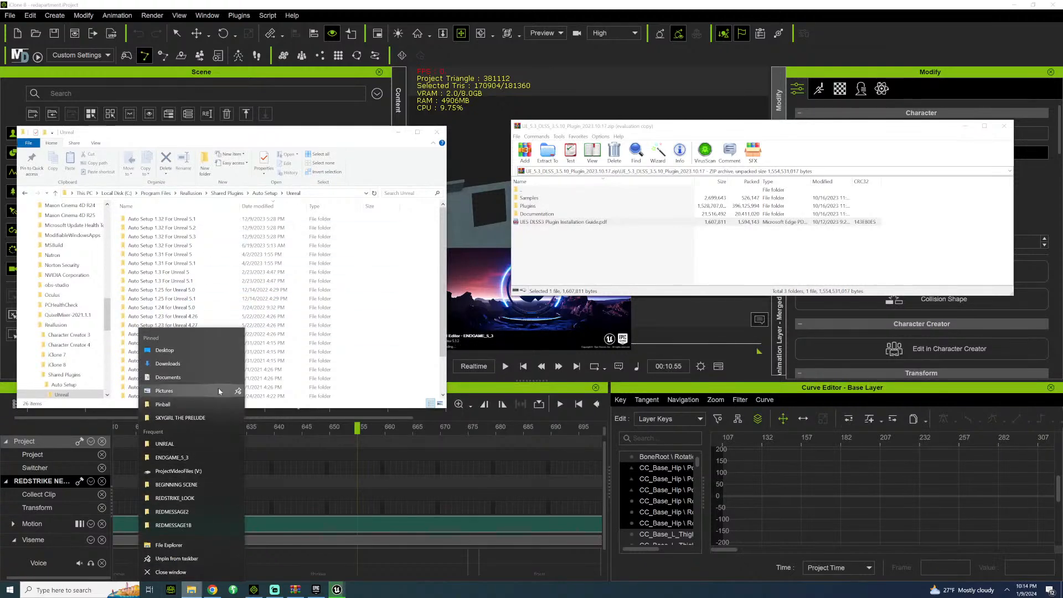
pyautogui.click(813, 273)
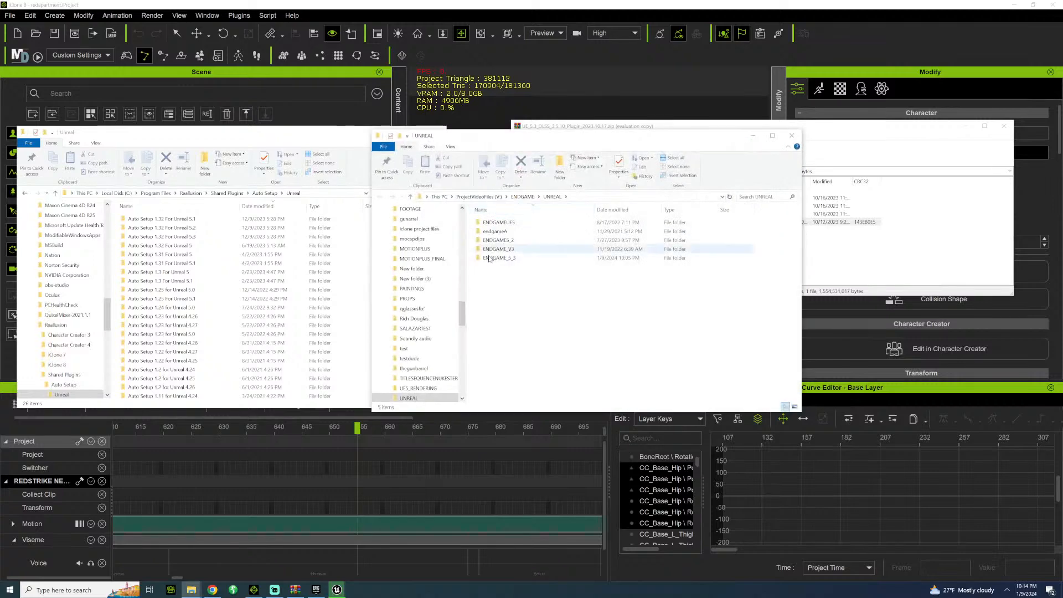
pyautogui.click(508, 262)
pyautogui.doubleClick(508, 262)
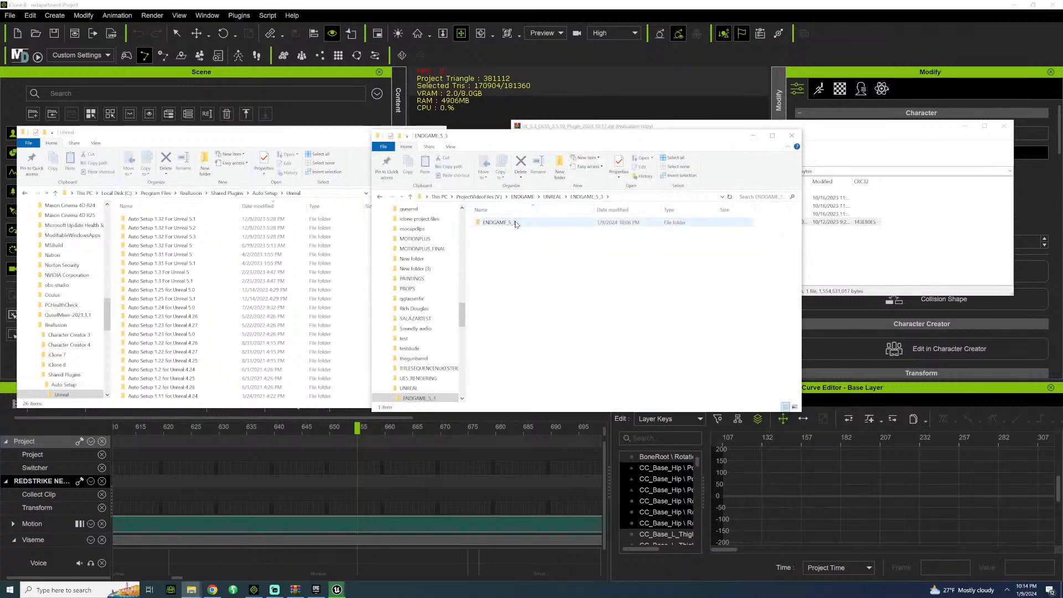
pyautogui.doubleClick(498, 222)
pyautogui.moveTo(655, 134); pyautogui.dragTo(612, 141)
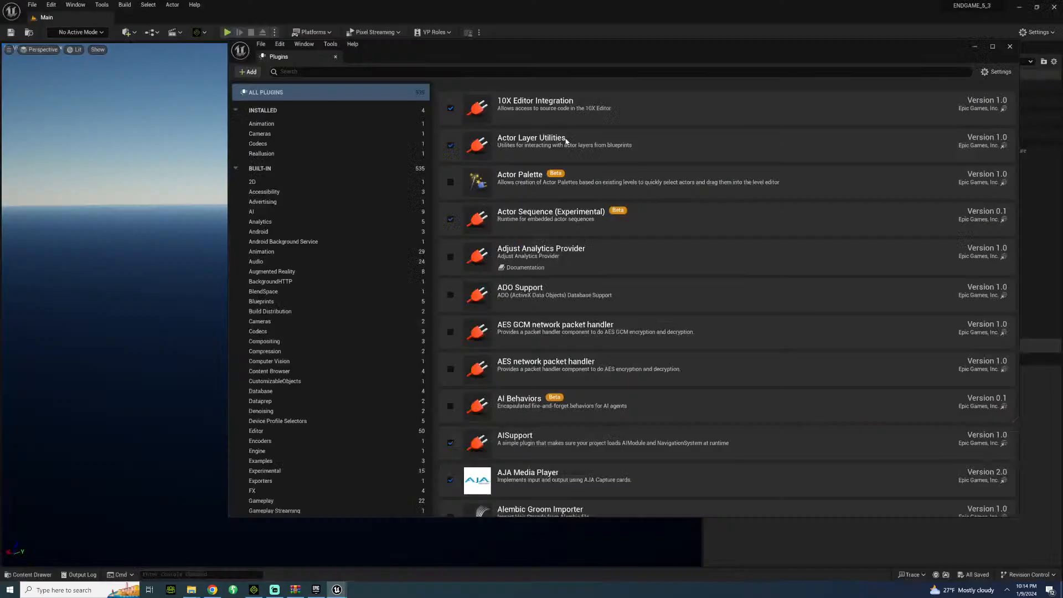
# Minimize the restarted editor and extract the Plugins folder from the DLSS archive into the ENDGAME_5_3 project folder.
pyautogui.click(1020, 6)
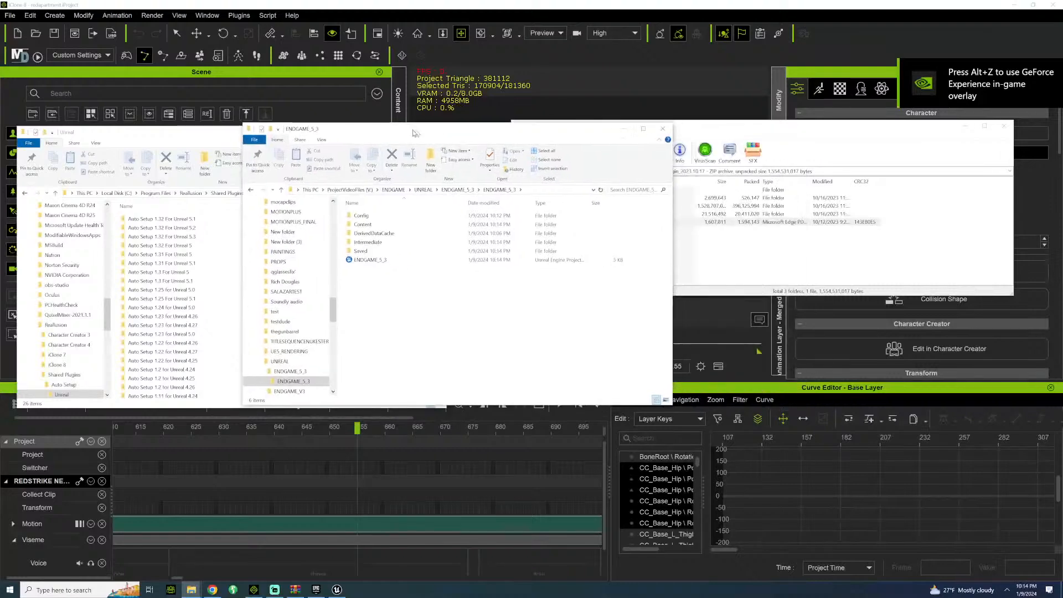
pyautogui.moveTo(412, 133); pyautogui.dragTo(282, 110)
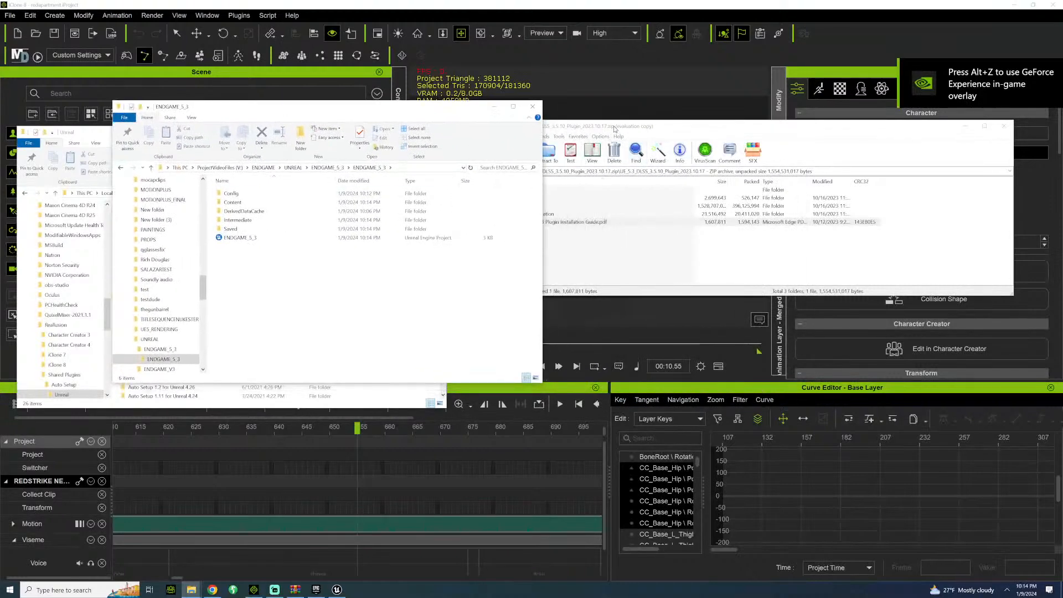
pyautogui.moveTo(613, 128); pyautogui.dragTo(686, 111)
pyautogui.click(603, 188)
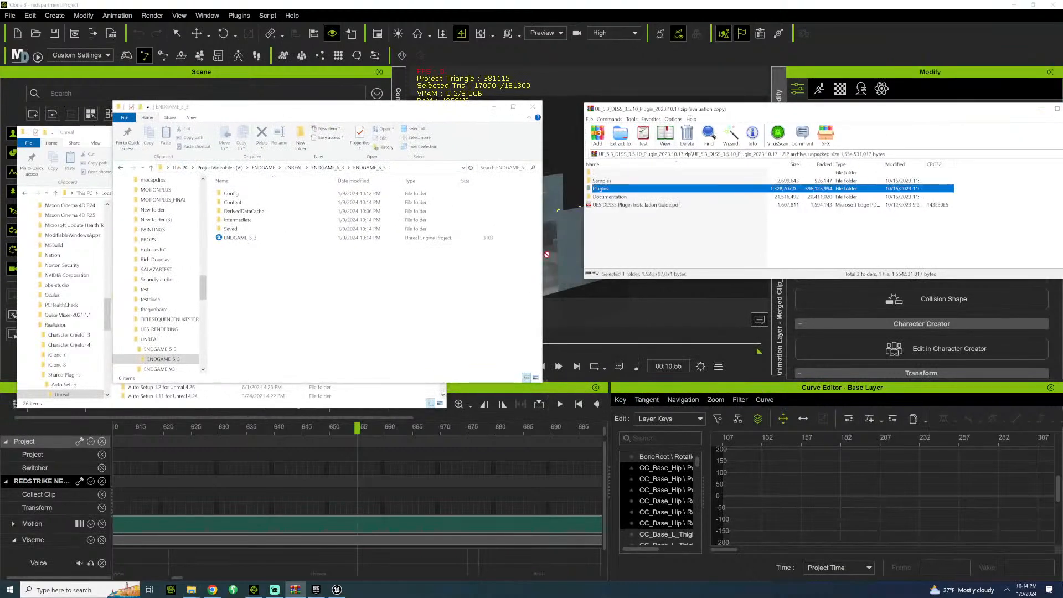
pyautogui.moveTo(547, 255); pyautogui.dragTo(296, 314)
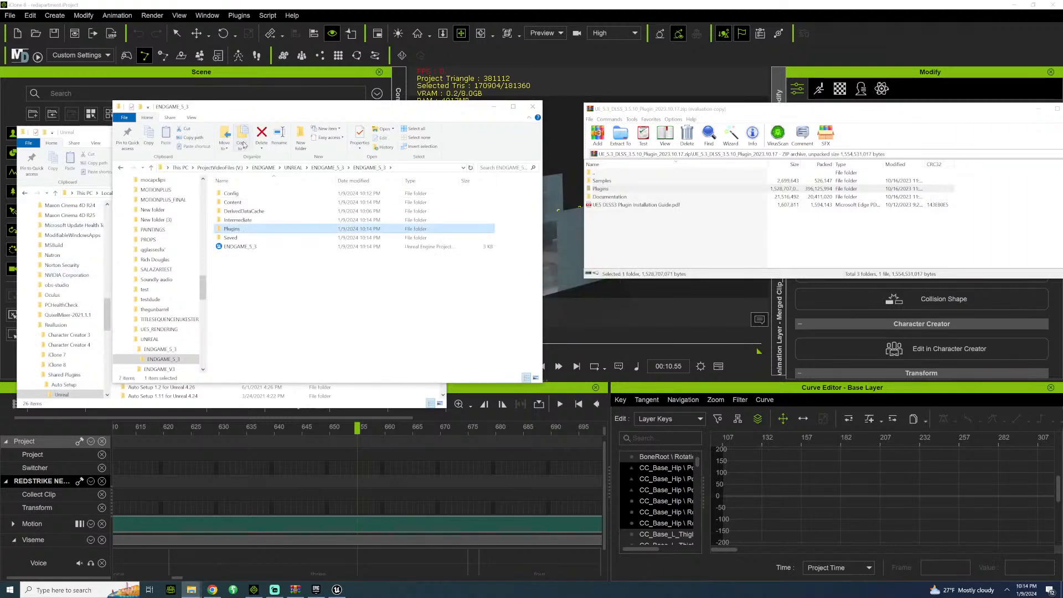
# Copy the Content and Plugins folders from Auto Setup 1.32 For Unreal 5.3 into the ENDGAME_5_3 project folder.
pyautogui.moveTo(309, 111); pyautogui.dragTo(678, 99)
pyautogui.doubleClick(188, 237)
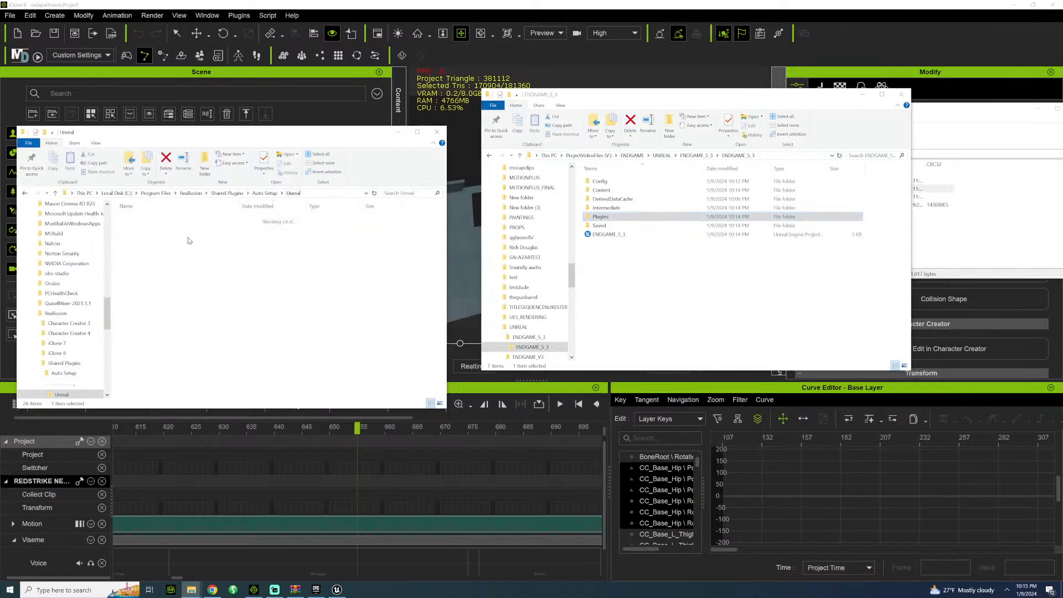
pyautogui.click(144, 227)
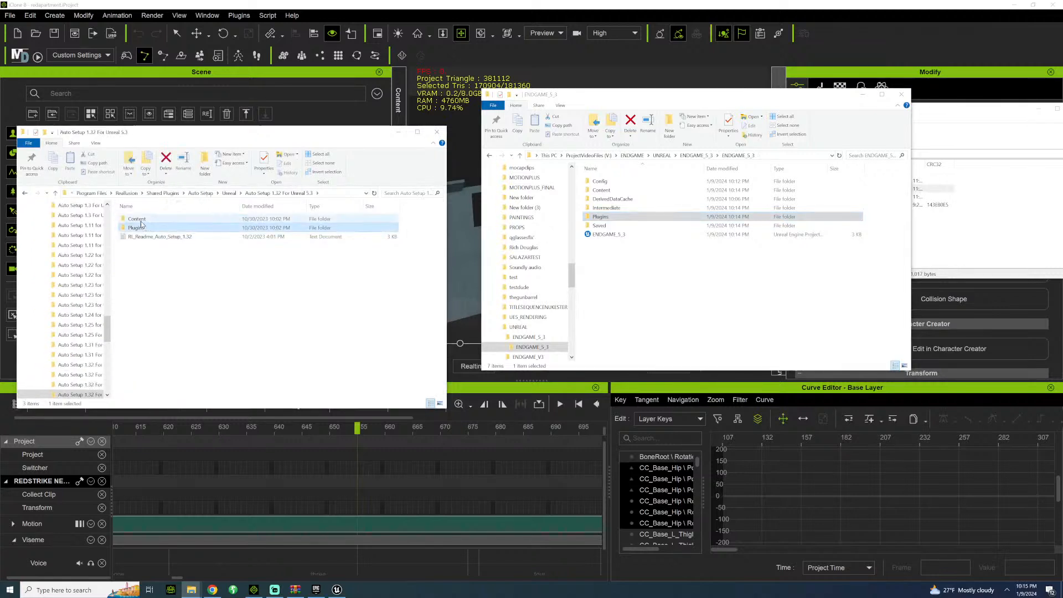
pyautogui.keyDown('ctrl'); pyautogui.click(136, 219); pyautogui.keyUp('ctrl')
pyautogui.rightClick(141, 220)
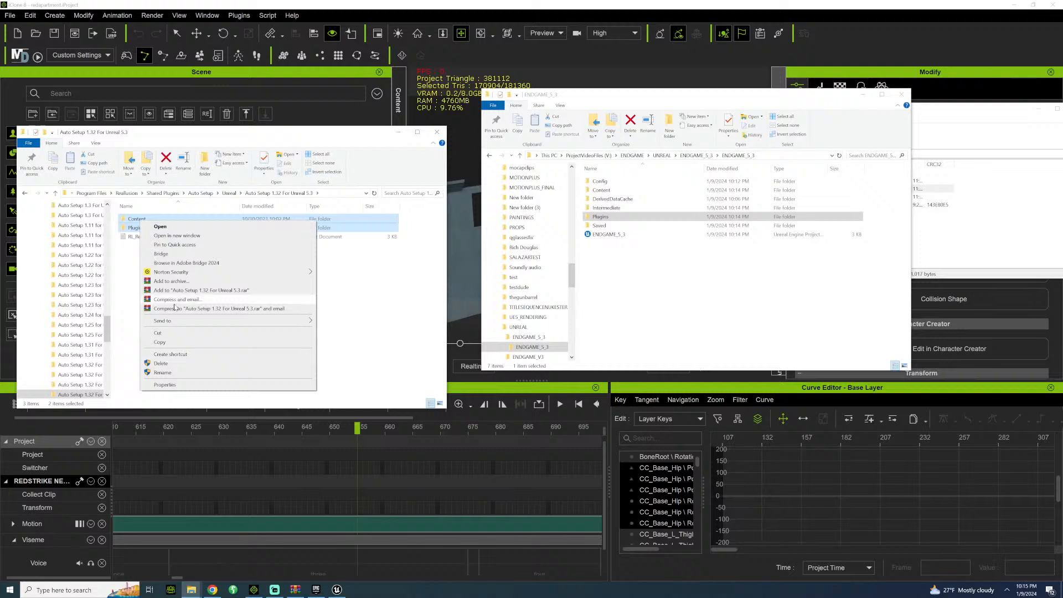
pyautogui.click(167, 342)
pyautogui.rightClick(628, 282)
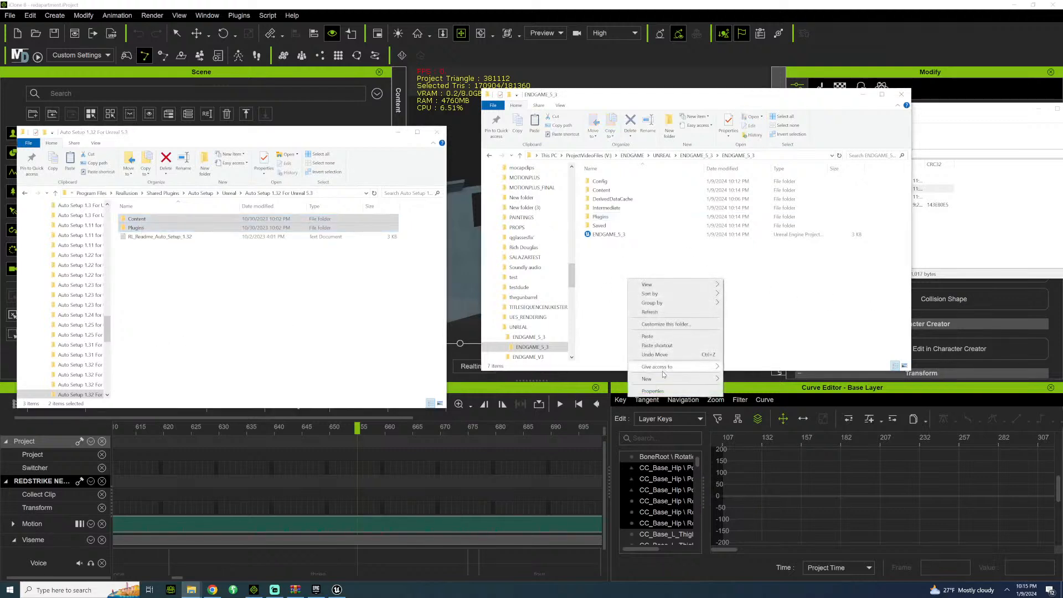
pyautogui.click(647, 336)
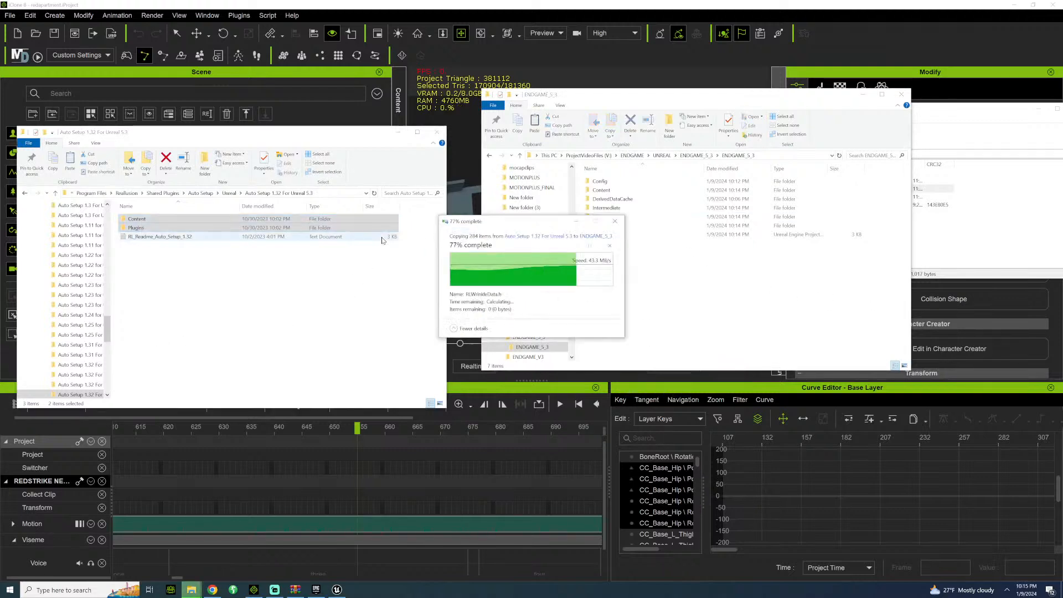
# Close both File Explorer windows and the DLSS archive, and switch back to the Unreal Editor.
pyautogui.click(436, 136)
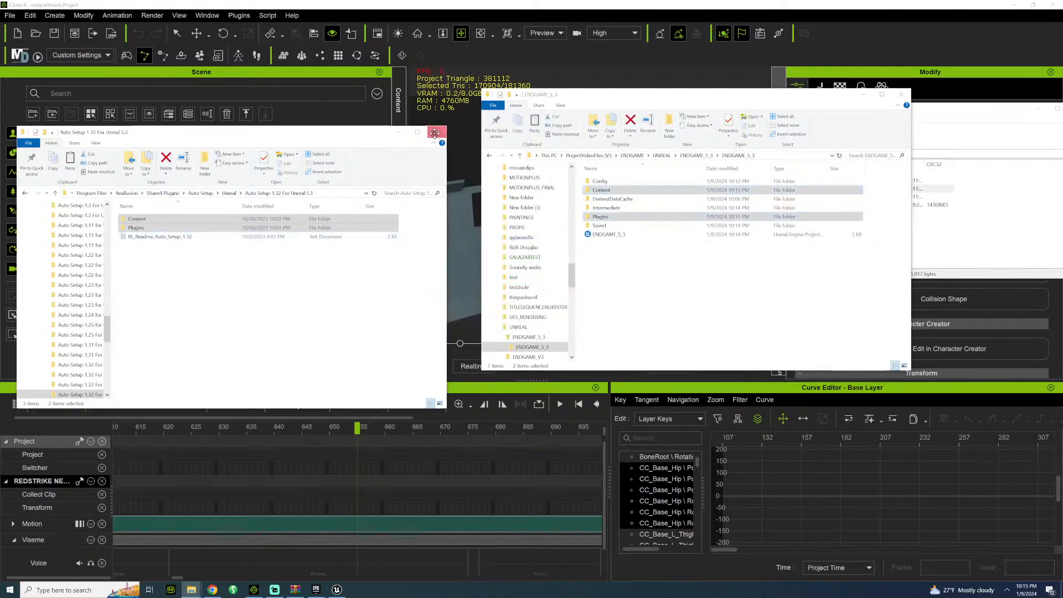
pyautogui.click(902, 96)
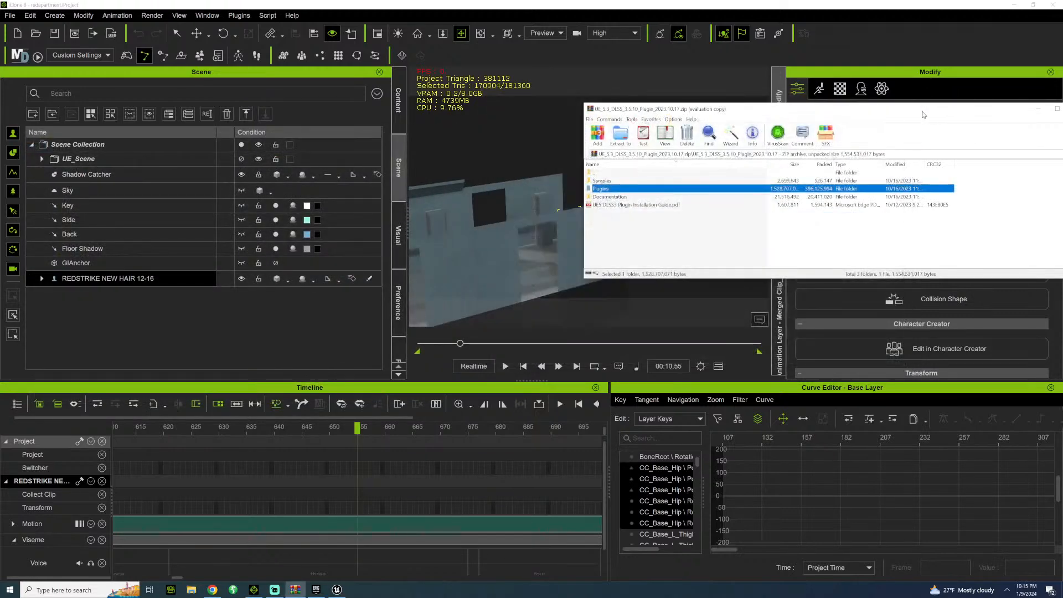
pyautogui.moveTo(945, 104); pyautogui.dragTo(434, 130)
pyautogui.click(545, 136)
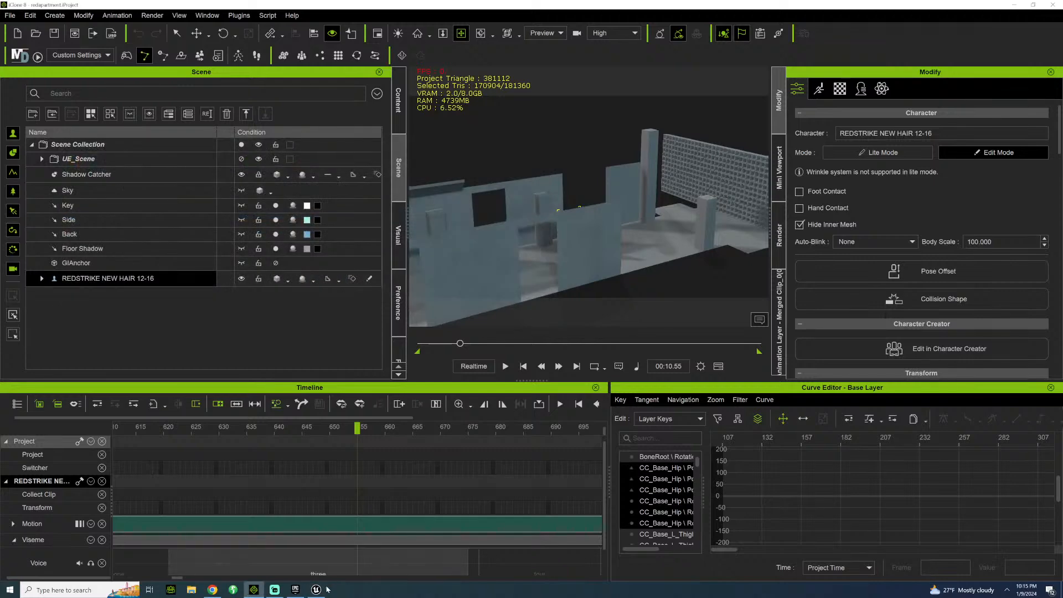
pyautogui.click(316, 590)
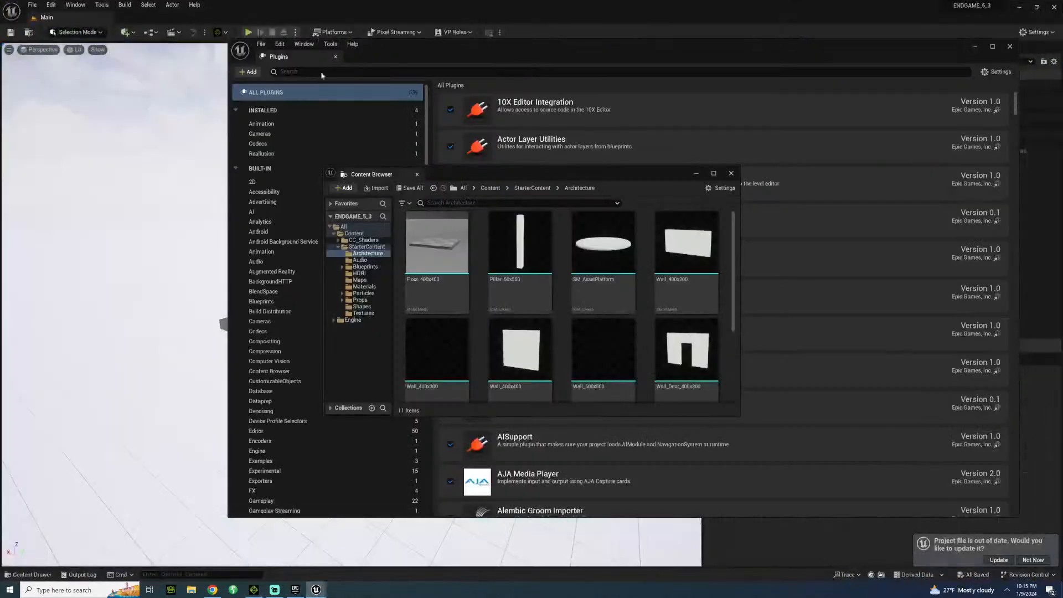
# Close the Content Browser, the Plugins window and the editor, and switch to the Unreal Engine library in the Epic Games Launcher.
pyautogui.click(731, 174)
pyautogui.click(1009, 47)
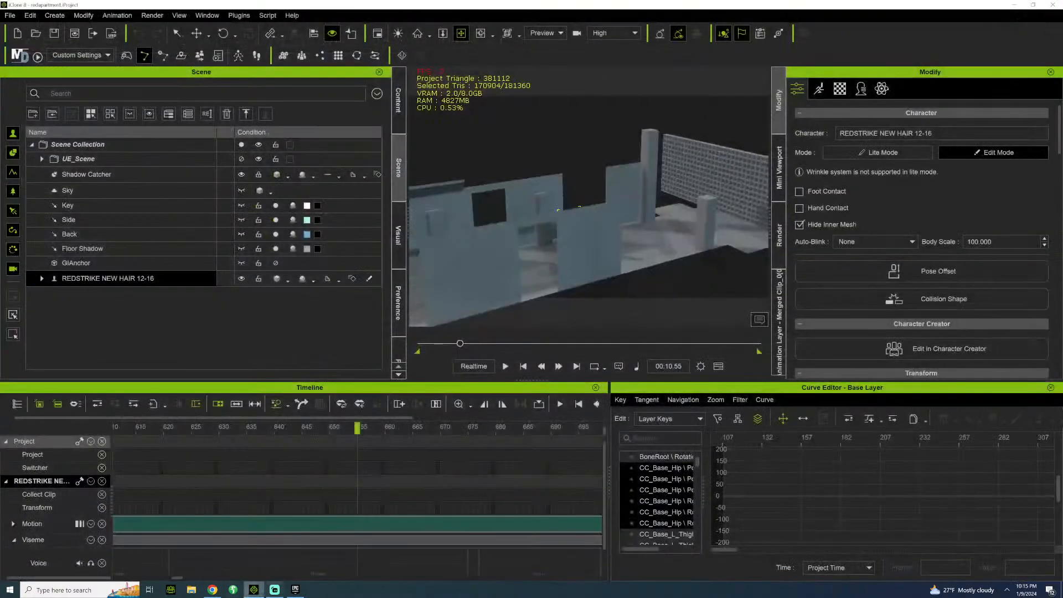
pyautogui.click(295, 589)
pyautogui.click(254, 24)
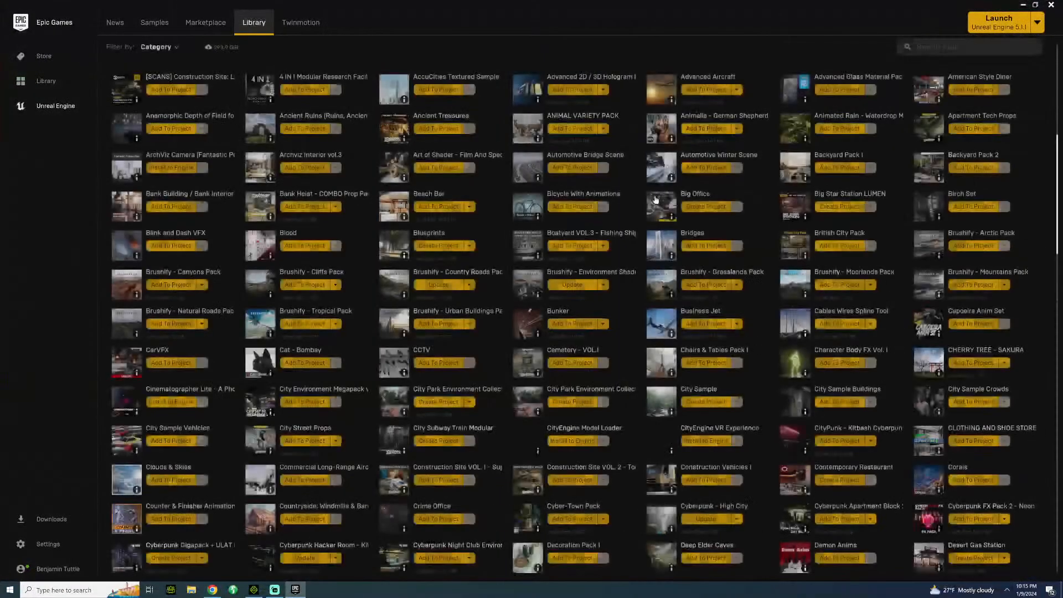
# Update Ultra Dynamic Sky in the launcher vault and add it to the ENDGAME_5_3 project.
pyautogui.scroll(-1, 492, 359)
pyautogui.scroll(-9, 493, 358)
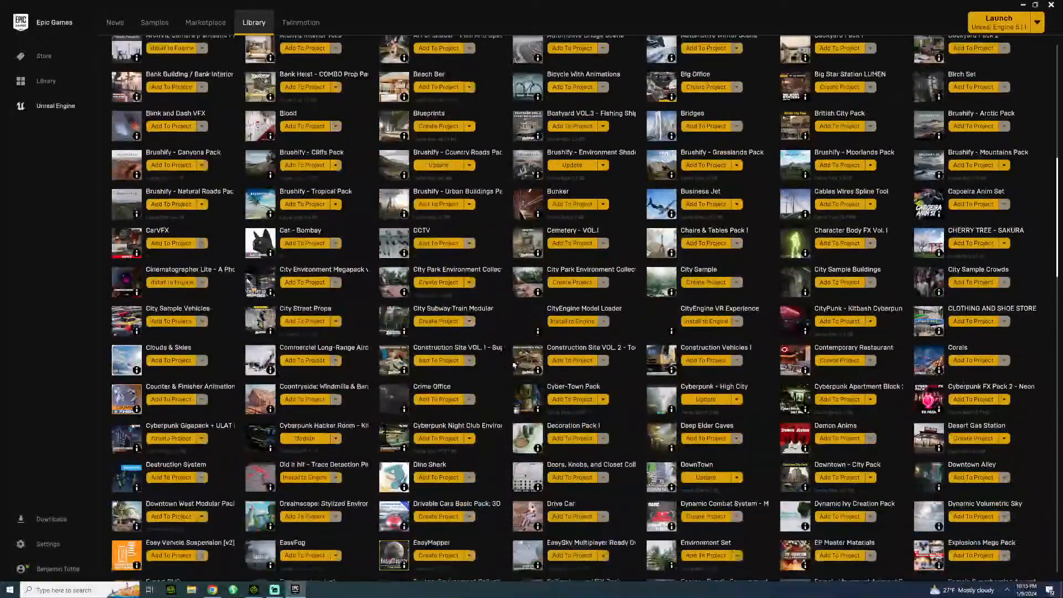
pyautogui.scroll(-11, 515, 365)
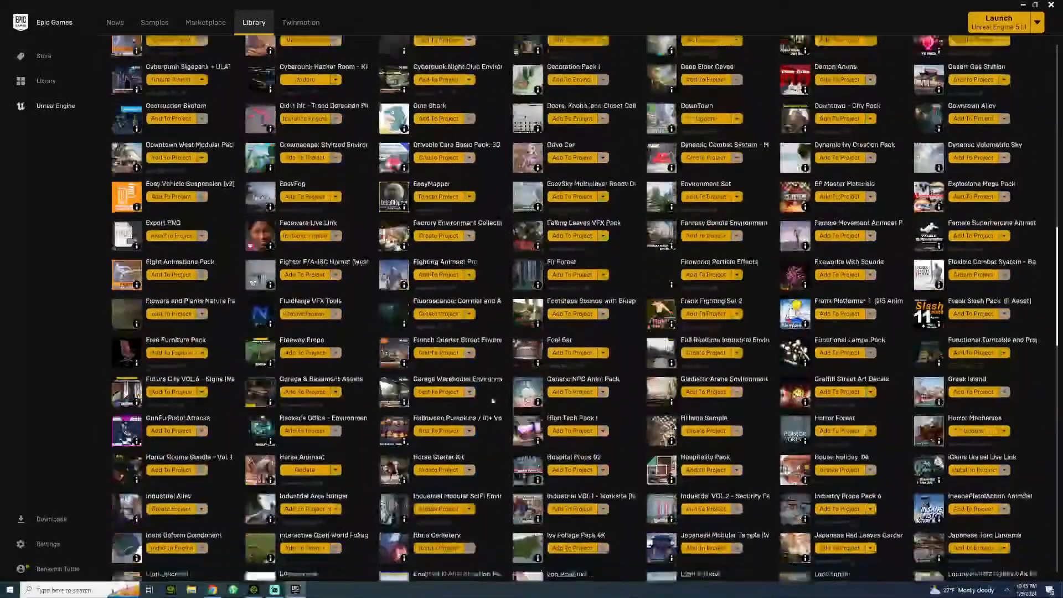
pyautogui.scroll(-10, 499, 429)
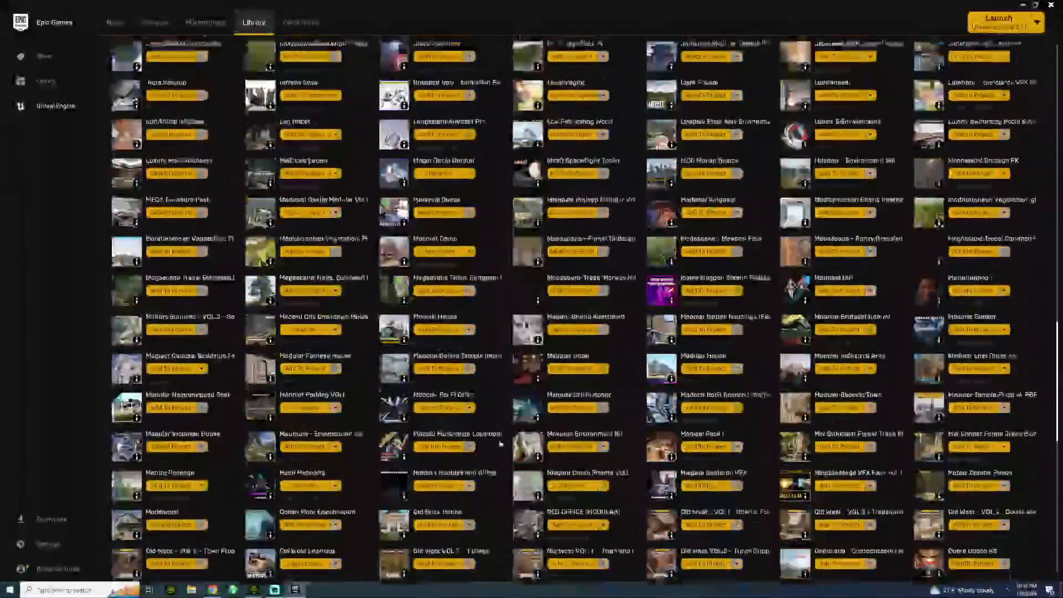
pyautogui.scroll(-9, 501, 457)
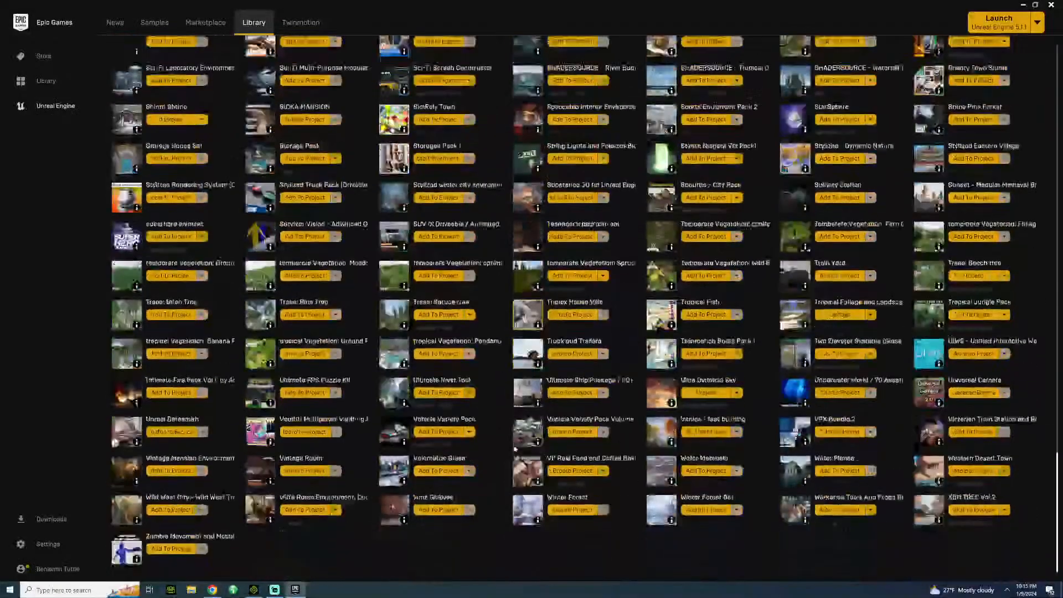
pyautogui.click(703, 392)
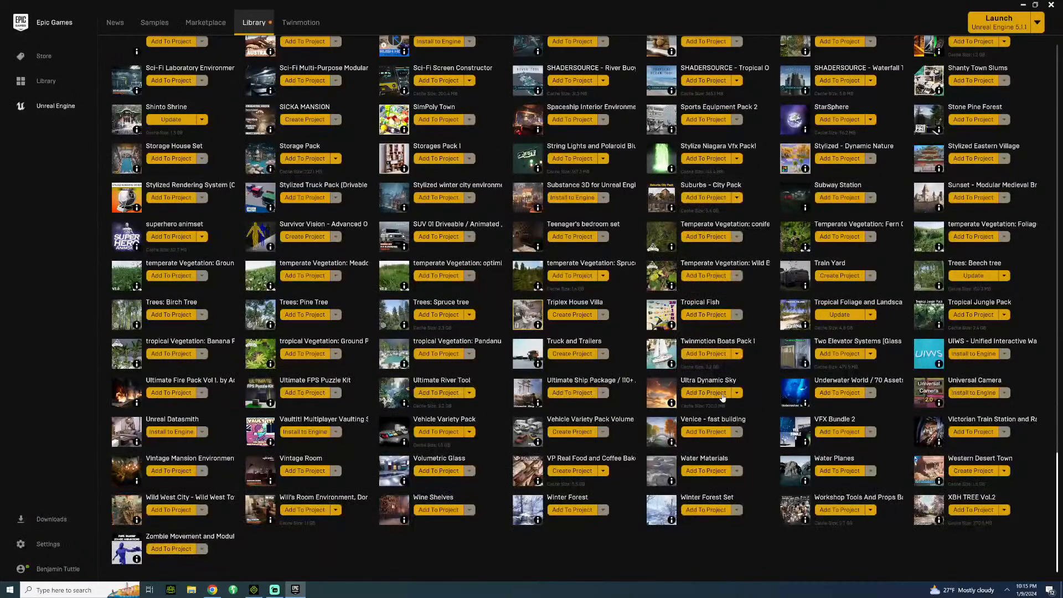
pyautogui.click(720, 393)
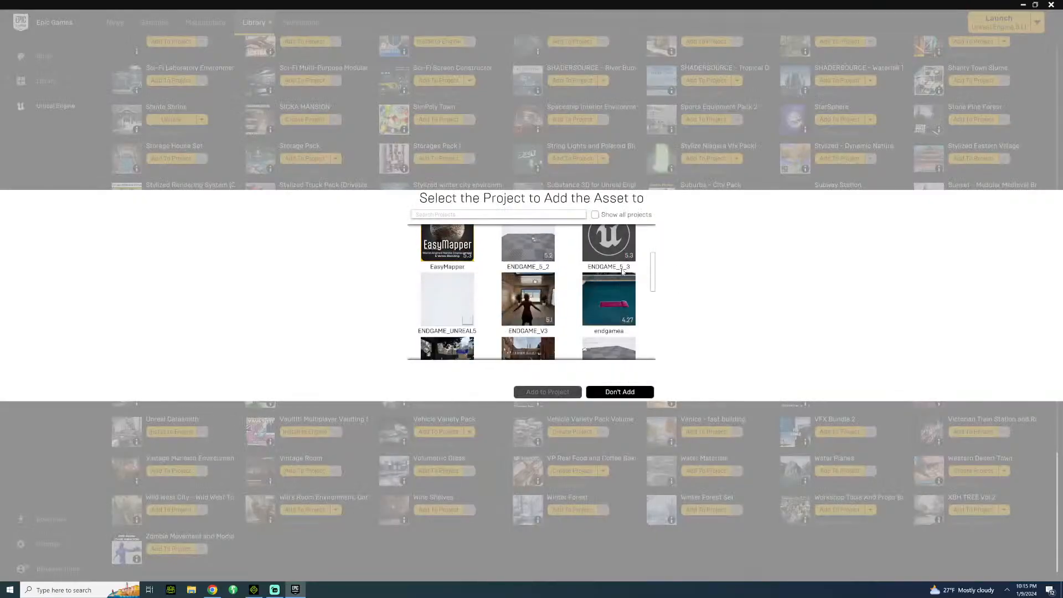
pyautogui.click(622, 269)
pyautogui.click(566, 391)
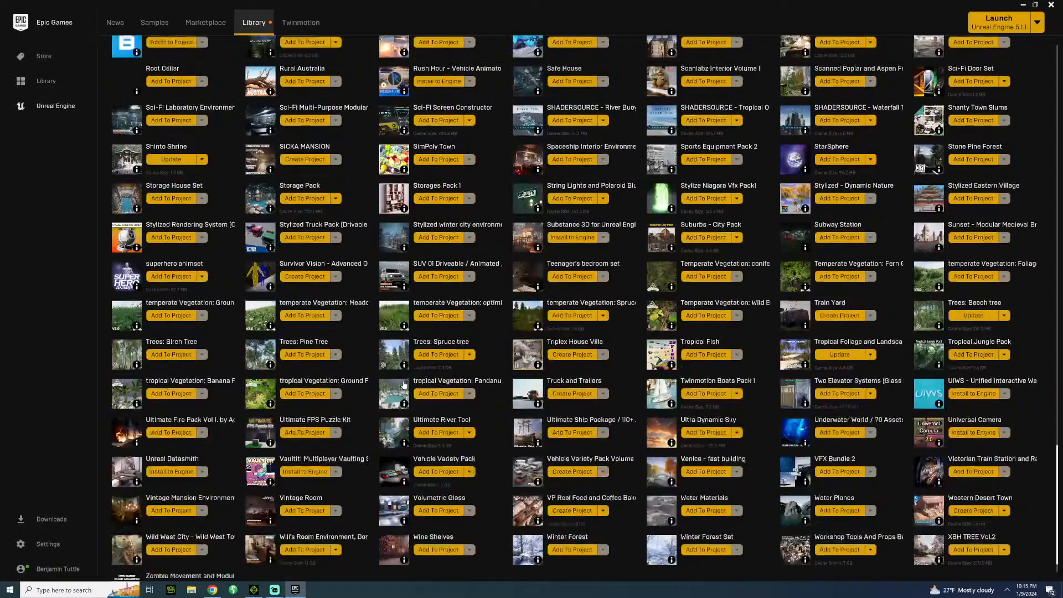
# Add the British City Pack from the vault to the ENDGAME_5_3 project.
pyautogui.scroll(5, 388, 399)
pyautogui.scroll(10, 404, 384)
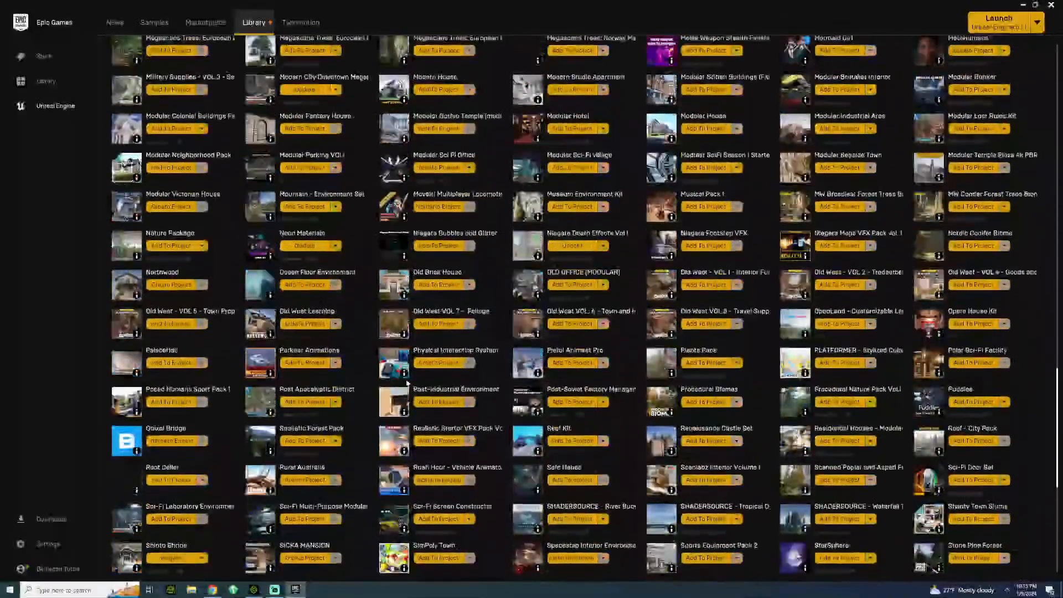
pyautogui.scroll(11, 407, 383)
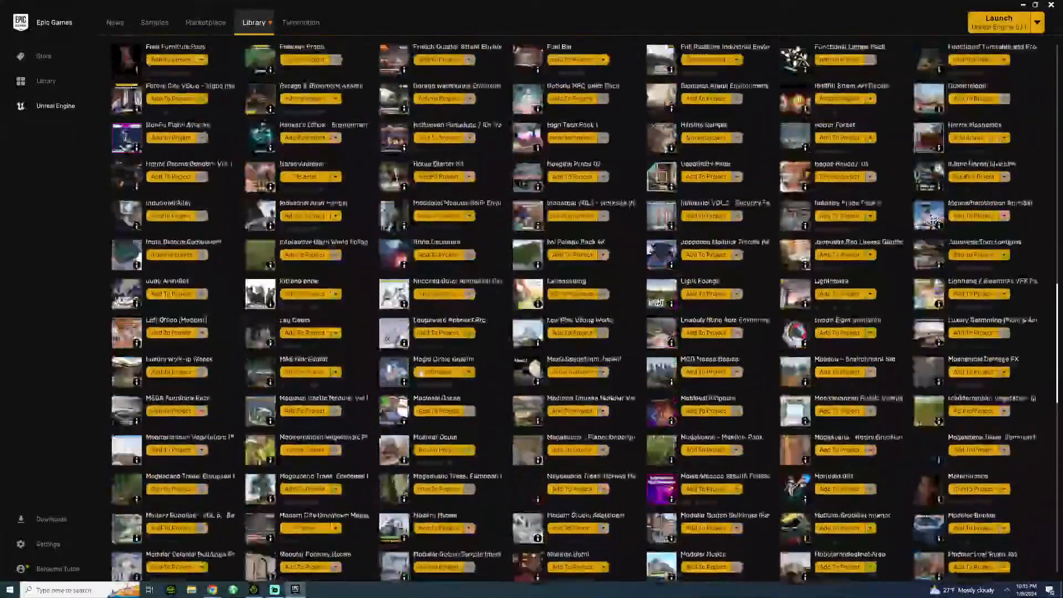
pyautogui.scroll(1, 425, 370)
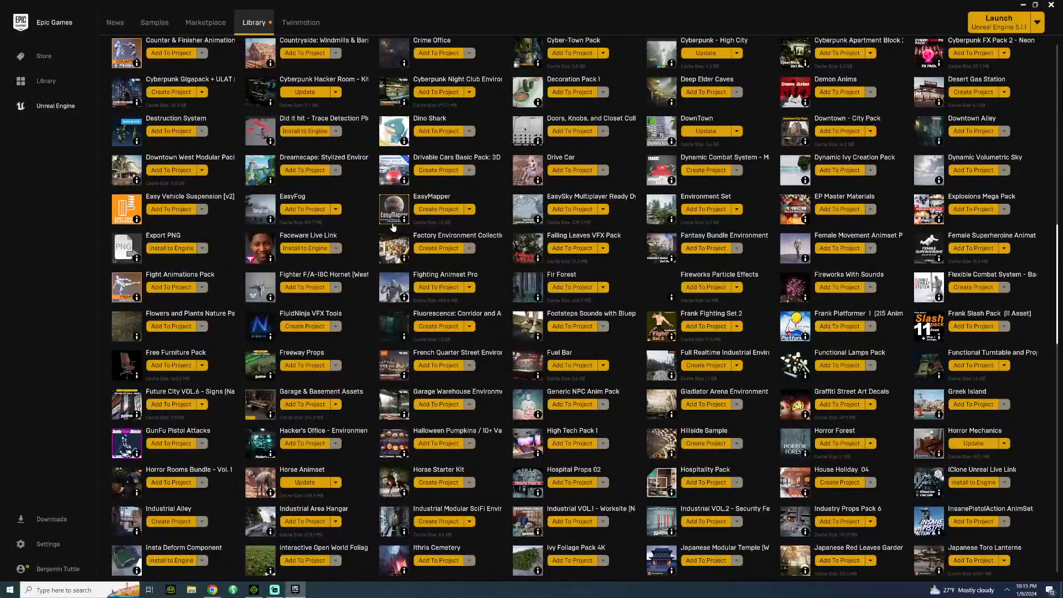
pyautogui.scroll(1, 447, 324)
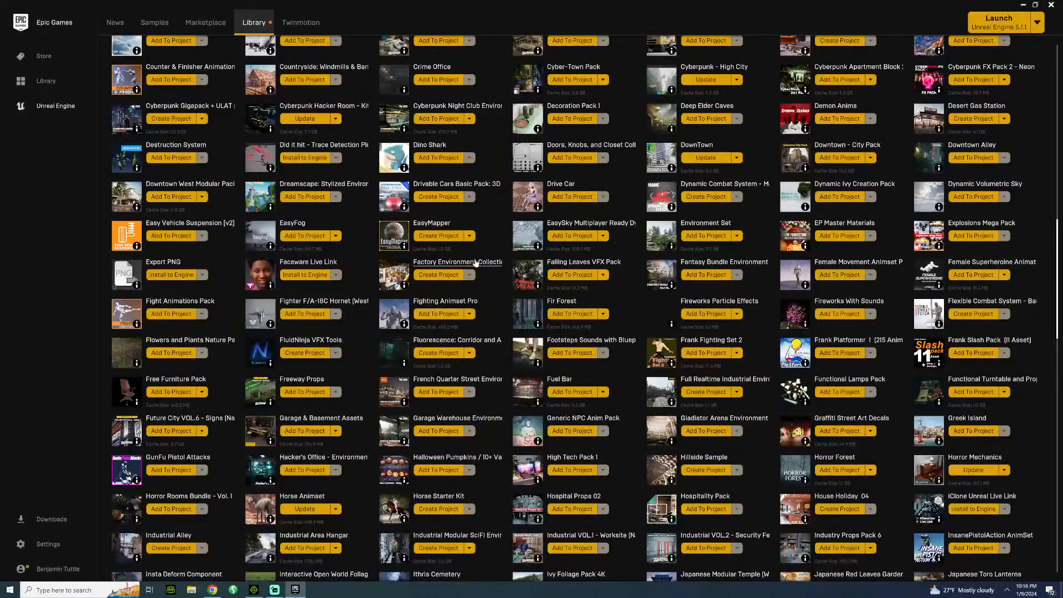
pyautogui.scroll(1, 454, 256)
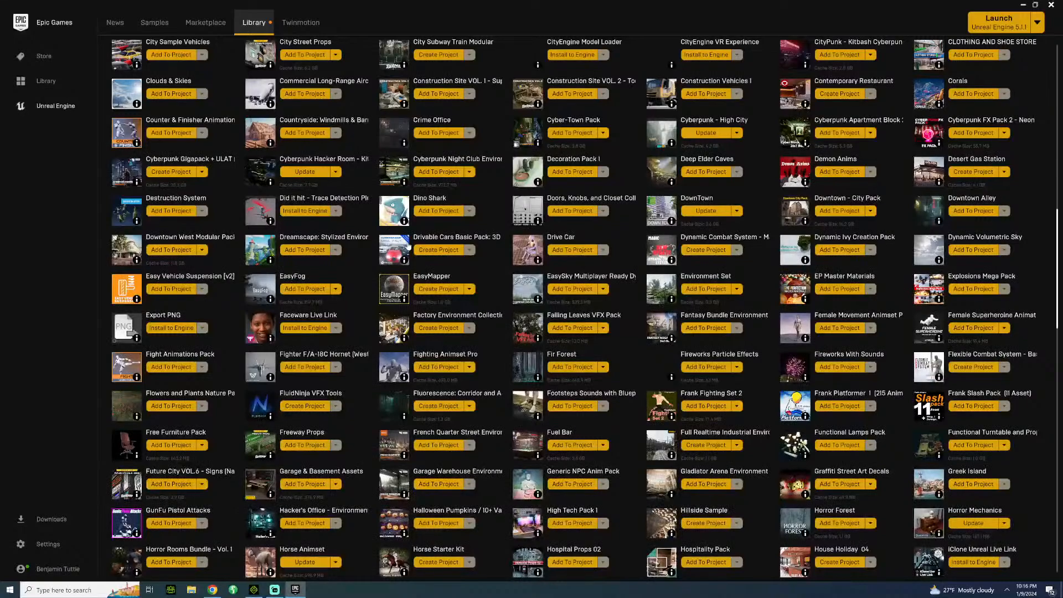
pyautogui.scroll(2, 486, 292)
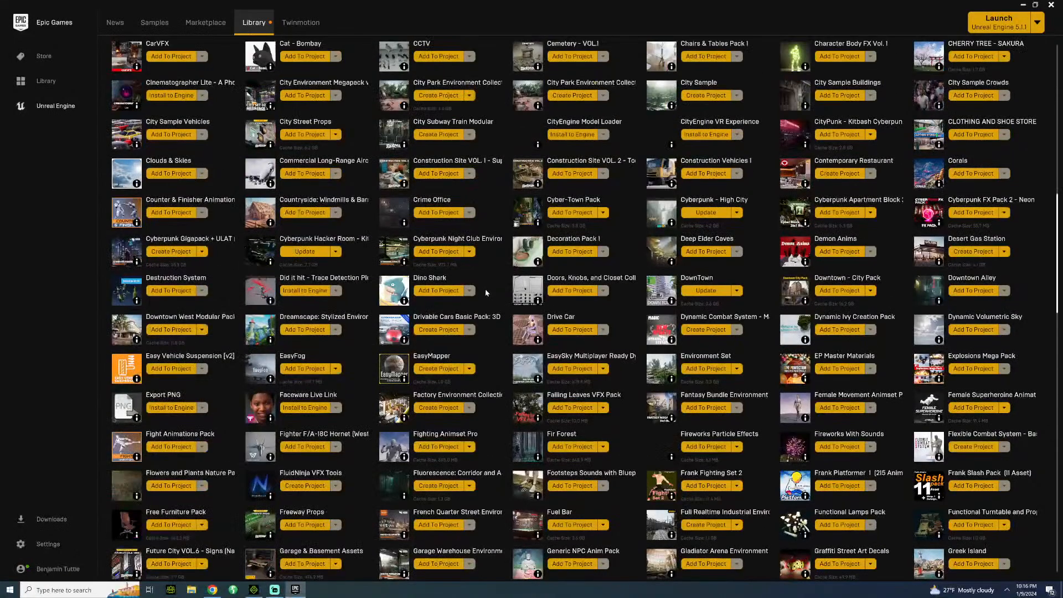
pyautogui.scroll(9, 486, 292)
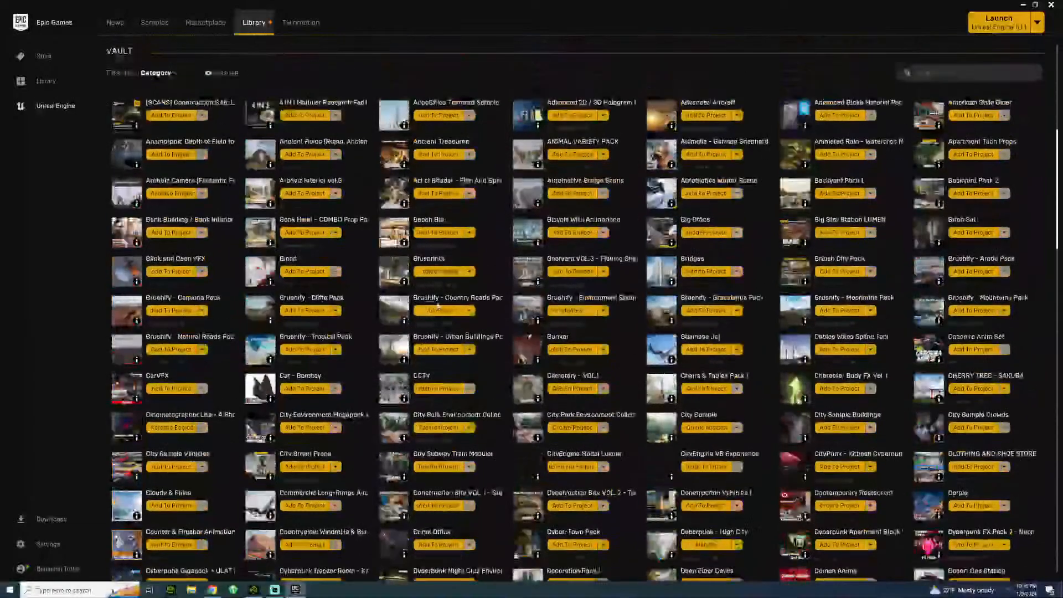
pyautogui.scroll(2, 437, 305)
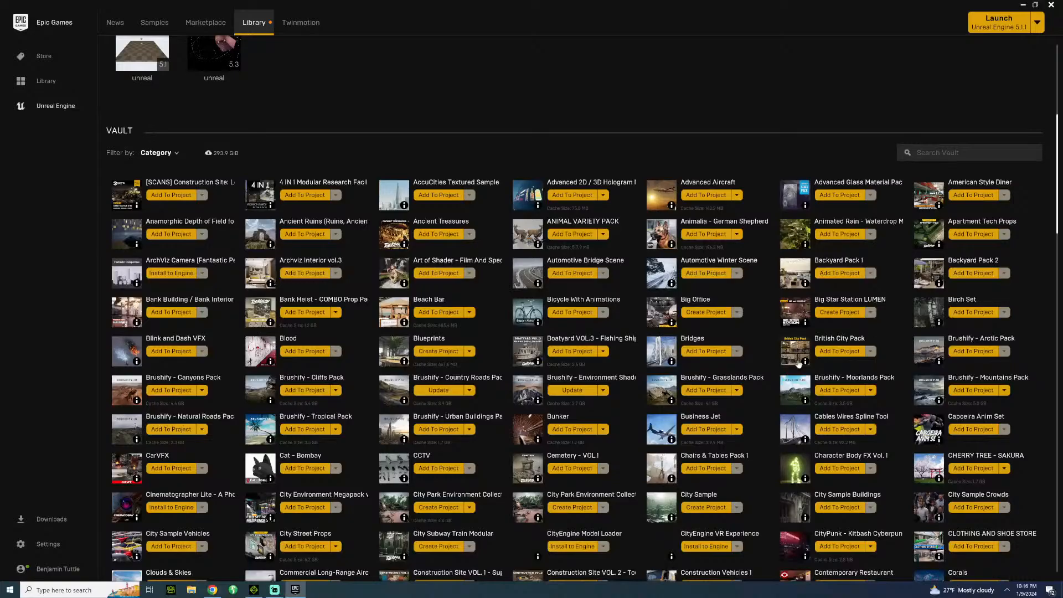
pyautogui.click(838, 351)
pyautogui.scroll(-3, 655, 260)
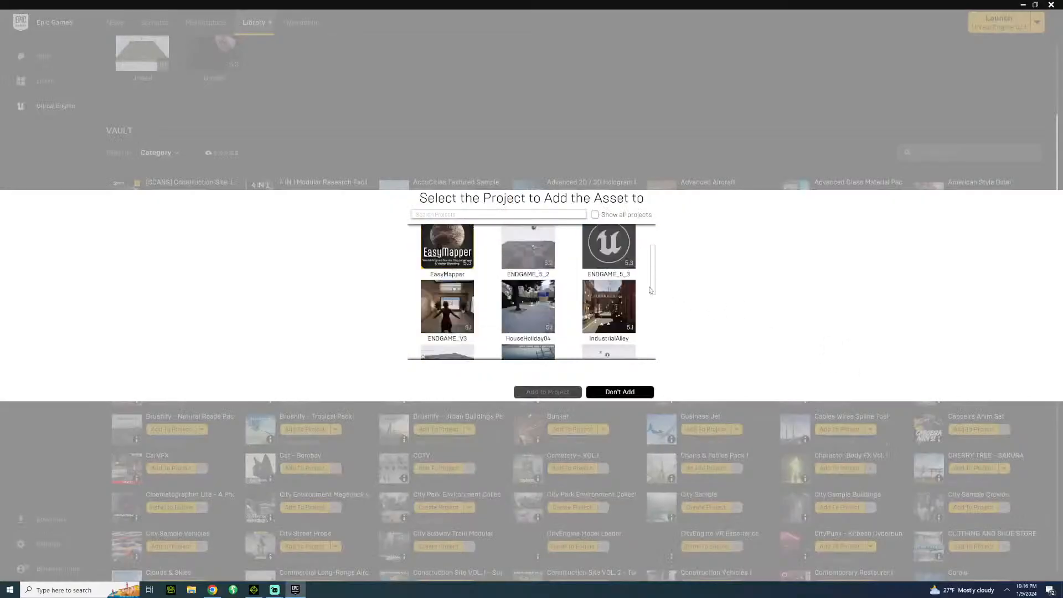
pyautogui.scroll(1, 636, 259)
pyautogui.click(620, 258)
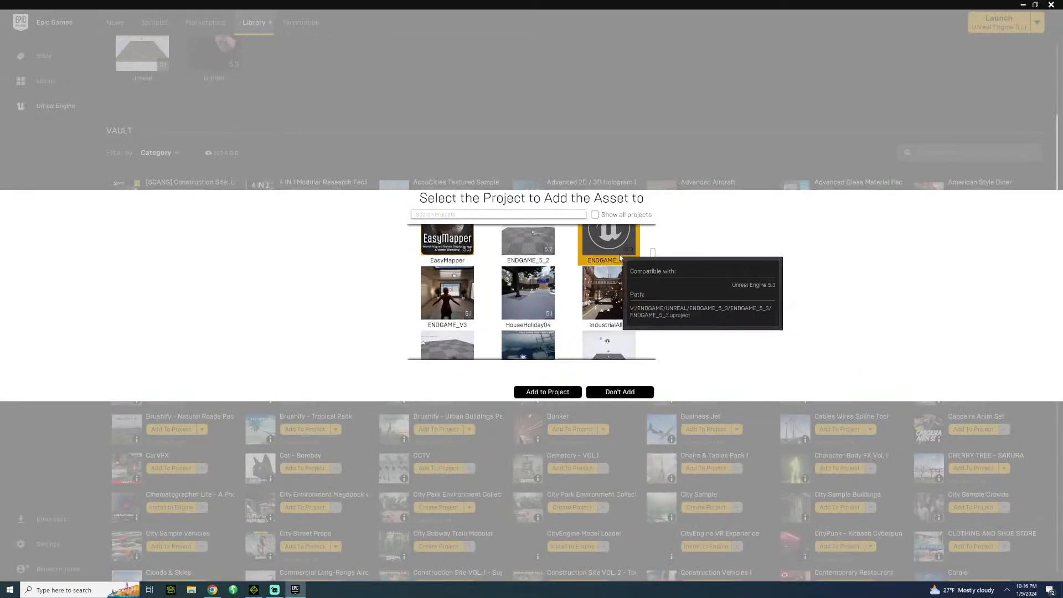
pyautogui.click(545, 392)
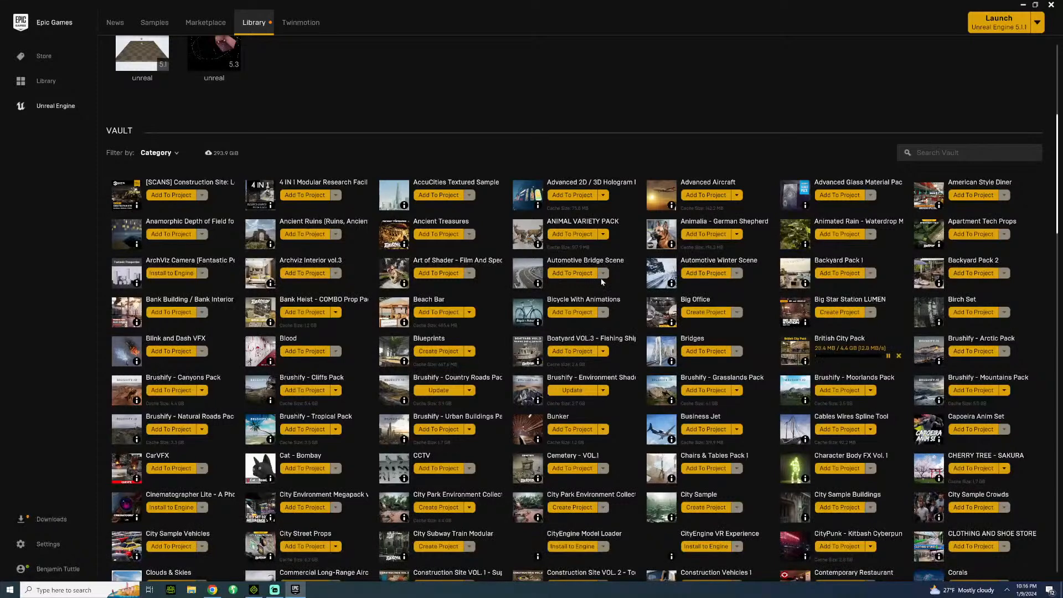
# Launch the ENDGAME_5_3 project from the library's project list.
pyautogui.scroll(1, 598, 280)
pyautogui.scroll(2, 590, 265)
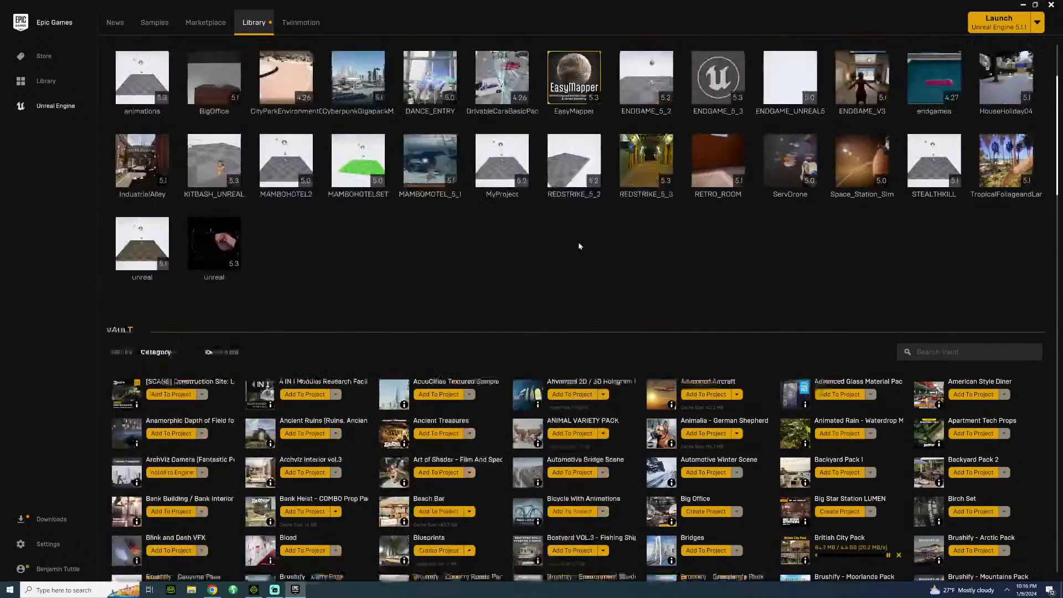
pyautogui.doubleClick(710, 100)
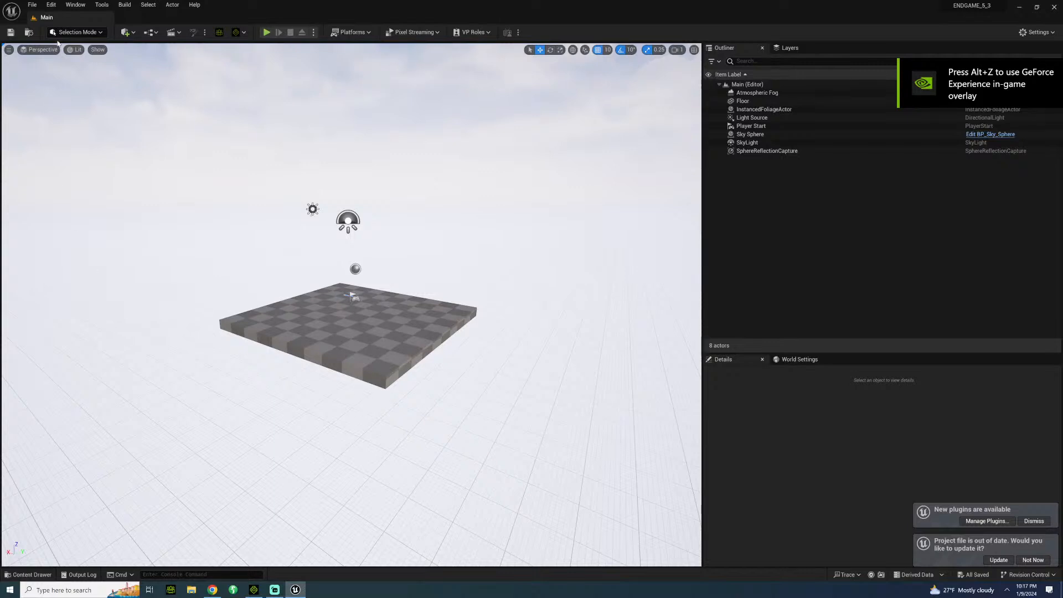
# Show the installed Reallusion plugins and apply a shader type in the Character Creator & iClone Auto Setup import options.
pyautogui.click(51, 5)
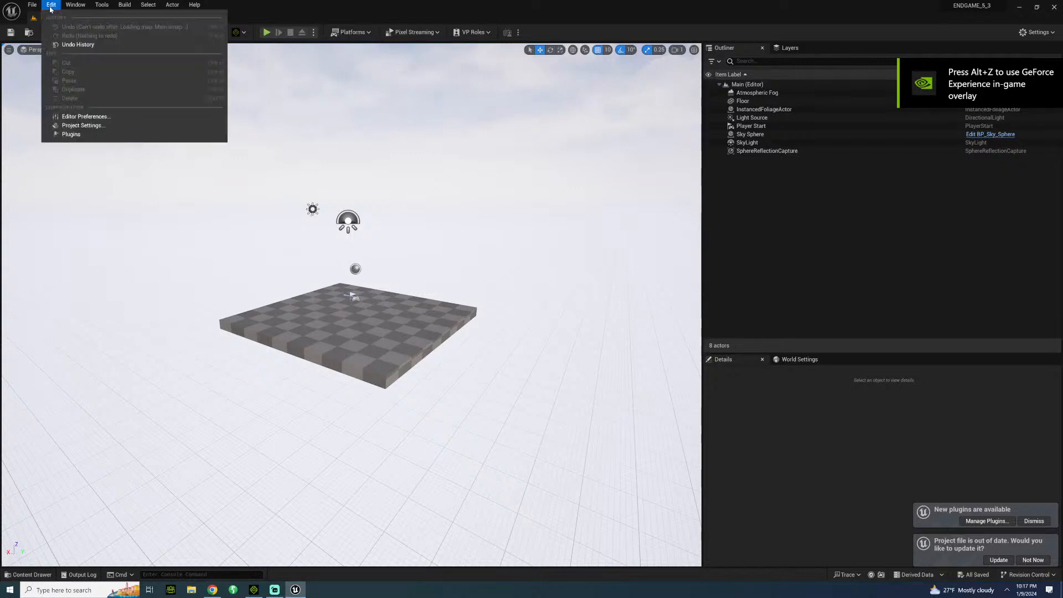
pyautogui.click(74, 135)
pyautogui.click(274, 155)
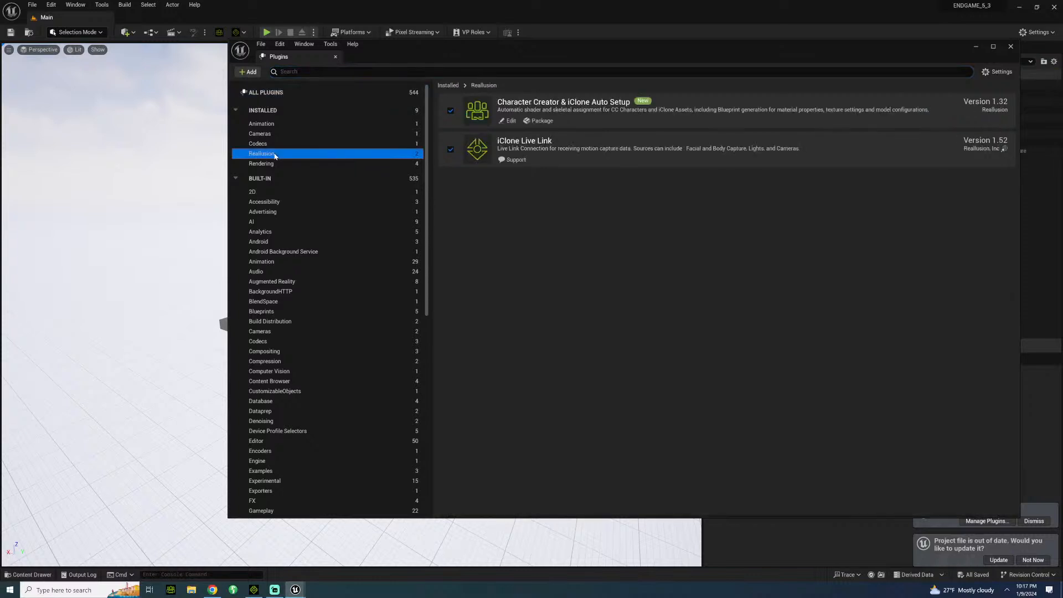
pyautogui.click(219, 32)
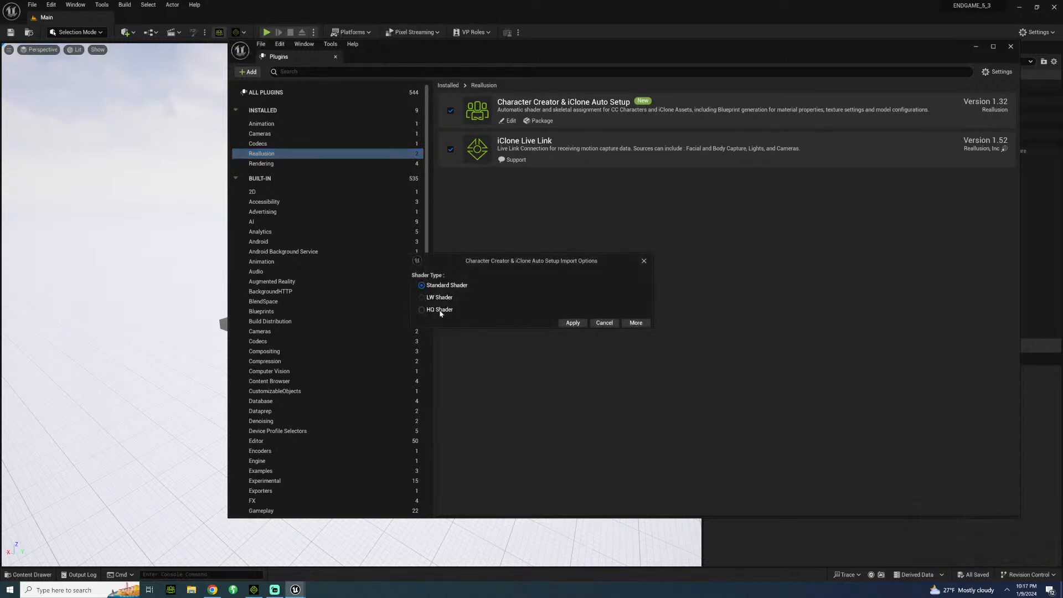
pyautogui.click(576, 324)
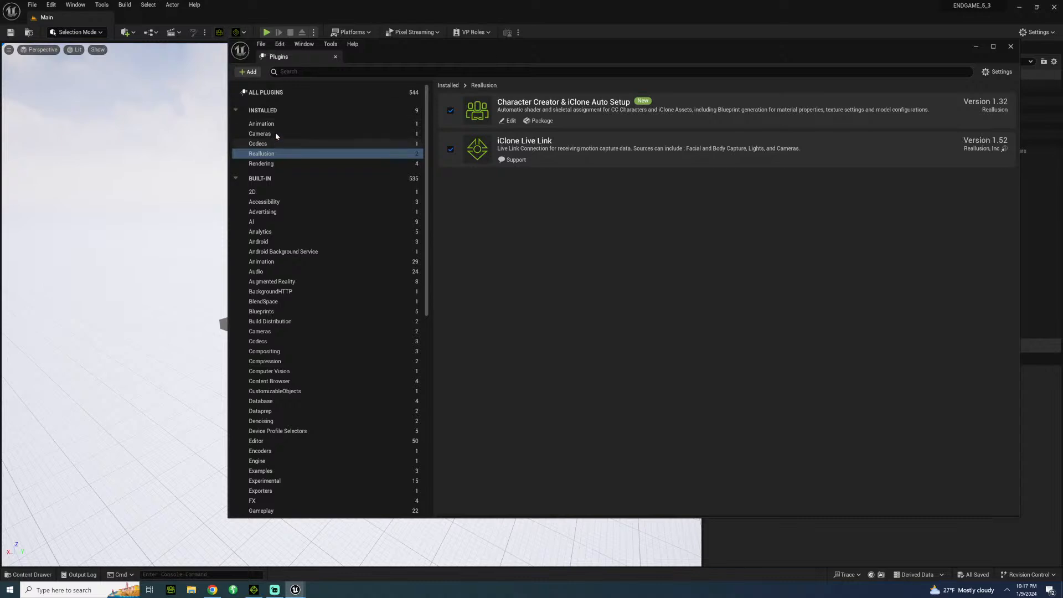
# Check the NVIDIA DLSS entries among the installed Rendering plugins and minimize the Plugins window.
pyautogui.click(271, 163)
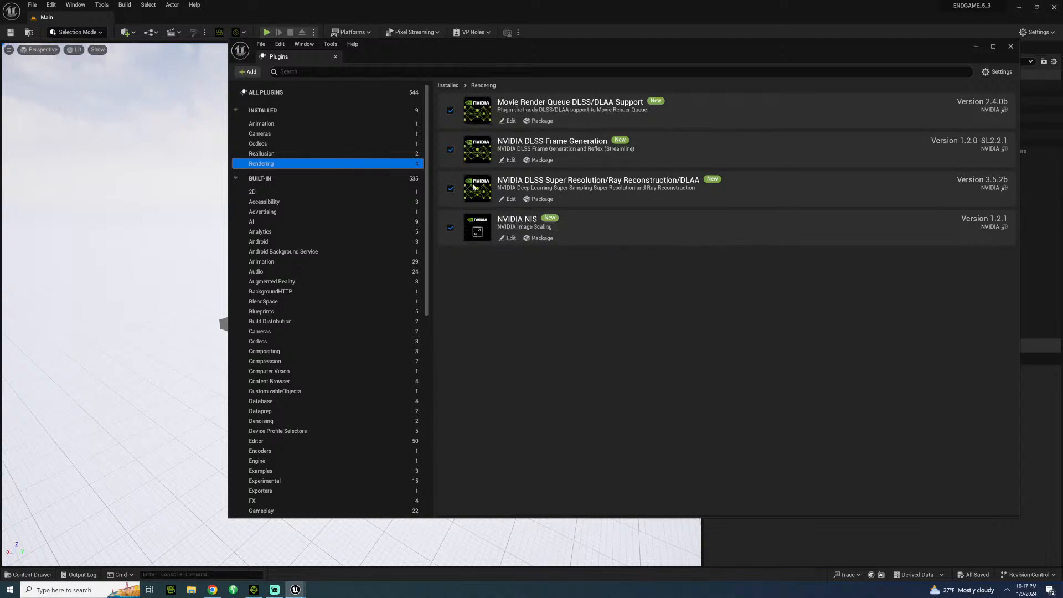
pyautogui.moveTo(798, 63); pyautogui.dragTo(641, 51)
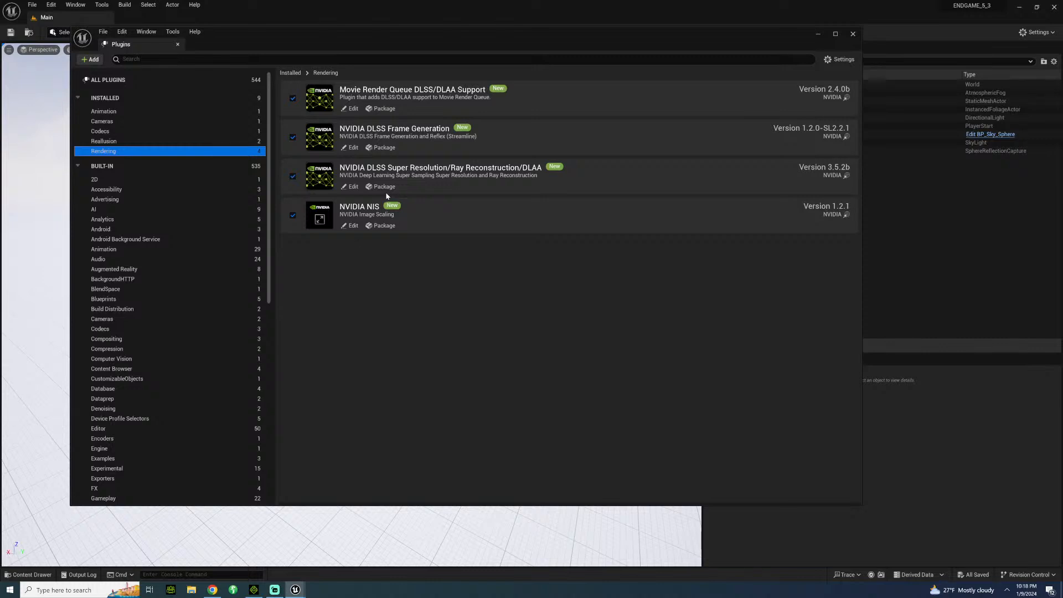
pyautogui.click(818, 34)
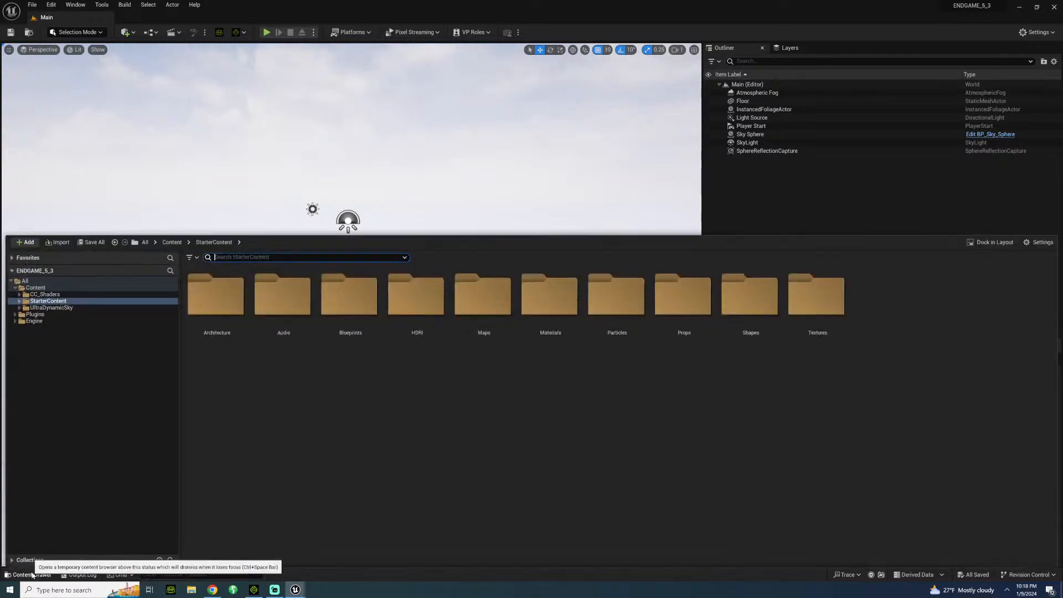
# Bring up the project content and open the Blueprints folder inside UltraDynamicSky.
pyautogui.click(32, 574)
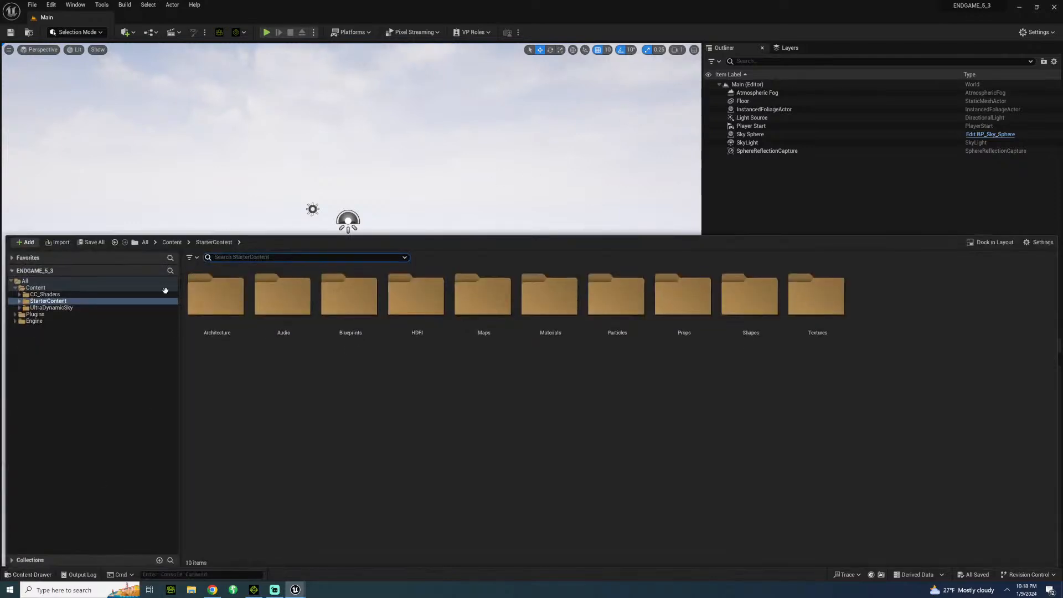
pyautogui.click(55, 288)
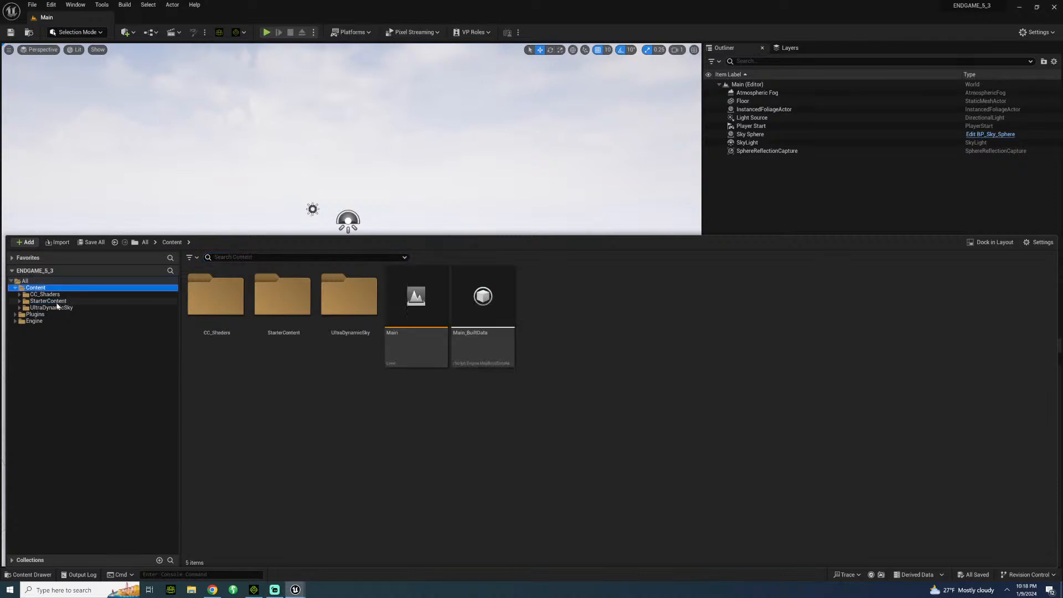
pyautogui.click(57, 306)
pyautogui.click(202, 282)
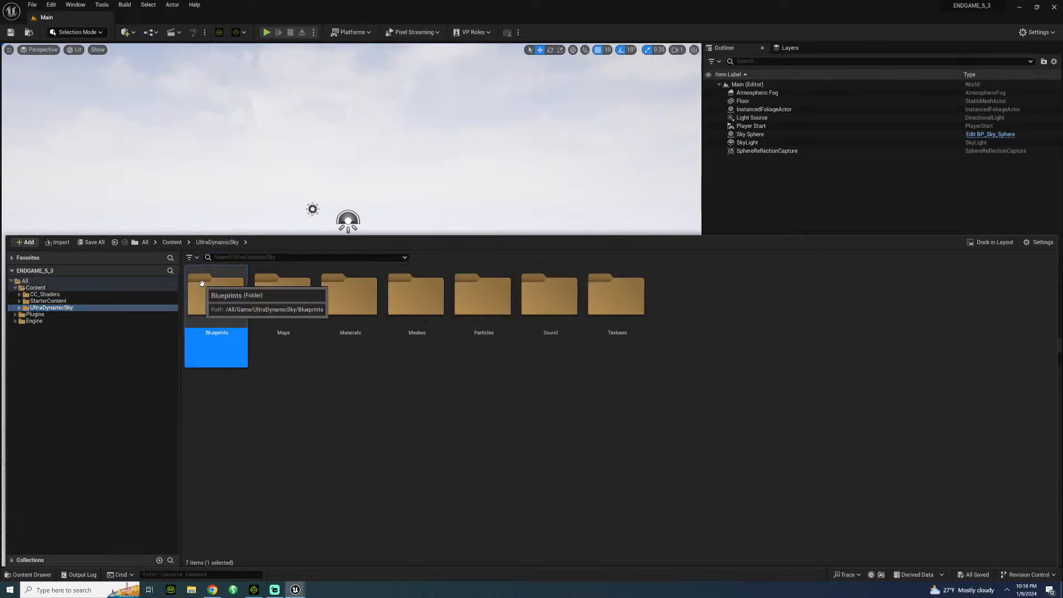
pyautogui.doubleClick(202, 283)
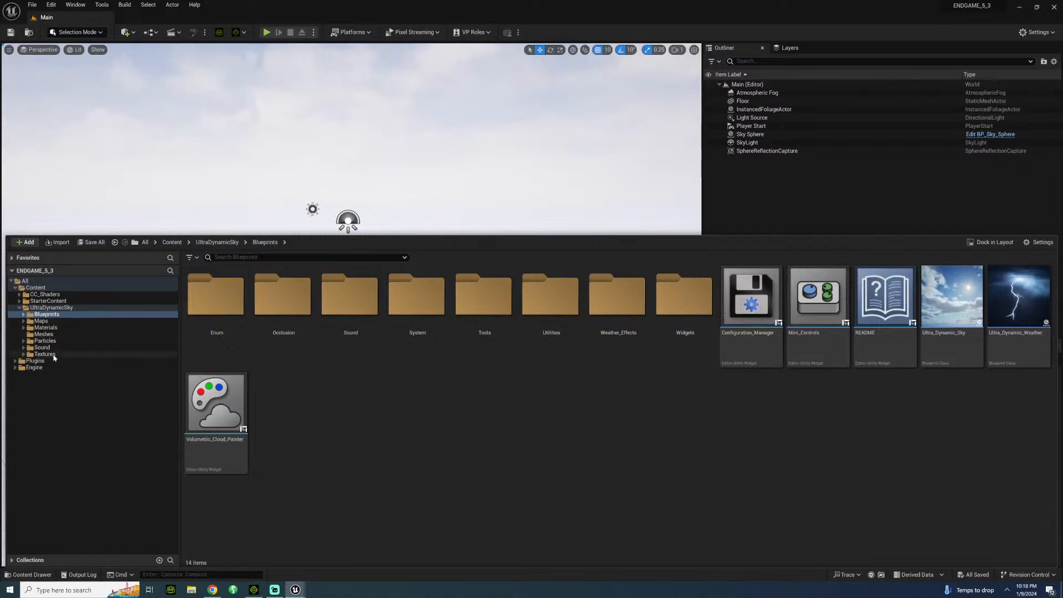
# Examine the Camera_Presets in the engine's Cinematographer Lite Content plugin folder and return to the All level.
pyautogui.click(15, 367)
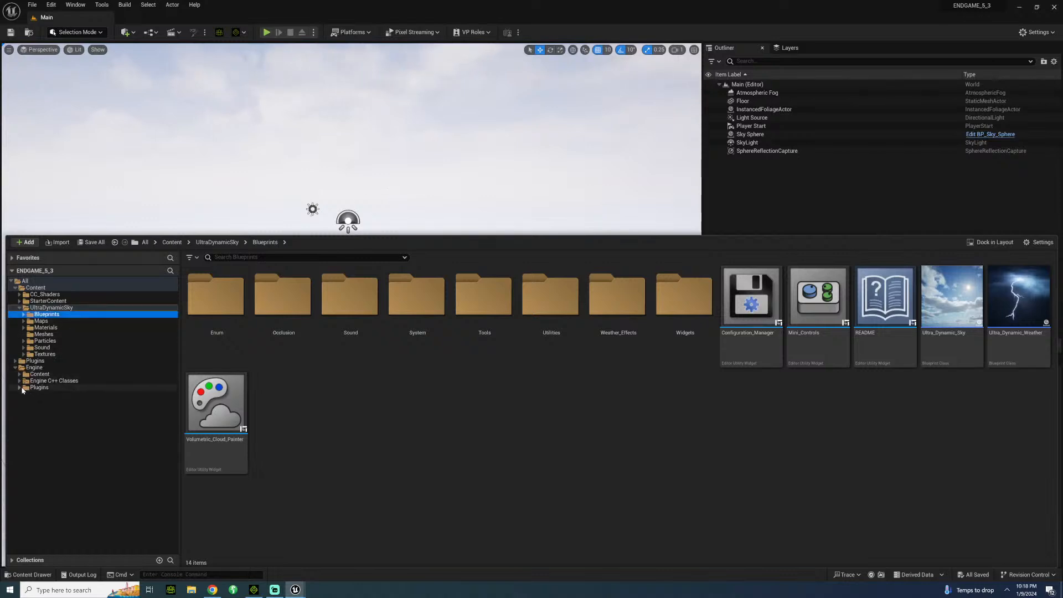
pyautogui.click(22, 389)
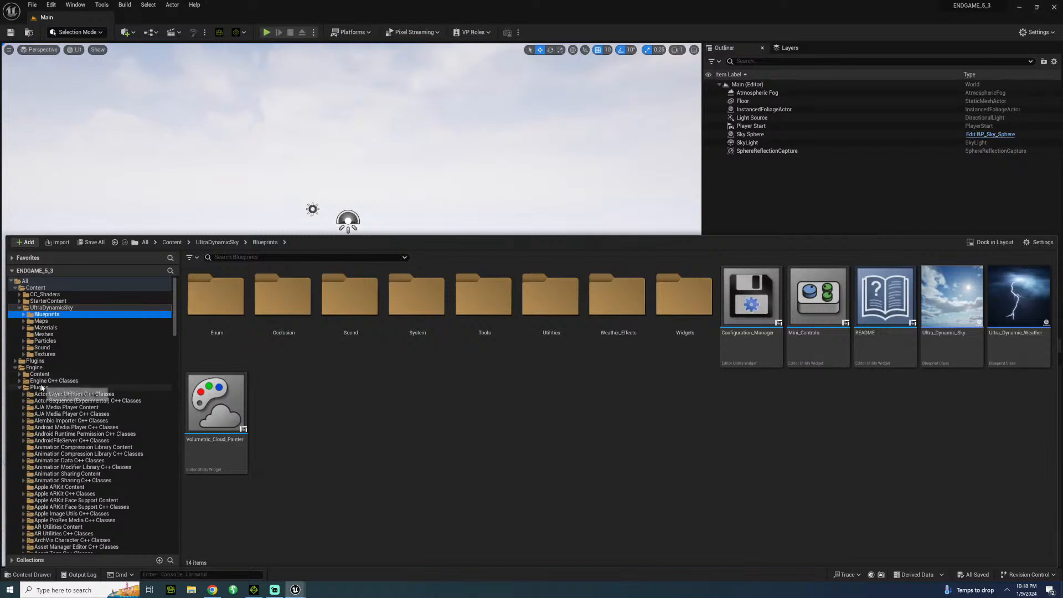
pyautogui.scroll(-8, 93, 503)
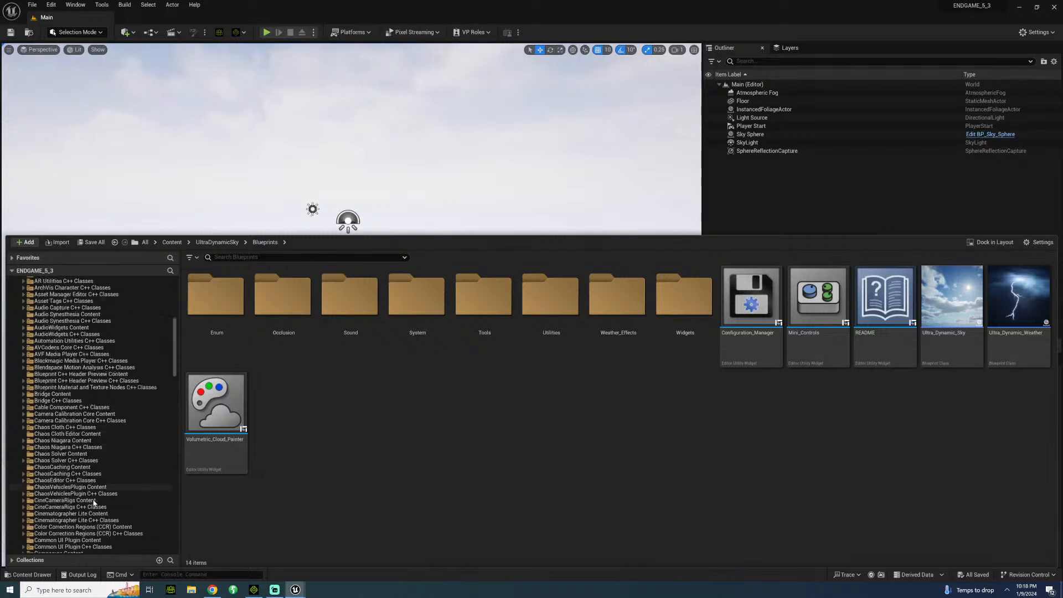
pyautogui.scroll(-1, 93, 503)
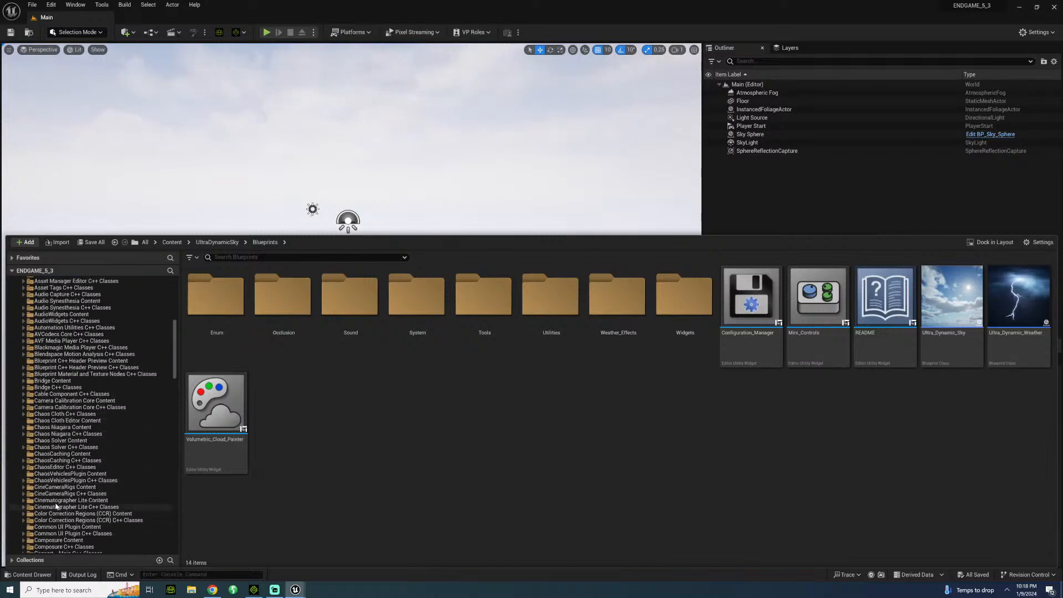
pyautogui.doubleClick(56, 500)
pyautogui.click(55, 507)
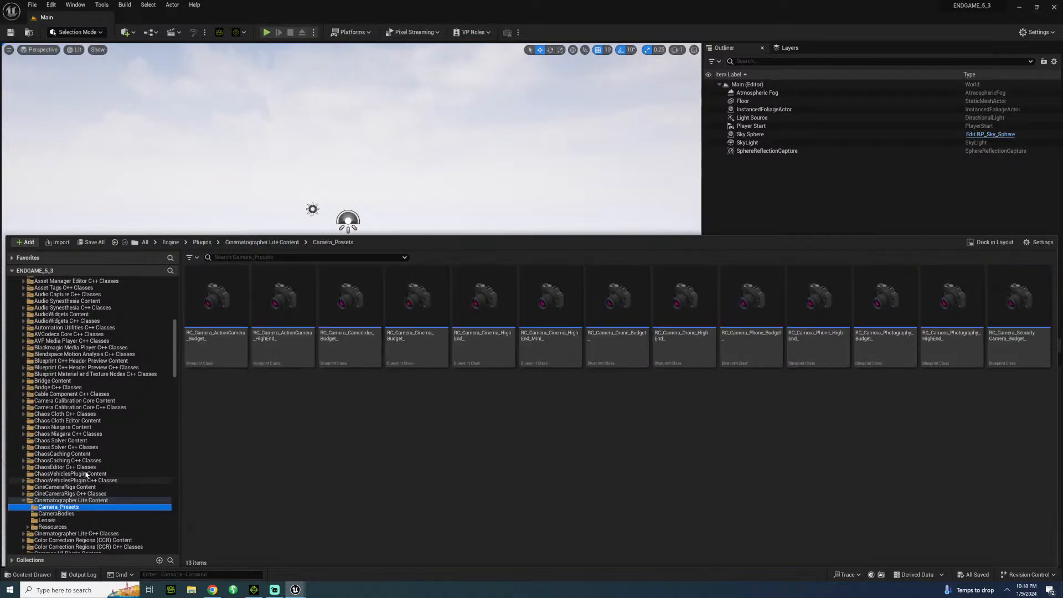
pyautogui.click(204, 242)
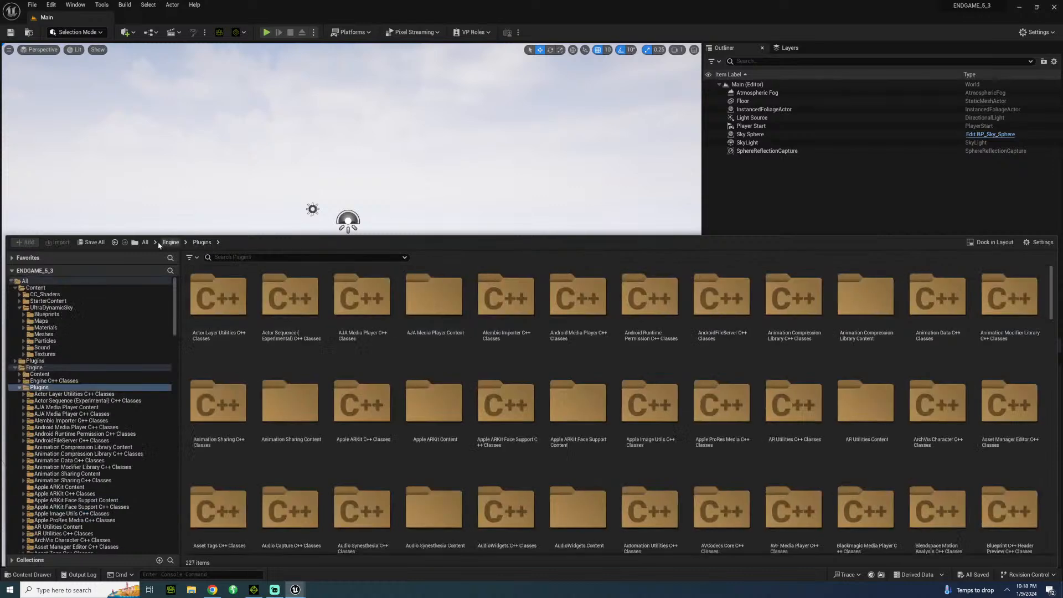
pyautogui.click(156, 242)
pyautogui.click(146, 242)
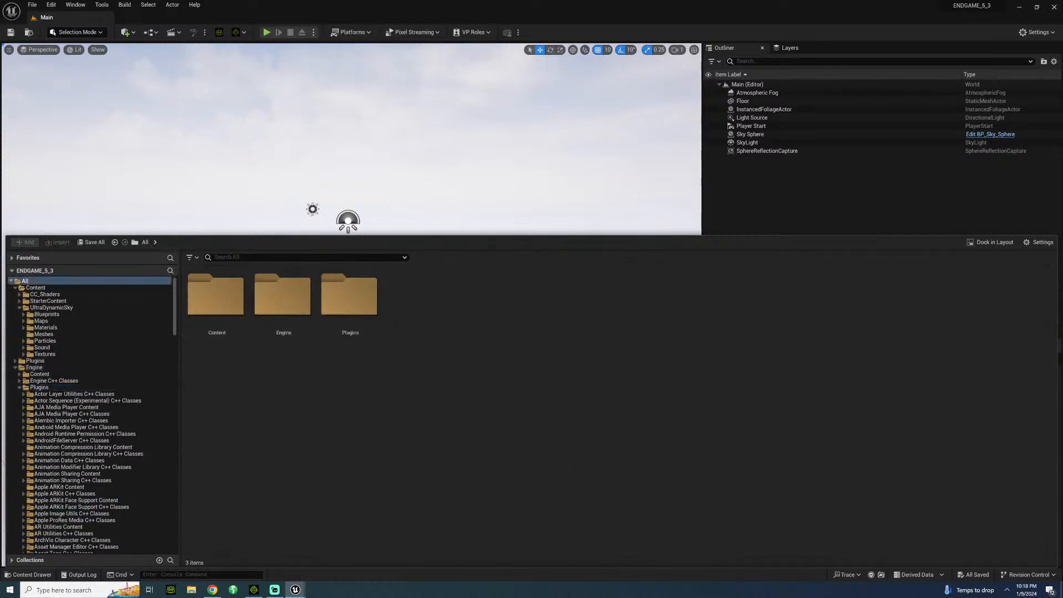
# Switch to iClone, start a new project and show the content library.
pyautogui.click(253, 590)
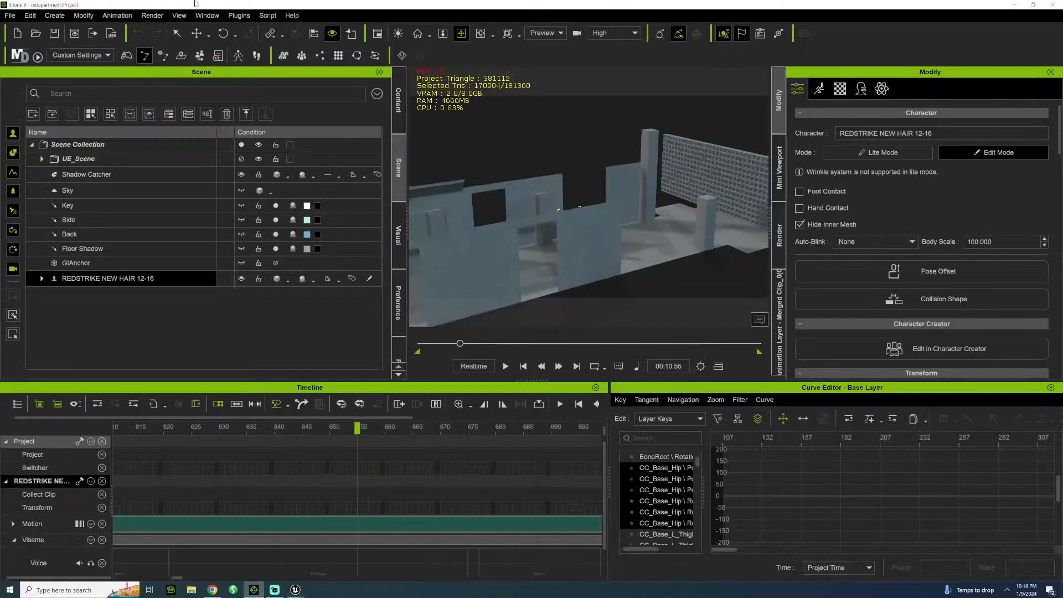
pyautogui.click(17, 33)
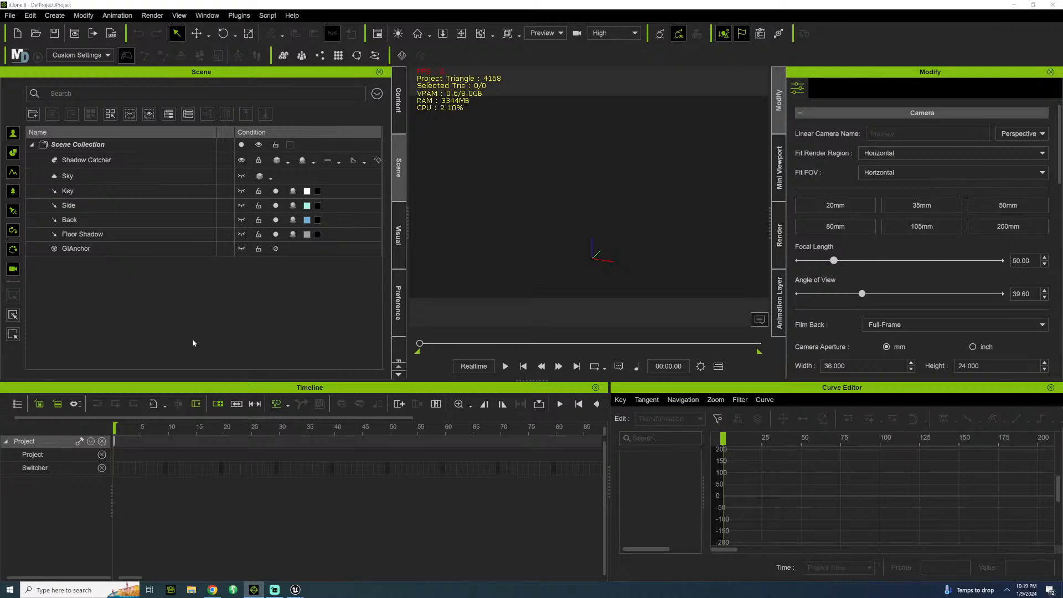
pyautogui.click(398, 100)
# In File Explorer, open the LONDON folder under ENDGAME\CHARACTERS\UE5\007 on the ProjectVideoFiles drive.
pyautogui.press('super+e')
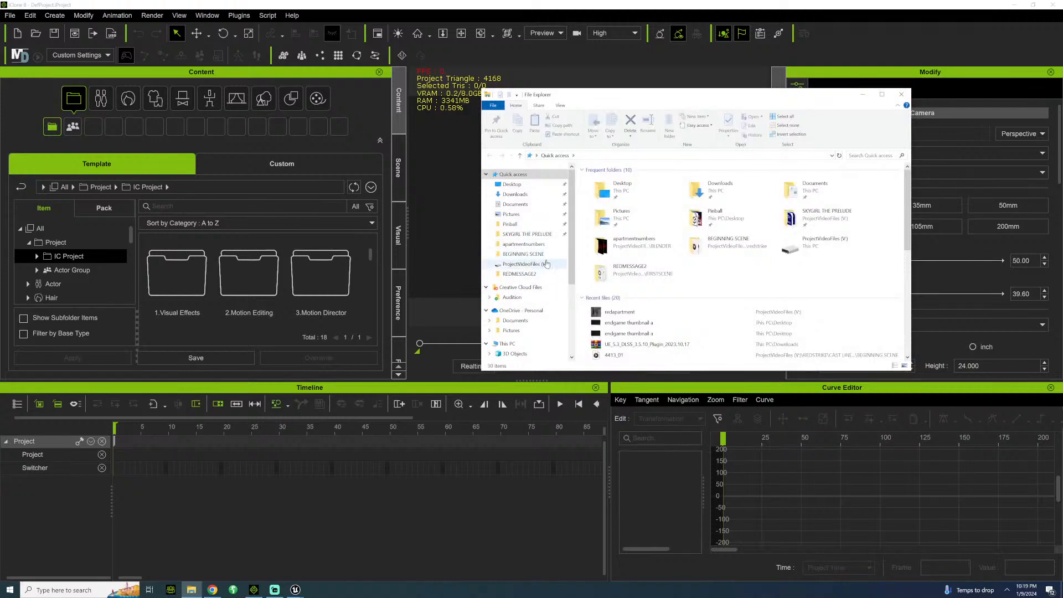
pyautogui.click(525, 265)
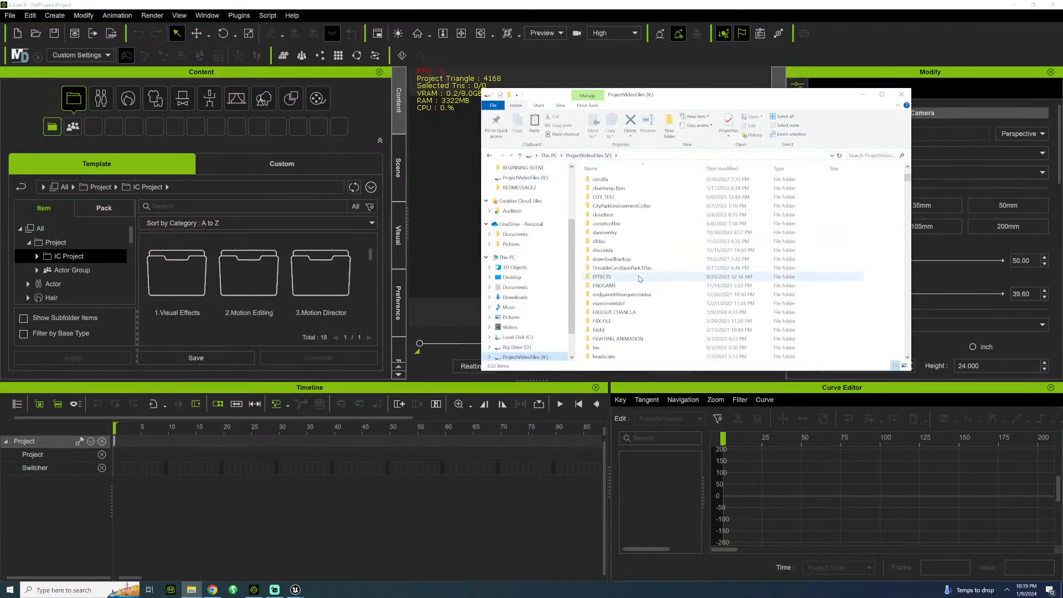
pyautogui.doubleClick(604, 285)
pyautogui.scroll(-1, 637, 292)
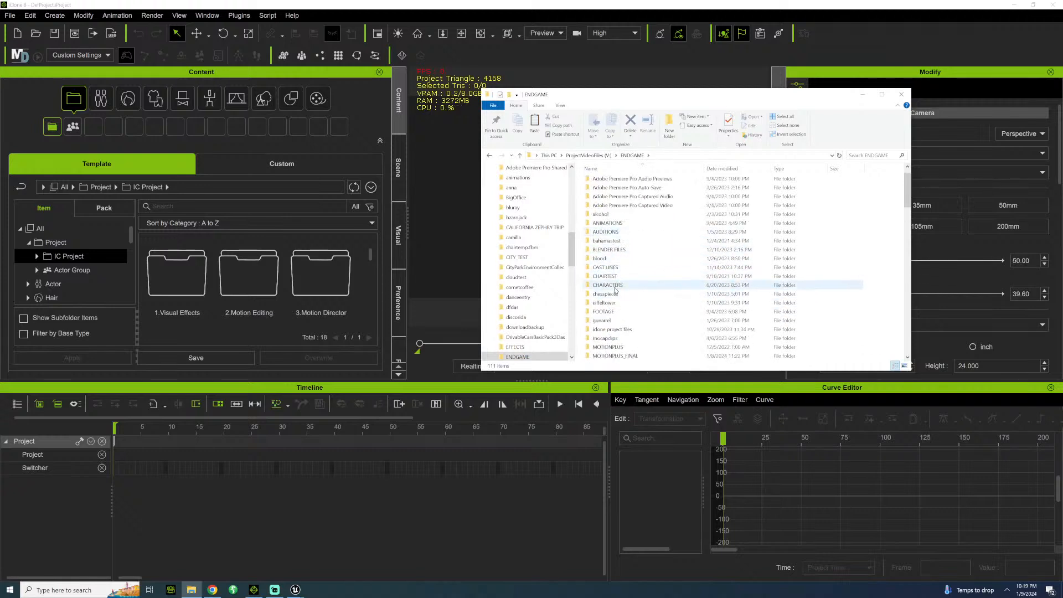
pyautogui.doubleClick(608, 285)
pyautogui.doubleClick(603, 199)
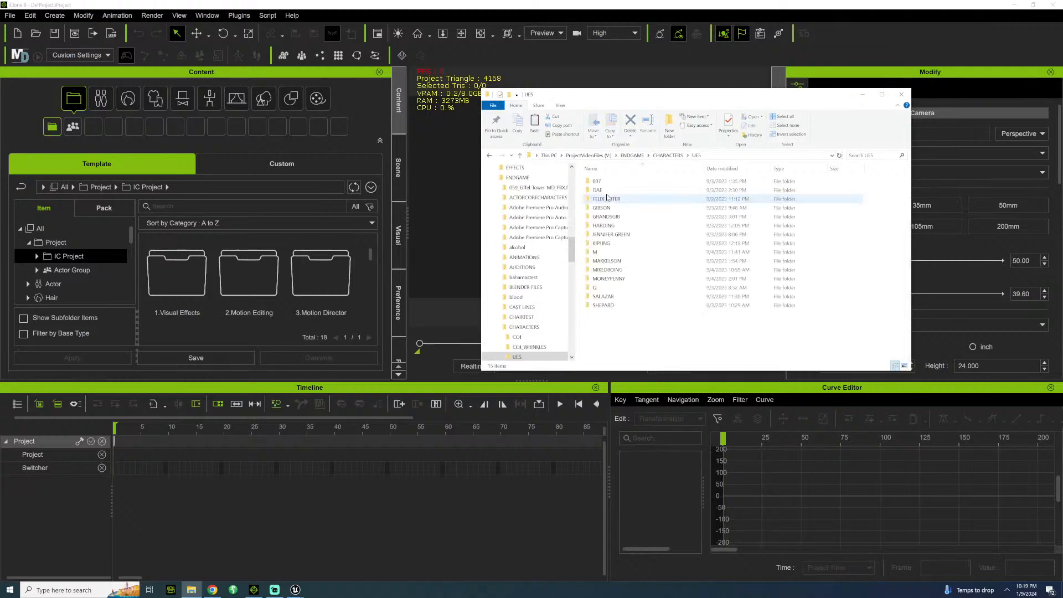
pyautogui.click(624, 181)
pyautogui.doubleClick(624, 181)
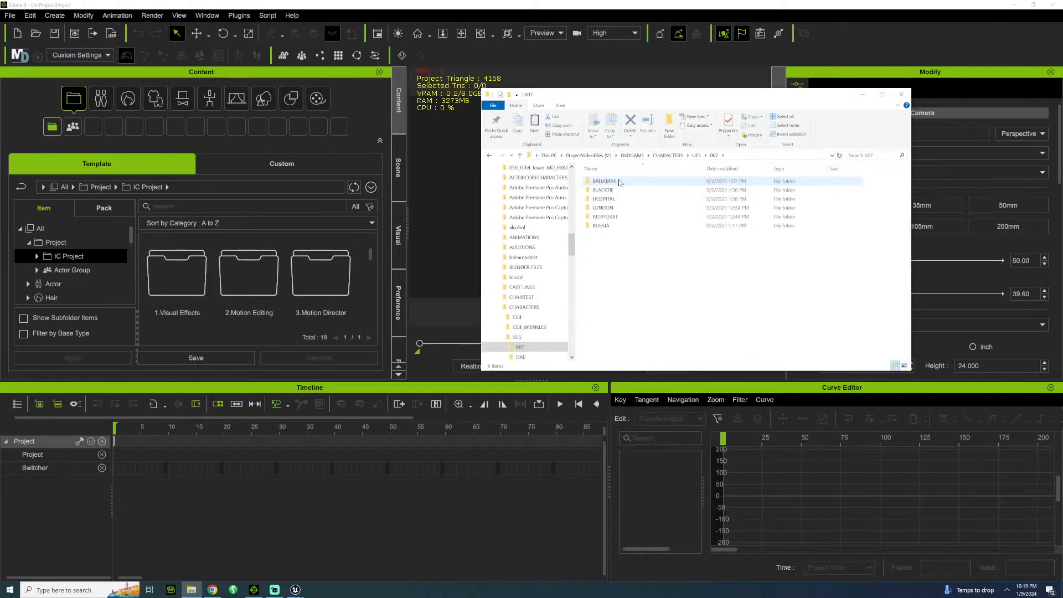
pyautogui.click(618, 183)
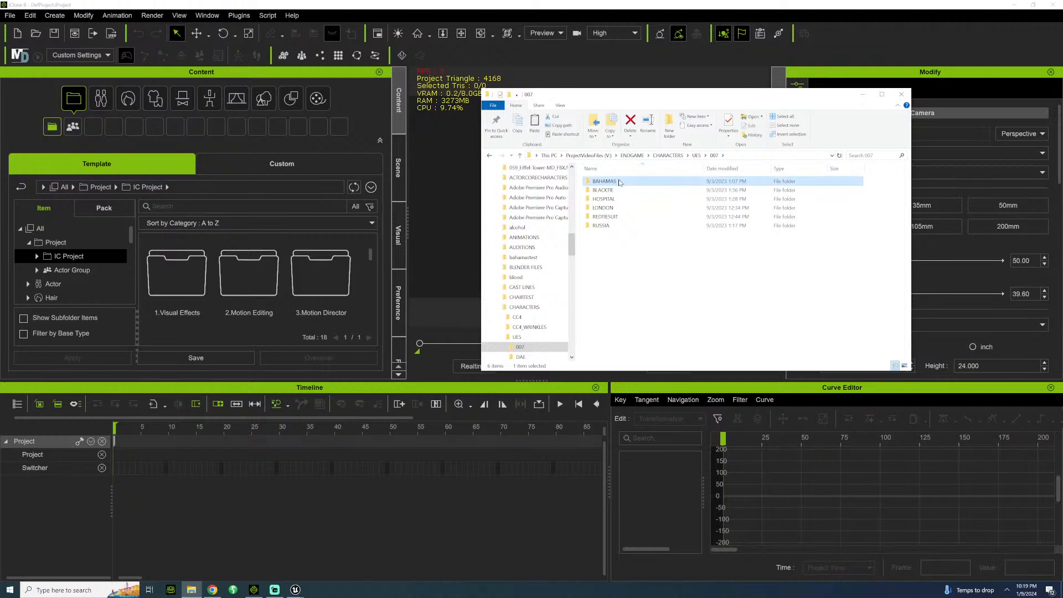
pyautogui.doubleClick(608, 208)
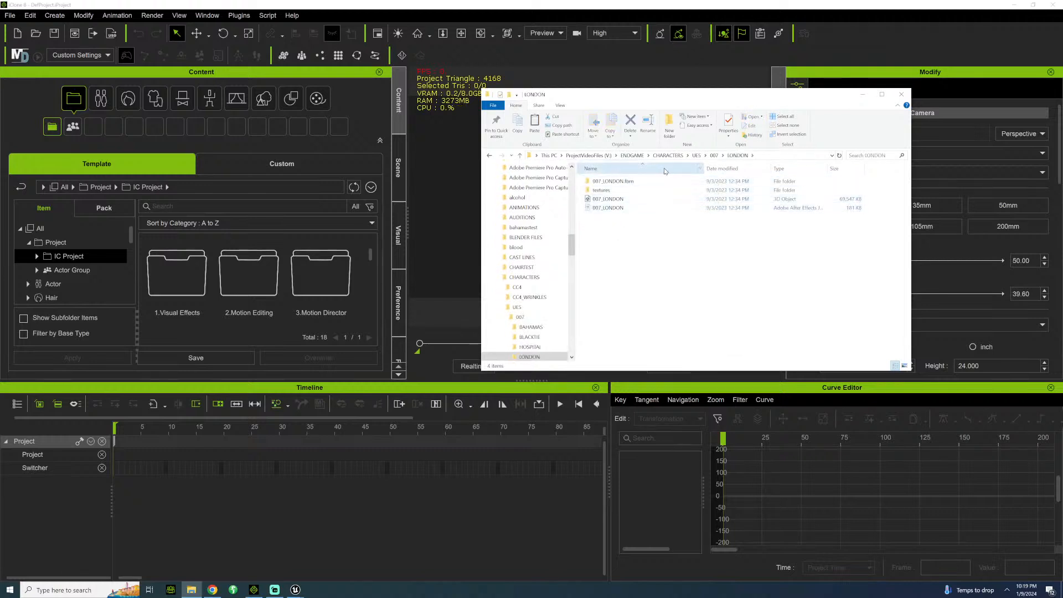
# Delete all the exported 007_LONDON files and texture folders from the LONDON folder.
pyautogui.click(626, 181)
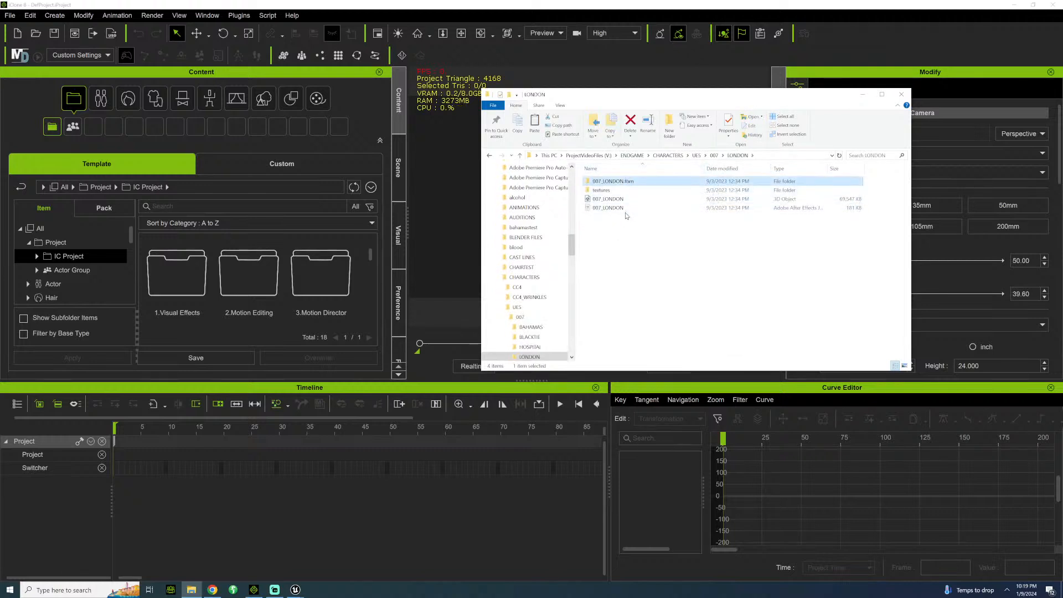
pyautogui.keyDown('shift'); pyautogui.click(616, 208); pyautogui.keyUp('shift')
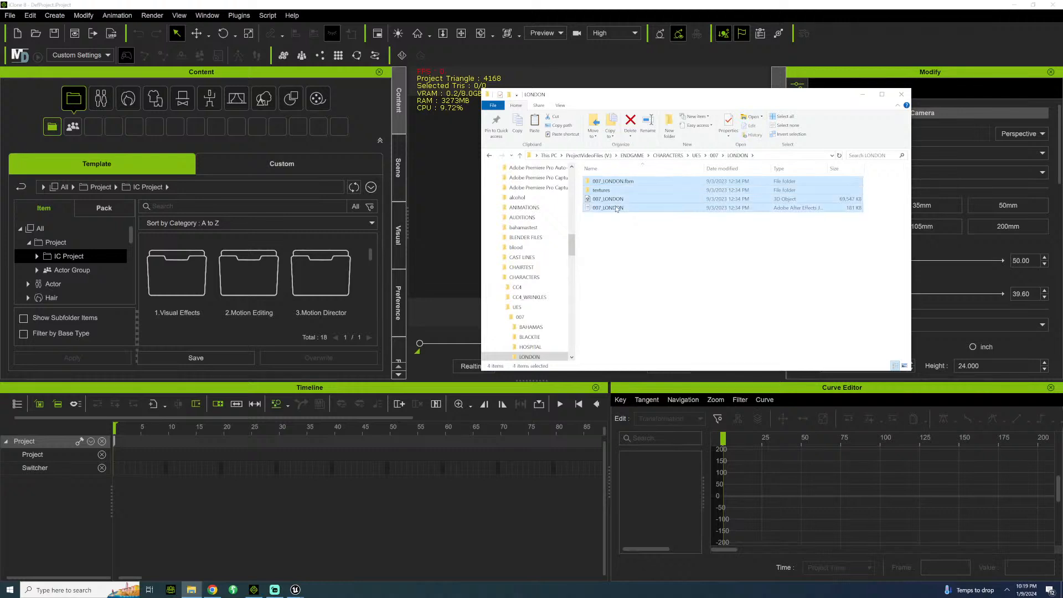
pyautogui.click(606, 233)
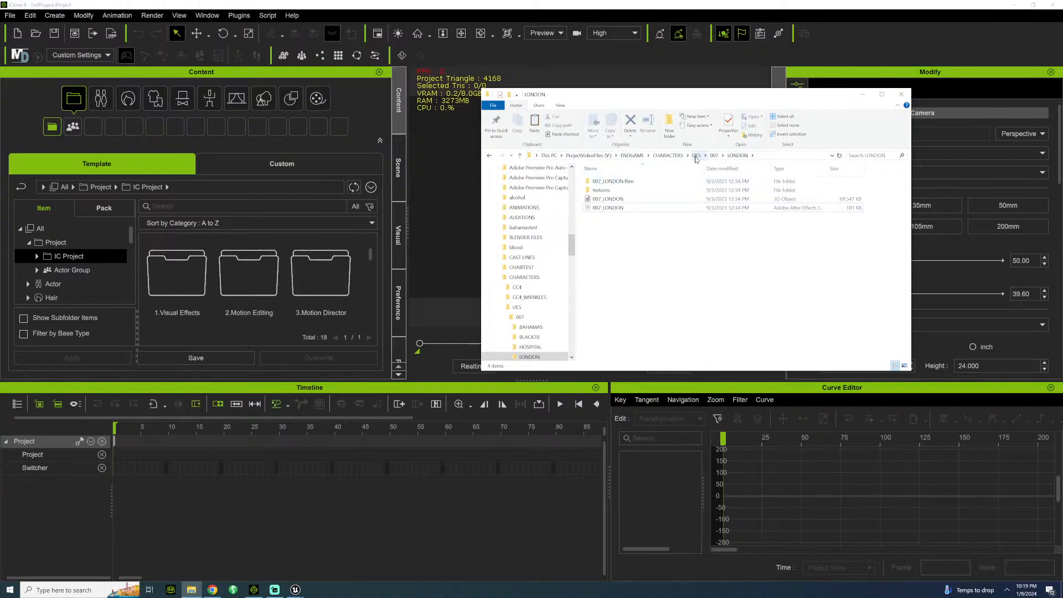
pyautogui.click(714, 155)
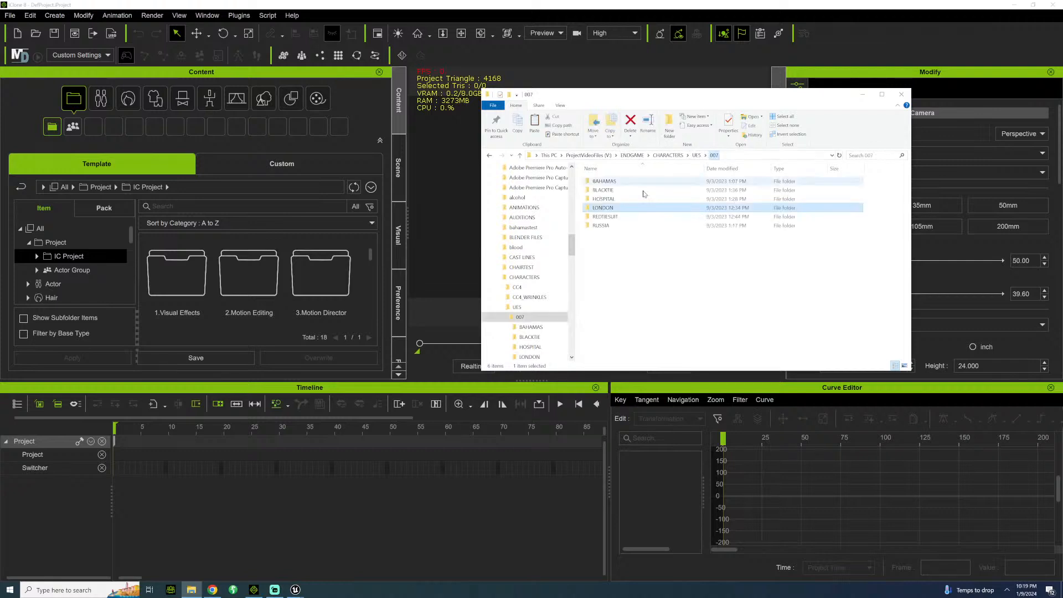
pyautogui.doubleClick(602, 208)
pyautogui.click(608, 209)
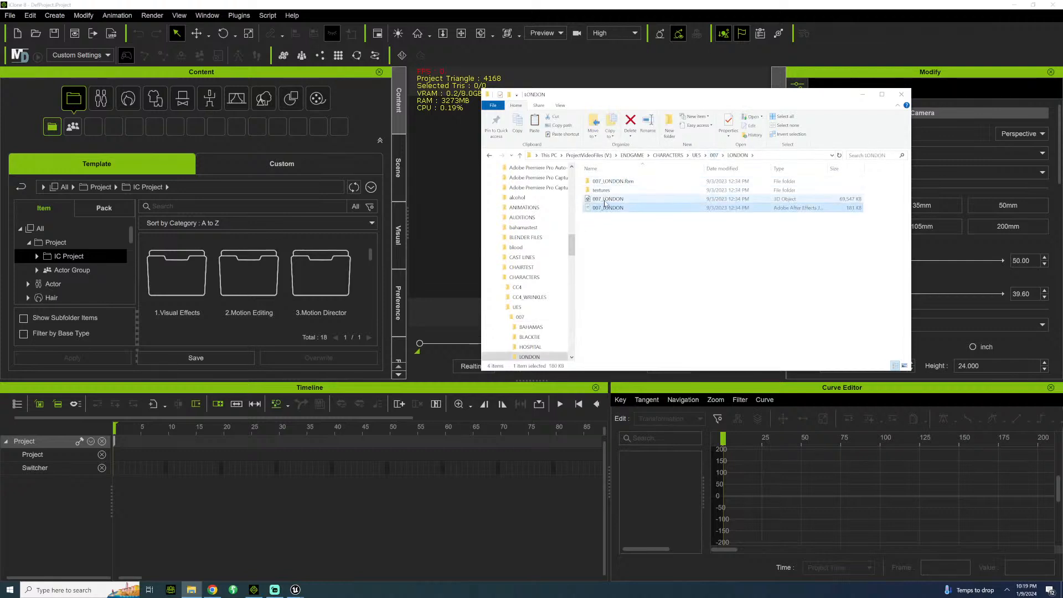
pyautogui.click(630, 253)
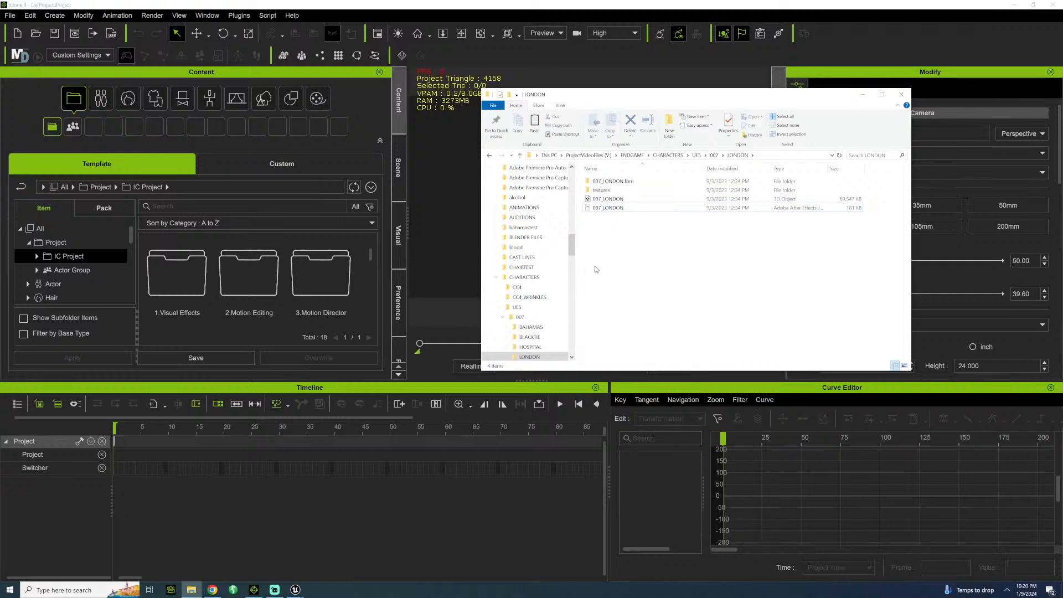
pyautogui.hotkey('ctrl', 'a')
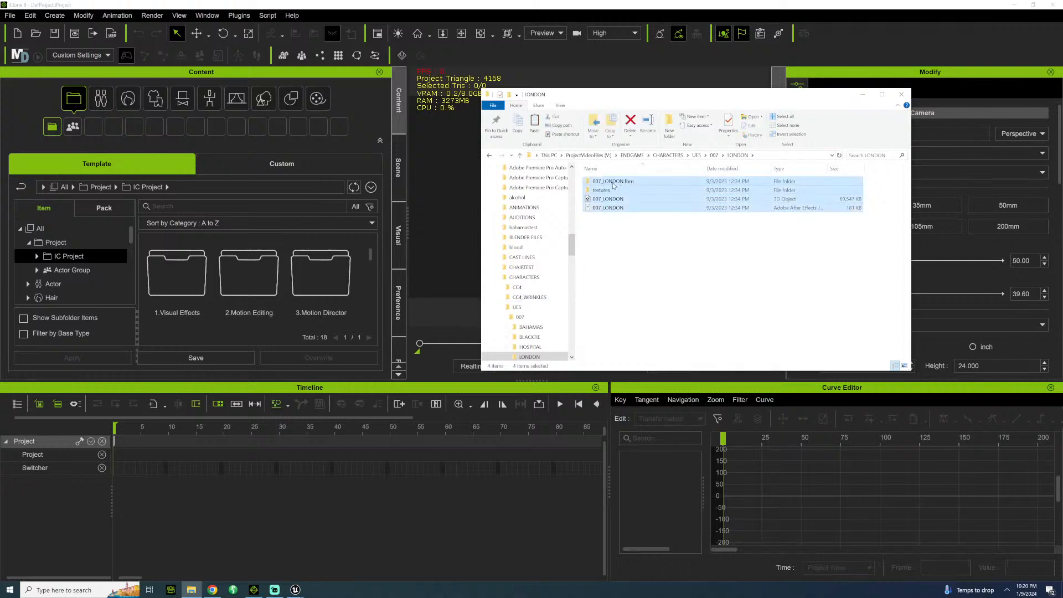
pyautogui.press('Delete')
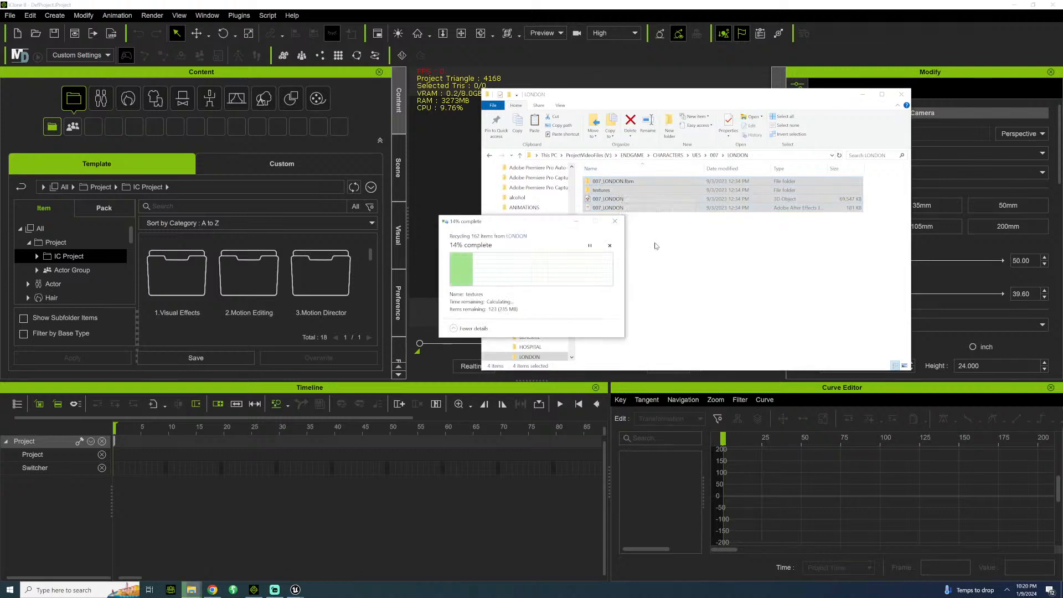
# Browse to CHARACTERS\CC4_WRINKLES\007 and load the 007_LONDON avatar into the iClone scene.
pyautogui.click(714, 155)
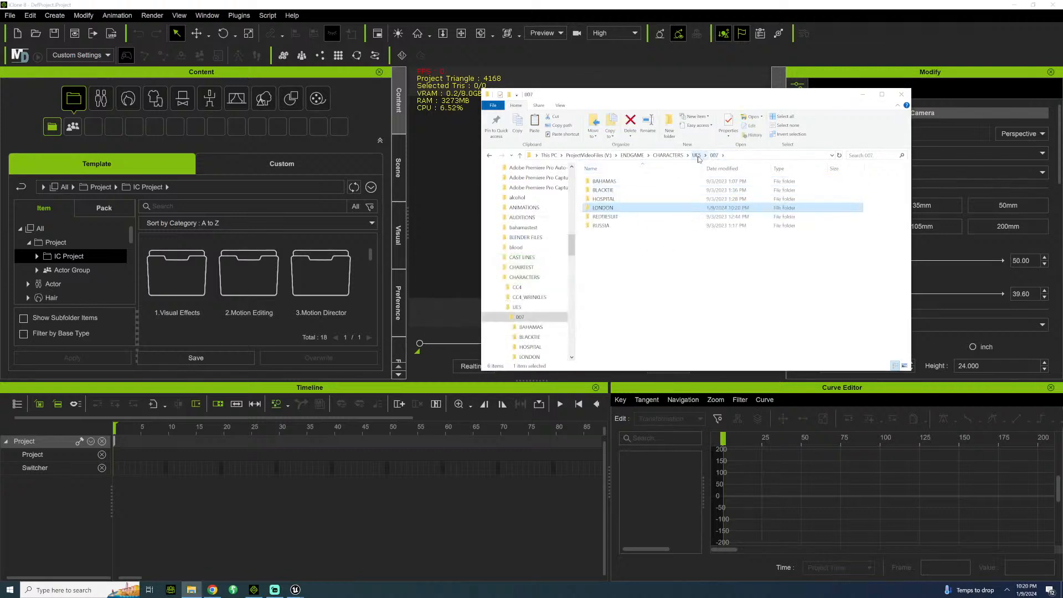
pyautogui.click(697, 155)
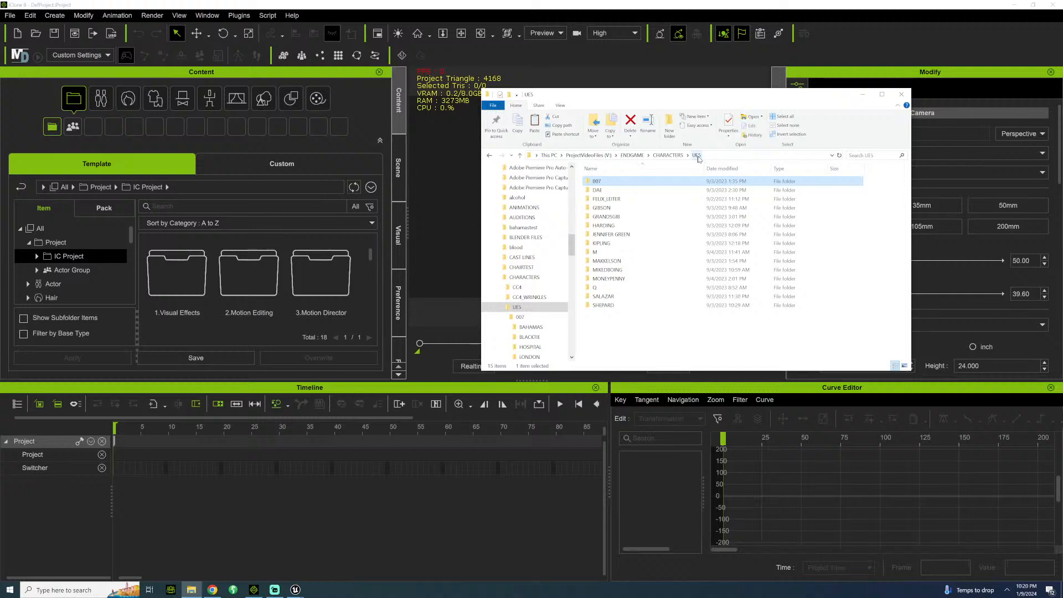
pyautogui.click(668, 155)
pyautogui.doubleClick(609, 189)
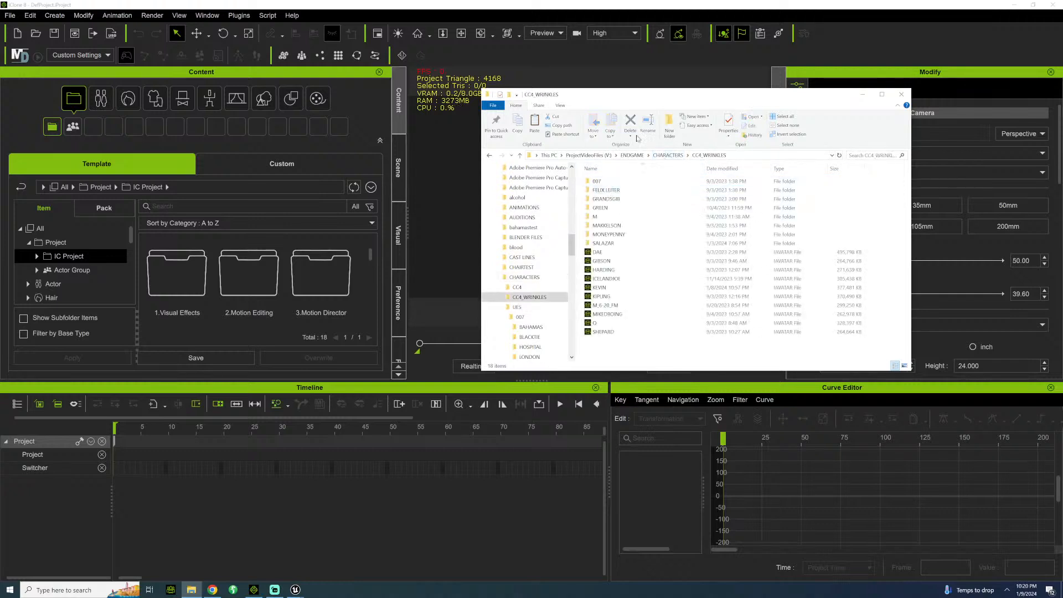
pyautogui.doubleClick(602, 181)
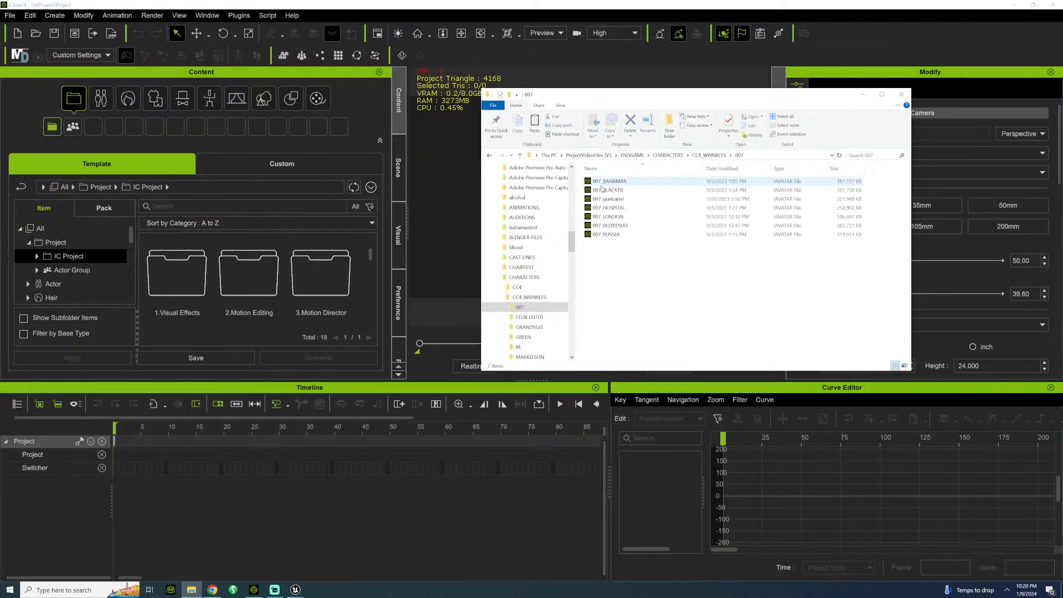
pyautogui.moveTo(628, 95); pyautogui.dragTo(787, 86)
pyautogui.moveTo(768, 206); pyautogui.dragTo(570, 265)
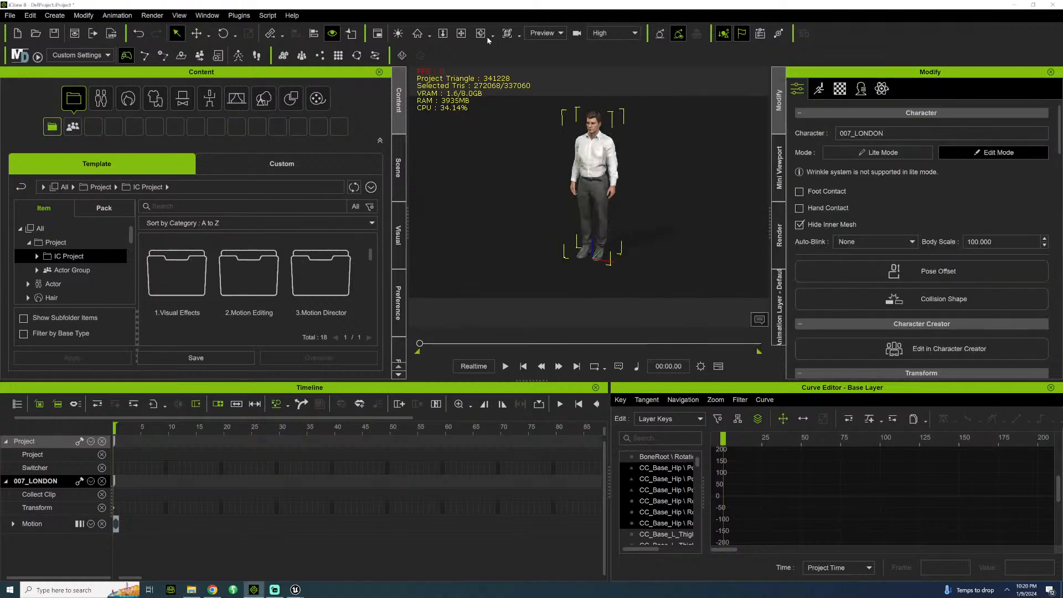
# Set the 007_LONDON character's Move X and Y values to 0.
pyautogui.click(461, 33)
pyautogui.moveTo(584, 121); pyautogui.dragTo(555, 127)
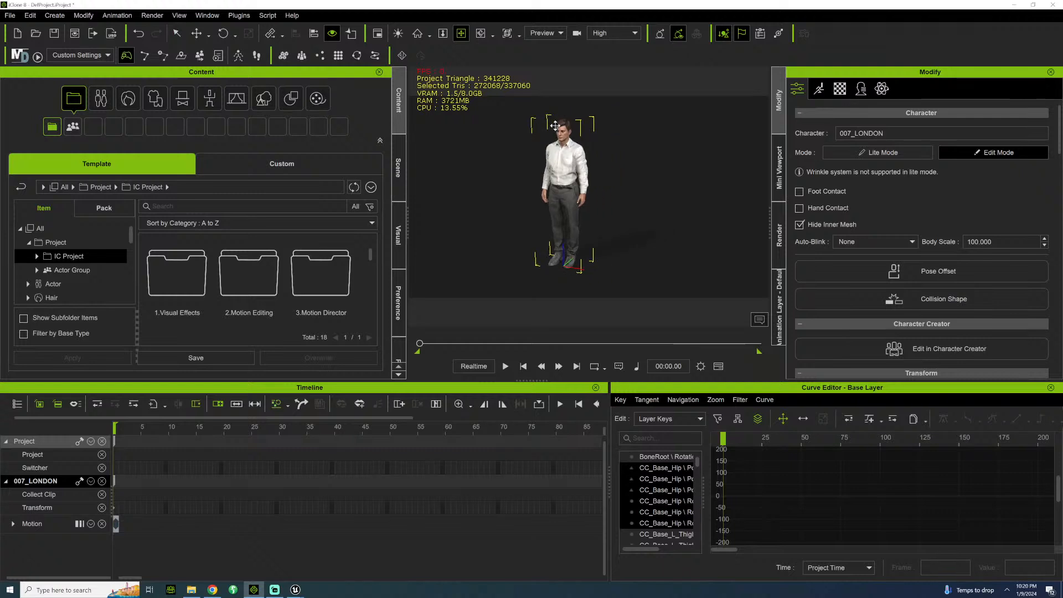
pyautogui.scroll(-4, 808, 272)
pyautogui.scroll(-2, 808, 272)
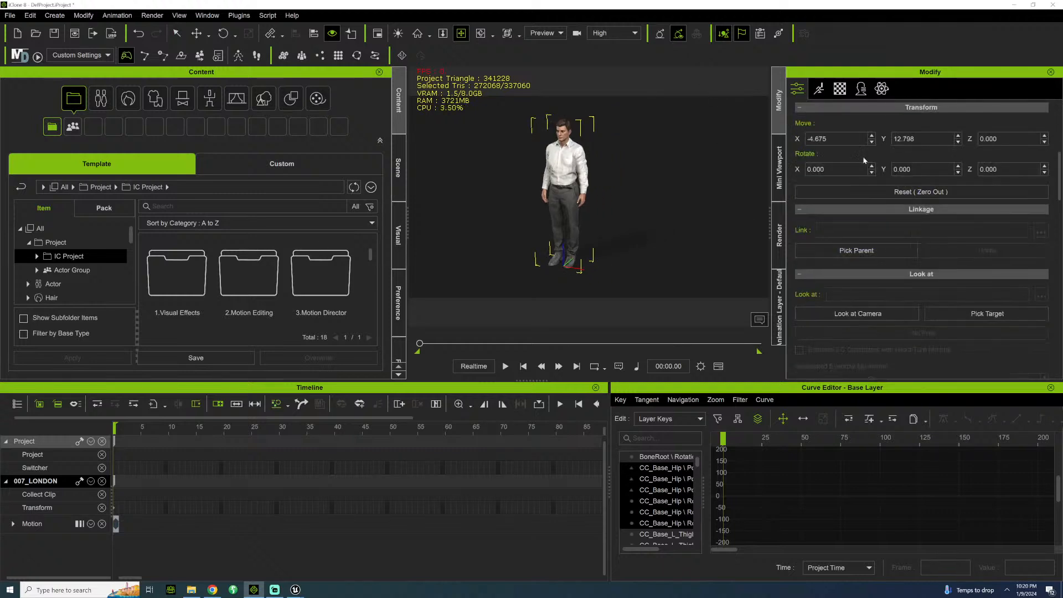
pyautogui.moveTo(828, 139); pyautogui.dragTo(805, 139)
pyautogui.write('0')
pyautogui.moveTo(916, 139); pyautogui.dragTo(895, 139)
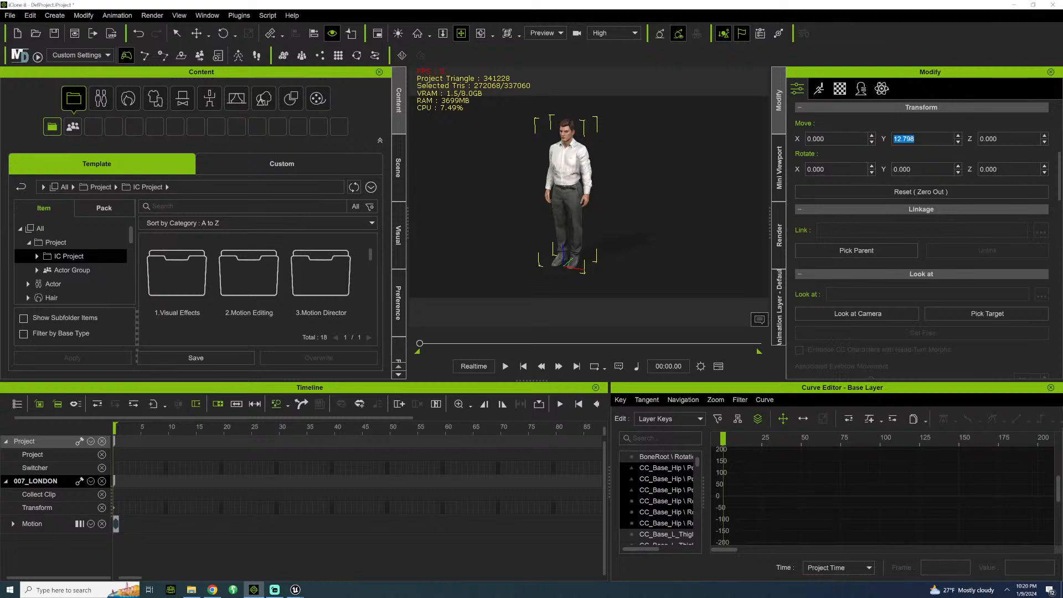
pyautogui.write('0')
pyautogui.press('Return')
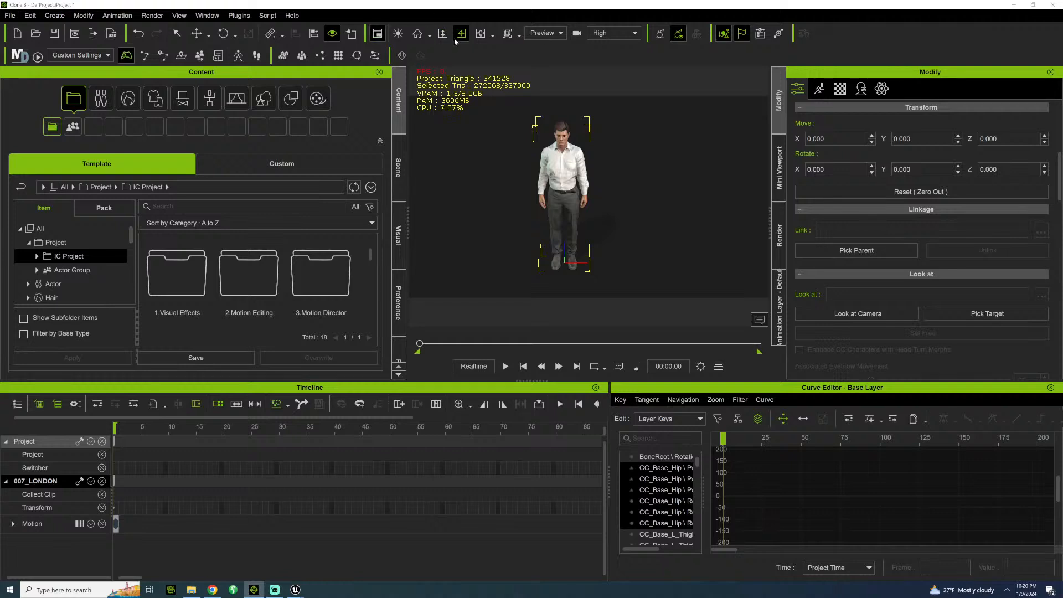
# Frame the character's head and upper body from the front in the viewport.
pyautogui.moveTo(540, 114); pyautogui.dragTo(578, 161, button='middle')
pyautogui.scroll(6, 579, 161)
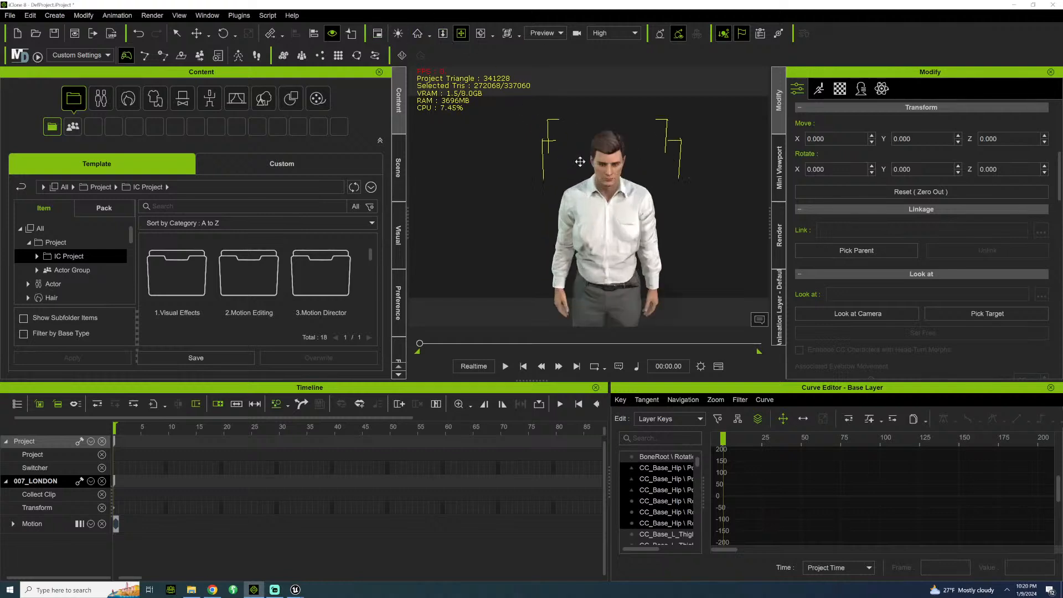
pyautogui.scroll(-4, 563, 195)
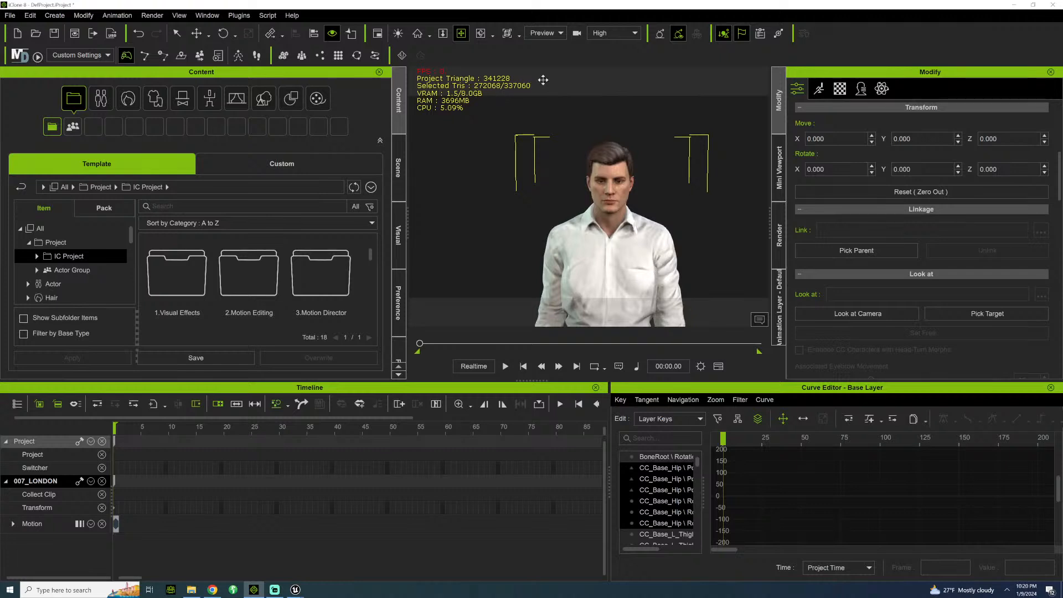
# Open the Animation category in the content library and expand its Motion-Plus folder.
pyautogui.click(397, 161)
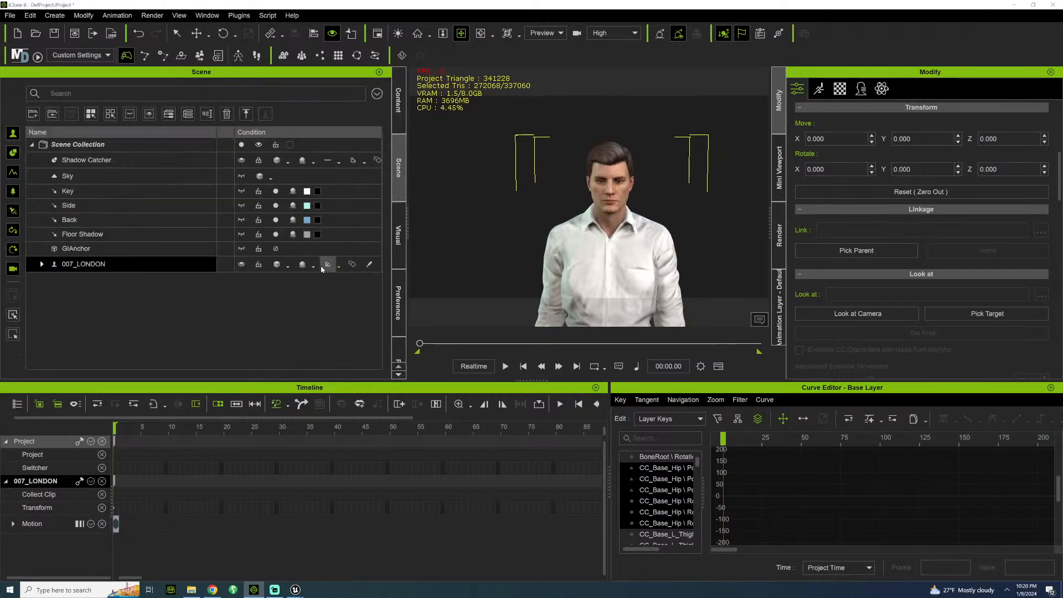
pyautogui.click(398, 100)
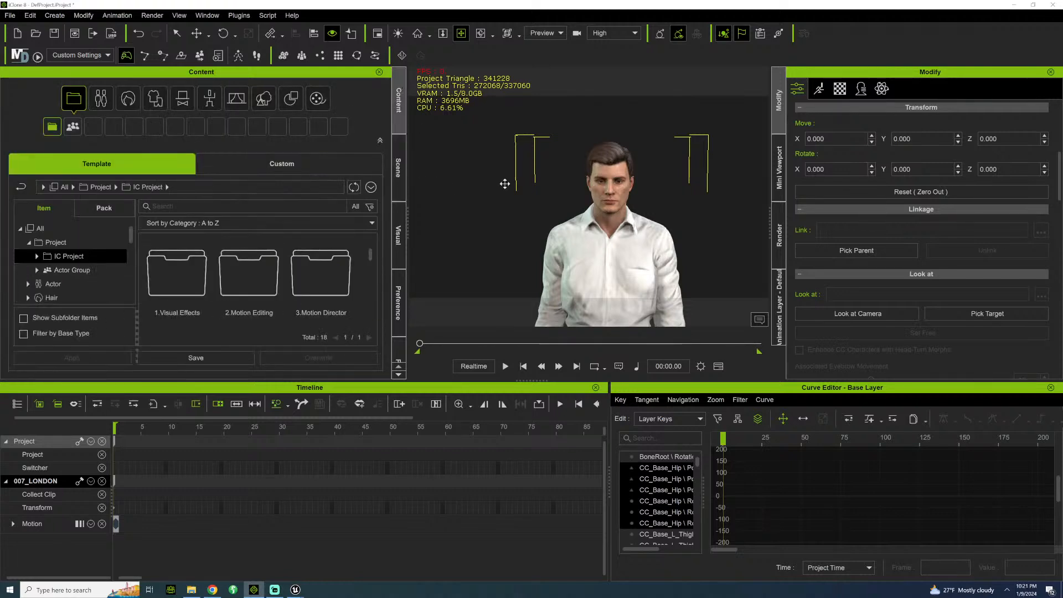
pyautogui.moveTo(505, 184); pyautogui.dragTo(485, 143, button='middle')
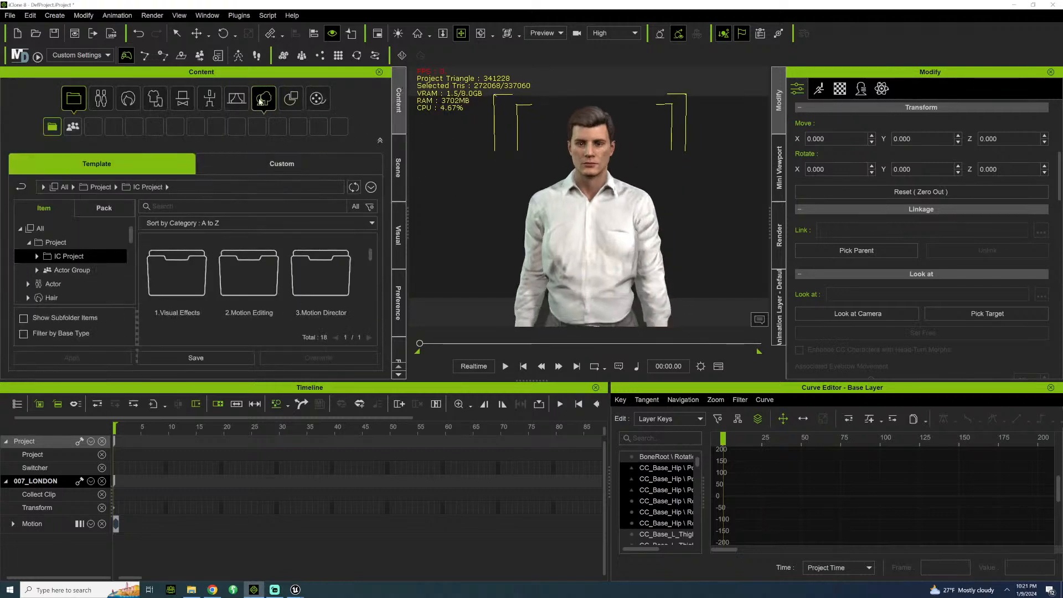
pyautogui.click(210, 98)
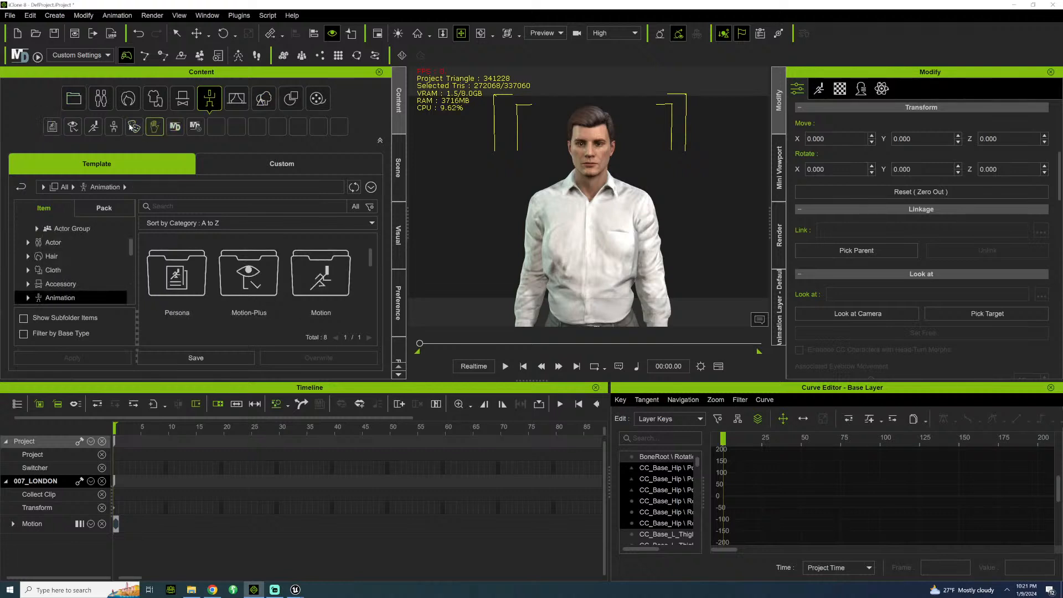
pyautogui.click(27, 300)
pyautogui.click(36, 259)
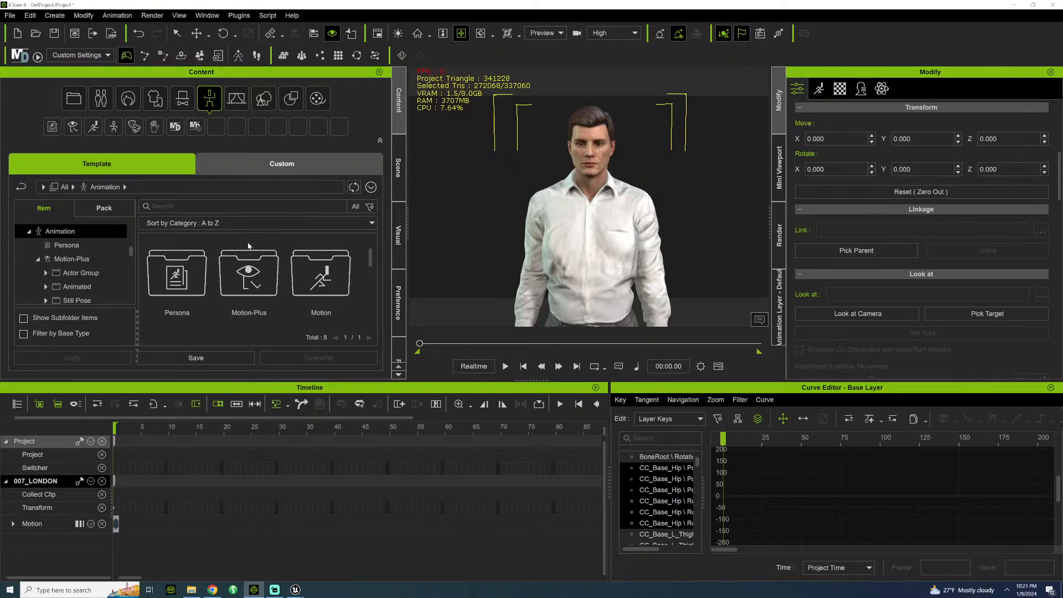
# Browse to Motion-Plus, Animated, 1.Acting, 01_Male and apply the Posing_M motion to the 007_LONDON character.
pyautogui.doubleClick(246, 276)
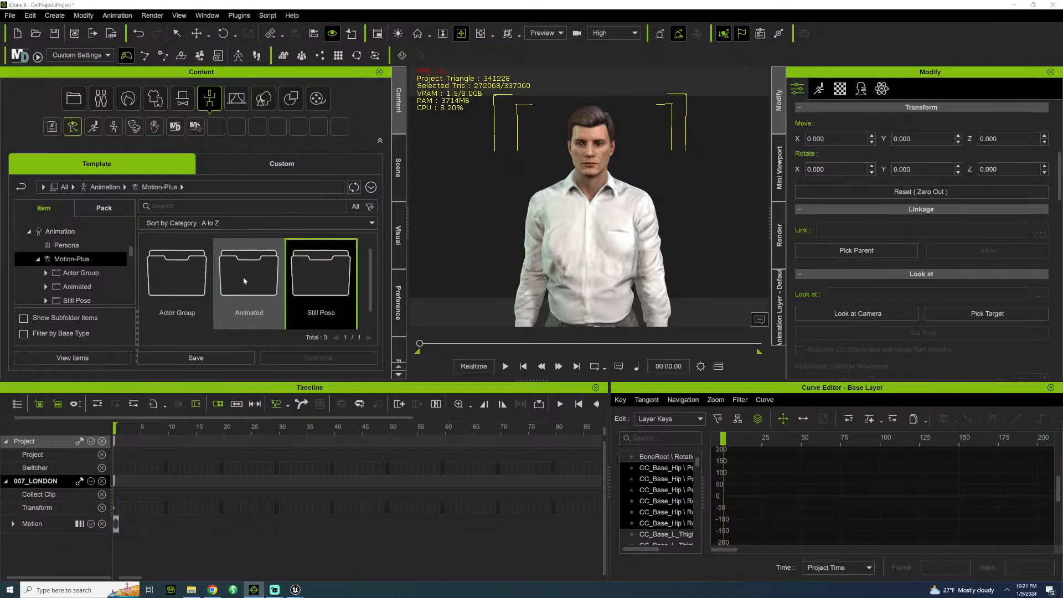
pyautogui.doubleClick(230, 292)
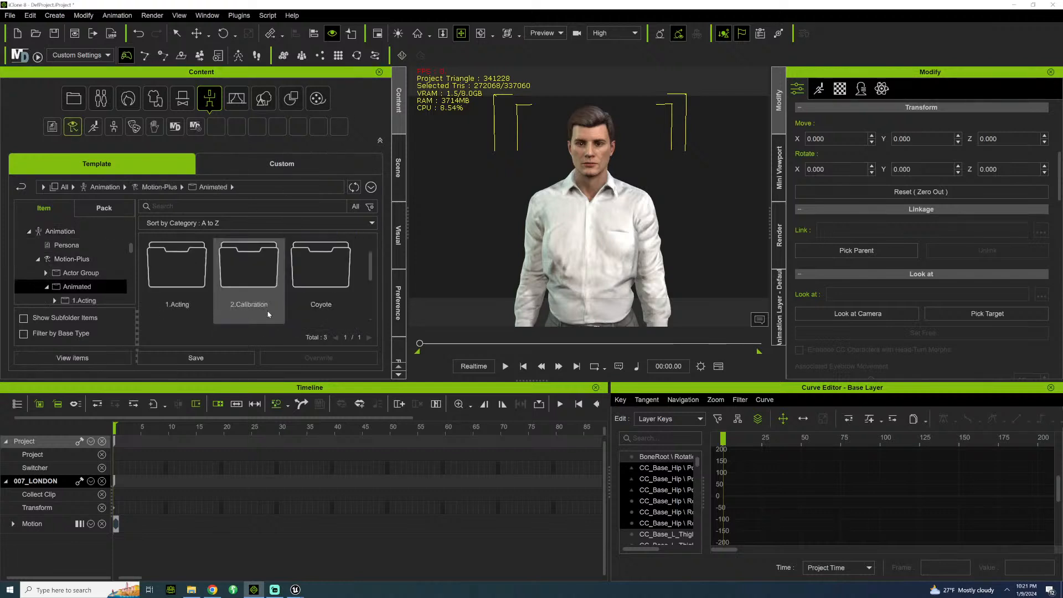
pyautogui.doubleClick(183, 280)
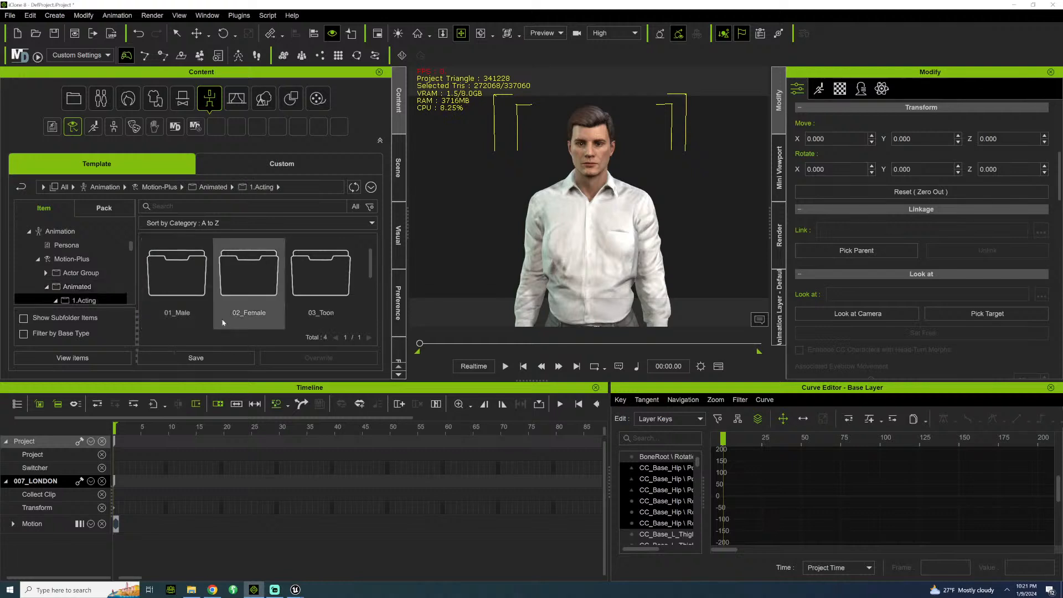
pyautogui.doubleClick(197, 275)
pyautogui.scroll(-3, 284, 288)
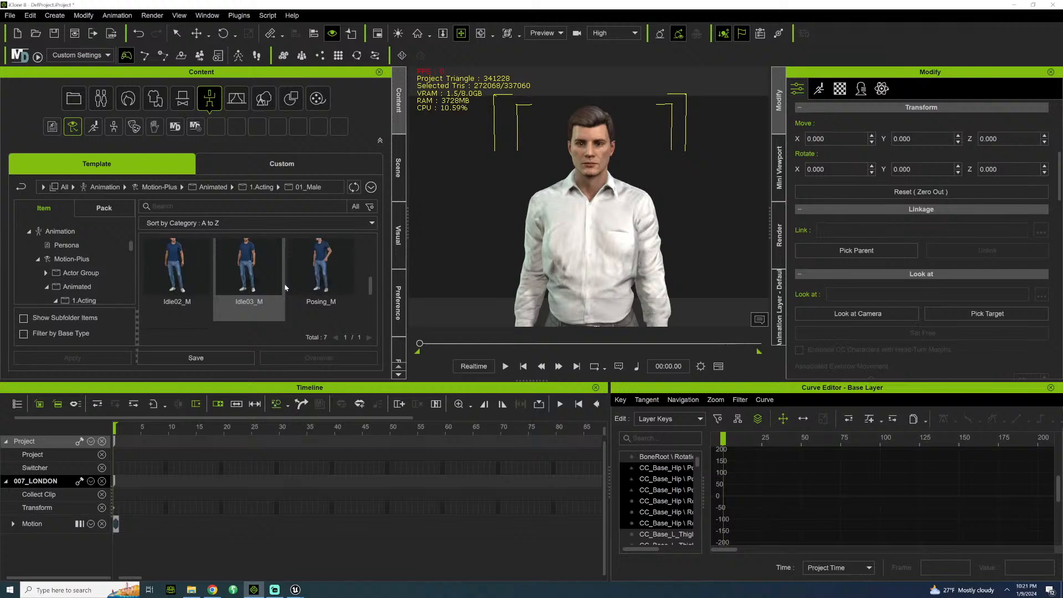
pyautogui.scroll(1, 284, 287)
pyautogui.moveTo(327, 273); pyautogui.dragTo(593, 221)
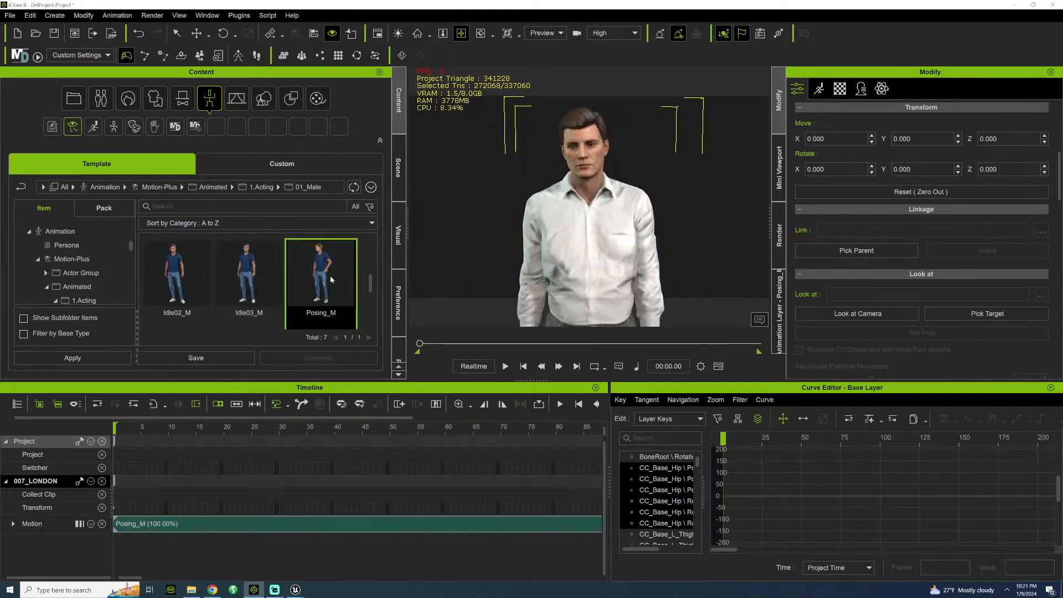
# Play back the Posing_M motion on the 007_LONDON character and stop it partway through.
pyautogui.scroll(-3, 321, 284)
pyautogui.press('space')
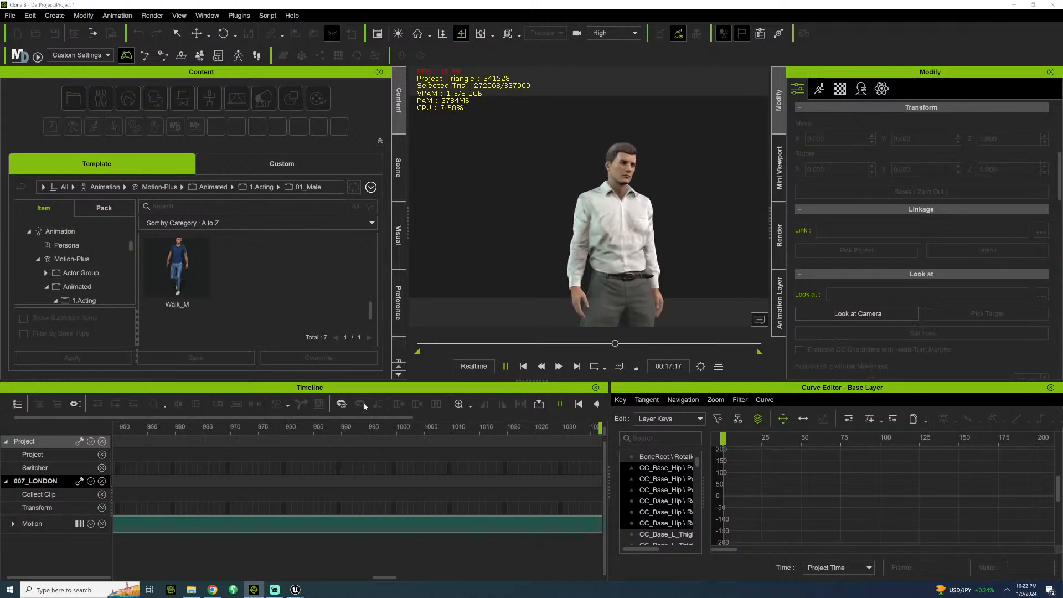
pyautogui.press('space')
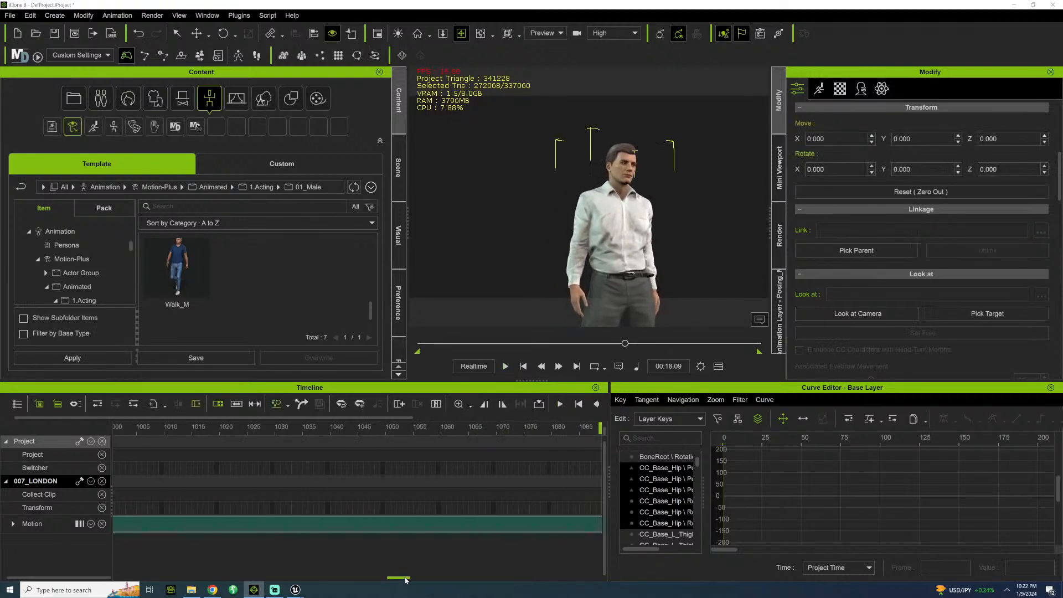
# Set the end of the project's playback range to the end of the Posing_M clip and scrub back through the motion.
pyautogui.moveTo(397, 582); pyautogui.dragTo(461, 563)
pyautogui.click(520, 425)
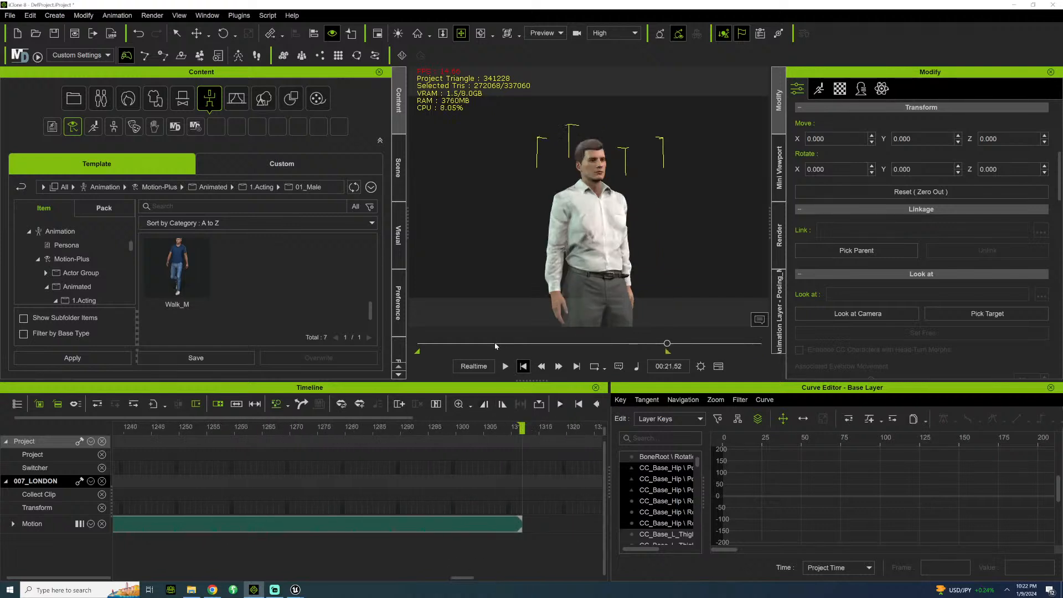
pyautogui.moveTo(496, 347); pyautogui.dragTo(531, 347)
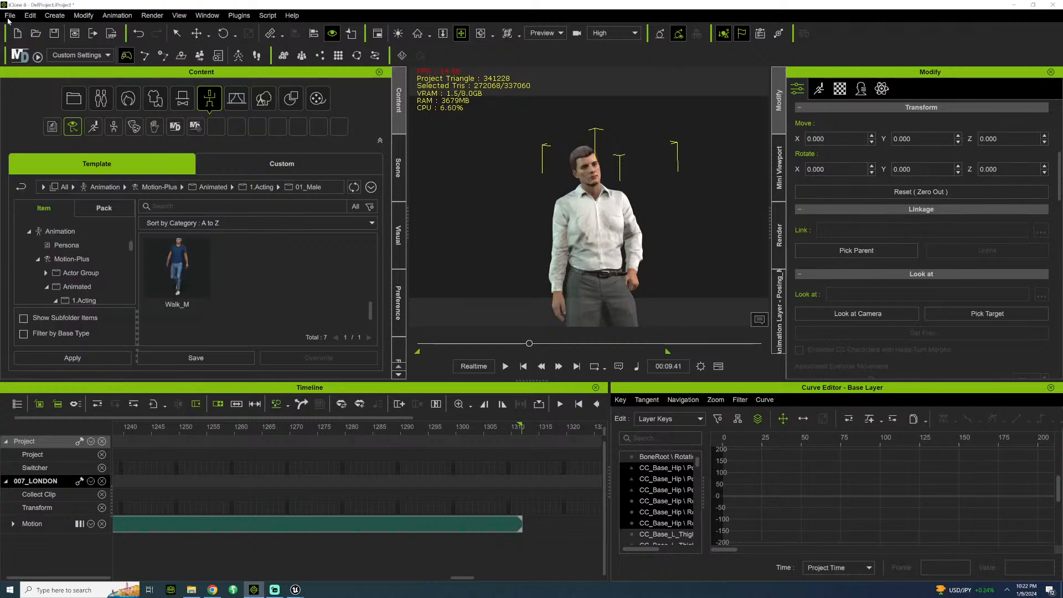
# Configure an FBX export with the Unreal preset, frame range 0 to 1312, Use Subdivided Mesh enabled and 60 FPS.
pyautogui.click(10, 15)
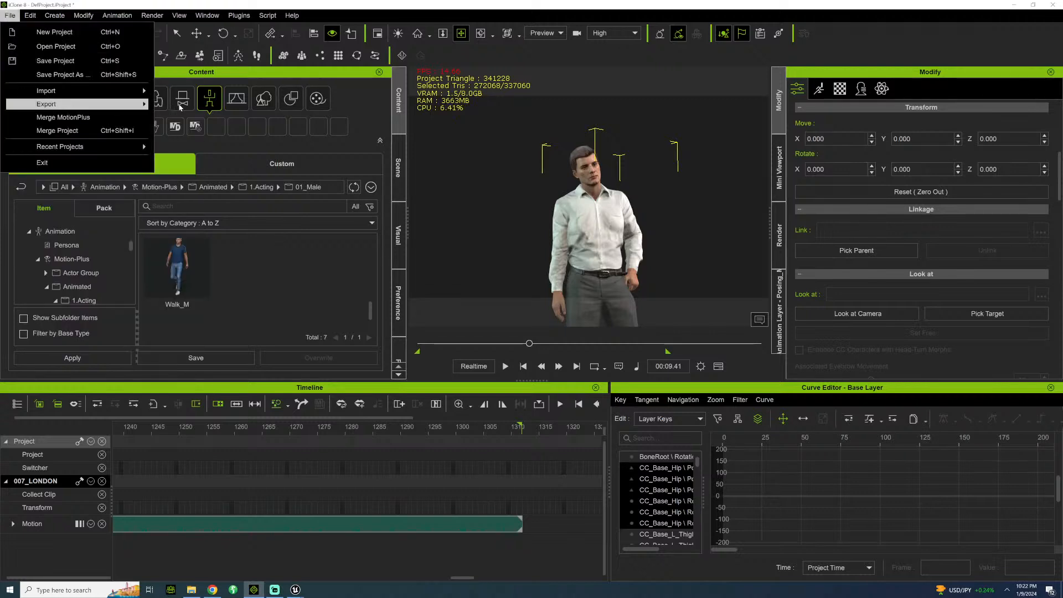
pyautogui.moveTo(133, 104)
pyautogui.click(189, 118)
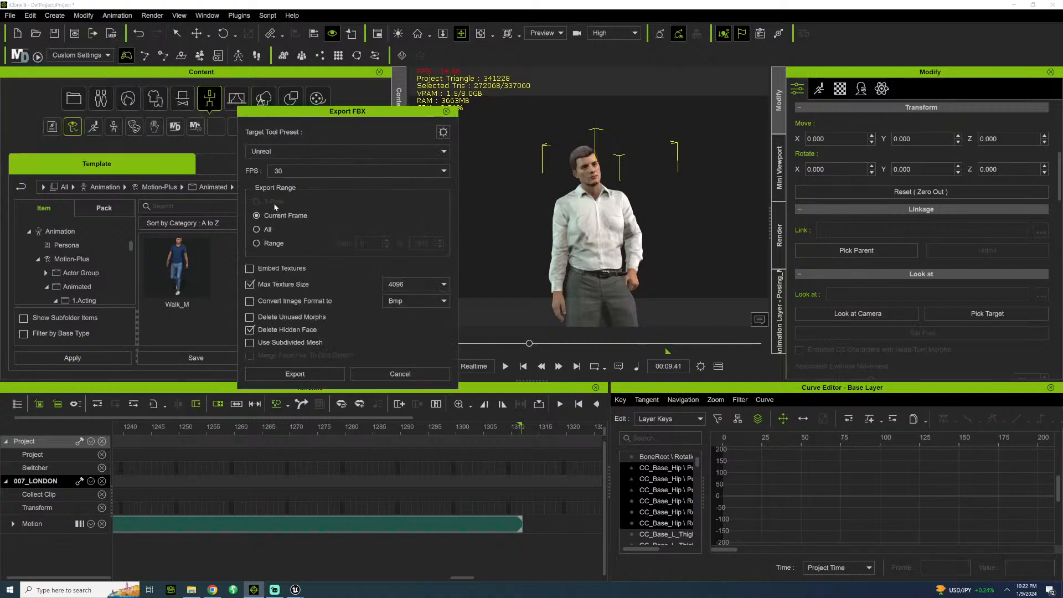
pyautogui.click(260, 245)
pyautogui.click(250, 343)
pyautogui.click(443, 171)
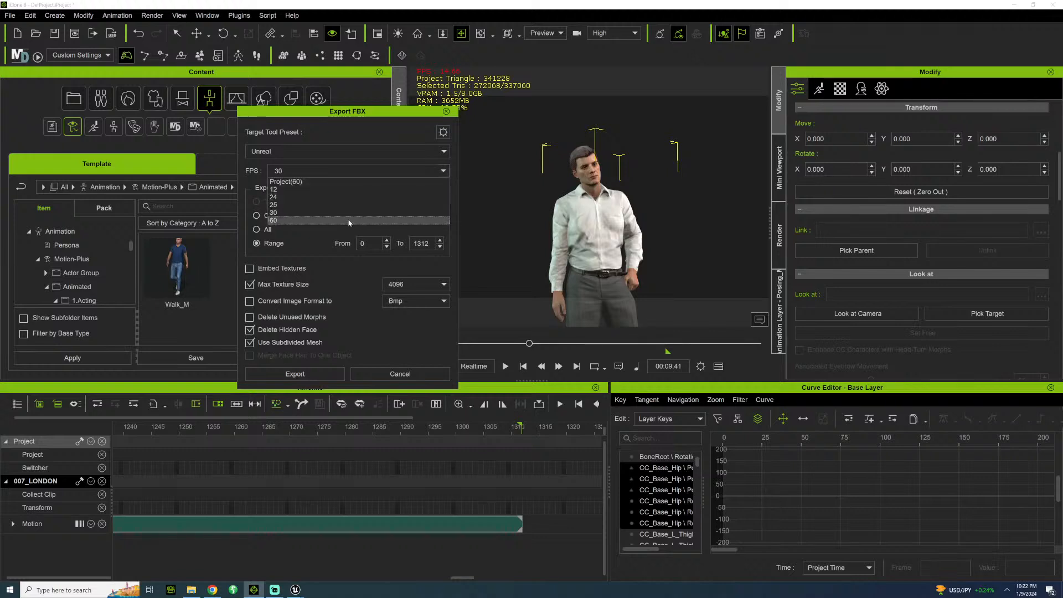
pyautogui.click(349, 221)
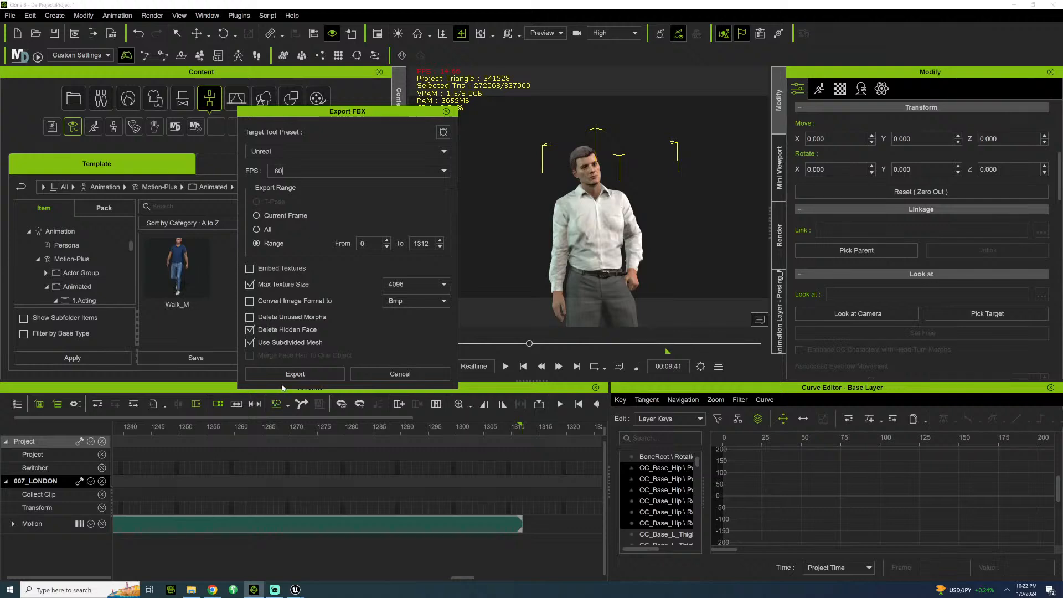
# Start the export and browse to the ENDGAME\CHARACTERS\UE5\007 folder as the save location.
pyautogui.click(313, 372)
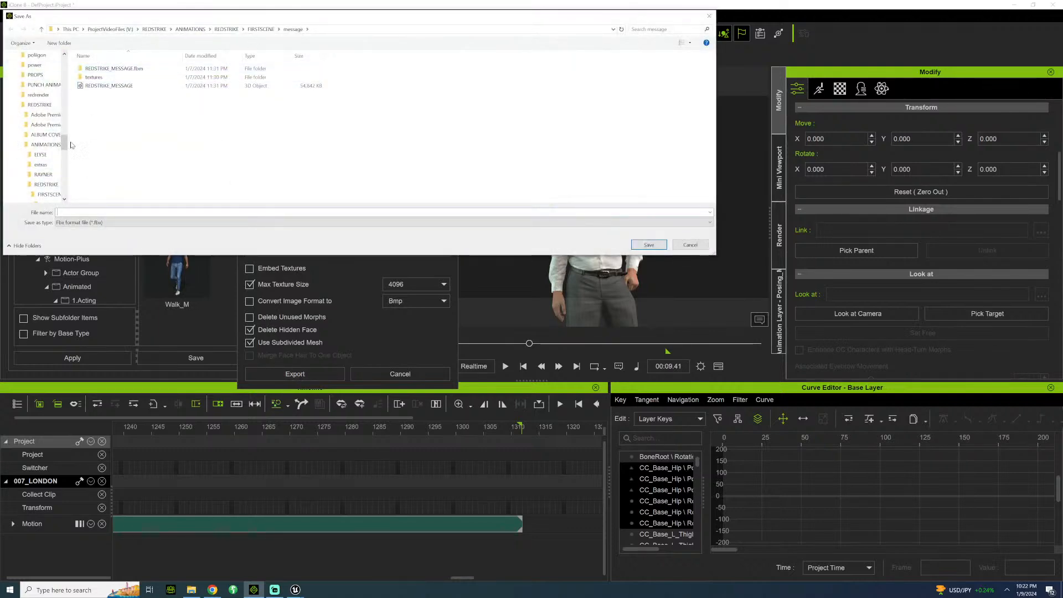
pyautogui.moveTo(65, 144); pyautogui.dragTo(70, 119)
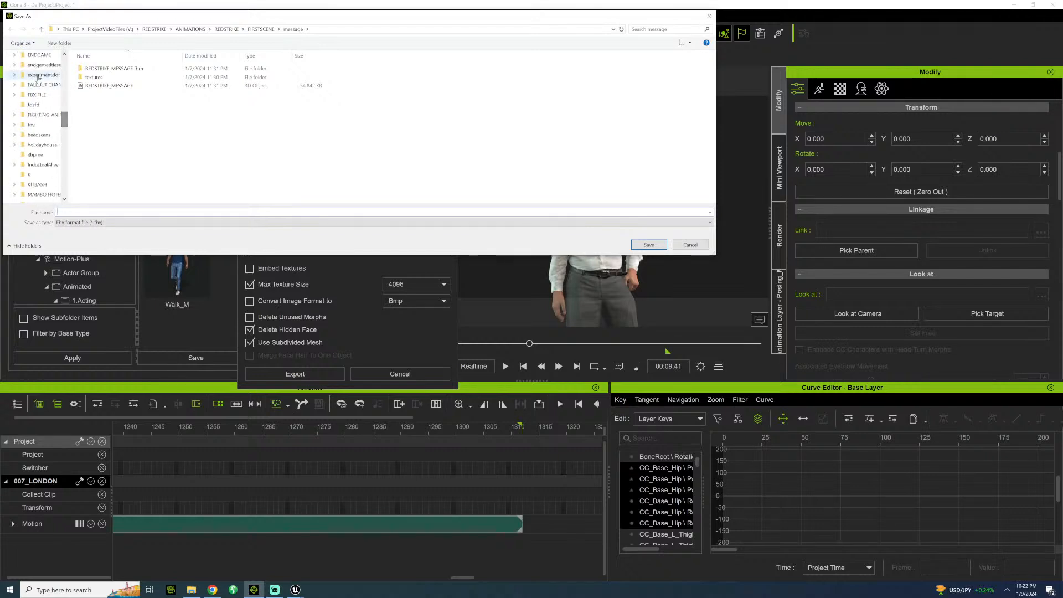
pyautogui.click(39, 55)
pyautogui.scroll(-3, 148, 161)
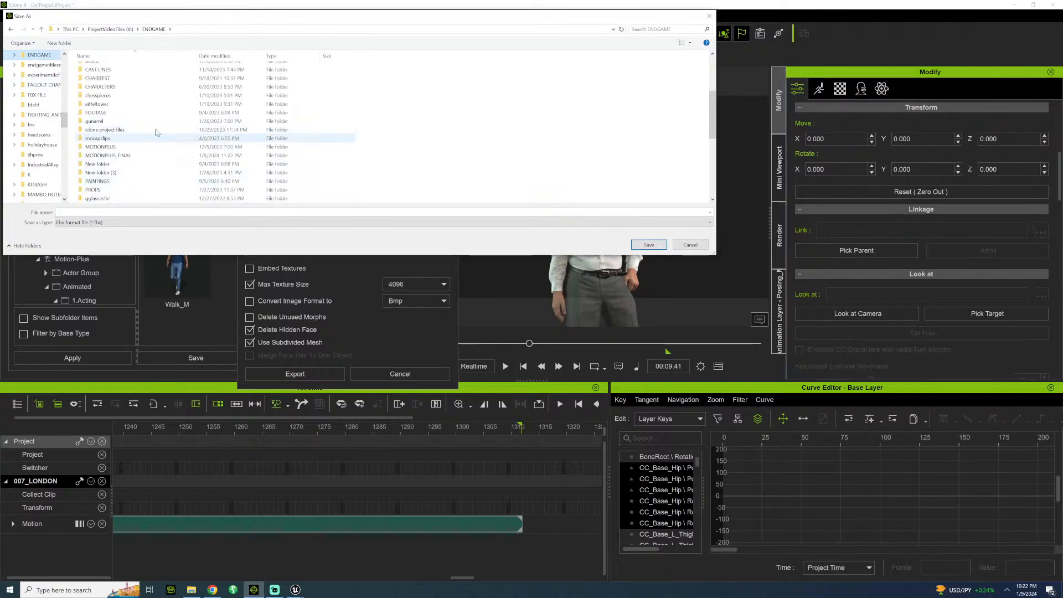
pyautogui.scroll(3, 164, 120)
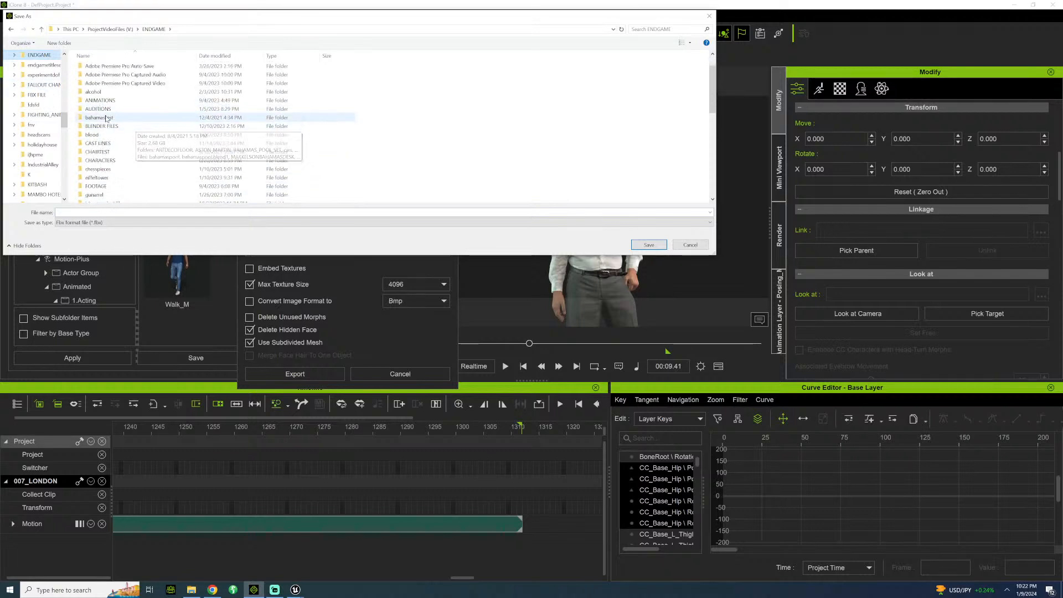
pyautogui.scroll(1, 111, 124)
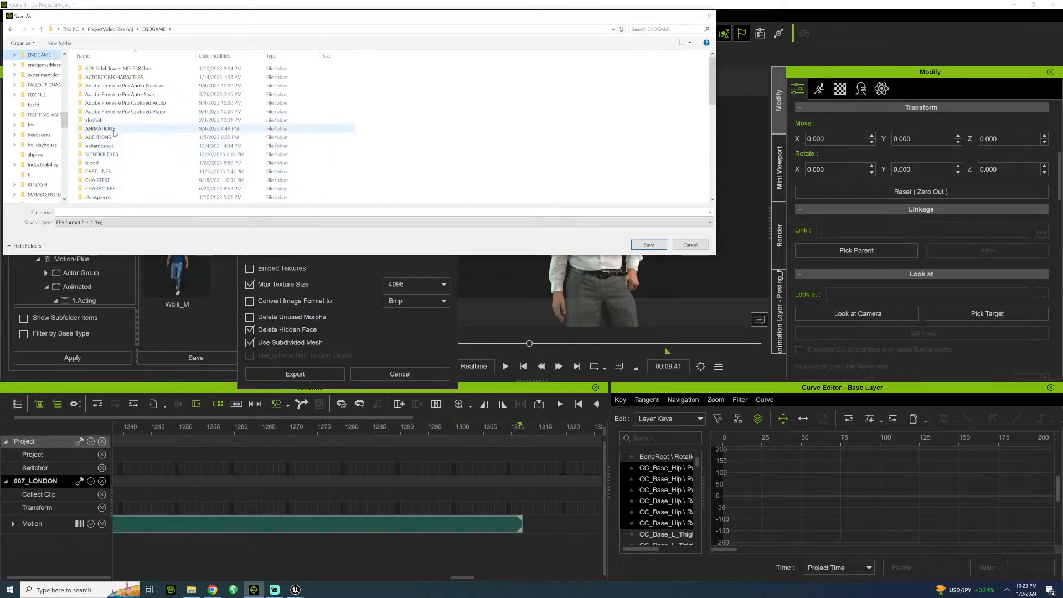
pyautogui.click(122, 191)
pyautogui.doubleClick(122, 191)
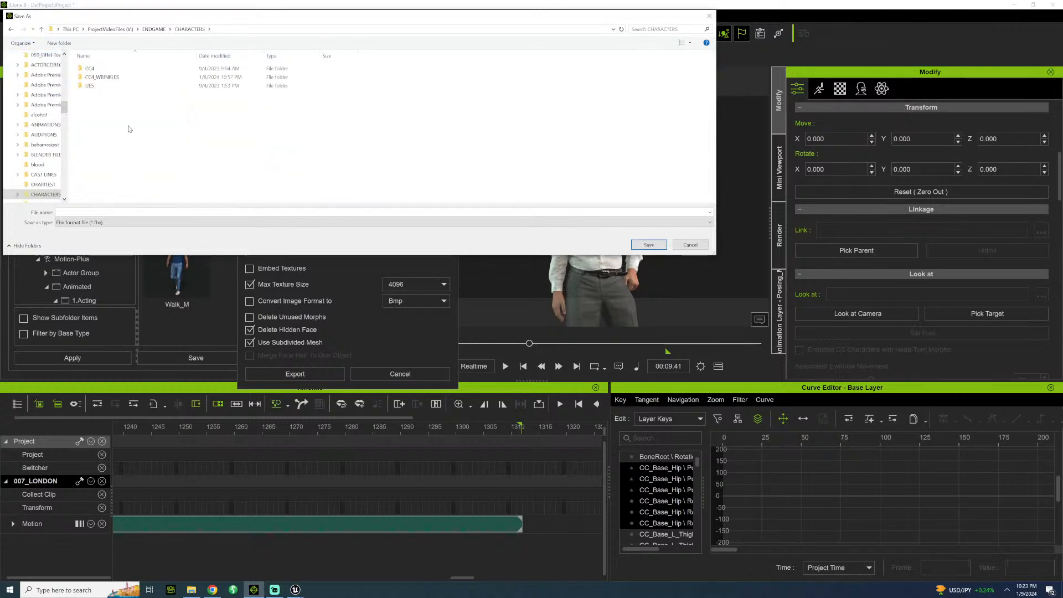
pyautogui.doubleClick(90, 86)
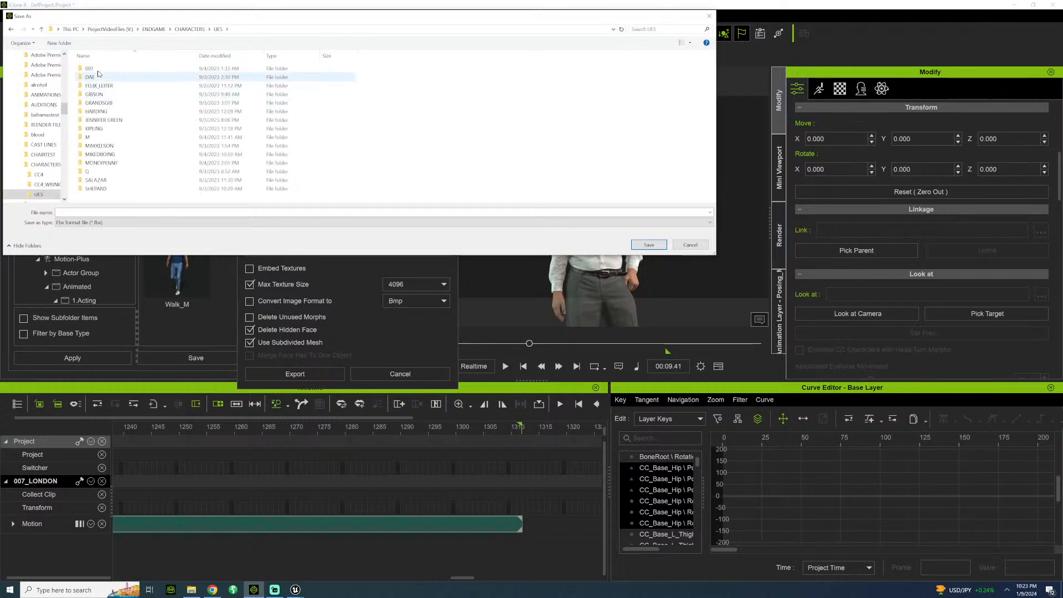
pyautogui.click(95, 70)
pyautogui.doubleClick(95, 69)
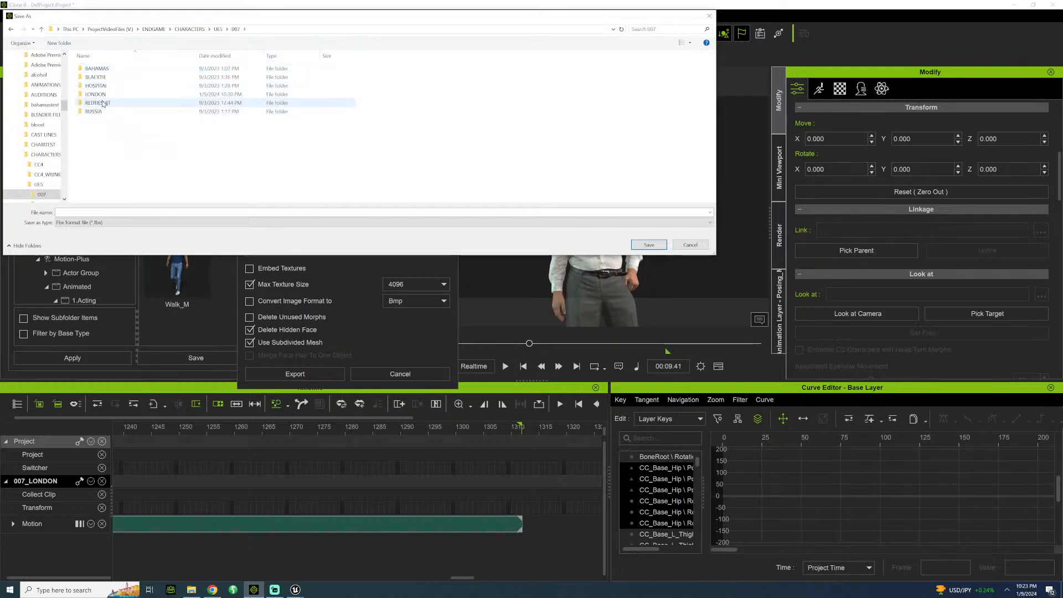
# Delete every subfolder except LONDON from the 007 folder.
pyautogui.click(103, 103)
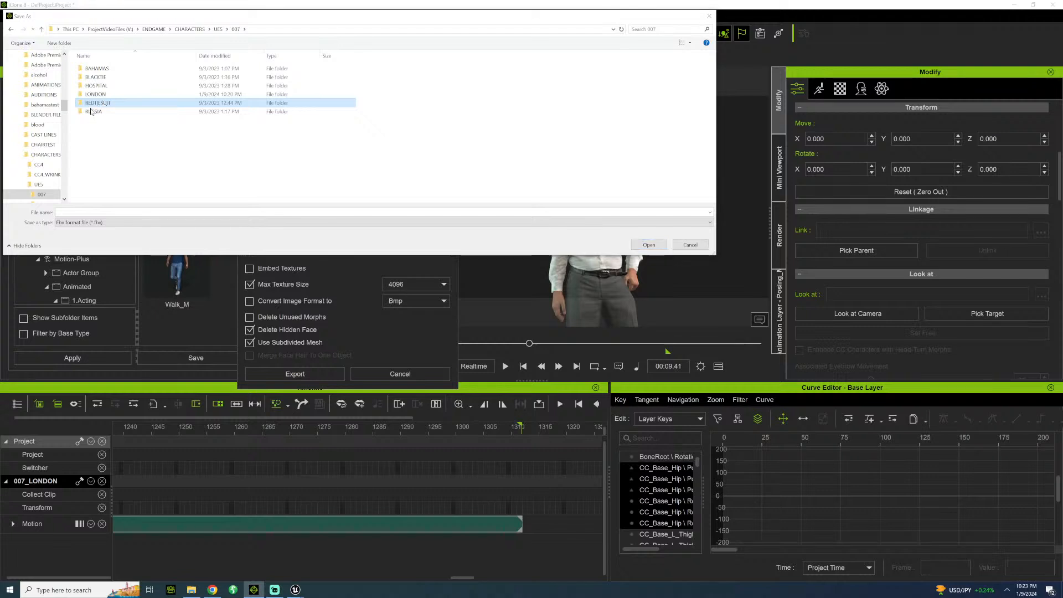
pyautogui.press('Delete')
pyautogui.click(99, 103)
pyautogui.press('Delete')
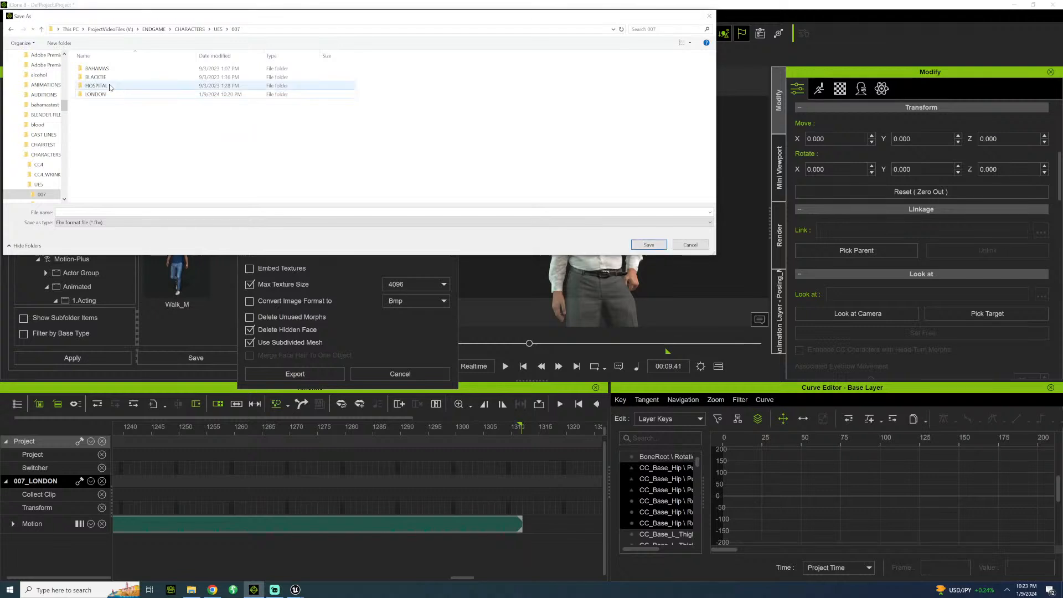
pyautogui.click(110, 87)
pyautogui.press('Delete')
pyautogui.click(110, 77)
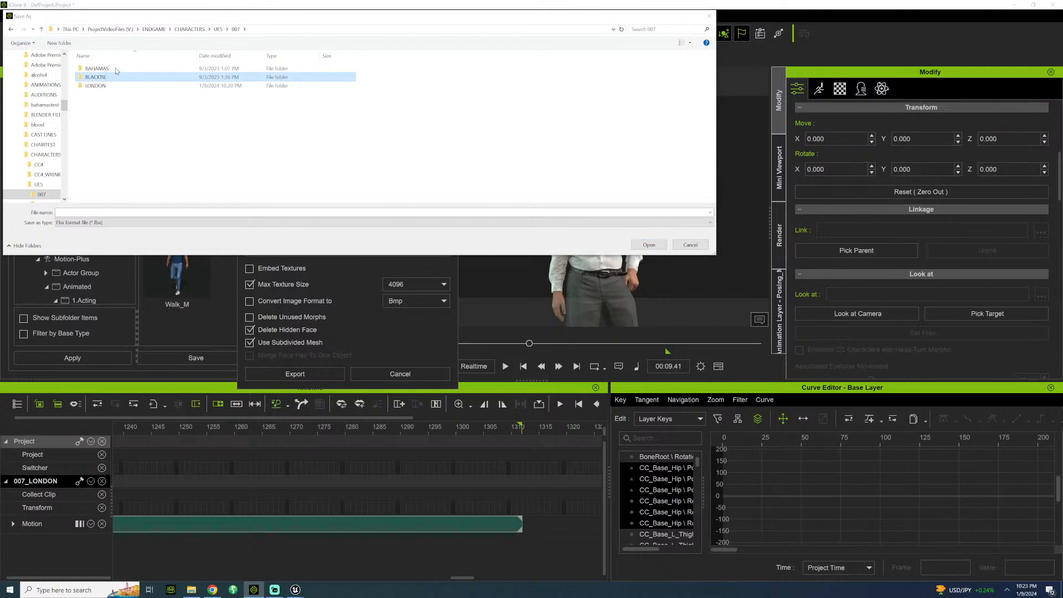
pyautogui.press('Delete')
pyautogui.click(117, 69)
pyautogui.press('Delete')
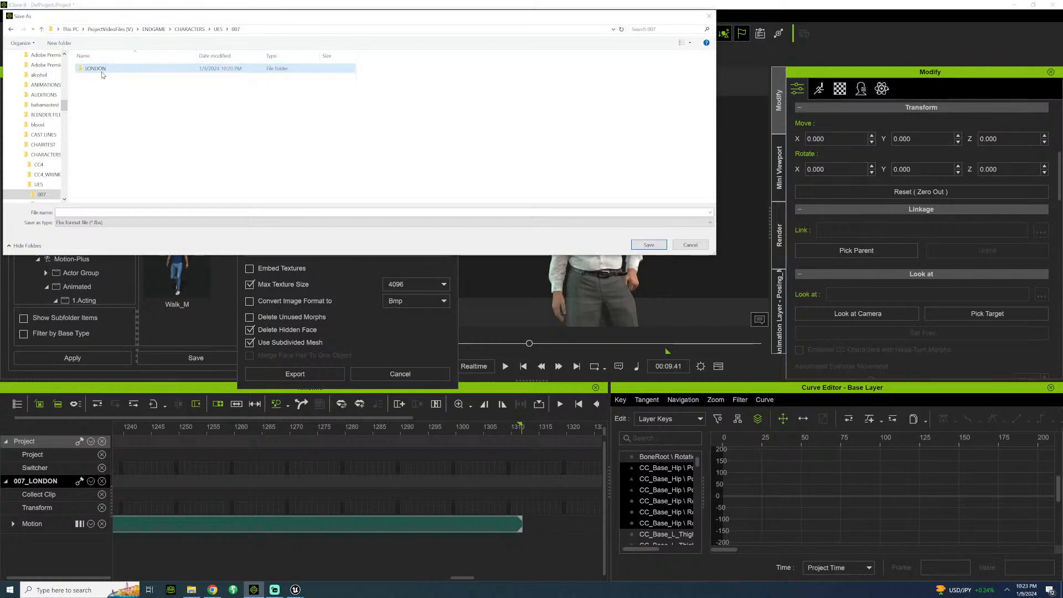
# Export the character's FBX into the LONDON folder with a file name starting with 007_LON, accepting the Auto Setup notice.
pyautogui.click(101, 71)
pyautogui.doubleClick(102, 74)
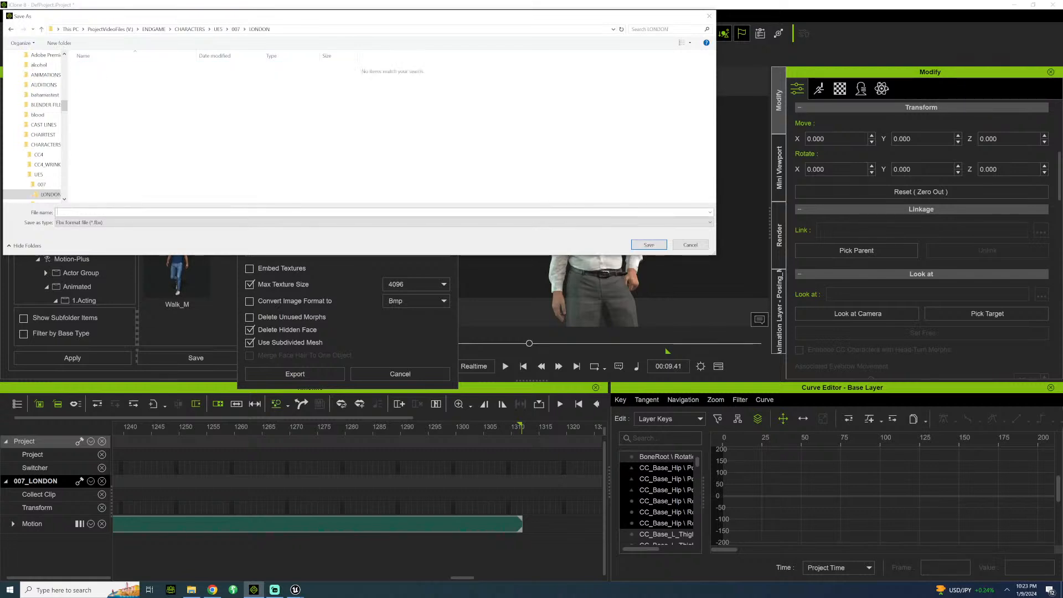
pyautogui.write('007_LONDON')
pyautogui.click(648, 245)
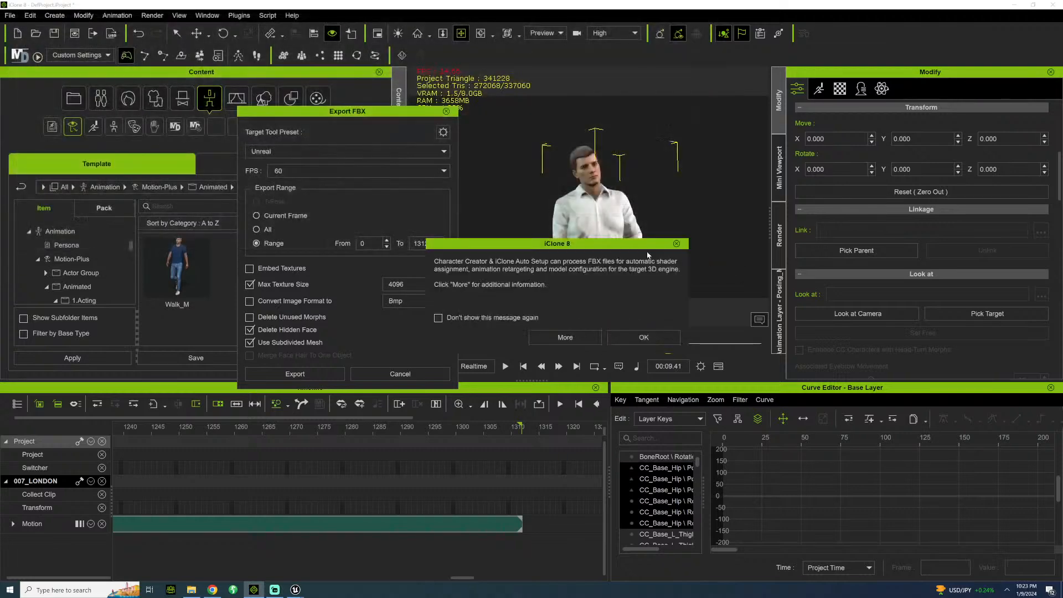
pyautogui.click(613, 341)
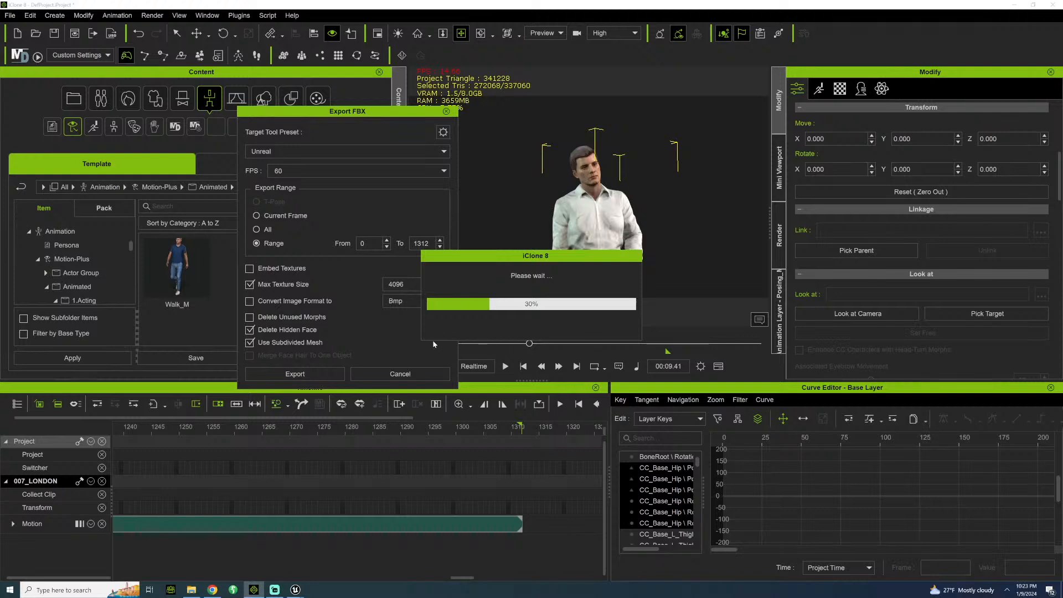
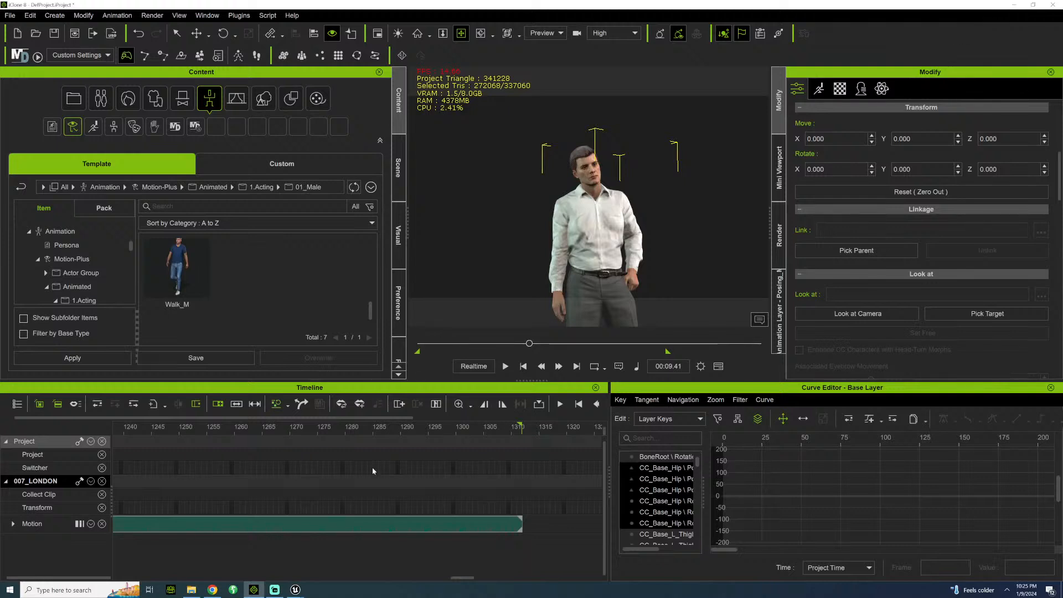
# Switch to the Unreal Editor, bring up its Plugins window and close it.
pyautogui.moveTo(295, 589)
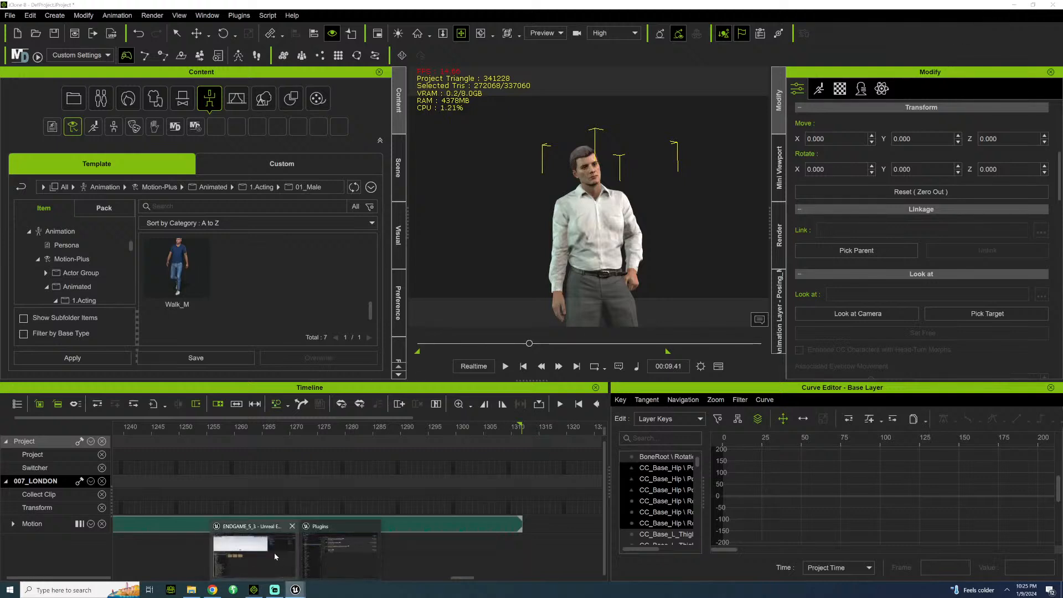
pyautogui.click(274, 553)
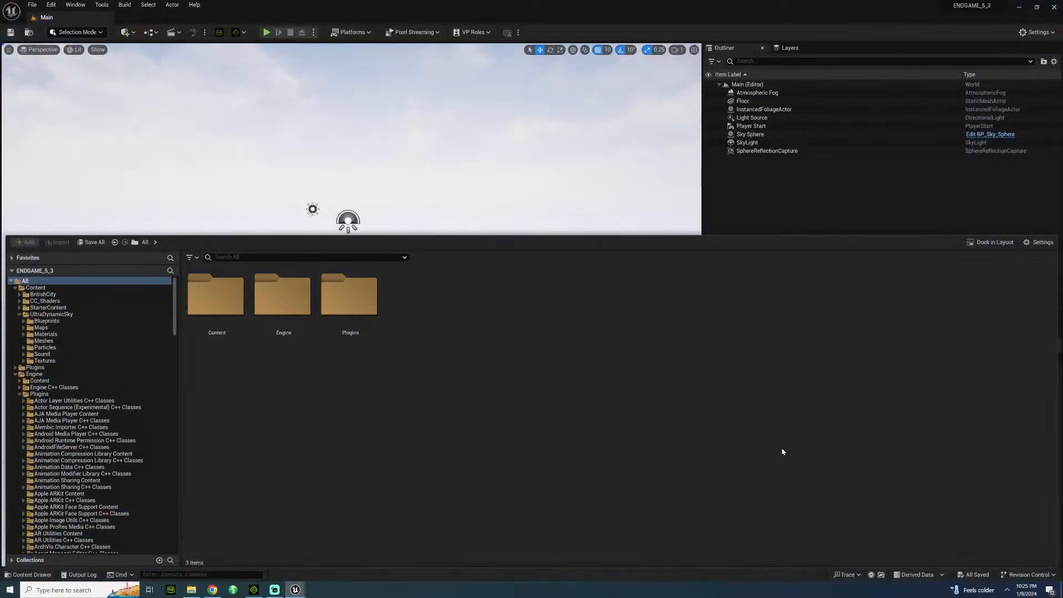
pyautogui.moveTo(295, 590)
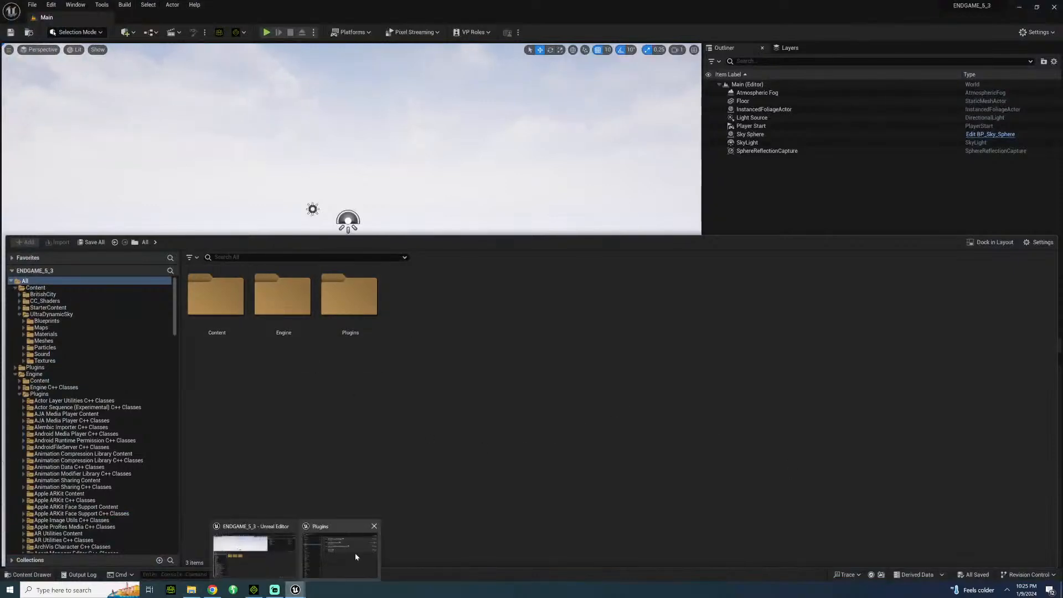
pyautogui.click(355, 556)
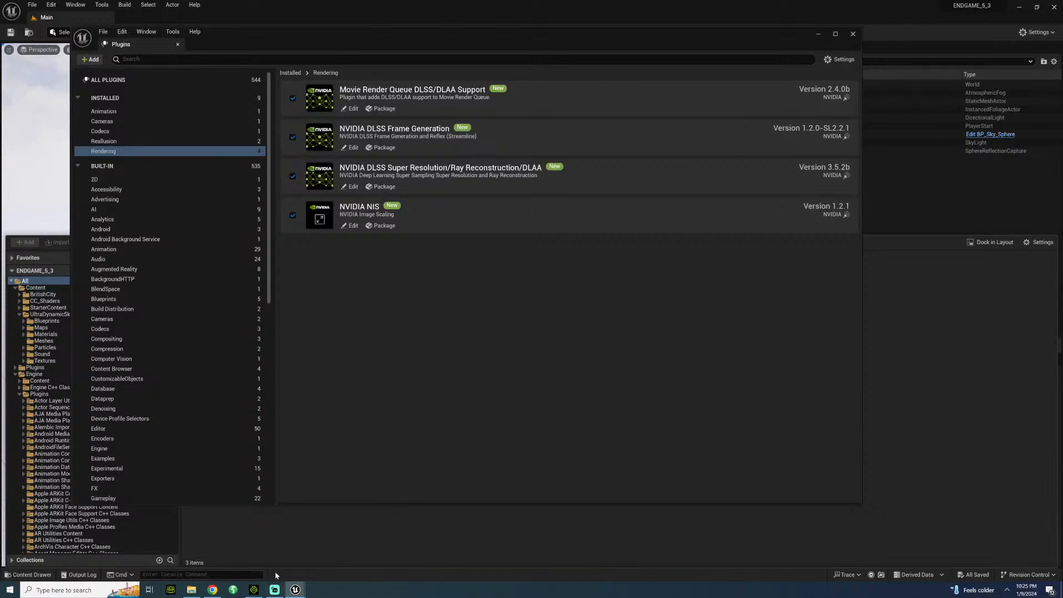
pyautogui.moveTo(302, 588)
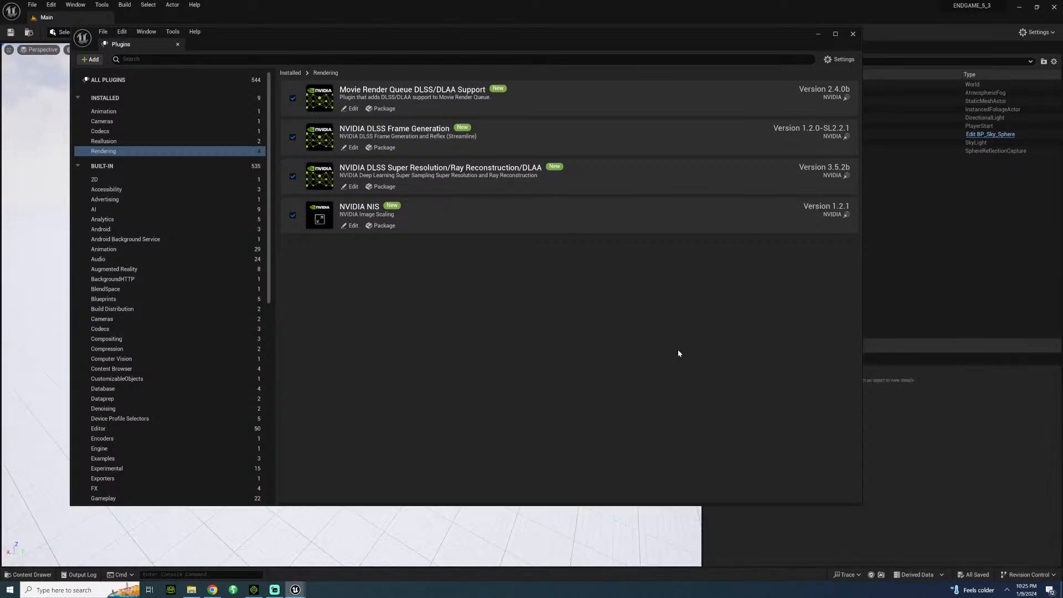
pyautogui.click(854, 35)
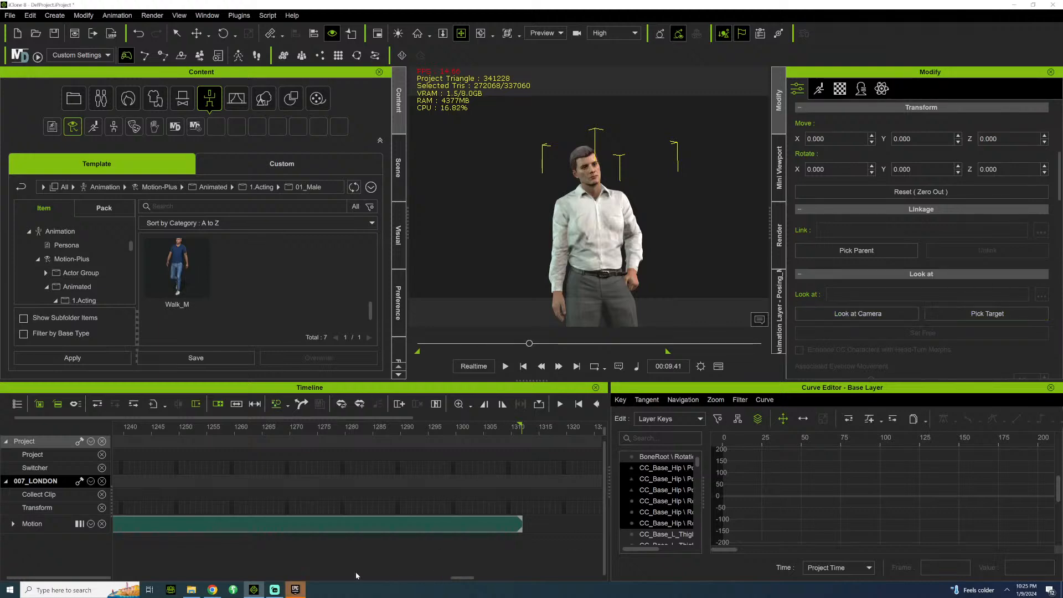
# Switch to the Epic Games Launcher and open the ENDGAME_5_3 project from the Unreal Engine library.
pyautogui.click(295, 590)
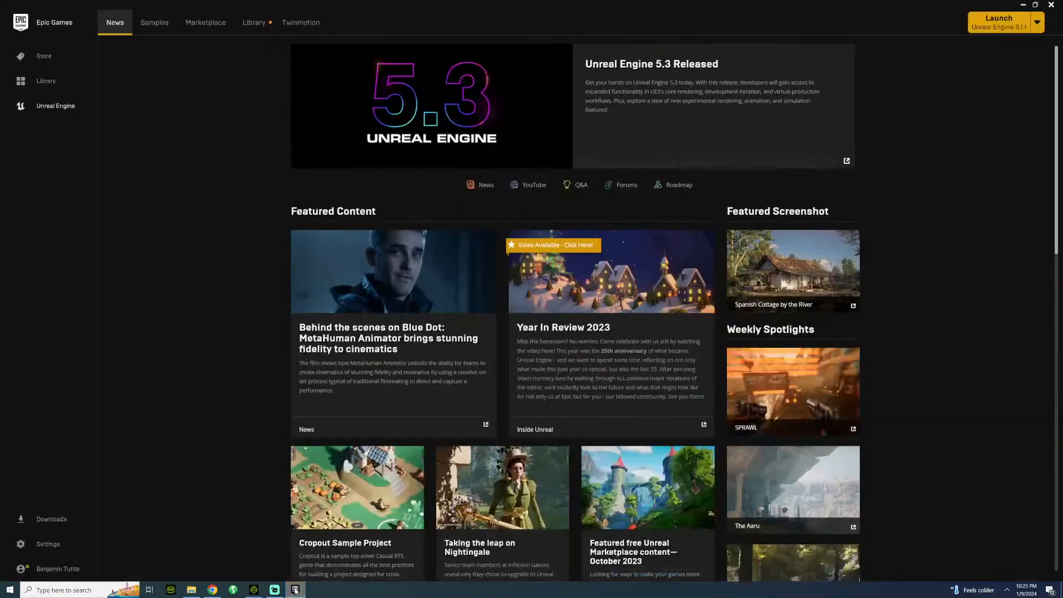
pyautogui.click(263, 21)
pyautogui.scroll(-2, 553, 363)
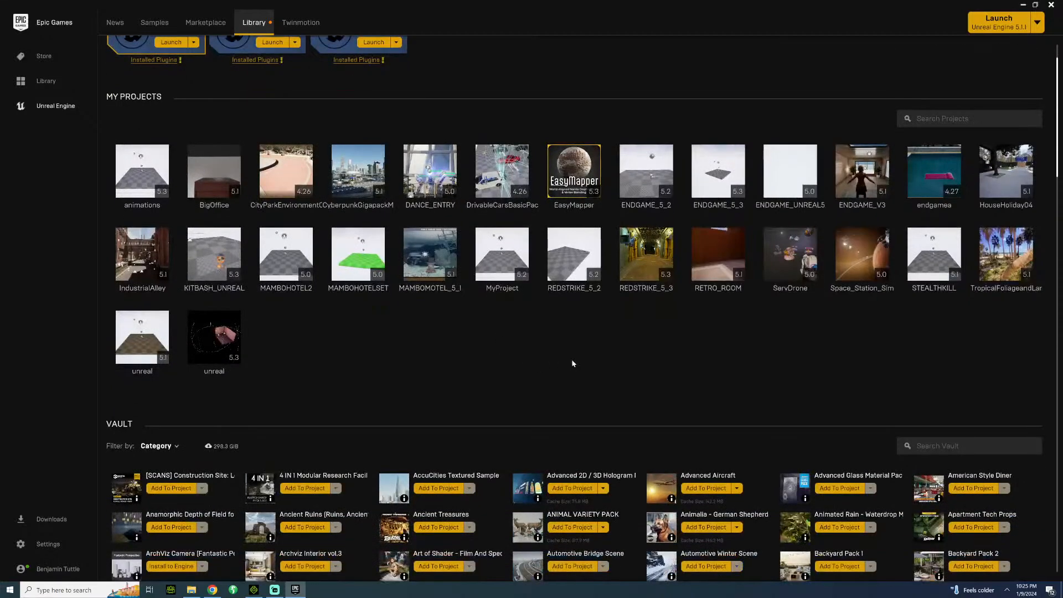
pyautogui.scroll(-1, 573, 363)
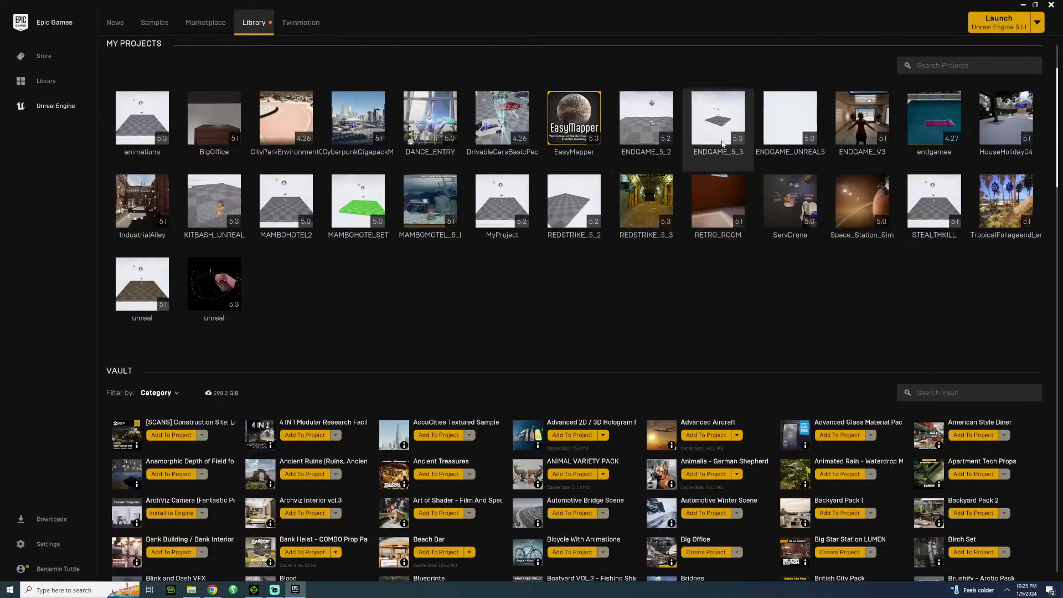
pyautogui.doubleClick(720, 119)
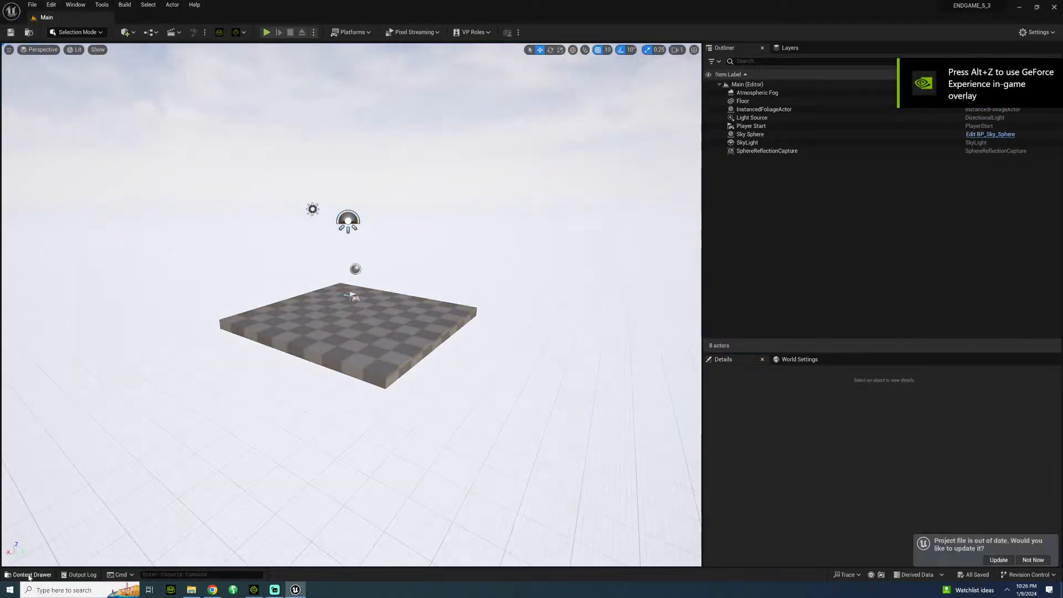
# Create a folder named CHARACTER in the project's Content folder.
pyautogui.click(28, 575)
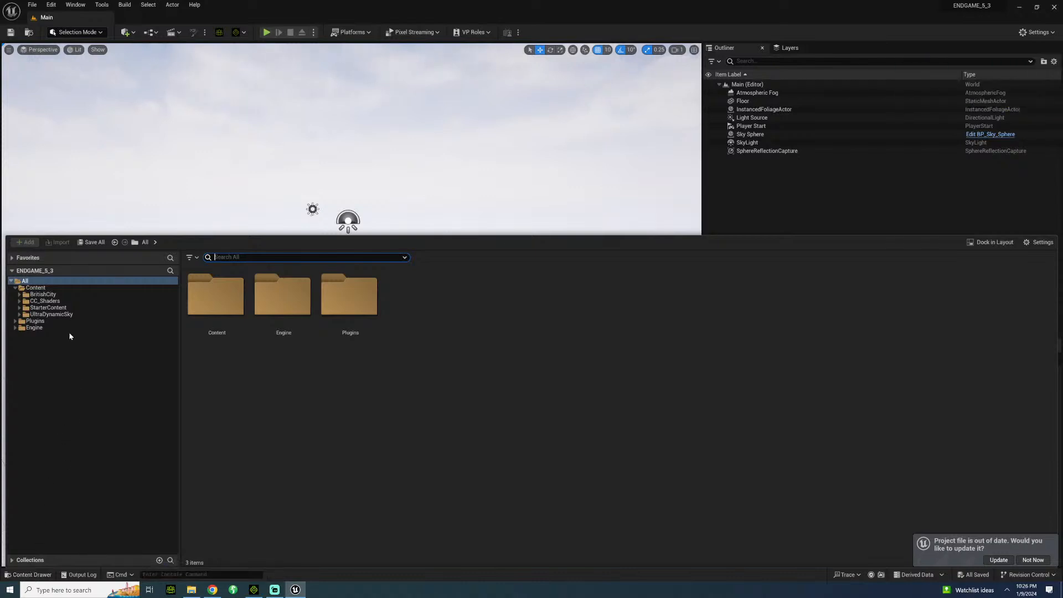
pyautogui.click(38, 287)
pyautogui.rightClick(254, 410)
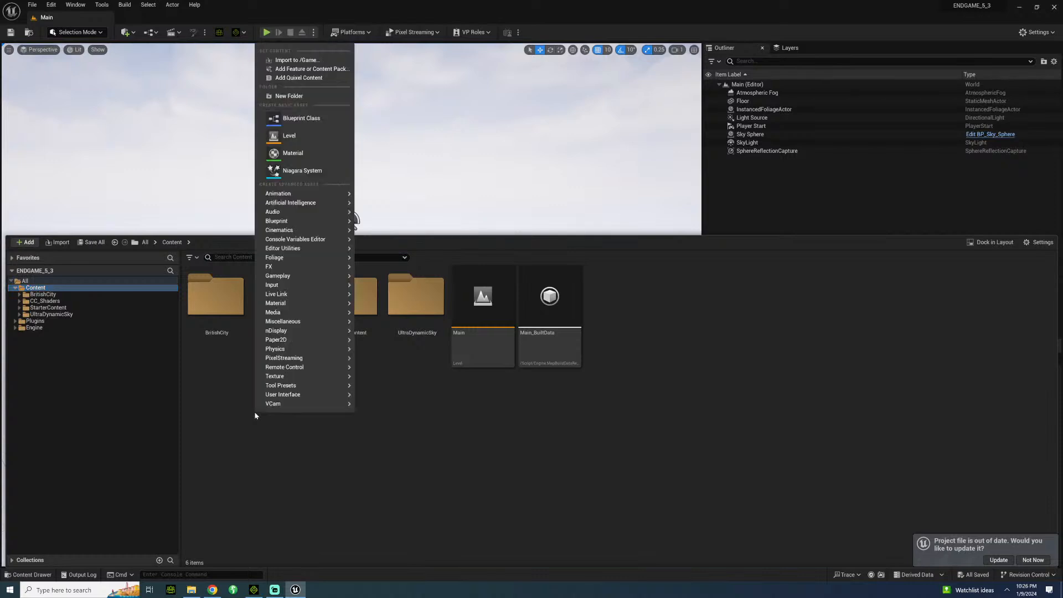
pyautogui.click(291, 96)
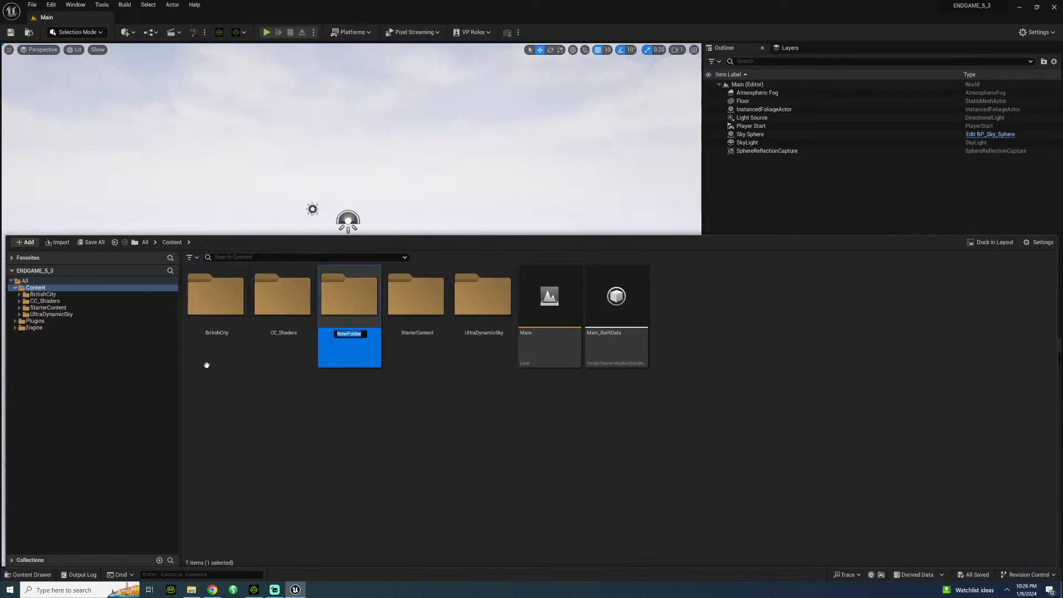
pyautogui.write('CHARACTER')
pyautogui.press('Return')
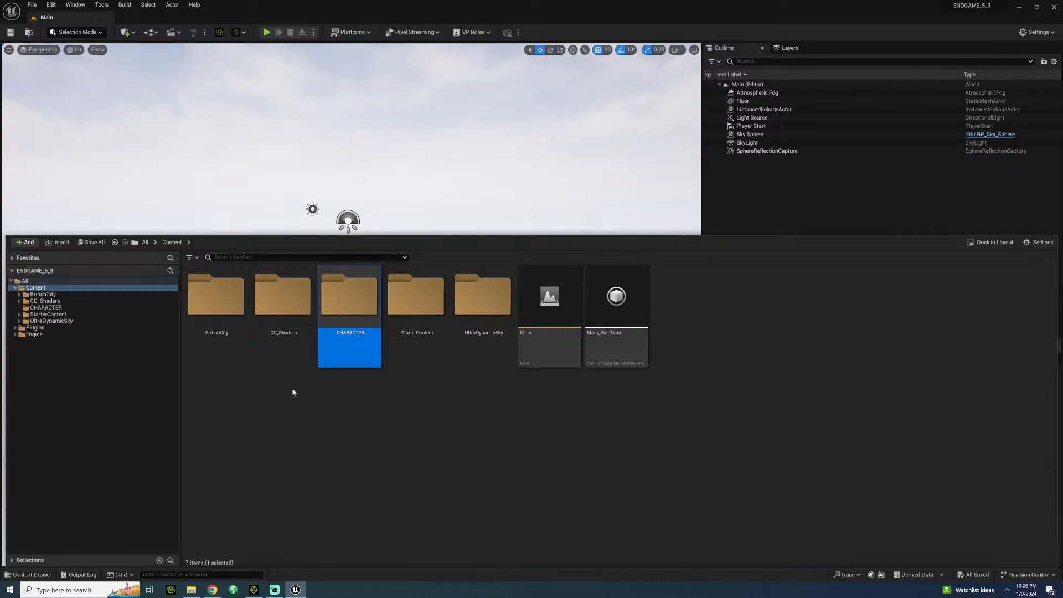
# Create a folder named 007_LONDON inside the CHARACTER folder and open it.
pyautogui.doubleClick(344, 293)
pyautogui.rightClick(333, 322)
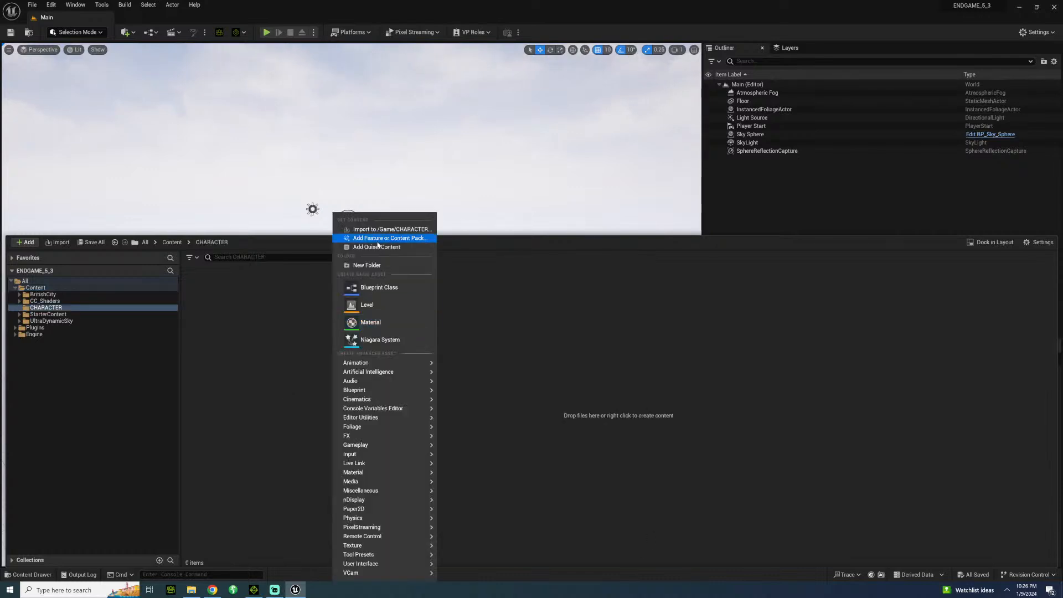
pyautogui.click(372, 268)
pyautogui.write('007_')
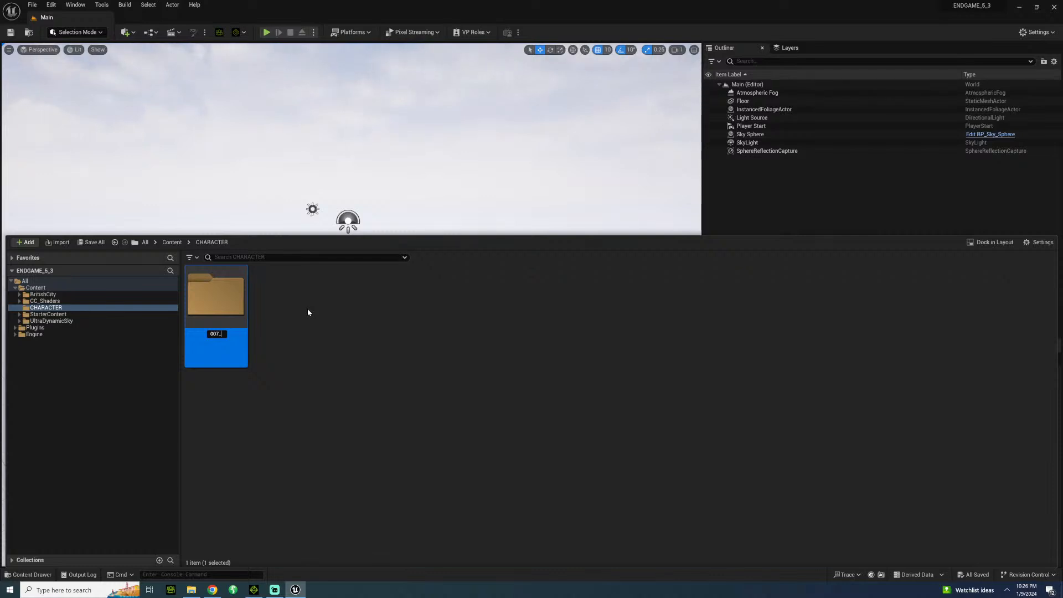
pyautogui.write('LONDON')
pyautogui.press('Return')
pyautogui.doubleClick(212, 296)
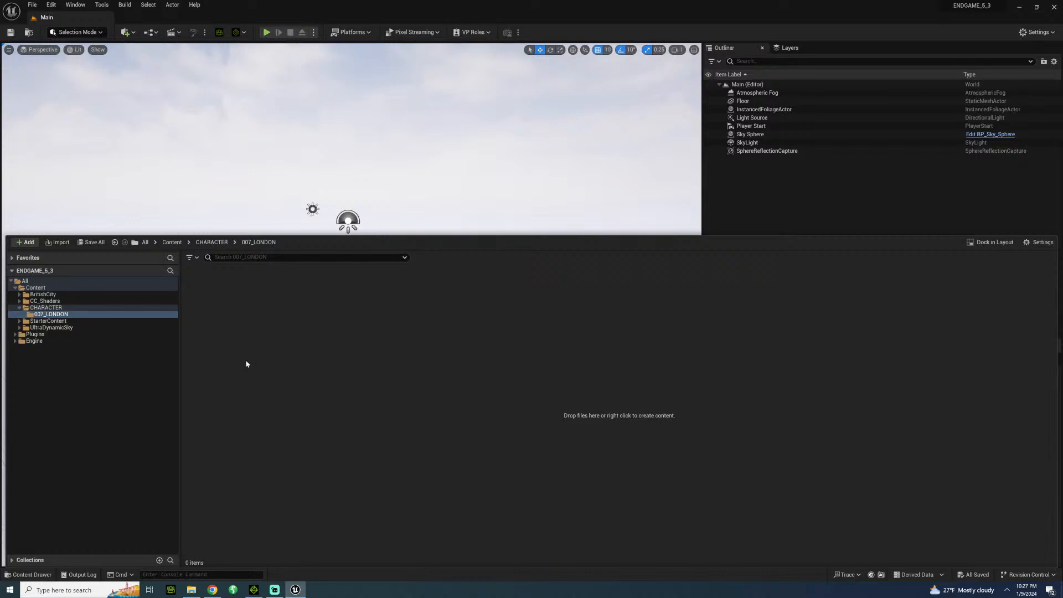
# Create a 007 folder inside CHARACTER, move 007_LONDON into it and open the moved folder.
pyautogui.click(212, 242)
pyautogui.rightClick(294, 318)
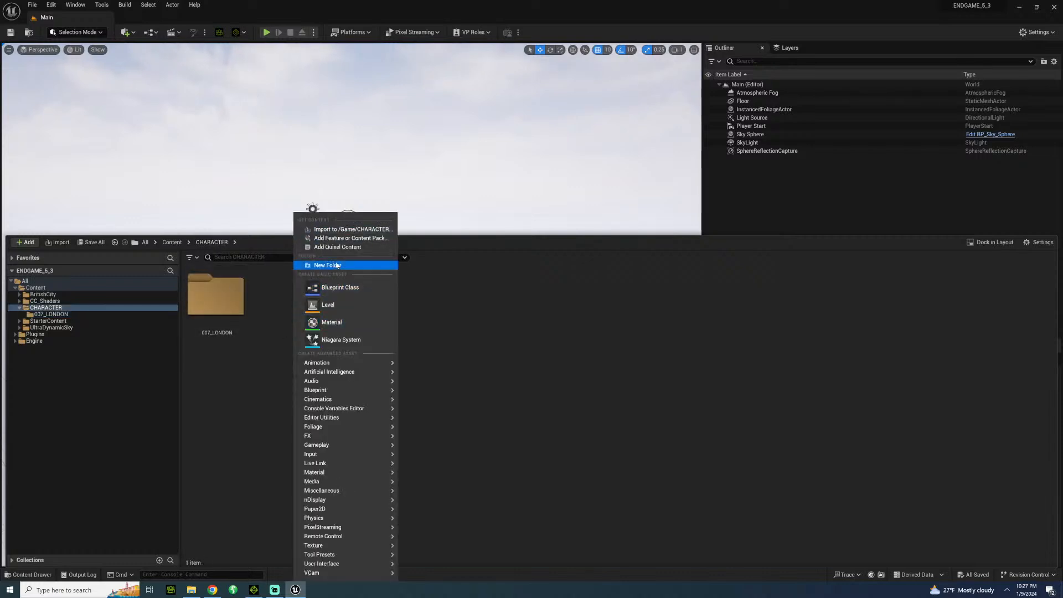
pyautogui.click(332, 265)
pyautogui.write('007')
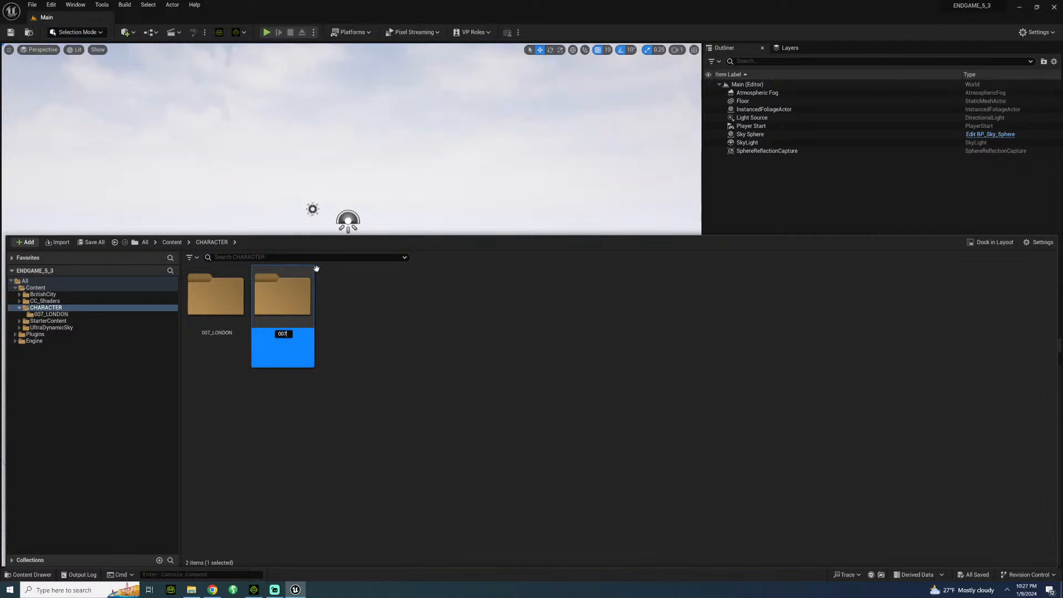
pyautogui.press('Return')
pyautogui.moveTo(299, 343); pyautogui.dragTo(222, 308)
pyautogui.click(243, 322)
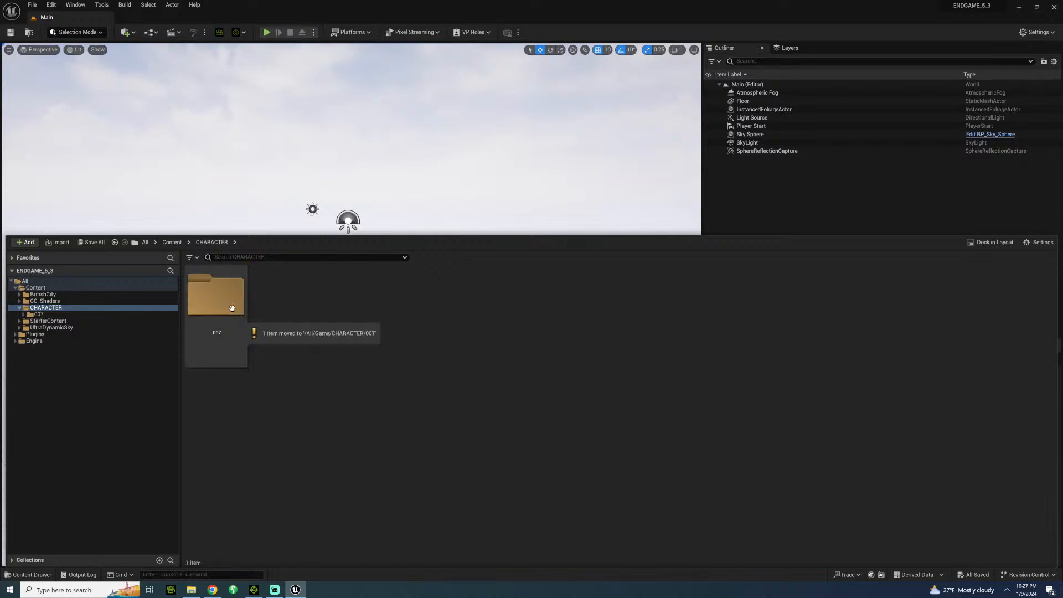
pyautogui.doubleClick(225, 304)
pyautogui.doubleClick(228, 307)
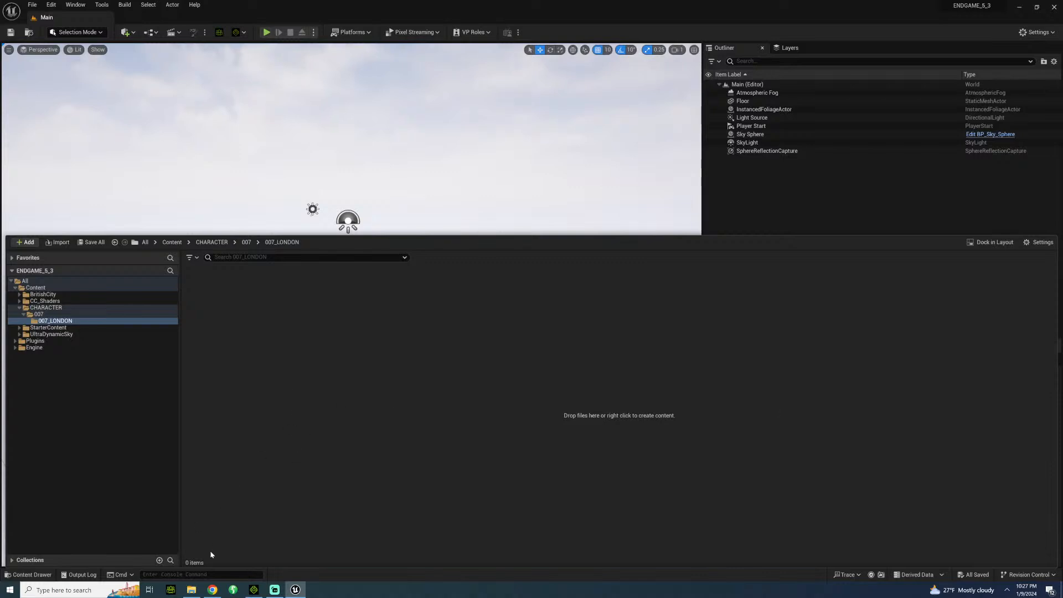
# Switch to File Explorer and browse to the exported character's folder, ENDGAME\CHARACTERS\UE5\007\LONDON.
pyautogui.click(191, 590)
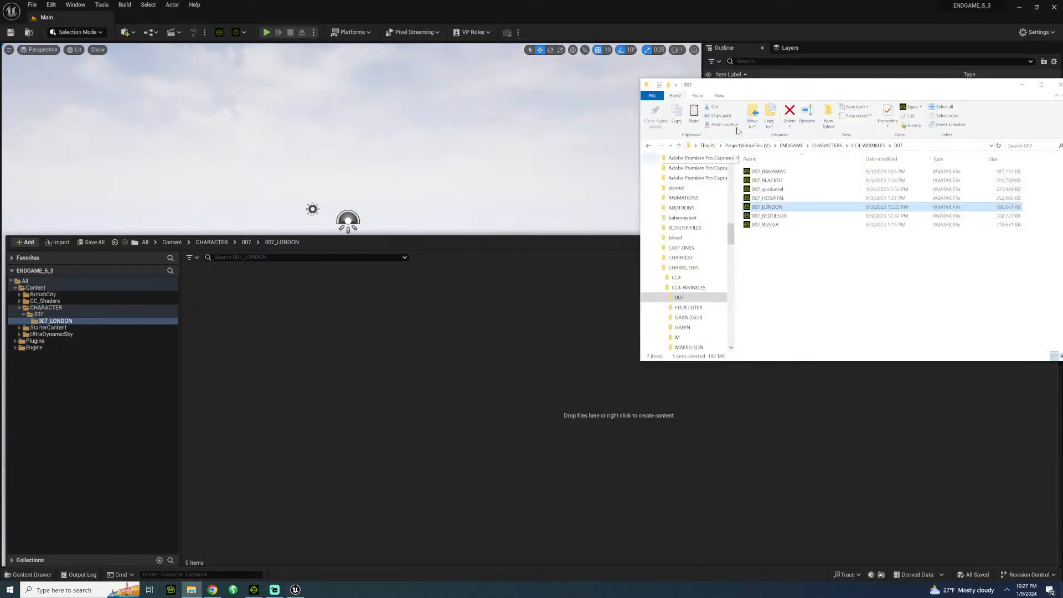
pyautogui.click(839, 145)
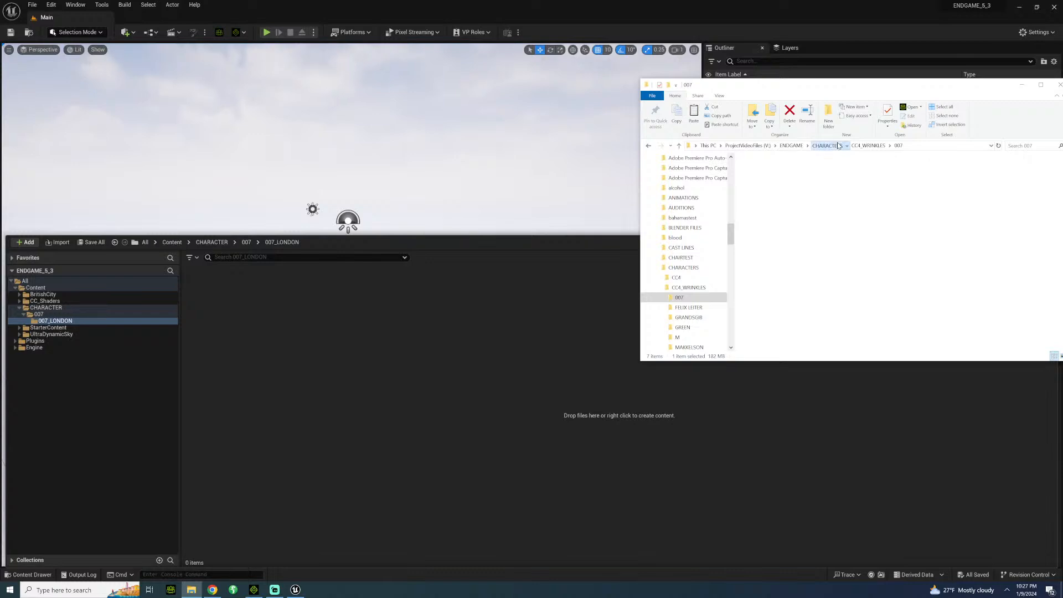
pyautogui.click(797, 146)
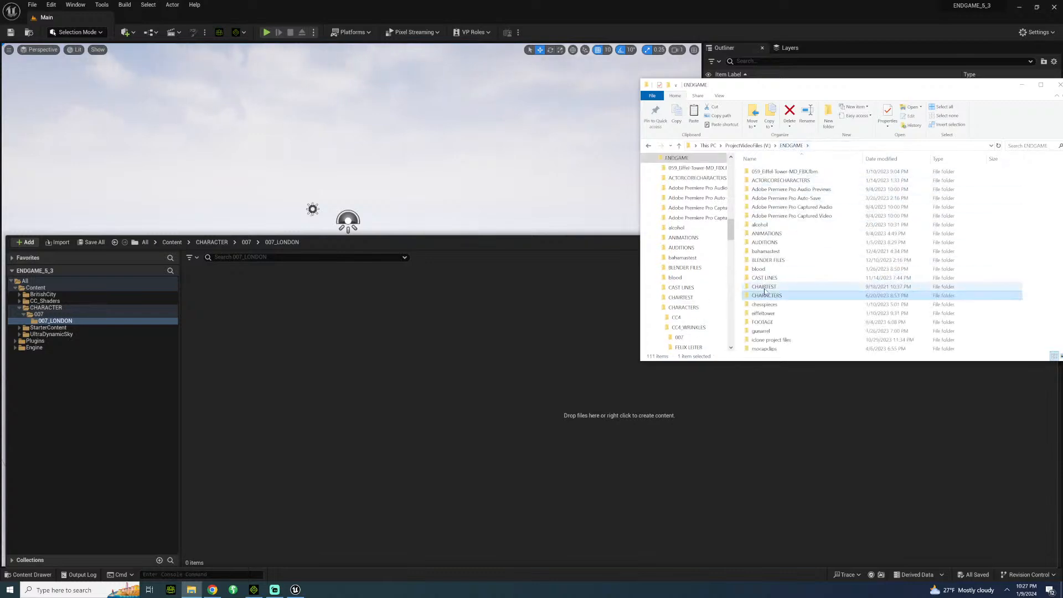
pyautogui.doubleClick(773, 296)
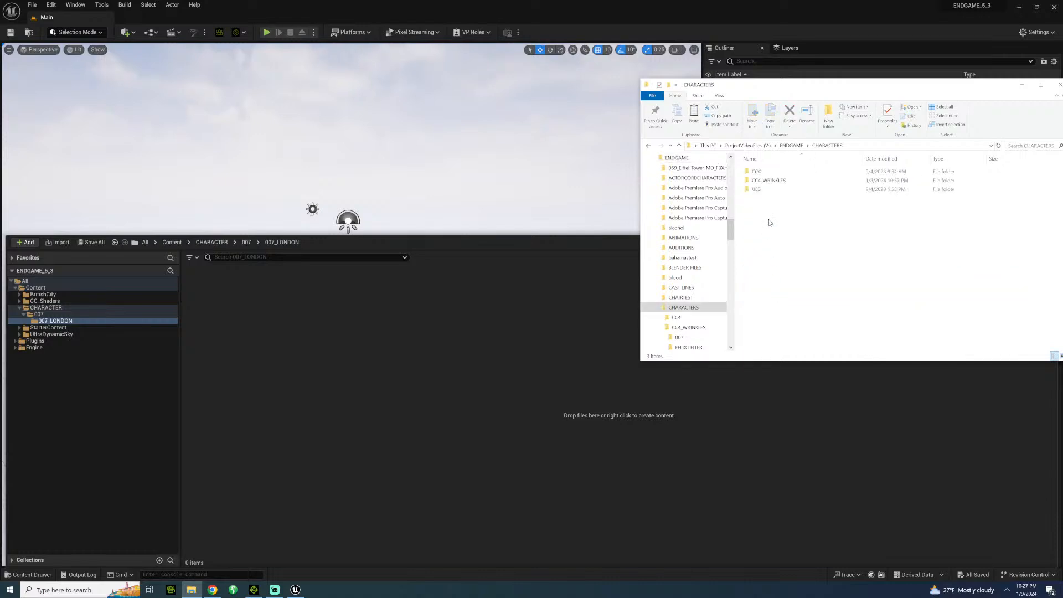
pyautogui.doubleClick(756, 189)
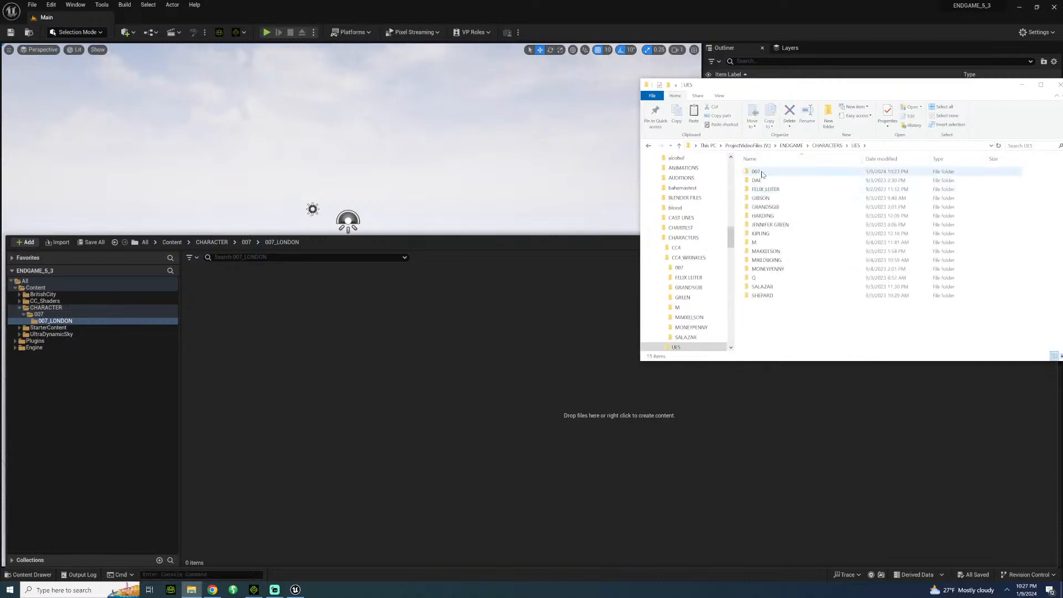
pyautogui.click(762, 174)
pyautogui.doubleClick(761, 174)
pyautogui.doubleClick(757, 172)
# Import the 007_LONDON FBX into the project's 007_LONDON folder, accepting Auto Setup with the HQ Shader.
pyautogui.click(767, 189)
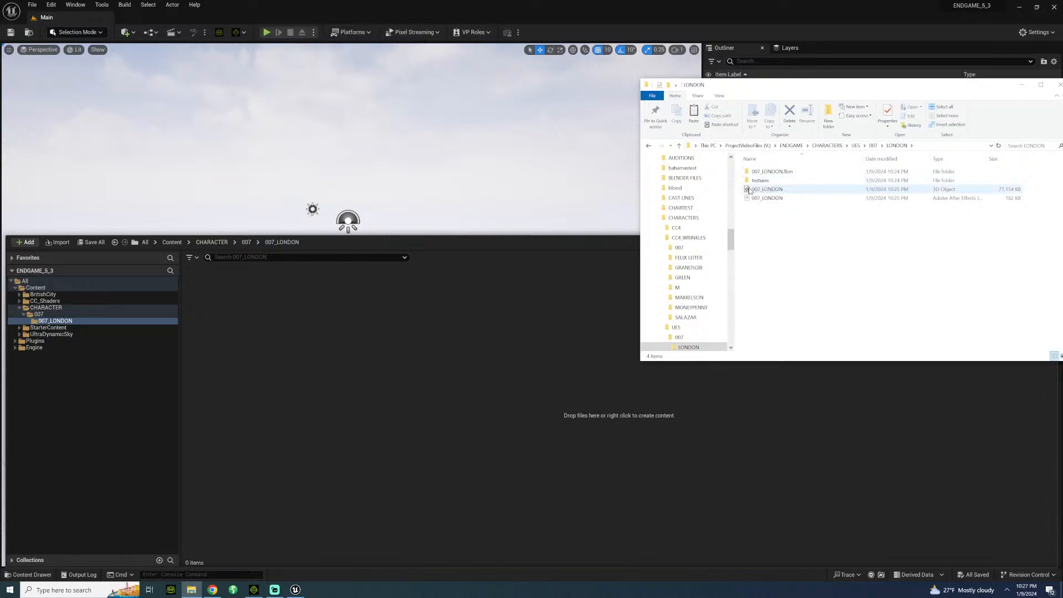
pyautogui.moveTo(766, 189); pyautogui.dragTo(405, 386)
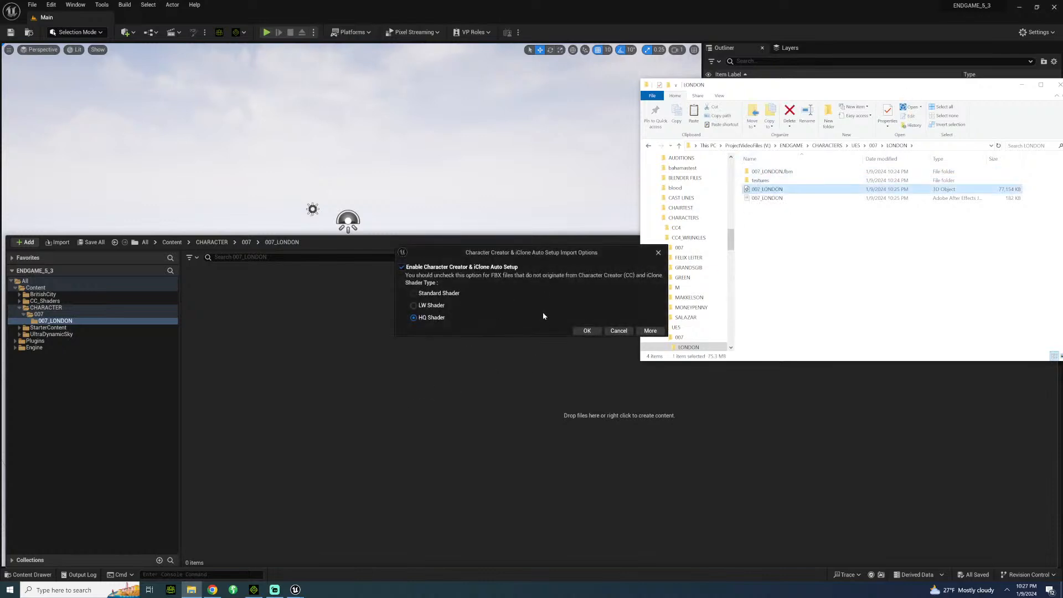
pyautogui.click(586, 330)
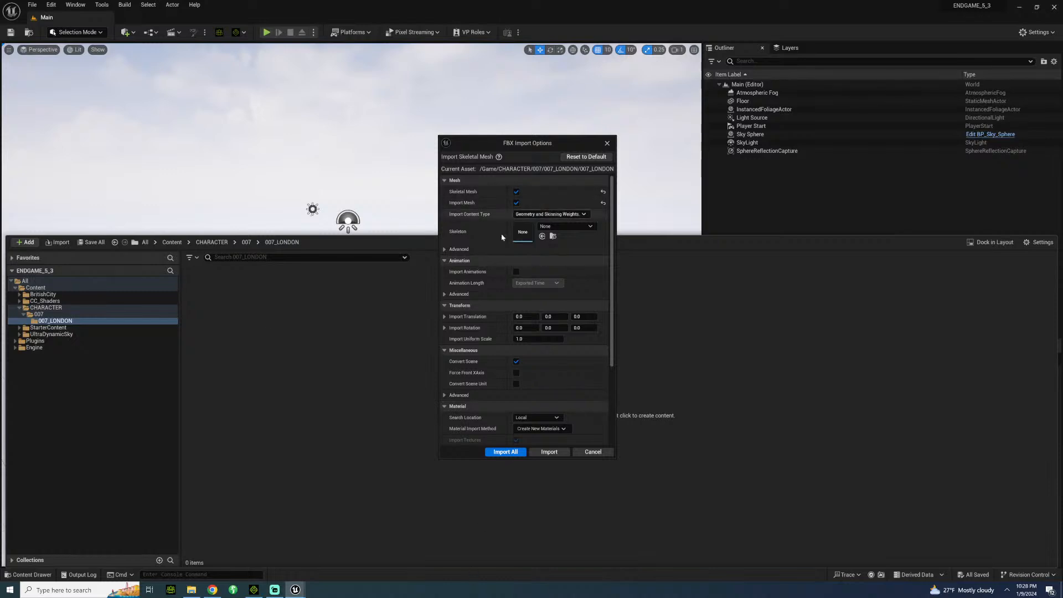
# Enable Use T0 As Ref Pose and Import Morph Targets in the advanced mesh import options.
pyautogui.click(445, 250)
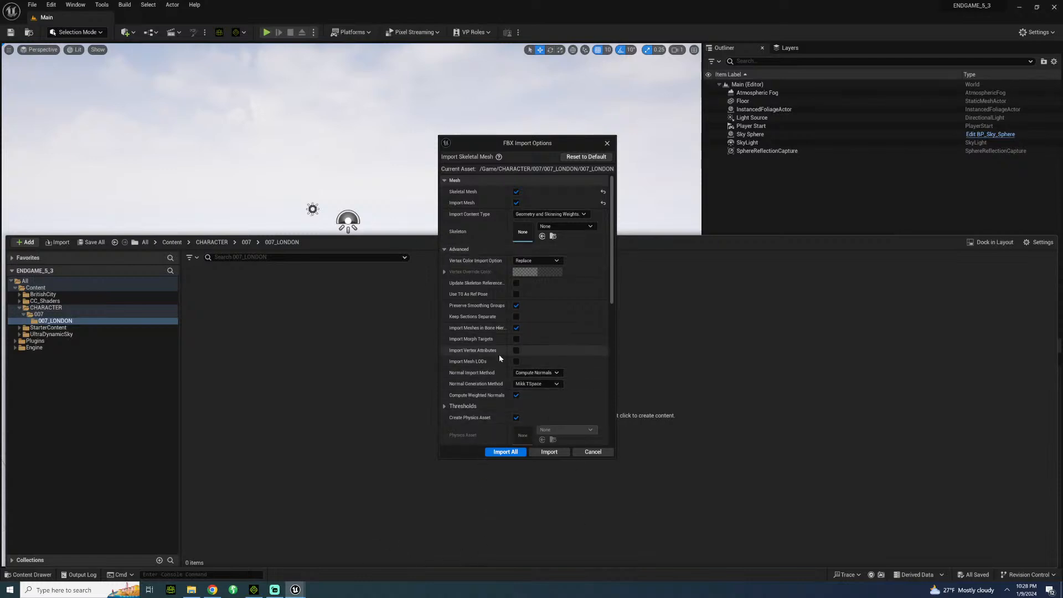
pyautogui.click(516, 294)
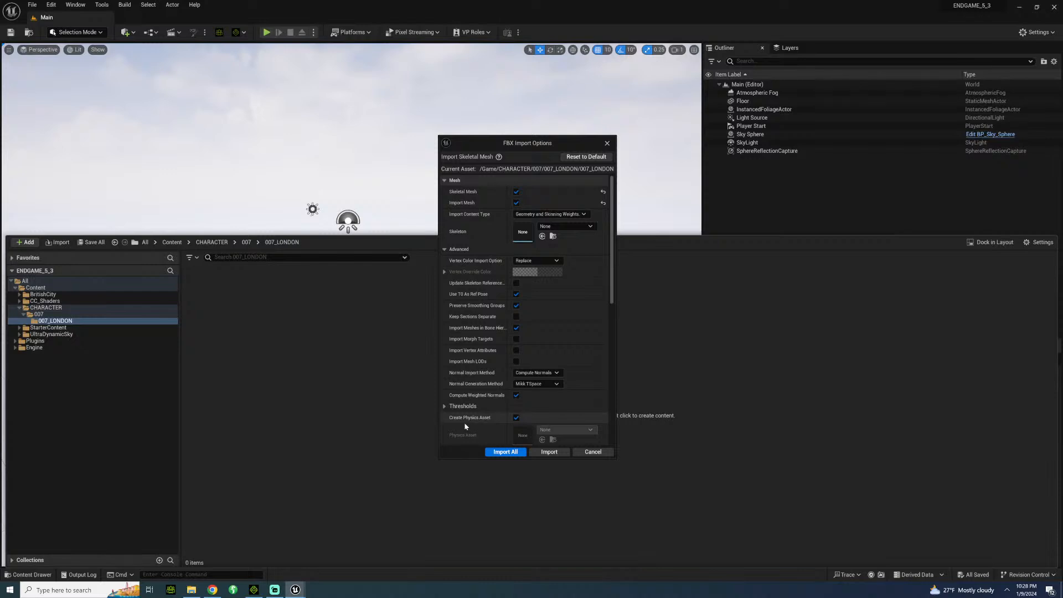
pyautogui.click(515, 338)
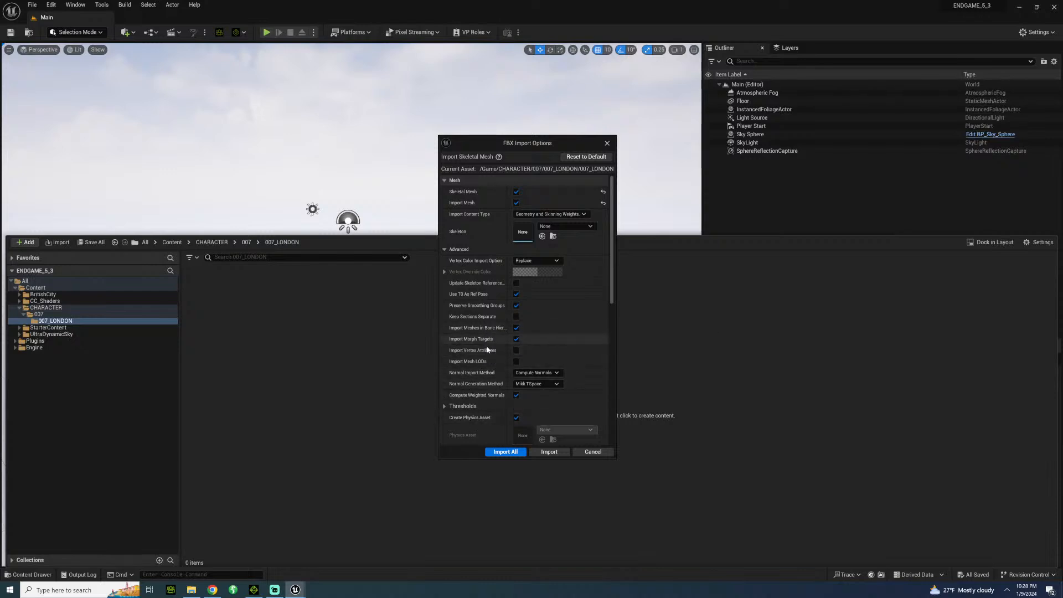
# Enable Import Animations for the FBX and expand the advanced animation import options.
pyautogui.scroll(-3, 483, 387)
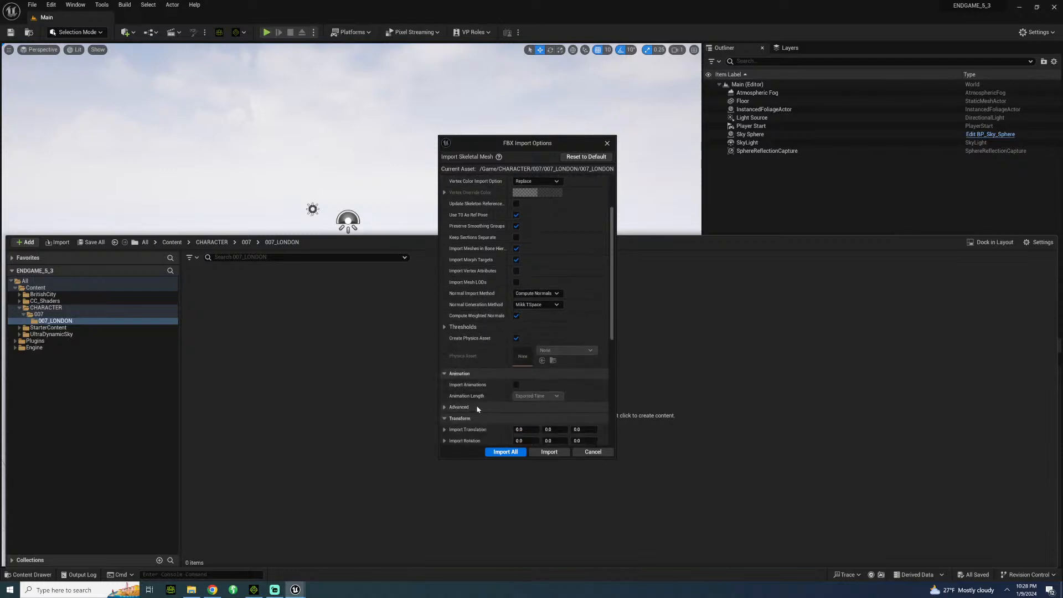
pyautogui.click(516, 385)
pyautogui.click(445, 408)
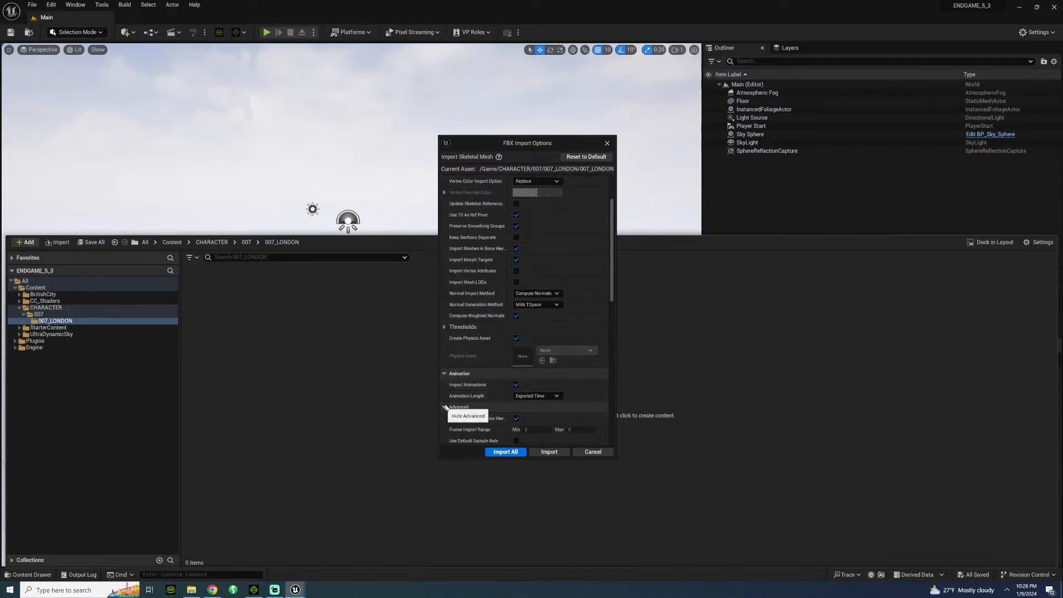
pyautogui.scroll(-3, 471, 382)
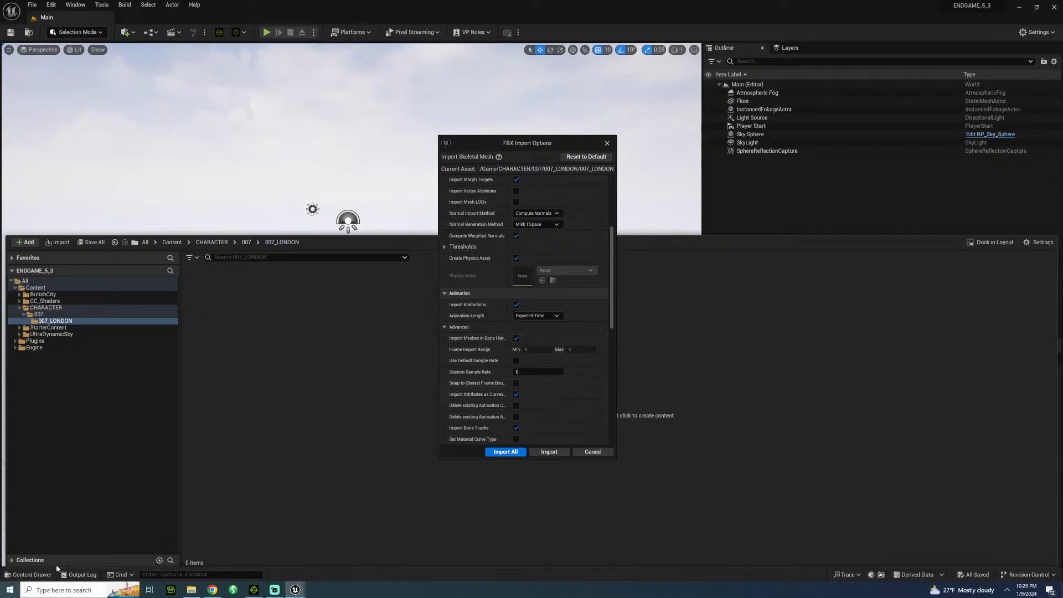
# Switch to iClone, check the frame rate in its FBX export settings, and return to Unreal's import options.
pyautogui.click(253, 589)
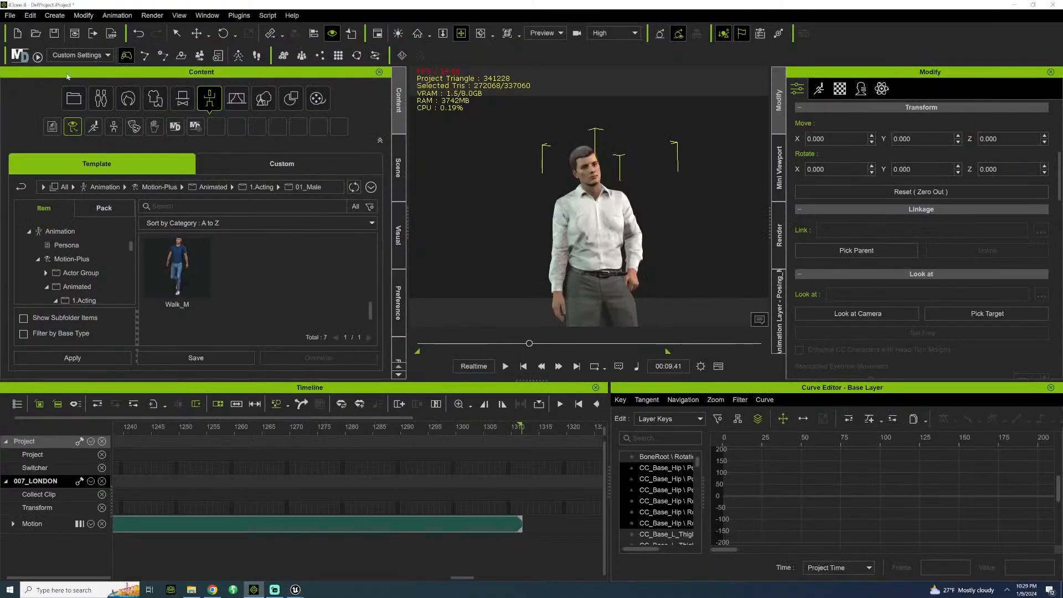
pyautogui.click(10, 15)
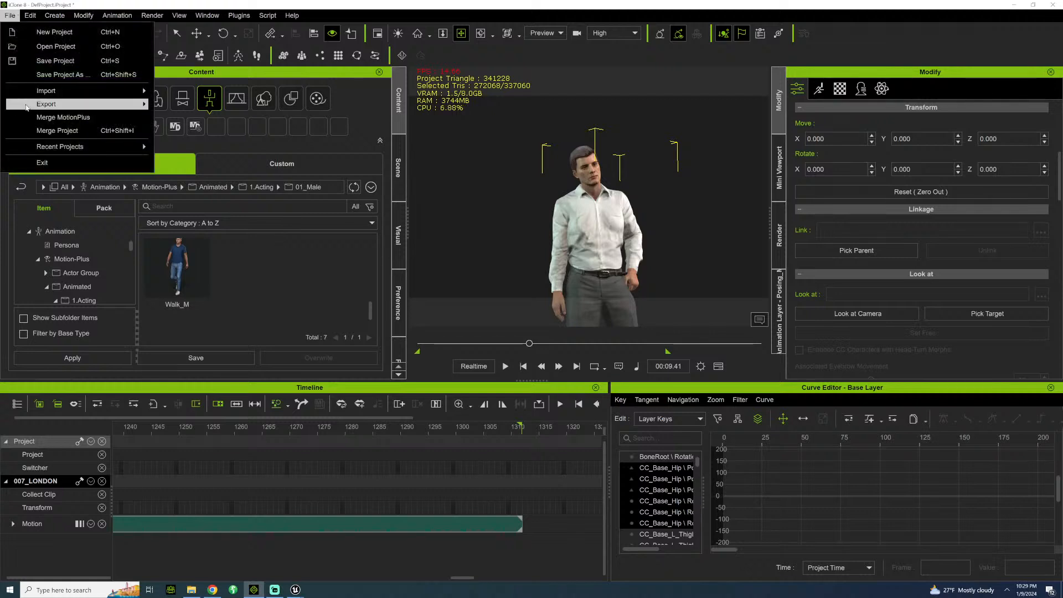
pyautogui.moveTo(27, 106)
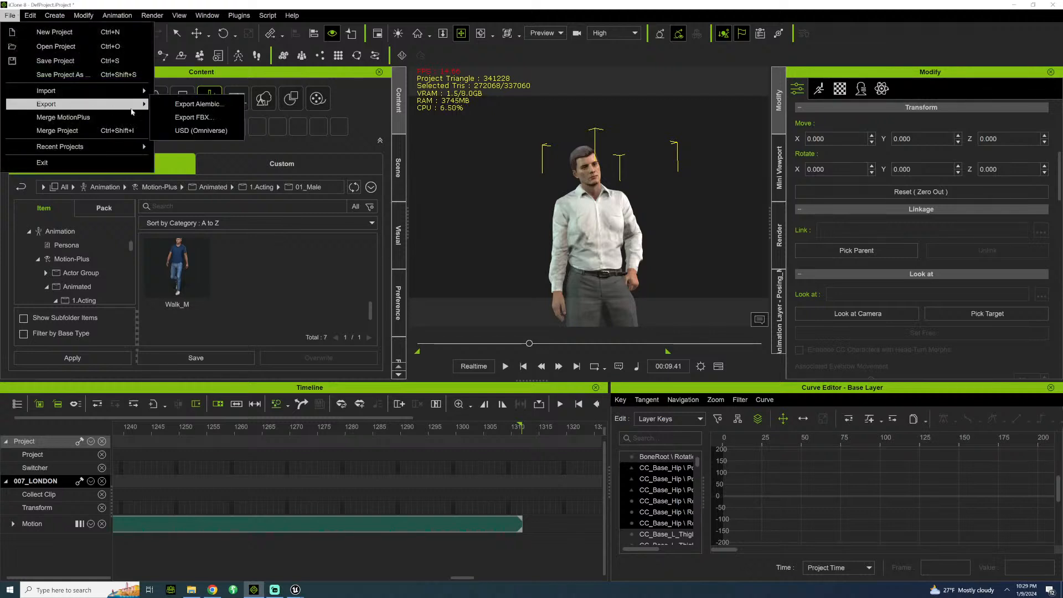
pyautogui.click(194, 118)
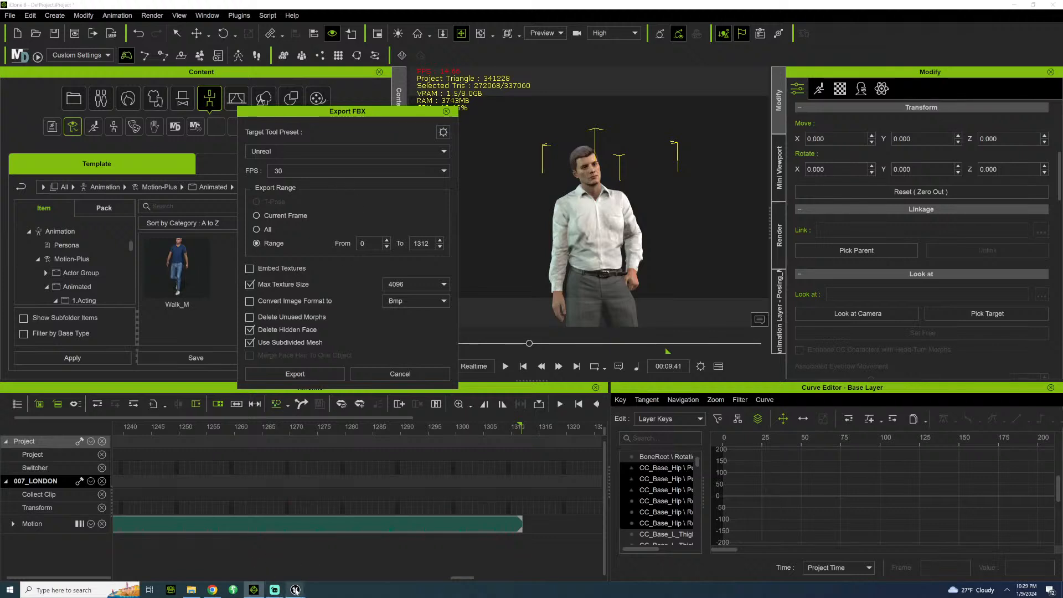
pyautogui.moveTo(295, 589)
pyautogui.click(340, 545)
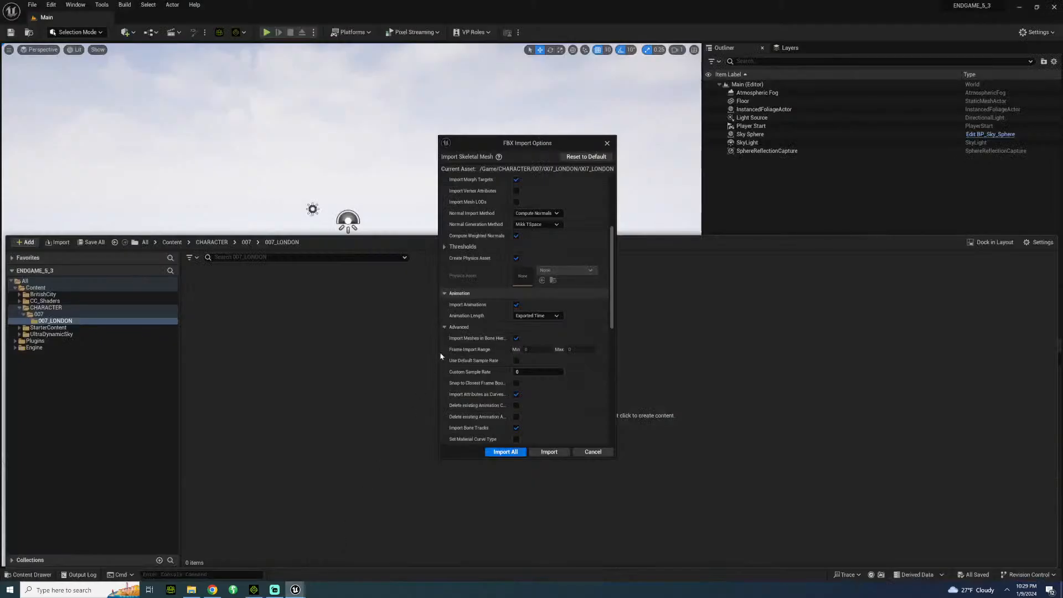
# Set the imported animation's custom sample rate to 60, leaving Use Default Sample Rate off.
pyautogui.click(527, 371)
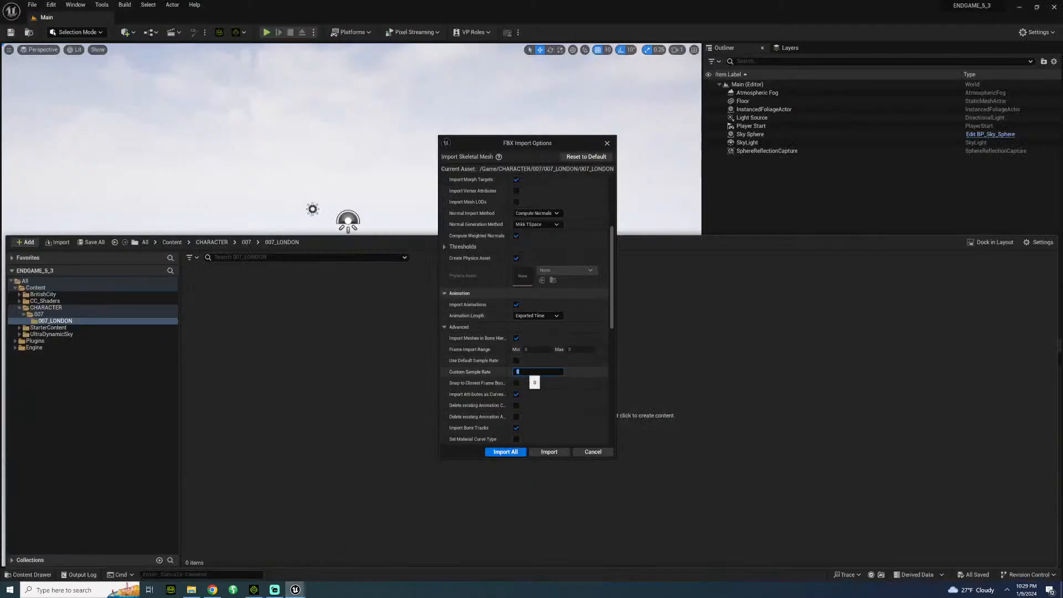
pyautogui.write('60')
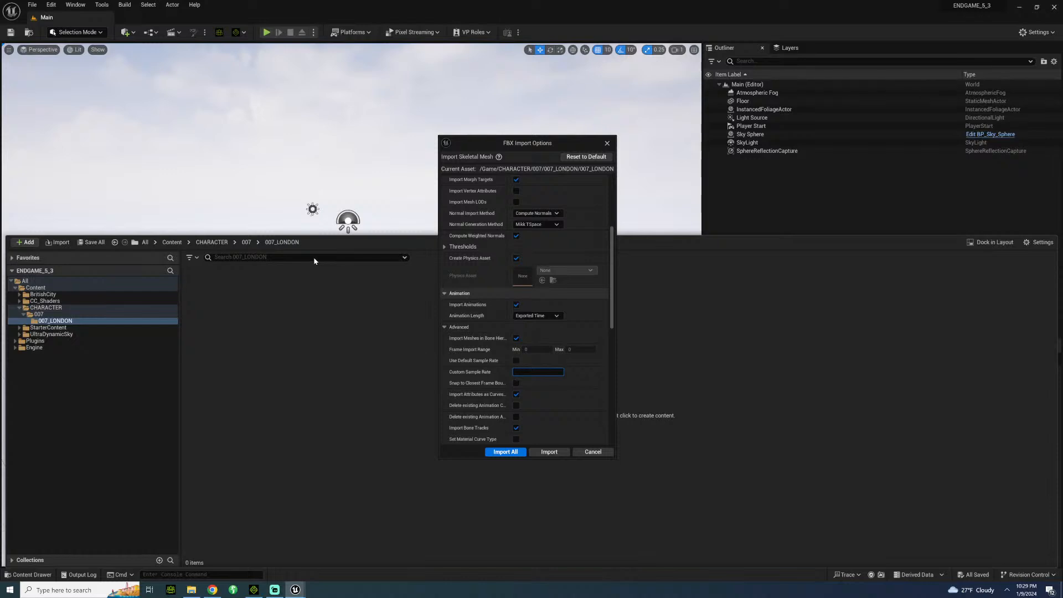
pyautogui.click(516, 361)
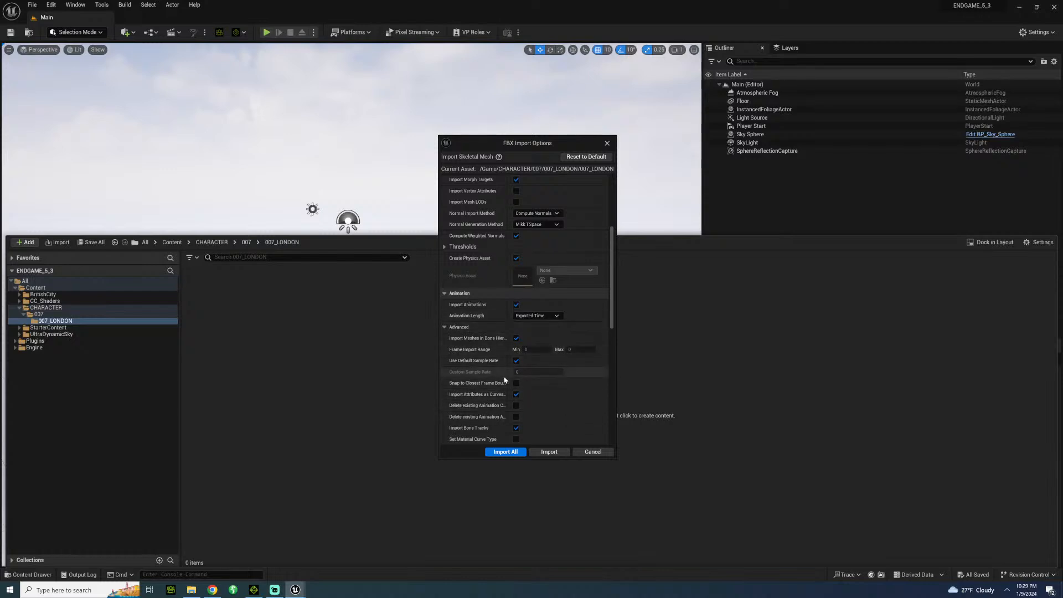
pyautogui.click(517, 361)
pyautogui.click(532, 371)
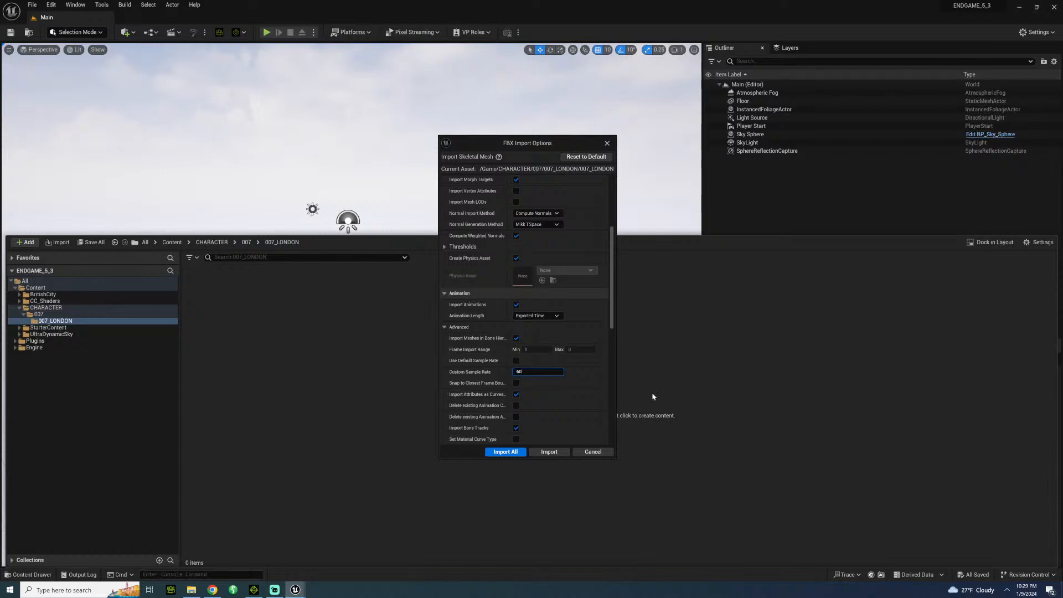
# Review the remaining mesh and animation options and run Import All for the 007_LONDON character.
pyautogui.moveTo(612, 301); pyautogui.dragTo(621, 334)
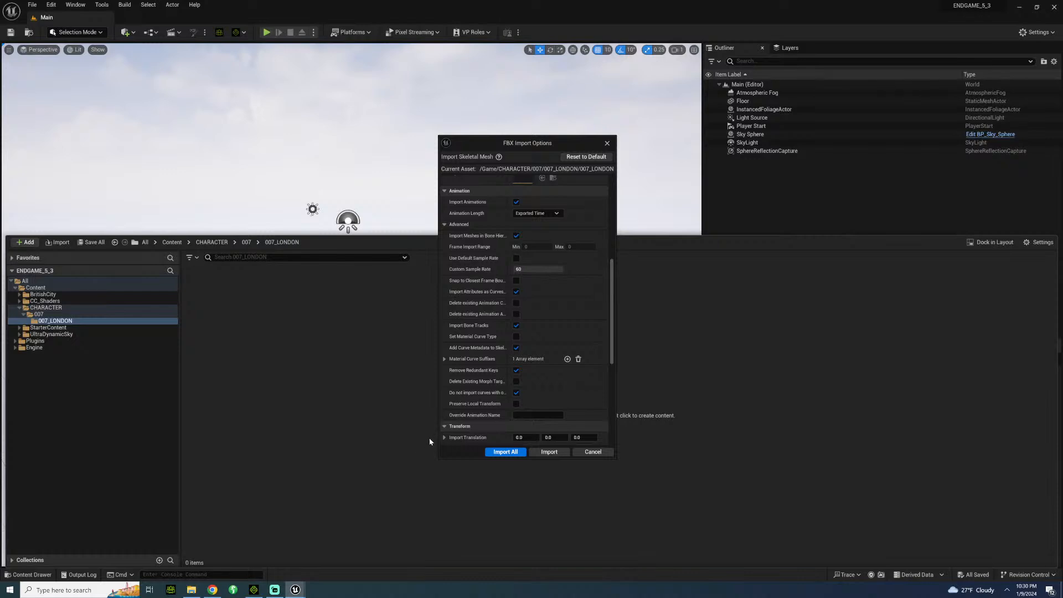
pyautogui.scroll(-2, 464, 326)
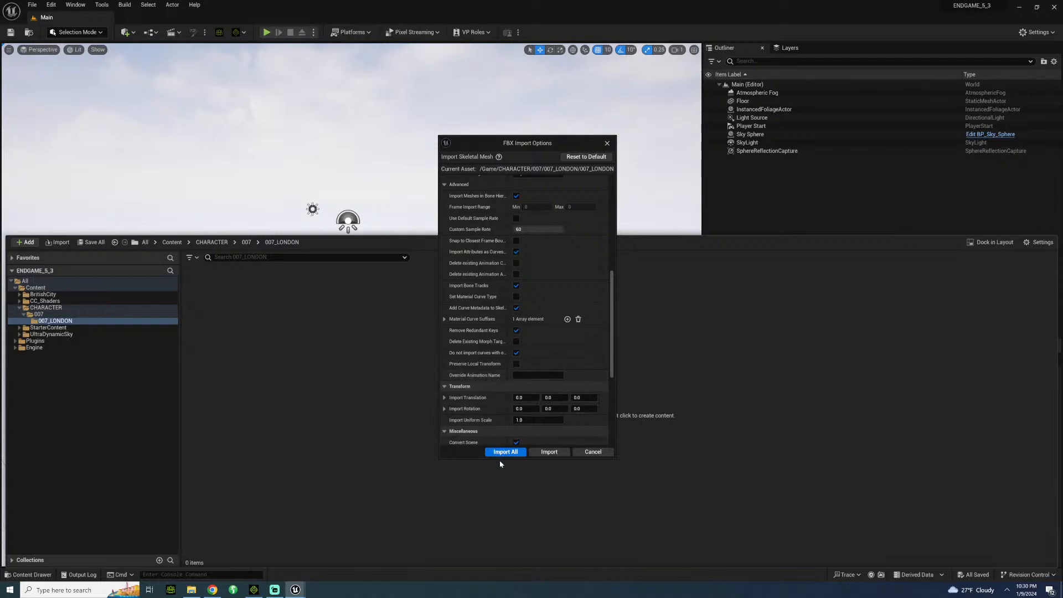
pyautogui.scroll(6, 480, 423)
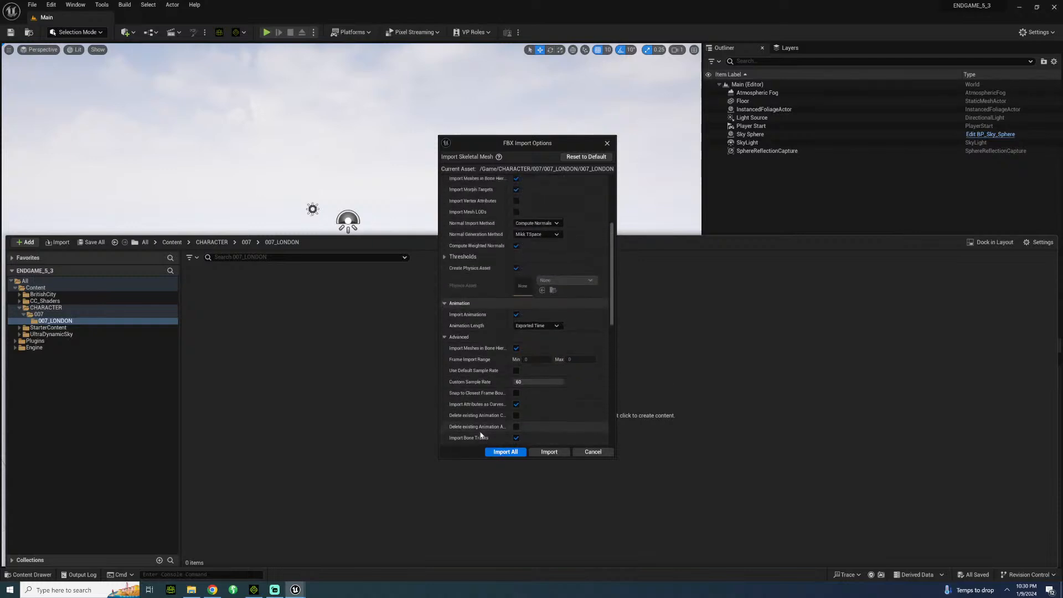
pyautogui.scroll(3, 480, 432)
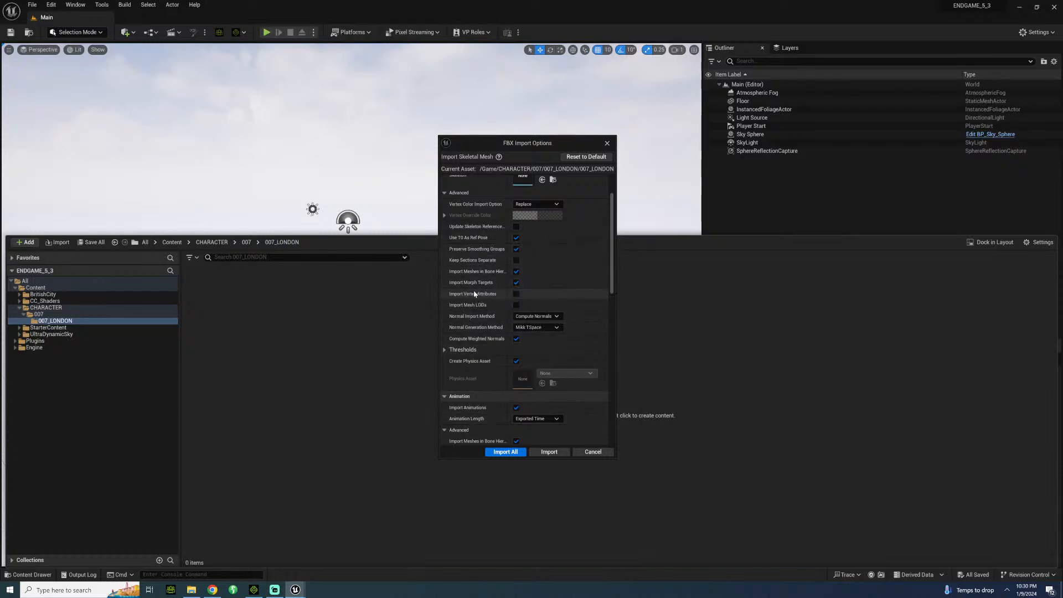
pyautogui.scroll(-5, 477, 332)
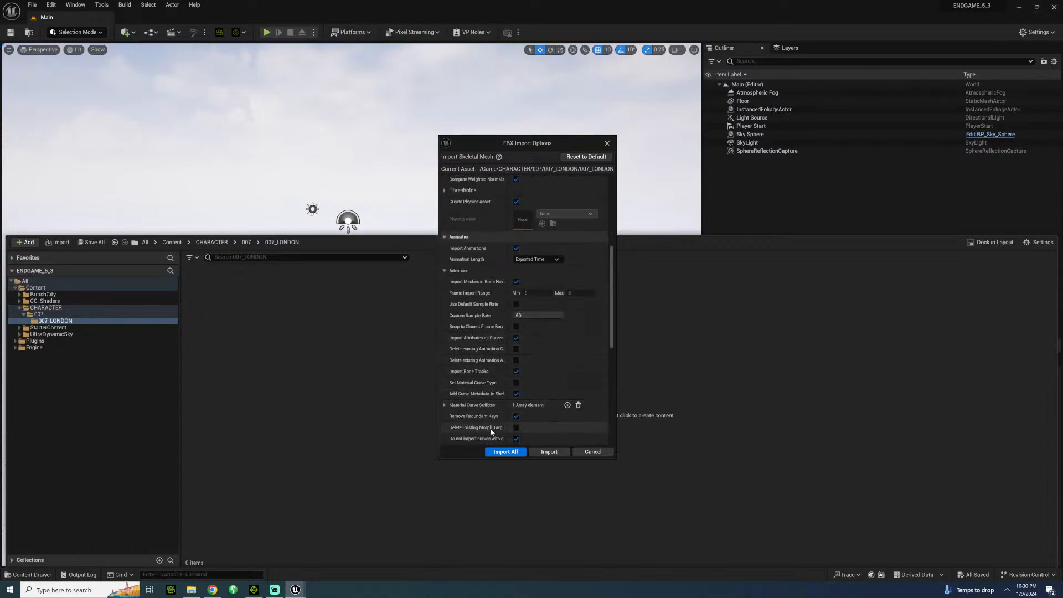
pyautogui.scroll(-2, 487, 421)
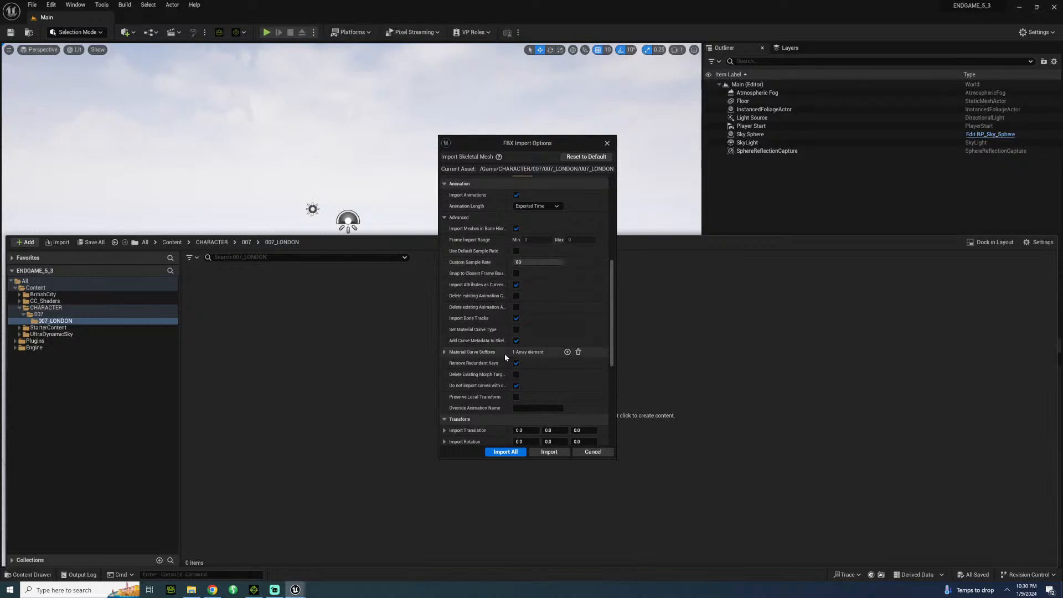
pyautogui.click(508, 452)
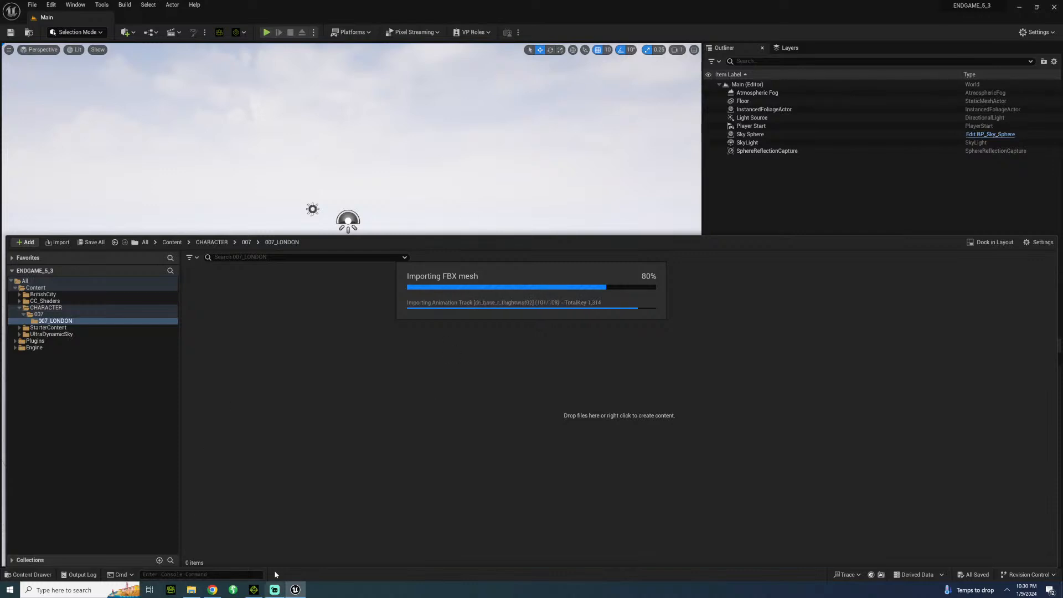
# Switch to iClone, dismiss the FBX export, delete the 007_LONDON motion clip and return to the first frame.
pyautogui.click(254, 589)
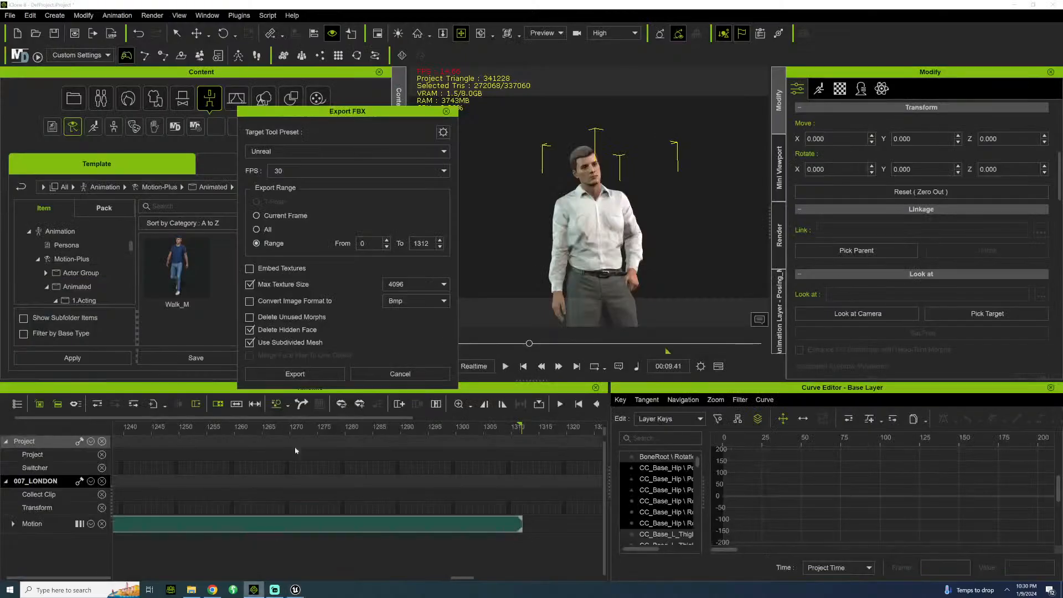
pyautogui.click(446, 111)
pyautogui.click(366, 528)
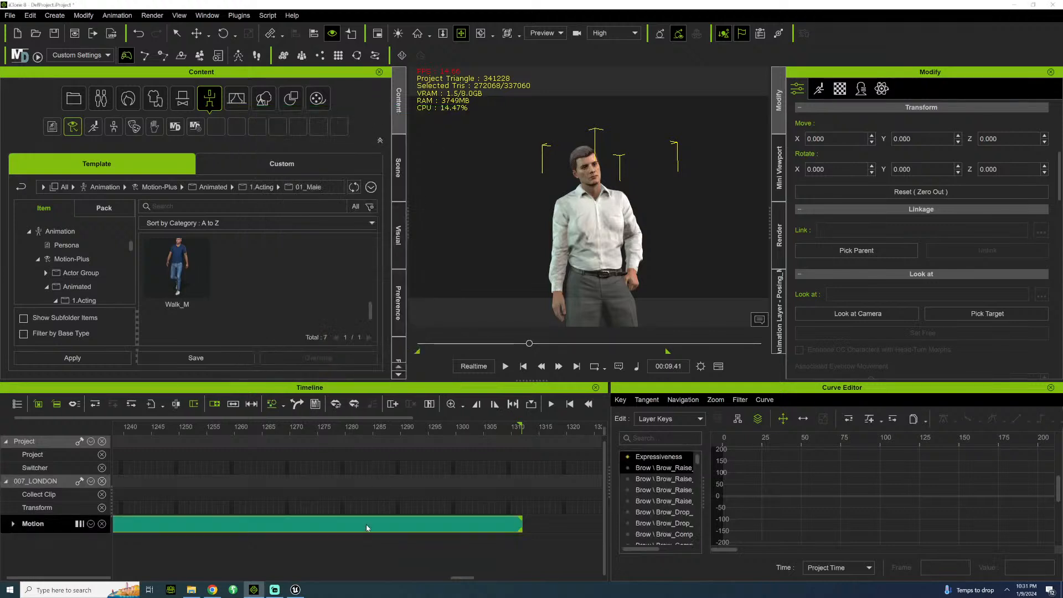
pyautogui.press('Delete')
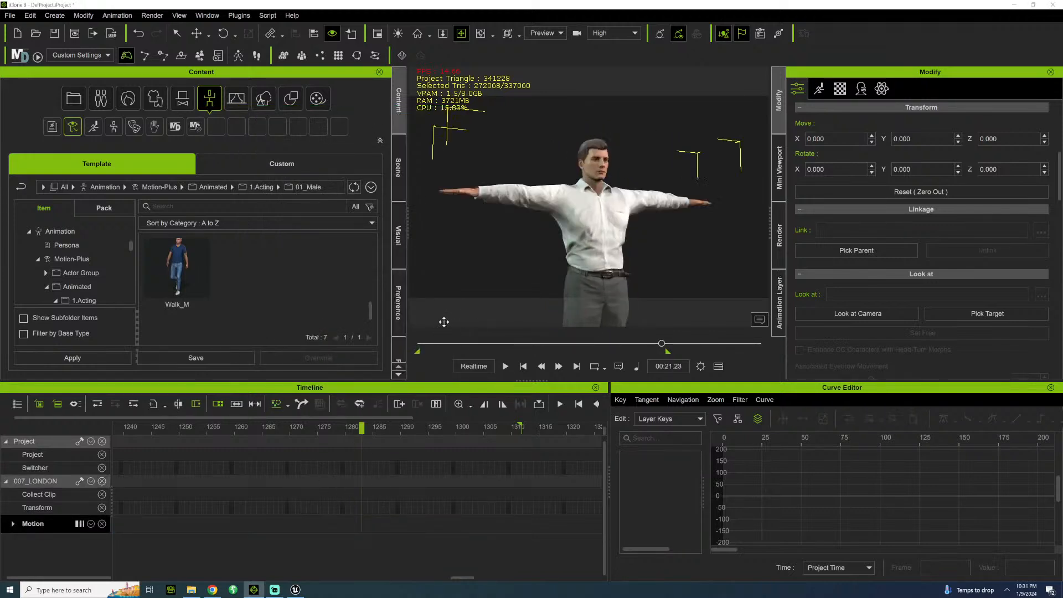
pyautogui.click(420, 344)
pyautogui.scroll(-5, 563, 180)
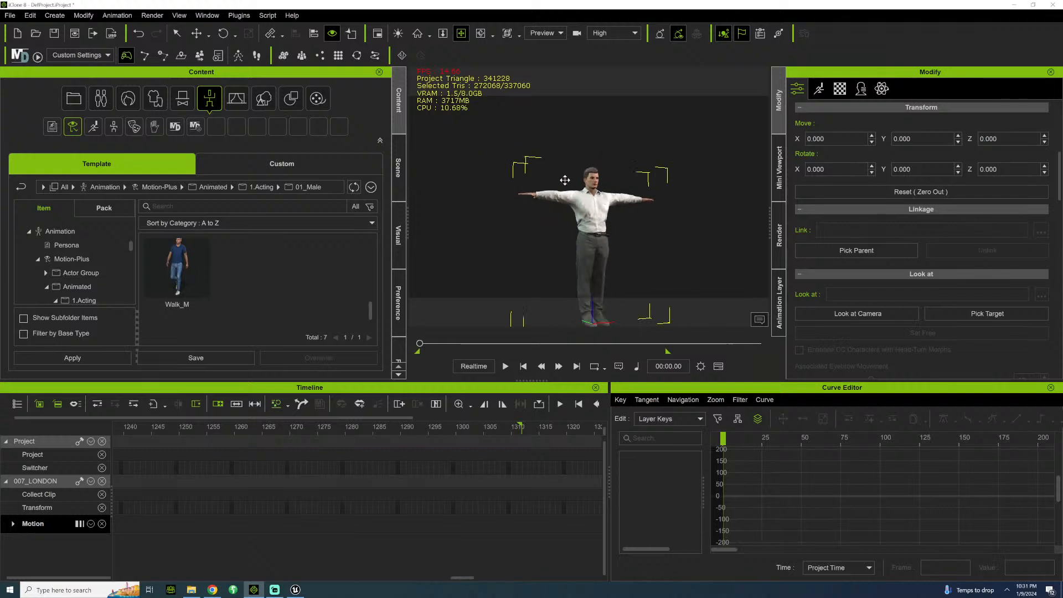
pyautogui.scroll(2, 591, 166)
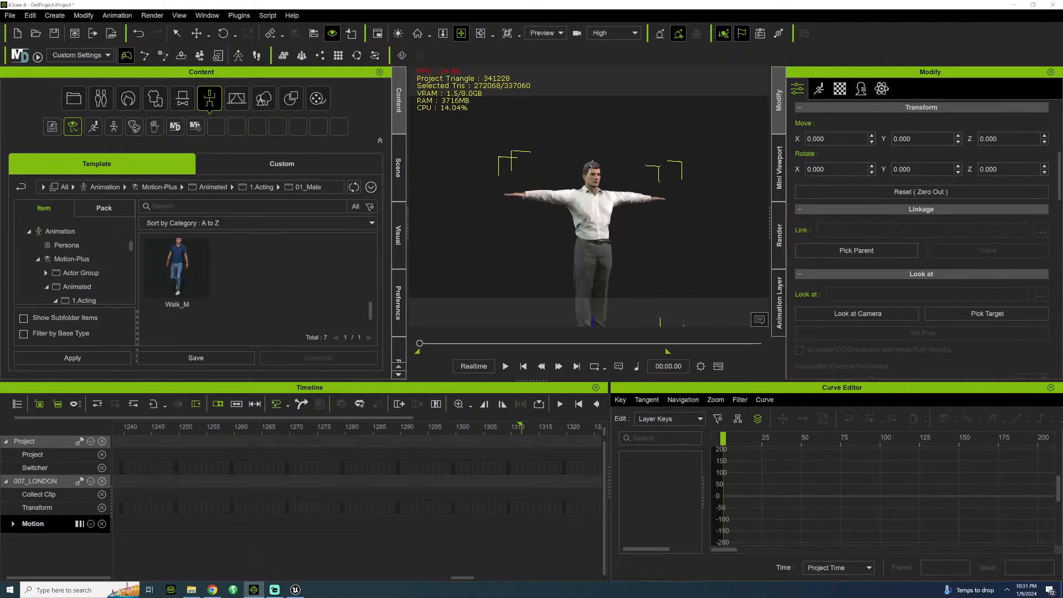
pyautogui.moveTo(591, 164); pyautogui.dragTo(581, 126, button='middle')
pyautogui.scroll(-1, 581, 126)
pyautogui.moveTo(571, 167); pyautogui.dragTo(541, 223, button='right')
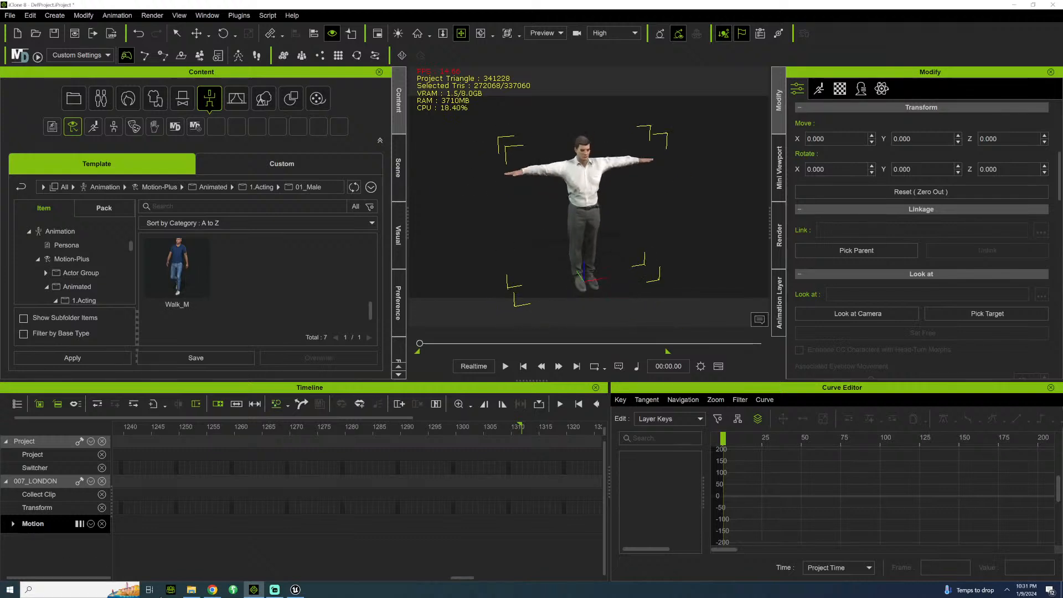
# Switch to File Explorer and browse to the motion folder ENDGAME\MOTIONPLUS_FINAL\KEVINANDBONDFIGHT.
pyautogui.click(191, 589)
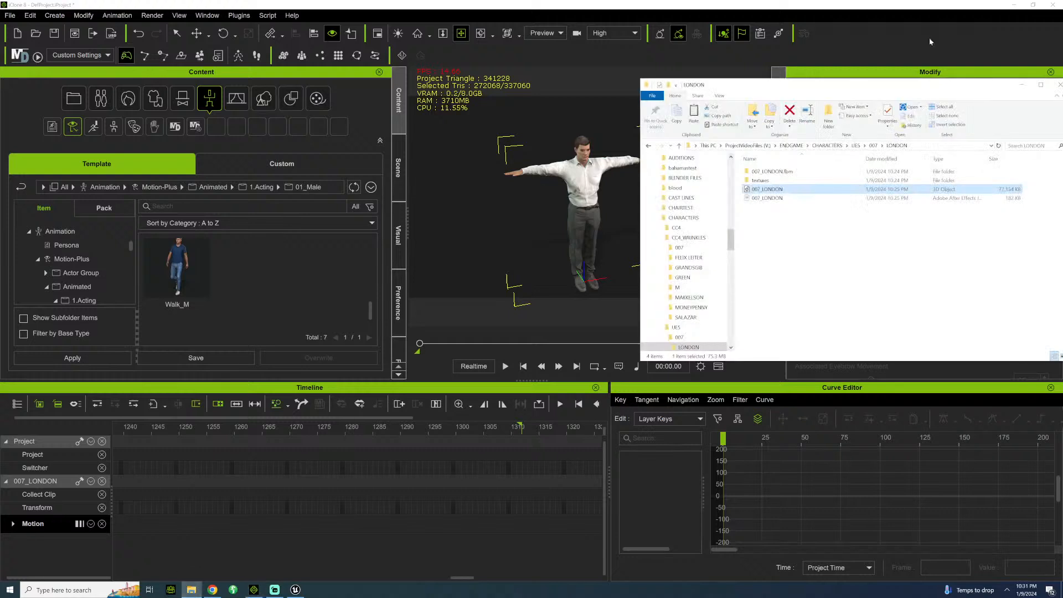
pyautogui.click(791, 145)
pyautogui.scroll(-2, 760, 331)
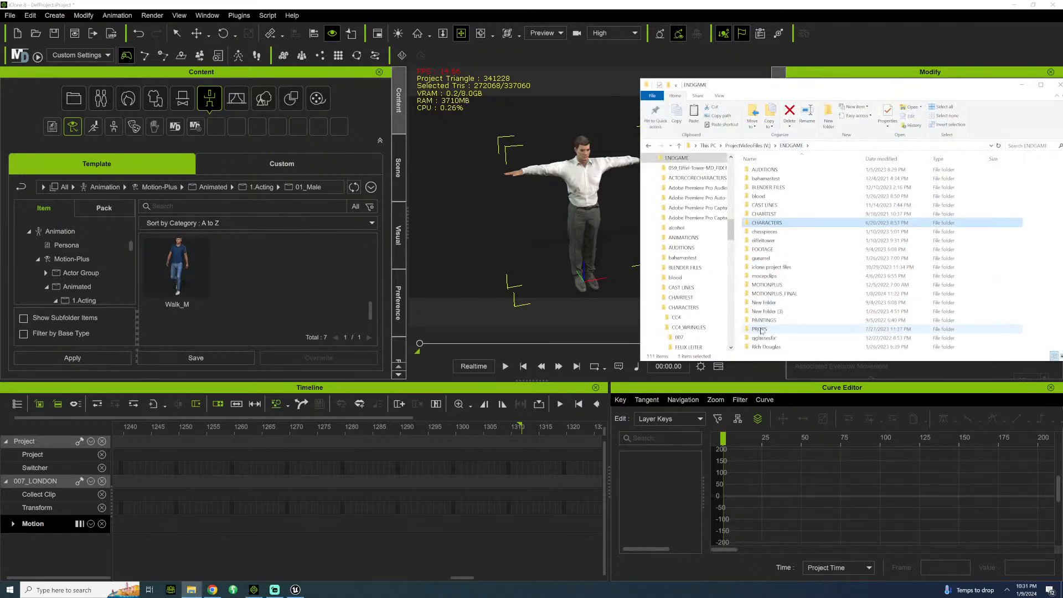
pyautogui.doubleClick(768, 296)
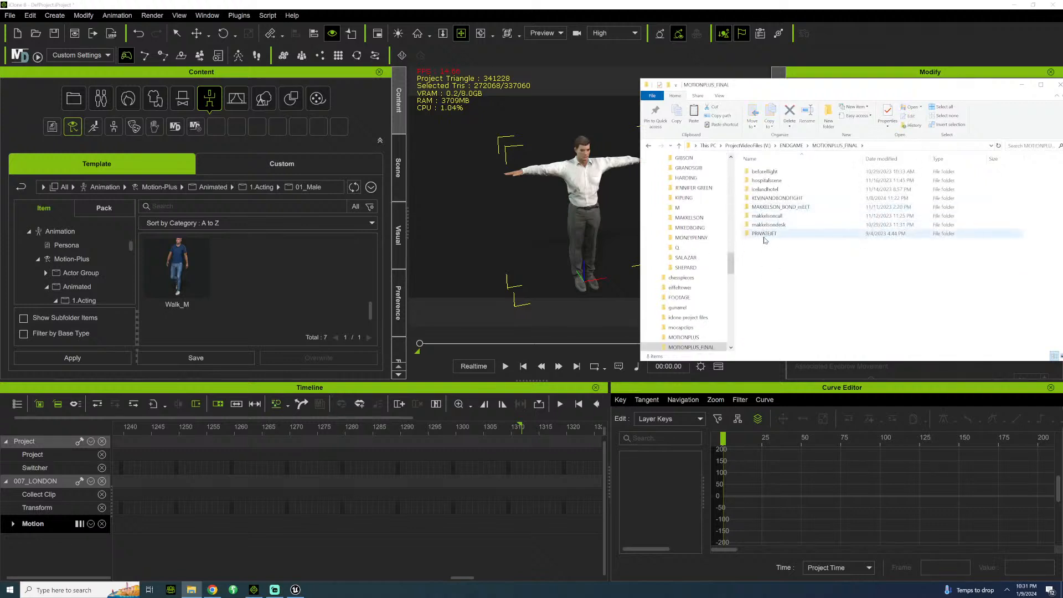
pyautogui.doubleClick(775, 198)
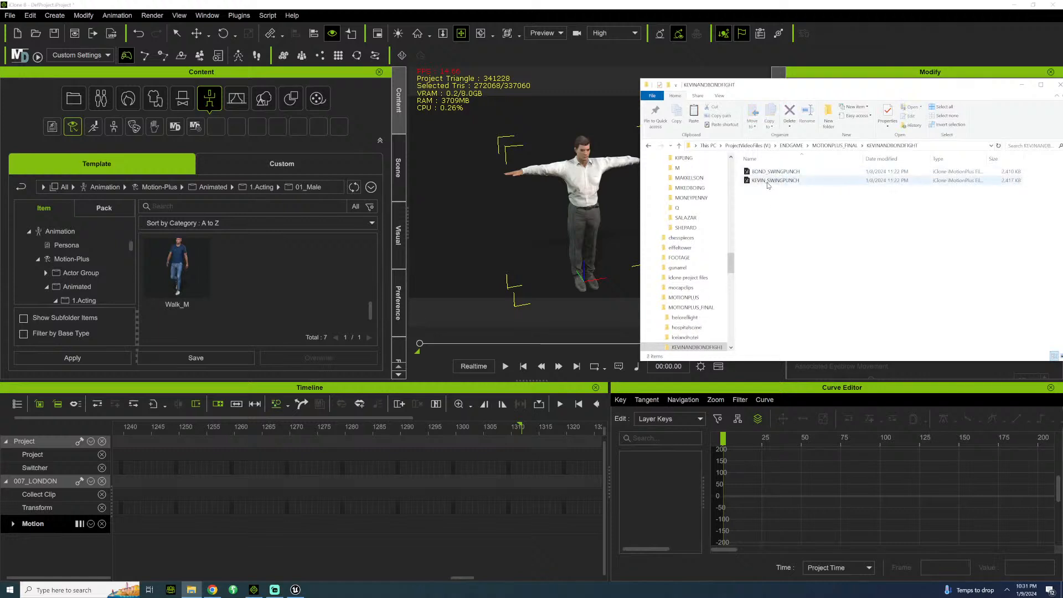
# Apply the BOND_SWINGPUNCH motion file to the 007_LONDON character and locate the end of its clip in the timeline.
pyautogui.moveTo(772, 172); pyautogui.dragTo(583, 190)
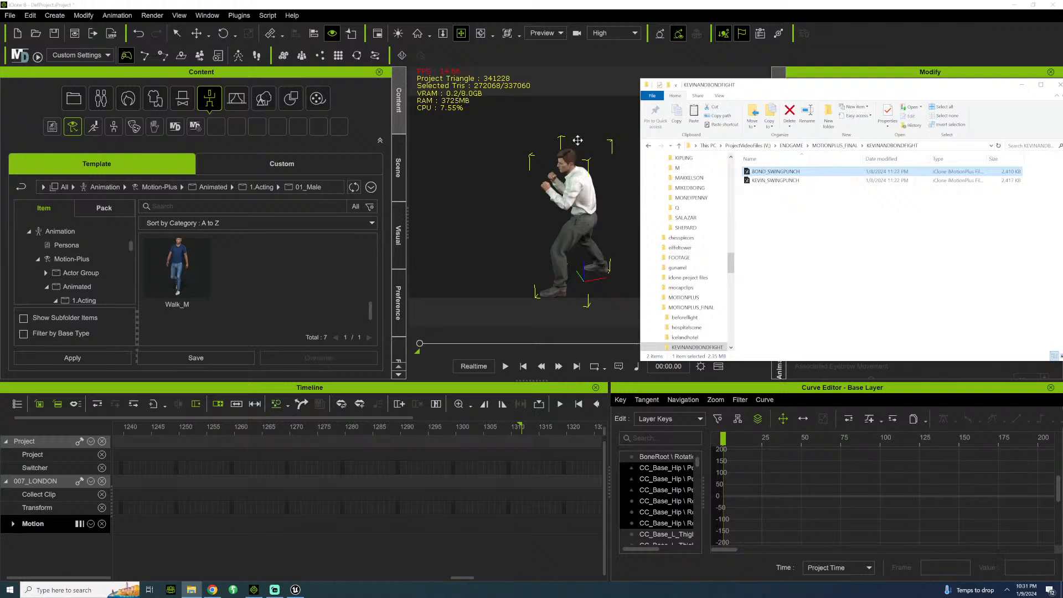
pyautogui.moveTo(570, 138); pyautogui.dragTo(604, 175, button='right')
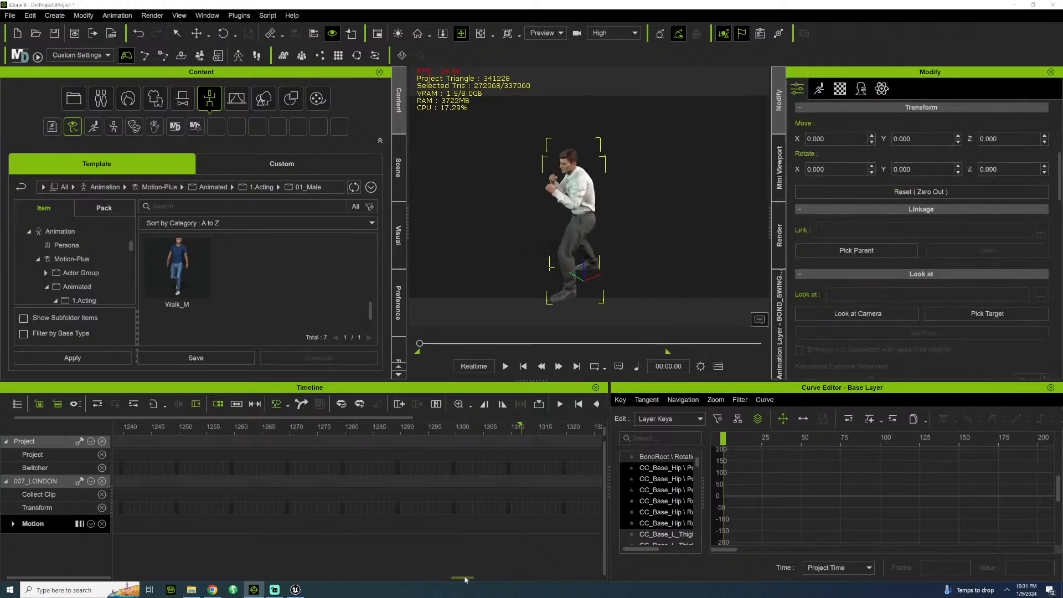
pyautogui.moveTo(462, 578); pyautogui.dragTo(183, 556)
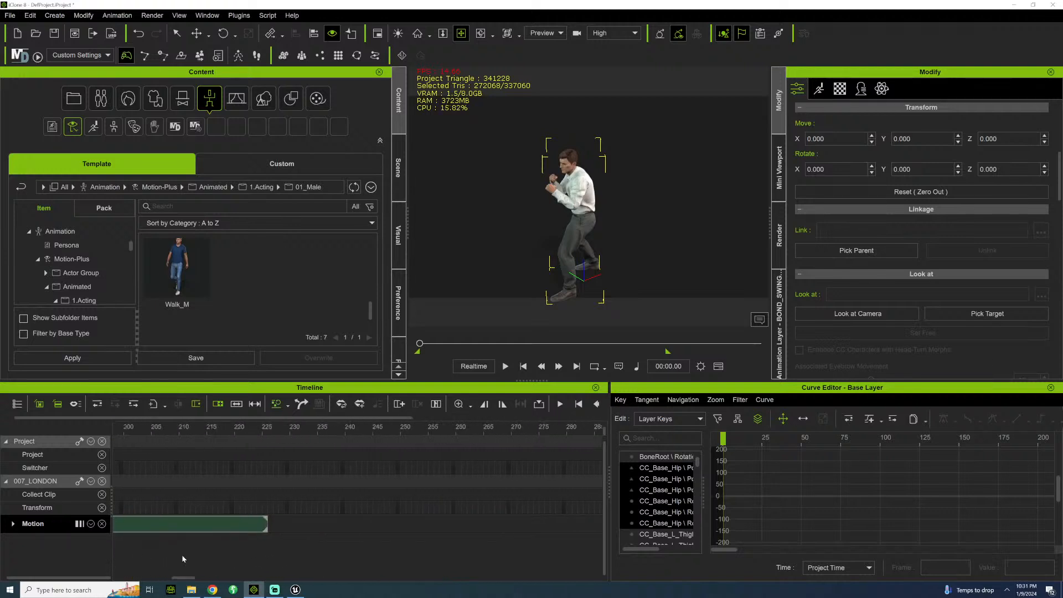
# Set the playback range's end at the last frame of the BOND_SWINGPUNCH clip and return to the first frame.
pyautogui.click(266, 430)
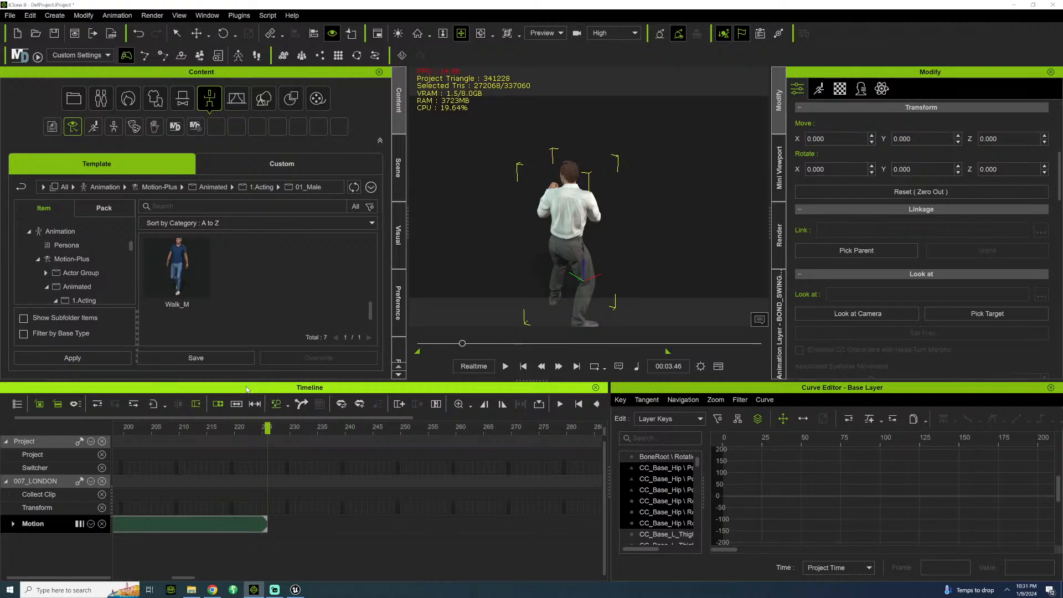
pyautogui.click(501, 404)
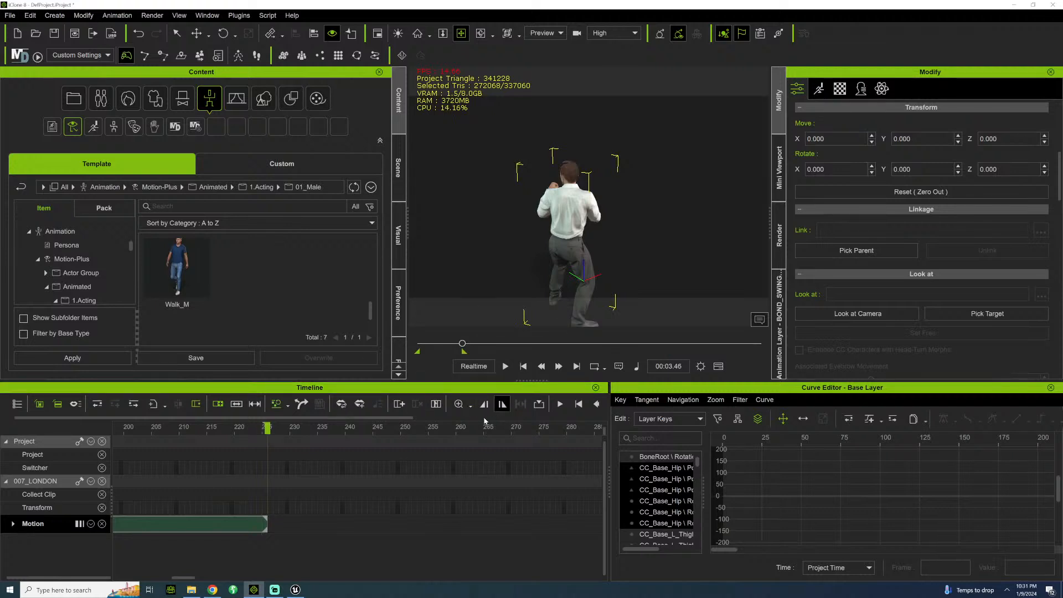
pyautogui.click(408, 350)
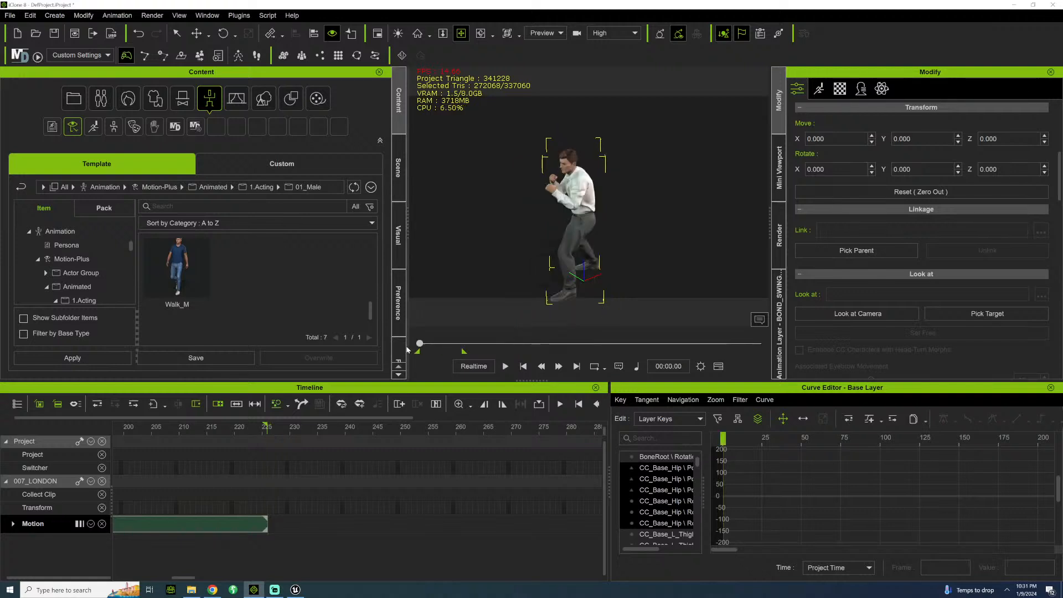
# Play back the swing punch motion over the playback range and return to the first frame.
pyautogui.press('space')
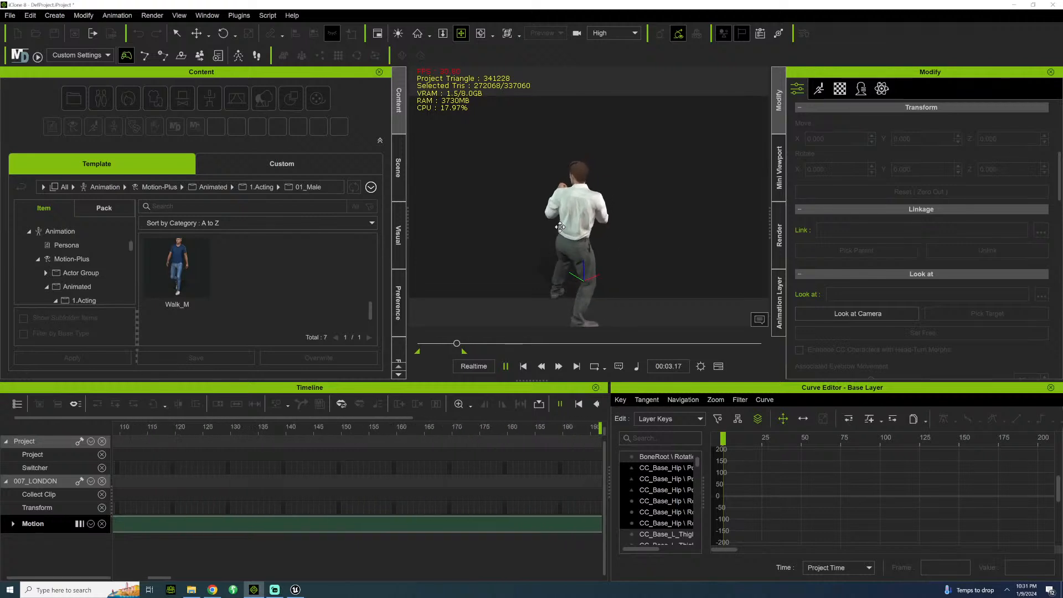
pyautogui.click(560, 227)
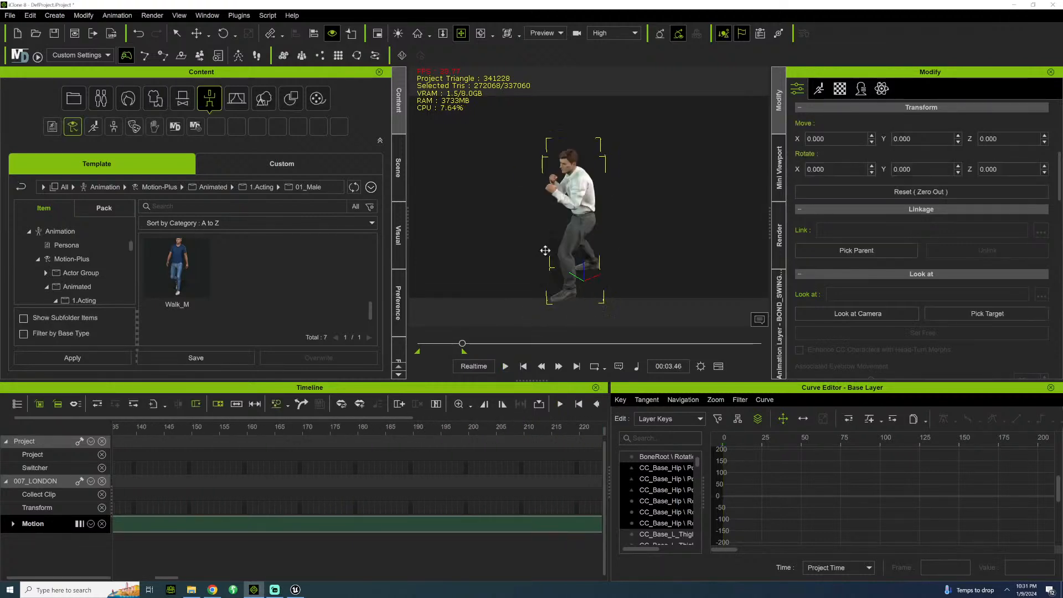
pyautogui.press('space')
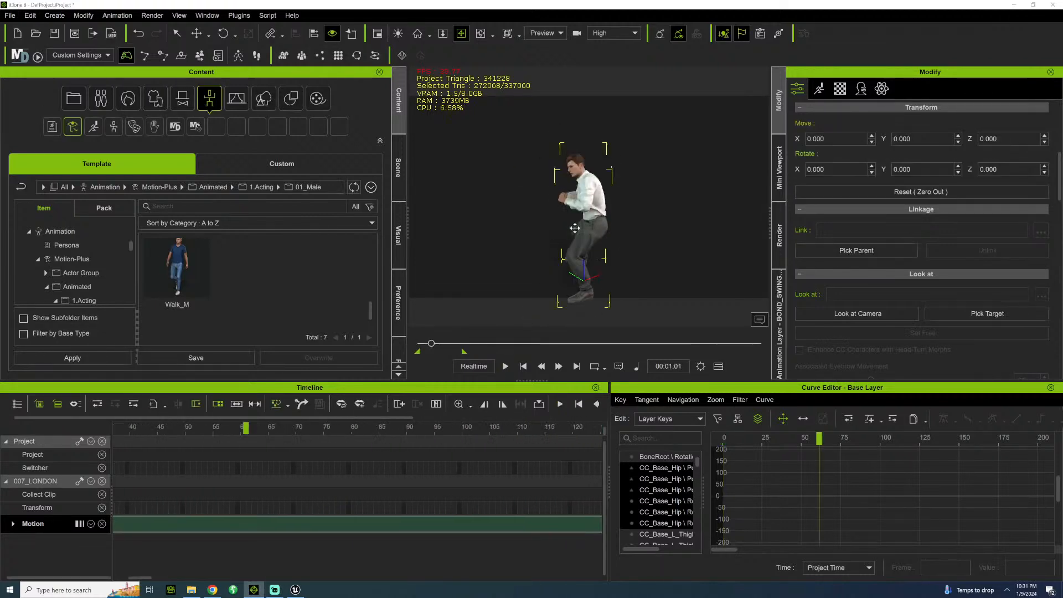
pyautogui.press('space')
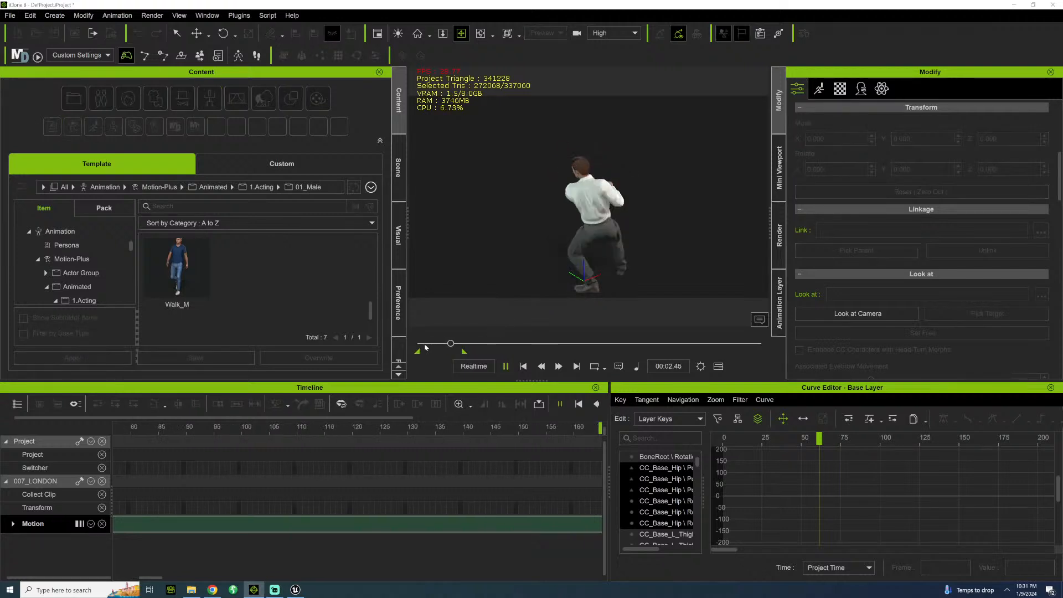
pyautogui.moveTo(423, 339); pyautogui.dragTo(379, 358)
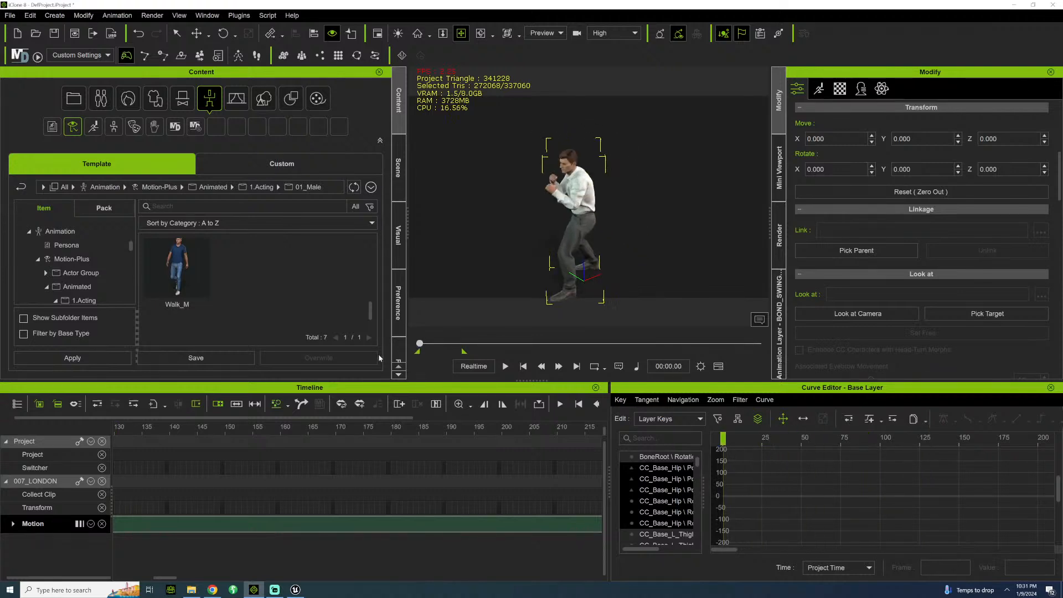
# Start an FBX export with the Unreal preset at 60 FPS, turning off Use Subdivided Mesh.
pyautogui.click(9, 16)
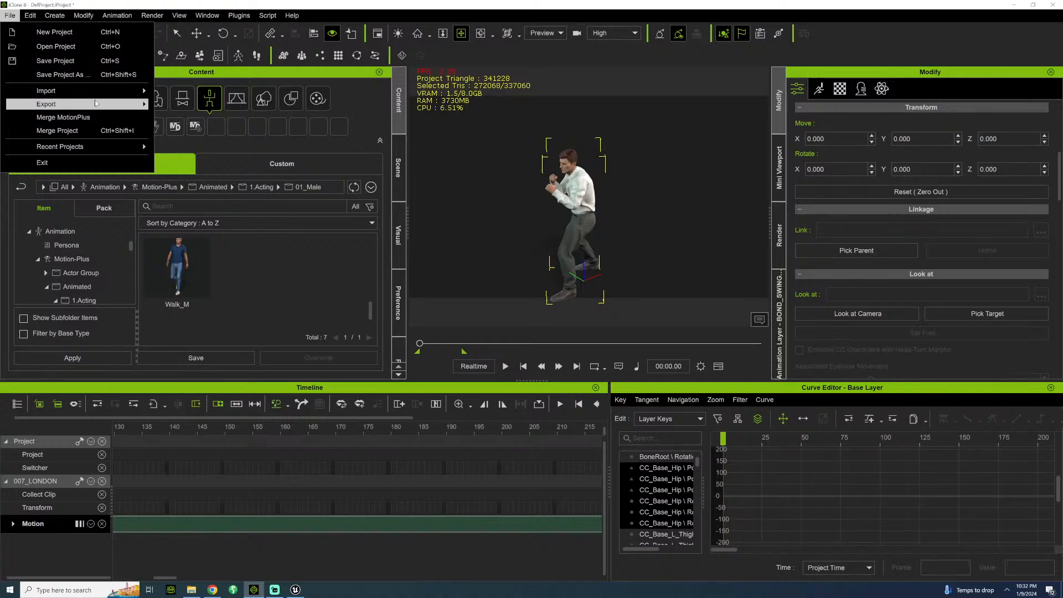
pyautogui.moveTo(105, 103)
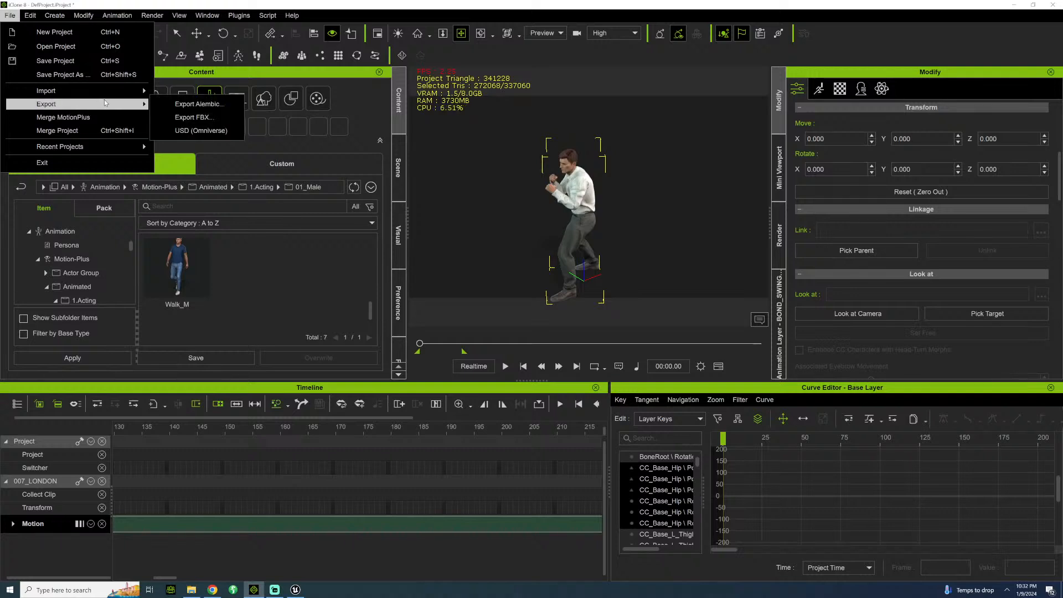
pyautogui.click(207, 119)
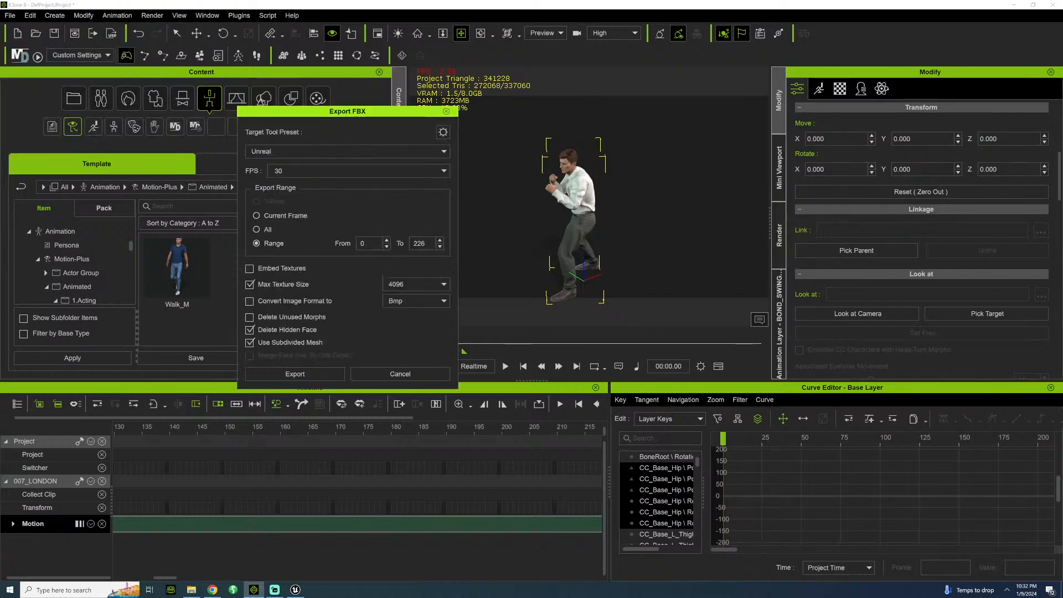
pyautogui.click(382, 171)
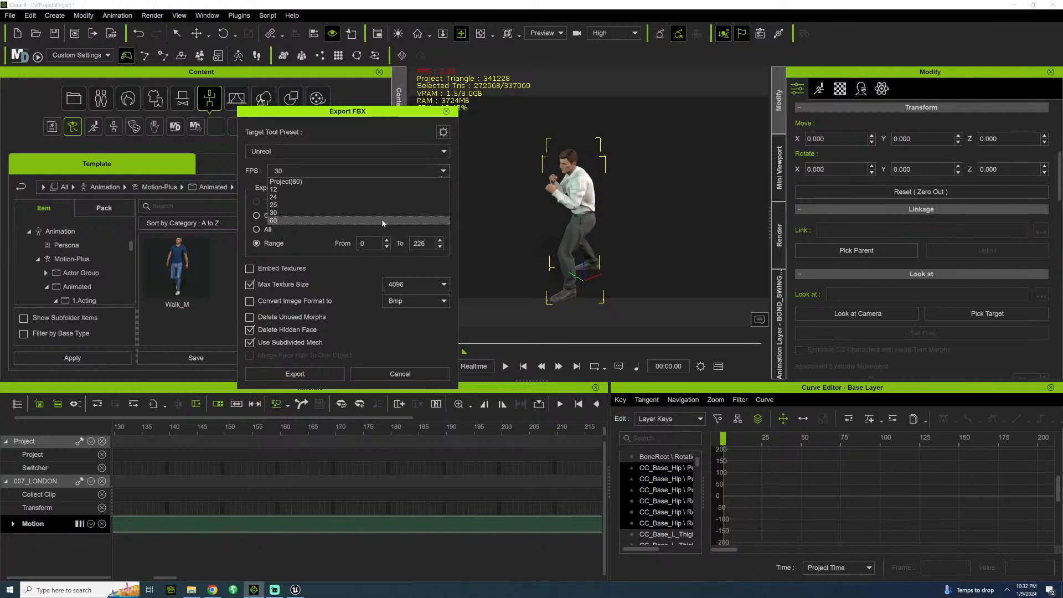
pyautogui.click(382, 221)
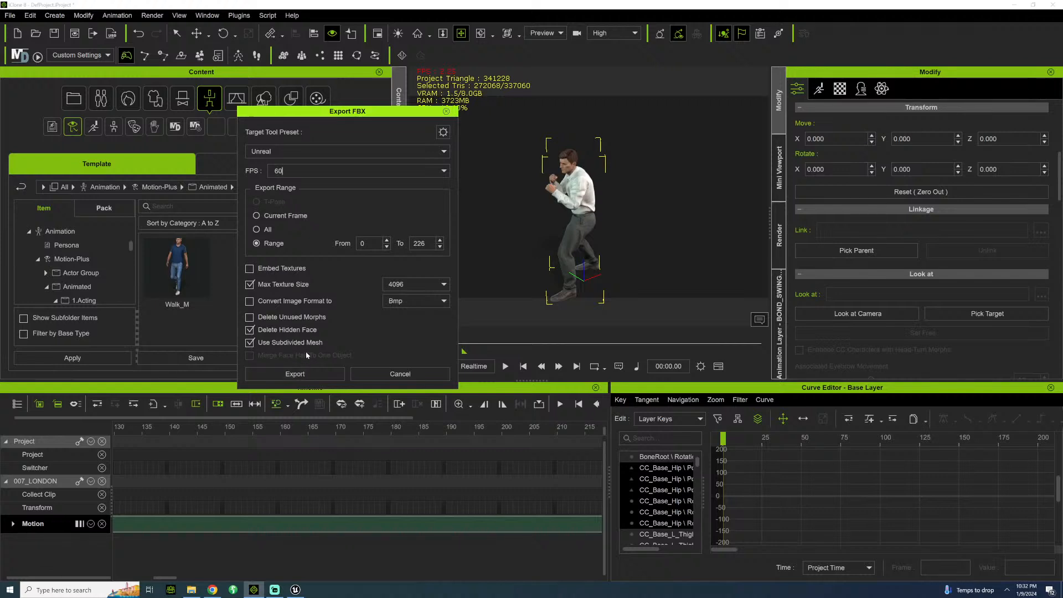
pyautogui.click(250, 343)
pyautogui.click(293, 372)
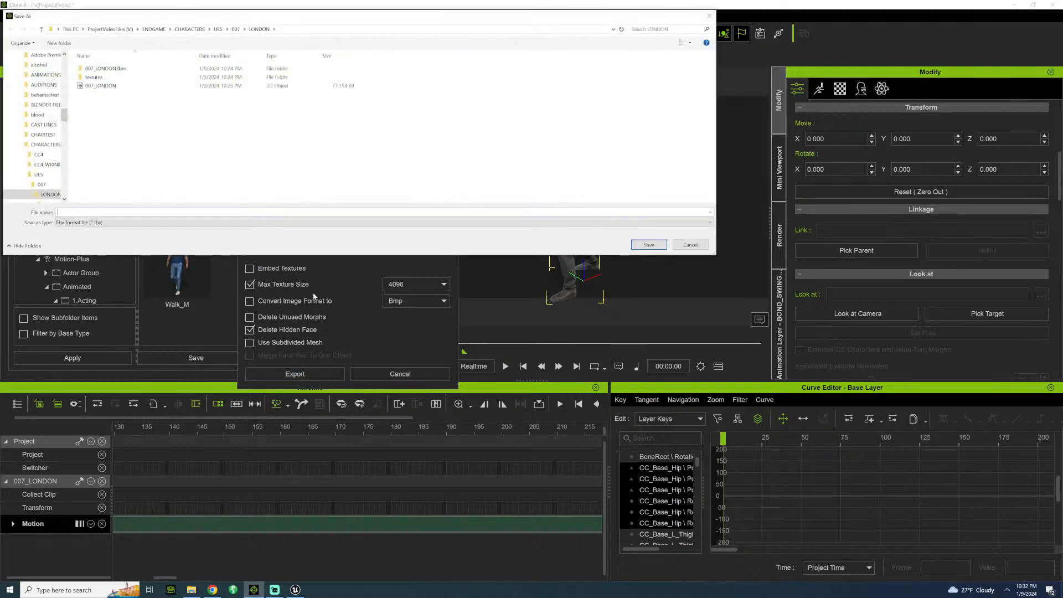
# Browse the save location to ENDGAME\ANIMATIONS, create a folder named LONDON there and open it.
pyautogui.click(186, 29)
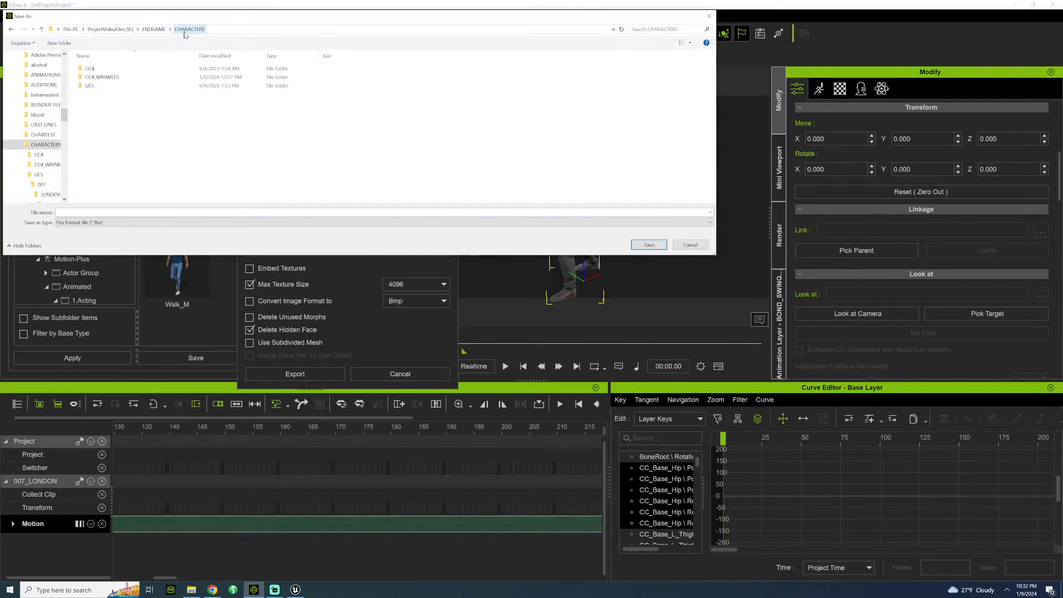
pyautogui.click(153, 29)
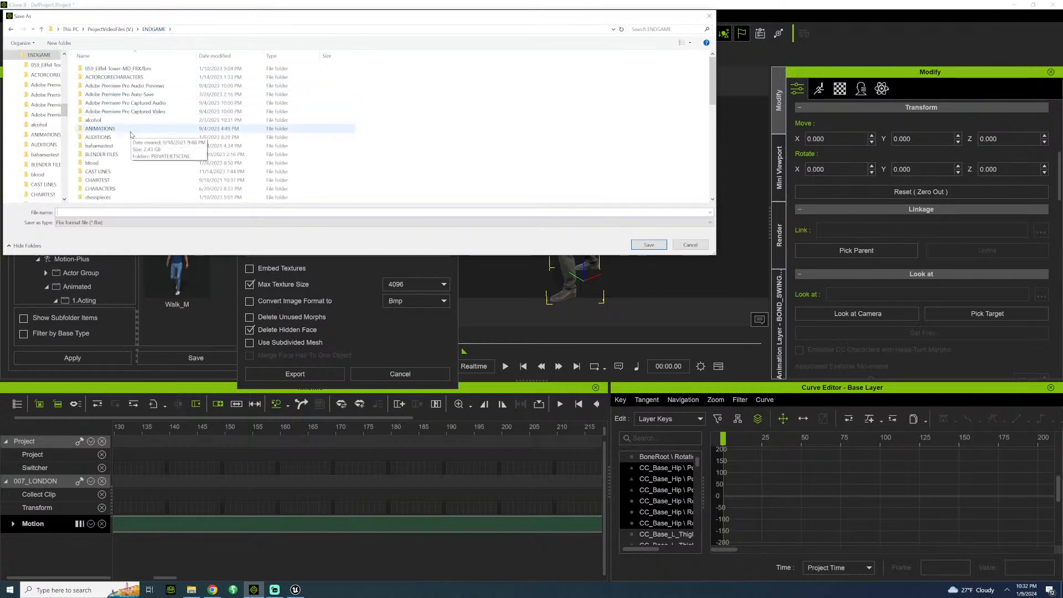
pyautogui.doubleClick(131, 131)
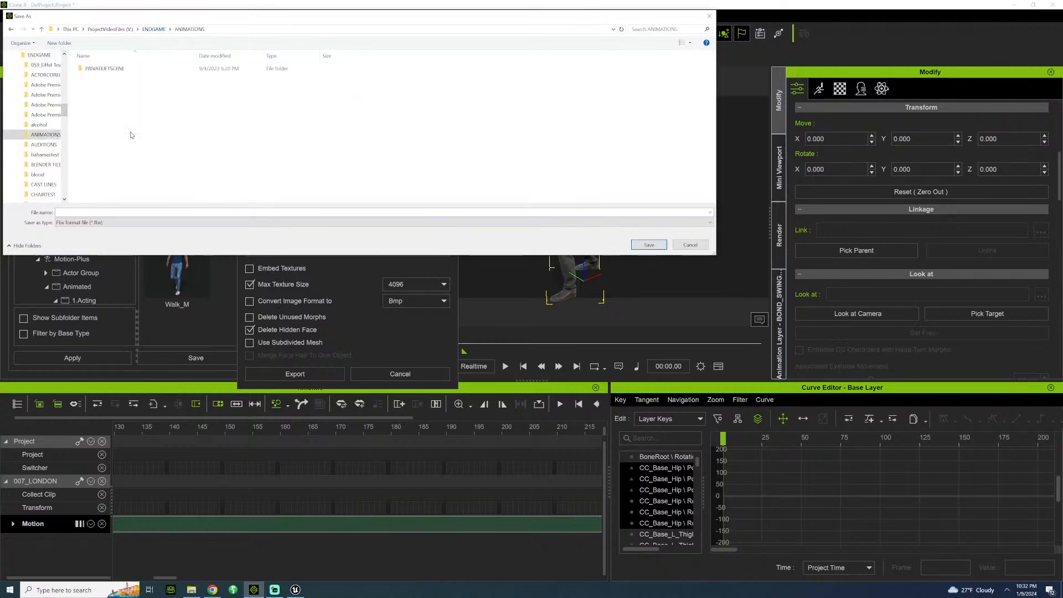
pyautogui.click(60, 43)
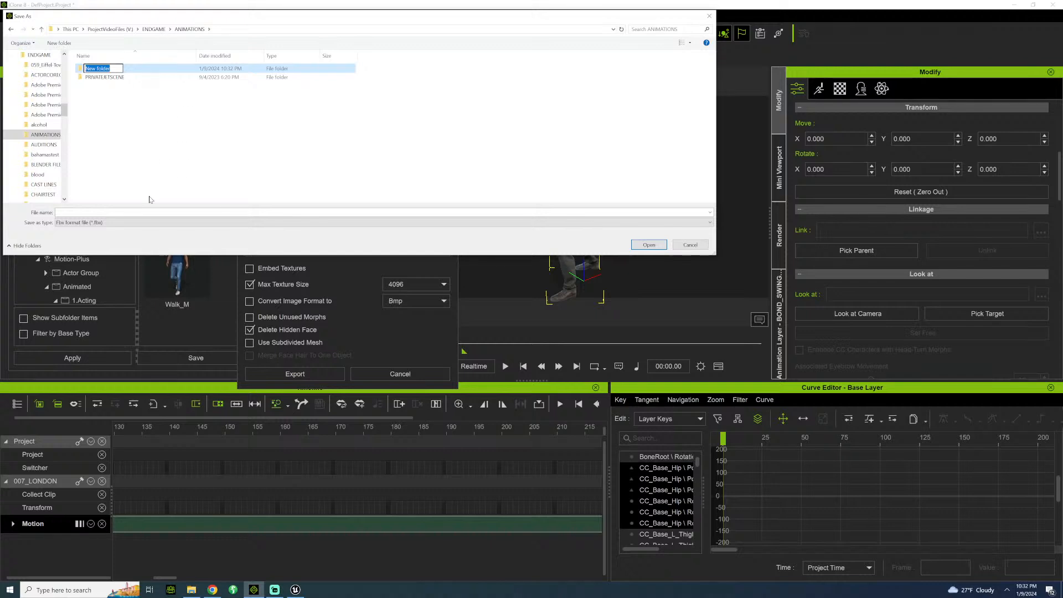
pyautogui.write('LONDON')
pyautogui.press('Return')
pyautogui.doubleClick(95, 68)
# Create a KEVIN-BONDFIGHT folder inside LONDON and open it.
pyautogui.click(60, 43)
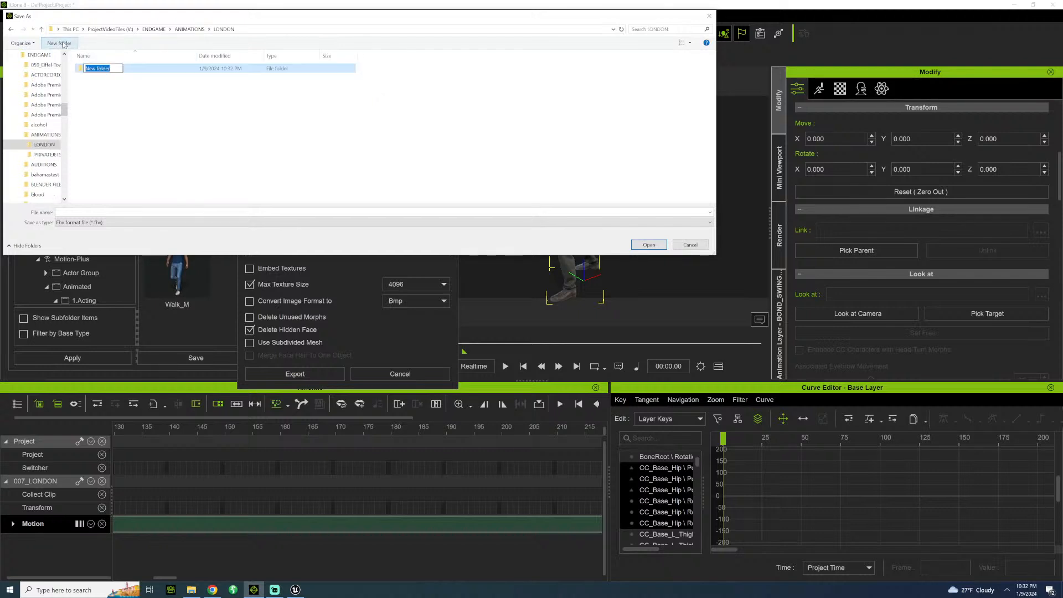
pyautogui.write('KEVIN')
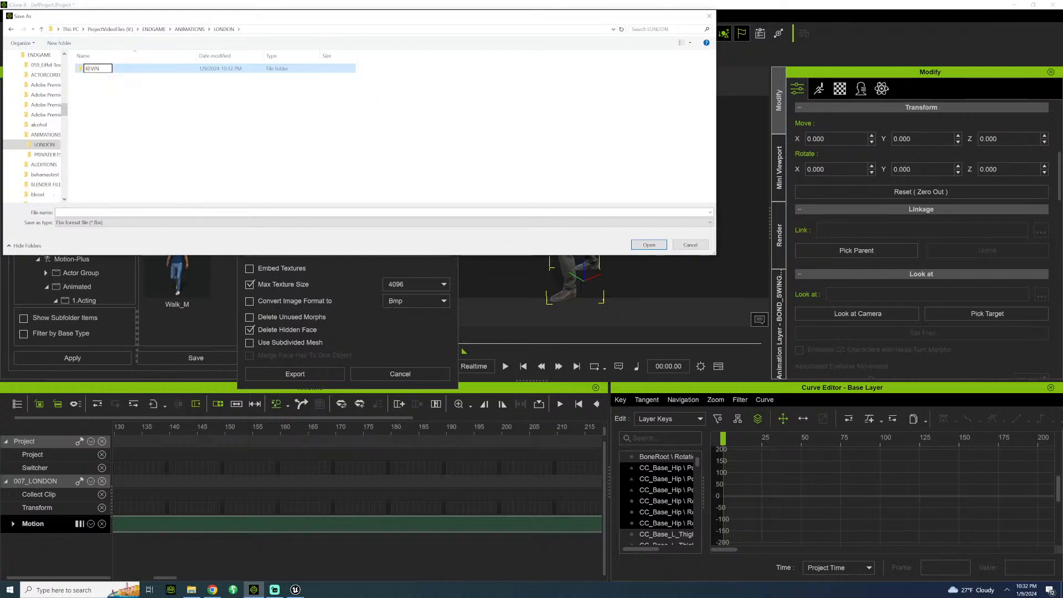
pyautogui.write('-BONDFIGHT')
pyautogui.press('Return')
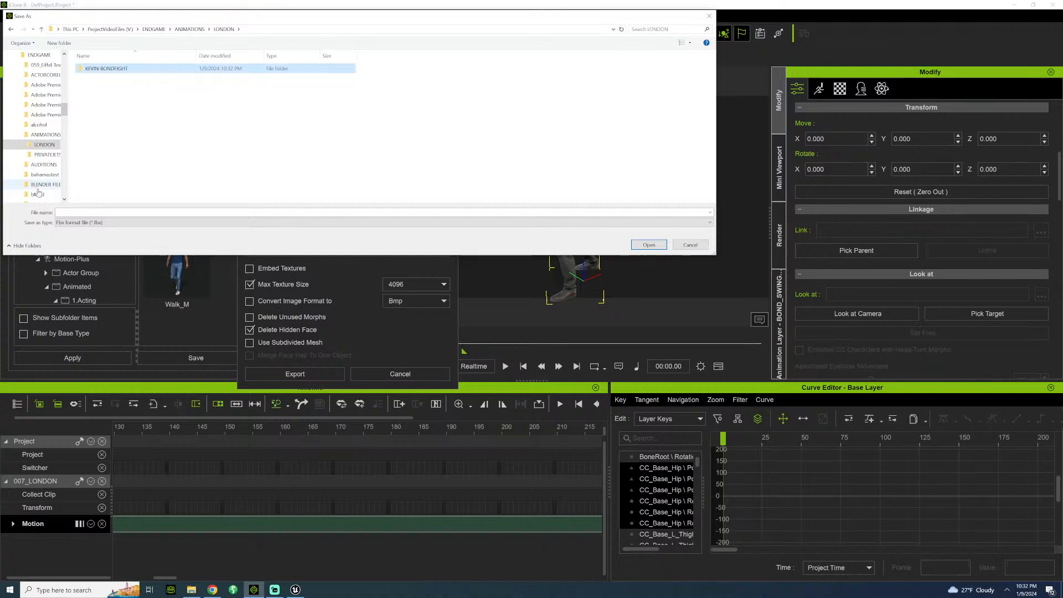
pyautogui.doubleClick(109, 68)
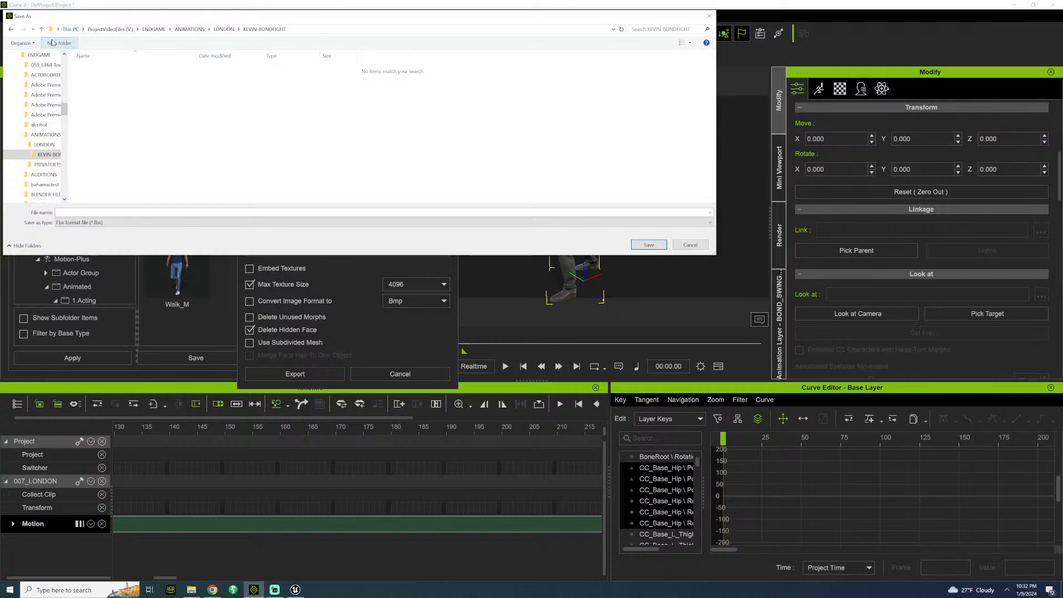
# Create a BONDSWINGPUNCH folder inside KEVIN-BONDFIGHT and open it.
pyautogui.click(59, 43)
pyautogui.write('BON')
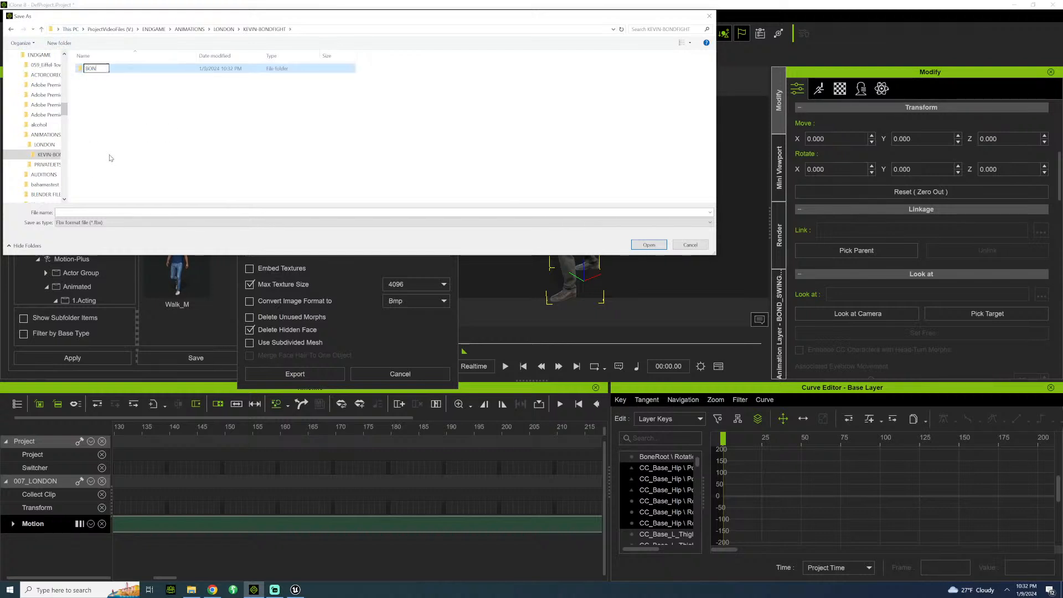
pyautogui.write('DSWINGPUNCH')
pyautogui.press('Return')
pyautogui.doubleClick(107, 69)
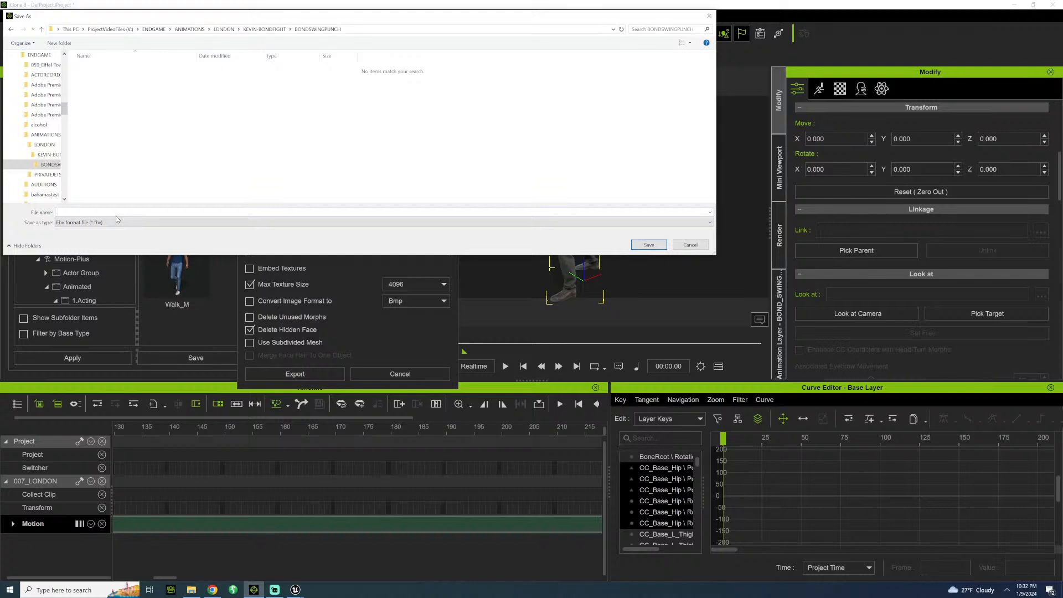
# Name the FBX file LONDONSCENE_BKFIGHT_BONDSWING, save it in the BONDSWINGPUNCH folder and accept the Auto Setup notice to run the export.
pyautogui.write('LONDONSCE')
pyautogui.write('FIGHT_BONDSWING')
pyautogui.doubleClick(81, 211)
pyautogui.moveTo(93, 212); pyautogui.dragTo(80, 212)
pyautogui.press('BackSpace')
pyautogui.hotkey('ctrl', 'z')
pyautogui.click(113, 212)
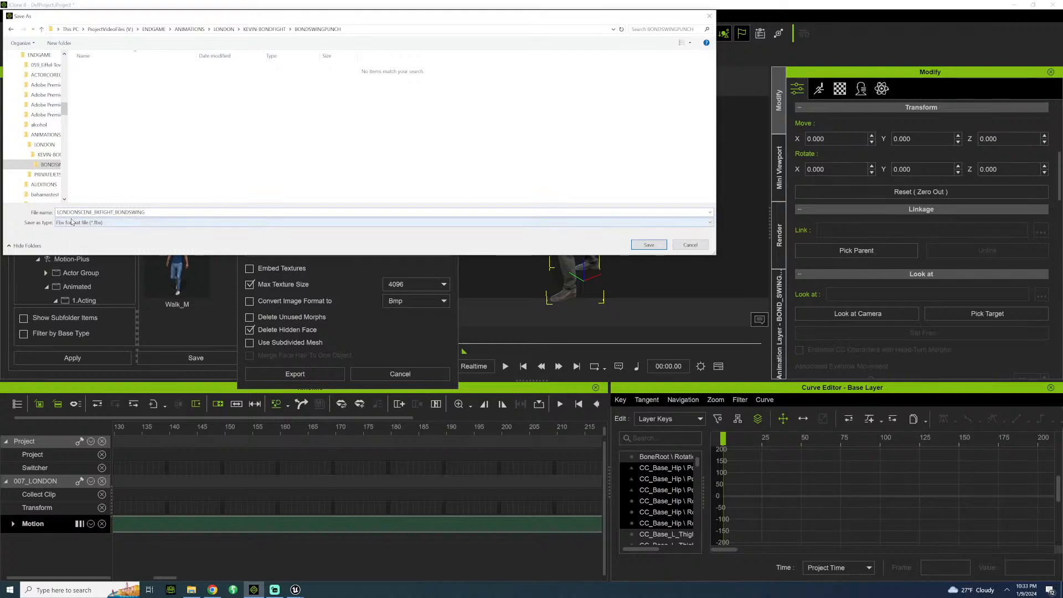
pyautogui.click(649, 246)
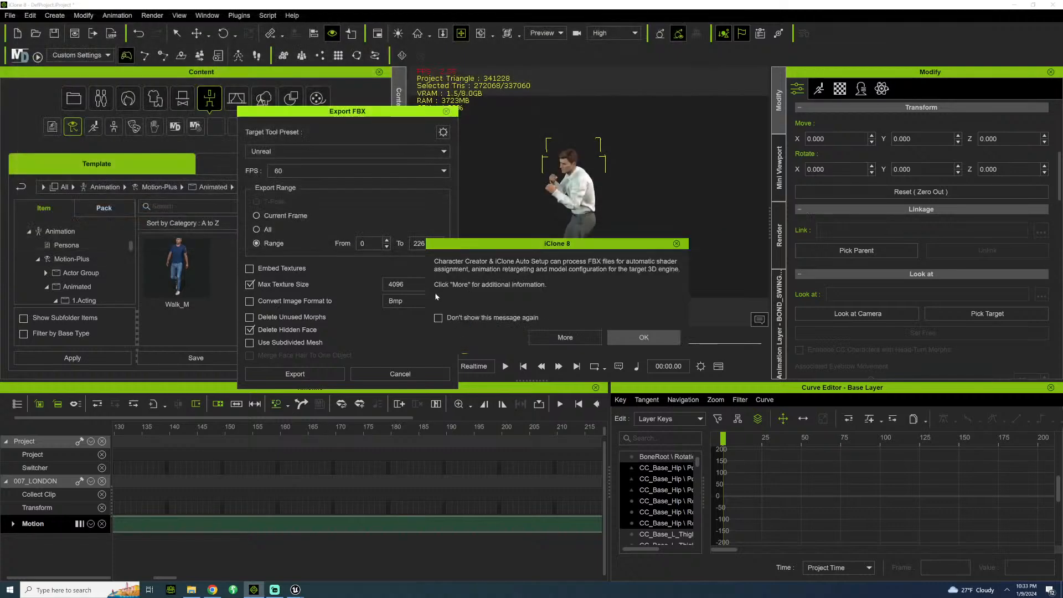
pyautogui.click(626, 334)
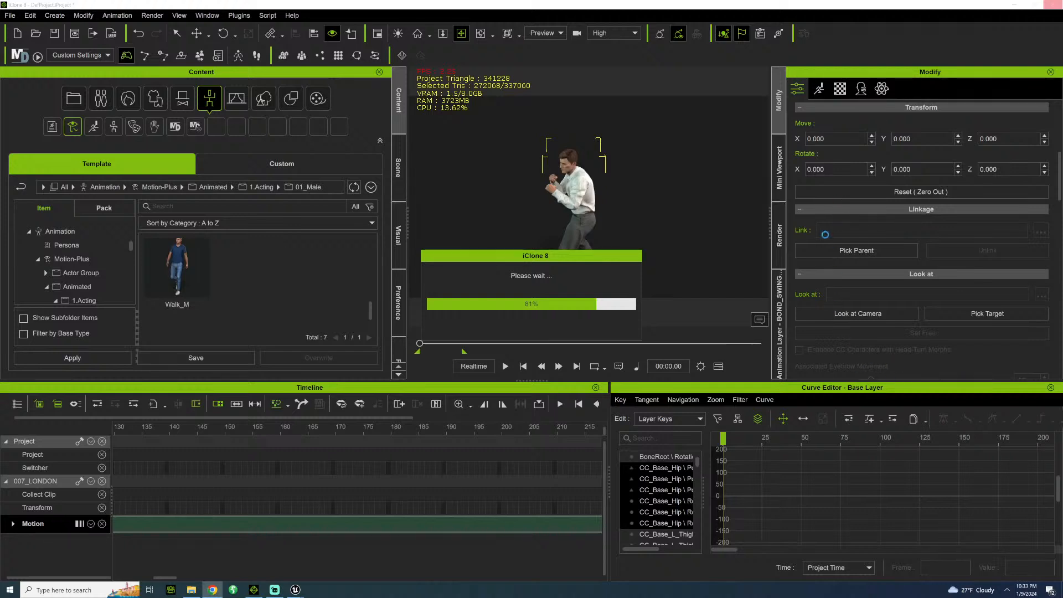
# Switch to the ENDGAME_5_3 Unreal Editor to check the character import's progress, and return to iClone.
pyautogui.moveTo(294, 589)
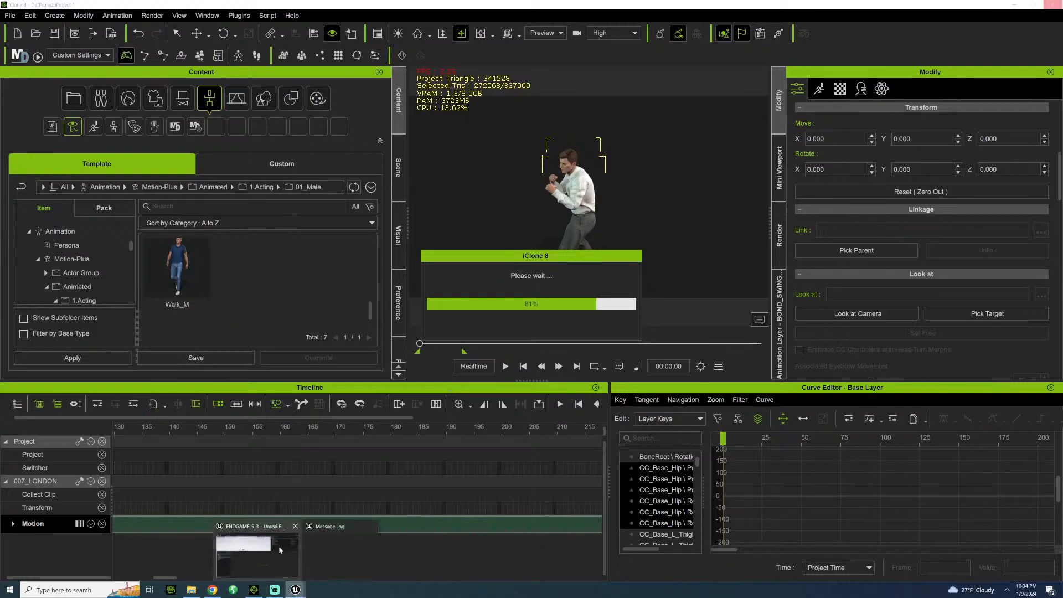
pyautogui.click(280, 550)
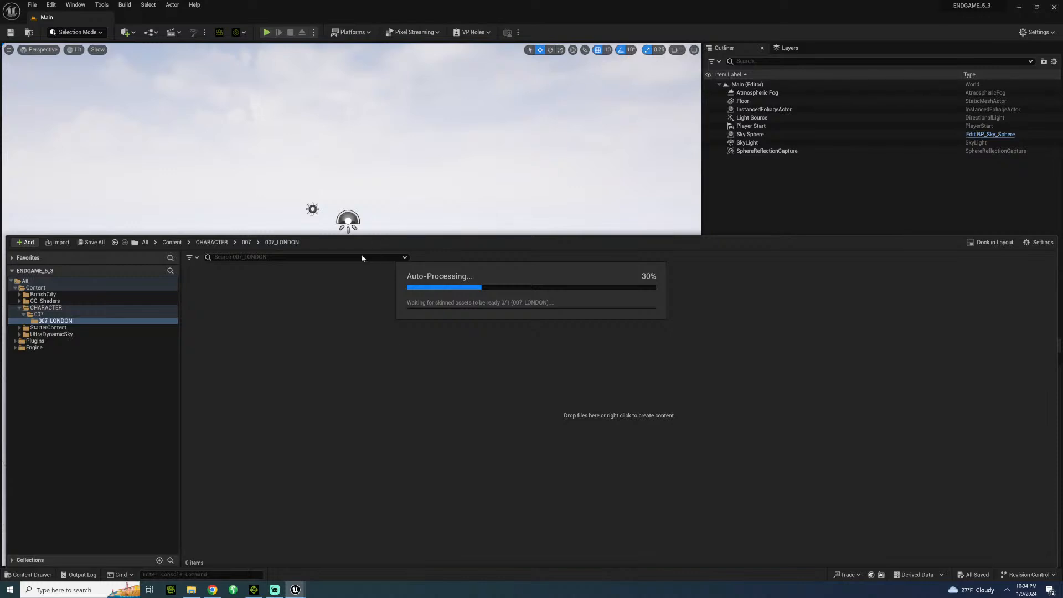
pyautogui.click(253, 590)
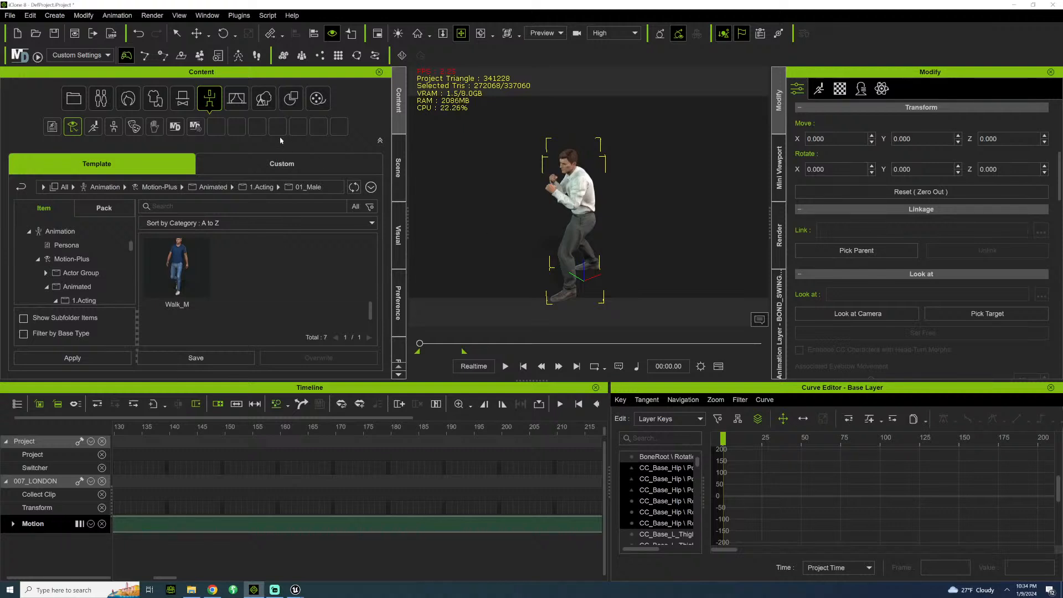
# Play the swing punch motion again, examine the end of its clip in the timeline and scrub back to its early frames.
pyautogui.press('space')
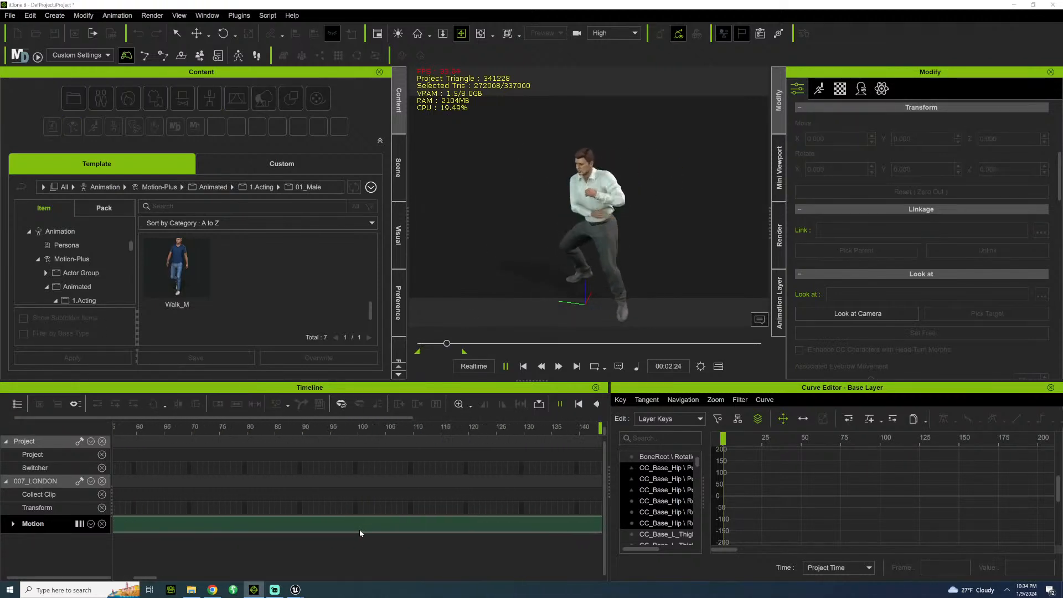
pyautogui.press('space')
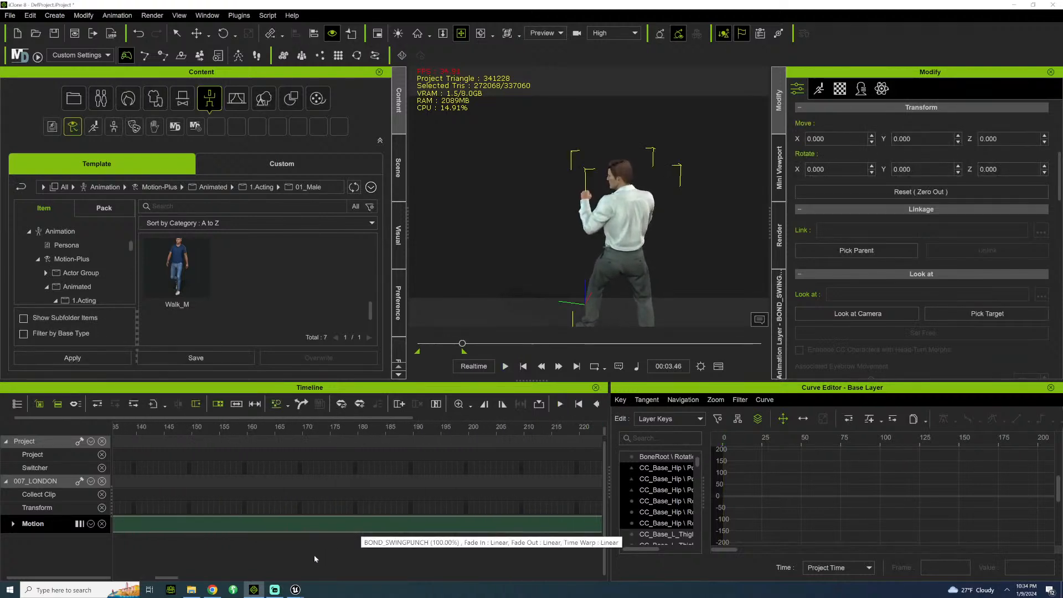
pyautogui.moveTo(168, 577); pyautogui.dragTo(183, 576)
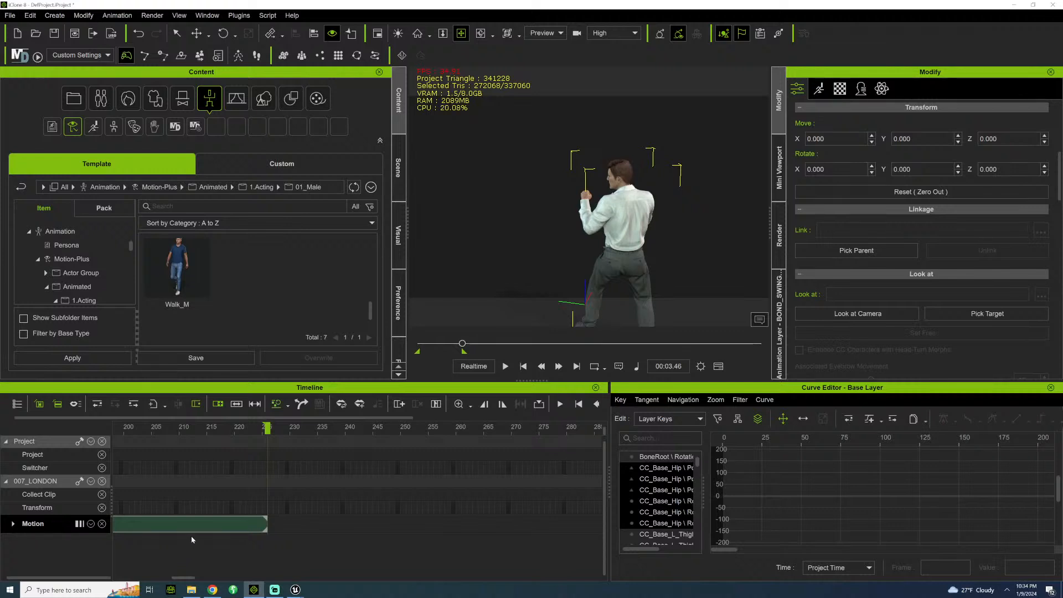
pyautogui.click(423, 345)
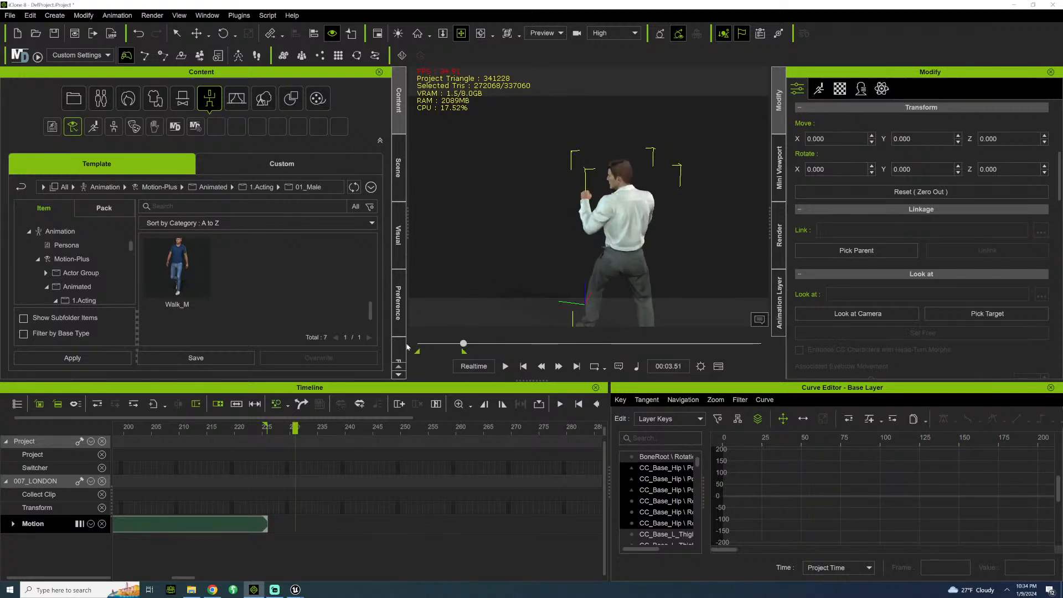
pyautogui.click(425, 344)
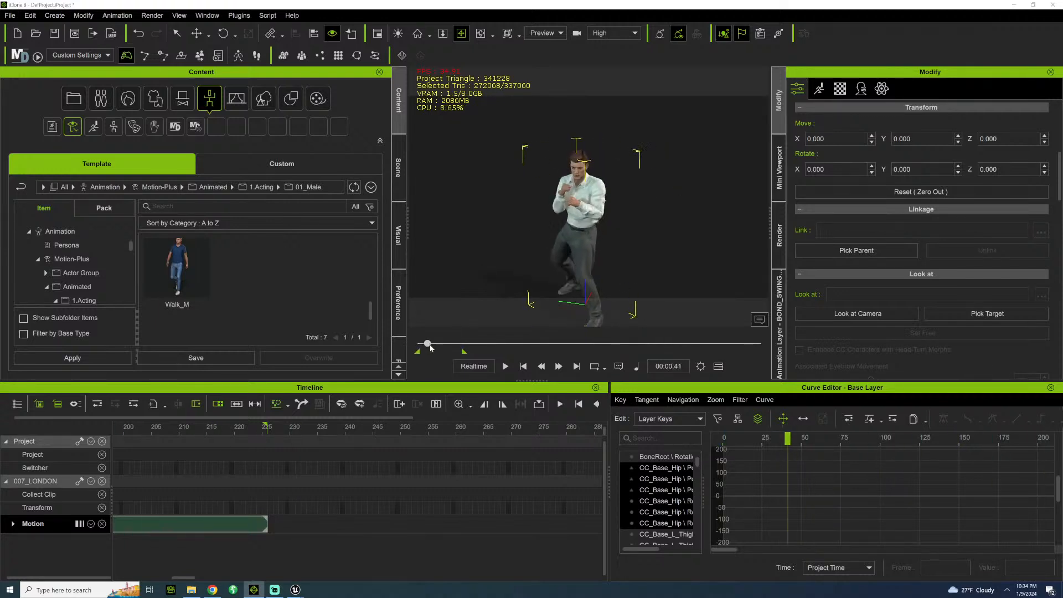
# Scrub the swing punch motion to frame 50, check the 007_LONDON import's progress in the Unreal Editor and return to iClone.
pyautogui.moveTo(430, 348); pyautogui.dragTo(432, 347)
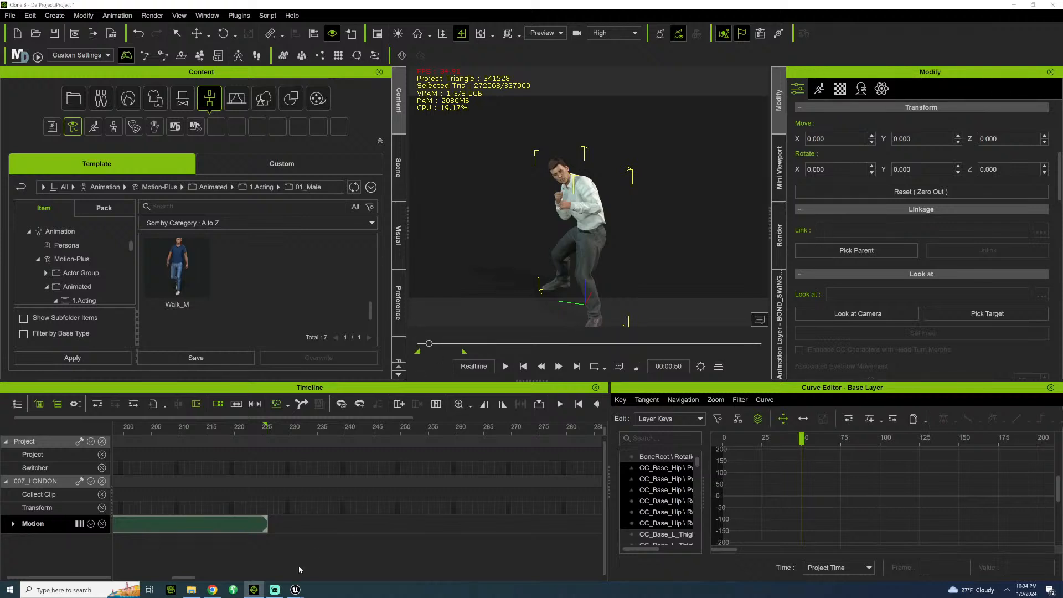
pyautogui.moveTo(296, 590)
pyautogui.click(244, 548)
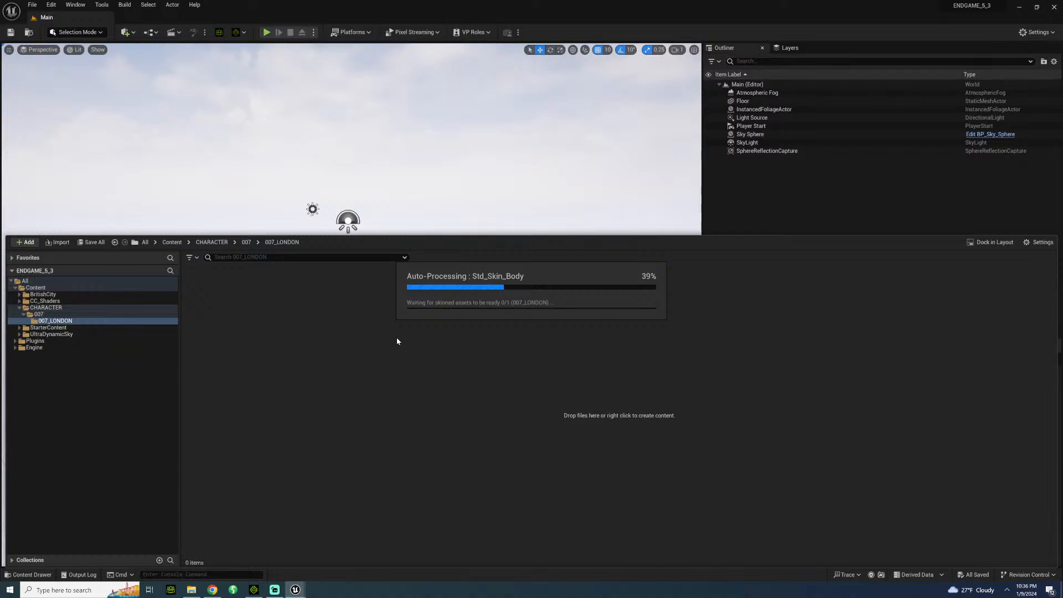
pyautogui.click(254, 590)
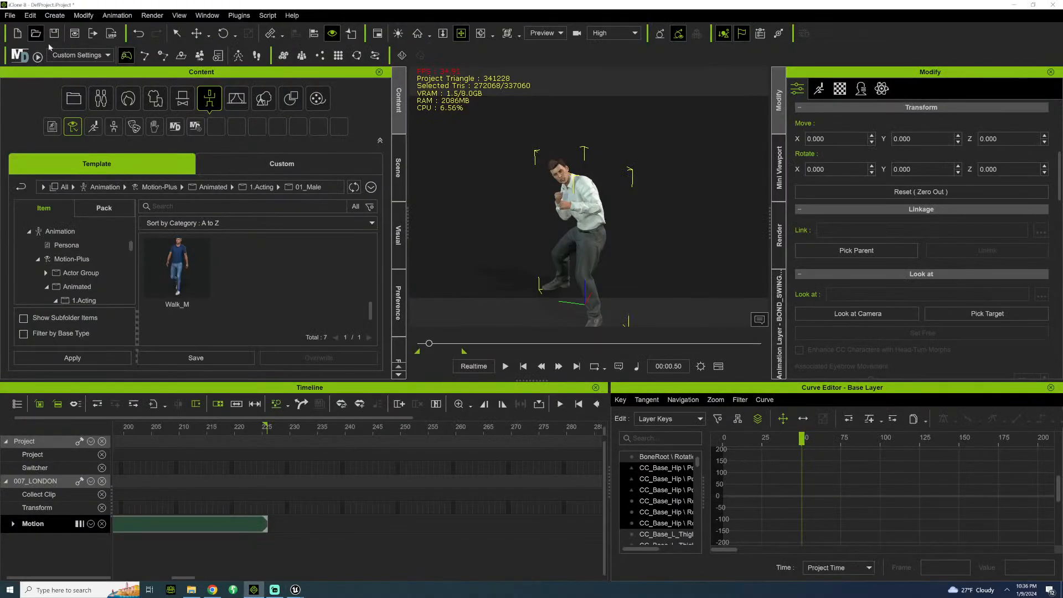
# Inspect the character's fighting stance from several angles, and play the swing punch motion twice, restarting it from the first frame.
pyautogui.moveTo(528, 155); pyautogui.dragTo(508, 128, button='middle')
pyautogui.moveTo(508, 128); pyautogui.dragTo(536, 132, button='right')
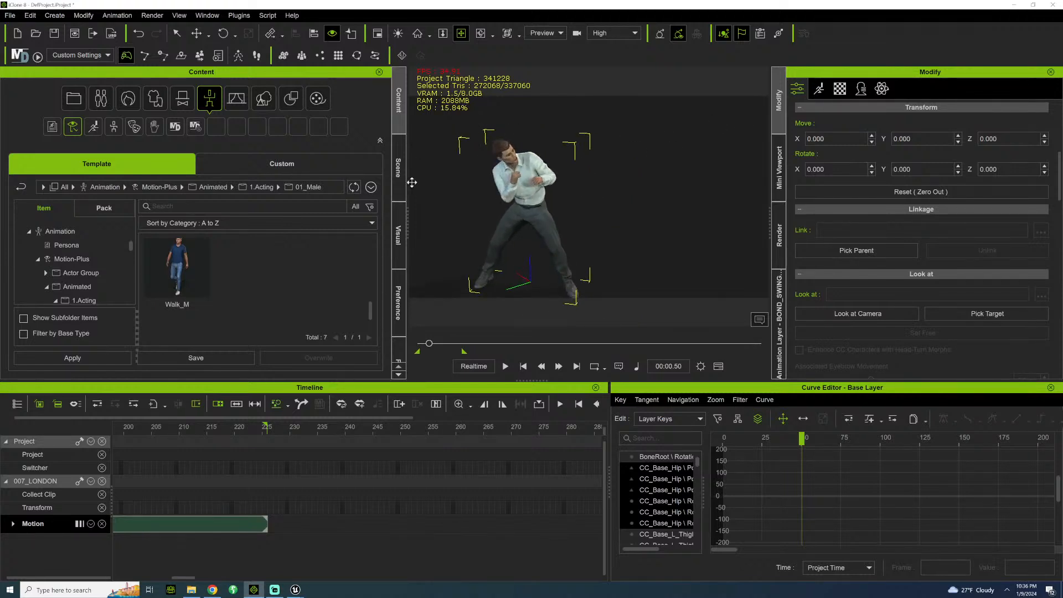
pyautogui.moveTo(549, 180); pyautogui.dragTo(614, 177, button='middle')
pyautogui.scroll(5, 614, 177)
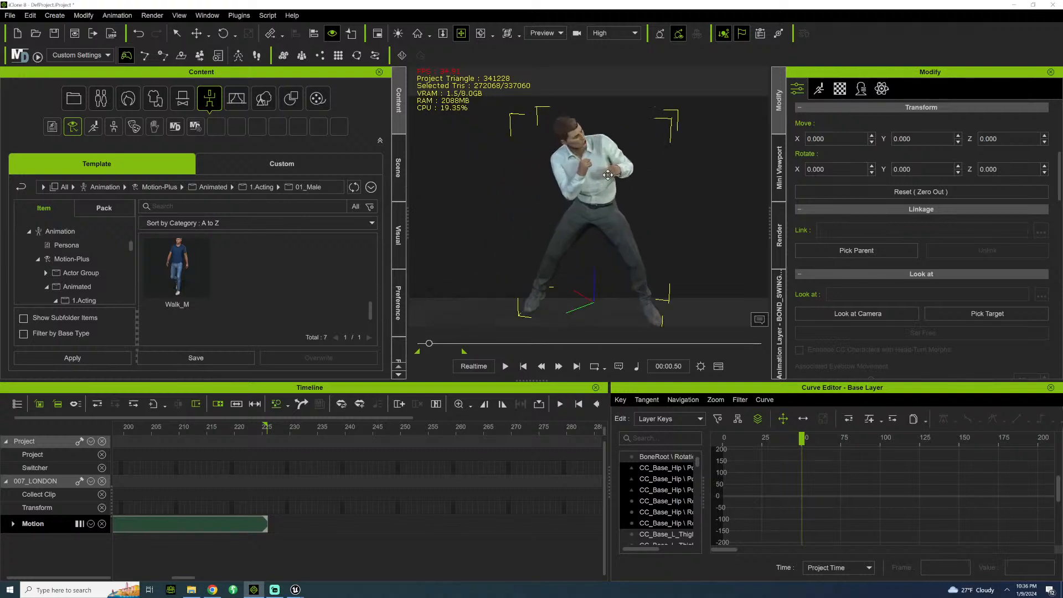
pyautogui.moveTo(614, 177); pyautogui.dragTo(302, 226, button='right')
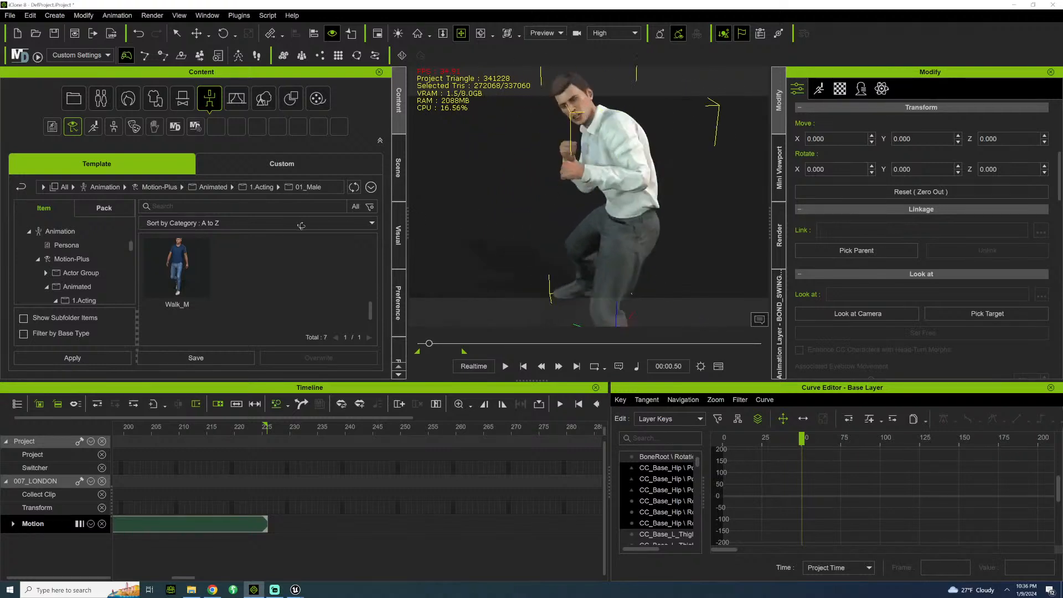
pyautogui.scroll(-5, 646, 127)
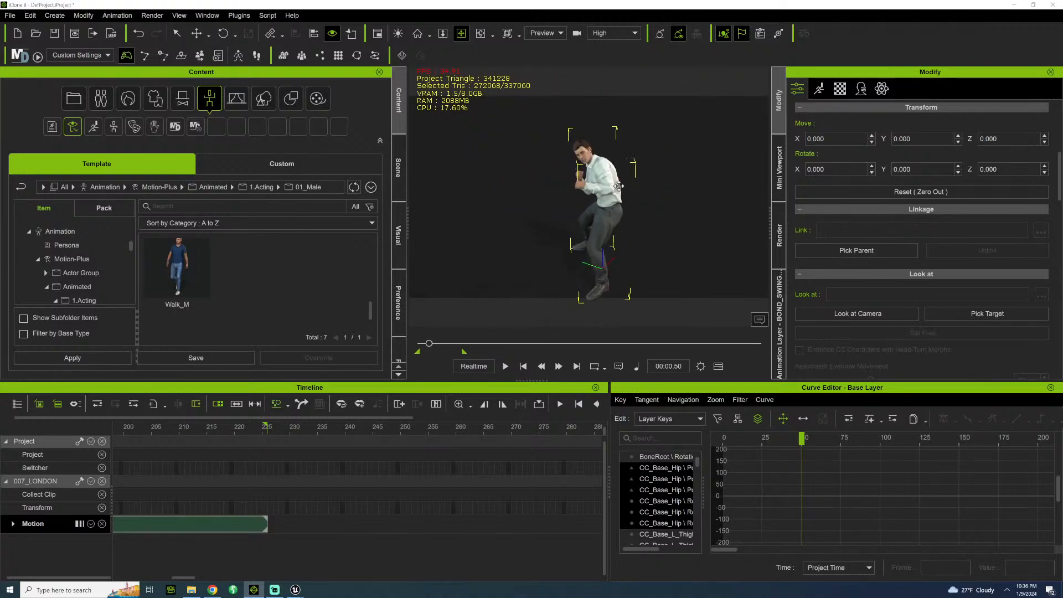
pyautogui.moveTo(645, 127); pyautogui.dragTo(636, 166, button='right')
pyautogui.press('space')
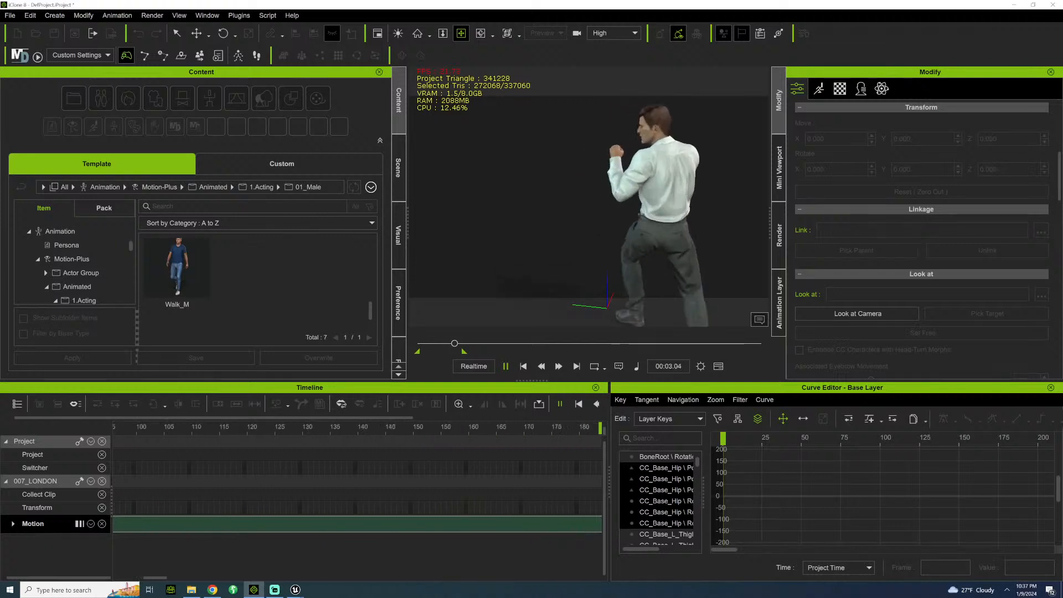
pyautogui.press('space')
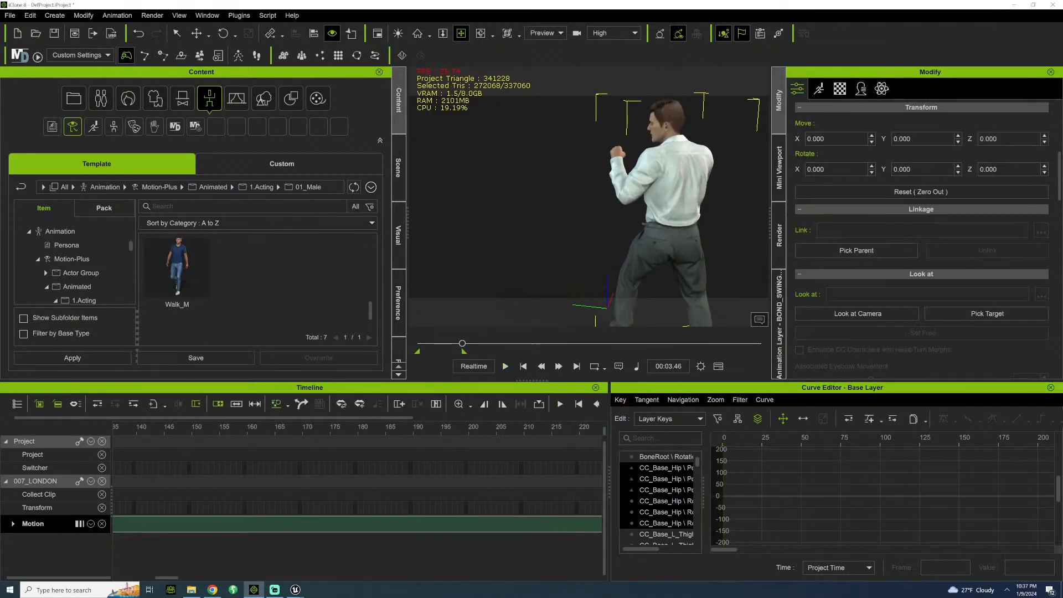
pyautogui.click(419, 344)
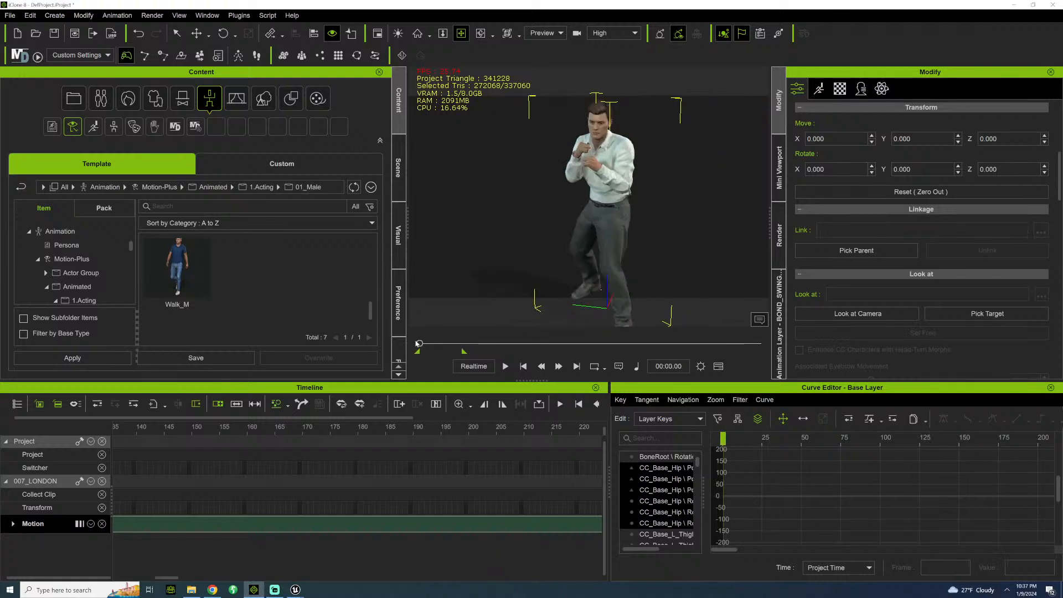
pyautogui.press('space')
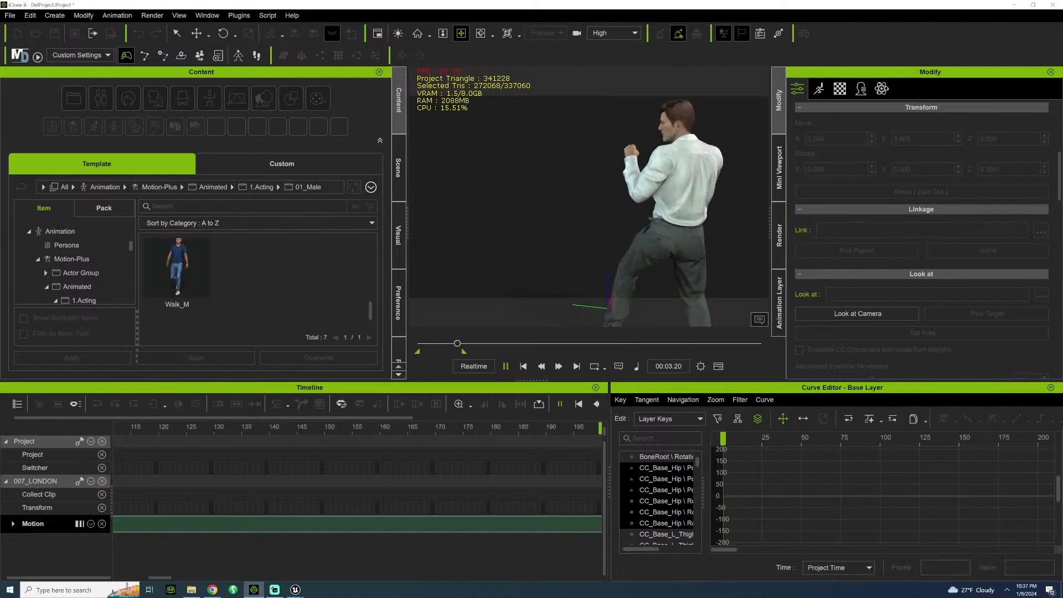
pyautogui.press('space')
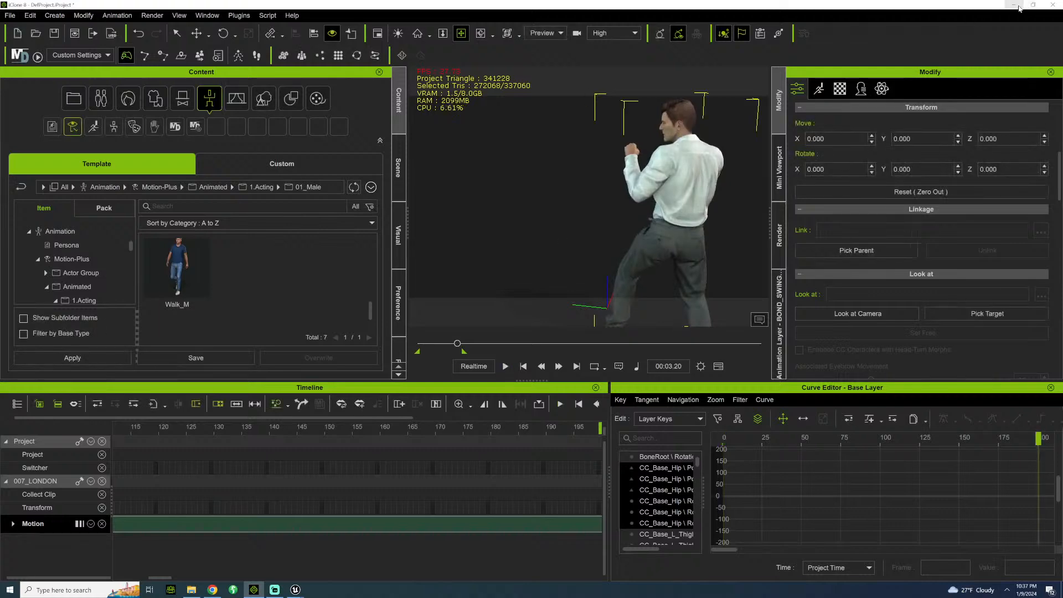
# Check the character import's progress in the Unreal Editor again, and return to iClone to replay the swing punch from its first frame.
pyautogui.click(1019, 8)
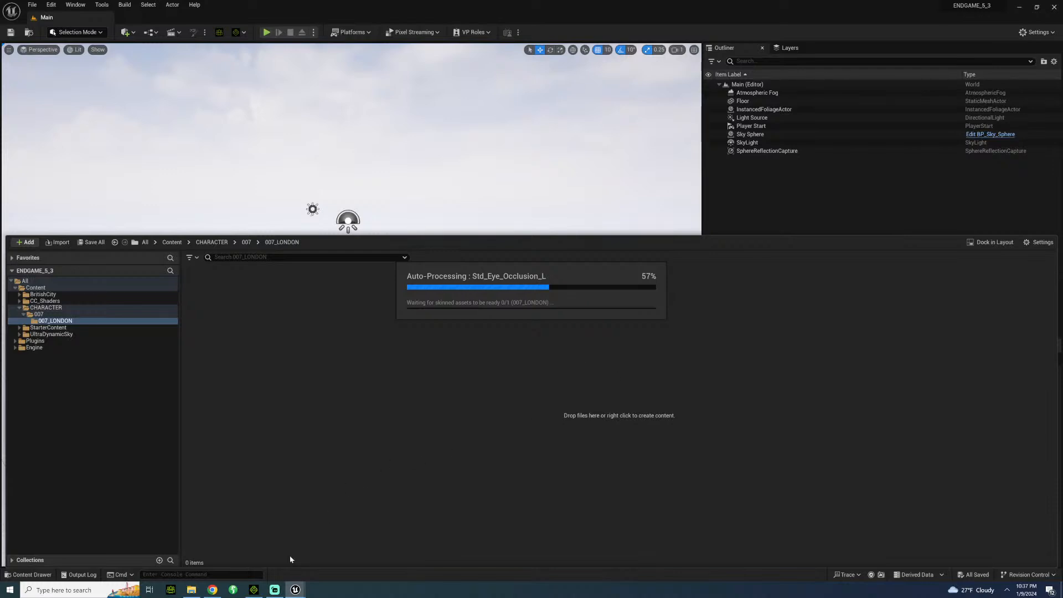
pyautogui.click(254, 589)
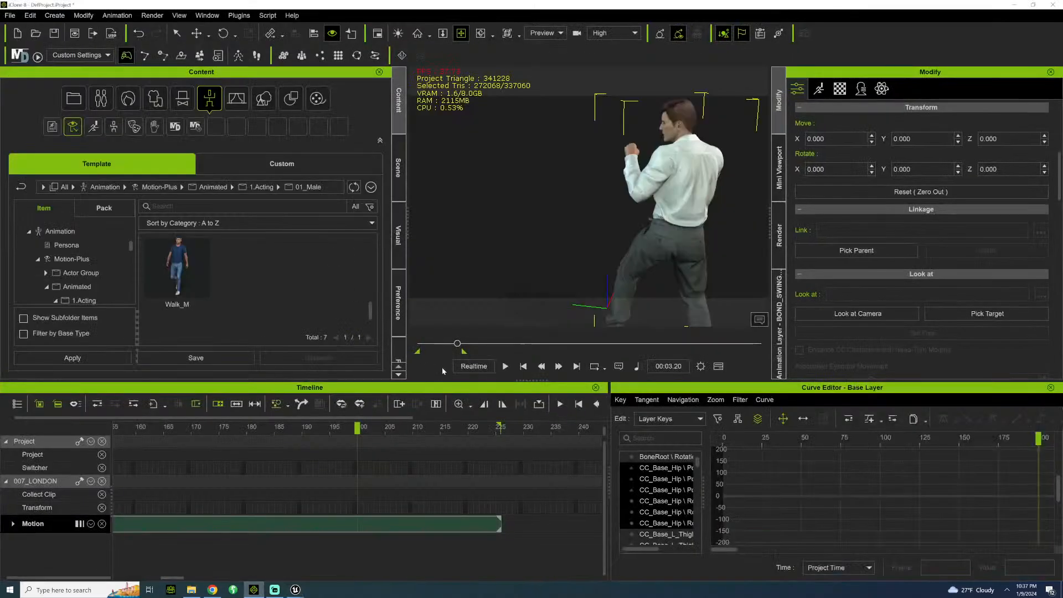
pyautogui.moveTo(457, 343); pyautogui.dragTo(411, 330)
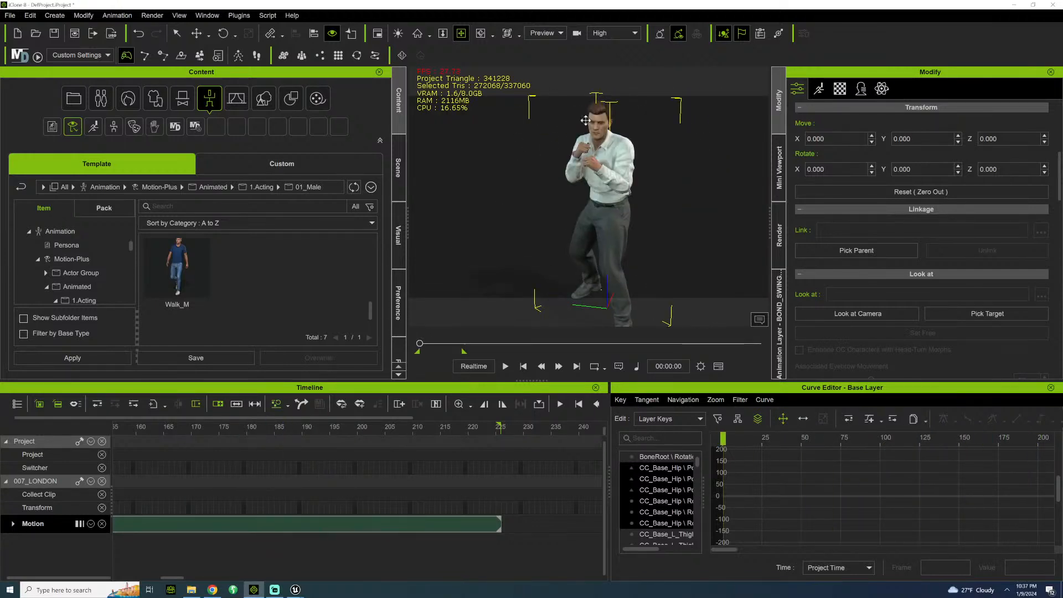
pyautogui.press('space')
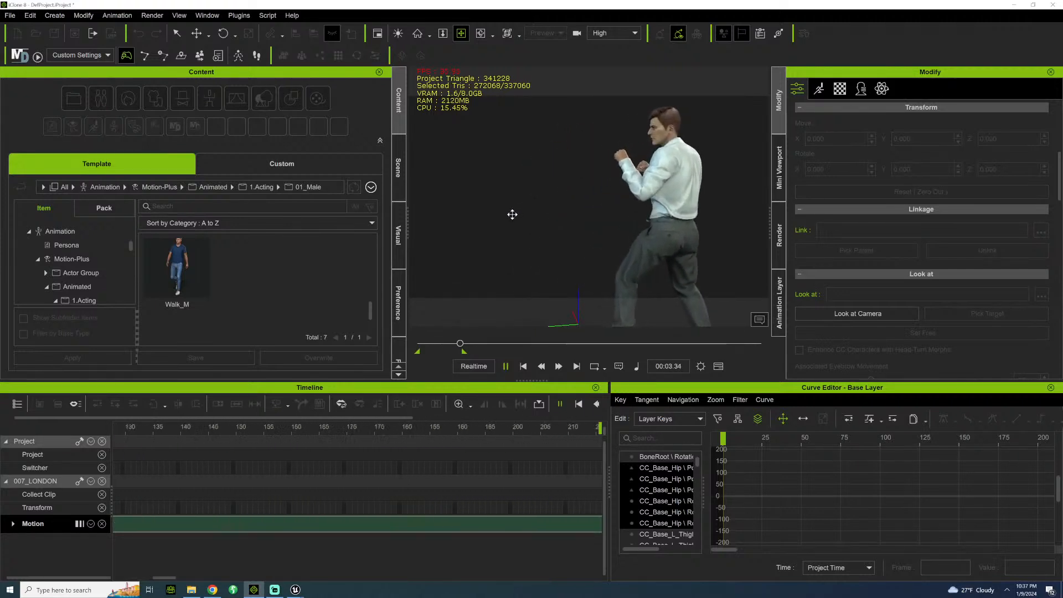
pyautogui.press('space')
# Play the swing punch motion once more from a different viewing angle, and minimise iClone.
pyautogui.moveTo(511, 215); pyautogui.dragTo(549, 226, button='right')
pyautogui.press('space')
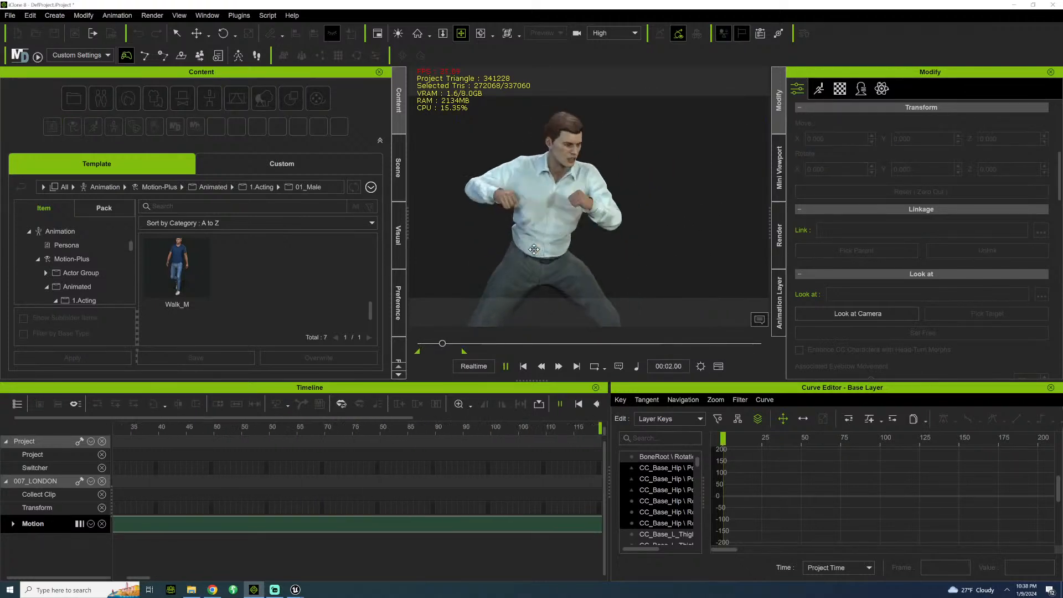
pyautogui.press('space')
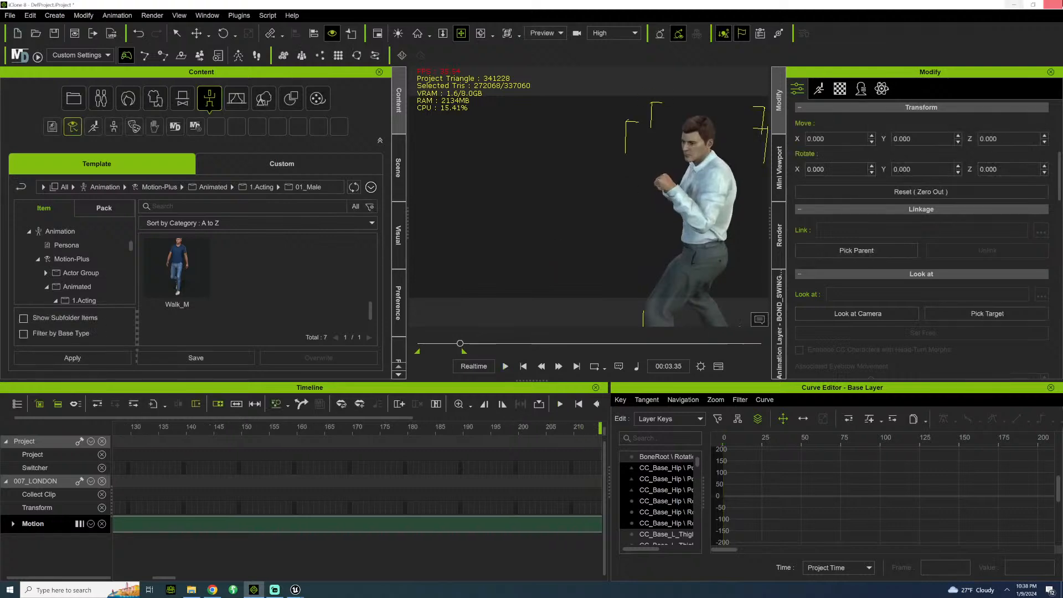
pyautogui.click(1010, 6)
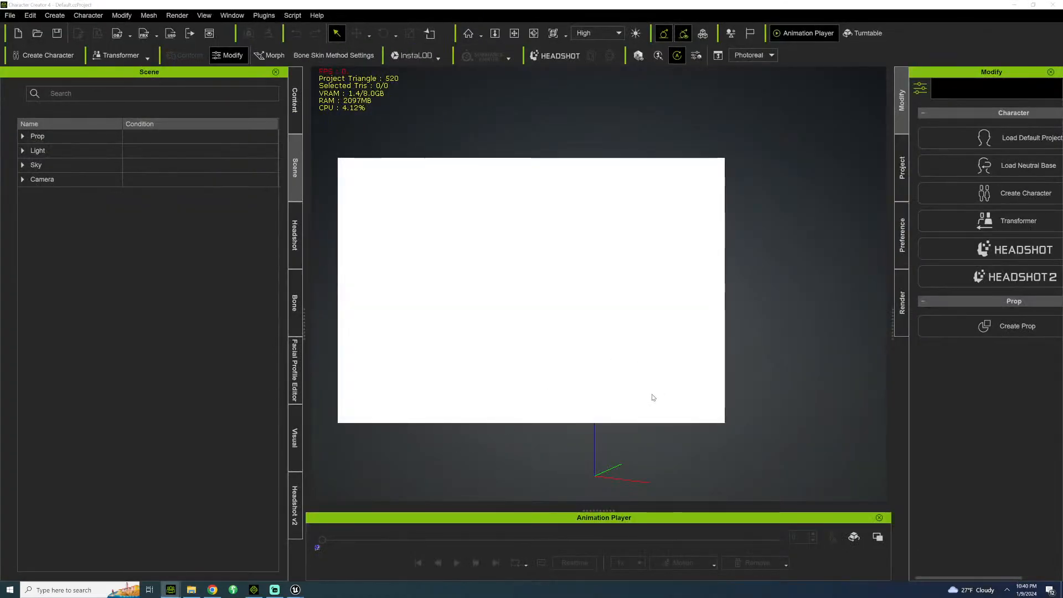
# Open the Epic Games Launcher's Unreal Engine library to view the installed engine versions and projects, and minimise the launcher.
pyautogui.click(674, 407)
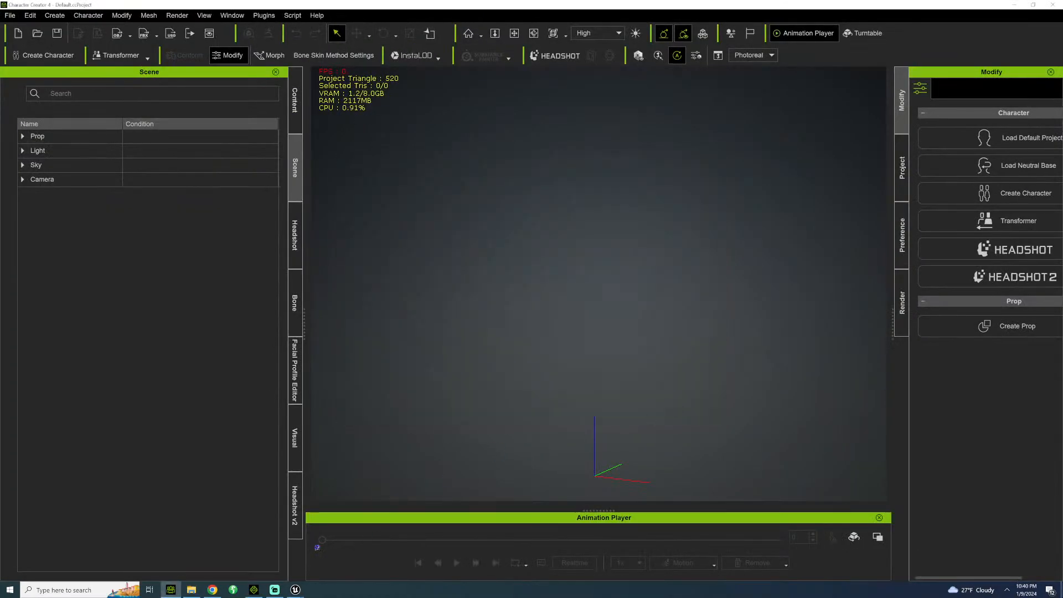
pyautogui.click(1006, 586)
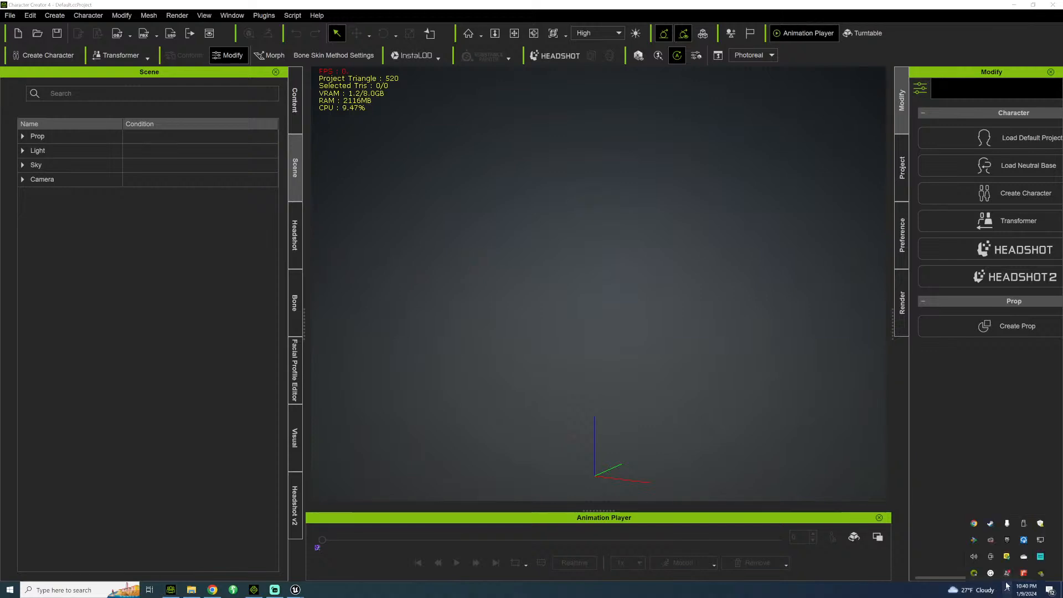
pyautogui.rightClick(1006, 539)
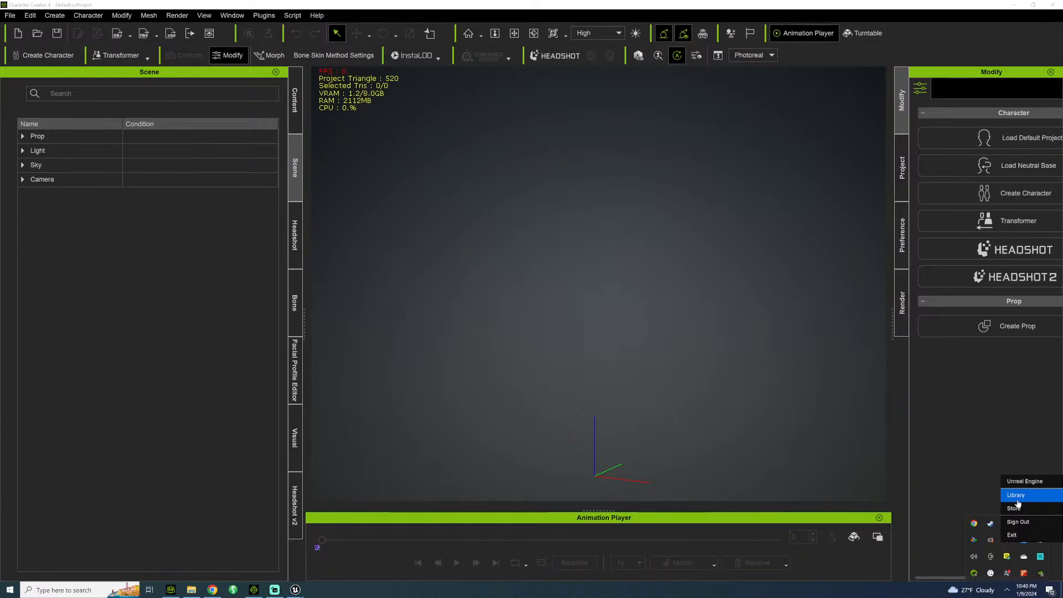
pyautogui.click(1018, 498)
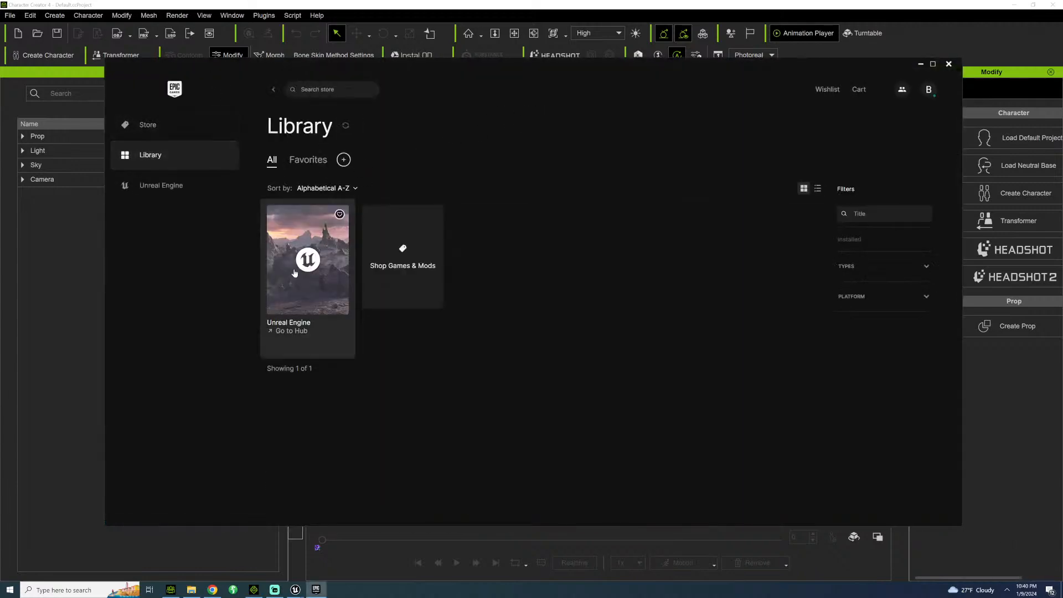
pyautogui.click(295, 271)
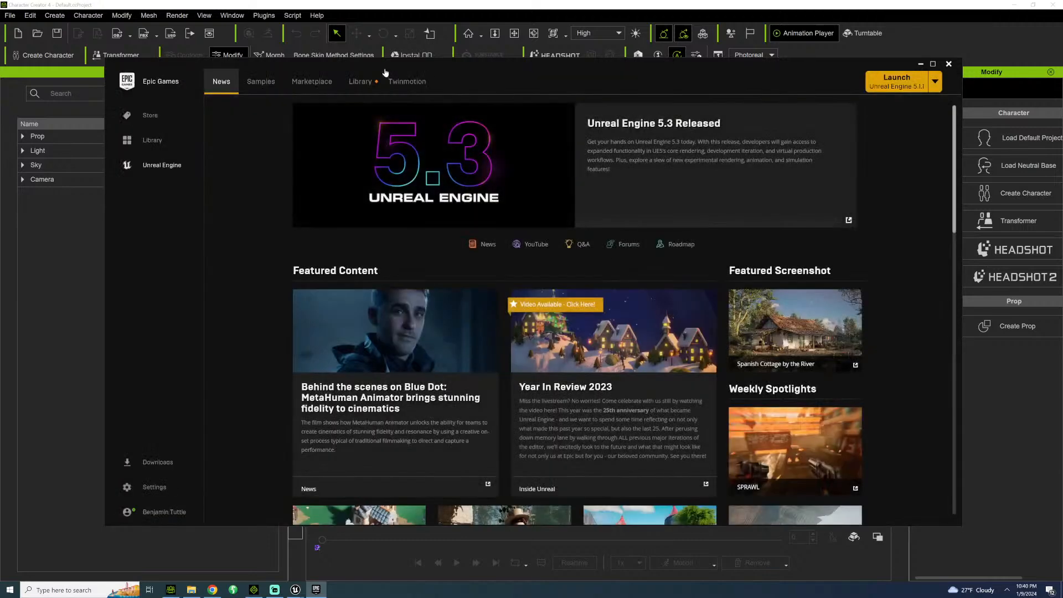
pyautogui.click(361, 82)
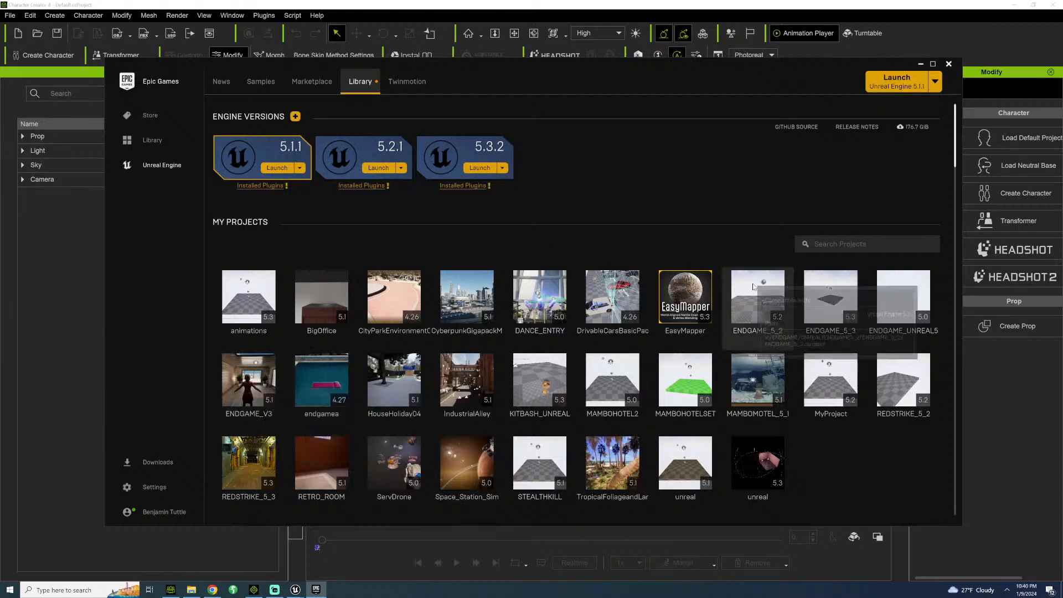
pyautogui.click(920, 64)
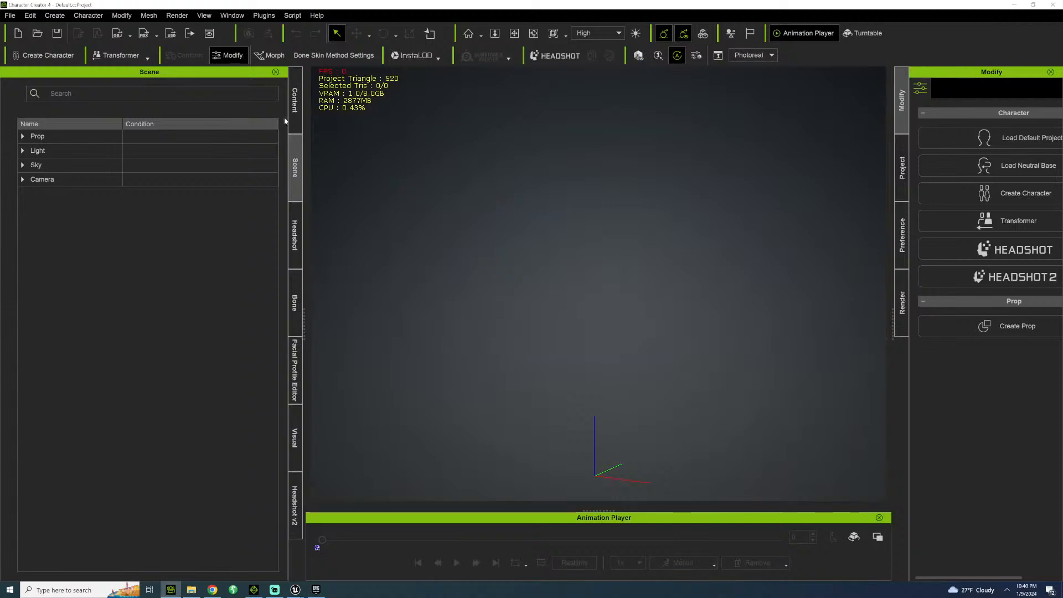
# Show Character Creator's template content by pack and bring up the content search.
pyautogui.click(291, 114)
pyautogui.click(113, 206)
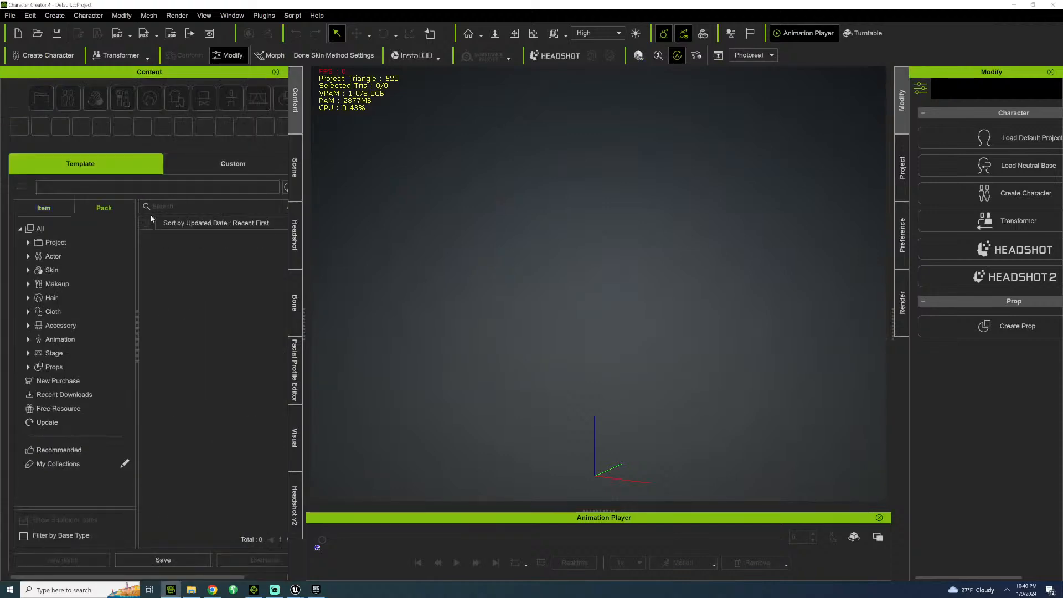
pyautogui.click(194, 223)
pyautogui.click(201, 202)
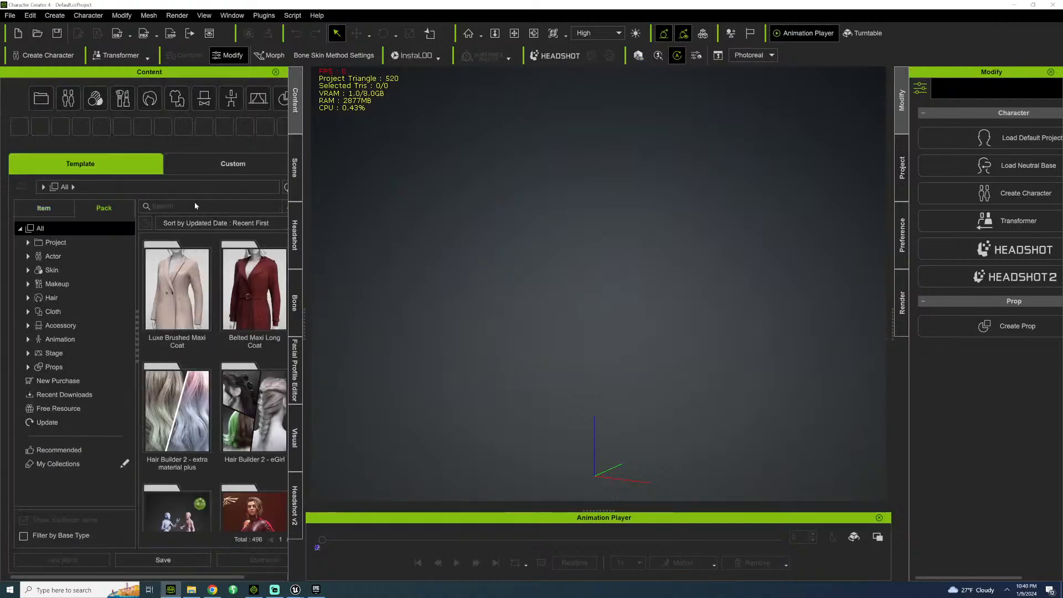
pyautogui.click(194, 204)
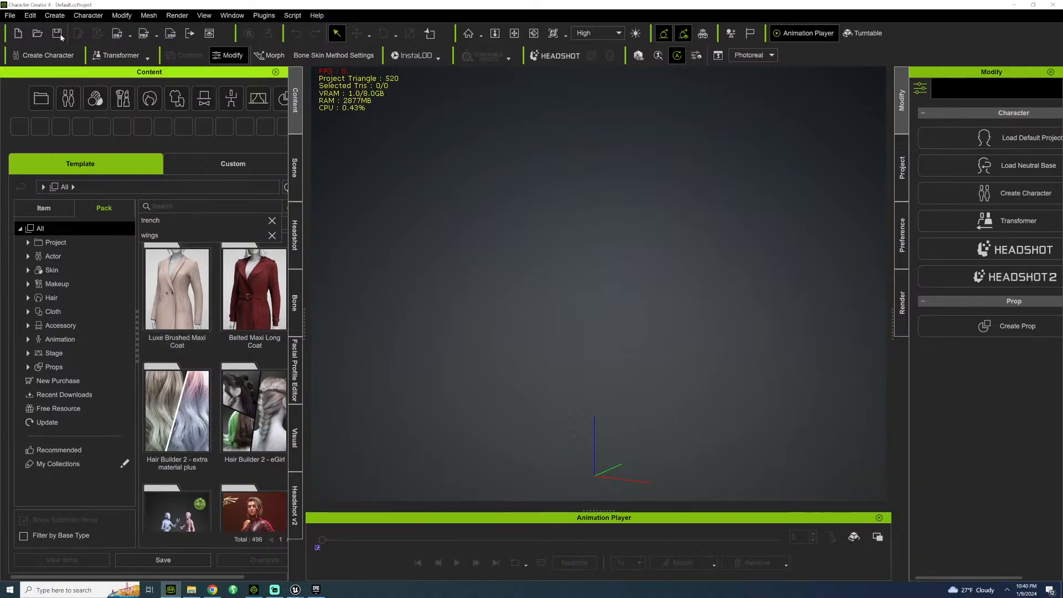
pyautogui.click(54, 16)
pyautogui.click(75, 14)
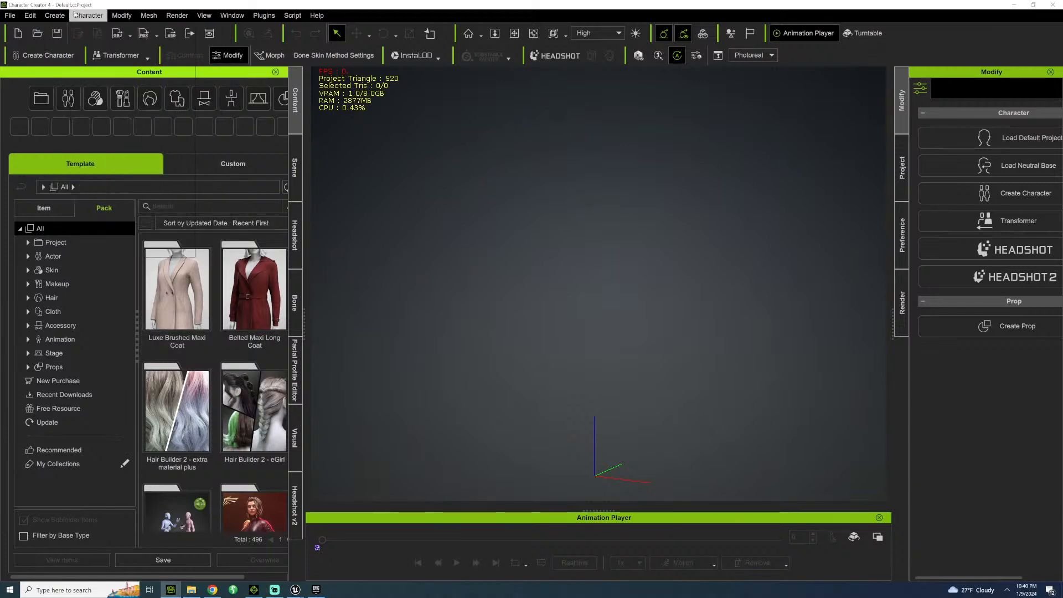
pyautogui.click(75, 15)
pyautogui.click(78, 15)
pyautogui.click(88, 16)
pyautogui.moveTo(156, 37)
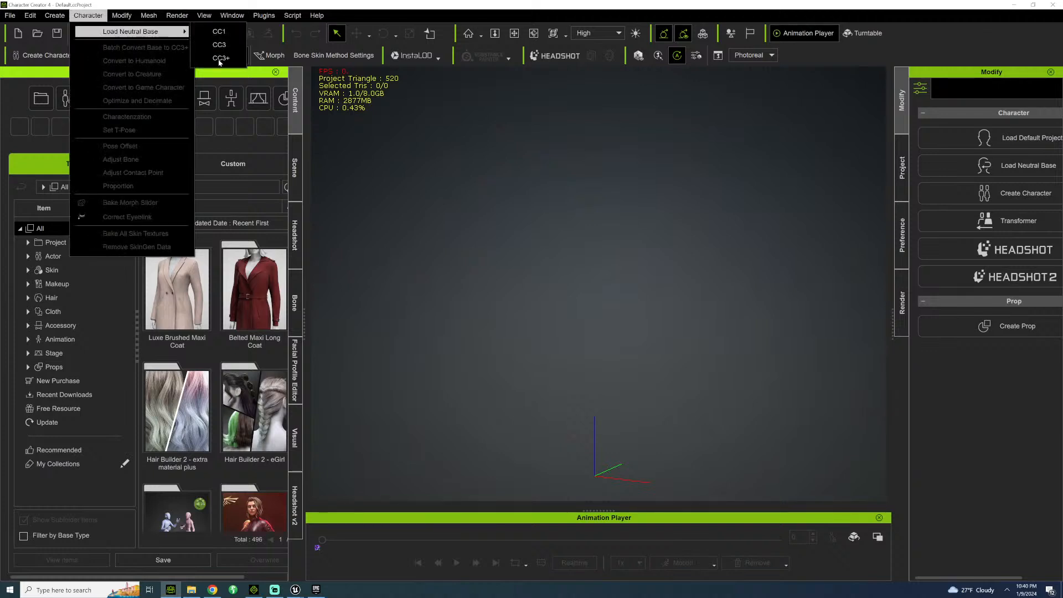
pyautogui.click(295, 160)
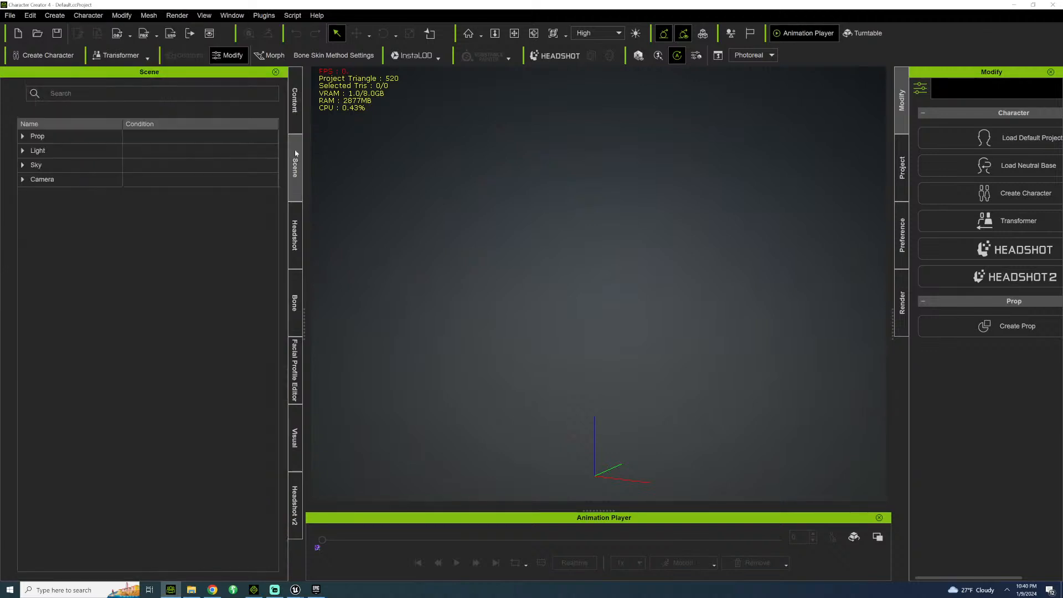
# Load the Petra avatar from the Scan Reality Pro - Petra pack in the Actor template content.
pyautogui.click(294, 118)
pyautogui.click(53, 256)
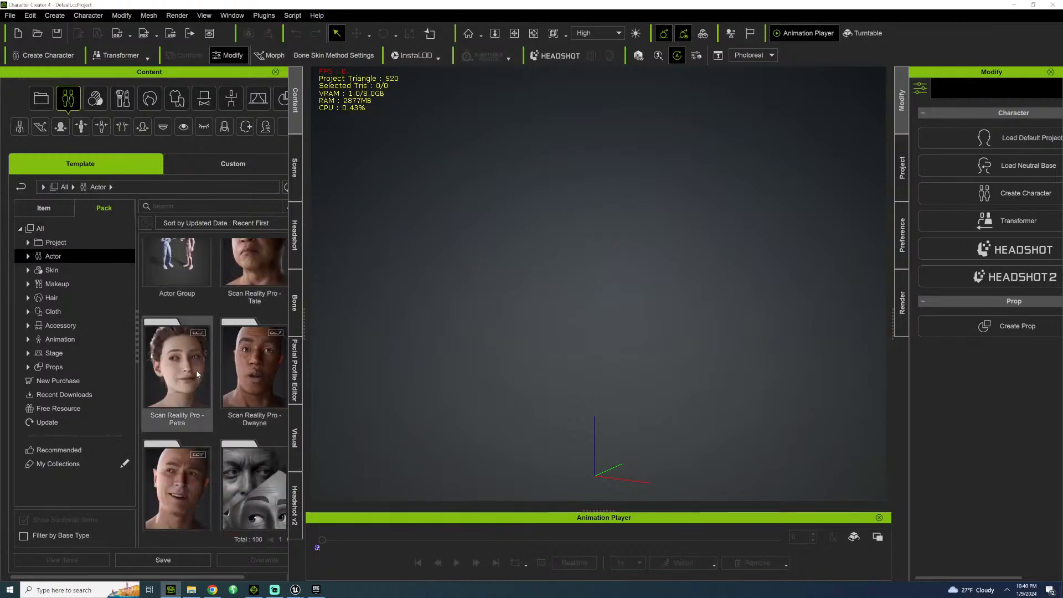
pyautogui.doubleClick(197, 374)
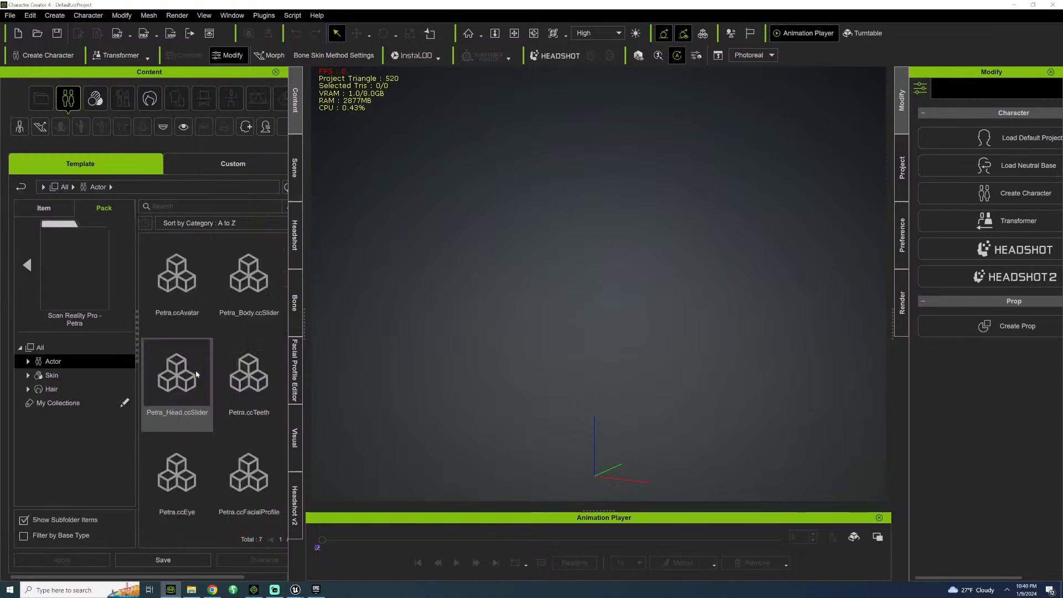
pyautogui.doubleClick(181, 286)
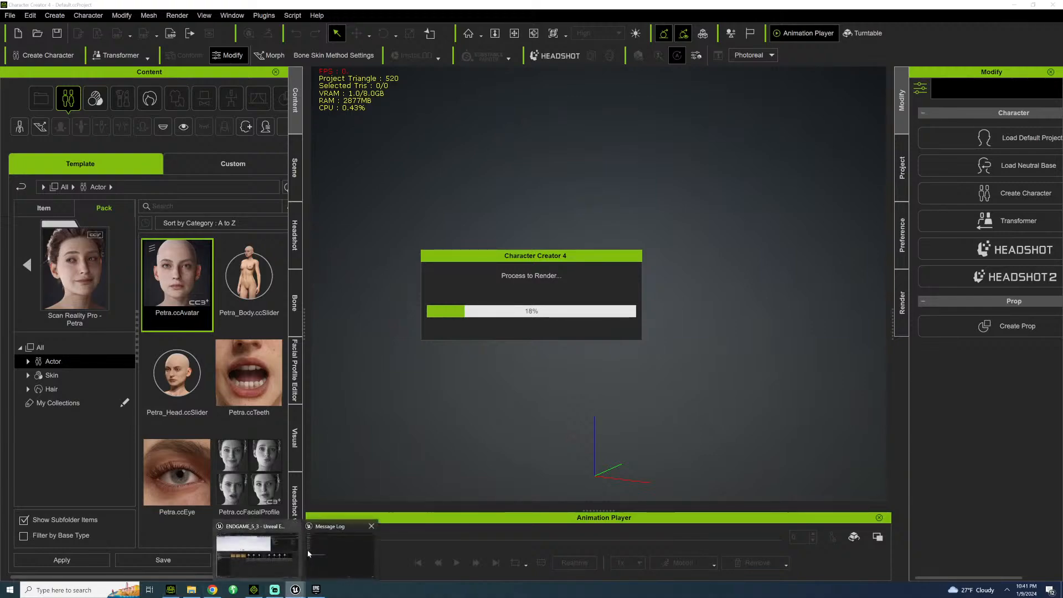
# Switch to the ENDGAME_5_3 Unreal project, close its Message Log, and save all assets in the 007_LONDON content folder.
pyautogui.click(273, 536)
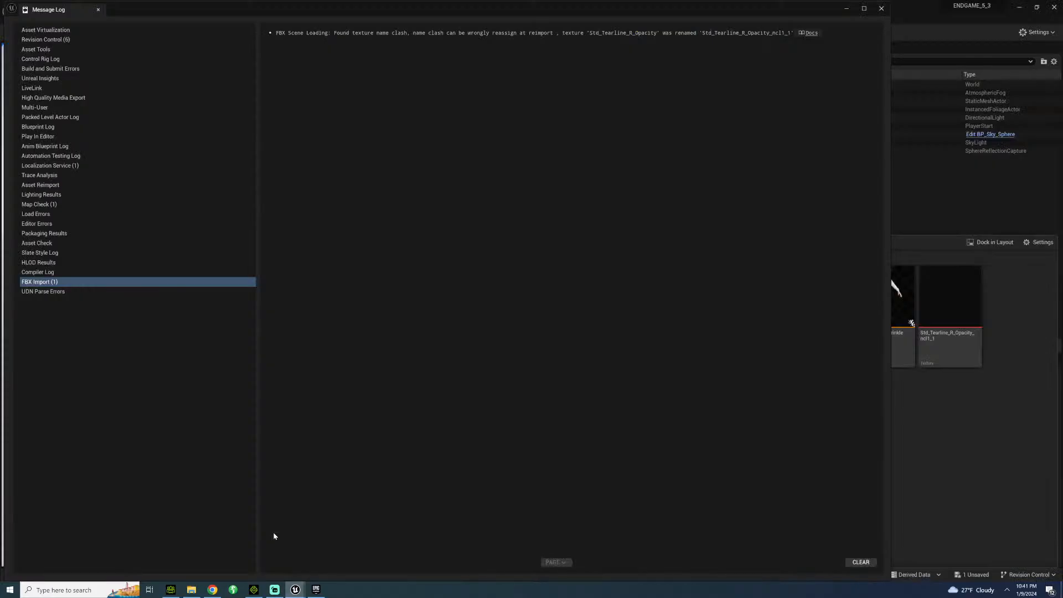
pyautogui.click(880, 8)
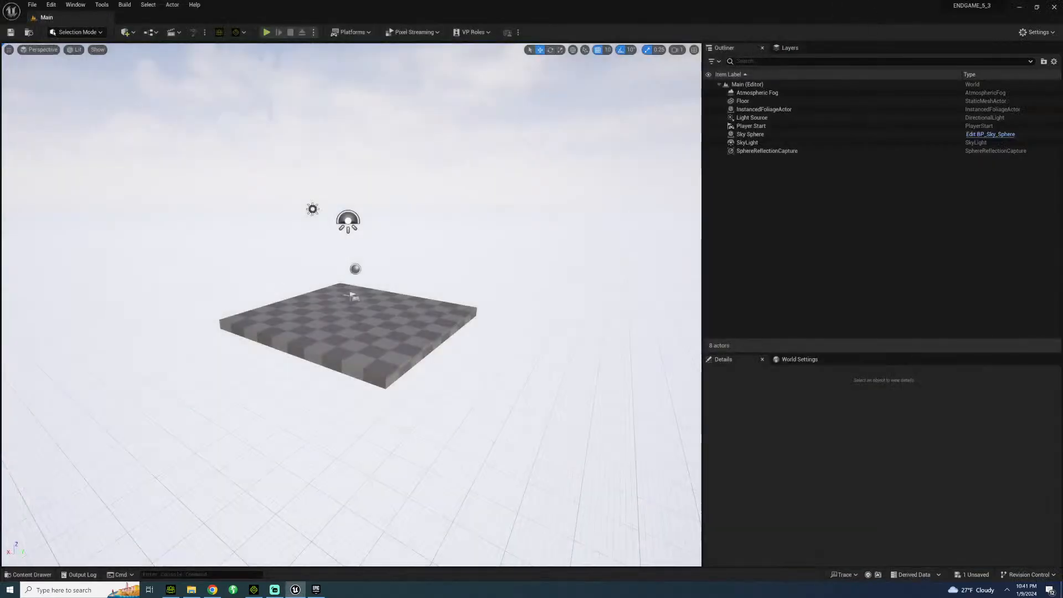
pyautogui.click(30, 575)
pyautogui.click(216, 299)
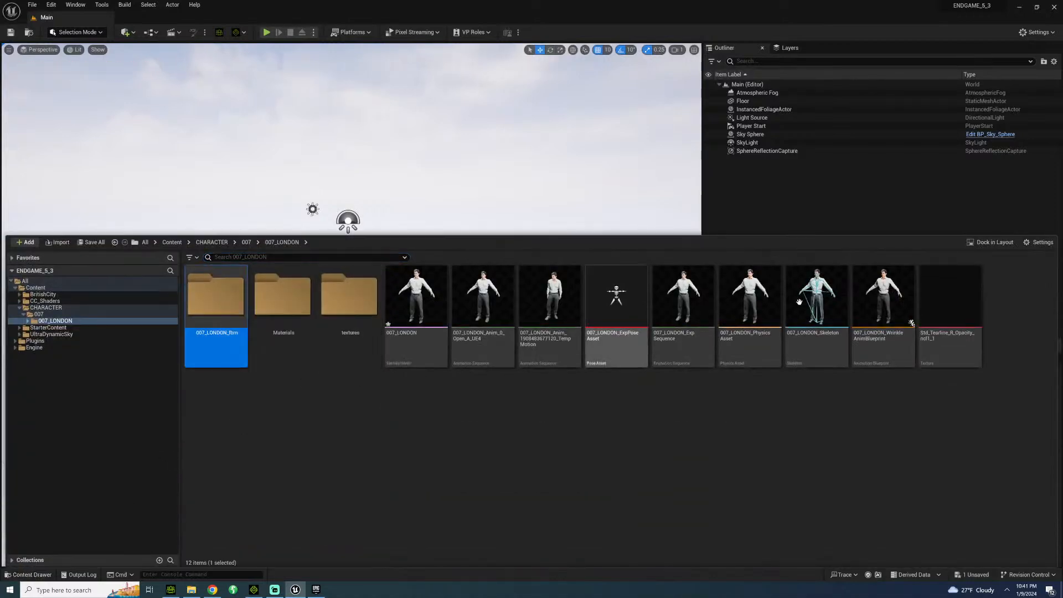
pyautogui.keyDown('shift'); pyautogui.click(949, 340); pyautogui.keyUp('shift')
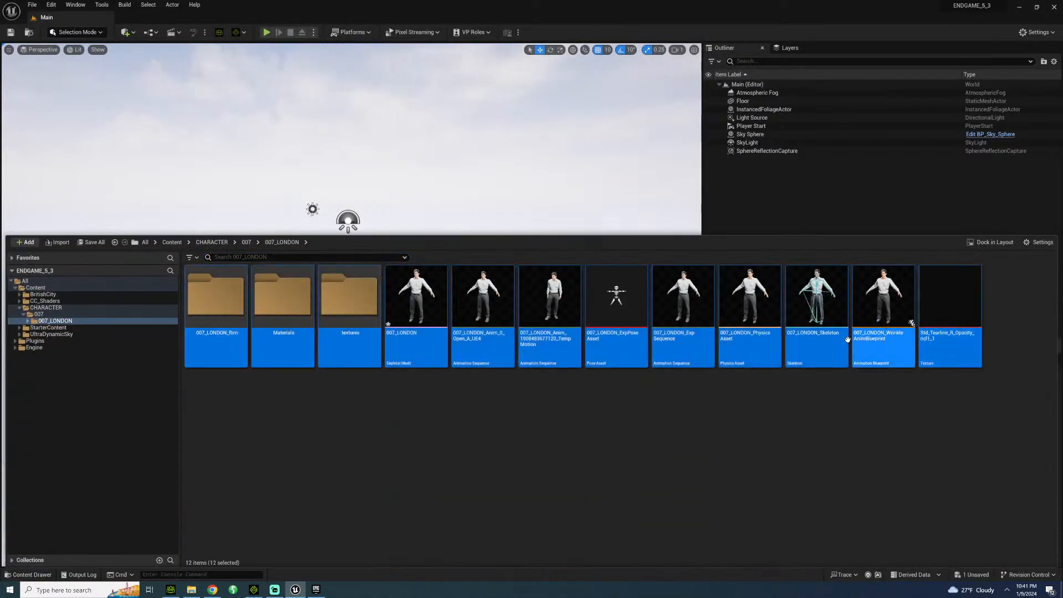
pyautogui.hotkey('ctrl', 's')
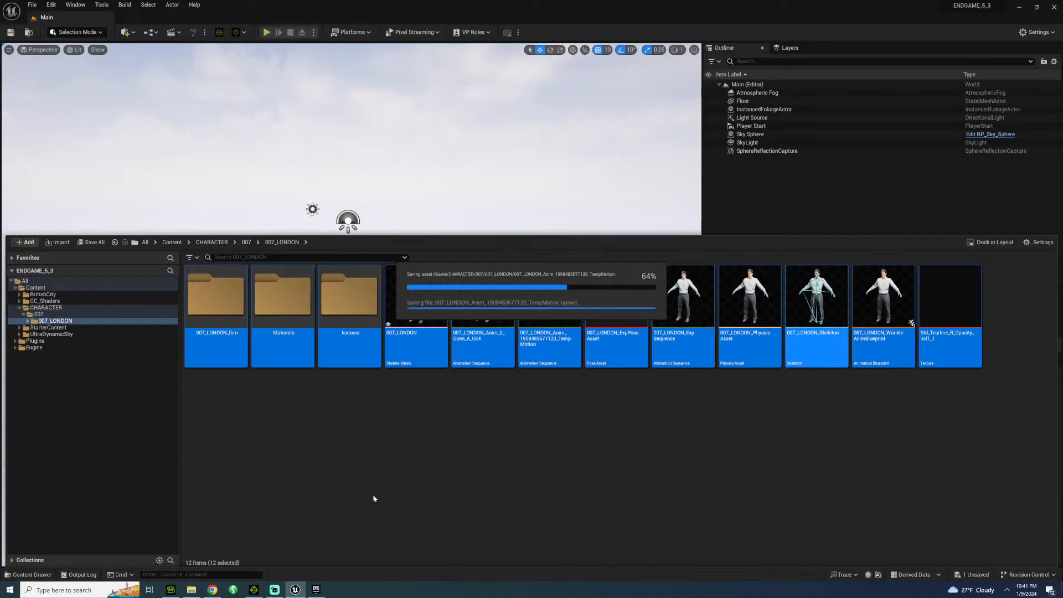
pyautogui.click(323, 450)
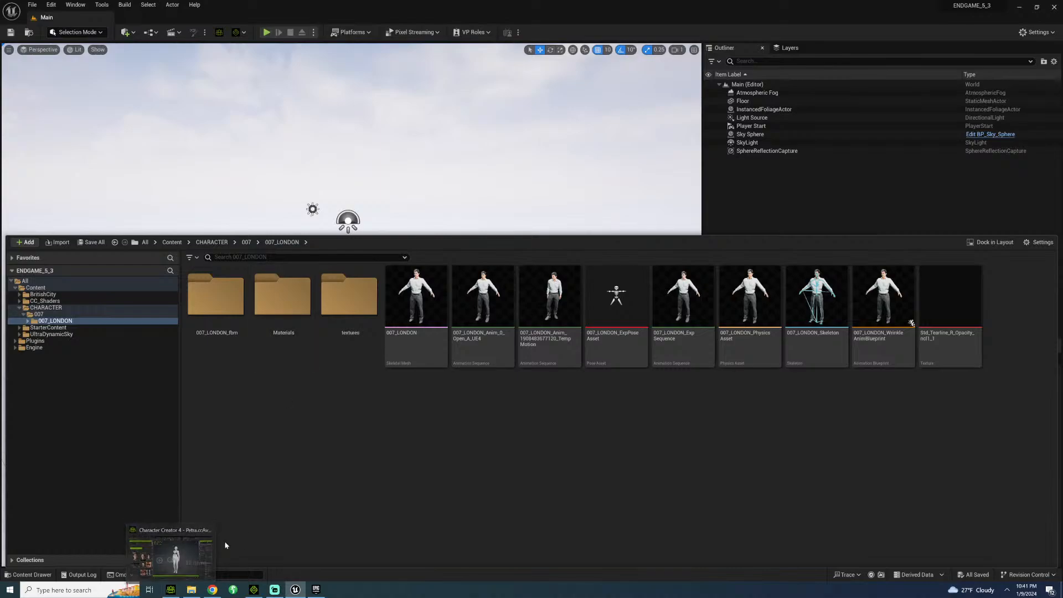
# Switch back to Character Creator and show the Cloth packs in the template content.
pyautogui.click(182, 548)
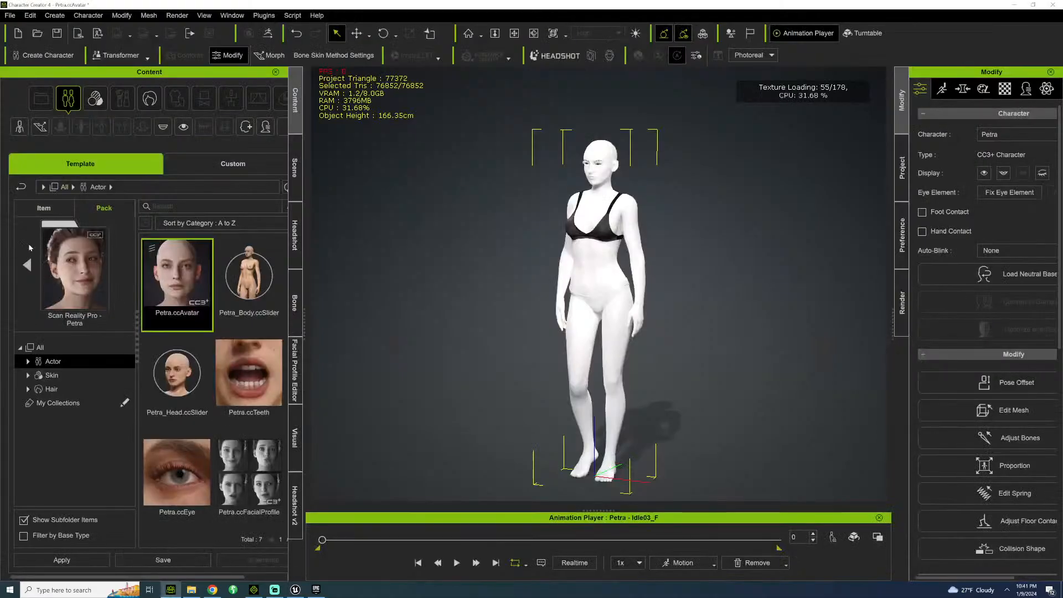
pyautogui.click(29, 245)
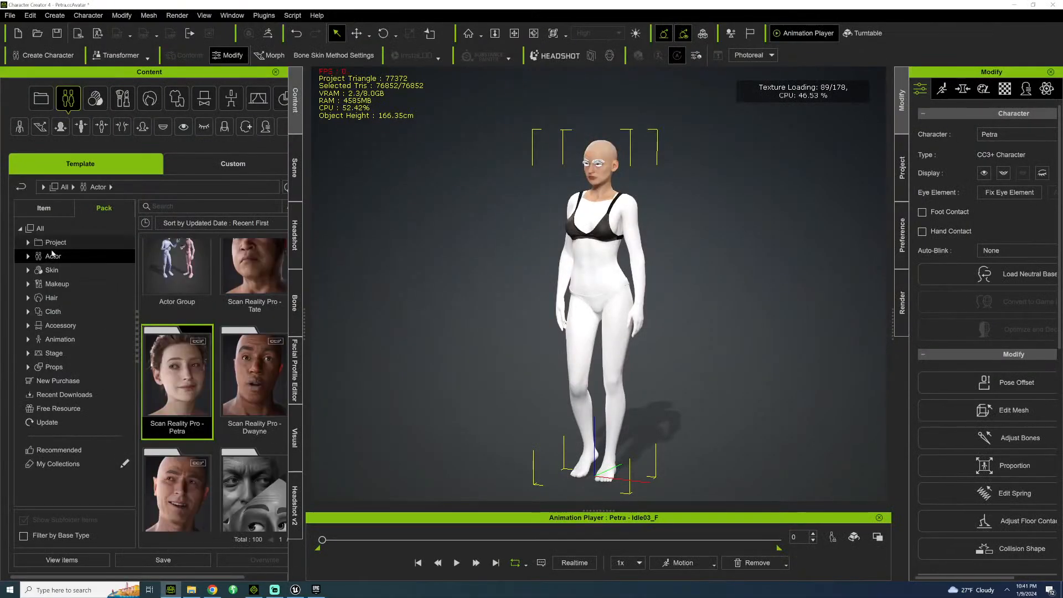
pyautogui.click(54, 312)
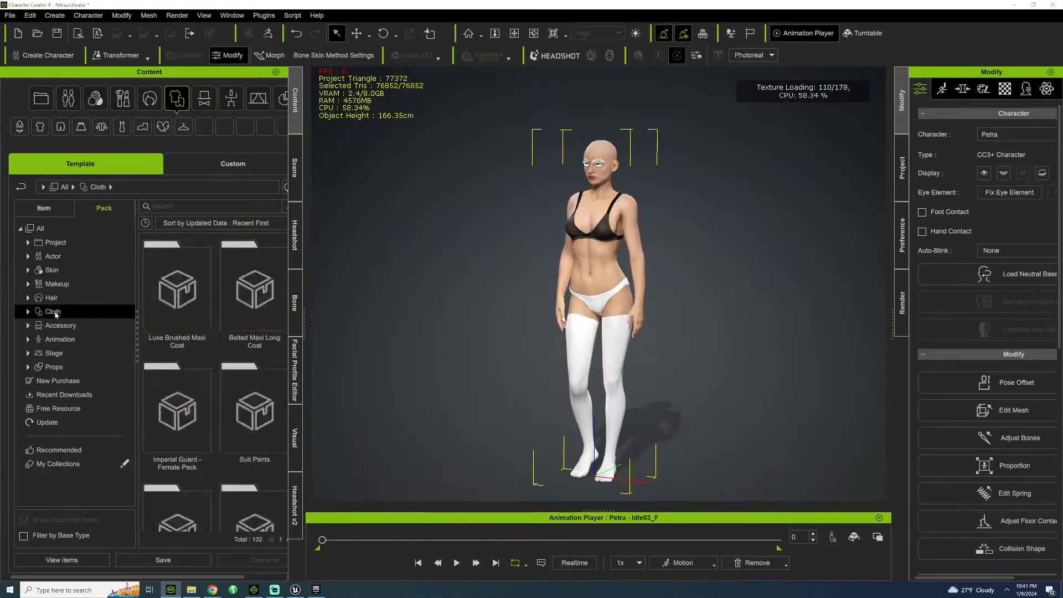
# Dress Petra in LB_Maxi_Coat from the Luxe Brushed Maxi Coat pack and inspect its buttons and pockets up close.
pyautogui.doubleClick(186, 295)
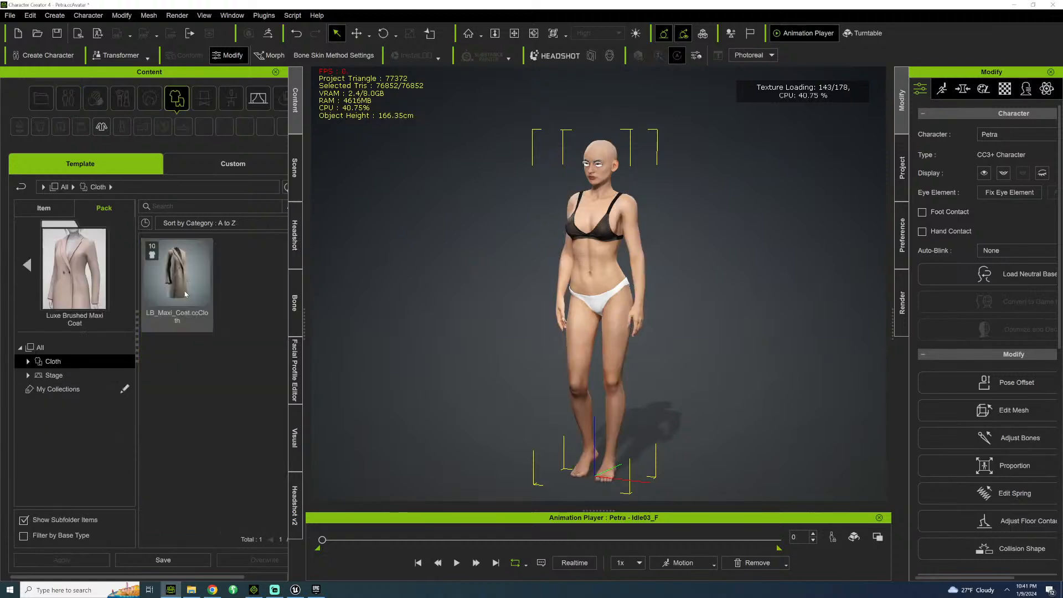
pyautogui.click(186, 282)
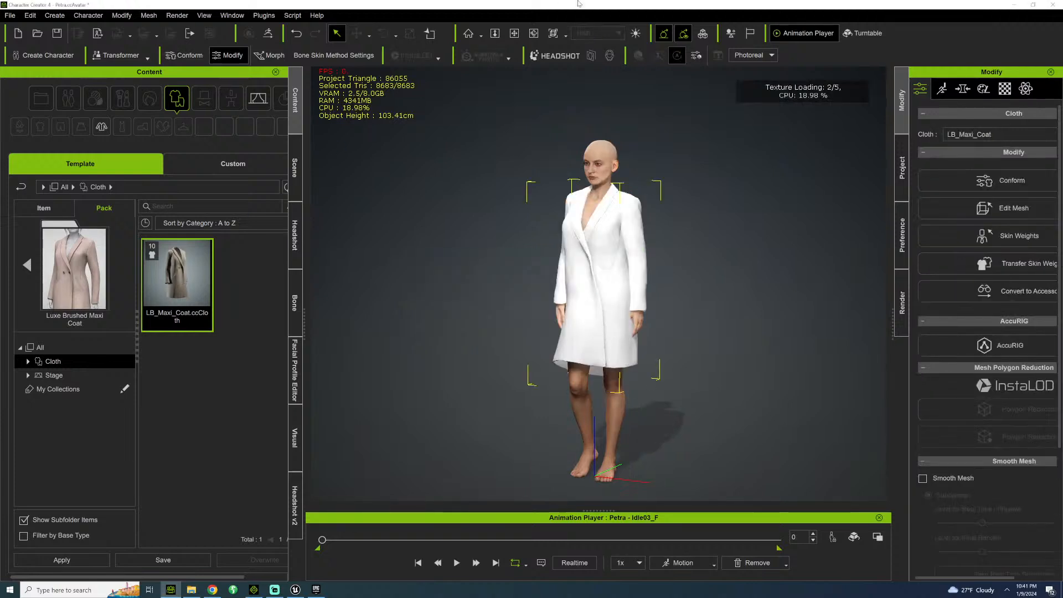
pyautogui.click(514, 33)
pyautogui.moveTo(561, 244); pyautogui.dragTo(560, 222)
pyautogui.scroll(8, 561, 223)
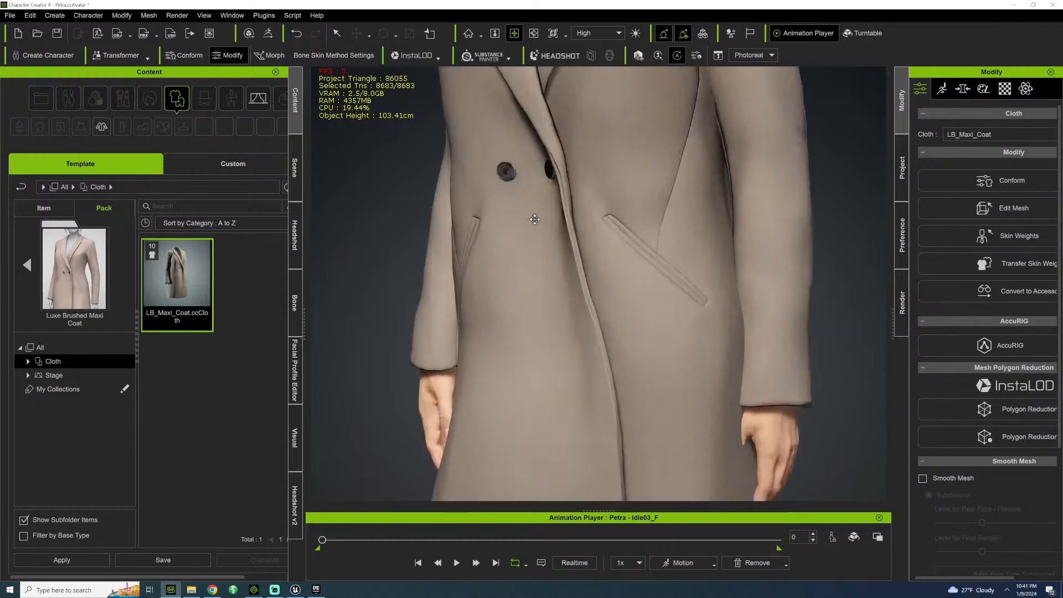
pyautogui.moveTo(660, 214); pyautogui.dragTo(750, 214, button='right')
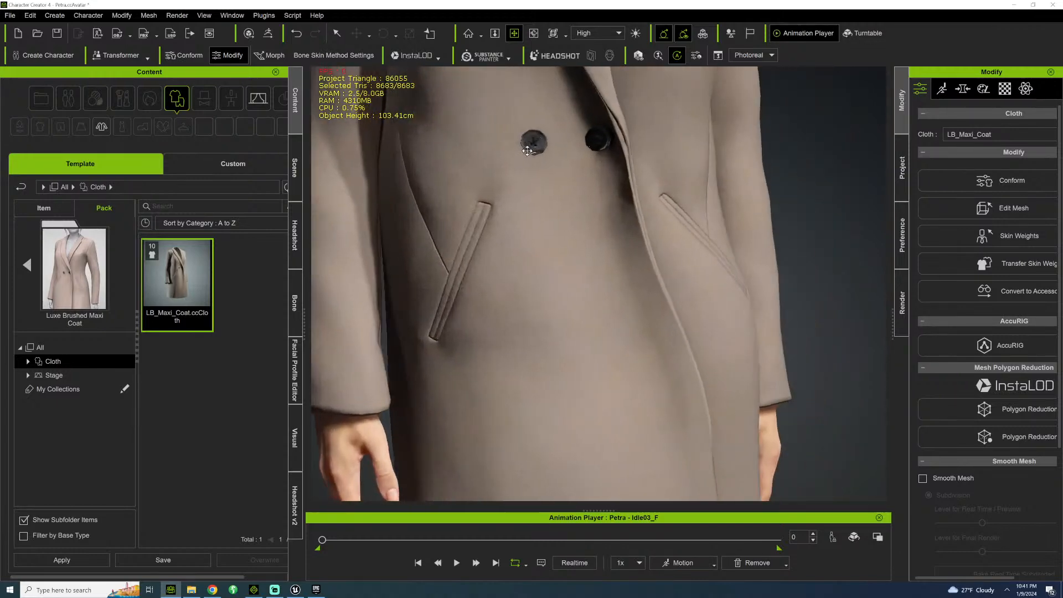
pyautogui.moveTo(559, 244); pyautogui.dragTo(600, 356)
pyautogui.moveTo(600, 356); pyautogui.dragTo(703, 304, button='right')
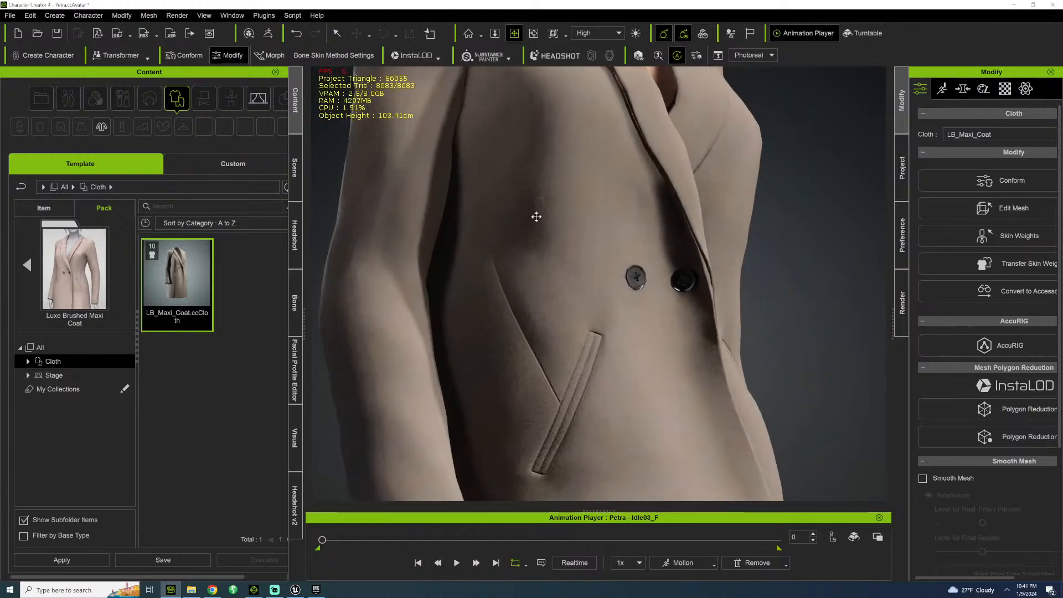
pyautogui.scroll(-3, 444, 237)
# Find LB_Maxi_Coat in the scene list and delete it from the Petra character.
pyautogui.click(295, 167)
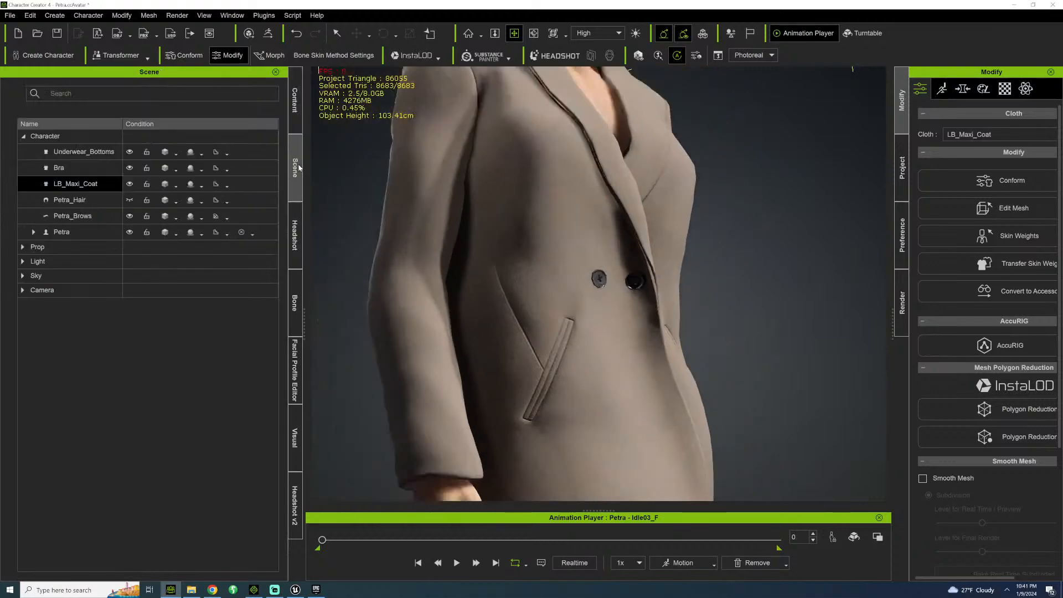
pyautogui.scroll(-4, 581, 207)
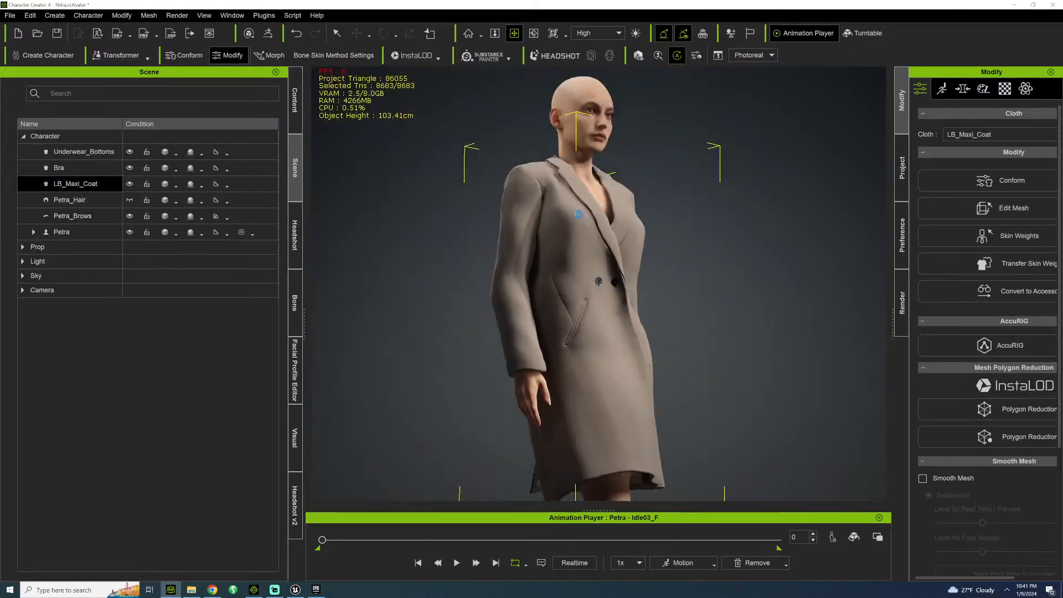
pyautogui.press('Delete')
# Return to the template Cloth packs and look through them for another outfit for Petra.
pyautogui.click(295, 99)
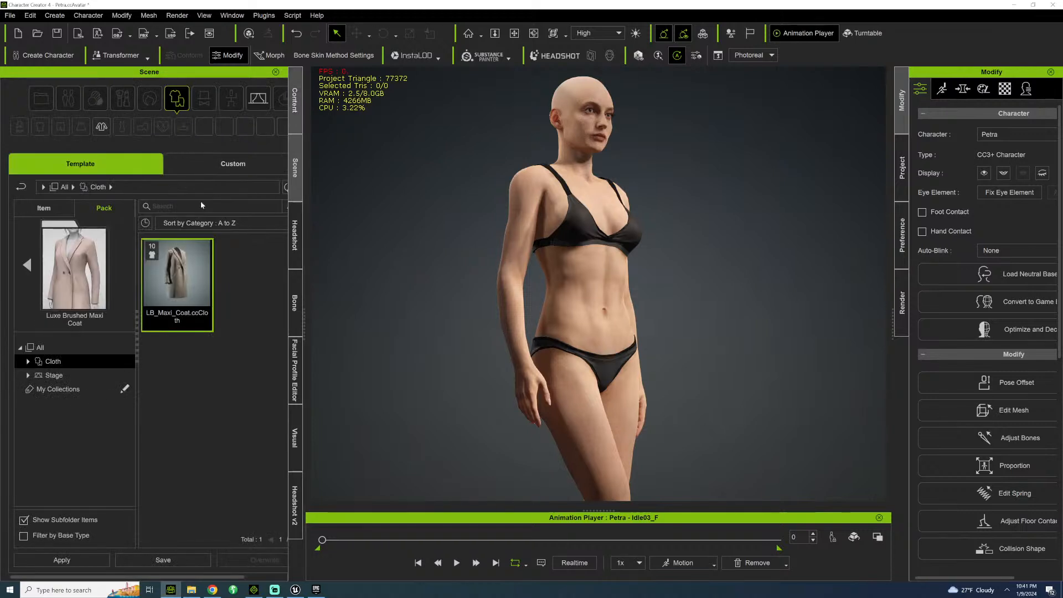
pyautogui.click(34, 363)
pyautogui.scroll(-1, 206, 394)
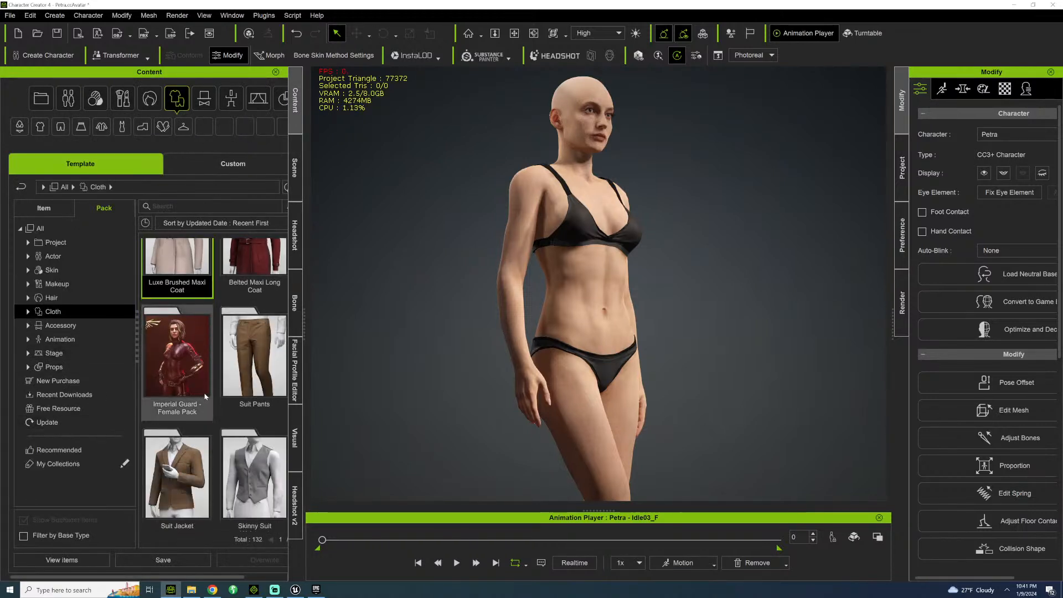
pyautogui.scroll(-8, 205, 397)
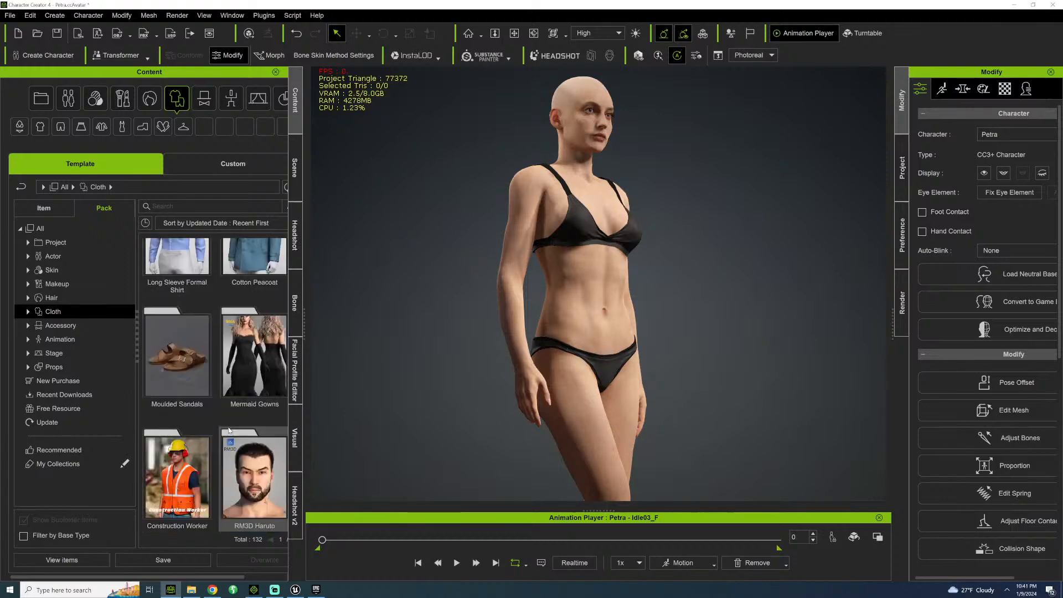
pyautogui.scroll(-10, 227, 429)
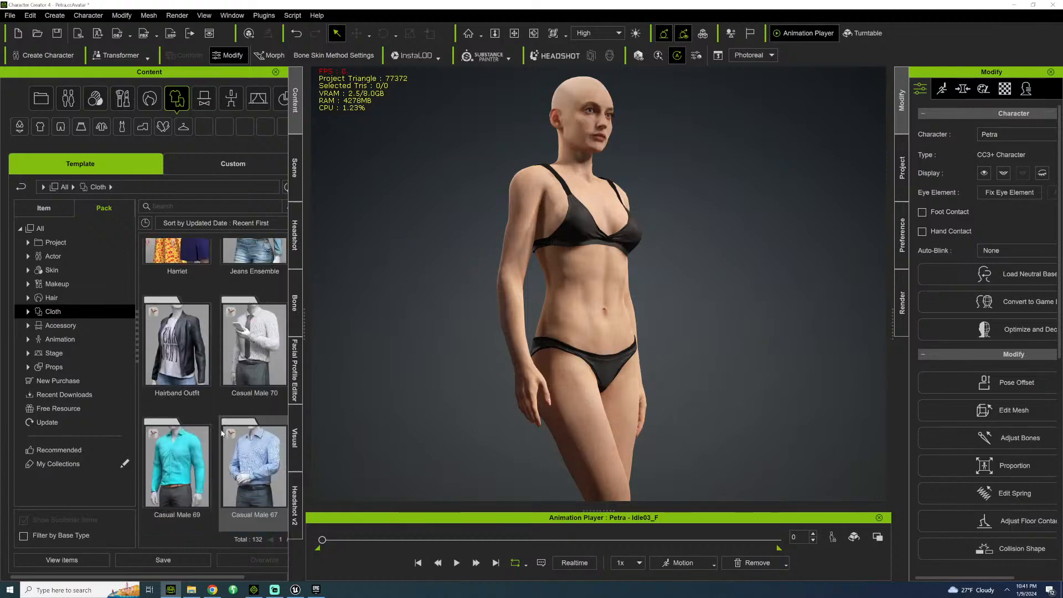
pyautogui.scroll(-10, 221, 434)
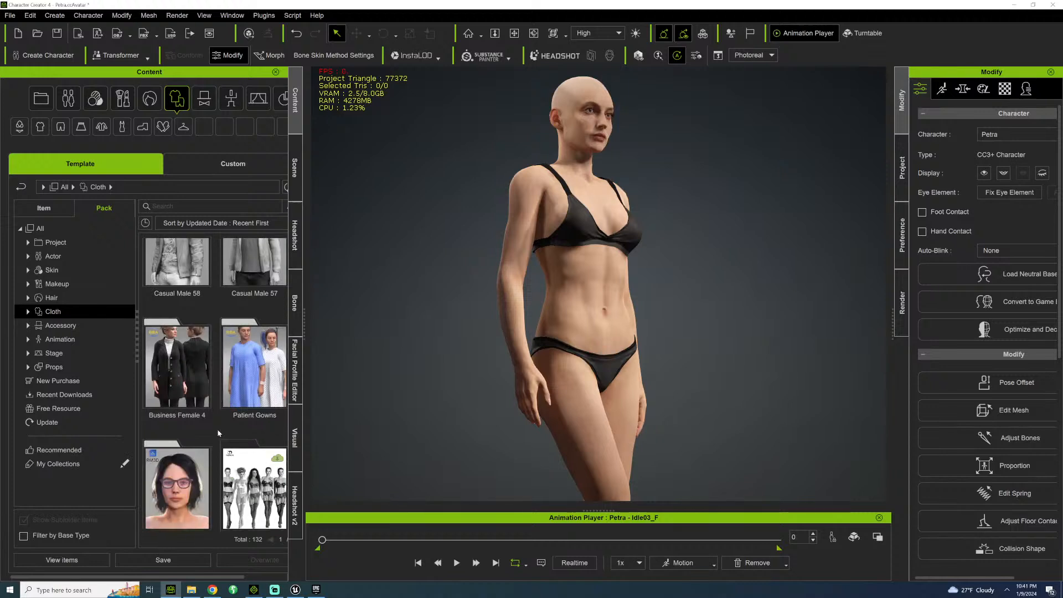
pyautogui.scroll(-1, 218, 431)
# Narrow the cloth packs to Coats and dress Petra in Jacket_Grey from the Business Female 4 pack.
pyautogui.click(28, 303)
pyautogui.click(28, 313)
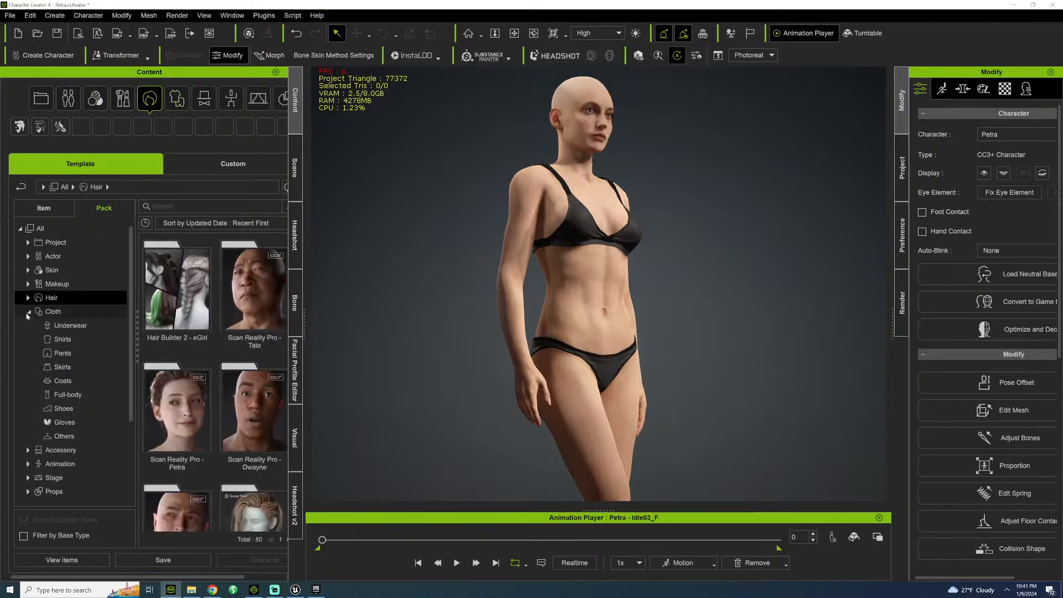
pyautogui.click(63, 381)
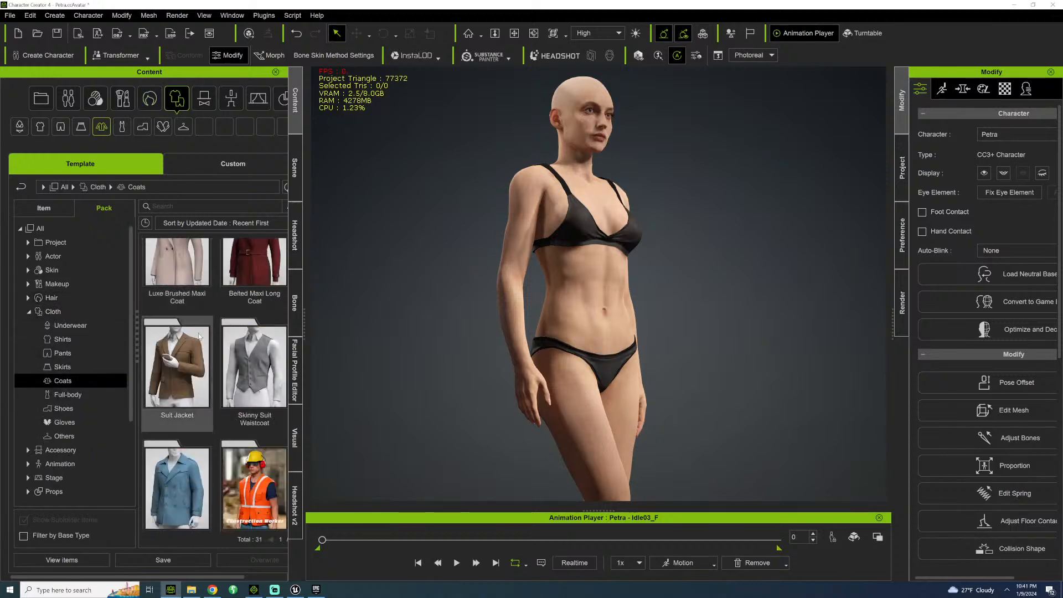
pyautogui.scroll(-5, 200, 336)
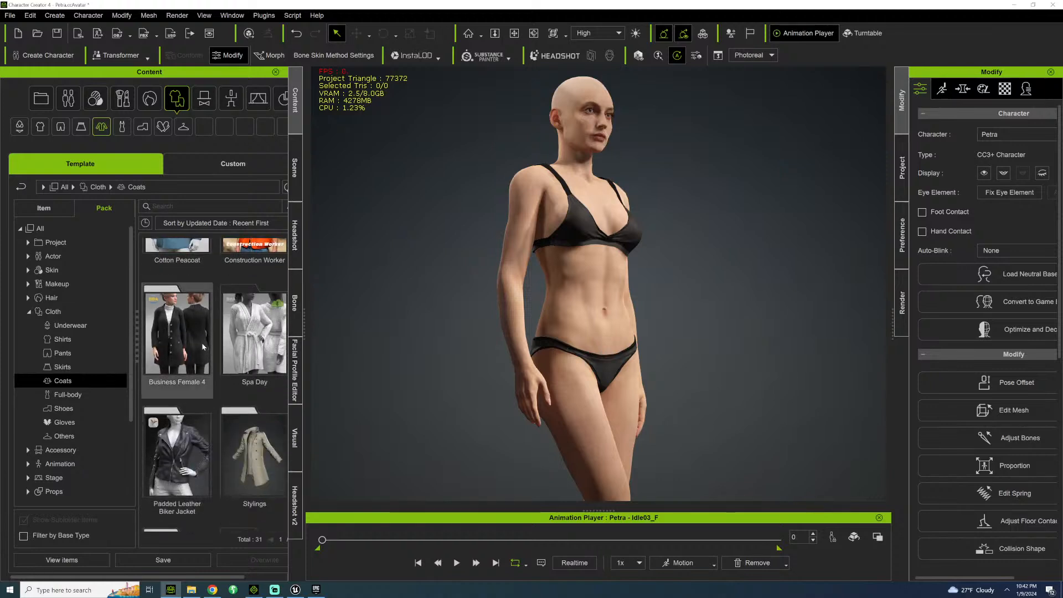
pyautogui.doubleClick(203, 346)
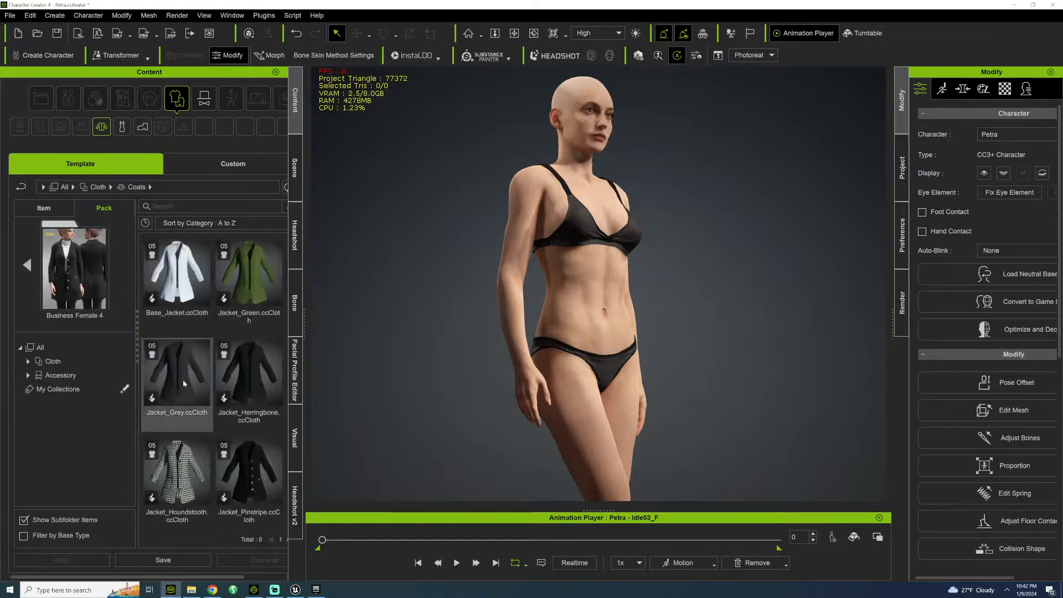
pyautogui.doubleClick(175, 373)
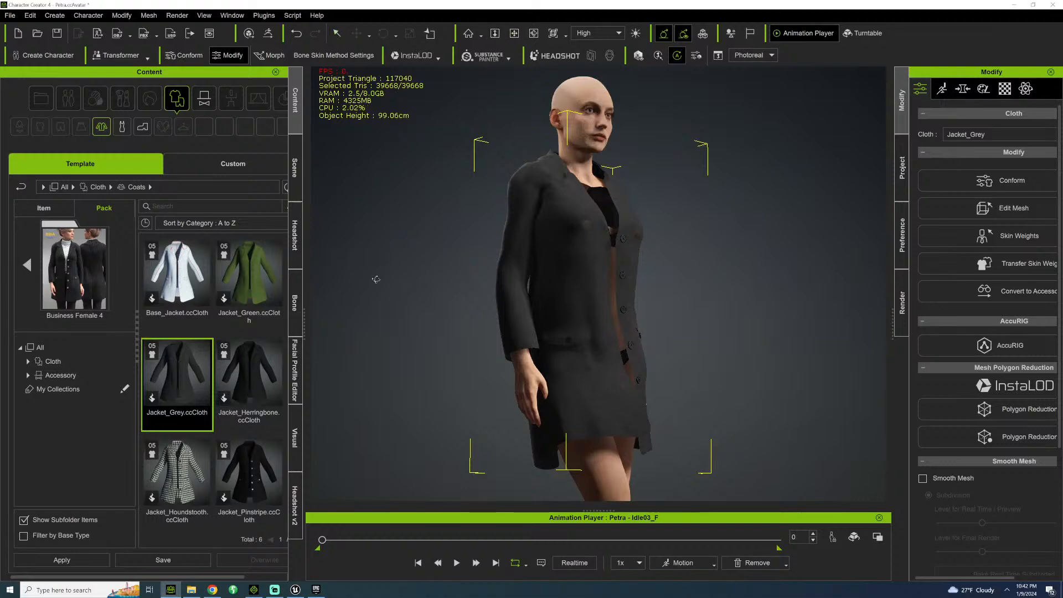
# Examine the grey jacket's buttons and fabric on Petra up close from the front.
pyautogui.moveTo(373, 277); pyautogui.dragTo(563, 341, button='right')
pyautogui.scroll(5, 616, 338)
pyautogui.scroll(10, 617, 339)
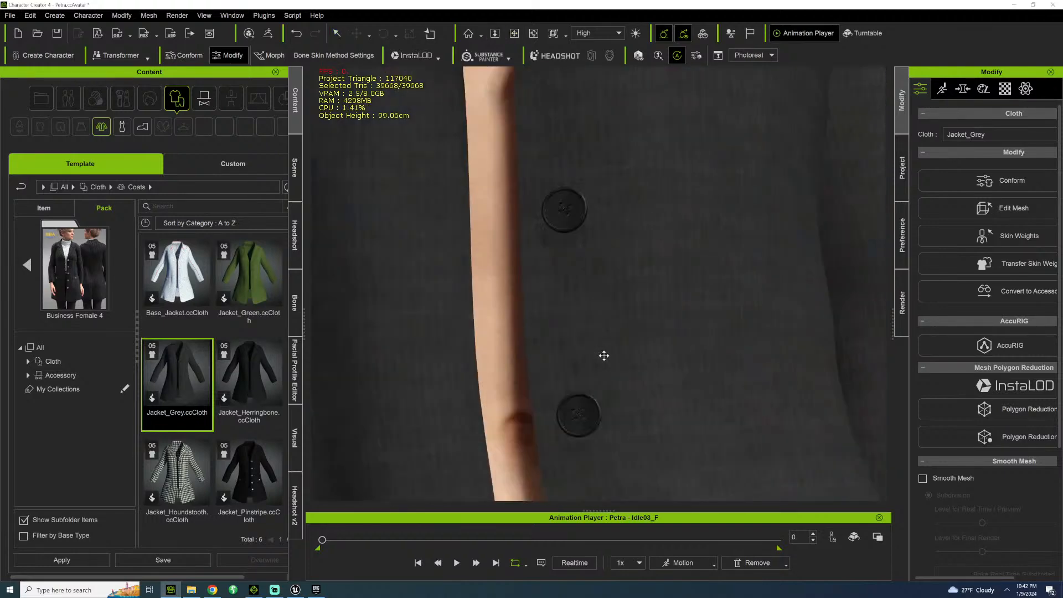
pyautogui.scroll(-4, 579, 286)
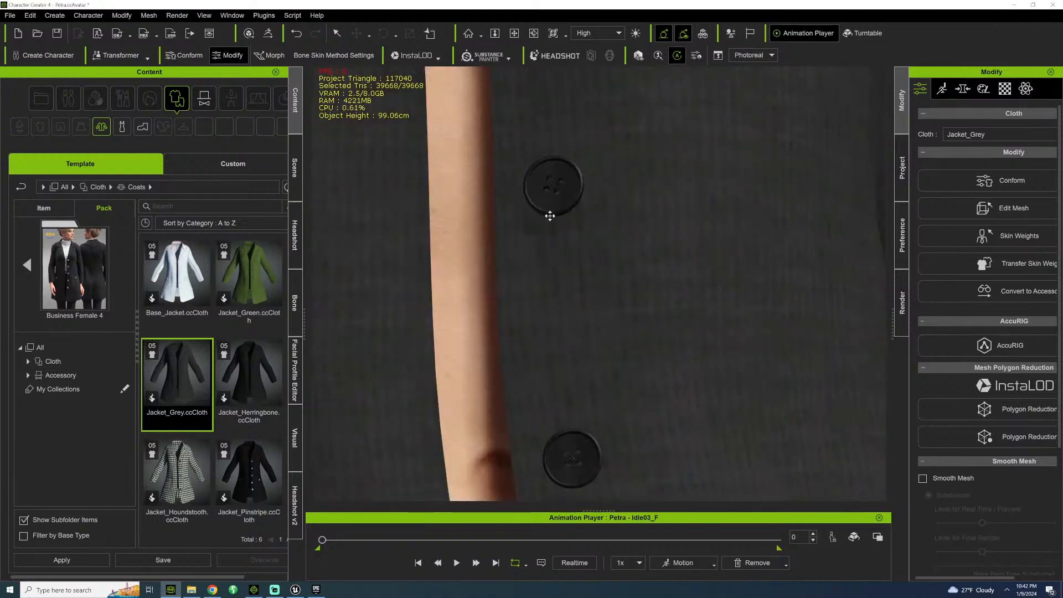
pyautogui.scroll(-6, 547, 236)
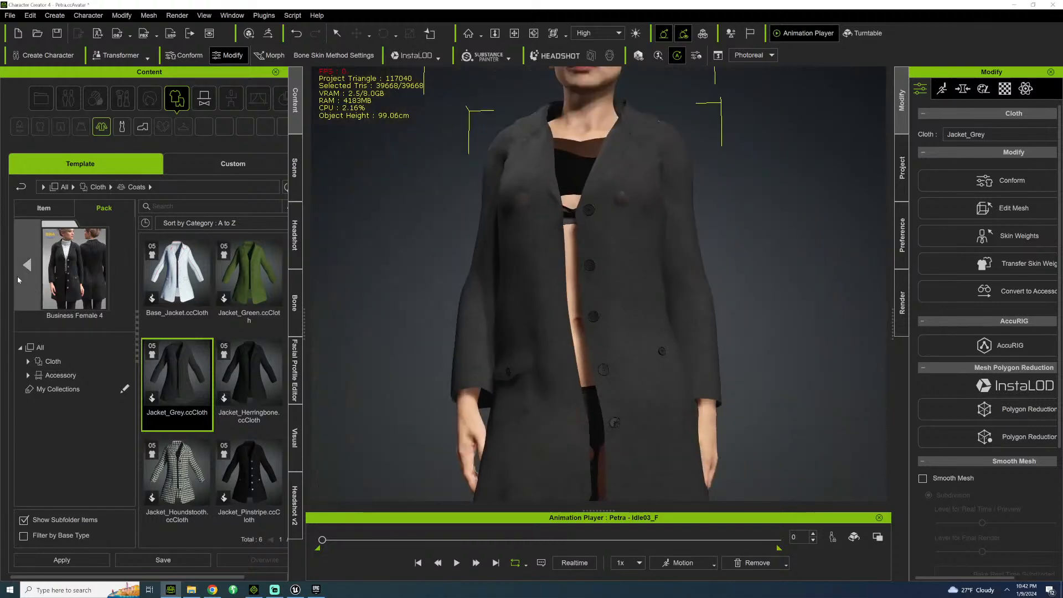
# Leave the Business Female 4 pack and look through the Others cloth packs and the Accessory packs.
pyautogui.click(27, 265)
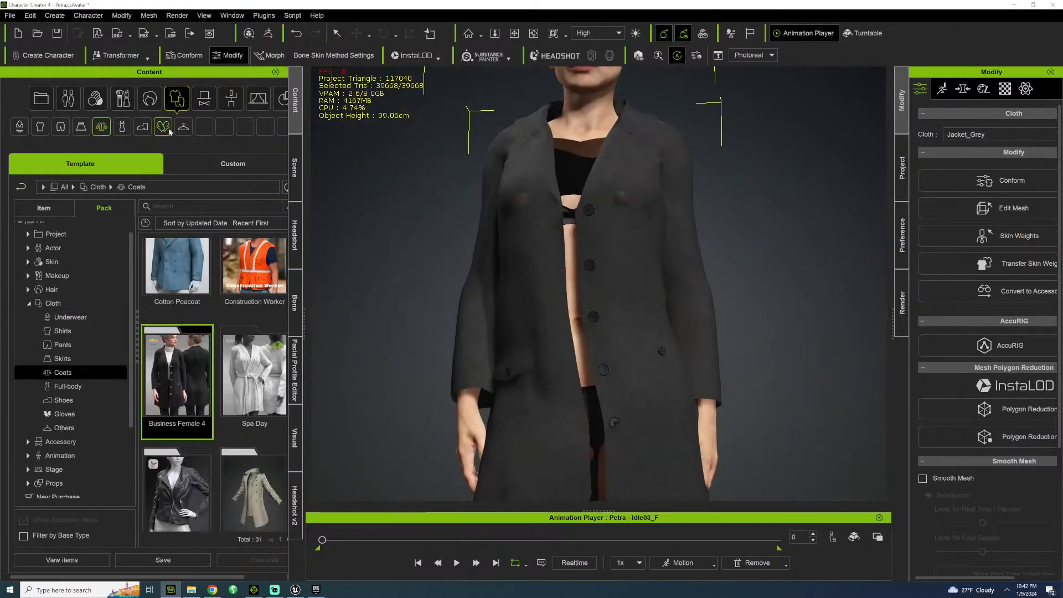
pyautogui.click(183, 126)
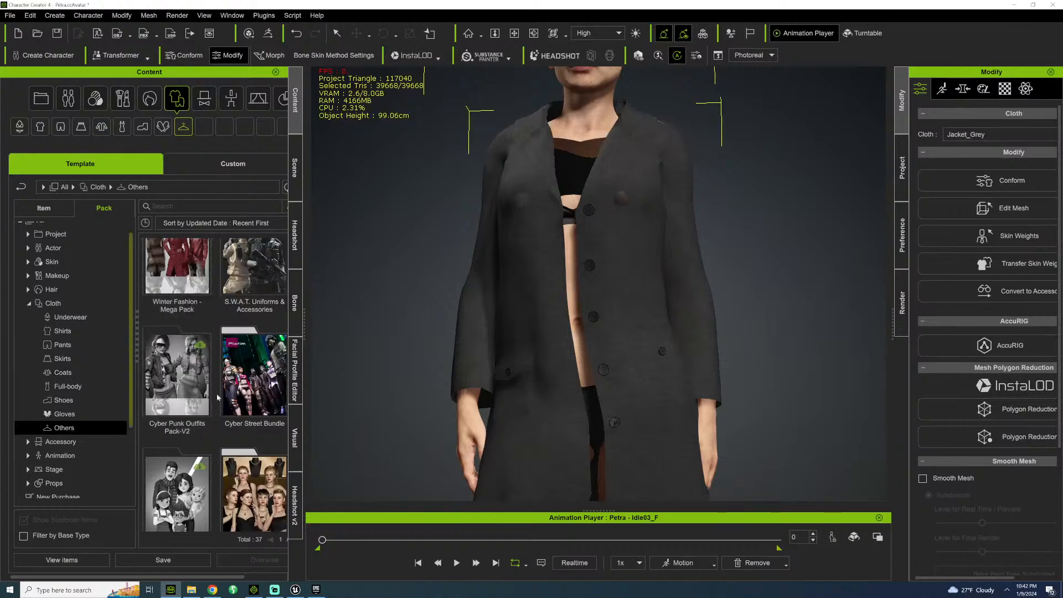
pyautogui.scroll(-3, 257, 311)
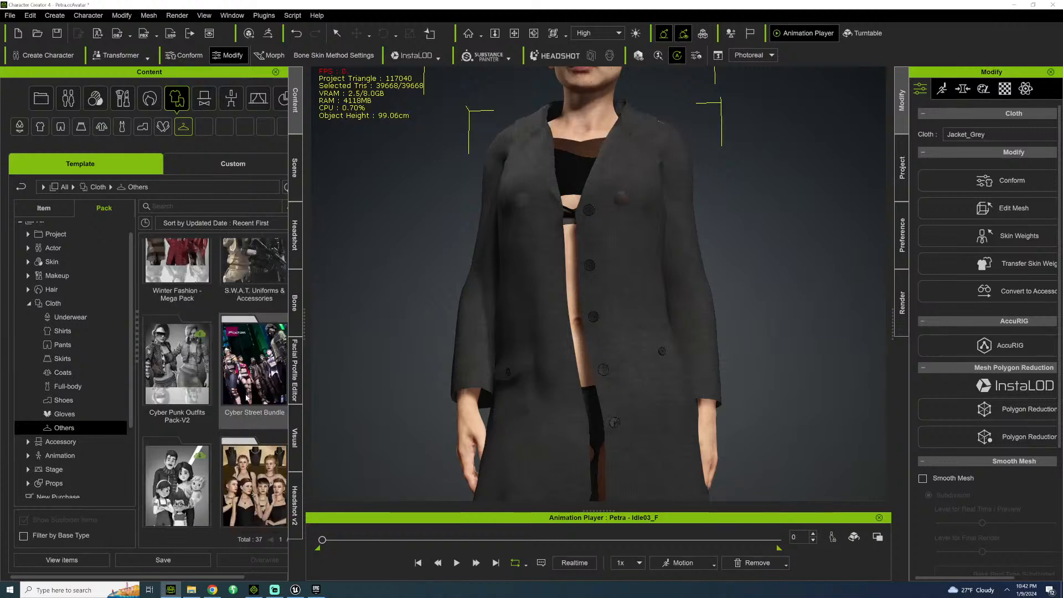
pyautogui.click(77, 441)
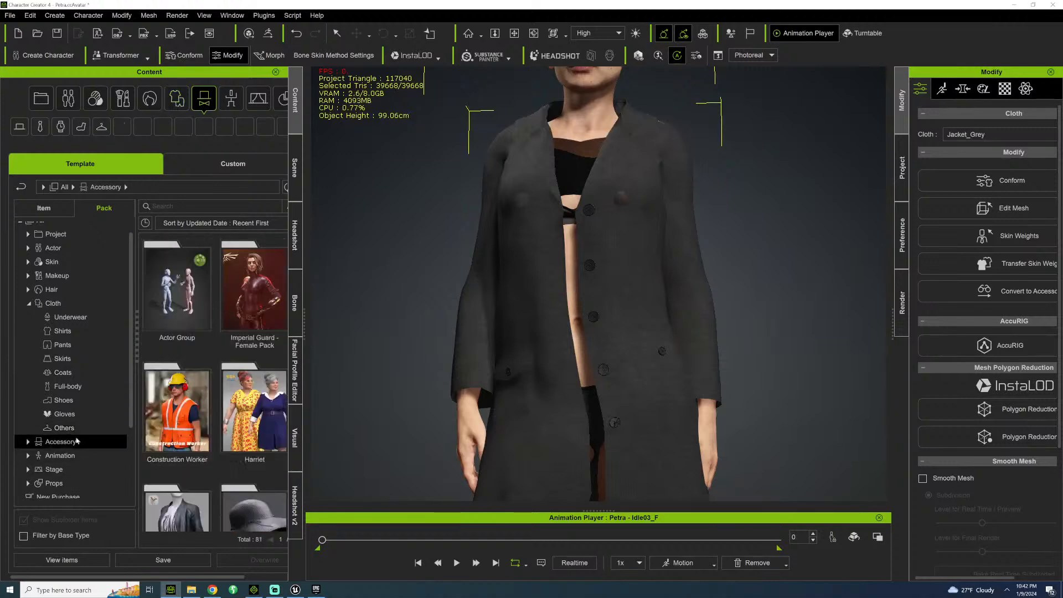
pyautogui.scroll(-5, 222, 422)
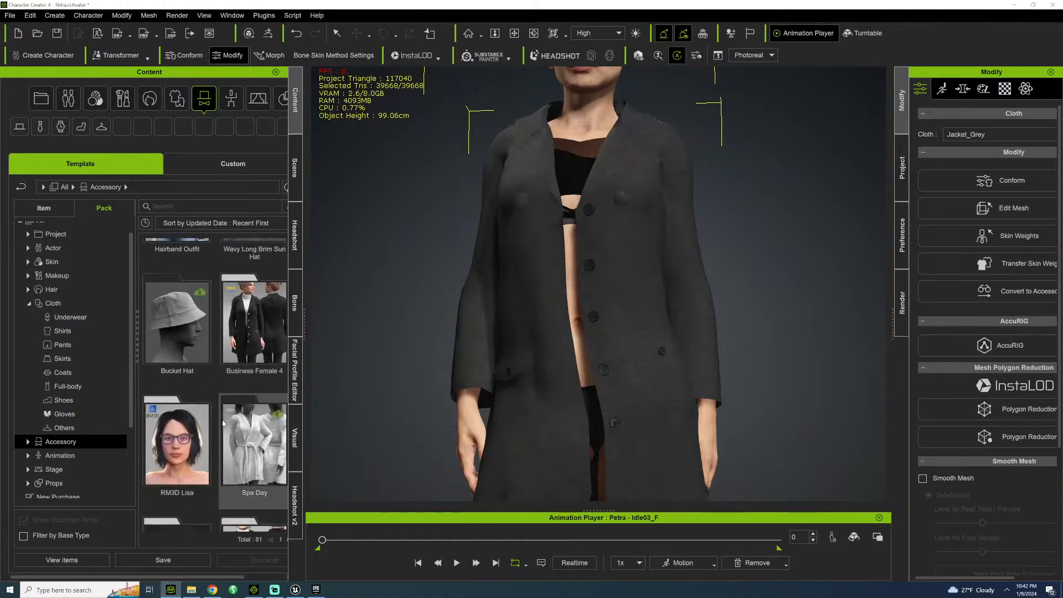
pyautogui.scroll(-6, 222, 422)
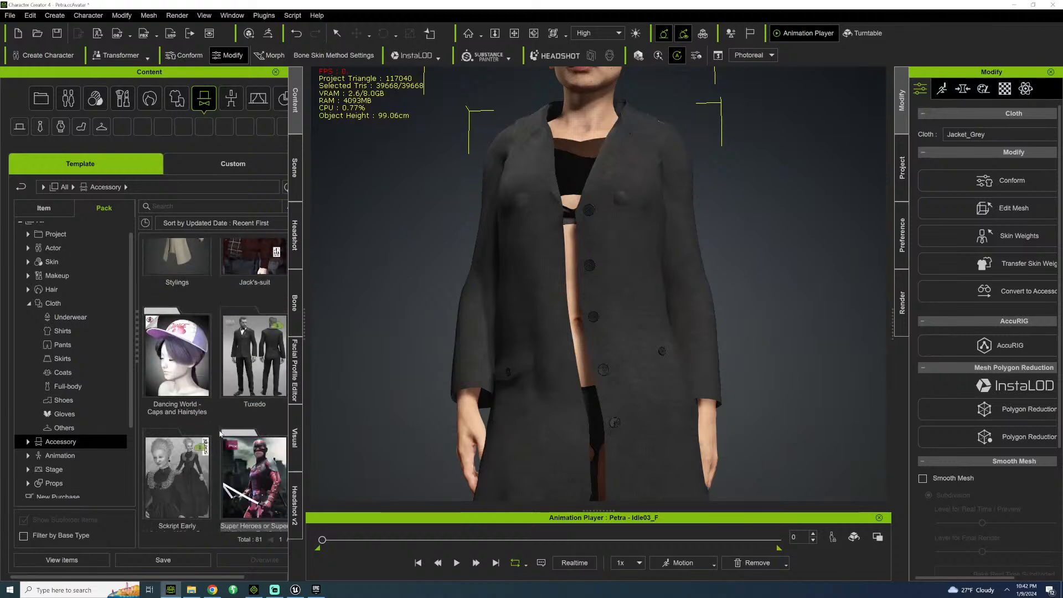
# Open the Glasses and Sunglasses accessory pack and put the Model01 - Reading.iacc glasses on Petra.
pyautogui.scroll(-5, 215, 443)
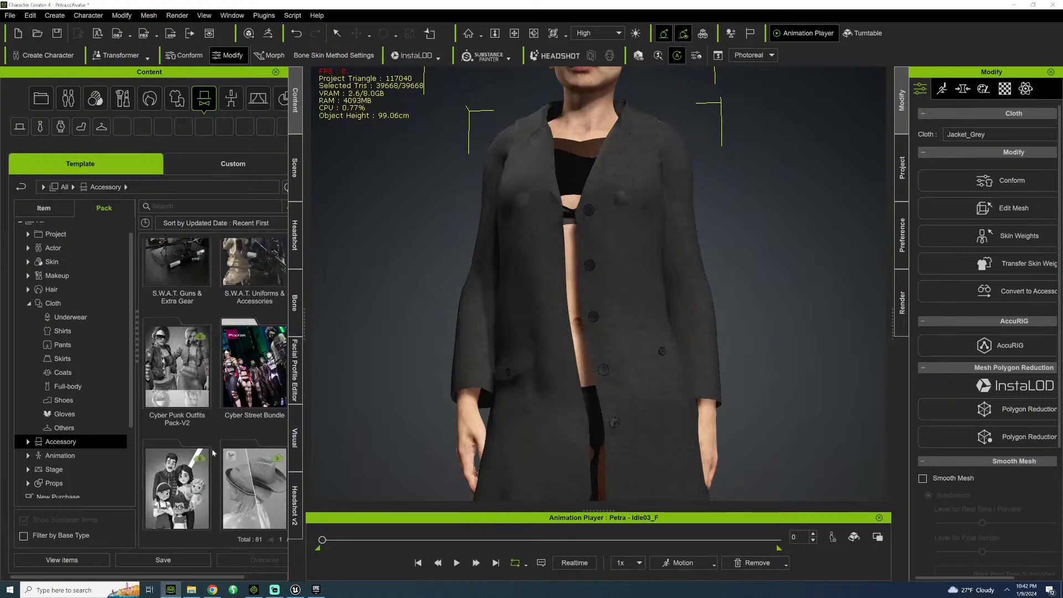
pyautogui.doubleClick(177, 410)
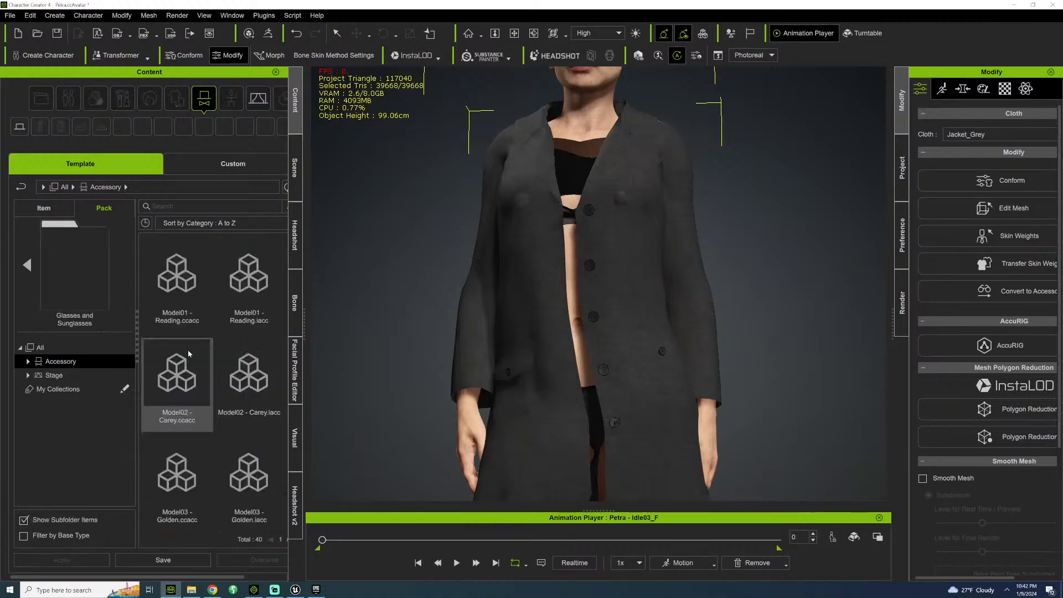
pyautogui.doubleClick(262, 270)
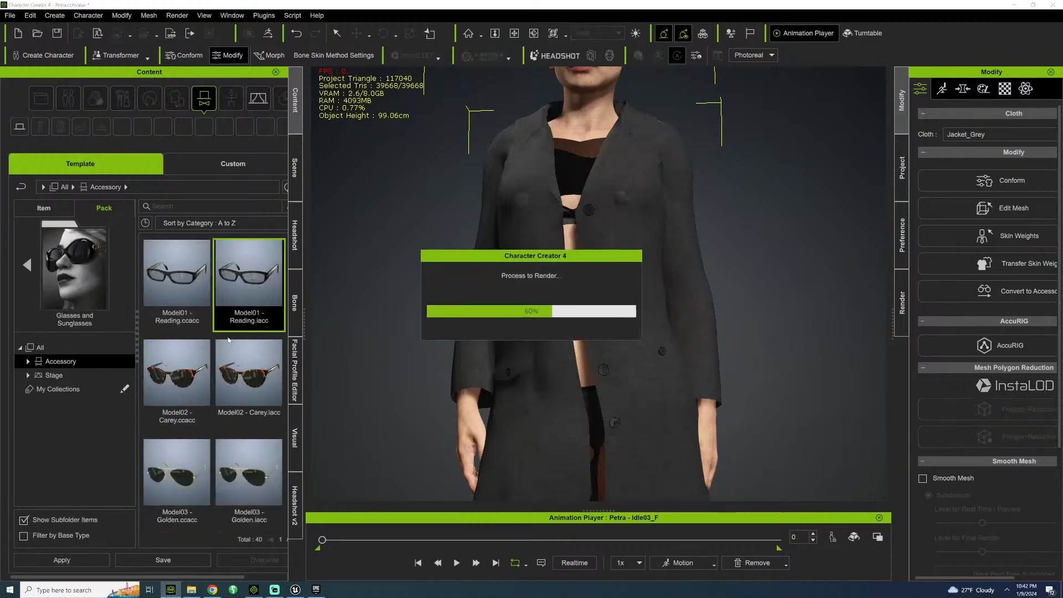
pyautogui.scroll(-2, 235, 458)
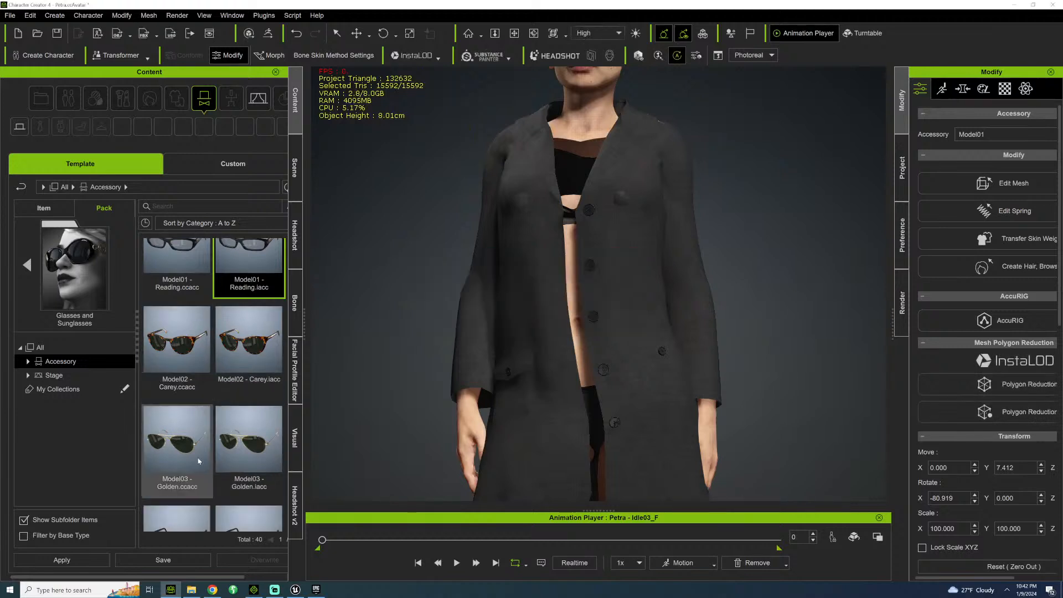
# Examine the fit of the black reading glasses on Petra's face from the front and the side.
pyautogui.moveTo(499, 304); pyautogui.dragTo(490, 463, button='middle')
pyautogui.moveTo(501, 293); pyautogui.dragTo(518, 465, button='middle')
pyautogui.scroll(4, 518, 466)
pyautogui.scroll(1, 518, 466)
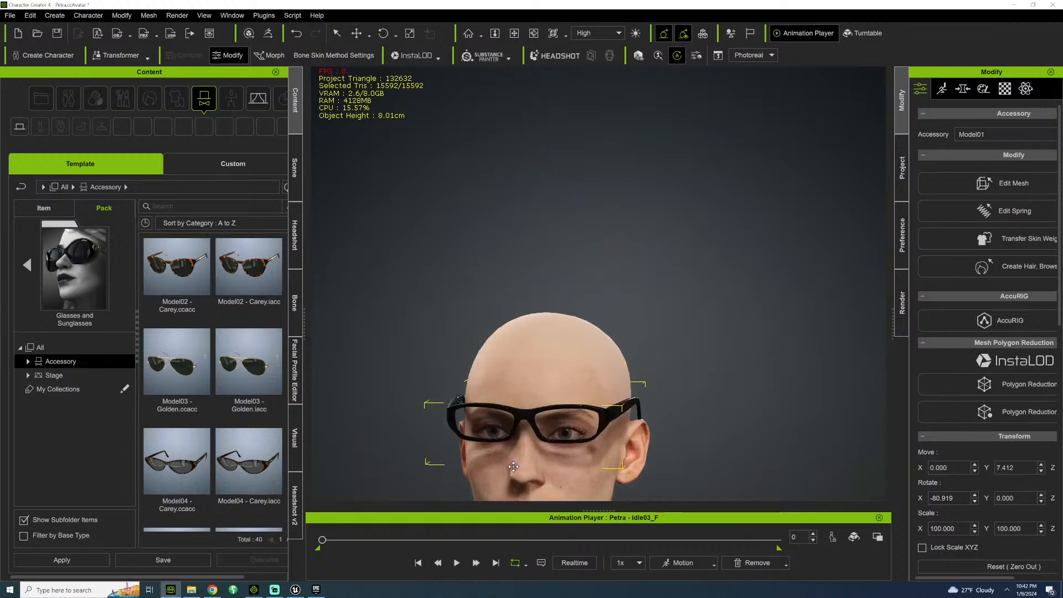
pyautogui.moveTo(502, 447); pyautogui.dragTo(508, 378, button='right')
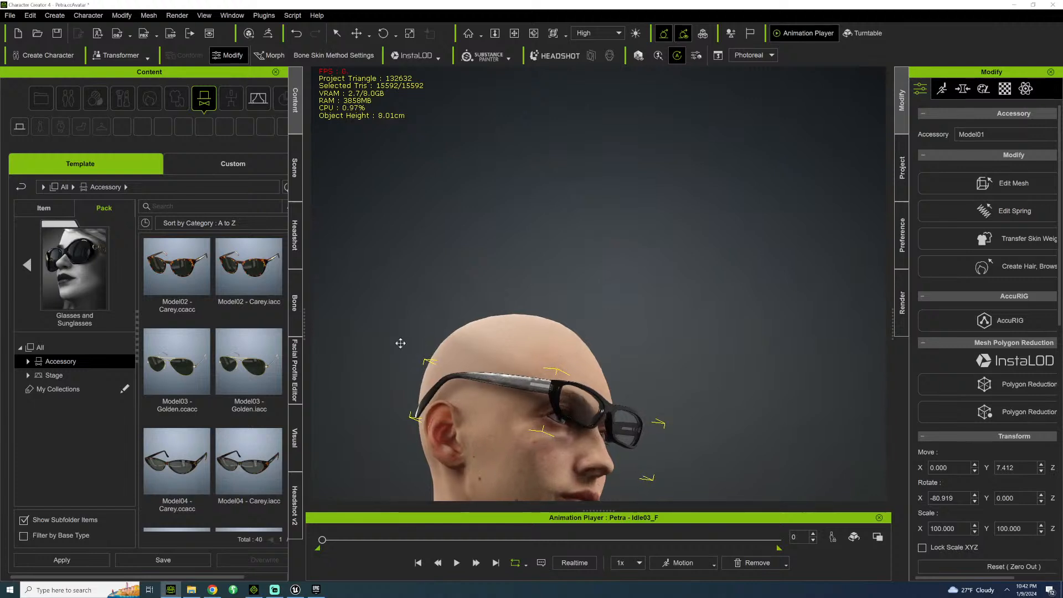
pyautogui.moveTo(400, 343); pyautogui.dragTo(429, 272, button='right')
pyautogui.scroll(-3, 453, 354)
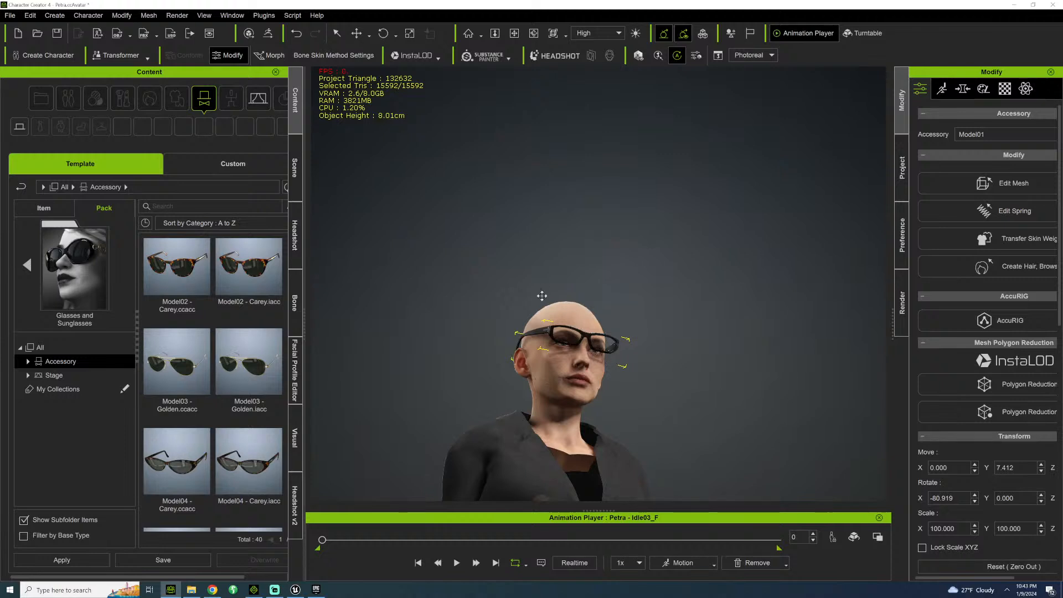
# Delete the reading glasses from Petra and look over the other models in the Glasses and Sunglasses pack.
pyautogui.moveTo(542, 296); pyautogui.dragTo(542, 517, button='right')
pyautogui.moveTo(538, 425); pyautogui.dragTo(550, 366, button='right')
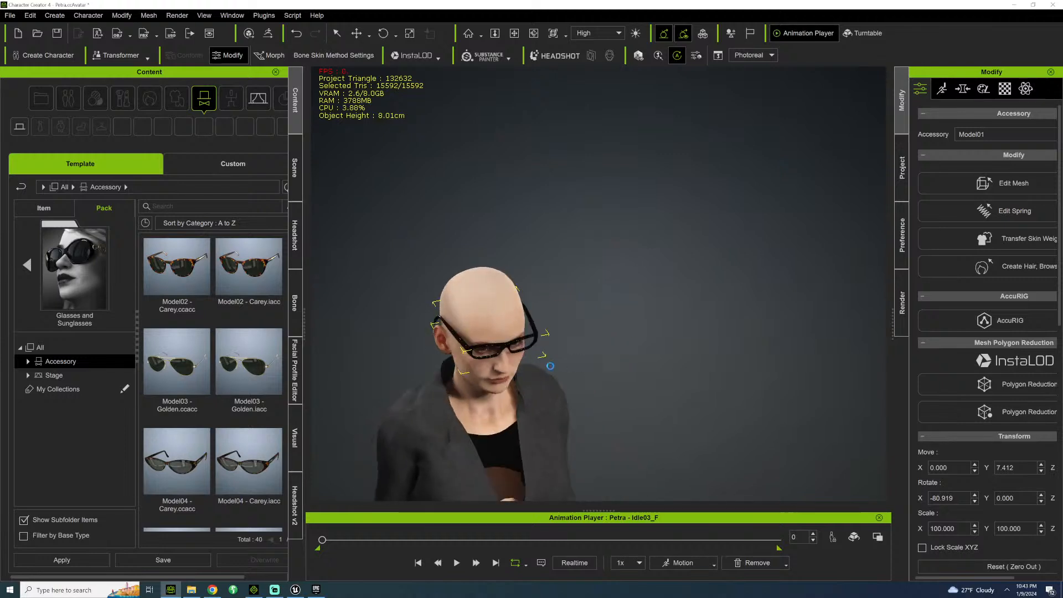
pyautogui.press('Delete')
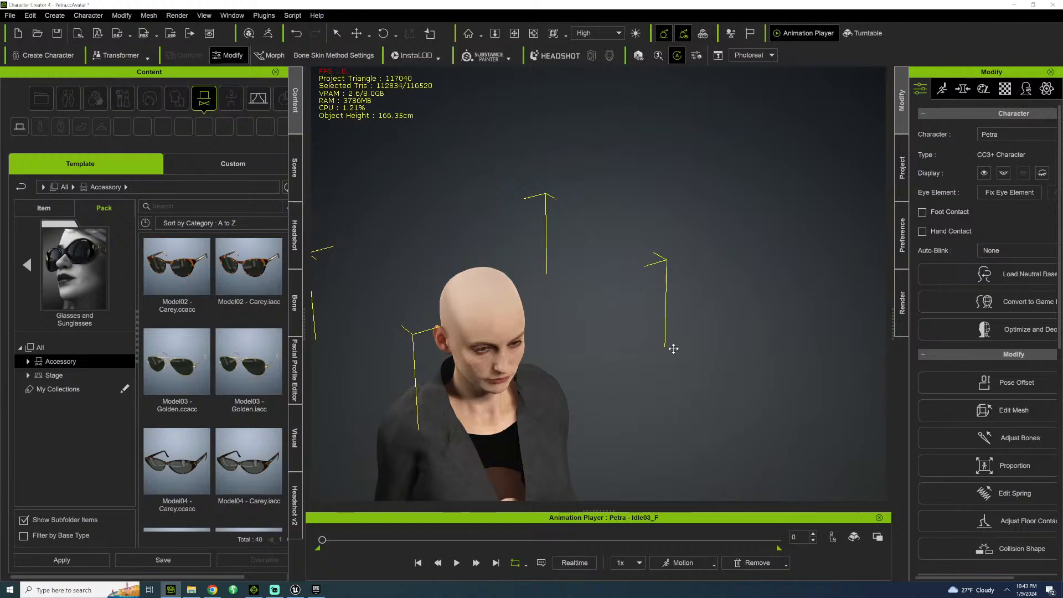
pyautogui.moveTo(623, 342); pyautogui.dragTo(700, 320)
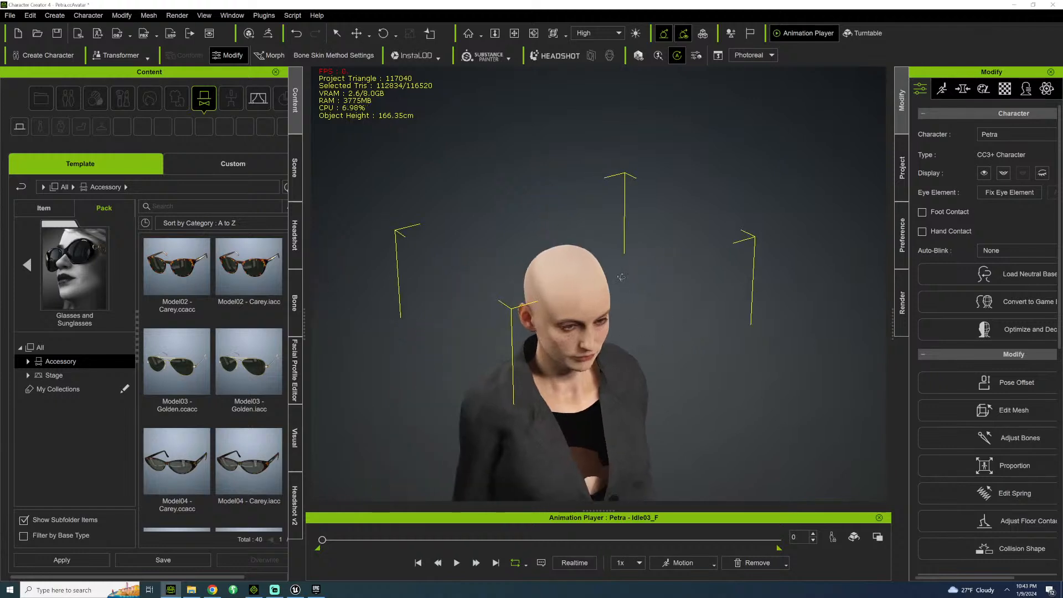
pyautogui.moveTo(578, 335); pyautogui.dragTo(559, 281, button='right')
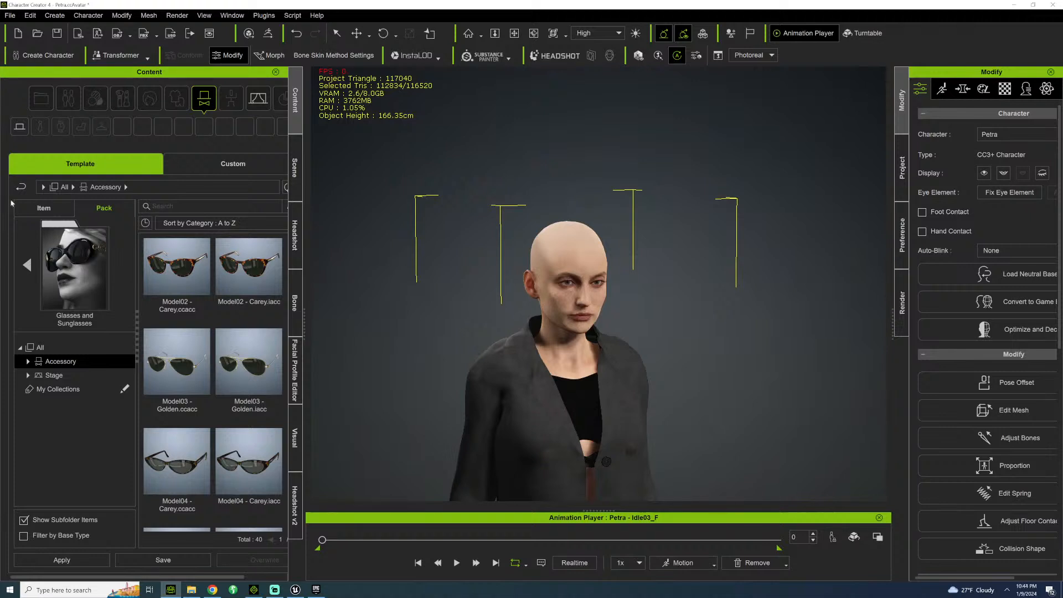
pyautogui.scroll(-3, 487, 191)
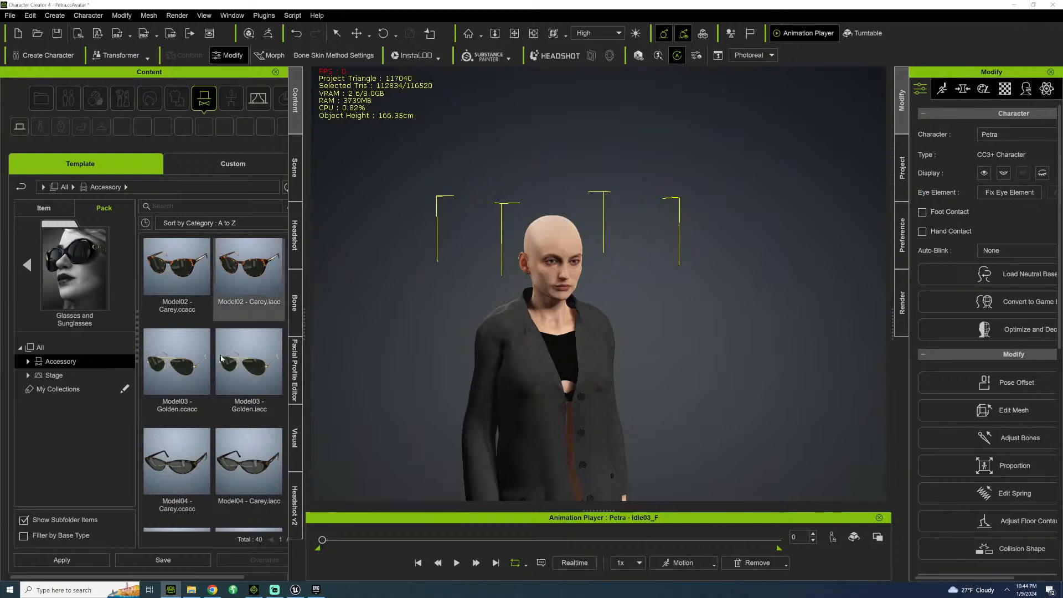
pyautogui.scroll(-6, 220, 359)
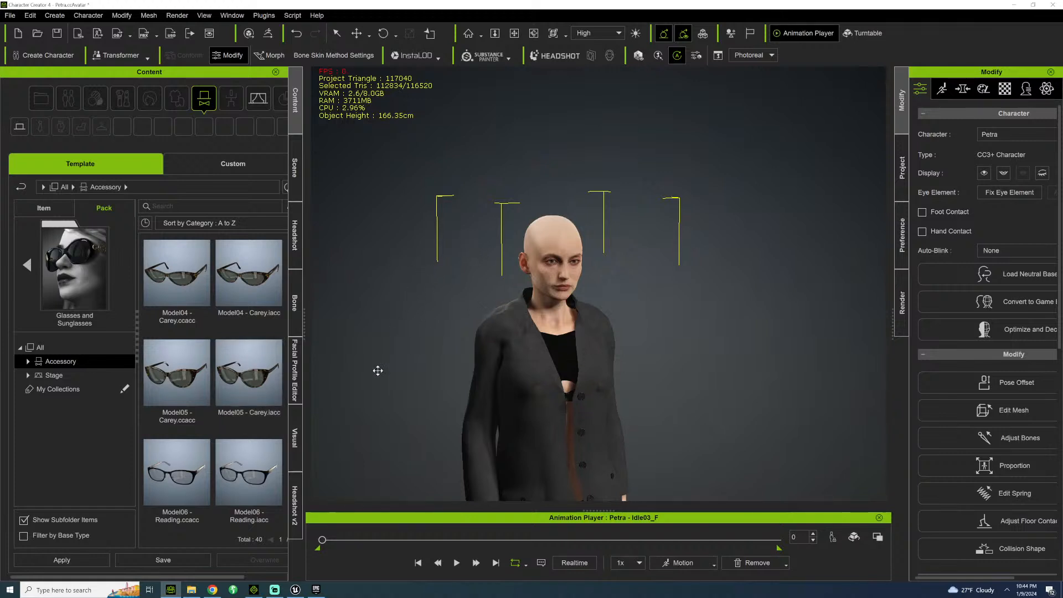
# Switch to the Epic Games Launcher and open the Unreal Engine Marketplace.
pyautogui.click(1014, 4)
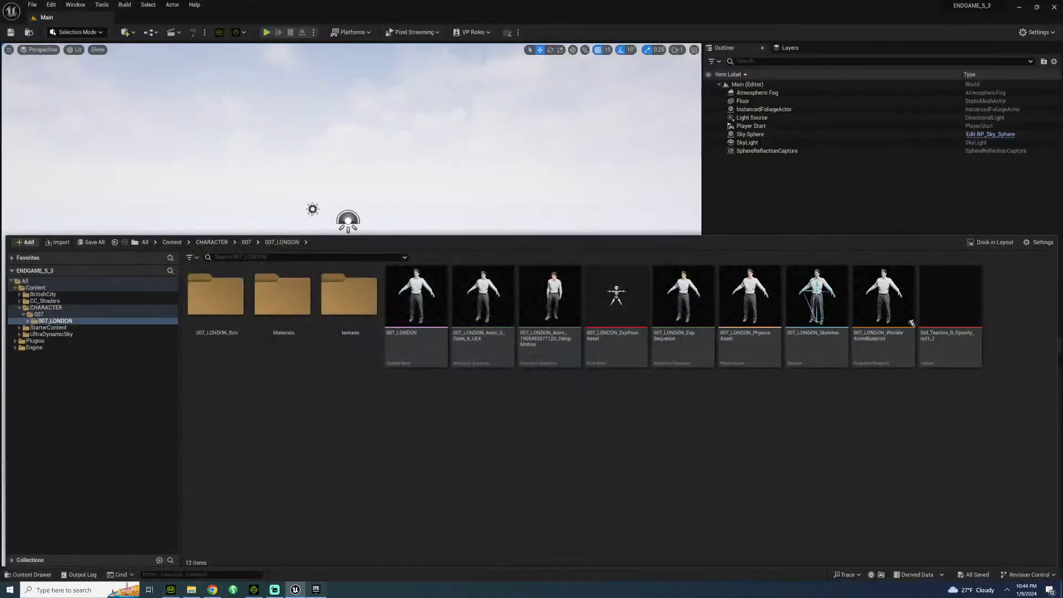
pyautogui.click(316, 589)
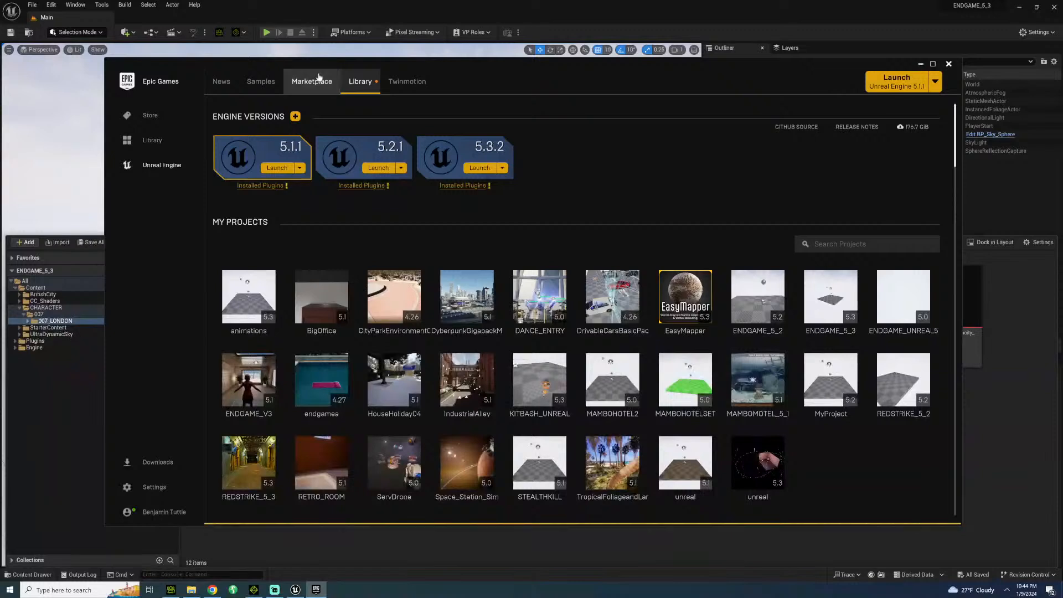
pyautogui.click(311, 81)
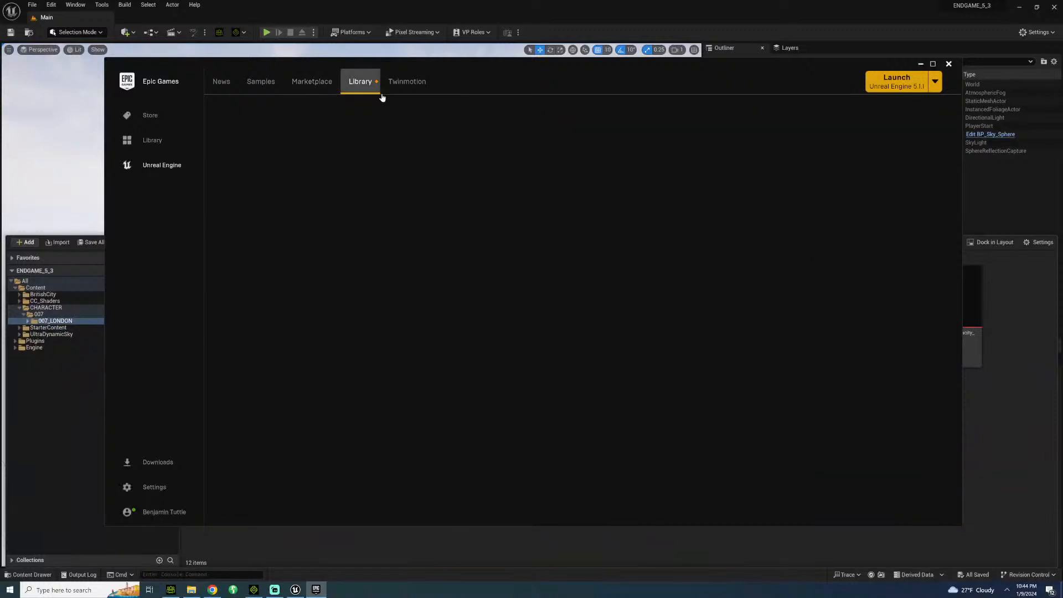
pyautogui.click(312, 83)
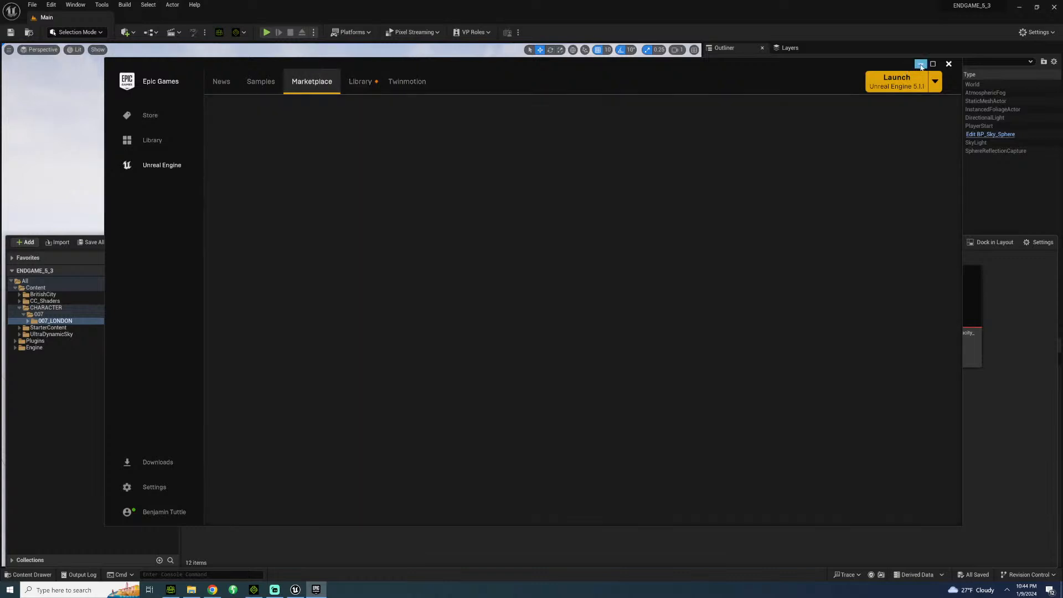
pyautogui.click(920, 64)
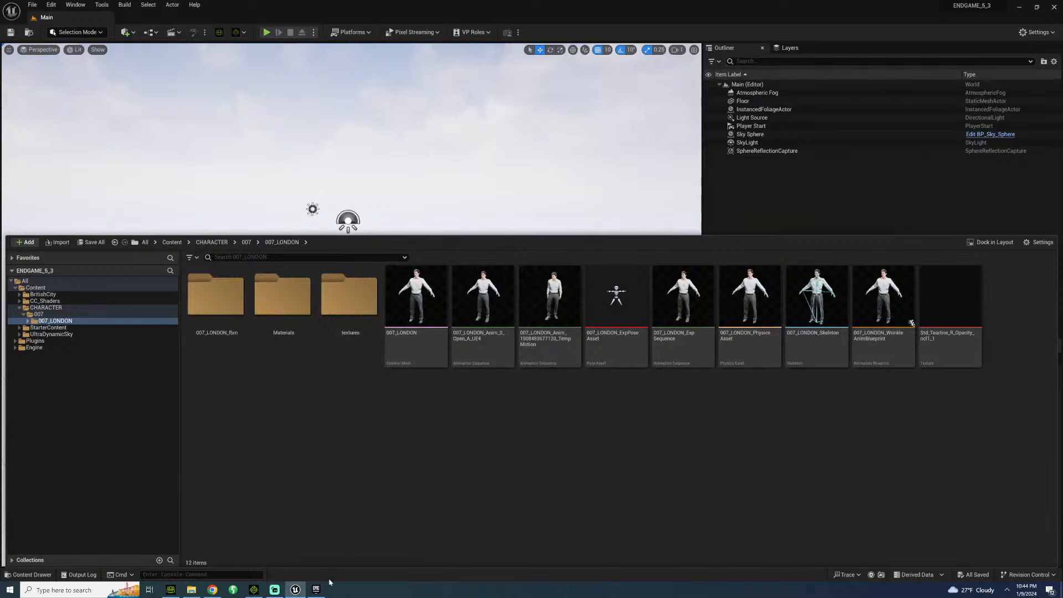
pyautogui.click(316, 589)
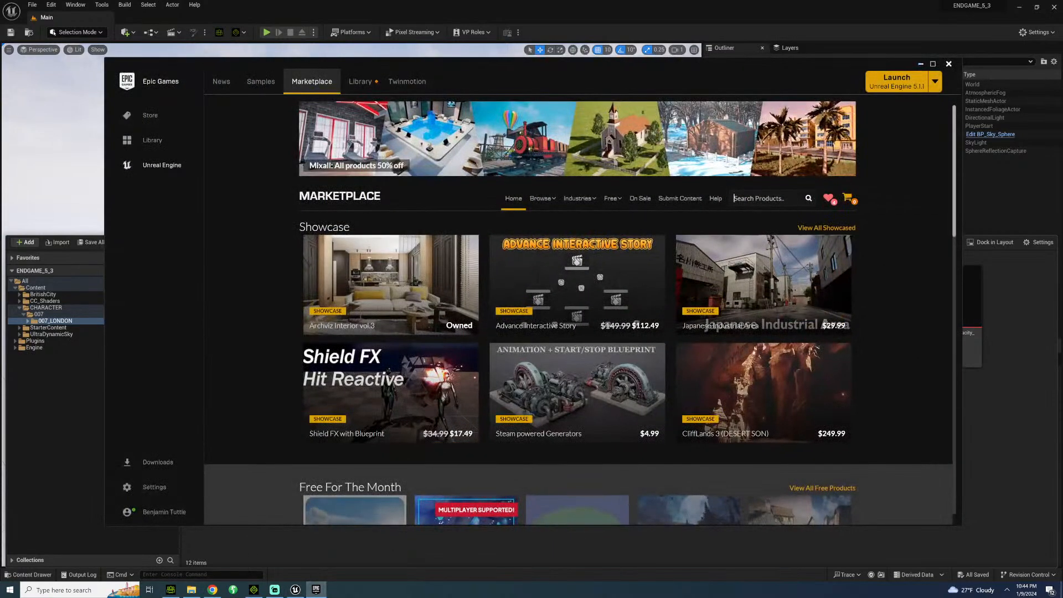
# Search the Marketplace for GLASSES and open the Glasses prop pack by SHOGUN GAMES LLP.
pyautogui.write('GLASS')
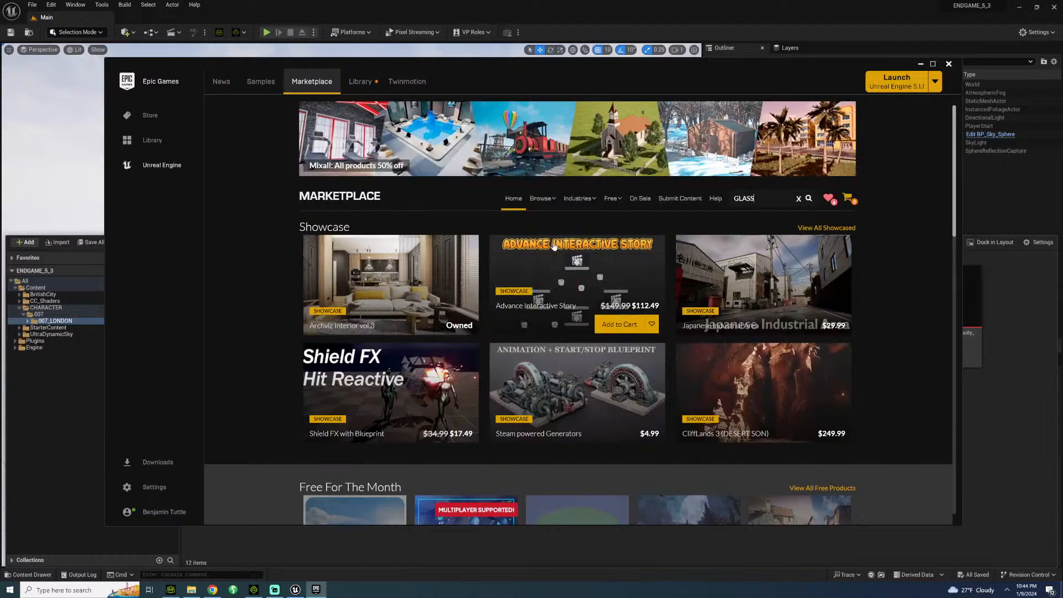
pyautogui.write('ES')
pyautogui.press('Return')
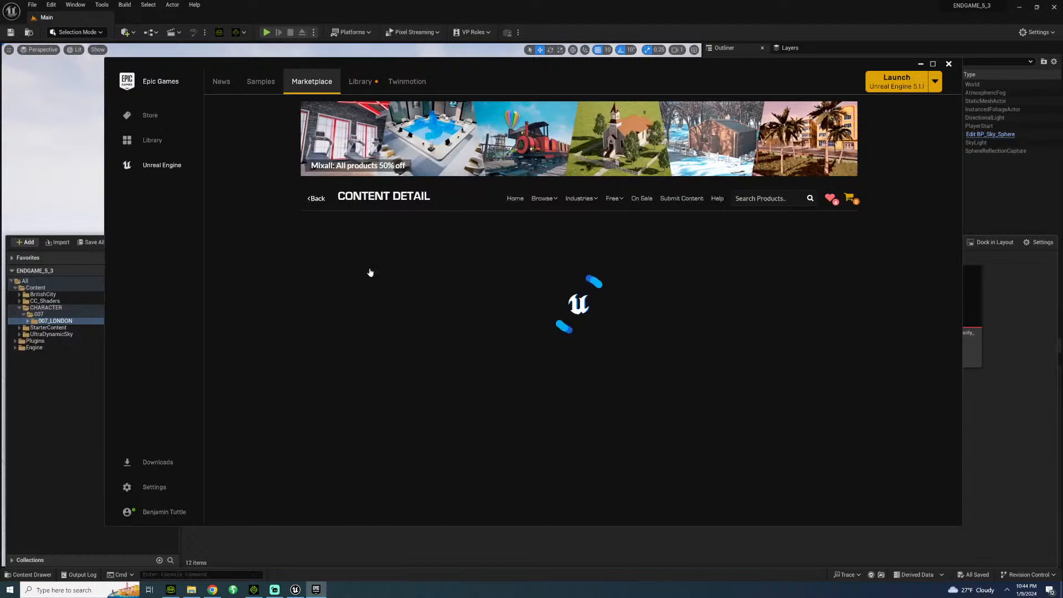
# Look through the preview pictures of the Glasses pack, including its reading glasses and sunglasses.
pyautogui.click(476, 416)
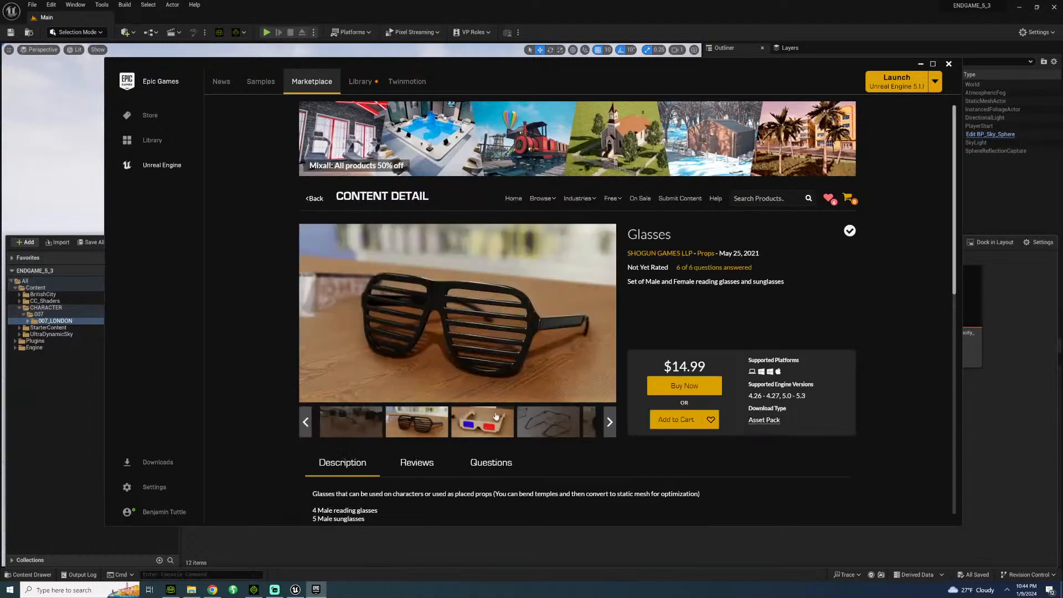
pyautogui.click(547, 432)
pyautogui.click(547, 433)
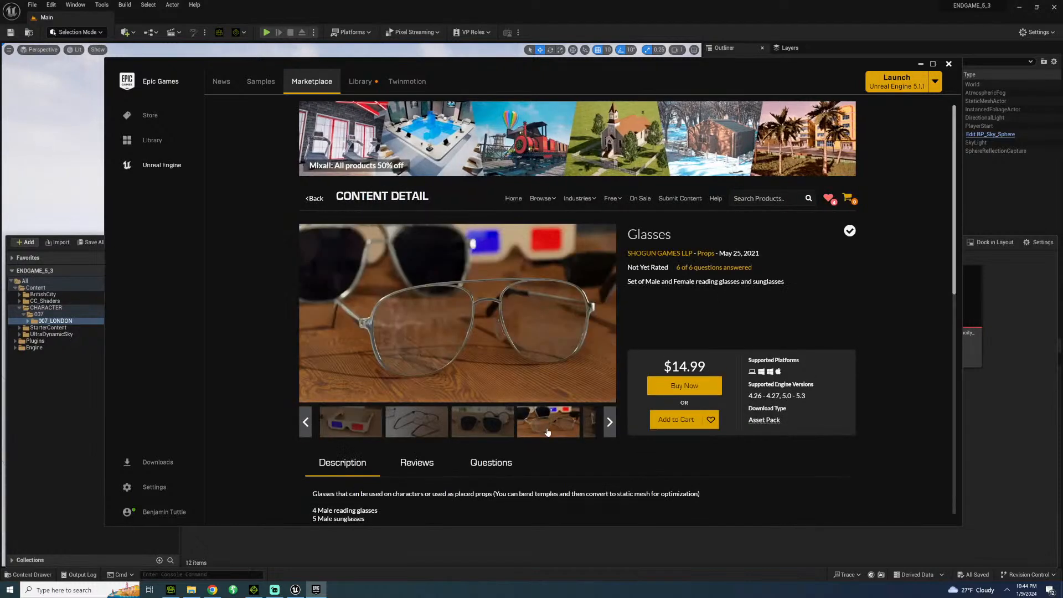
pyautogui.click(593, 419)
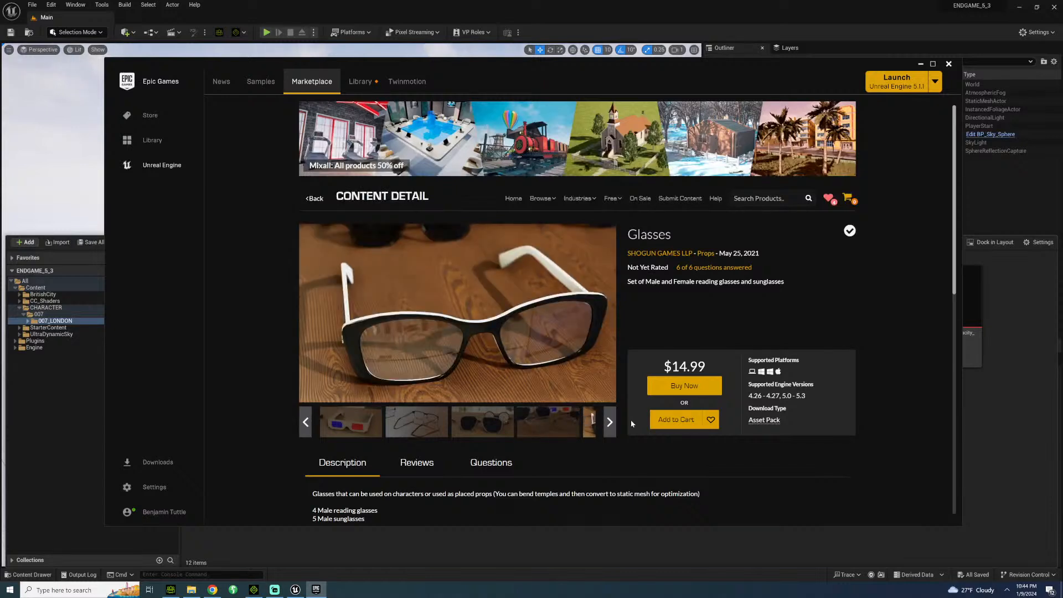
pyautogui.click(609, 419)
pyautogui.click(550, 433)
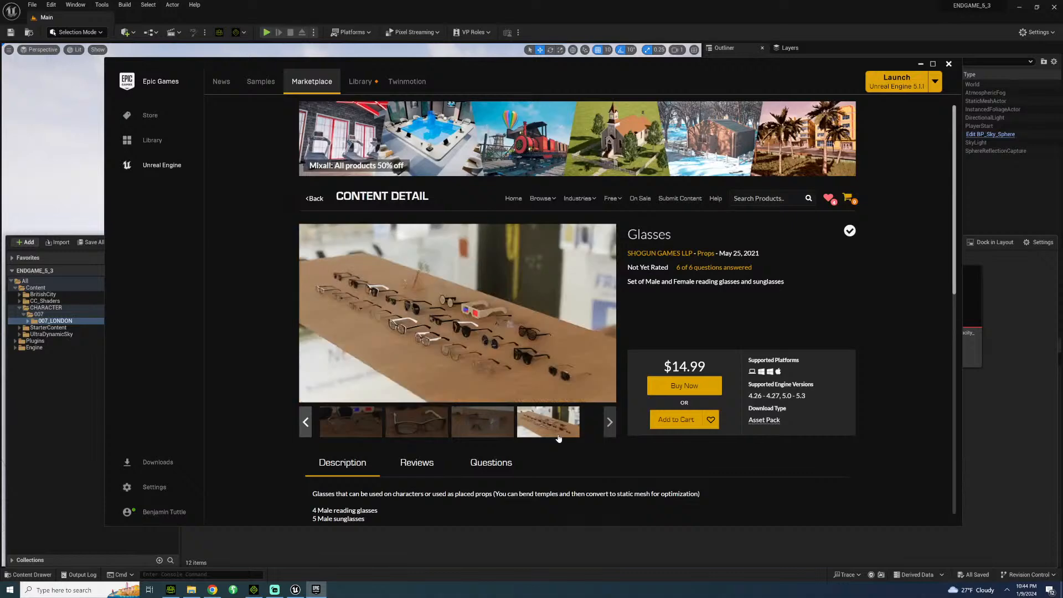
pyautogui.click(423, 432)
pyautogui.click(304, 422)
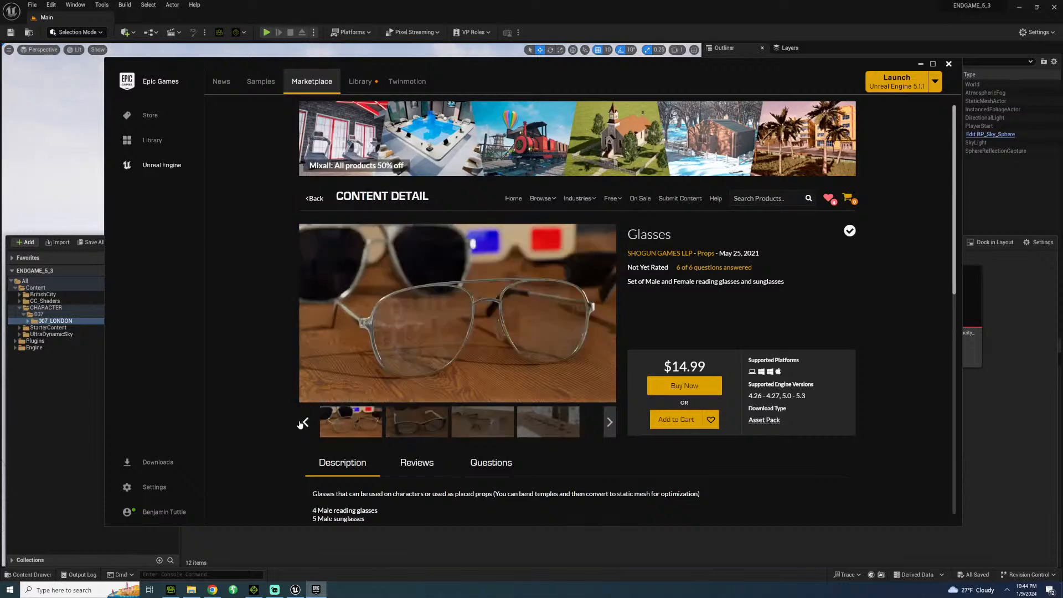
pyautogui.click(357, 422)
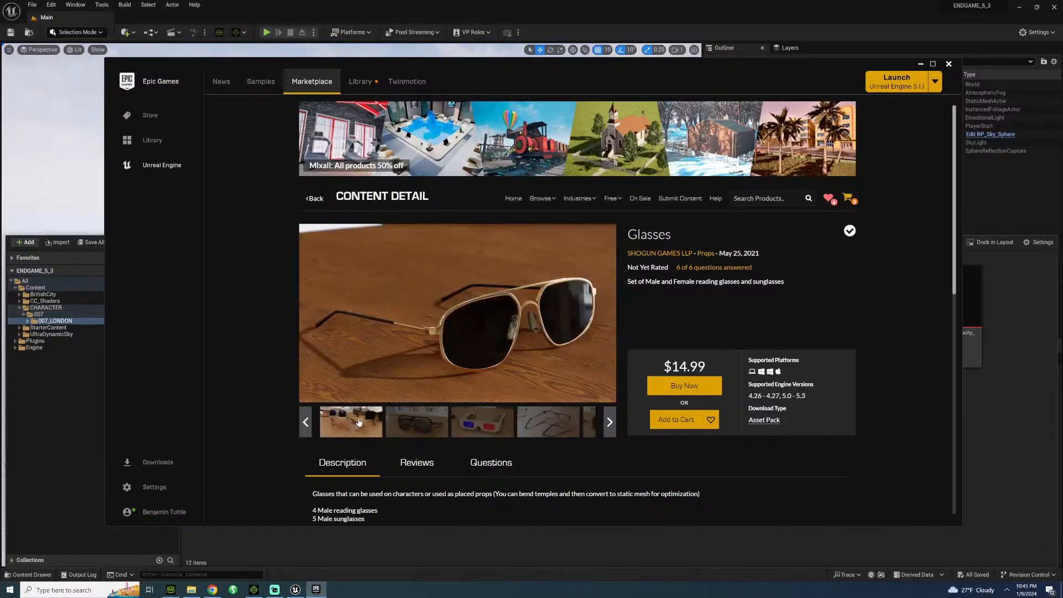
# Read the Glasses pack's description and go through its product pictures once more, ending at the clear safety glasses.
pyautogui.scroll(-3, 363, 421)
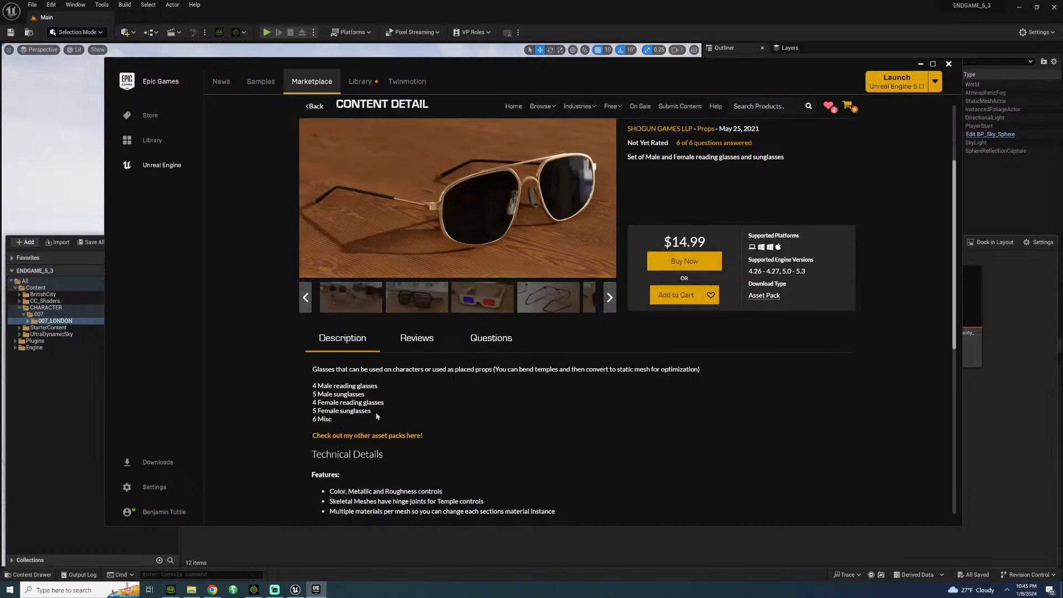
pyautogui.click(418, 298)
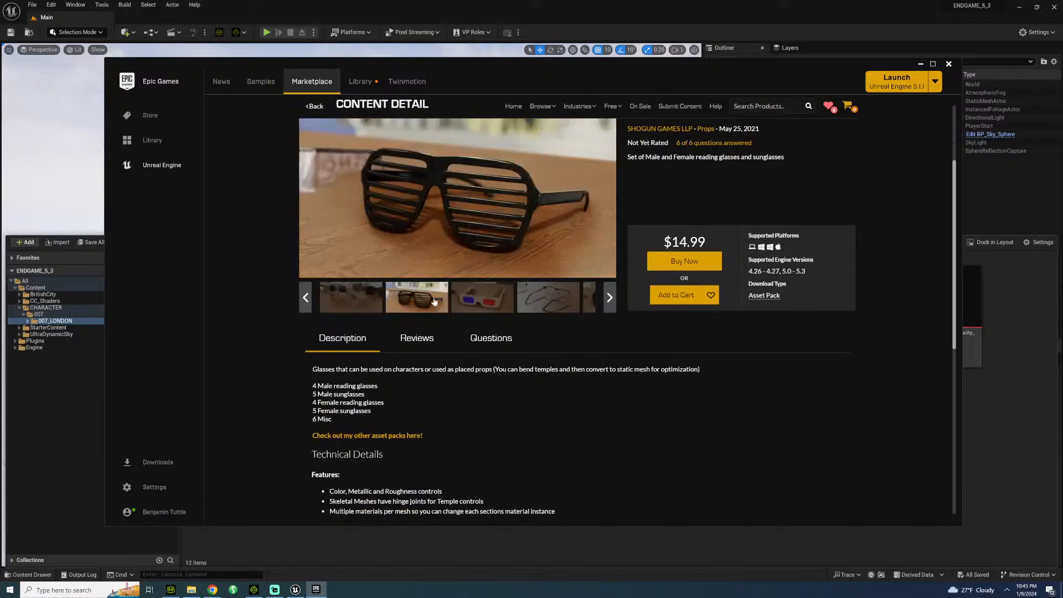
pyautogui.click(498, 297)
pyautogui.click(510, 294)
pyautogui.click(518, 294)
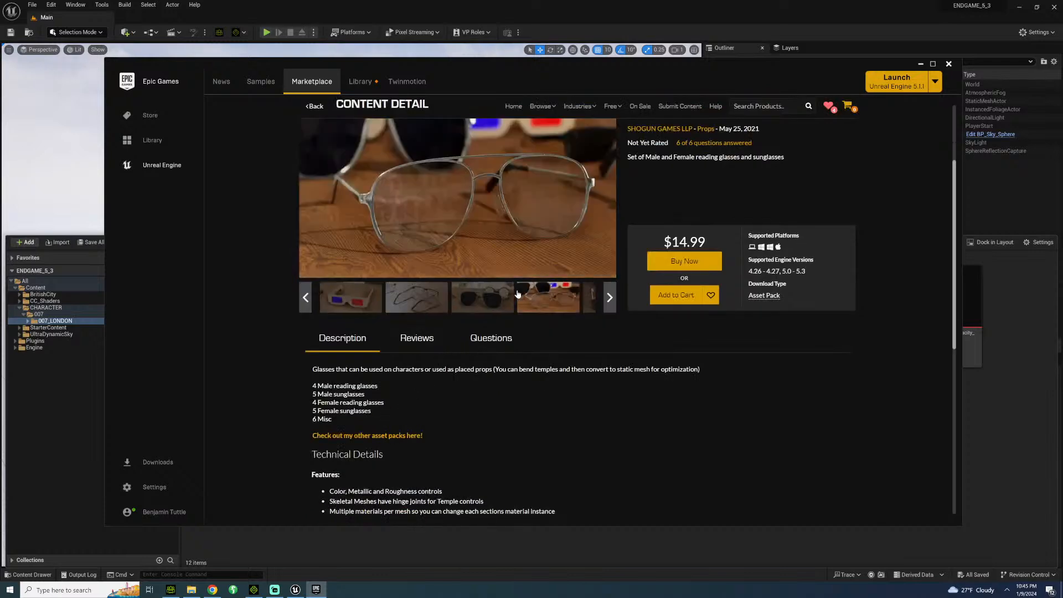
pyautogui.click(587, 301)
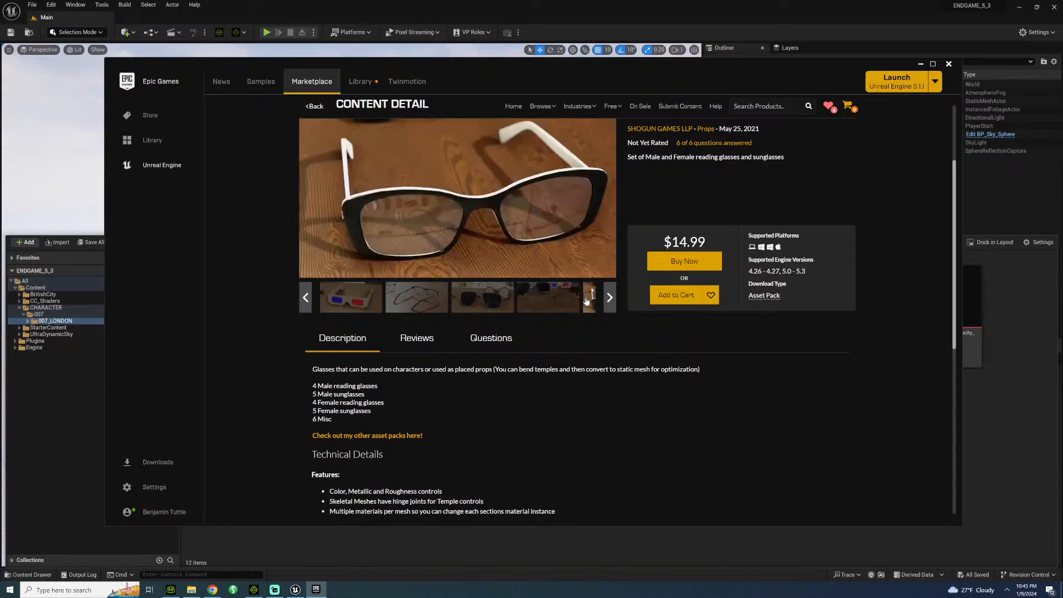
pyautogui.click(525, 304)
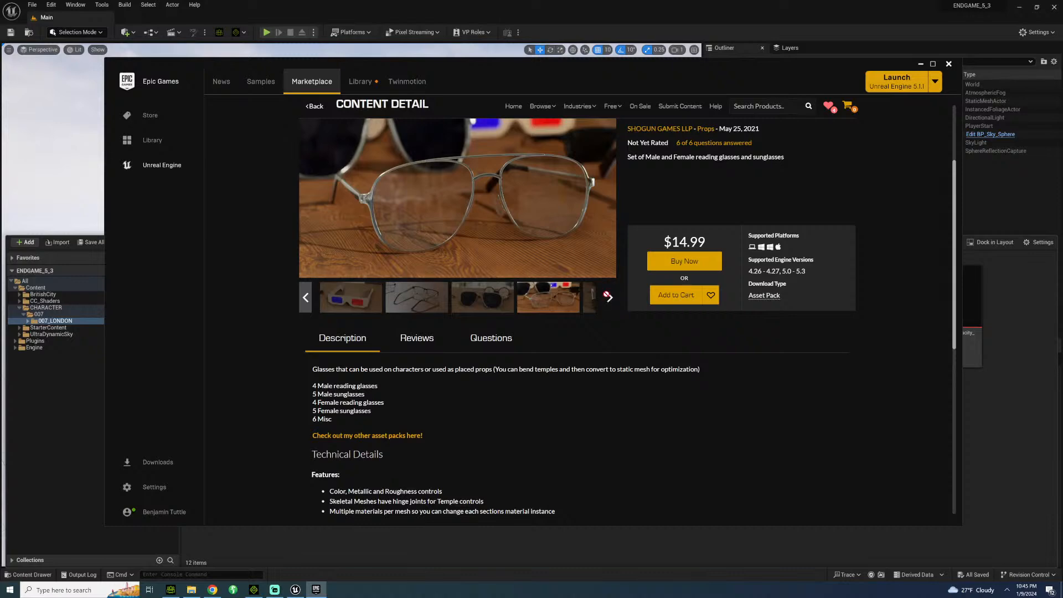
pyautogui.click(608, 298)
pyautogui.click(546, 310)
pyautogui.click(504, 310)
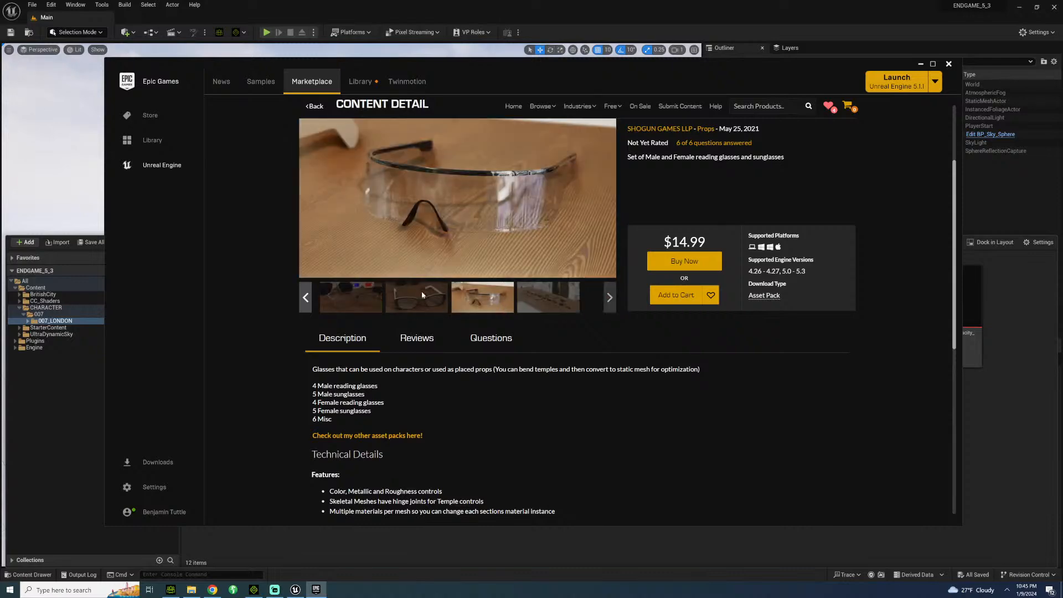
# Close the Epic Games Launcher and return to Petra in Character Creator.
pyautogui.click(948, 63)
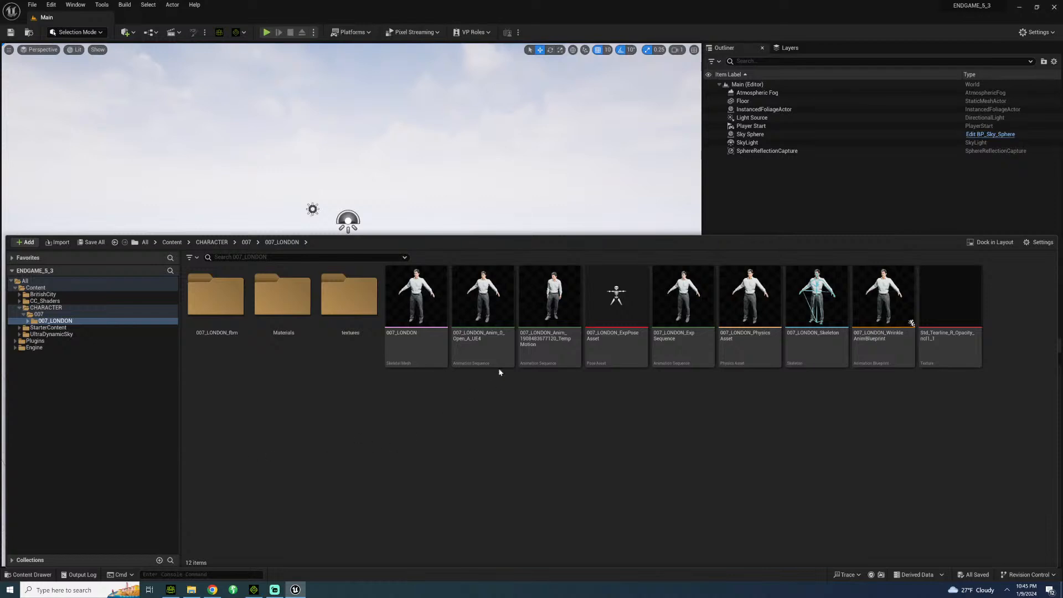
pyautogui.click(171, 590)
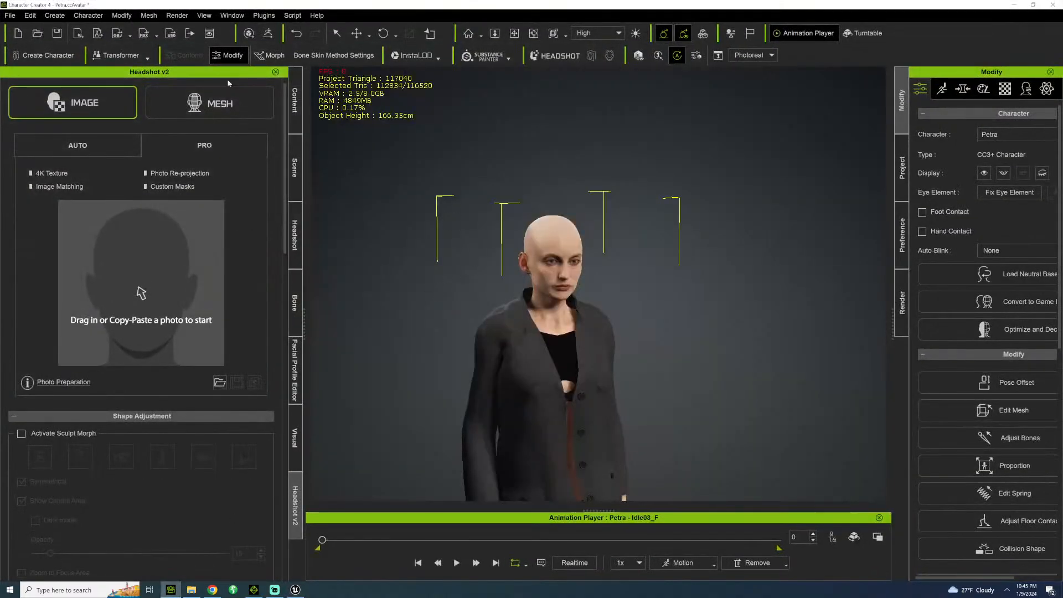
# Switch to the ENDGAME_5_3 Unreal project and show the top-level Content folder in its asset browser.
pyautogui.click(297, 104)
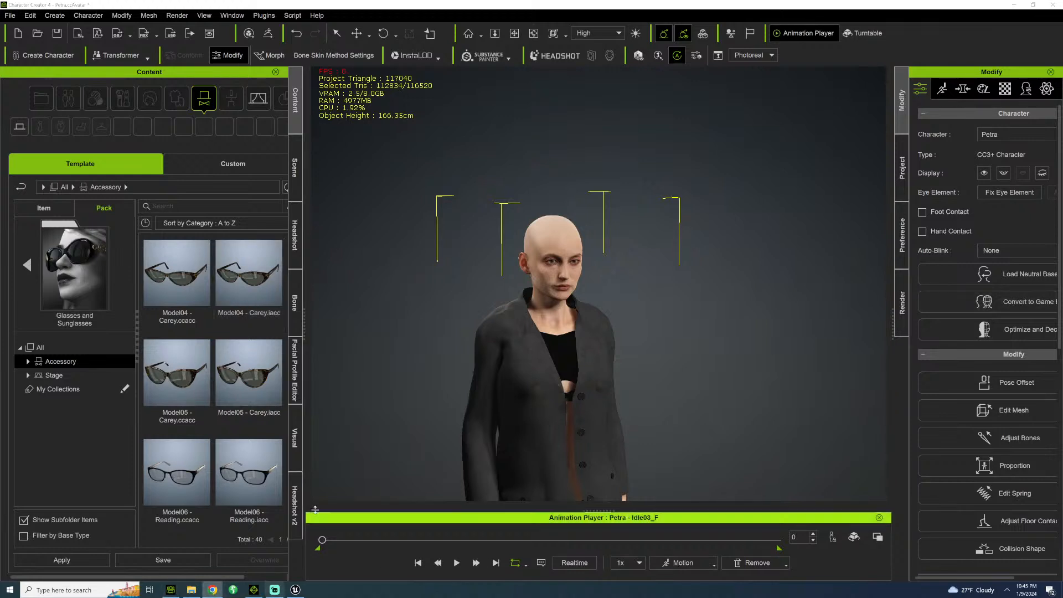
pyautogui.click(296, 589)
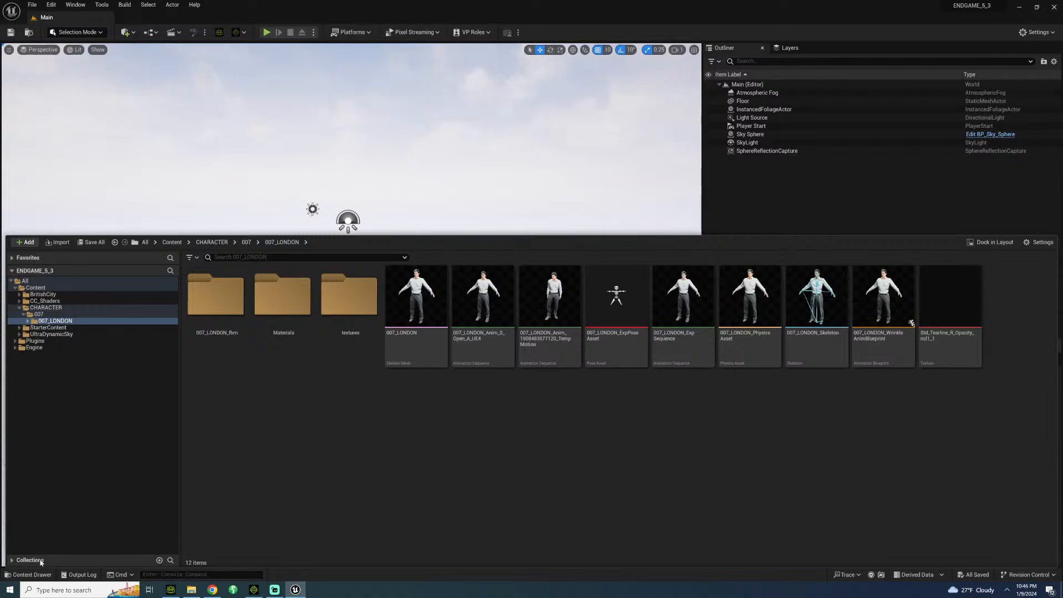
pyautogui.click(28, 575)
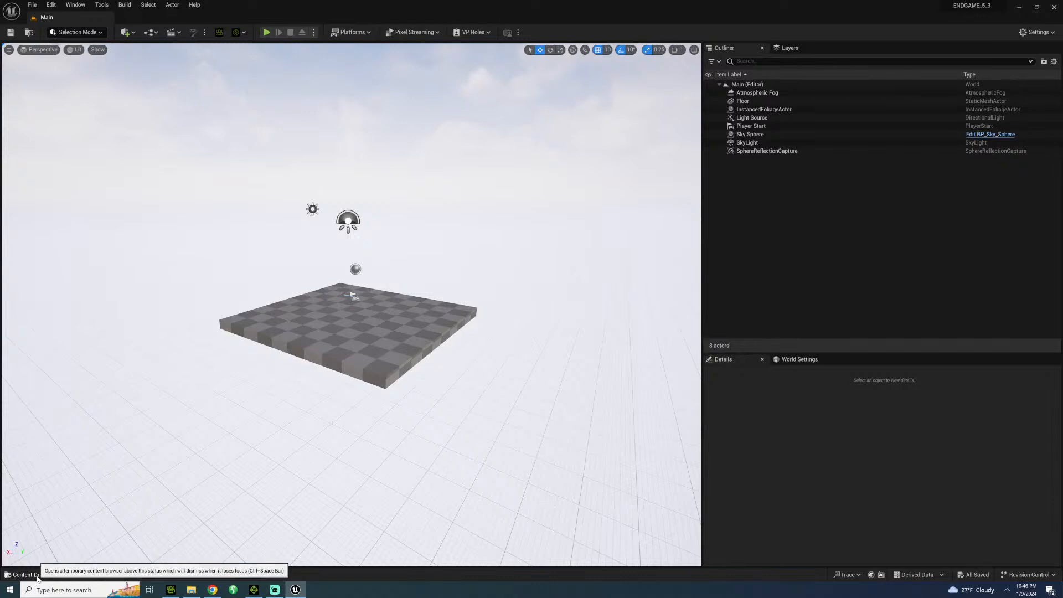
pyautogui.click(30, 576)
pyautogui.rightClick(225, 364)
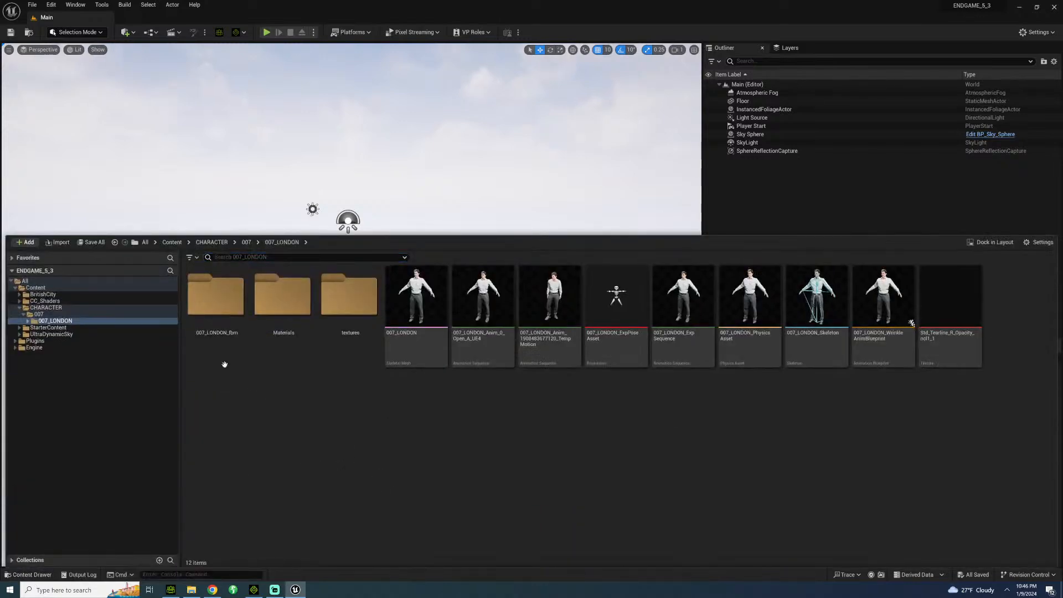
pyautogui.click(26, 315)
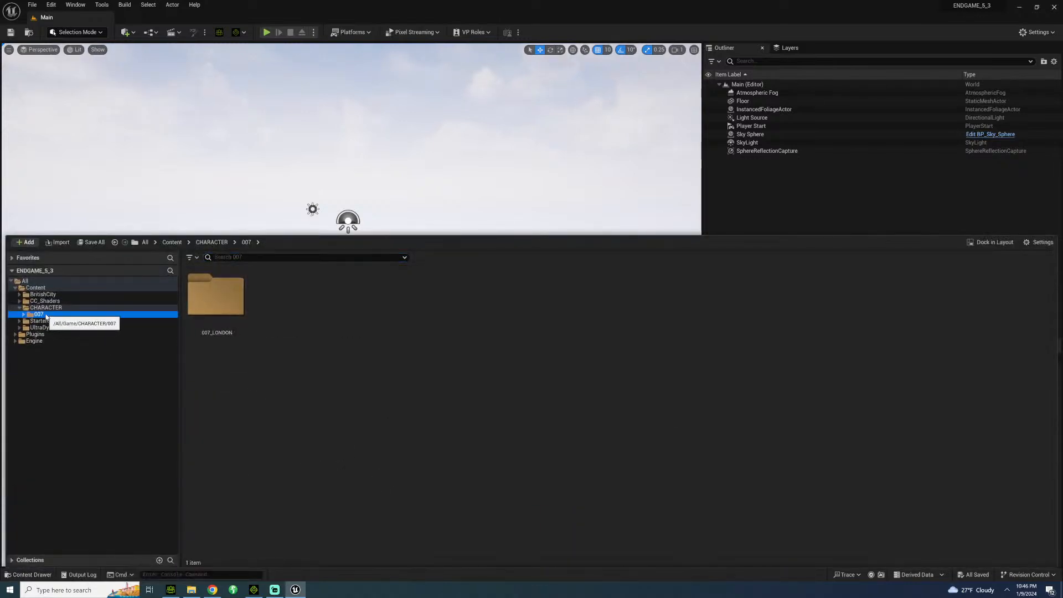
pyautogui.click(35, 287)
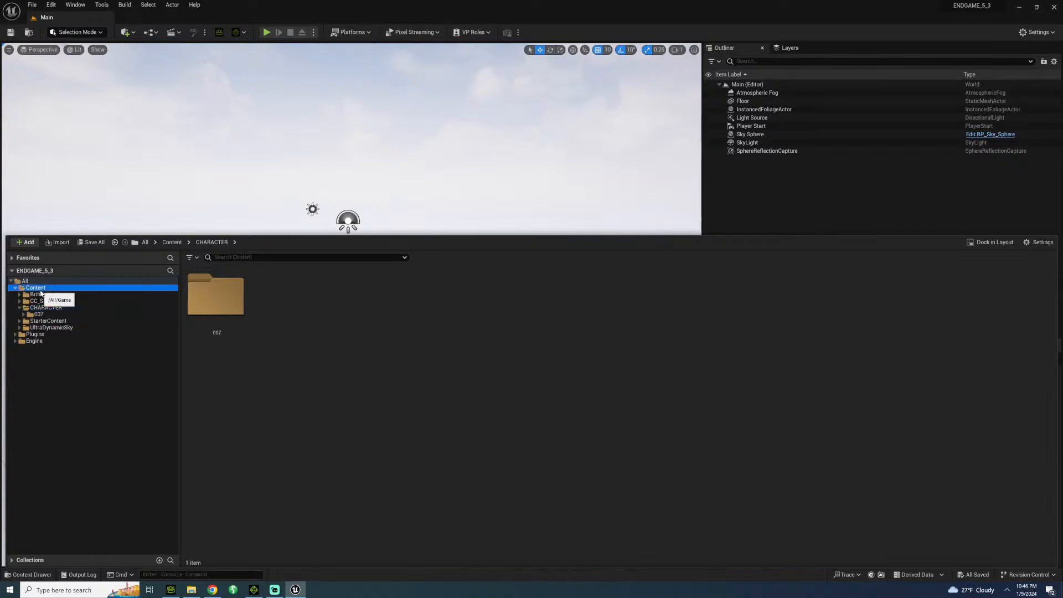
pyautogui.click(334, 364)
pyautogui.click(328, 386)
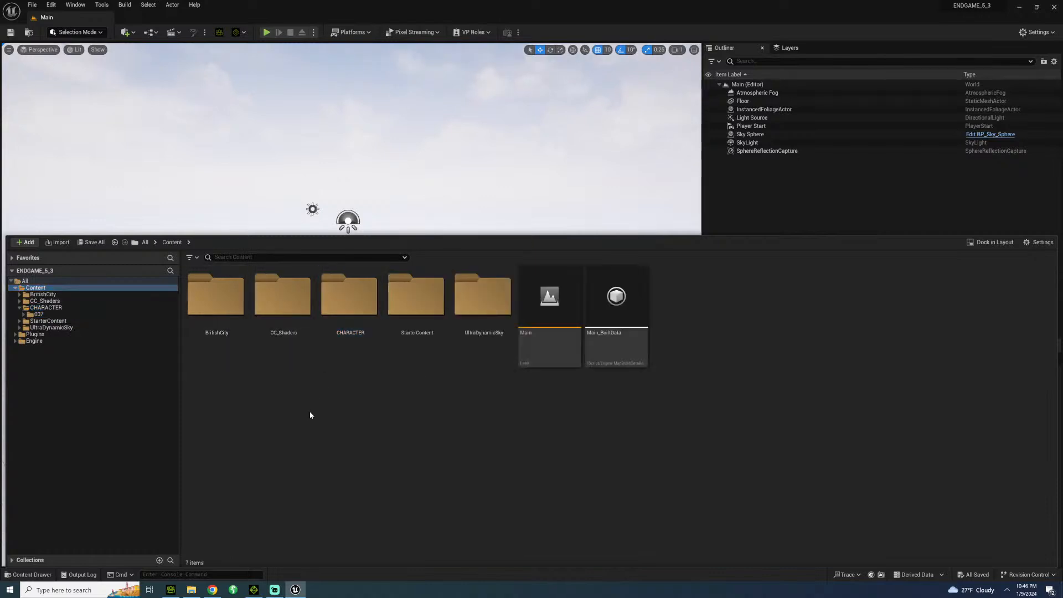
# Create a folder named ANIMATIONS in the project's Content folder.
pyautogui.rightClick(294, 443)
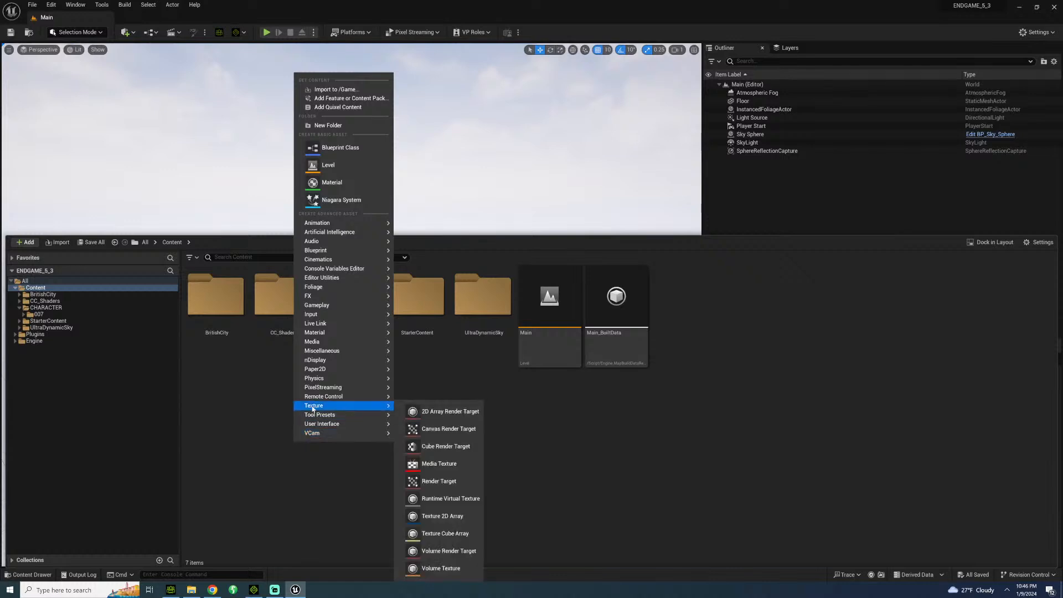
pyautogui.click(335, 124)
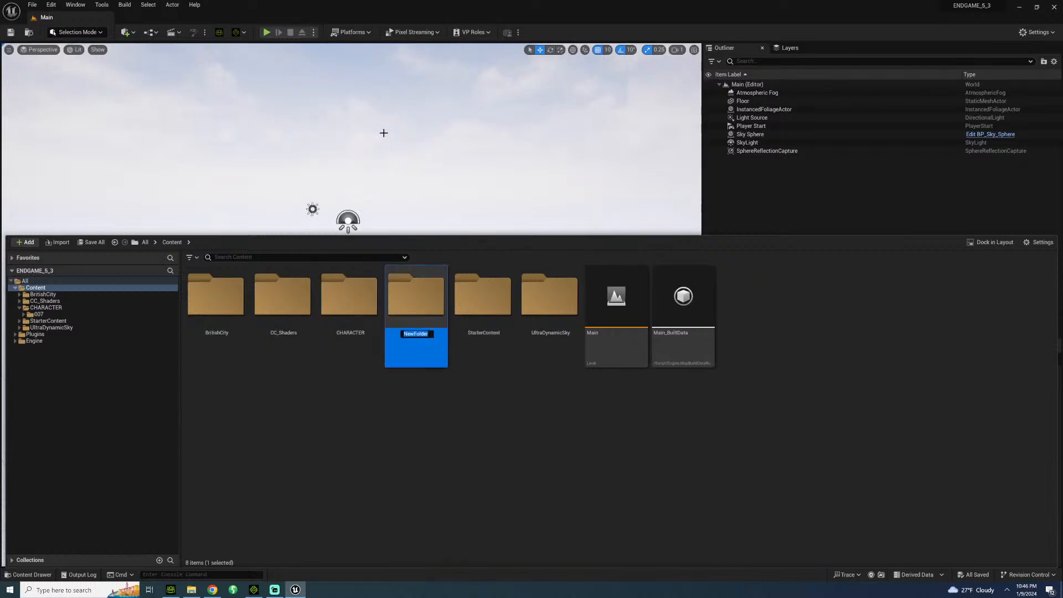
pyautogui.write('ANIMATIONS')
pyautogui.press('Return')
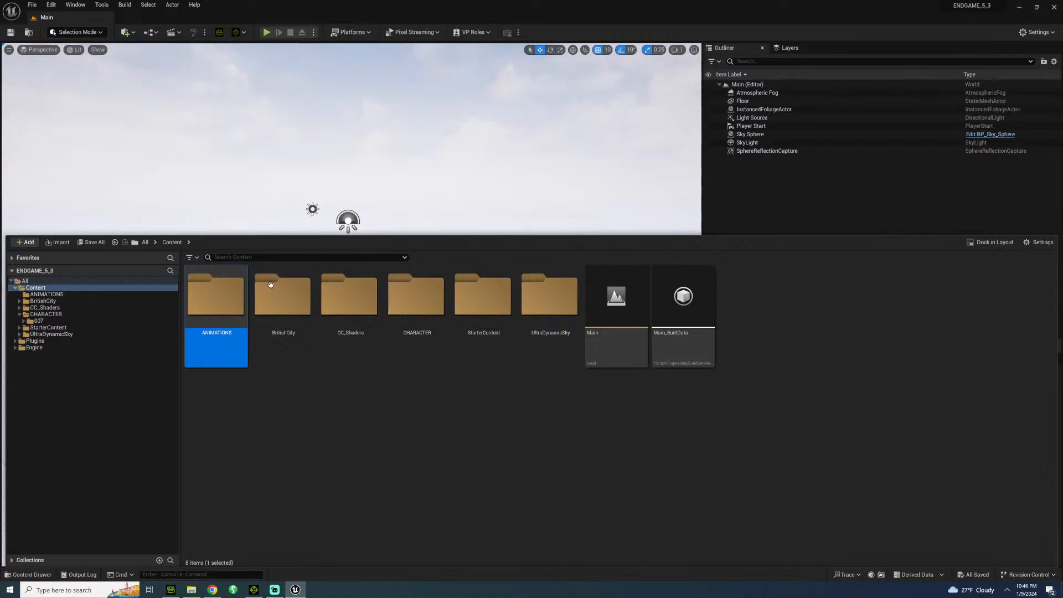
# Create a subfolder named LONDON inside the ANIMATIONS folder.
pyautogui.doubleClick(193, 320)
pyautogui.rightClick(285, 360)
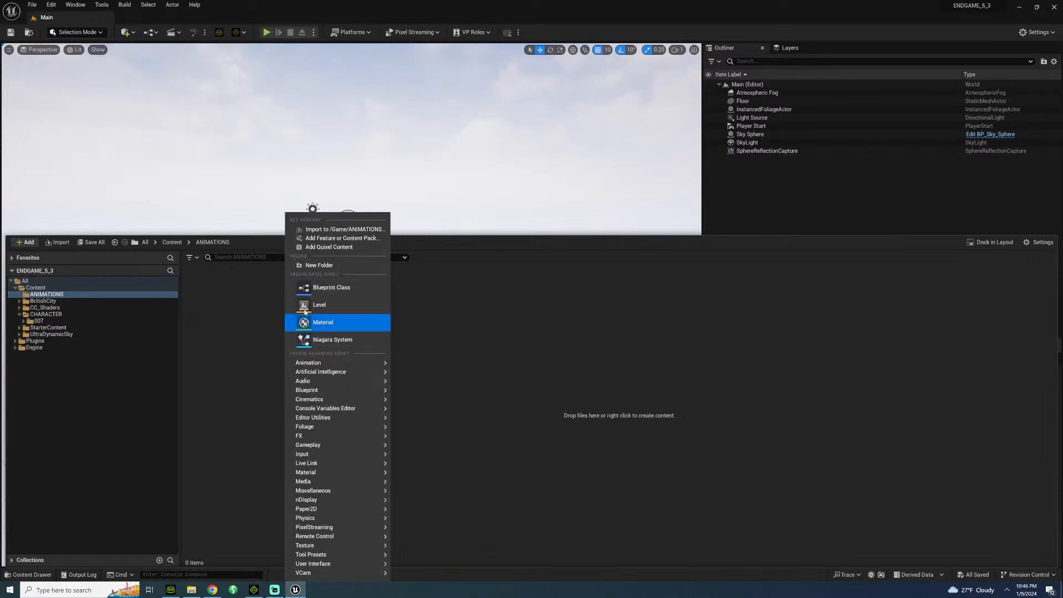
pyautogui.click(317, 267)
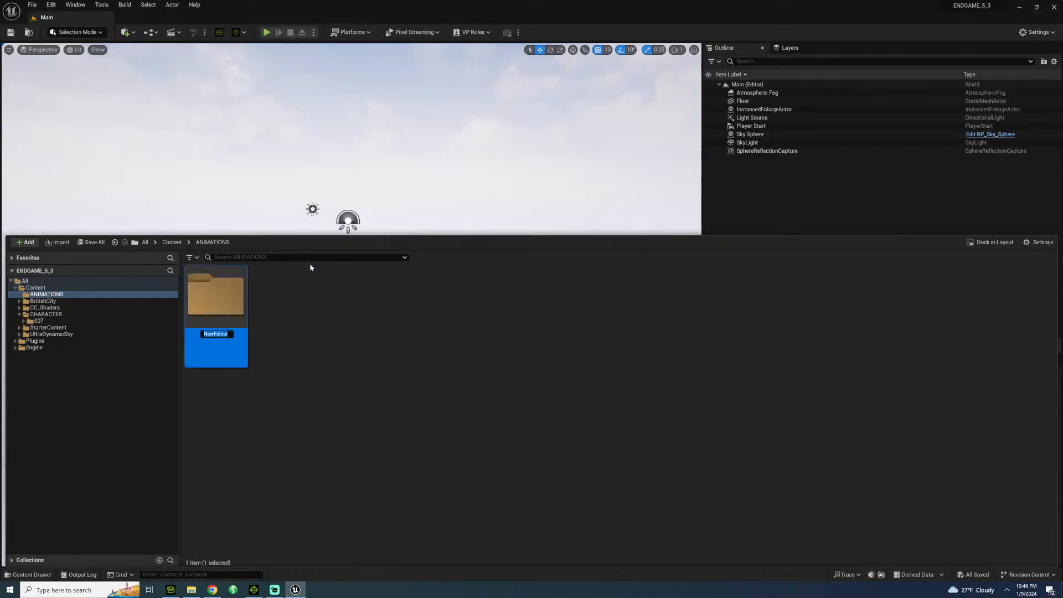
pyautogui.write('LONDON')
pyautogui.press('Return')
# Inside the LONDON folder, create a subfolder and name it BOND_AND_KEVIN.
pyautogui.doubleClick(221, 311)
pyautogui.rightClick(272, 321)
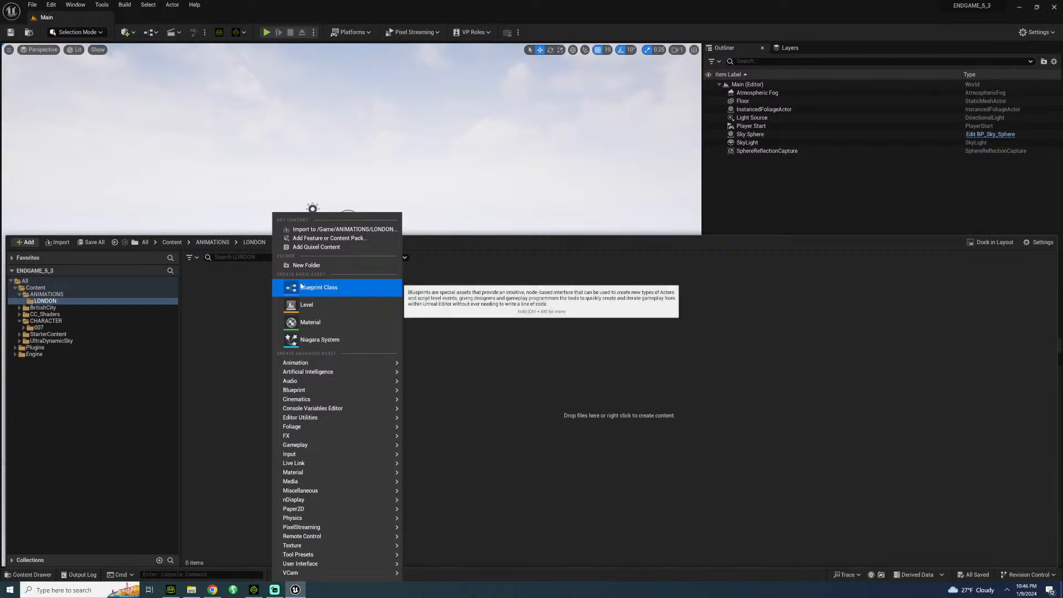
pyautogui.click(306, 265)
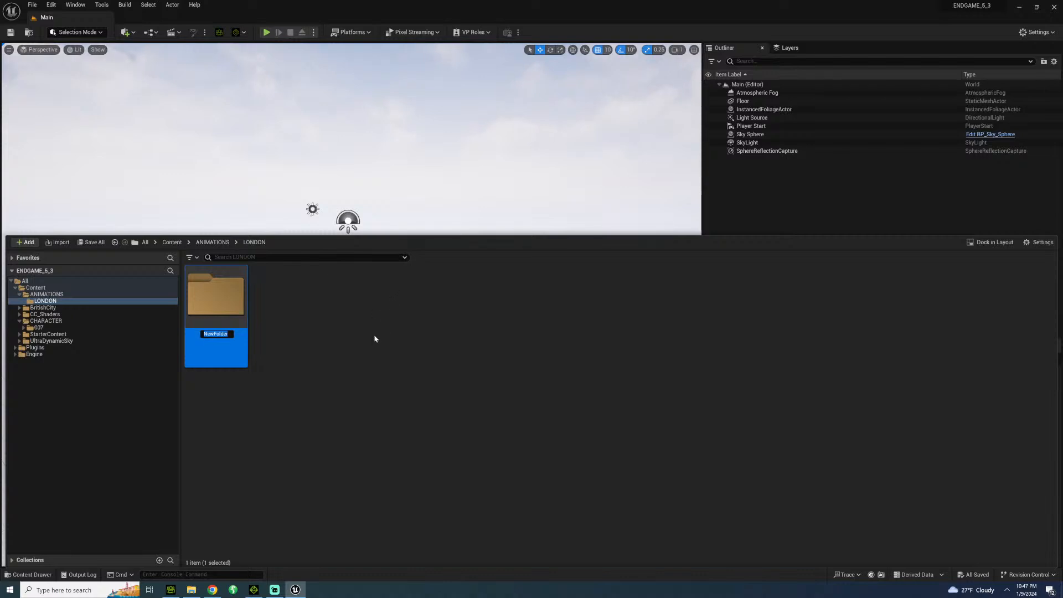
pyautogui.press('Return')
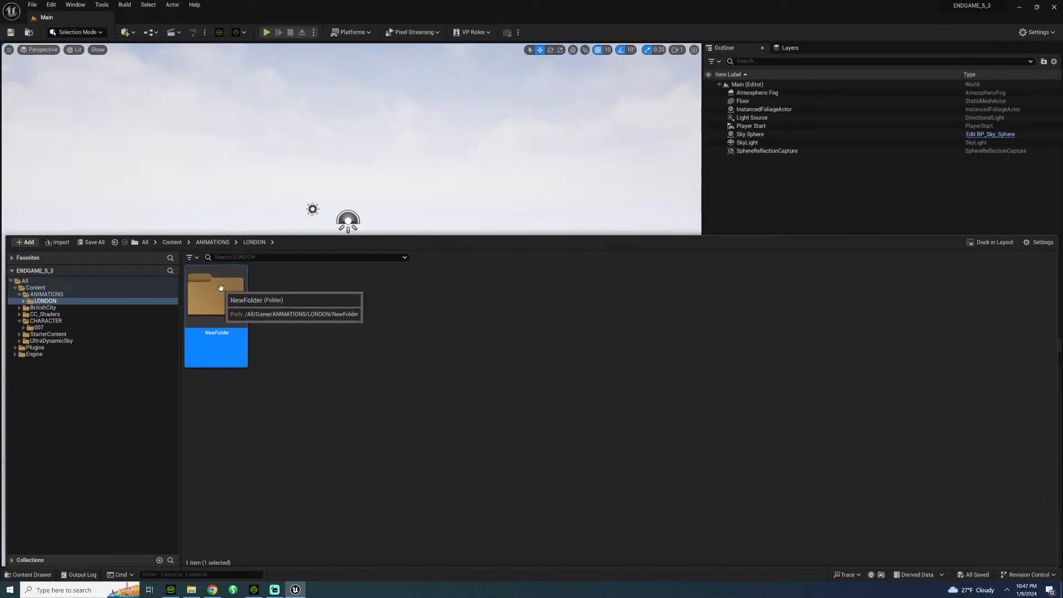
pyautogui.press('F2')
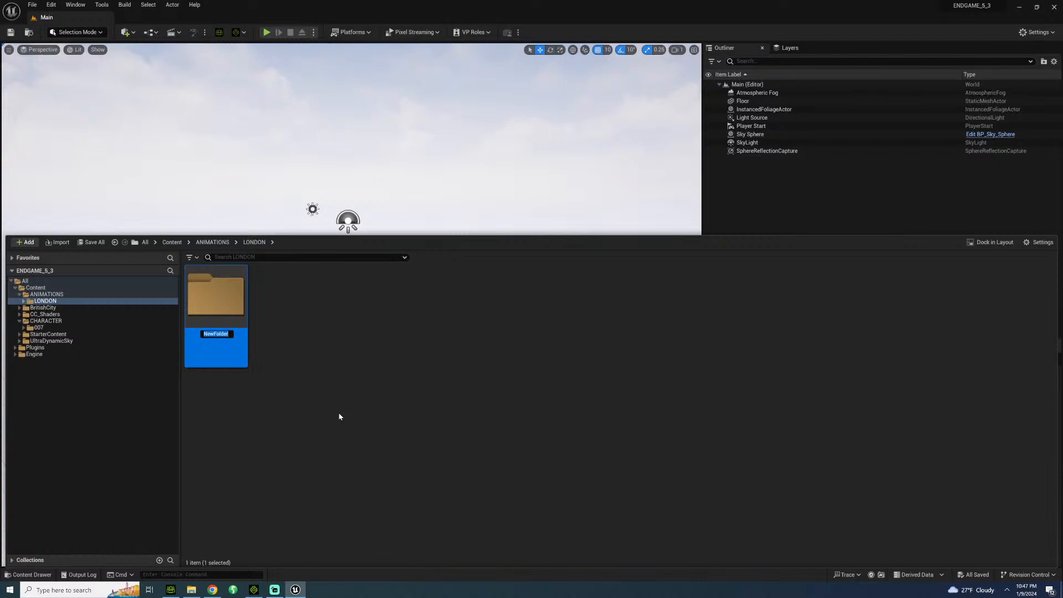
pyautogui.write('BOND_AND_KEVIN')
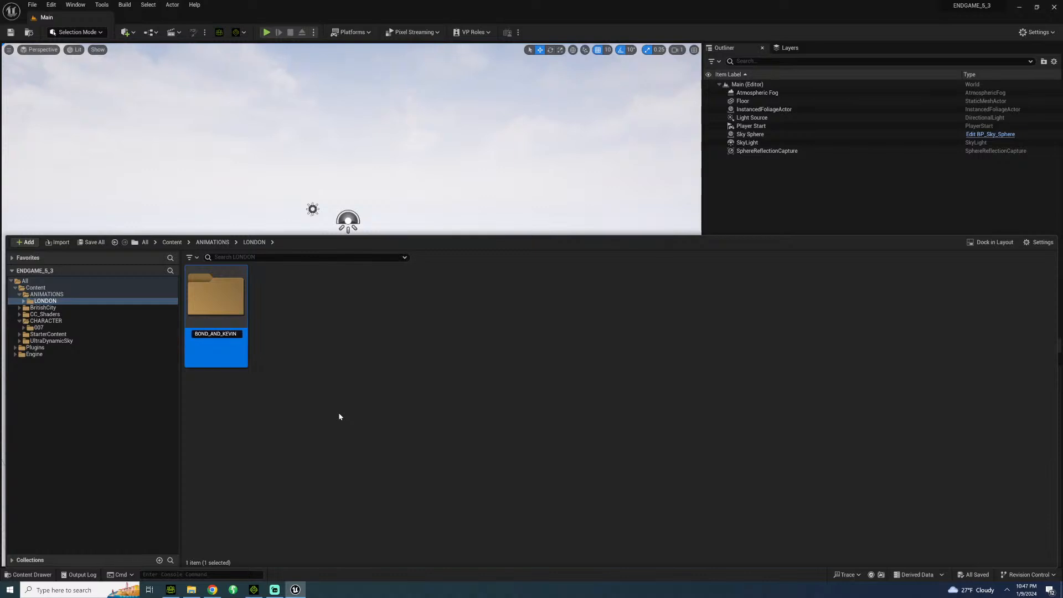
pyautogui.press('Return')
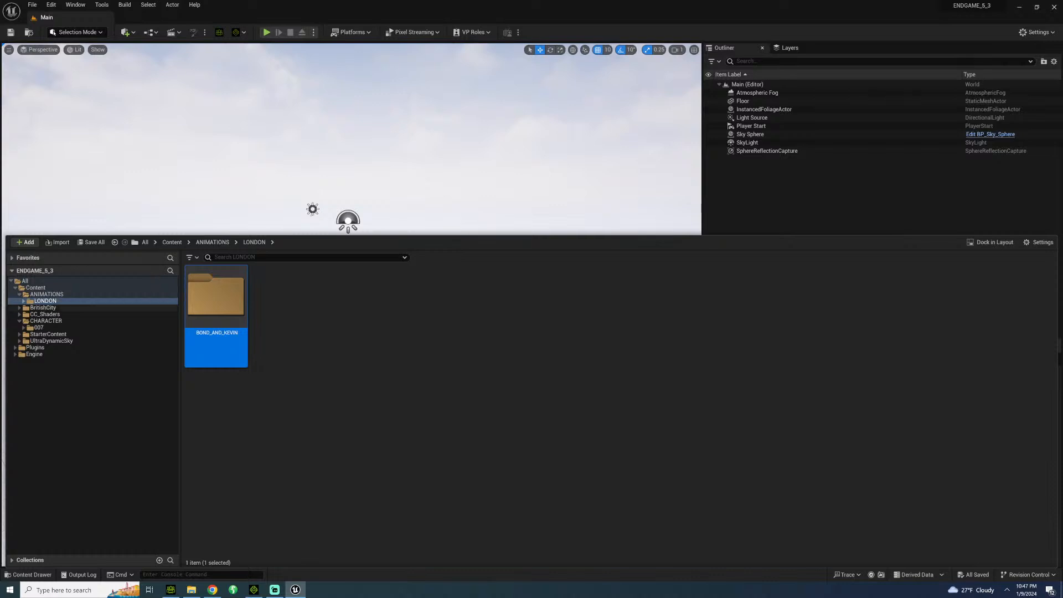
# Rename the subfolder in LONDON to BOND_AND_KEVIN_FIGHT.
pyautogui.doubleClick(211, 297)
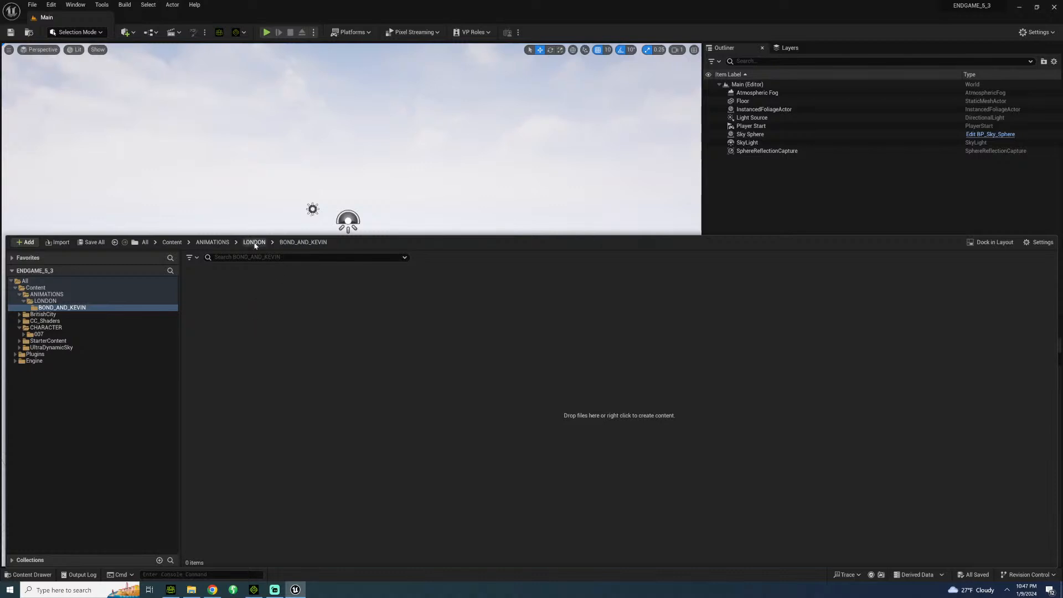
pyautogui.click(254, 242)
pyautogui.click(227, 311)
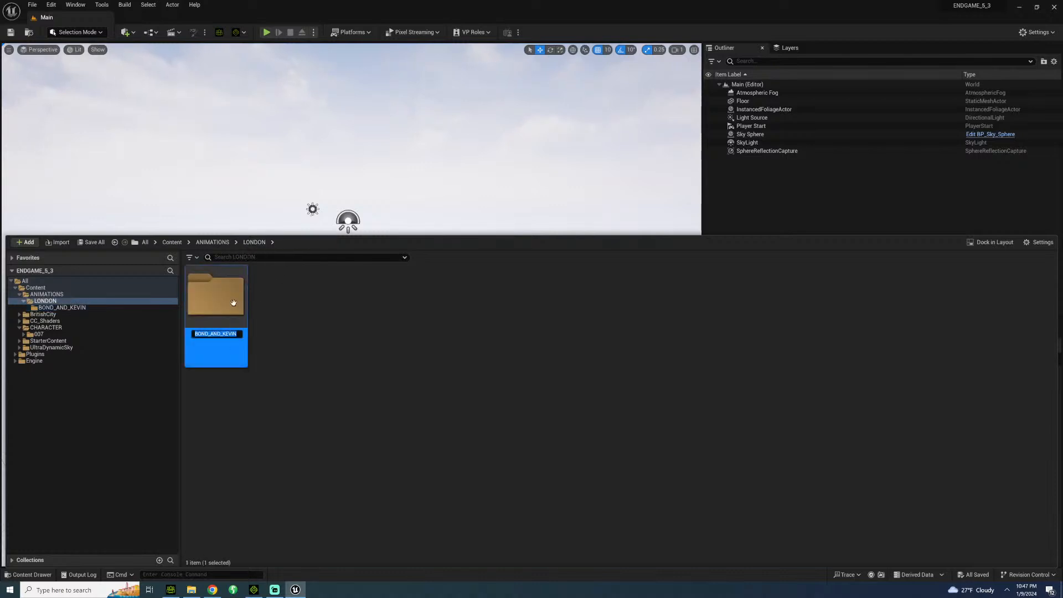
pyautogui.press('F2')
pyautogui.press('End')
pyautogui.write('_FIGHT')
pyautogui.press('Return')
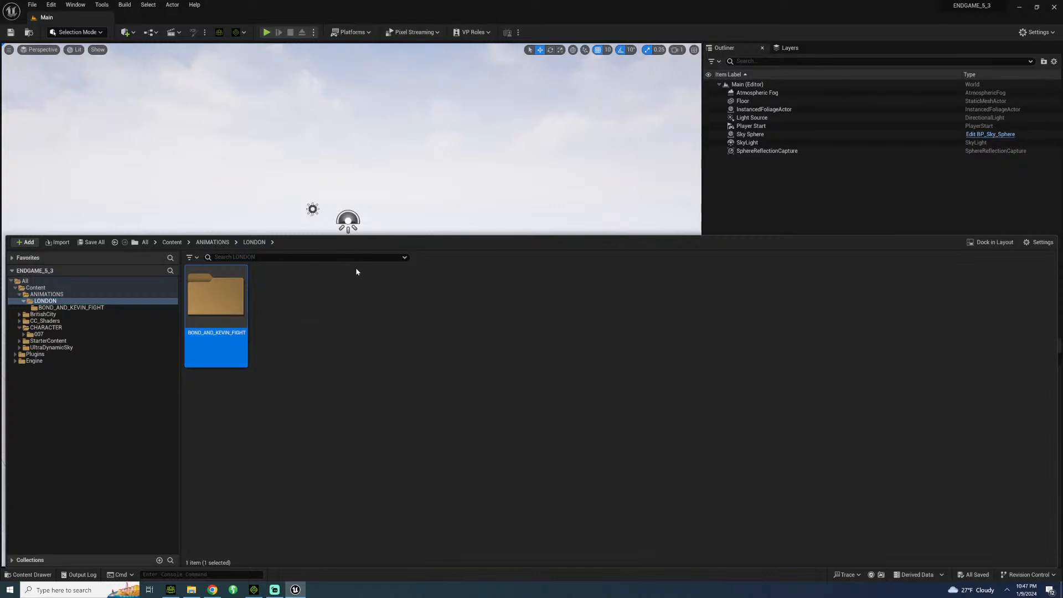
pyautogui.click(351, 355)
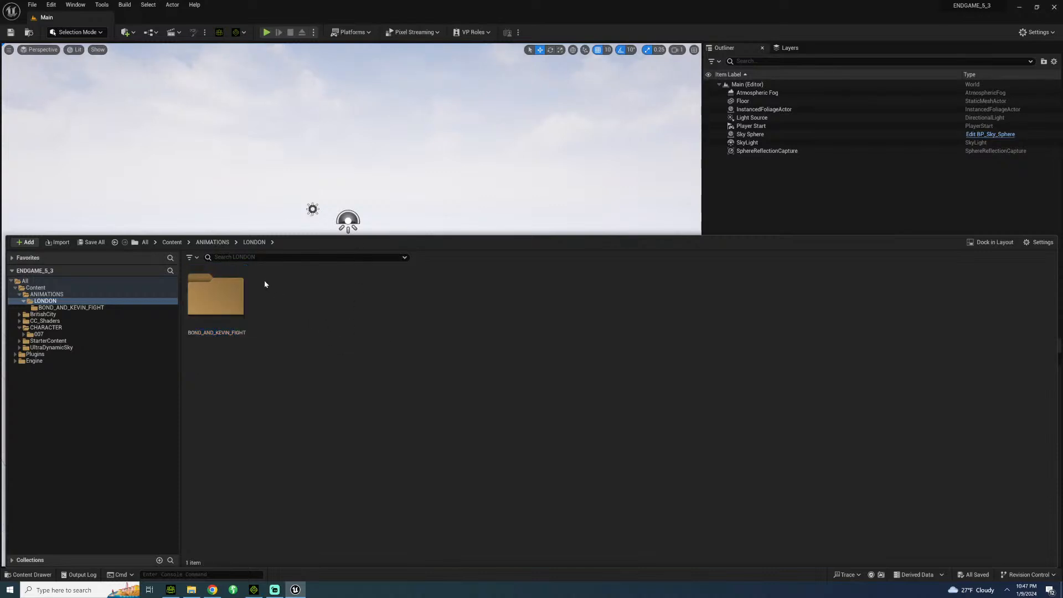
# Create a folder named BONDSWINGPUNCH inside BOND_AND_KEVIN_FIGHT.
pyautogui.doubleClick(219, 303)
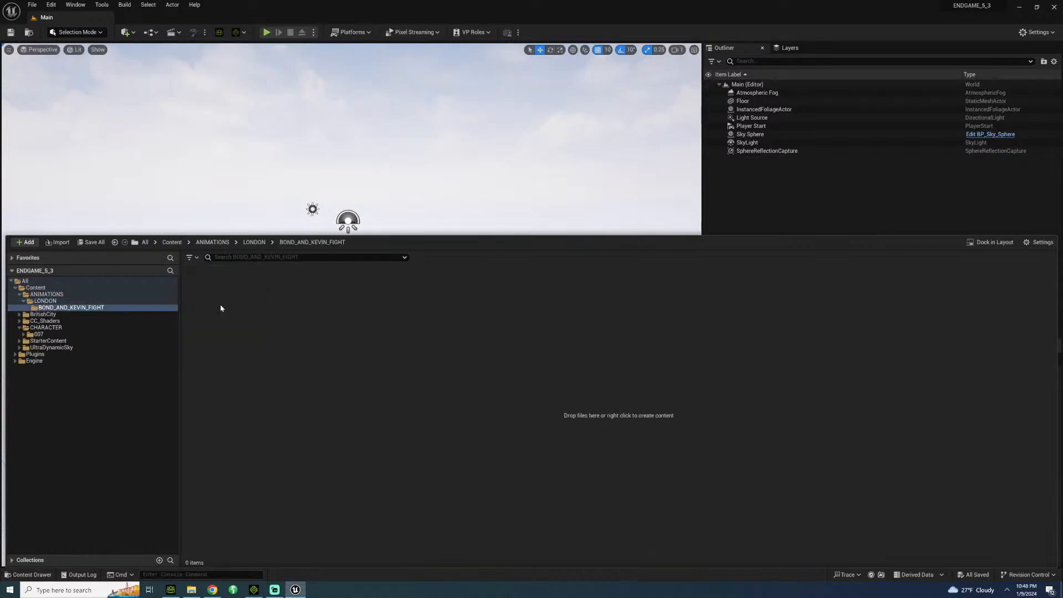
pyautogui.rightClick(237, 343)
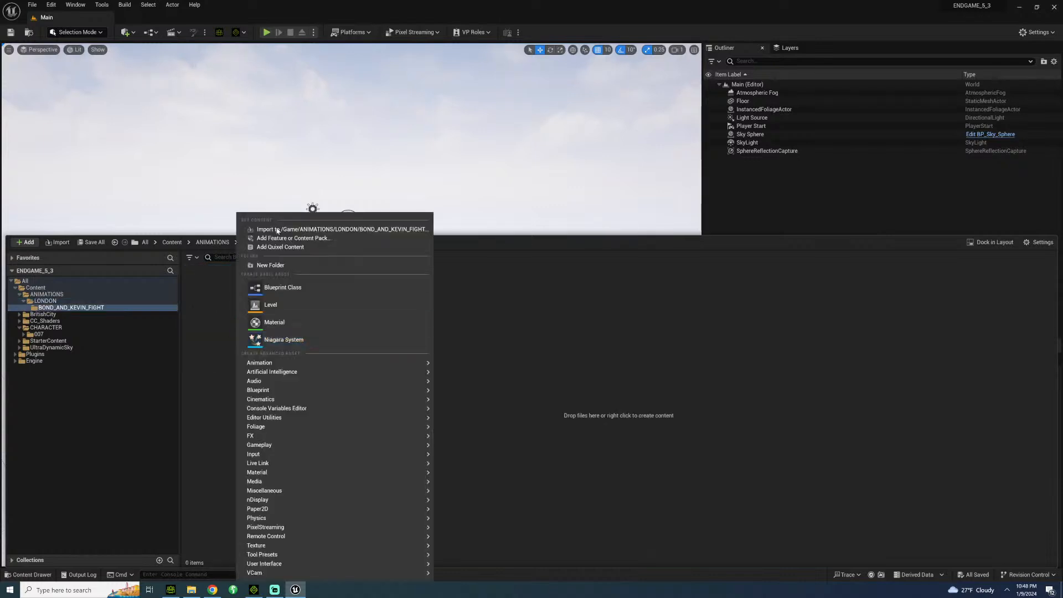
pyautogui.click(272, 266)
pyautogui.write('NDS')
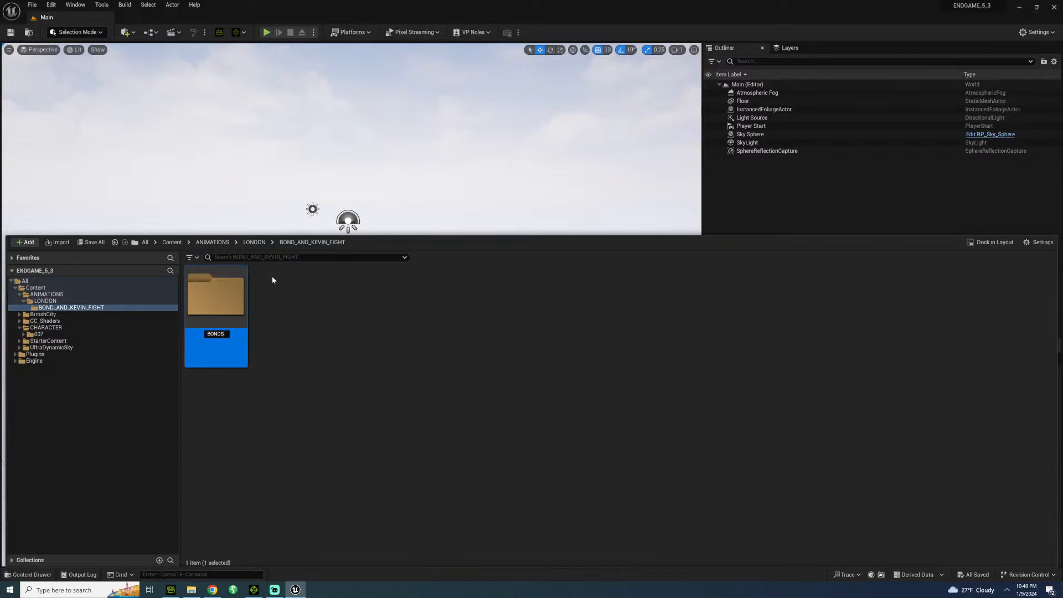
pyautogui.write('WINGPUNCH\\')
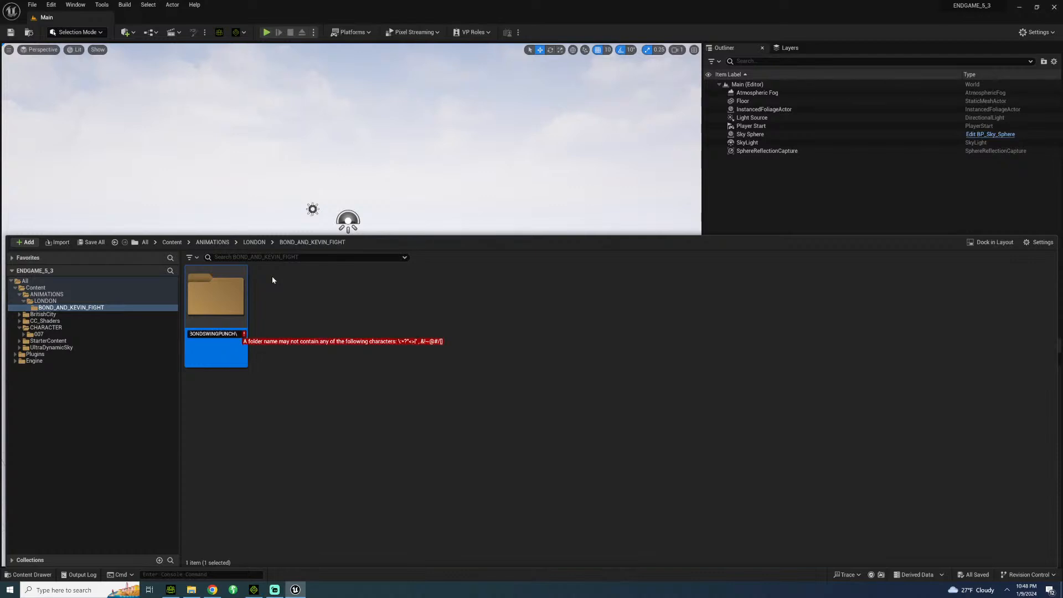
pyautogui.press('BackSpace')
pyautogui.press('Return')
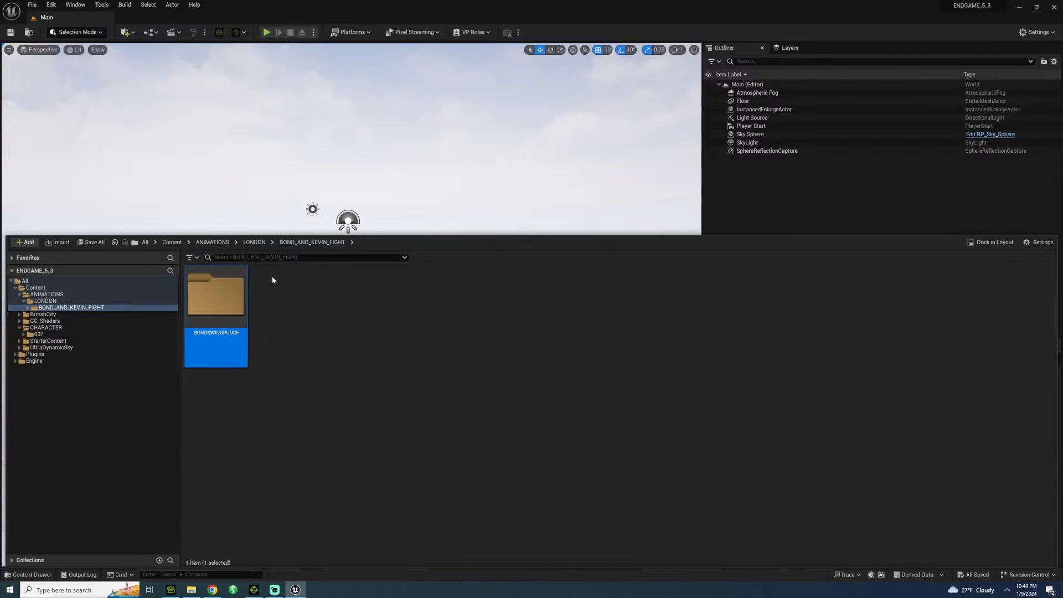
# Open the BONDSWINGPUNCH asset folder, and in File Explorer browse to ENDGAME > ANIMATIONS > LONDON > KEVIN-BONDFIGHT > BONDSWINGPUNCH.
pyautogui.doubleClick(211, 299)
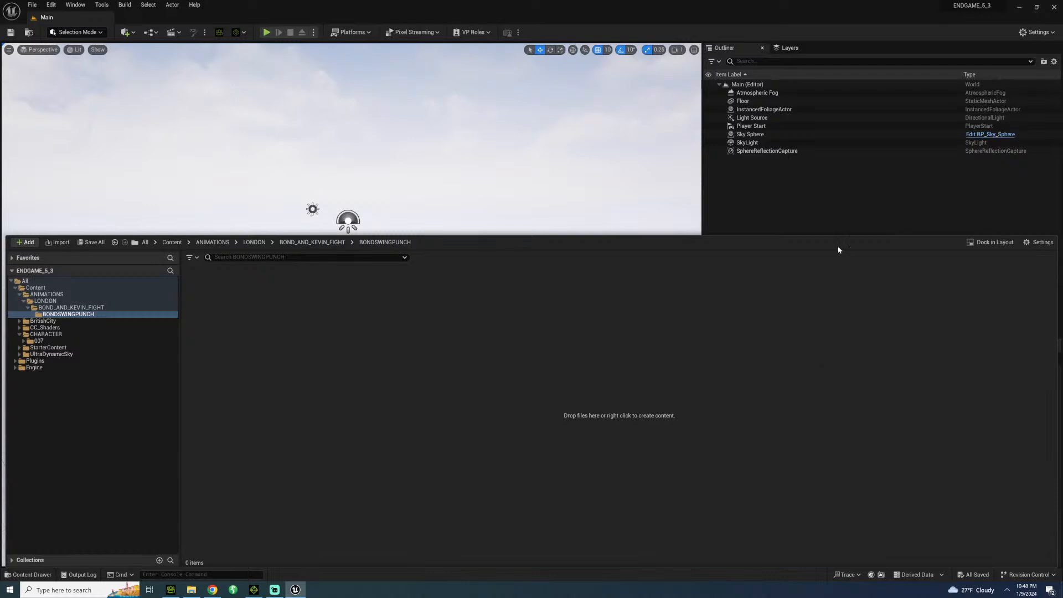
pyautogui.click(191, 589)
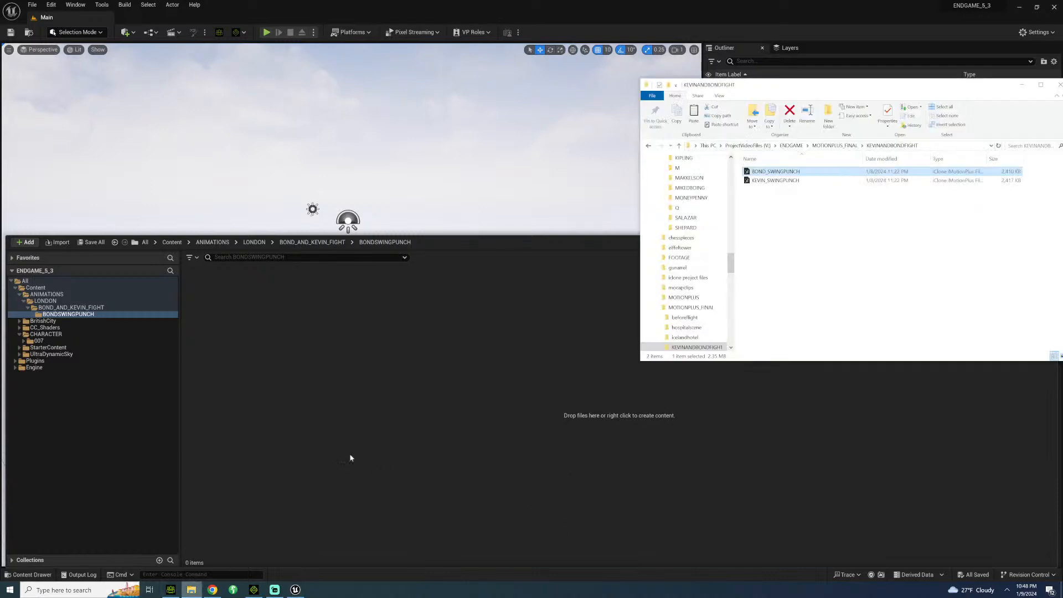
pyautogui.click(792, 146)
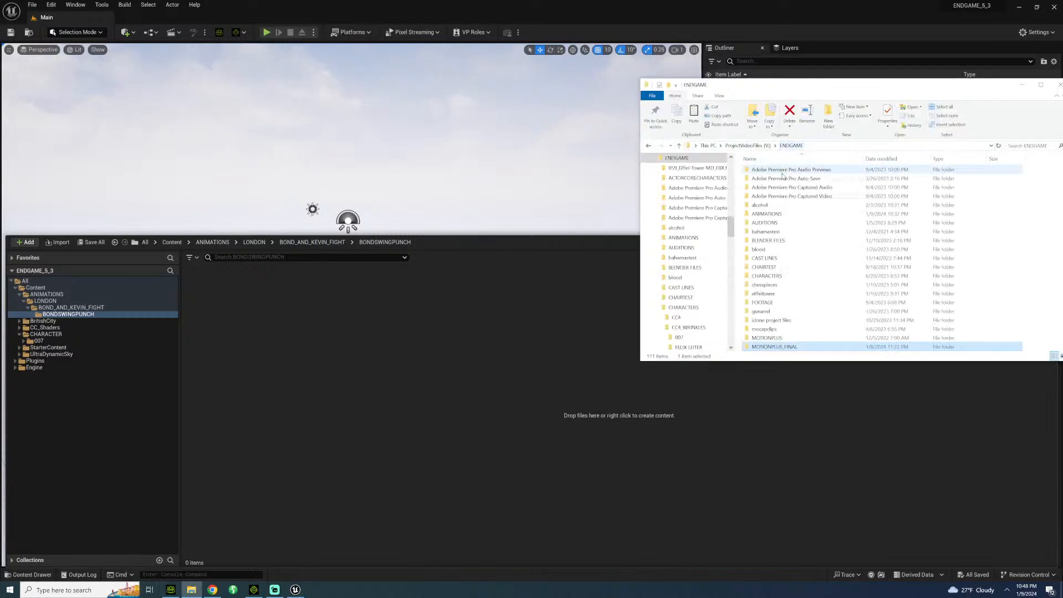
pyautogui.doubleClick(770, 214)
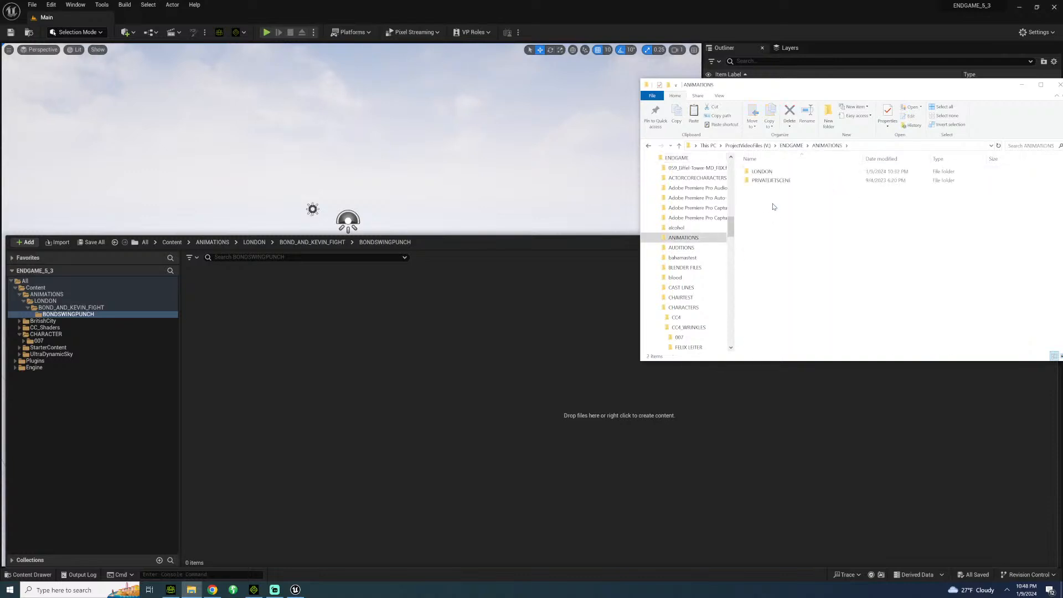
pyautogui.doubleClick(762, 172)
pyautogui.doubleClick(775, 173)
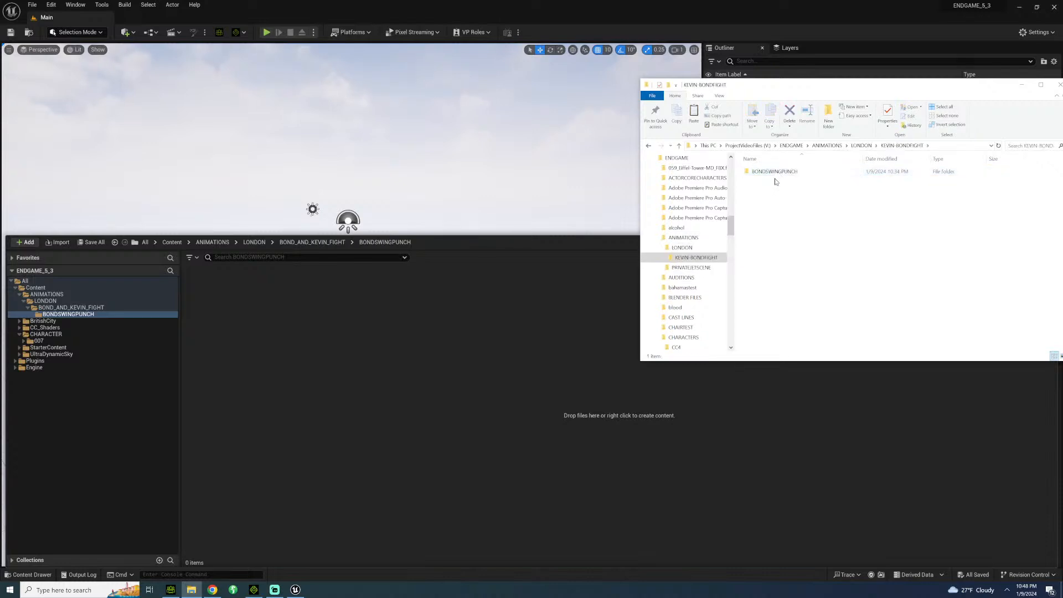
pyautogui.doubleClick(775, 172)
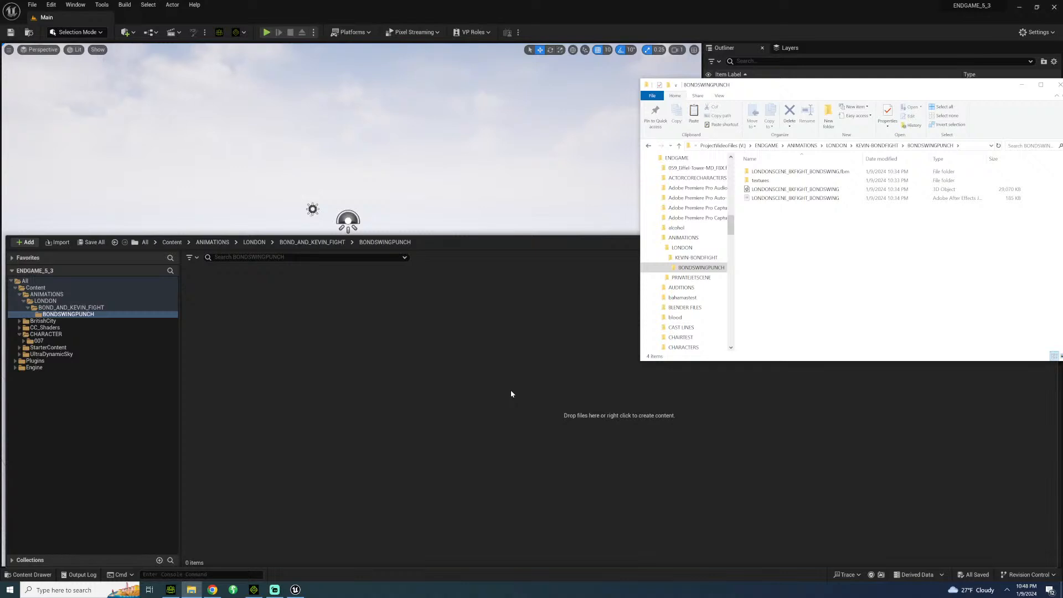
# Start importing the LONDONSCENE_BKFIGHT_BONDSWING 3D file into BONDSWINGPUNCH, accepting auto setup with HQ Shader, and disable Import Mesh.
pyautogui.moveTo(795, 189); pyautogui.dragTo(313, 398)
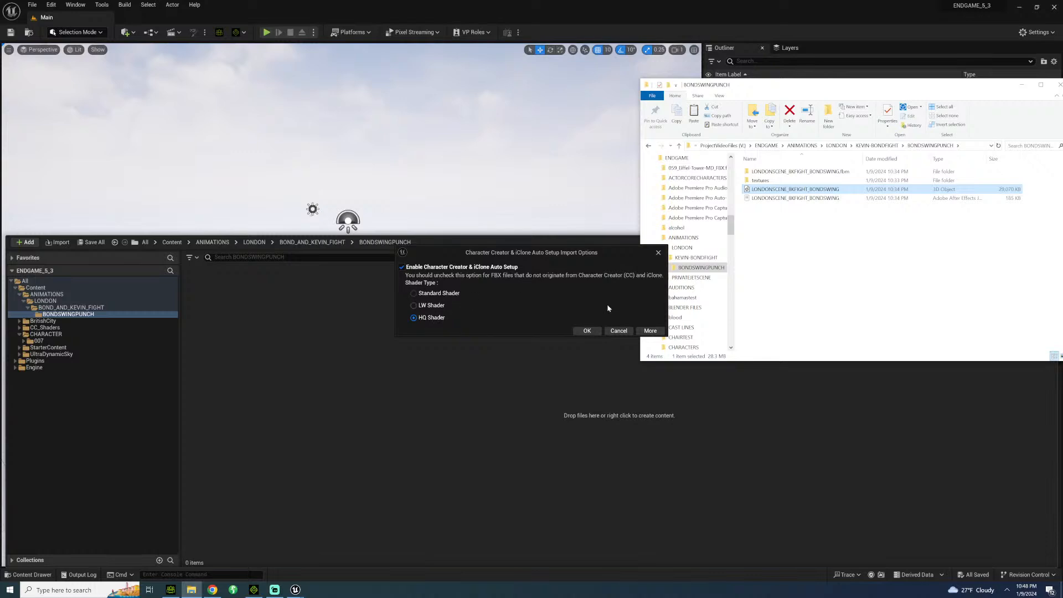
pyautogui.click(587, 331)
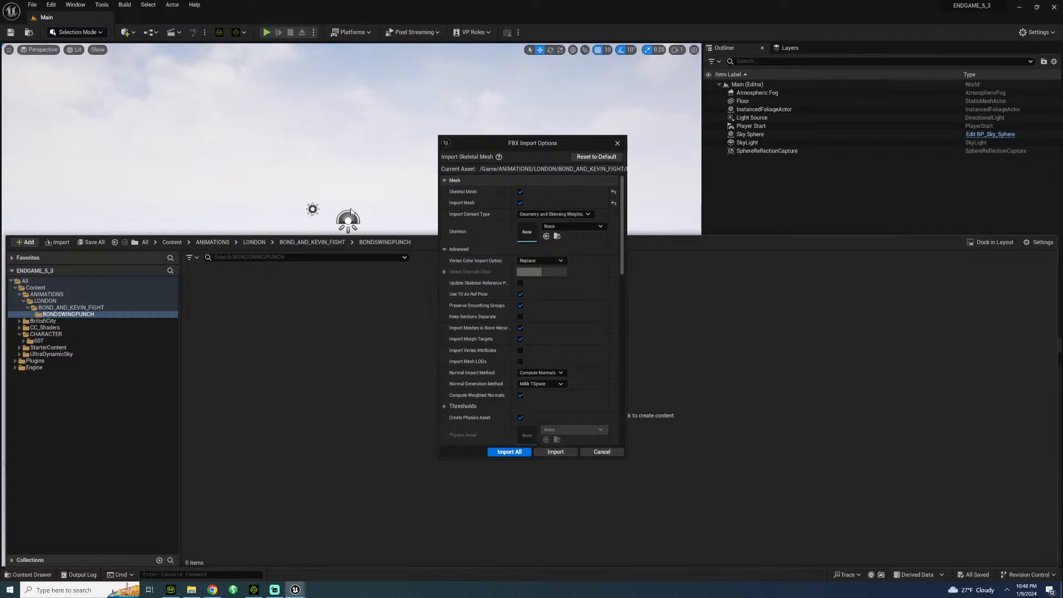
pyautogui.click(520, 203)
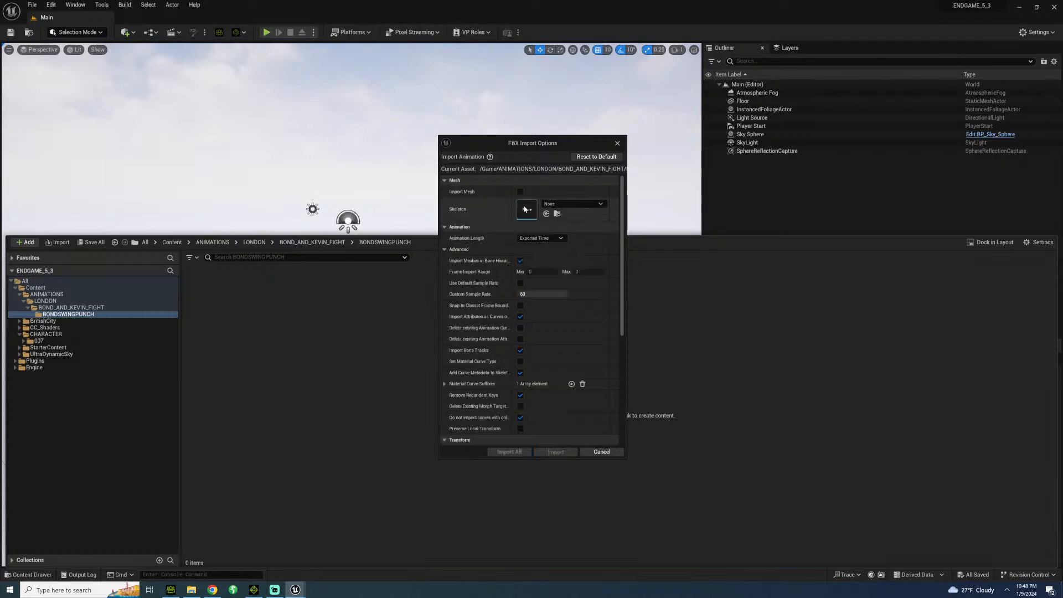
# Assign 007_LONDON_Skeleton as the skeleton for the animation and import all with these settings.
pyautogui.click(593, 209)
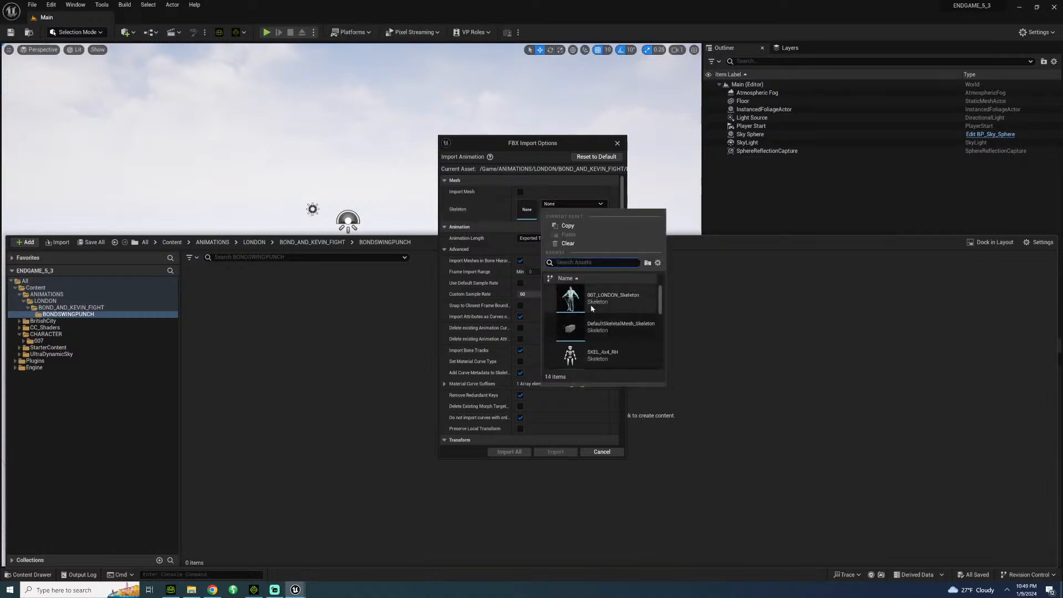
pyautogui.scroll(-2, 592, 308)
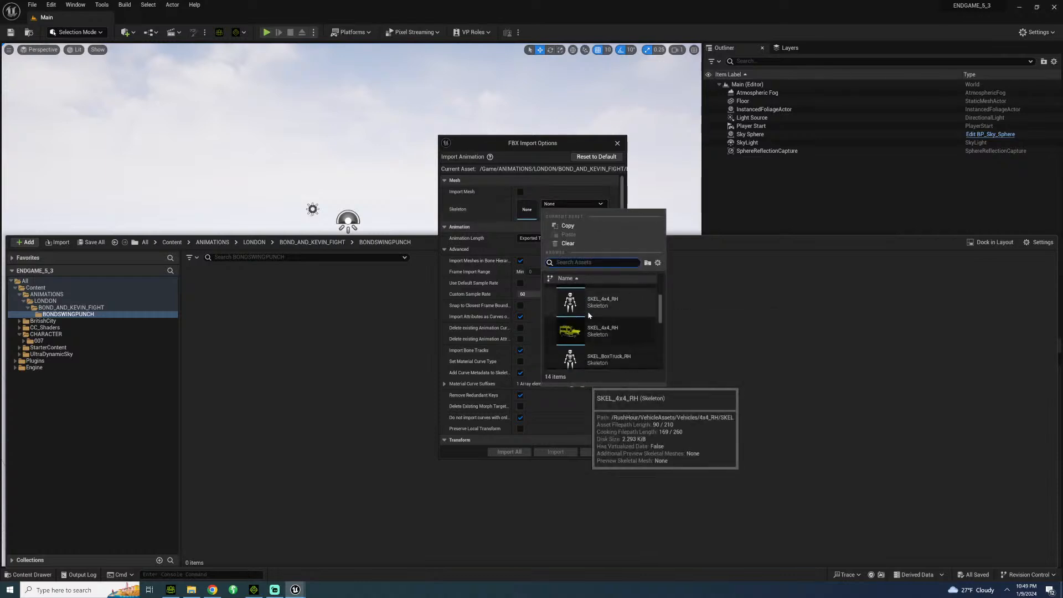
pyautogui.scroll(-3, 599, 303)
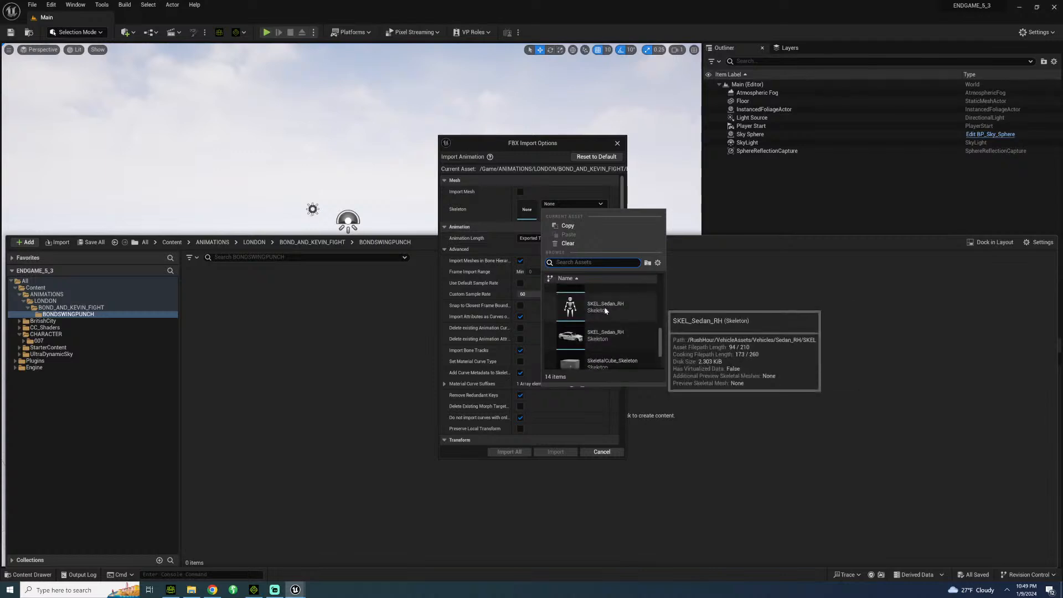
pyautogui.scroll(6, 603, 310)
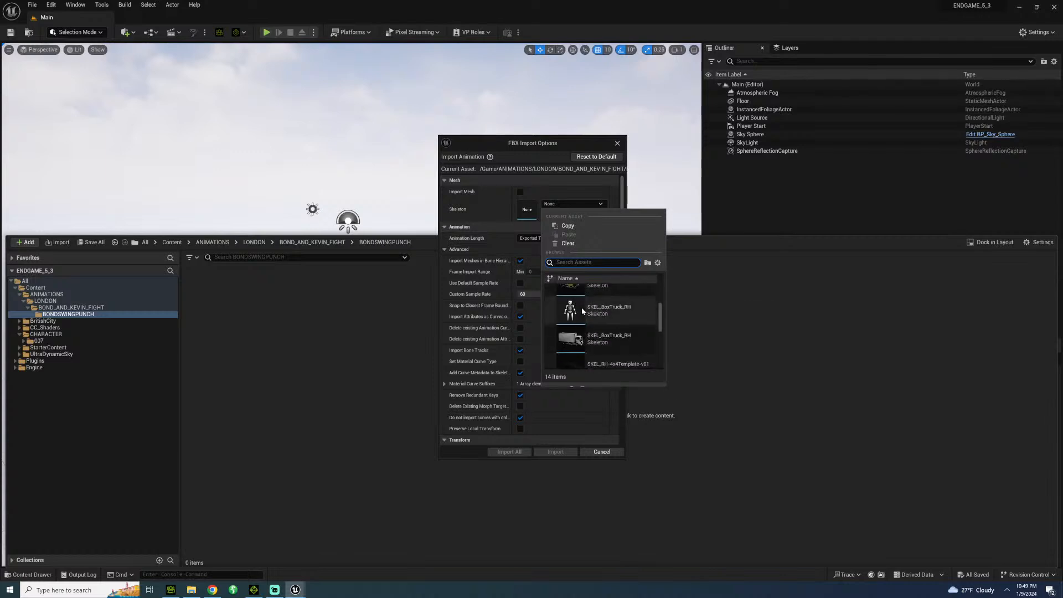
pyautogui.scroll(-3, 595, 310)
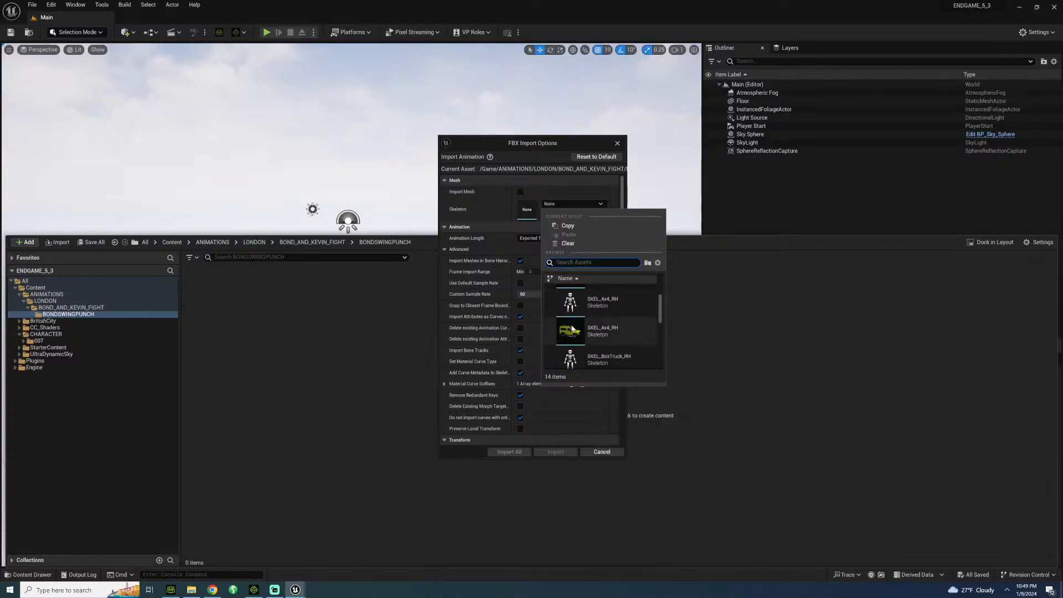
pyautogui.scroll(-4, 596, 310)
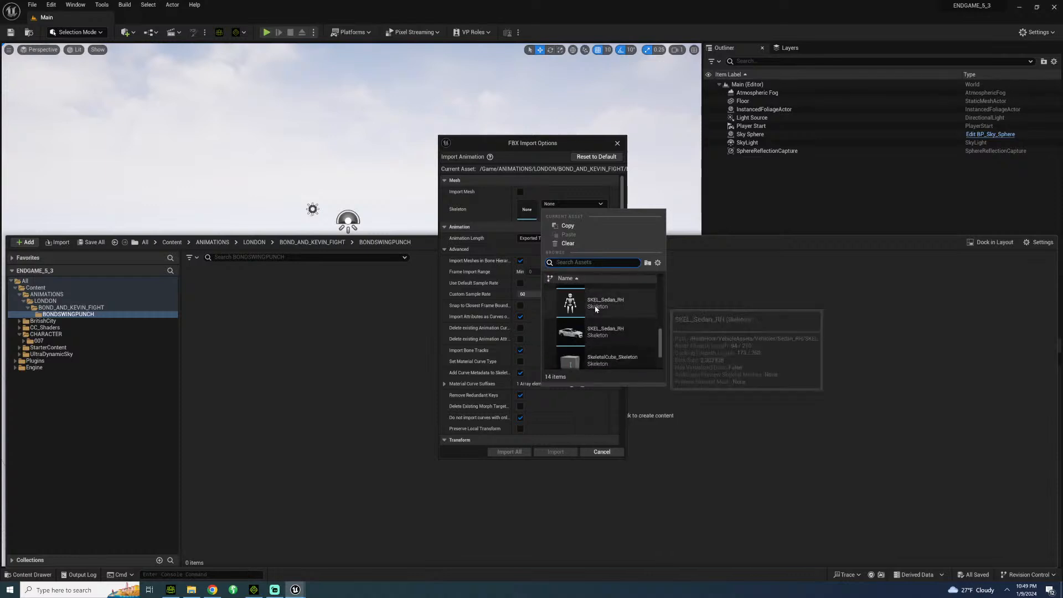
pyautogui.scroll(5, 603, 321)
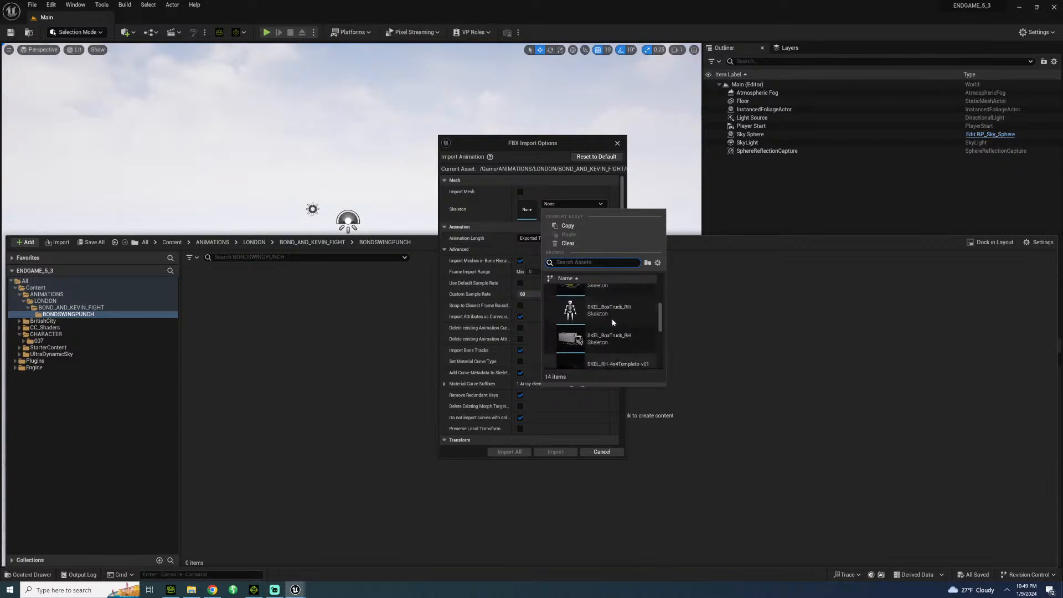
pyautogui.click(609, 298)
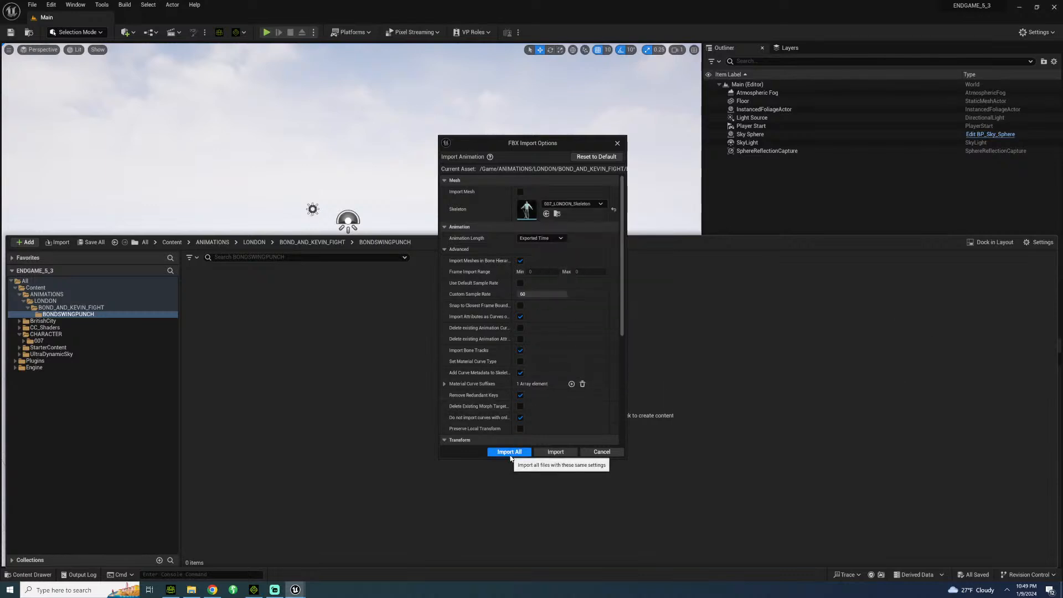
pyautogui.click(529, 452)
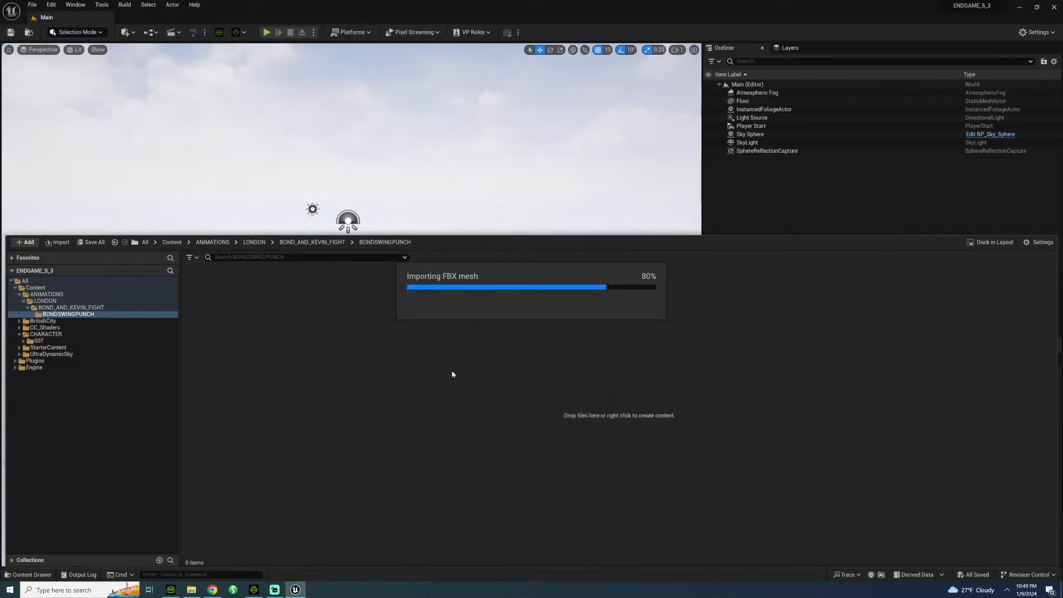
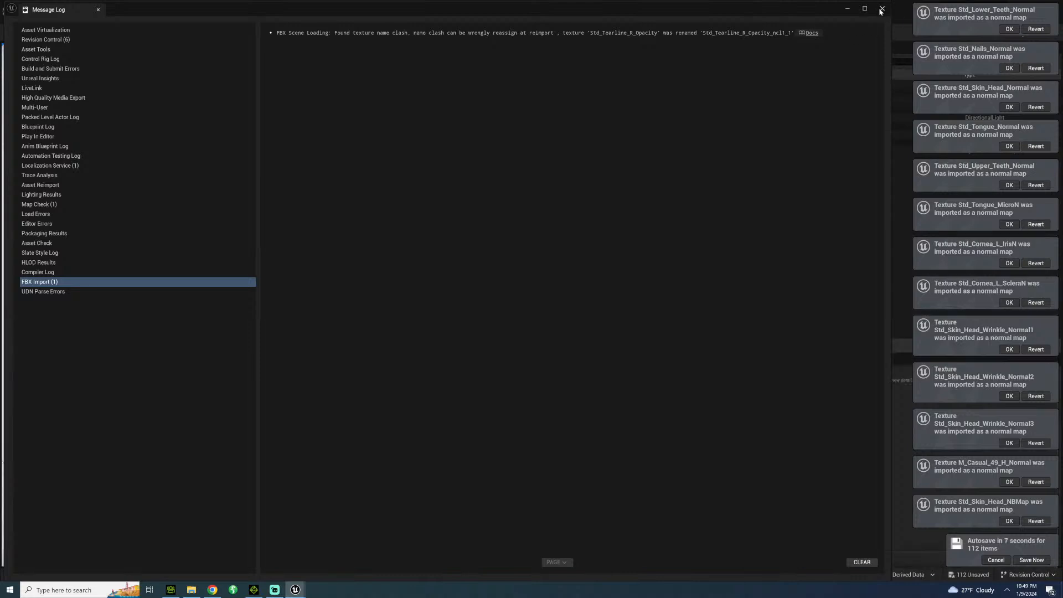
# Close the Message Log and rename the imported TempMotion animation sequence in BONDSWINGPUNCH as LONDONSCENE_BKFIGHT_BONDSWING.
pyautogui.click(882, 9)
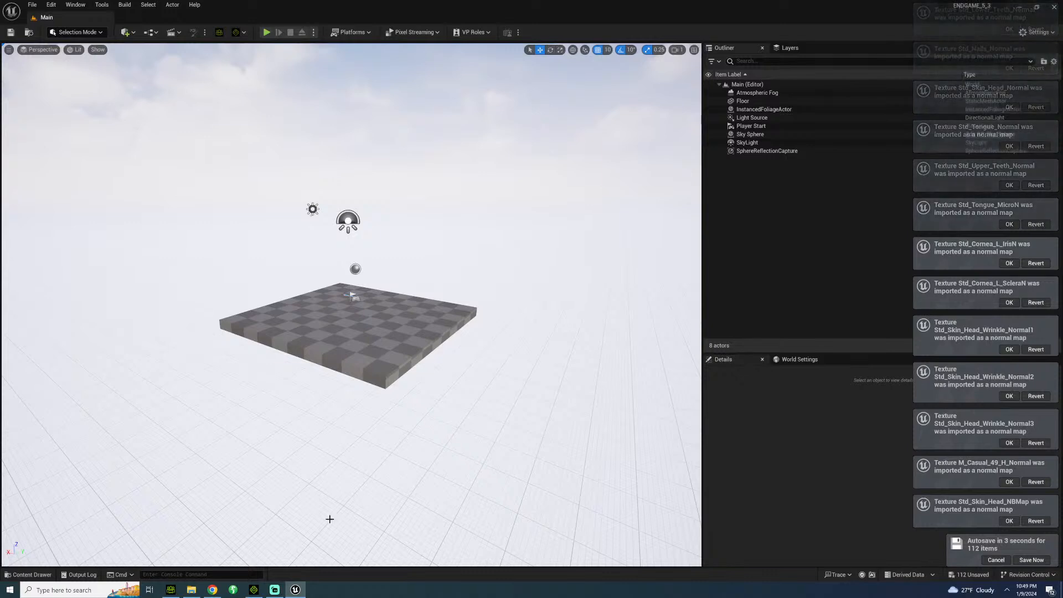
pyautogui.click(28, 574)
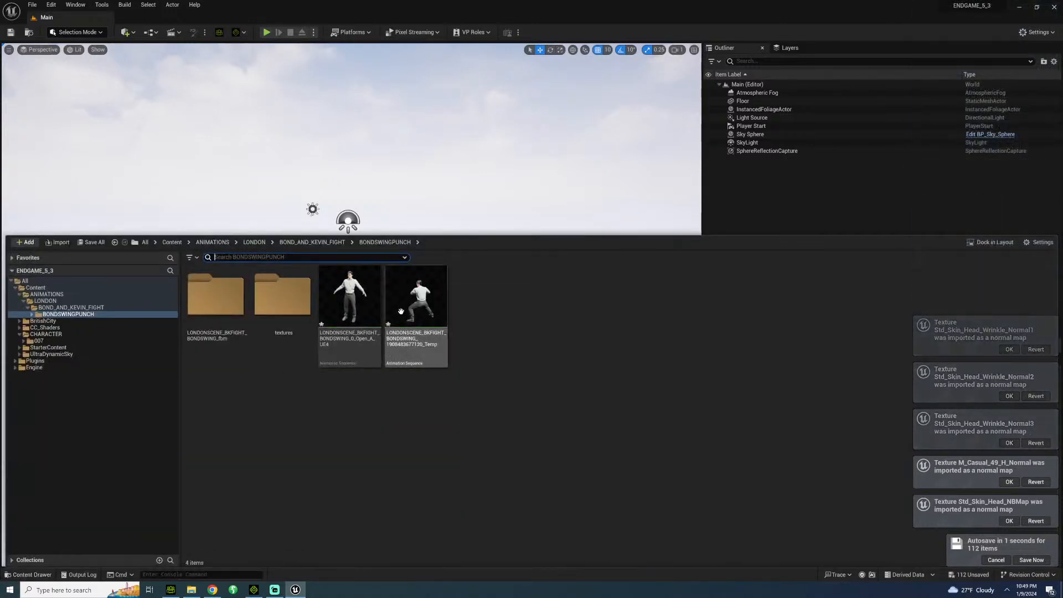
pyautogui.click(400, 312)
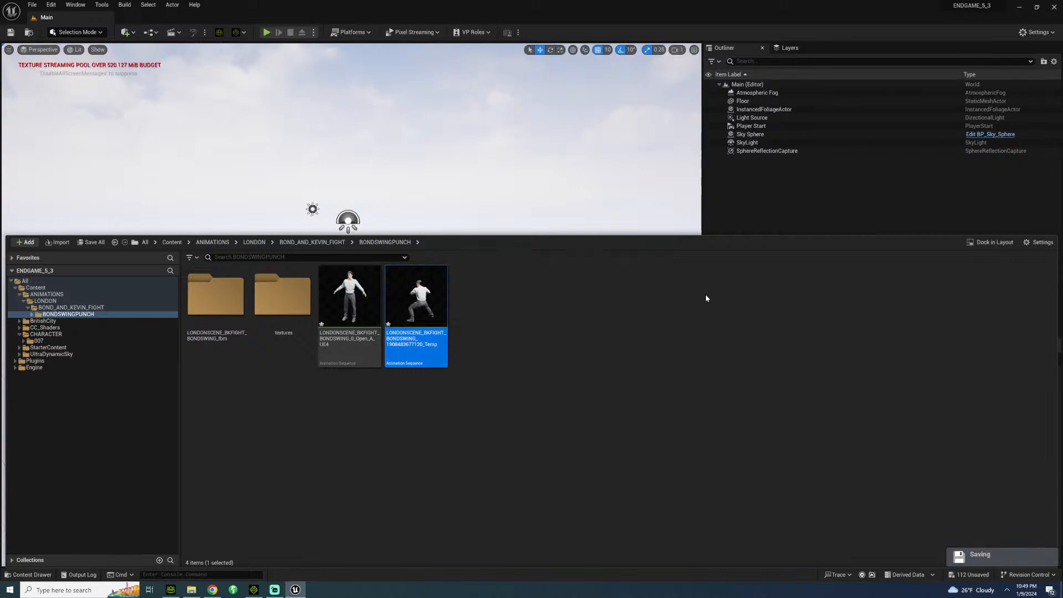
pyautogui.press('F2')
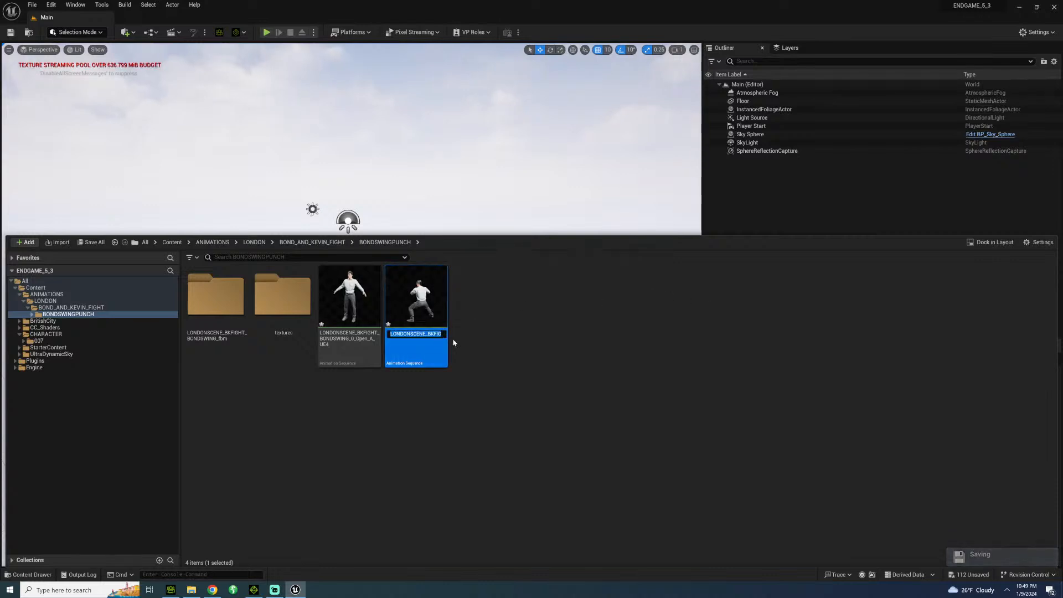
pyautogui.press('Right')
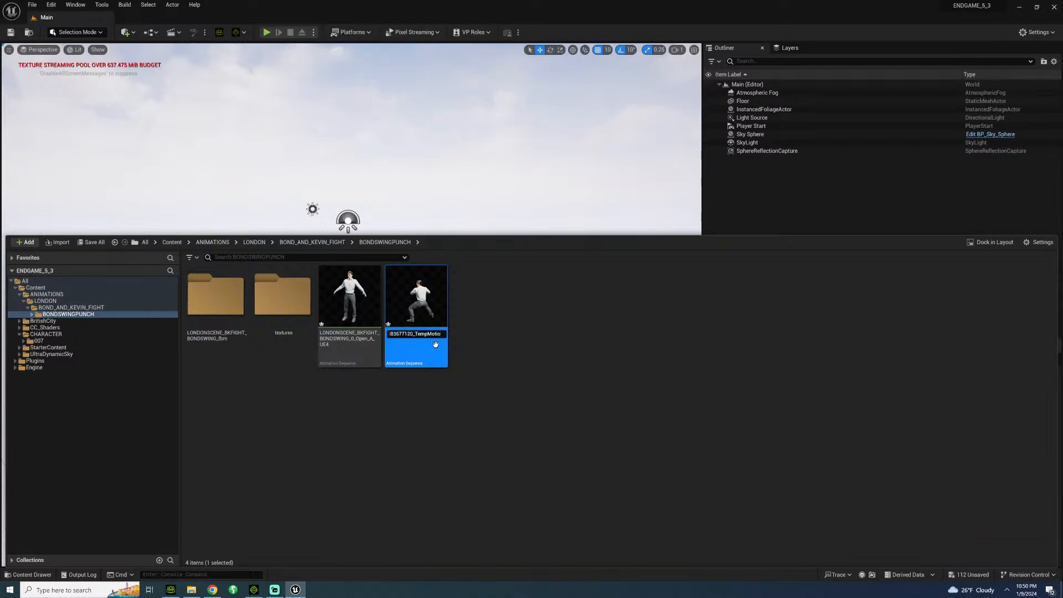
pyautogui.press('BackSpace')
pyautogui.press('BackSpace')
pyautogui.press('BackSpace')
pyautogui.press('BackSpace')
pyautogui.press('BackSpace')
pyautogui.press('BackSpace')
pyautogui.press('BackSpace')
pyautogui.press('BackSpace')
pyautogui.press('BackSpace')
pyautogui.press('BackSpace')
pyautogui.press('BackSpace')
pyautogui.press('BackSpace')
pyautogui.press('BackSpace')
pyautogui.press('BackSpace')
pyautogui.press('BackSpace')
pyautogui.press('BackSpace')
pyautogui.press('BackSpace')
pyautogui.press('BackSpace')
pyautogui.press('BackSpace')
pyautogui.press('BackSpace')
pyautogui.press('BackSpace')
pyautogui.press('Return')
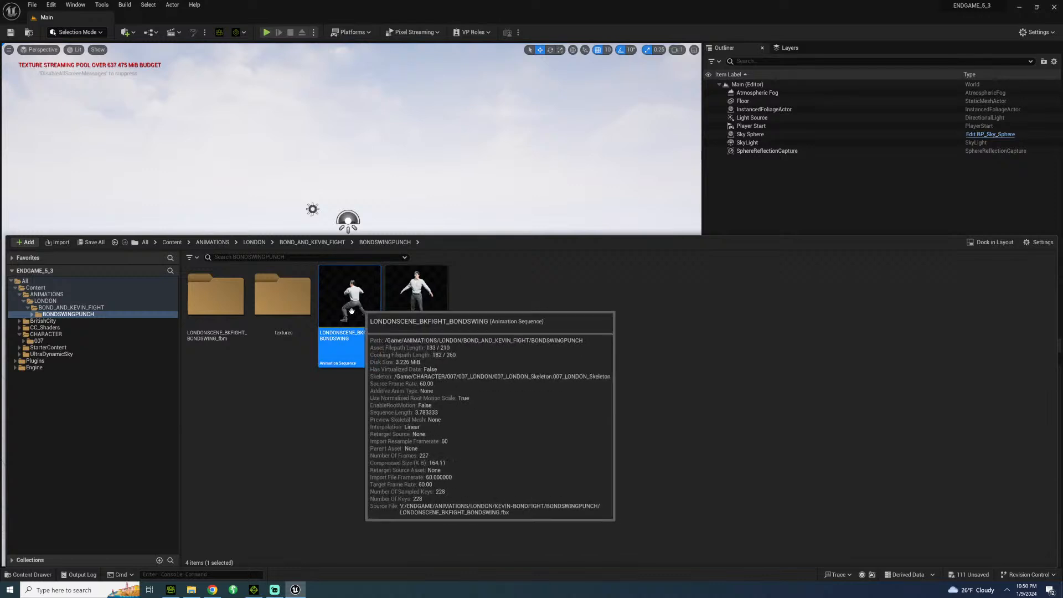
# Move the LONDONSCENE_BKFIGHT_BONDSWING animation up into BOND_AND_KEVIN_FIGHT and delete the BONDSWINGPUNCH folder.
pyautogui.moveTo(351, 311); pyautogui.dragTo(96, 307)
pyautogui.click(111, 317)
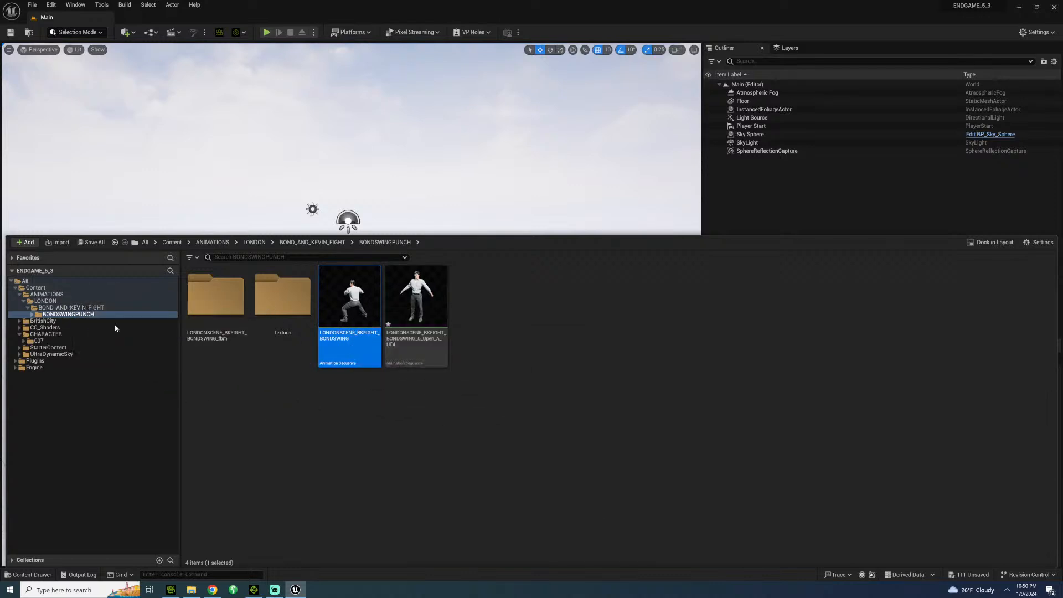
pyautogui.click(71, 307)
pyautogui.click(243, 292)
pyautogui.press('Delete')
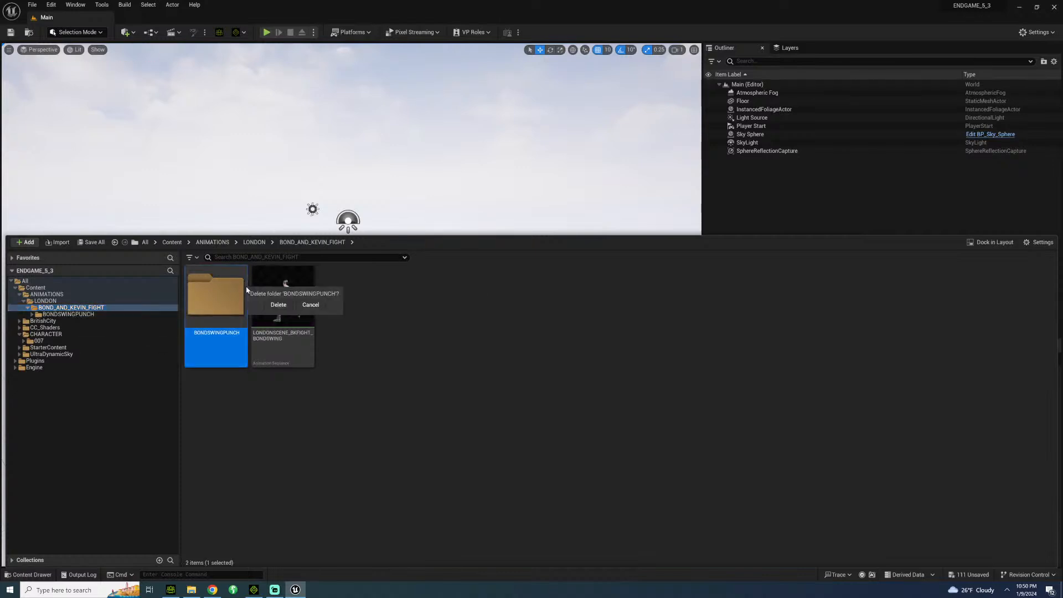
pyautogui.click(277, 305)
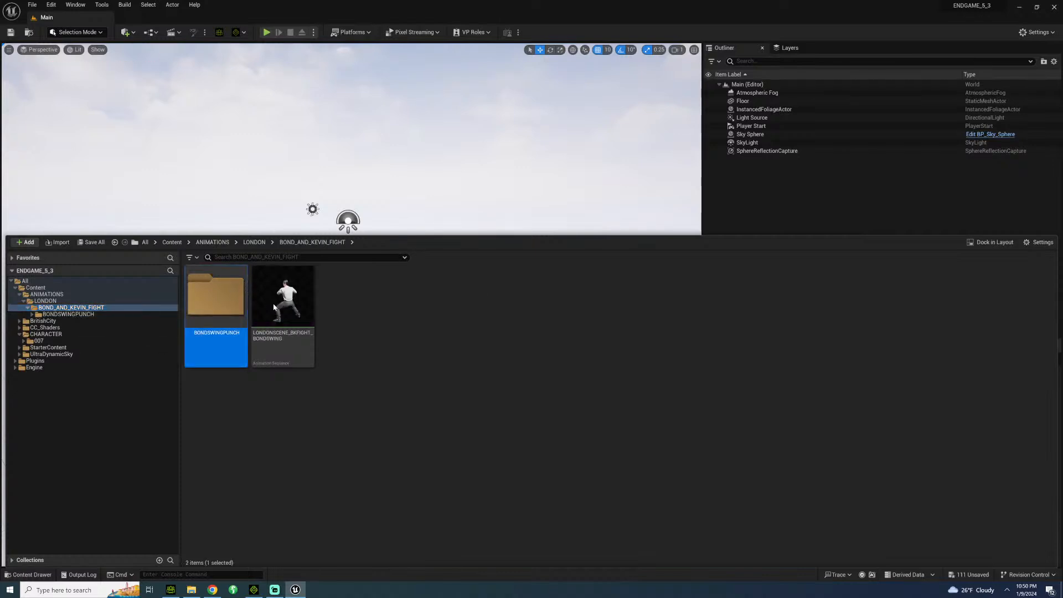
pyautogui.click(473, 429)
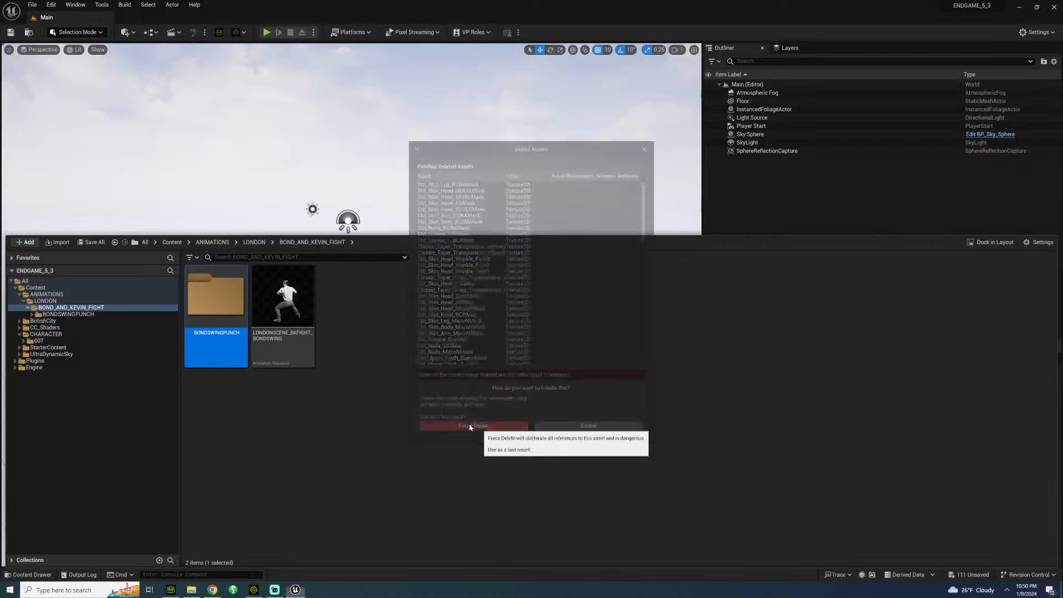
pyautogui.click(61, 302)
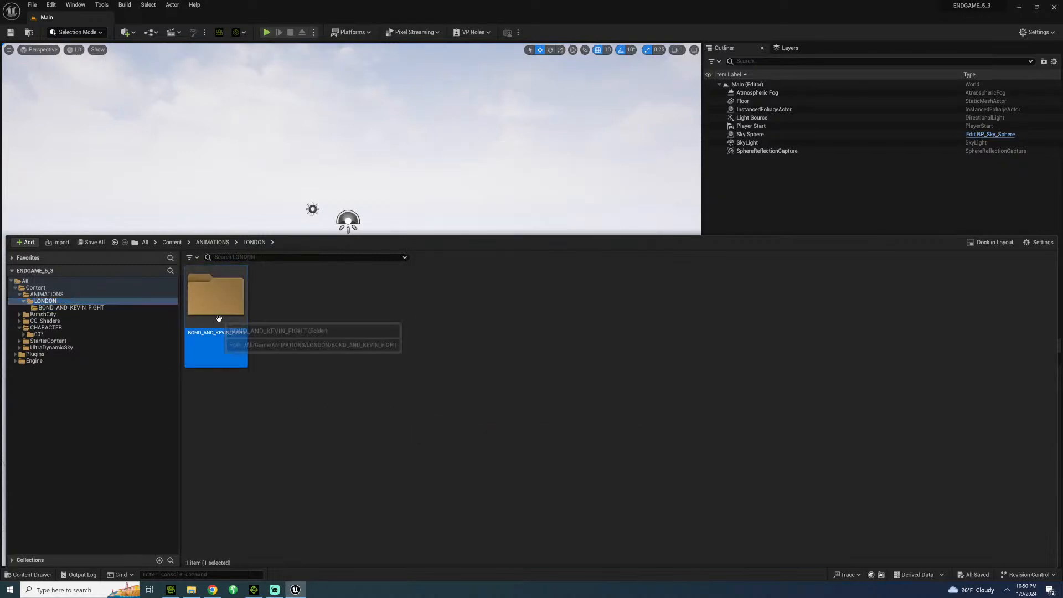
pyautogui.doubleClick(243, 325)
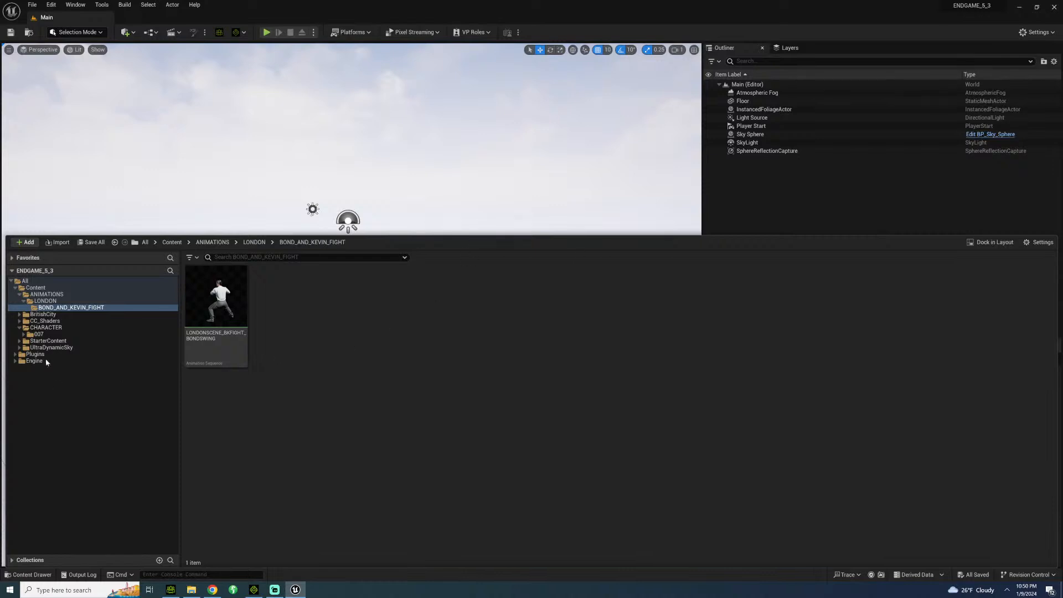
# Create a folder named SETS directly inside the project's Content folder.
pyautogui.click(44, 288)
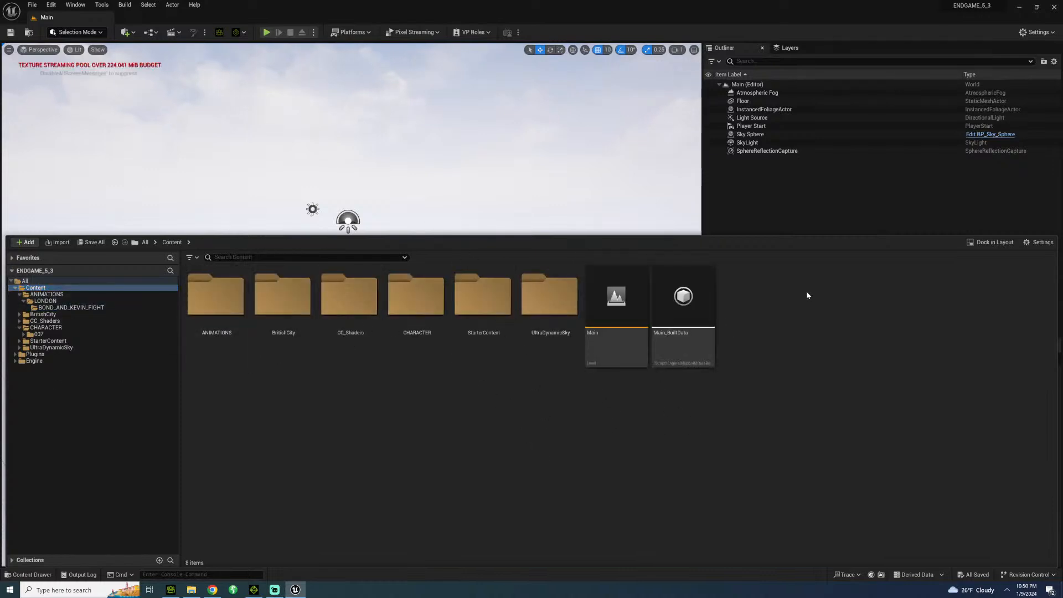
pyautogui.rightClick(738, 311)
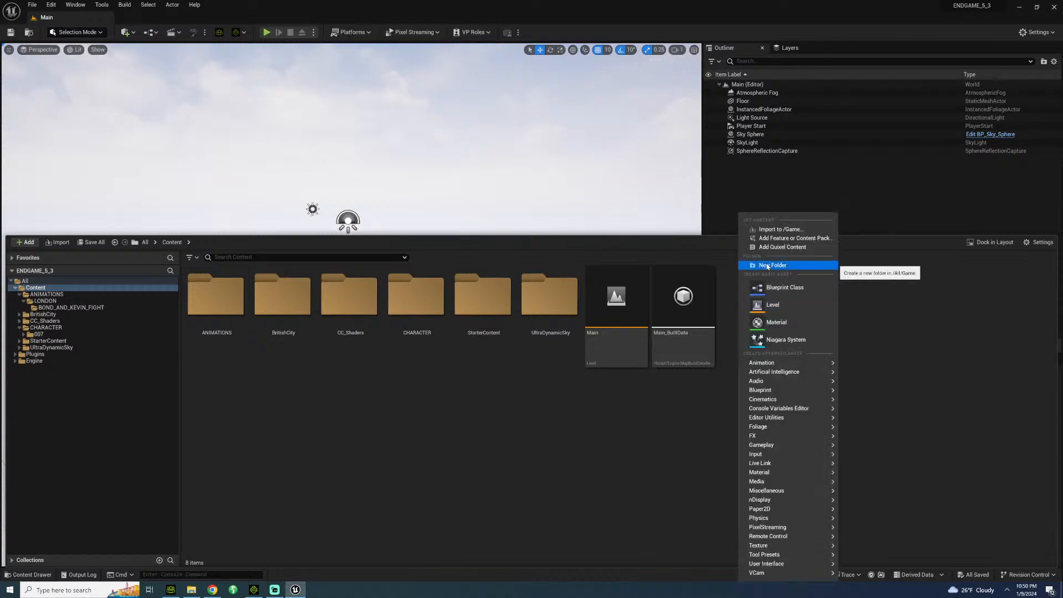
pyautogui.moveTo(756, 454)
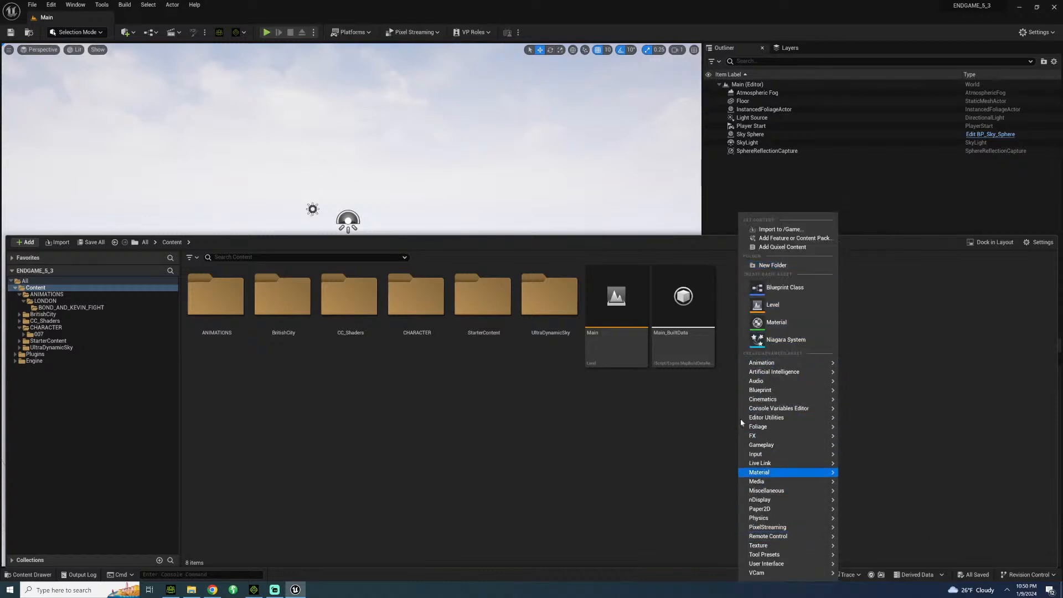
pyautogui.click(768, 265)
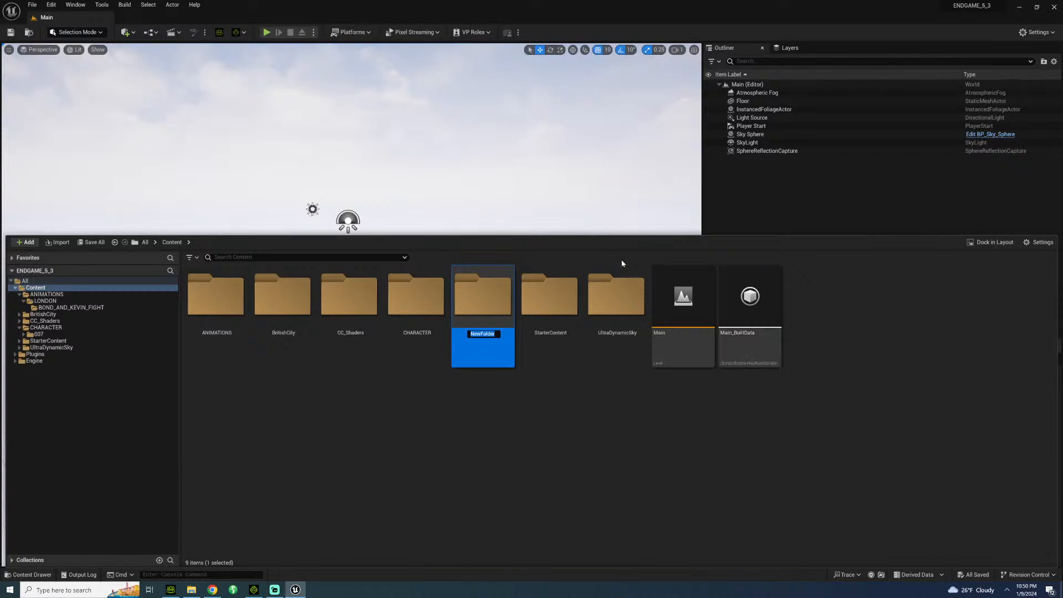
pyautogui.write('SETS')
pyautogui.press('Return')
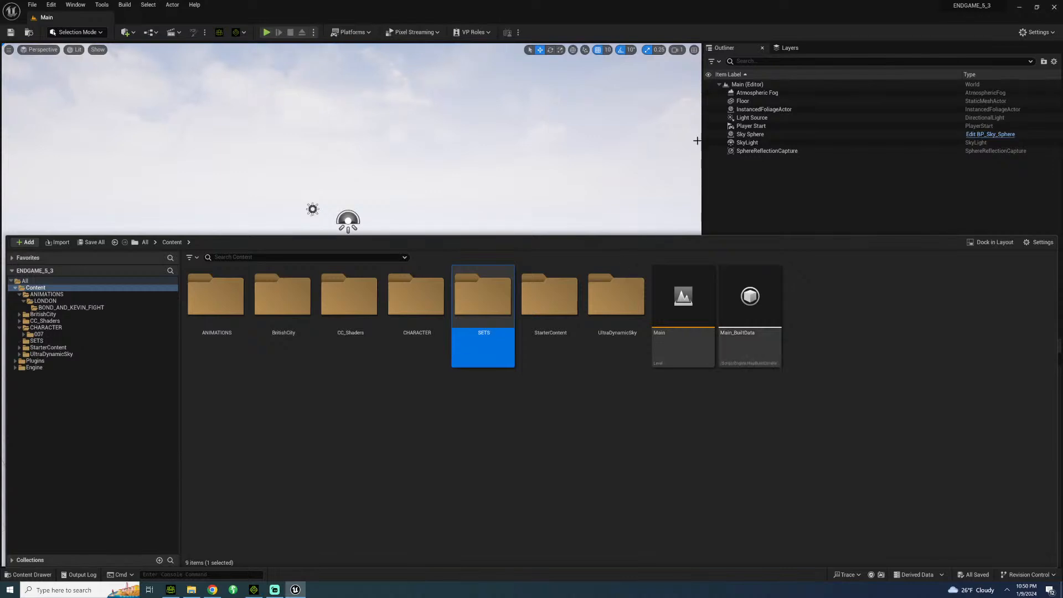
# Create a folder named UK inside the SETS folder.
pyautogui.doubleClick(487, 312)
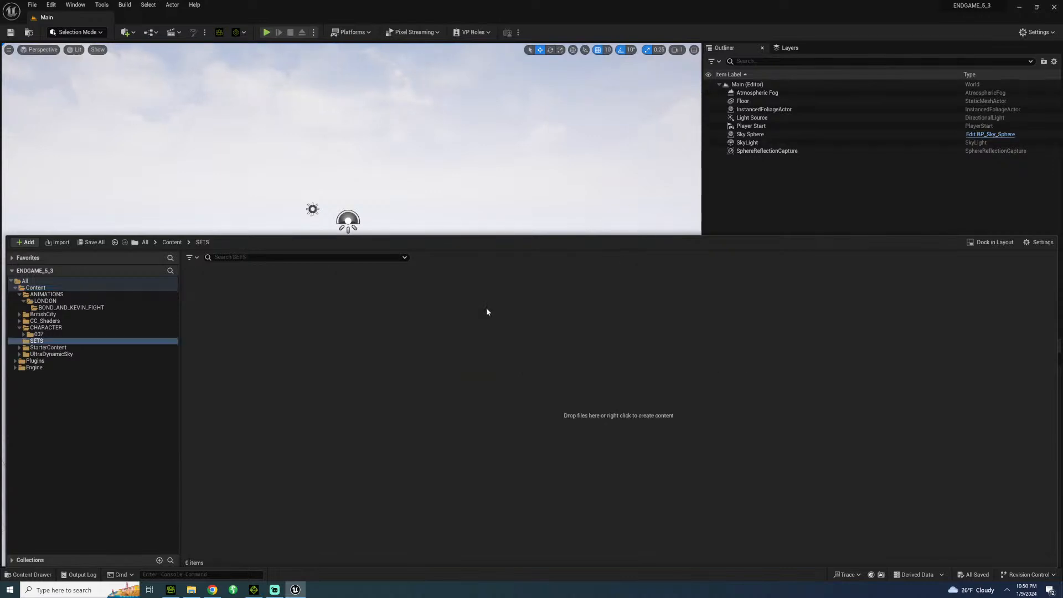
pyautogui.rightClick(257, 319)
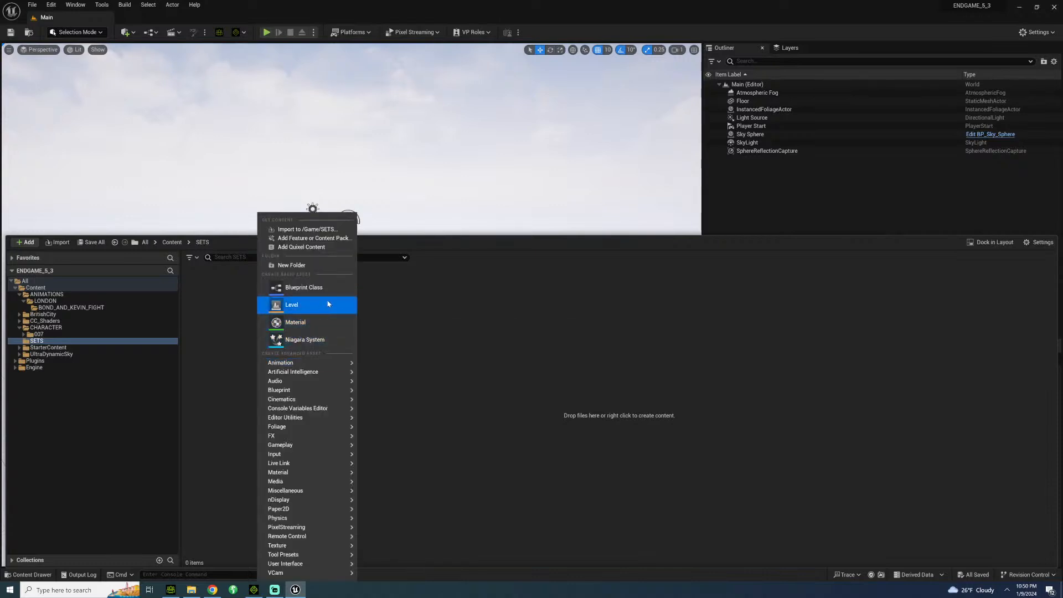
pyautogui.click(302, 265)
pyautogui.write('LONDO')
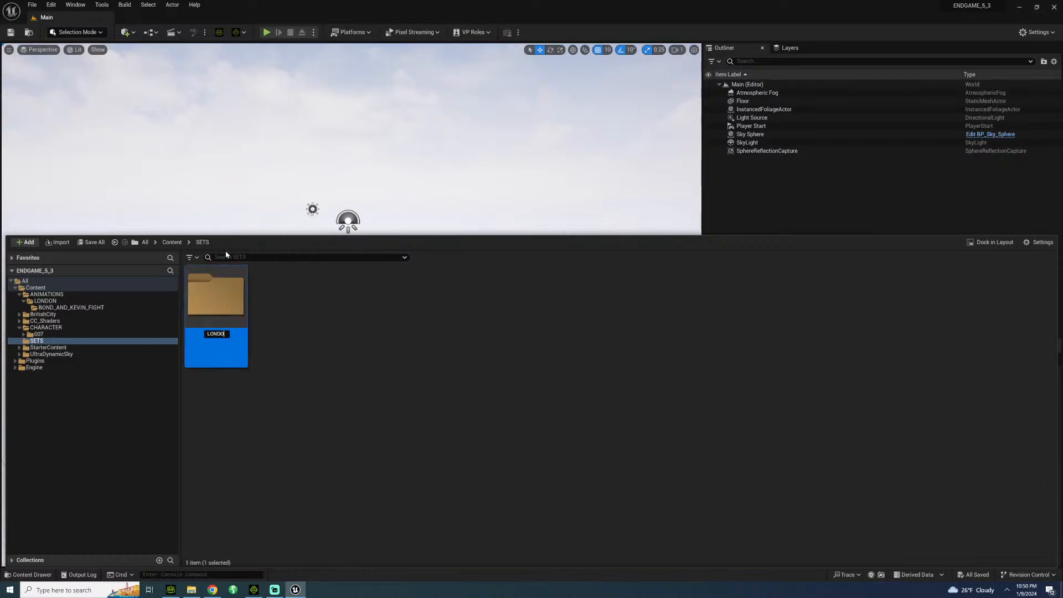
pyautogui.press('BackSpace')
pyautogui.press('BackSpace')
pyautogui.press('BackSpace')
pyautogui.press('BackSpace')
pyautogui.write('U')
pyautogui.press('Return')
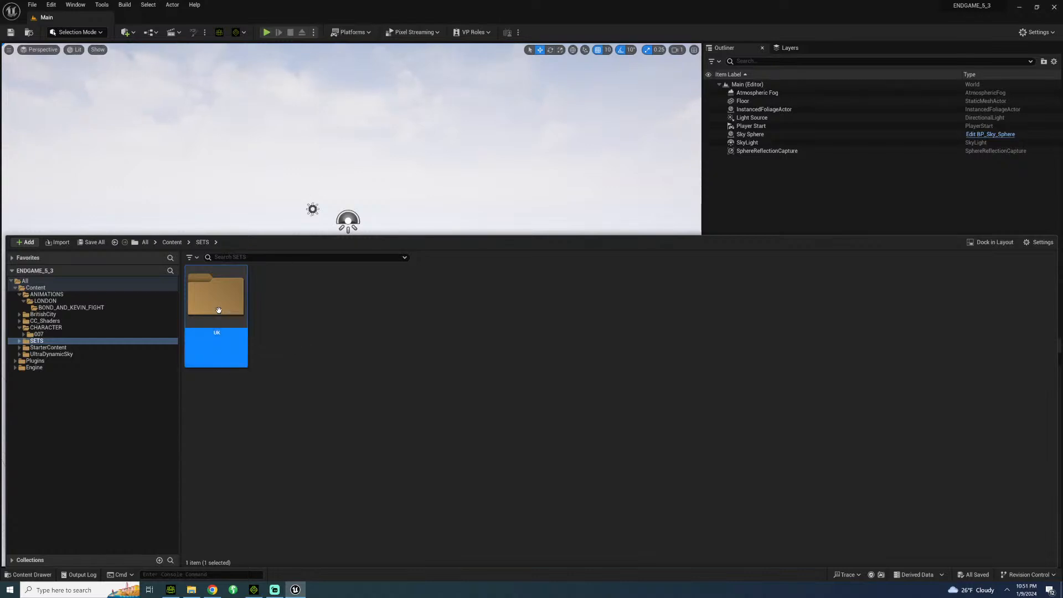
# Create a folder named LONDON inside SETS > UK.
pyautogui.doubleClick(241, 338)
pyautogui.rightClick(245, 337)
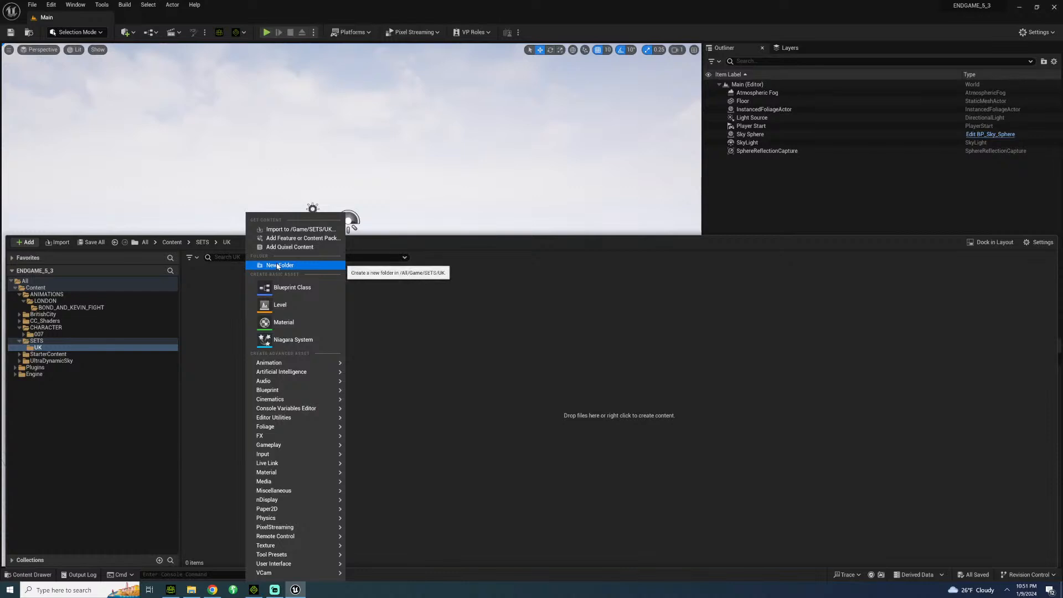
pyautogui.click(278, 267)
pyautogui.write('LONDON')
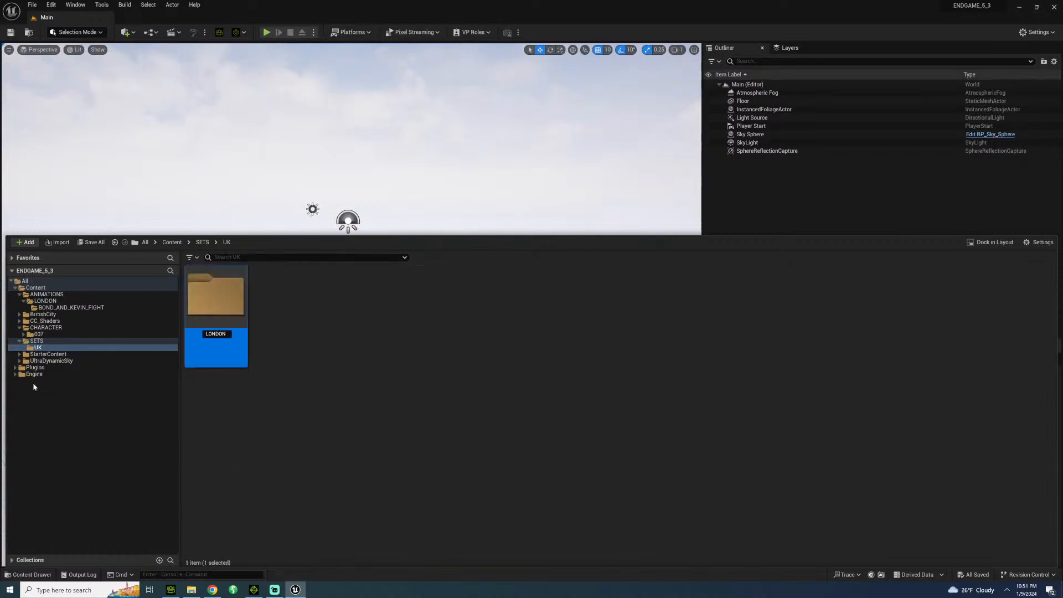
pyautogui.press('Return')
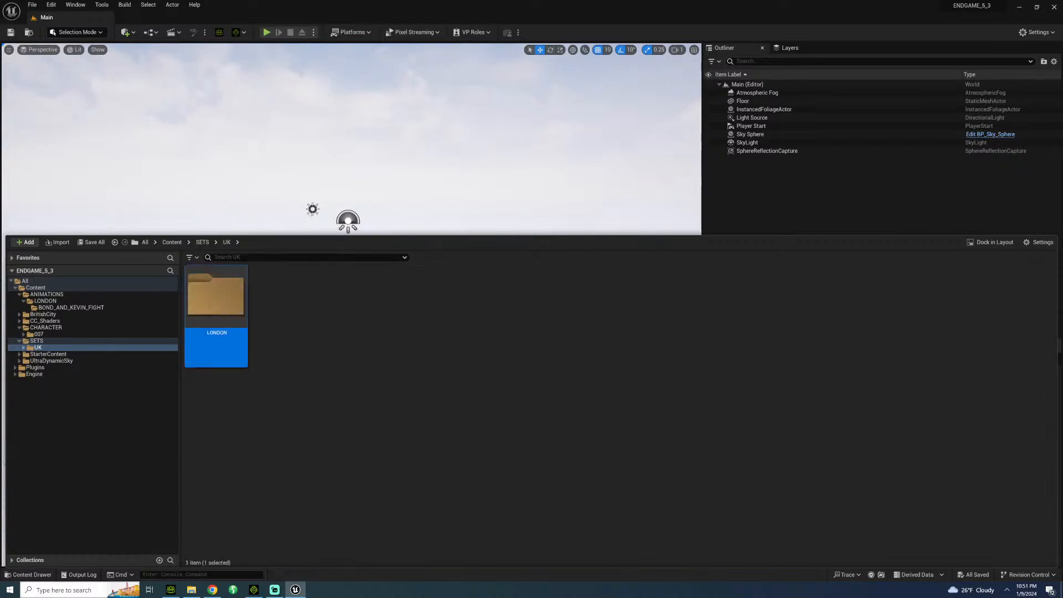
# Create a level named ALLEYWAY in SETS > UK > LONDON and open it for editing.
pyautogui.doubleClick(215, 300)
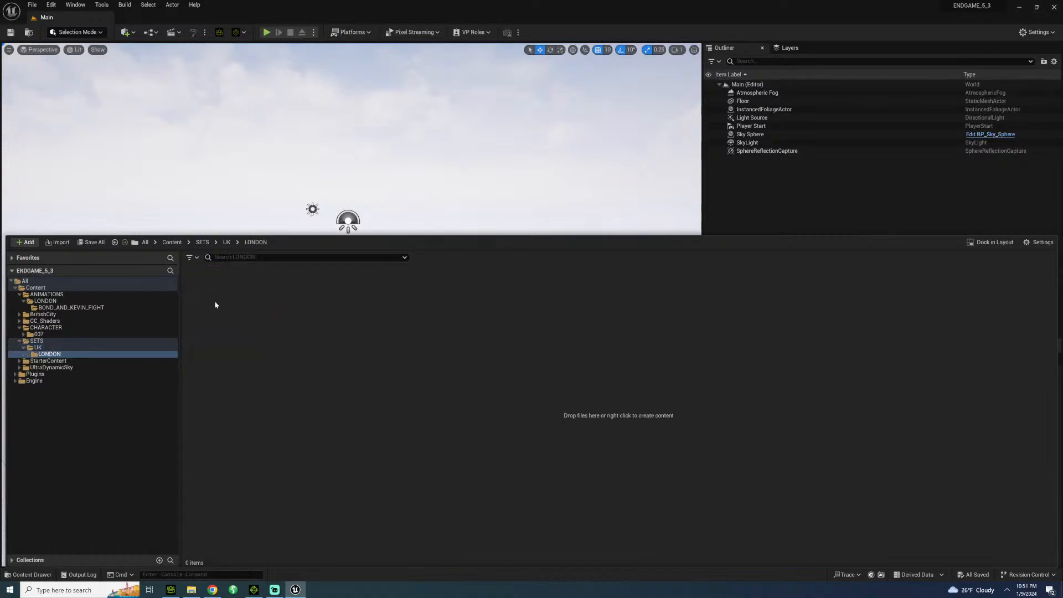
pyautogui.rightClick(232, 350)
pyautogui.click(247, 312)
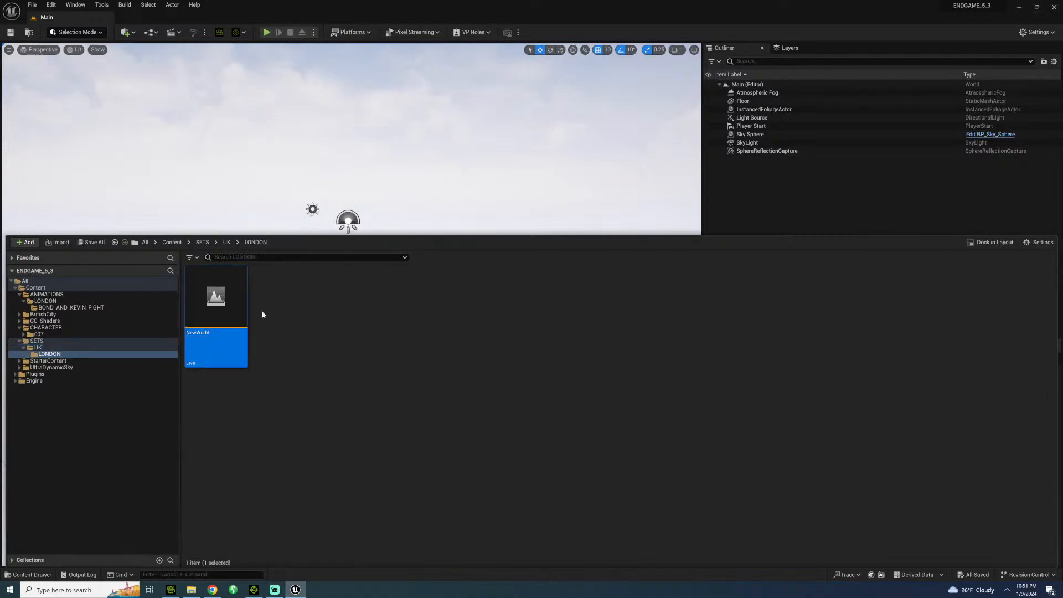
pyautogui.write('ALLEYWAY')
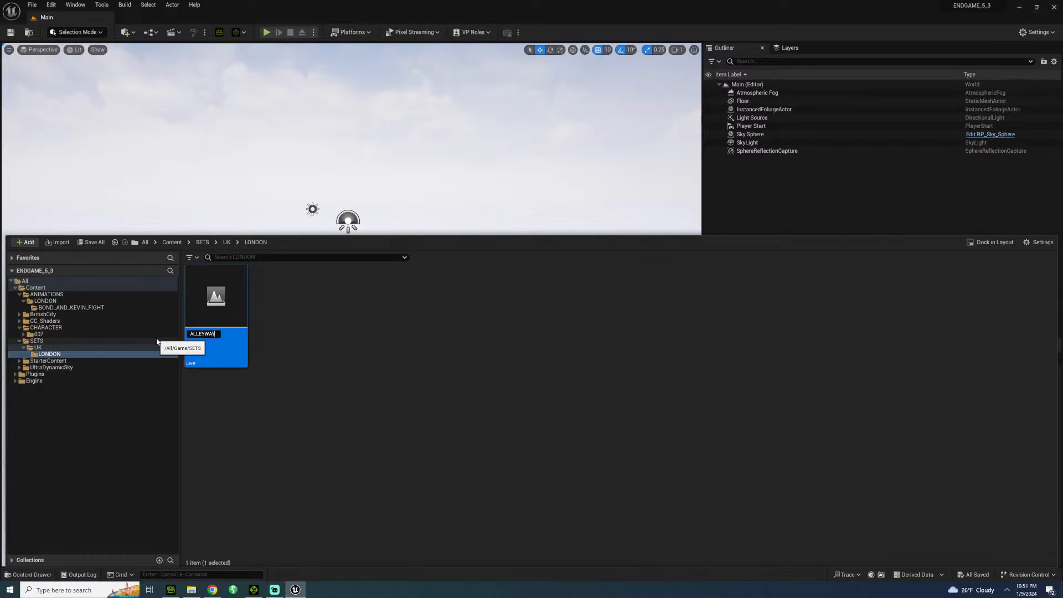
pyautogui.press('Return')
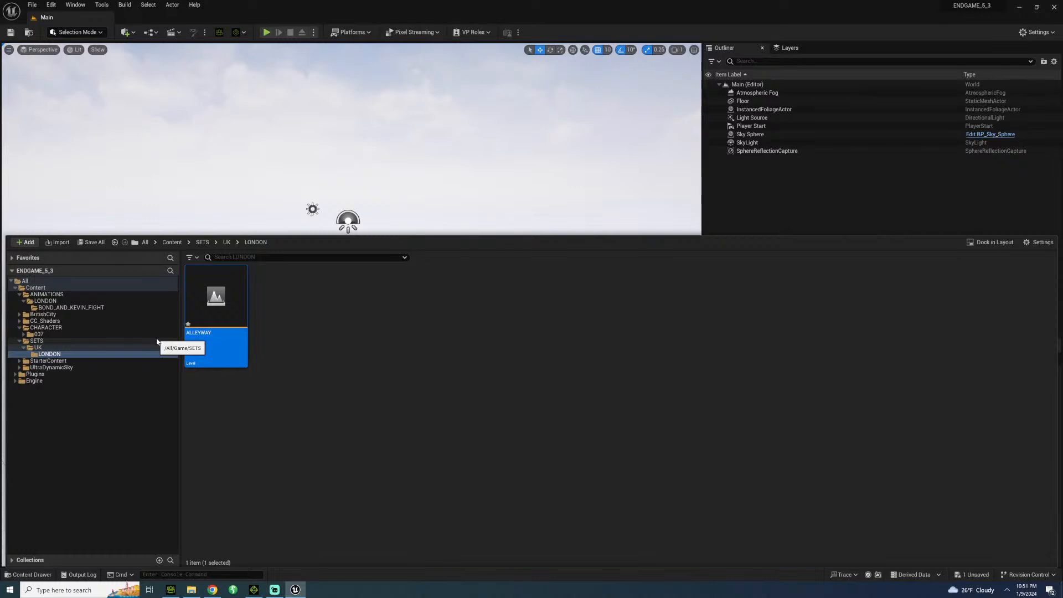
pyautogui.doubleClick(222, 308)
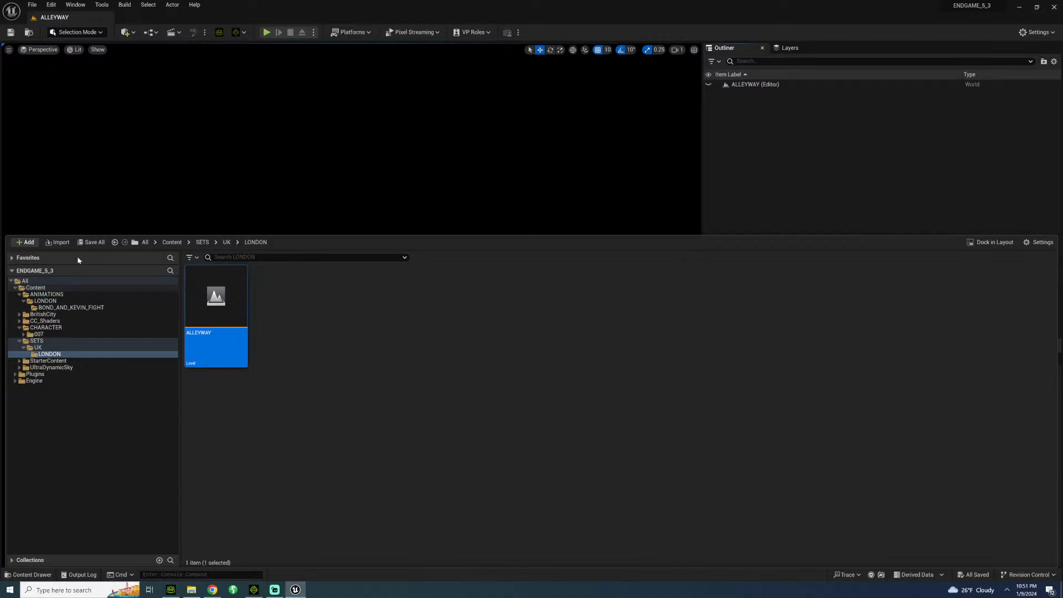
# Collapse the SETS, CHARACTER and ANIMATIONS folders in the content tree, and reopen SETS > UK > LONDON.
pyautogui.click(35, 288)
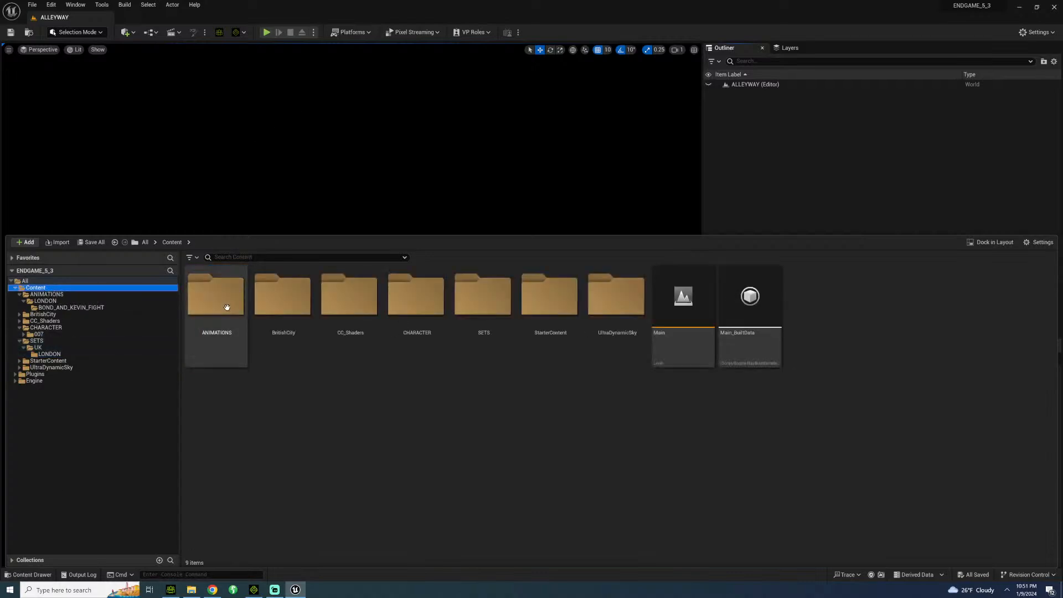
pyautogui.click(20, 341)
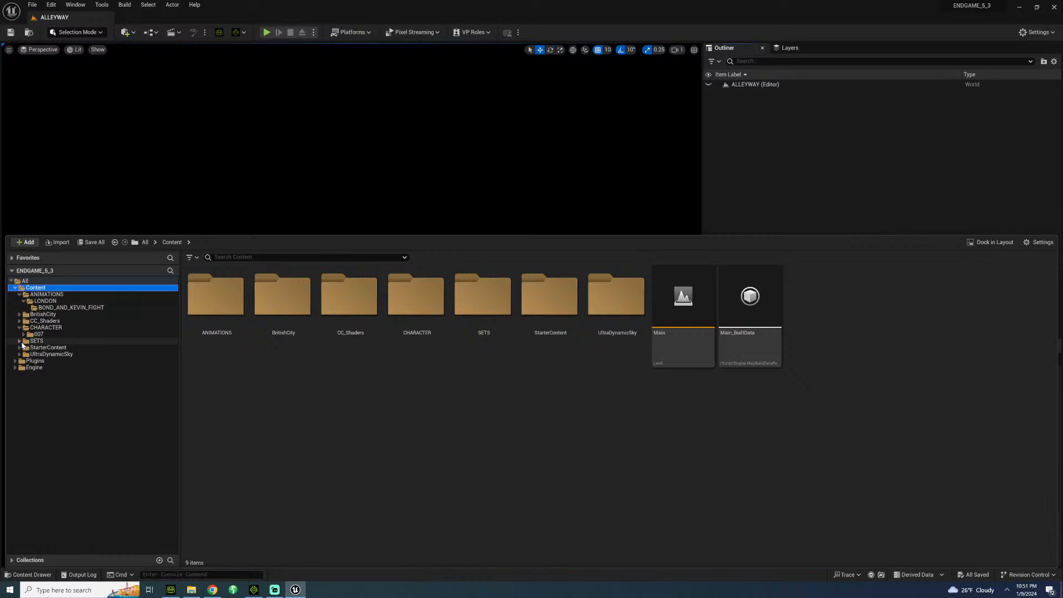
pyautogui.click(20, 327)
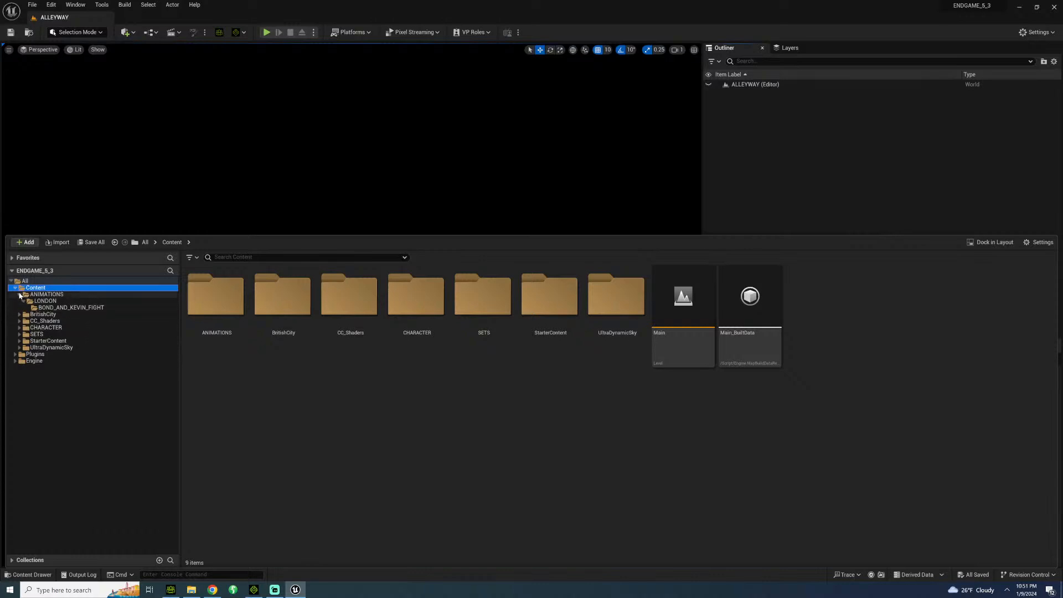
pyautogui.click(19, 294)
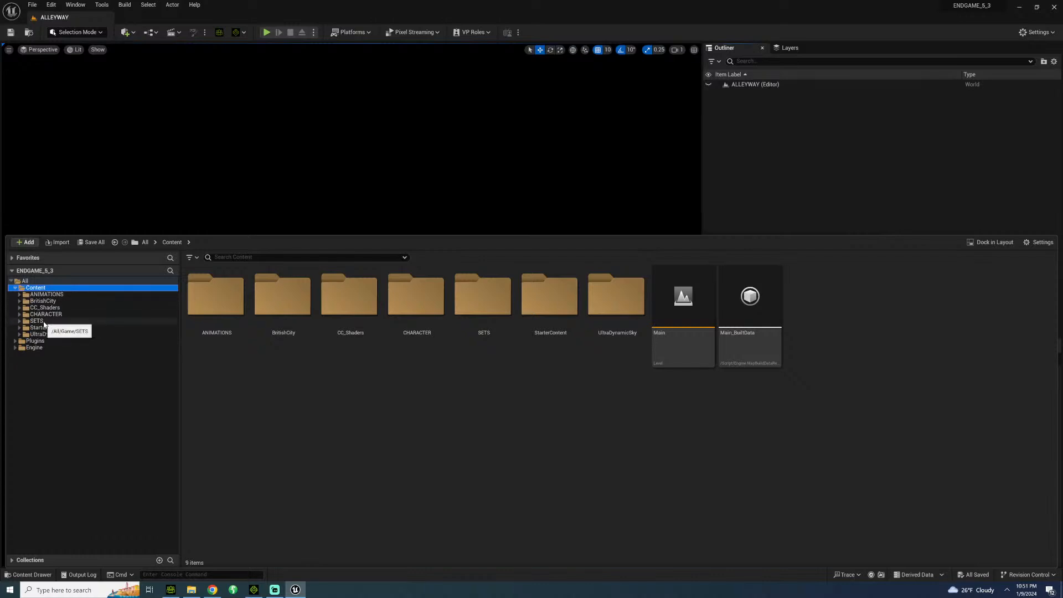
pyautogui.click(39, 321)
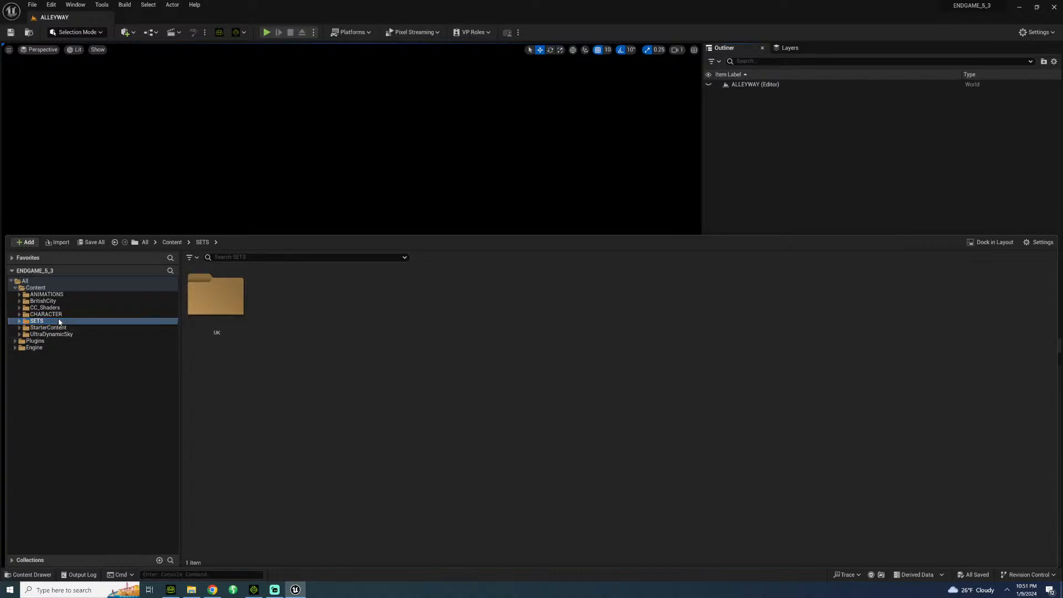
pyautogui.doubleClick(219, 310)
pyautogui.doubleClick(219, 310)
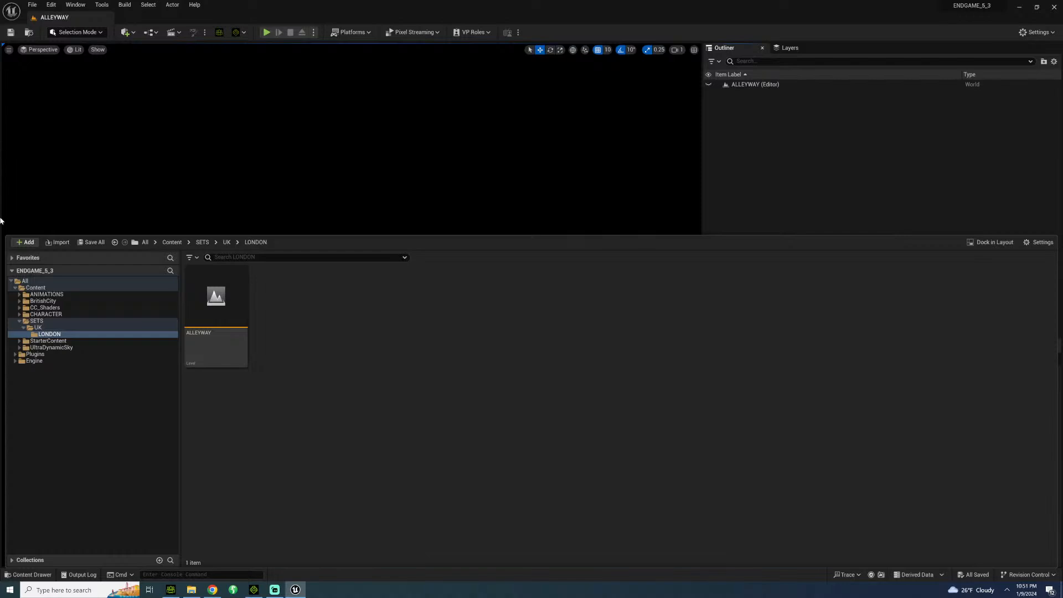
pyautogui.click(23, 327)
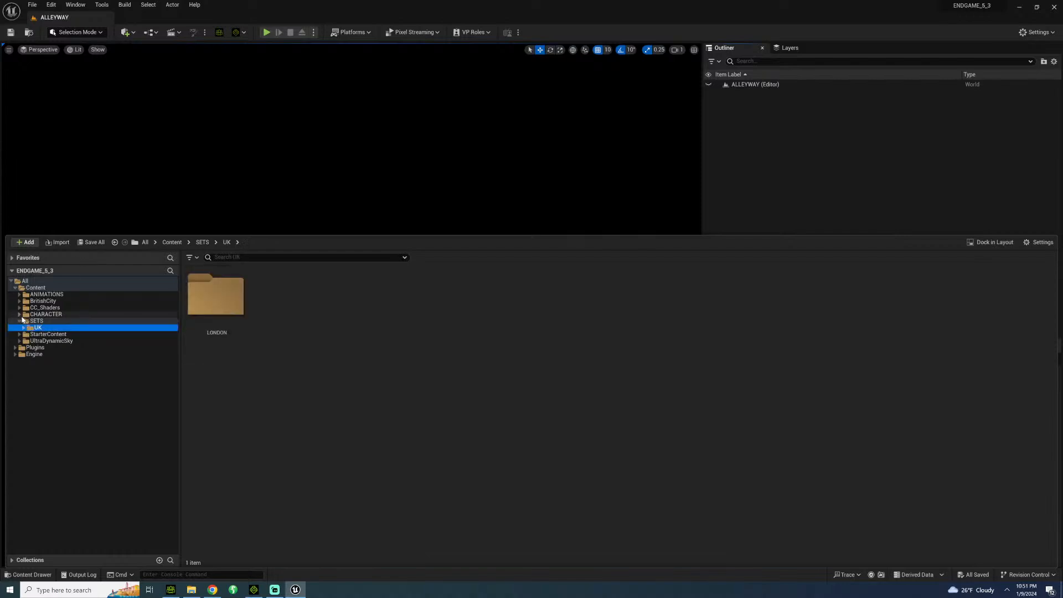
pyautogui.click(21, 322)
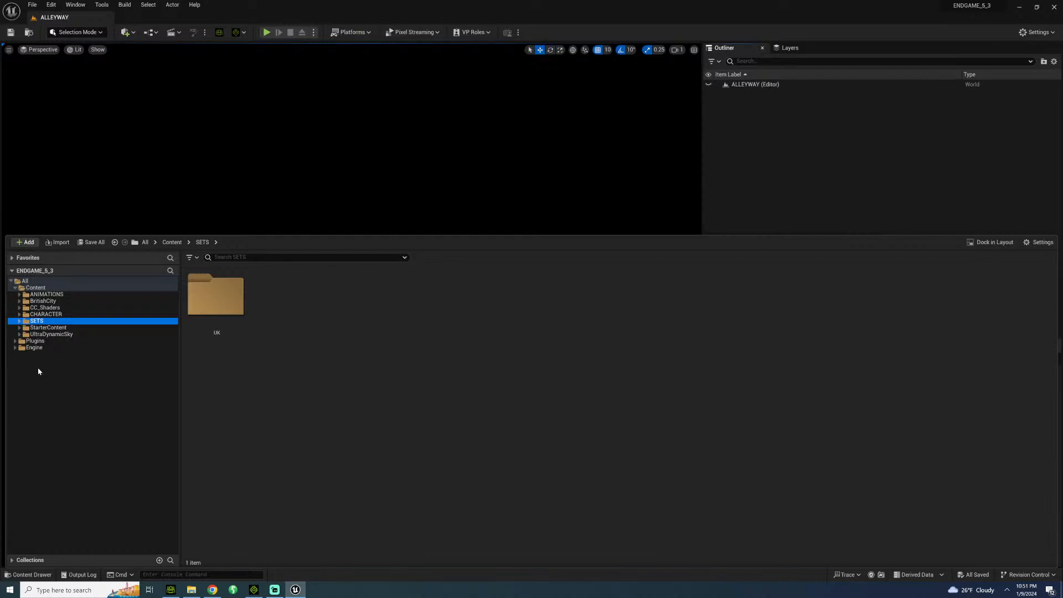
pyautogui.rightClick(39, 371)
pyautogui.click(61, 375)
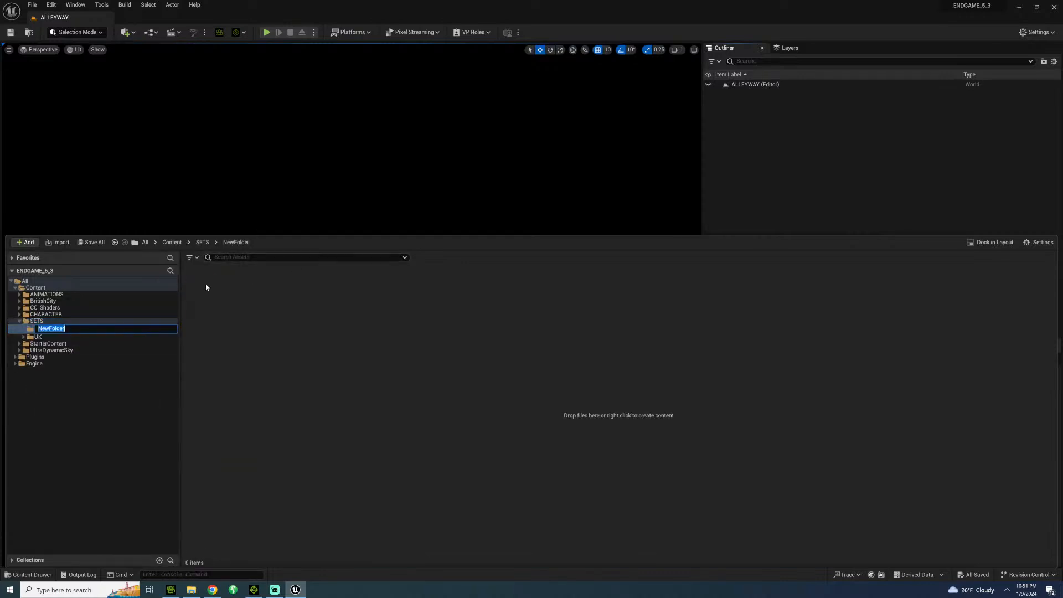
pyautogui.press('Return')
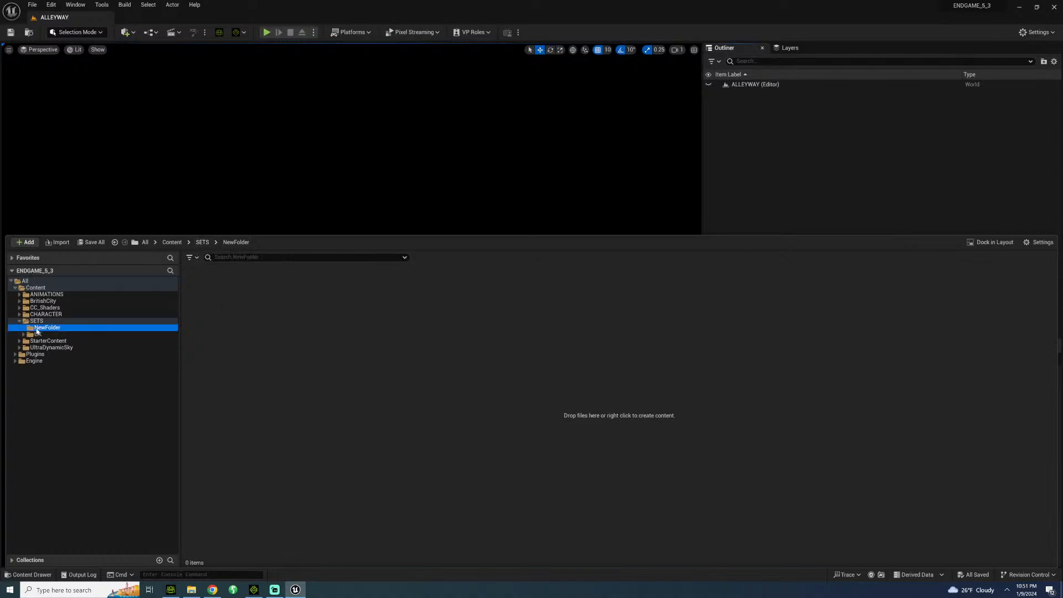
pyautogui.click(46, 322)
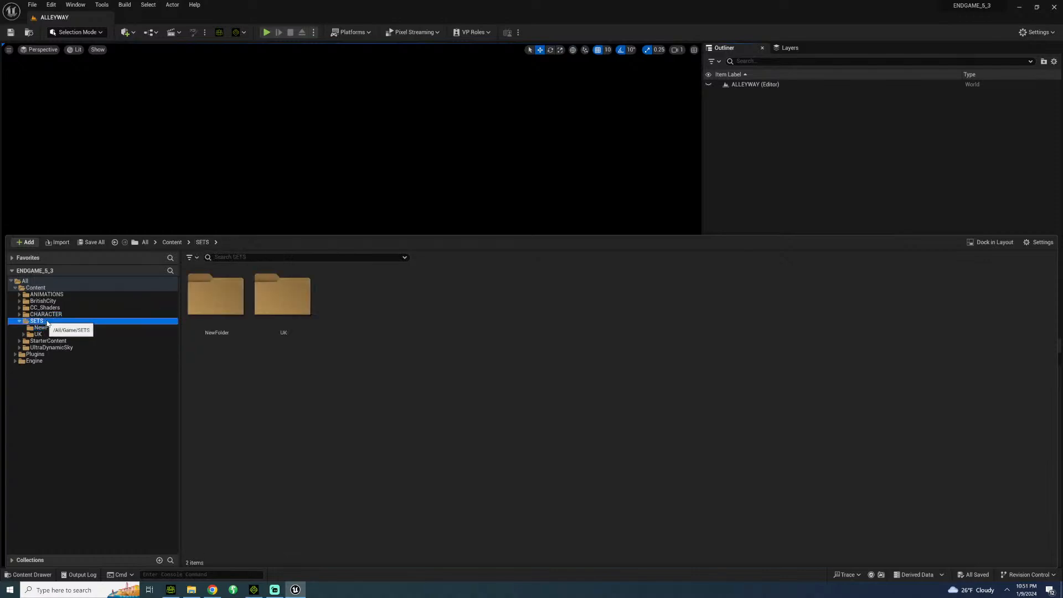
pyautogui.click(224, 291)
pyautogui.press('Delete')
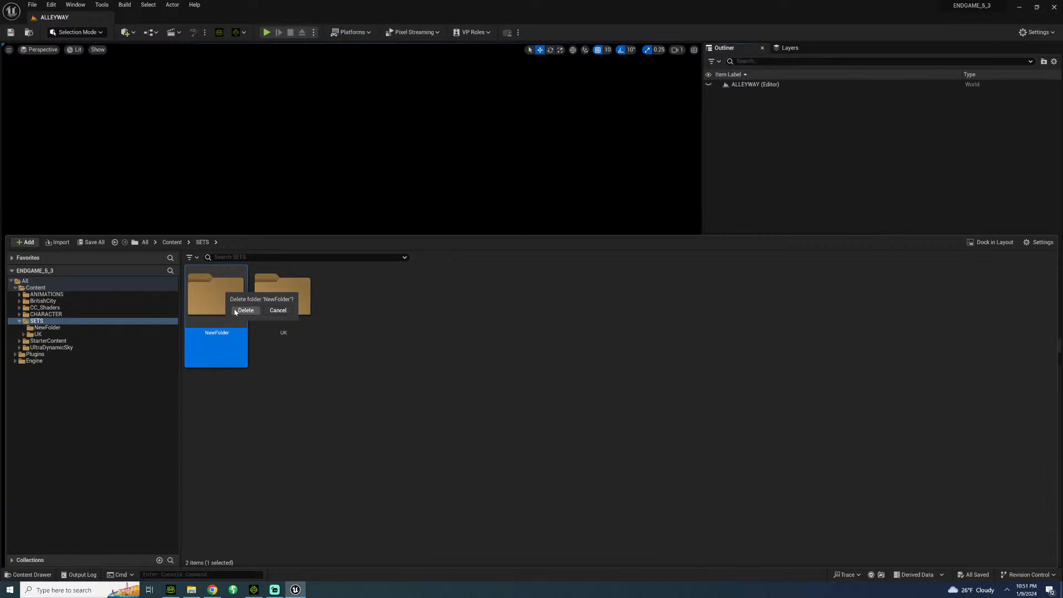
pyautogui.click(246, 310)
# Create a folder named SEQUENCES directly inside the Content folder.
pyautogui.click(50, 288)
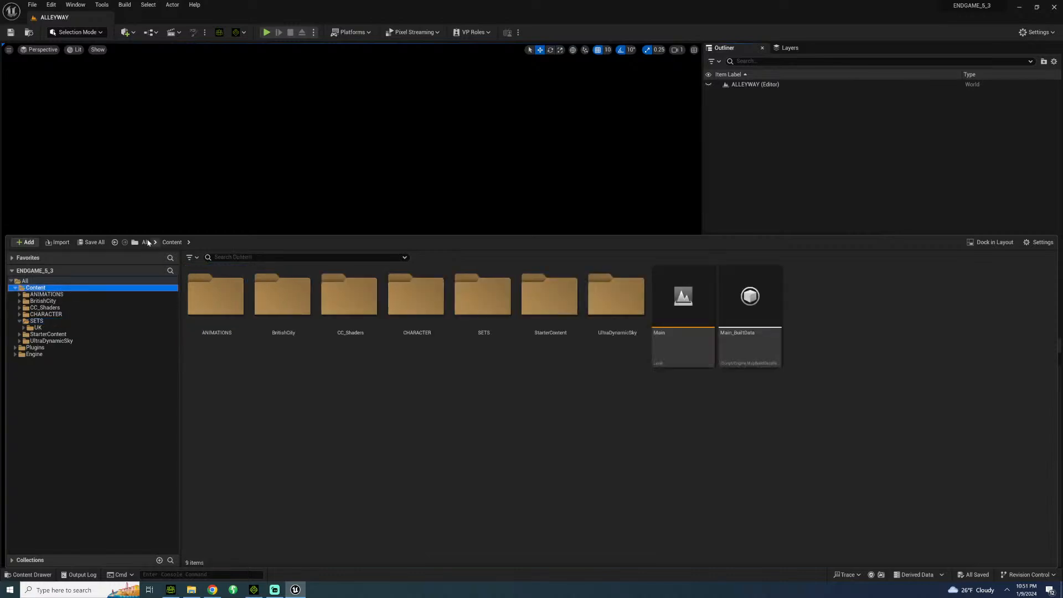
pyautogui.rightClick(436, 426)
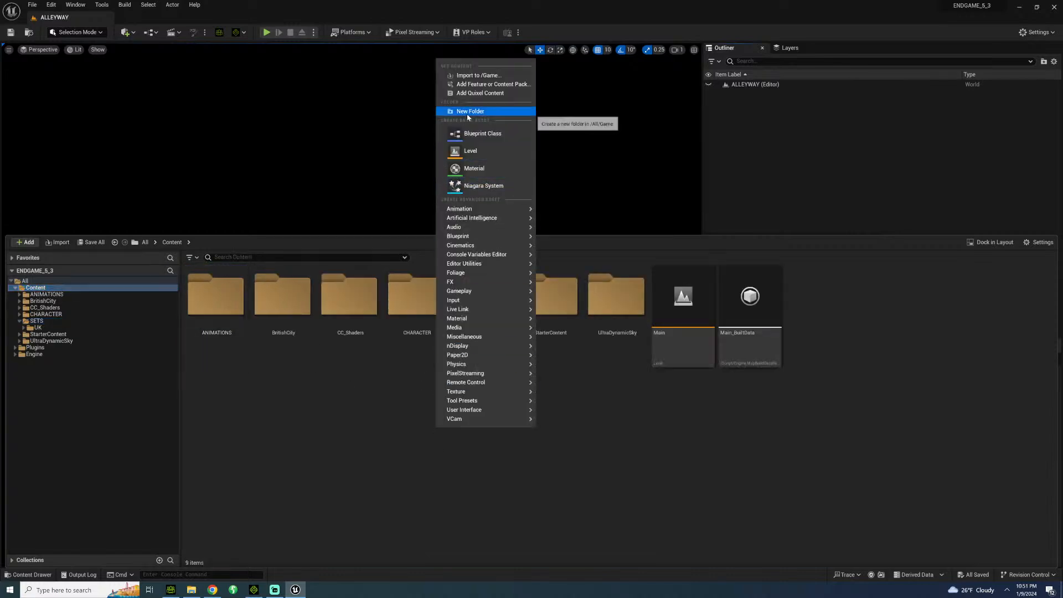
pyautogui.click(467, 113)
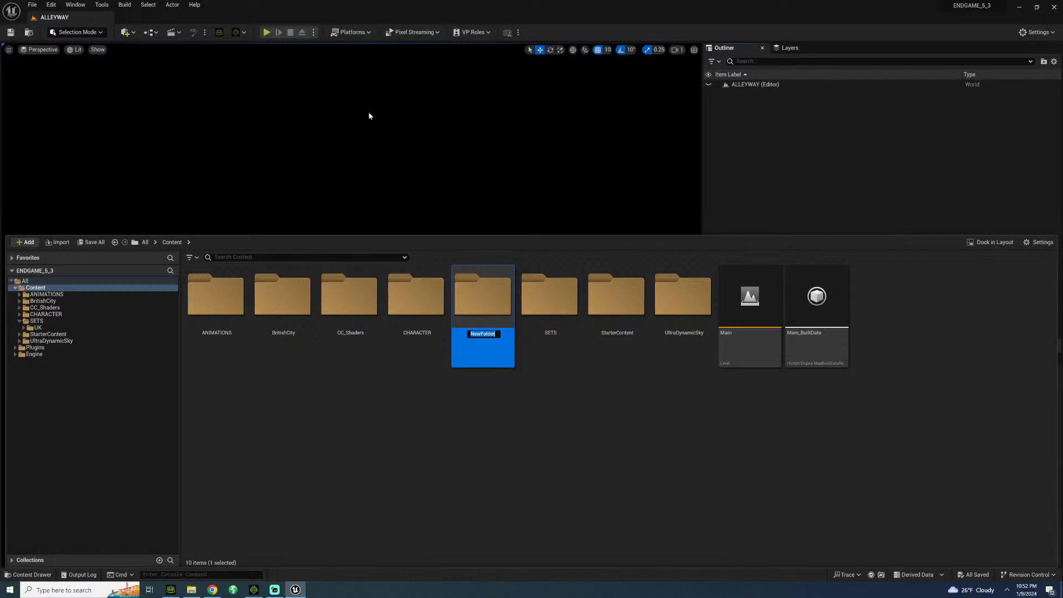
pyautogui.write('SEQYU')
pyautogui.write('UENCES')
pyautogui.press('Return')
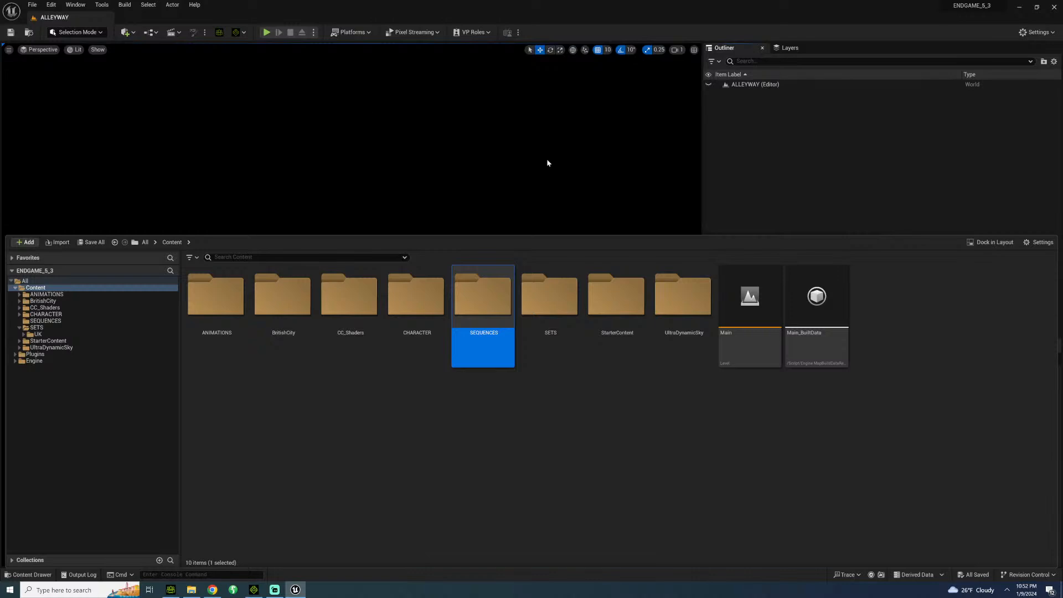
# Place the Ultra_Dynamic_Sky blueprint from UltraDynamicSky > Blueprints into the ALLEYWAY level.
pyautogui.click(58, 352)
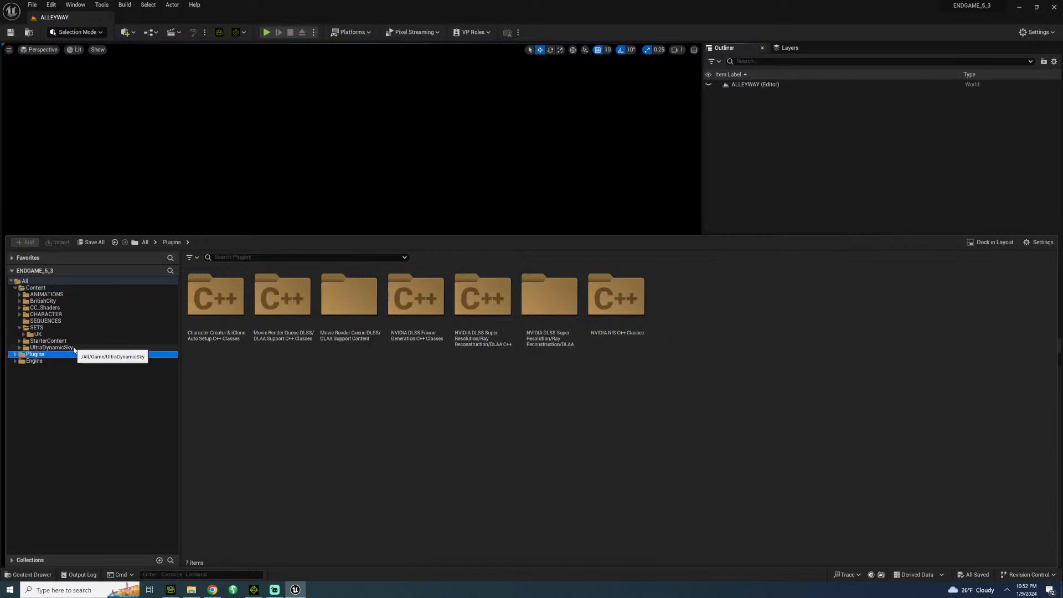
pyautogui.click(74, 349)
pyautogui.doubleClick(233, 324)
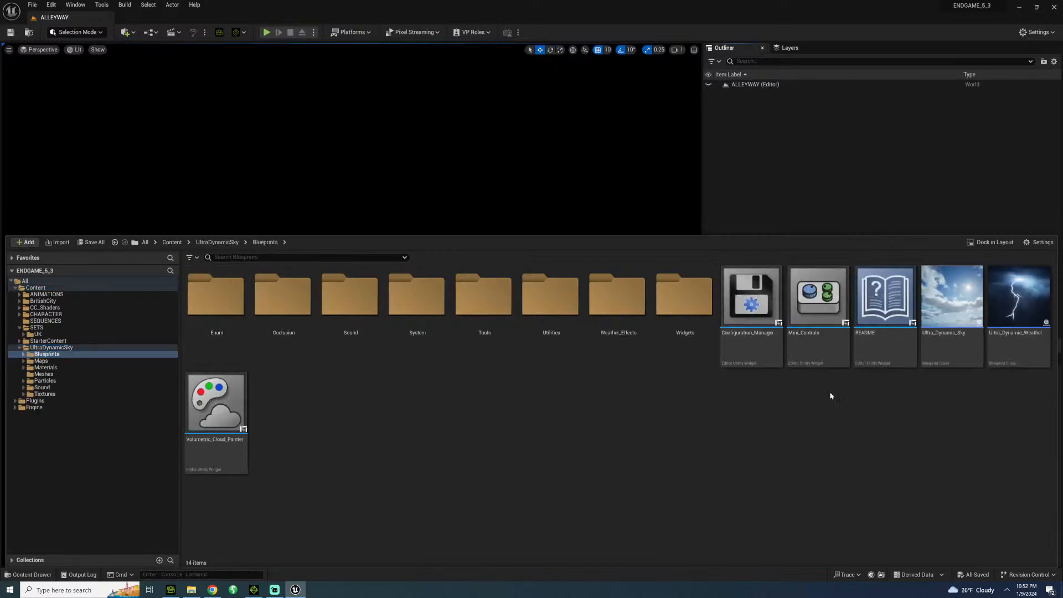
pyautogui.click(951, 306)
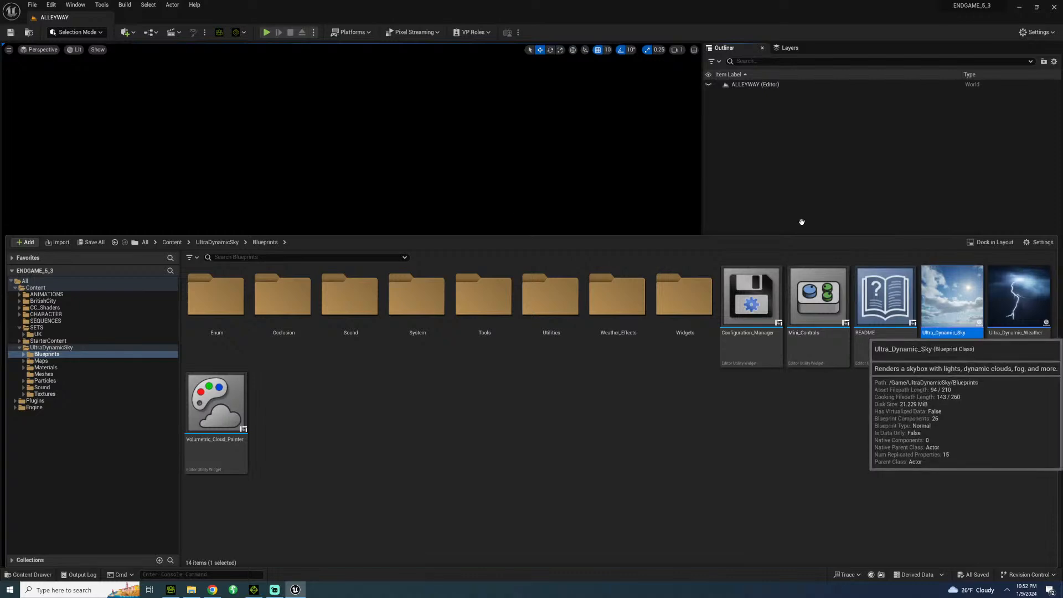
pyautogui.moveTo(236, 116); pyautogui.dragTo(237, 115)
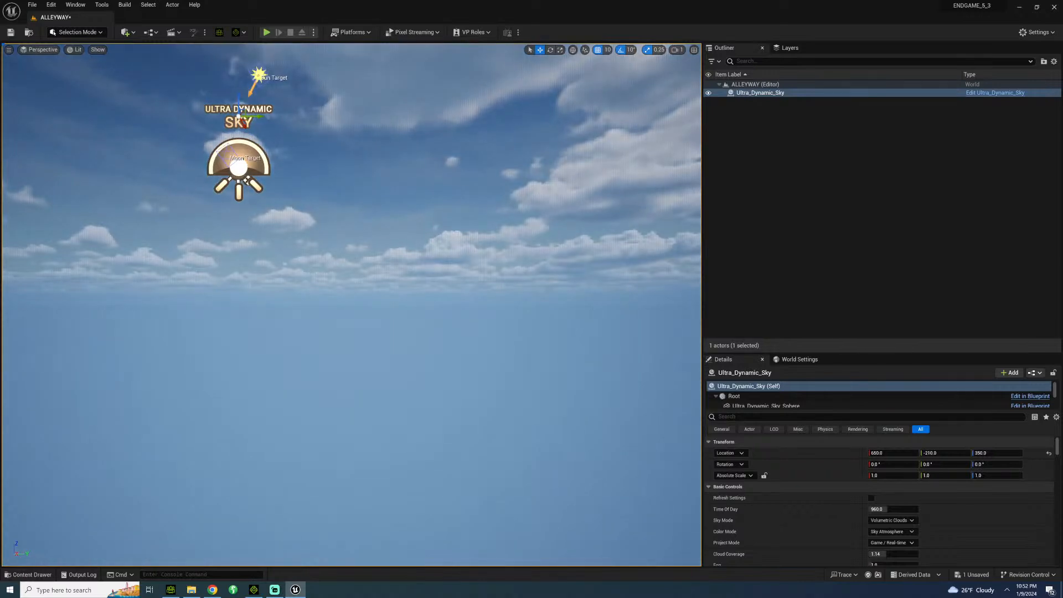
# Set the Ultra_Dynamic_Sky actor's location to 0, 0, 0.
pyautogui.click(895, 453)
pyautogui.write('0')
pyautogui.press('Tab')
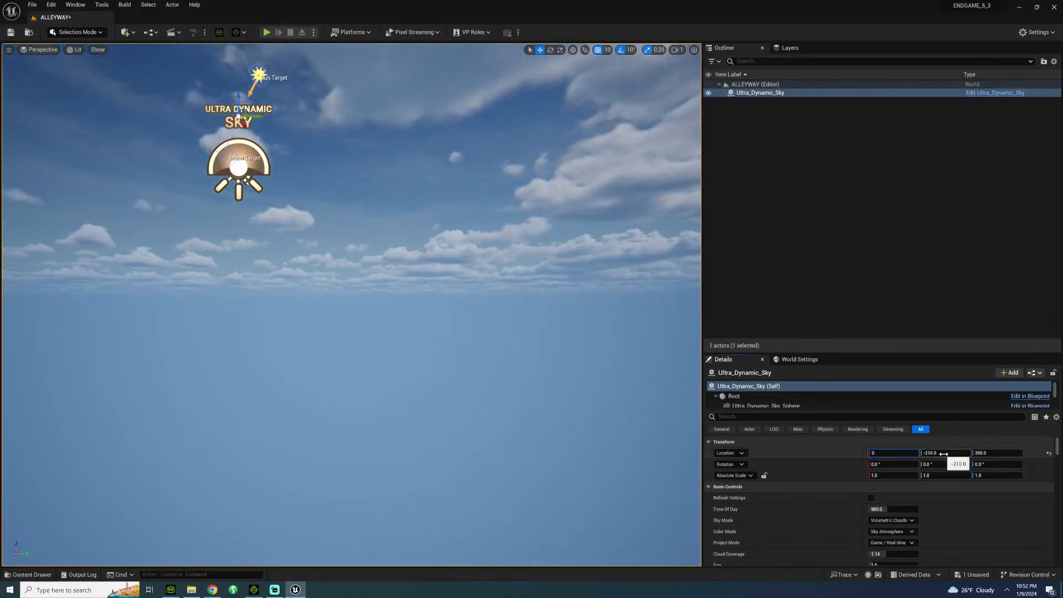
pyautogui.write('0')
pyautogui.press('Tab')
pyautogui.write('0')
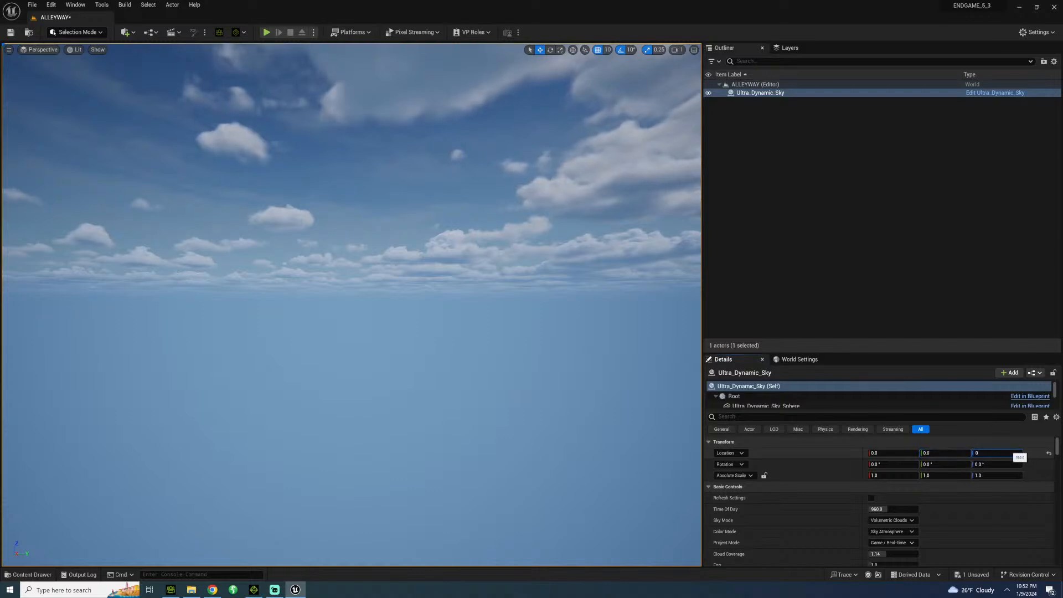
pyautogui.press('Return')
# Find the real sun option in the Ultra_Dynamic_Sky properties, enable Simulate Real Sun and clear the property search.
pyautogui.press('s')
pyautogui.moveTo(352, 304); pyautogui.dragTo(689, 282, button='right')
pyautogui.moveTo(386, 255); pyautogui.dragTo(574, 349, button='right')
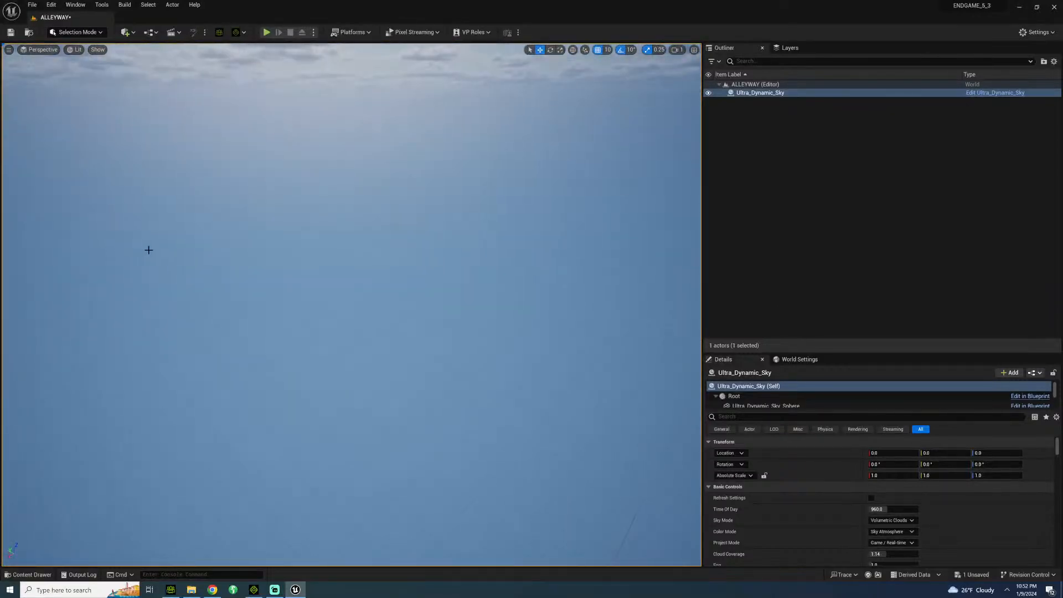
pyautogui.moveTo(205, 225); pyautogui.dragTo(254, 326, button='right')
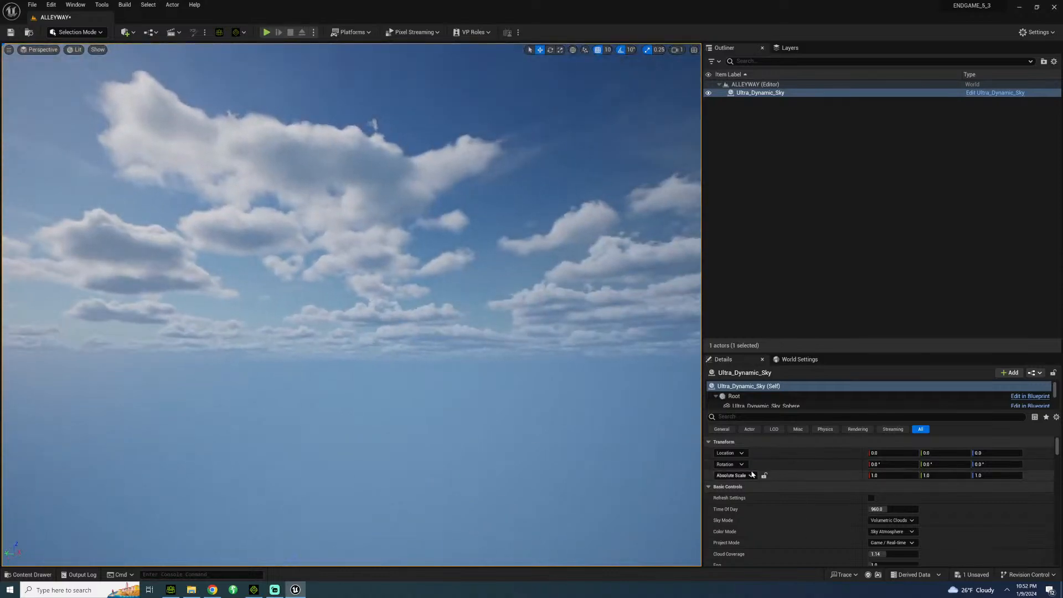
pyautogui.scroll(-2, 786, 470)
pyautogui.click(737, 416)
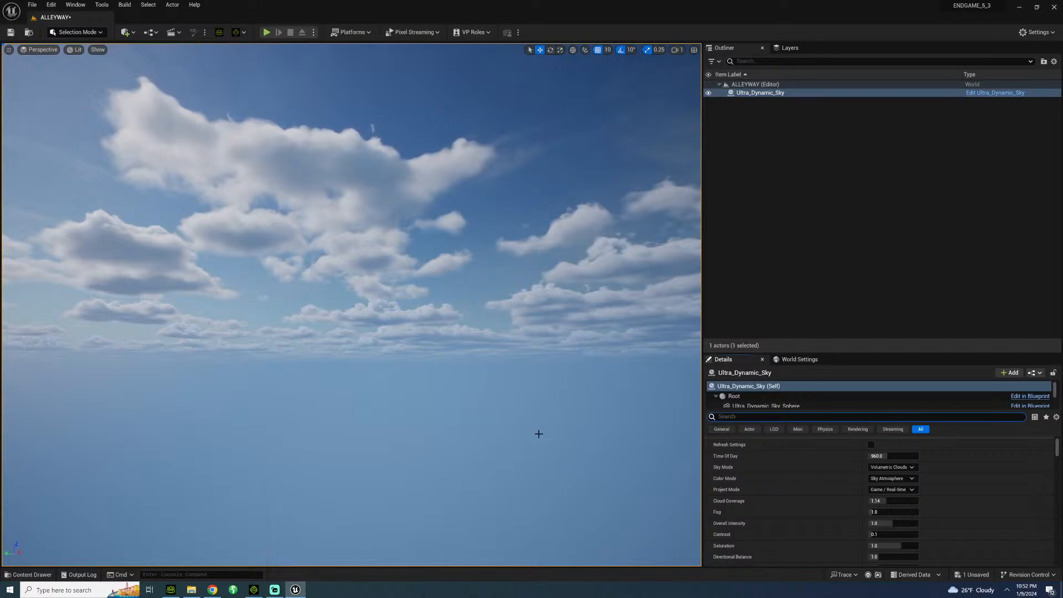
pyautogui.write('REAL SUN')
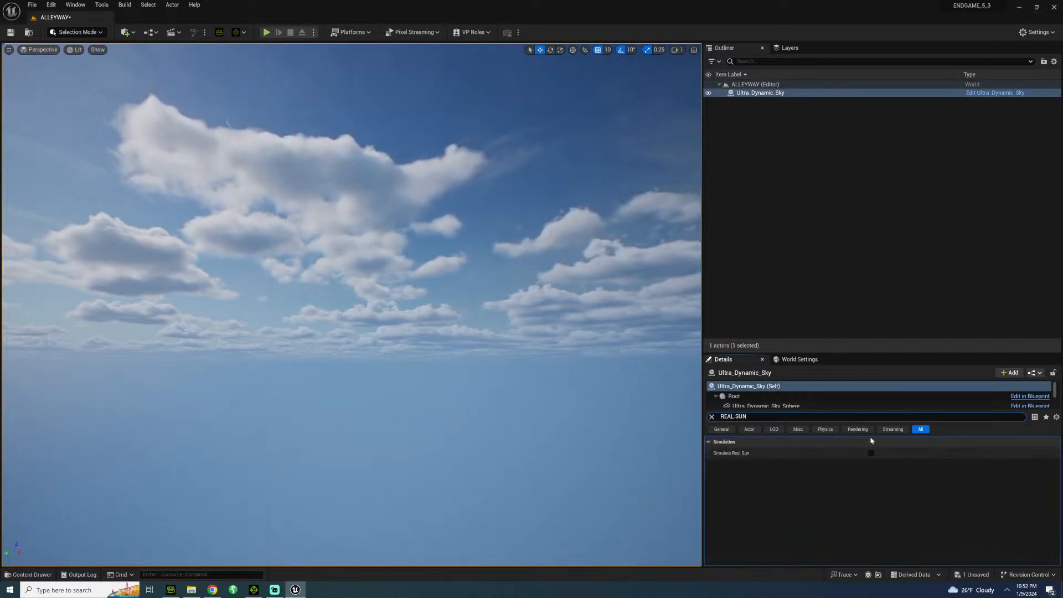
pyautogui.click(871, 453)
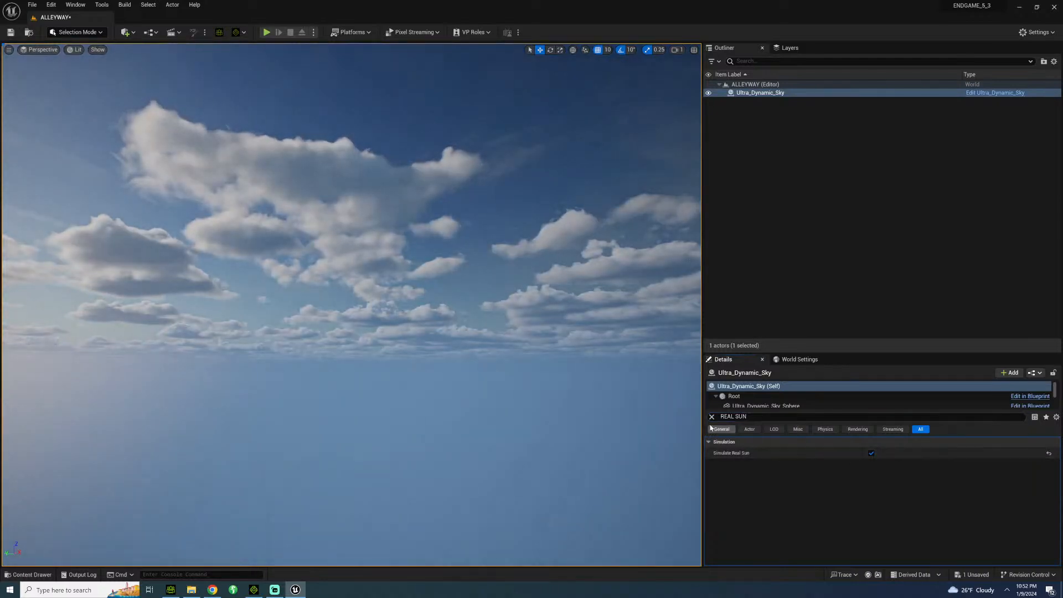
pyautogui.click(711, 417)
# Try a Time Of Day of 1750 on the Ultra_Dynamic_Sky actor and look towards the sun.
pyautogui.click(885, 509)
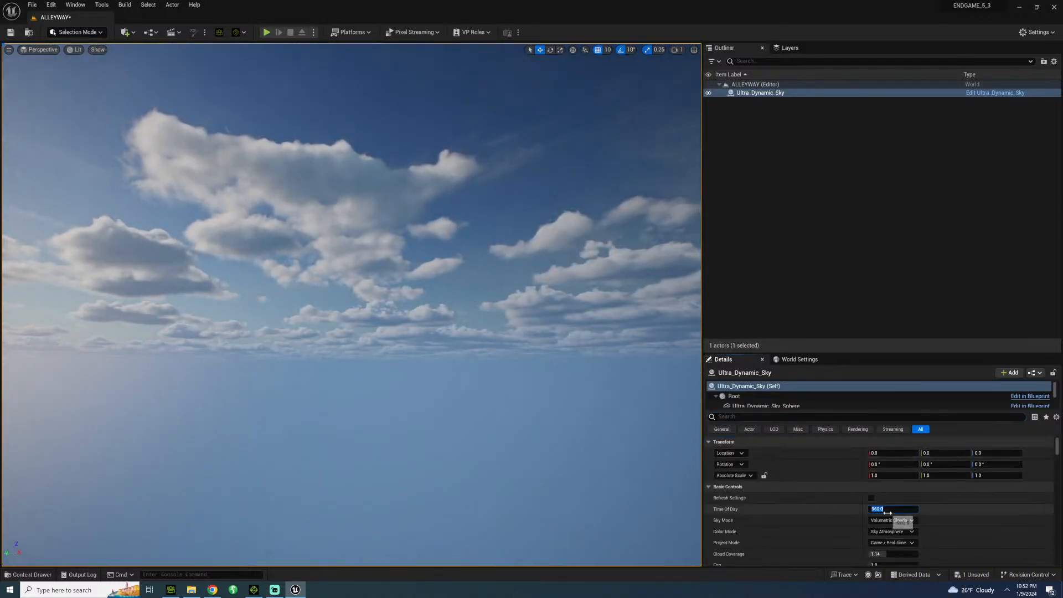
pyautogui.write('17')
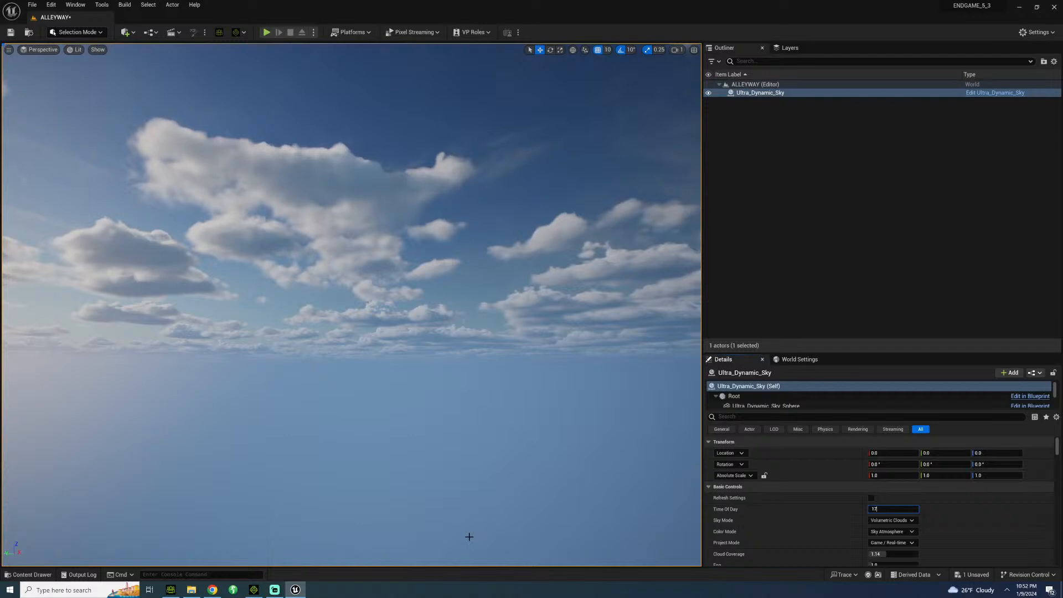
pyautogui.write('50')
pyautogui.press('Return')
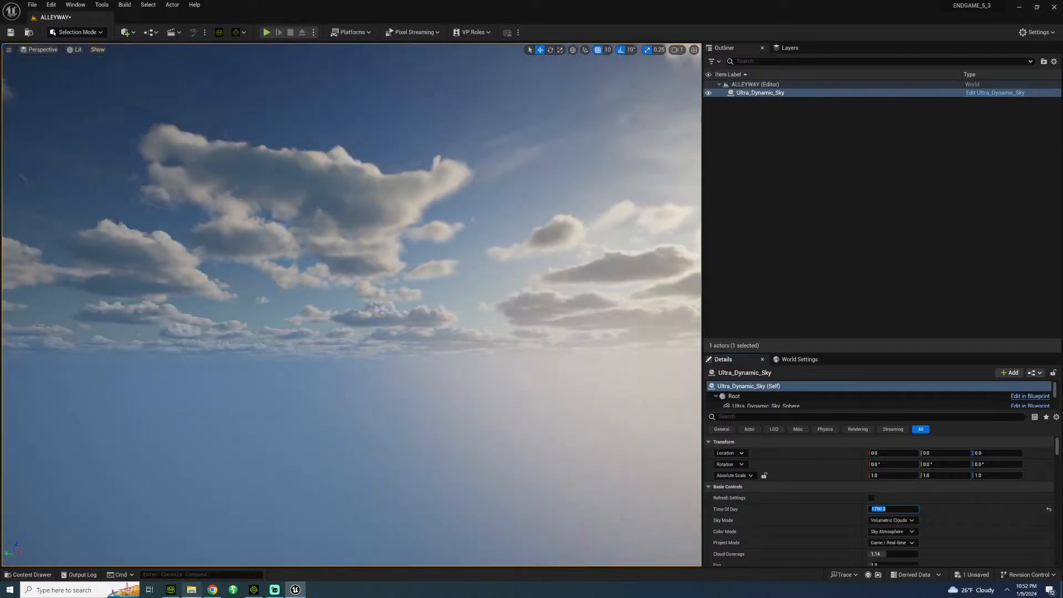
pyautogui.moveTo(469, 536); pyautogui.dragTo(614, 556, button='right')
# Set the Ultra_Dynamic_Sky actor's Time Of Day to 1850 and save the ALLEYWAY level.
pyautogui.click(885, 509)
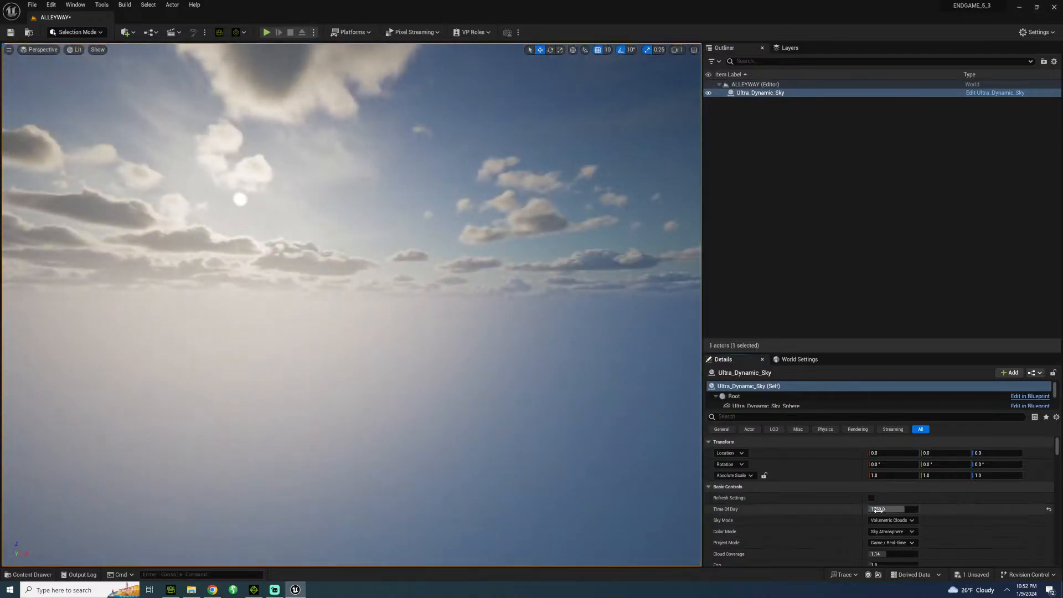
pyautogui.write('1850')
pyautogui.press('Return')
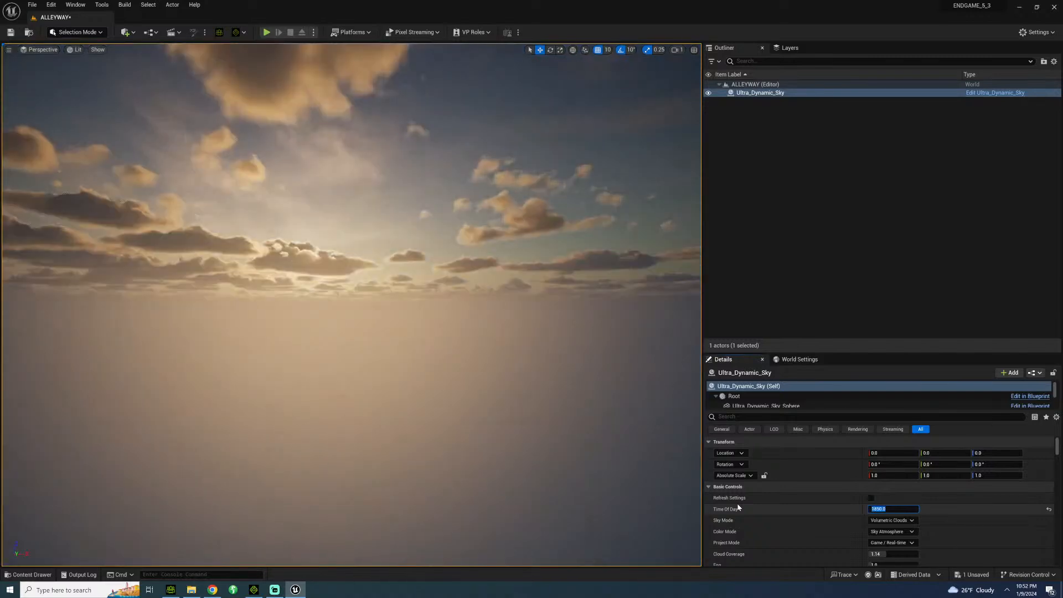
pyautogui.moveTo(229, 244); pyautogui.dragTo(301, 233, button='right')
pyautogui.press('w')
pyautogui.press('a')
pyautogui.press('d')
pyautogui.hotkey('ctrl', 's')
pyautogui.press('s')
pyautogui.press('a')
pyautogui.press('w')
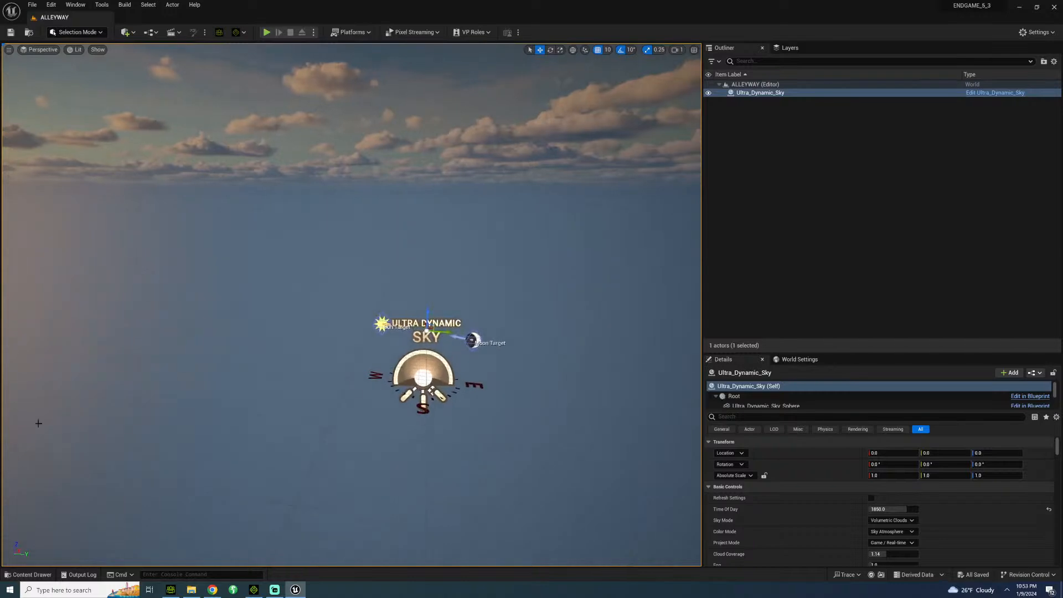
# Place the B_Fence blueprint from BritishCity > Blueprints in the level near the sky actor.
pyautogui.click(28, 575)
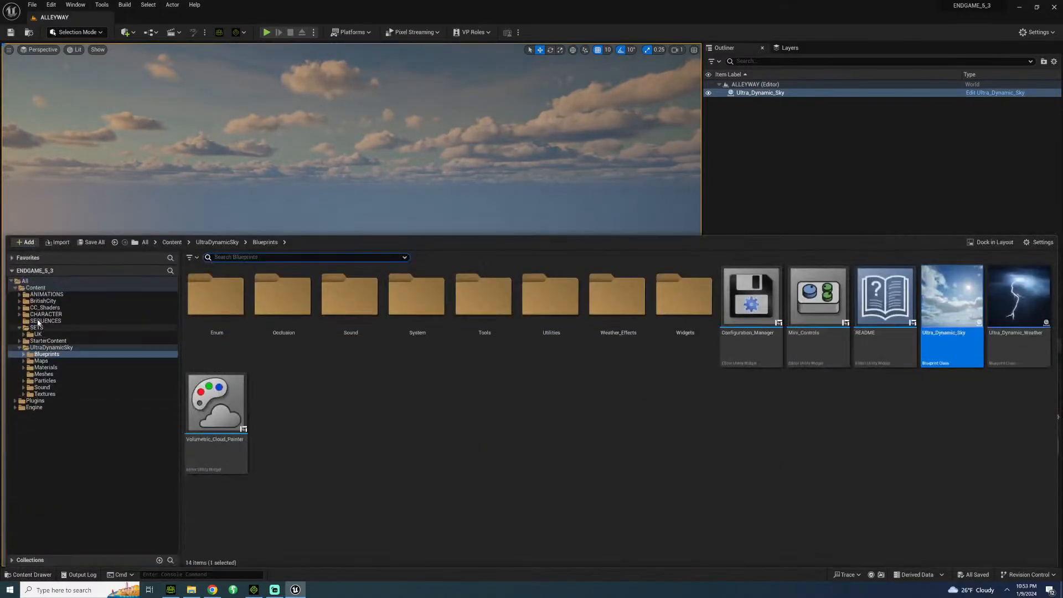
pyautogui.click(43, 300)
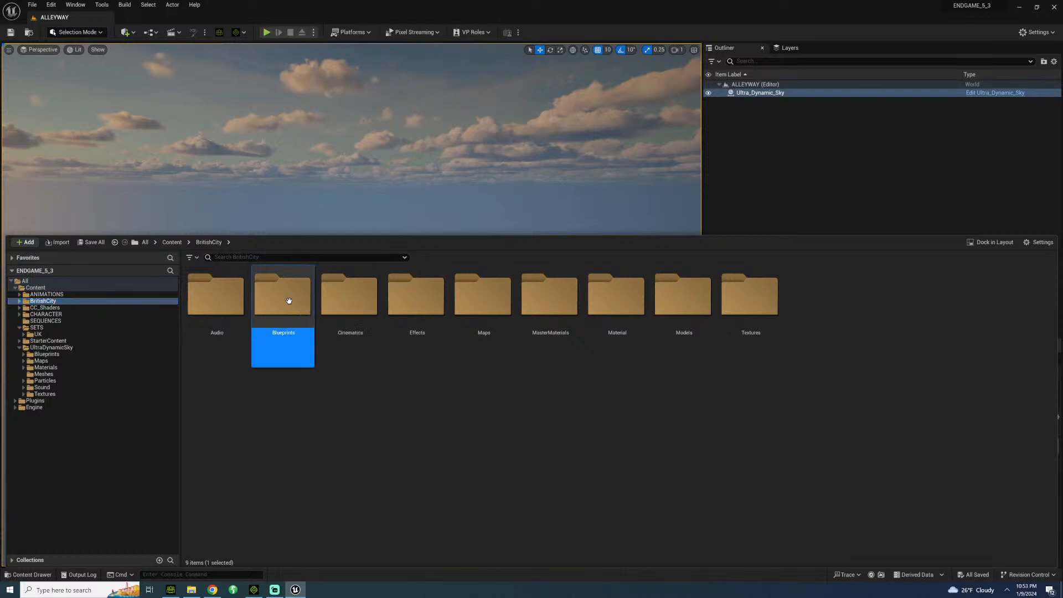
pyautogui.doubleClick(287, 300)
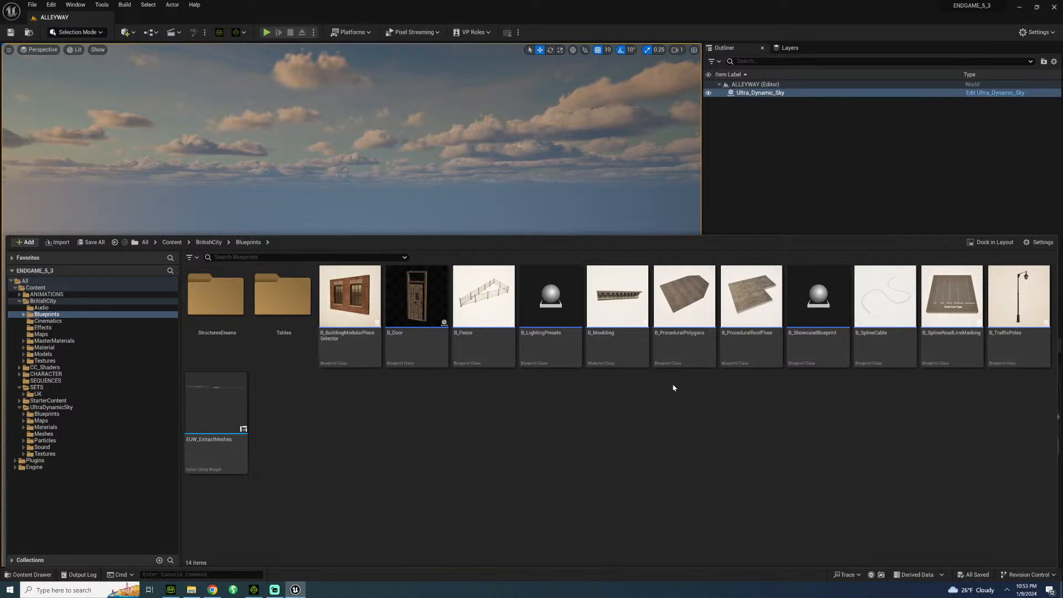
pyautogui.moveTo(496, 332); pyautogui.dragTo(359, 320)
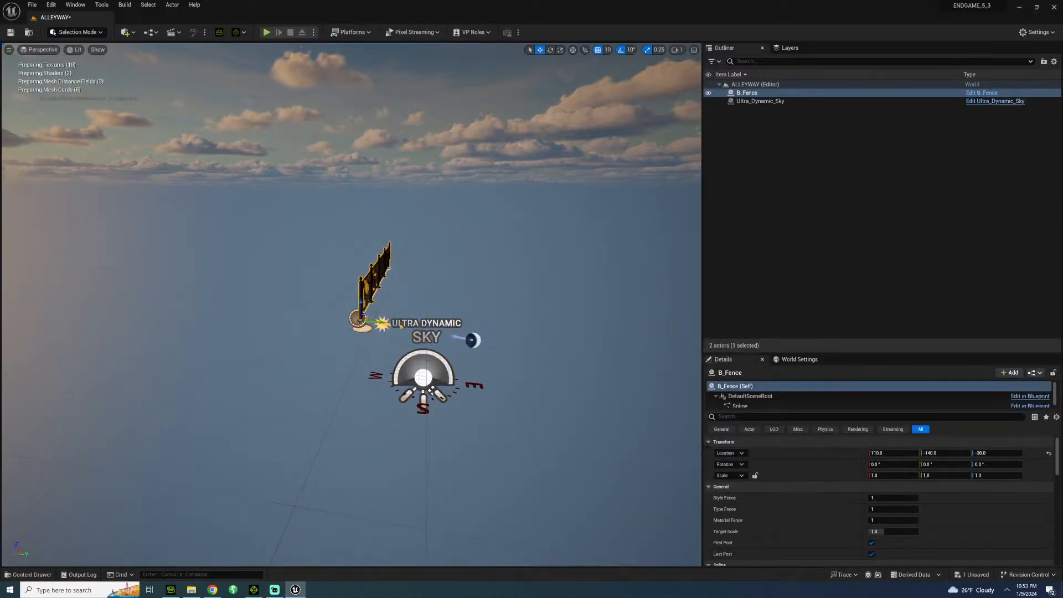
# Set the B_Fence actor's location to 0, 0, 0.
pyautogui.click(892, 453)
pyautogui.write('0')
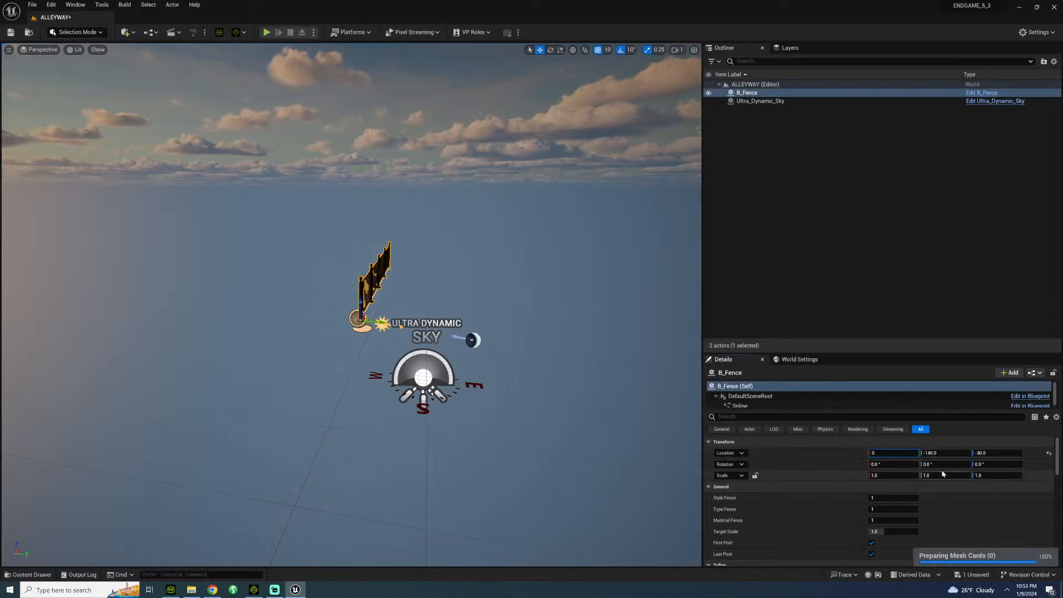
pyautogui.click(967, 455)
pyautogui.write('0')
pyautogui.click(991, 452)
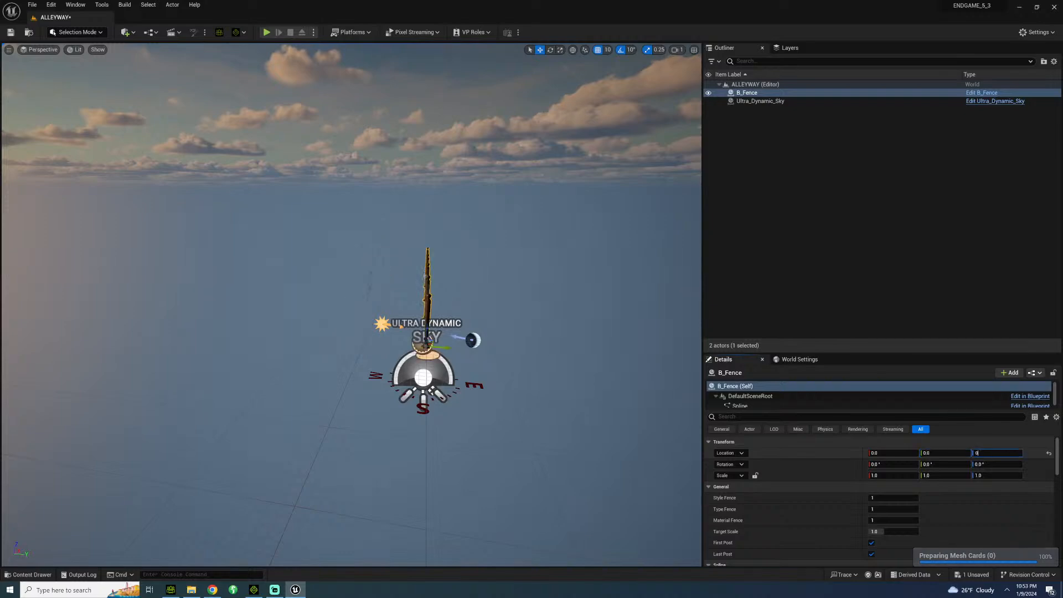
pyautogui.write('0')
pyautogui.press('Return')
# Inspect the fence up close and delete it from the ALLEYWAY level.
pyautogui.moveTo(450, 249)
pyautogui.mouseDown(button='right')
pyautogui.moveTo(449, 222)
pyautogui.moveTo(449, 250)
pyautogui.mouseUp(button='right')
pyautogui.click(450, 250)
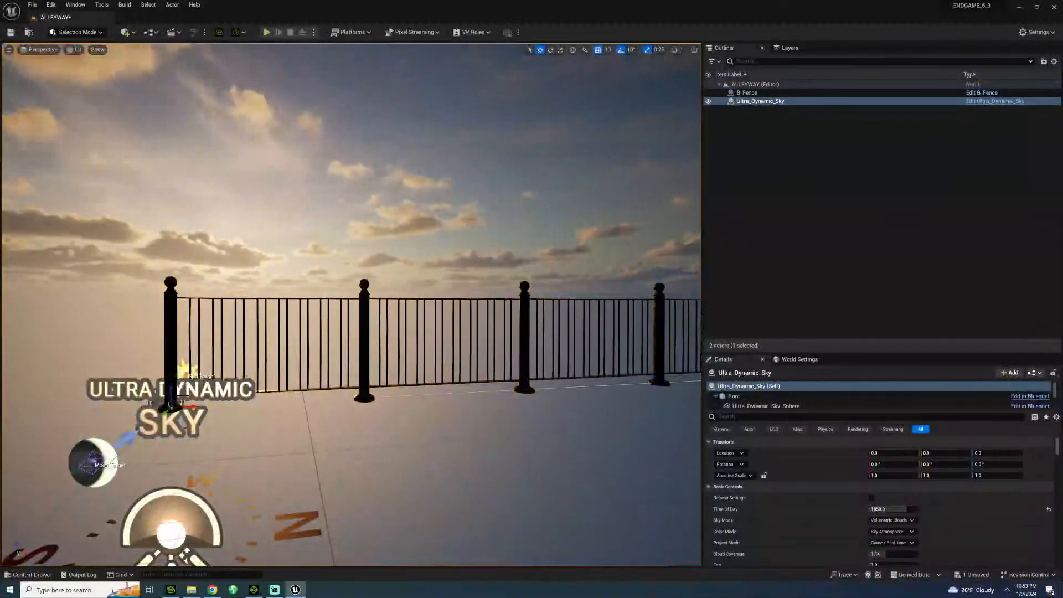
pyautogui.click(368, 312)
pyautogui.press('Delete')
pyautogui.moveTo(367, 312); pyautogui.dragTo(393, 354, button='right')
# Open the BritishCity level from BritishCity > Maps, saving the changes to ALLEYWAY.
pyautogui.click(34, 574)
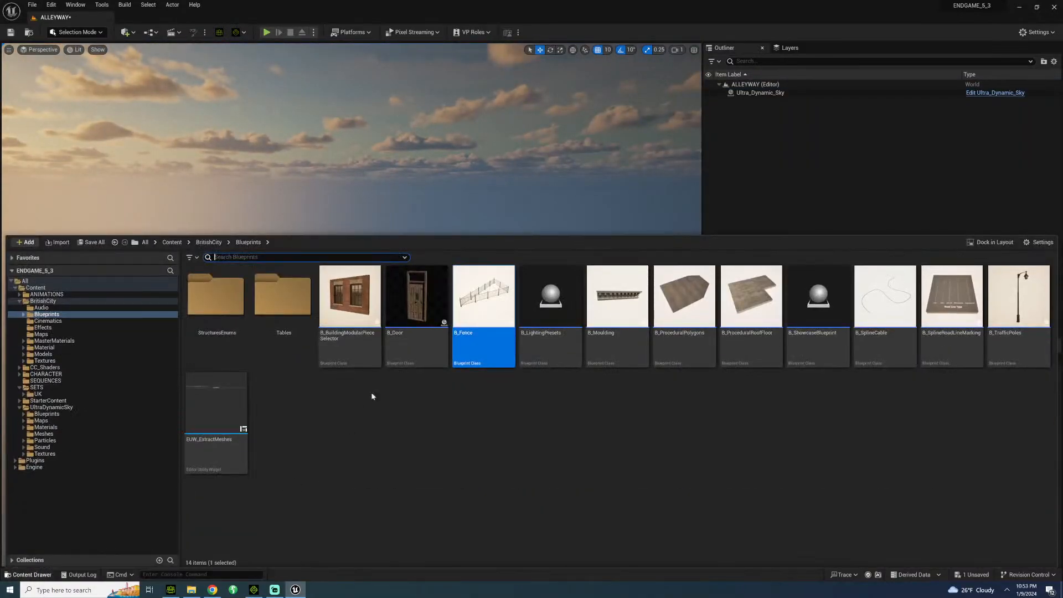
pyautogui.click(41, 334)
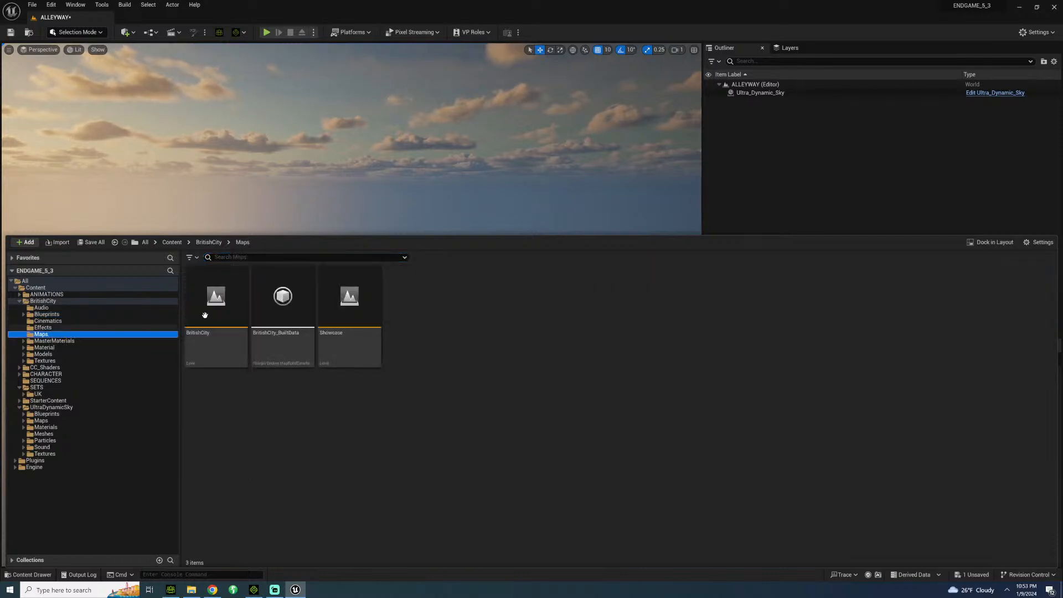
pyautogui.doubleClick(204, 315)
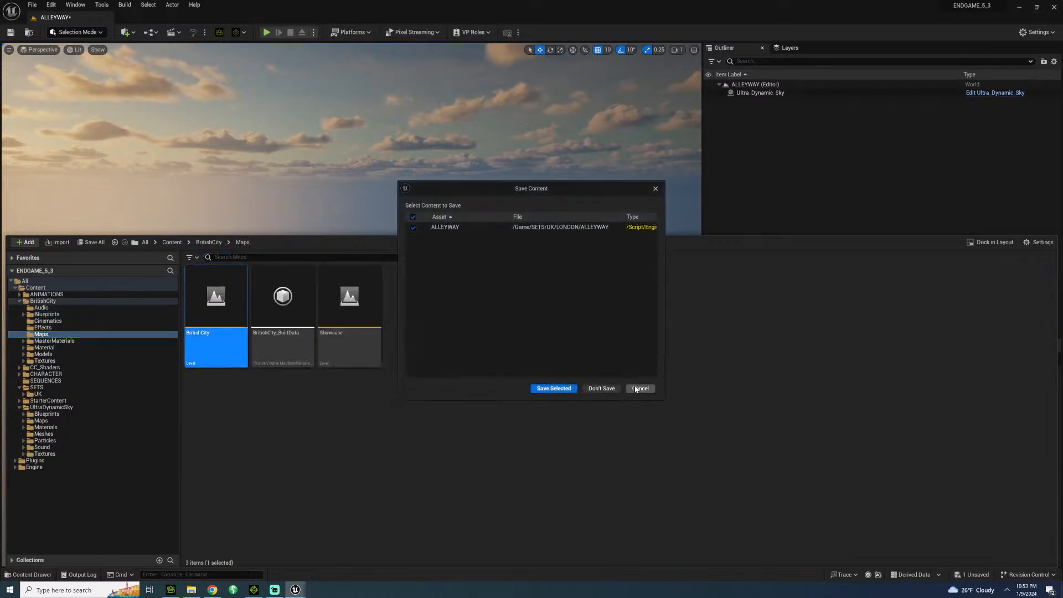
pyautogui.click(552, 387)
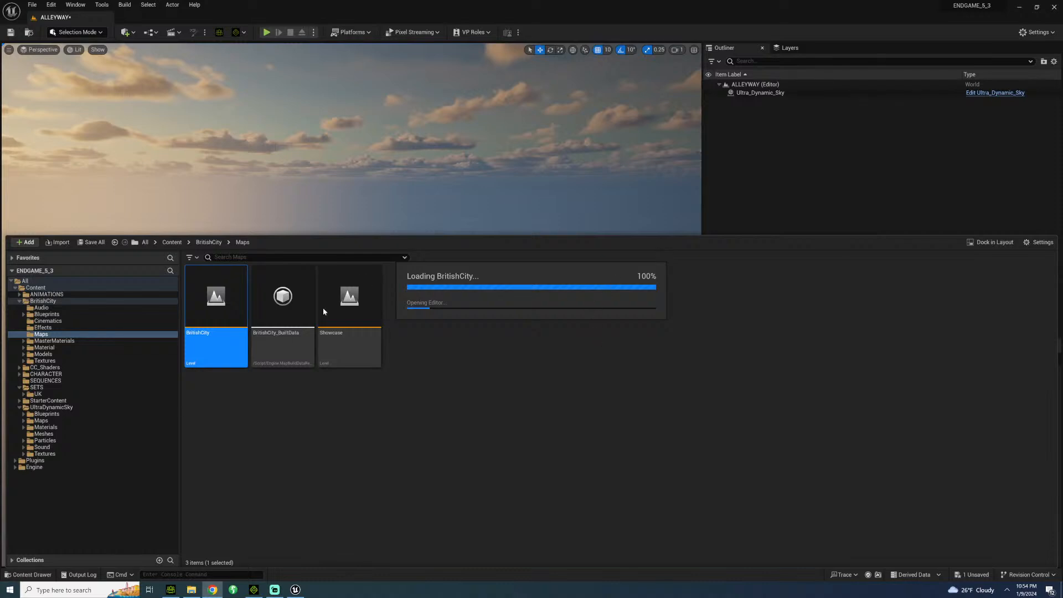
# Switch to iClone, play back the character's swing punch motion, and close the program without saving.
pyautogui.click(254, 589)
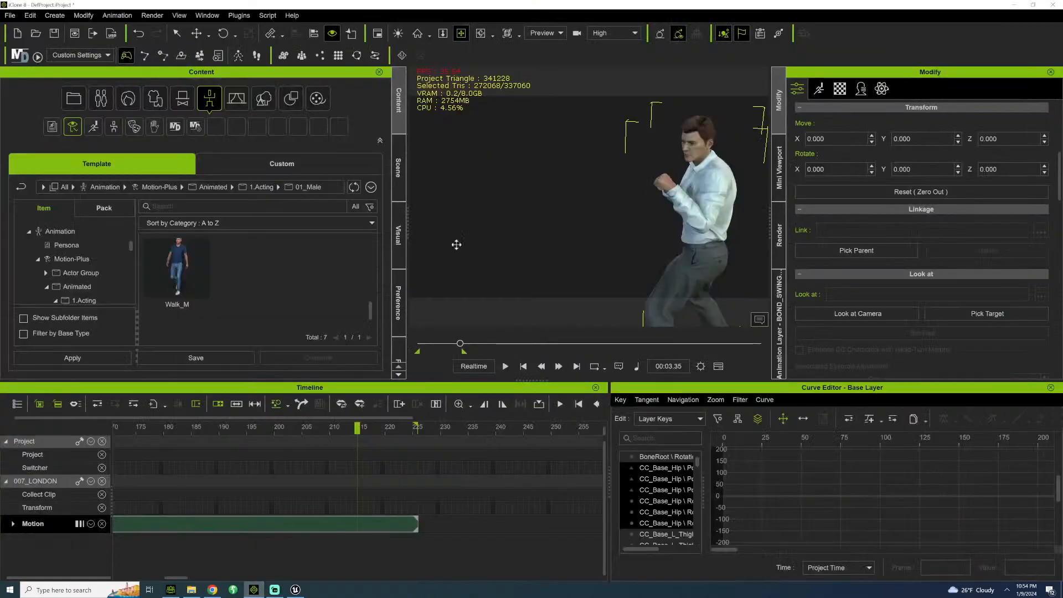
pyautogui.moveTo(661, 123); pyautogui.dragTo(526, 149)
pyautogui.moveTo(527, 150); pyautogui.dragTo(747, 133, button='right')
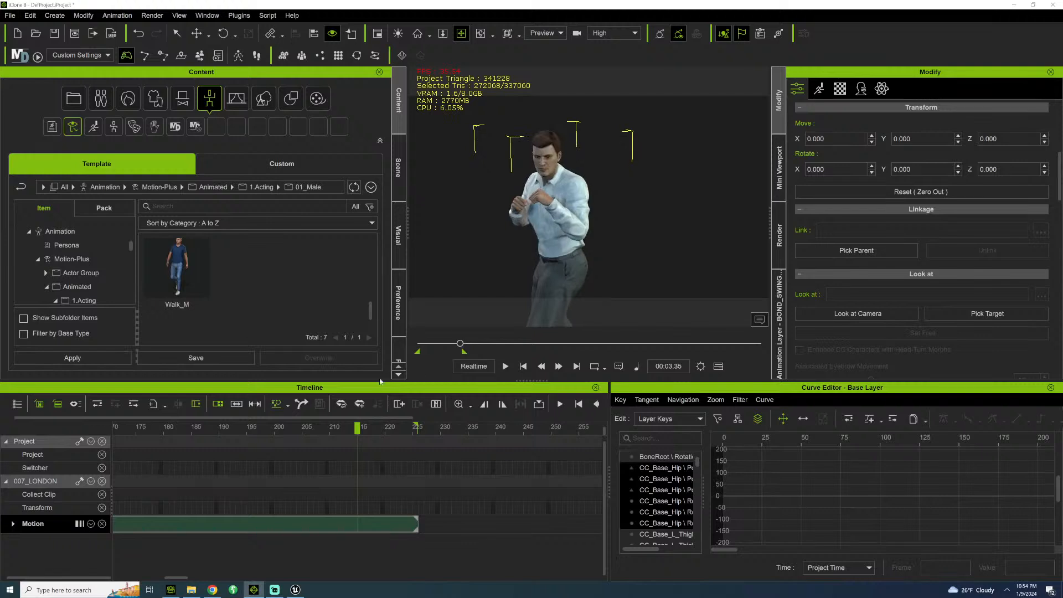
pyautogui.scroll(-1, 547, 242)
pyautogui.press('space')
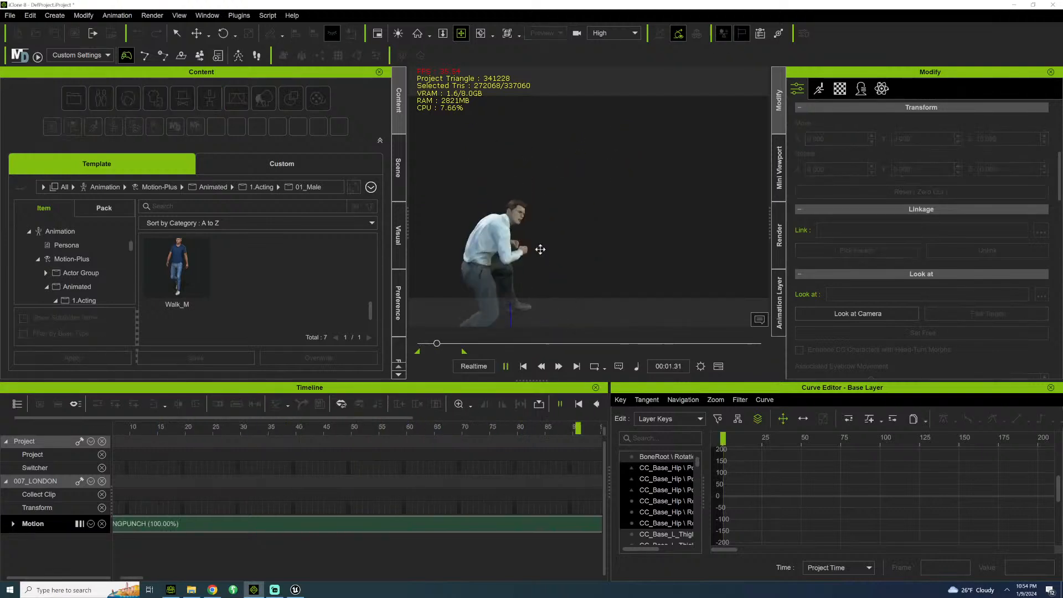
pyautogui.click(1053, 5)
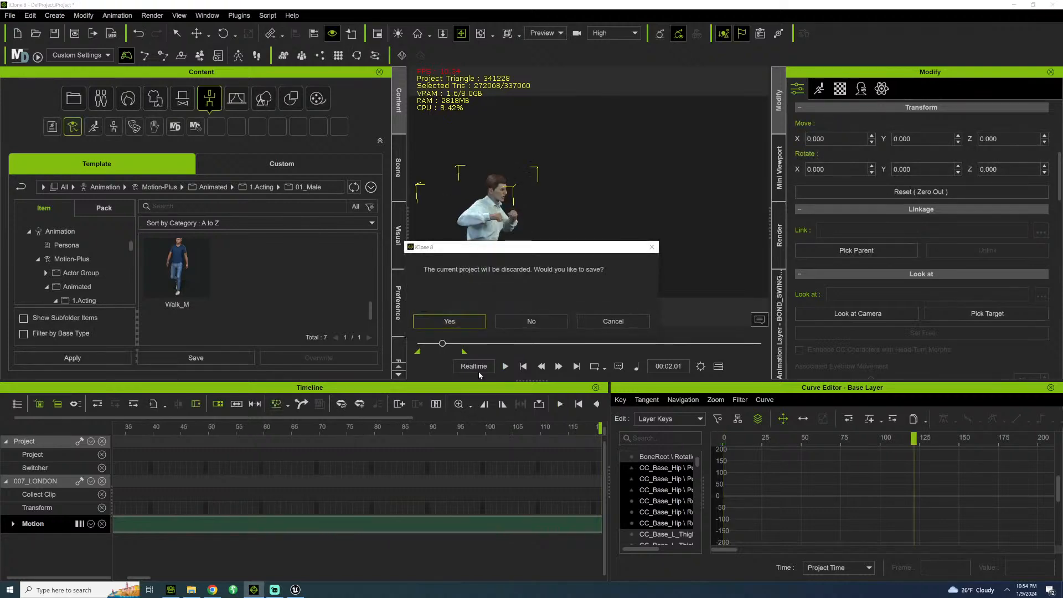
pyautogui.click(532, 325)
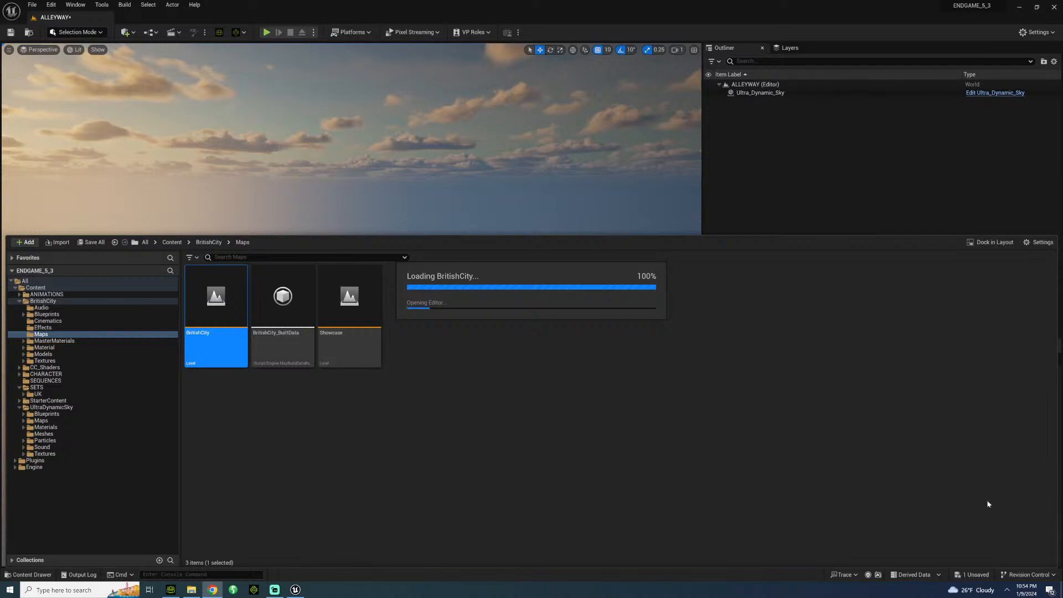
# Bring up the Epic Games Launcher and launch the ENDGAME_V3 project from the Unreal Engine library.
pyautogui.click(1007, 590)
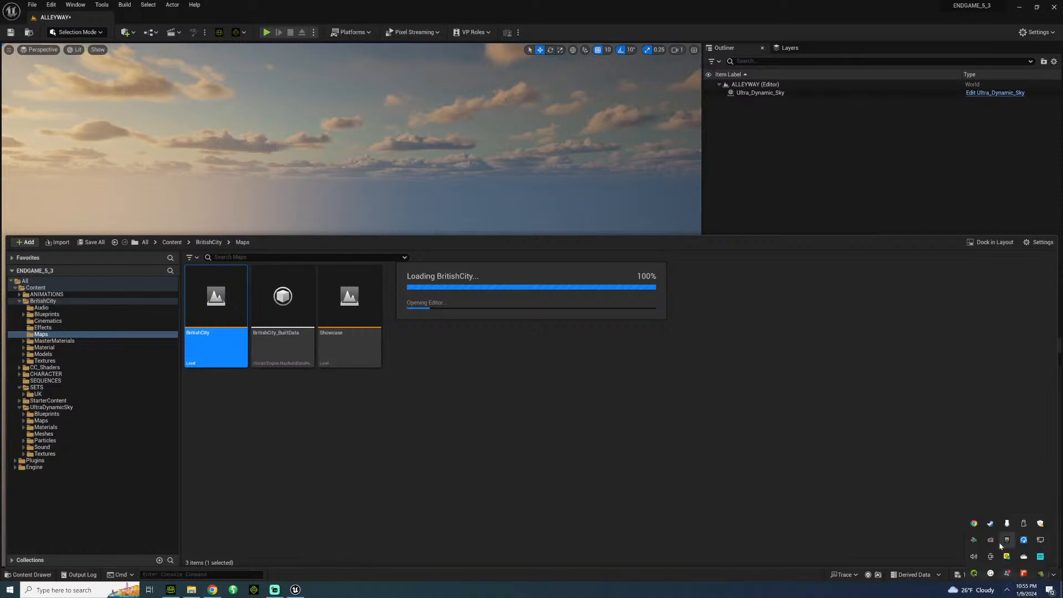
pyautogui.rightClick(1004, 547)
pyautogui.click(1014, 497)
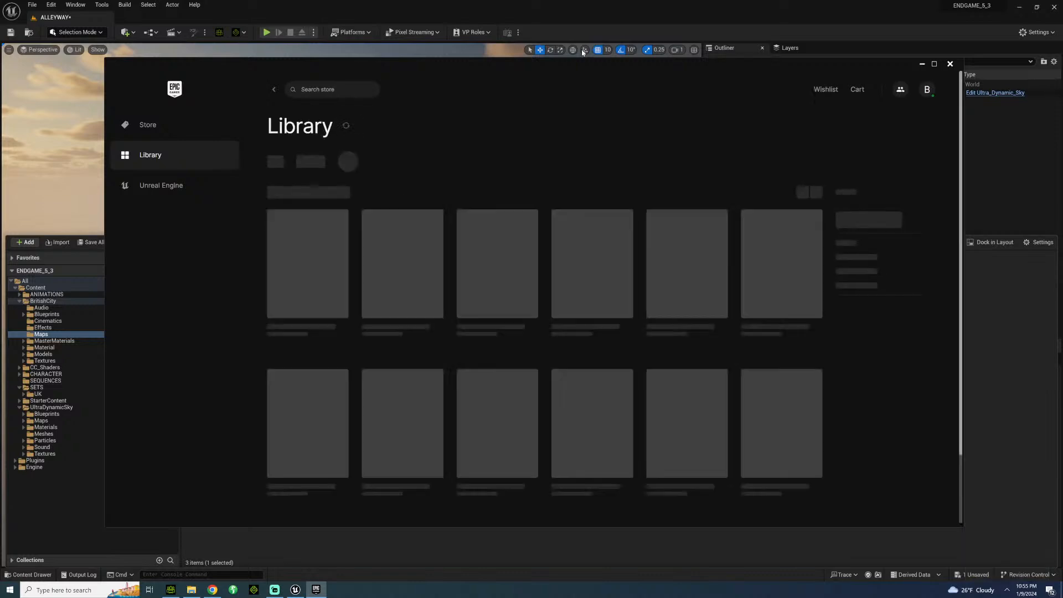
pyautogui.click(292, 248)
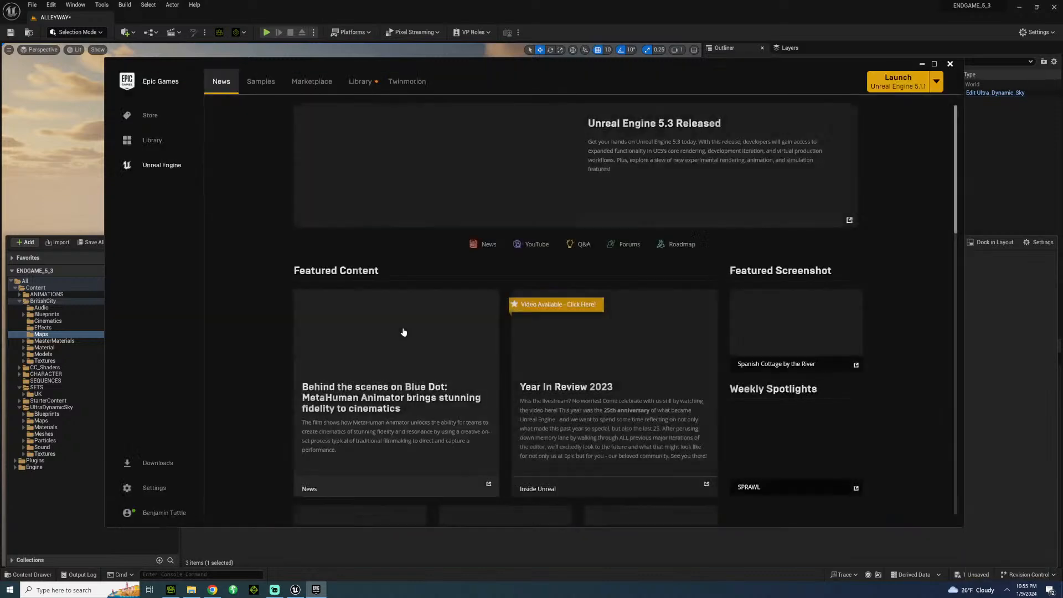
pyautogui.click(360, 82)
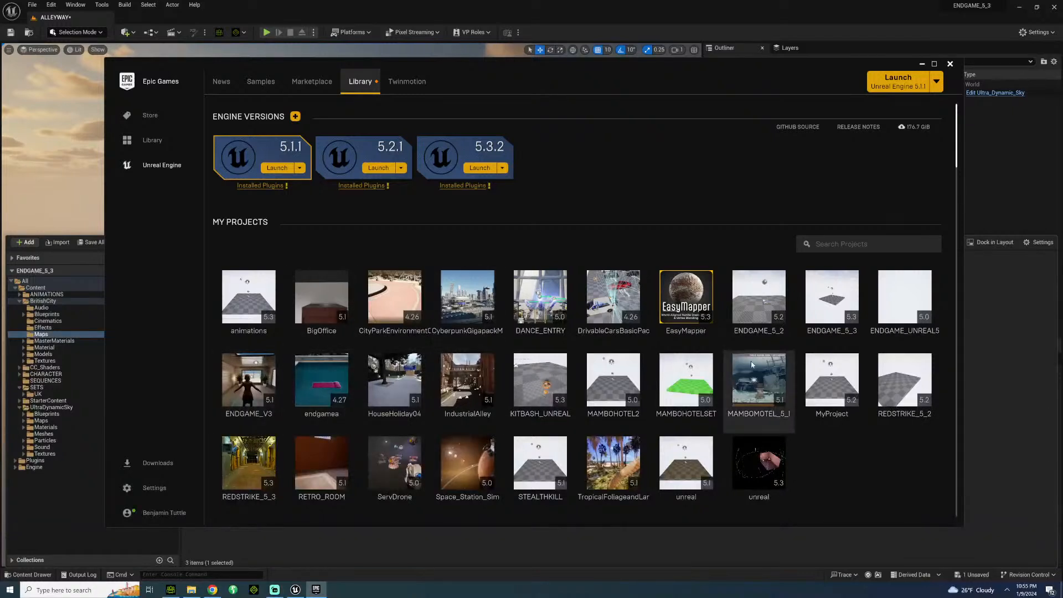
pyautogui.doubleClick(265, 384)
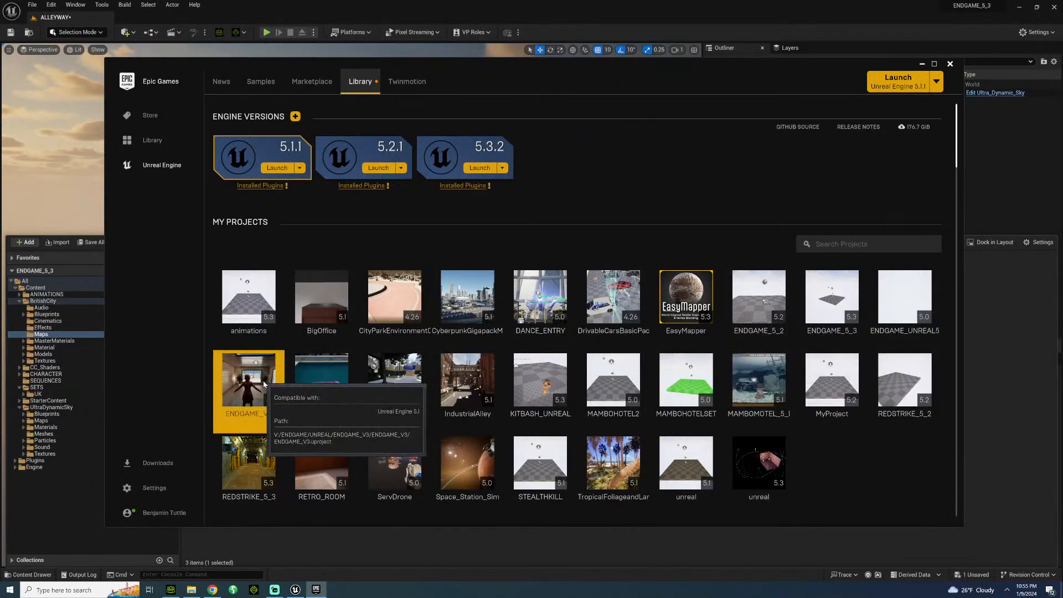
pyautogui.click(922, 64)
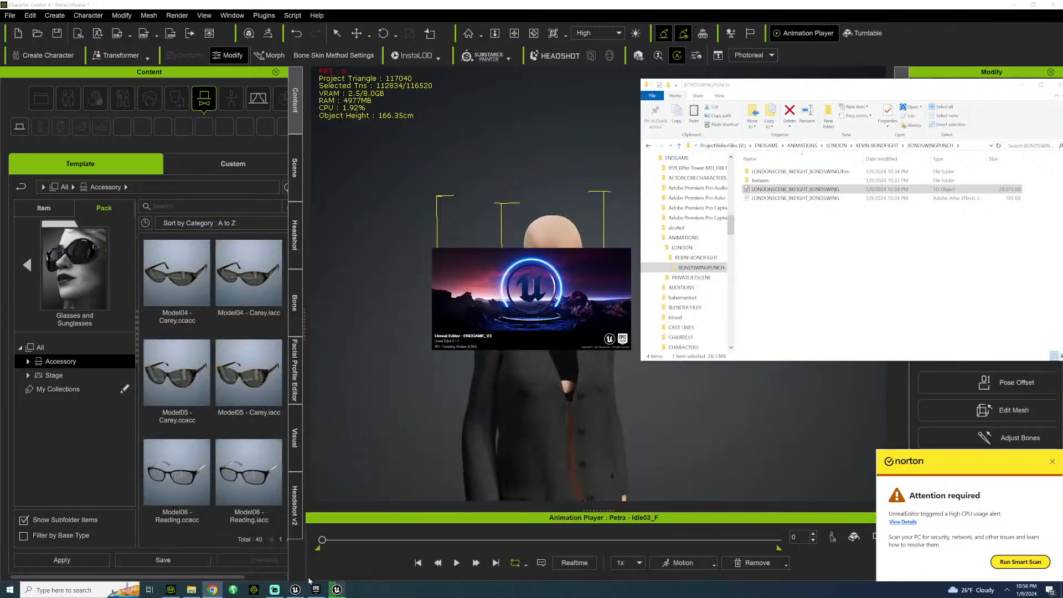
# Close Character Creator without saving its project and return to ENDGAME_5_3 in the Unreal Editor.
pyautogui.click(296, 589)
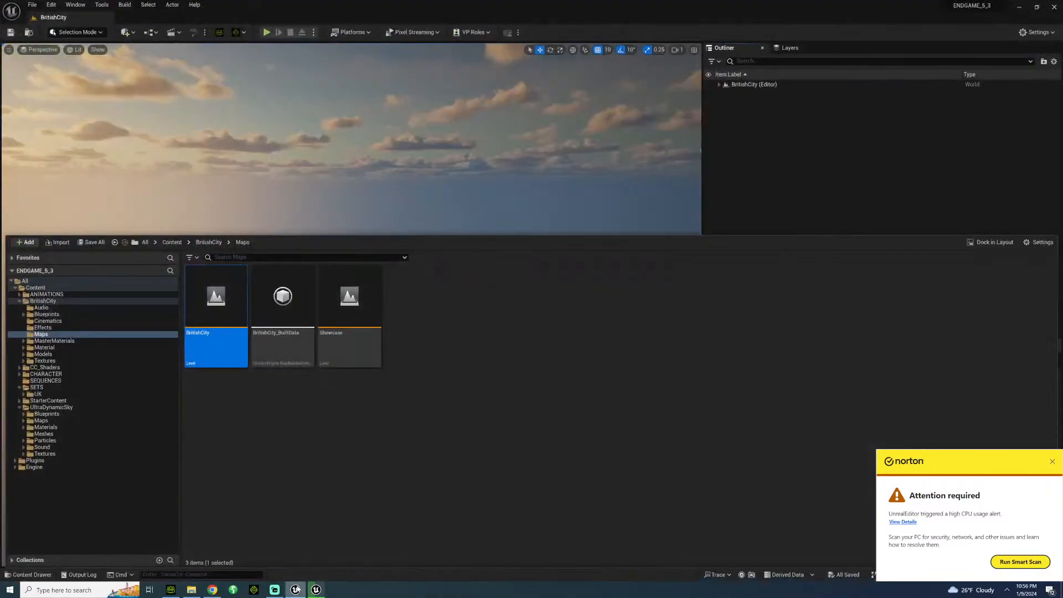
pyautogui.click(298, 590)
pyautogui.click(296, 591)
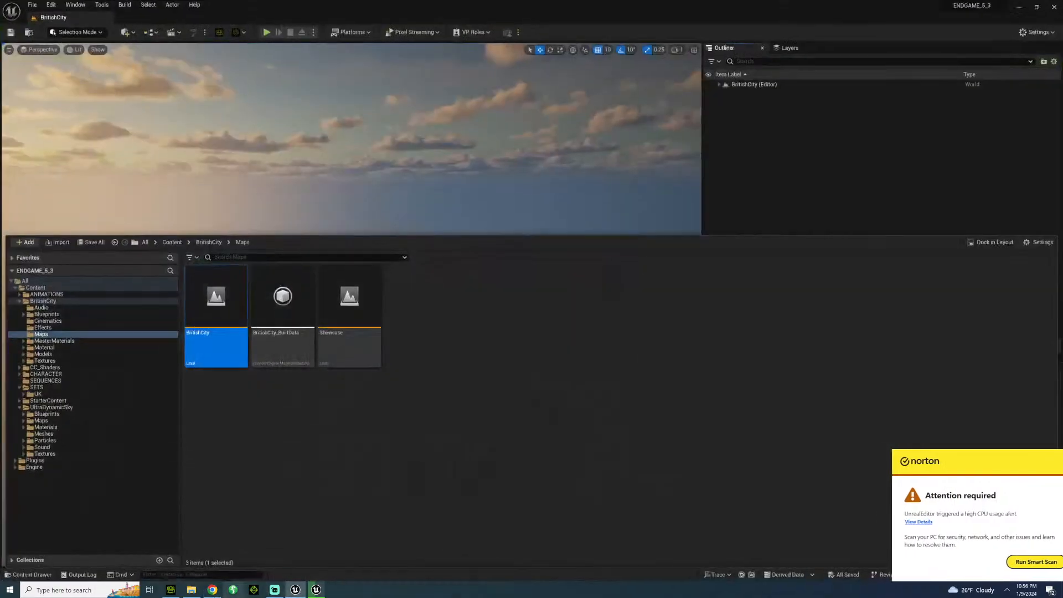
pyautogui.click(172, 589)
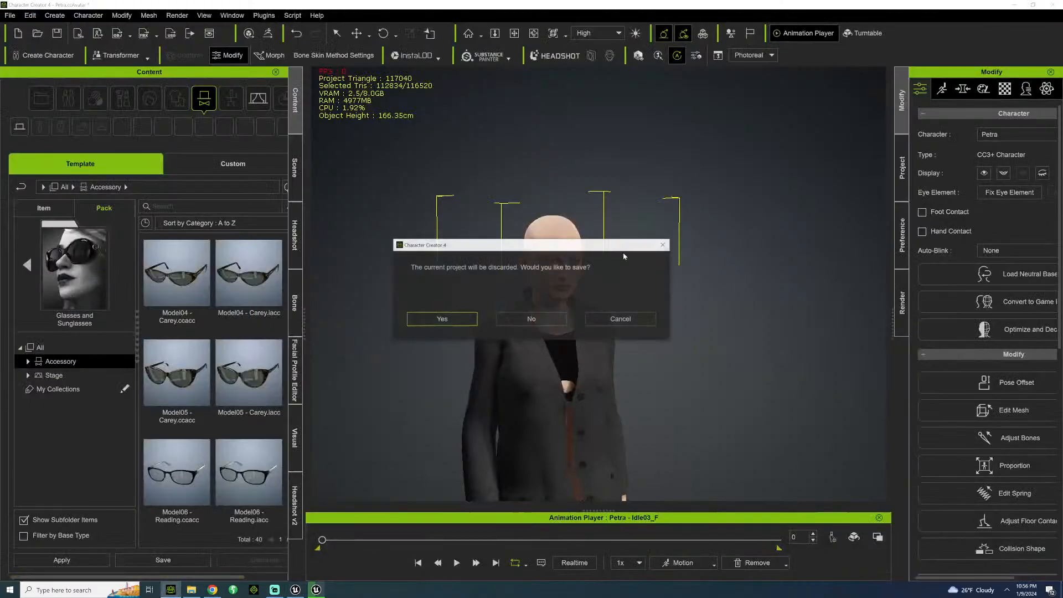
pyautogui.click(533, 320)
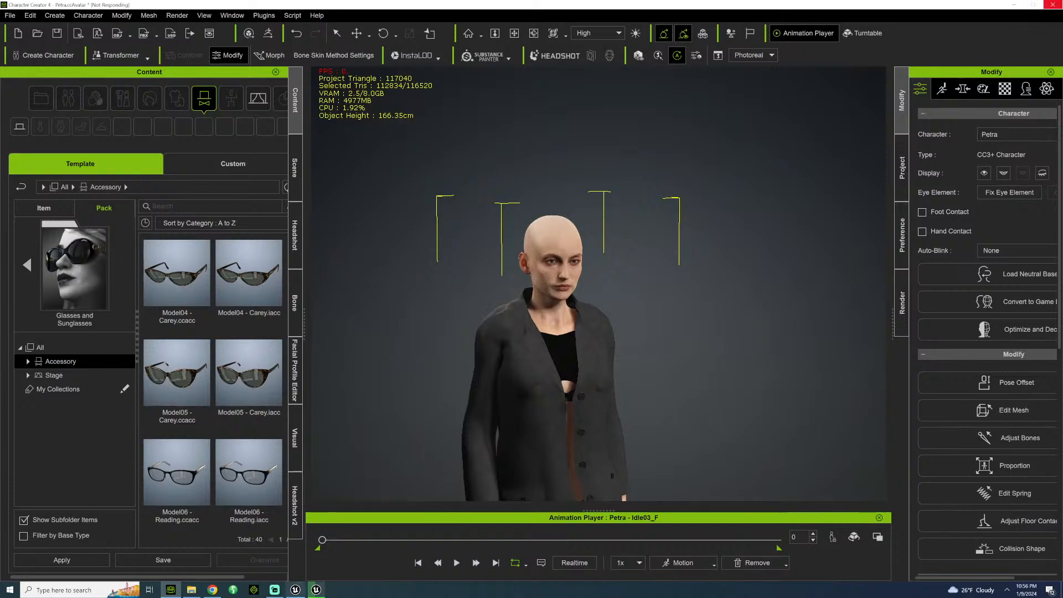
pyautogui.click(295, 590)
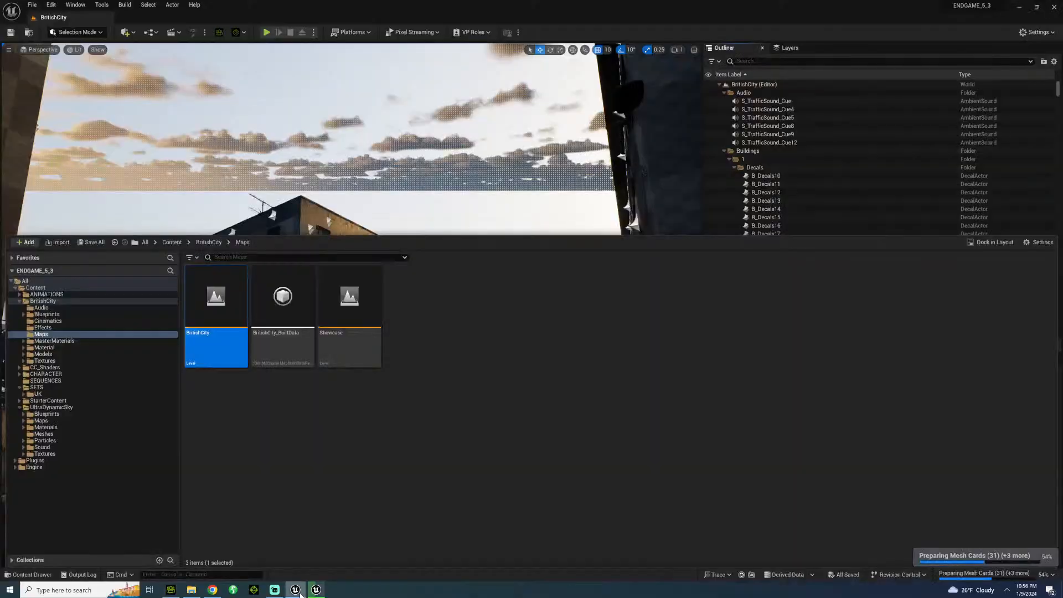
pyautogui.click(295, 590)
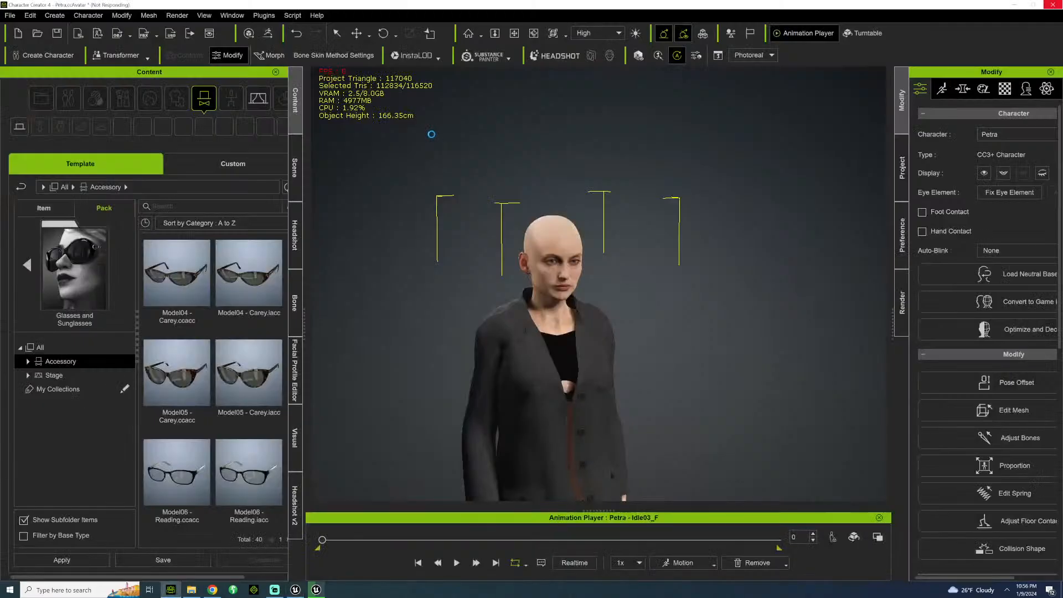
pyautogui.click(295, 589)
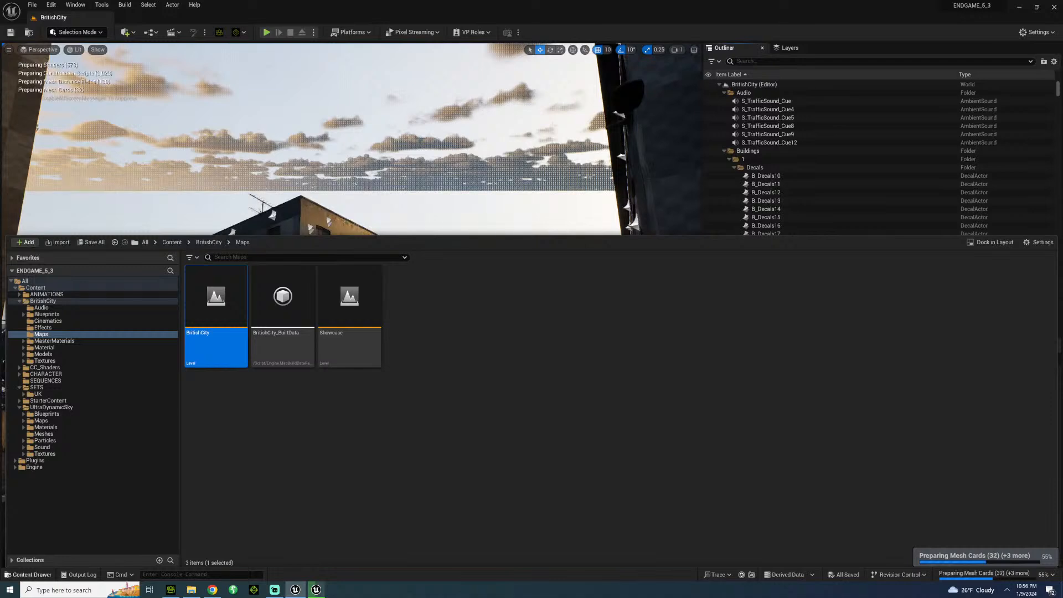
# Check the actor options of the foreground sidewalk border and the corner building's pieces in the BritishCity level.
pyautogui.click(38, 576)
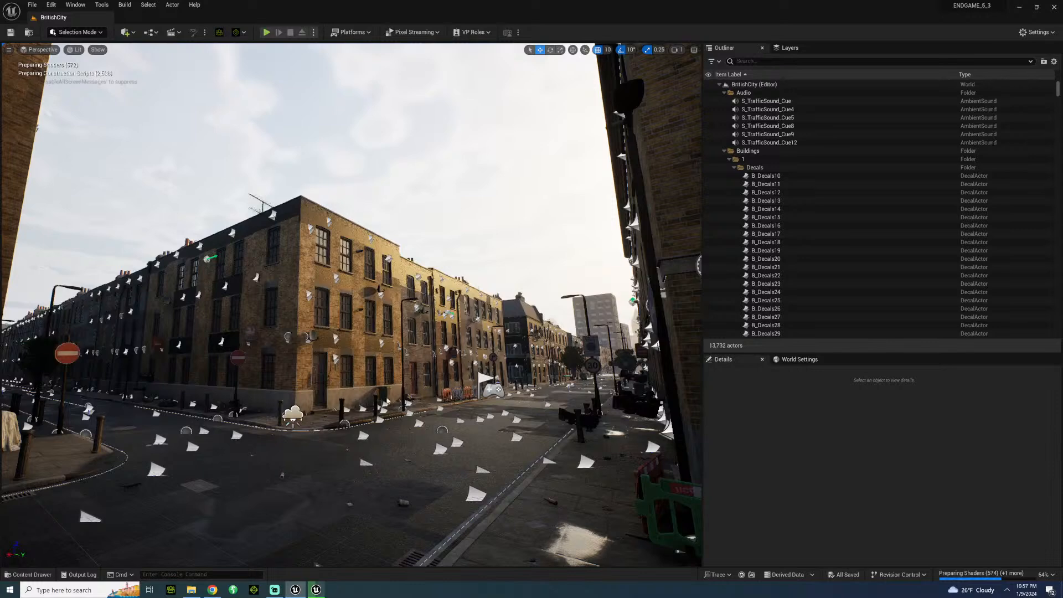
pyautogui.rightClick(551, 523)
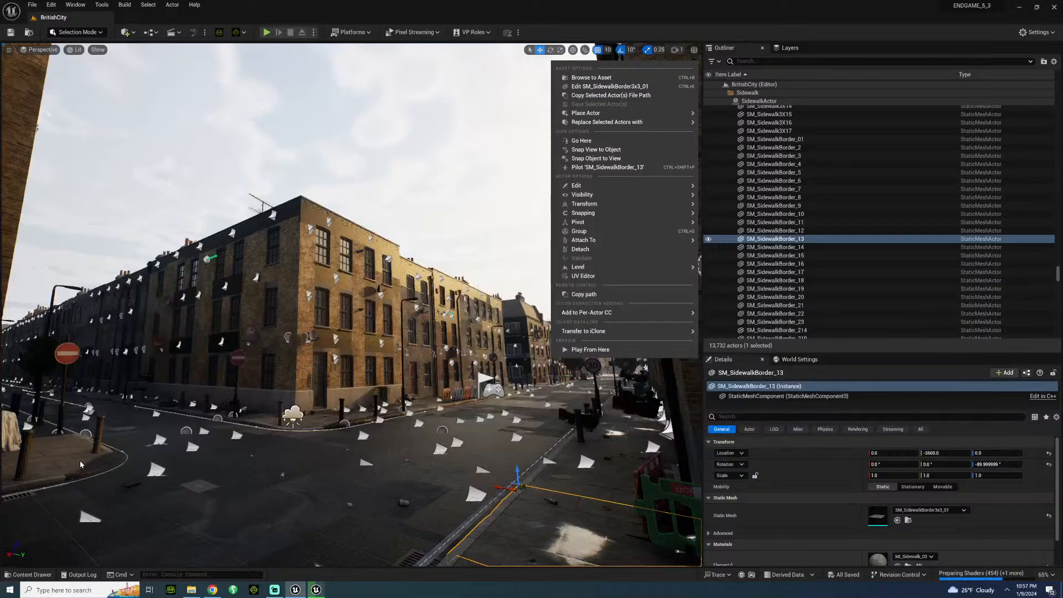
pyautogui.click(494, 129)
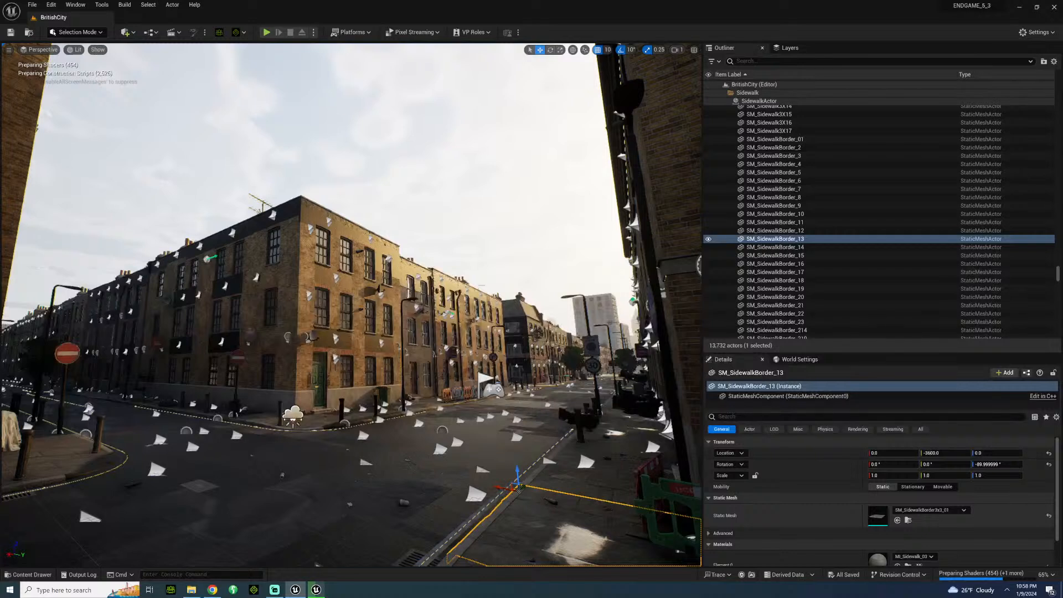
pyautogui.click(507, 338)
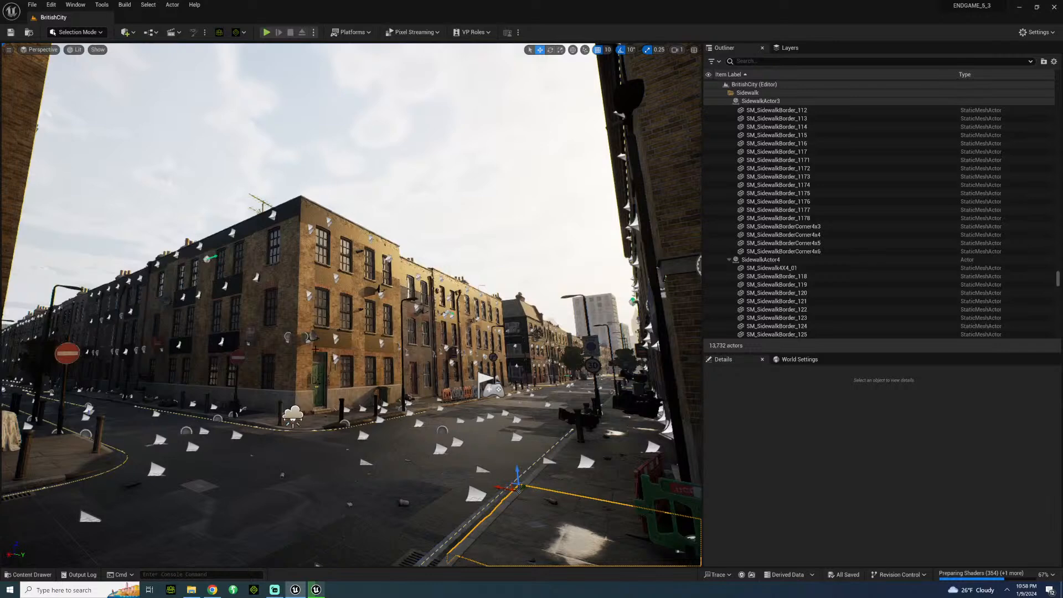
pyautogui.click(292, 398)
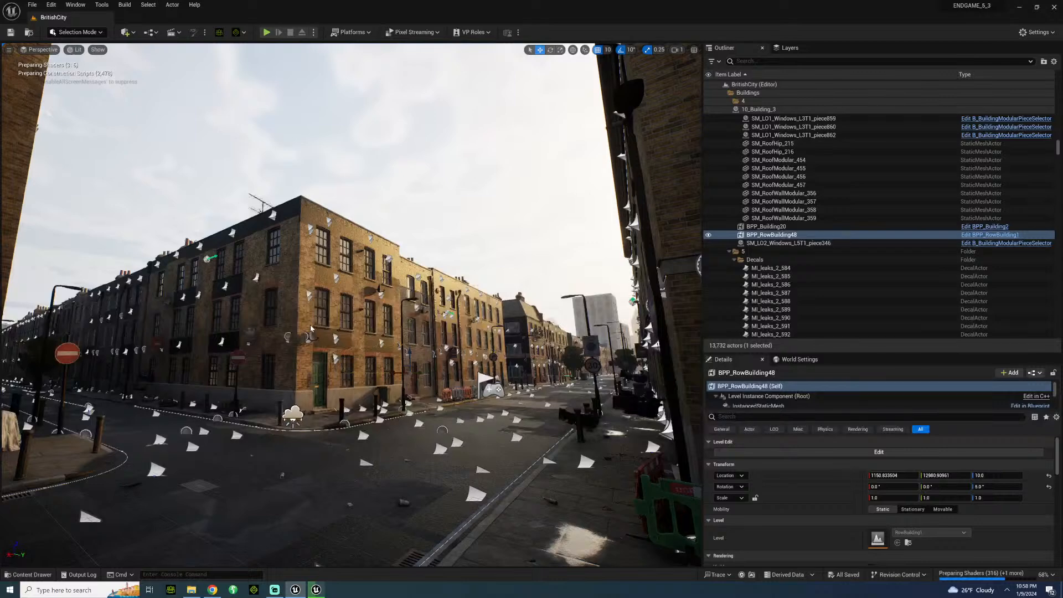
pyautogui.rightClick(310, 327)
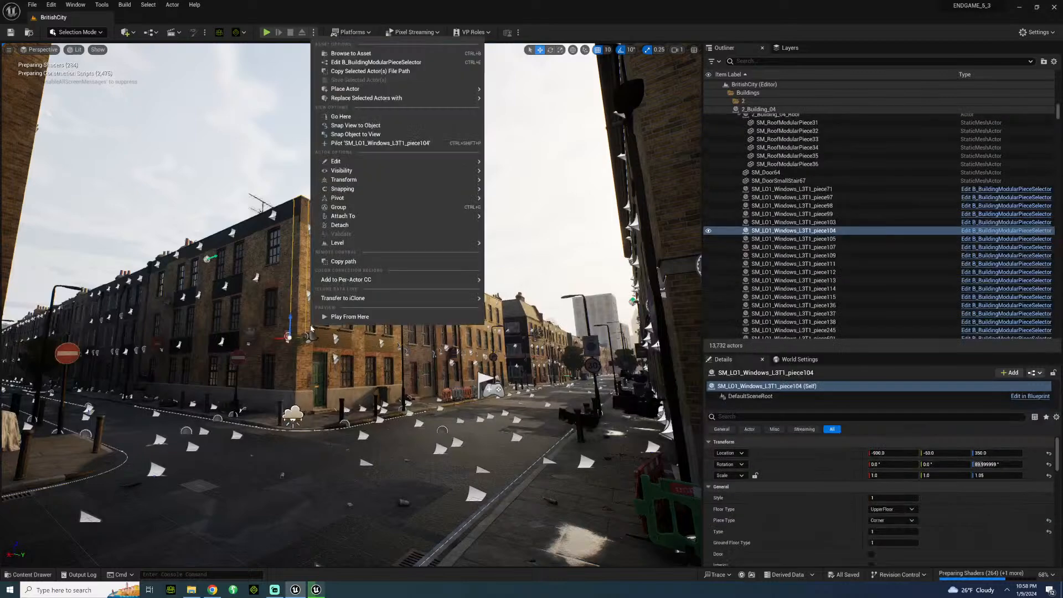
pyautogui.moveTo(354, 216)
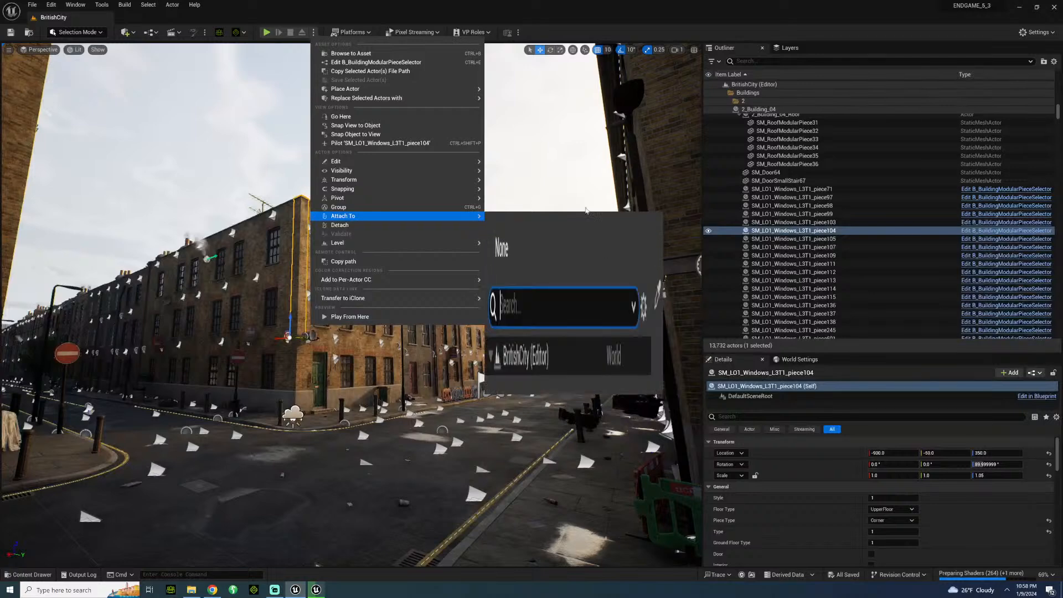
pyautogui.click(555, 183)
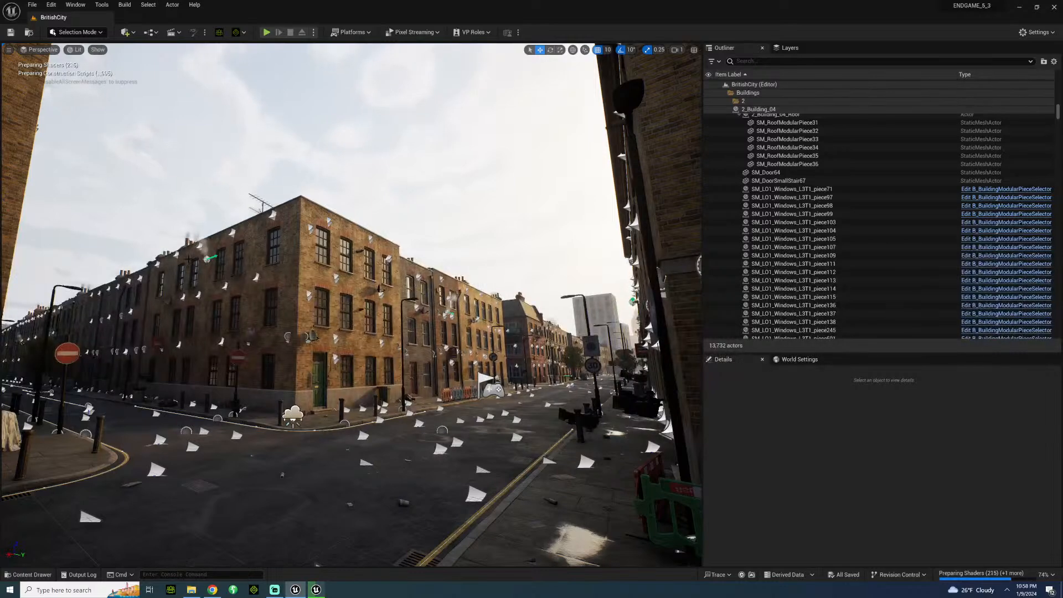
# Survey the BritishCity streets and rooftops and examine the settings of an upper-floor window piece on a row building.
pyautogui.moveTo(352, 305); pyautogui.dragTo(123, 272, button='right')
pyautogui.press('w')
pyautogui.press('w')
pyautogui.press('w')
pyautogui.press('w')
pyautogui.press('w')
pyautogui.moveTo(223, 292); pyautogui.dragTo(243, 289, button='right')
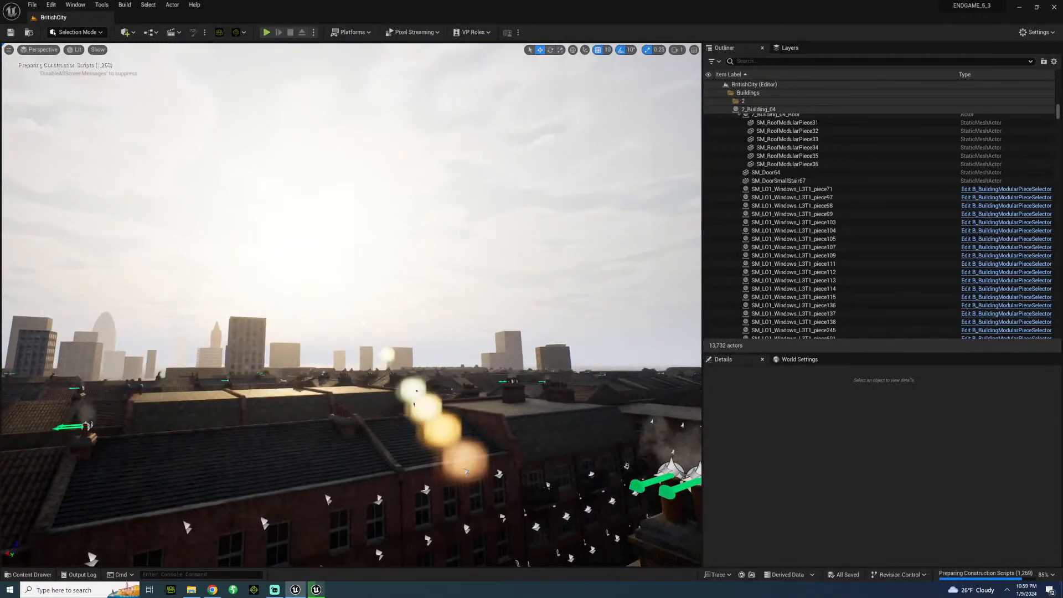
pyautogui.moveTo(243, 289); pyautogui.dragTo(300, 335, button='right')
pyautogui.press('w')
pyautogui.click(303, 336)
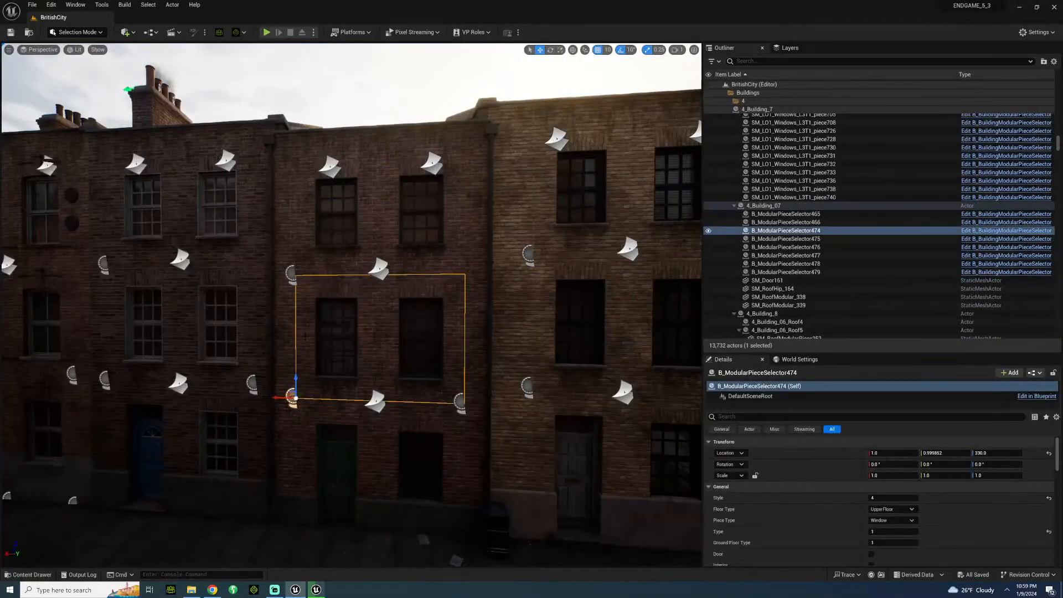
pyautogui.scroll(-3, 797, 548)
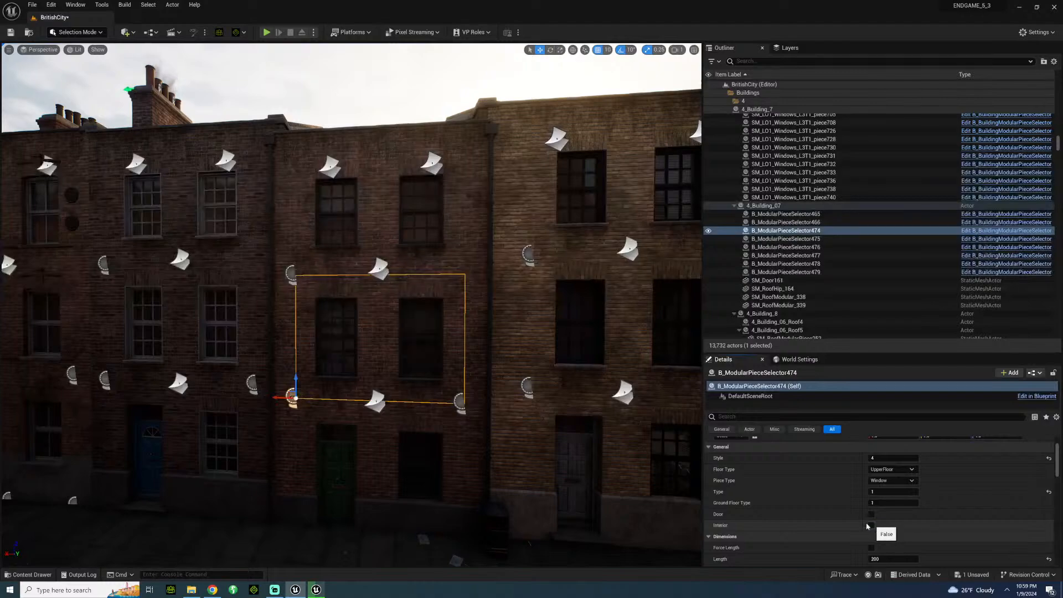
# Explore the BritishCity streets up to the corner building with the pale ground floor.
pyautogui.moveTo(421, 332); pyautogui.dragTo(240, 320, button='right')
pyautogui.press('w')
pyautogui.press('w')
pyautogui.press('w')
pyautogui.press('w')
pyautogui.press('w')
pyautogui.press('w')
pyautogui.press('w')
pyautogui.press('w')
pyautogui.press('w')
pyautogui.press('w')
pyautogui.press('s')
pyautogui.moveTo(399, 412); pyautogui.dragTo(341, 399, button='right')
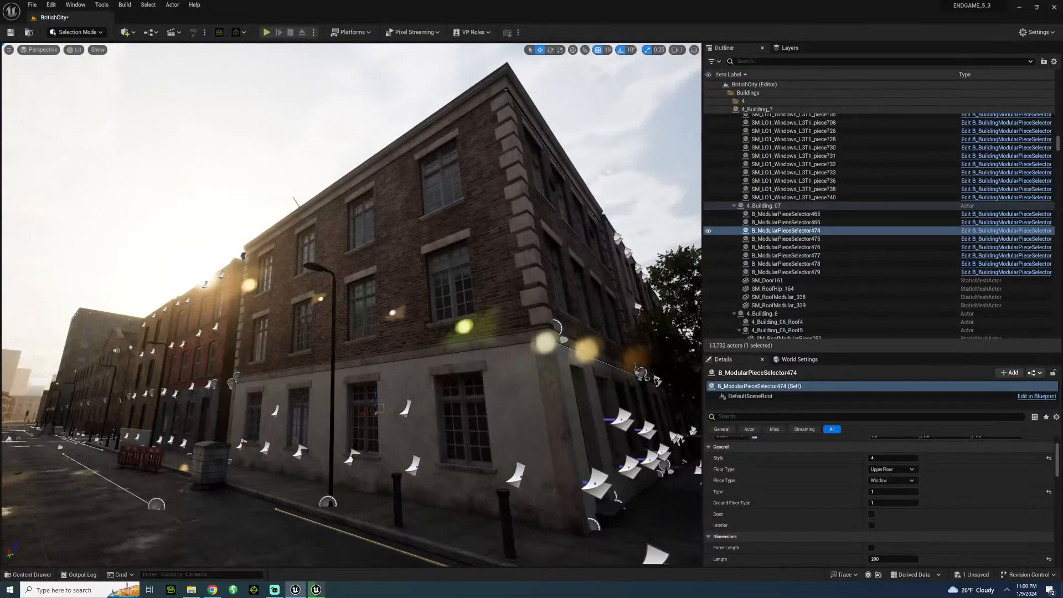
# Select the brick wall near the corner building and locate its SM_BrickWall mesh in the BritishCity > Models > Fence folder.
pyautogui.click(493, 398)
pyautogui.moveTo(403, 381); pyautogui.dragTo(440, 396, button='right')
pyautogui.press('w')
pyautogui.click(491, 386)
pyautogui.click(907, 480)
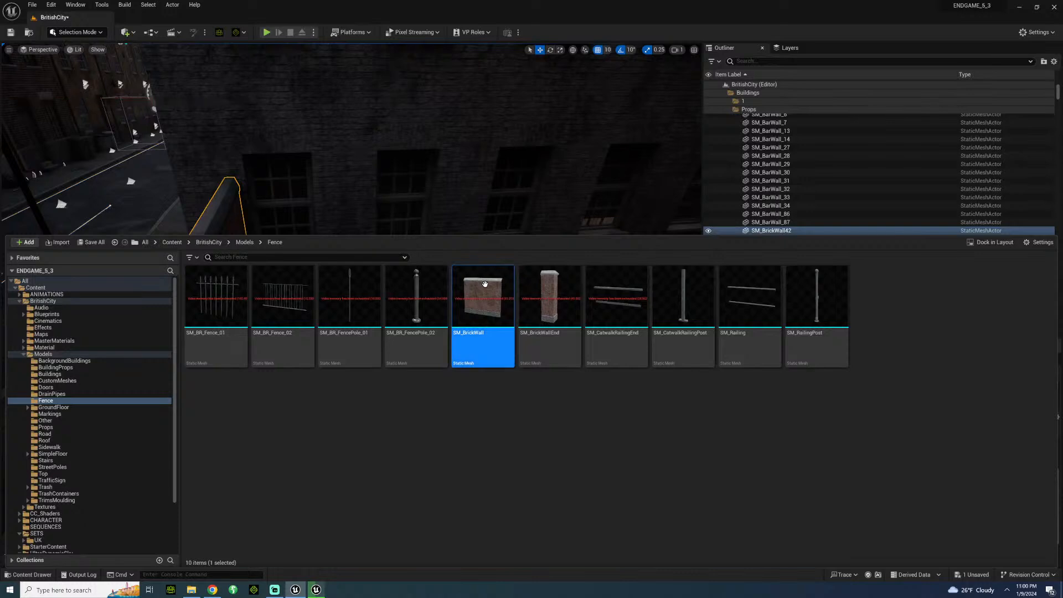
# Look over the street, then browse the building blueprints and levels in the BritishCity > Models > Buildings folder.
pyautogui.moveTo(486, 284)
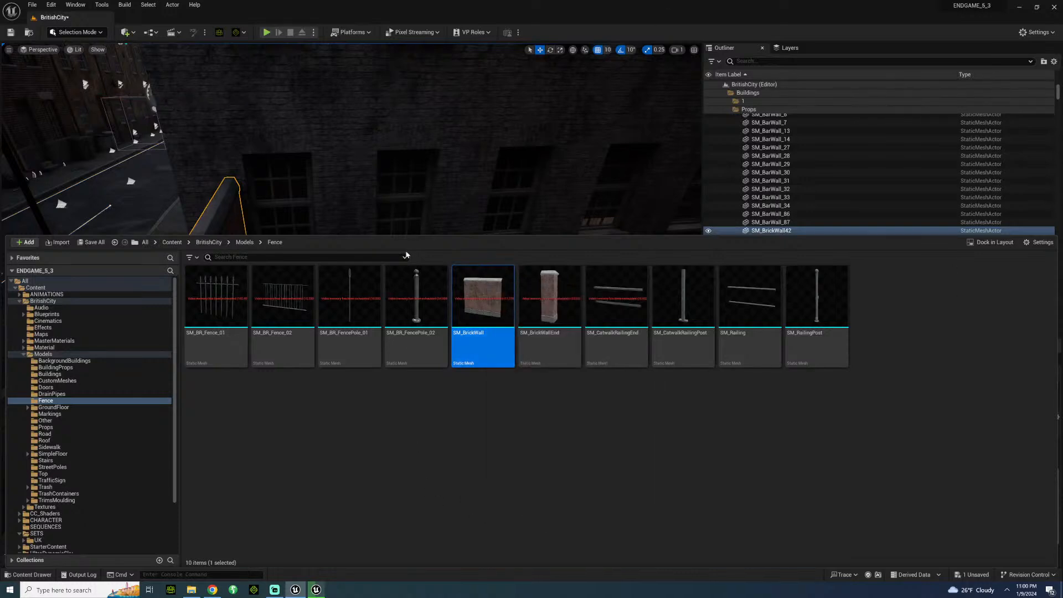
pyautogui.moveTo(388, 149); pyautogui.dragTo(298, 154, button='right')
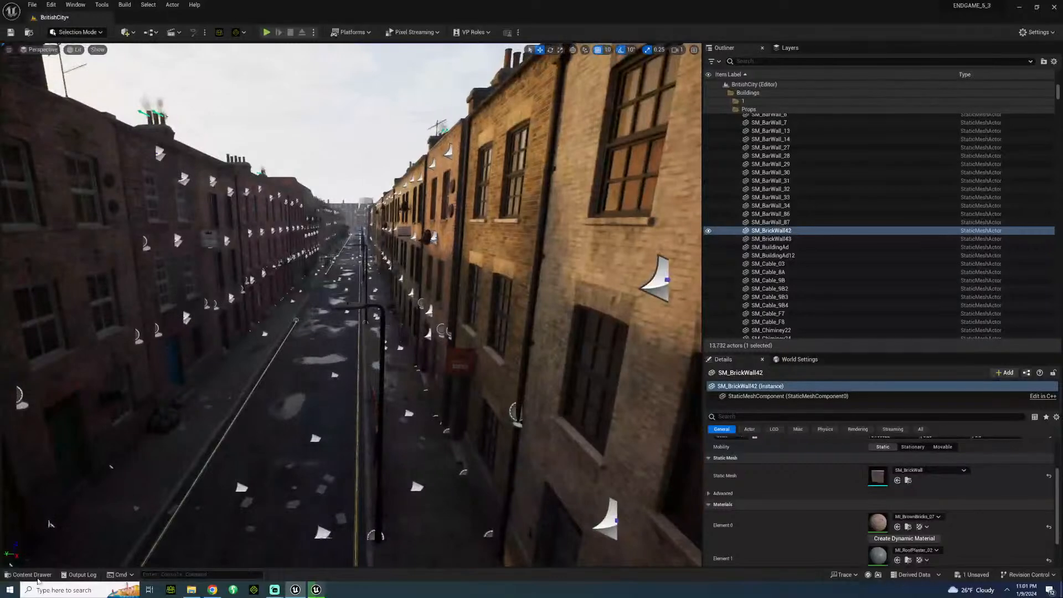
pyautogui.click(40, 576)
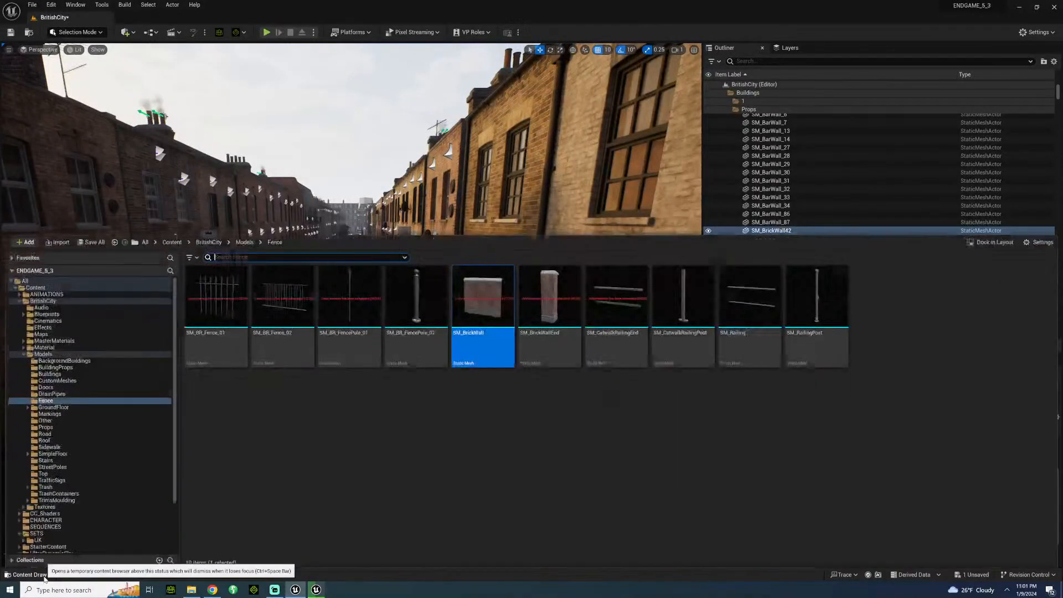
pyautogui.click(53, 375)
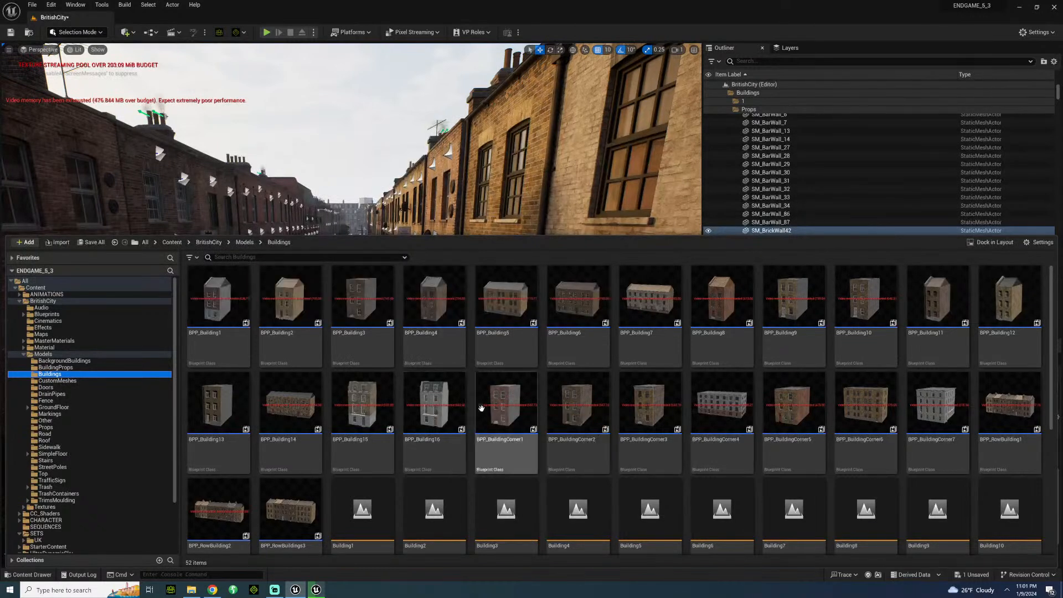
pyautogui.scroll(-1, 590, 411)
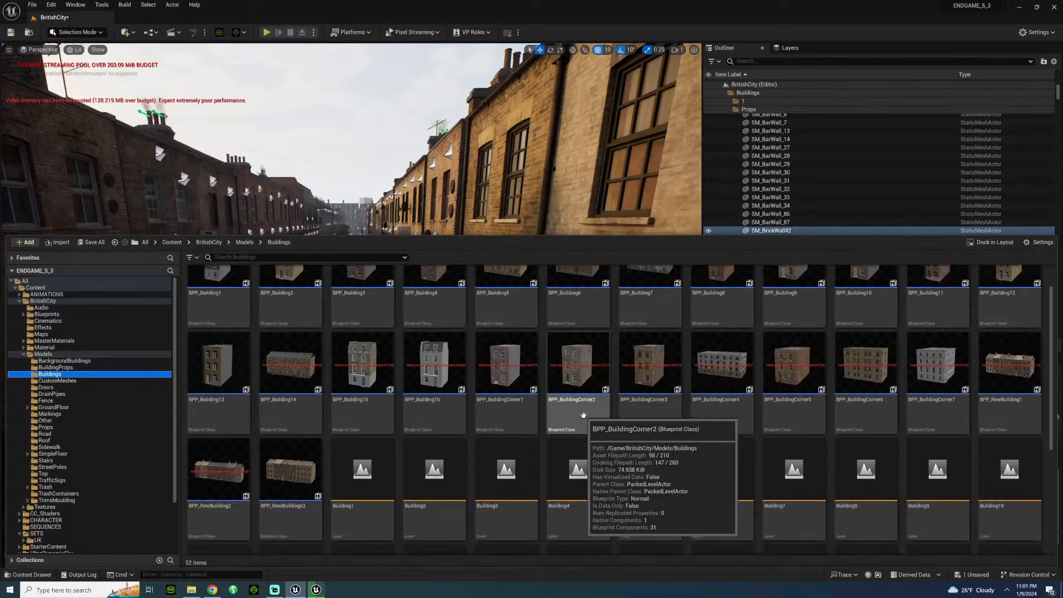
pyautogui.scroll(-1, 583, 415)
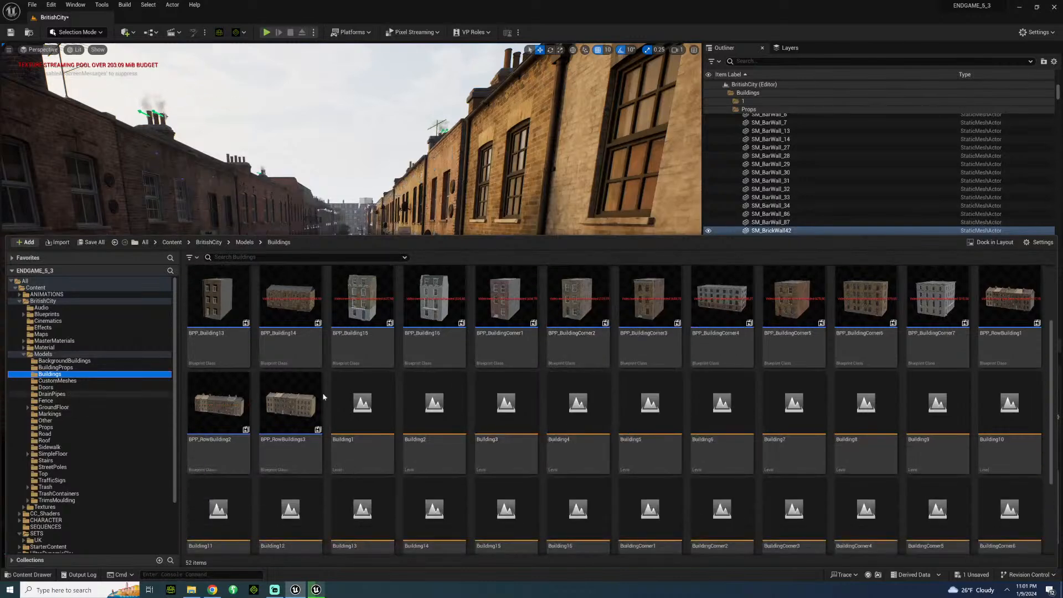
pyautogui.scroll(1, 454, 395)
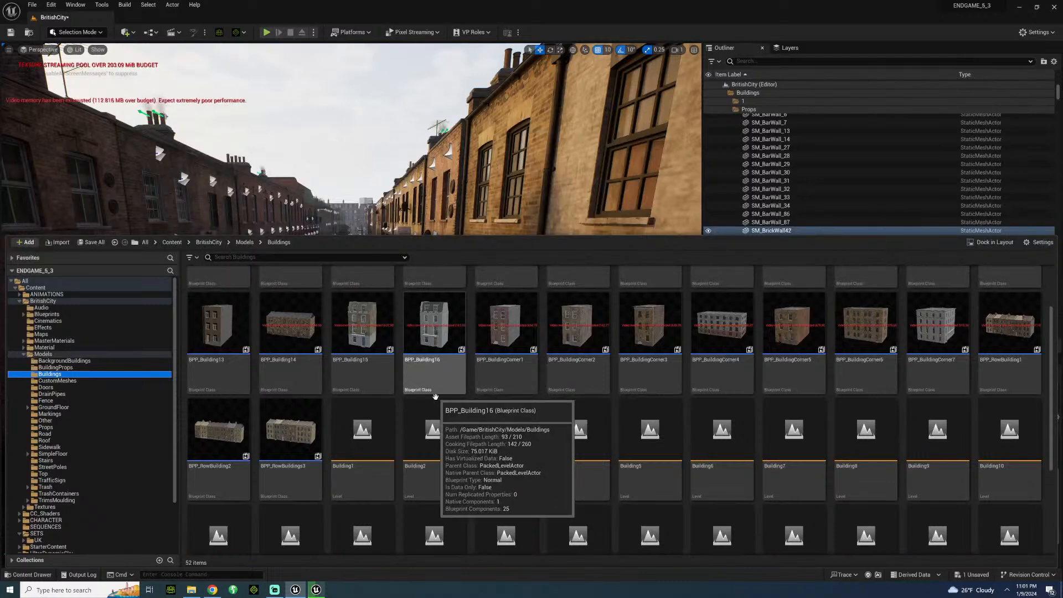
pyautogui.scroll(-3, 437, 415)
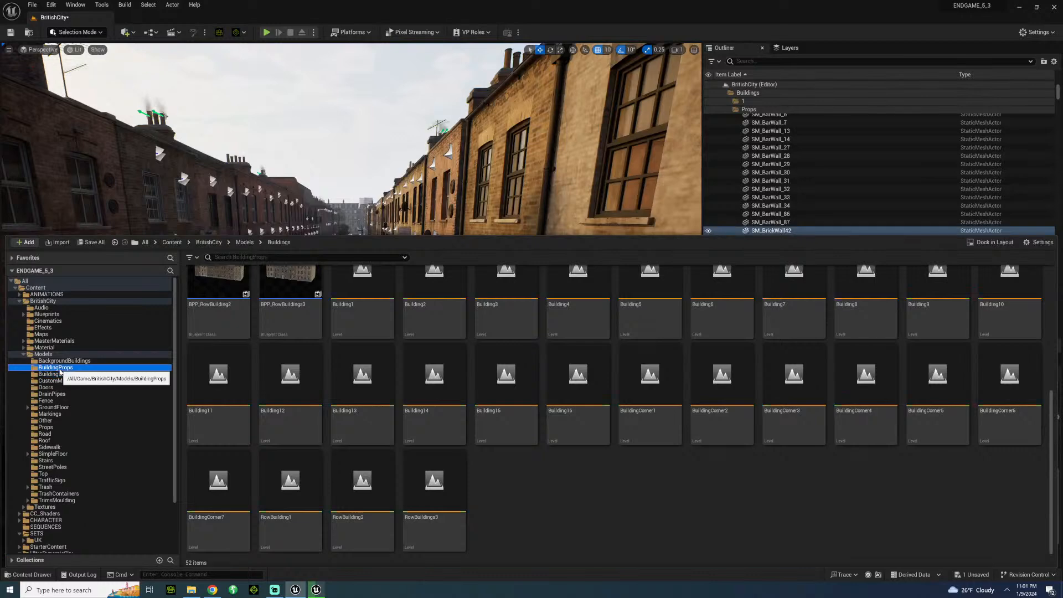
# Browse the meshes in the BuildingProps, CustomMeshes, Stairs and Sidewalk folders of BritishCity > Models.
pyautogui.click(55, 367)
pyautogui.scroll(3, 437, 443)
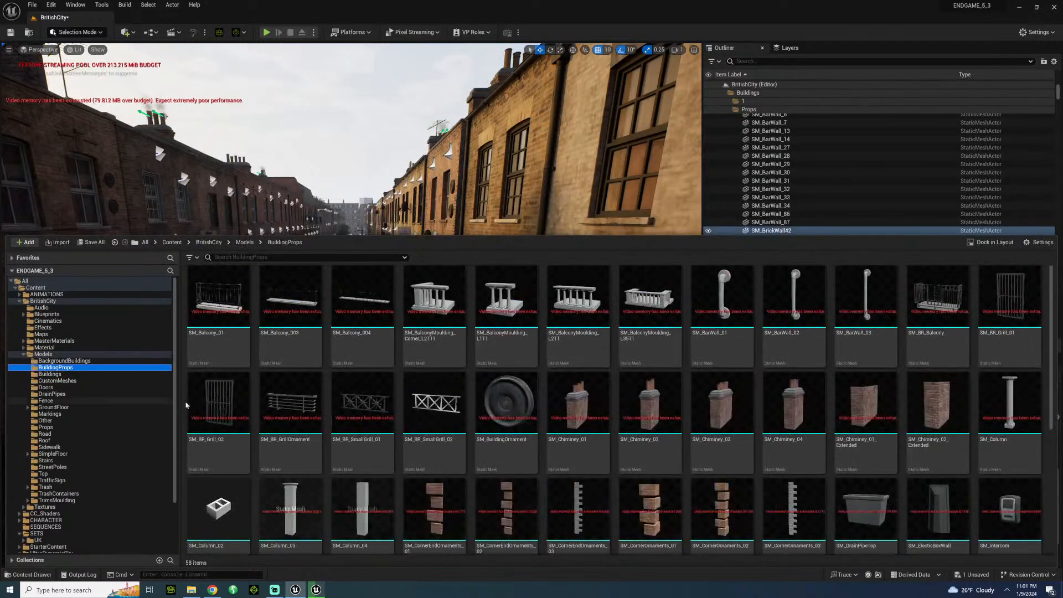
pyautogui.scroll(-2, 360, 413)
pyautogui.scroll(-3, 349, 405)
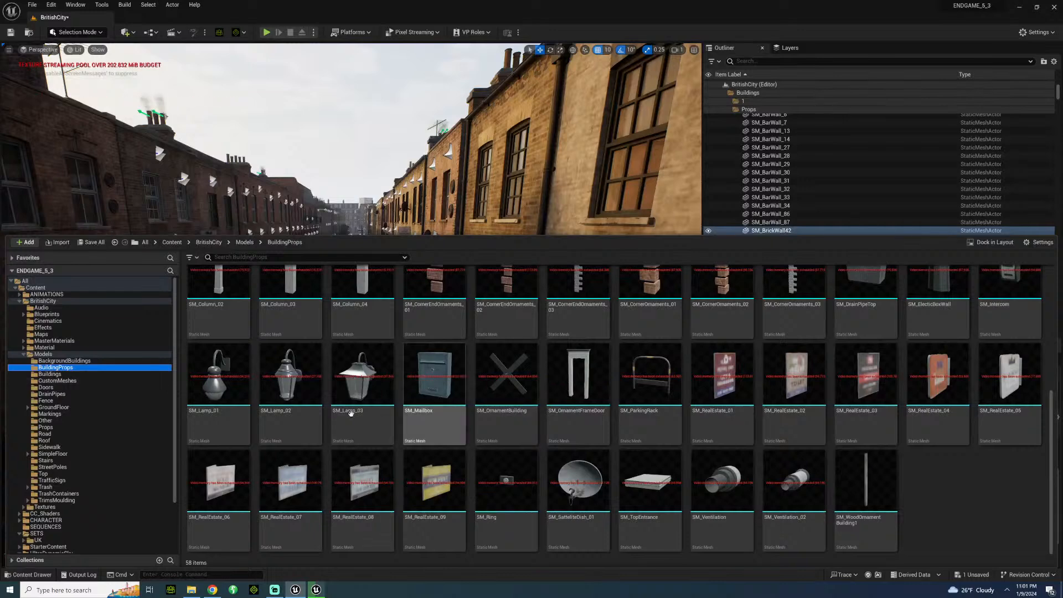
pyautogui.click(66, 381)
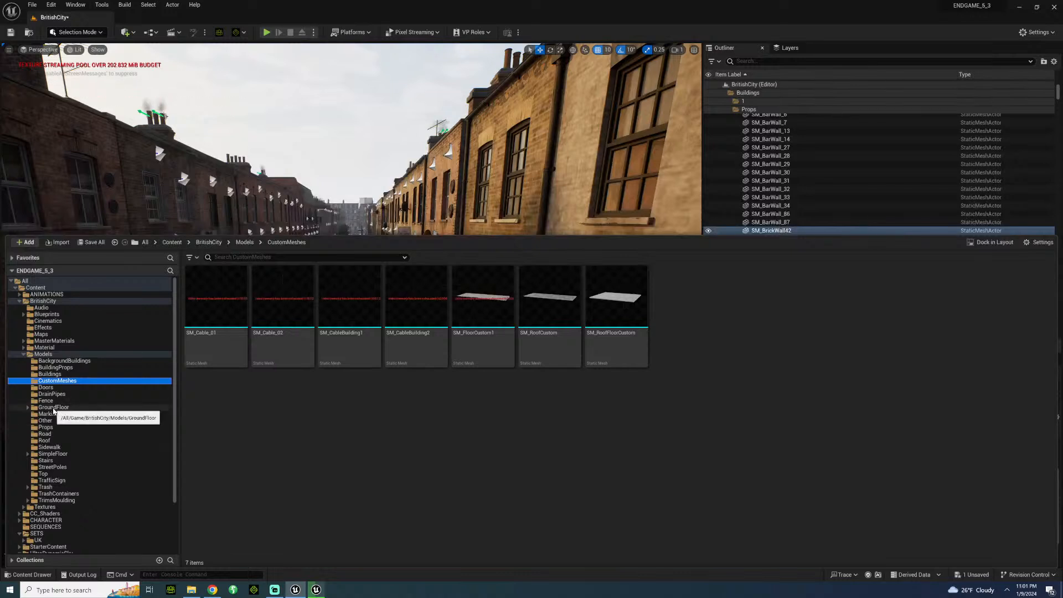
pyautogui.click(60, 460)
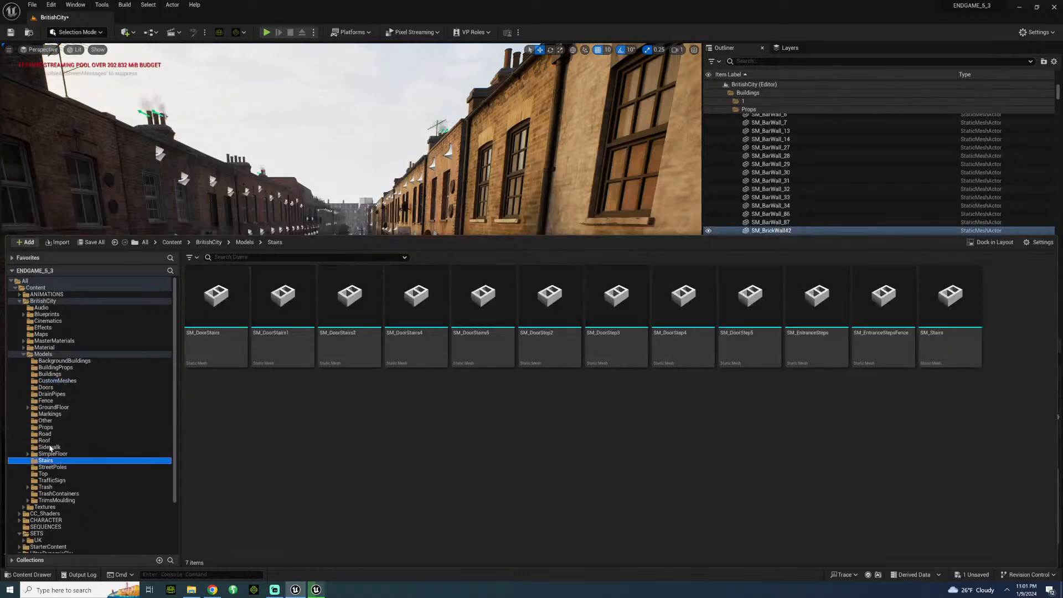
pyautogui.click(51, 447)
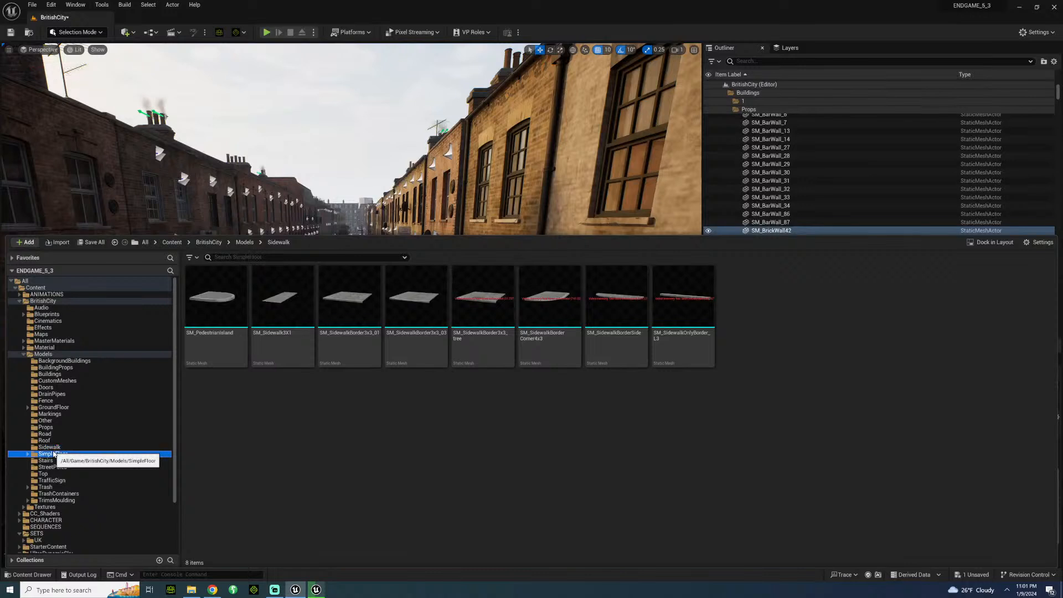
# Expand the SimpleFloor folder and examine the window wall meshes of BR_Building01, BR_Building02, BR_Building03 and BR_Building06.
pyautogui.click(54, 454)
pyautogui.click(28, 454)
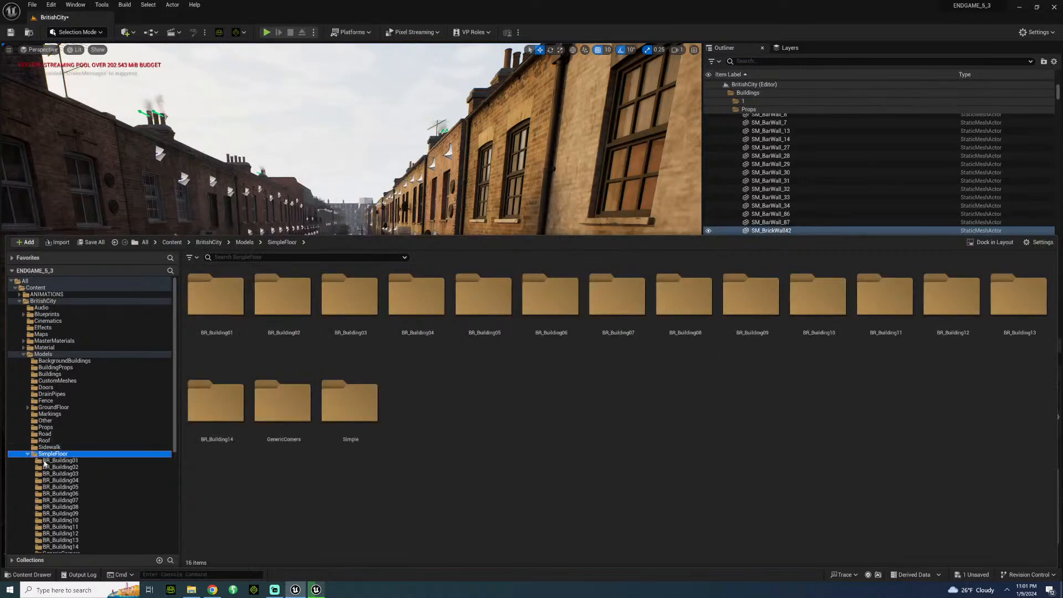
pyautogui.click(44, 462)
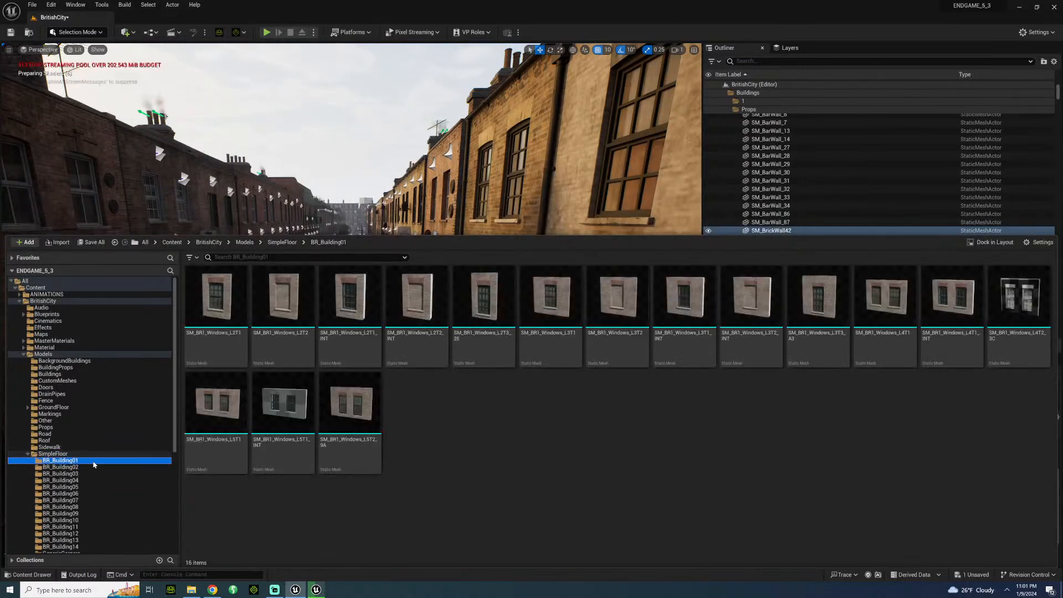
pyautogui.click(78, 468)
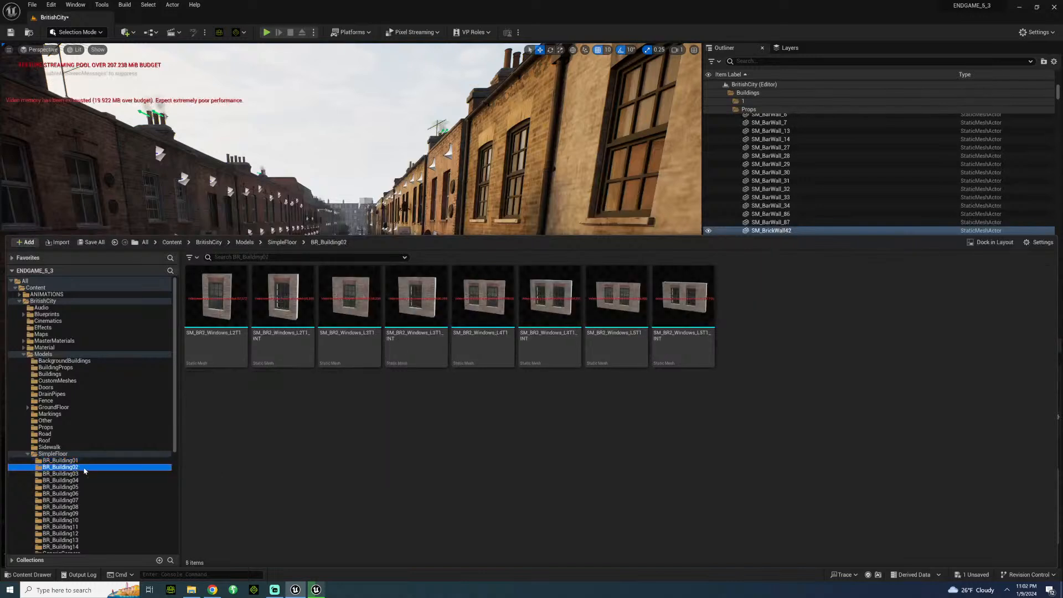
pyautogui.click(67, 474)
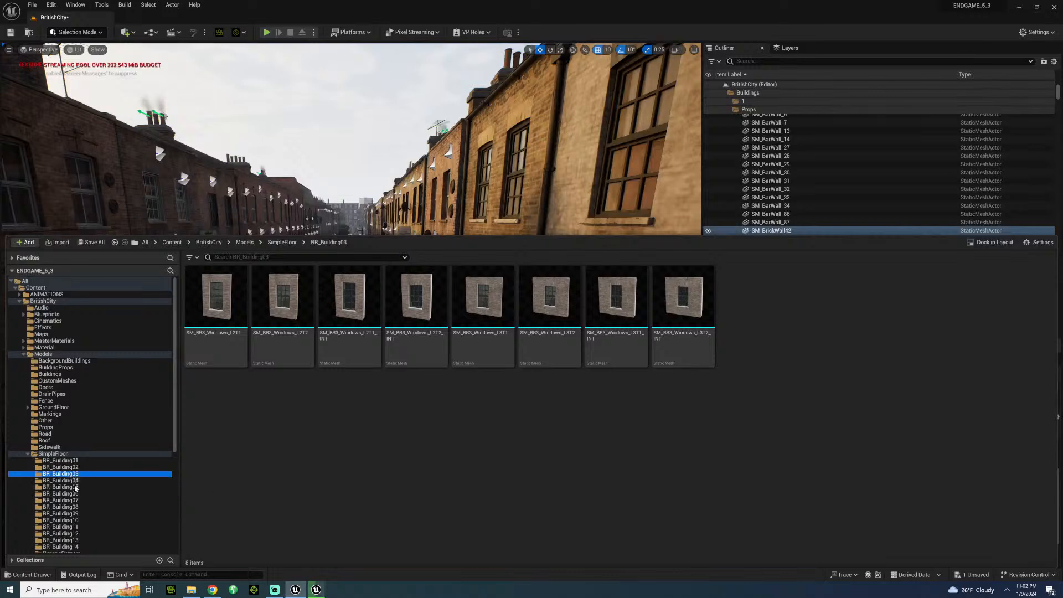
pyautogui.click(70, 494)
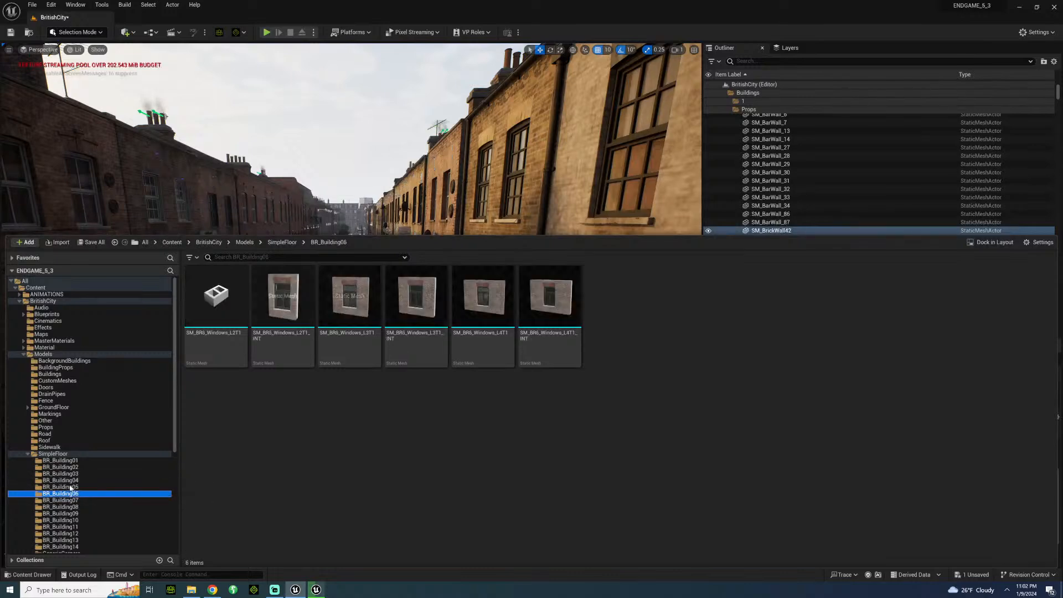
# Open Quixel Bridge, dismiss the plugin update notice and browse the Building category of the 3D Assets.
pyautogui.click(125, 33)
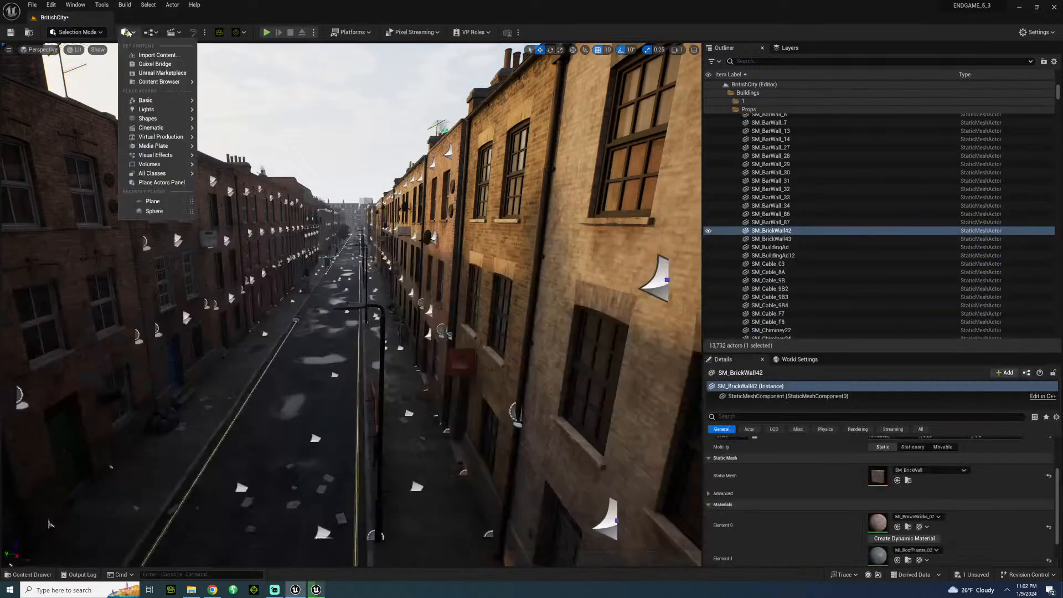
pyautogui.click(155, 65)
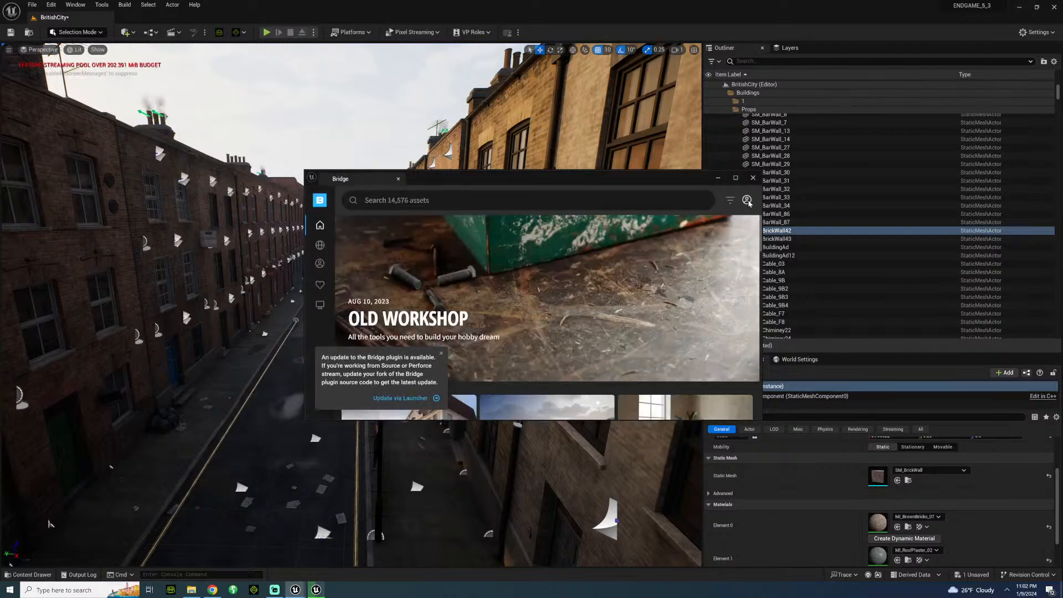
pyautogui.click(747, 201)
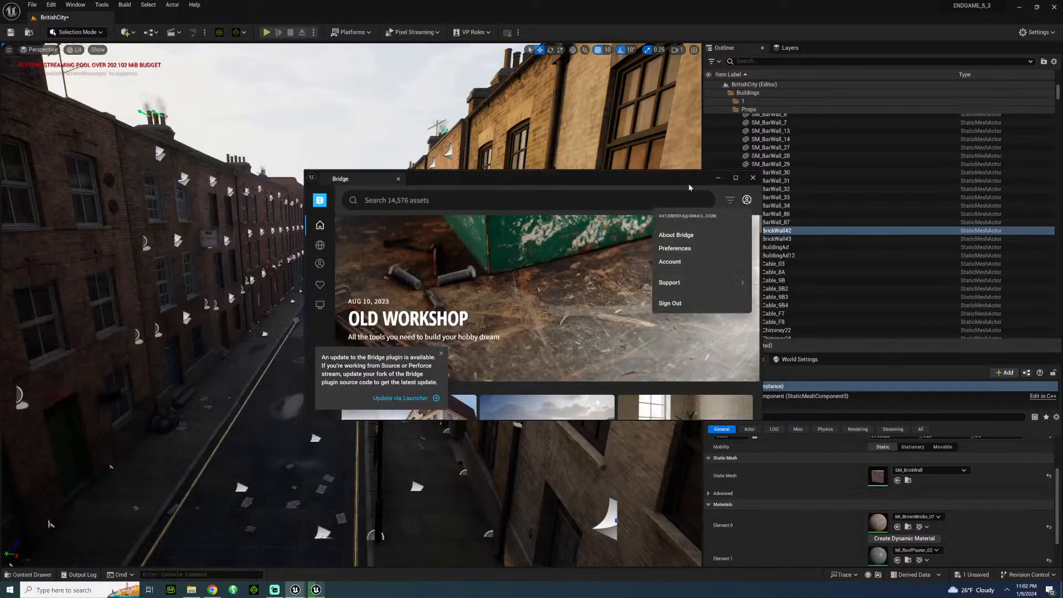
pyautogui.moveTo(309, 232)
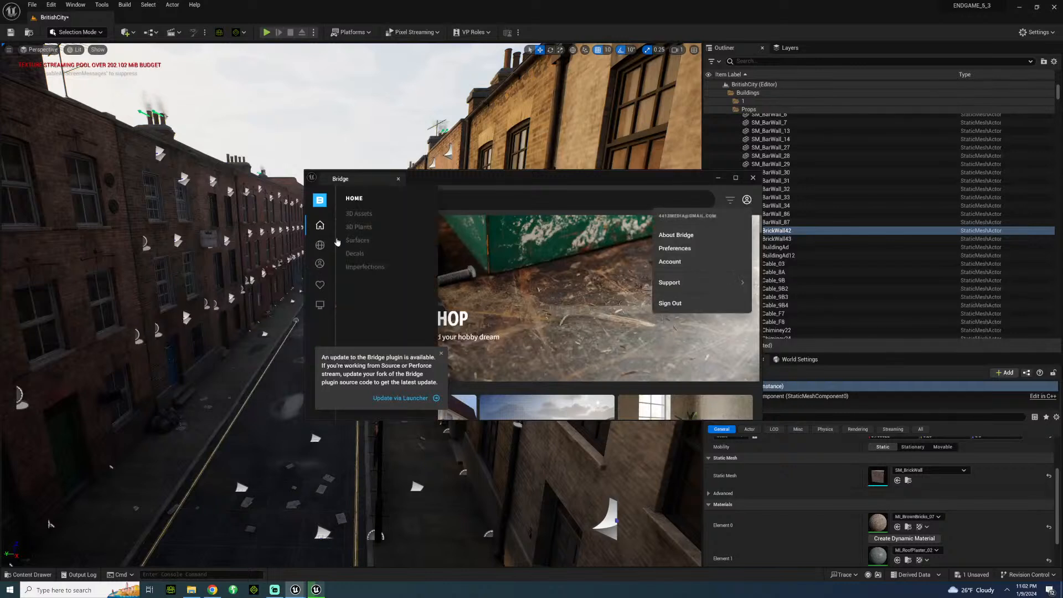
pyautogui.click(358, 227)
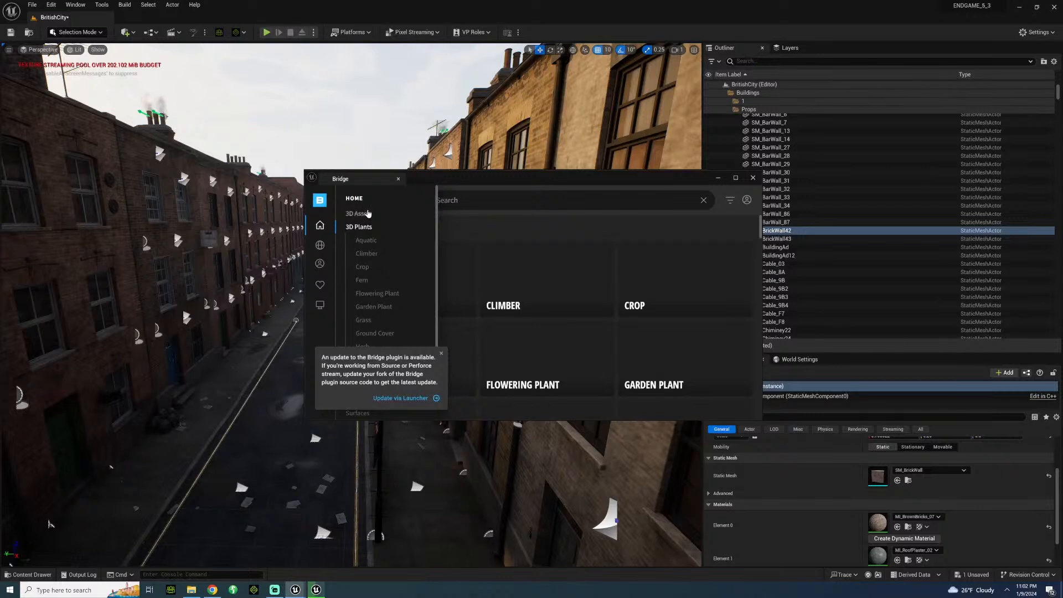
pyautogui.click(368, 213)
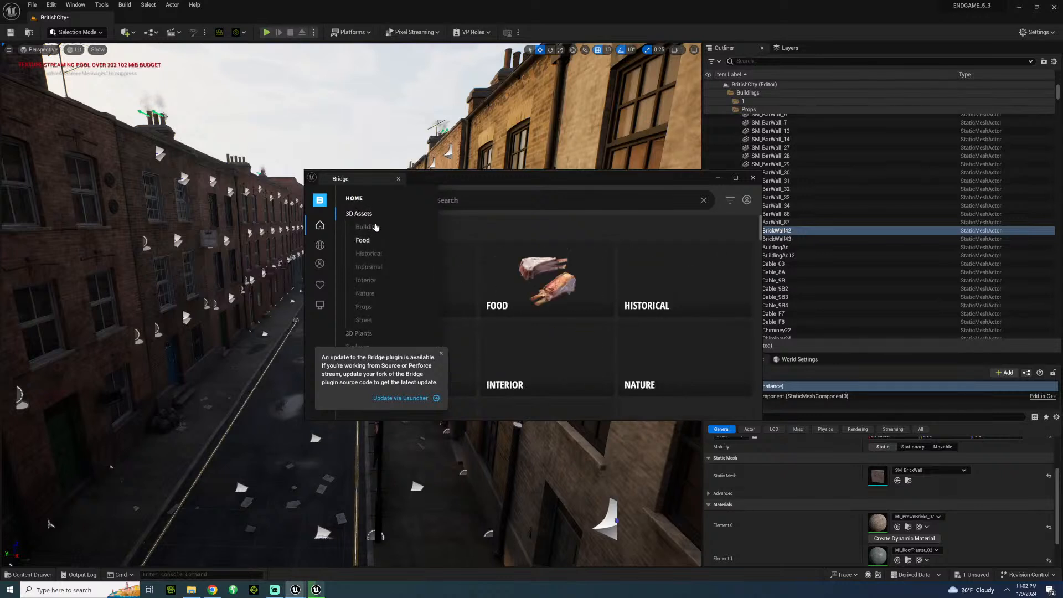
pyautogui.click(366, 227)
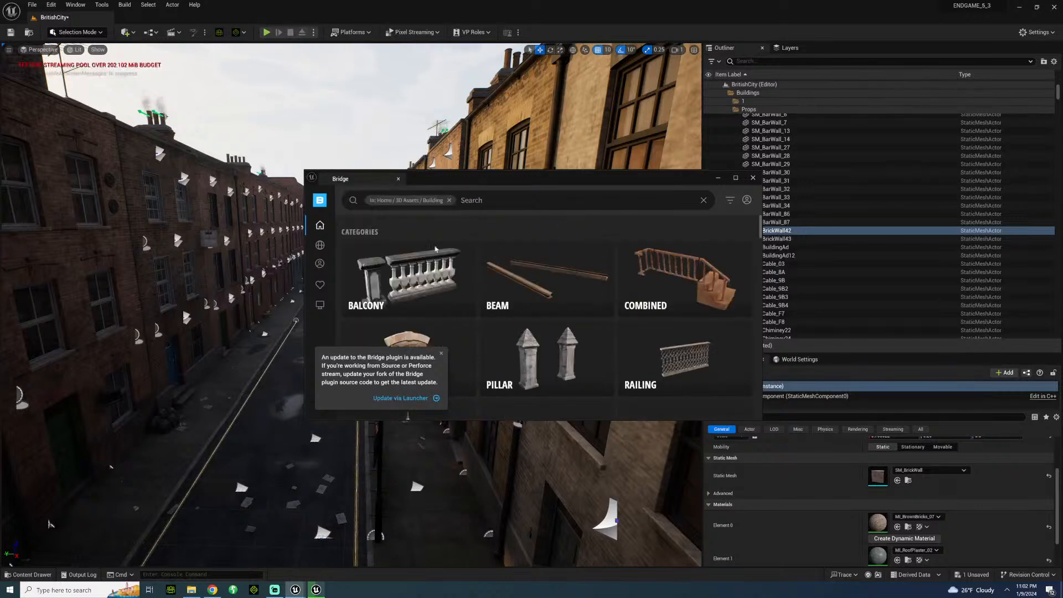
pyautogui.click(442, 354)
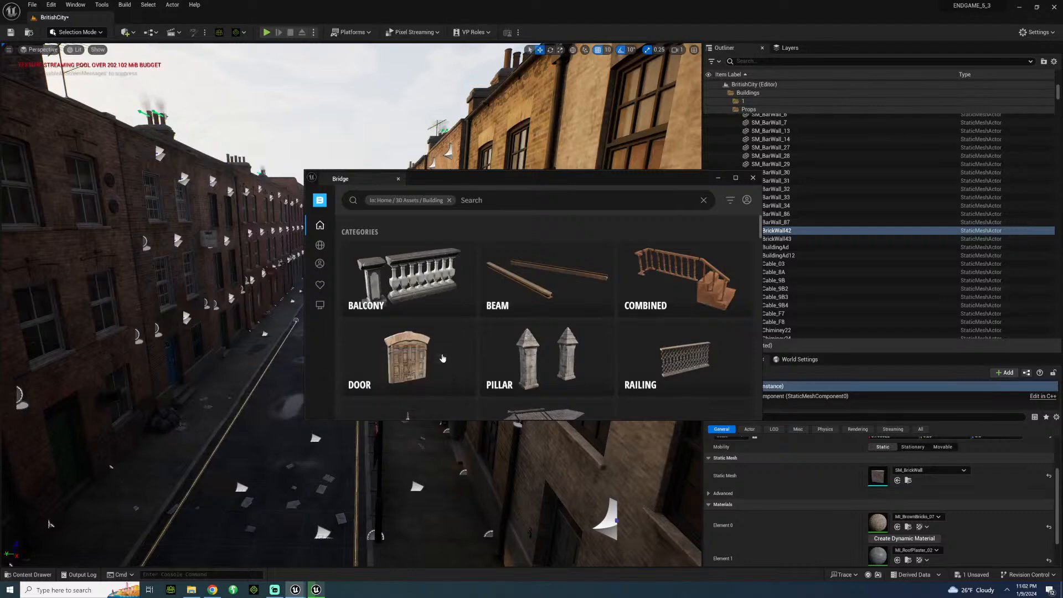
pyautogui.scroll(-10, 451, 344)
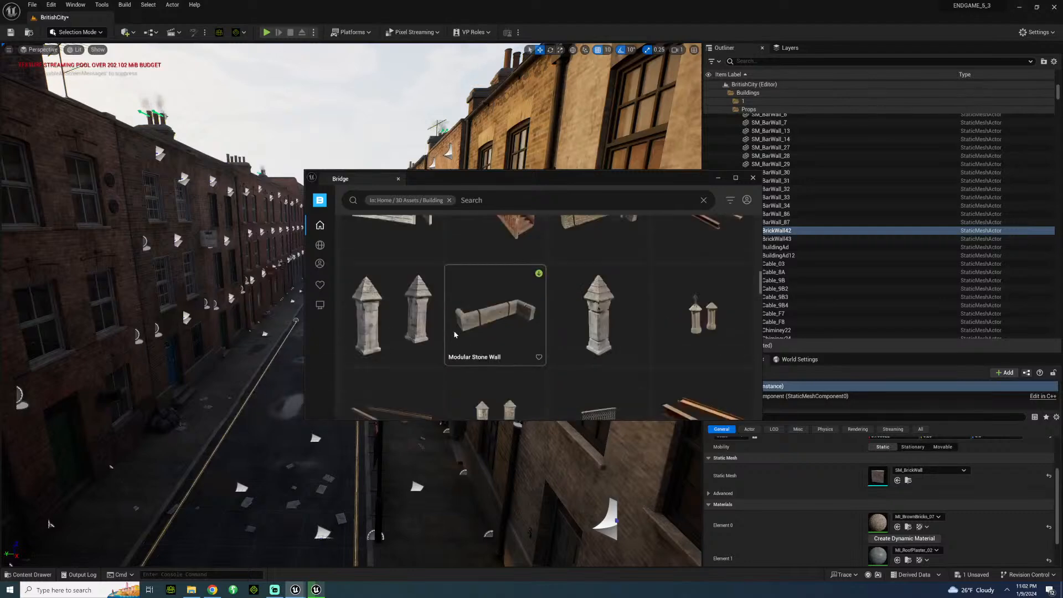
pyautogui.scroll(8, 454, 334)
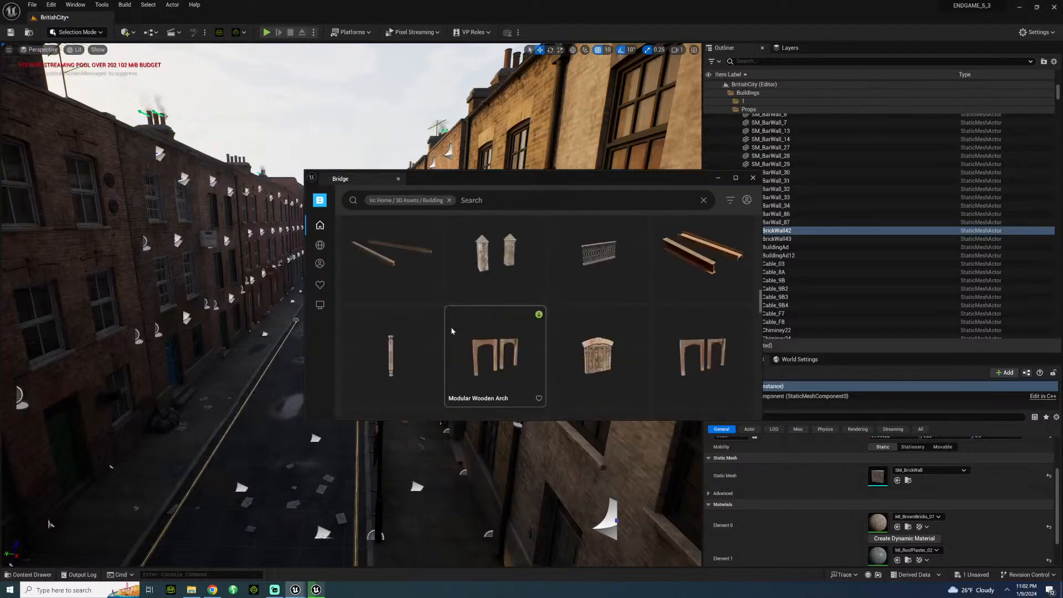
# Browse Bridge's Urban collections under Environment for modular buildings, and minimize the Bridge window.
pyautogui.click(320, 246)
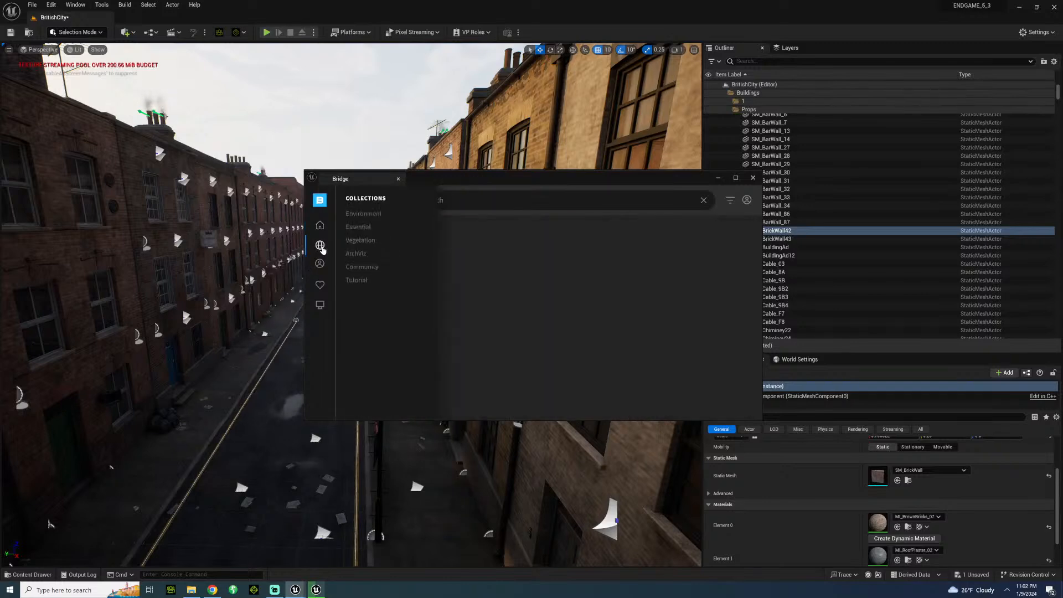
pyautogui.click(364, 213)
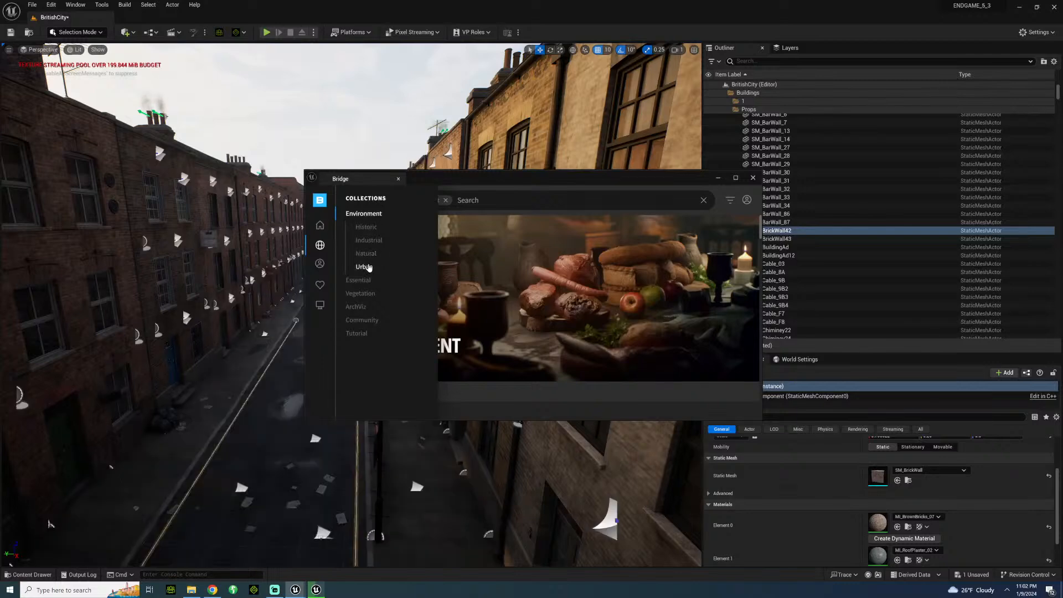
pyautogui.click(362, 267)
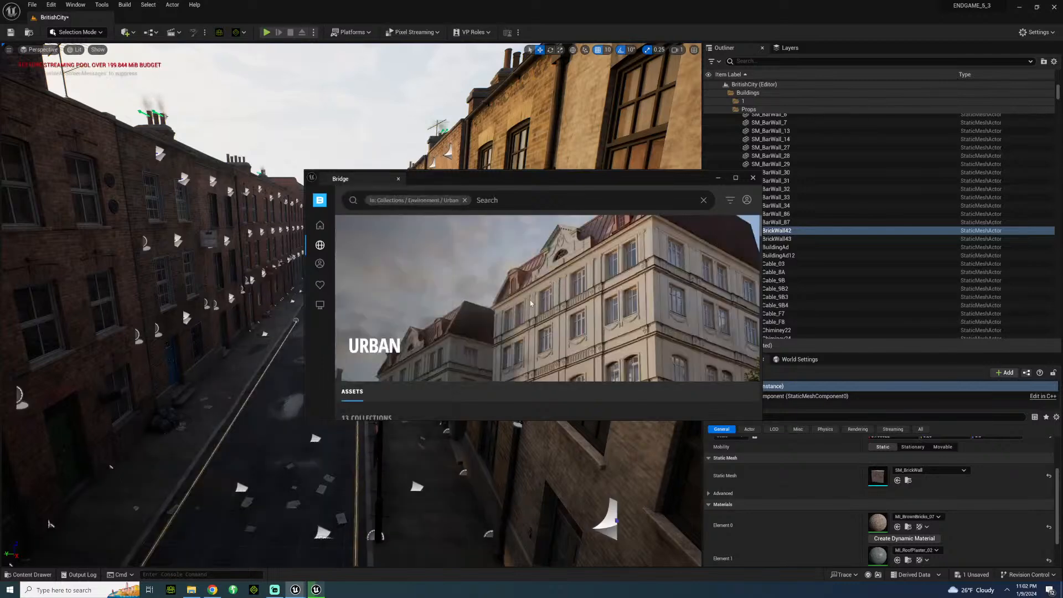
pyautogui.scroll(-5, 531, 303)
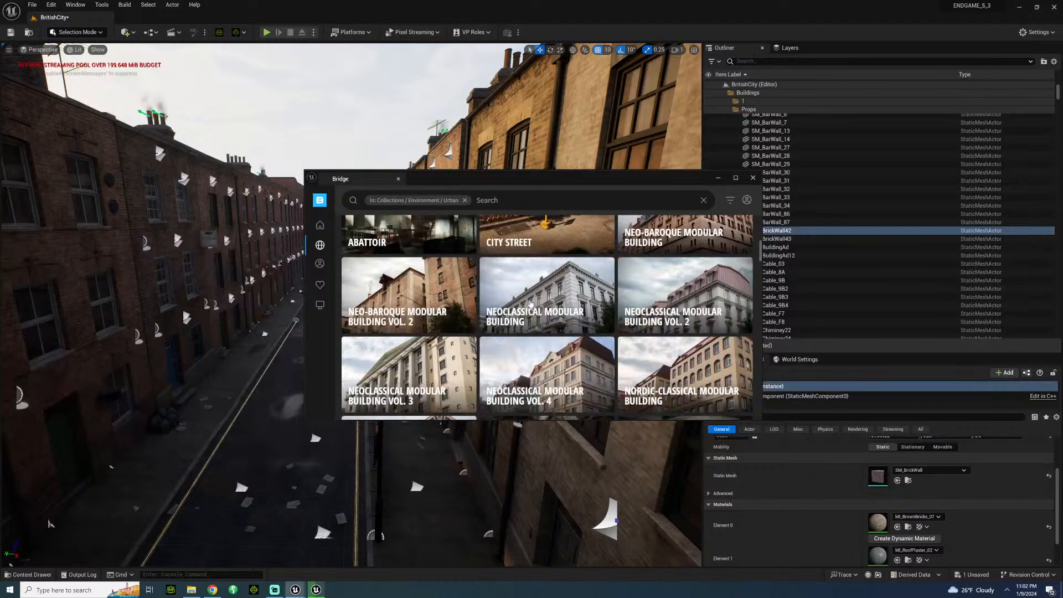
pyautogui.scroll(-1, 530, 302)
pyautogui.scroll(-3, 518, 302)
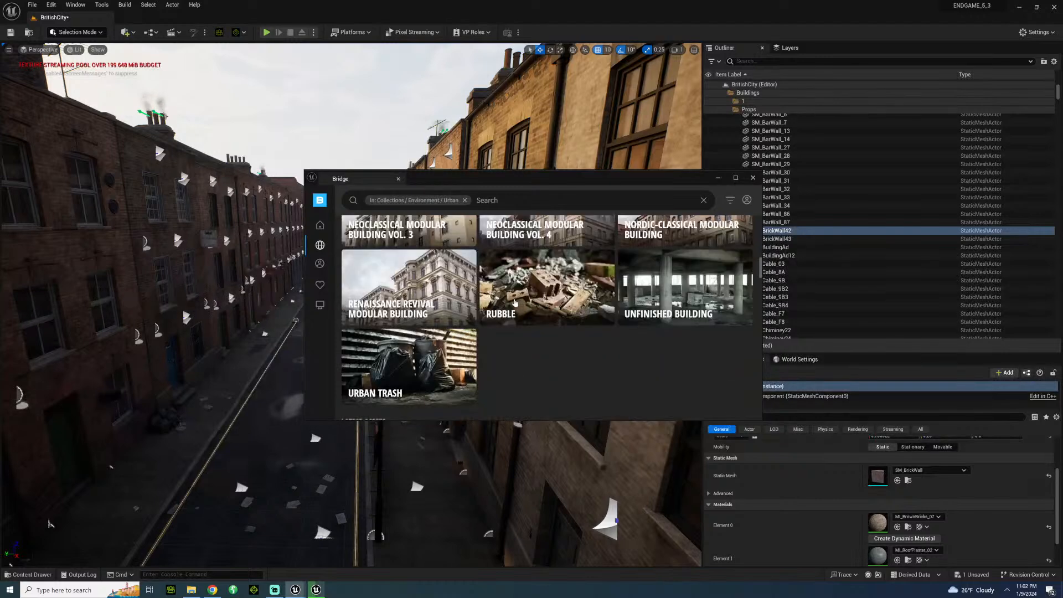
pyautogui.scroll(3, 514, 303)
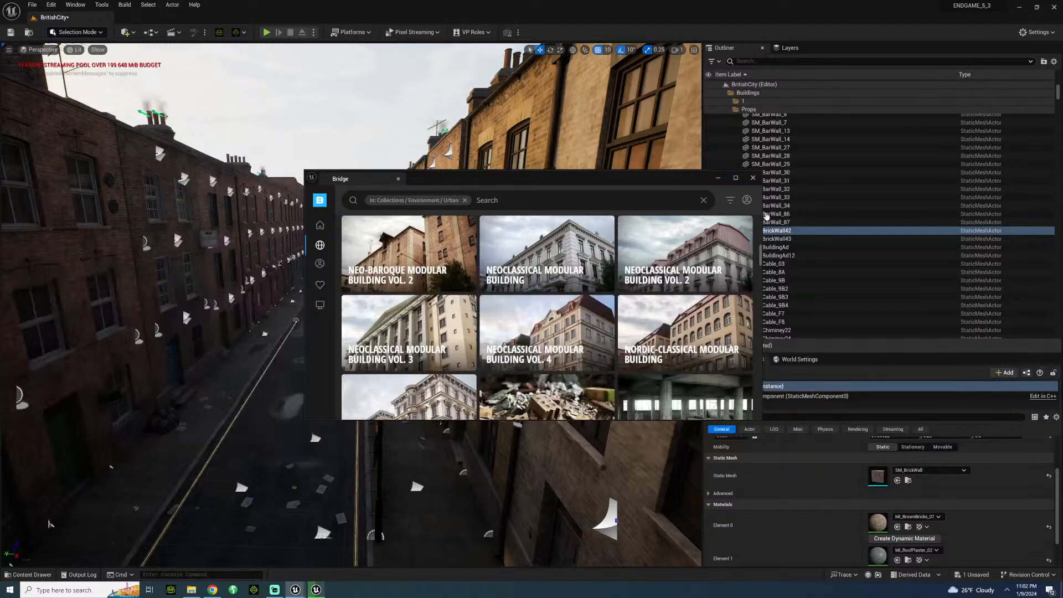
pyautogui.click(716, 177)
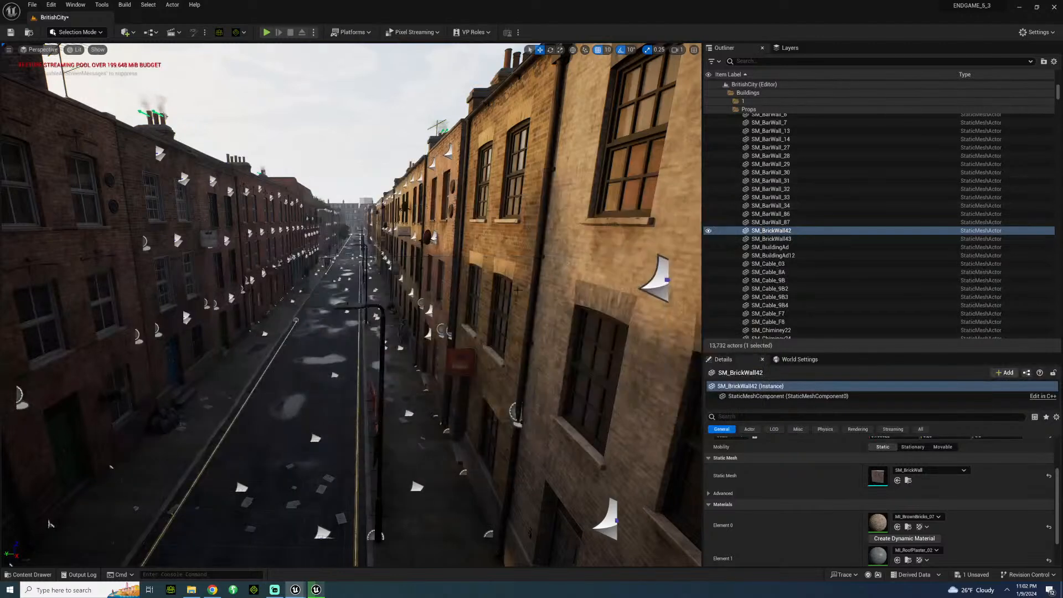
# Survey the BritishCity street map from above and at street level, examining the brick terraces and the corner buildings.
pyautogui.moveTo(487, 249); pyautogui.dragTo(653, 321, button='right')
pyautogui.moveTo(354, 304); pyautogui.dragTo(459, 293, button='right')
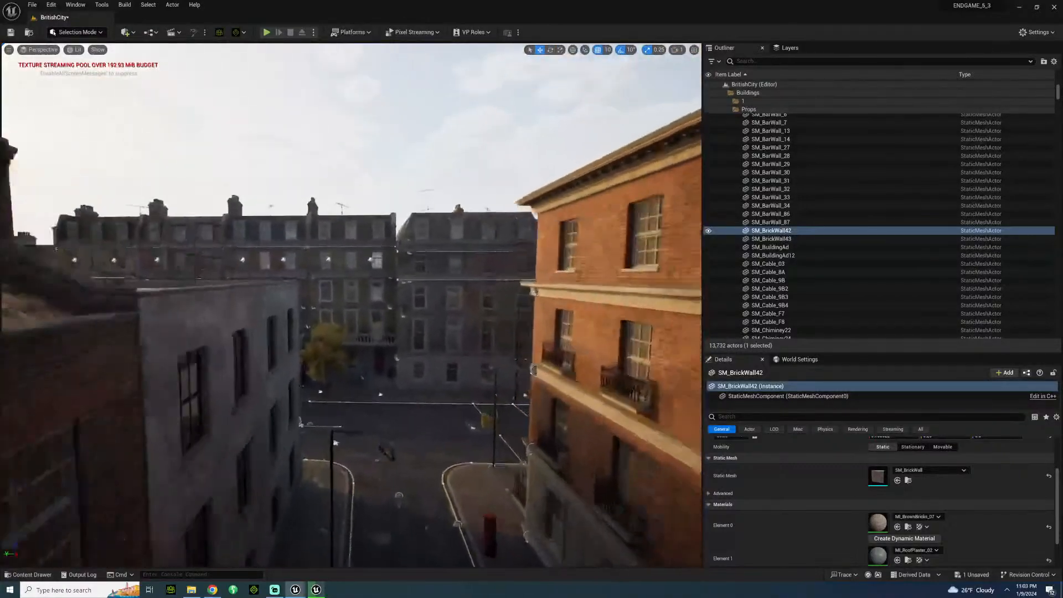
pyautogui.moveTo(459, 292); pyautogui.dragTo(354, 260, button='right')
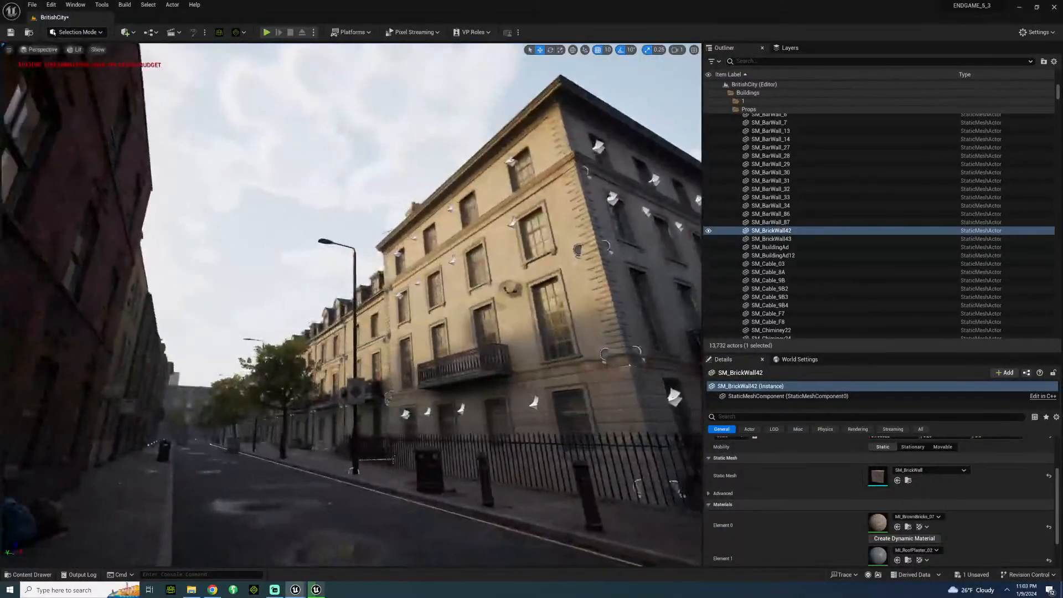
pyautogui.moveTo(354, 299); pyautogui.dragTo(323, 316, button='right')
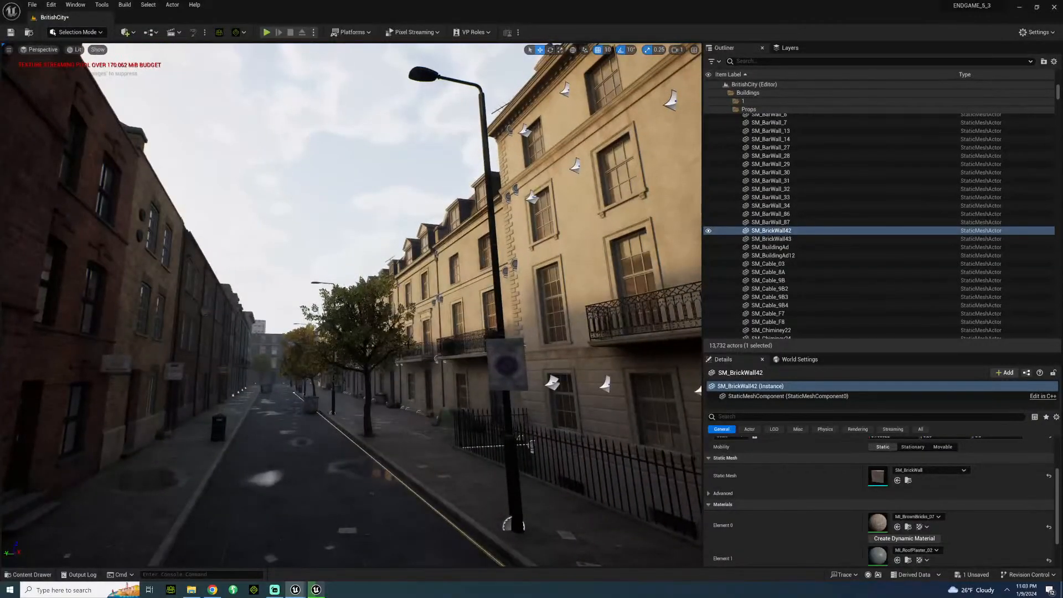
pyautogui.moveTo(354, 299); pyautogui.dragTo(487, 302, button='right')
pyautogui.moveTo(355, 299); pyautogui.dragTo(304, 261, button='right')
pyautogui.moveTo(354, 299); pyautogui.dragTo(397, 293, button='right')
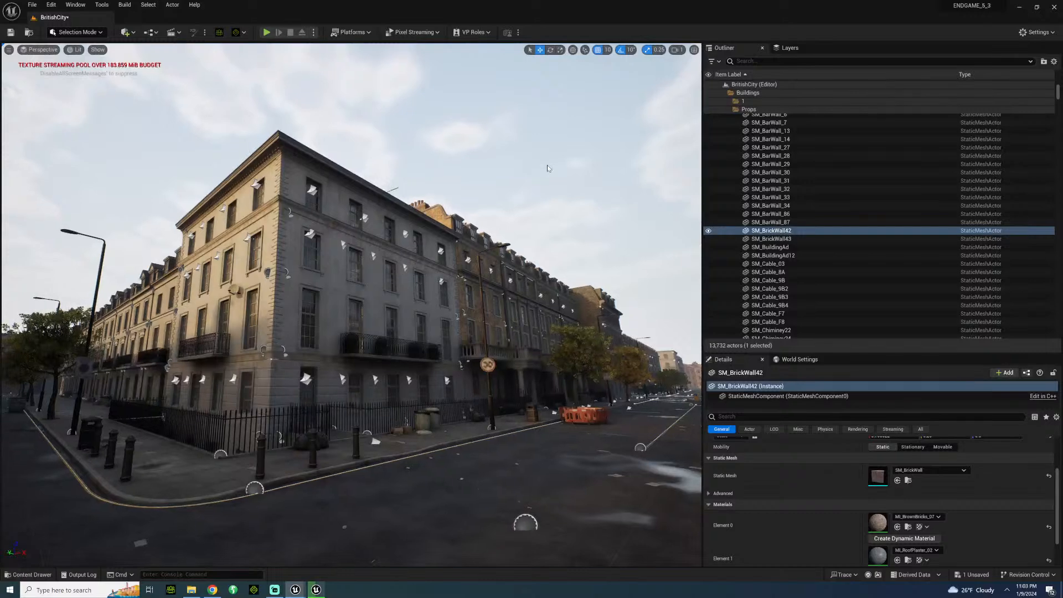
# Select the corner building's upper-floor window piece and inspect its parent actor 16_Building_02 and the B_Building_09_Roof2 group.
pyautogui.click(337, 265)
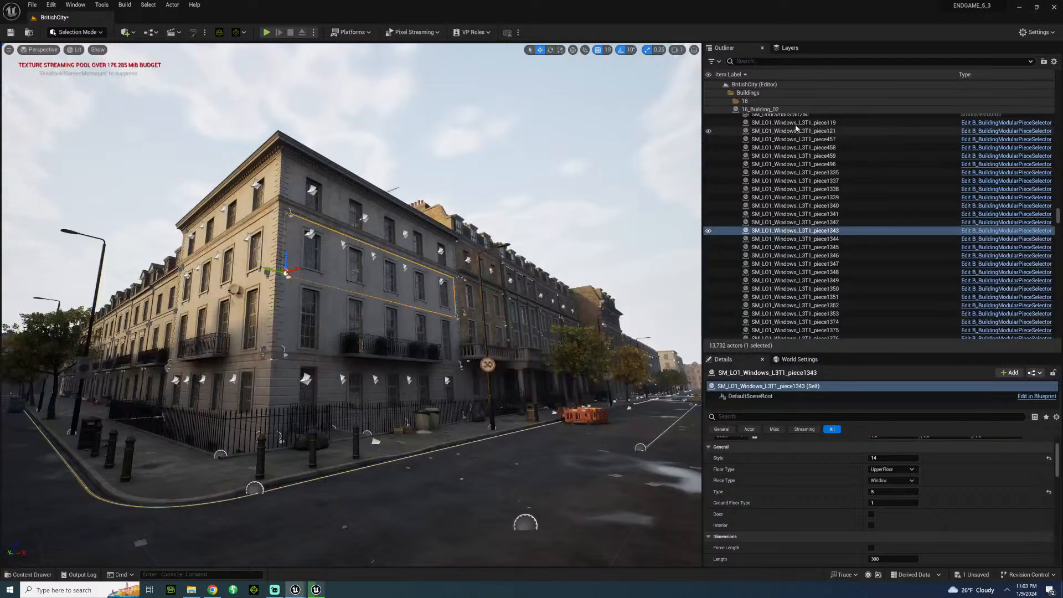
pyautogui.scroll(10, 796, 129)
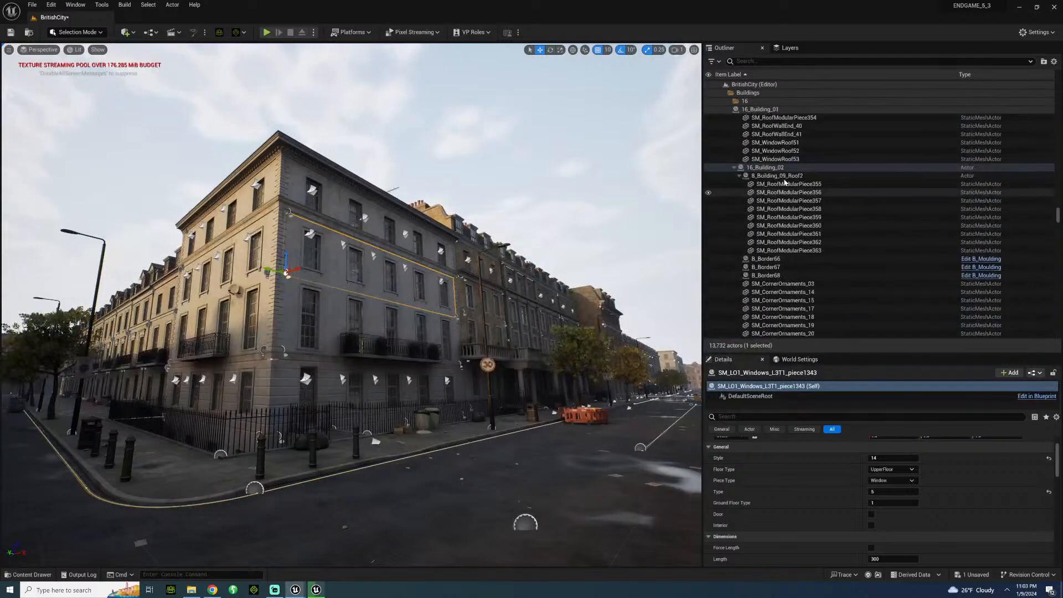
pyautogui.scroll(3, 785, 181)
pyautogui.click(767, 220)
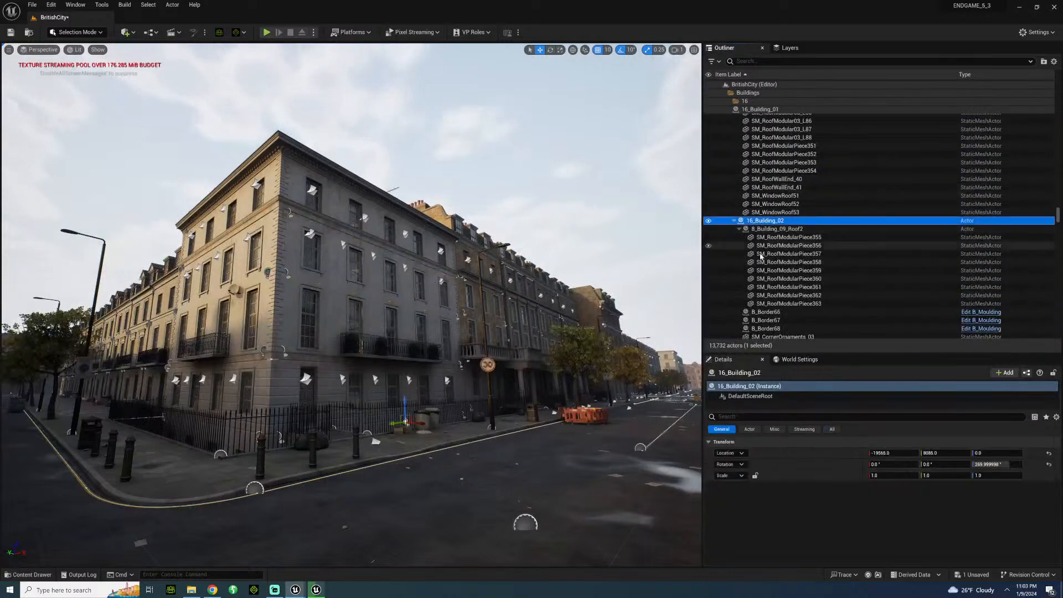
pyautogui.scroll(-3, 761, 256)
pyautogui.click(777, 175)
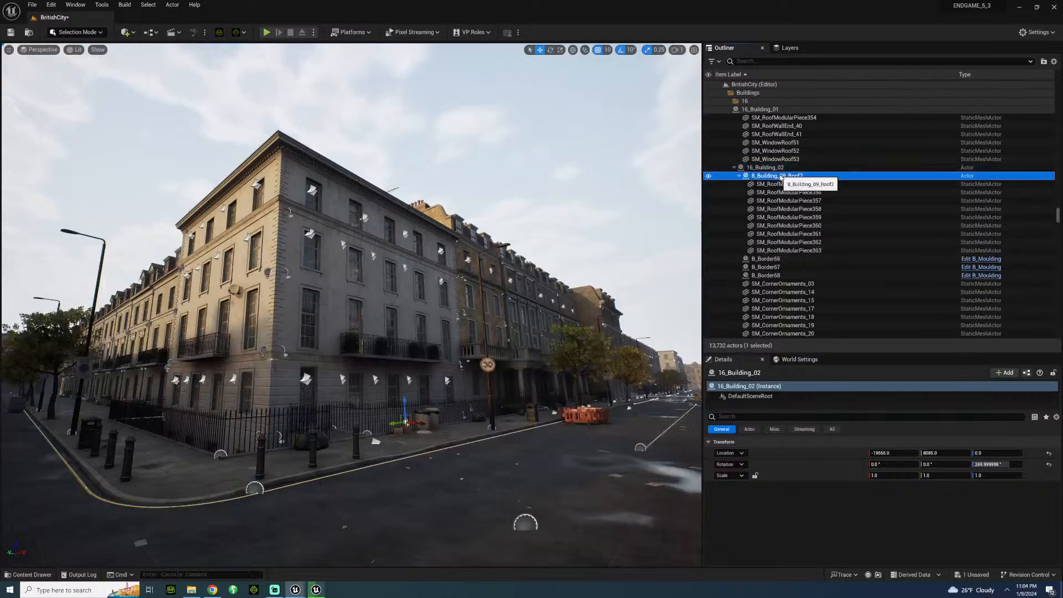
pyautogui.click(766, 168)
pyautogui.scroll(-5, 756, 266)
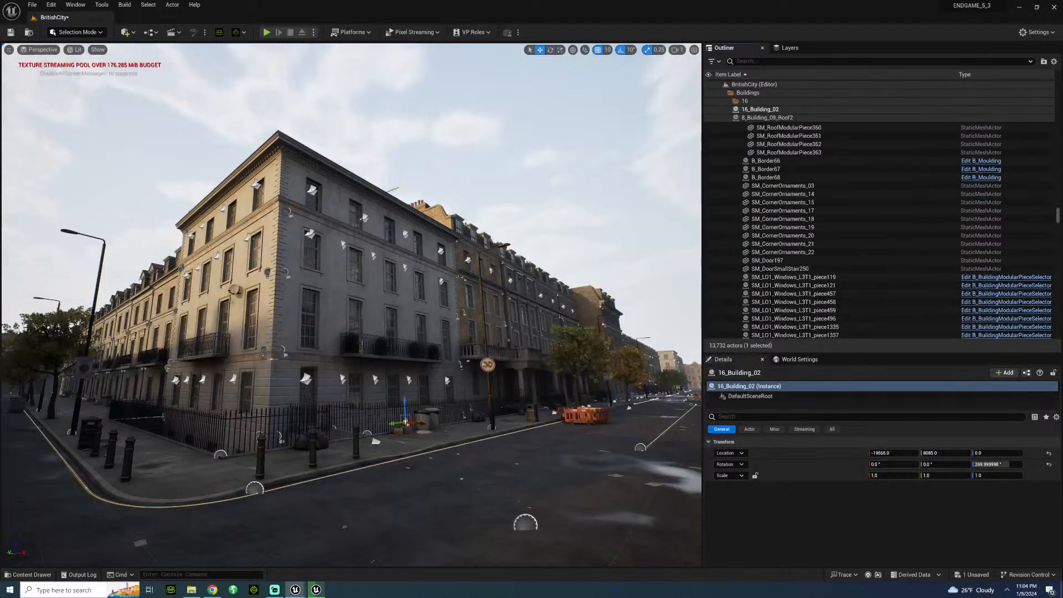
# Browse the BritishCity Blueprints folder and the BuildingProps and Buildings folders under Models for complete building assets.
pyautogui.click(32, 574)
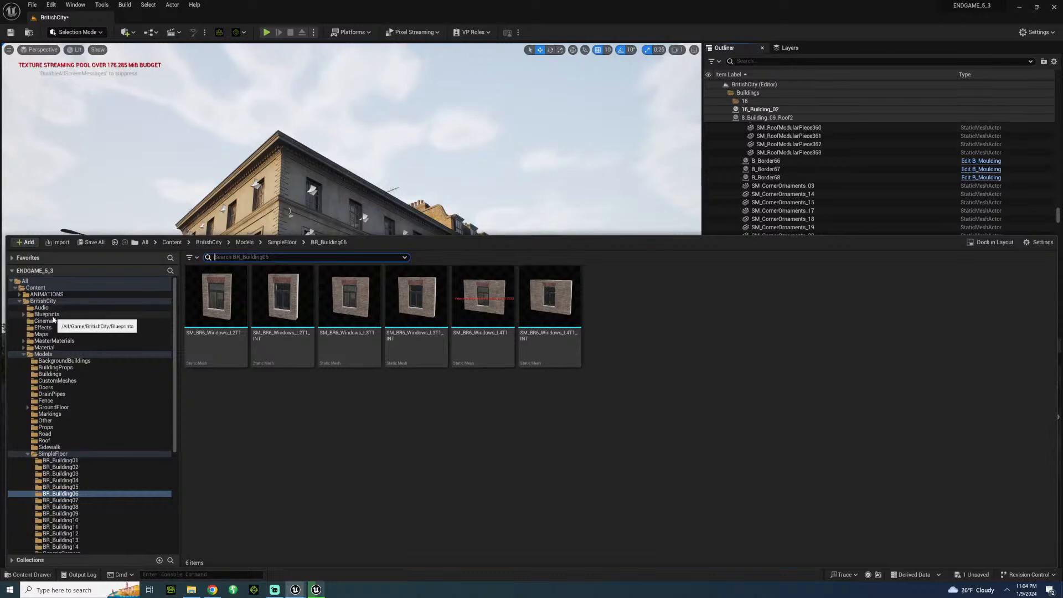
pyautogui.click(47, 315)
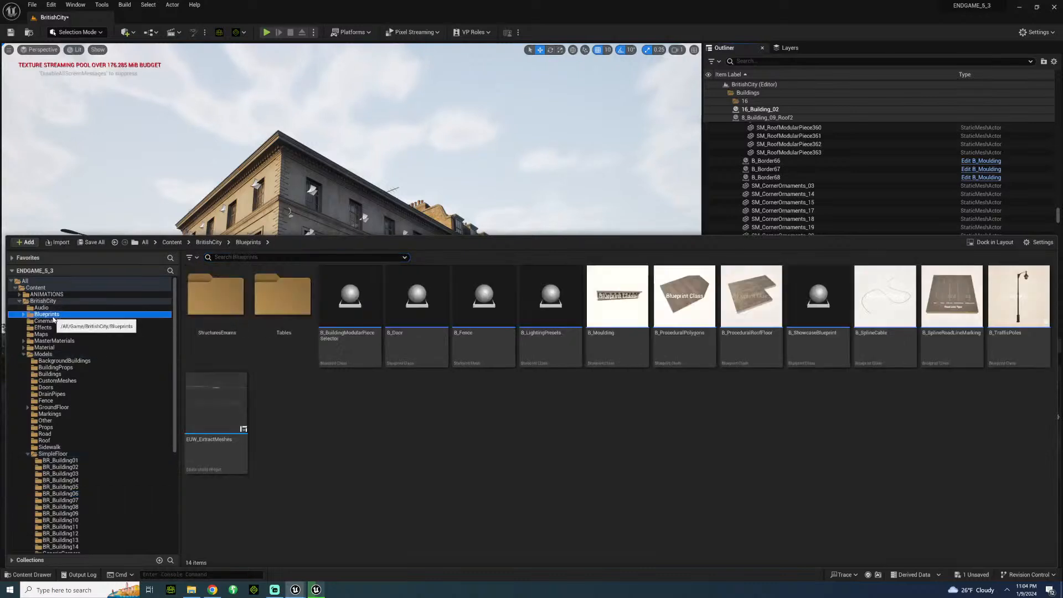
pyautogui.click(58, 368)
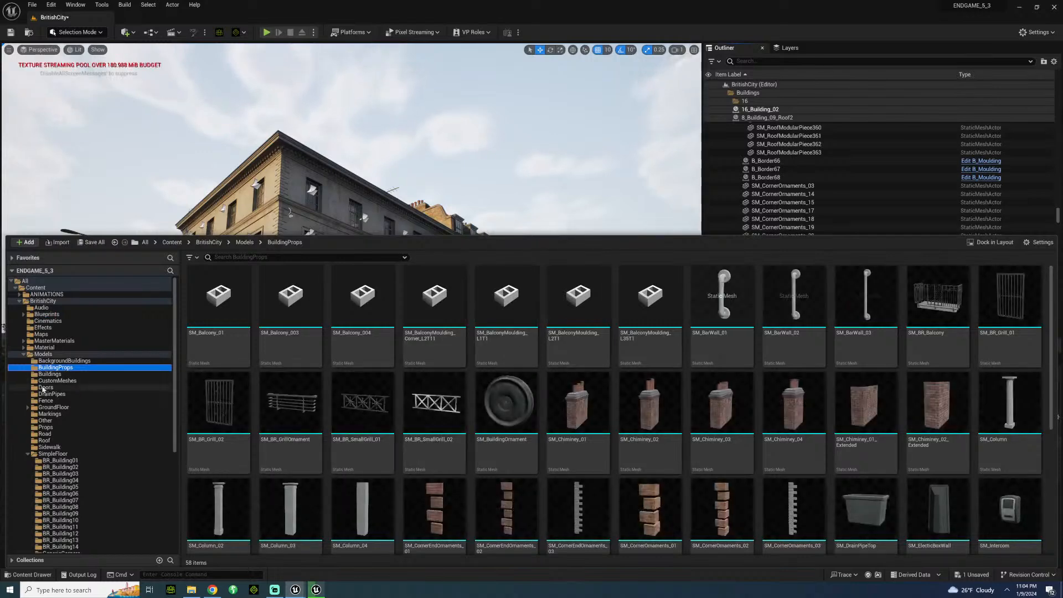
pyautogui.click(49, 374)
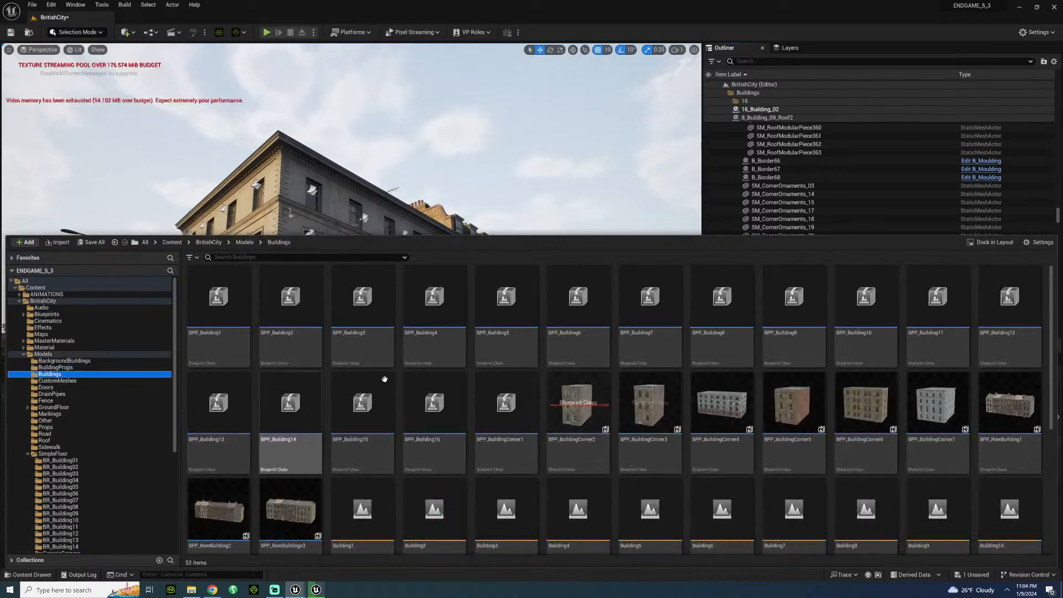
pyautogui.scroll(-3, 391, 377)
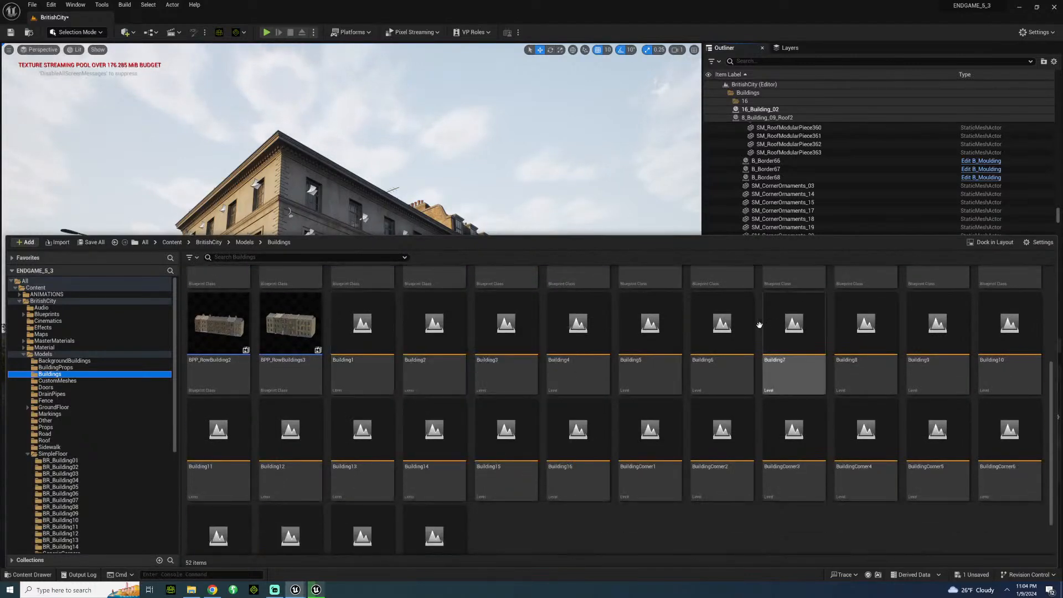
pyautogui.scroll(-1, 719, 338)
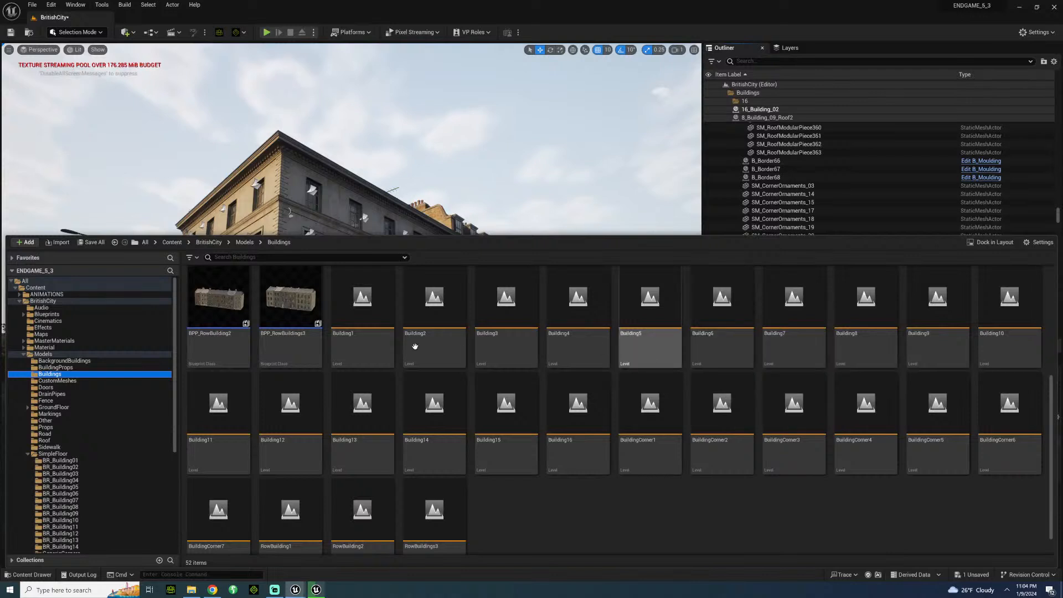
pyautogui.scroll(1, 437, 364)
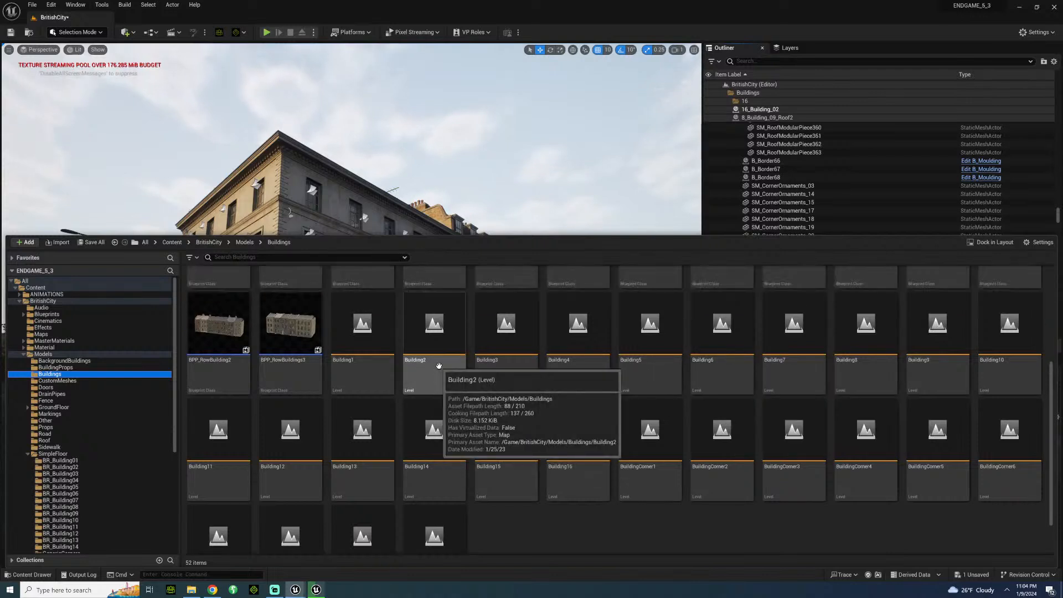
pyautogui.scroll(2, 415, 365)
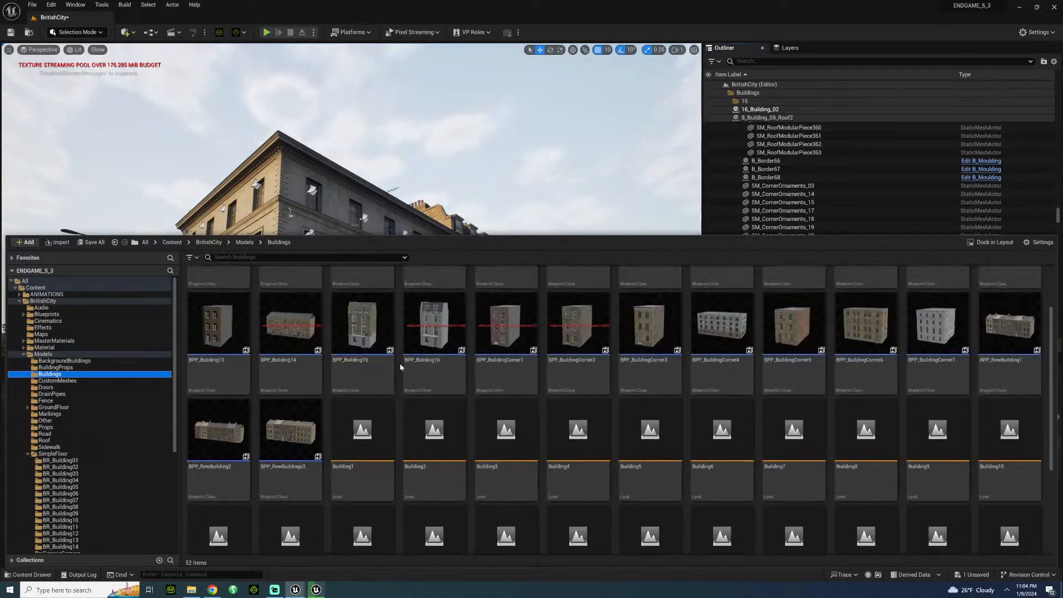
pyautogui.scroll(2, 399, 366)
pyautogui.scroll(-4, 400, 364)
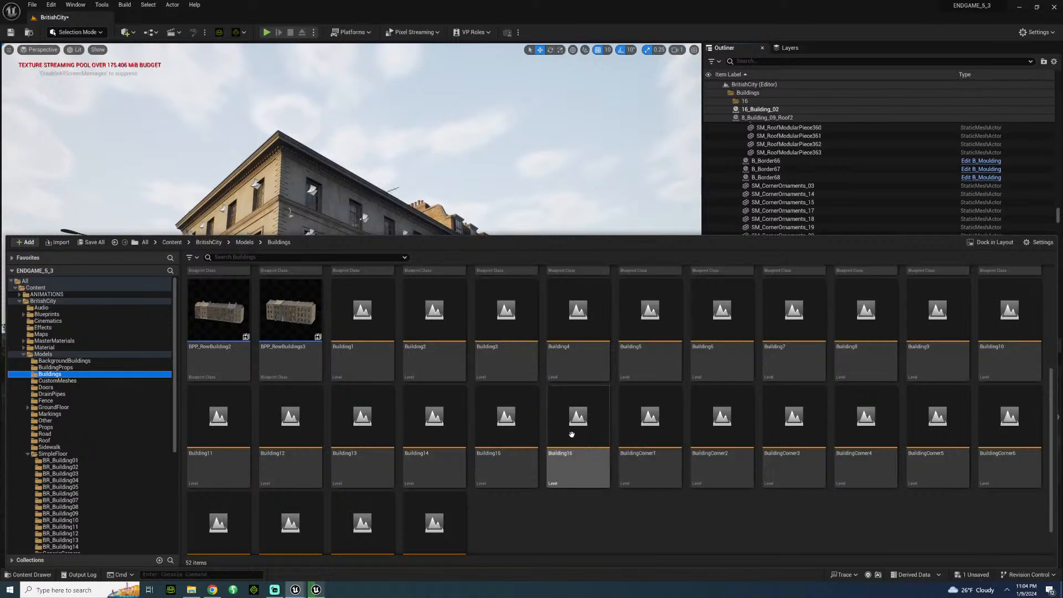
# Try out the Building16 level on the street opposite the corner building, view it from the junction and undo the placement.
pyautogui.moveTo(566, 332); pyautogui.dragTo(548, 279)
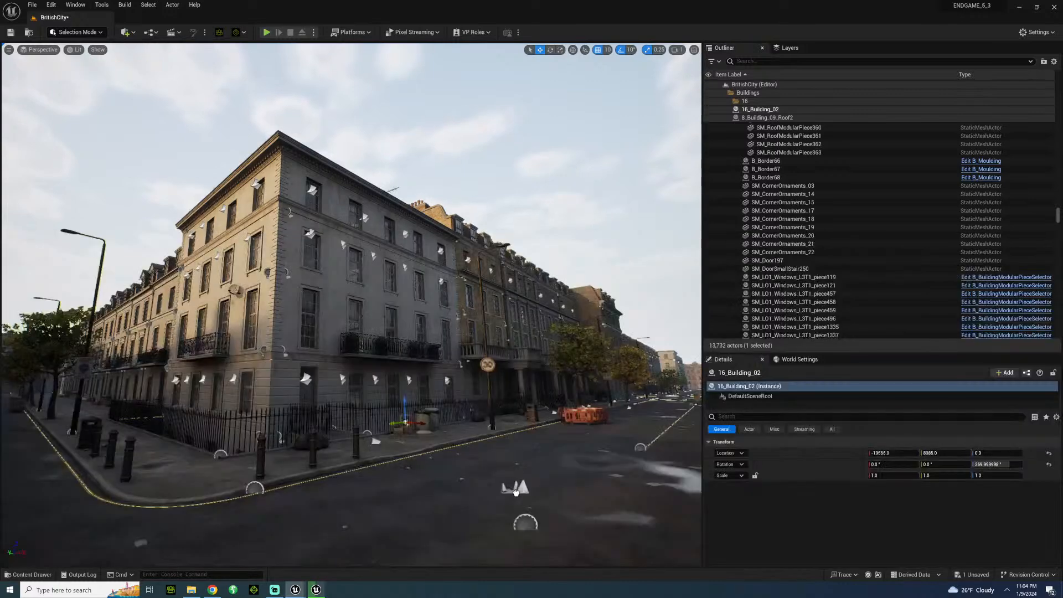
pyautogui.moveTo(516, 492); pyautogui.dragTo(516, 492)
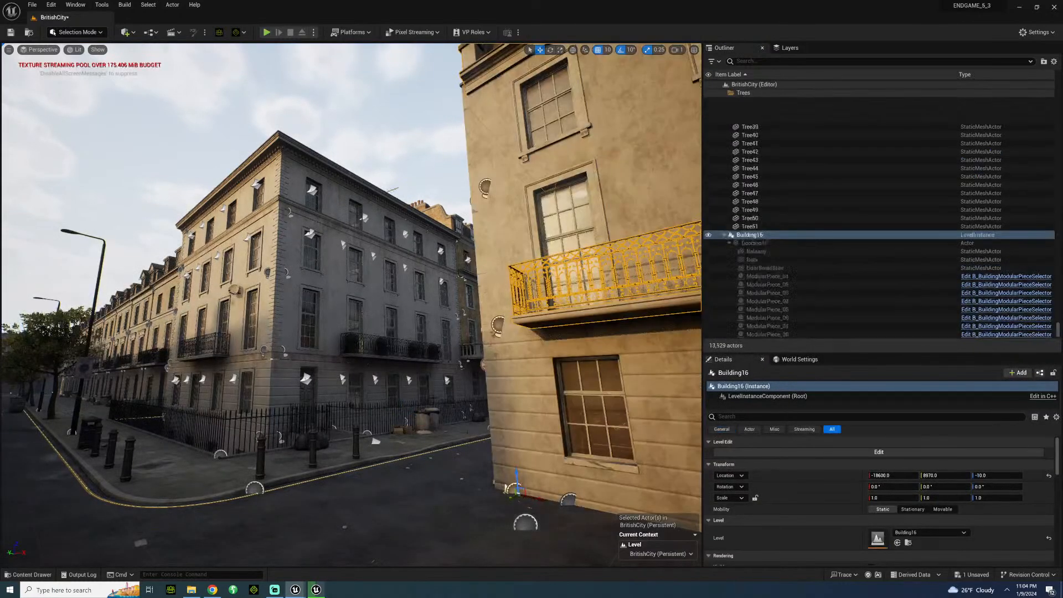
pyautogui.moveTo(516, 492); pyautogui.dragTo(529, 377, button='right')
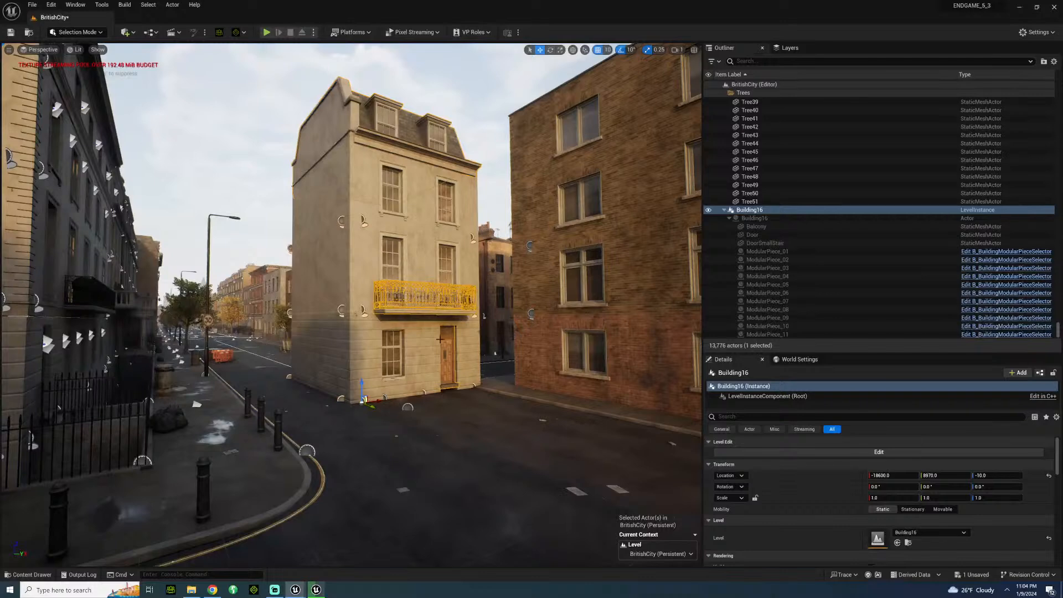
pyautogui.hotkey('ctrl', 'z')
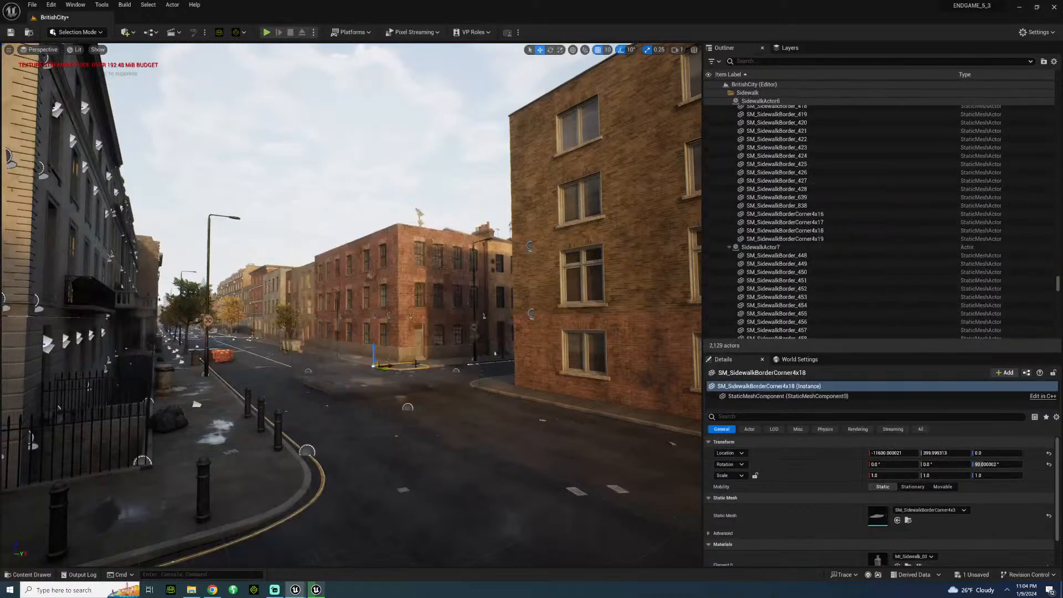
pyautogui.press('Delete')
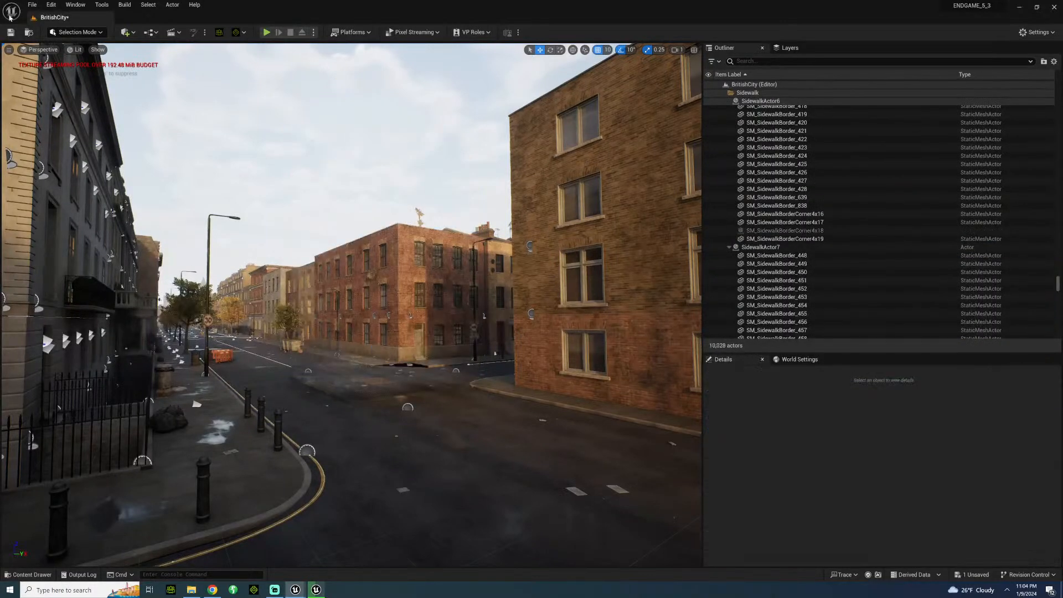
# Open the ALLEYWAY level from SETS > UK > LONDON without saving BritishCity, and bring the Ultra Dynamic Sky actor into view.
pyautogui.click(29, 574)
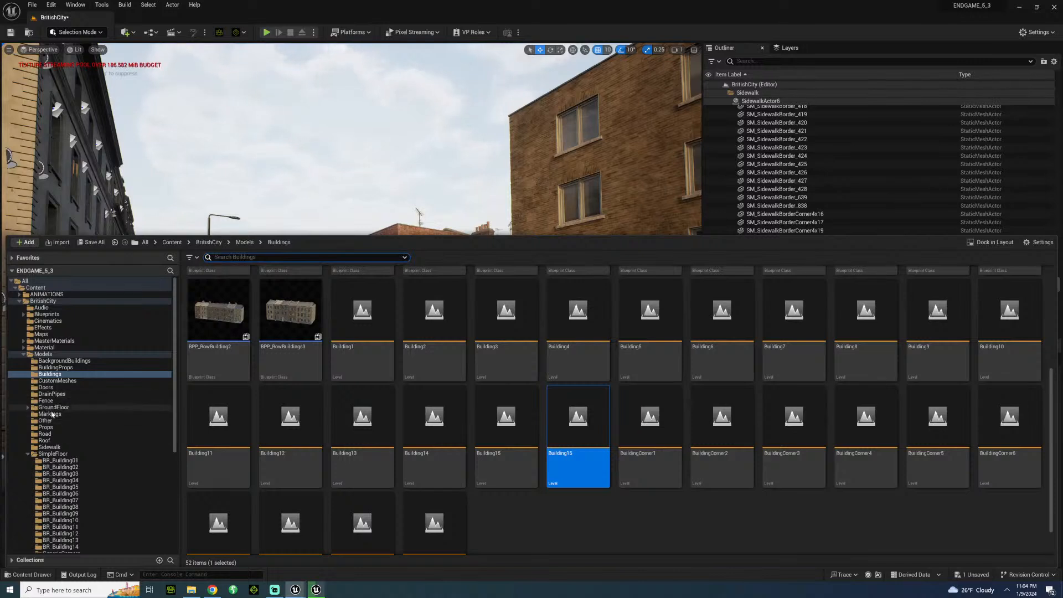
pyautogui.scroll(-4, 56, 420)
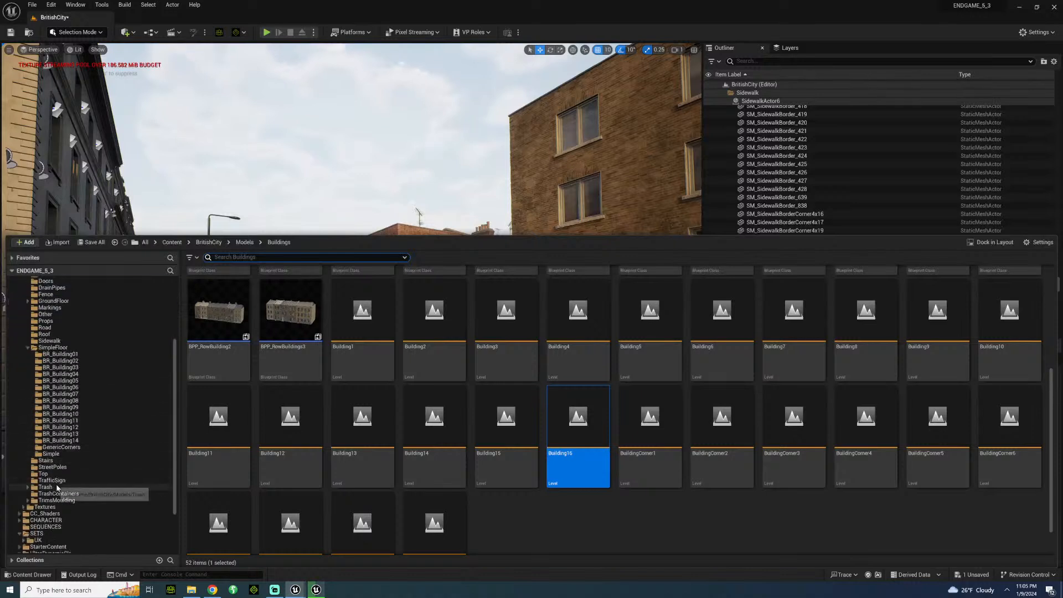
pyautogui.scroll(-2, 55, 493)
pyautogui.click(40, 487)
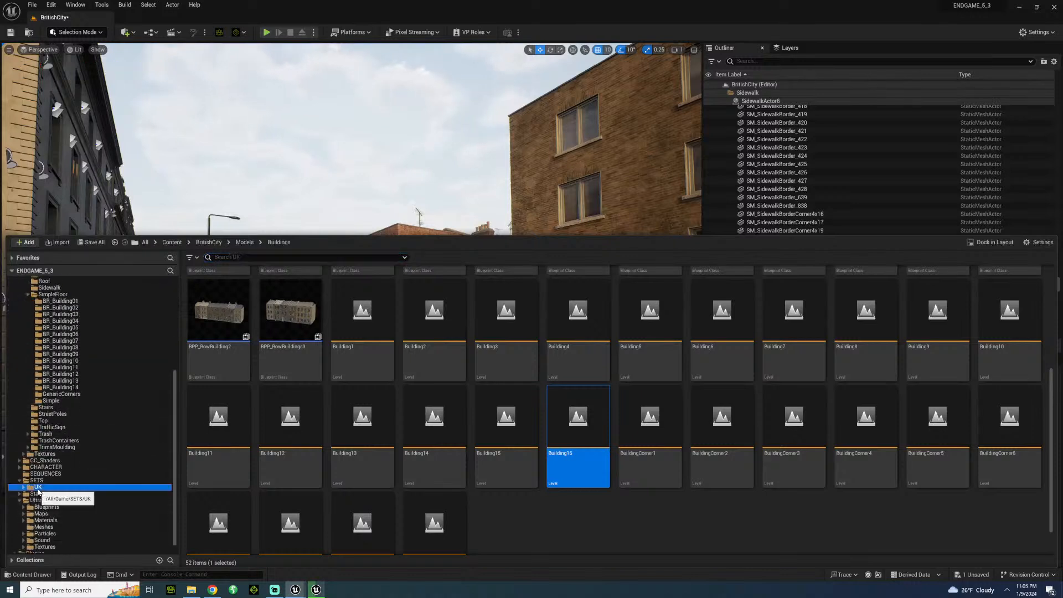
pyautogui.doubleClick(213, 299)
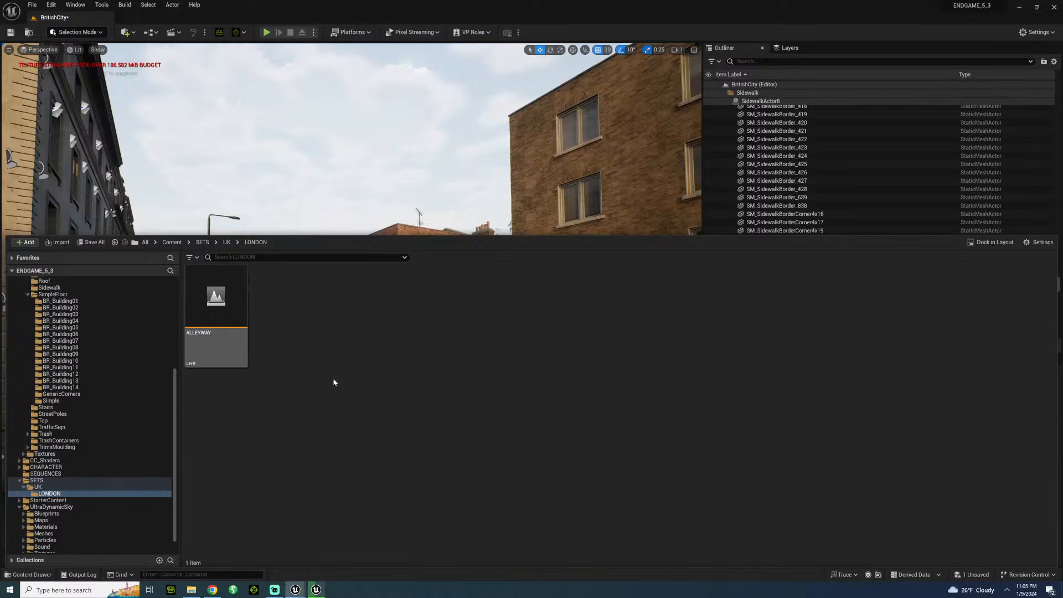
pyautogui.doubleClick(234, 331)
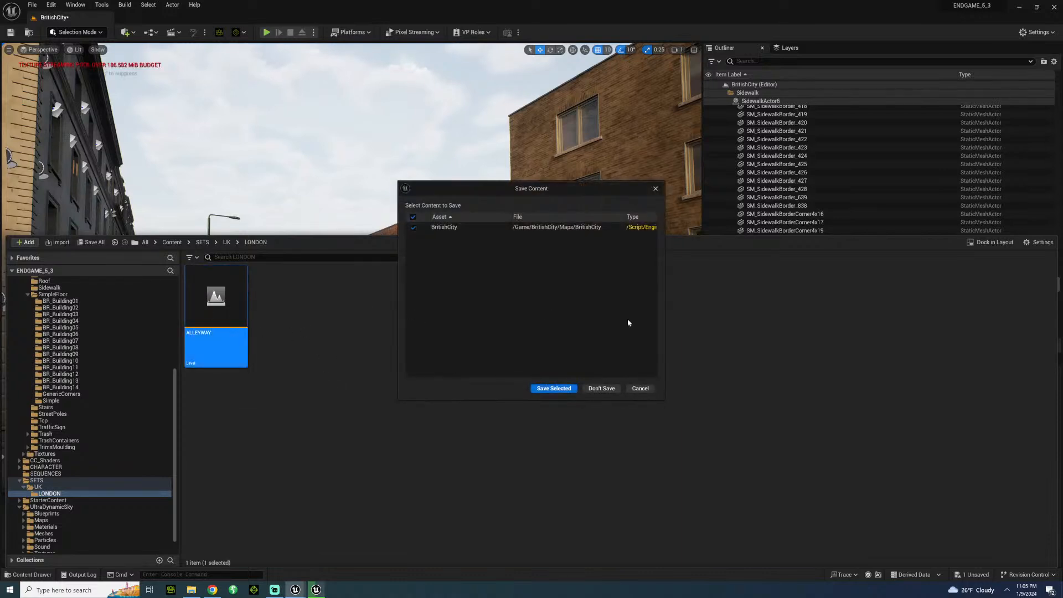
pyautogui.click(586, 389)
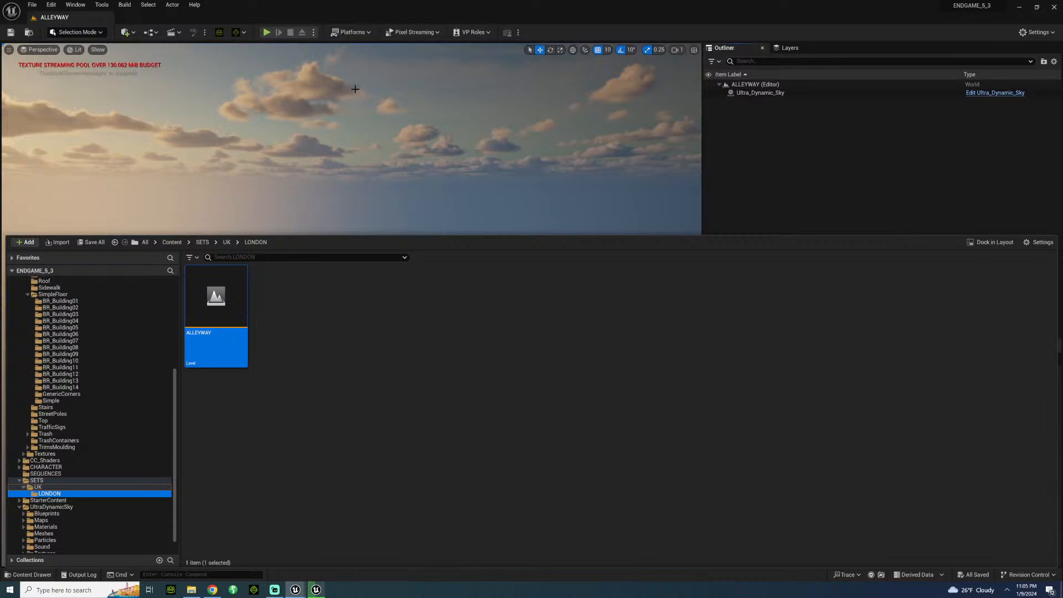
pyautogui.moveTo(354, 155); pyautogui.dragTo(427, 225, button='right')
pyautogui.press('w')
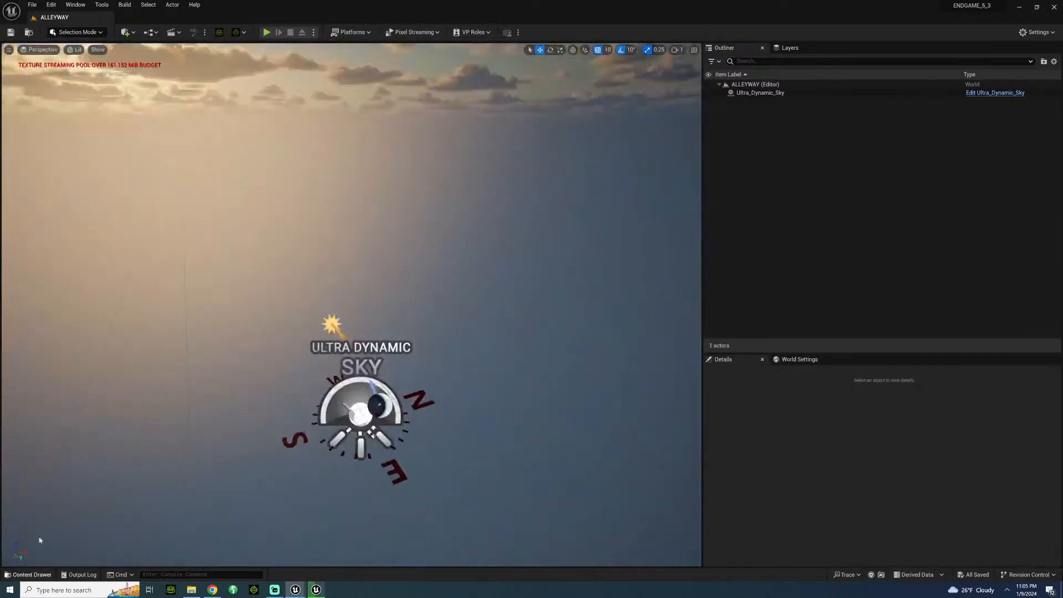
# Browse the Sidewalk, Road, Props and Other folders under BritishCity > Models for alleyway ground pieces and props.
pyautogui.click(32, 575)
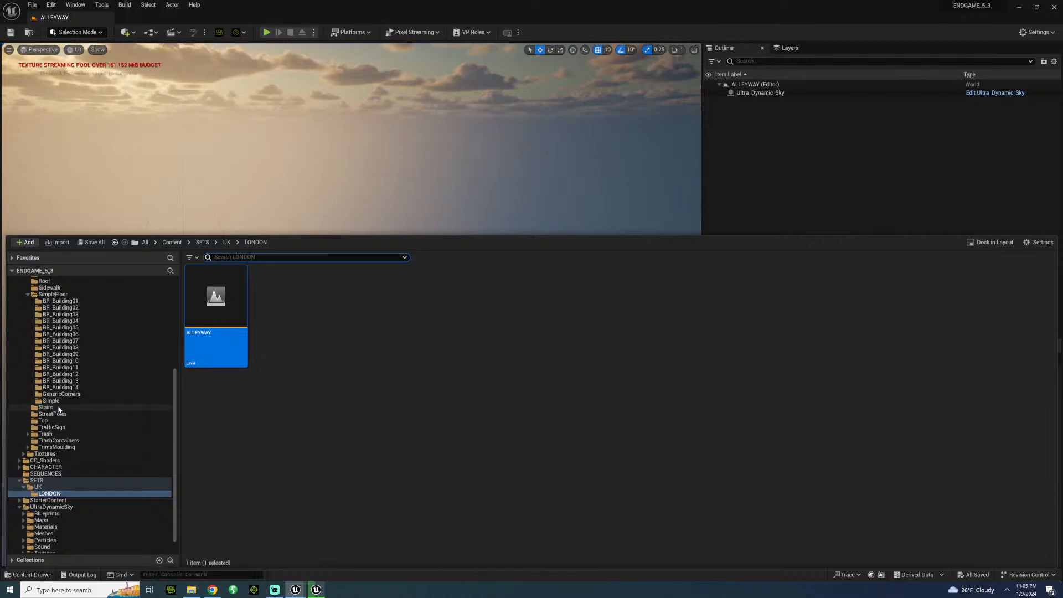
pyautogui.scroll(3, 58, 410)
pyautogui.click(50, 328)
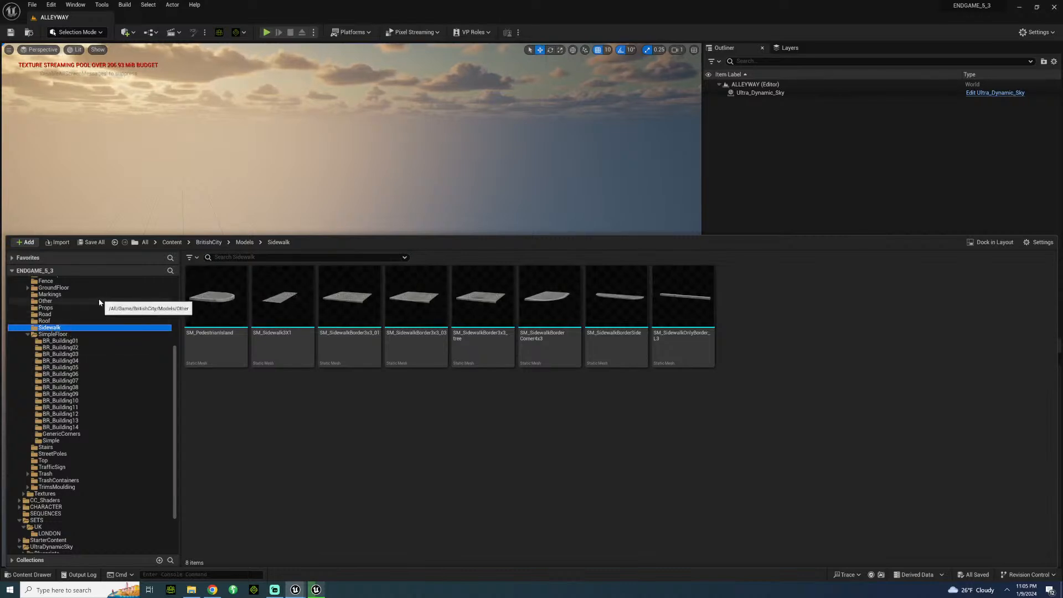
pyautogui.click(47, 314)
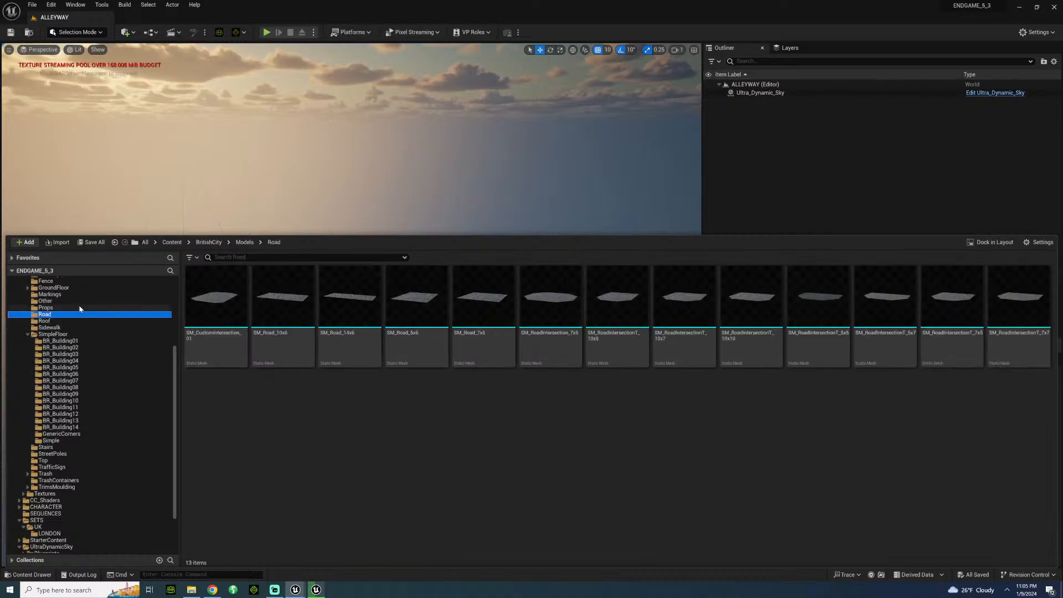
pyautogui.click(58, 308)
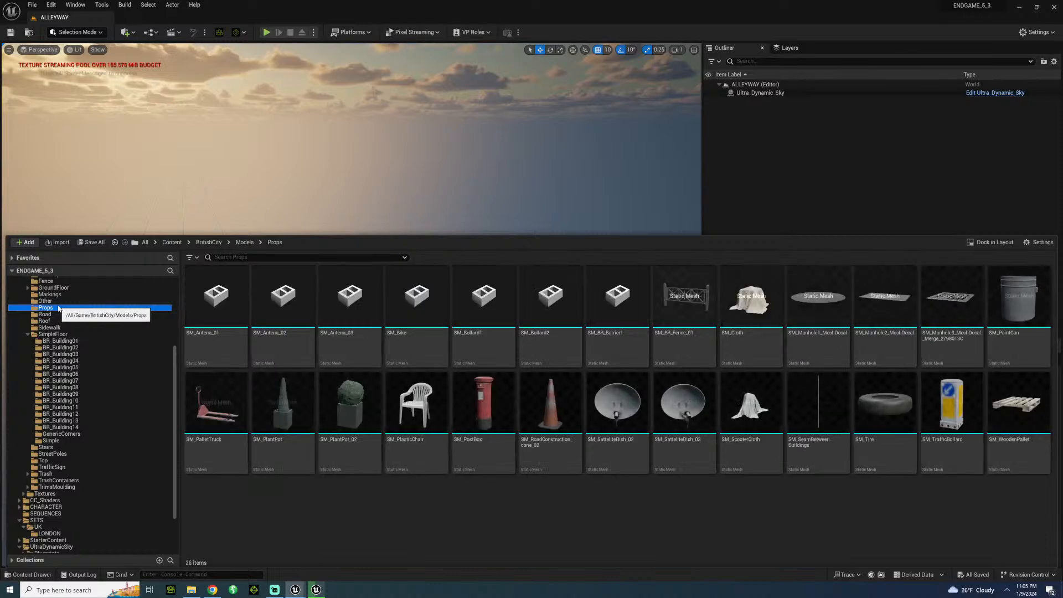
pyautogui.click(45, 301)
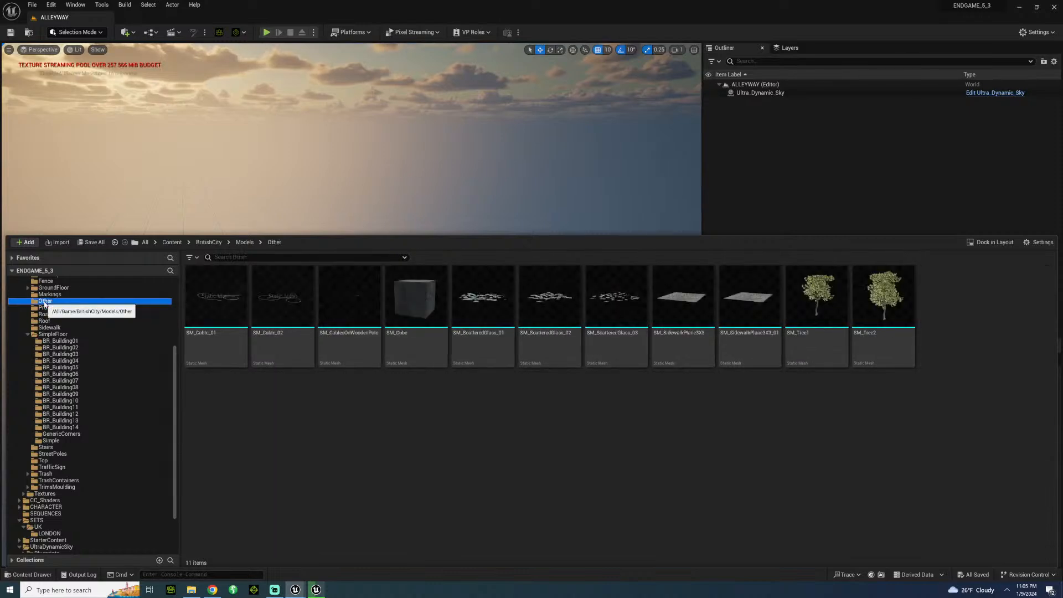
# Browse the GroundFloor folders from BR_Building14 down to BR_Building01 for alleyway wall pieces.
pyautogui.click(59, 288)
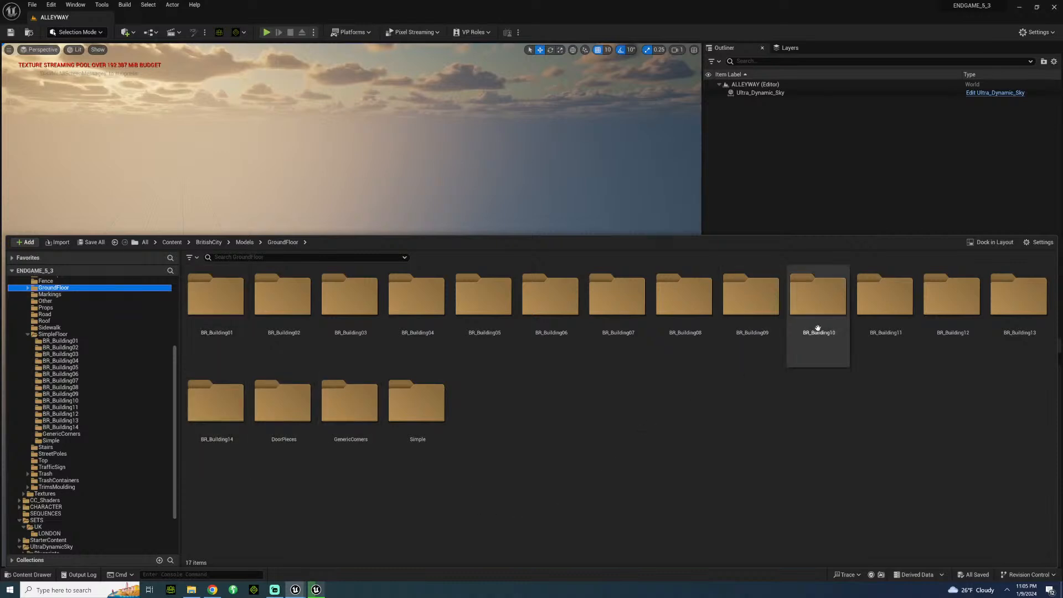
pyautogui.doubleClick(205, 408)
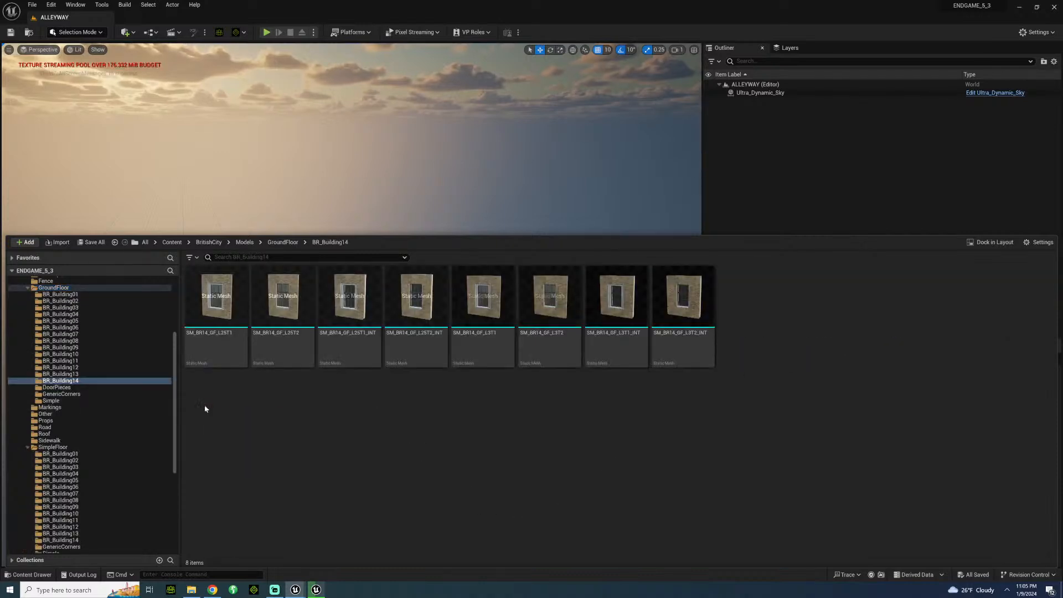
pyautogui.click(62, 374)
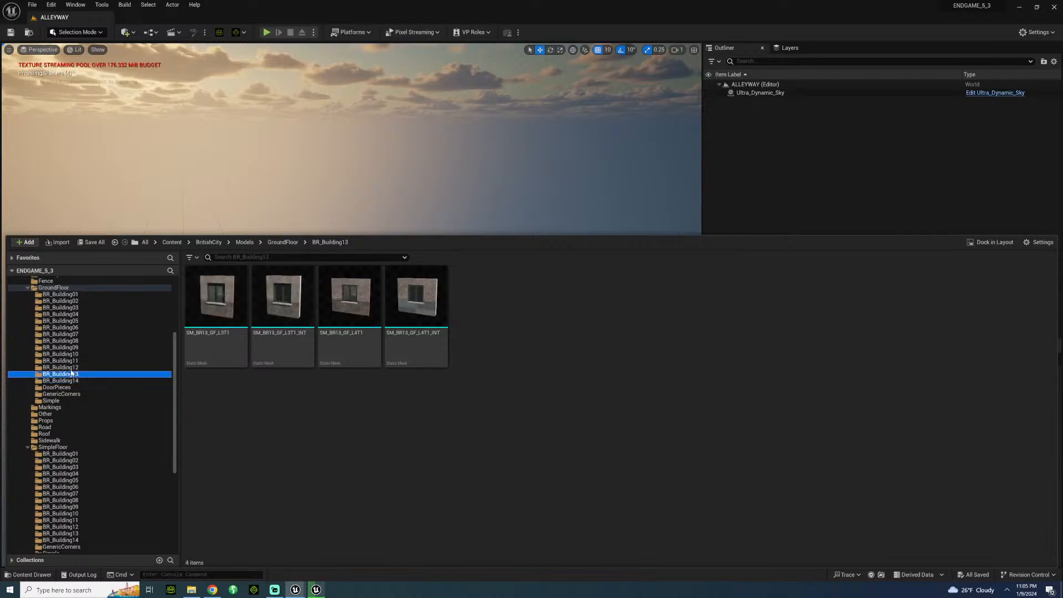
pyautogui.click(60, 367)
pyautogui.click(60, 360)
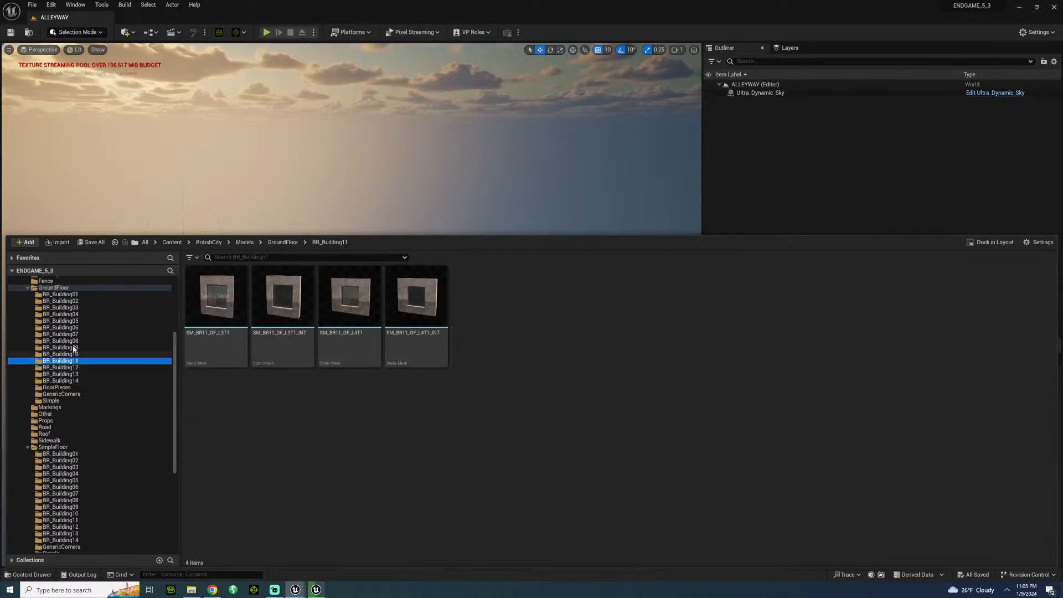
pyautogui.click(63, 353)
pyautogui.click(66, 347)
pyautogui.click(69, 340)
pyautogui.click(71, 334)
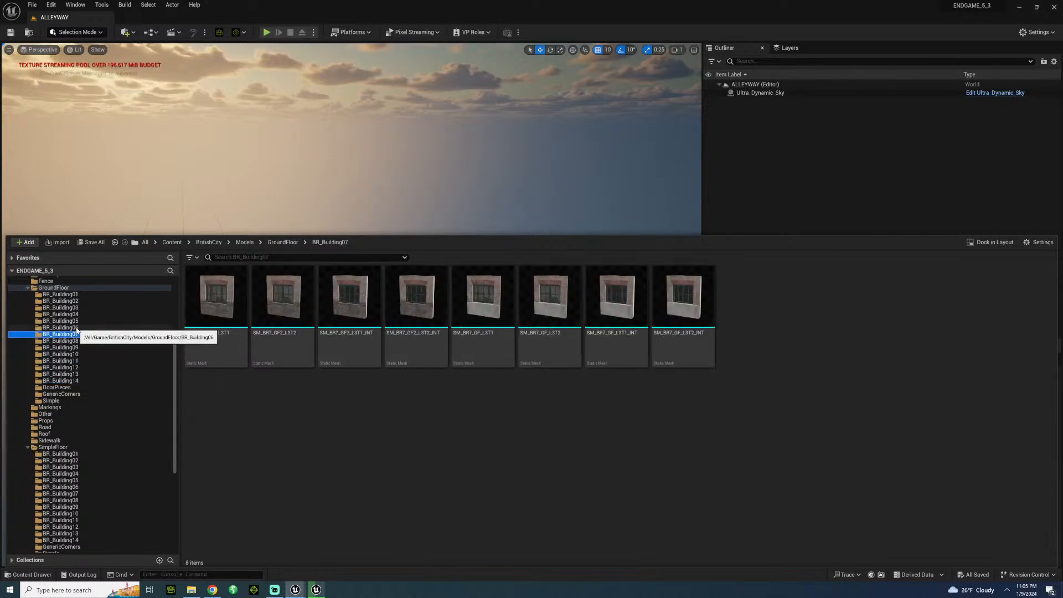
pyautogui.click(70, 327)
pyautogui.click(70, 320)
pyautogui.click(68, 315)
pyautogui.click(66, 308)
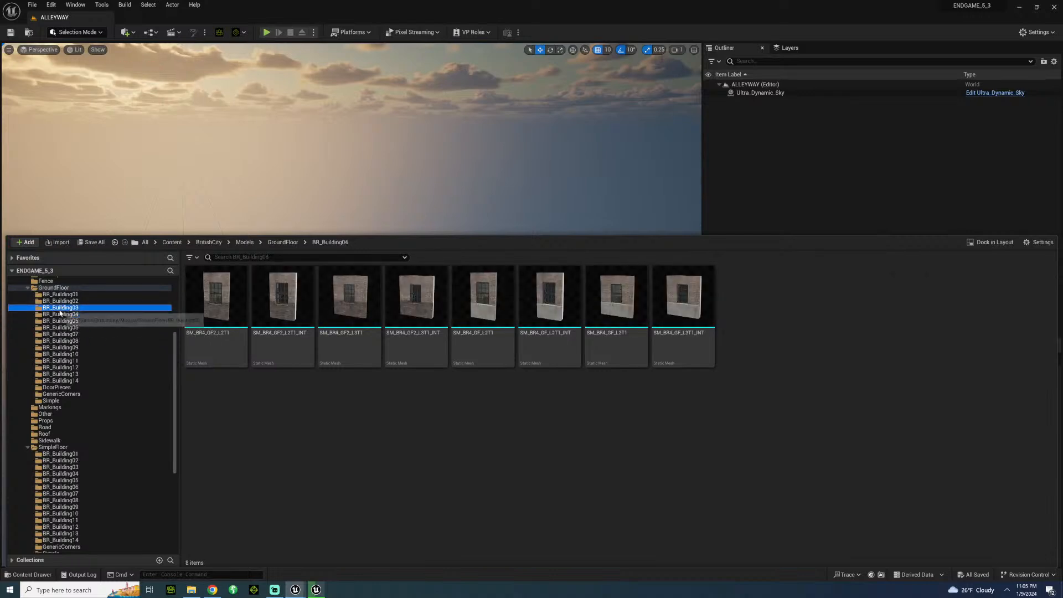
pyautogui.click(65, 301)
pyautogui.click(63, 295)
# Look through the Fence, Doors, CustomMeshes, BuildingProps, BackgroundBuildings and DrainPipes folders under BritishCity > Models for usable alley parts.
pyautogui.click(61, 280)
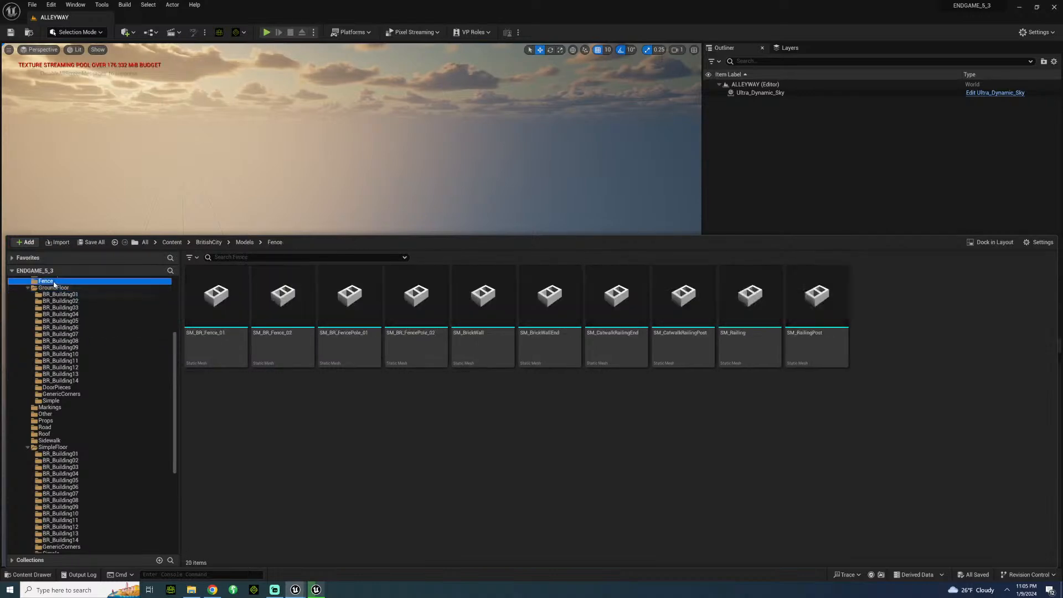
pyautogui.scroll(2, 60, 326)
pyautogui.click(48, 321)
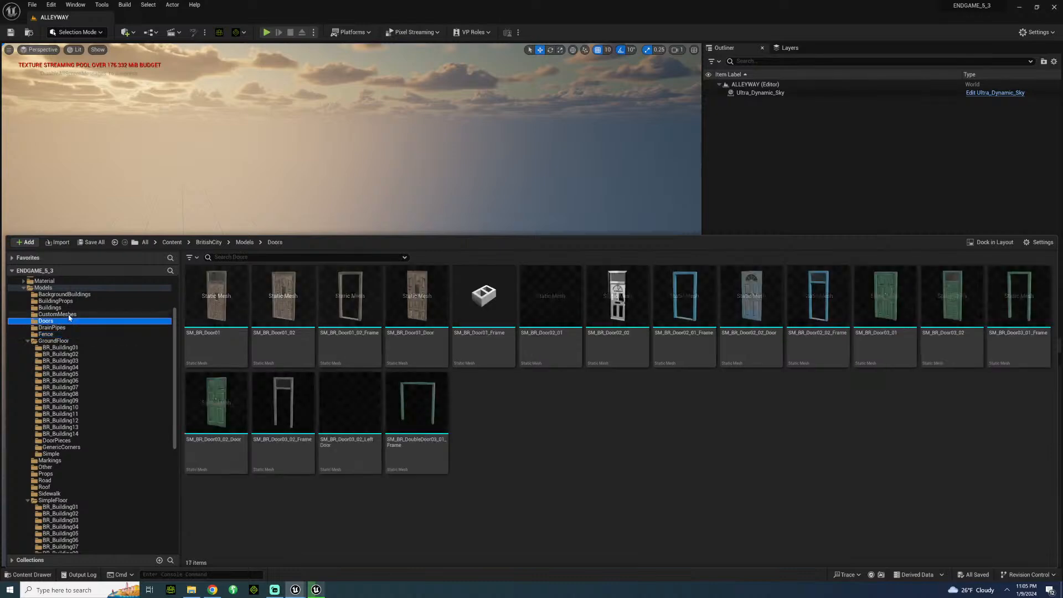
pyautogui.click(54, 314)
pyautogui.click(53, 302)
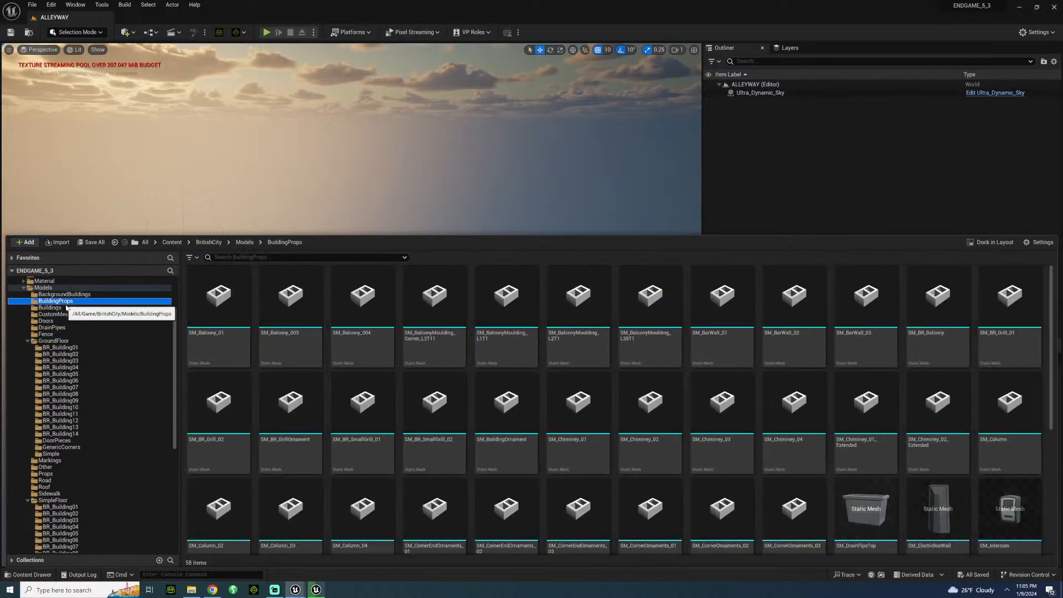
pyautogui.scroll(-5, 457, 370)
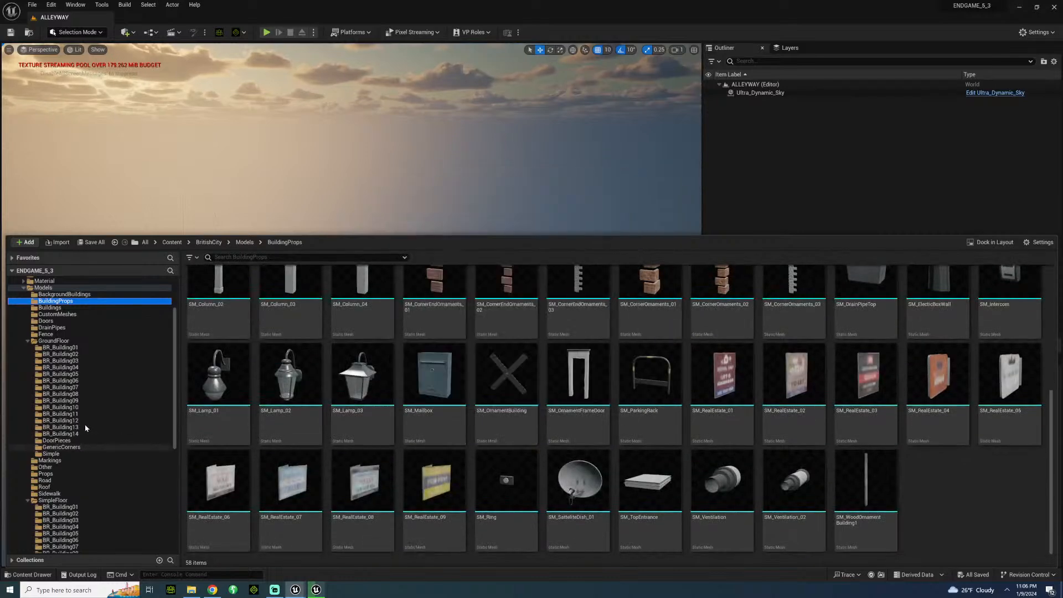
pyautogui.click(72, 294)
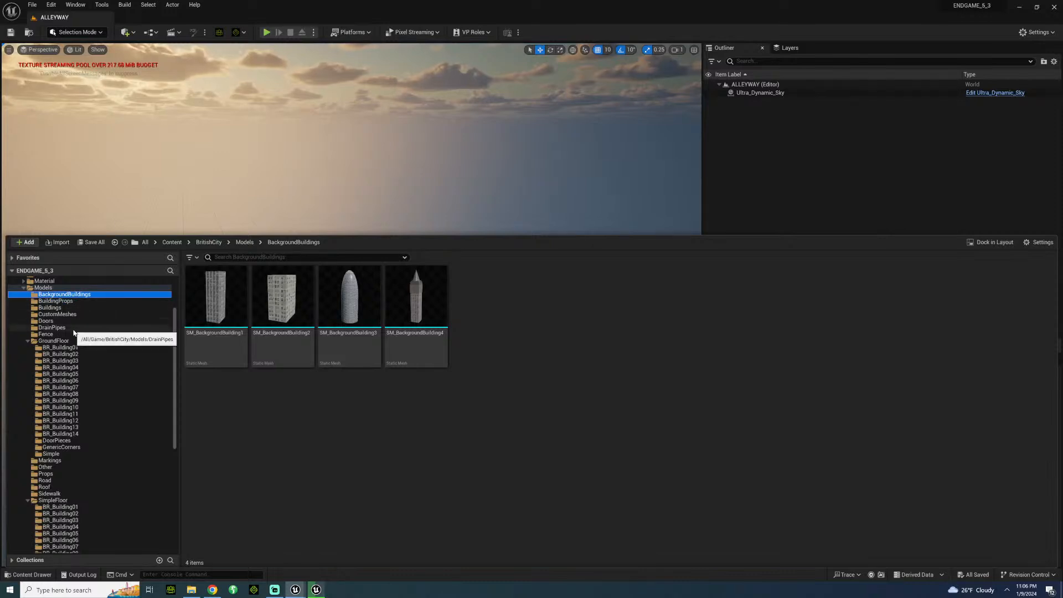
pyautogui.click(54, 328)
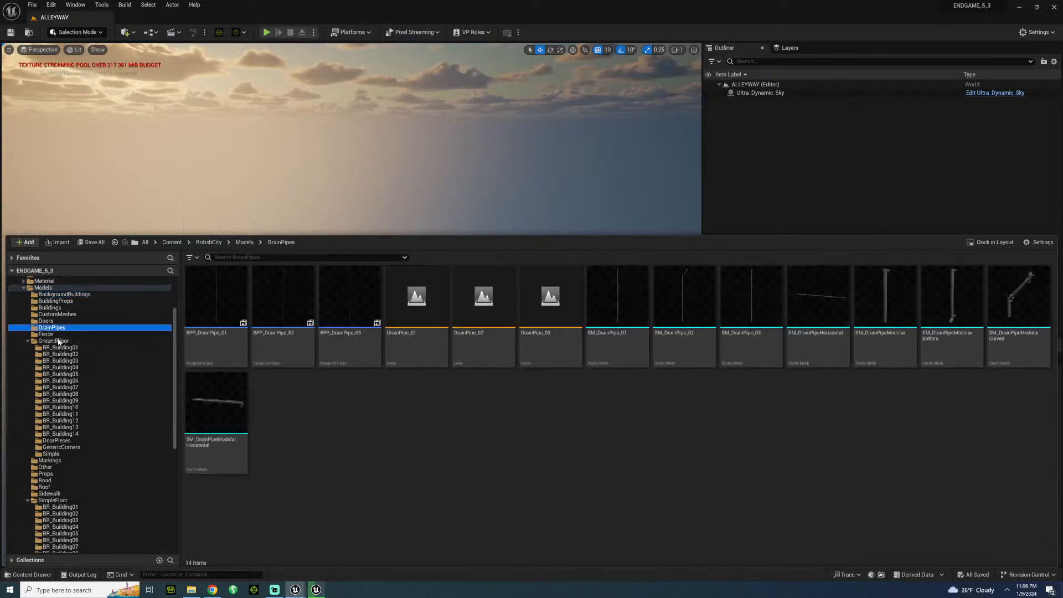
# Compare the wall and corner modules in the GroundFloor and SimpleFloor subfolders, including GenericCorners, BR_Building11, BR_Building13 and BR_Building14.
pyautogui.click(53, 341)
pyautogui.click(60, 361)
pyautogui.click(59, 427)
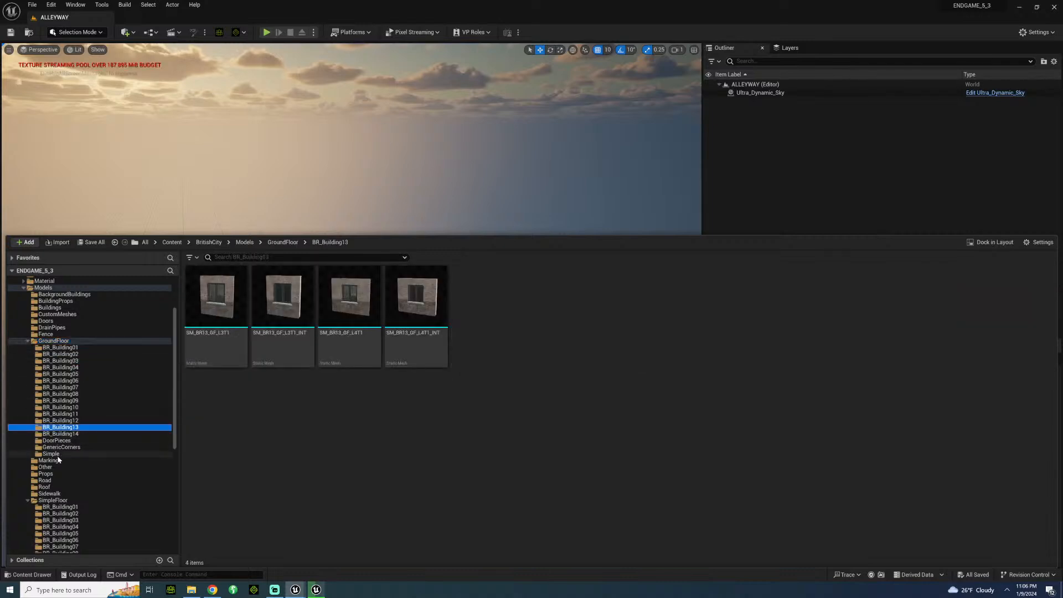
pyautogui.click(55, 454)
pyautogui.click(50, 513)
pyautogui.scroll(-3, 51, 507)
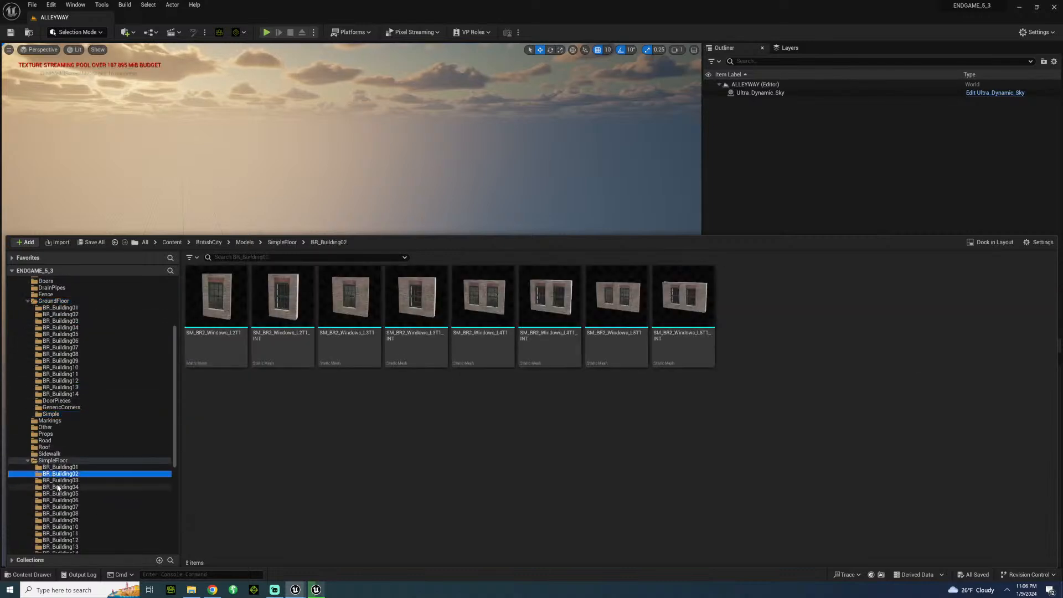
pyautogui.scroll(-5, 58, 488)
pyautogui.click(60, 493)
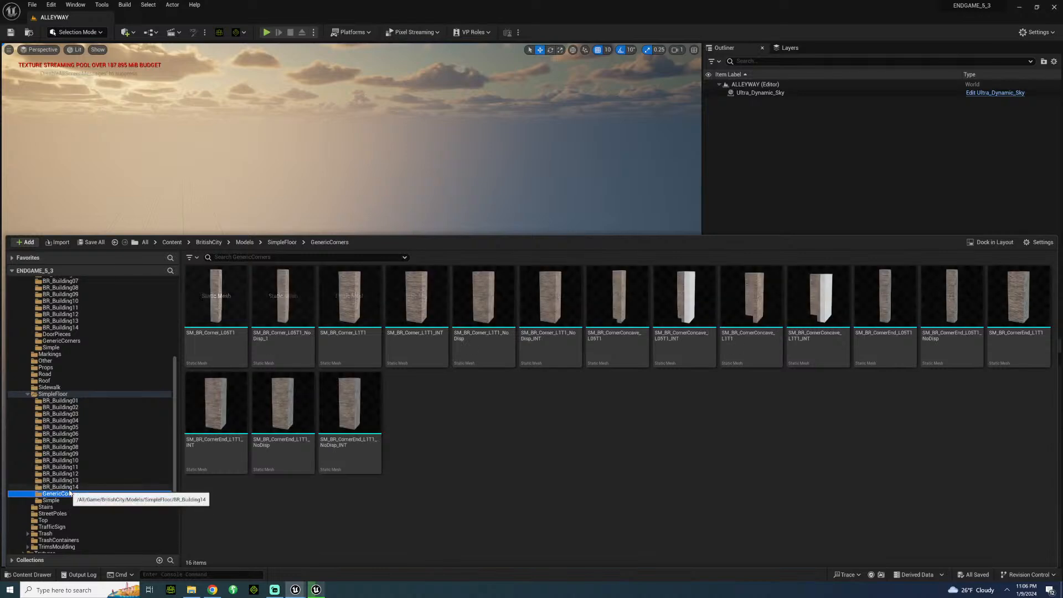
pyautogui.click(69, 487)
pyautogui.click(72, 468)
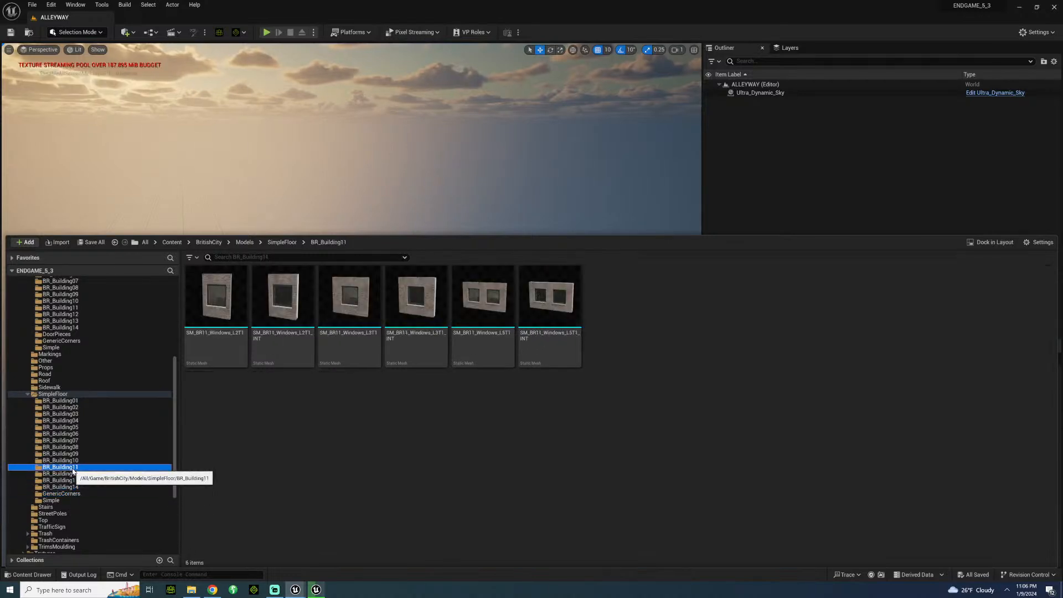
pyautogui.click(70, 480)
pyautogui.click(69, 487)
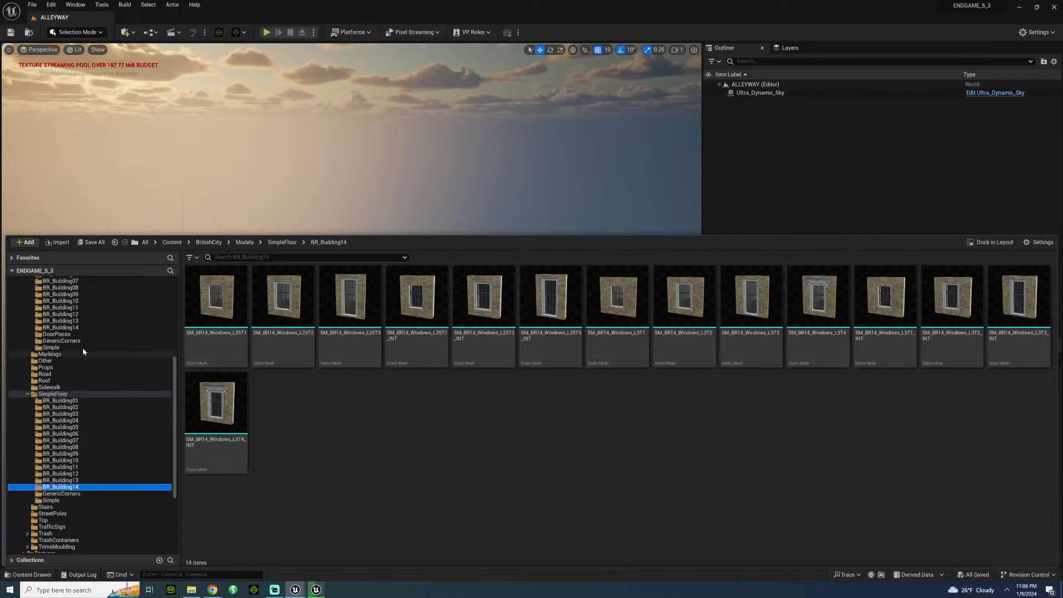
# Check GroundFloor's BR_Building14, DoorPieces, GenericCorners and Simple folders for a plain ground-floor wall.
pyautogui.click(72, 327)
pyautogui.scroll(4, 86, 383)
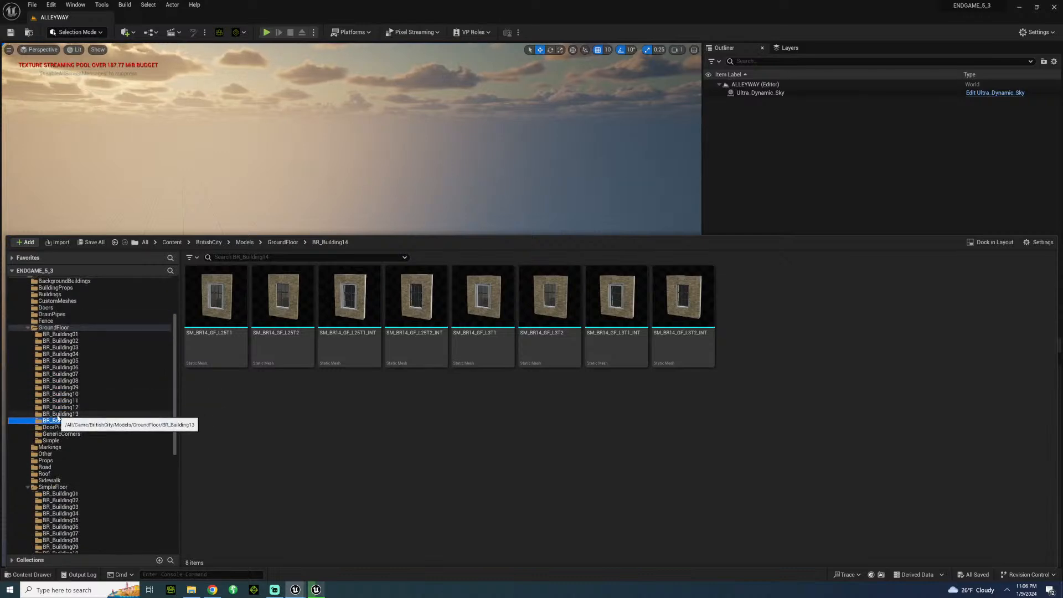
pyautogui.click(53, 427)
pyautogui.click(61, 433)
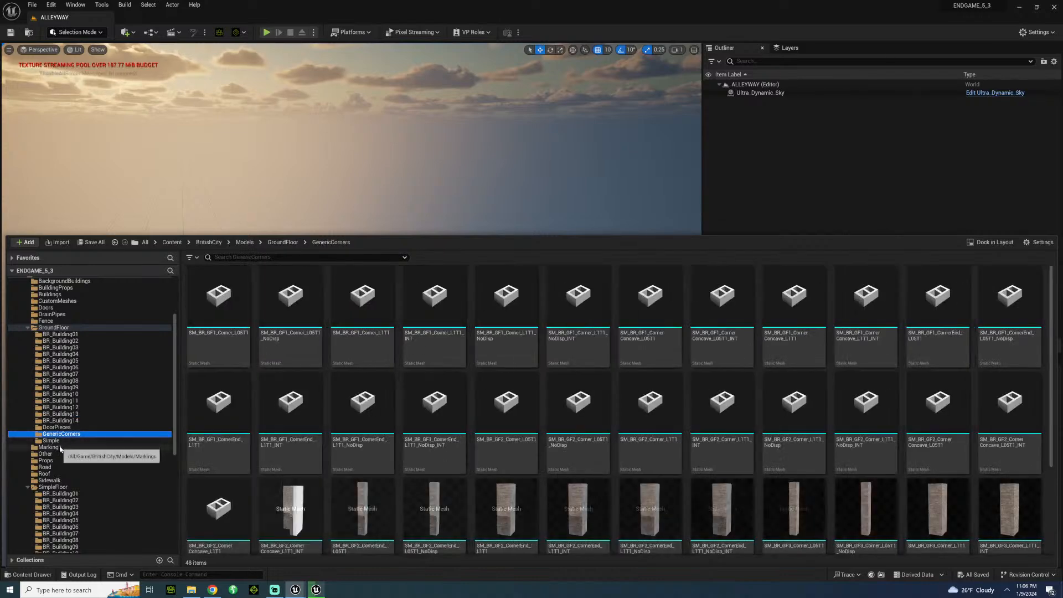
pyautogui.click(55, 442)
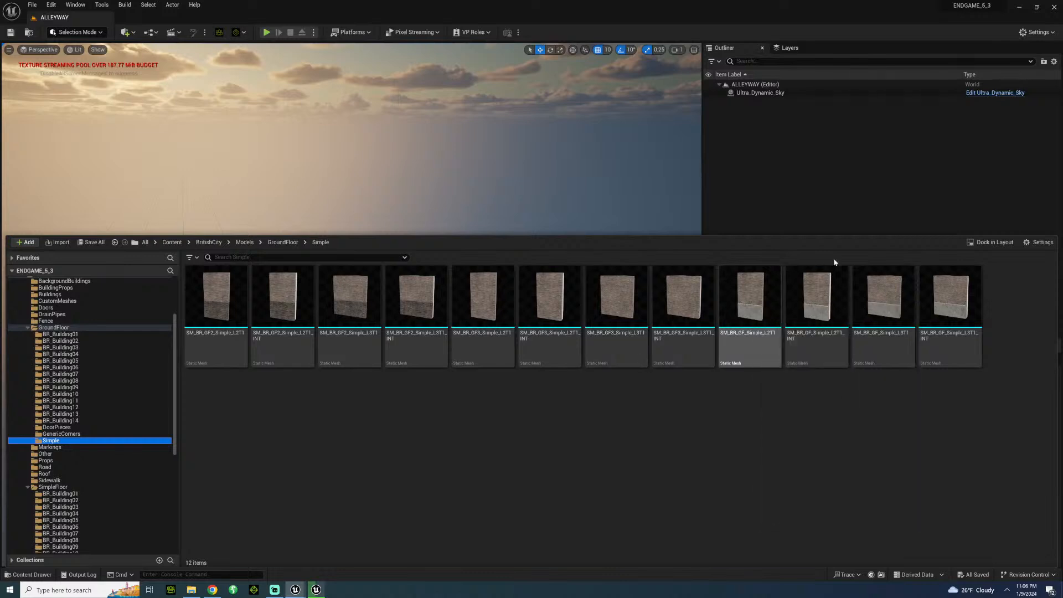
# Place the SM_BR_GF_Simple_L2T1_INT wall in the level and set its location to 0, 0, 0.
pyautogui.click(823, 299)
pyautogui.moveTo(717, 293); pyautogui.dragTo(329, 313)
pyautogui.press('f')
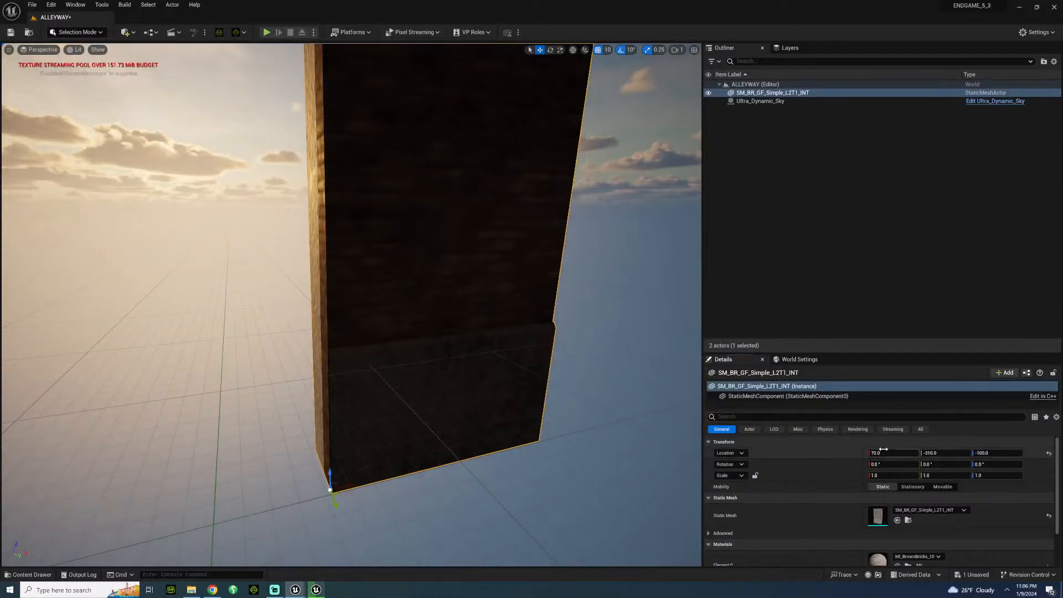
pyautogui.press('Return')
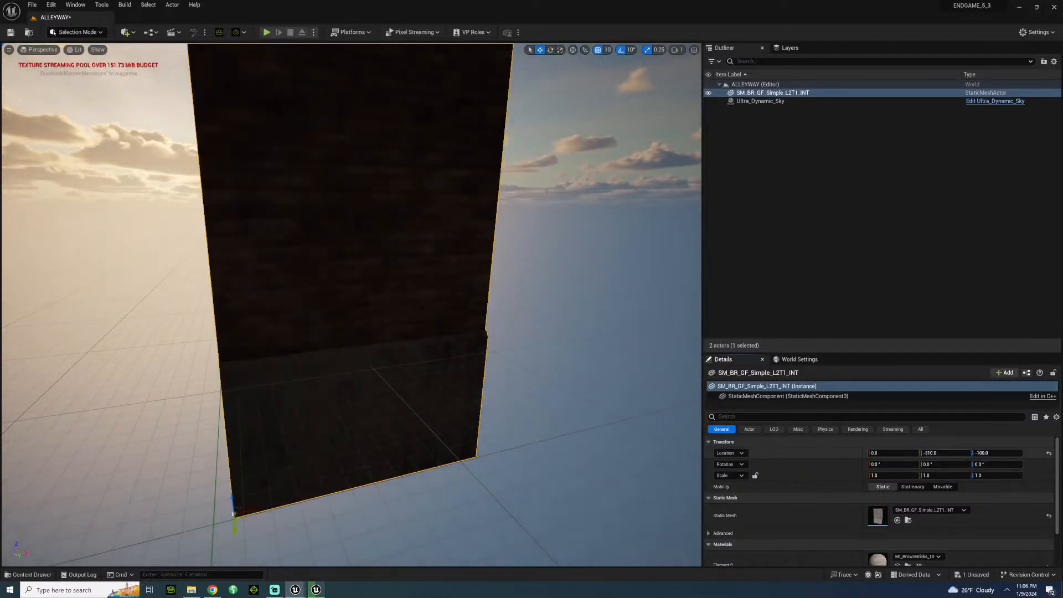
pyautogui.click(989, 452)
pyautogui.write('0')
pyautogui.moveTo(375, 344); pyautogui.dragTo(395, 547, button='right')
pyautogui.press('s')
pyautogui.moveTo(455, 344); pyautogui.dragTo(443, 339, button='right')
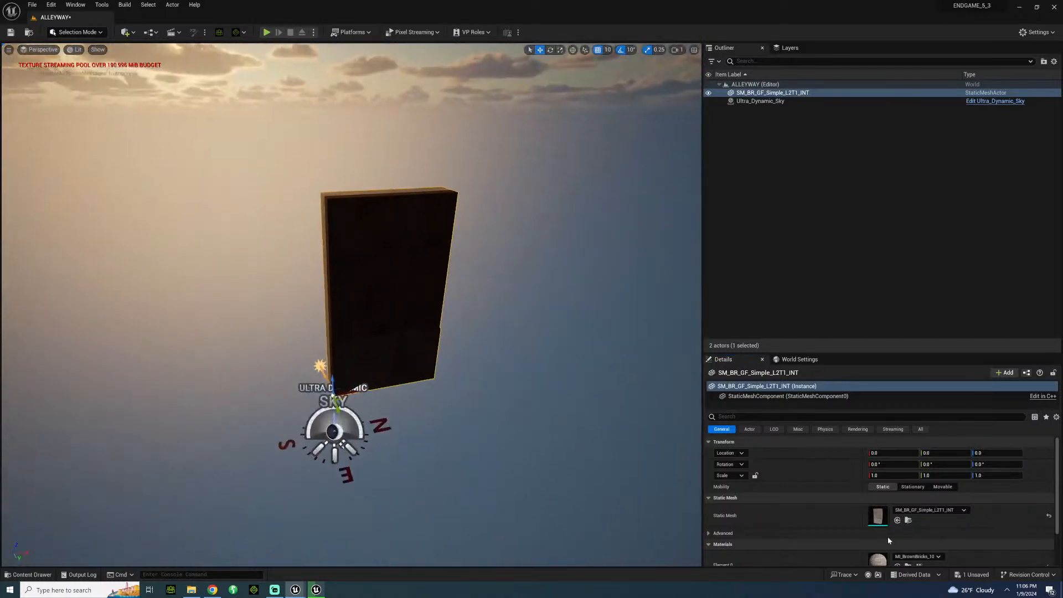
# Set the position grid snap to 100 and duplicate the wall along X, edge to edge with the original.
pyautogui.click(907, 520)
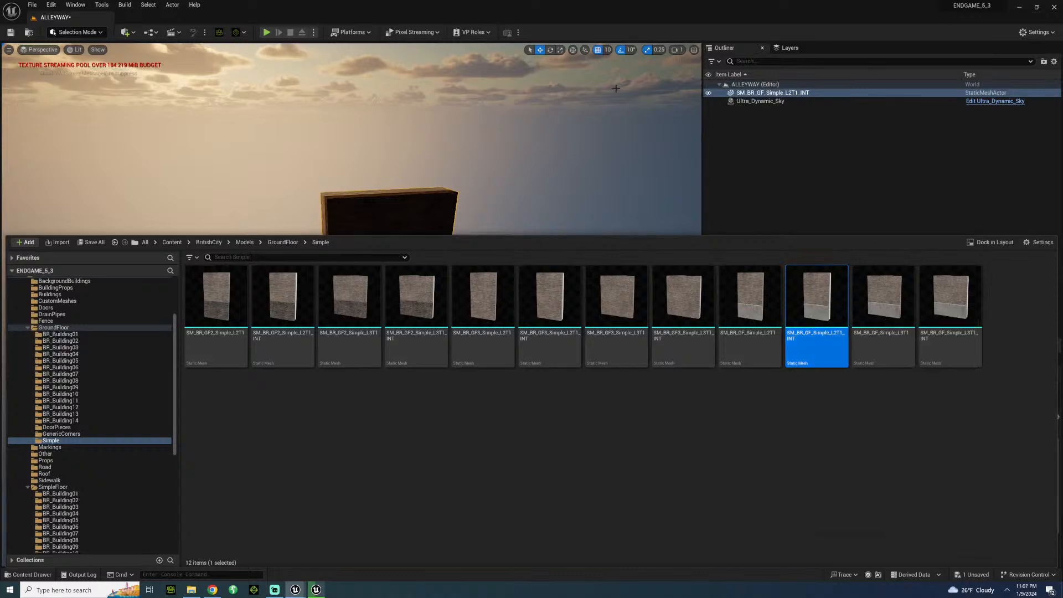
pyautogui.click(607, 50)
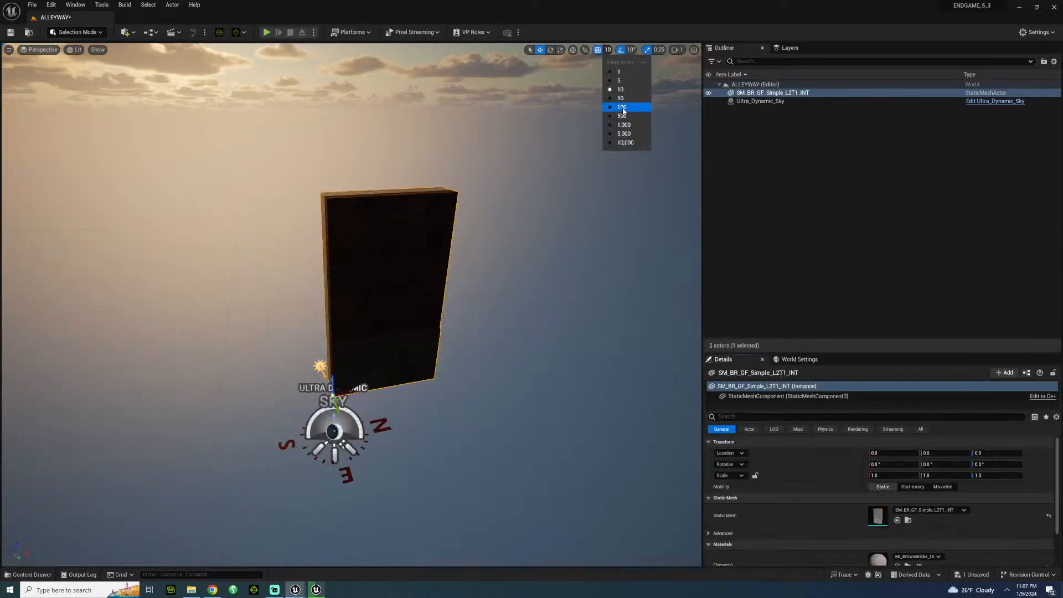
pyautogui.click(622, 108)
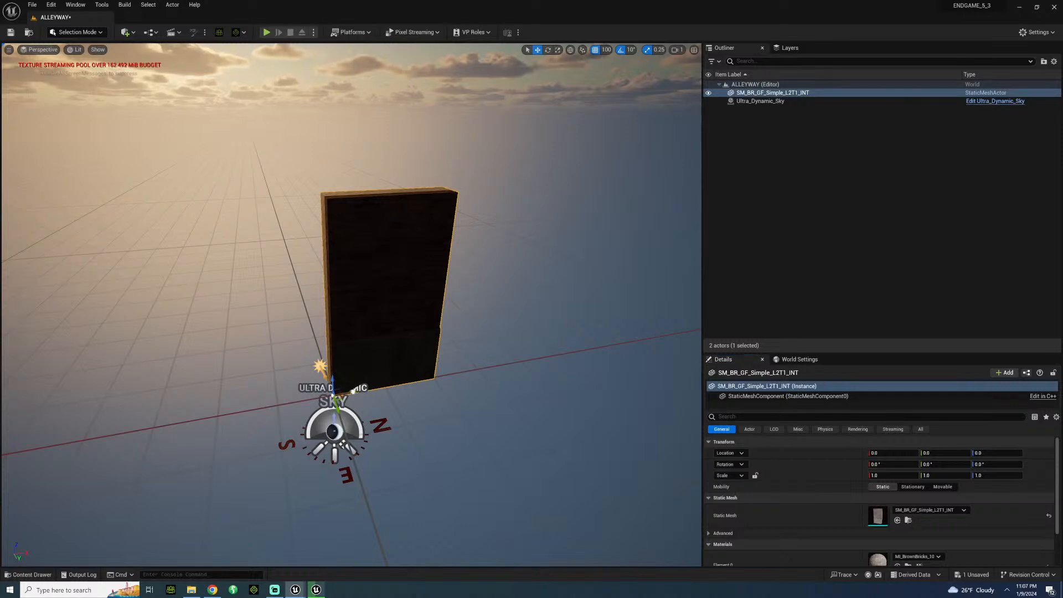
pyautogui.keyDown('alt'); pyautogui.moveTo(353, 391); pyautogui.dragTo(463, 372); pyautogui.keyUp('alt')
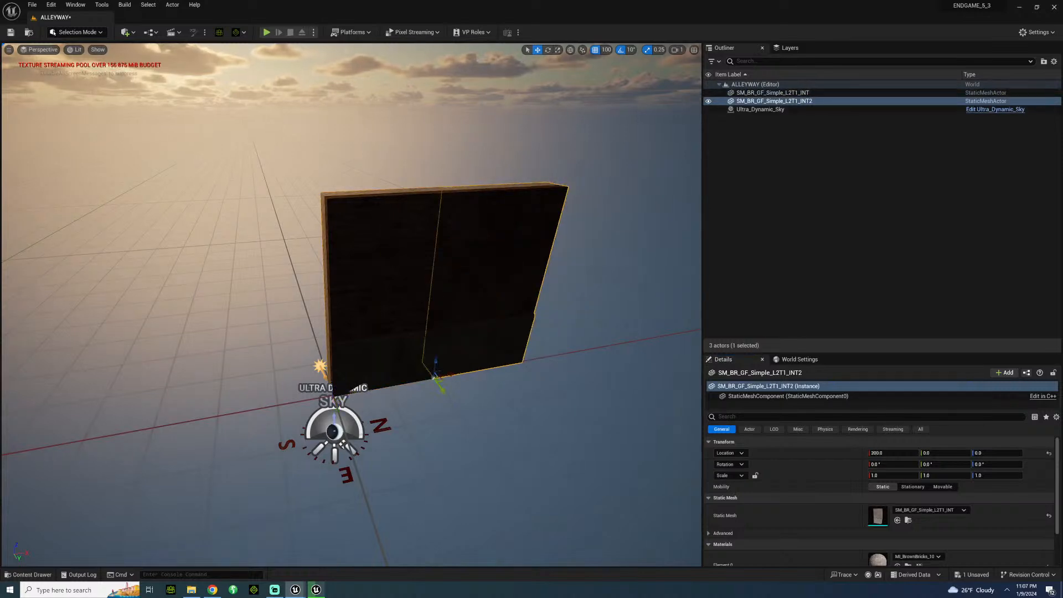
# Try out SM_BrickWallEnd from the Fence folder beside the two walls, test rotating it, and delete it.
pyautogui.click(459, 155)
pyautogui.moveTo(459, 155); pyautogui.dragTo(393, 138, button='right')
pyautogui.press('w')
pyautogui.press('s')
pyautogui.press('w')
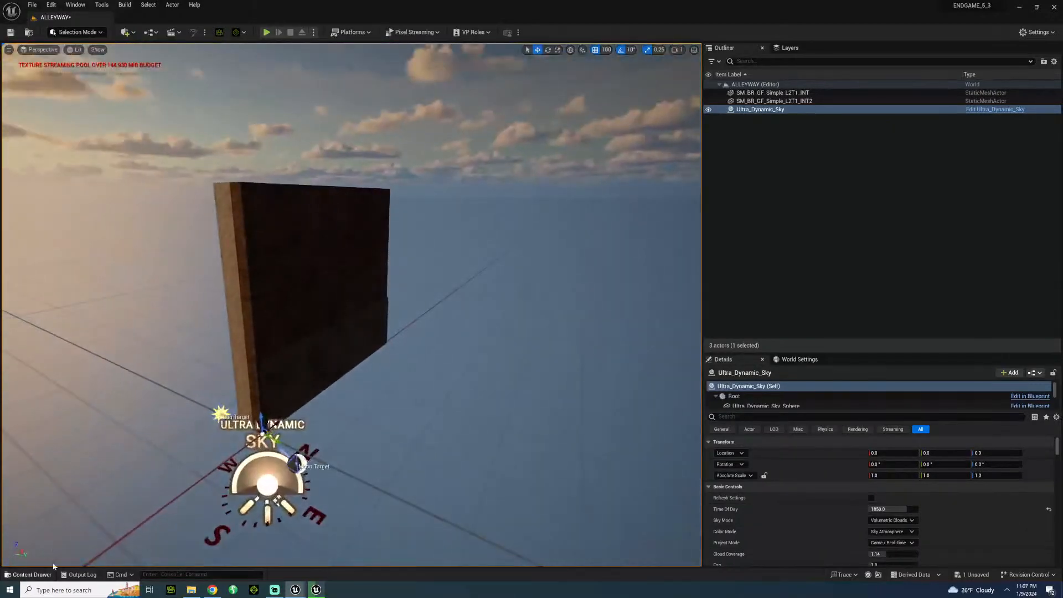
pyautogui.click(33, 575)
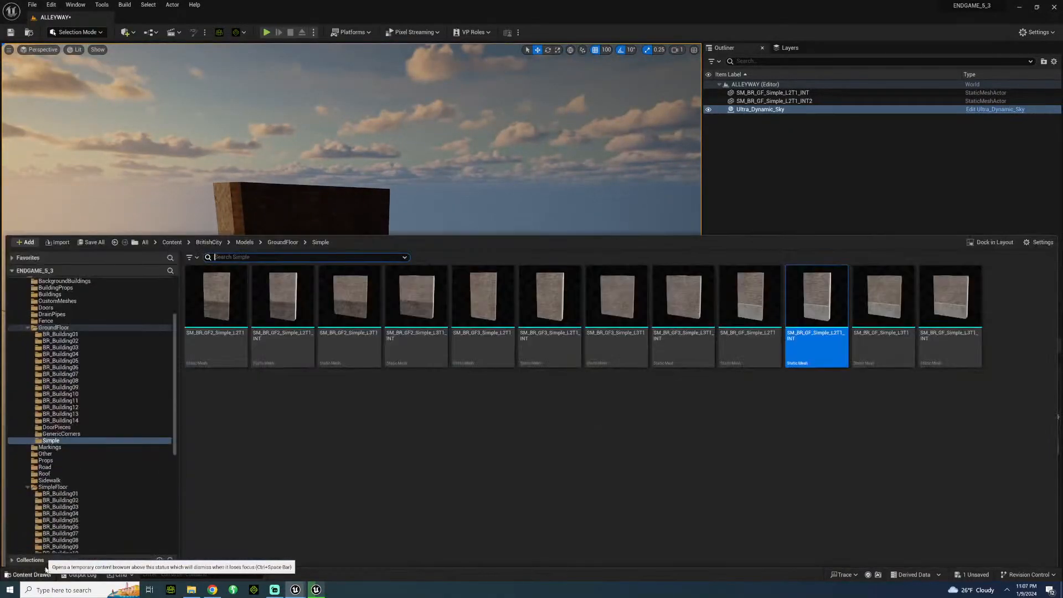
pyautogui.click(69, 460)
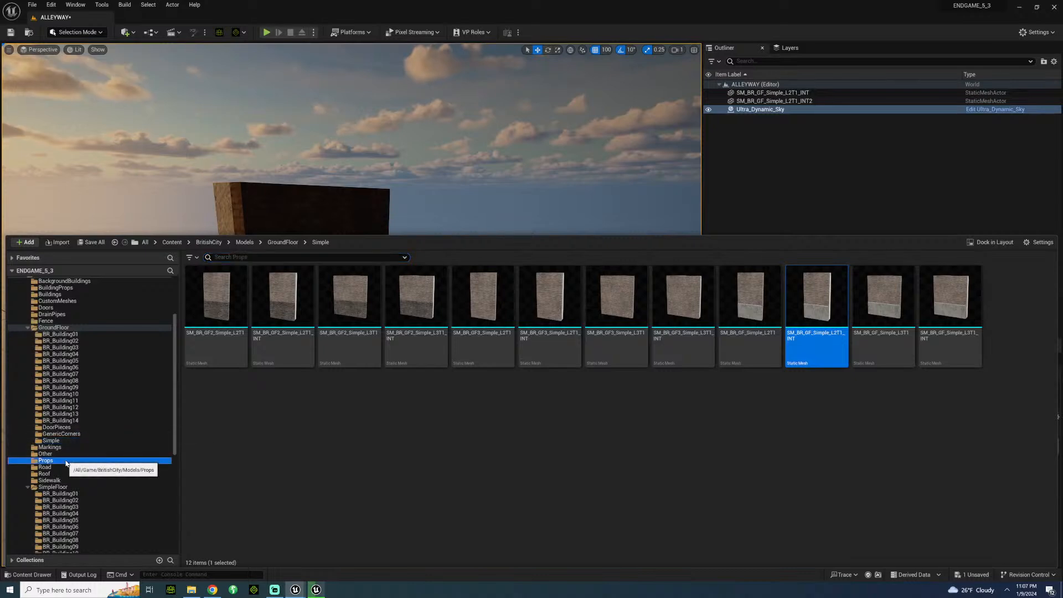
pyautogui.click(63, 316)
pyautogui.moveTo(59, 320); pyautogui.dragTo(56, 319)
pyautogui.moveTo(549, 299); pyautogui.dragTo(409, 400)
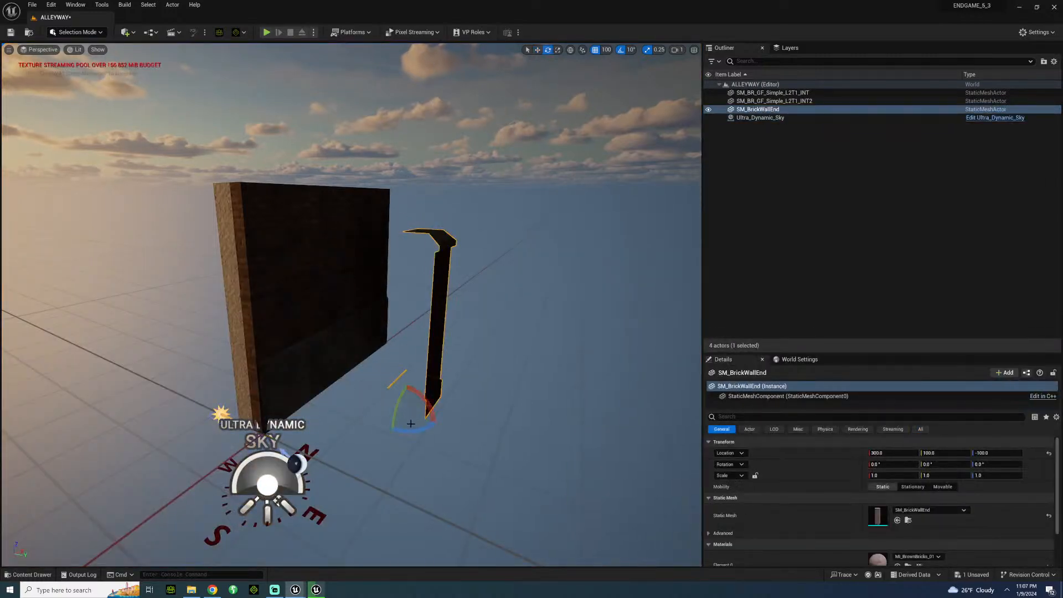
pyautogui.moveTo(418, 427)
pyautogui.mouseDown()
pyautogui.moveTo(351, 427)
pyautogui.moveTo(417, 418)
pyautogui.mouseUp()
pyautogui.hotkey('ctrl', 'z')
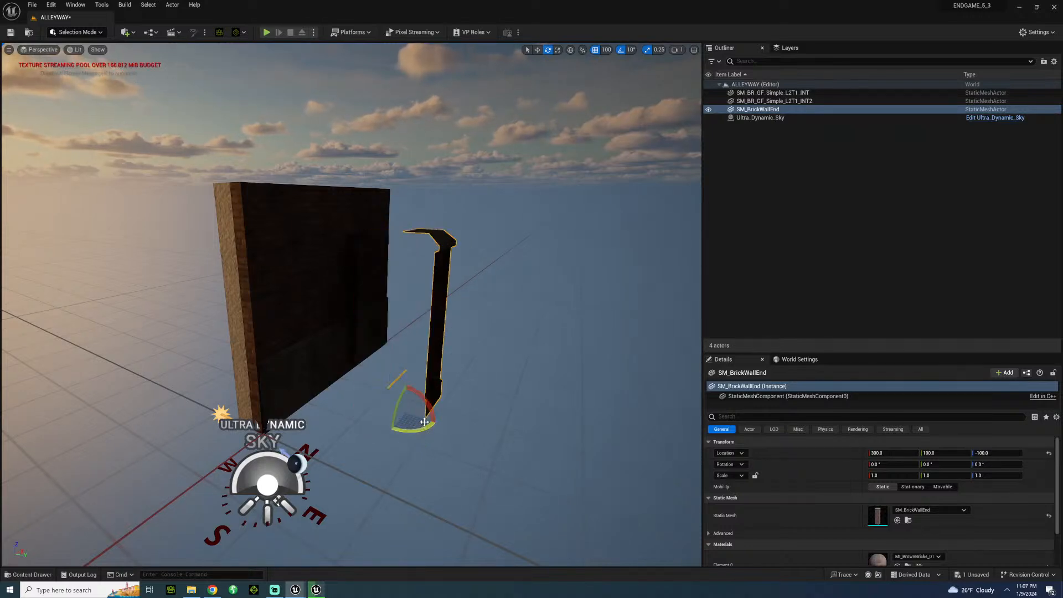
pyautogui.press('Delete')
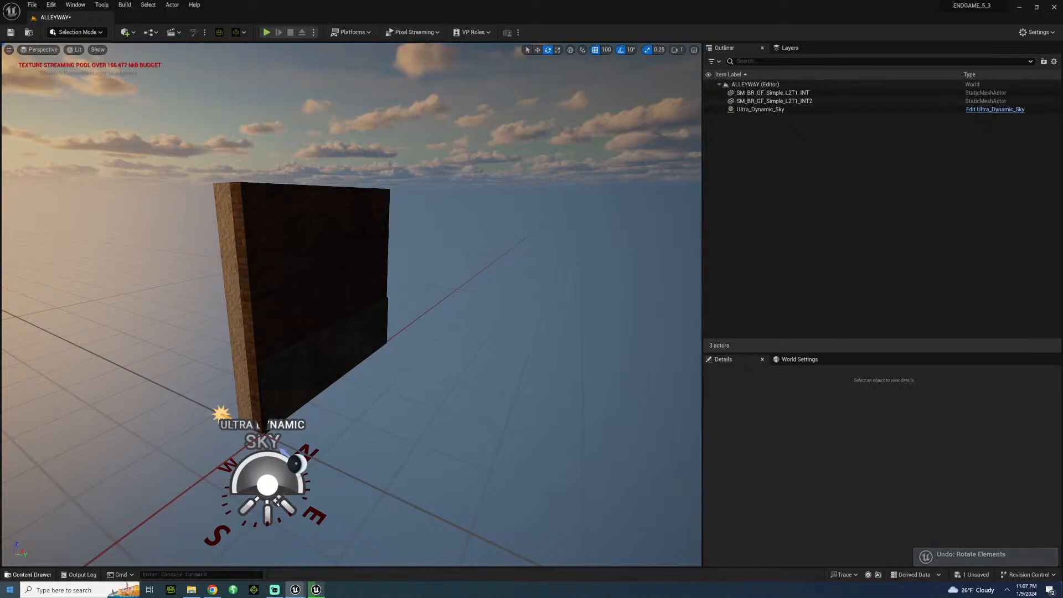
# Set the rotation grid snap to 90°, then place SM_BrickWall from the Fence folder in the level turned 90° about Z.
pyautogui.click(629, 51)
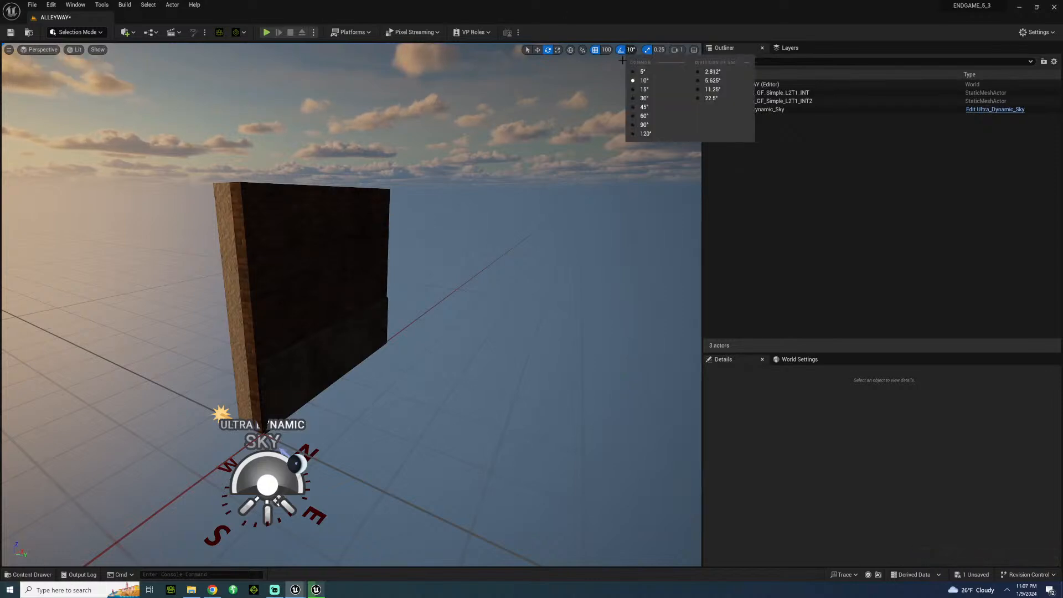
pyautogui.click(605, 49)
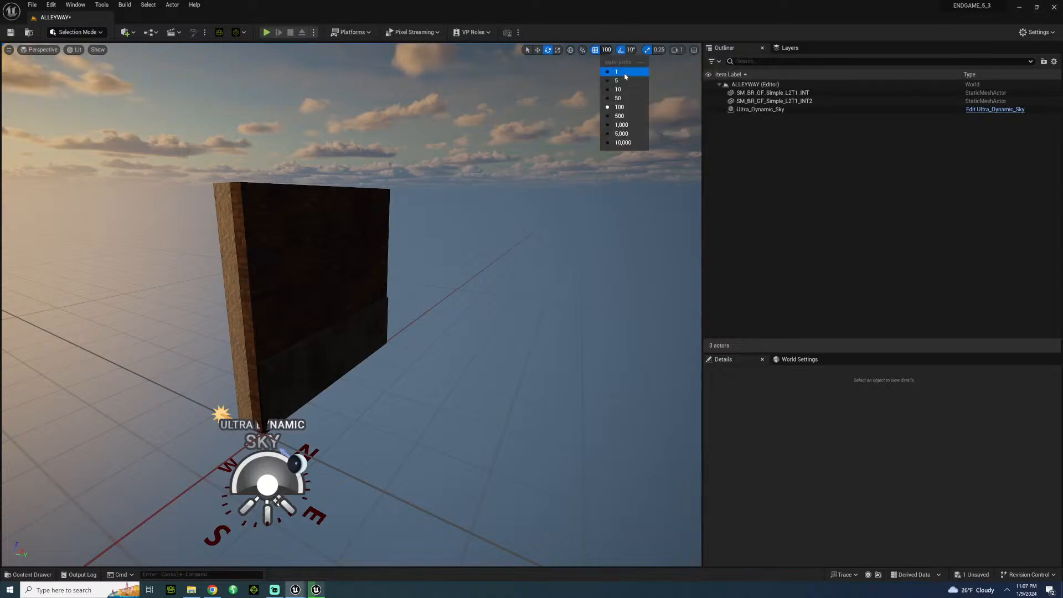
pyautogui.click(634, 51)
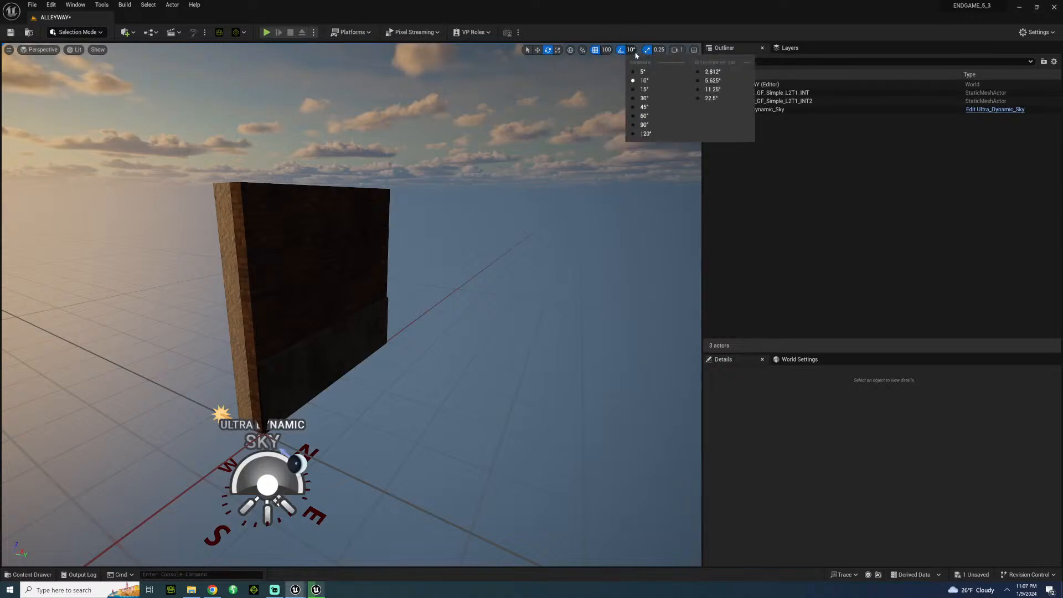
pyautogui.click(644, 125)
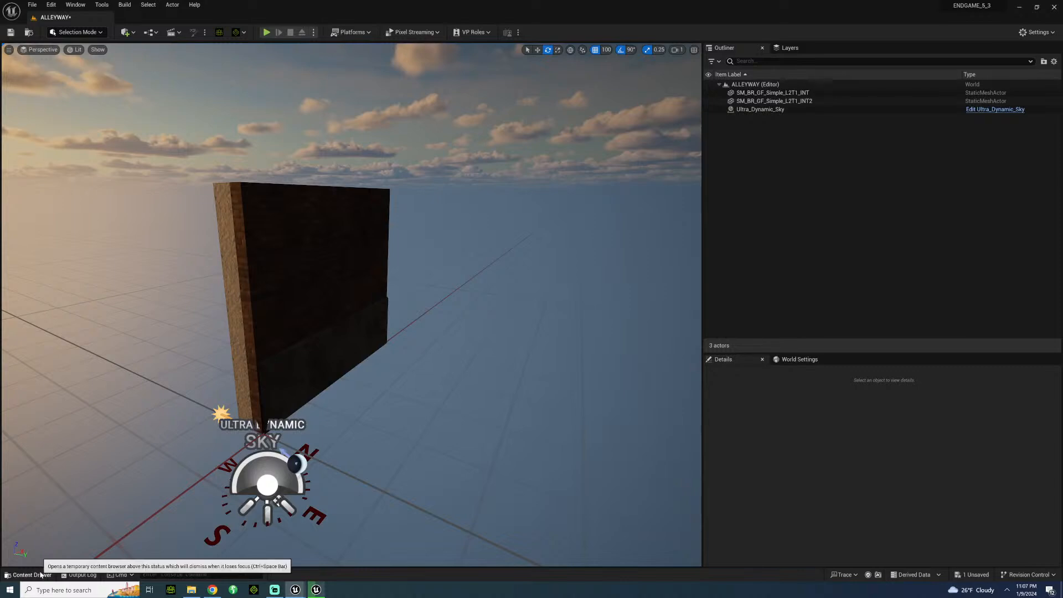
pyautogui.click(41, 574)
pyautogui.moveTo(487, 293); pyautogui.dragTo(408, 381)
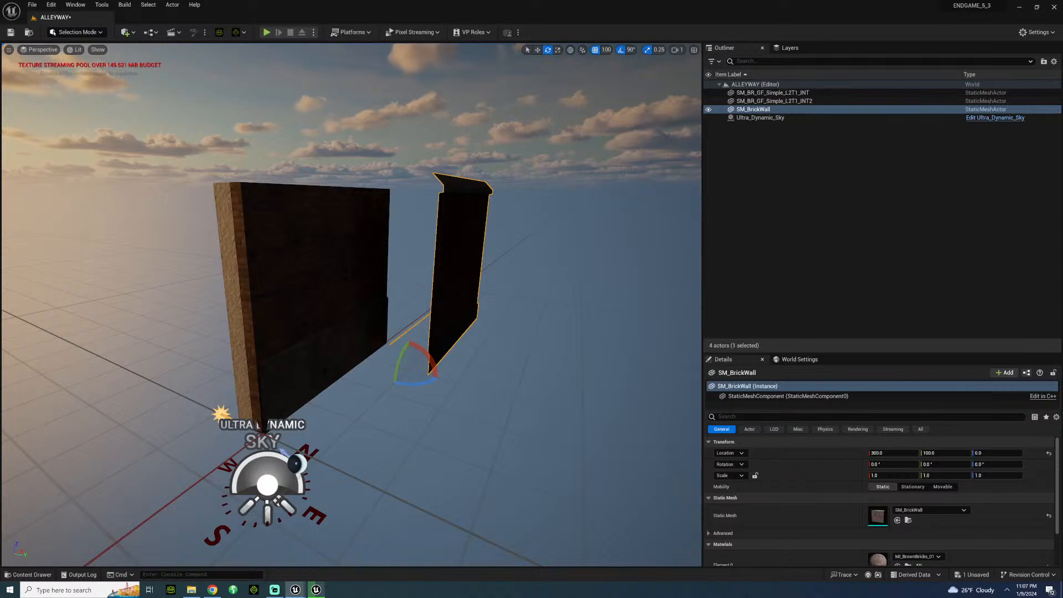
pyautogui.moveTo(417, 386); pyautogui.dragTo(437, 376)
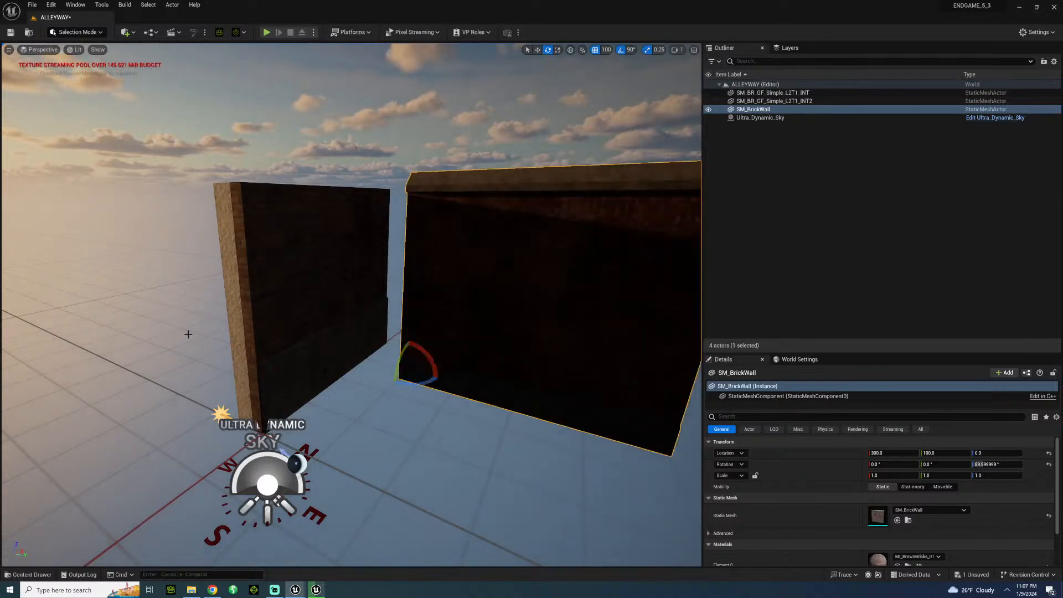
# Move the rotated SM_BrickWall to X 400, Y 0, Z 0 so it meets the end of the two ground-floor walls.
pyautogui.press('s')
pyautogui.moveTo(188, 333); pyautogui.dragTo(188, 366, button='right')
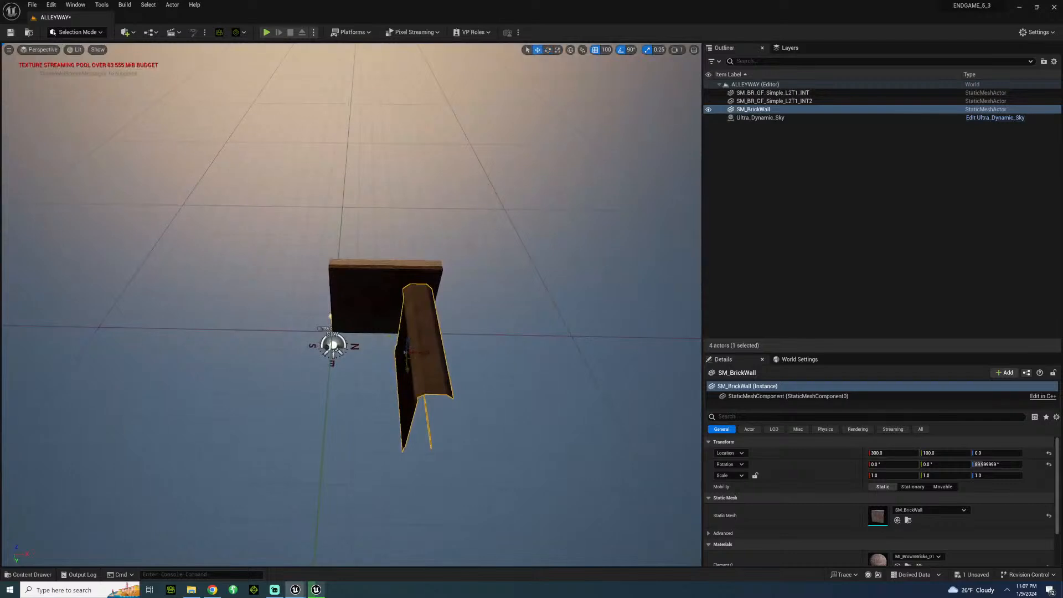
pyautogui.moveTo(423, 353); pyautogui.dragTo(440, 331)
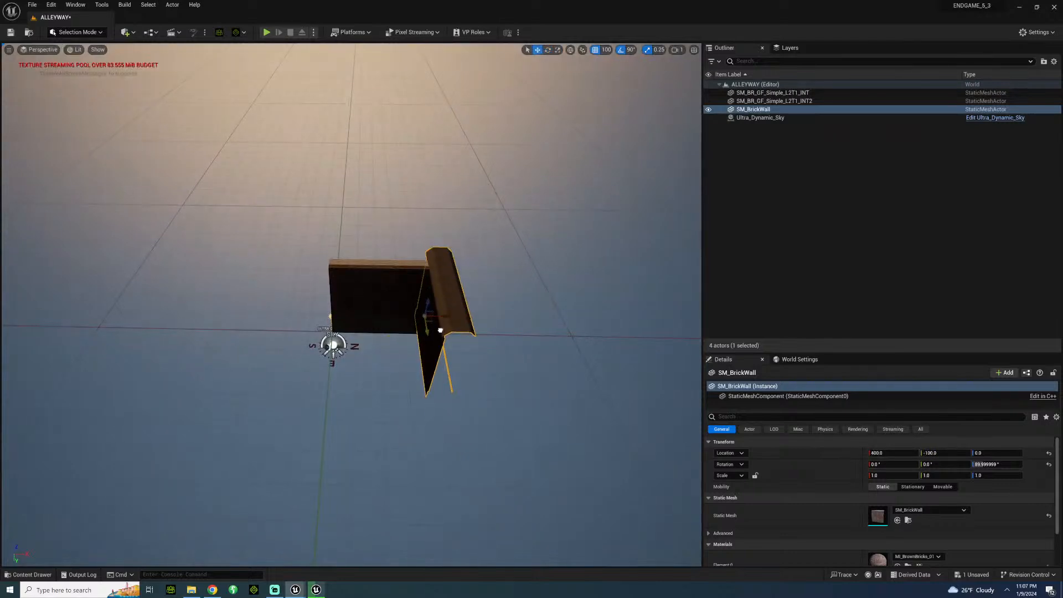
pyautogui.press('w')
pyautogui.press('a')
pyautogui.moveTo(440, 330); pyautogui.dragTo(589, 238, button='right')
pyautogui.press('s')
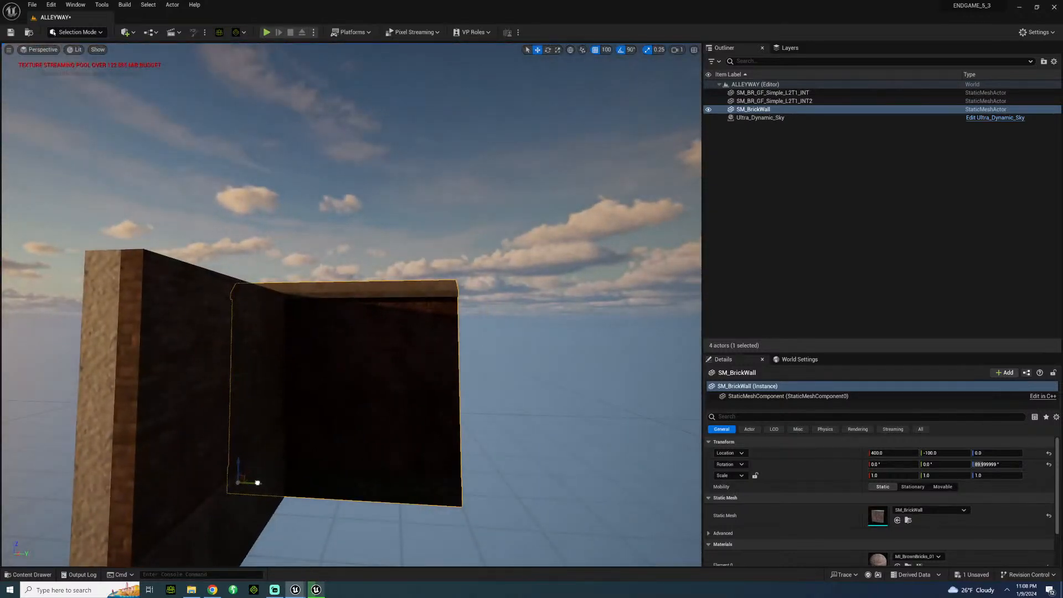
pyautogui.moveTo(257, 483); pyautogui.dragTo(302, 492)
# Extend the brick wall along Y with one edge-to-edge duplicate, deleting the surplus third segment.
pyautogui.moveTo(351, 305); pyautogui.dragTo(374, 282, button='right')
pyautogui.press('s')
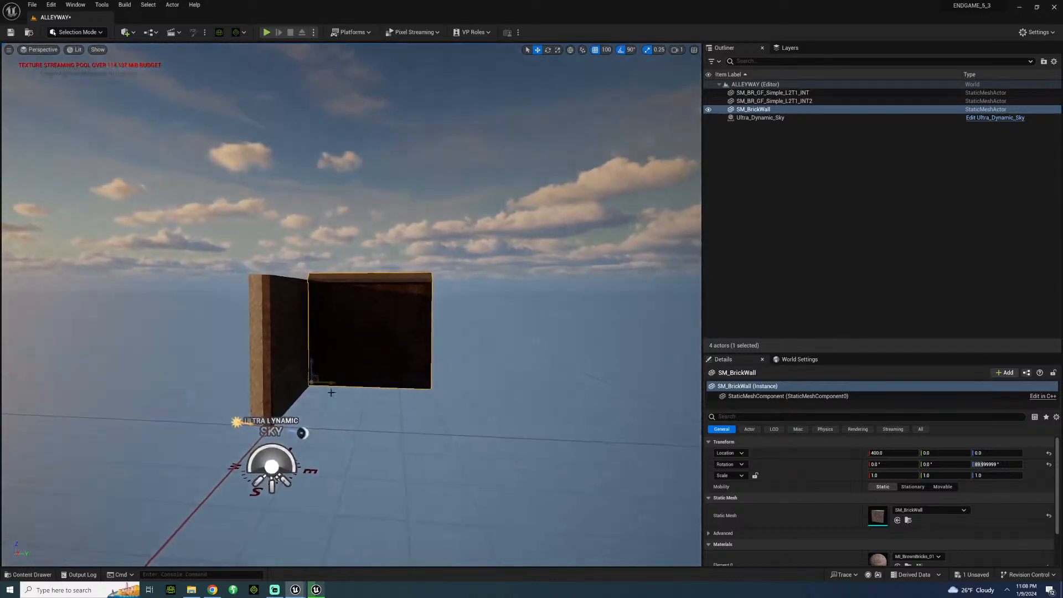
pyautogui.keyDown('alt'); pyautogui.moveTo(332, 383); pyautogui.dragTo(566, 390); pyautogui.keyUp('alt')
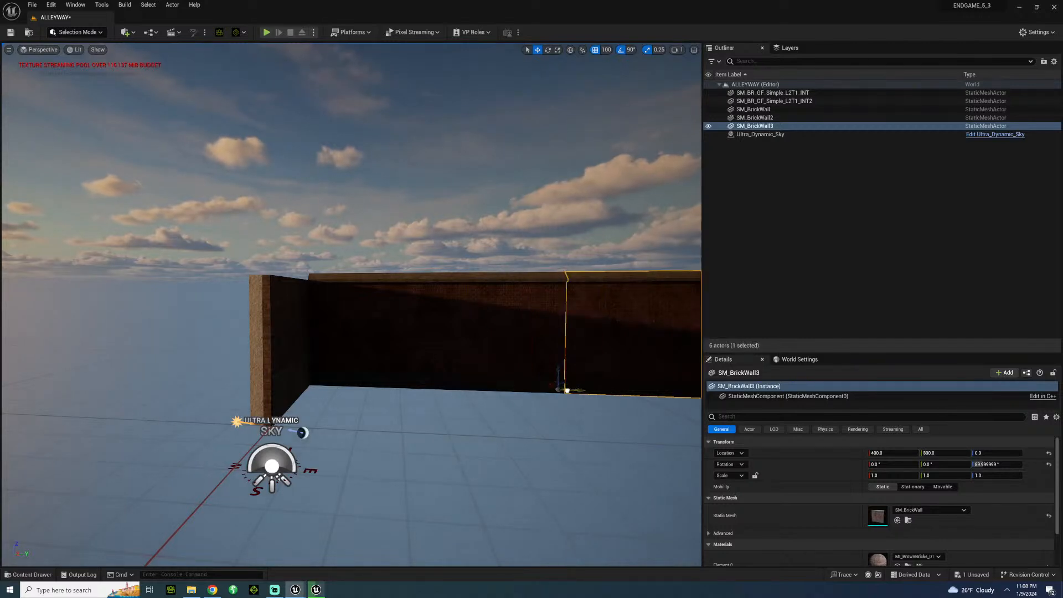
pyautogui.press('Delete')
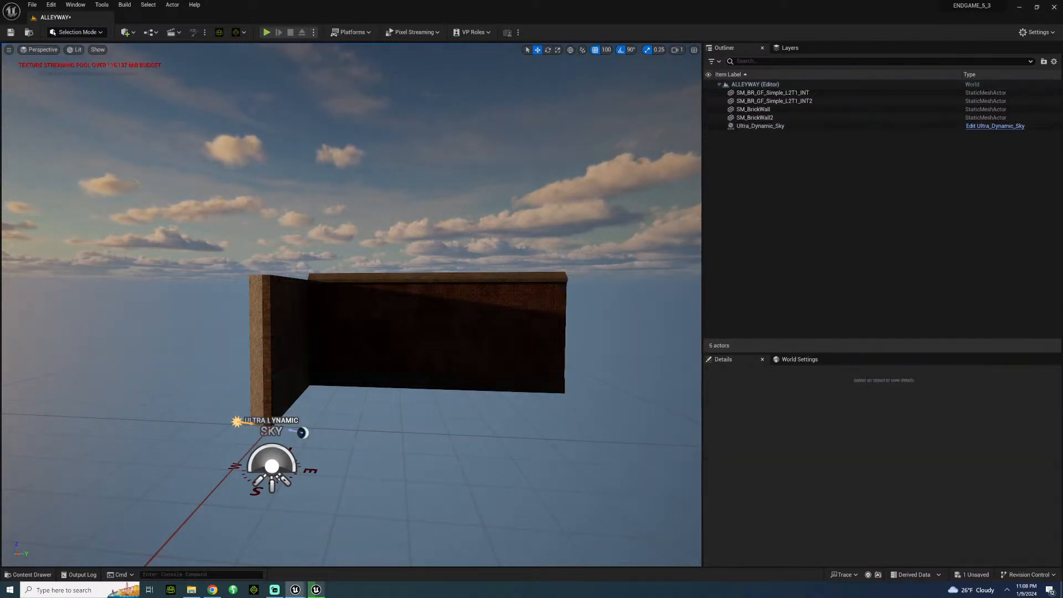
# Place the SM_BR_GF3_Simple_L2T1 wall from the GroundFloor Simple folder above the ground-floor walls.
pyautogui.moveTo(388, 332); pyautogui.dragTo(315, 333, button='right')
pyautogui.press('w')
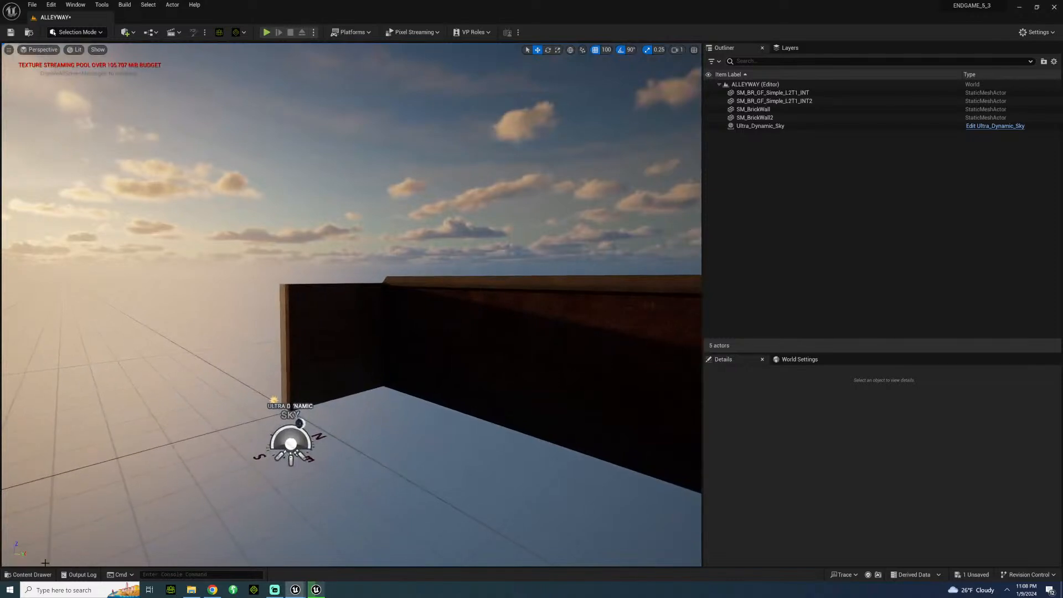
pyautogui.click(31, 576)
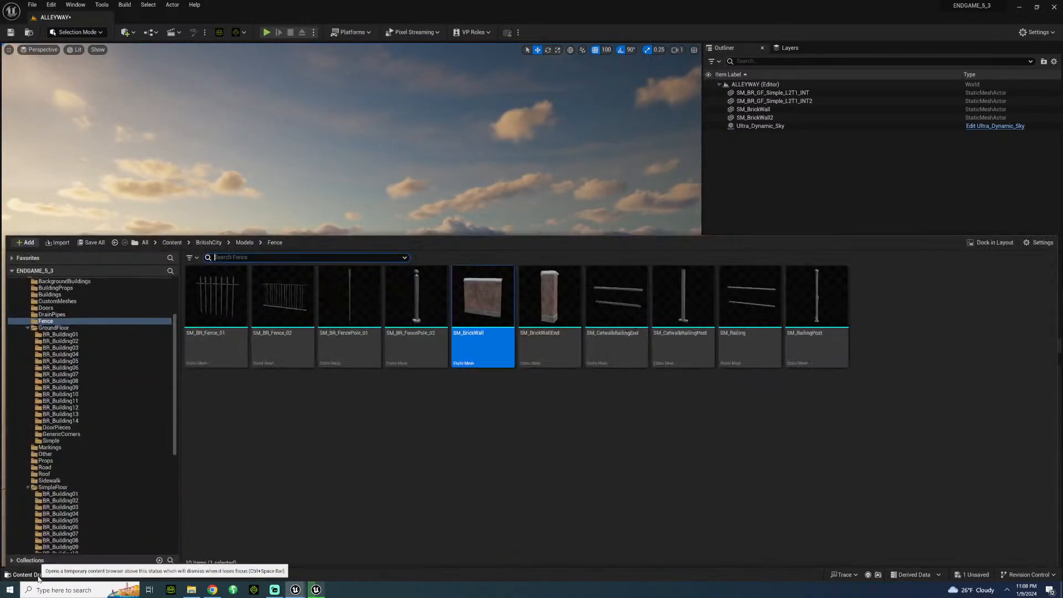
pyautogui.click(60, 441)
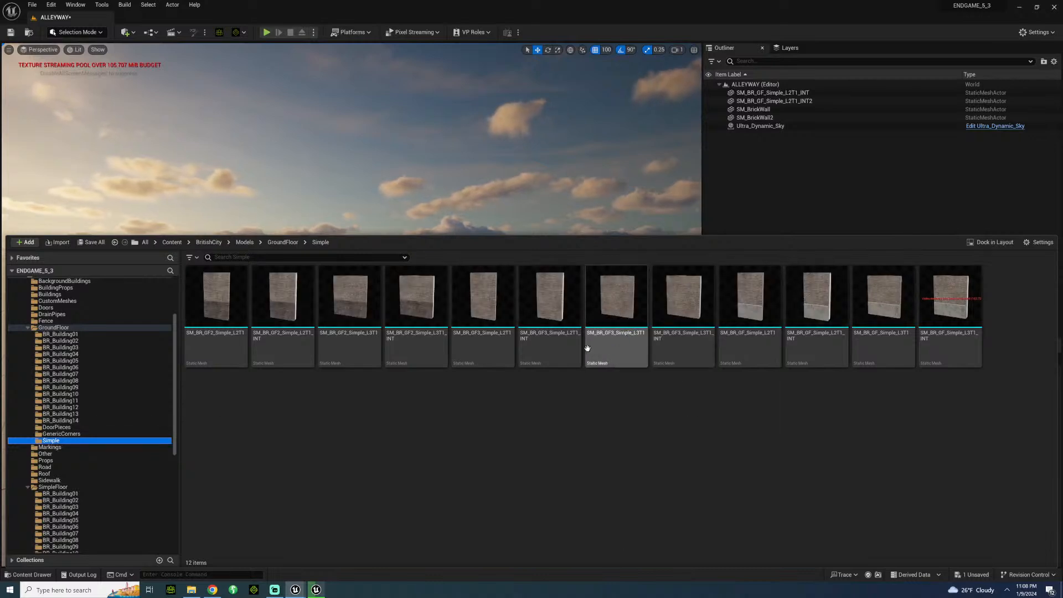
pyautogui.moveTo(485, 302); pyautogui.dragTo(289, 281)
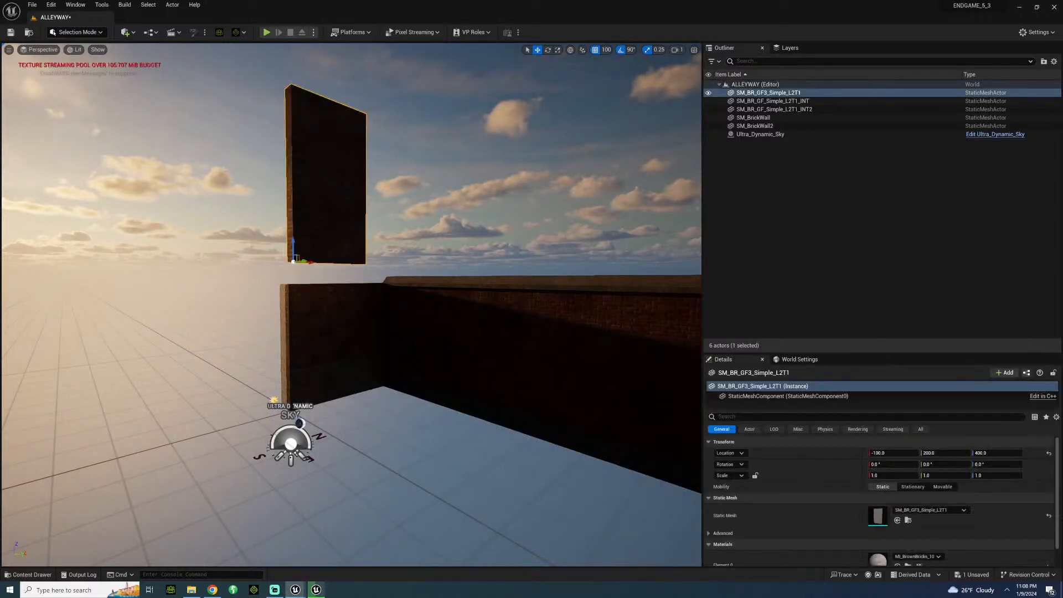
# Line the SM_BR_GF3_Simple_L2T1 panel up with the ground-floor walls at Y 0, keeping it raised at Z 400.
pyautogui.moveTo(291, 277); pyautogui.dragTo(388, 310, button='right')
pyautogui.press('w')
pyautogui.press('s')
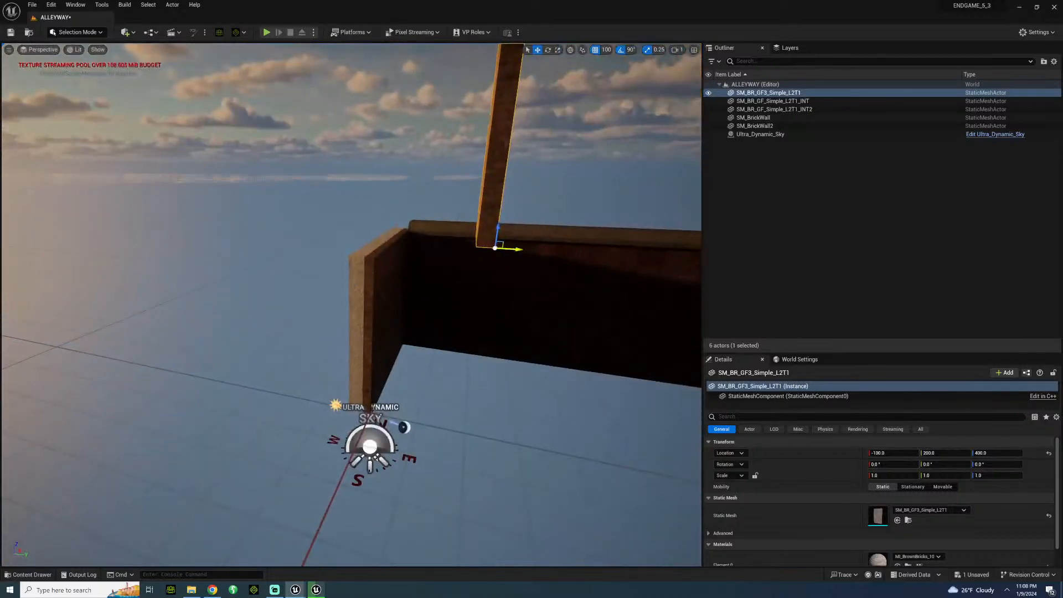
pyautogui.moveTo(515, 249); pyautogui.dragTo(355, 270)
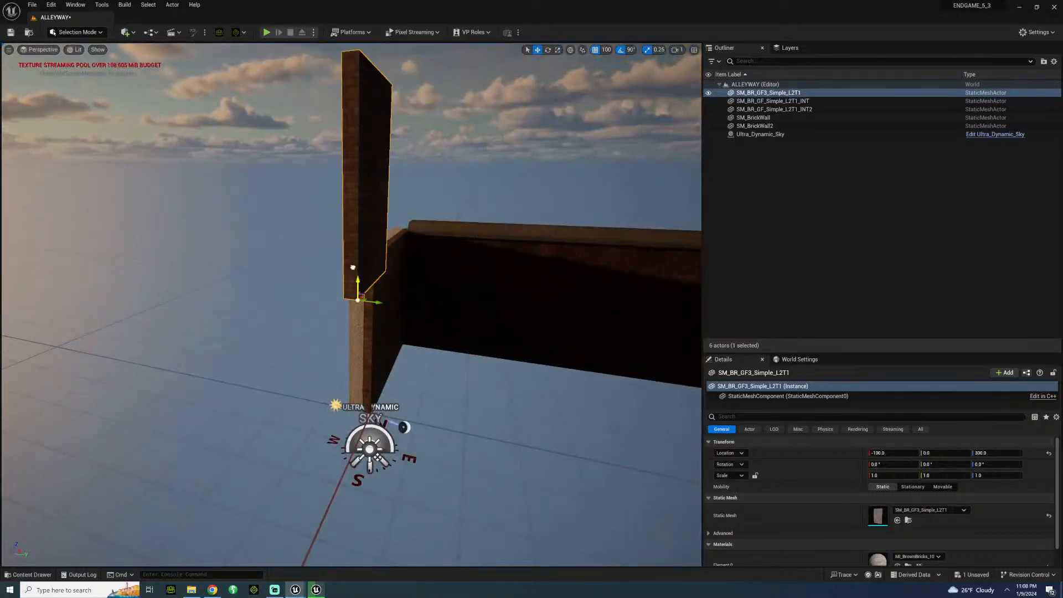
pyautogui.moveTo(355, 270); pyautogui.dragTo(336, 375, button='right')
pyautogui.press('d')
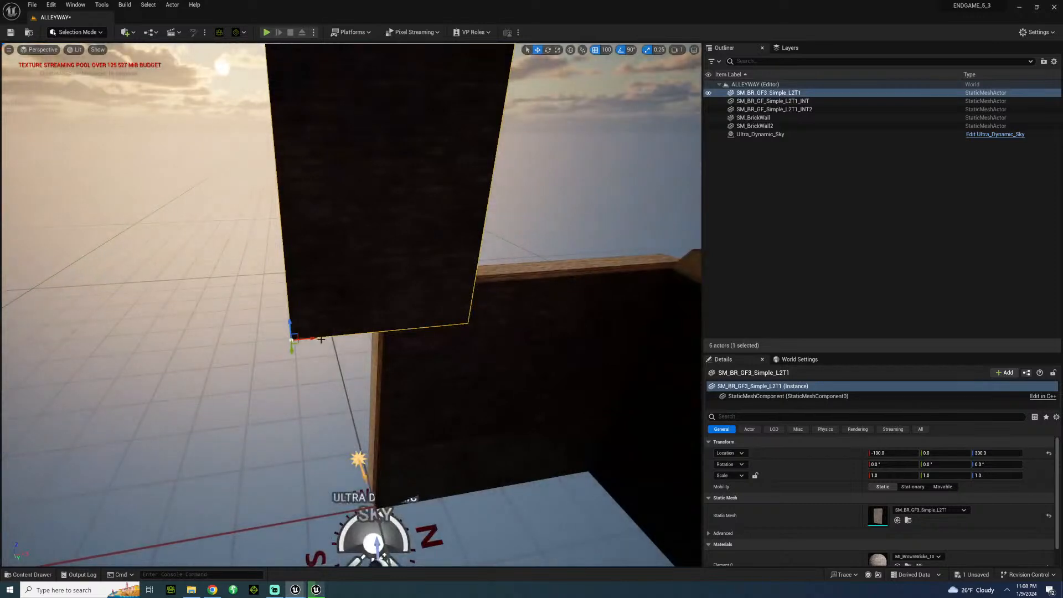
pyautogui.moveTo(294, 338); pyautogui.dragTo(309, 261)
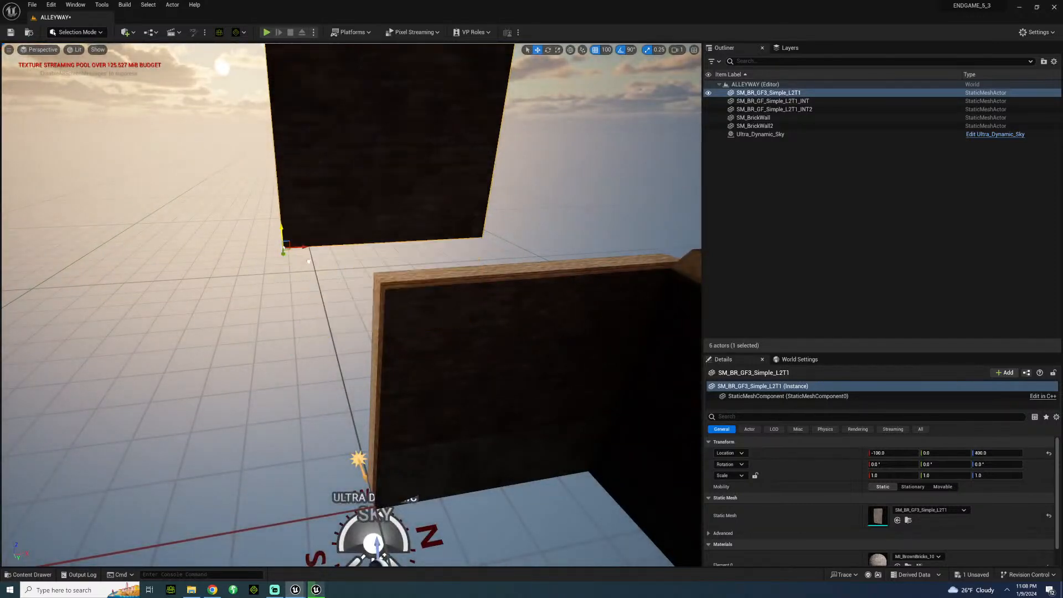
# Set the position grid snap to 50 and move the upper panel to 0, 0, 350, directly on top of the first ground-floor wall.
pyautogui.click(606, 49)
pyautogui.click(616, 100)
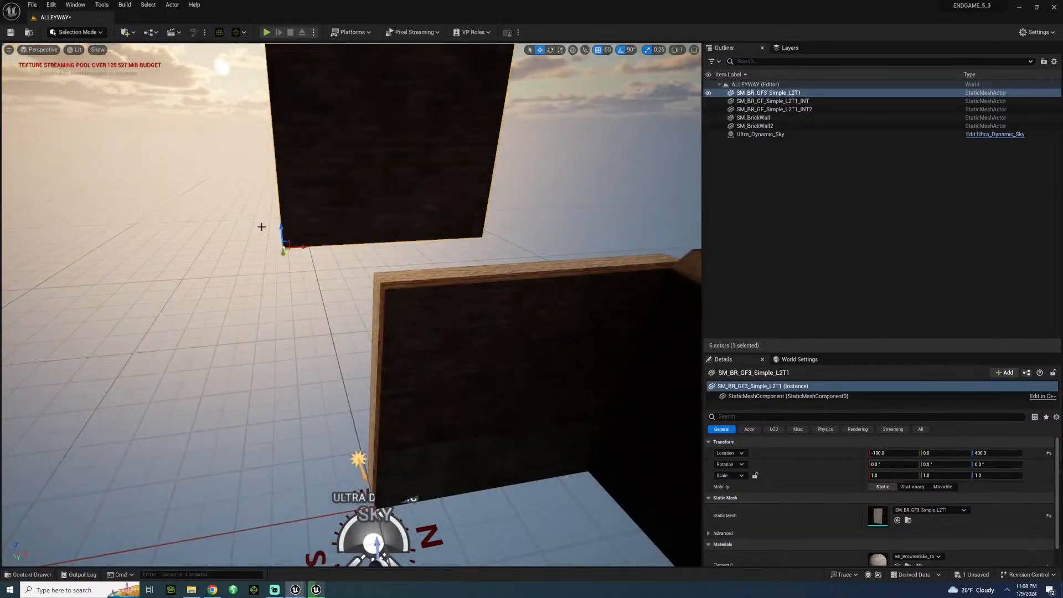
pyautogui.moveTo(282, 229); pyautogui.dragTo(286, 254)
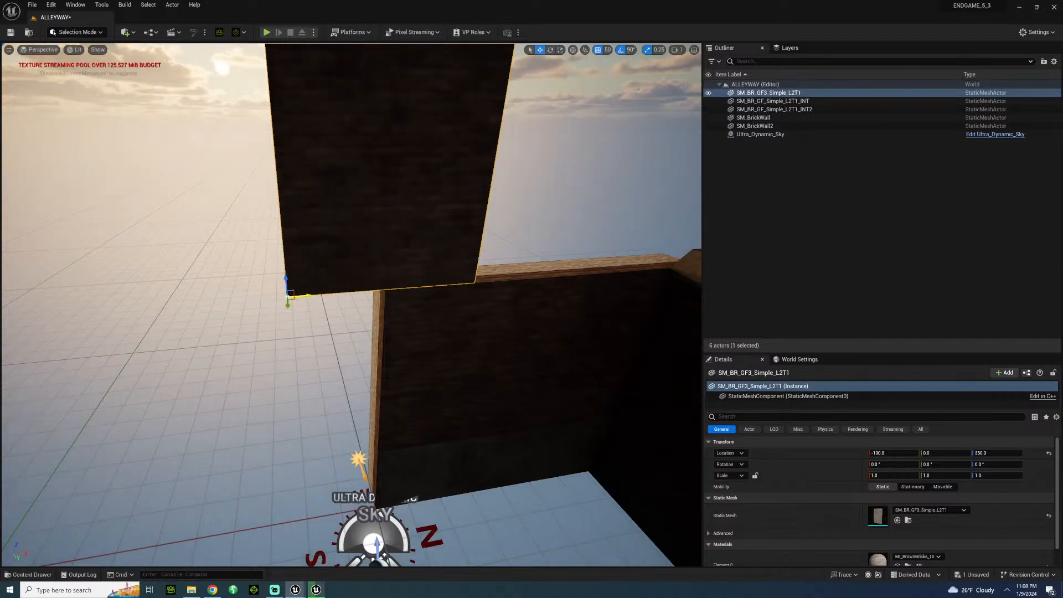
pyautogui.moveTo(437, 274); pyautogui.dragTo(522, 300)
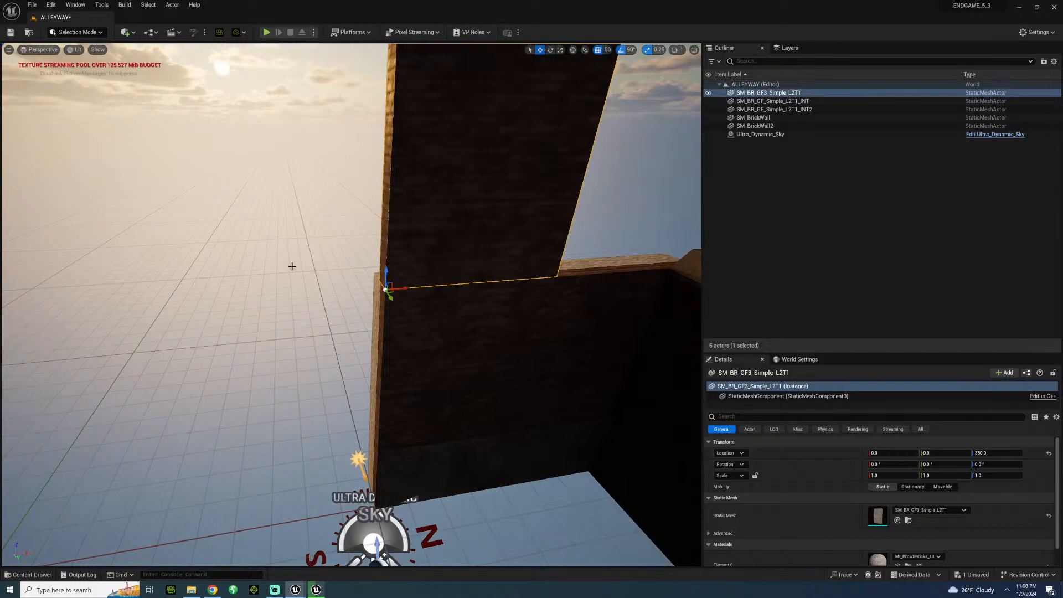
# Duplicate the upper SM_BR_GF3_Simple_L2T1 panel along X so the copy sits on top of the second ground-floor wall.
pyautogui.click(334, 318)
pyautogui.press('s')
pyautogui.moveTo(334, 318); pyautogui.dragTo(354, 328, button='right')
pyautogui.press('w')
pyautogui.press('s')
pyautogui.click(322, 365)
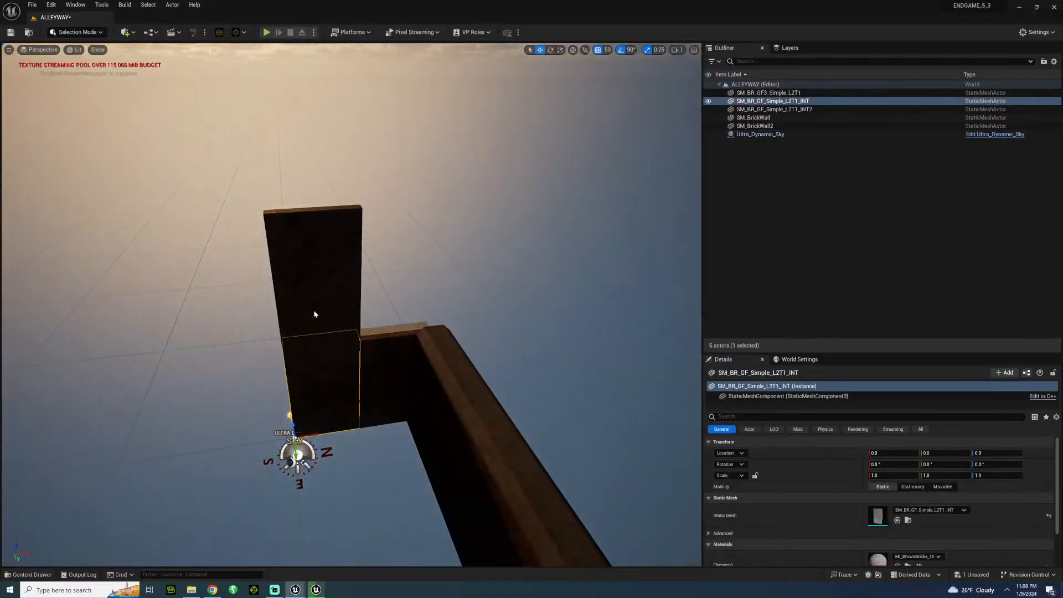
pyautogui.keyDown('shift'); pyautogui.click(315, 305); pyautogui.keyUp('shift')
pyautogui.click(316, 294)
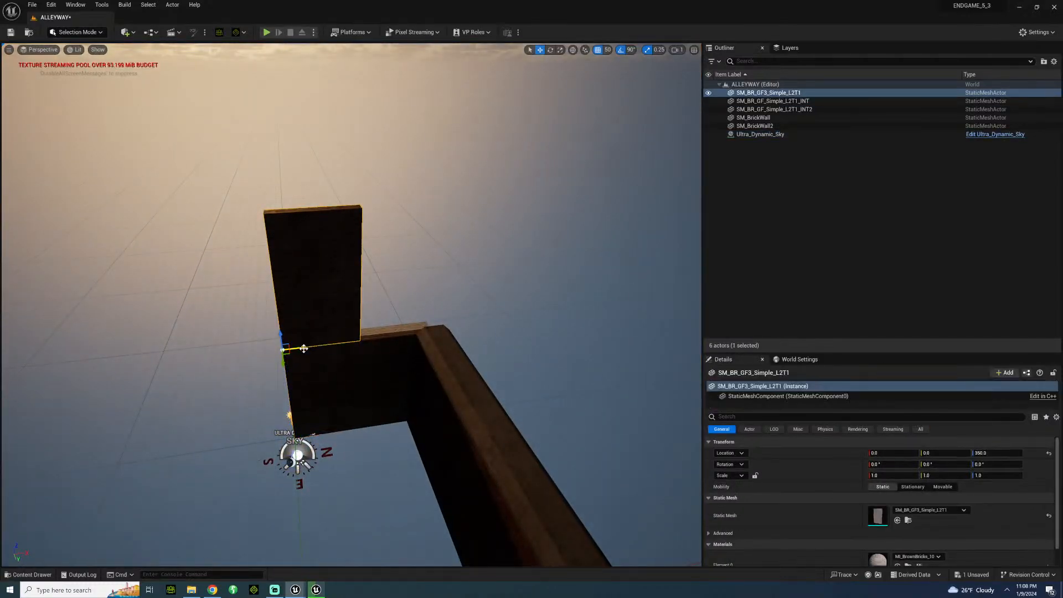
pyautogui.keyDown('alt'); pyautogui.moveTo(304, 348); pyautogui.dragTo(387, 331); pyautogui.keyUp('alt')
# Duplicate the first ground-floor wall together with its upper panel to X -200, edge to edge with the originals.
pyautogui.click(320, 310)
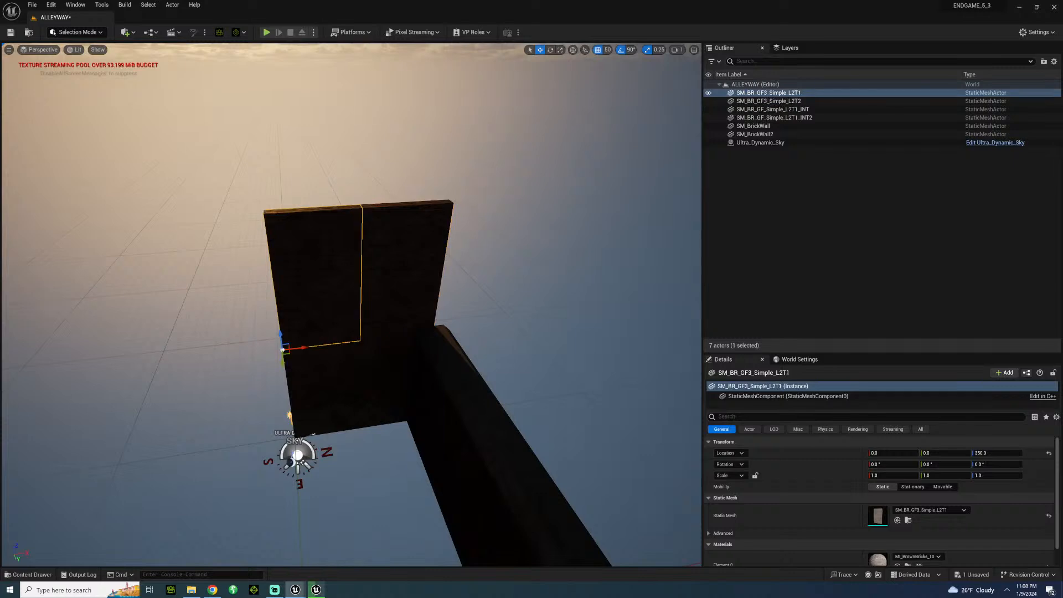
pyautogui.keyDown('shift'); pyautogui.click(320, 385); pyautogui.keyUp('shift')
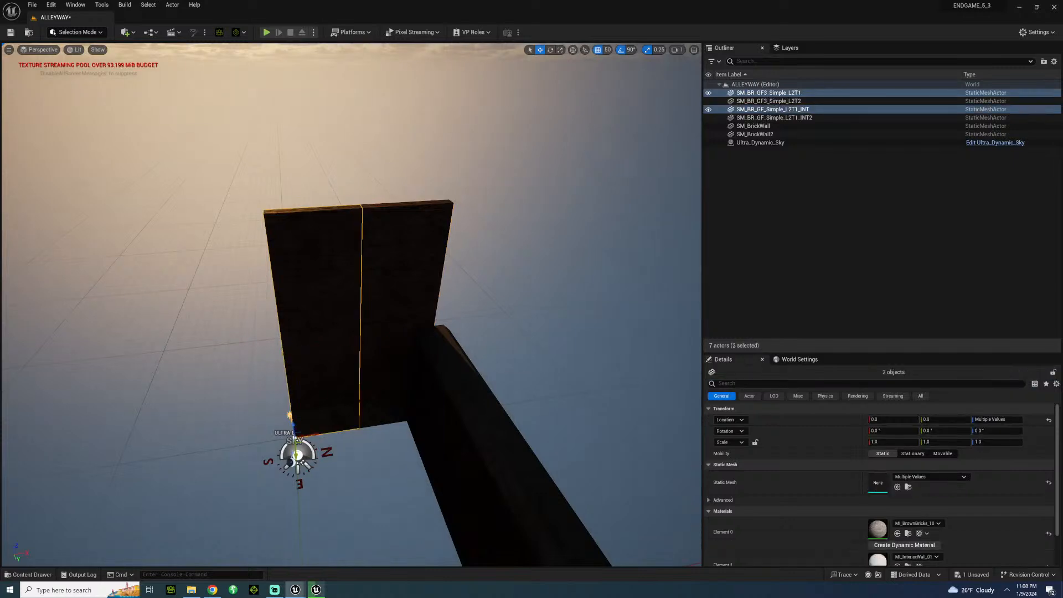
pyautogui.keyDown('alt'); pyautogui.moveTo(315, 434); pyautogui.dragTo(247, 438); pyautogui.keyUp('alt')
# Duplicate the row of three upper panels upward to Z 700 to add another storey.
pyautogui.click(239, 308)
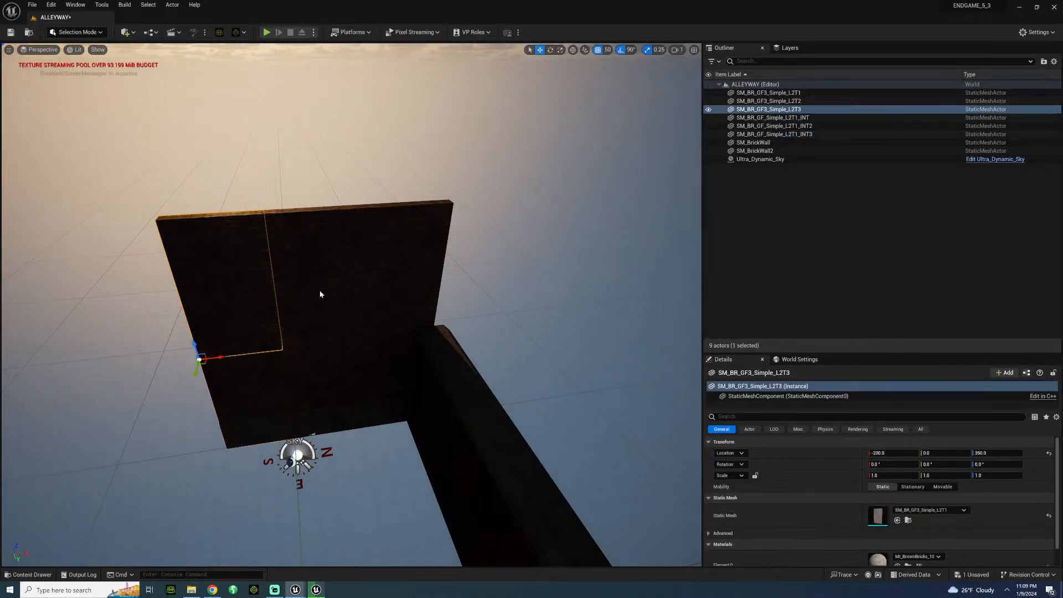
pyautogui.keyDown('shift'); pyautogui.click(322, 294); pyautogui.keyUp('shift')
pyautogui.keyDown('shift'); pyautogui.click(416, 278); pyautogui.keyUp('shift')
pyautogui.keyDown('alt'); pyautogui.moveTo(358, 321); pyautogui.dragTo(353, 164); pyautogui.keyUp('alt')
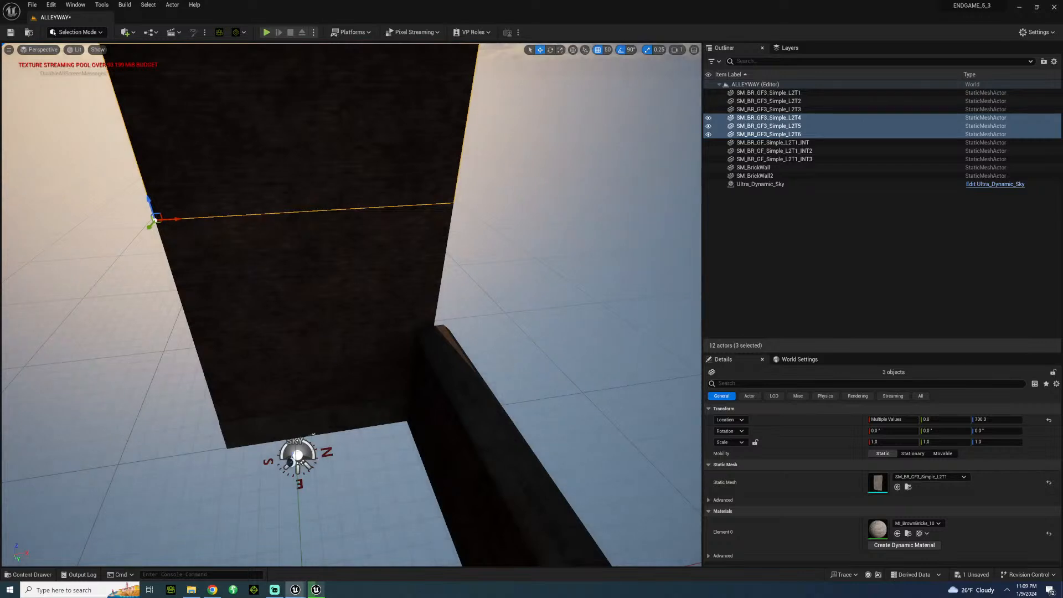
# Duplicate the outermost three-piece wall column to X -400, edge to edge with the existing facade.
pyautogui.click(214, 176)
pyautogui.keyDown('shift'); pyautogui.click(219, 284); pyautogui.keyUp('shift')
pyautogui.keyDown('shift'); pyautogui.click(240, 394); pyautogui.keyUp('shift')
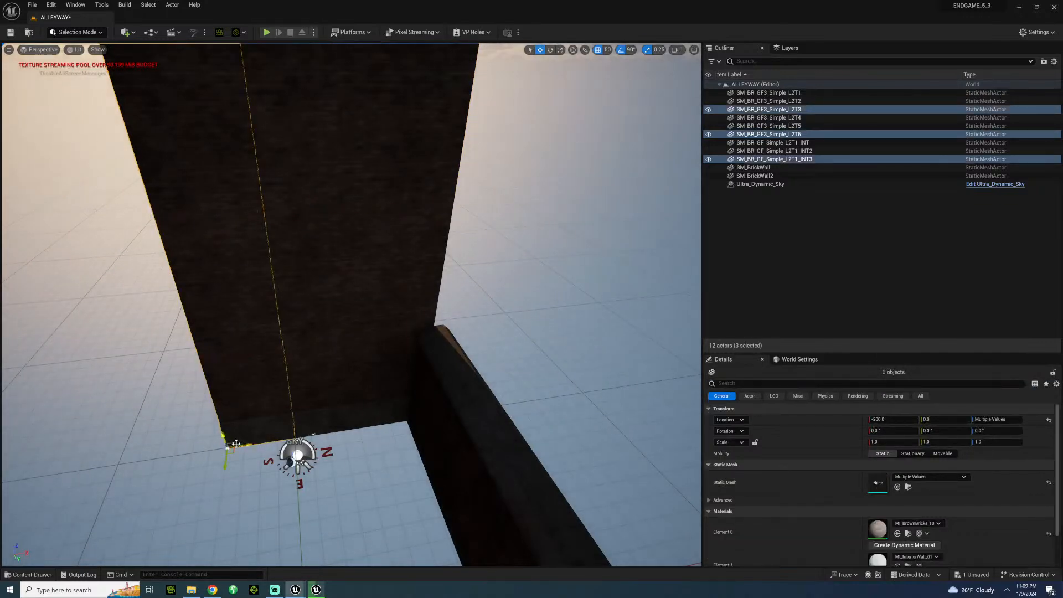
pyautogui.keyDown('alt'); pyautogui.moveTo(243, 446); pyautogui.dragTo(176, 450); pyautogui.keyUp('alt')
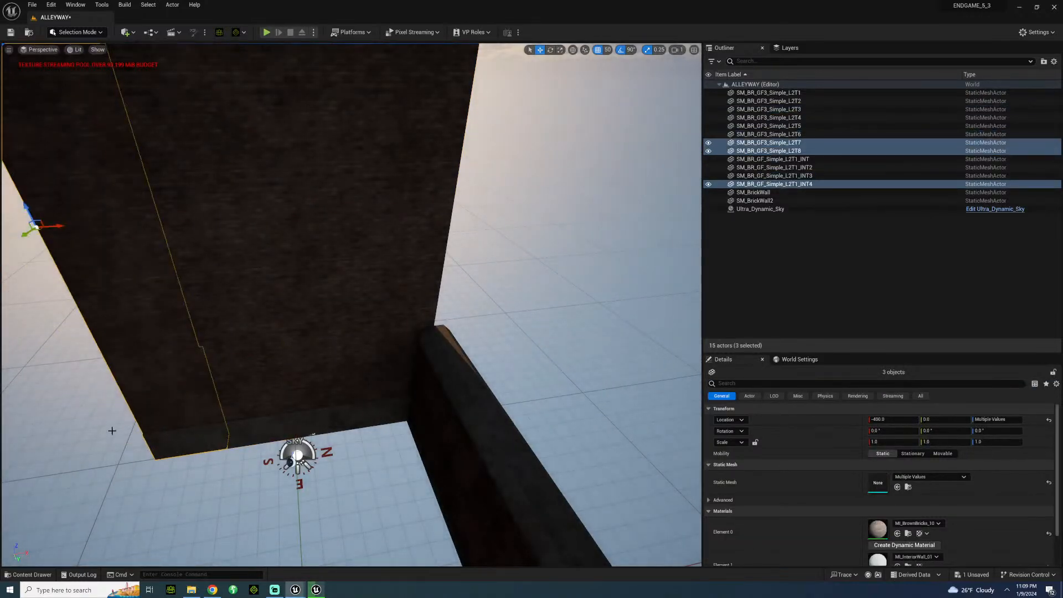
pyautogui.click(297, 455)
pyautogui.moveTo(297, 455); pyautogui.dragTo(396, 332, button='right')
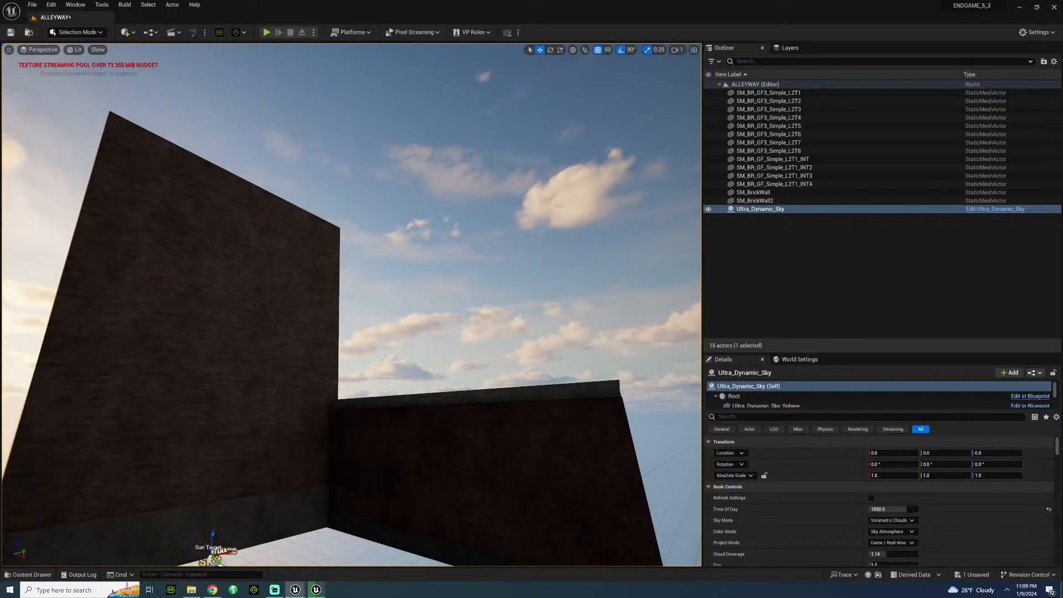
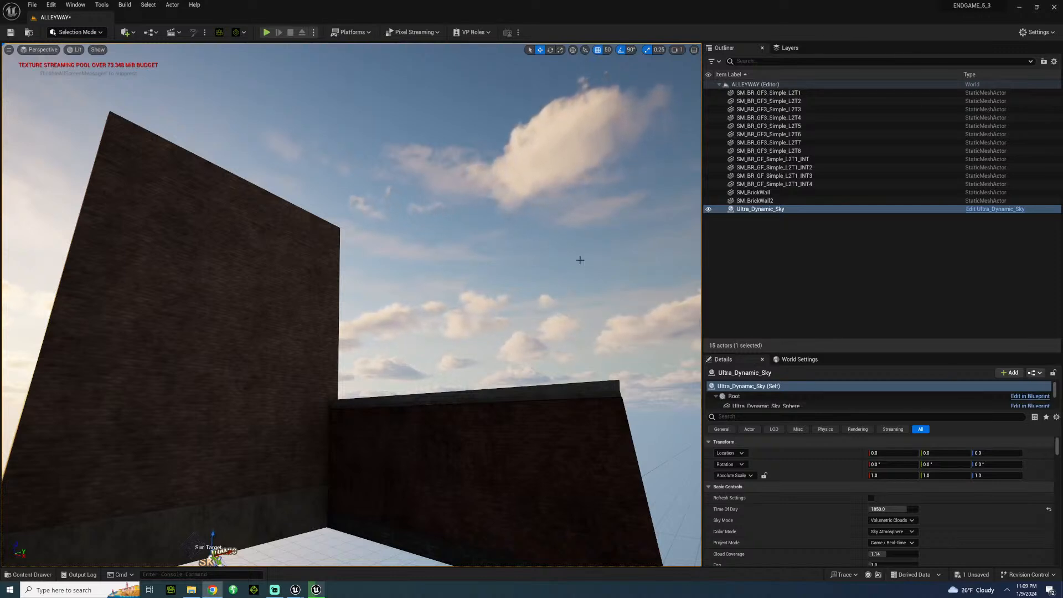
pyautogui.moveTo(351, 304); pyautogui.dragTo(266, 382, button='right')
pyautogui.press('s')
pyautogui.moveTo(136, 77); pyautogui.dragTo(180, 62, button='right')
pyautogui.press('w')
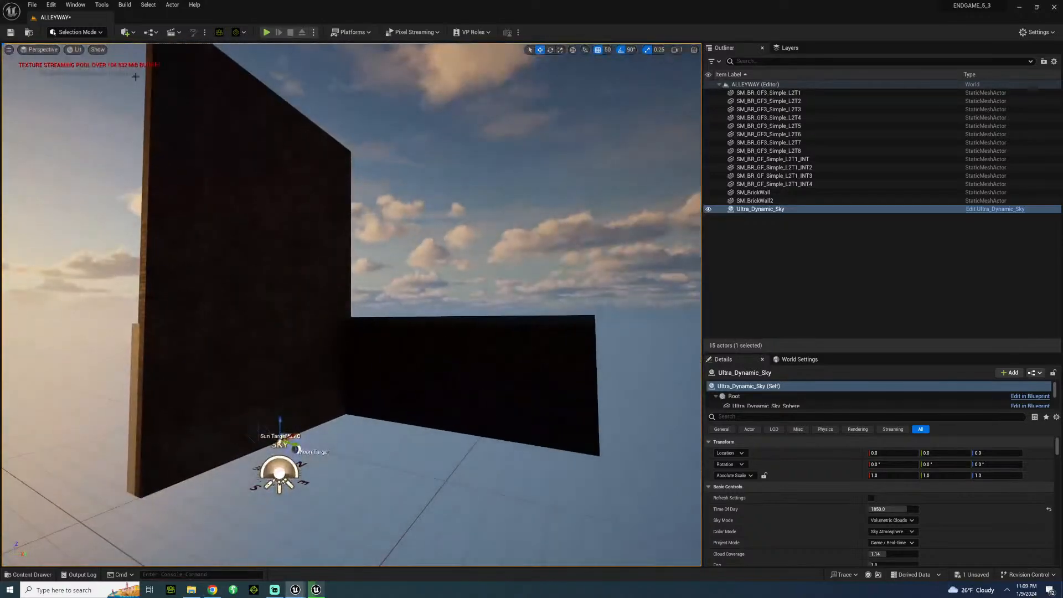
pyautogui.click(129, 32)
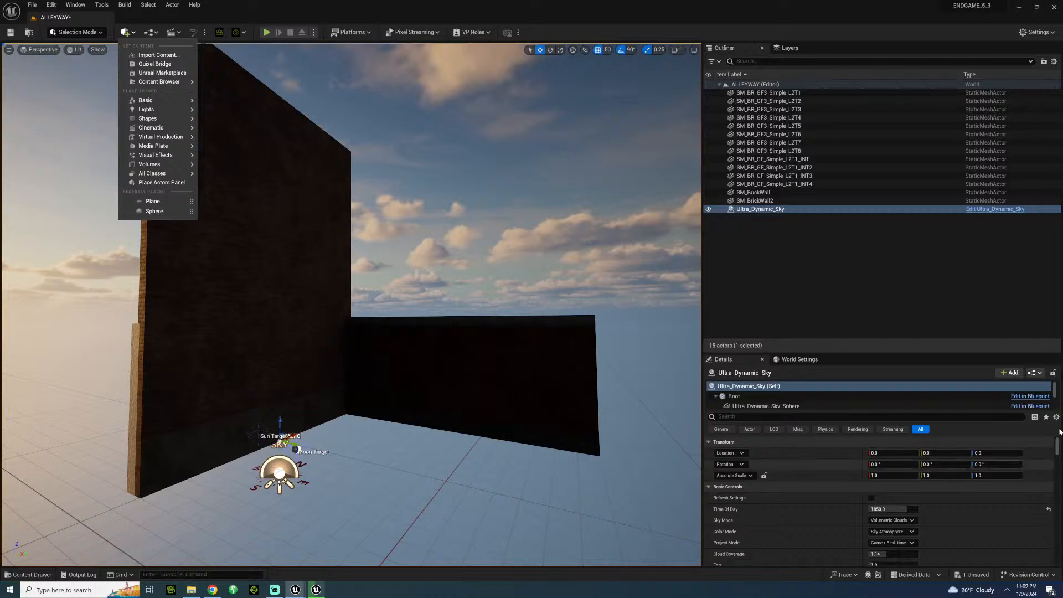
pyautogui.hotkey('alt', 'Tab')
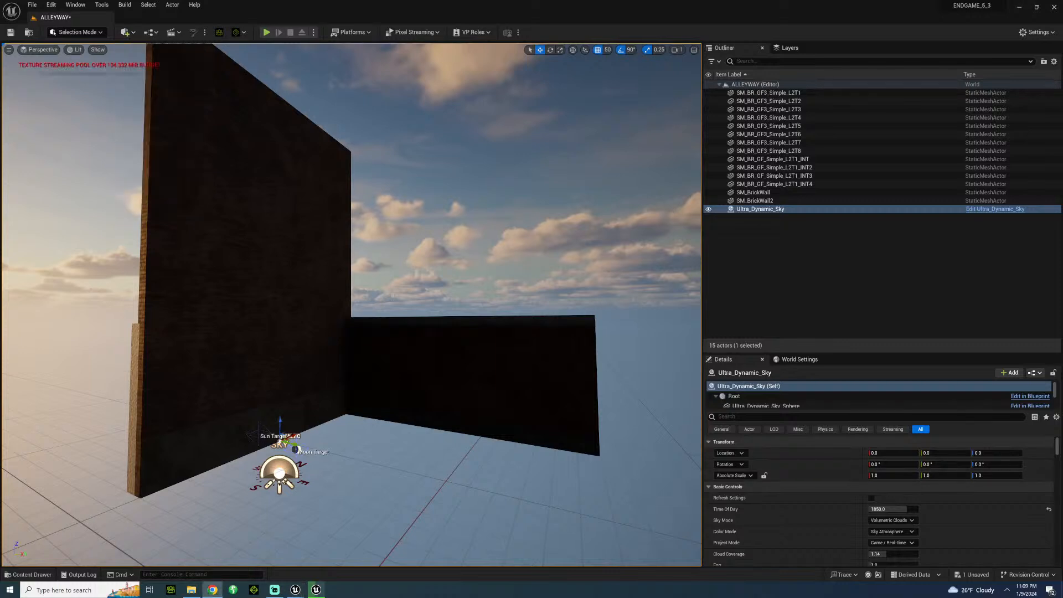
# Browse the BritishCity Material folders, including MasterMaterials, Doors, Windows and Street, for a ground material.
pyautogui.click(38, 577)
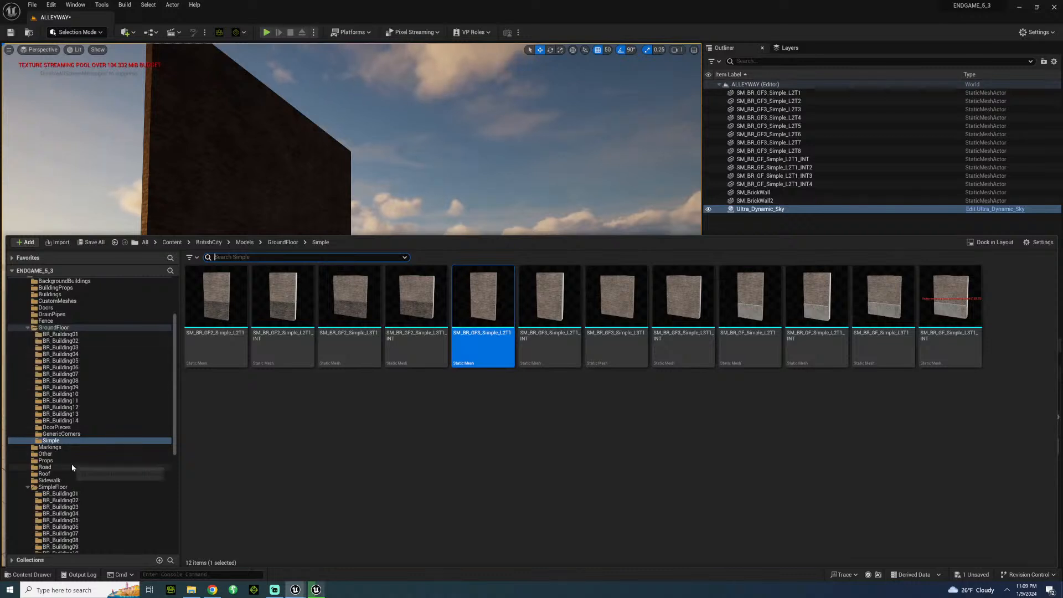
pyautogui.scroll(-3, 64, 464)
pyautogui.scroll(6, 91, 475)
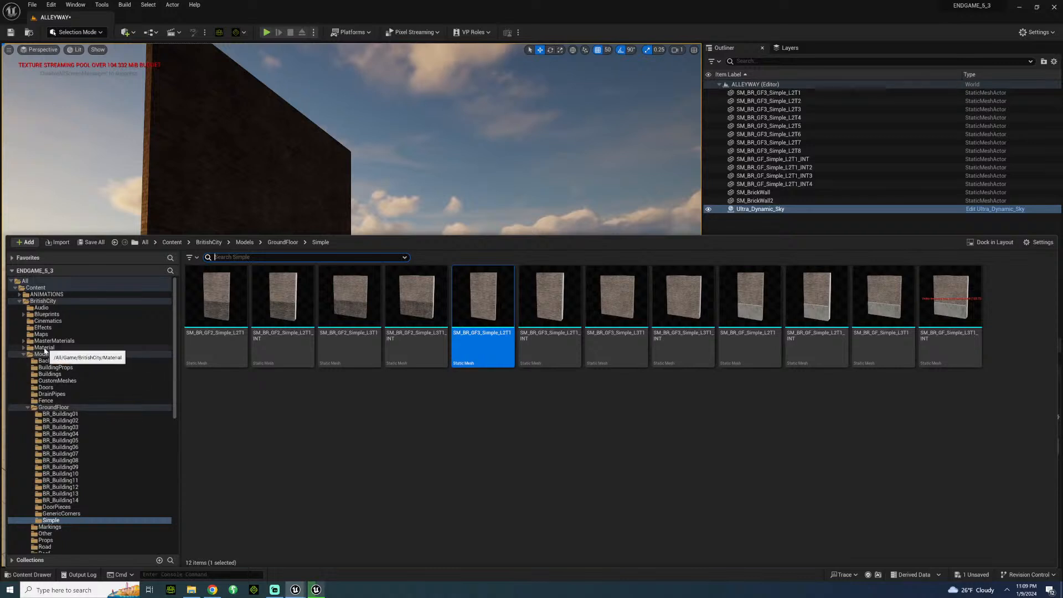
pyautogui.click(81, 348)
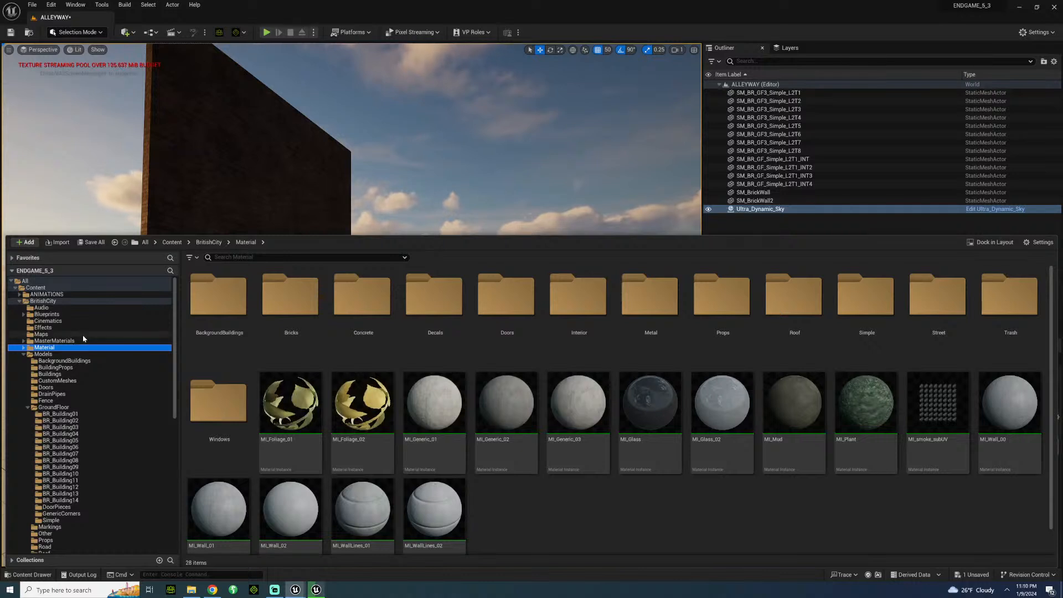
pyautogui.click(62, 342)
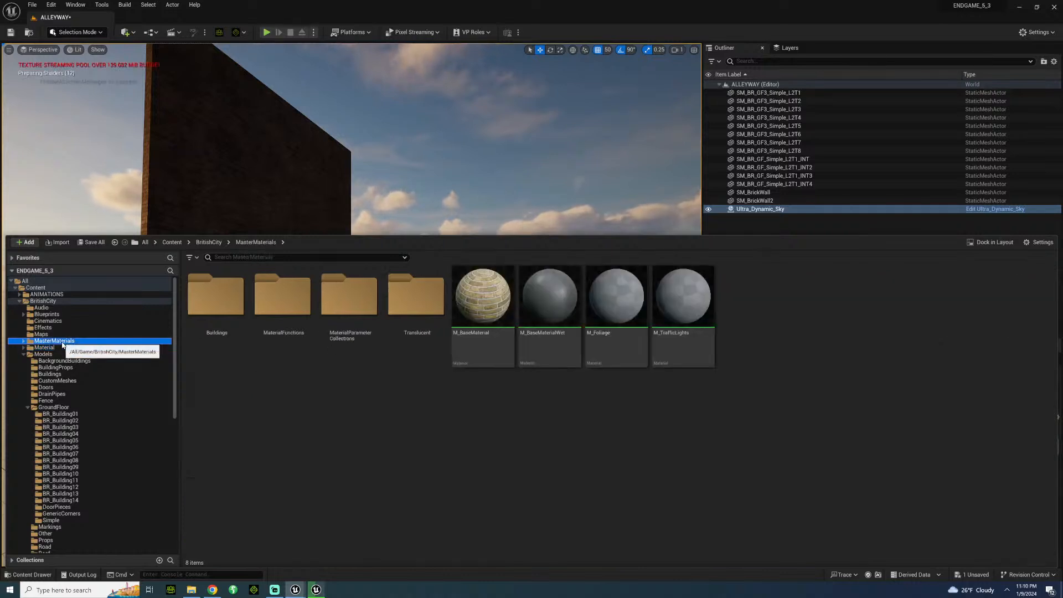
pyautogui.click(54, 348)
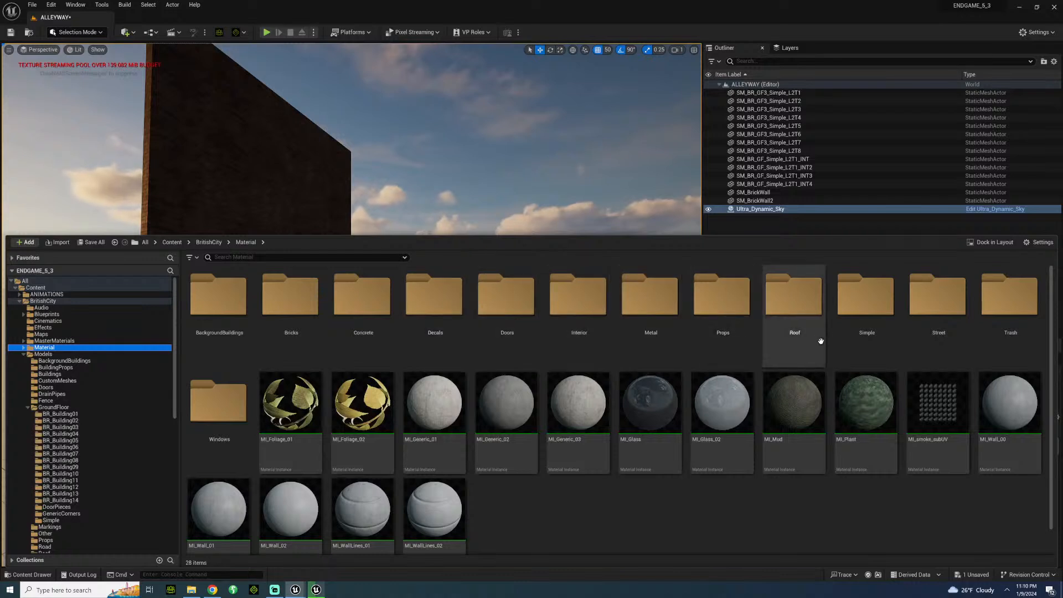
pyautogui.doubleClick(359, 312)
pyautogui.click(45, 380)
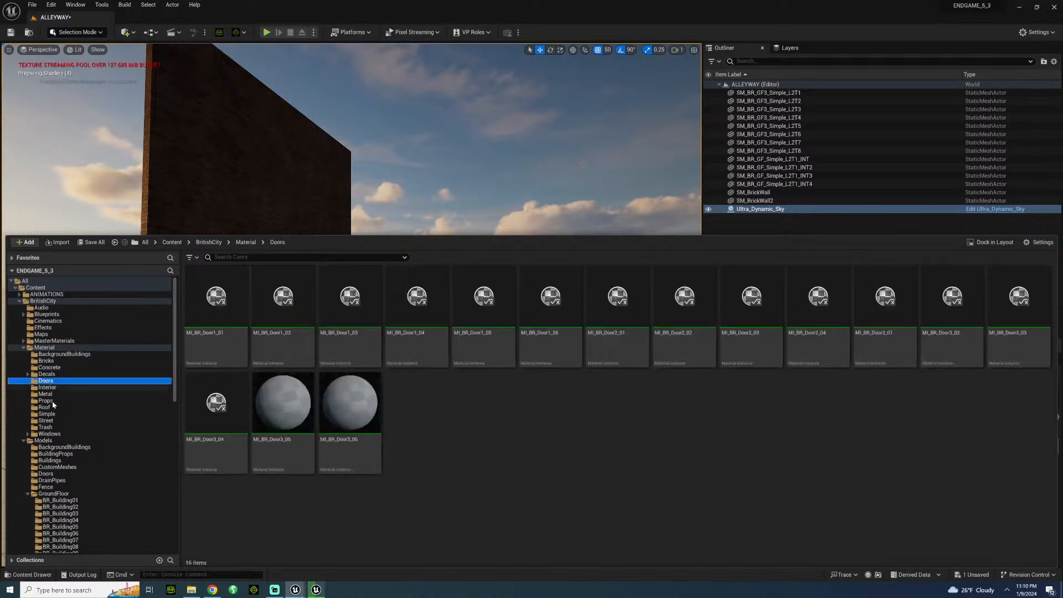
pyautogui.click(52, 433)
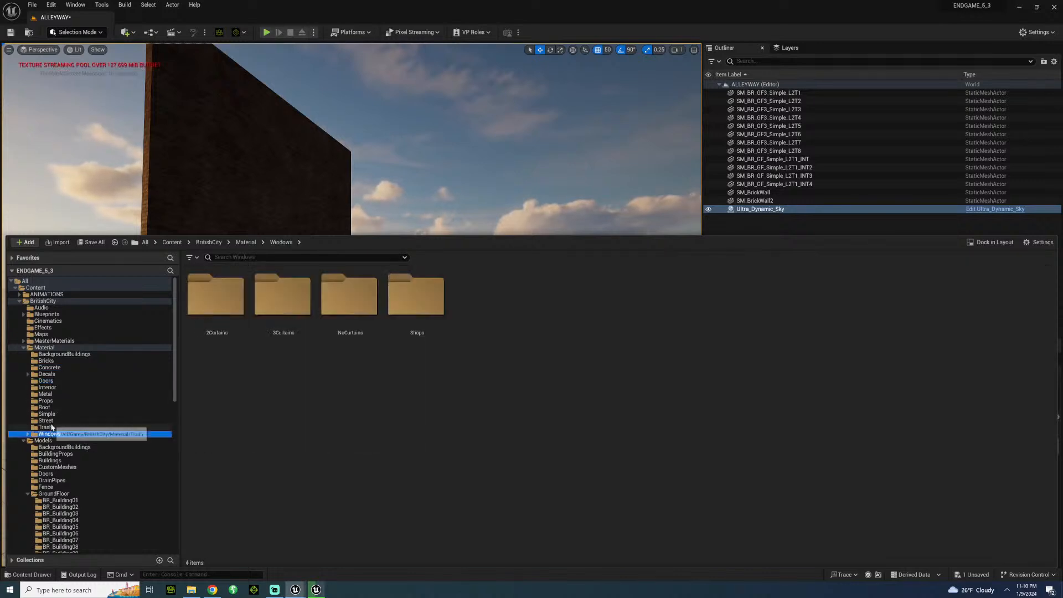
pyautogui.click(47, 420)
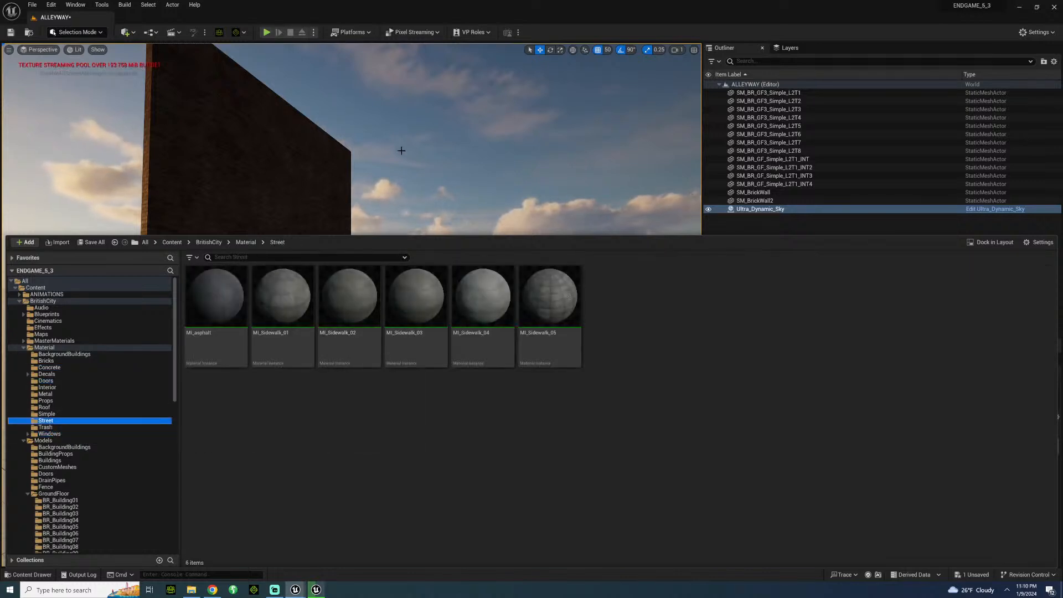
# Add a Plane shape to the level and set its Y and Z location to 0.
pyautogui.moveTo(401, 149); pyautogui.dragTo(426, 233, button='right')
pyautogui.moveTo(248, 129)
pyautogui.mouseDown(button='right')
pyautogui.moveTo(266, 126)
pyautogui.moveTo(248, 129)
pyautogui.mouseUp(button='right')
pyautogui.click(127, 33)
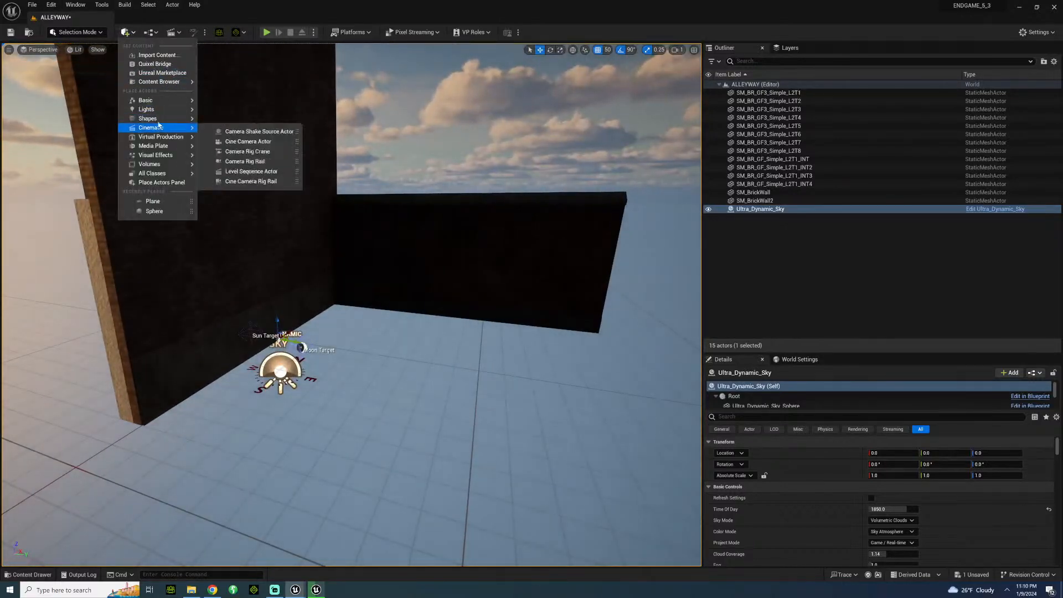
pyautogui.moveTo(161, 119)
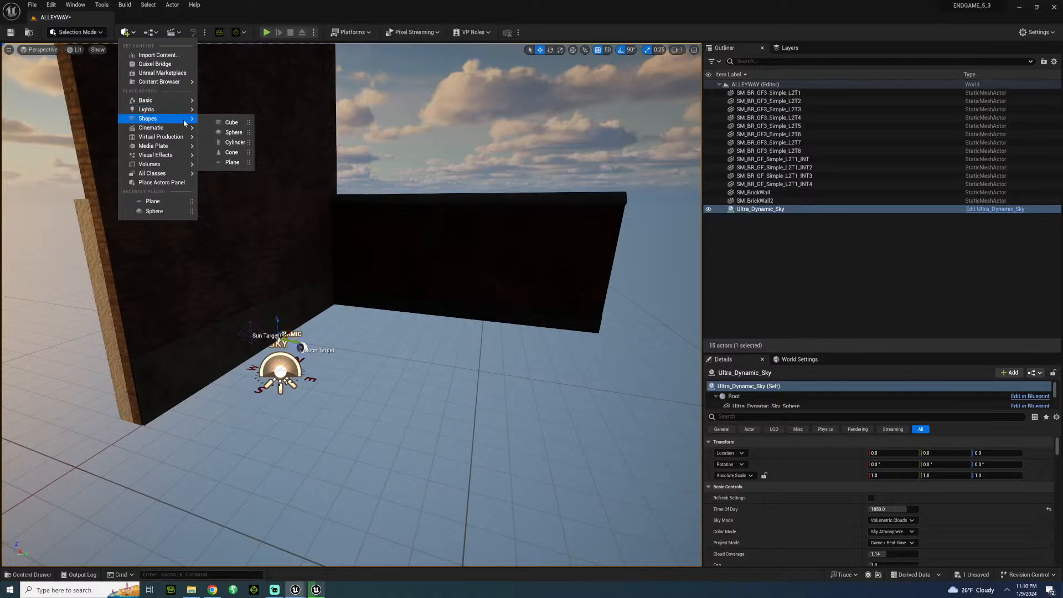
pyautogui.click(229, 163)
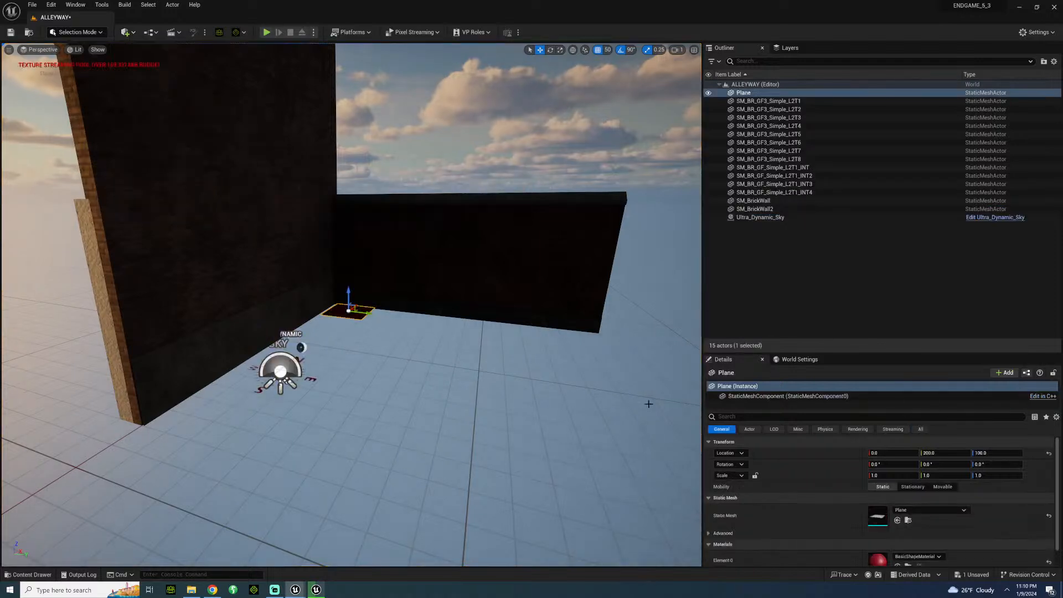
pyautogui.click(931, 454)
pyautogui.write('0')
pyautogui.press('Tab')
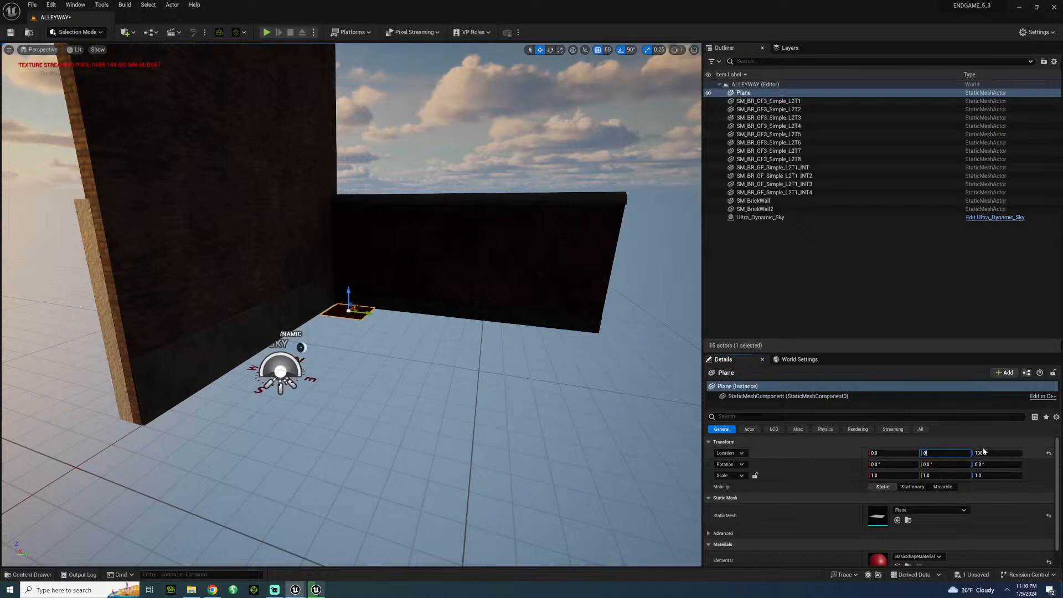
pyautogui.write('0')
pyautogui.press('Return')
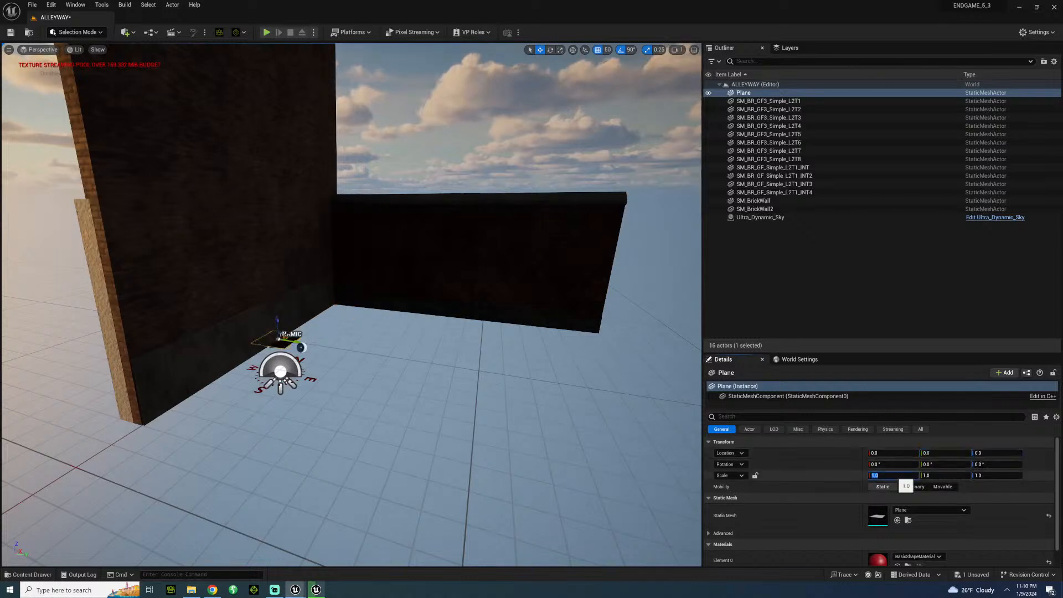
# Scale the plane to 4 in both X and Y.
pyautogui.write('4')
pyautogui.press('Return')
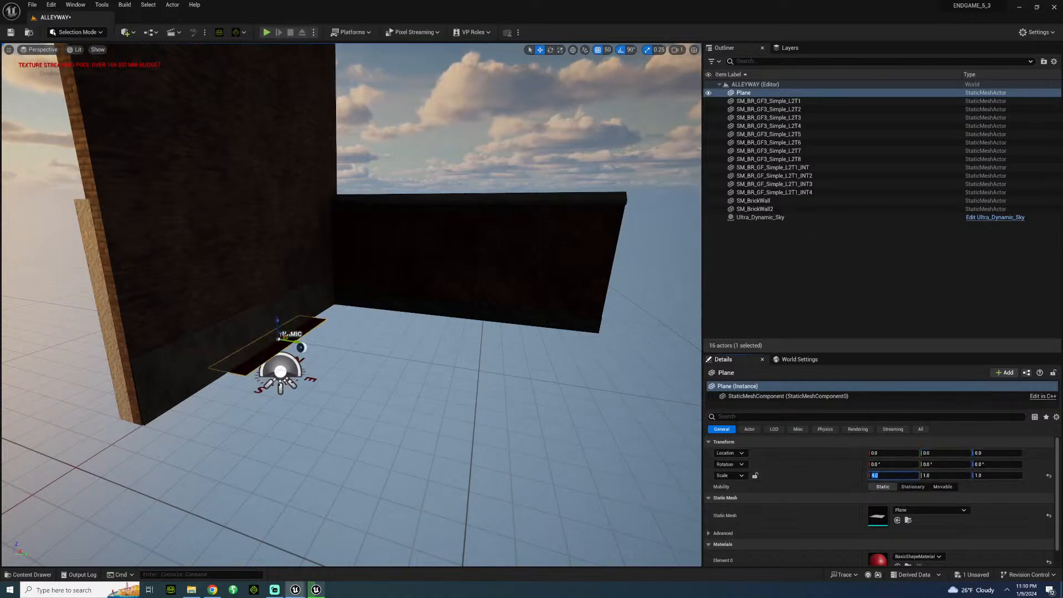
pyautogui.click(944, 475)
pyautogui.write('4')
pyautogui.press('Return')
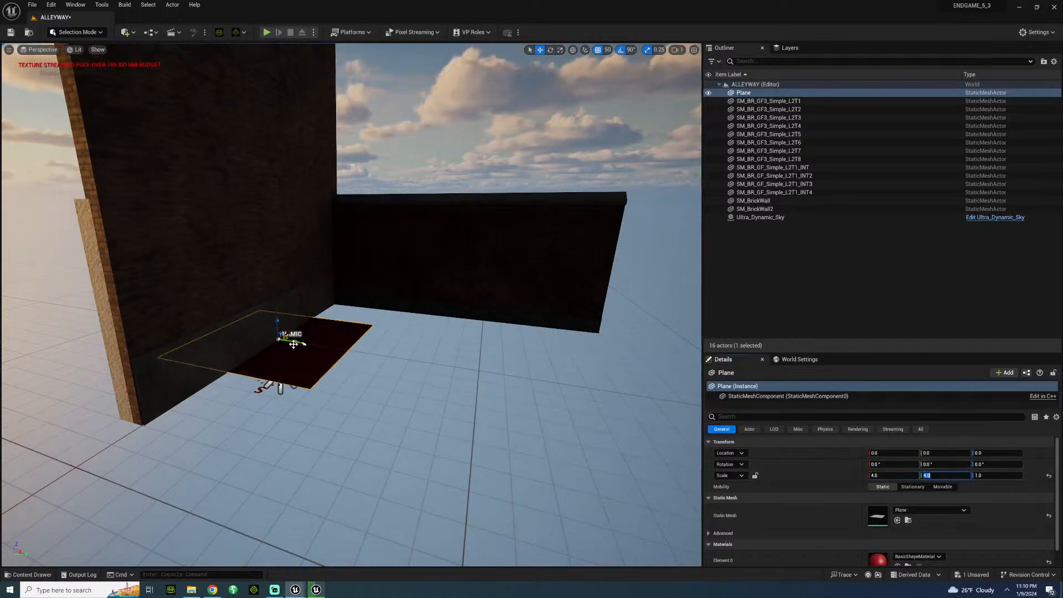
# Move the plane to X 200, Y 200 so it fits into the corner between the two walls.
pyautogui.moveTo(303, 342); pyautogui.dragTo(361, 352)
pyautogui.moveTo(364, 354); pyautogui.dragTo(318, 394, button='right')
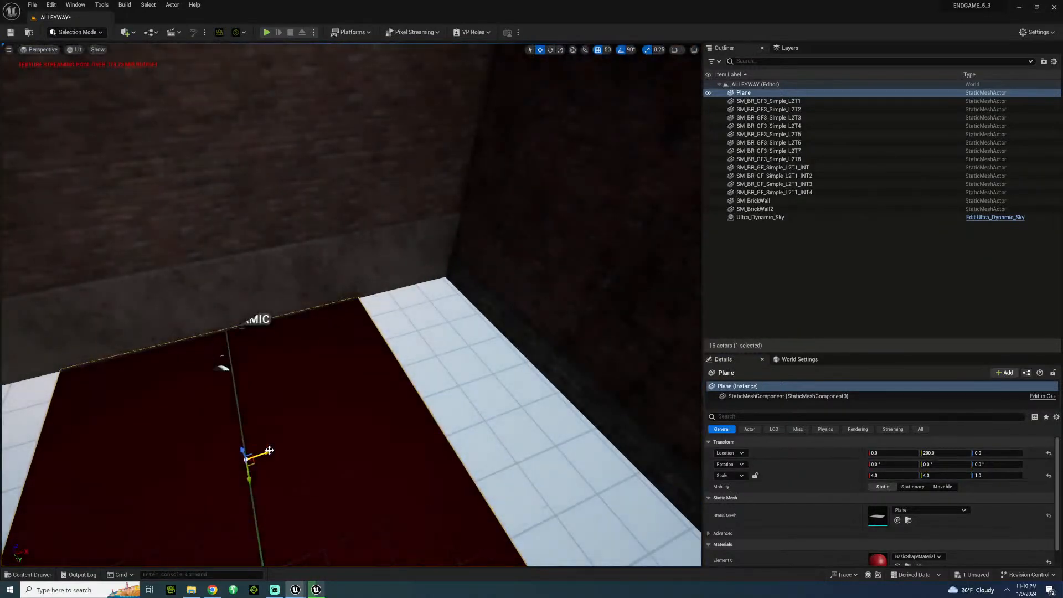
pyautogui.moveTo(263, 454); pyautogui.dragTo(435, 395)
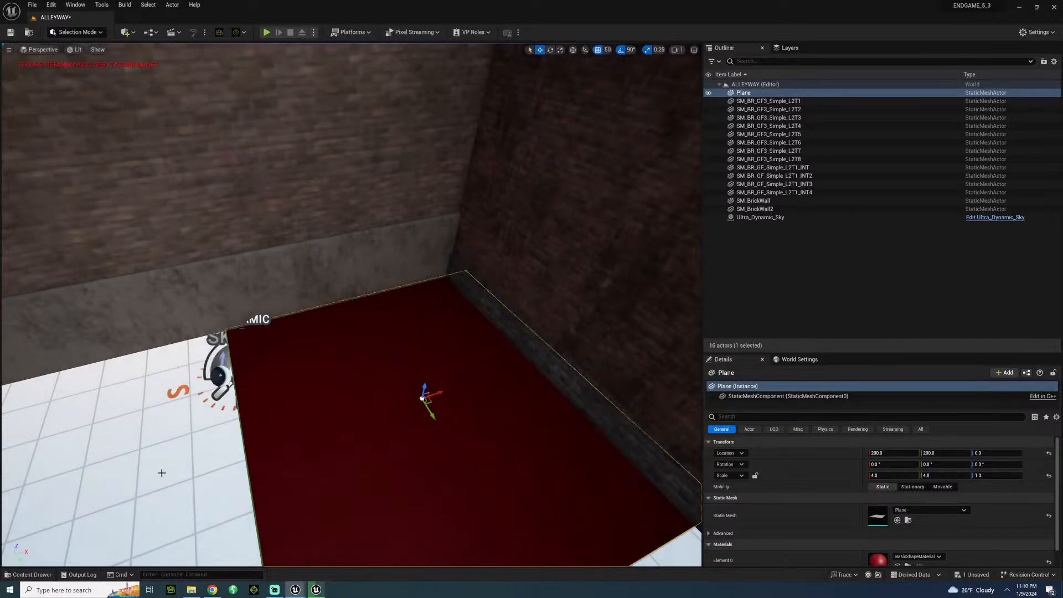
# Apply the MI_Sidewalk_05 material from the BritishCity Street folder to the ground plane.
pyautogui.click(220, 372)
pyautogui.press('f')
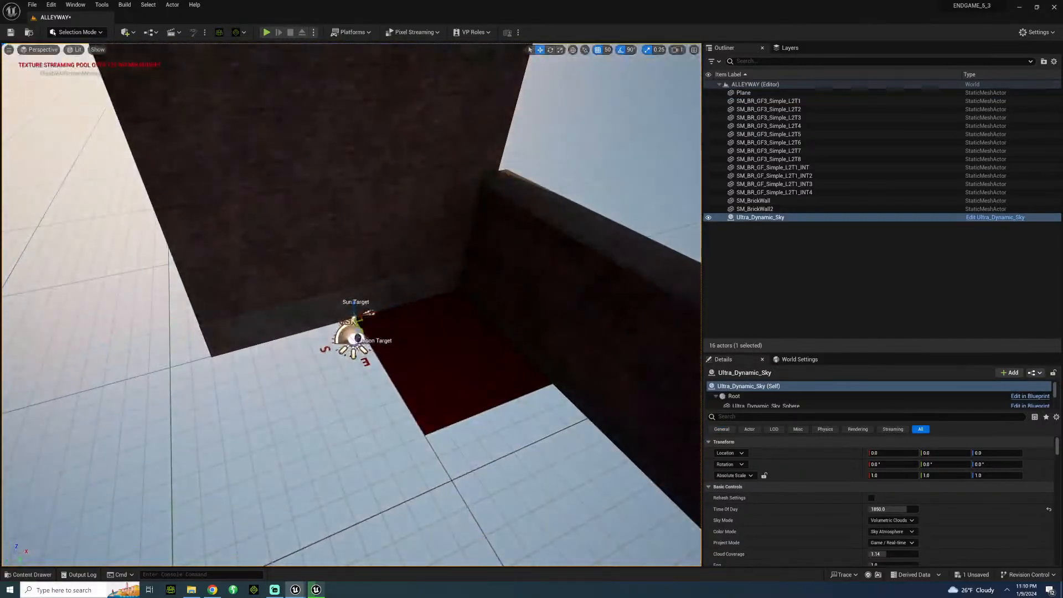
pyautogui.click(28, 574)
pyautogui.click(29, 574)
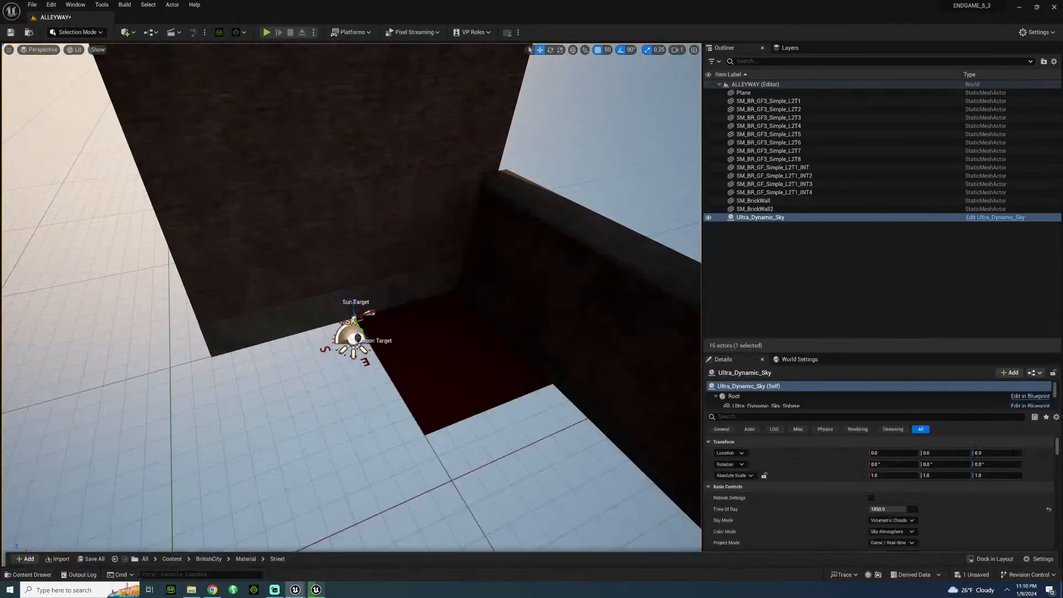
pyautogui.moveTo(66, 532); pyautogui.dragTo(121, 581, button='right')
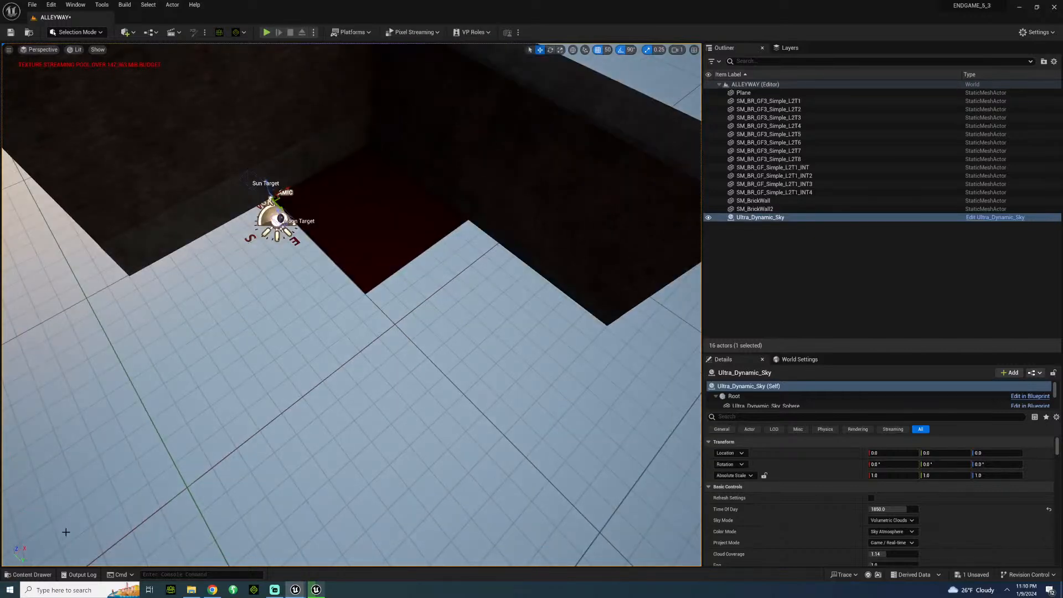
pyautogui.click(31, 574)
pyautogui.moveTo(546, 306); pyautogui.dragTo(349, 205)
pyautogui.press('w')
pyautogui.moveTo(349, 205); pyautogui.dragTo(372, 172, button='right')
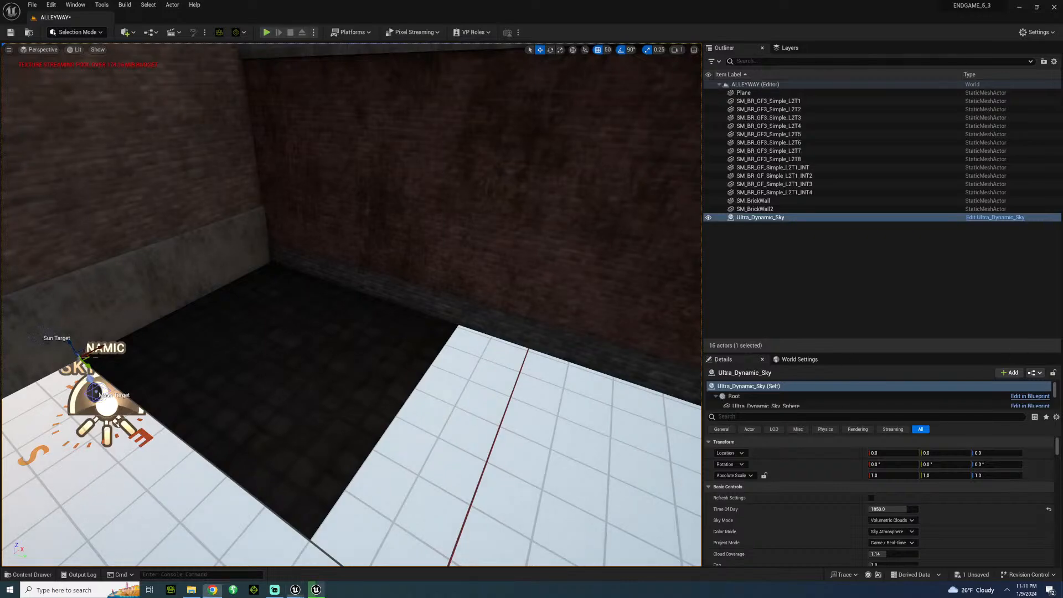
# Duplicate the sidewalk plane into a two-by-two grid covering the ground beside the walls, with the last copy at X -200, Y 600.
pyautogui.moveTo(354, 305); pyautogui.dragTo(317, 304, button='right')
pyautogui.click(377, 360)
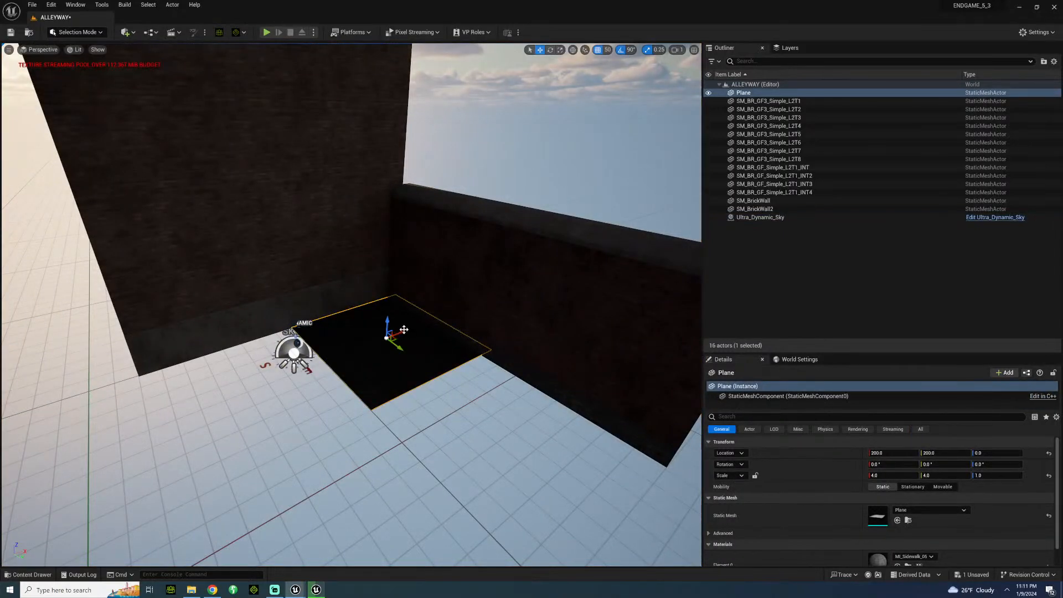
pyautogui.keyDown('alt'); pyautogui.moveTo(400, 332); pyautogui.dragTo(368, 507); pyautogui.keyUp('alt')
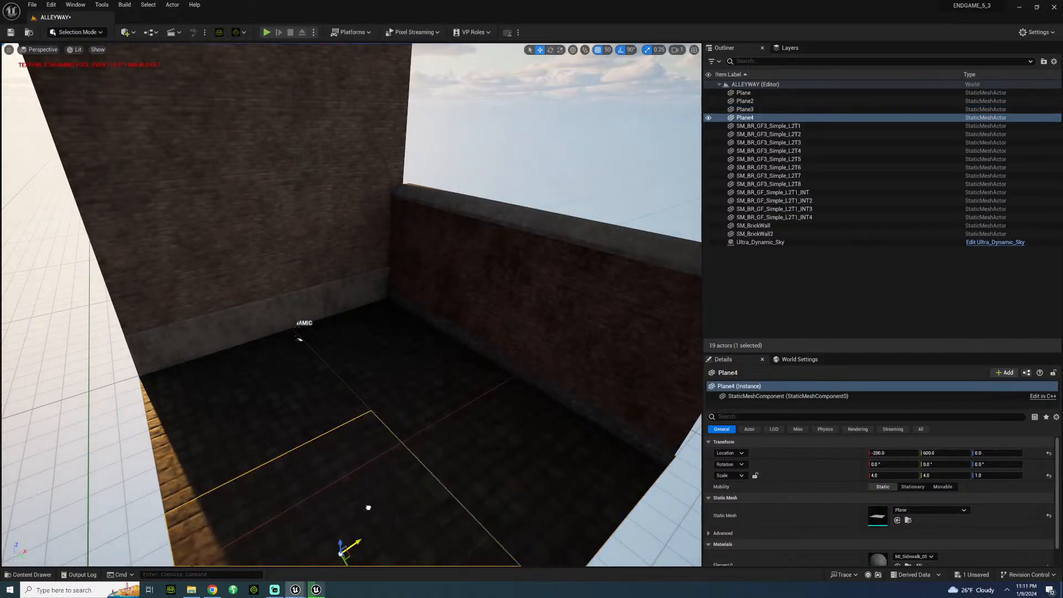
# Browse the BritishCity folders for a building piece, checking Sidewalk, Roof, Props, and the SimpleFloor GenericCorners and Simple models.
pyautogui.click(540, 141)
pyautogui.moveTo(540, 141); pyautogui.dragTo(420, 143, button='right')
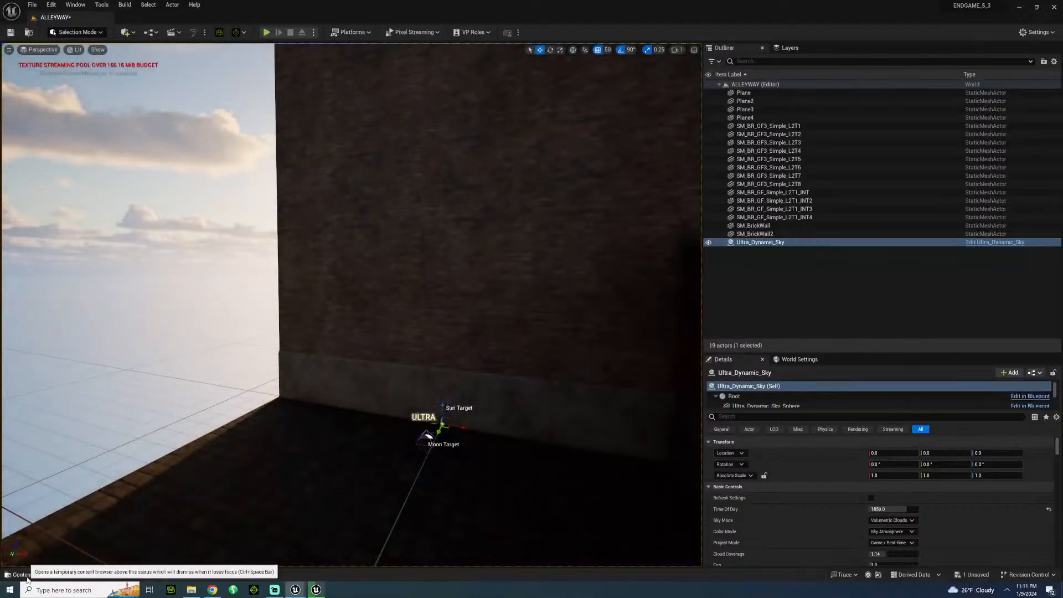
pyautogui.click(28, 574)
pyautogui.click(46, 414)
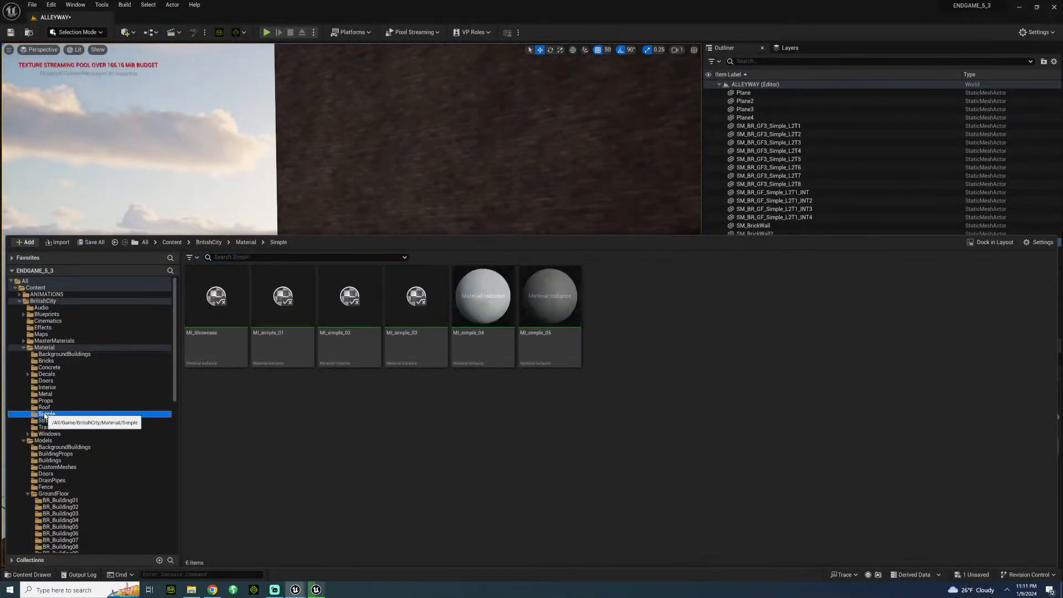
pyautogui.scroll(-8, 69, 453)
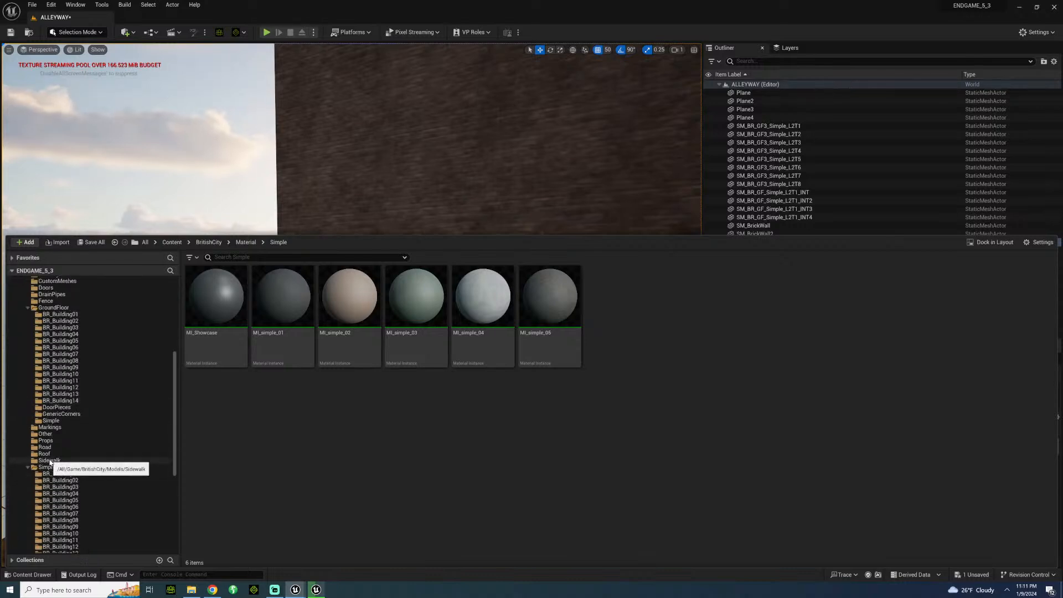
pyautogui.click(50, 461)
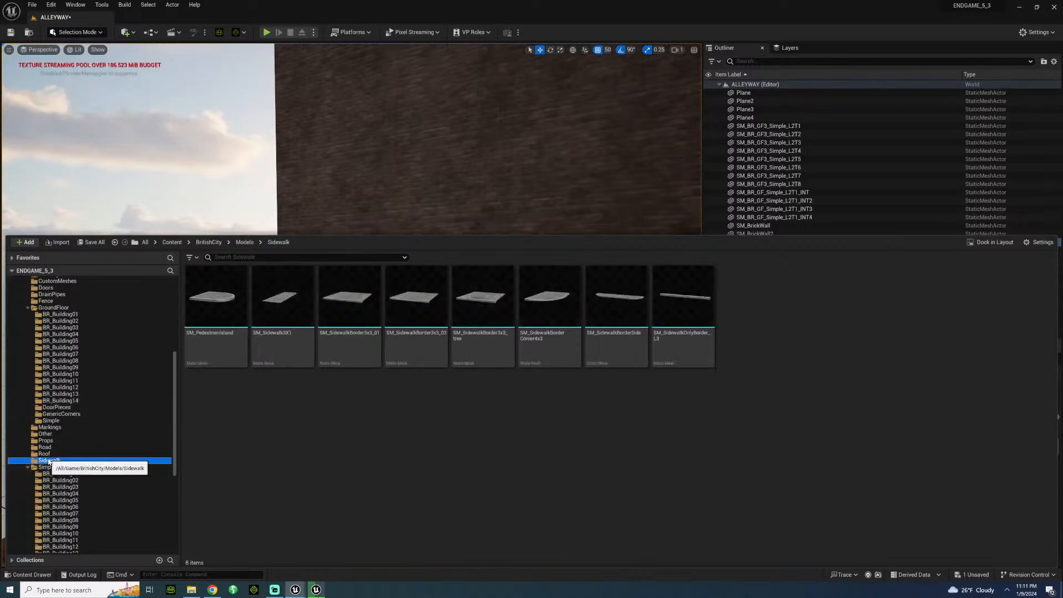
pyautogui.click(45, 454)
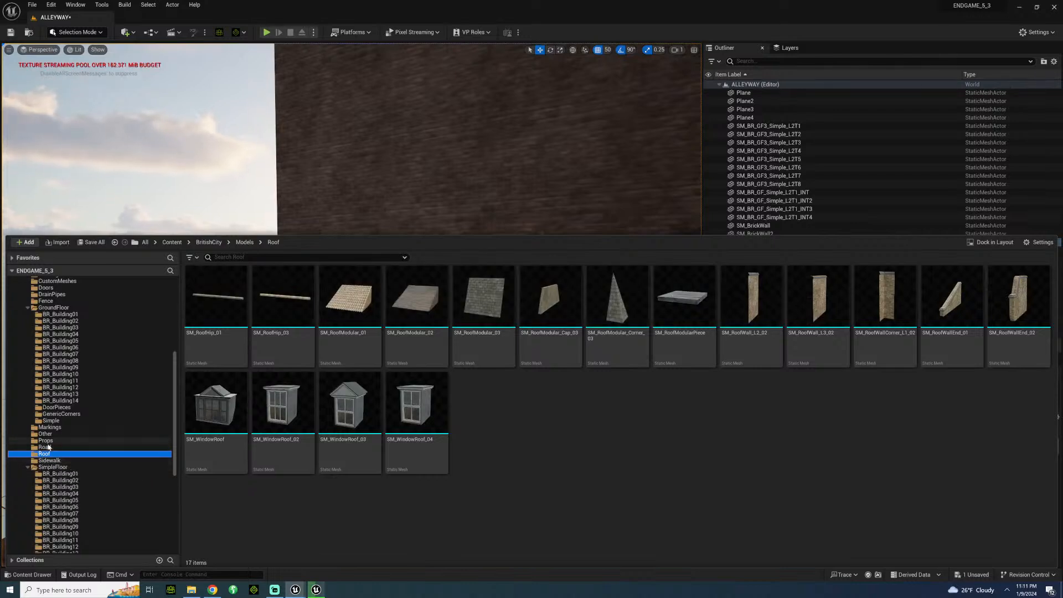
pyautogui.click(47, 441)
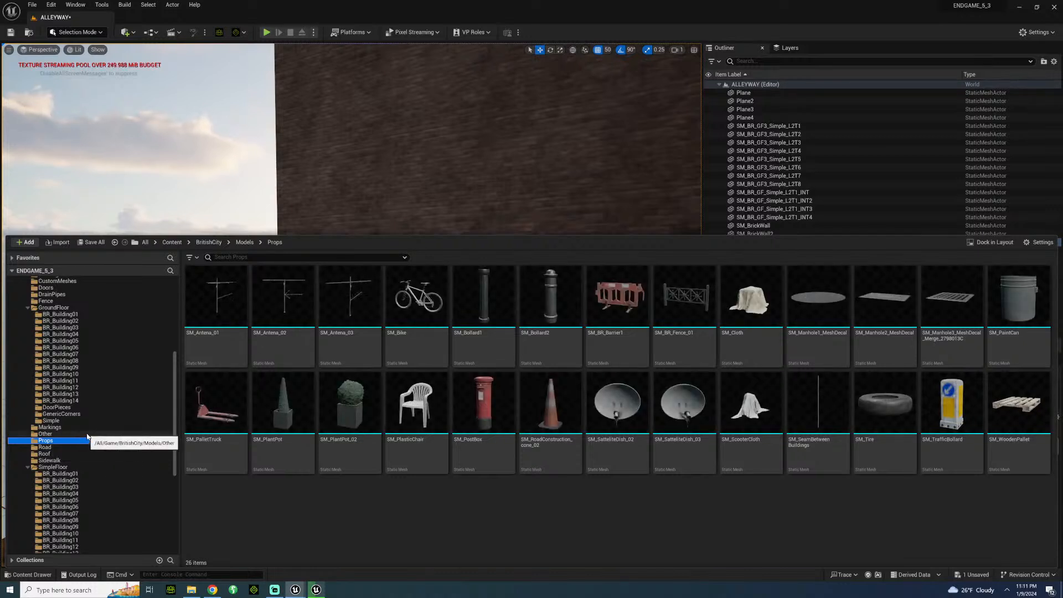
pyautogui.scroll(-5, 84, 452)
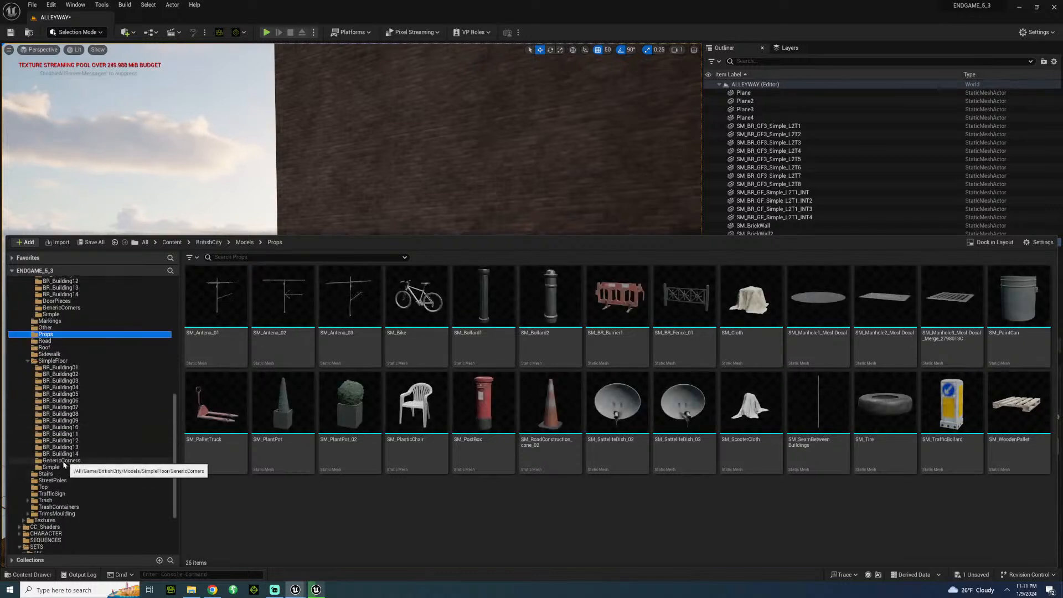
pyautogui.click(62, 461)
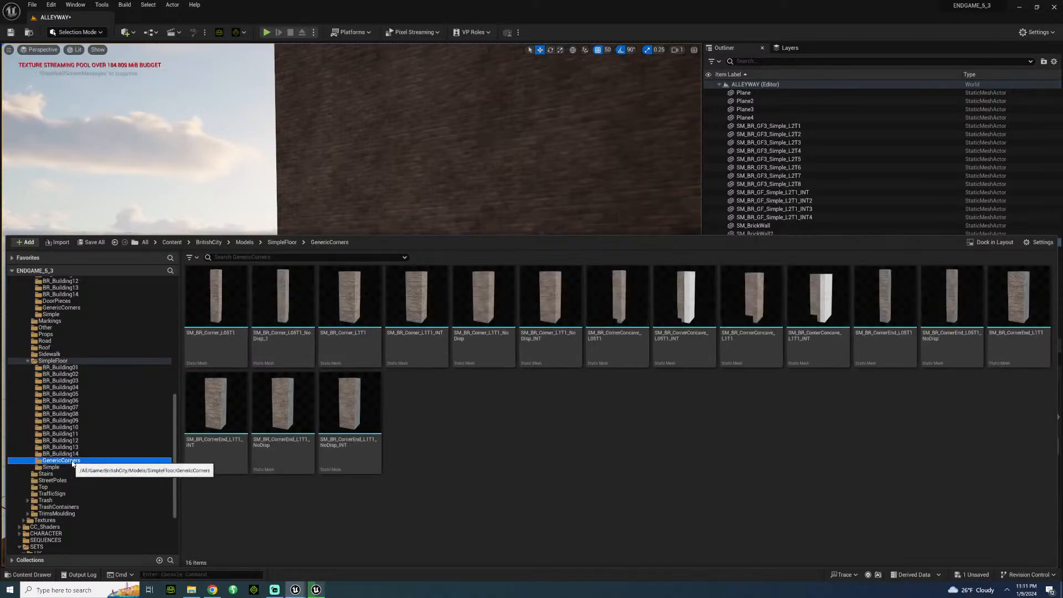
pyautogui.click(55, 468)
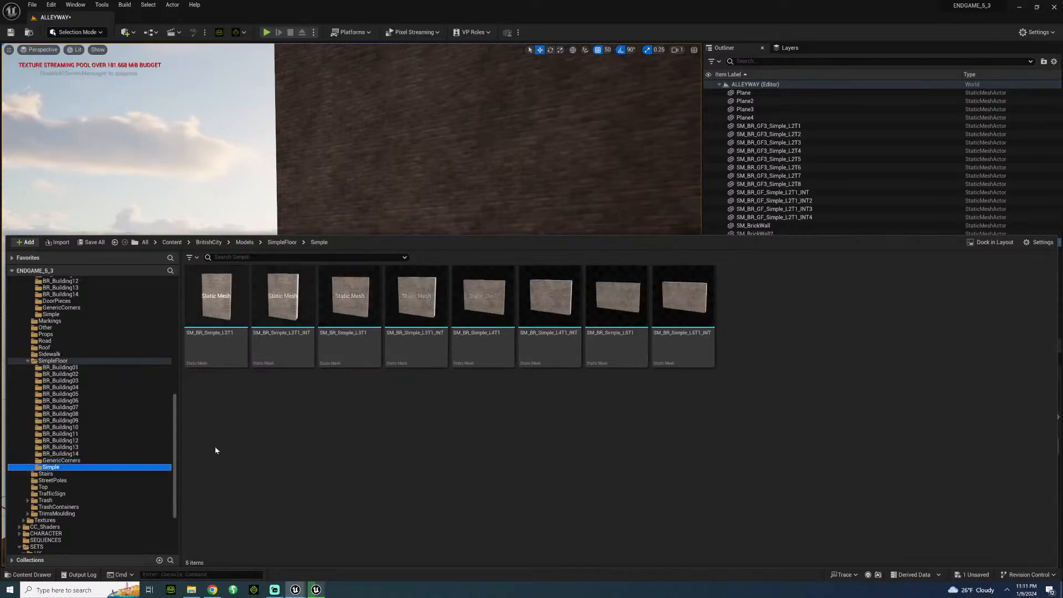
# Place an SM_BR_Simple_L4T1_INT wall rotated -90° about Z at X -300, Y 400, Z 750, and duplicate it to Y 800.
pyautogui.moveTo(554, 318); pyautogui.dragTo(209, 55)
pyautogui.press('e')
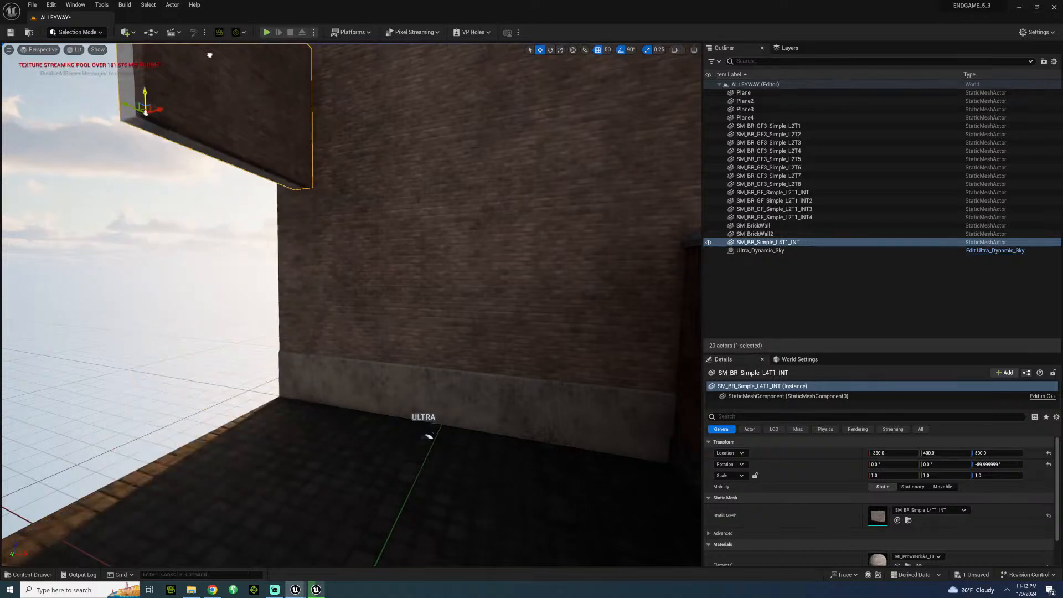
pyautogui.moveTo(211, 47); pyautogui.dragTo(172, 8, button='right')
pyautogui.press('s')
pyautogui.press('w')
pyautogui.moveTo(180, 304); pyautogui.dragTo(220, 187)
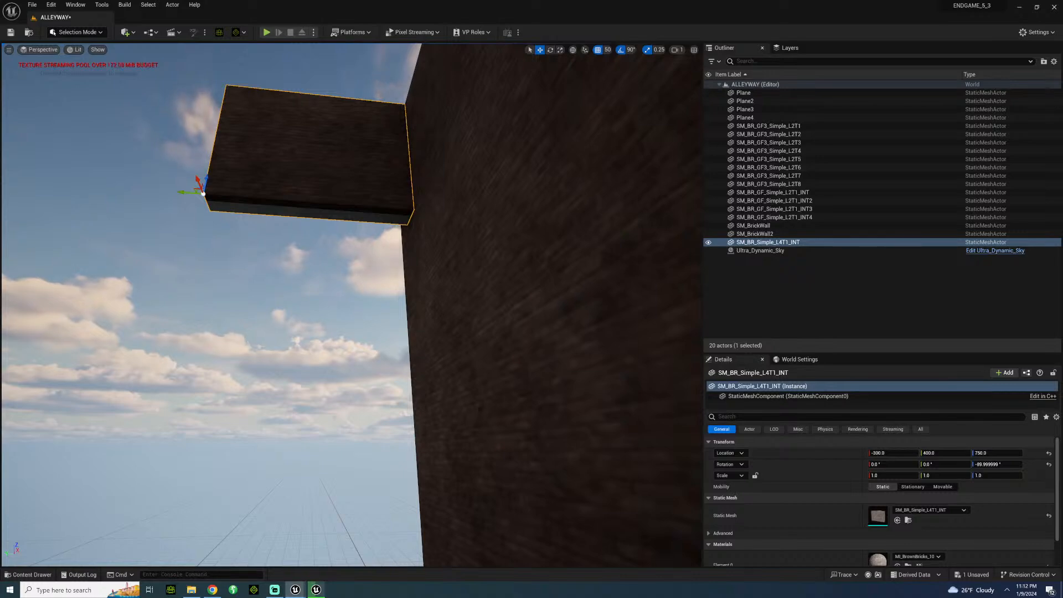
pyautogui.press('s')
pyautogui.moveTo(344, 244); pyautogui.dragTo(340, 281, button='right')
pyautogui.press('w')
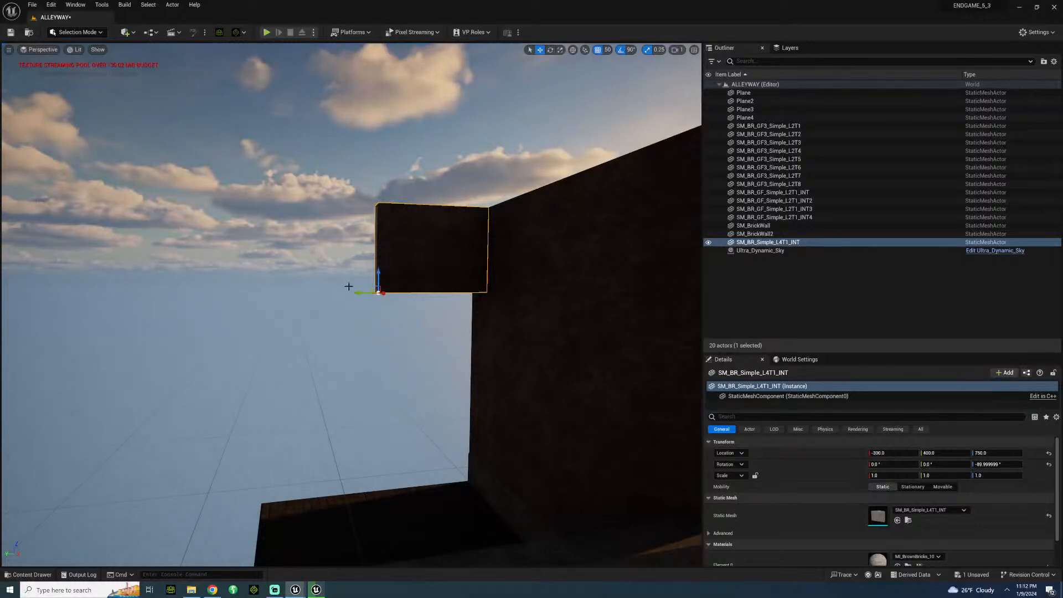
pyautogui.keyDown('alt'); pyautogui.moveTo(356, 293); pyautogui.dragTo(220, 299); pyautogui.keyUp('alt')
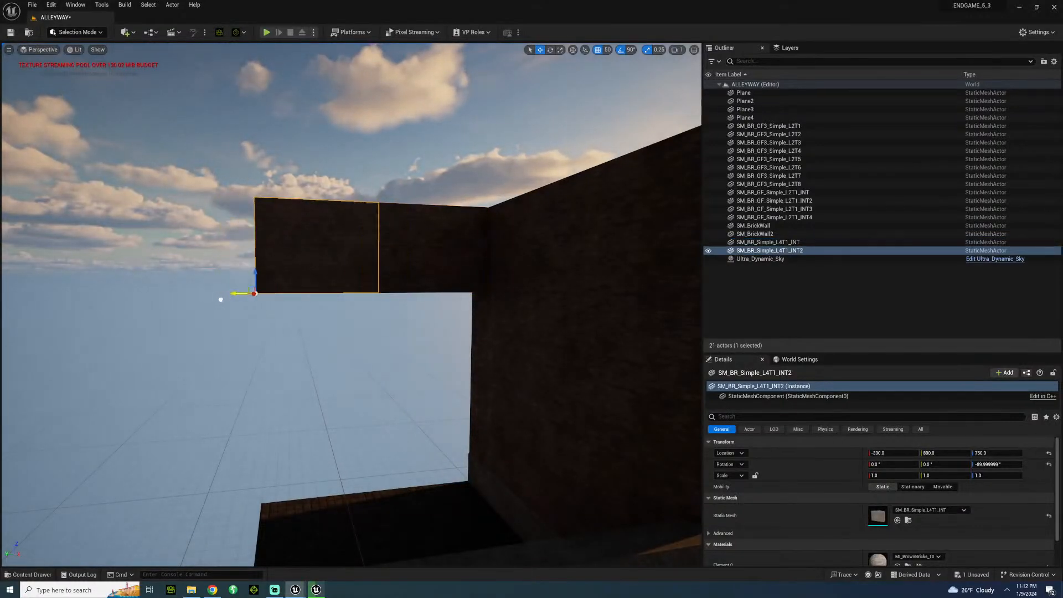
# Look through the arch assets in Quixel Bridge, inspecting Modular Wooden Arch and Modular Arch & Pillar Kit.
pyautogui.click(126, 33)
pyautogui.click(166, 62)
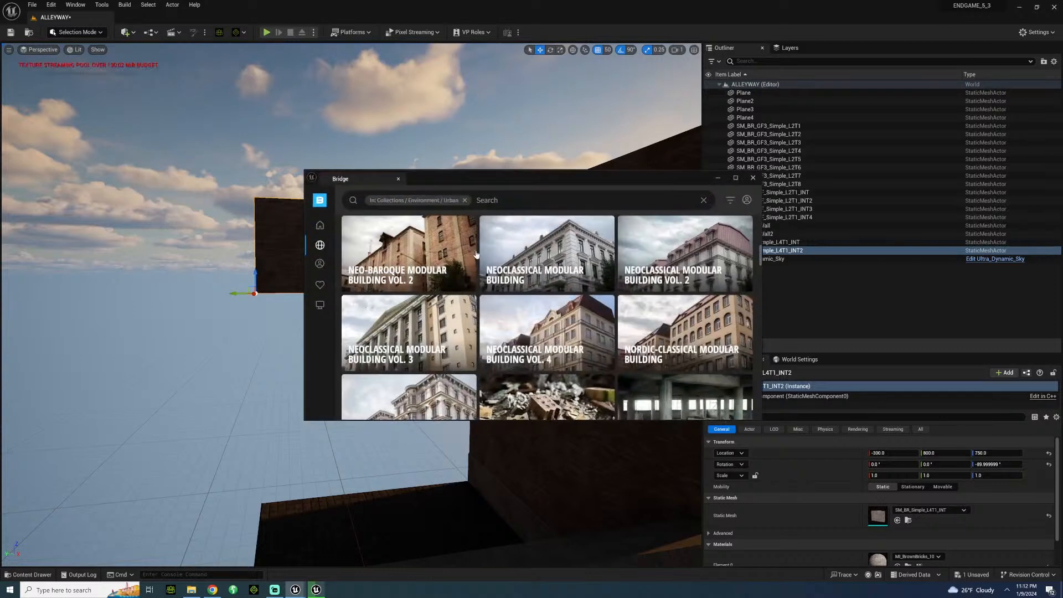
pyautogui.click(464, 201)
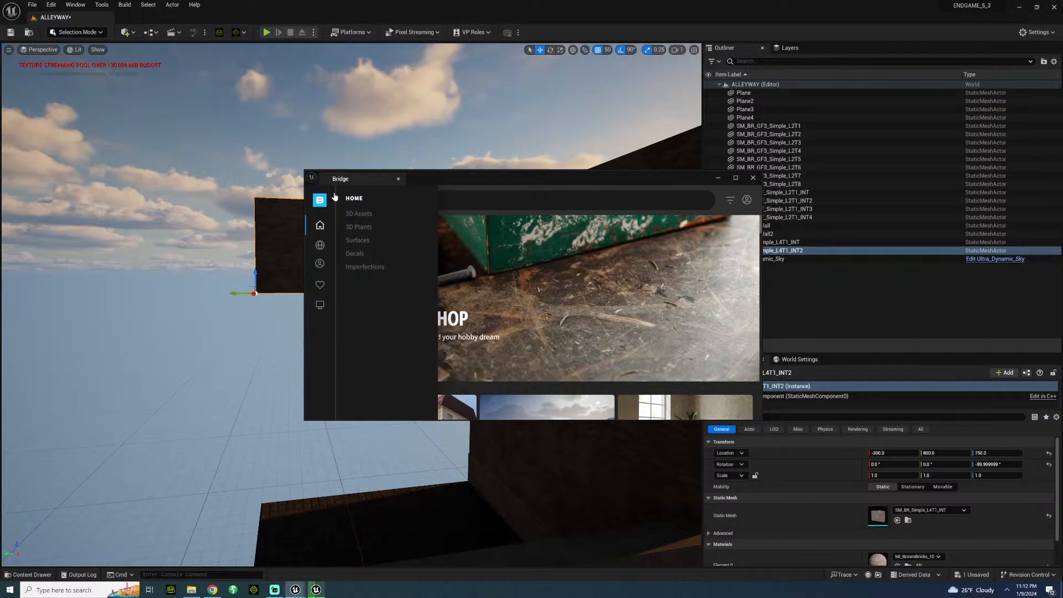
pyautogui.click(334, 197)
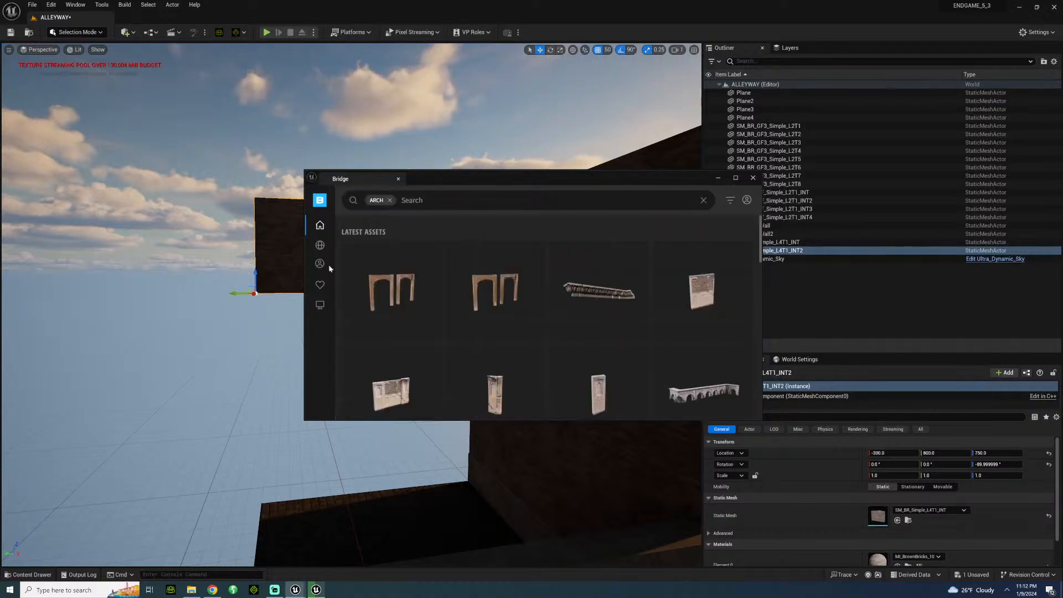
pyautogui.click(404, 319)
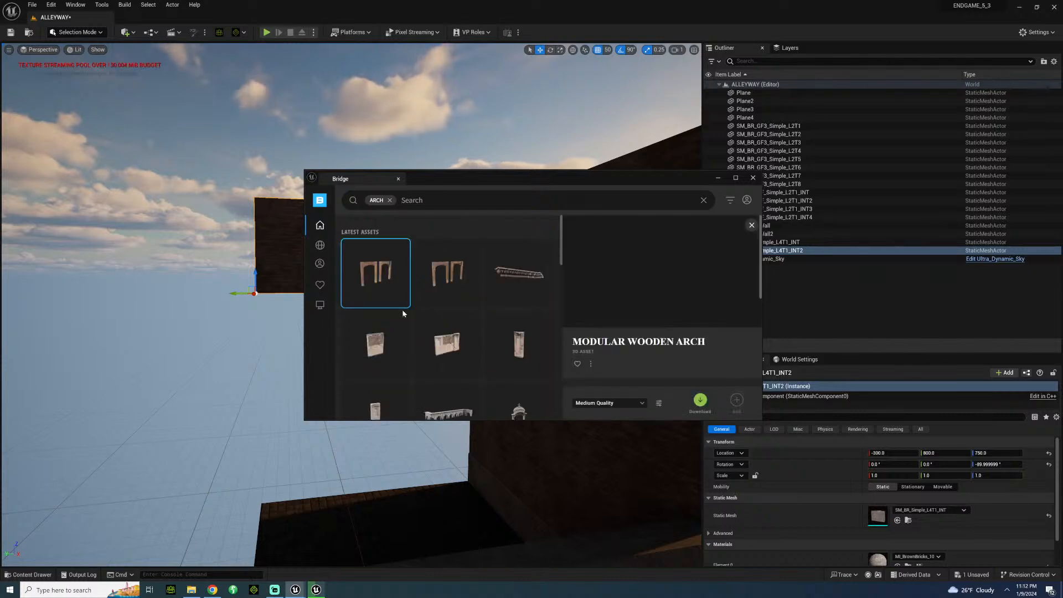
pyautogui.scroll(-5, 485, 290)
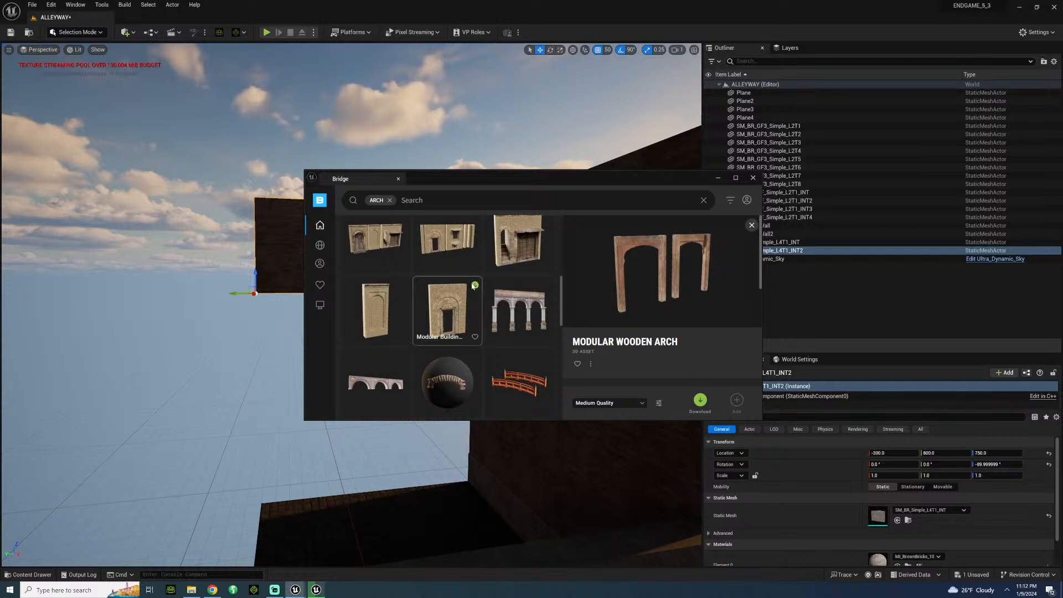
pyautogui.click(533, 313)
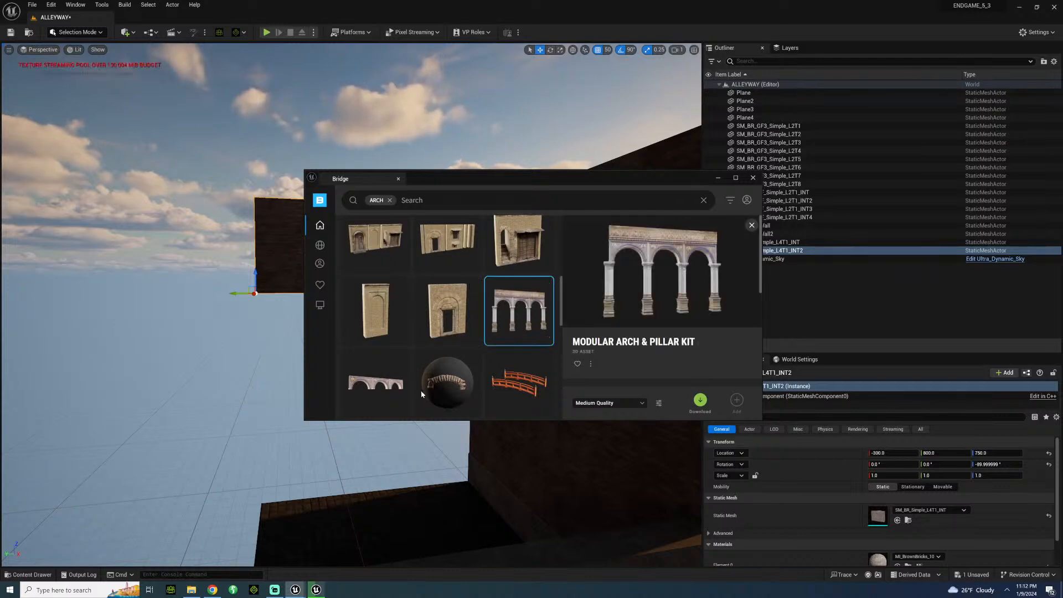
pyautogui.scroll(-5, 428, 354)
pyautogui.scroll(-3, 429, 376)
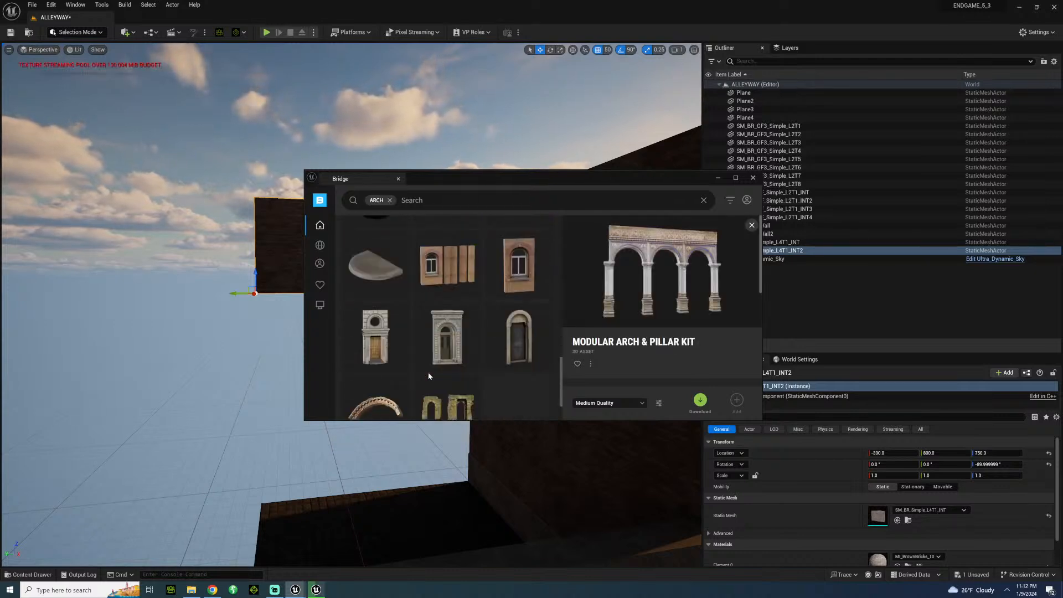
pyautogui.scroll(-2, 428, 376)
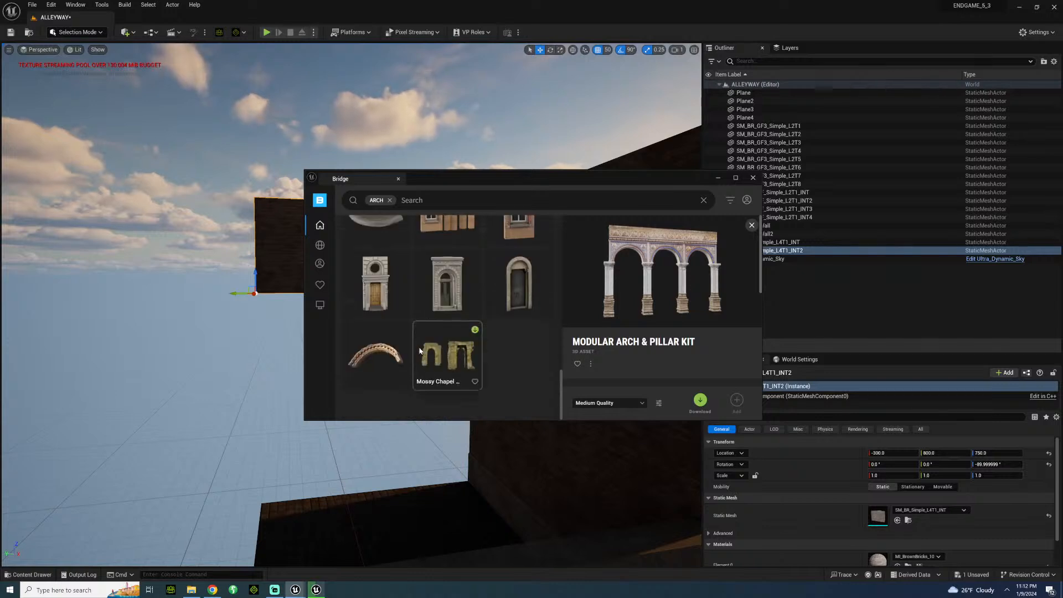
pyautogui.scroll(5, 407, 316)
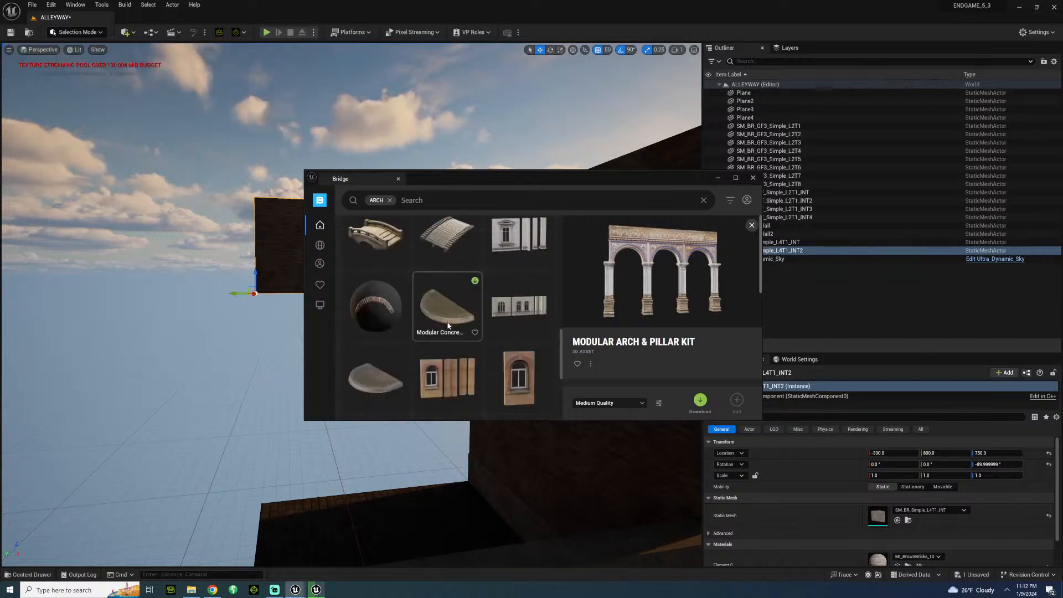
pyautogui.scroll(-5, 444, 338)
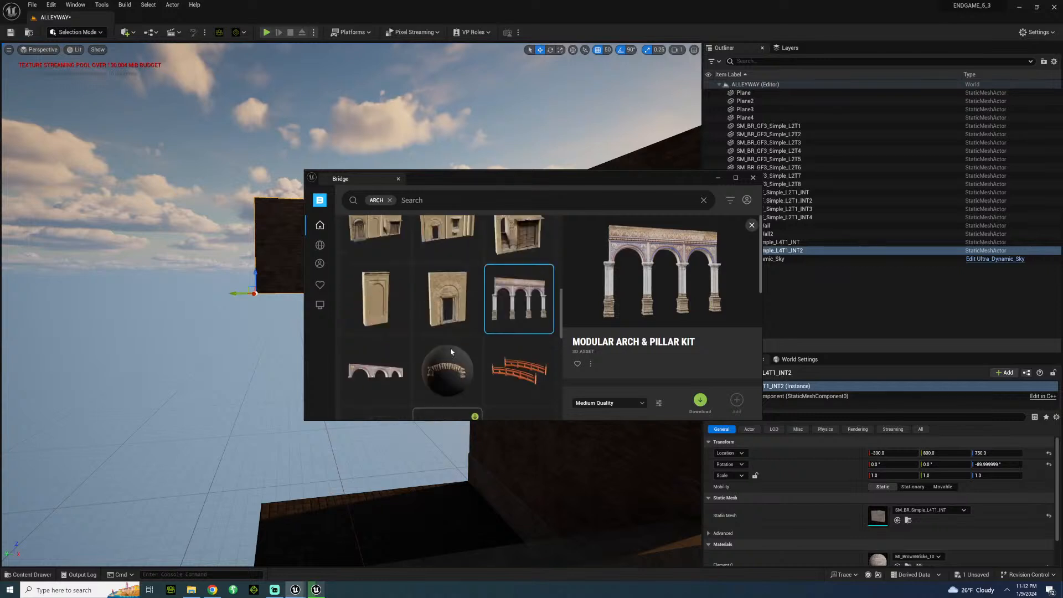
pyautogui.scroll(5, 438, 343)
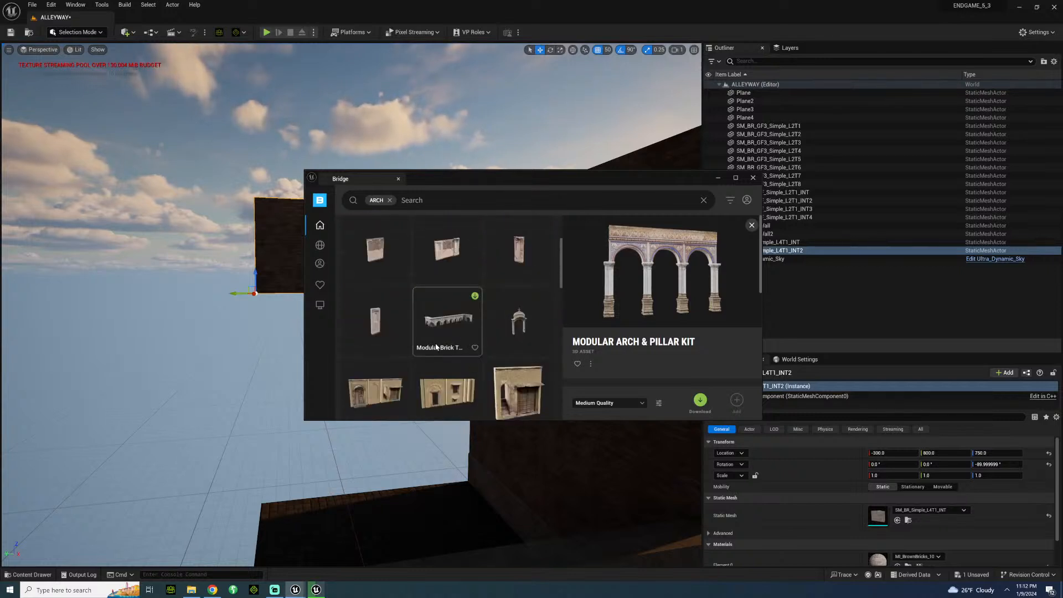
pyautogui.click(463, 308)
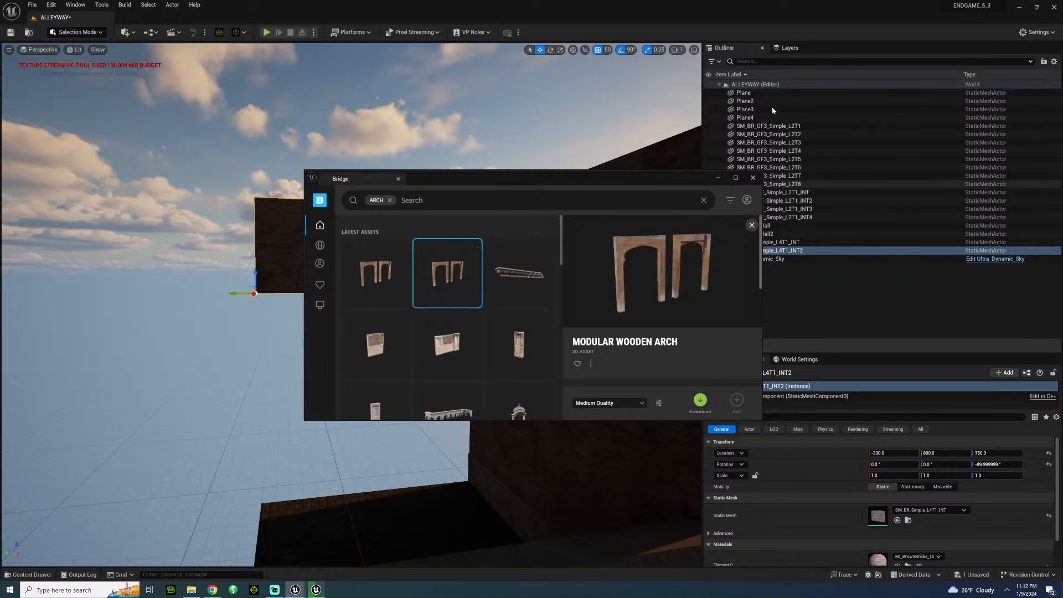
pyautogui.click(718, 179)
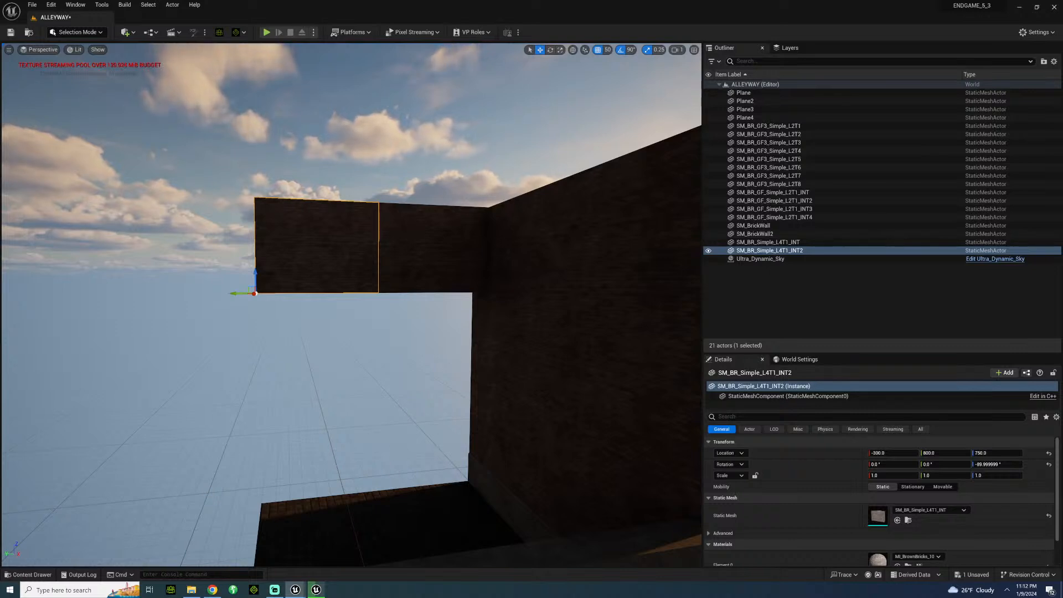
# Duplicate both raised SM_BR_Simple_L4T1_INT walls directly below the originals at Z 400.
pyautogui.keyDown('ctrl'); pyautogui.click(399, 240); pyautogui.keyUp('ctrl')
pyautogui.keyDown('alt'); pyautogui.moveTo(379, 270); pyautogui.dragTo(376, 362); pyautogui.keyUp('alt')
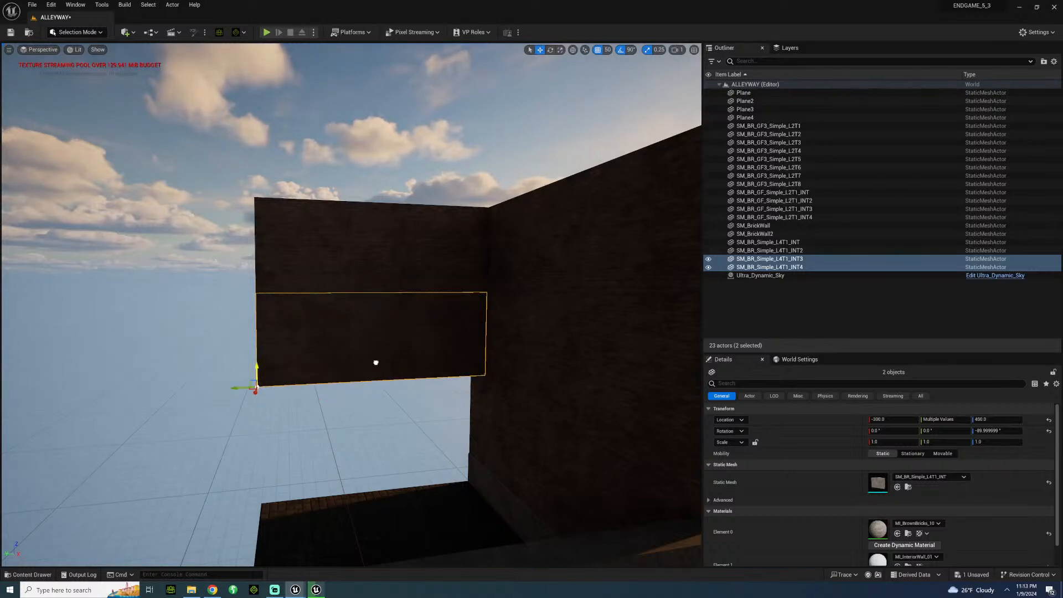
pyautogui.click(202, 413)
# Duplicate the tall brown-brick wall's three-piece end column twice along X, extending the wall beyond the low brick wall.
pyautogui.moveTo(203, 413); pyautogui.dragTo(187, 349, button='right')
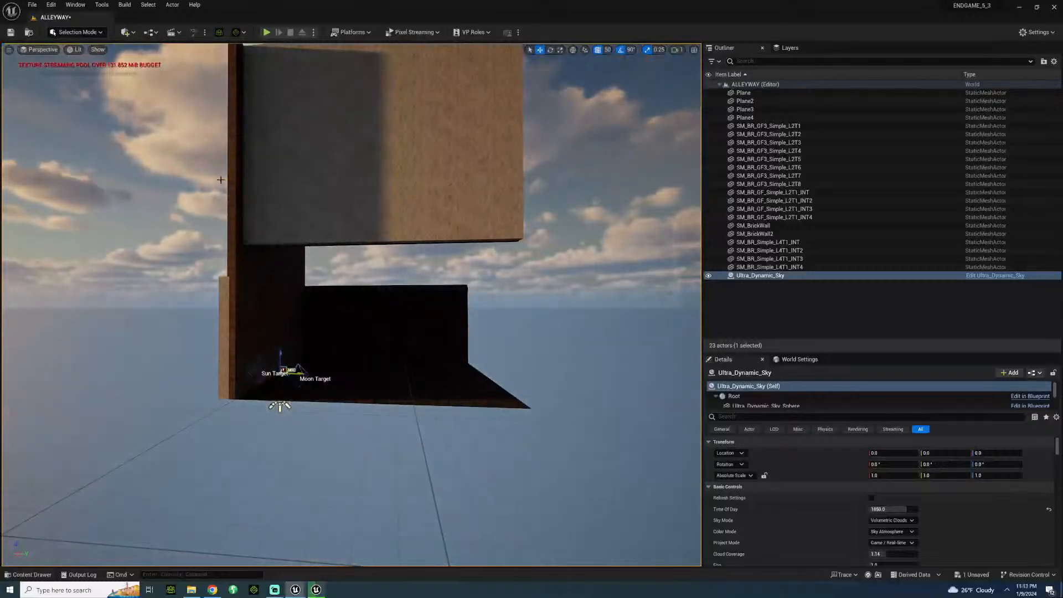
pyautogui.moveTo(221, 179); pyautogui.dragTo(83, 232, button='right')
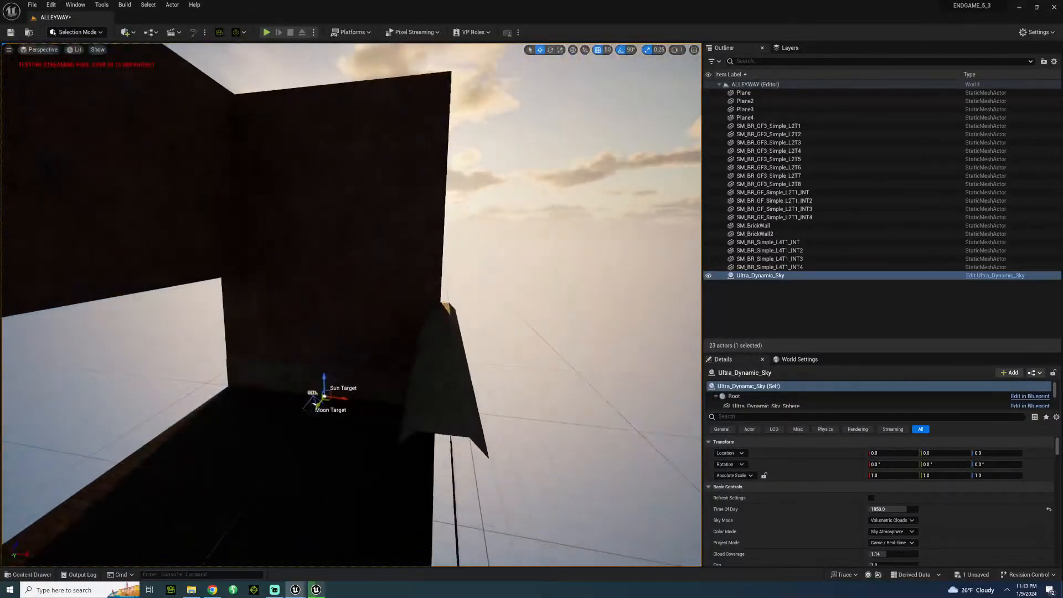
pyautogui.click(414, 152)
pyautogui.keyDown('shift'); pyautogui.click(411, 249); pyautogui.keyUp('shift')
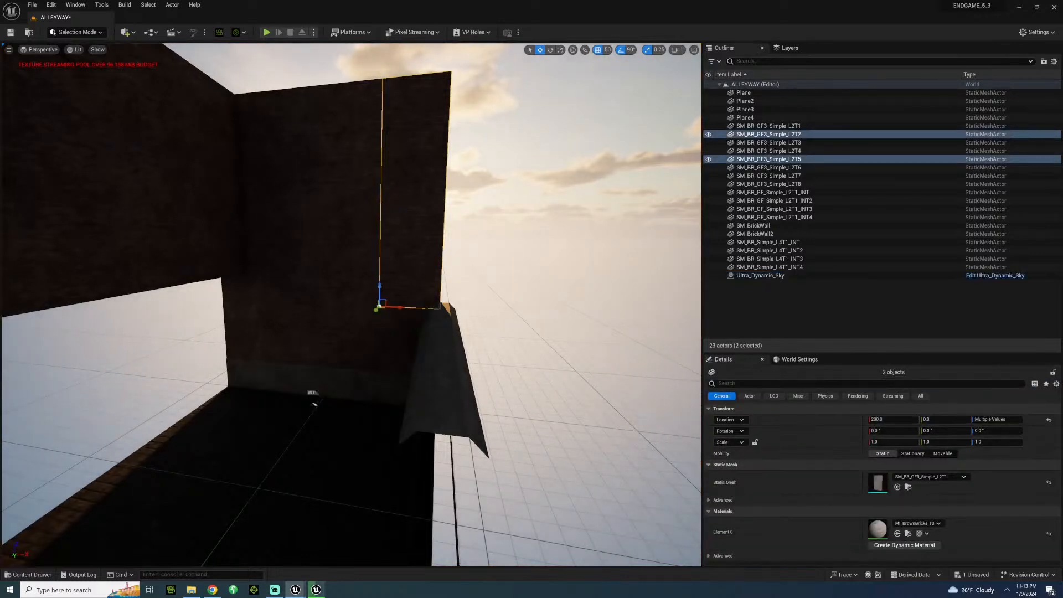
pyautogui.keyDown('shift'); pyautogui.click(382, 353); pyautogui.keyUp('shift')
pyautogui.keyDown('alt'); pyautogui.moveTo(397, 403); pyautogui.dragTo(460, 411); pyautogui.keyUp('alt')
pyautogui.keyDown('alt'); pyautogui.moveTo(470, 196); pyautogui.dragTo(543, 212); pyautogui.keyUp('alt')
pyautogui.moveTo(543, 212); pyautogui.dragTo(495, 202, button='right')
# Delete all four raised SM_BR_Simple_L4T1_INT wall pieces from the alley's open side.
pyautogui.click(253, 239)
pyautogui.press('Delete')
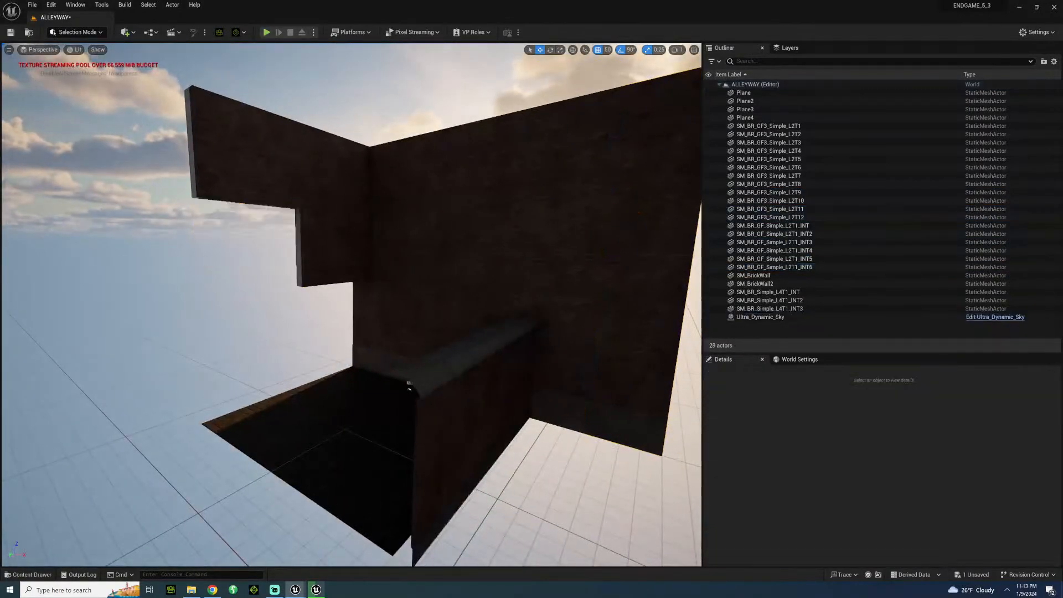
pyautogui.click(258, 166)
pyautogui.press('Delete')
pyautogui.click(328, 176)
pyautogui.press('Delete')
pyautogui.click(326, 246)
pyautogui.press('Delete')
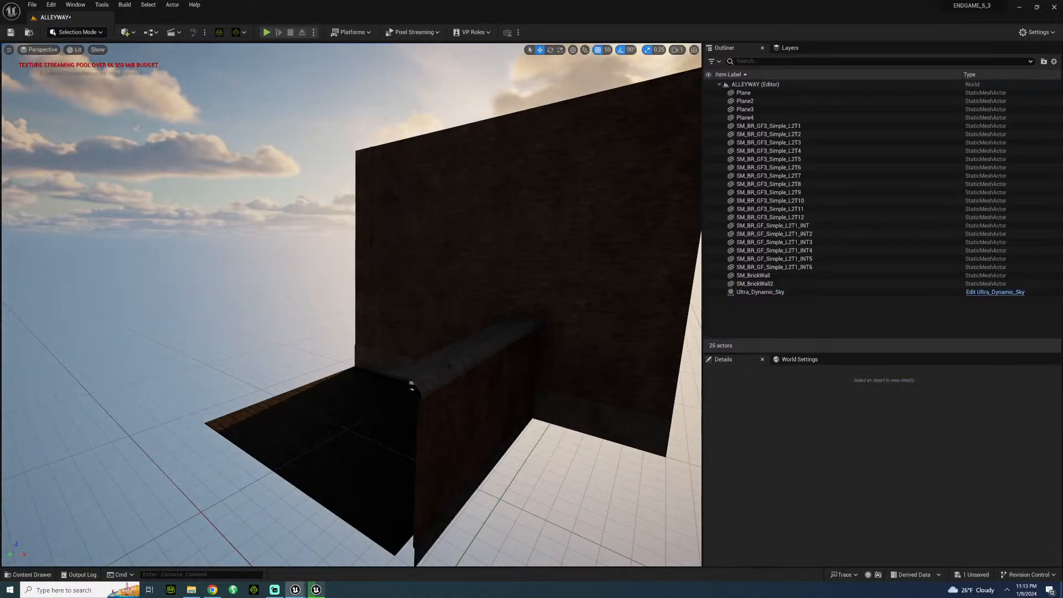
# Move the low SM_BrickWall segment nearest the tall wall out along it to X 750.
pyautogui.click(509, 432)
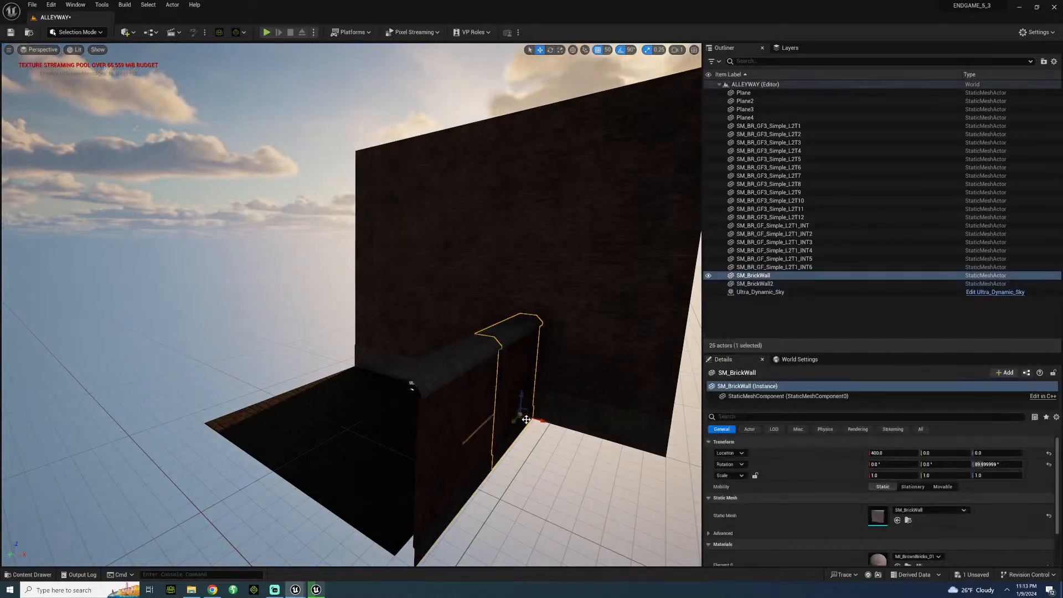
pyautogui.moveTo(540, 420); pyautogui.dragTo(672, 468)
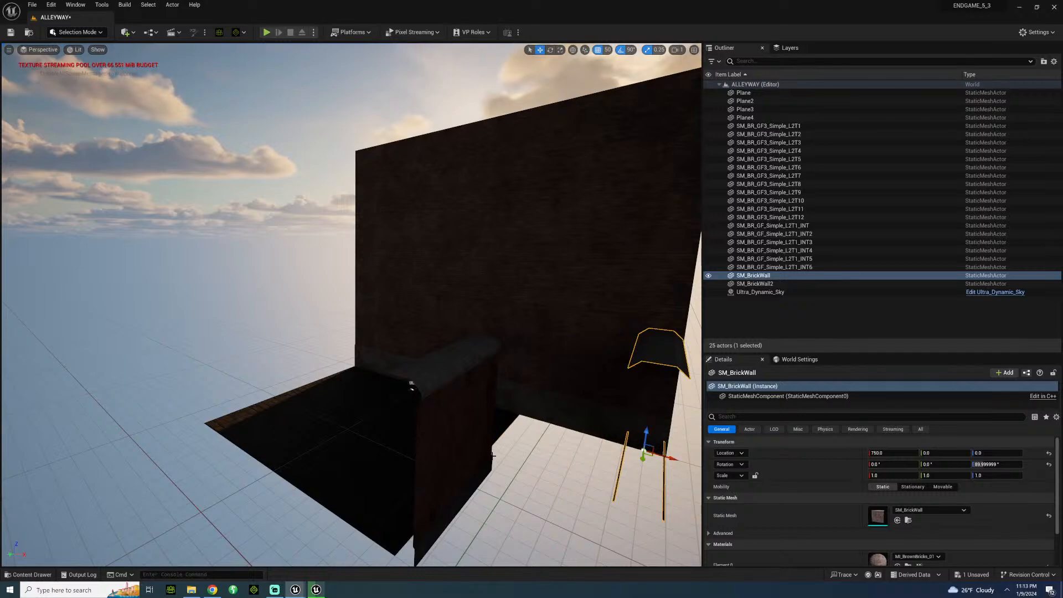
pyautogui.press('s')
pyautogui.moveTo(492, 456); pyautogui.dragTo(516, 469, button='right')
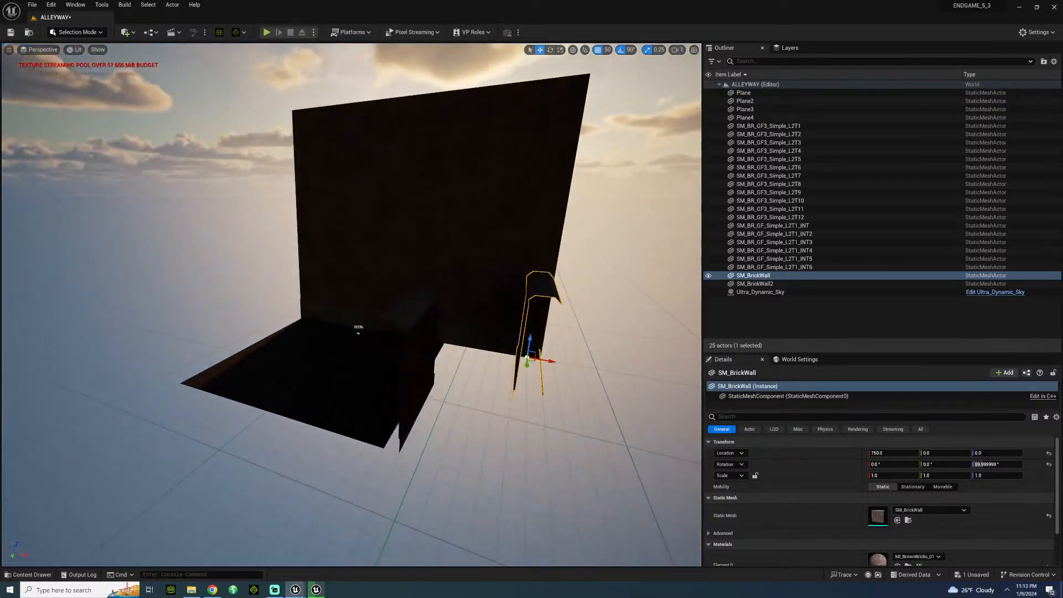
# Move the second low SM_BrickWall segment out to X 750 and duplicate the two adjoining sidewalk planes to X 600, extending the ground.
pyautogui.click(432, 383)
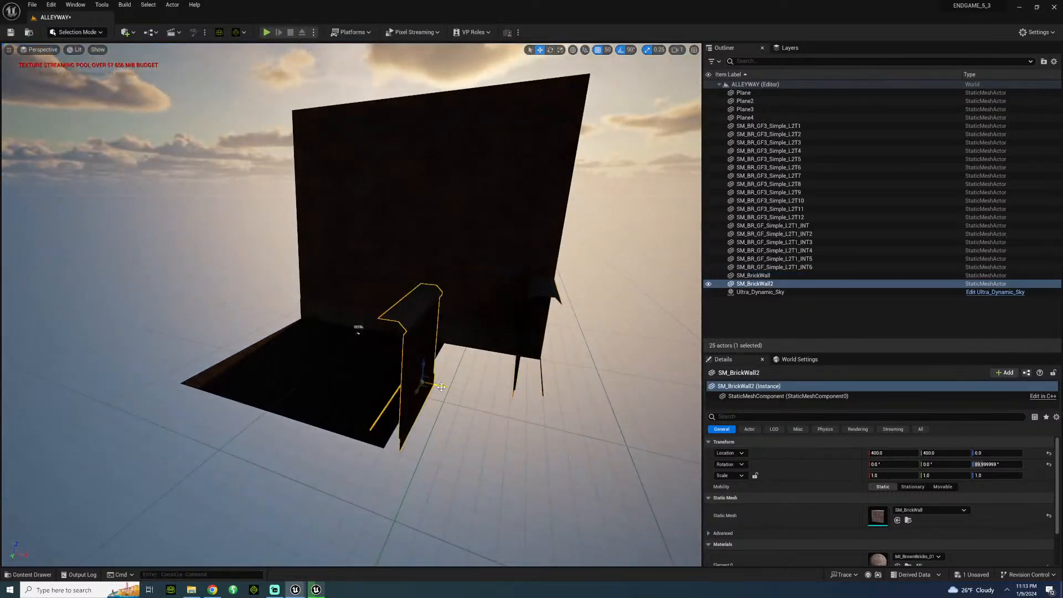
pyautogui.moveTo(442, 387); pyautogui.dragTo(556, 408)
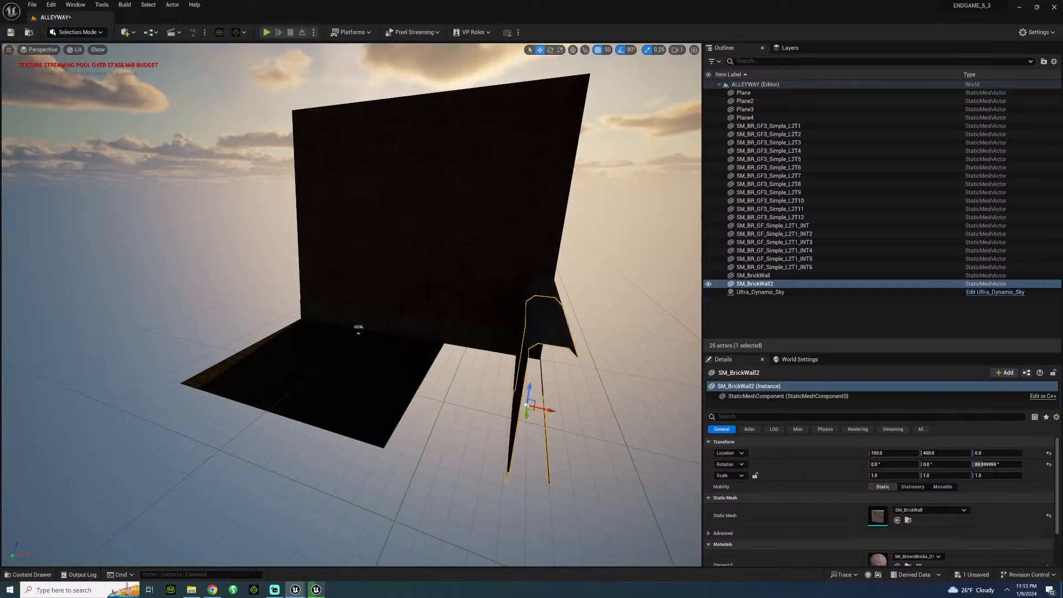
pyautogui.click(390, 360)
pyautogui.keyDown('shift'); pyautogui.click(360, 395); pyautogui.keyUp('shift')
pyautogui.keyDown('alt'); pyautogui.moveTo(370, 399); pyautogui.dragTo(507, 432); pyautogui.keyUp('alt')
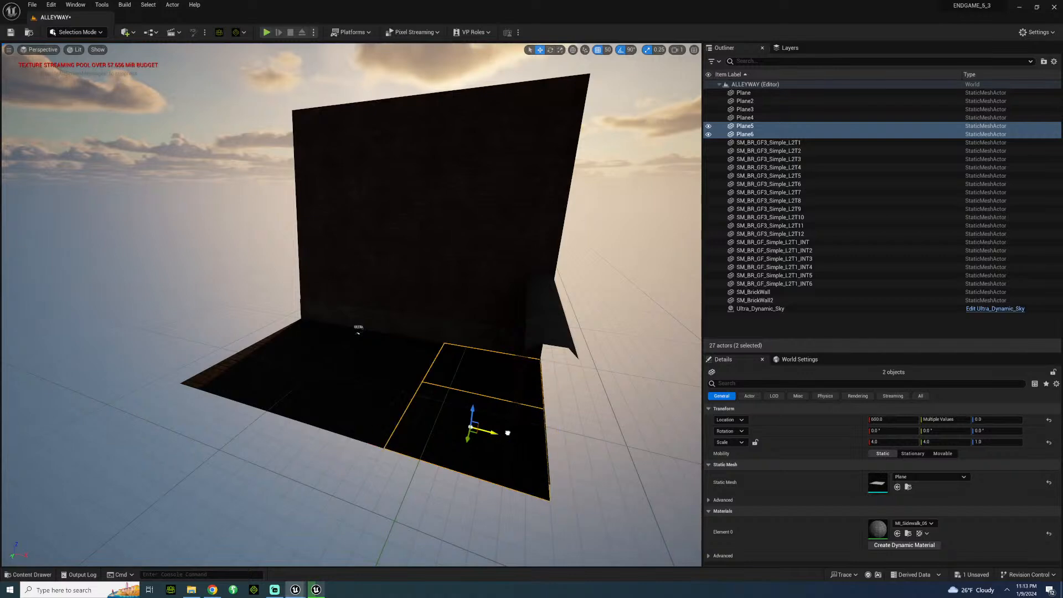
# Examine the alley from ground level and from outside, checking the extended ground and the open end of the tall wall.
pyautogui.click(607, 391)
pyautogui.press('w')
pyautogui.moveTo(606, 390); pyautogui.dragTo(388, 405, button='right')
pyautogui.press('w')
pyautogui.moveTo(166, 408); pyautogui.dragTo(104, 394, button='right')
pyautogui.press('s')
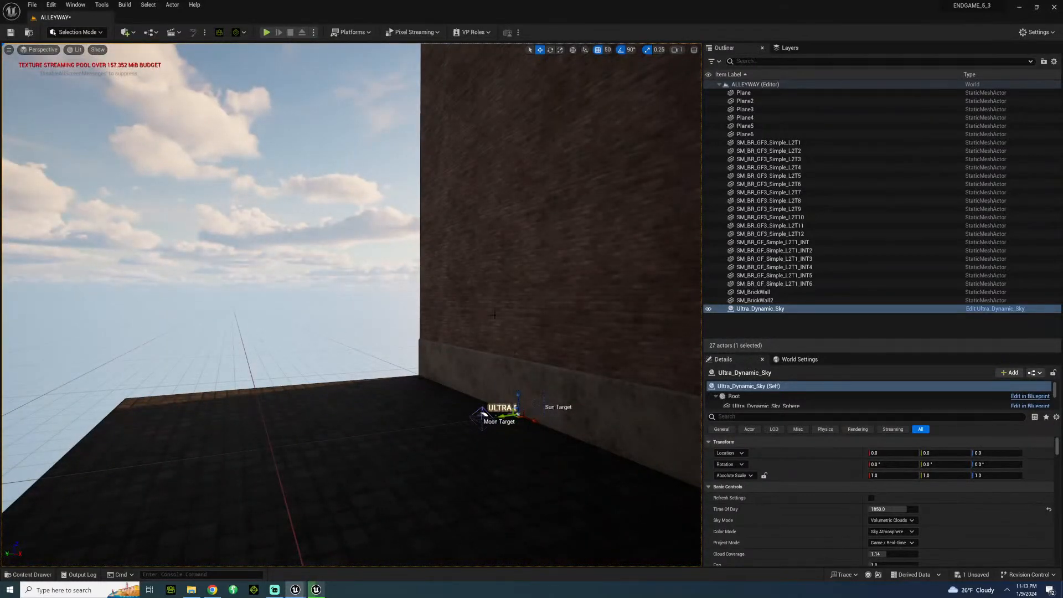
pyautogui.moveTo(349, 305); pyautogui.dragTo(435, 208, button='right')
pyautogui.press('s')
pyautogui.press('s')
pyautogui.click(281, 256)
pyautogui.moveTo(281, 256); pyautogui.dragTo(317, 302, button='right')
pyautogui.press('s')
pyautogui.press('a')
pyautogui.press('s')
pyautogui.press('w')
pyautogui.press('s')
pyautogui.press('d')
pyautogui.press('a')
pyautogui.press('s')
# Duplicate the tall wall's two end columns and the two ground planes in front outward along X, lengthening the alley's open end.
pyautogui.click(365, 166)
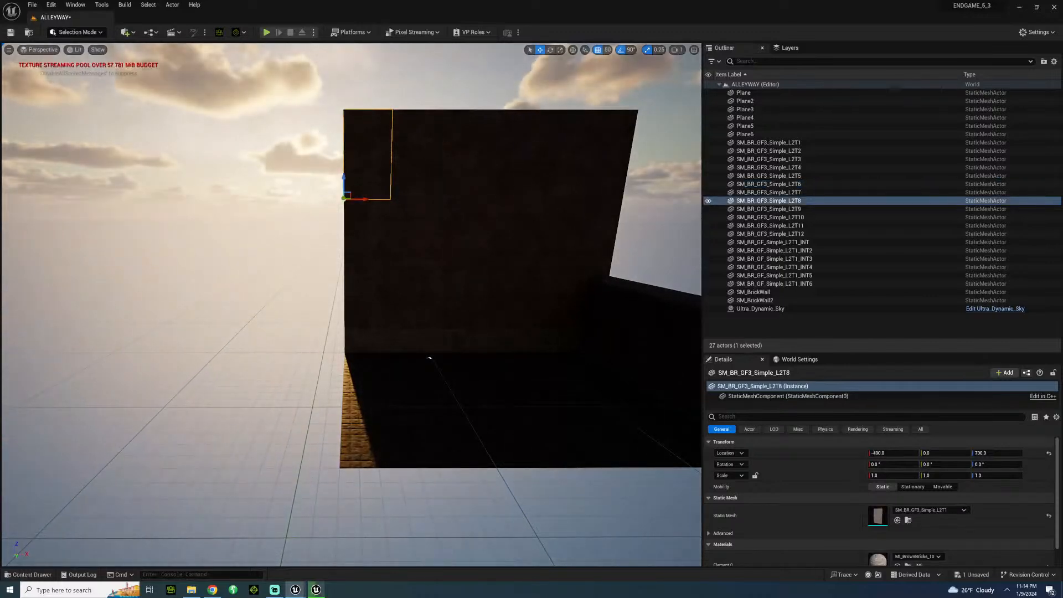
pyautogui.keyDown('ctrl'); pyautogui.click(407, 191); pyautogui.keyUp('ctrl')
pyautogui.keyDown('ctrl'); pyautogui.click(408, 244); pyautogui.keyUp('ctrl')
pyautogui.keyDown('ctrl'); pyautogui.click(357, 251); pyautogui.keyUp('ctrl')
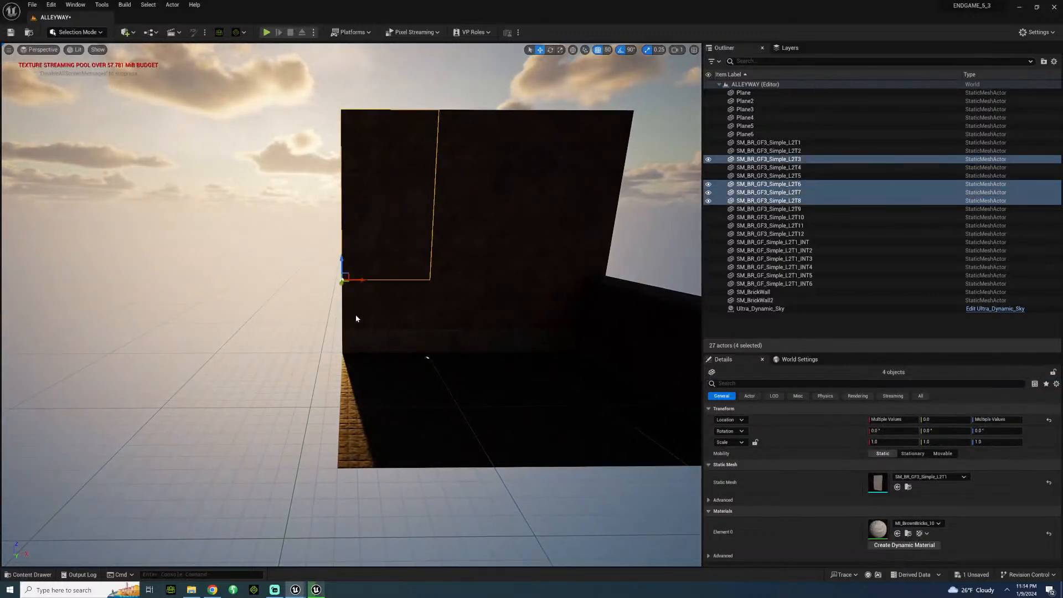
pyautogui.keyDown('ctrl'); pyautogui.click(357, 318); pyautogui.keyUp('ctrl')
pyautogui.keyDown('ctrl'); pyautogui.click(411, 328); pyautogui.keyUp('ctrl')
pyautogui.keyDown('ctrl'); pyautogui.click(405, 375); pyautogui.keyUp('ctrl')
pyautogui.keyDown('ctrl'); pyautogui.click(408, 425); pyautogui.keyUp('ctrl')
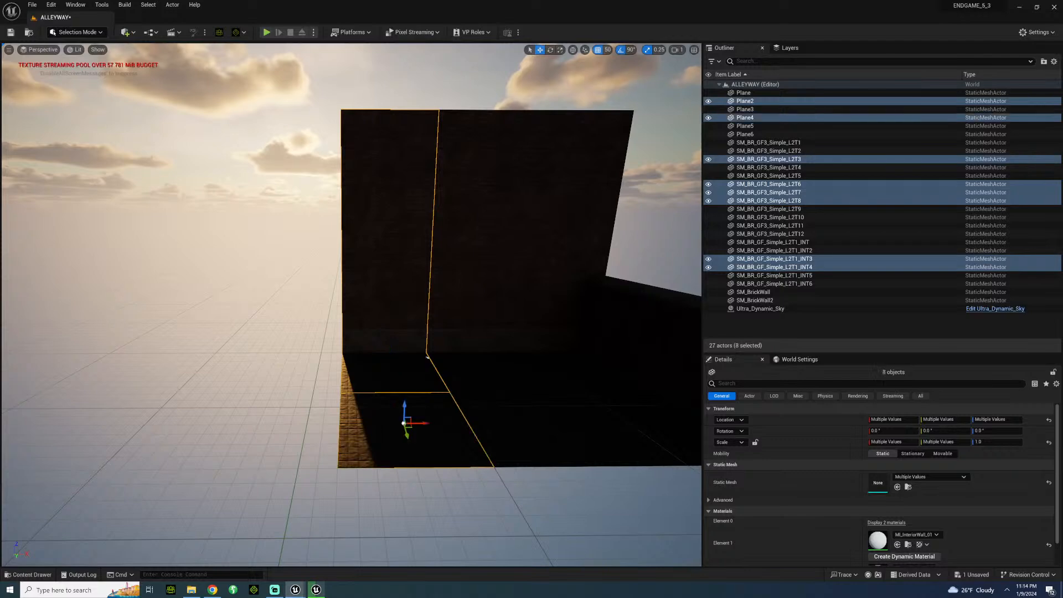
pyautogui.keyDown('alt'); pyautogui.moveTo(417, 422); pyautogui.dragTo(292, 411); pyautogui.keyUp('alt')
# Inspect the lengthened alley from inside, looking toward the low brick wall and the skyline above it.
pyautogui.click(208, 357)
pyautogui.moveTo(208, 358); pyautogui.dragTo(354, 349, button='right')
pyautogui.press('s')
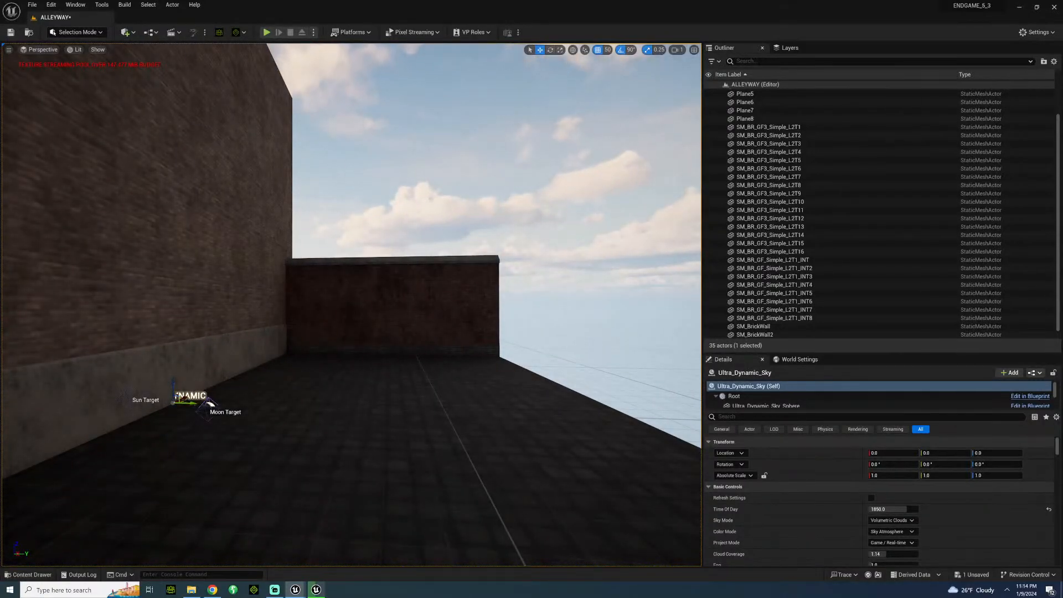
pyautogui.moveTo(354, 349); pyautogui.dragTo(285, 344, button='right')
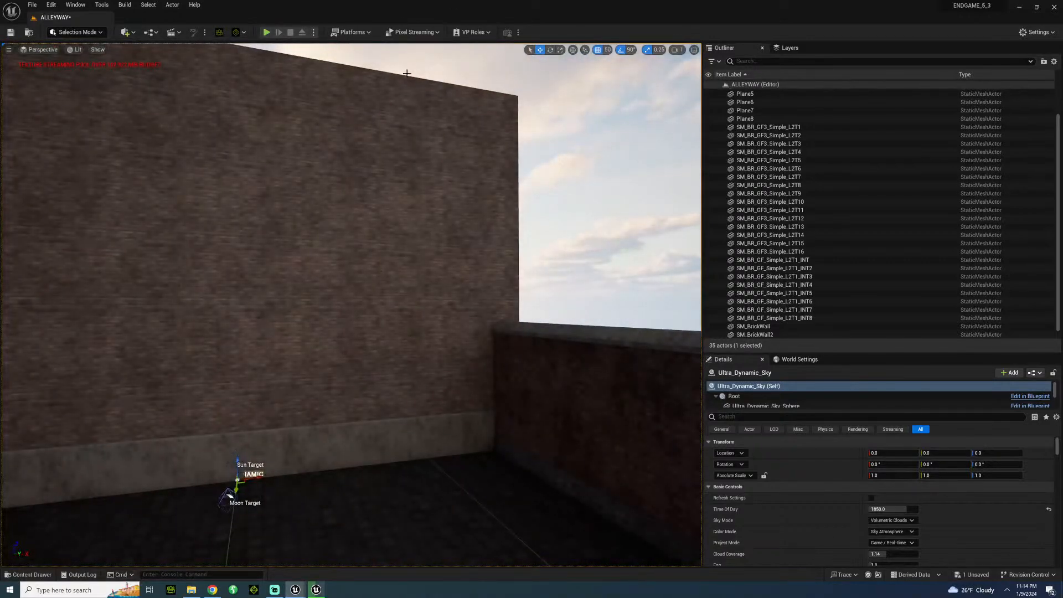
pyautogui.press('s')
pyautogui.moveTo(354, 305)
pyautogui.mouseDown(button='right')
pyautogui.moveTo(282, 307)
pyautogui.moveTo(293, 318)
pyautogui.moveTo(432, 310)
pyautogui.moveTo(355, 304)
pyautogui.mouseUp(button='right')
# Browse the BritishCity content for background pieces, ending at the building blueprints in Models > Buildings.
pyautogui.click(30, 575)
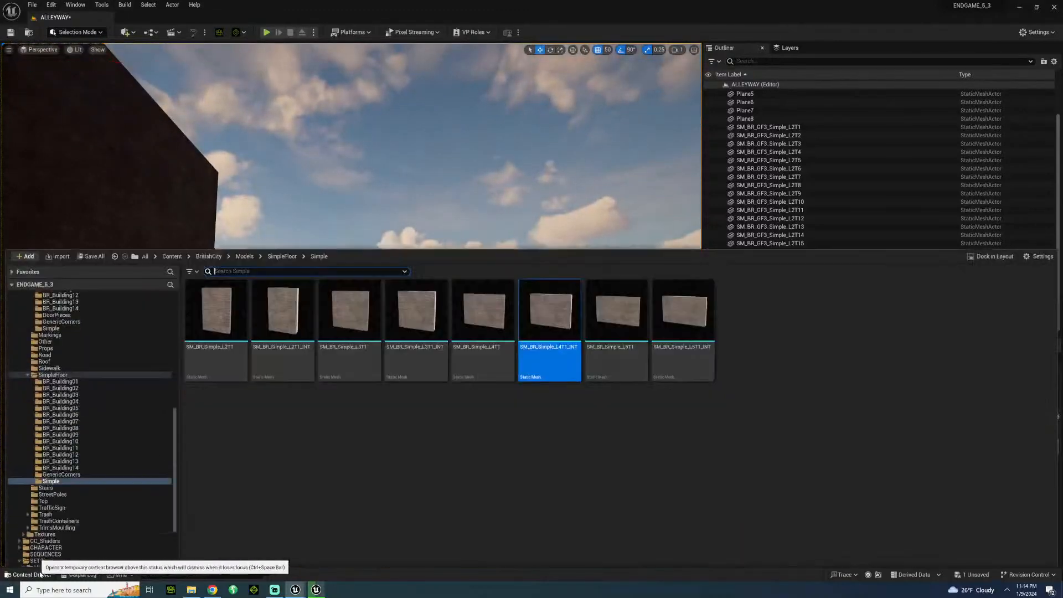
pyautogui.scroll(3, 112, 374)
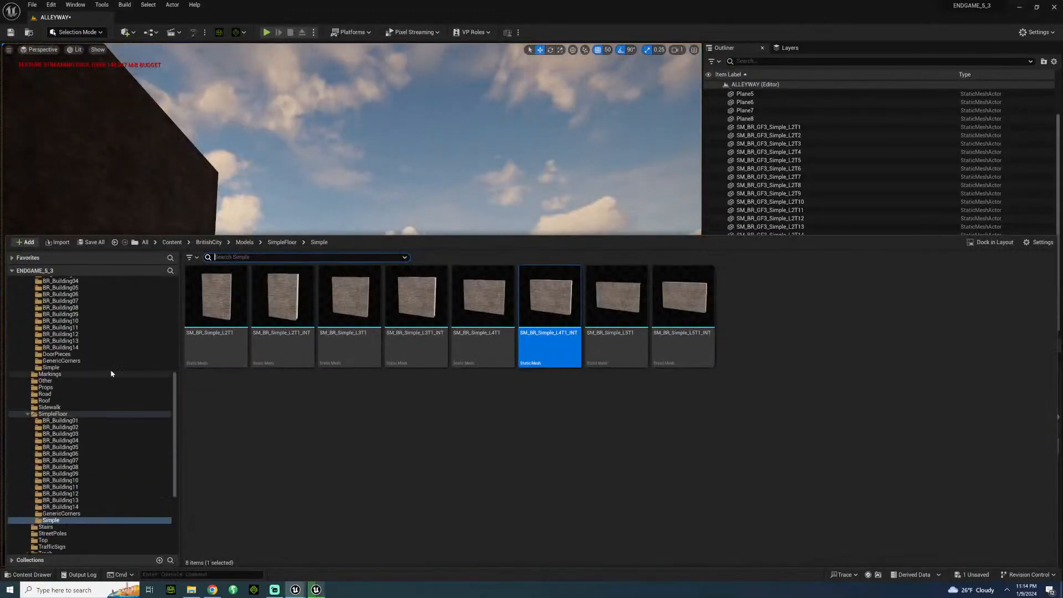
pyautogui.scroll(9, 95, 365)
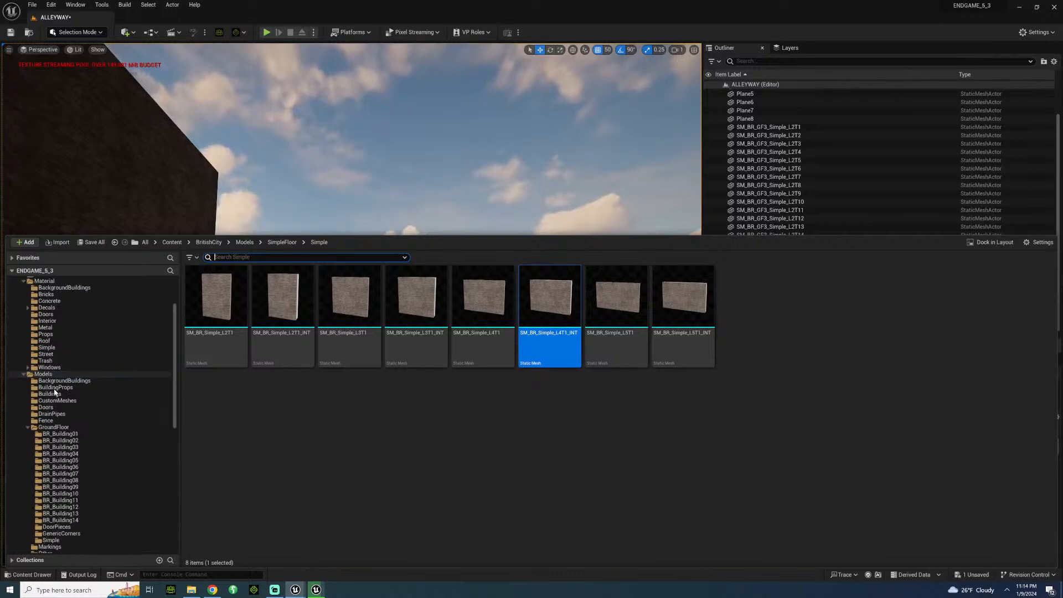
pyautogui.click(56, 387)
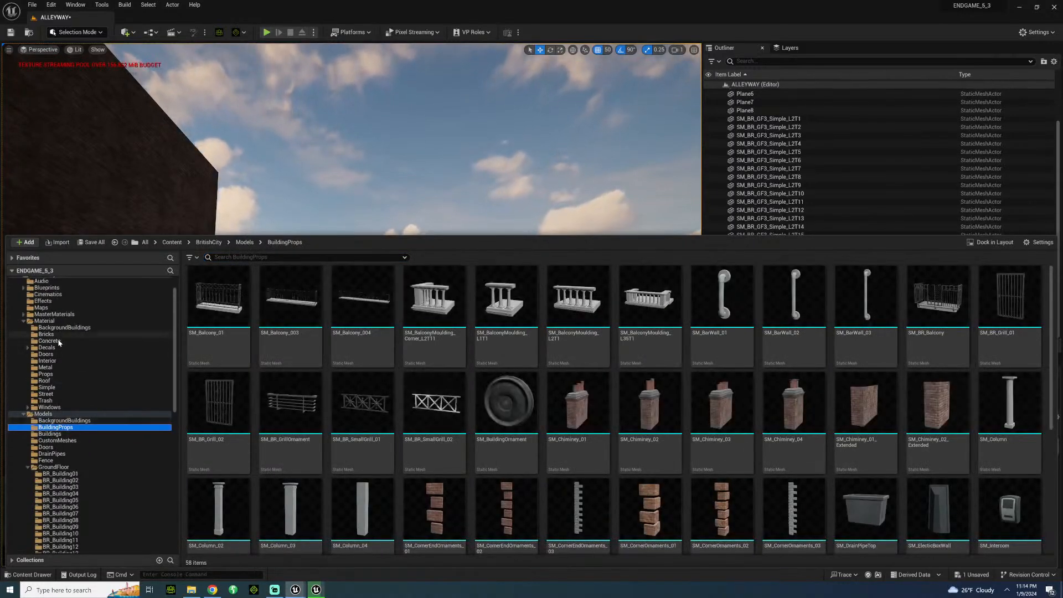
pyautogui.scroll(4, 57, 331)
pyautogui.click(48, 314)
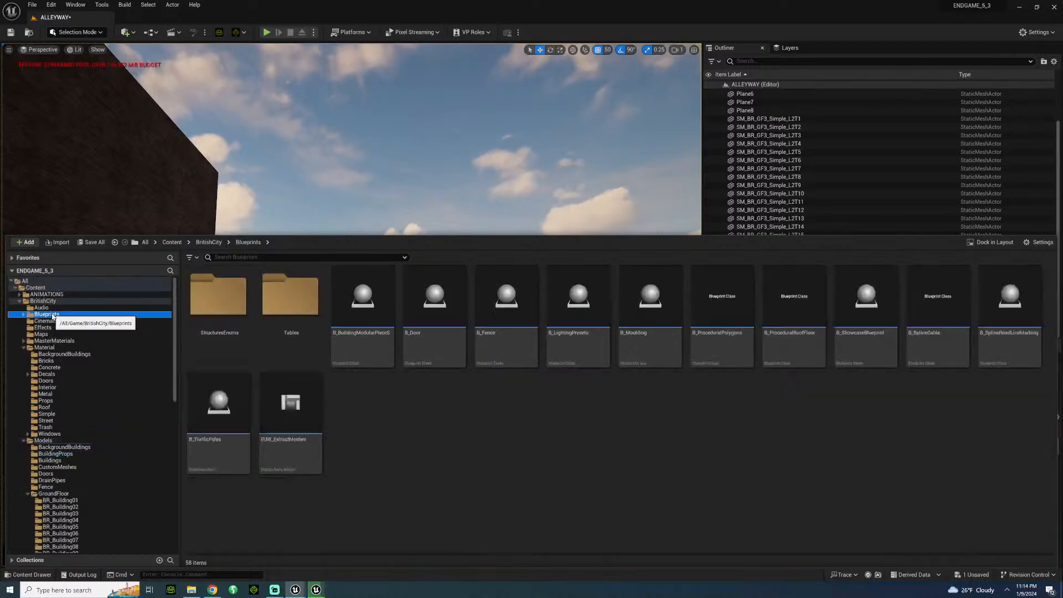
pyautogui.click(53, 341)
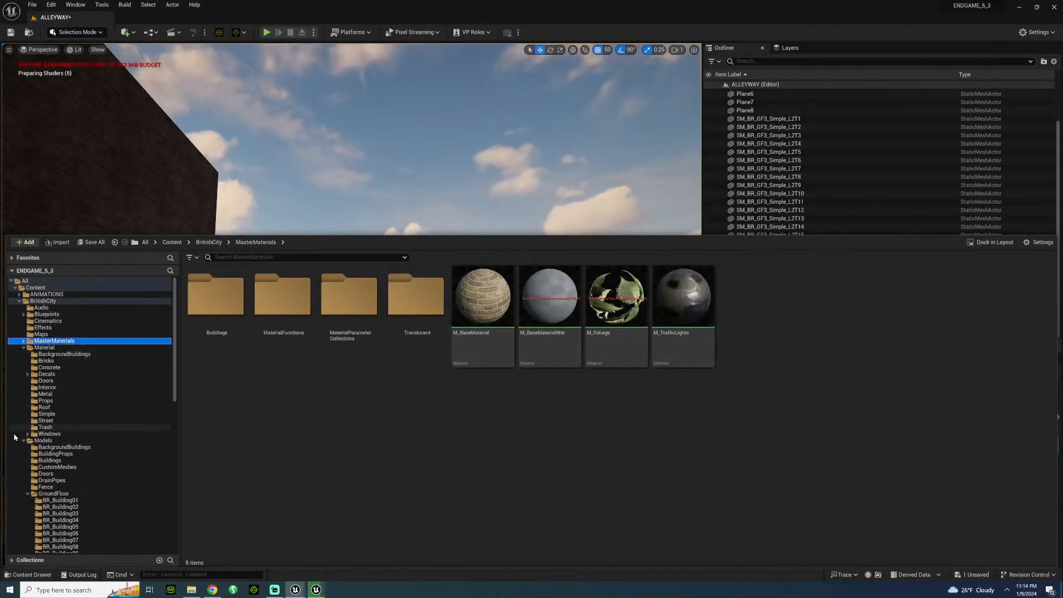
pyautogui.click(62, 455)
pyautogui.click(60, 466)
pyautogui.click(62, 460)
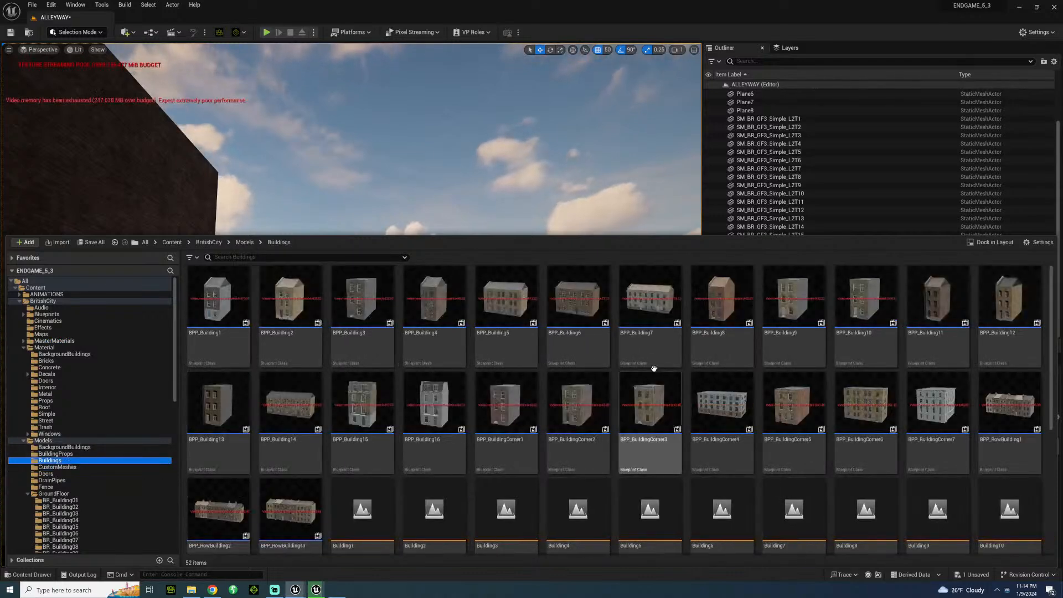
# Place BPP_Building6 in the level, rotated -90° about Z, and move it beyond the low brick wall to X 2100.
pyautogui.click(578, 310)
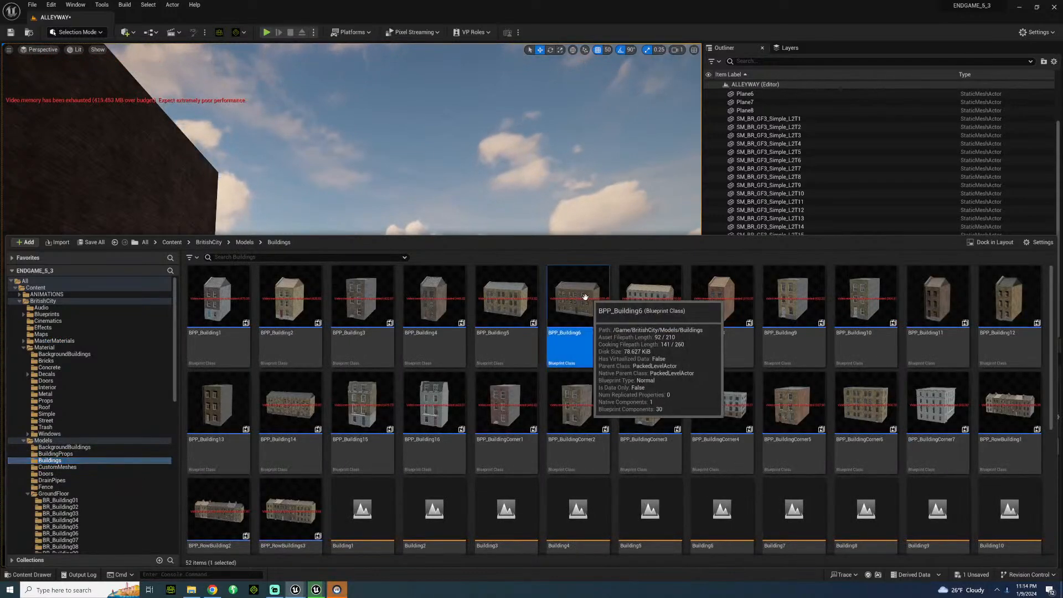
pyautogui.moveTo(578, 310); pyautogui.dragTo(438, 530)
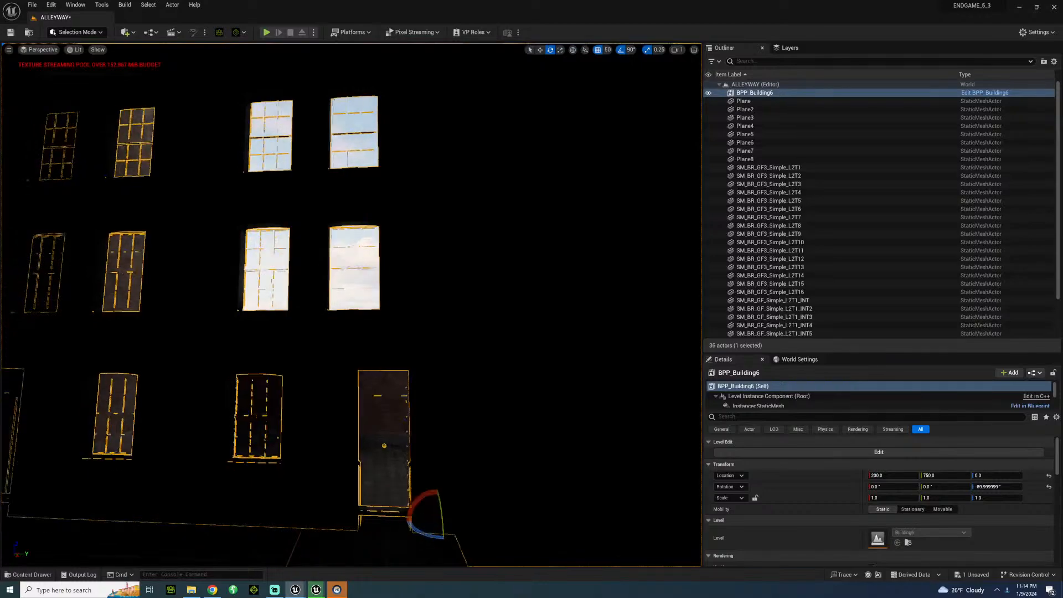
pyautogui.press('f')
pyautogui.press('w')
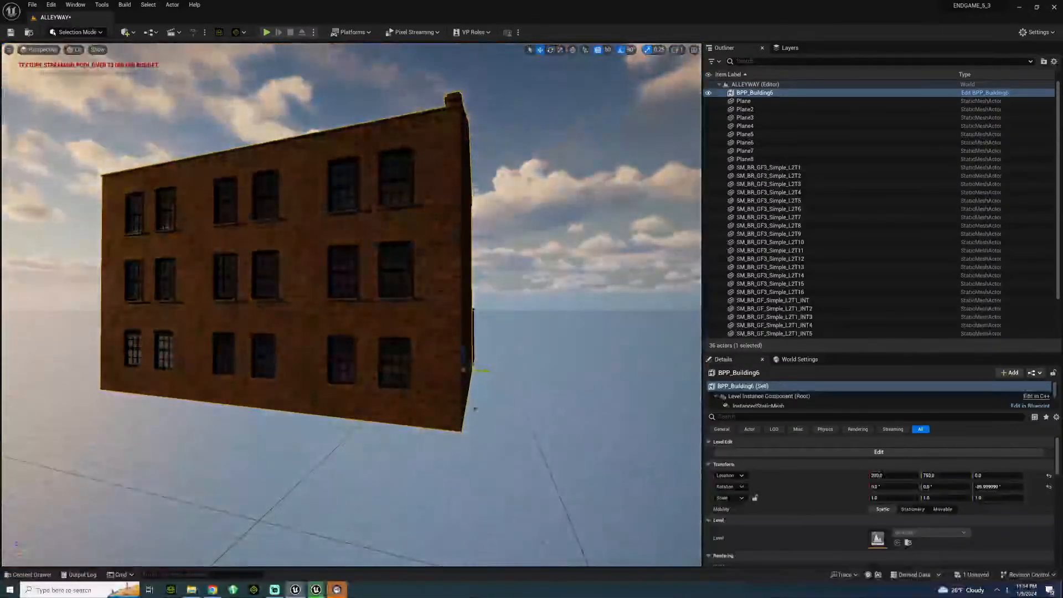
pyautogui.moveTo(352, 304); pyautogui.dragTo(245, 297, button='right')
pyautogui.press('d')
pyautogui.press('w')
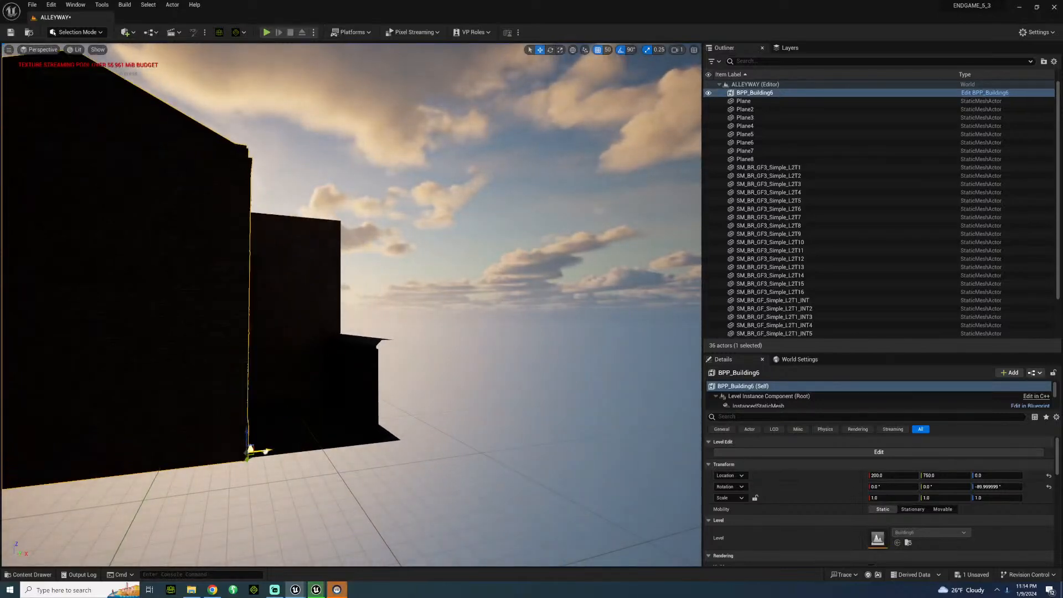
pyautogui.moveTo(267, 451); pyautogui.dragTo(643, 430)
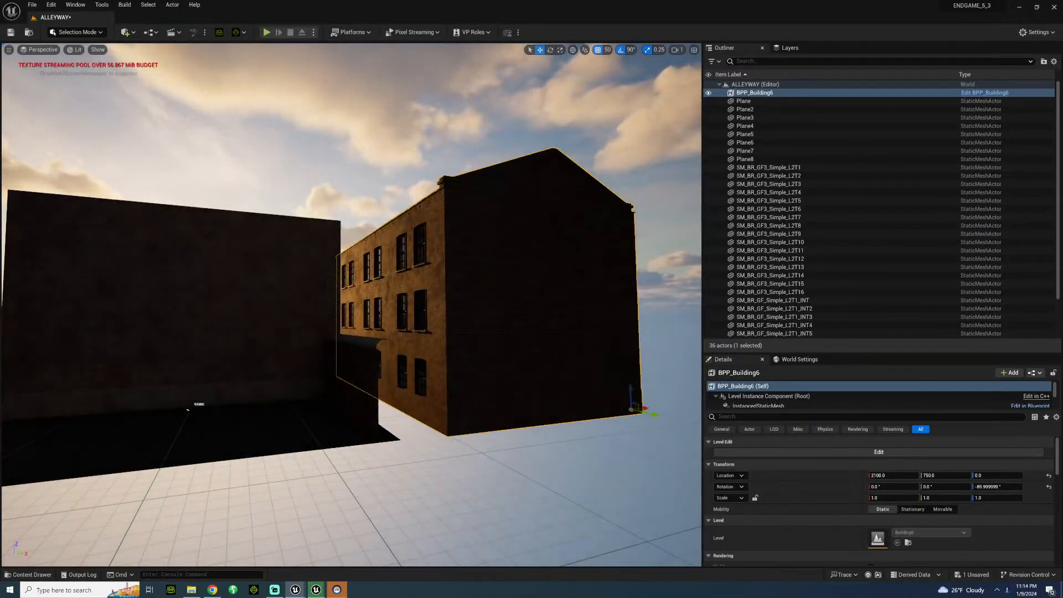
# Shift BPP_Building6 along Y behind the low brick wall, judging its position from inside the alley.
pyautogui.press('a')
pyautogui.moveTo(352, 304); pyautogui.dragTo(493, 317, button='right')
pyautogui.press('w')
pyautogui.press('s')
pyautogui.moveTo(462, 357); pyautogui.dragTo(428, 361)
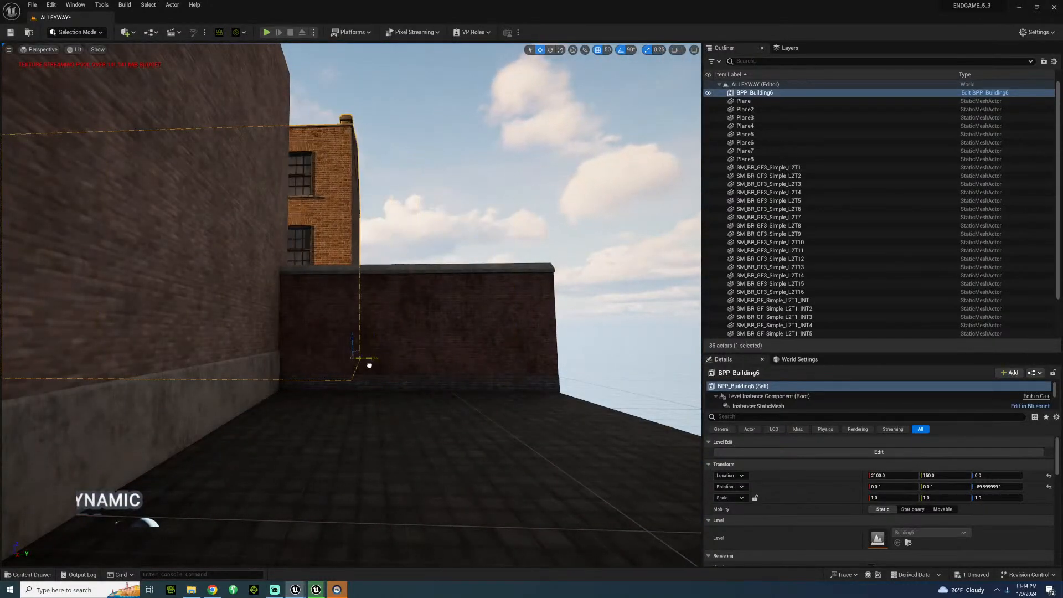
pyautogui.moveTo(380, 370); pyautogui.dragTo(399, 368)
pyautogui.moveTo(408, 366)
pyautogui.mouseDown(button='right')
pyautogui.moveTo(382, 393)
pyautogui.moveTo(470, 338)
pyautogui.moveTo(416, 377)
pyautogui.mouseUp(button='right')
# Add BPP_Building5 beside the alley and set its Z location to 0.
pyautogui.click(34, 574)
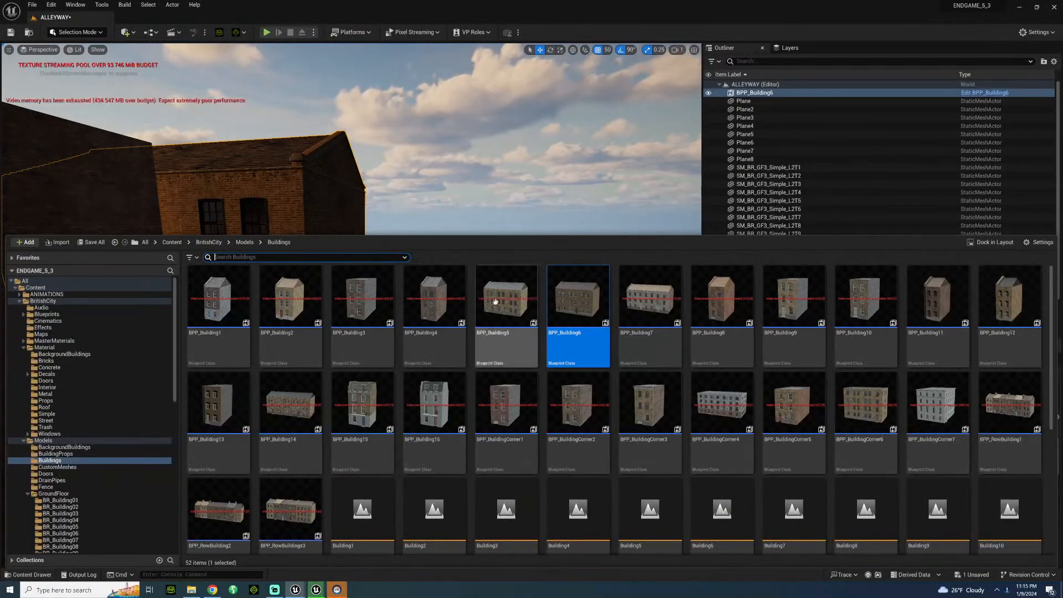
pyautogui.moveTo(523, 302); pyautogui.dragTo(523, 379)
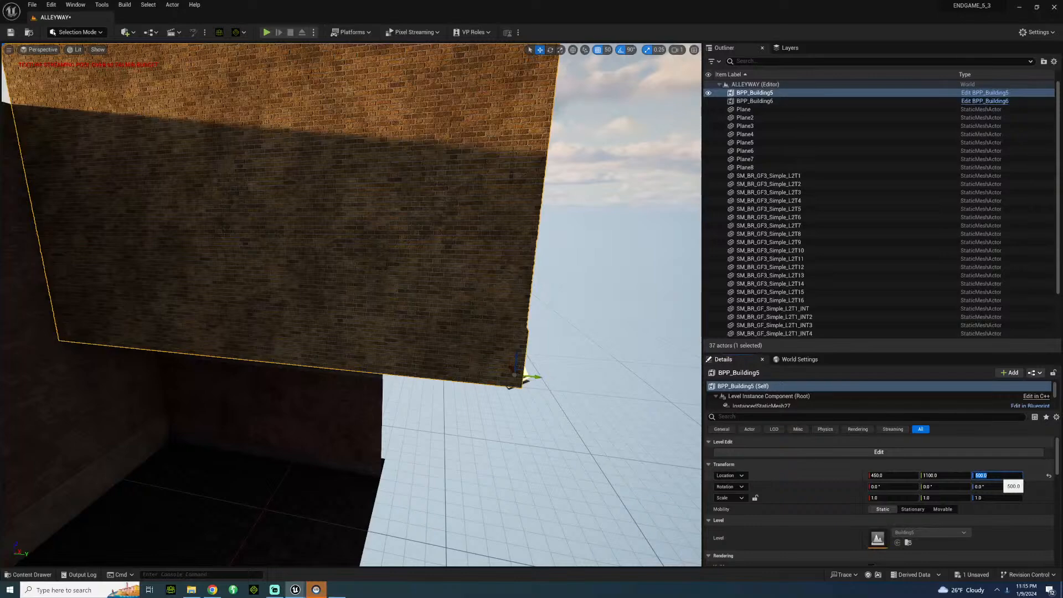
pyautogui.write('0')
pyautogui.press('Return')
pyautogui.moveTo(359, 454); pyautogui.dragTo(361, 464, button='right')
pyautogui.press('s')
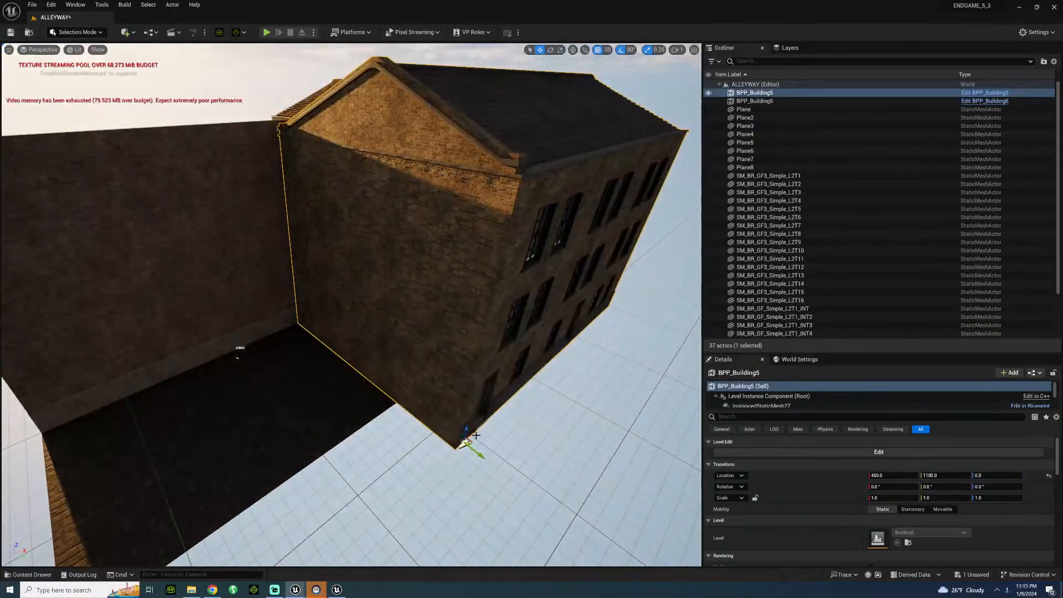
# Move BPP_Building5 away from the alley floor to X 1050, Y 1600 and rotate it -90° about Z.
pyautogui.moveTo(462, 443); pyautogui.dragTo(679, 450)
pyautogui.moveTo(379, 374); pyautogui.dragTo(439, 381, button='right')
pyautogui.press('e')
pyautogui.moveTo(415, 345); pyautogui.dragTo(461, 342)
pyautogui.moveTo(462, 343); pyautogui.dragTo(393, 327, button='right')
pyautogui.press('w')
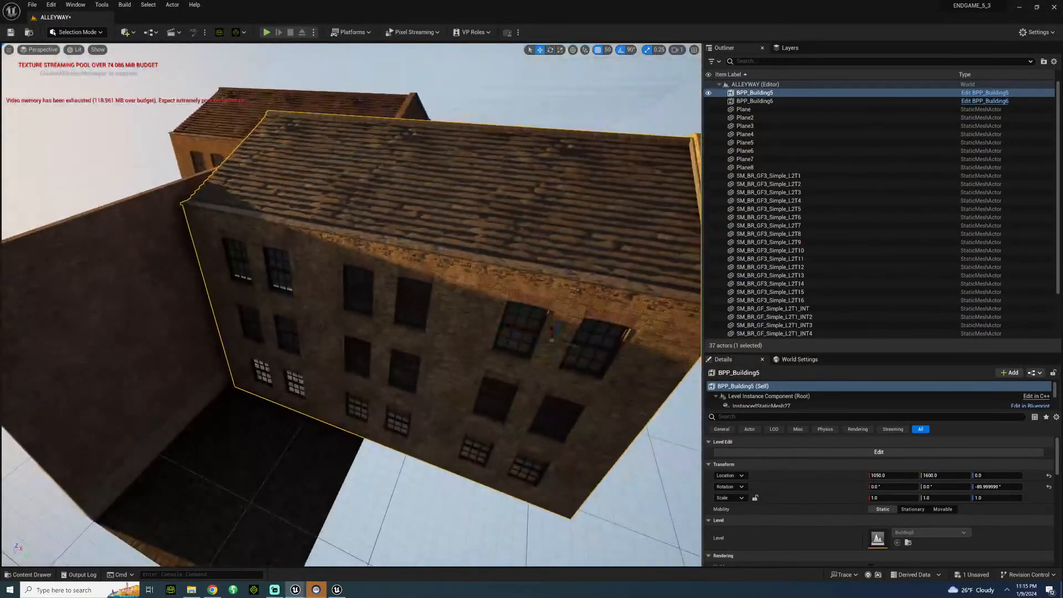
# Align BPP_Building5 end to end with BPP_Building6 behind the low brick wall at X 2100, Y 2000.
pyautogui.moveTo(550, 326); pyautogui.dragTo(626, 289)
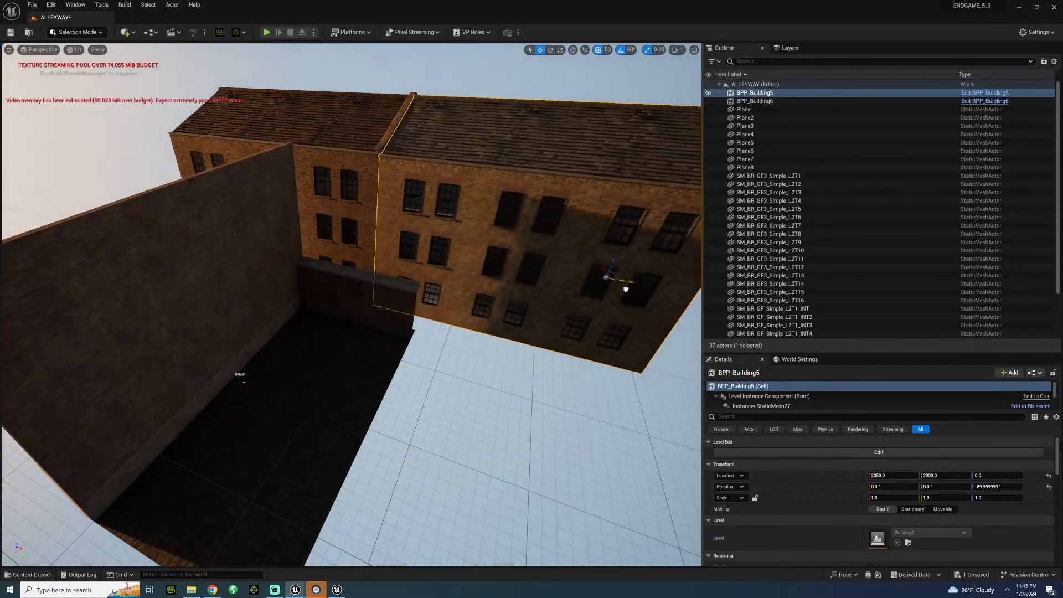
pyautogui.click(509, 406)
pyautogui.press('w')
pyautogui.moveTo(509, 407); pyautogui.dragTo(252, 260, button='right')
pyautogui.press('w')
pyautogui.click(251, 260)
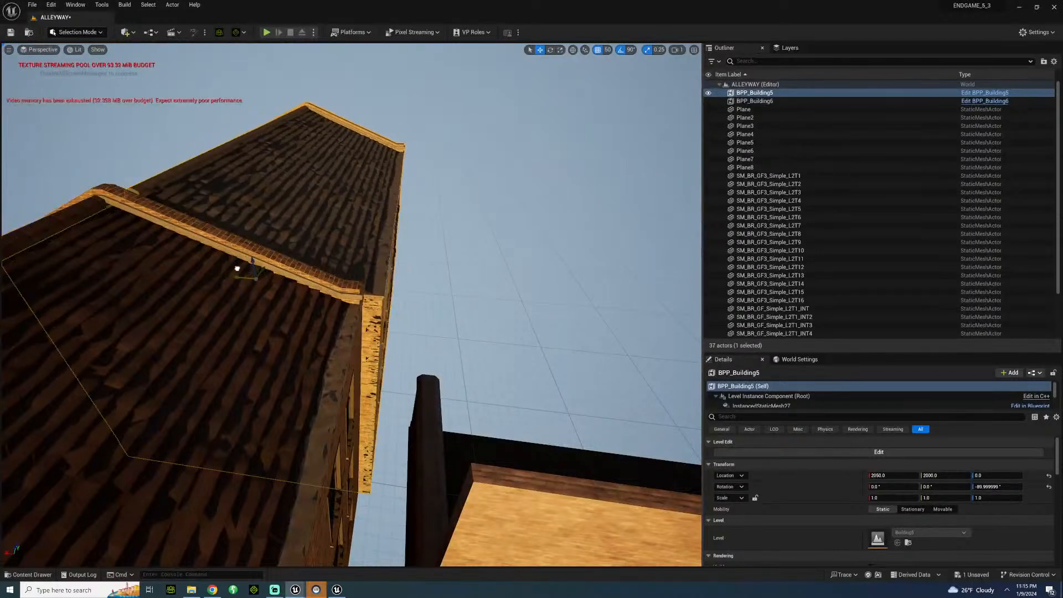
pyautogui.moveTo(234, 268); pyautogui.dragTo(232, 268)
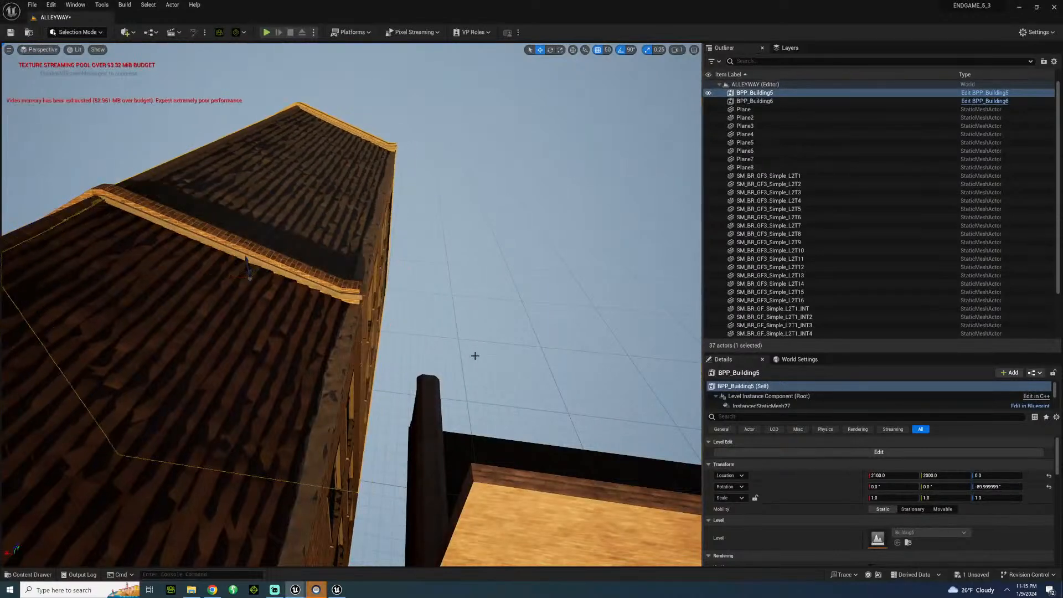
# Move BPP_Building5 and BPP_Building6 together farther from the low brick wall to X 2300.
pyautogui.click(475, 356)
pyautogui.moveTo(475, 356); pyautogui.dragTo(692, 365, button='right')
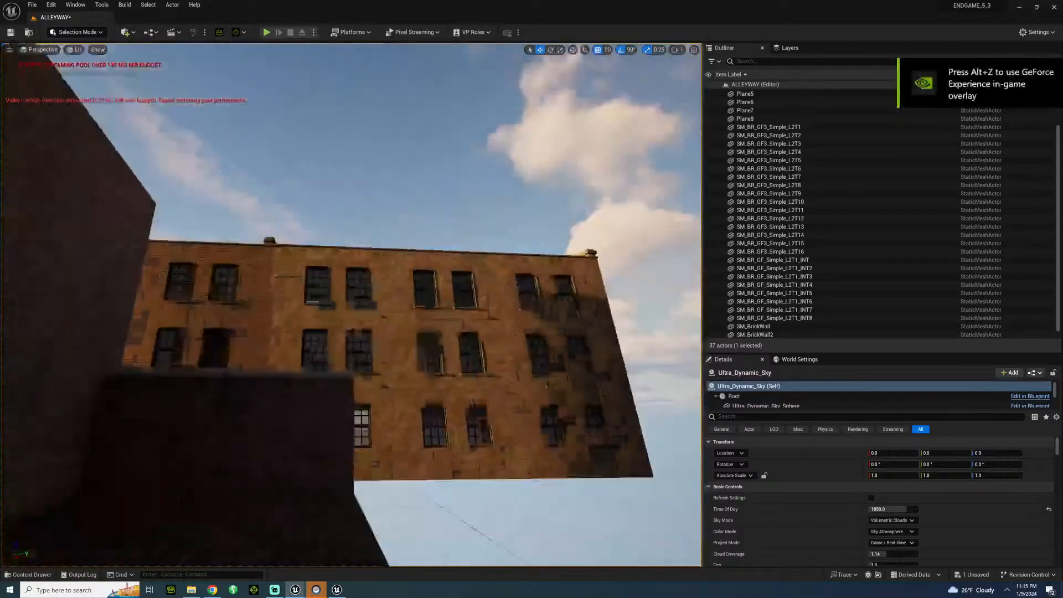
pyautogui.moveTo(334, 127); pyautogui.dragTo(310, 210, button='right')
pyautogui.press('w')
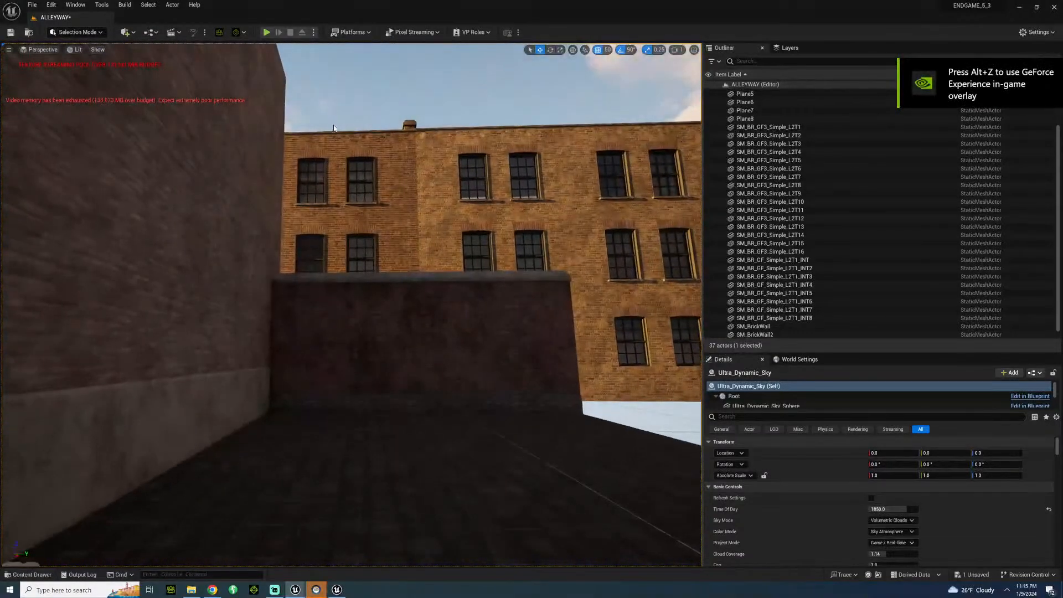
pyautogui.moveTo(358, 125); pyautogui.dragTo(465, 136, button='right')
pyautogui.press('s')
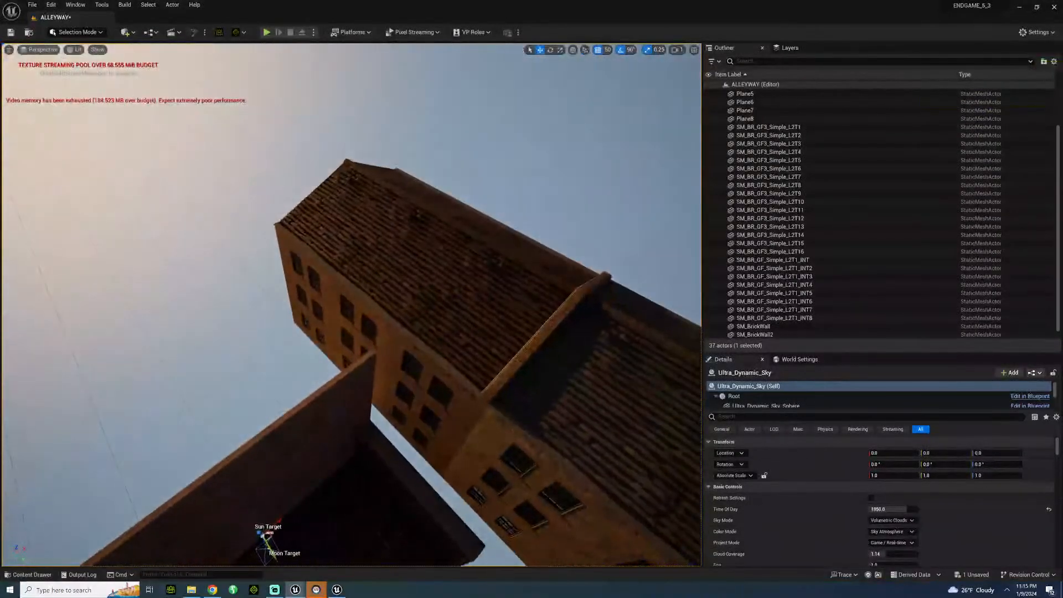
pyautogui.click(490, 343)
pyautogui.moveTo(487, 340)
pyautogui.mouseDown(button='right')
pyautogui.moveTo(507, 363)
pyautogui.moveTo(487, 354)
pyautogui.mouseUp(button='right')
pyautogui.keyDown('ctrl'); pyautogui.click(511, 367); pyautogui.keyUp('ctrl')
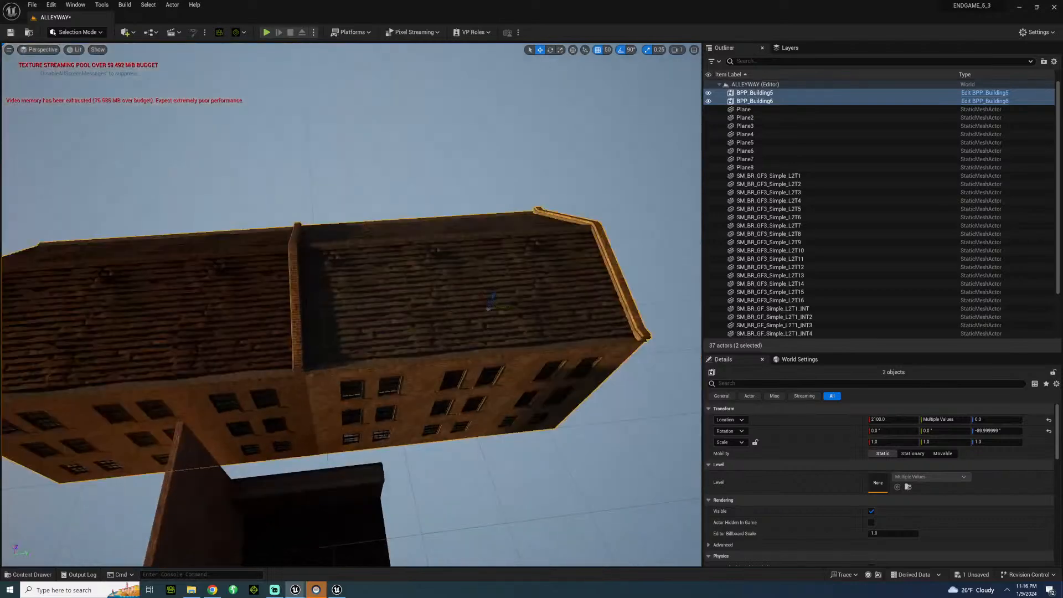
pyautogui.moveTo(487, 303); pyautogui.dragTo(475, 277)
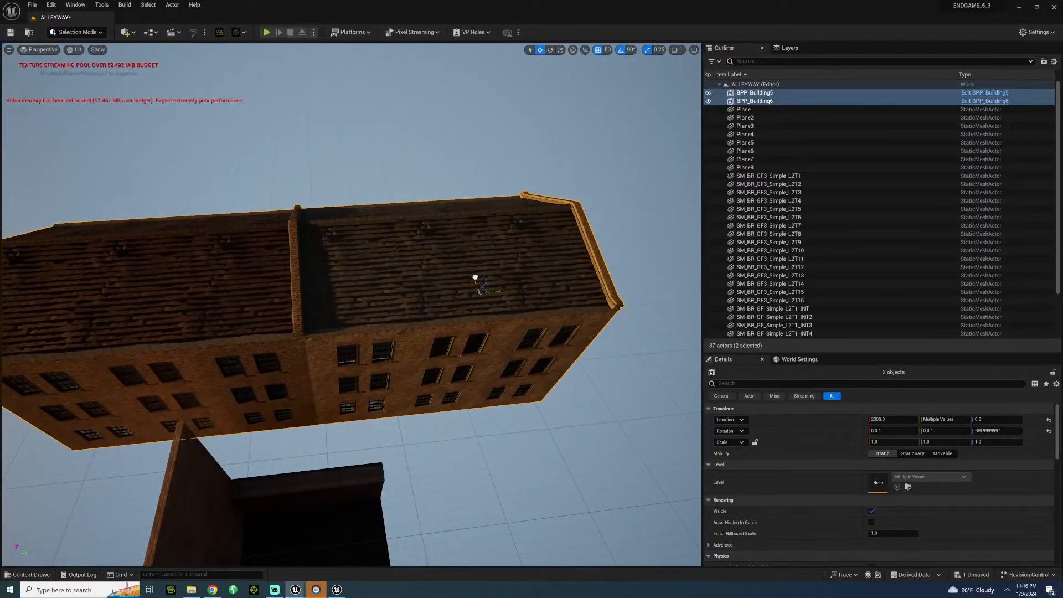
# Inspect the open end of the alley from ground level, opposite the background buildings.
pyautogui.click(476, 305)
pyautogui.moveTo(476, 305); pyautogui.dragTo(357, 355, button='right')
pyautogui.moveTo(179, 269); pyautogui.dragTo(179, 268, button='right')
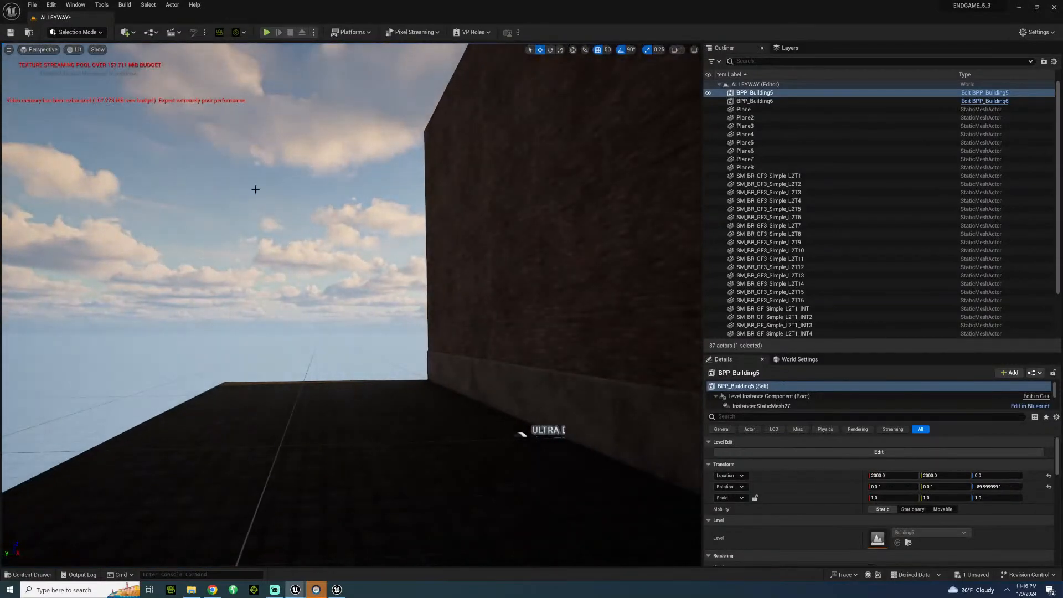
# Place an SM_Chiminey_02 from the BritishCity BuildingProps folder on the roof of BPP_Building6.
pyautogui.moveTo(259, 262); pyautogui.dragTo(543, 293, button='right')
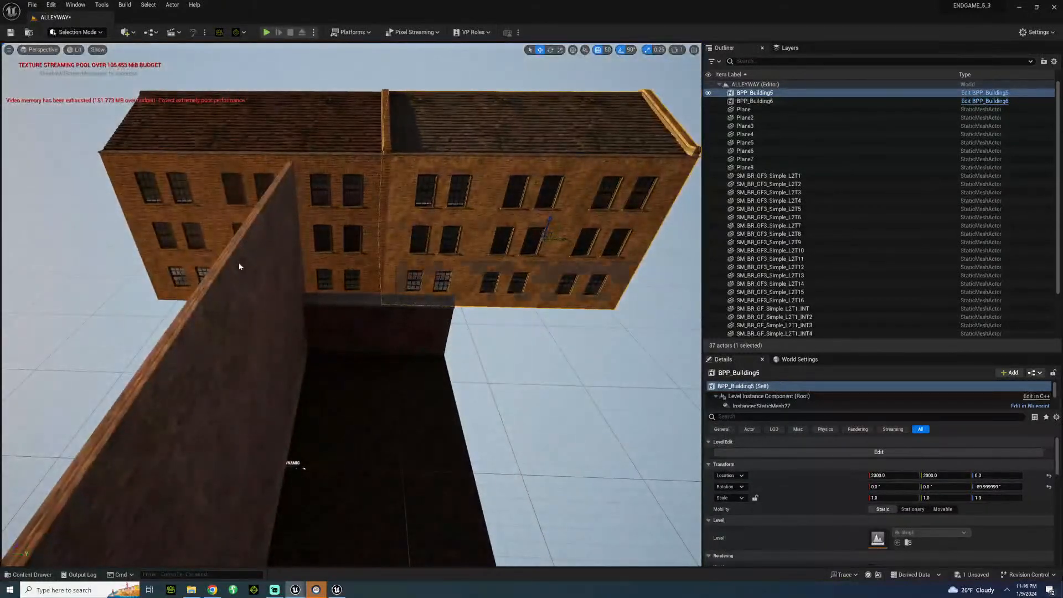
pyautogui.click(292, 464)
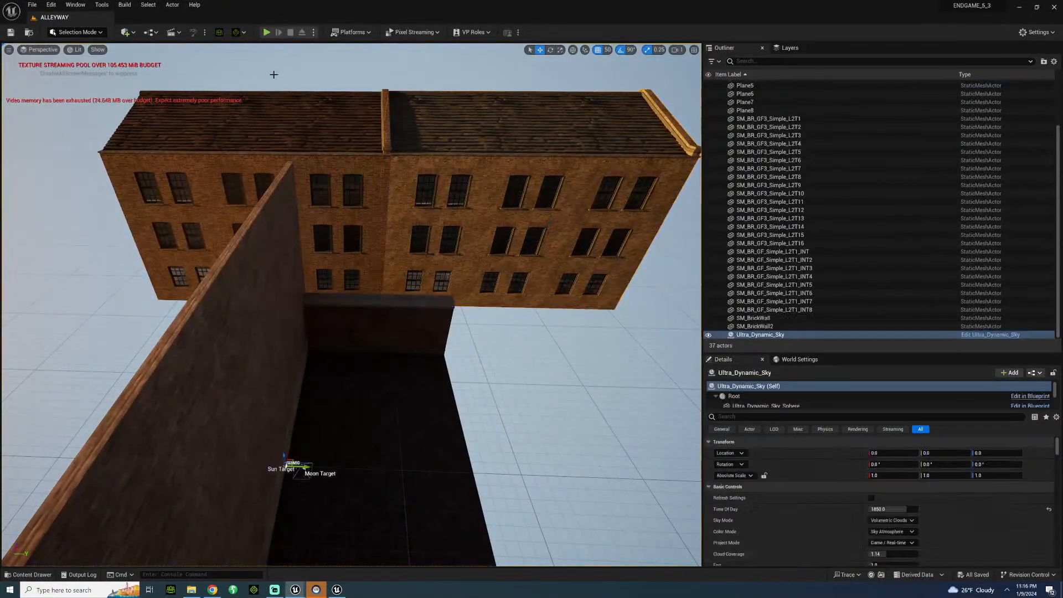
pyautogui.click(33, 574)
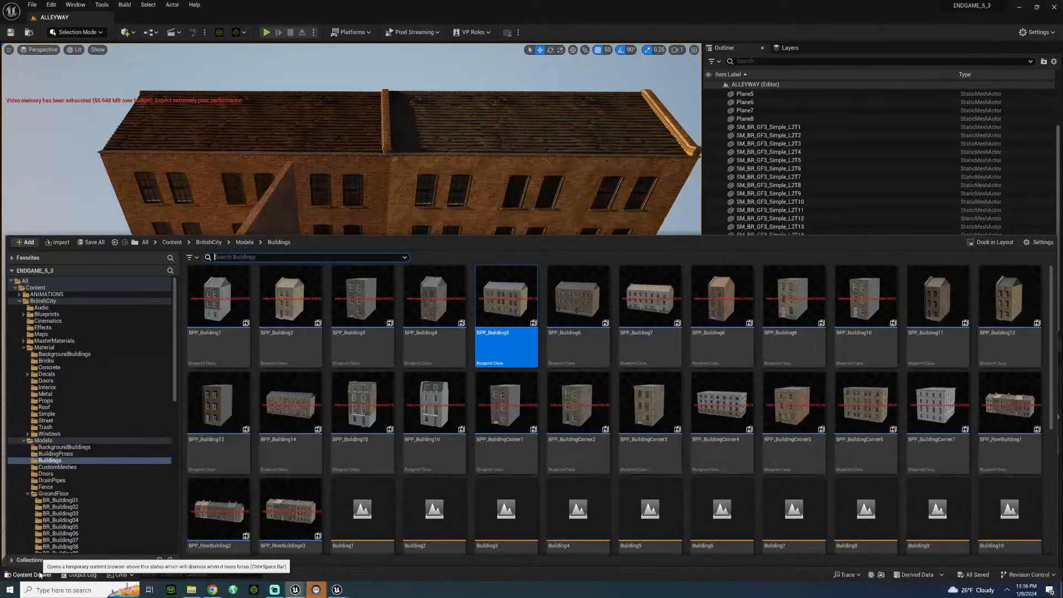
pyautogui.click(62, 454)
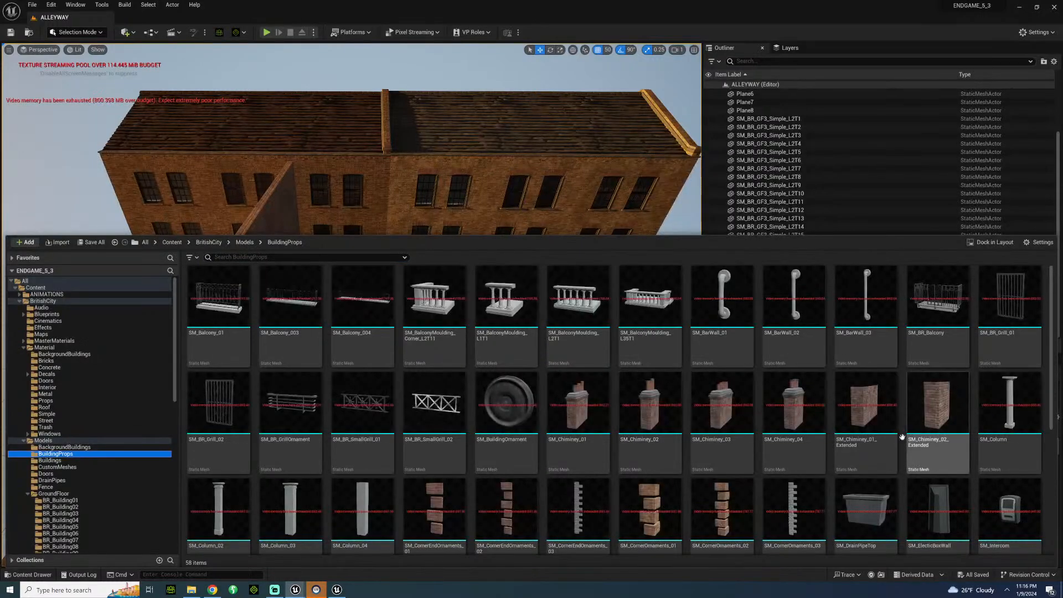
pyautogui.click(653, 406)
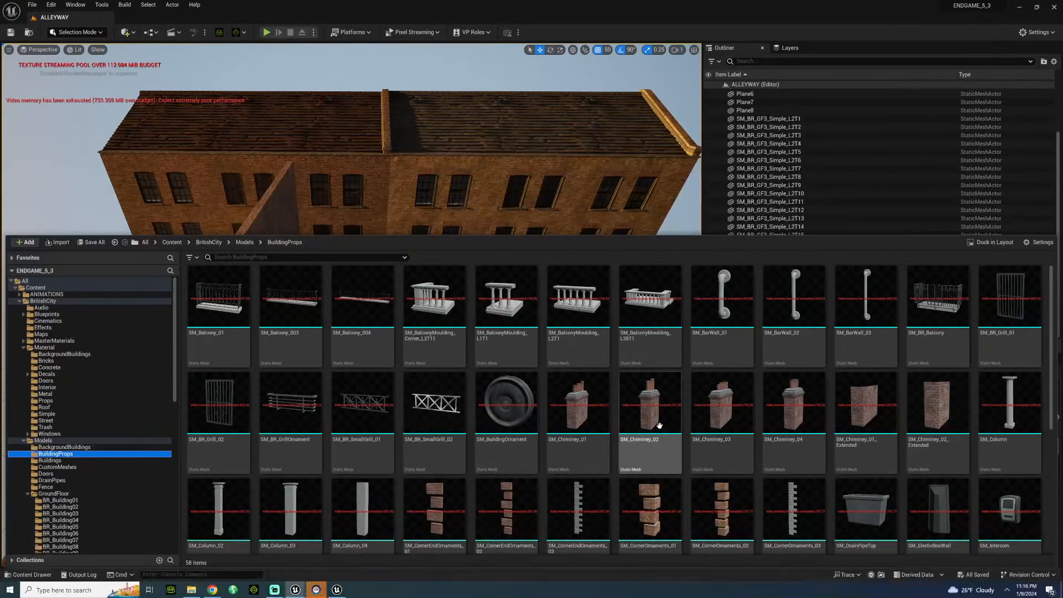
pyautogui.moveTo(278, 227); pyautogui.dragTo(324, 106)
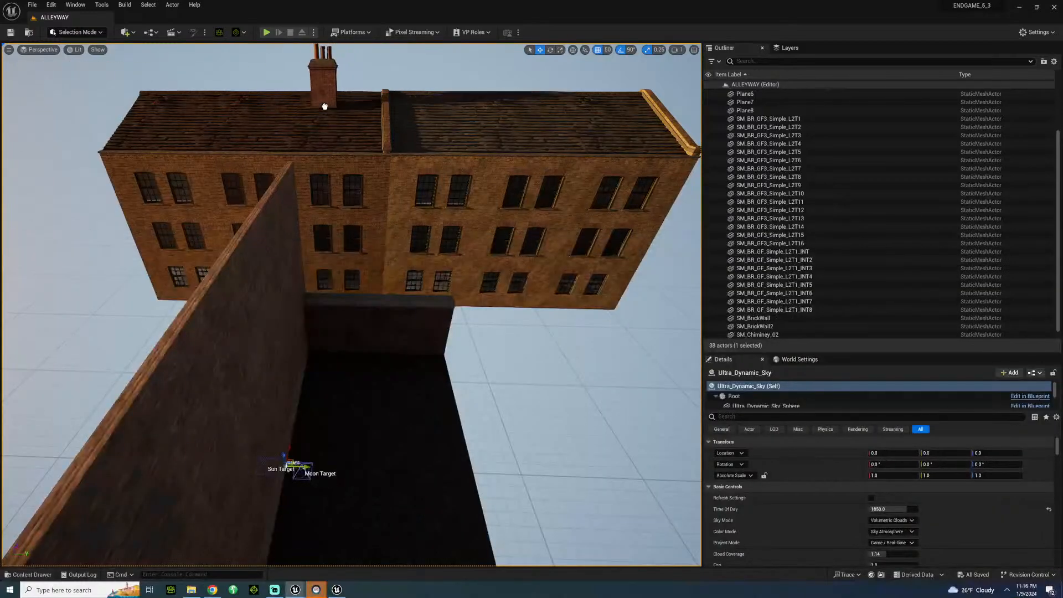
# Rotate the chimney 90° about Z and set it across the roof ridge at X 1800, Y 50, Z 1150.
pyautogui.moveTo(294, 156); pyautogui.dragTo(294, 157)
pyautogui.moveTo(294, 156); pyautogui.dragTo(251, 104, button='right')
pyautogui.press('w')
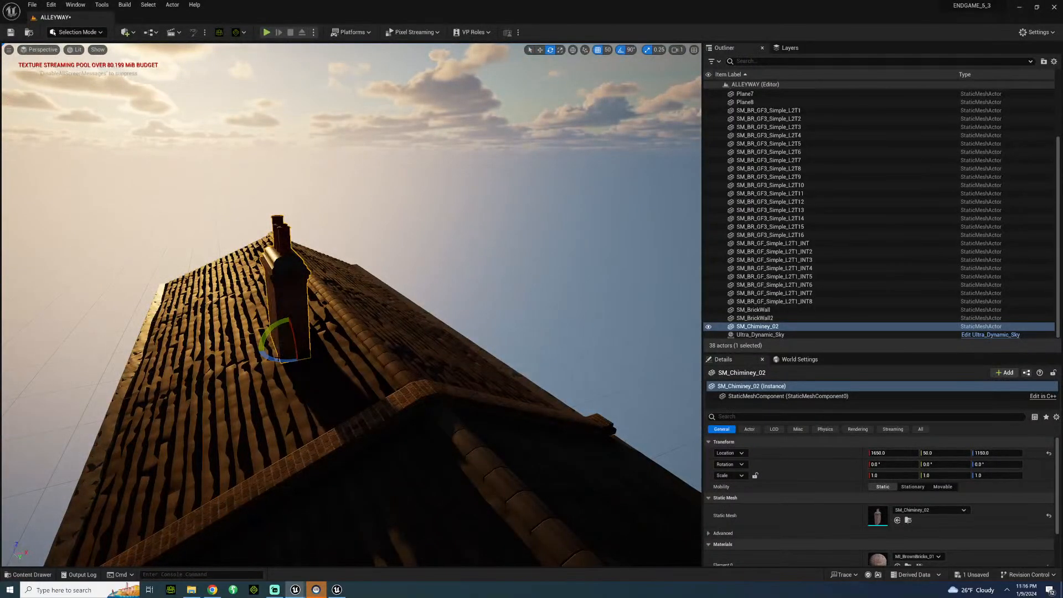
pyautogui.moveTo(269, 359); pyautogui.dragTo(348, 328)
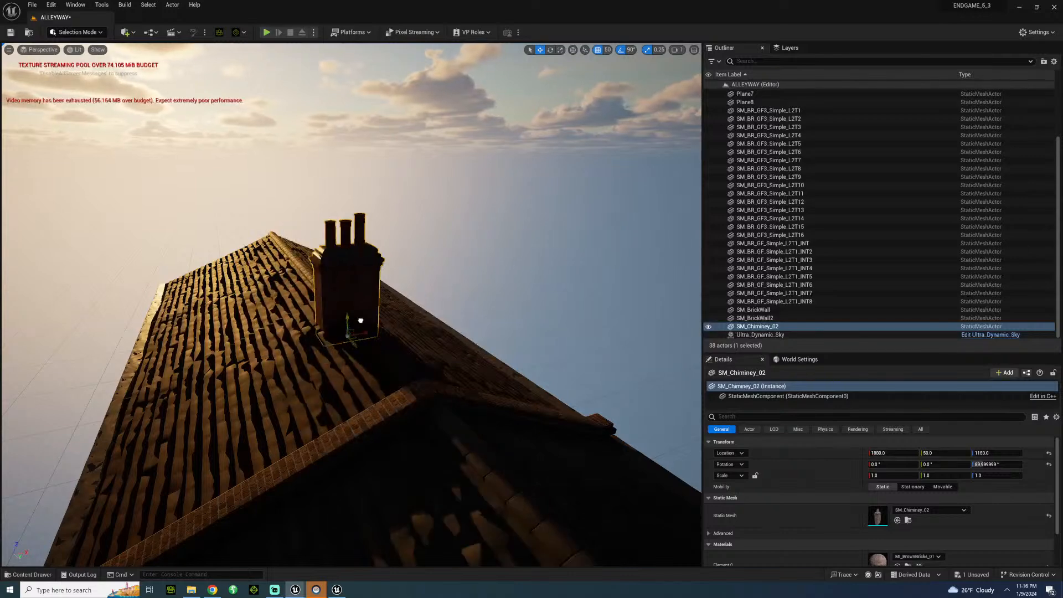
# Duplicate the chimney three times along the ridges of both buildings, with copies at Y -500 and Y 1700, giving each building two chimneys.
pyautogui.press('a')
pyautogui.moveTo(348, 328); pyautogui.dragTo(532, 328, button='right')
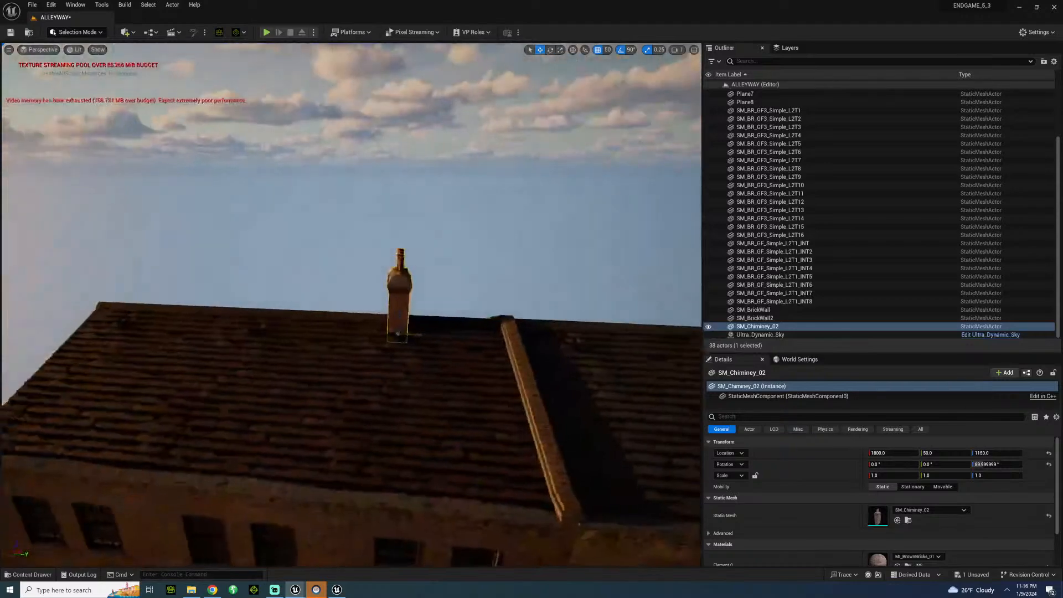
pyautogui.keyDown('alt'); pyautogui.moveTo(417, 334); pyautogui.dragTo(271, 337); pyautogui.keyUp('alt')
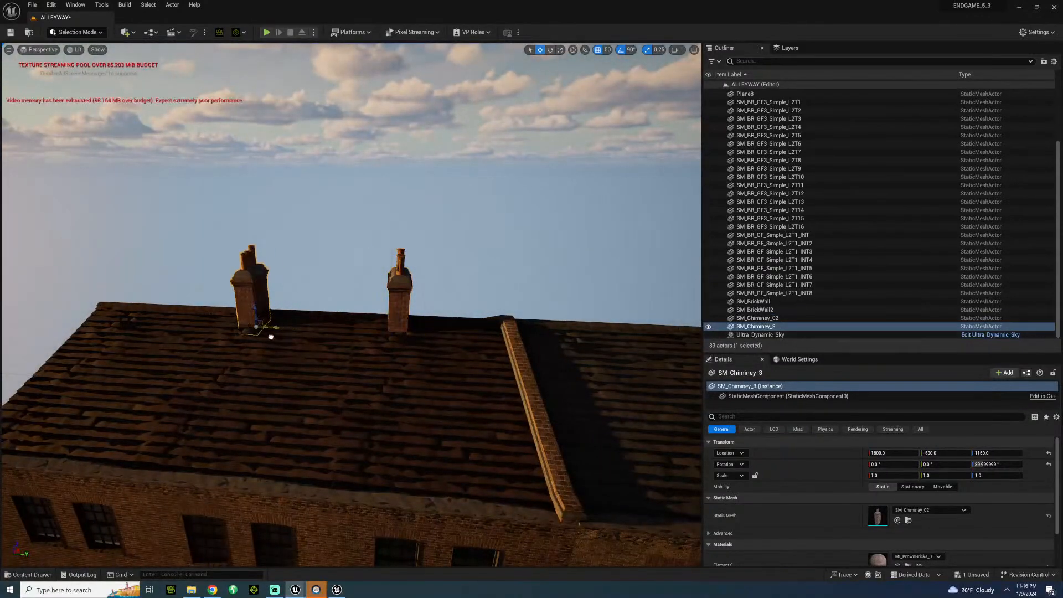
pyautogui.press('s')
pyautogui.moveTo(270, 337); pyautogui.dragTo(363, 338, button='right')
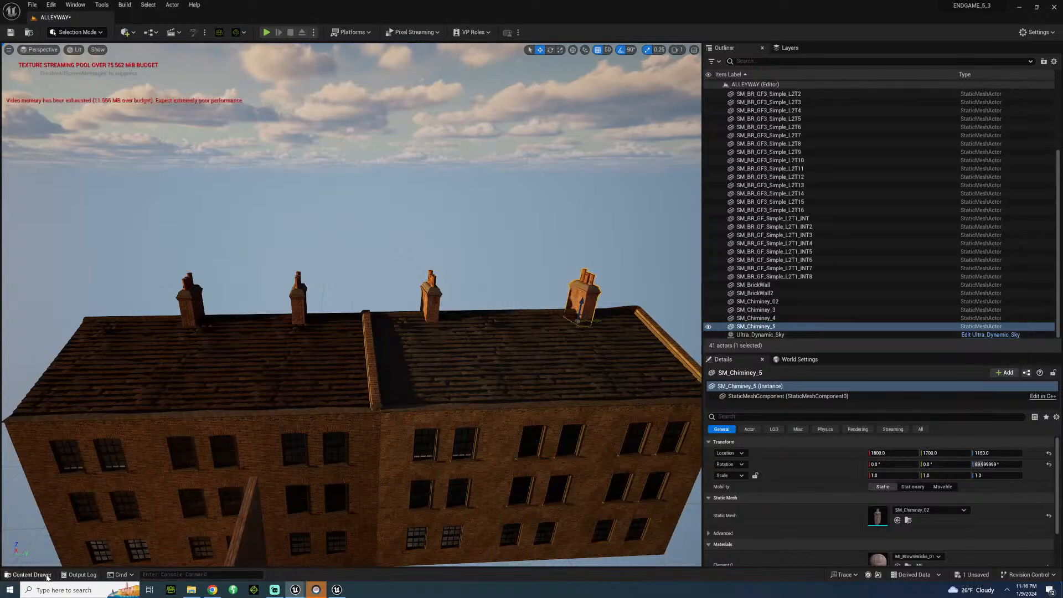
# Try SM_SatteliteDish_01 from BuildingProps on the roof of BPP_Building6 and remove it.
pyautogui.click(29, 575)
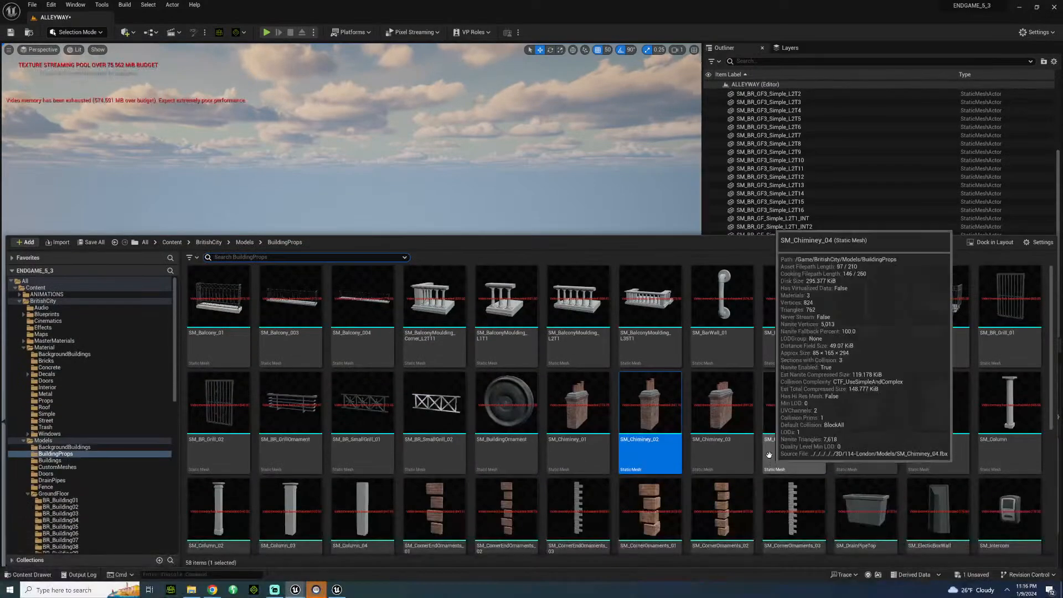
pyautogui.scroll(-1, 736, 447)
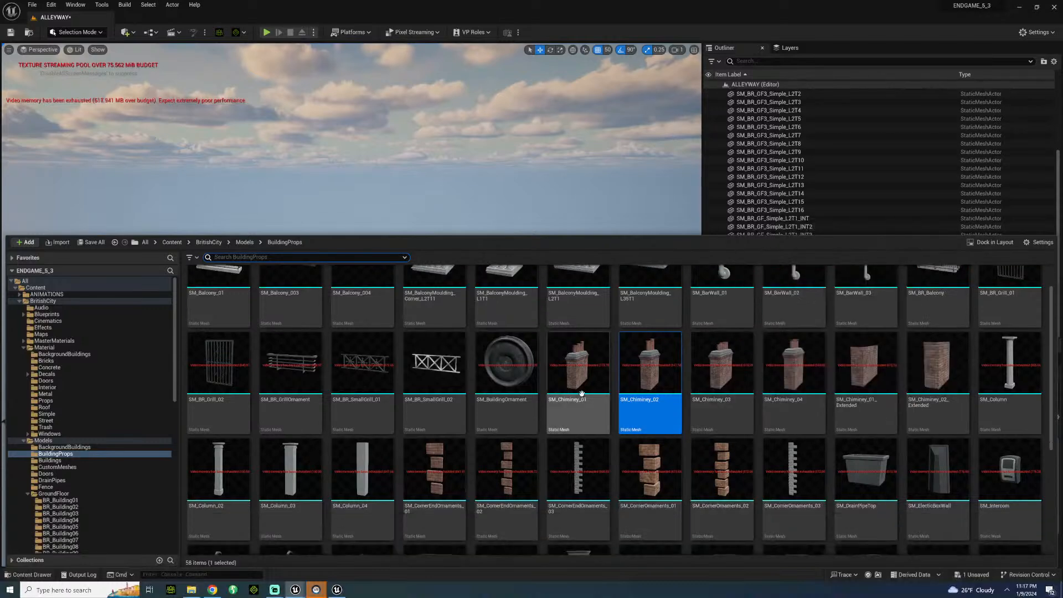
pyautogui.scroll(1, 727, 447)
pyautogui.scroll(-3, 489, 372)
pyautogui.scroll(-3, 481, 376)
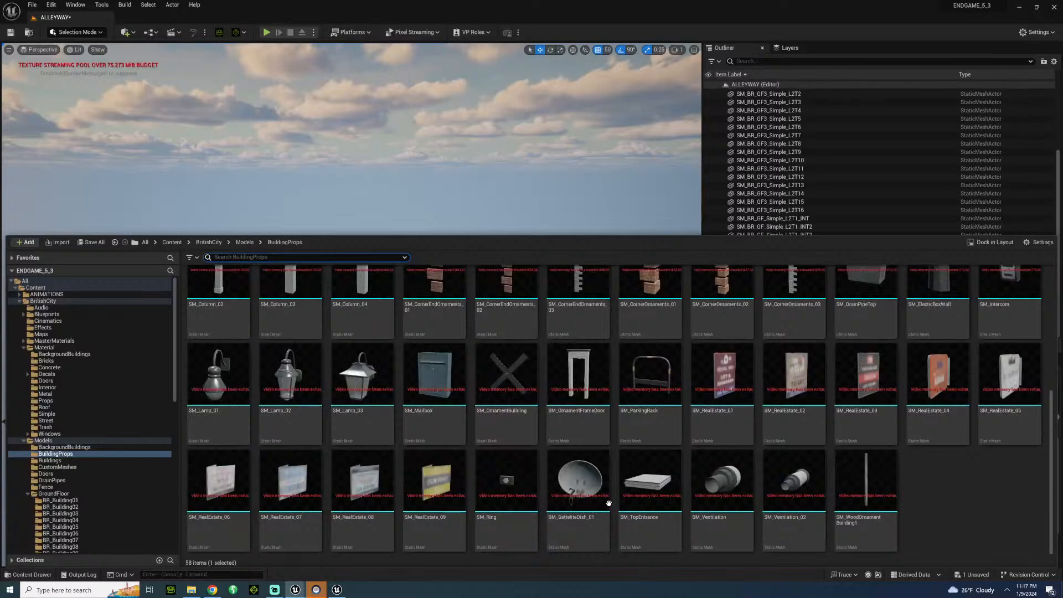
pyautogui.moveTo(606, 501); pyautogui.dragTo(553, 416)
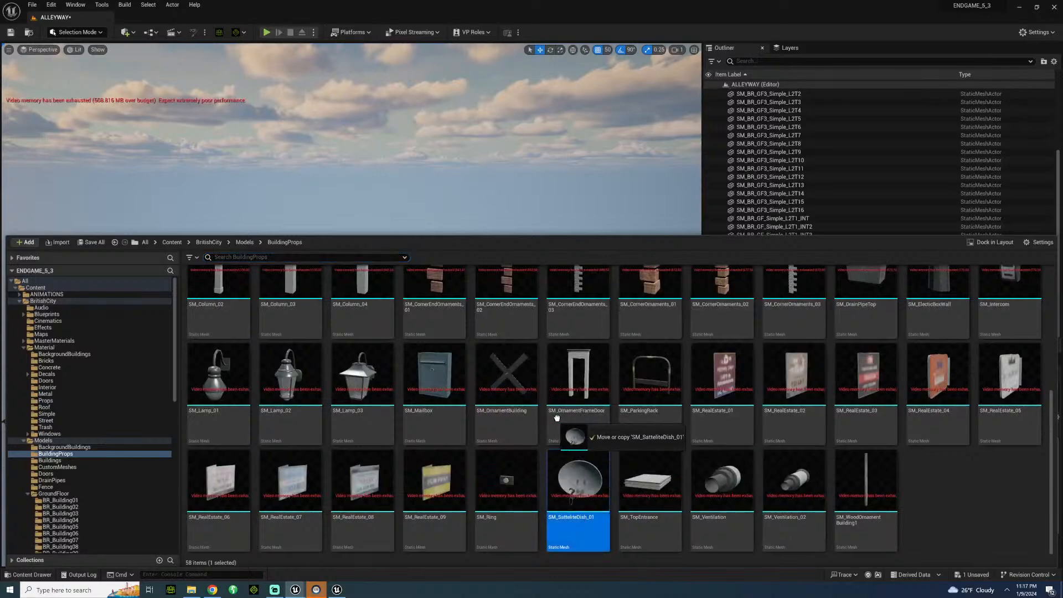
pyautogui.moveTo(376, 97); pyautogui.dragTo(377, 270)
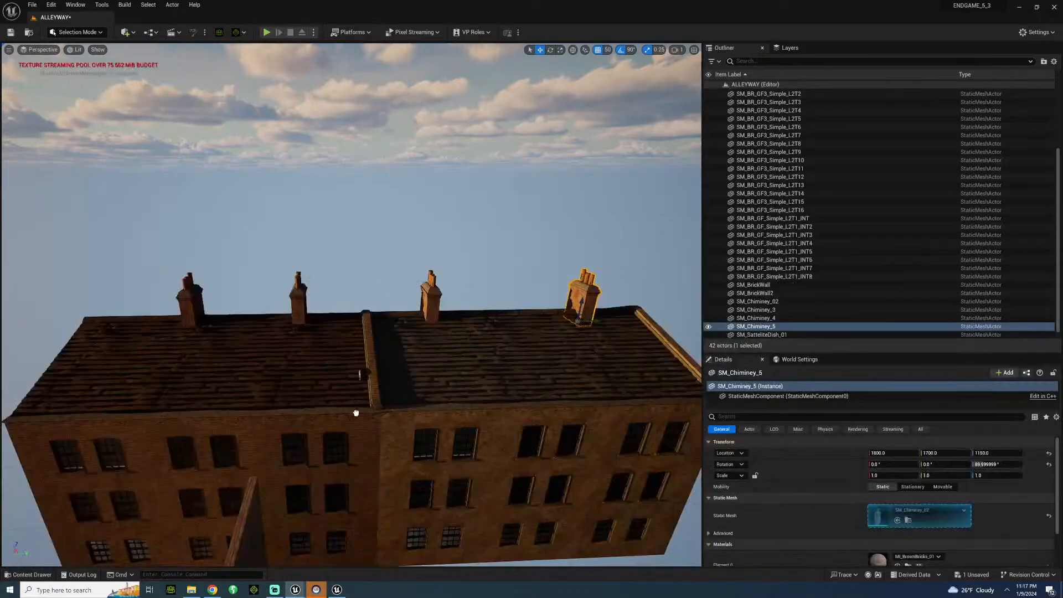
pyautogui.moveTo(351, 430); pyautogui.dragTo(360, 443)
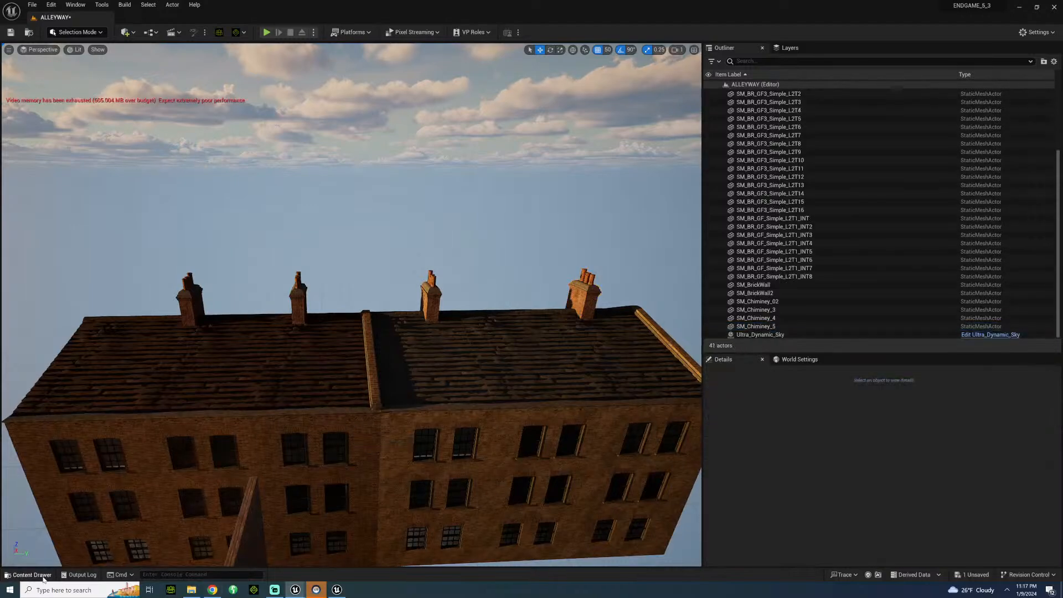
# Look through the BuildingProps meshes for another suitable rooftop detail.
pyautogui.click(43, 578)
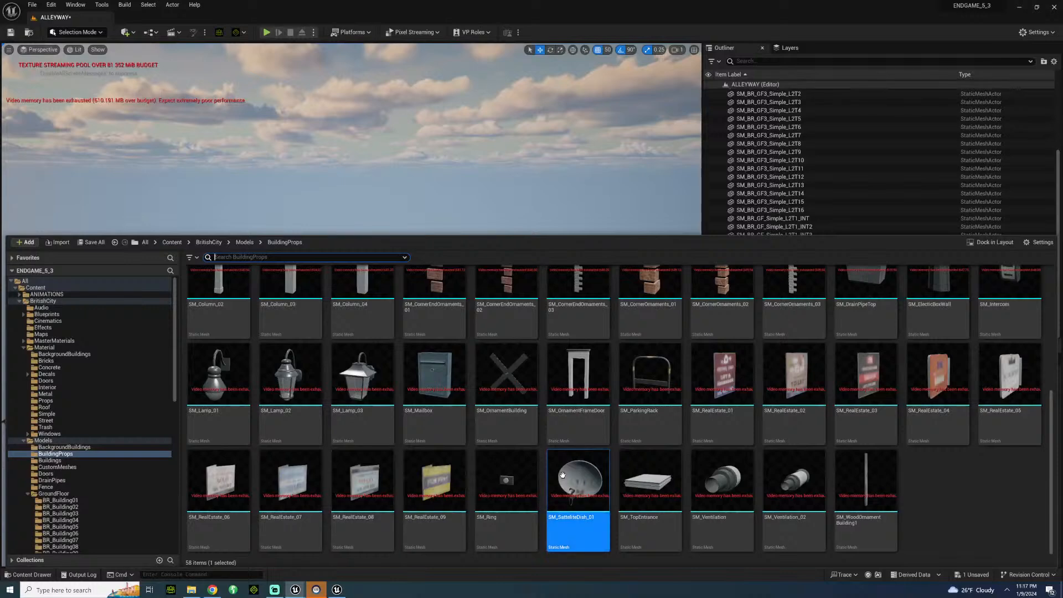
pyautogui.scroll(2, 412, 410)
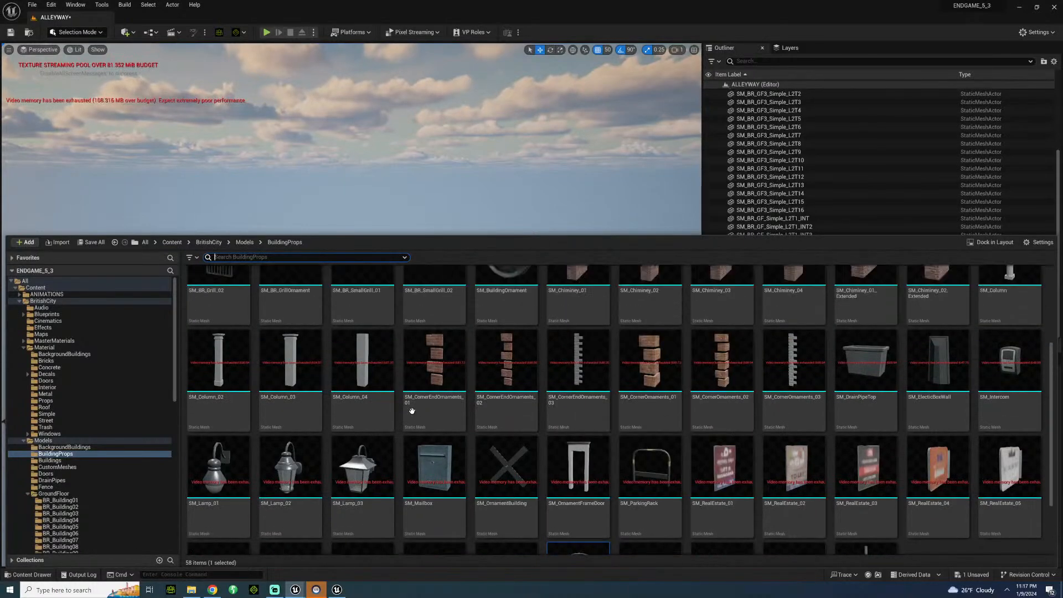
pyautogui.scroll(3, 412, 410)
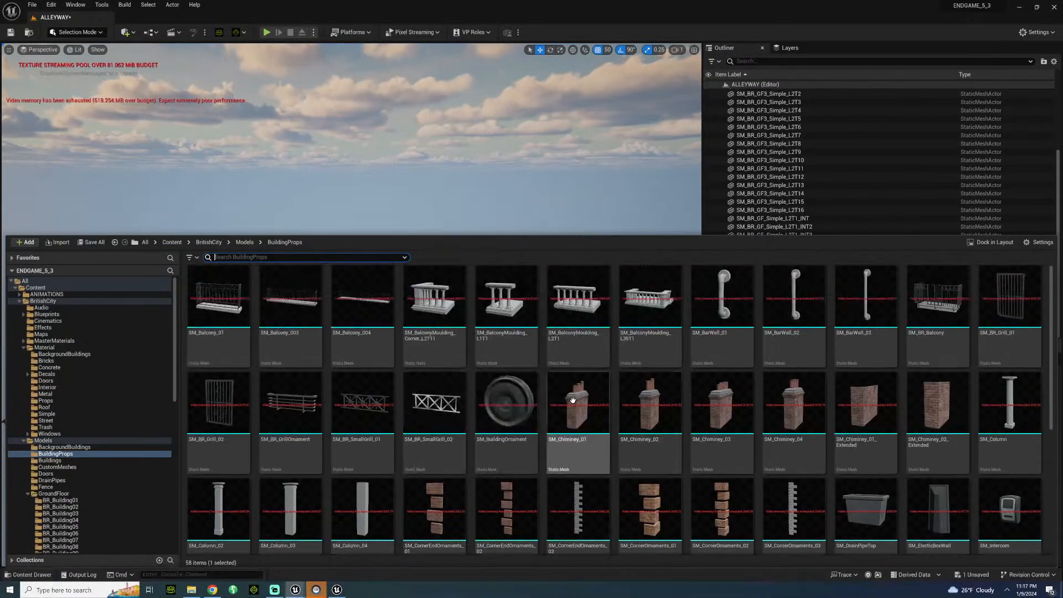
pyautogui.scroll(-3, 561, 397)
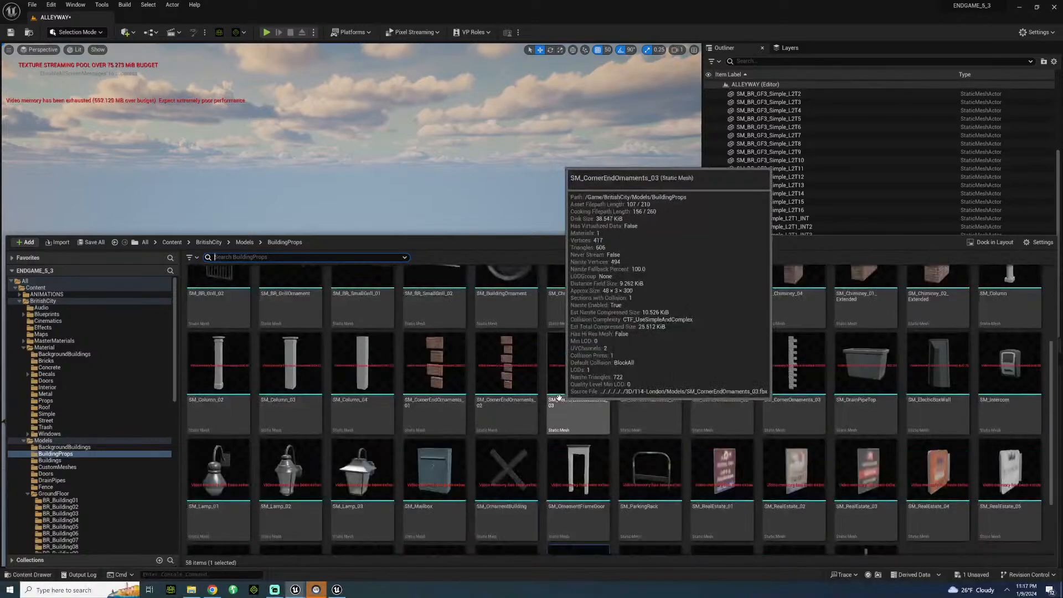
pyautogui.scroll(3, 559, 397)
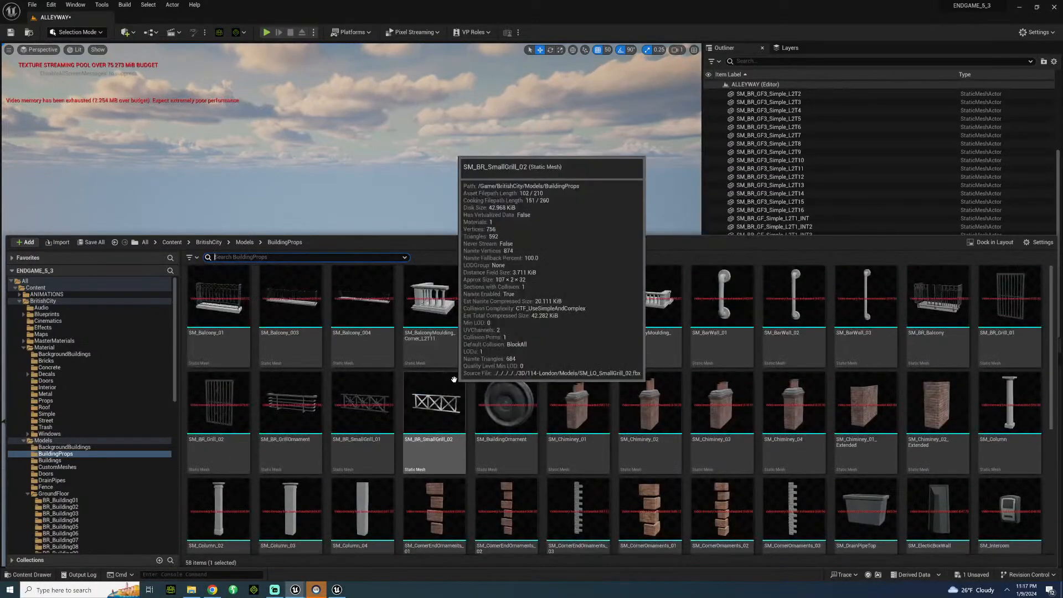
pyautogui.scroll(-3, 670, 435)
pyautogui.scroll(-3, 669, 434)
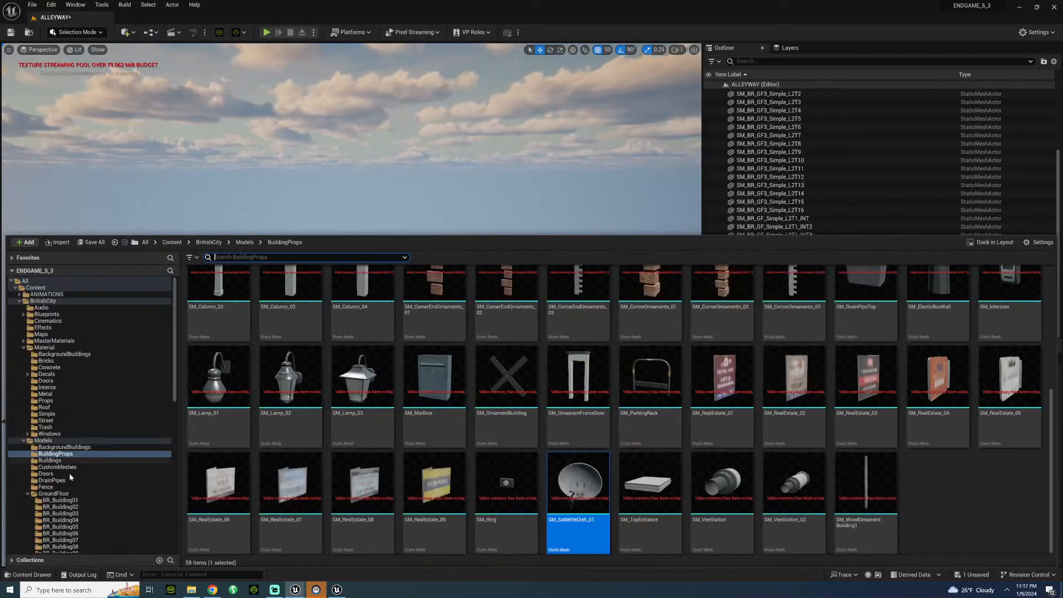
pyautogui.scroll(-6, 83, 486)
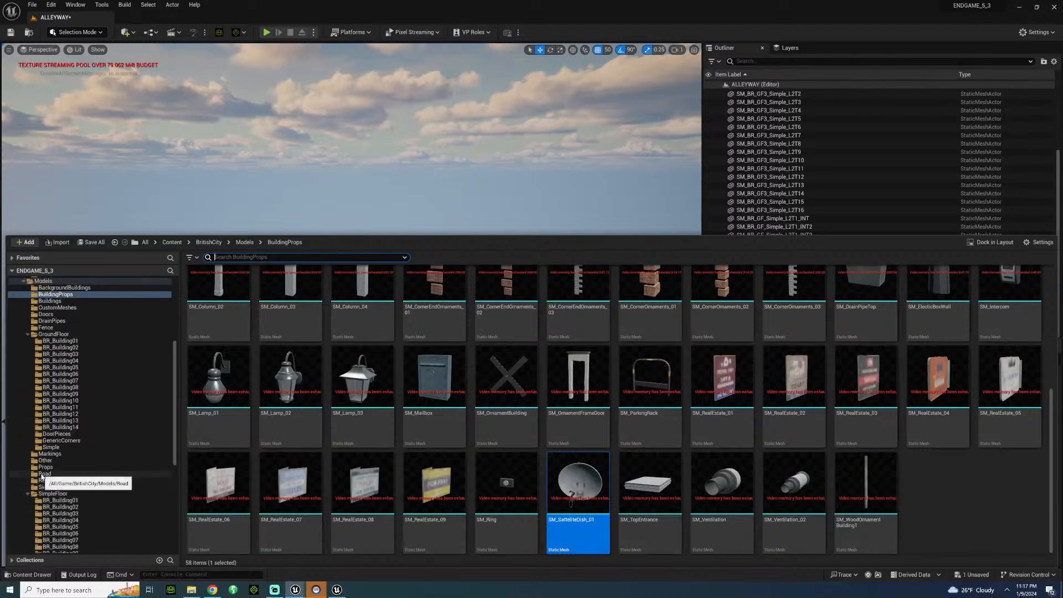
# Place an SM_Antena_01 from the BritishCity Props folder on BPP_Building6's roof between its two chimneys.
pyautogui.click(44, 468)
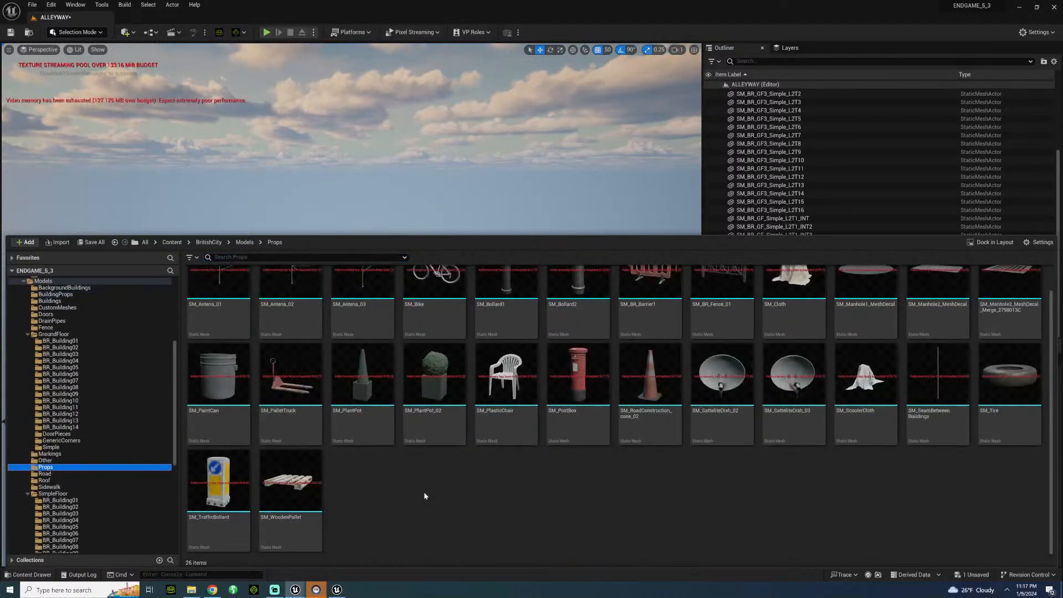
pyautogui.scroll(1, 424, 498)
pyautogui.moveTo(365, 437); pyautogui.dragTo(357, 359)
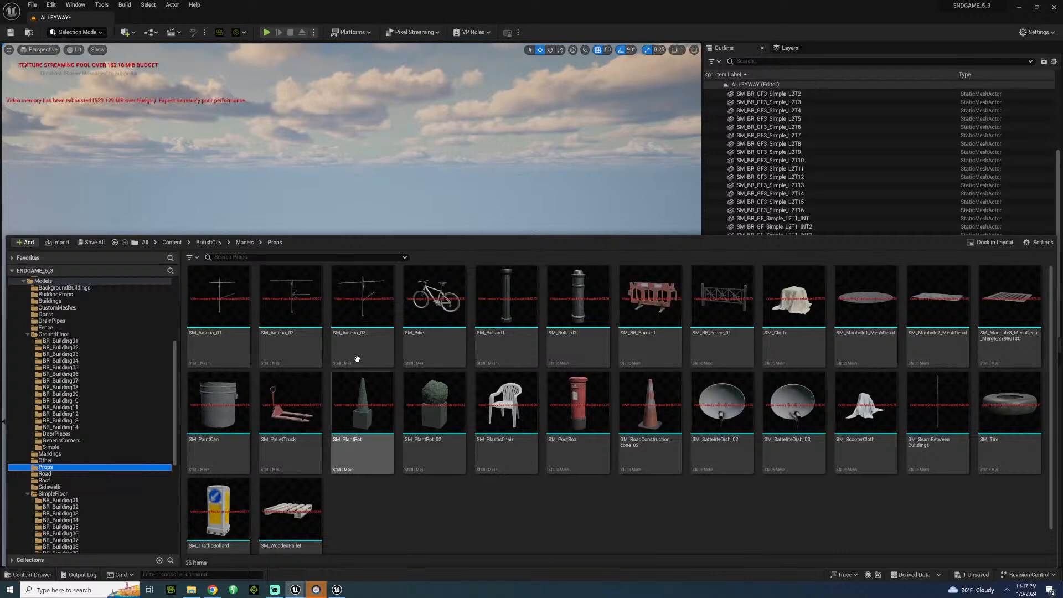
pyautogui.moveTo(223, 346); pyautogui.dragTo(382, 143)
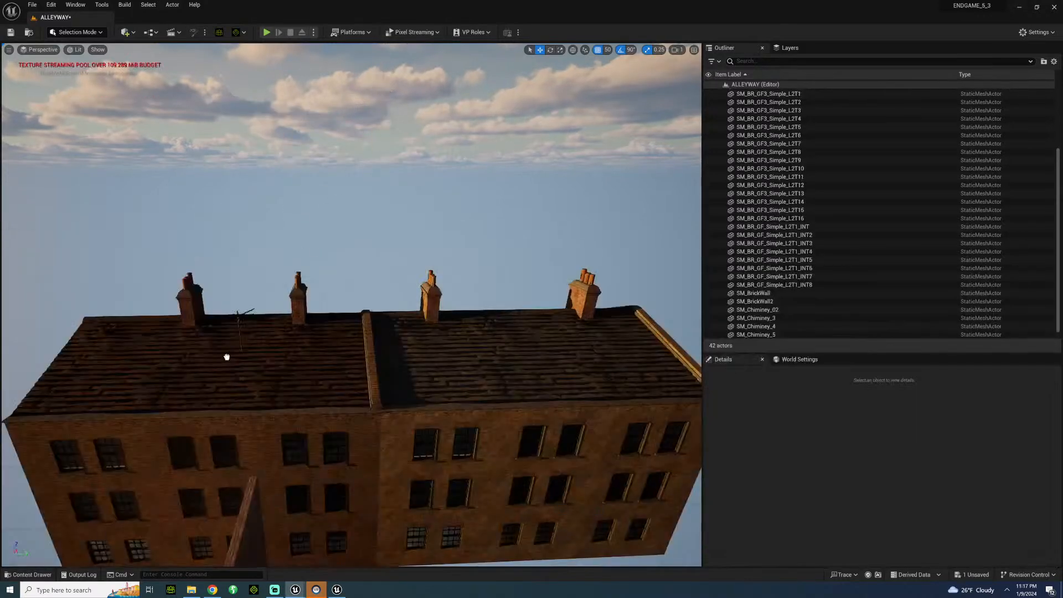
pyautogui.moveTo(229, 351); pyautogui.dragTo(227, 356)
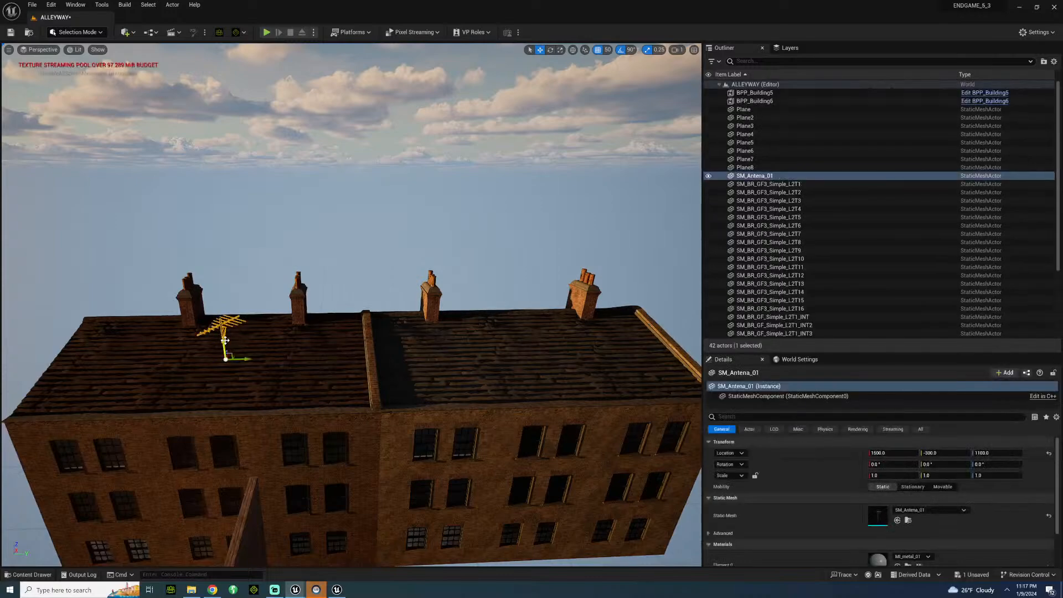
# Examine the background buildings and their chimneys over the low brick wall from inside the alley.
pyautogui.click(257, 282)
pyautogui.press('f')
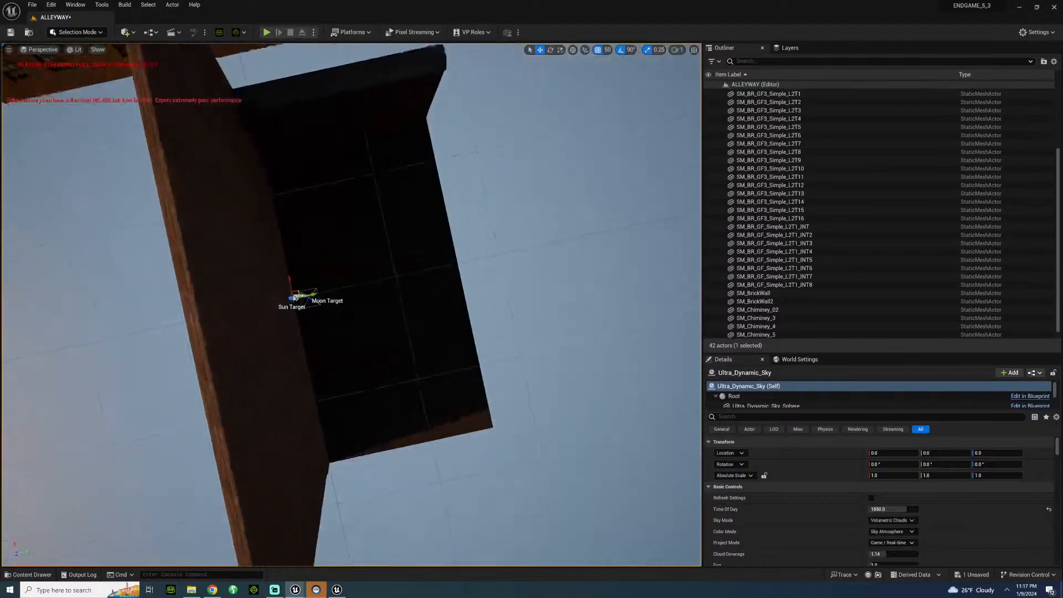
pyautogui.press('w')
pyautogui.moveTo(258, 282); pyautogui.dragTo(217, 152, button='right')
pyautogui.press('s')
pyautogui.press('w')
pyautogui.press('s')
pyautogui.press('w')
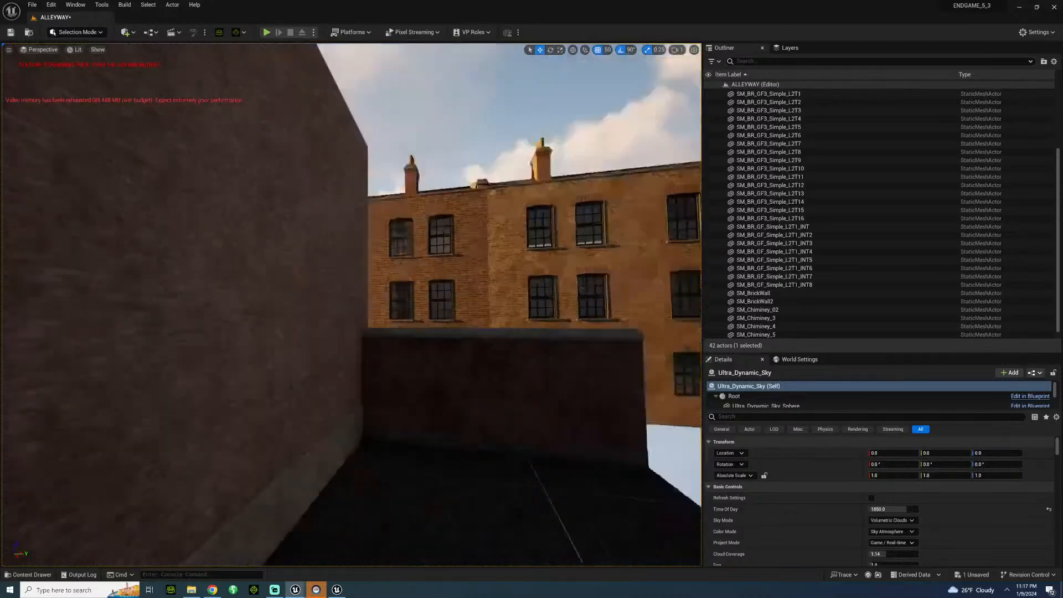
# Save the ALLEYWAY level with the whole alley floor and walls in view.
pyautogui.moveTo(360, 238); pyautogui.dragTo(292, 289, button='right')
pyautogui.press('s')
pyautogui.hotkey('ctrl', 's')
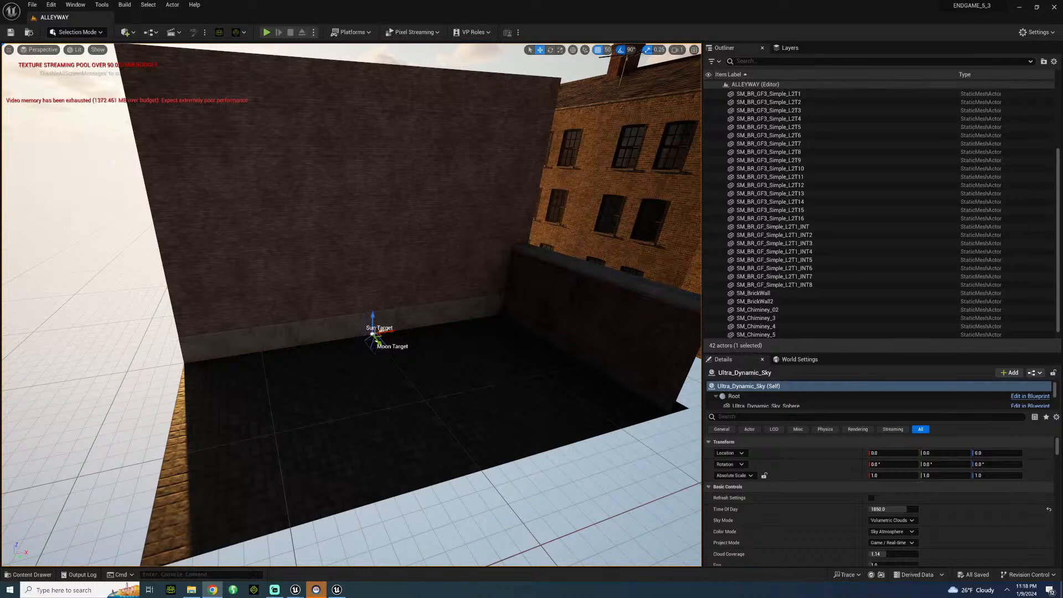
# Add a Rect Light at the open end of the alley at X -750, Y 600, Z 750 and raise its attenuation radius to about 2532.
pyautogui.click(134, 37)
pyautogui.moveTo(150, 114)
pyautogui.moveTo(232, 151); pyautogui.dragTo(113, 161)
pyautogui.moveTo(872, 541); pyautogui.dragTo(917, 541)
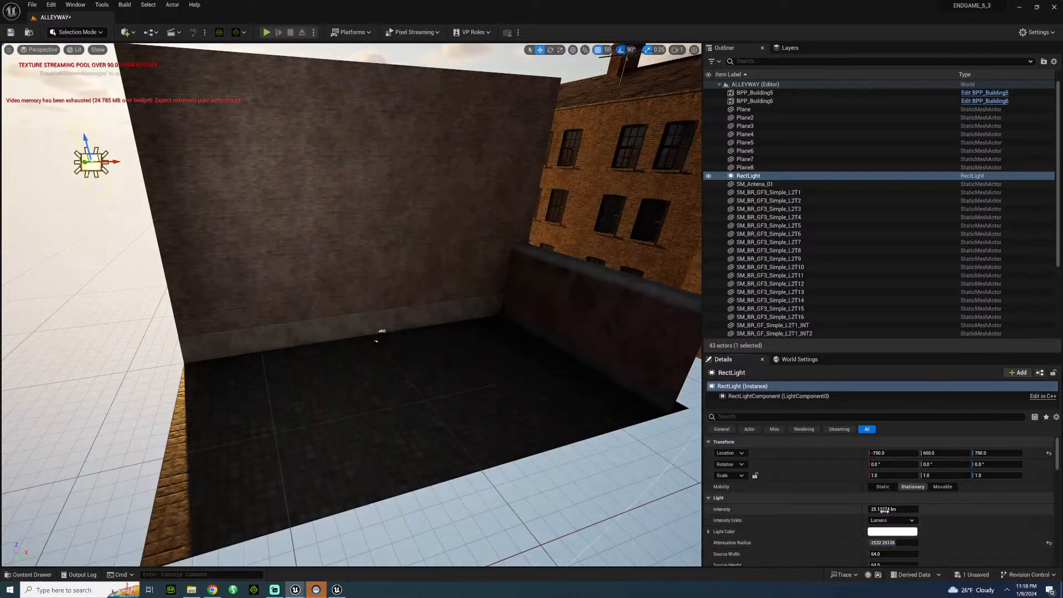
# Set the Rect Light's intensity to 55 lumens.
pyautogui.press('Return')
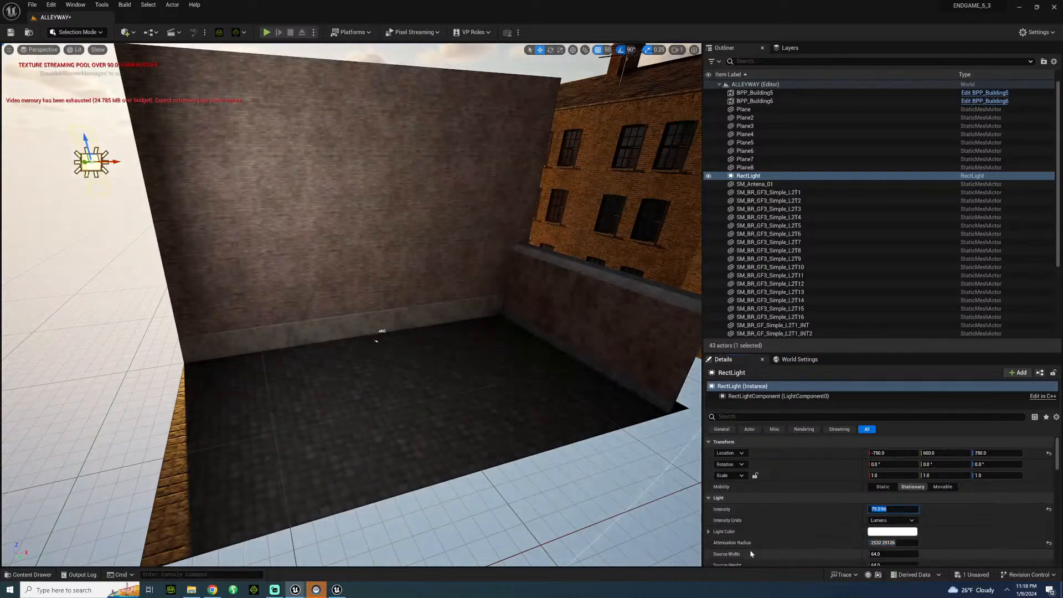
pyautogui.write('55')
pyautogui.press('Return')
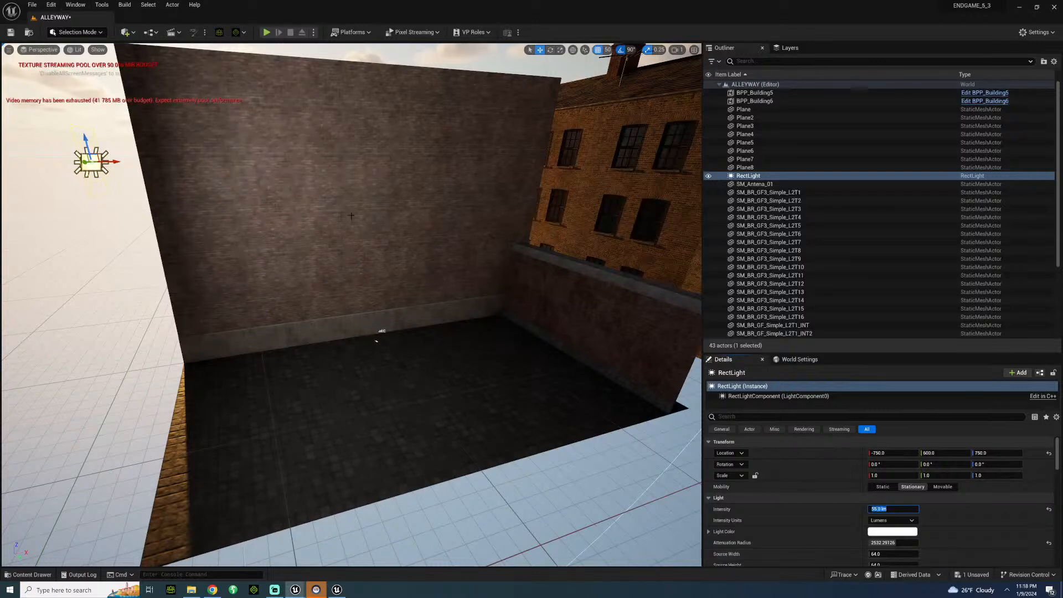
pyautogui.scroll(-3, 864, 545)
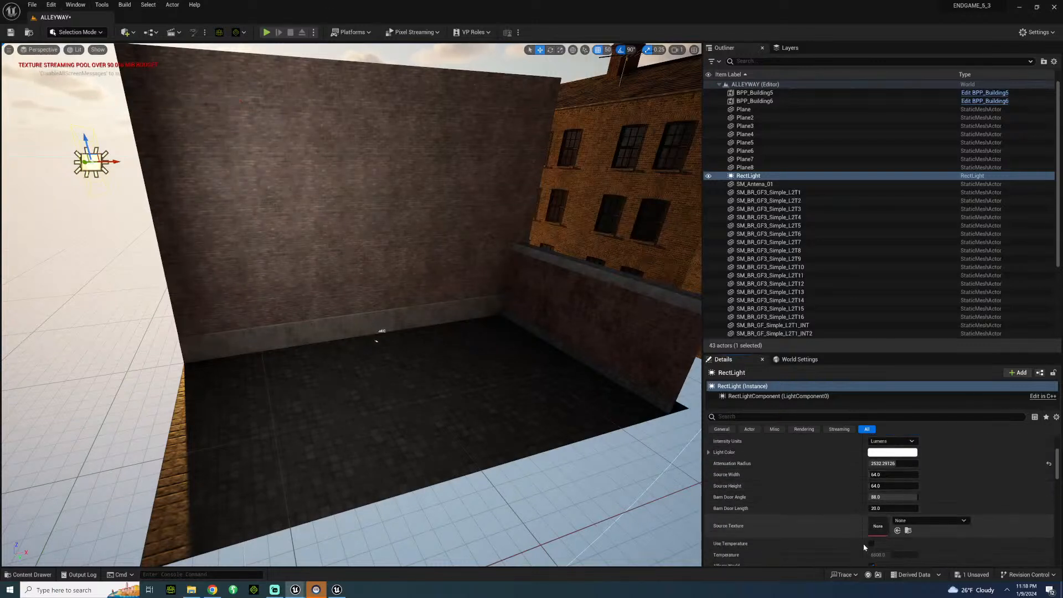
# Enable colour temperature on the Rect Light and set the temperature to 3500.
pyautogui.click(871, 544)
pyautogui.click(892, 554)
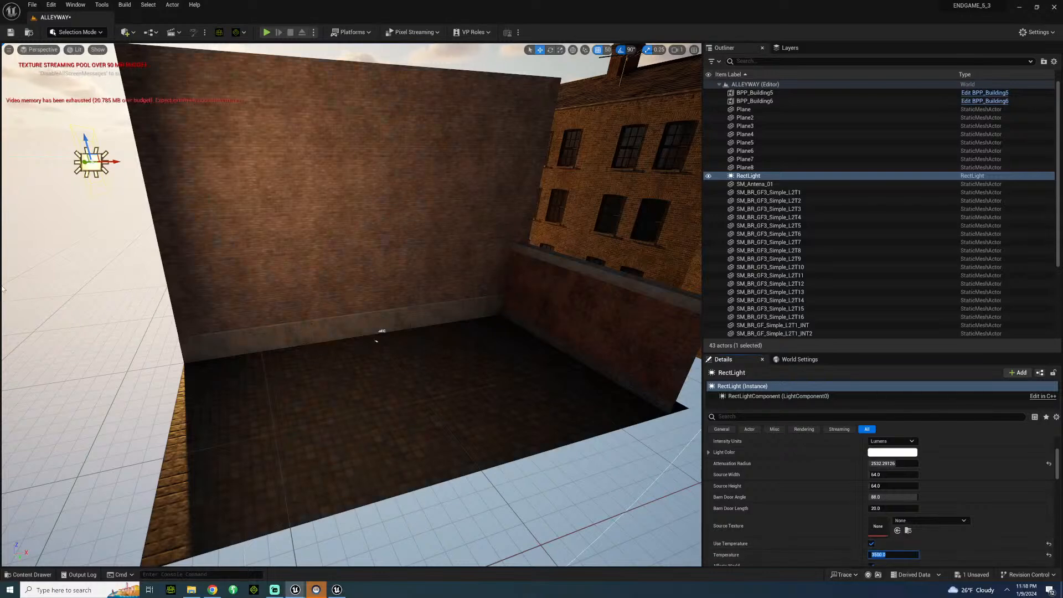
# Examine the Rect Light's warm light on the alley walls and floor, and the alley's open side beside the low brick wall.
pyautogui.press('w')
pyautogui.moveTo(355, 302); pyautogui.dragTo(258, 295, button='right')
pyautogui.press('s')
pyautogui.press('w')
pyautogui.press('s')
pyautogui.moveTo(301, 132); pyautogui.dragTo(263, 149)
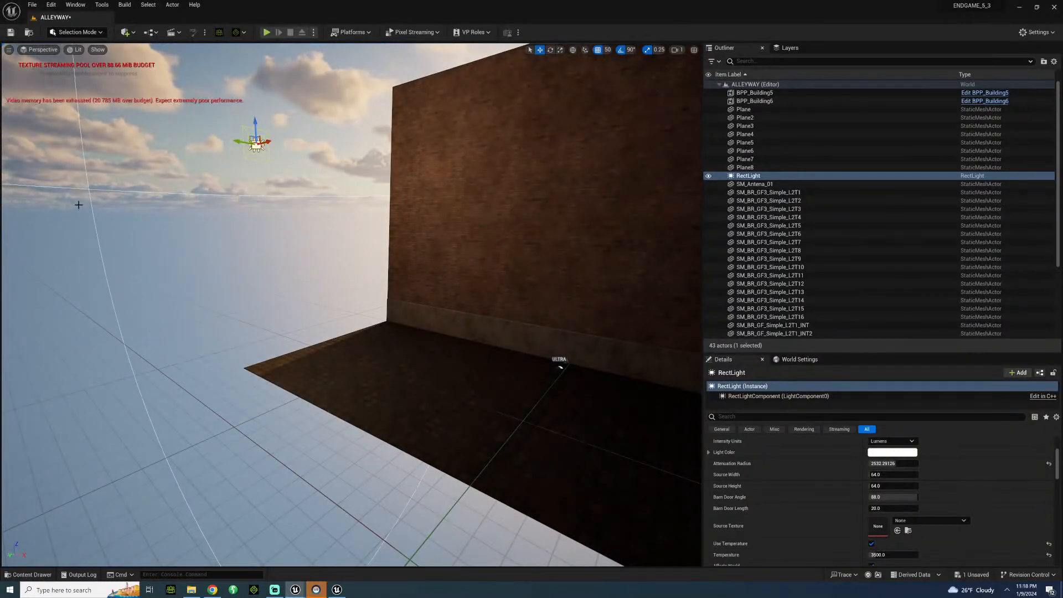
pyautogui.moveTo(306, 368); pyautogui.dragTo(521, 363, button='right')
pyautogui.press('s')
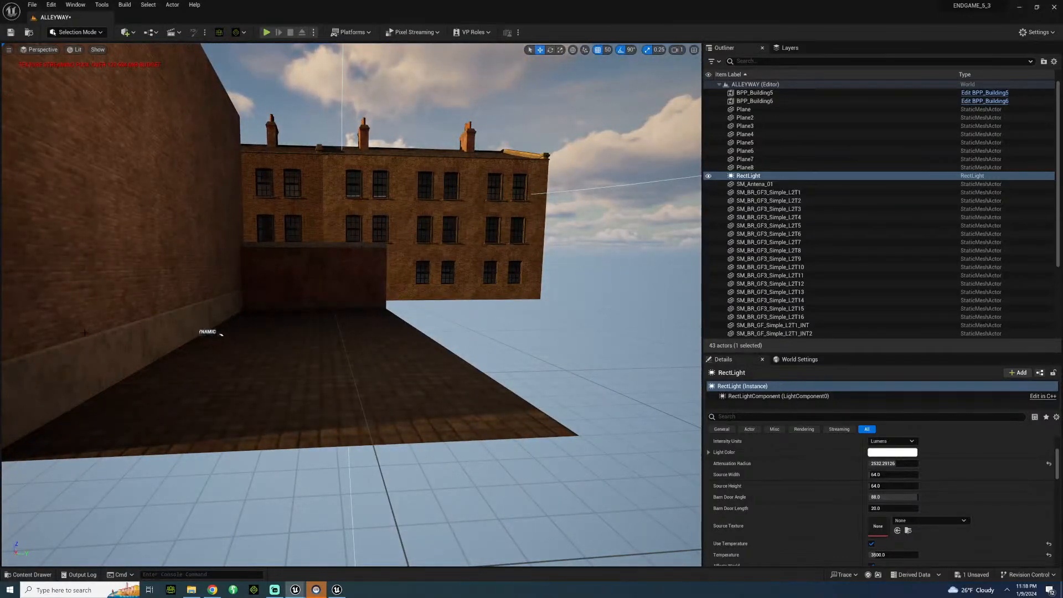
pyautogui.moveTo(351, 304); pyautogui.dragTo(332, 327, button='right')
pyautogui.press('w')
pyautogui.press('s')
pyautogui.press('w')
pyautogui.moveTo(253, 268); pyautogui.dragTo(193, 272, button='right')
# Browse the BritishCity GroundFloor and SimpleFloor building folders for a wall piece to close the alley's open side.
pyautogui.click(28, 574)
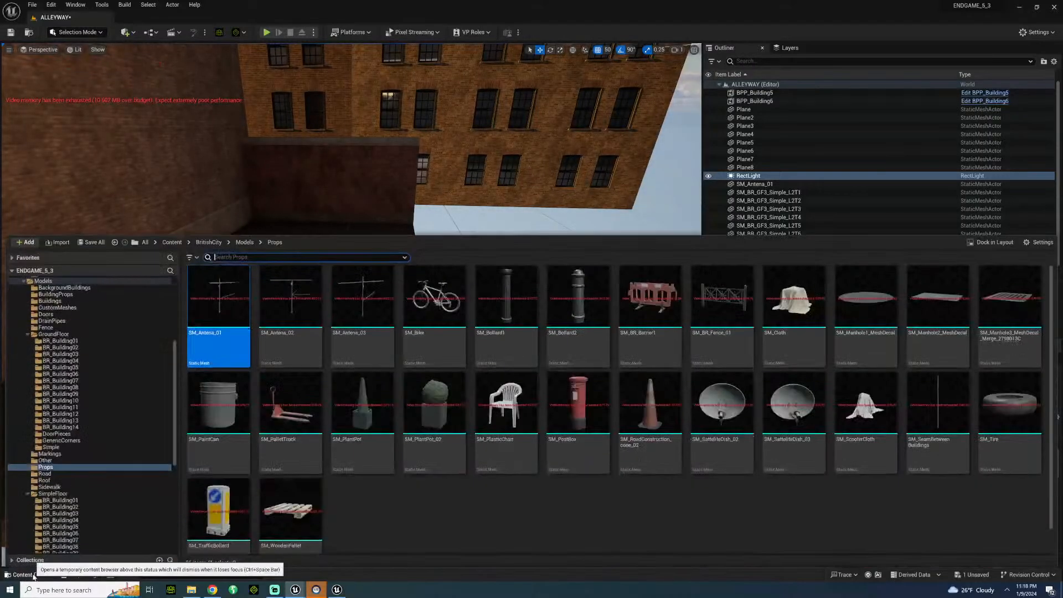
pyautogui.click(78, 361)
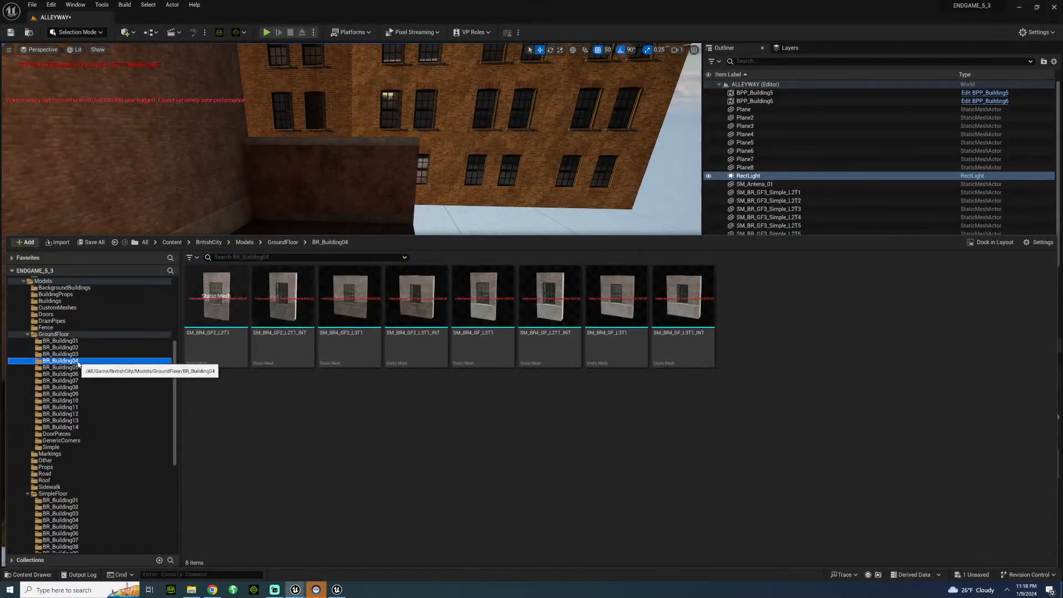
pyautogui.click(60, 427)
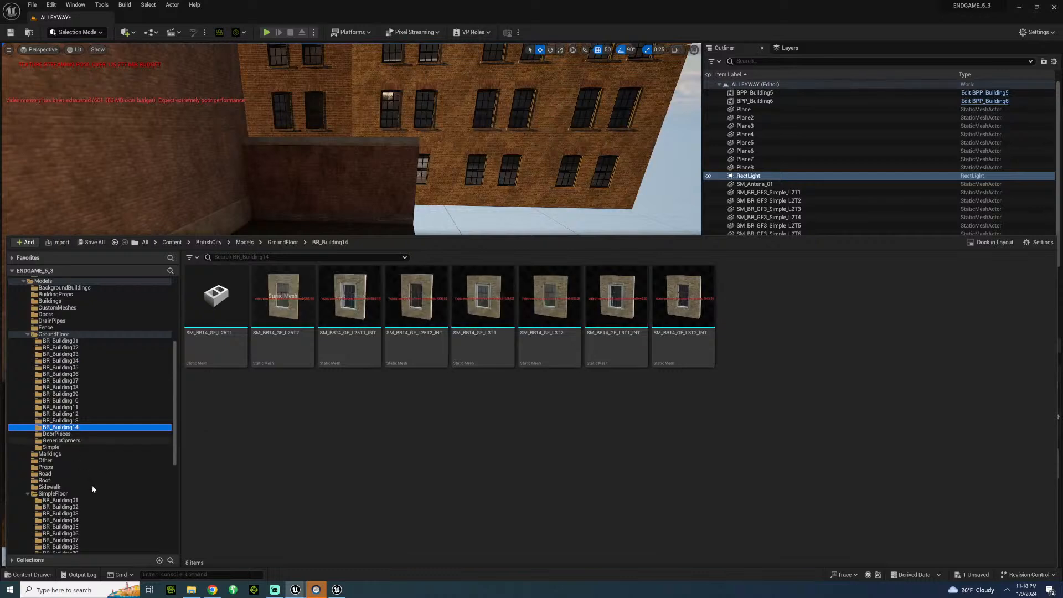
pyautogui.scroll(-3, 83, 497)
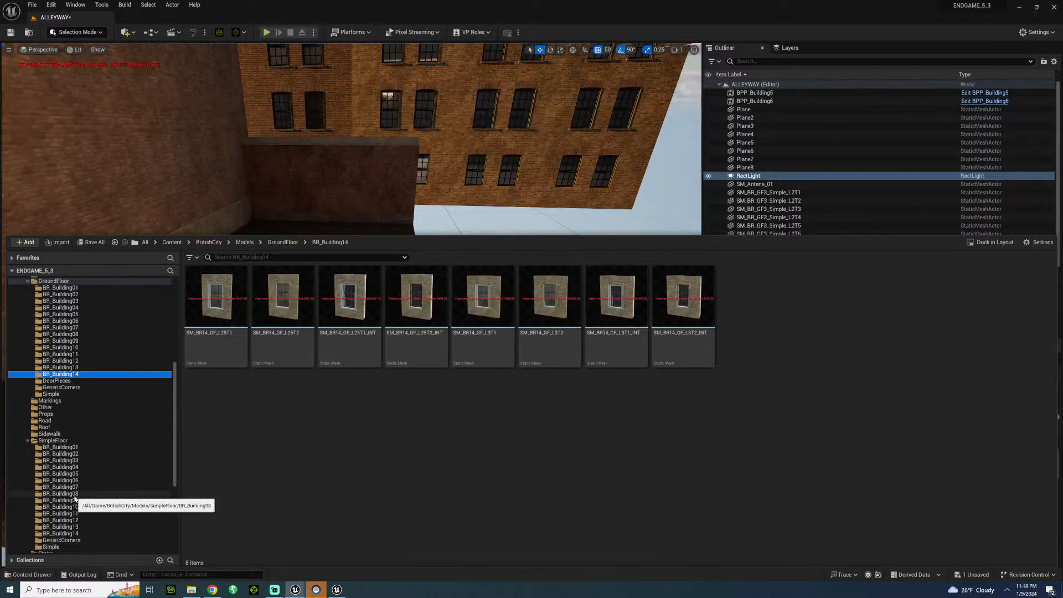
pyautogui.moveTo(76, 495); pyautogui.dragTo(72, 496)
pyautogui.click(89, 516)
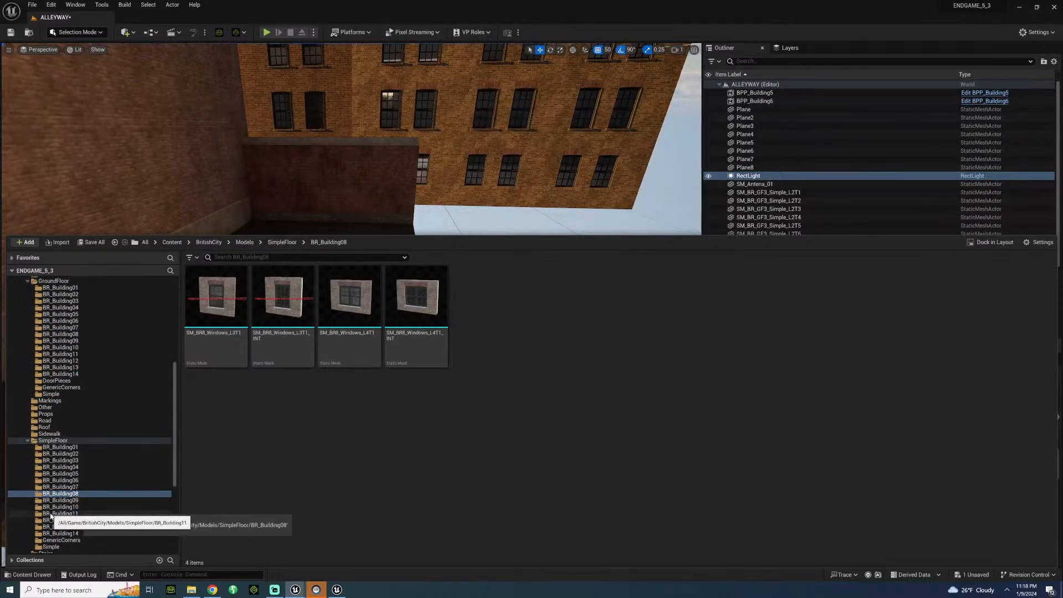
pyautogui.click(50, 512)
pyautogui.click(62, 493)
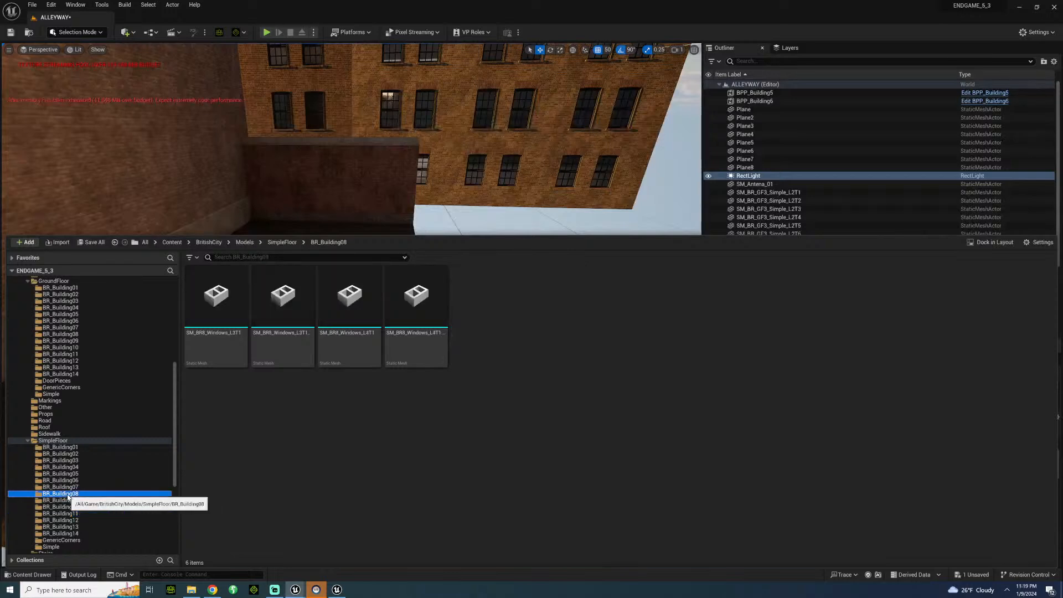
pyautogui.click(66, 468)
pyautogui.click(64, 447)
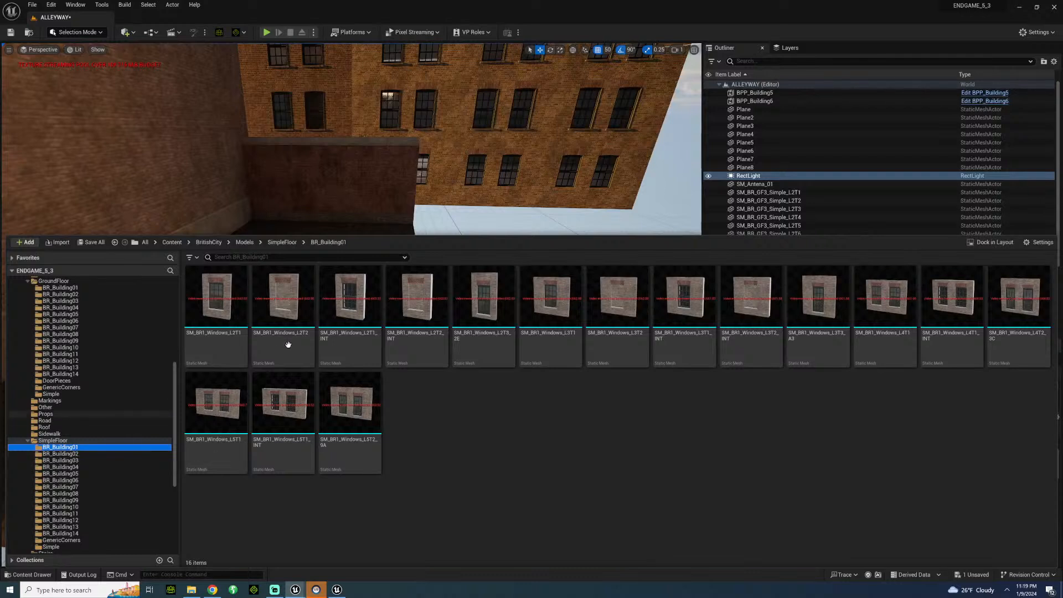
pyautogui.click(64, 454)
pyautogui.click(61, 367)
pyautogui.click(77, 314)
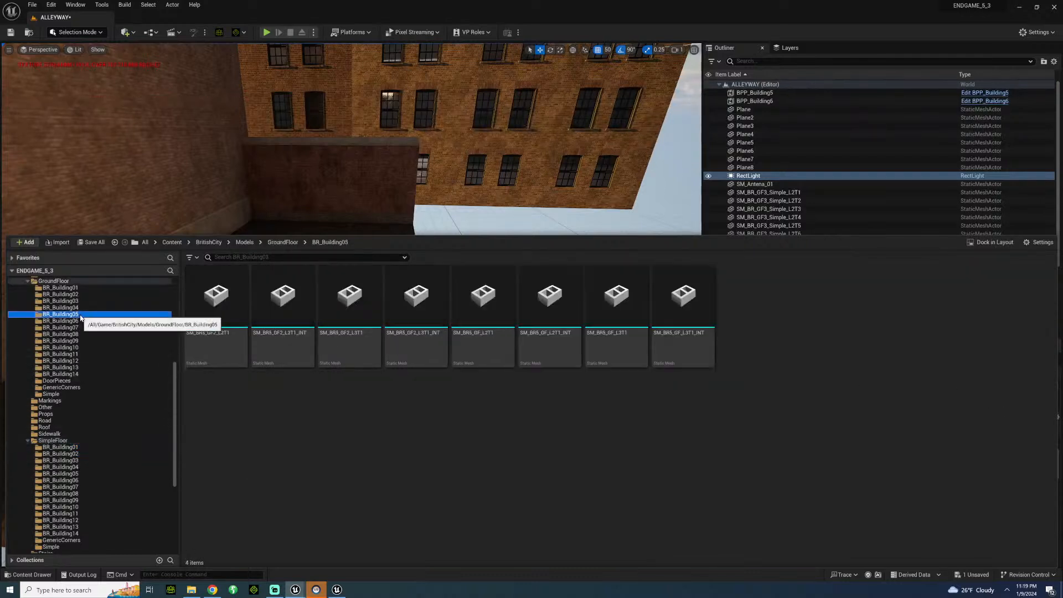
pyautogui.click(79, 295)
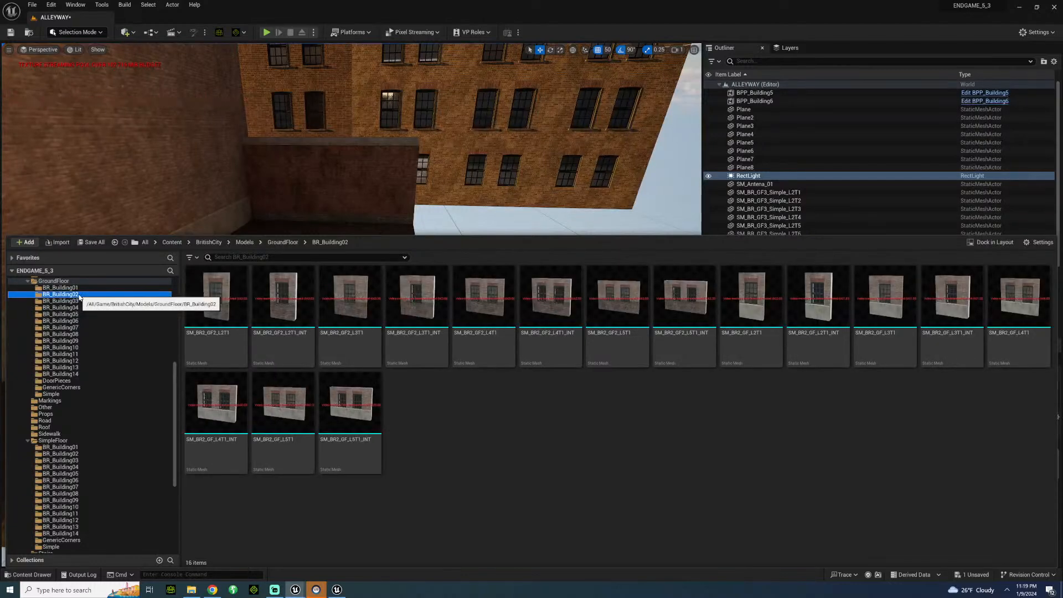
# Place SM_BR1_GF_L3T2_INT from GroundFloor BR_Building01, rotate it 180 degrees and align it with the alley floor's open edge.
pyautogui.click(73, 289)
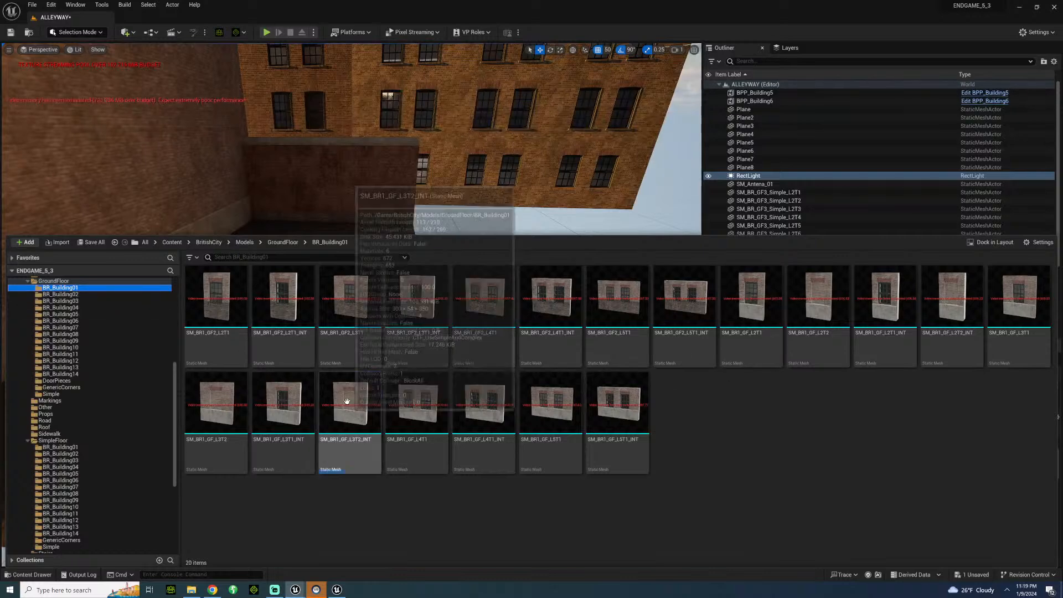
pyautogui.moveTo(347, 401); pyautogui.dragTo(454, 335)
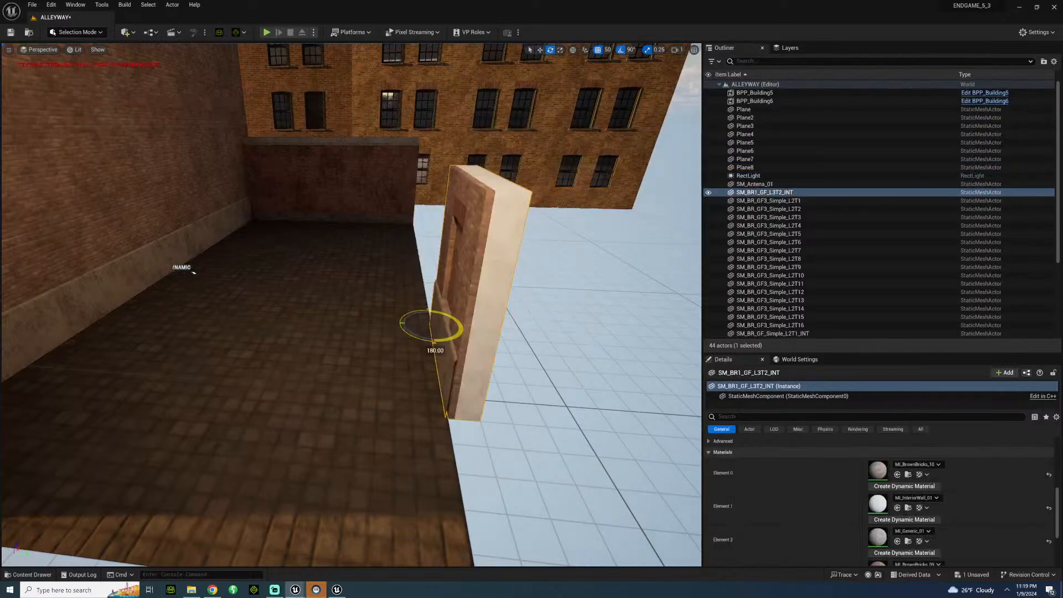
pyautogui.moveTo(340, 315); pyautogui.dragTo(438, 355, button='right')
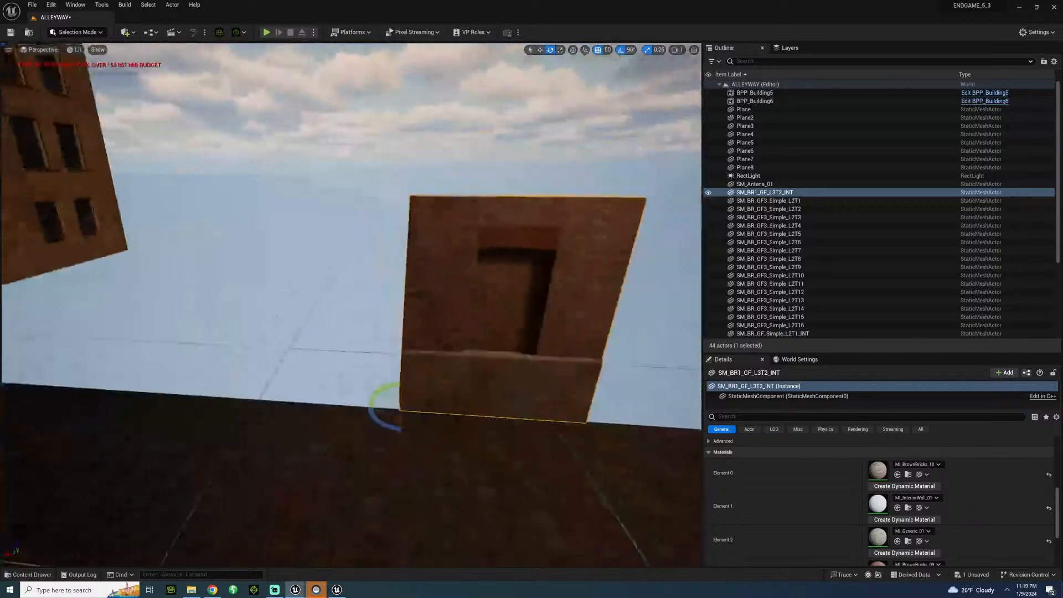
pyautogui.press('w')
pyautogui.moveTo(380, 408); pyautogui.dragTo(12, 382)
pyautogui.moveTo(22, 382); pyautogui.dragTo(11, 381, button='right')
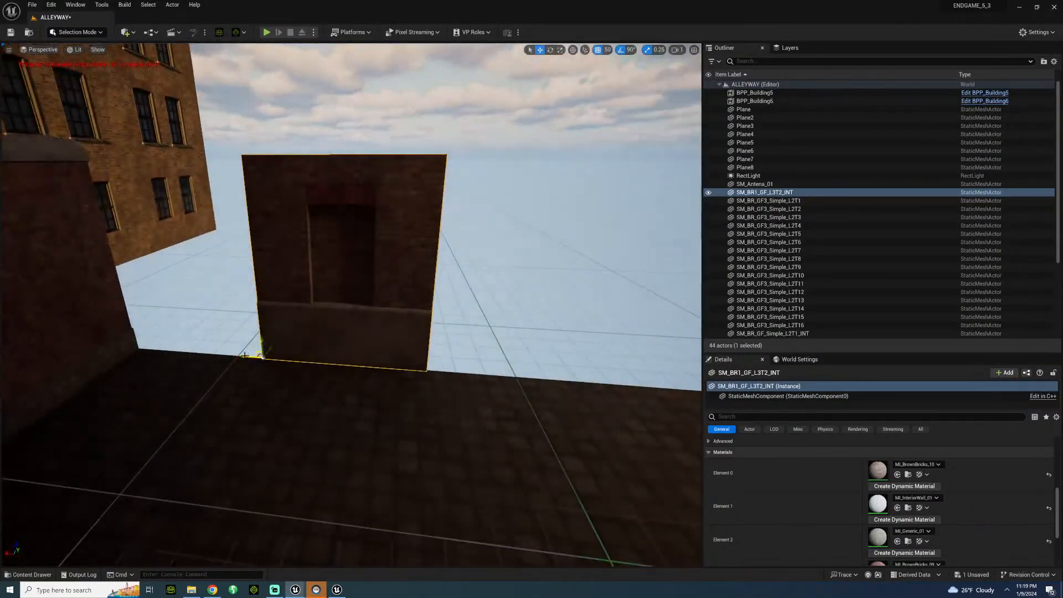
pyautogui.moveTo(244, 355); pyautogui.dragTo(515, 372)
pyautogui.moveTo(515, 372)
pyautogui.mouseDown(button='right')
pyautogui.moveTo(637, 371)
pyautogui.moveTo(542, 421)
pyautogui.moveTo(545, 443)
pyautogui.moveTo(540, 382)
pyautogui.moveTo(526, 379)
pyautogui.mouseUp(button='right')
pyautogui.press('s')
pyautogui.press('w')
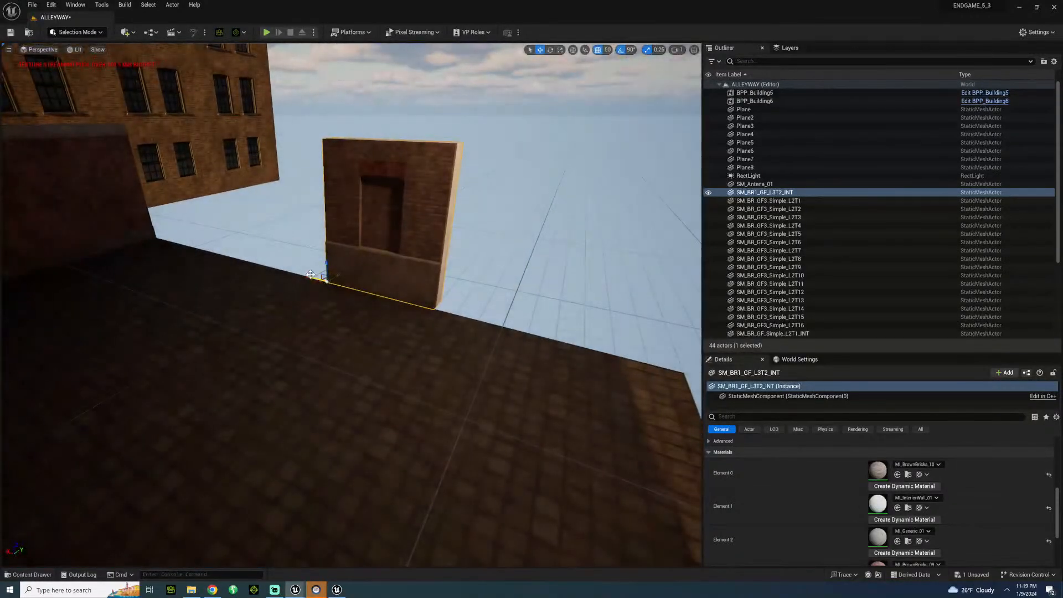
# Duplicate the bricked-up window wall three times to form a continuous row along the alley floor's open edge.
pyautogui.moveTo(316, 278); pyautogui.dragTo(220, 252)
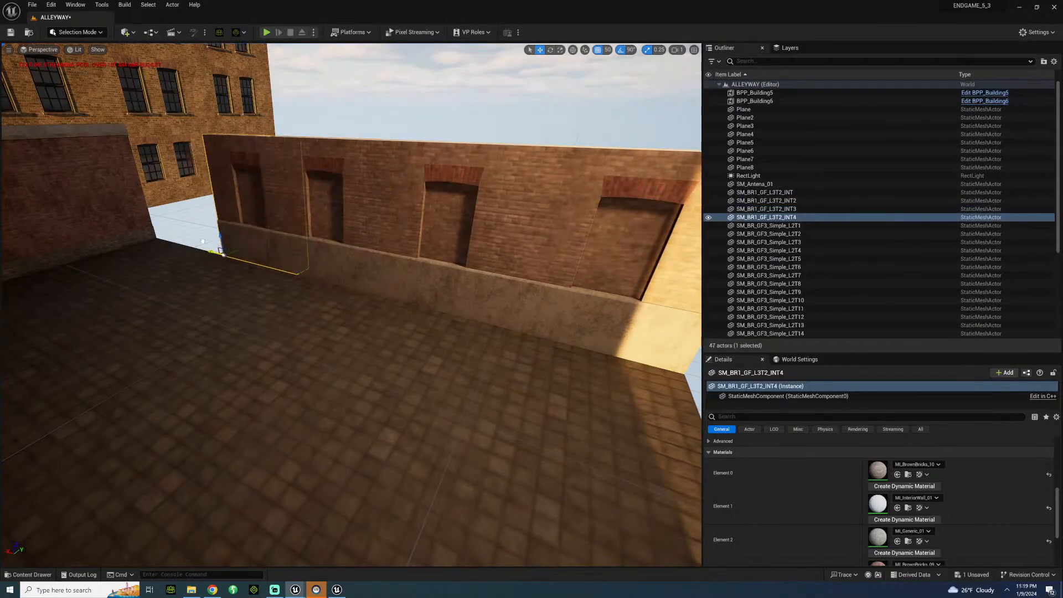
pyautogui.press('f')
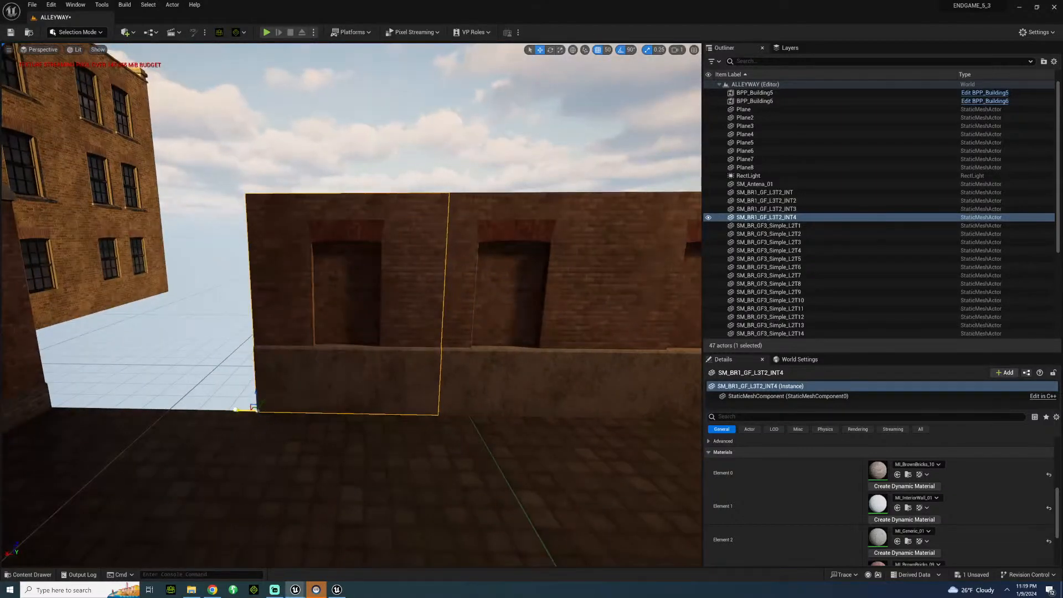
pyautogui.moveTo(235, 410); pyautogui.dragTo(201, 408)
pyautogui.moveTo(228, 387); pyautogui.dragTo(269, 227, button='right')
pyautogui.click(269, 227)
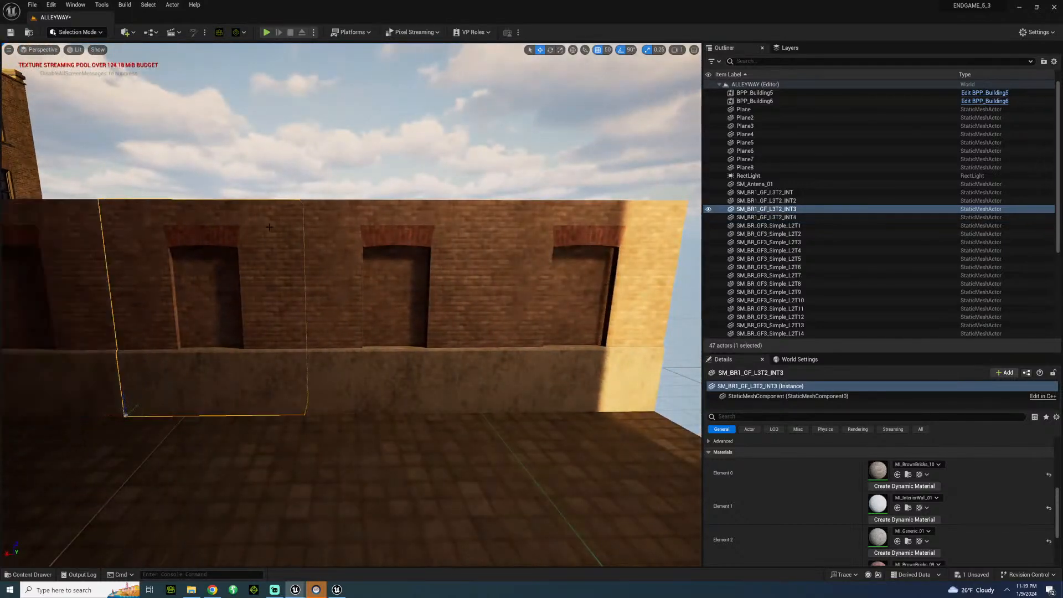
pyautogui.click(313, 226)
pyautogui.click(506, 217)
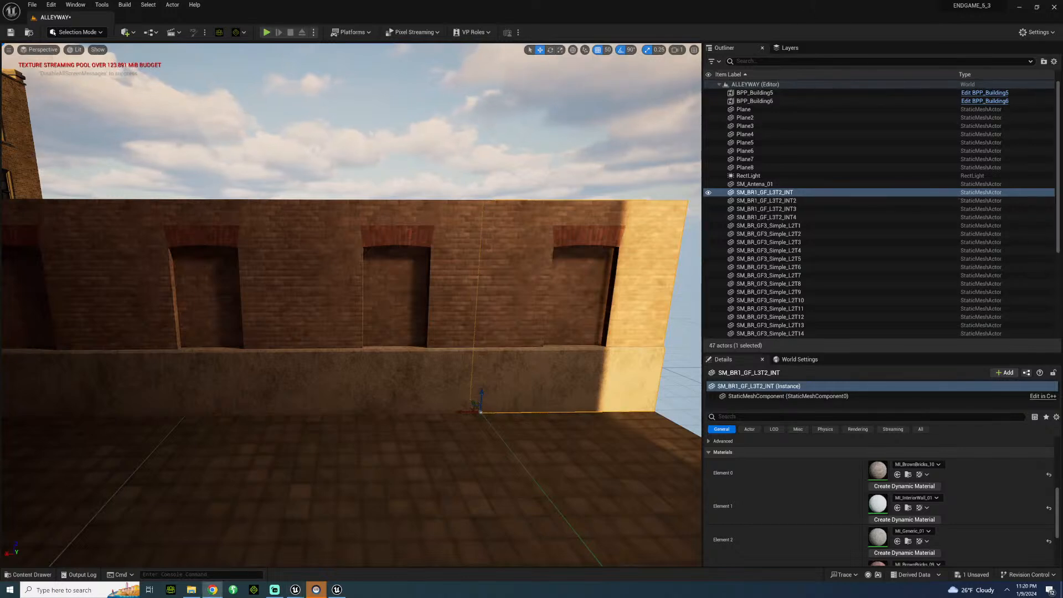
# Duplicate the end wall piece twice more, extending the row past the low brick wall to close the corner.
pyautogui.moveTo(618, 409); pyautogui.dragTo(496, 391, button='right')
pyautogui.click(338, 428)
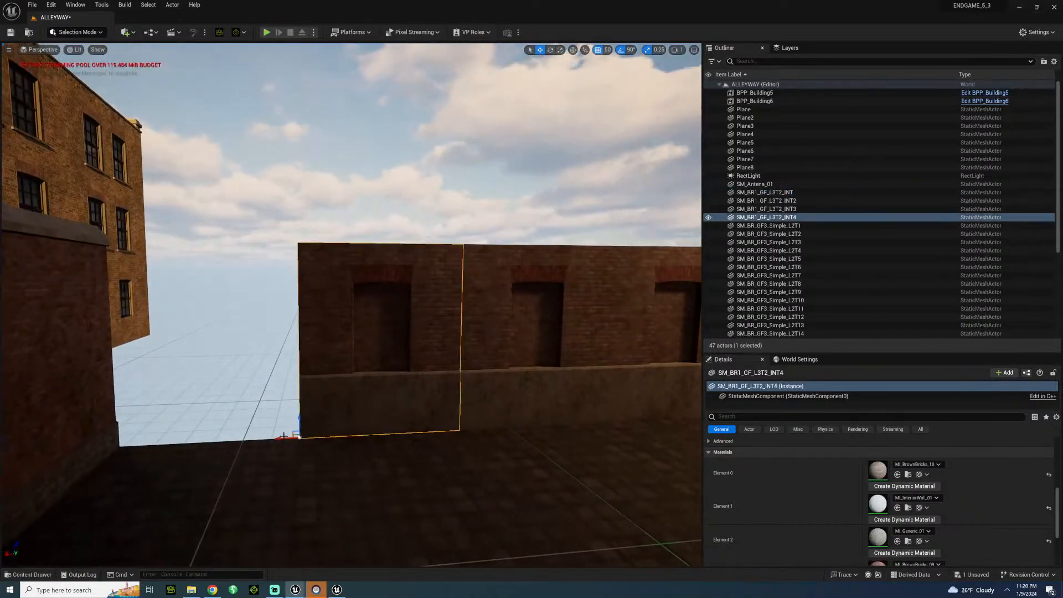
pyautogui.keyDown('alt'); pyautogui.moveTo(281, 435); pyautogui.dragTo(2, 456); pyautogui.keyUp('alt')
pyautogui.moveTo(2, 452); pyautogui.dragTo(8, 504, button='right')
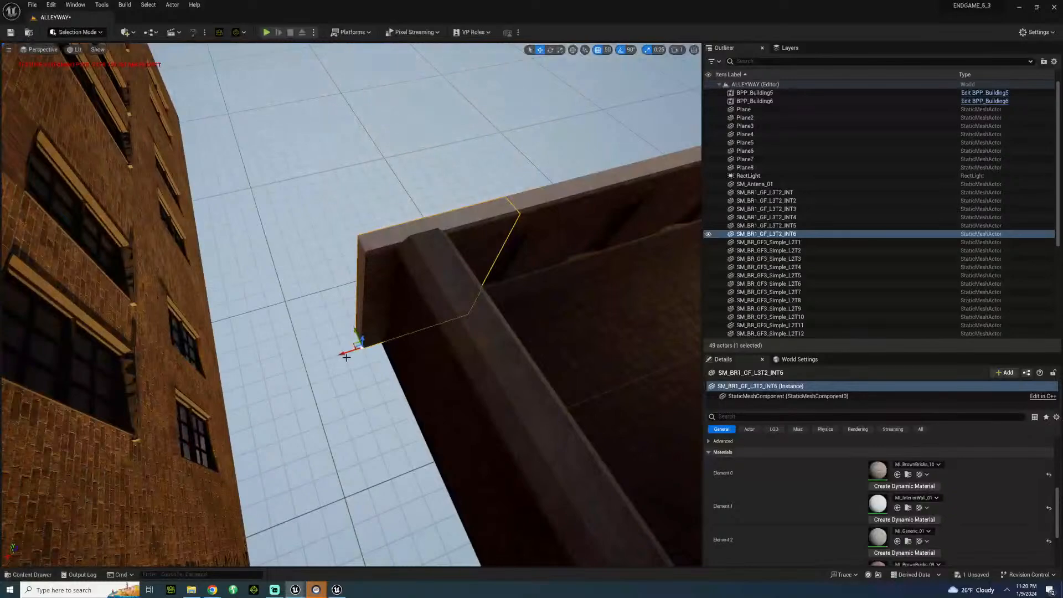
pyautogui.moveTo(344, 351); pyautogui.dragTo(254, 368)
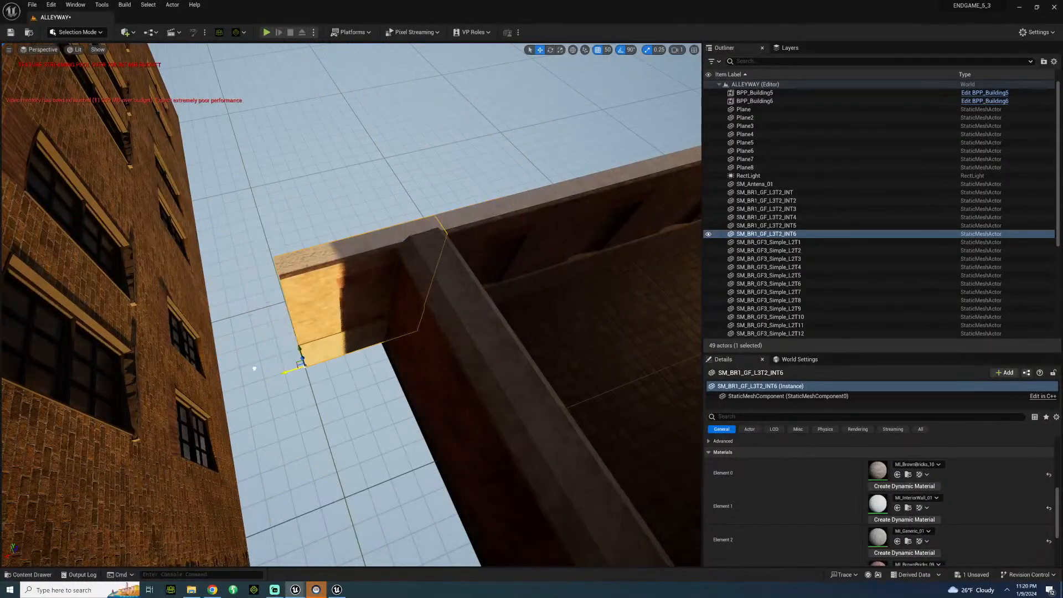
# Try SM_BR1_GF_L5T1_INT, rotated 180 degrees, as an upper storey above the new wall row, and delete it.
pyautogui.moveTo(354, 332); pyautogui.dragTo(290, 247, button='right')
pyautogui.click(26, 576)
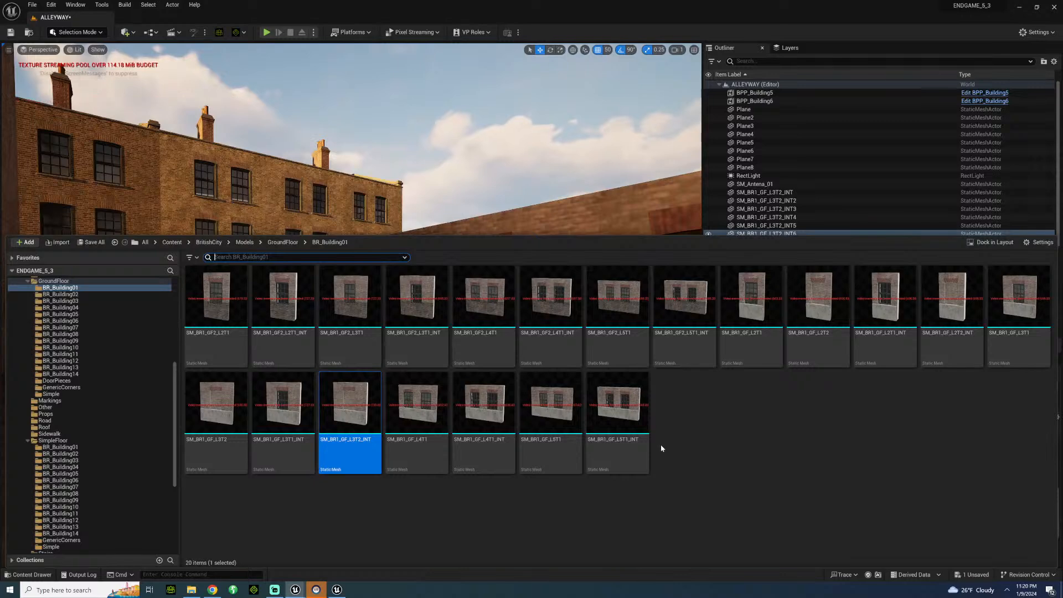
pyautogui.moveTo(637, 433)
pyautogui.moveTo(636, 433); pyautogui.dragTo(605, 187)
pyautogui.moveTo(553, 222); pyautogui.dragTo(664, 332, button='right')
pyautogui.scroll(-6, 801, 535)
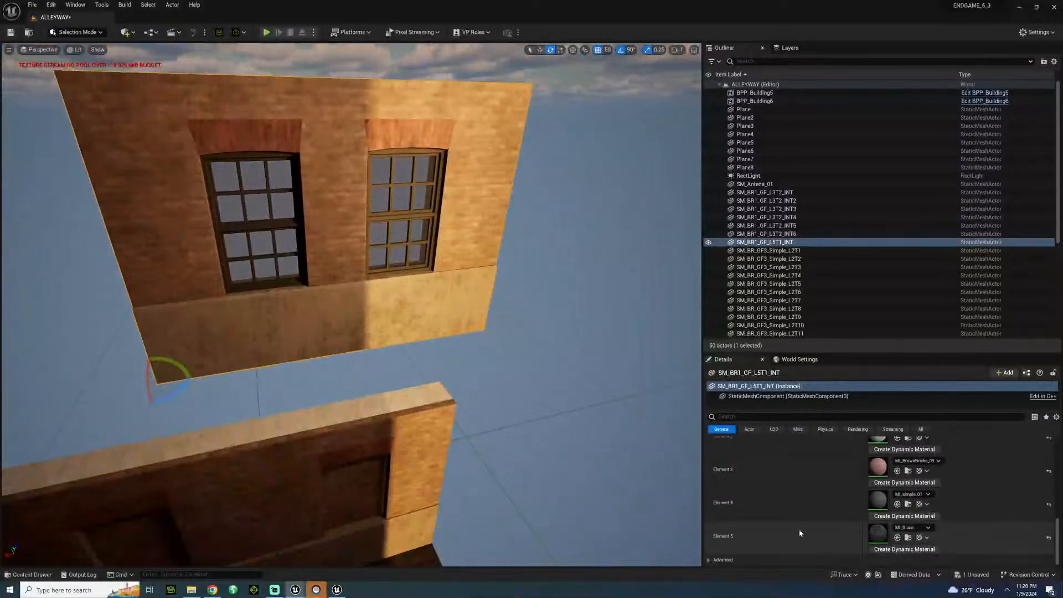
pyautogui.scroll(8, 782, 489)
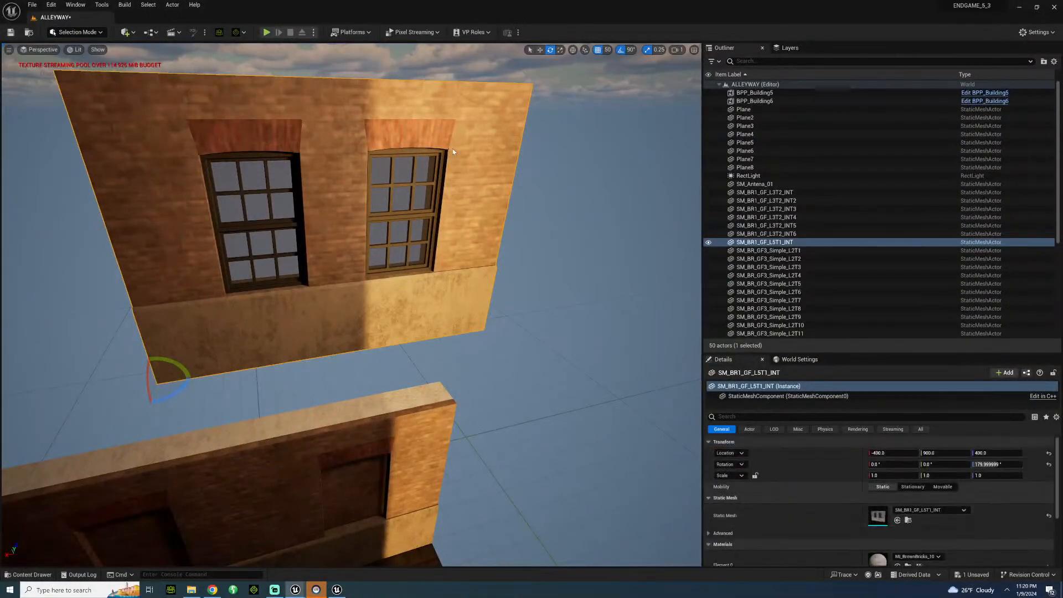
pyautogui.press('Delete')
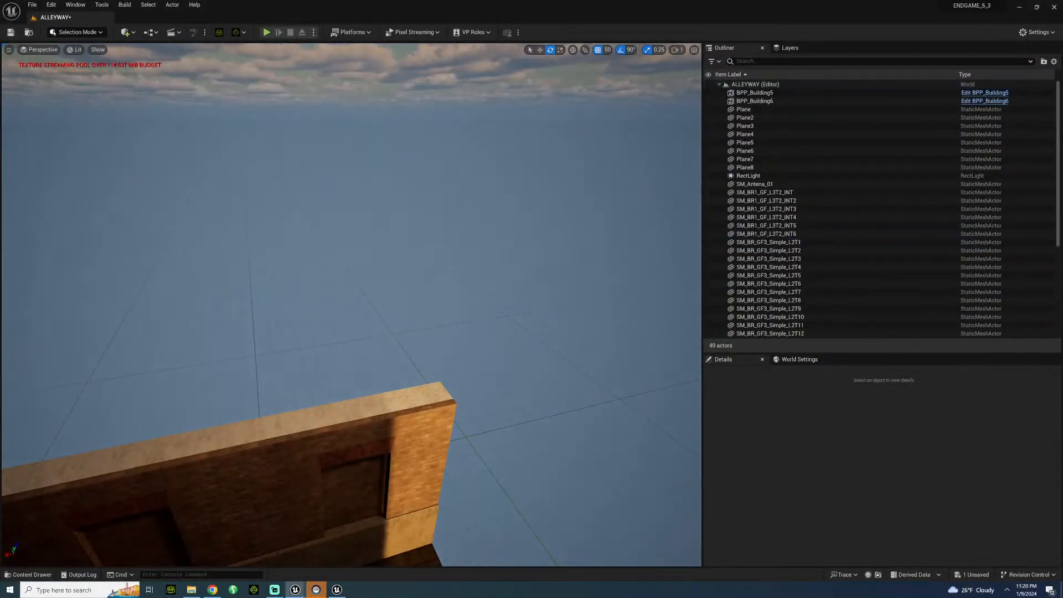
# Place SM_BR1_Windows_L5T2_9A from SimpleFloor BR_Building01 on top of the new wall row, turned to face the alley and aligned with its end.
pyautogui.click(28, 576)
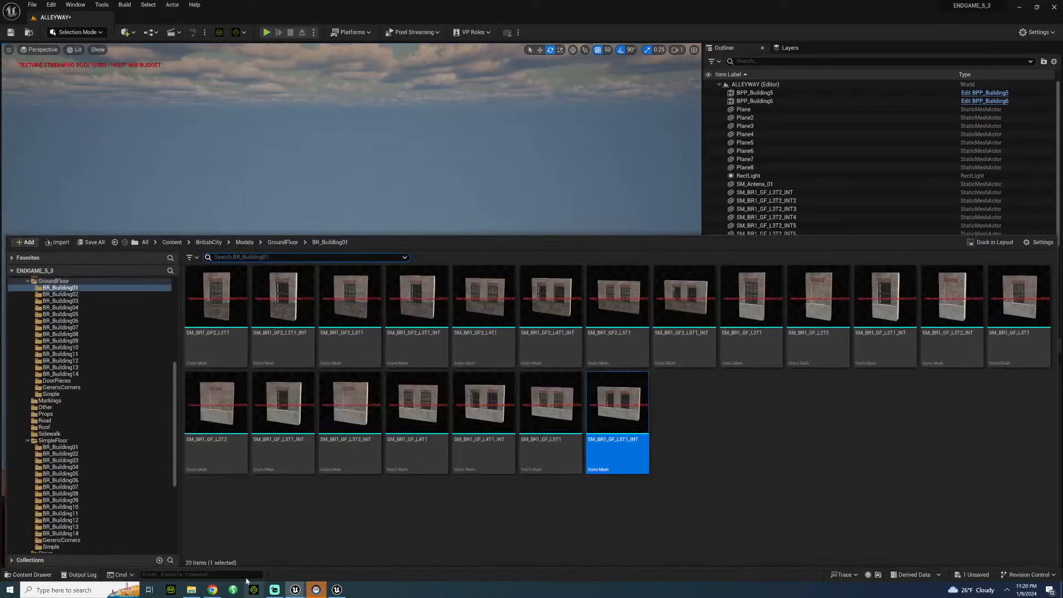
pyautogui.click(96, 454)
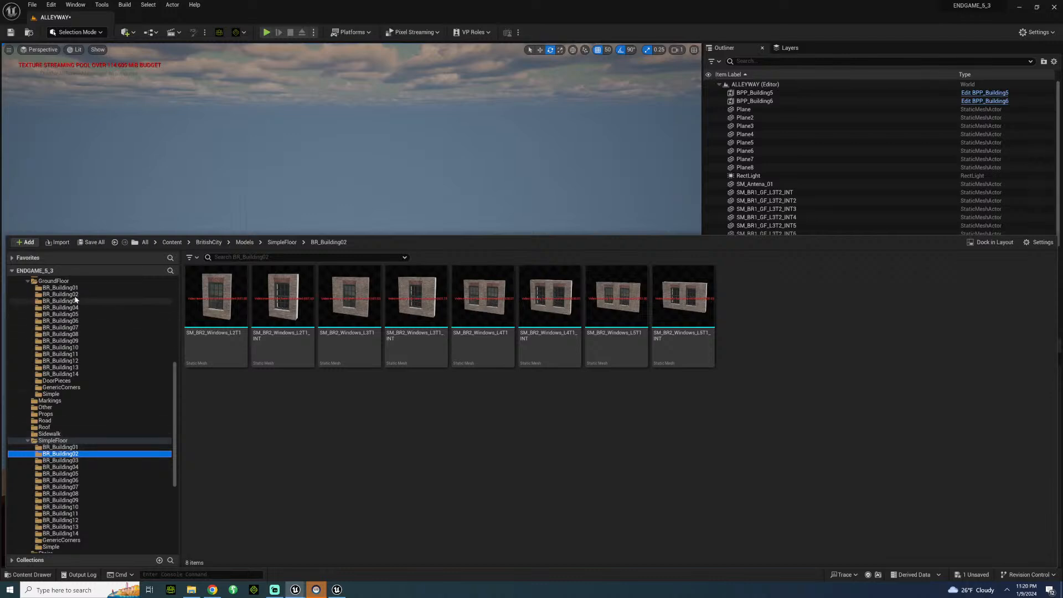
pyautogui.click(75, 288)
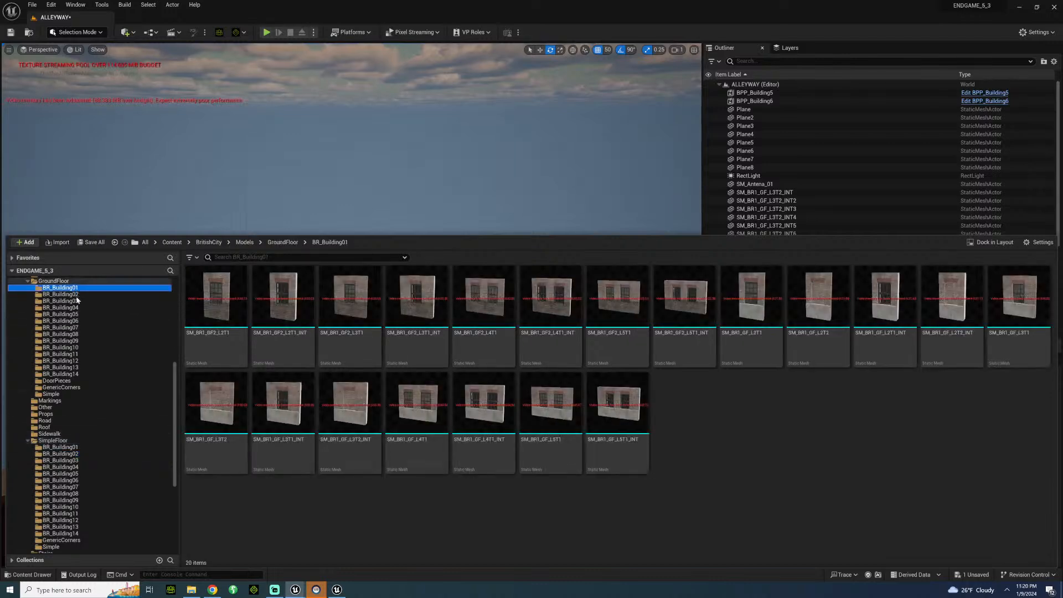
pyautogui.click(60, 447)
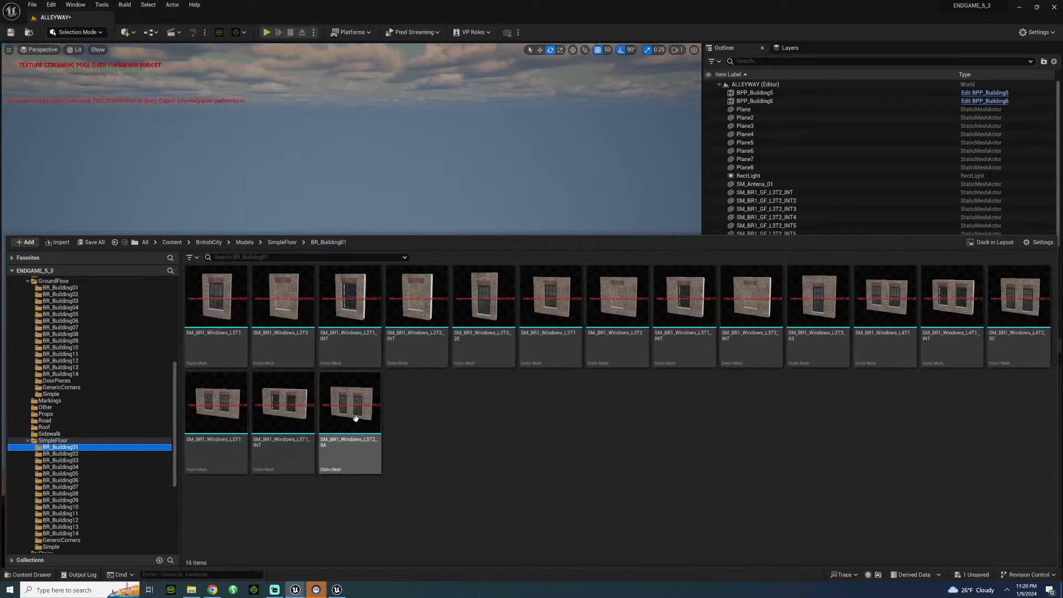
pyautogui.moveTo(356, 418); pyautogui.dragTo(414, 397)
pyautogui.scroll(-3, 819, 516)
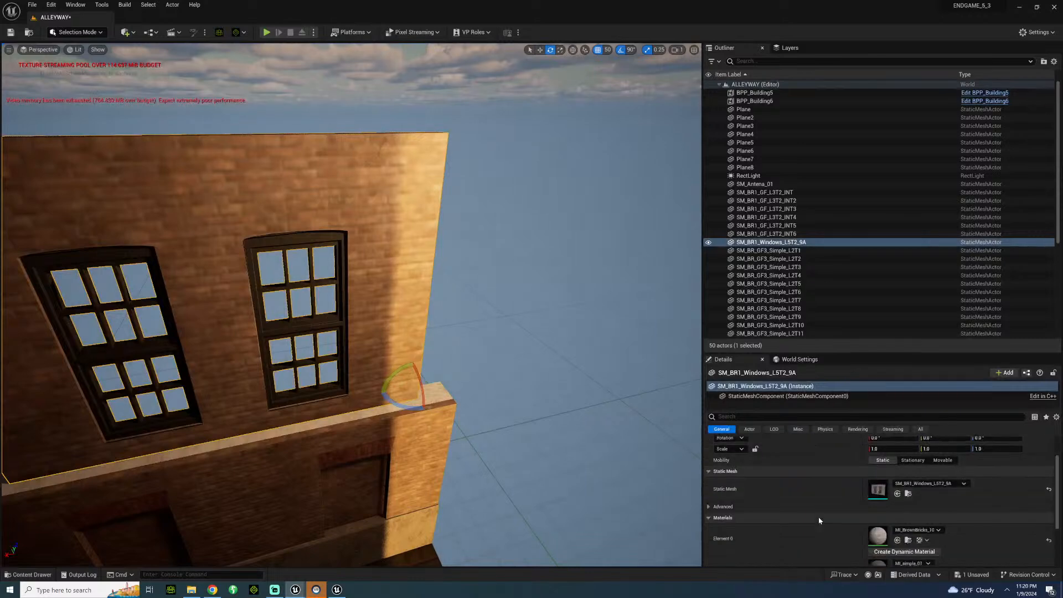
pyautogui.scroll(-2, 819, 515)
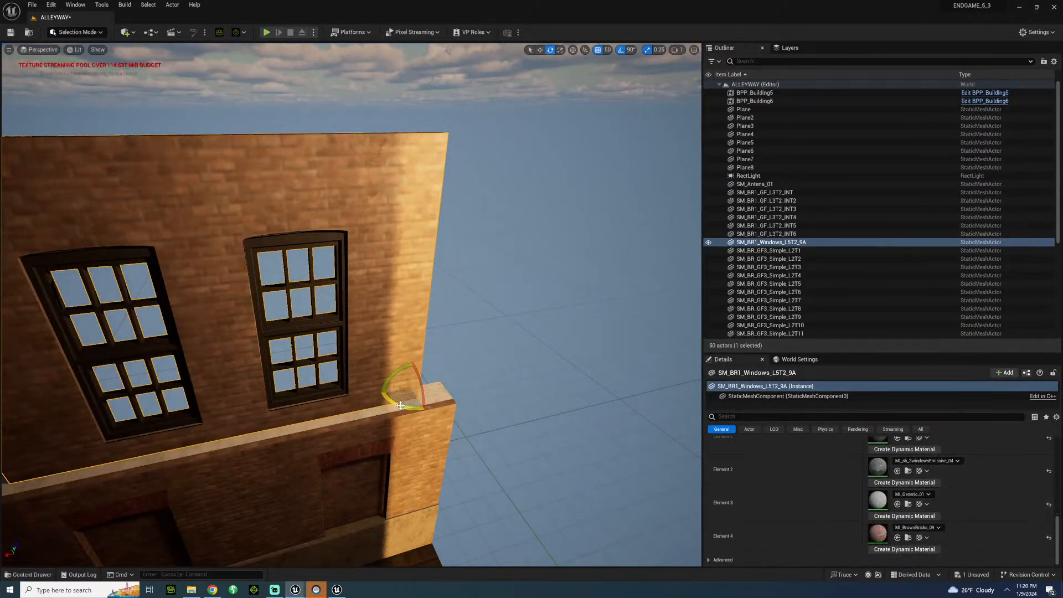
pyautogui.moveTo(421, 388); pyautogui.dragTo(0, 468)
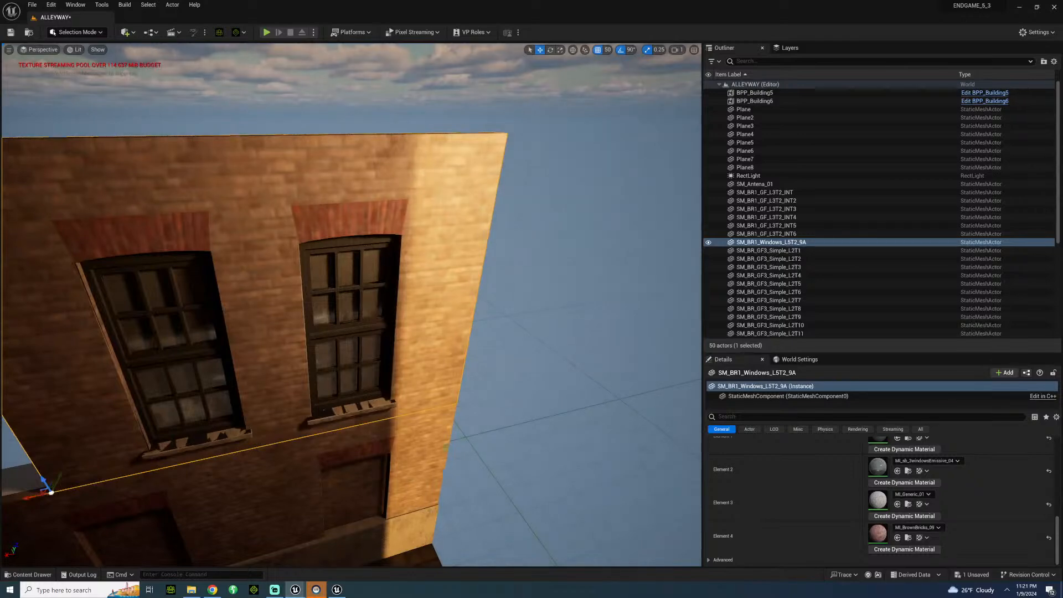
# Duplicate the upper window wall twice along the row to its far end, and delete the ground-floor end piece past the low brick wall.
pyautogui.moveTo(679, 238); pyautogui.dragTo(599, 327, button='right')
pyautogui.keyDown('alt'); pyautogui.moveTo(446, 327); pyautogui.dragTo(30, 284); pyautogui.keyUp('alt')
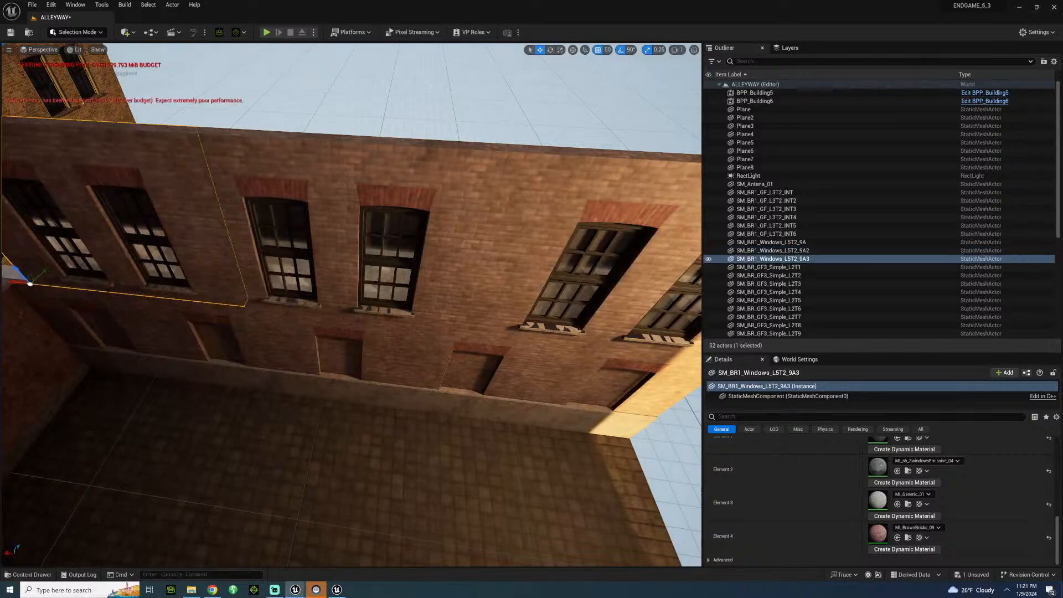
pyautogui.moveTo(310, 314); pyautogui.dragTo(237, 319, button='right')
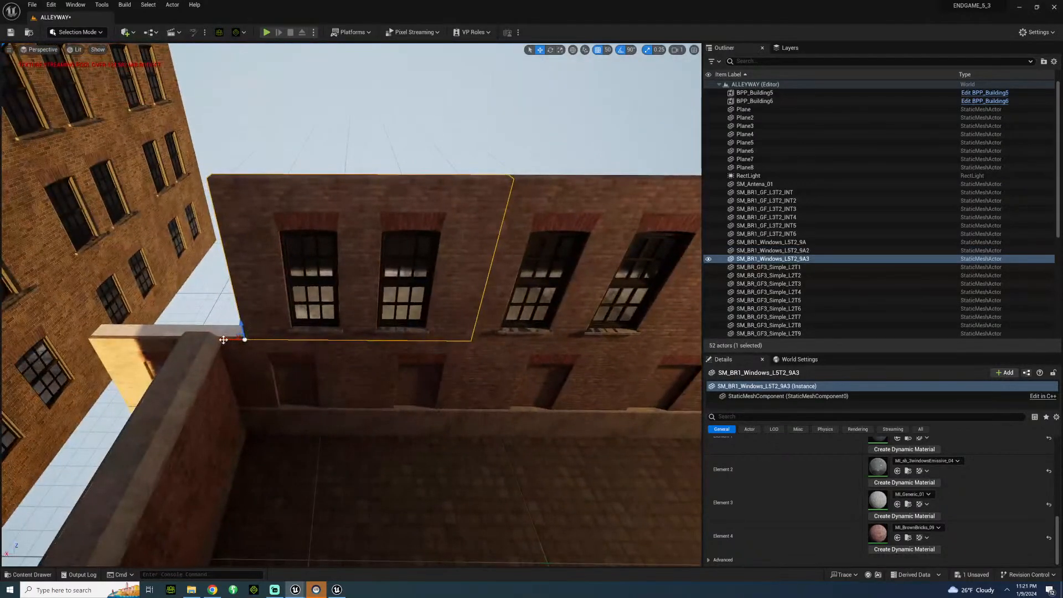
pyautogui.moveTo(223, 340); pyautogui.dragTo(196, 340)
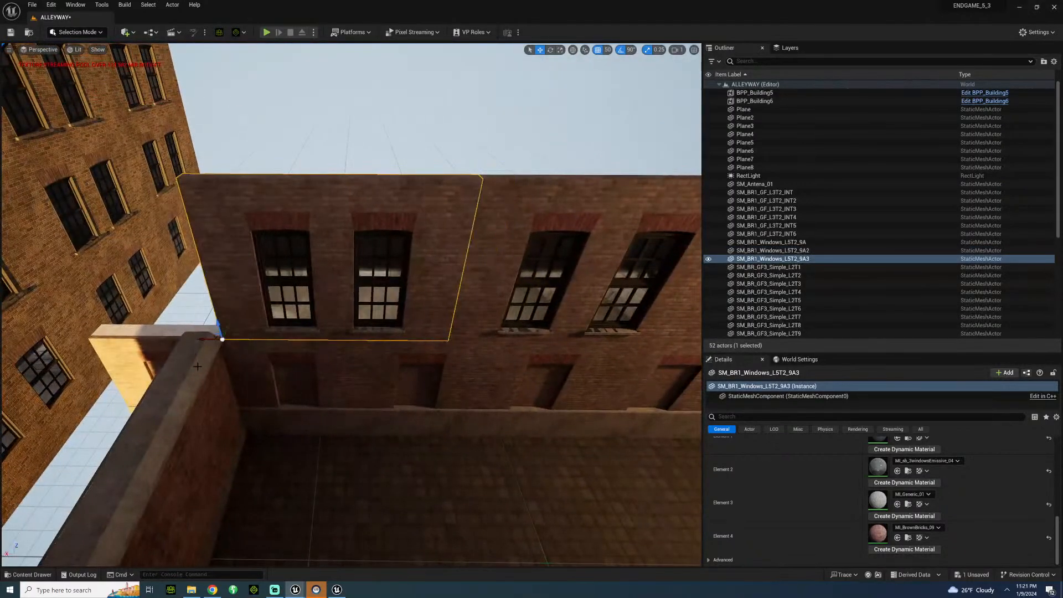
pyautogui.click(175, 333)
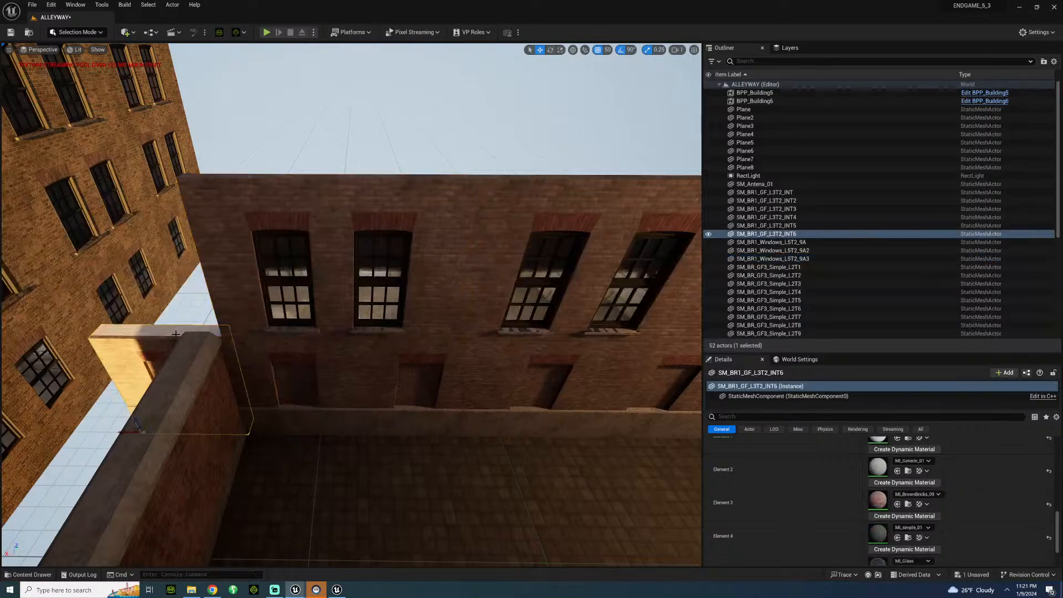
# Try adding SM_BR_Corner_L1T1_INT from SimpleFloor GenericCorners to the alley floor near the far corner.
pyautogui.click(28, 574)
pyautogui.scroll(-1, 75, 515)
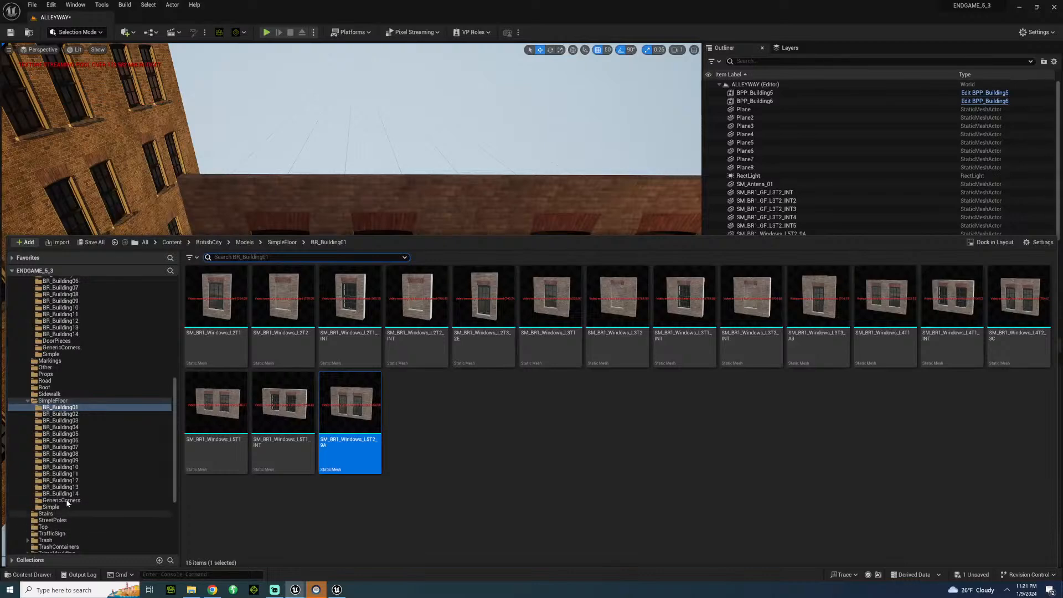
pyautogui.click(65, 500)
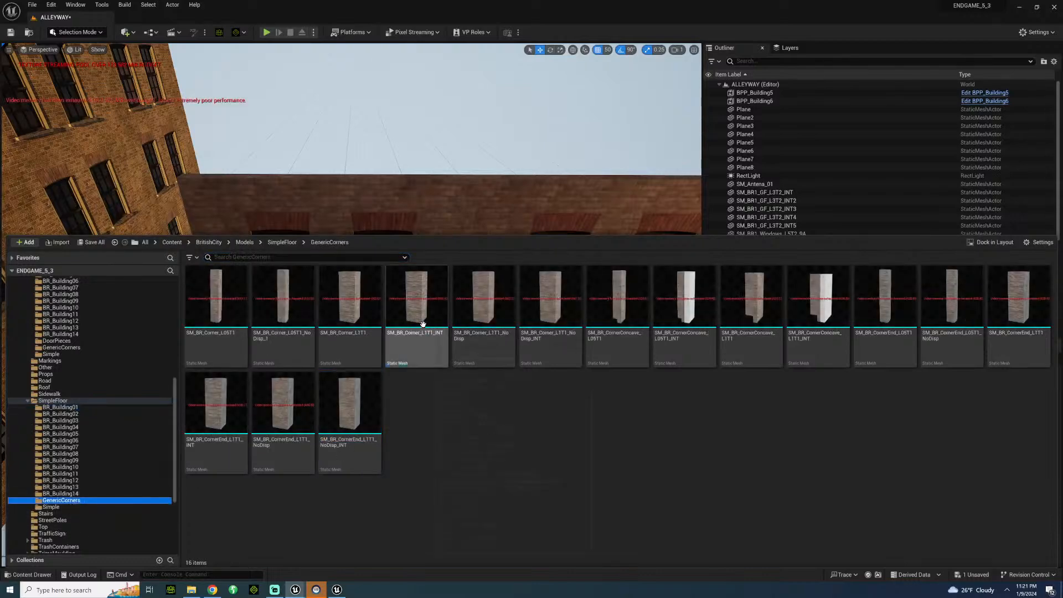
pyautogui.click(423, 299)
pyautogui.click(268, 147)
pyautogui.moveTo(137, 375); pyautogui.dragTo(297, 452)
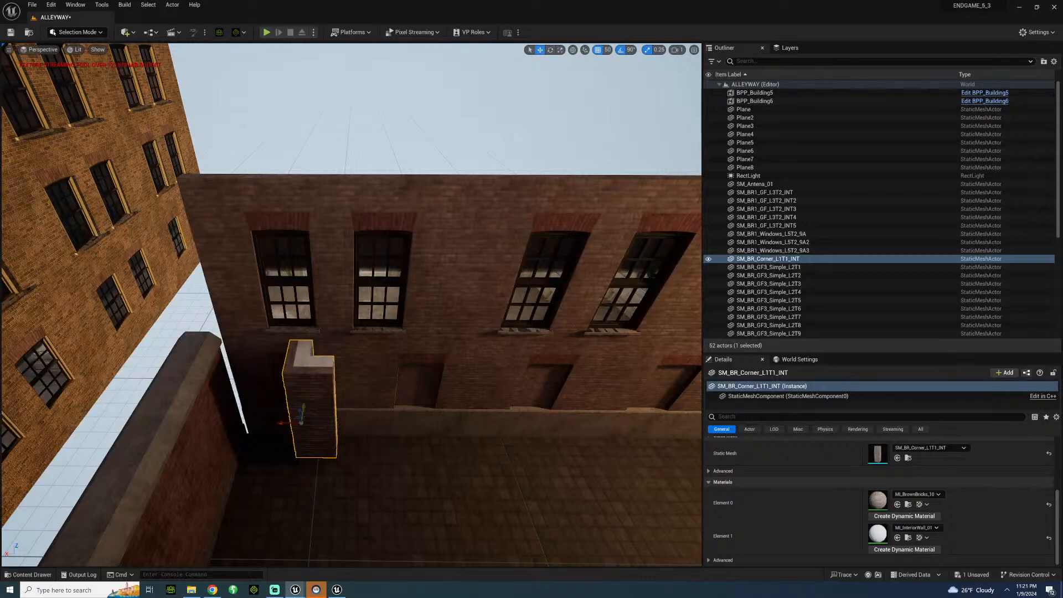
# Try moving the corner piece behind the low brick wall, against the end of the window wall row.
pyautogui.moveTo(303, 410); pyautogui.dragTo(323, 386)
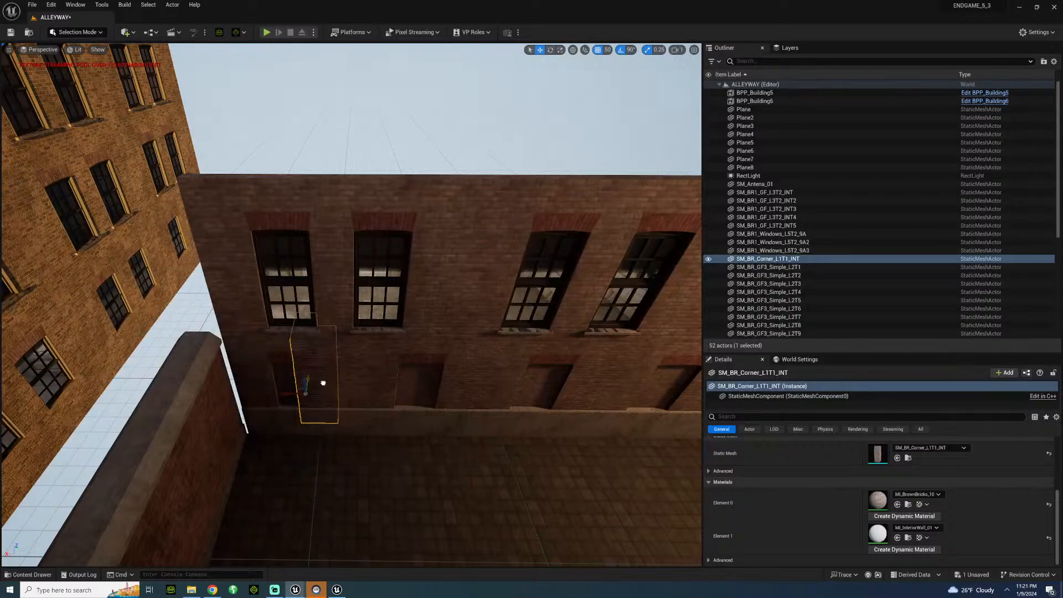
pyautogui.moveTo(323, 386); pyautogui.dragTo(261, 400, button='right')
pyautogui.press('w')
pyautogui.press('s')
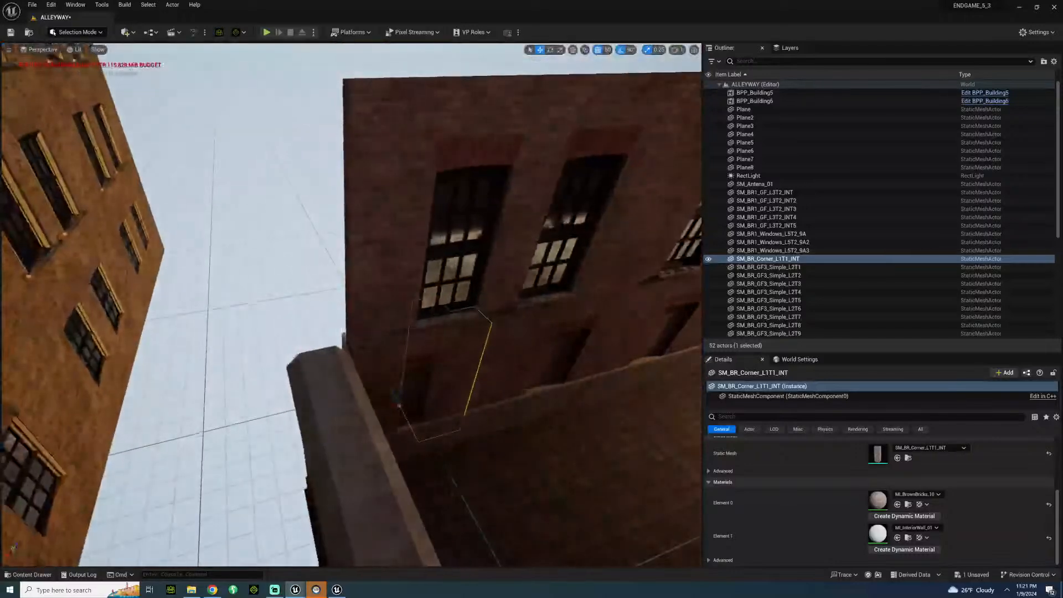
pyautogui.moveTo(382, 411); pyautogui.dragTo(267, 427)
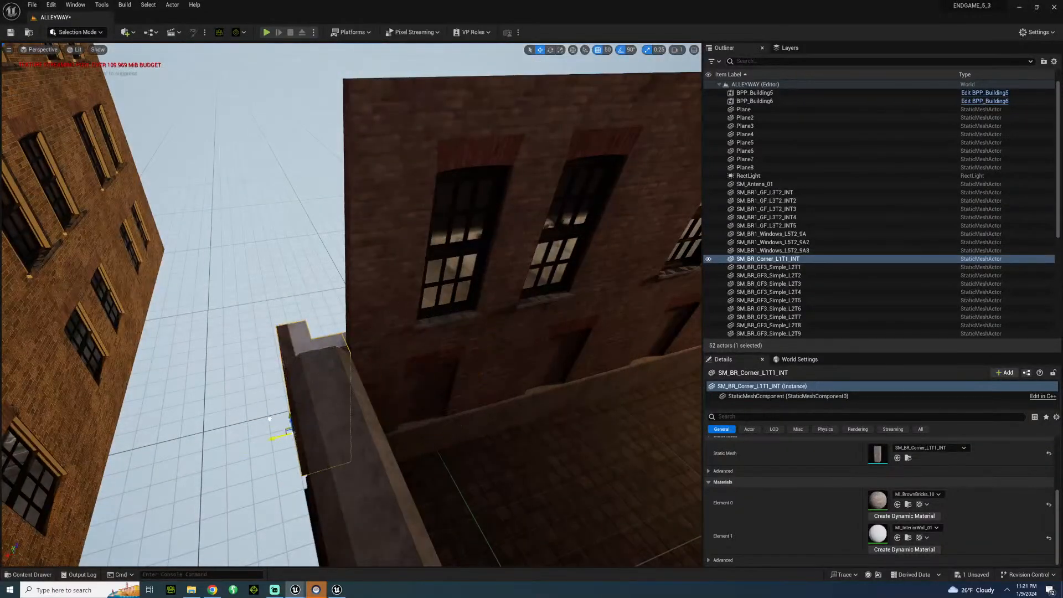
pyautogui.moveTo(267, 427); pyautogui.dragTo(219, 389, button='right')
pyautogui.press('a')
pyautogui.press('d')
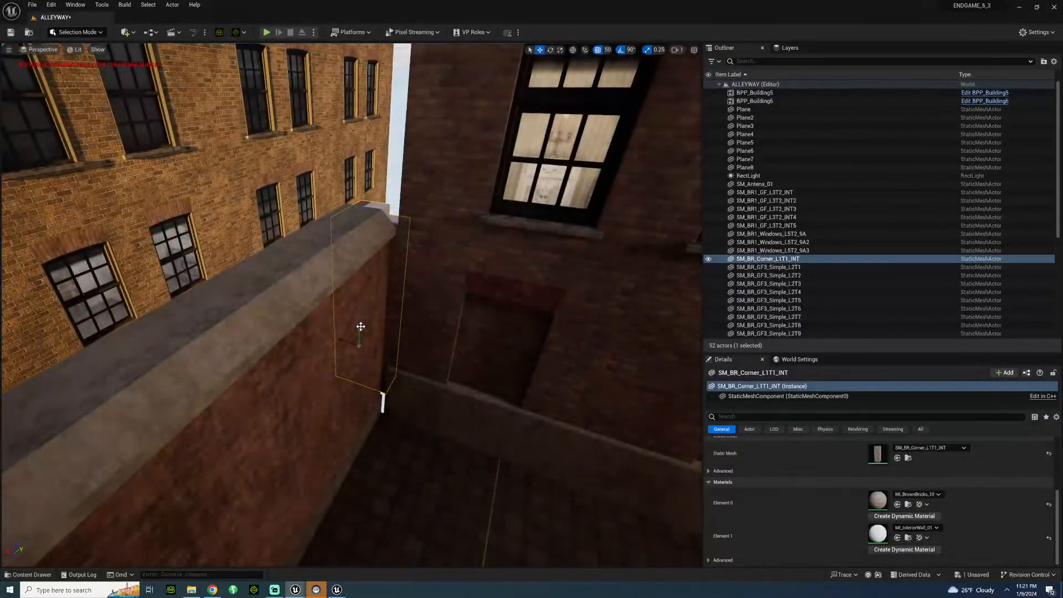
pyautogui.moveTo(361, 326); pyautogui.dragTo(370, 344)
pyautogui.press('s')
# Try a duplicate of the corner piece one storey up beside the upper window wall, and delete both corner pieces.
pyautogui.moveTo(375, 350); pyautogui.dragTo(383, 297, button='right')
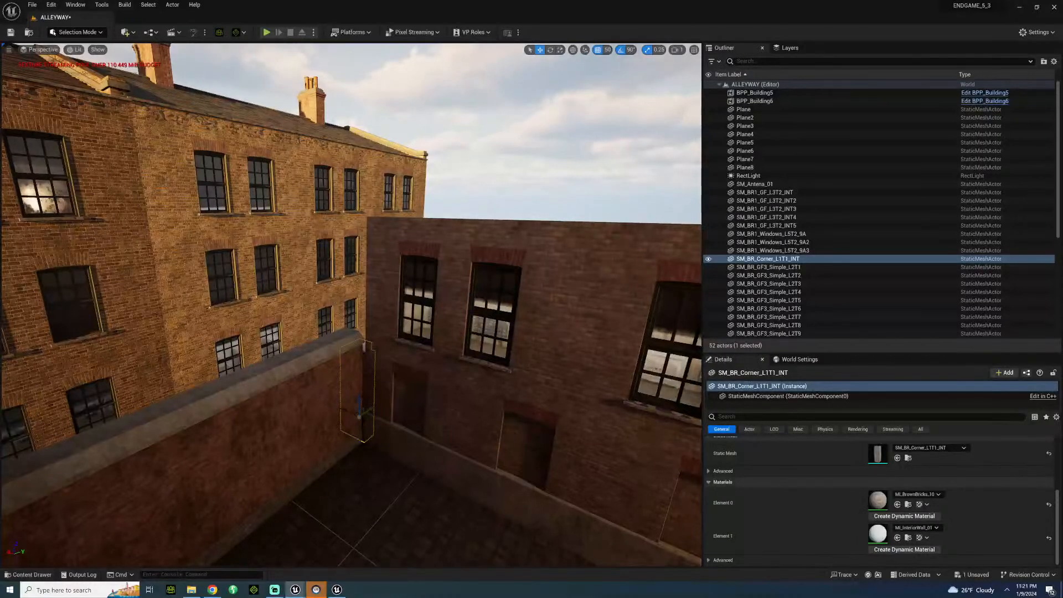
pyautogui.keyDown('alt'); pyautogui.moveTo(360, 398); pyautogui.dragTo(348, 263); pyautogui.keyUp('alt')
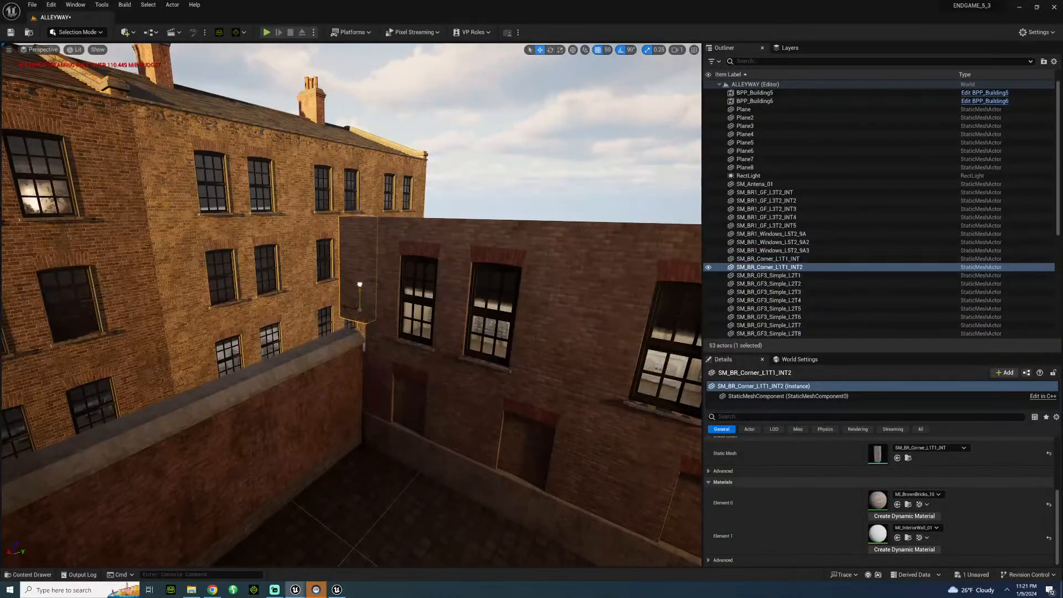
pyautogui.press('w')
pyautogui.moveTo(366, 339); pyautogui.dragTo(484, 379, button='right')
pyautogui.click(425, 208)
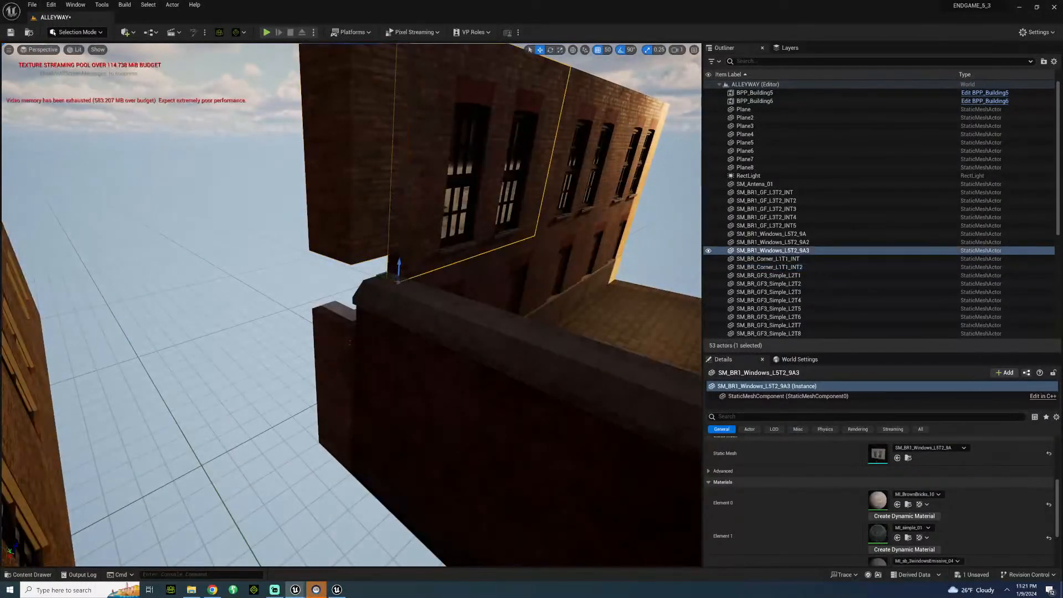
pyautogui.click(372, 222)
pyautogui.moveTo(372, 222); pyautogui.dragTo(374, 175, button='right')
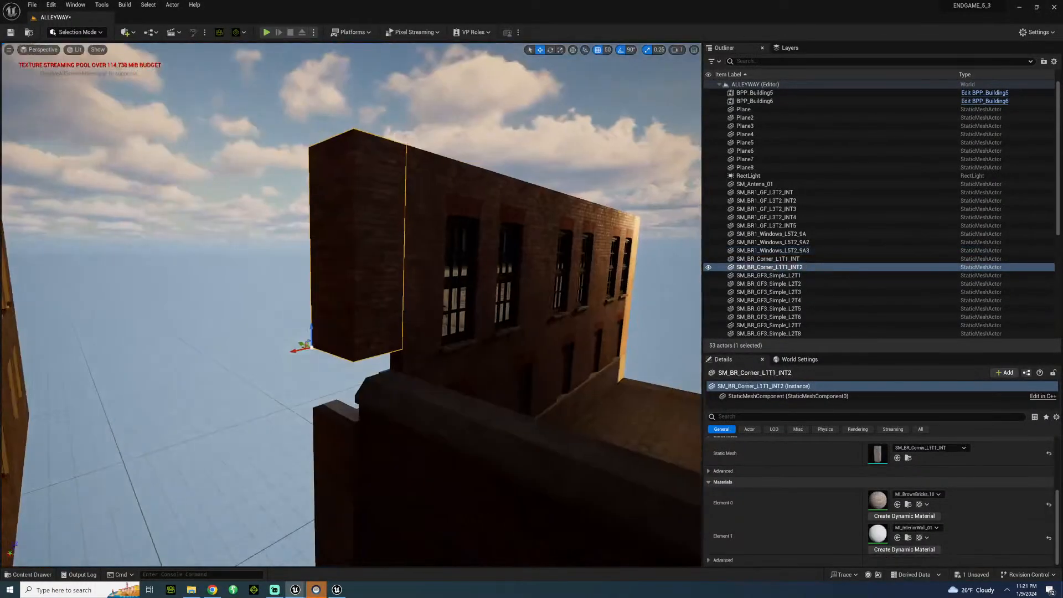
pyautogui.press('Delete')
pyautogui.click(333, 487)
pyautogui.press('Delete')
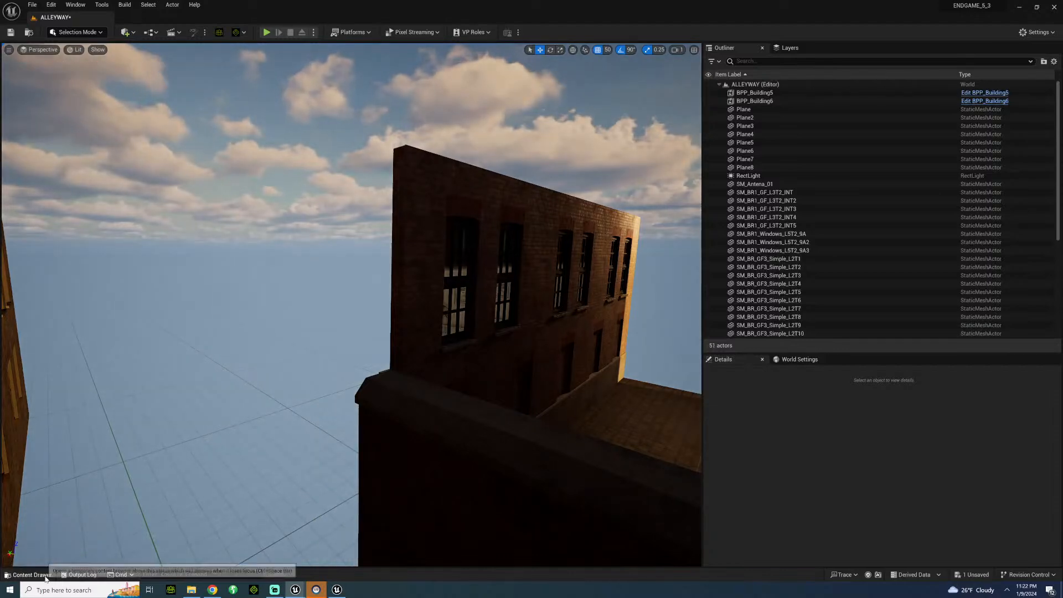
# Place SM_BR_Corner_L05T1 from GenericCorners, rotated 270 degrees, against the far end of the upper window wall.
pyautogui.click(30, 574)
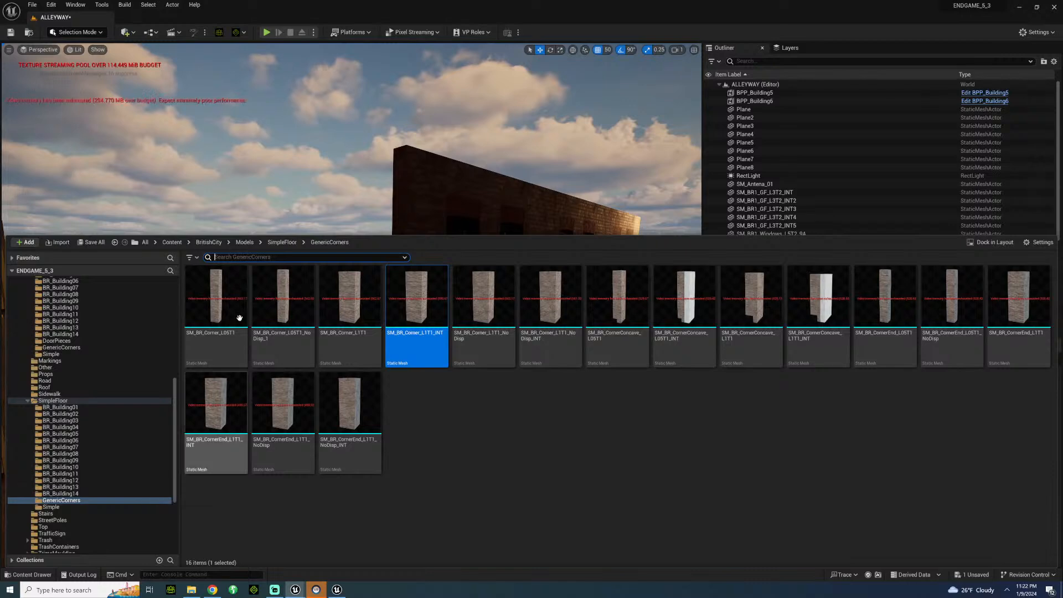
pyautogui.moveTo(216, 302); pyautogui.dragTo(400, 344)
pyautogui.press('w')
pyautogui.moveTo(401, 345); pyautogui.dragTo(296, 394, button='right')
pyautogui.press('e')
pyautogui.moveTo(296, 394); pyautogui.dragTo(274, 390)
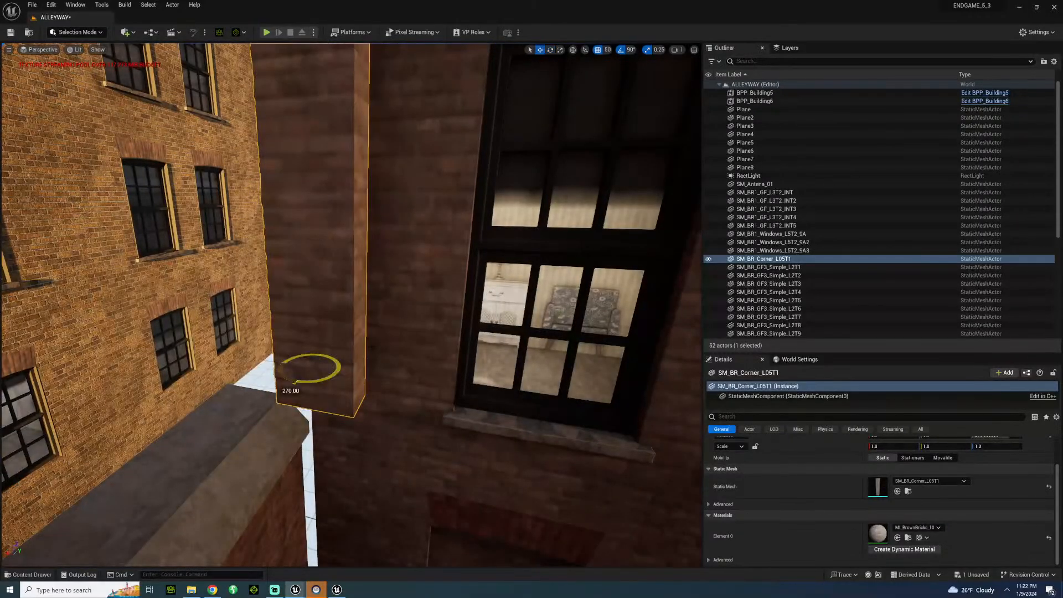
pyautogui.moveTo(328, 353); pyautogui.dragTo(252, 331)
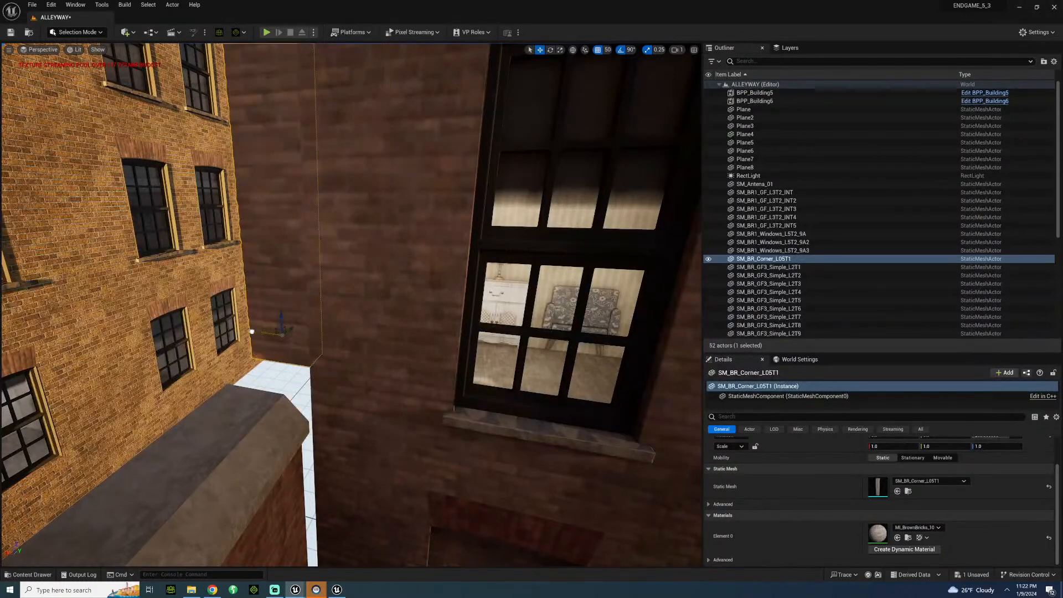
pyautogui.moveTo(252, 331); pyautogui.dragTo(260, 320, button='right')
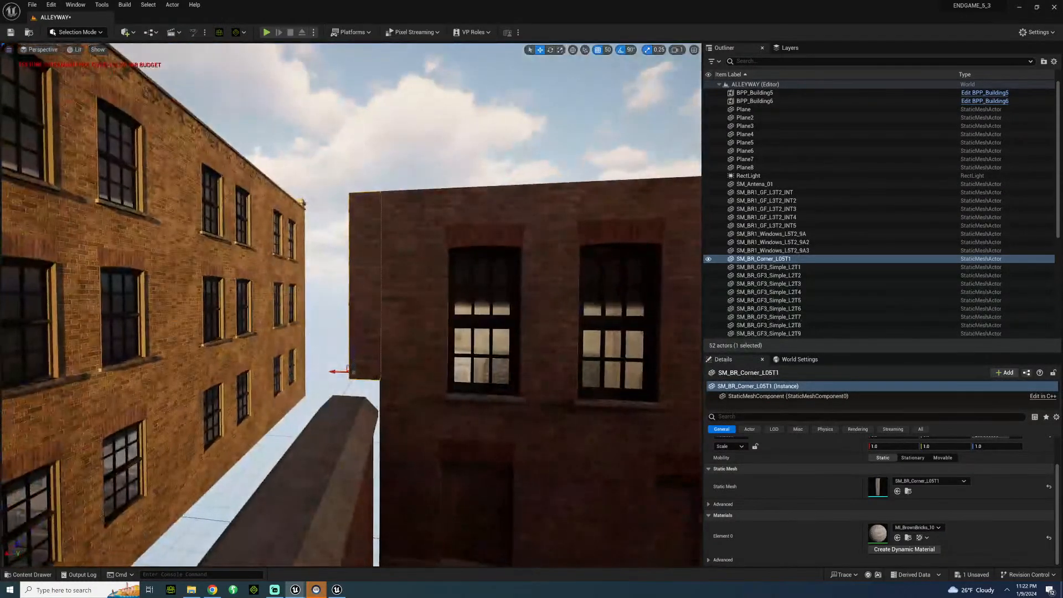
# Duplicate the narrow corner piece straight down to fill the ground-floor storey below it.
pyautogui.click(367, 369)
pyautogui.click(357, 365)
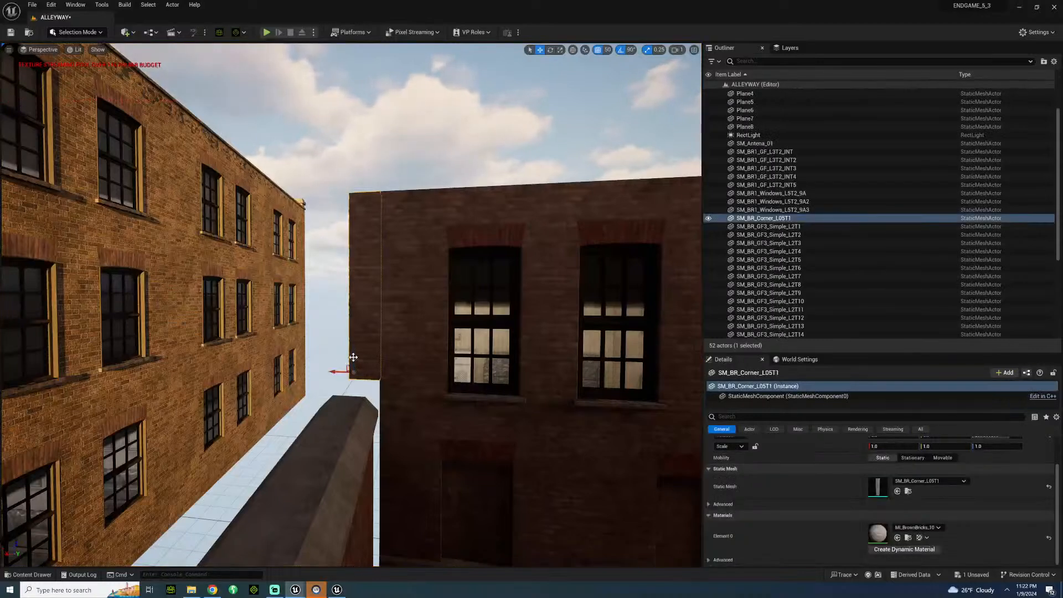
pyautogui.keyDown('alt'); pyautogui.moveTo(354, 361); pyautogui.dragTo(364, 546); pyautogui.keyUp('alt')
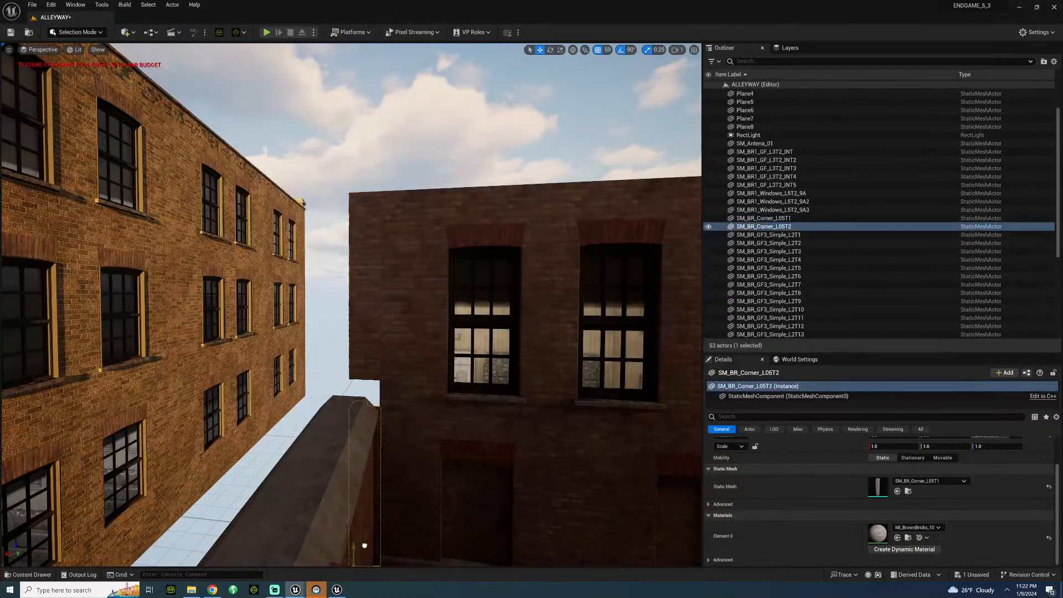
# Duplicate the end section of the low brick wall, SM_BrickWall2, sideways to close the gap at the alley corner.
pyautogui.click(421, 354)
pyautogui.moveTo(421, 354); pyautogui.dragTo(366, 391, button='right')
pyautogui.press('s')
pyautogui.press('w')
pyautogui.press('w')
pyautogui.click(371, 392)
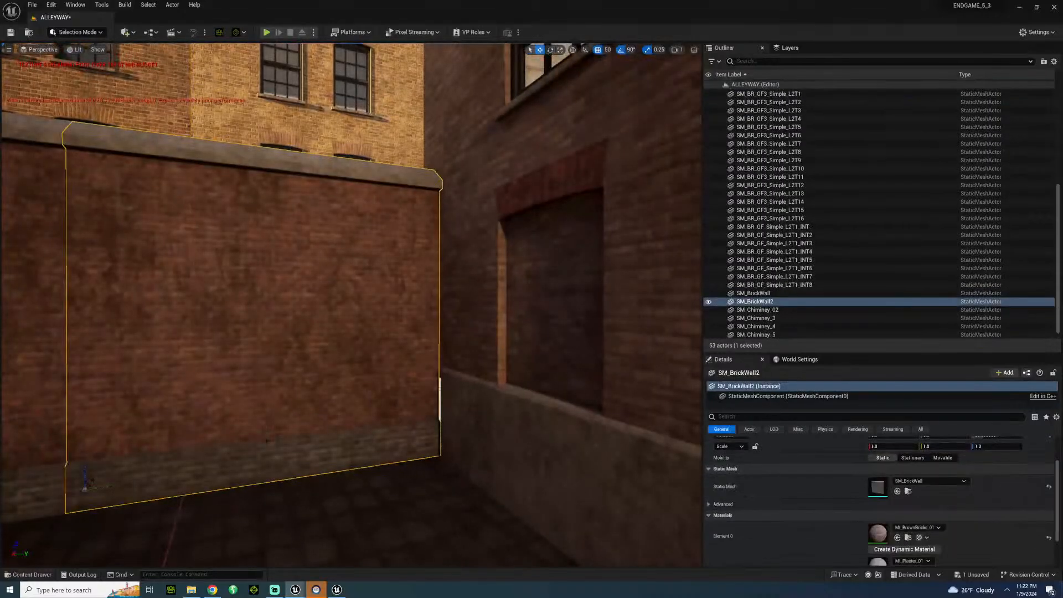
pyautogui.keyDown('alt'); pyautogui.moveTo(109, 488); pyautogui.dragTo(426, 480); pyautogui.keyUp('alt')
# Raise the three SM_BR1_Windows_L5T2_9A upper walls together by about one storey above the ground-floor row.
pyautogui.click(381, 135)
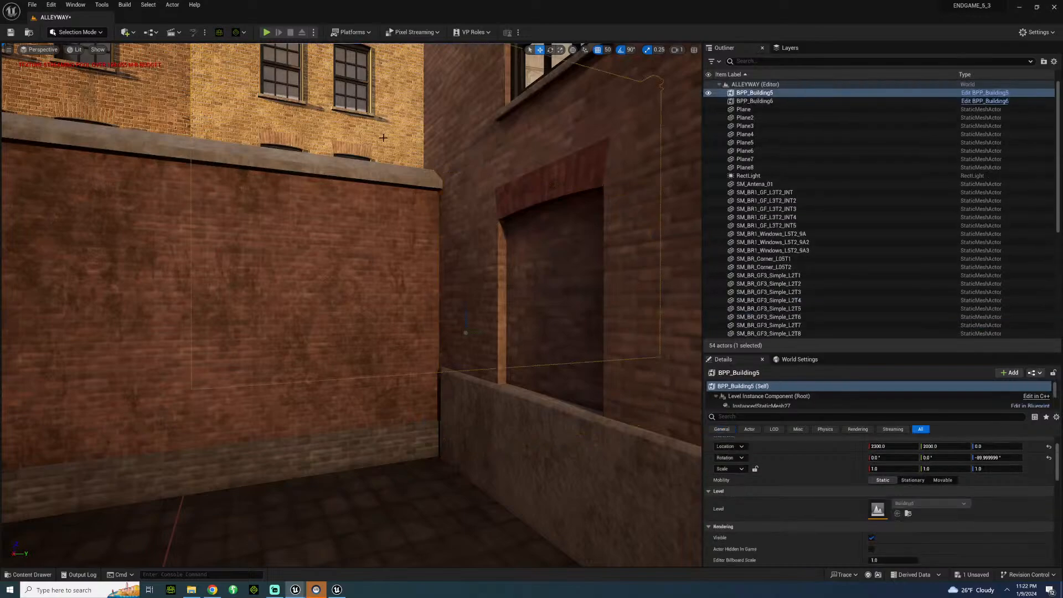
pyautogui.press('s')
pyautogui.moveTo(381, 135); pyautogui.dragTo(438, 114, button='right')
pyautogui.press('s')
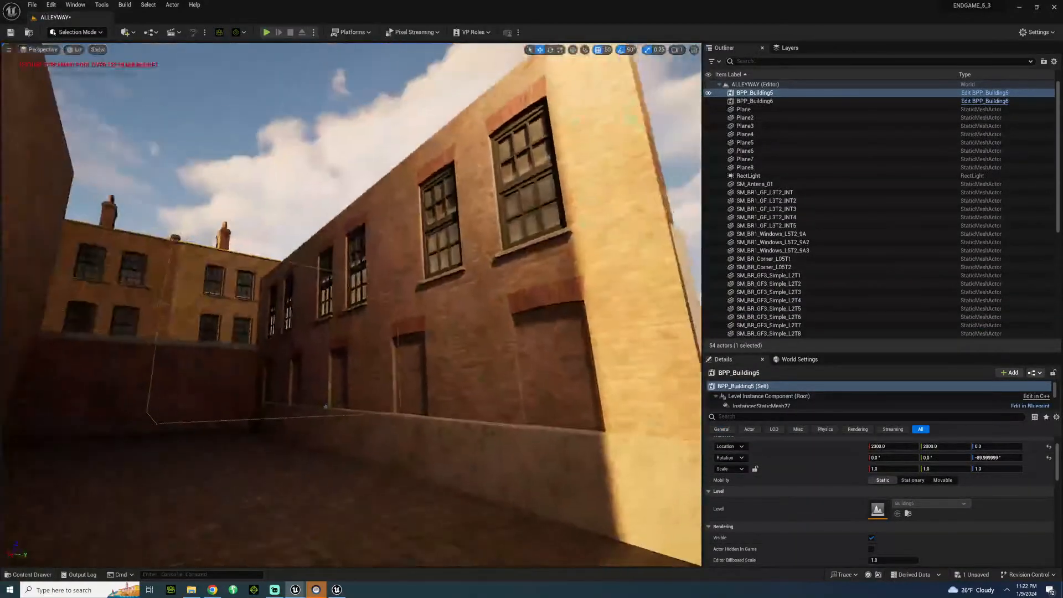
pyautogui.press('s')
pyautogui.moveTo(410, 205); pyautogui.dragTo(372, 205, button='right')
pyautogui.press('w')
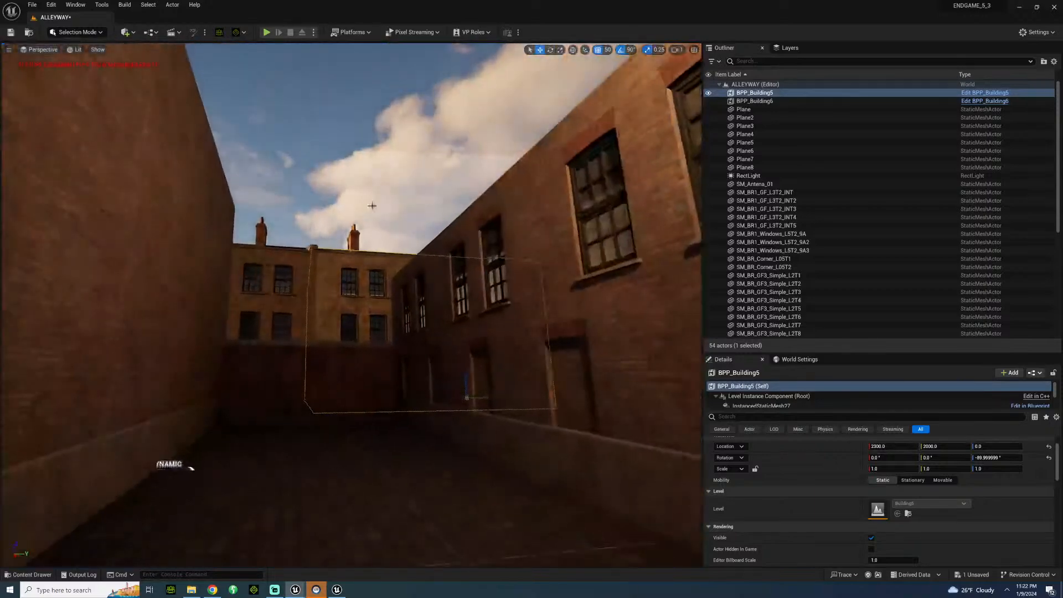
pyautogui.click(428, 293)
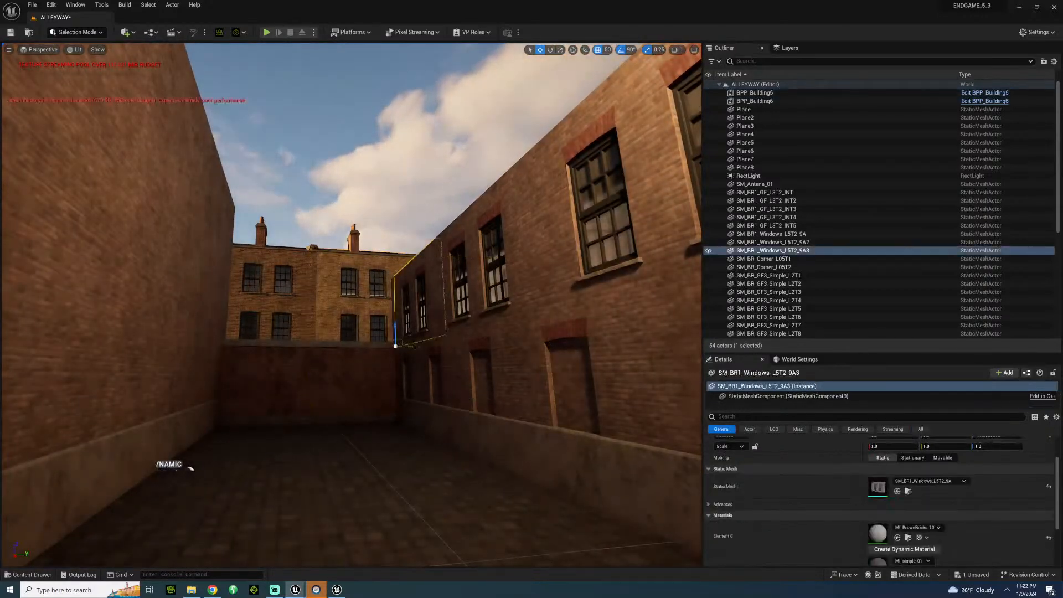
pyautogui.keyDown('ctrl'); pyautogui.click(482, 224); pyautogui.keyUp('ctrl')
pyautogui.keyDown('ctrl'); pyautogui.click(564, 169); pyautogui.keyUp('ctrl')
pyautogui.scroll(-5, 517, 299)
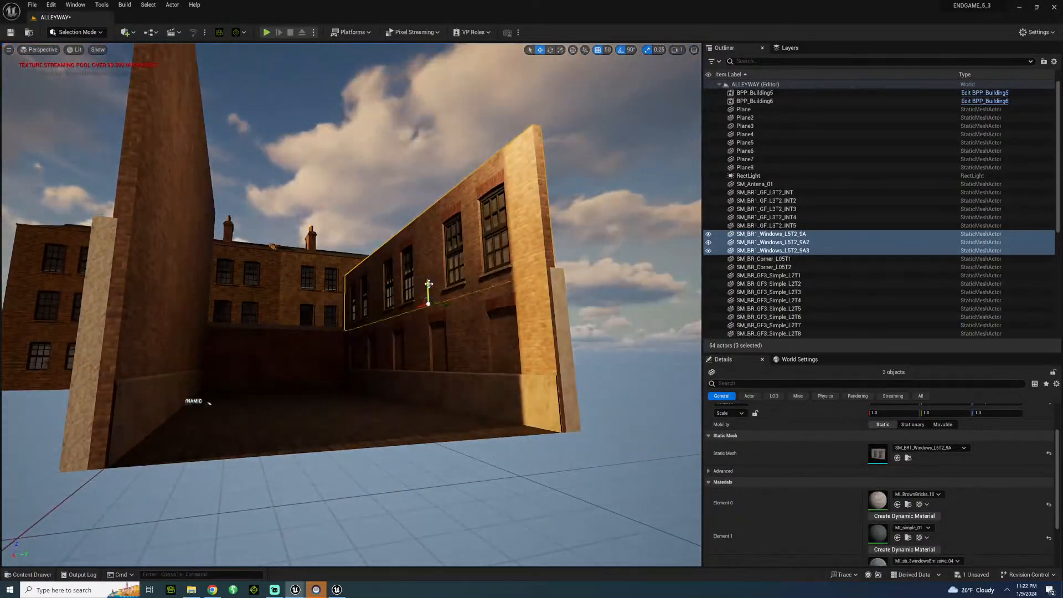
pyautogui.moveTo(429, 284); pyautogui.dragTo(440, 199)
# Try duplicating the five SM_BR1_GF_L3T2_INT ground-floor walls up into the gap below the window walls, and delete the copies.
pyautogui.click(474, 302)
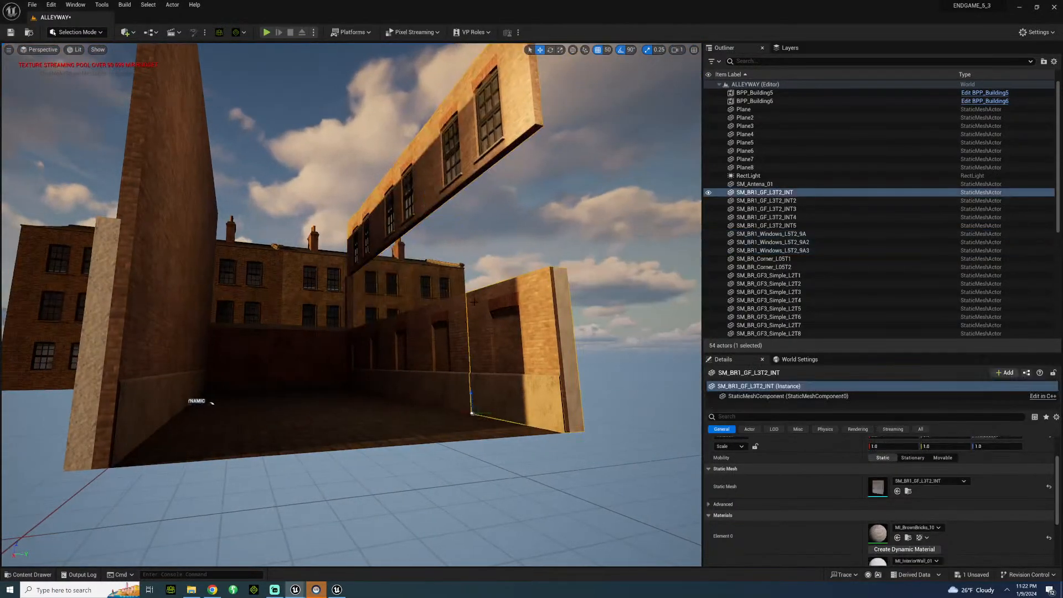
pyautogui.keyDown('ctrl'); pyautogui.click(446, 304); pyautogui.keyUp('ctrl')
pyautogui.keyDown('ctrl'); pyautogui.click(412, 327); pyautogui.keyUp('ctrl')
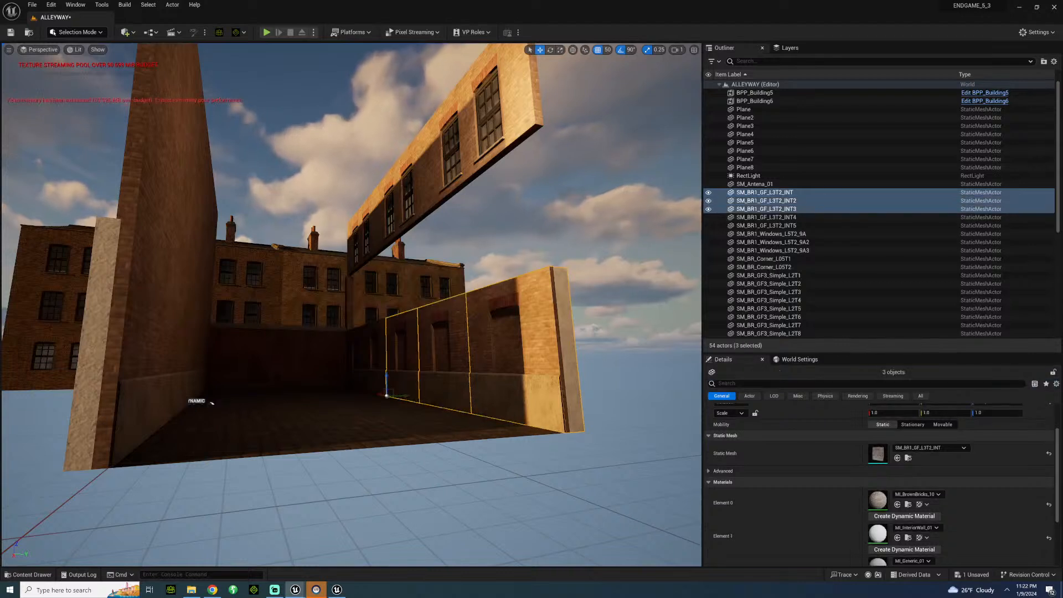
pyautogui.keyDown('ctrl'); pyautogui.click(375, 341); pyautogui.keyUp('ctrl')
pyautogui.keyDown('ctrl'); pyautogui.click(354, 340); pyautogui.keyUp('ctrl')
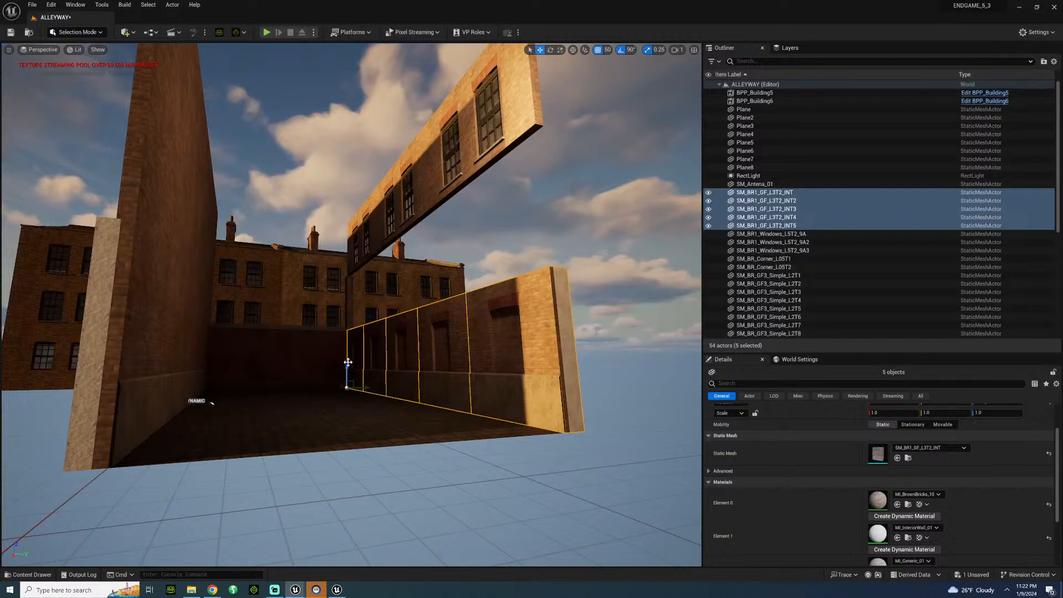
pyautogui.keyDown('alt'); pyautogui.moveTo(347, 363); pyautogui.dragTo(372, 303); pyautogui.keyUp('alt')
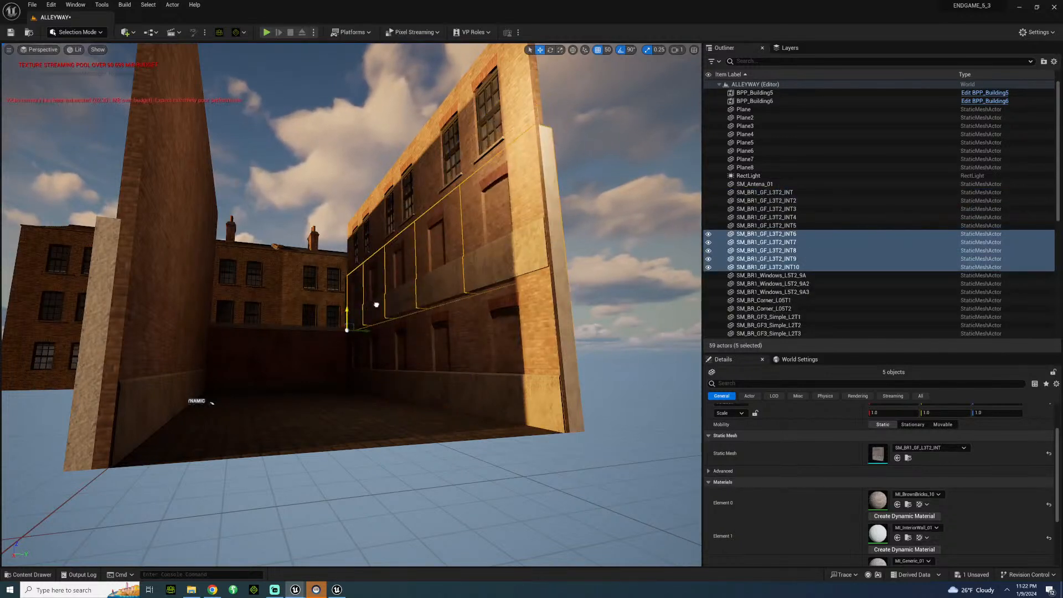
pyautogui.press('Delete')
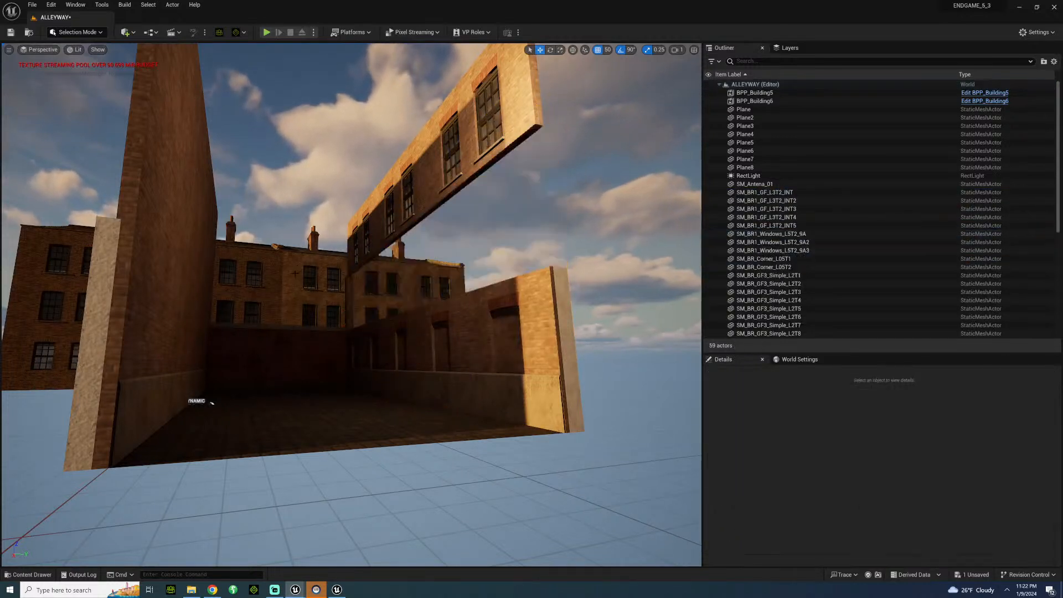
# Try duplicating the SM_BR_GF_Simple_L2T1_INT8 end wall across the alley and turning it at the opposite wall's end, and delete the copy.
pyautogui.click(538, 297)
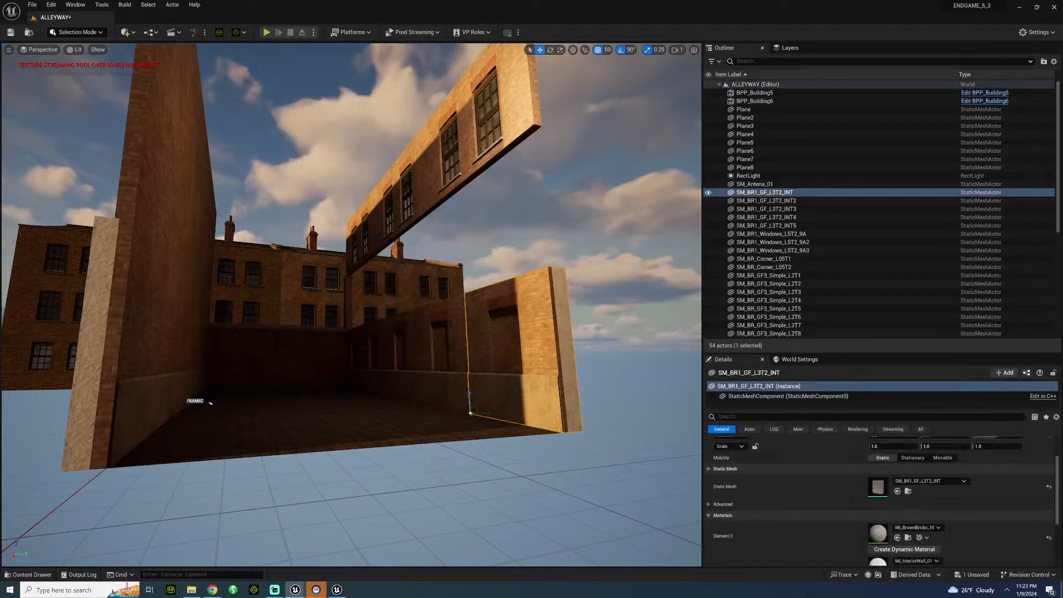
pyautogui.click(131, 316)
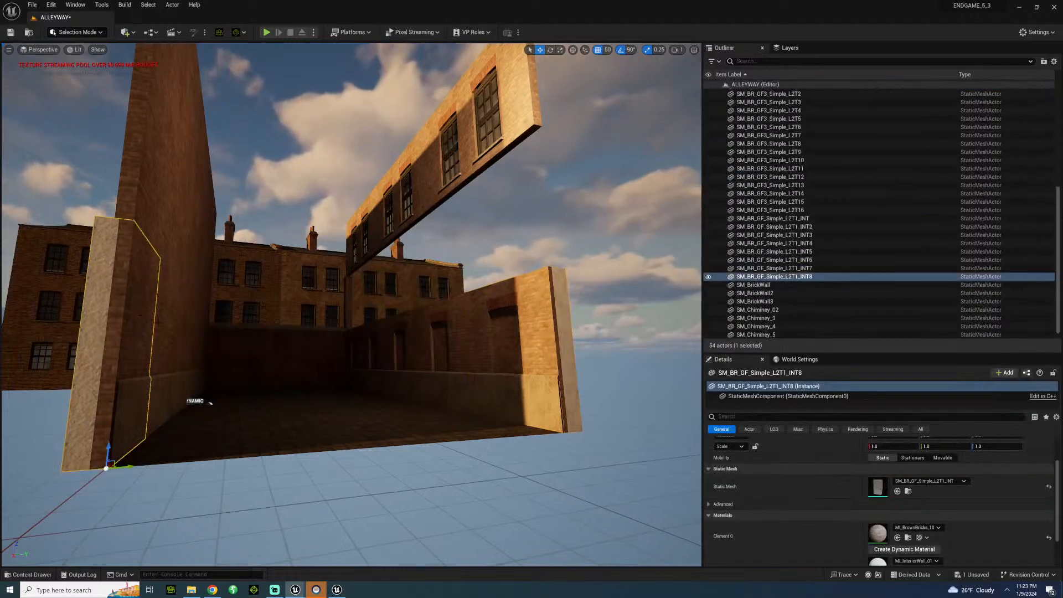
pyautogui.moveTo(131, 316); pyautogui.dragTo(105, 327, button='right')
pyautogui.press('d')
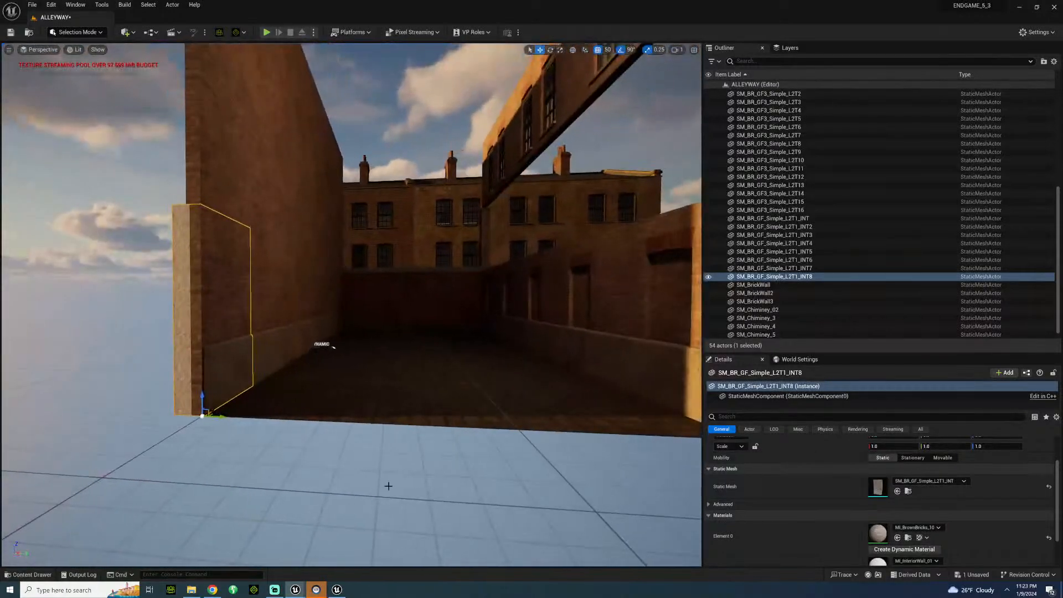
pyautogui.keyDown('alt'); pyautogui.moveTo(222, 419); pyautogui.dragTo(691, 410); pyautogui.keyUp('alt')
pyautogui.moveTo(422, 422); pyautogui.dragTo(512, 413, button='right')
pyautogui.press('s')
pyautogui.press('e')
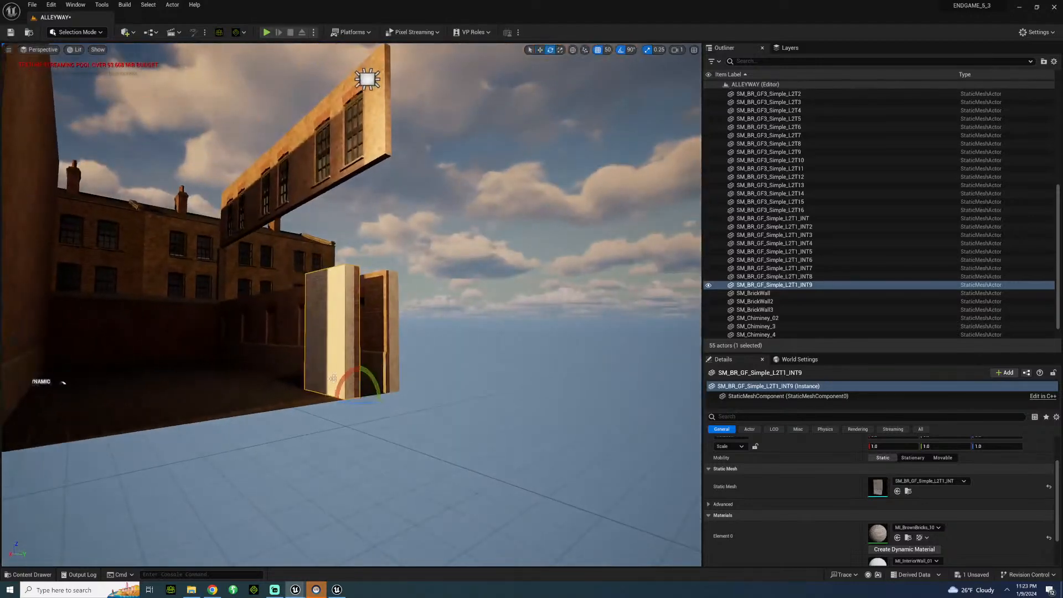
pyautogui.moveTo(351, 404); pyautogui.dragTo(401, 396)
pyautogui.moveTo(401, 396); pyautogui.dragTo(337, 378, button='right')
pyautogui.press('d')
pyautogui.press('w')
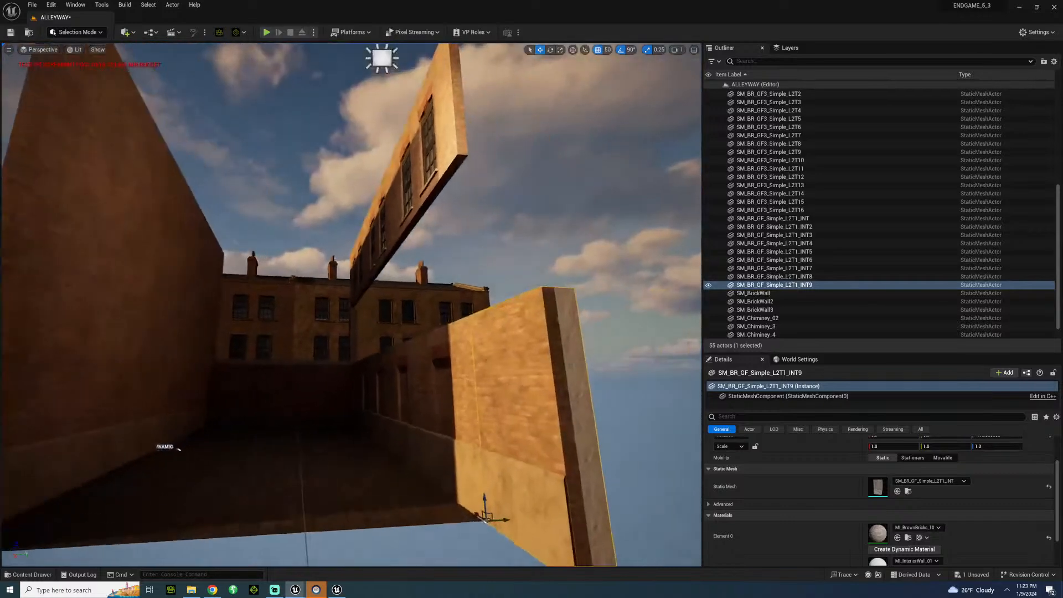
pyautogui.press('Delete')
# Move the SM_BR_GF3_Simple_L2T15 wall section across the alley onto the opposite ground-floor wall's end and rotate it 180° about the vertical axis.
pyautogui.click(54, 268)
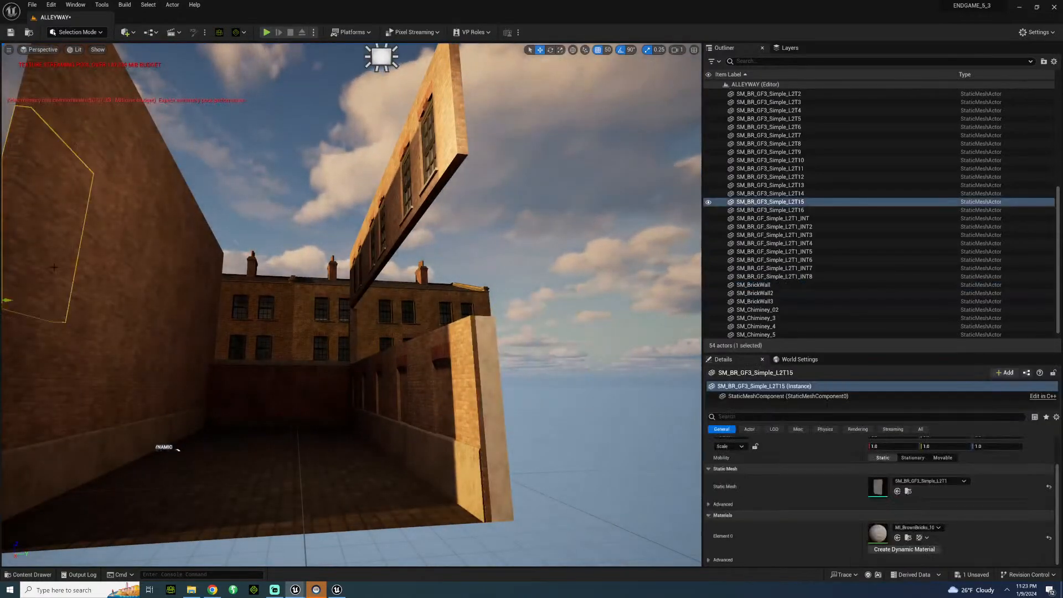
pyautogui.scroll(-3, 126, 289)
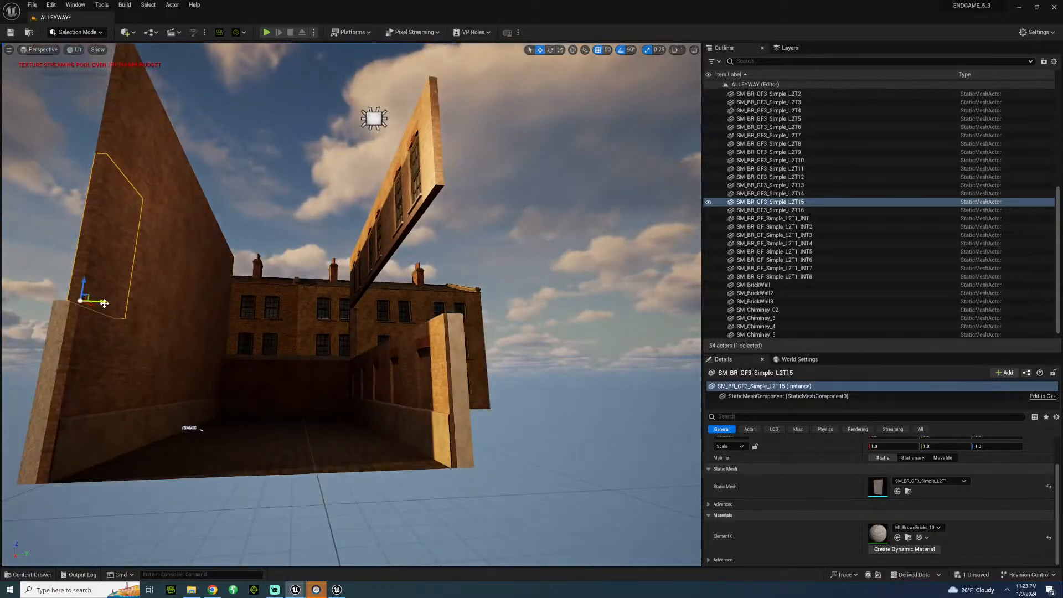
pyautogui.moveTo(108, 304); pyautogui.dragTo(462, 317)
pyautogui.press('super')
pyautogui.moveTo(432, 319); pyautogui.dragTo(447, 306, button='right')
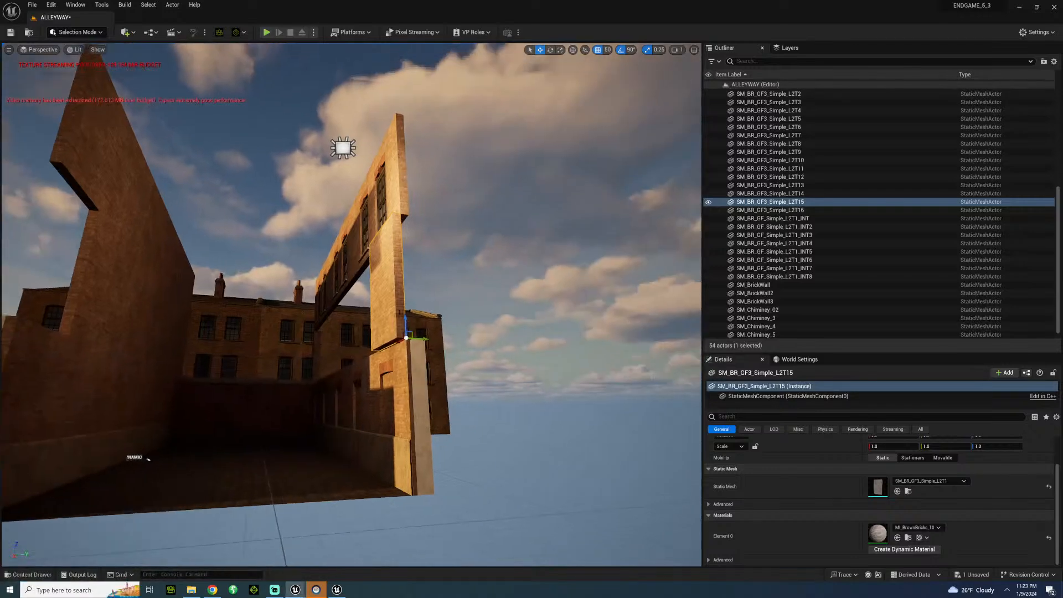
pyautogui.press('e')
pyautogui.moveTo(402, 336); pyautogui.dragTo(432, 335)
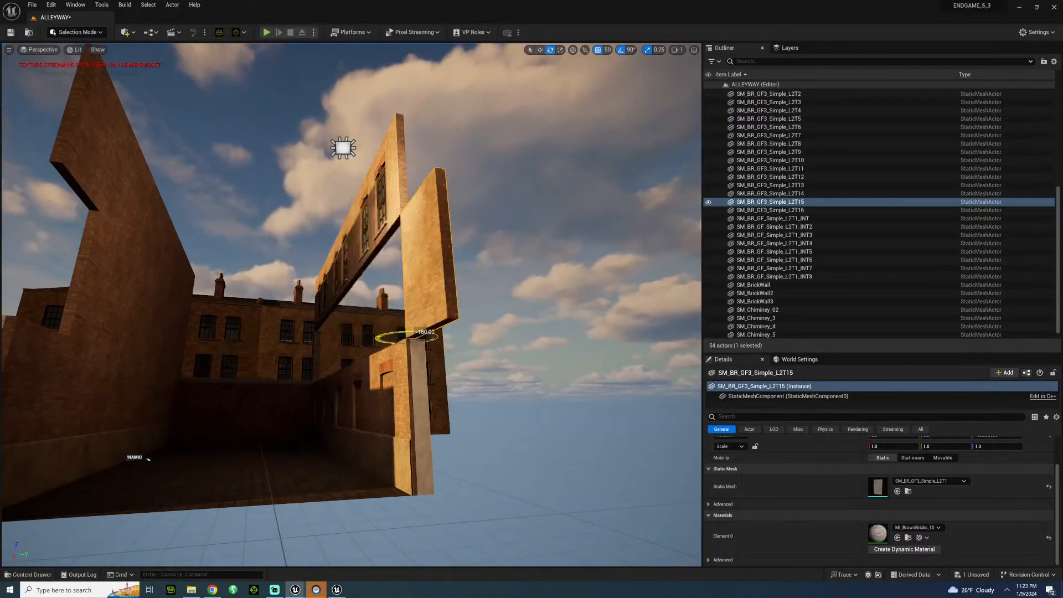
pyautogui.moveTo(432, 335); pyautogui.dragTo(493, 335, button='right')
pyautogui.press('w')
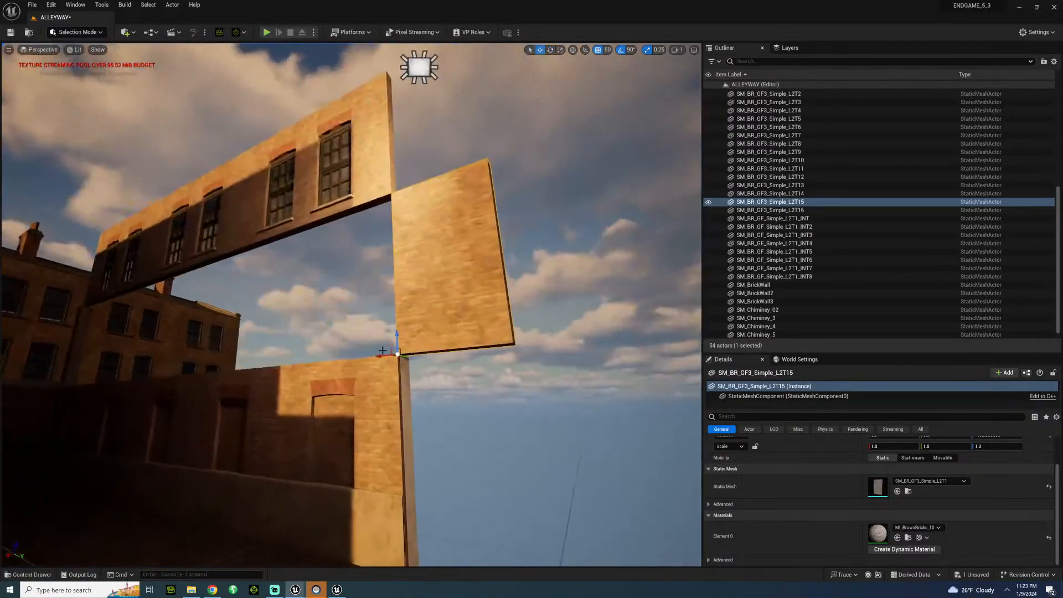
# Duplicate the SM_BR_GF3_Simple_L2T15 wall section repeatedly along the alley to fill the gap between the ground-floor row and the window storey.
pyautogui.moveTo(377, 359); pyautogui.dragTo(194, 367)
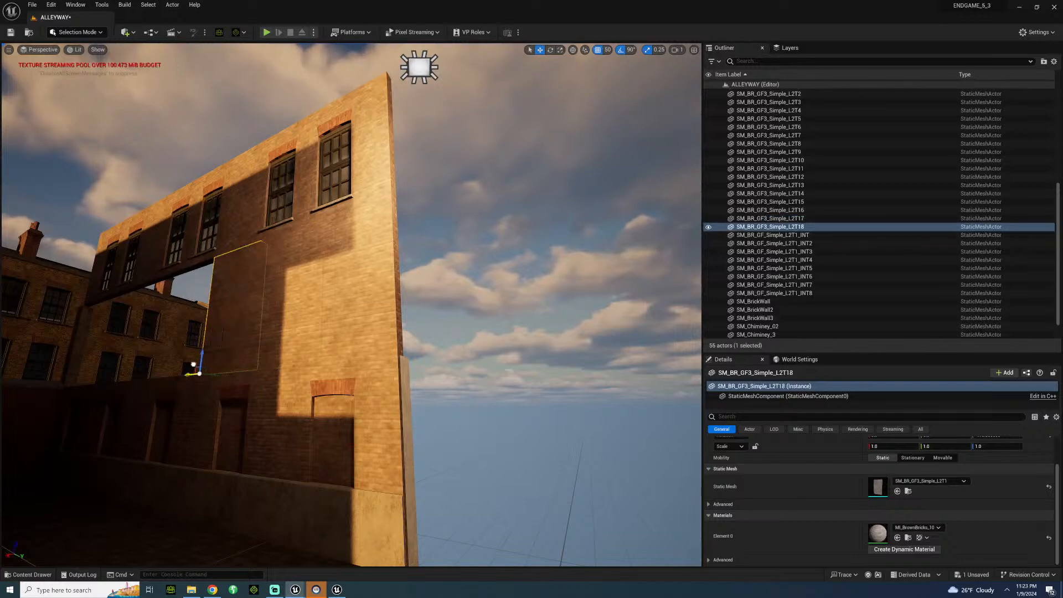
pyautogui.press('a')
pyautogui.moveTo(268, 284); pyautogui.dragTo(326, 290, button='right')
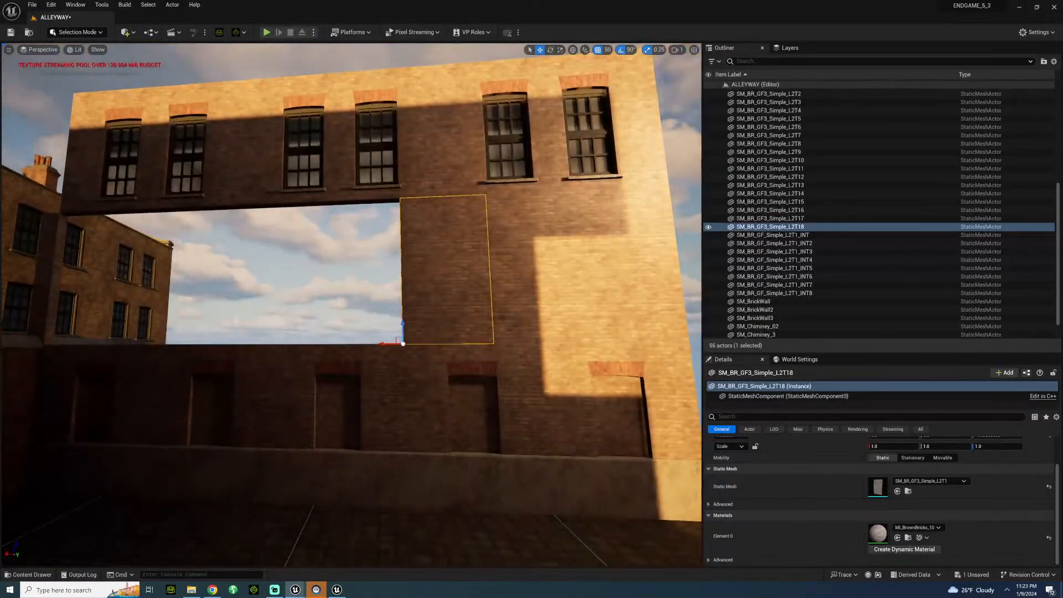
pyautogui.keyDown('alt'); pyautogui.moveTo(382, 345); pyautogui.dragTo(222, 344); pyautogui.keyUp('alt')
pyautogui.moveTo(382, 181); pyautogui.dragTo(354, 147, button='right')
pyautogui.press('s')
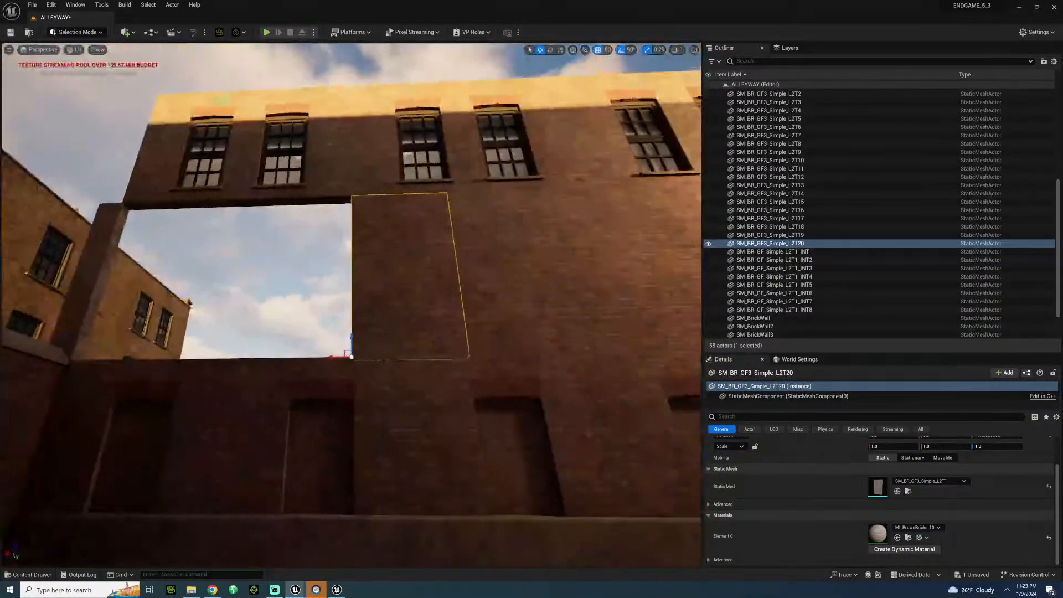
pyautogui.keyDown('alt'); pyautogui.moveTo(333, 359); pyautogui.dragTo(101, 352); pyautogui.keyUp('alt')
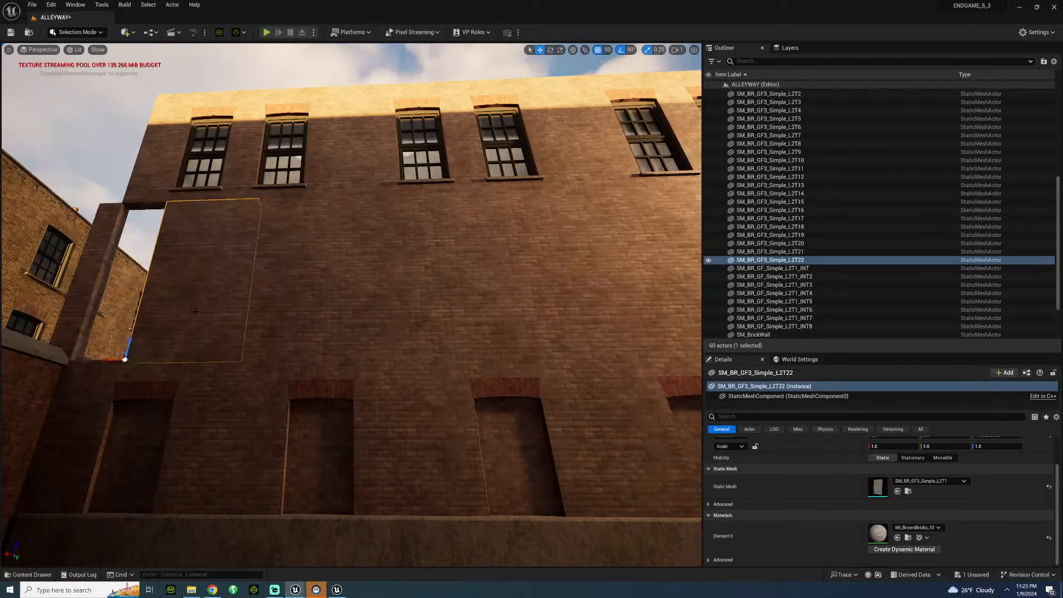
# Delete the narrow upper corner piece at the alley's far end and duplicate the last plain wall section sideways over the remaining gap.
pyautogui.moveTo(195, 311); pyautogui.dragTo(220, 339, button='right')
pyautogui.press('Delete')
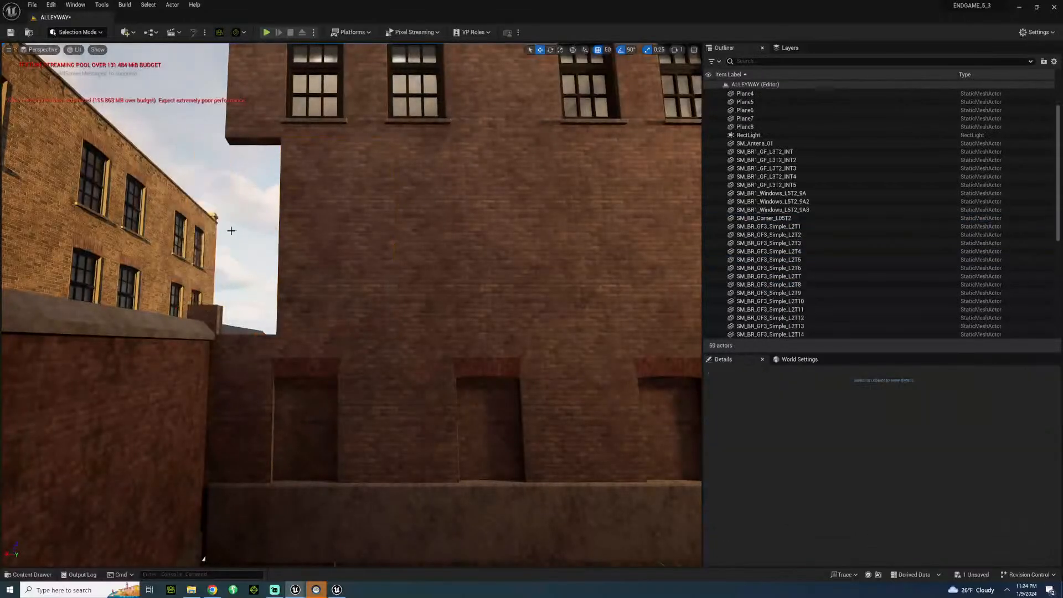
pyautogui.click(303, 237)
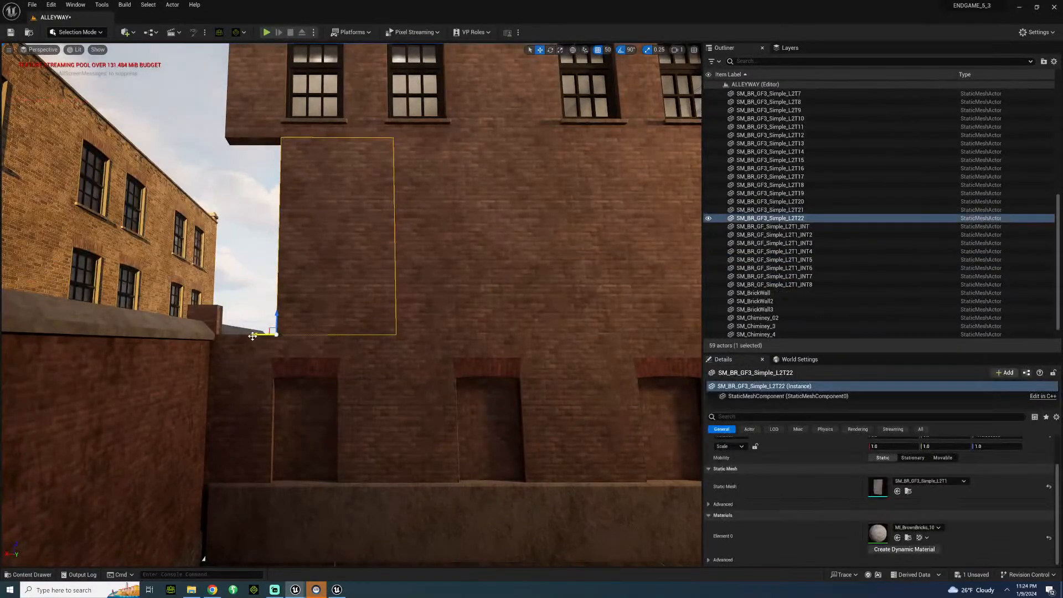
pyautogui.keyDown('alt'); pyautogui.moveTo(256, 334); pyautogui.dragTo(129, 331); pyautogui.keyUp('alt')
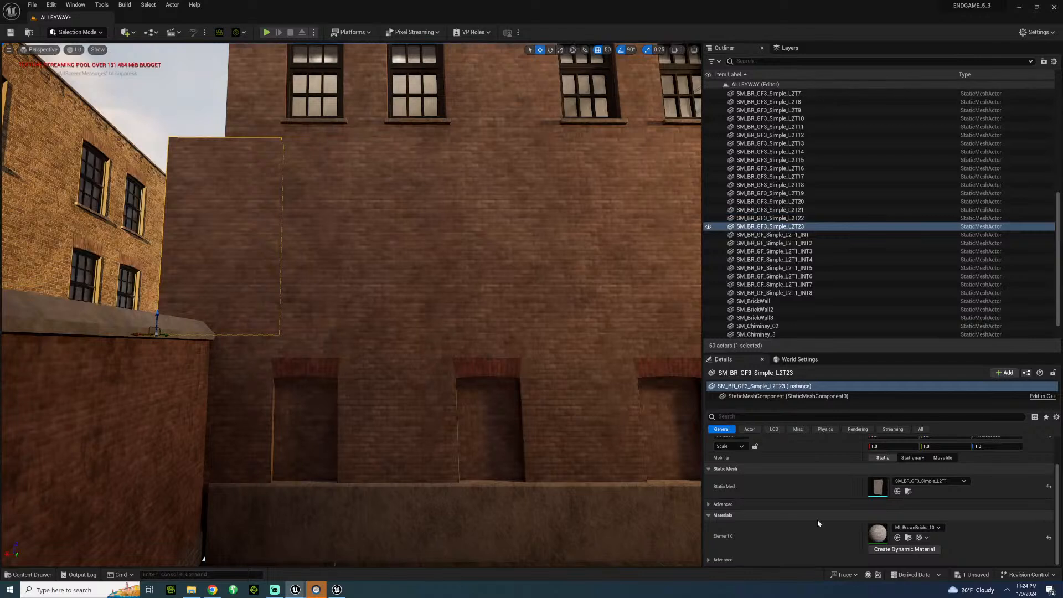
# Try placing a SM_BR_CornerEnd_L1T1_INT piece from SimpleFloor's GenericCorners folder at the alley's far corner, and delete it.
pyautogui.click(930, 480)
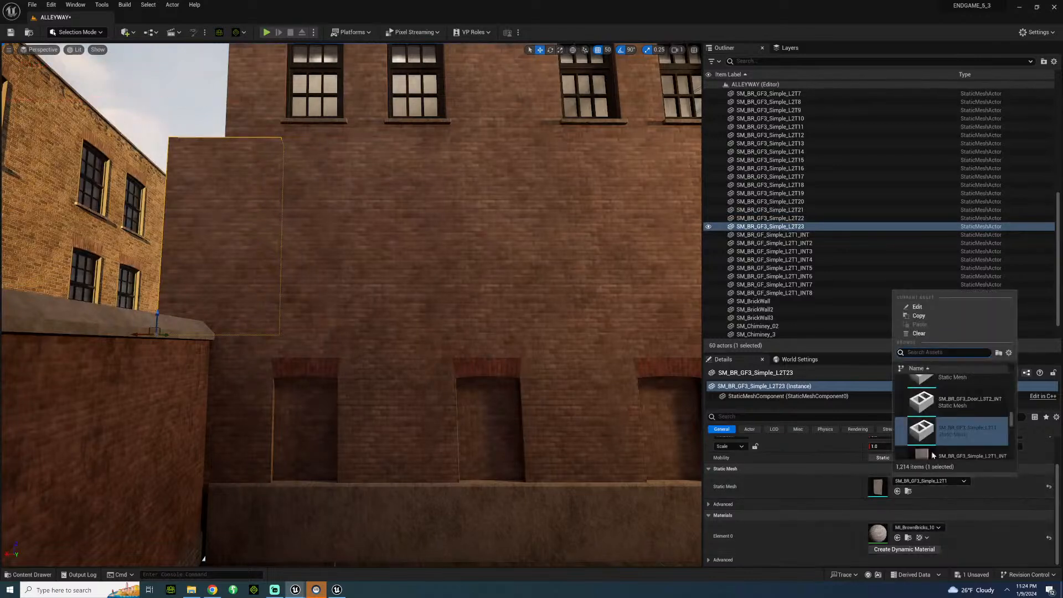
pyautogui.scroll(-2, 933, 455)
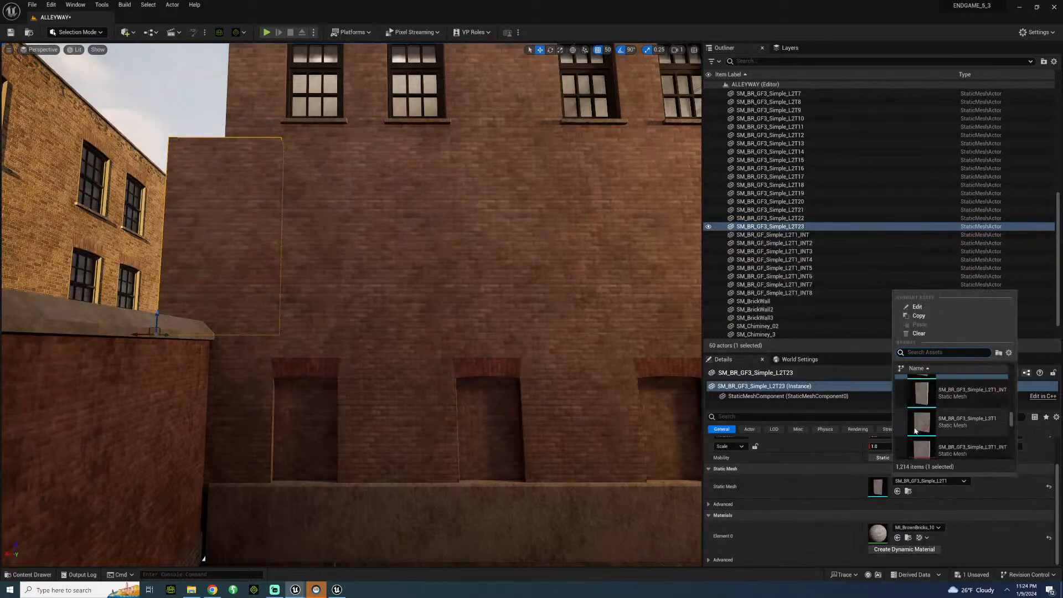
pyautogui.click(32, 575)
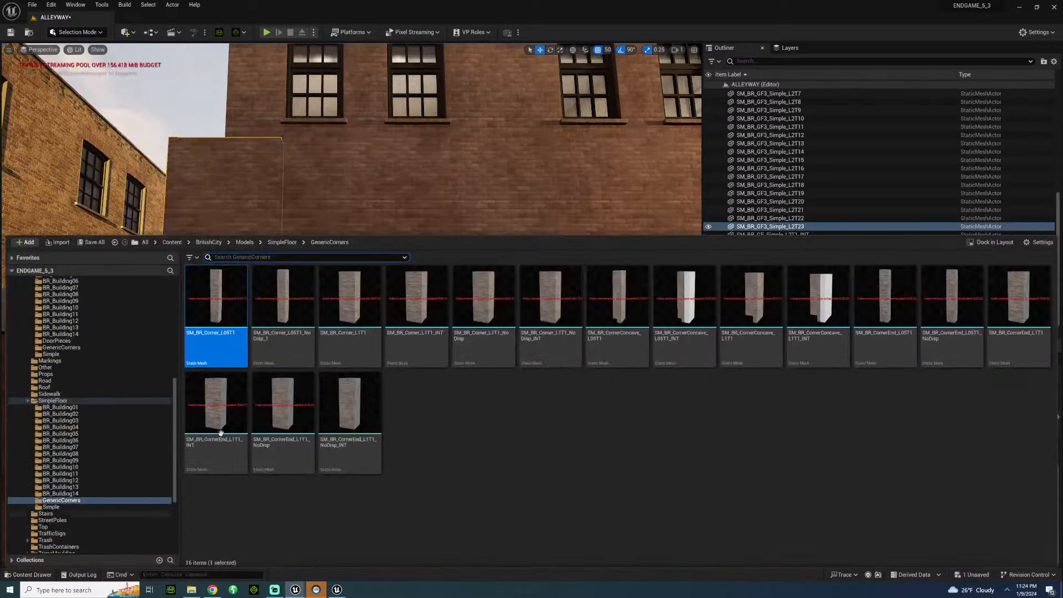
pyautogui.click(51, 507)
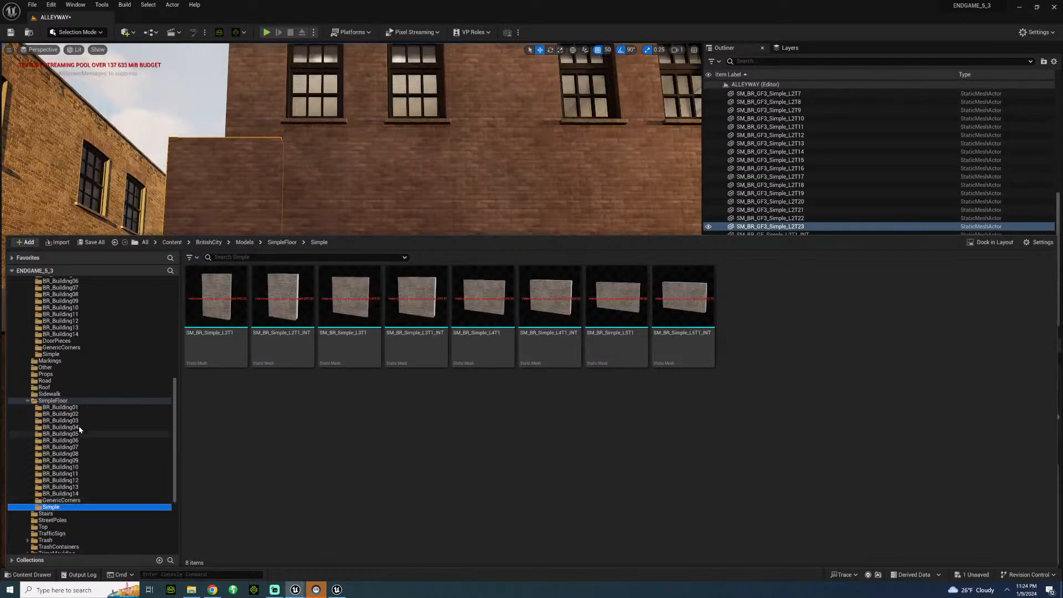
pyautogui.click(56, 401)
pyautogui.click(67, 407)
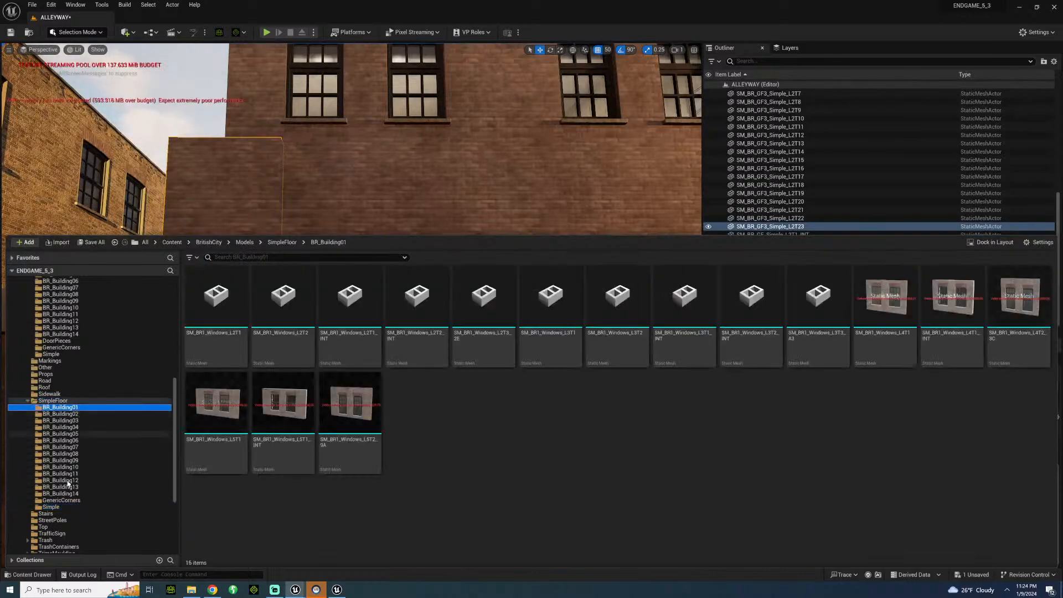
pyautogui.click(72, 501)
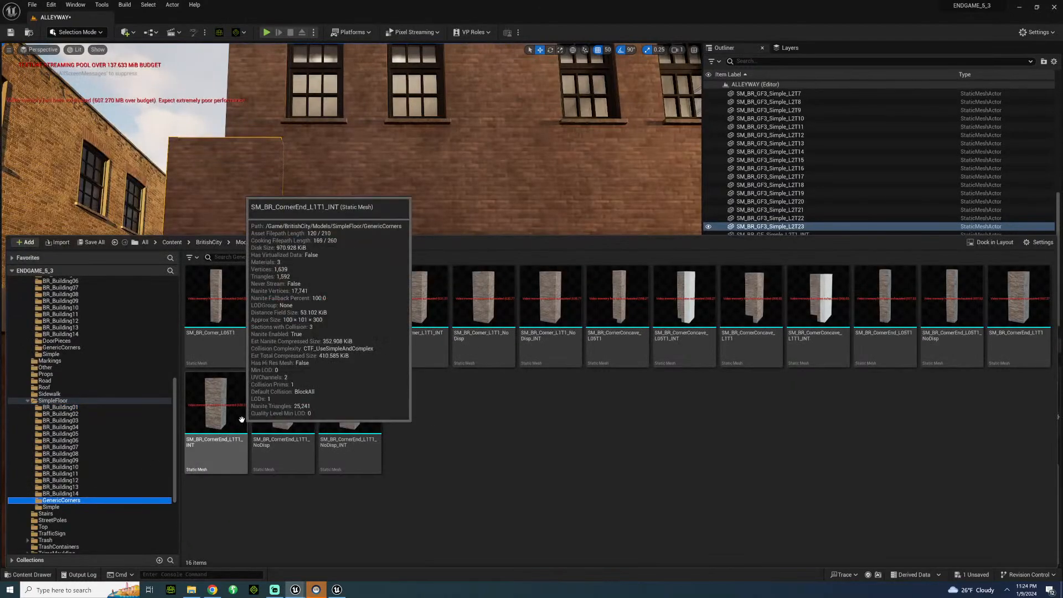
pyautogui.moveTo(240, 418); pyautogui.dragTo(218, 331)
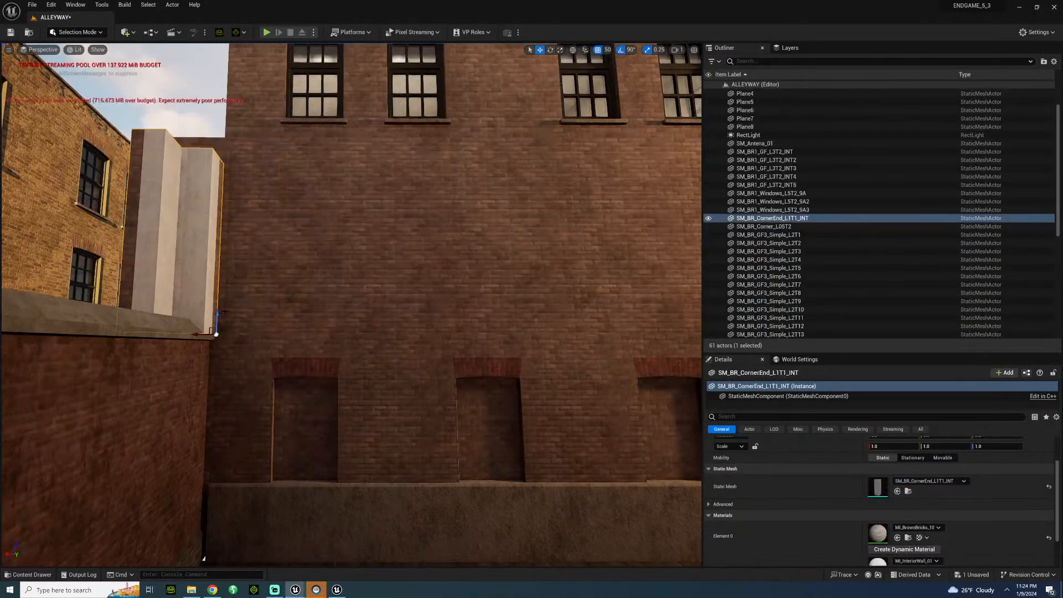
pyautogui.press('Delete')
# Delete the overhanging end copy and duplicate the SM_BR_GF3_Simple_L2T22 wall section sideways again past the low brick wall.
pyautogui.moveTo(252, 220); pyautogui.dragTo(248, 217, button='right')
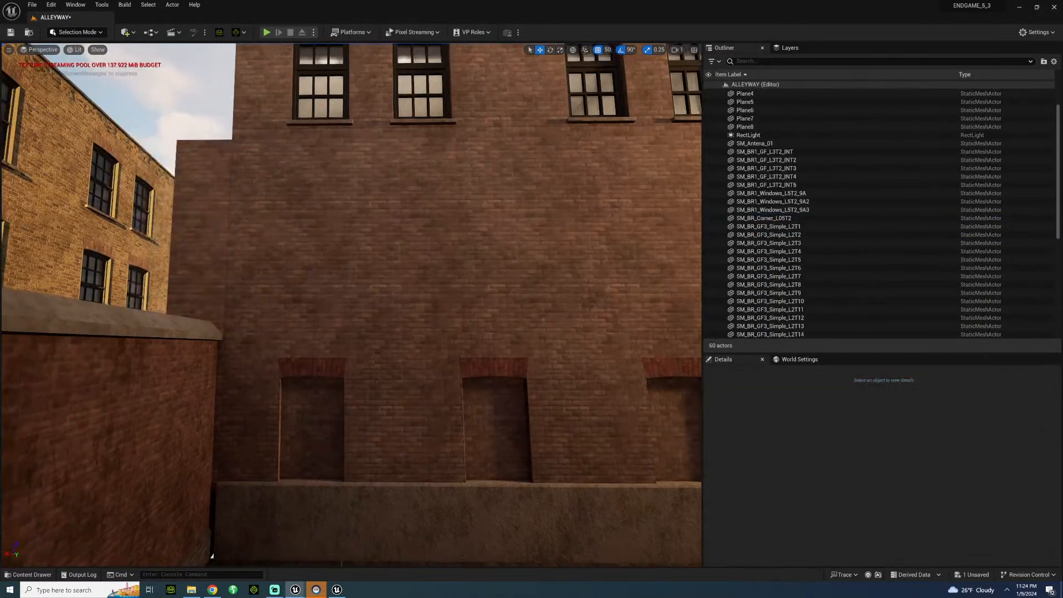
pyautogui.click(256, 223)
pyautogui.press('Delete')
pyautogui.click(315, 233)
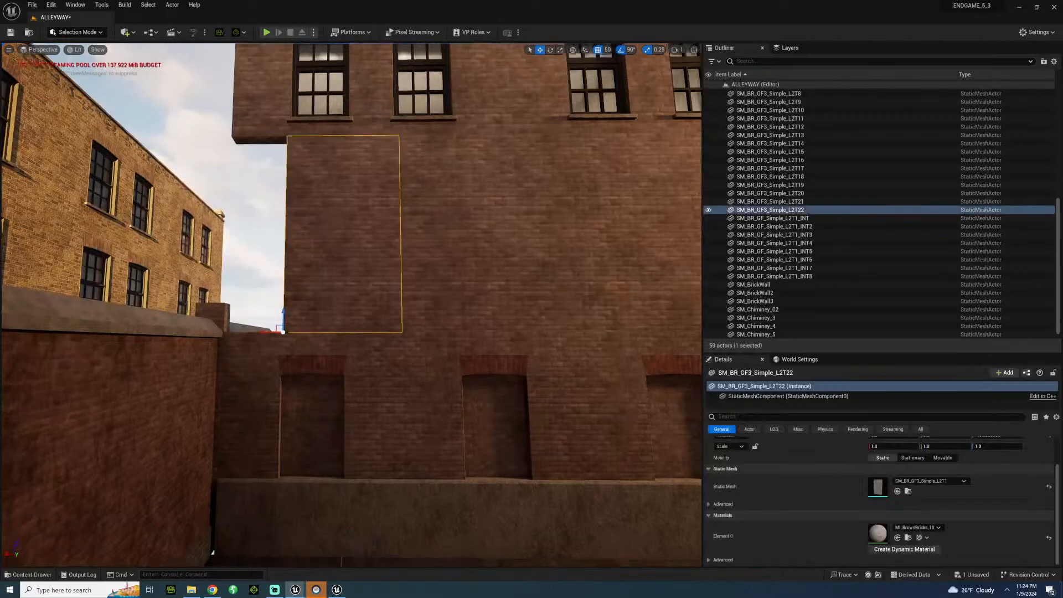
pyautogui.moveTo(315, 234); pyautogui.dragTo(328, 255, button='right')
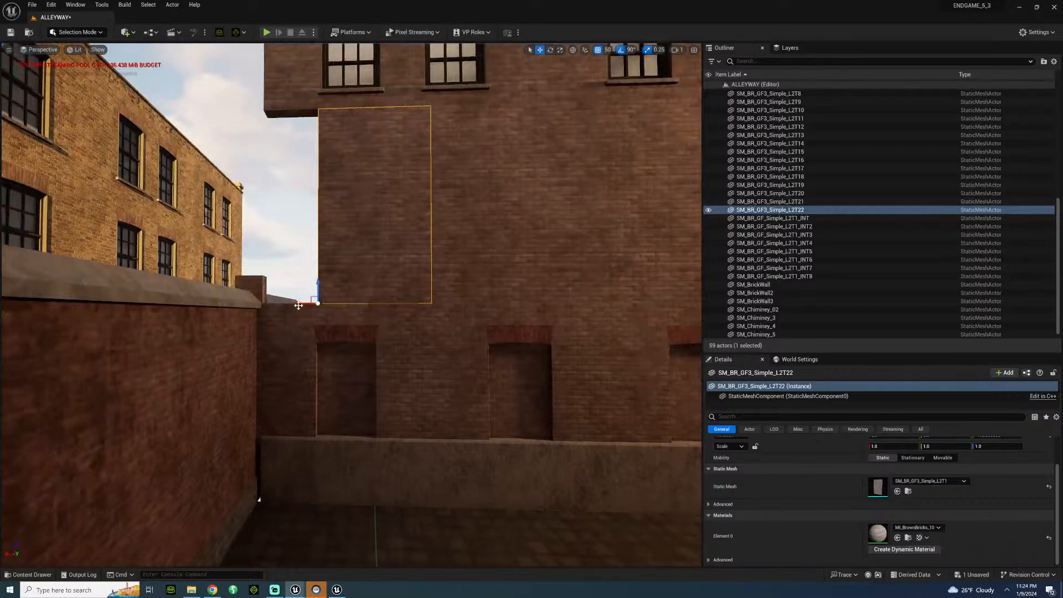
pyautogui.keyDown('alt'); pyautogui.moveTo(307, 302); pyautogui.dragTo(203, 291); pyautogui.keyUp('alt')
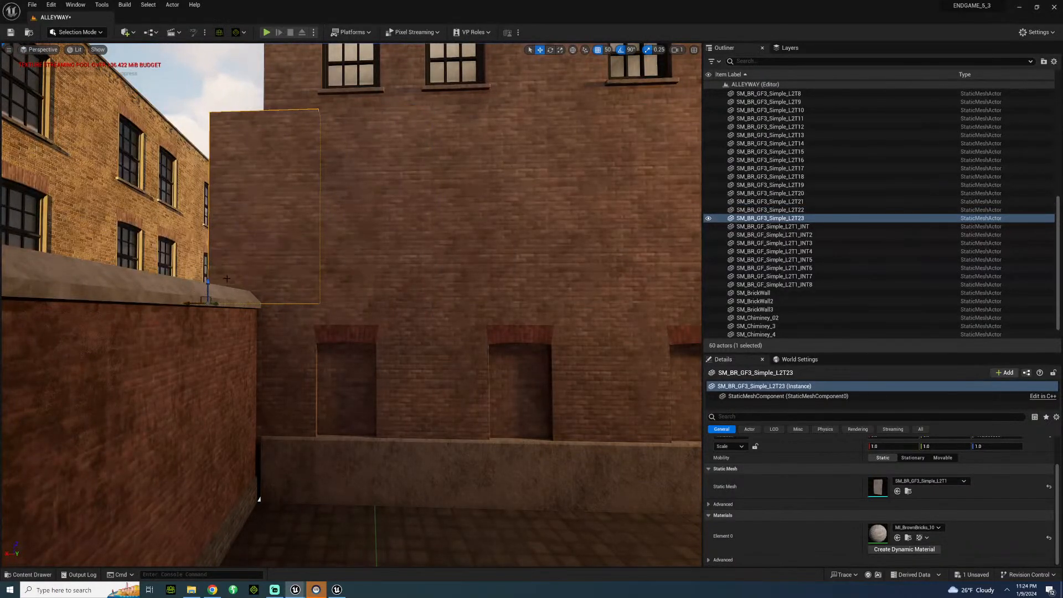
pyautogui.moveTo(226, 278); pyautogui.dragTo(156, 248, button='right')
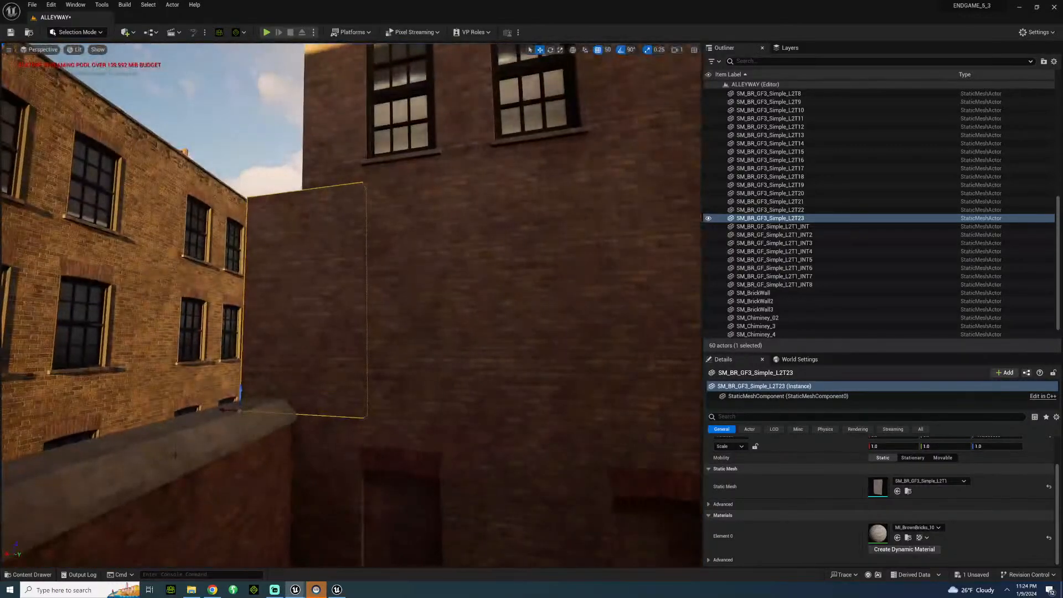
# Try extending the window storey's far end with a rotated SM_BR_CornerEnd_L1T1_NoDisp piece, and delete it.
pyautogui.click(42, 575)
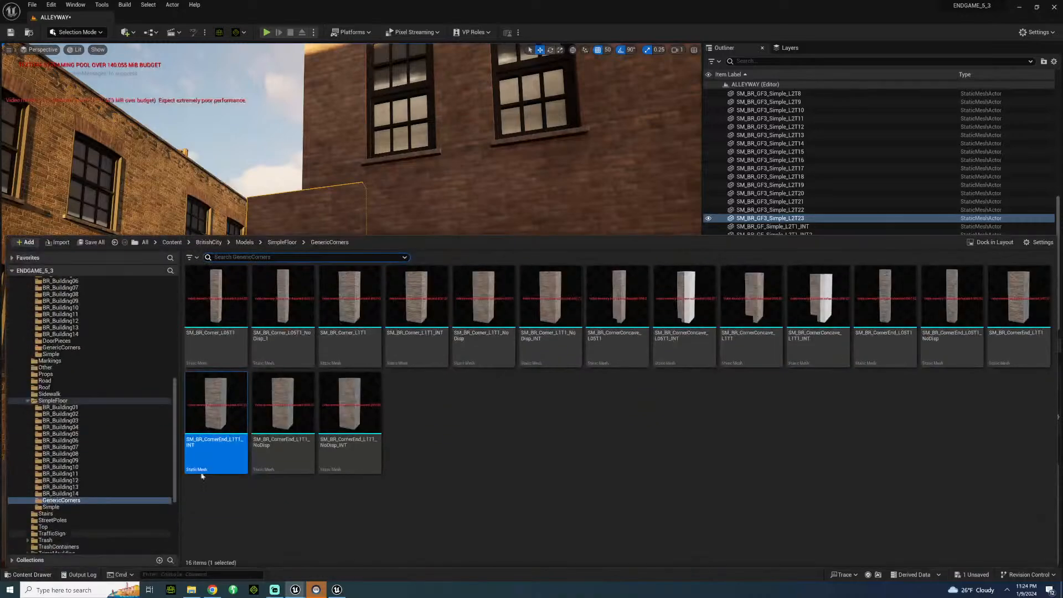
pyautogui.moveTo(280, 410); pyautogui.dragTo(316, 162)
pyautogui.press('e')
pyautogui.moveTo(316, 162); pyautogui.dragTo(324, 102, button='right')
pyautogui.press('w')
pyautogui.moveTo(266, 250); pyautogui.dragTo(172, 250)
pyautogui.click(67, 314)
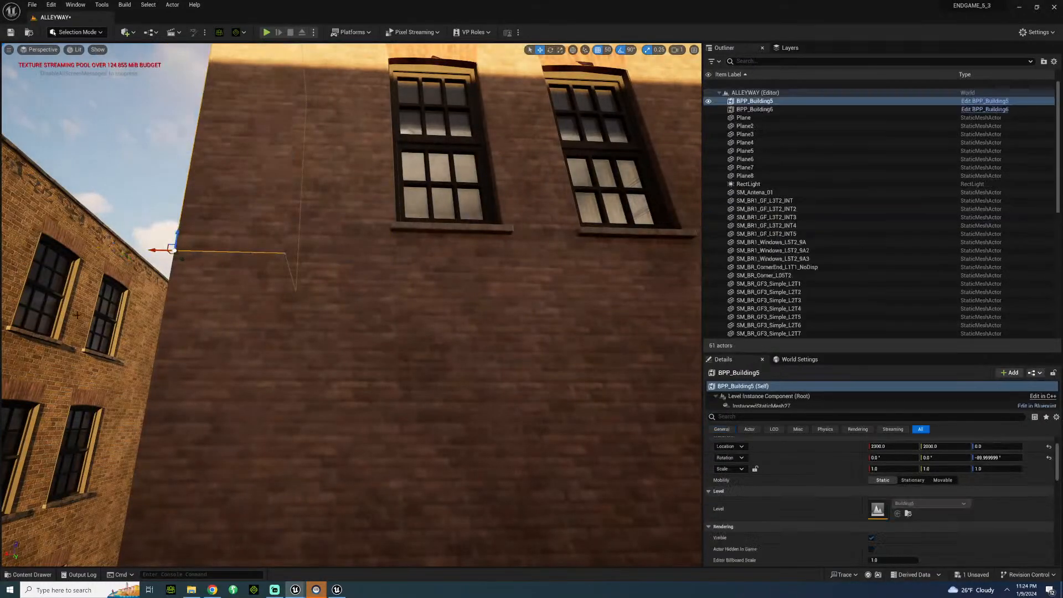
pyautogui.moveTo(133, 320); pyautogui.dragTo(83, 346, button='right')
pyautogui.press('s')
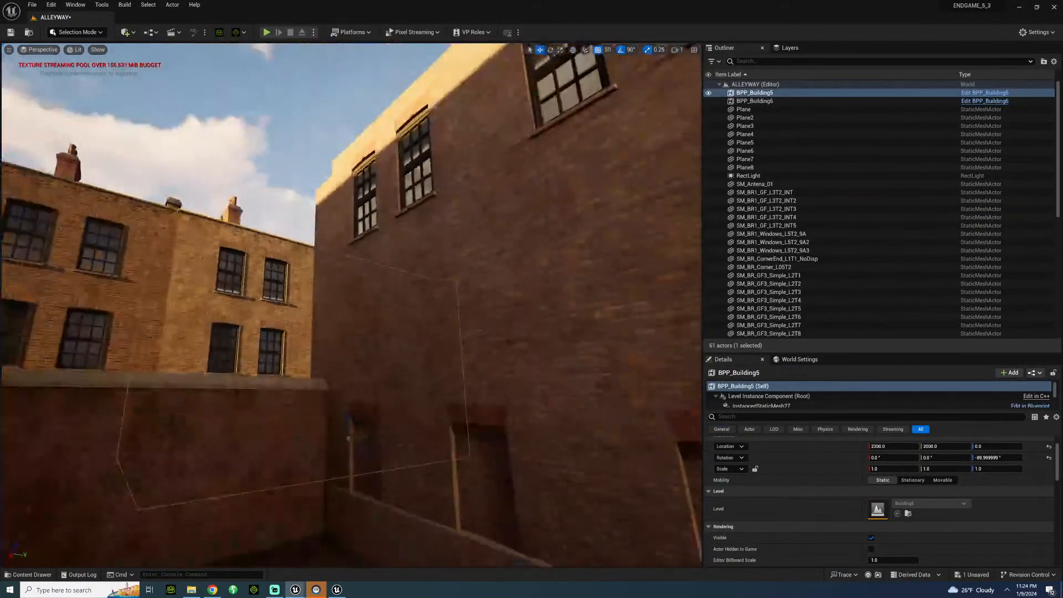
pyautogui.click(326, 207)
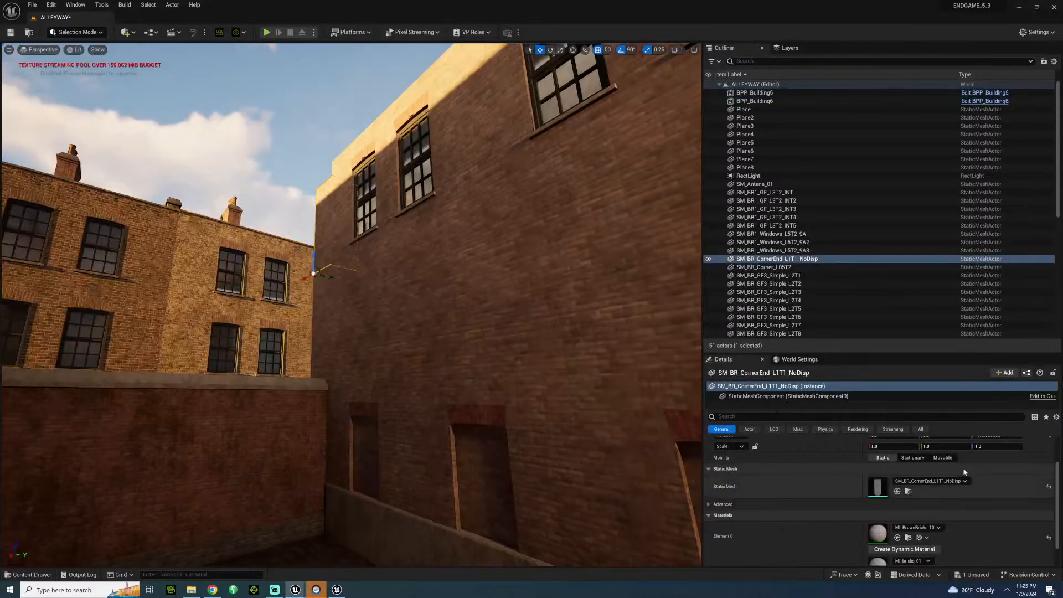
pyautogui.click(959, 481)
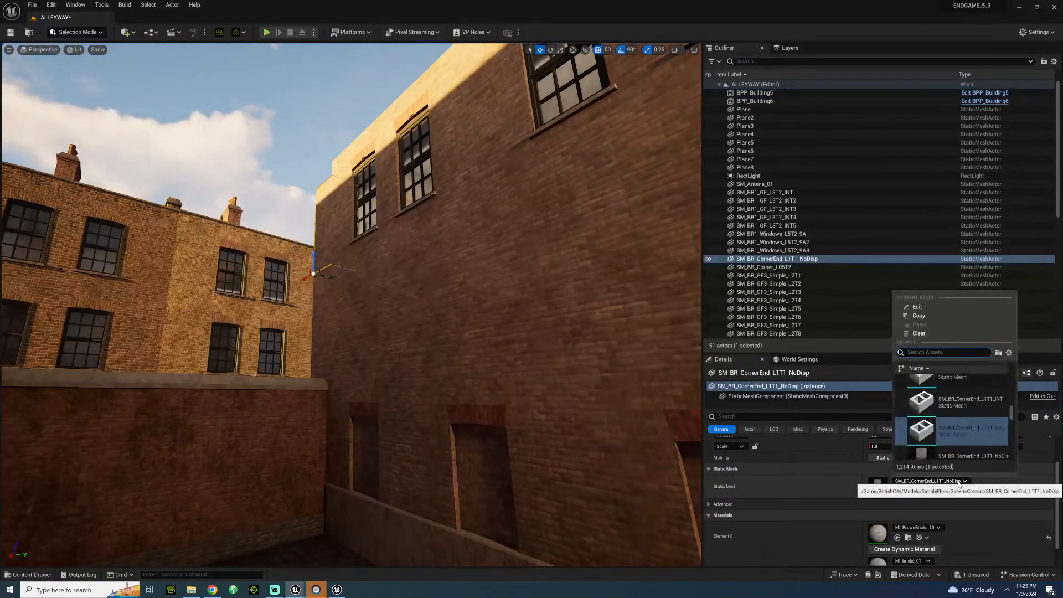
pyautogui.click(318, 261)
pyautogui.press('Delete')
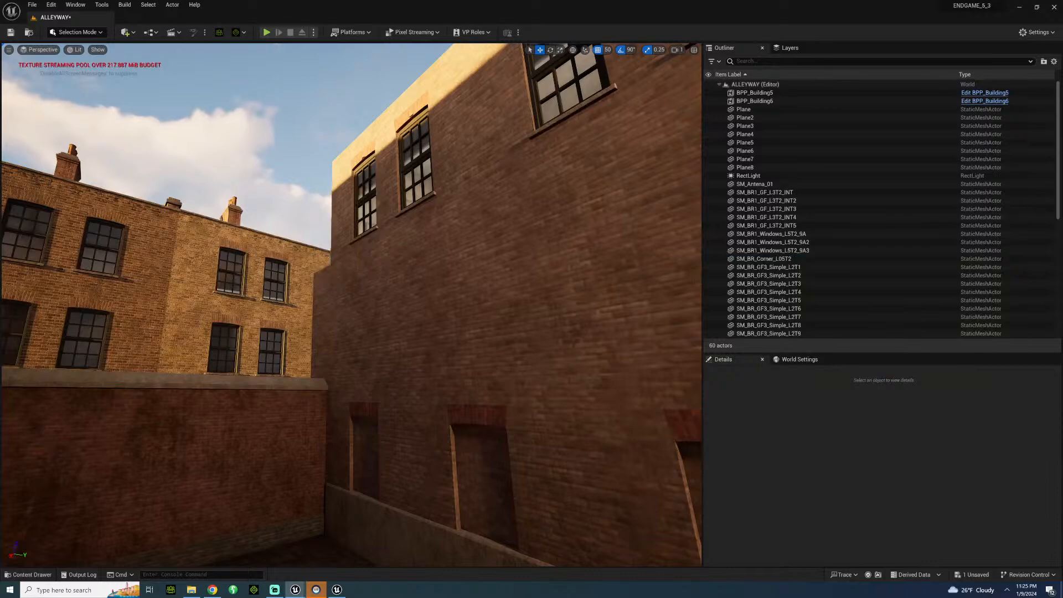
# Delete the plain wall section at the far end below the window storey and undo that deletion.
pyautogui.click(325, 323)
pyautogui.press('Delete')
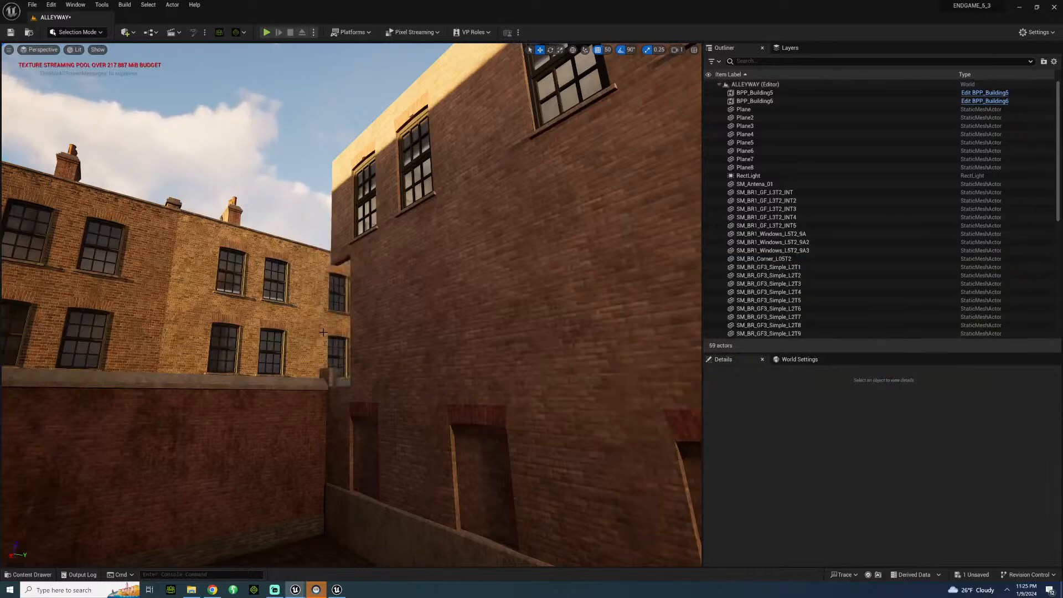
pyautogui.hotkey('ctrl', 'z')
# Bring up the GenericCorners meshes to choose another corner piece for the window storey's far end.
pyautogui.moveTo(315, 332); pyautogui.dragTo(308, 374, button='right')
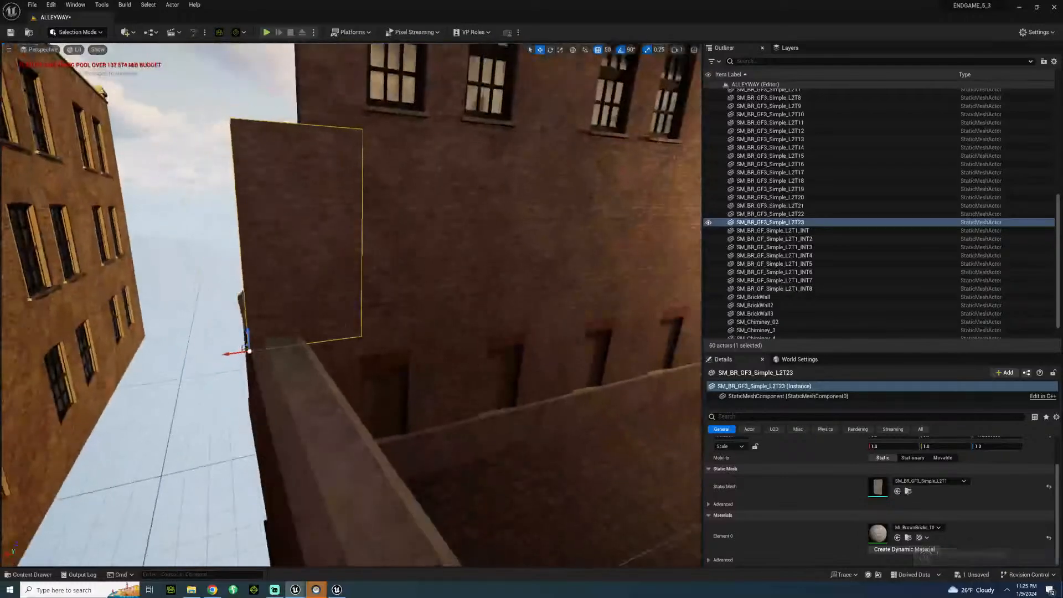
pyautogui.click(25, 574)
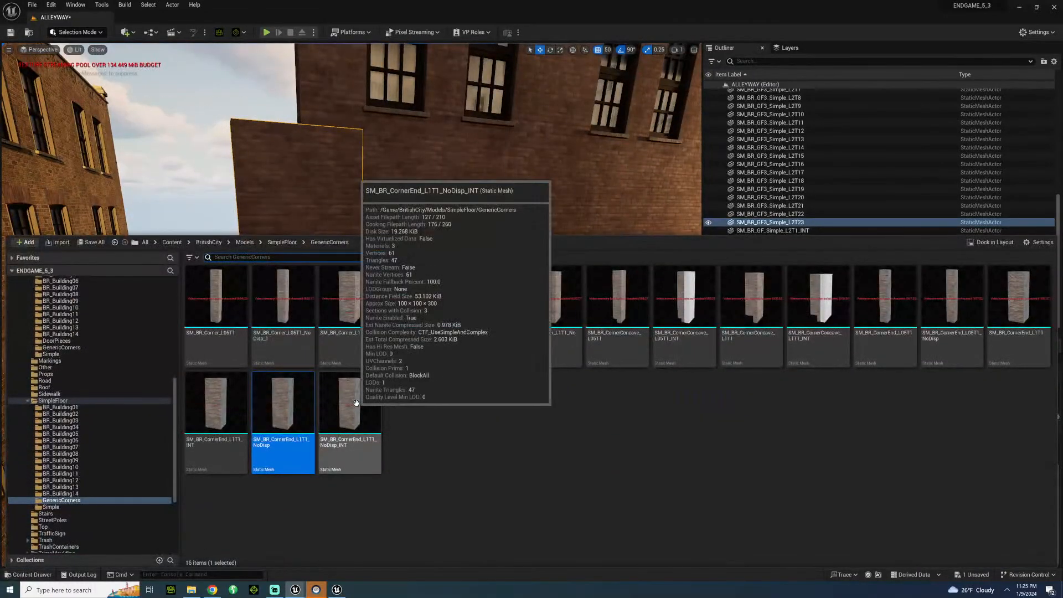
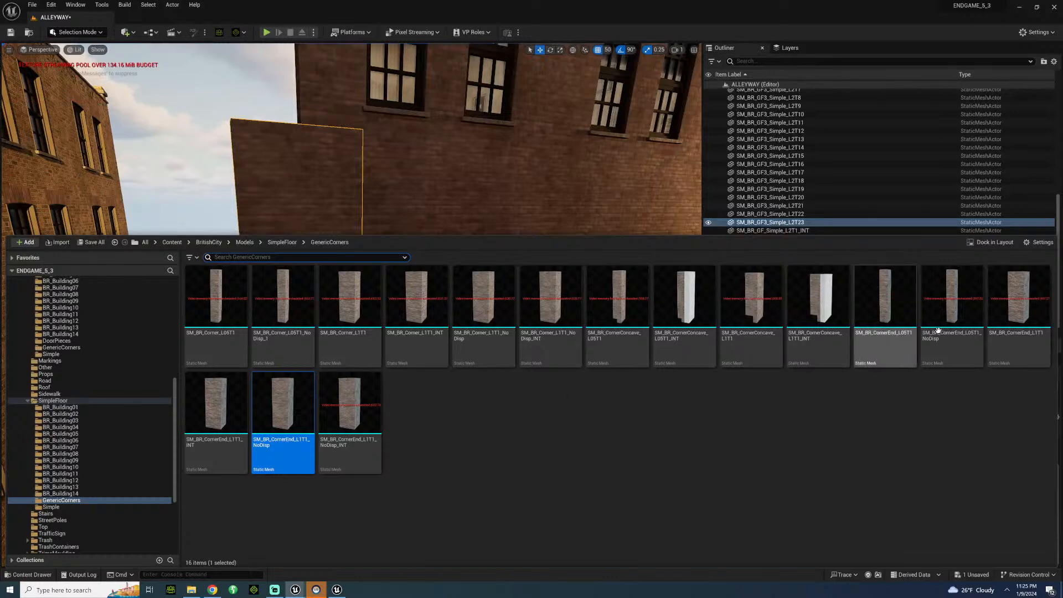
# Try the SM_BR_CornerEnd_L1T1 piece at the open end of the brick wall and delete it.
pyautogui.click(1019, 294)
pyautogui.moveTo(303, 188); pyautogui.dragTo(302, 123)
pyautogui.moveTo(354, 304); pyautogui.dragTo(354, 327, button='right')
pyautogui.moveTo(391, 269); pyautogui.dragTo(354, 263, button='right')
pyautogui.press('Delete')
# Try the SM_BR_GF3_Simple_L2T1_INT mesh on the protruding end wall panel, delete the panel, and undo both changes.
pyautogui.click(451, 282)
pyautogui.moveTo(452, 283); pyautogui.dragTo(404, 222, button='right')
pyautogui.click(963, 481)
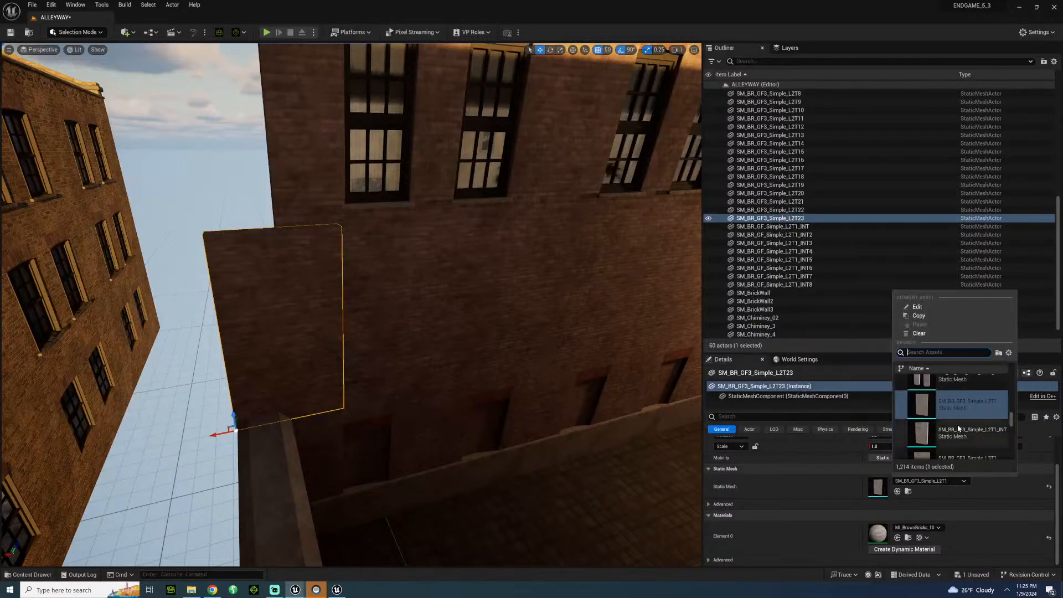
pyautogui.click(972, 446)
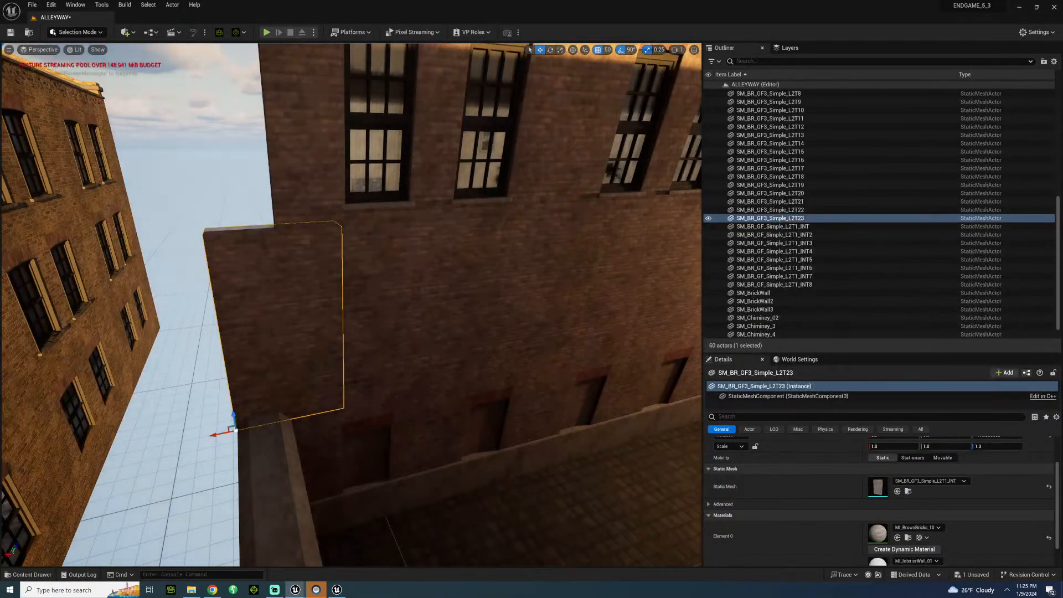
pyautogui.press('Delete')
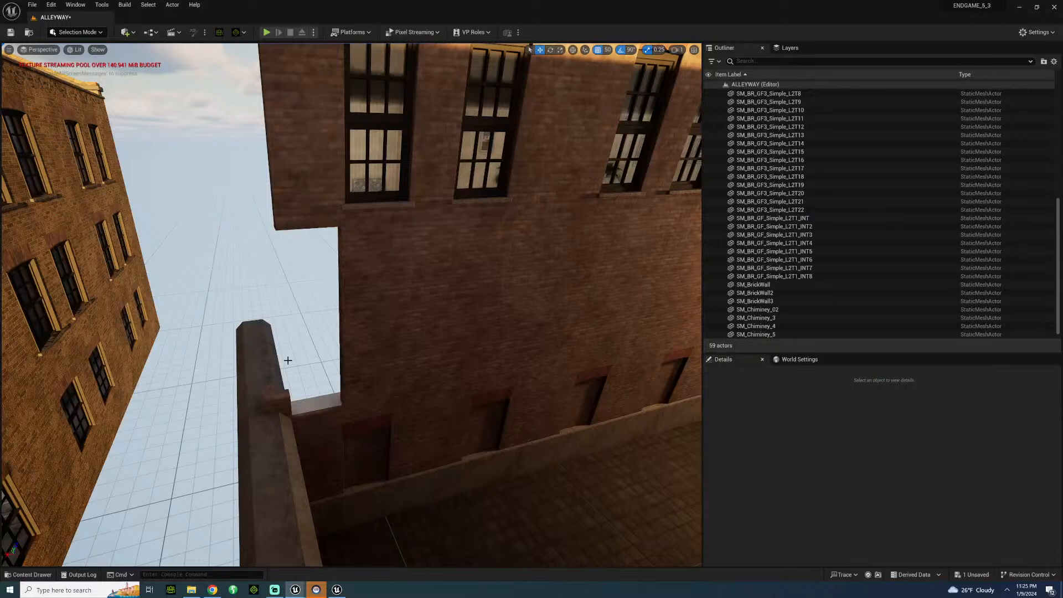
pyautogui.hotkey('ctrl', 'z')
pyautogui.hotkey('ctrl', 'z')
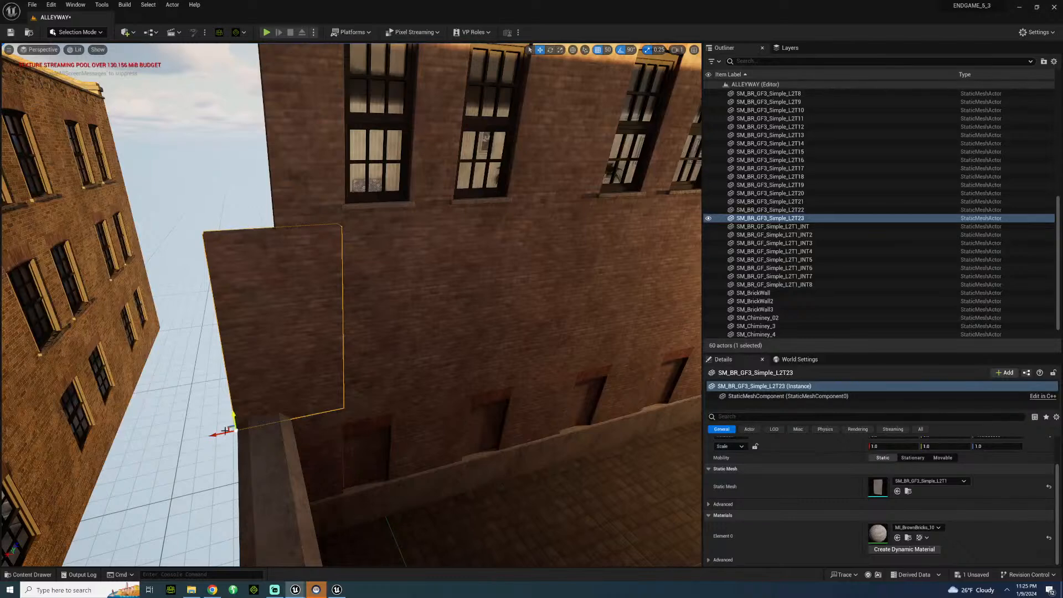
# Find SM_BR_Corner_L1T1 in the SimpleFloor GenericCorners folder and place it at the outer edge of the windowed upper floor.
pyautogui.click(46, 575)
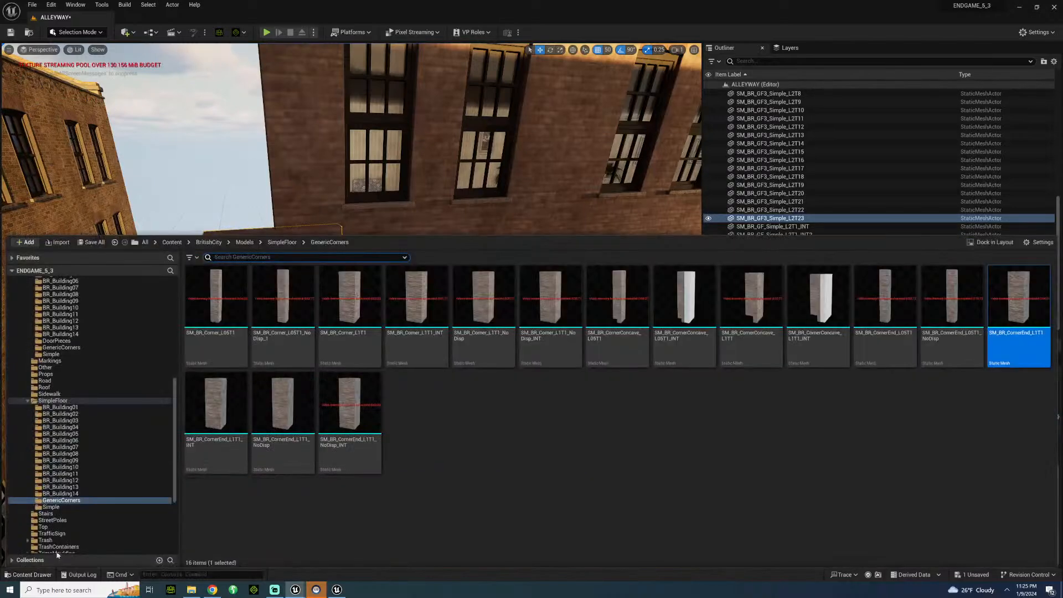
pyautogui.click(68, 409)
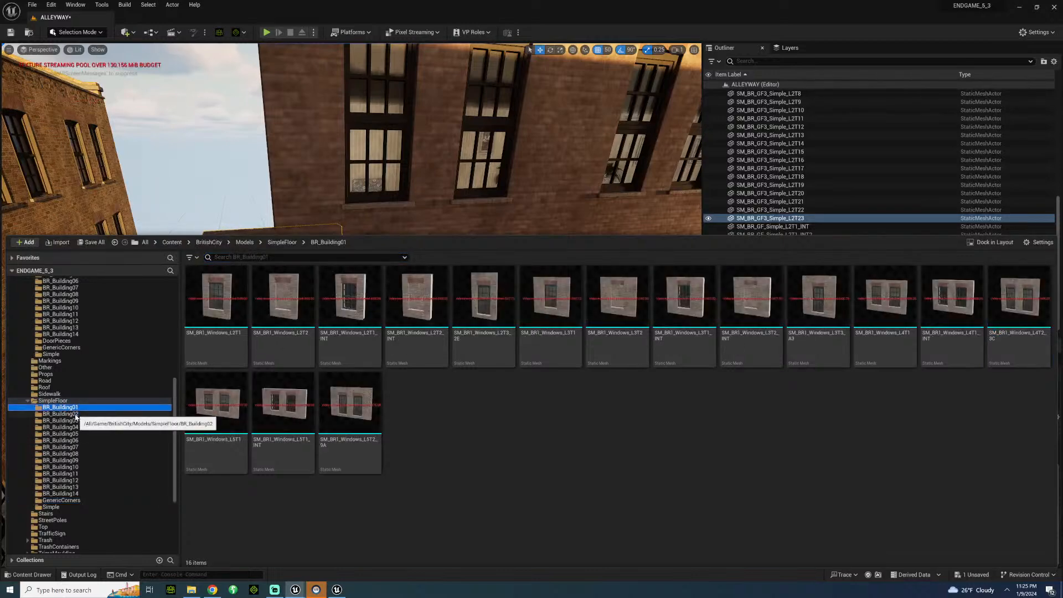
pyautogui.click(74, 414)
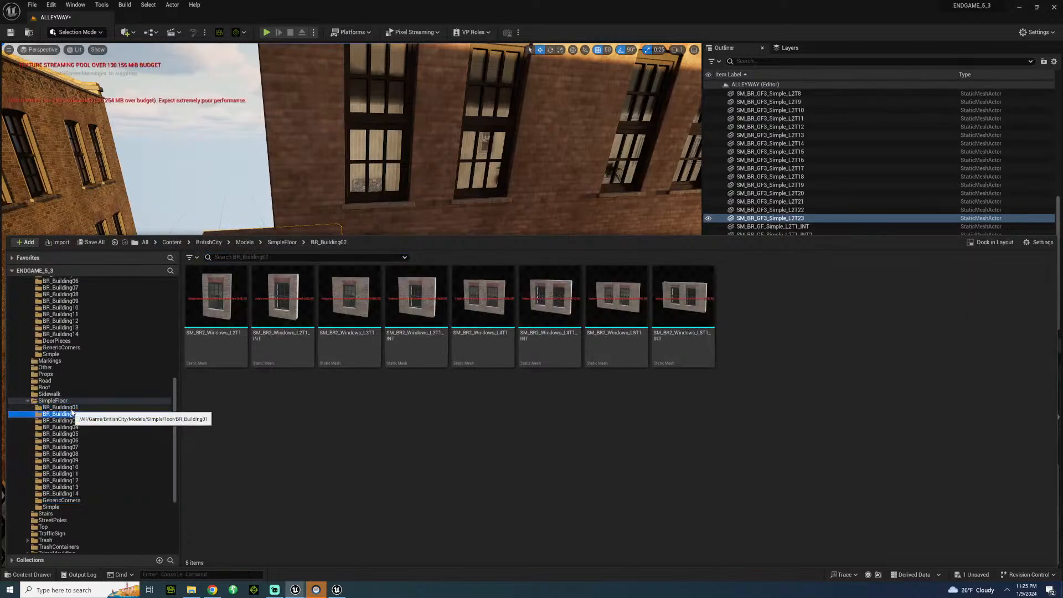
pyautogui.click(72, 411)
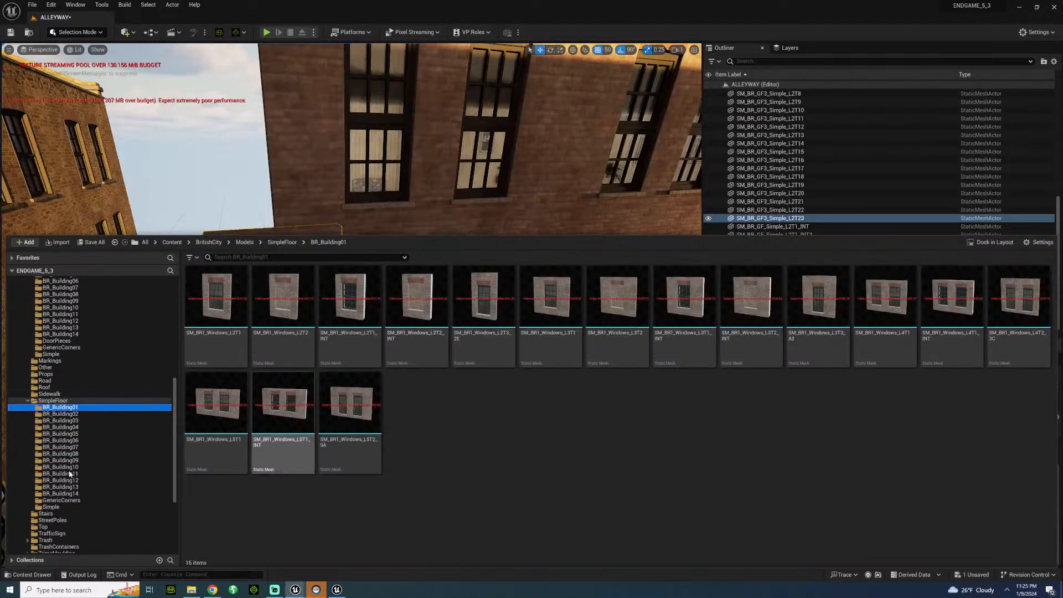
pyautogui.click(50, 507)
pyautogui.click(57, 500)
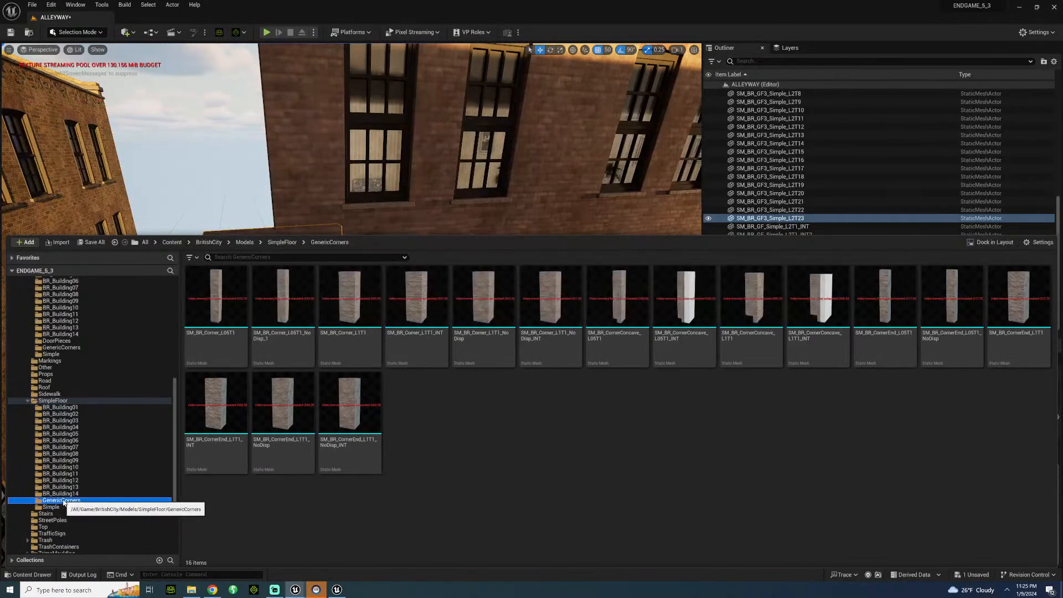
pyautogui.moveTo(347, 318); pyautogui.dragTo(186, 234)
pyautogui.moveTo(185, 233); pyautogui.dragTo(147, 144, button='right')
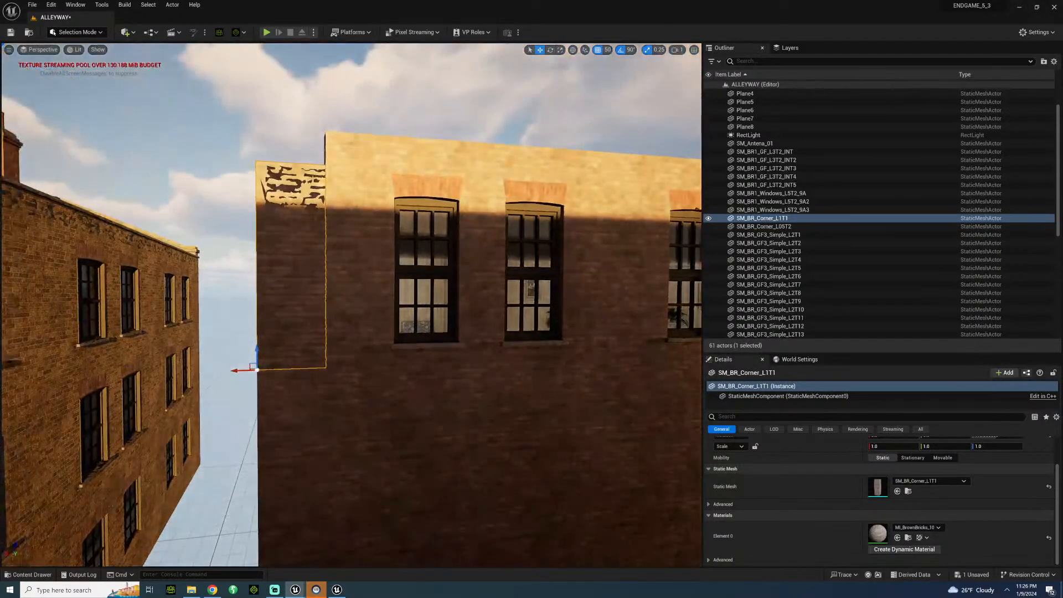
# Delete the SM_BR_GF3_Simple_L2T23 wall panel protruding below the upper floor's outer edge.
pyautogui.press('d')
pyautogui.moveTo(255, 233); pyautogui.dragTo(166, 235, button='right')
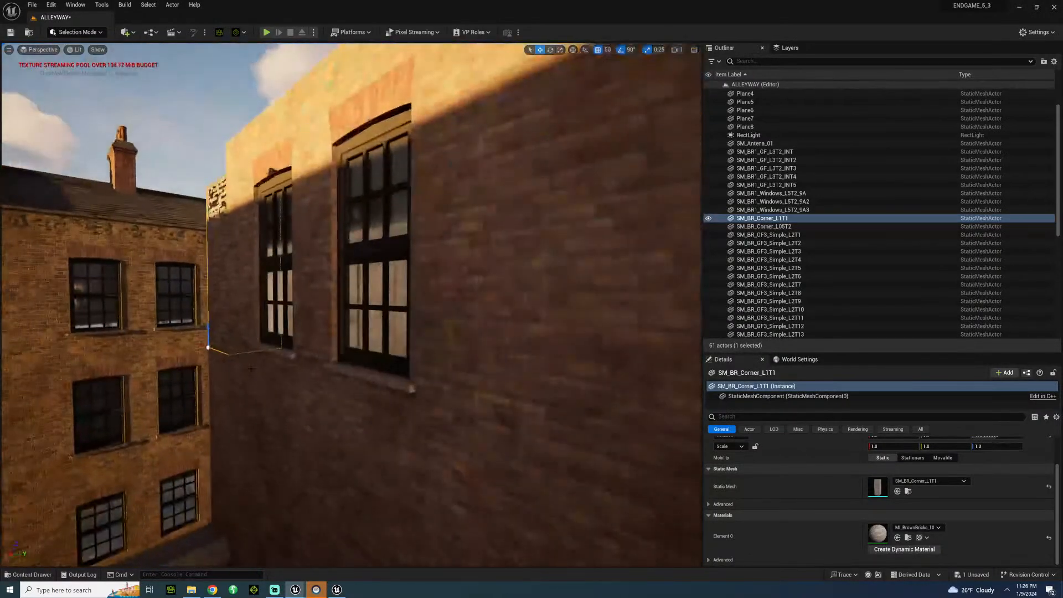
pyautogui.click(227, 378)
pyautogui.moveTo(219, 349); pyautogui.dragTo(230, 294, button='right')
pyautogui.press('Delete')
# Duplicate the SM_BR_Corner_L1T1 piece downward to fill the wall edge beneath it.
pyautogui.click(235, 256)
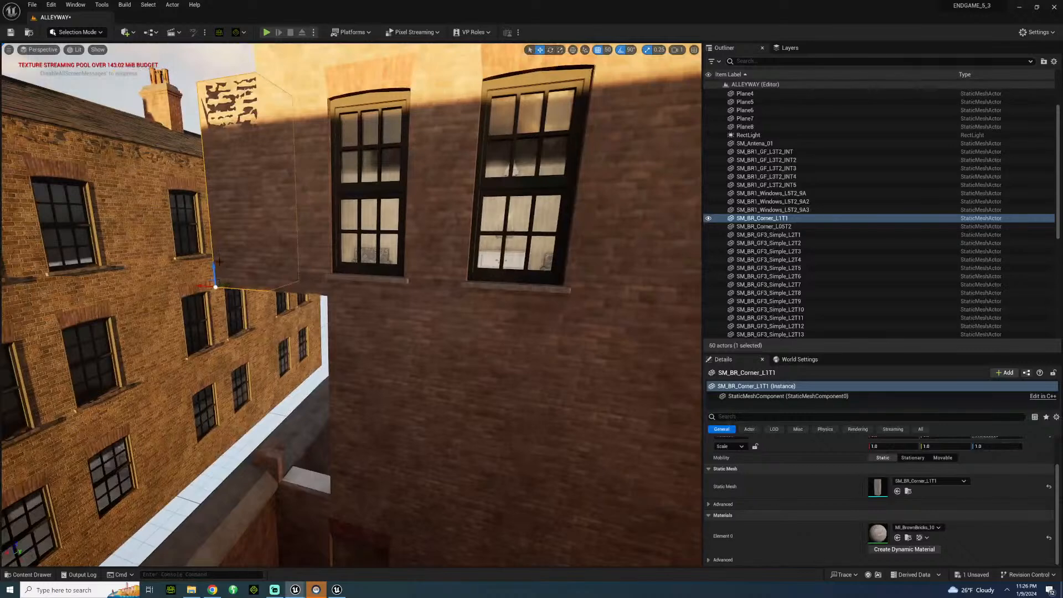
pyautogui.moveTo(215, 241); pyautogui.dragTo(223, 403)
# In the SM_BR_Corner_L1T1 mesh's Nanite settings, apply Fallback Target Relative Error with a Fallback Relative Error of 0.
pyautogui.click(238, 137)
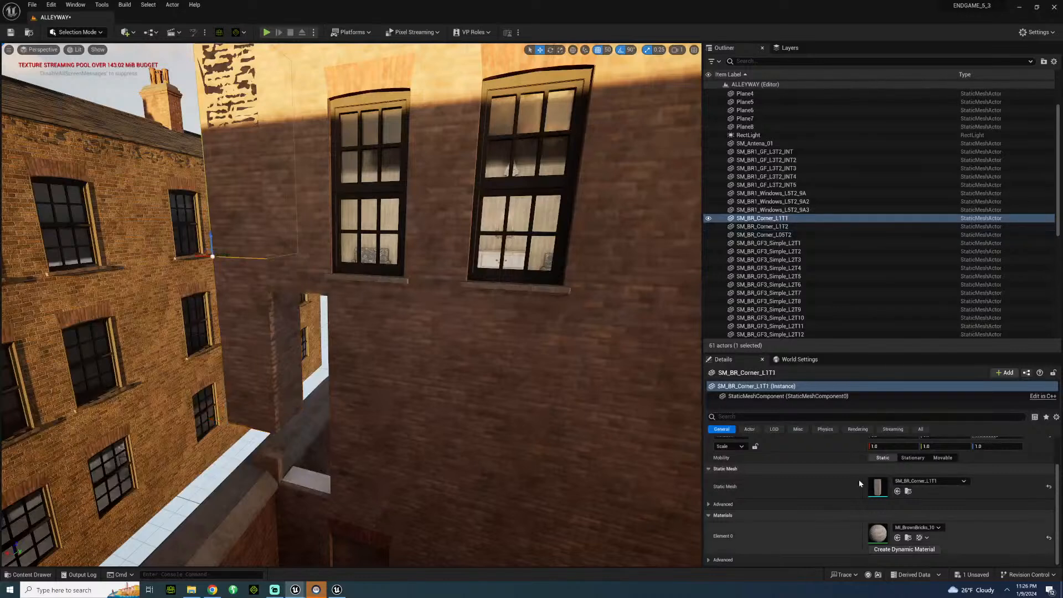
pyautogui.doubleClick(876, 483)
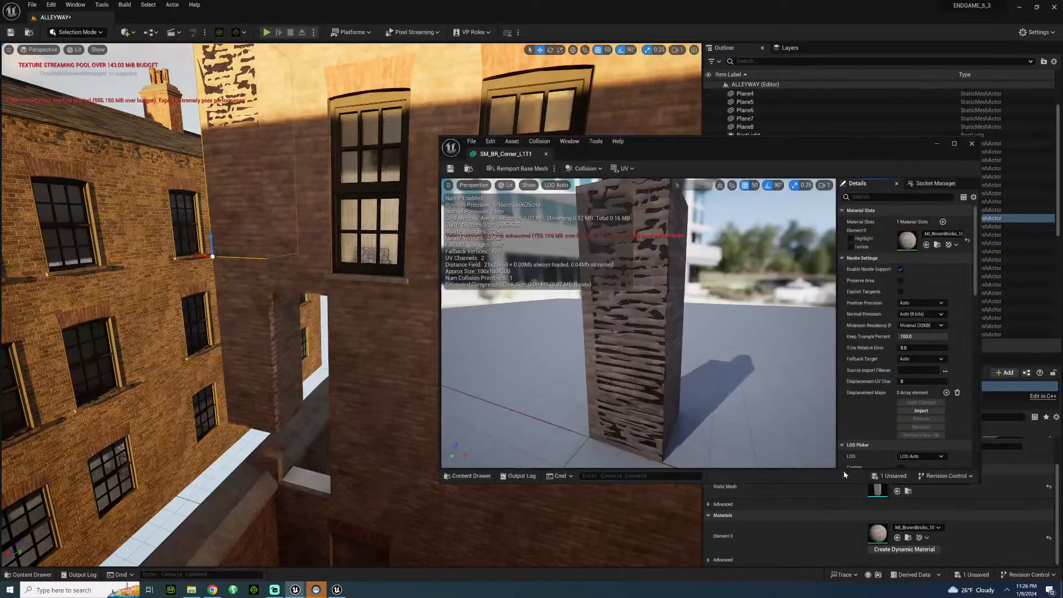
pyautogui.click(922, 358)
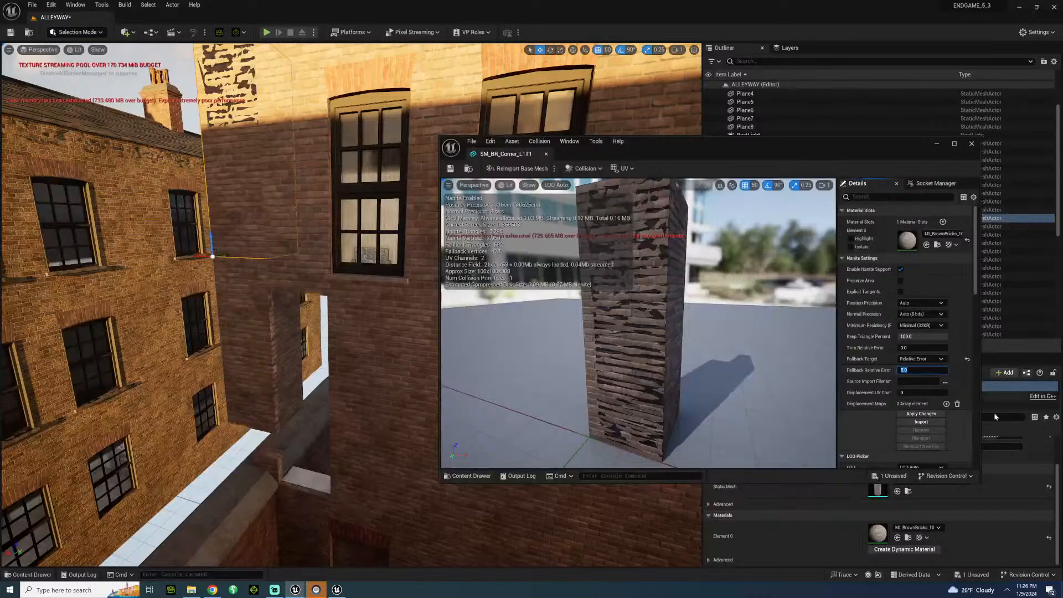
pyautogui.click(921, 414)
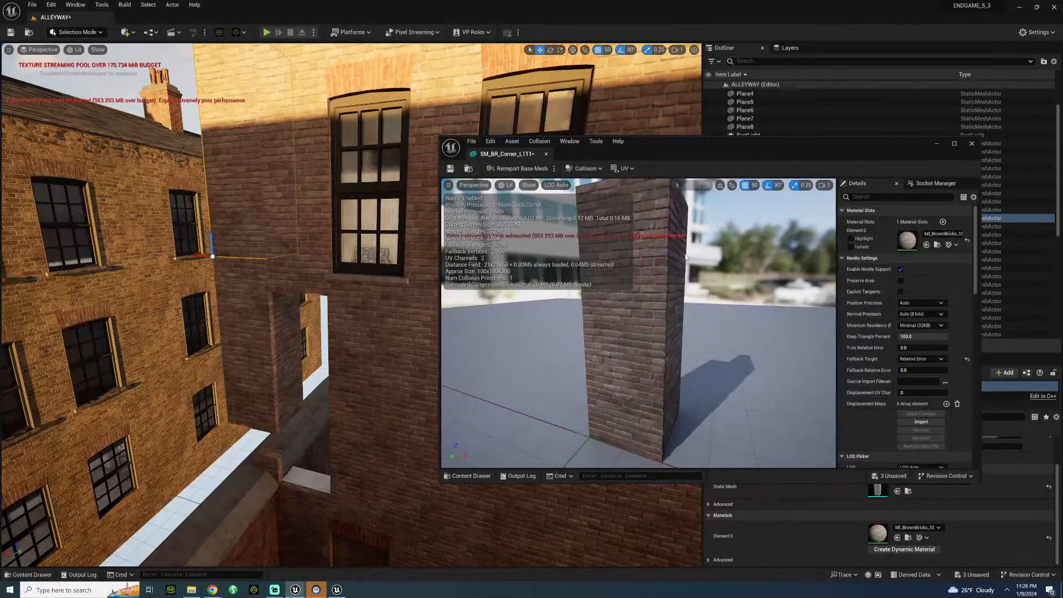
pyautogui.click(546, 154)
pyautogui.click(454, 332)
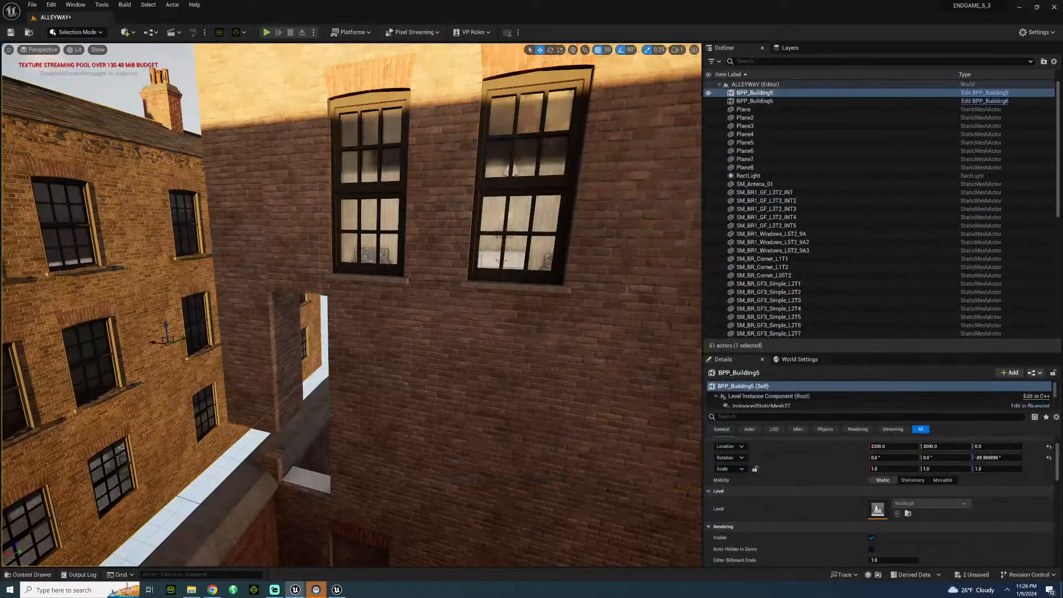
# Delete both SM_BR_Corner_L1T1 pieces from the outer edge of the brick wall.
pyautogui.moveTo(454, 332); pyautogui.dragTo(412, 219, button='right')
pyautogui.click(325, 352)
pyautogui.press('Delete')
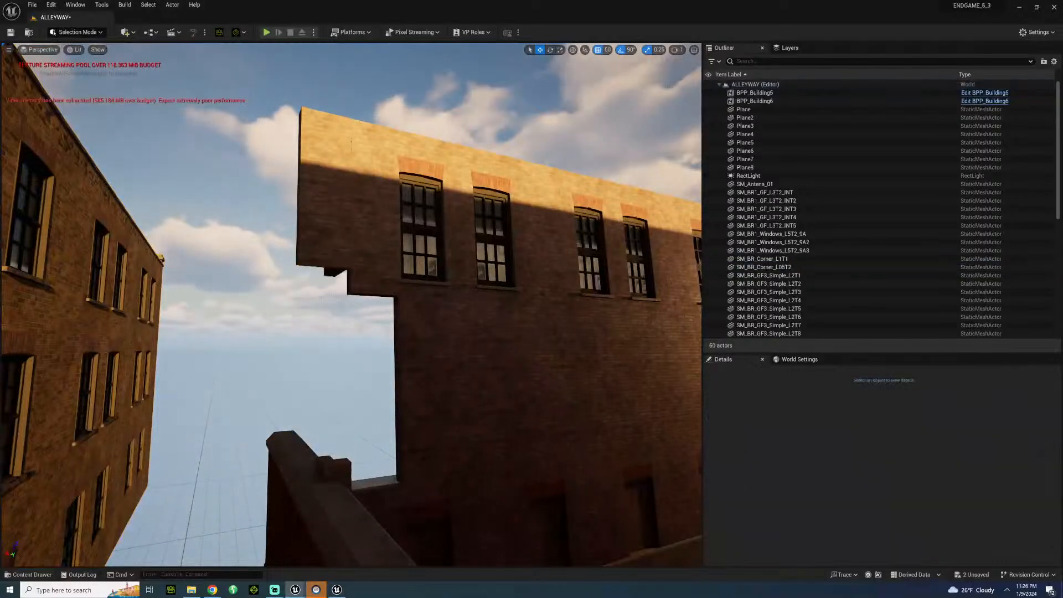
pyautogui.click(326, 221)
pyautogui.press('Delete')
# Change the end wall panel's mesh to SM_BR_GF3_Simple_L3T1 and shift it outward flush with the upper floor's edge.
pyautogui.click(440, 388)
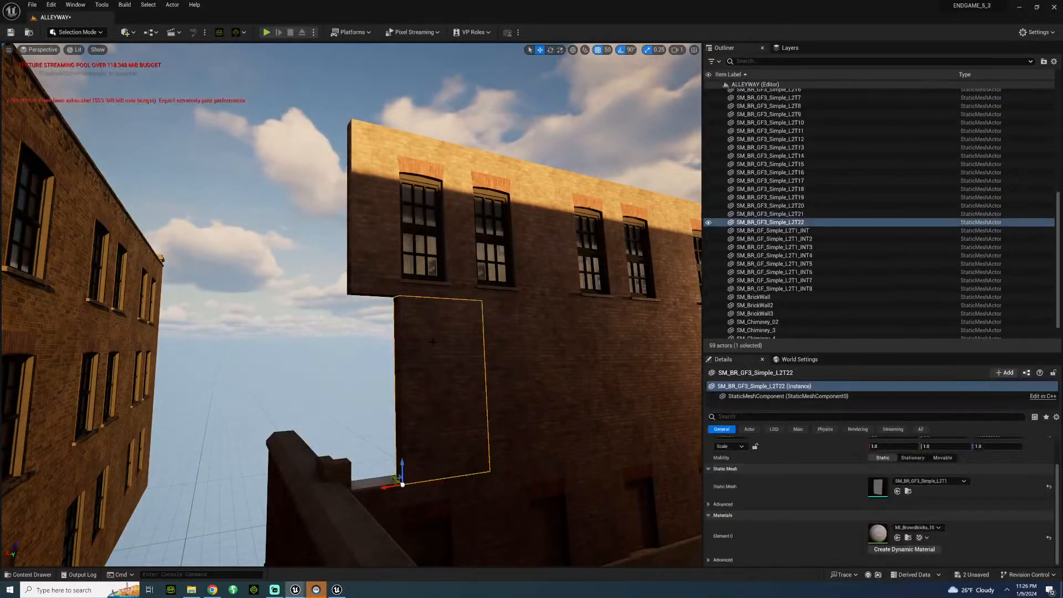
pyautogui.click(952, 480)
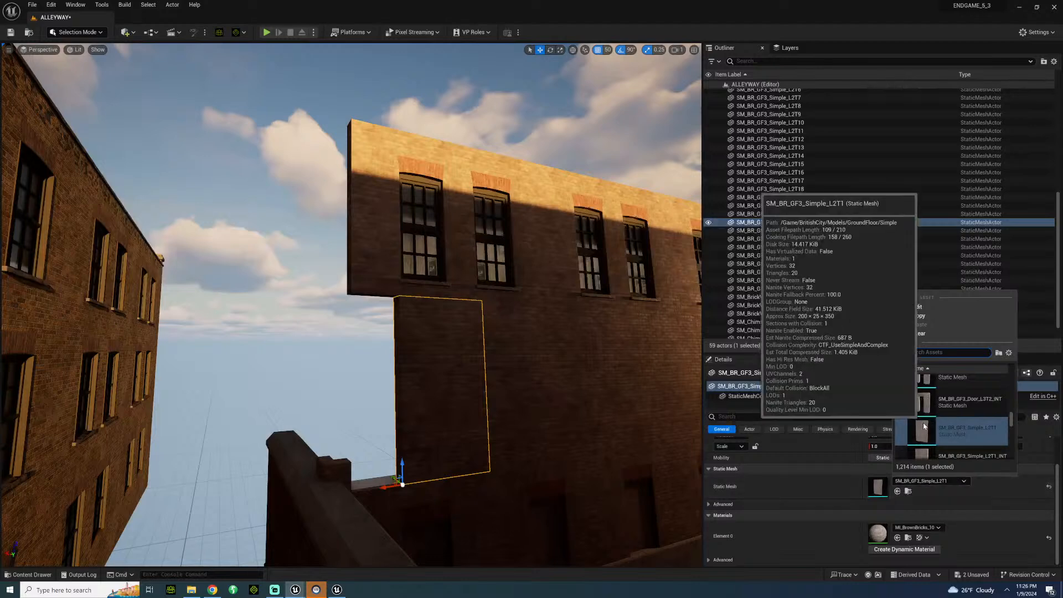
pyautogui.scroll(-2, 941, 426)
pyautogui.click(933, 438)
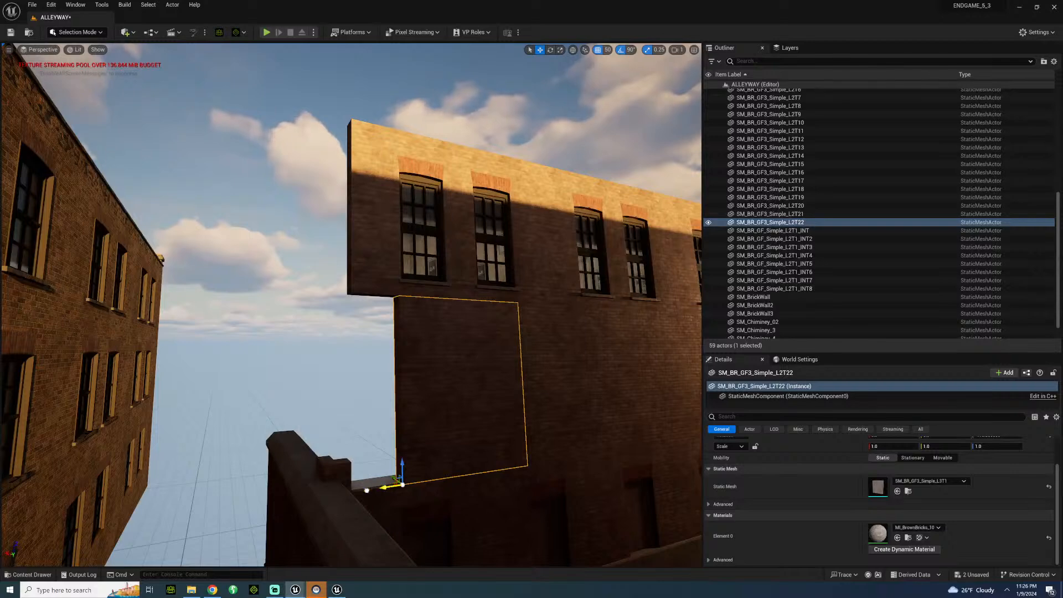
pyautogui.moveTo(367, 490); pyautogui.dragTo(326, 487)
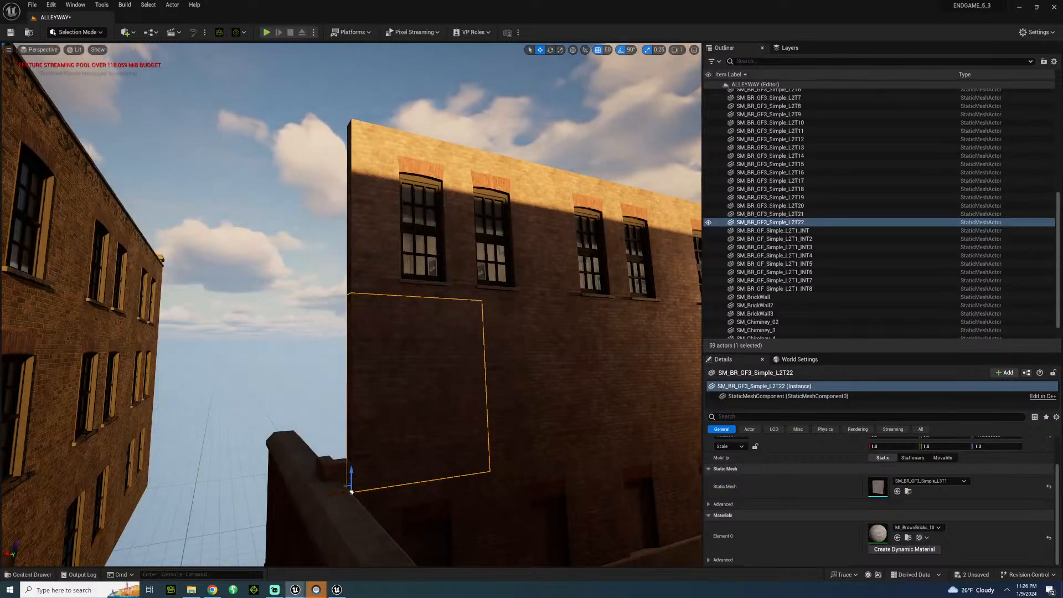
# Duplicate the narrow SM_BR_Corner_L05T2 piece from the courtyard corner up to the windowed floor's outer edge.
pyautogui.click(308, 387)
pyautogui.moveTo(308, 387); pyautogui.dragTo(274, 443, button='right')
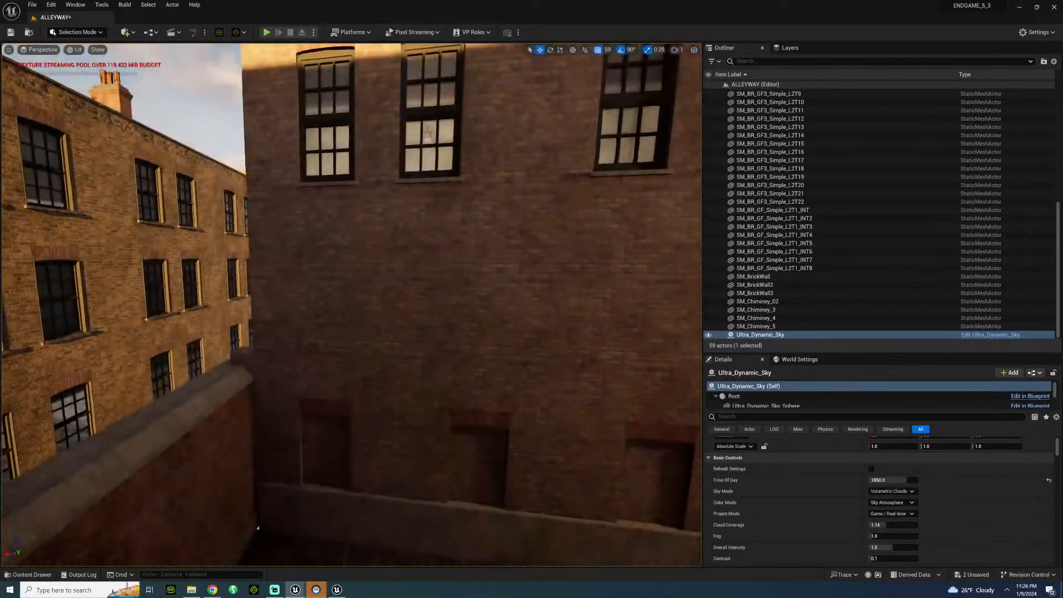
pyautogui.click(250, 382)
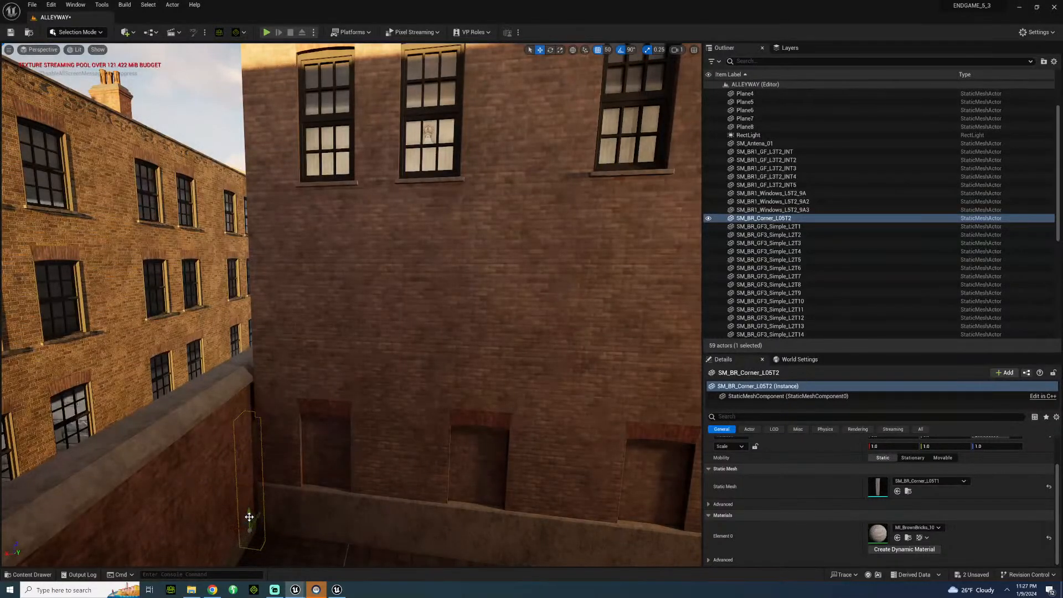
pyautogui.keyDown('alt'); pyautogui.moveTo(249, 517); pyautogui.dragTo(266, 192); pyautogui.keyUp('alt')
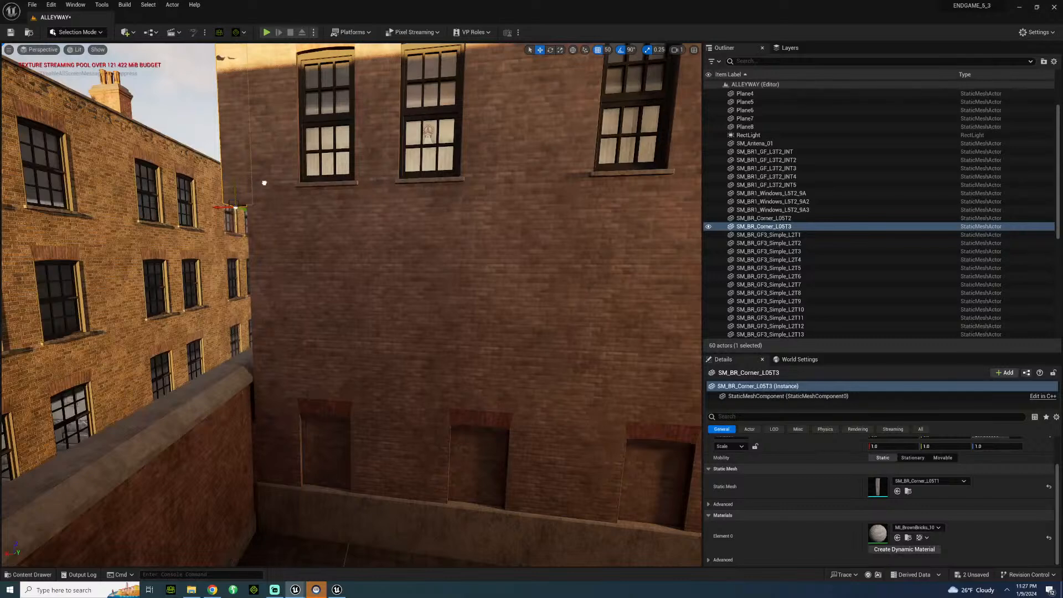
pyautogui.moveTo(264, 183); pyautogui.dragTo(254, 139, button='right')
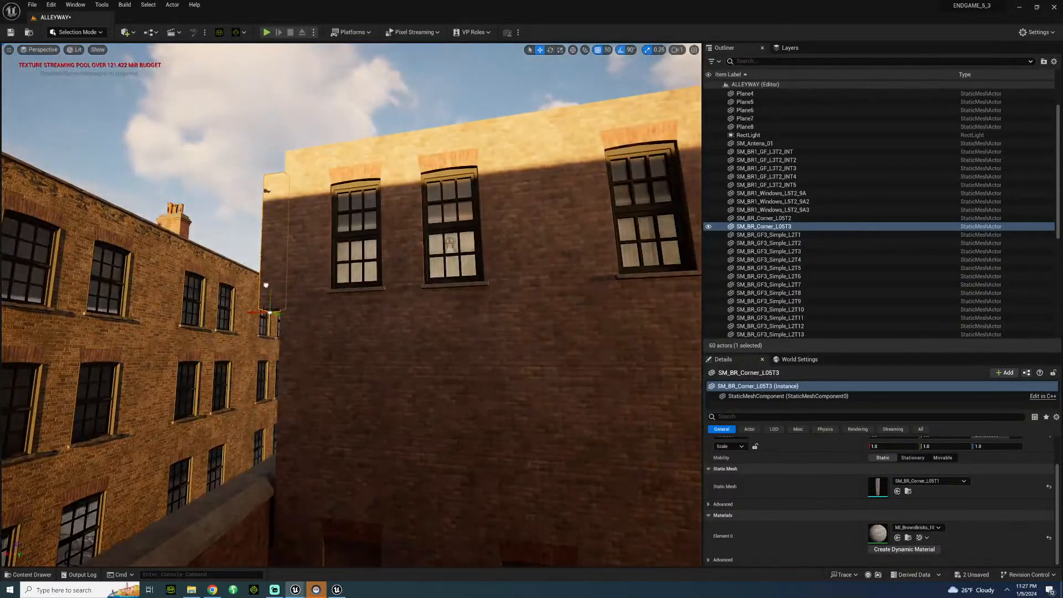
# Duplicate the narrow corner piece twice more down the wall edge to cover it from the windowed floor to the boundary wall.
pyautogui.moveTo(265, 286); pyautogui.dragTo(269, 360)
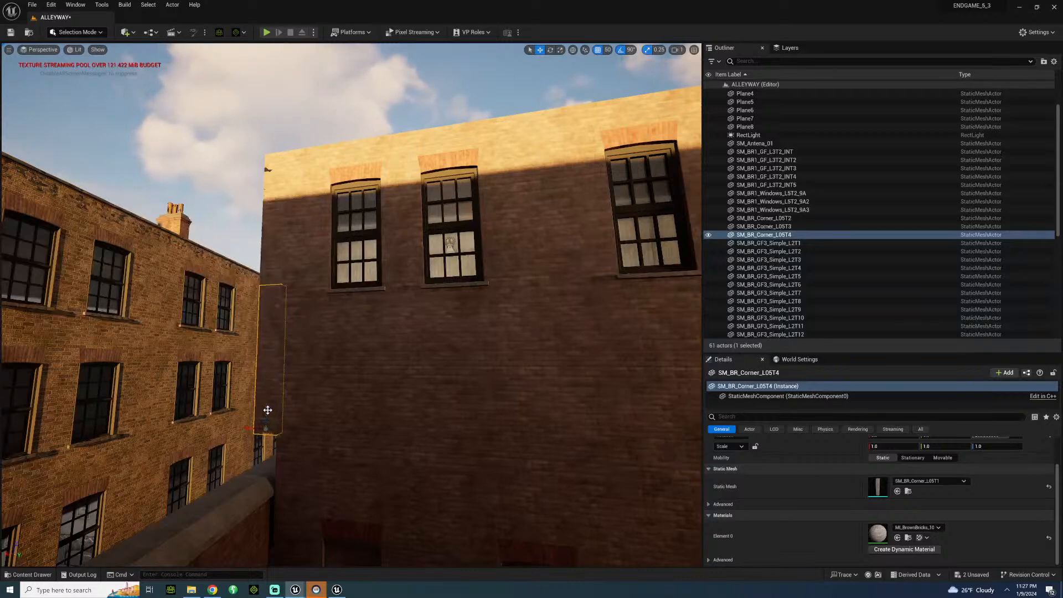
pyautogui.moveTo(268, 458); pyautogui.dragTo(269, 508)
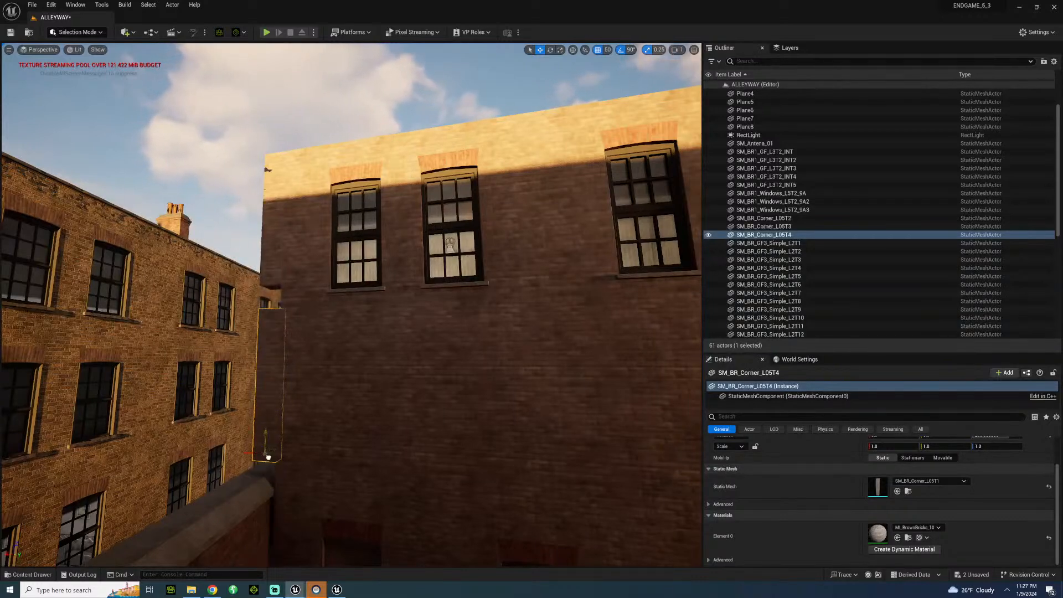
pyautogui.moveTo(355, 305)
pyautogui.mouseDown(button='right')
pyautogui.moveTo(363, 443)
pyautogui.moveTo(345, 303)
pyautogui.mouseUp(button='right')
pyautogui.keyDown('alt'); pyautogui.moveTo(362, 292); pyautogui.dragTo(366, 382); pyautogui.keyUp('alt')
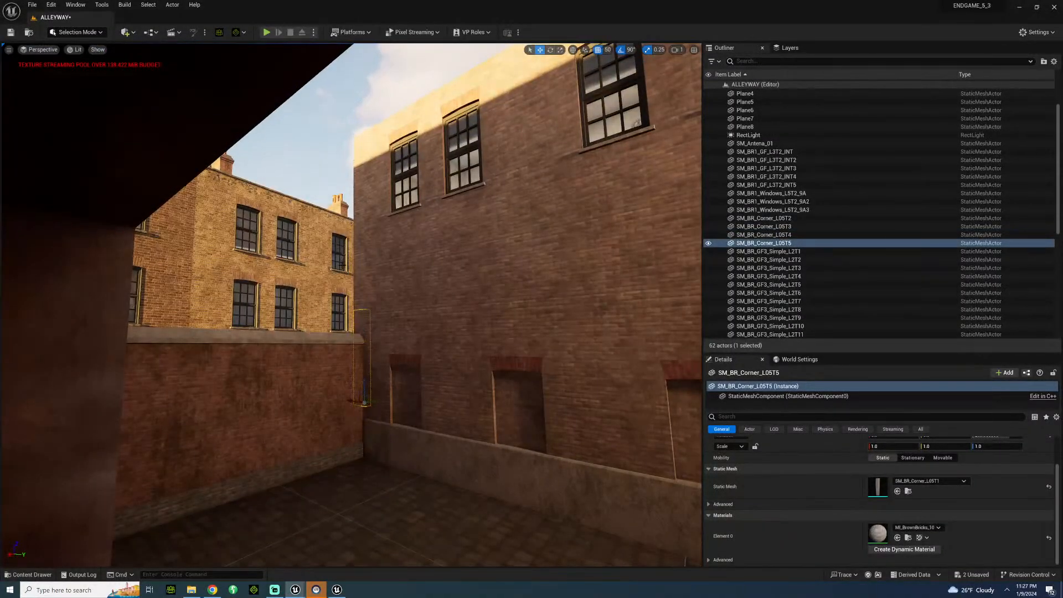
# Check the finished corner from inside the alley and save the ALLEYWAY level.
pyautogui.click(288, 243)
pyautogui.moveTo(310, 266)
pyautogui.mouseDown(button='right')
pyautogui.moveTo(387, 354)
pyautogui.moveTo(288, 277)
pyautogui.moveTo(305, 258)
pyautogui.moveTo(311, 266)
pyautogui.moveTo(304, 256)
pyautogui.mouseUp(button='right')
pyautogui.moveTo(370, 310); pyautogui.dragTo(371, 310, button='right')
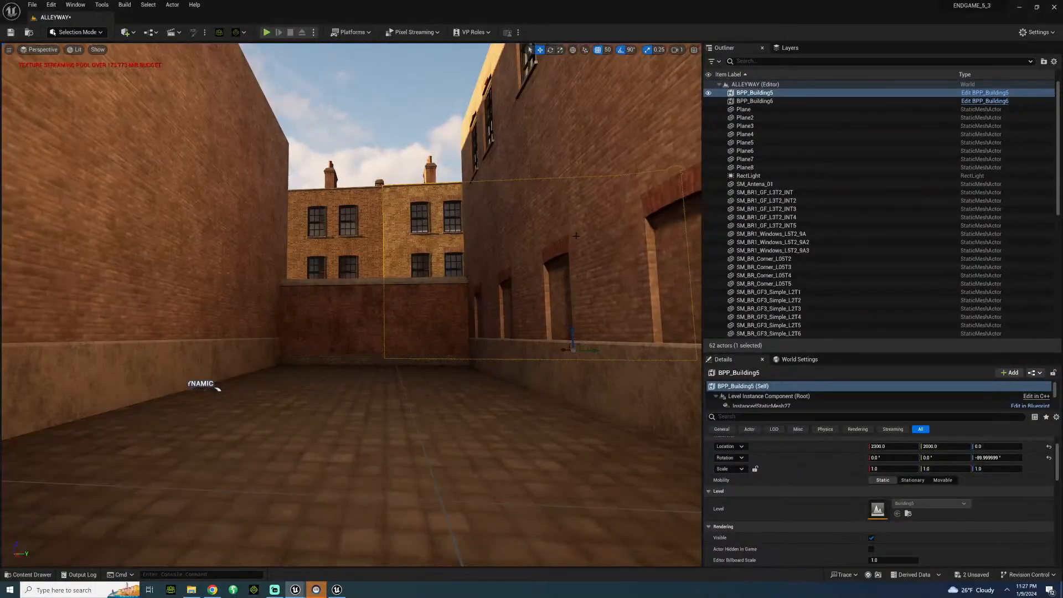
pyautogui.hotkey('ctrl', 's')
# Place SM_SidewalkBorder3x3_01 from the Sidewalk models folder on the ground at the alley's open end.
pyautogui.moveTo(576, 235); pyautogui.dragTo(585, 263, button='right')
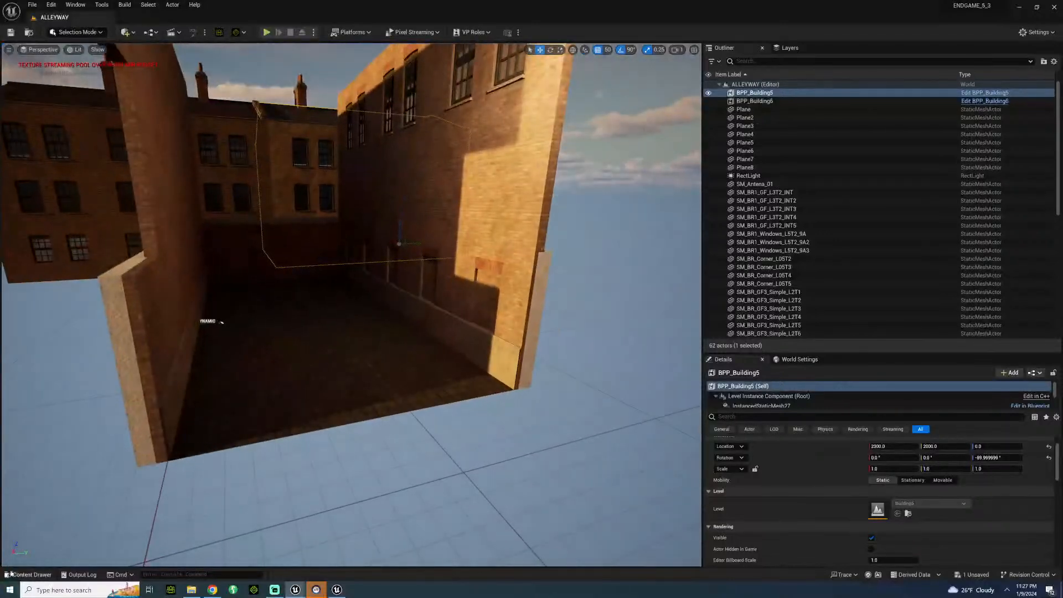
pyautogui.click(31, 575)
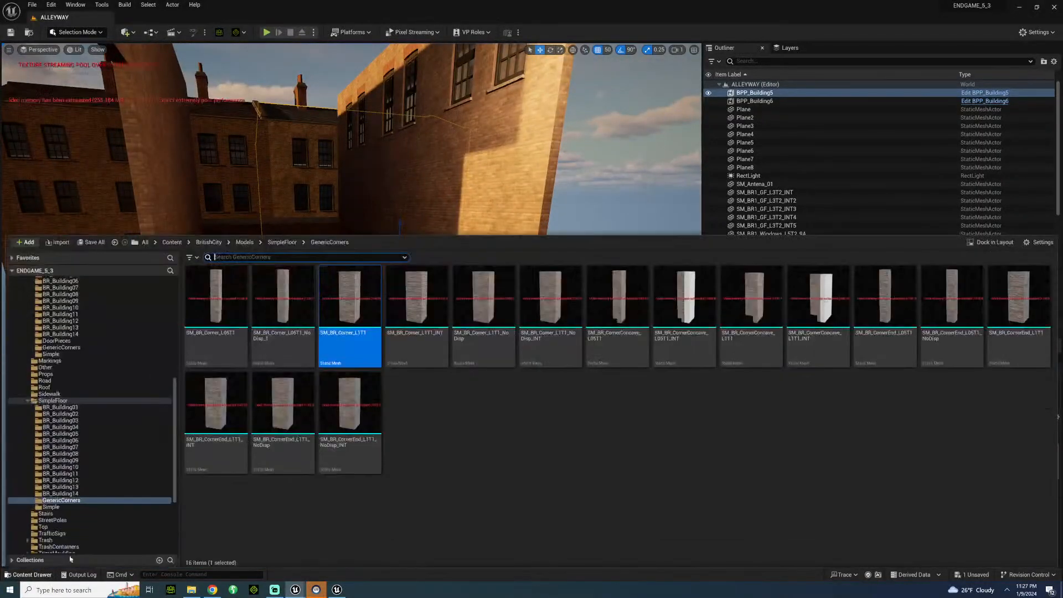
pyautogui.click(50, 394)
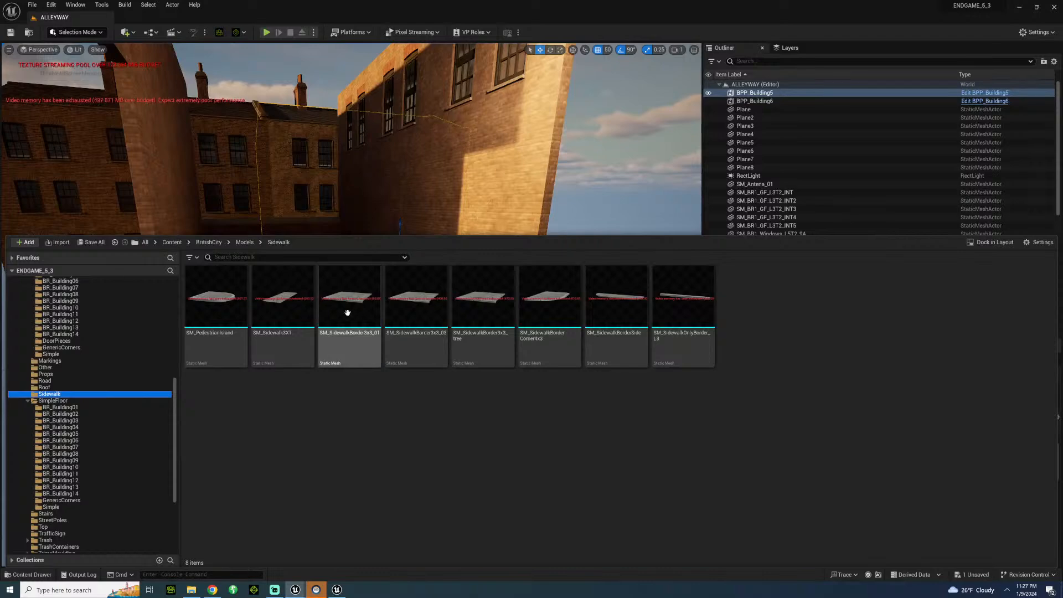
pyautogui.moveTo(348, 313); pyautogui.dragTo(466, 438)
pyautogui.press('f')
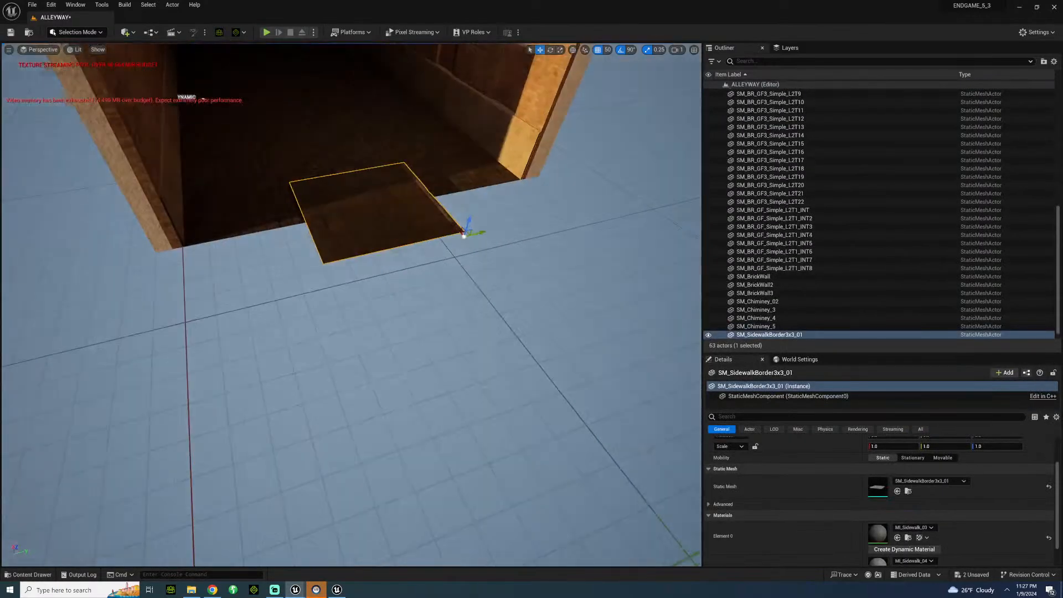
# Rotate the sidewalk border piece 90 degrees so its curb edge faces away from the alley.
pyautogui.moveTo(467, 437)
pyautogui.mouseDown(button='right')
pyautogui.moveTo(462, 354)
pyautogui.moveTo(458, 424)
pyautogui.mouseUp(button='right')
pyautogui.press('w')
pyautogui.press('e')
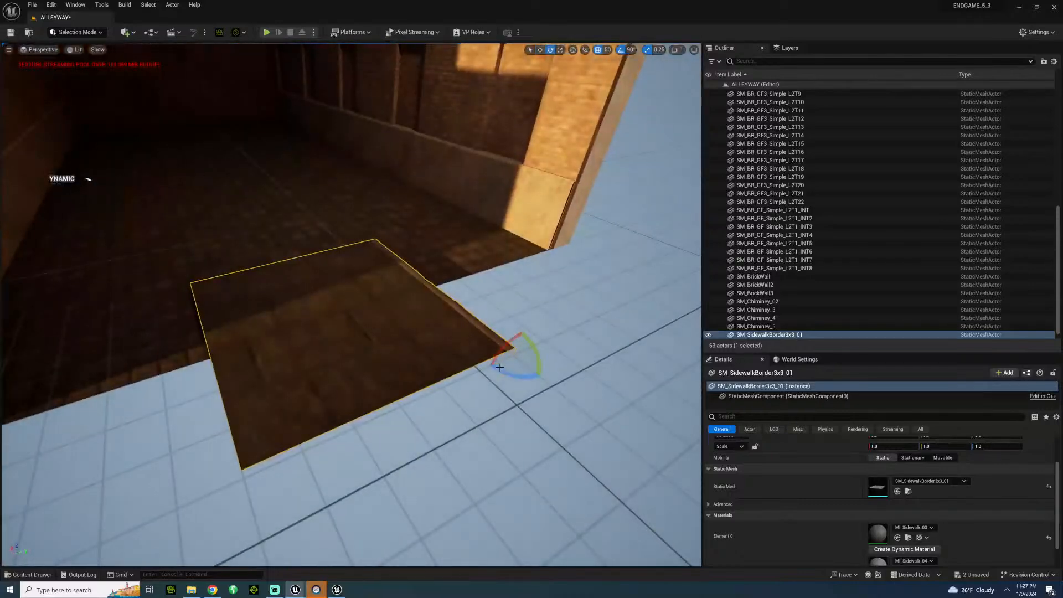
pyautogui.moveTo(483, 339); pyautogui.dragTo(542, 350)
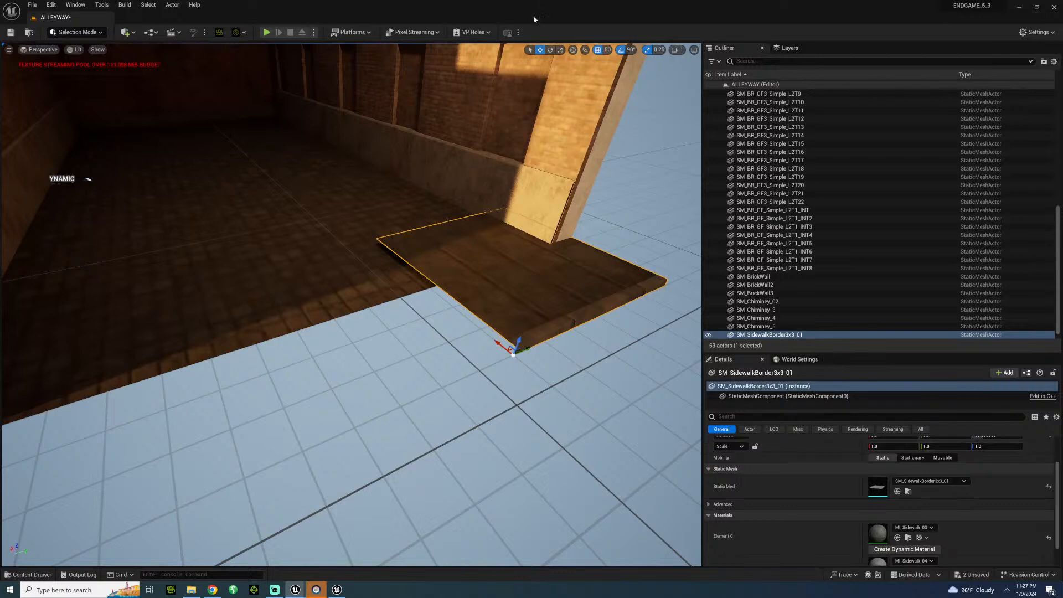
# Set the position grid snap to 5 and lower the sidewalk border piece to the alley floor level.
pyautogui.click(609, 50)
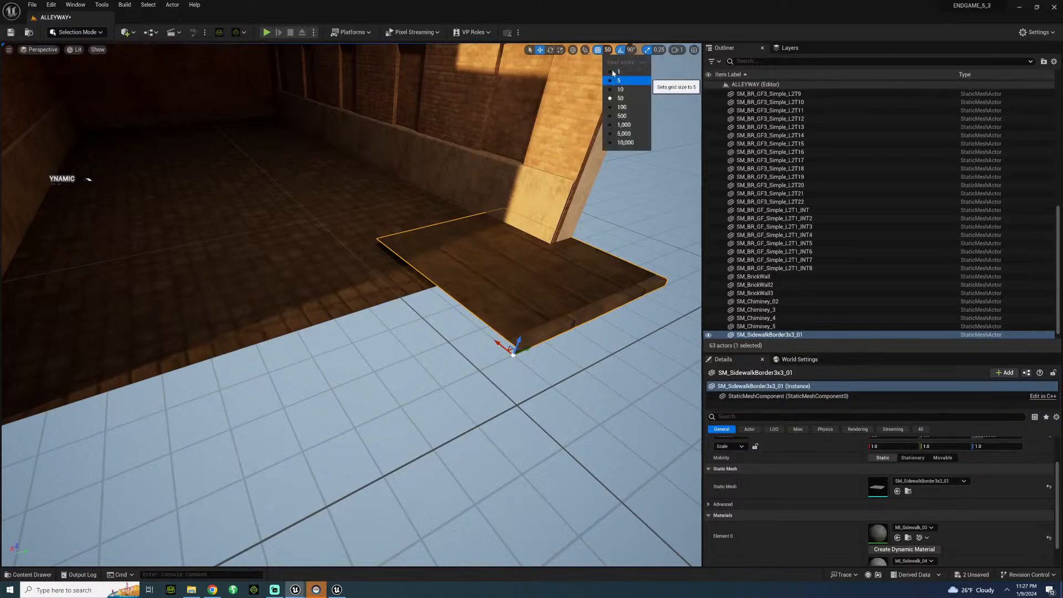
pyautogui.click(615, 81)
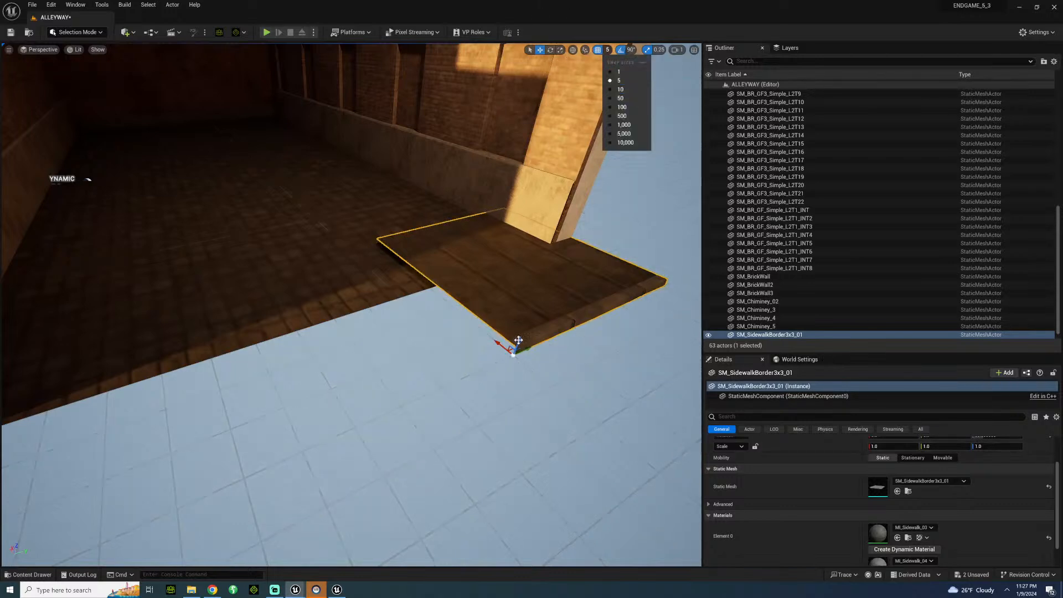
pyautogui.moveTo(518, 341); pyautogui.dragTo(518, 350)
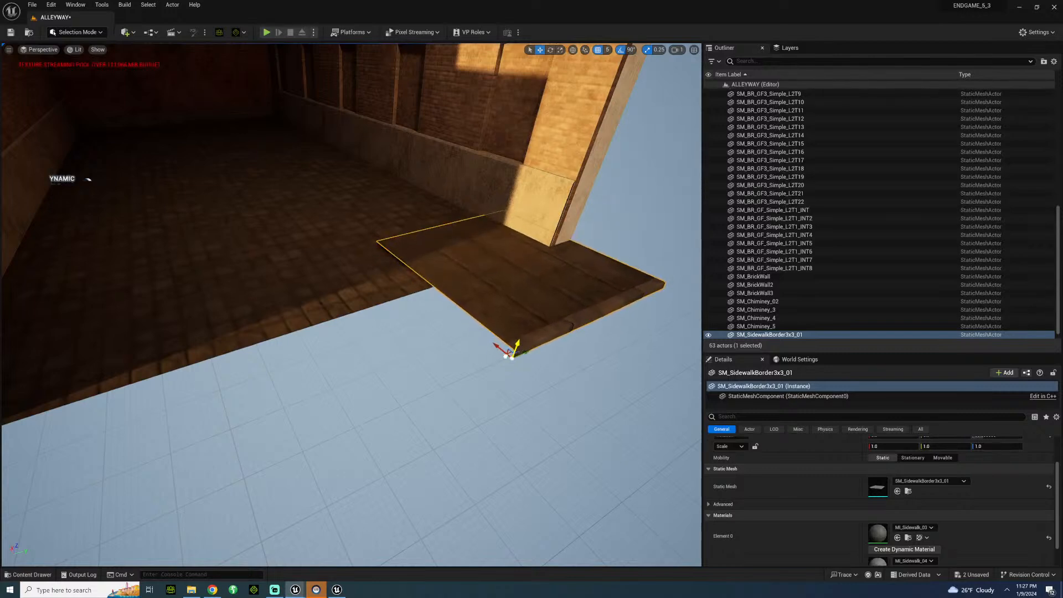
pyautogui.moveTo(495, 351)
pyautogui.mouseDown(button='right')
pyautogui.moveTo(553, 377)
pyautogui.moveTo(523, 369)
pyautogui.moveTo(518, 334)
pyautogui.moveTo(509, 379)
pyautogui.moveTo(490, 354)
pyautogui.moveTo(513, 346)
pyautogui.mouseUp(button='right')
# Check the material of the floor plane next to the sidewalk border and compare it with the border piece's materials.
pyautogui.scroll(-3, 859, 519)
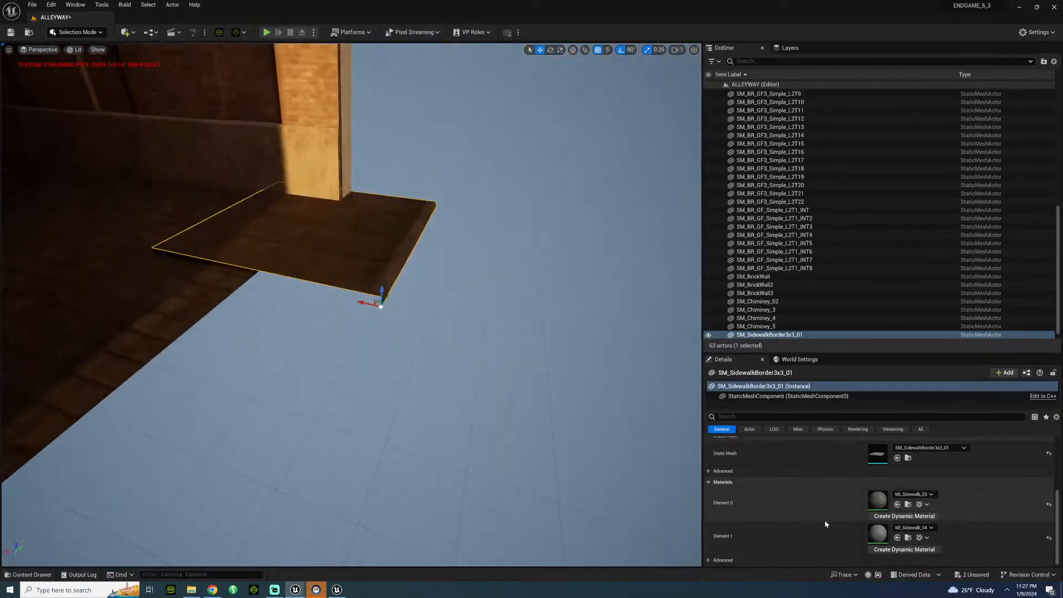
pyautogui.click(216, 291)
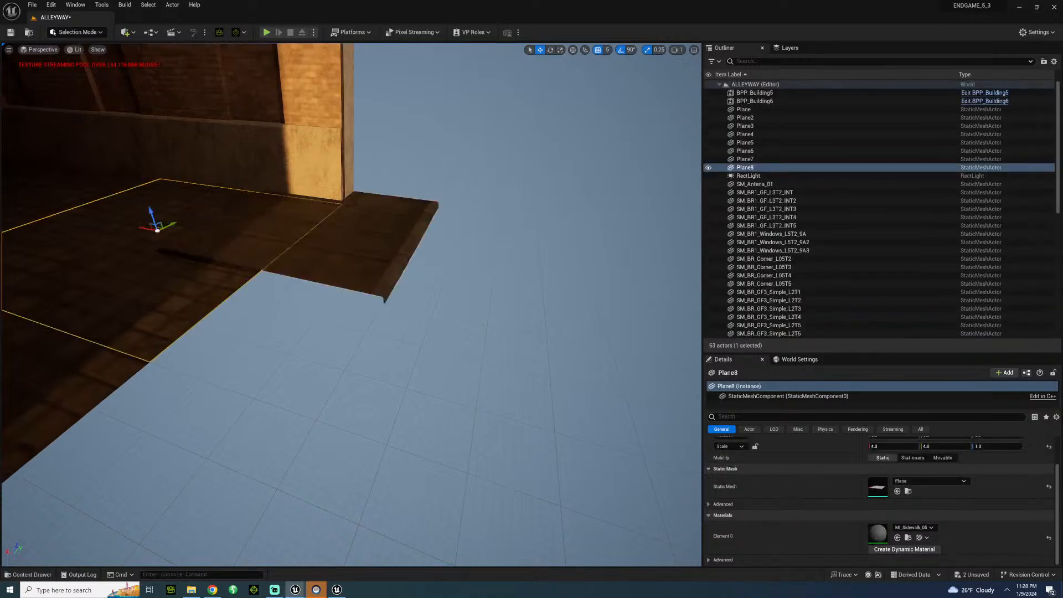
pyautogui.click(306, 253)
pyautogui.scroll(-2, 920, 506)
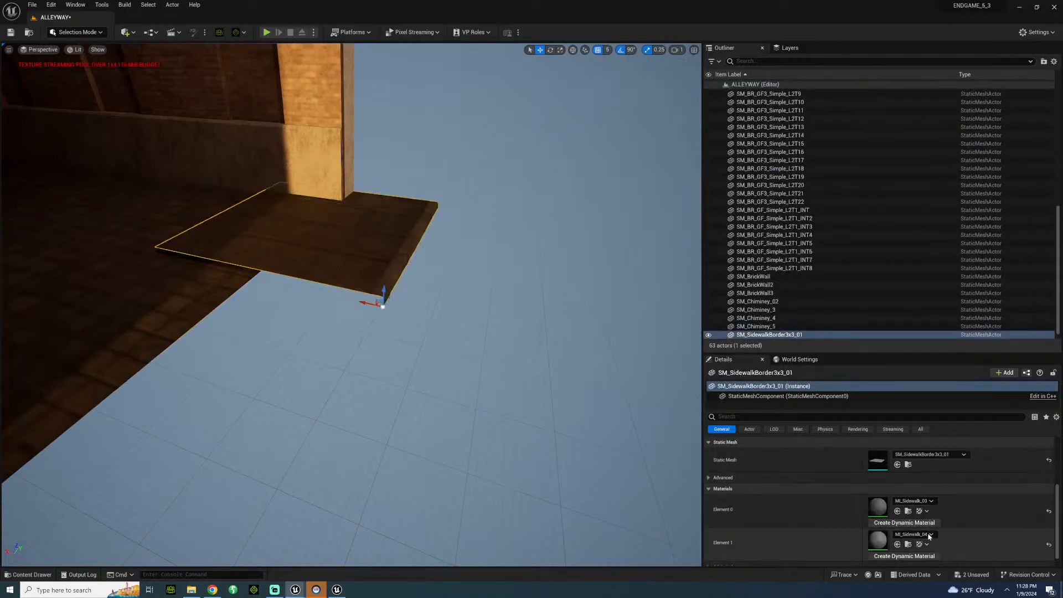
pyautogui.click(931, 534)
pyautogui.click(943, 512)
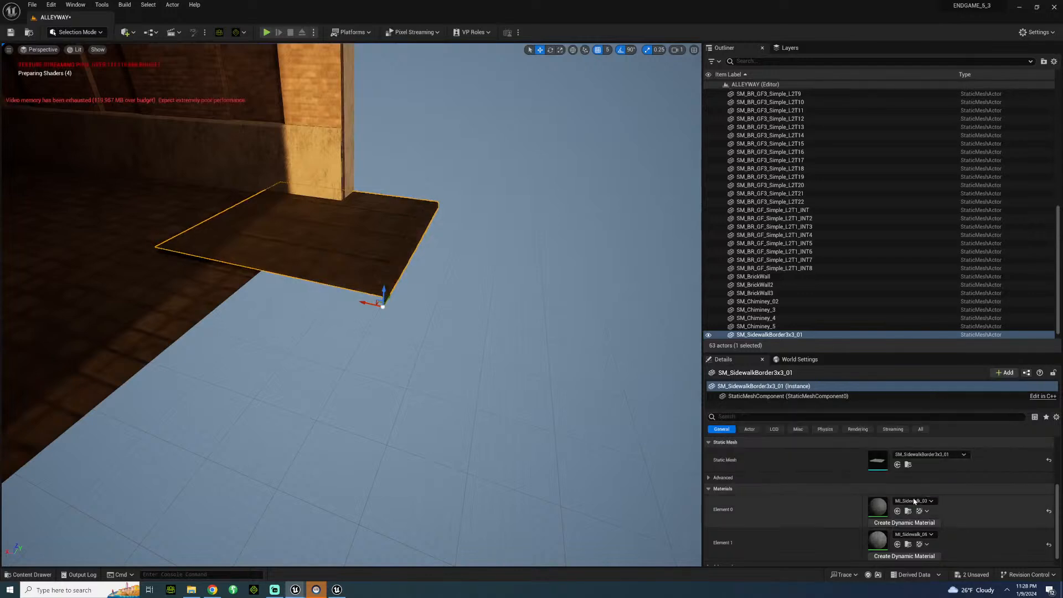
pyautogui.moveTo(356, 343); pyautogui.dragTo(348, 333, button='right')
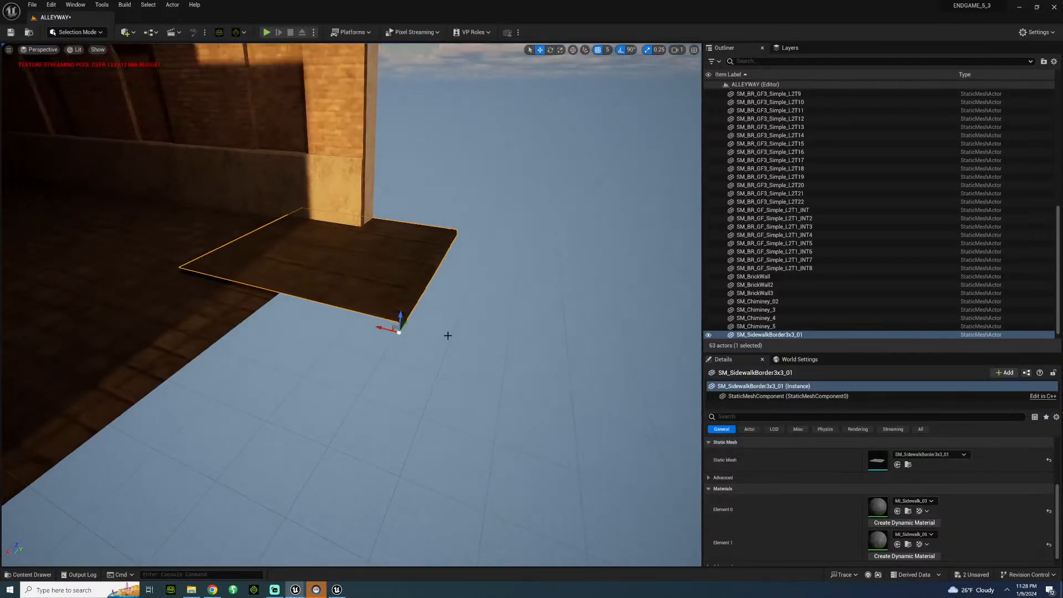
pyautogui.hotkey('ctrl', 'z')
# Set the sidewalk border's Element 0 material to MI_Sidewalk_05 and view it against the alley floor.
pyautogui.click(930, 503)
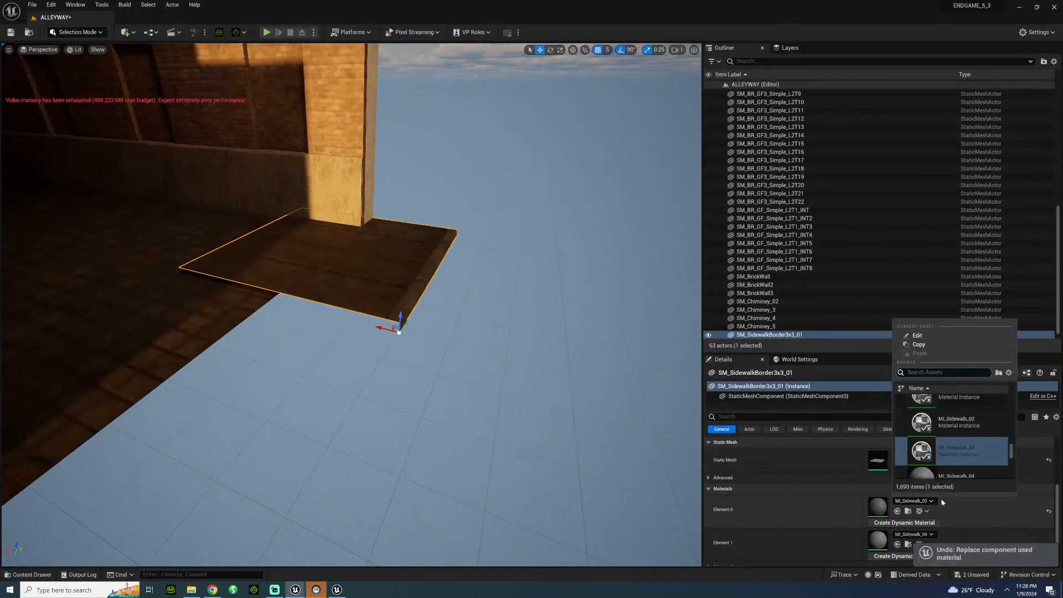
pyautogui.click(935, 465)
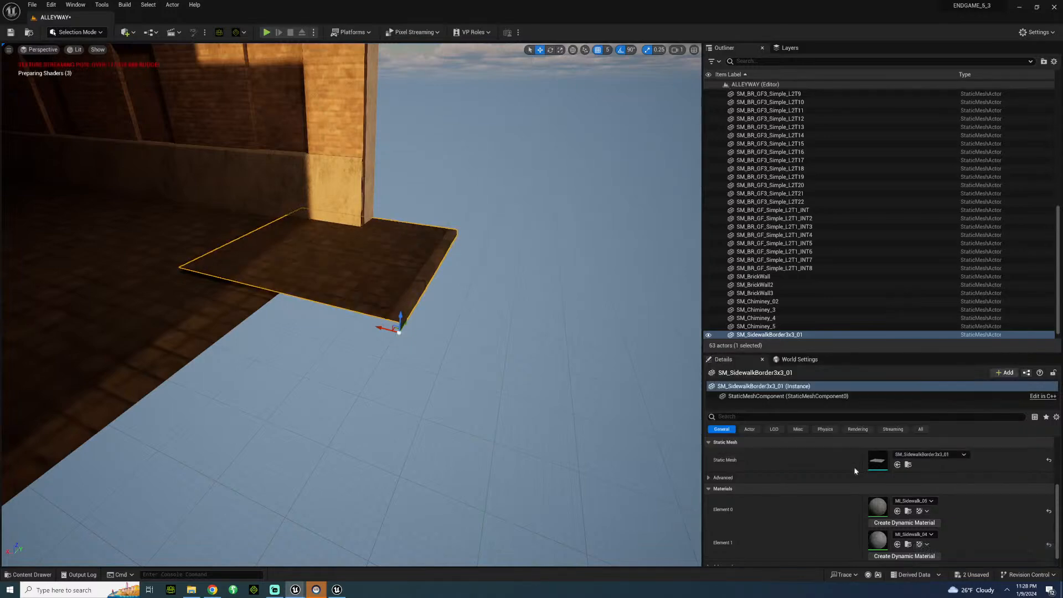
pyautogui.moveTo(356, 360); pyautogui.dragTo(393, 424, button='right')
pyautogui.press('a')
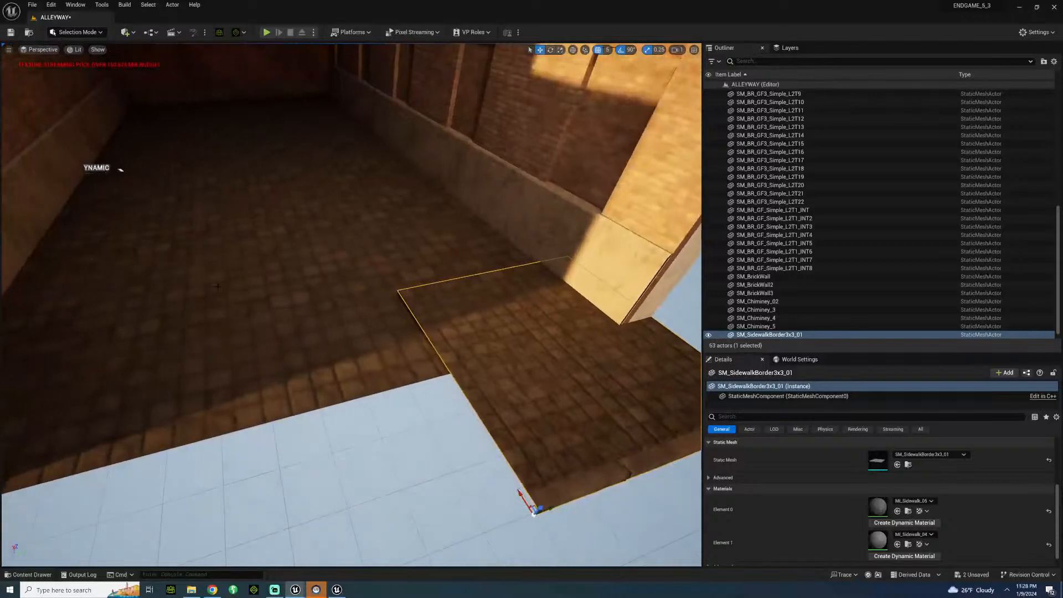
# Lock the scale proportions of the floor plane beside the sidewalk border and set its X scale to 3.
pyautogui.click(321, 290)
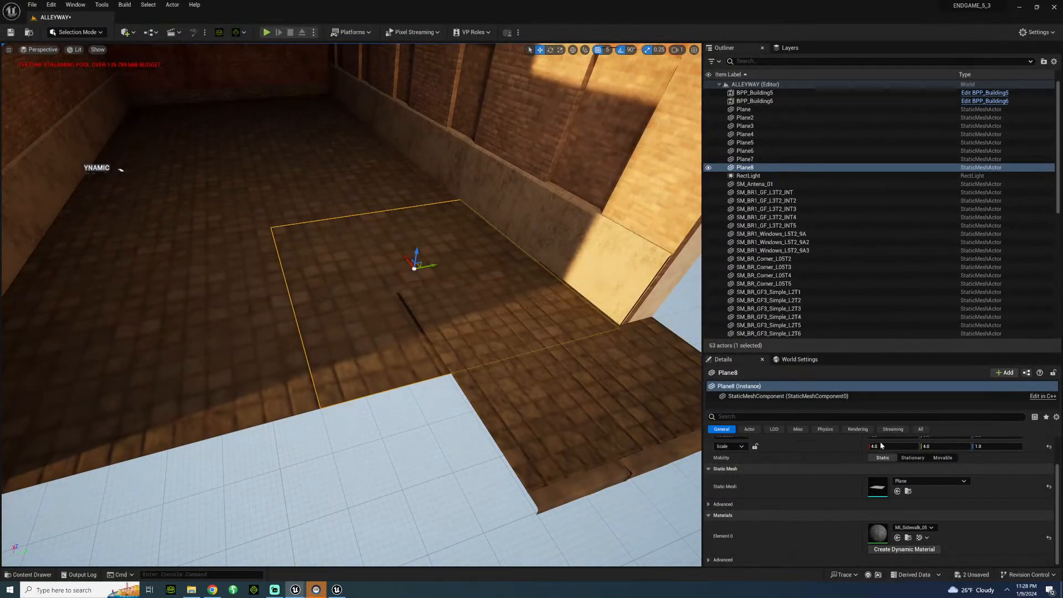
pyautogui.click(755, 447)
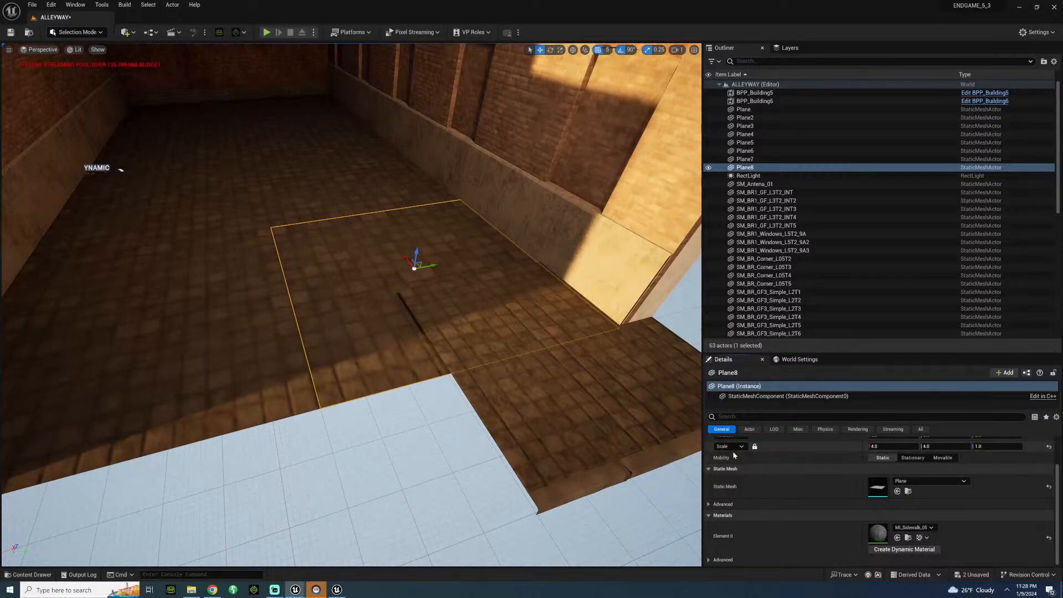
pyautogui.click(881, 447)
pyautogui.write('2')
pyautogui.press('Return')
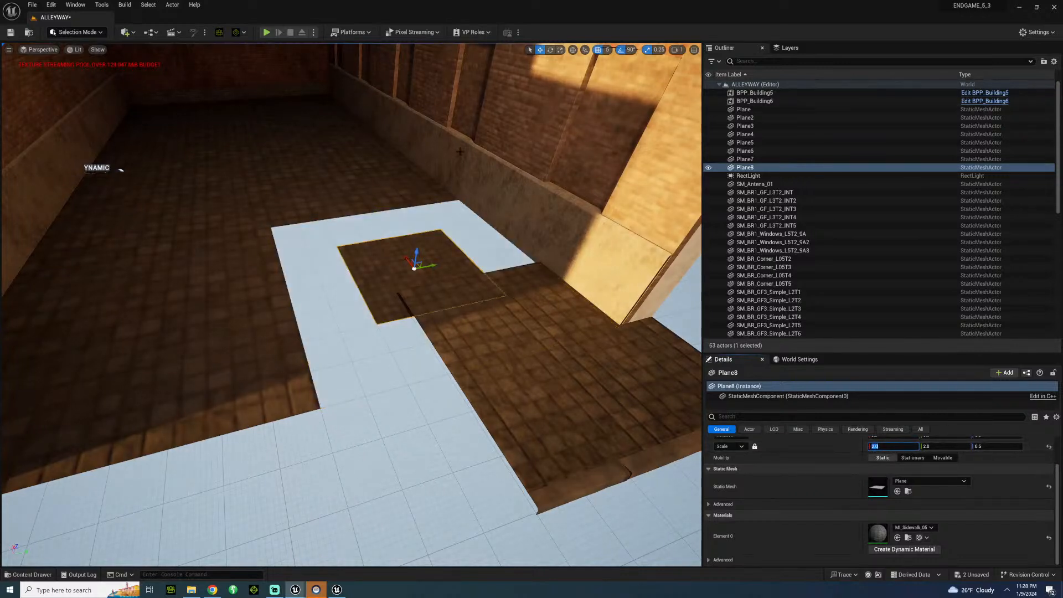
pyautogui.write('3')
pyautogui.press('Return')
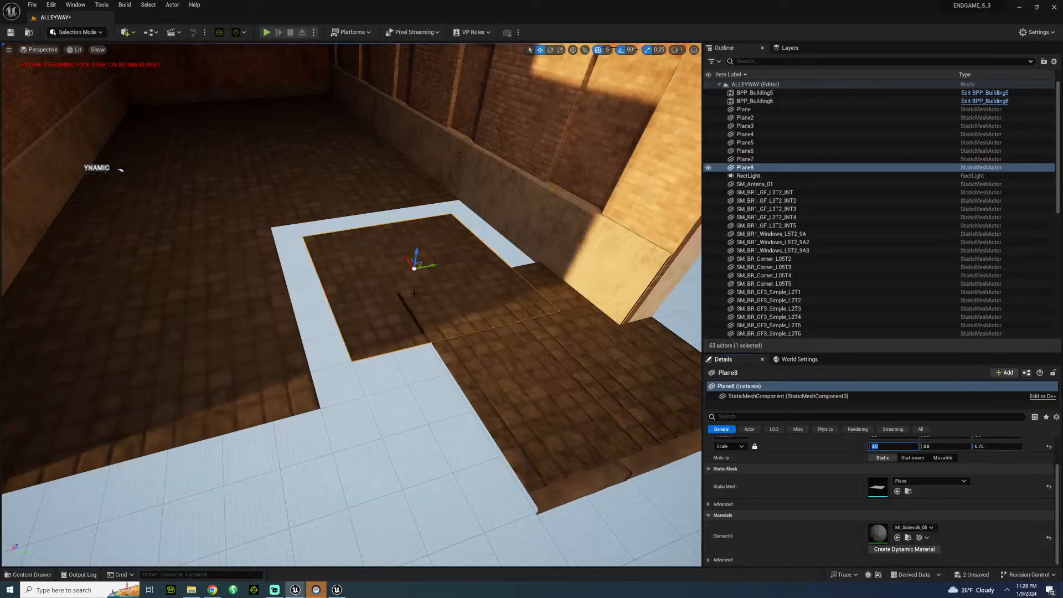
# Set the position grid snap to 1 and move the sidewalk border piece outward to meet the end of the alley wall.
pyautogui.moveTo(393, 310); pyautogui.dragTo(493, 335, button='right')
pyautogui.click(438, 336)
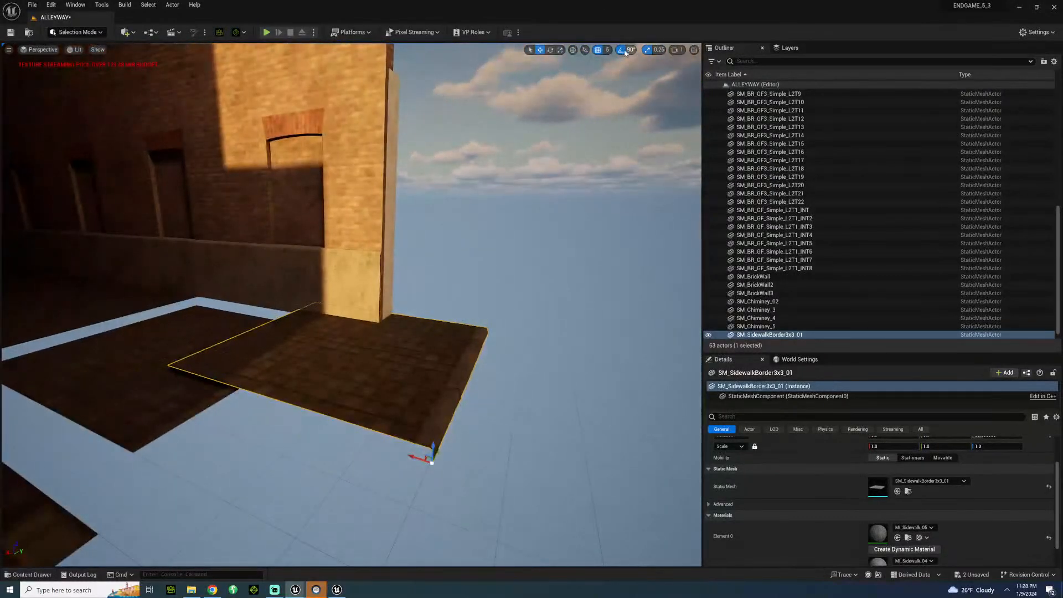
pyautogui.click(607, 50)
pyautogui.click(615, 72)
pyautogui.moveTo(432, 445)
pyautogui.mouseDown()
pyautogui.moveTo(421, 450)
pyautogui.moveTo(494, 495)
pyautogui.moveTo(695, 557)
pyautogui.mouseUp()
pyautogui.moveTo(352, 305); pyautogui.dragTo(389, 369, button='right')
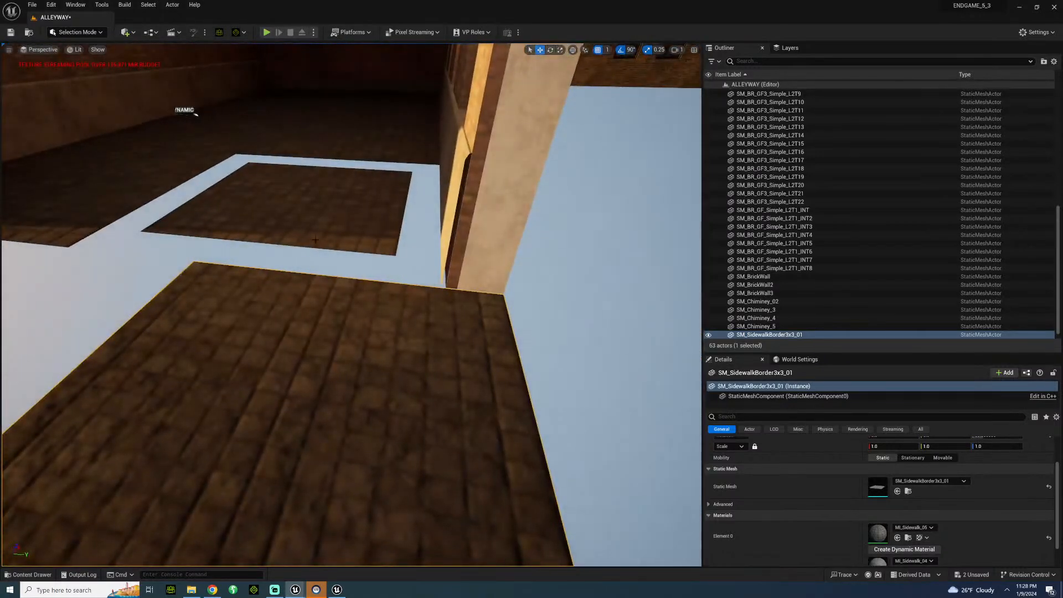
# Set the X location of SM_SidewalkBorder3x3_01 to -1200.
pyautogui.click(315, 240)
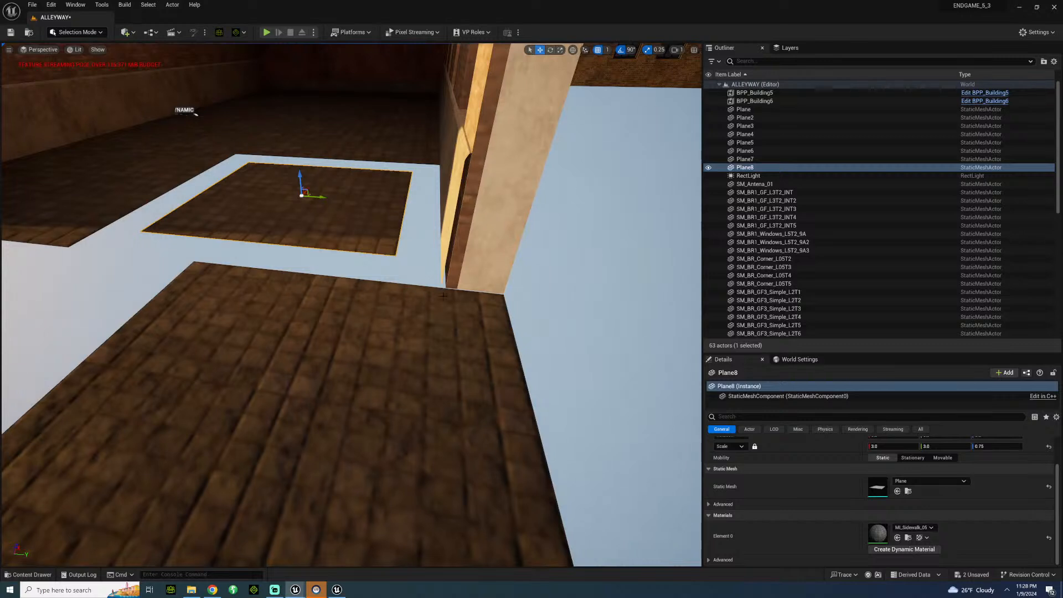
pyautogui.click(421, 354)
pyautogui.scroll(2, 813, 538)
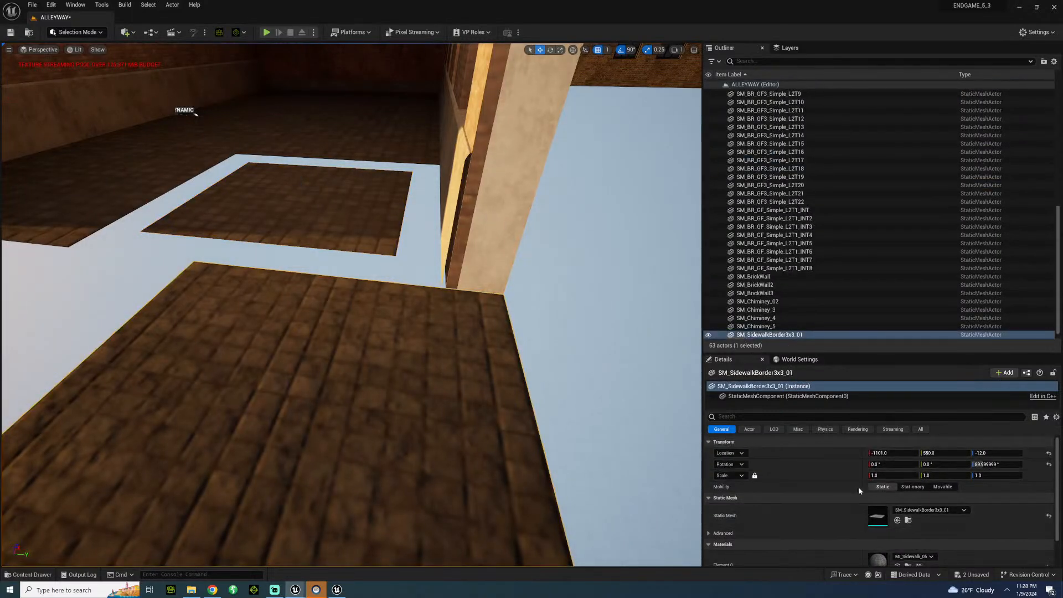
pyautogui.click(894, 453)
pyautogui.write('-1200')
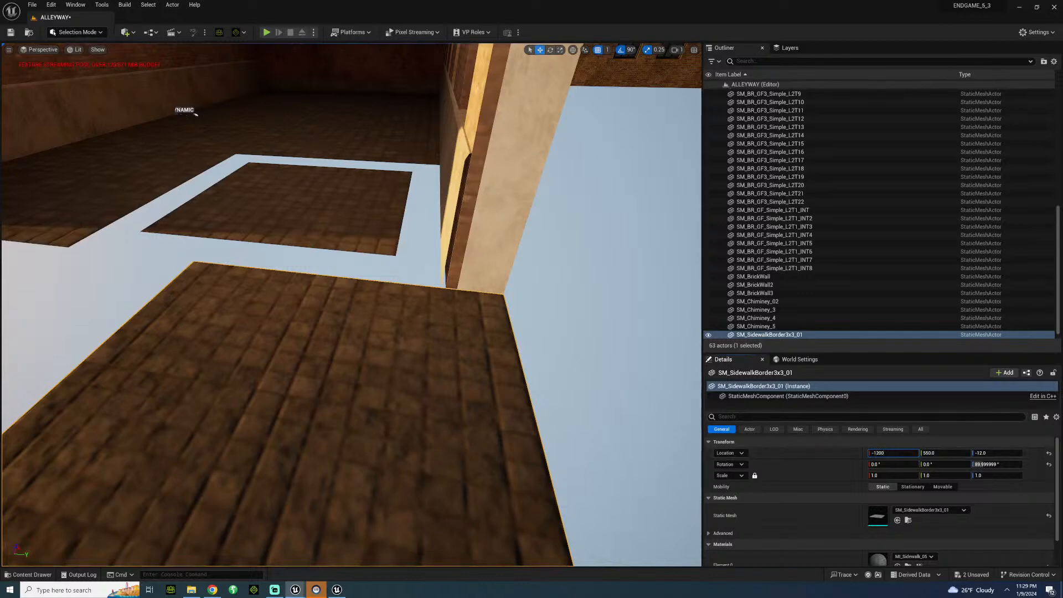
pyautogui.press('Return')
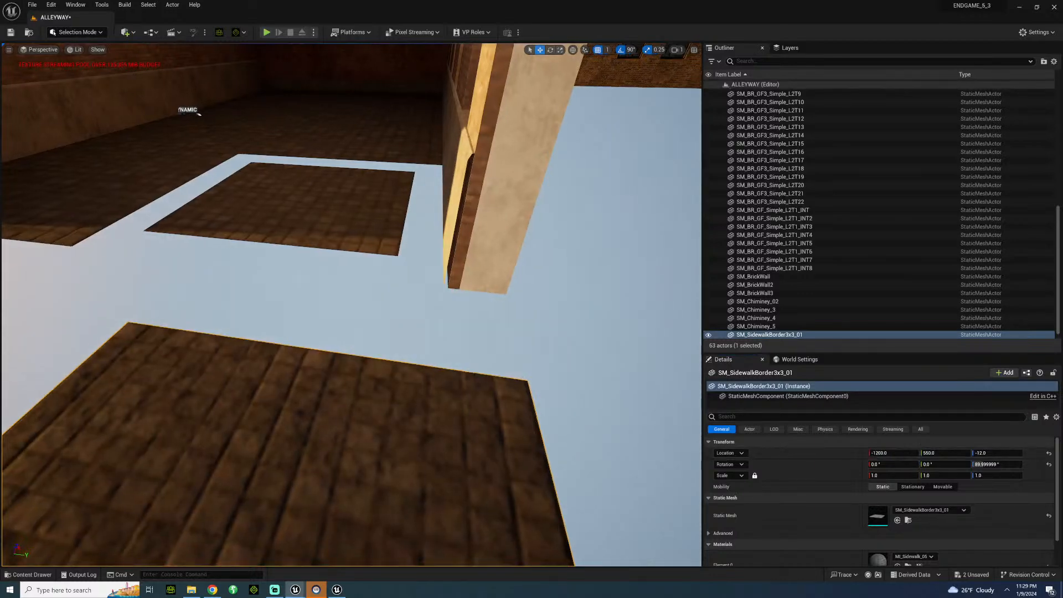
pyautogui.moveTo(194, 114); pyautogui.dragTo(359, 117, button='right')
pyautogui.moveTo(359, 264); pyautogui.dragTo(424, 231, button='right')
pyautogui.moveTo(391, 200); pyautogui.dragTo(384, 199, button='right')
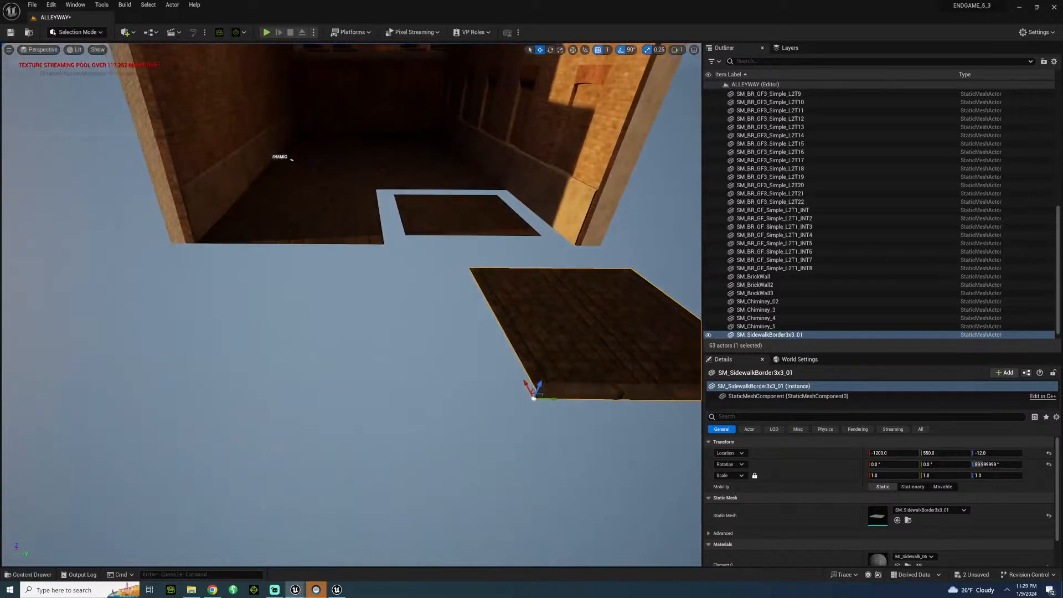
pyautogui.press('Delete')
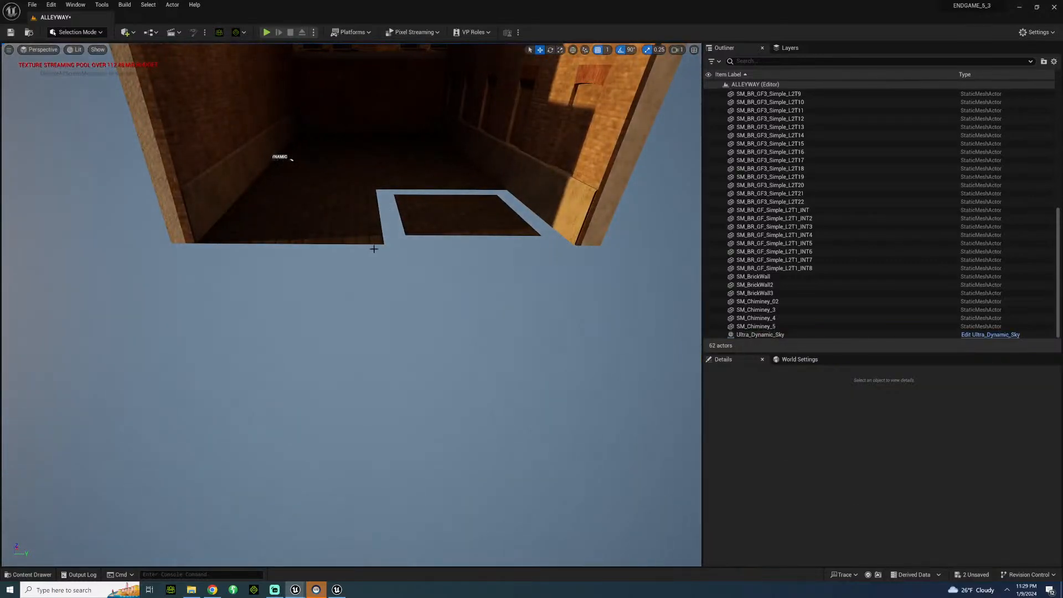
pyautogui.hotkey('ctrl', 'z')
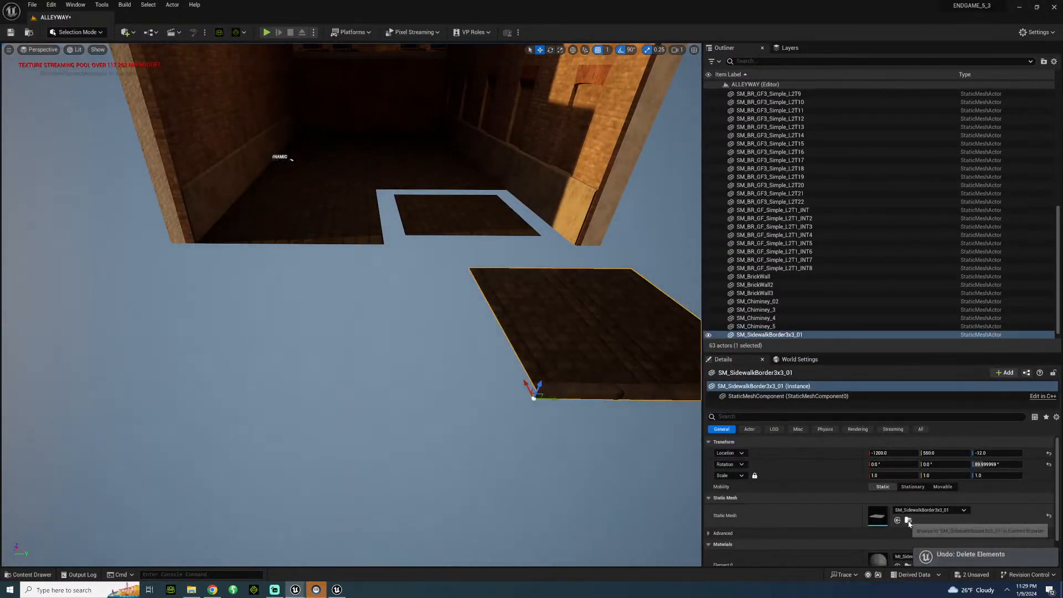
# Browse to the sidewalk border's mesh in the Sidewalk models folder.
pyautogui.click(908, 520)
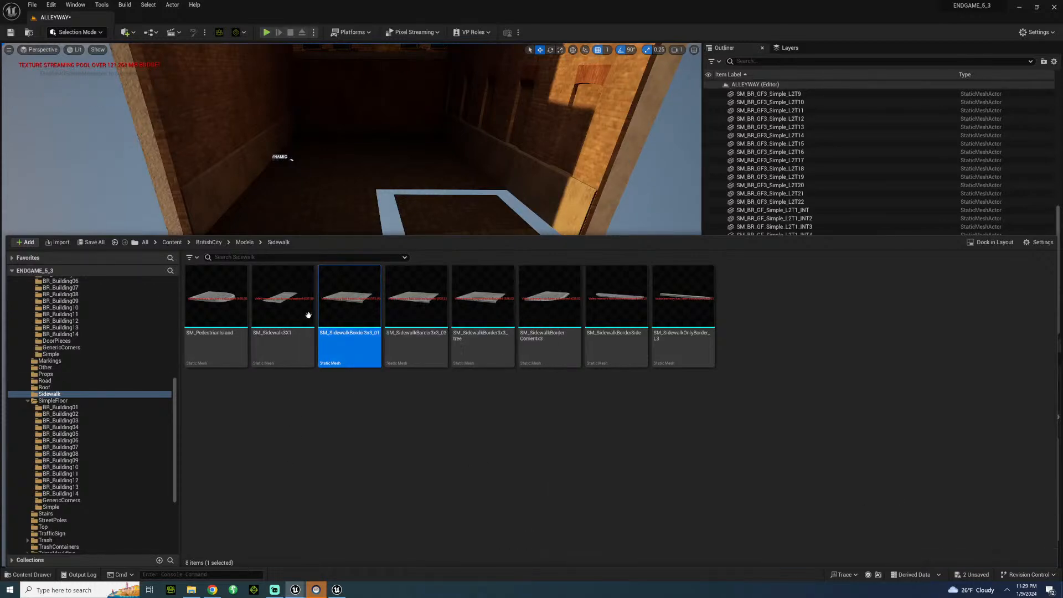
pyautogui.click(394, 212)
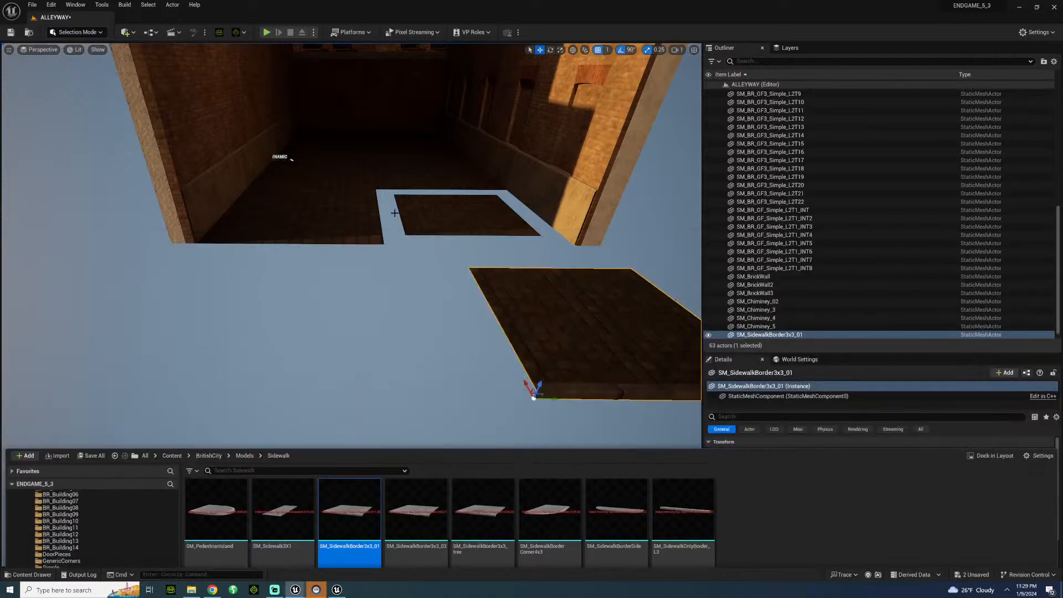
pyautogui.click(455, 215)
# Delete the seven full-size floor planes along the alley, keeping only the plane scaled to 3.
pyautogui.click(274, 200)
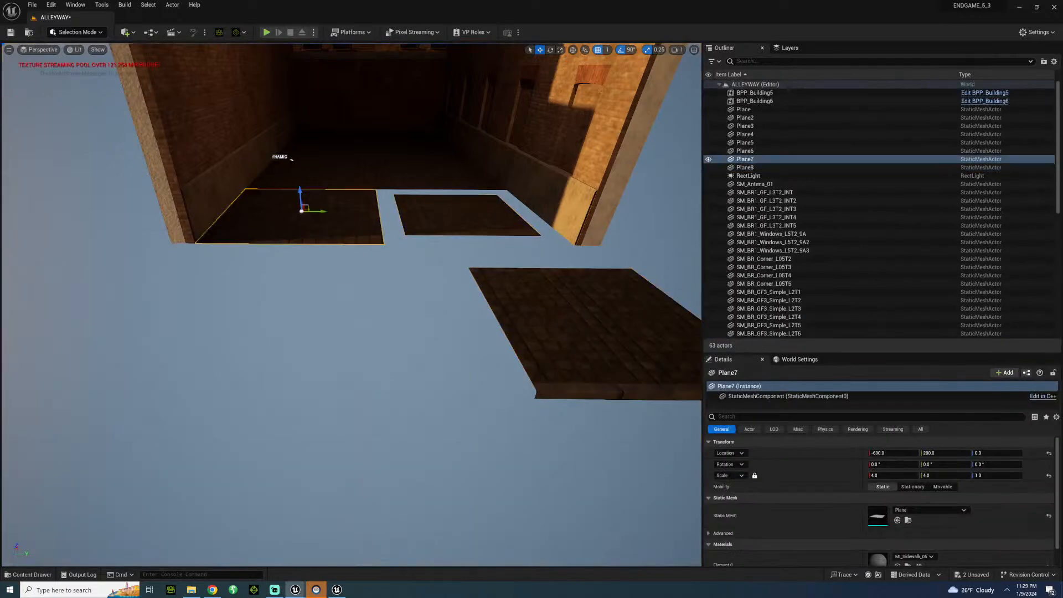
pyautogui.press('Delete')
pyautogui.click(315, 176)
pyautogui.press('Delete')
pyautogui.click(429, 176)
pyautogui.press('Delete')
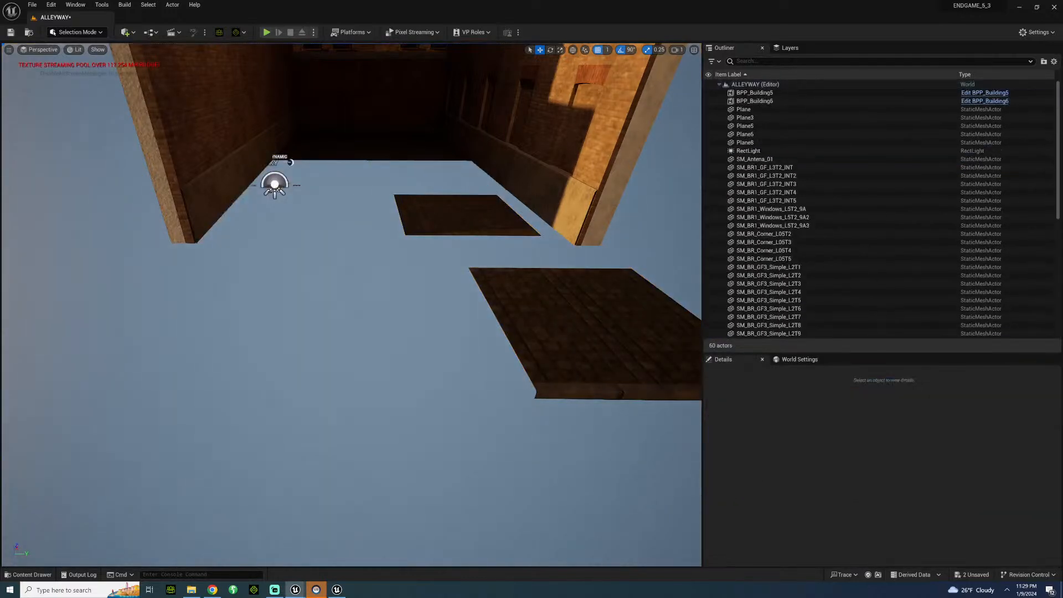
pyautogui.click(413, 153)
pyautogui.press('Delete')
pyautogui.click(338, 151)
pyautogui.press('Delete')
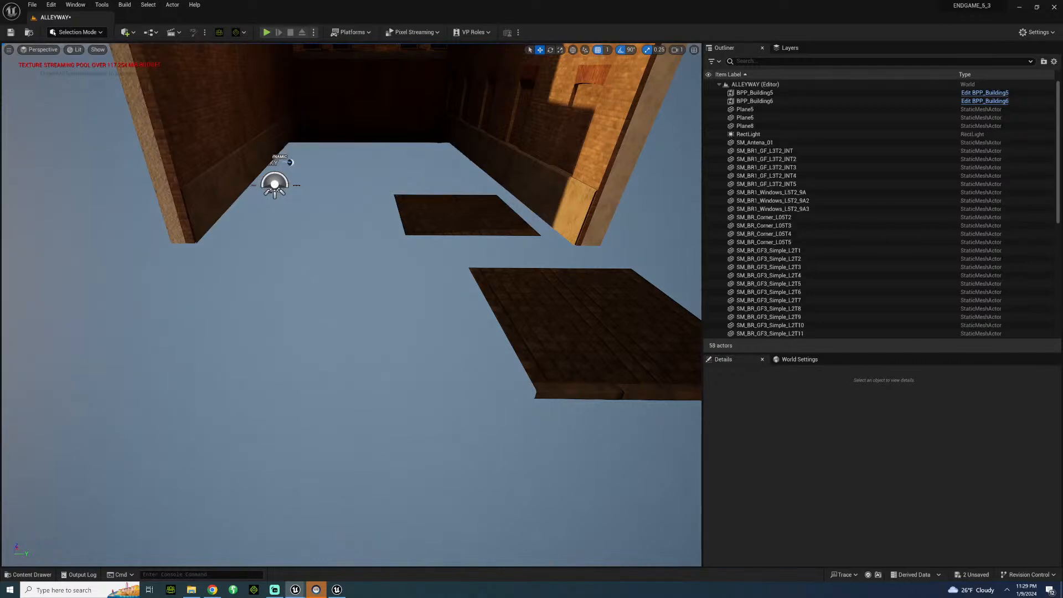
pyautogui.click(340, 138)
pyautogui.press('Delete')
pyautogui.click(414, 140)
pyautogui.press('Delete')
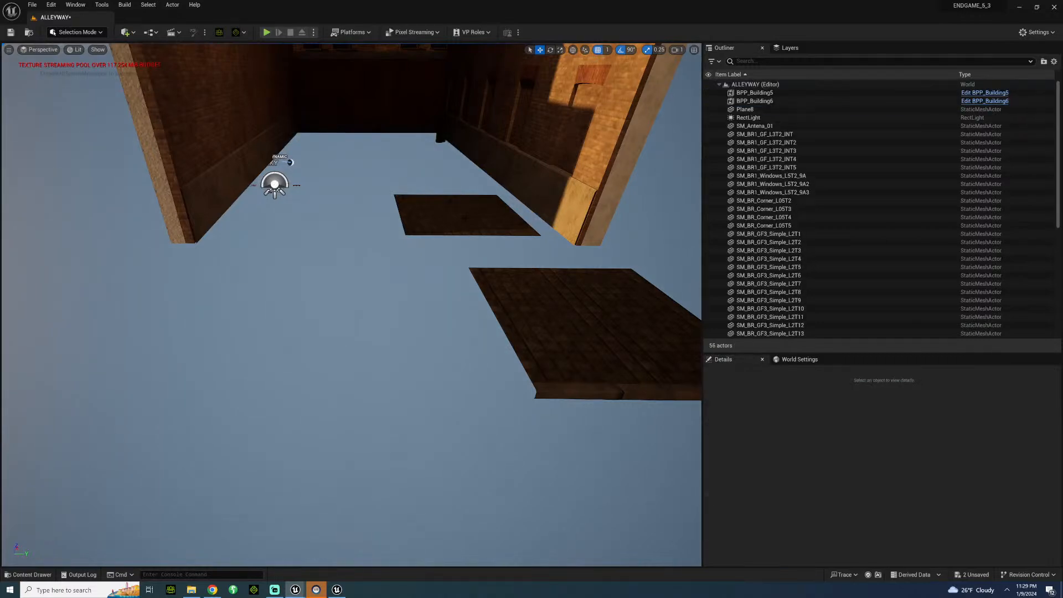
# Set the position grid snap to 5 and move the floor plane flush against the sidewalk border, to X -750 and Y 700.
pyautogui.click(463, 224)
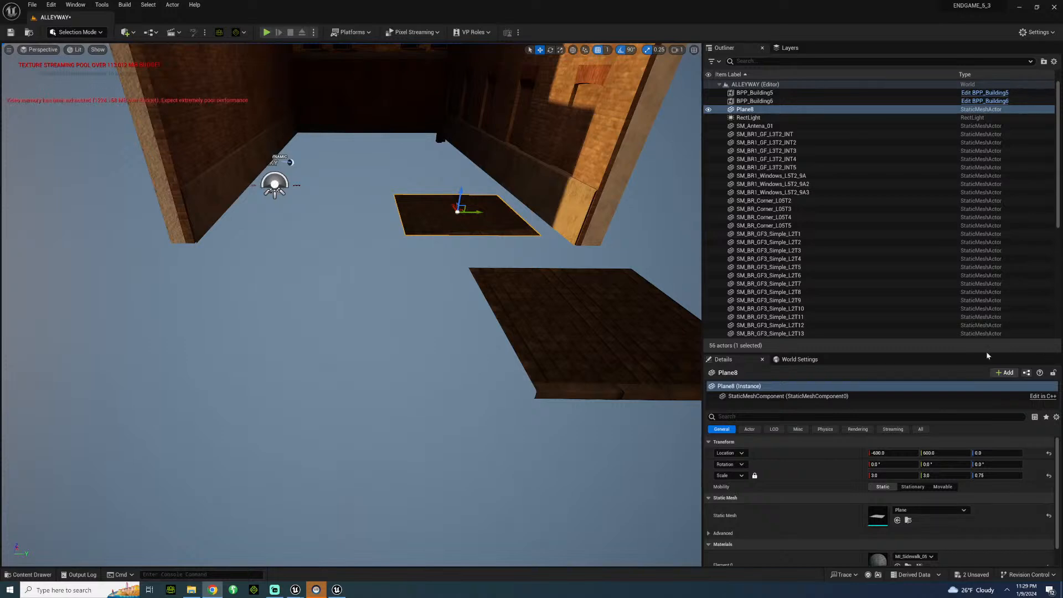
pyautogui.moveTo(429, 283); pyautogui.dragTo(446, 321, button='right')
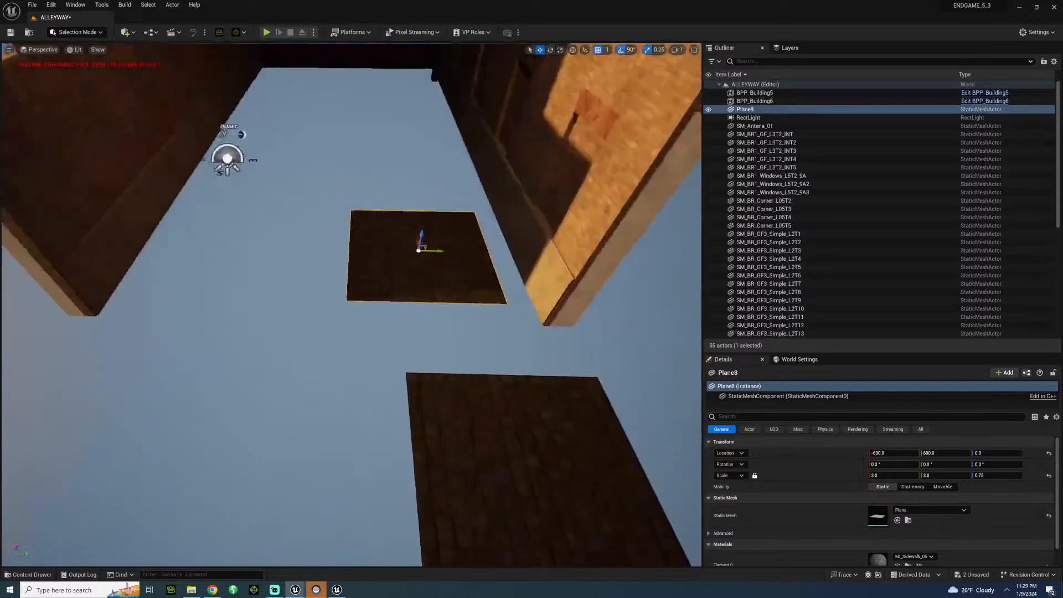
pyautogui.click(603, 51)
pyautogui.click(603, 51)
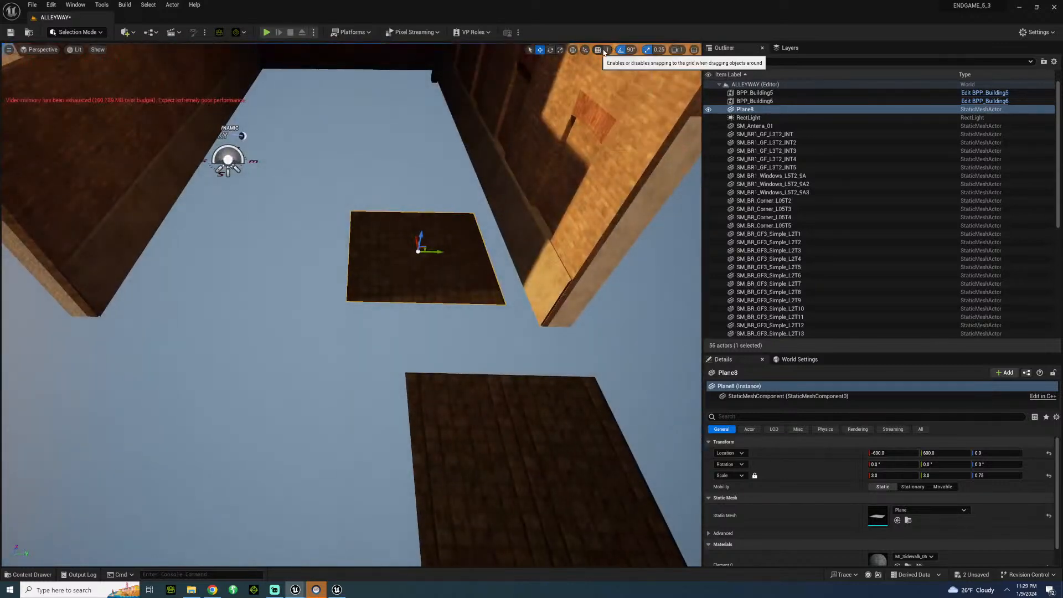
pyautogui.click(603, 51)
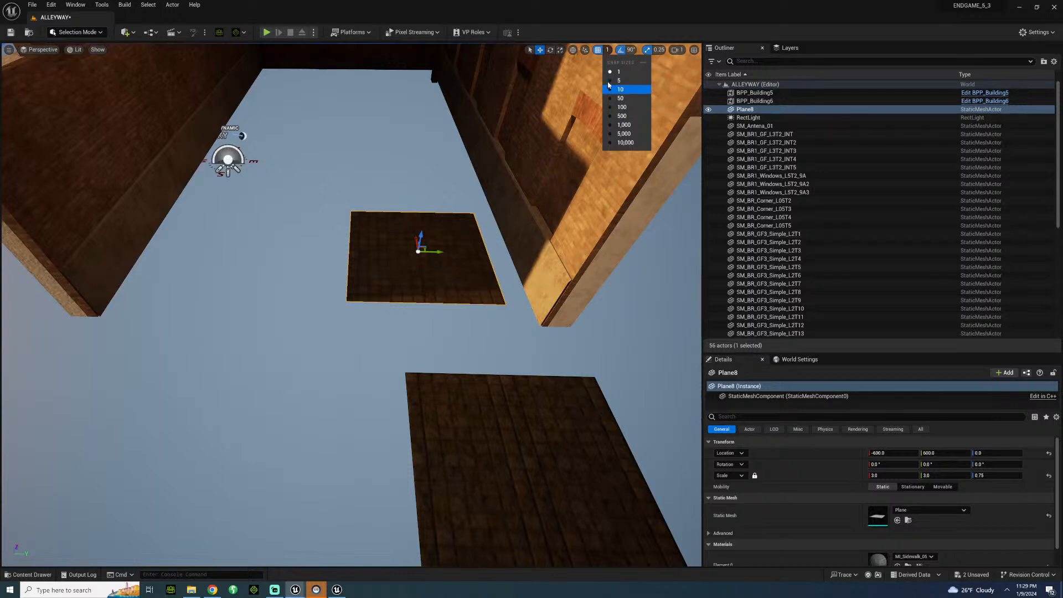
pyautogui.click(565, 140)
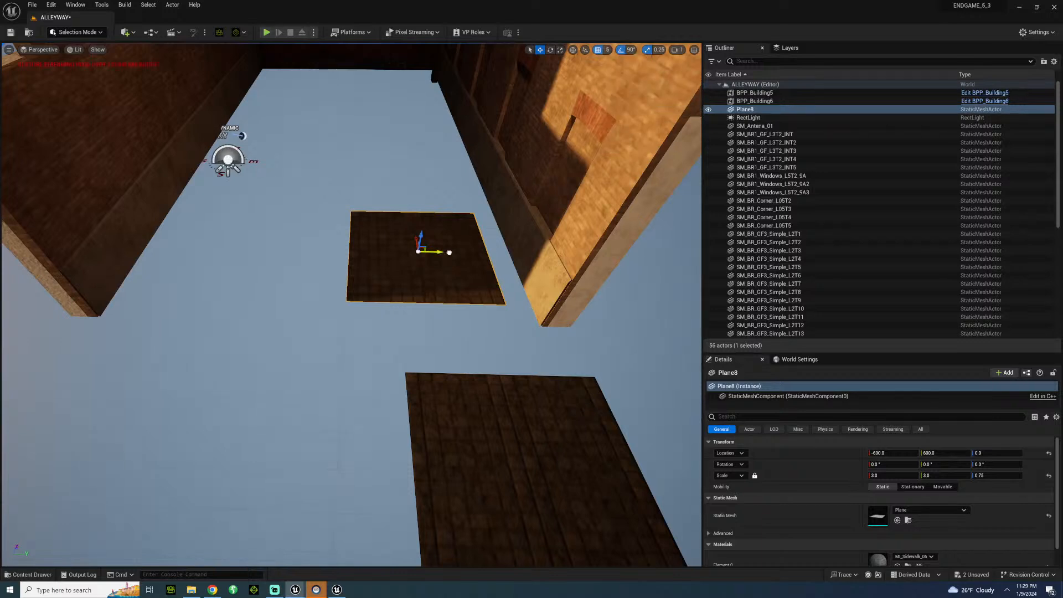
pyautogui.moveTo(449, 252); pyautogui.dragTo(501, 307)
pyautogui.click(343, 310)
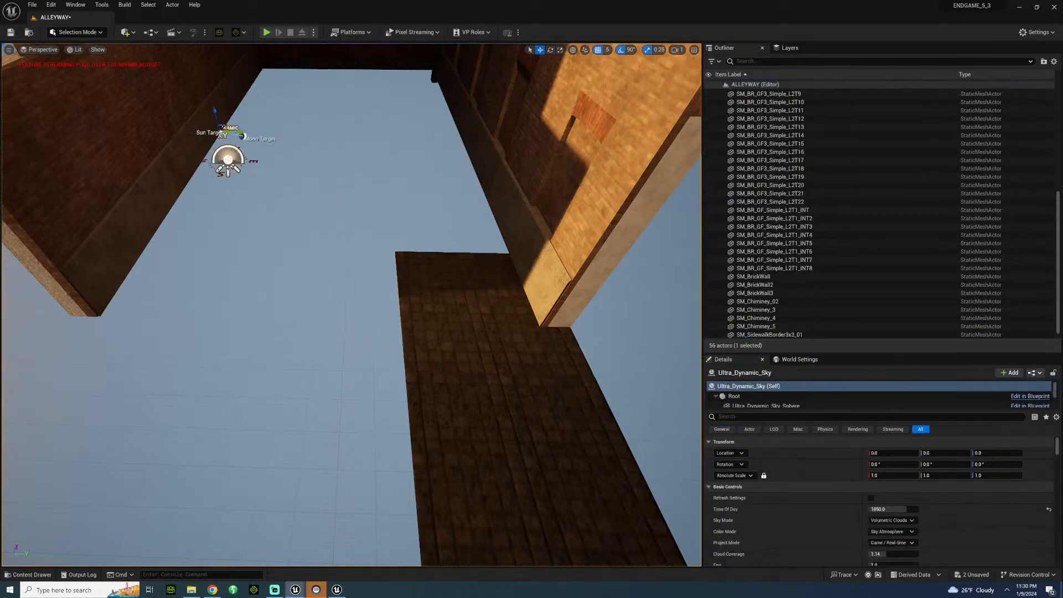
pyautogui.moveTo(344, 310); pyautogui.dragTo(408, 258, button='right')
# Set the position grid snap to 100 and duplicate the sidewalk border three times across the alley entrance, 300 units apart, ending at Y -350.
pyautogui.click(611, 51)
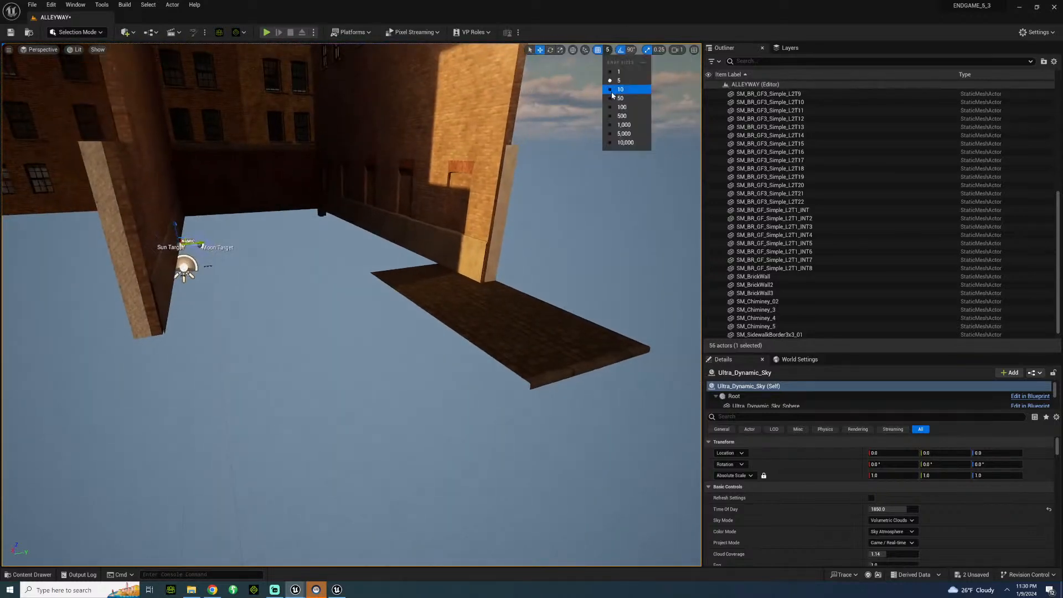
pyautogui.click(620, 105)
pyautogui.click(540, 381)
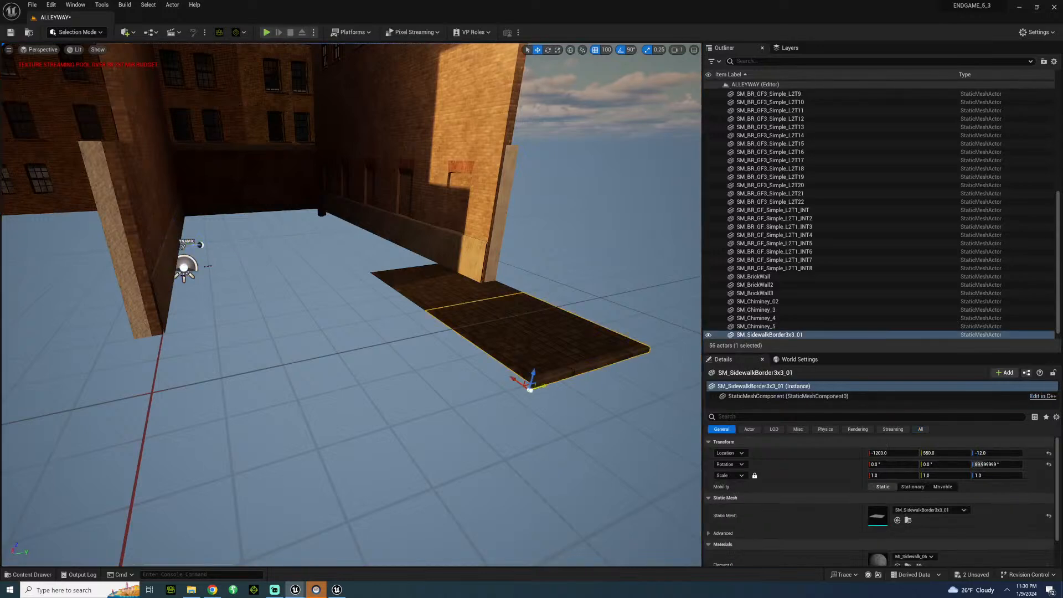
pyautogui.keyDown('alt'); pyautogui.moveTo(540, 382); pyautogui.dragTo(104, 491); pyautogui.keyUp('alt')
pyautogui.press('f')
pyautogui.moveTo(104, 525); pyautogui.dragTo(169, 464, button='right')
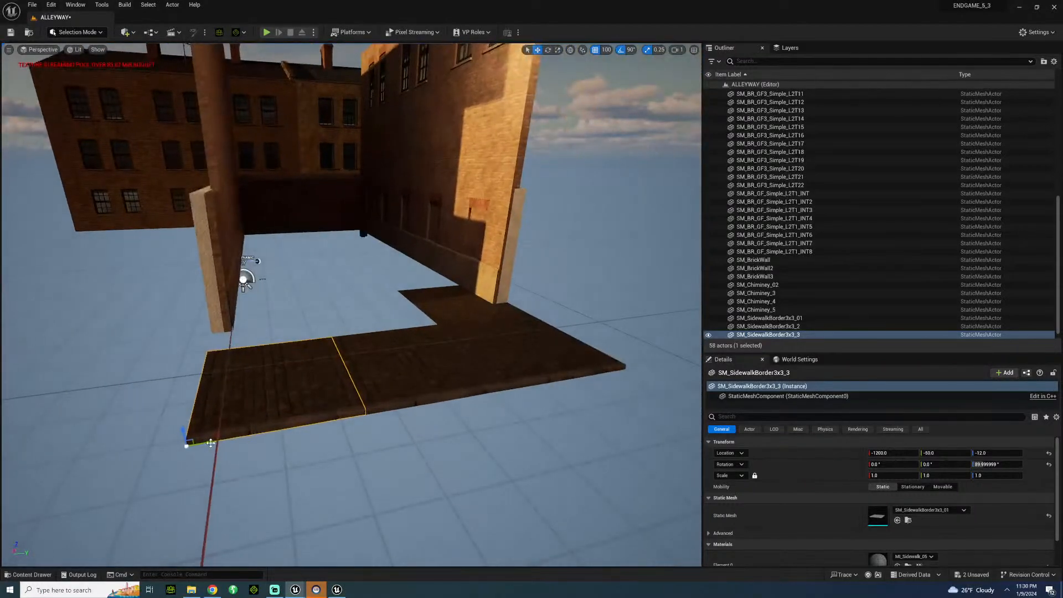
pyautogui.keyDown('alt'); pyautogui.moveTo(189, 443); pyautogui.dragTo(15, 478); pyautogui.keyUp('alt')
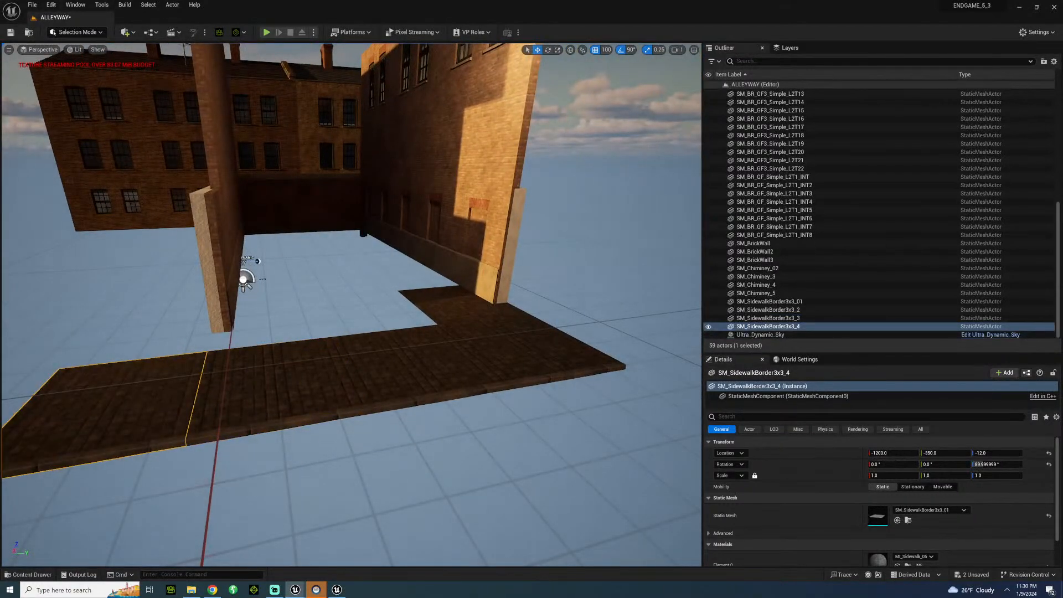
# Duplicate the original sidewalk border outward past the sunlit wall, placing the copy at Y 850.
pyautogui.moveTo(352, 304); pyautogui.dragTo(354, 332, button='right')
pyautogui.click(382, 354)
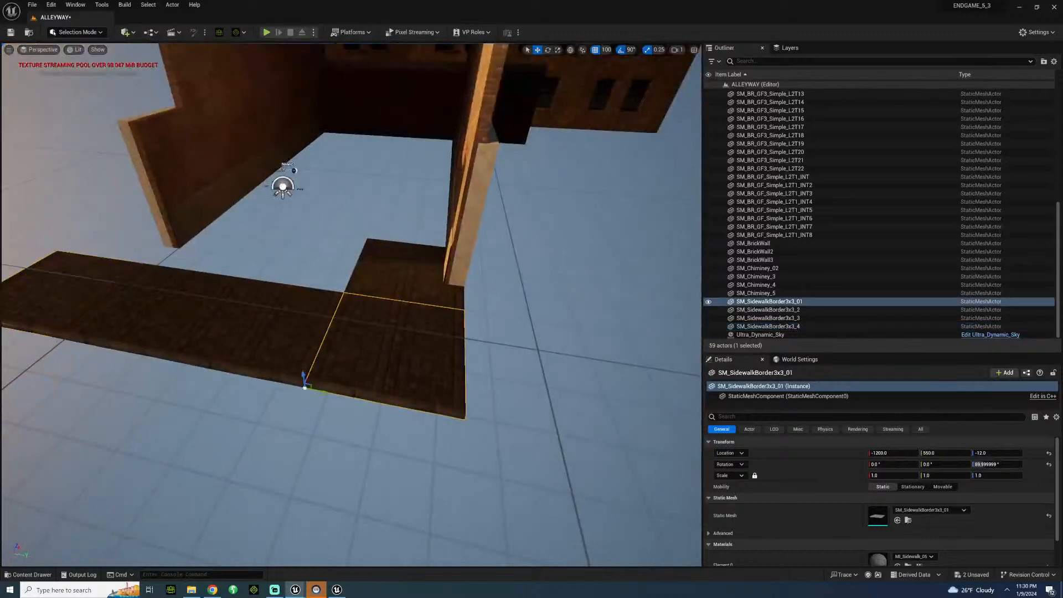
pyautogui.keyDown('alt'); pyautogui.moveTo(335, 392); pyautogui.dragTo(485, 399); pyautogui.keyUp('alt')
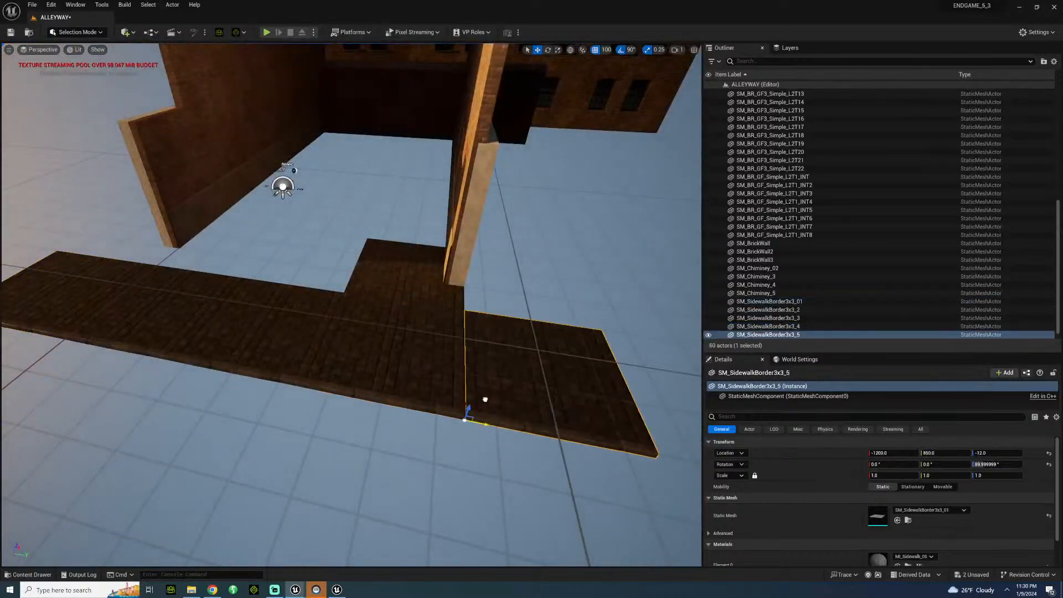
# Duplicate the floor plane four times behind the sidewalk borders to fill the row in both directions, ending at Y -200 on the unlit side.
pyautogui.click(430, 273)
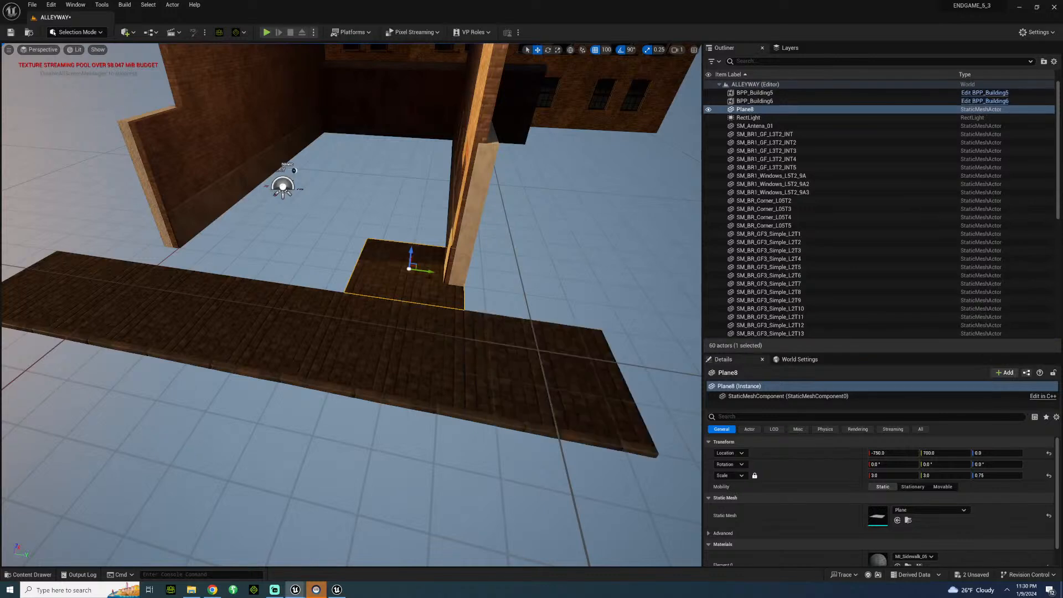
pyautogui.keyDown('alt'); pyautogui.moveTo(430, 271); pyautogui.dragTo(226, 282); pyautogui.keyUp('alt')
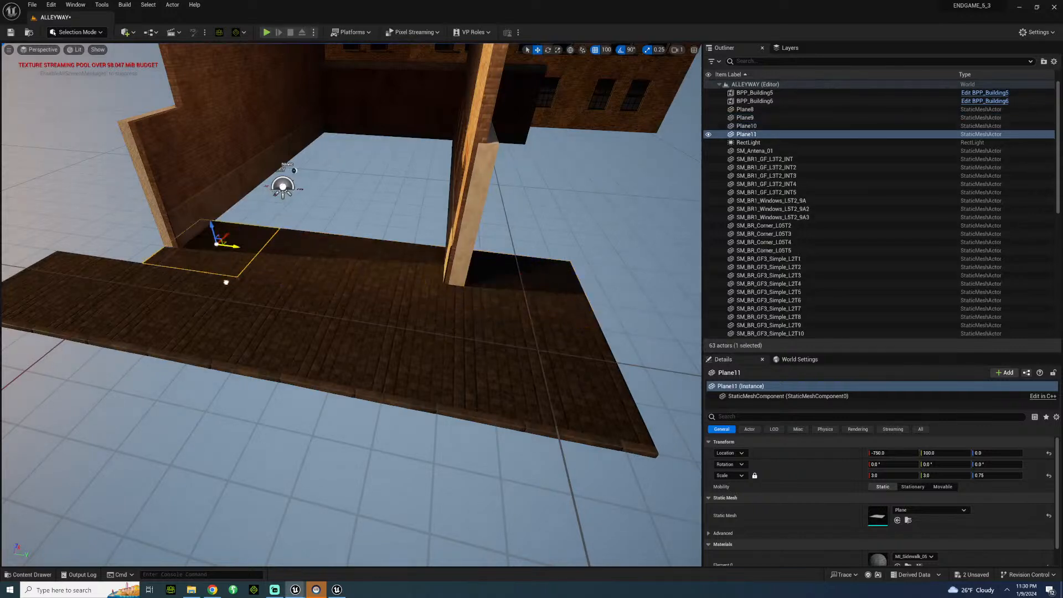
pyautogui.keyDown('alt'); pyautogui.moveTo(238, 246); pyautogui.dragTo(159, 243); pyautogui.keyUp('alt')
# Select all 19 corner, brick, window and ground-floor pieces of the sunlit alley wall and move them inward to narrow the alley.
pyautogui.moveTo(165, 244); pyautogui.dragTo(224, 169, button='right')
pyautogui.press('w')
pyautogui.press('w')
pyautogui.press('s')
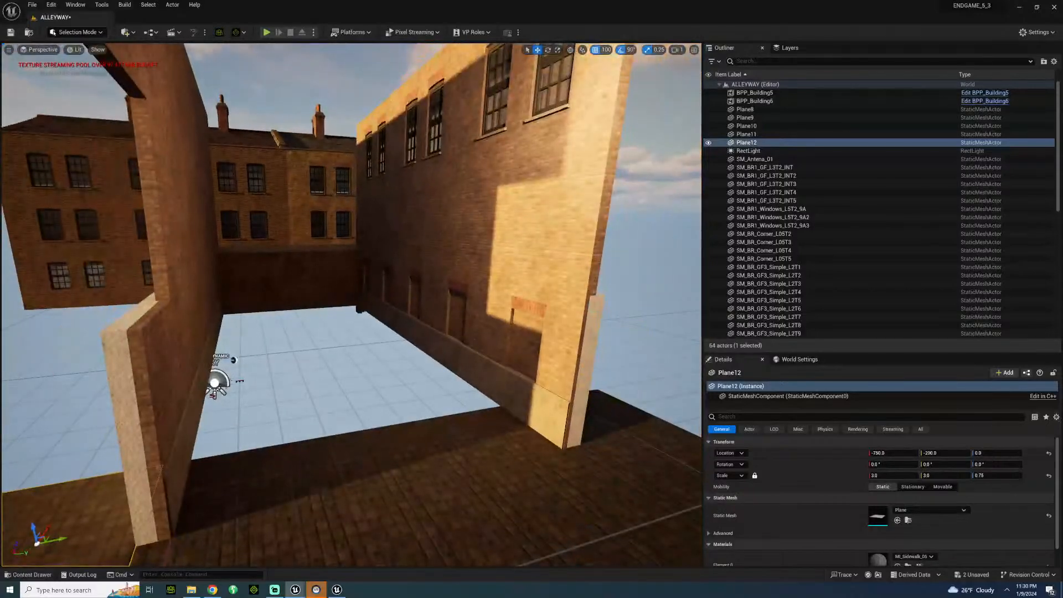
pyautogui.click(370, 217)
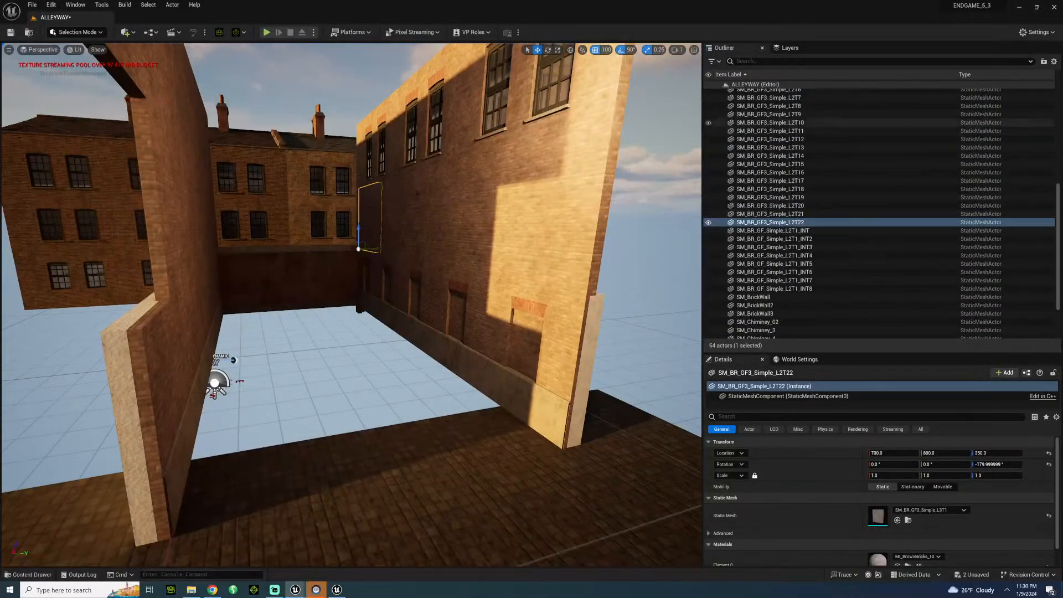
pyautogui.press('f')
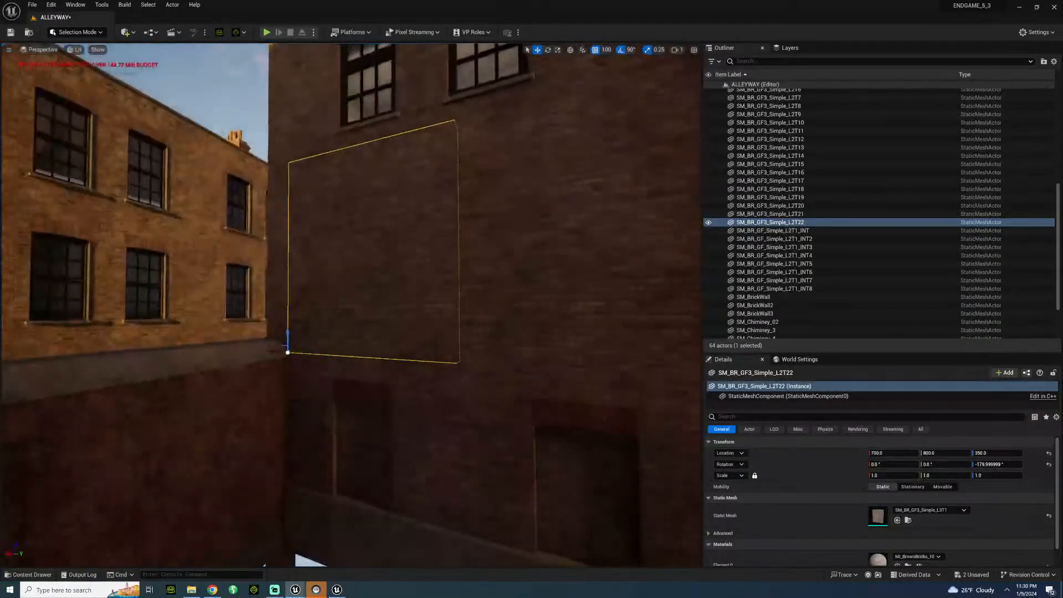
pyautogui.keyDown('ctrl'); pyautogui.click(280, 305); pyautogui.keyUp('ctrl')
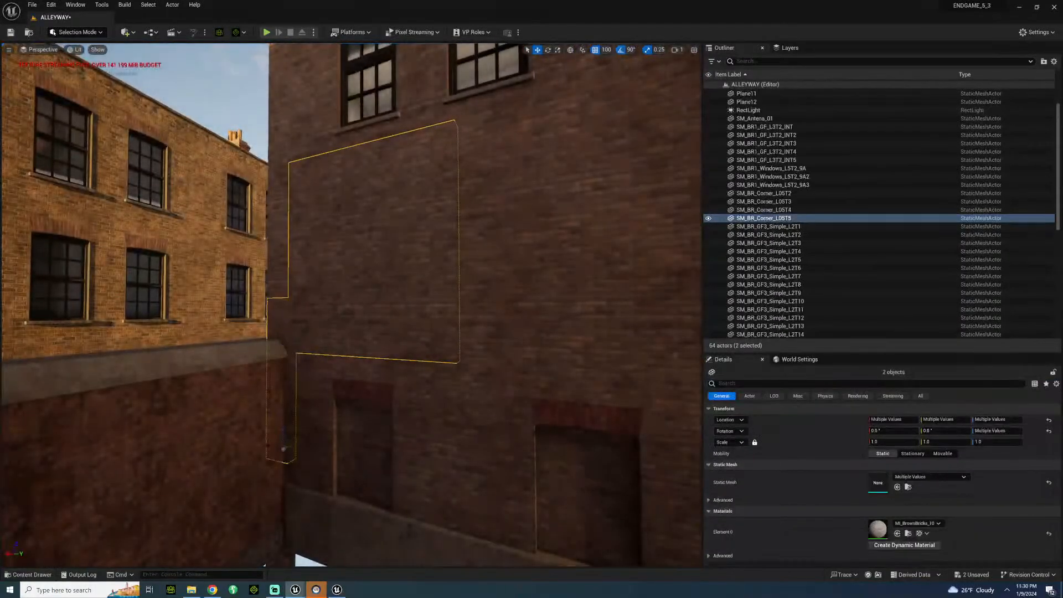
pyautogui.keyDown('ctrl'); pyautogui.click(304, 381); pyautogui.keyUp('ctrl')
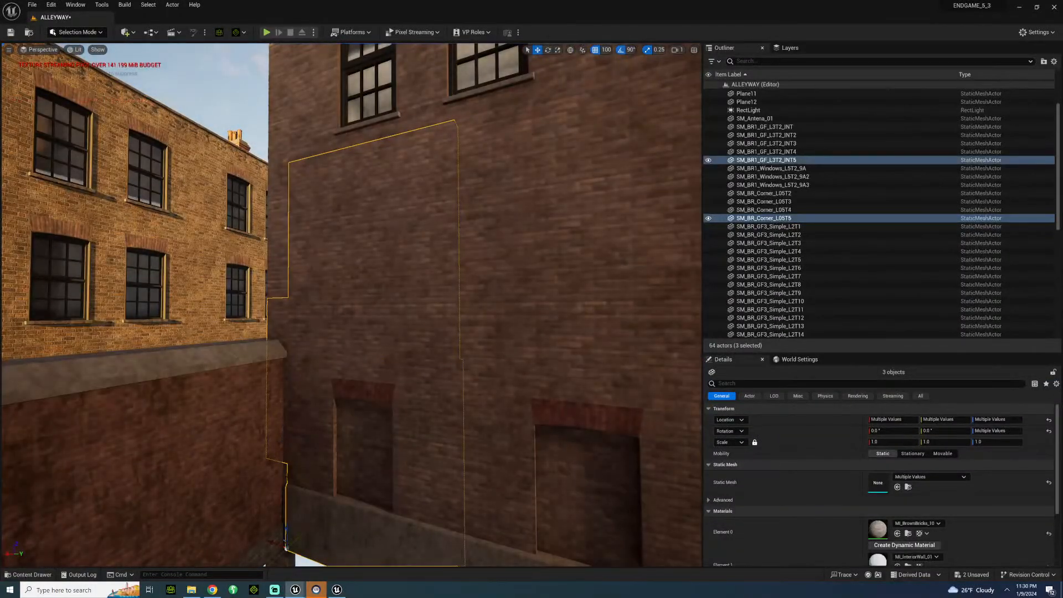
pyautogui.keyDown('ctrl'); pyautogui.click(285, 476); pyautogui.keyUp('ctrl')
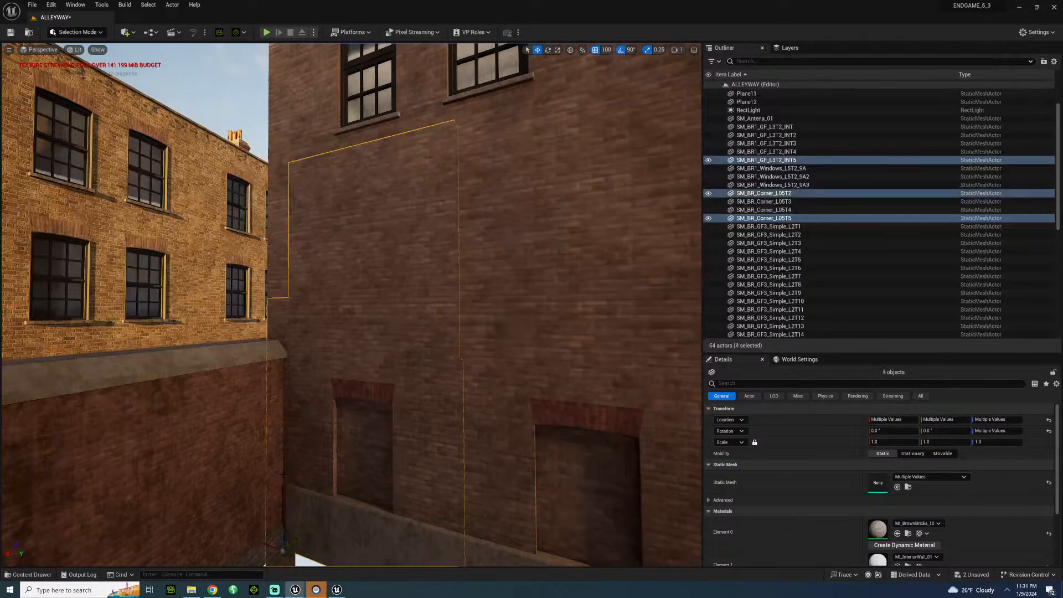
pyautogui.keyDown('ctrl'); pyautogui.click(281, 185); pyautogui.keyUp('ctrl')
pyautogui.keyDown('ctrl'); pyautogui.click(286, 116); pyautogui.keyUp('ctrl')
pyautogui.moveTo(286, 115); pyautogui.dragTo(293, 83, button='right')
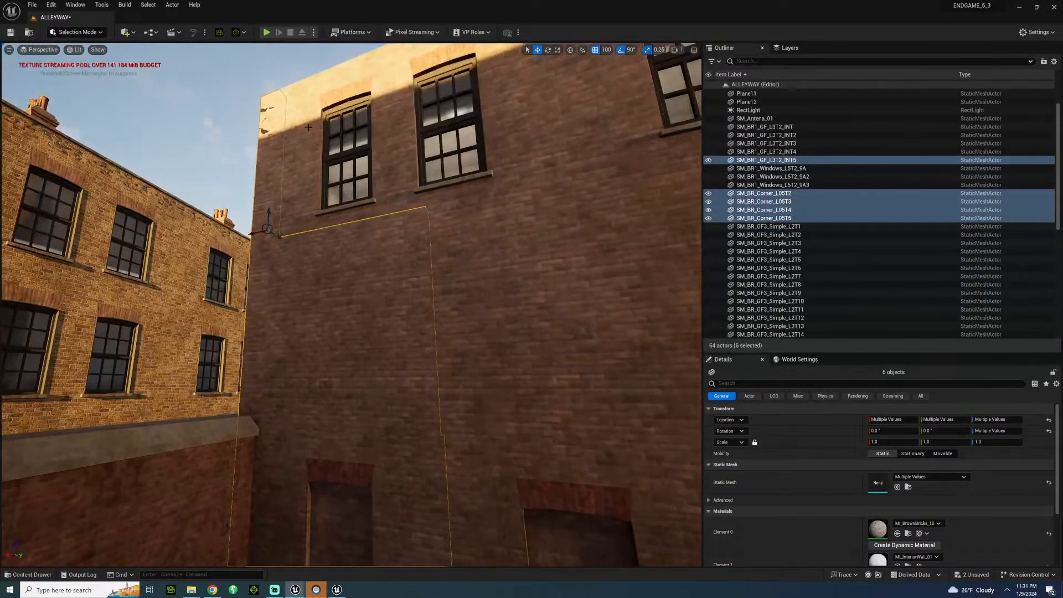
pyautogui.keyDown('ctrl'); pyautogui.click(327, 140); pyautogui.keyUp('ctrl')
pyautogui.keyDown('ctrl'); pyautogui.click(487, 287); pyautogui.keyUp('ctrl')
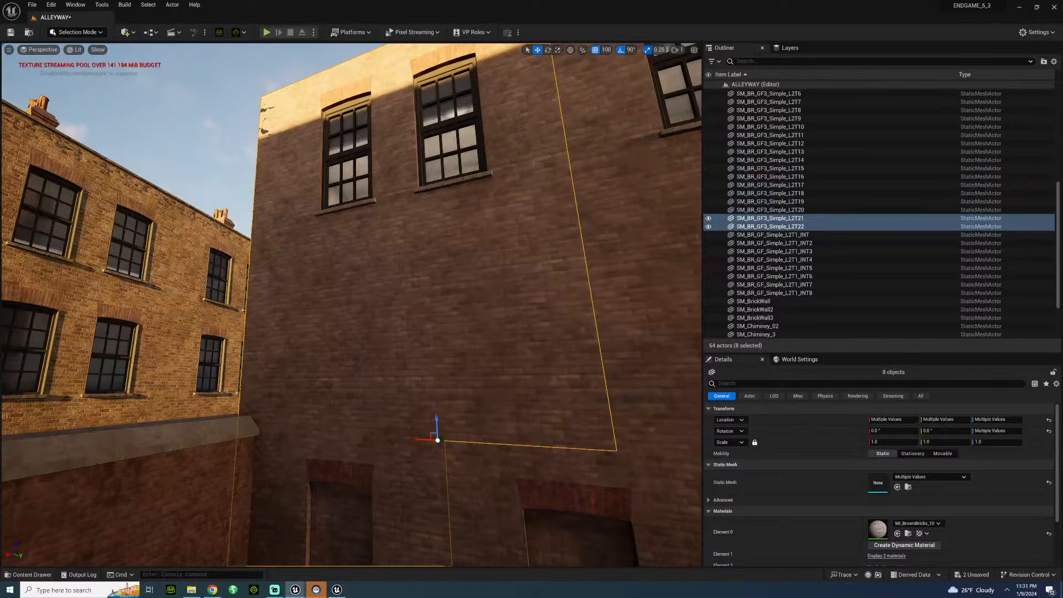
pyautogui.moveTo(406, 320); pyautogui.dragTo(435, 382, button='right')
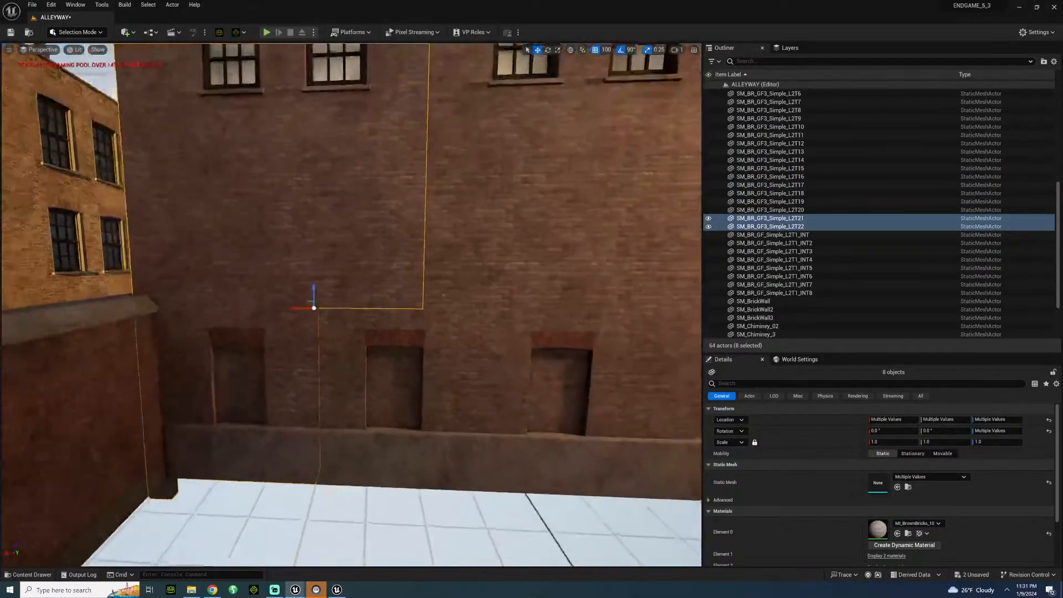
pyautogui.keyDown('ctrl'); pyautogui.click(405, 322); pyautogui.keyUp('ctrl')
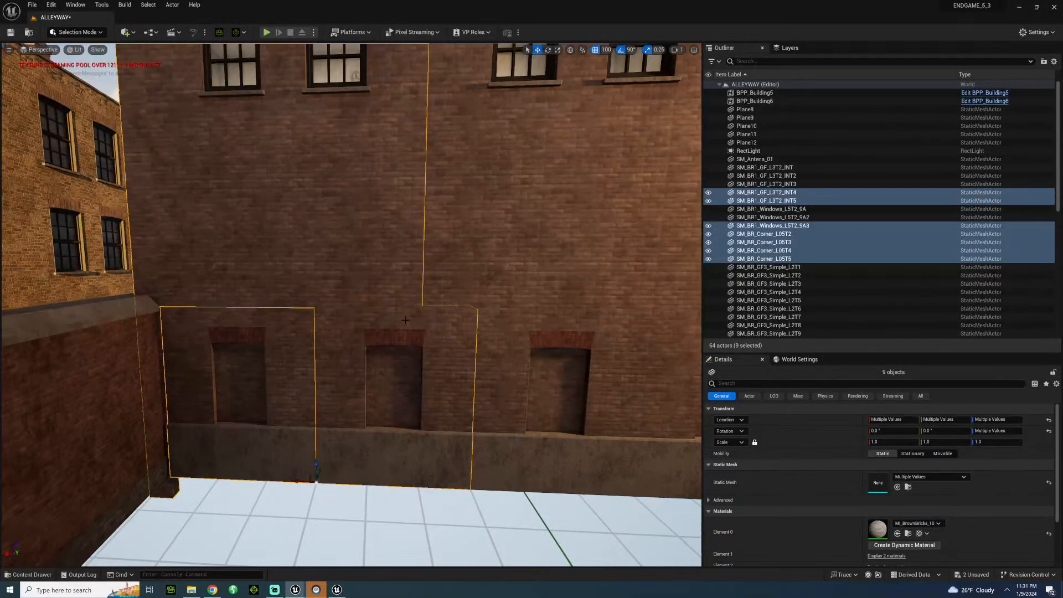
pyautogui.keyDown('ctrl'); pyautogui.click(481, 325); pyautogui.keyUp('ctrl')
pyautogui.keyDown('ctrl'); pyautogui.click(482, 251); pyautogui.keyUp('ctrl')
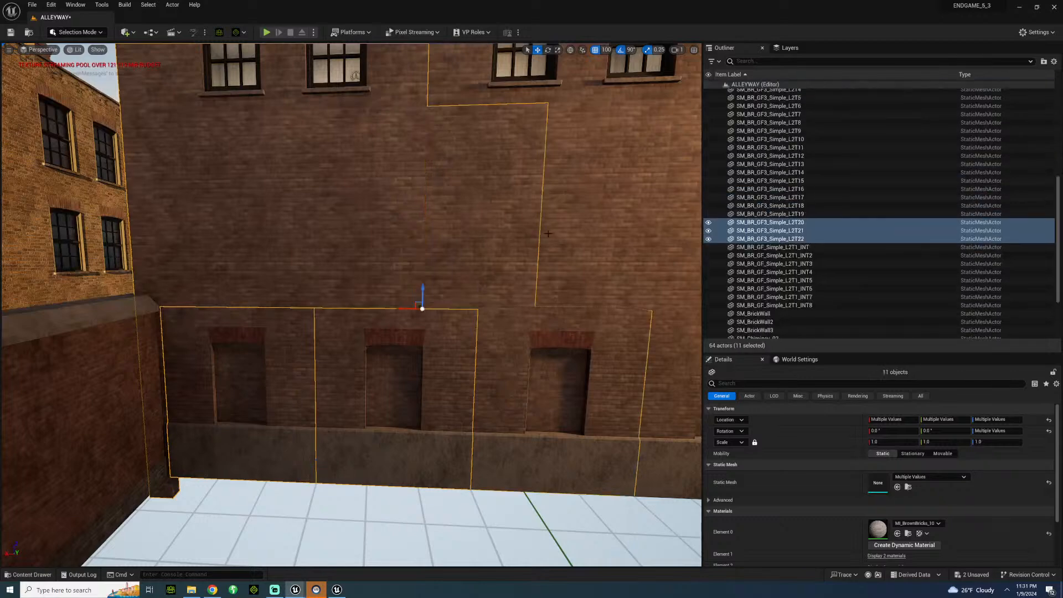
pyautogui.keyDown('ctrl'); pyautogui.click(592, 205); pyautogui.keyUp('ctrl')
pyautogui.moveTo(592, 205); pyautogui.dragTo(643, 155, button='right')
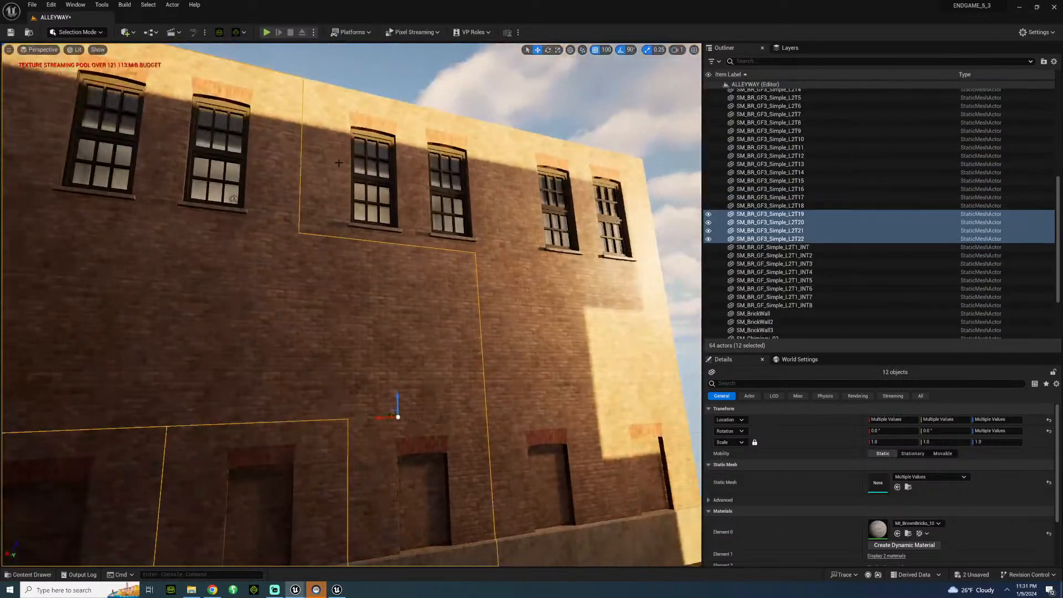
pyautogui.keyDown('ctrl'); pyautogui.click(411, 199); pyautogui.keyUp('ctrl')
pyautogui.keyDown('ctrl'); pyautogui.click(547, 225); pyautogui.keyUp('ctrl')
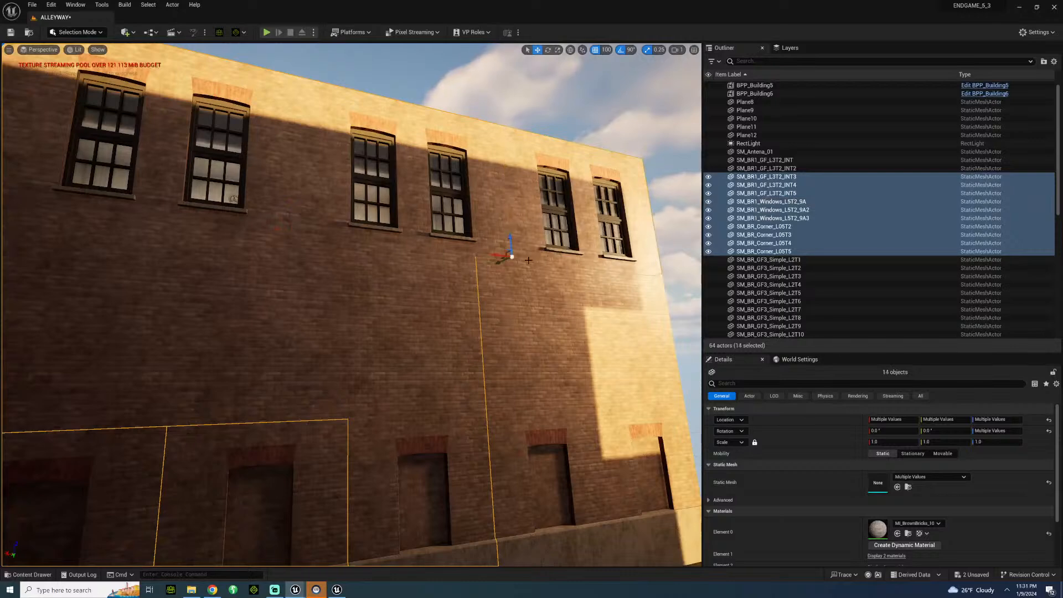
pyautogui.scroll(1, 532, 288)
pyautogui.keyDown('ctrl'); pyautogui.click(535, 315); pyautogui.keyUp('ctrl')
pyautogui.keyDown('ctrl'); pyautogui.click(620, 354); pyautogui.keyUp('ctrl')
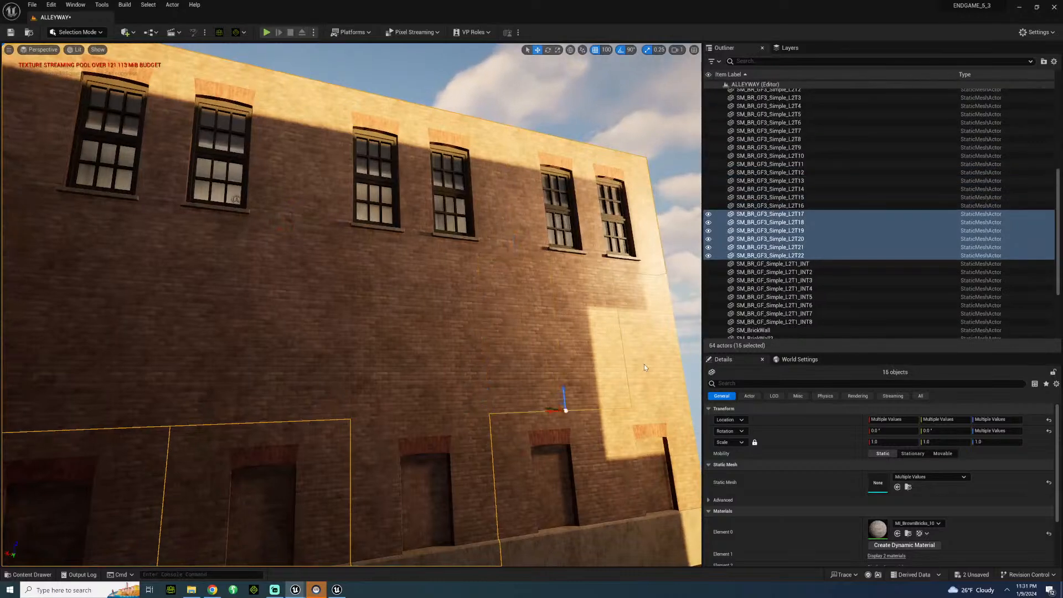
pyautogui.keyDown('ctrl'); pyautogui.click(657, 423); pyautogui.keyUp('ctrl')
pyautogui.keyDown('ctrl'); pyautogui.click(657, 426); pyautogui.keyUp('ctrl')
pyautogui.keyDown('ctrl'); pyautogui.click(580, 428); pyautogui.keyUp('ctrl')
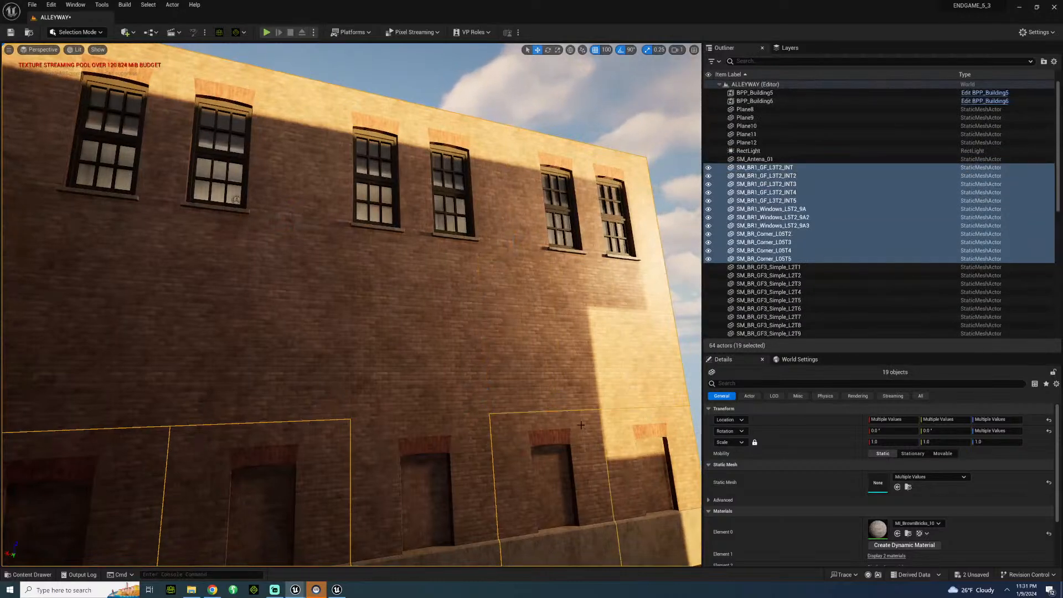
pyautogui.moveTo(580, 428); pyautogui.dragTo(523, 504, button='right')
pyautogui.moveTo(502, 430)
pyautogui.mouseDown(button='right')
pyautogui.moveTo(476, 434)
pyautogui.moveTo(502, 430)
pyautogui.mouseUp(button='right')
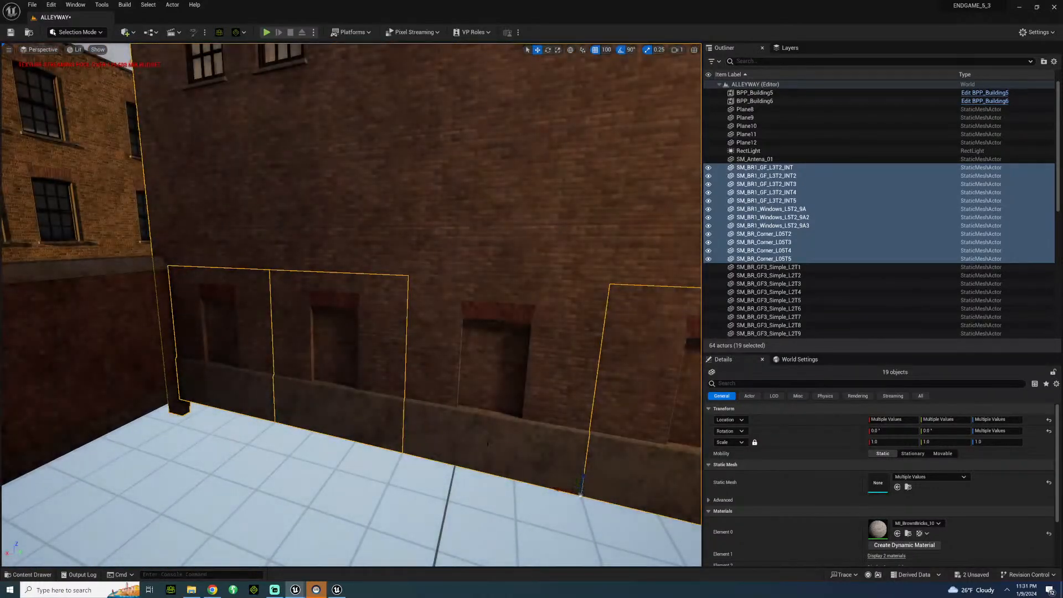
pyautogui.moveTo(487, 443); pyautogui.dragTo(512, 476, button='right')
pyautogui.press('d')
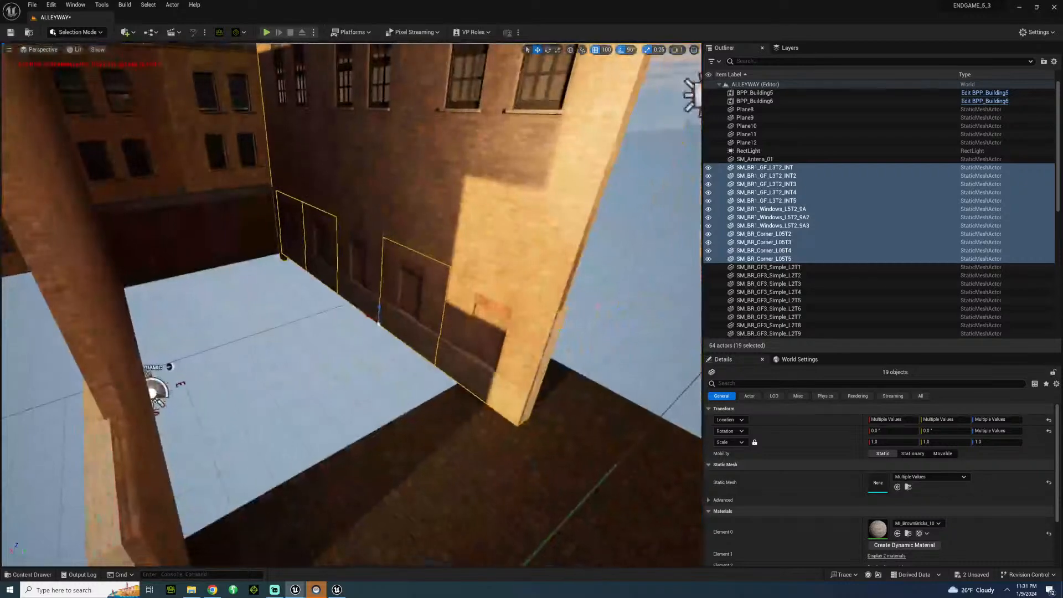
pyautogui.moveTo(393, 317); pyautogui.dragTo(335, 336)
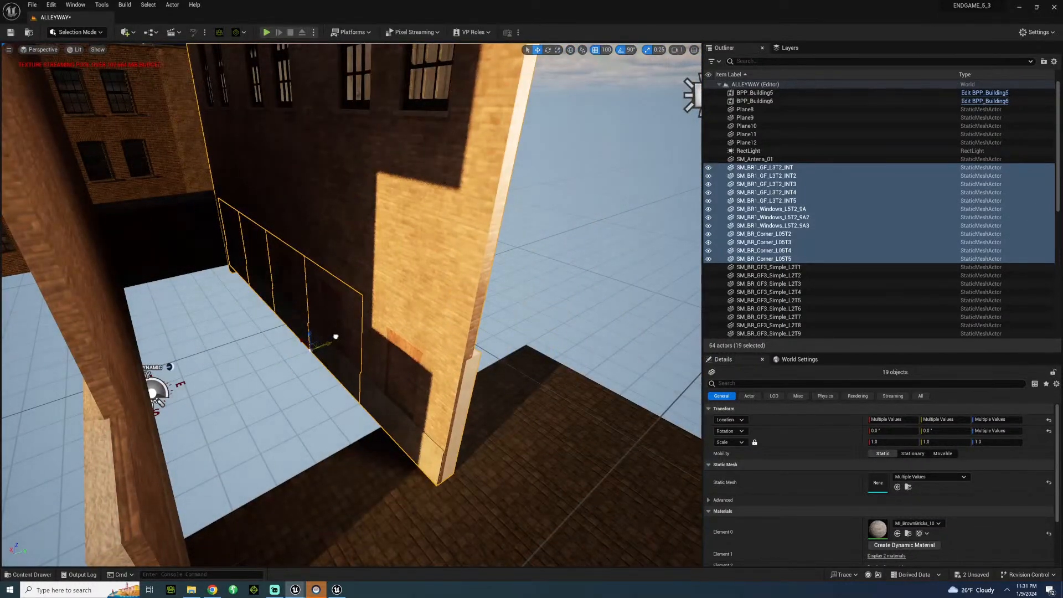
# Select the five floor planes behind the sidewalk borders and duplicate the row into the alley at X -450.
pyautogui.press('s')
pyautogui.moveTo(334, 336); pyautogui.dragTo(266, 297, button='right')
pyautogui.press('w')
pyautogui.press('s')
pyautogui.click(335, 184)
pyautogui.press('s')
pyautogui.moveTo(335, 184); pyautogui.dragTo(325, 228, button='right')
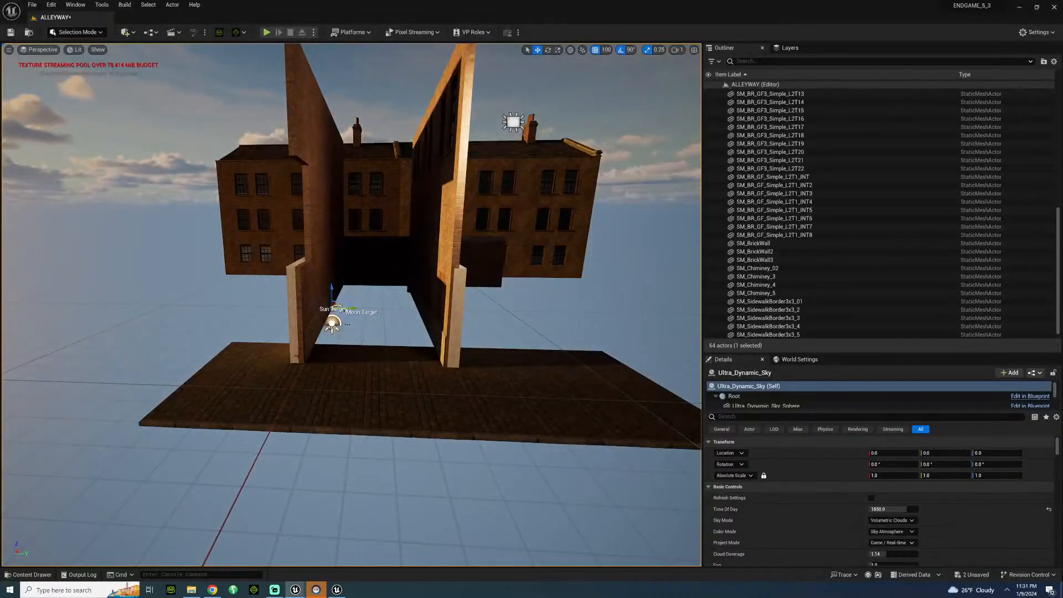
pyautogui.click(255, 360)
pyautogui.keyDown('ctrl'); pyautogui.click(333, 368); pyautogui.keyUp('ctrl')
pyautogui.keyDown('ctrl'); pyautogui.click(401, 367); pyautogui.keyUp('ctrl')
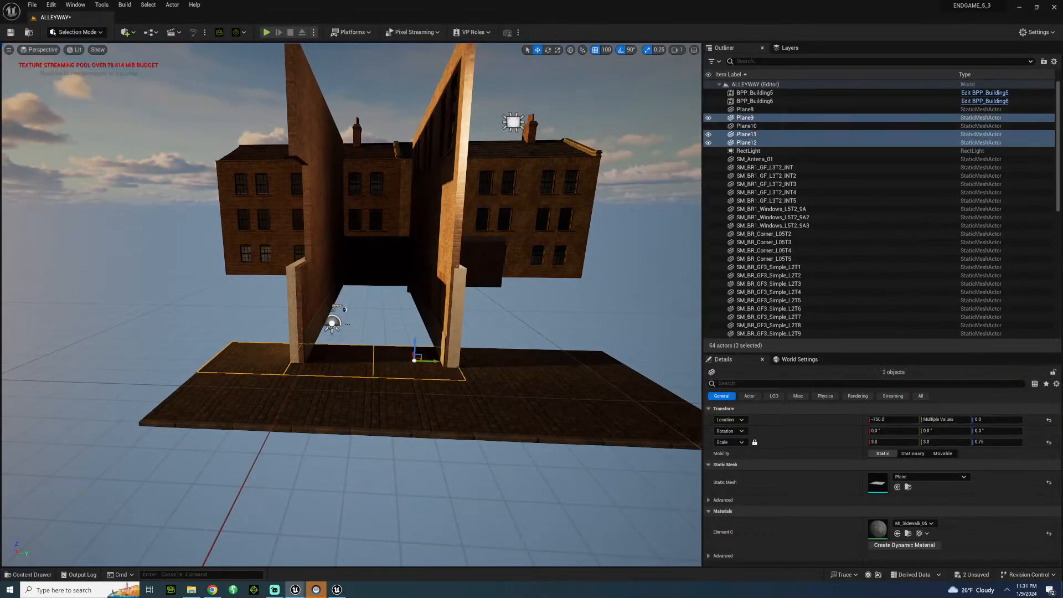
pyautogui.keyDown('ctrl'); pyautogui.click(490, 374); pyautogui.keyUp('ctrl')
pyautogui.keyDown('ctrl'); pyautogui.click(592, 368); pyautogui.keyUp('ctrl')
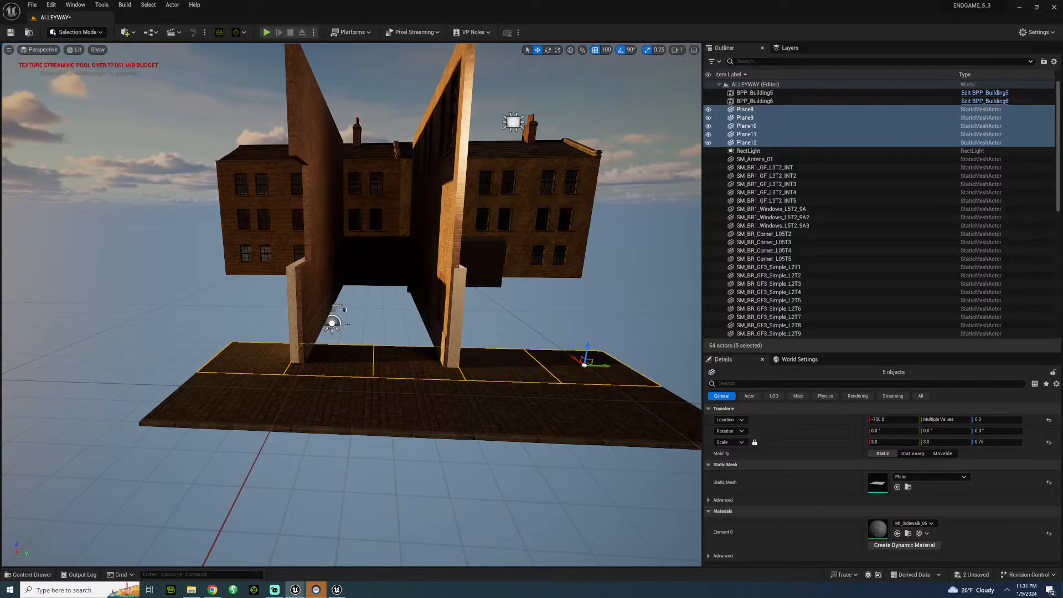
pyautogui.keyDown('alt'); pyautogui.moveTo(584, 364); pyautogui.dragTo(562, 330); pyautogui.keyUp('alt')
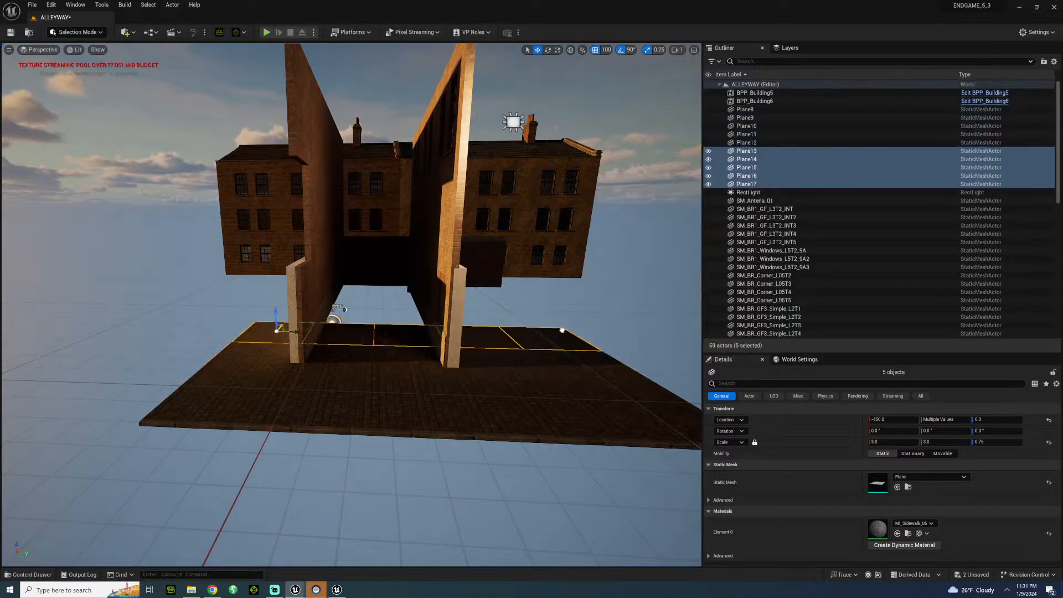
# Duplicate the row of five floor planes twice more down the alley, at X -150 and X 150.
pyautogui.press('w')
pyautogui.moveTo(347, 332); pyautogui.dragTo(276, 336, button='right')
pyautogui.keyDown('alt'); pyautogui.moveTo(347, 332); pyautogui.dragTo(445, 321); pyautogui.keyUp('alt')
pyautogui.moveTo(445, 321); pyautogui.dragTo(523, 348, button='right')
pyautogui.press('w')
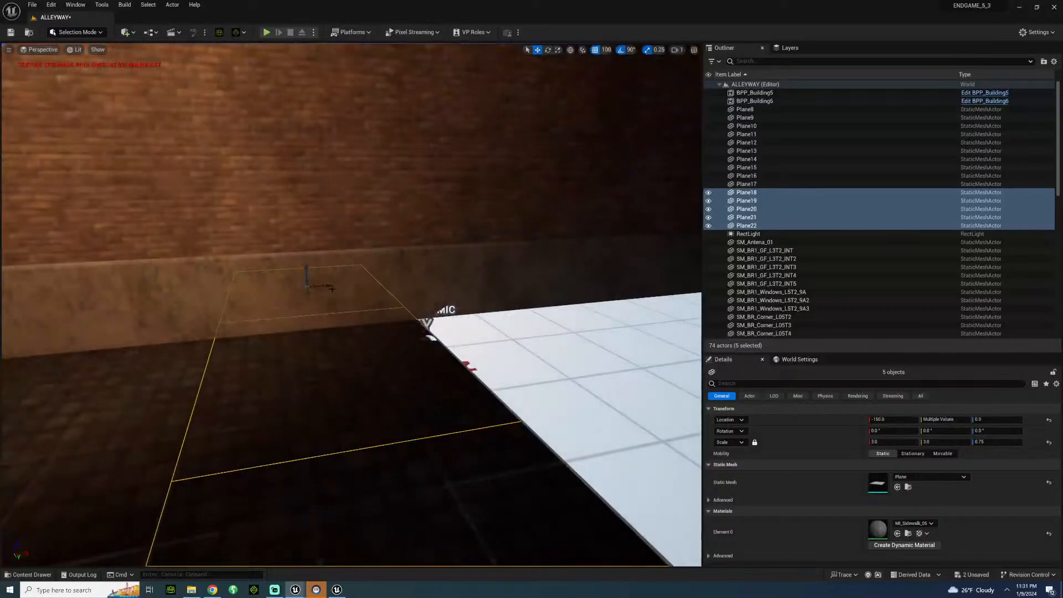
pyautogui.keyDown('alt'); pyautogui.moveTo(328, 285); pyautogui.dragTo(473, 307); pyautogui.keyUp('alt')
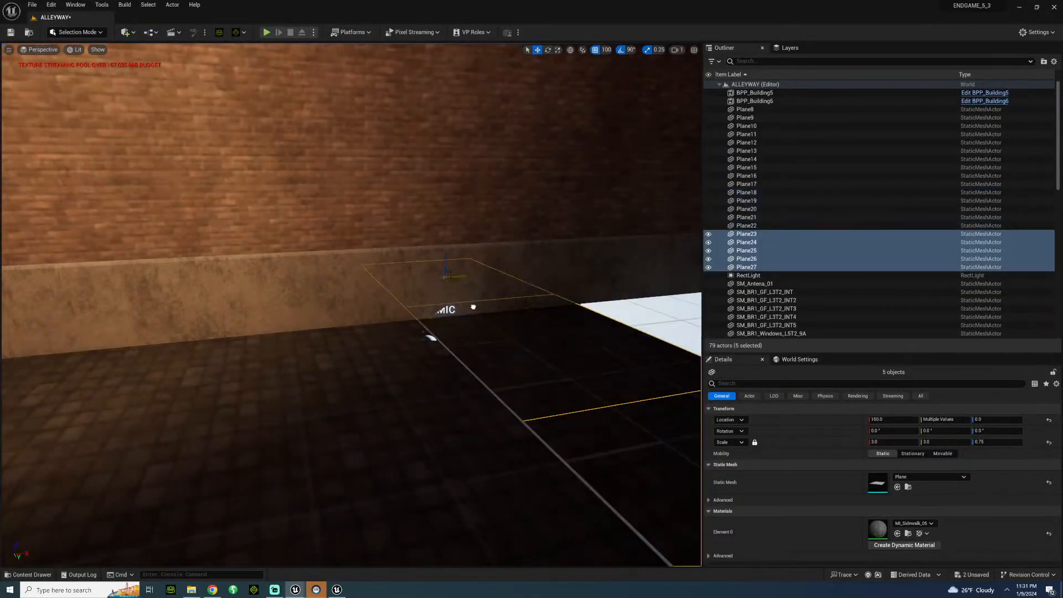
# Duplicate the floor plane row to X 450, and once more to cover the remaining ground up to the rear wall.
pyautogui.moveTo(347, 303); pyautogui.dragTo(476, 306, button='right')
pyautogui.scroll(-3, 347, 304)
pyautogui.scroll(4, 346, 303)
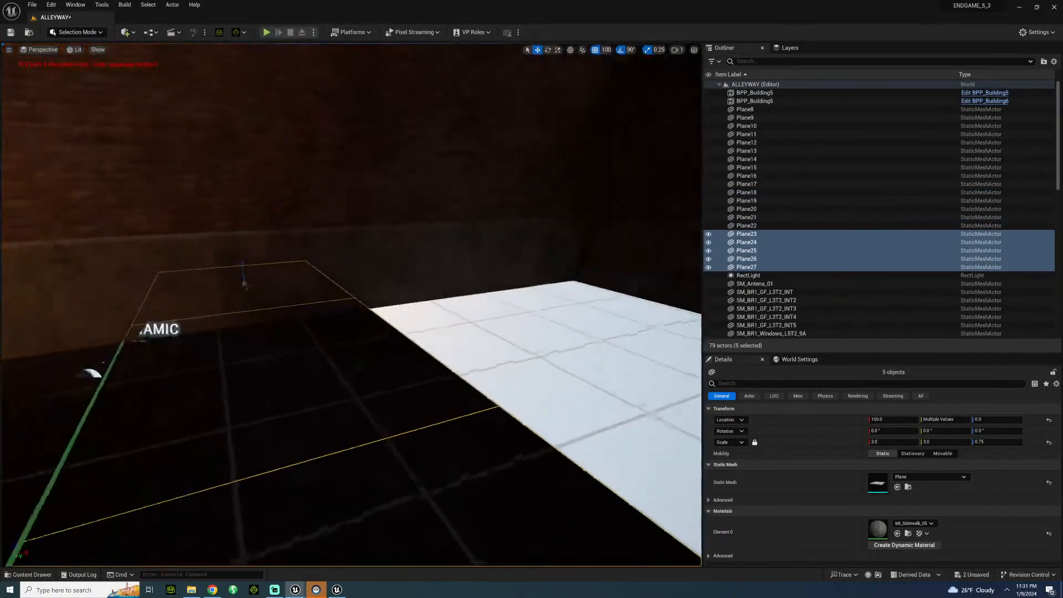
pyautogui.keyDown('alt'); pyautogui.moveTo(265, 282); pyautogui.dragTo(445, 272); pyautogui.keyUp('alt')
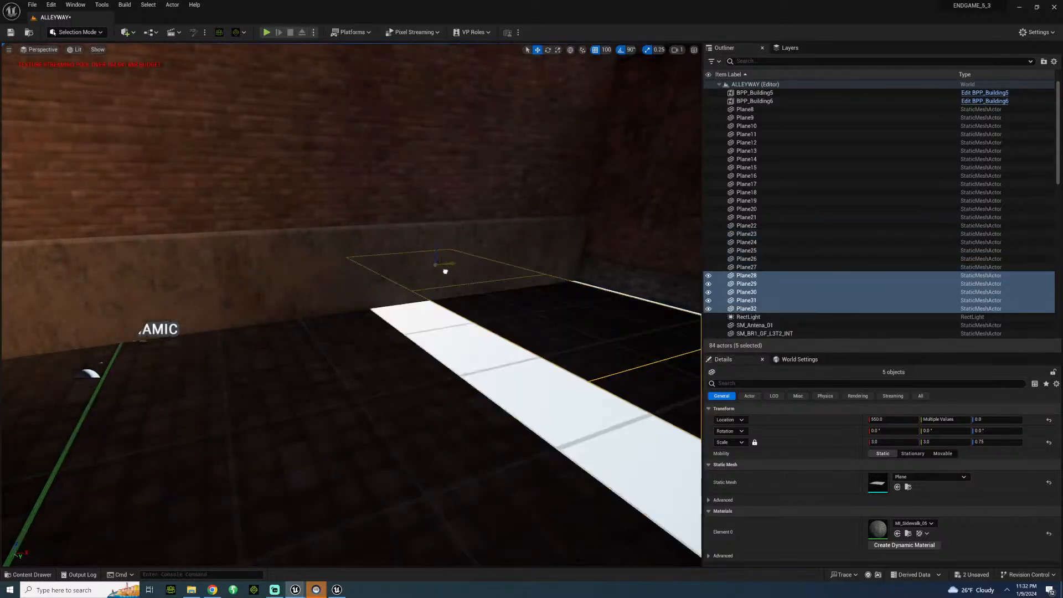
pyautogui.moveTo(419, 278); pyautogui.dragTo(494, 268, button='right')
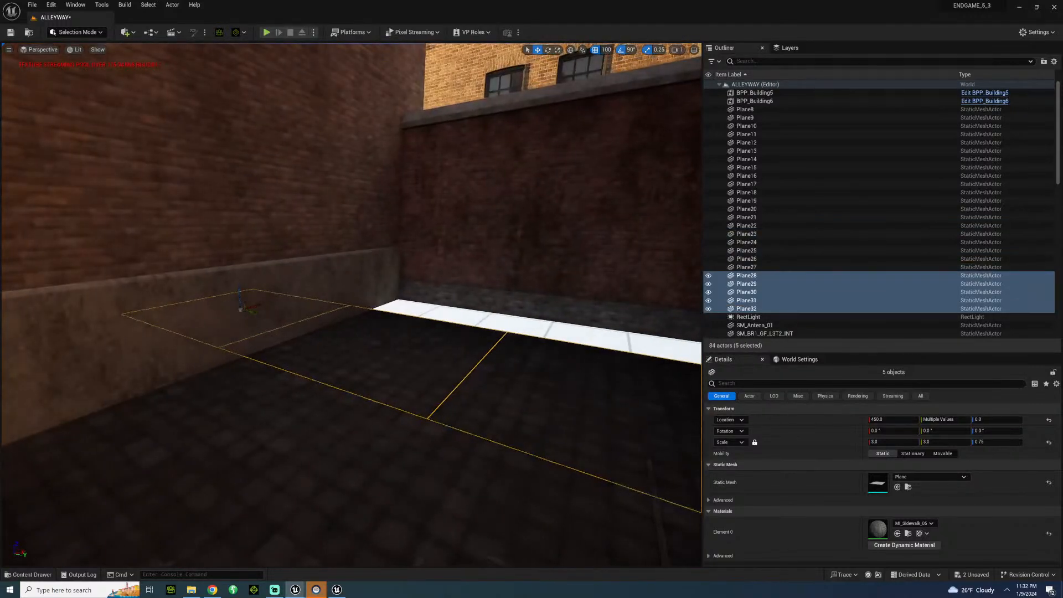
pyautogui.keyDown('alt'); pyautogui.moveTo(255, 305); pyautogui.dragTo(349, 284); pyautogui.keyUp('alt')
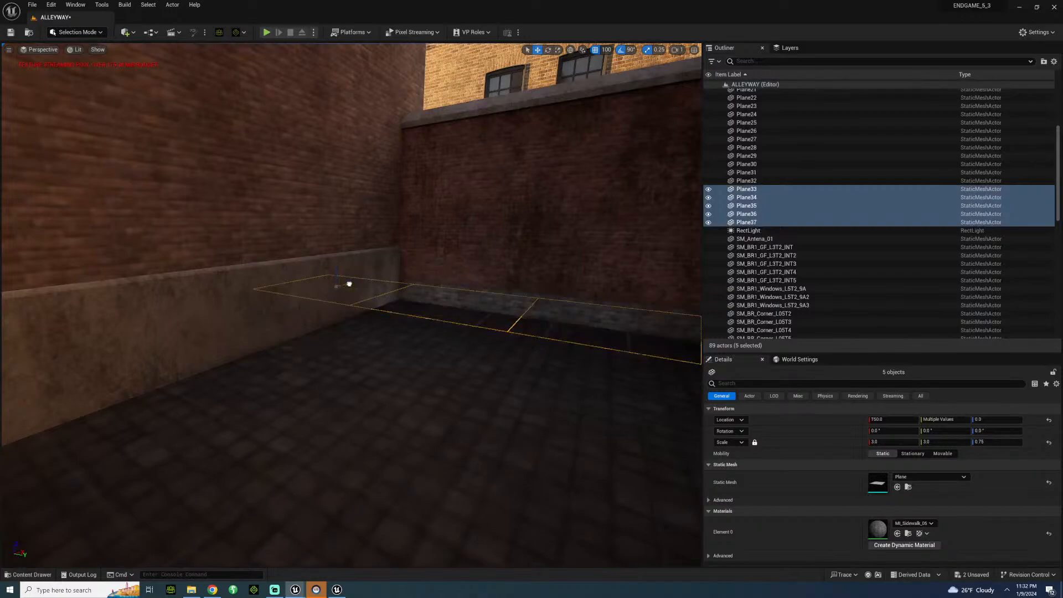
# Duplicate the SM_BR_GF3_Simple_L2T13 brick piece sideways to fill the gap at the outer end of the alley wall.
pyautogui.press('s')
pyautogui.moveTo(349, 284); pyautogui.dragTo(570, 259, button='right')
pyautogui.click(533, 120)
pyautogui.press('f')
pyautogui.press('w')
pyautogui.press('w')
pyautogui.press('w')
pyautogui.press('w')
pyautogui.press('s')
pyautogui.press('w')
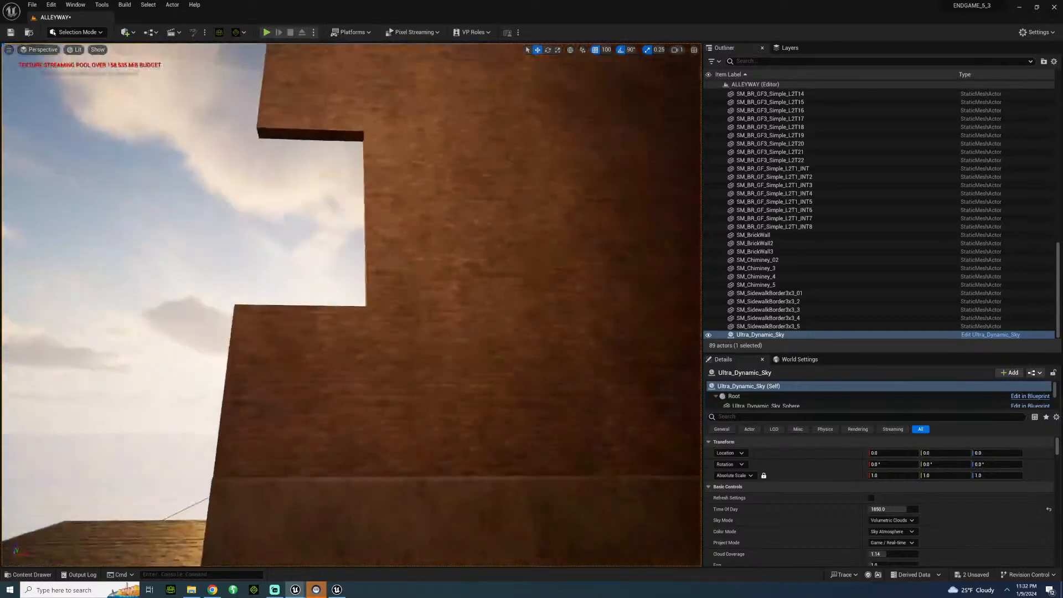
pyautogui.click(469, 214)
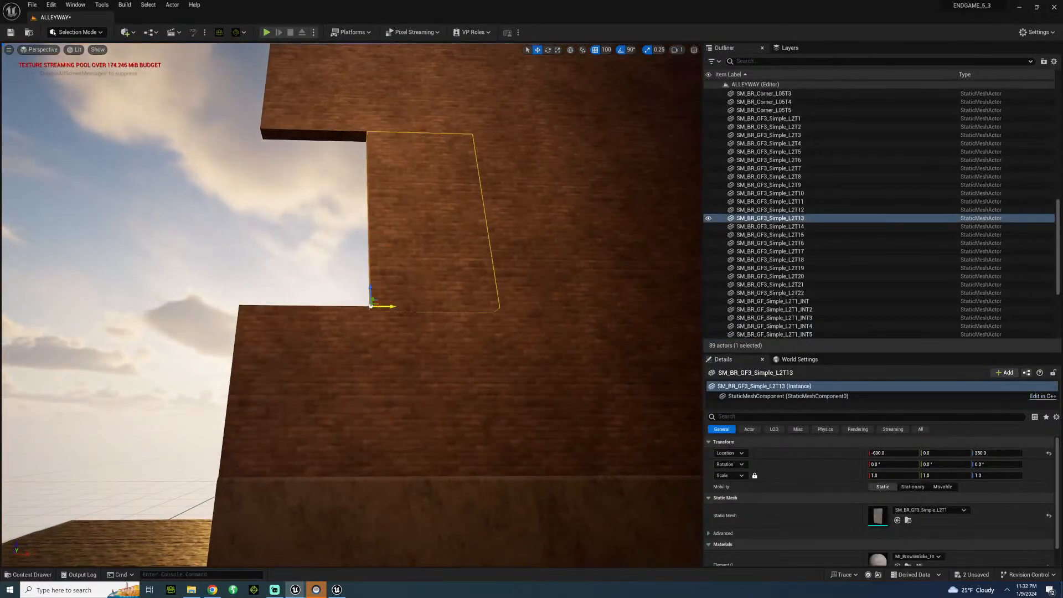
pyautogui.keyDown('alt'); pyautogui.moveTo(371, 306); pyautogui.dragTo(218, 322); pyautogui.keyUp('alt')
pyautogui.click(187, 193)
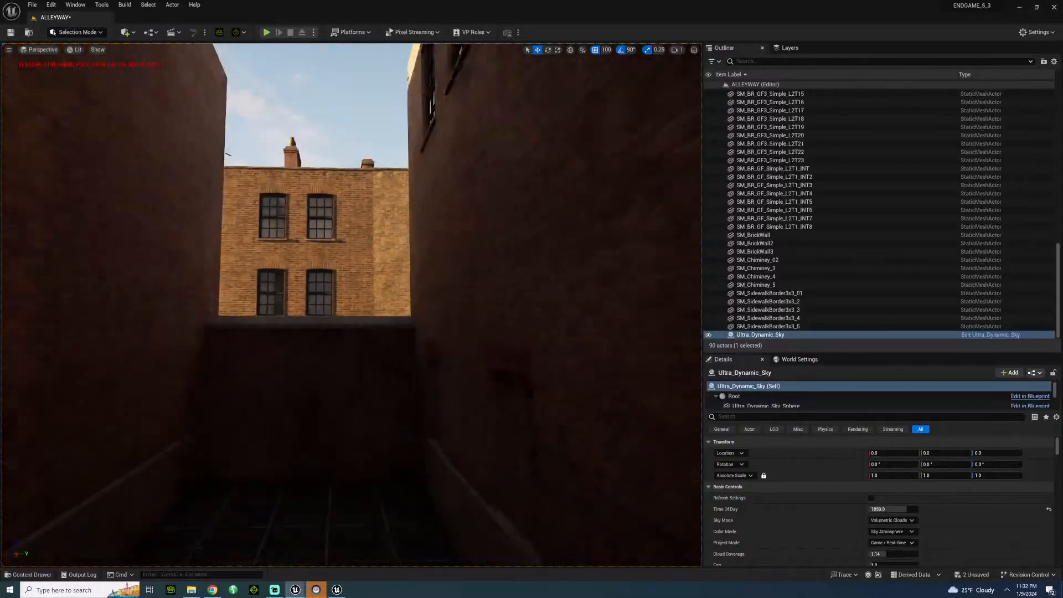
# Inspect the narrowed alley and its new floor from both ends, and save the level.
pyautogui.press('s')
pyautogui.press('w')
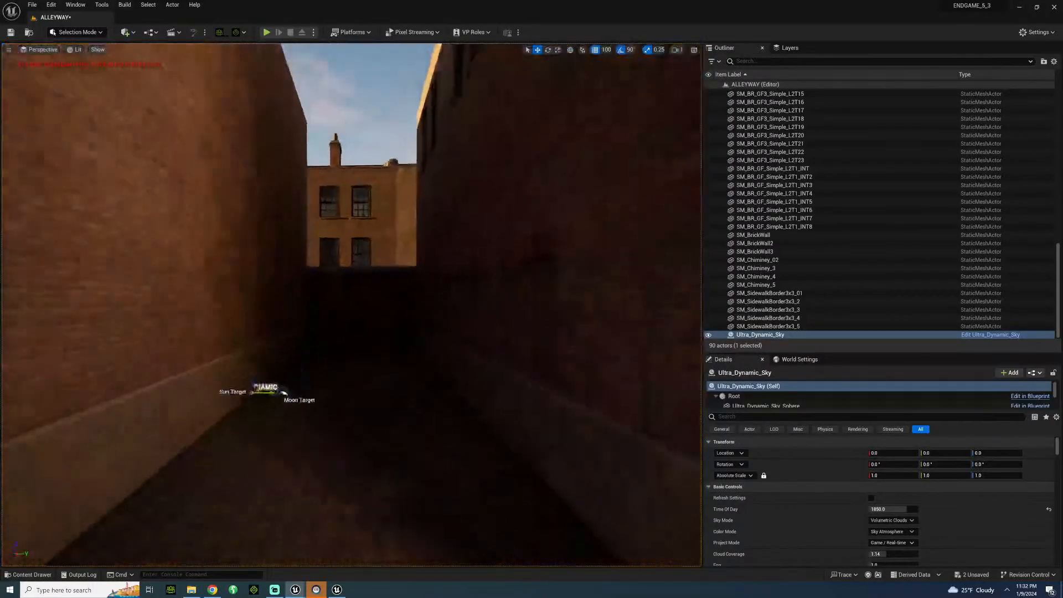
pyautogui.press('s')
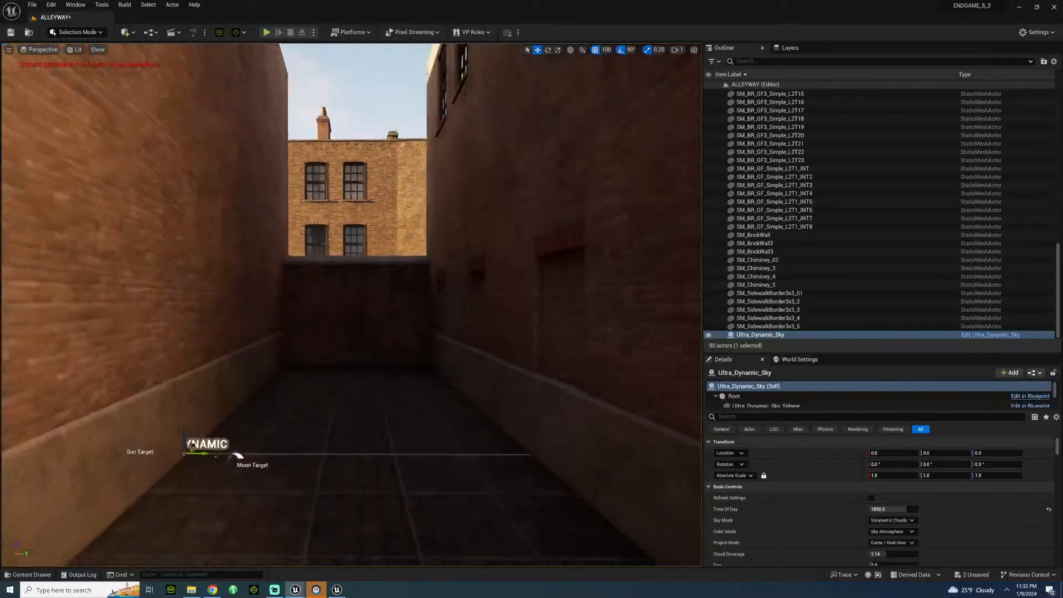
pyautogui.press('w')
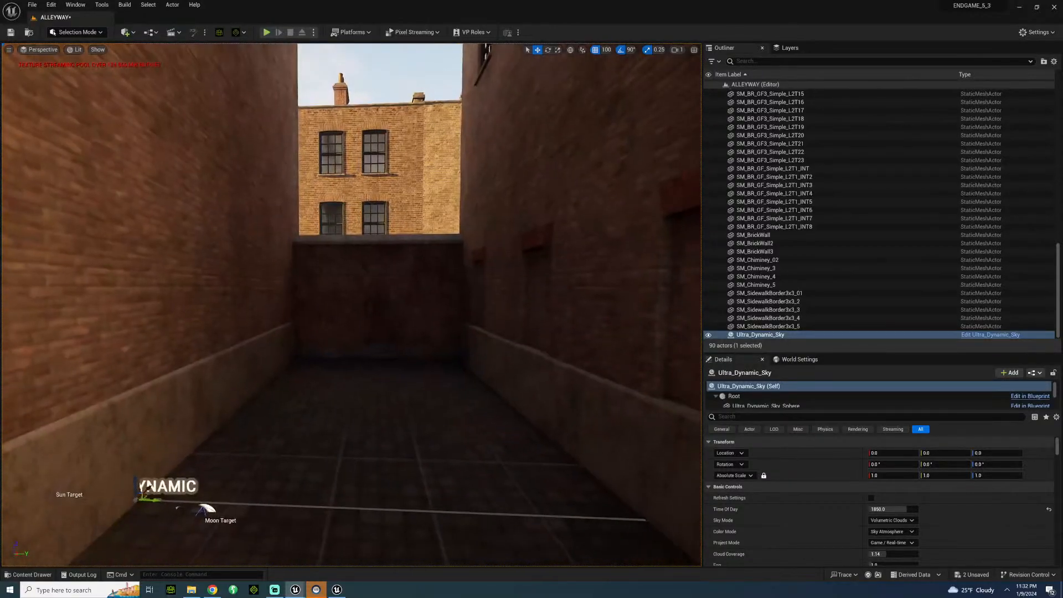
pyautogui.press('s')
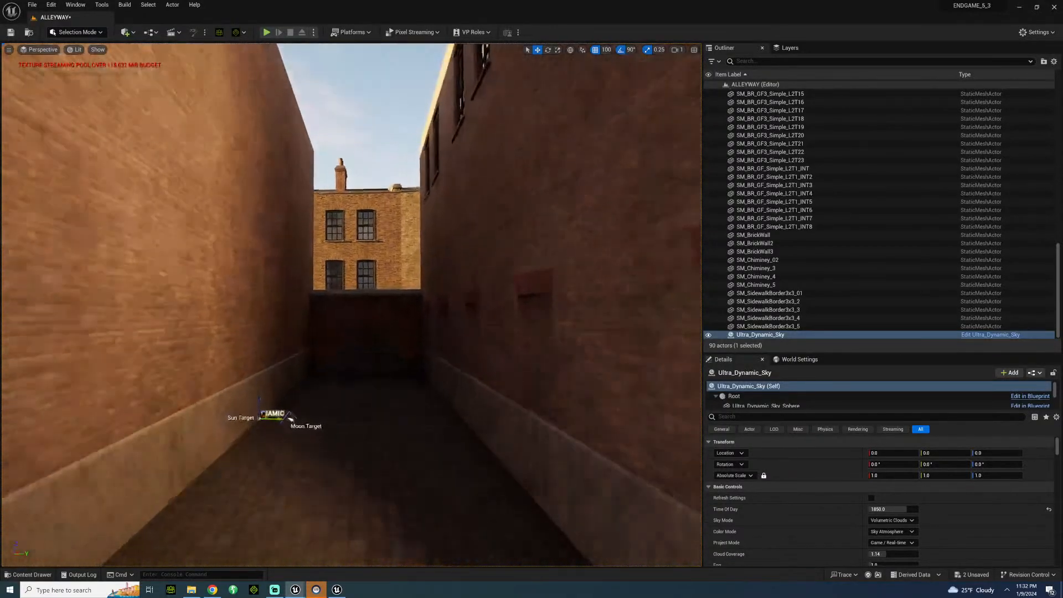
pyautogui.press('w')
pyautogui.press('s')
pyautogui.moveTo(352, 305); pyautogui.dragTo(600, 357, button='right')
pyautogui.press('s')
pyautogui.press('w')
pyautogui.press('s')
pyautogui.press('s')
pyautogui.hotkey('ctrl', 's')
pyautogui.press('a')
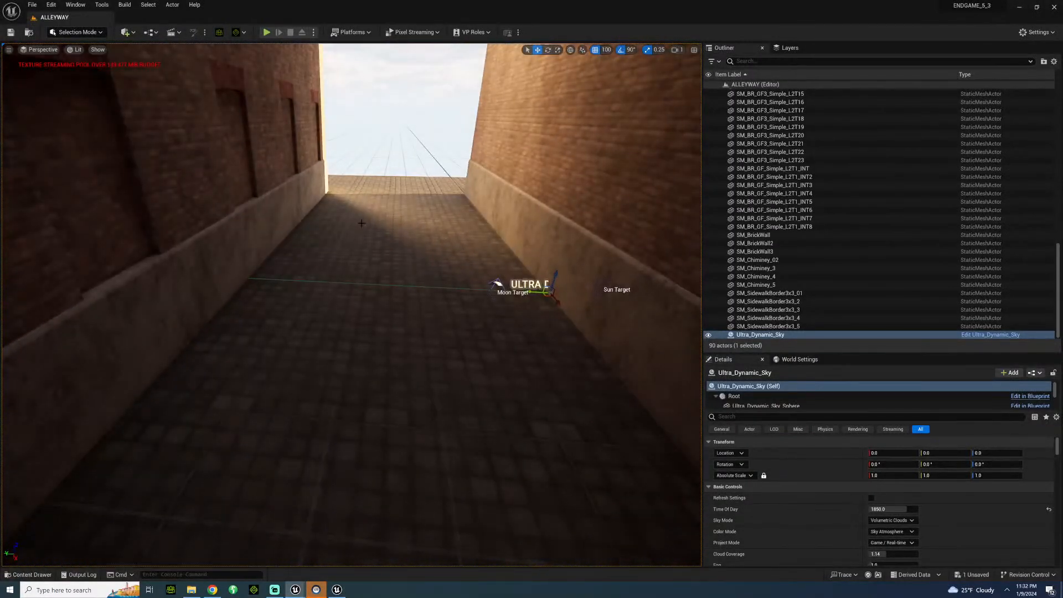
# Place the SM_Road_10x6 mesh from the BritishCity Road folder along the sidewalk's outer edge, rotated 90°, at X -1200, Y 100.
pyautogui.moveTo(361, 222); pyautogui.dragTo(276, 269, button='right')
pyautogui.press('s')
pyautogui.press('s')
pyautogui.click(370, 178)
pyautogui.keyDown('ctrl'); pyautogui.click(366, 211); pyautogui.keyUp('ctrl')
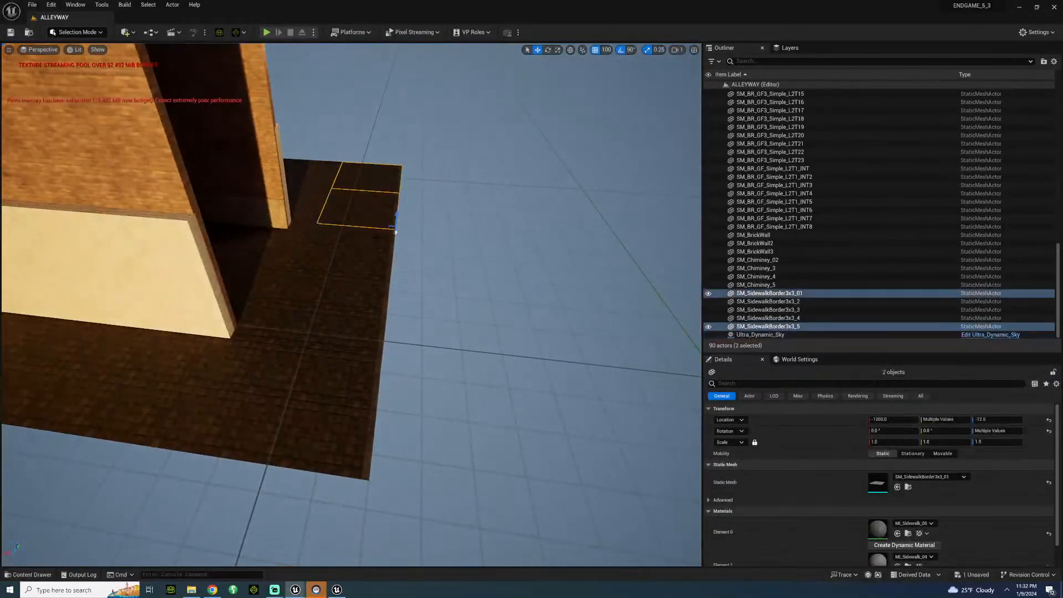
pyautogui.click(33, 574)
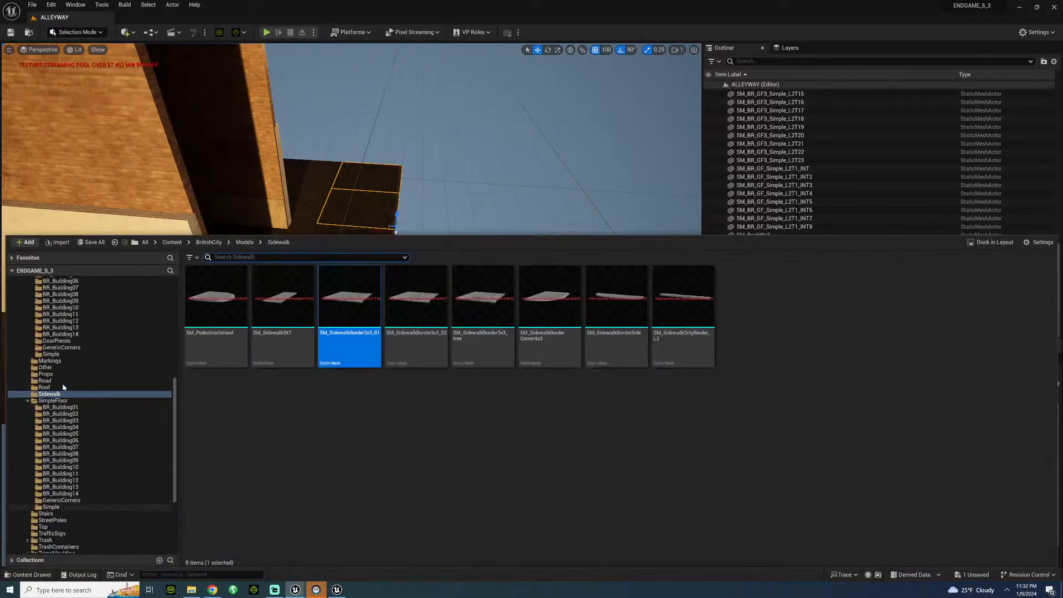
pyautogui.click(44, 381)
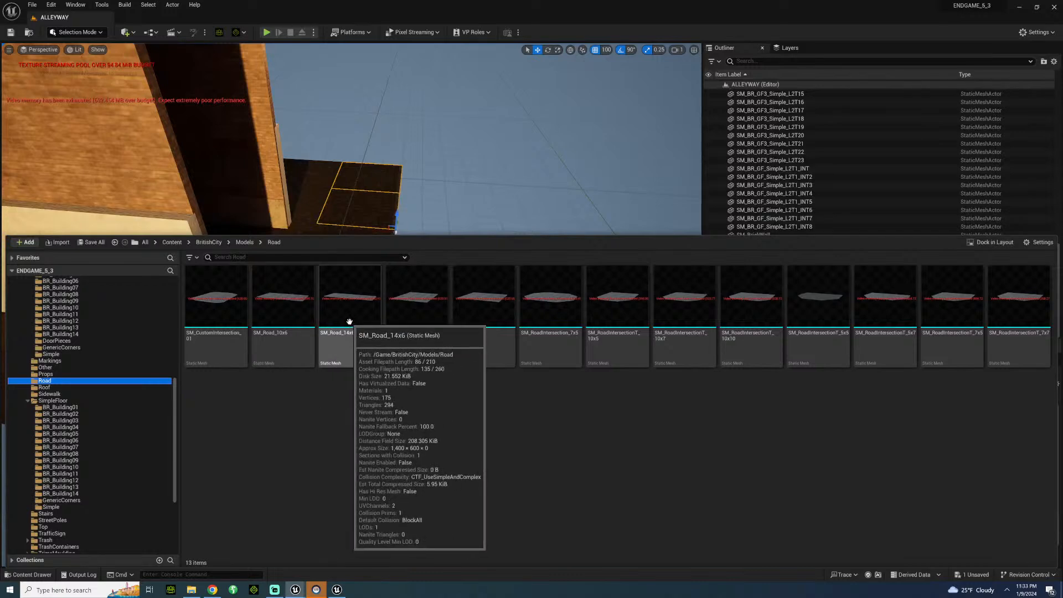
pyautogui.moveTo(296, 320); pyautogui.dragTo(399, 294)
pyautogui.press('w')
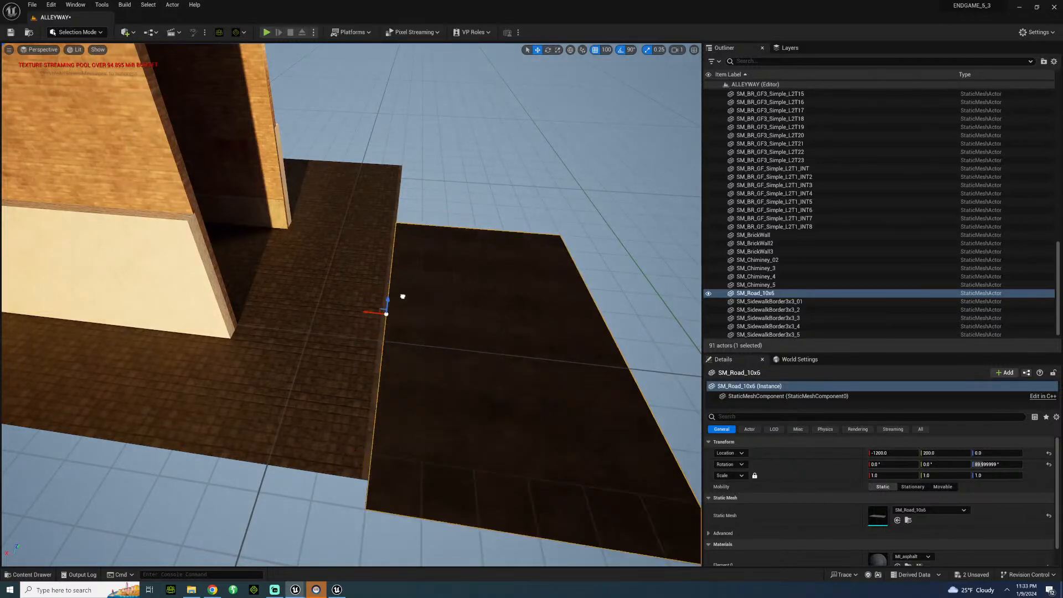
pyautogui.moveTo(398, 309); pyautogui.dragTo(365, 168, button='right')
# Set the position grid snap to 1 and lower the road piece to Z -10, below the curb.
pyautogui.click(607, 51)
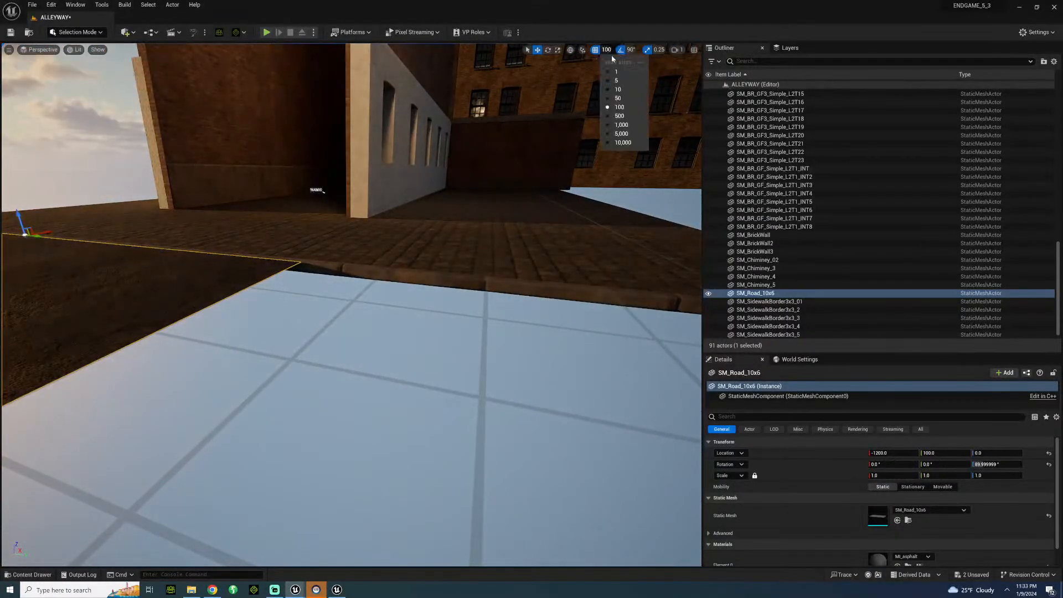
pyautogui.click(613, 72)
pyautogui.press('f')
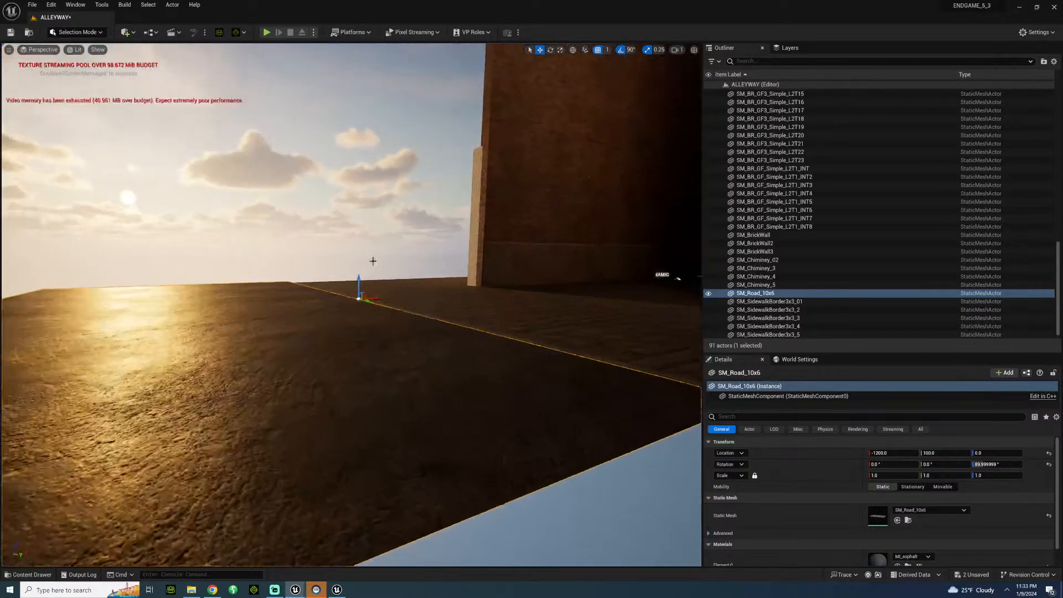
pyautogui.moveTo(358, 279); pyautogui.dragTo(379, 284)
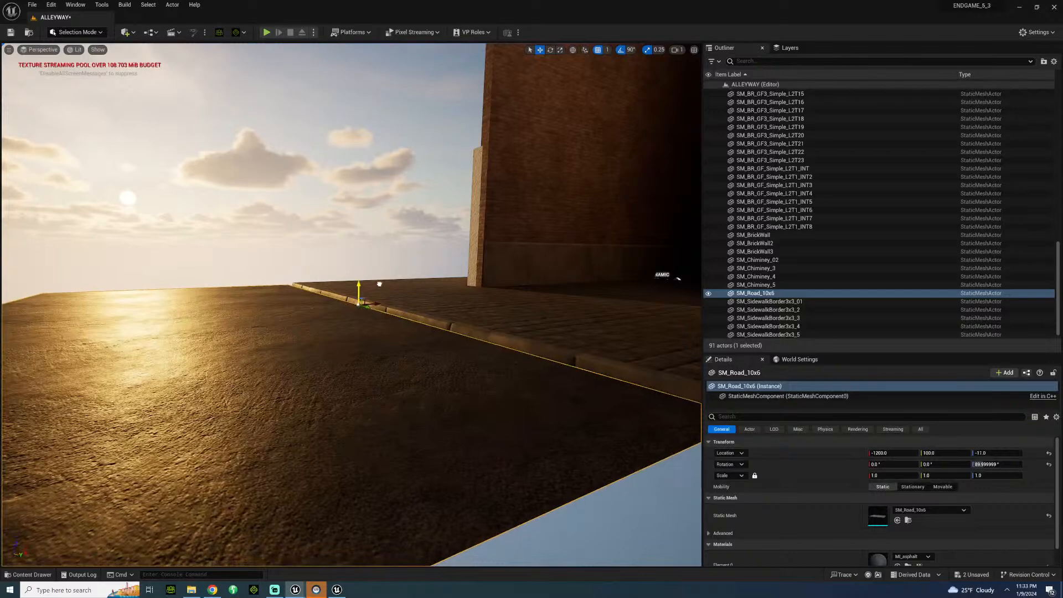
pyautogui.click(380, 245)
pyautogui.scroll(-5, 380, 245)
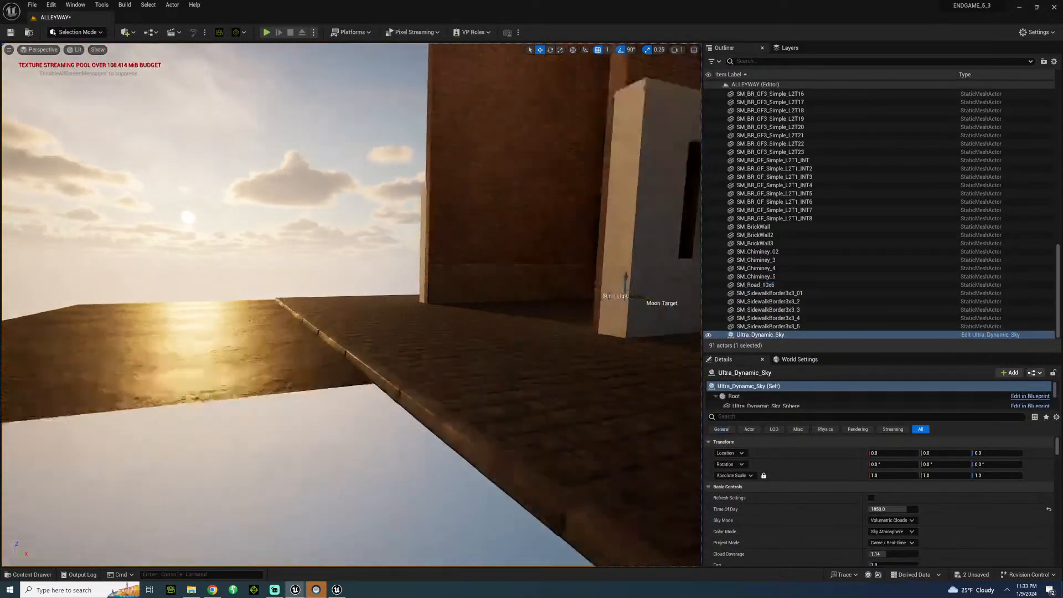
pyautogui.moveTo(379, 244); pyautogui.dragTo(481, 302, button='right')
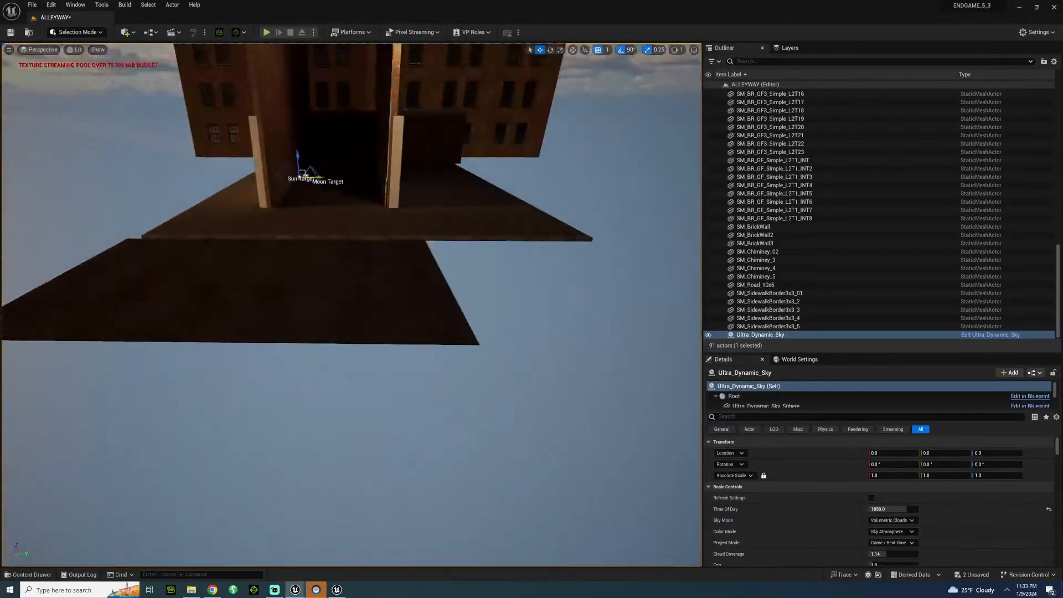
# Set the position grid snap to 100, move the road piece to Y -600 and duplicate it to Y 400 and Y 1400.
pyautogui.click(379, 260)
pyautogui.click(605, 52)
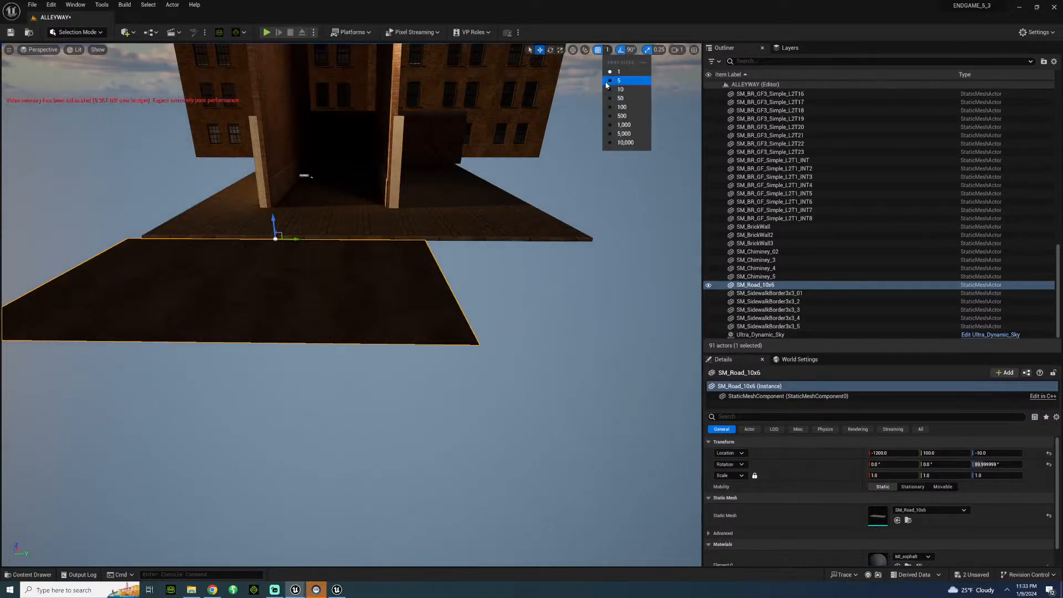
pyautogui.click(612, 107)
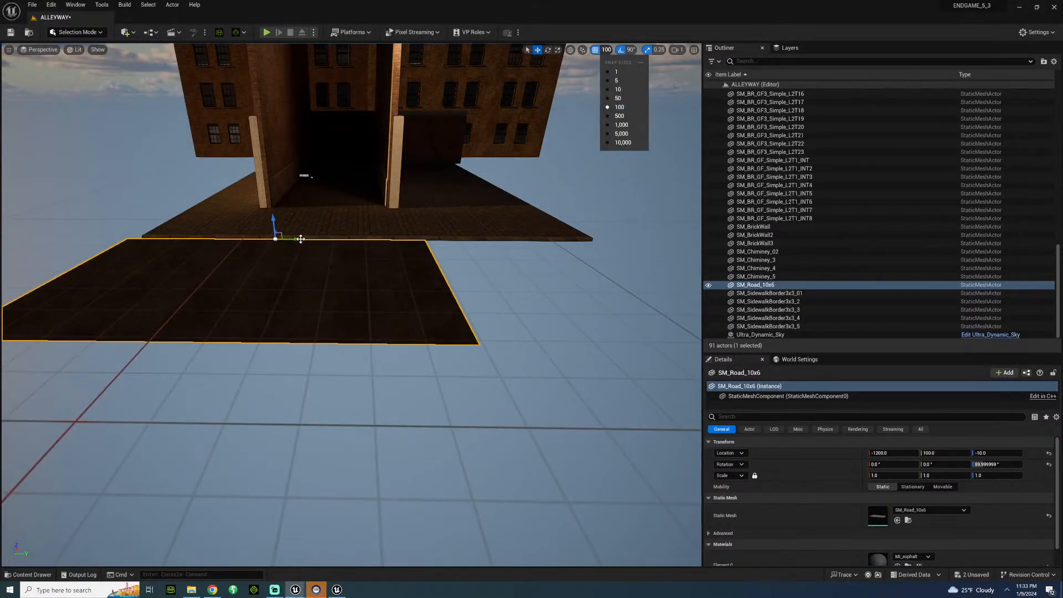
pyautogui.moveTo(301, 238); pyautogui.dragTo(200, 283)
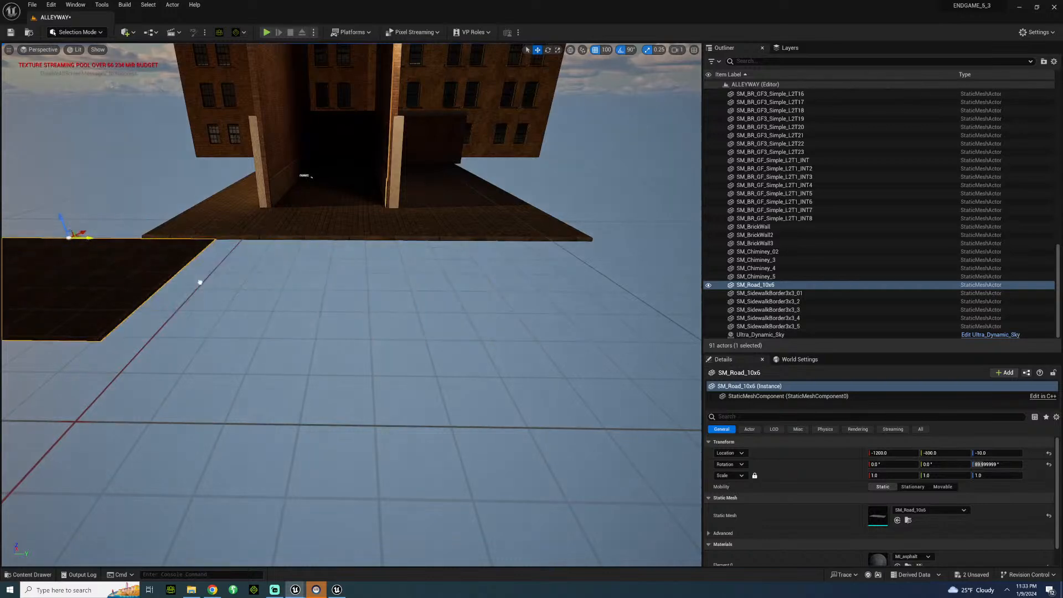
pyautogui.keyDown('alt'); pyautogui.moveTo(88, 238); pyautogui.dragTo(386, 281); pyautogui.keyUp('alt')
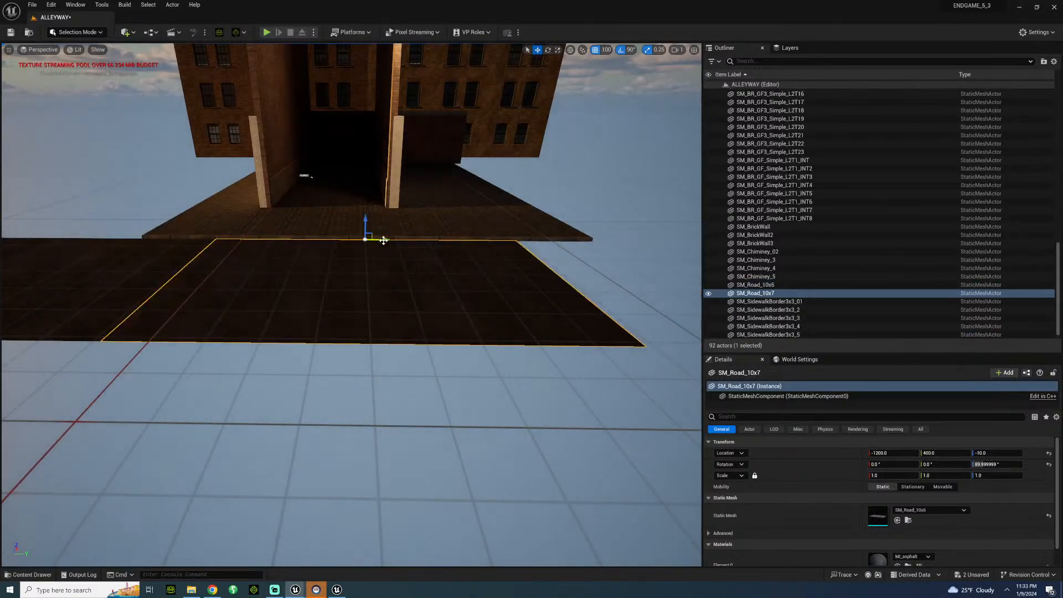
pyautogui.keyDown('alt'); pyautogui.moveTo(383, 241); pyautogui.dragTo(574, 242); pyautogui.keyUp('alt')
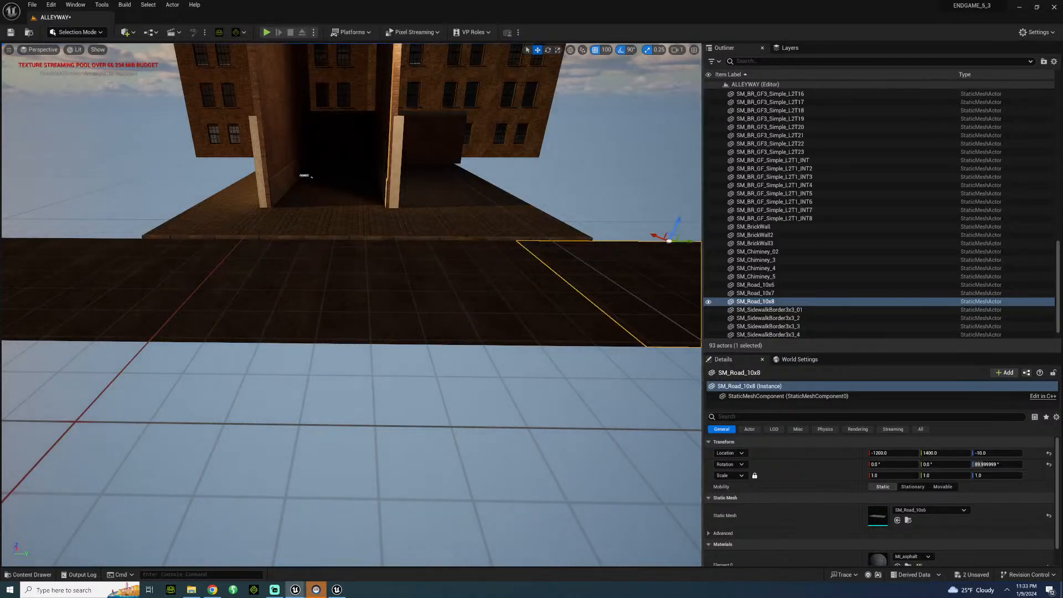
# Select the outermost sidewalk border and floor plane on the unlit side and duplicate them outward along the road.
pyautogui.click(207, 226)
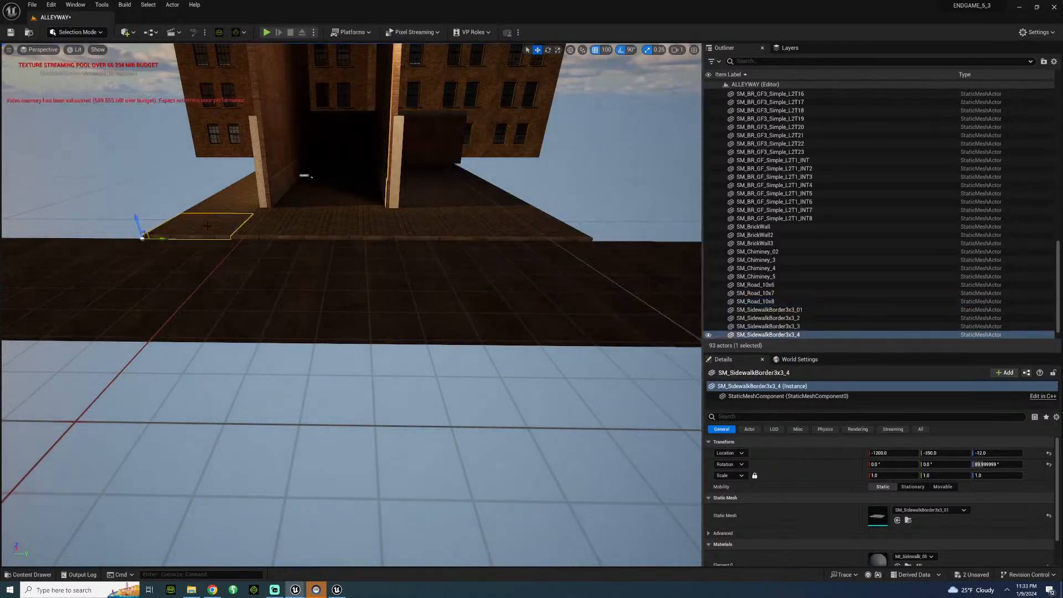
pyautogui.click(226, 201)
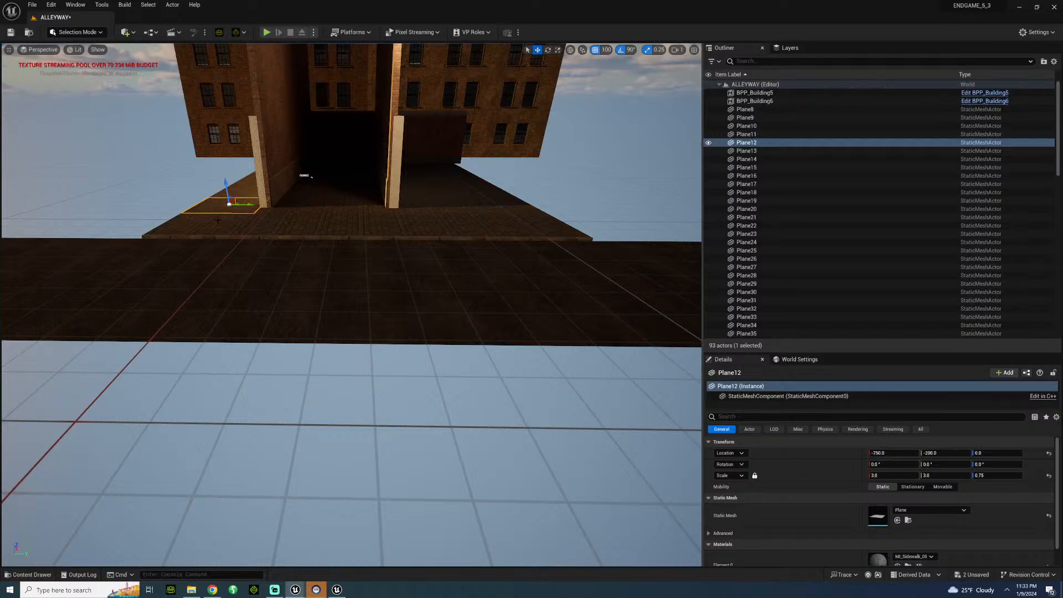
pyautogui.keyDown('ctrl'); pyautogui.click(217, 219); pyautogui.keyUp('ctrl')
pyautogui.keyDown('alt'); pyautogui.moveTo(164, 237); pyautogui.dragTo(82, 247); pyautogui.keyUp('alt')
pyautogui.keyDown('alt'); pyautogui.moveTo(154, 243); pyautogui.dragTo(179, 243); pyautogui.keyUp('alt')
pyautogui.click(96, 194)
# Examine the alley from inside, looking toward the rear wall and the building behind it.
pyautogui.press('w')
pyautogui.moveTo(96, 194); pyautogui.dragTo(107, 138, button='right')
pyautogui.press('s')
pyautogui.press('w')
pyautogui.press('w')
pyautogui.press('s')
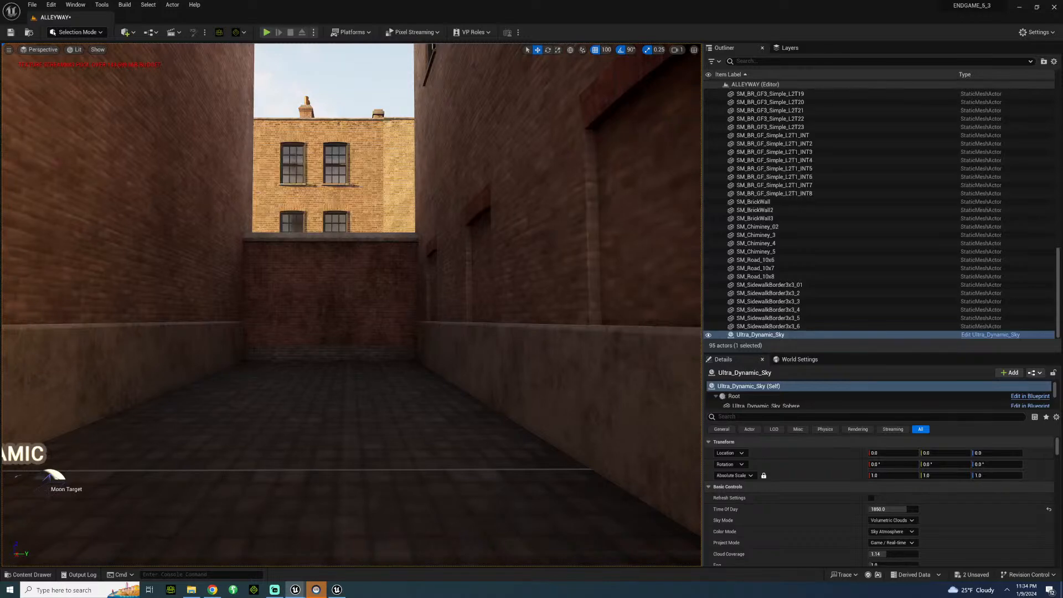
# Select the six sidewalk border pieces along the alley side of the road and duplicate them across the road to X -2000.
pyautogui.press('s')
pyautogui.moveTo(107, 138); pyautogui.dragTo(140, 166, button='right')
pyautogui.press('w')
pyautogui.press('s')
pyautogui.click(240, 397)
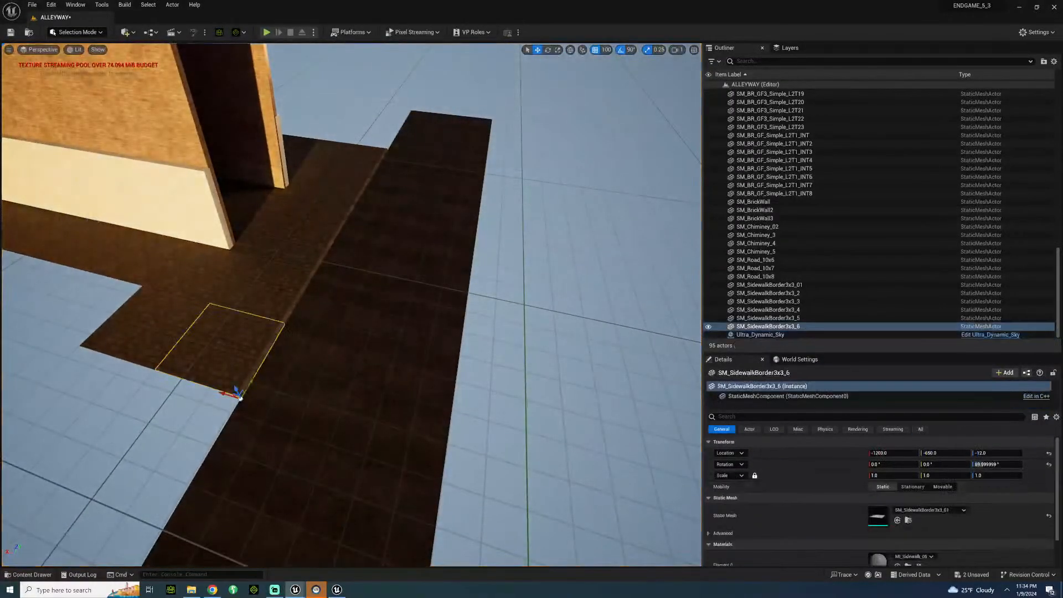
pyautogui.keyDown('ctrl'); pyautogui.click(282, 301); pyautogui.keyUp('ctrl')
pyautogui.keyDown('ctrl'); pyautogui.click(310, 244); pyautogui.keyUp('ctrl')
pyautogui.keyDown('ctrl'); pyautogui.click(327, 208); pyautogui.keyUp('ctrl')
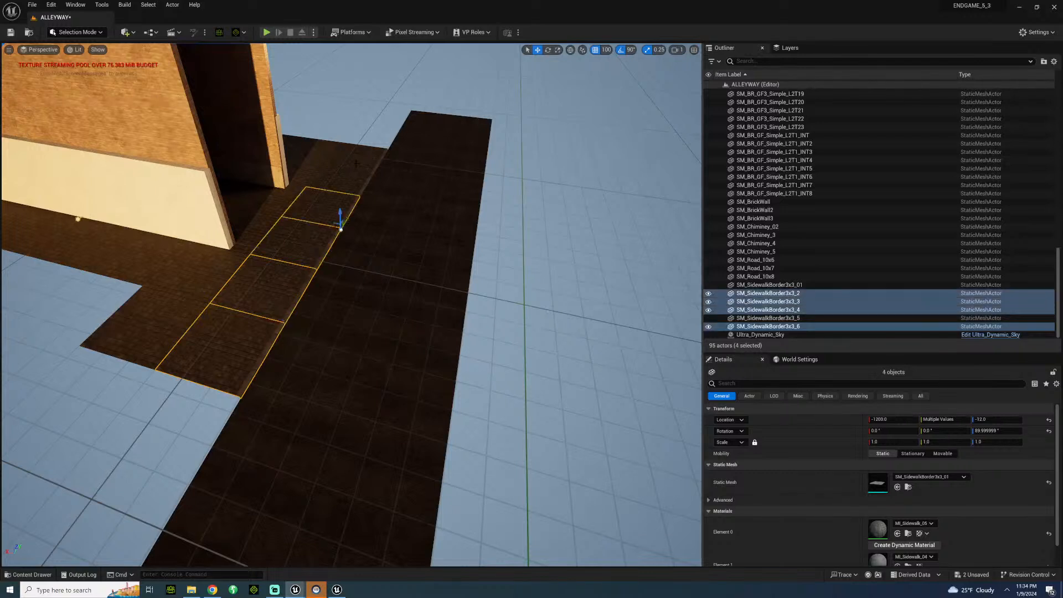
pyautogui.keyDown('ctrl'); pyautogui.click(356, 159); pyautogui.keyUp('ctrl')
pyautogui.keyDown('ctrl'); pyautogui.click(338, 181); pyautogui.keyUp('ctrl')
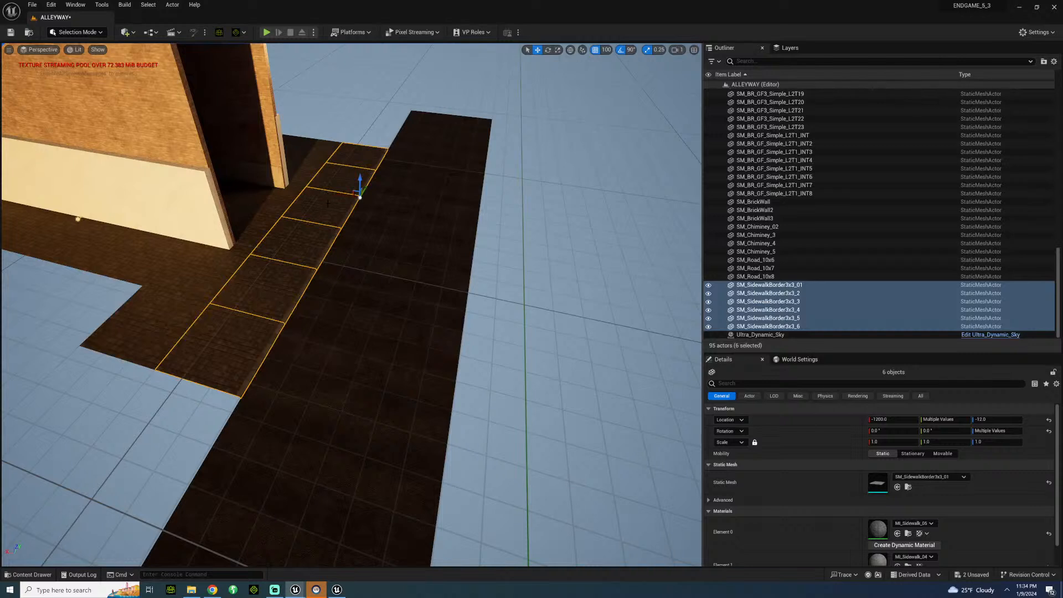
pyautogui.keyDown('alt'); pyautogui.moveTo(344, 193); pyautogui.dragTo(494, 225); pyautogui.keyUp('alt')
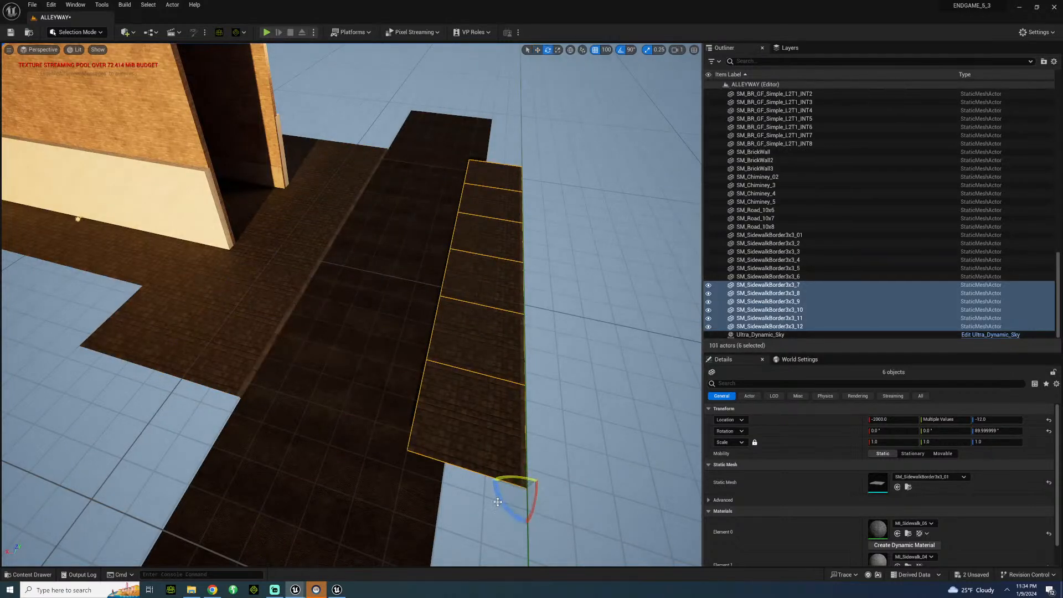
# Rotate the duplicated sidewalk borders 180° and move them against the far edge of the road.
pyautogui.moveTo(491, 496); pyautogui.dragTo(492, 478)
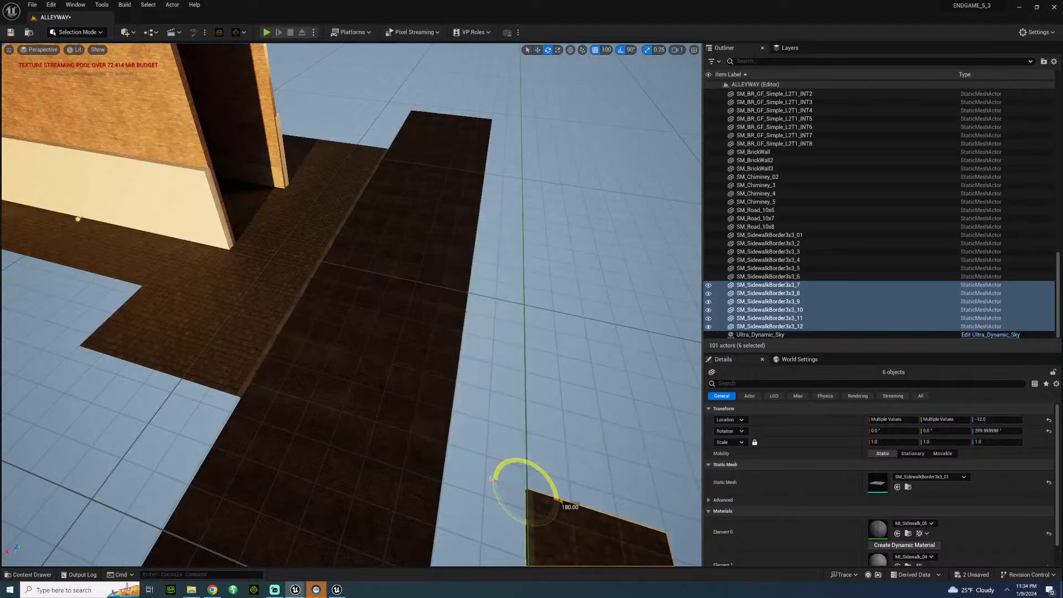
pyautogui.moveTo(481, 479); pyautogui.dragTo(631, 488, button='right')
pyautogui.press('w')
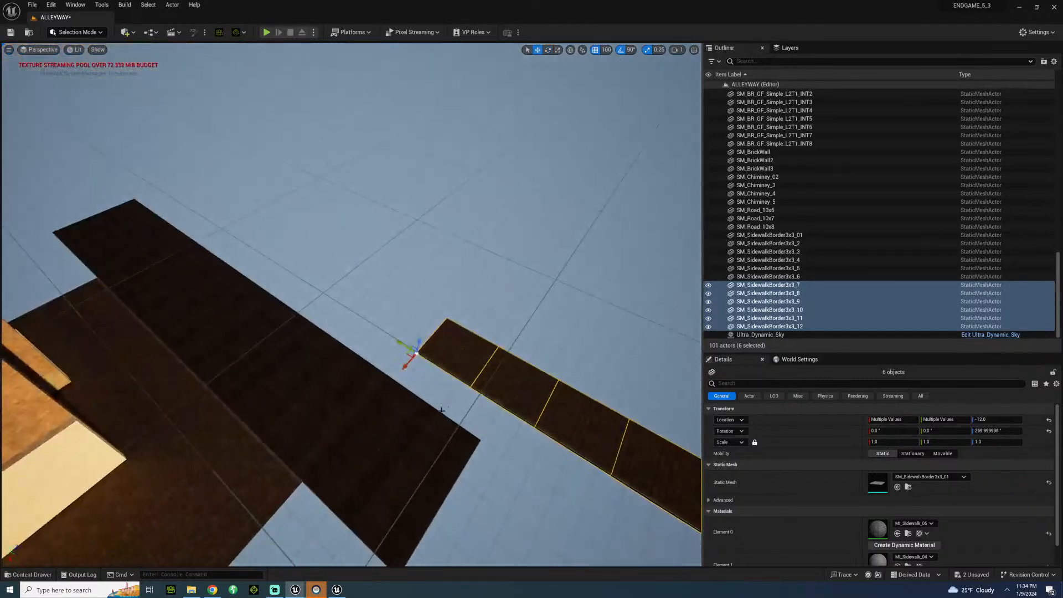
pyautogui.moveTo(403, 369); pyautogui.dragTo(159, 241)
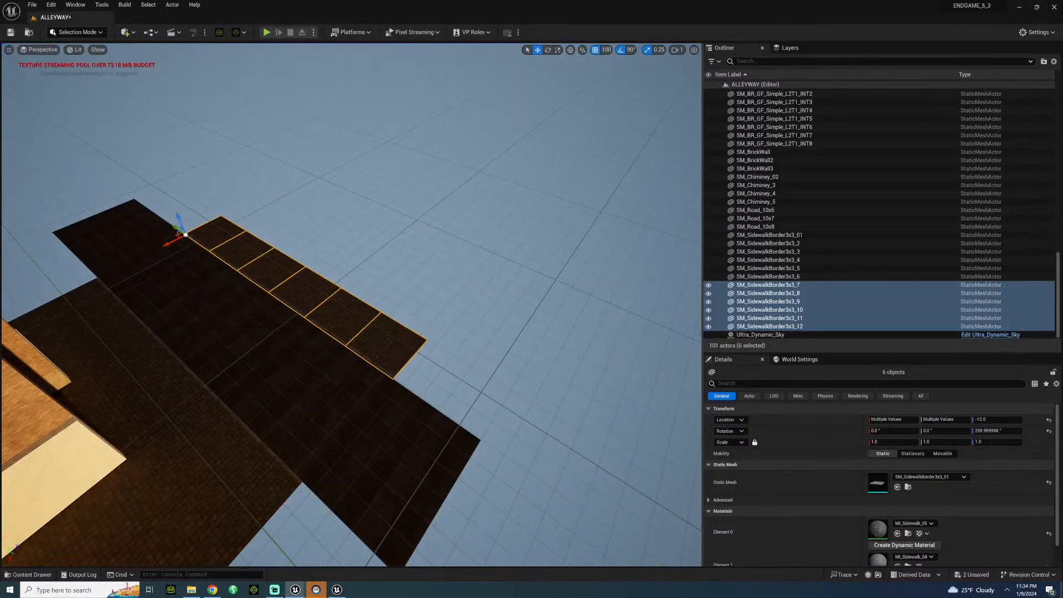
# Examine the far-side sidewalk from inside the alley, looking out through the entrance.
pyautogui.click(258, 193)
pyautogui.moveTo(258, 193); pyautogui.dragTo(388, 162, button='right')
pyautogui.press('s')
pyautogui.press('d')
pyautogui.press('w')
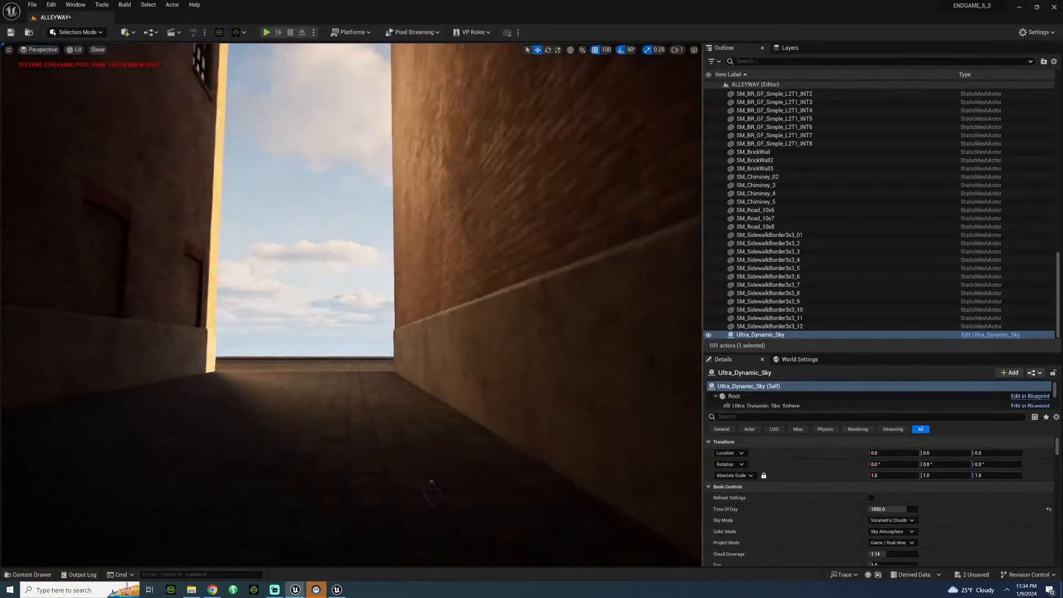
pyautogui.press('w')
pyautogui.moveTo(264, 302); pyautogui.dragTo(264, 301, button='right')
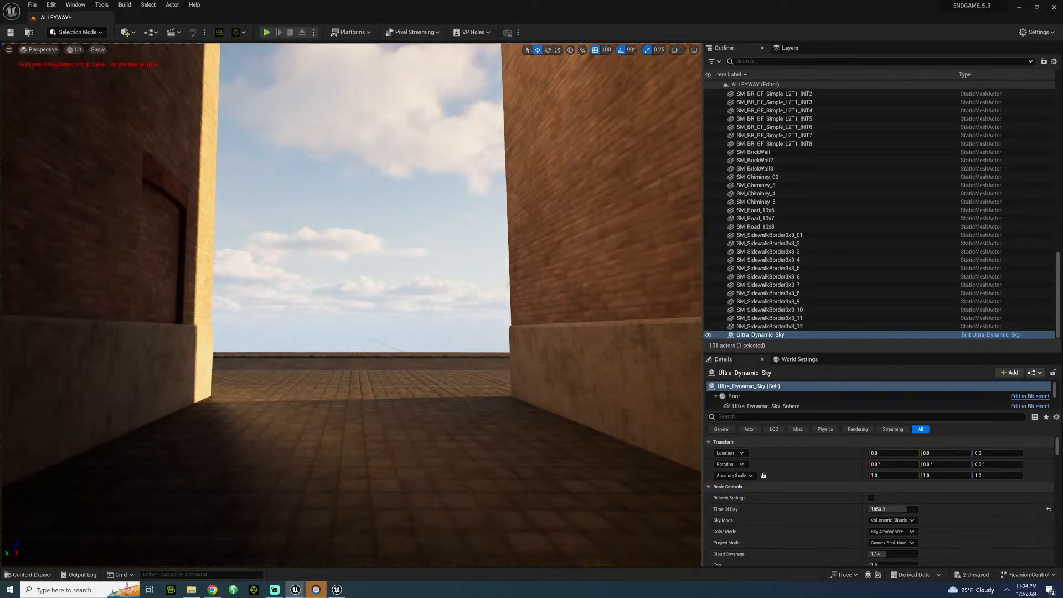
pyautogui.press('w')
pyautogui.moveTo(263, 301); pyautogui.dragTo(61, 327, button='right')
pyautogui.press('d')
pyautogui.press('s')
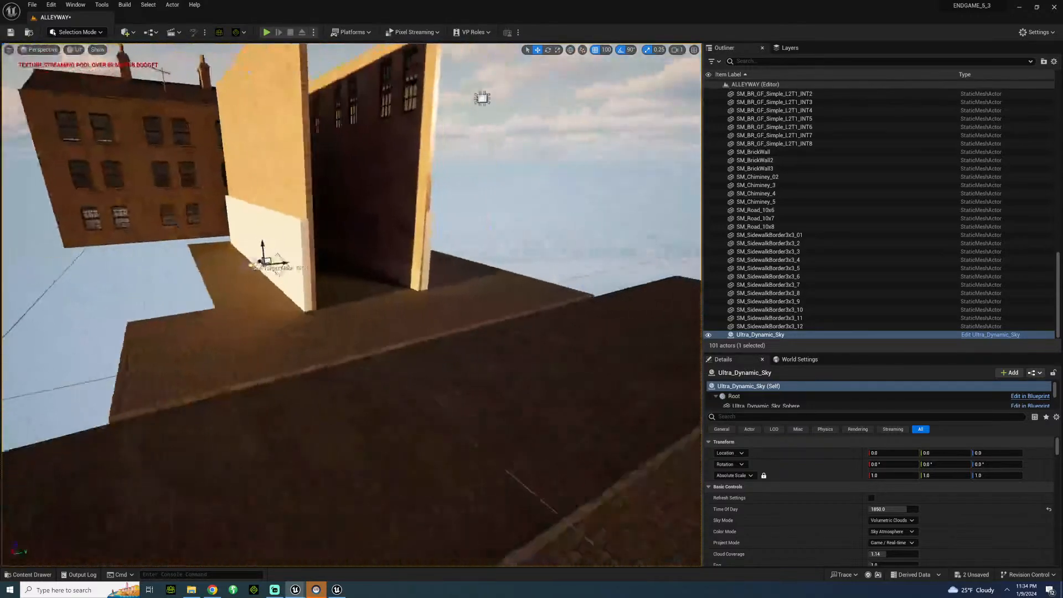
# Examine the alley entrance, its interior and the buildings behind it from across the road.
pyautogui.moveTo(298, 339); pyautogui.dragTo(298, 315, button='right')
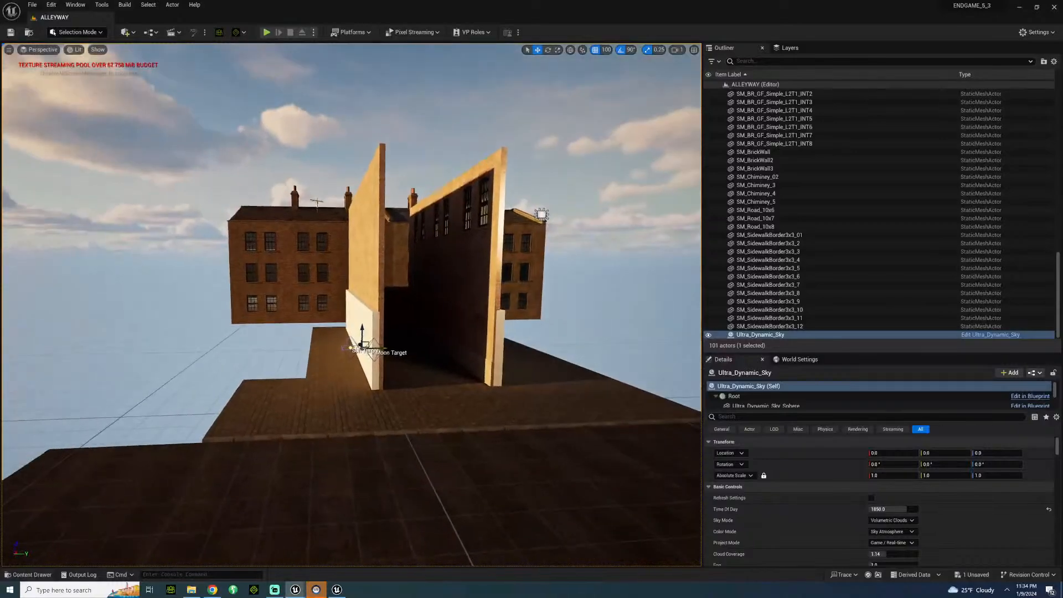
pyautogui.press('d')
pyautogui.press('w')
pyautogui.press('w')
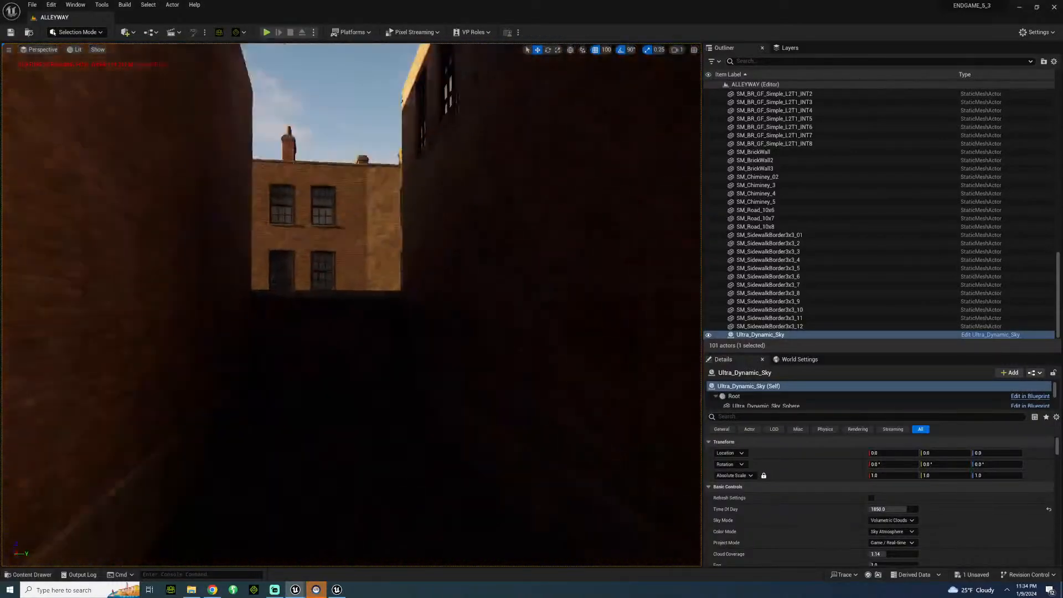
pyautogui.press('s')
pyautogui.press('s')
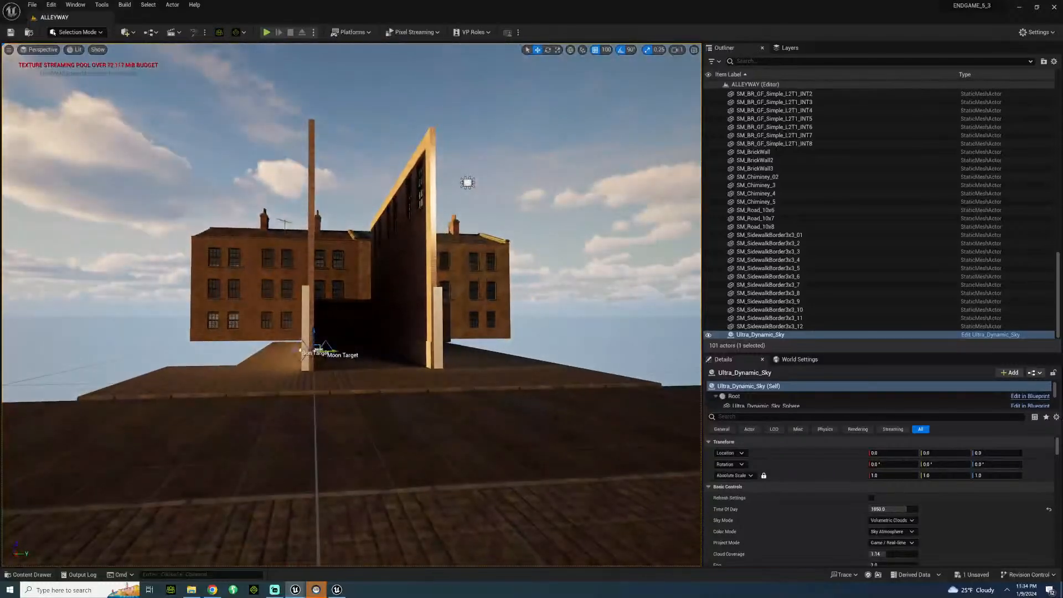
pyautogui.press('s')
# Select the row of floor planes behind the alley-side sidewalk border and duplicate it behind the far-side border.
pyautogui.moveTo(234, 269); pyautogui.dragTo(289, 229, button='right')
pyautogui.click(289, 231)
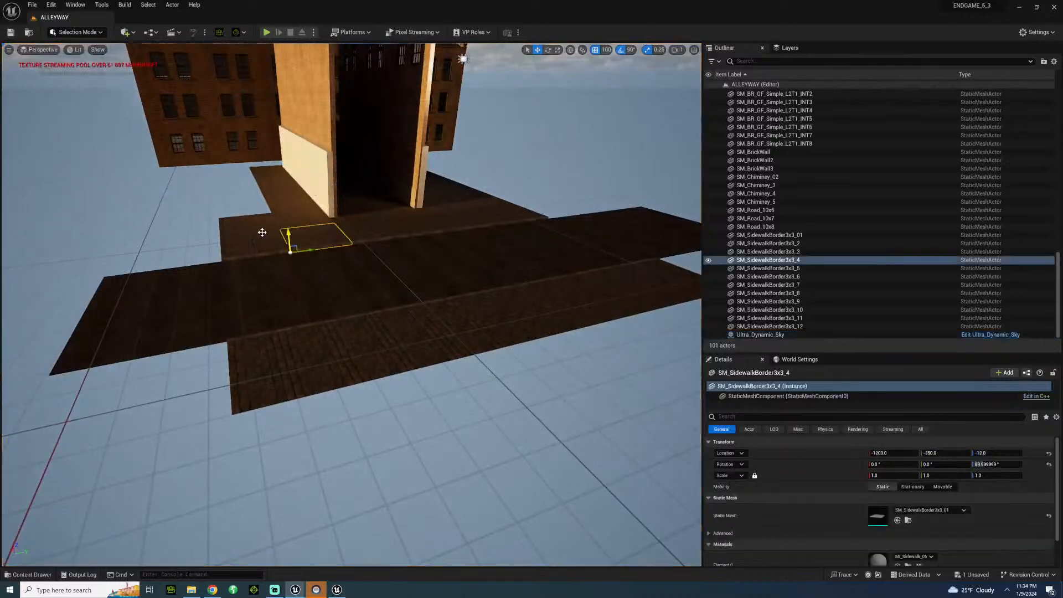
pyautogui.click(249, 222)
pyautogui.keyDown('ctrl'); pyautogui.click(304, 218); pyautogui.keyUp('ctrl')
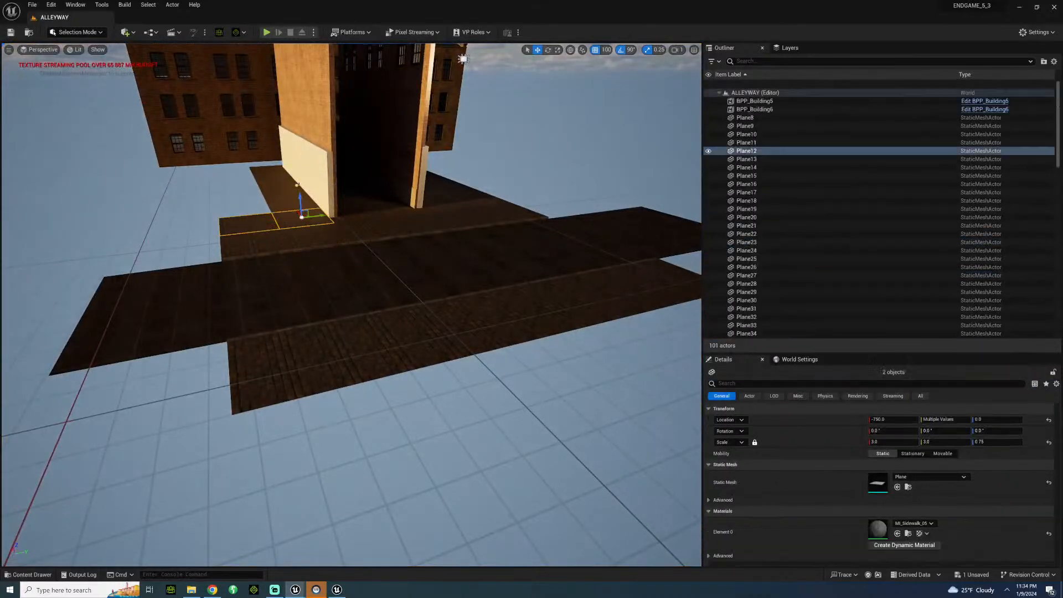
pyautogui.keyDown('ctrl'); pyautogui.click(369, 211); pyautogui.keyUp('ctrl')
pyautogui.keyDown('ctrl'); pyautogui.click(391, 206); pyautogui.keyUp('ctrl')
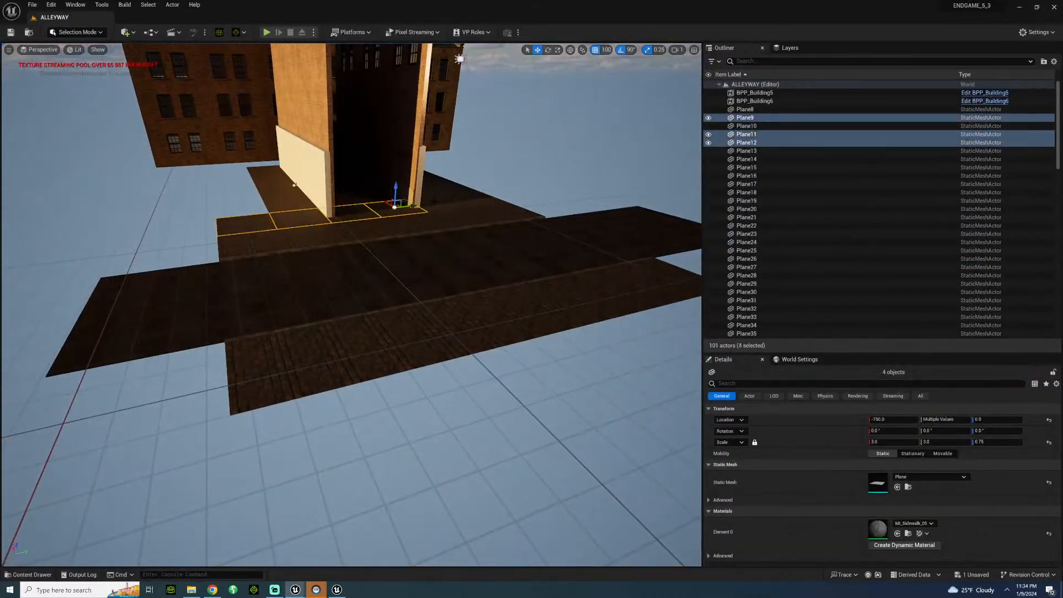
pyautogui.keyDown('ctrl'); pyautogui.click(450, 202); pyautogui.keyUp('ctrl')
pyautogui.keyDown('ctrl'); pyautogui.click(474, 201); pyautogui.keyUp('ctrl')
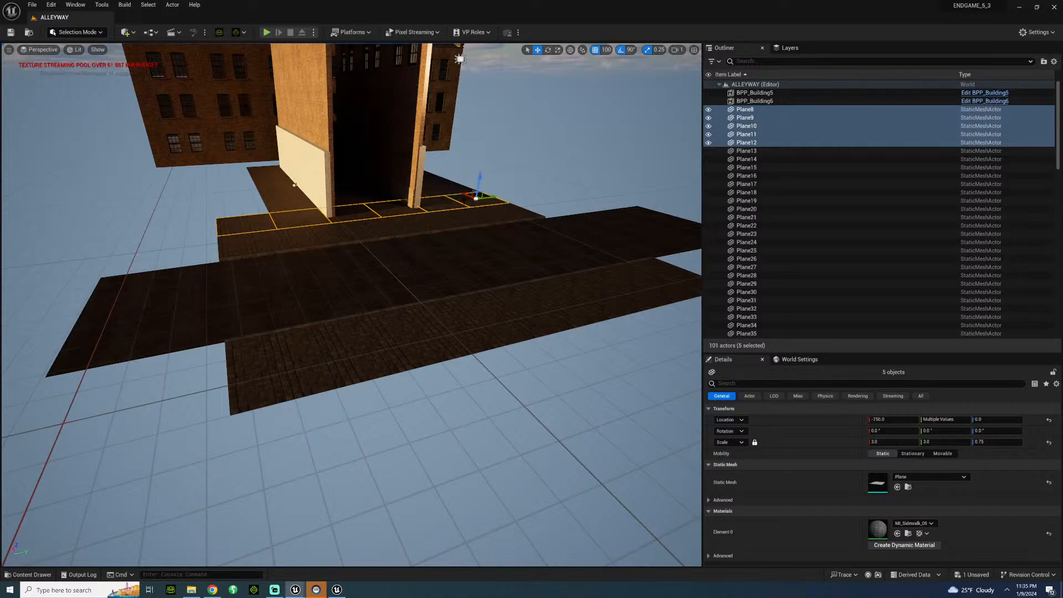
pyautogui.keyDown('alt'); pyautogui.moveTo(465, 196); pyautogui.dragTo(634, 373); pyautogui.keyUp('alt')
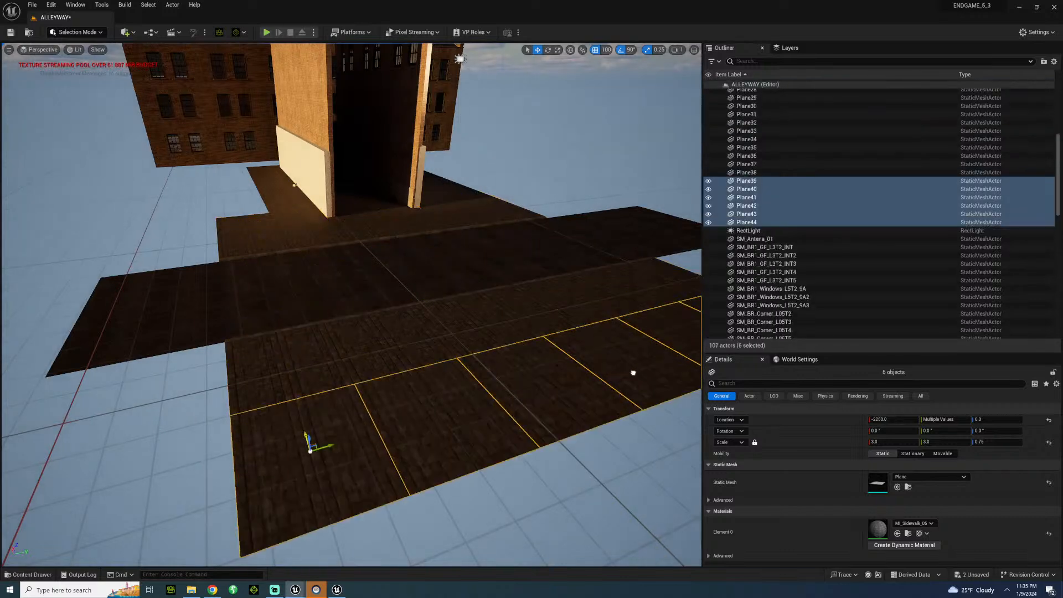
# Check the widened far sidewalk from inside the alley and save the level.
pyautogui.click(294, 367)
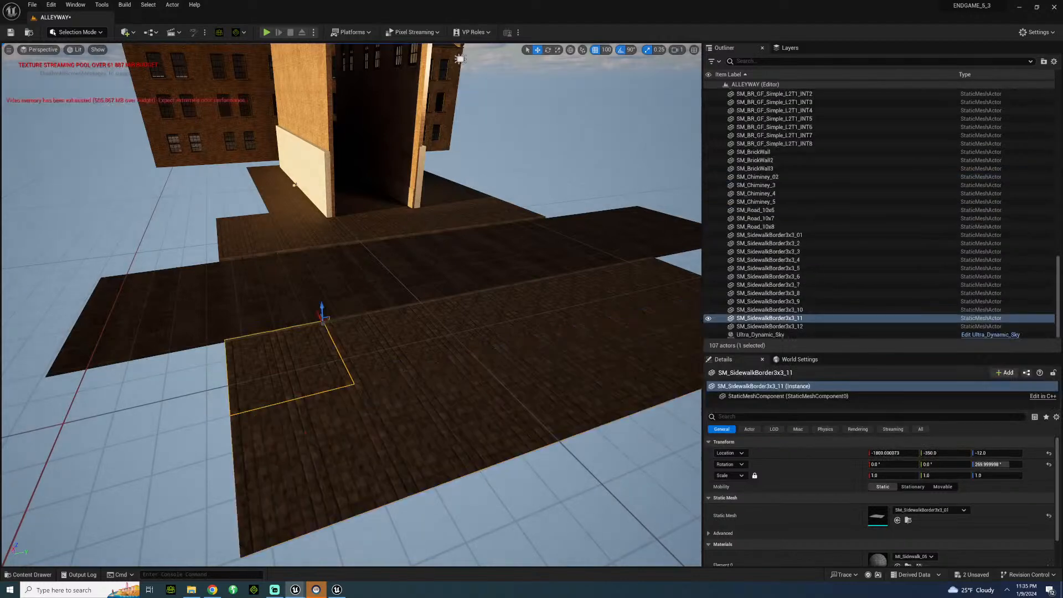
pyautogui.click(559, 139)
pyautogui.press('w')
pyautogui.moveTo(560, 138); pyautogui.dragTo(698, 95, button='right')
pyautogui.press('w')
pyautogui.hotkey('ctrl', 's')
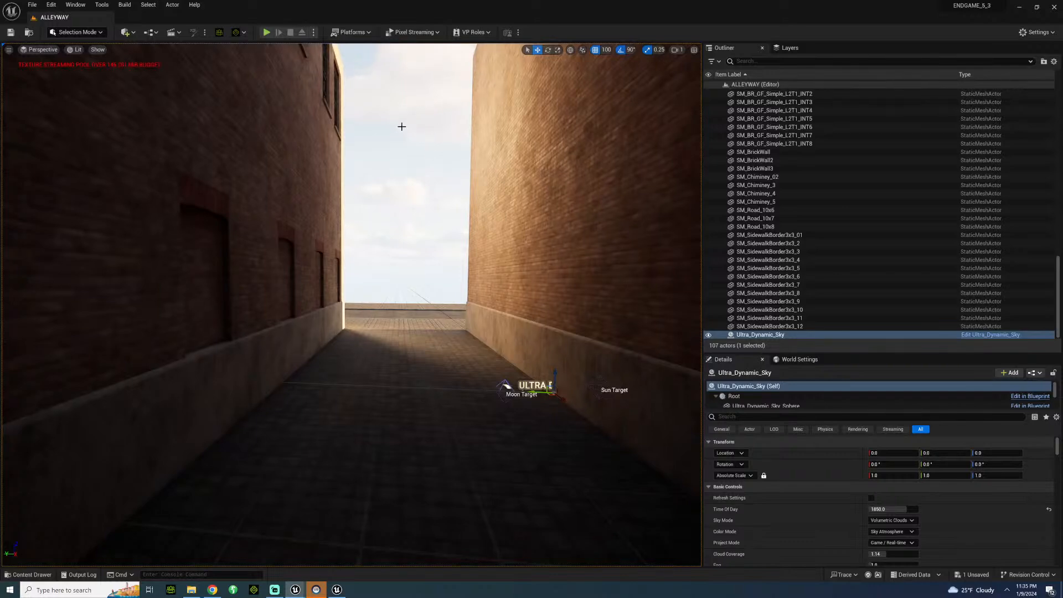
# Place BPP_Building15 from the BritishCity Buildings models on the far sidewalk at X -2200, Y 700.
pyautogui.press('w')
pyautogui.moveTo(355, 276); pyautogui.dragTo(94, 327, button='right')
pyautogui.press('s')
pyautogui.moveTo(408, 352); pyautogui.dragTo(518, 316, button='right')
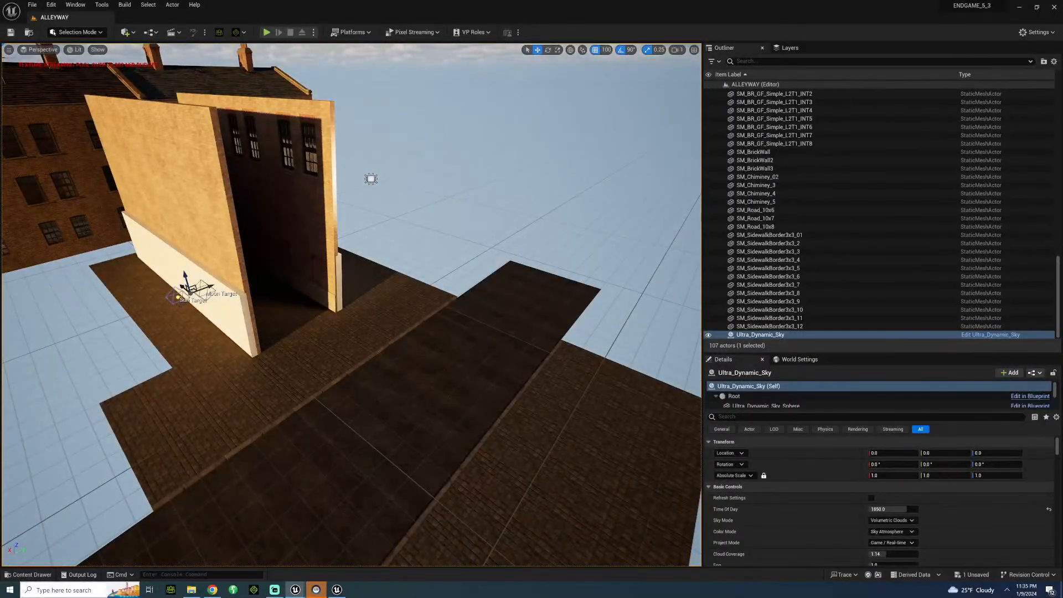
pyautogui.click(30, 575)
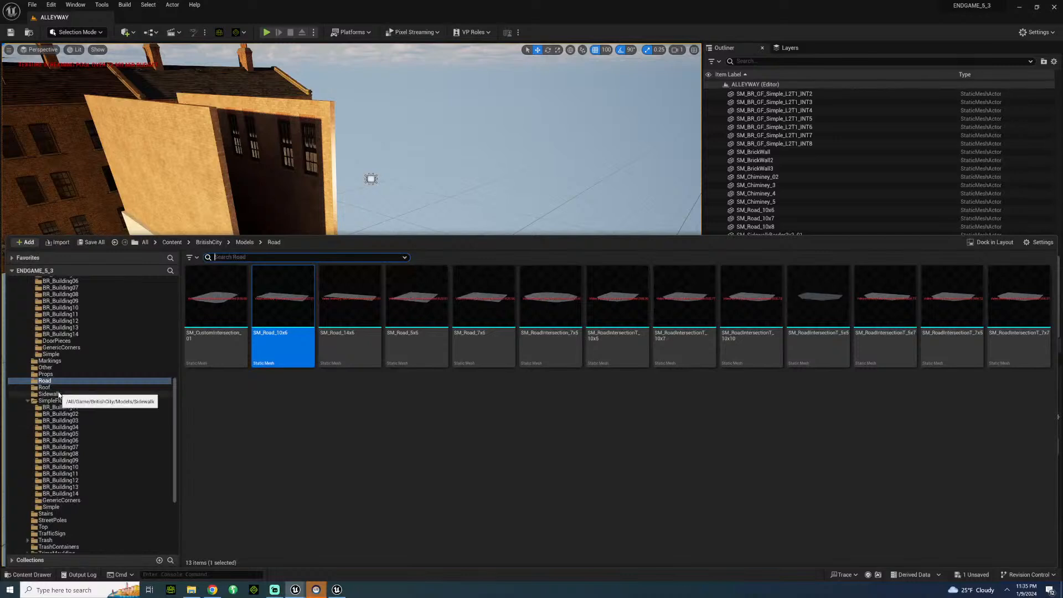
pyautogui.scroll(6, 94, 320)
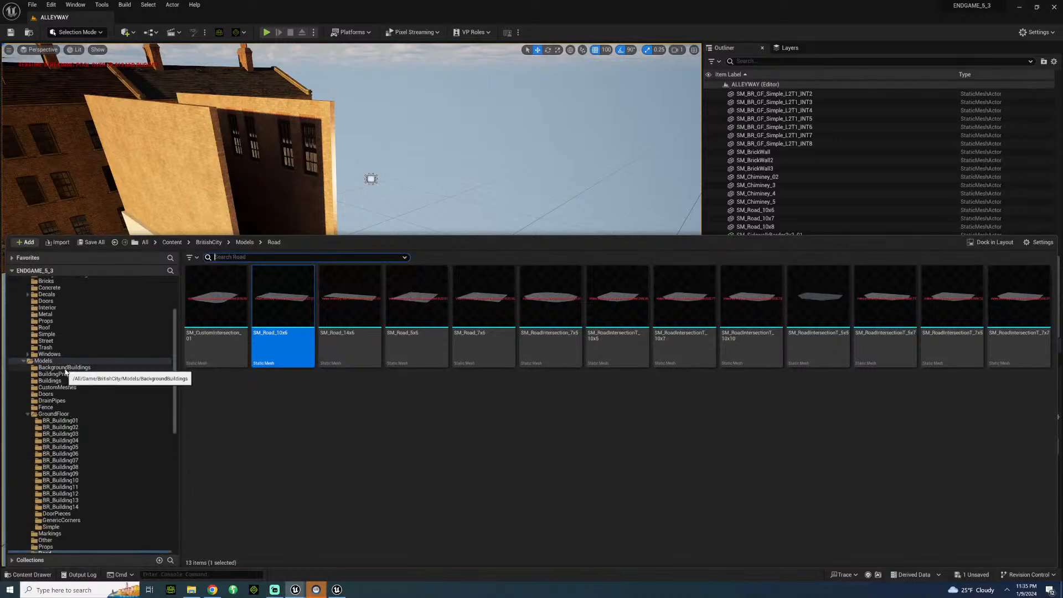
pyautogui.click(62, 368)
pyautogui.click(65, 375)
pyautogui.click(69, 381)
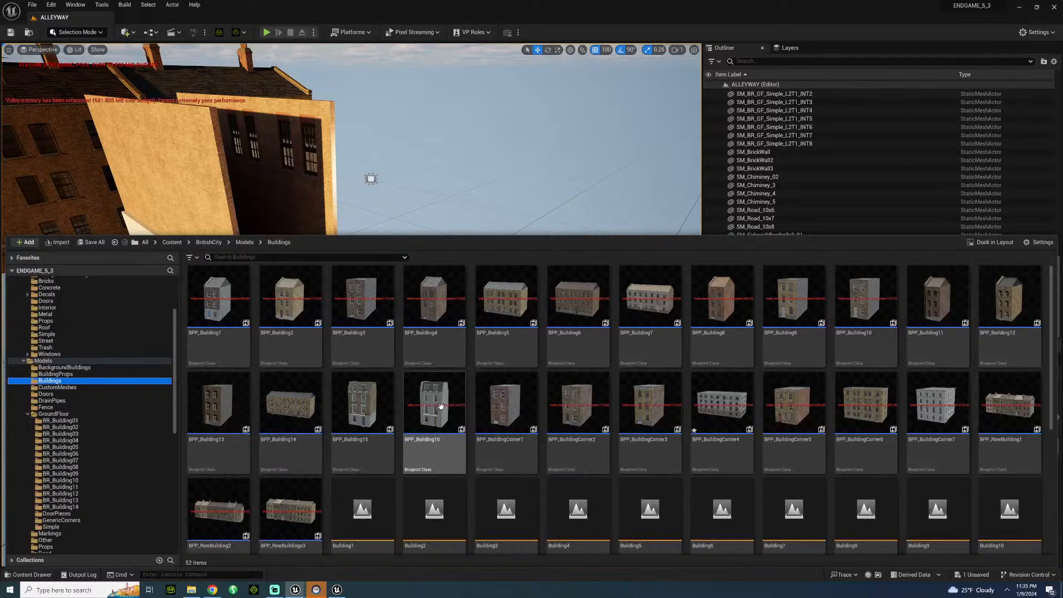
pyautogui.moveTo(368, 409); pyautogui.dragTo(603, 432)
pyautogui.moveTo(603, 432); pyautogui.dragTo(642, 375, button='right')
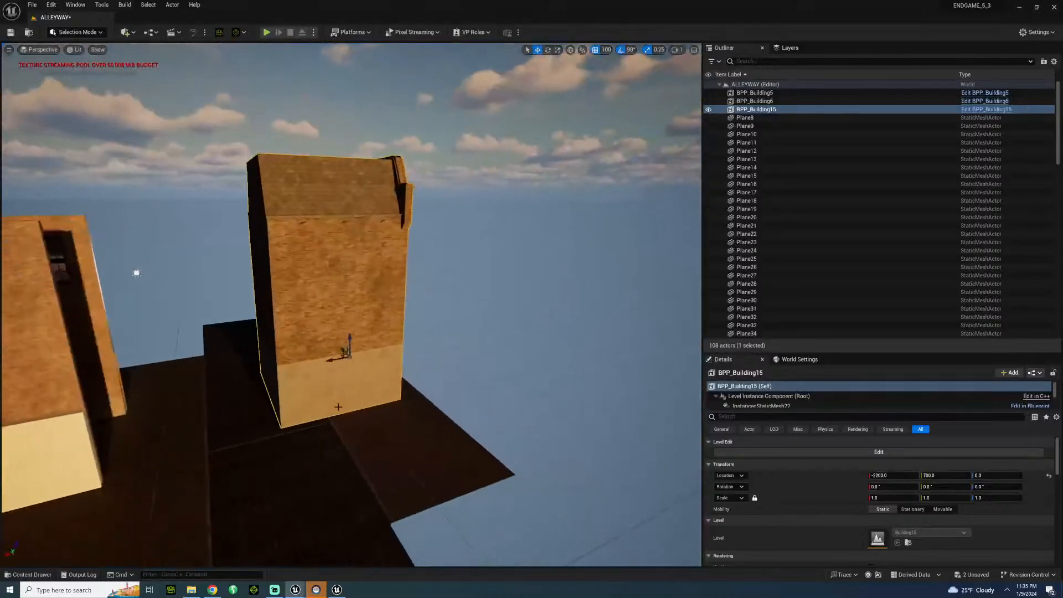
# Rotate BPP_Building15 to a Z rotation of 270° so its facade faces the road, and move it to X -2100.
pyautogui.press('e')
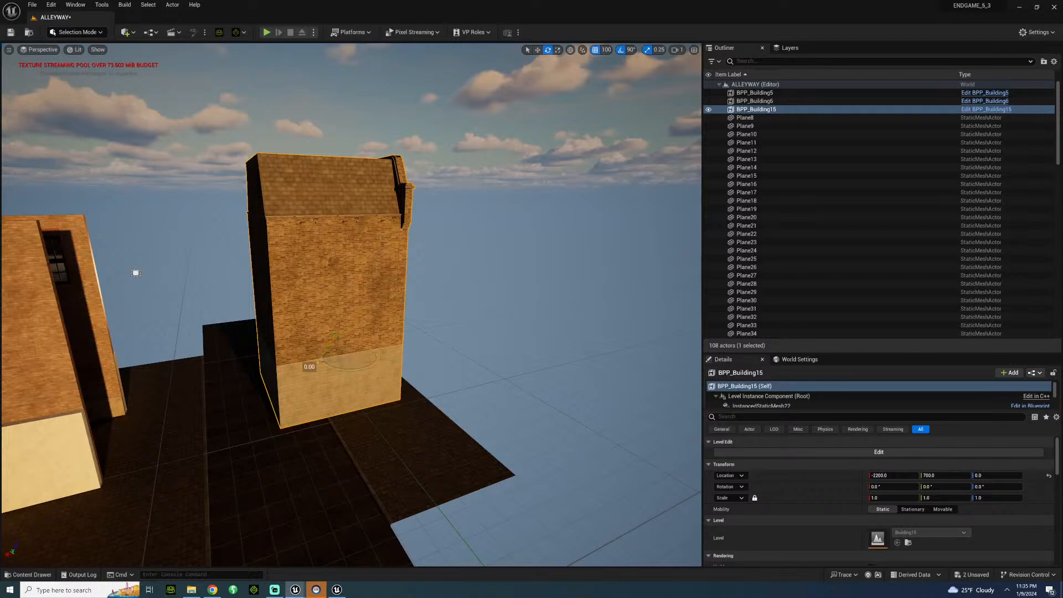
pyautogui.moveTo(335, 369); pyautogui.dragTo(188, 360)
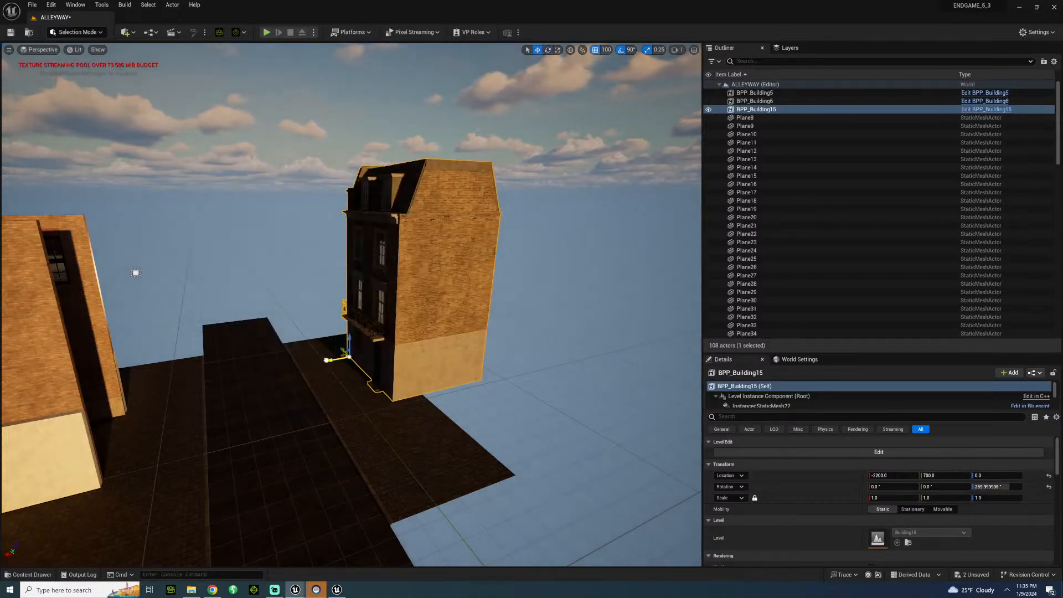
pyautogui.moveTo(326, 359); pyautogui.dragTo(317, 361)
pyautogui.moveTo(332, 333); pyautogui.dragTo(387, 333, button='right')
# Place BPP_Building16 beside the first building at X -2100, Y 0, rotated -90° to face the road.
pyautogui.click(426, 334)
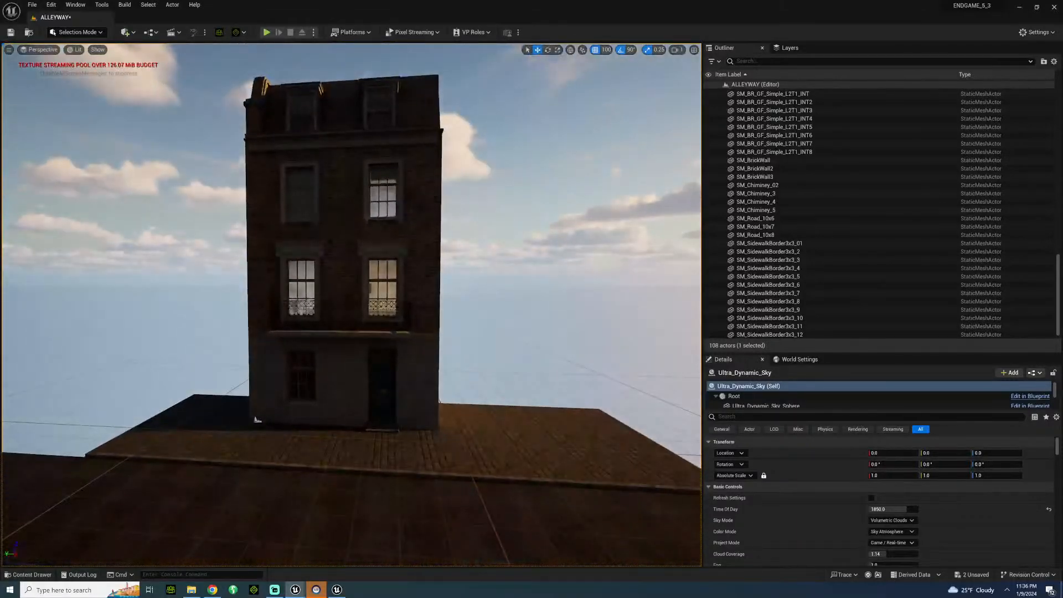
pyautogui.click(36, 574)
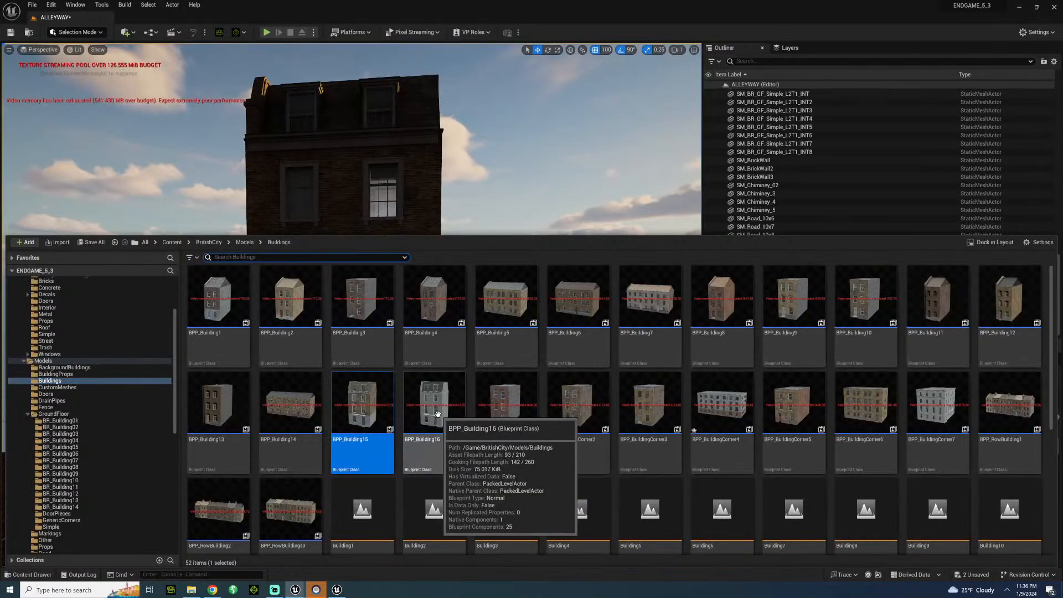
pyautogui.moveTo(443, 414)
pyautogui.mouseDown()
pyautogui.moveTo(481, 205)
pyautogui.moveTo(463, 398)
pyautogui.moveTo(486, 403)
pyautogui.moveTo(488, 391)
pyautogui.moveTo(465, 440)
pyautogui.moveTo(510, 433)
pyautogui.moveTo(486, 444)
pyautogui.moveTo(430, 429)
pyautogui.mouseUp()
pyautogui.press('e')
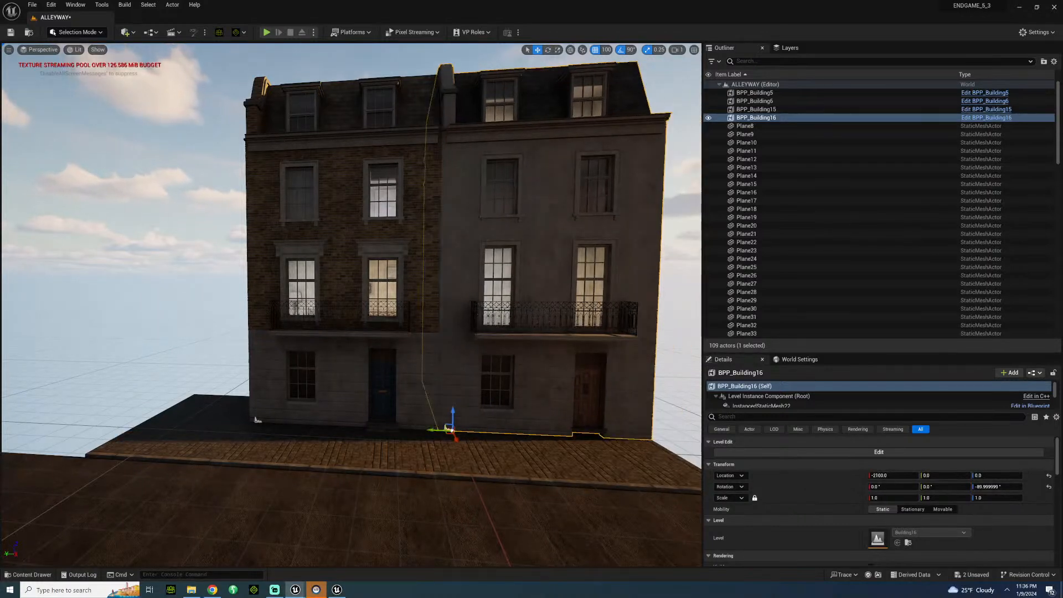
# Extend the building row by duplicating BPP_Building15 to Y 1400 and BPP_Building16 to Y -700.
pyautogui.click(258, 419)
pyautogui.keyDown('alt'); pyautogui.moveTo(256, 421); pyautogui.dragTo(94, 417); pyautogui.keyUp('alt')
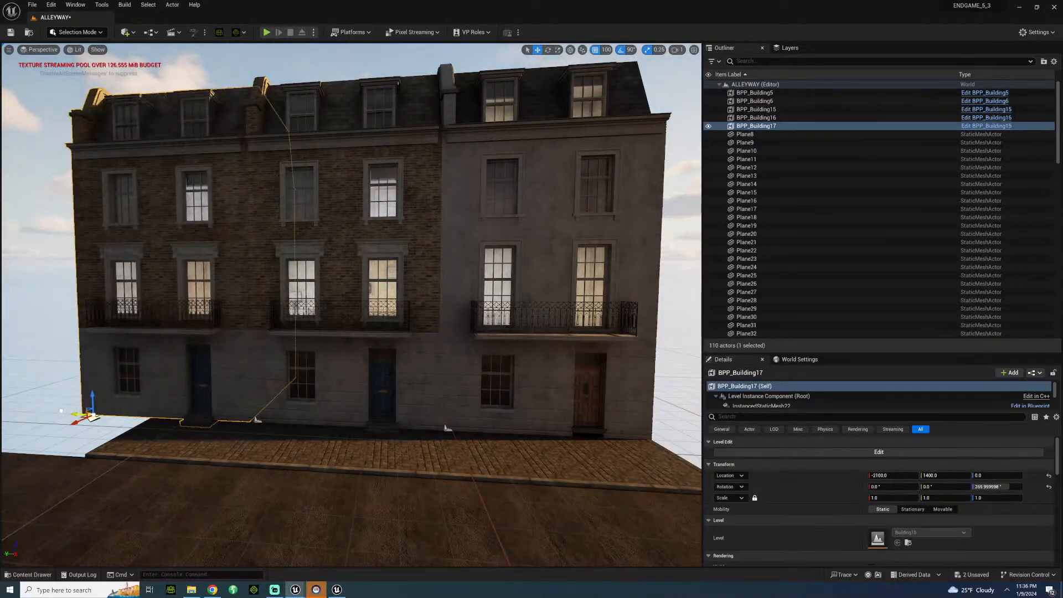
pyautogui.click(448, 428)
pyautogui.moveTo(448, 428); pyautogui.dragTo(459, 427, button='right')
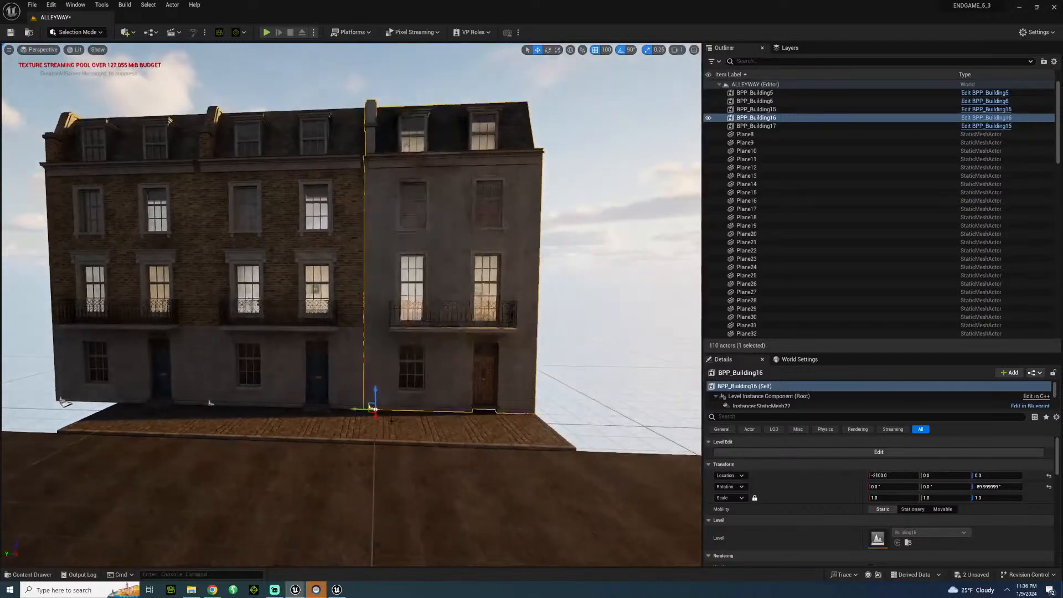
pyautogui.keyDown('alt'); pyautogui.moveTo(354, 410); pyautogui.dragTo(525, 404); pyautogui.keyUp('alt')
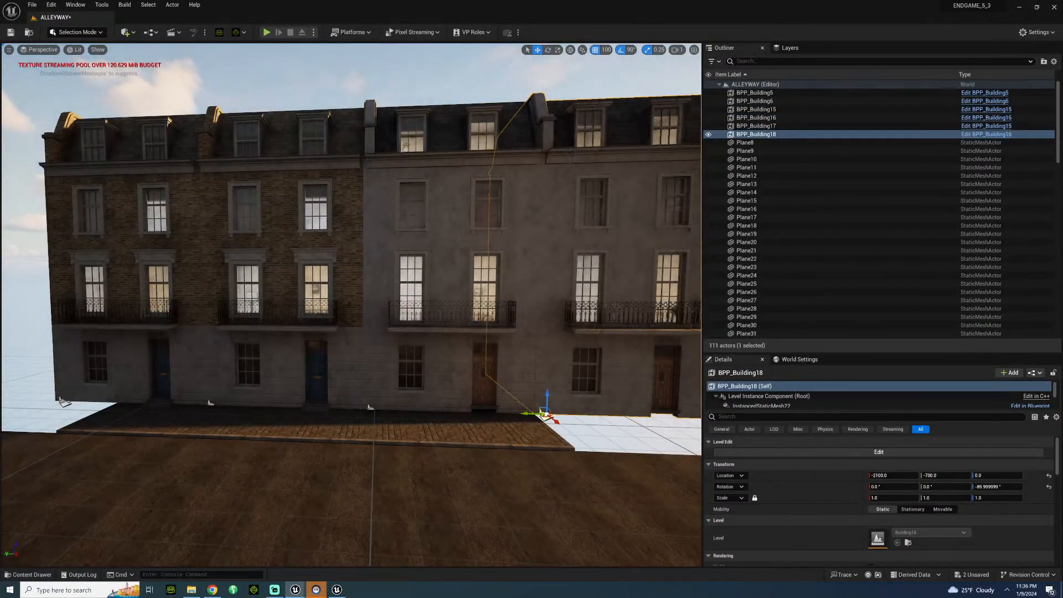
# Examine the street-side building row from inside the alley, and inspect the outside of the alley's windowed wall.
pyautogui.click(421, 78)
pyautogui.moveTo(421, 77); pyautogui.dragTo(355, 122, button='right')
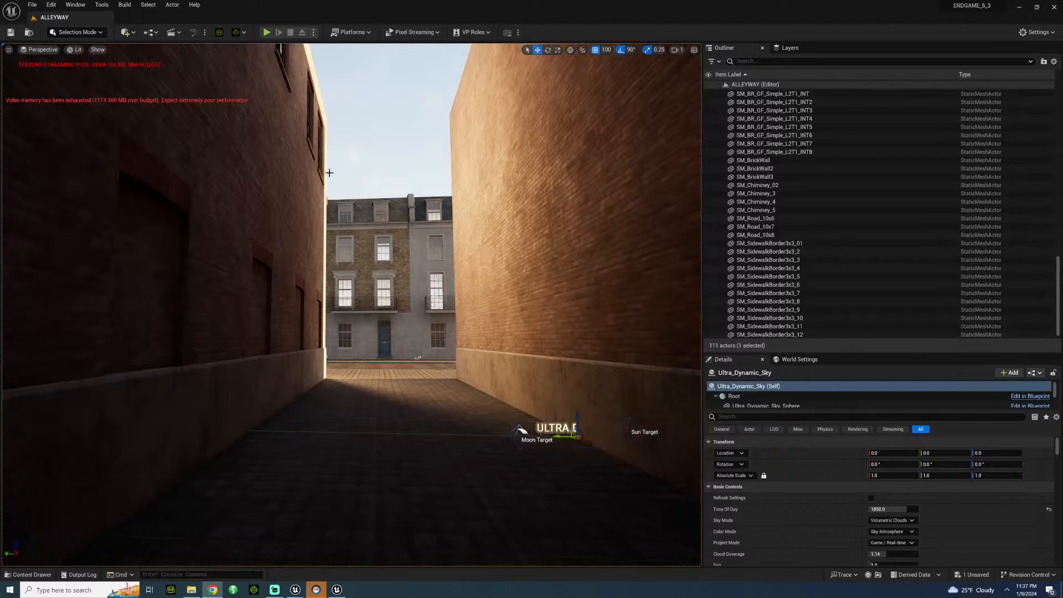
pyautogui.moveTo(406, 149); pyautogui.dragTo(526, 199, button='right')
pyautogui.press('w')
pyautogui.press('s')
pyautogui.press('a')
pyautogui.press('d')
pyautogui.press('w')
pyautogui.press('w')
pyautogui.press('d')
pyautogui.press('a')
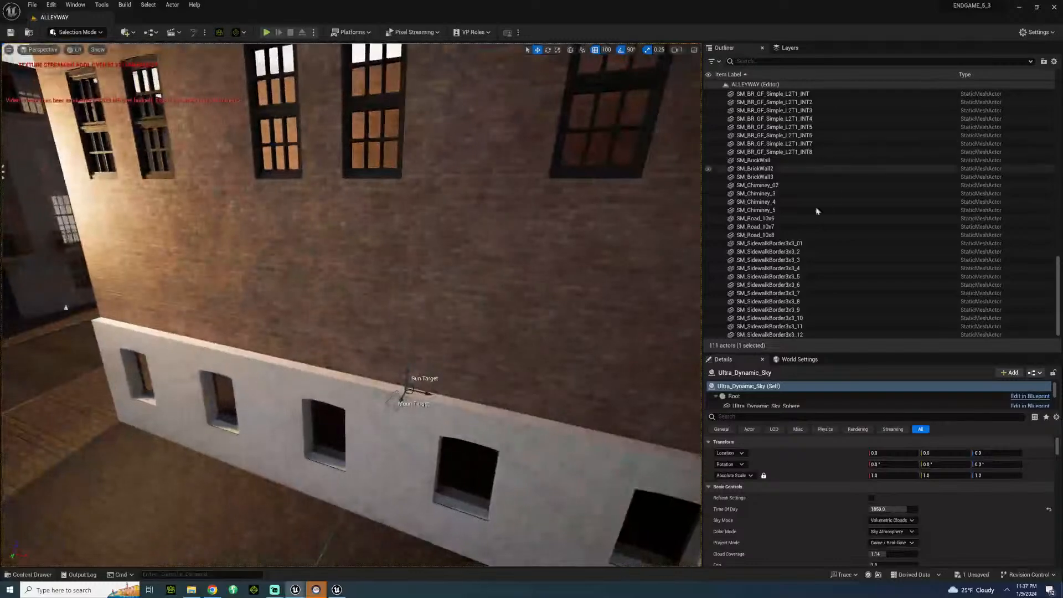
# Move the RectLight to Y 300 so it sits between the alley's two side walls.
pyautogui.scroll(4, 854, 199)
pyautogui.scroll(13, 854, 199)
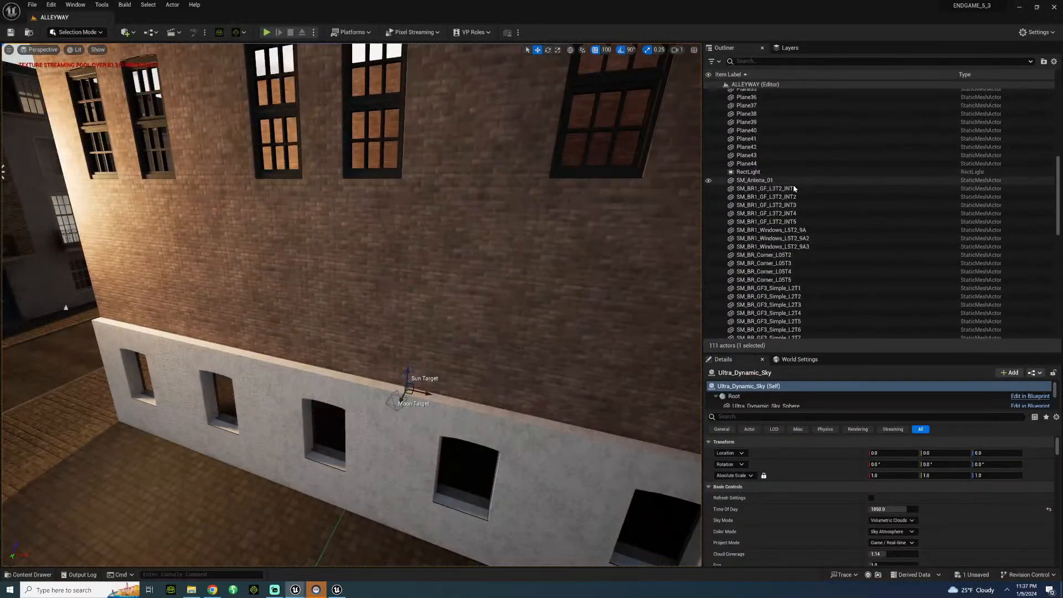
pyautogui.doubleClick(756, 186)
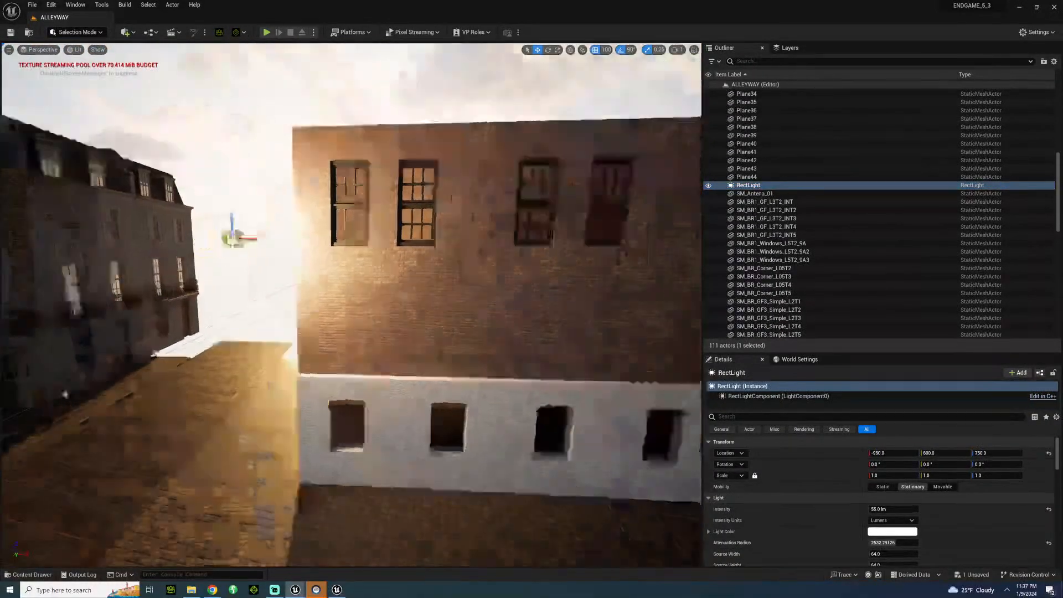
pyautogui.press('s')
pyautogui.moveTo(352, 288); pyautogui.dragTo(487, 321, button='right')
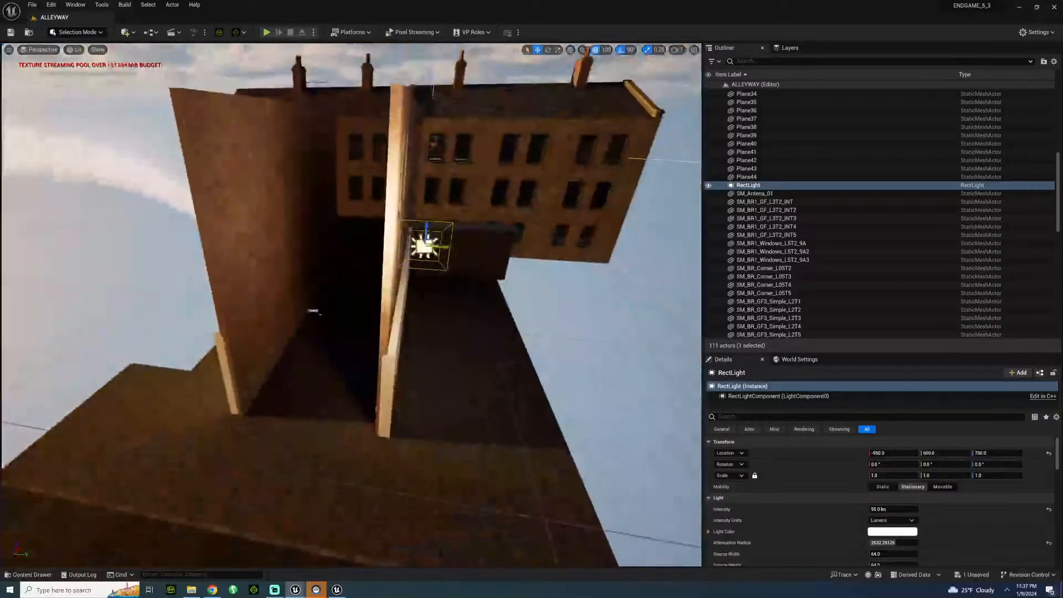
pyautogui.moveTo(447, 247); pyautogui.dragTo(311, 244)
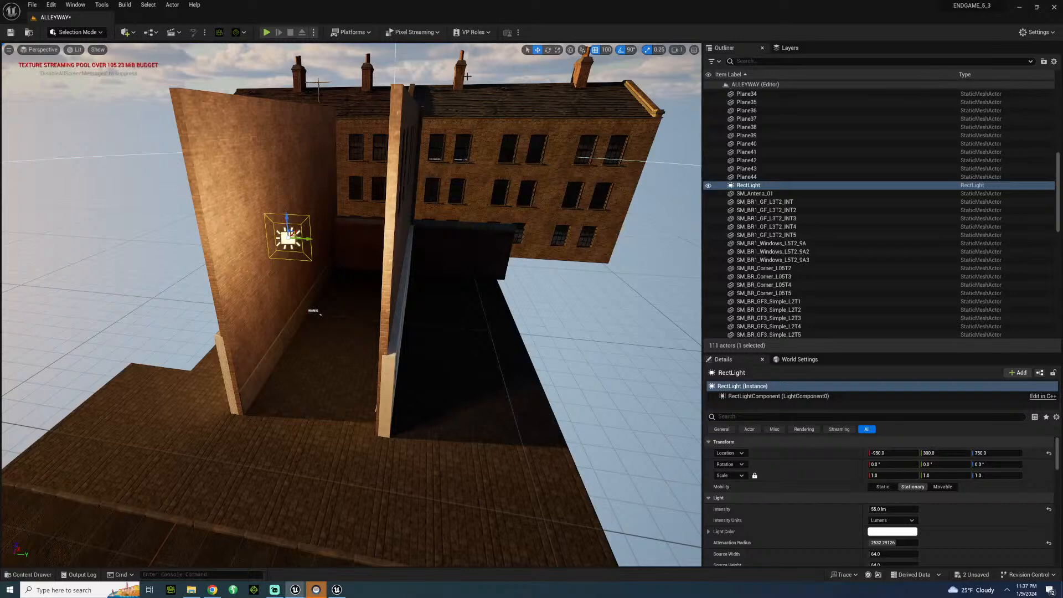
# Enlarge the RectLight's source to a width of about 363 and a height of about 411.
pyautogui.click(621, 46)
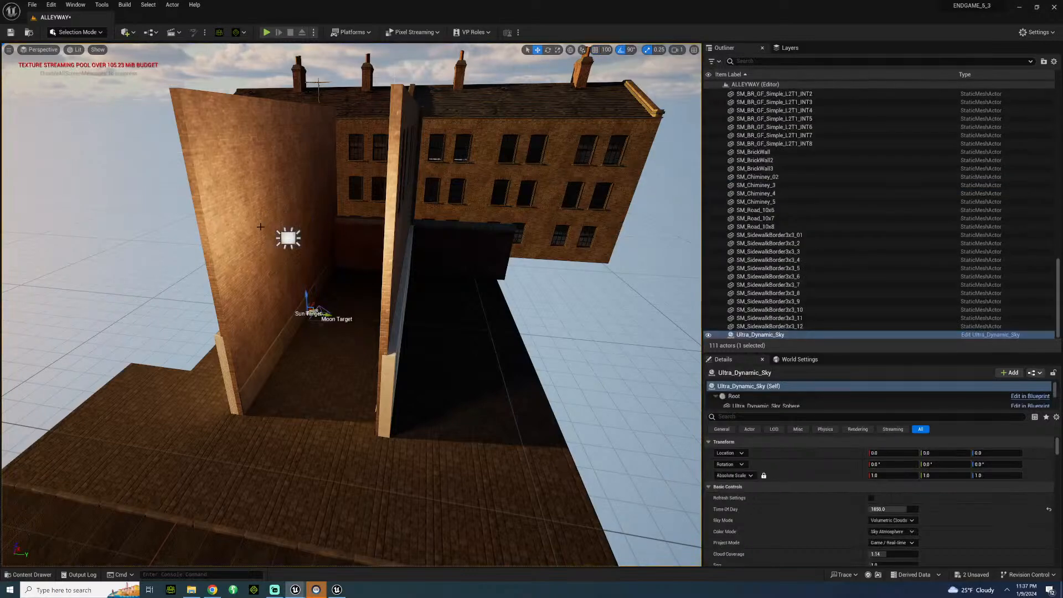
pyautogui.click(288, 239)
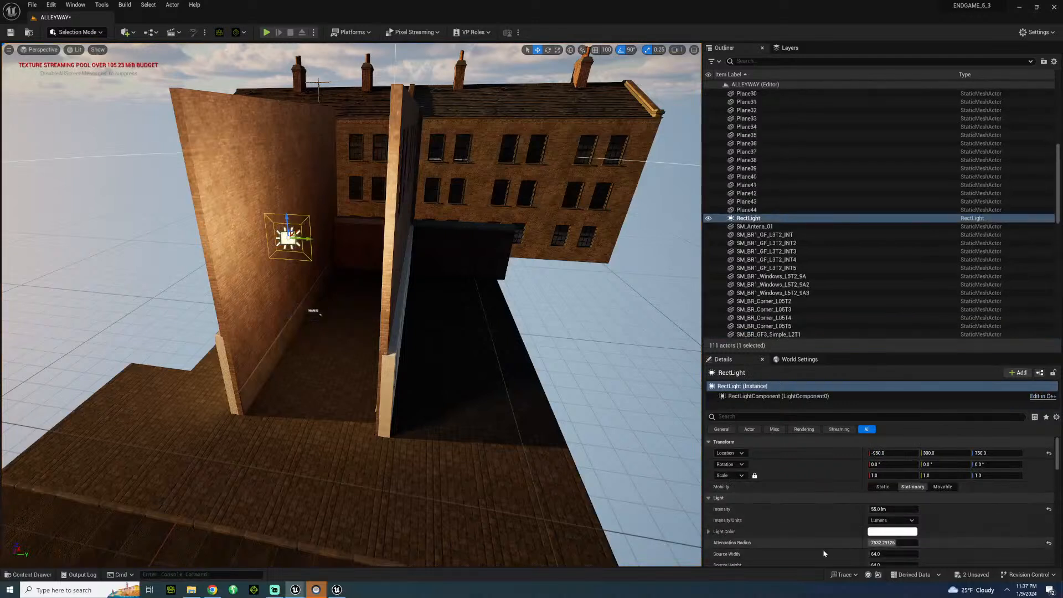
pyautogui.scroll(-2, 840, 549)
pyautogui.moveTo(880, 515)
pyautogui.mouseDown()
pyautogui.moveTo(901, 514)
pyautogui.moveTo(887, 524)
pyautogui.mouseUp()
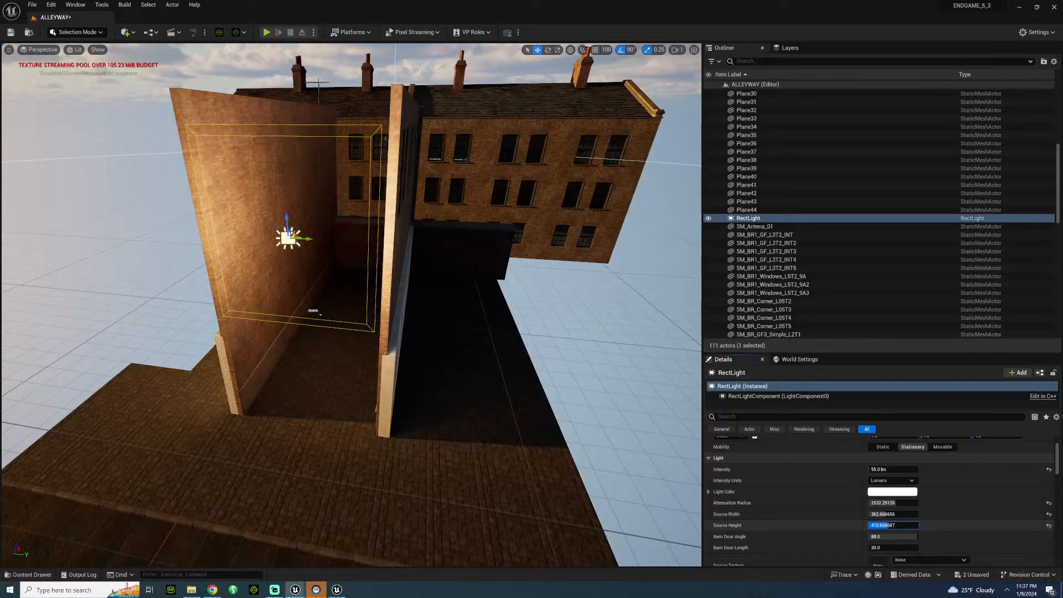
# Turn off rotation snapping, rotate the RectLight freely, and save the level.
pyautogui.press('r')
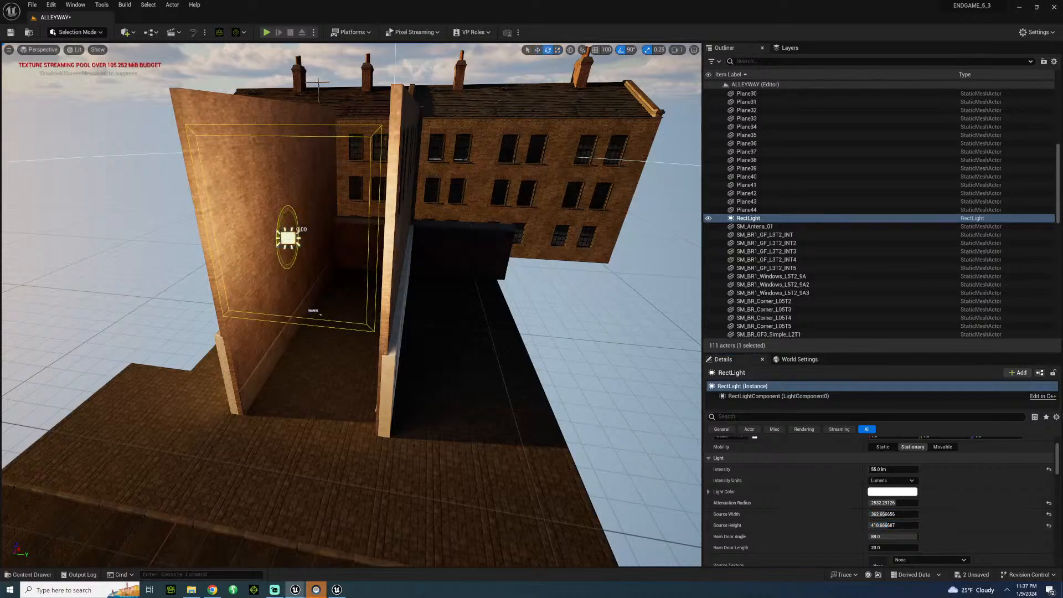
pyautogui.click(622, 50)
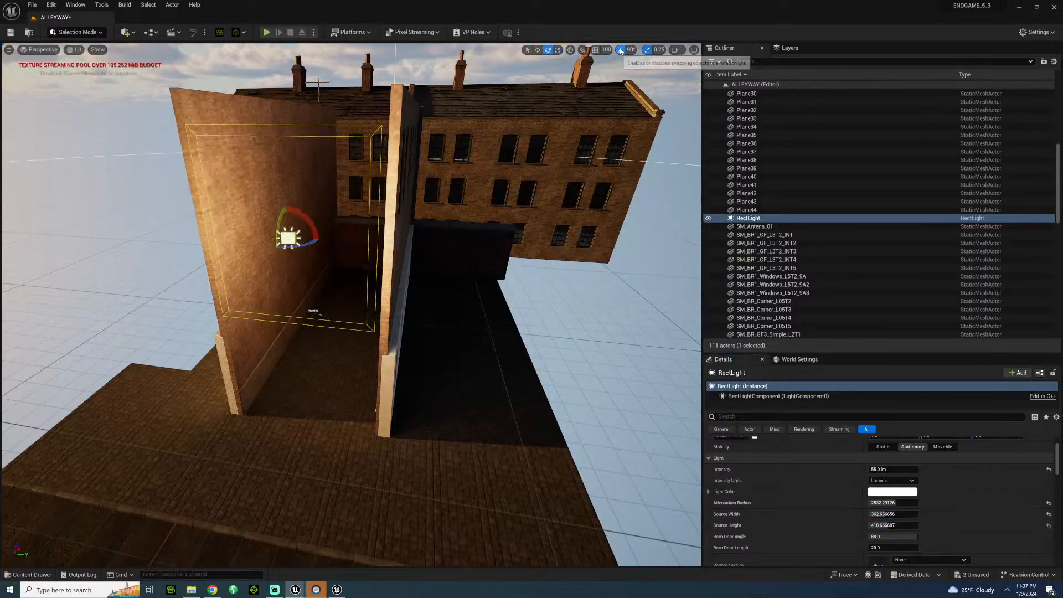
pyautogui.moveTo(278, 229); pyautogui.dragTo(282, 213)
pyautogui.press('w')
pyautogui.moveTo(282, 213); pyautogui.dragTo(299, 177, button='right')
pyautogui.press('w')
pyautogui.press('s')
pyautogui.press('s')
pyautogui.moveTo(254, 296); pyautogui.dragTo(241, 296, button='right')
pyautogui.press('w')
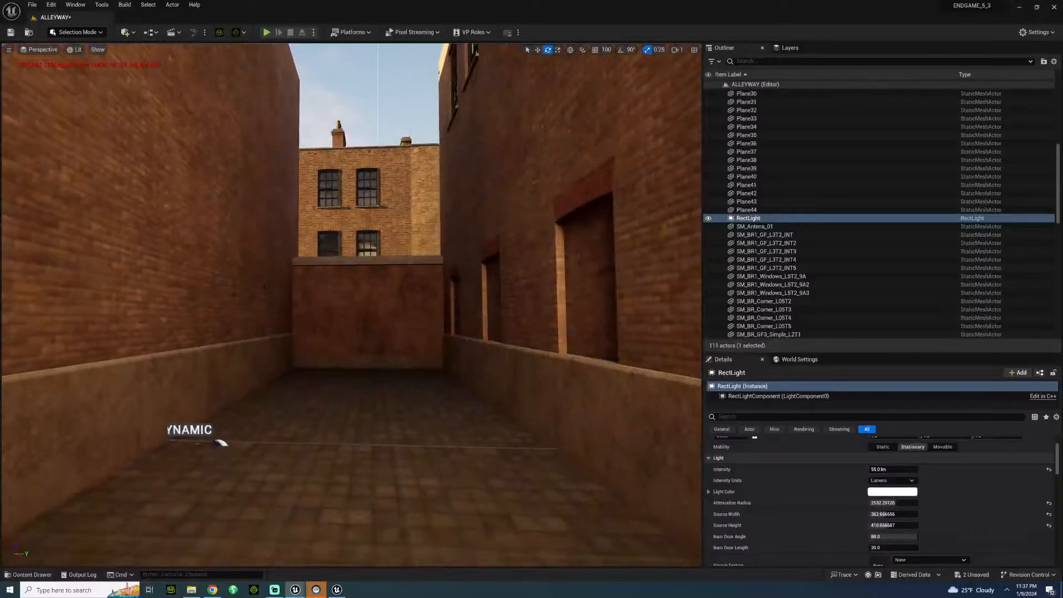
pyautogui.hotkey('ctrl', 's')
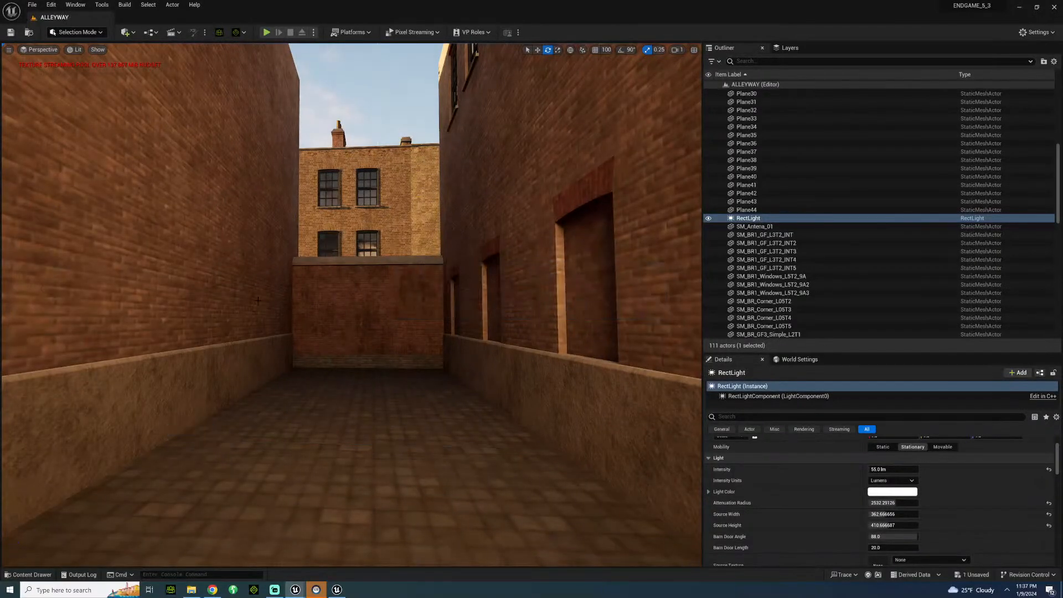
# Place the 007_LONDON skeletal mesh from the CHARACTER/007/007_LONDON folder on the alley floor.
pyautogui.press('w')
pyautogui.moveTo(258, 300)
pyautogui.mouseDown(button='right')
pyautogui.moveTo(259, 338)
pyautogui.moveTo(273, 290)
pyautogui.moveTo(256, 316)
pyautogui.mouseUp(button='right')
pyautogui.press('s')
pyautogui.press('w')
pyautogui.press('s')
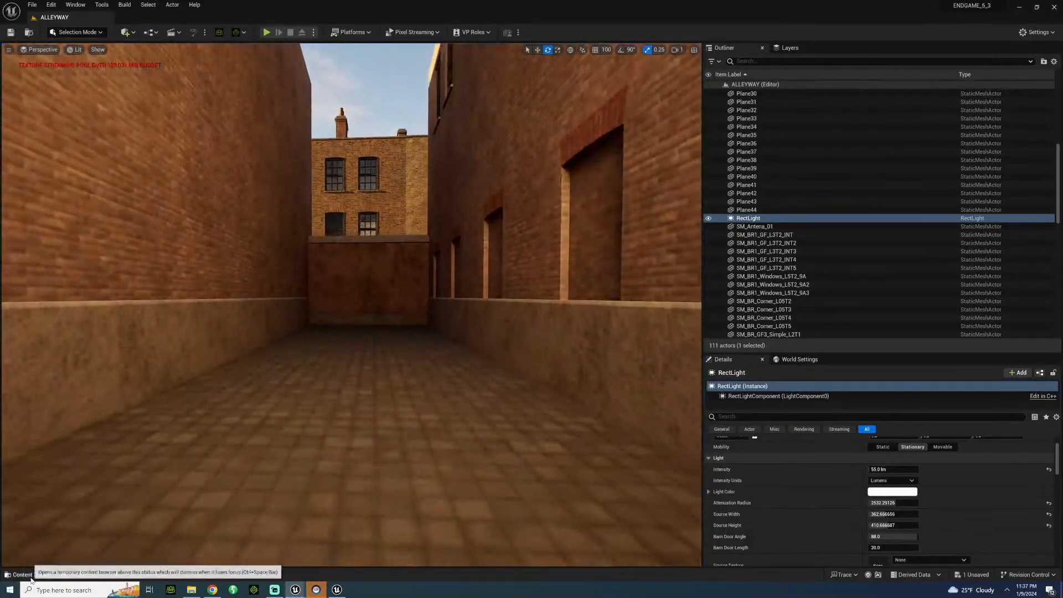
pyautogui.click(31, 579)
pyautogui.scroll(3, 81, 357)
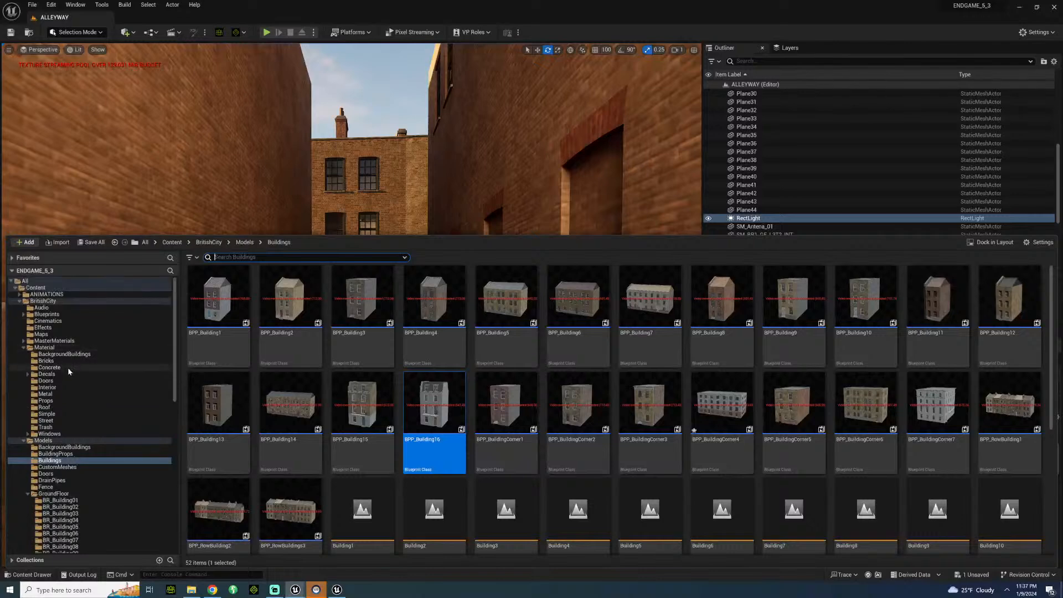
pyautogui.click(19, 302)
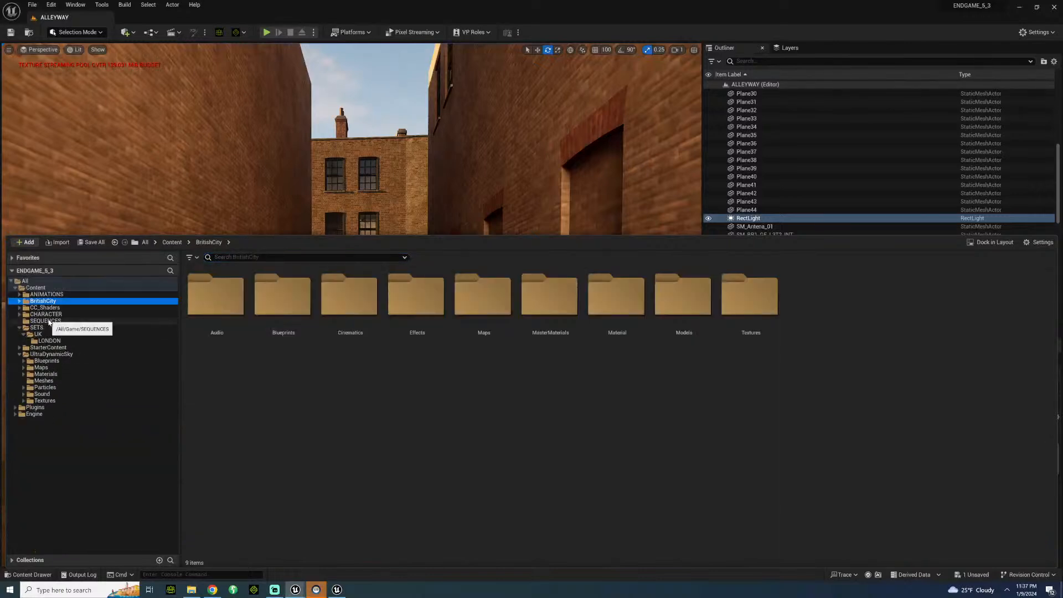
pyautogui.click(46, 314)
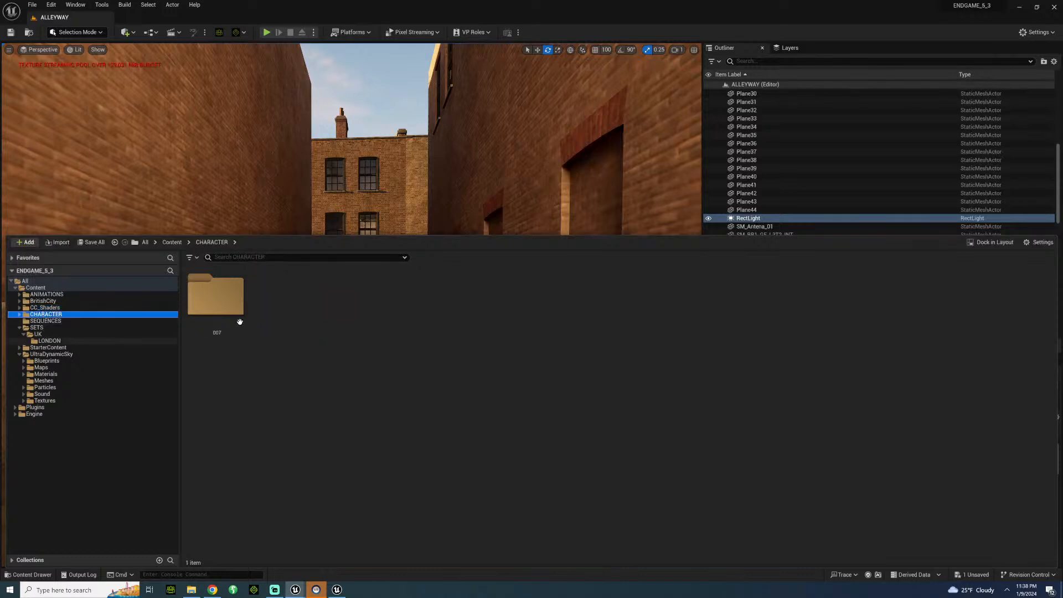
pyautogui.doubleClick(240, 322)
pyautogui.doubleClick(224, 296)
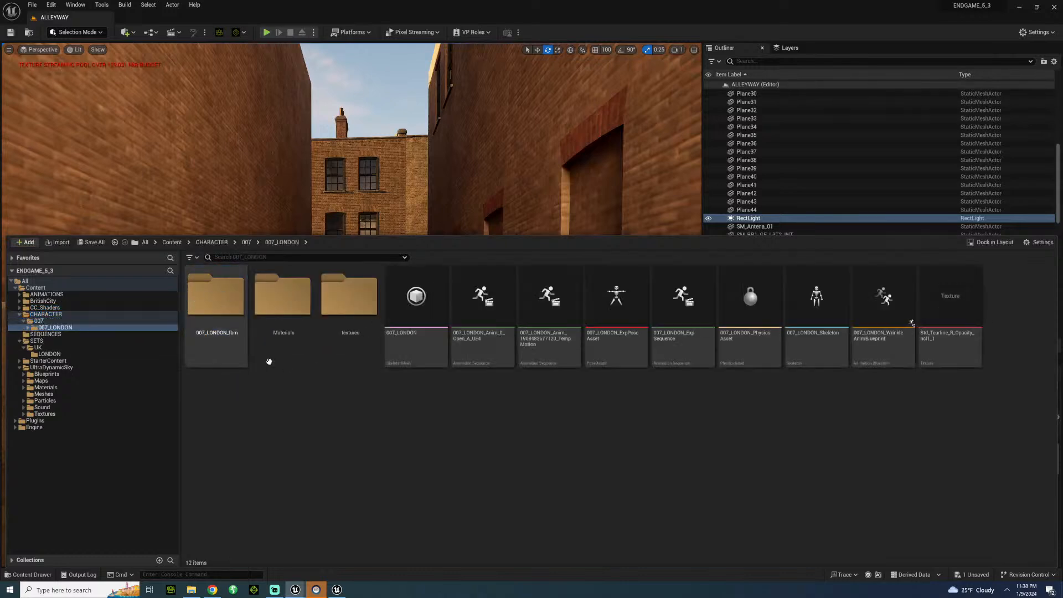
pyautogui.moveTo(415, 297); pyautogui.dragTo(407, 270)
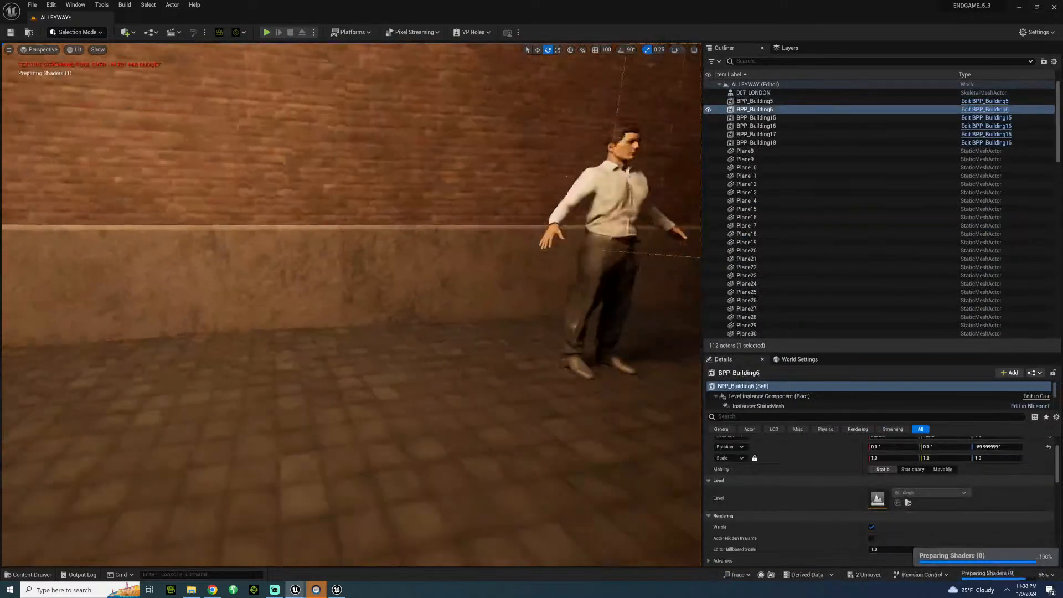
# Examine the character's scale and lighting in the alley, looking toward the end wall and toward the street.
pyautogui.moveTo(352, 304); pyautogui.dragTo(387, 319, button='right')
pyautogui.press('s')
pyautogui.press('w')
pyautogui.press('s')
pyautogui.press('s')
pyautogui.press('w')
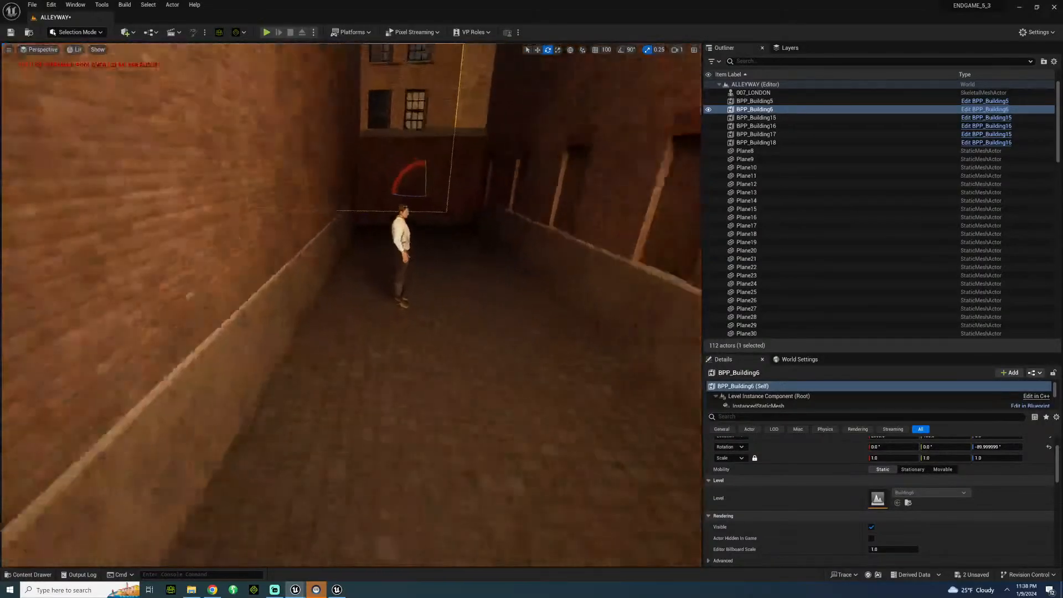
pyautogui.moveTo(190, 296); pyautogui.dragTo(207, 294, button='right')
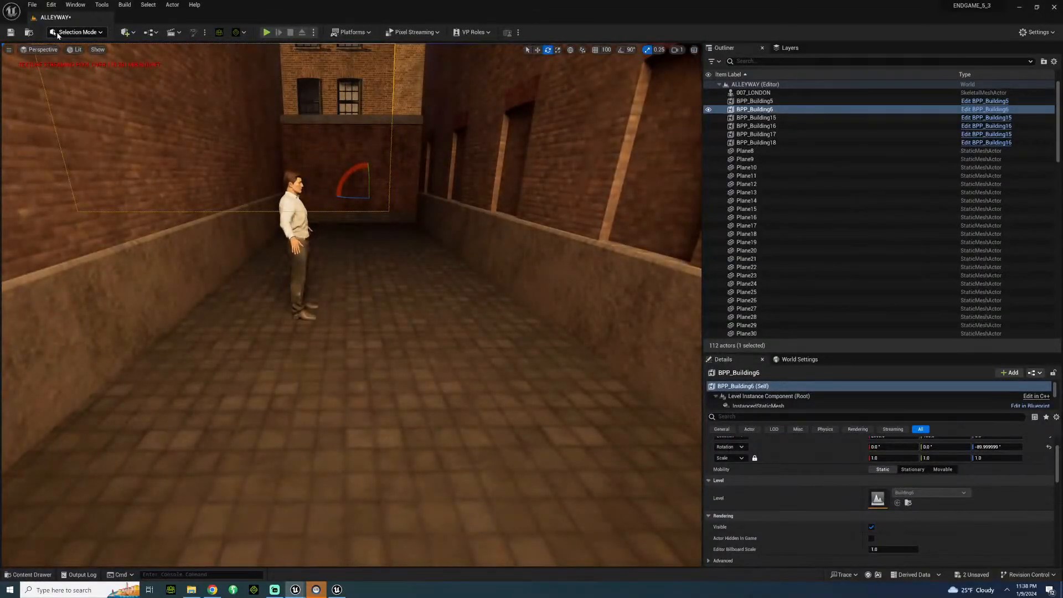
pyautogui.moveTo(354, 310); pyautogui.dragTo(562, 304, button='right')
pyautogui.press('s')
pyautogui.press('w')
pyautogui.press('s')
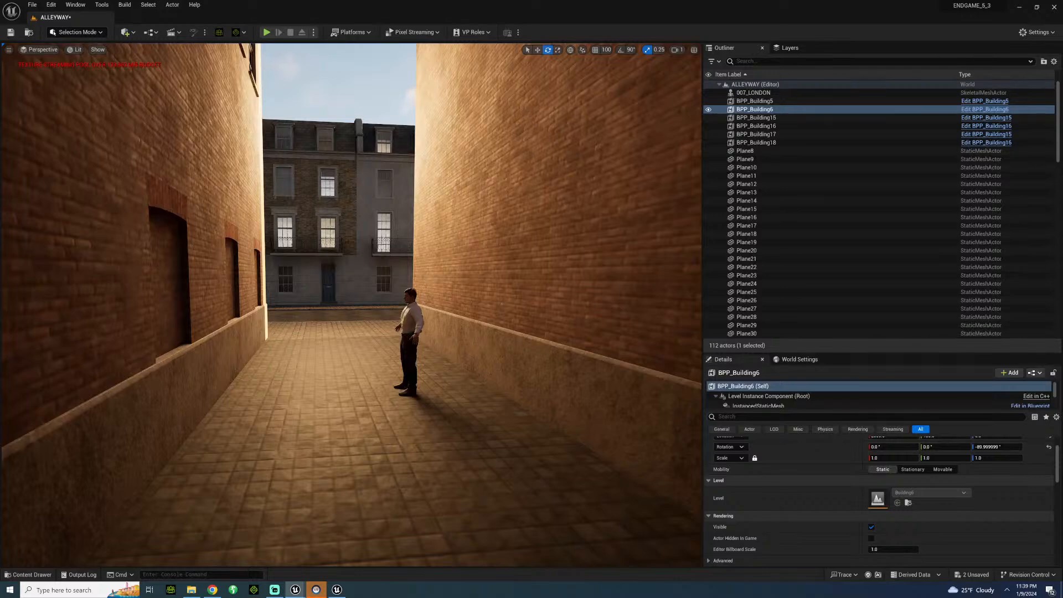
# Try to duplicate the end sidewalk borders on both road sides and Plane38 farther along the street, and delete the copies.
pyautogui.press('w')
pyautogui.moveTo(351, 305); pyautogui.dragTo(323, 235, button='right')
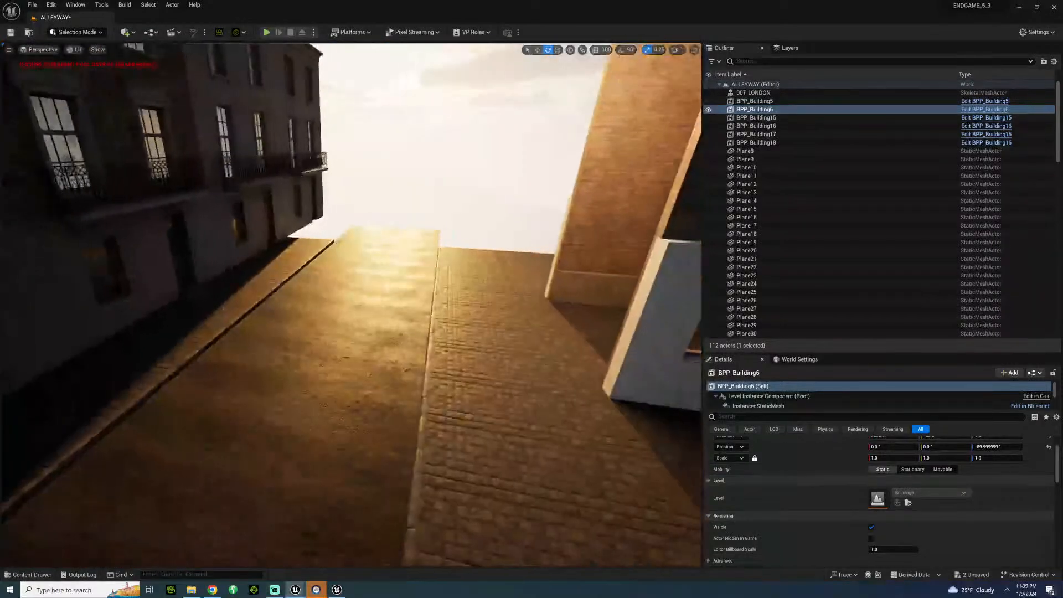
pyautogui.click(302, 241)
pyautogui.keyDown('ctrl'); pyautogui.click(509, 260); pyautogui.keyUp('ctrl')
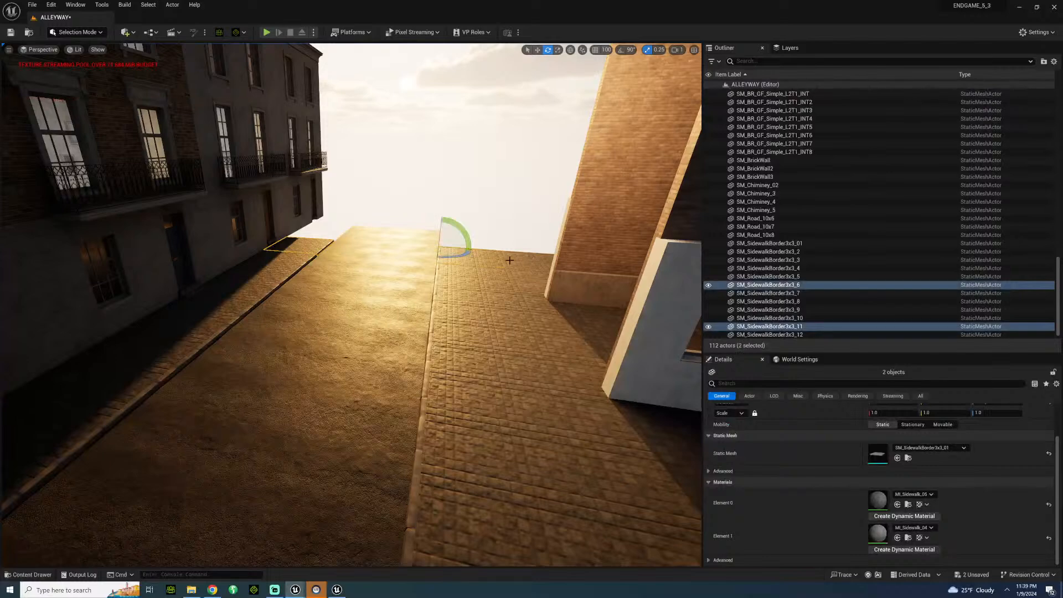
pyautogui.keyDown('ctrl'); pyautogui.click(514, 258); pyautogui.keyUp('ctrl')
pyautogui.moveTo(415, 263); pyautogui.dragTo(509, 254, button='right')
pyautogui.press('w')
pyautogui.press('w')
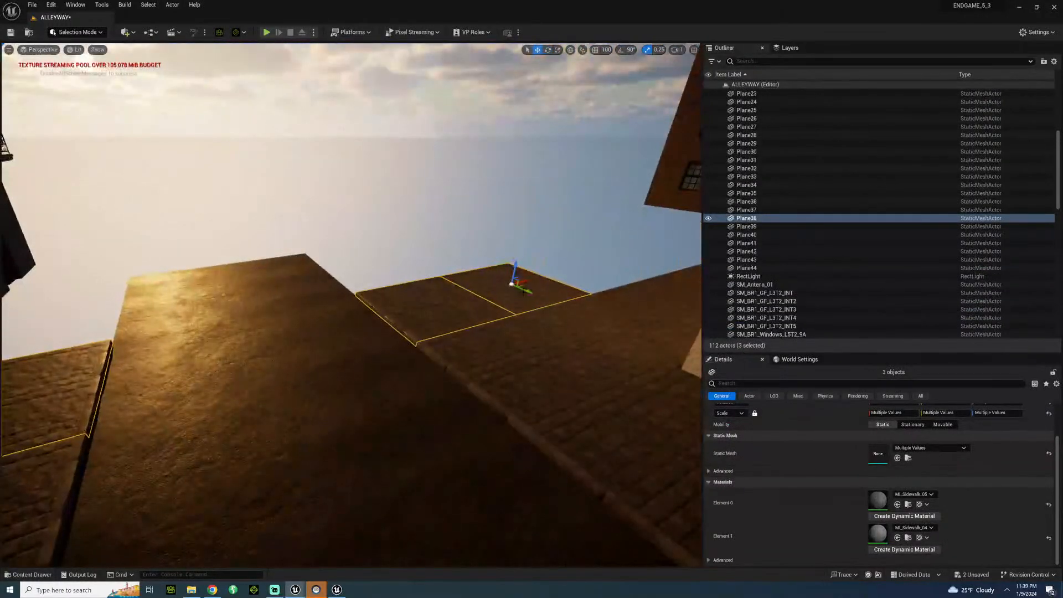
pyautogui.keyDown('alt'); pyautogui.moveTo(529, 290); pyautogui.dragTo(575, 76); pyautogui.keyUp('alt')
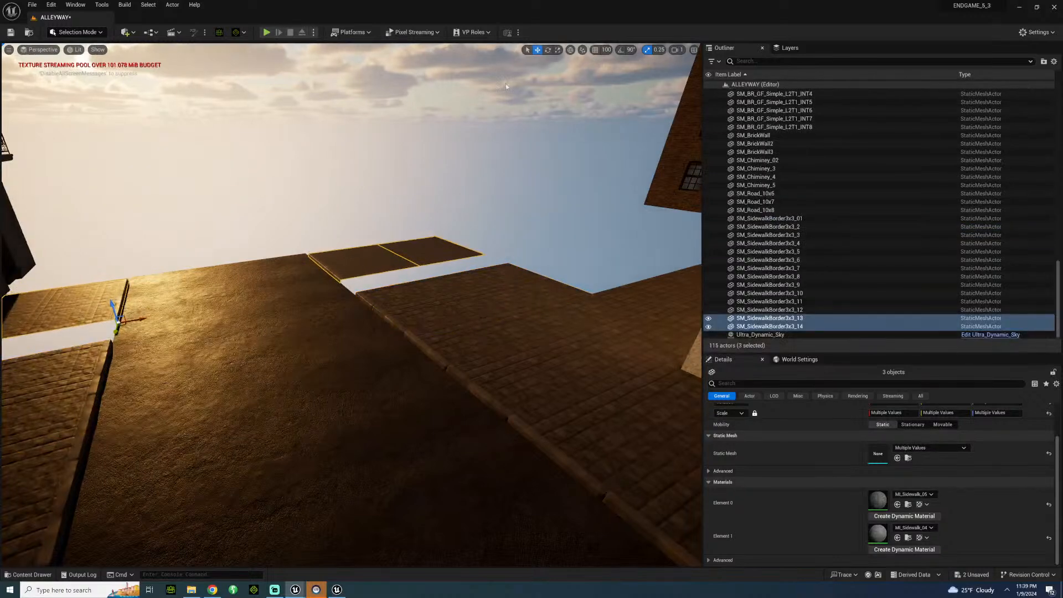
pyautogui.press('Delete')
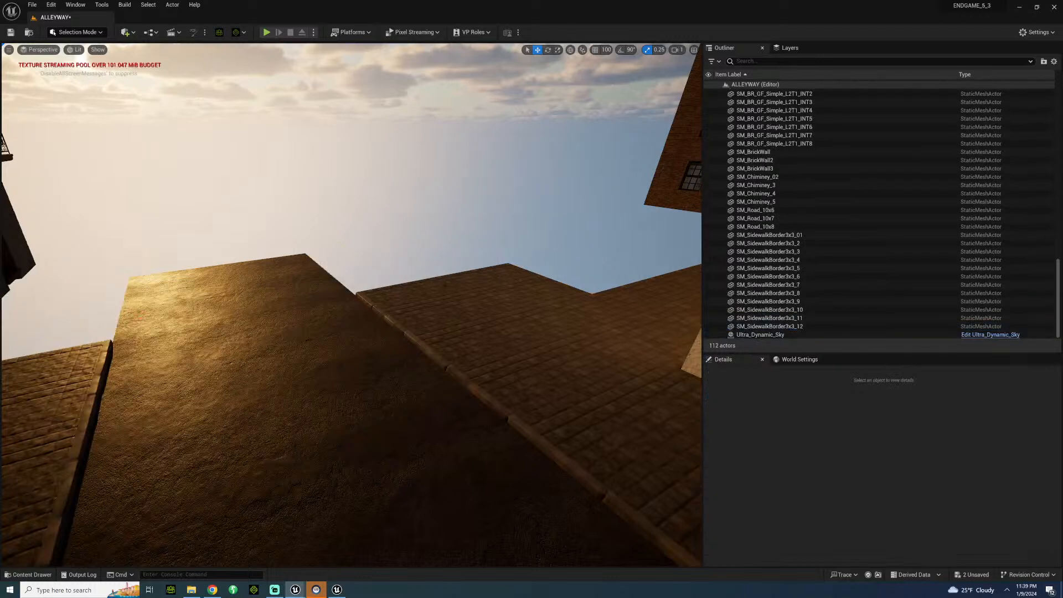
# Extend both sidewalks by duplicating SM_SidewalkBorder3x3_6, SM_SidewalkBorder3x3_11 and Plane38 flush along the road with grid snapping at 100.
pyautogui.click(443, 303)
pyautogui.keyDown('ctrl'); pyautogui.click(502, 285); pyautogui.keyUp('ctrl')
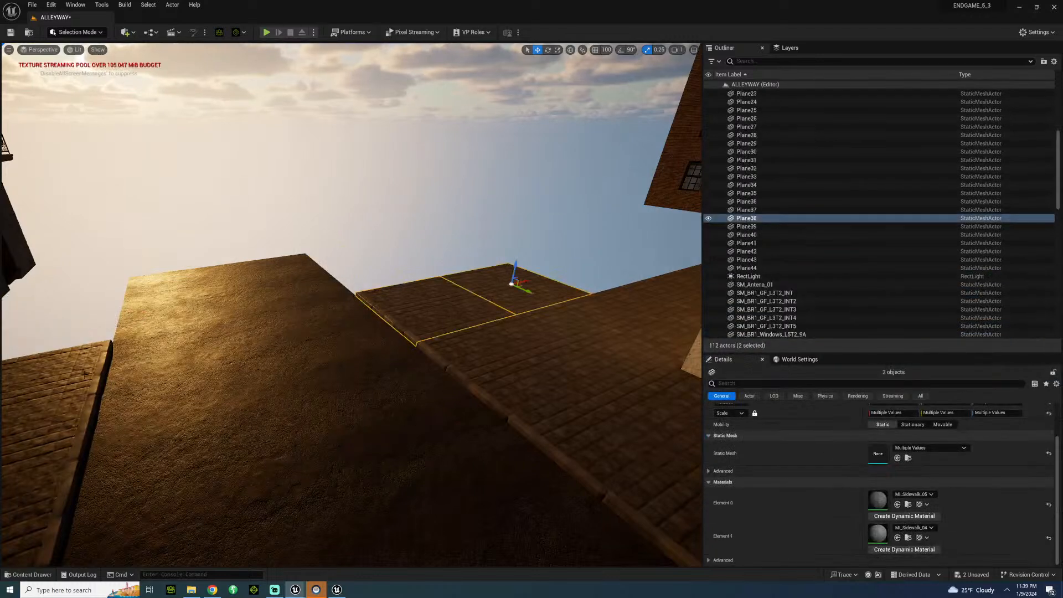
pyautogui.keyDown('ctrl'); pyautogui.click(62, 388); pyautogui.keyUp('ctrl')
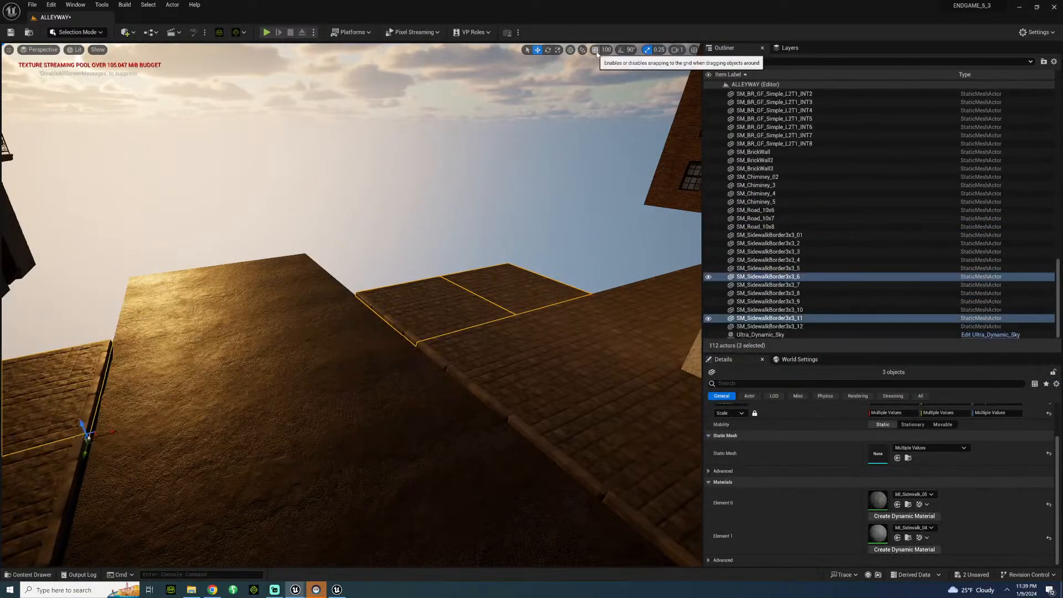
pyautogui.click(595, 49)
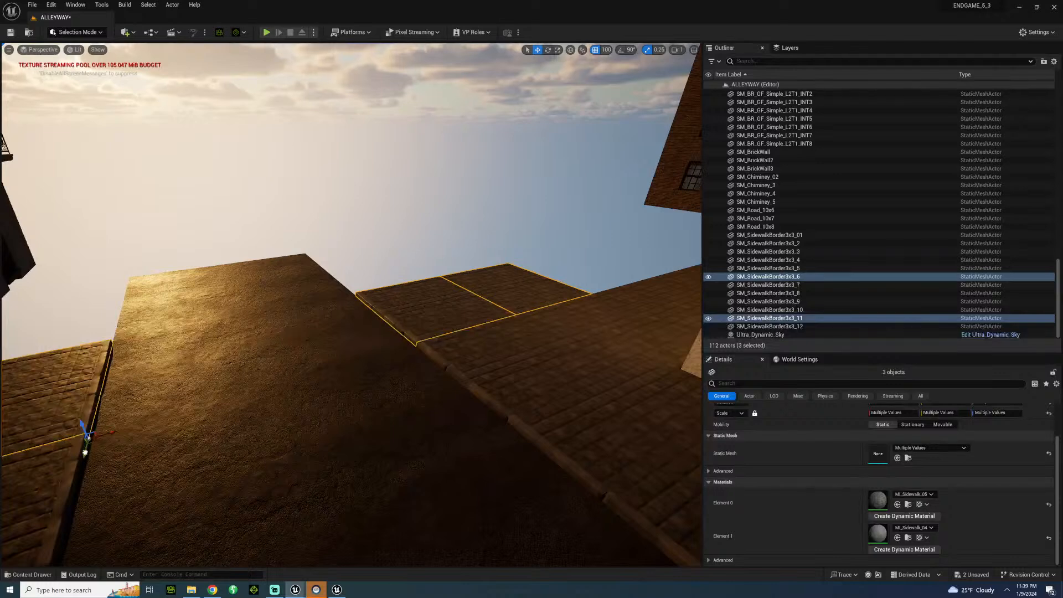
pyautogui.keyDown('alt'); pyautogui.moveTo(84, 453); pyautogui.dragTo(80, 348); pyautogui.keyUp('alt')
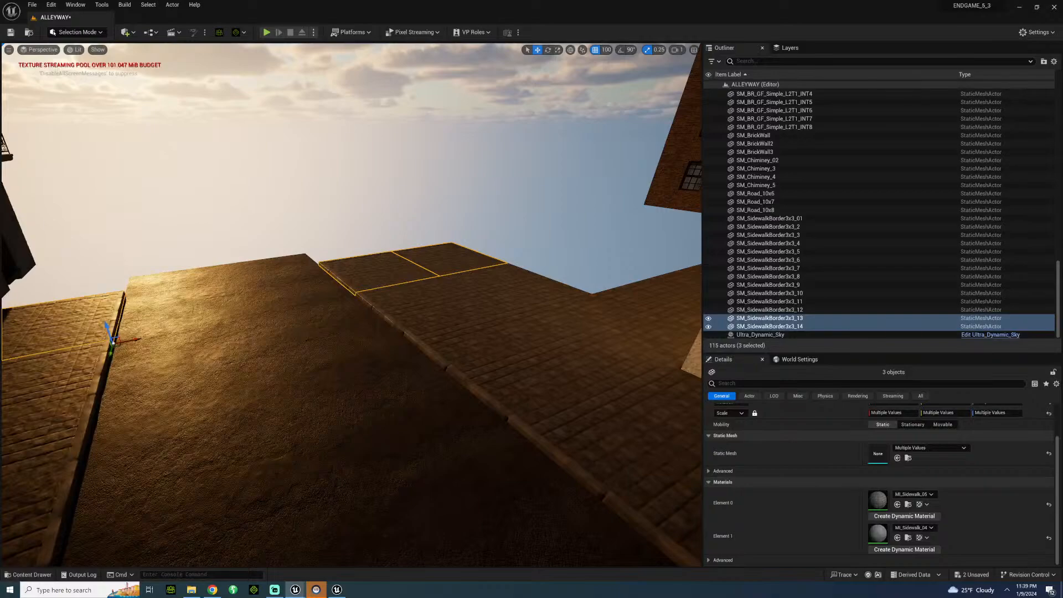
# Frame the character from low in the alley with the street buildings behind, and save the level.
pyautogui.click(288, 183)
pyautogui.press('w')
pyautogui.moveTo(288, 183); pyautogui.dragTo(229, 92, button='right')
pyautogui.press('s')
pyautogui.press('w')
pyautogui.press('s')
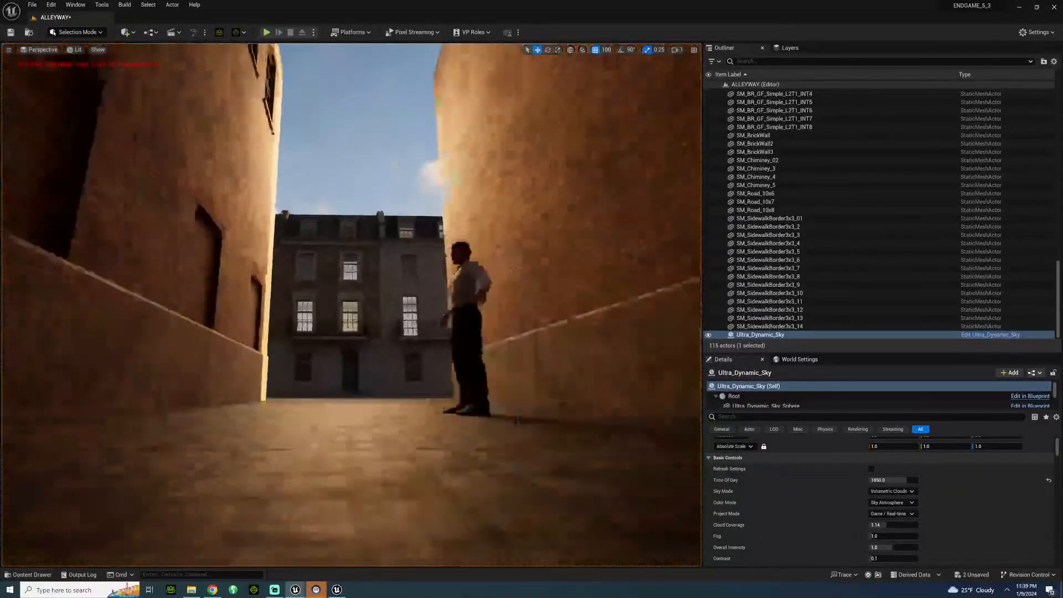
pyautogui.hotkey('ctrl', 's')
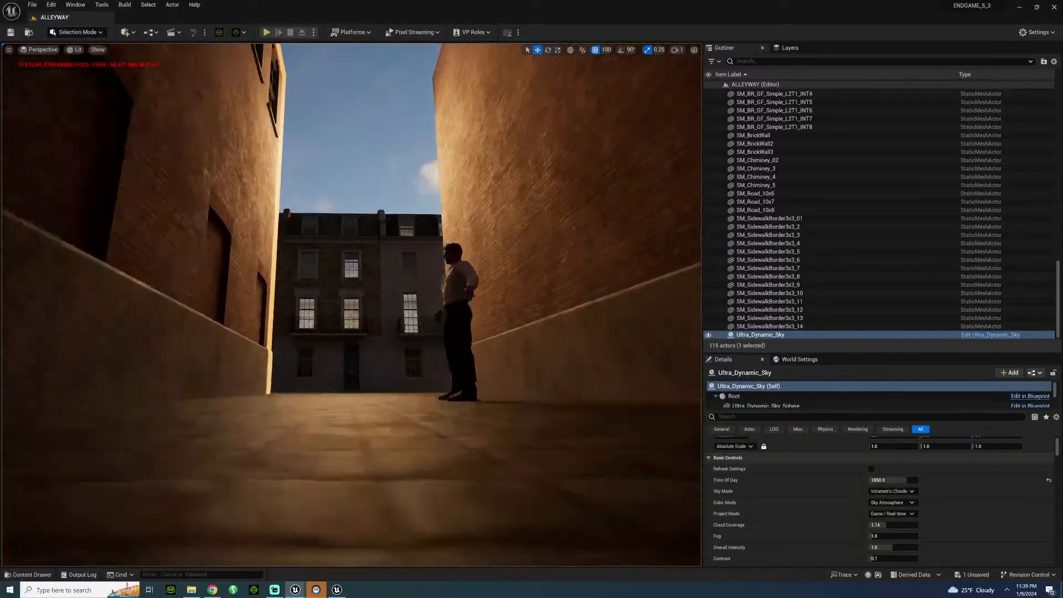
# Open the Camera_Presets folder of the Cinematographer Lite Content among the engine plugins, with the alley entrance in view.
pyautogui.press('w')
pyautogui.moveTo(319, 183); pyautogui.dragTo(578, 191, button='right')
pyautogui.press('s')
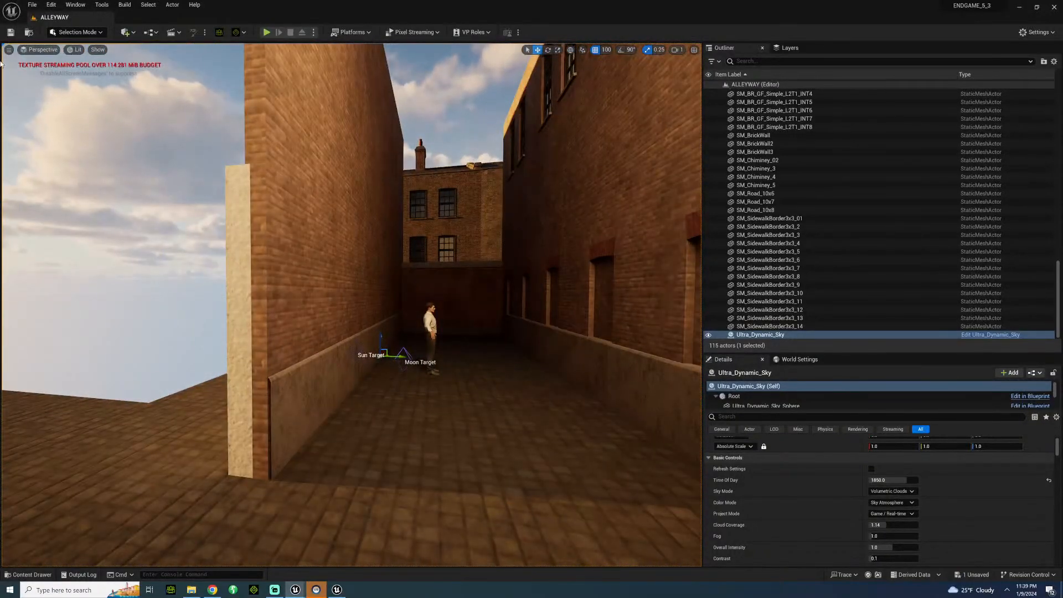
pyautogui.click(30, 574)
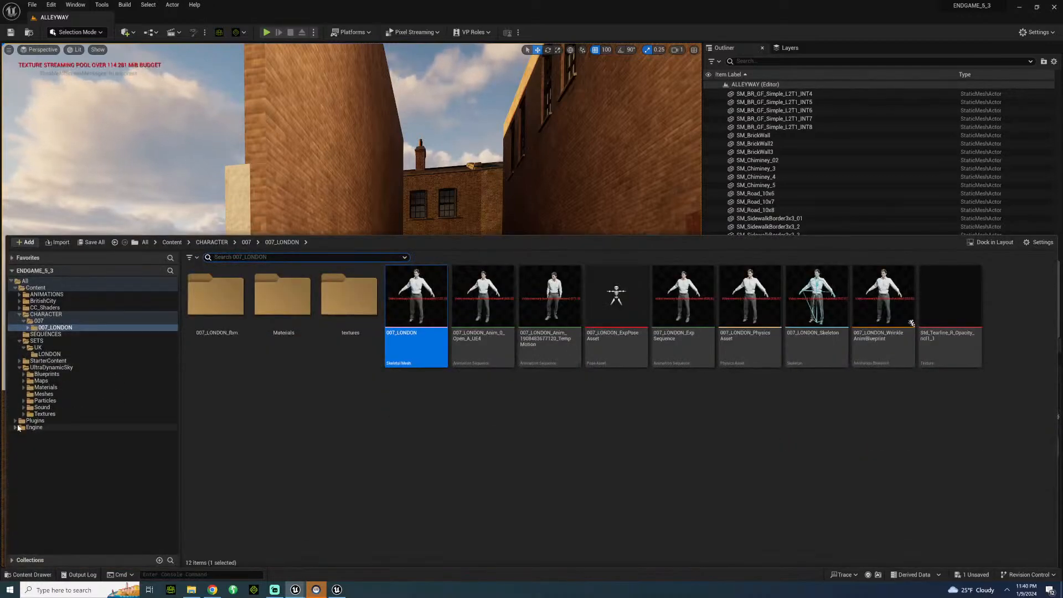
pyautogui.click(16, 427)
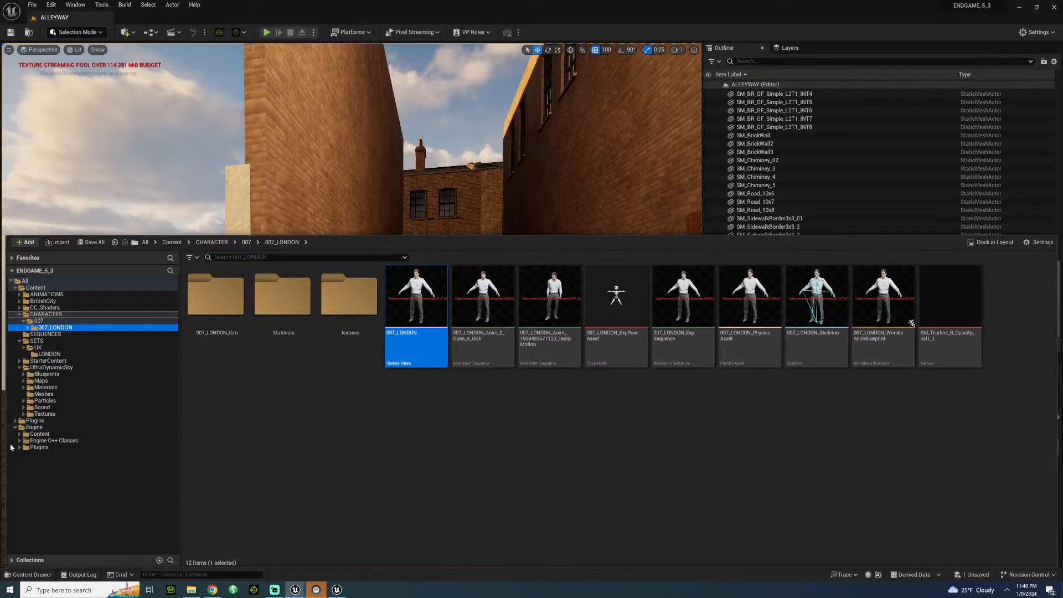
pyautogui.click(20, 447)
pyautogui.scroll(-1, 76, 461)
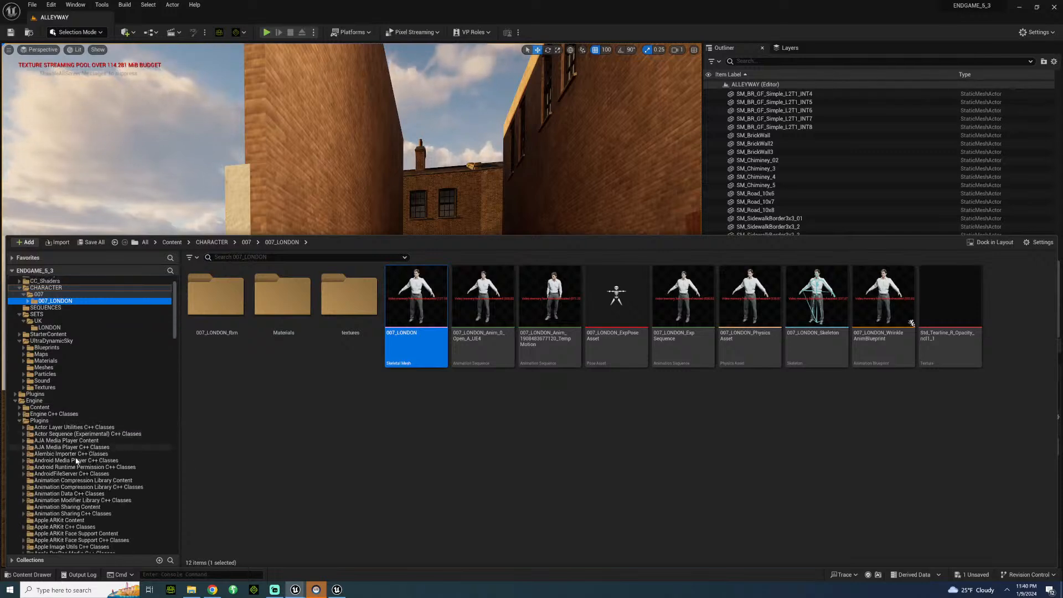
pyautogui.scroll(-10, 76, 460)
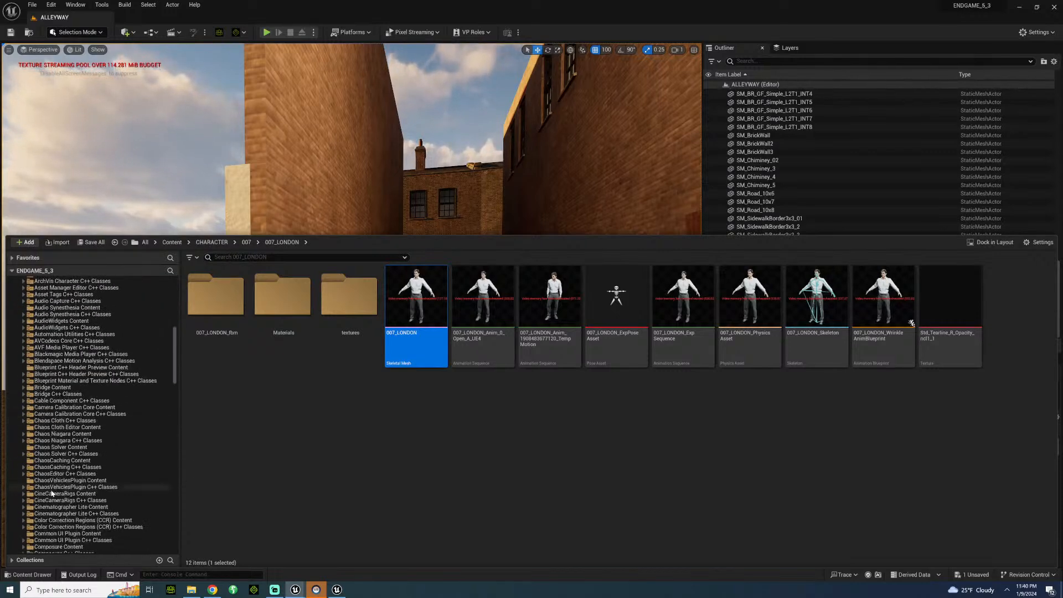
pyautogui.scroll(-10, 52, 492)
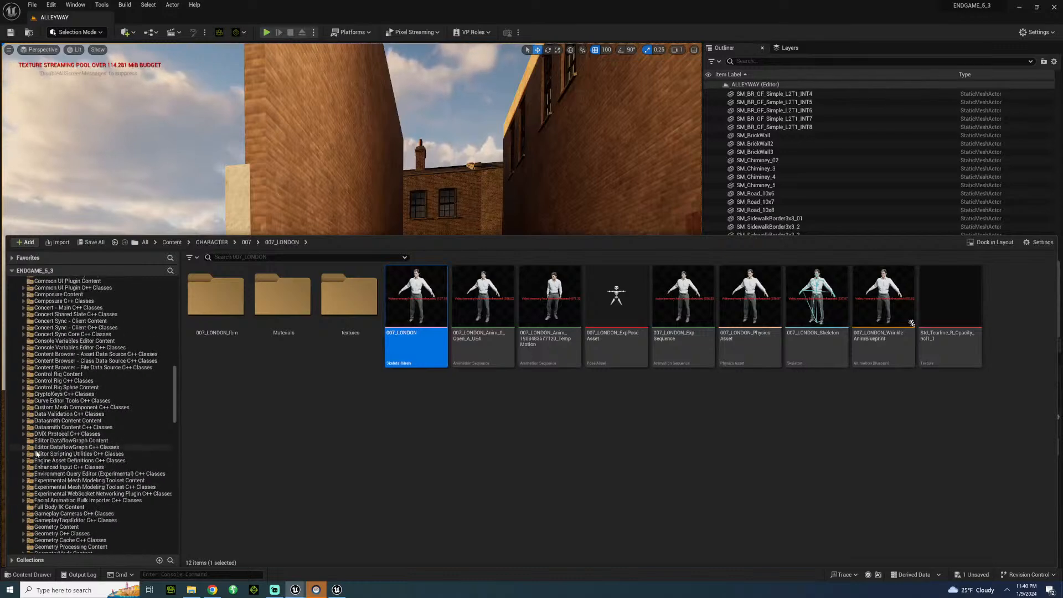
pyautogui.scroll(2, 36, 454)
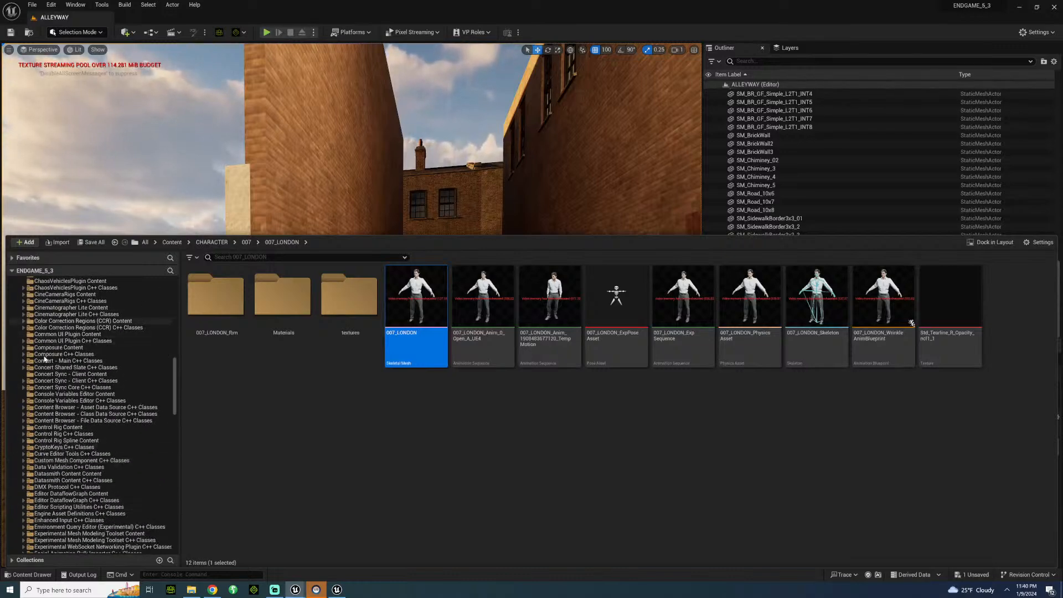
pyautogui.scroll(2, 45, 359)
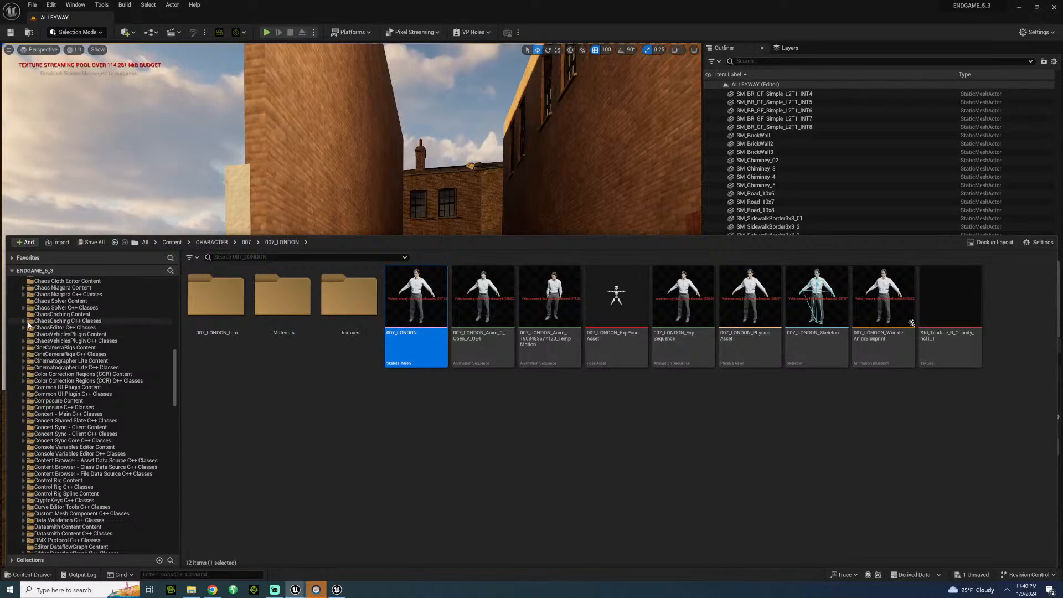
pyautogui.click(24, 361)
pyautogui.click(54, 368)
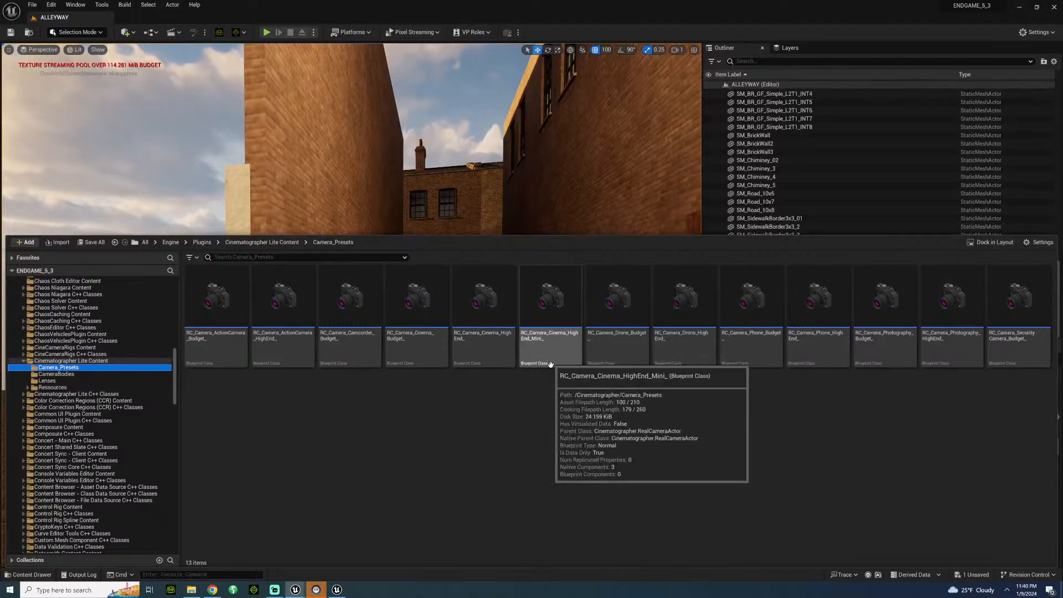
# Place an RC_Camera_Cinema_HighEnd_ camera at the alley entrance, pilot it, and frame the standing character with the end wall behind.
pyautogui.moveTo(491, 307); pyautogui.dragTo(466, 455)
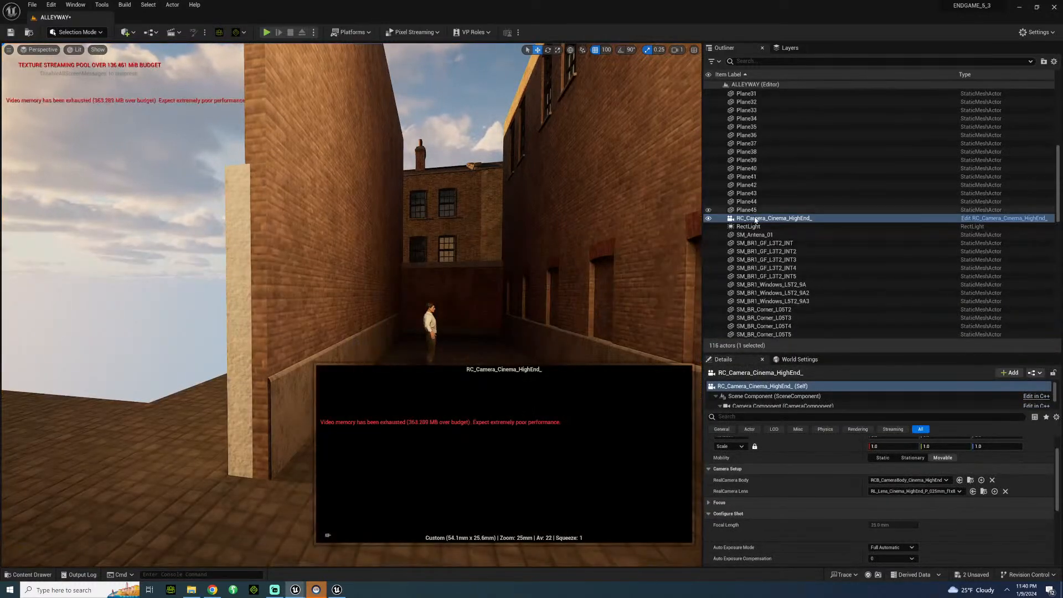
pyautogui.rightClick(755, 218)
pyautogui.click(786, 312)
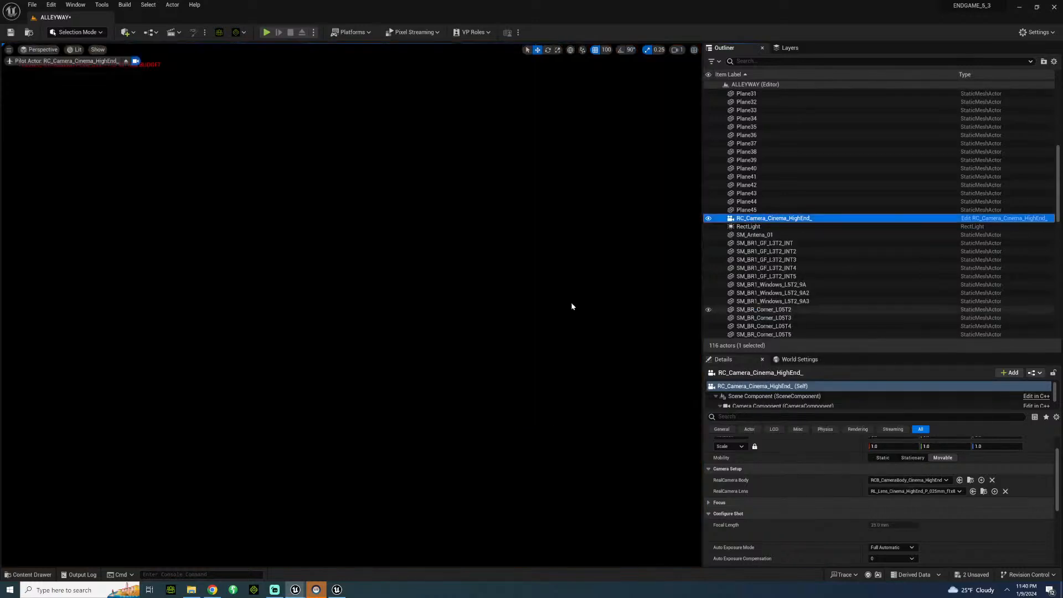
pyautogui.moveTo(476, 305); pyautogui.dragTo(515, 308, button='right')
pyautogui.press('w')
pyautogui.press('d')
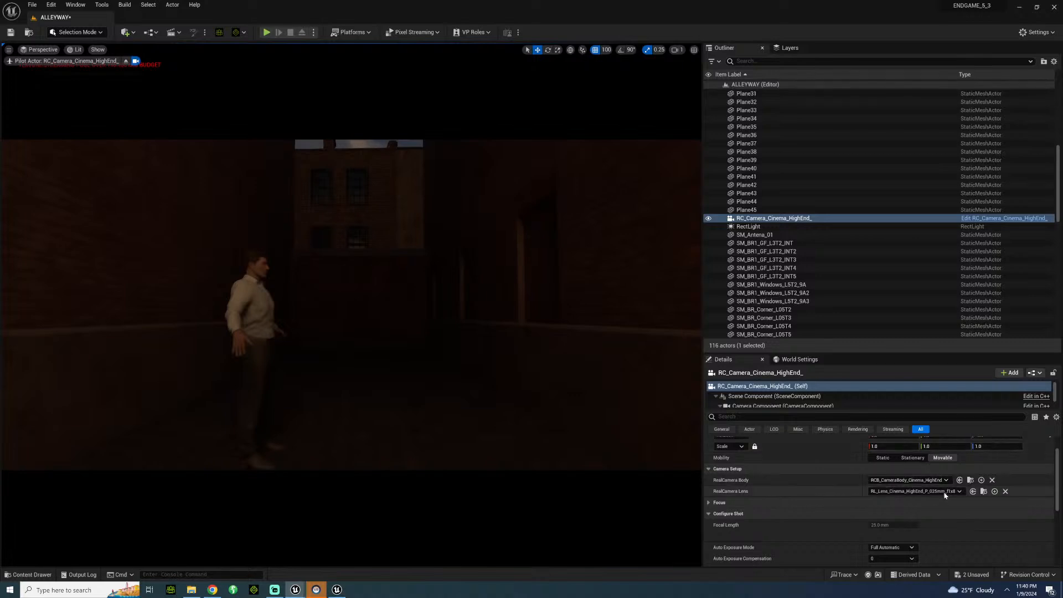
# Switch the cinema camera to the 47 mm HighEnd prime lens, RL_Lens_Cinema_HighEnd_P_047mm.
pyautogui.click(914, 491)
pyautogui.scroll(-2, 929, 412)
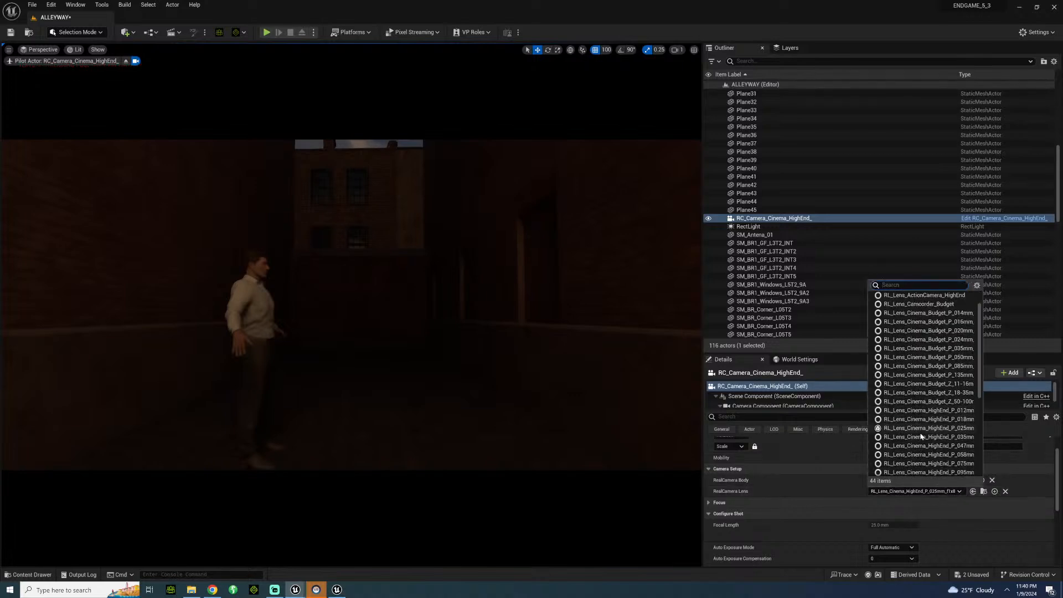
pyautogui.click(926, 447)
# Reveal the exposure options within the lens post-process settings of the cinema camera's camera component.
pyautogui.click(783, 406)
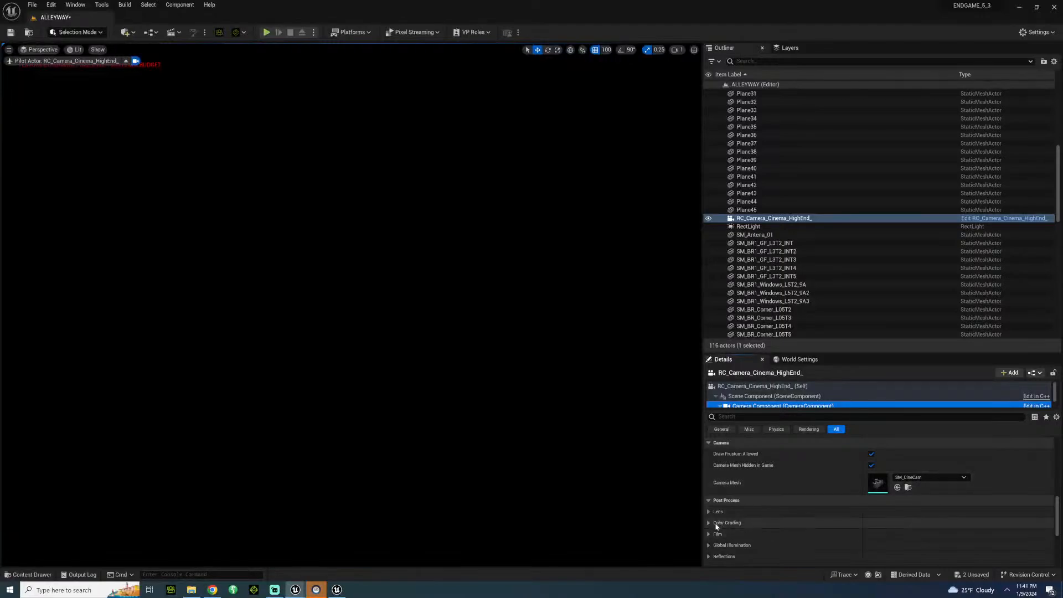
pyautogui.scroll(-2, 718, 520)
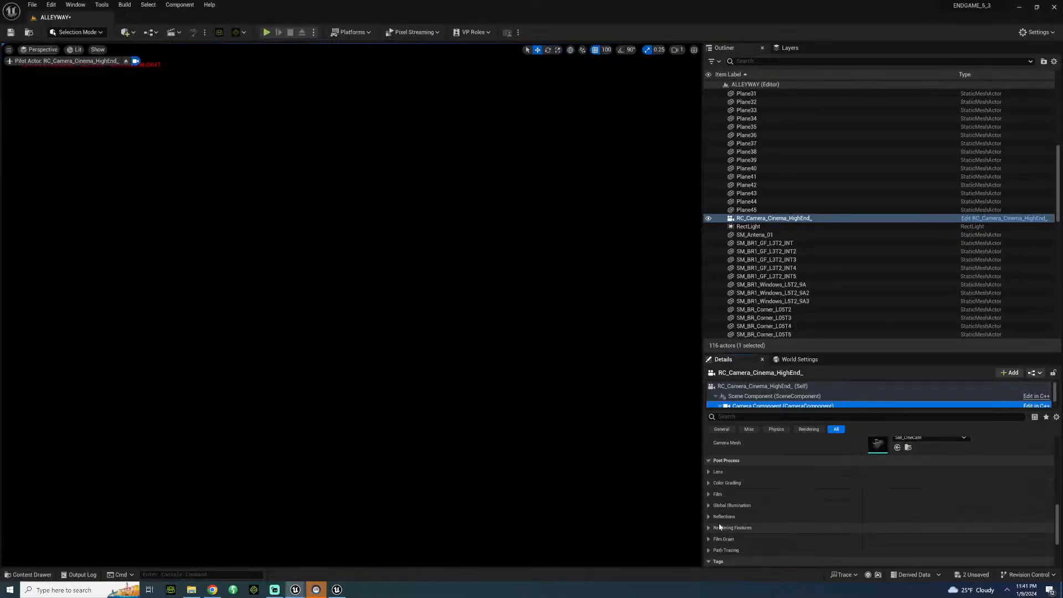
pyautogui.click(708, 493)
pyautogui.click(708, 494)
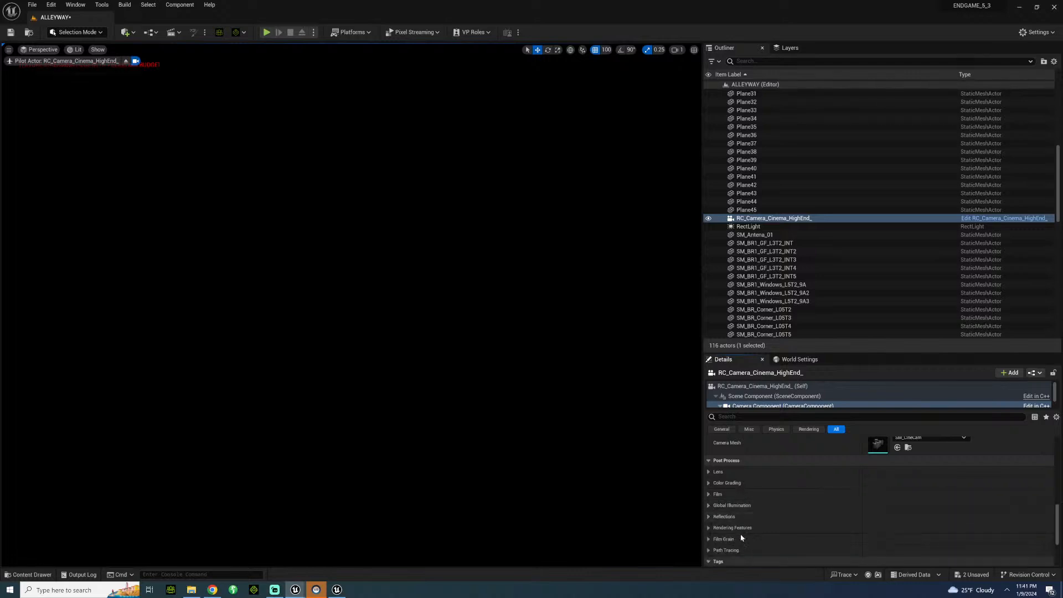
pyautogui.scroll(-2, 723, 505)
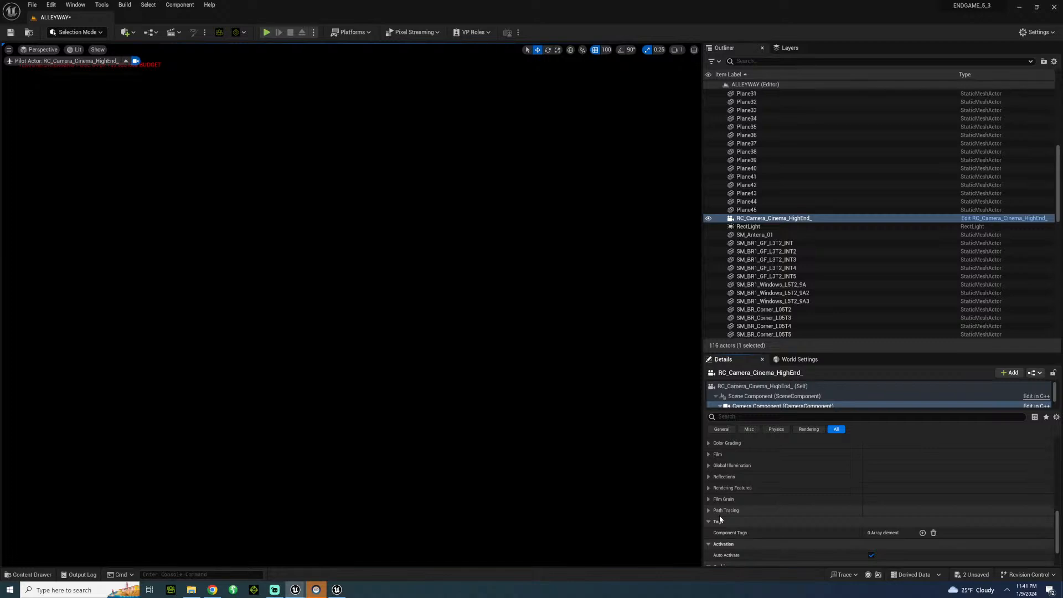
pyautogui.scroll(-2, 720, 520)
pyautogui.click(755, 406)
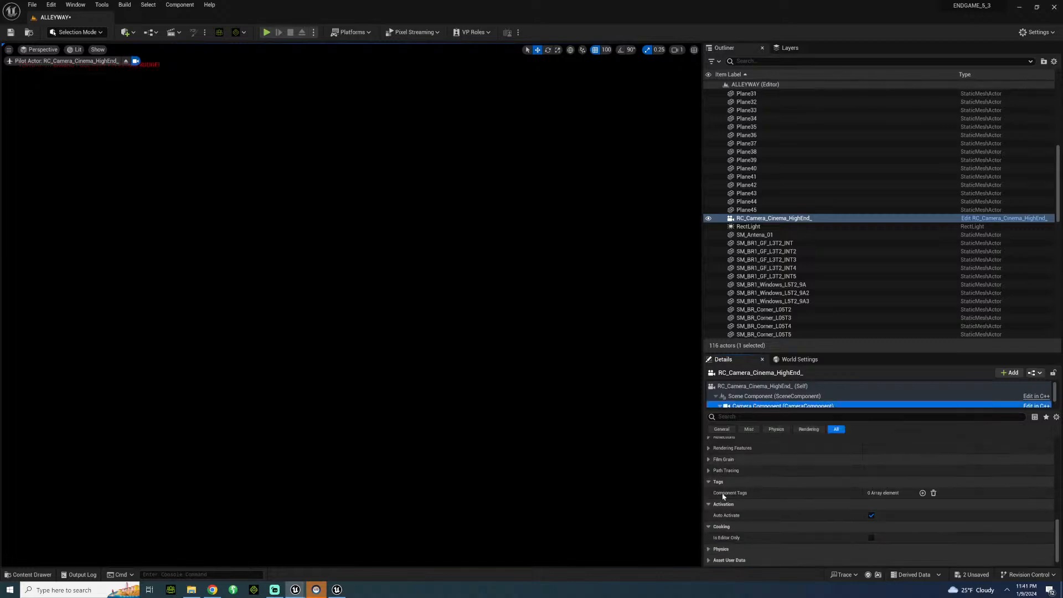
pyautogui.scroll(-1, 723, 496)
pyautogui.scroll(5, 731, 498)
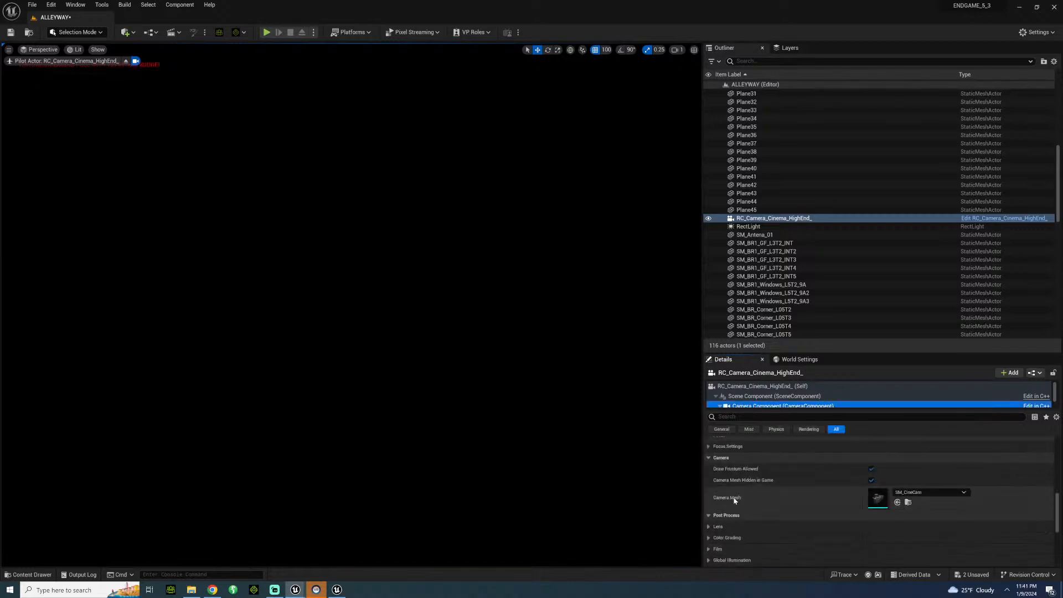
pyautogui.scroll(4, 731, 505)
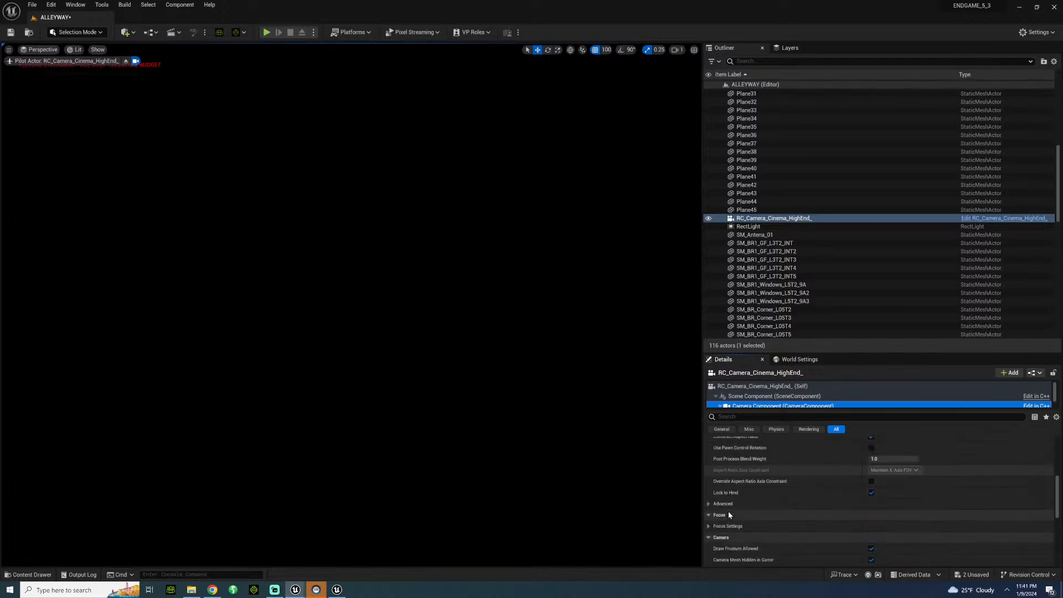
pyautogui.scroll(-5, 729, 513)
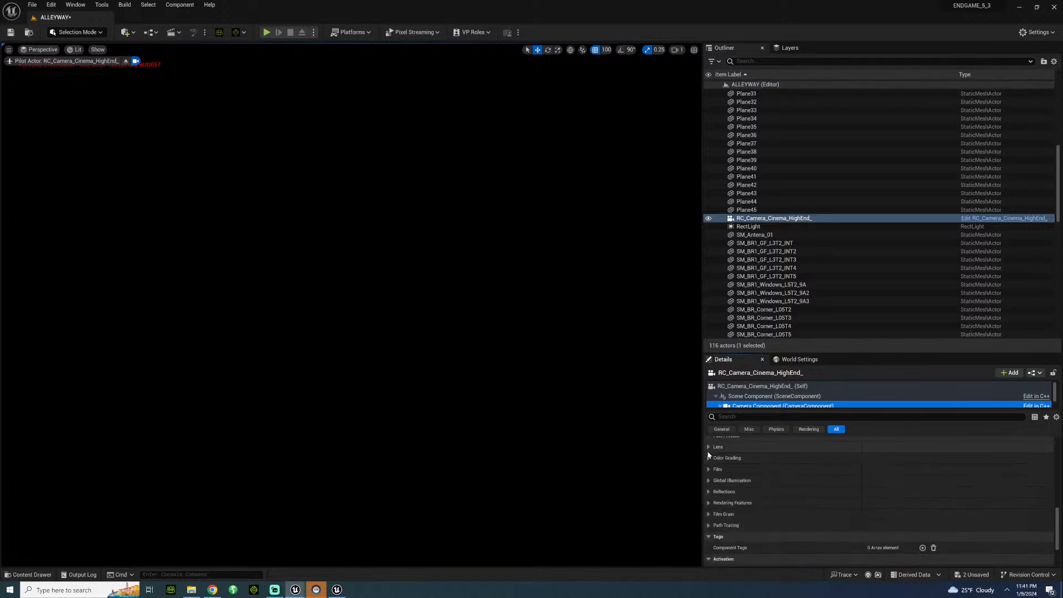
pyautogui.click(708, 447)
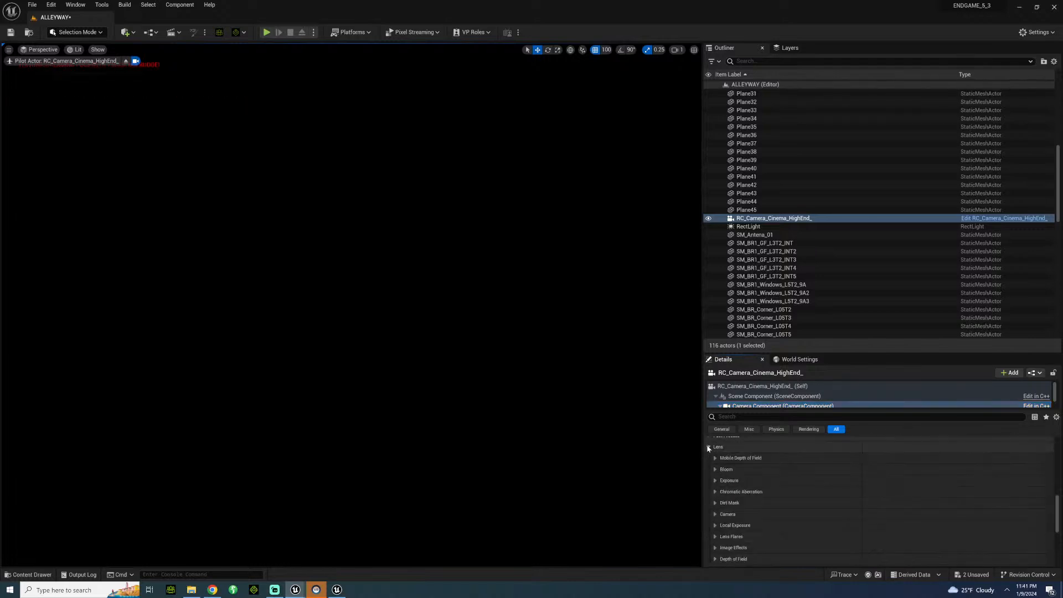
pyautogui.click(715, 481)
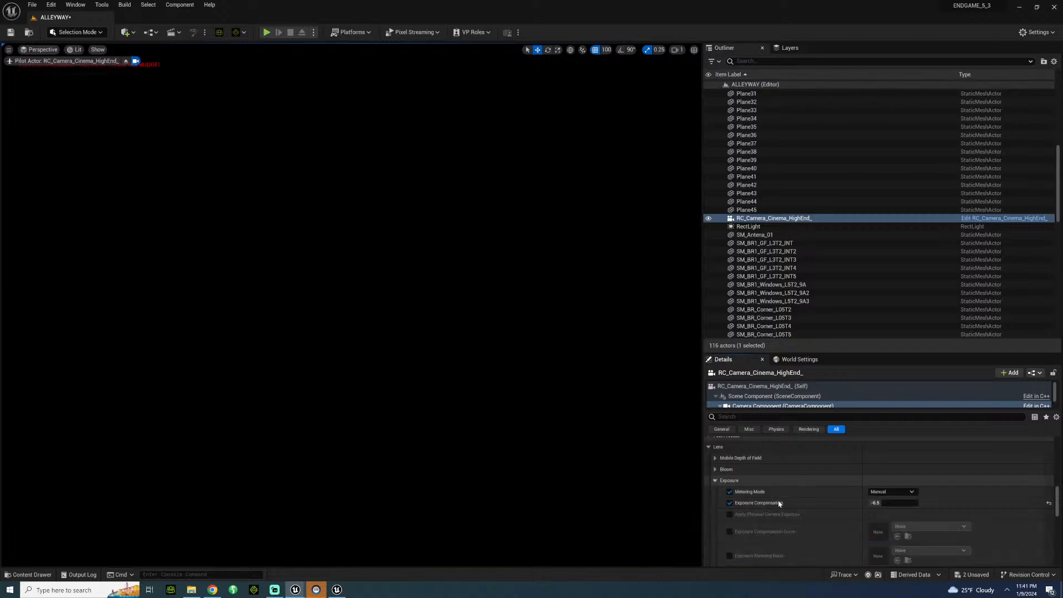
# Brighten the piloted shot by setting the camera component's exposure compensation to 7.
pyautogui.click(885, 503)
pyautogui.write('2')
pyautogui.press('Return')
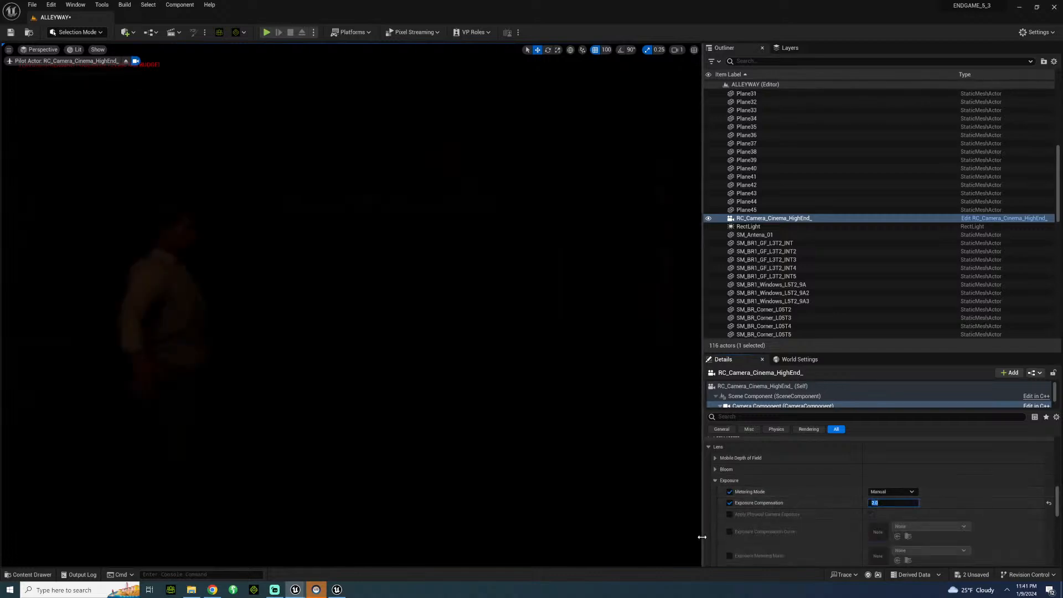
pyautogui.write('4')
pyautogui.press('Return')
pyautogui.press('Return')
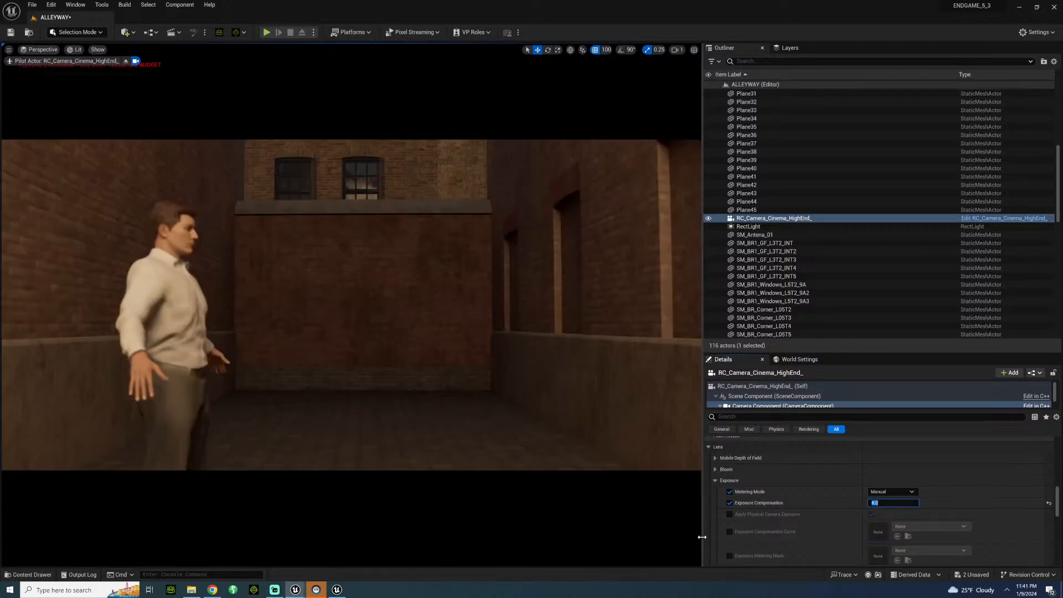
pyautogui.write('6')
pyautogui.press('Return')
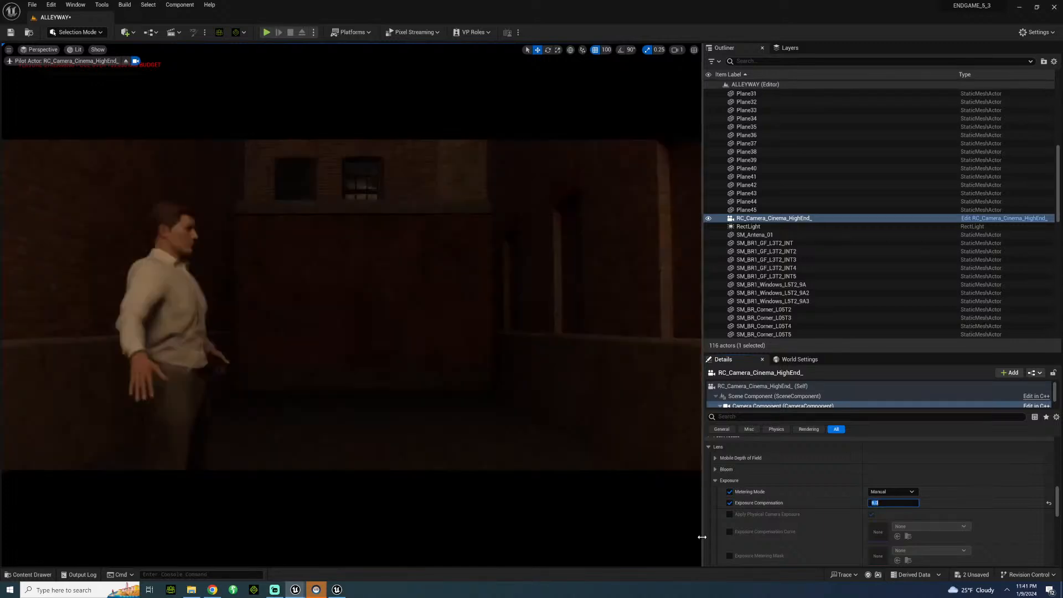
pyautogui.write('7')
pyautogui.press('Return')
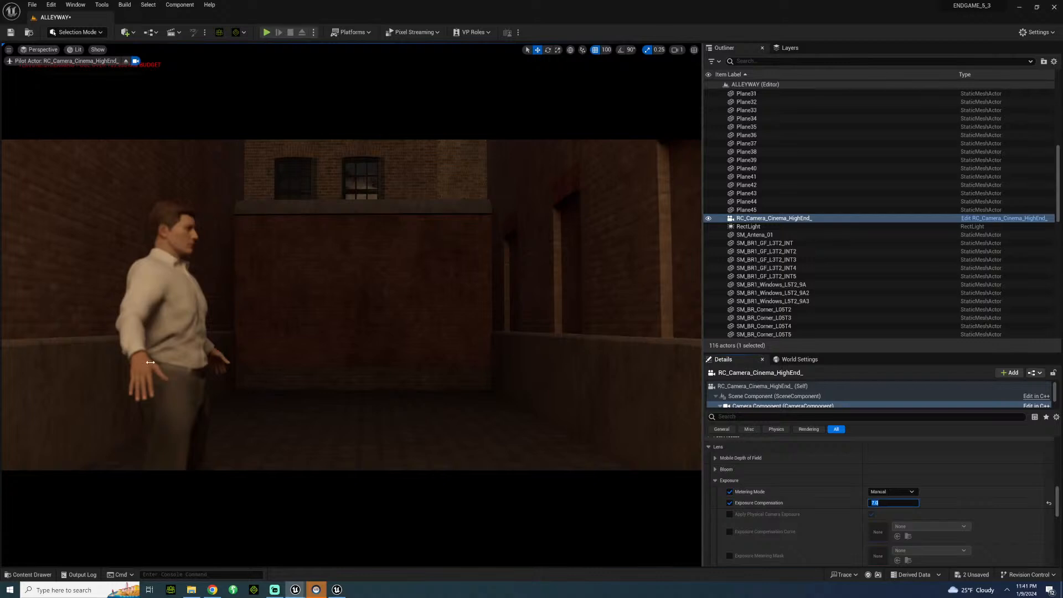
# Fly the piloted camera to a chest-up close-up of the character facing the lens, with the brick side wall behind.
pyautogui.moveTo(443, 305); pyautogui.dragTo(224, 273, button='right')
pyautogui.press('s')
pyautogui.press('w')
pyautogui.press('d')
pyautogui.press('w')
# Examine the cinema camera's shot configuration, plus the exposure, lens and focus settings of its camera component, for the controls that fix the blurry focus.
pyautogui.scroll(10, 825, 506)
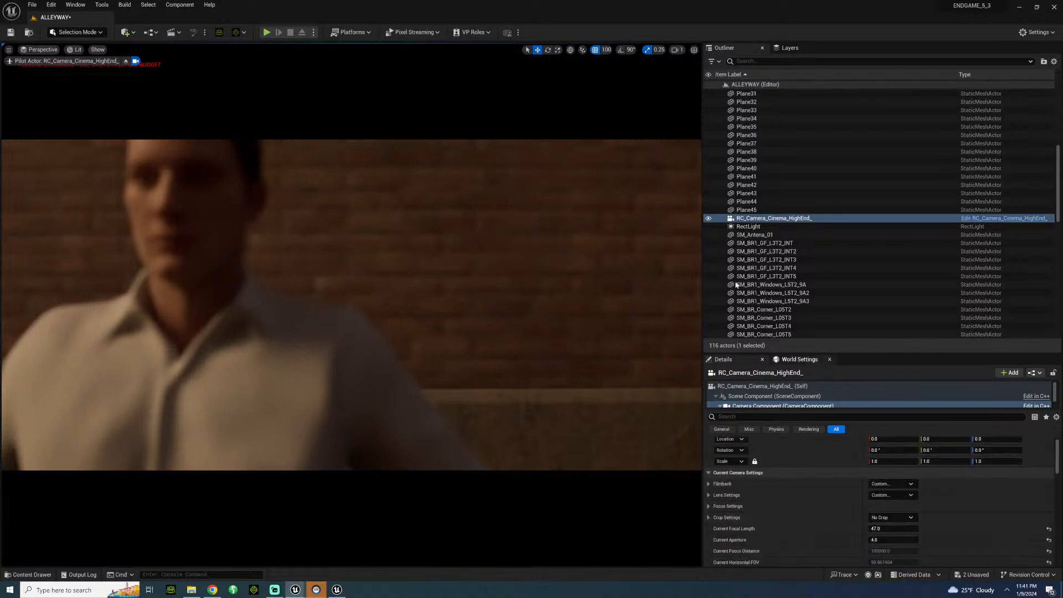
pyautogui.click(743, 387)
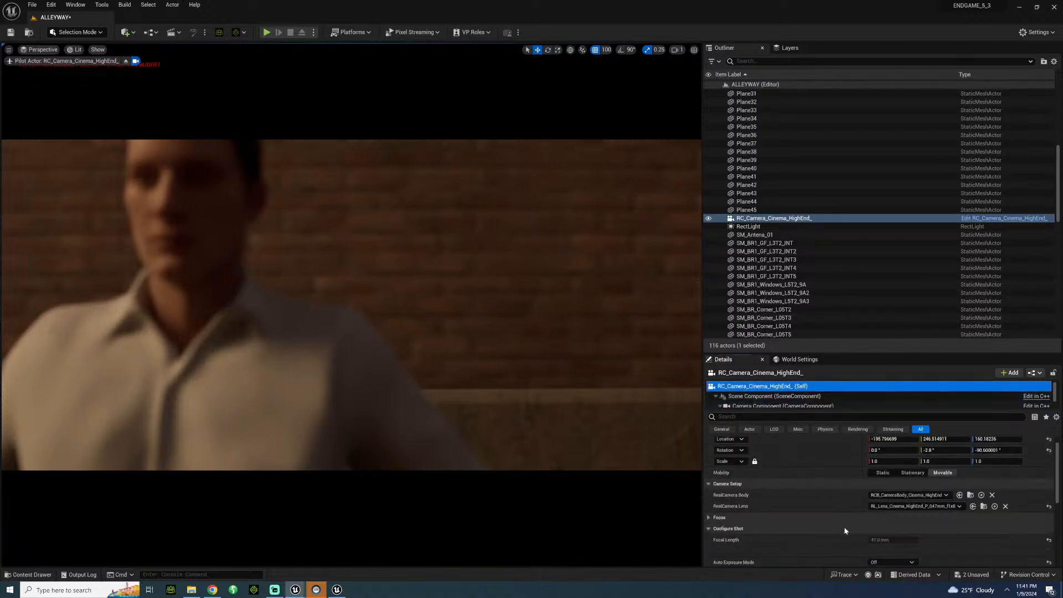
pyautogui.scroll(-2, 841, 518)
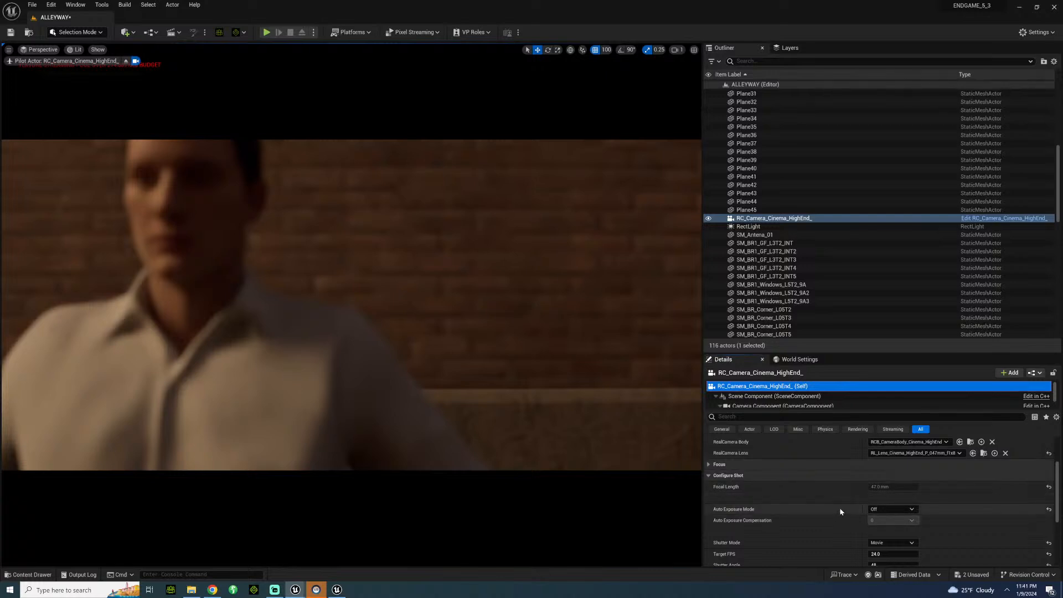
pyautogui.scroll(-2, 833, 507)
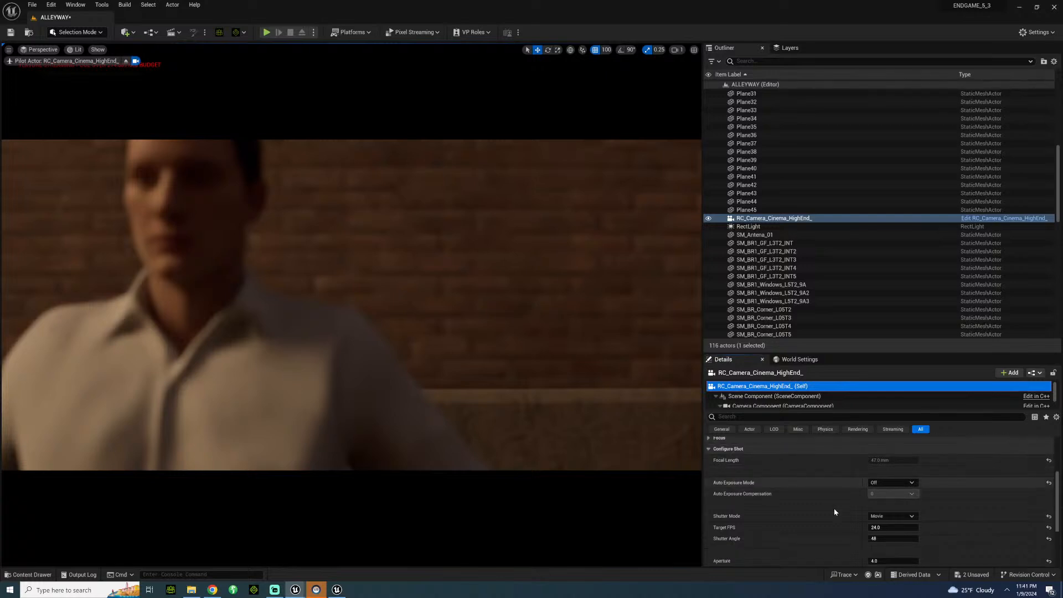
pyautogui.click(780, 406)
pyautogui.scroll(-2, 775, 499)
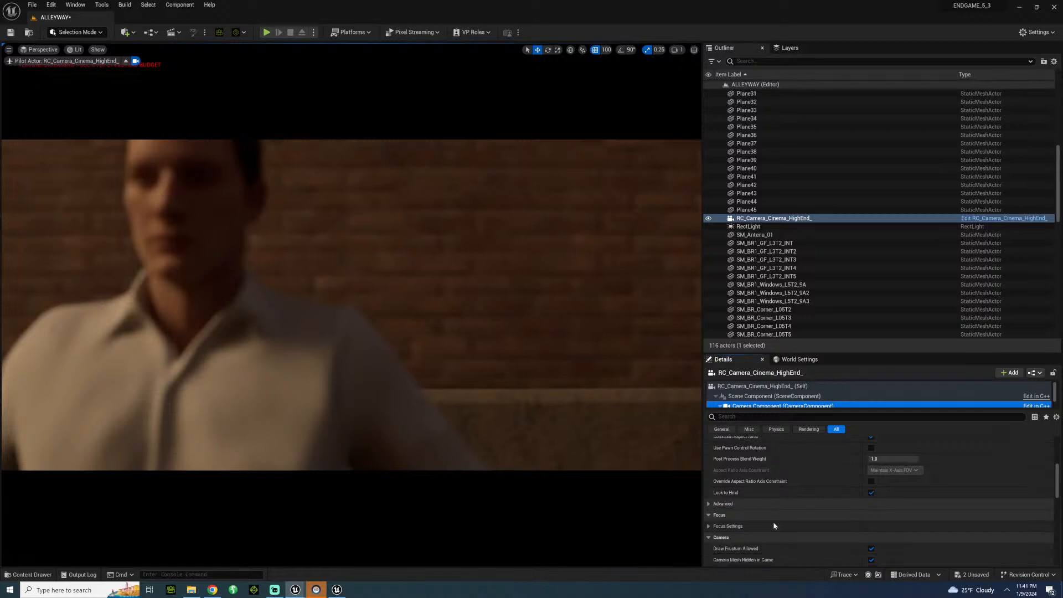
pyautogui.scroll(-10, 774, 520)
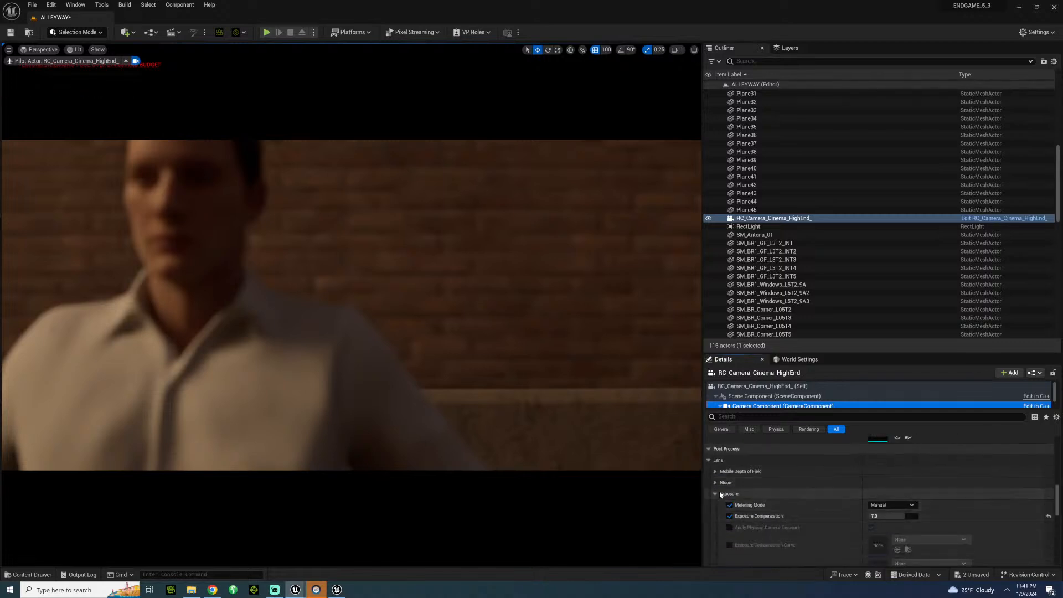
pyautogui.scroll(10, 721, 494)
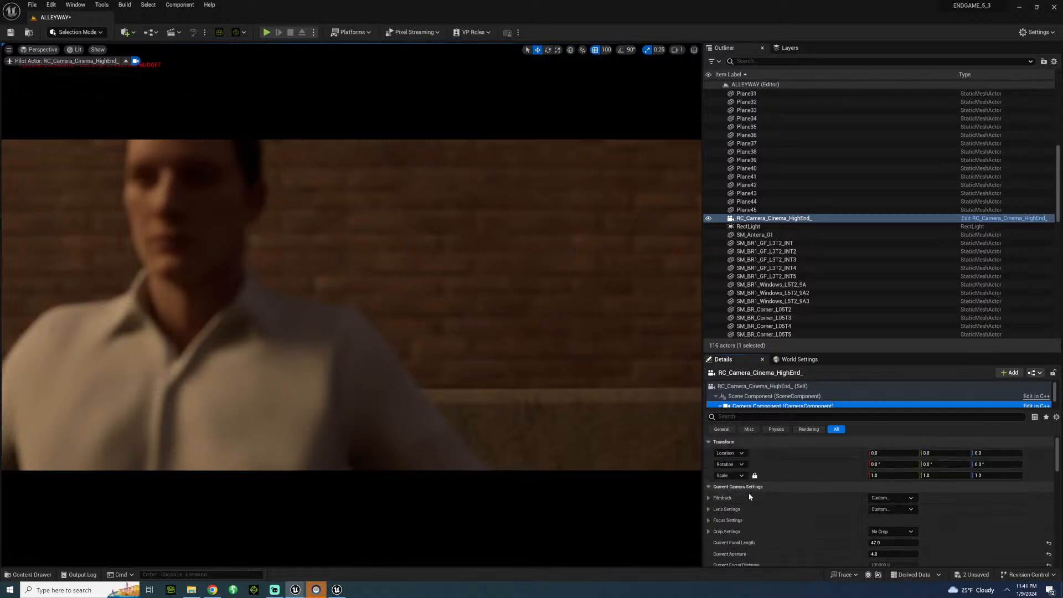
pyautogui.scroll(-1, 751, 497)
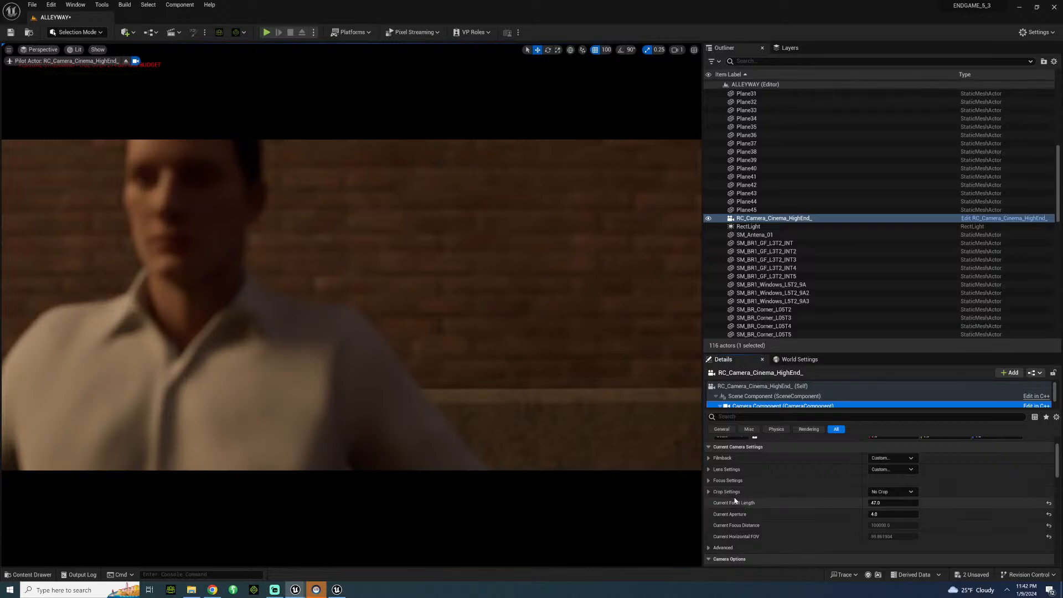
pyautogui.click(709, 470)
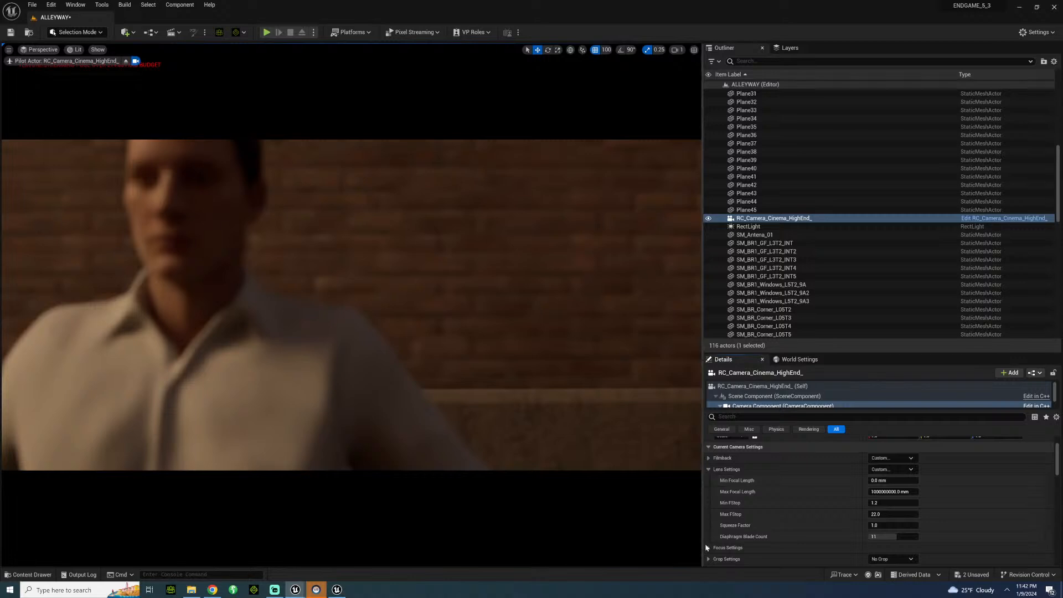
pyautogui.click(709, 548)
pyautogui.scroll(-1, 831, 509)
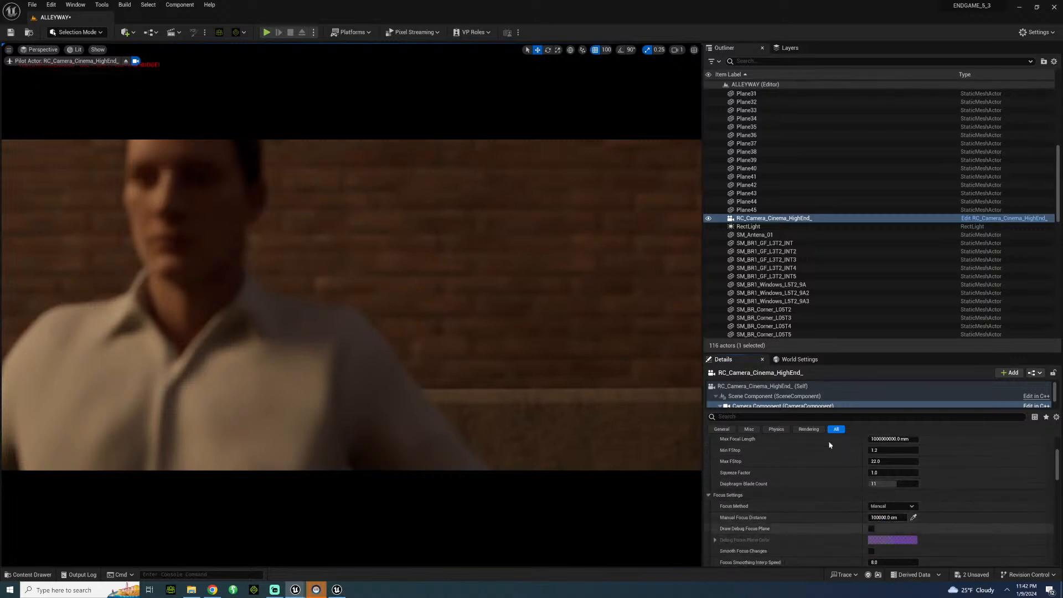
# Reveal the Focus Settings on the root of the cinema camera actor, including focus method and manual focus distance.
pyautogui.click(814, 386)
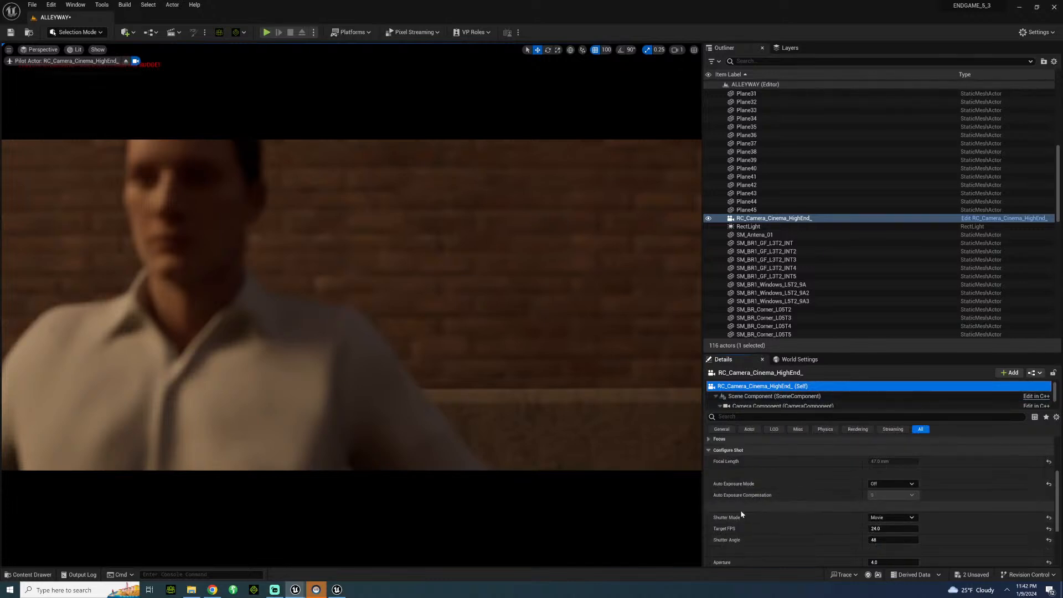
pyautogui.scroll(-3, 740, 509)
pyautogui.scroll(3, 740, 510)
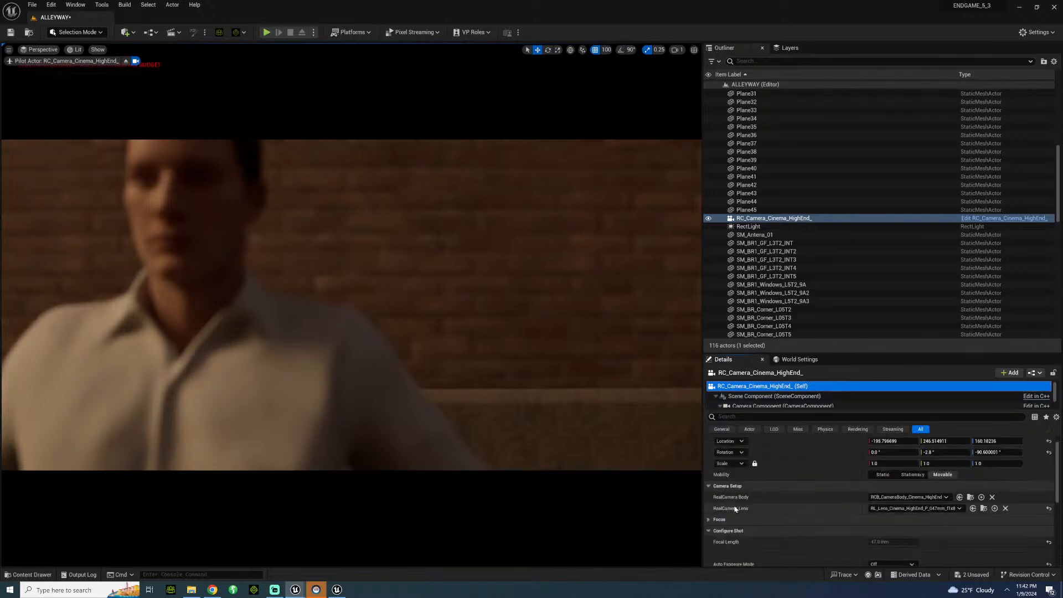
pyautogui.scroll(1, 725, 504)
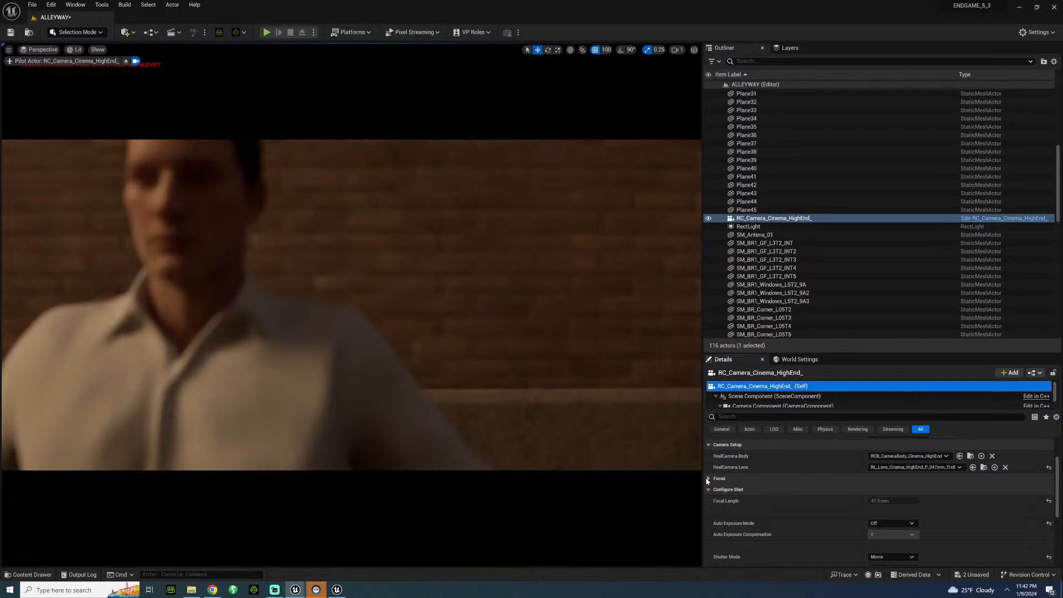
pyautogui.click(708, 479)
pyautogui.click(709, 490)
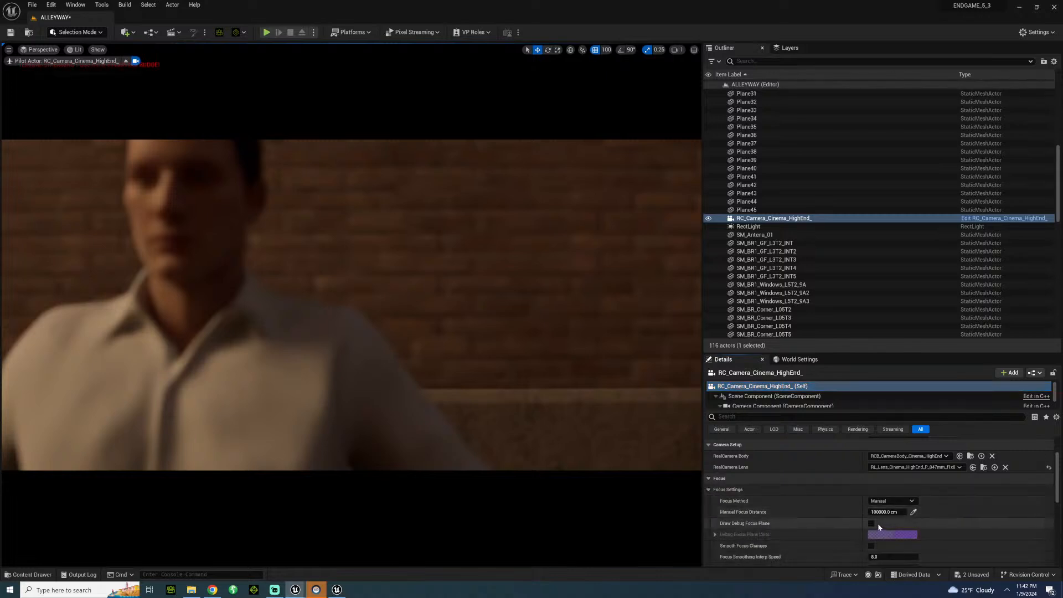
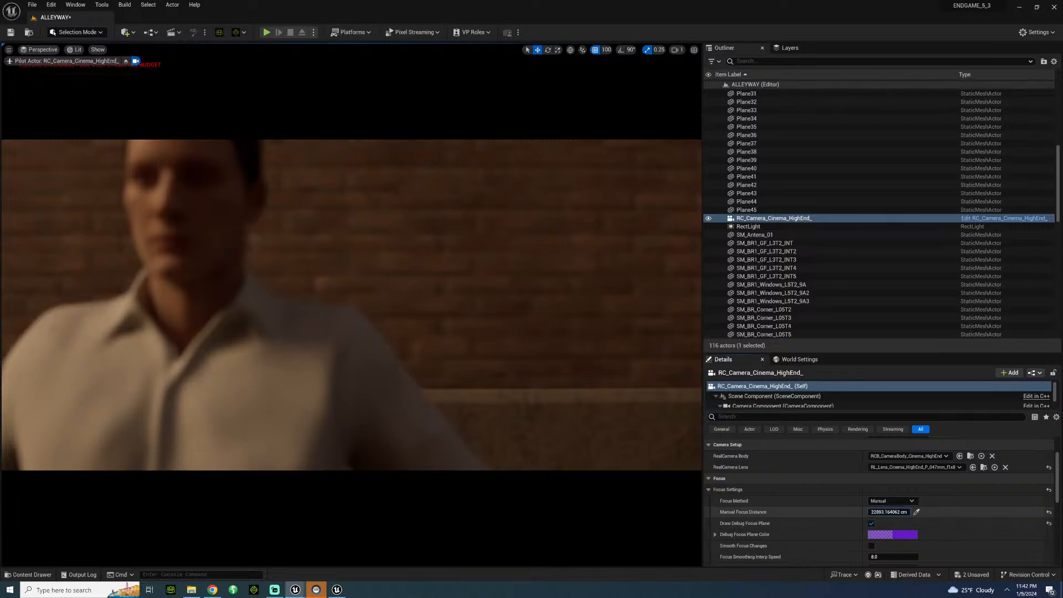
# Set the cinema camera's manual focus distance to about 133 cm to focus on the character, using the debug focus plane and hiding it again.
pyautogui.moveTo(889, 512); pyautogui.dragTo(875, 512)
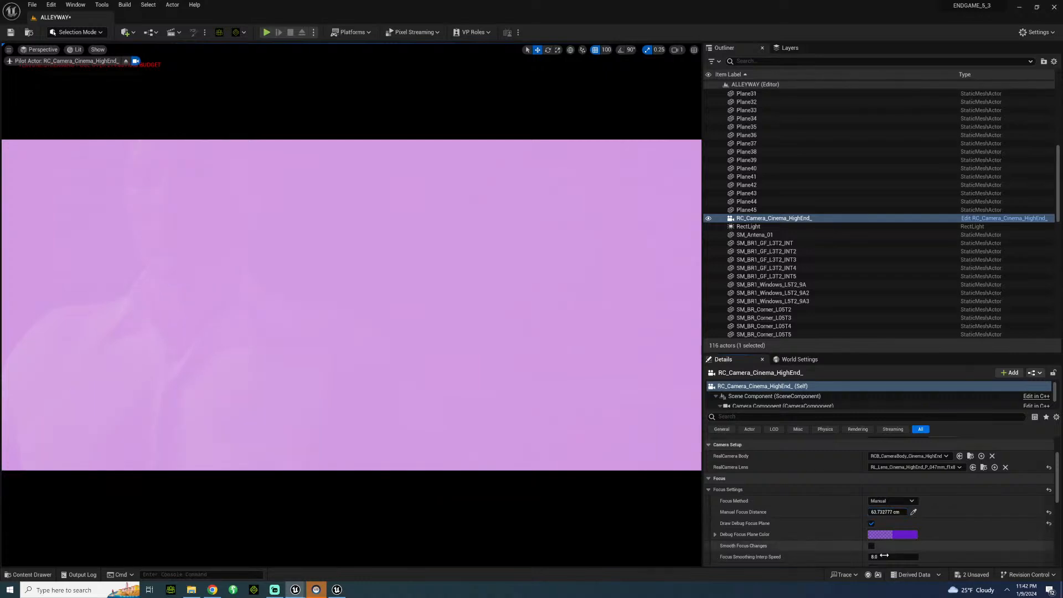
pyautogui.click(871, 523)
pyautogui.moveTo(614, 404); pyautogui.dragTo(654, 387, button='right')
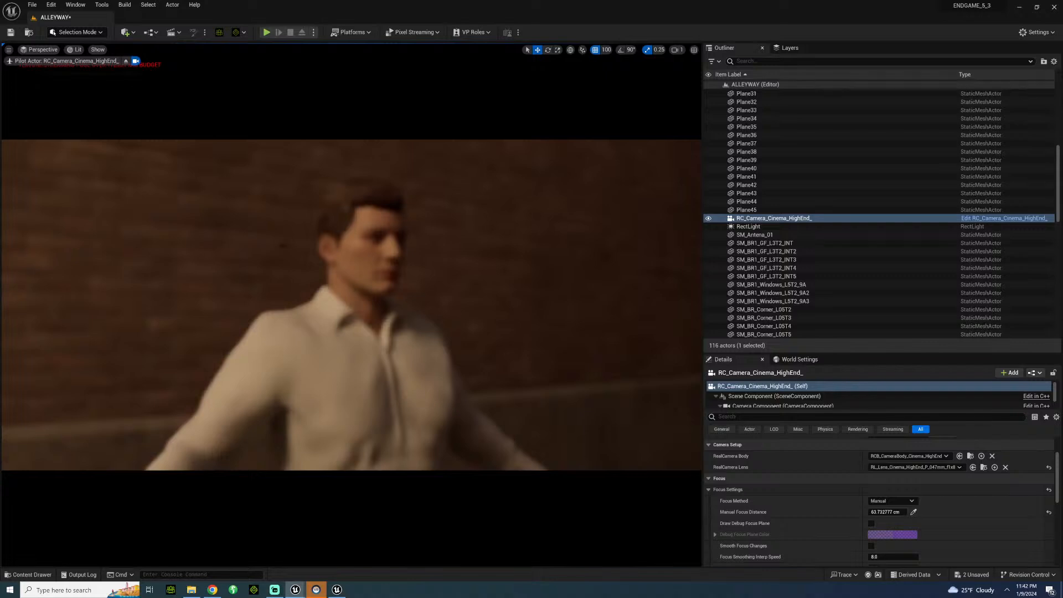
pyautogui.click(871, 523)
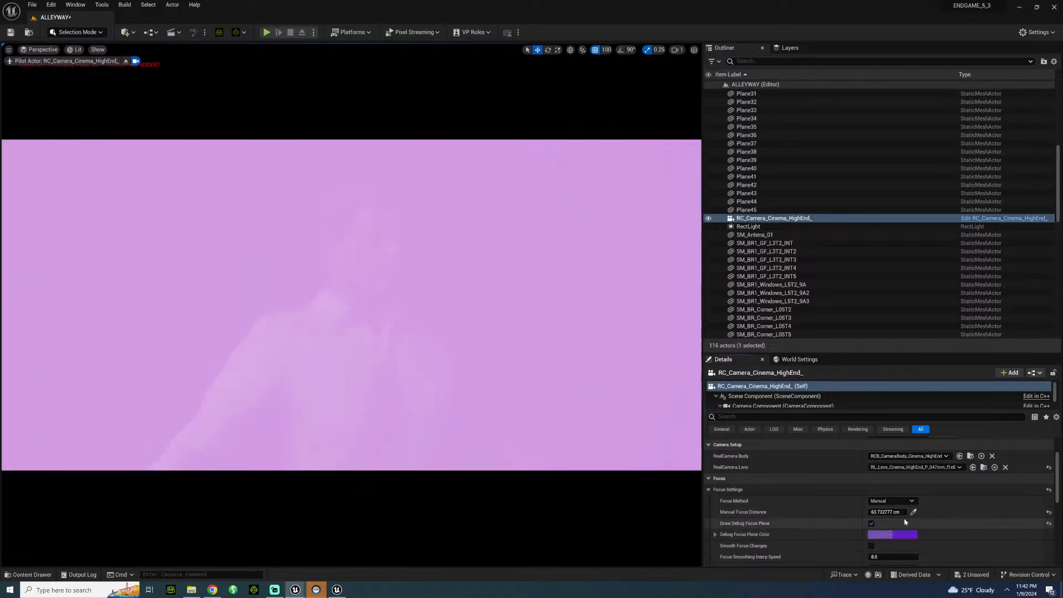
pyautogui.moveTo(887, 512); pyautogui.dragTo(898, 512)
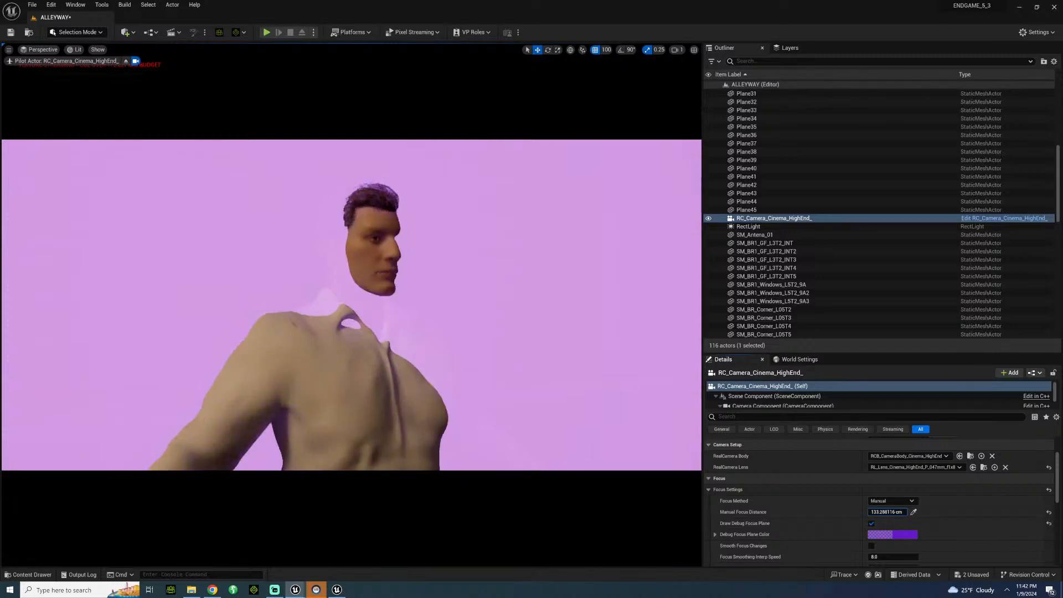
pyautogui.click(872, 523)
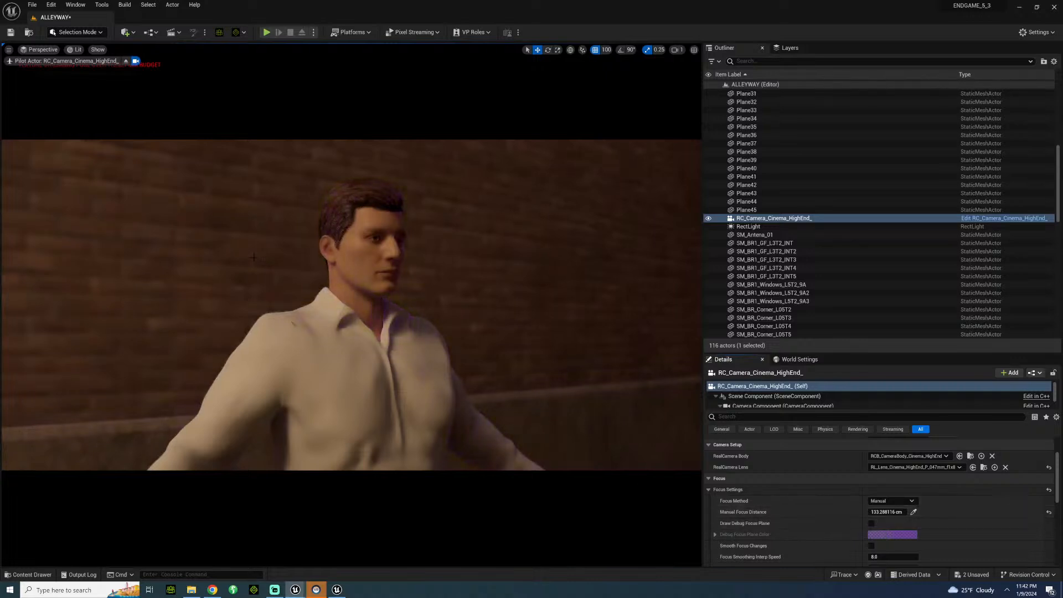
# Fly the piloted camera back to a full-body profile shot of the character, looking along the alley toward the far building facade.
pyautogui.moveTo(403, 284); pyautogui.dragTo(559, 346, button='right')
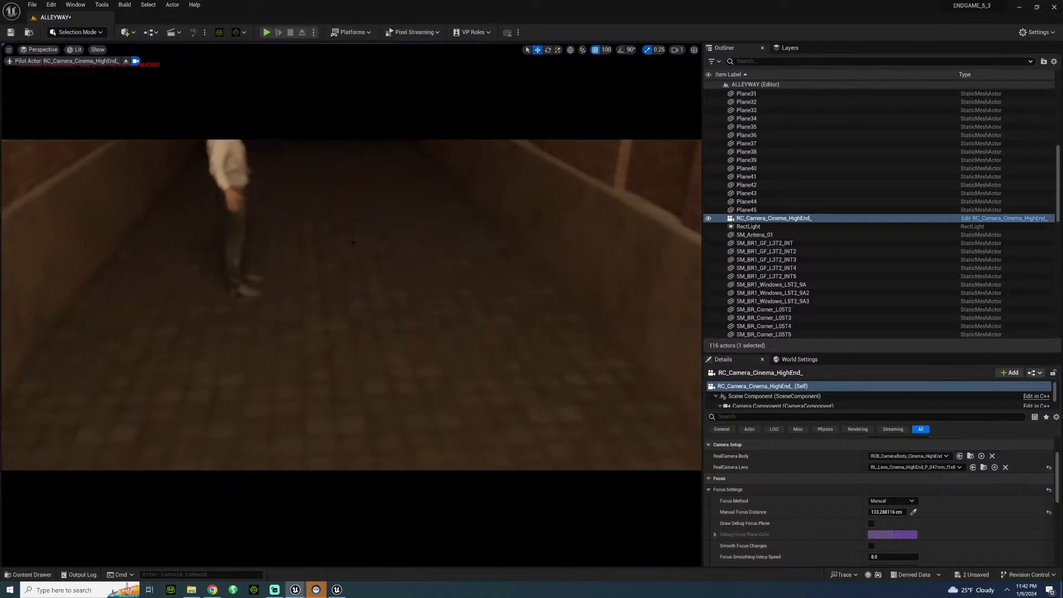
pyautogui.click(352, 242)
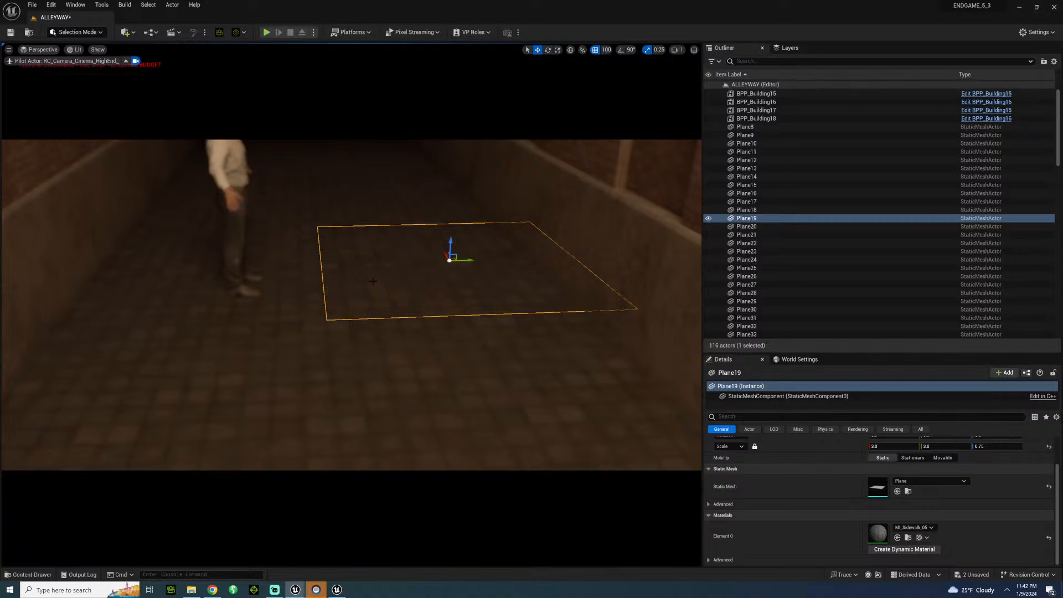
pyautogui.moveTo(353, 242); pyautogui.dragTo(518, 263, button='right')
pyautogui.press('s')
pyautogui.press('a')
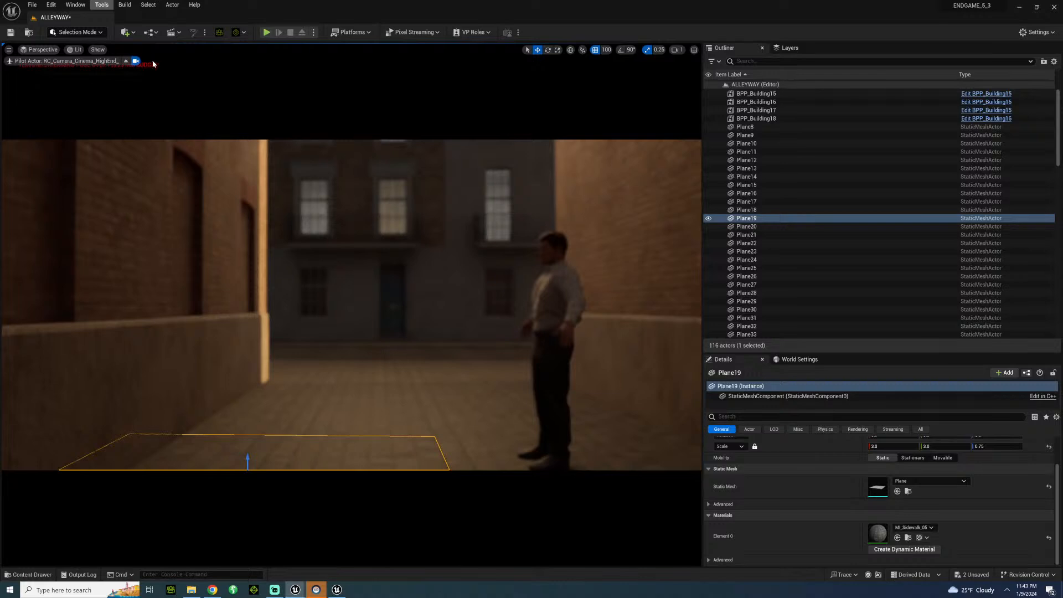
# Try a point light raised in front of the far building facade, and delete it.
pyautogui.click(131, 33)
pyautogui.moveTo(155, 110)
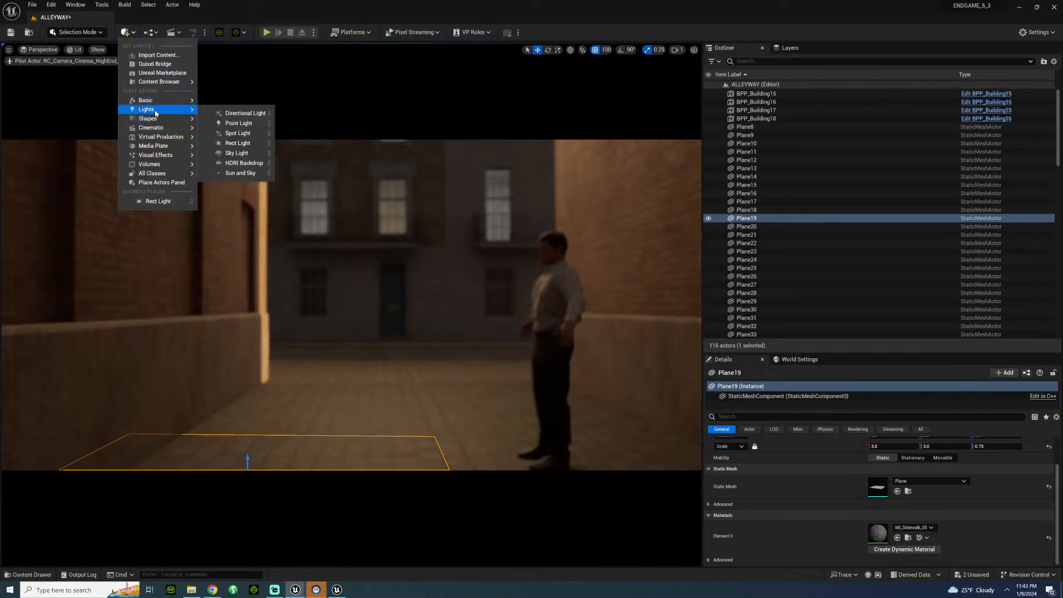
pyautogui.click(227, 122)
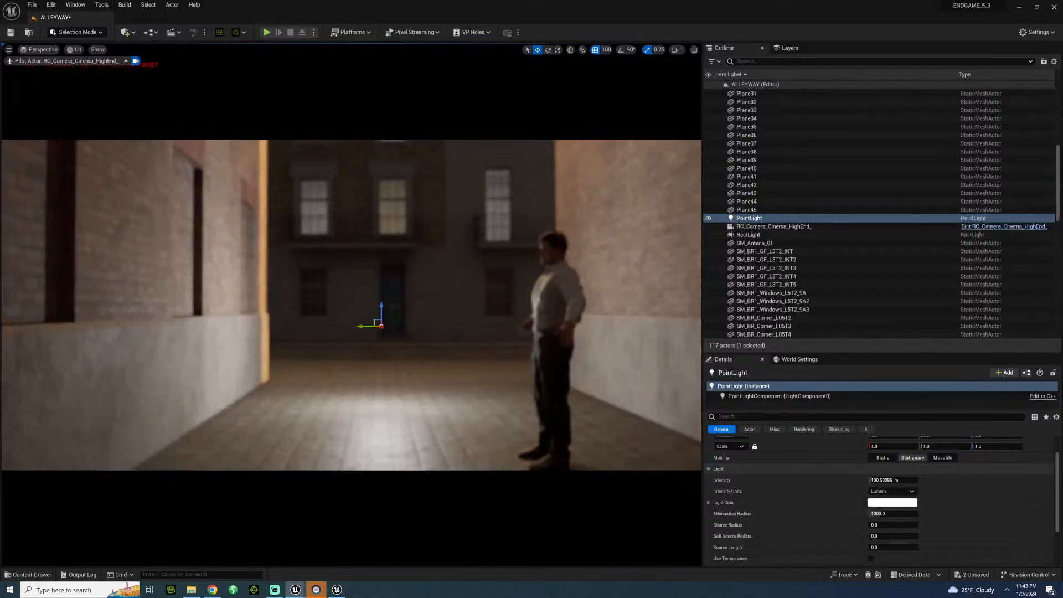
pyautogui.moveTo(381, 328)
pyautogui.mouseDown()
pyautogui.moveTo(394, 321)
pyautogui.moveTo(347, 321)
pyautogui.moveTo(391, 331)
pyautogui.moveTo(379, 331)
pyautogui.mouseUp()
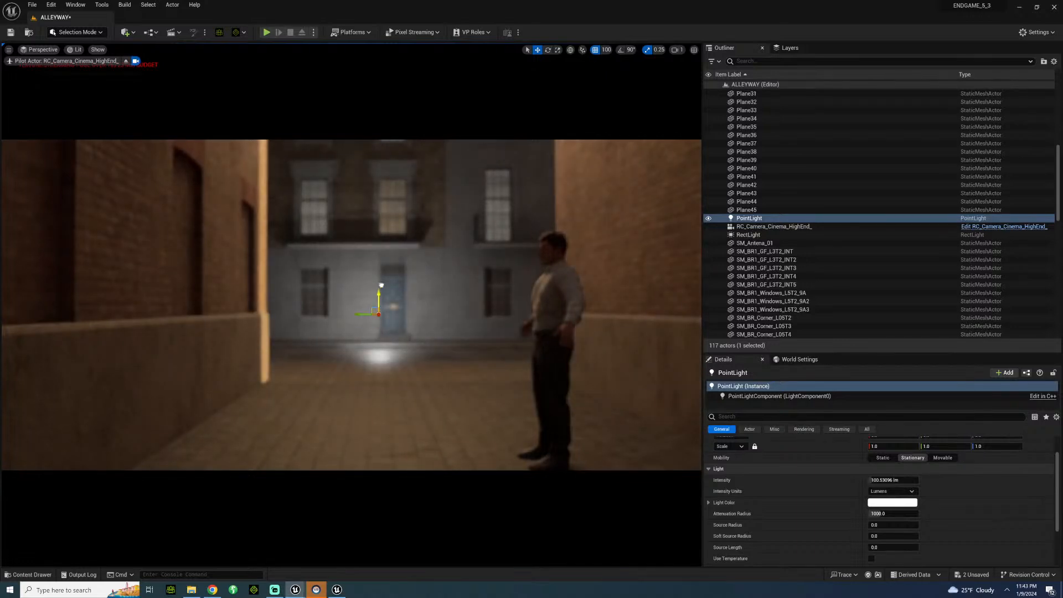
pyautogui.moveTo(381, 285); pyautogui.dragTo(396, 211)
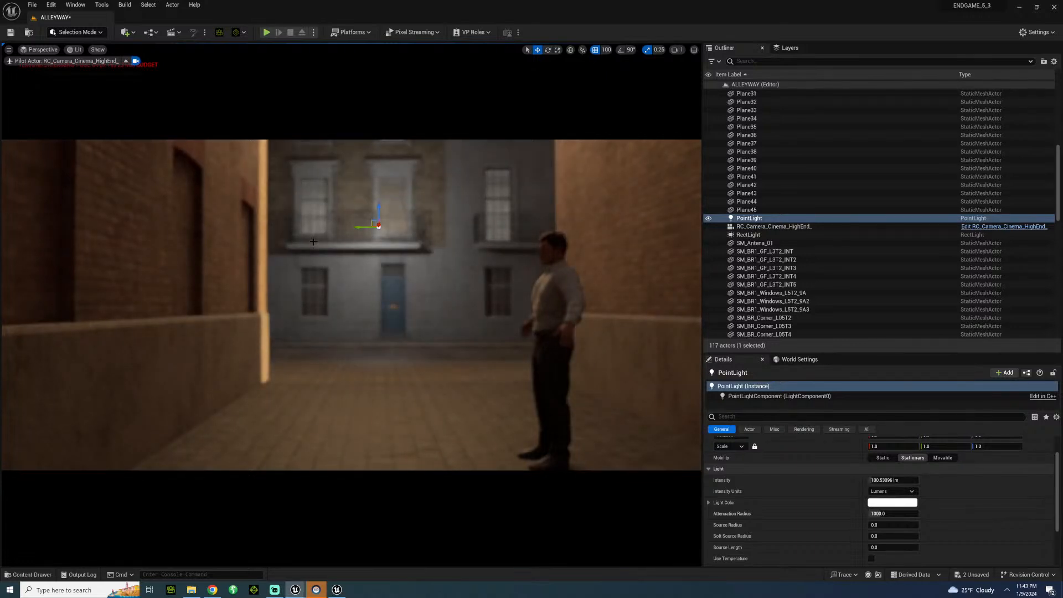
pyautogui.press('Delete')
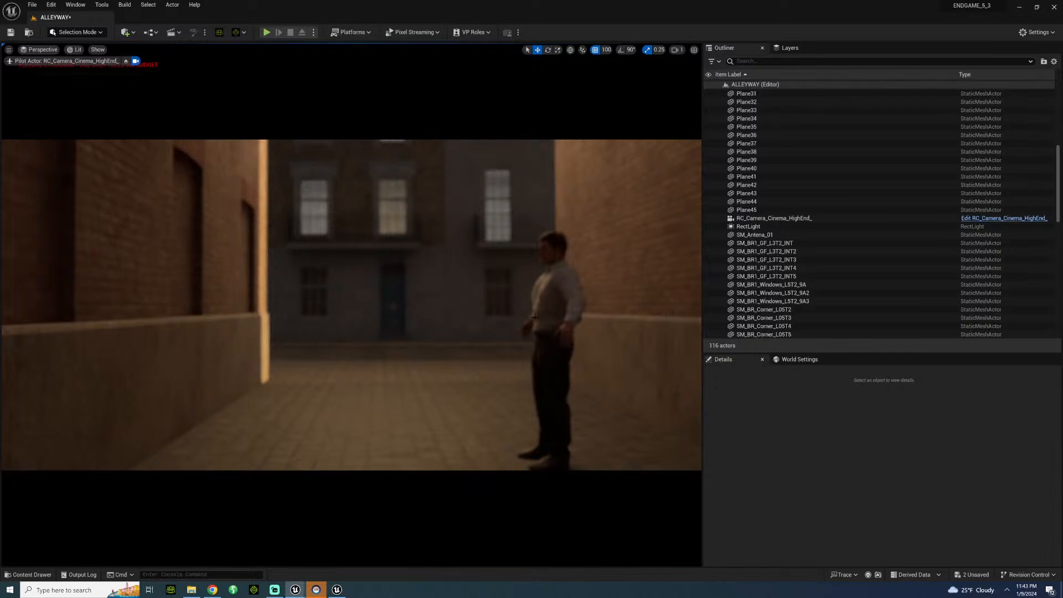
# Reframe the shot with the character nearer the centre, and create a folder named UK inside the SEQUENCES content folder.
pyautogui.moveTo(355, 305); pyautogui.dragTo(375, 313, button='right')
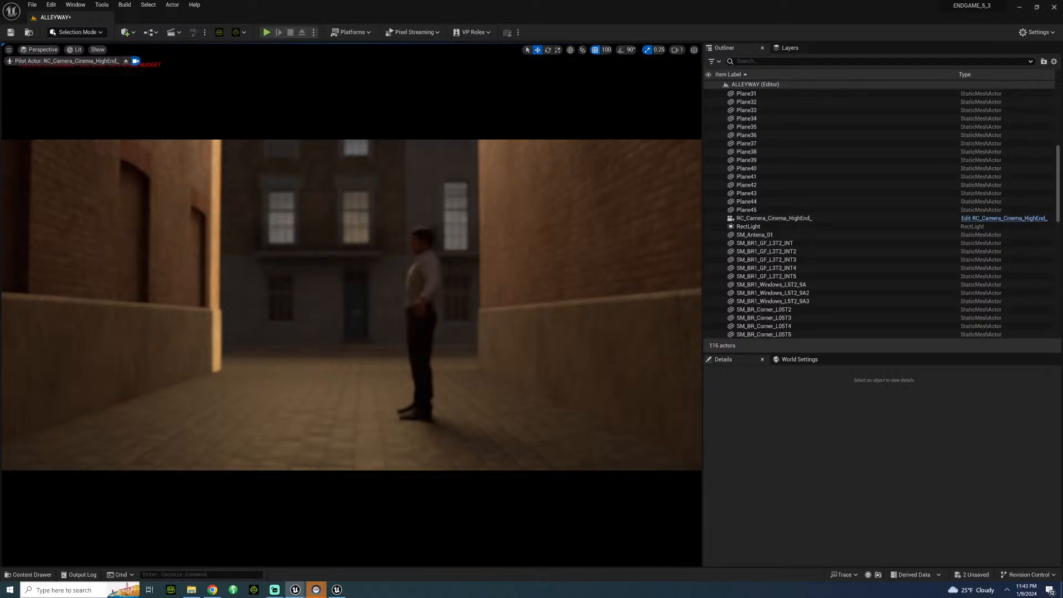
pyautogui.click(28, 575)
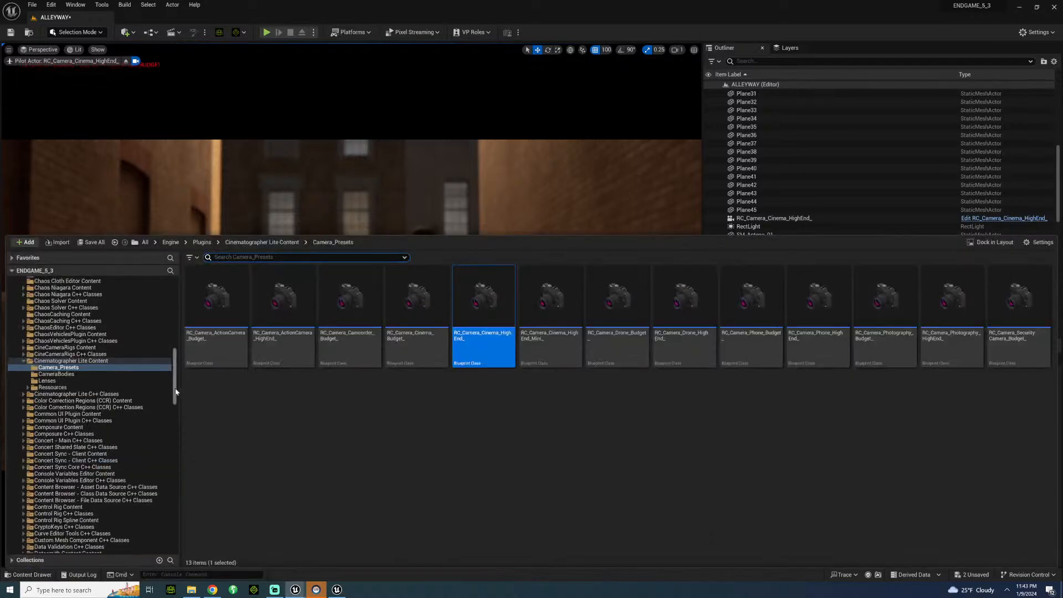
pyautogui.moveTo(175, 391); pyautogui.dragTo(177, 320)
pyautogui.click(45, 334)
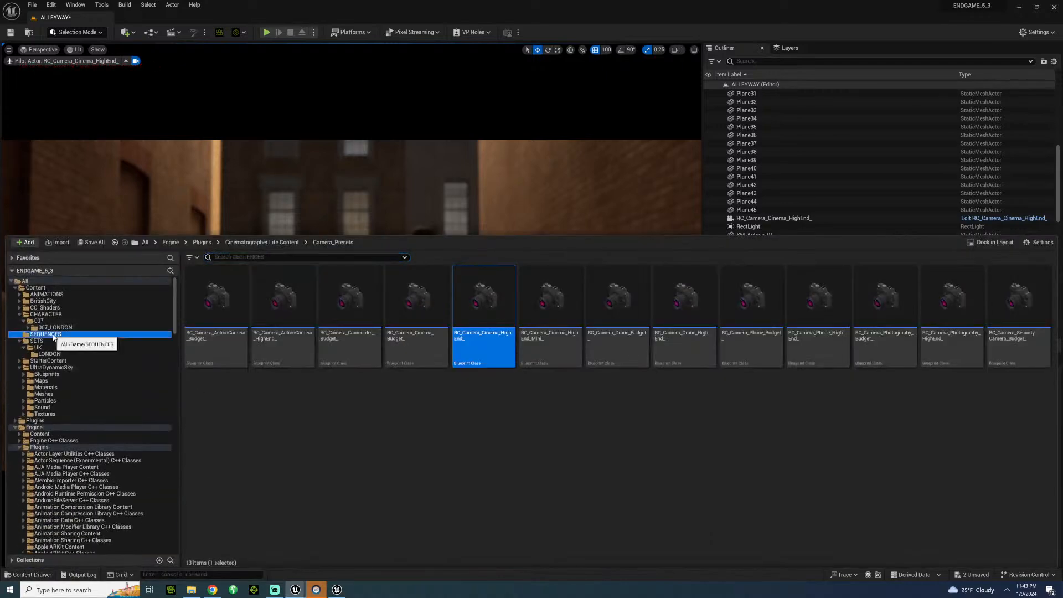
pyautogui.rightClick(361, 413)
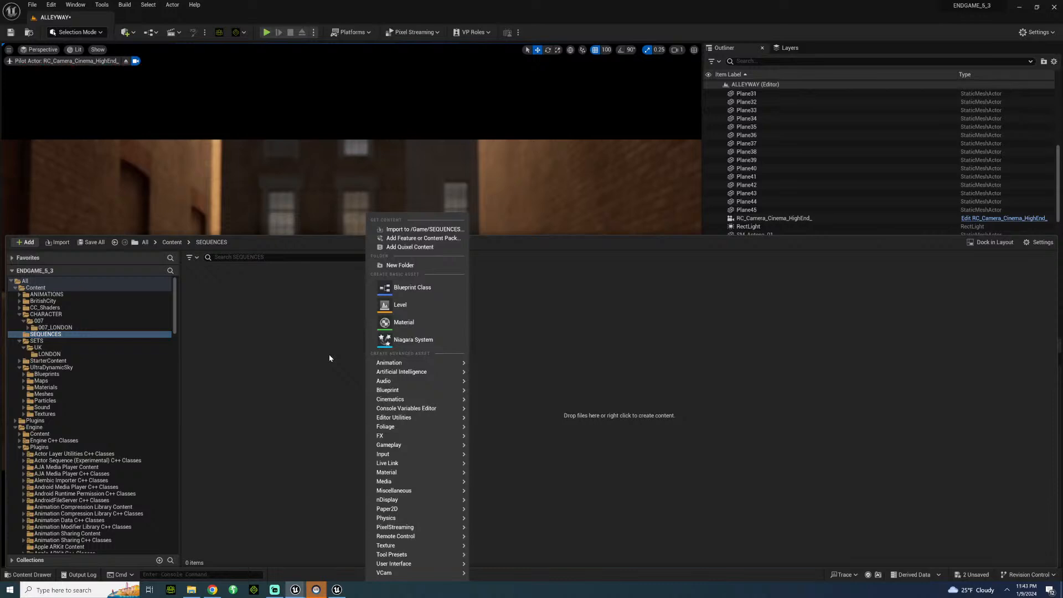
pyautogui.click(390, 265)
pyautogui.write('UK')
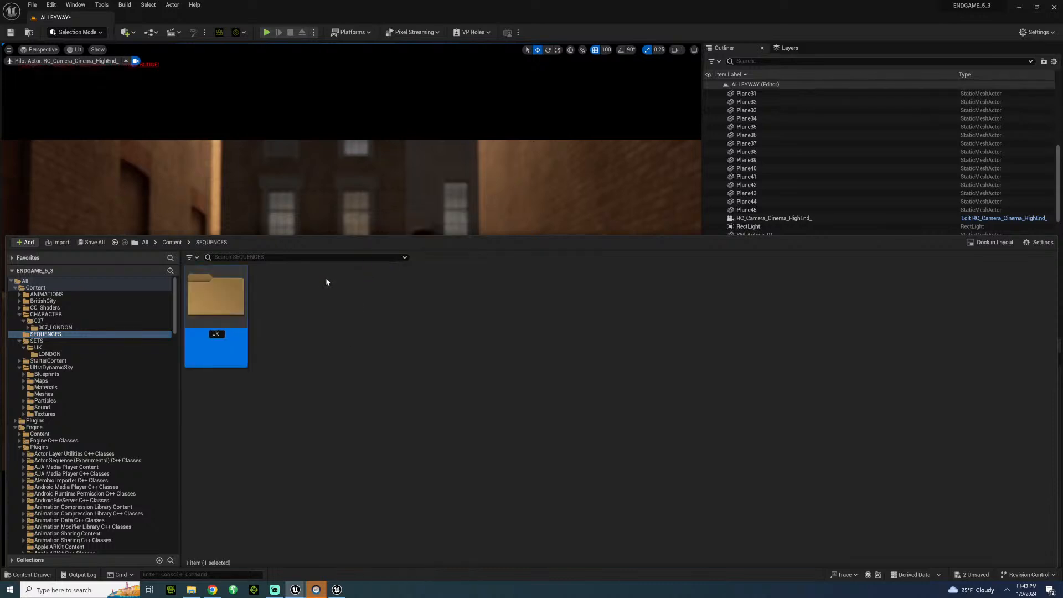
pyautogui.press('Return')
# Create a folder named LONDON inside the new UK sequences folder.
pyautogui.doubleClick(209, 282)
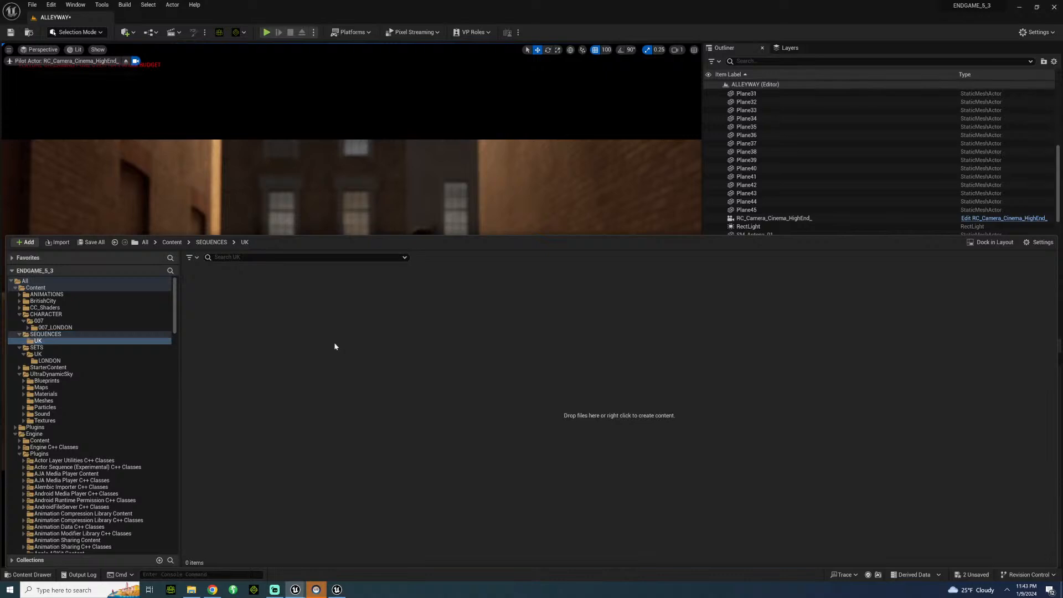
pyautogui.rightClick(333, 342)
pyautogui.click(373, 264)
pyautogui.write('LONDON')
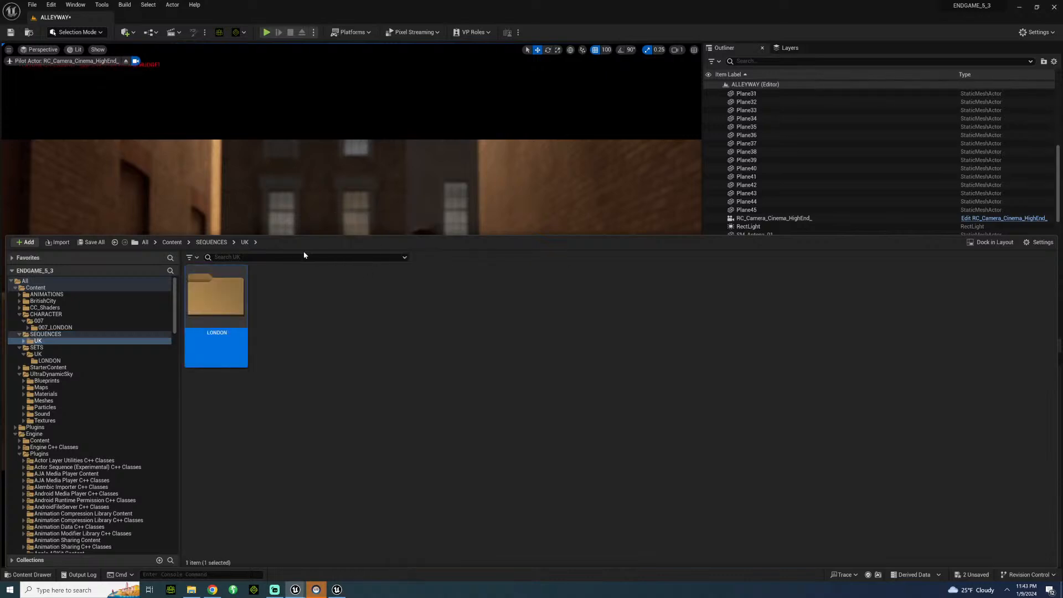
pyautogui.press('Return')
# Create a Level Sequence asset in the new LONDON sequences folder.
pyautogui.doubleClick(208, 292)
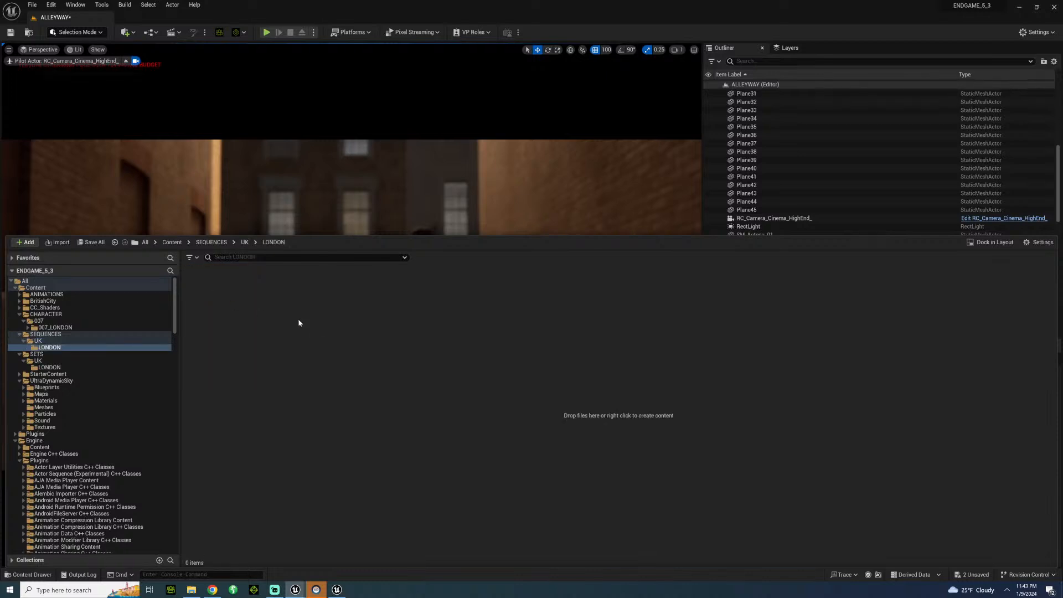
pyautogui.rightClick(297, 318)
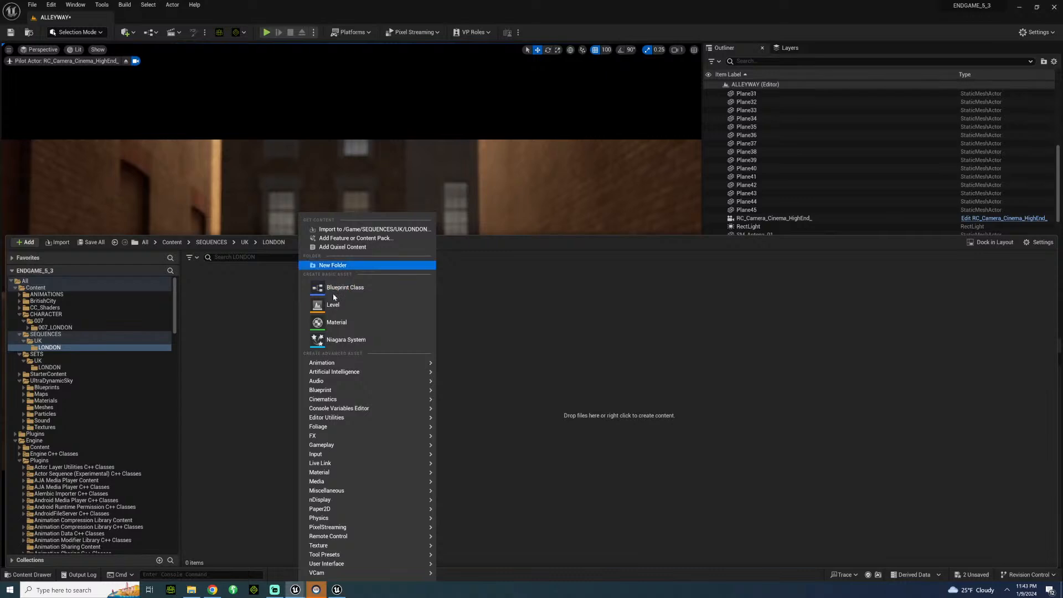
pyautogui.moveTo(349, 366)
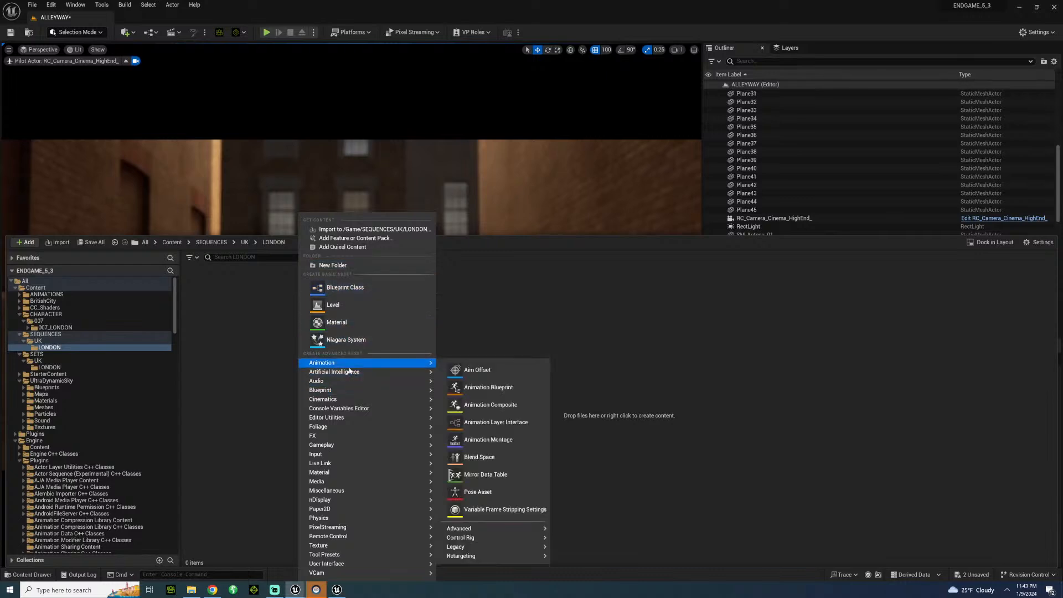
pyautogui.click(504, 297)
pyautogui.rightClick(501, 301)
pyautogui.click(476, 347)
pyautogui.rightClick(476, 348)
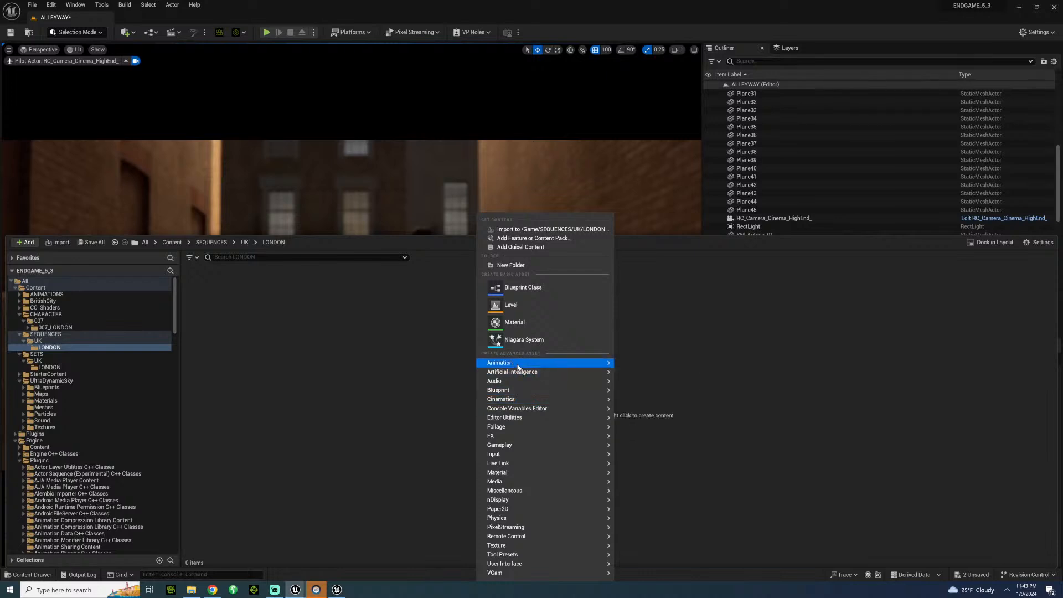
pyautogui.moveTo(588, 365)
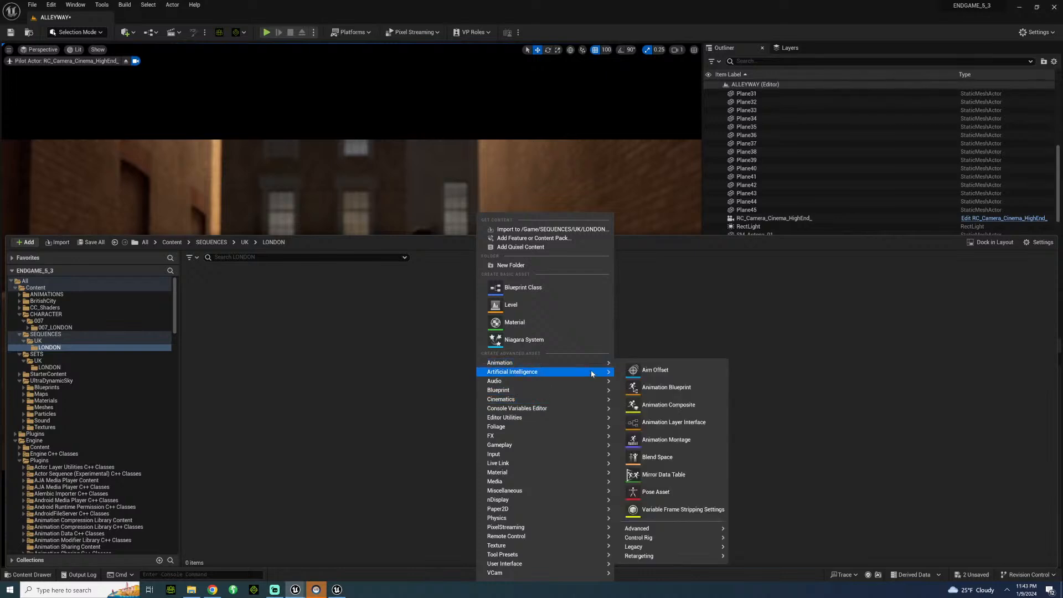
pyautogui.moveTo(540, 396)
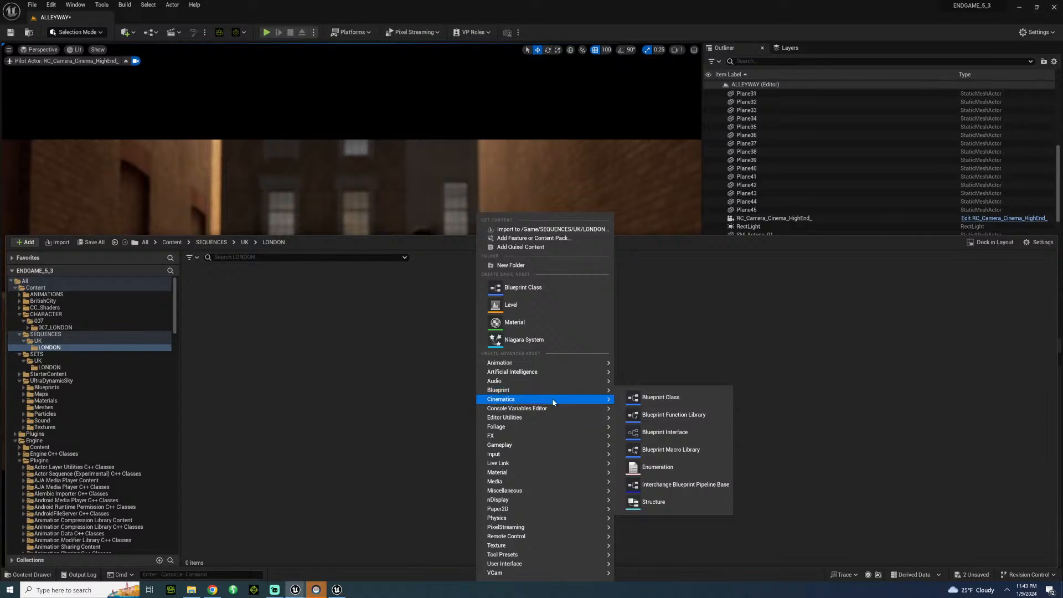
pyautogui.click(653, 424)
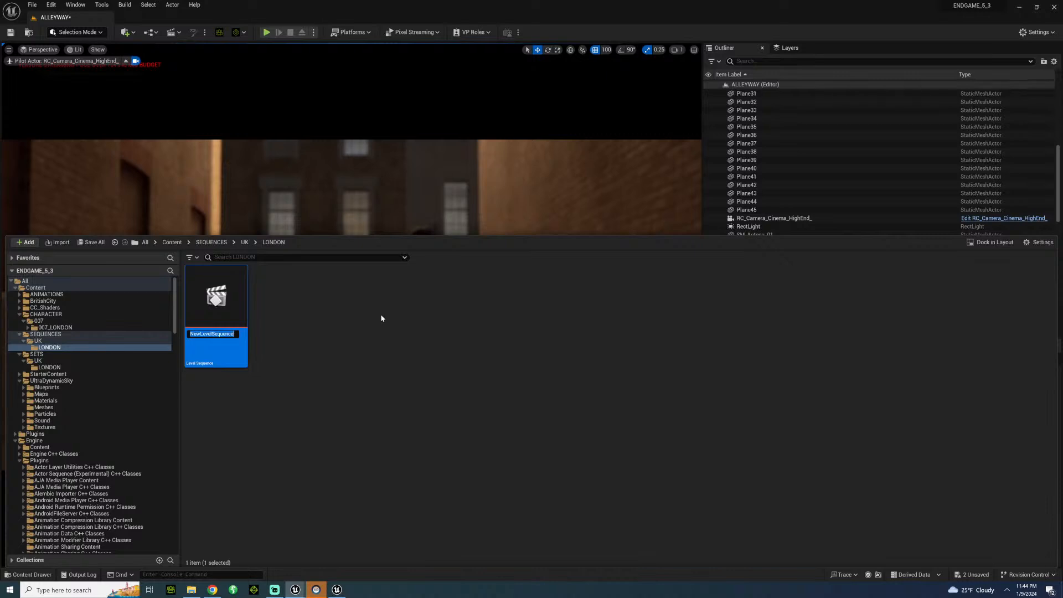
# Name the level sequence LONDON_BOND_KEVIN_FIGHT and save it.
pyautogui.write('LONDON')
pyautogui.write('_')
pyautogui.write('BOND_KE')
pyautogui.write('VIN_F')
pyautogui.write('IGHT')
pyautogui.press('Return')
pyautogui.hotkey('ctrl', 's')
# Open the LONDON_BOND_KEVIN_FIGHT sequence in Sequencer and set its display rate to 24 fps (film).
pyautogui.moveTo(354, 183); pyautogui.dragTo(324, 177, button='right')
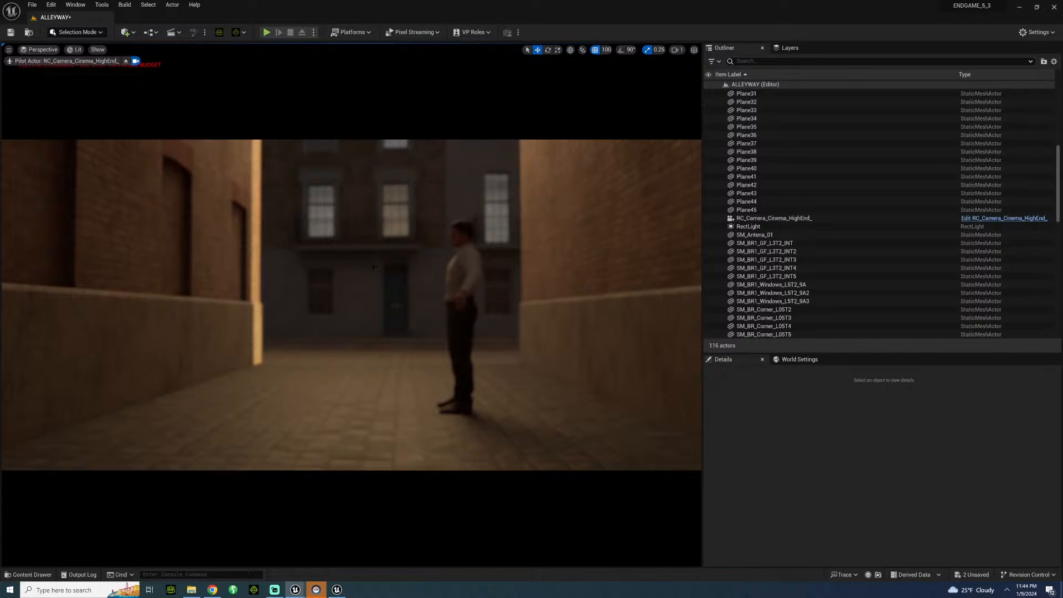
pyautogui.click(461, 292)
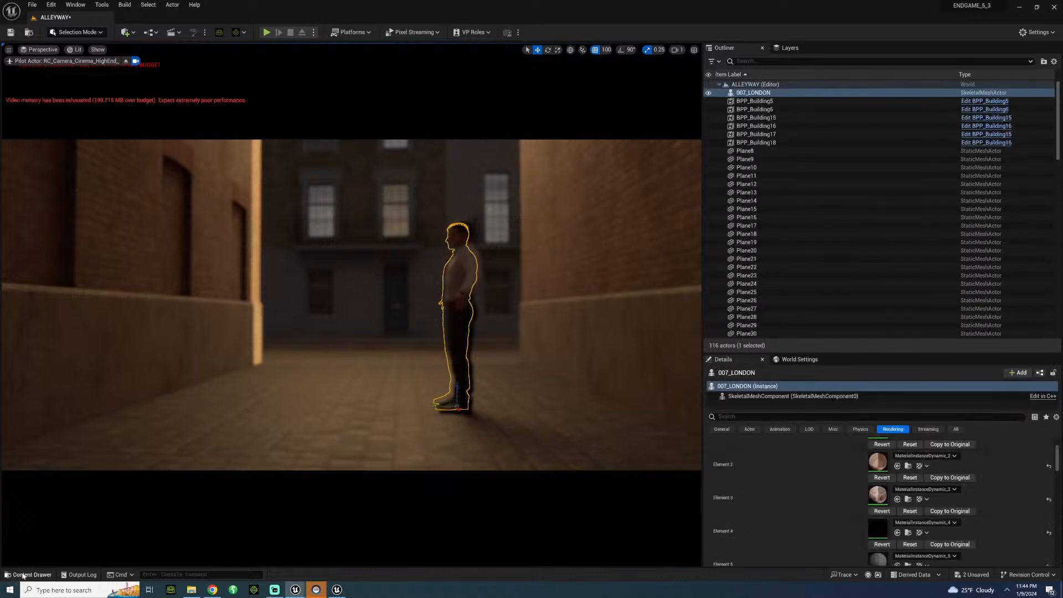
pyautogui.click(27, 574)
pyautogui.doubleClick(234, 313)
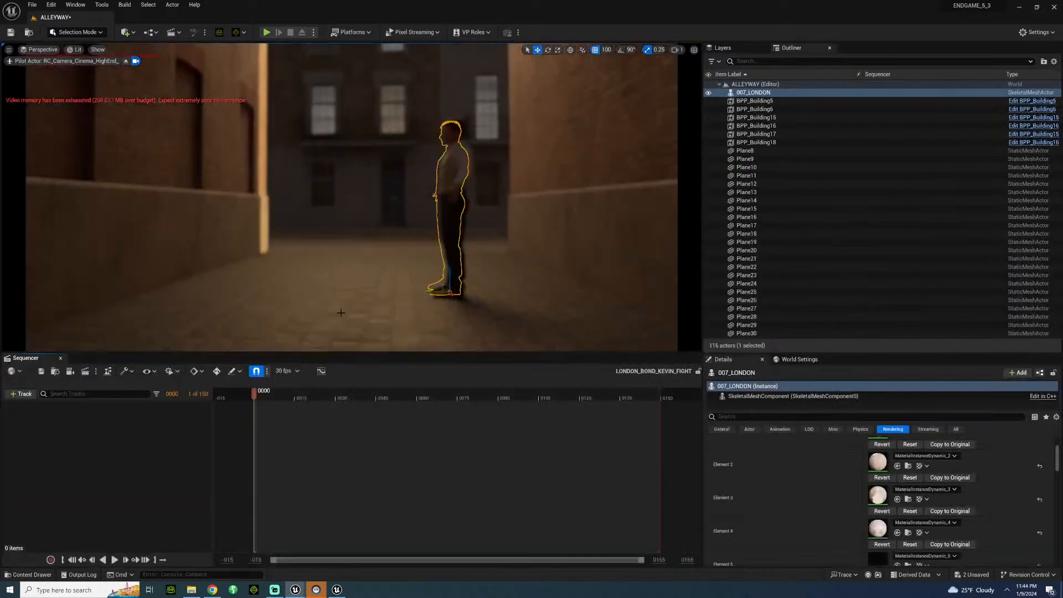
pyautogui.click(299, 375)
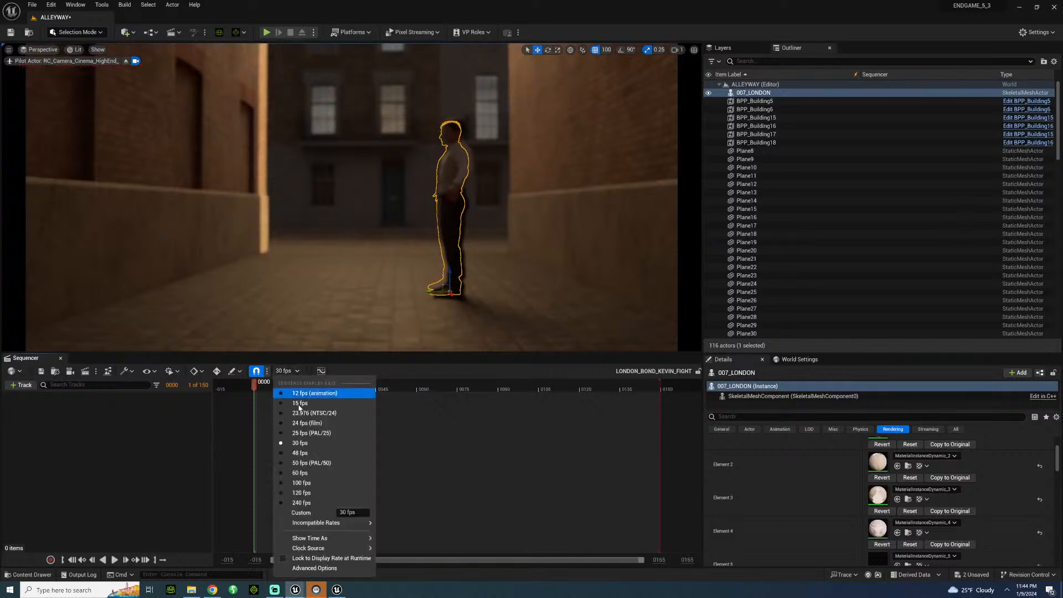
pyautogui.click(310, 428)
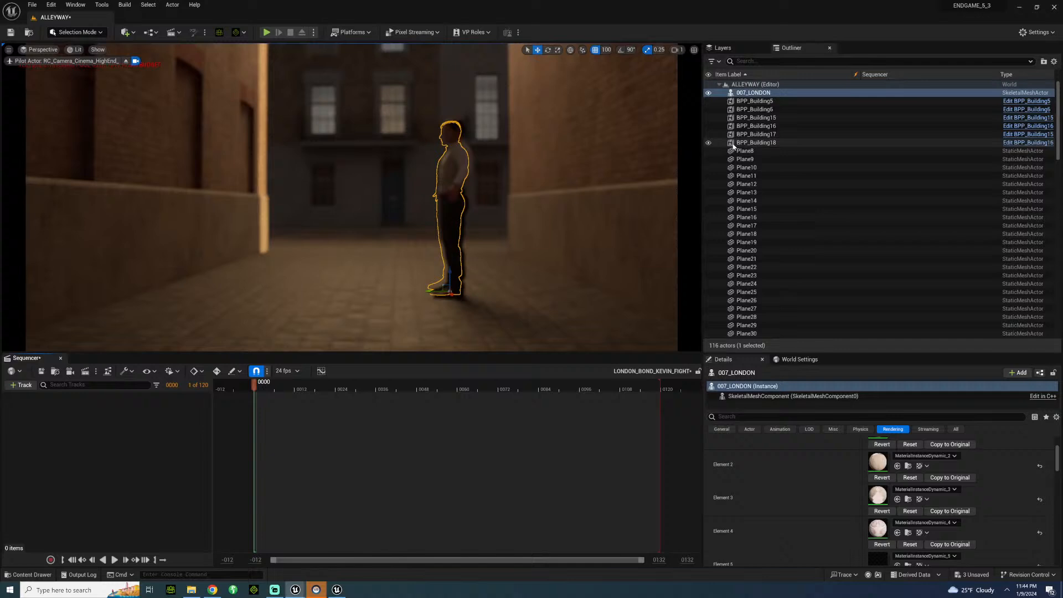
# Find the RC_Camera_Cinema_HighEnd_ actor in the level and add it to the LONDON_BOND_KEVIN_FIGHT sequence.
pyautogui.scroll(-2, 808, 277)
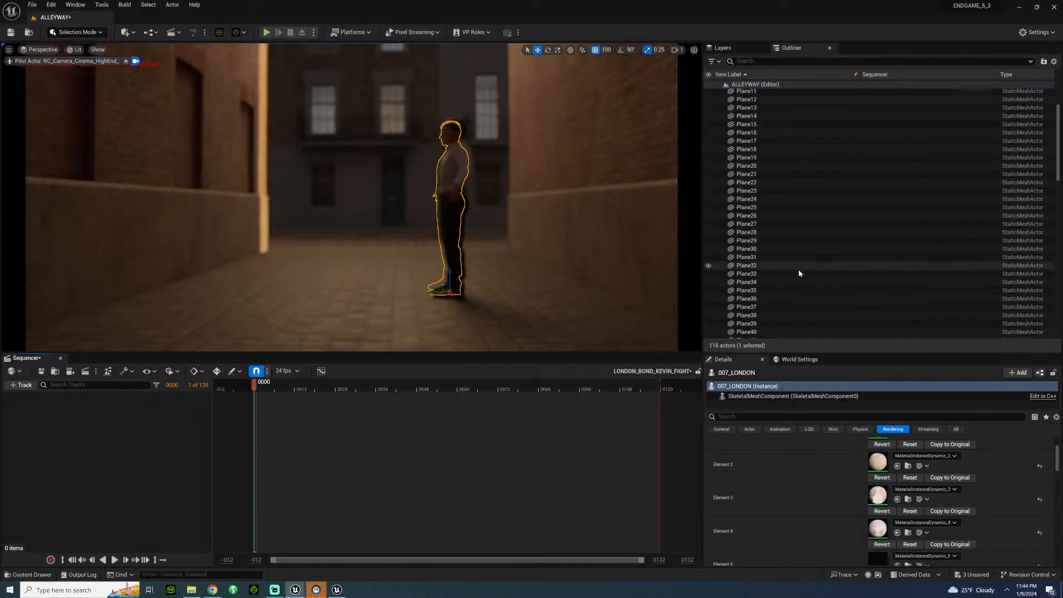
pyautogui.scroll(2, 798, 264)
pyautogui.scroll(-12, 790, 260)
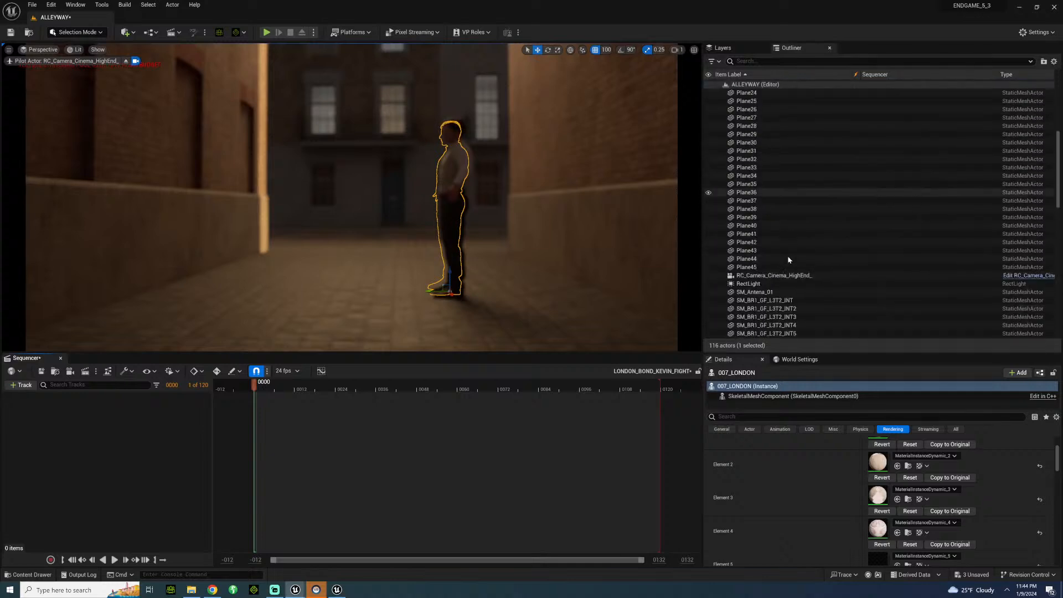
pyautogui.scroll(-4, 788, 271)
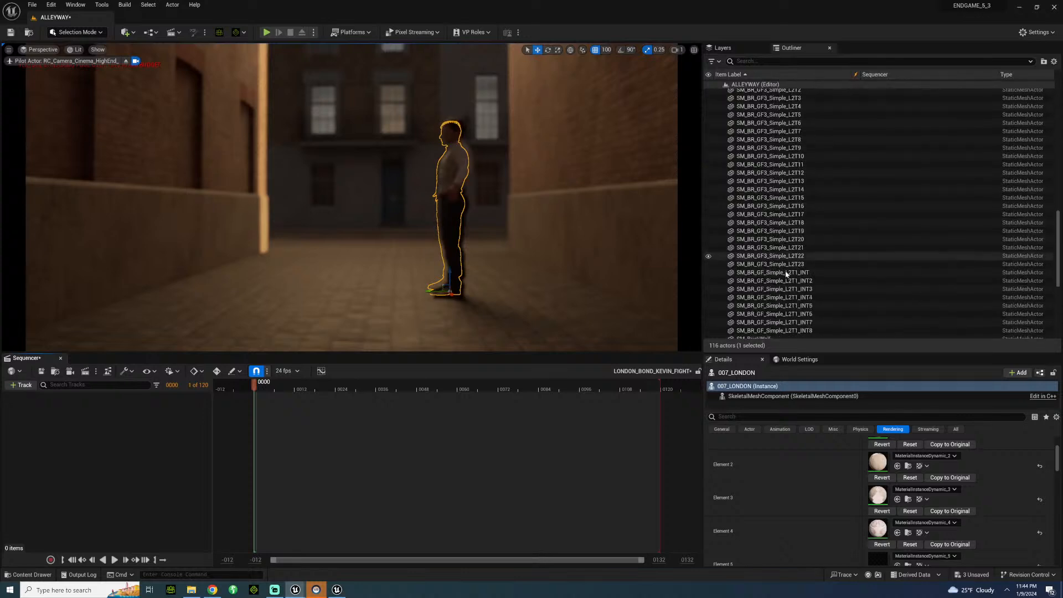
pyautogui.scroll(-3, 786, 273)
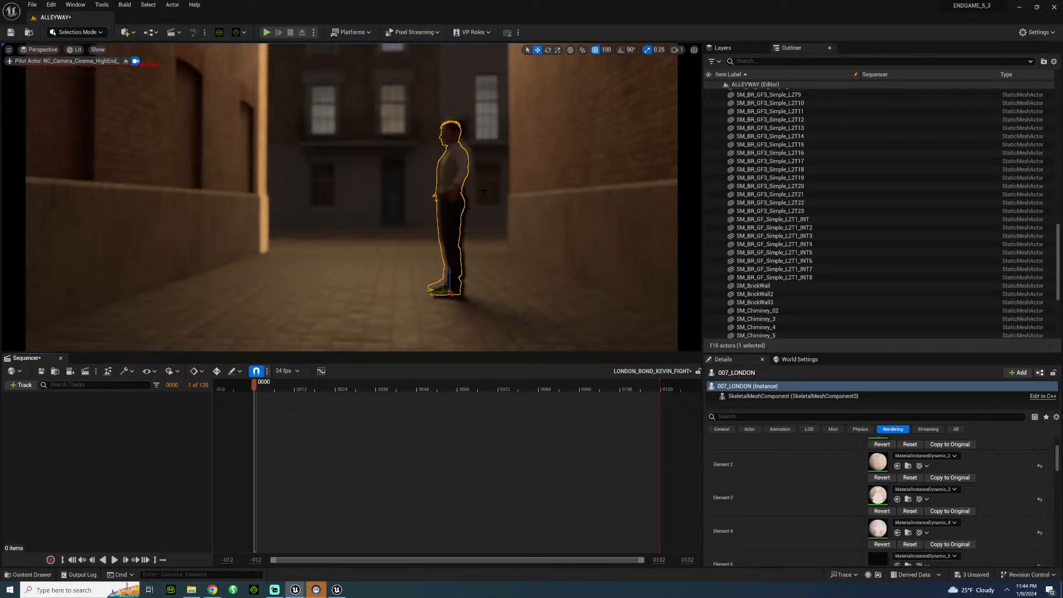
pyautogui.scroll(7, 775, 280)
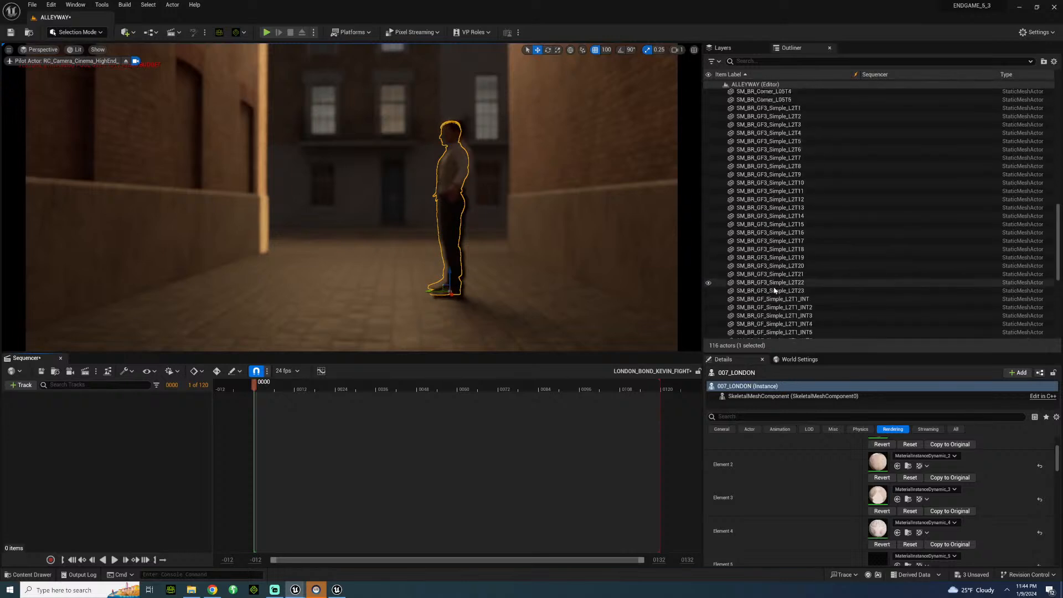
pyautogui.scroll(4, 773, 289)
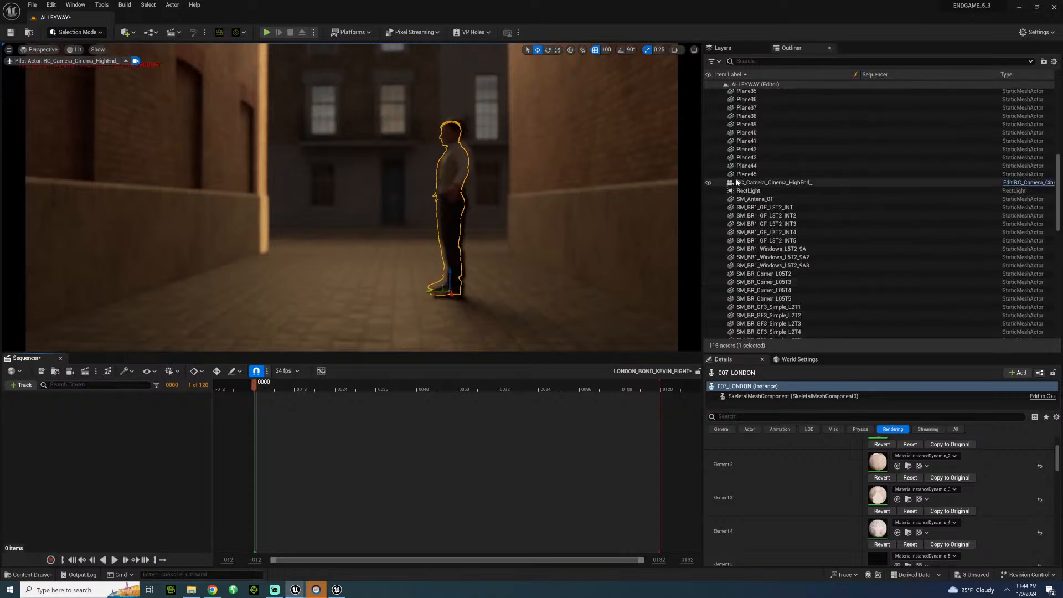
pyautogui.moveTo(742, 183); pyautogui.dragTo(56, 470)
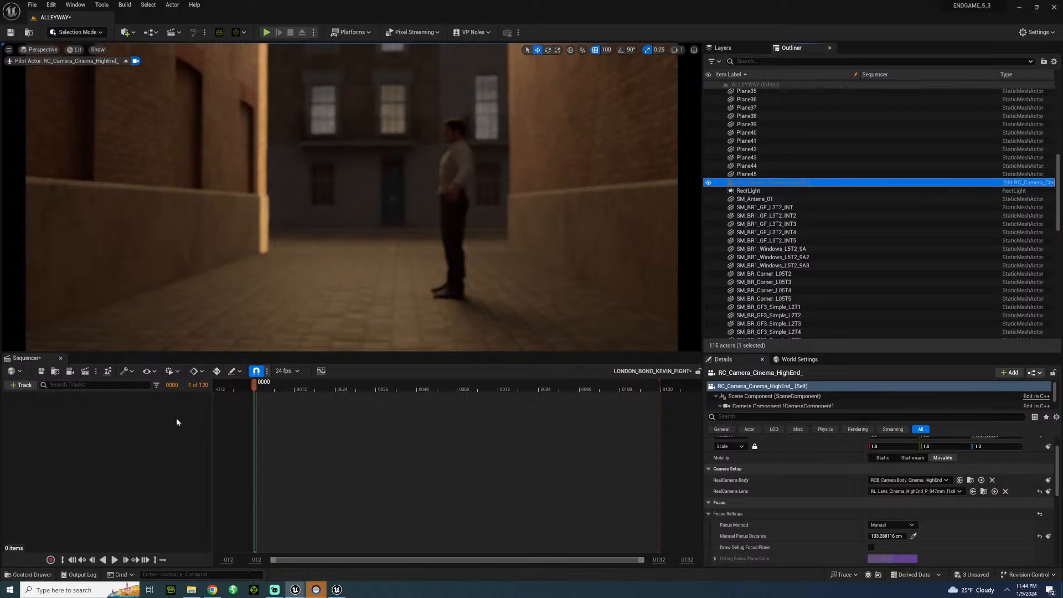
pyautogui.moveTo(177, 422); pyautogui.dragTo(177, 422)
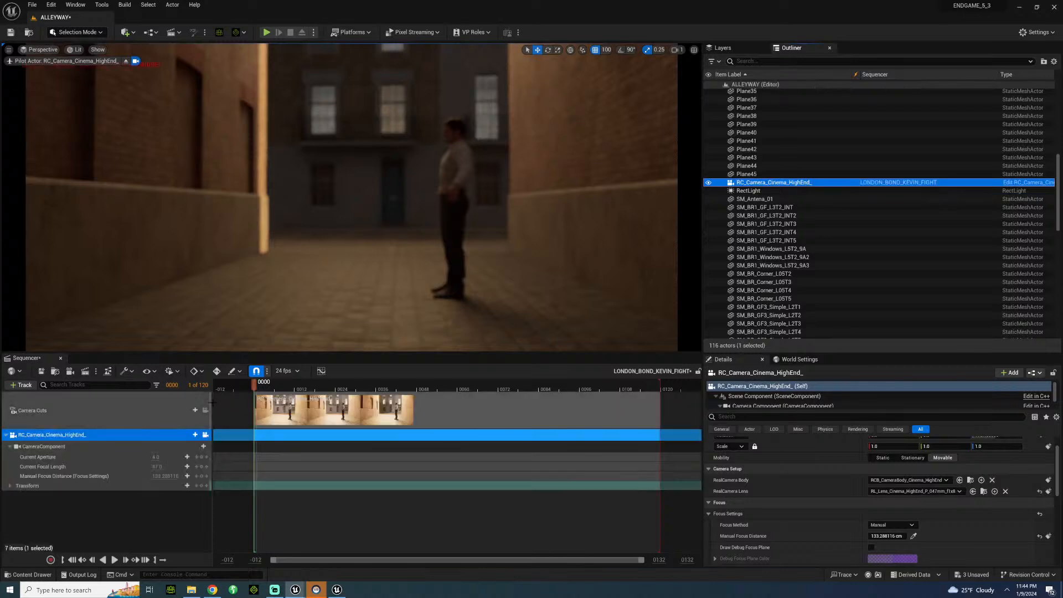
# Add the 007_LONDON character to the sequence and assign it the LONDONSCENE_BKFIGHT_BONDSWING animation.
pyautogui.click(469, 171)
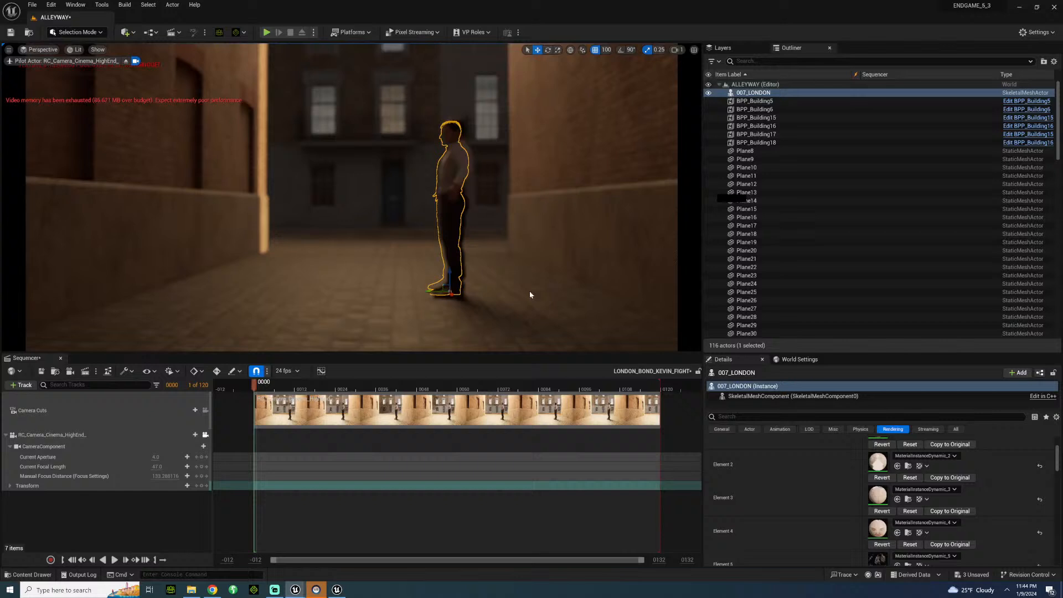
pyautogui.moveTo(753, 93); pyautogui.dragTo(138, 510)
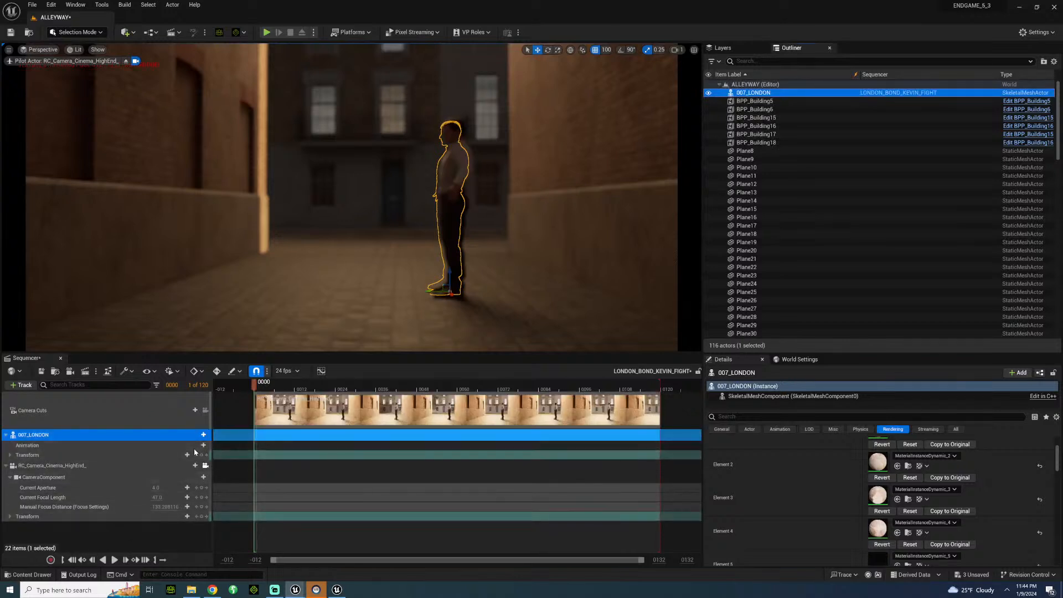
pyautogui.click(203, 445)
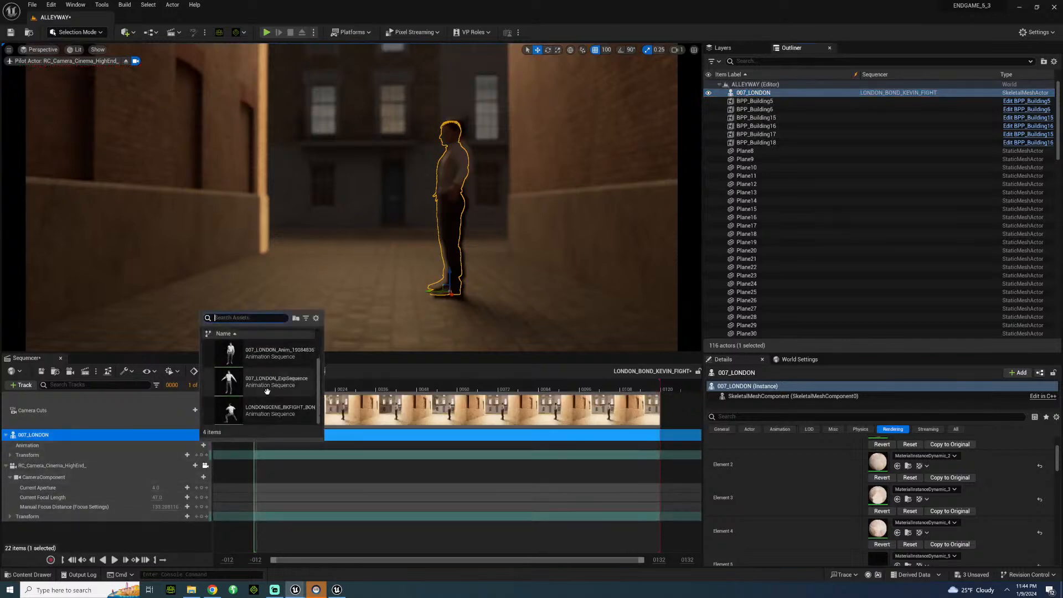
pyautogui.click(268, 410)
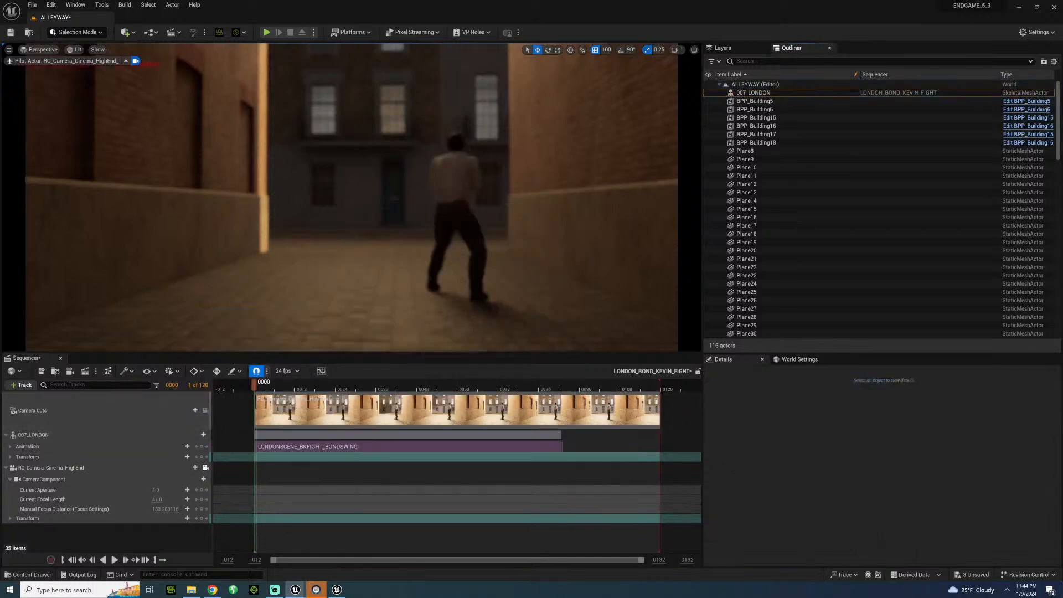
# Rotate the 007_LONDON character about 102 degrees so he stands side-on to the camera, and move him close to the alley's right wall.
pyautogui.click(459, 292)
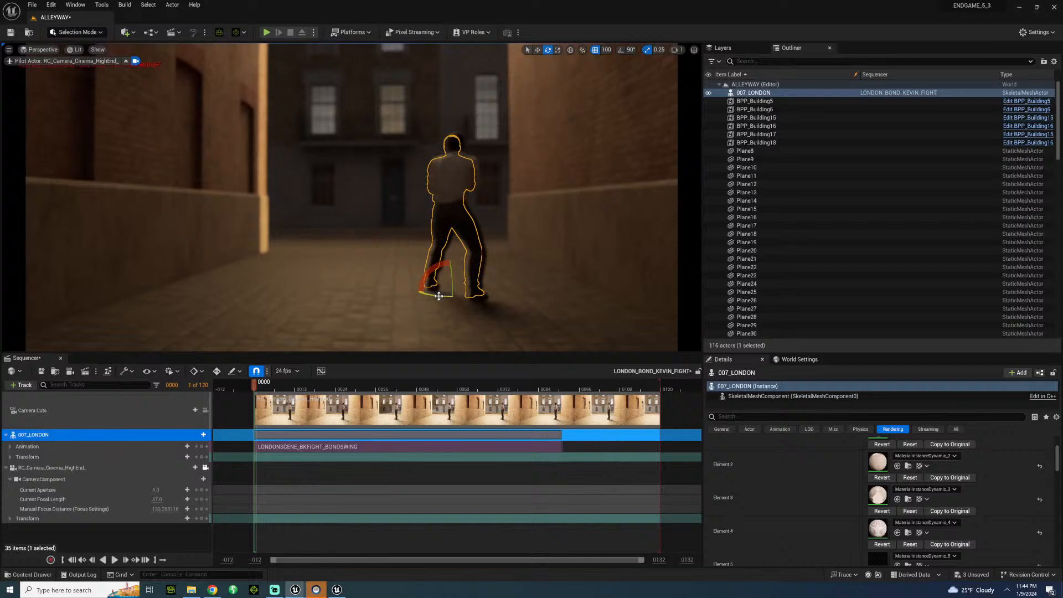
pyautogui.moveTo(439, 296); pyautogui.dragTo(504, 295)
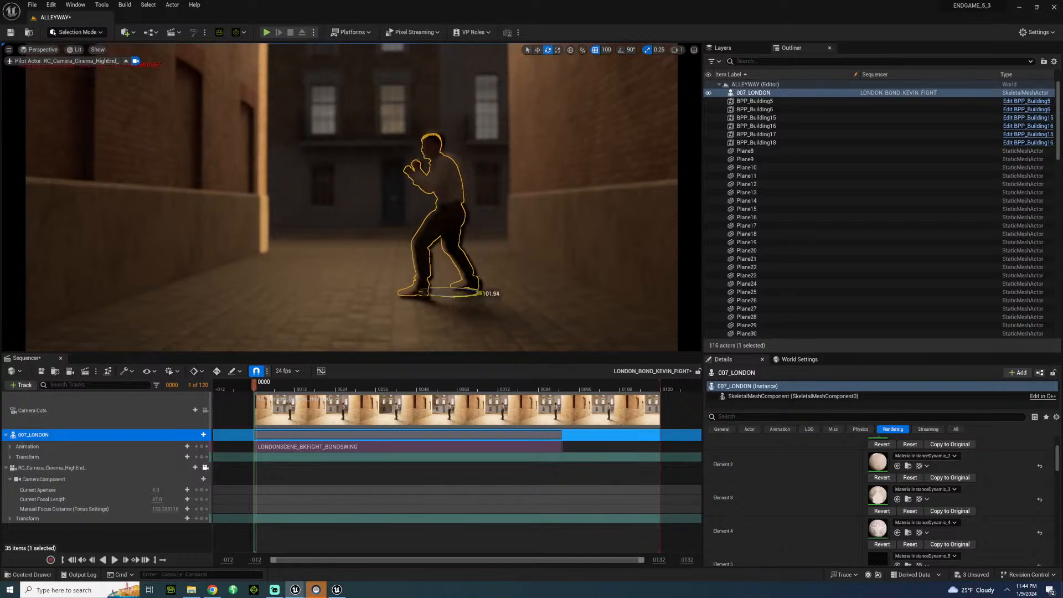
pyautogui.moveTo(400, 294); pyautogui.dragTo(396, 294)
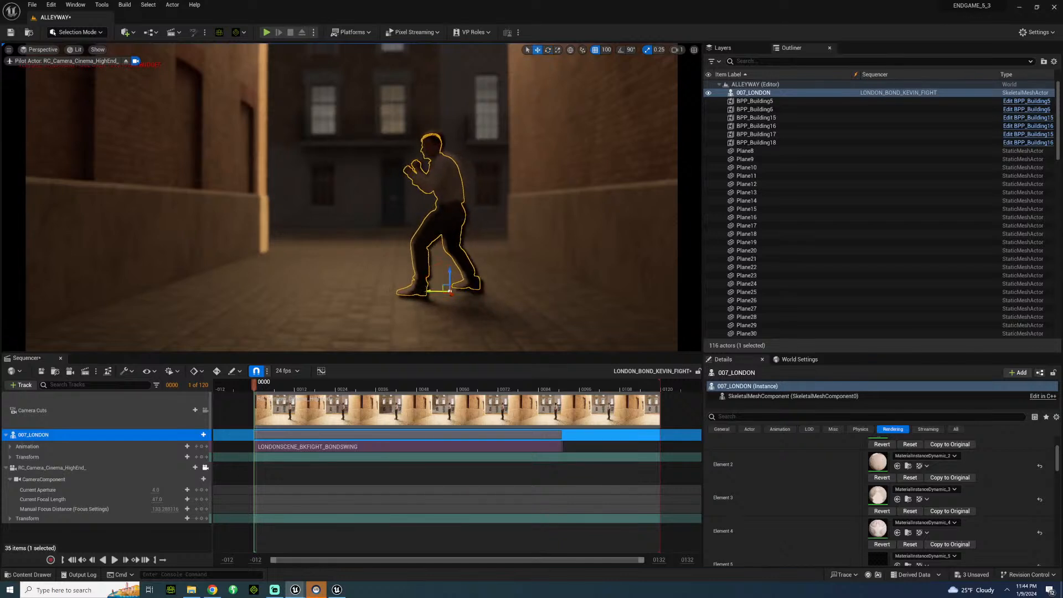
pyautogui.moveTo(461, 285); pyautogui.dragTo(482, 279)
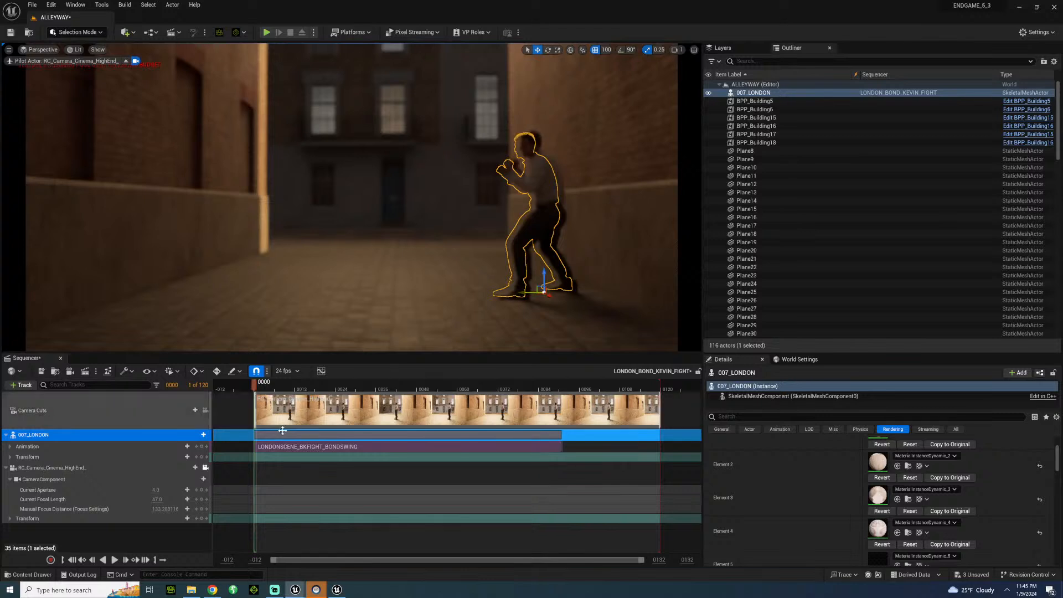
# Refocus RC_Camera_Cinema_HighEnd_ by sampling its manual focus distance from the scene at the character's feet.
pyautogui.click(267, 390)
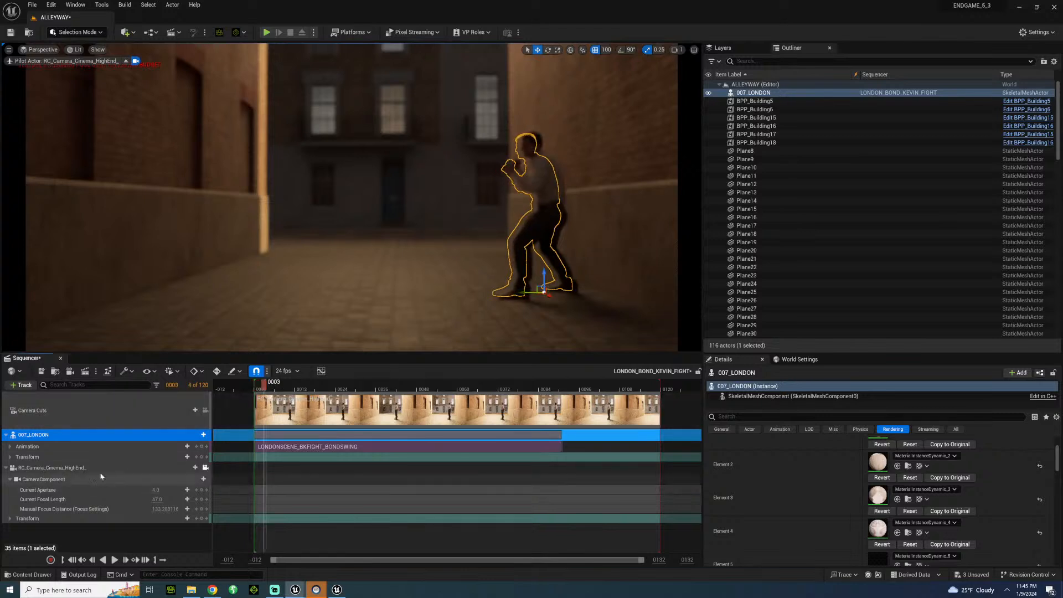
pyautogui.click(498, 468)
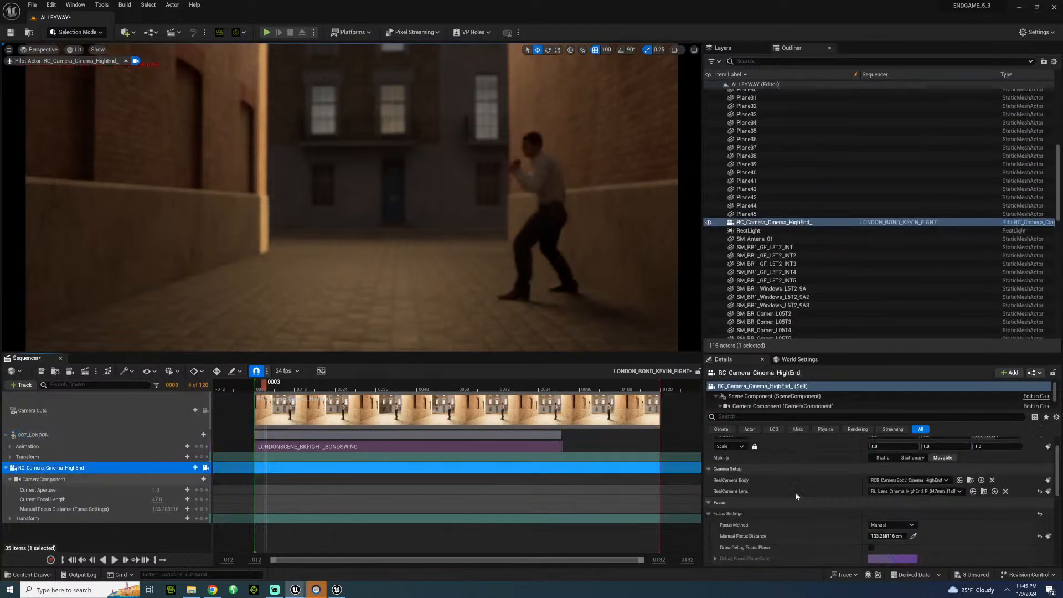
pyautogui.click(914, 536)
pyautogui.click(558, 295)
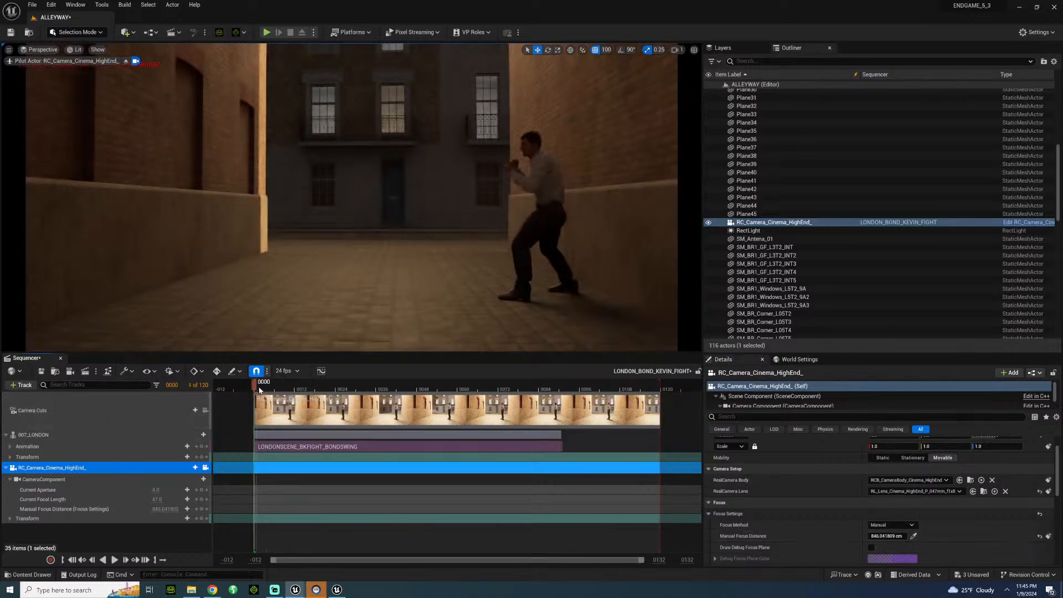
# Play the sequence and scrub through the timeline to review the character's swing animation.
pyautogui.press('space')
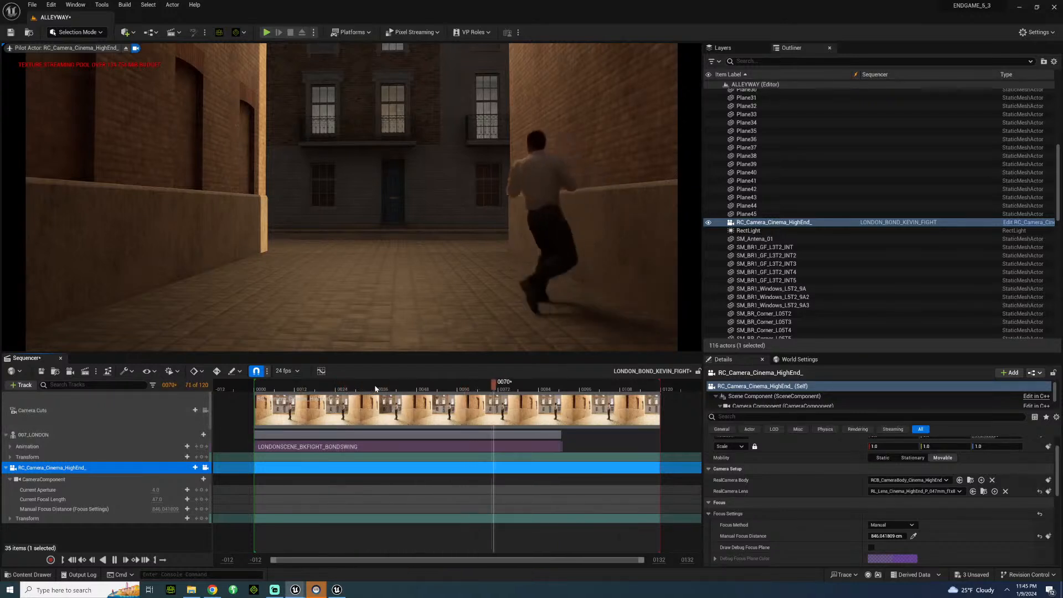
pyautogui.press('space')
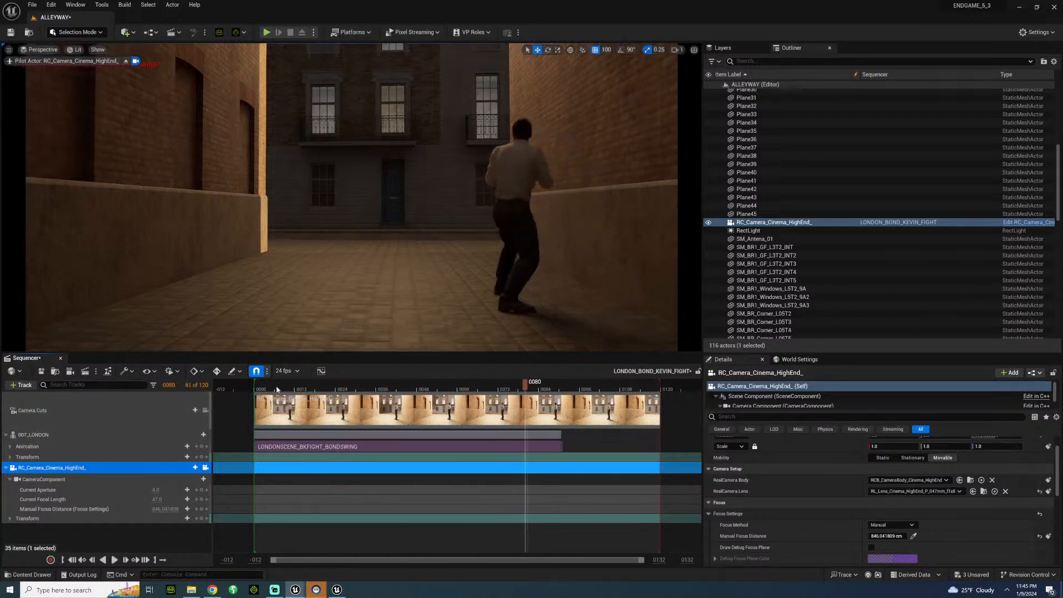
pyautogui.moveTo(274, 389); pyautogui.dragTo(514, 361)
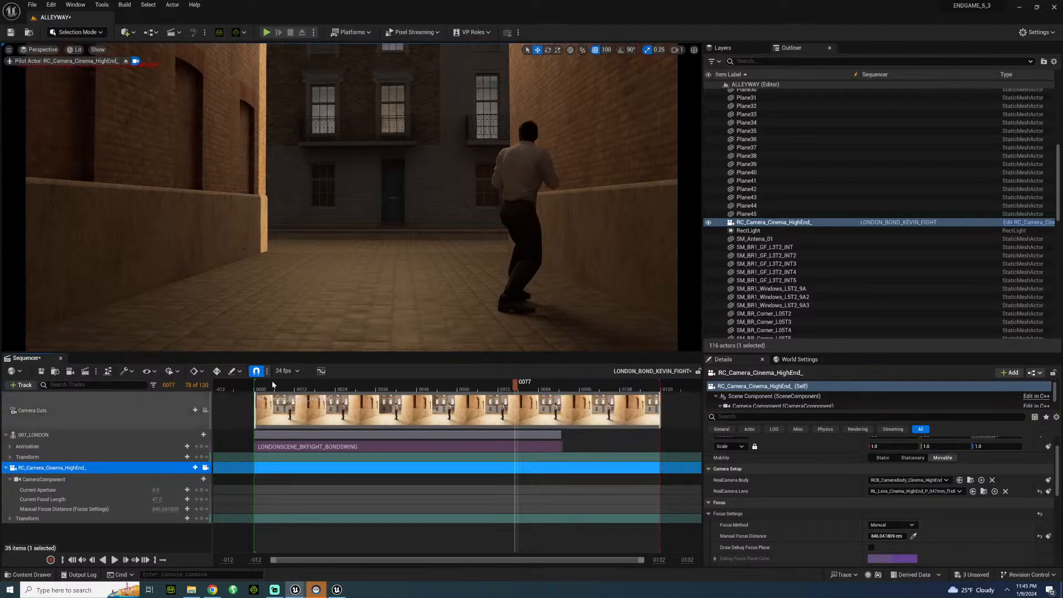
pyautogui.moveTo(283, 386); pyautogui.dragTo(281, 386)
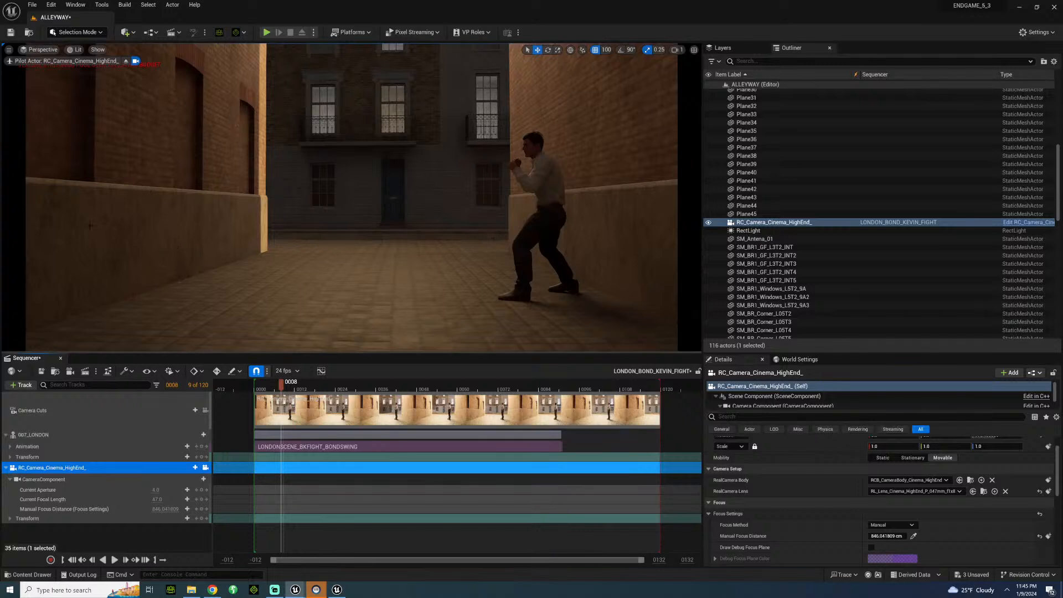
# Save the level and all modified assets, and close Sequencer.
pyautogui.click(129, 32)
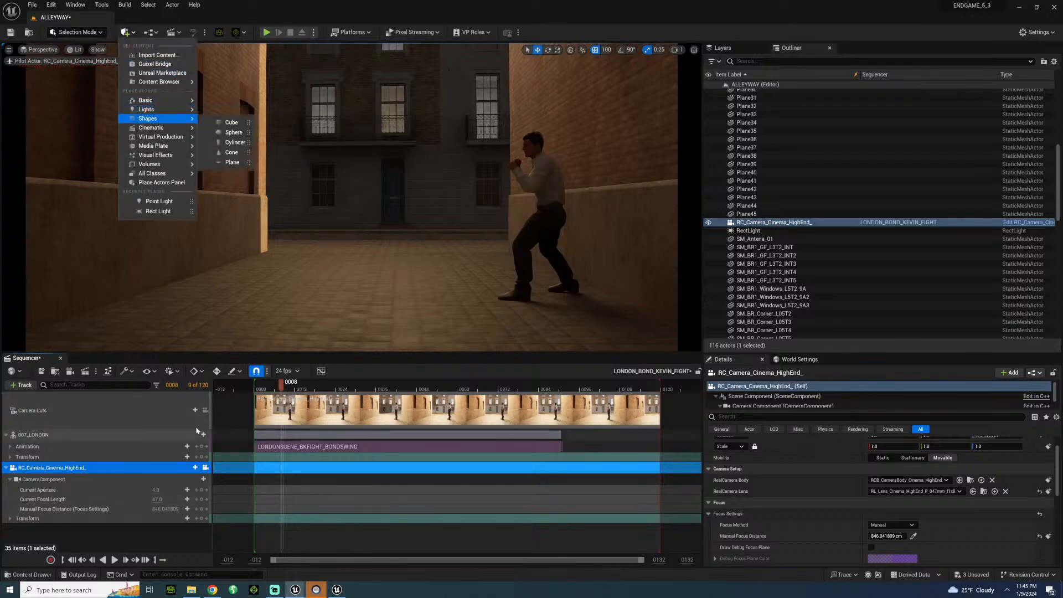
pyautogui.click(32, 4)
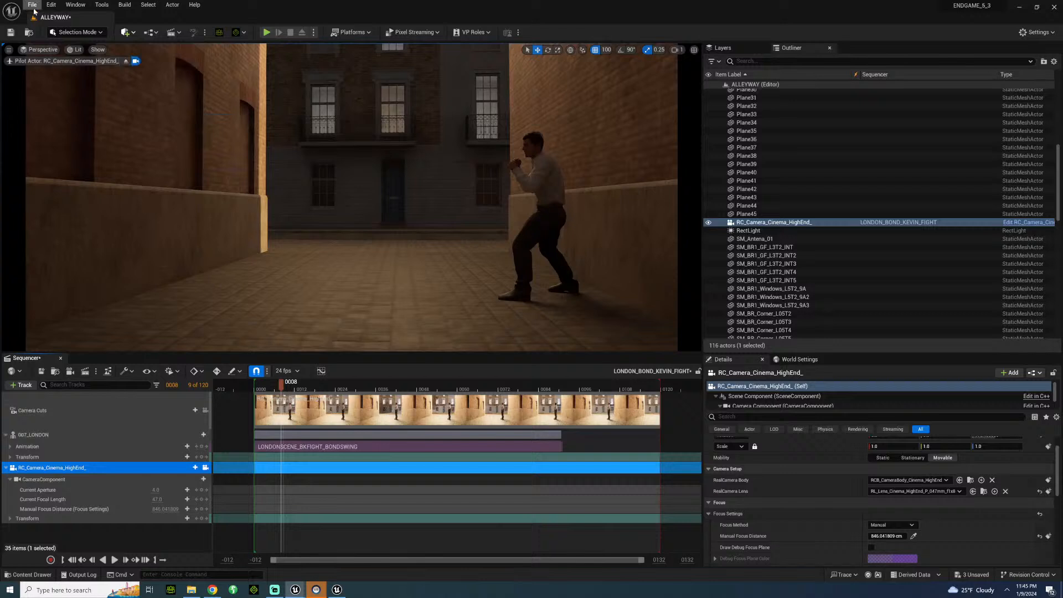
pyautogui.click(60, 113)
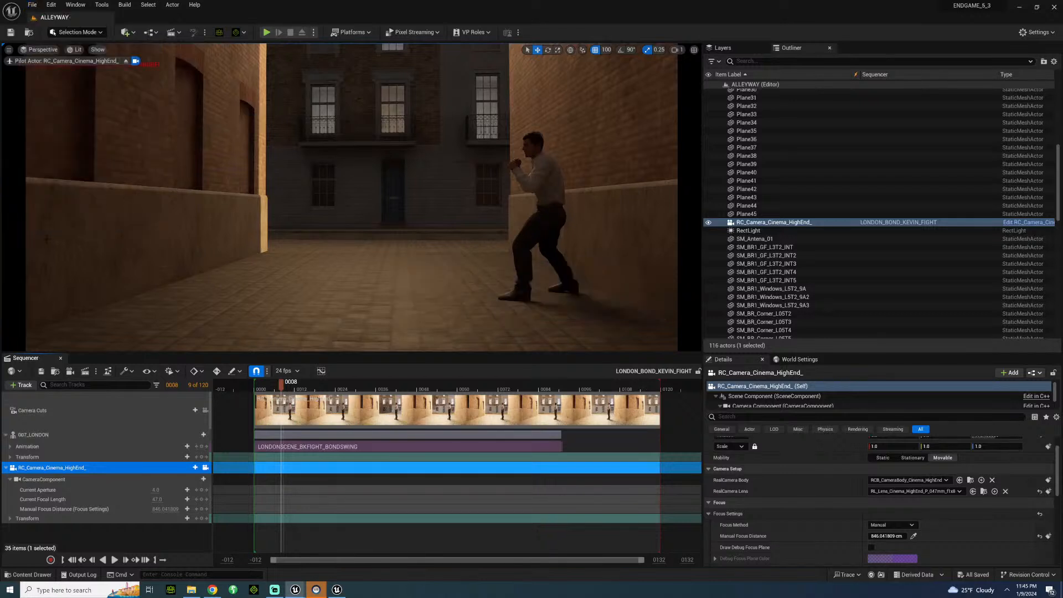
pyautogui.click(61, 358)
# Pull the piloted cinema camera back out of the alley to look down on its entrance, and stop piloting it.
pyautogui.moveTo(351, 305); pyautogui.dragTo(620, 247, button='right')
pyautogui.press('s')
pyautogui.press('w')
pyautogui.press('s')
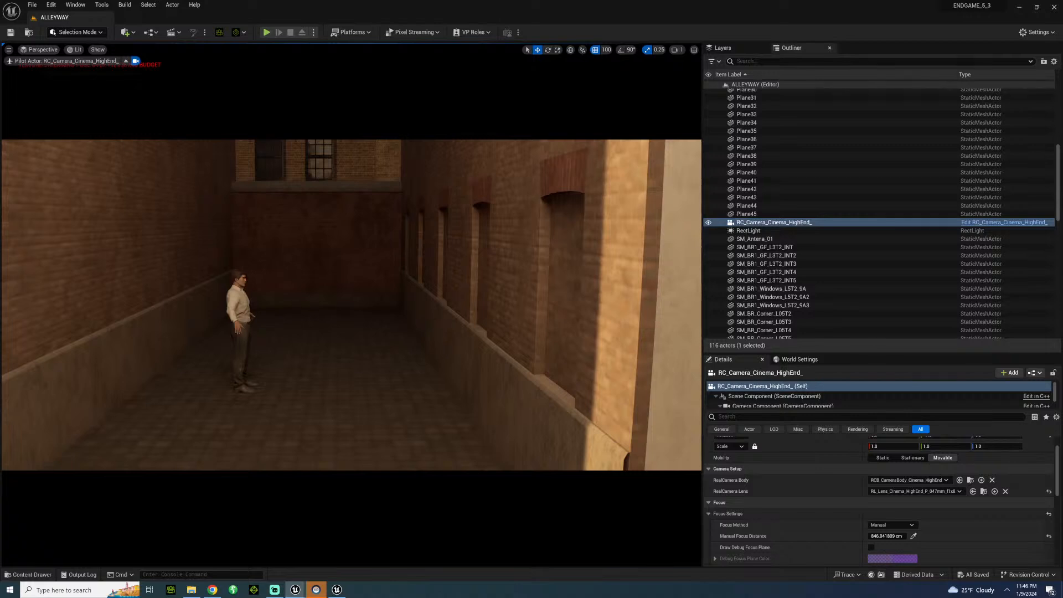
pyautogui.press('s')
pyautogui.moveTo(620, 247); pyautogui.dragTo(611, 324, button='right')
pyautogui.press('w')
pyautogui.press('w')
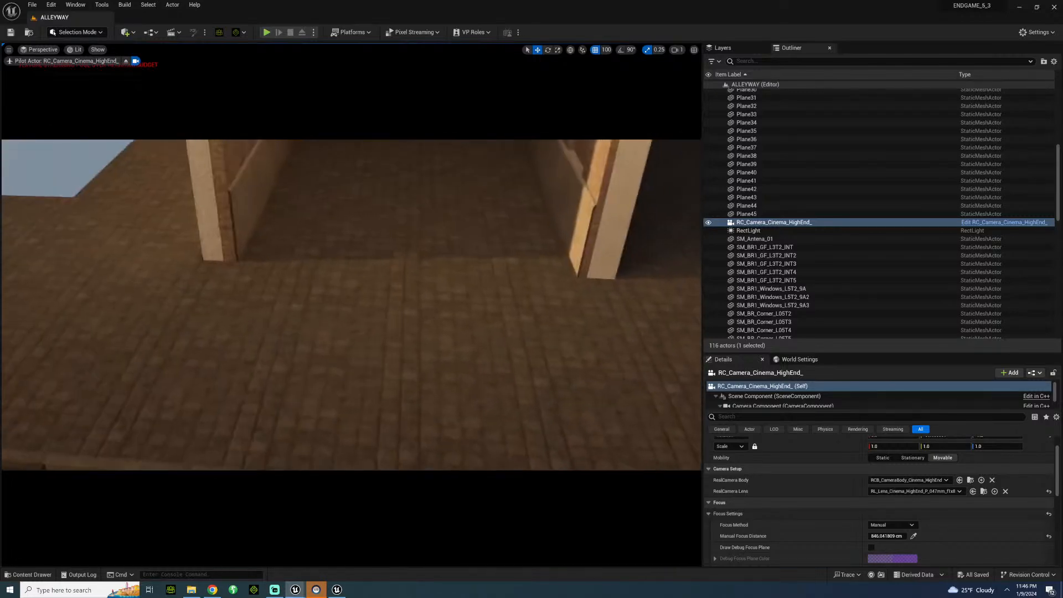
pyautogui.rightClick(761, 222)
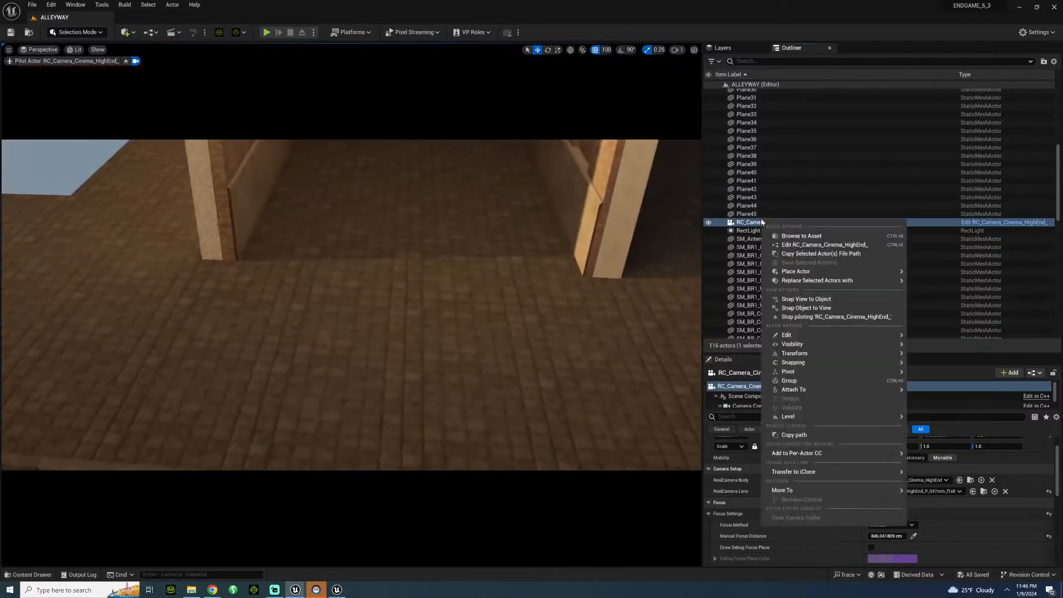
pyautogui.click(819, 317)
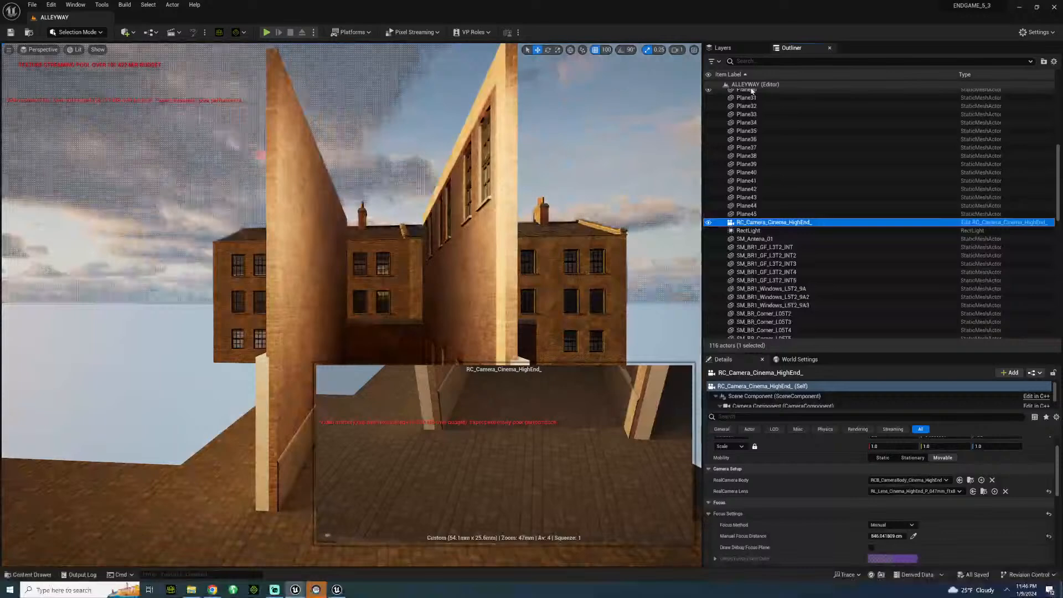
# Place an SM_Bollard2 from BritishCity's Models/Props folder on the sidewalk edge in front of the alley.
pyautogui.scroll(10, 752, 91)
pyautogui.click(418, 208)
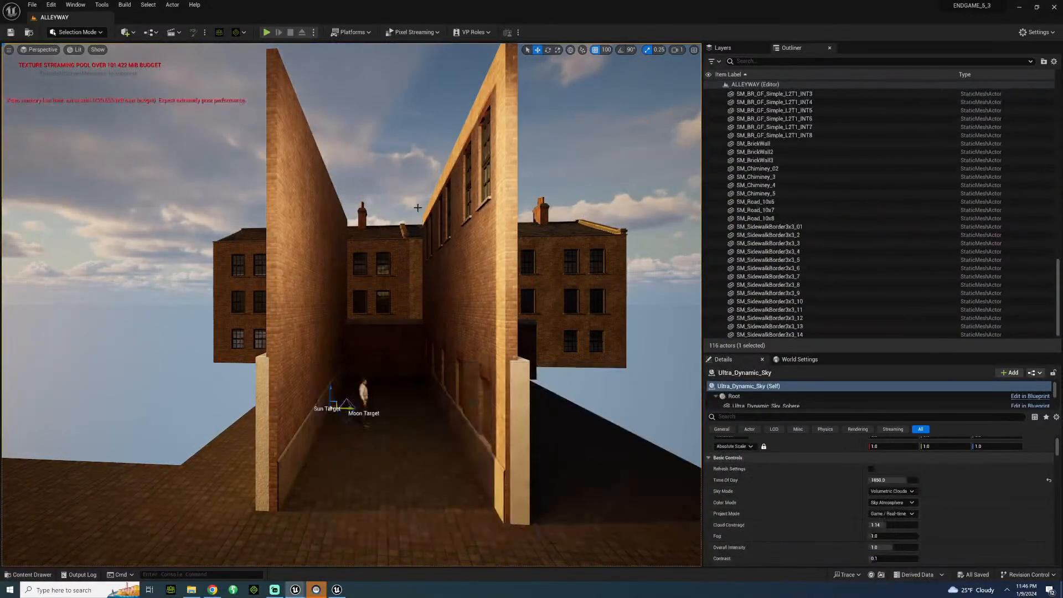
pyautogui.moveTo(377, 200); pyautogui.dragTo(489, 269, button='right')
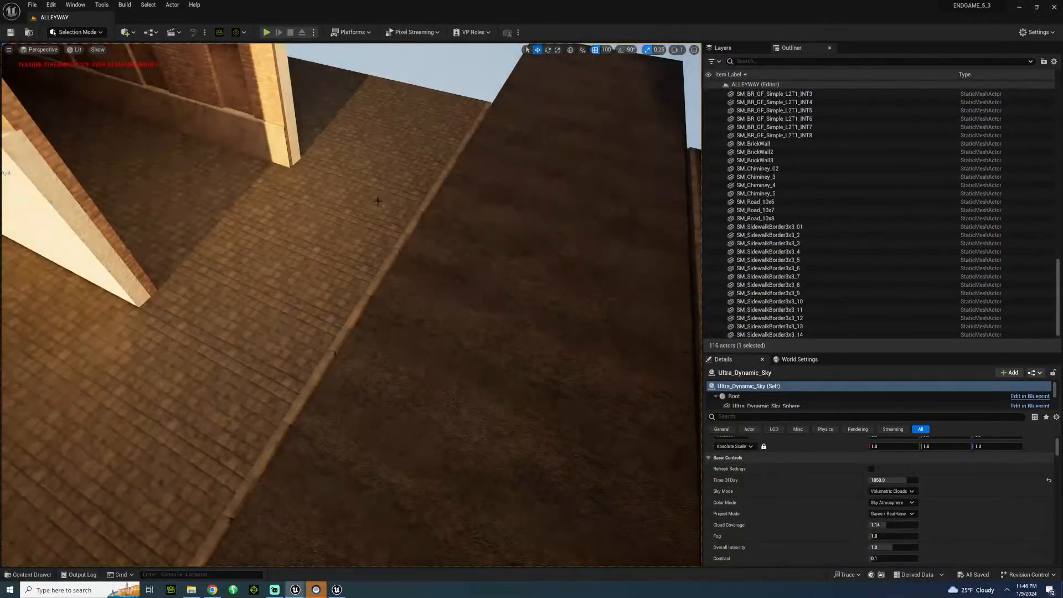
pyautogui.click(27, 574)
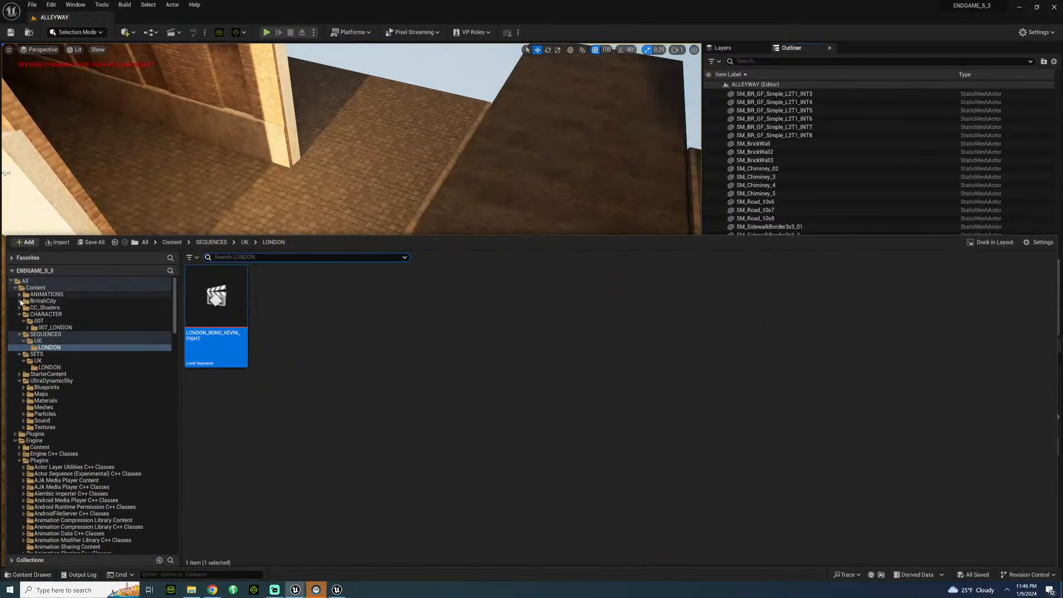
pyautogui.click(19, 301)
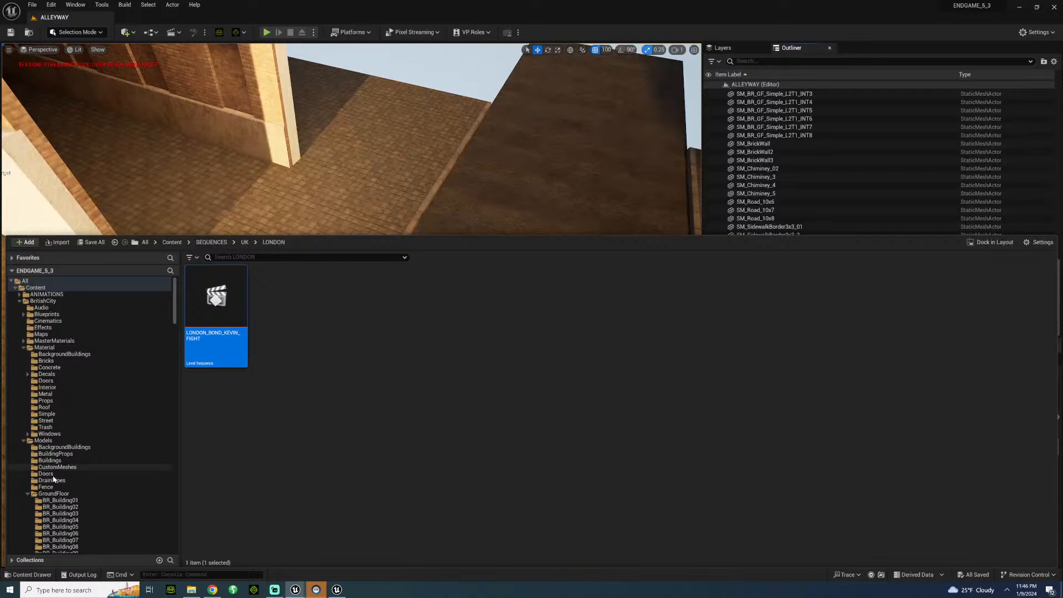
pyautogui.scroll(-6, 66, 480)
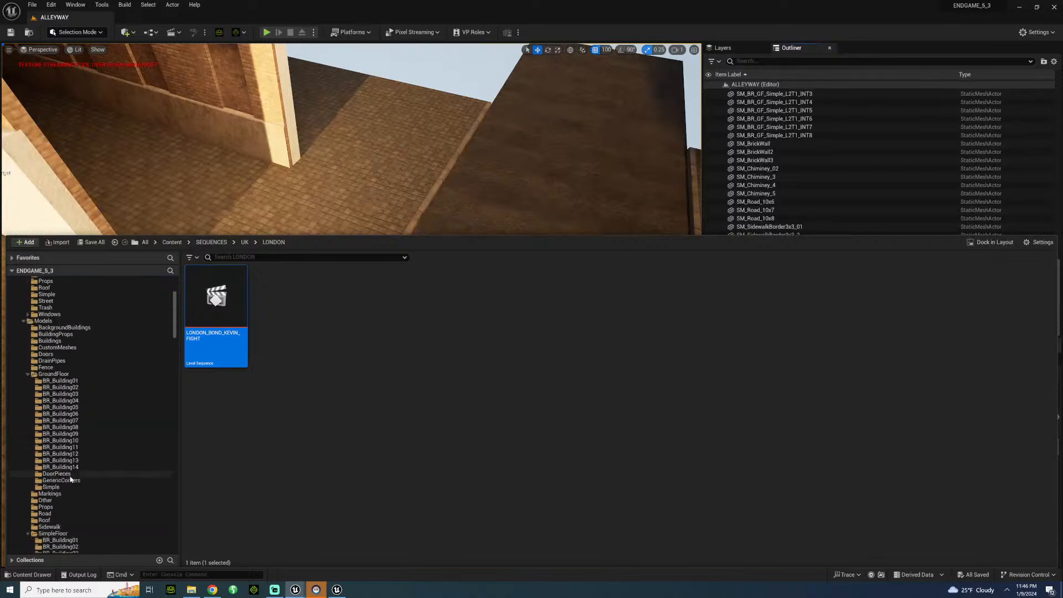
pyautogui.scroll(-3, 70, 480)
pyautogui.click(47, 453)
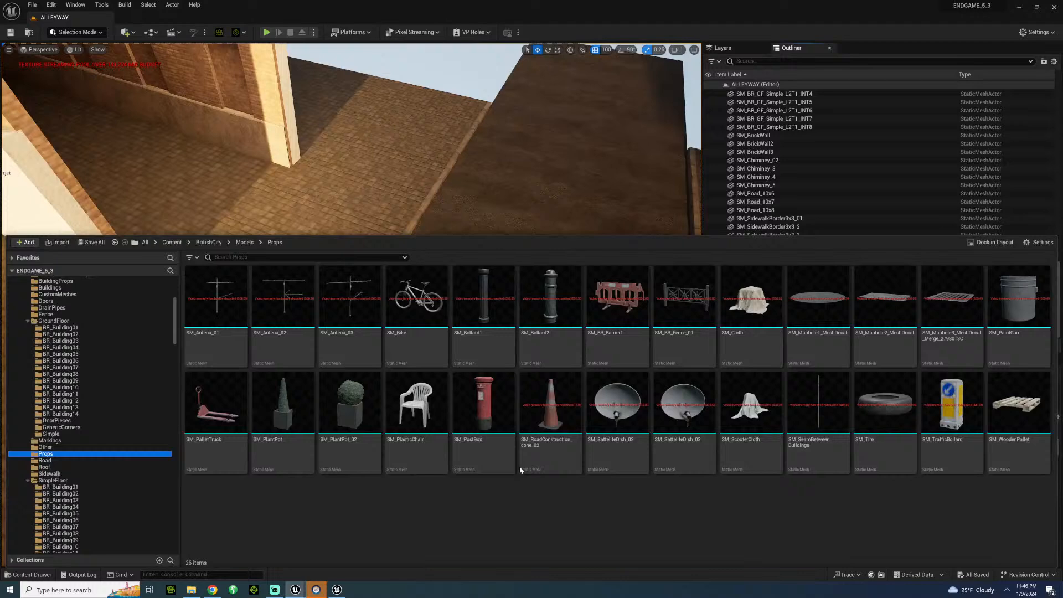
pyautogui.moveTo(551, 298); pyautogui.dragTo(280, 413)
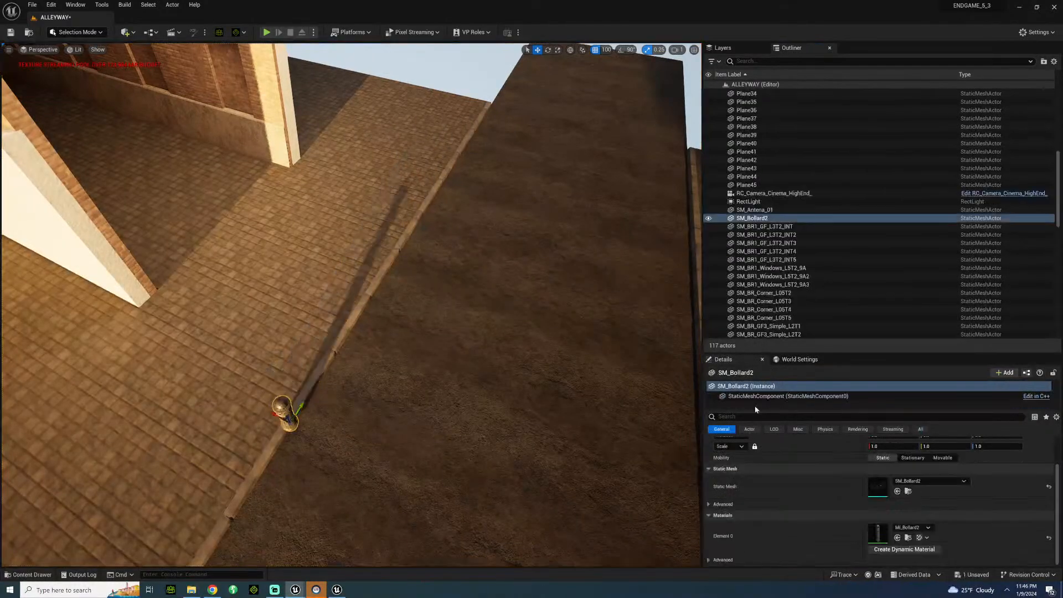
# Set SM_Bollard2's Nanite fallback target to Percent Triangles at 0.0, apply the change, then save and close the mesh.
pyautogui.doubleClick(866, 492)
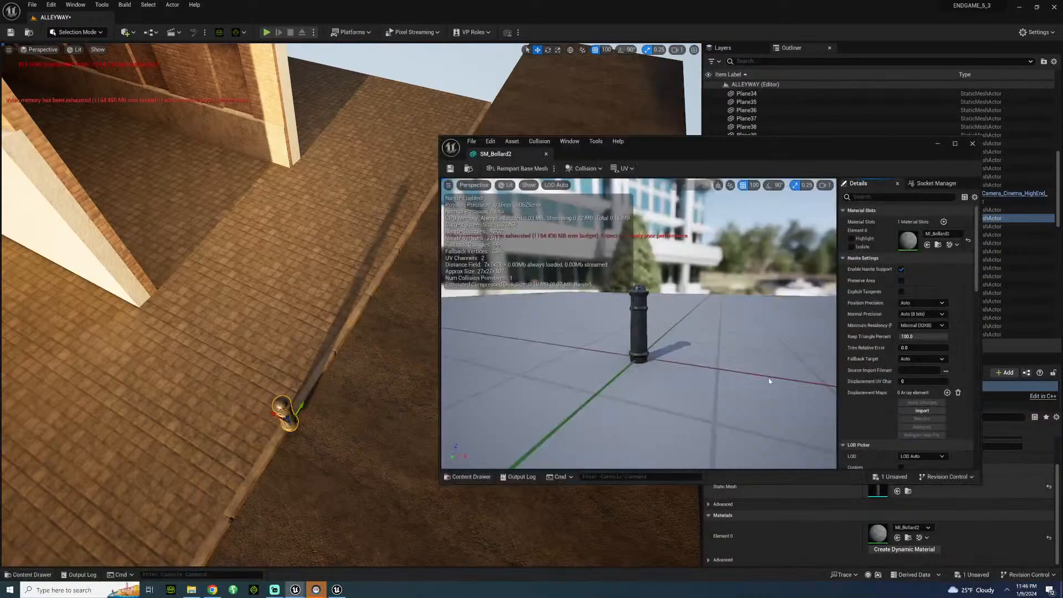
pyautogui.click(921, 359)
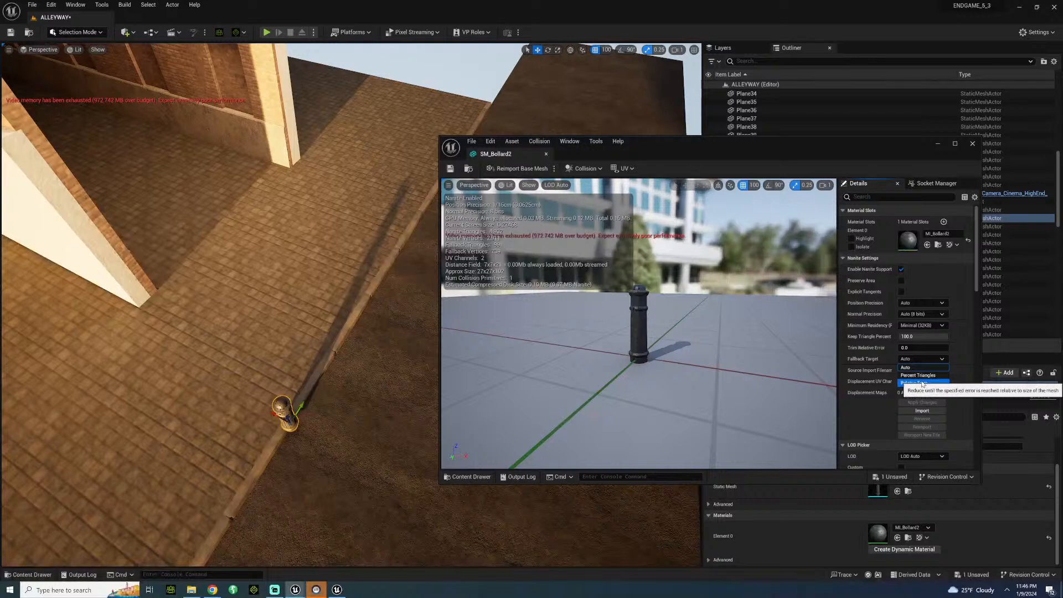
pyautogui.click(917, 375)
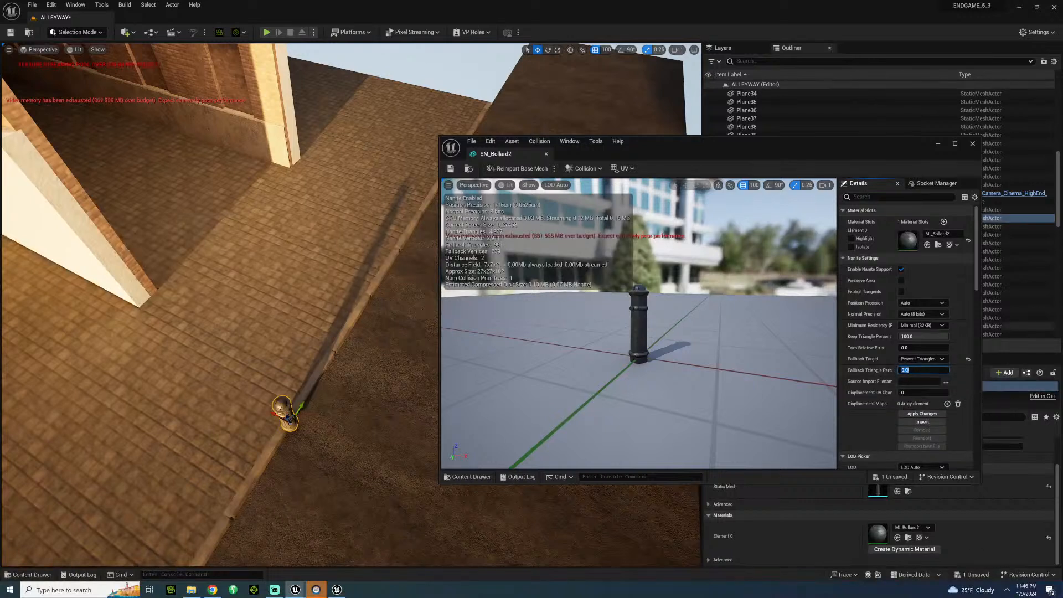
pyautogui.click(937, 415)
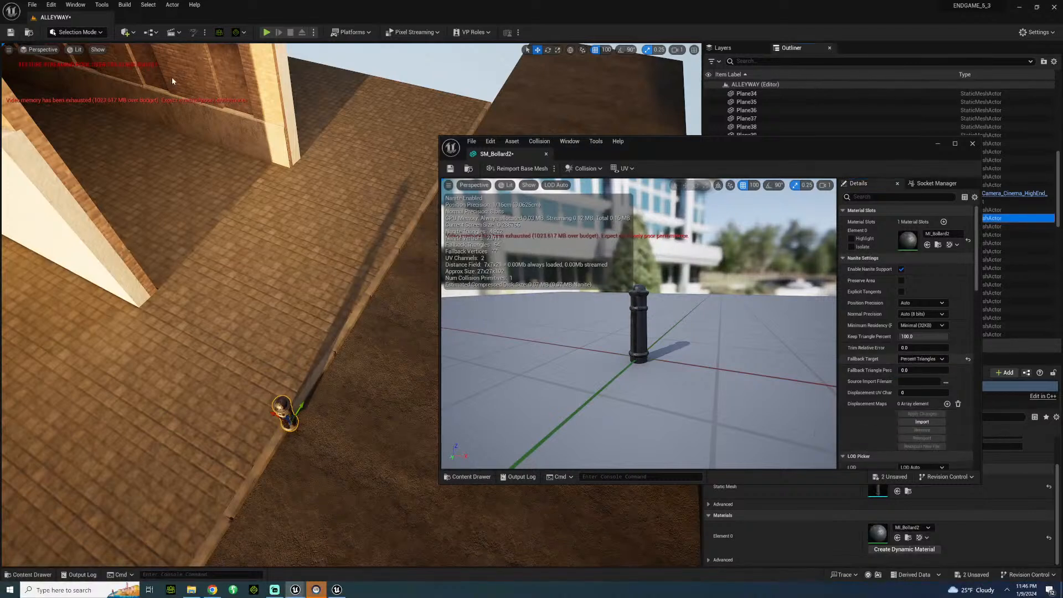
pyautogui.click(451, 169)
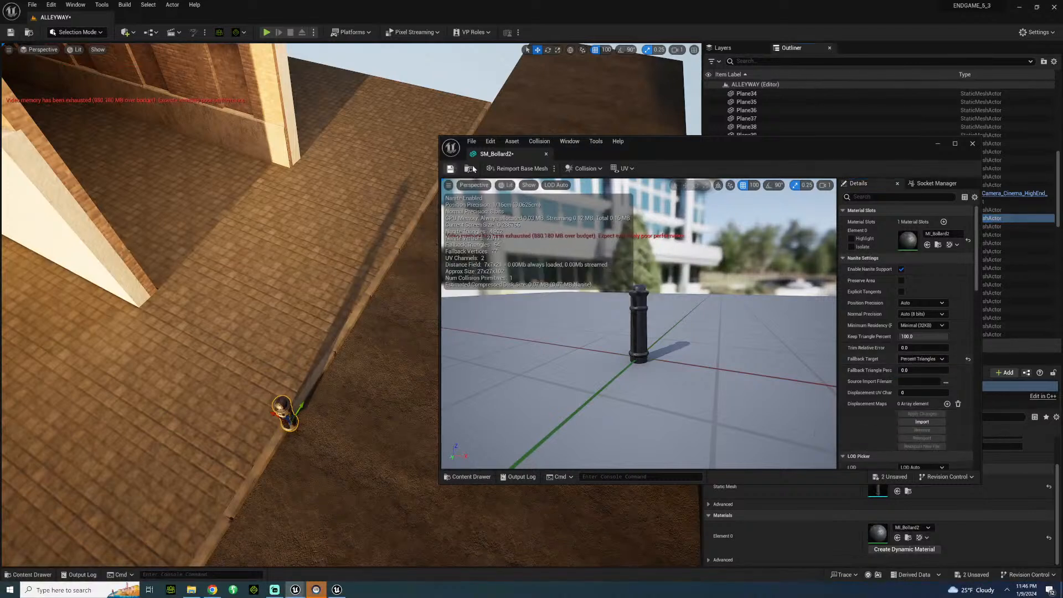
pyautogui.click(547, 154)
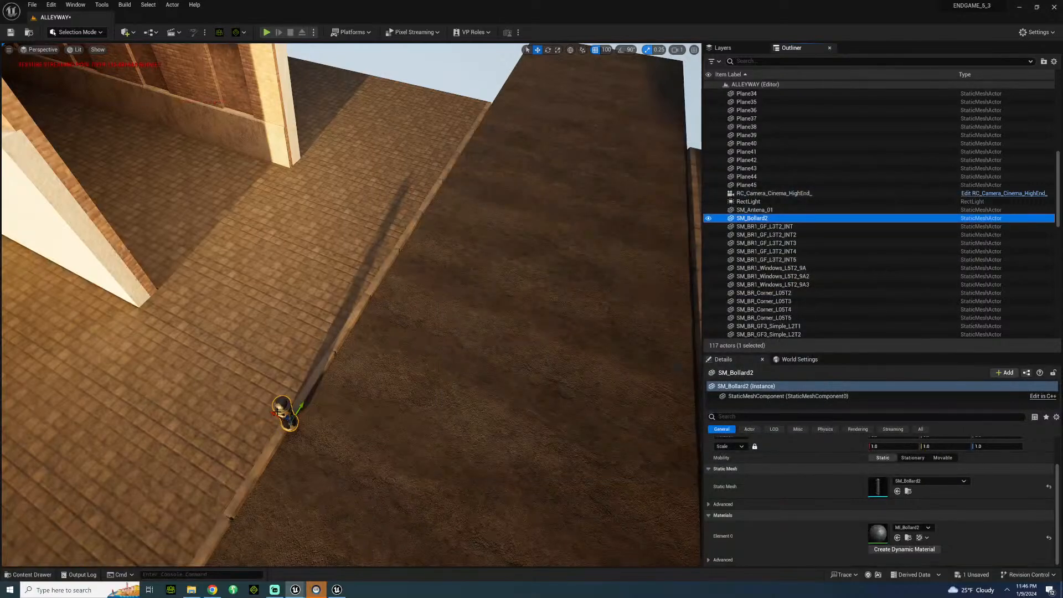
# Move the bollard back from the curb onto the sidewalk paving.
pyautogui.moveTo(274, 414); pyautogui.dragTo(243, 397)
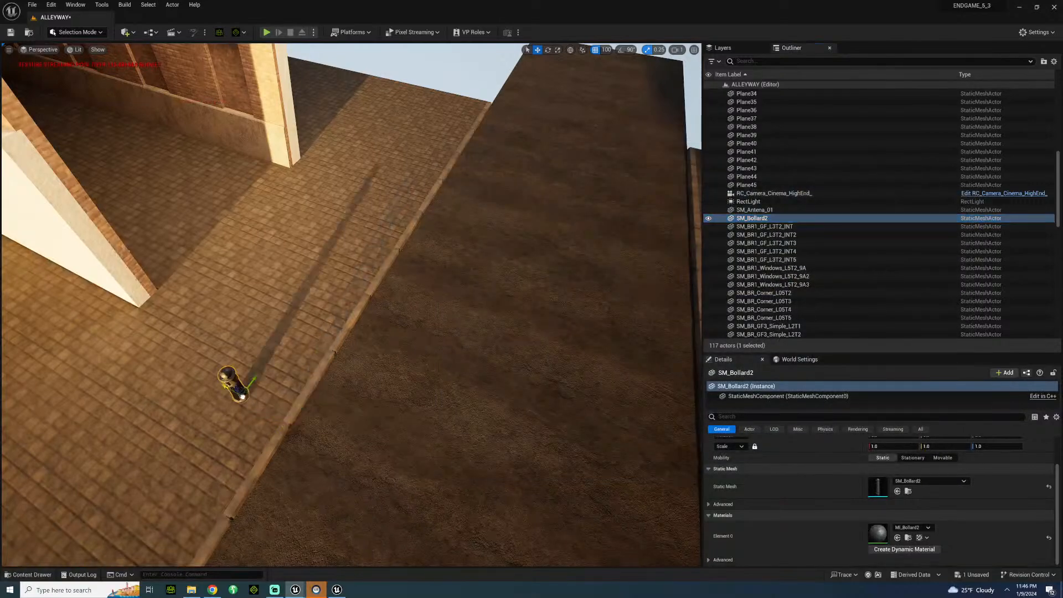
pyautogui.click(266, 405)
pyautogui.moveTo(266, 405); pyautogui.dragTo(157, 374, button='right')
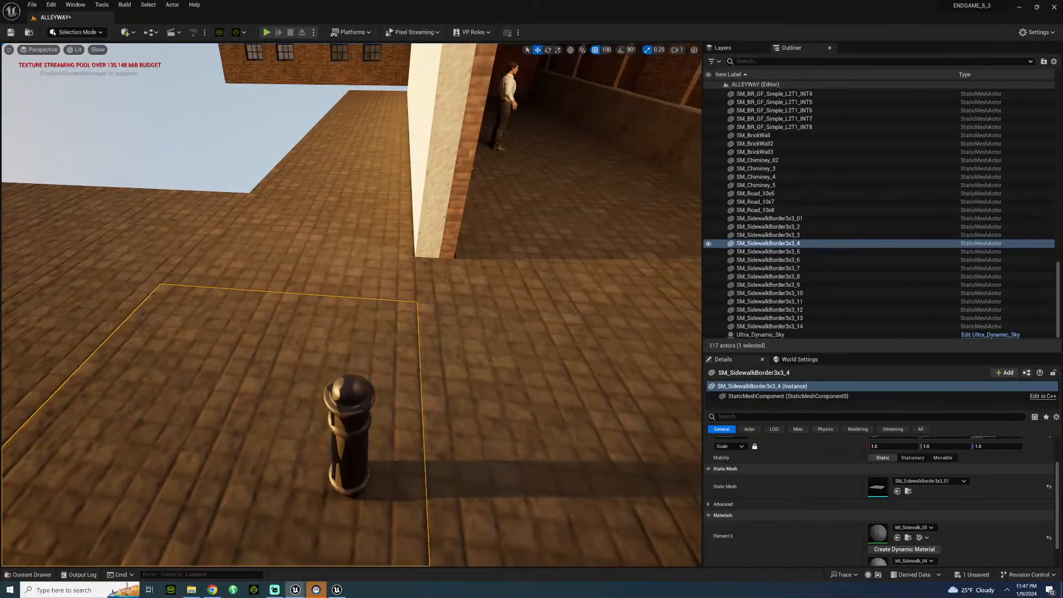
# Set SM_Bollard2's Nanite fallback target to Relative Error at 0.0, apply the change, then save and close the mesh.
pyautogui.click(350, 426)
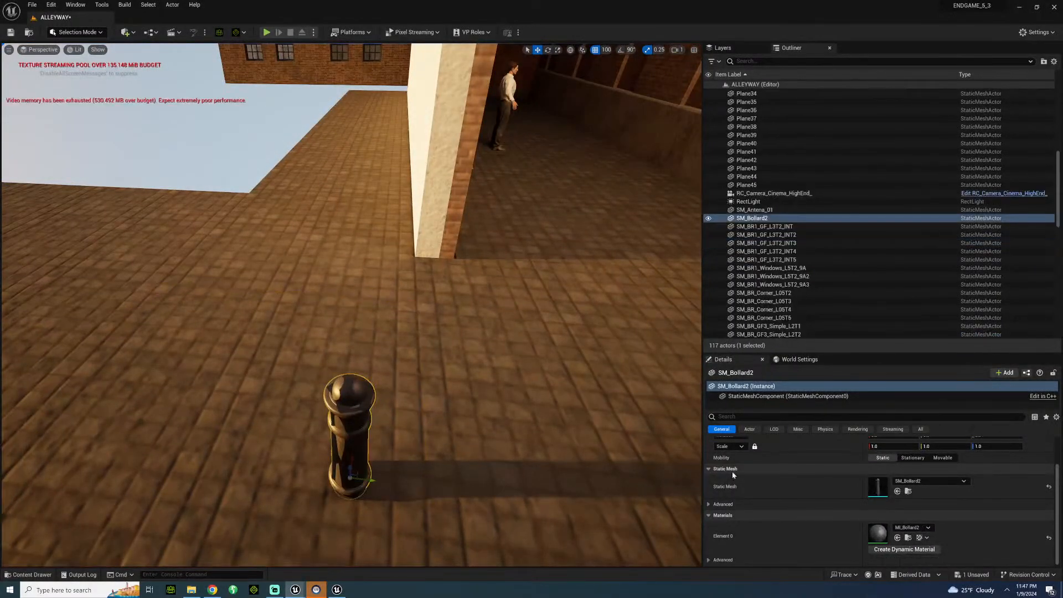
pyautogui.doubleClick(878, 486)
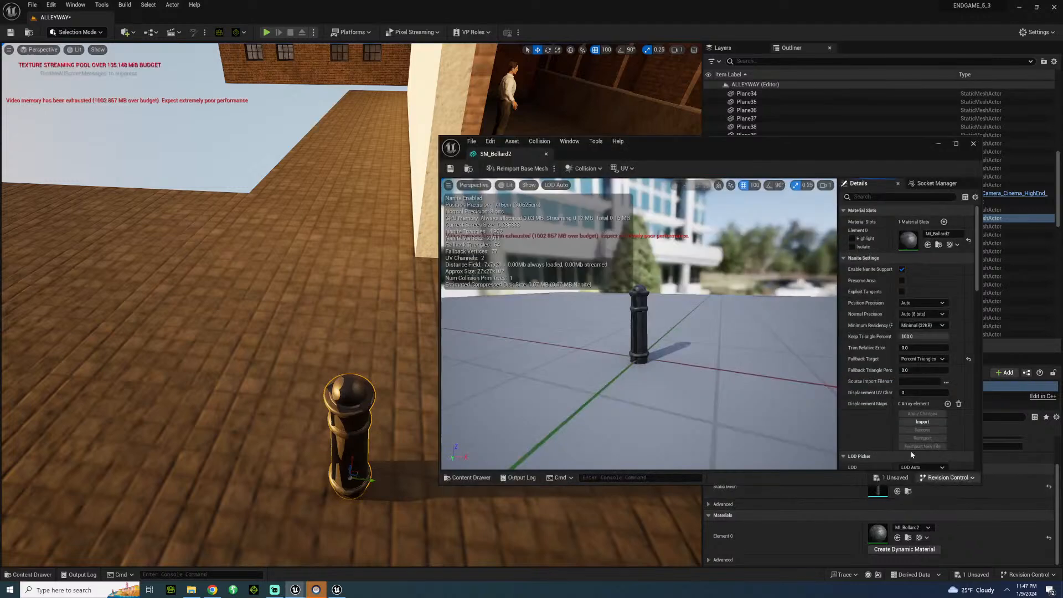
pyautogui.click(922, 359)
pyautogui.click(916, 382)
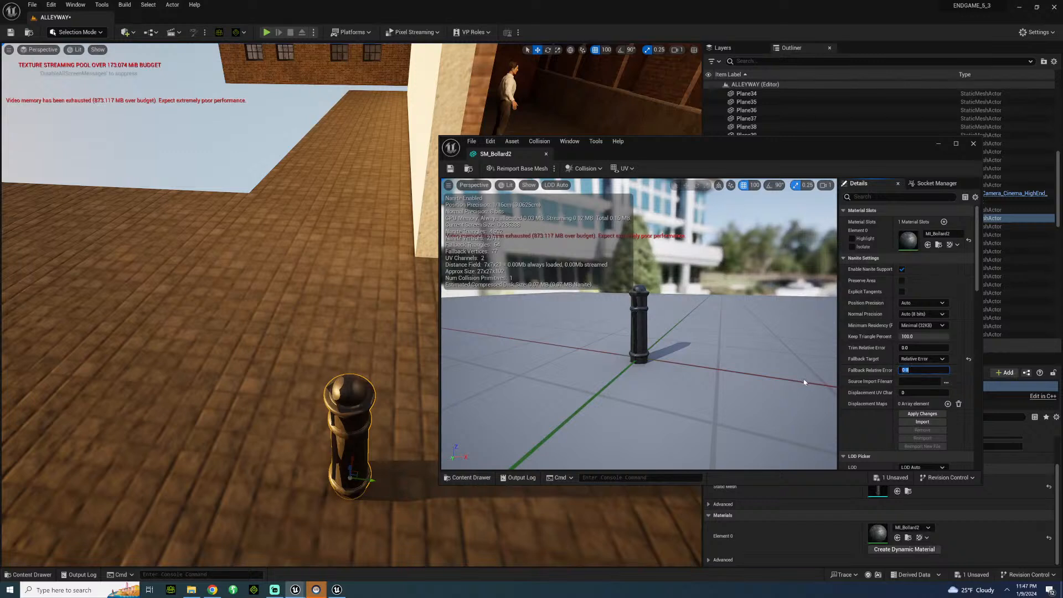
pyautogui.click(915, 414)
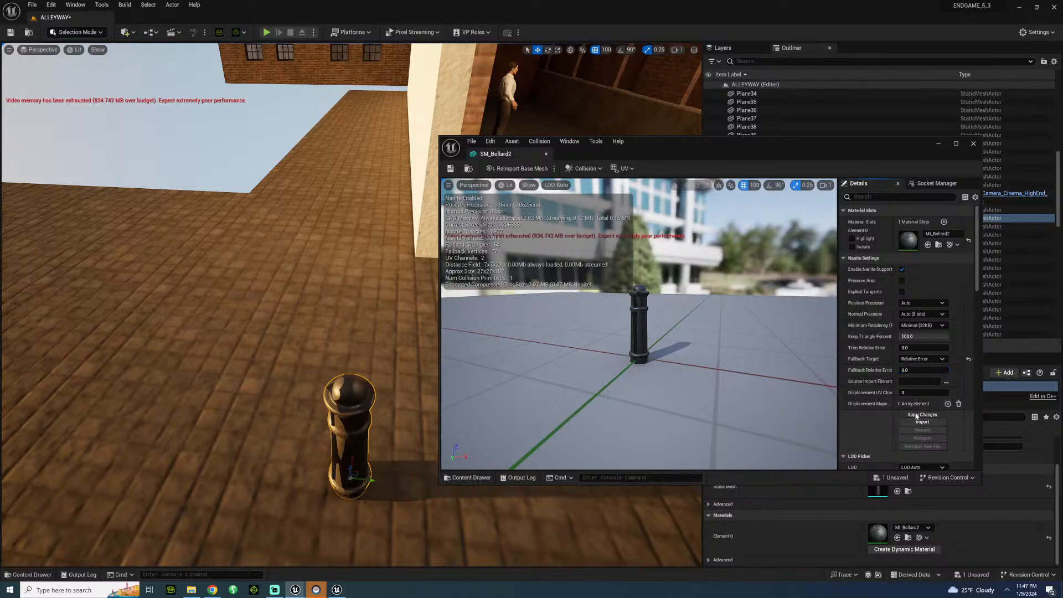
pyautogui.click(450, 169)
pyautogui.click(546, 154)
# Set the position grid snap to 50 and move the bollard closer to the curb.
pyautogui.press('s')
pyautogui.moveTo(229, 398); pyautogui.dragTo(221, 398, button='right')
pyautogui.press('d')
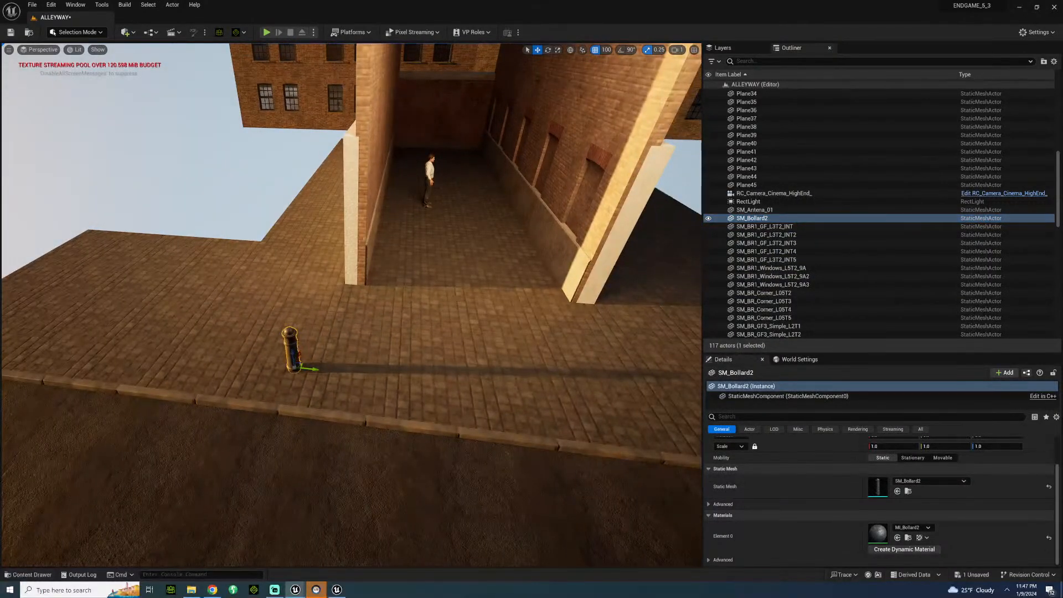
pyautogui.click(598, 52)
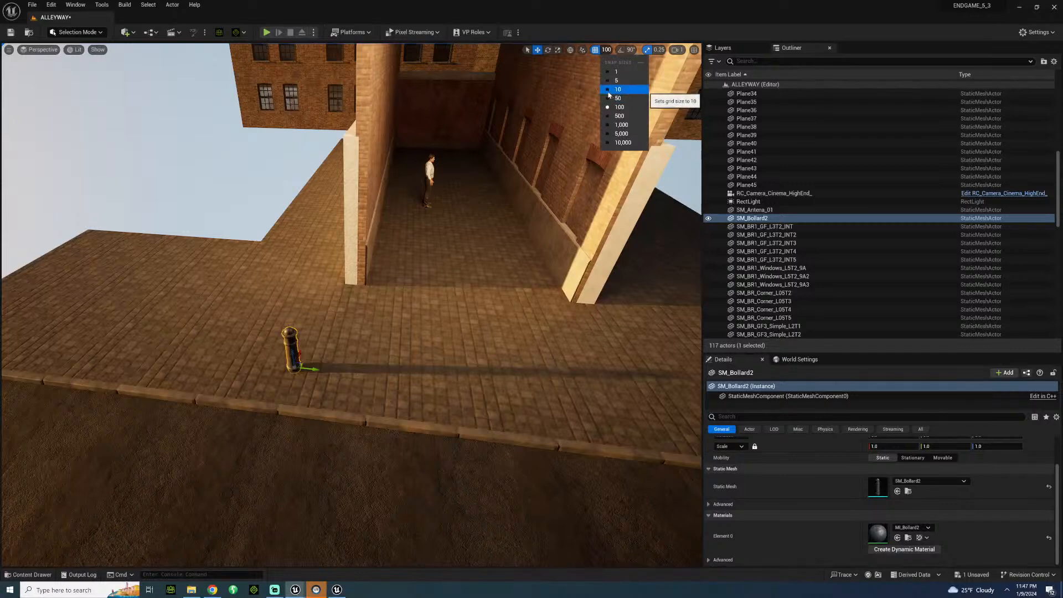
pyautogui.click(606, 98)
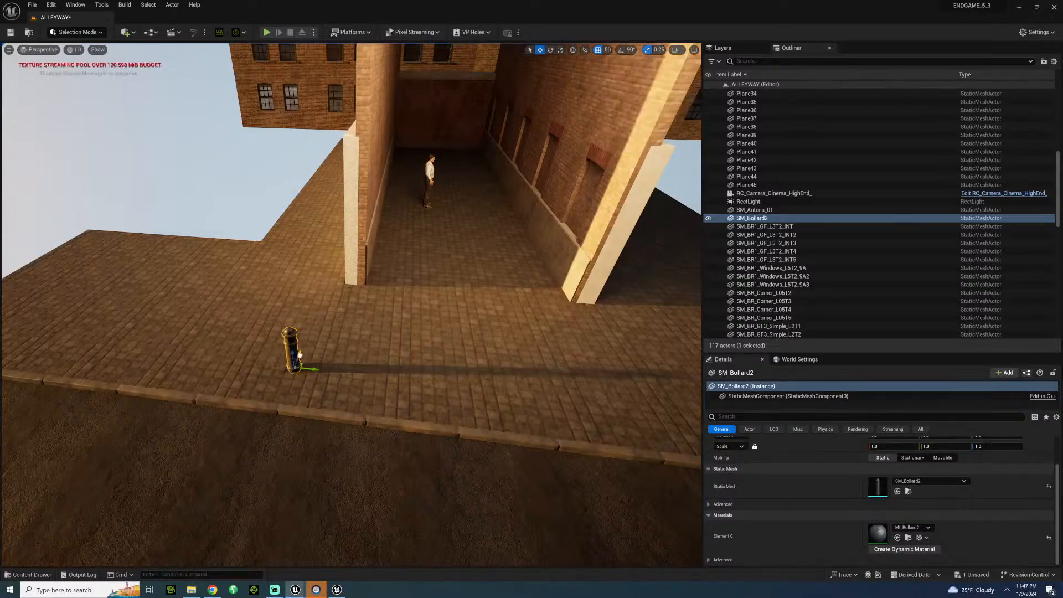
pyautogui.moveTo(299, 355); pyautogui.dragTo(280, 365)
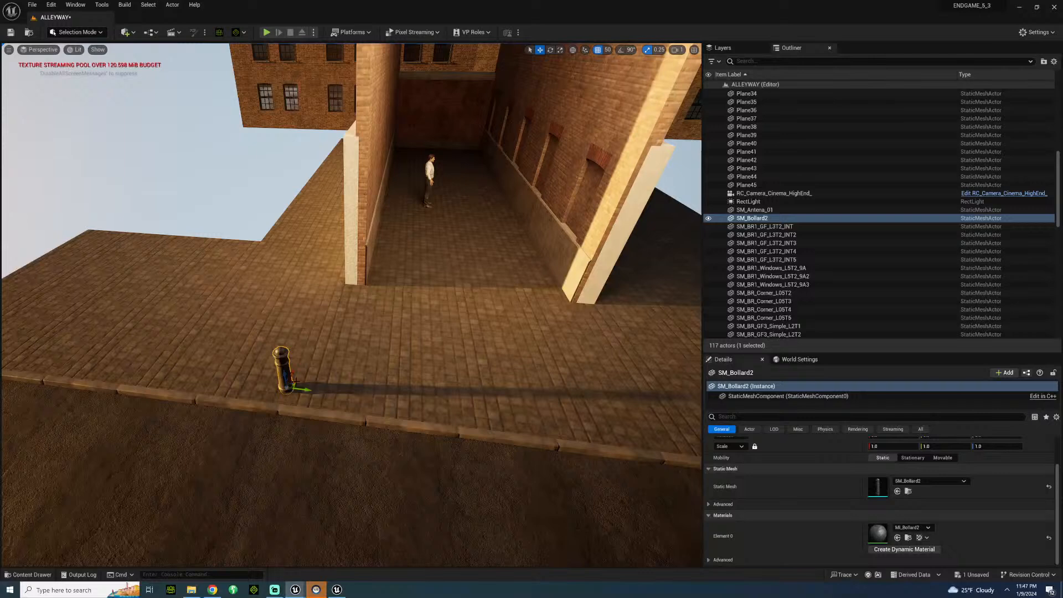
# Try duplicating the bollard twice along the curb at the 50-unit snap, and delete both copies.
pyautogui.keyDown('alt'); pyautogui.moveTo(307, 390); pyautogui.dragTo(449, 407); pyautogui.keyUp('alt')
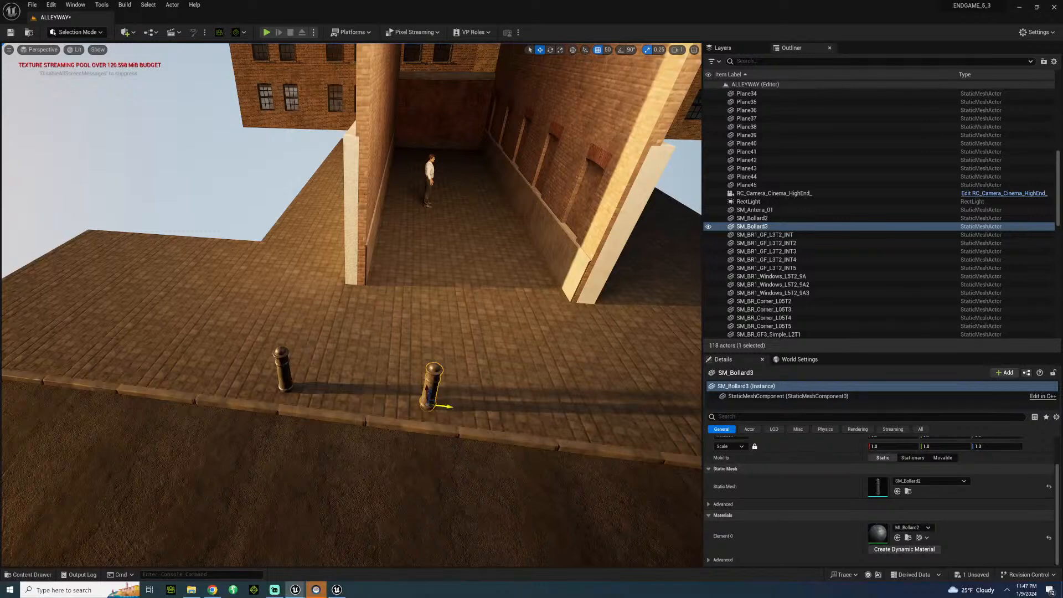
pyautogui.keyDown('alt'); pyautogui.moveTo(452, 407); pyautogui.dragTo(581, 425); pyautogui.keyUp('alt')
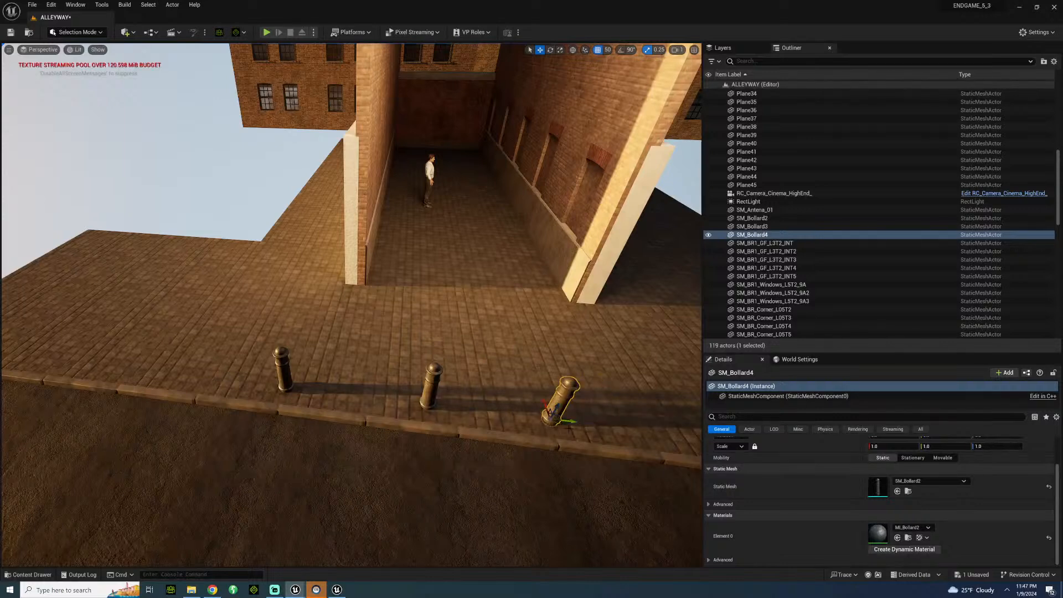
pyautogui.press('Delete')
pyautogui.click(434, 387)
pyautogui.press('Delete')
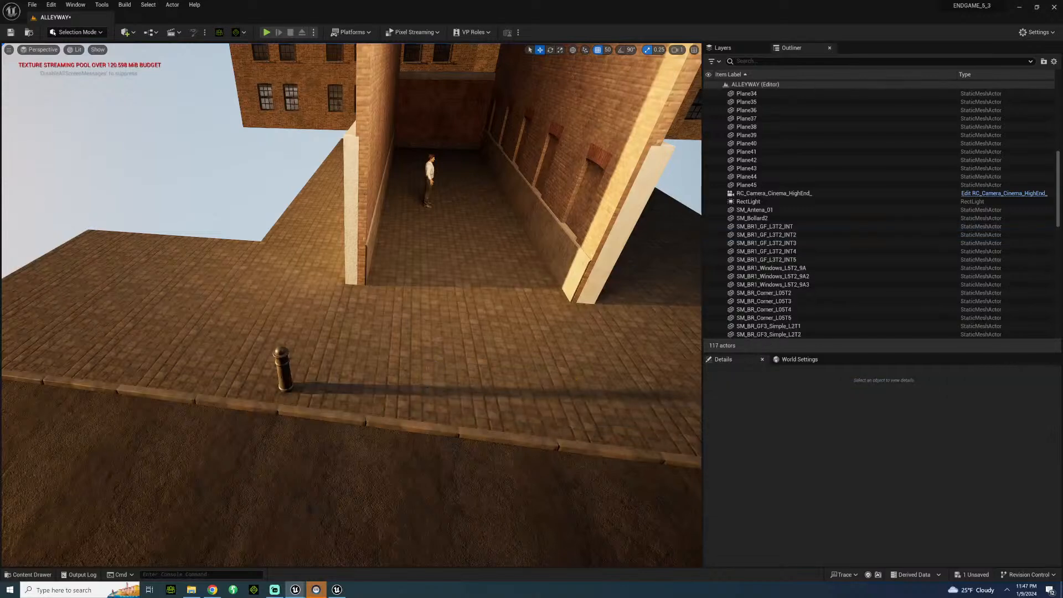
# Set the grid snap to 100, duplicate the bollard twice along the curb, and shift both copies to even out the spacing.
pyautogui.click(283, 368)
pyautogui.click(607, 50)
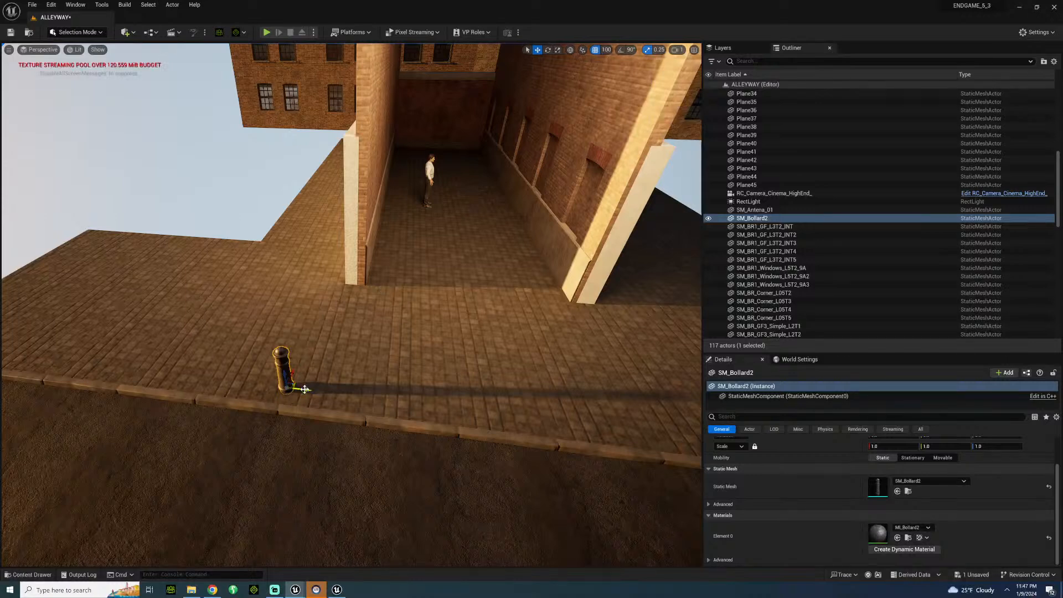
pyautogui.keyDown('alt'); pyautogui.moveTo(286, 388); pyautogui.dragTo(567, 434); pyautogui.keyUp('alt')
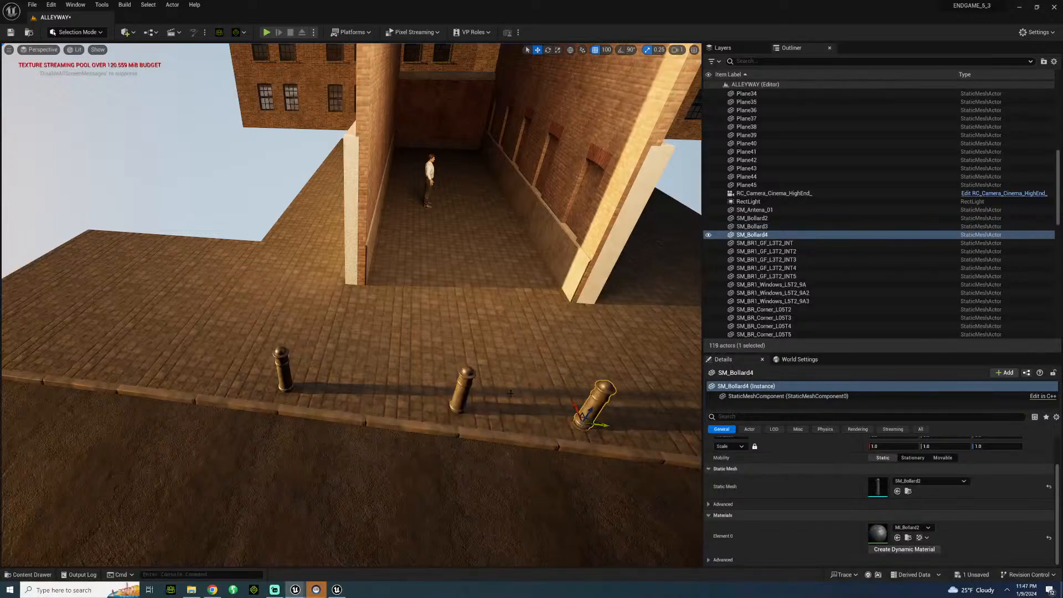
pyautogui.keyDown('ctrl'); pyautogui.click(470, 398); pyautogui.keyUp('ctrl')
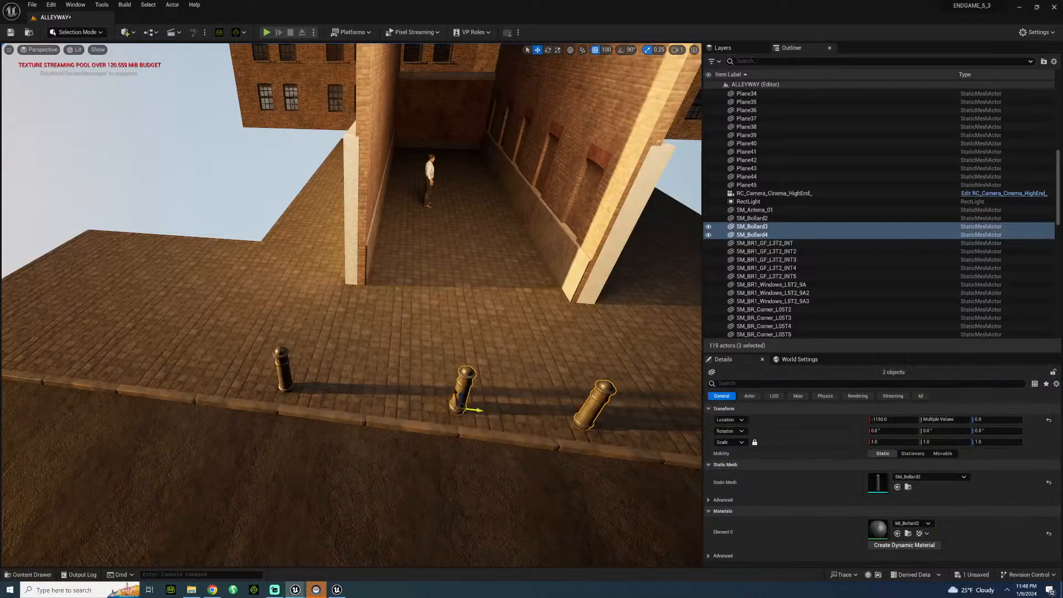
pyautogui.moveTo(447, 408); pyautogui.dragTo(430, 410)
# Extend the near bollard row with four more copies spaced 200 units apart, reaching the end of the sidewalk.
pyautogui.press('d')
pyautogui.moveTo(419, 404); pyautogui.dragTo(449, 417, button='right')
pyautogui.click(350, 400)
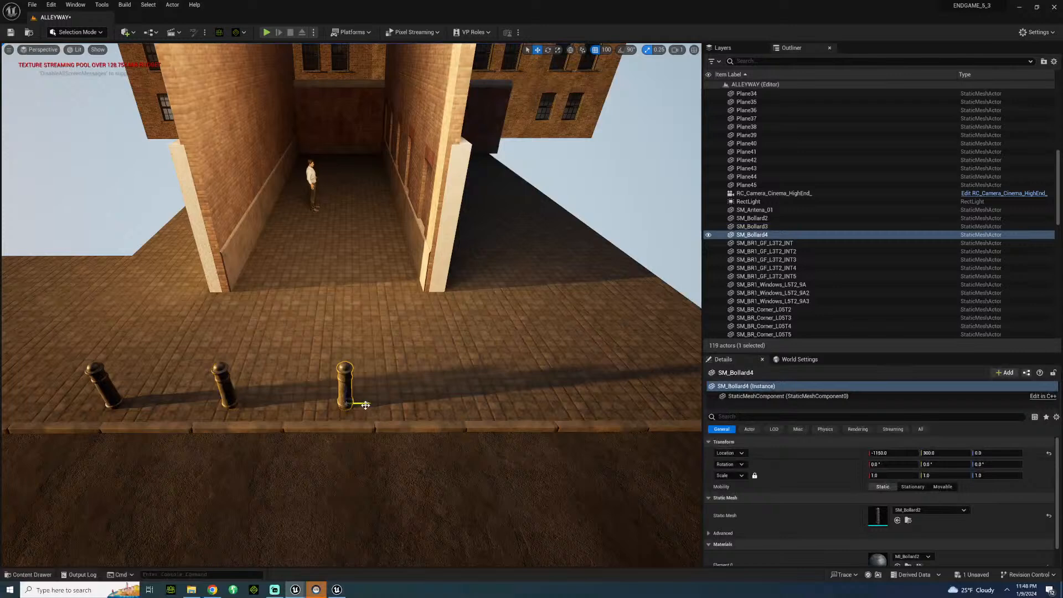
pyautogui.keyDown('alt'); pyautogui.moveTo(350, 401); pyautogui.dragTo(593, 414); pyautogui.keyUp('alt')
pyautogui.press('d')
pyautogui.moveTo(376, 366); pyautogui.dragTo(445, 366, button='right')
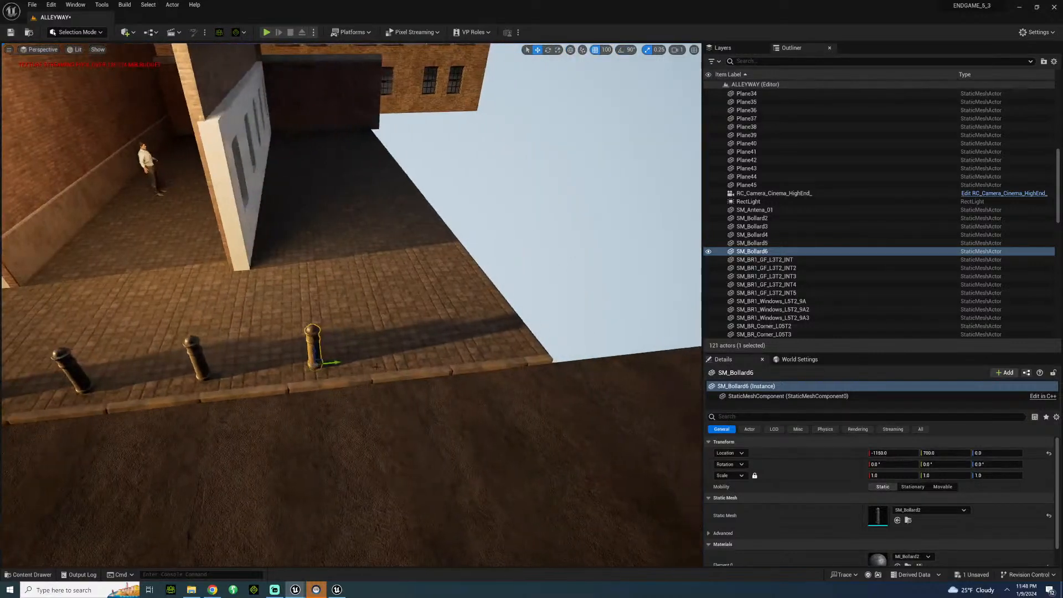
pyautogui.keyDown('alt'); pyautogui.moveTo(336, 365); pyautogui.dragTo(437, 361); pyautogui.keyUp('alt')
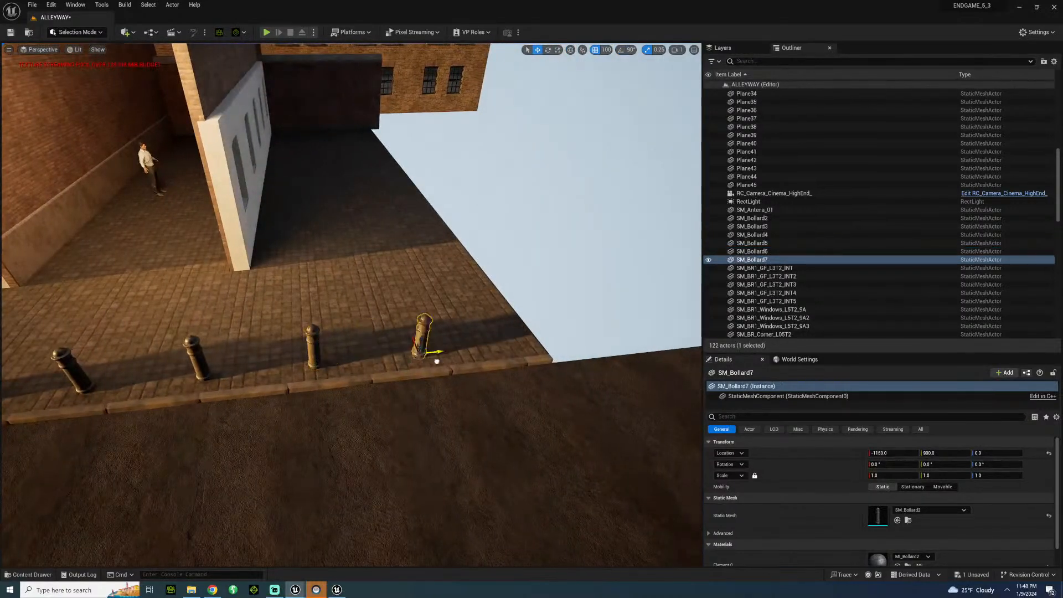
pyautogui.moveTo(451, 361); pyautogui.dragTo(456, 361, button='right')
pyautogui.keyDown('alt'); pyautogui.moveTo(434, 352); pyautogui.dragTo(523, 353); pyautogui.keyUp('alt')
# Copy the bollard across the road into a row of nine along the opposite curb at X -1850, ending at Y 1000.
pyautogui.click(581, 249)
pyautogui.moveTo(582, 249); pyautogui.dragTo(689, 274, button='right')
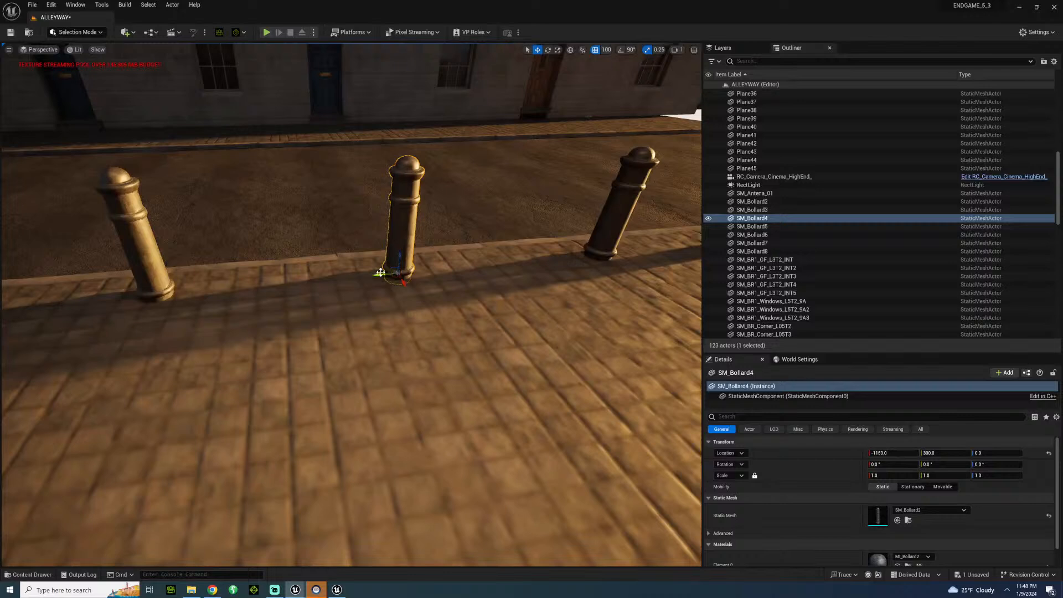
pyautogui.keyDown('alt'); pyautogui.moveTo(377, 273); pyautogui.dragTo(626, 129); pyautogui.keyUp('alt')
pyautogui.press('s')
pyautogui.moveTo(626, 129); pyautogui.dragTo(512, 108, button='right')
pyautogui.keyDown('alt'); pyautogui.moveTo(605, 213); pyautogui.dragTo(350, 225); pyautogui.keyUp('alt')
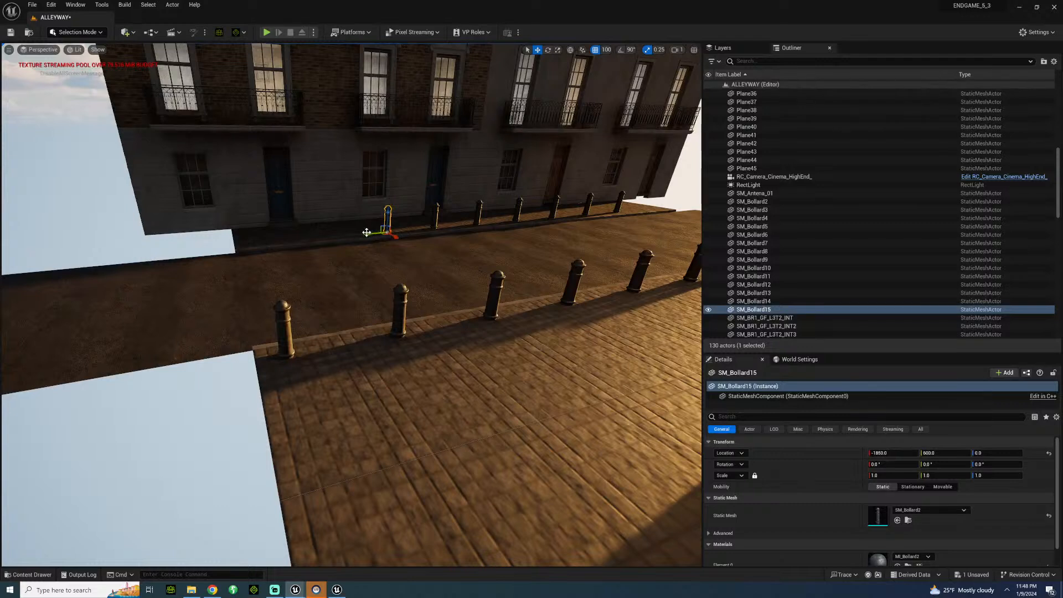
pyautogui.keyDown('alt'); pyautogui.moveTo(364, 233); pyautogui.dragTo(283, 242); pyautogui.keyUp('alt')
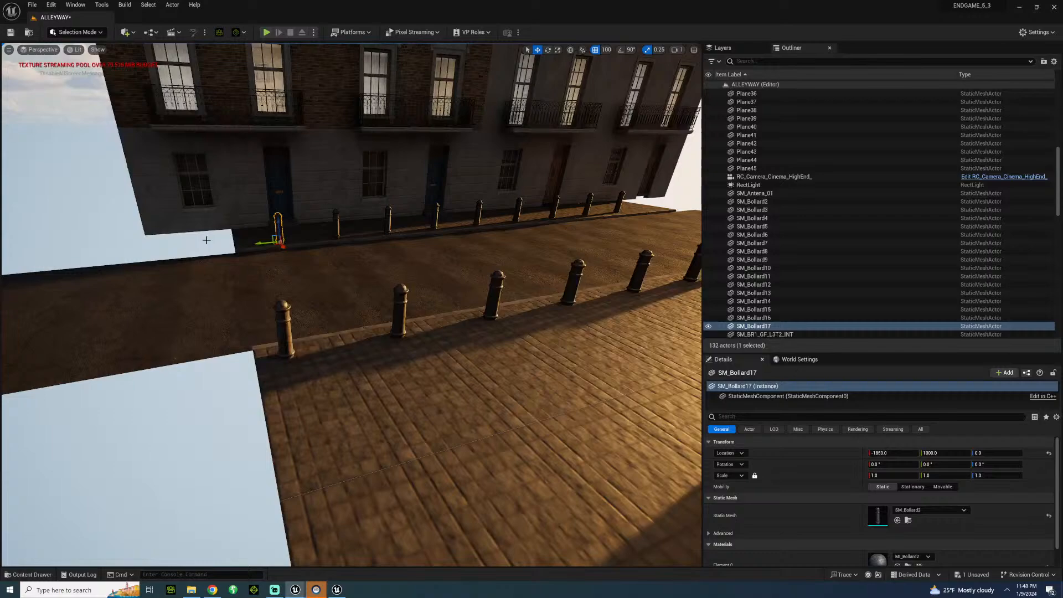
# Save the ALLEYWAY level with both bollard rows in place.
pyautogui.click(226, 235)
pyautogui.press('s')
pyautogui.moveTo(226, 234); pyautogui.dragTo(240, 181, button='right')
pyautogui.press('s')
pyautogui.press('w')
pyautogui.press('s')
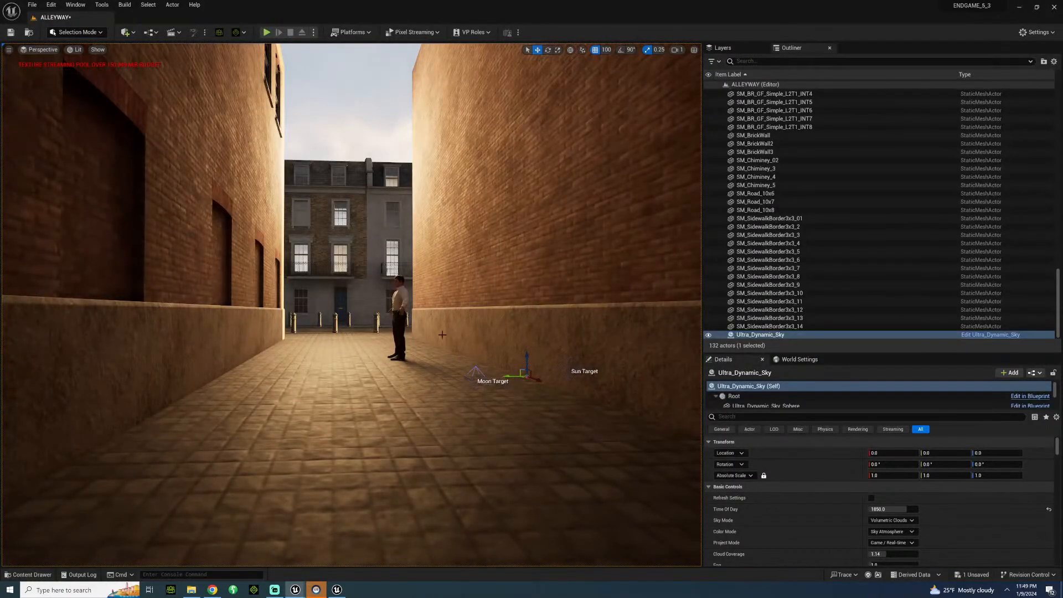
pyautogui.hotkey('ctrl', 's')
# Examine both bollard rows and the sidewalk around the alley entrance from street level and from above.
pyautogui.press('w')
pyautogui.moveTo(355, 277); pyautogui.dragTo(216, 256, button='right')
pyautogui.press('s')
pyautogui.press('w')
pyautogui.press('s')
pyautogui.press('w')
pyautogui.press('s')
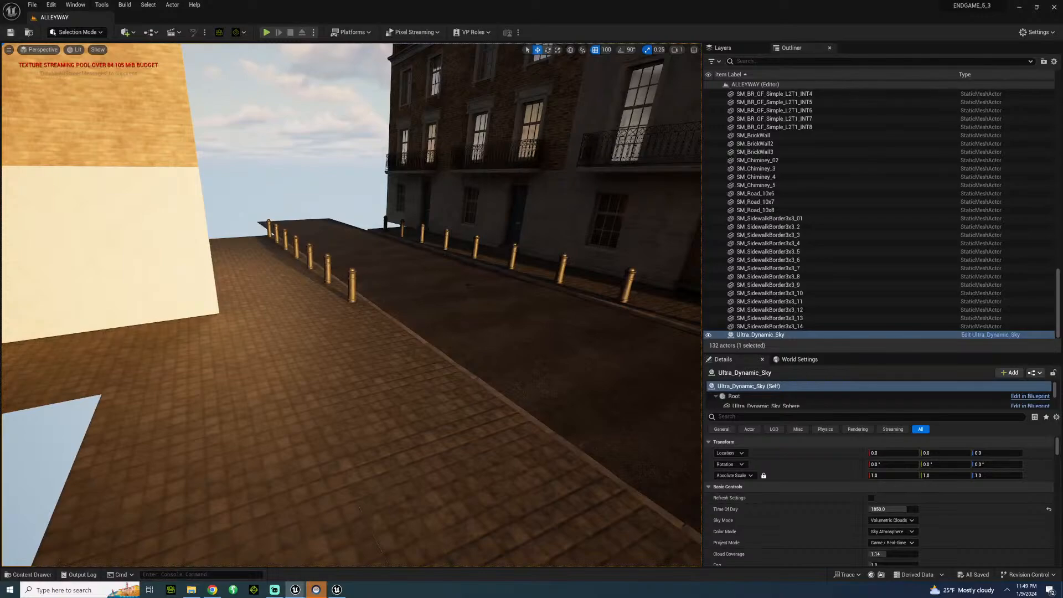
pyautogui.moveTo(272, 234); pyautogui.dragTo(111, 251, button='right')
pyautogui.press('w')
pyautogui.press('w')
pyautogui.press('s')
pyautogui.press('d')
pyautogui.press('w')
pyautogui.press('w')
pyautogui.moveTo(83, 559); pyautogui.dragTo(101, 550, button='right')
pyautogui.press('s')
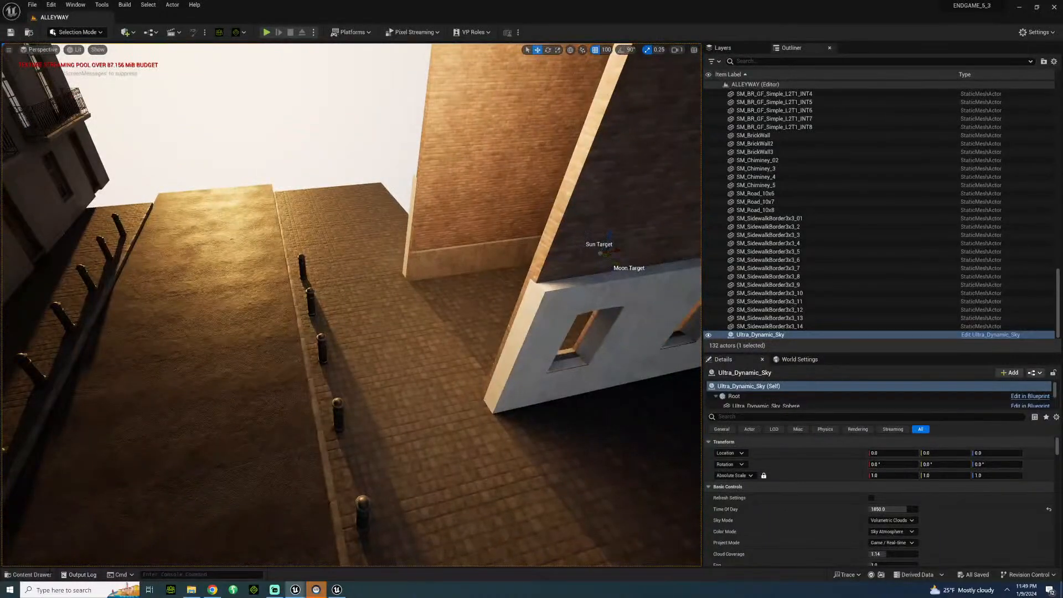
# Place the SM_PostBox prop on the near sidewalk beside the bollards at X -1100, Y 0.
pyautogui.click(29, 574)
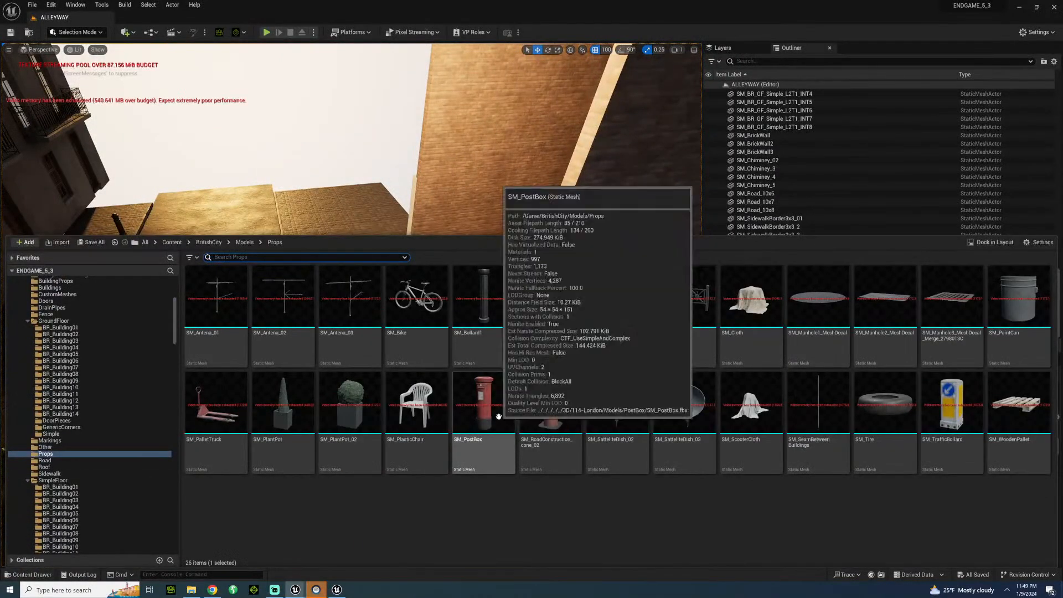
pyautogui.click(550, 301)
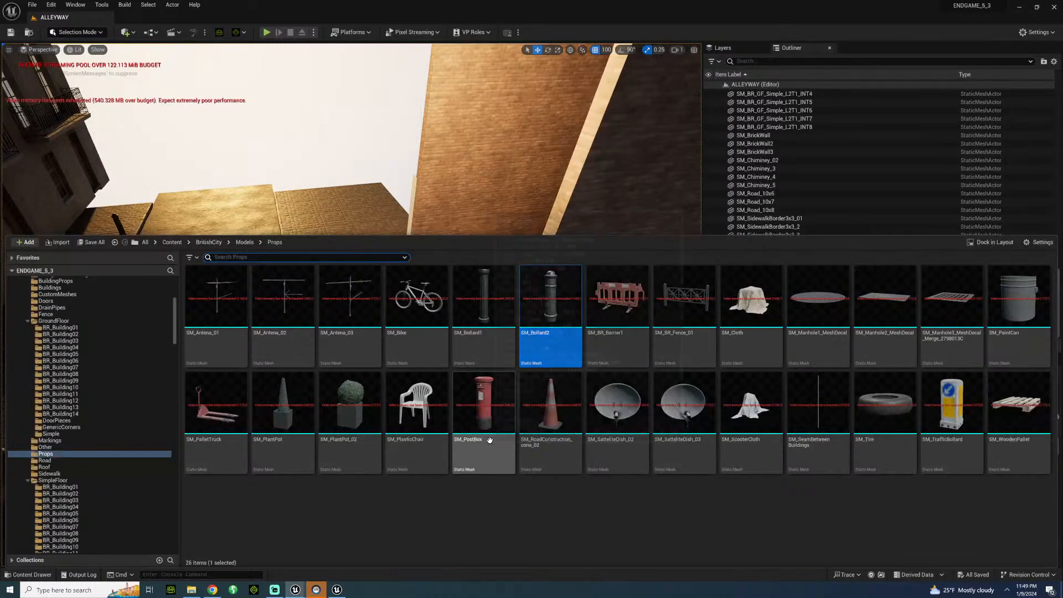
pyautogui.moveTo(490, 440); pyautogui.dragTo(324, 296)
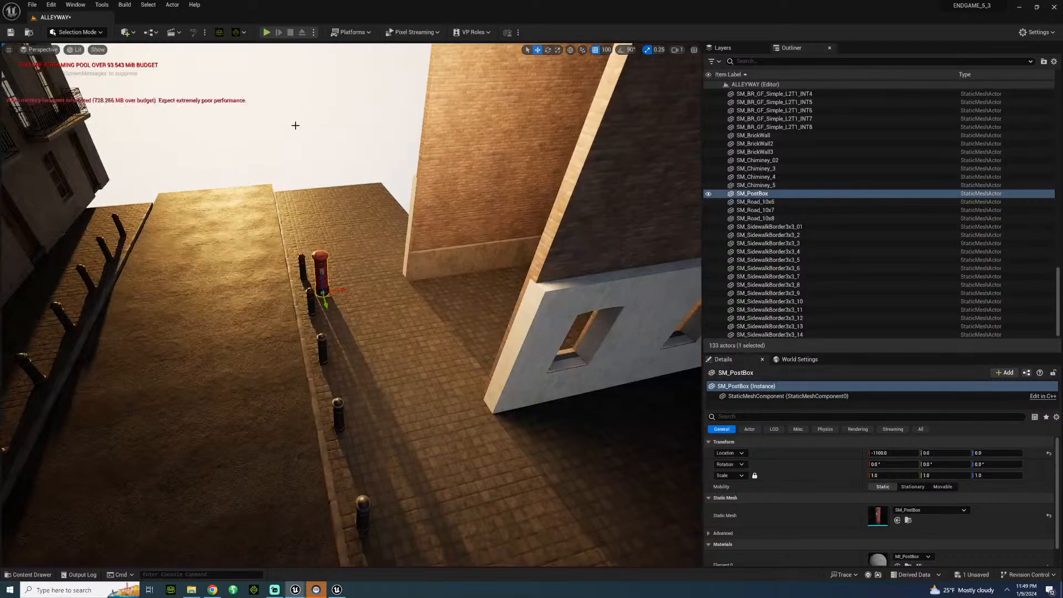
pyautogui.click(296, 126)
# Place the B_TrafficPoles blueprint from the BritishCity Blueprints folder on the near sidewalk at X -1100, Y 500.
pyautogui.click(30, 575)
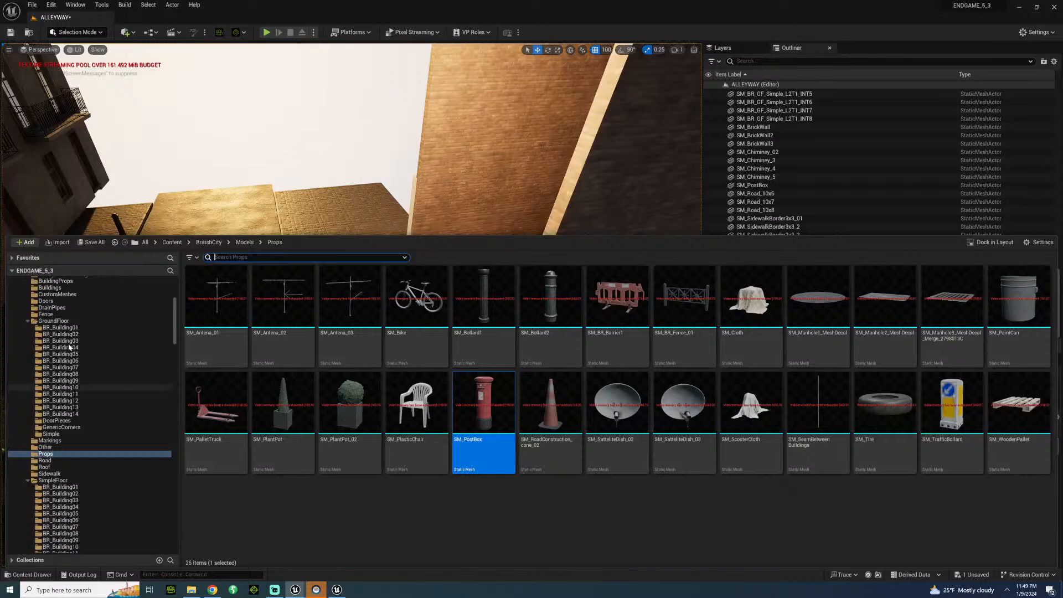
pyautogui.scroll(5, 75, 316)
pyautogui.scroll(6, 60, 345)
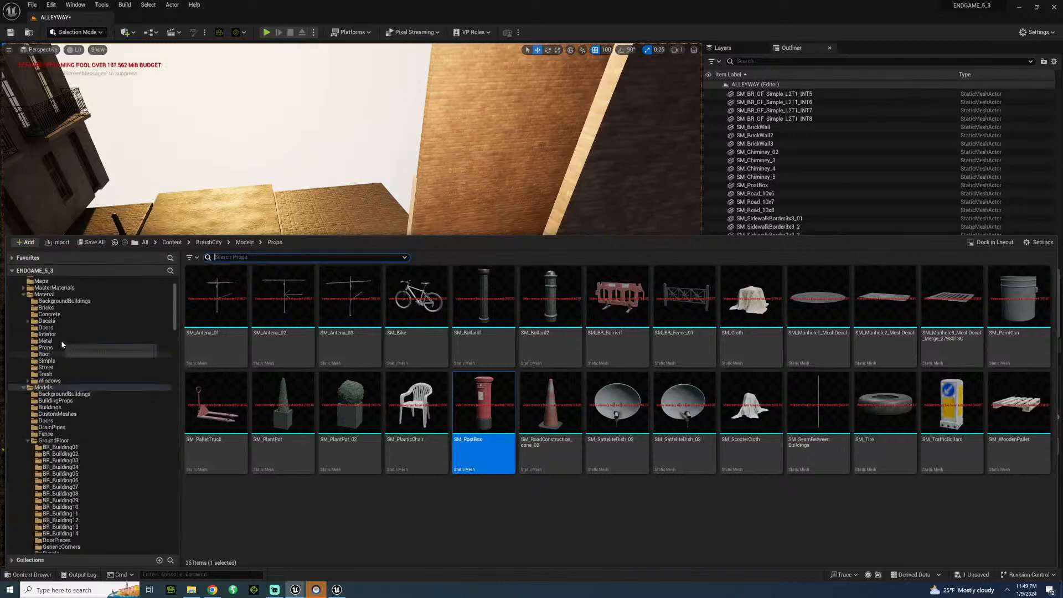
pyautogui.click(50, 288)
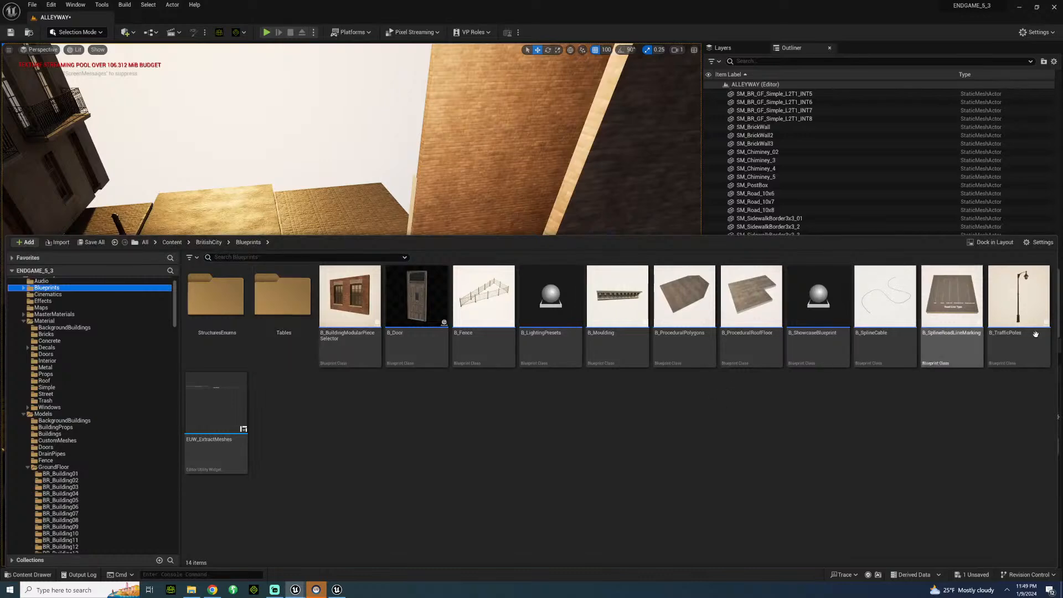
pyautogui.moveTo(1018, 299); pyautogui.dragTo(367, 384)
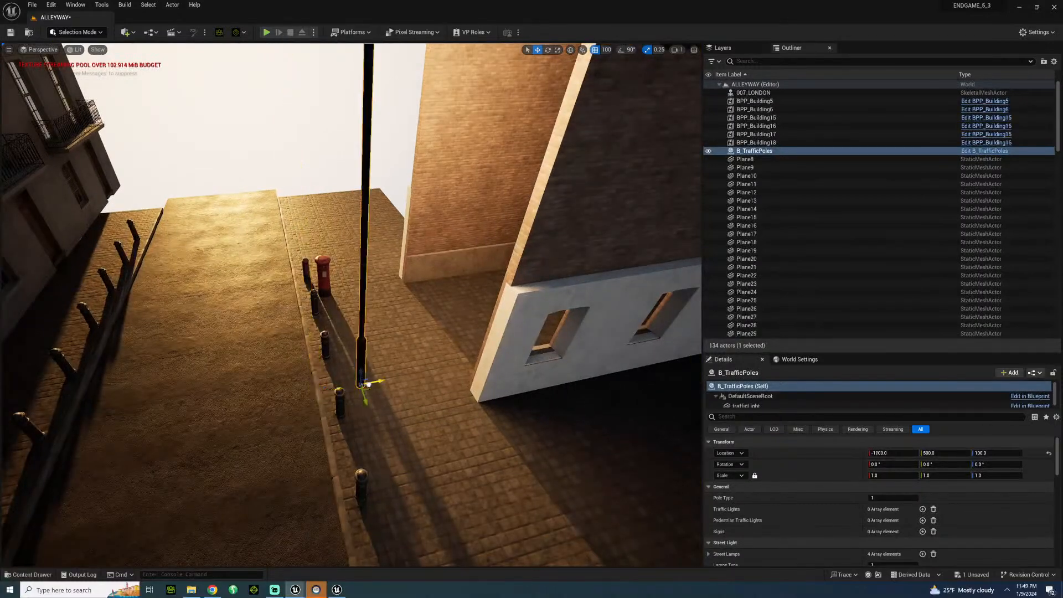
pyautogui.scroll(-5, 310, 331)
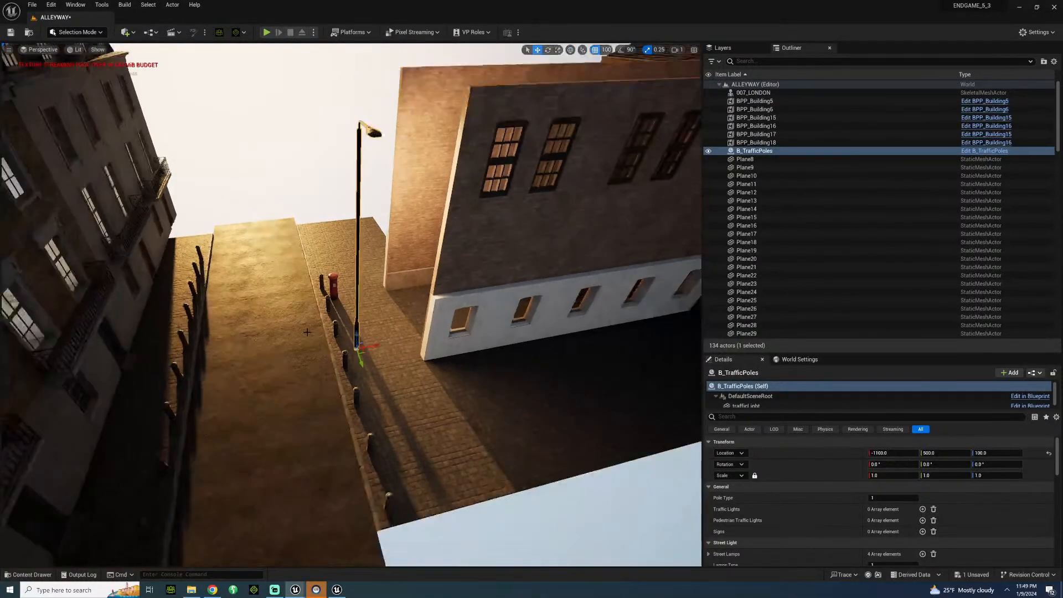
# Rotate the traffic pole 90° about its vertical axis so its lamp arm reaches over the road.
pyautogui.press('e')
pyautogui.moveTo(318, 371); pyautogui.dragTo(357, 388)
pyautogui.hotkey('ctrl', 'z')
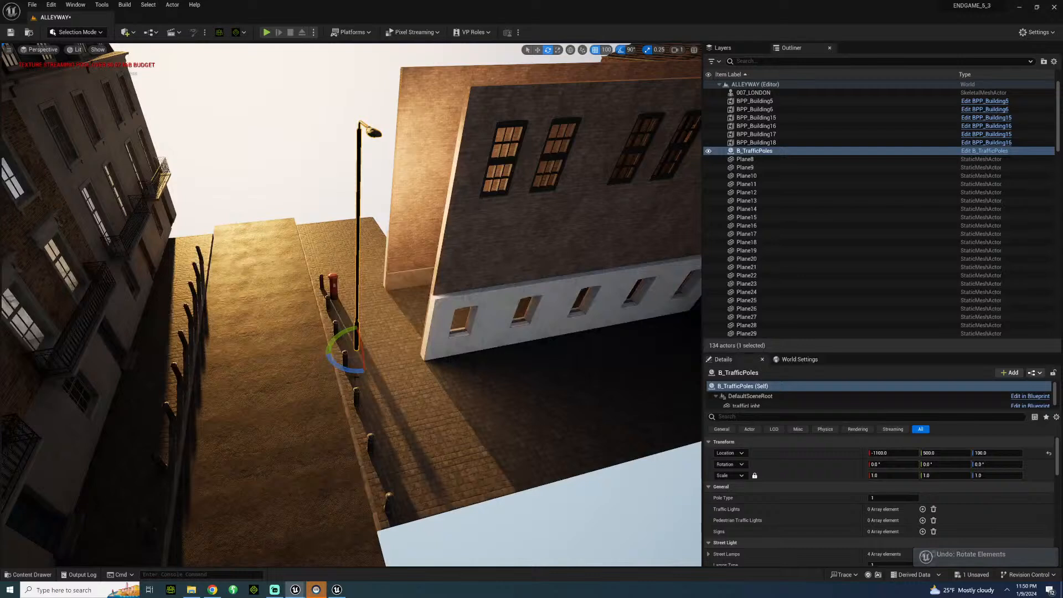
pyautogui.moveTo(356, 373); pyautogui.dragTo(388, 382)
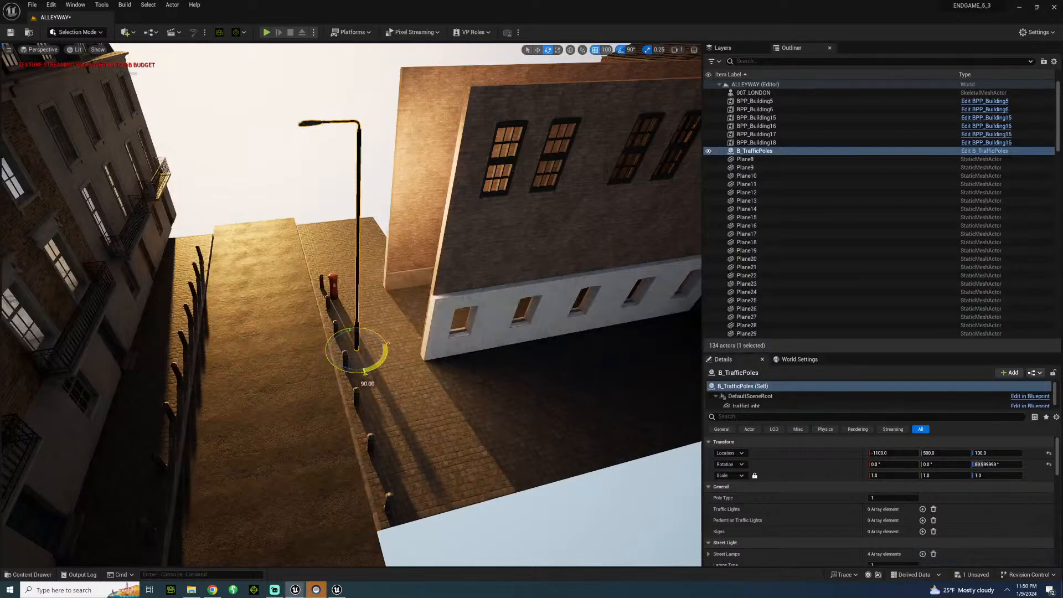
# Try pole type 2 on the traffic pole, and delete the pole from the level.
pyautogui.scroll(-3, 762, 504)
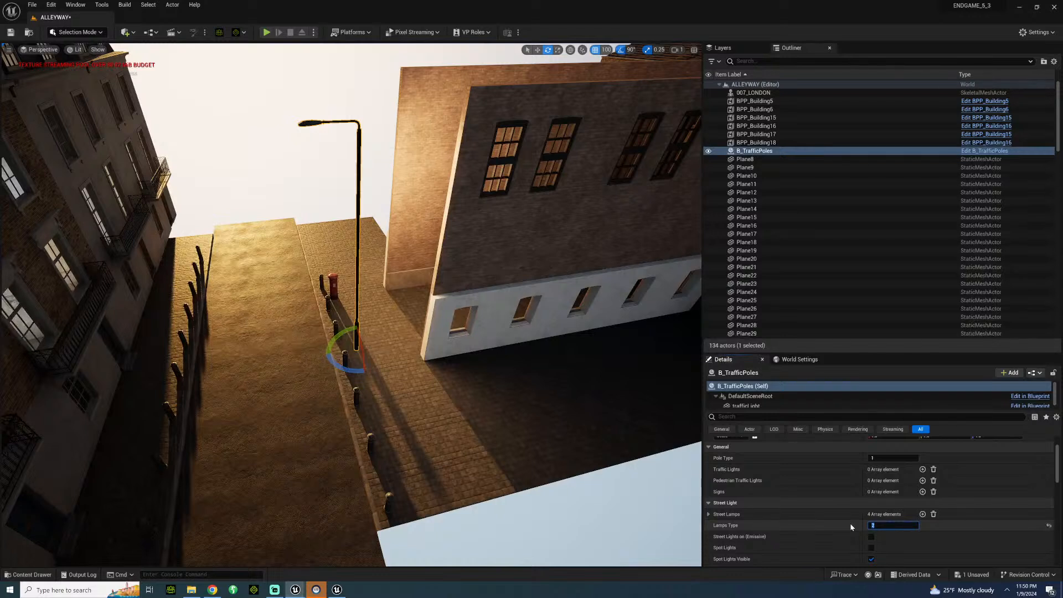
pyautogui.click(776, 550)
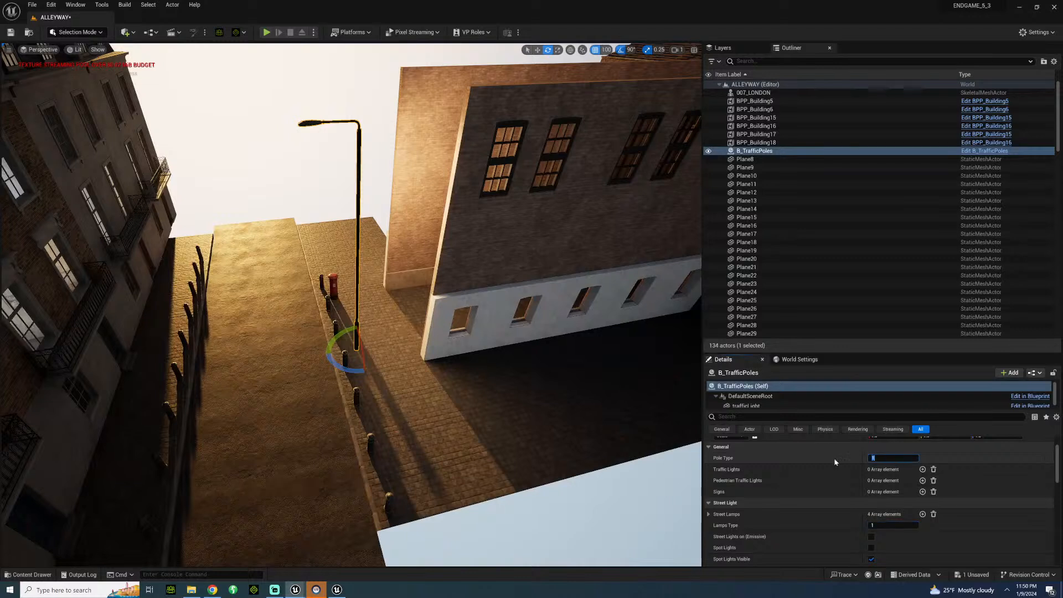
pyautogui.write('2')
pyautogui.press('Return')
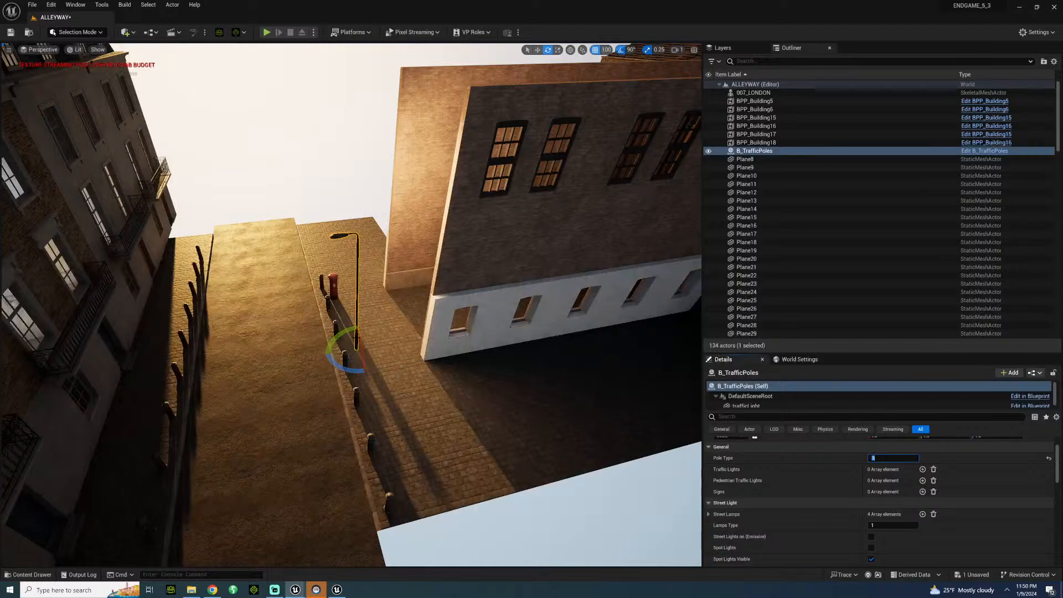
pyautogui.press('Delete')
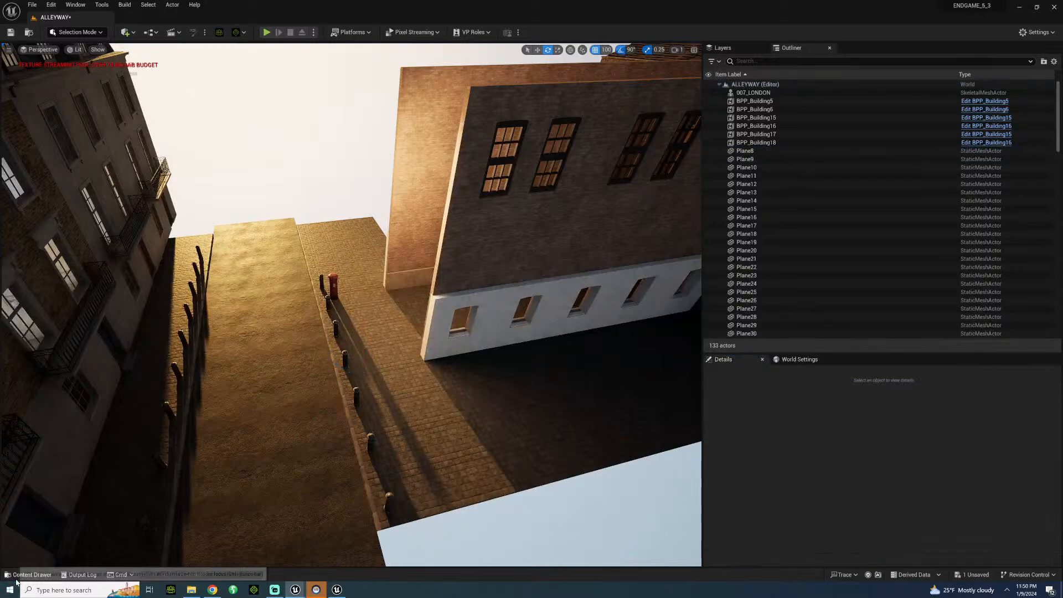
# Look through the BritishCity Interior, Road, Other and Markings folders for a suitable street lamp.
pyautogui.click(27, 574)
pyautogui.scroll(-5, 86, 437)
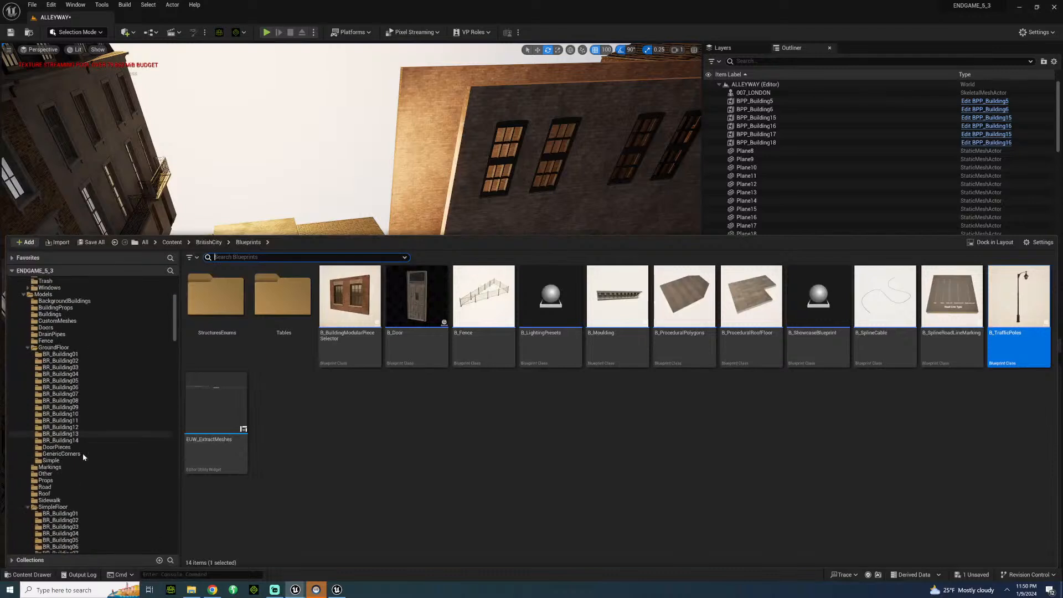
pyautogui.scroll(3, 88, 450)
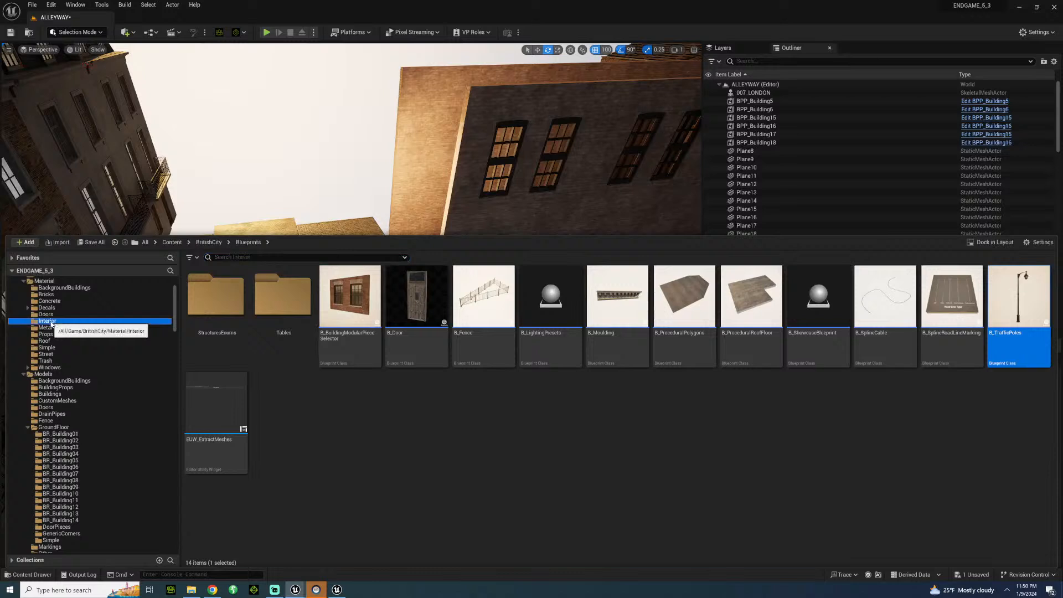
pyautogui.click(49, 321)
pyautogui.scroll(-3, 65, 437)
pyautogui.scroll(-3, 65, 437)
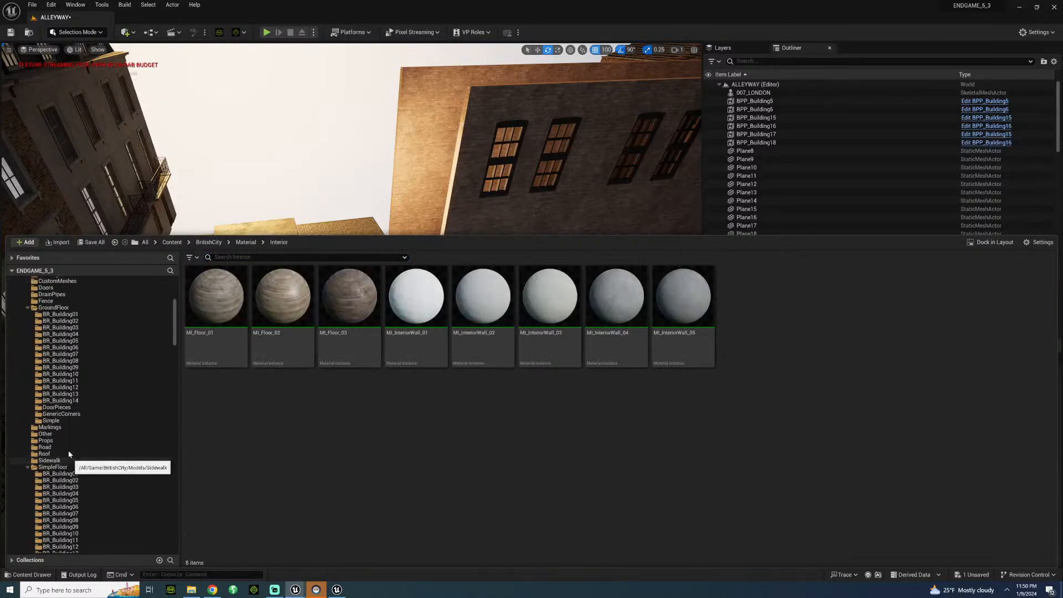
pyautogui.click(55, 434)
pyautogui.click(53, 448)
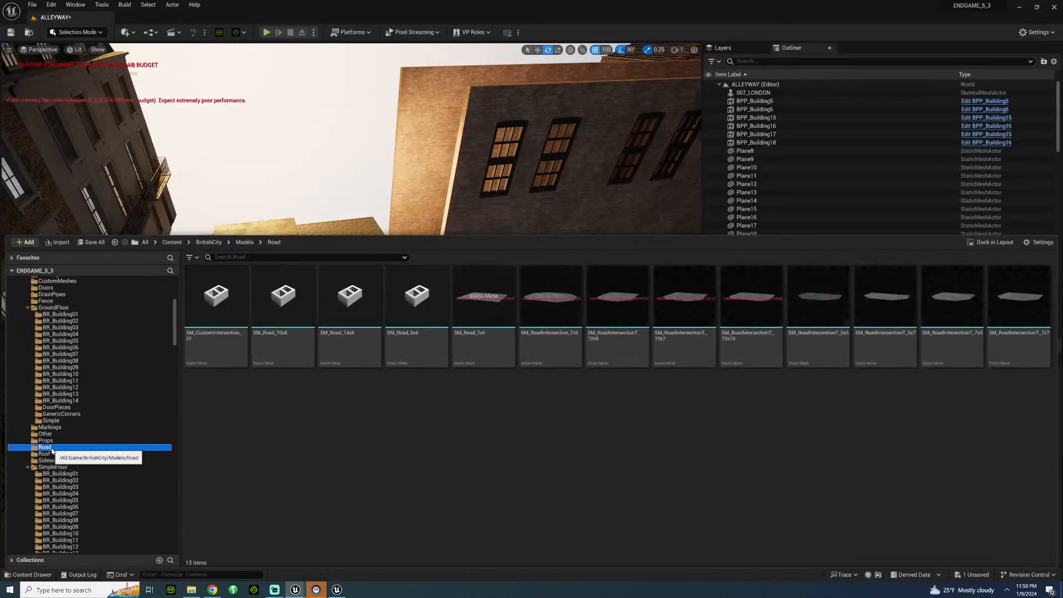
pyautogui.click(50, 435)
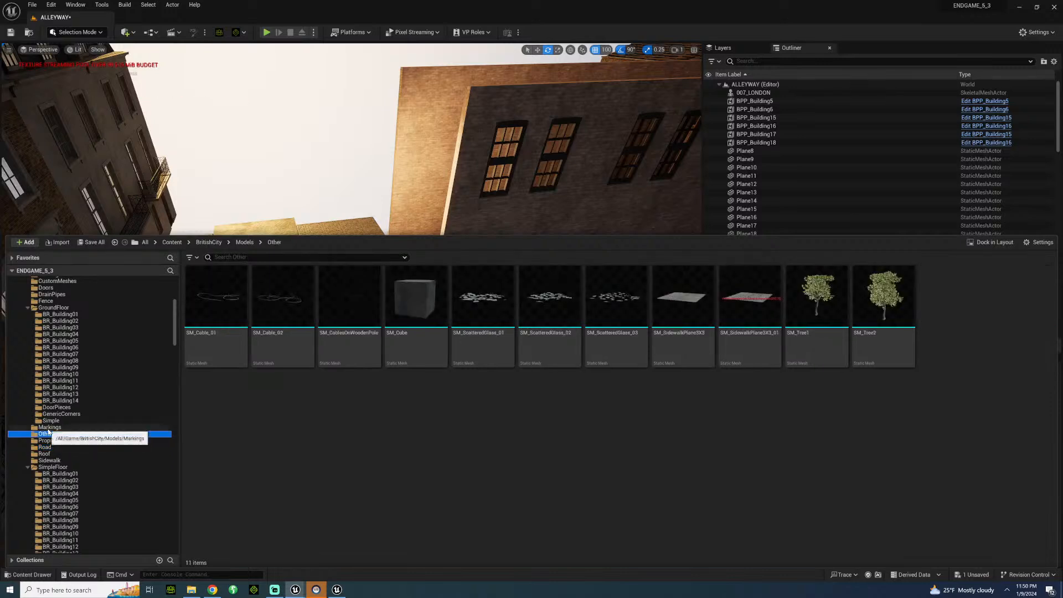
pyautogui.click(49, 428)
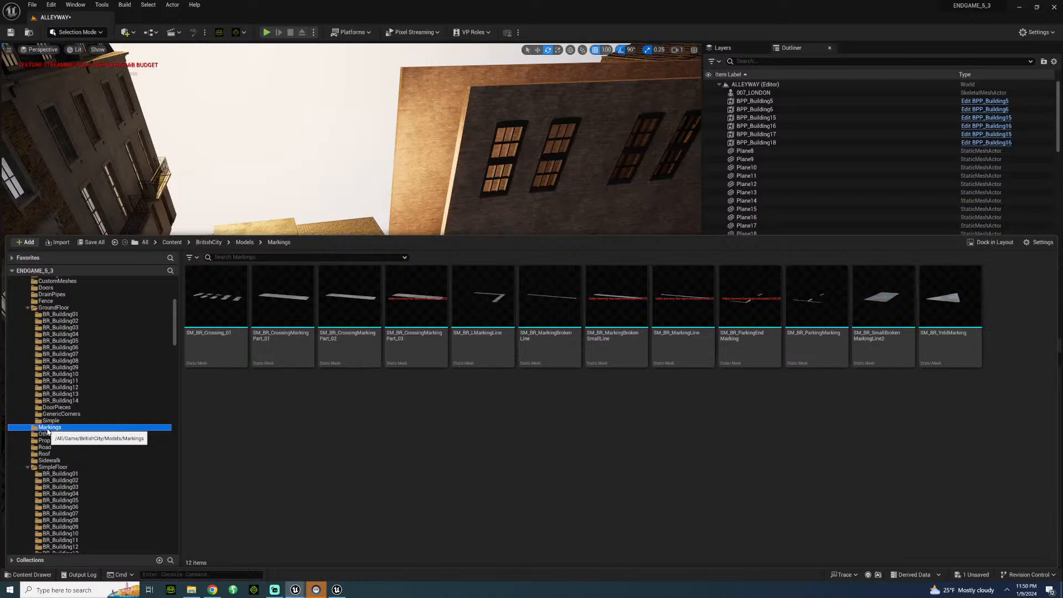
# Place three SM_StreetLight1 lamps from the StreetPoles folder, two on the near sidewalk and one opposite, with their arms facing the road.
pyautogui.scroll(-5, 48, 431)
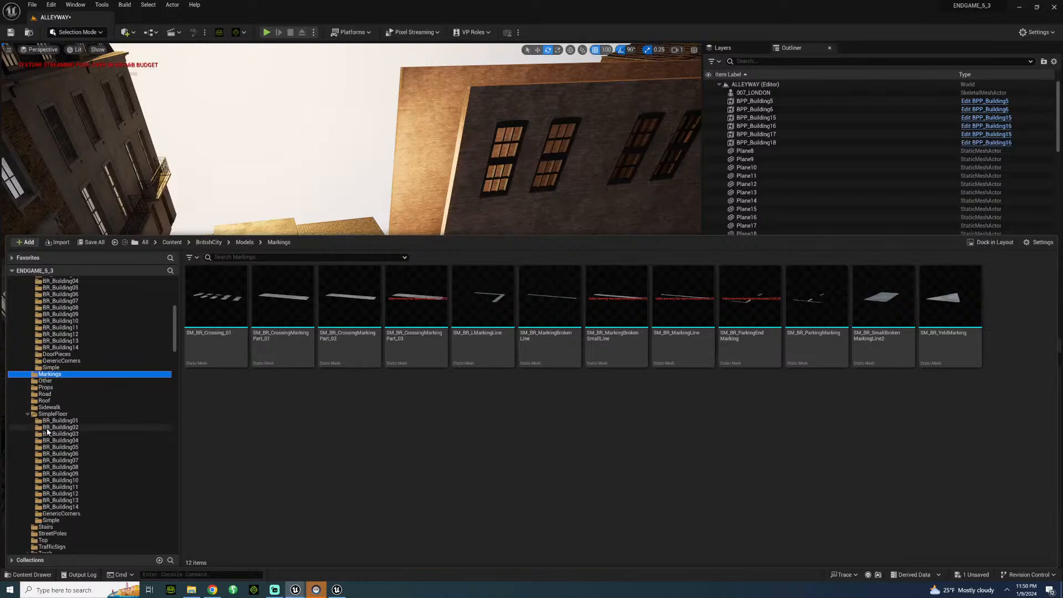
pyautogui.scroll(-3, 47, 431)
pyautogui.click(76, 453)
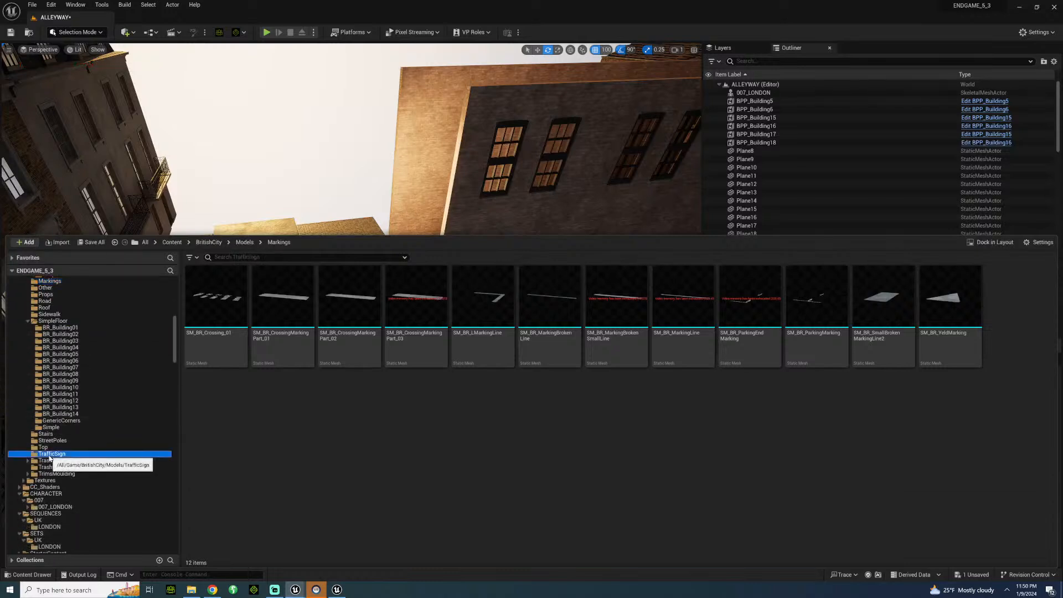
pyautogui.click(72, 441)
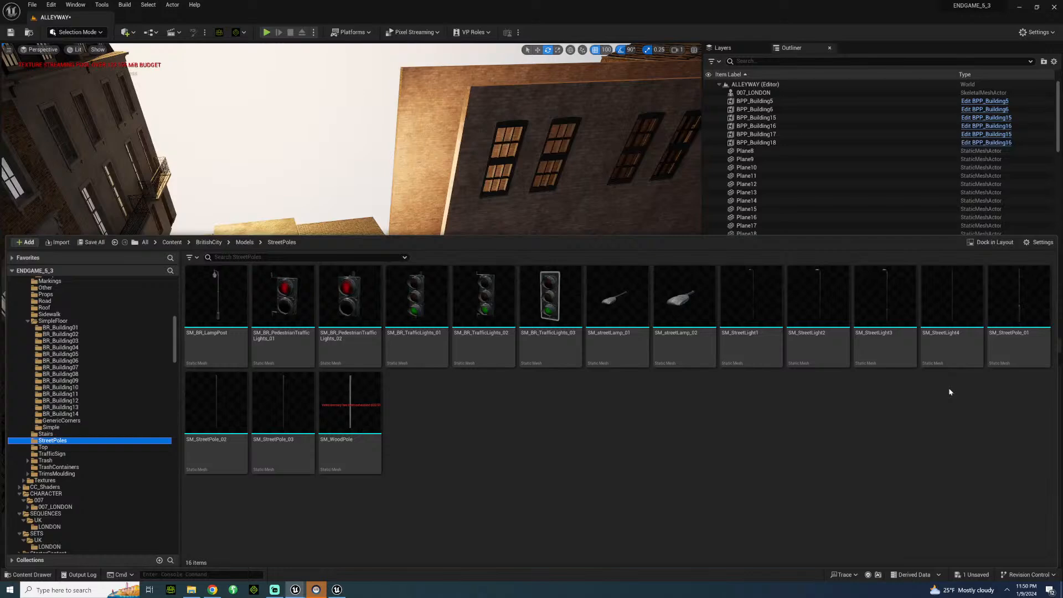
pyautogui.moveTo(764, 340); pyautogui.dragTo(203, 357)
pyautogui.press('e')
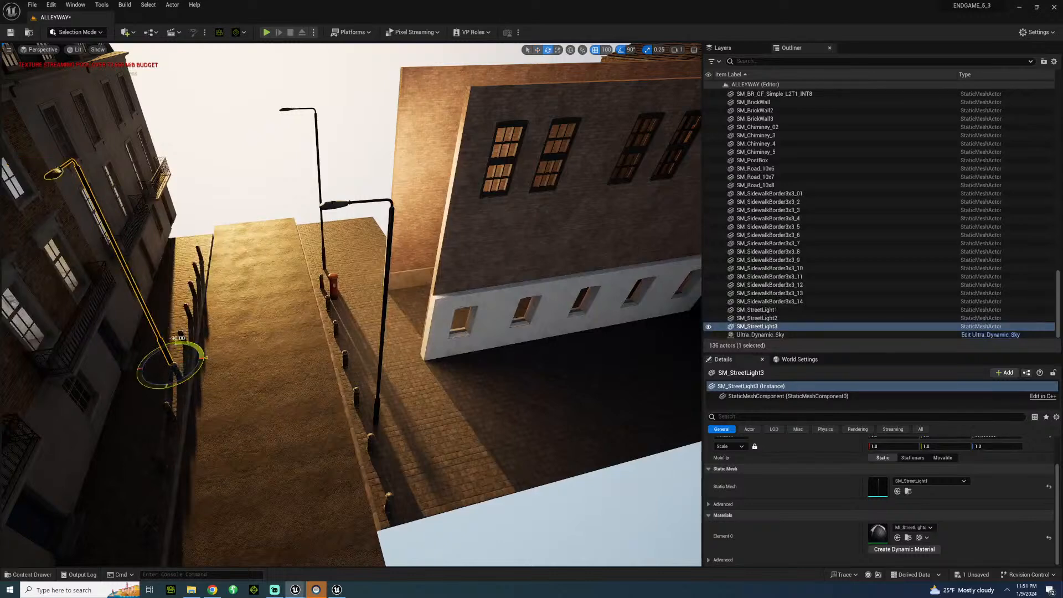
pyautogui.moveTo(193, 266); pyautogui.dragTo(191, 254)
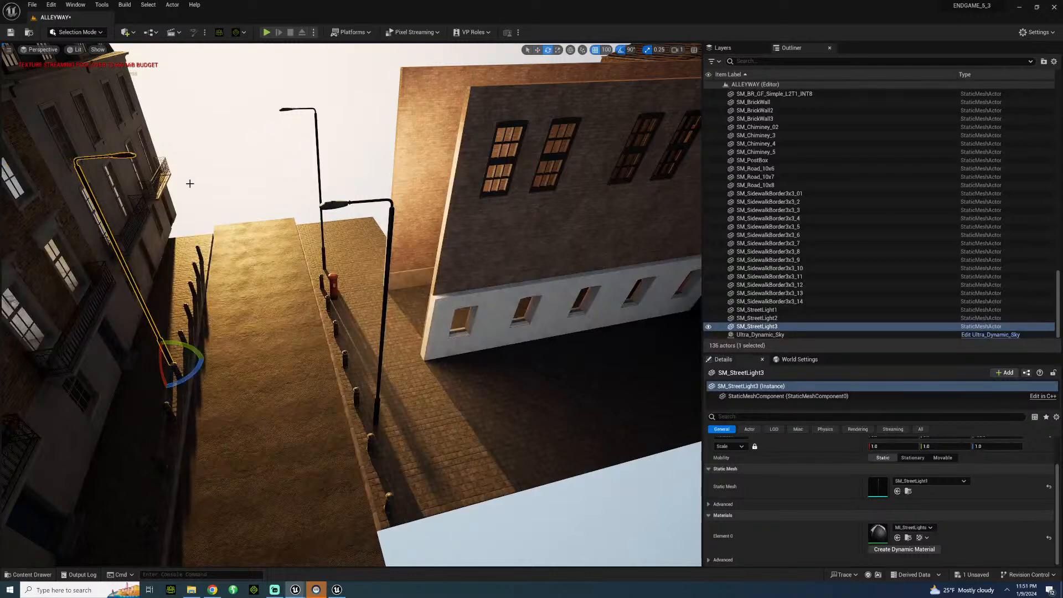
pyautogui.click(235, 199)
# Add a point light to the level from inside the alley.
pyautogui.moveTo(236, 198); pyautogui.dragTo(283, 178, button='right')
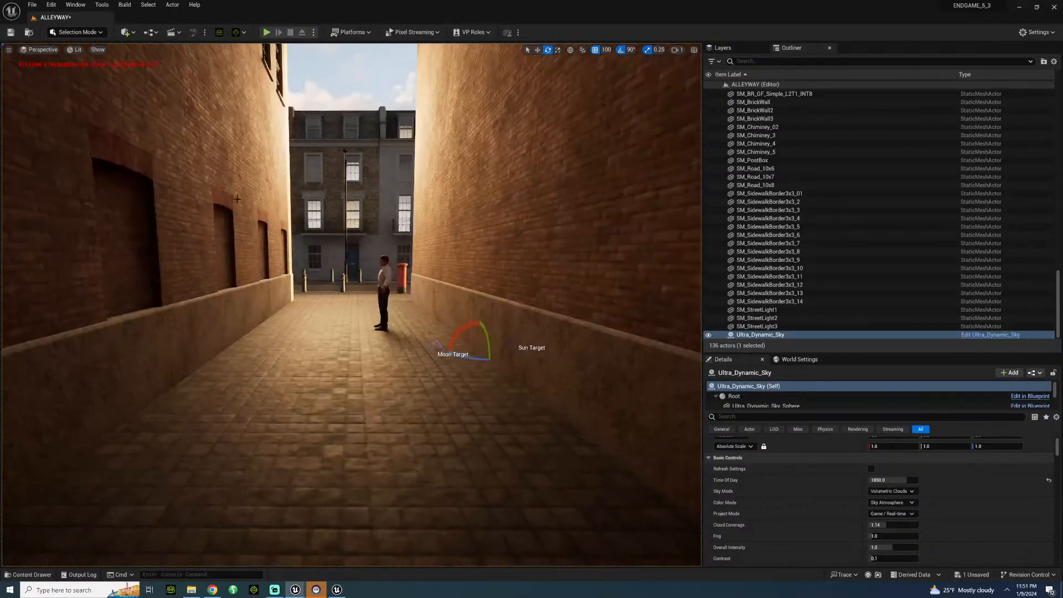
pyautogui.click(125, 34)
pyautogui.moveTo(145, 109)
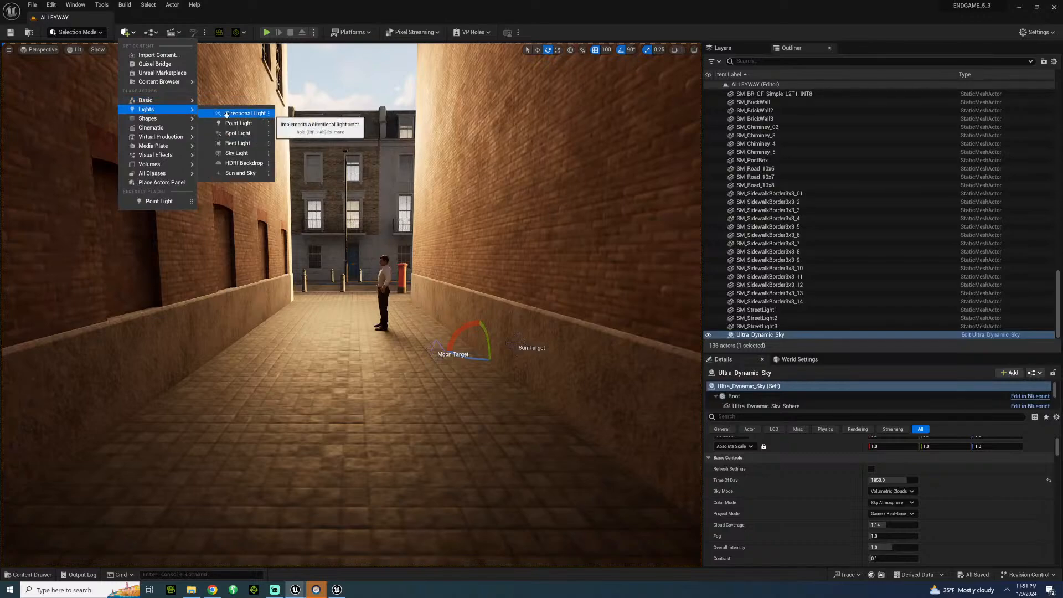
pyautogui.click(238, 123)
pyautogui.moveTo(239, 126); pyautogui.dragTo(495, 149, button='right')
# Move the point light out of the alley to hang above the far end of the street, near the terraced houses.
pyautogui.press('s')
pyautogui.press('g')
pyautogui.press('w')
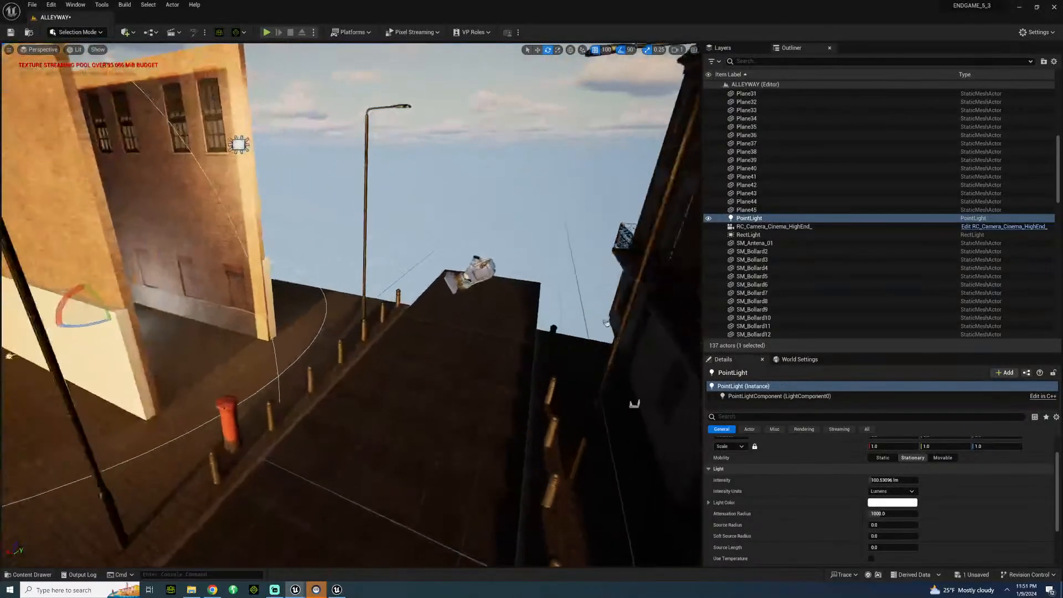
pyautogui.moveTo(9, 356); pyautogui.dragTo(6, 322, button='right')
pyautogui.press('w')
pyautogui.moveTo(65, 311); pyautogui.dragTo(468, 205)
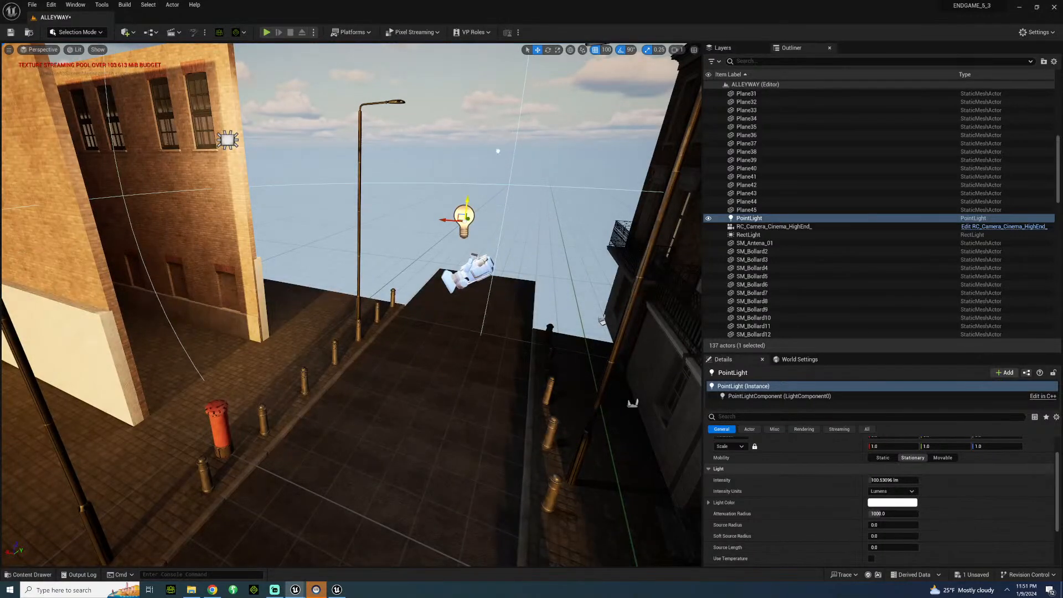
pyautogui.press('s')
pyautogui.moveTo(468, 206); pyautogui.dragTo(576, 166, button='right')
pyautogui.moveTo(354, 304); pyautogui.dragTo(333, 304, button='right')
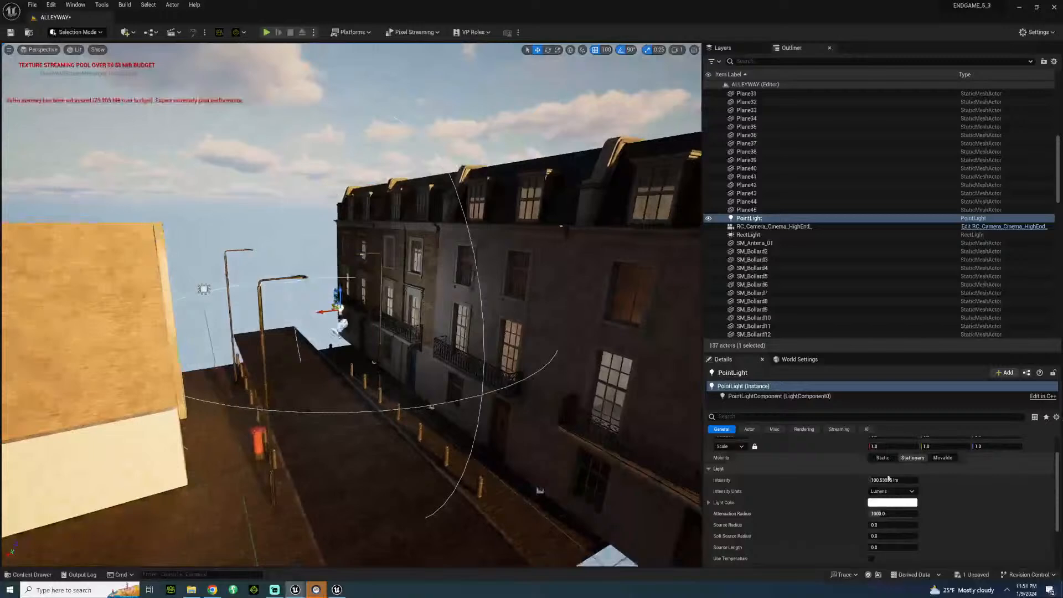
# Set the point light's attenuation radius to 16384 and its intensity to 150 lumens.
pyautogui.moveTo(886, 513); pyautogui.dragTo(935, 514)
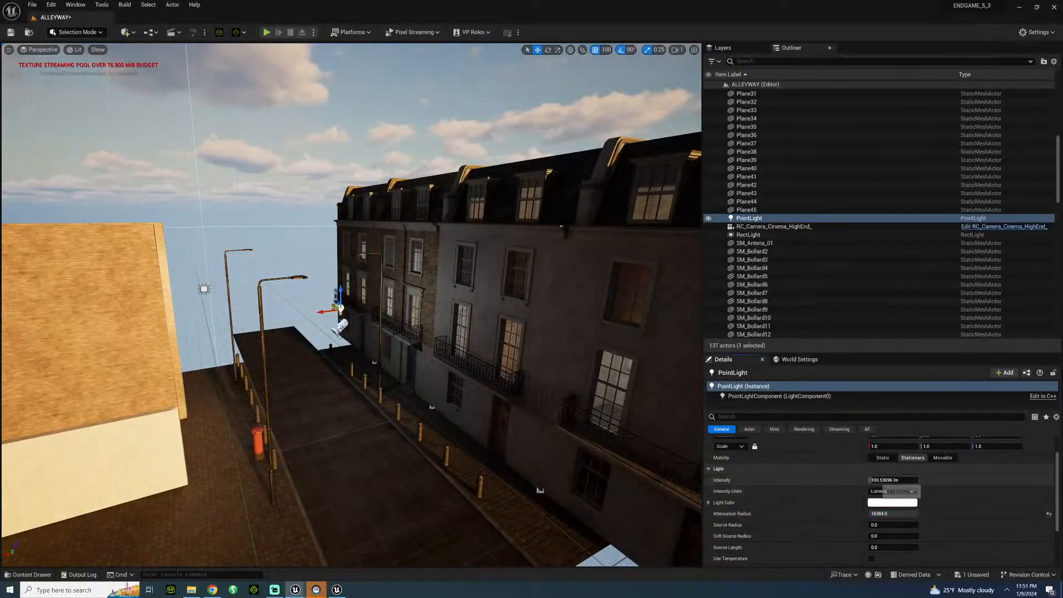
pyautogui.click(886, 480)
pyautogui.write('150')
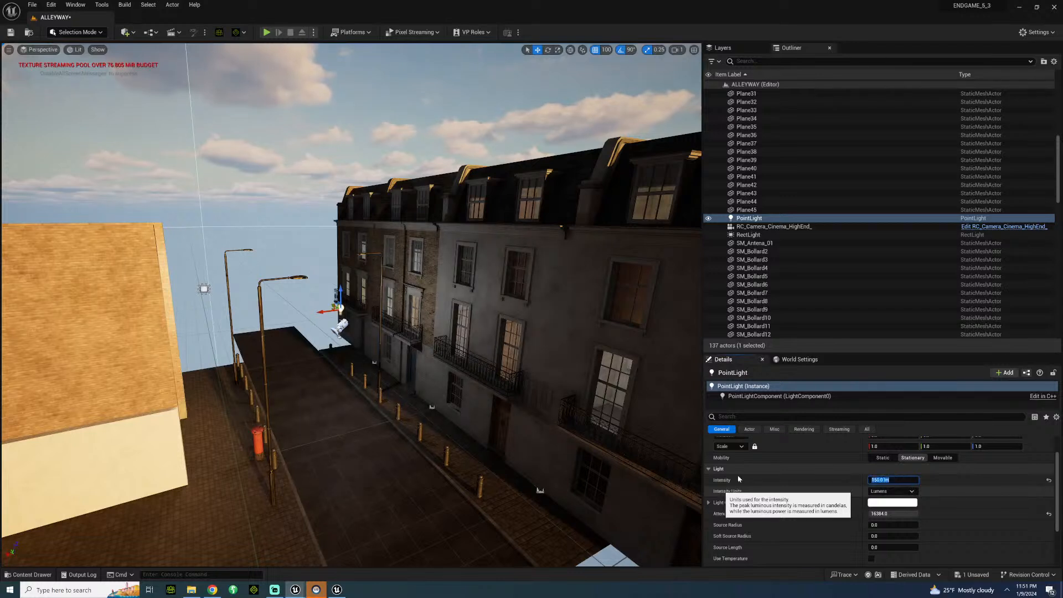
# Turn on colour temperature for the point light and set it to 3500.
pyautogui.press('Return')
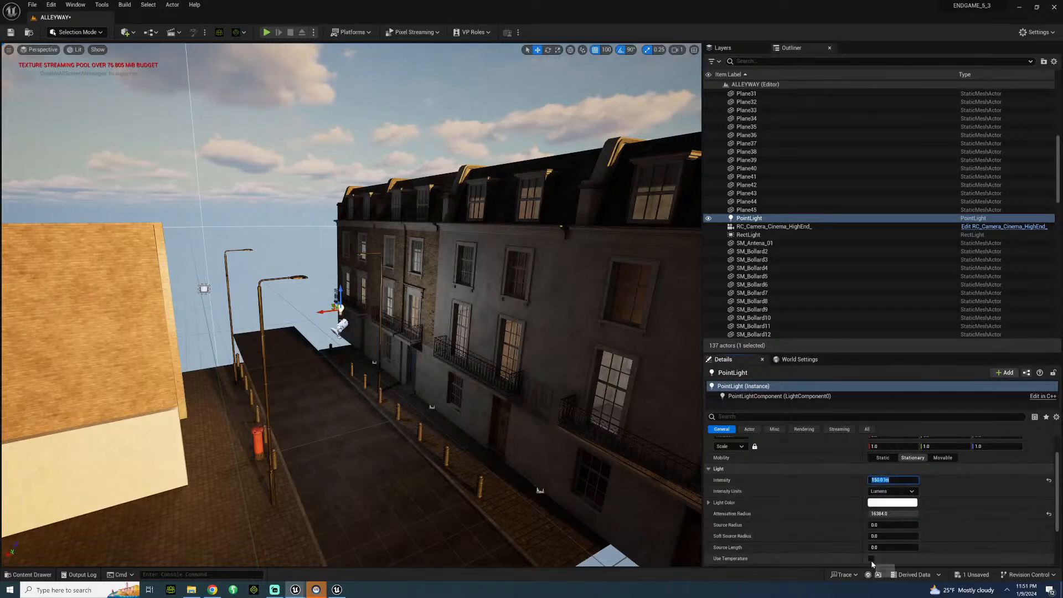
pyautogui.click(871, 558)
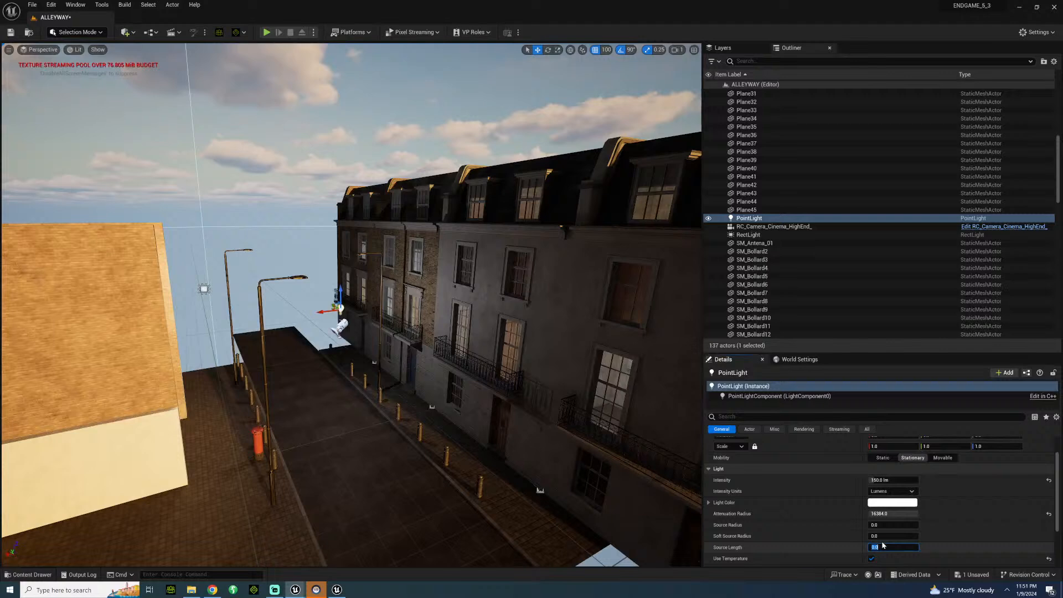
pyautogui.scroll(-2, 883, 545)
pyautogui.click(886, 530)
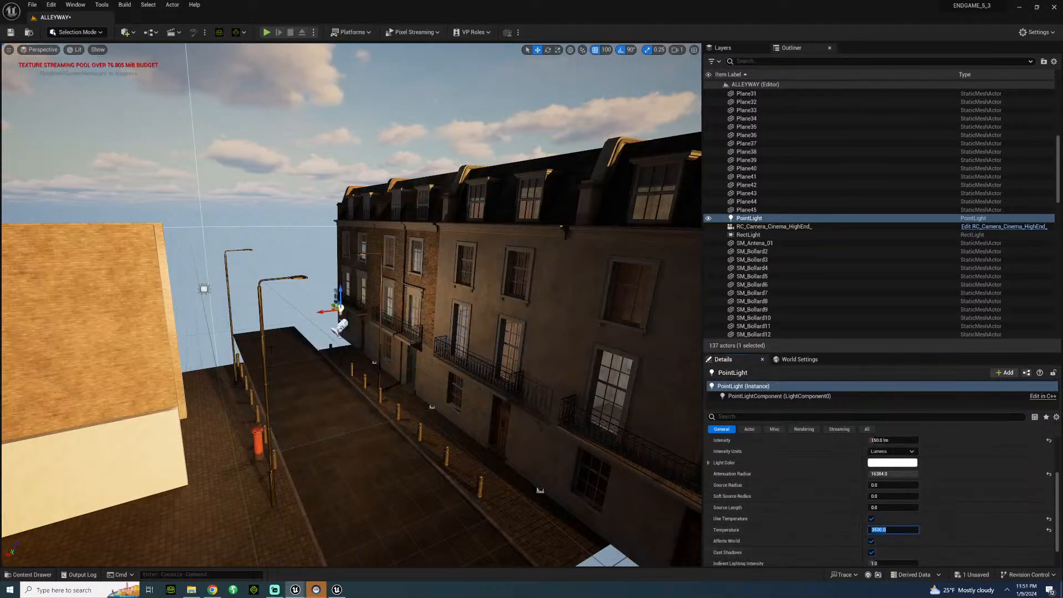
# Move the point light out towards the road and place a copy of it farther along the terraced facade.
pyautogui.moveTo(331, 307); pyautogui.dragTo(320, 298)
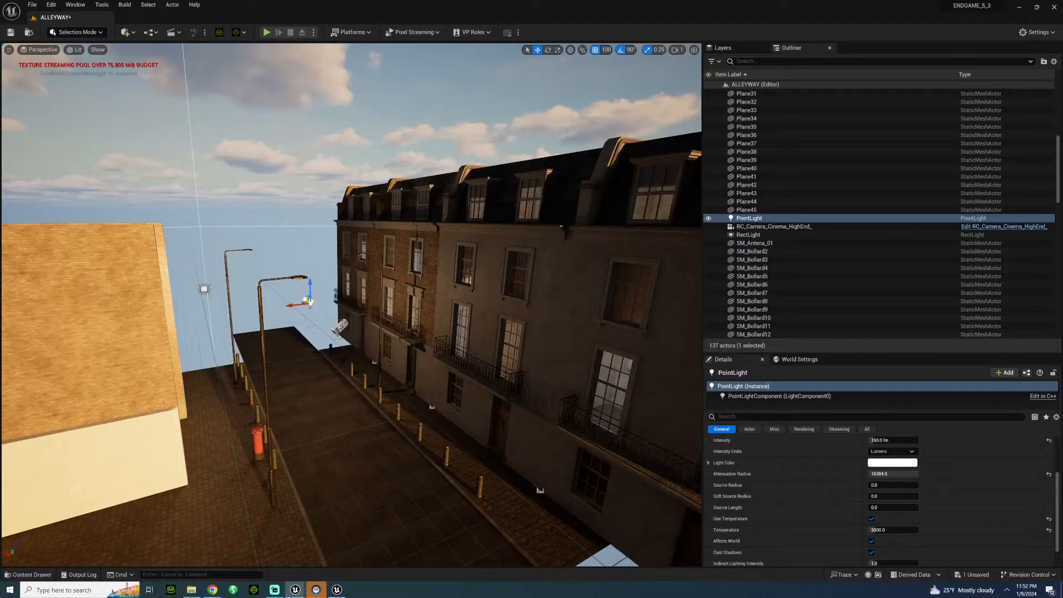
pyautogui.keyDown('alt'); pyautogui.moveTo(310, 303); pyautogui.dragTo(393, 358); pyautogui.keyUp('alt')
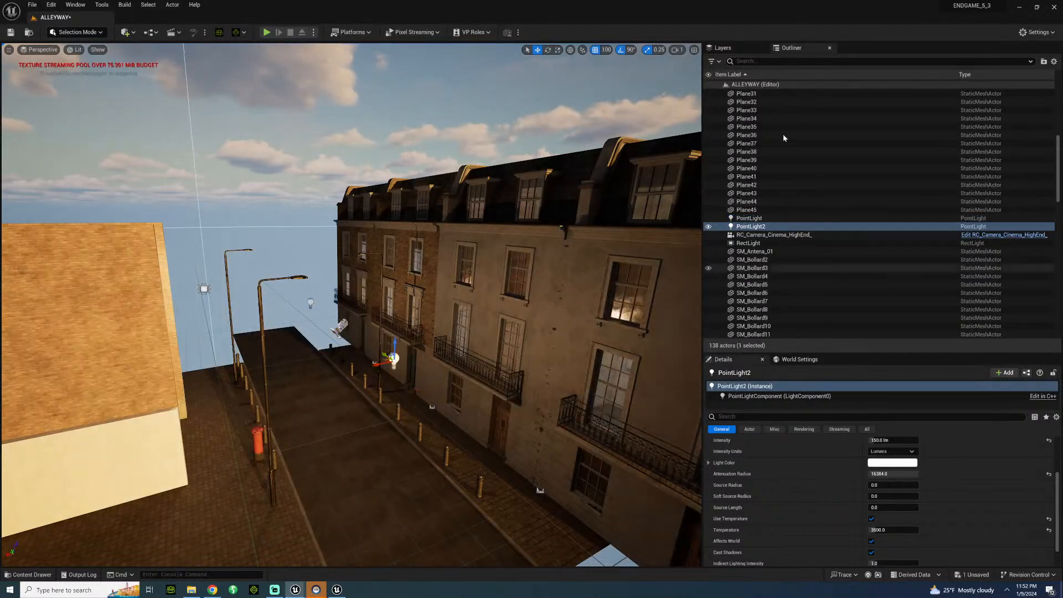
# Look through the level's full actor list in the Outliner.
pyautogui.scroll(-3, 829, 242)
pyautogui.scroll(10, 827, 243)
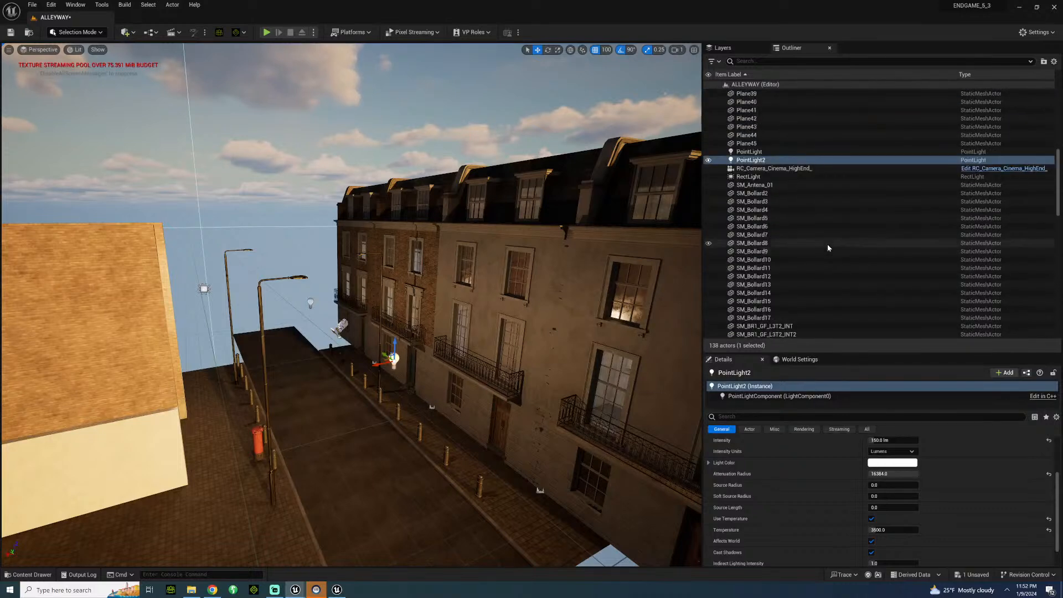
pyautogui.scroll(3, 821, 258)
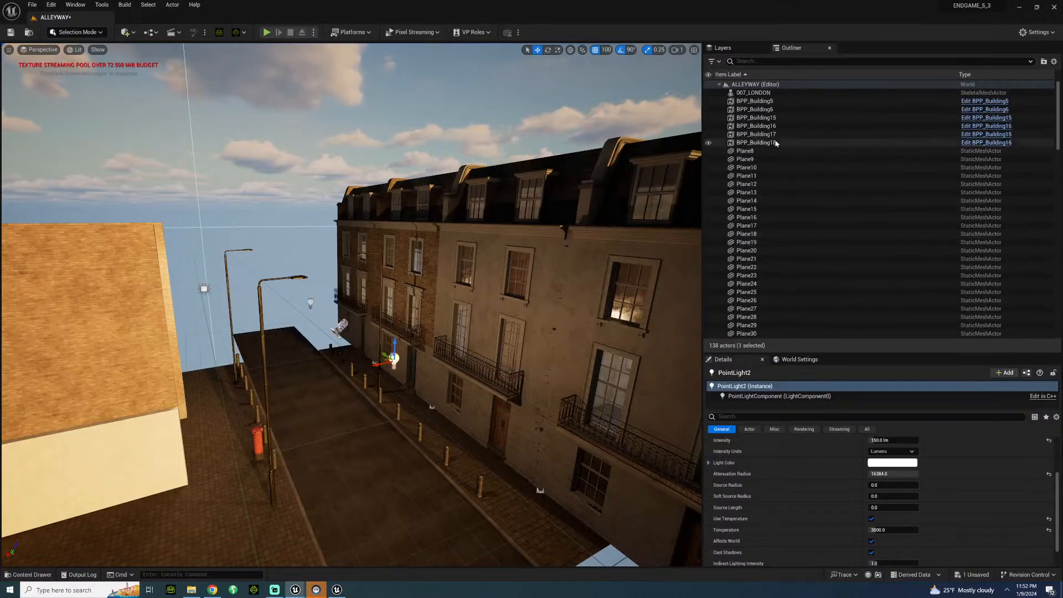
pyautogui.click(720, 85)
pyautogui.click(720, 86)
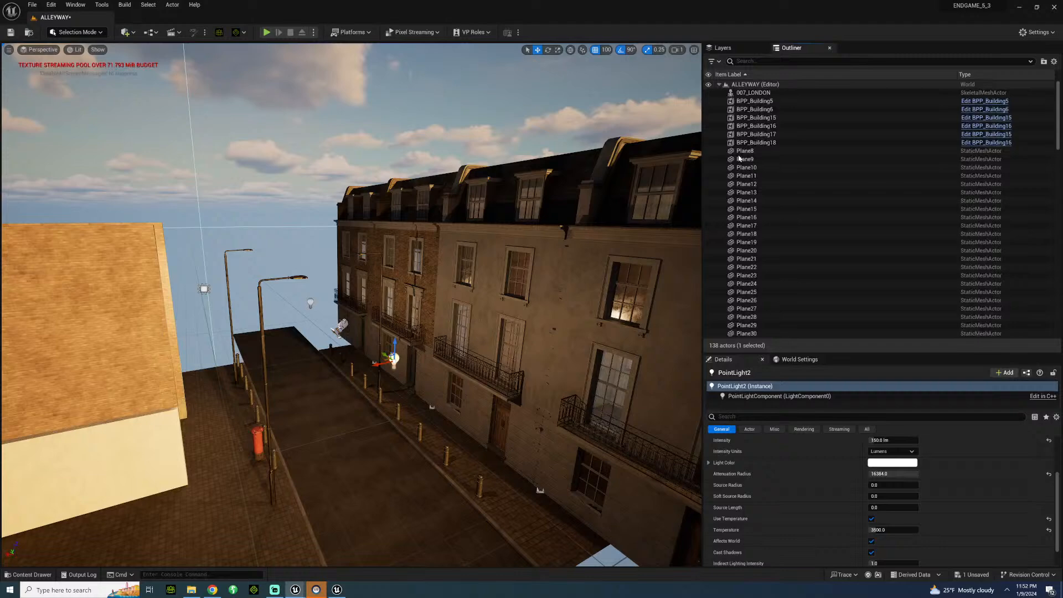
pyautogui.scroll(-5, 792, 277)
pyautogui.scroll(-15, 792, 293)
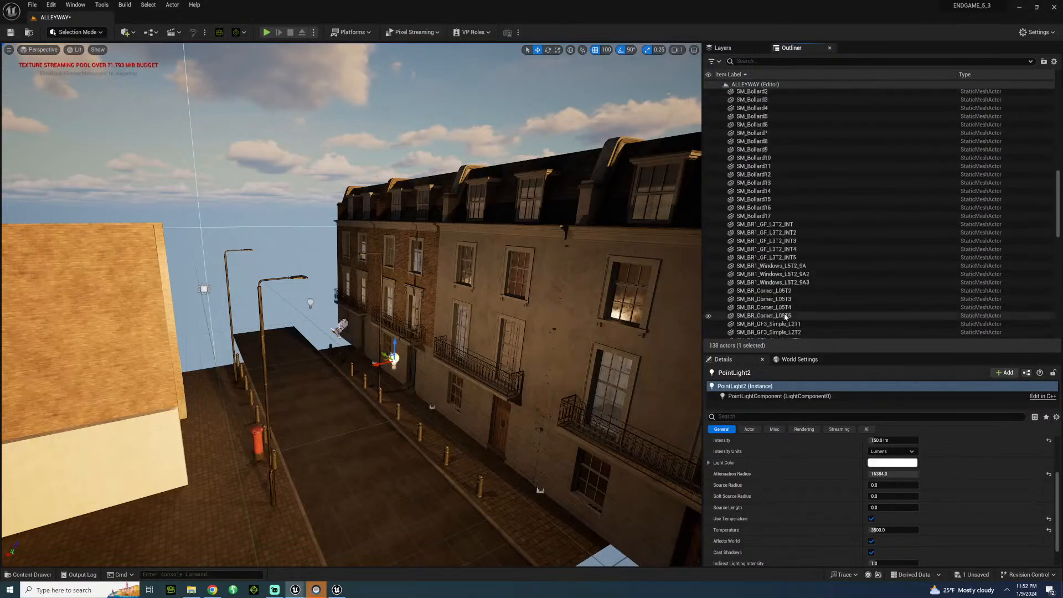
pyautogui.scroll(-10, 786, 315)
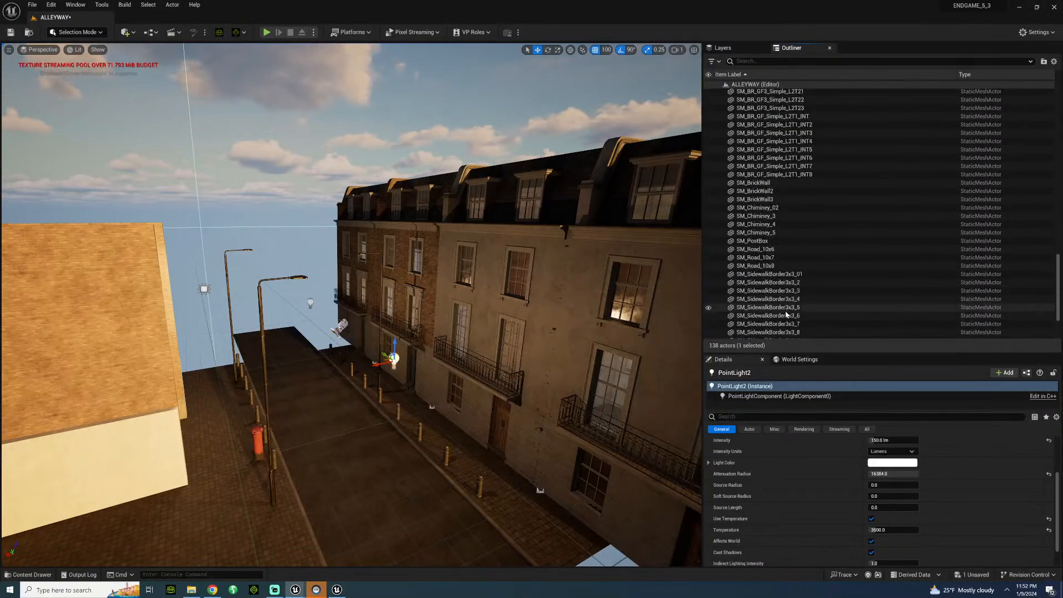
# Open the LONDON_BOND_KEVIN_FIGHT sequence from the SEQUENCES/UK/LONDON folder and view the scene through its camera cuts.
pyautogui.click(28, 575)
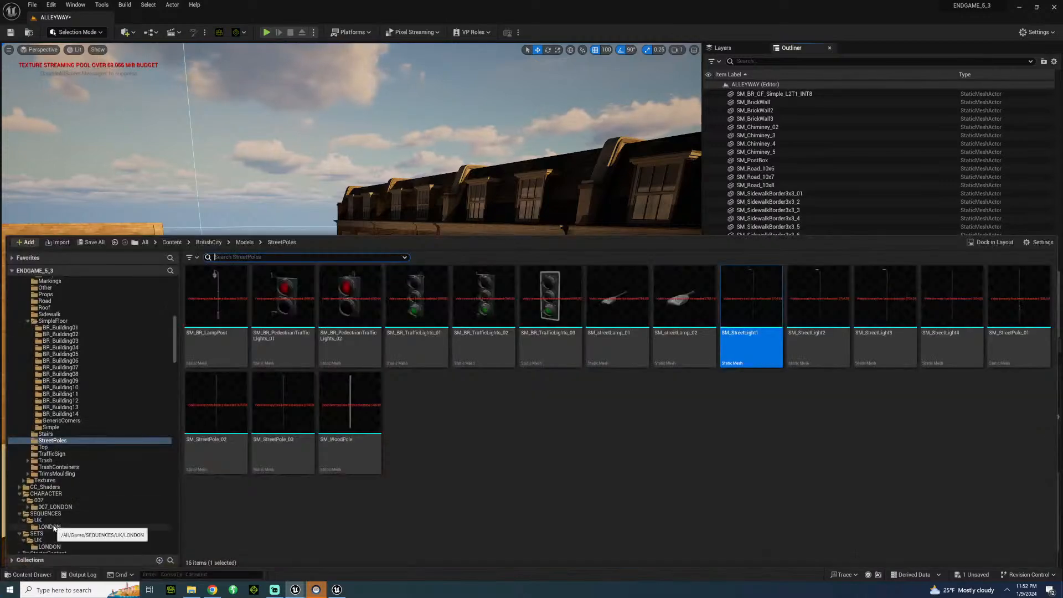
pyautogui.click(49, 527)
pyautogui.click(226, 306)
pyautogui.doubleClick(226, 307)
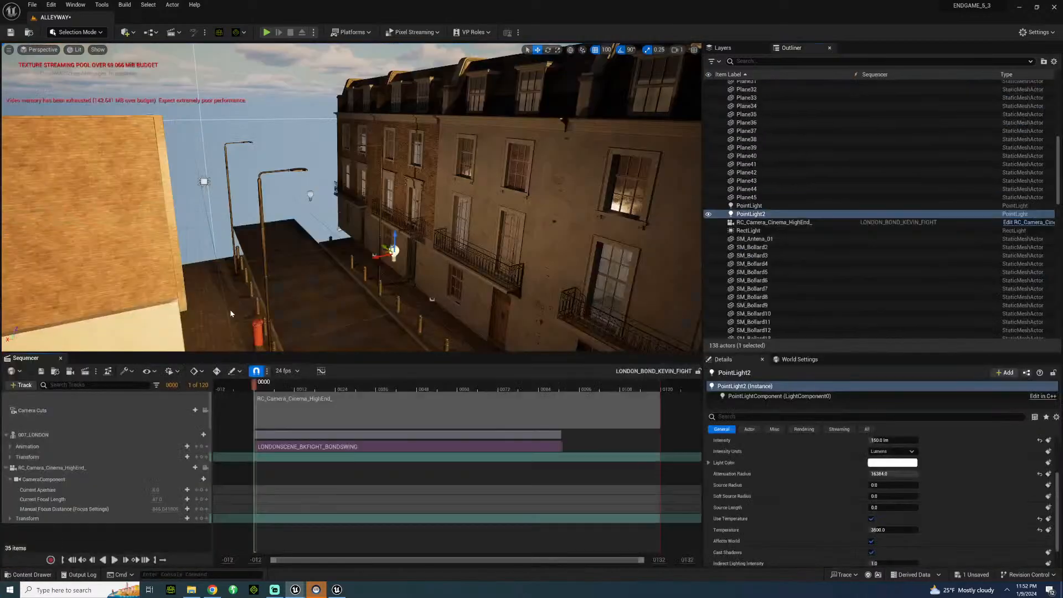
pyautogui.click(204, 411)
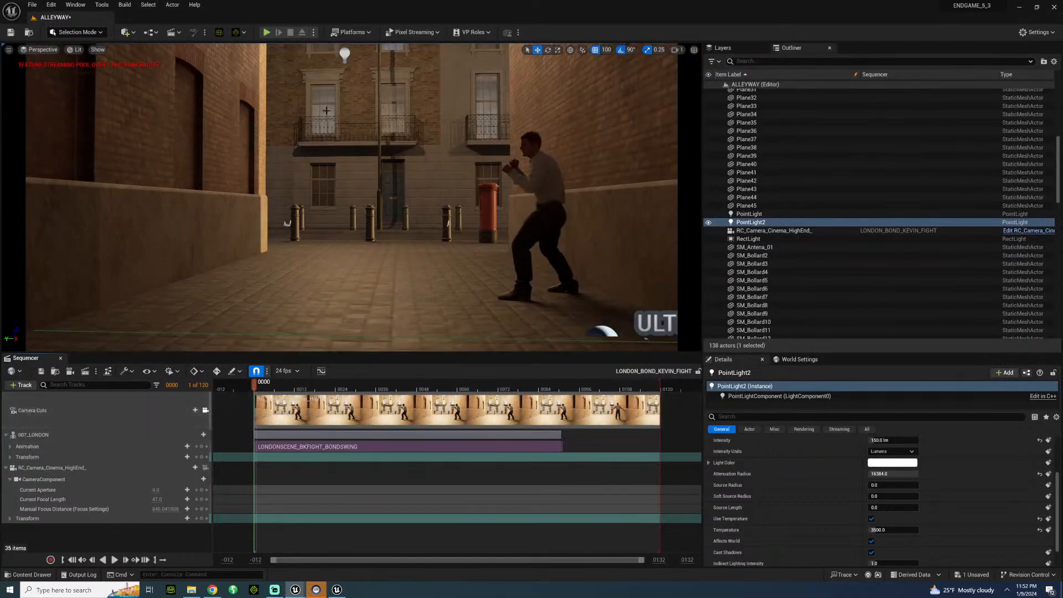
# Set the intensity of both point lights to 50 lumens and play the sequence to check the lighting.
pyautogui.click(344, 54)
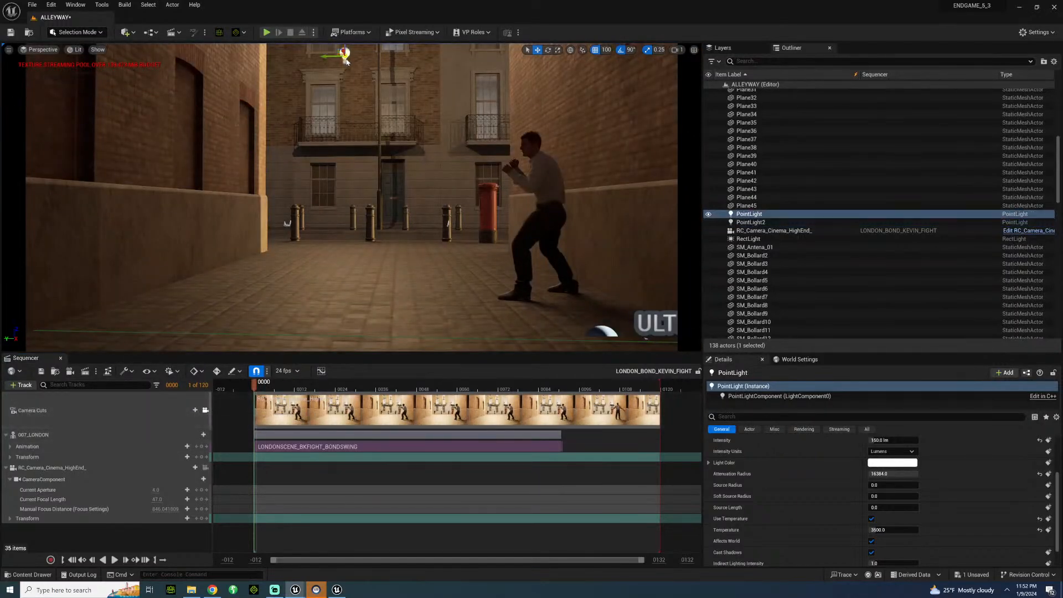
pyautogui.keyDown('ctrl'); pyautogui.click(768, 222); pyautogui.keyUp('ctrl')
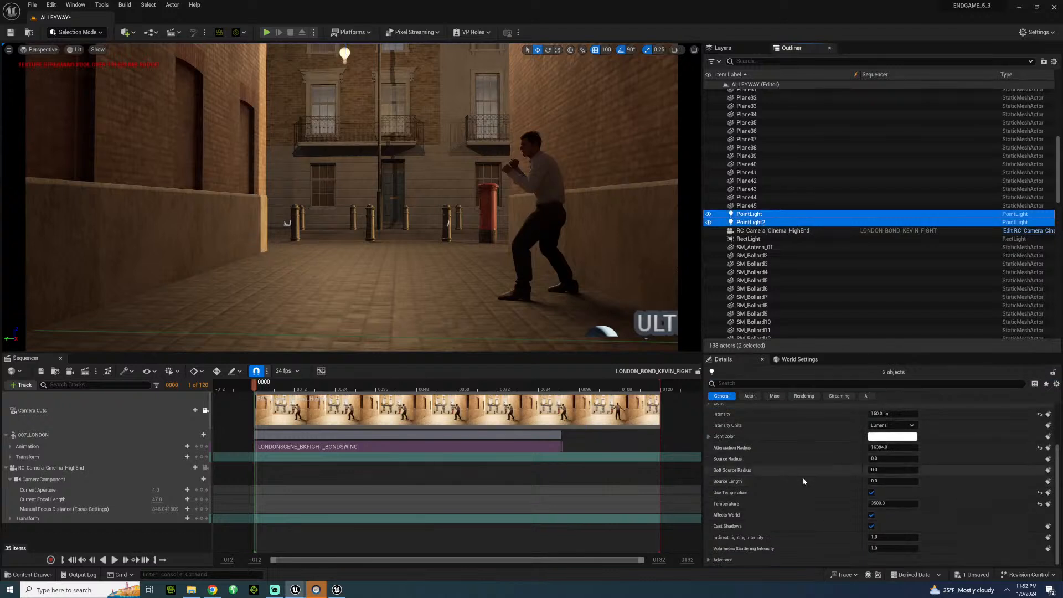
pyautogui.scroll(2, 869, 482)
pyautogui.click(882, 467)
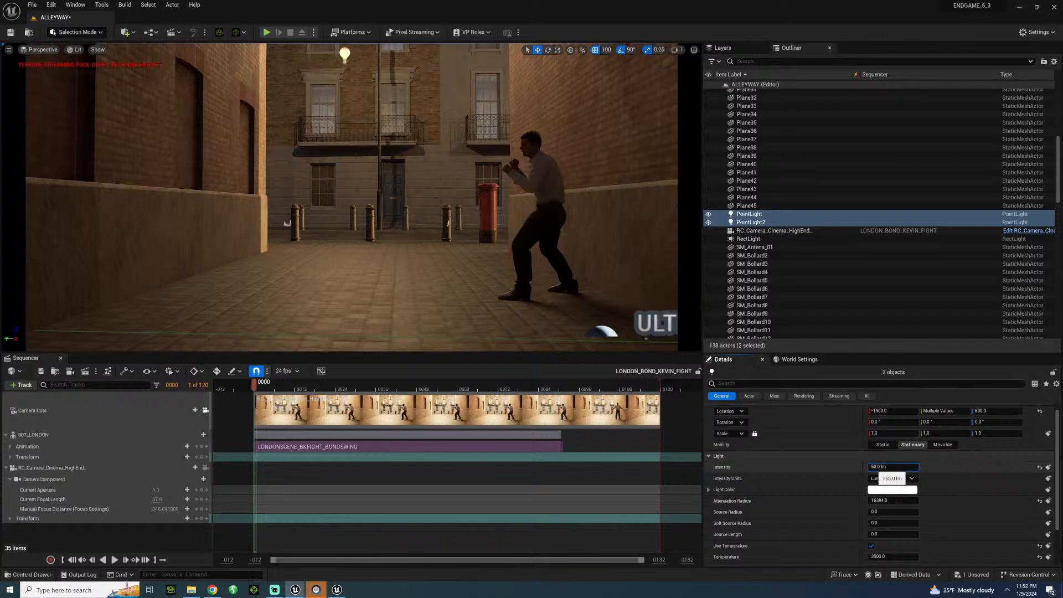
pyautogui.press('Return')
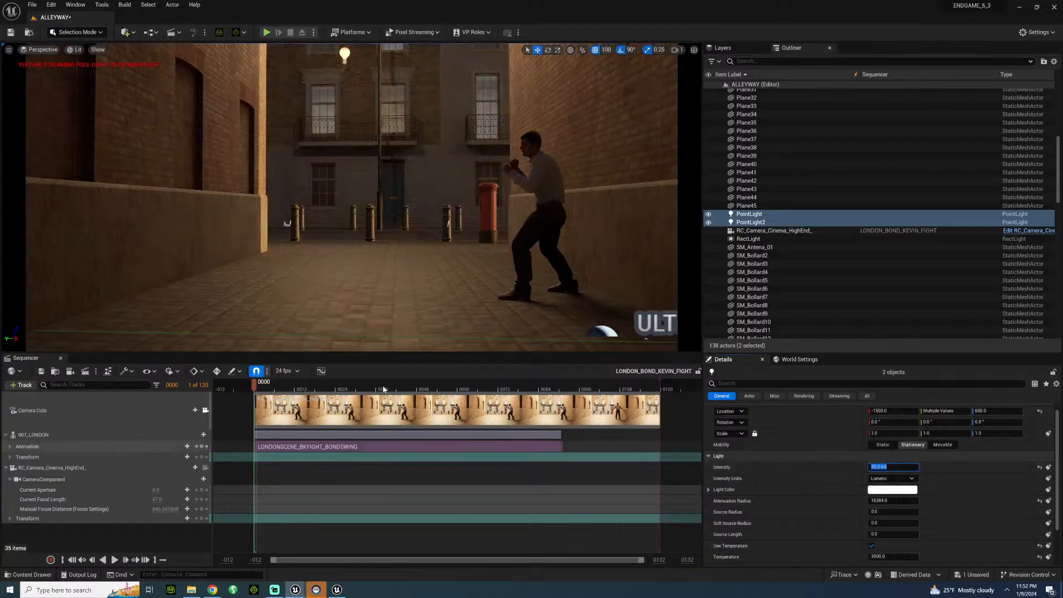
pyautogui.press('space')
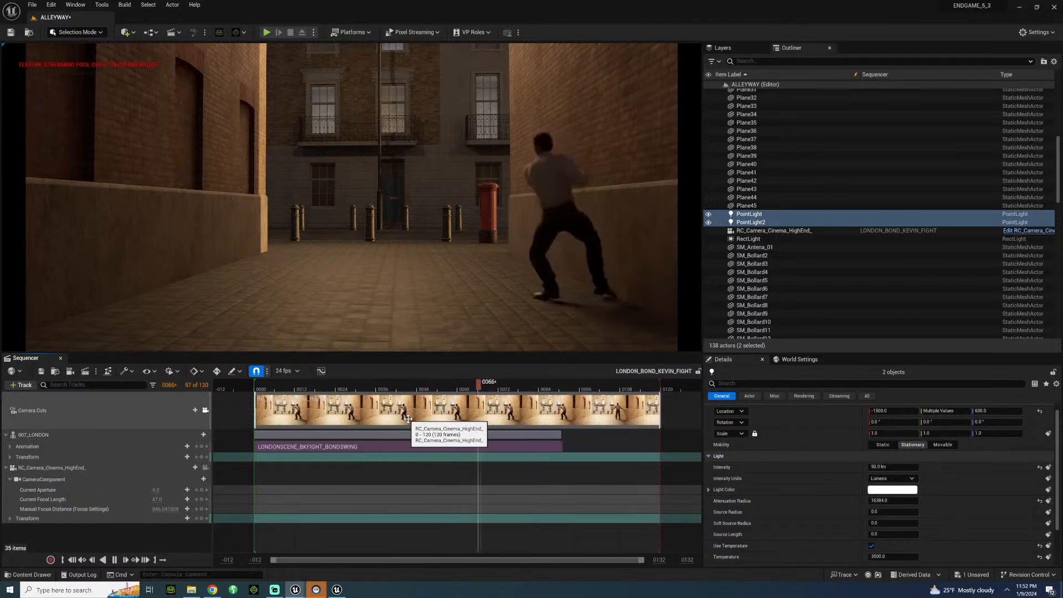
pyautogui.press('space')
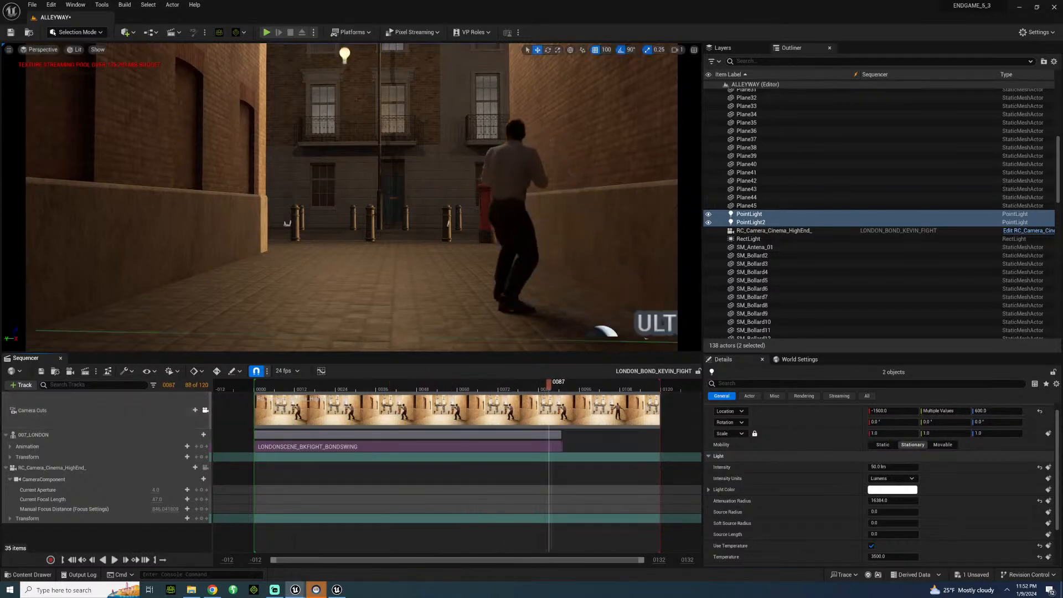
# Move the street lamp opposite the alley to Y 700 and place a copy of it at Y 0.
pyautogui.click(287, 223)
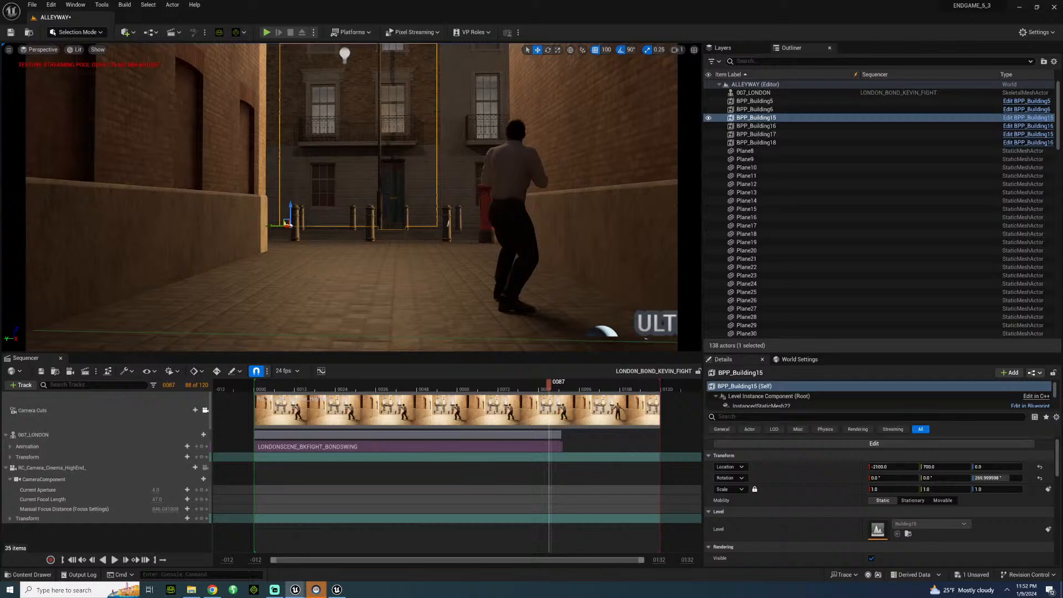
pyautogui.click(287, 223)
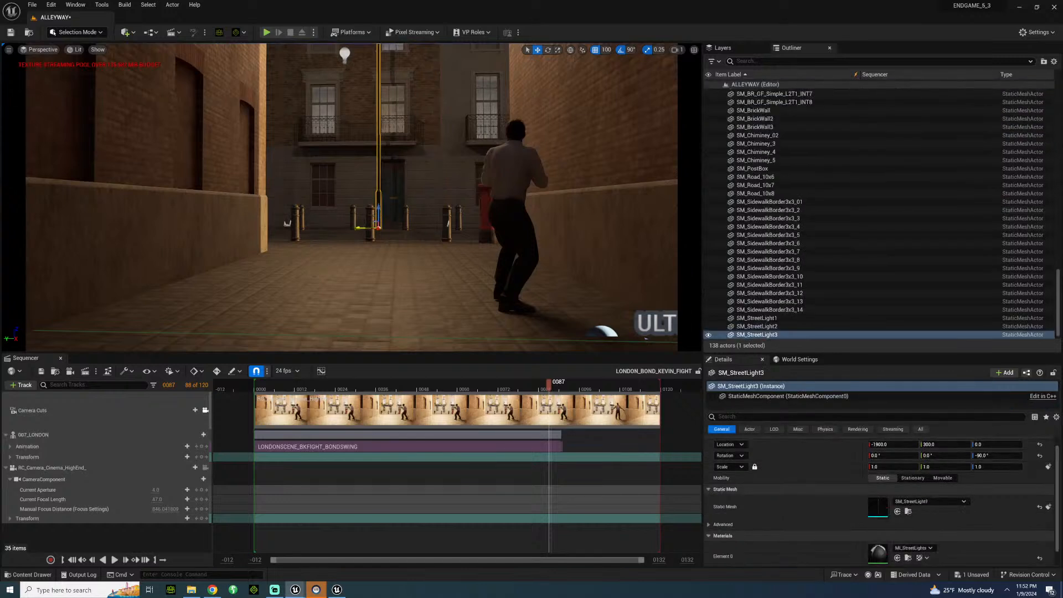
pyautogui.moveTo(358, 228); pyautogui.dragTo(256, 232)
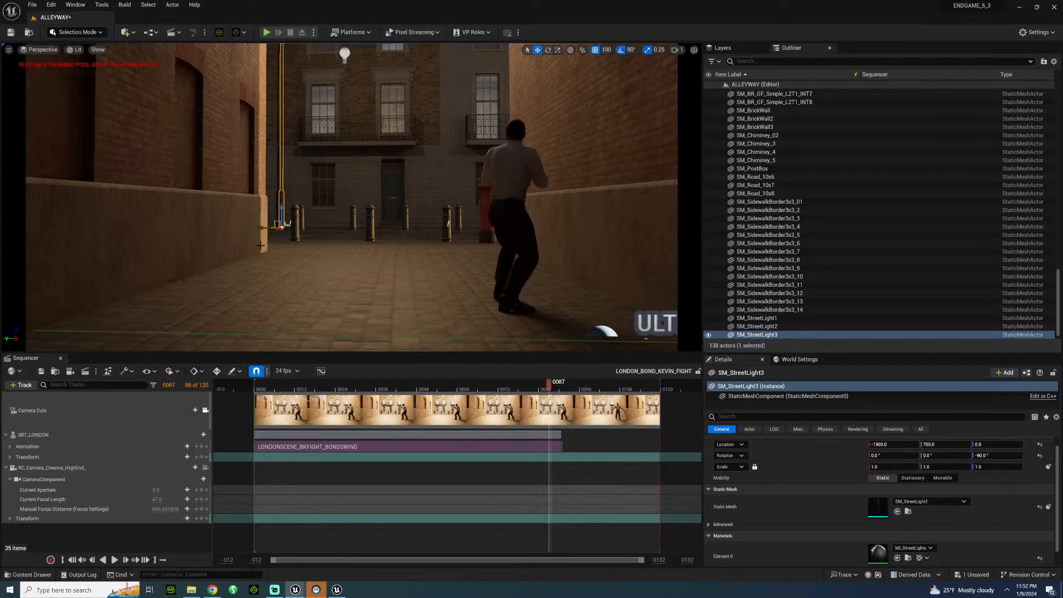
pyautogui.keyDown('alt'); pyautogui.moveTo(261, 227); pyautogui.dragTo(432, 230); pyautogui.keyUp('alt')
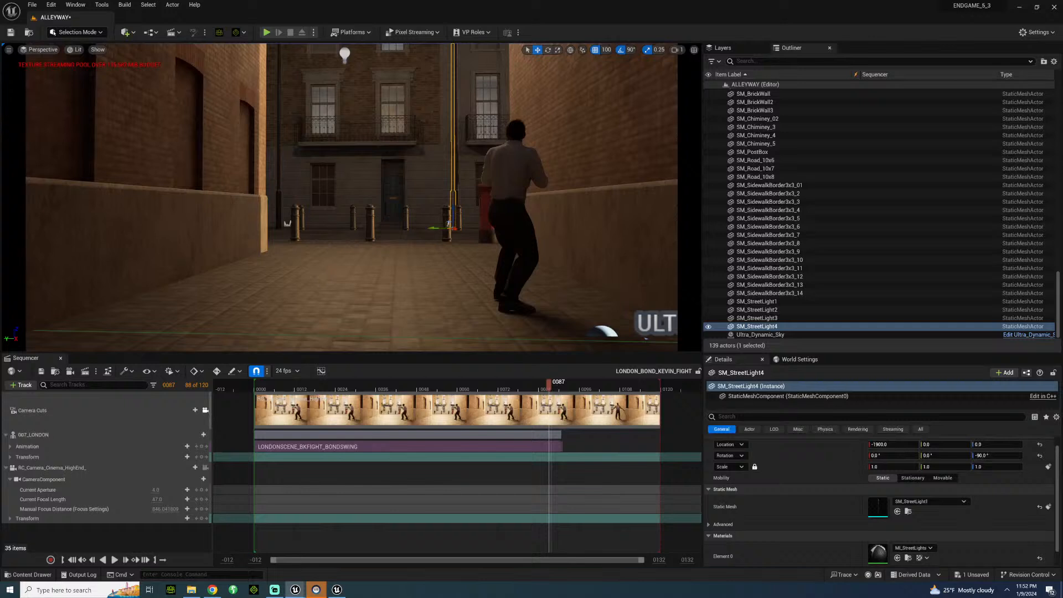
pyautogui.click(427, 253)
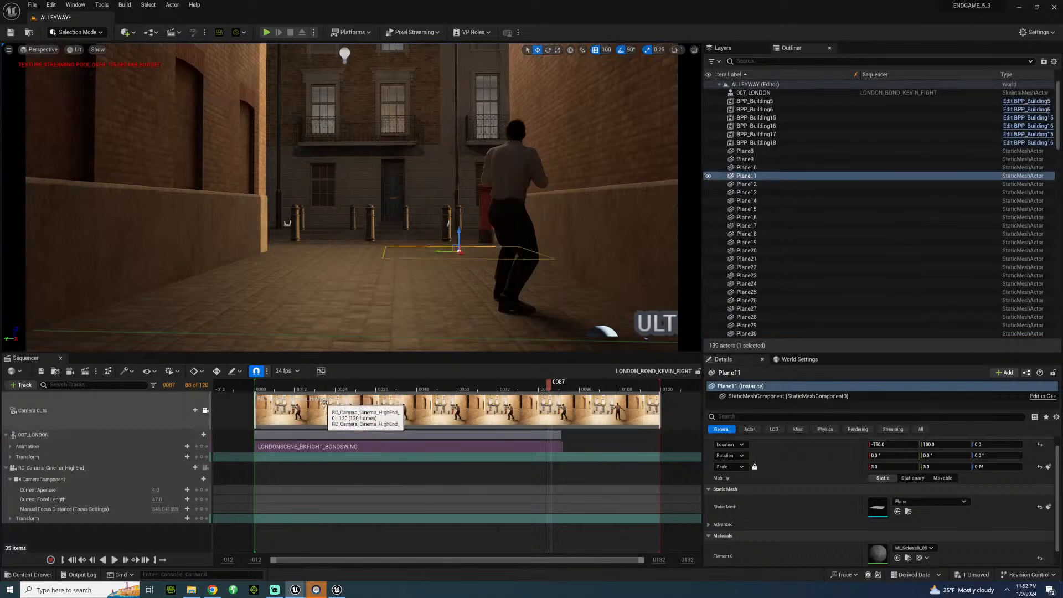
# Play back the fight sequence through its camera and close the Sequencer.
pyautogui.moveTo(294, 385); pyautogui.dragTo(390, 376)
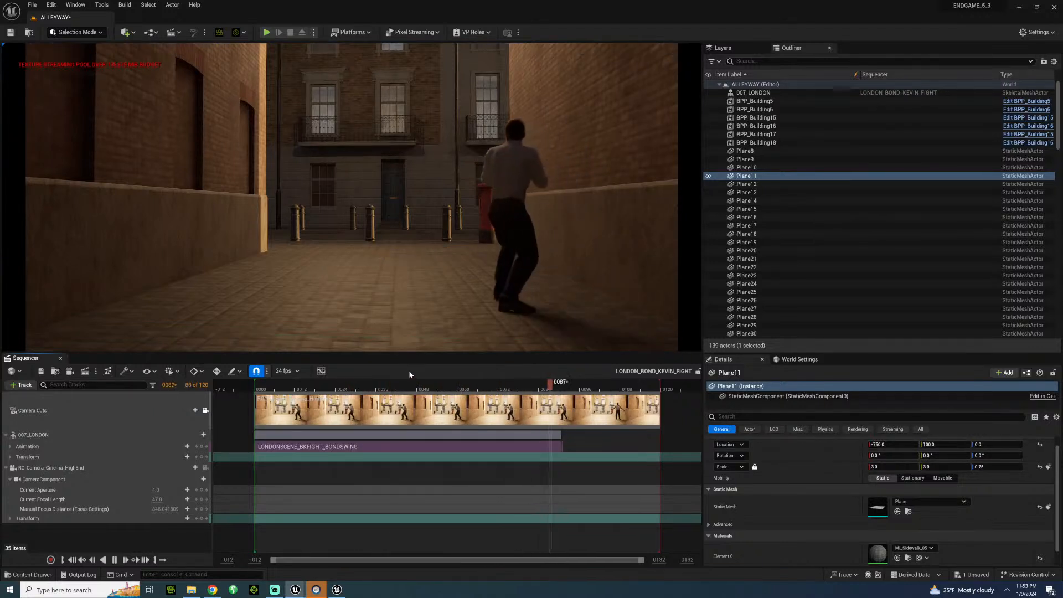
pyautogui.press('space')
pyautogui.click(288, 390)
pyautogui.press('space')
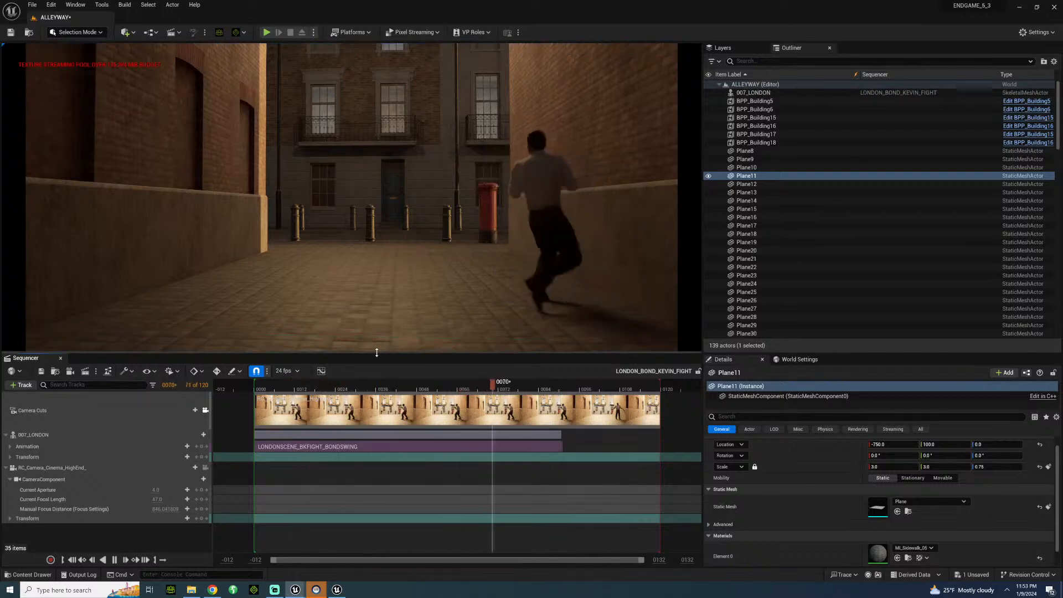
pyautogui.press('space')
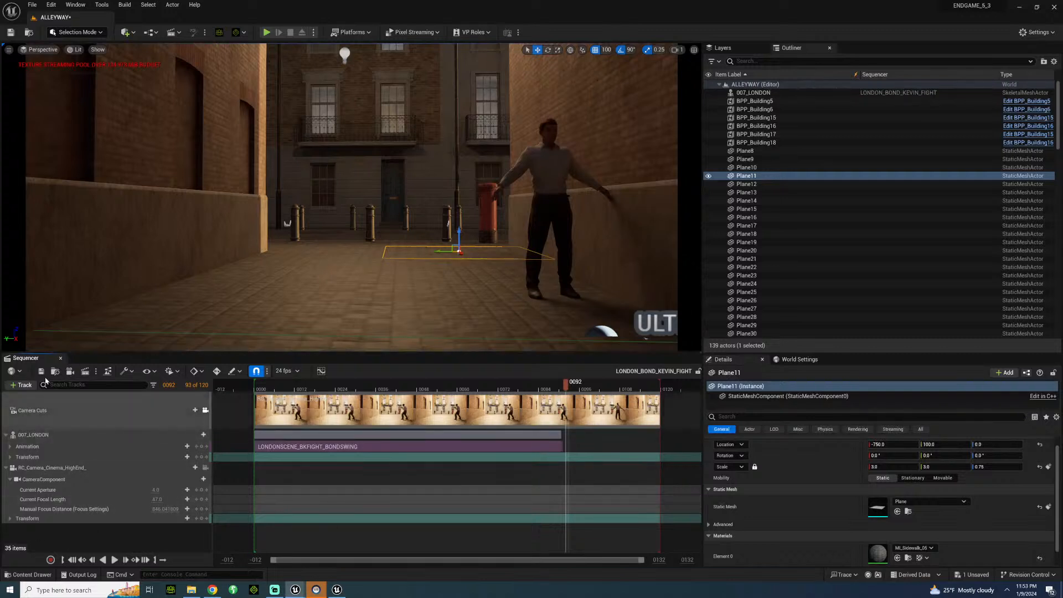
pyautogui.click(60, 361)
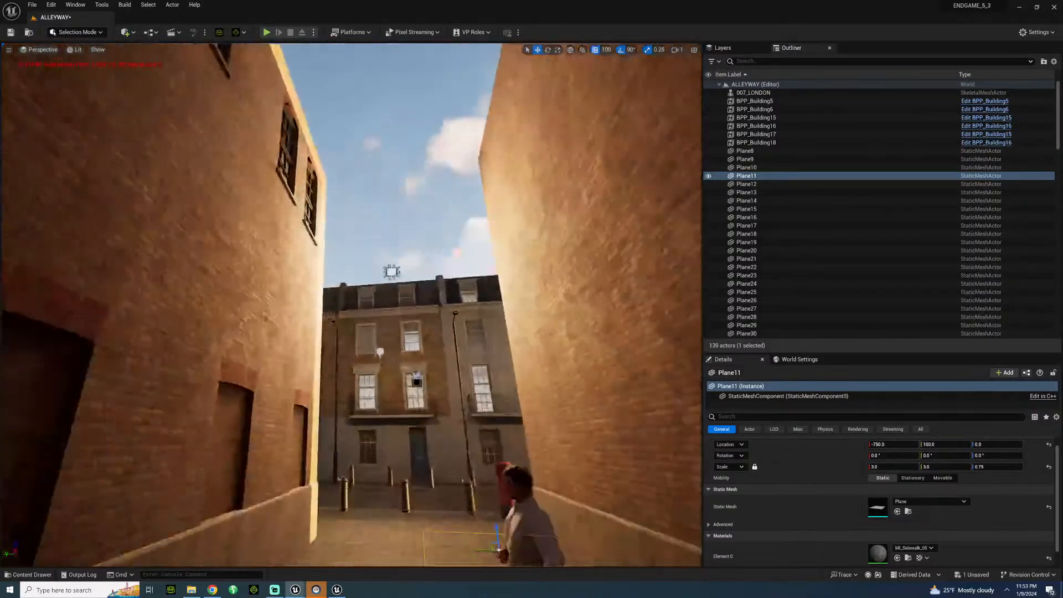
# Browse the BritishCity building models and open the GenericCorners folder under GroundFloor.
pyautogui.moveTo(352, 304); pyautogui.dragTo(288, 429, button='right')
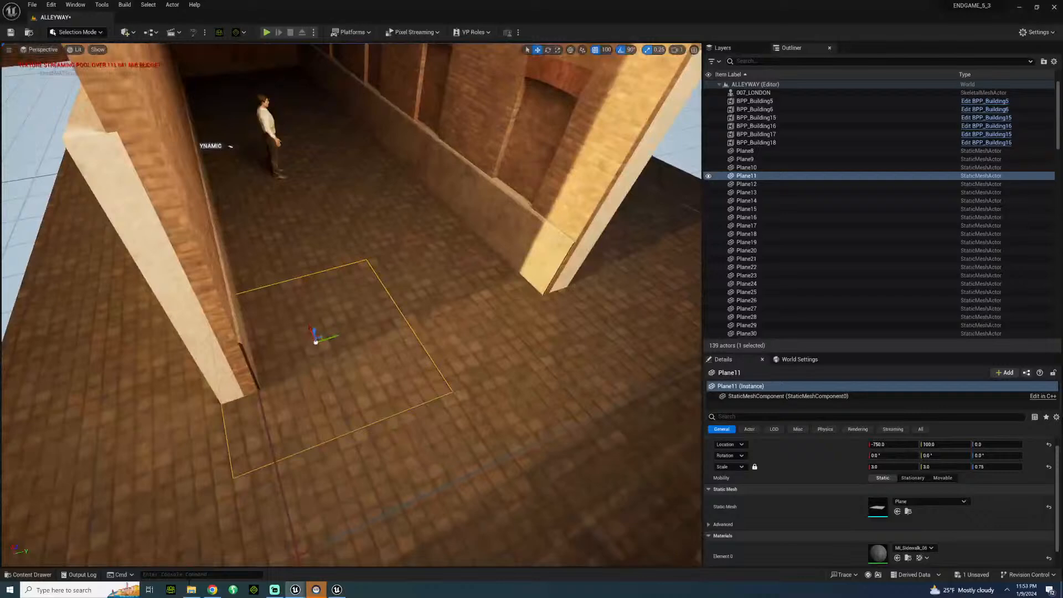
pyautogui.click(32, 576)
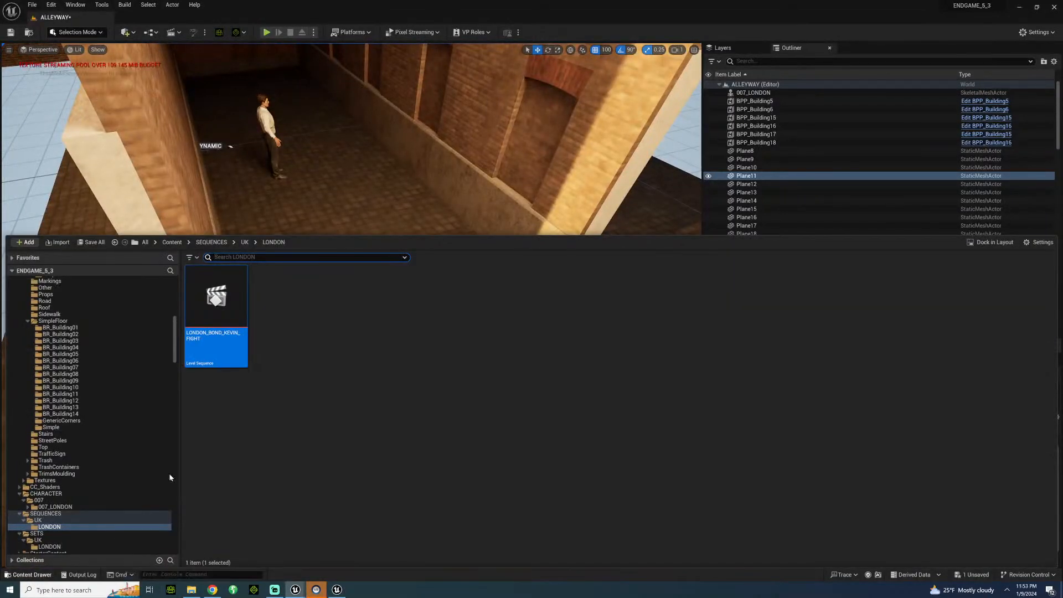
pyautogui.click(85, 328)
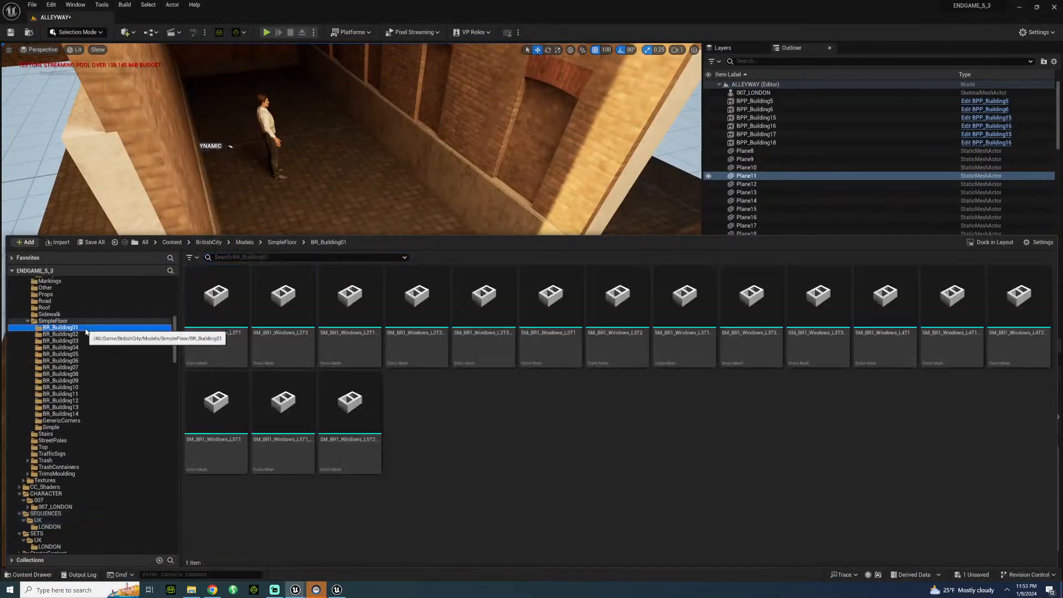
pyautogui.click(70, 421)
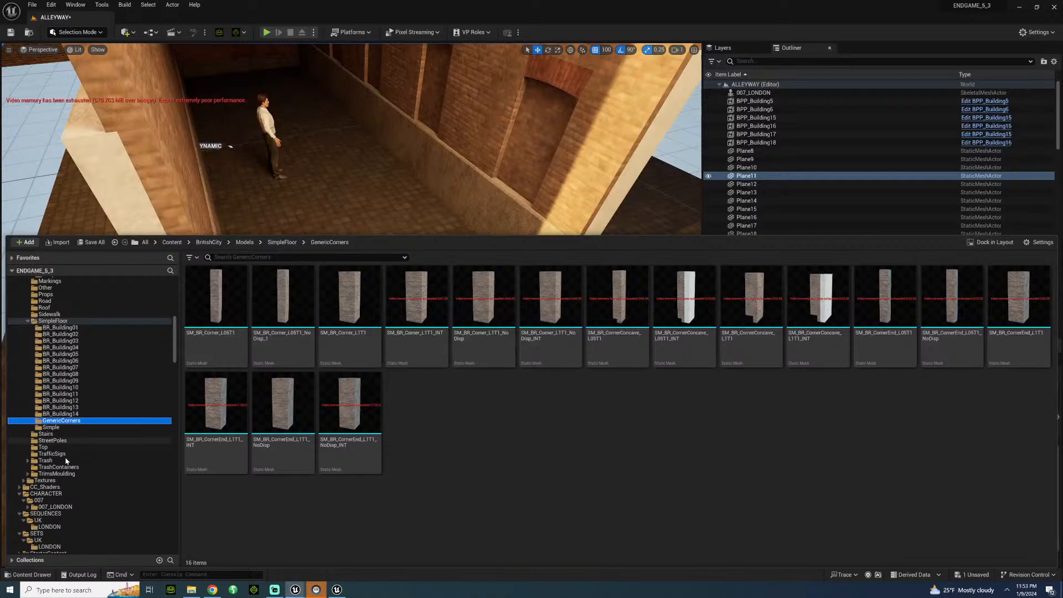
pyautogui.scroll(3, 60, 319)
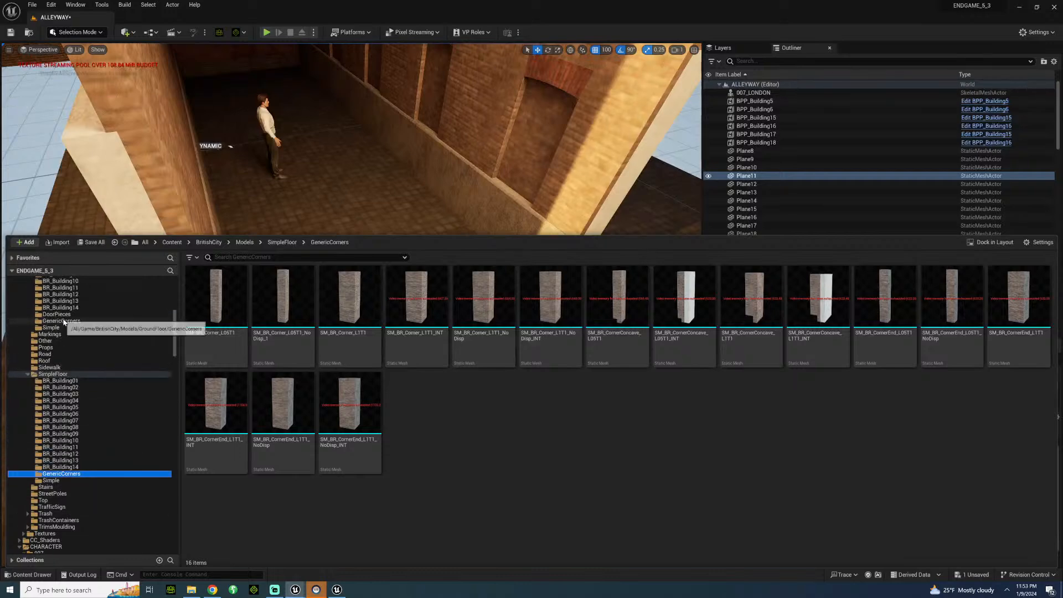
pyautogui.click(60, 321)
pyautogui.scroll(5, 83, 332)
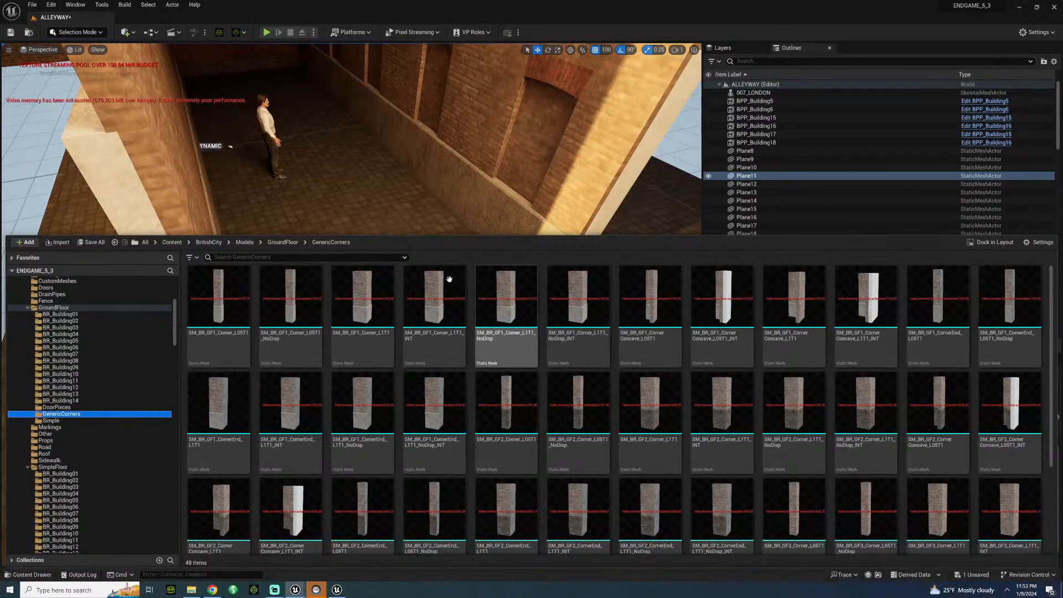
# Place the SM_BR_GF1_Corner_L1T1_NoDisp piece against the alley wall on the post box's side, near the street end.
pyautogui.moveTo(446, 280); pyautogui.dragTo(326, 362)
pyautogui.moveTo(327, 361); pyautogui.dragTo(175, 321, button='right')
pyautogui.press('w')
pyautogui.press('s')
pyautogui.press('s')
pyautogui.moveTo(440, 384)
pyautogui.mouseDown(button='right')
pyautogui.moveTo(471, 365)
pyautogui.moveTo(441, 385)
pyautogui.mouseUp(button='right')
pyautogui.press('a')
pyautogui.press('w')
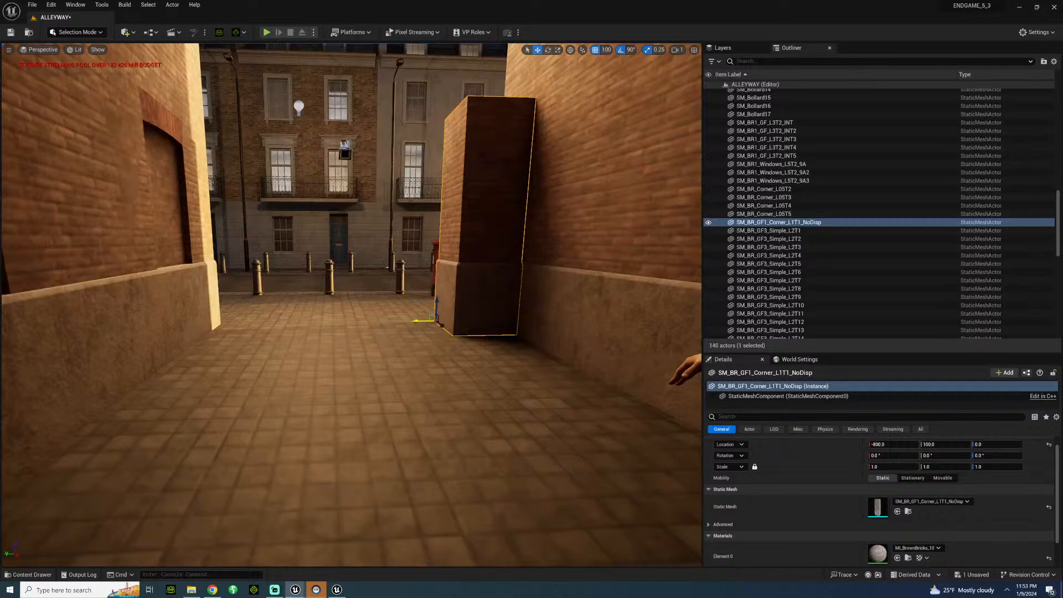
# Place a copy of the SM_BR_GF1_Corner_L1T1_NoDisp piece against the opposite alley wall, level with the original.
pyautogui.keyDown('alt'); pyautogui.moveTo(424, 320); pyautogui.dragTo(187, 349); pyautogui.keyUp('alt')
pyautogui.click(290, 328)
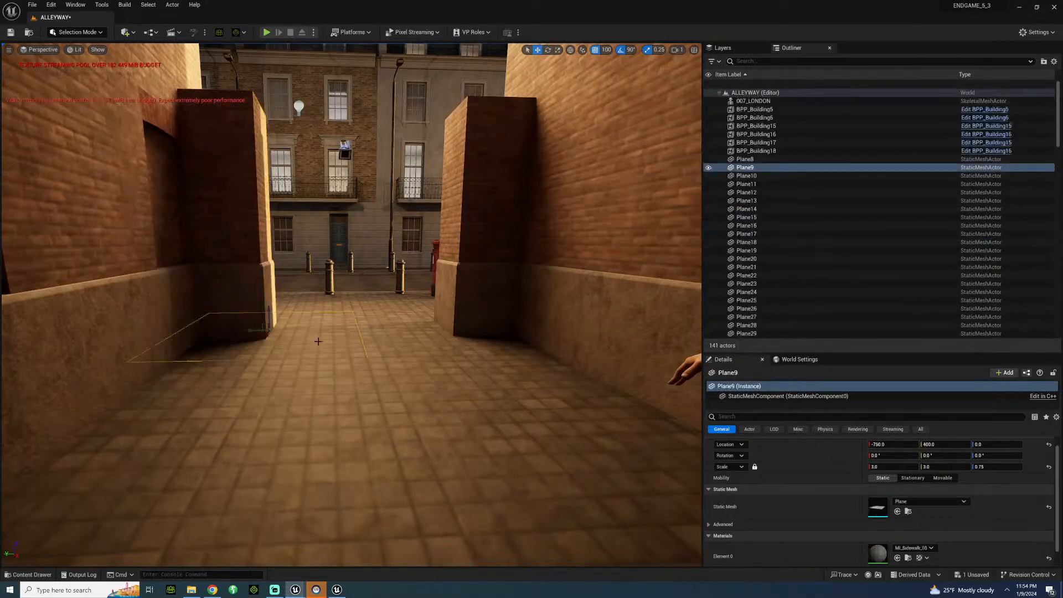
pyautogui.scroll(-5, 290, 327)
pyautogui.scroll(10, 352, 305)
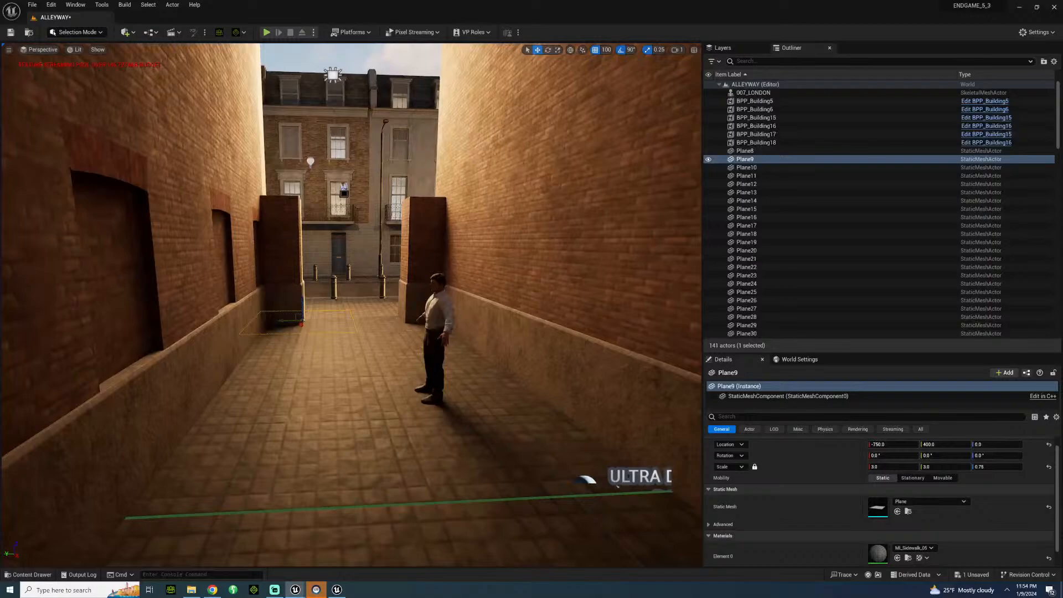
pyautogui.scroll(-10, 352, 305)
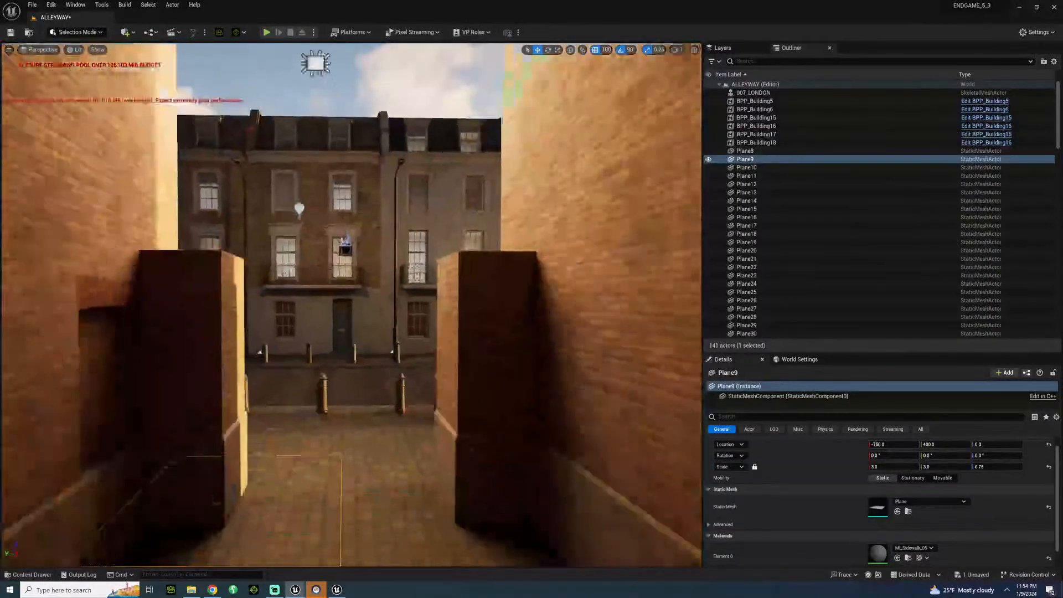
pyautogui.scroll(5, 351, 304)
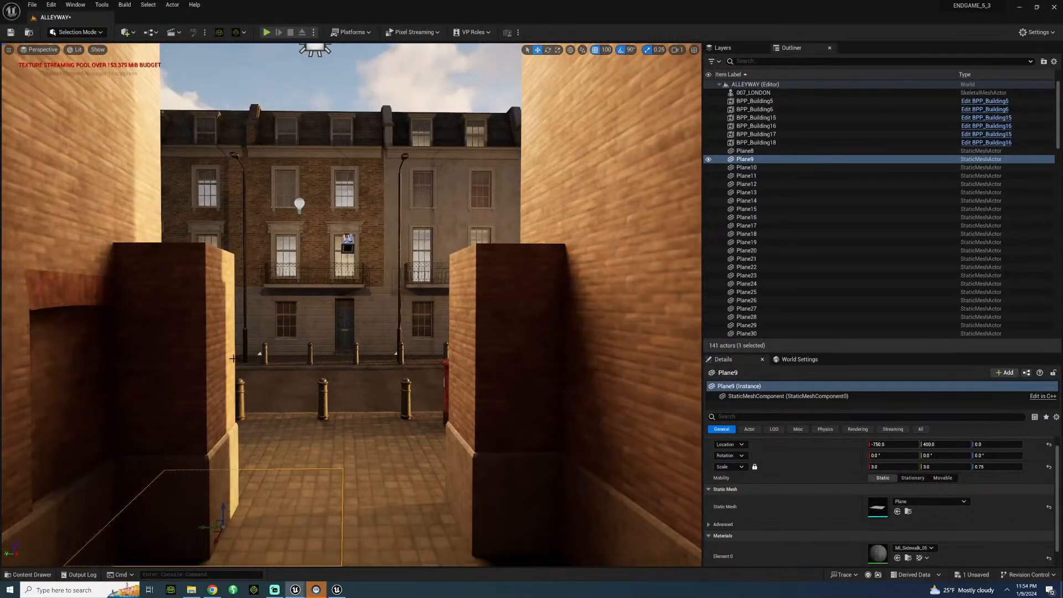
# Delete the SM_BR1_GF_L3T2_INT wall section with the recessed brick window beside the newly copied corner piece.
pyautogui.moveTo(351, 304); pyautogui.dragTo(247, 244, button='right')
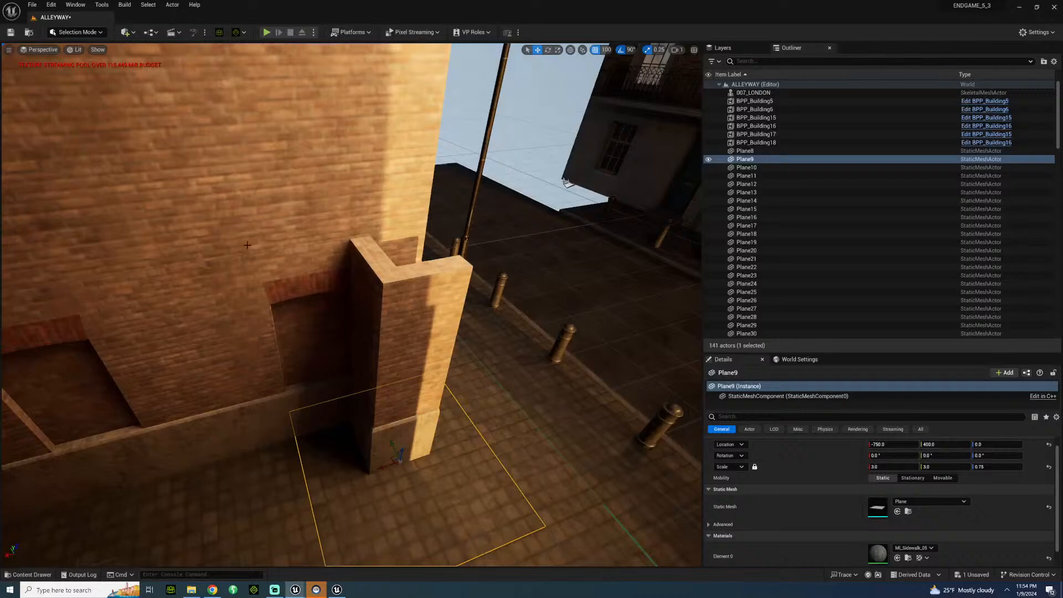
pyautogui.click(238, 313)
pyautogui.moveTo(213, 389); pyautogui.dragTo(361, 379, button='right')
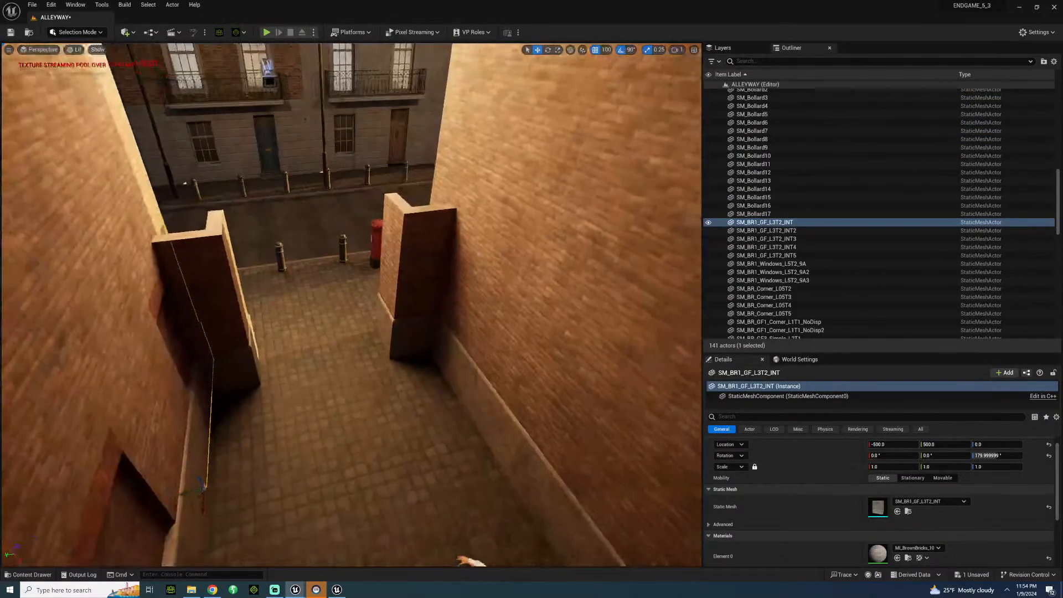
pyautogui.press('Delete')
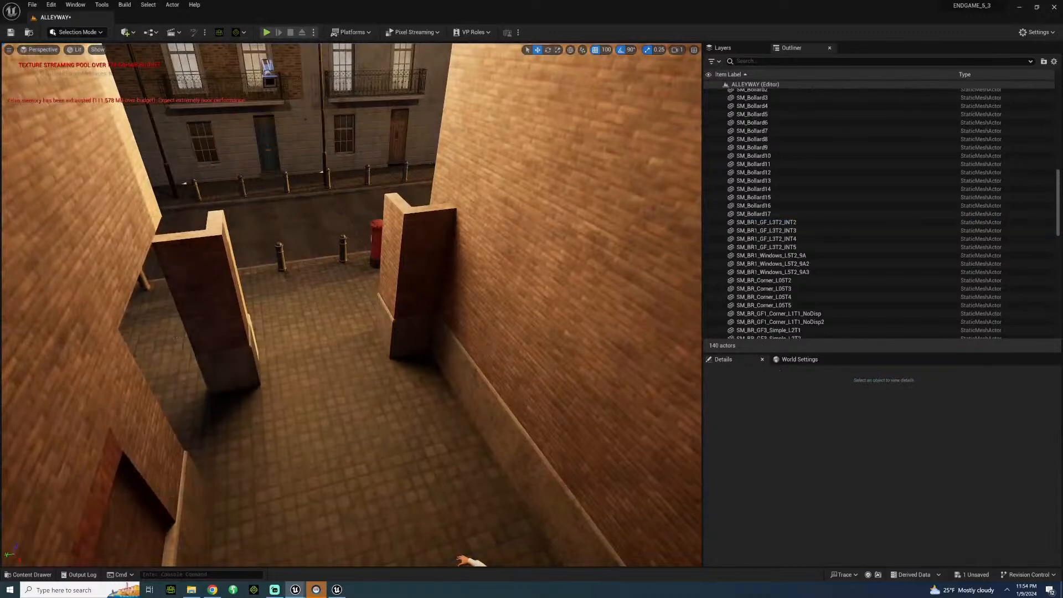
# Copy the plain SM_BR_GF_Simple_L2T1_INT8 wall section across the alley into the gap at Y 500, rotated 180° to face inward.
pyautogui.click(479, 342)
pyautogui.click(455, 314)
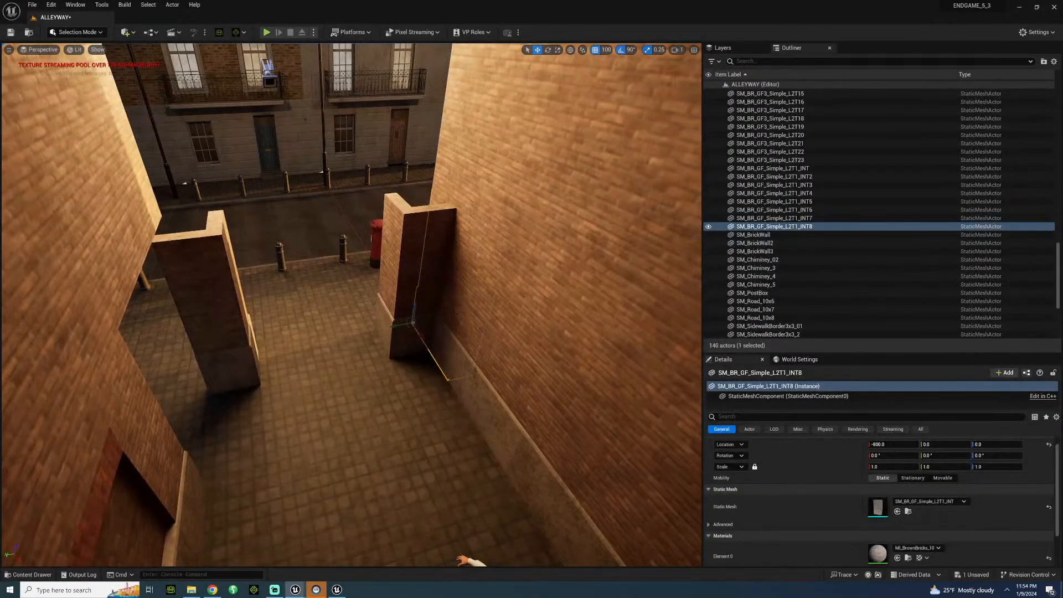
pyautogui.keyDown('alt'); pyautogui.moveTo(363, 331); pyautogui.dragTo(227, 486); pyautogui.keyUp('alt')
pyautogui.press('e')
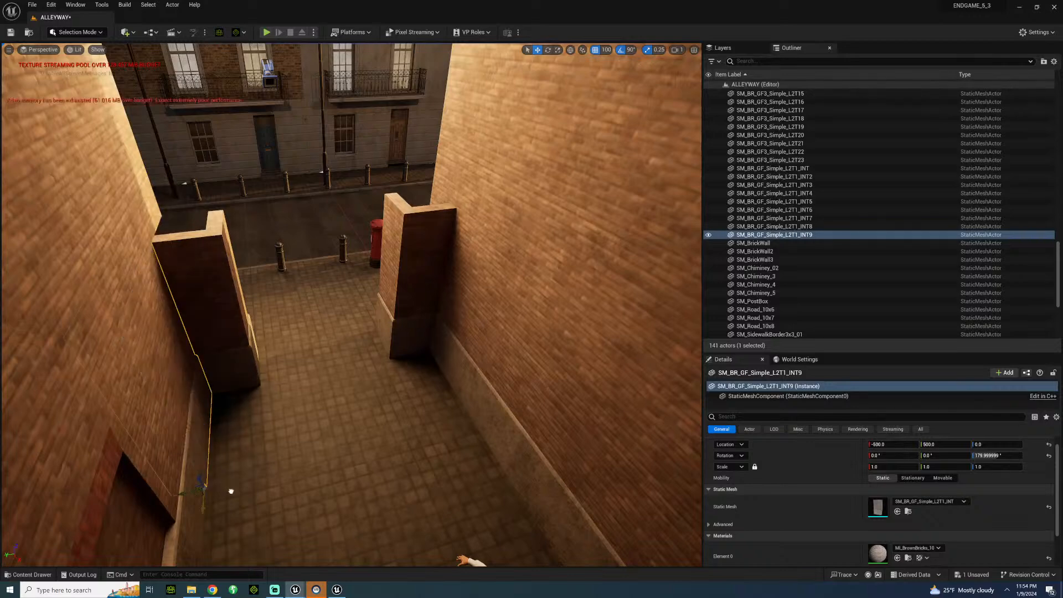
pyautogui.click(290, 344)
pyautogui.moveTo(291, 344); pyautogui.dragTo(289, 308, button='right')
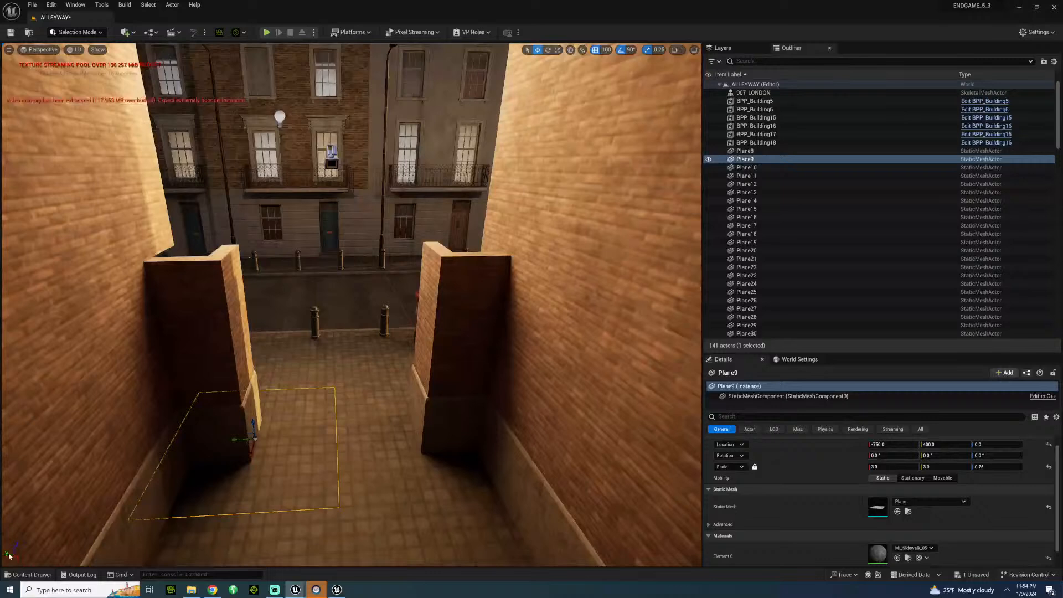
# Try a SM_BR_GF_Simple_L2T1 piece from the GroundFloor Simple folder across the alley at X -700, Y 200, and remove it.
pyautogui.click(35, 575)
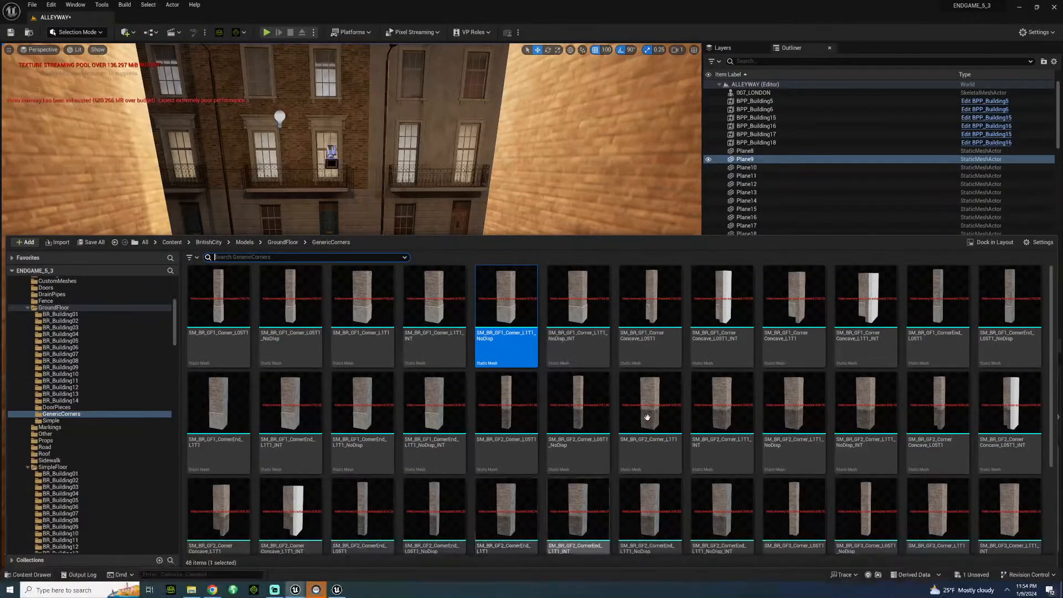
pyautogui.scroll(-1, 679, 377)
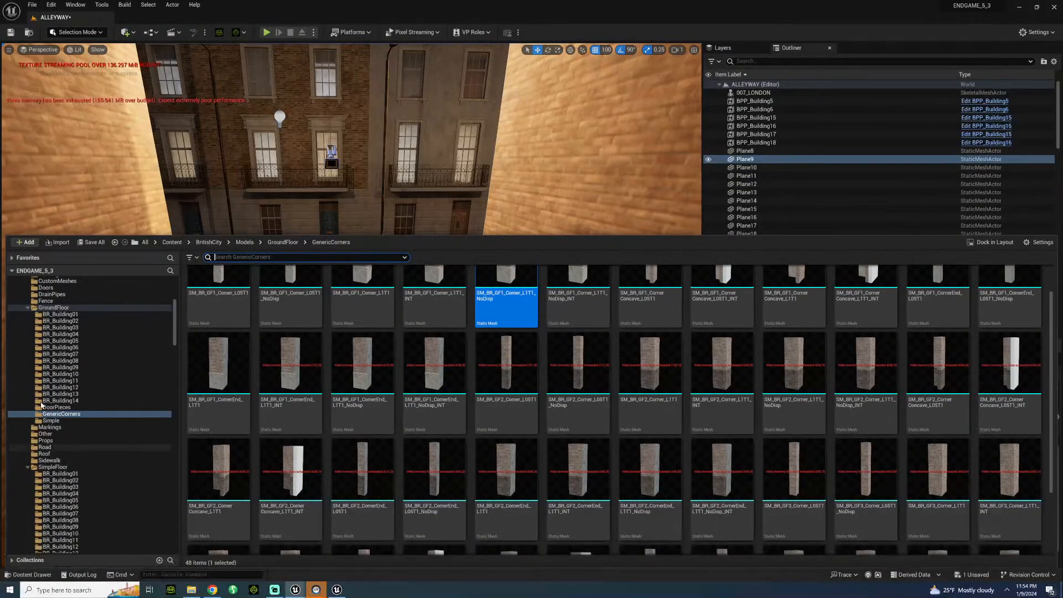
pyautogui.click(53, 421)
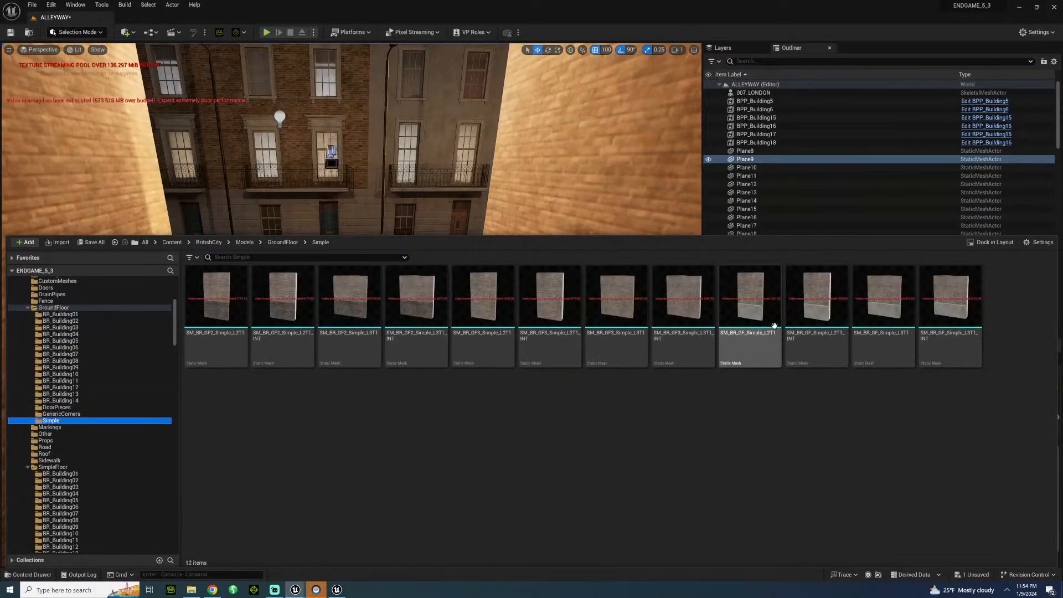
pyautogui.moveTo(733, 309); pyautogui.dragTo(390, 416)
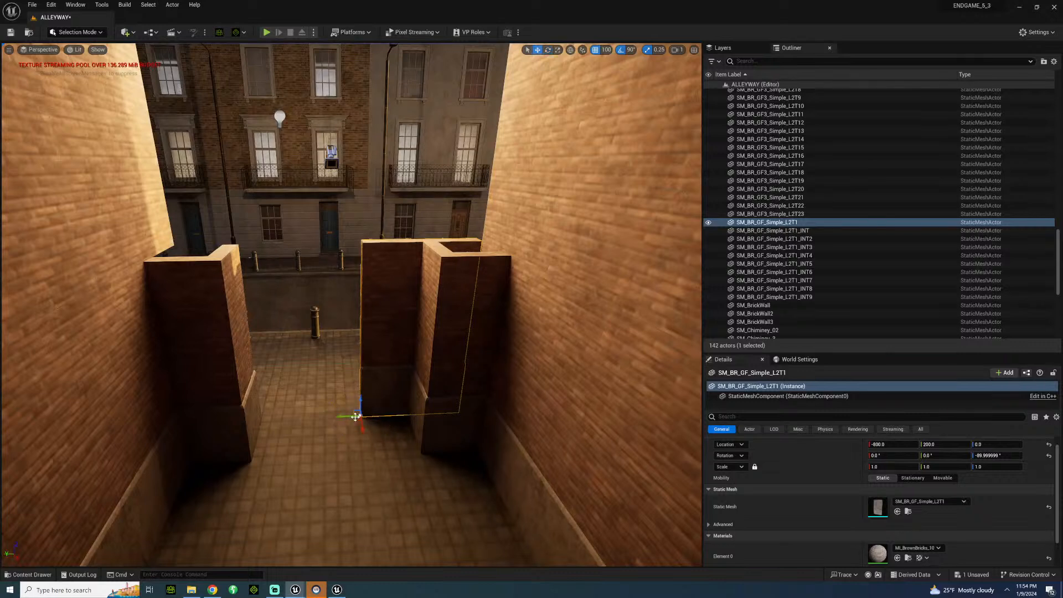
pyautogui.moveTo(377, 465); pyautogui.dragTo(399, 482)
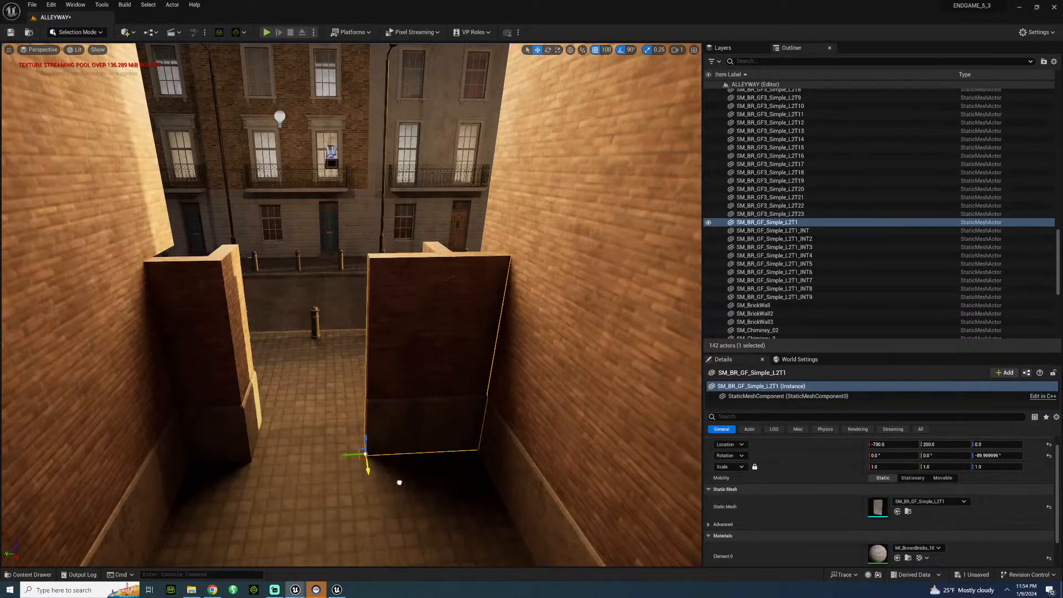
pyautogui.press('Delete')
# Copy the SM_BR_GF3_Simple_L2T23 upper wall section to X -700, Y 200, turned -90° so it spans the alley above the corner piece.
pyautogui.click(536, 225)
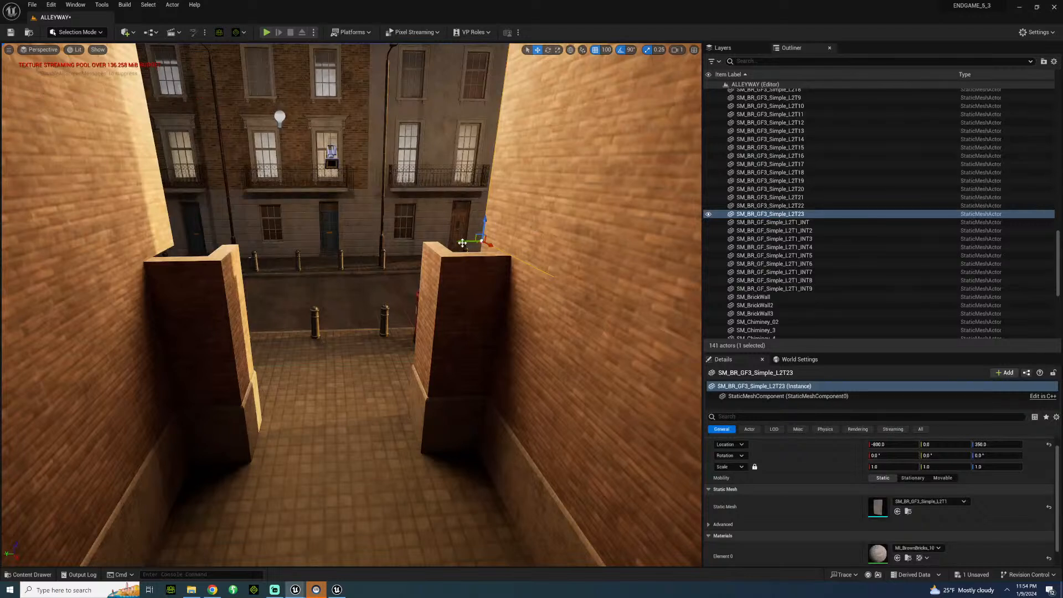
pyautogui.keyDown('alt'); pyautogui.moveTo(459, 242); pyautogui.dragTo(356, 266); pyautogui.keyUp('alt')
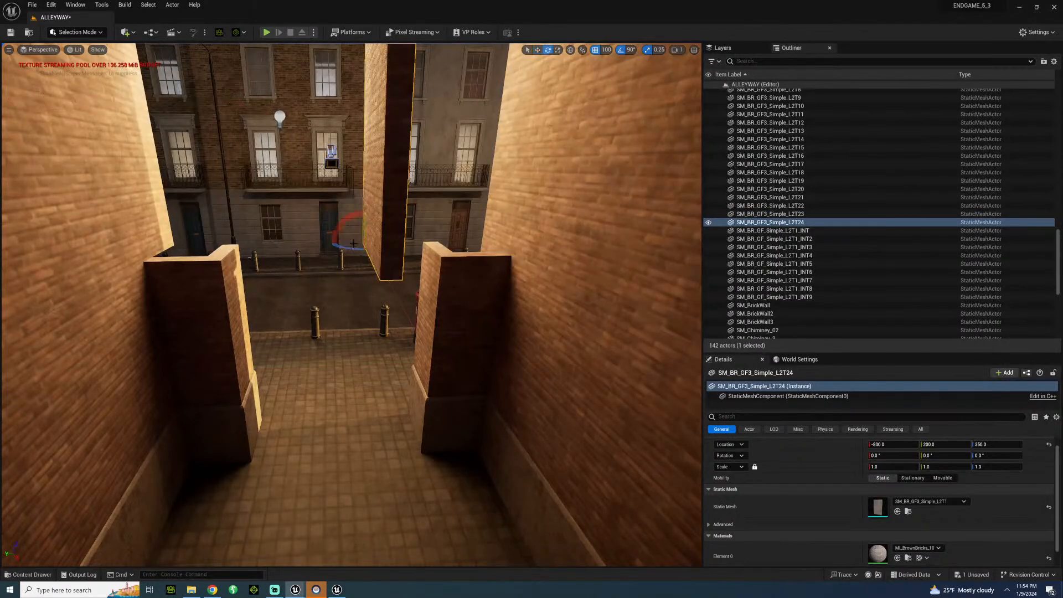
pyautogui.moveTo(365, 244); pyautogui.dragTo(387, 273)
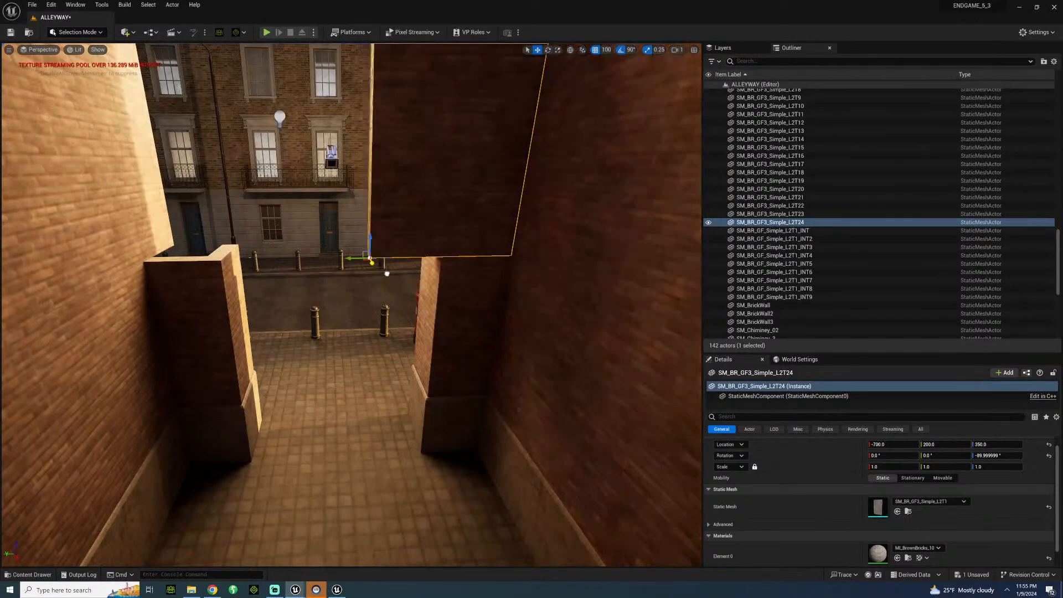
# Copy the crosswise upper wall section to Y 500 and Y 300 to close the wall above the alley opening.
pyautogui.keyDown('alt'); pyautogui.moveTo(354, 258); pyautogui.dragTo(147, 268); pyautogui.keyUp('alt')
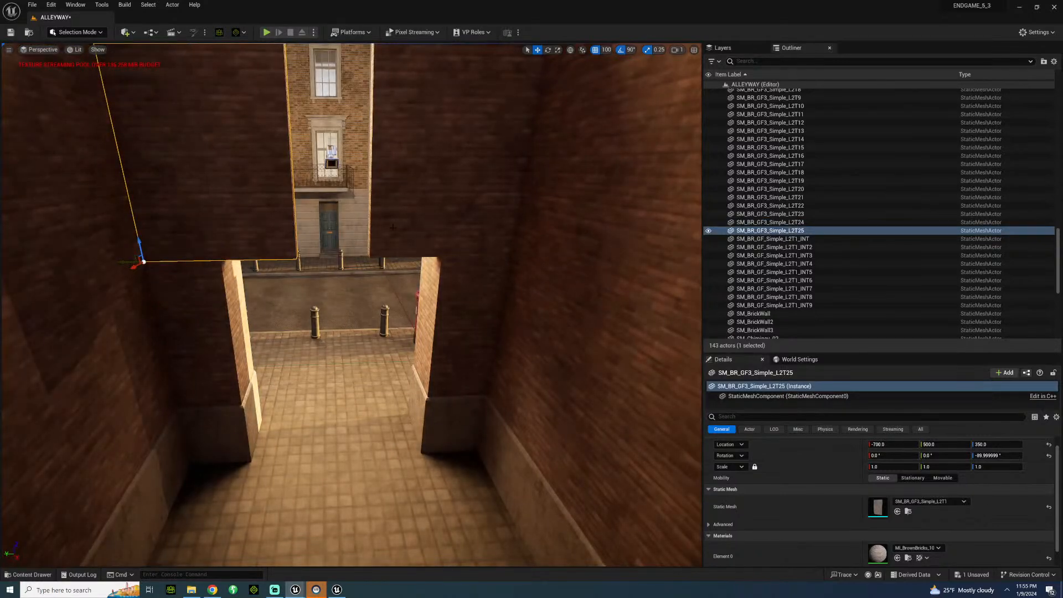
pyautogui.click(384, 244)
pyautogui.moveTo(357, 258); pyautogui.dragTo(246, 270)
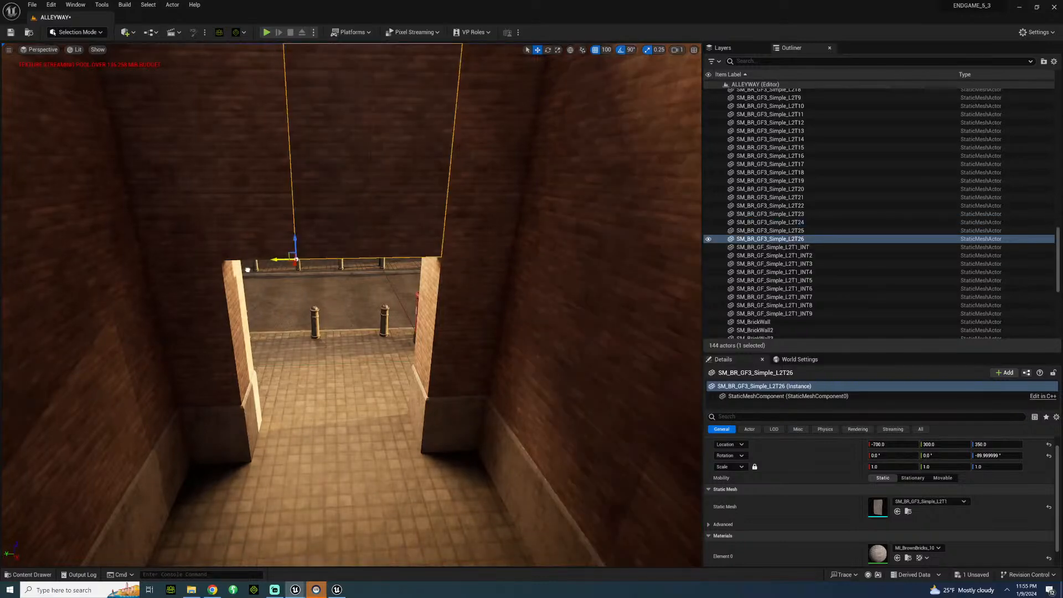
# Examine the new brick passageway opening and the wall above it from inside the alley.
pyautogui.click(303, 359)
pyautogui.moveTo(304, 359); pyautogui.dragTo(305, 301, button='right')
pyautogui.press('w')
pyautogui.press('s')
pyautogui.press('s')
pyautogui.press('w')
pyautogui.press('s')
pyautogui.press('w')
pyautogui.press('s')
# Browse the BritishCity BuildingProps, CustomMeshes and GroundFloor model folders for trim pieces for the passageway.
pyautogui.click(32, 575)
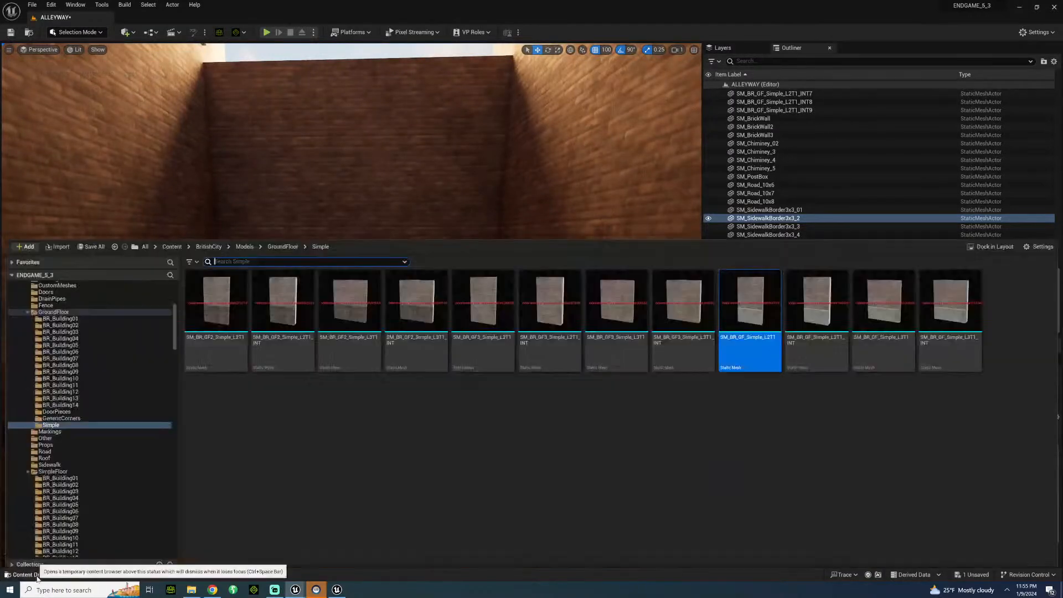
pyautogui.scroll(2, 109, 301)
pyautogui.click(55, 307)
pyautogui.click(59, 321)
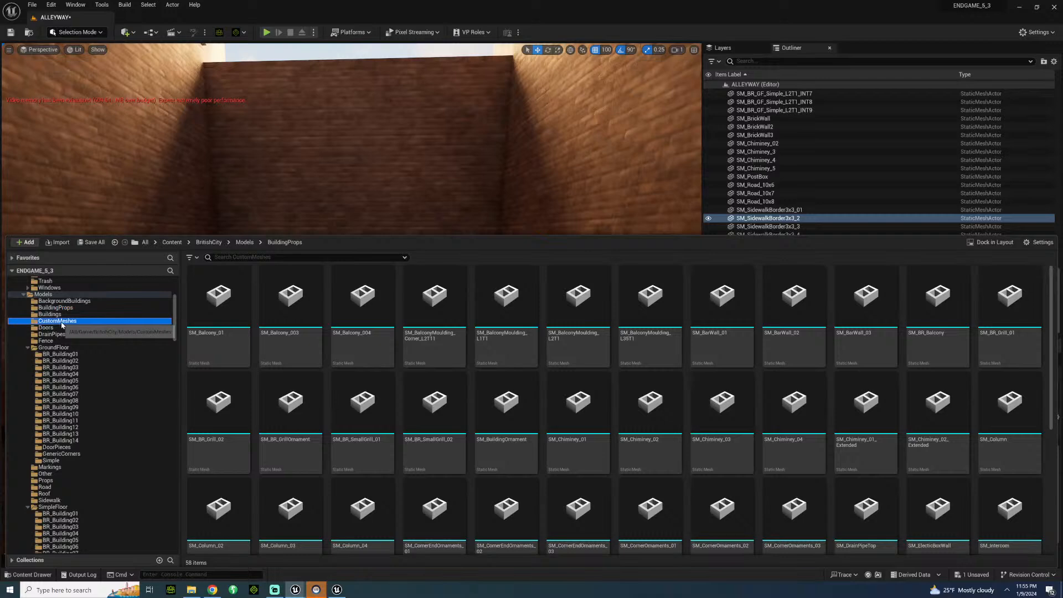
pyautogui.click(53, 348)
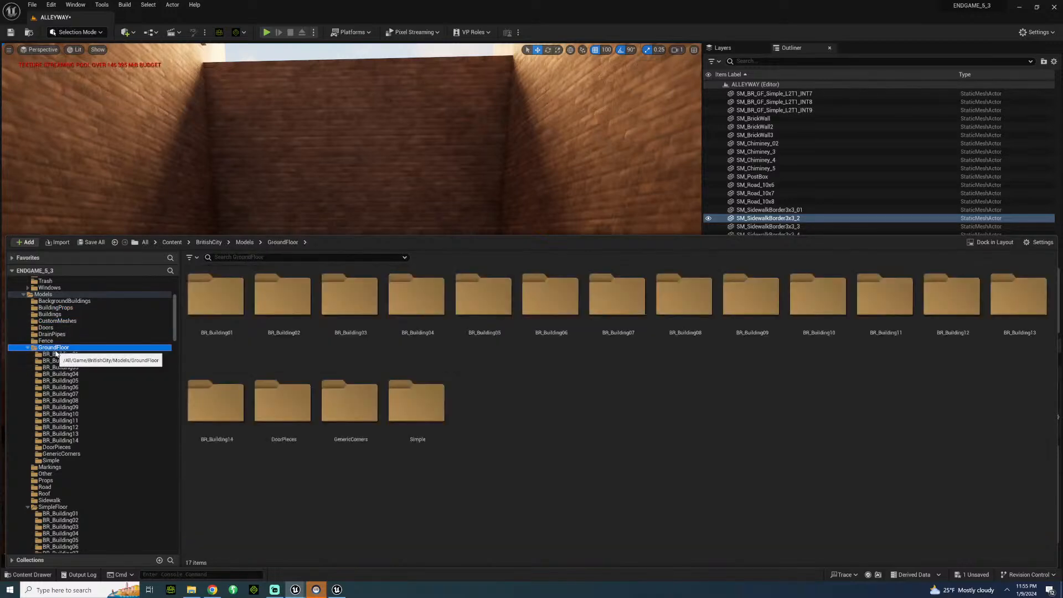
# Open Quixel Bridge, clear the ARCH search term and search the assets for COLUMN.
pyautogui.click(173, 32)
pyautogui.click(126, 32)
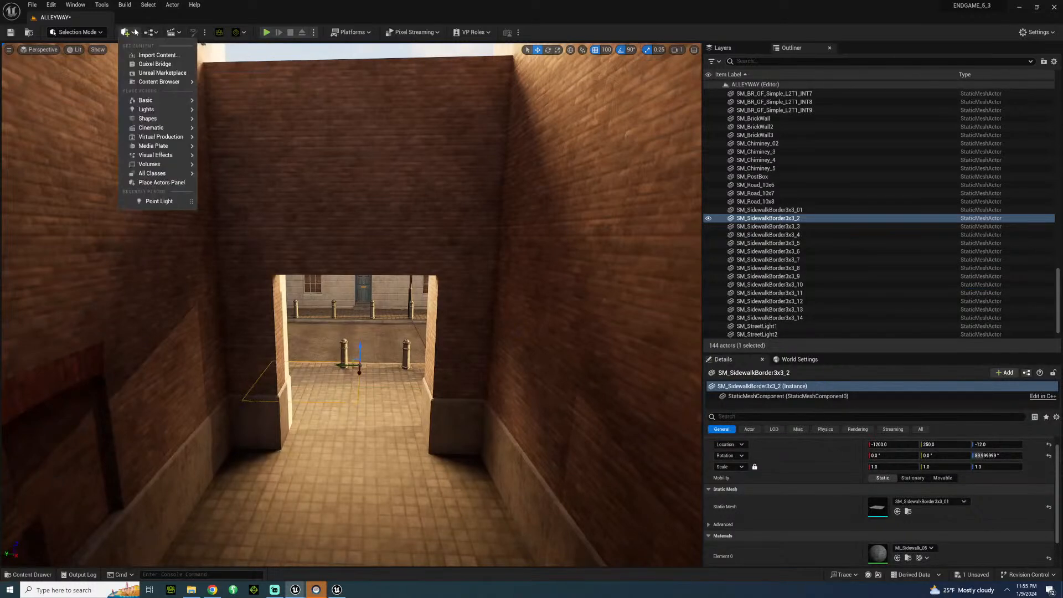
pyautogui.moveTo(145, 102)
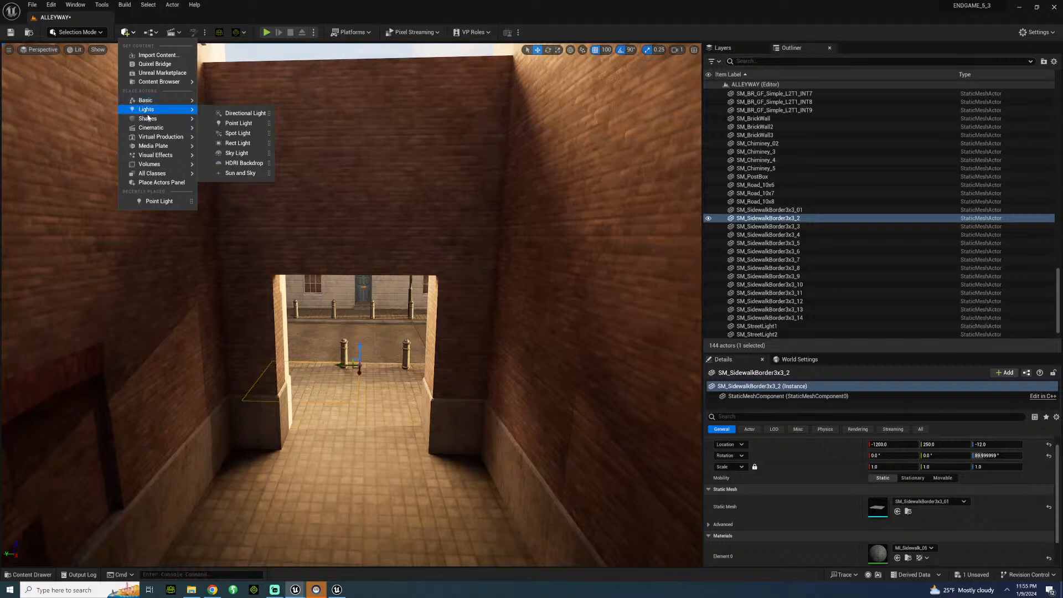
pyautogui.click(153, 63)
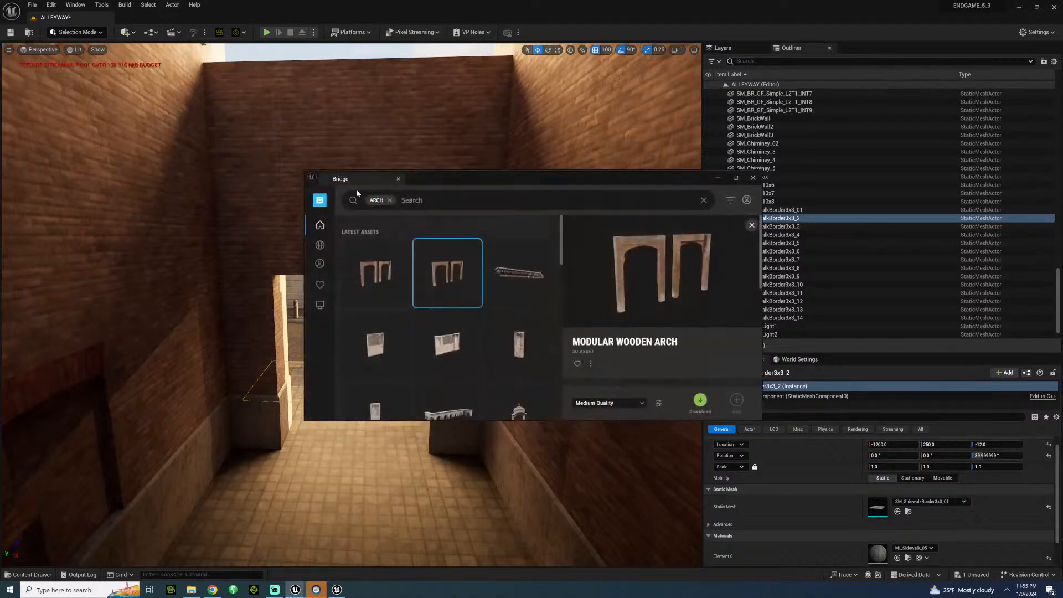
pyautogui.click(389, 200)
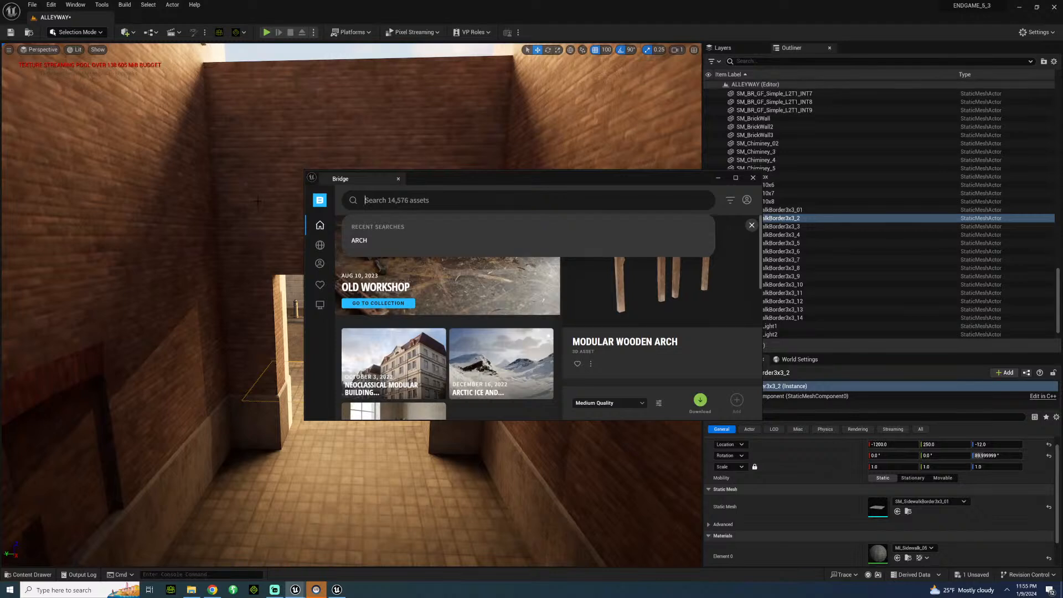
pyautogui.write('co')
pyautogui.press('Return')
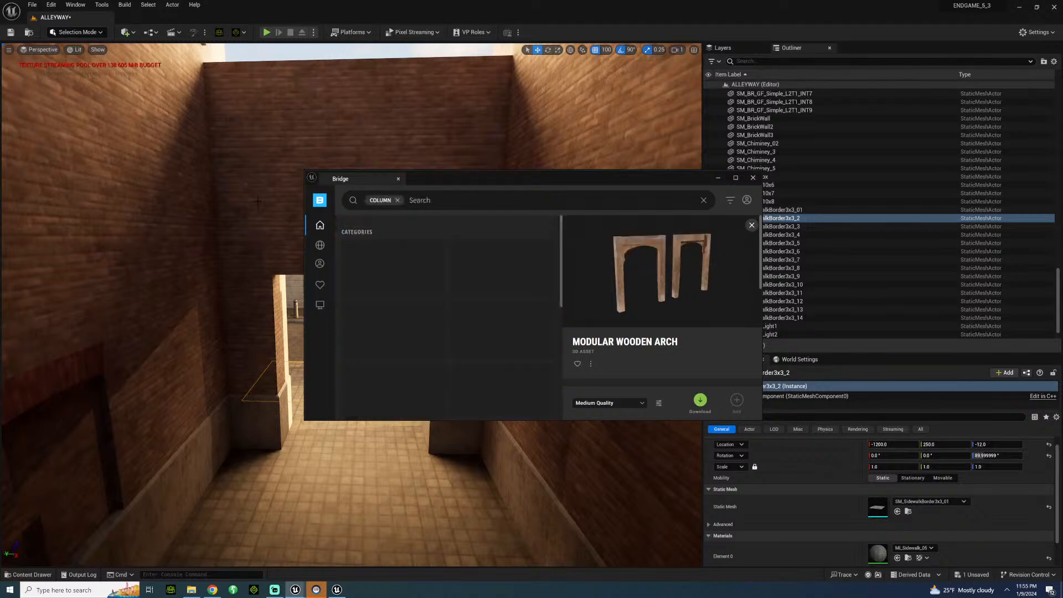
pyautogui.press('BackSpace')
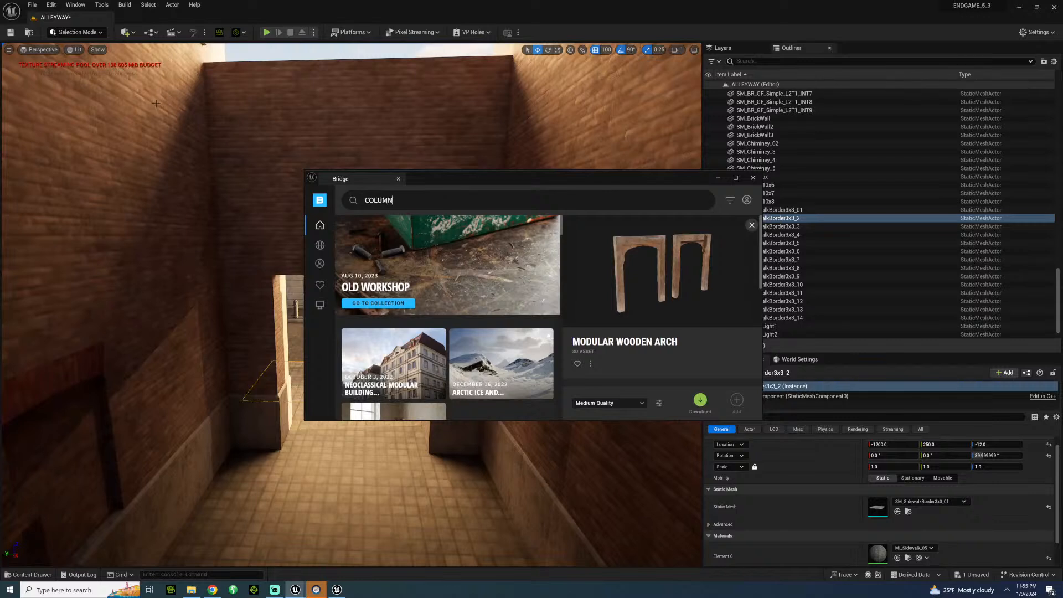
pyautogui.press('Return')
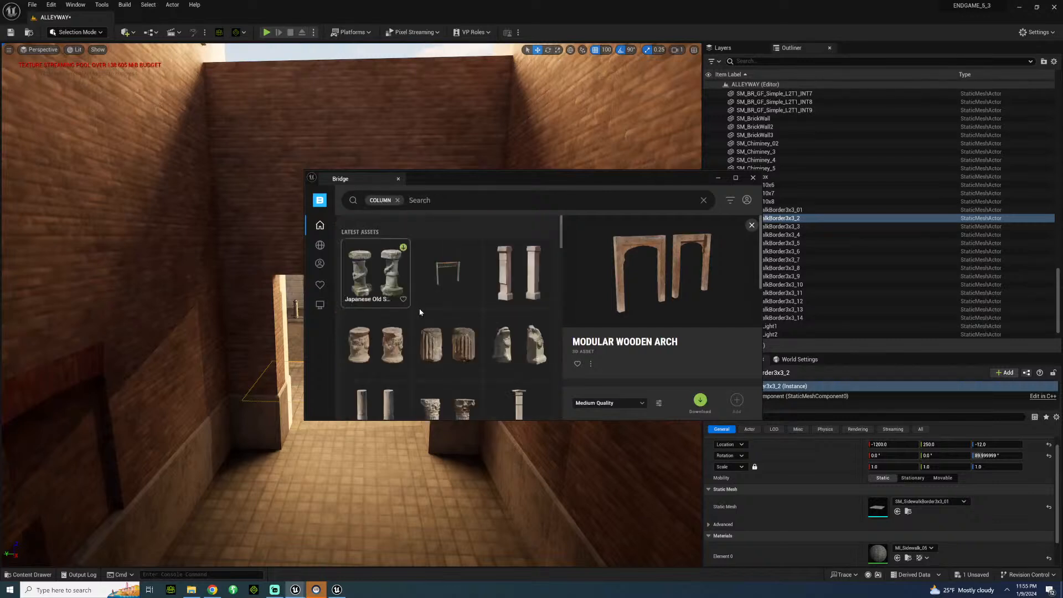
# Look through the column assets in Bridge and clear the search term.
pyautogui.scroll(-8, 421, 316)
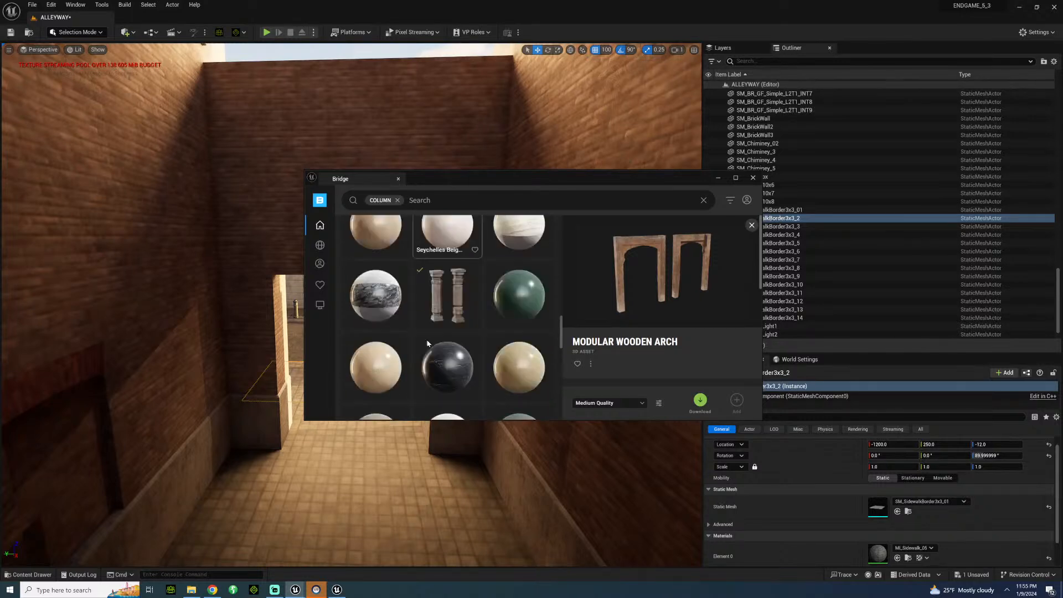
pyautogui.scroll(-5, 427, 342)
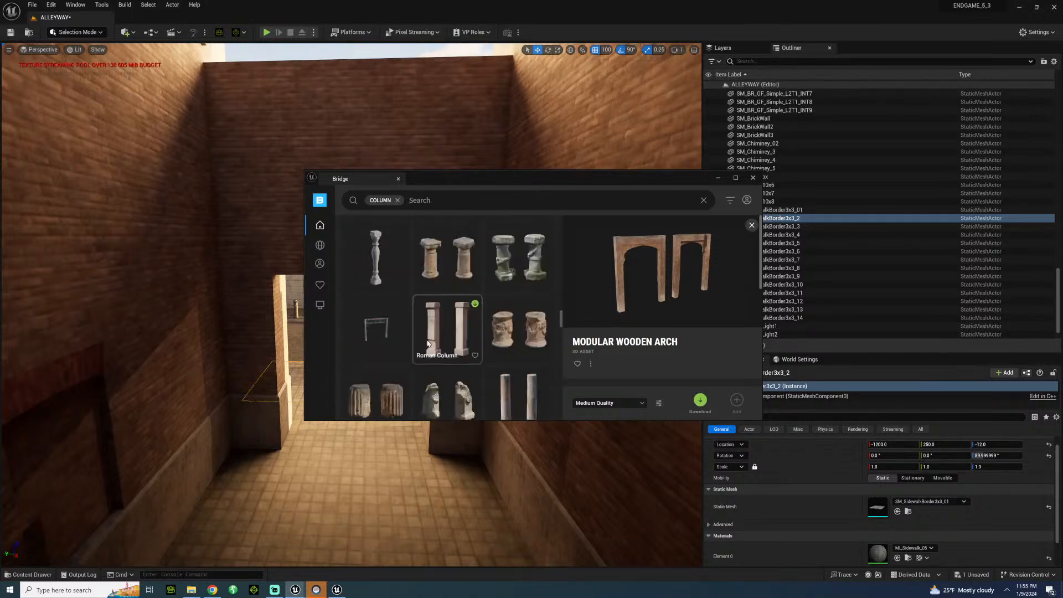
pyautogui.scroll(-2, 427, 343)
pyautogui.scroll(-6, 426, 343)
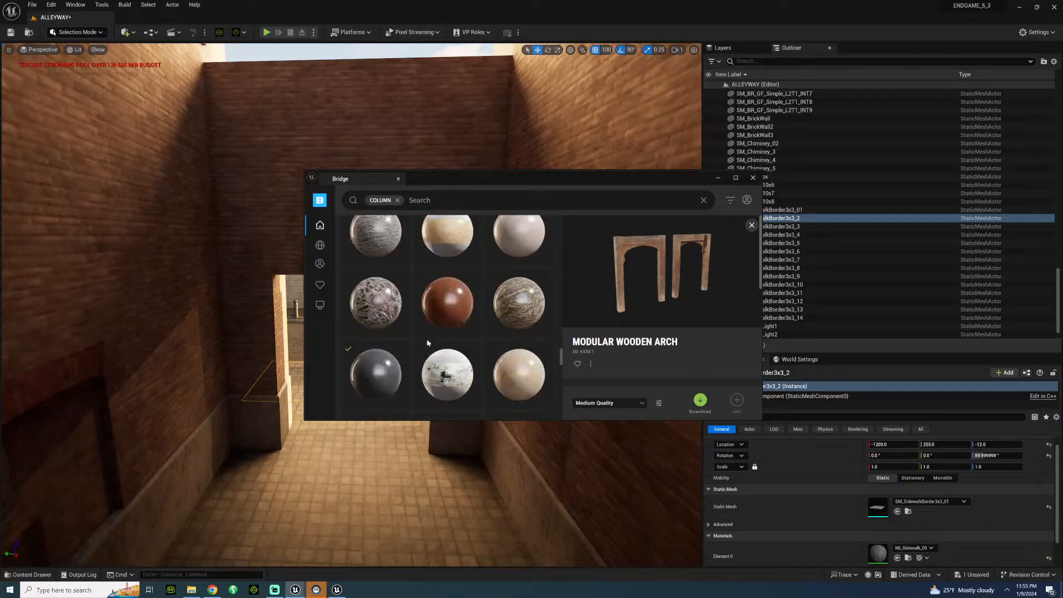
pyautogui.scroll(5, 427, 342)
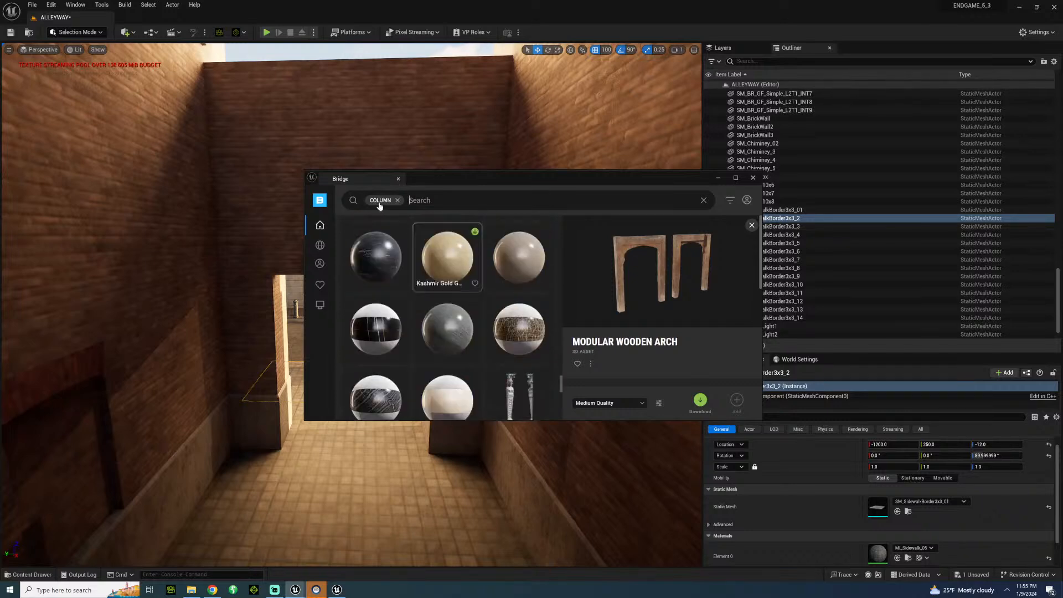
pyautogui.click(397, 200)
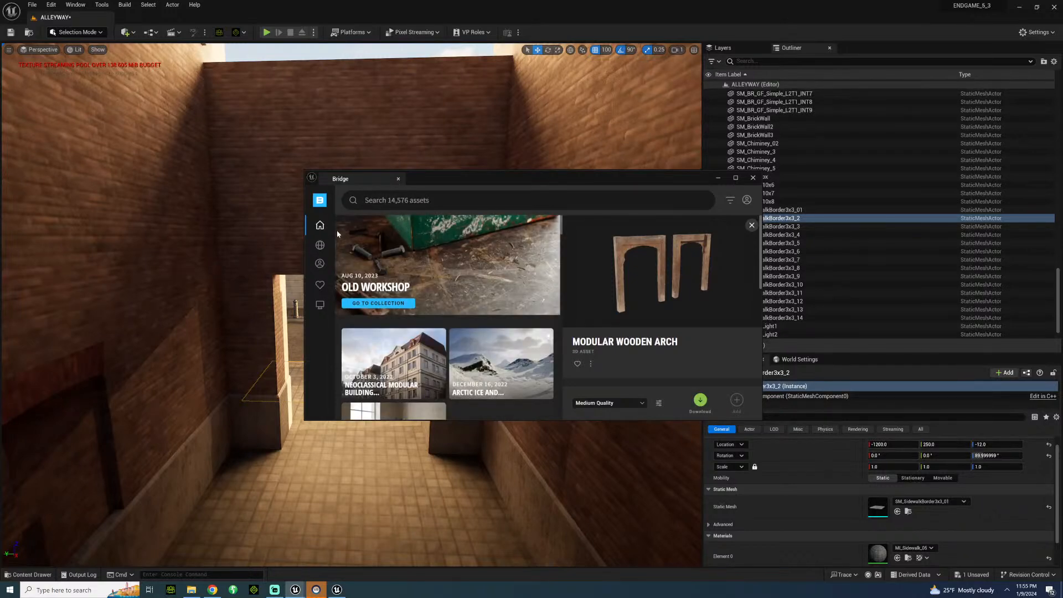
# Search the Bridge assets for BRICK and download the Modular Building 4th Floor Trim Kit at medium quality.
pyautogui.write('BRICK')
pyautogui.press('Return')
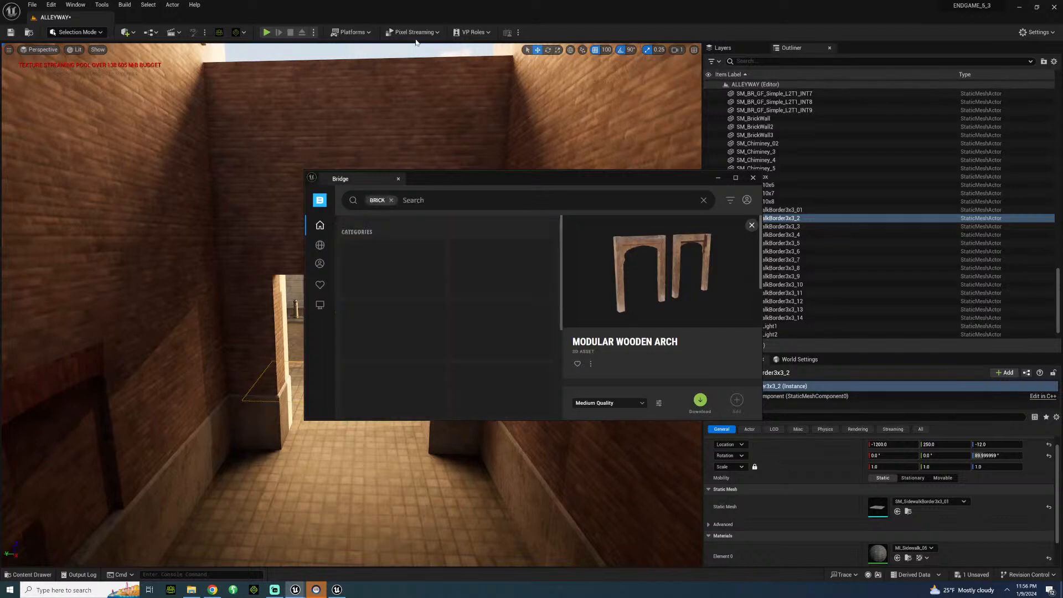
pyautogui.scroll(-3, 477, 365)
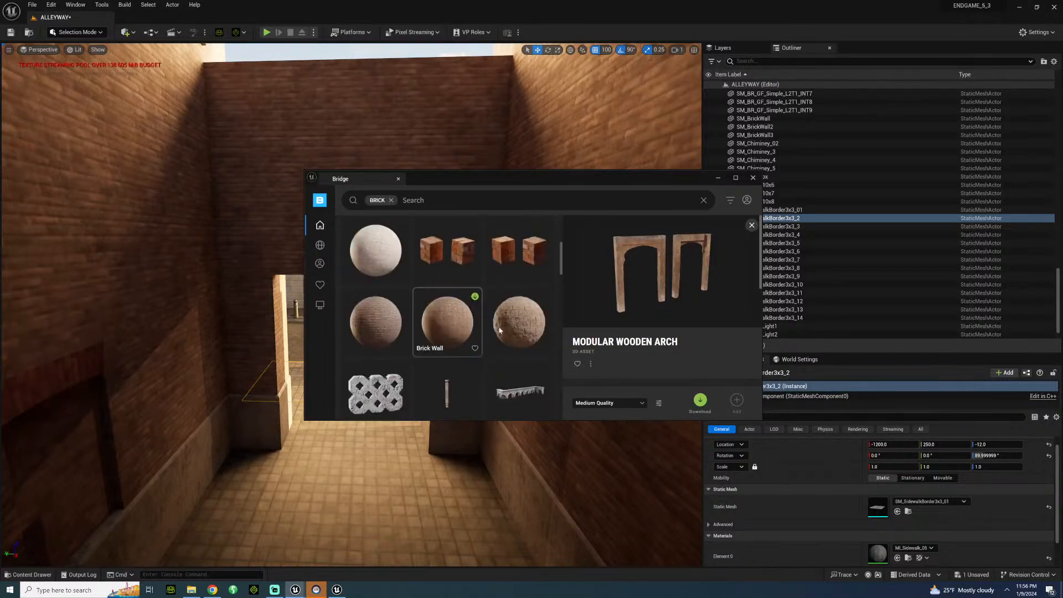
pyautogui.scroll(-3, 447, 260)
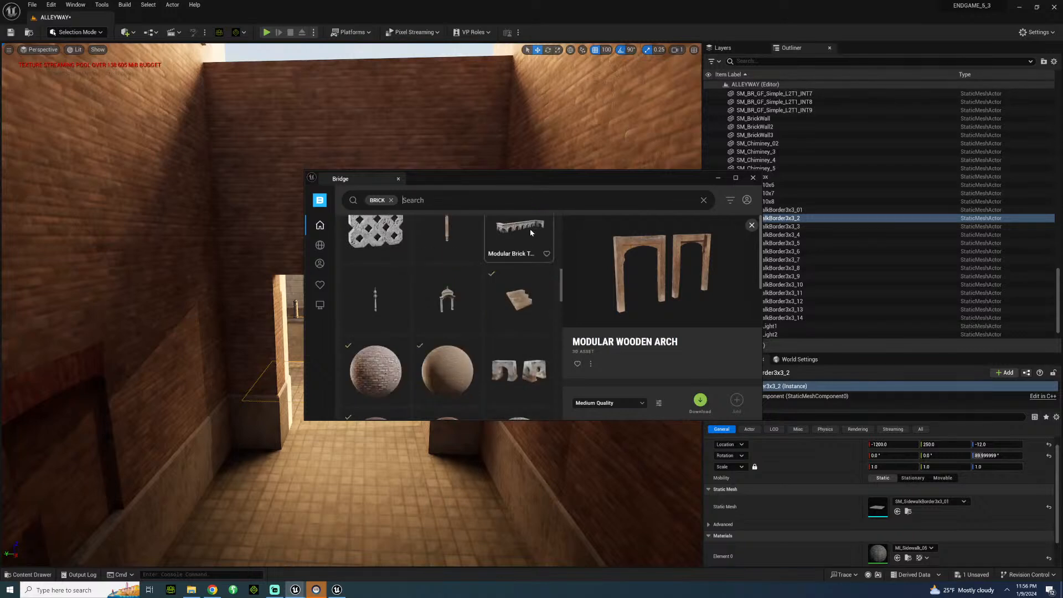
pyautogui.click(529, 231)
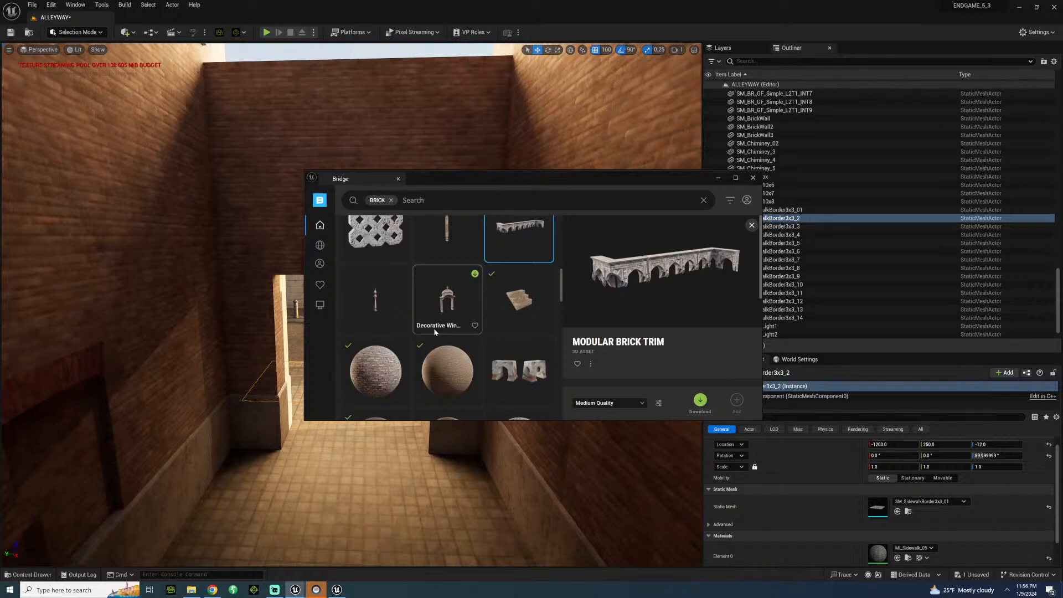
pyautogui.scroll(-3, 436, 332)
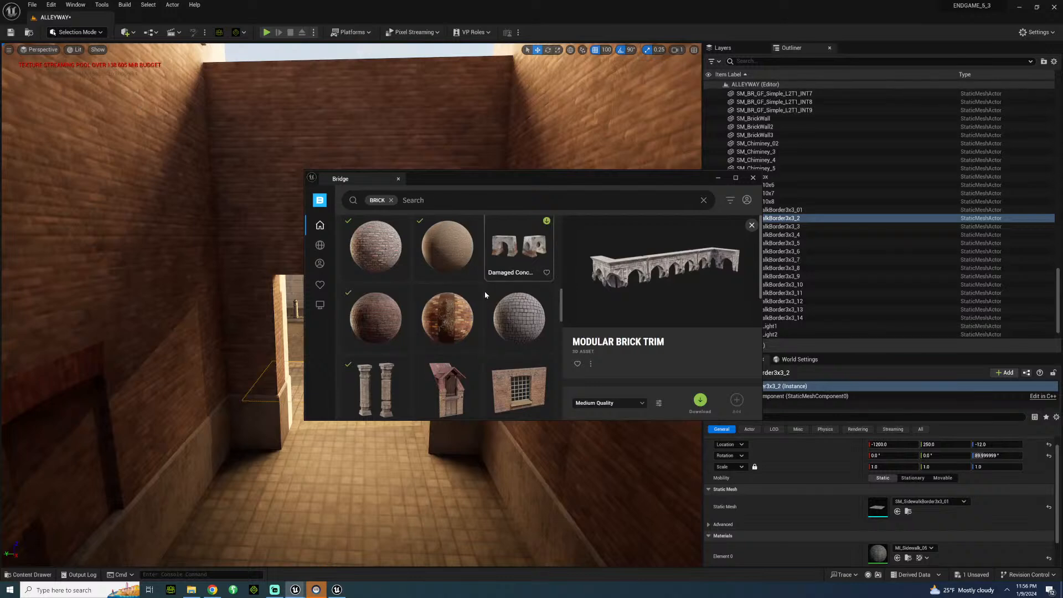
pyautogui.scroll(-10, 485, 295)
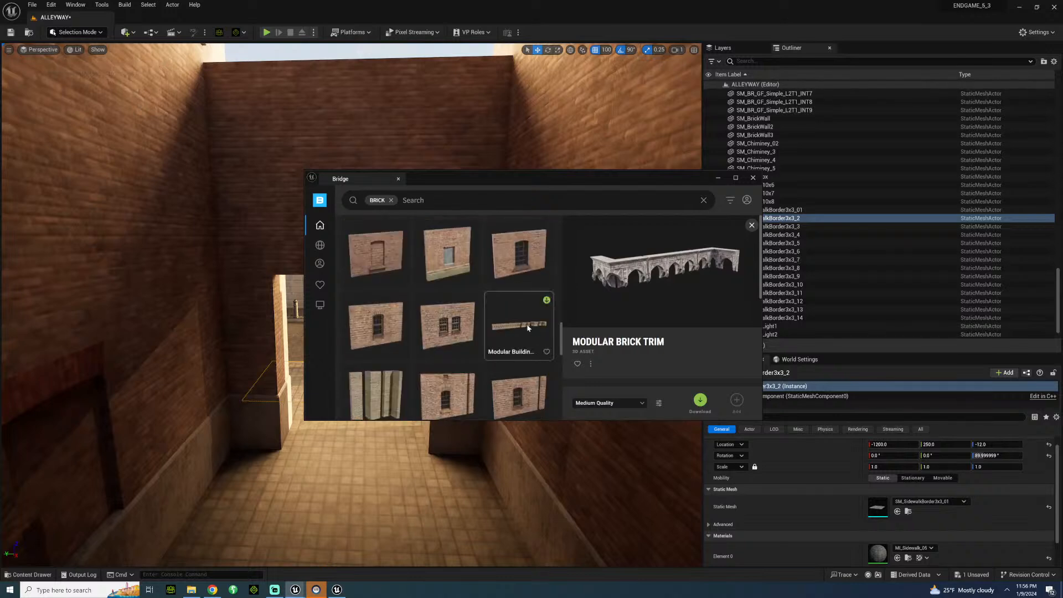
pyautogui.click(527, 327)
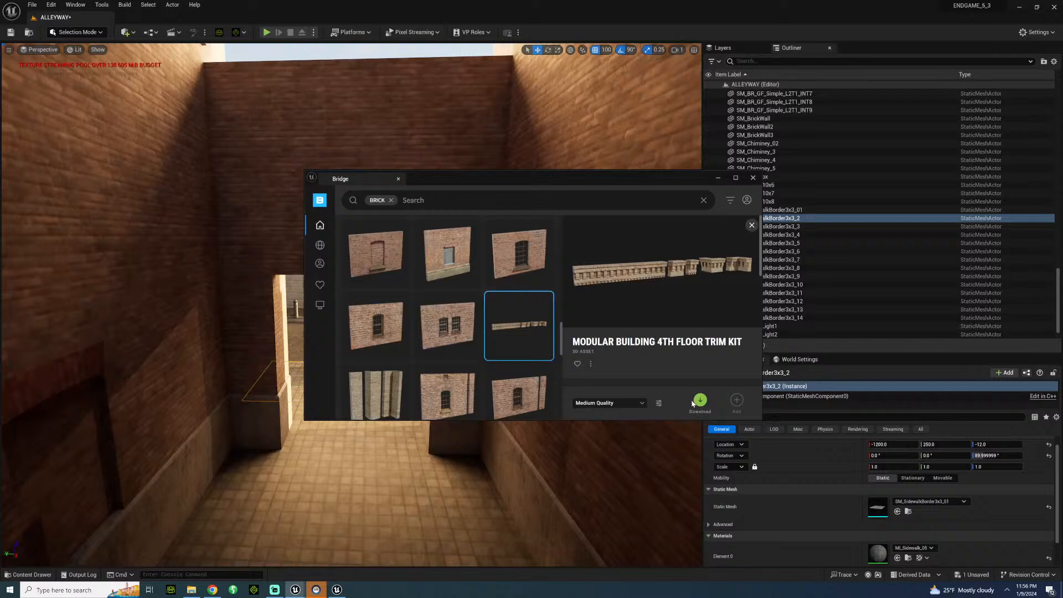
pyautogui.click(700, 400)
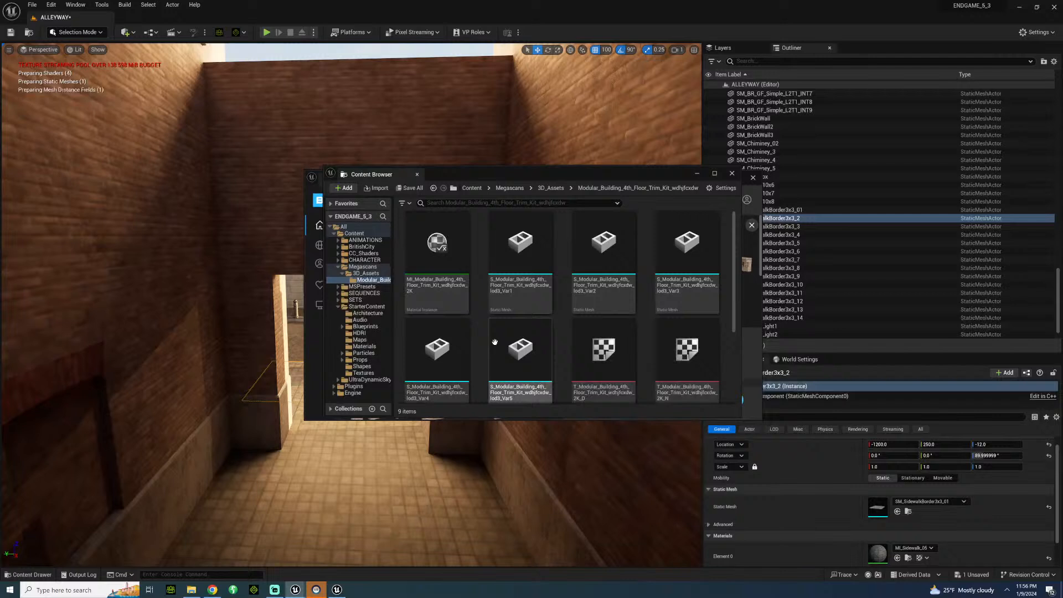
# Place the kit's Var1 trim piece above the passageway opening, rotated -90° about the vertical axis at height 300.
pyautogui.moveTo(520, 250); pyautogui.dragTo(272, 243)
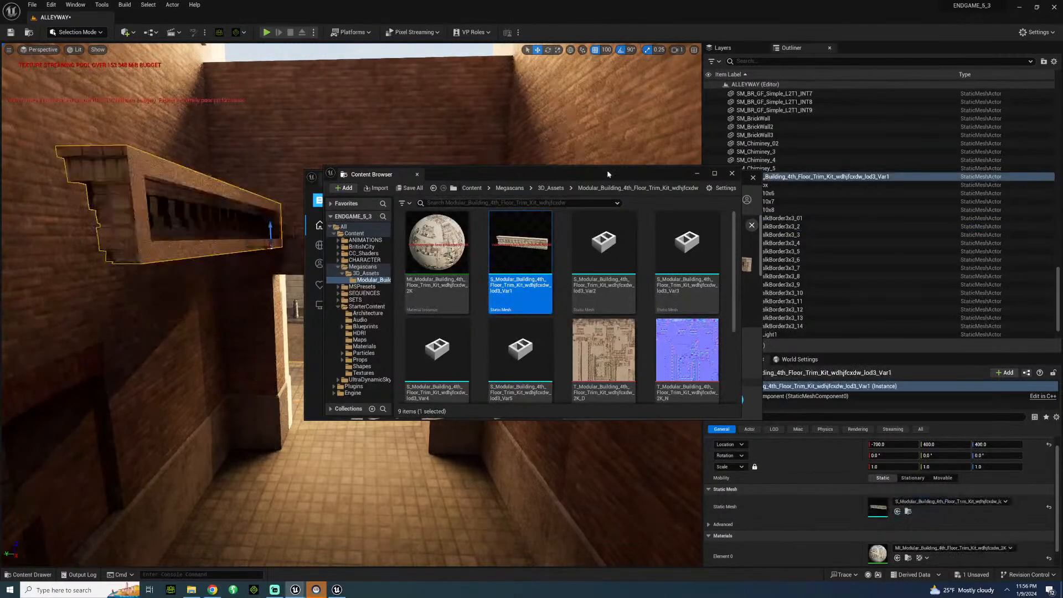
pyautogui.click(696, 175)
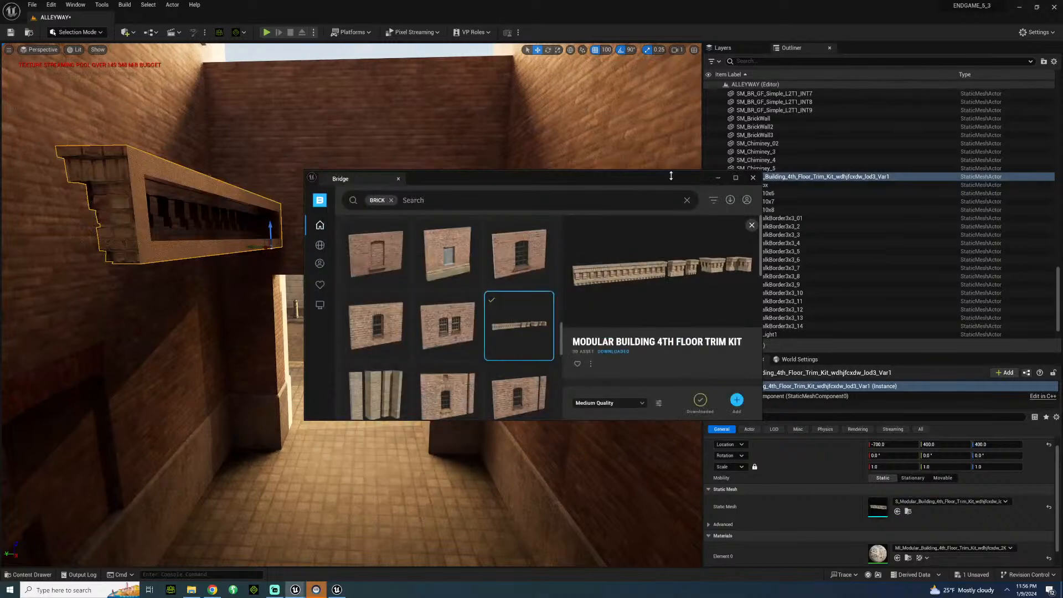
pyautogui.click(718, 179)
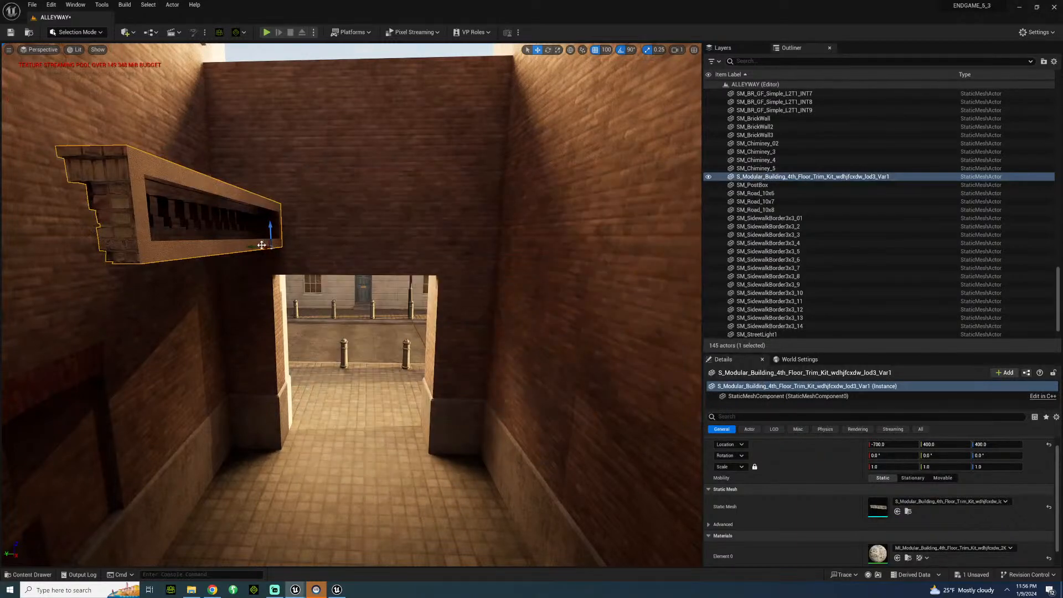
pyautogui.press('e')
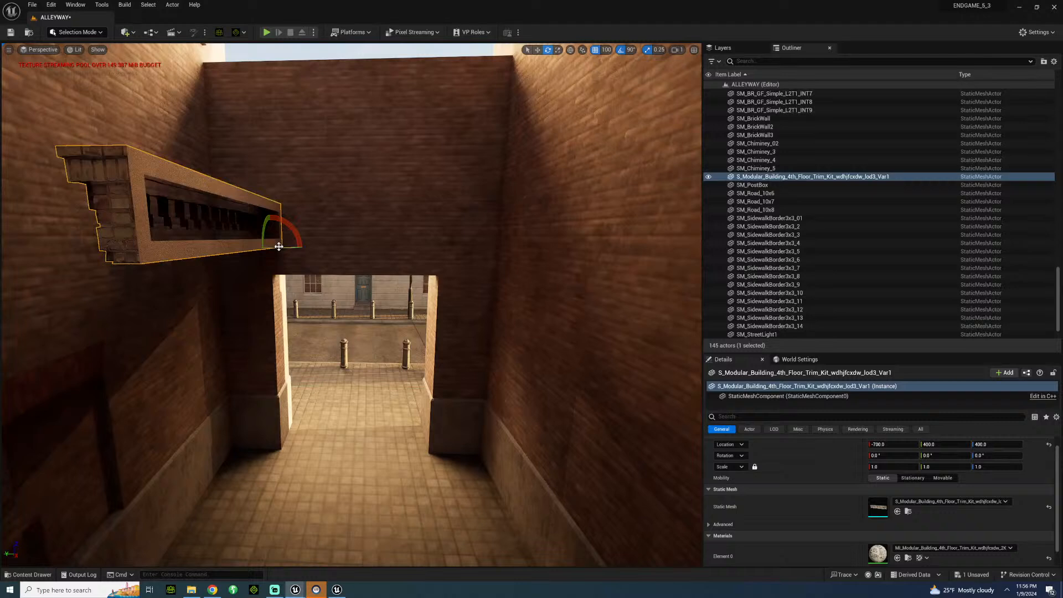
pyautogui.moveTo(282, 247)
pyautogui.mouseDown()
pyautogui.moveTo(332, 249)
pyautogui.moveTo(295, 267)
pyautogui.moveTo(292, 240)
pyautogui.moveTo(298, 261)
pyautogui.mouseUp()
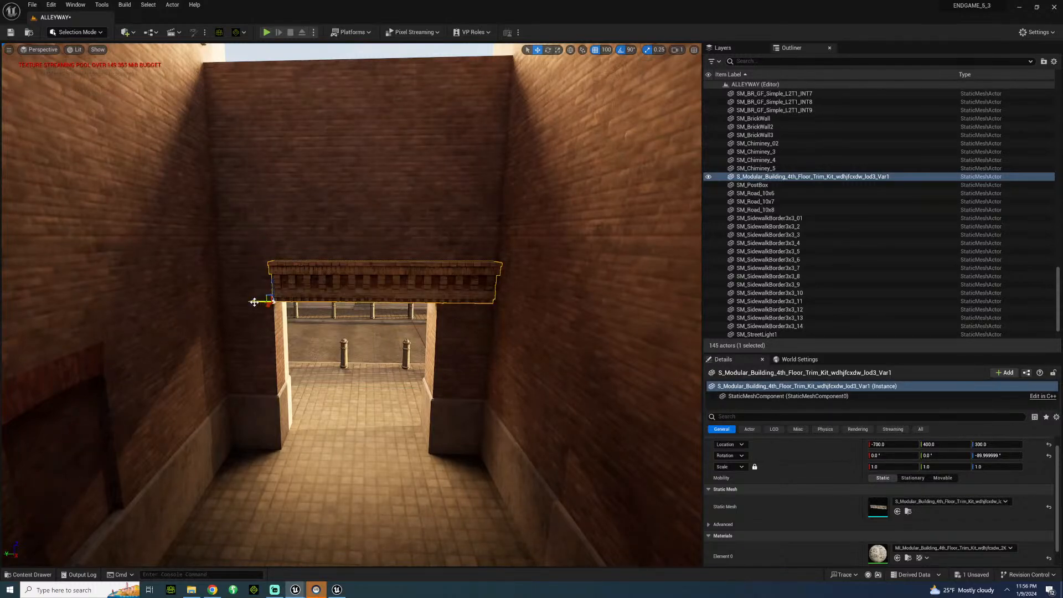
# Duplicate the trim piece end to end and shift both pieces sideways to span the wall above the opening.
pyautogui.keyDown('alt'); pyautogui.moveTo(254, 302); pyautogui.dragTo(53, 309); pyautogui.keyUp('alt')
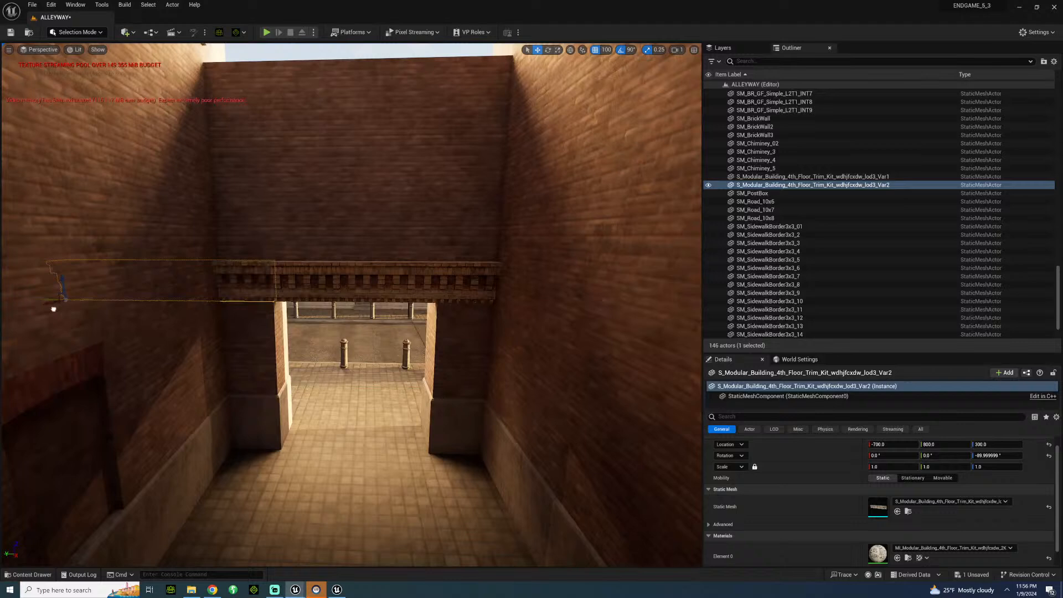
pyautogui.keyDown('ctrl'); pyautogui.click(279, 294); pyautogui.keyUp('ctrl')
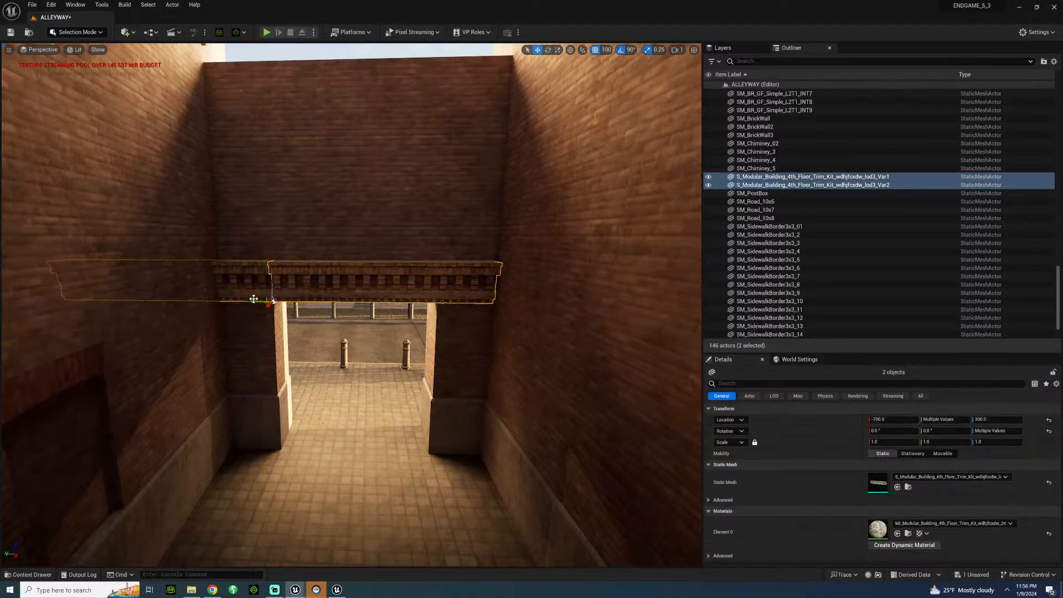
pyautogui.moveTo(271, 301); pyautogui.dragTo(310, 301)
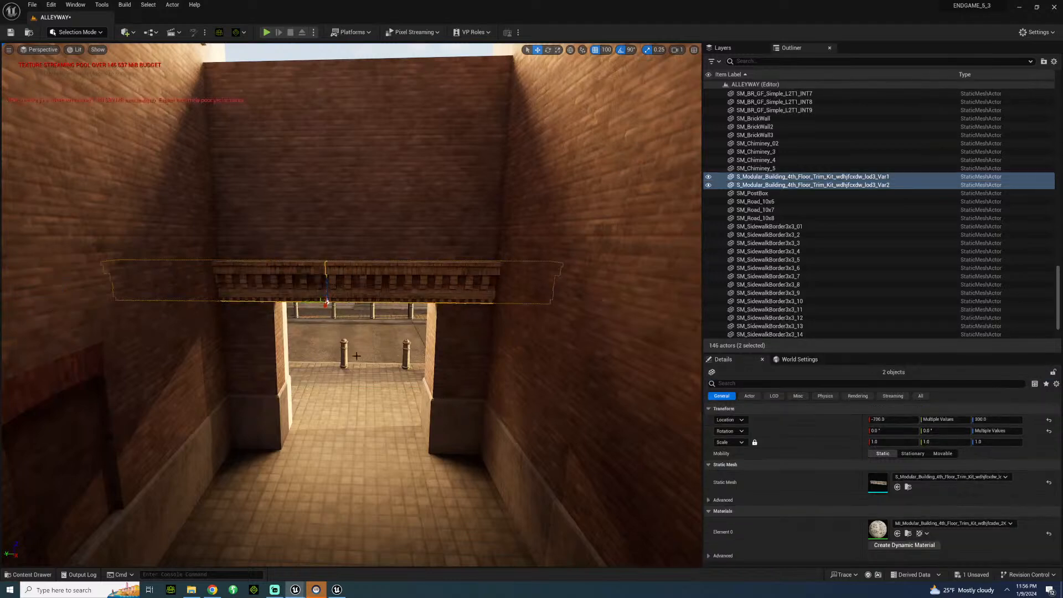
# Examine the trim above the passageway opening from low inside the alley near the character.
pyautogui.click(357, 356)
pyautogui.moveTo(357, 356)
pyautogui.mouseDown(button='right')
pyautogui.moveTo(349, 369)
pyautogui.moveTo(356, 320)
pyautogui.moveTo(352, 365)
pyautogui.moveTo(356, 344)
pyautogui.mouseUp(button='right')
pyautogui.press('w')
pyautogui.press('s')
pyautogui.press('s')
pyautogui.press('w')
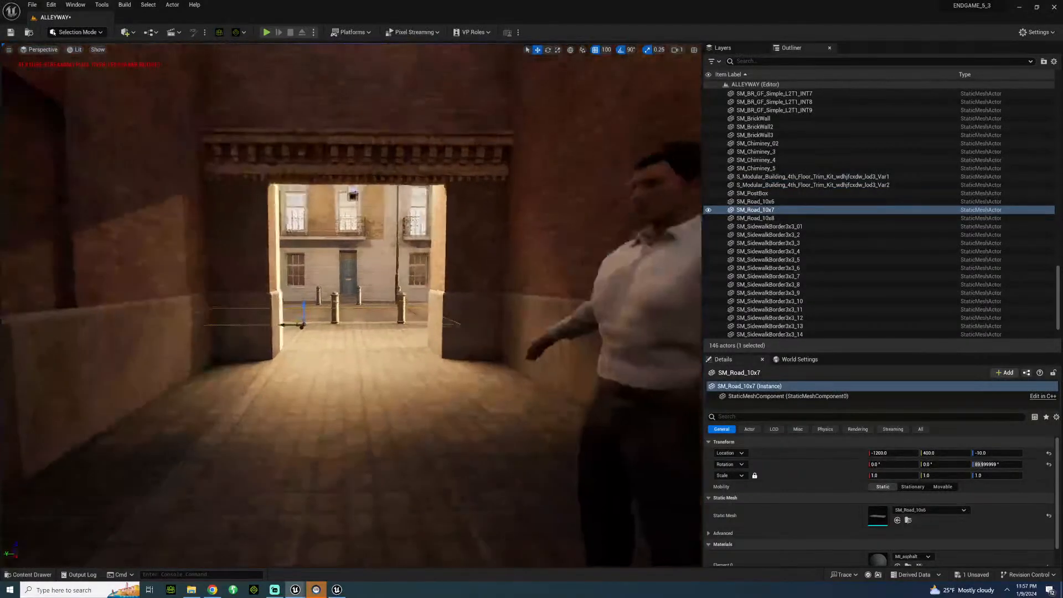
pyautogui.moveTo(424, 377); pyautogui.dragTo(425, 377, button='right')
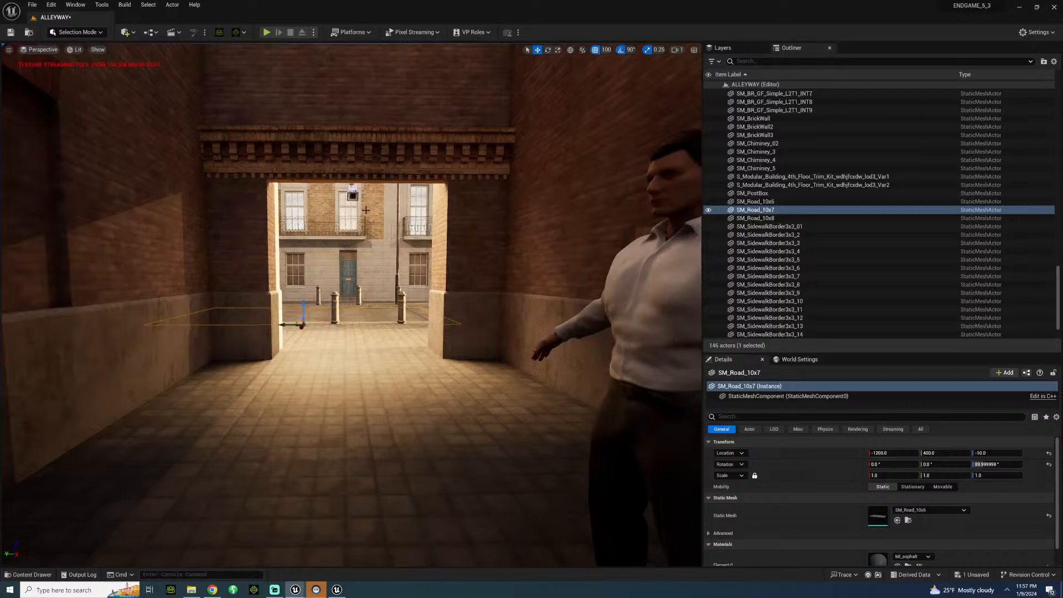
pyautogui.click(28, 574)
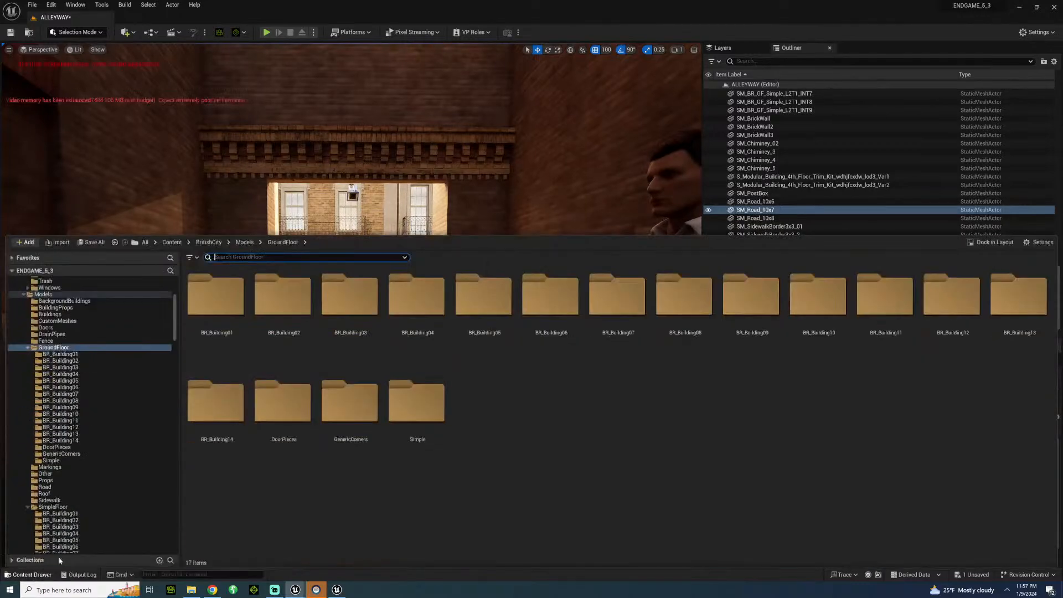
pyautogui.click(173, 33)
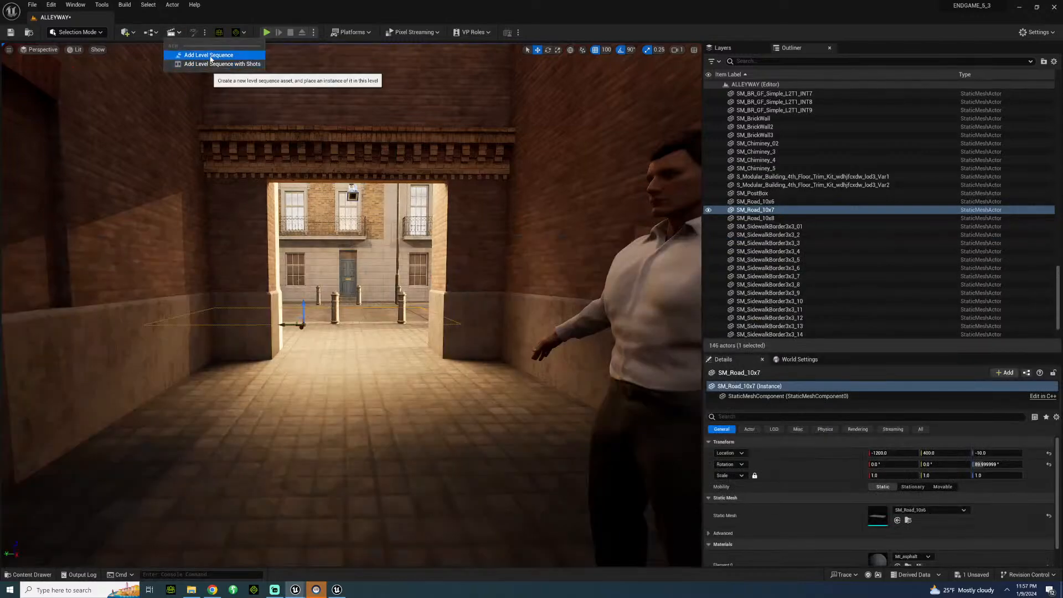
# Duplicate the three brick wall panels above the trim upward to height 750.
pyautogui.moveTo(321, 215); pyautogui.dragTo(310, 158, button='right')
pyautogui.press('s')
pyautogui.click(272, 179)
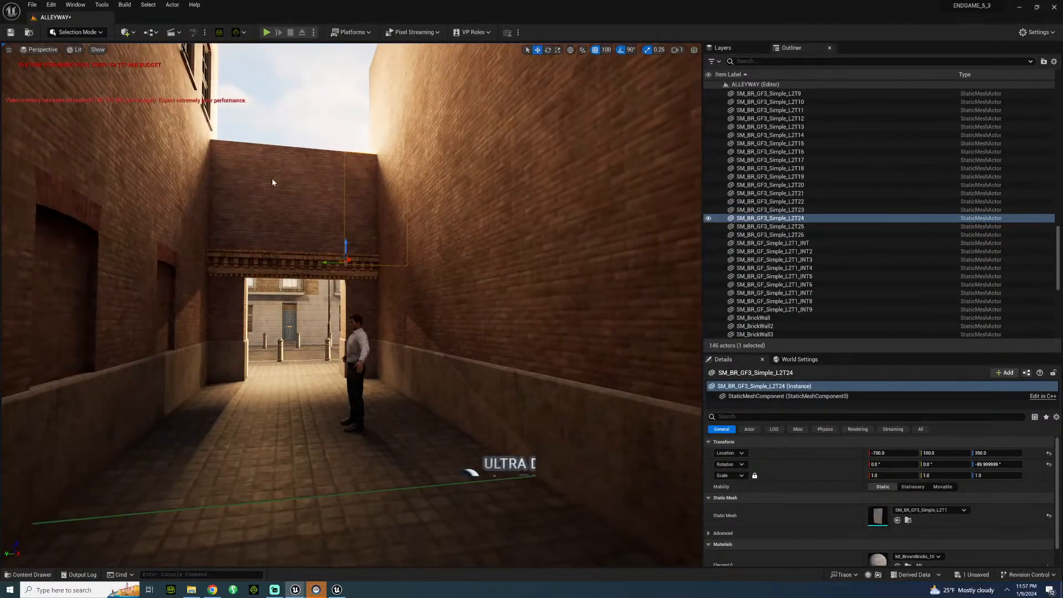
pyautogui.keyDown('ctrl'); pyautogui.click(304, 183); pyautogui.keyUp('ctrl')
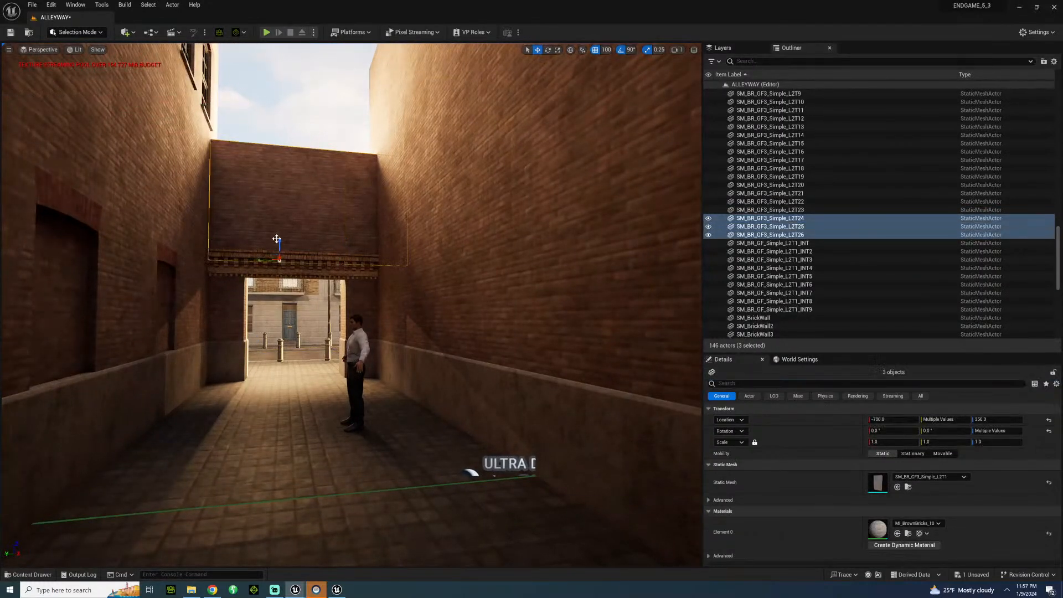
pyautogui.keyDown('alt'); pyautogui.moveTo(279, 243); pyautogui.dragTo(311, 115); pyautogui.keyUp('alt')
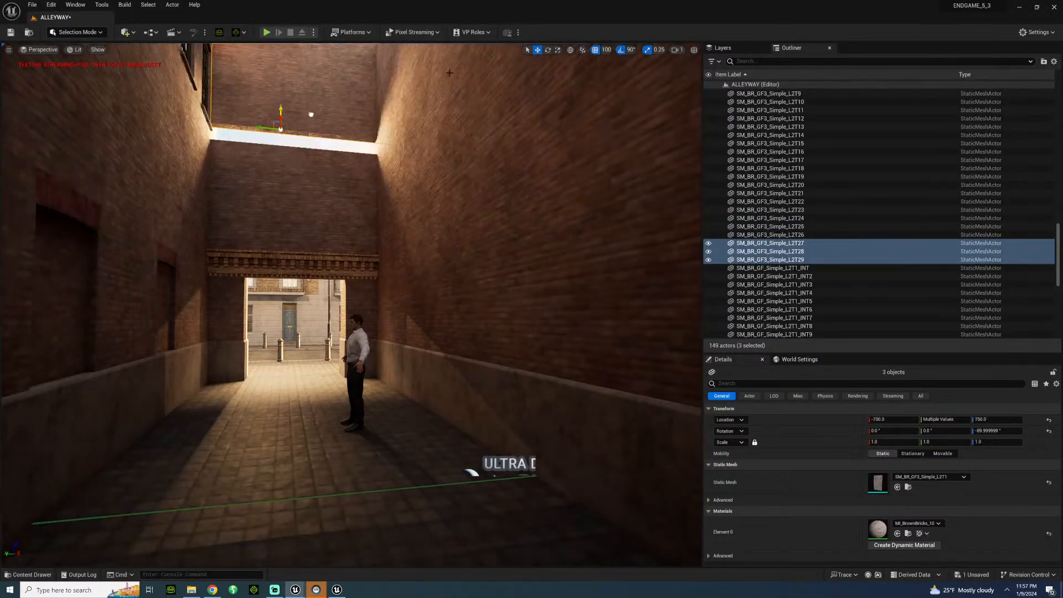
# Set the position grid snap to 50 and lower the duplicated wall panels onto the panels below to close the gap.
pyautogui.click(606, 51)
pyautogui.click(608, 101)
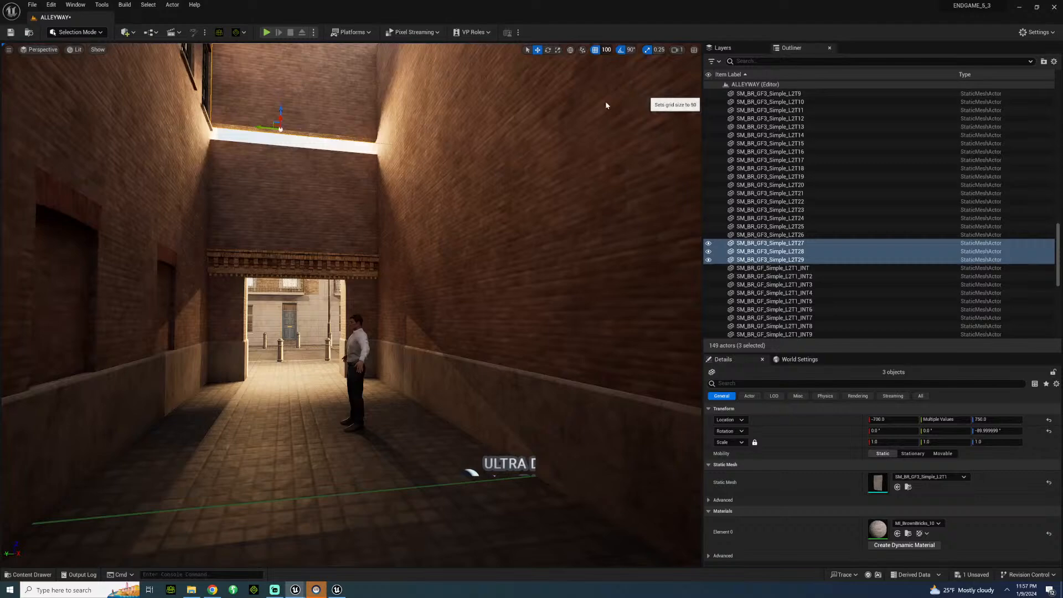
pyautogui.moveTo(280, 108); pyautogui.dragTo(275, 118)
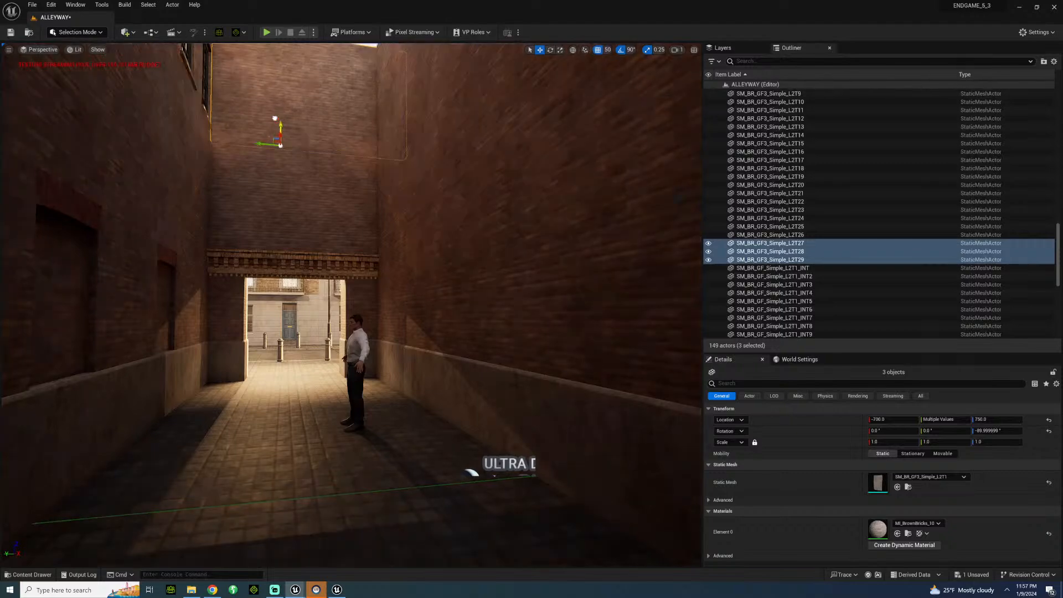
# Examine the raised passageway wall and the opposite end of the alley behind the character.
pyautogui.click(276, 330)
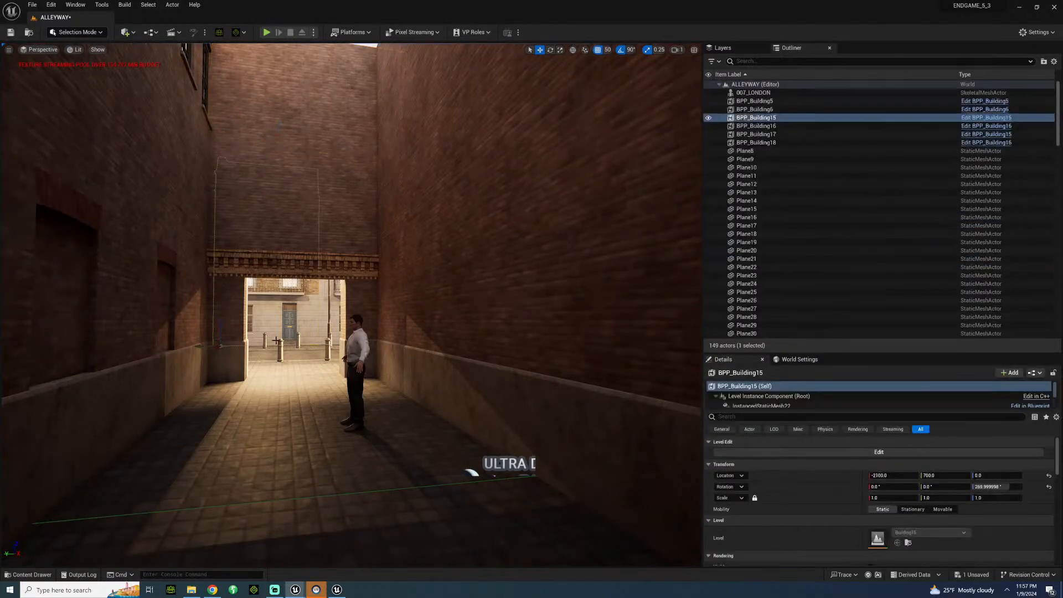
pyautogui.press('w')
pyautogui.moveTo(276, 339); pyautogui.dragTo(36, 310, button='right')
pyautogui.press('s')
pyautogui.press('w')
pyautogui.press('s')
pyautogui.press('w')
pyautogui.press('s')
pyautogui.press('w')
pyautogui.press('s')
pyautogui.press('w')
pyautogui.press('s')
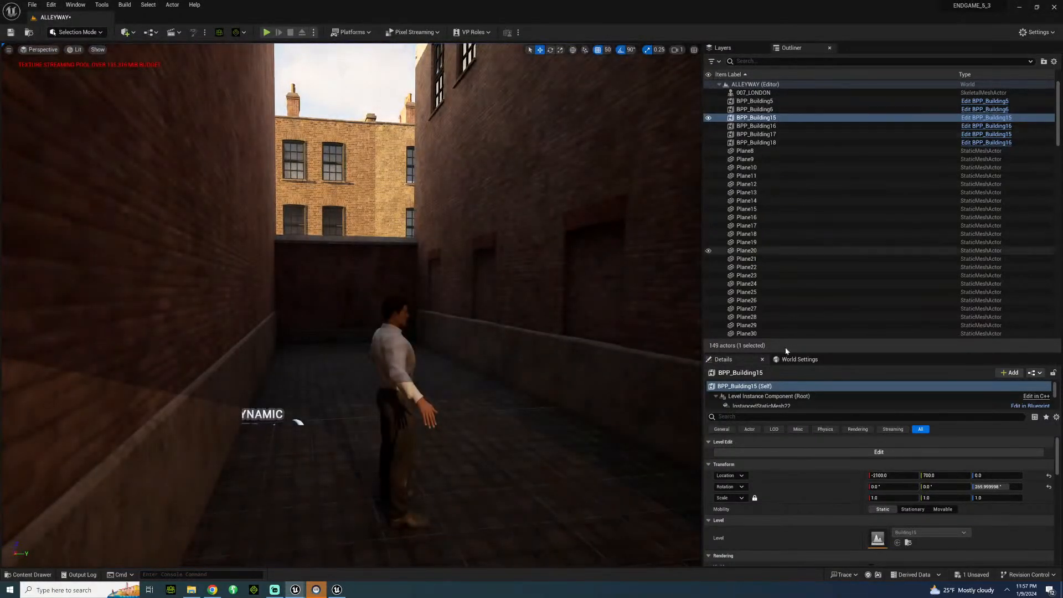
# Pilot the RC_Camera_Cinema_HighEnd_ camera to a view down the alley toward the character.
pyautogui.scroll(-9, 782, 308)
pyautogui.click(787, 252)
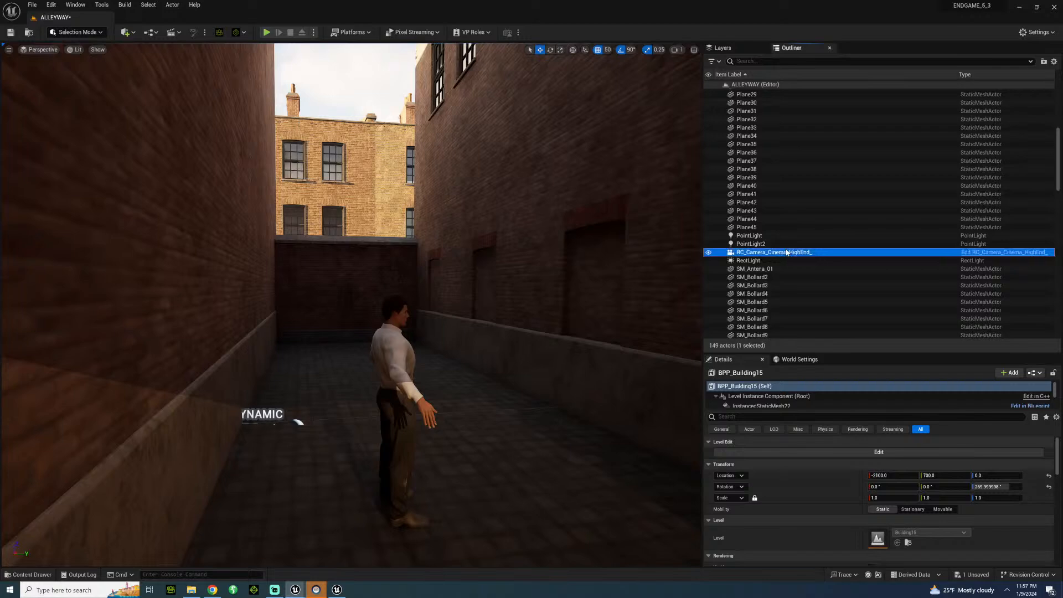
pyautogui.rightClick(787, 252)
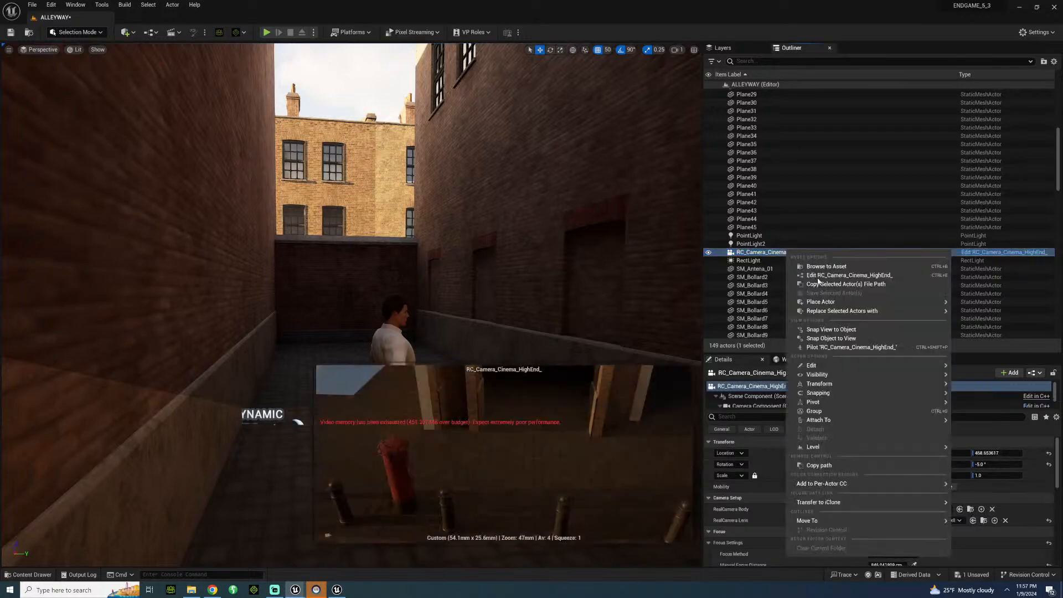
pyautogui.click(853, 349)
pyautogui.press('w')
pyautogui.moveTo(312, 303); pyautogui.dragTo(325, 236, button='right')
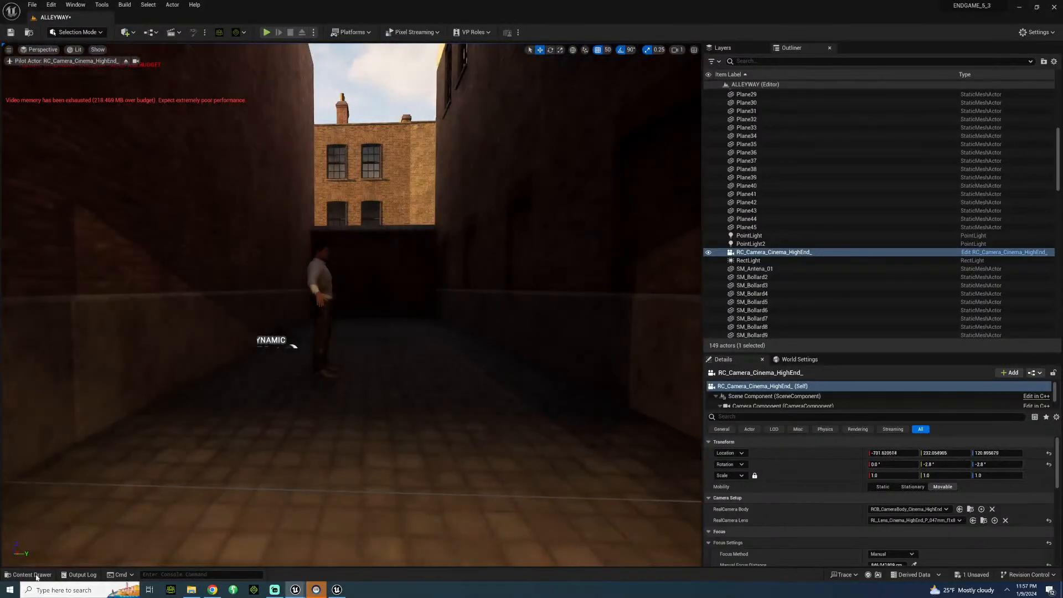
# Open the LONDON_BOND_KEVIN_FIGHT sequence from the SEQUENCES/UK/LONDON folder and play back the shot.
pyautogui.click(32, 575)
pyautogui.scroll(-5, 91, 508)
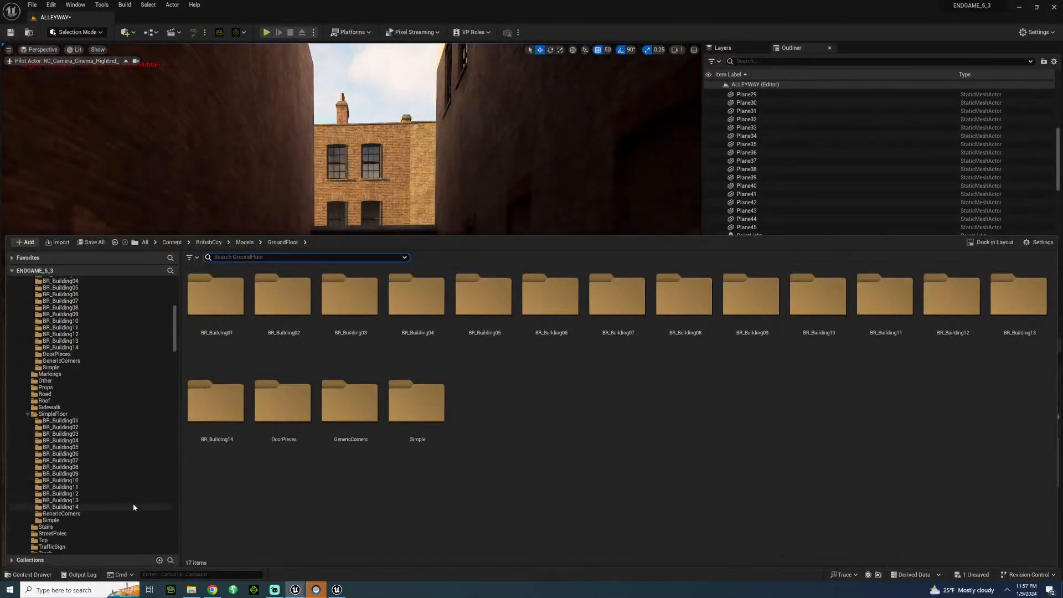
pyautogui.scroll(-6, 117, 505)
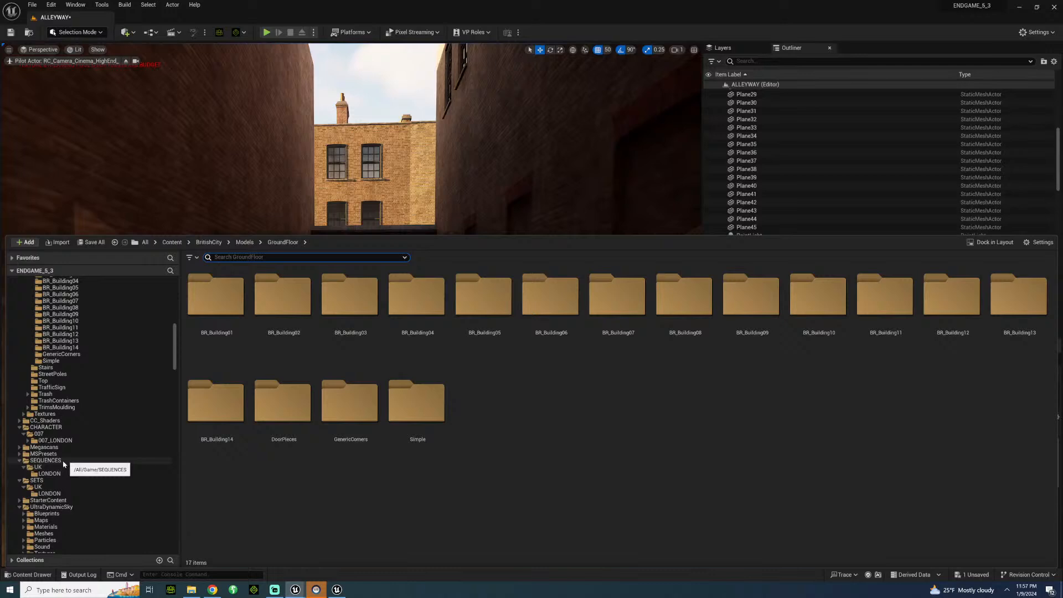
pyautogui.moveTo(62, 460); pyautogui.dragTo(72, 461)
pyautogui.click(215, 296)
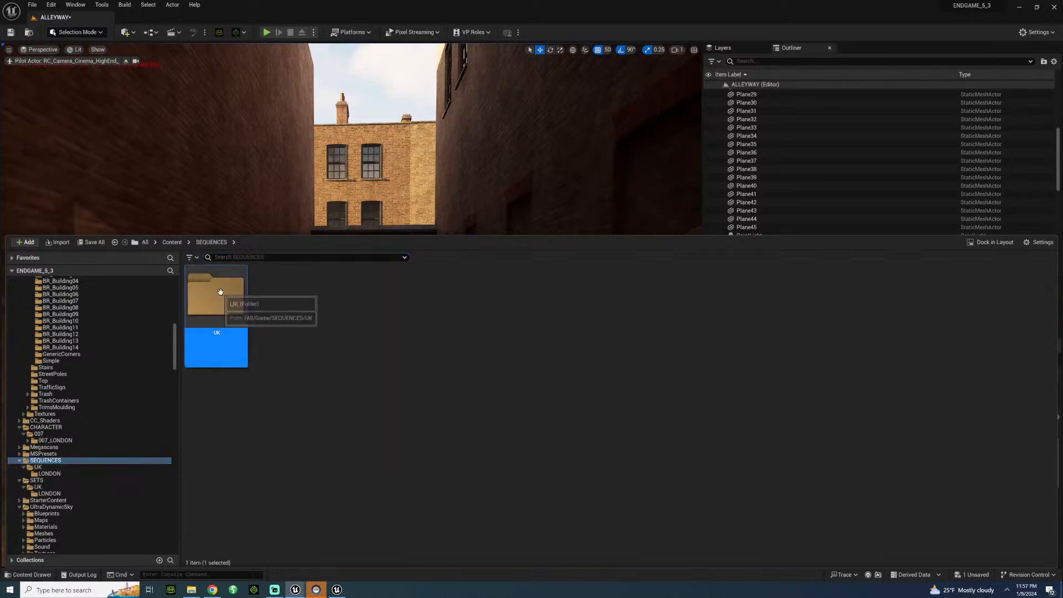
pyautogui.doubleClick(221, 295)
pyautogui.doubleClick(226, 308)
pyautogui.doubleClick(226, 308)
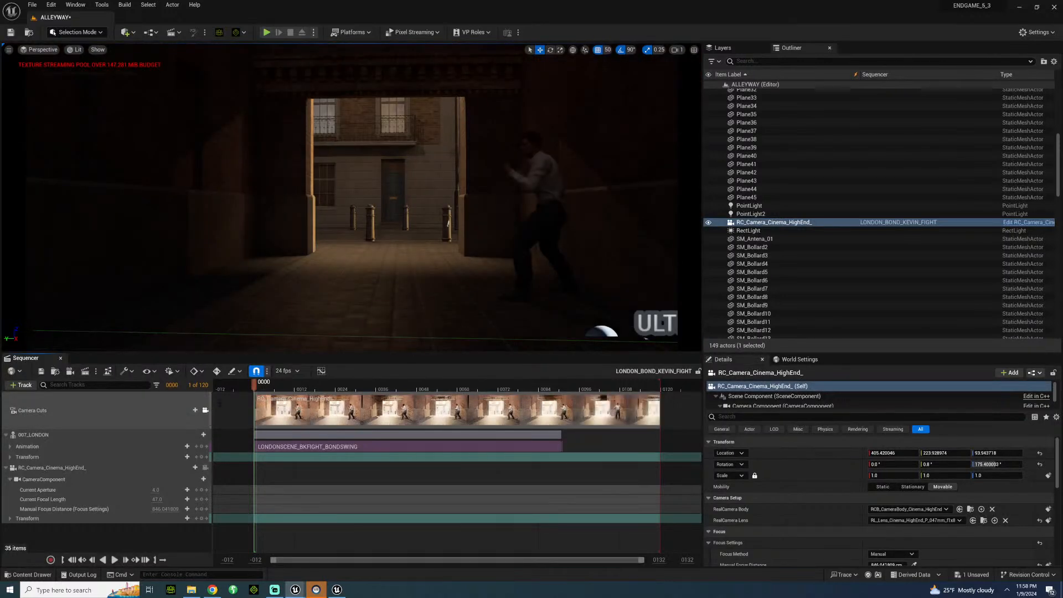
pyautogui.moveTo(256, 383); pyautogui.dragTo(350, 403)
pyautogui.press('space')
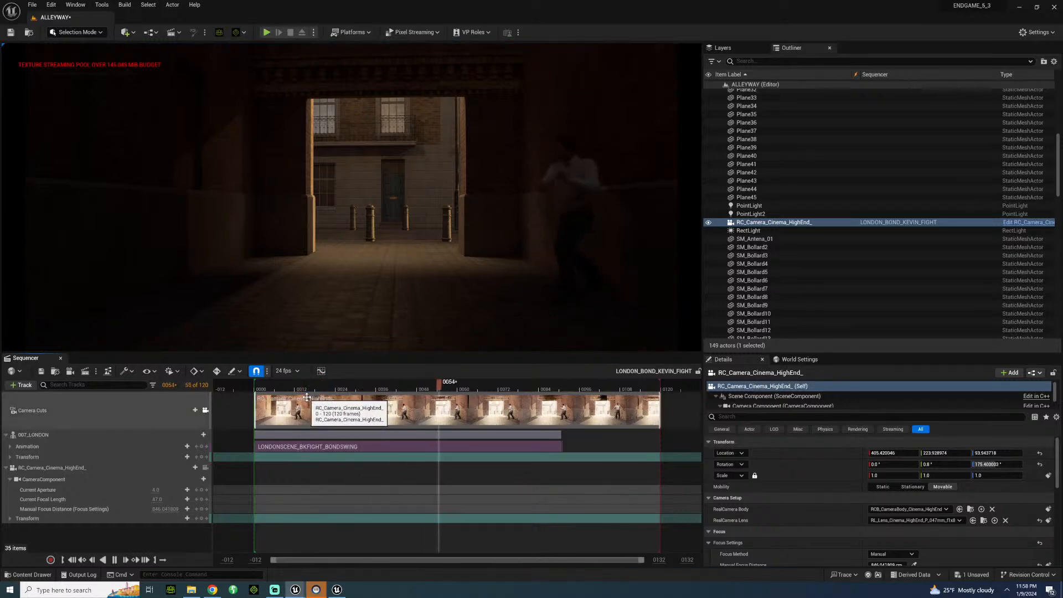
# Move the RectLight over the open top of the alley to -400, 300, 1050 and rotate it to shine straight down.
pyautogui.press('space')
pyautogui.click(204, 410)
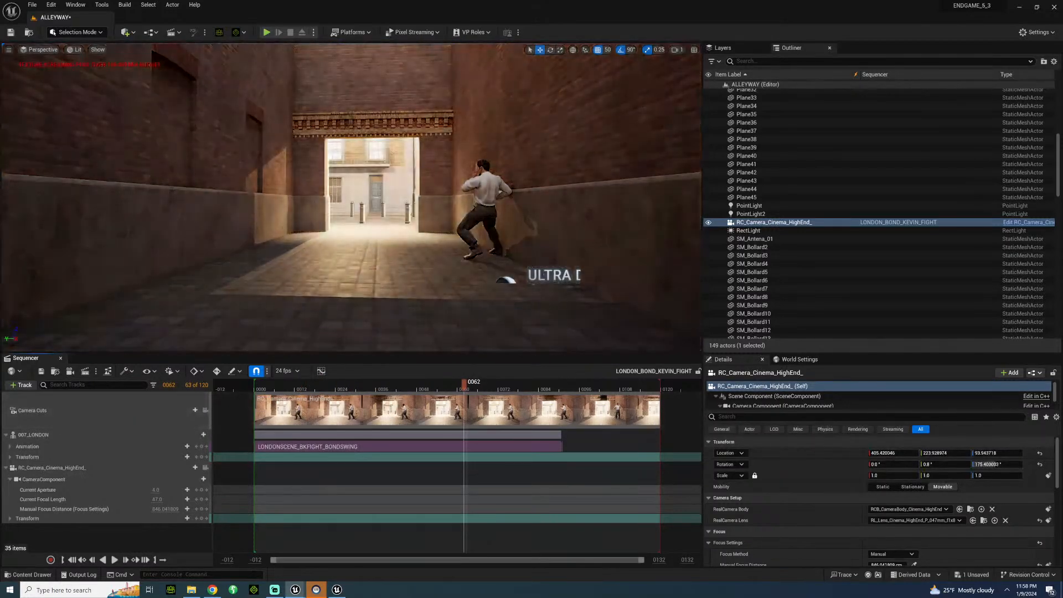
pyautogui.moveTo(332, 221); pyautogui.dragTo(360, 233, button='right')
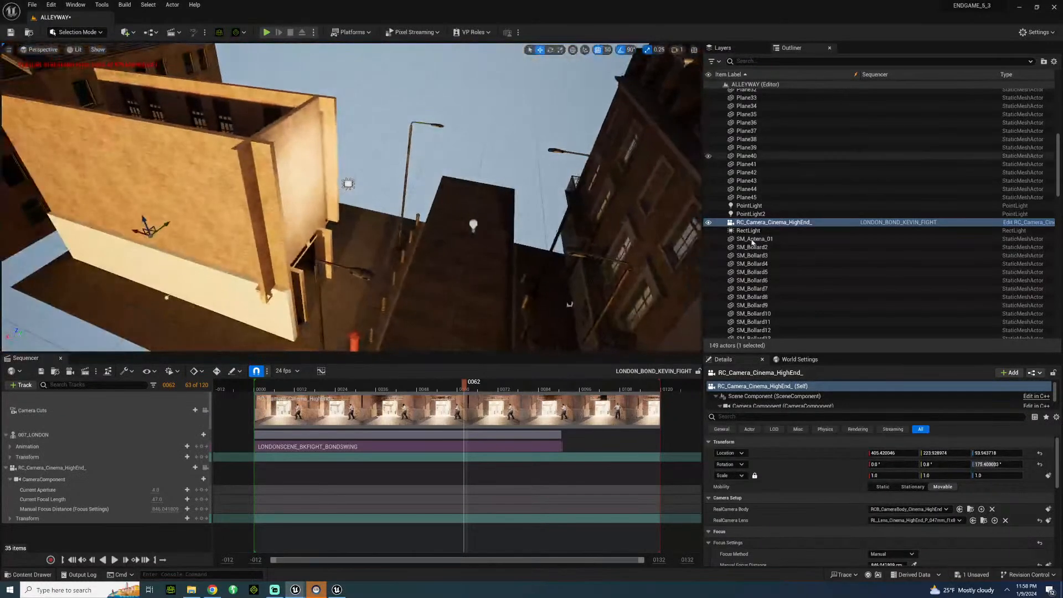
pyautogui.click(748, 230)
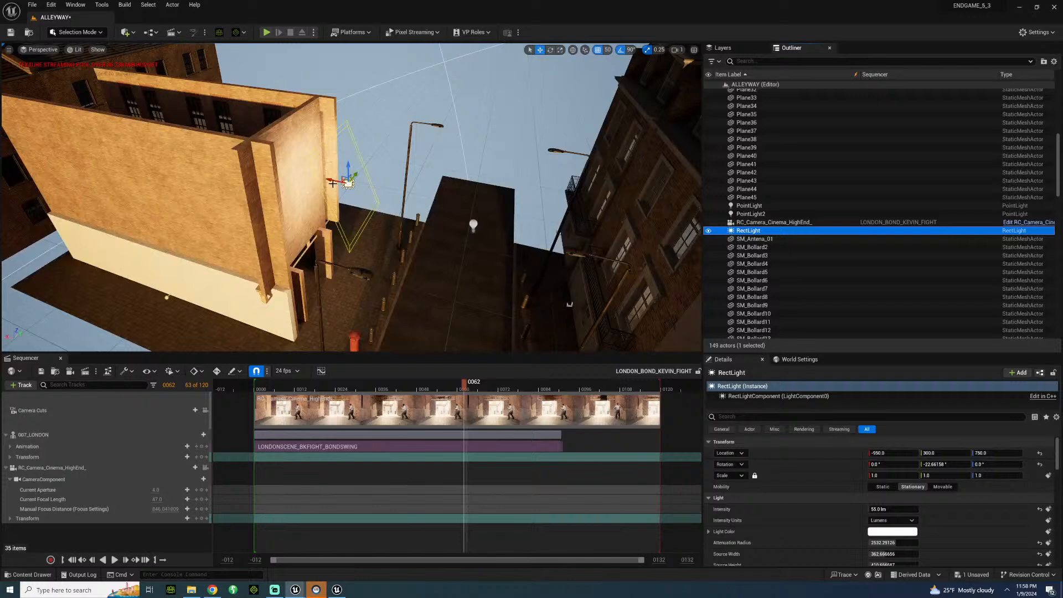
pyautogui.moveTo(332, 180); pyautogui.dragTo(403, 57)
pyautogui.press('e')
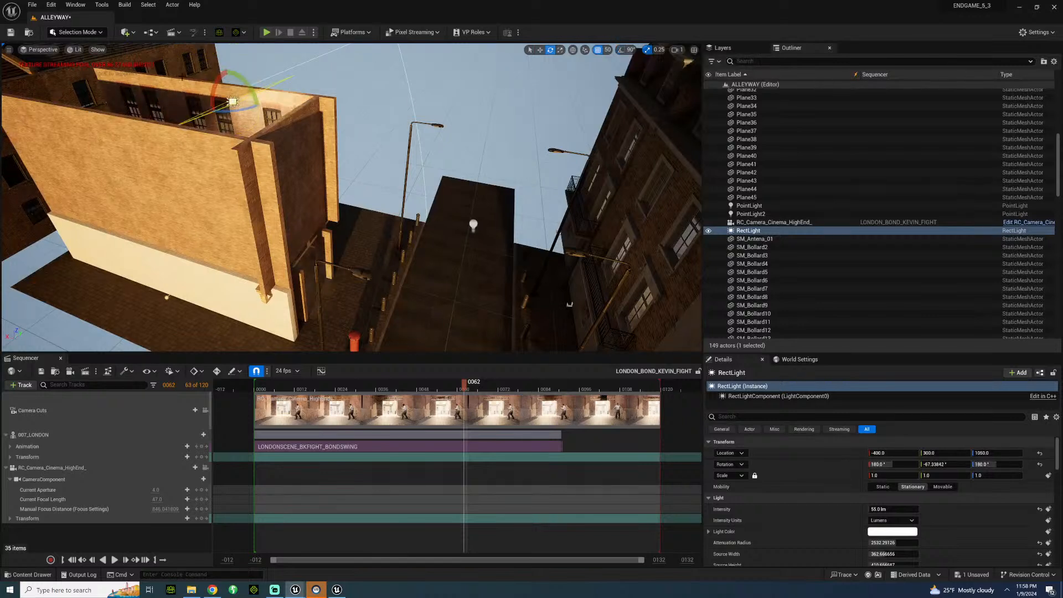
pyautogui.moveTo(254, 90); pyautogui.dragTo(268, 87)
pyautogui.moveTo(208, 97); pyautogui.dragTo(209, 103)
pyautogui.click(205, 413)
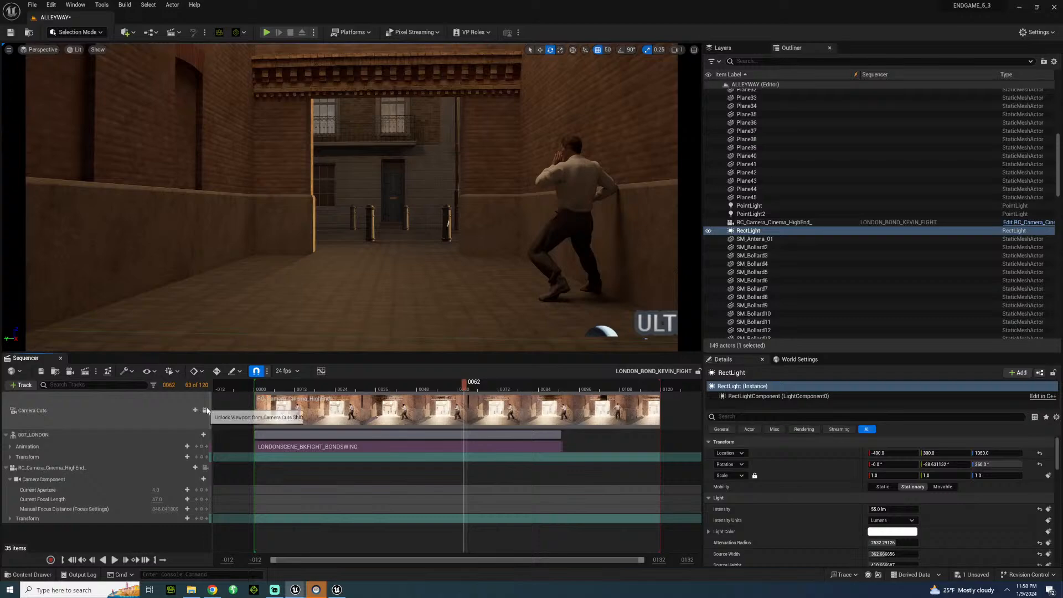
# Move the RectLight farther along the alley to X 450, Y 200.
pyautogui.click(205, 410)
pyautogui.moveTo(305, 210); pyautogui.dragTo(219, 221, button='right')
pyautogui.press('w')
pyautogui.moveTo(422, 185); pyautogui.dragTo(184, 206)
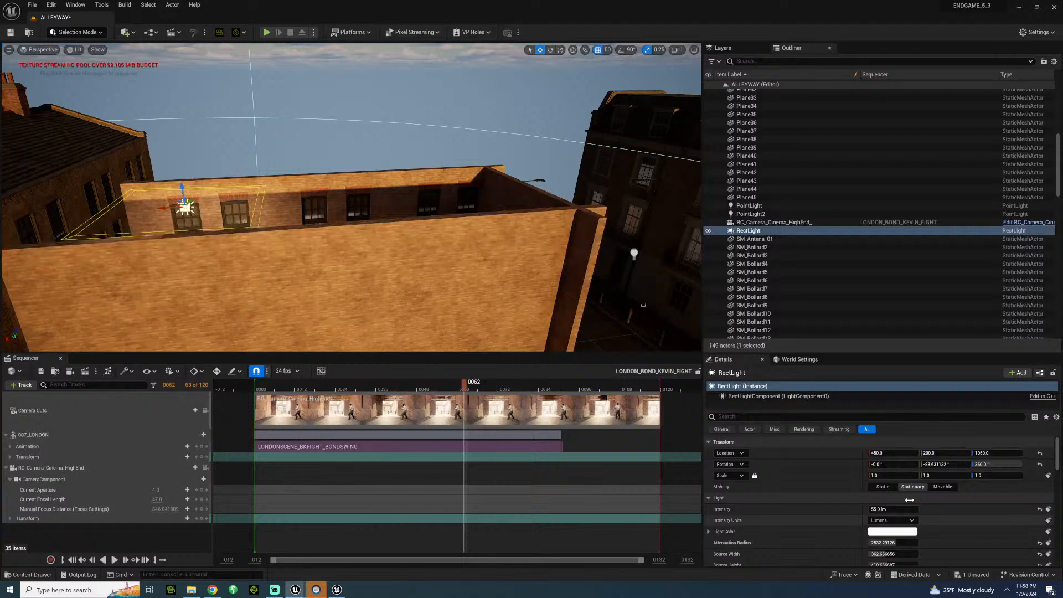
# Set the RectLight's source height to 1000, reposition it over the alley, and check the lighting through the sequence camera.
pyautogui.scroll(-2, 841, 515)
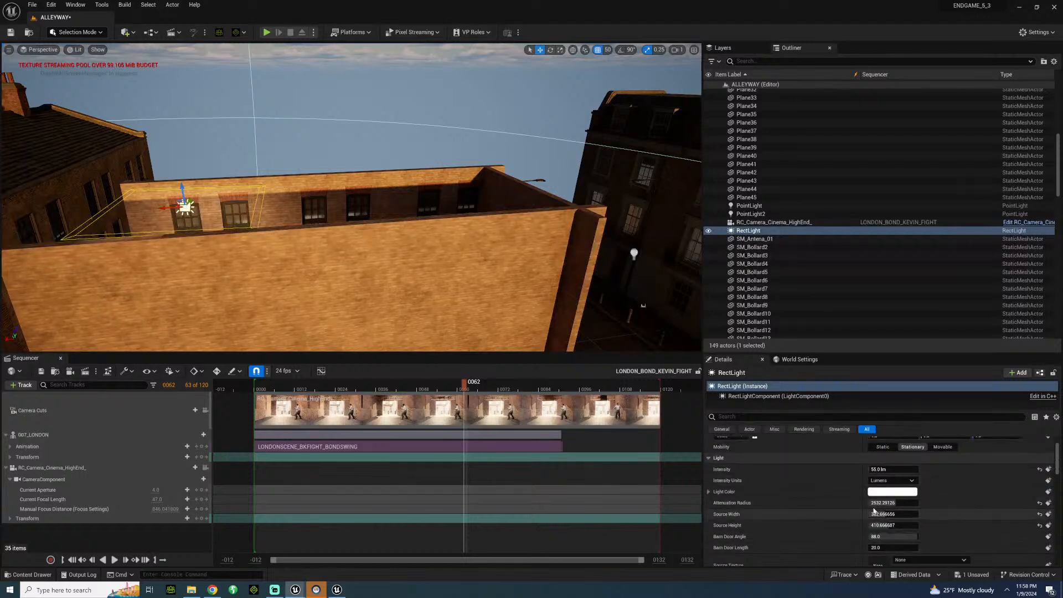
pyautogui.moveTo(871, 525); pyautogui.dragTo(916, 525)
pyautogui.moveTo(176, 214); pyautogui.dragTo(324, 206)
pyautogui.press('w')
pyautogui.moveTo(325, 205); pyautogui.dragTo(465, 238, button='right')
pyautogui.click(204, 410)
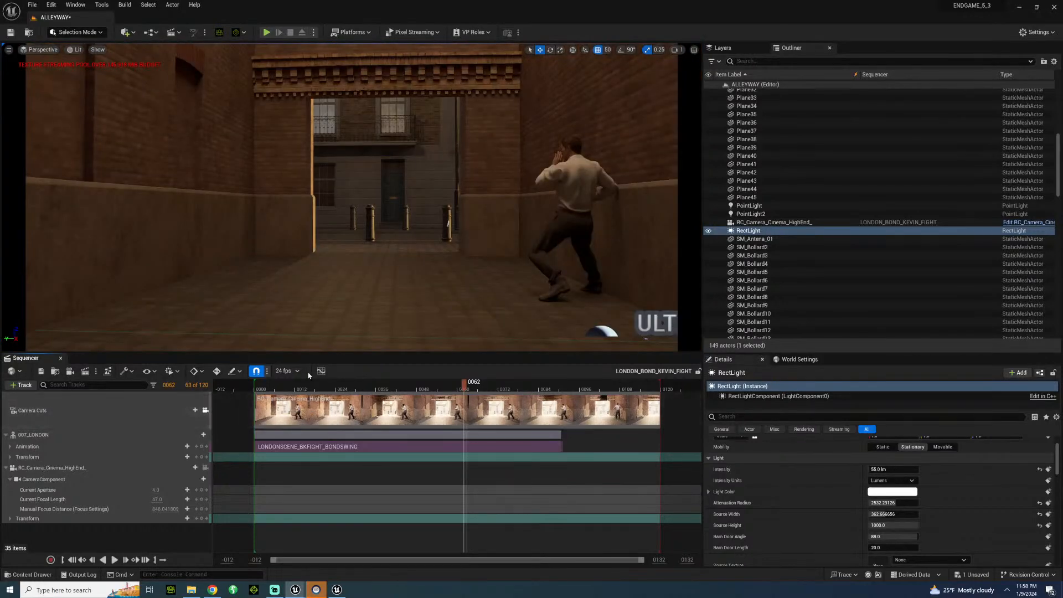
# Play back the fight shot from the start to review the character's movement under the new lighting.
pyautogui.click(279, 386)
pyautogui.press('space')
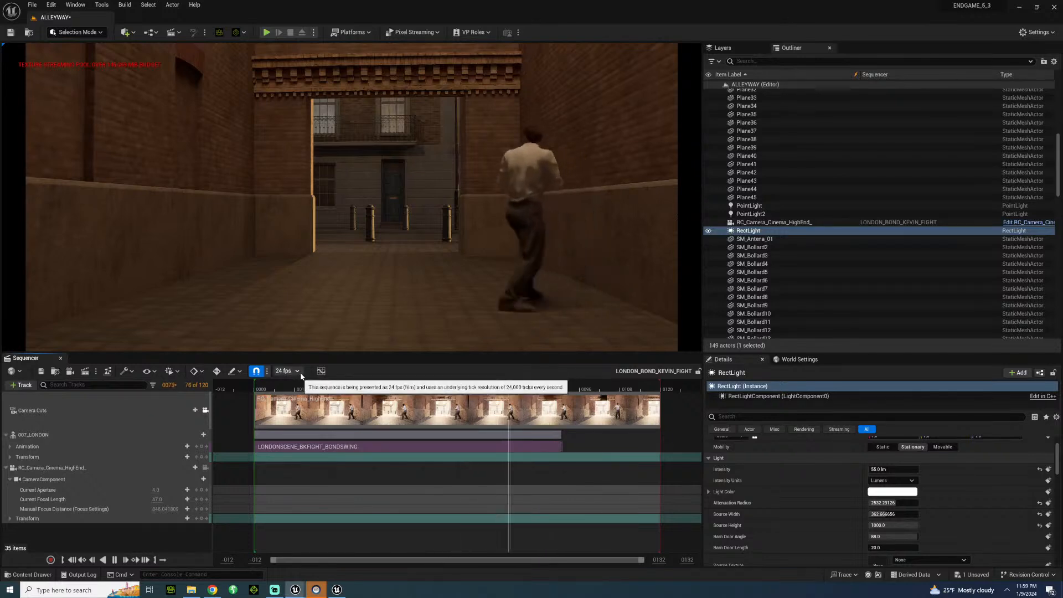
pyautogui.click(268, 390)
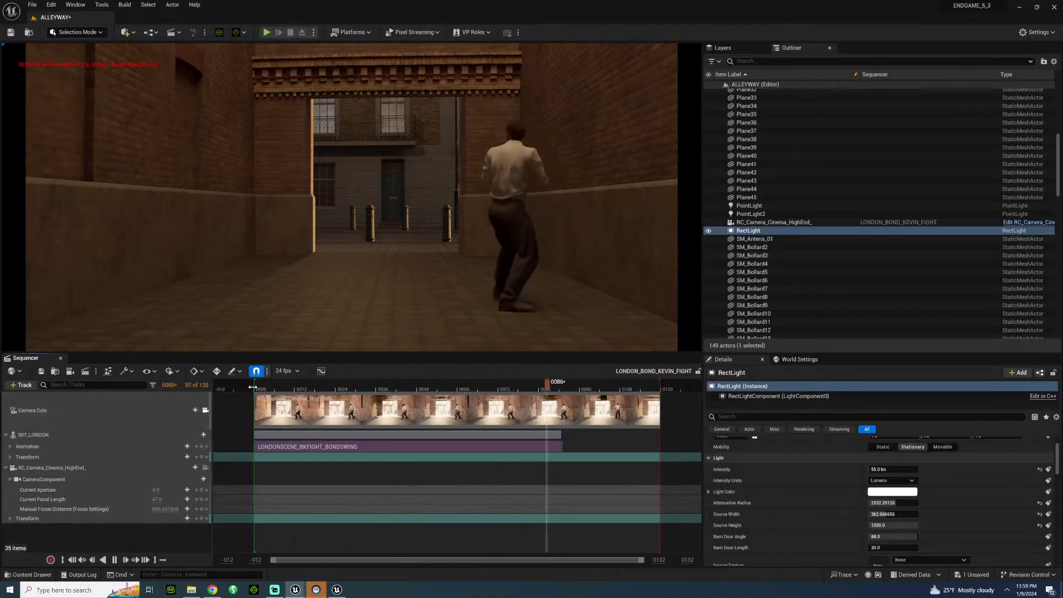
pyautogui.press('space')
pyautogui.click(263, 389)
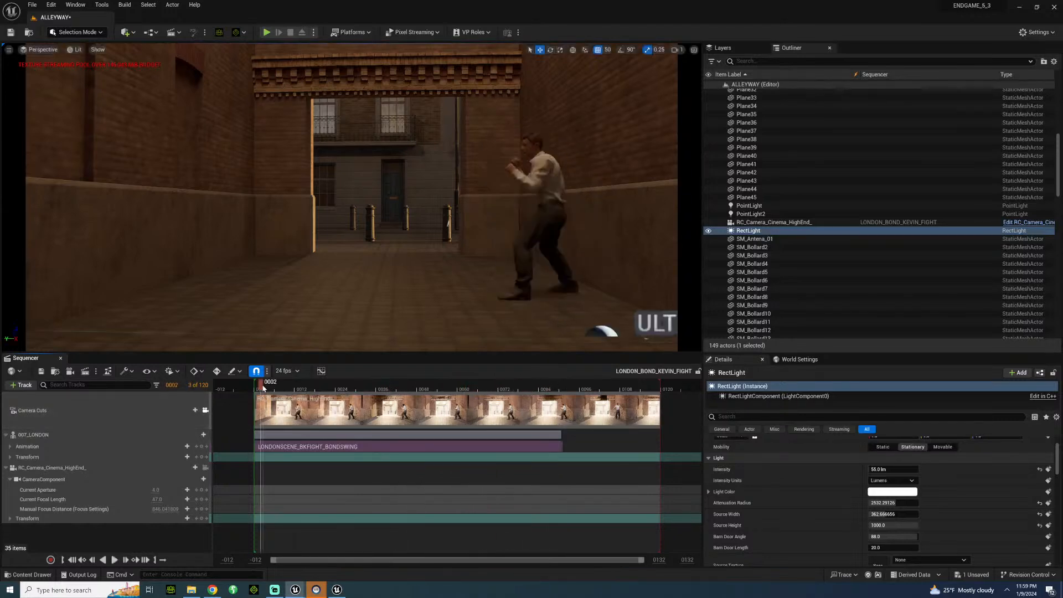
# Save the ALLEYWAY level and close the LONDON_BOND_KEVIN_FIGHT sequence.
pyautogui.click(32, 5)
pyautogui.click(66, 105)
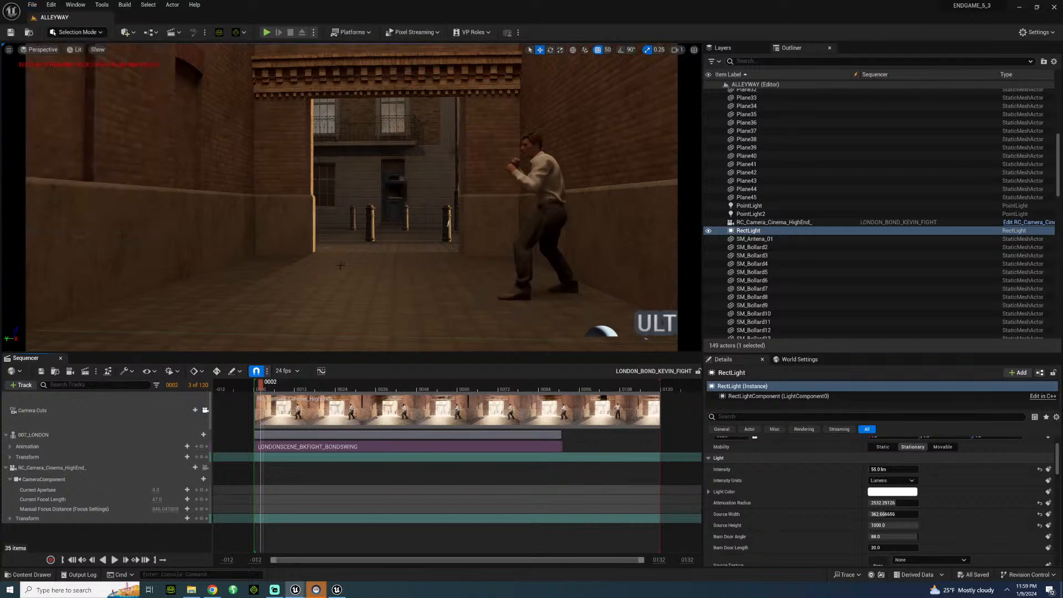
pyautogui.moveTo(269, 389); pyautogui.dragTo(322, 382)
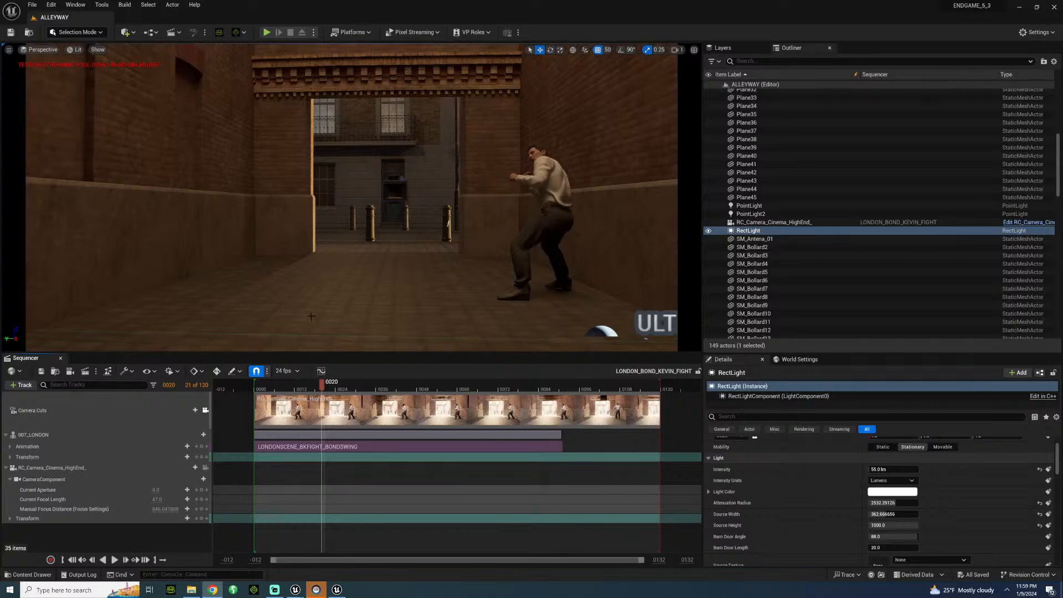
pyautogui.click(61, 358)
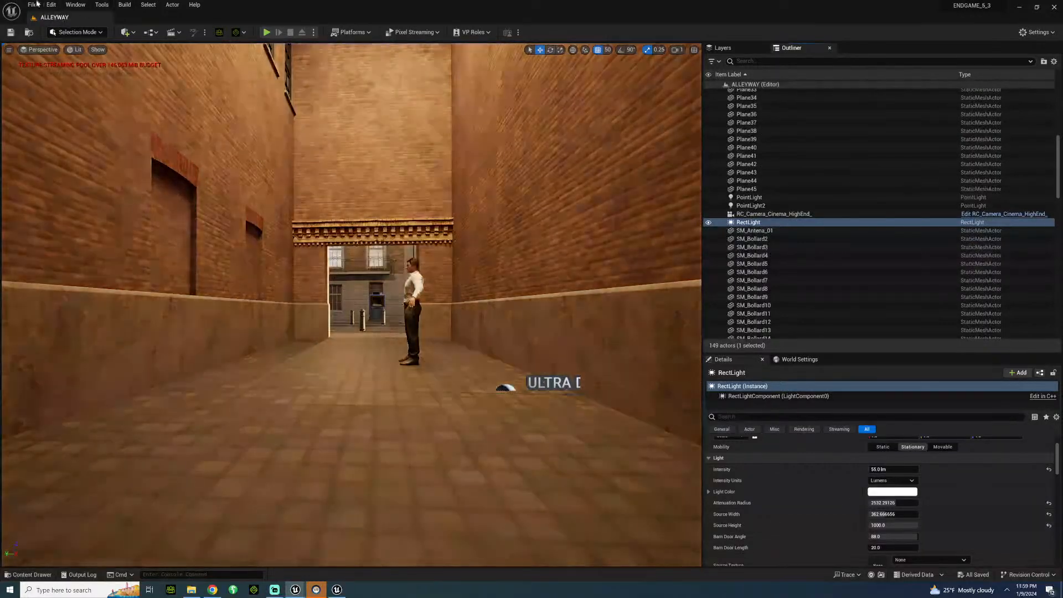
pyautogui.click(35, 4)
pyautogui.click(61, 113)
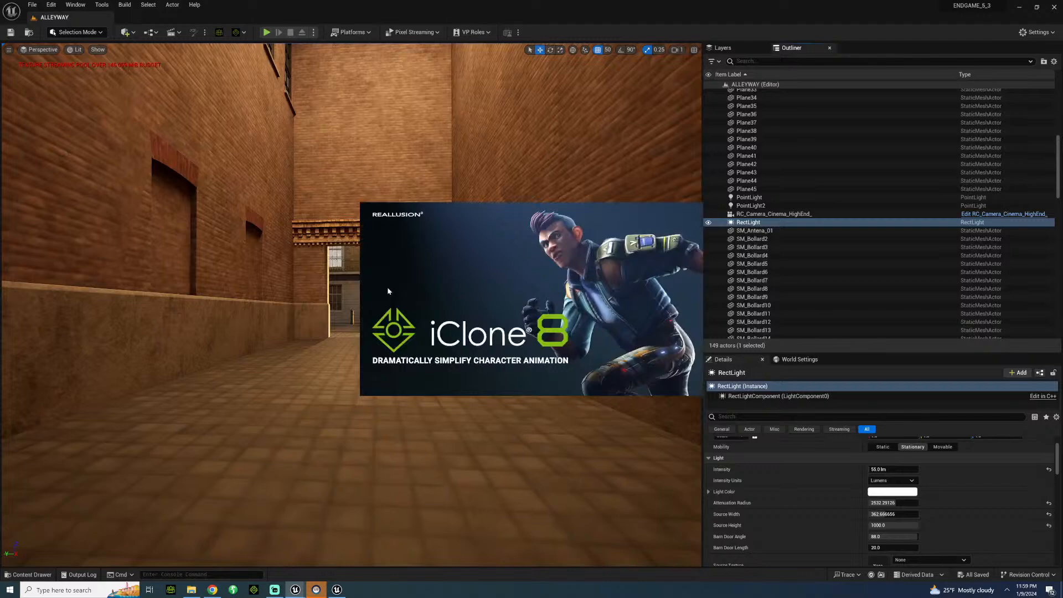
# Switch to the ENDGAME_V3 project, view its SETS folder, and close that project's editor.
pyautogui.moveTo(359, 239); pyautogui.dragTo(161, 301, button='right')
pyautogui.moveTo(347, 497); pyautogui.dragTo(342, 497, button='right')
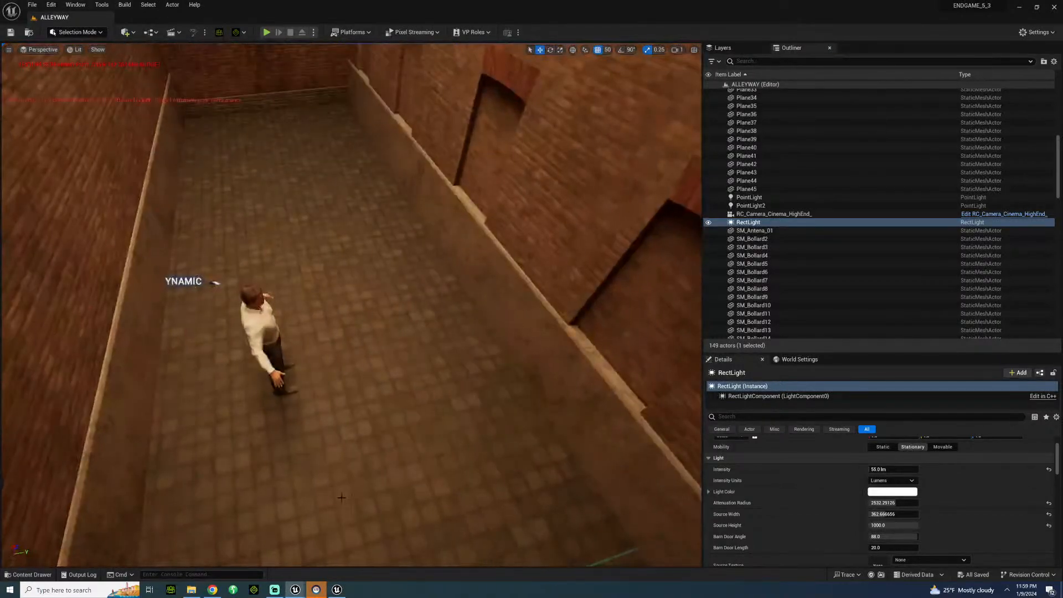
pyautogui.click(337, 589)
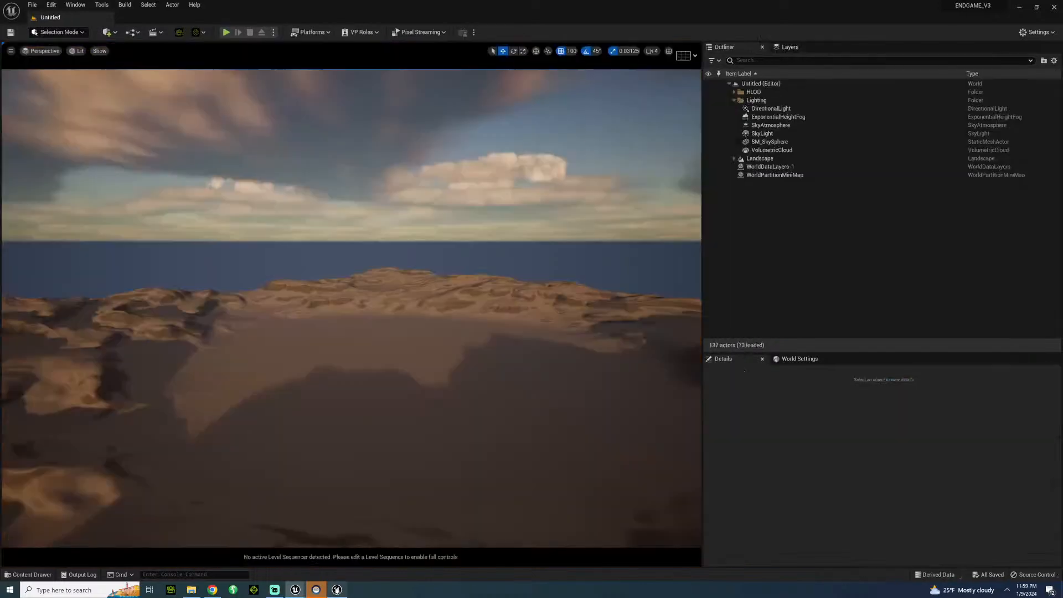
pyautogui.click(29, 575)
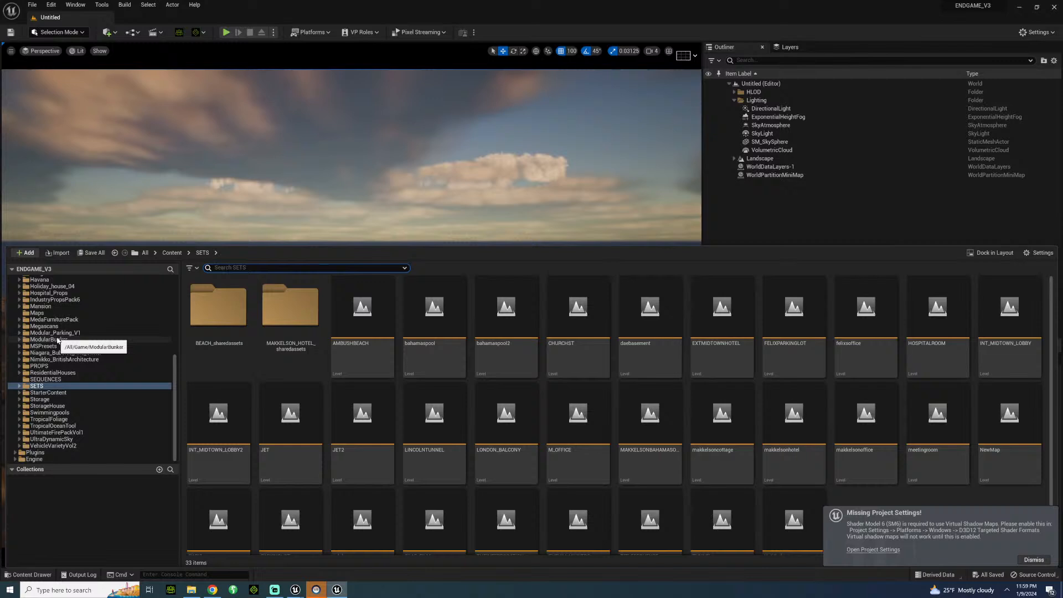
pyautogui.click(1050, 8)
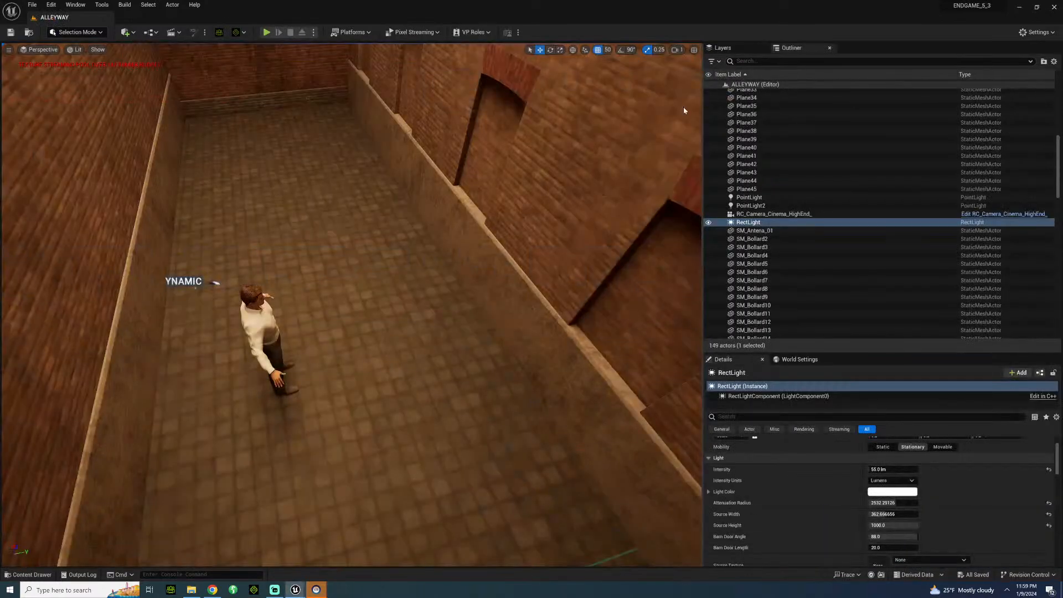
pyautogui.moveTo(683, 108); pyautogui.dragTo(997, 80, button='right')
pyautogui.press('s')
pyautogui.press('w')
pyautogui.press('s')
pyautogui.press('d')
pyautogui.press('w')
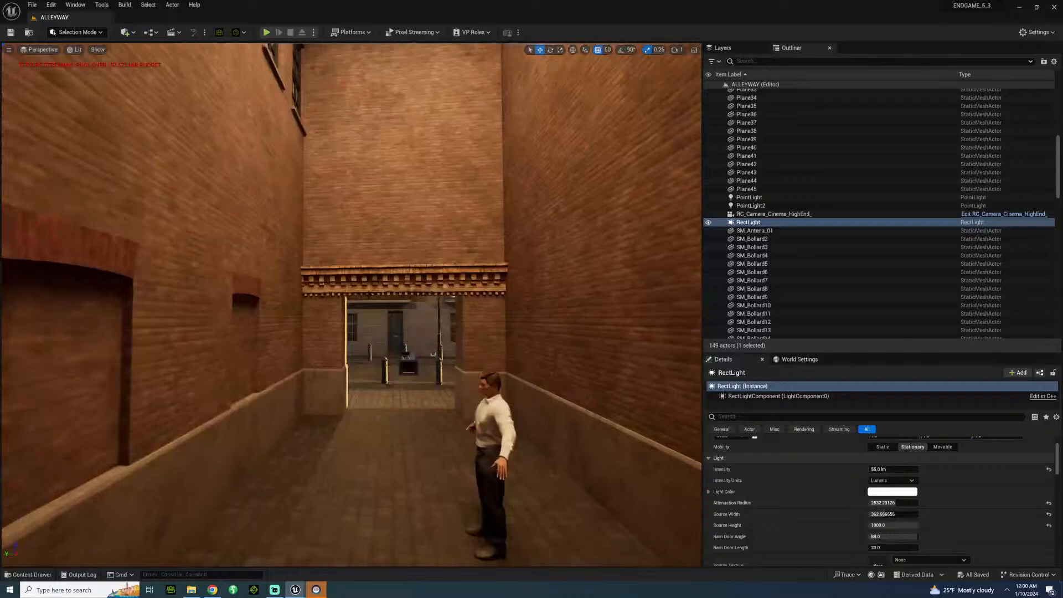
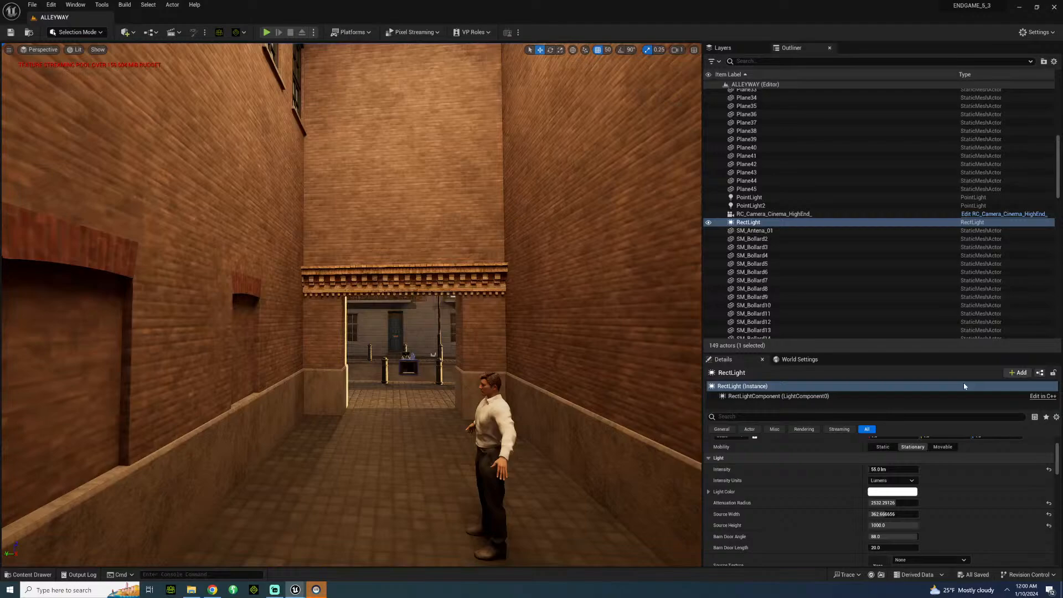
# Browse the BritishCity Props and Other model folders for items to dress the alley.
pyautogui.moveTo(536, 315)
pyautogui.mouseDown(button='right')
pyautogui.moveTo(493, 216)
pyautogui.moveTo(431, 354)
pyautogui.moveTo(332, 310)
pyautogui.moveTo(542, 304)
pyautogui.mouseUp(button='right')
pyautogui.press('w')
pyautogui.press('s')
pyautogui.press('w')
pyautogui.press('s')
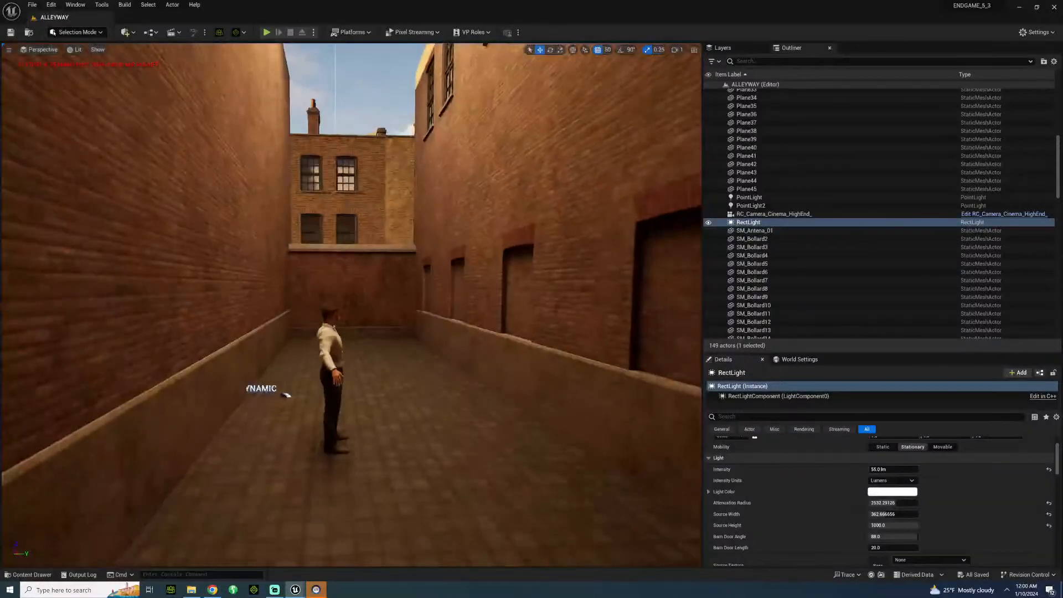
pyautogui.click(37, 574)
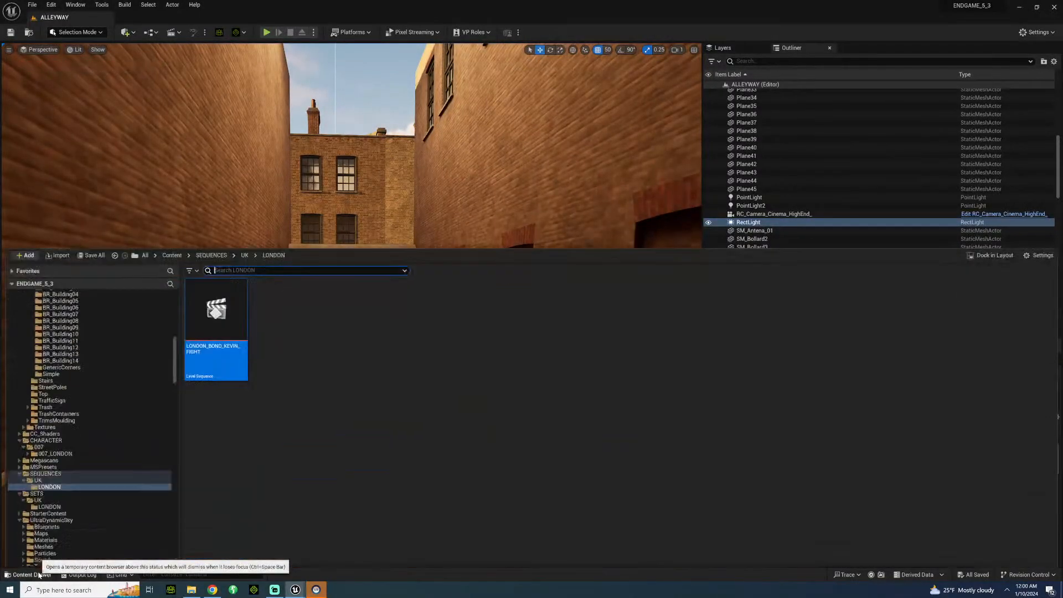
pyautogui.scroll(2, 84, 366)
pyautogui.scroll(3, 84, 366)
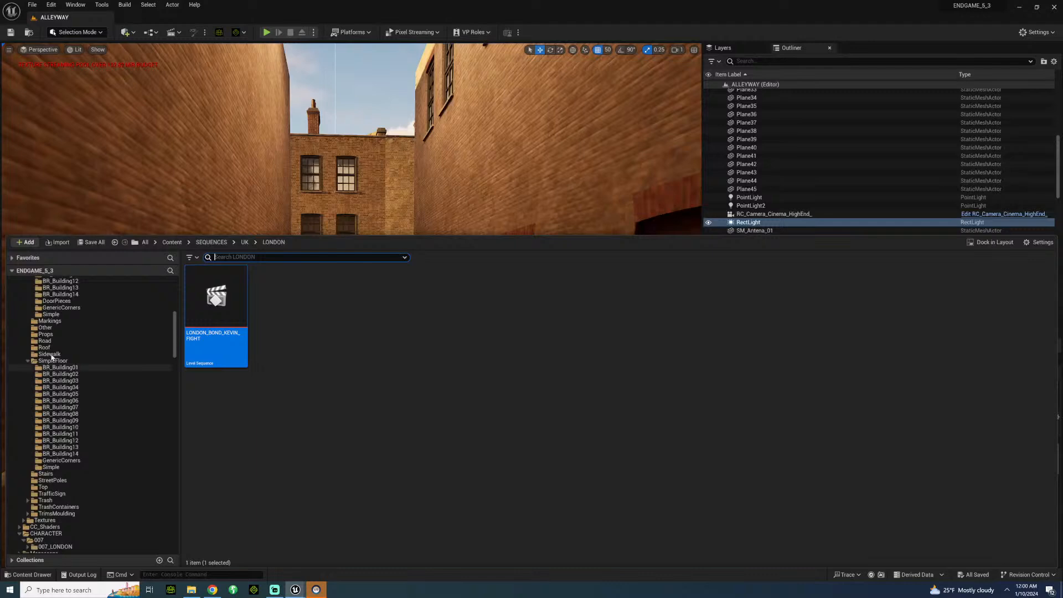
pyautogui.click(55, 334)
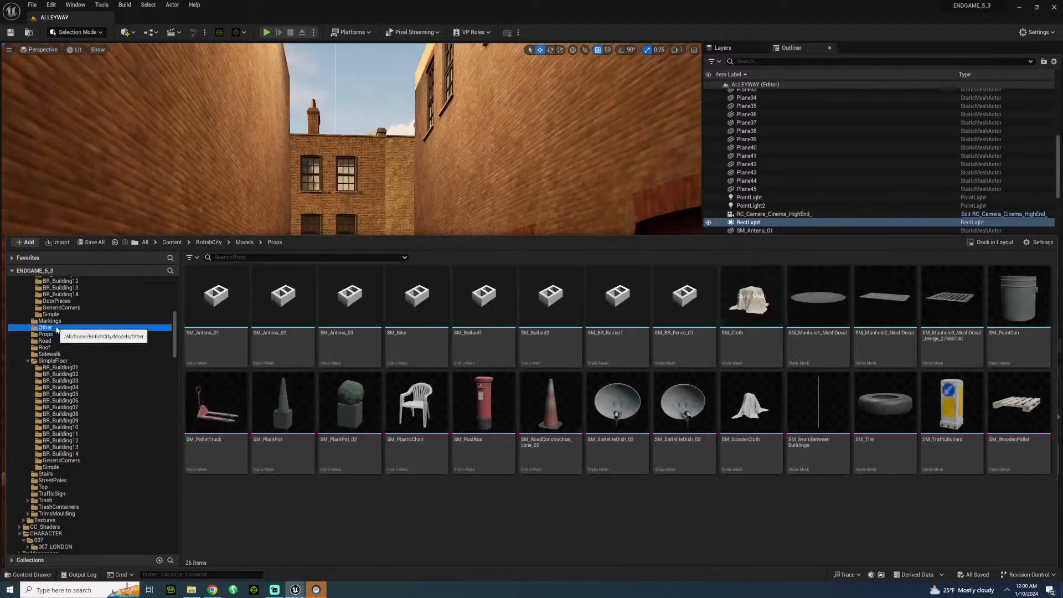
pyautogui.click(55, 328)
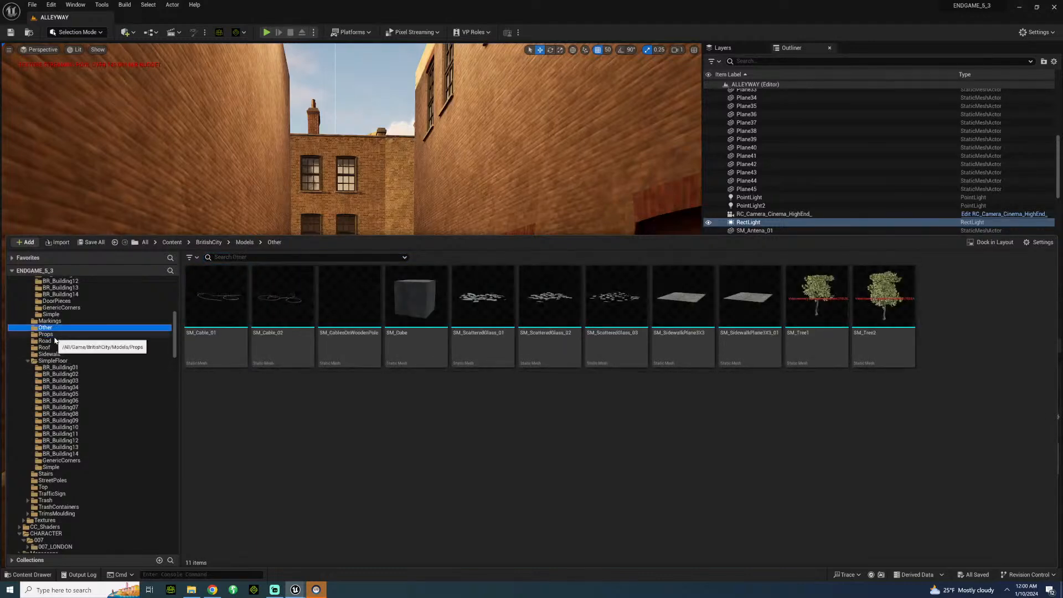
pyautogui.click(54, 335)
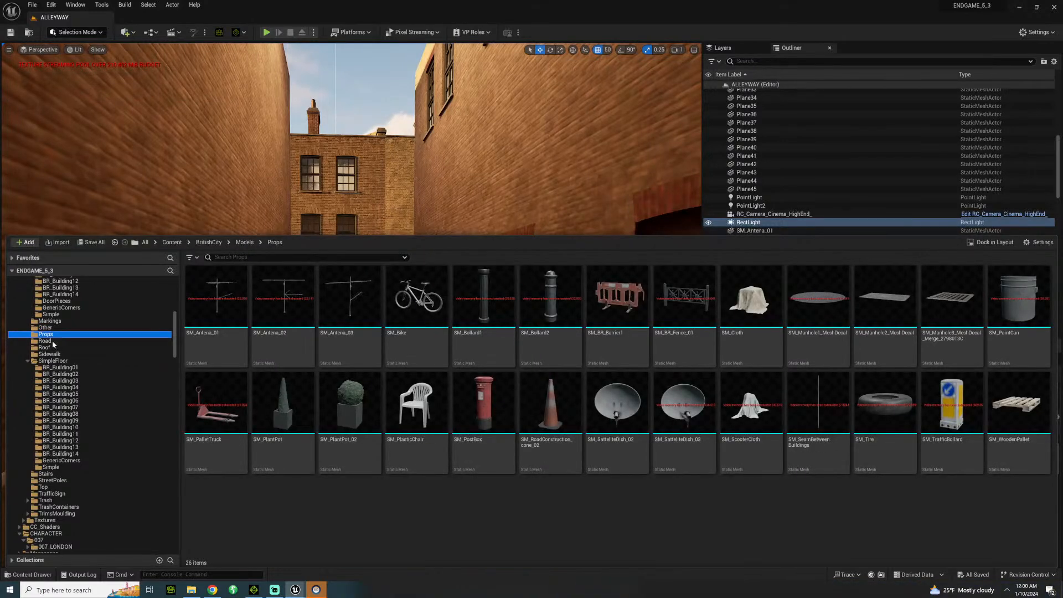
# Examine the BritishCity Doors, Fence and BuildingProps folders for meshes to dress the alley.
pyautogui.scroll(2, 56, 348)
pyautogui.scroll(6, 57, 355)
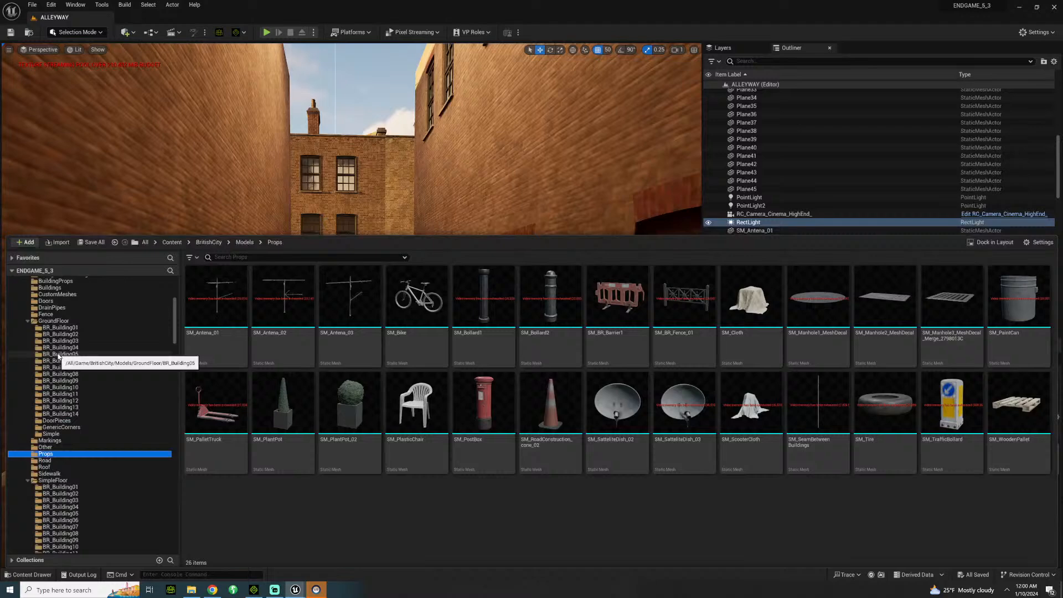
pyautogui.click(58, 354)
pyautogui.click(58, 342)
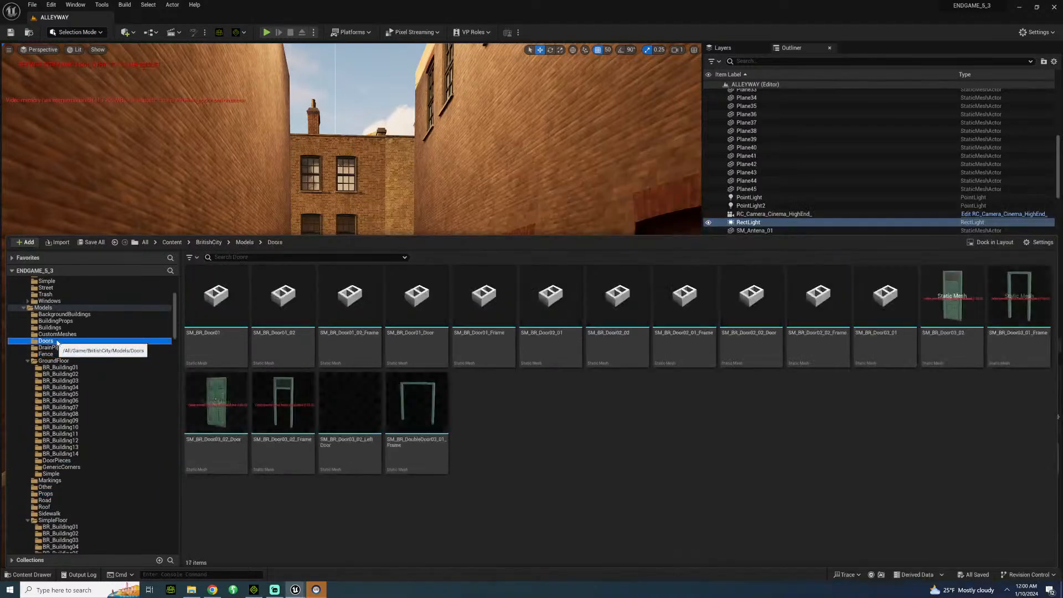
pyautogui.click(61, 348)
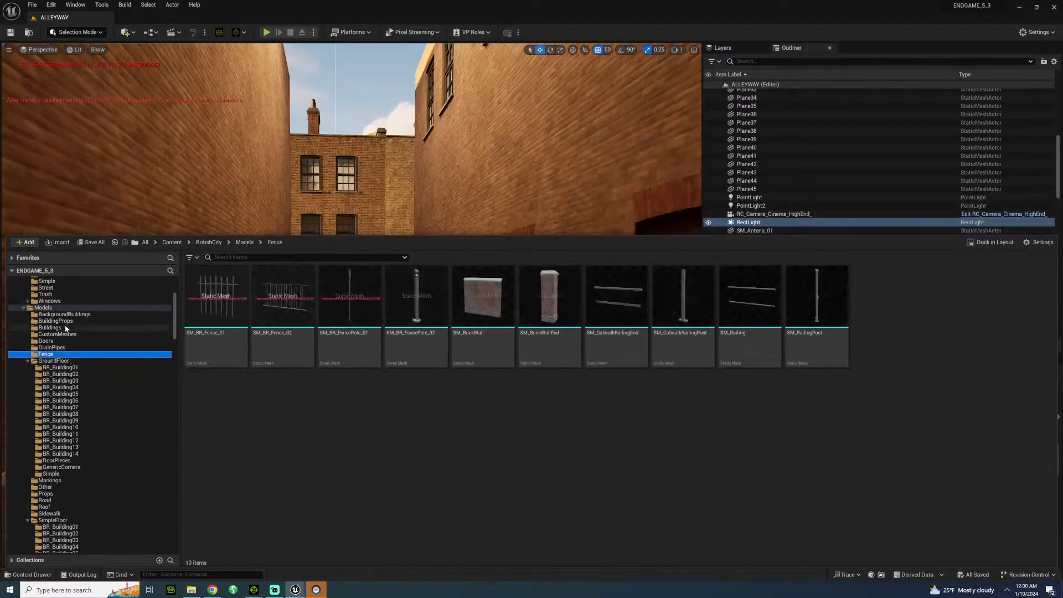
pyautogui.click(64, 322)
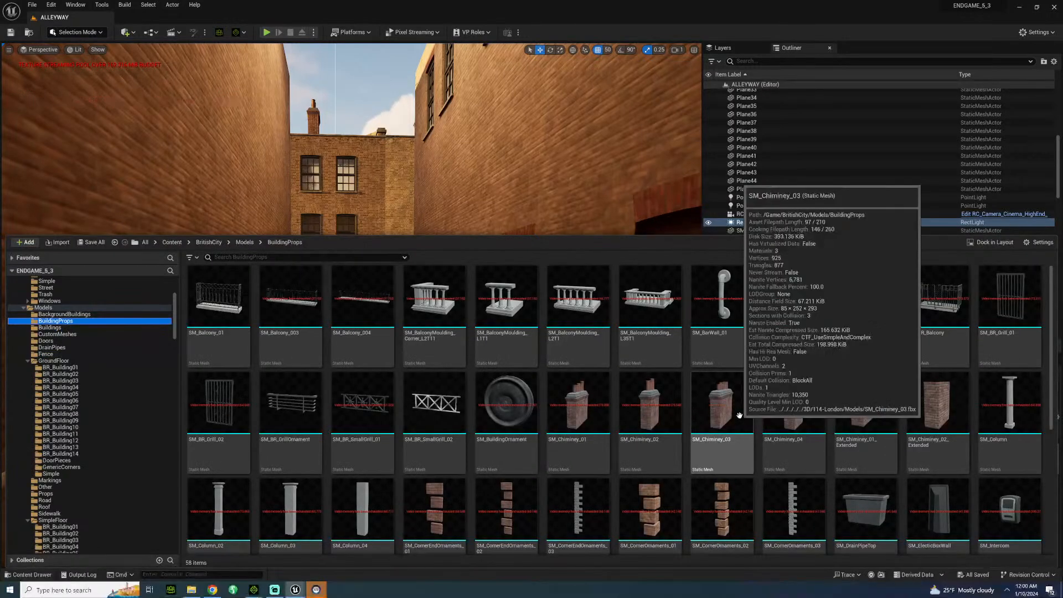
pyautogui.scroll(-1, 740, 415)
pyautogui.scroll(-2, 739, 415)
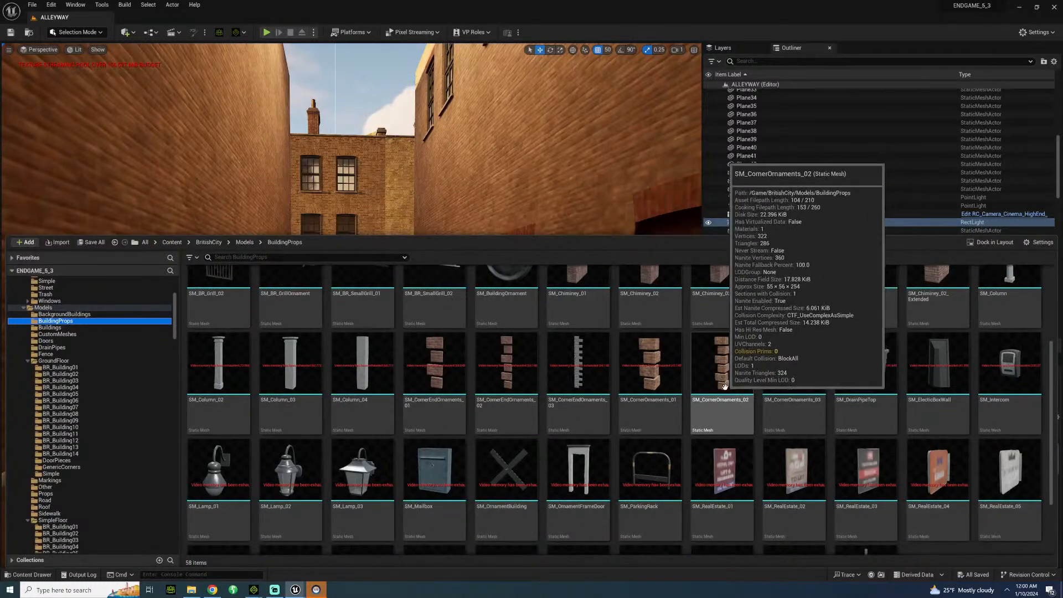
pyautogui.scroll(-2, 537, 412)
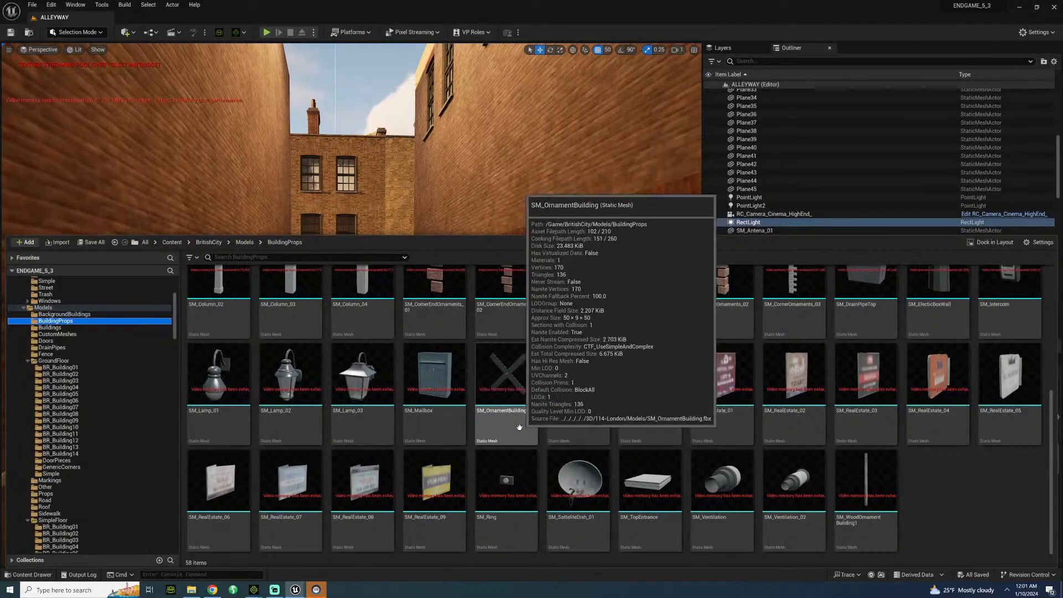
pyautogui.scroll(2, 414, 425)
pyautogui.scroll(2, 414, 425)
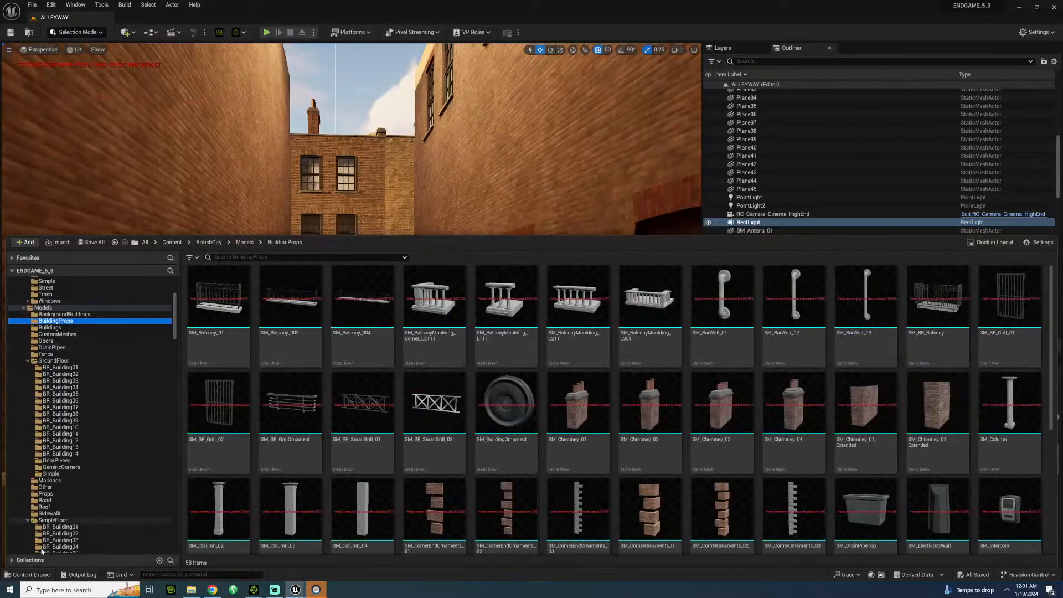
# Close the asset browser and inspect the passageway entrance from the street side.
pyautogui.click(34, 574)
pyautogui.moveTo(510, 346); pyautogui.dragTo(474, 389, button='right')
pyautogui.press('s')
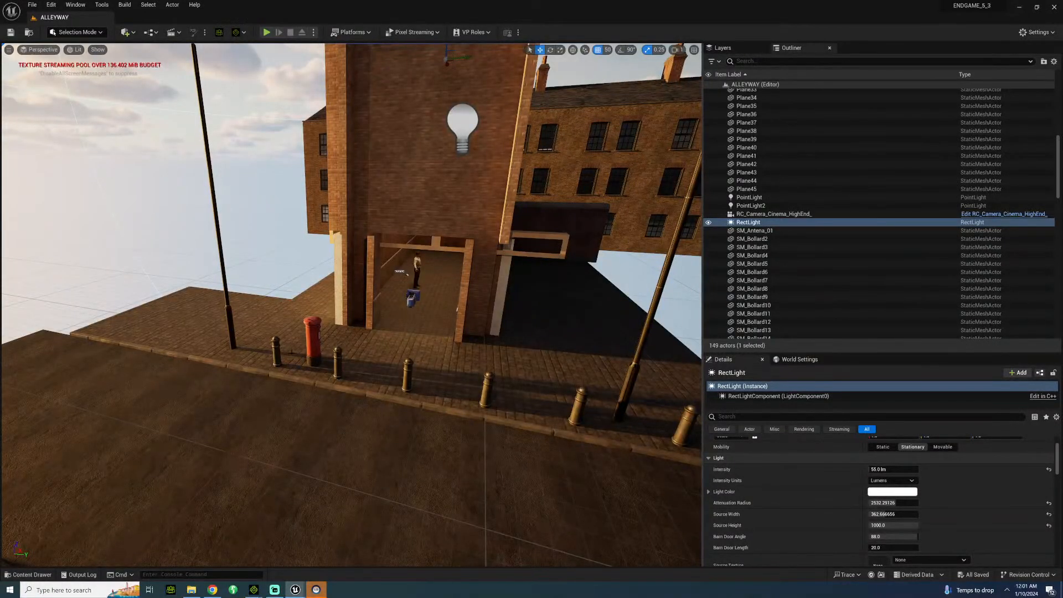
pyautogui.press('w')
pyautogui.moveTo(250, 344); pyautogui.dragTo(233, 355, button='right')
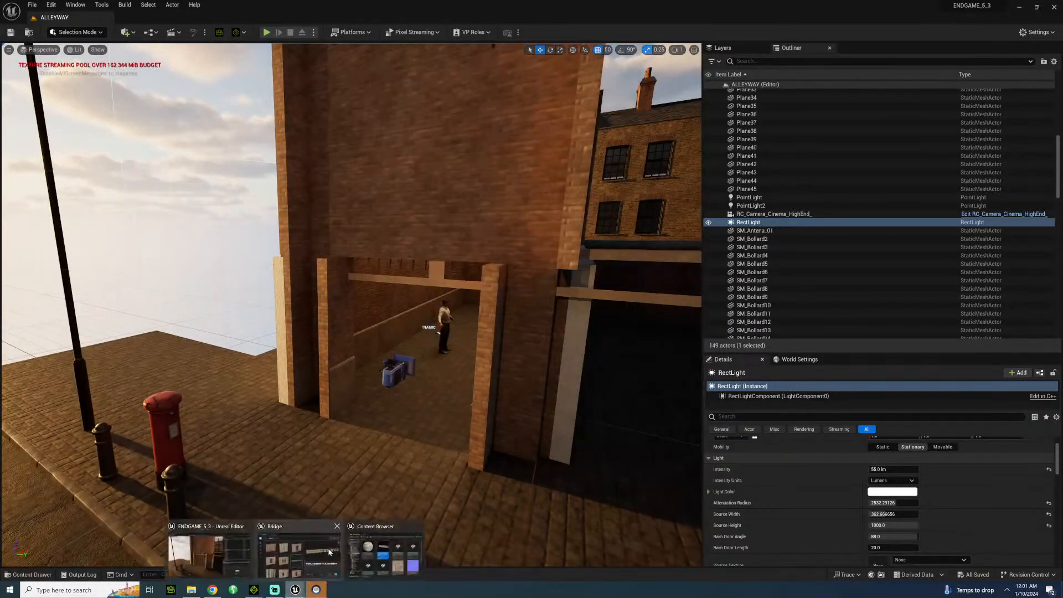
# Close the unneeded background program, then switch to iClone 8 and dismiss its welcome window.
pyautogui.rightClick(316, 588)
pyautogui.click(306, 572)
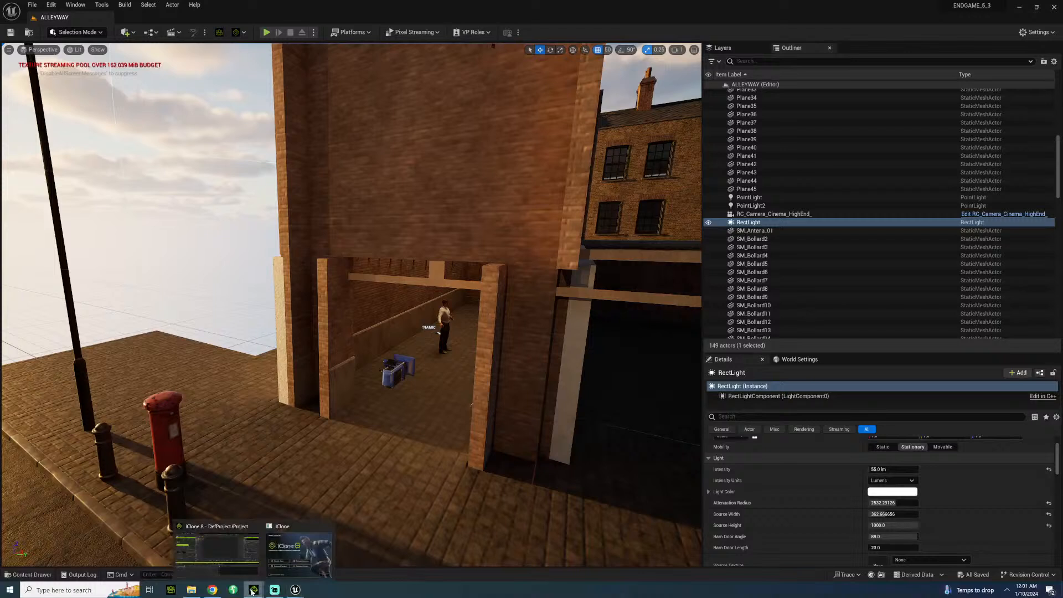
pyautogui.click(249, 551)
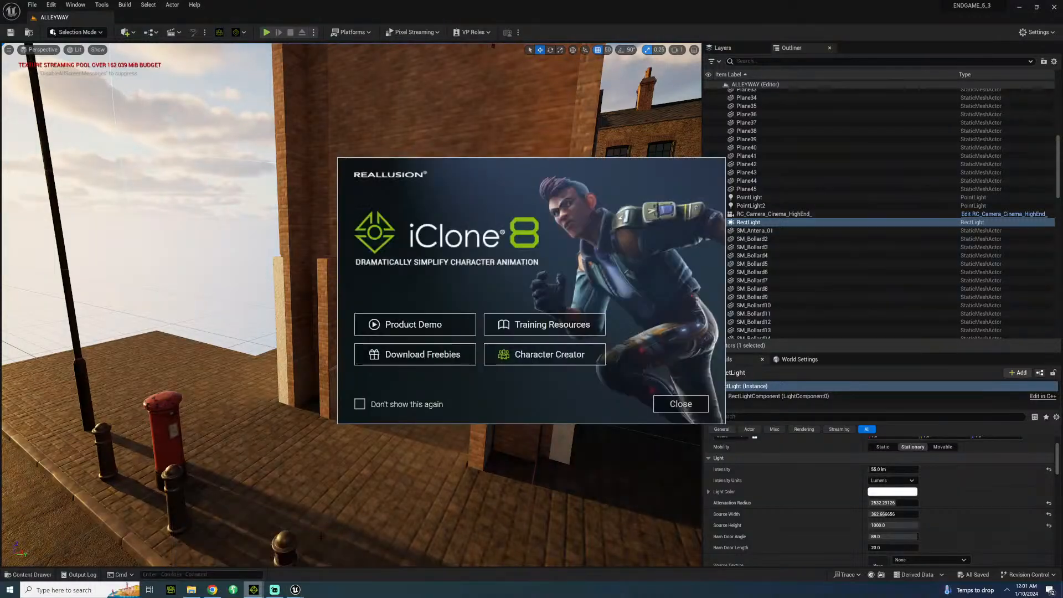
pyautogui.click(680, 404)
pyautogui.click(191, 589)
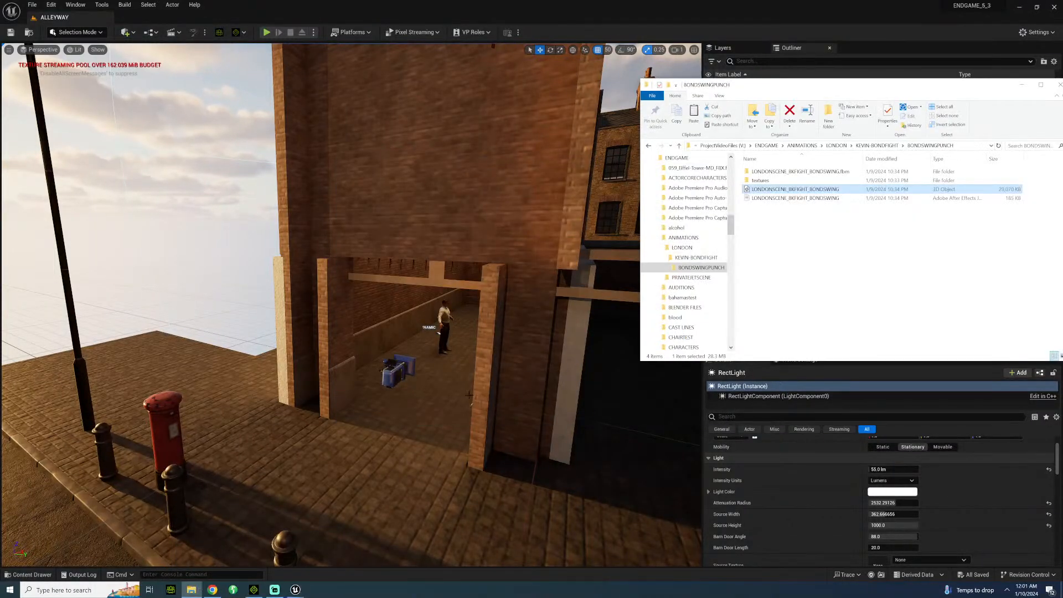
pyautogui.click(253, 589)
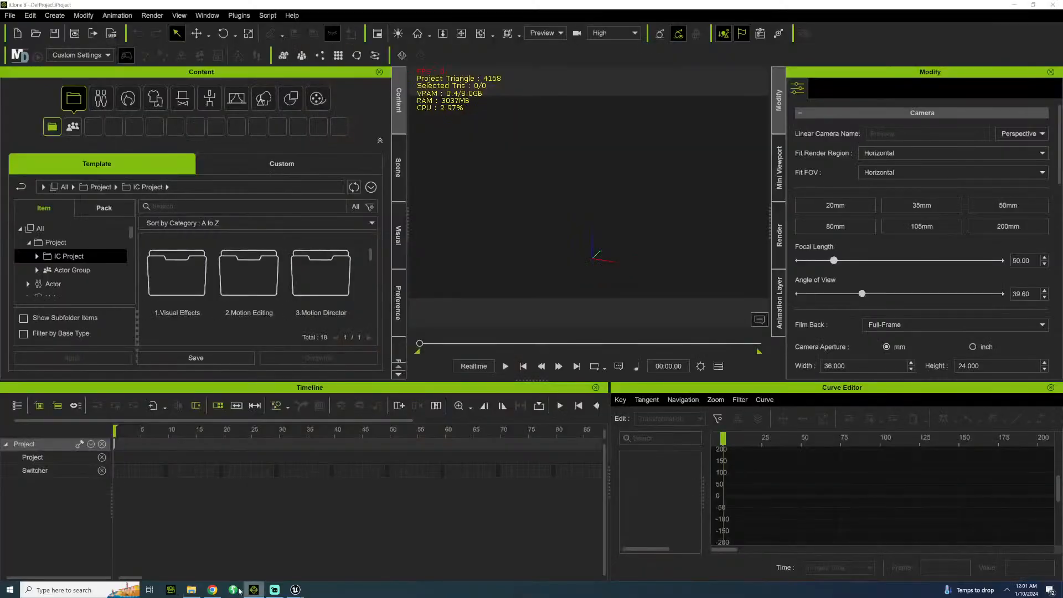
# Import the KEVIN character into the empty iClone project from the singles folder within ENDGAME's CHARACTERS folder.
pyautogui.click(192, 589)
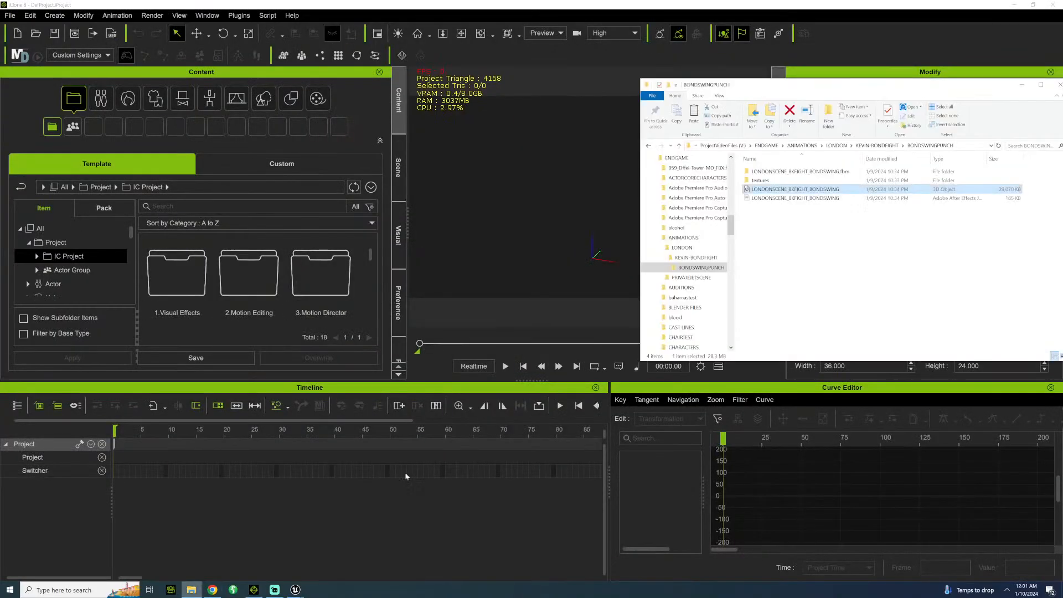
pyautogui.click(770, 146)
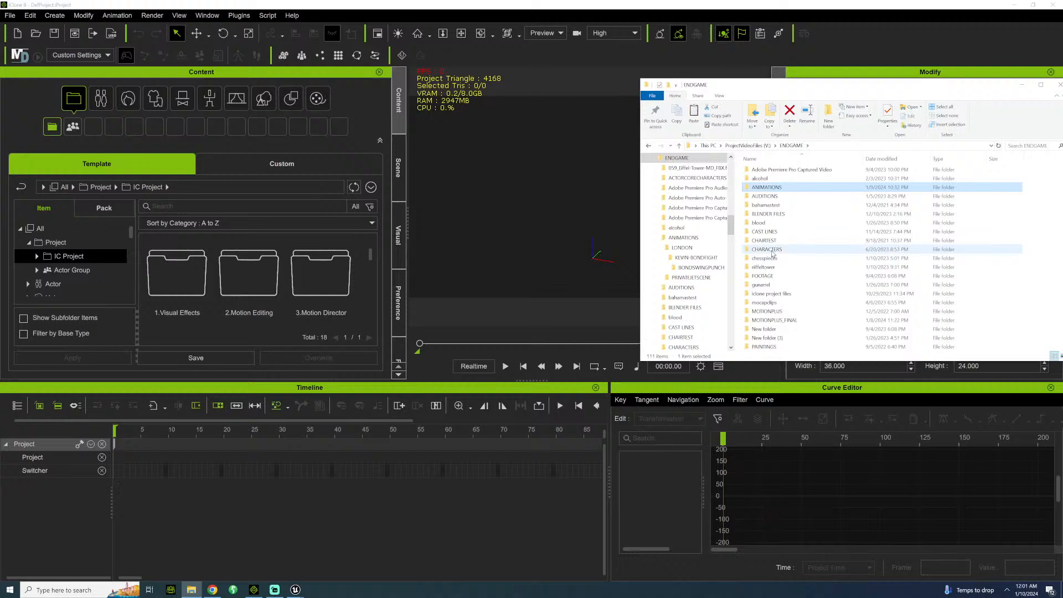
pyautogui.doubleClick(771, 250)
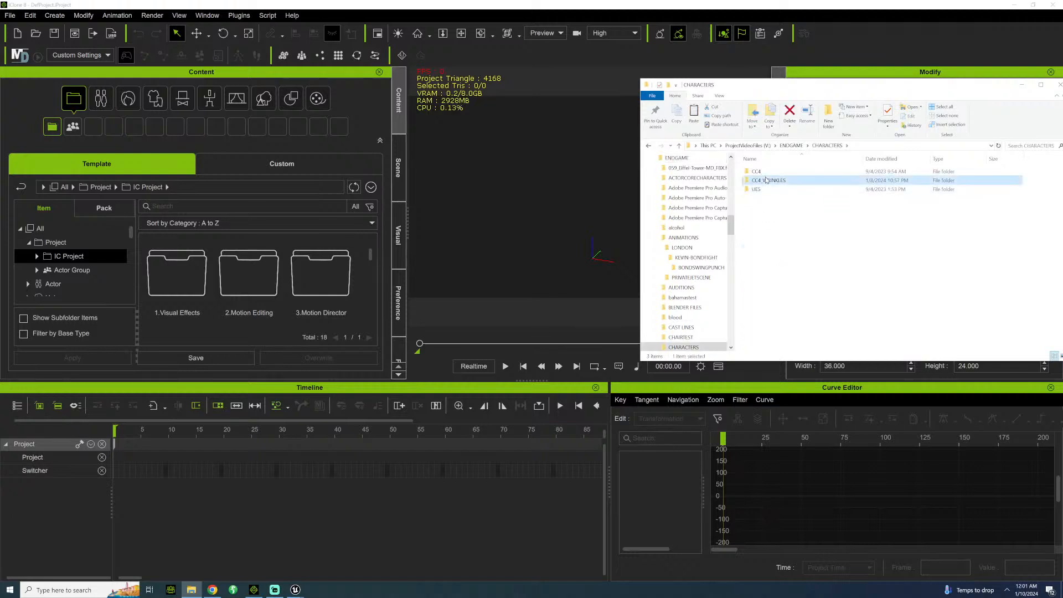
pyautogui.doubleClick(768, 181)
pyautogui.moveTo(760, 278); pyautogui.dragTo(581, 267)
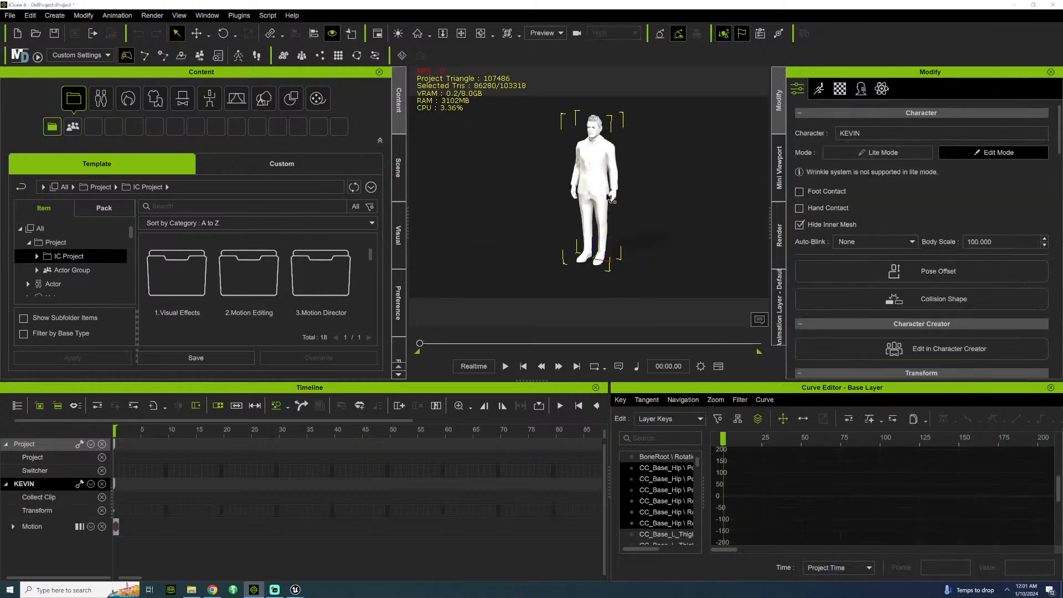
# Apply mesh subdivision to the KEVIN character and frame the upper body in the viewport.
pyautogui.click(462, 33)
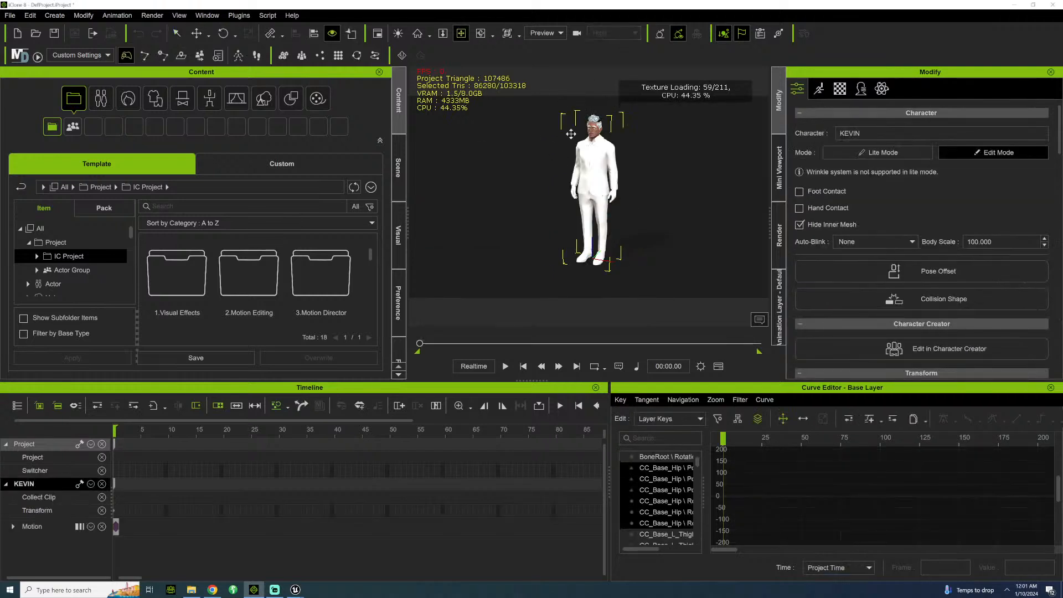
pyautogui.moveTo(553, 158); pyautogui.dragTo(529, 197)
pyautogui.moveTo(530, 197); pyautogui.dragTo(619, 183, button='right')
pyautogui.scroll(4, 526, 178)
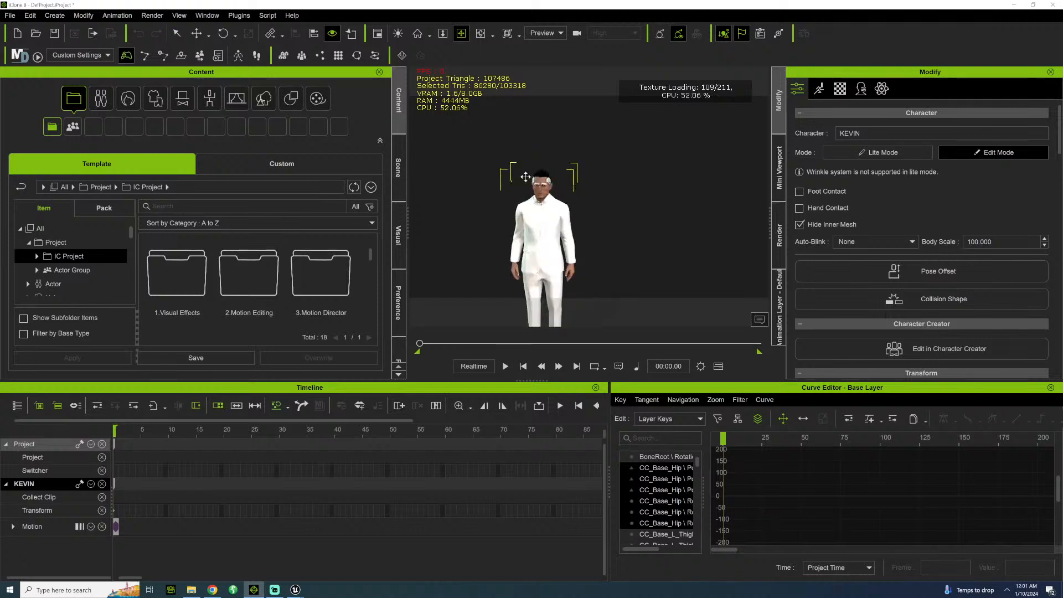
pyautogui.moveTo(526, 178); pyautogui.dragTo(481, 179)
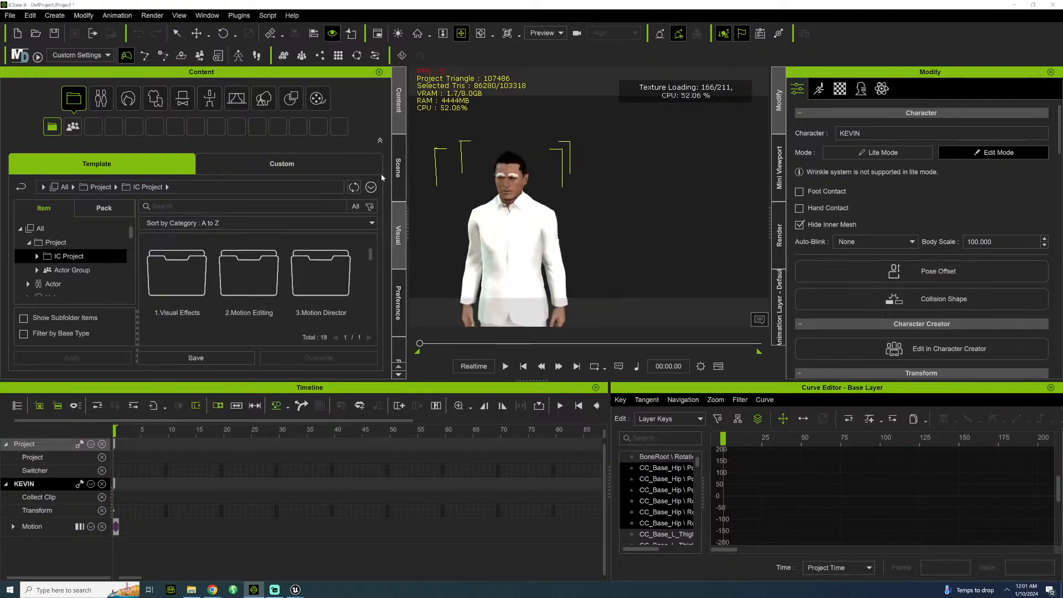
pyautogui.click(398, 166)
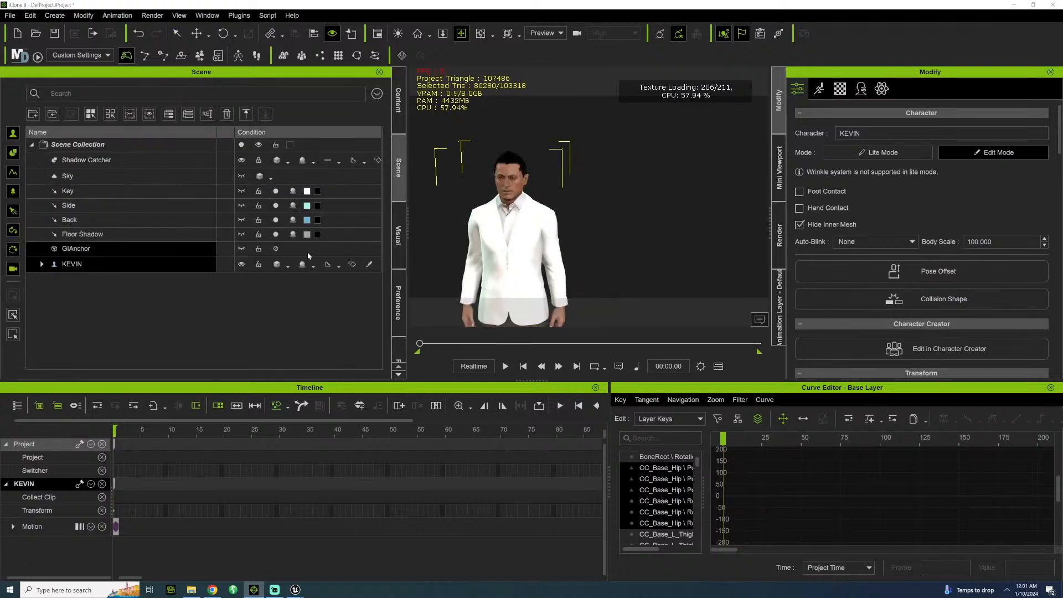
pyautogui.click(339, 269)
pyautogui.click(367, 297)
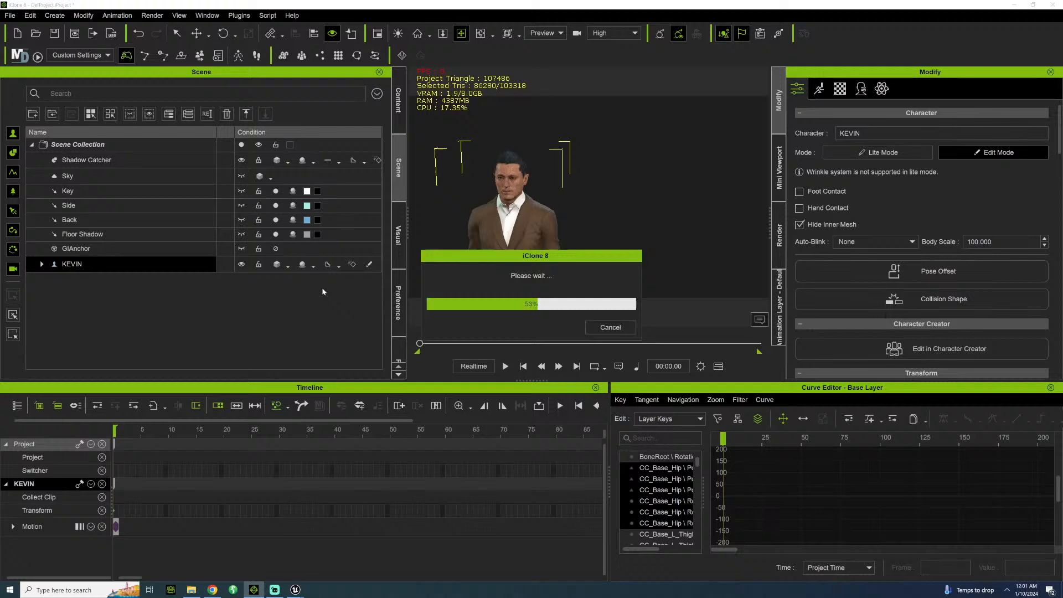
pyautogui.moveTo(506, 201); pyautogui.dragTo(601, 197)
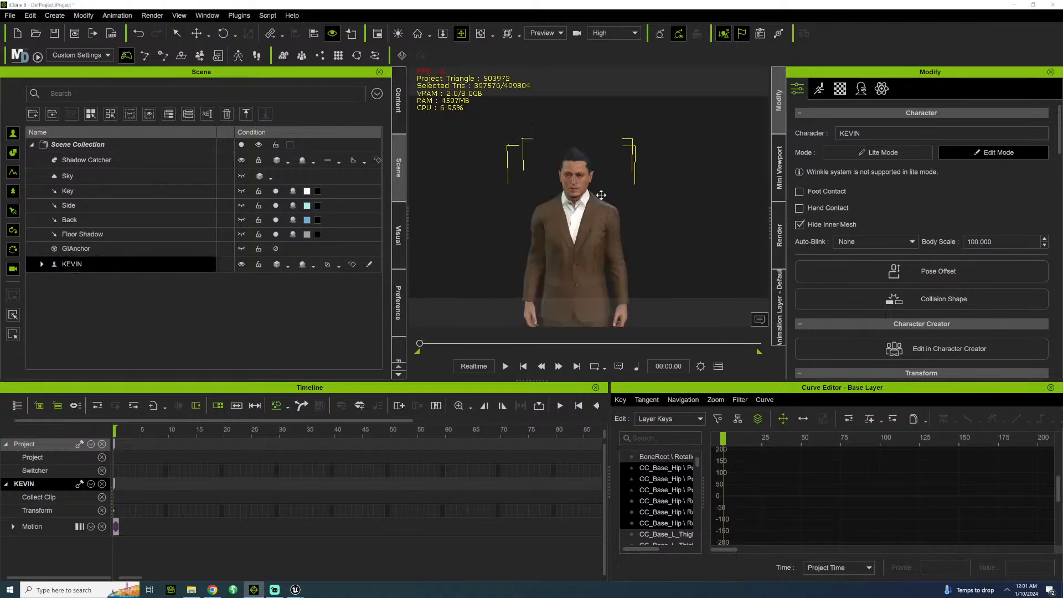
pyautogui.scroll(3, 548, 171)
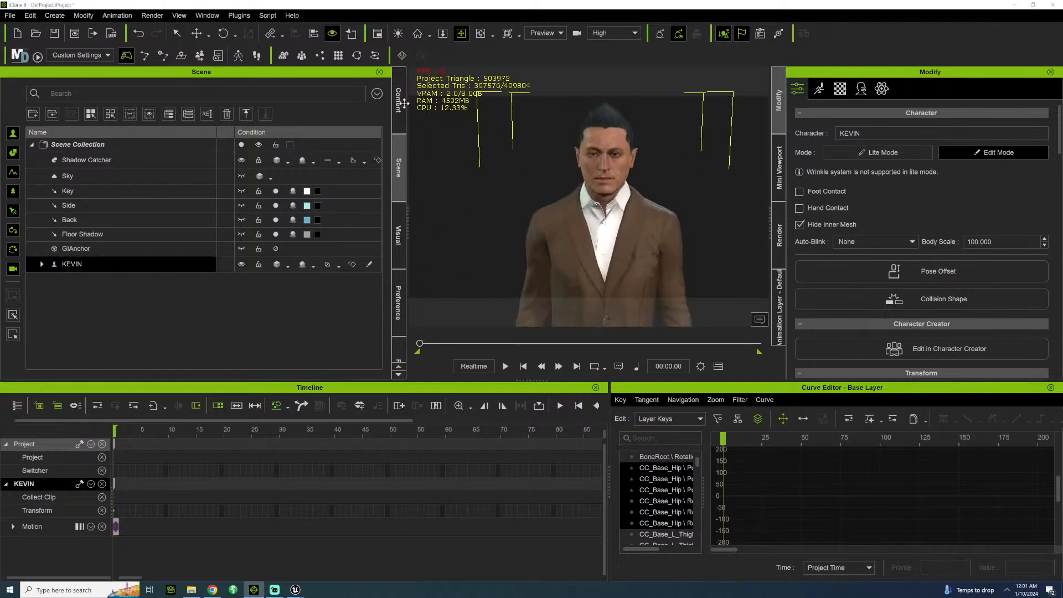
# Expand KEVIN's scene hierarchy and deactivate physics on the HairBase_Coil hair mesh.
pyautogui.click(398, 101)
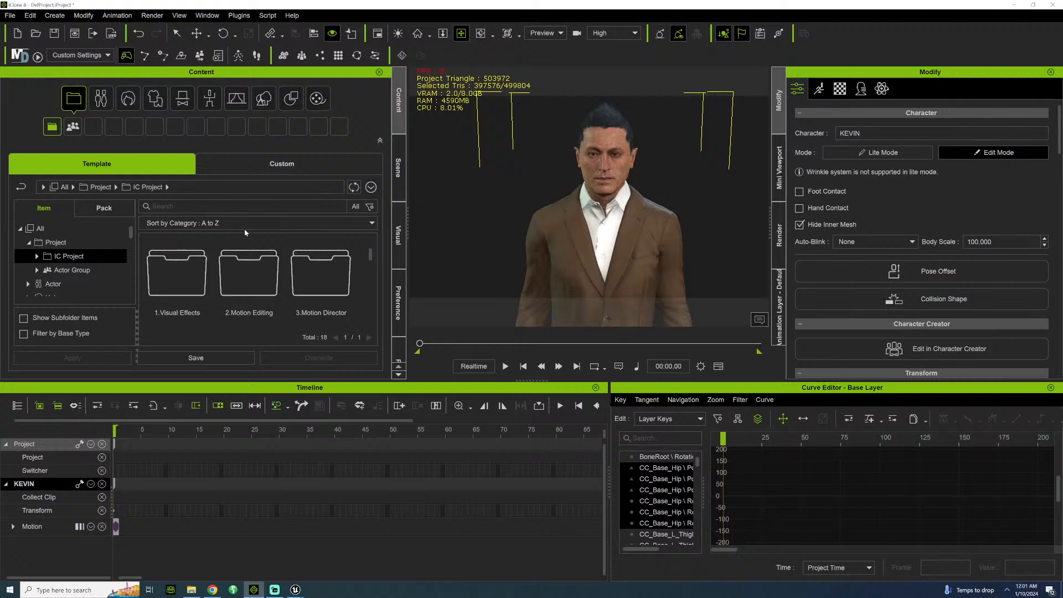
pyautogui.click(398, 166)
pyautogui.click(42, 267)
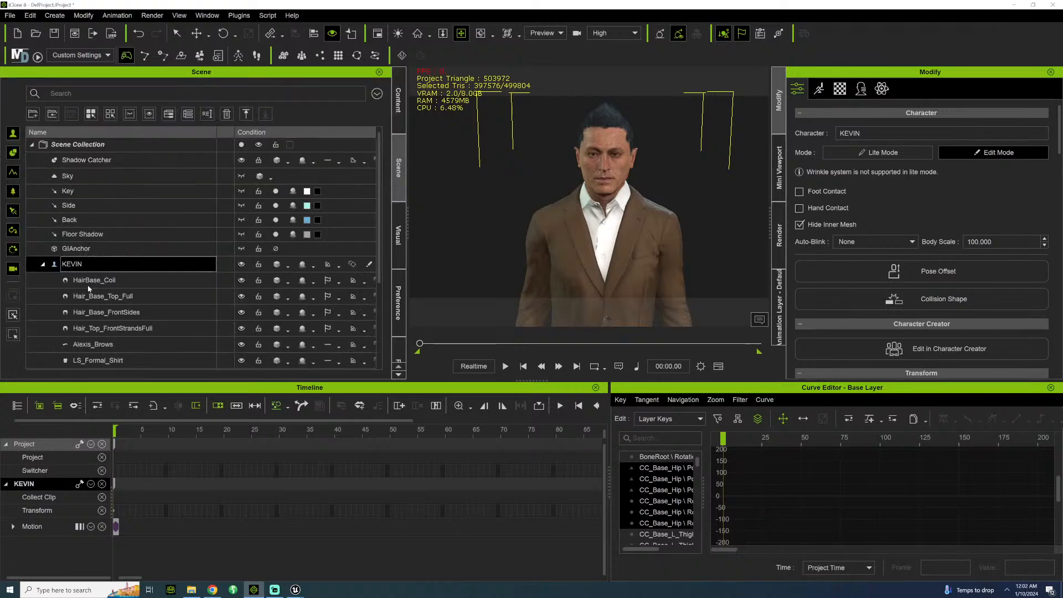
pyautogui.click(93, 280)
pyautogui.click(861, 89)
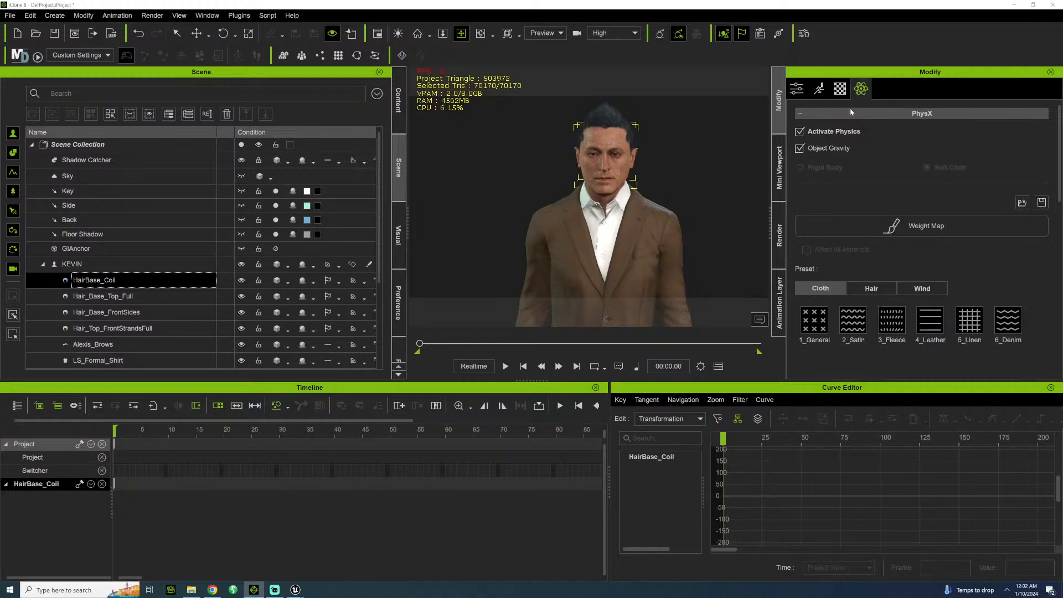
pyautogui.click(800, 131)
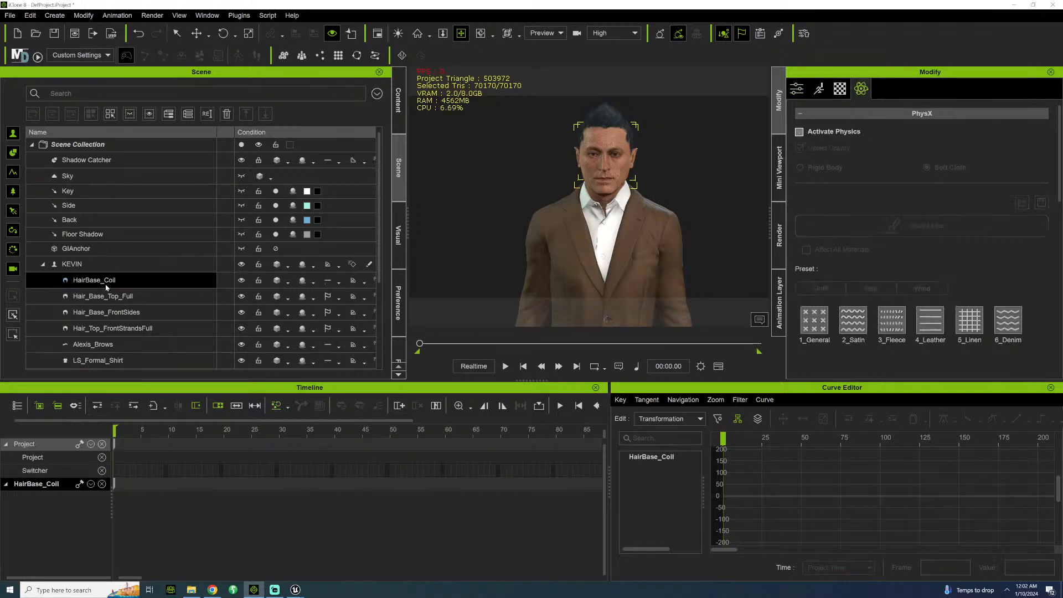
# Deactivate physics on the Hair_Base_Top_Full and Hair_Base_FrontSides hair meshes.
pyautogui.click(108, 297)
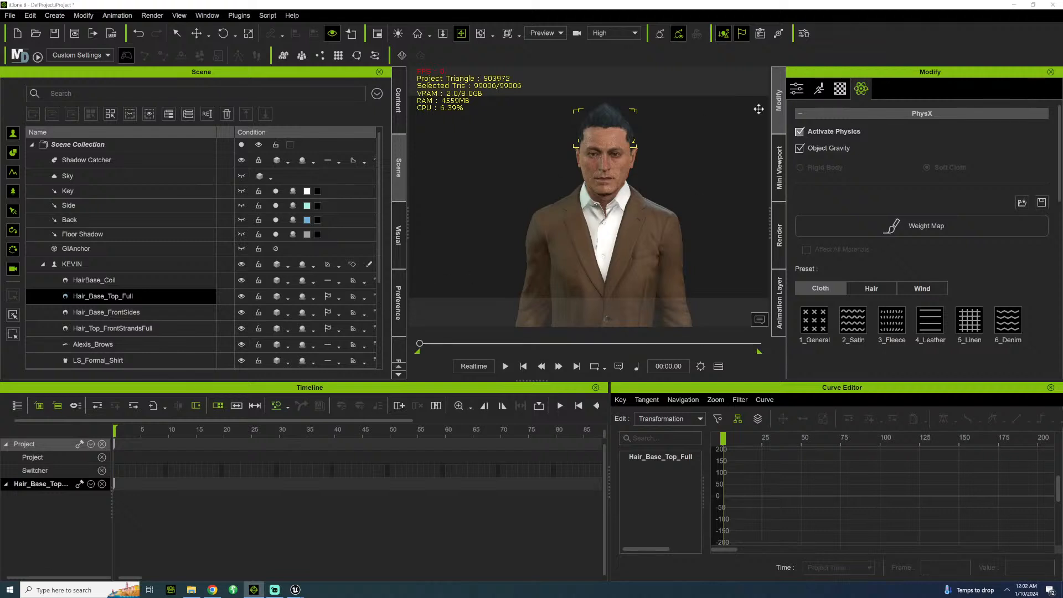
pyautogui.click(799, 132)
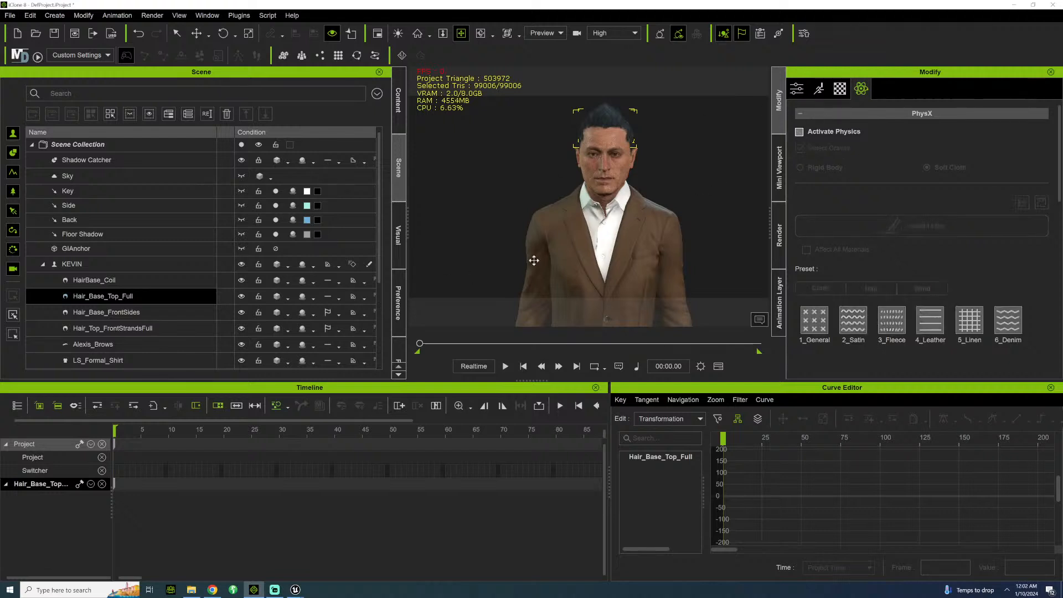
pyautogui.keyDown('ctrl'); pyautogui.click(143, 313); pyautogui.keyUp('ctrl')
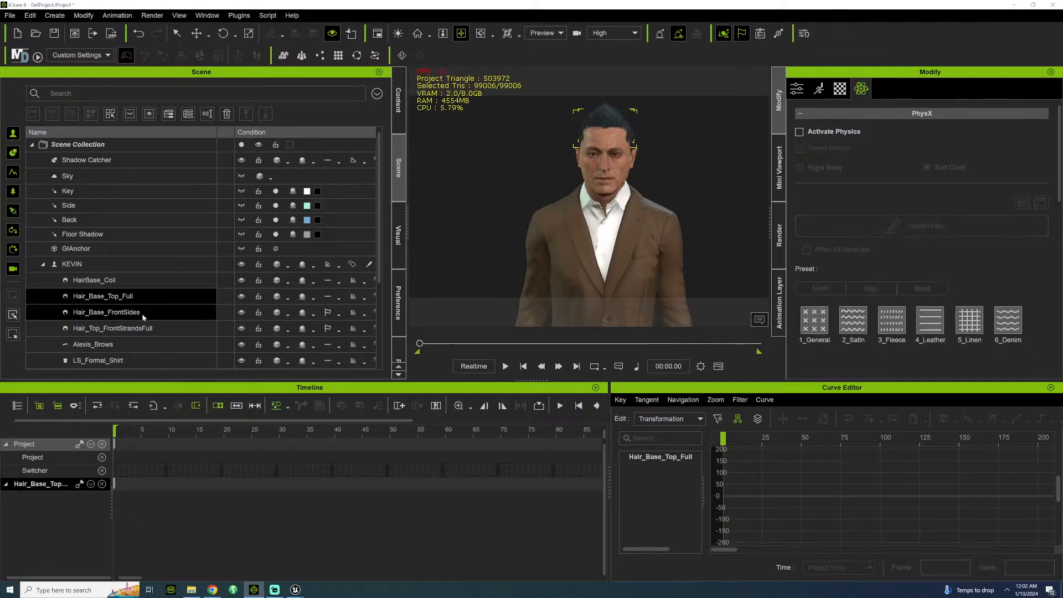
pyautogui.click(804, 134)
pyautogui.click(799, 132)
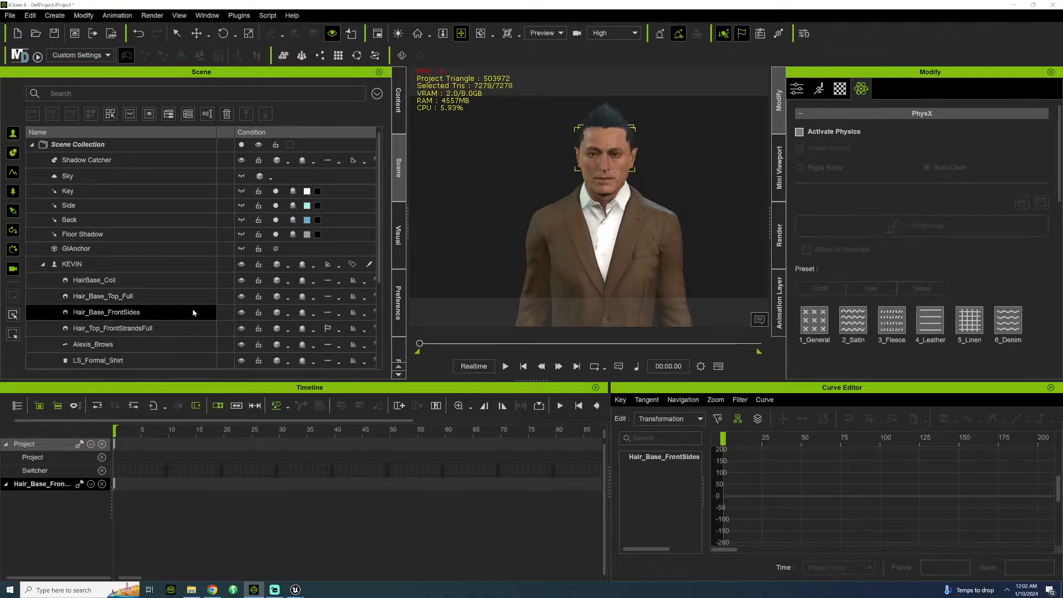
# Deactivate physics on the Hair_Top_FrontStrandsFull hair mesh, and briefly play the timeline before returning to the start frame.
pyautogui.click(144, 329)
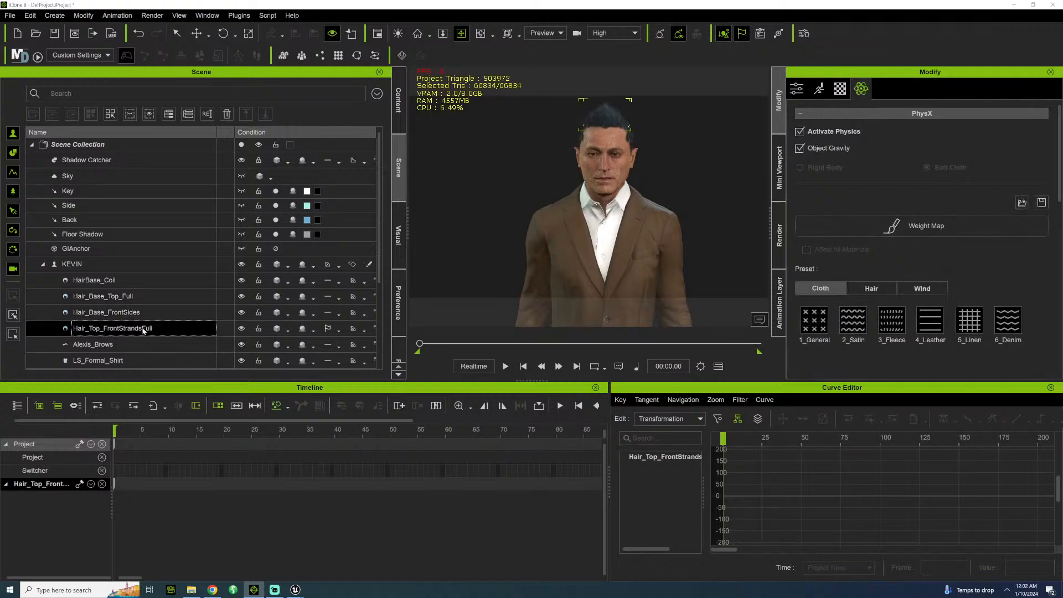
pyautogui.click(800, 132)
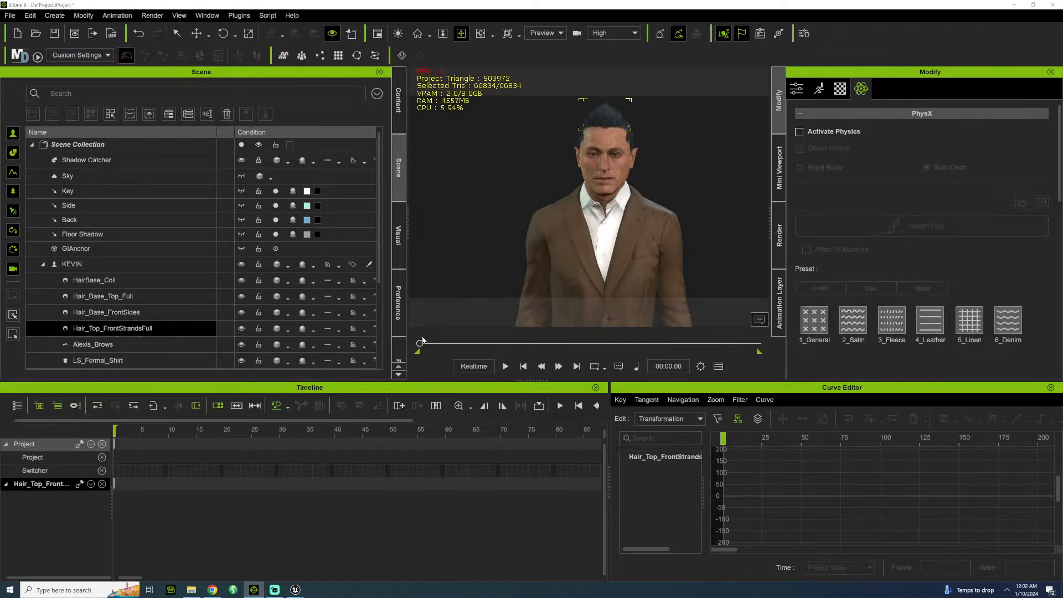
pyautogui.press('space')
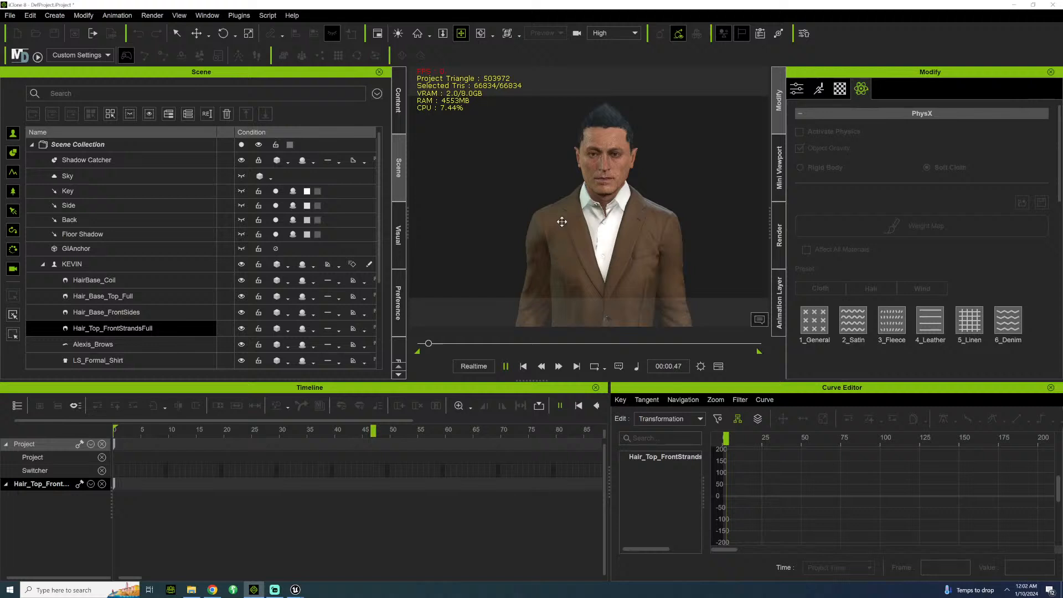
pyautogui.press('space')
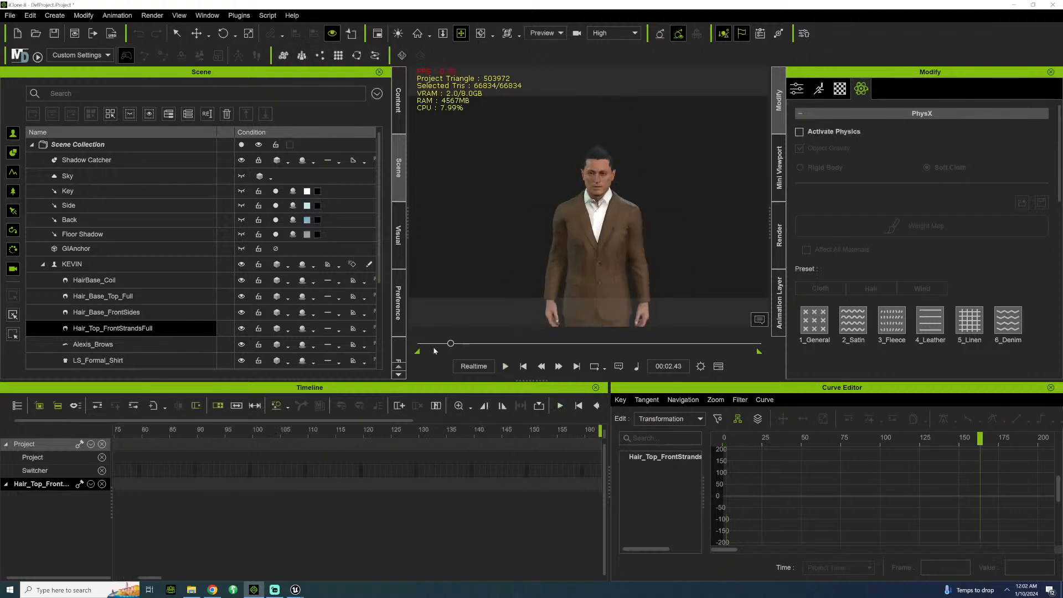
pyautogui.click(418, 345)
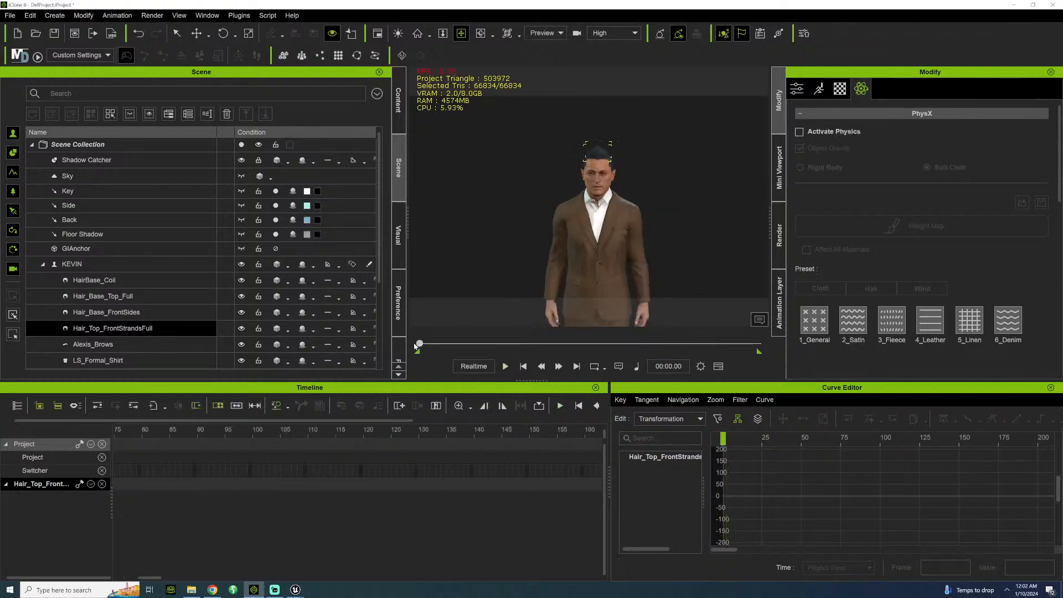
# Select the KEVIN character and set its X and Y move values to 0.
pyautogui.moveTo(526, 244); pyautogui.dragTo(530, 128, button='middle')
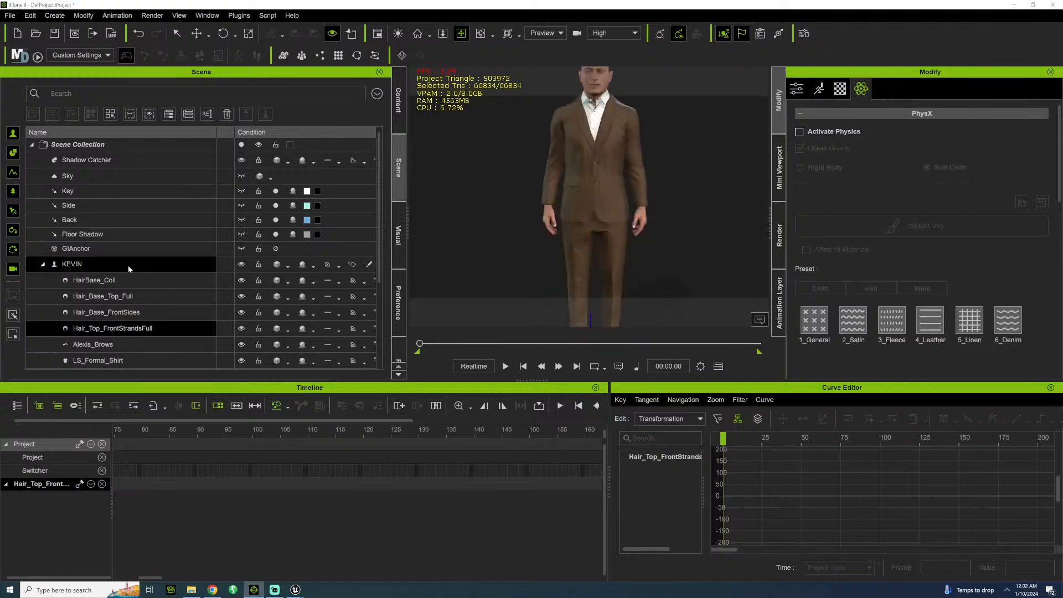
pyautogui.doubleClick(578, 162)
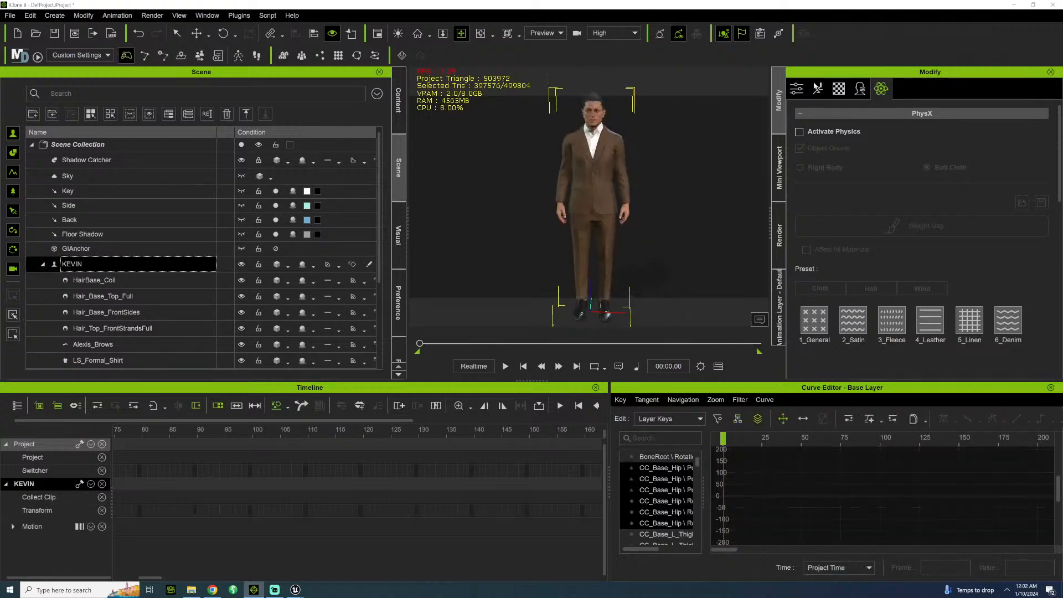
pyautogui.click(798, 88)
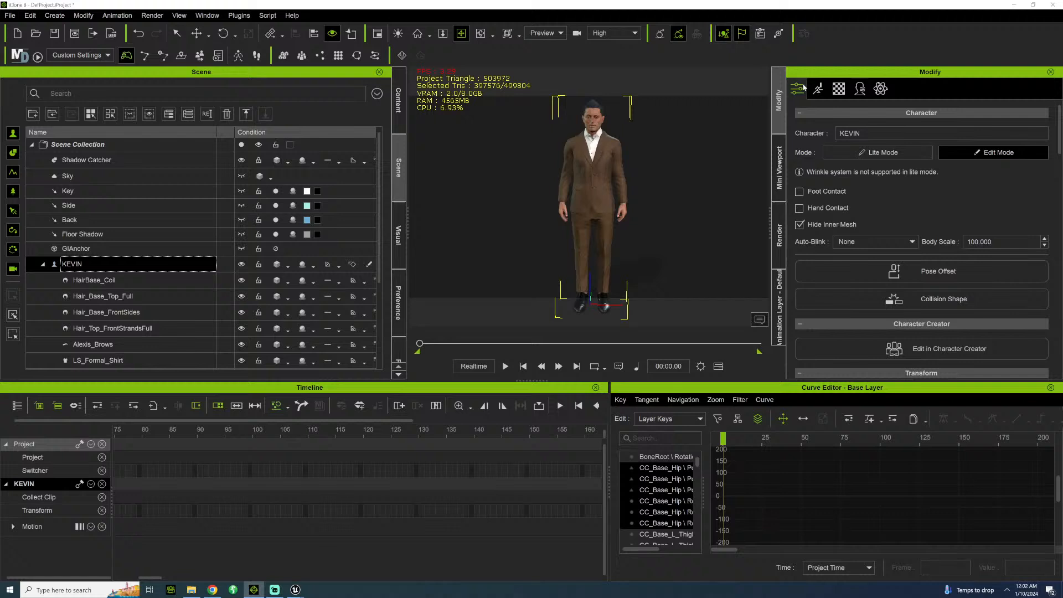
pyautogui.scroll(-9, 802, 277)
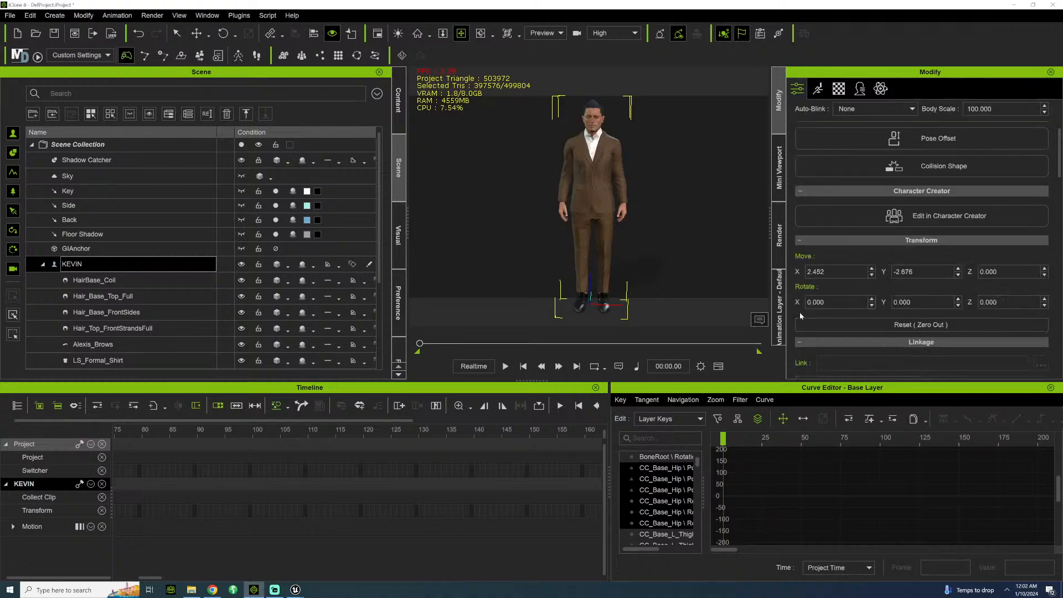
pyautogui.scroll(2, 799, 313)
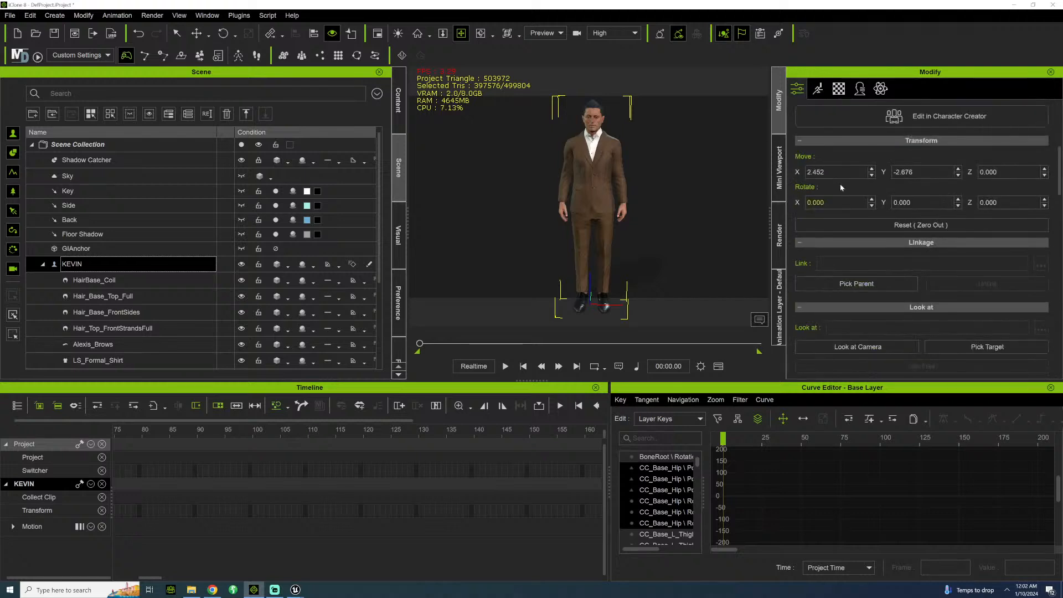
pyautogui.doubleClick(816, 172)
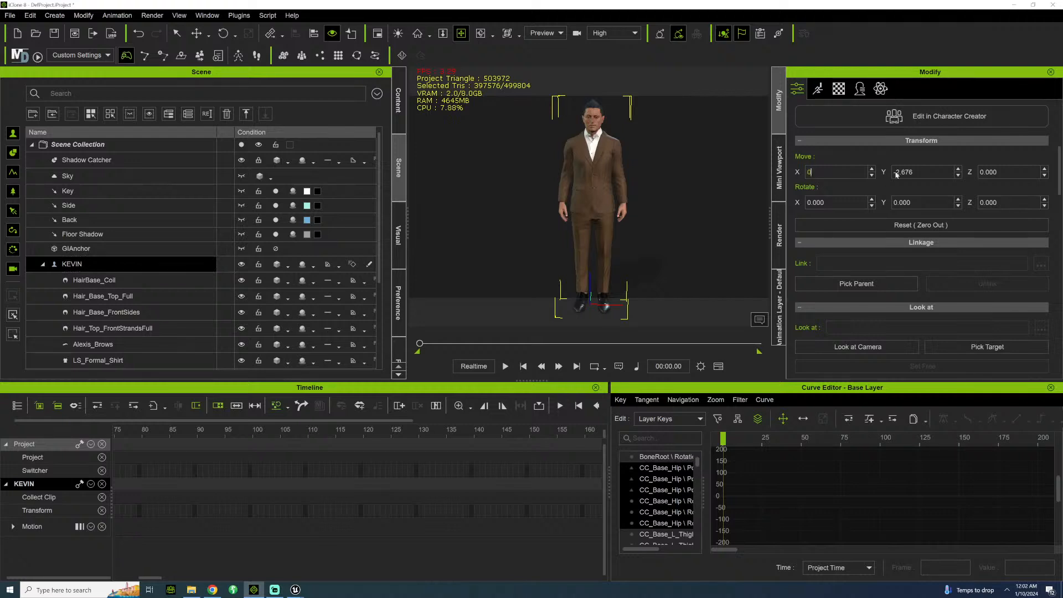
pyautogui.press('Return')
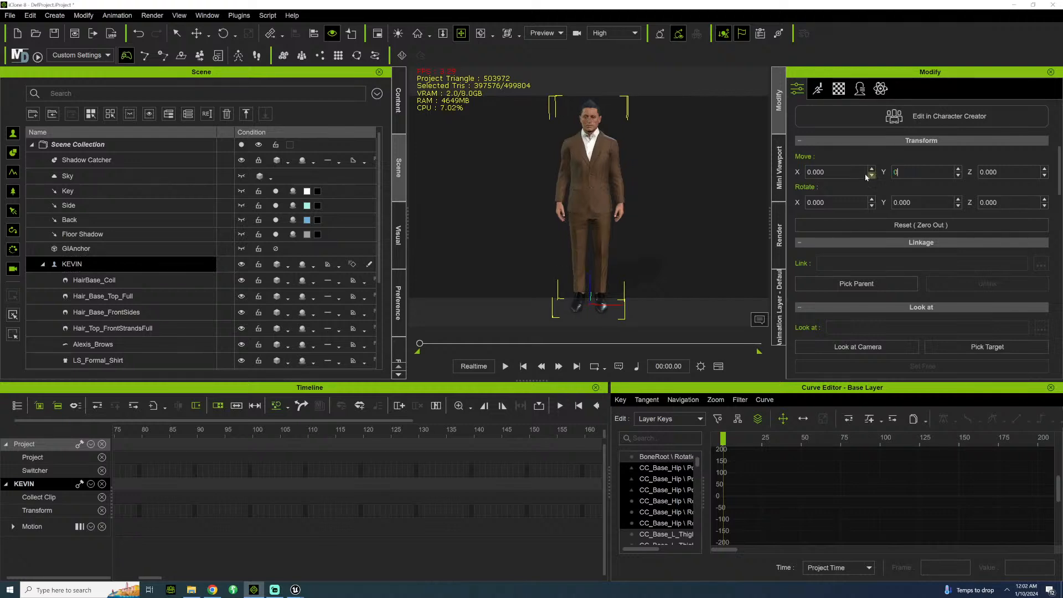
# Apply the Idle01_M motion to KEVIN from the 01_Male folder under Motion-Plus, Animated, 1.Acting.
pyautogui.click(402, 113)
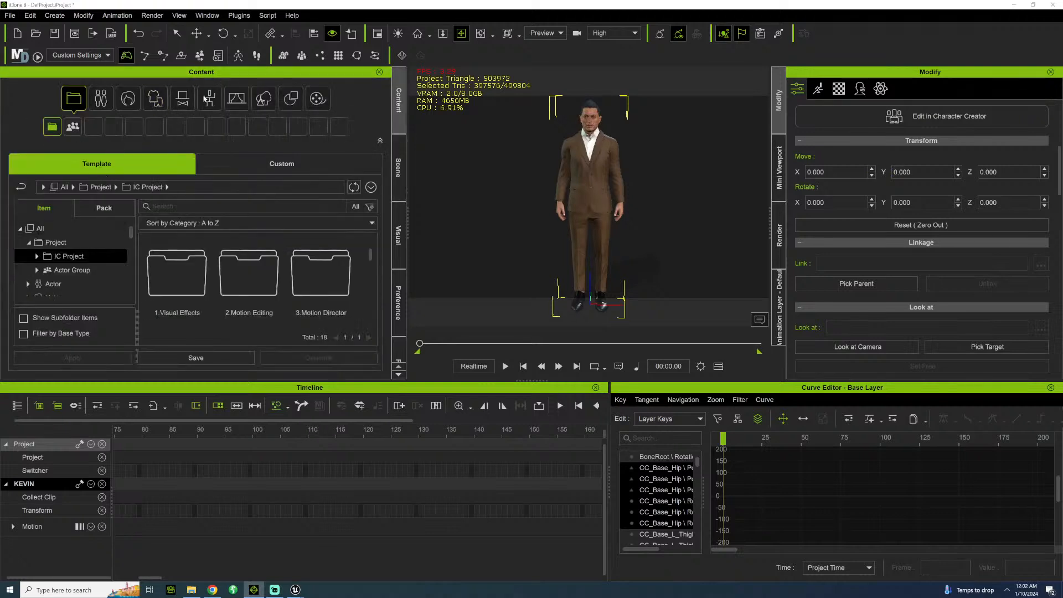
pyautogui.click(208, 98)
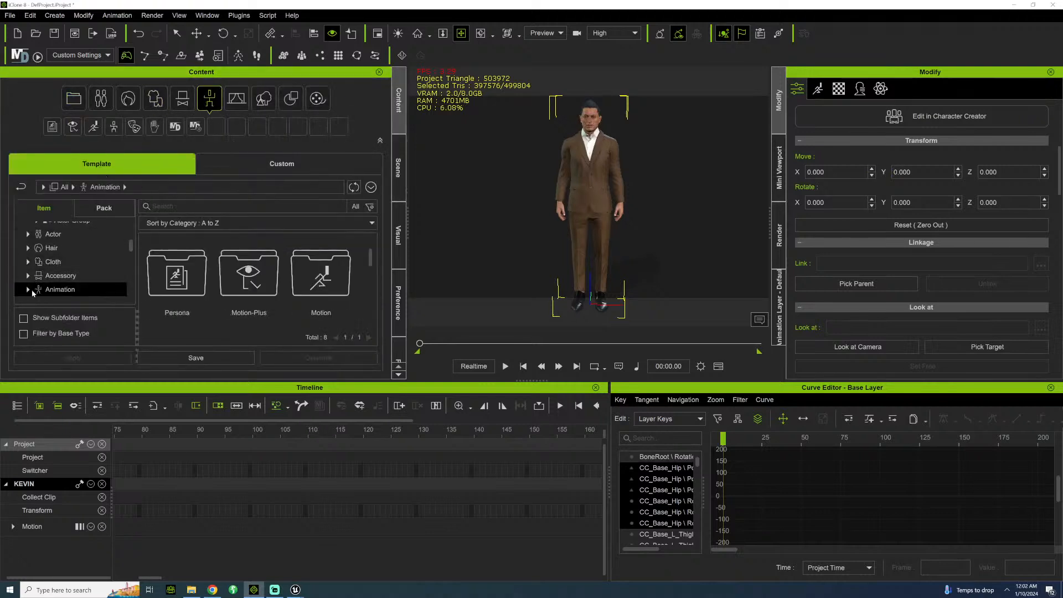
pyautogui.scroll(-2, 60, 280)
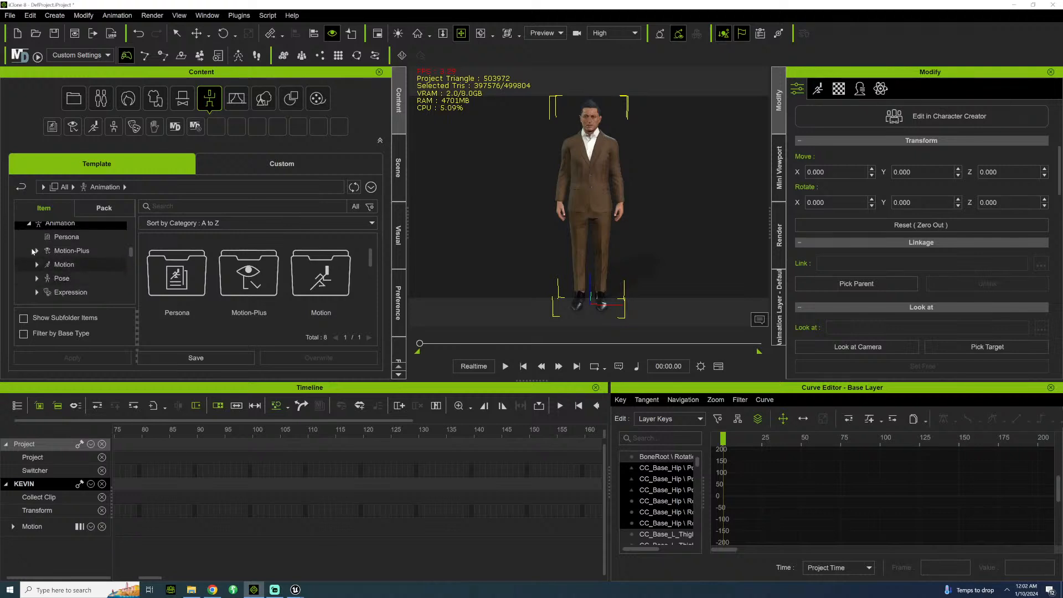
pyautogui.click(38, 251)
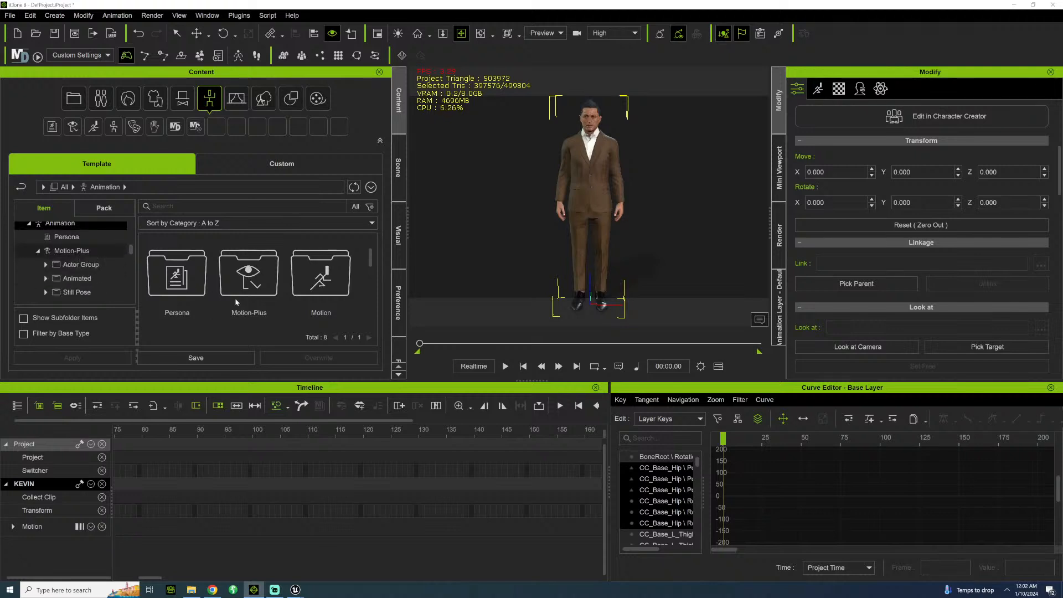
pyautogui.doubleClick(258, 289)
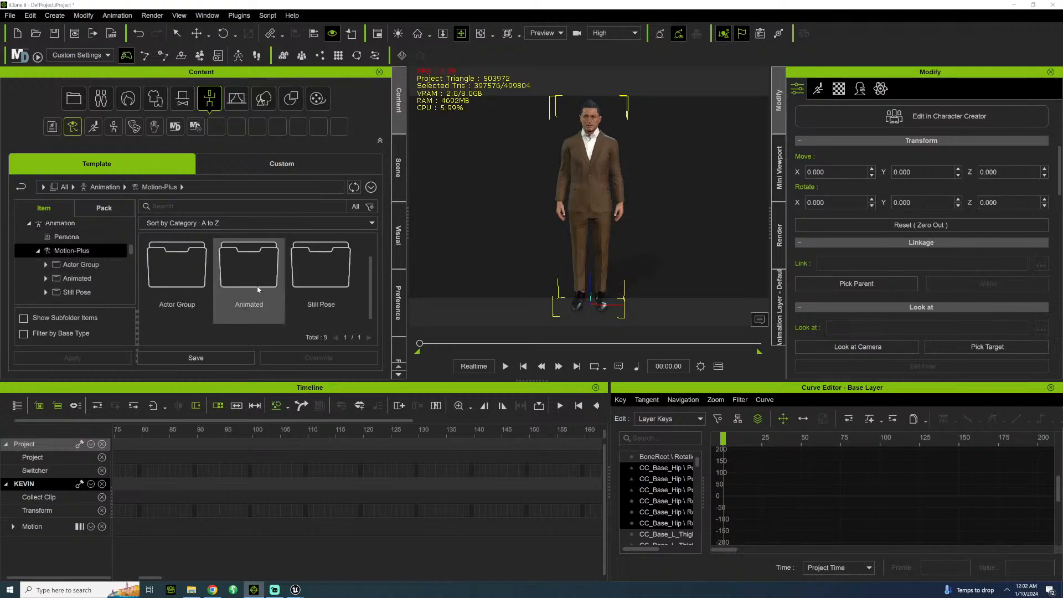
pyautogui.doubleClick(224, 286)
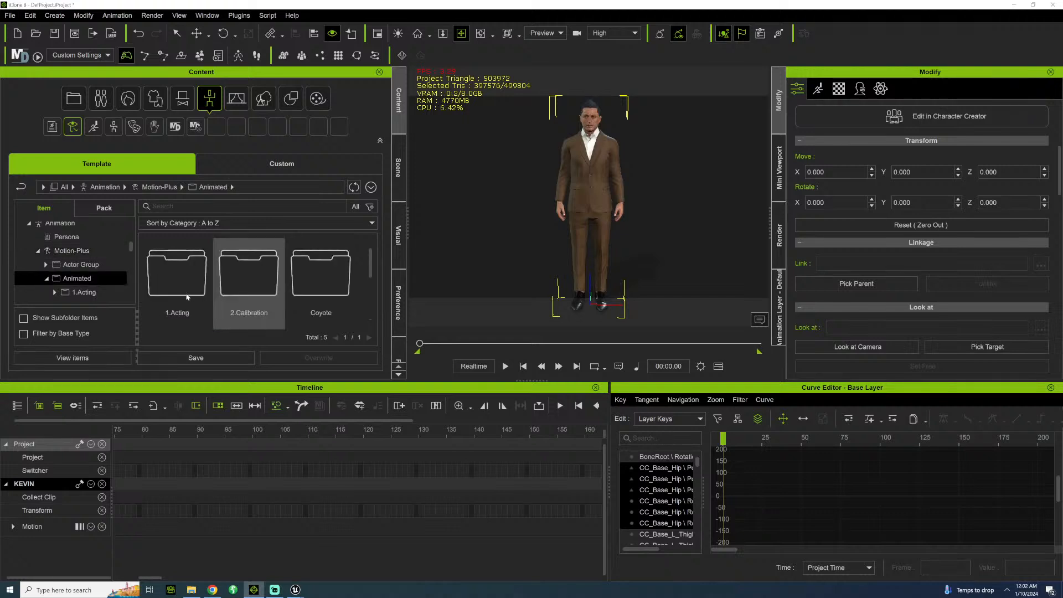
pyautogui.doubleClick(200, 300)
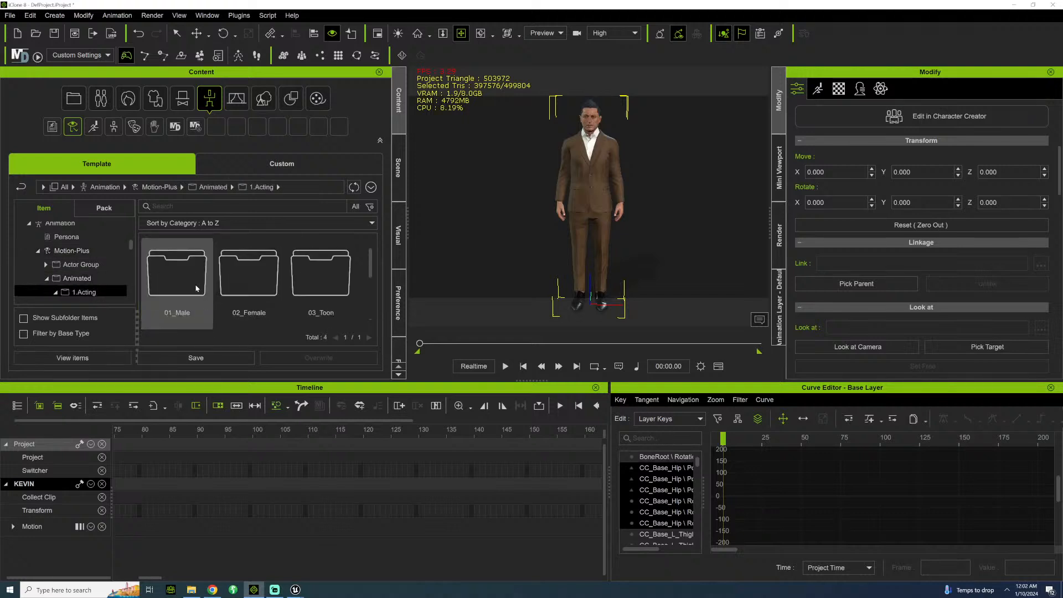
pyautogui.doubleClick(197, 288)
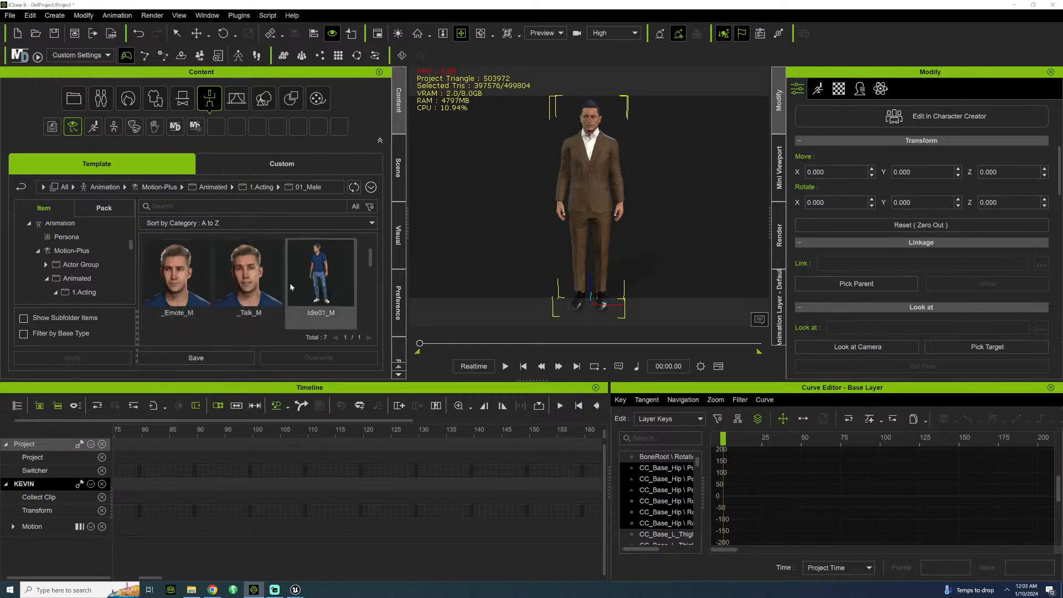
pyautogui.moveTo(316, 277); pyautogui.dragTo(601, 179)
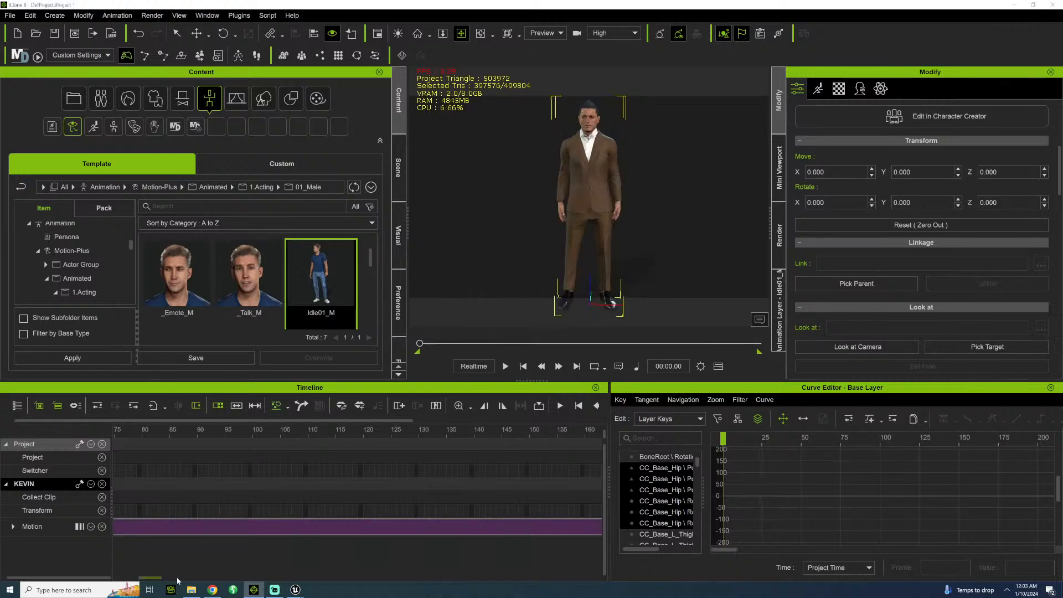
# Set the project's end marker at the end of KEVIN's idle motion clip, at 00:24.59.
pyautogui.moveTo(177, 580); pyautogui.dragTo(505, 573)
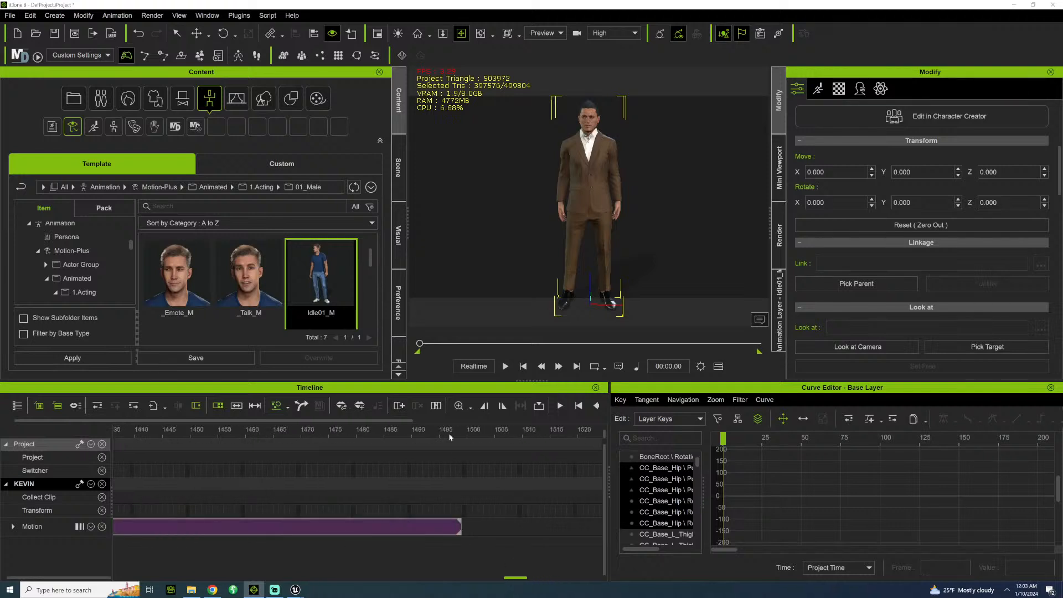
pyautogui.click(465, 436)
pyautogui.click(503, 406)
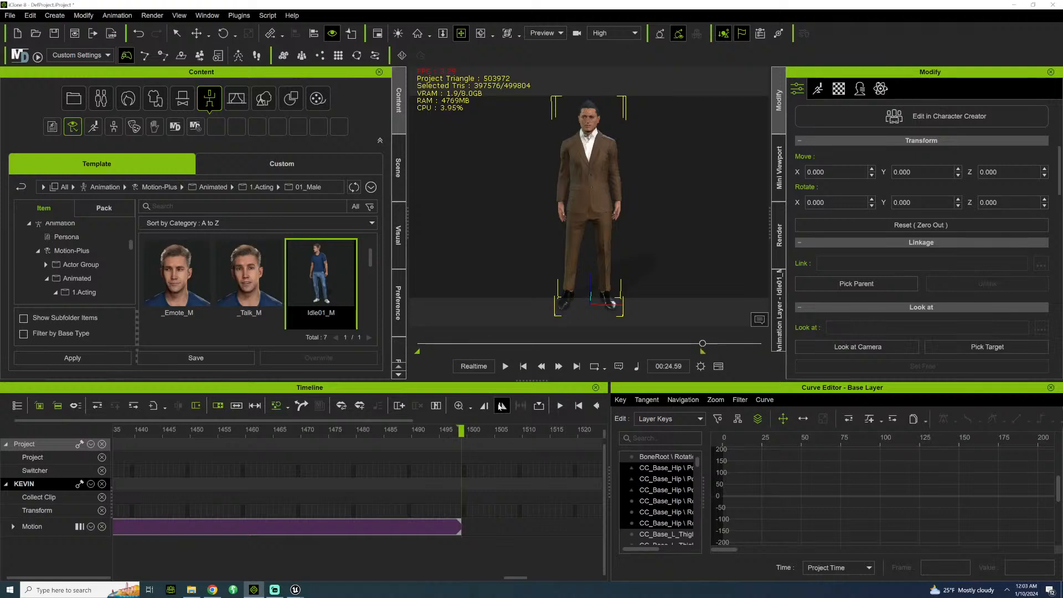
# Set up an FBX export of KEVIN with the Range option from 0 to 1499, 60 FPS and the subdivided mesh enabled.
pyautogui.click(10, 16)
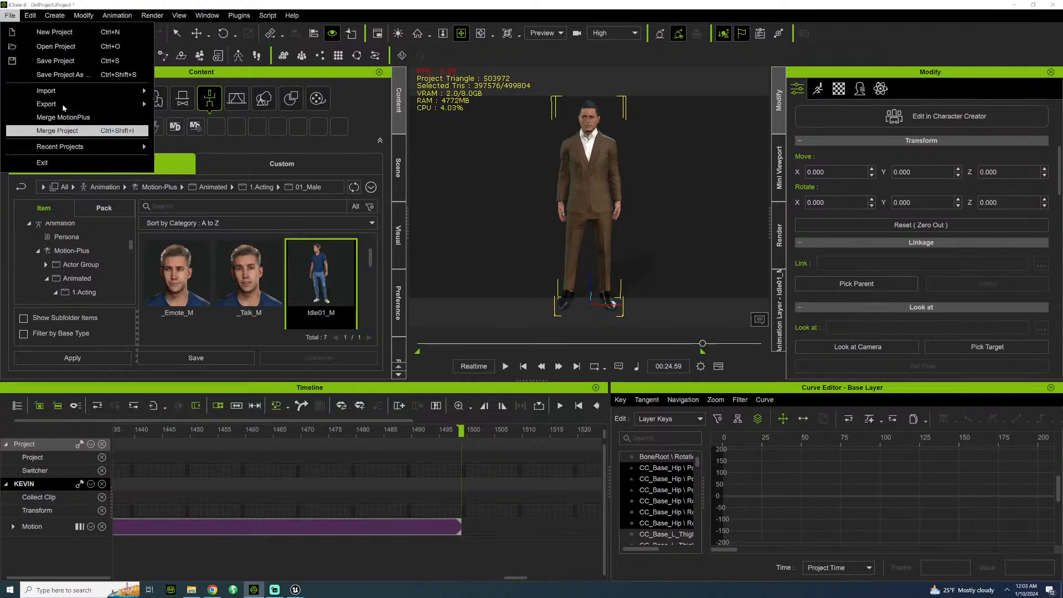
pyautogui.moveTo(62, 104)
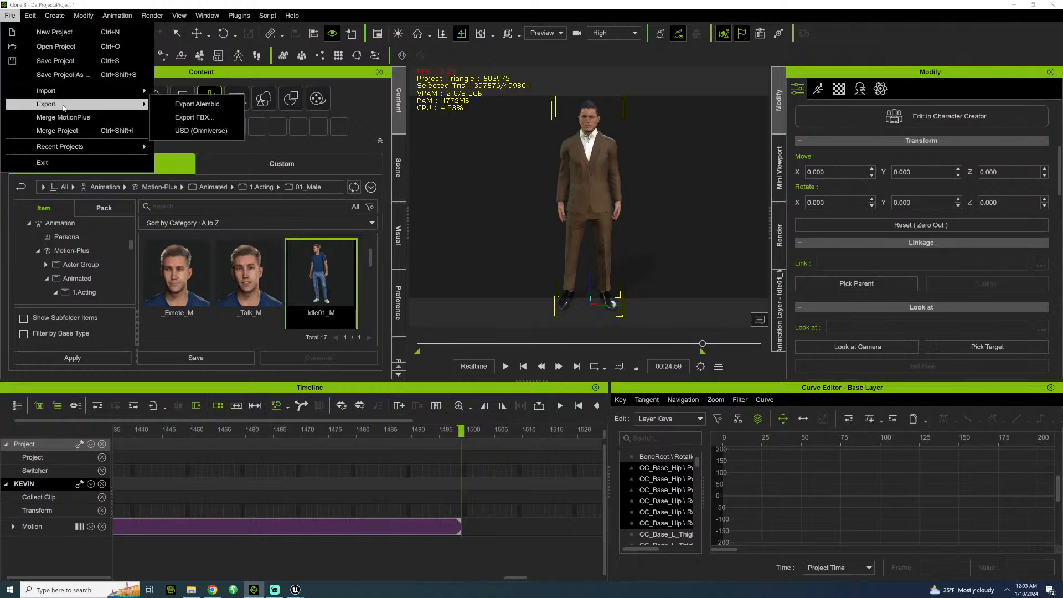
pyautogui.click(205, 117)
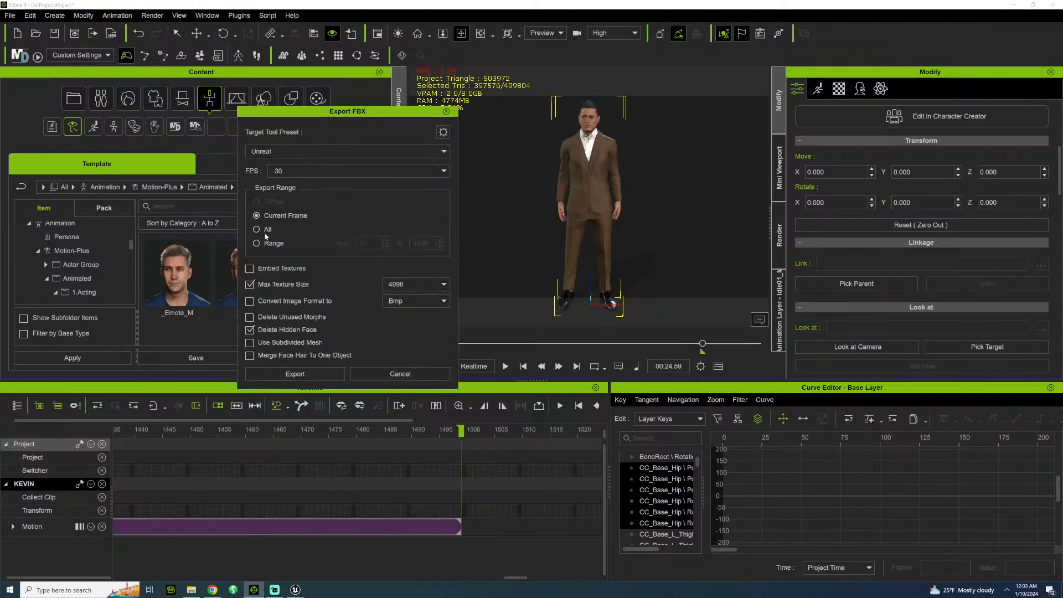
pyautogui.click(256, 243)
pyautogui.click(396, 170)
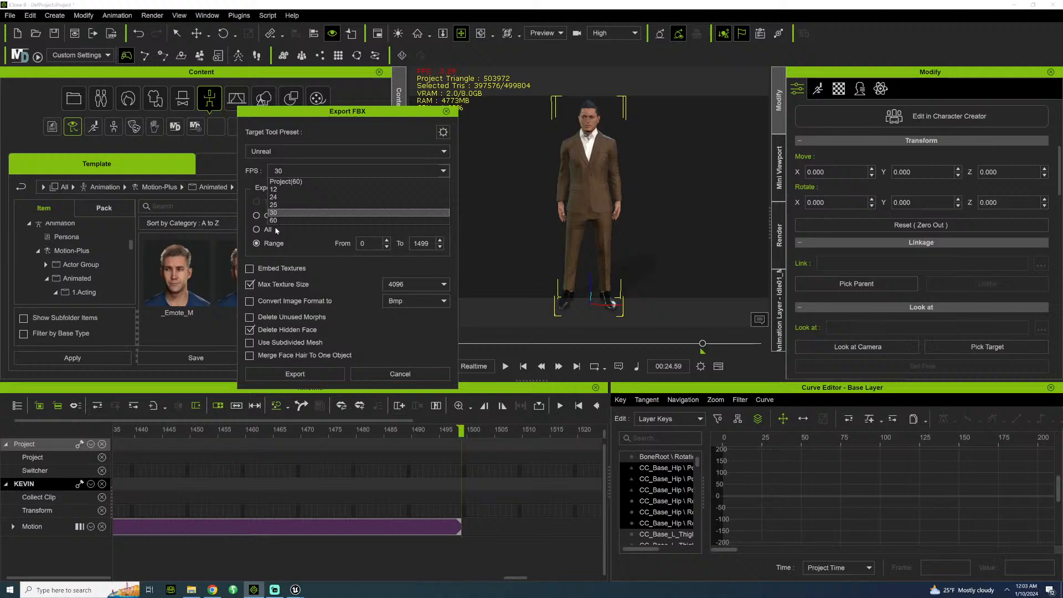
pyautogui.click(273, 220)
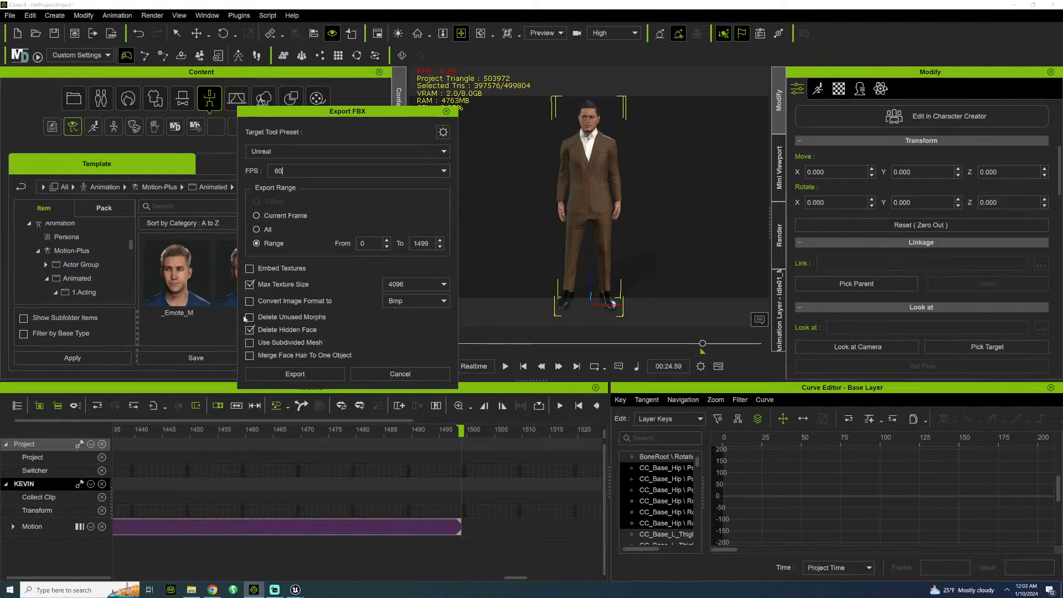
pyautogui.click(250, 343)
# Start the FBX export of KEVIN and browse to the UE5 folder under ENDGAME, CHARACTERS.
pyautogui.click(289, 377)
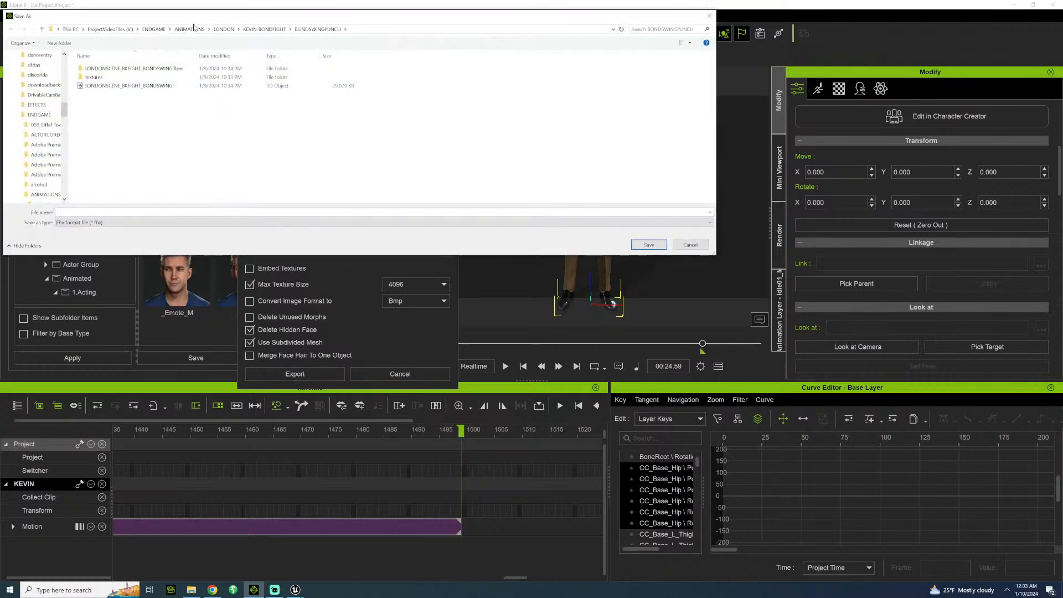
pyautogui.click(155, 29)
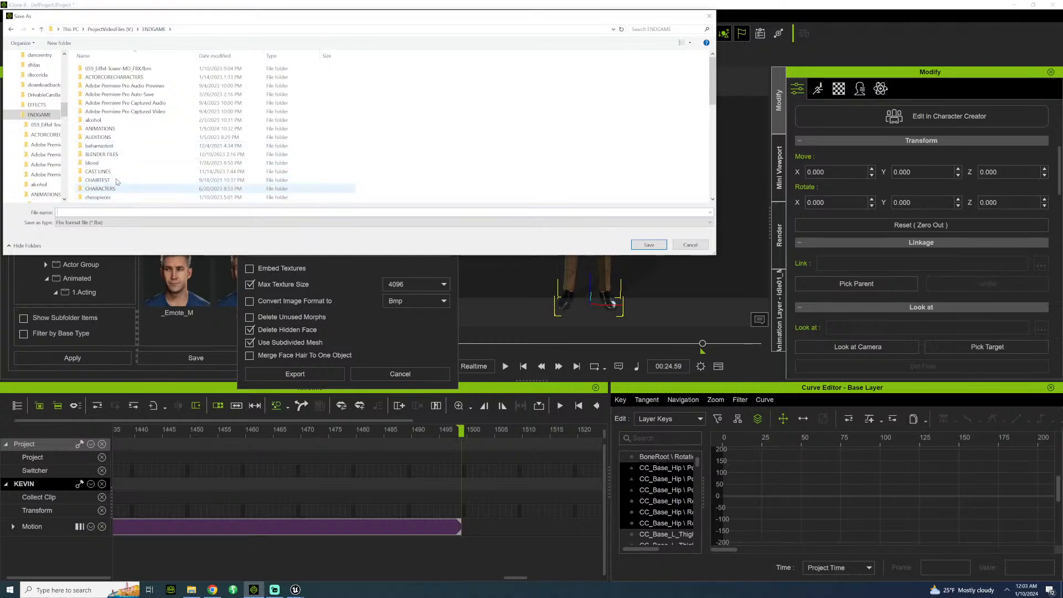
pyautogui.click(105, 188)
pyautogui.press('Return')
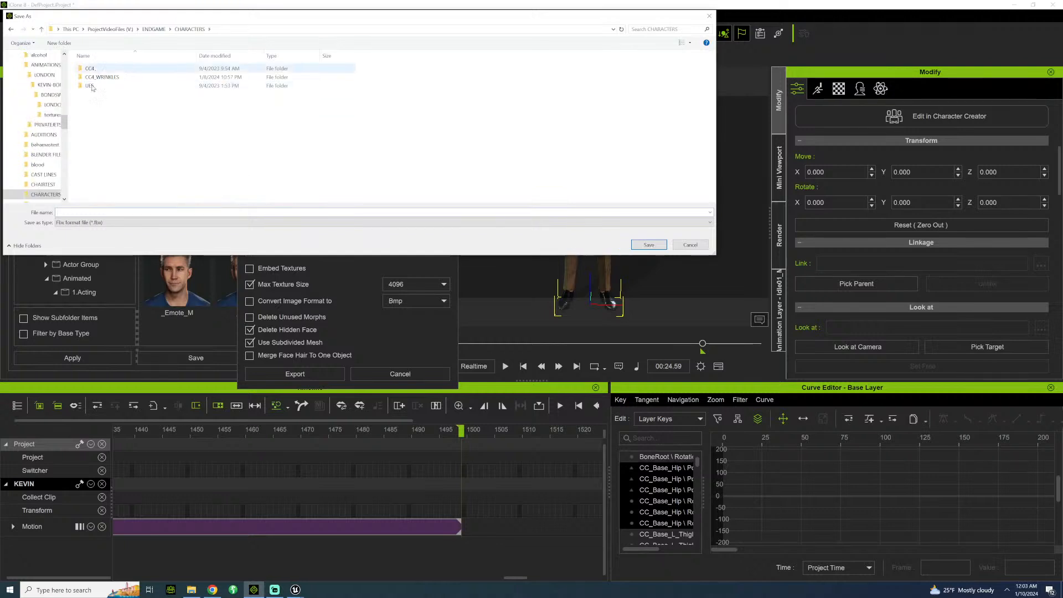
pyautogui.doubleClick(90, 86)
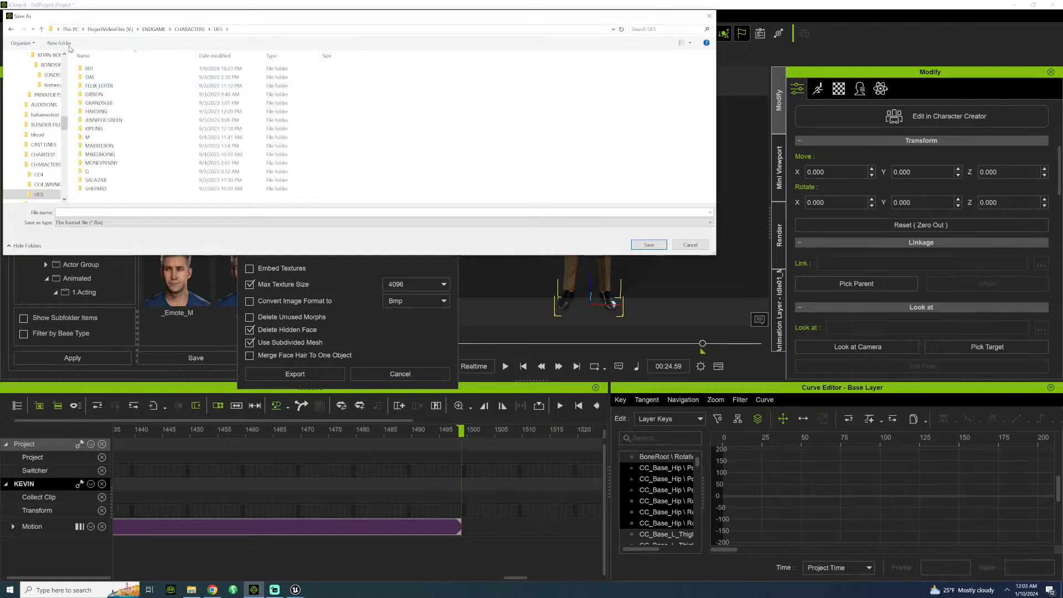
# Create a KEVIN folder and export the character into it as an FBX file named KEVIN.
pyautogui.click(70, 46)
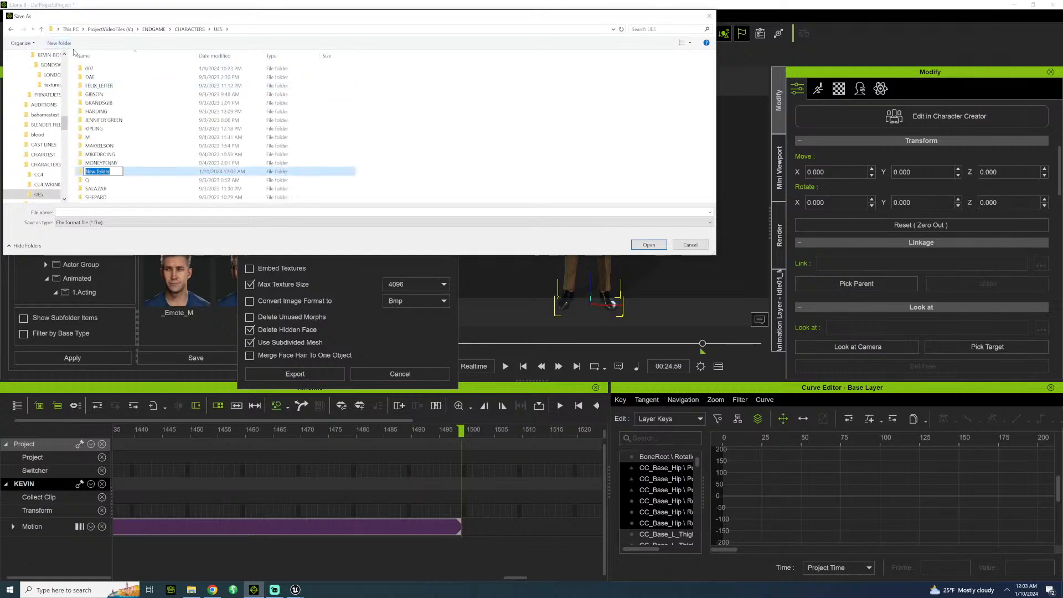
pyautogui.write('KEVIN')
pyautogui.press('Return')
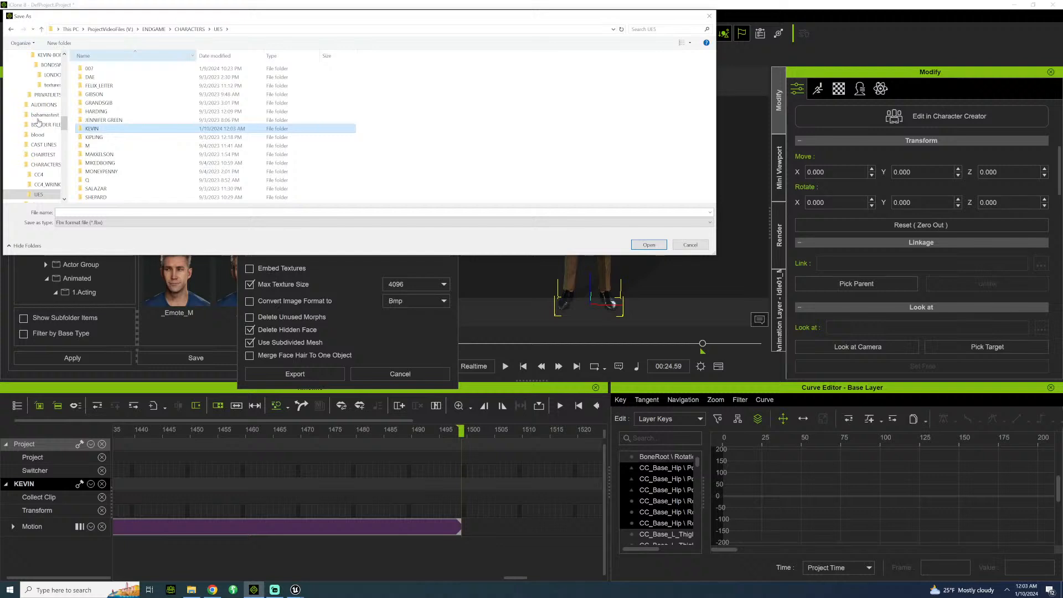
pyautogui.doubleClick(93, 129)
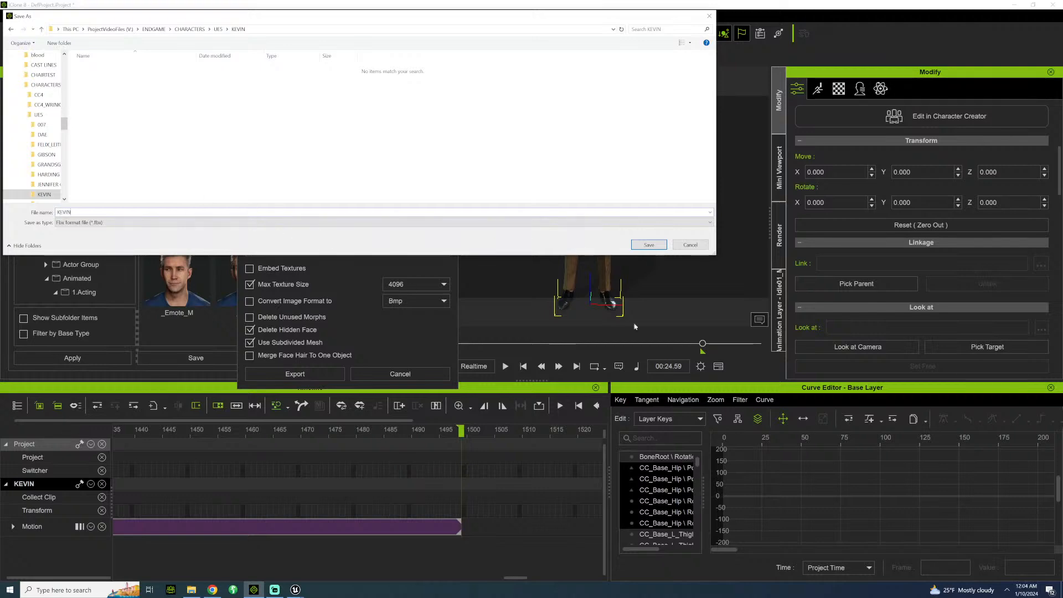
pyautogui.click(650, 244)
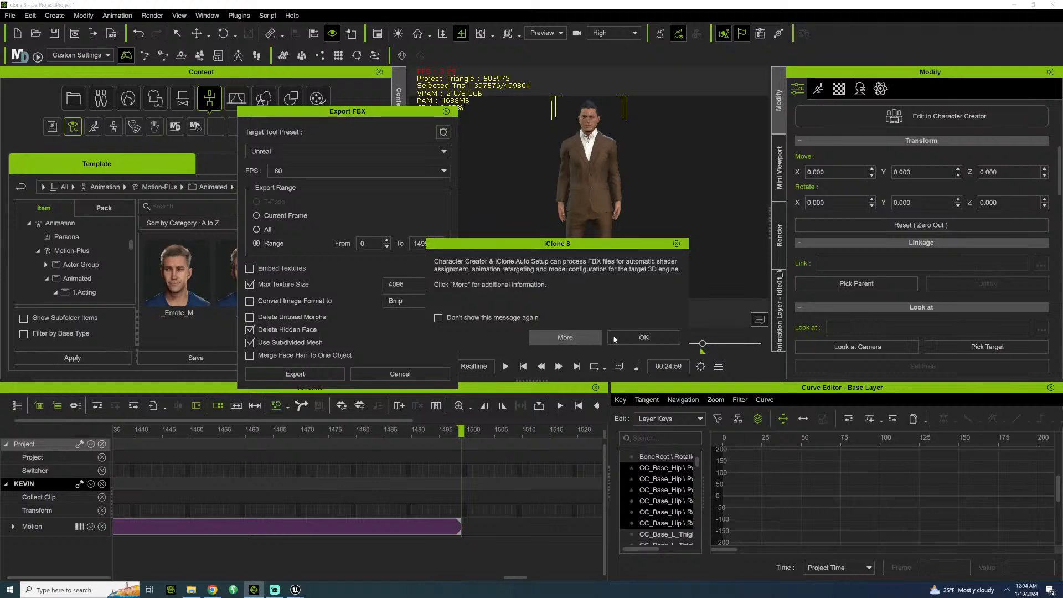
pyautogui.click(644, 337)
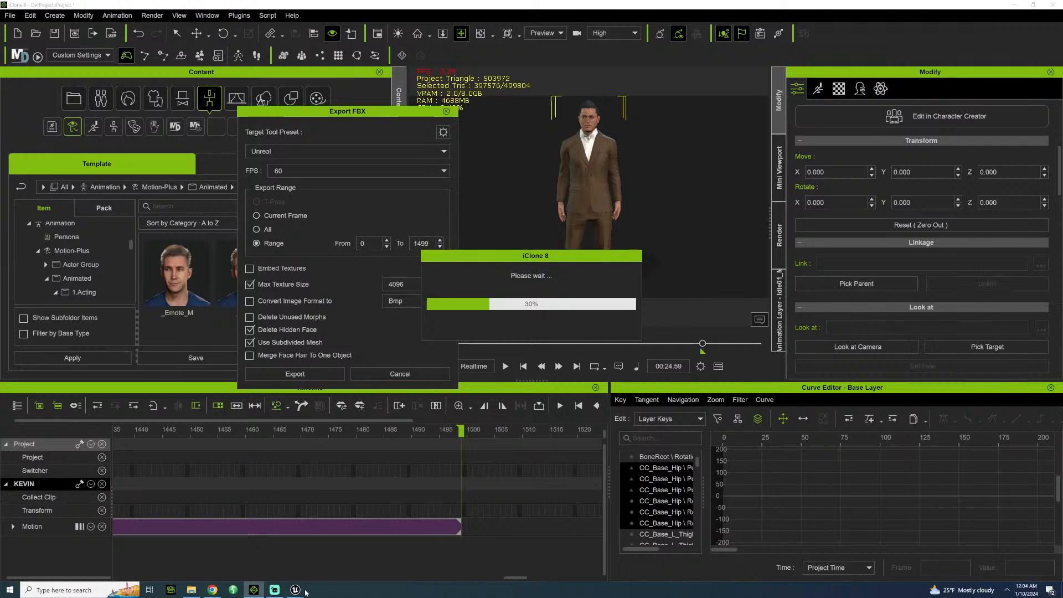
# Switch to the ALLEYWAY level in Unreal Editor and open Quixel Bridge.
pyautogui.moveTo(302, 590)
pyautogui.click(221, 553)
pyautogui.moveTo(355, 310); pyautogui.dragTo(222, 310, button='right')
pyautogui.press('w')
pyautogui.press('s')
pyautogui.press('a')
pyautogui.press('w')
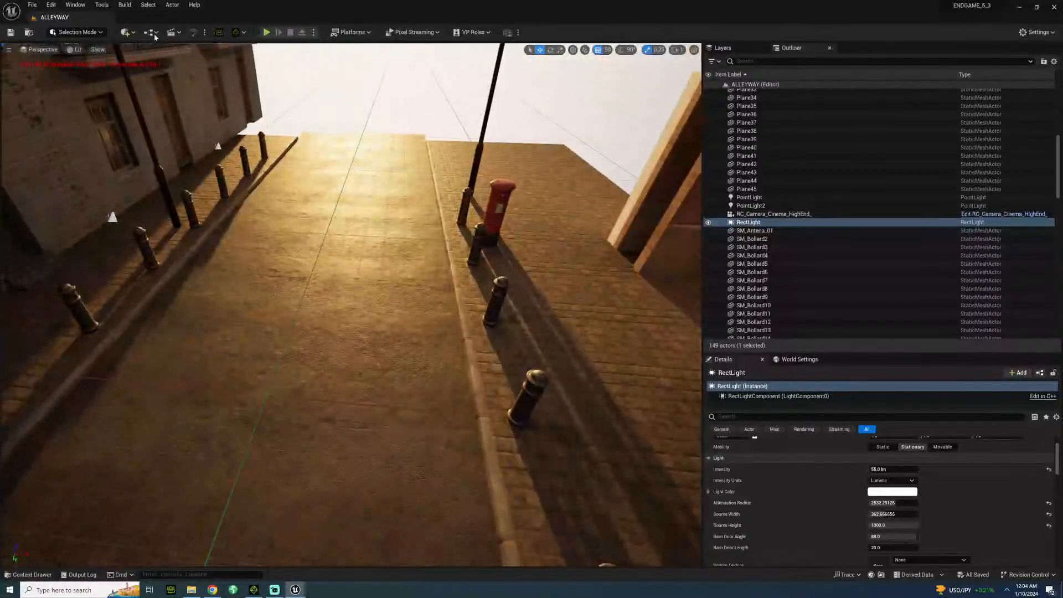
pyautogui.click(125, 32)
pyautogui.click(149, 66)
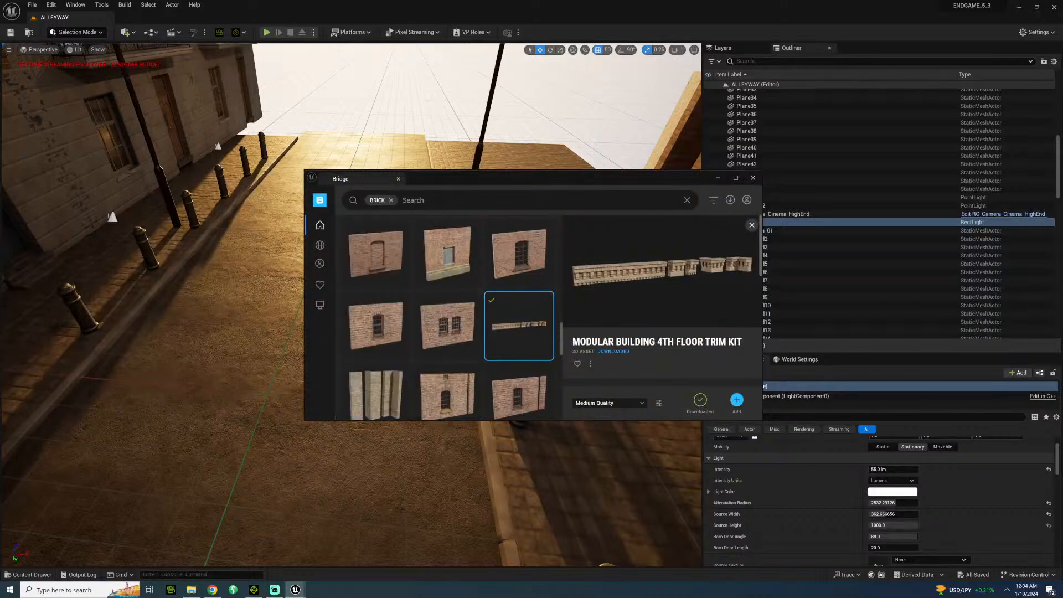
# Clear the BRICK search, find the Truncated Domes decal under Decals, Street, Sidewalk, and download it into the project.
pyautogui.click(390, 200)
pyautogui.moveTo(320, 247)
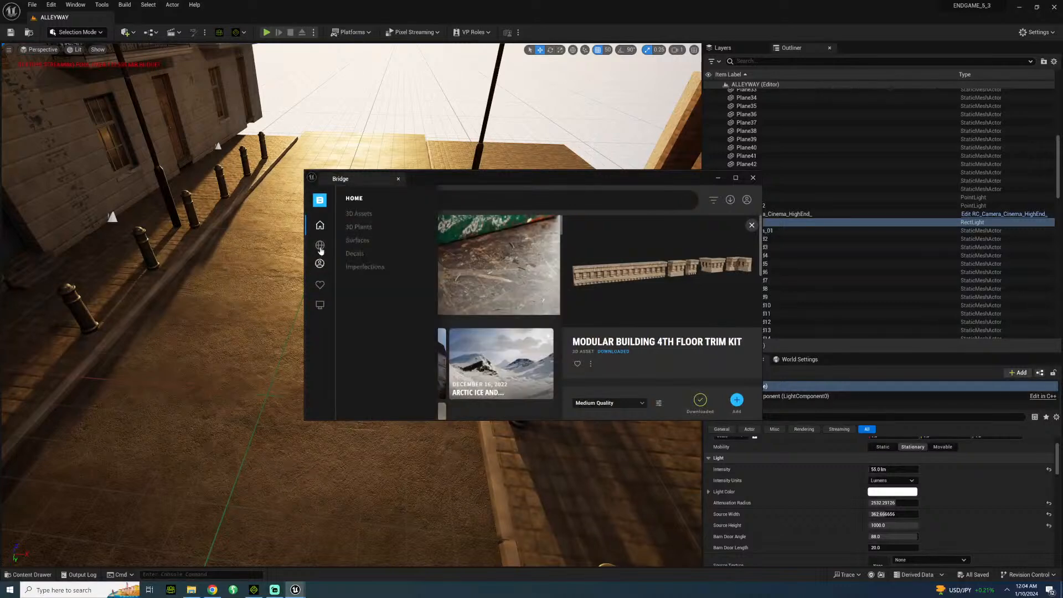
pyautogui.click(357, 253)
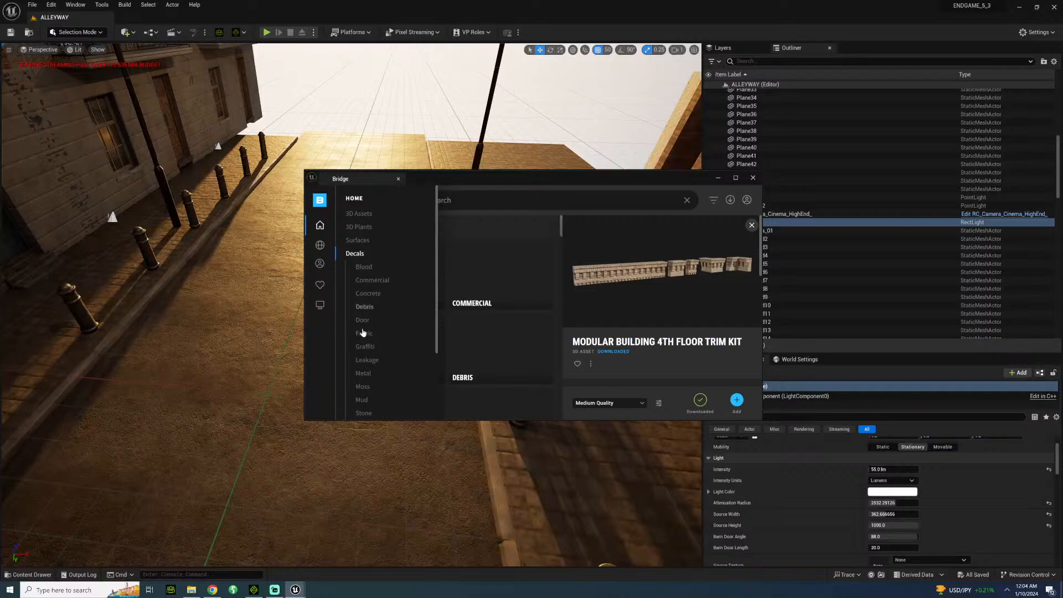
pyautogui.scroll(-2, 369, 354)
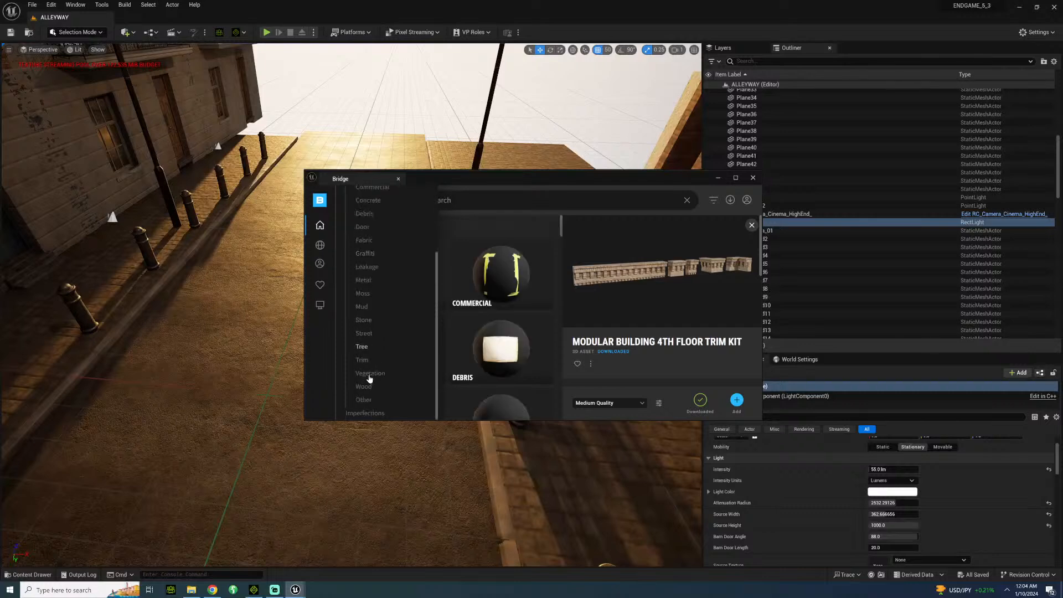
pyautogui.click(362, 333)
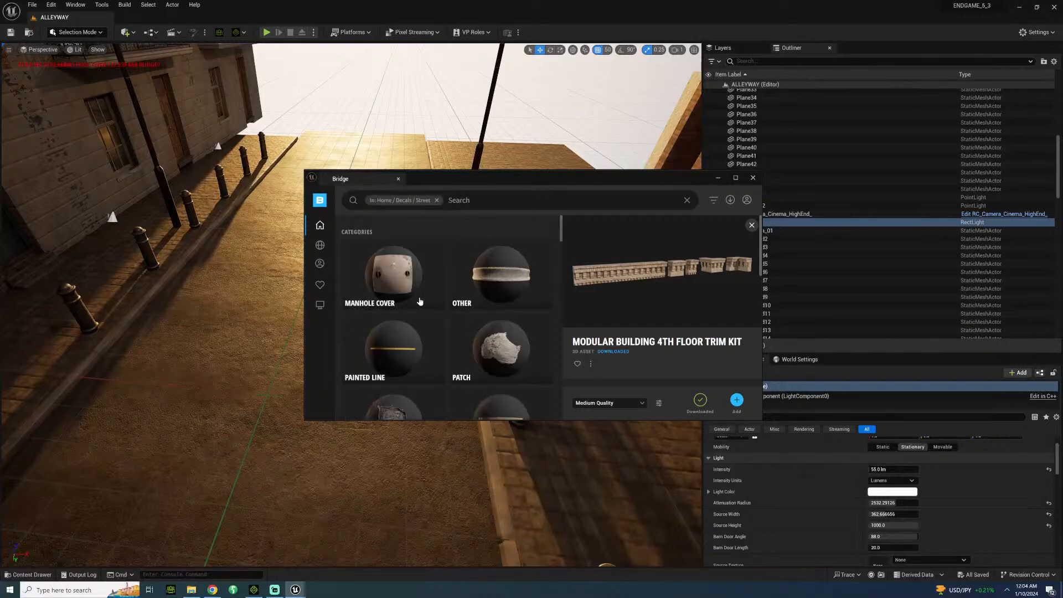
pyautogui.scroll(-2, 418, 300)
pyautogui.click(466, 298)
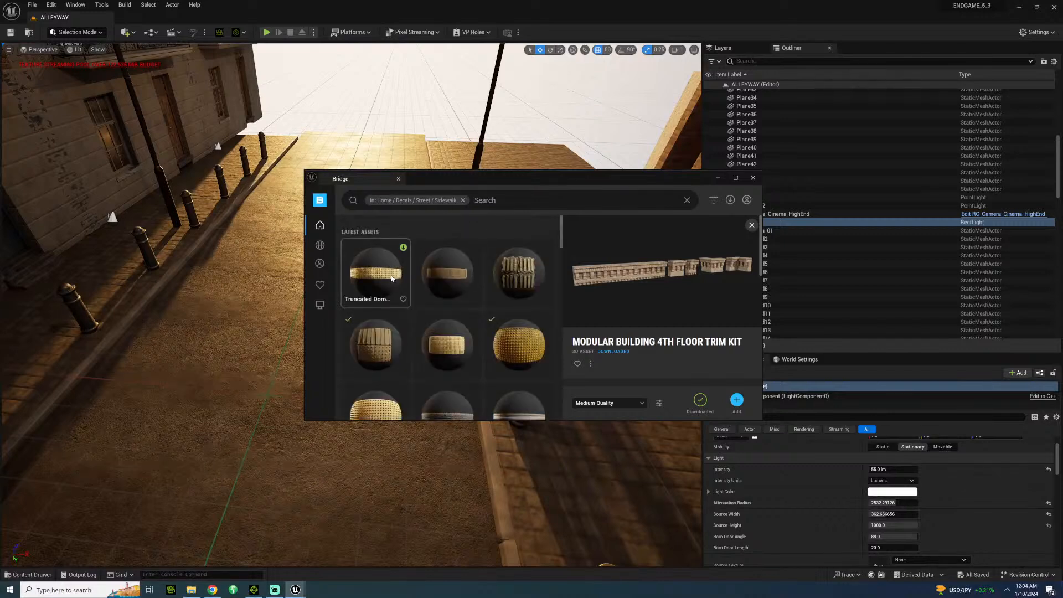
pyautogui.click(403, 248)
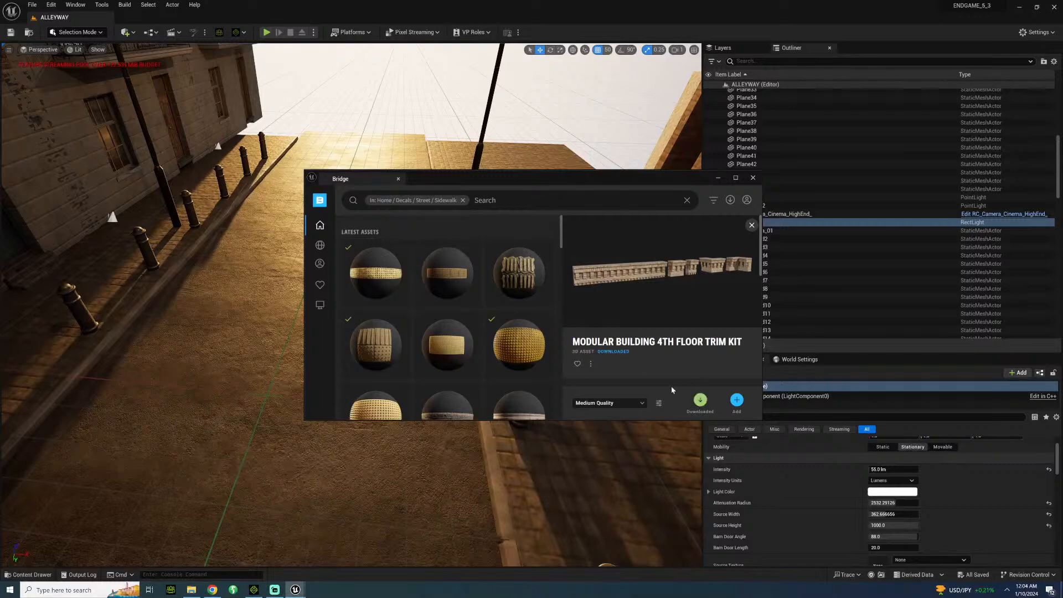
pyautogui.click(718, 178)
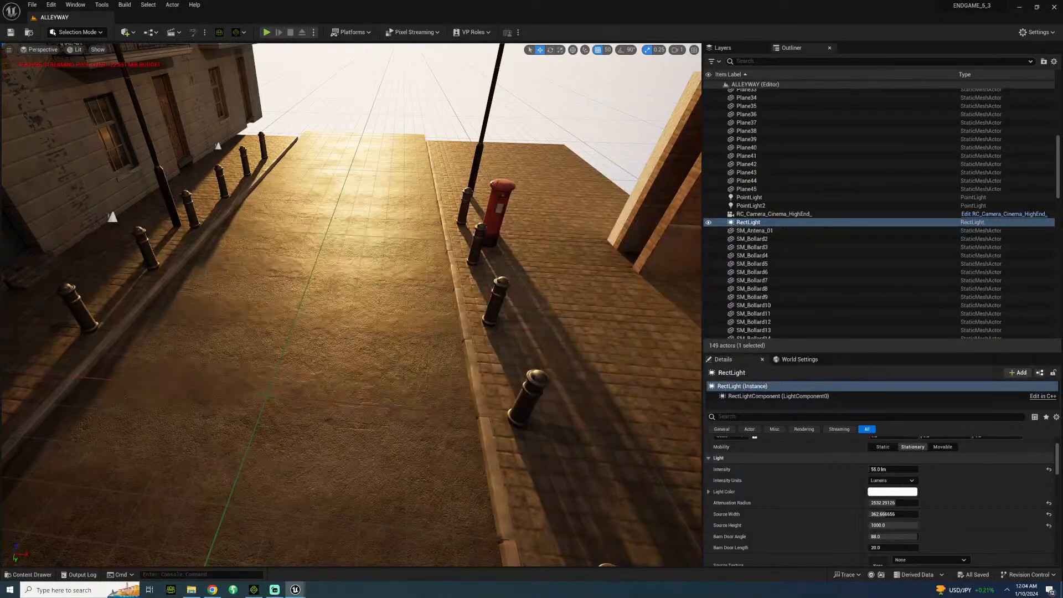
# Collapse the Material and Models folders of BritishCity in the project's content tree.
pyautogui.click(29, 574)
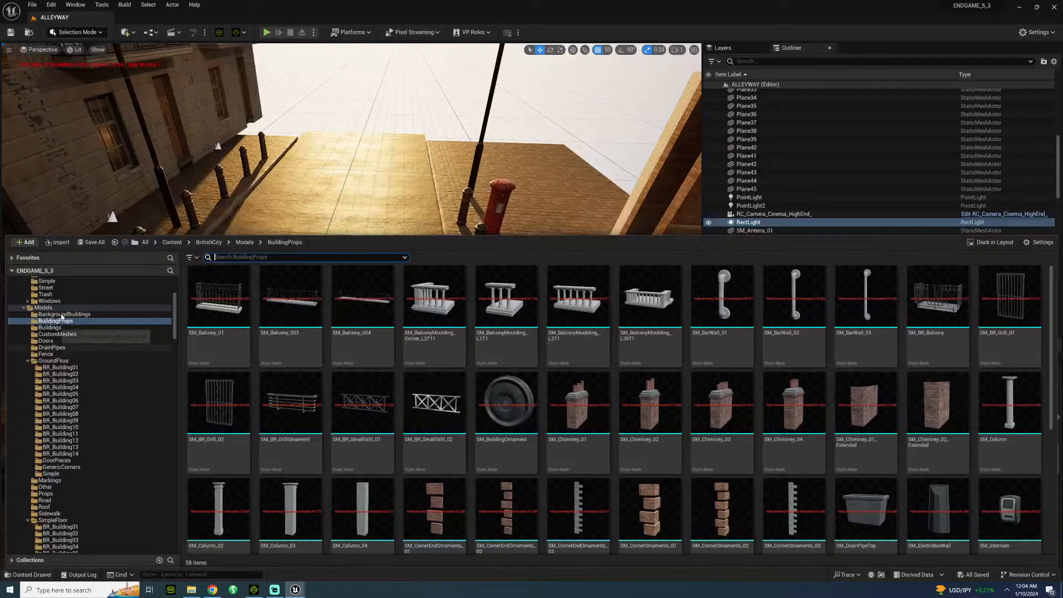
pyautogui.scroll(3, 58, 321)
pyautogui.scroll(-6, 58, 321)
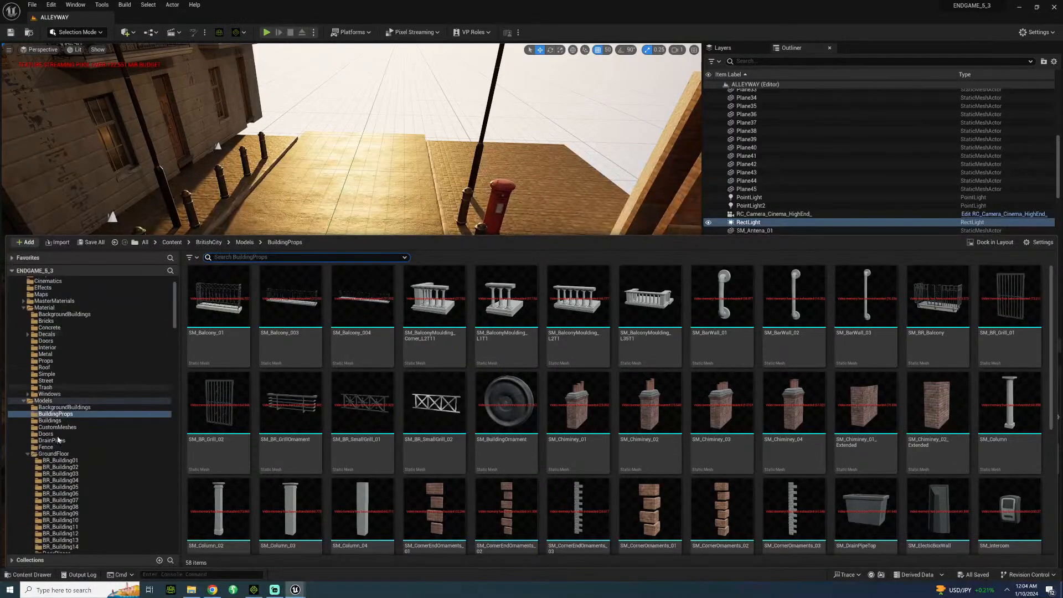
pyautogui.scroll(-10, 59, 475)
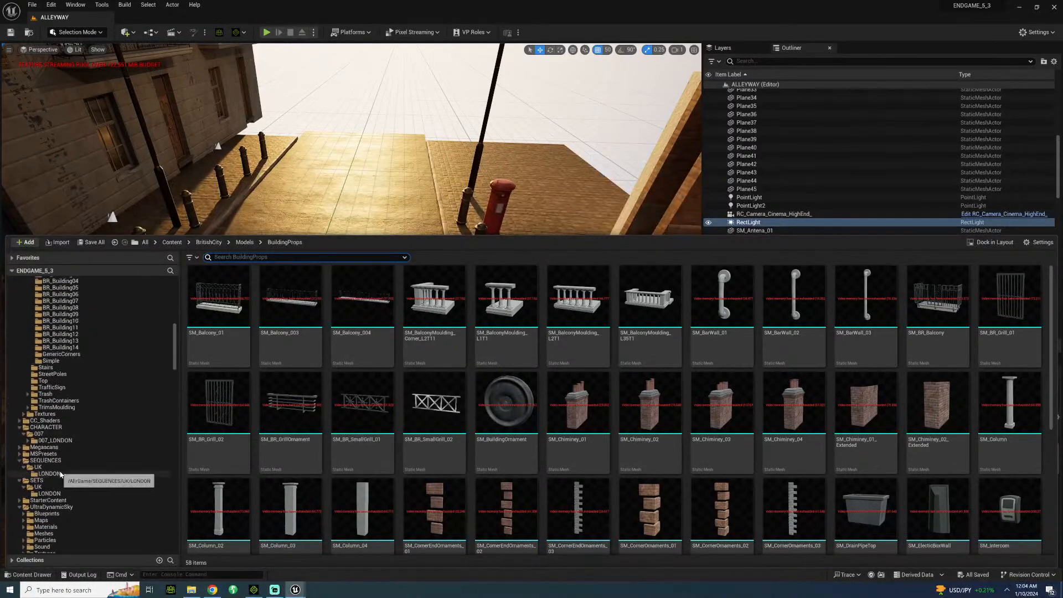
pyautogui.scroll(3, 66, 459)
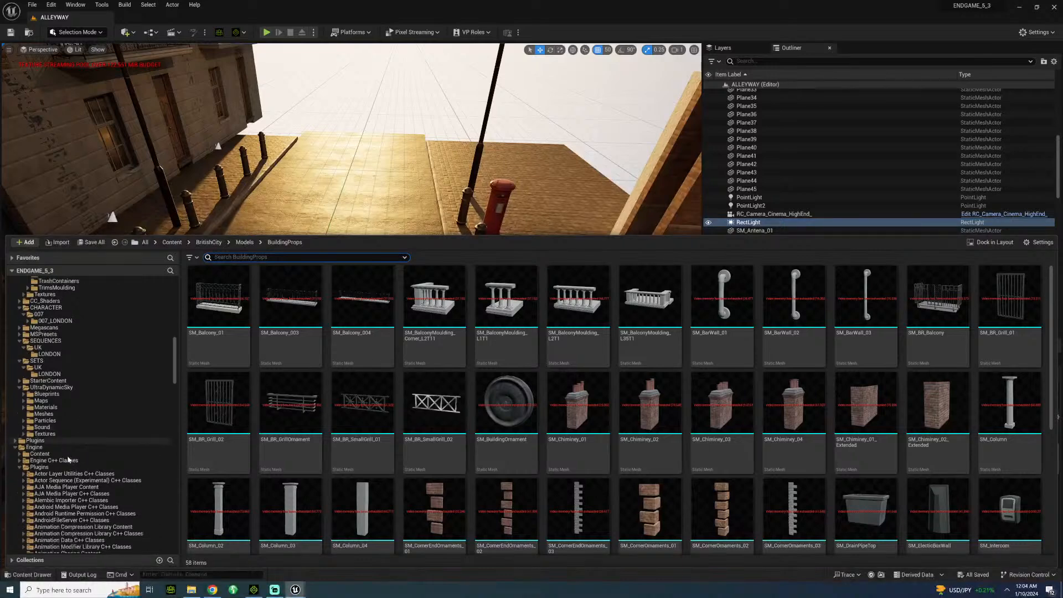
pyautogui.scroll(15, 67, 456)
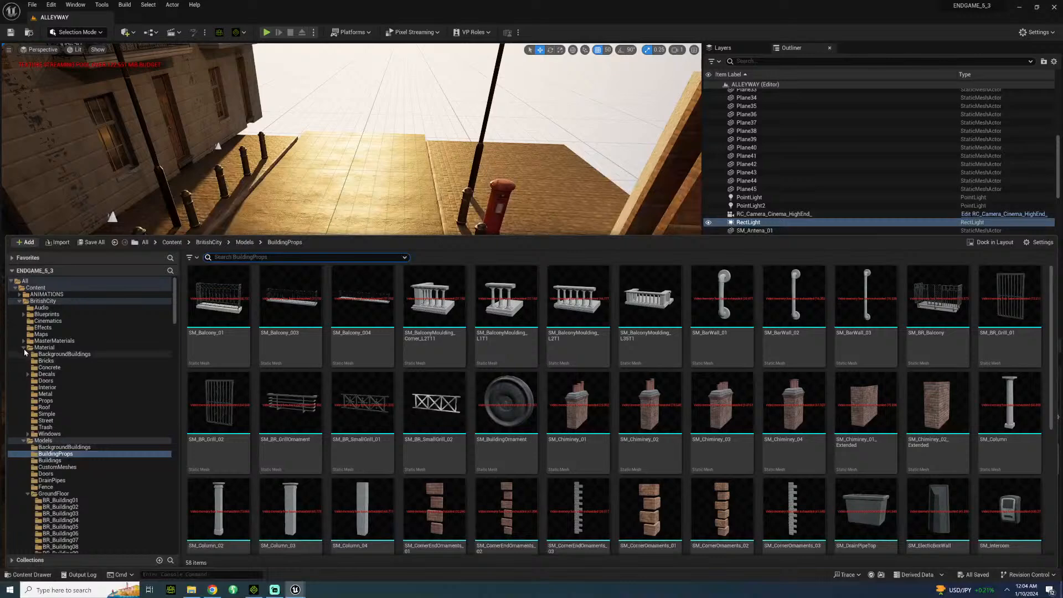
pyautogui.click(24, 347)
pyautogui.click(24, 354)
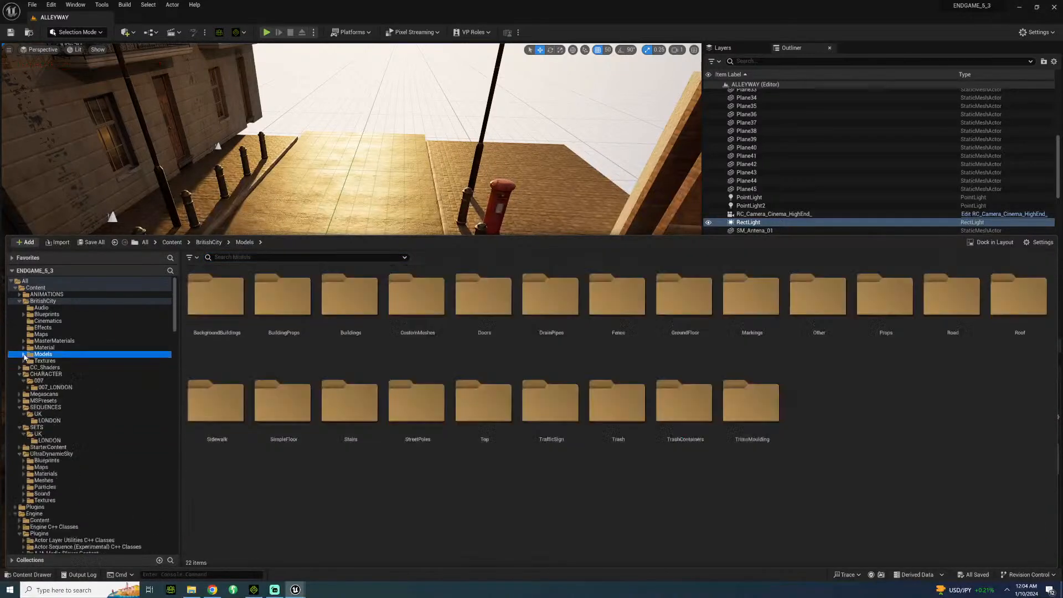
# Place the MI_Truncated_Domes_Pad decal from the Megascans Decals folder on the pavement by the bollards.
pyautogui.click(44, 393)
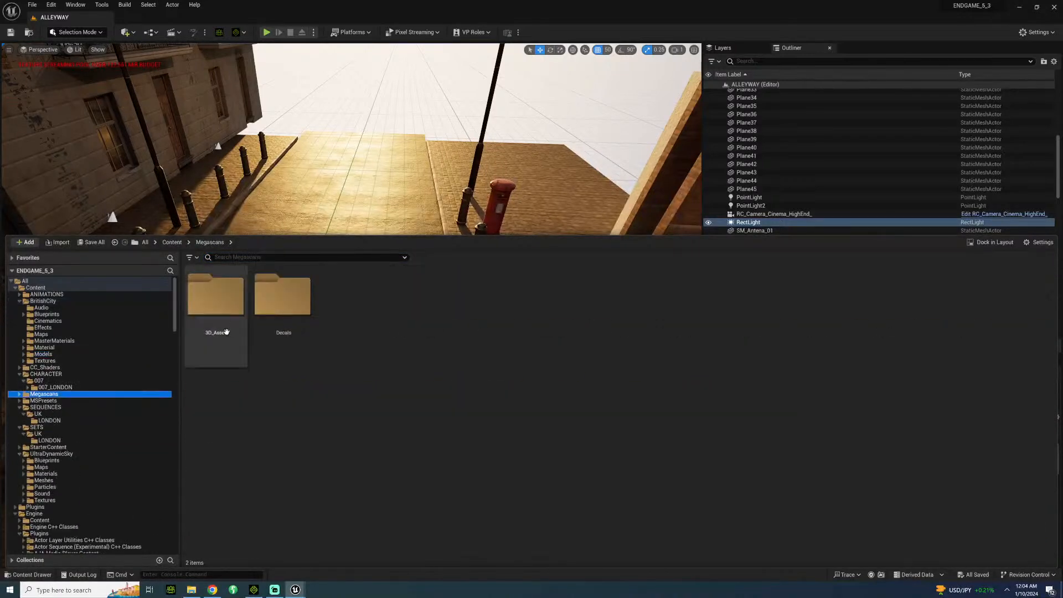
pyautogui.click(290, 311)
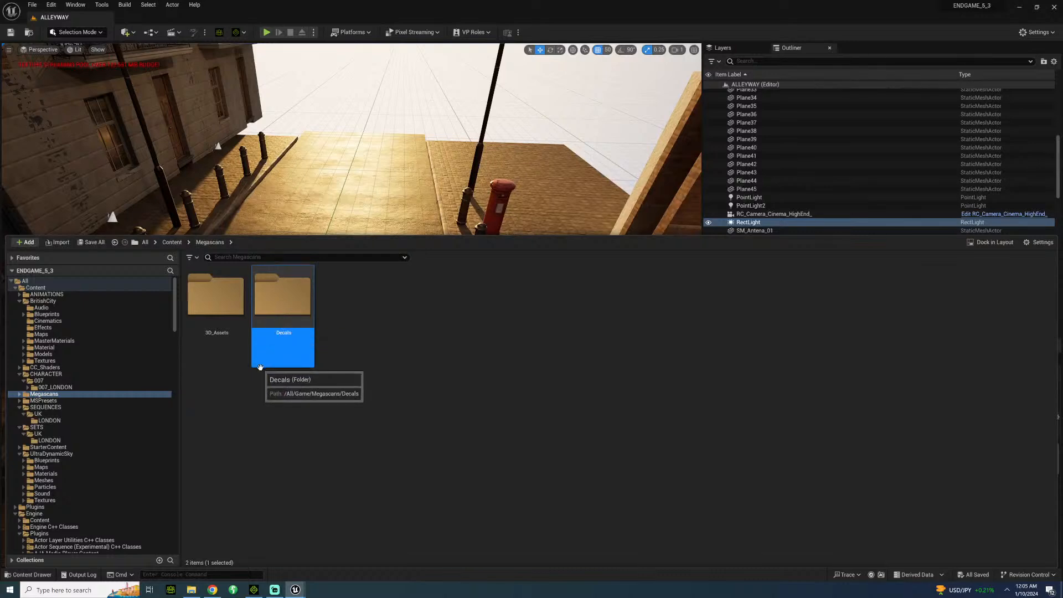
pyautogui.doubleClick(274, 317)
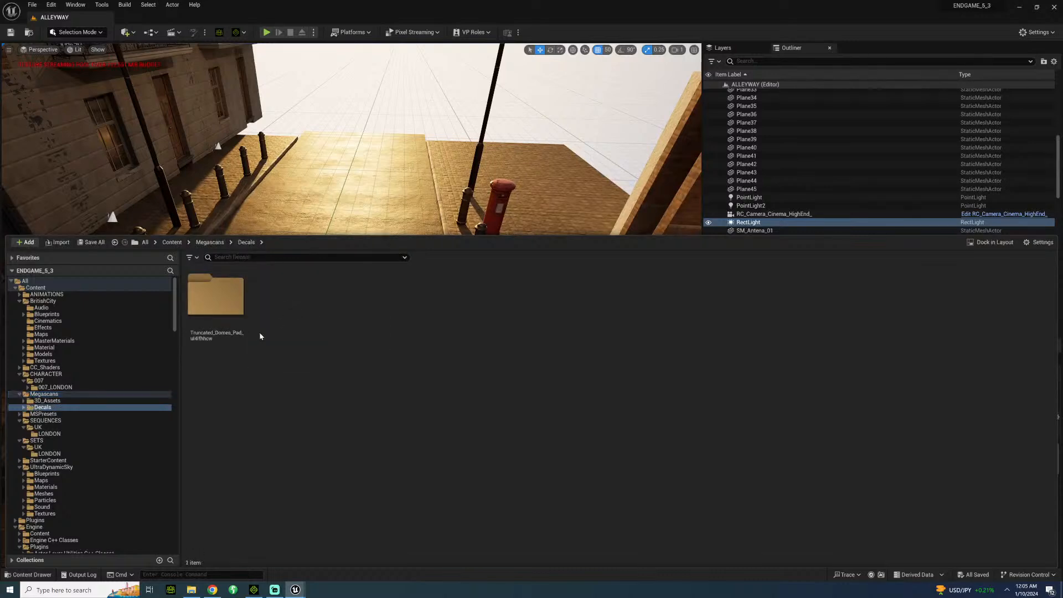
pyautogui.click(218, 316)
pyautogui.doubleClick(221, 304)
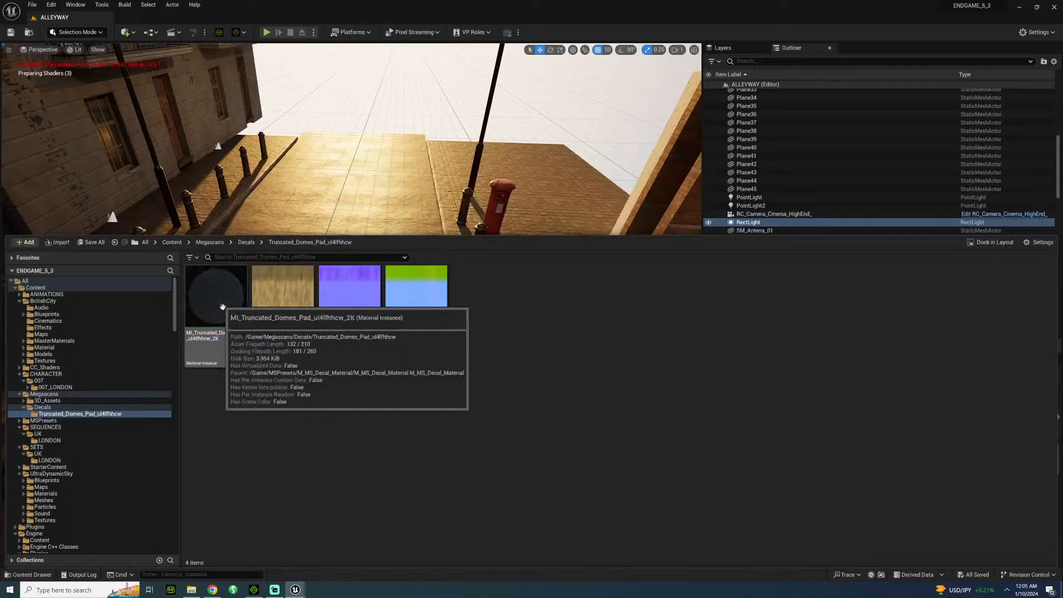
pyautogui.moveTo(229, 283); pyautogui.dragTo(480, 334)
# Undo the decal's last rotation and rotate it 90° with rotation snapping enabled.
pyautogui.hotkey('ctrl', 'z')
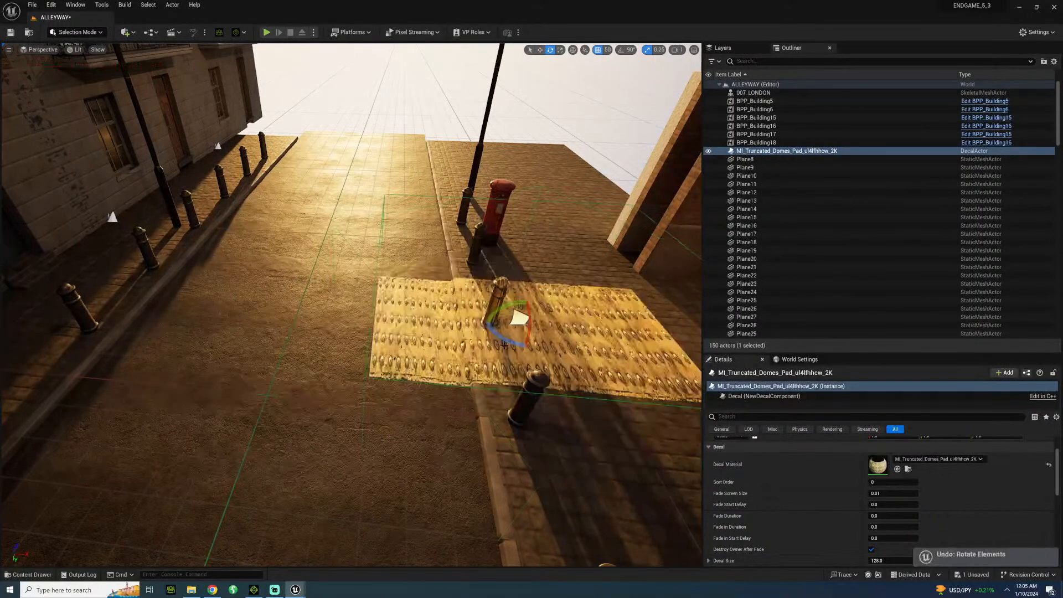
pyautogui.click(621, 50)
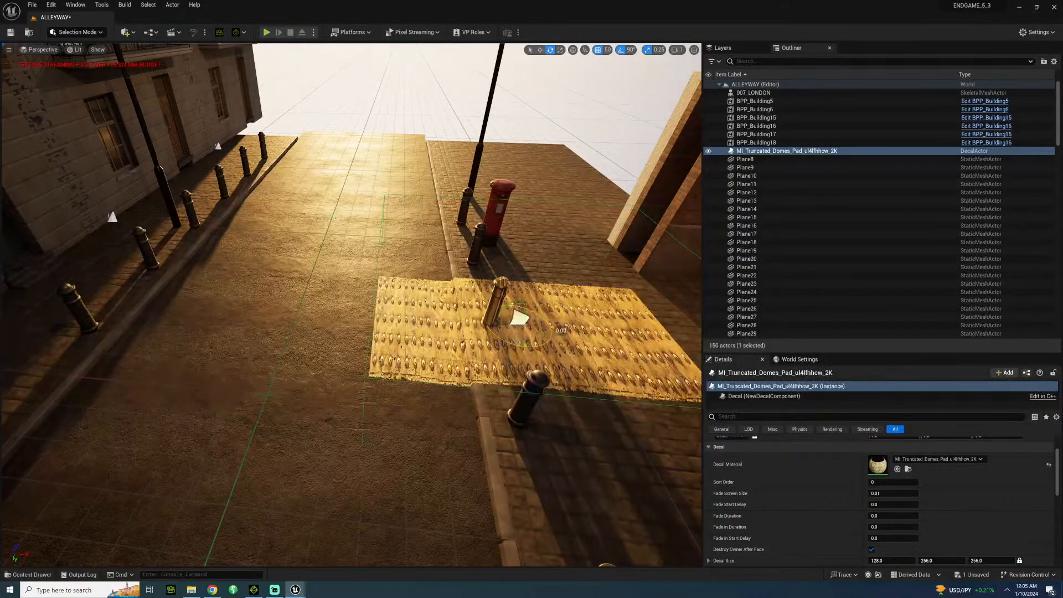
pyautogui.moveTo(505, 338); pyautogui.dragTo(481, 337)
# Set the truncated domes decal's size to 32 with its proportions locked.
pyautogui.scroll(-1, 866, 543)
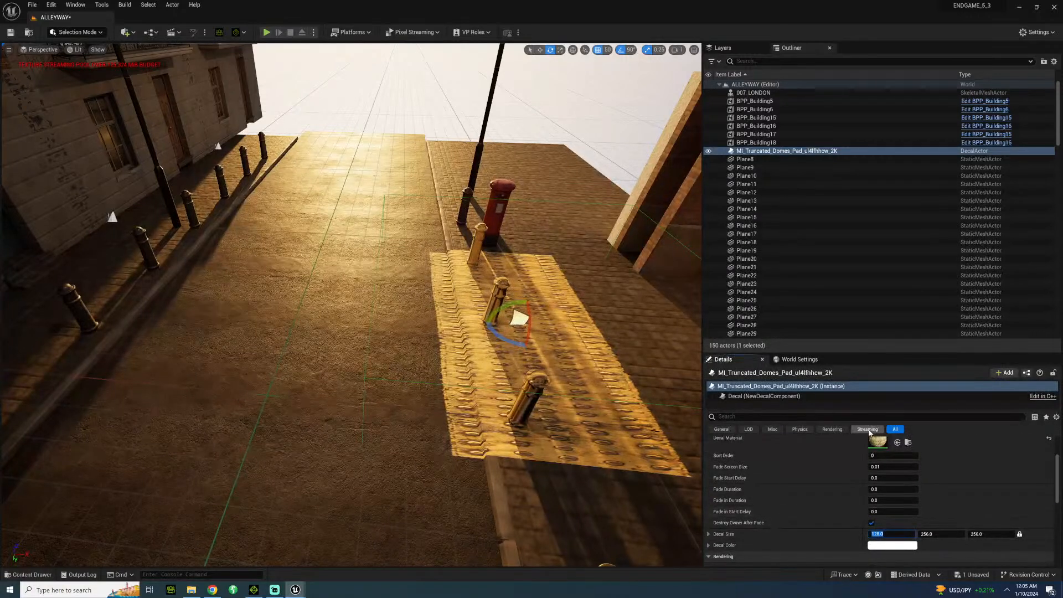
pyautogui.write('32')
pyautogui.press('Return')
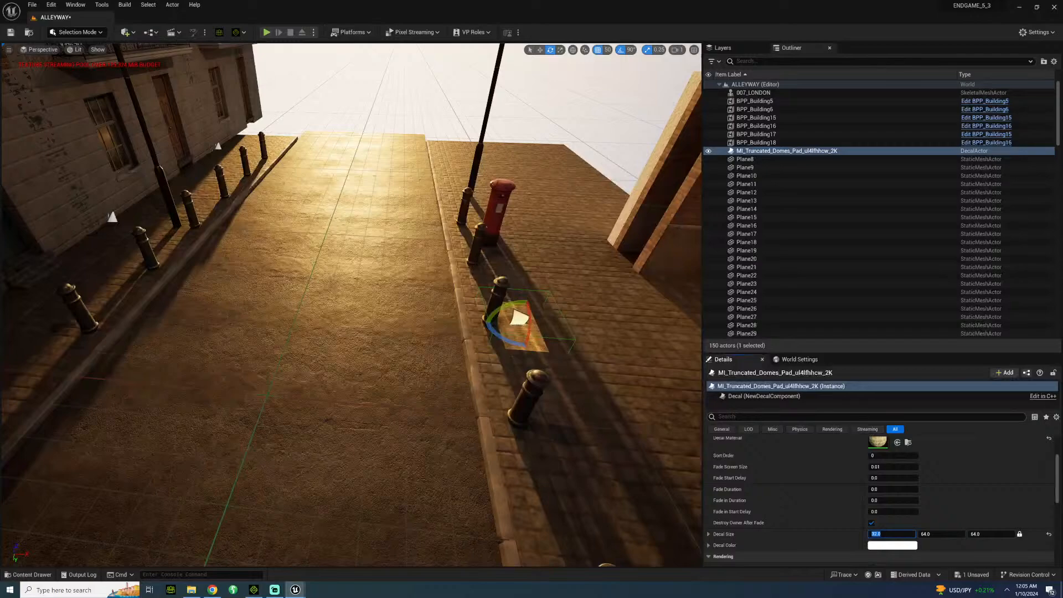
# Stretch the decal lengthwise along the kerb so it spans between the outer two of three bollards.
pyautogui.moveTo(417, 317); pyautogui.dragTo(531, 232, button='right')
pyautogui.press('w')
pyautogui.moveTo(379, 339); pyautogui.dragTo(379, 432, button='right')
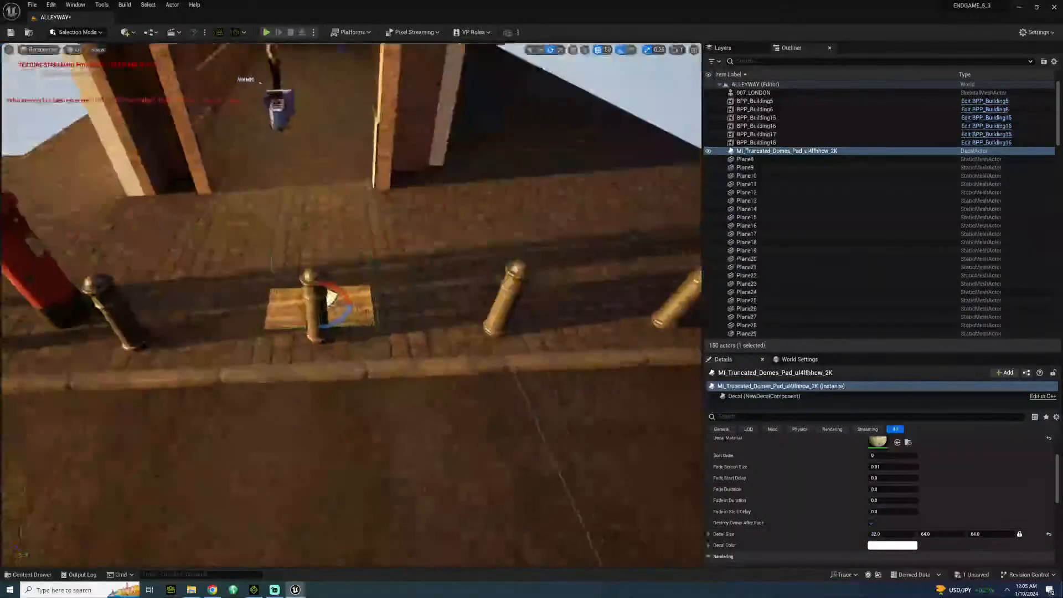
pyautogui.press('r')
pyautogui.moveTo(342, 304); pyautogui.dragTo(409, 303)
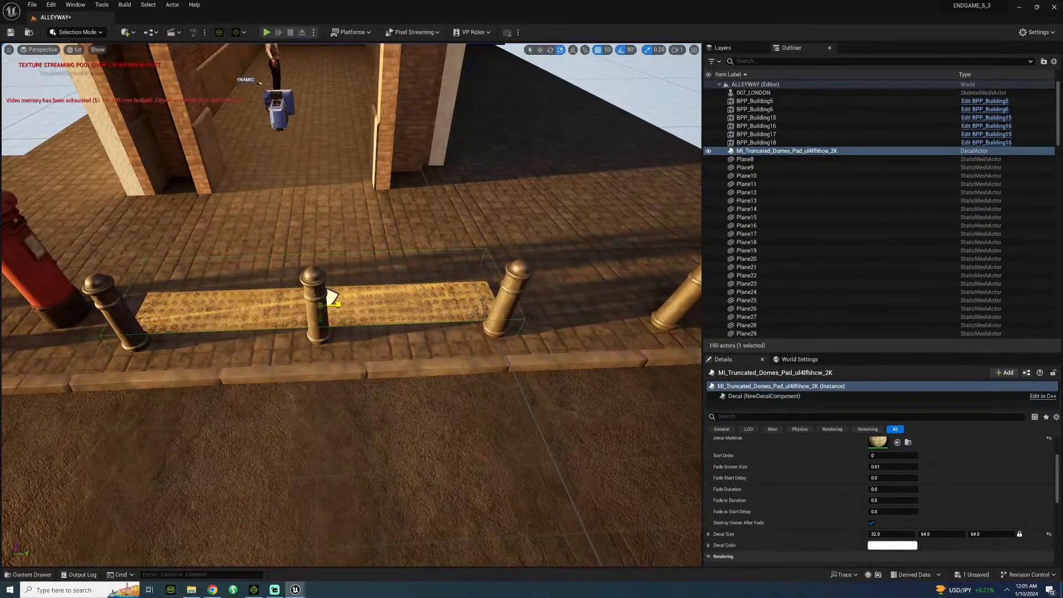
# Move the truncated domes decal towards the road so it lies against the kerb, beneath the bollards.
pyautogui.press('d')
pyautogui.moveTo(343, 363); pyautogui.dragTo(155, 360, button='right')
pyautogui.press('w')
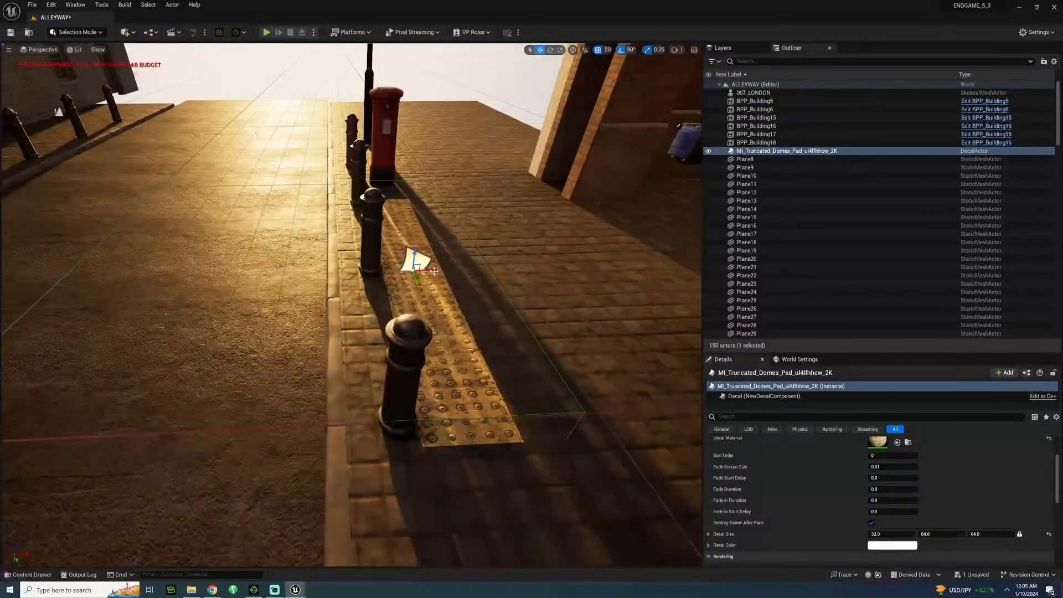
pyautogui.moveTo(434, 271); pyautogui.dragTo(401, 273)
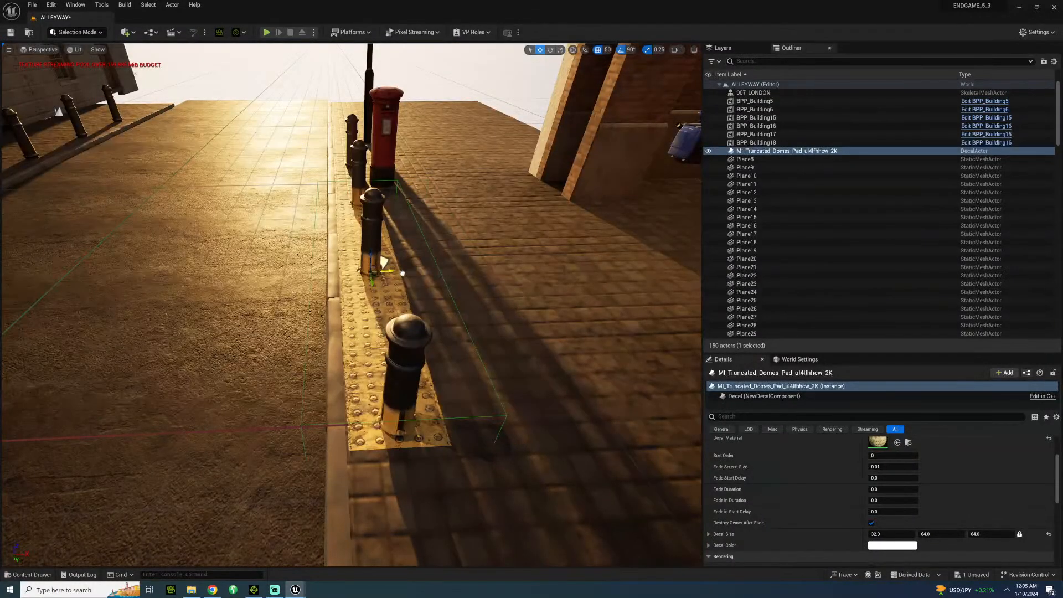
pyautogui.press('a')
pyautogui.moveTo(359, 360); pyautogui.dragTo(509, 338, button='right')
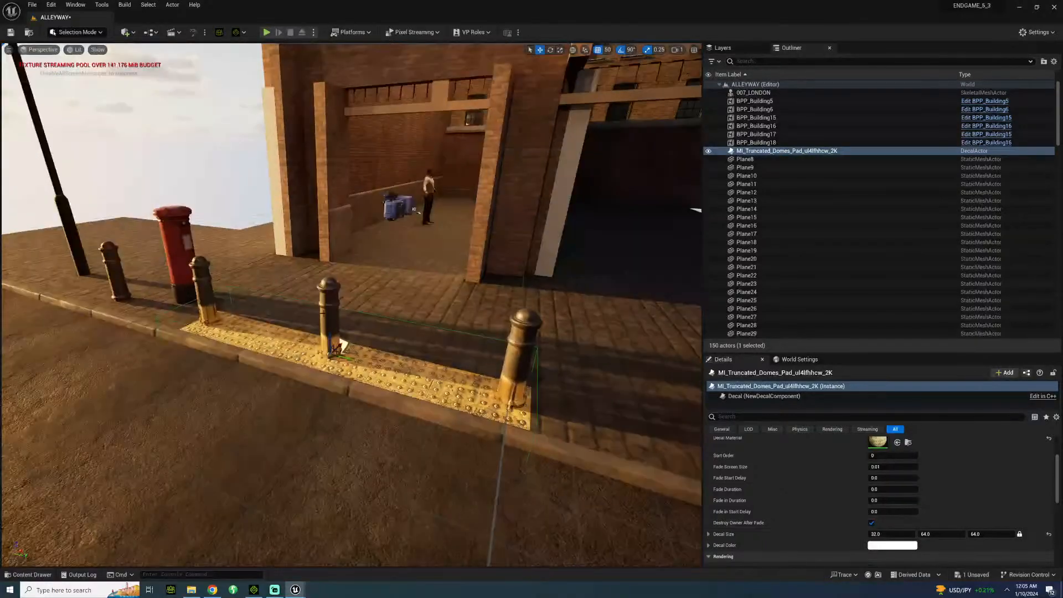
# Turn off Receives Decals for the three bollards standing on the truncated domes strip.
pyautogui.click(323, 312)
pyautogui.keyDown('ctrl'); pyautogui.click(525, 352); pyautogui.keyUp('ctrl')
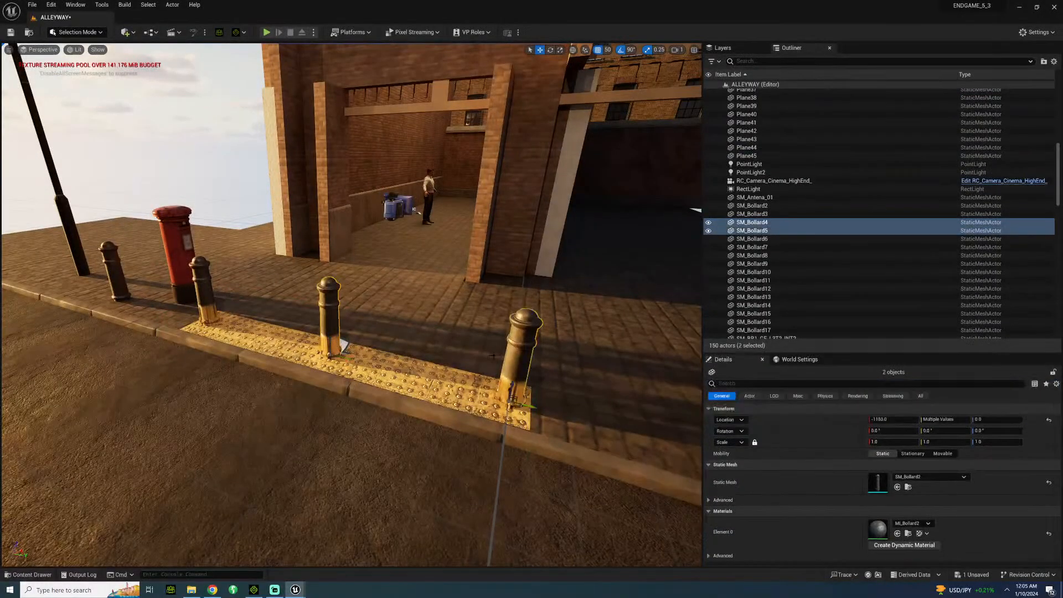
pyautogui.keyDown('ctrl'); pyautogui.click(200, 300); pyautogui.keyUp('ctrl')
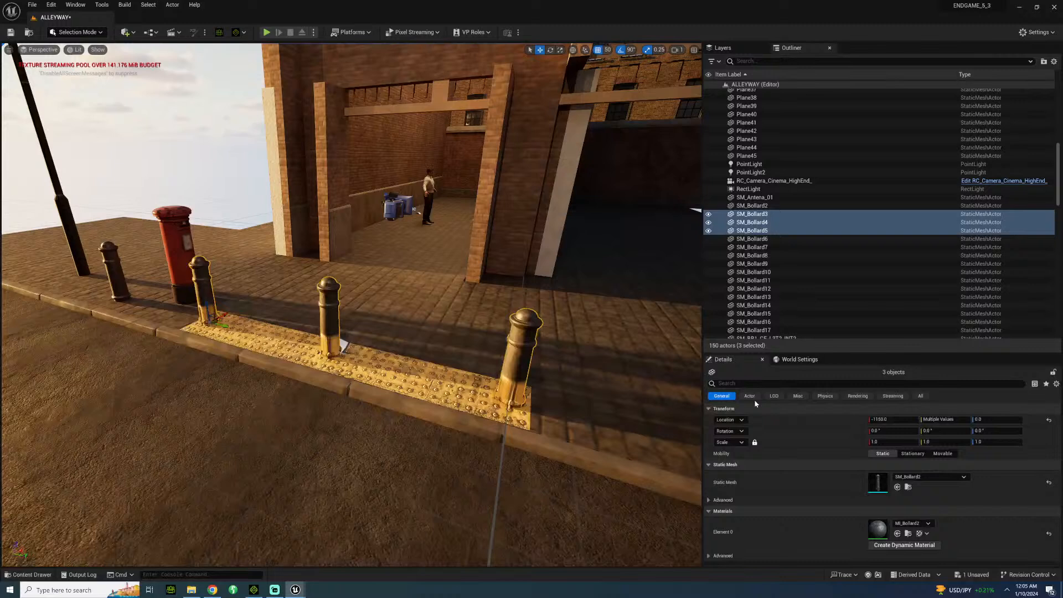
pyautogui.click(760, 383)
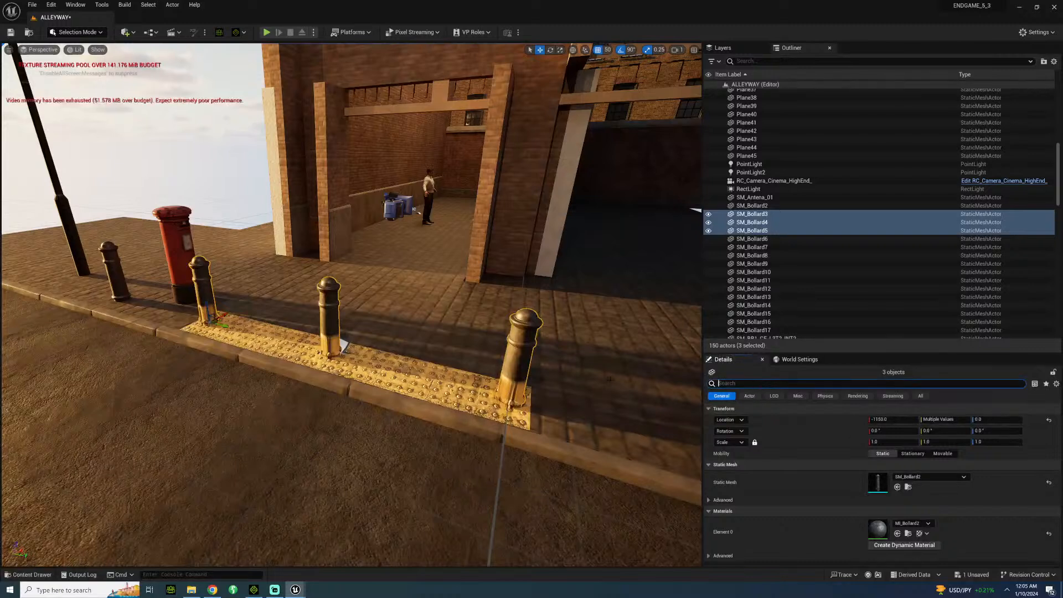
pyautogui.write('DECAL')
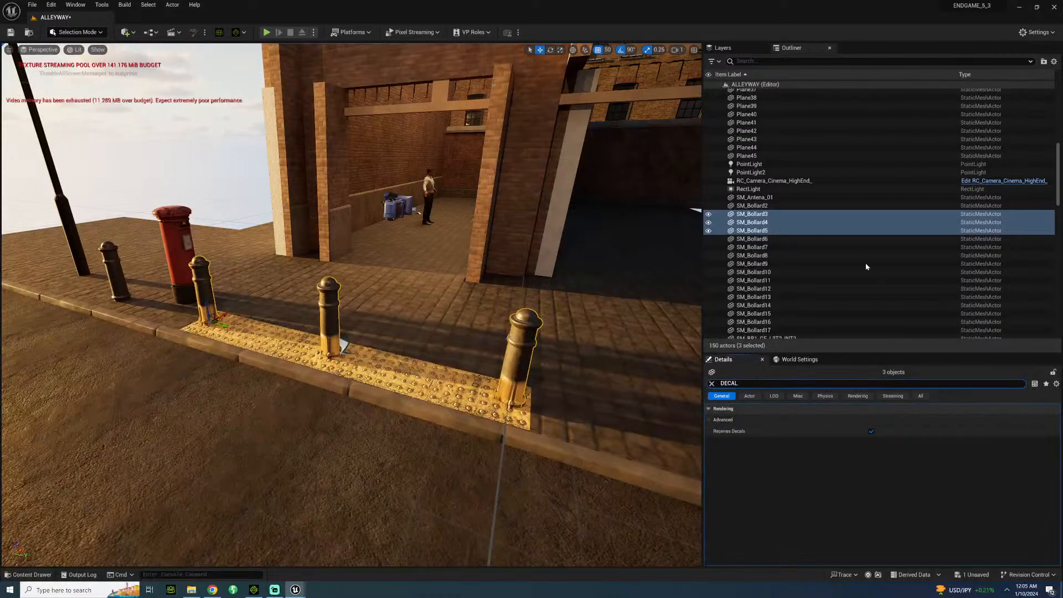
pyautogui.click(872, 432)
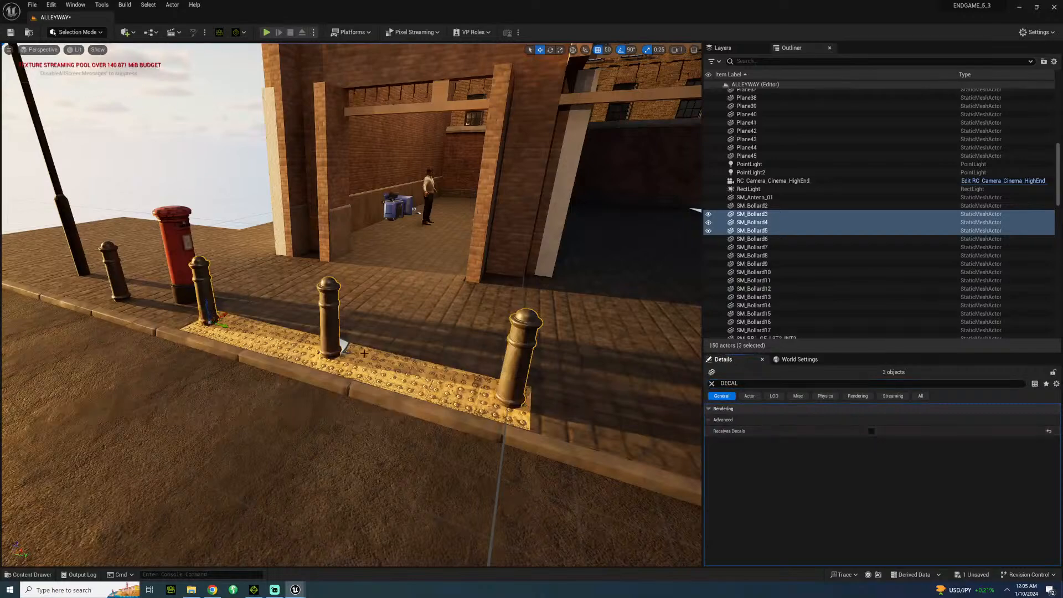
# Duplicate the truncated domes decal along the kerb towards the neighbouring street light and butt it against the original strip without a gap.
pyautogui.keyDown('alt'); pyautogui.moveTo(338, 343); pyautogui.dragTo(387, 346); pyautogui.keyUp('alt')
pyautogui.click(391, 351)
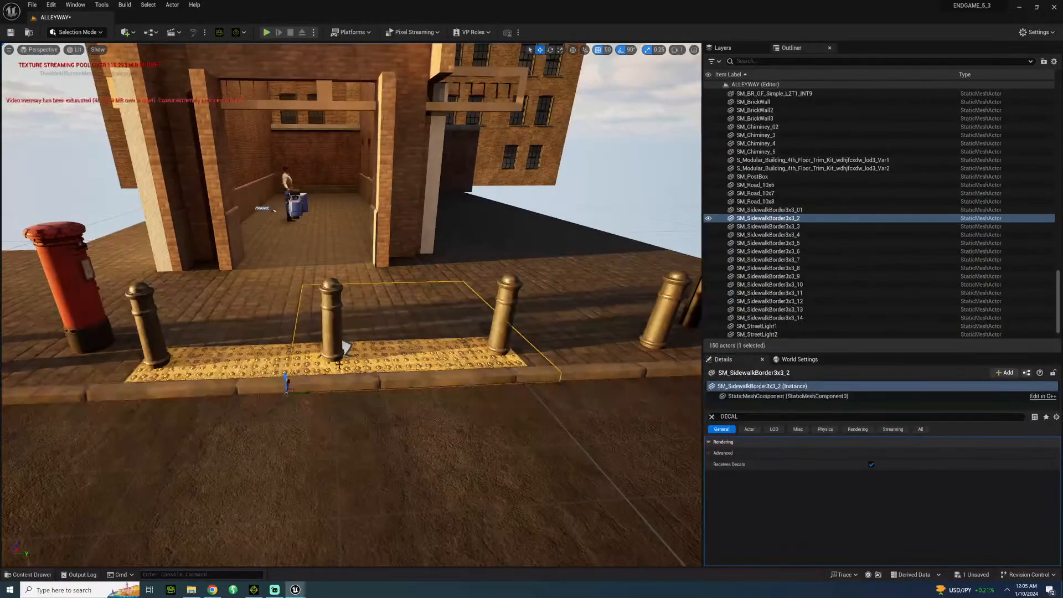
pyautogui.click(347, 347)
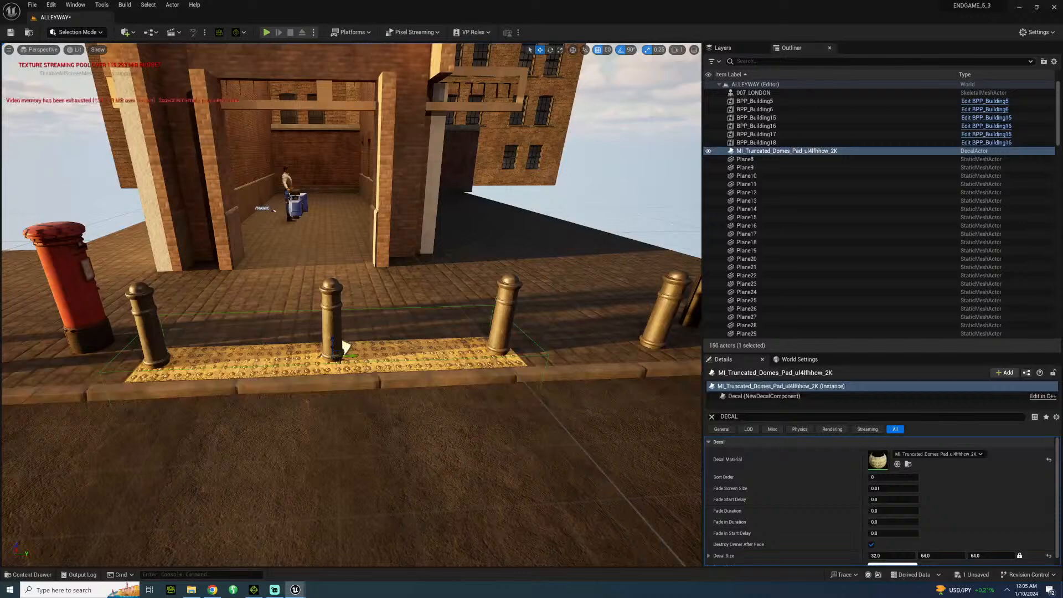
pyautogui.keyDown('alt'); pyautogui.moveTo(349, 354); pyautogui.dragTo(655, 336); pyautogui.keyUp('alt')
pyautogui.press('d')
pyautogui.moveTo(500, 379)
pyautogui.mouseDown(button='right')
pyautogui.moveTo(529, 378)
pyautogui.moveTo(520, 376)
pyautogui.mouseUp(button='right')
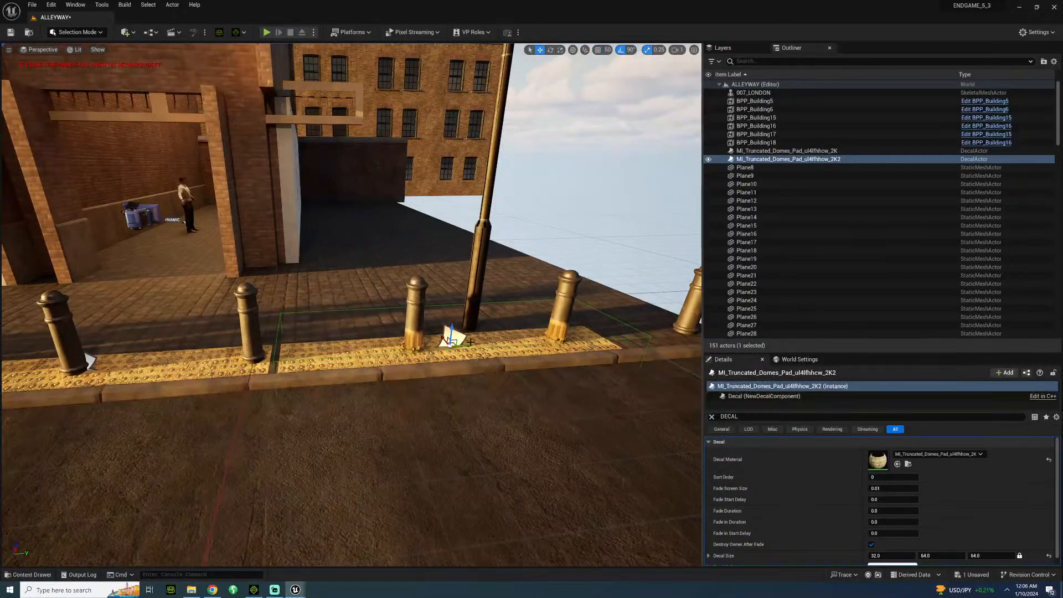
pyautogui.moveTo(469, 342); pyautogui.dragTo(465, 343)
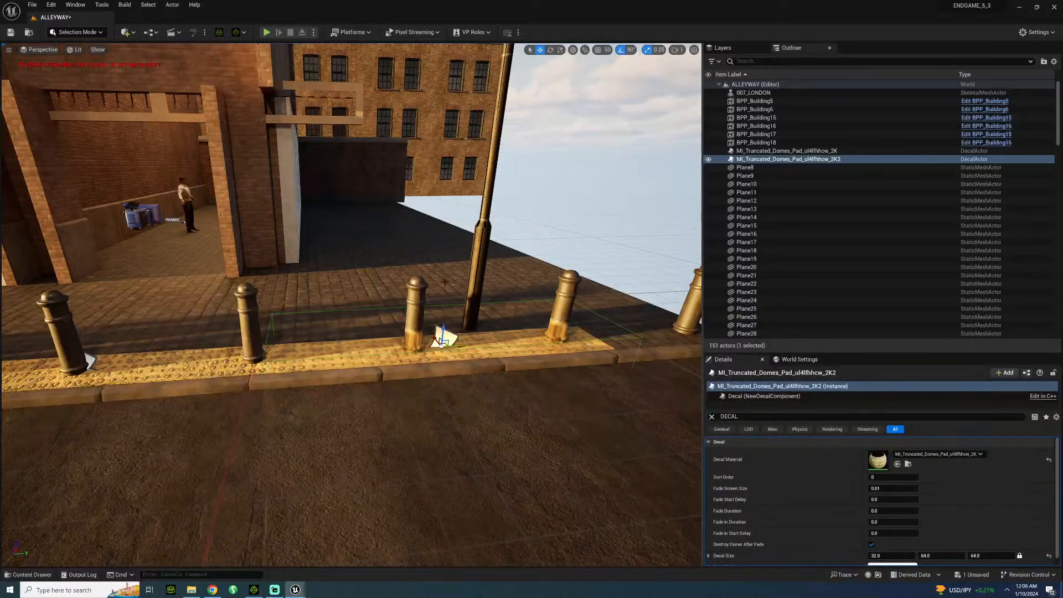
# Turn off Receives Decals for SM_Bollard6 and SM_Bollard7 on the duplicated strip.
pyautogui.click(416, 313)
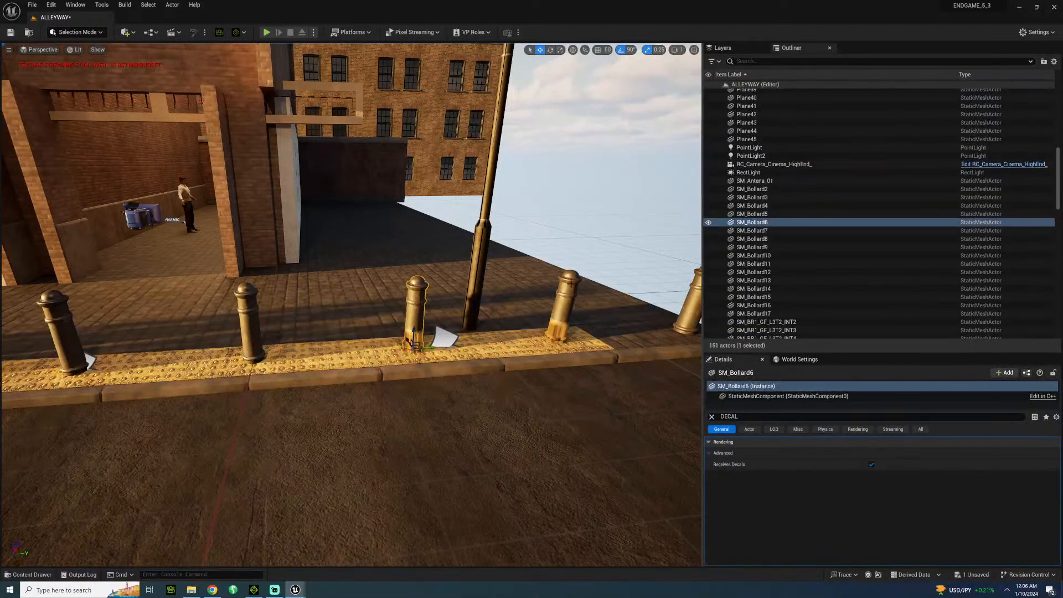
pyautogui.keyDown('ctrl'); pyautogui.click(570, 299); pyautogui.keyUp('ctrl')
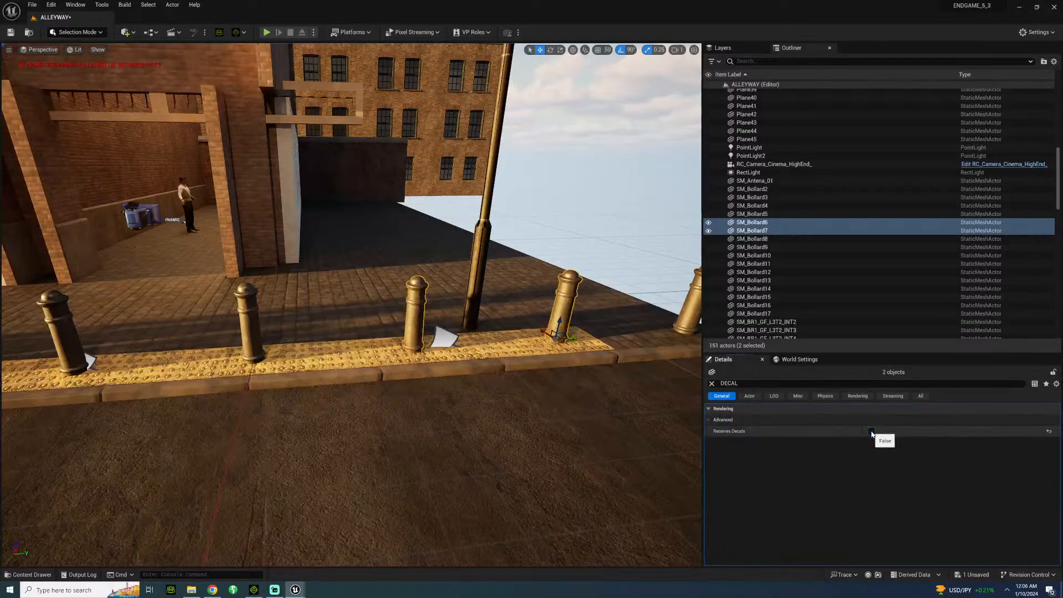
pyautogui.click(872, 430)
pyautogui.click(407, 440)
# Examine the dome pattern, the join between the decals and the bollard bases along the strip up close.
pyautogui.moveTo(408, 440); pyautogui.dragTo(41, 473, button='right')
pyautogui.press('s')
pyautogui.press('w')
pyautogui.press('s')
pyautogui.press('w')
pyautogui.press('w')
pyautogui.press('d')
pyautogui.press('s')
pyautogui.press('w')
pyautogui.press('s')
pyautogui.press('a')
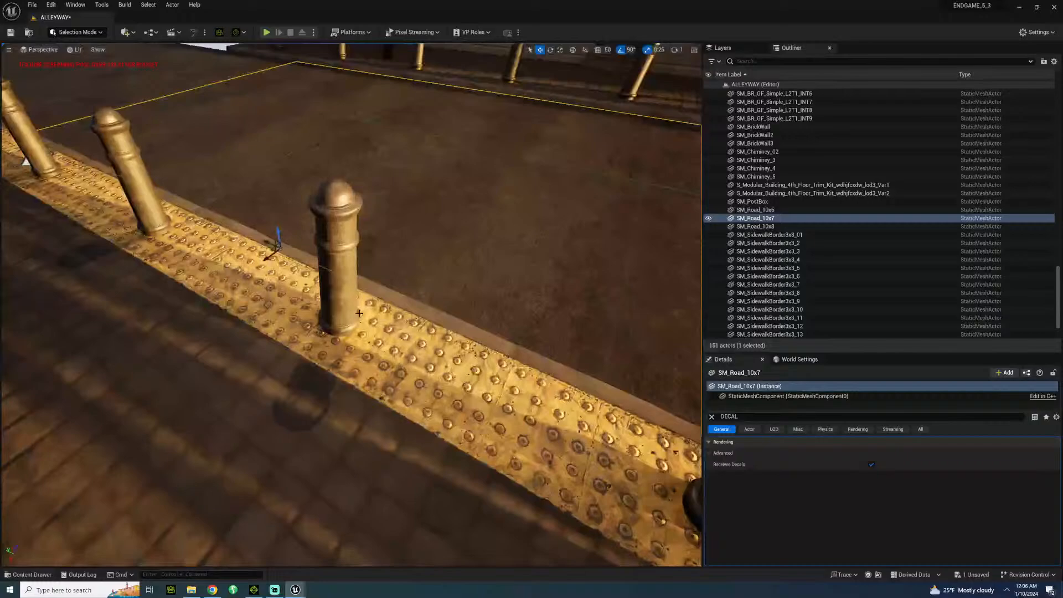
pyautogui.click(353, 329)
pyautogui.click(391, 344)
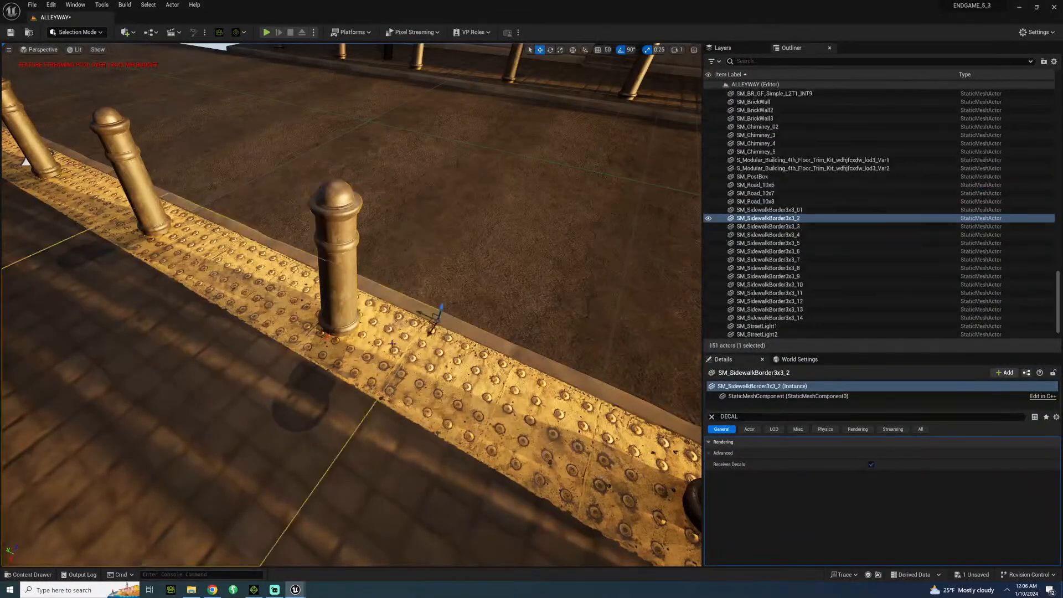
# Duplicate the original domes decal along the kerb in the other direction, past the red postbox to the street light.
pyautogui.moveTo(538, 264); pyautogui.dragTo(274, 247, button='right')
pyautogui.press('d')
pyautogui.click(424, 325)
pyautogui.press('s')
pyautogui.moveTo(585, 326); pyautogui.dragTo(498, 325, button='right')
pyautogui.keyDown('alt'); pyautogui.moveTo(561, 324); pyautogui.dragTo(393, 324); pyautogui.keyUp('alt')
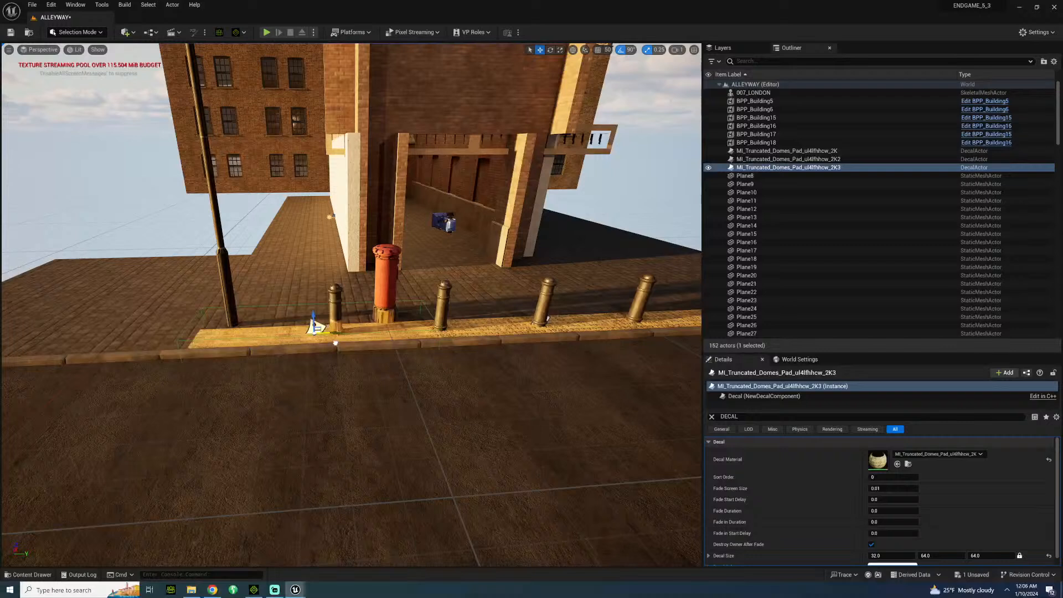
# Turn off Receives Decals for SM_Bollard2, the red postbox and the adjacent street light.
pyautogui.keyDown('ctrl'); pyautogui.click(388, 299); pyautogui.keyUp('ctrl')
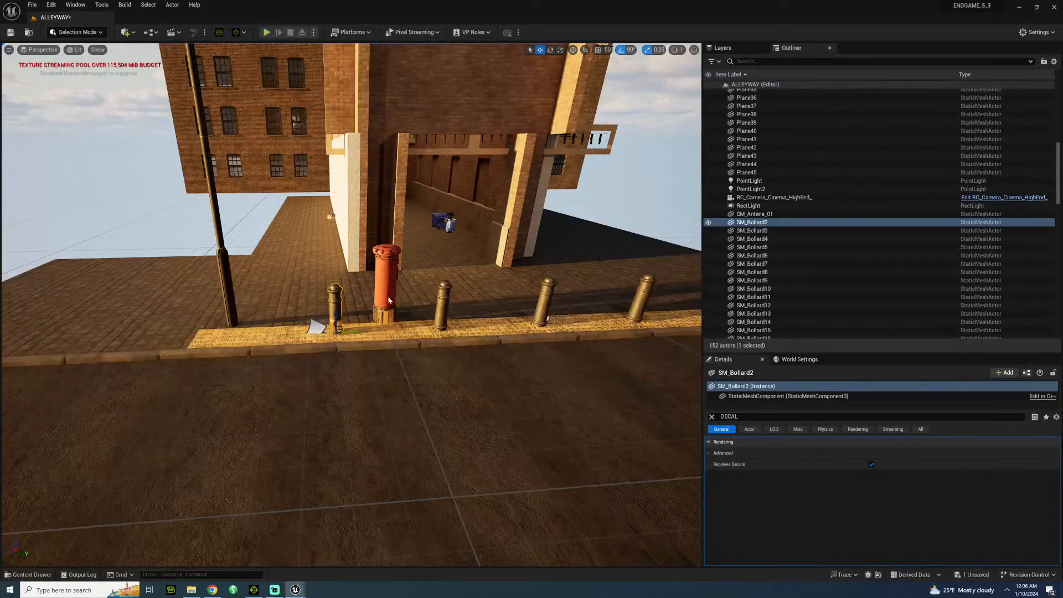
pyautogui.keyDown('ctrl'); pyautogui.click(228, 286); pyautogui.keyUp('ctrl')
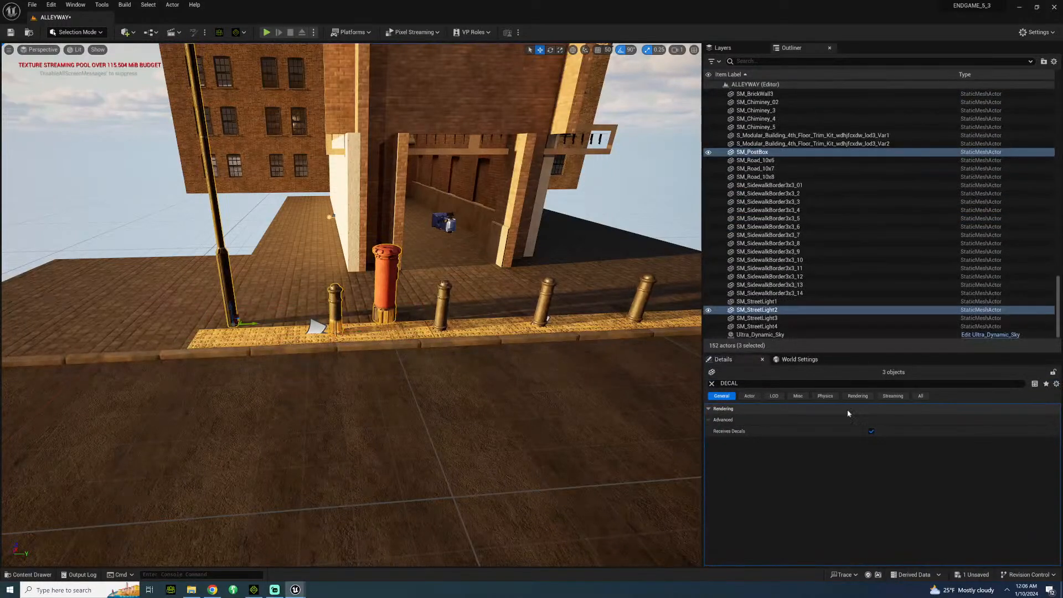
pyautogui.click(872, 430)
pyautogui.click(872, 431)
# Duplicate all three truncated domes decals across the road and align the copies under the opposite pavement's bollards, against the kerb.
pyautogui.click(547, 320)
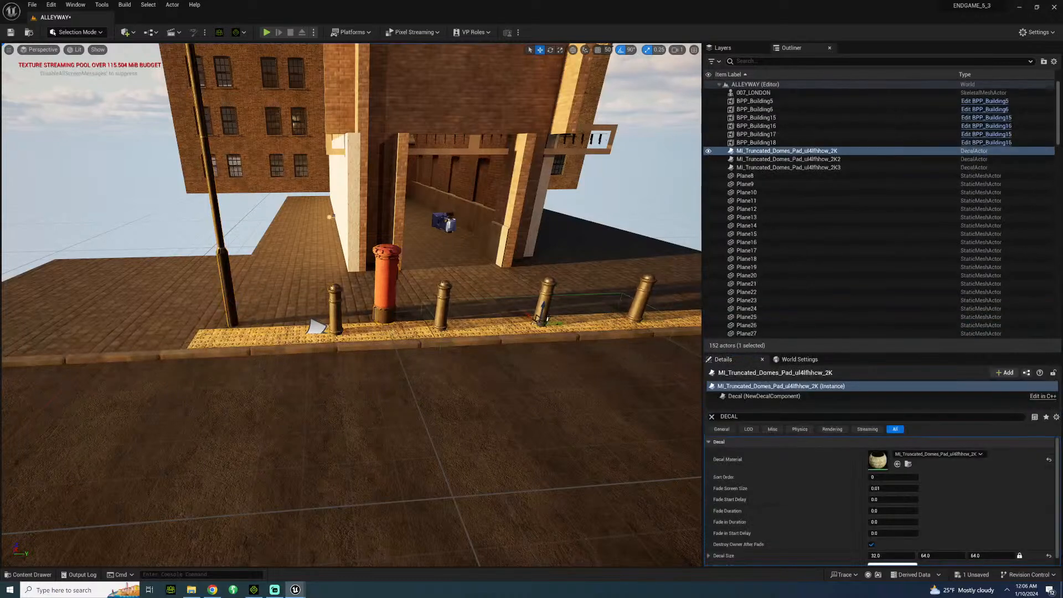
pyautogui.keyDown('shift'); pyautogui.click(762, 171); pyautogui.keyUp('shift')
pyautogui.press('f')
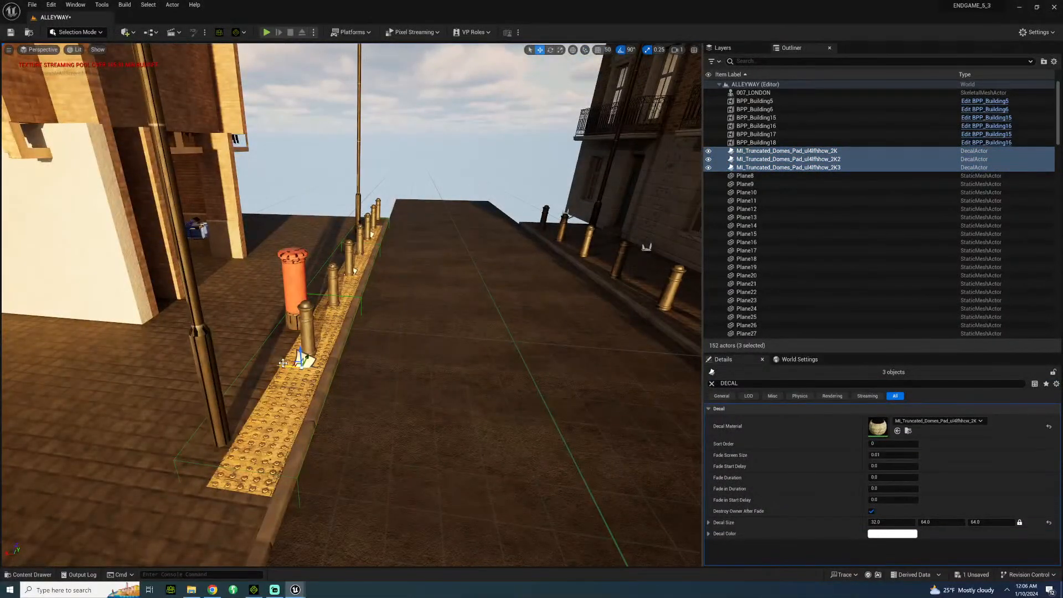
pyautogui.keyDown('alt'); pyautogui.moveTo(283, 363); pyautogui.dragTo(617, 374); pyautogui.keyUp('alt')
pyautogui.moveTo(618, 373); pyautogui.dragTo(692, 374, button='right')
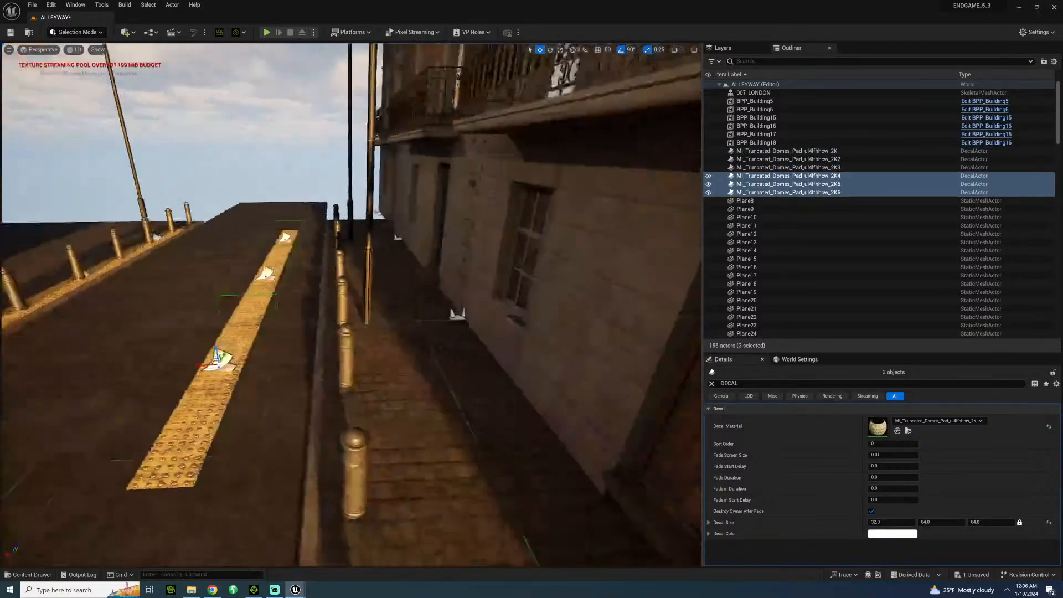
pyautogui.moveTo(230, 327); pyautogui.dragTo(208, 333, button='right')
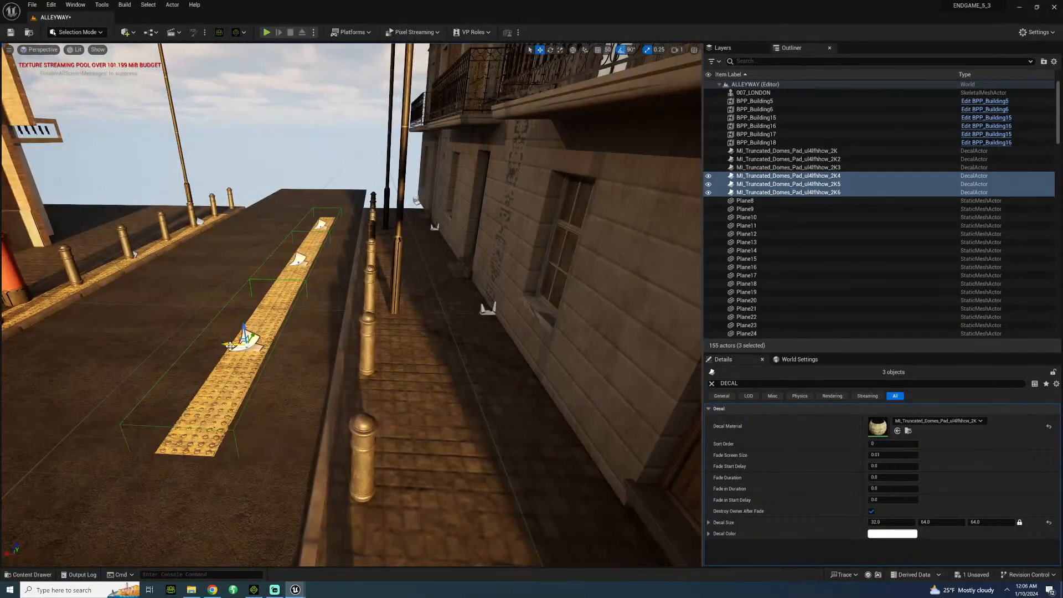
pyautogui.moveTo(230, 346); pyautogui.dragTo(353, 351)
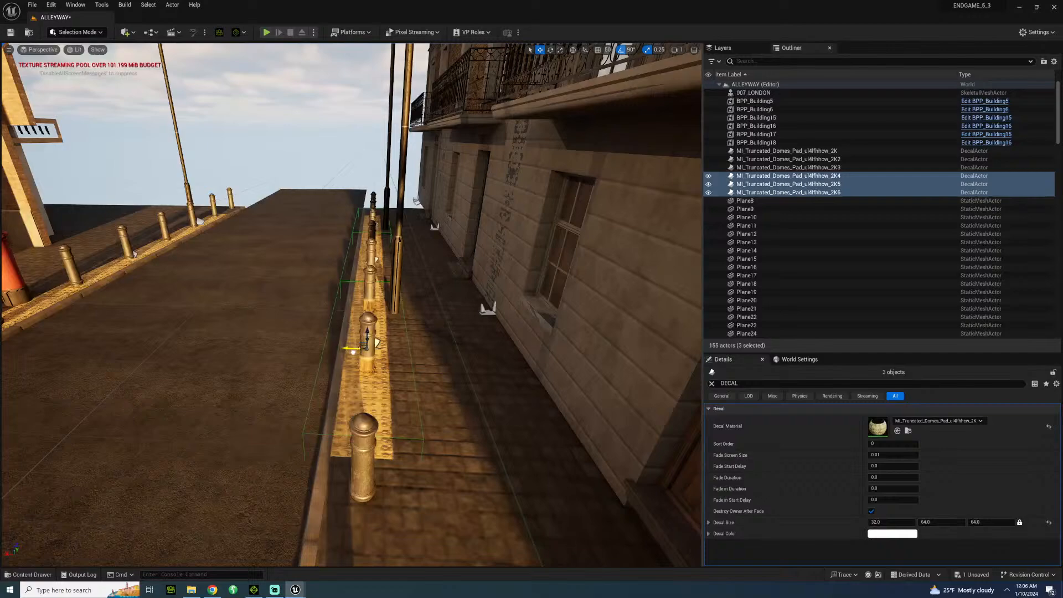
# Turn off Receives Decals for SM_Bollard9, 10, 11, 12 and 15 on the opposite pavement.
pyautogui.moveTo(417, 337); pyautogui.dragTo(537, 380, button='right')
pyautogui.click(417, 337)
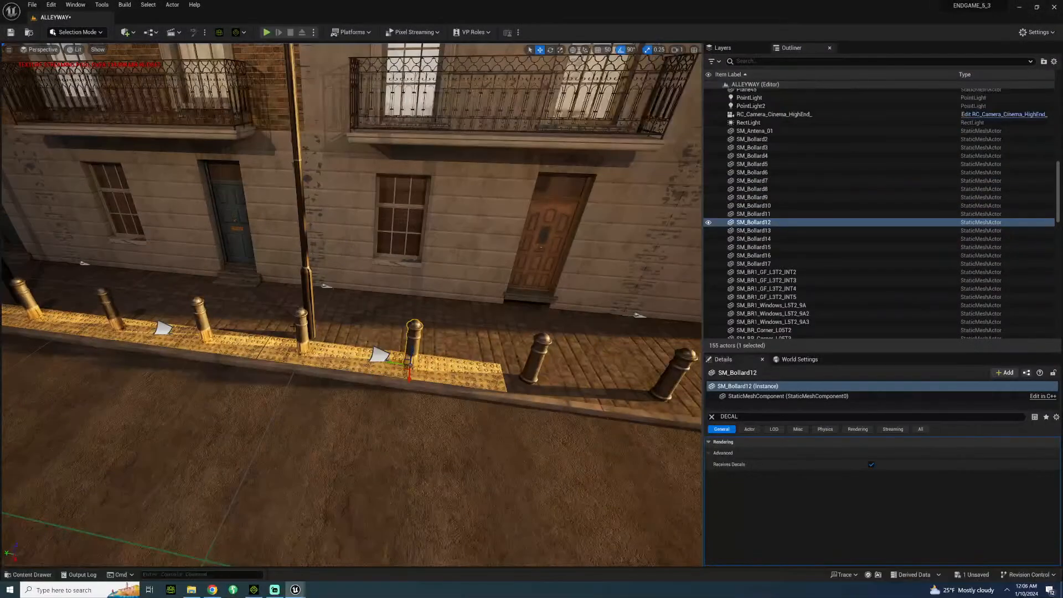
pyautogui.keyDown('ctrl'); pyautogui.click(302, 327); pyautogui.keyUp('ctrl')
pyautogui.keyDown('ctrl'); pyautogui.click(200, 323); pyautogui.keyUp('ctrl')
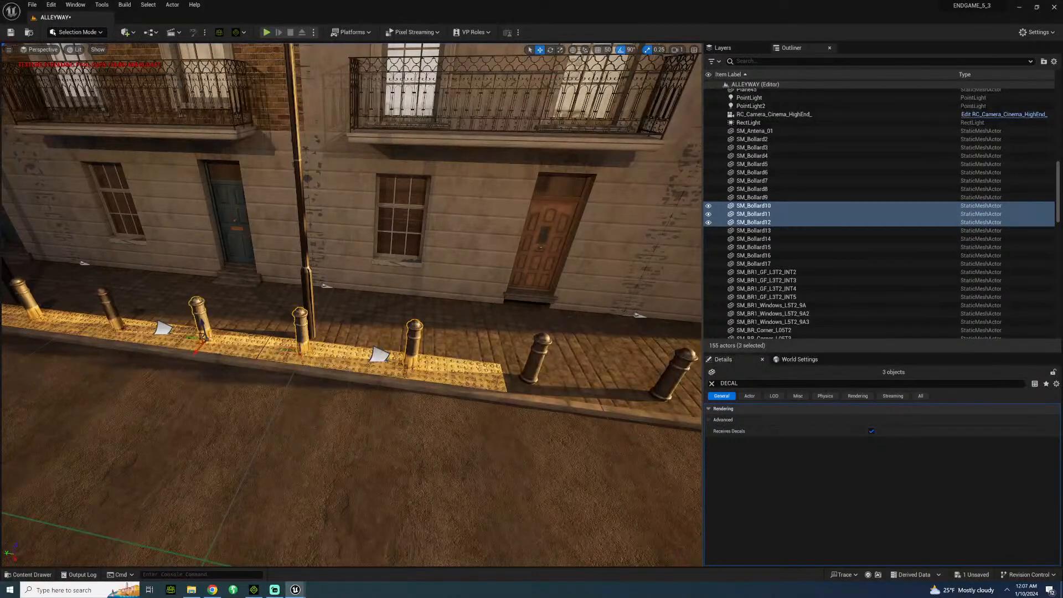
pyautogui.keyDown('ctrl'); pyautogui.click(110, 309); pyautogui.keyUp('ctrl')
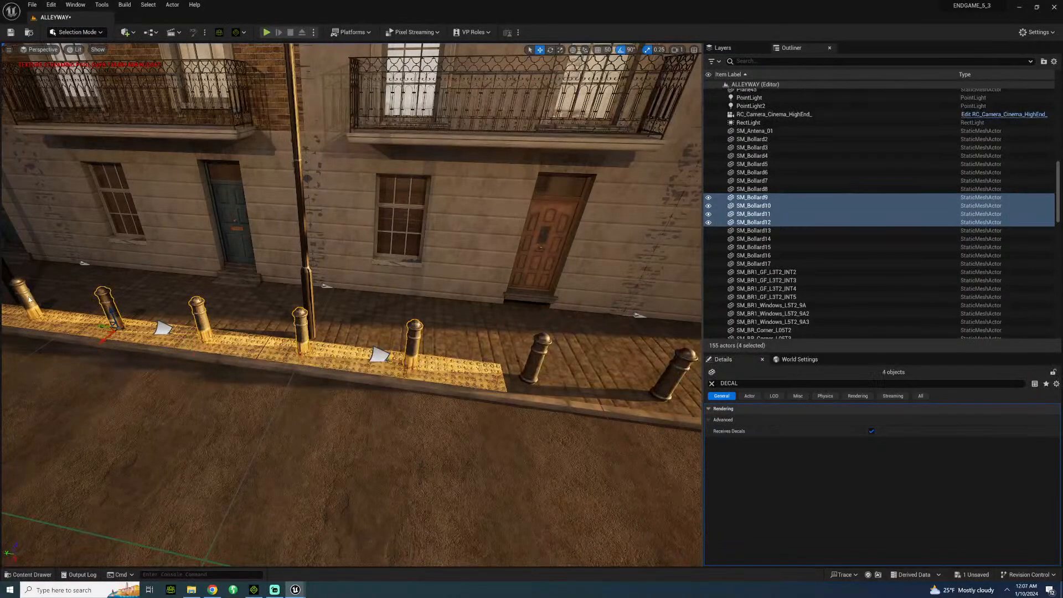
pyautogui.keyDown('ctrl'); pyautogui.click(29, 299); pyautogui.keyUp('ctrl')
pyautogui.click(871, 430)
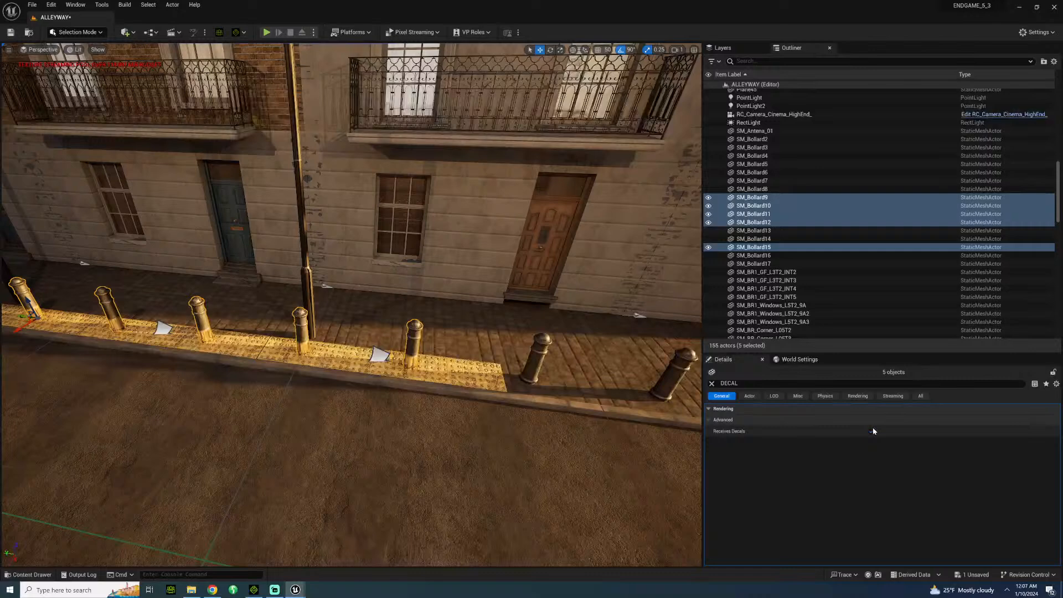
pyautogui.click(873, 431)
# Turn off Receives Decals for SM_Bollard16, the remaining bollard at the far end of the opposite strip.
pyautogui.moveTo(351, 189); pyautogui.dragTo(310, 191, button='right')
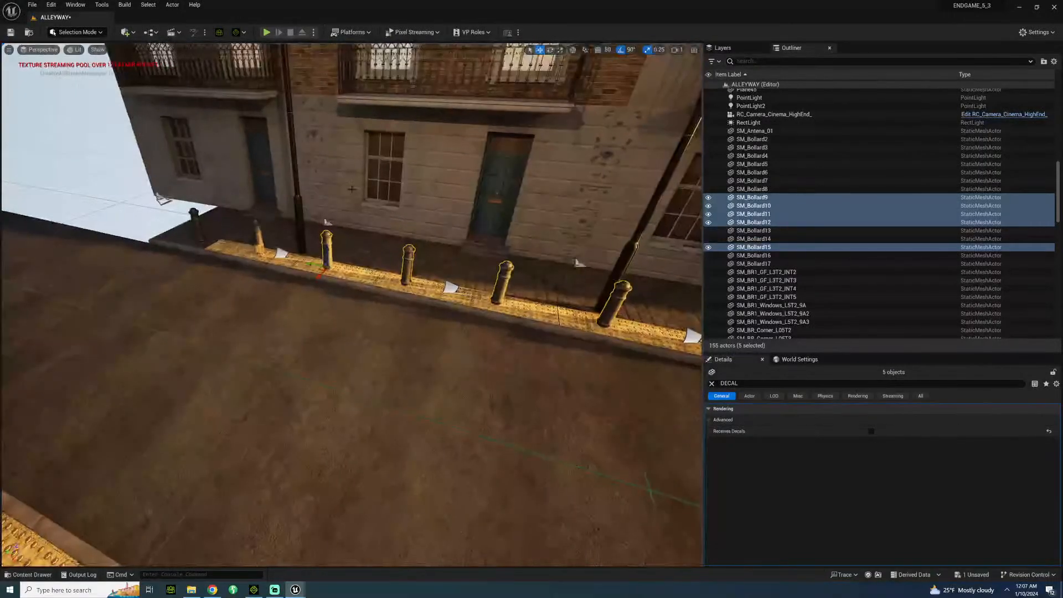
pyautogui.click(258, 238)
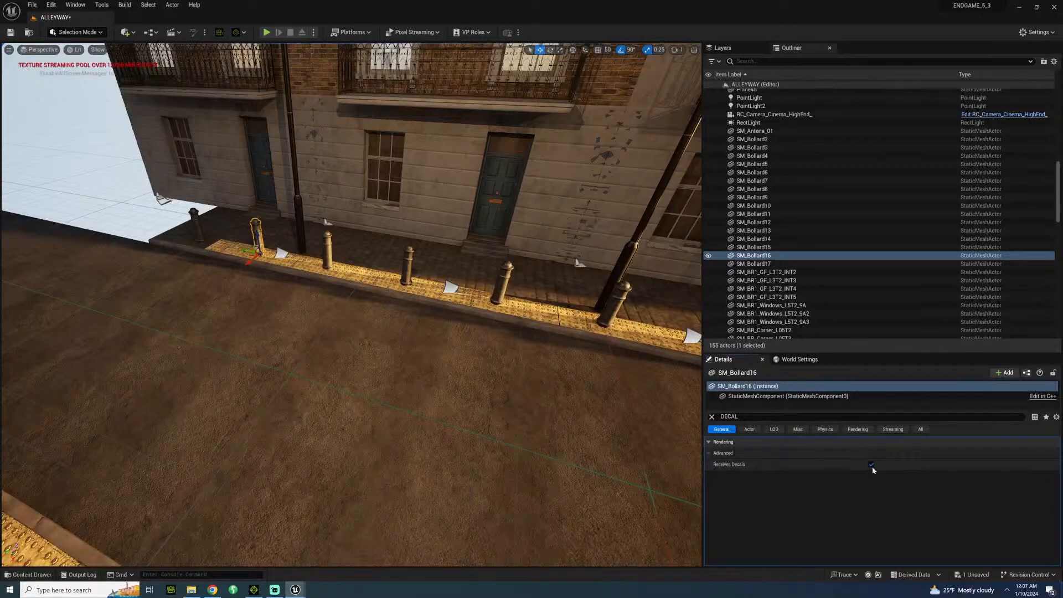
pyautogui.click(871, 467)
pyautogui.click(459, 360)
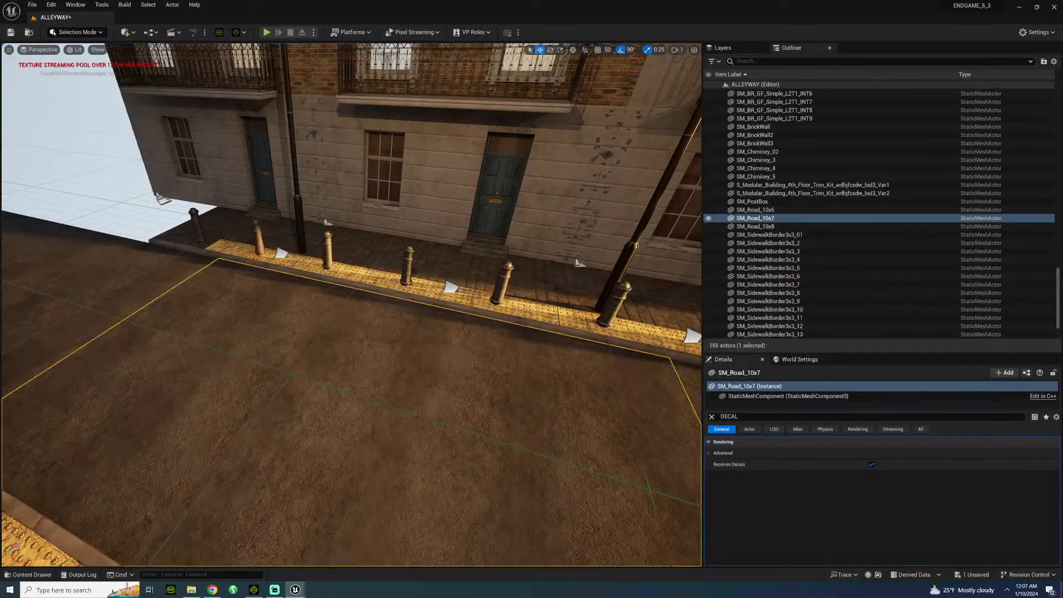
# Select the RC_Camera_Cinema_HighEnd_ camera at the alley's street opening.
pyautogui.moveTo(459, 361); pyautogui.dragTo(448, 263, button='right')
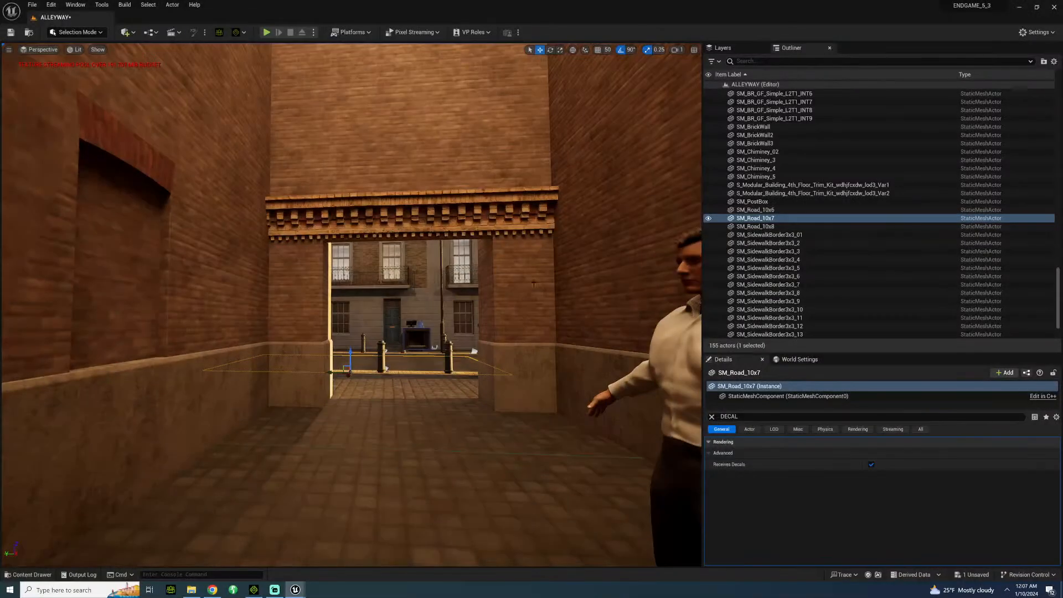
pyautogui.click(415, 331)
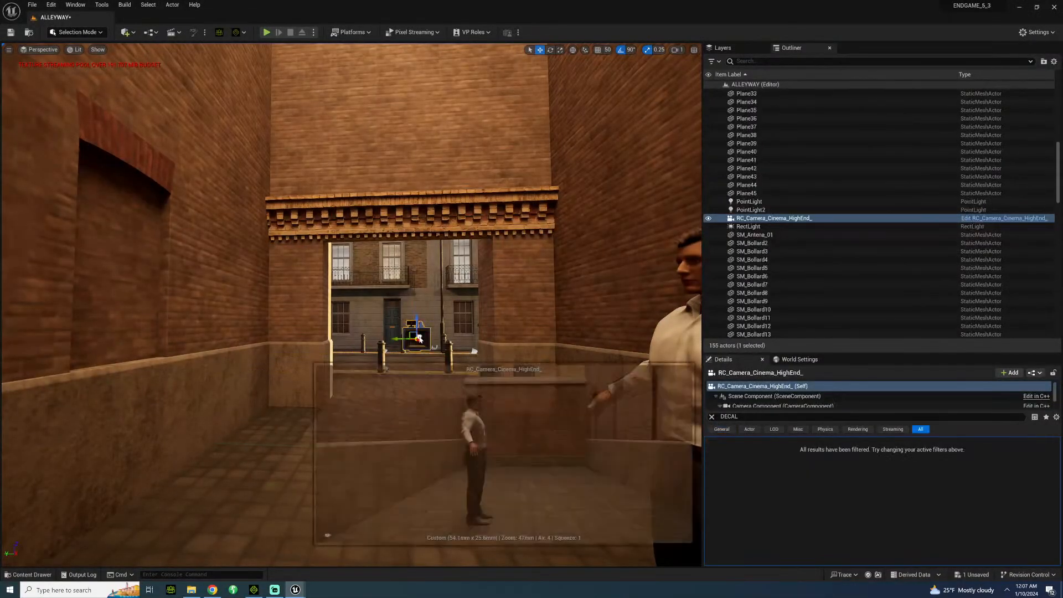
pyautogui.rightClick(417, 332)
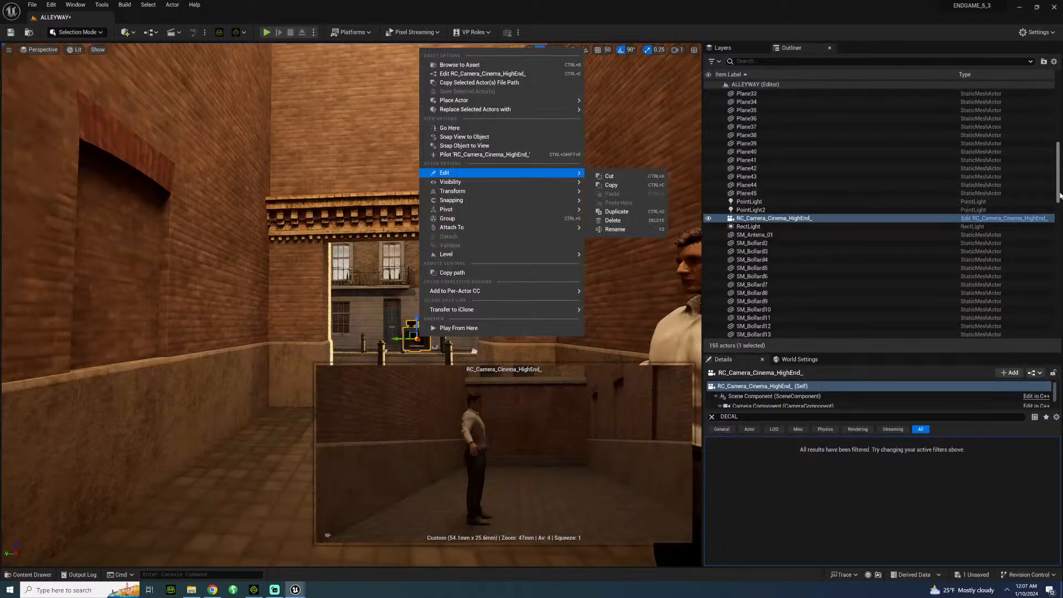
# Look through the level's actor list in the Outliner, from the character and buildings to the street lights and sky.
pyautogui.moveTo(1058, 175); pyautogui.dragTo(1060, 111)
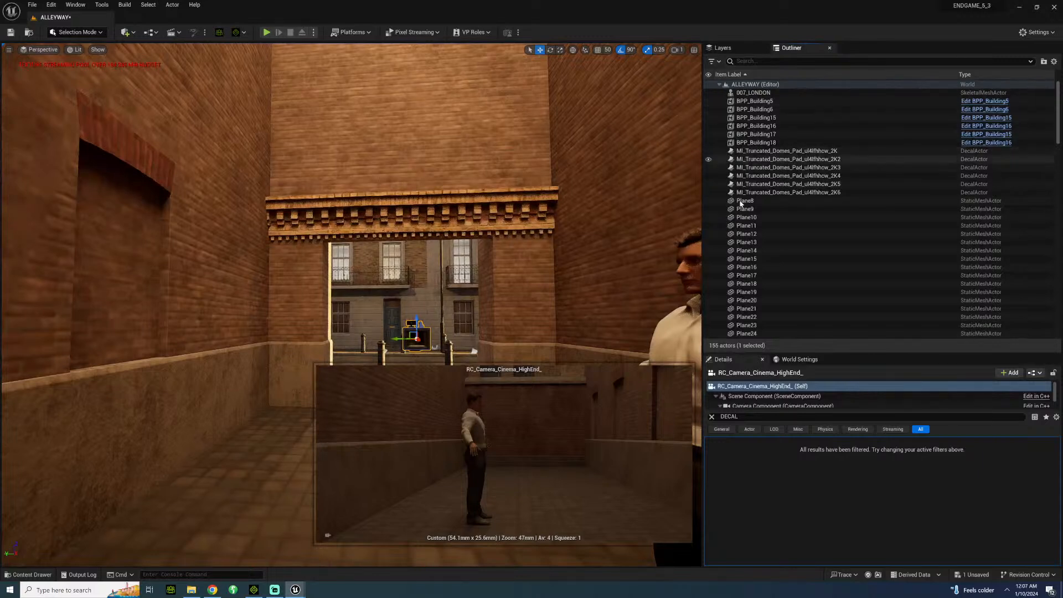
pyautogui.scroll(-7, 762, 238)
pyautogui.scroll(-10, 769, 262)
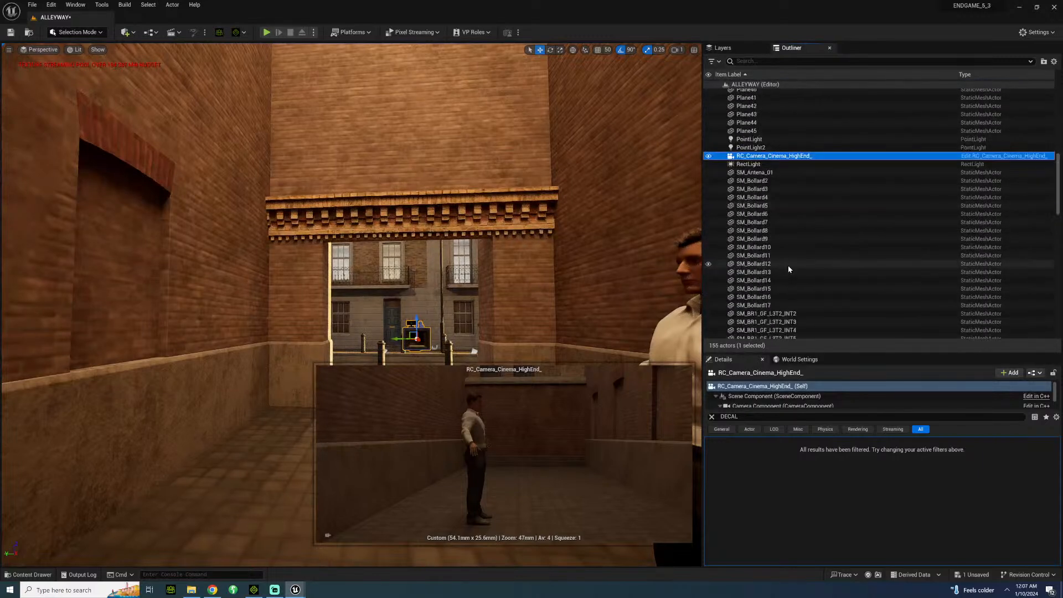
pyautogui.scroll(10, 803, 249)
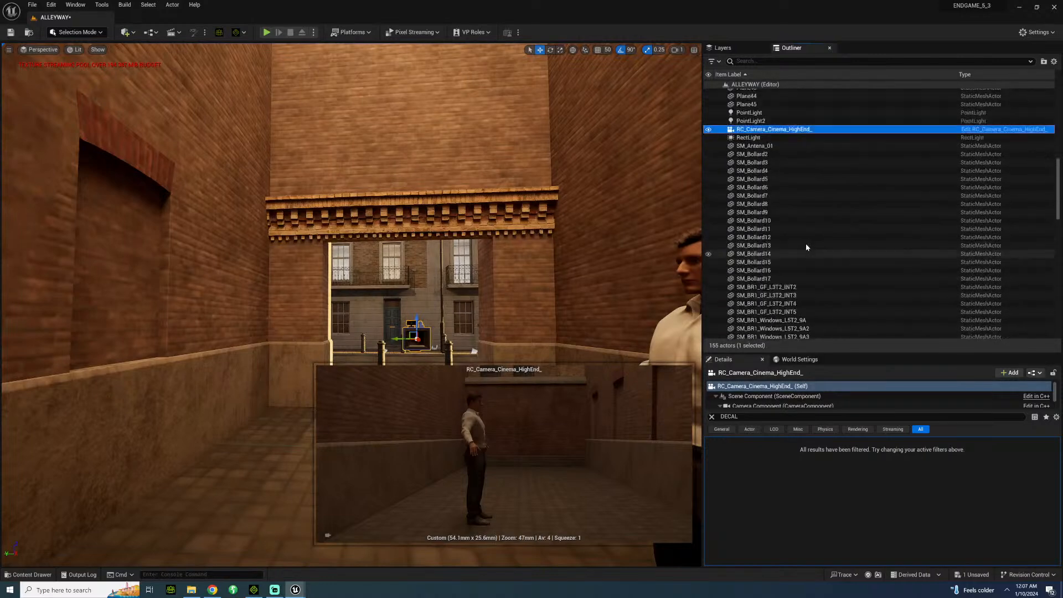
pyautogui.scroll(-10, 796, 231)
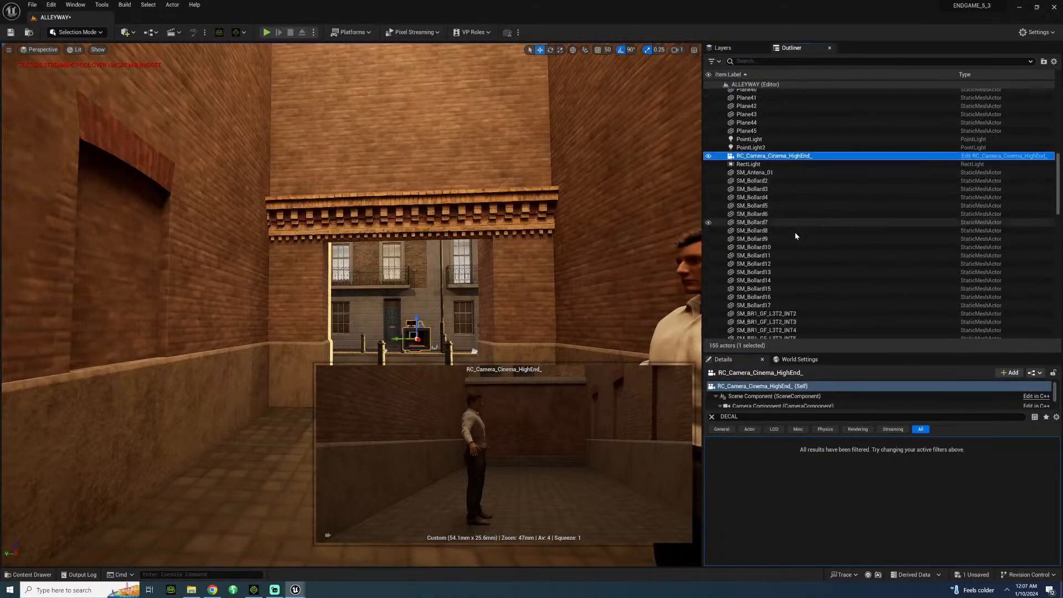
pyautogui.scroll(-10, 797, 265)
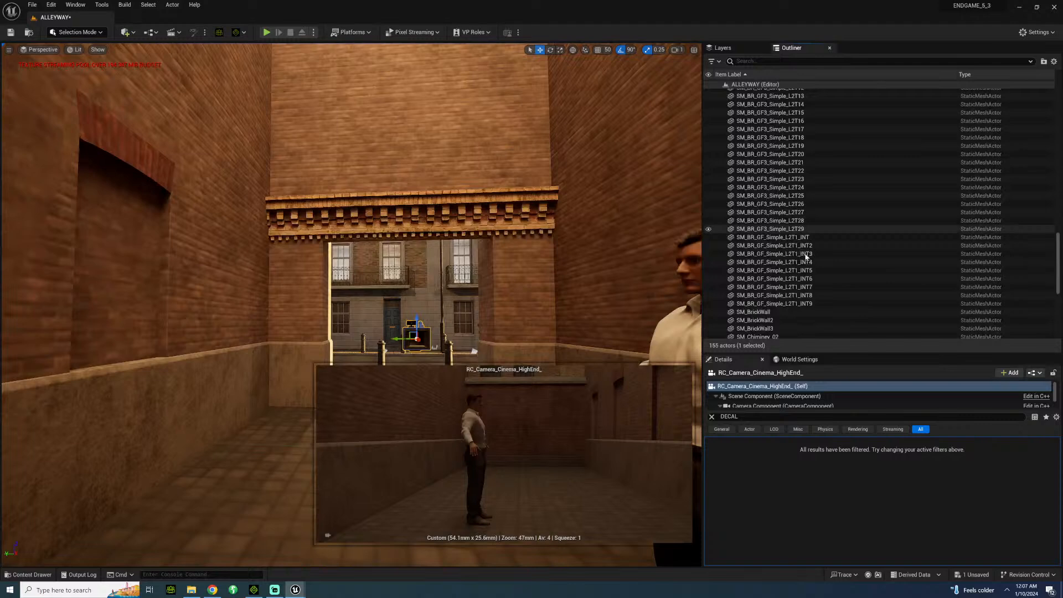
pyautogui.scroll(-3, 812, 244)
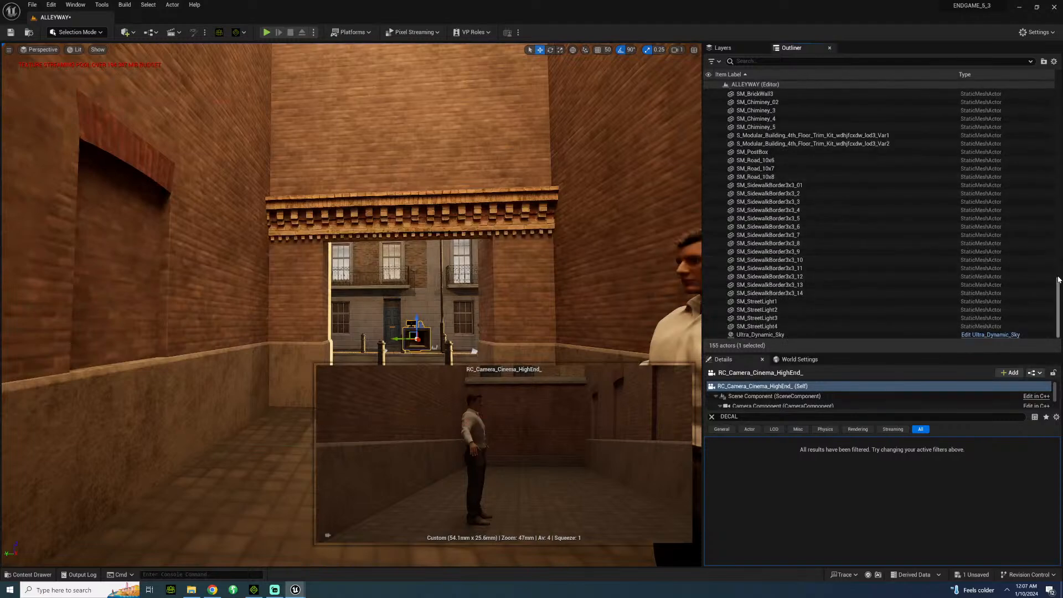
pyautogui.moveTo(1059, 280); pyautogui.dragTo(1059, 169)
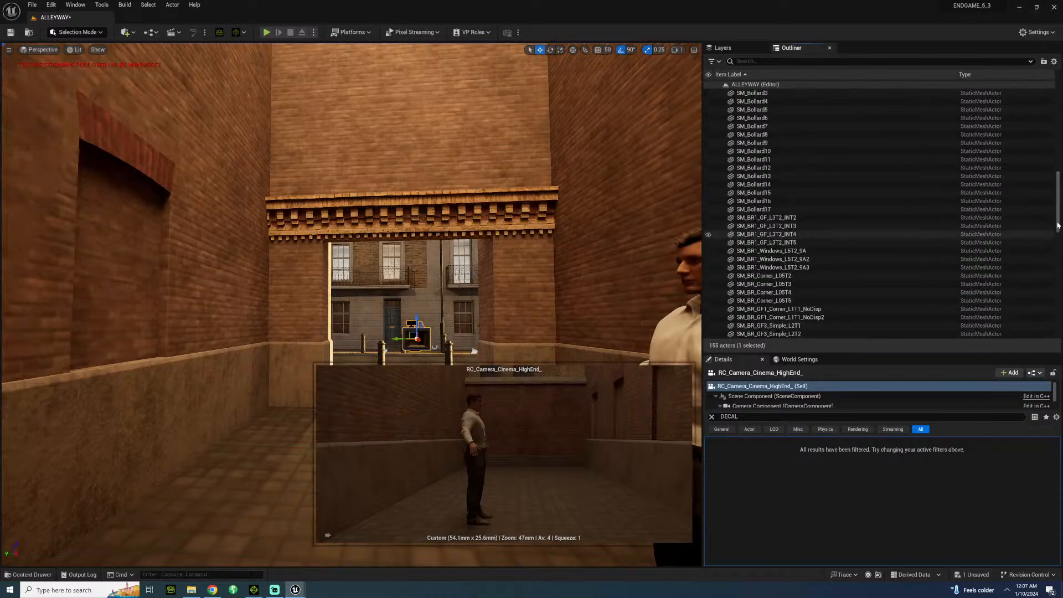
pyautogui.scroll(15, 1052, 133)
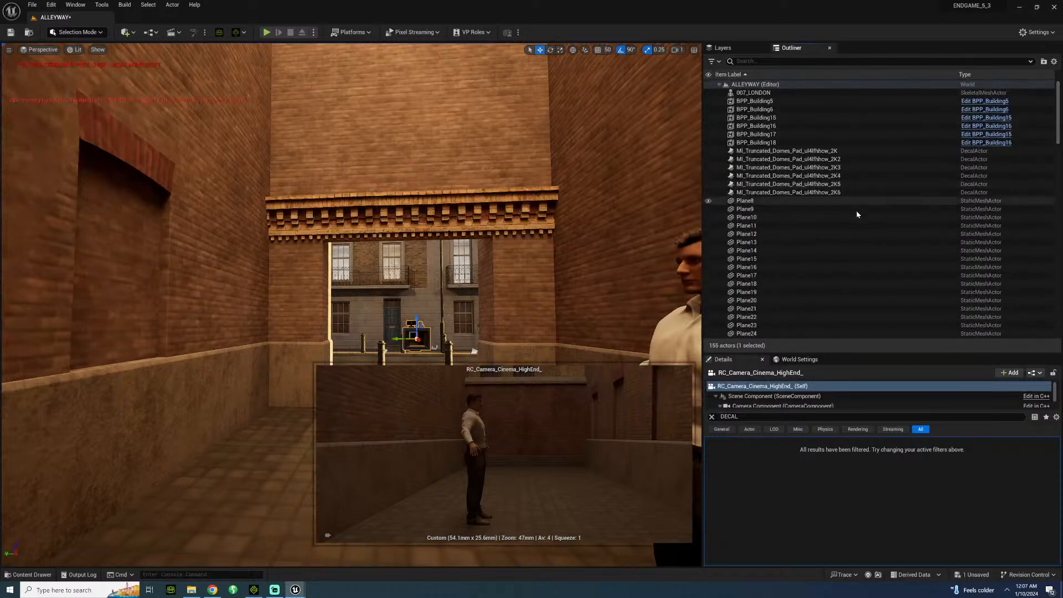
pyautogui.scroll(-6, 856, 210)
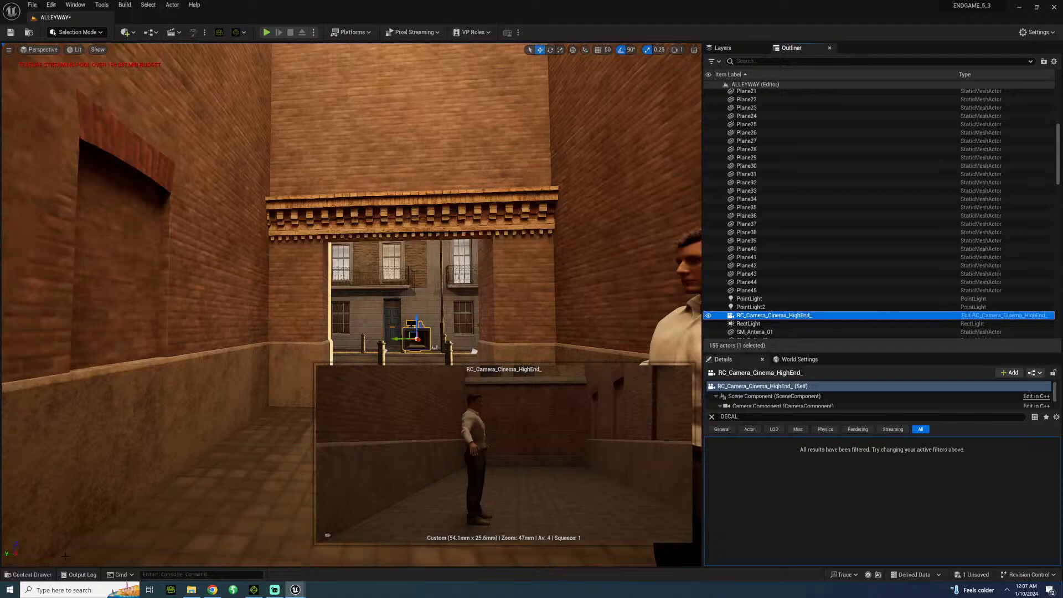
# Open the LONDON_BOND_KEVIN_FIGHT level sequence from the SEQUENCES/UK/LONDON folder.
pyautogui.click(40, 577)
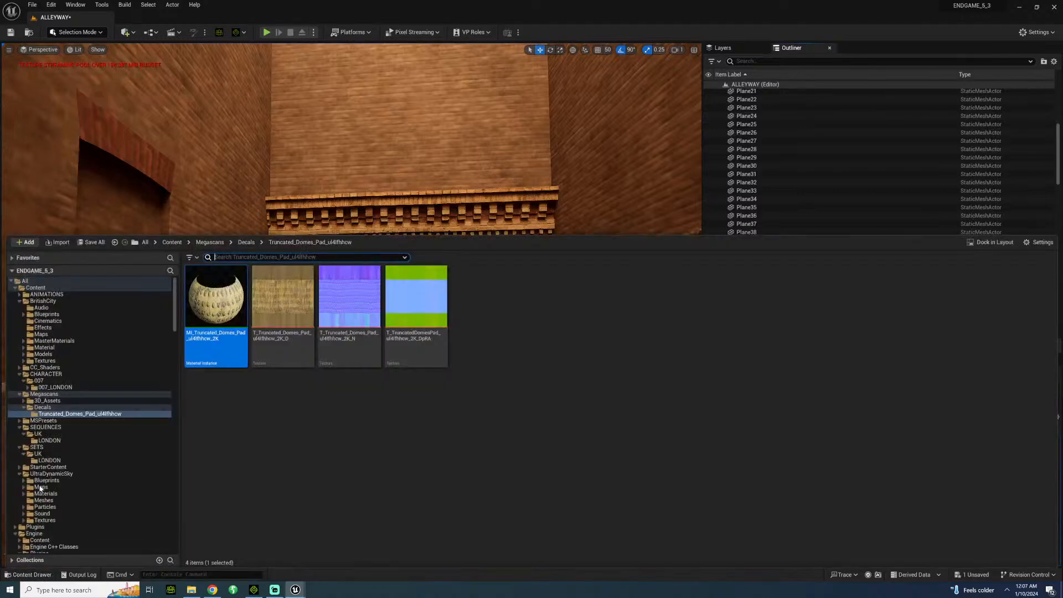
pyautogui.click(56, 434)
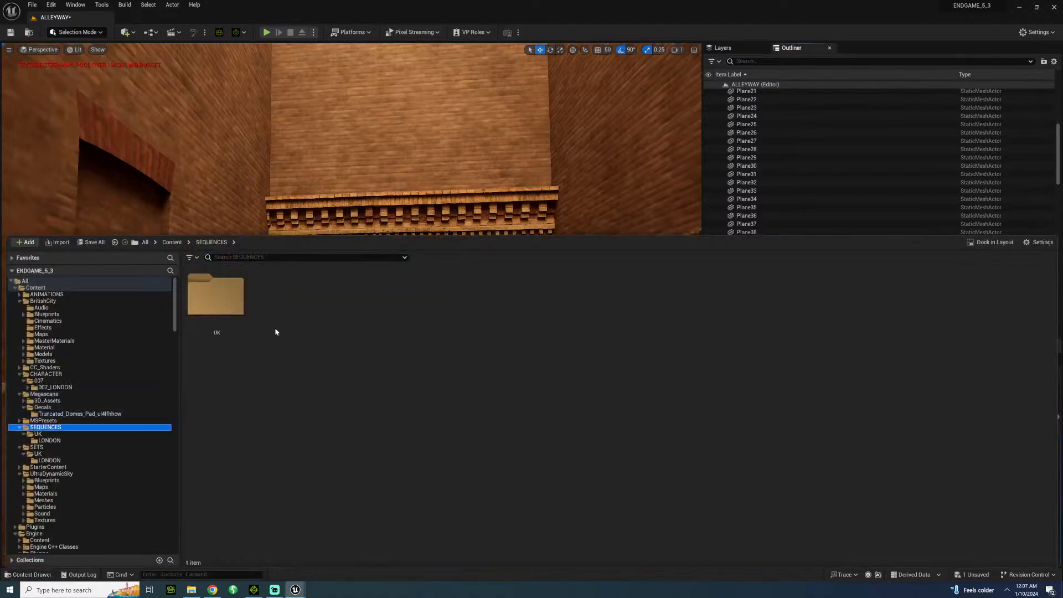
pyautogui.doubleClick(231, 320)
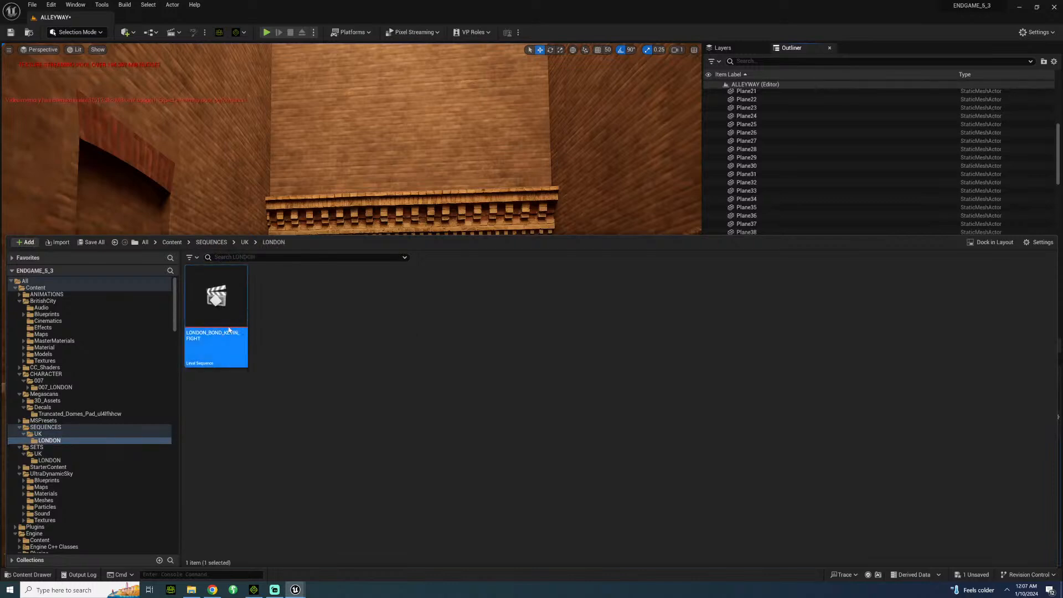
pyautogui.doubleClick(231, 320)
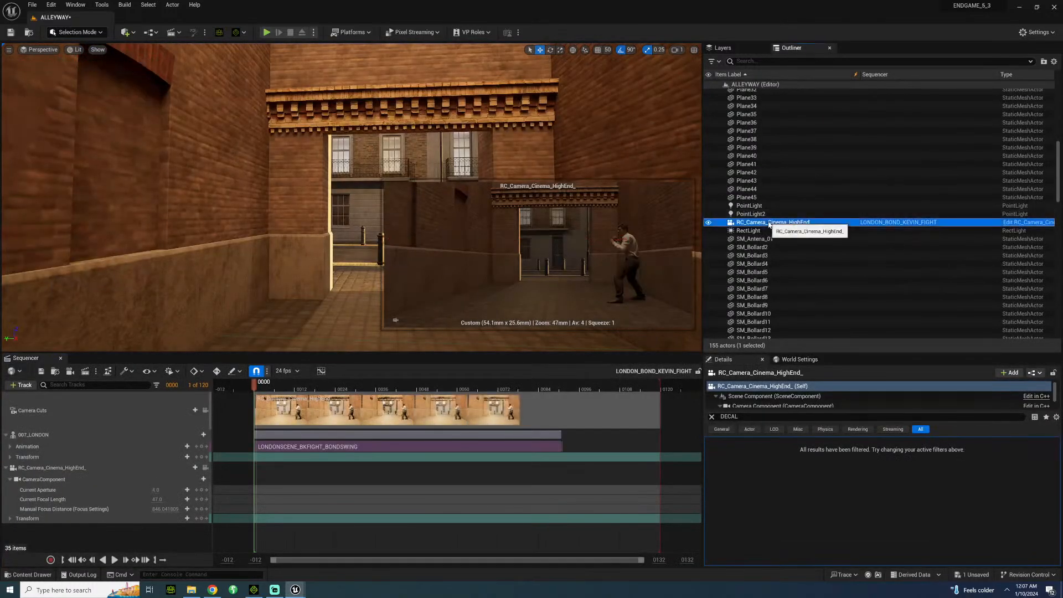
# Pilot RC_Camera_Cinema_HighEnd_, and lock the viewport to the sequence's camera cuts.
pyautogui.rightClick(770, 222)
pyautogui.click(833, 320)
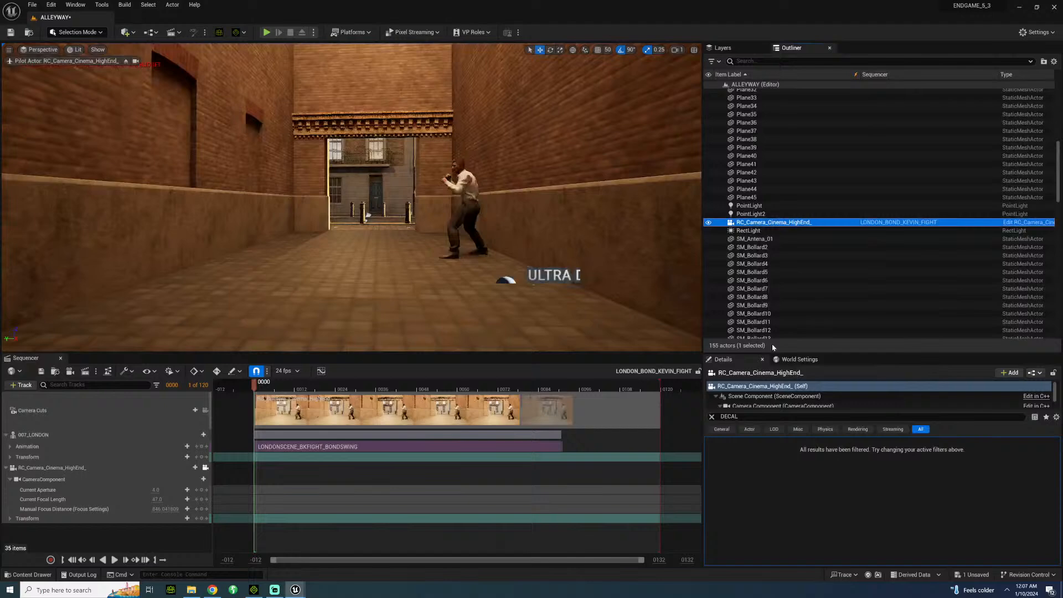
pyautogui.click(204, 411)
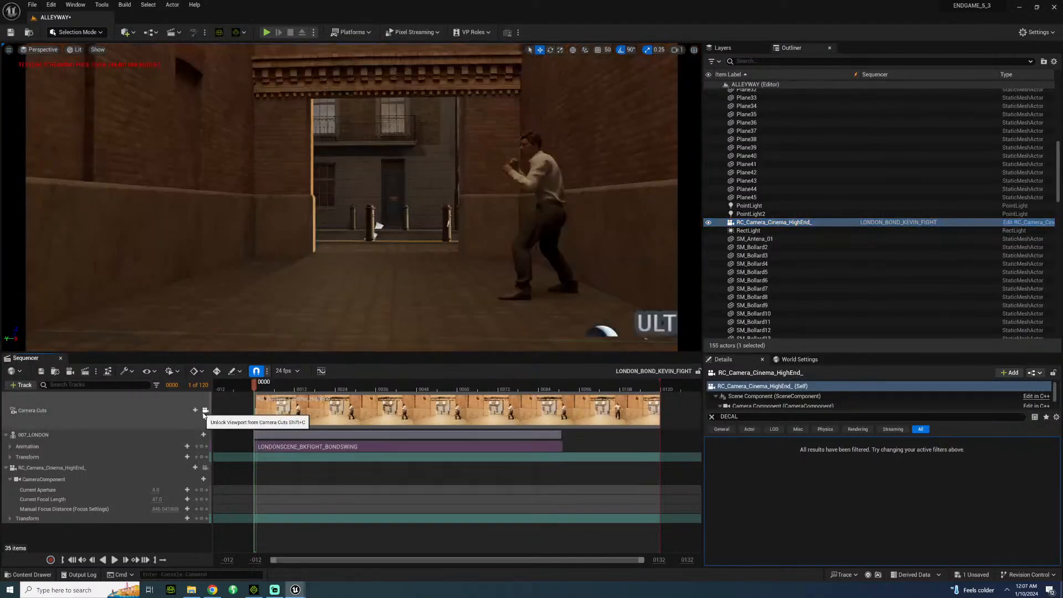
# Play and scrub the fight sequence through the camera to review the character's swing against the dressed street background.
pyautogui.press('space')
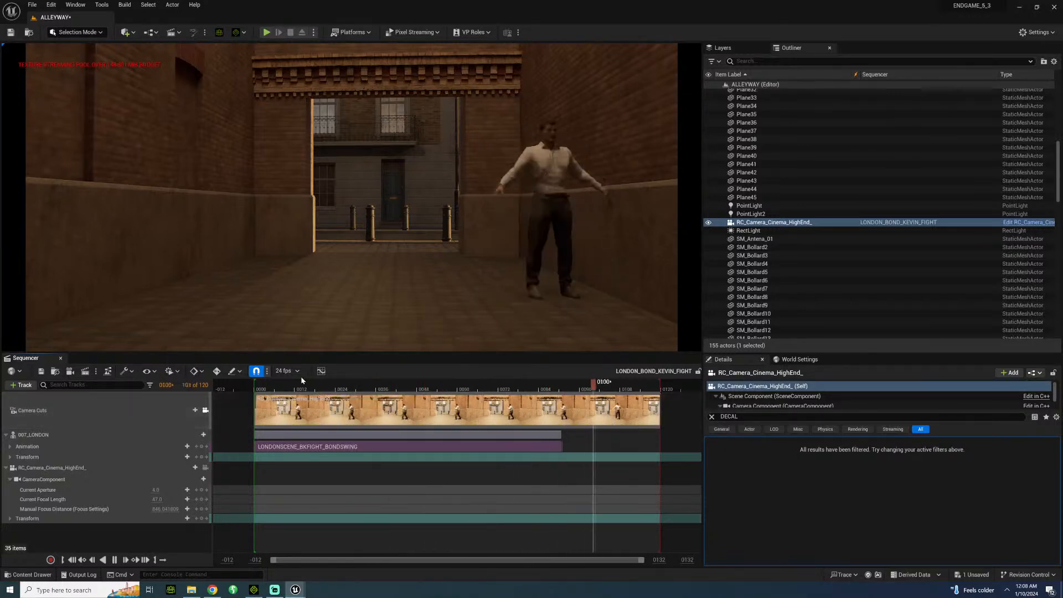
pyautogui.click(363, 390)
pyautogui.moveTo(363, 389); pyautogui.dragTo(485, 386)
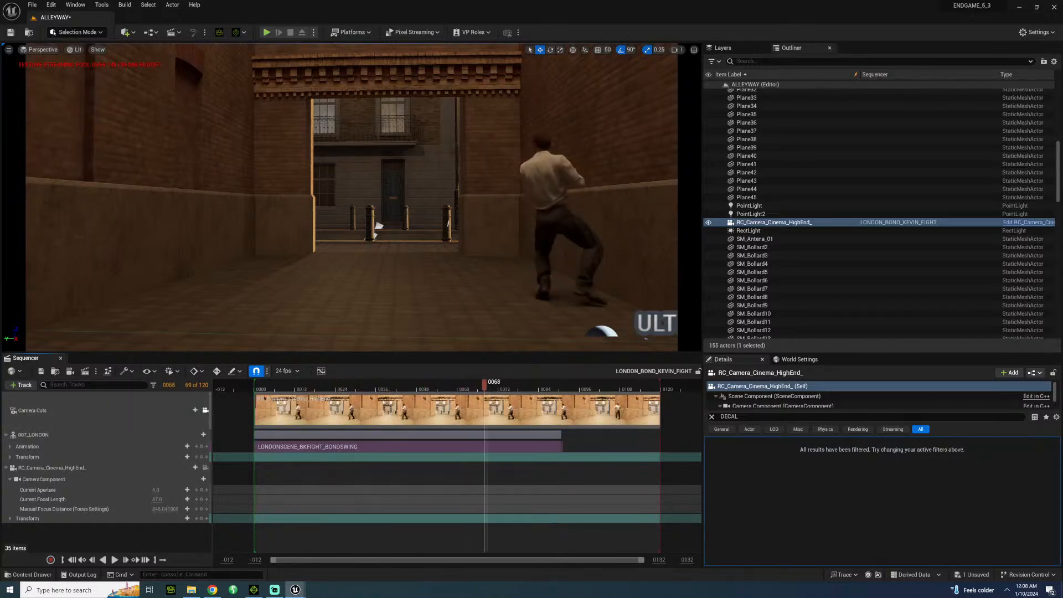
pyautogui.click(278, 390)
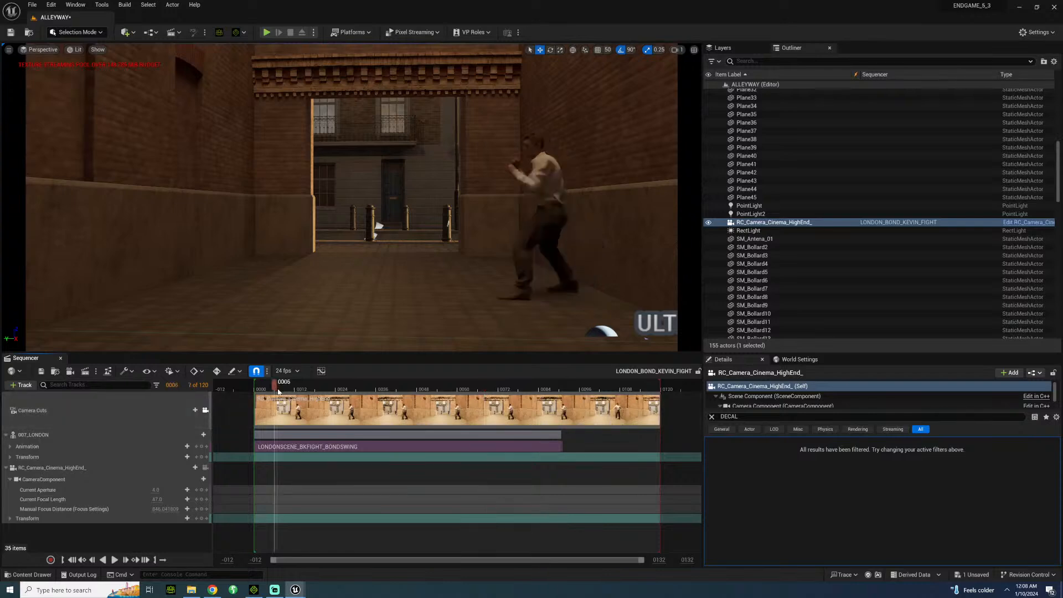
pyautogui.press('space')
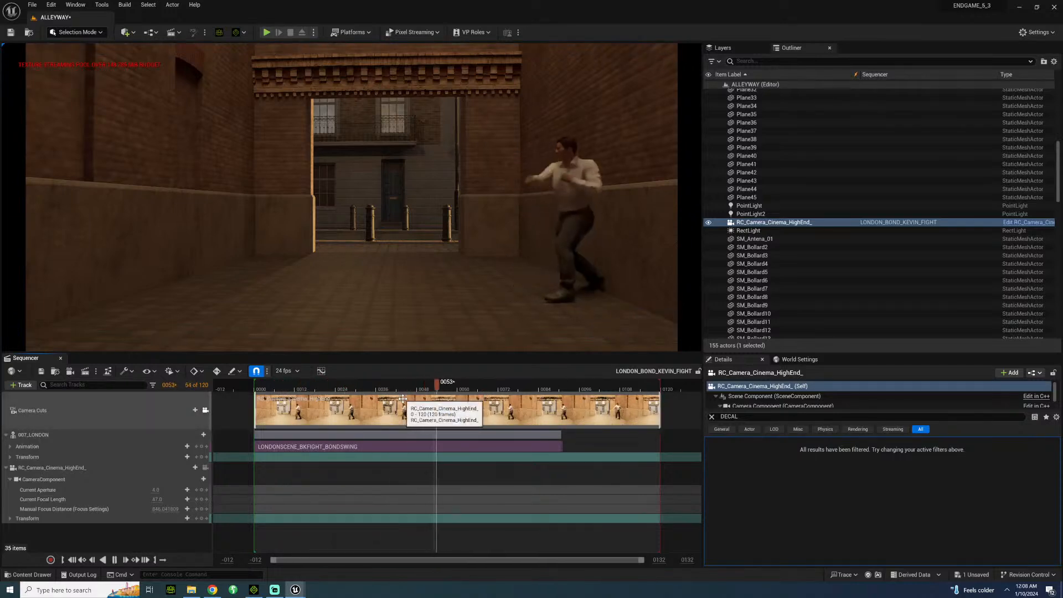
pyautogui.click(287, 389)
pyautogui.press('space')
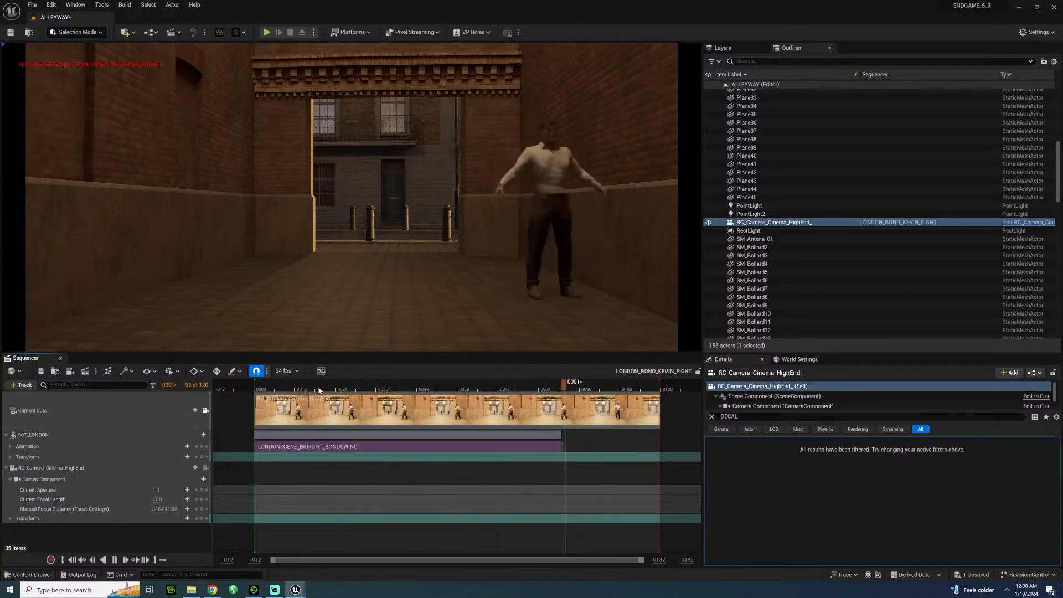
pyautogui.press('space')
pyautogui.press('space')
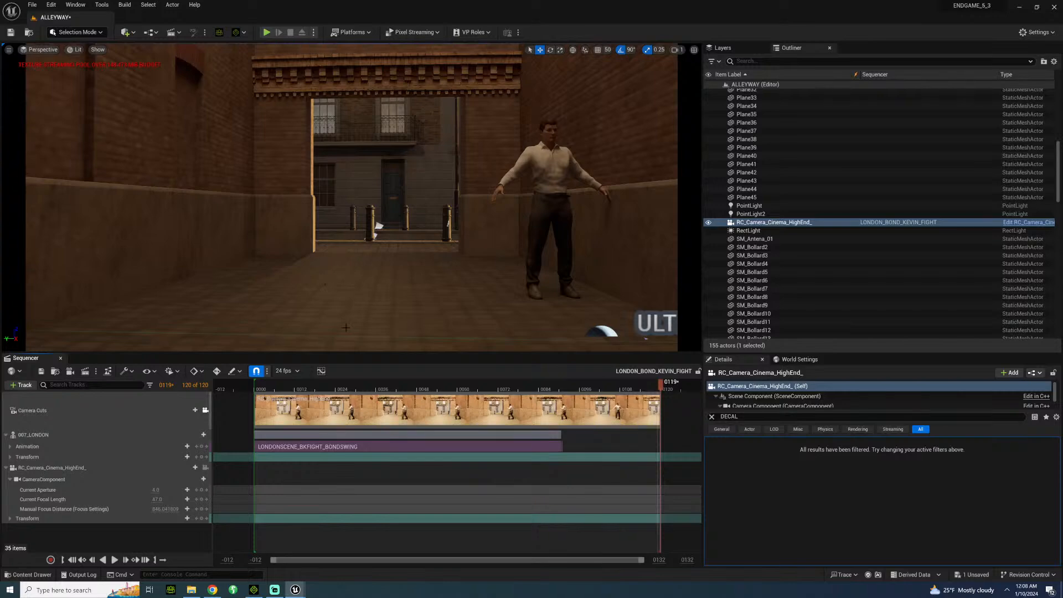
# Unlock the viewport from the camera cuts and close the sequence editor, viewing the pavement beside the postbox.
pyautogui.click(205, 410)
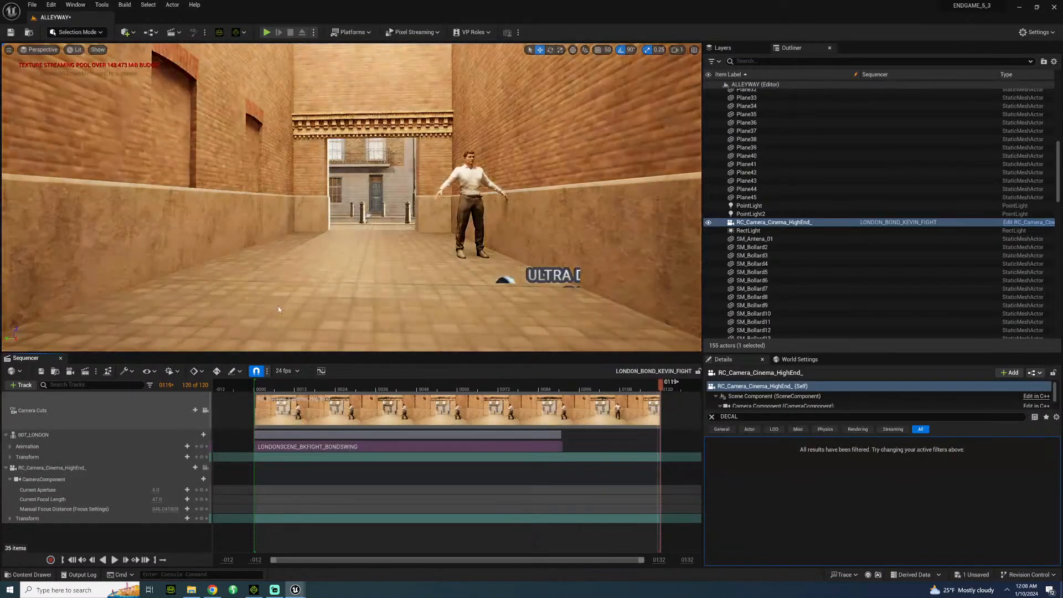
pyautogui.moveTo(310, 233); pyautogui.dragTo(155, 266, button='right')
pyautogui.moveTo(166, 207); pyautogui.dragTo(307, 191, button='right')
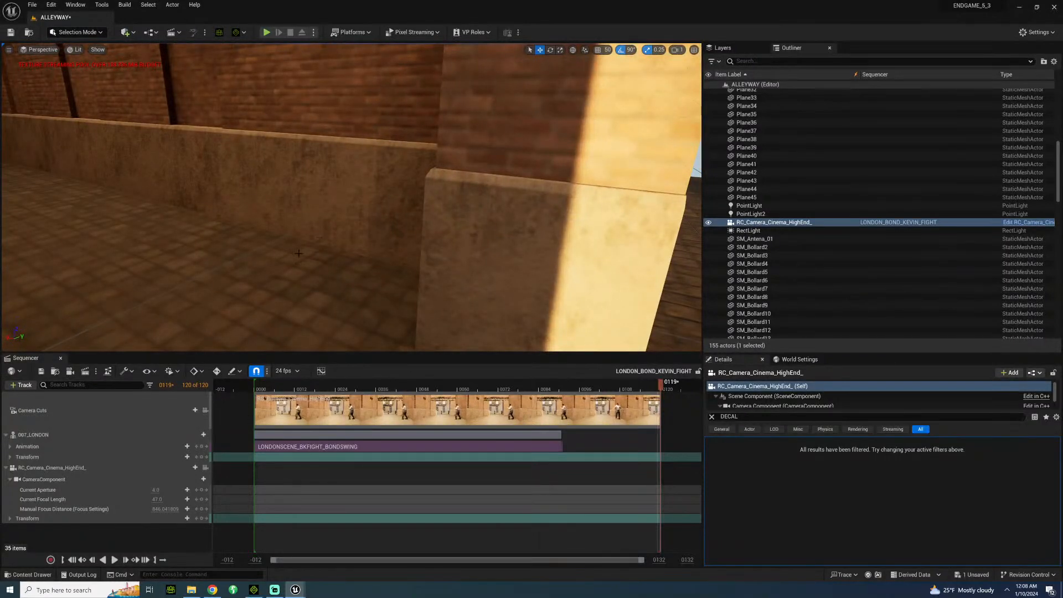
pyautogui.moveTo(298, 253); pyautogui.dragTo(288, 291, button='right')
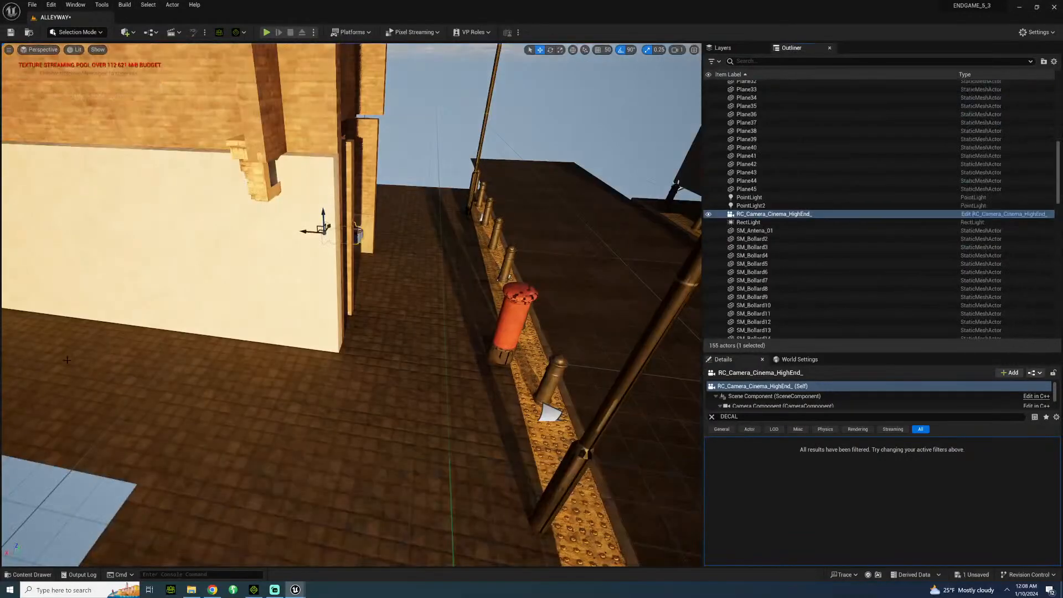
pyautogui.click(61, 358)
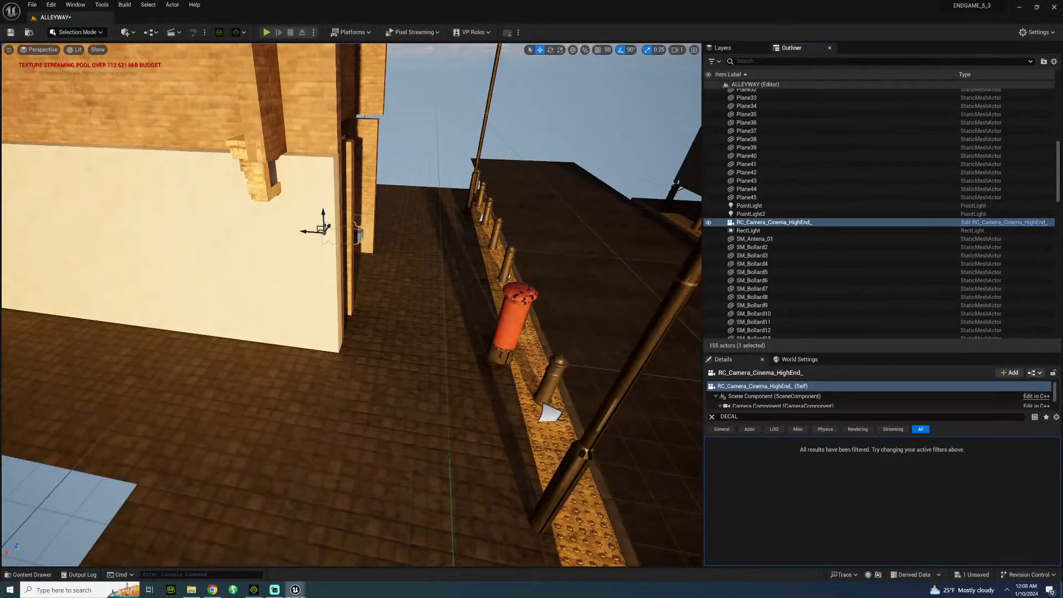
pyautogui.moveTo(354, 276); pyautogui.dragTo(204, 306, button='right')
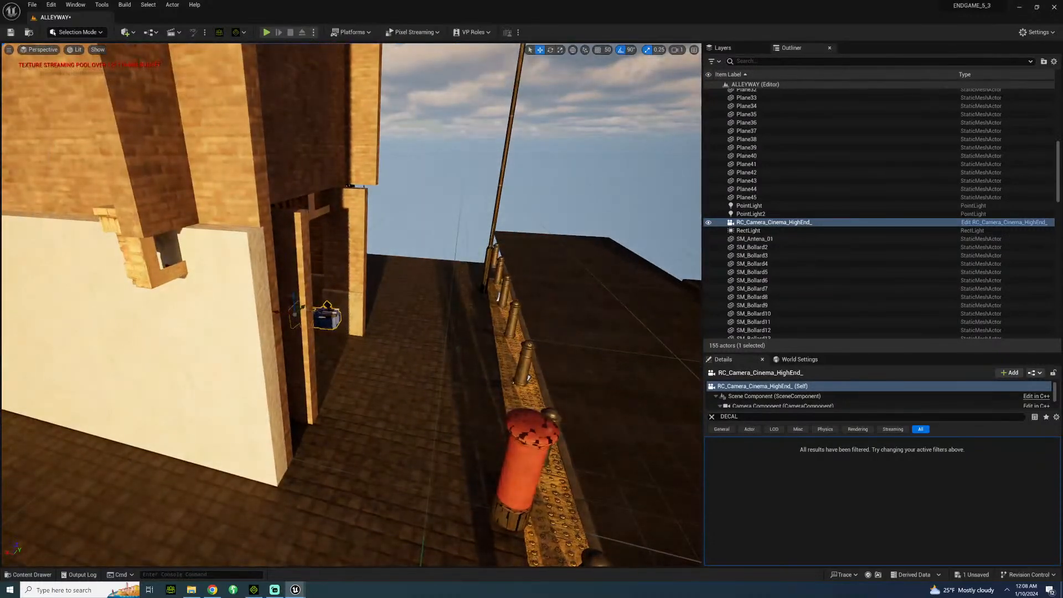
# Clear the DECAL filter from the camera's details and save all levels and assets.
pyautogui.click(712, 418)
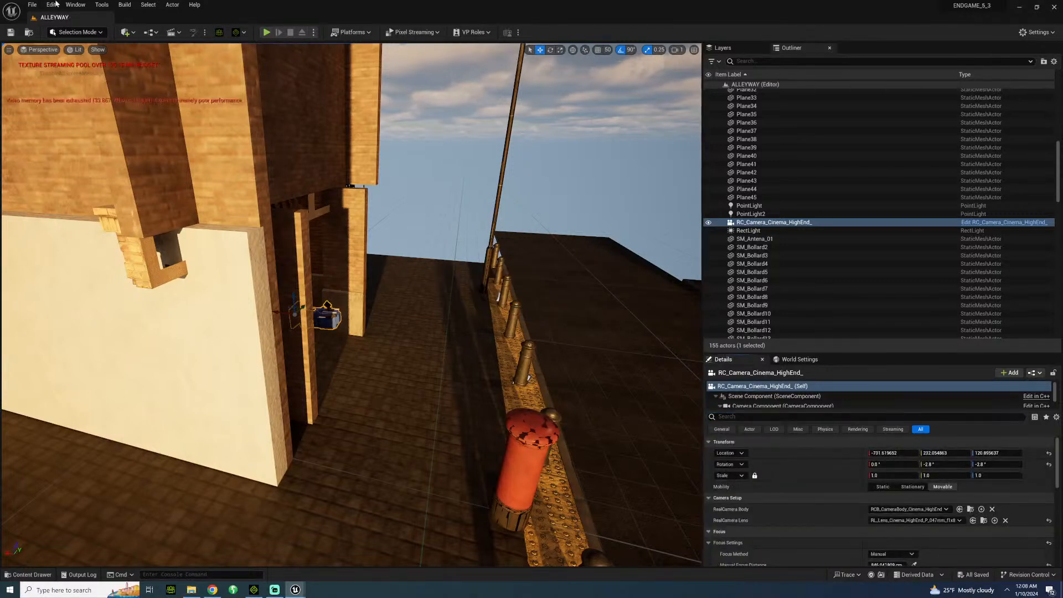
pyautogui.click(32, 5)
pyautogui.click(54, 114)
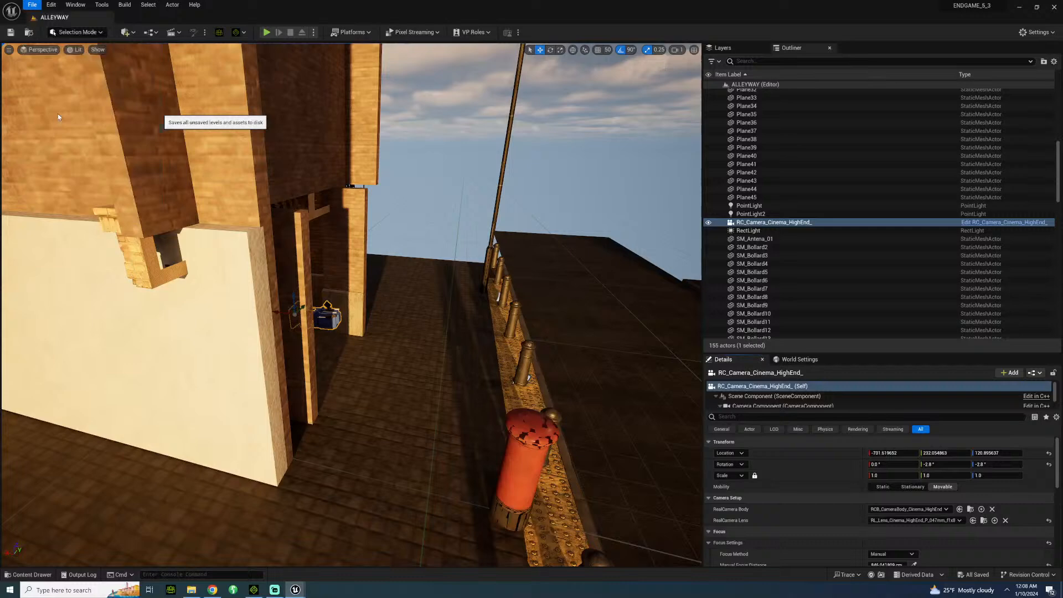
# Create a folder named UKSCENE inside the CHARACTER content folder.
pyautogui.click(30, 575)
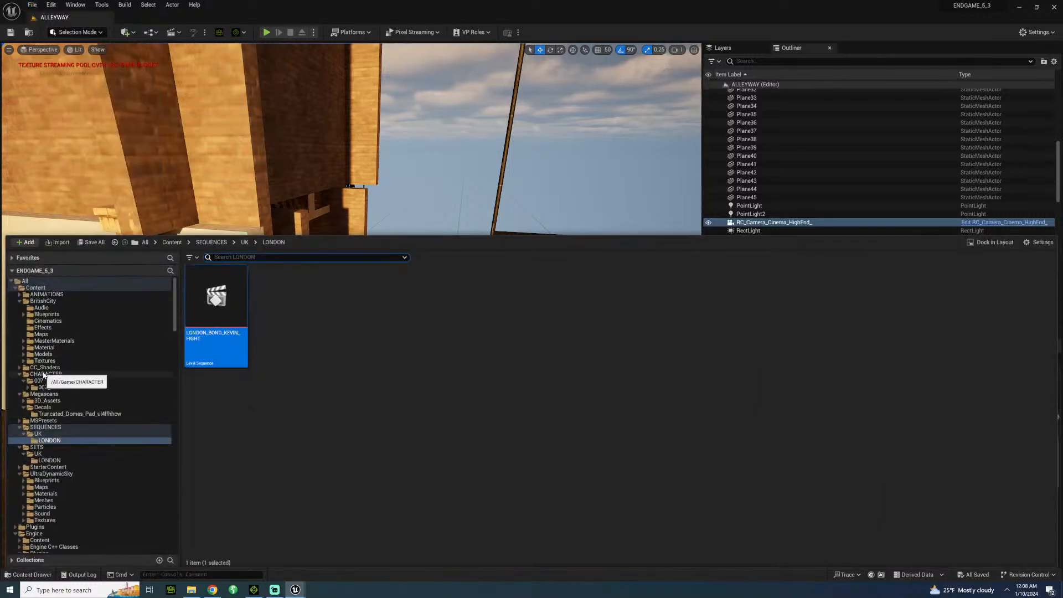
pyautogui.click(45, 374)
pyautogui.rightClick(270, 319)
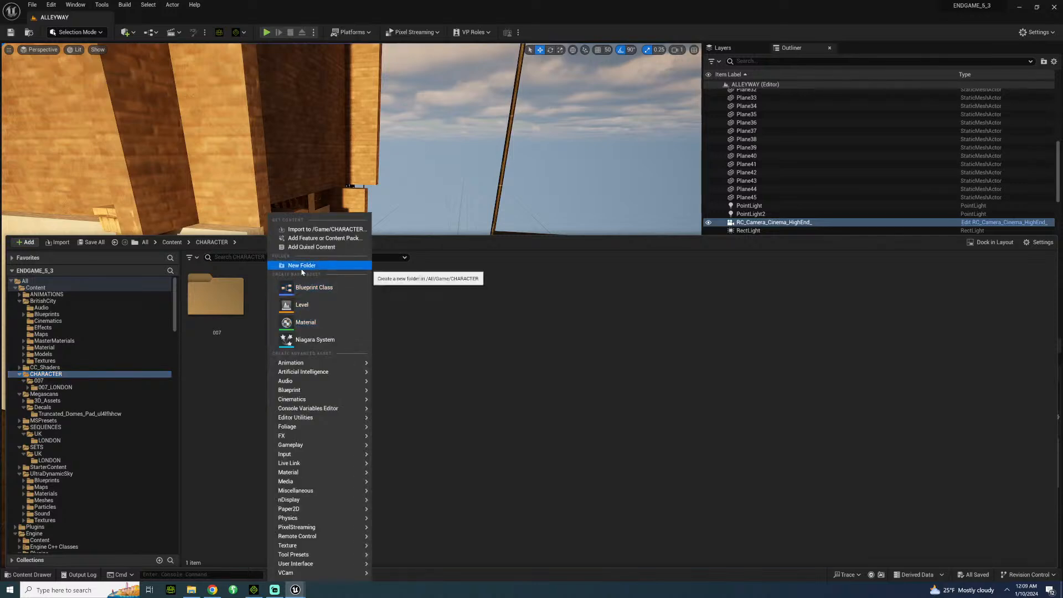
pyautogui.click(293, 269)
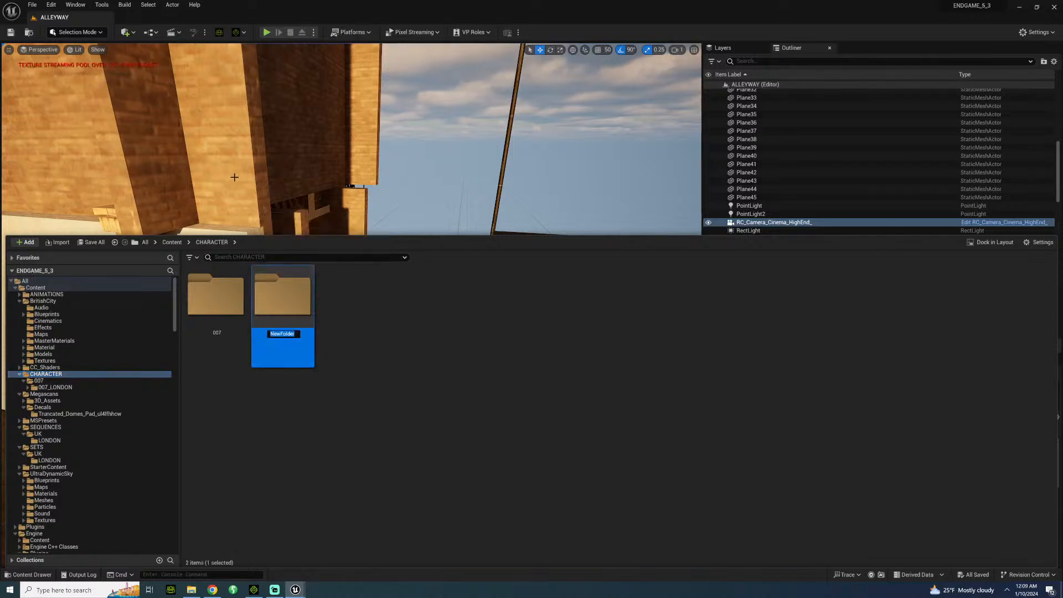
pyautogui.write('KE')
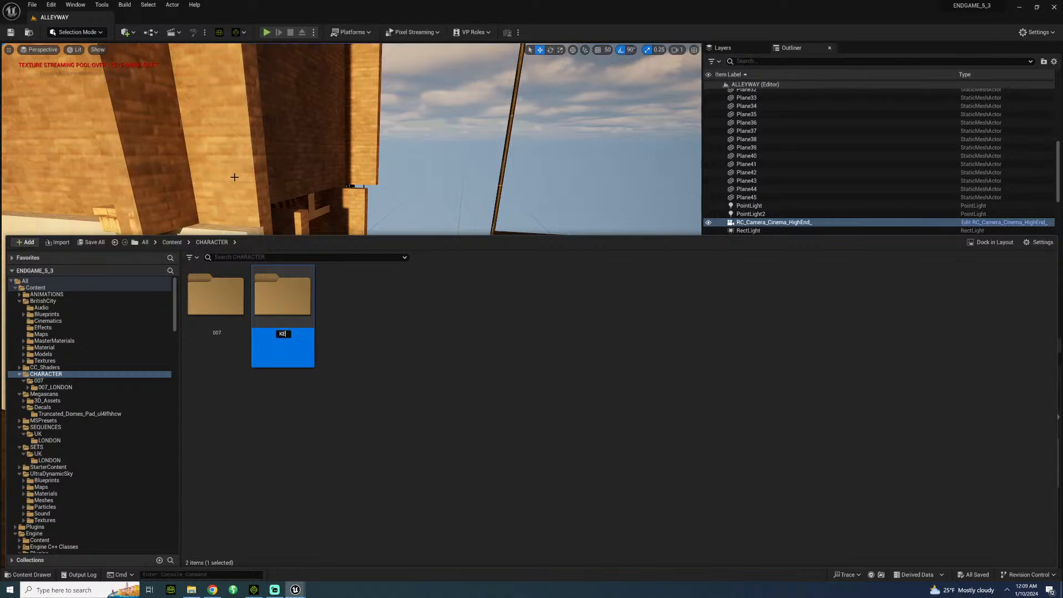
pyautogui.press('BackSpace')
pyautogui.press('BackSpace')
pyautogui.write('UKSCENE')
pyautogui.press('Return')
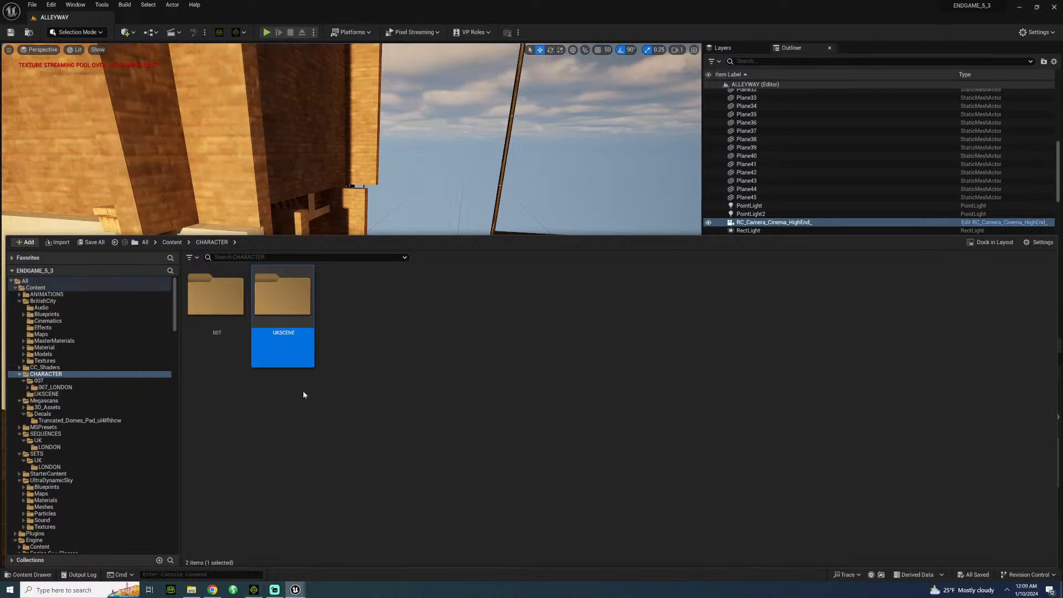
# Create a folder named KEVIN inside the UKSCENE folder.
pyautogui.doubleClick(302, 309)
pyautogui.rightClick(300, 308)
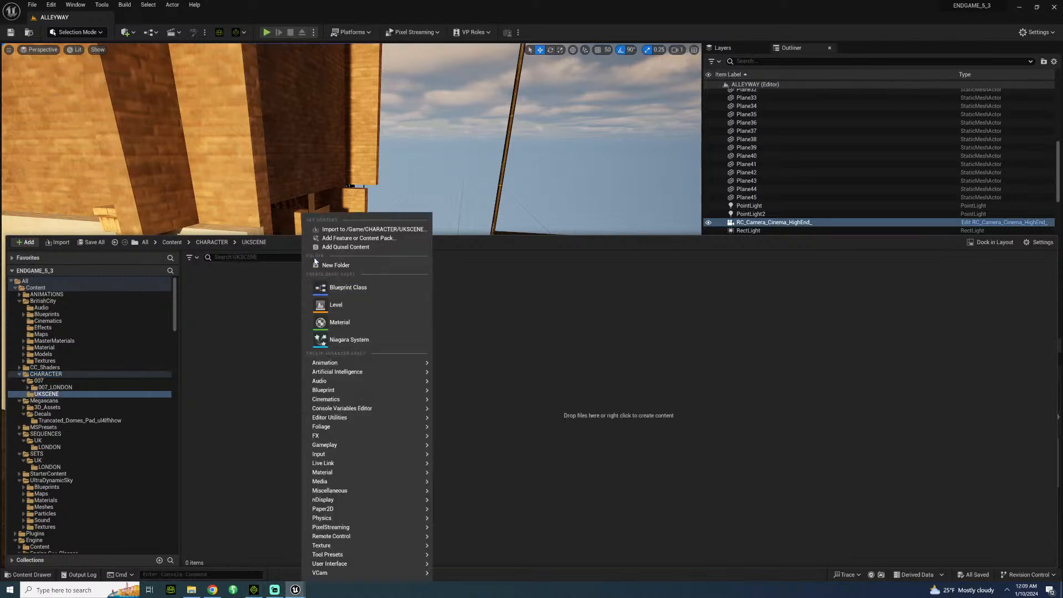
pyautogui.click(324, 264)
pyautogui.write('KEVIN')
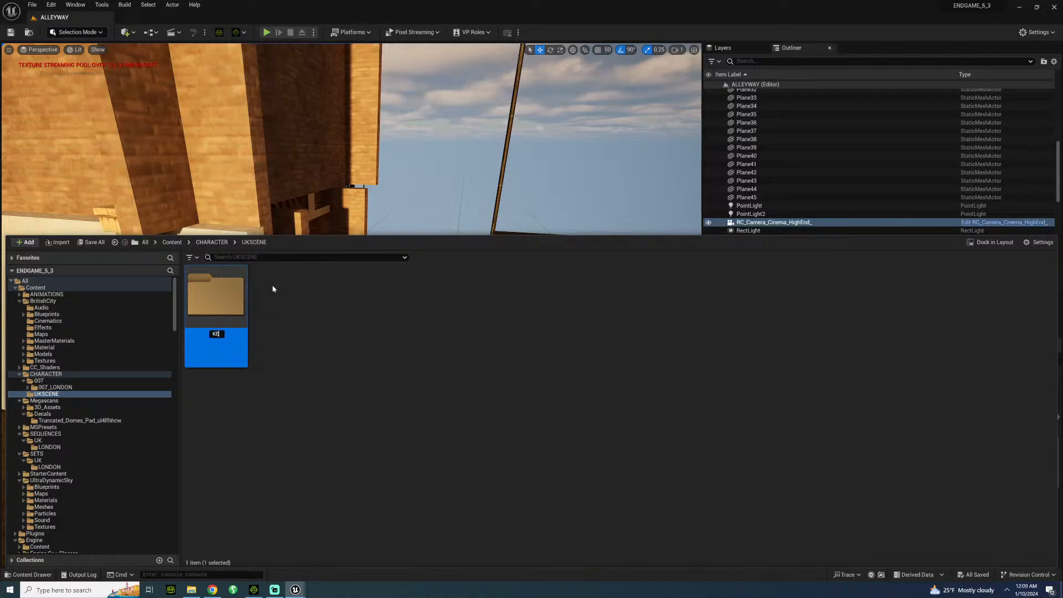
pyautogui.press('Return')
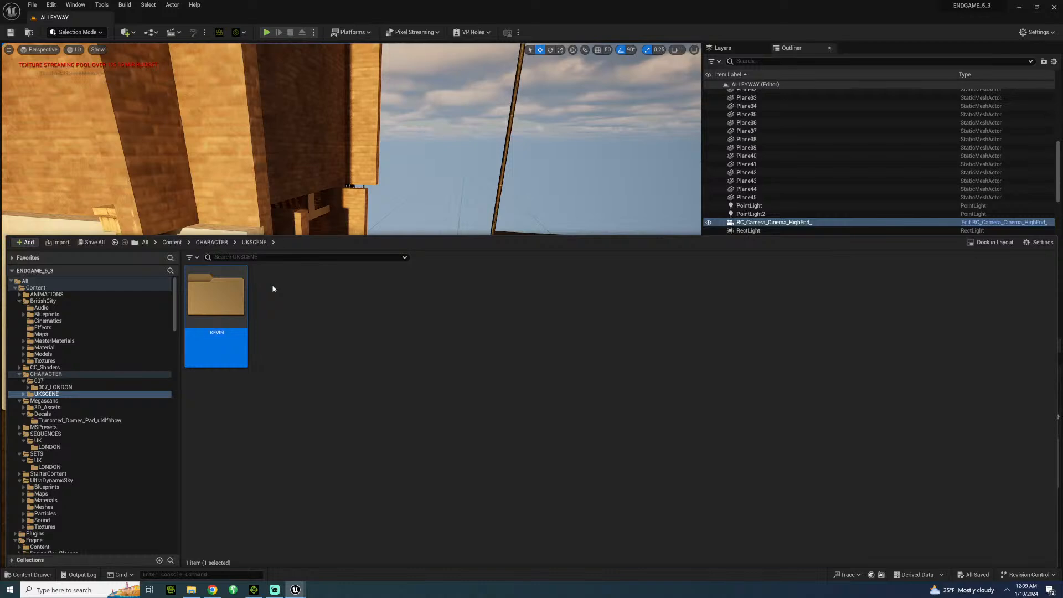
# Start importing the KEVIN 3D object from ENDGAME\CHARACTERS\UE5\KEVIN into the new KEVIN content folder.
pyautogui.doubleClick(211, 298)
pyautogui.click(190, 589)
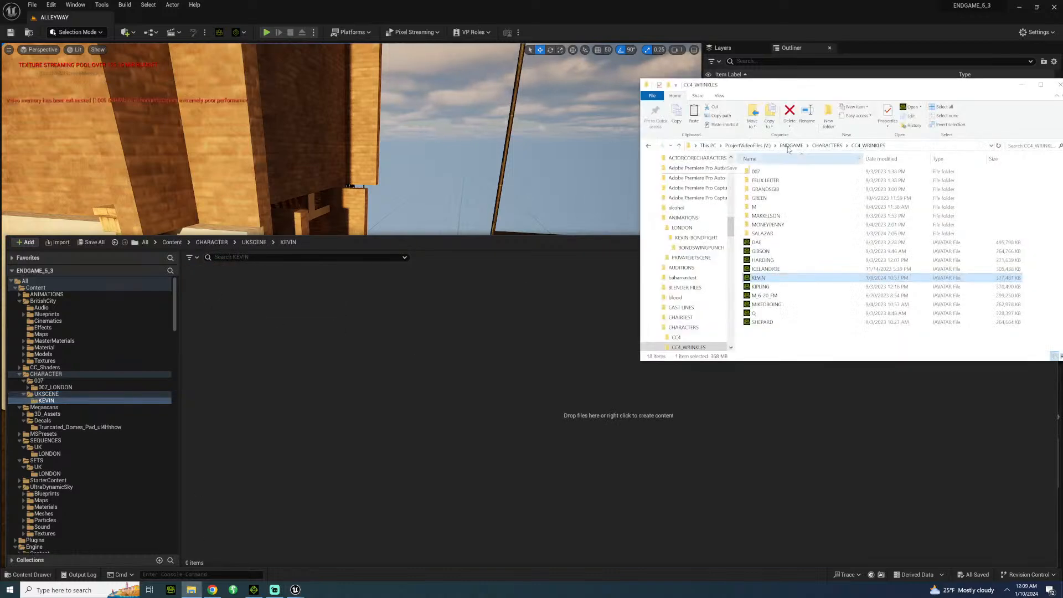
pyautogui.click(813, 145)
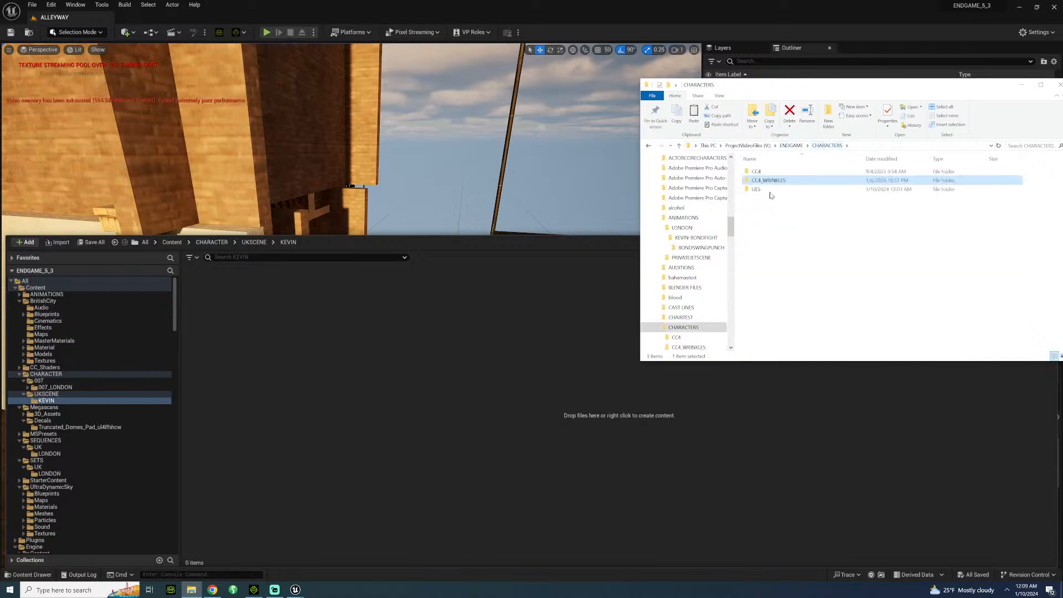
pyautogui.doubleClick(756, 189)
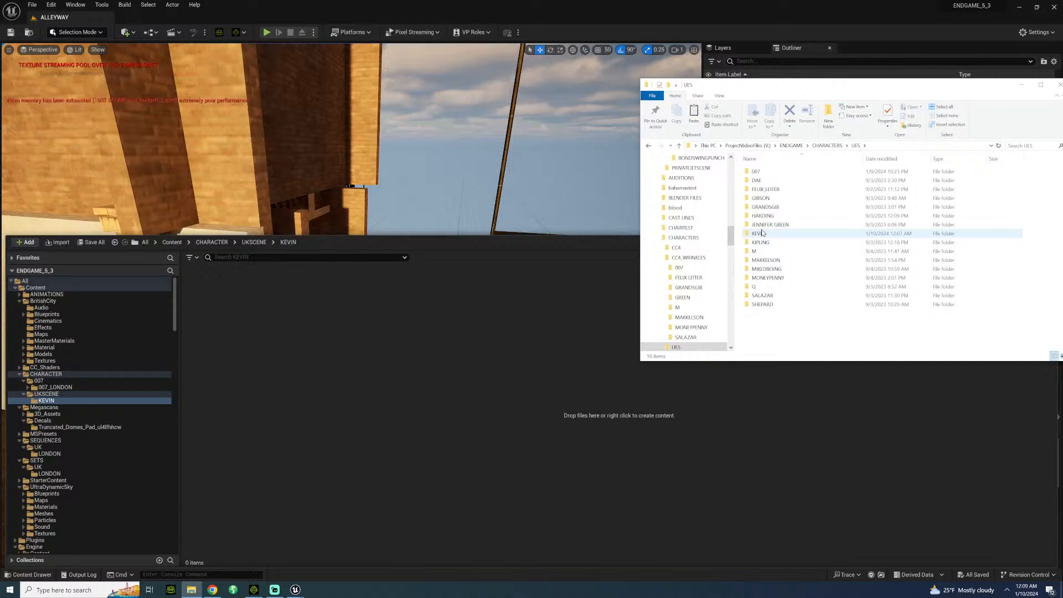
pyautogui.doubleClick(758, 233)
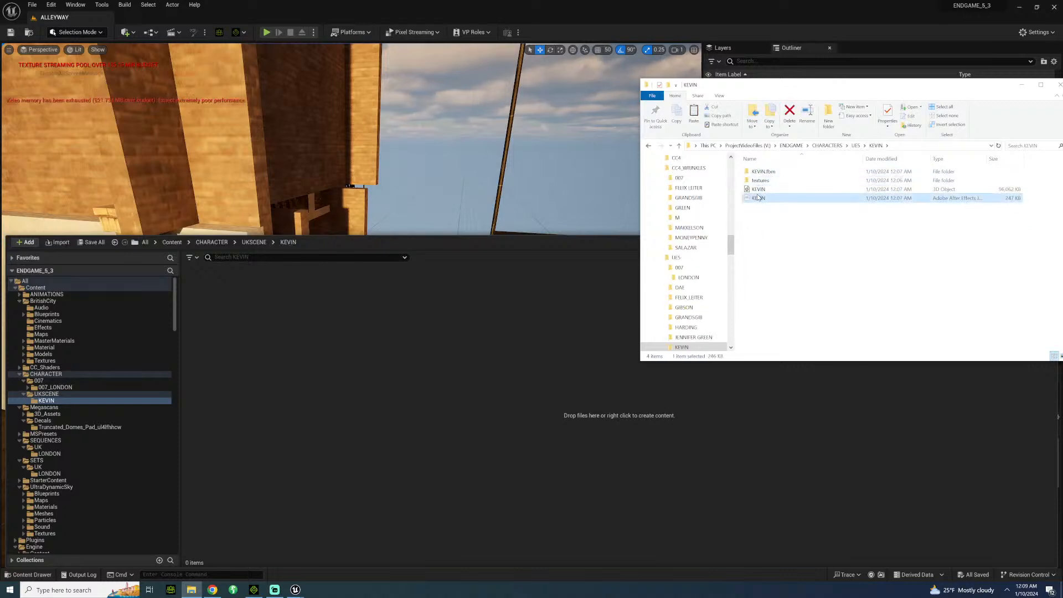
pyautogui.click(756, 190)
pyautogui.moveTo(755, 195); pyautogui.dragTo(450, 408)
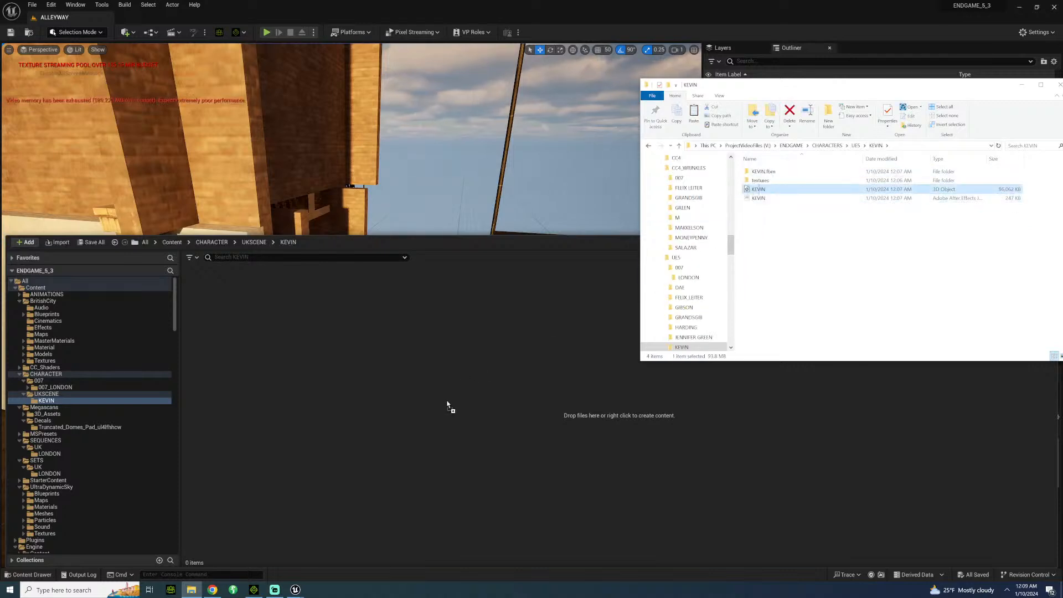
pyautogui.click(587, 331)
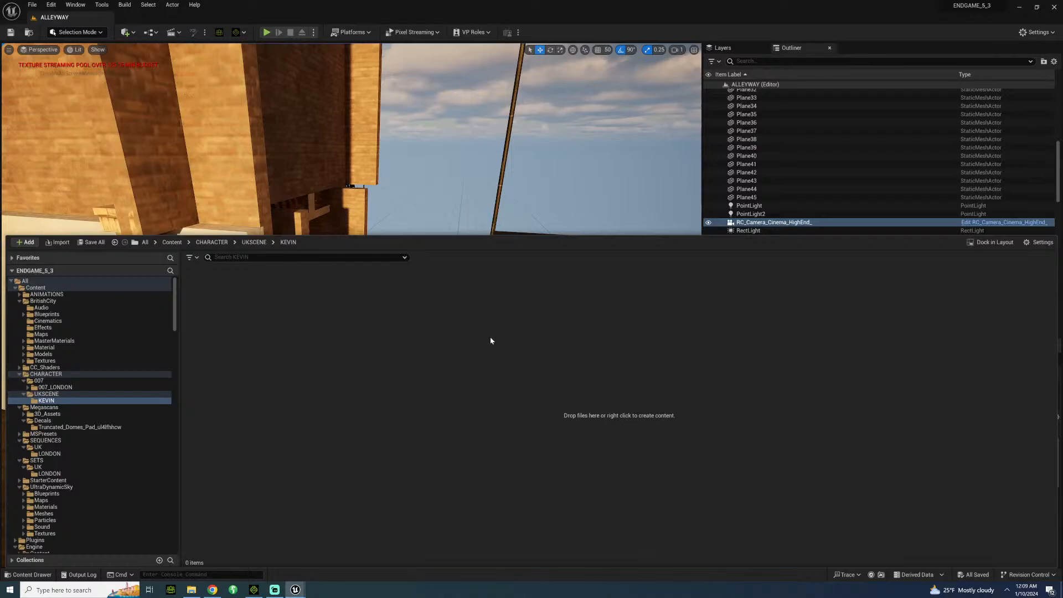
# Switch to iClone, delete the idle motion clip from KEVIN's Motion track and return to the first frame.
pyautogui.click(254, 589)
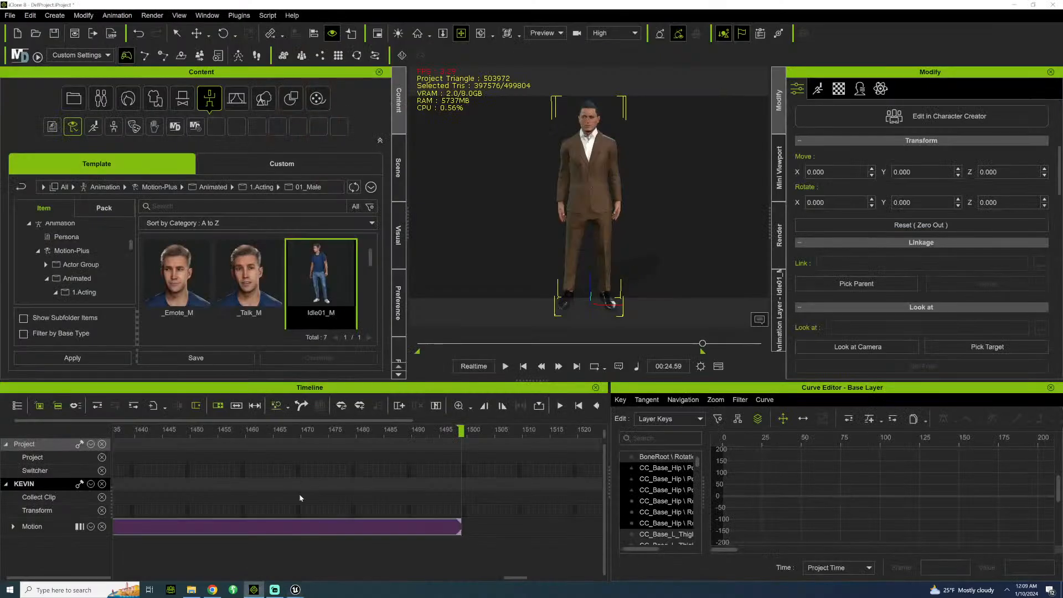
pyautogui.click(313, 522)
pyautogui.press('Delete')
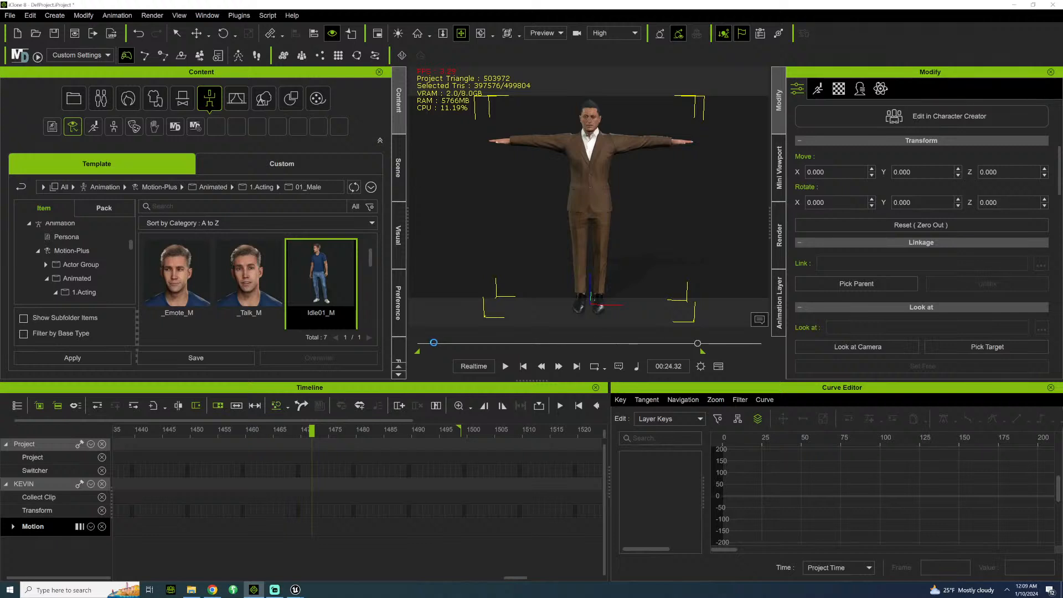
pyautogui.click(418, 343)
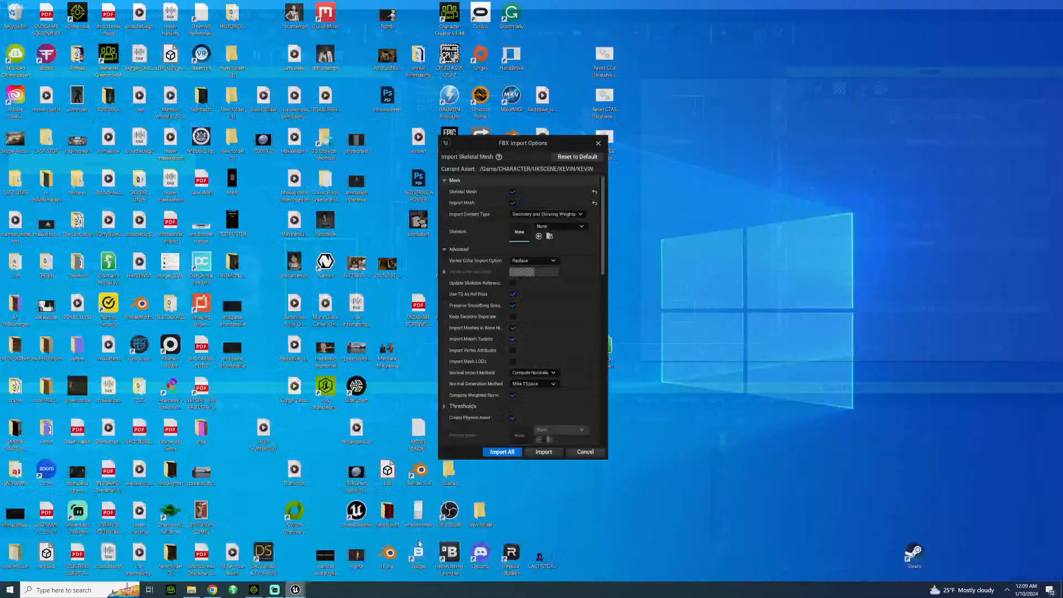
# Return to Unreal Engine, check the mesh and animation options of the FBX import, and import all of KEVIN.
pyautogui.click(419, 544)
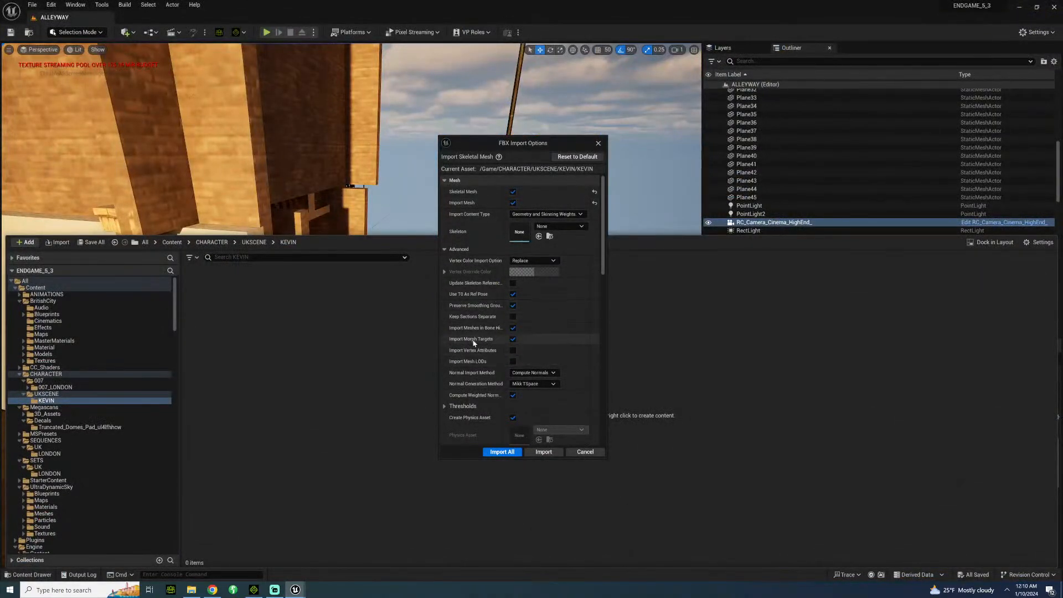
pyautogui.scroll(-5, 472, 344)
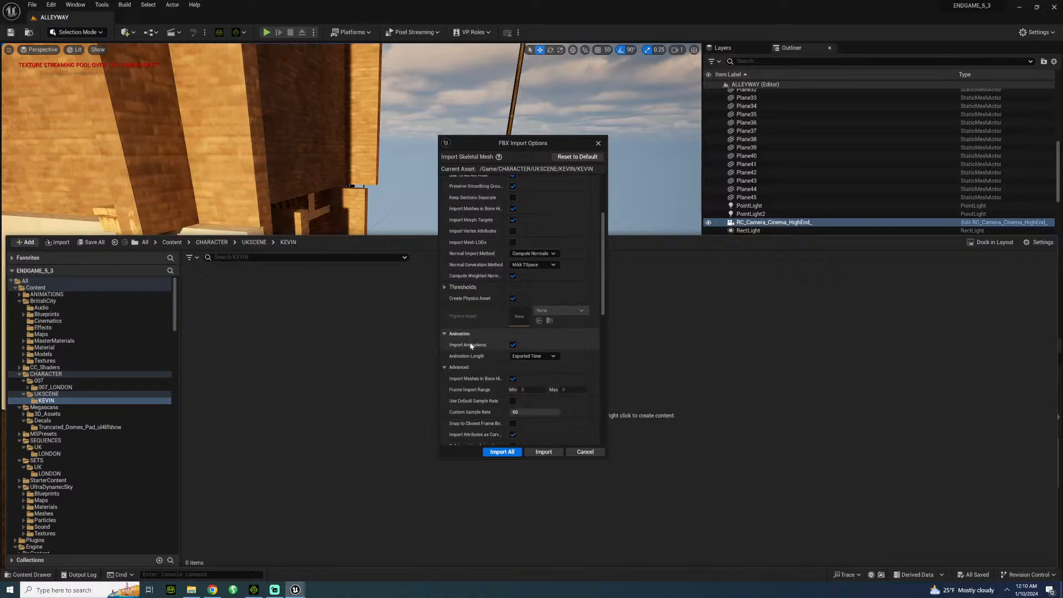
pyautogui.scroll(-2, 490, 393)
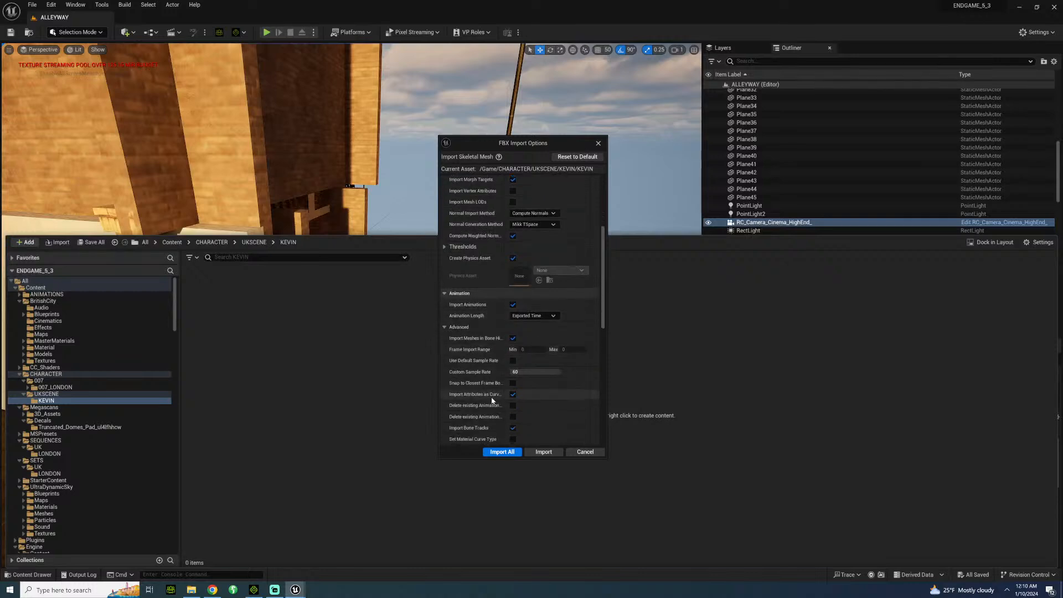
pyautogui.click(501, 452)
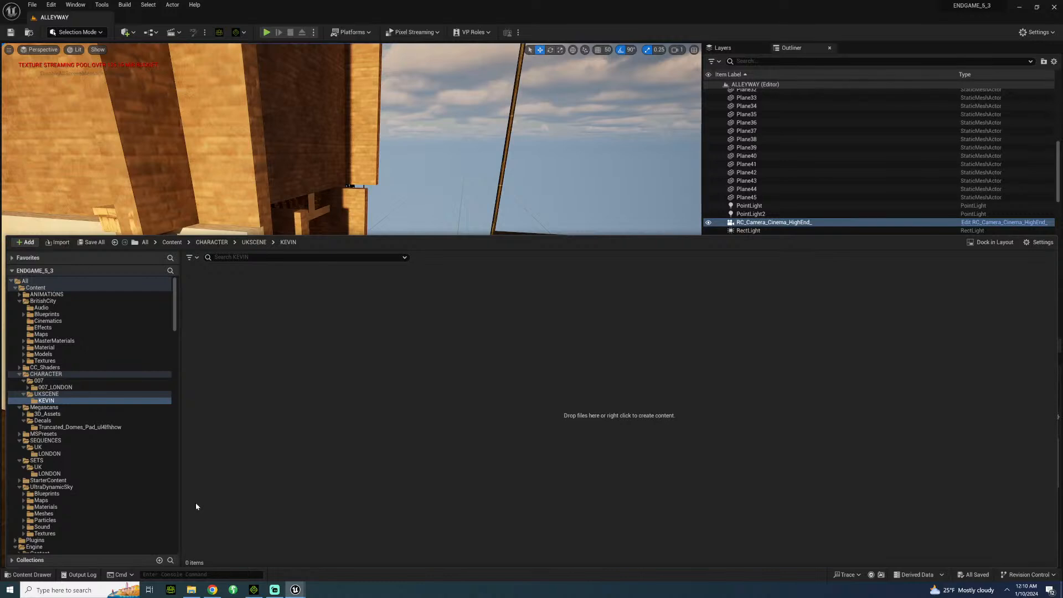
pyautogui.click(83, 589)
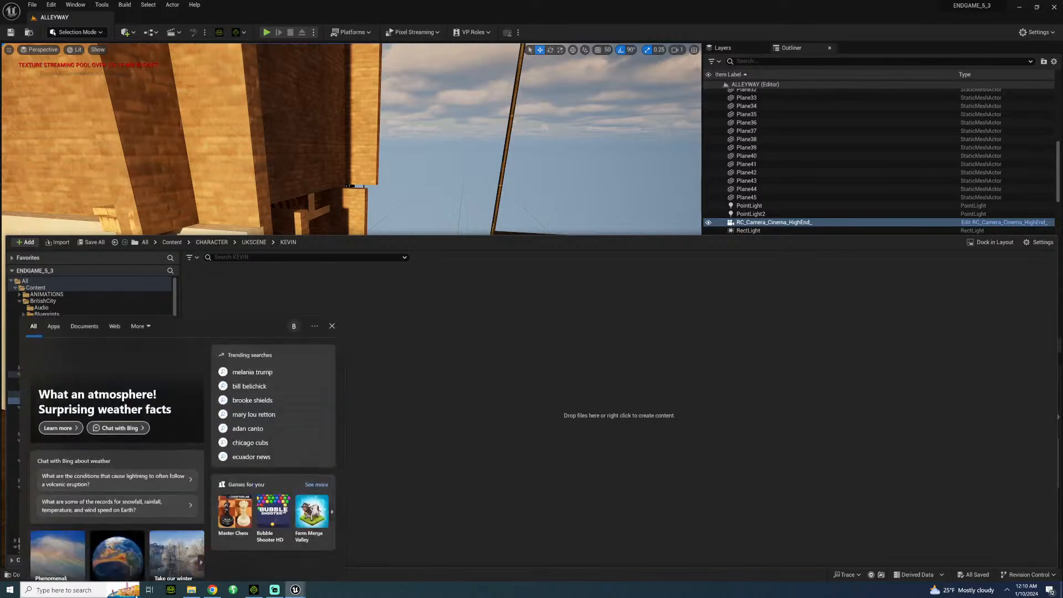
pyautogui.click(533, 299)
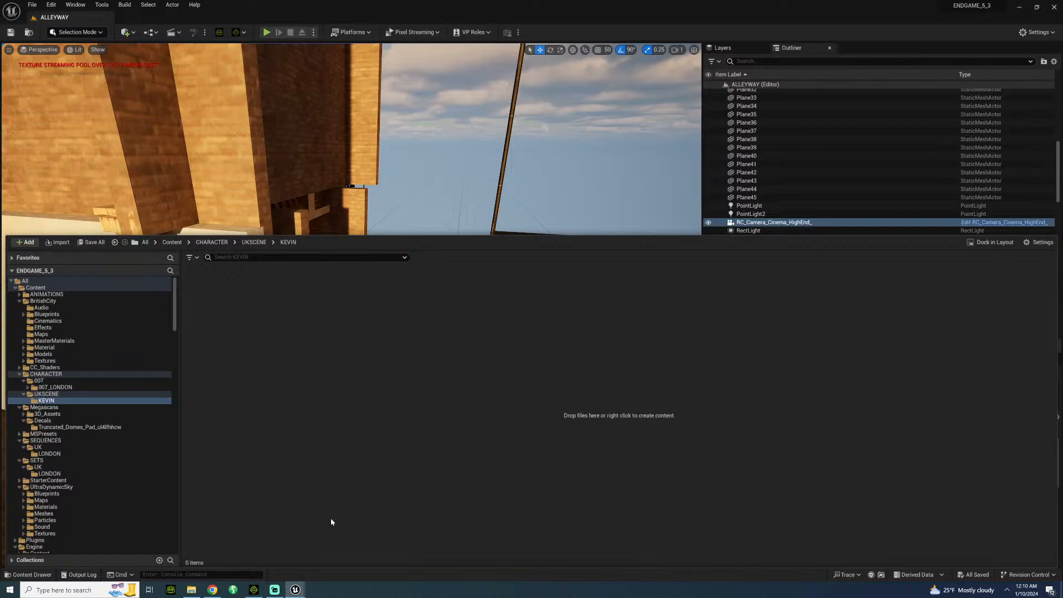
# Switch to iClone and apply the KEVIN_SWINGPUNCH motion from MOTIONPLUS_FINAL\KEVINANDBONDFIGHT to the character.
pyautogui.click(254, 589)
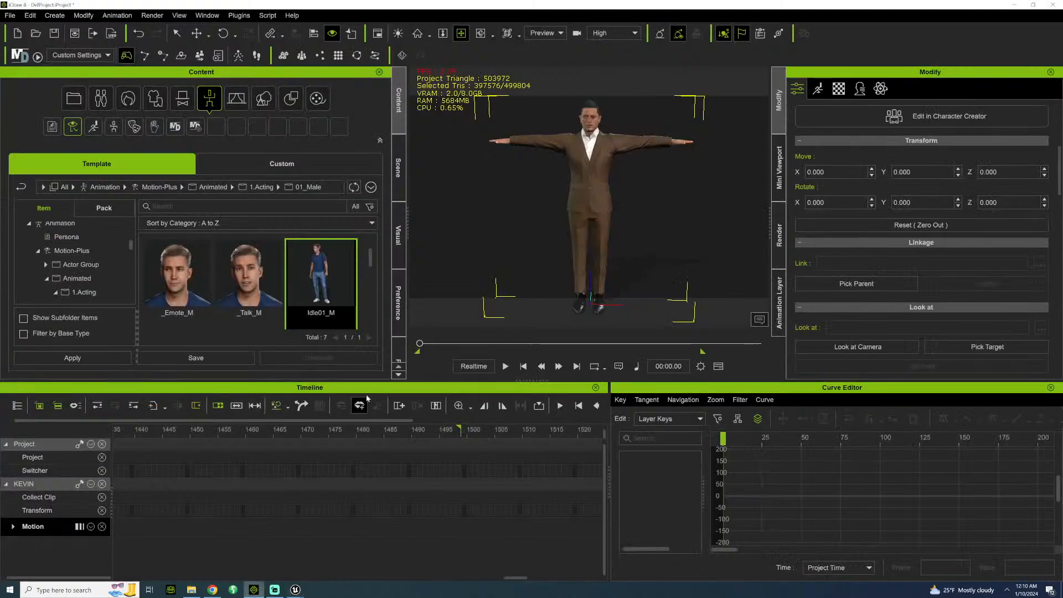
pyautogui.click(191, 589)
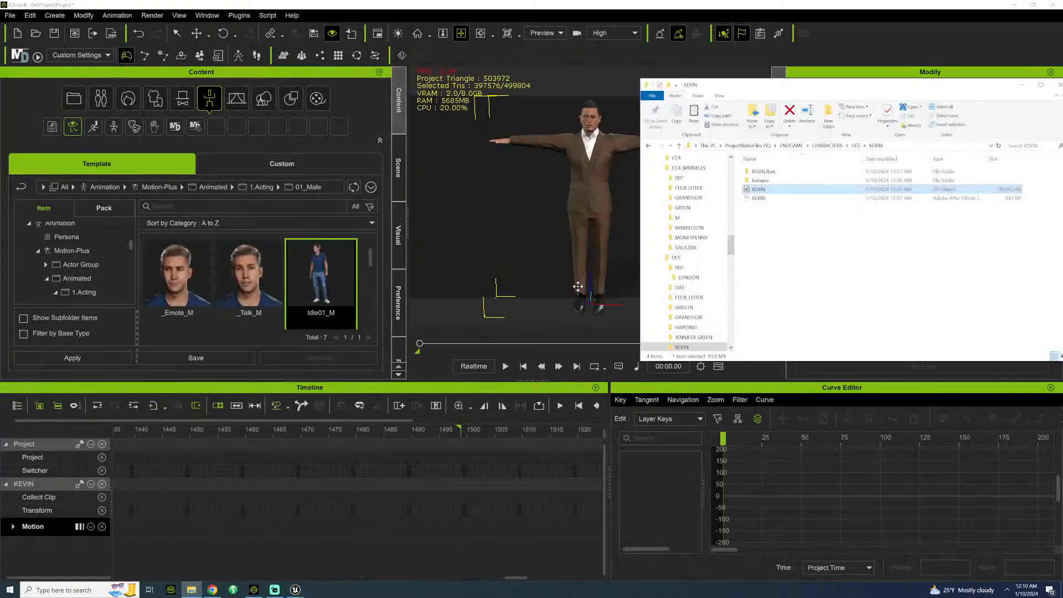
pyautogui.click(792, 147)
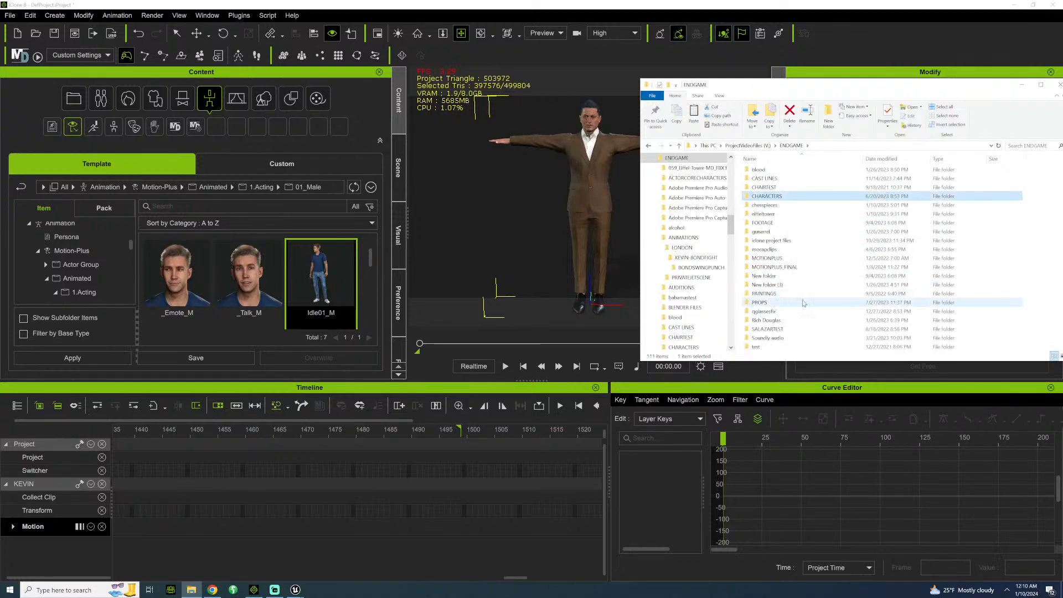
pyautogui.doubleClick(767, 267)
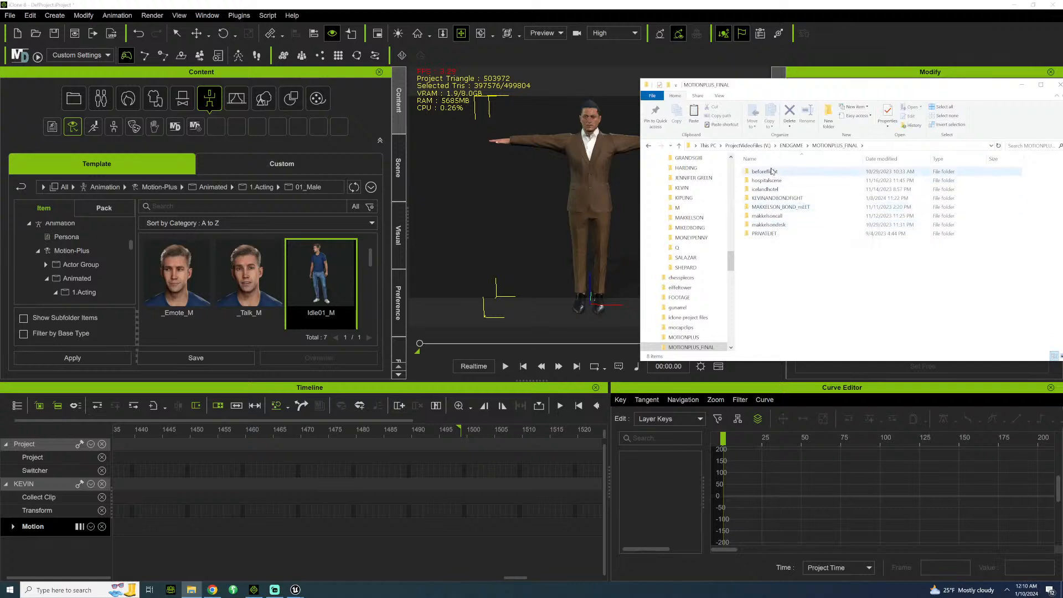
pyautogui.doubleClick(767, 199)
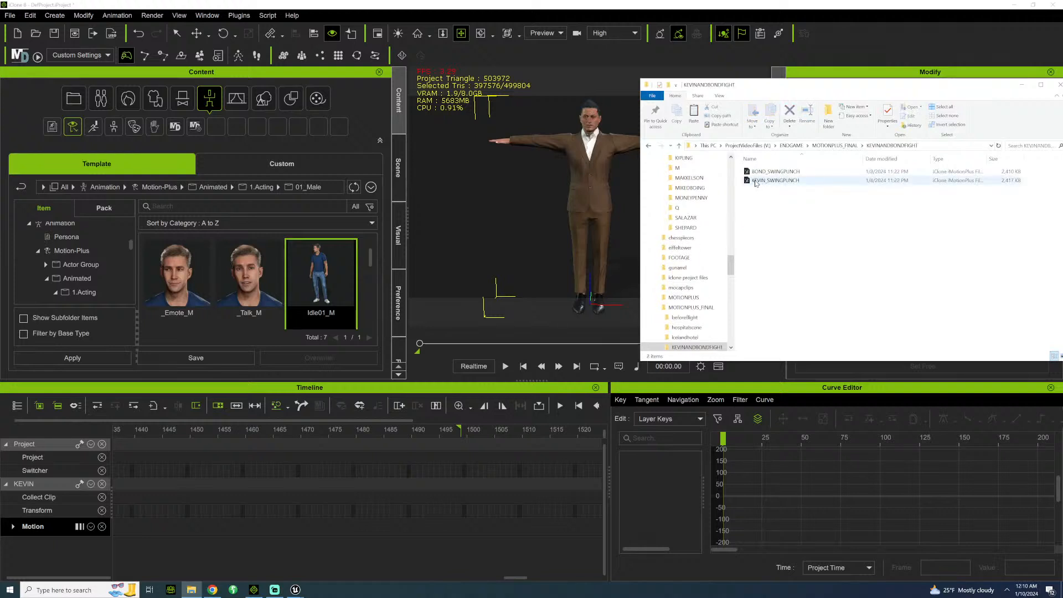
pyautogui.moveTo(757, 182); pyautogui.dragTo(584, 199)
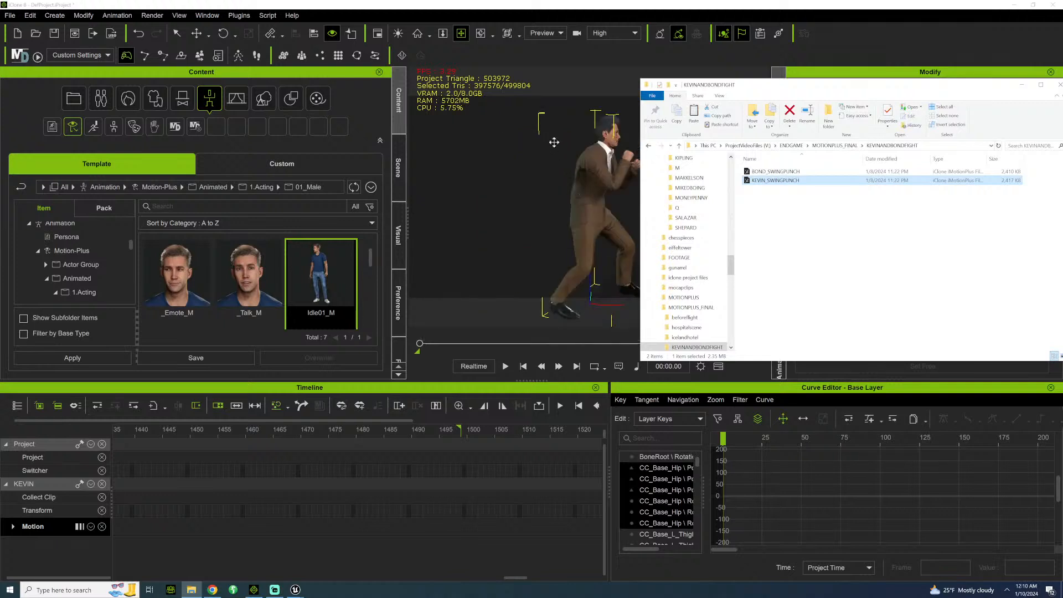
# Play the swing-punch motion and set the project's end frame at the end of the motion clip, frame 226.
pyautogui.moveTo(488, 128); pyautogui.dragTo(491, 173, button='right')
pyautogui.scroll(-3, 492, 191)
pyautogui.press('space')
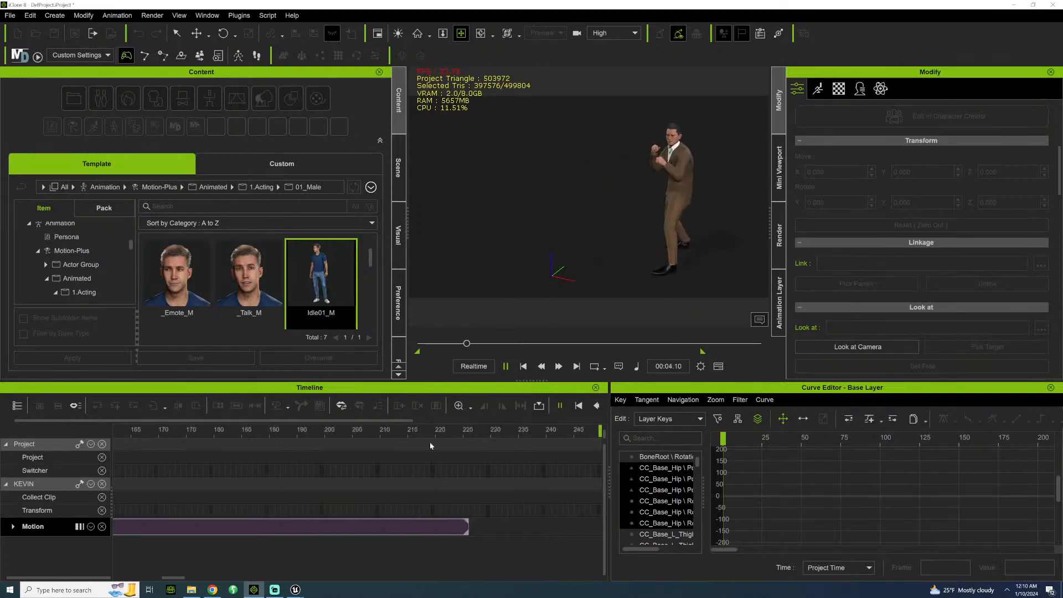
pyautogui.click(428, 434)
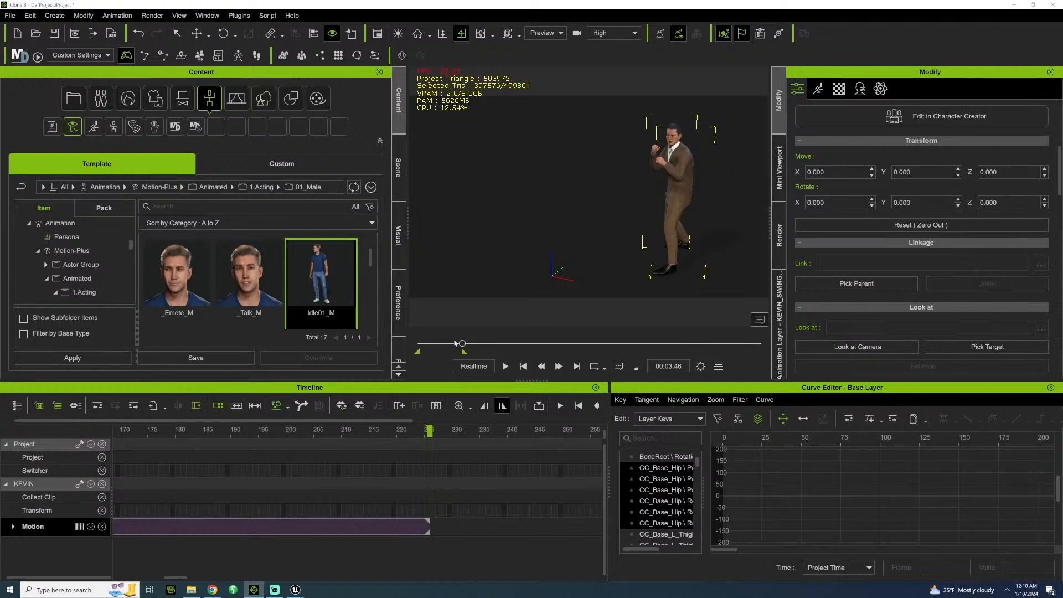
# Replay the swing-punch motion from the start to review it, and return to the first frame.
pyautogui.click(419, 343)
pyautogui.press('space')
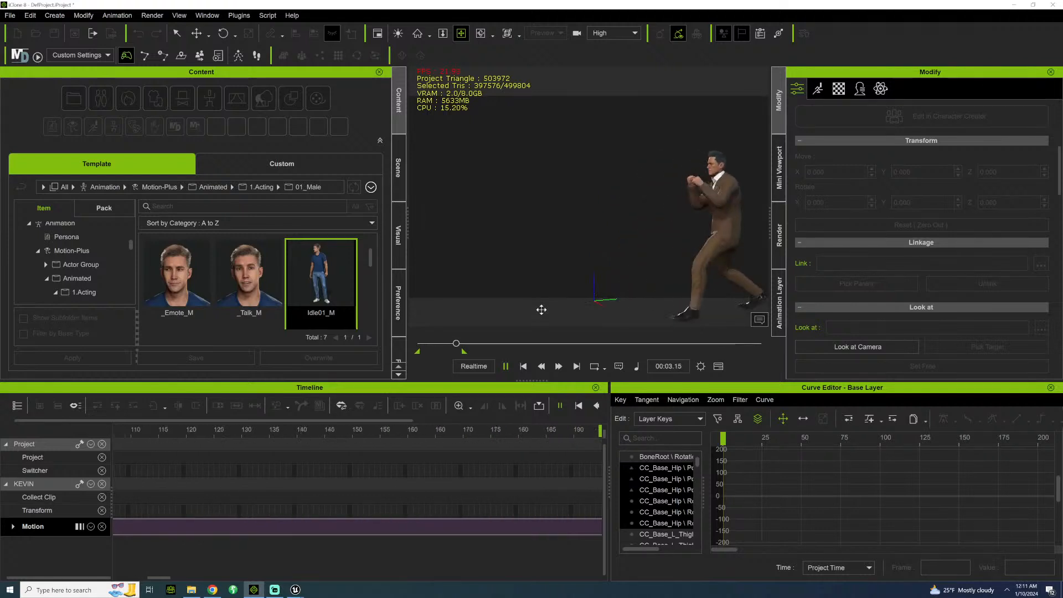
pyautogui.press('space')
pyautogui.click(421, 344)
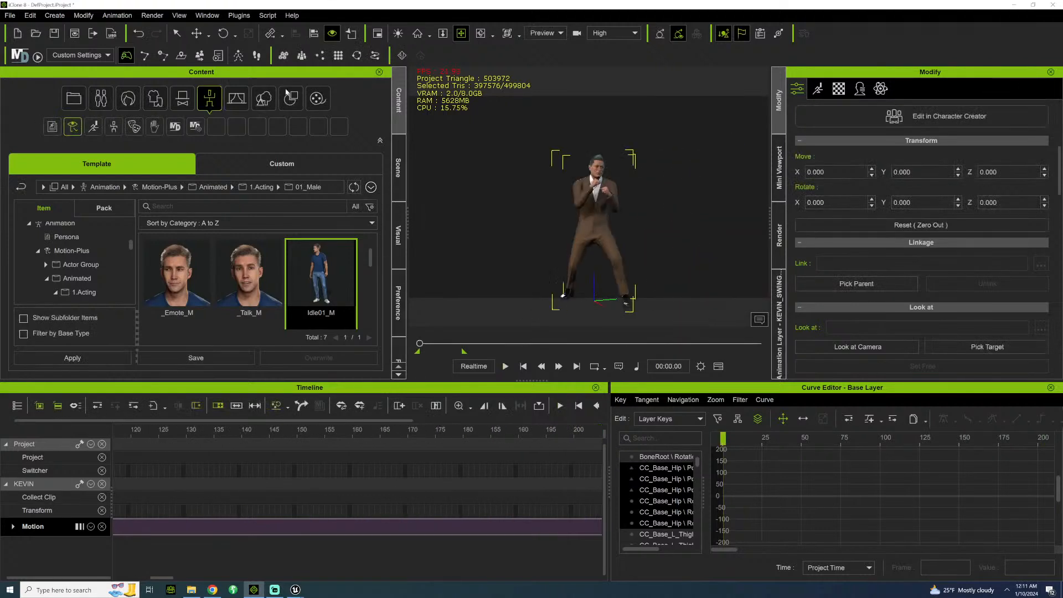
# Start an FBX export of KEVIN with the Unreal preset at 60 FPS, frames 0 to 226, with Use Subdivided Mesh off.
pyautogui.click(9, 15)
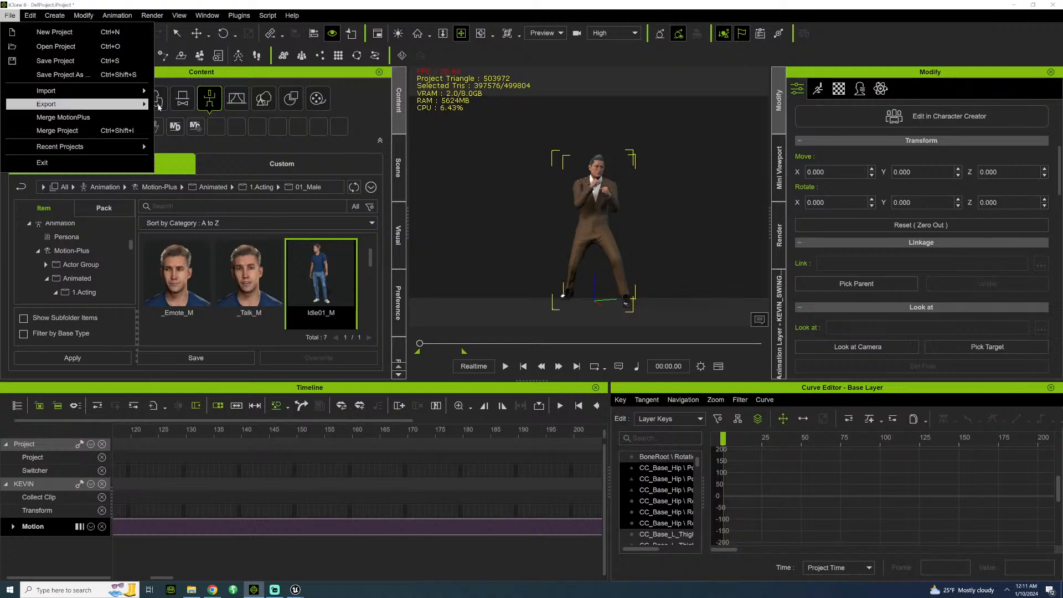
pyautogui.moveTo(147, 105)
pyautogui.click(197, 118)
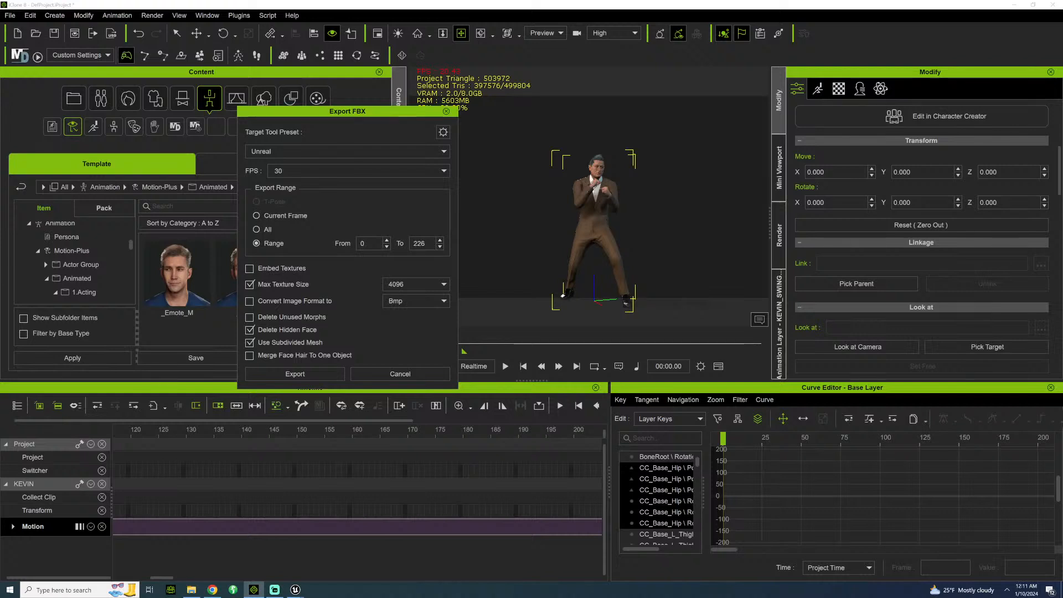
pyautogui.click(449, 170)
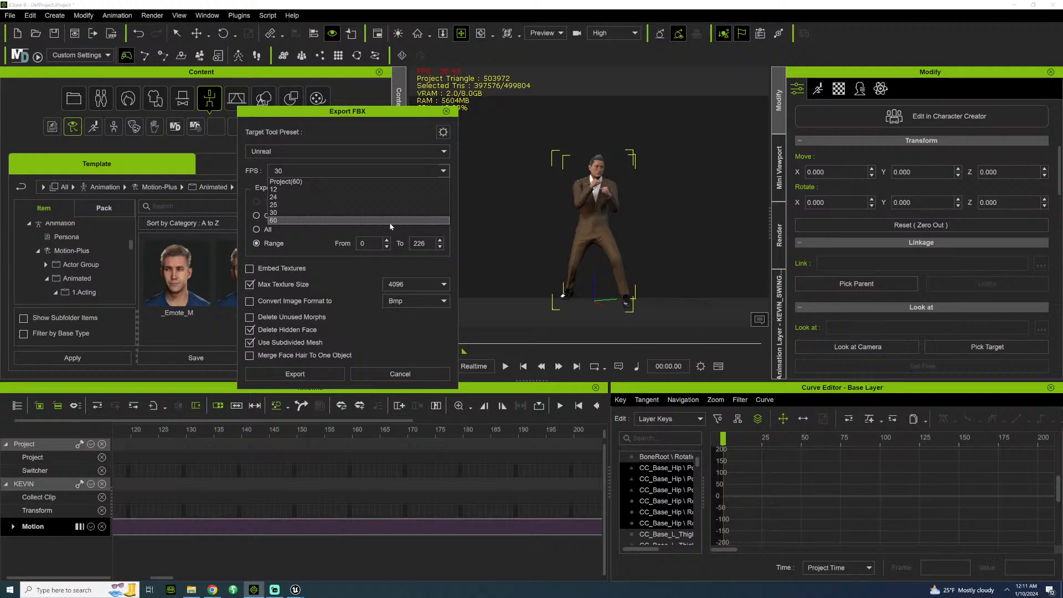
pyautogui.click(391, 220)
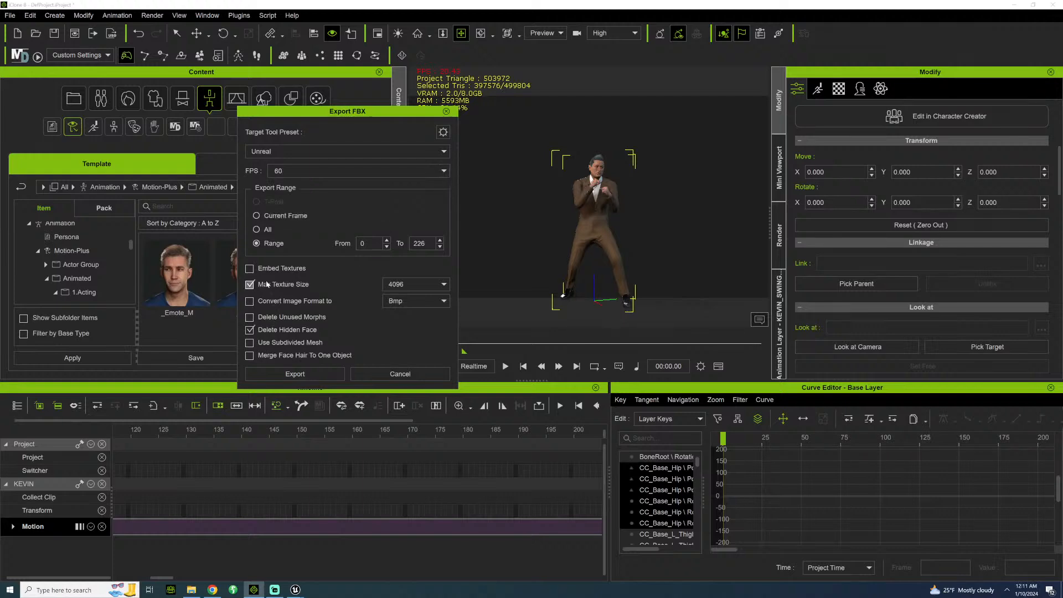
pyautogui.click(291, 374)
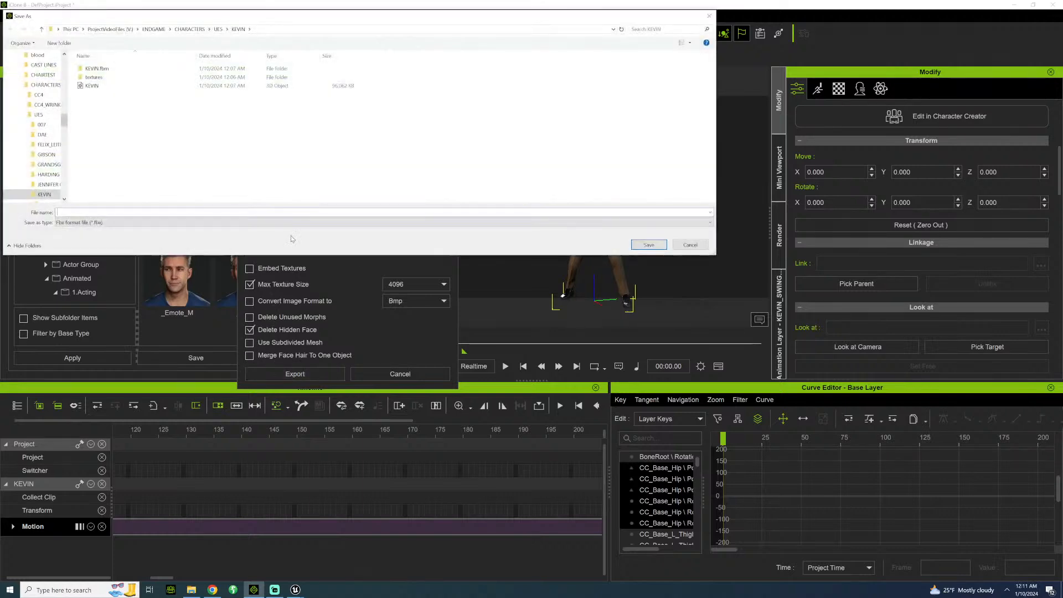
# Browse the export destination to ENDGAME\ANIMATIONS\LONDON\KEVIN-BONDFIGHT.
pyautogui.click(182, 29)
pyautogui.click(153, 29)
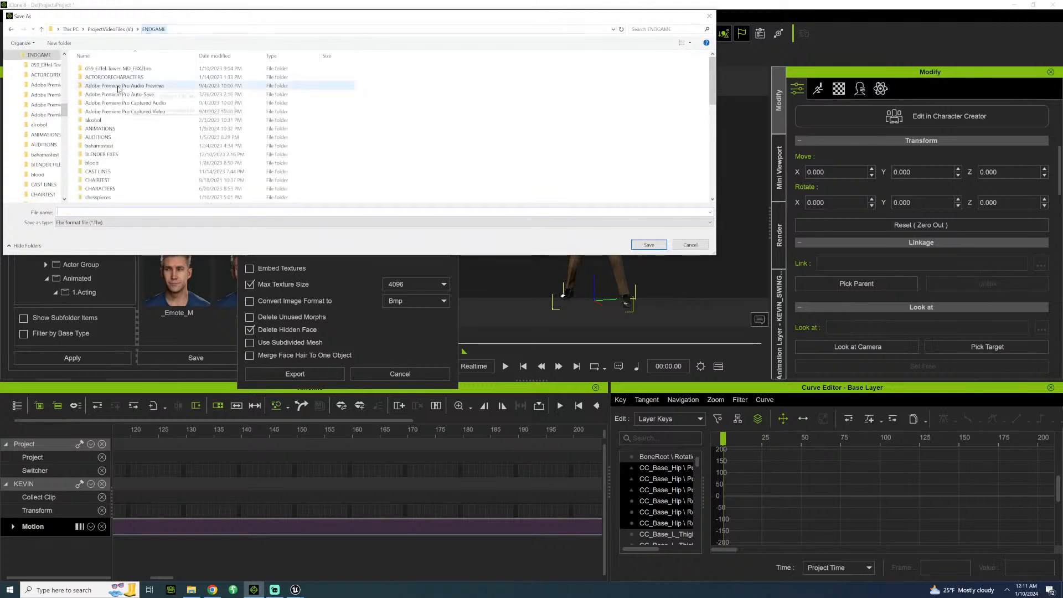
pyautogui.doubleClick(134, 128)
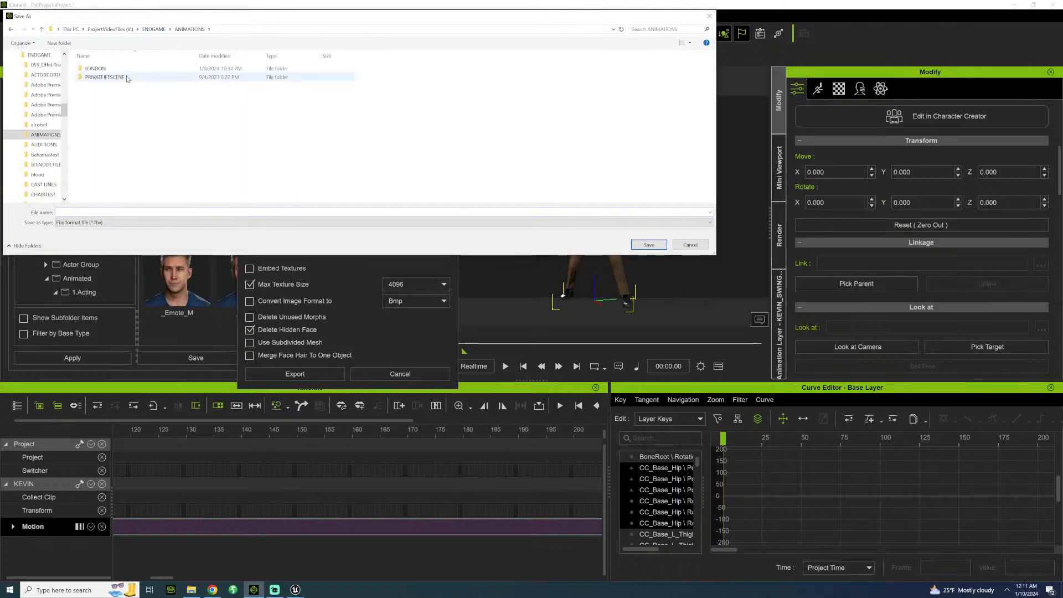
pyautogui.doubleClick(96, 68)
pyautogui.doubleClick(100, 68)
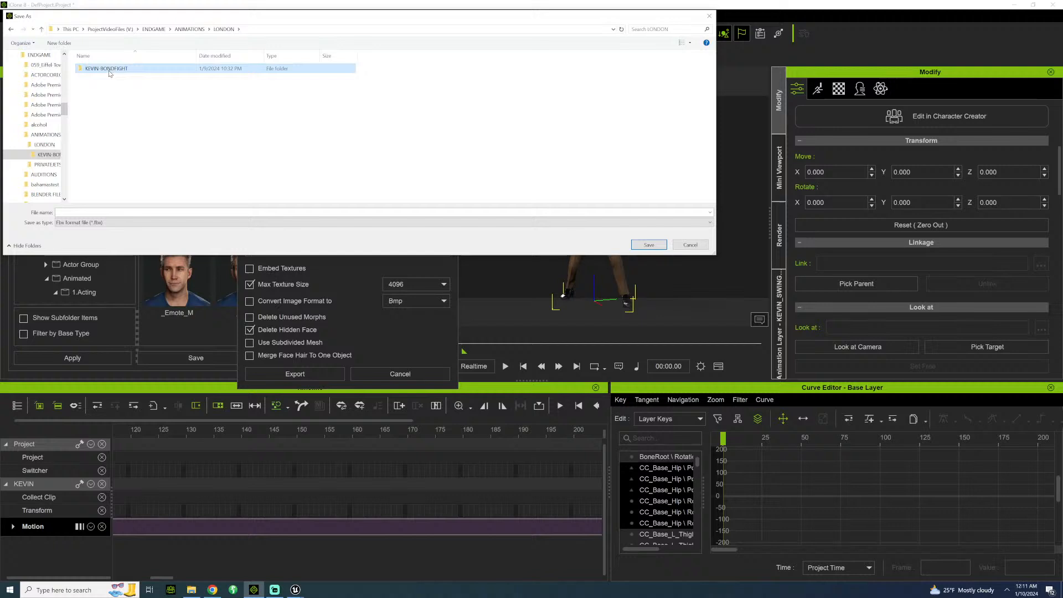
# Create a folder named KEVINSWINGPUNCH in KEVIN-BONDFIGHT and open it.
pyautogui.click(59, 42)
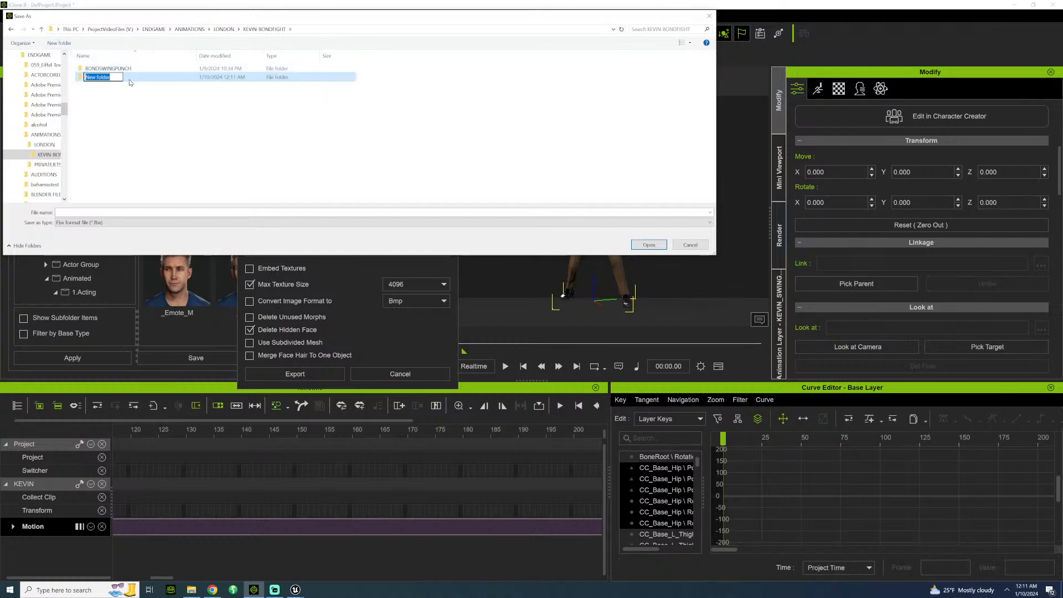
pyautogui.write('KEVINSWINGPUNCH')
pyautogui.press('Return')
pyautogui.doubleClick(113, 78)
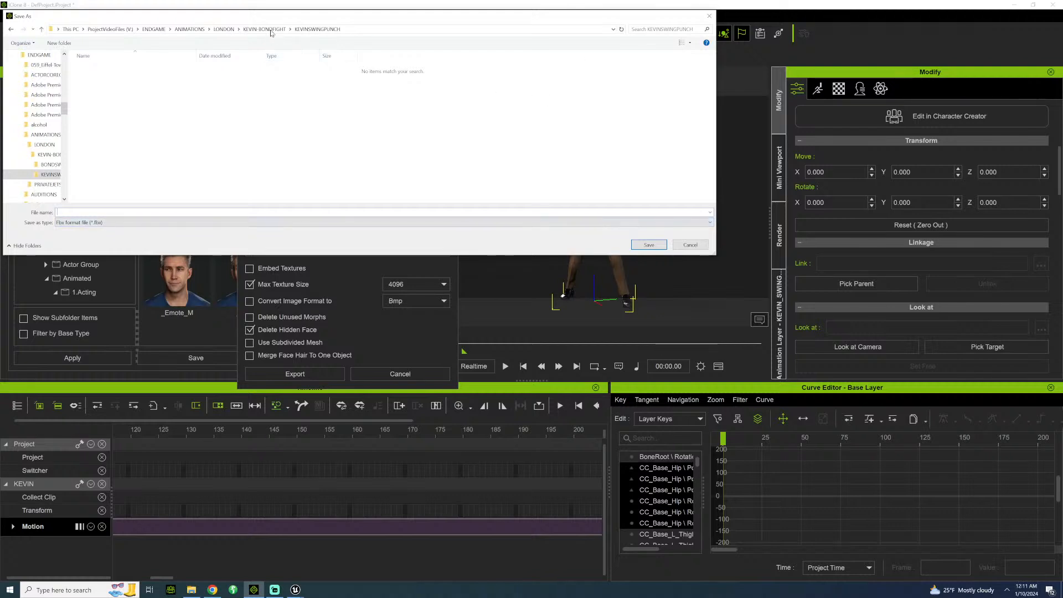
# Check how the export in the neighbouring BONDSWINGPUNCH folder is named, and return to the KEVINSWINGPUNCH folder.
pyautogui.click(250, 31)
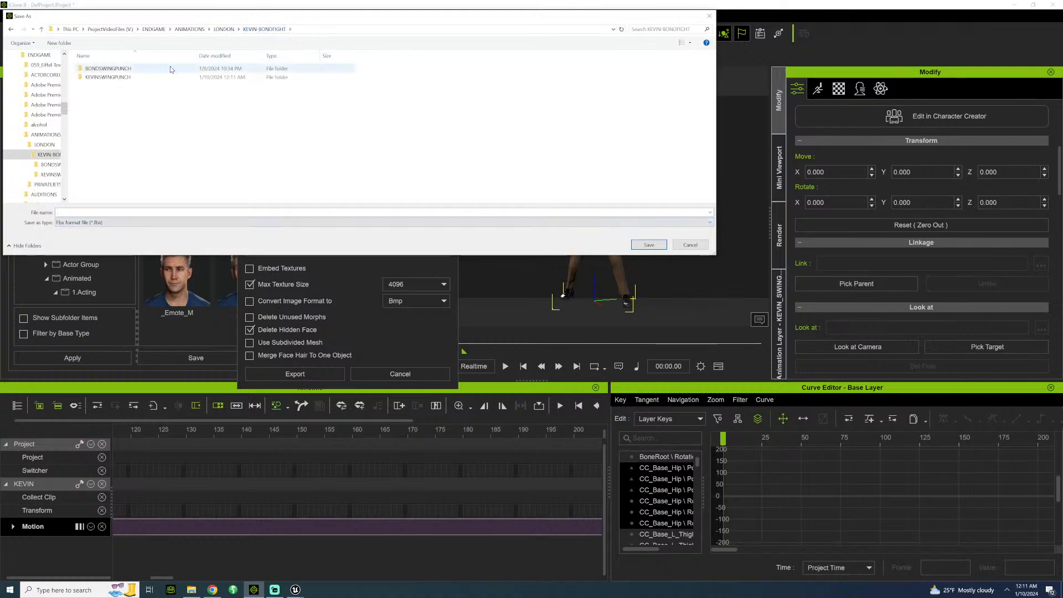
pyautogui.doubleClick(133, 68)
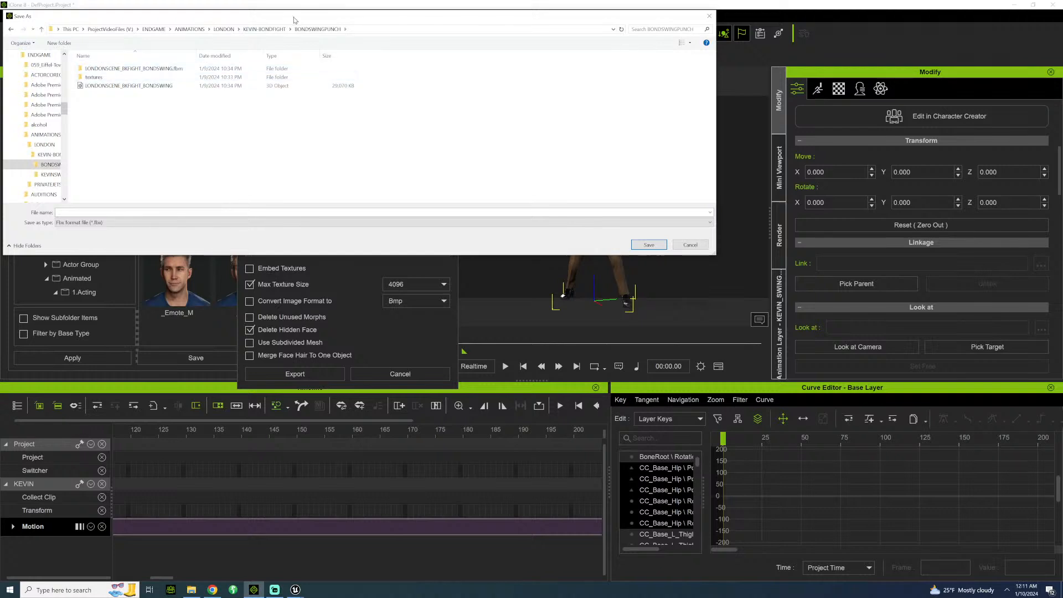
pyautogui.click(265, 30)
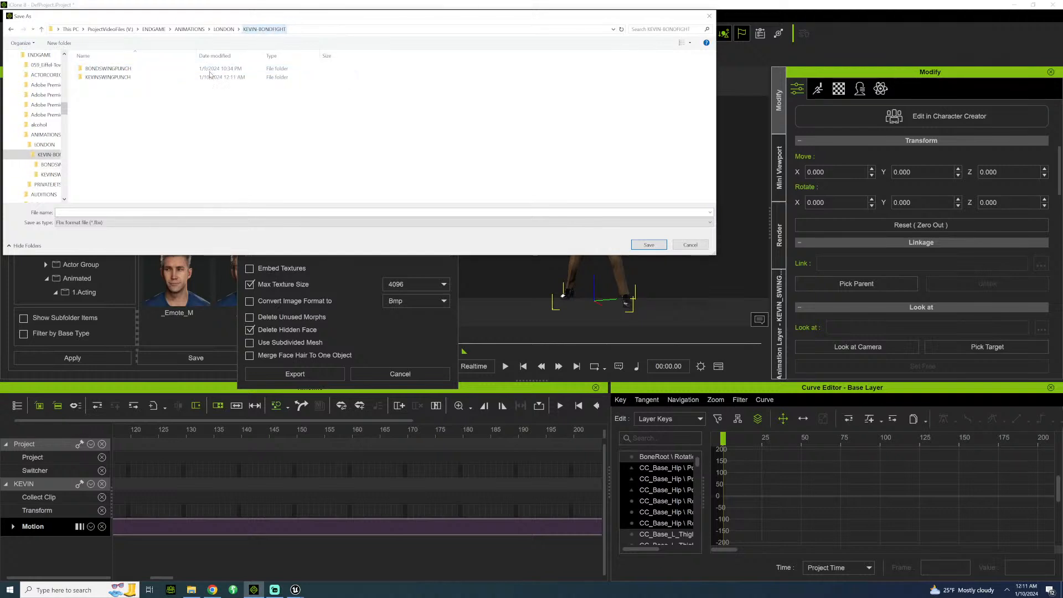
# Name the FBX file LONDONSCENE_BKFIGHT_KEVINSWIN and save it in the KEVINSWINGPUNCH folder.
pyautogui.click(108, 213)
pyautogui.write('LONDONSCENE')
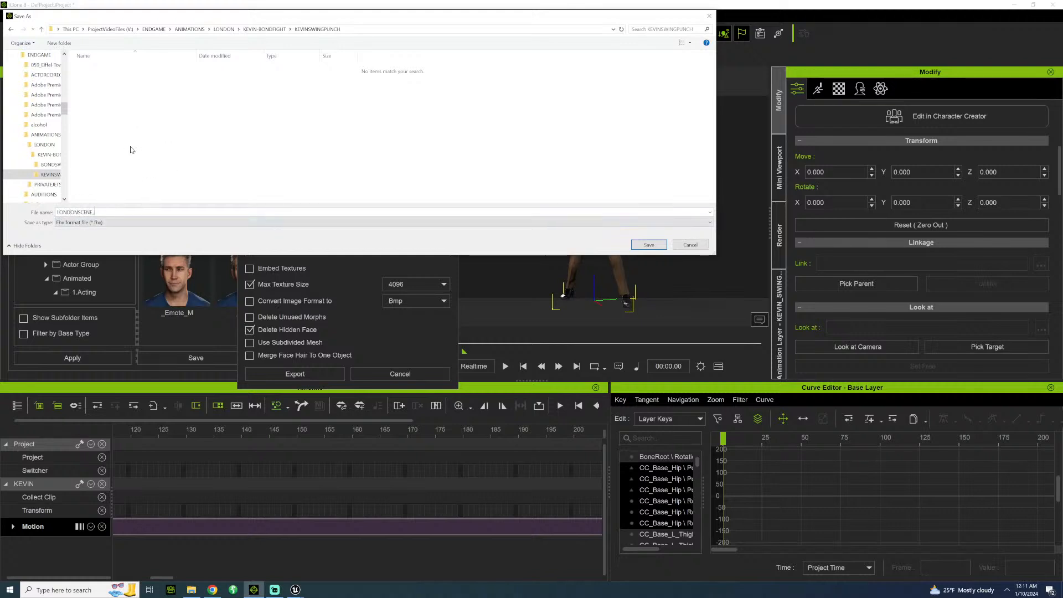
pyautogui.write('_BKFIGHT_KEVINSWIN')
pyautogui.press('Return')
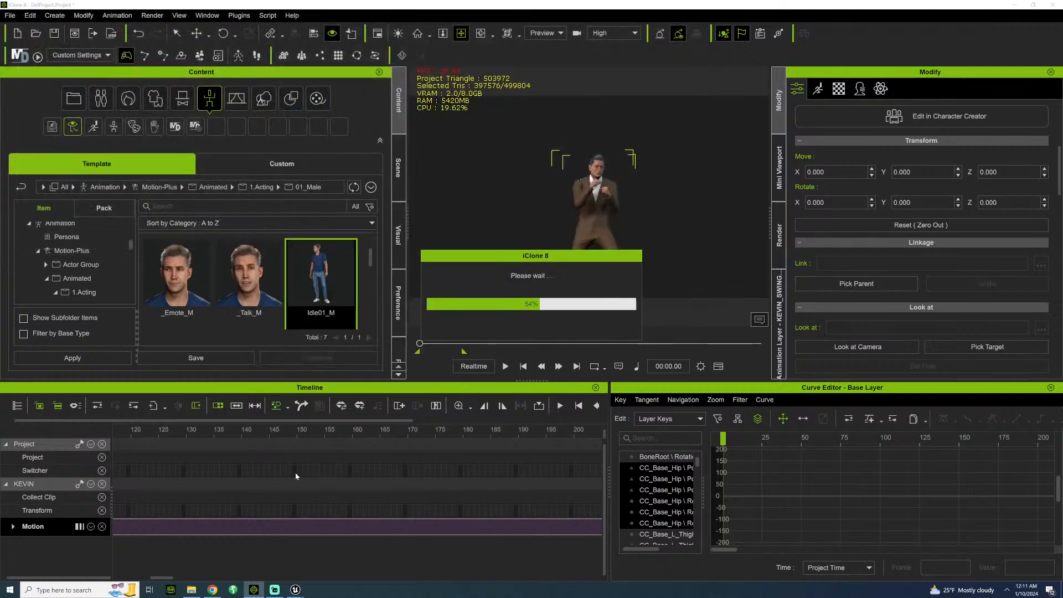
# Switch between Unreal Engine and iClone to check the progress of KEVIN's import and the FBX export.
pyautogui.moveTo(299, 588)
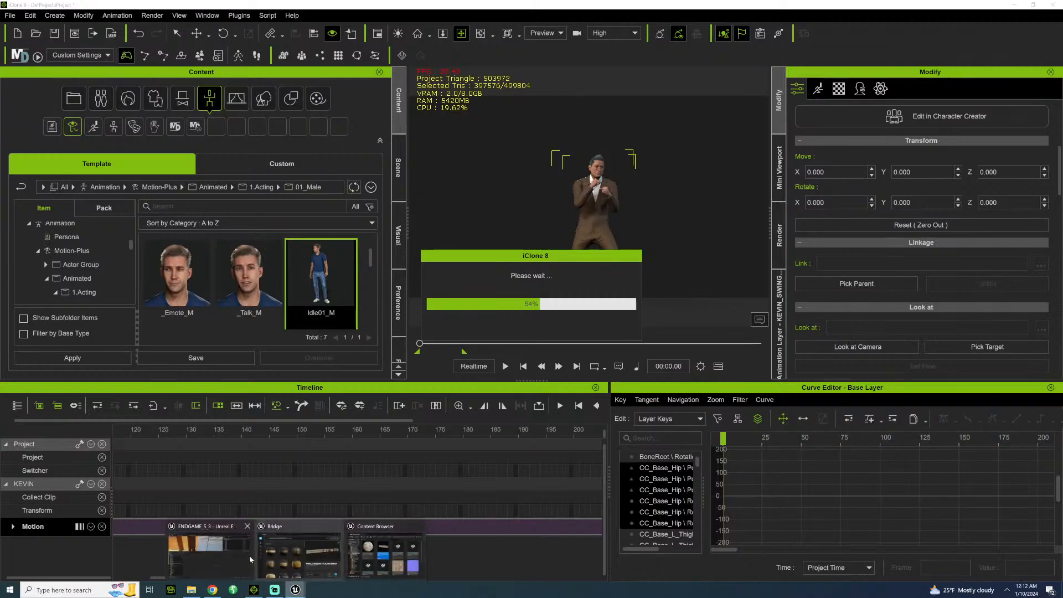
pyautogui.click(354, 545)
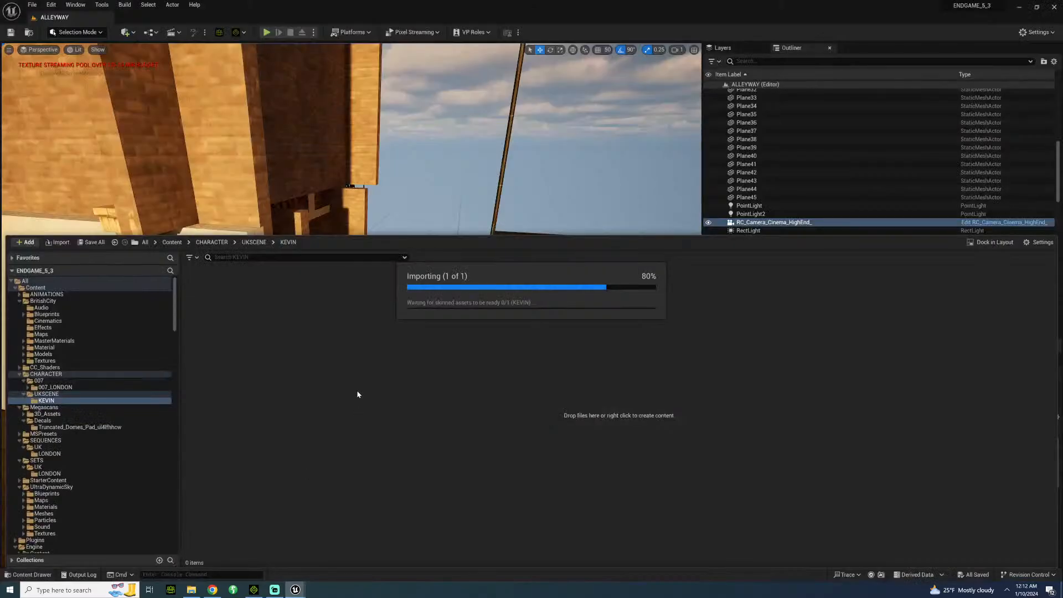
pyautogui.click(253, 589)
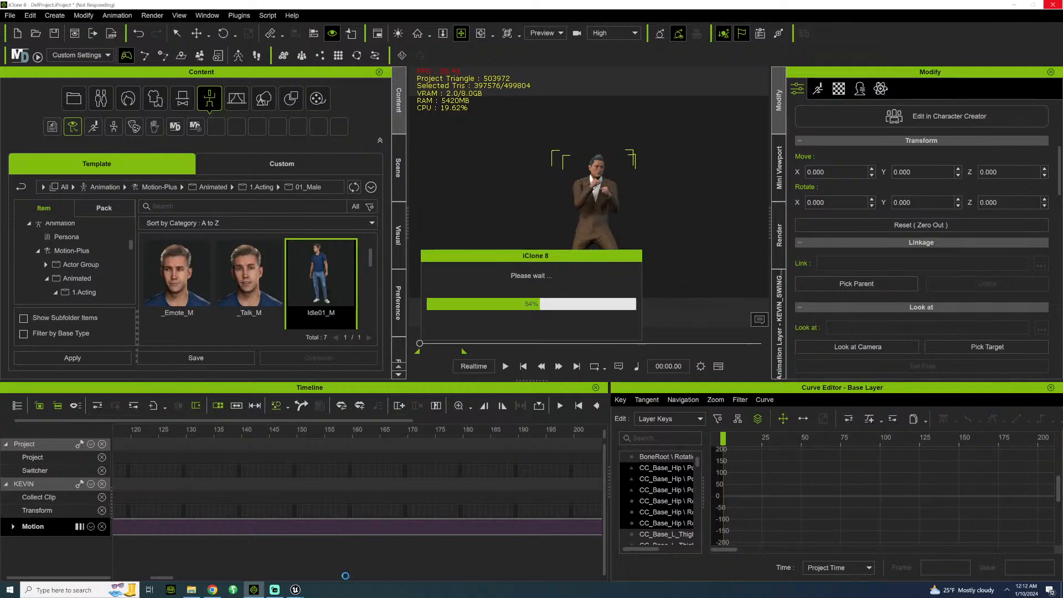
pyautogui.moveTo(295, 590)
pyautogui.click(246, 563)
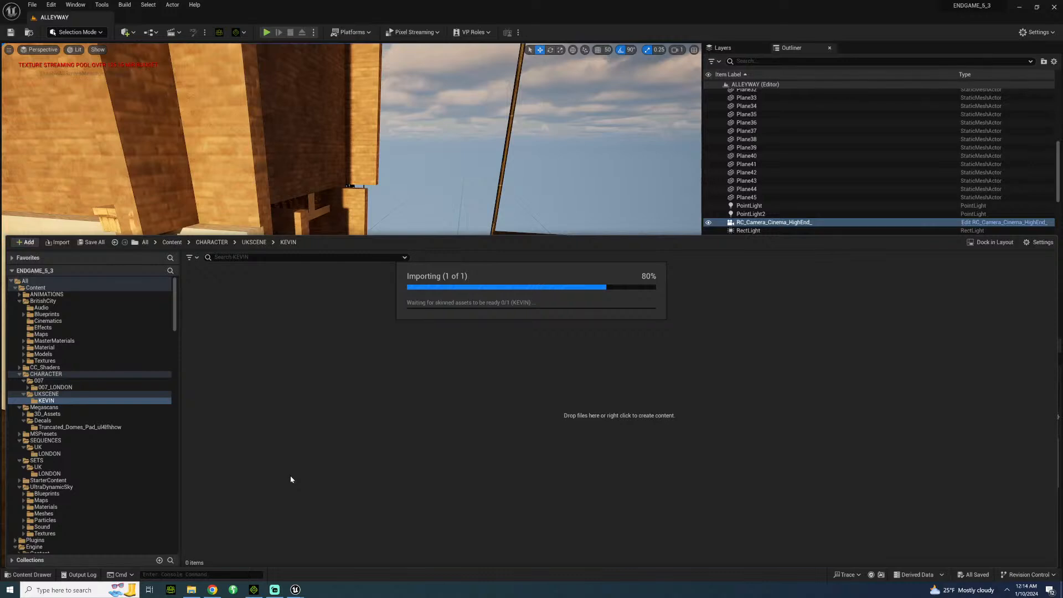
# Switch to iClone, play KEVIN's swing-punch motion once more, and close iClone.
pyautogui.hotkey('alt', 'Tab')
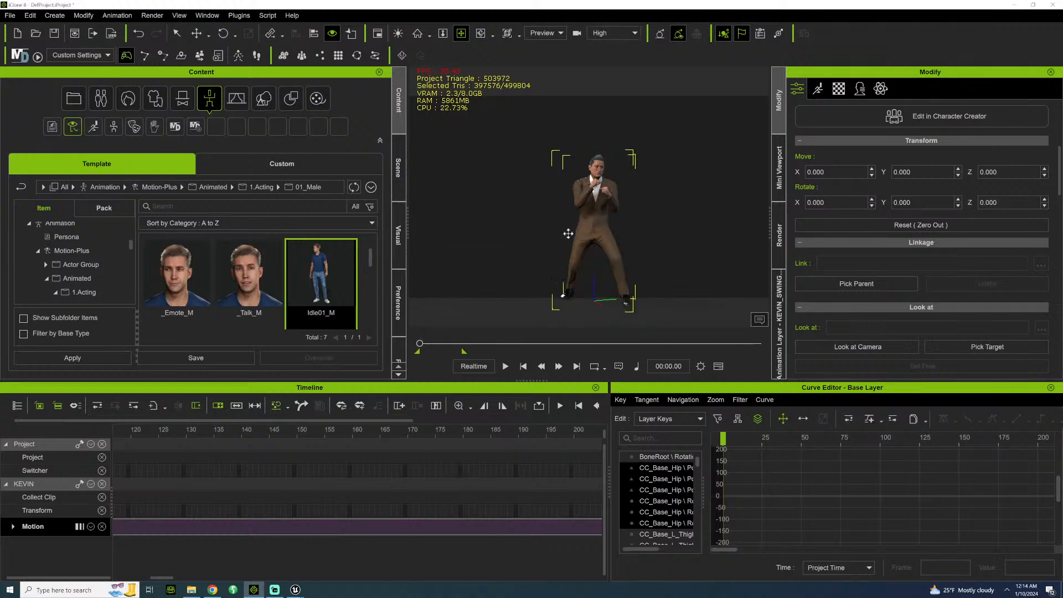
pyautogui.press('space')
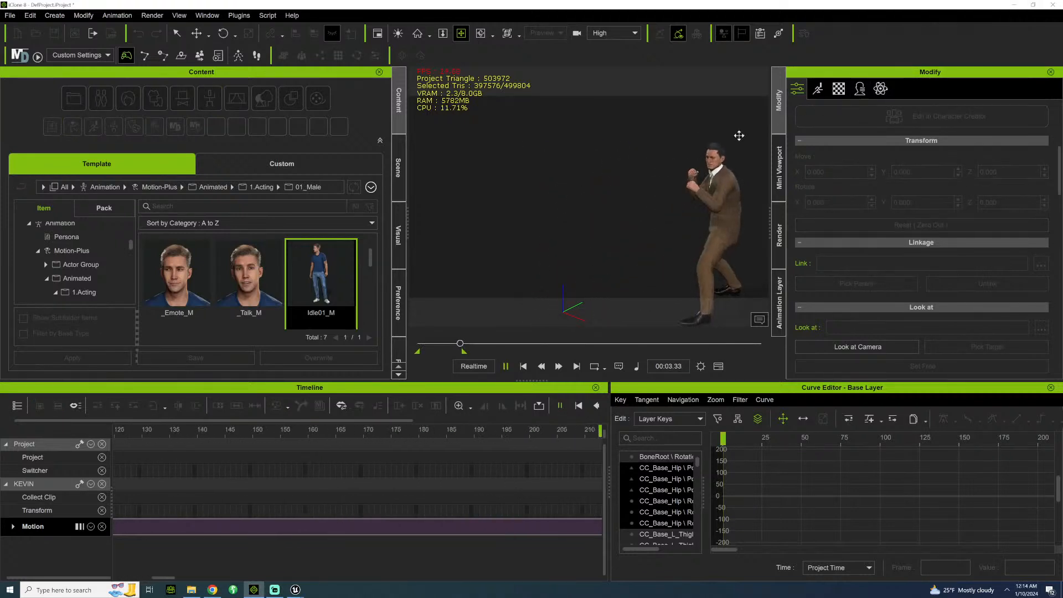
pyautogui.click(1052, 5)
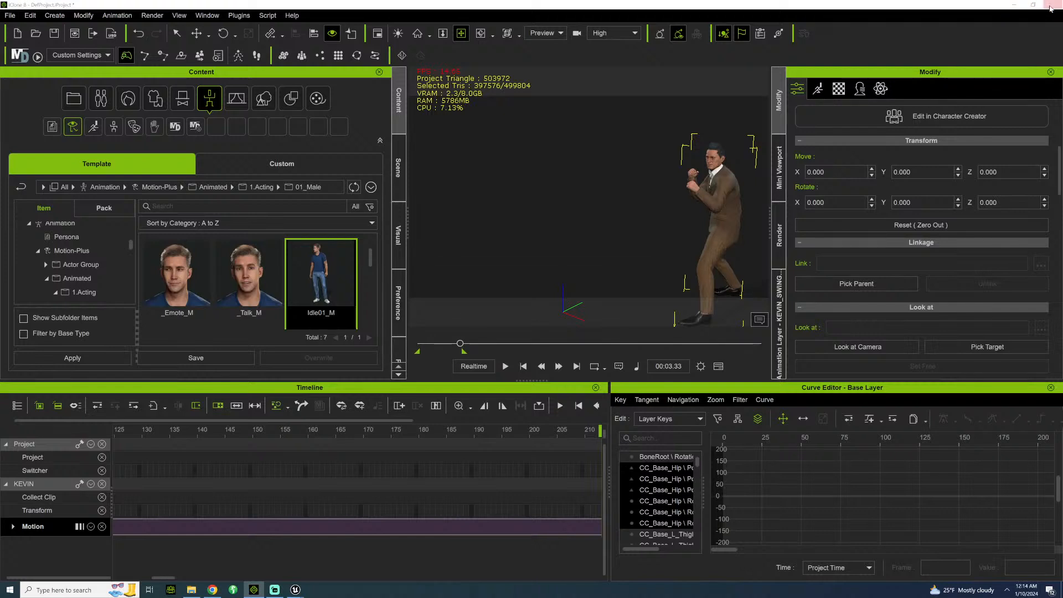
pyautogui.click(531, 321)
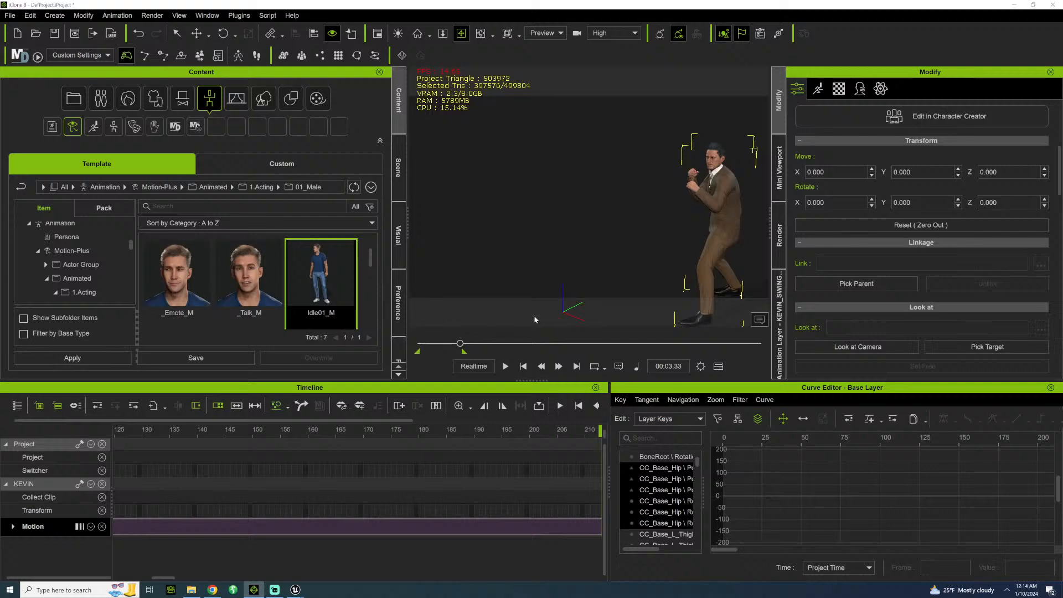
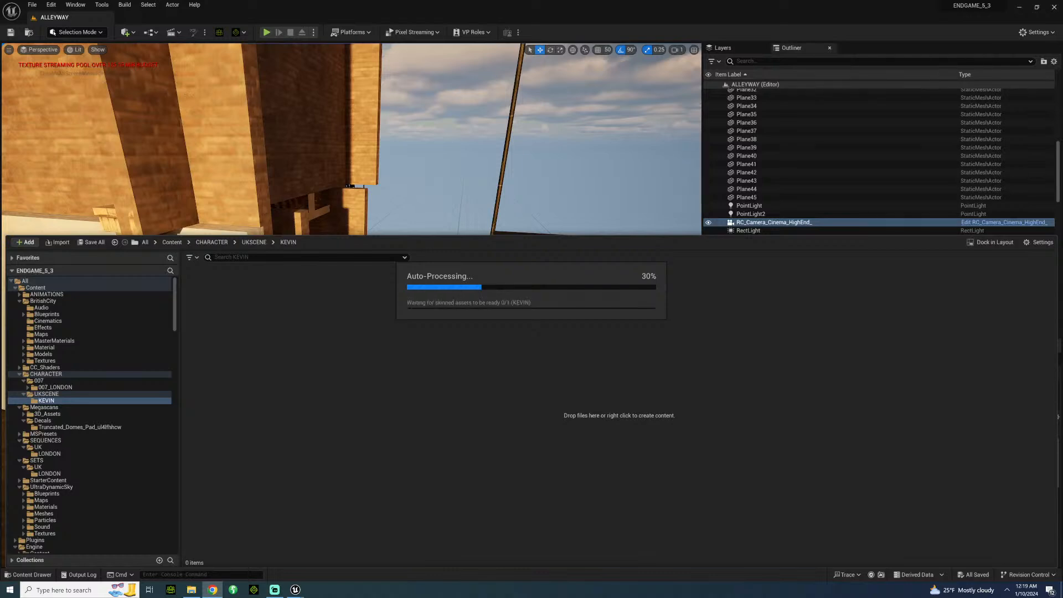
# Start Blender 3.6 and open the recent file NYCHOTELMODULAR.blend.
pyautogui.click(10, 590)
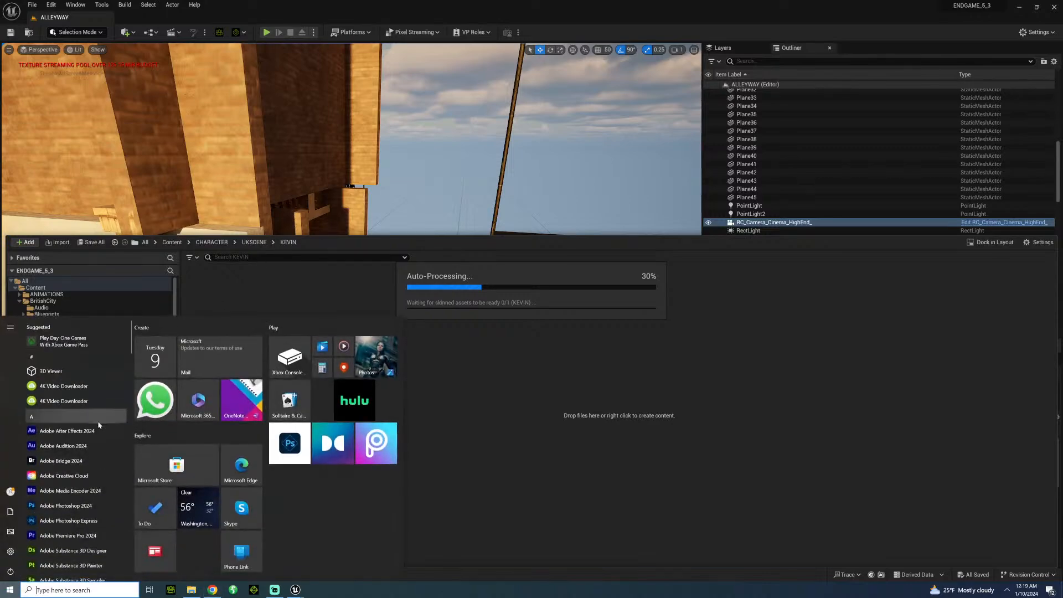
pyautogui.scroll(-1, 97, 431)
pyautogui.click(80, 449)
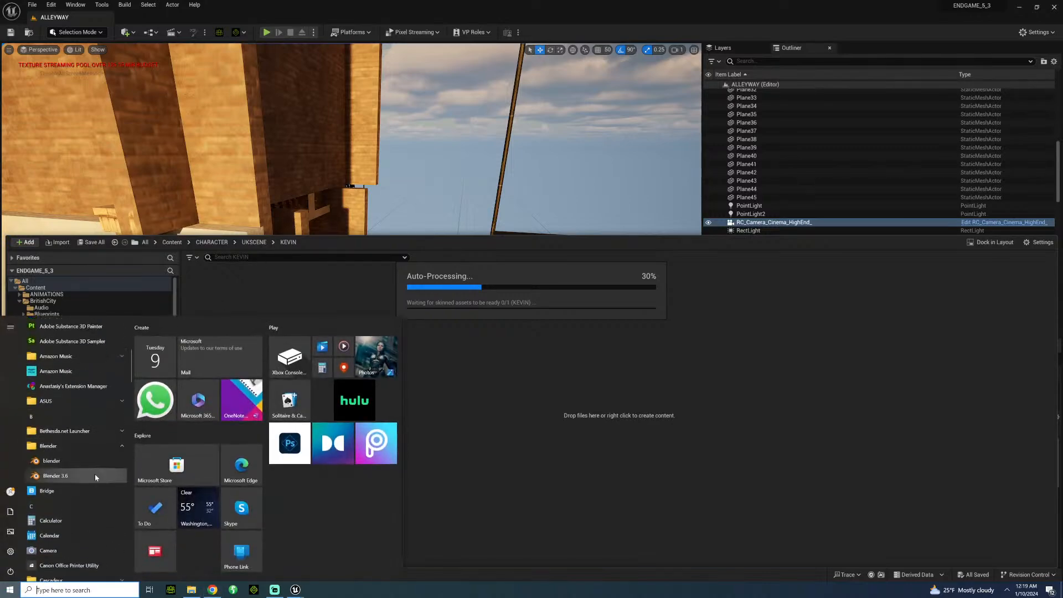
pyautogui.click(96, 475)
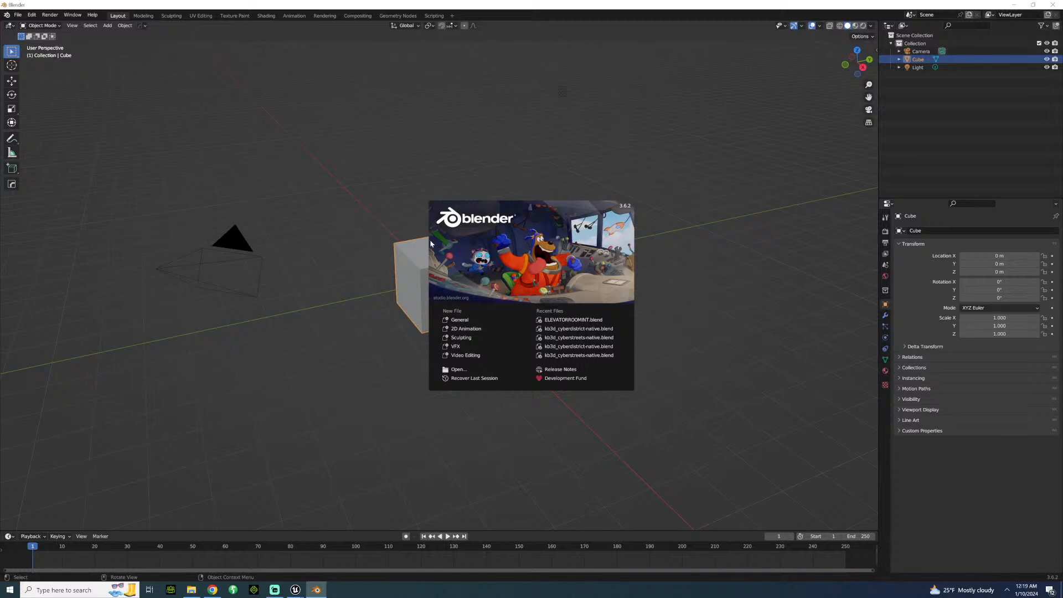
pyautogui.click(22, 16)
pyautogui.click(18, 14)
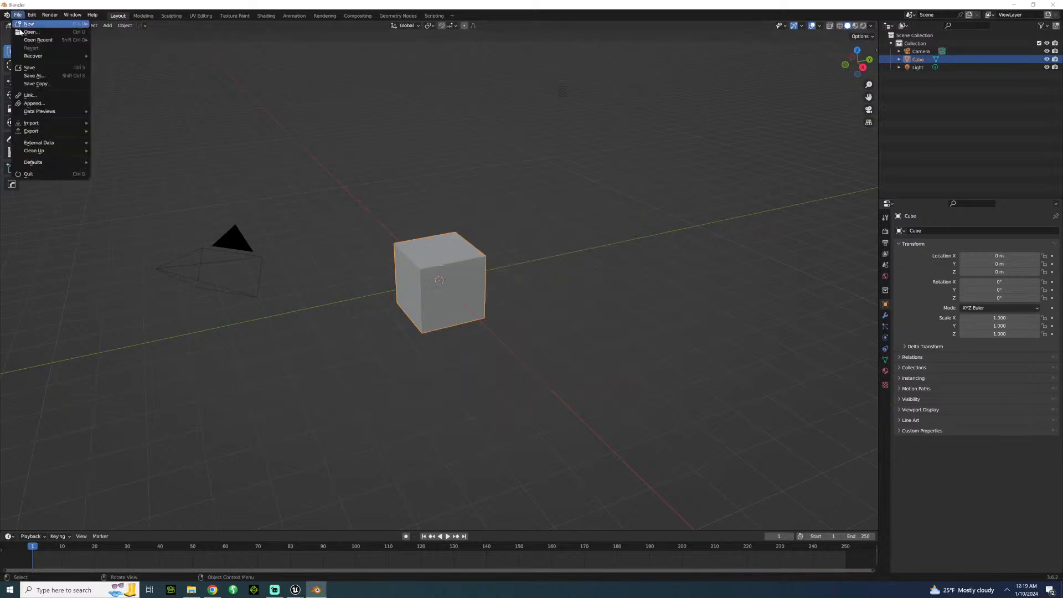
pyautogui.moveTo(37, 45)
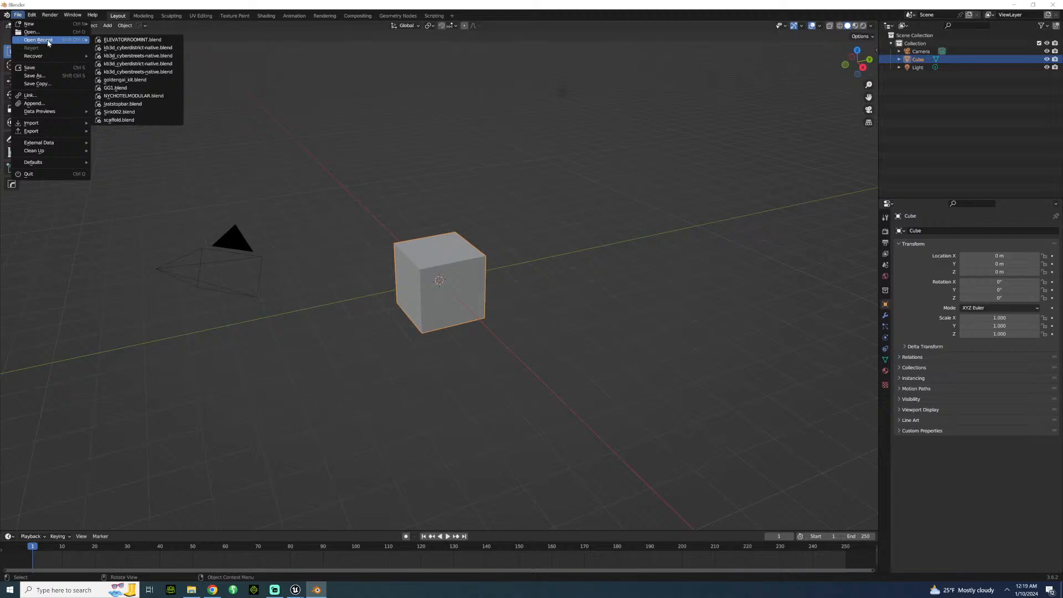
pyautogui.click(143, 96)
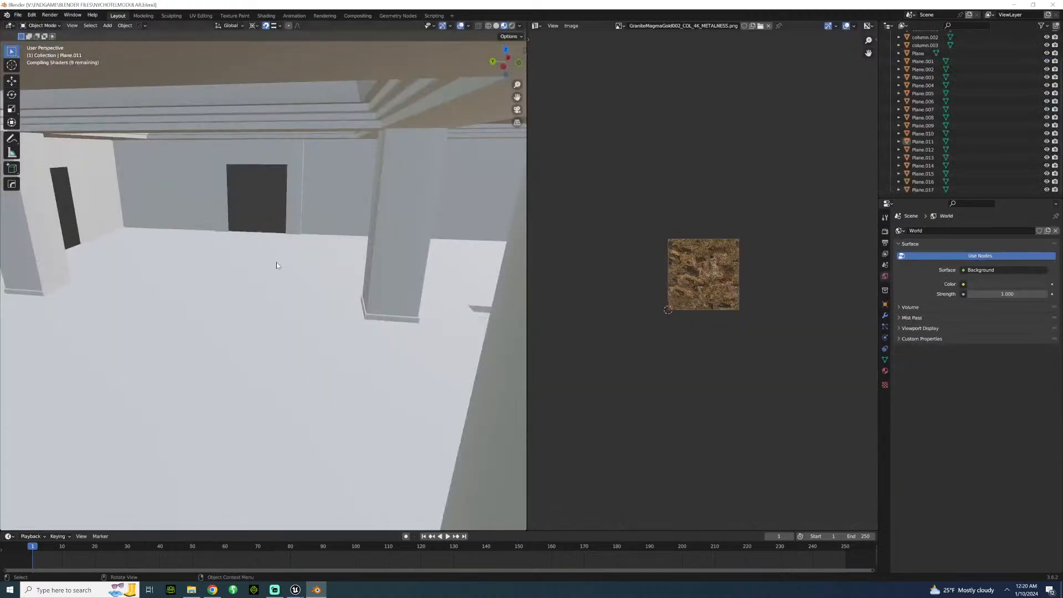
# Examine the modular hotel model's exterior, columns, ceiling and patterned floor, and close Blender.
pyautogui.scroll(-10, 242, 253)
pyautogui.scroll(6, 251, 244)
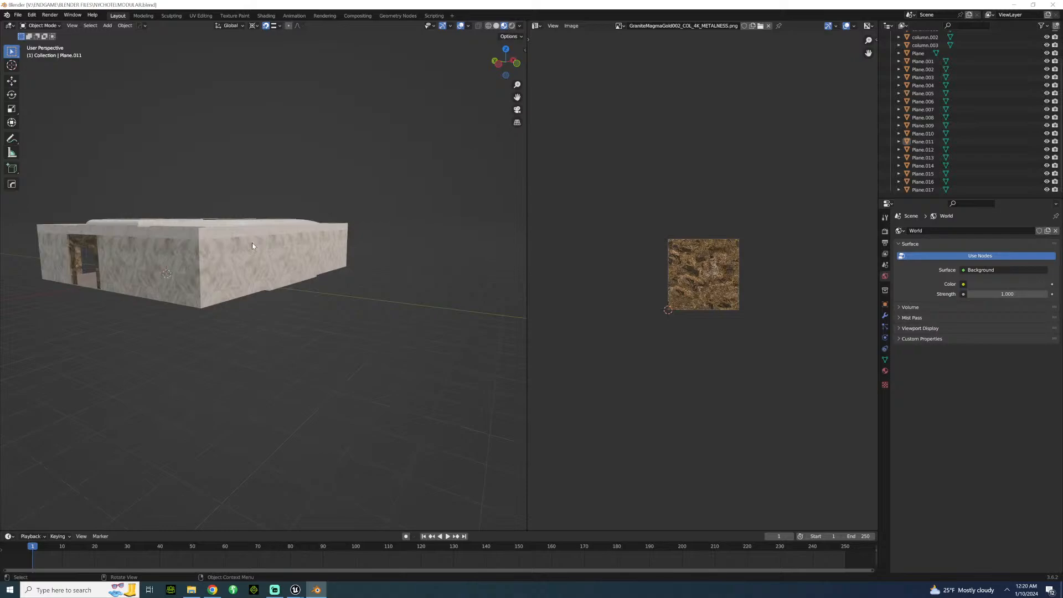
pyautogui.moveTo(238, 260); pyautogui.dragTo(177, 284, button='middle')
pyautogui.scroll(6, 255, 268)
pyautogui.scroll(-4, 211, 269)
pyautogui.scroll(4, 212, 269)
pyautogui.scroll(-5, 242, 270)
pyautogui.scroll(6, 230, 271)
pyautogui.scroll(-8, 177, 284)
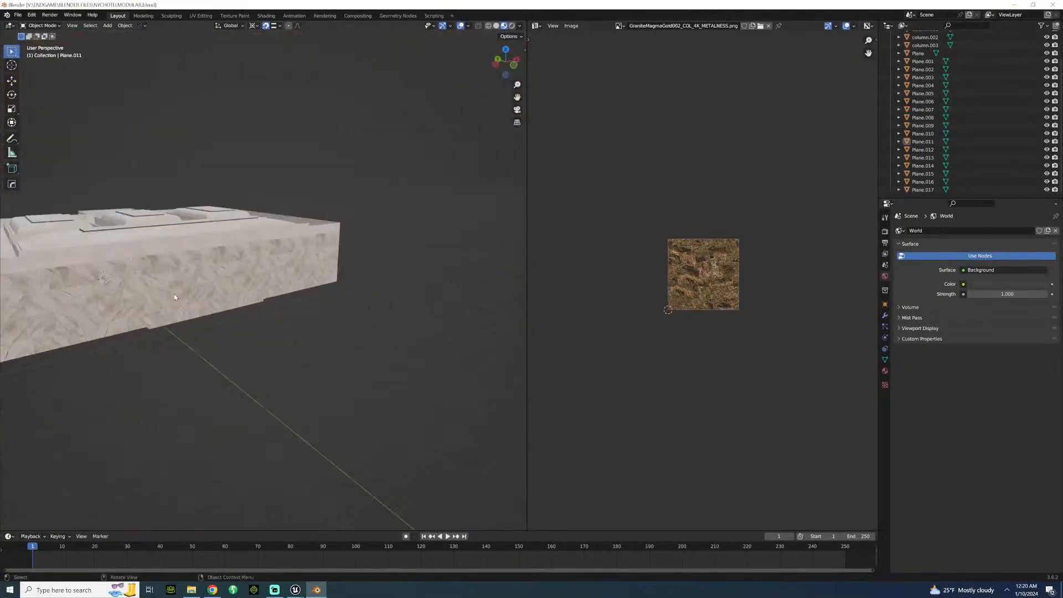
pyautogui.scroll(8, 227, 281)
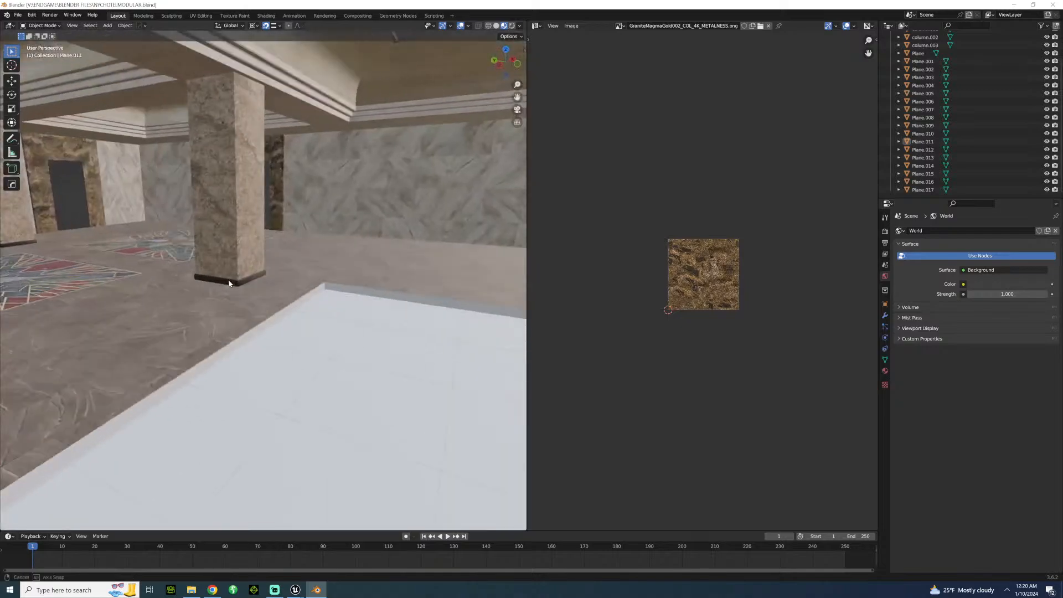
pyautogui.moveTo(204, 281); pyautogui.dragTo(99, 331, button='middle')
pyautogui.scroll(-8, 101, 330)
pyautogui.moveTo(93, 378); pyautogui.dragTo(109, 331, button='middle')
pyautogui.scroll(8, 151, 368)
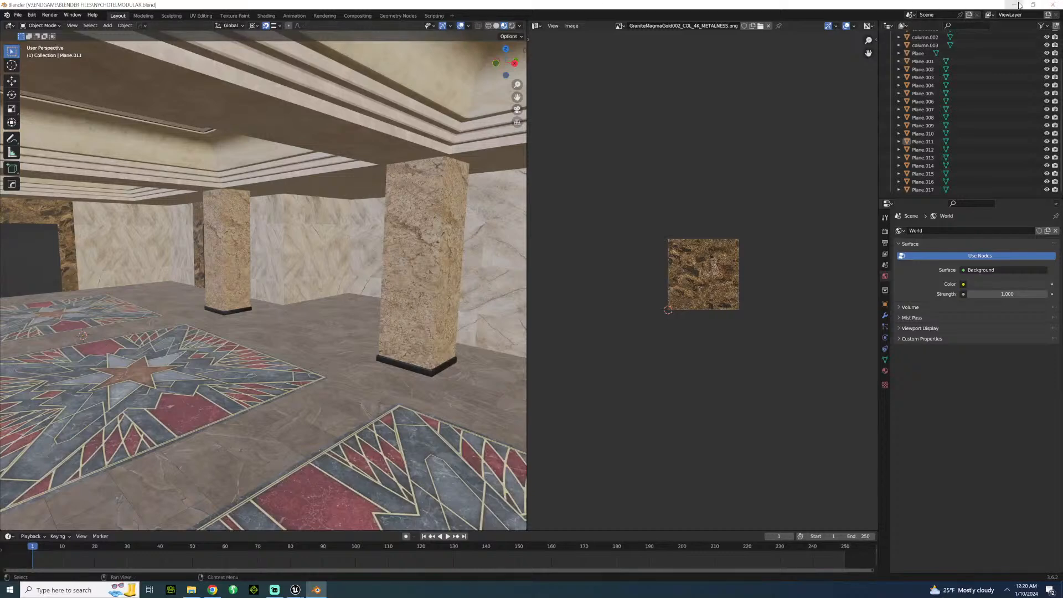
pyautogui.click(1046, 7)
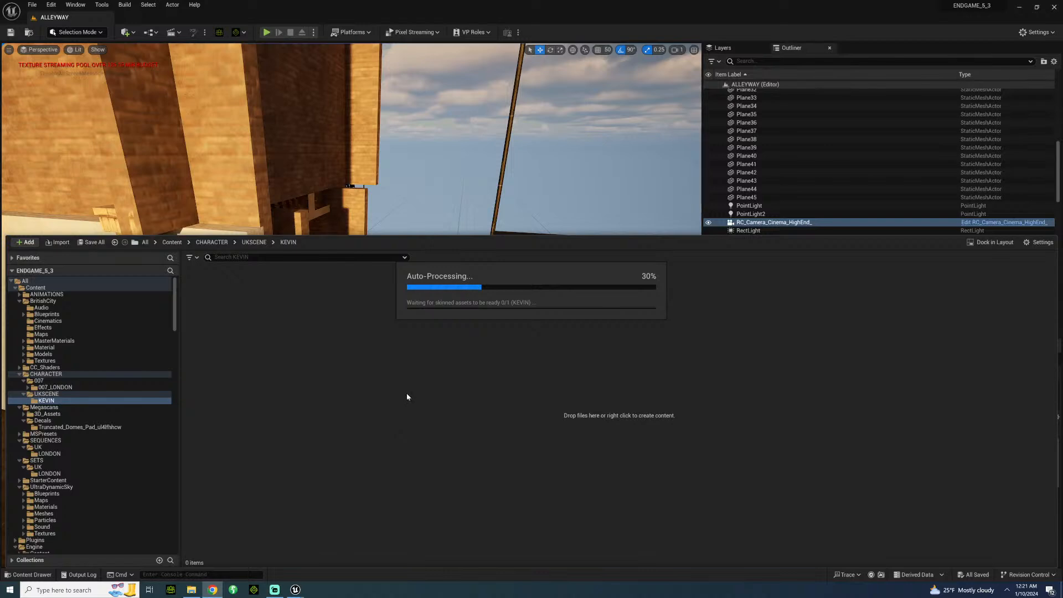
pyautogui.click(191, 589)
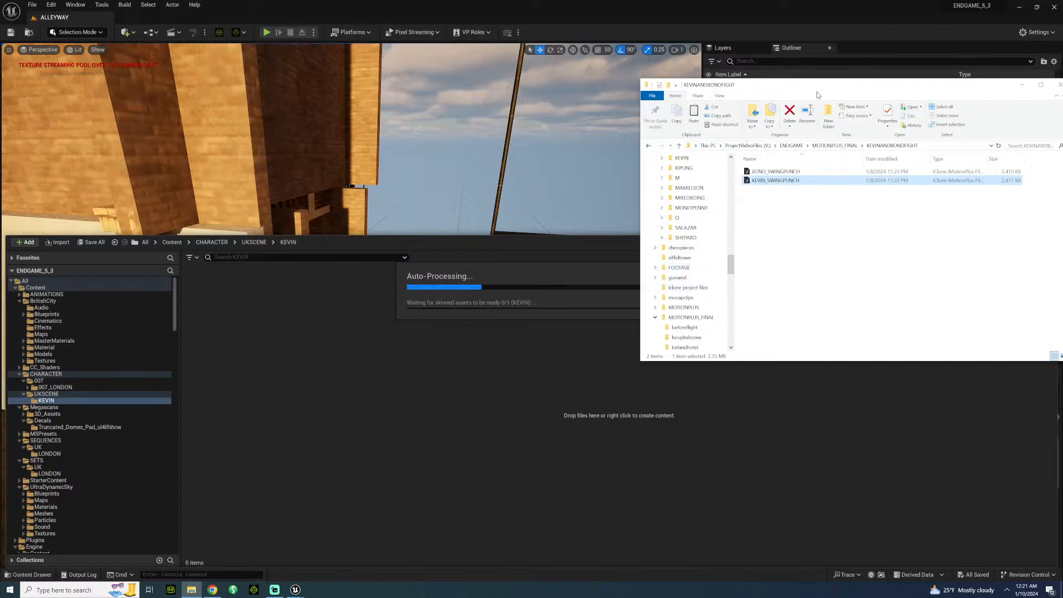
pyautogui.moveTo(821, 89); pyautogui.dragTo(1062, 183)
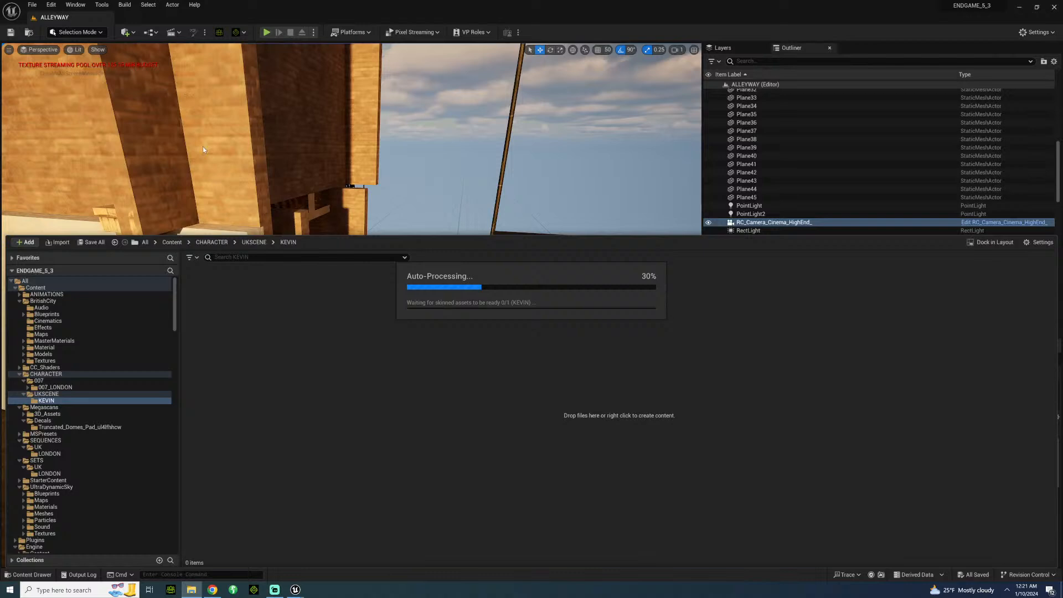
pyautogui.moveTo(469, 134); pyautogui.dragTo(469, 1)
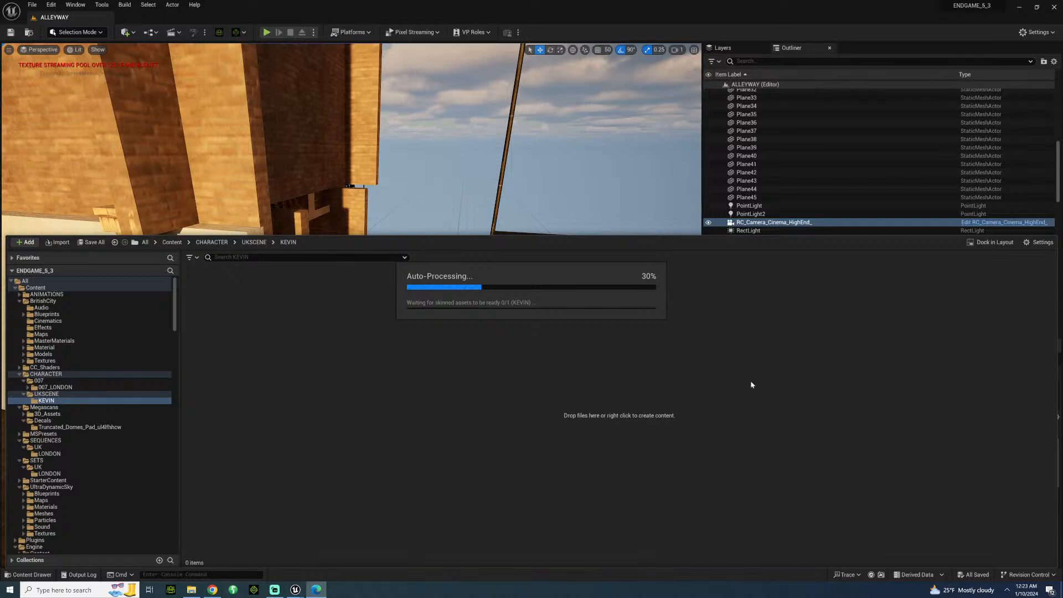
# Launch the ENDGAME_V3 project from the Epic Games Launcher's Unreal Engine library, minimize the launcher and close the SteamVR window.
pyautogui.click(1006, 590)
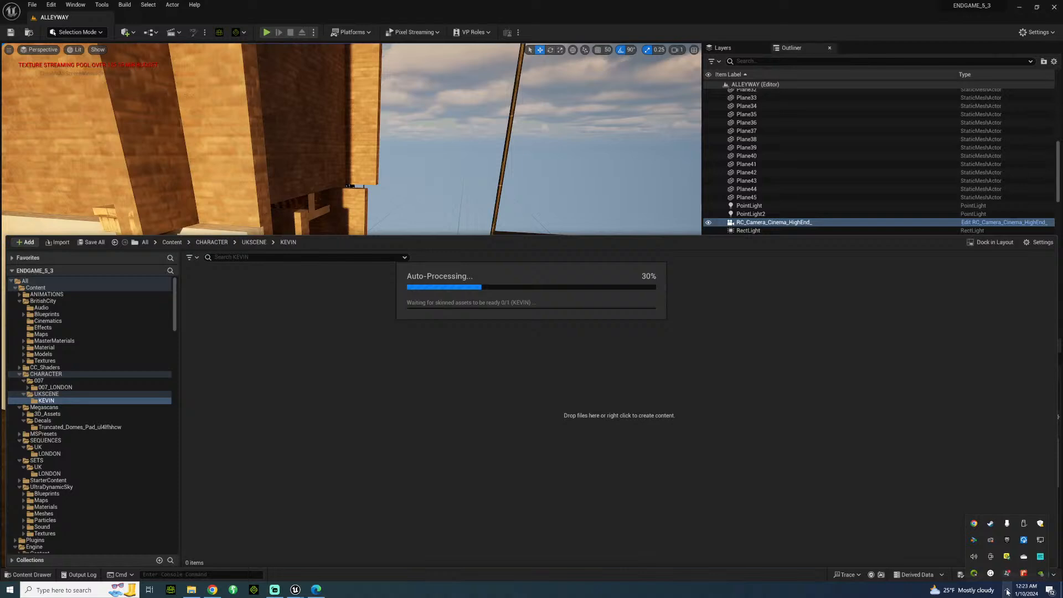
pyautogui.rightClick(1007, 540)
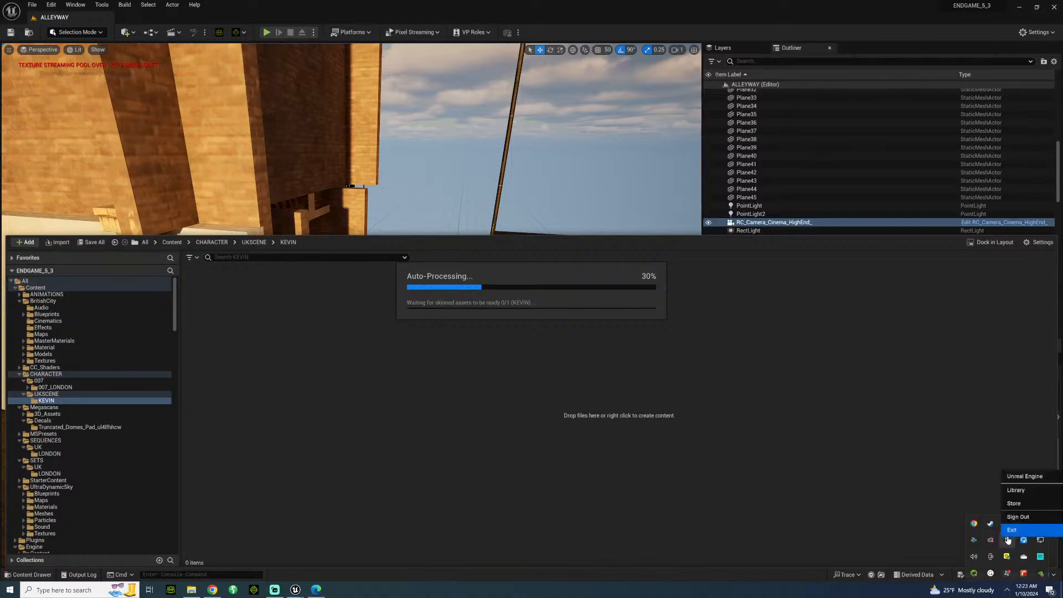
pyautogui.click(1016, 494)
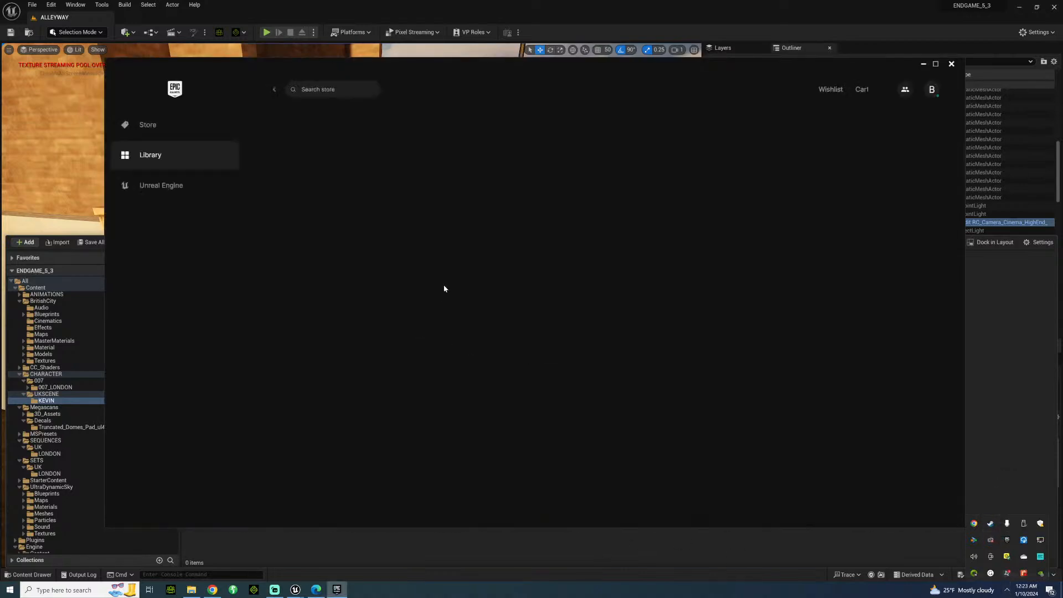
pyautogui.click(339, 289)
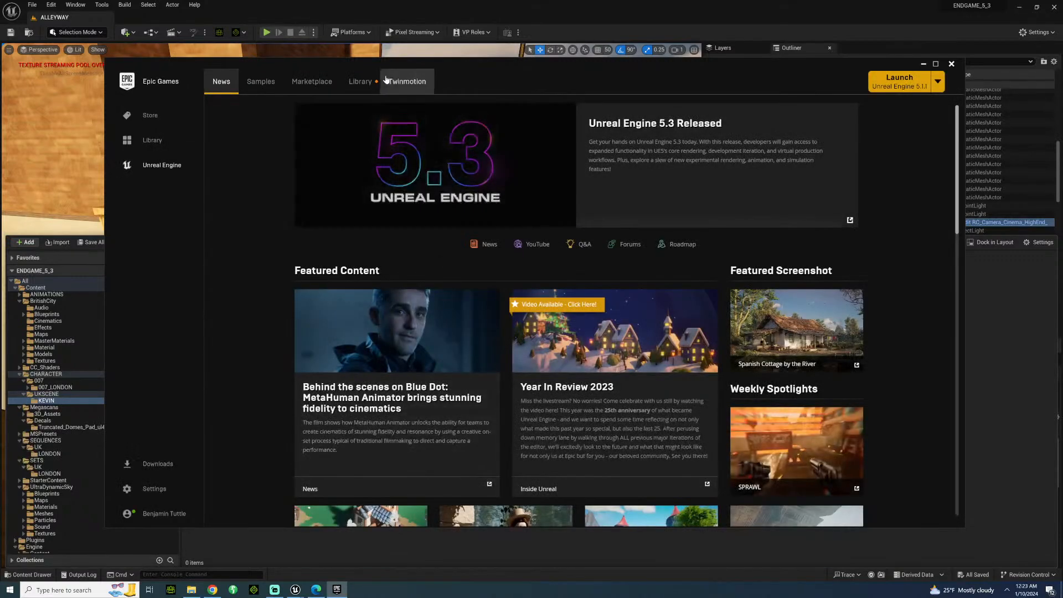
pyautogui.click(372, 84)
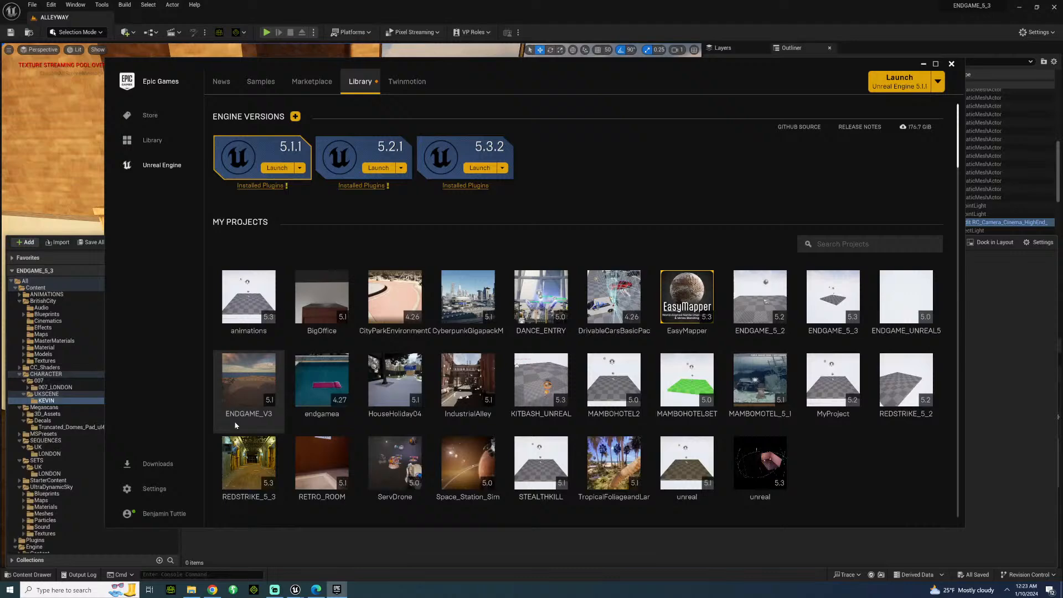
pyautogui.click(922, 63)
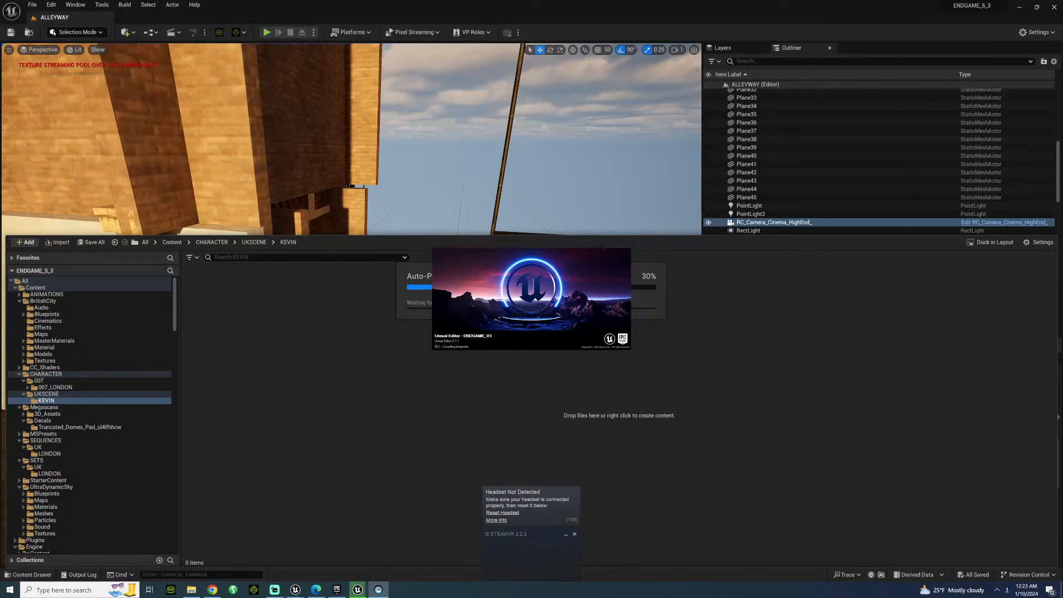
pyautogui.rightClick(378, 590)
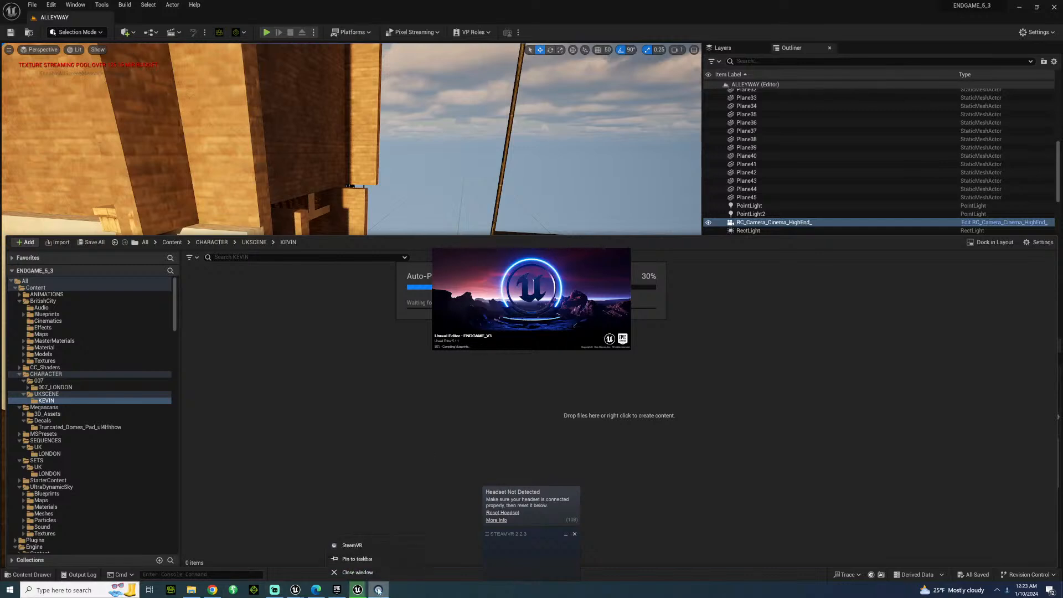
pyautogui.click(387, 572)
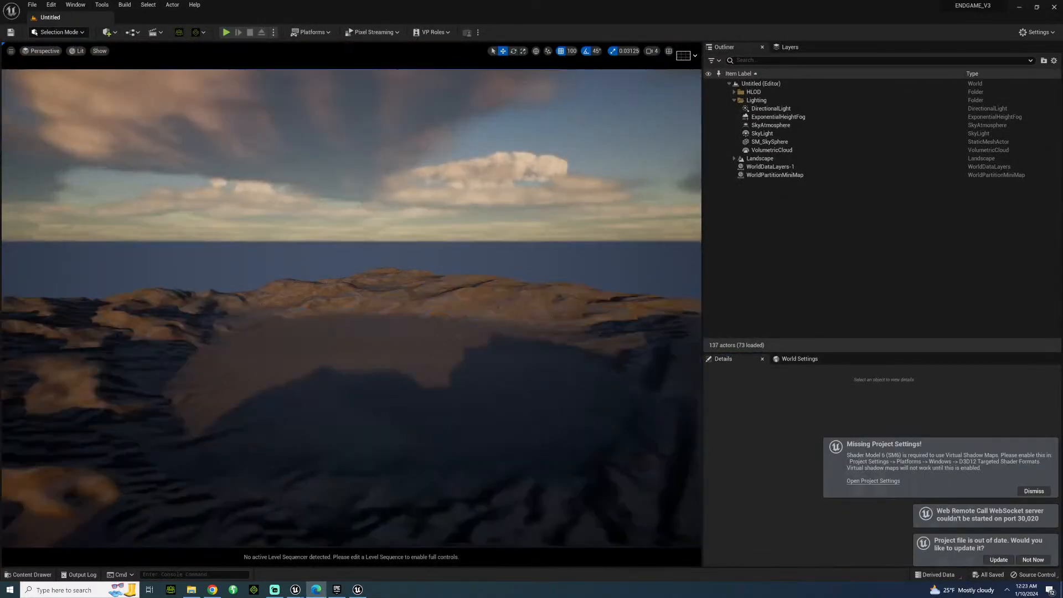
# Open the THEVILLAININTRO level from the project's SETS folder.
pyautogui.click(27, 575)
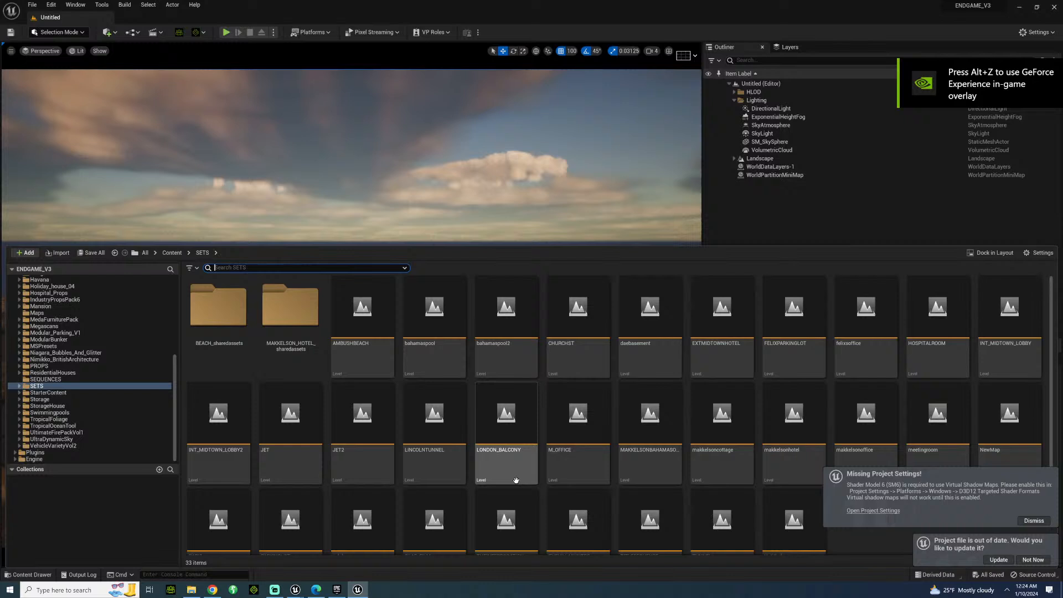
pyautogui.scroll(-2, 516, 480)
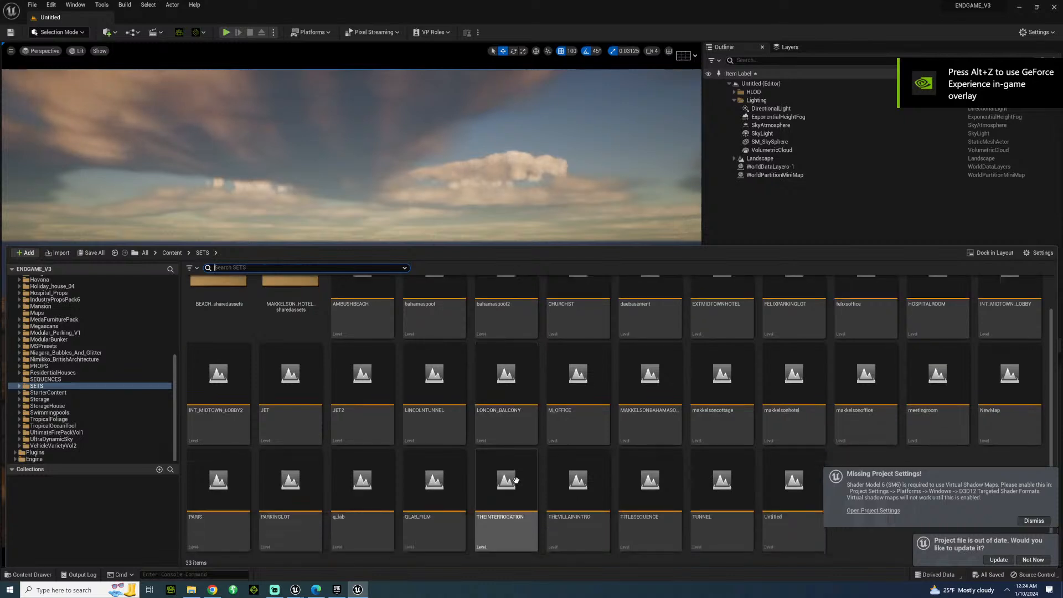
pyautogui.doubleClick(545, 473)
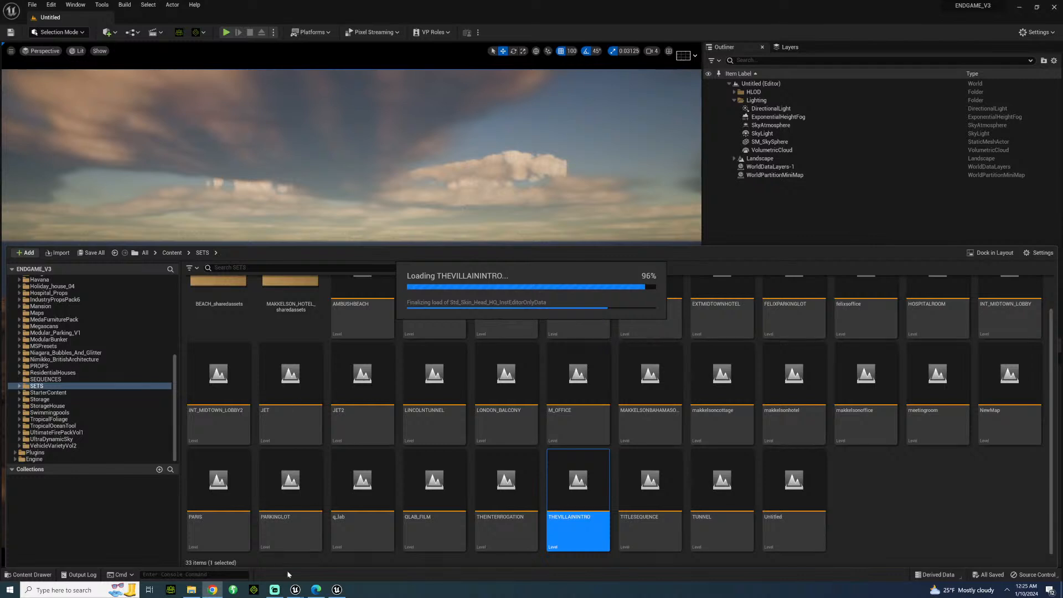
# Switch between the ENDGAME_5_3 and ENDGAME_V3 editors to check the progress of KEVIN's import and the level loading.
pyautogui.moveTo(294, 589)
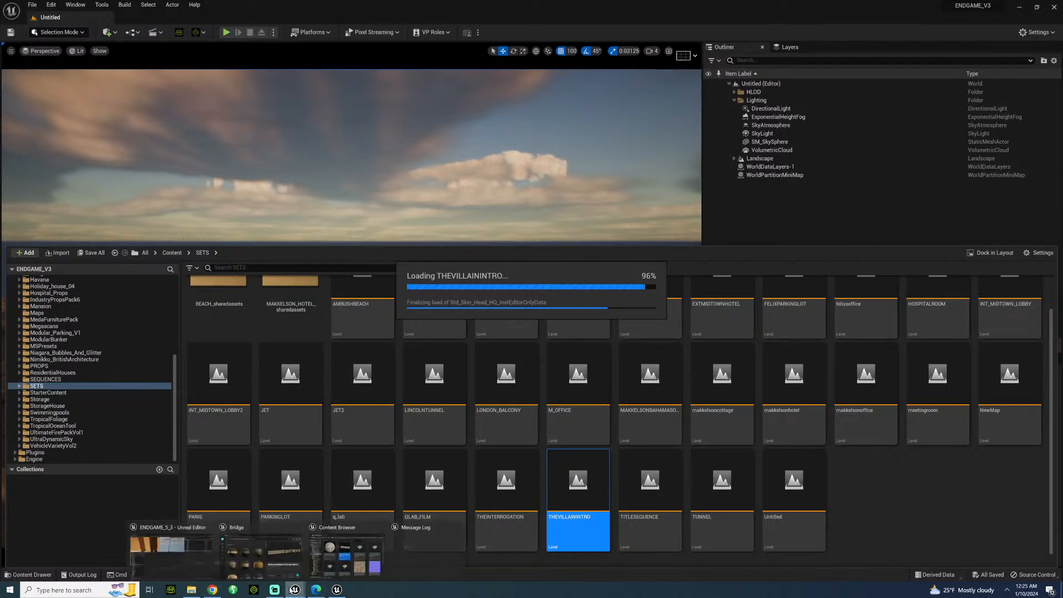
pyautogui.click(172, 551)
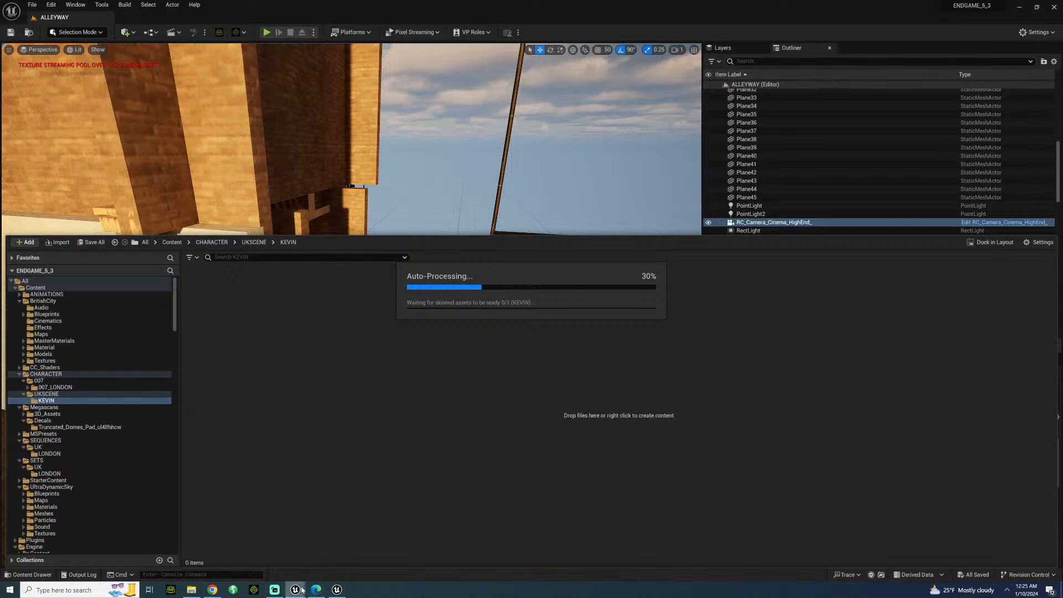
pyautogui.moveTo(305, 586)
pyautogui.moveTo(336, 590)
pyautogui.click(329, 562)
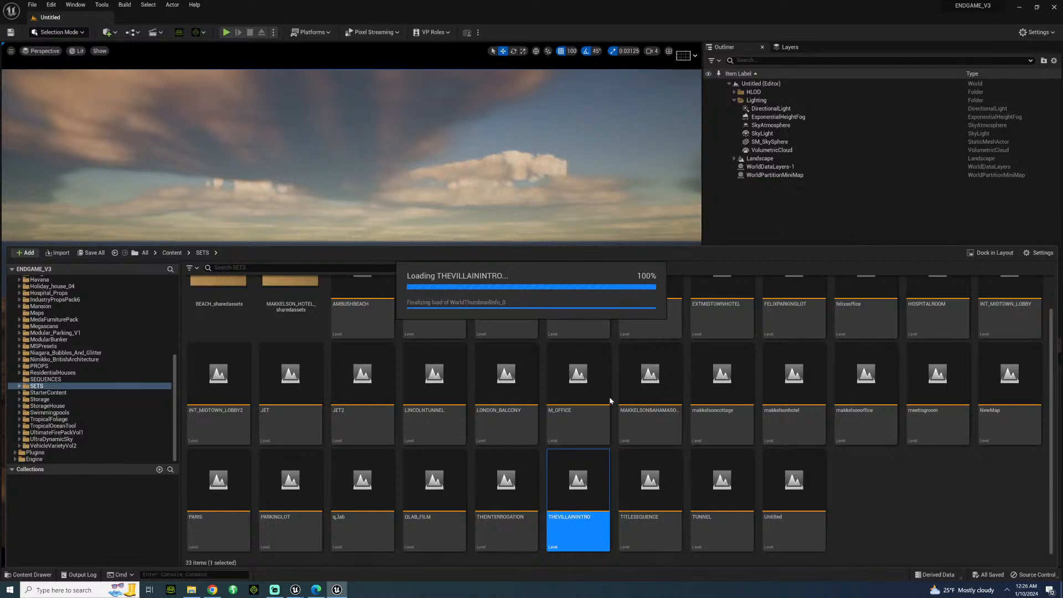
pyautogui.click(295, 590)
pyautogui.click(171, 548)
pyautogui.click(337, 590)
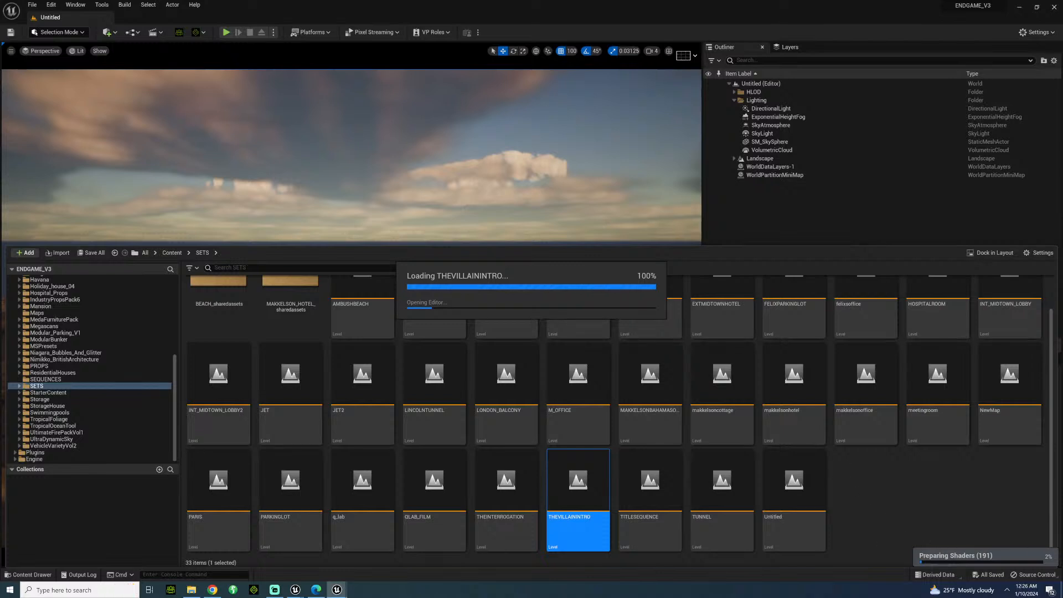
pyautogui.moveTo(304, 592)
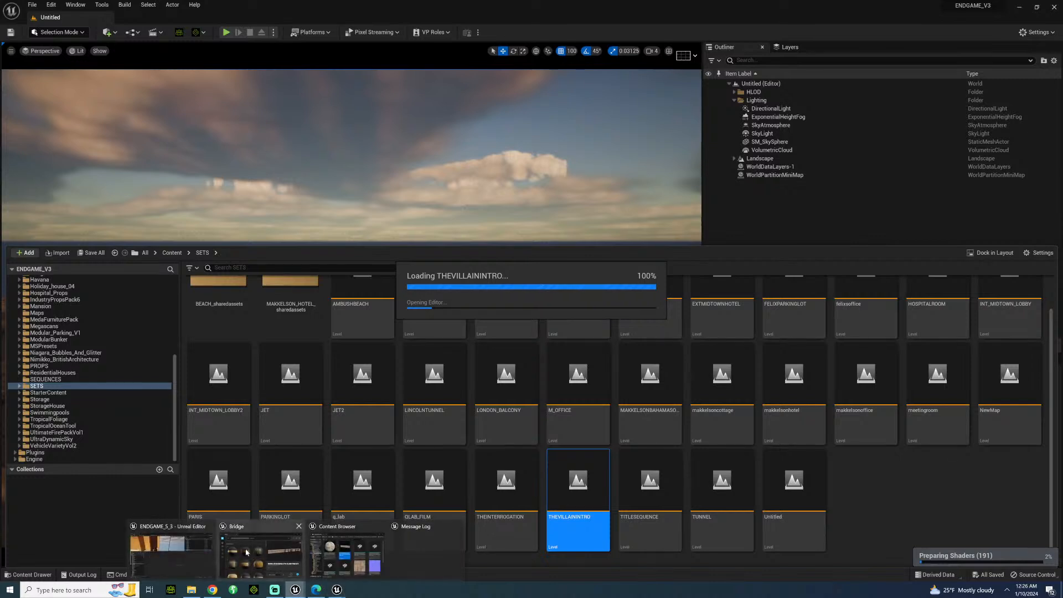
pyautogui.click(171, 554)
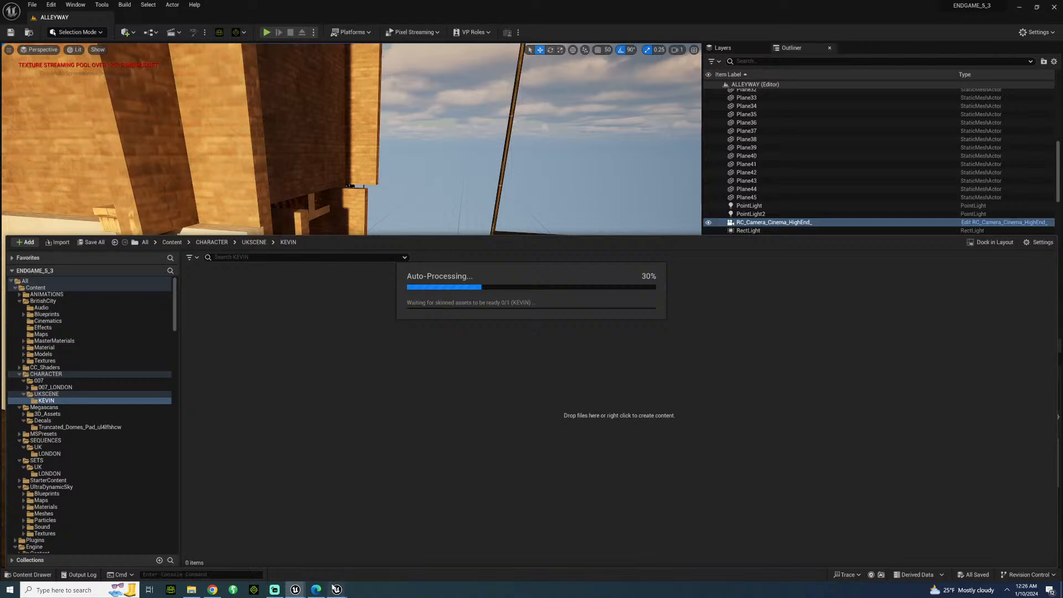
pyautogui.moveTo(337, 590)
pyautogui.click(305, 552)
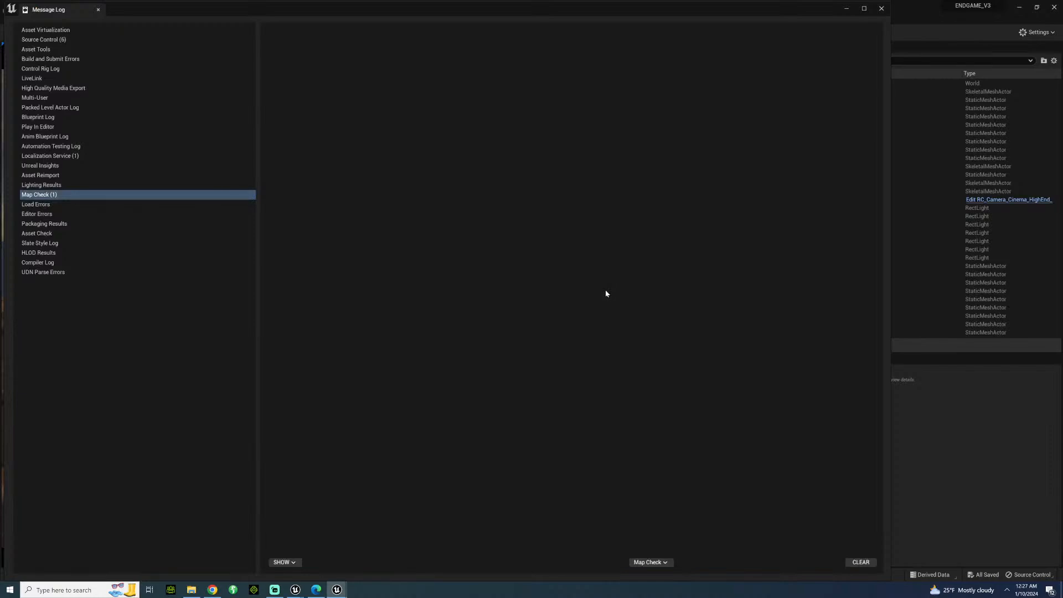
# Close the Message Log and delete Cube and Cube7, the dark blocks around the two characters at the back of the room.
pyautogui.click(882, 8)
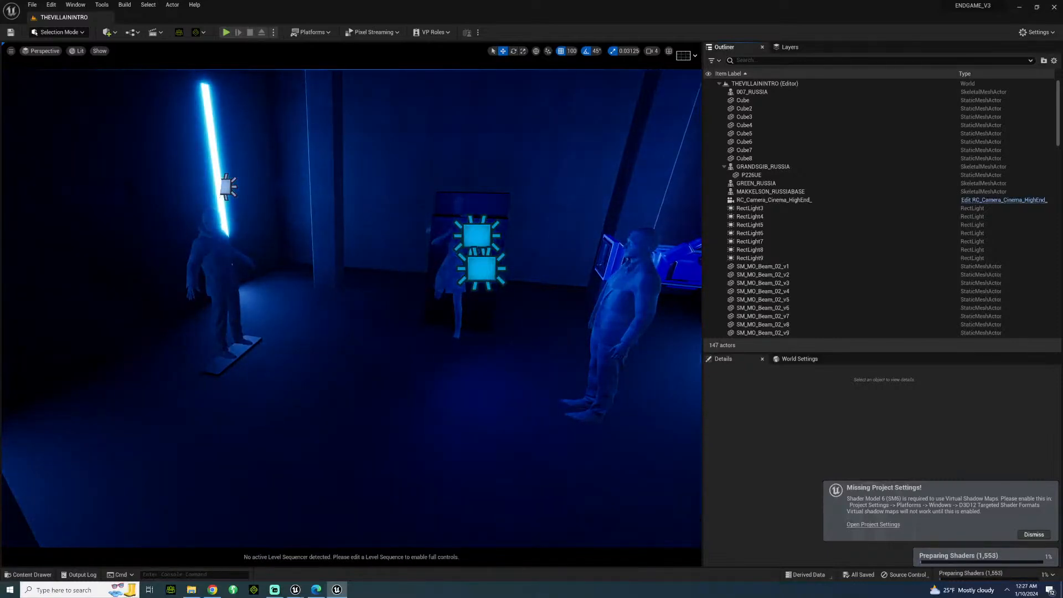
pyautogui.moveTo(351, 299); pyautogui.dragTo(687, 332, button='right')
pyautogui.press('s')
pyautogui.press('w')
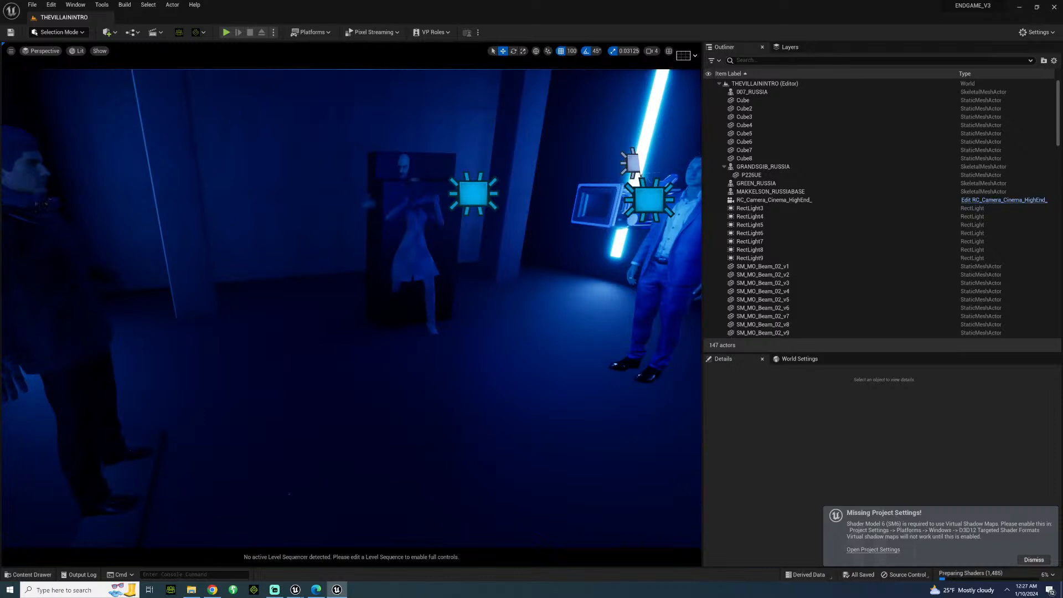
pyautogui.click(389, 249)
pyautogui.press('Delete')
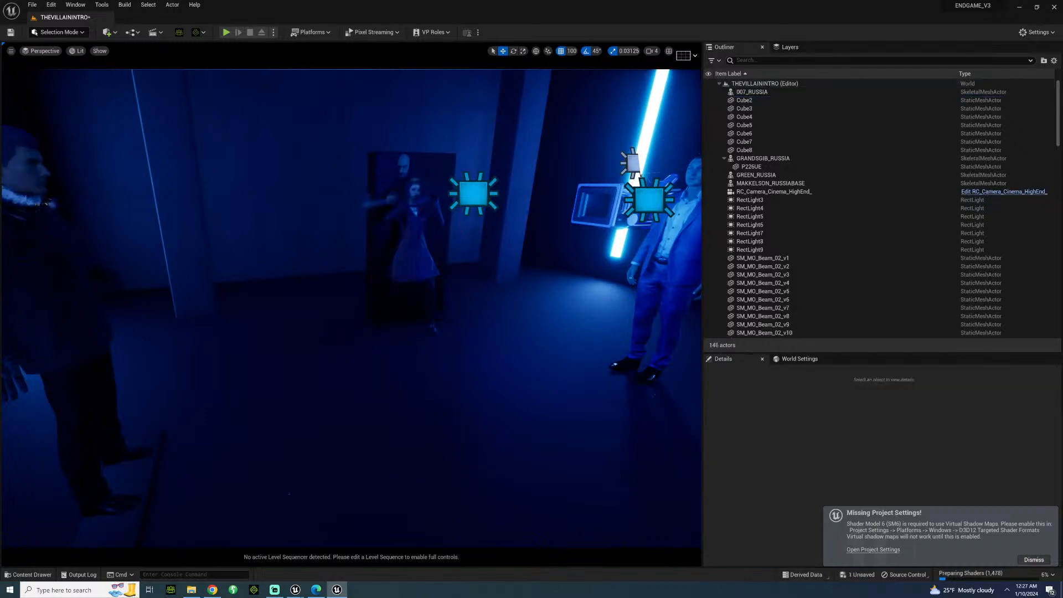
pyautogui.click(383, 249)
pyautogui.press('Delete')
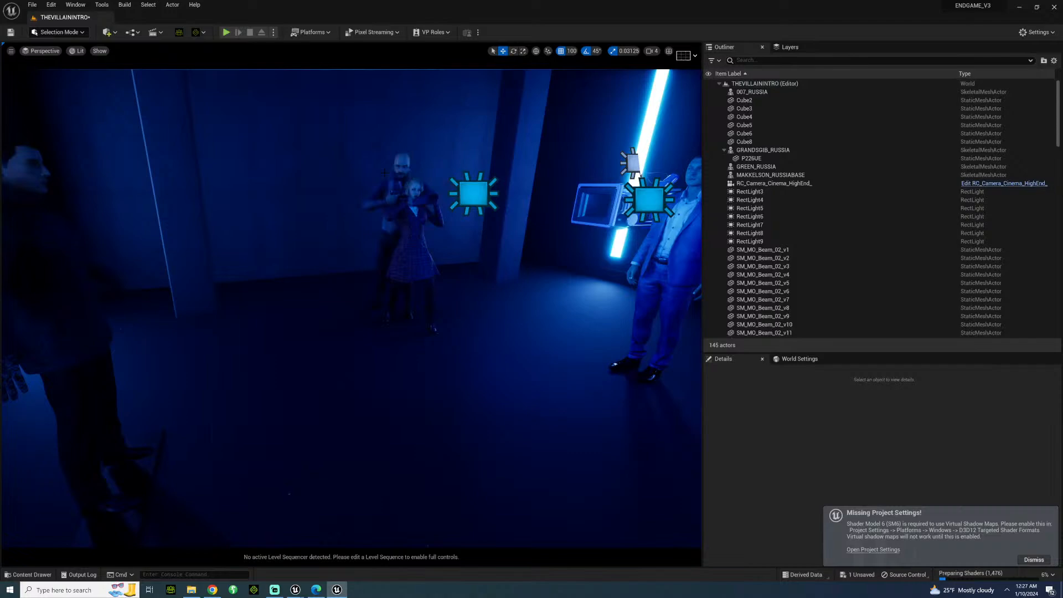
# Close the Norton alert and delete the MAKKELSON_RUSSIABASE character and the RC_Camera_Cinema_HighEnd_ camera beside him.
pyautogui.moveTo(383, 249); pyautogui.dragTo(410, 253, button='right')
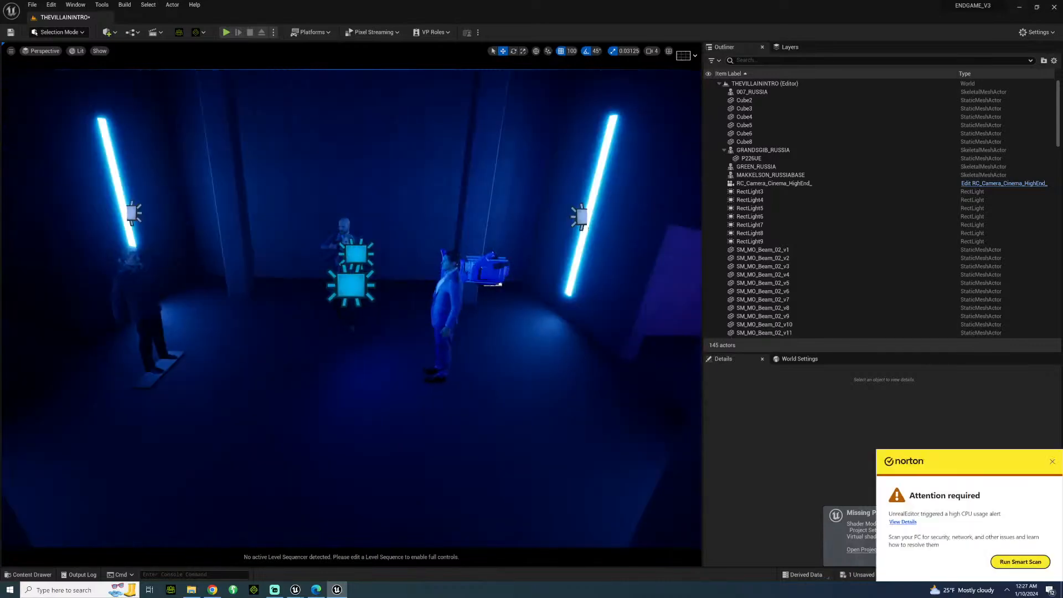
pyautogui.click(1051, 461)
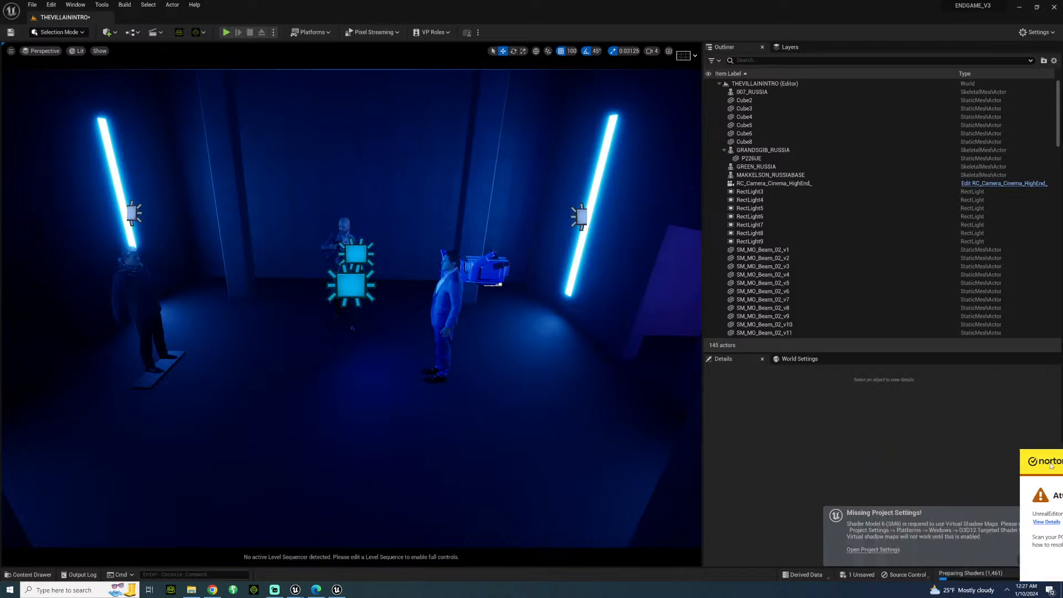
pyautogui.click(452, 287)
pyautogui.press('Delete')
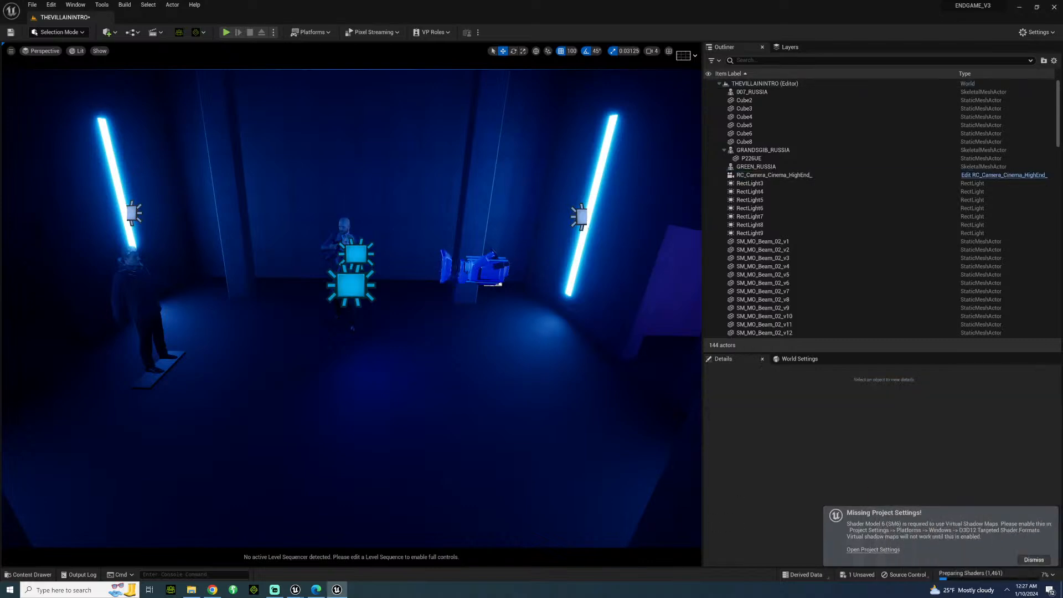
pyautogui.click(476, 269)
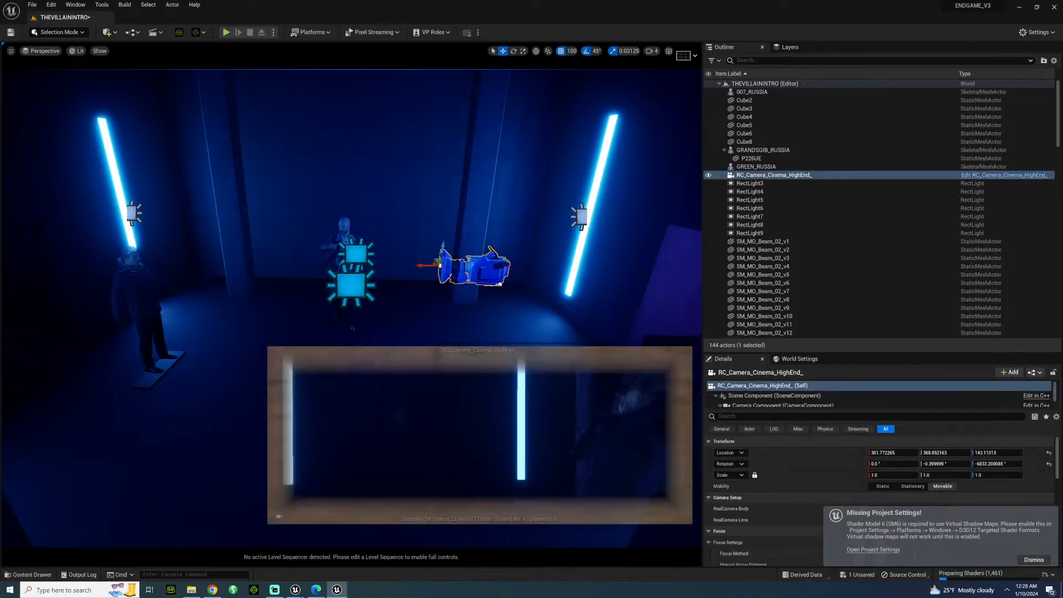
pyautogui.press('Delete')
pyautogui.click(594, 326)
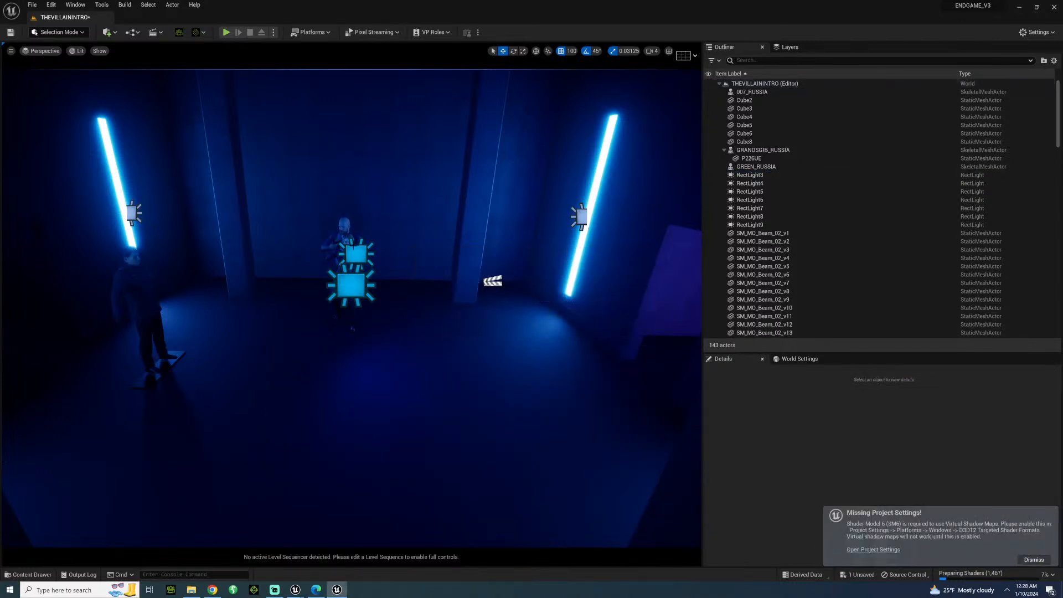
# Delete the GRANDSGIB_RUSSIA character at the back of the room, accepting the broken sequence reference.
pyautogui.click(352, 327)
pyautogui.press('Delete')
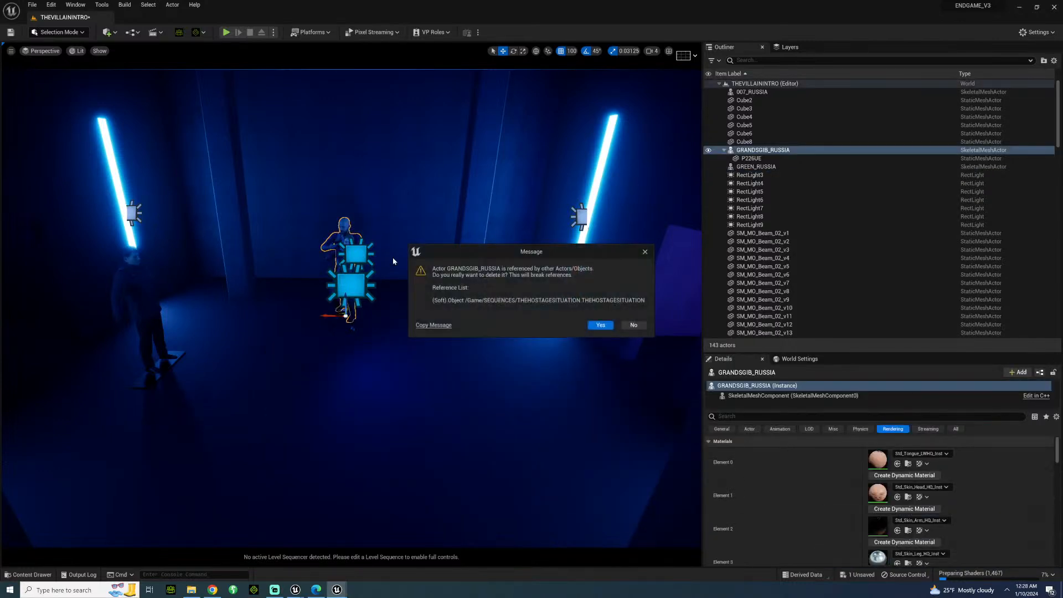
pyautogui.click(596, 327)
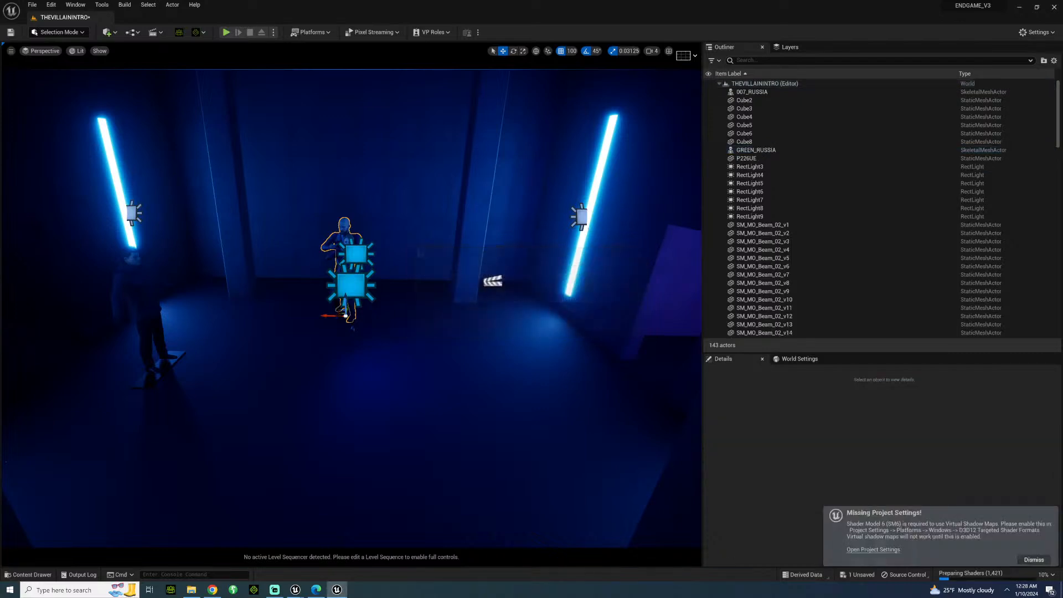
pyautogui.click(351, 244)
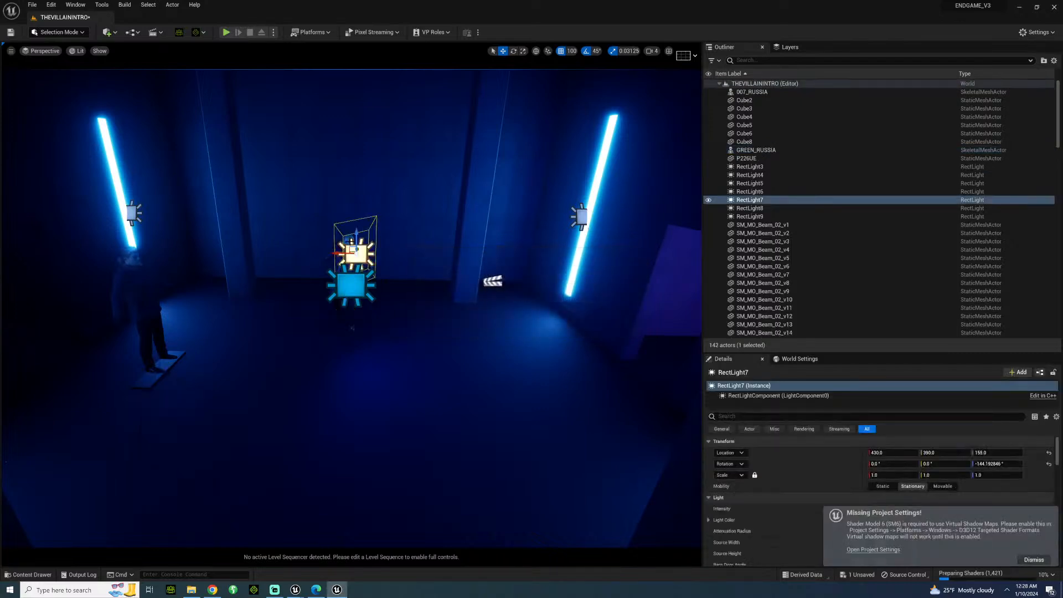
pyautogui.press('Delete')
pyautogui.hotkey('ctrl', 'z')
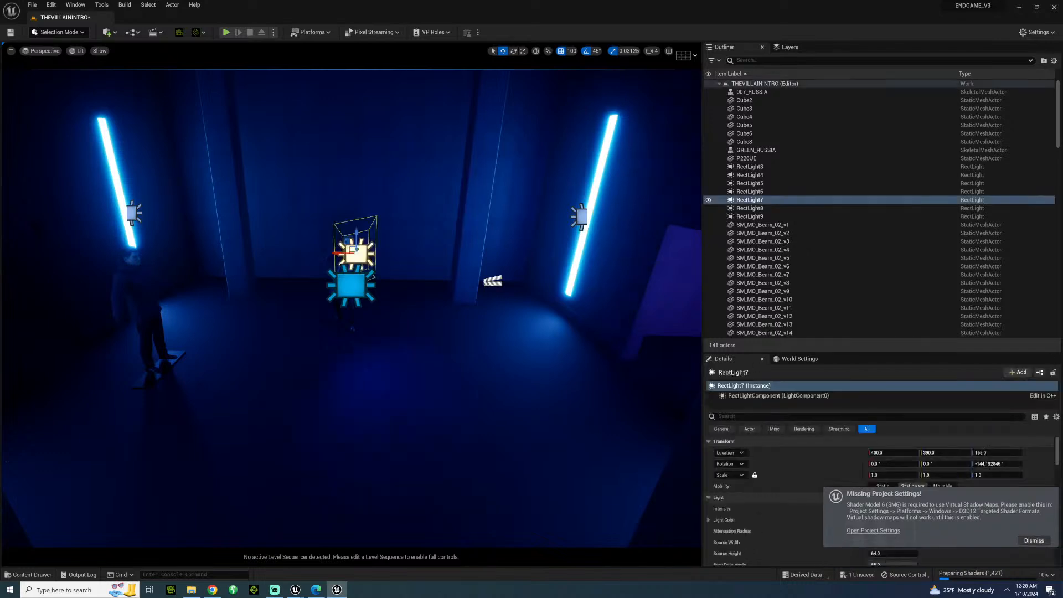
# Delete the 007_RUSSIA character and the dark Cube8 block left on the floor.
pyautogui.moveTo(351, 310); pyautogui.dragTo(282, 295, button='right')
pyautogui.click(363, 338)
pyautogui.press('Delete')
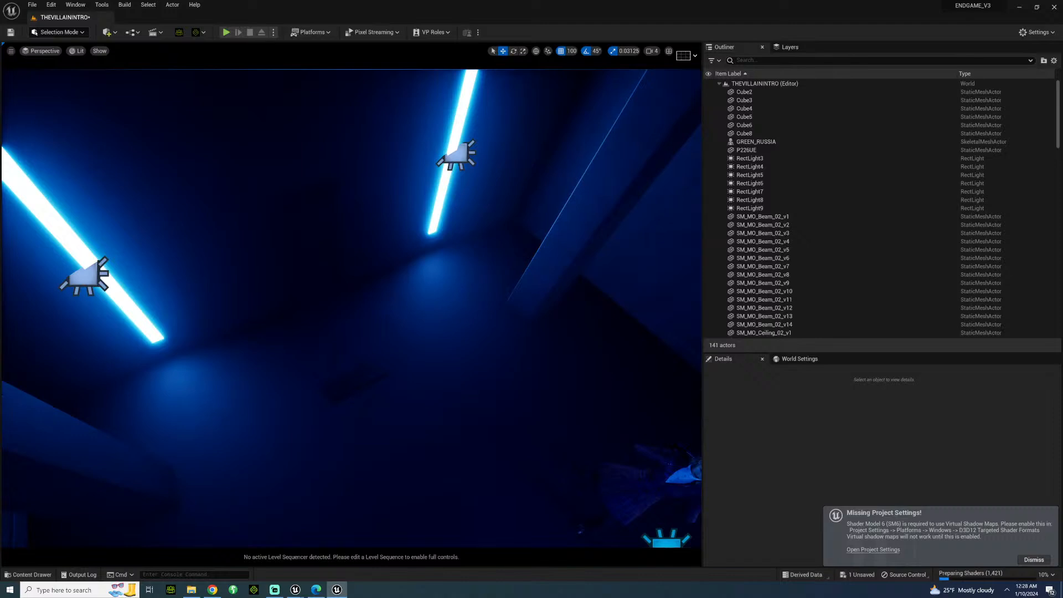
pyautogui.click(356, 379)
pyautogui.press('Delete')
# Delete the P226UE pistol and the GREEN_RUSSIA character, accepting the broken sequence reference.
pyautogui.moveTo(367, 382); pyautogui.dragTo(357, 409, button='right')
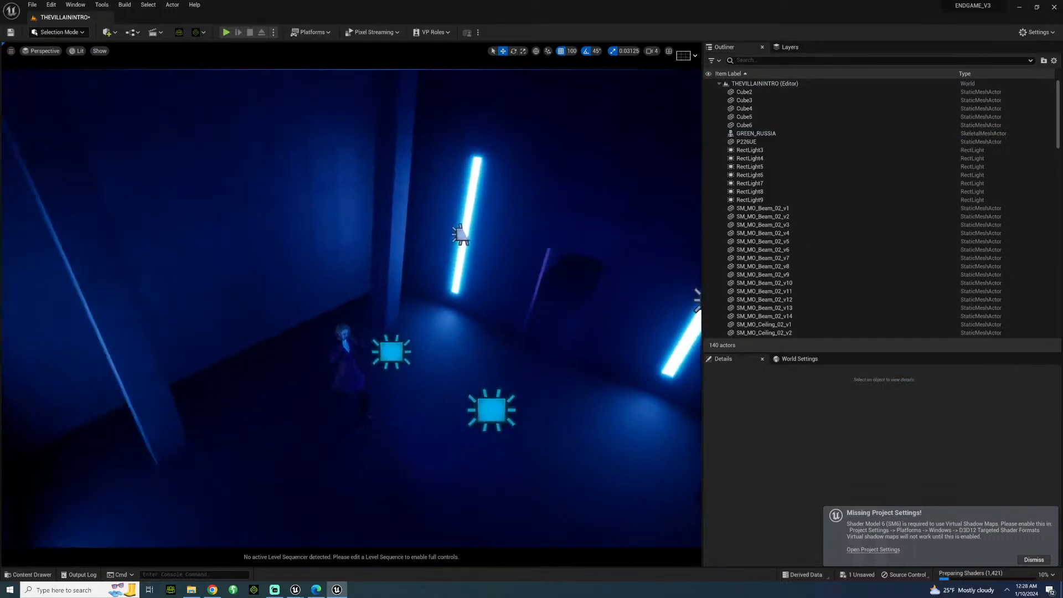
pyautogui.press('w')
pyautogui.click(315, 351)
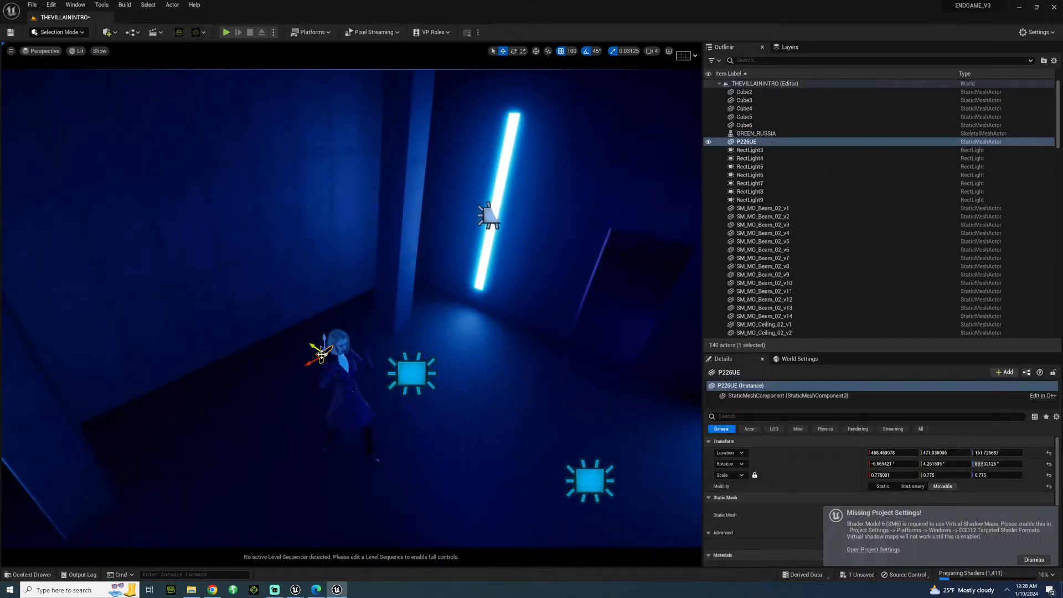
pyautogui.press('Delete')
pyautogui.click(366, 355)
pyautogui.press('Delete')
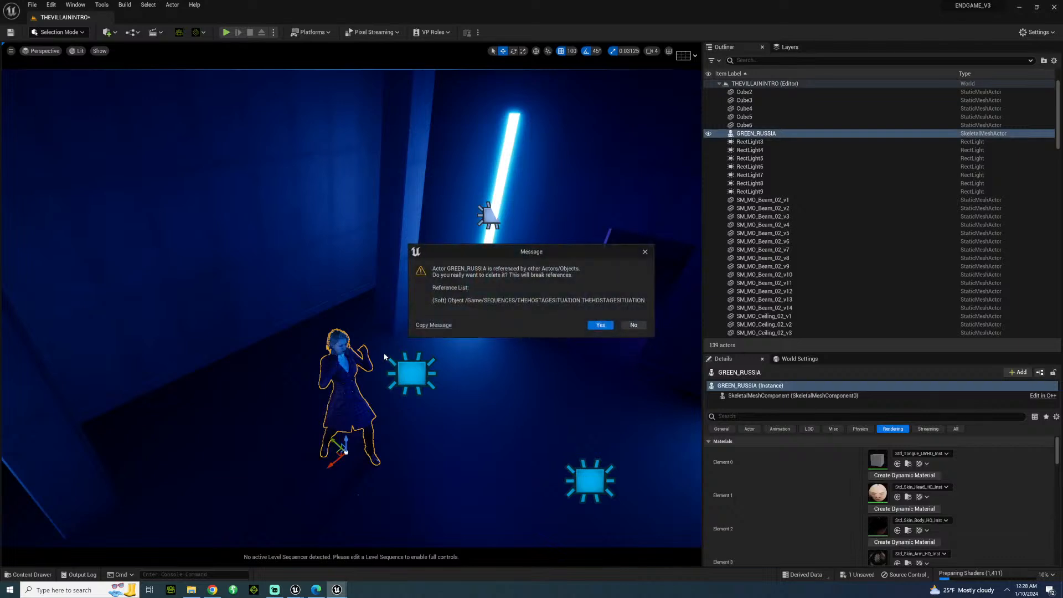
pyautogui.click(601, 325)
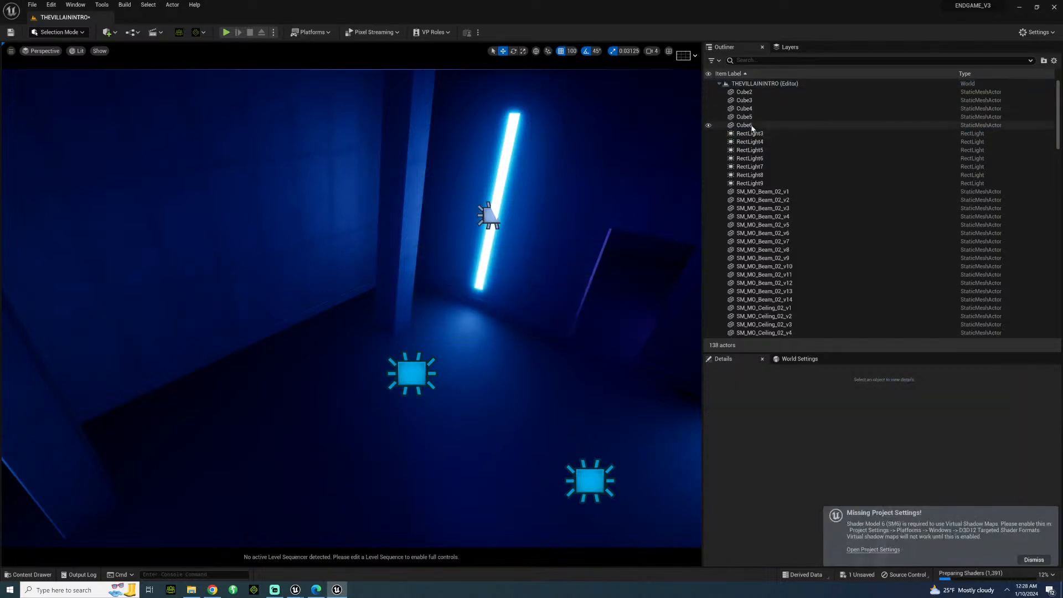
# Check the remaining actors in the Outliner and save the THEVILLAININTRO level.
pyautogui.scroll(-5, 795, 215)
pyautogui.scroll(-10, 802, 300)
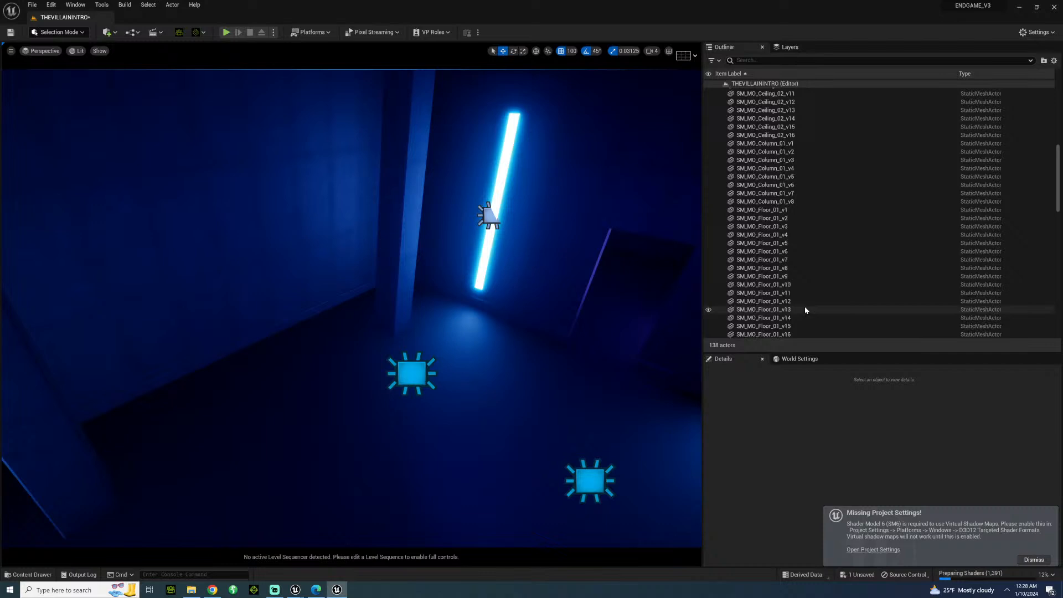
pyautogui.scroll(-3, 799, 308)
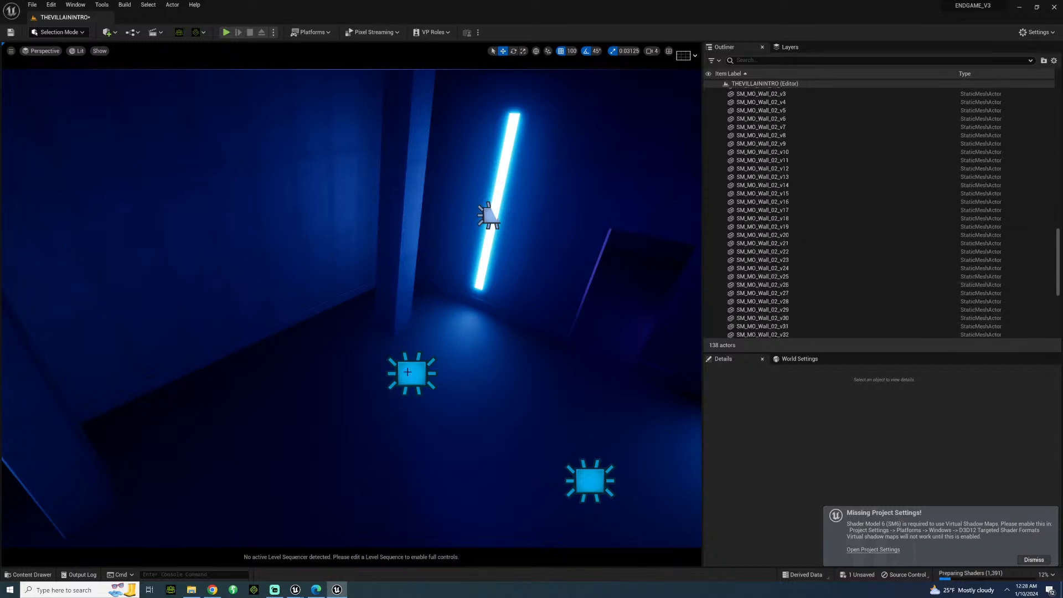
pyautogui.hotkey('ctrl', 's')
pyautogui.moveTo(442, 354); pyautogui.dragTo(355, 317, button='right')
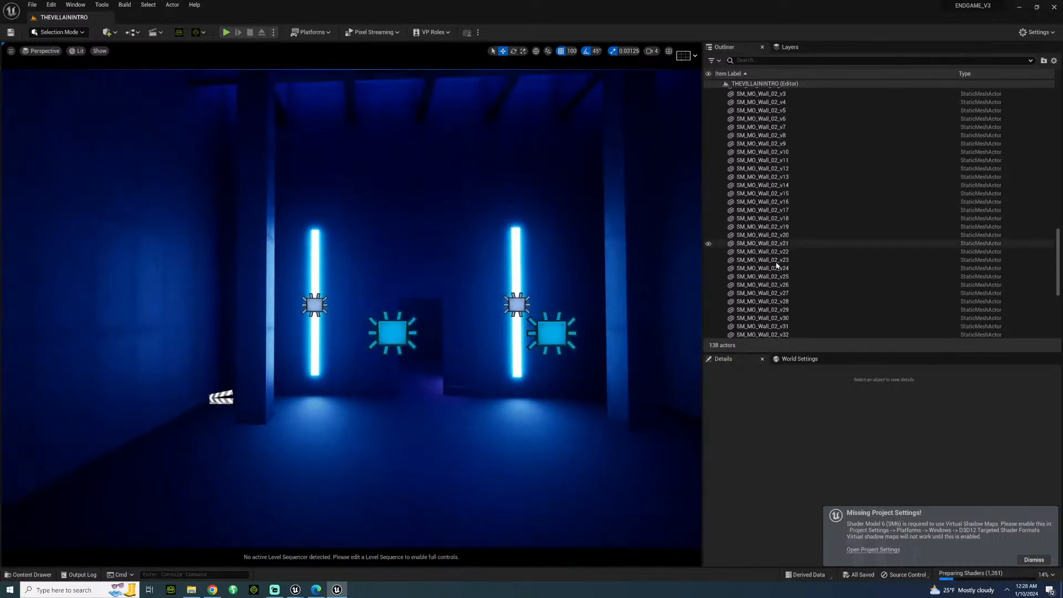
pyautogui.scroll(-8, 830, 260)
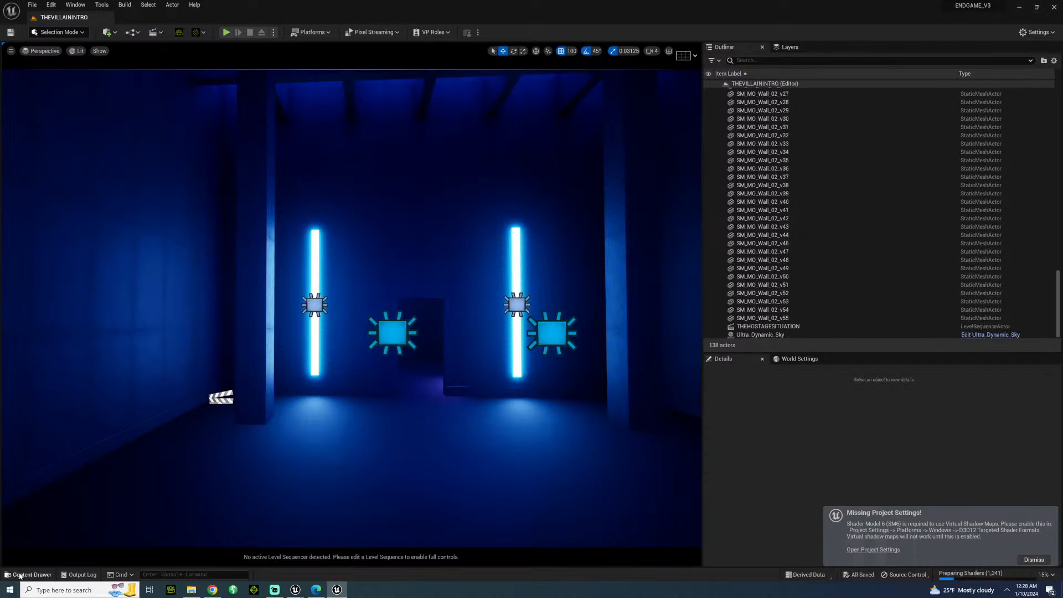
# Start migrating the THEVILLAININTRO level from the SETS folder and exclude the ANIMATIONS folder from the assets.
pyautogui.click(19, 575)
pyautogui.rightClick(565, 473)
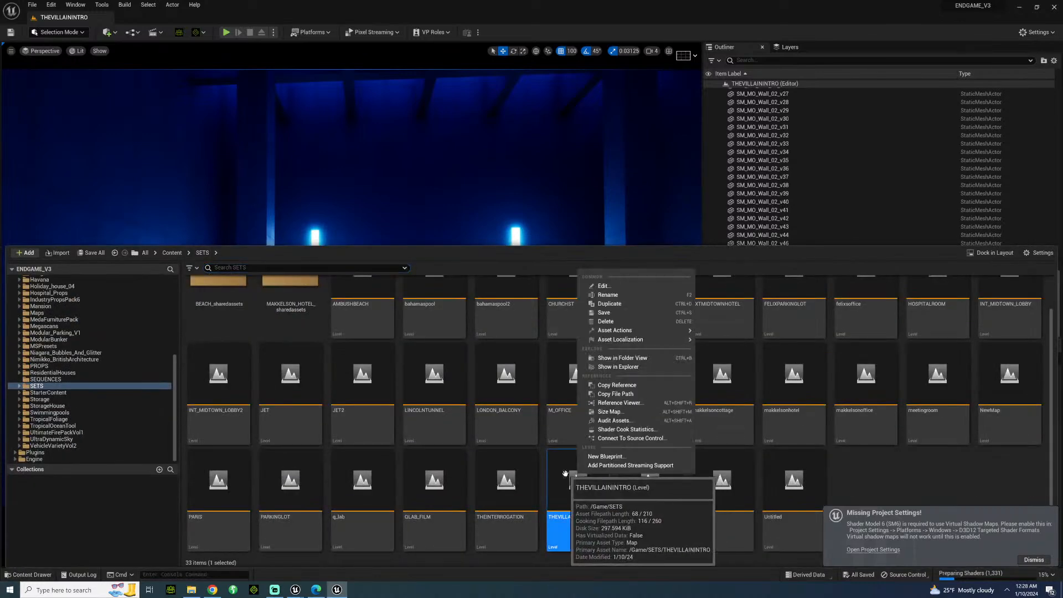
pyautogui.moveTo(664, 330)
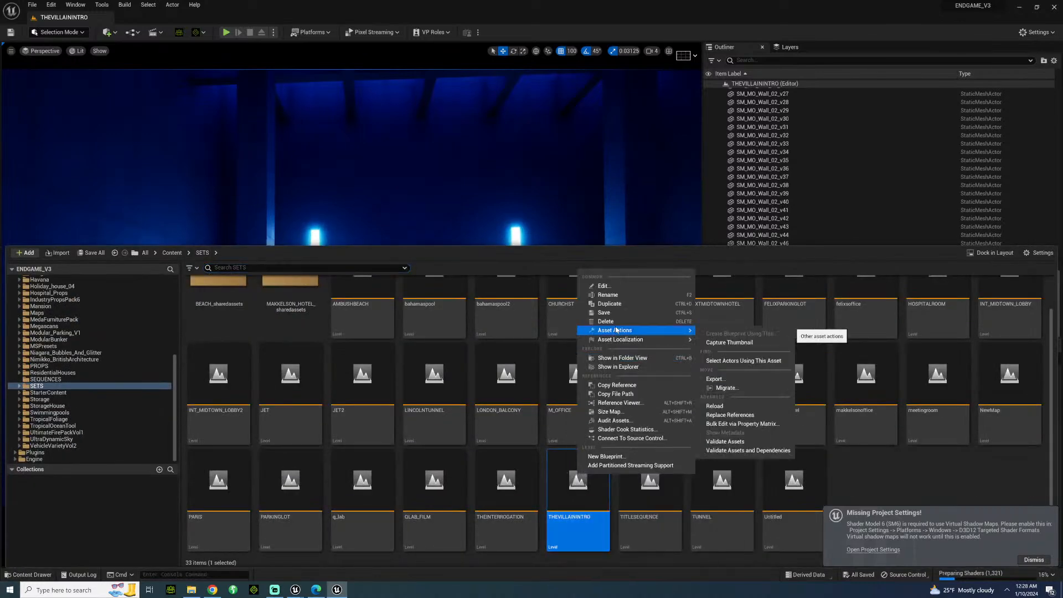
pyautogui.click(752, 388)
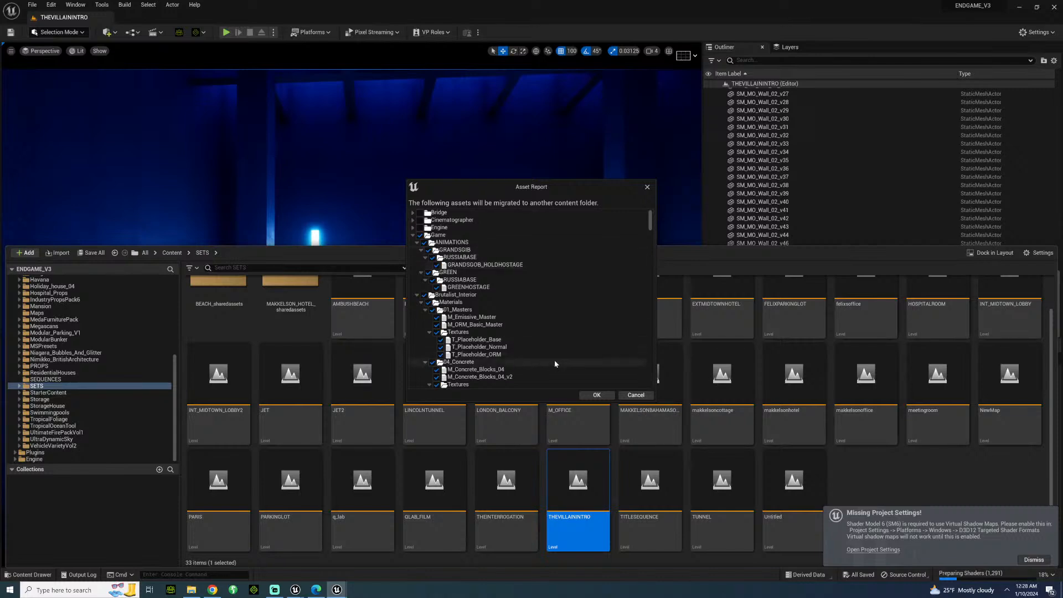
pyautogui.click(428, 271)
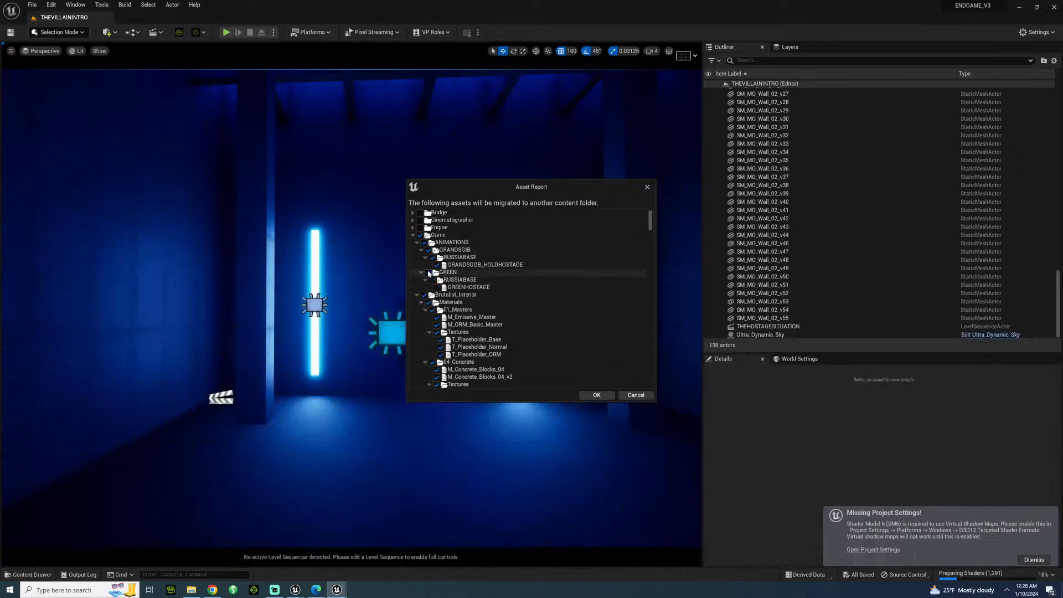
pyautogui.click(424, 243)
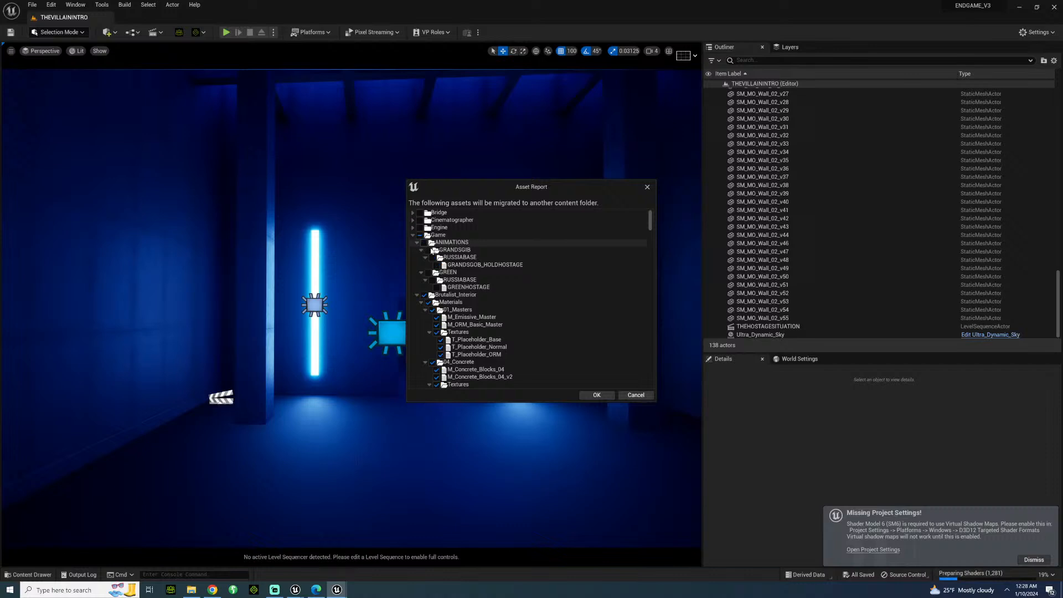
# Look through the migration asset list for leftover character files and close the Asset Report.
pyautogui.scroll(-7, 496, 349)
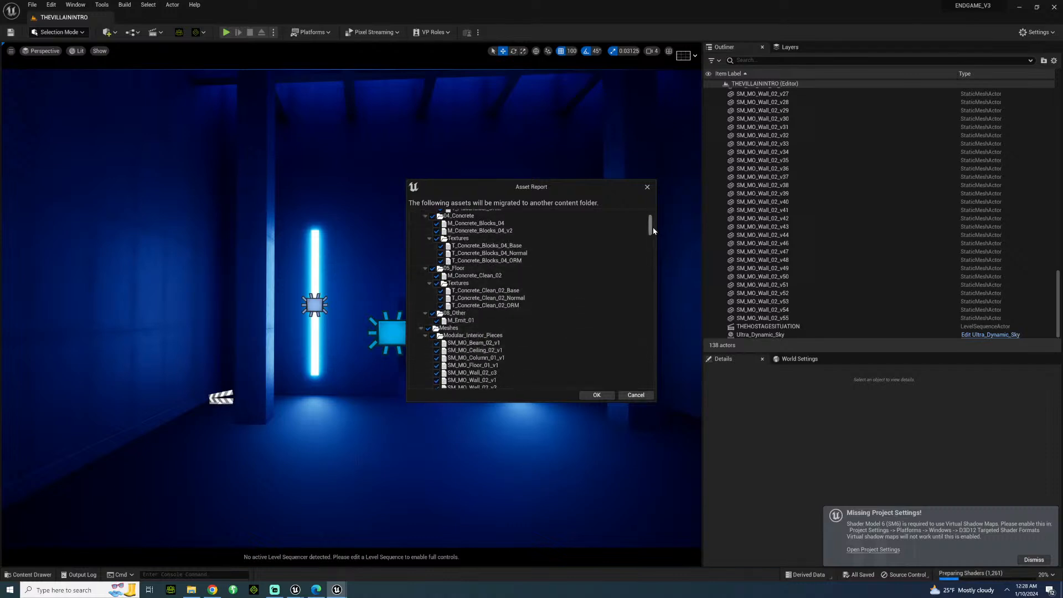
pyautogui.moveTo(651, 231); pyautogui.dragTo(660, 323)
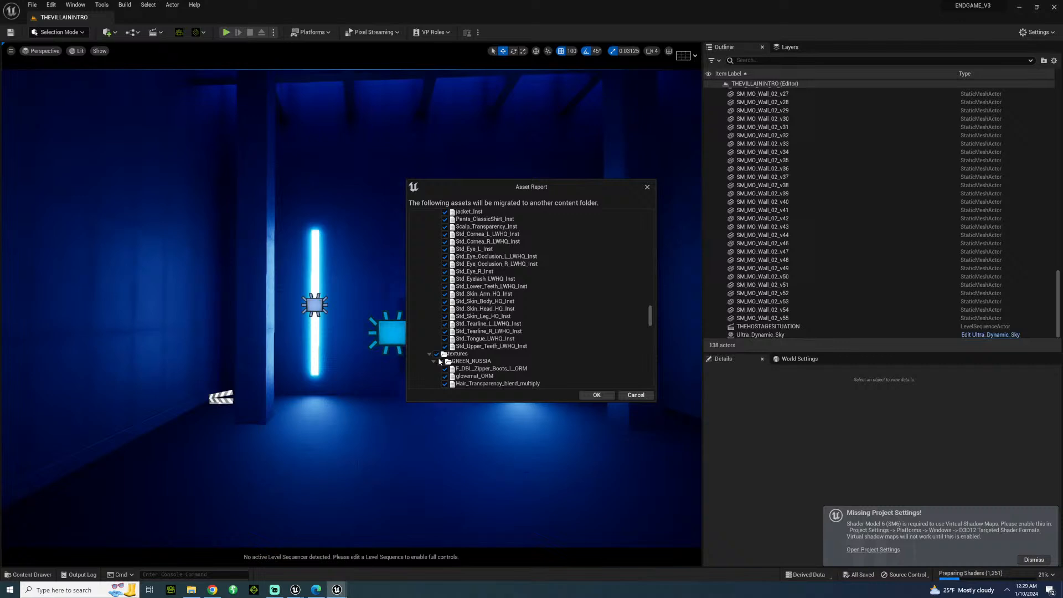
pyautogui.scroll(2, 481, 269)
pyautogui.scroll(6, 480, 268)
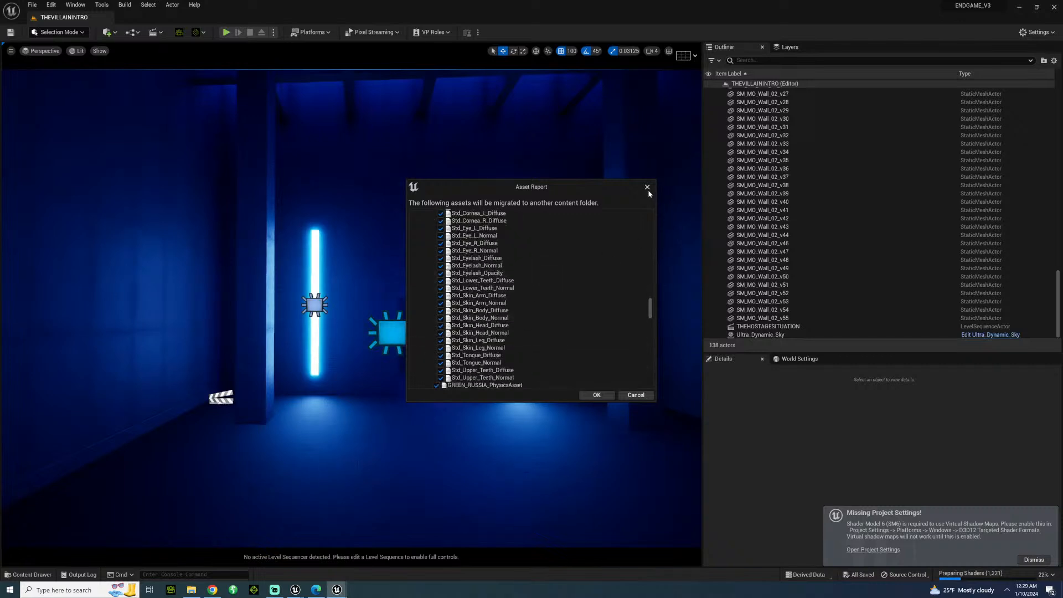
pyautogui.click(647, 187)
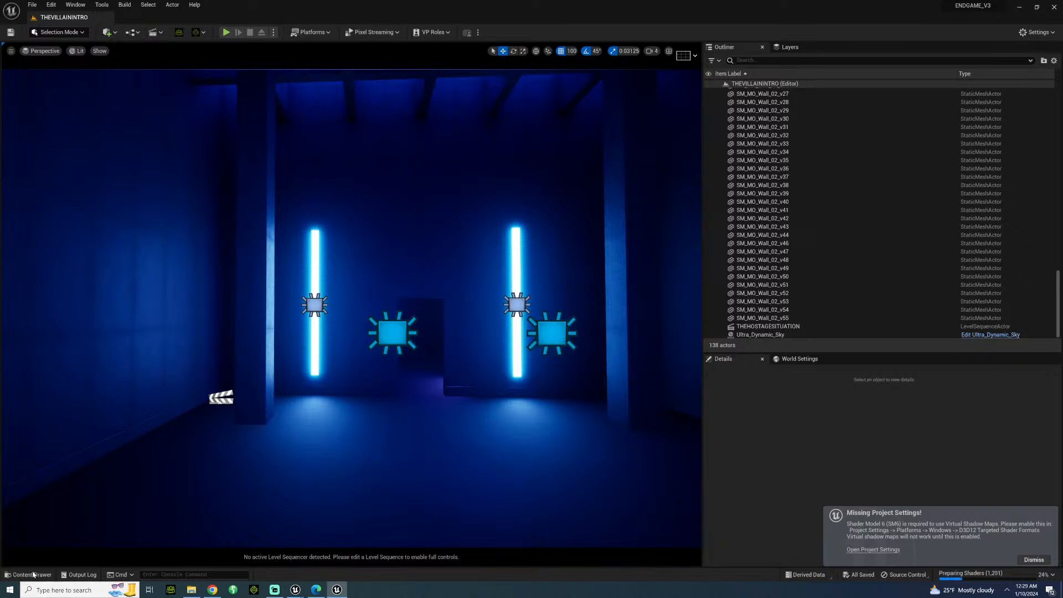
# Reload the THEVILLAININTRO level from the SETS folder.
pyautogui.click(33, 575)
pyautogui.doubleClick(578, 478)
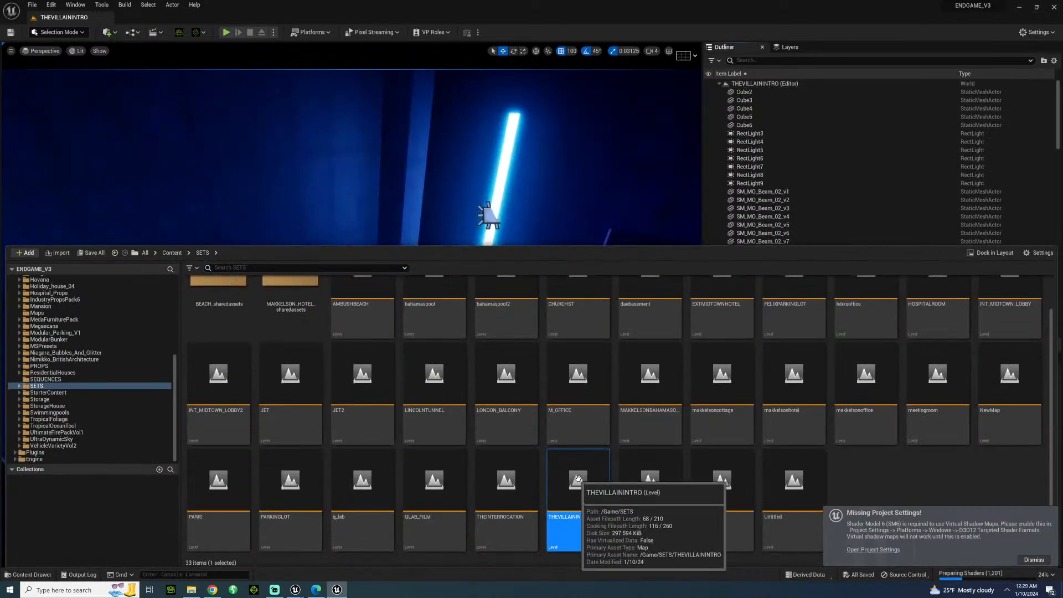
pyautogui.moveTo(636, 138); pyautogui.dragTo(647, 165, button='right')
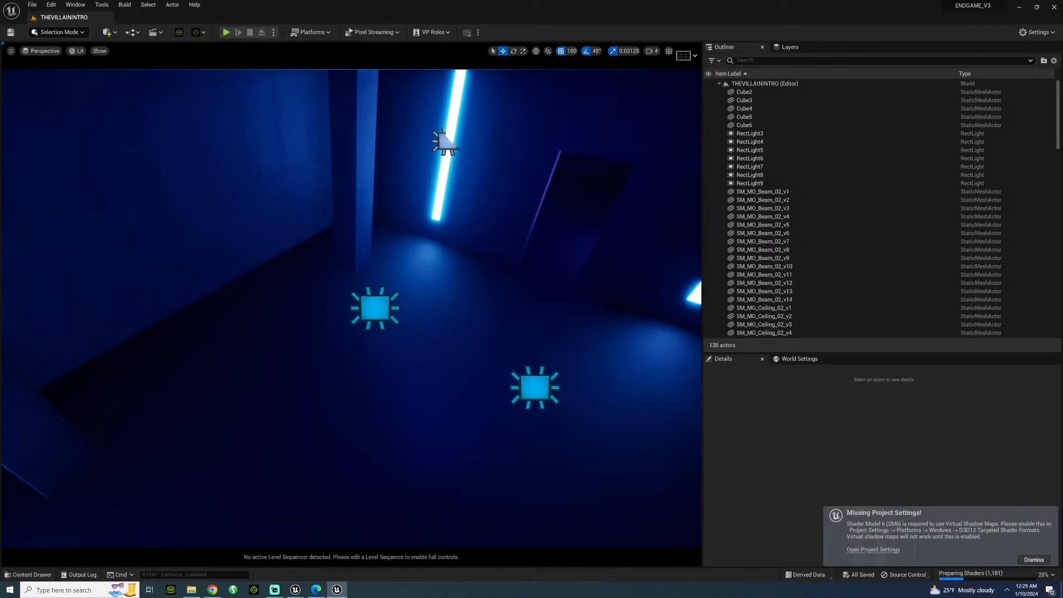
# Recheck which assets a migration of the THEVILLAININTRO level includes, then cancel the migration.
pyautogui.click(13, 575)
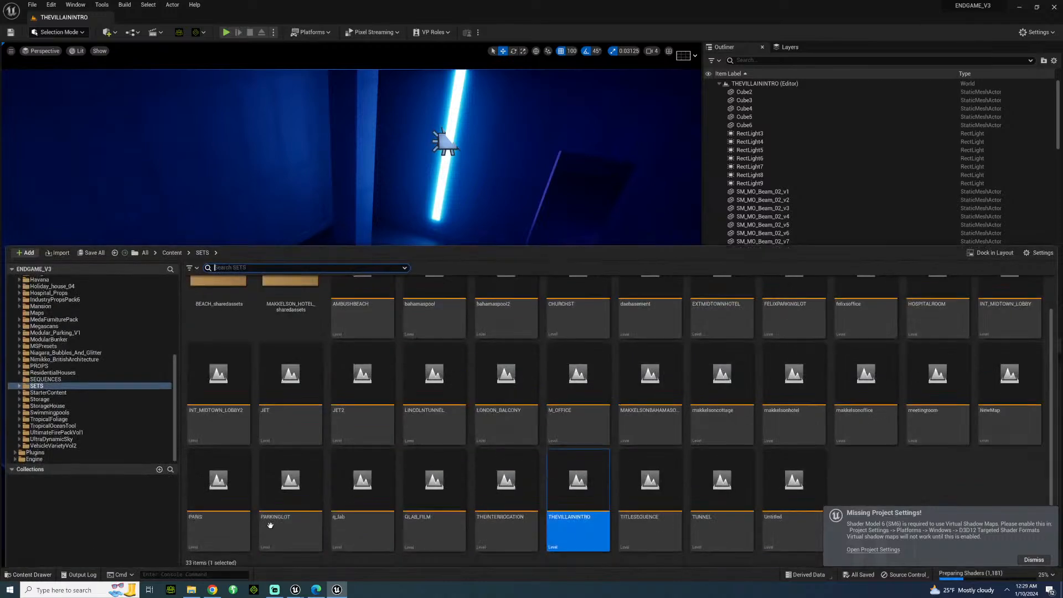
pyautogui.rightClick(571, 468)
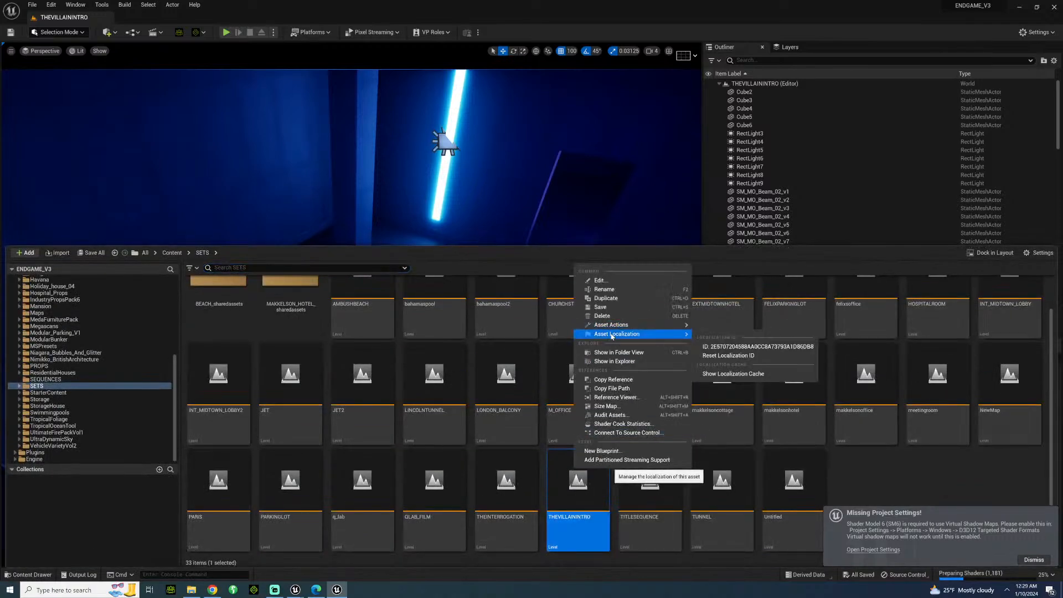
pyautogui.moveTo(612, 327)
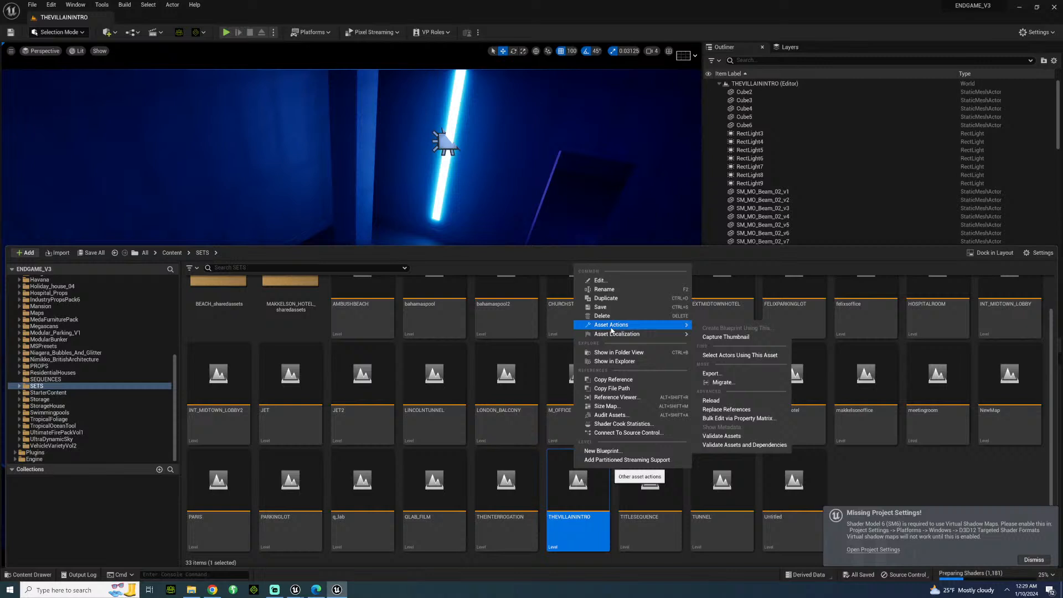
pyautogui.click(722, 382)
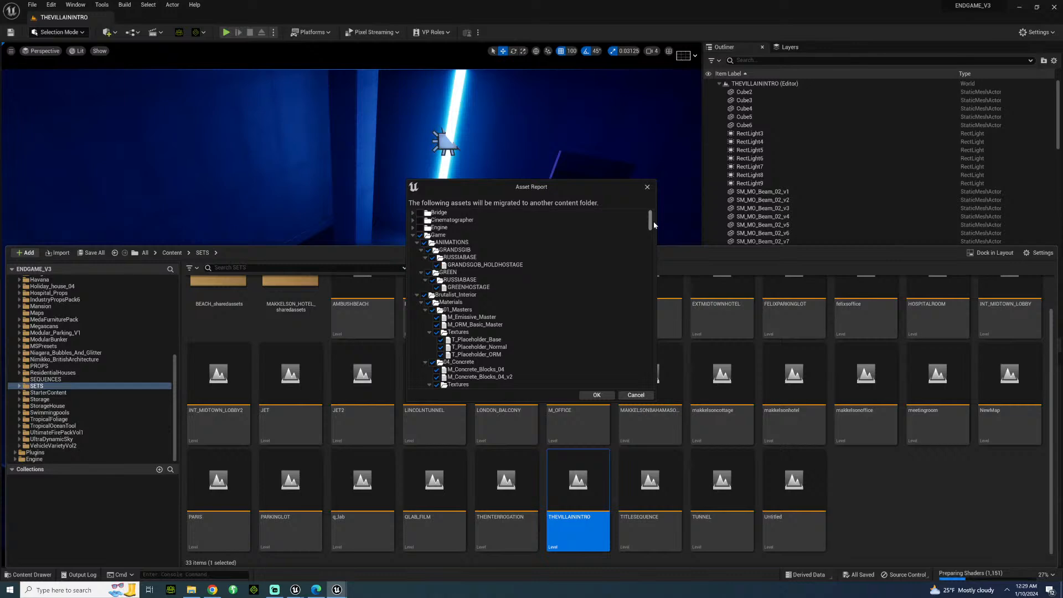
pyautogui.click(647, 188)
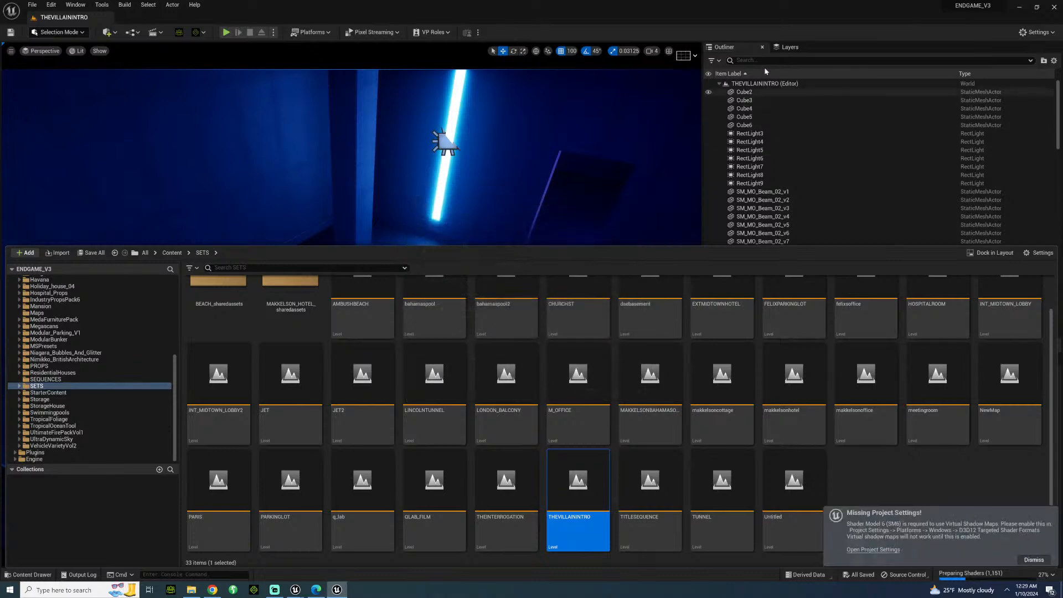
# Search the Outliner for MAK.
pyautogui.write('MAK')
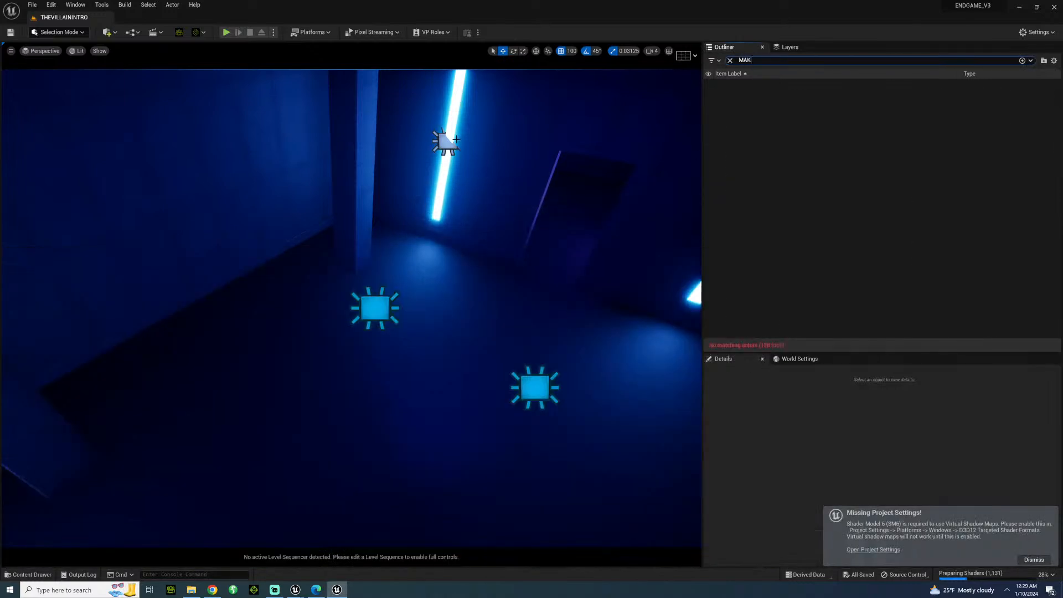
# Clear the Outliner search and look through the level's full actor list for leftover characters.
pyautogui.press('BackSpace')
pyautogui.press('BackSpace')
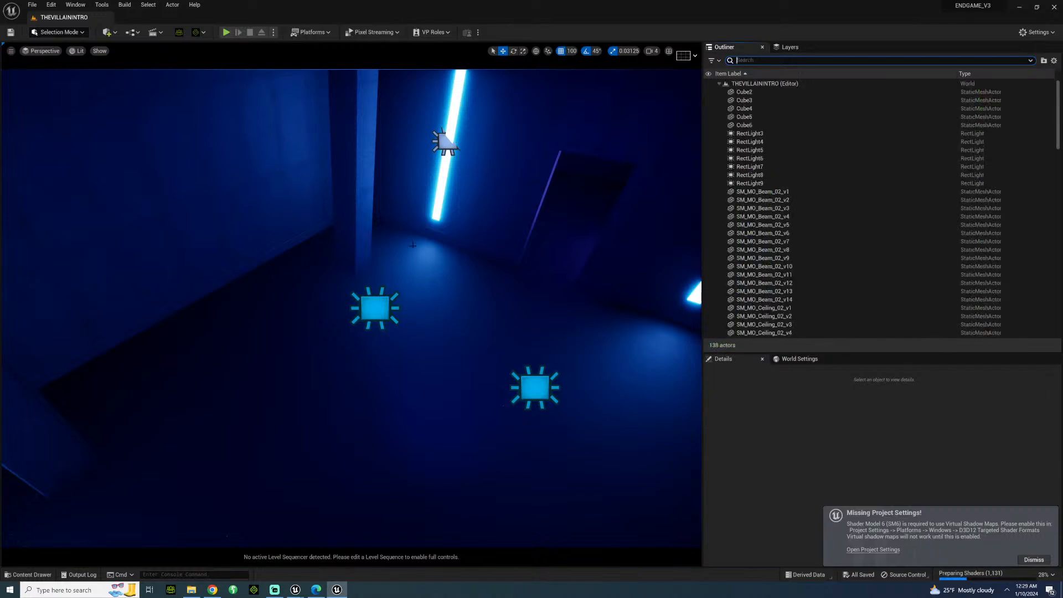
pyautogui.click(740, 92)
pyautogui.scroll(-1, 763, 316)
pyautogui.scroll(-10, 764, 321)
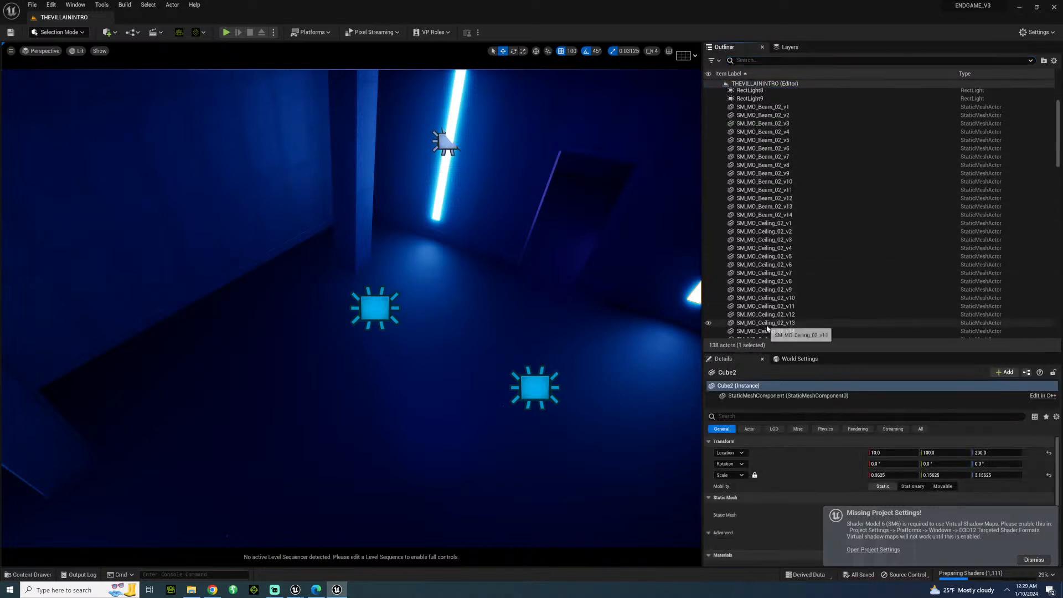
pyautogui.scroll(-3, 767, 328)
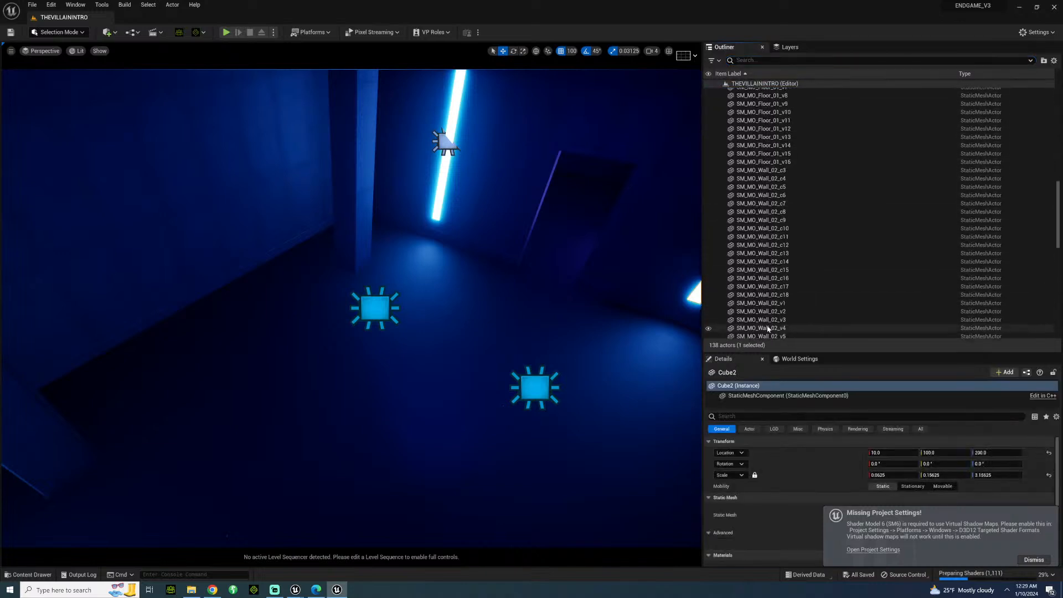
# Start migrating the THEVILLAININTRO level from the SETS folder and exclude the ANIMATIONS folder from the assets.
pyautogui.click(29, 574)
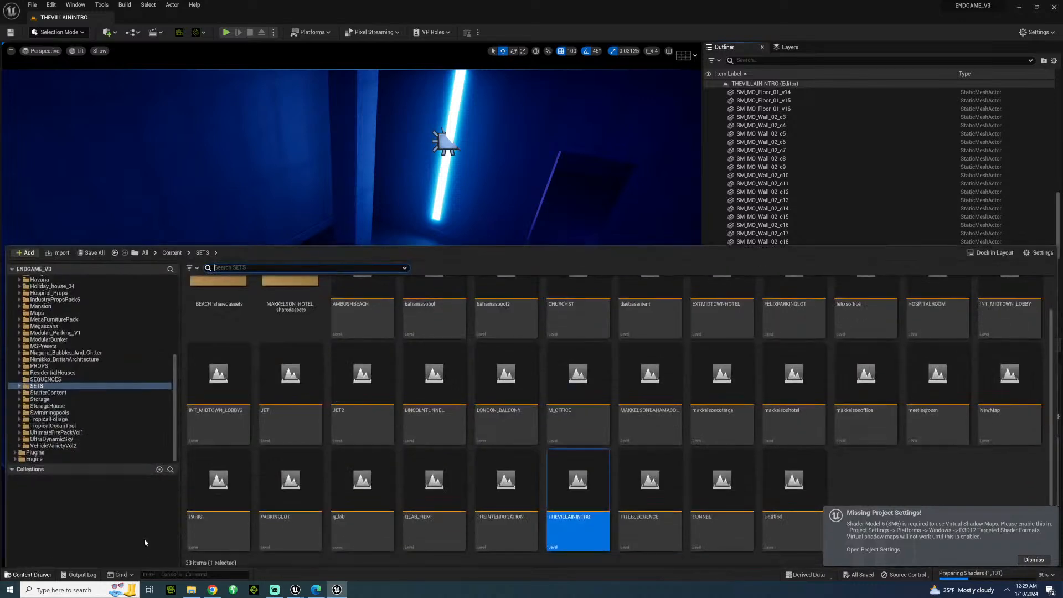
pyautogui.rightClick(566, 460)
pyautogui.moveTo(608, 322)
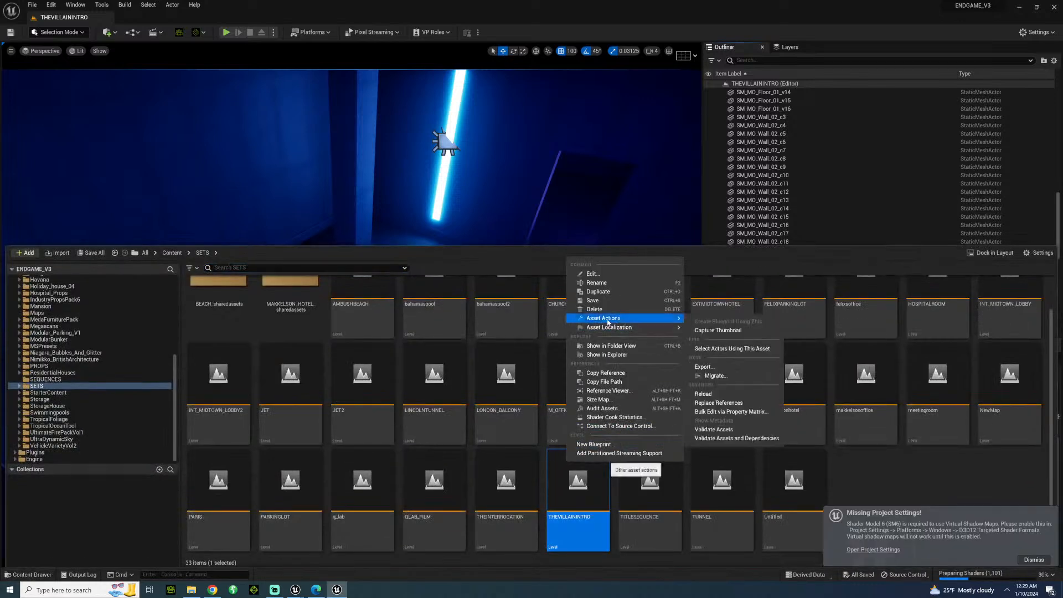
pyautogui.click(715, 376)
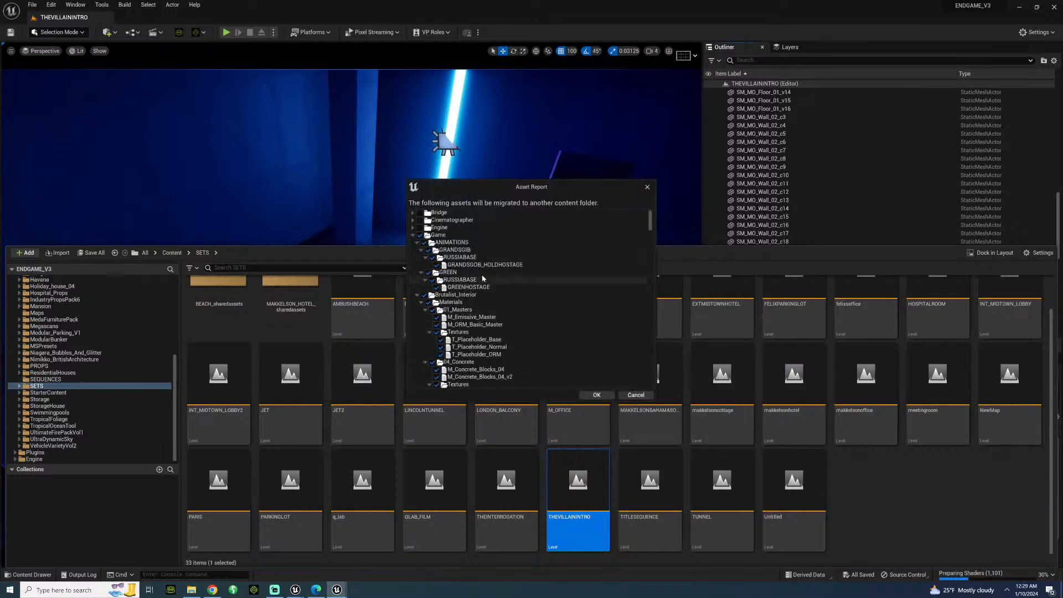
pyautogui.click(425, 242)
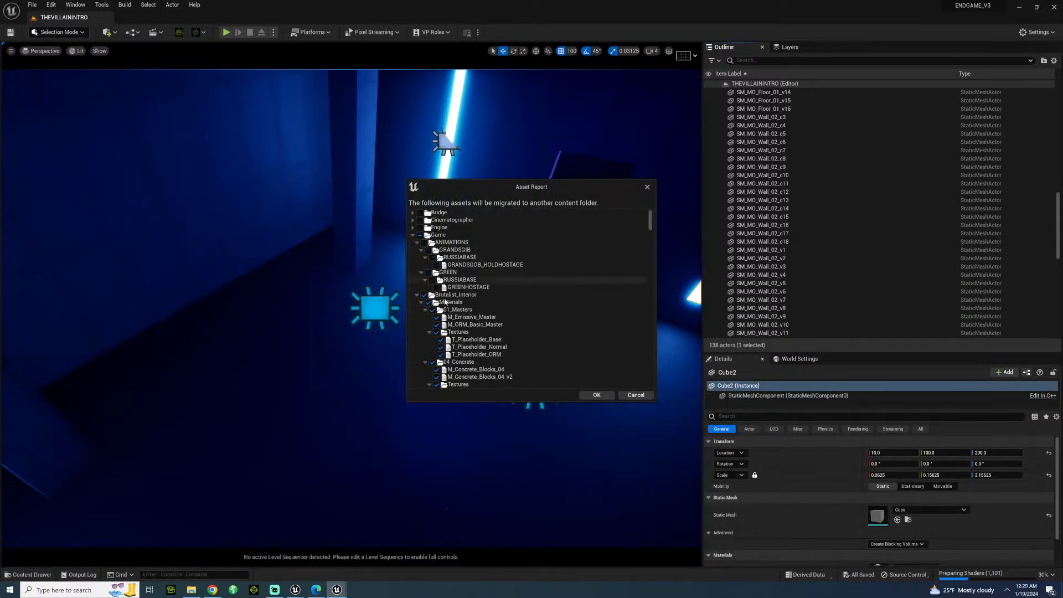
# Exclude the CC_Shaders folder from the assets to migrate.
pyautogui.scroll(-1, 457, 331)
pyautogui.scroll(-4, 457, 331)
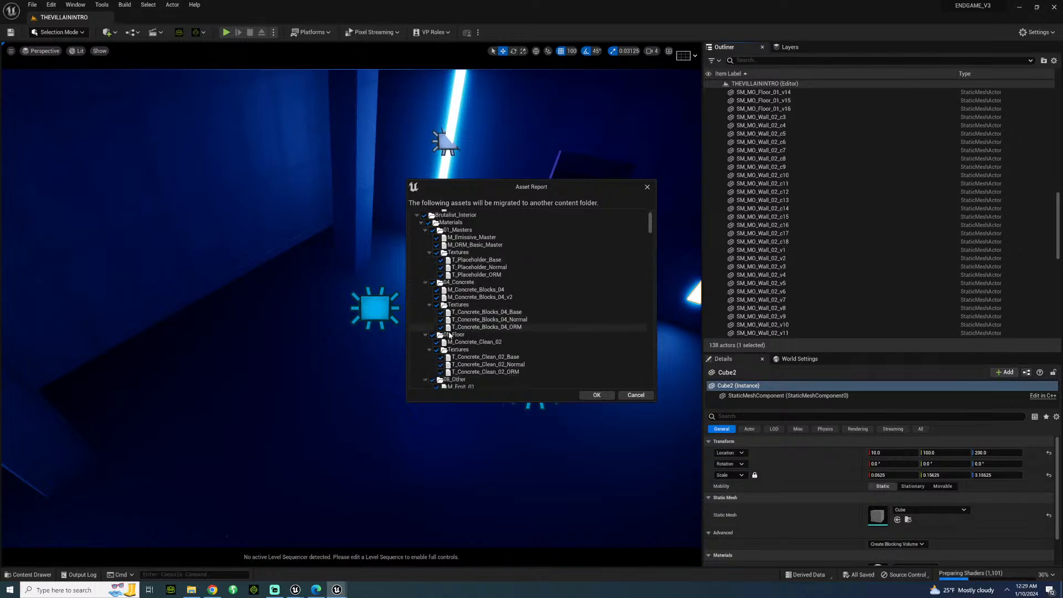
pyautogui.scroll(-2, 476, 368)
pyautogui.scroll(-5, 476, 368)
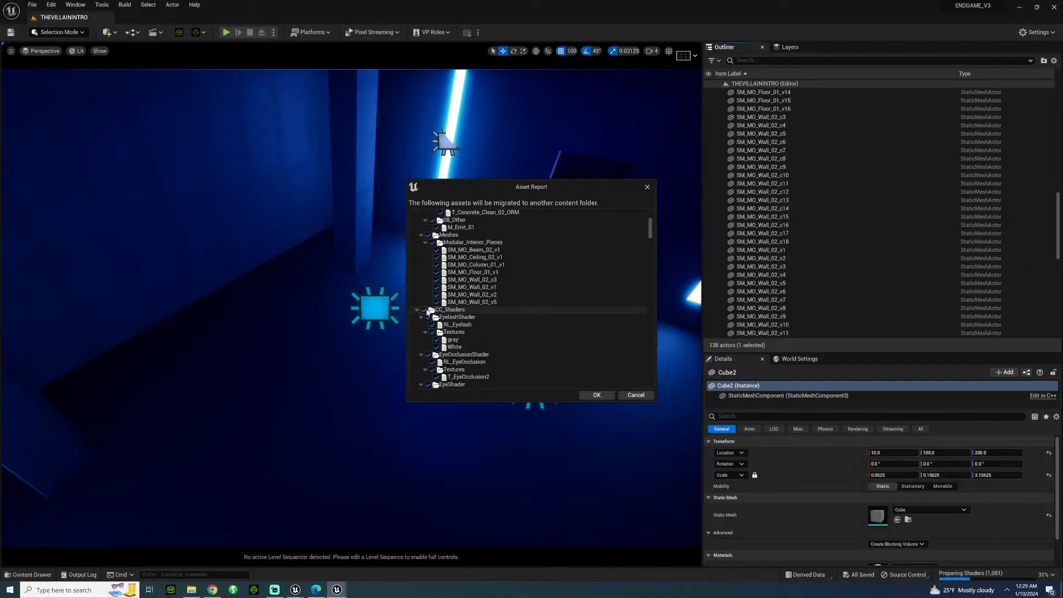
pyautogui.click(427, 310)
# Exclude the CHARACTERS folder, including GRANDSGIB and its subfolders, from the migration.
pyautogui.scroll(-5, 498, 310)
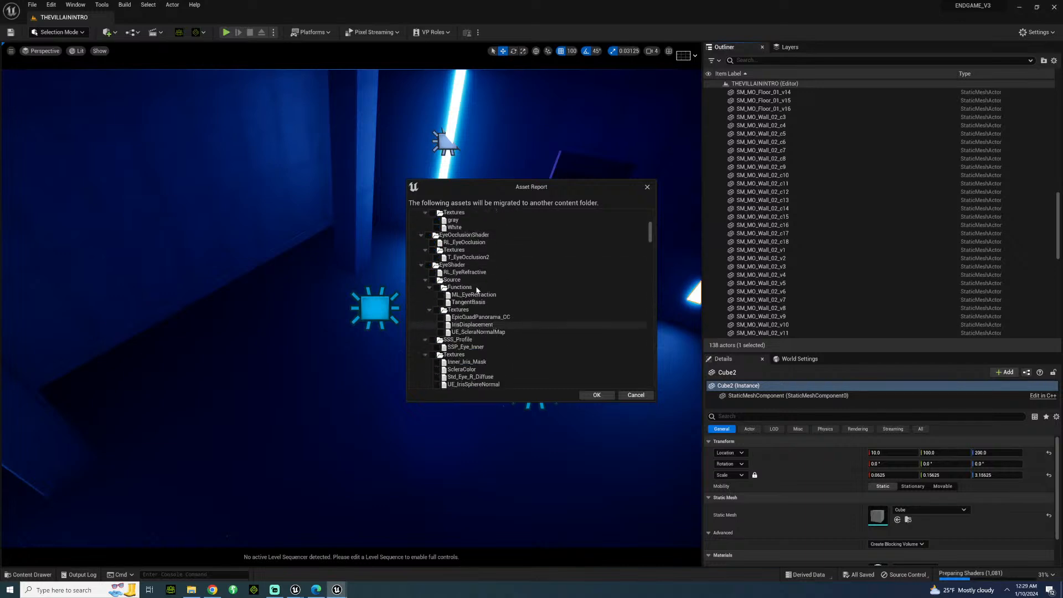
pyautogui.scroll(4, 476, 294)
pyautogui.scroll(-5, 449, 327)
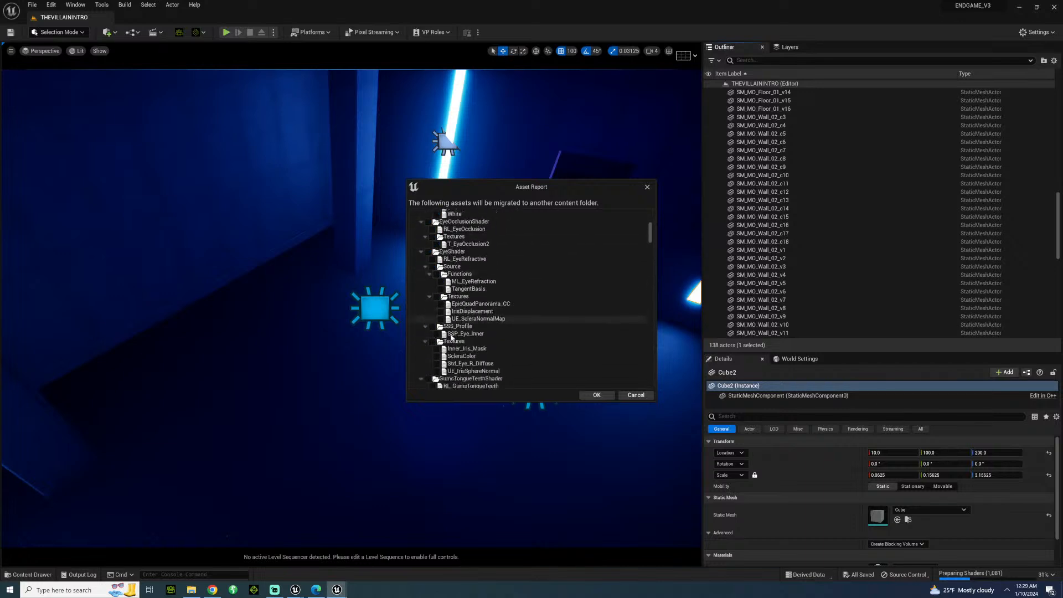
pyautogui.scroll(-10, 451, 337)
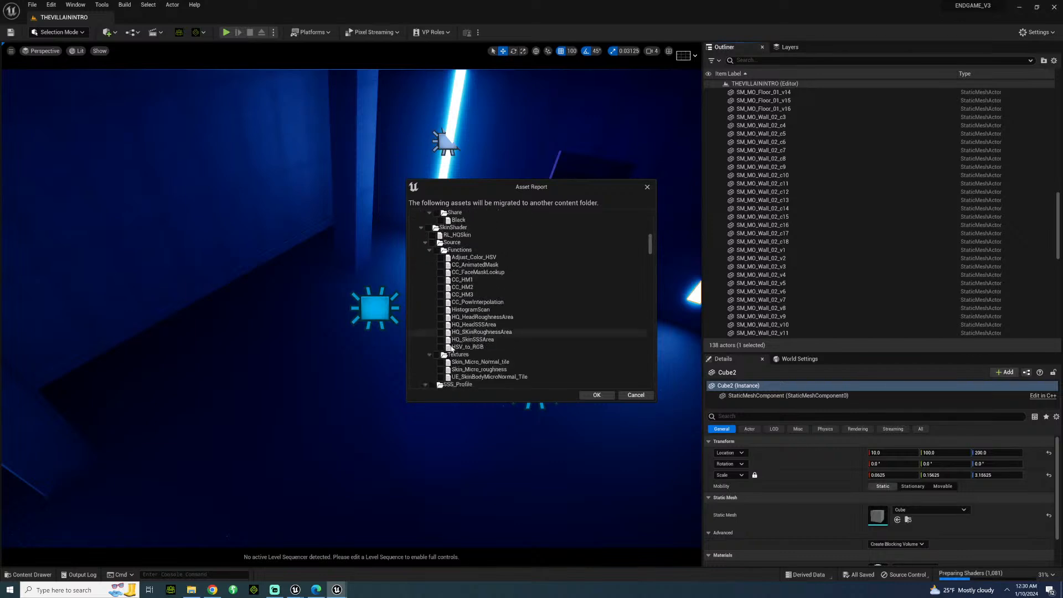
pyautogui.scroll(-12, 452, 349)
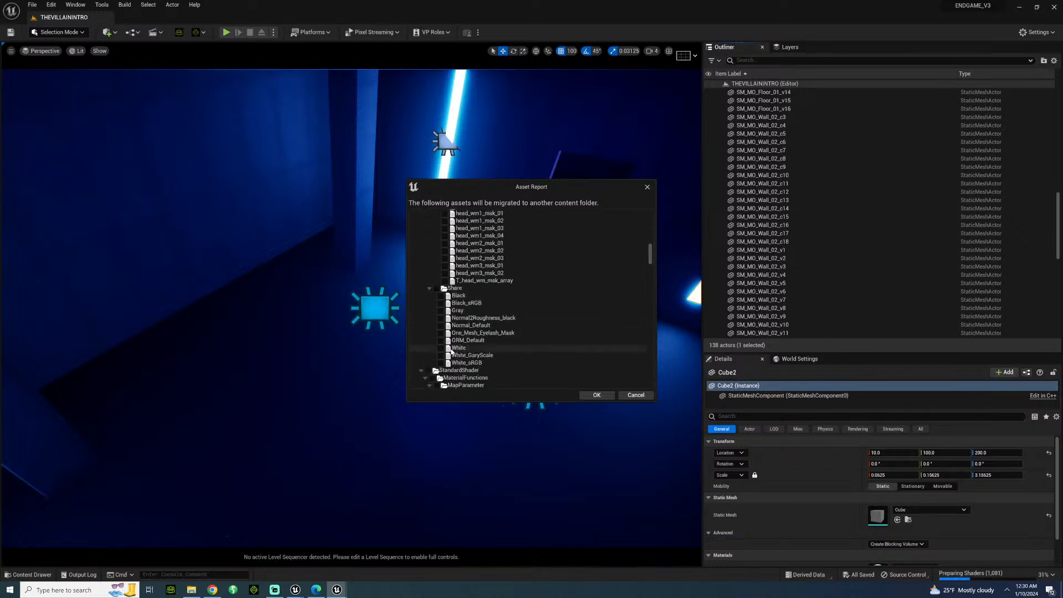
pyautogui.scroll(-3, 452, 351)
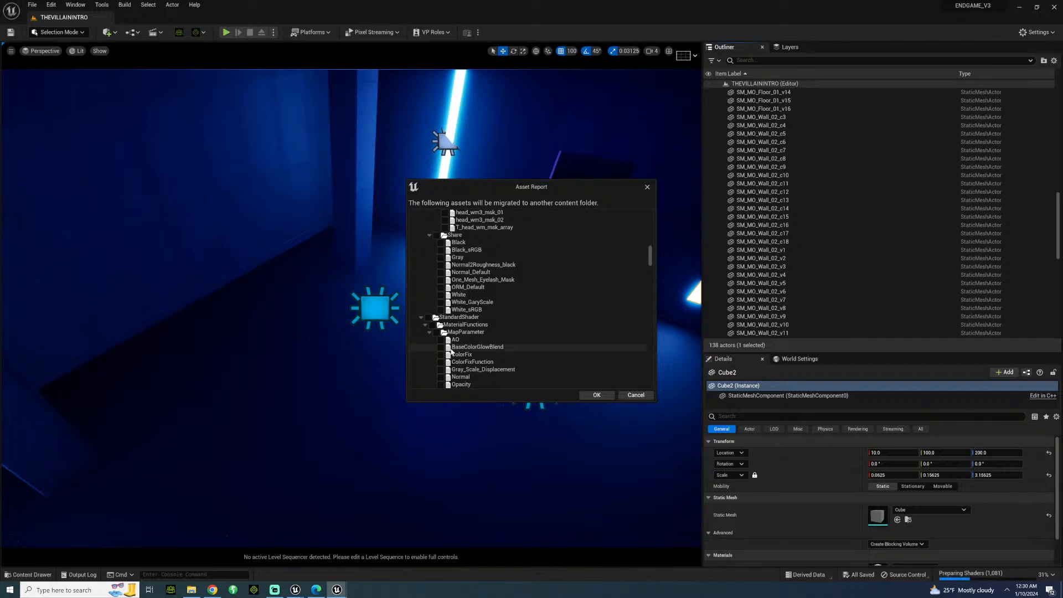
pyautogui.scroll(-15, 452, 351)
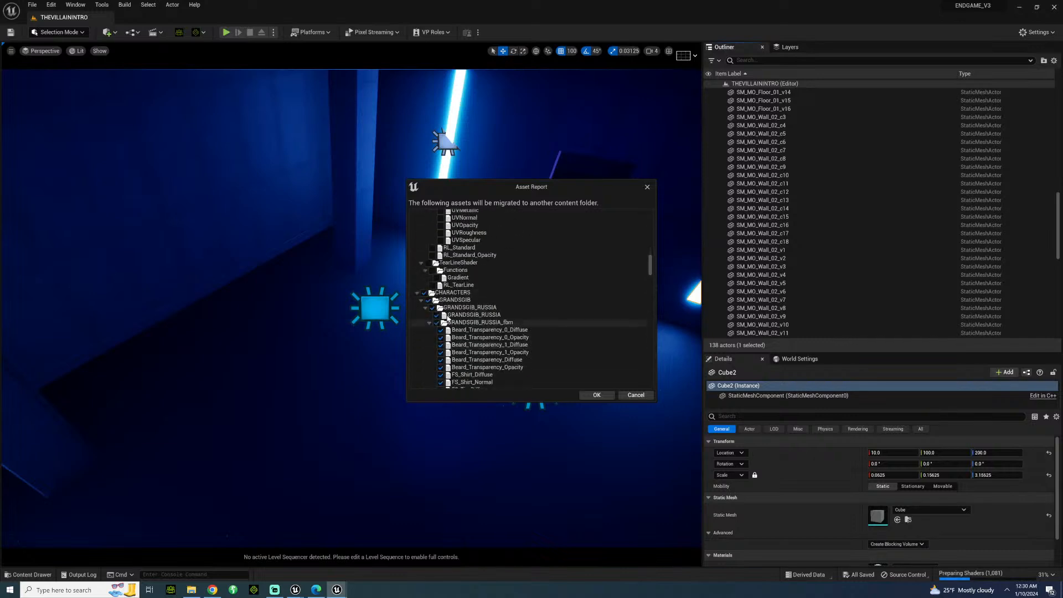
# Exclude the SEQUENCES folder with THEHOSTAGESITUATION from the migration.
pyautogui.scroll(-15, 457, 297)
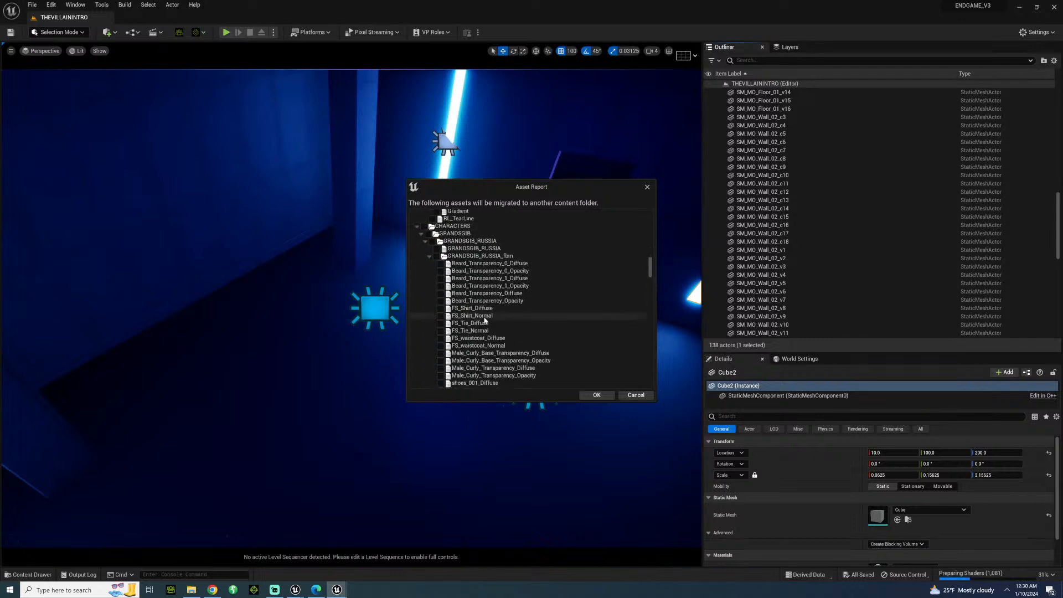
pyautogui.scroll(-10, 484, 340)
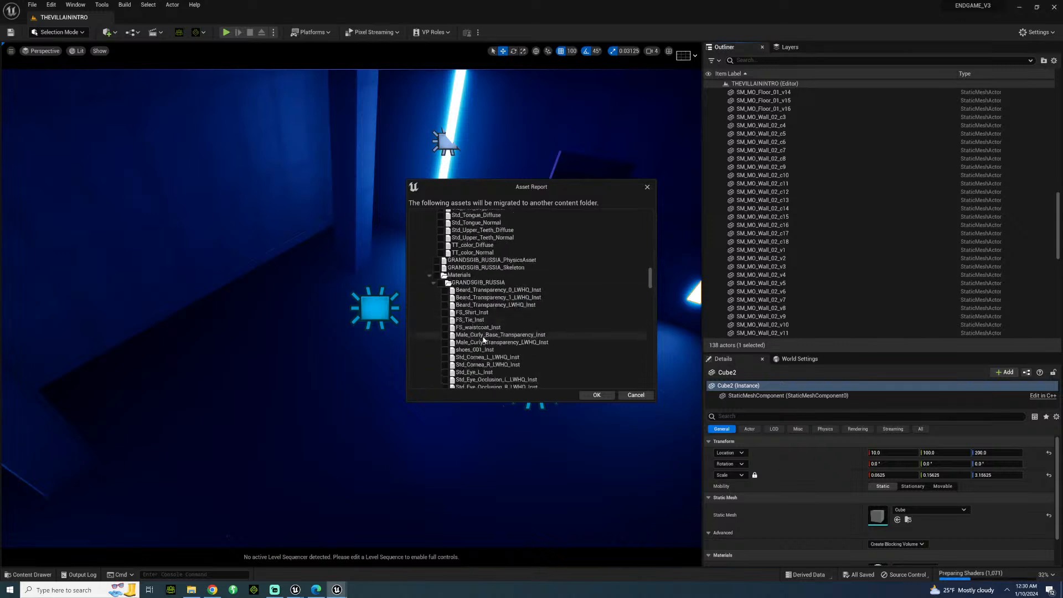
pyautogui.scroll(-10, 483, 340)
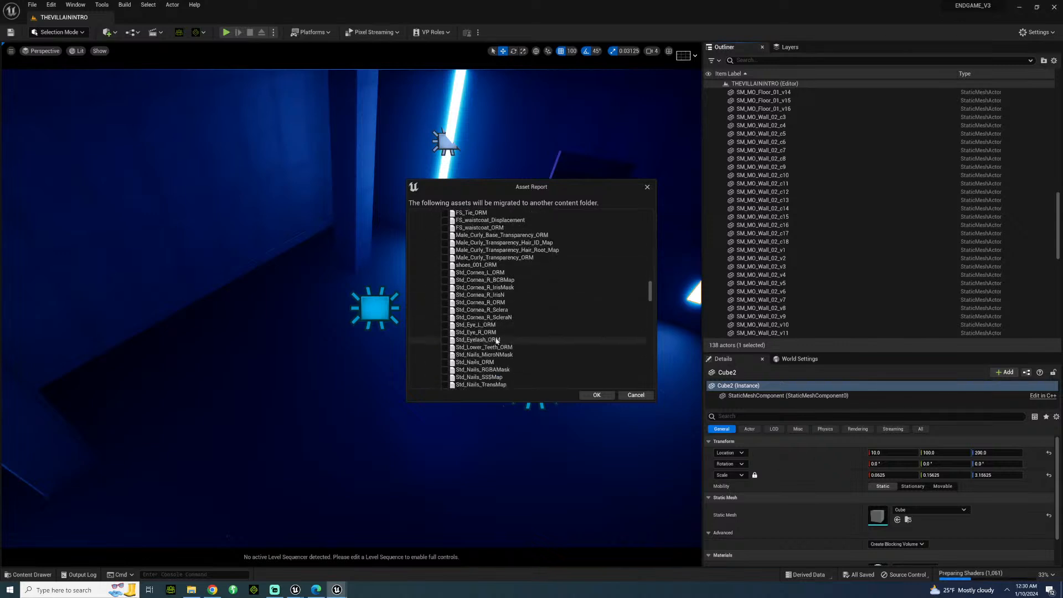
pyautogui.scroll(-10, 556, 341)
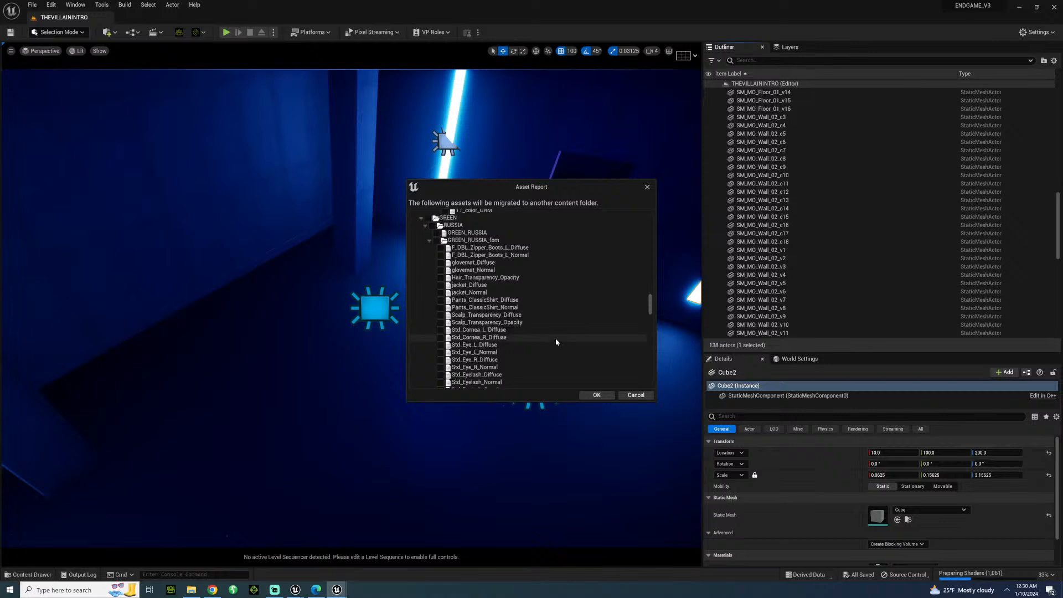
pyautogui.scroll(-10, 567, 351)
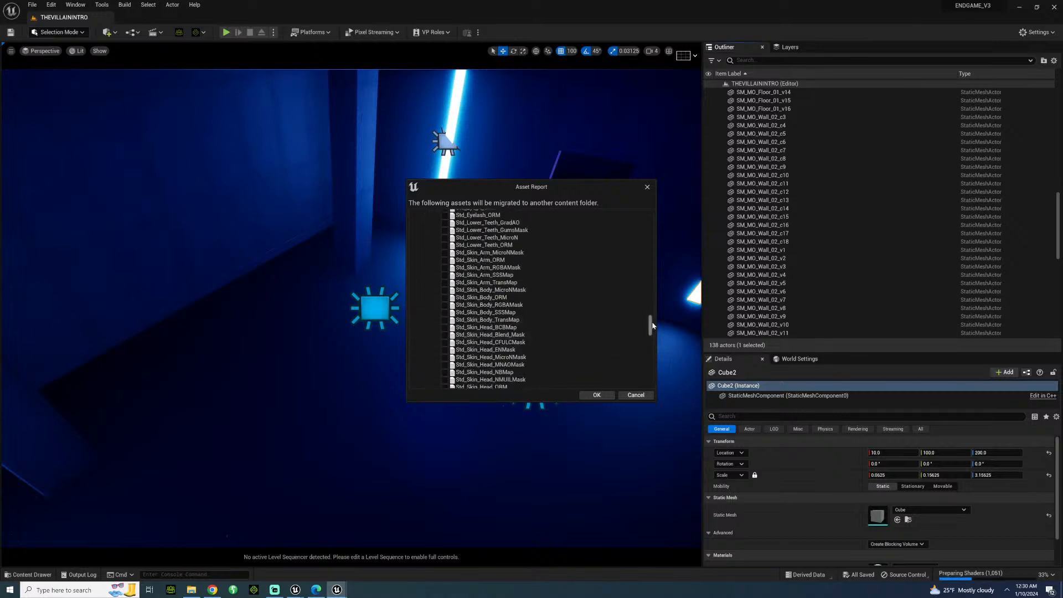
pyautogui.moveTo(651, 328); pyautogui.dragTo(652, 340)
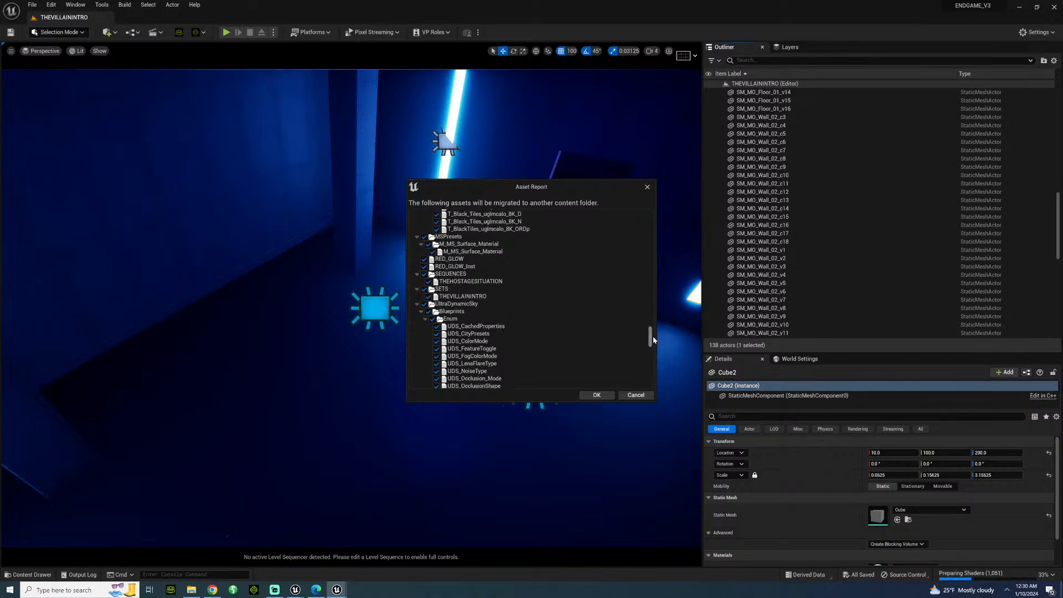
pyautogui.scroll(1, 532, 321)
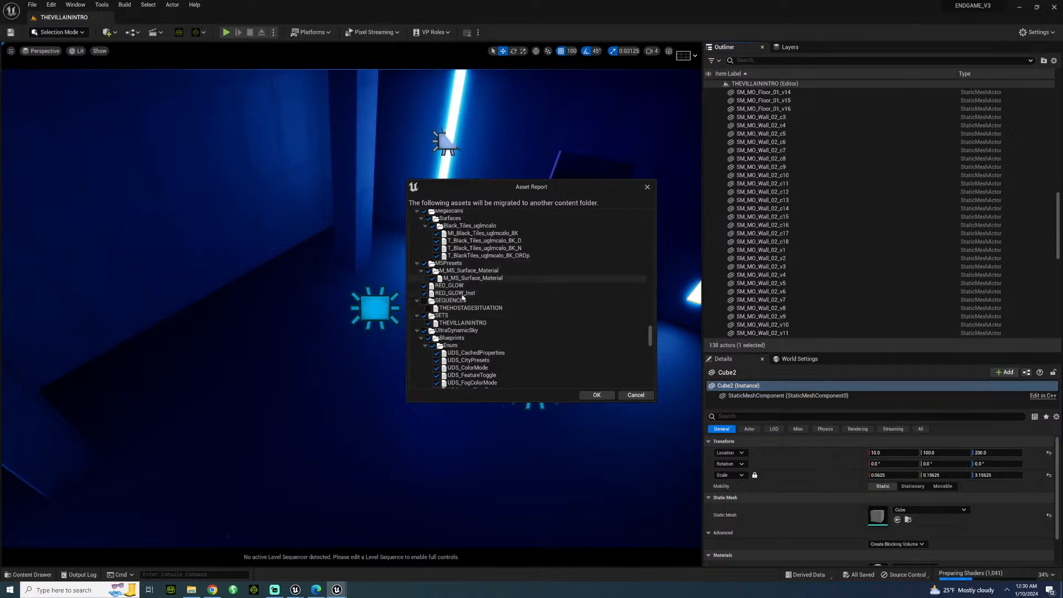
# Collapse the UltraDynamicSky folder, exclude it from the migration, and recheck the remaining asset selection.
pyautogui.scroll(-2, 462, 324)
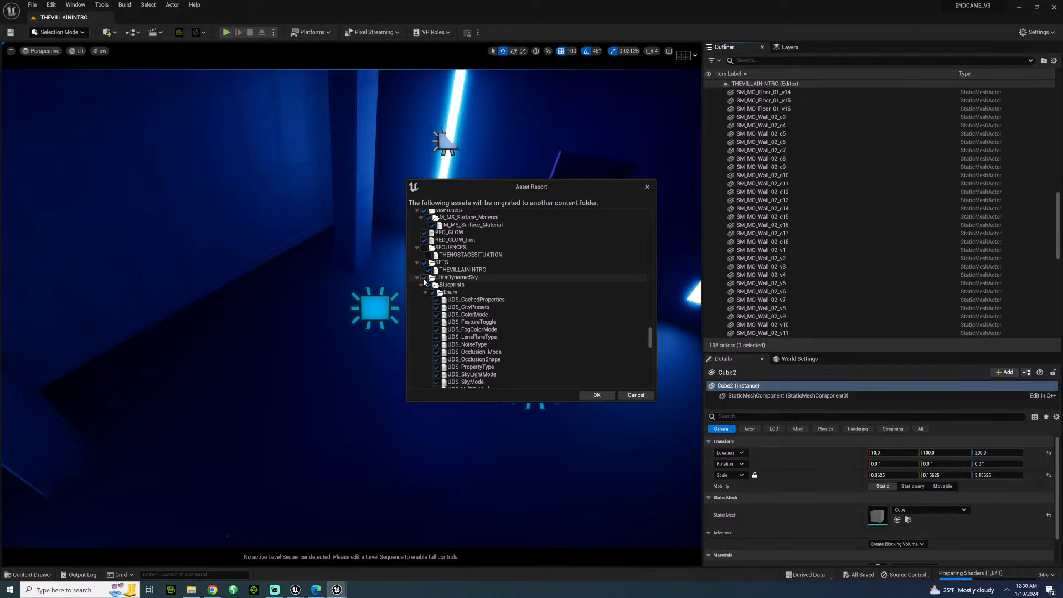
pyautogui.click(419, 278)
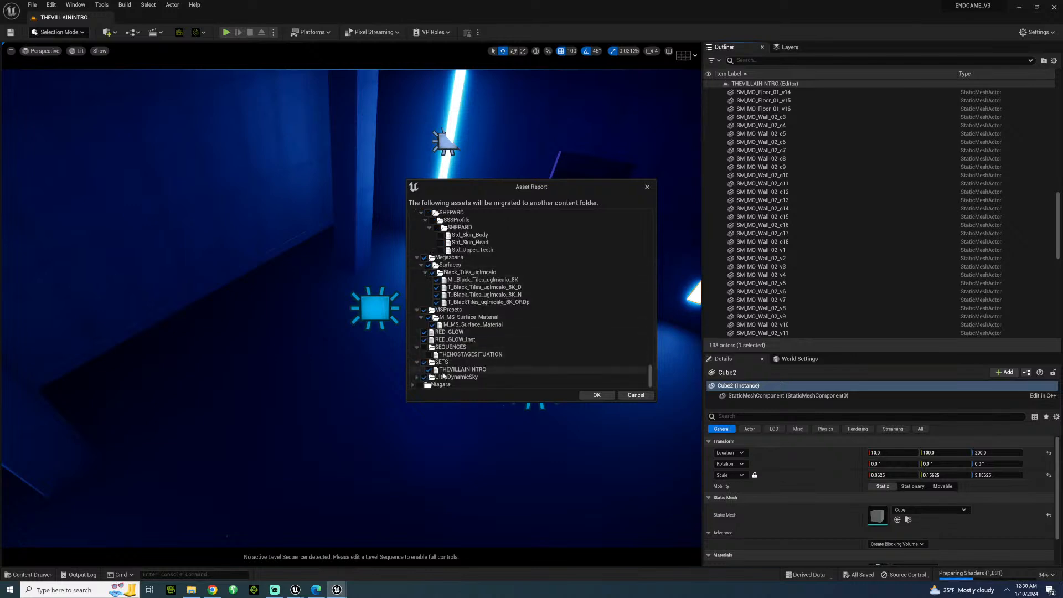
pyautogui.click(425, 378)
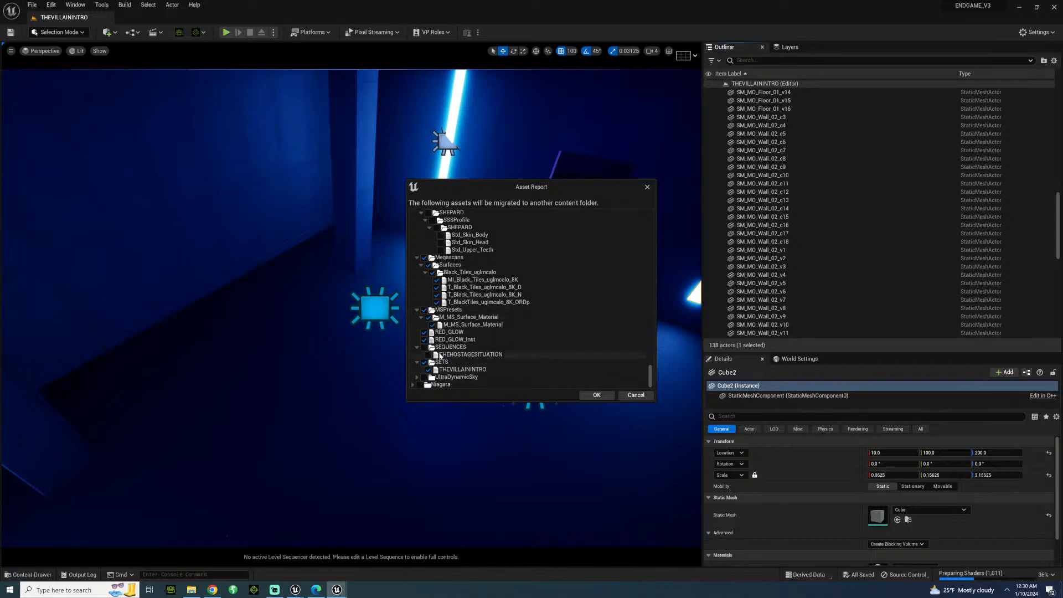
pyautogui.scroll(3, 460, 287)
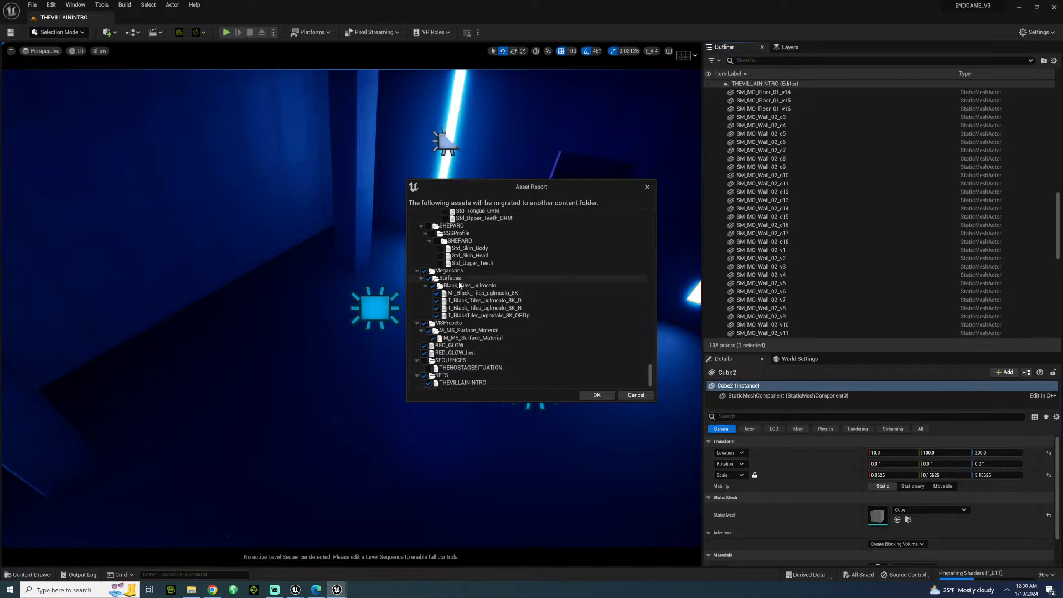
pyautogui.scroll(6, 459, 286)
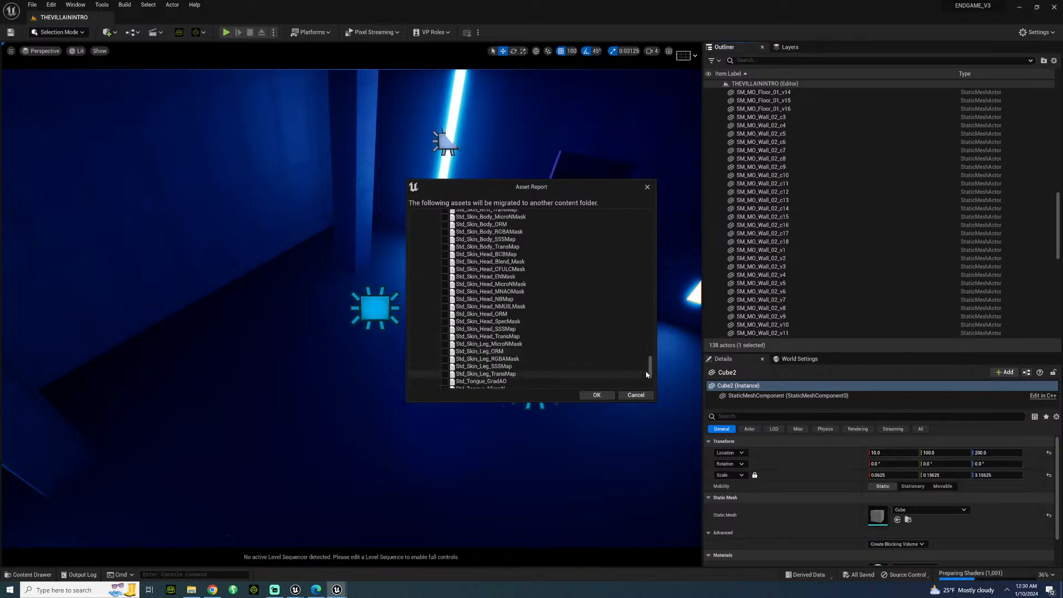
pyautogui.moveTo(651, 374); pyautogui.dragTo(652, 217)
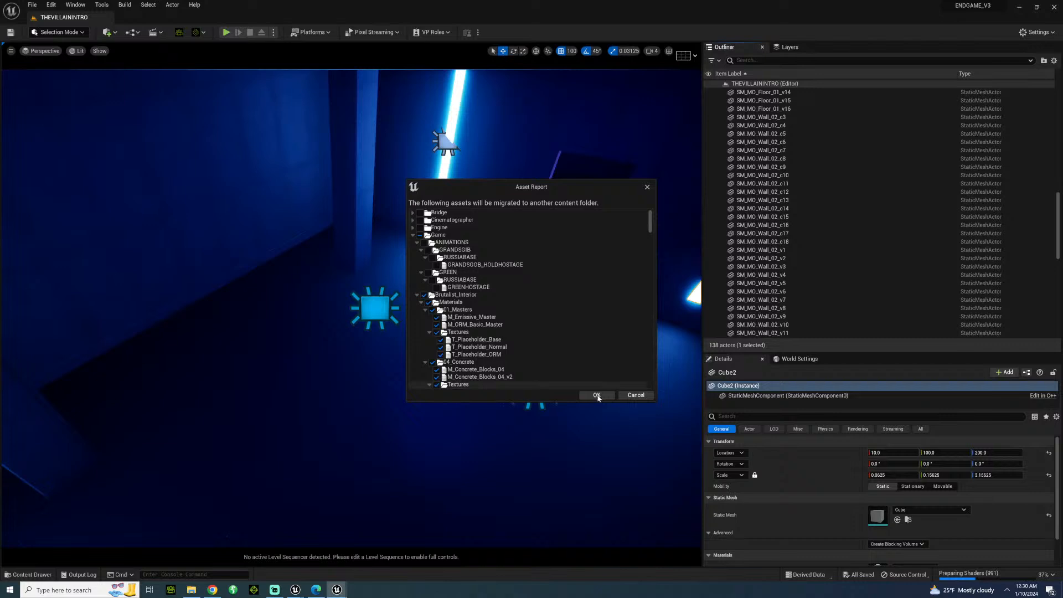
# Accept the asset list and migrate it into the ENDGAME_5_3 project's Content folder, overwriting all existing assets.
pyautogui.click(596, 395)
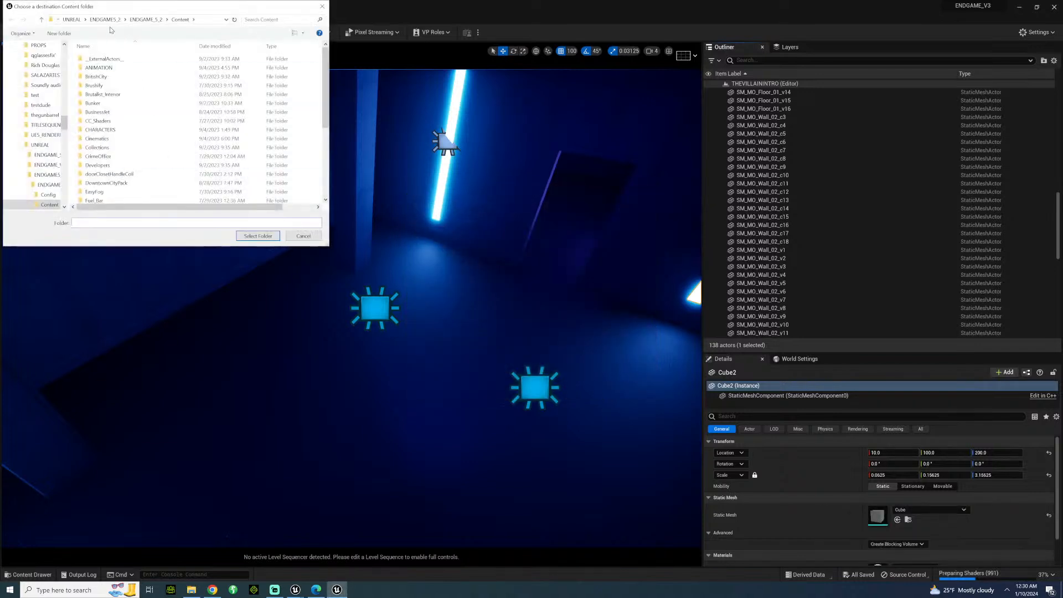
pyautogui.click(72, 19)
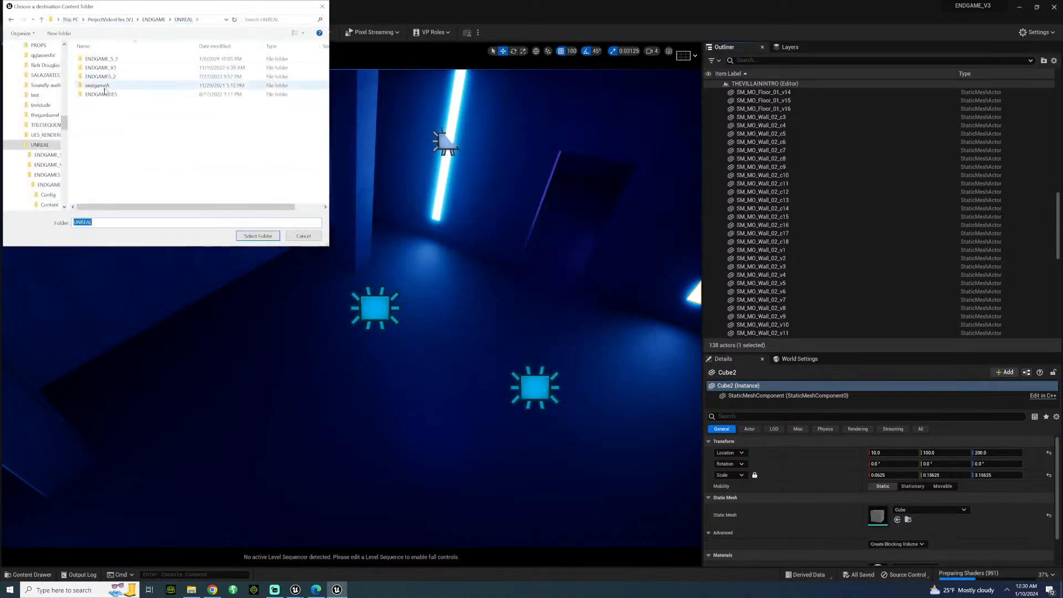
pyautogui.click(105, 58)
pyautogui.doubleClick(106, 58)
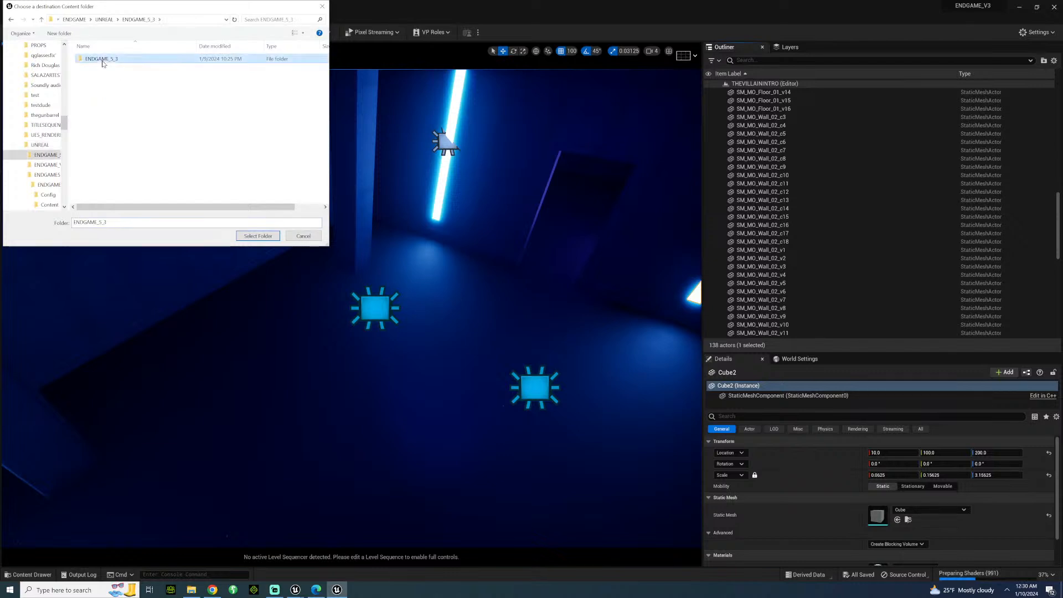
pyautogui.doubleClick(105, 59)
pyautogui.doubleClick(102, 67)
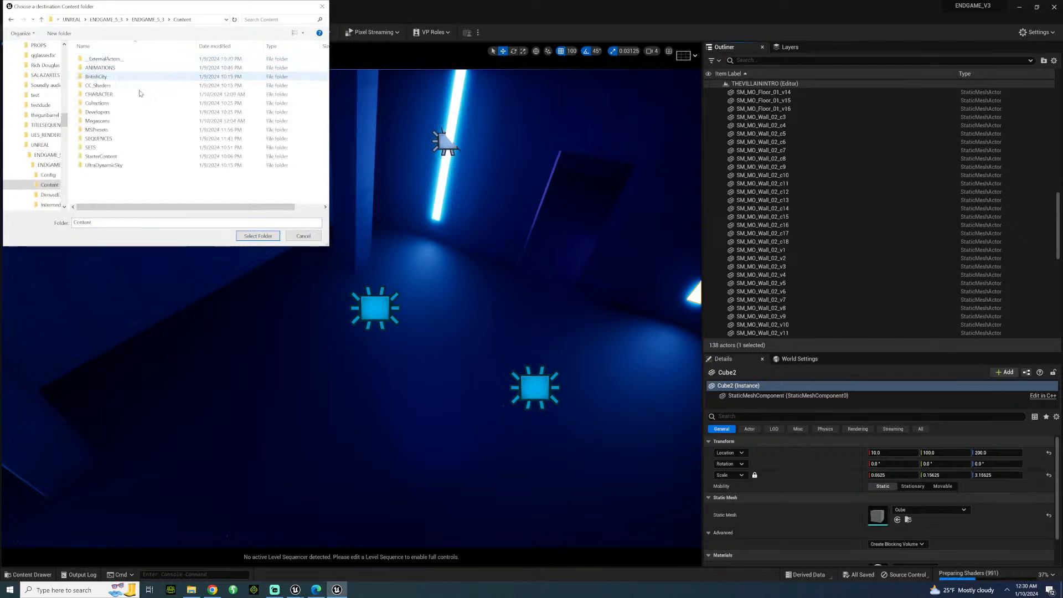
pyautogui.click(256, 237)
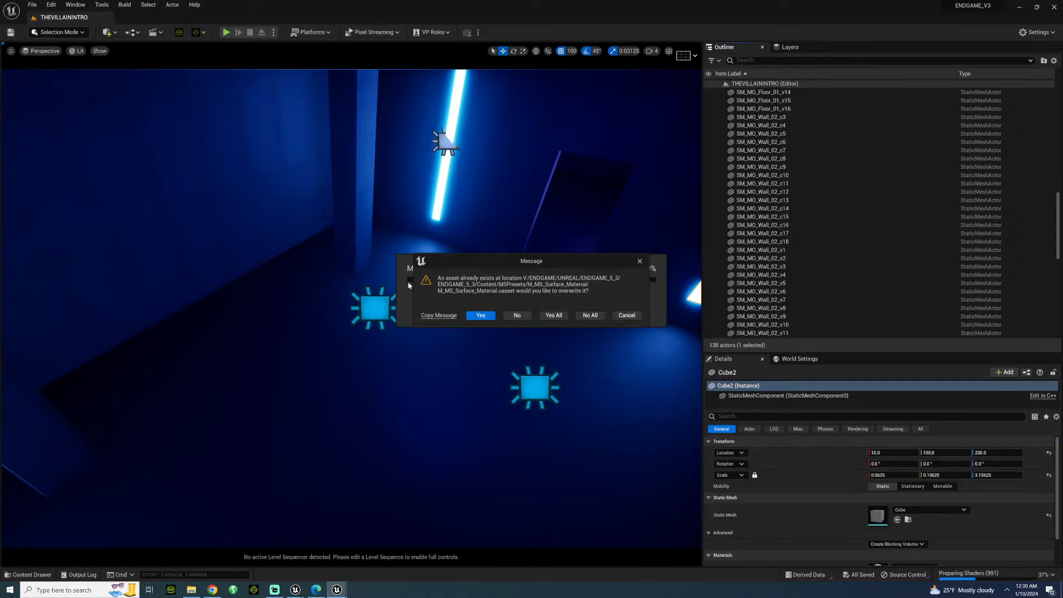
pyautogui.click(554, 316)
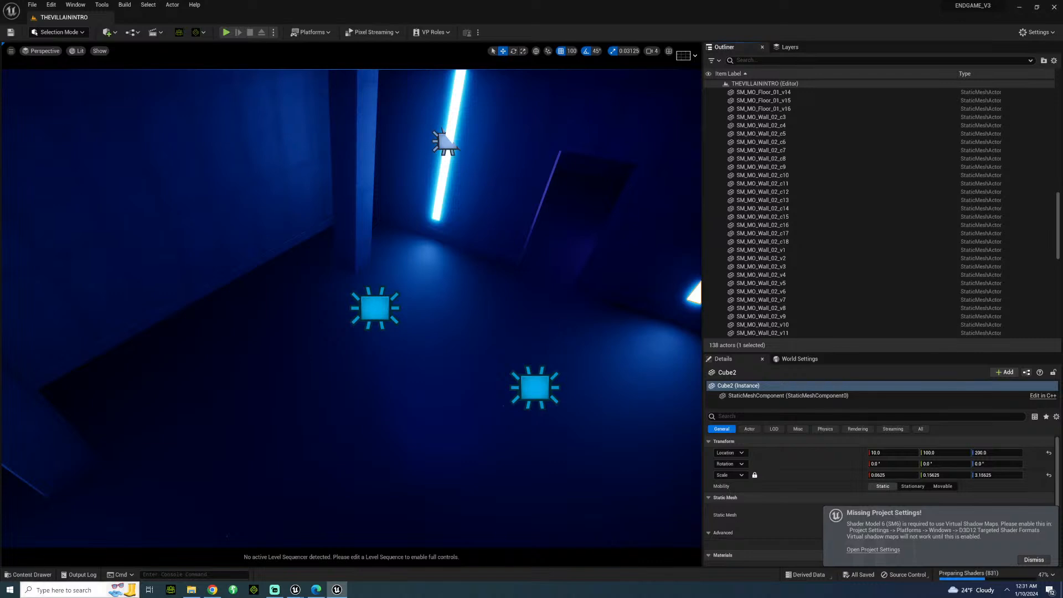
# Open the Windows System Information app and examine the computer's hardware summary.
pyautogui.click(48, 591)
pyautogui.write('SYSTEM')
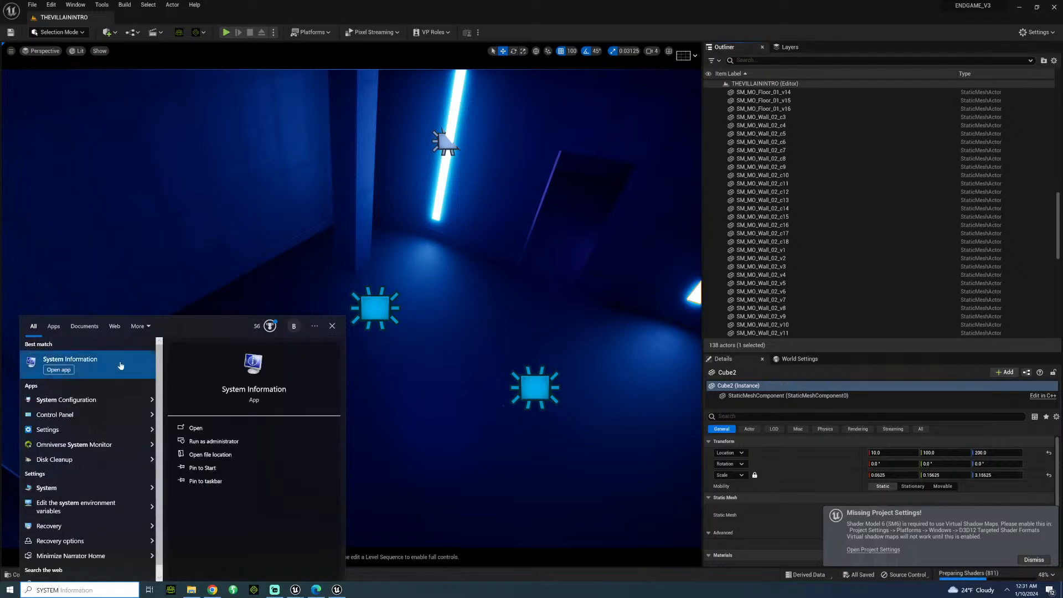
pyautogui.click(70, 360)
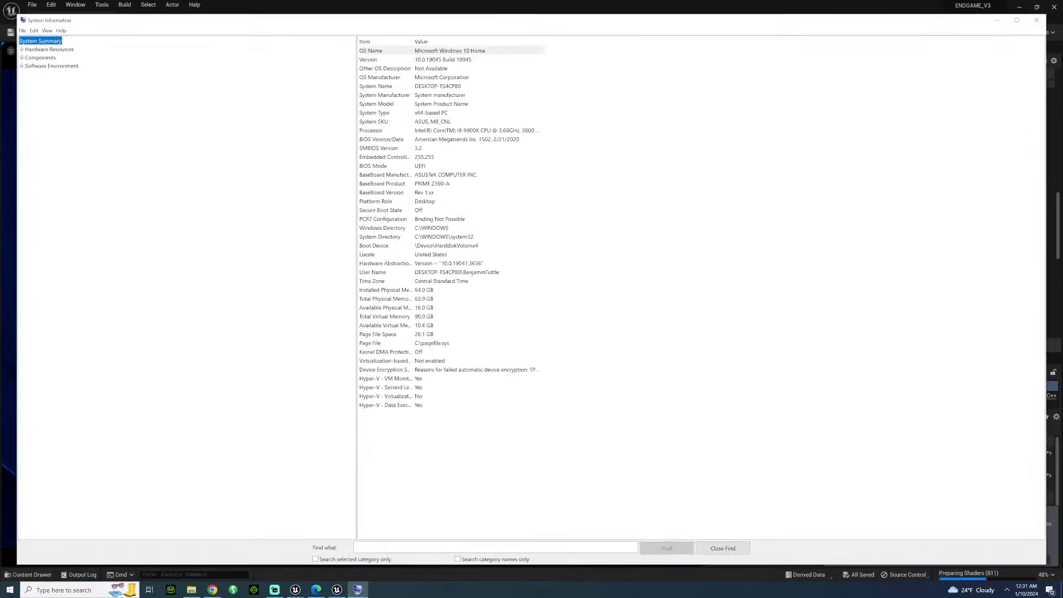
pyautogui.moveTo(455, 21); pyautogui.dragTo(1062, 310)
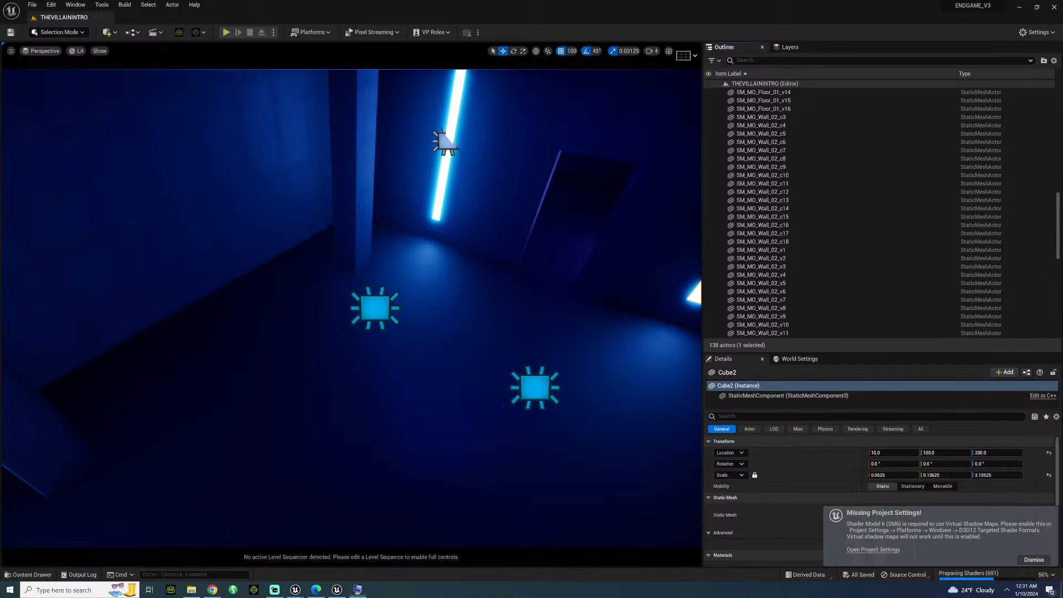
# Close the ENDGAME_V3 project and return to ENDGAME_5_3.
pyautogui.moveTo(352, 308); pyautogui.dragTo(488, 267, button='right')
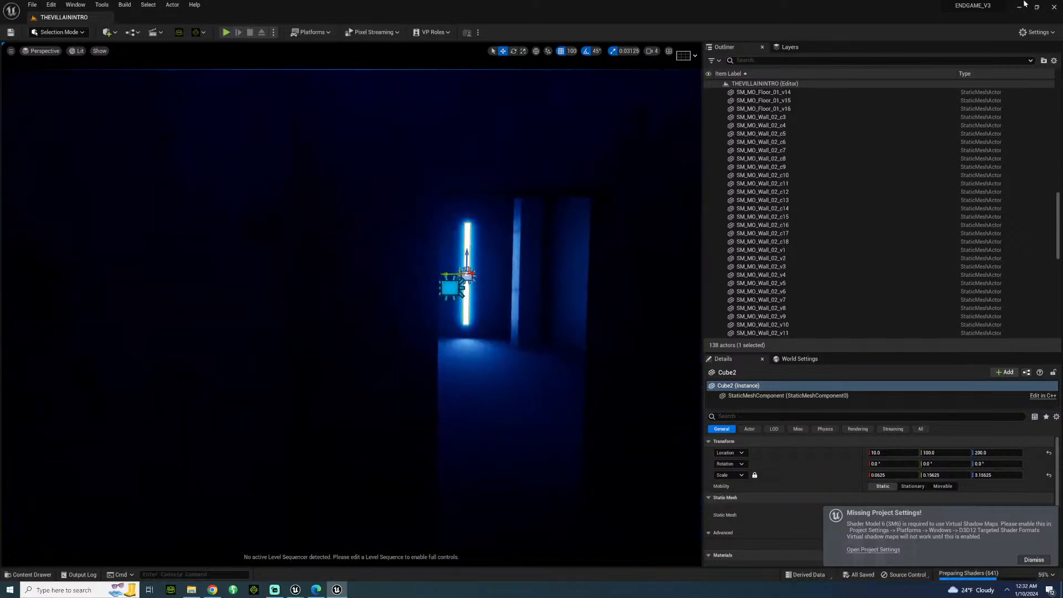
pyautogui.click(1056, 7)
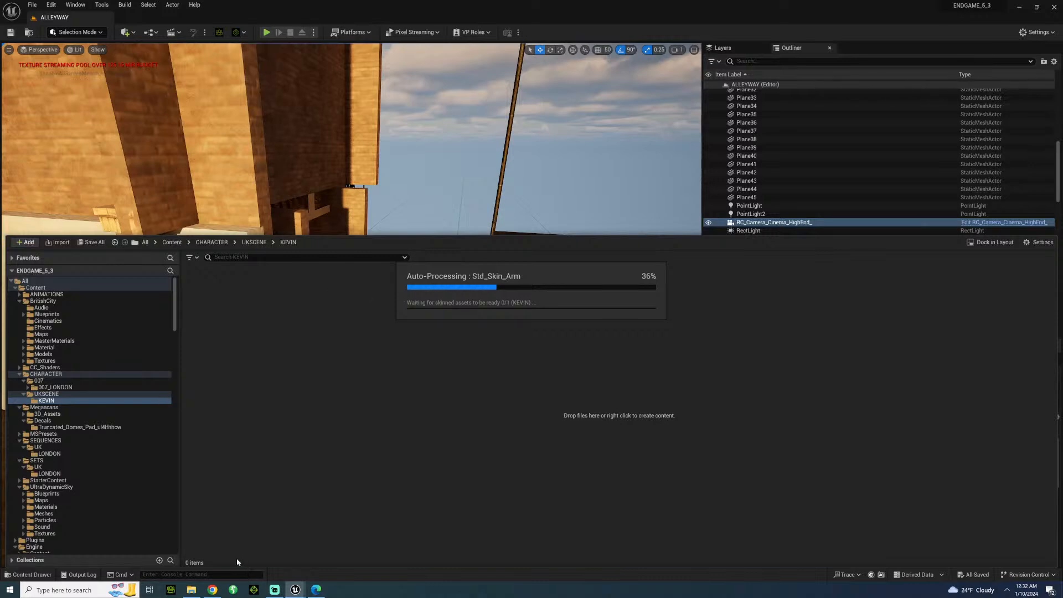
pyautogui.click(192, 591)
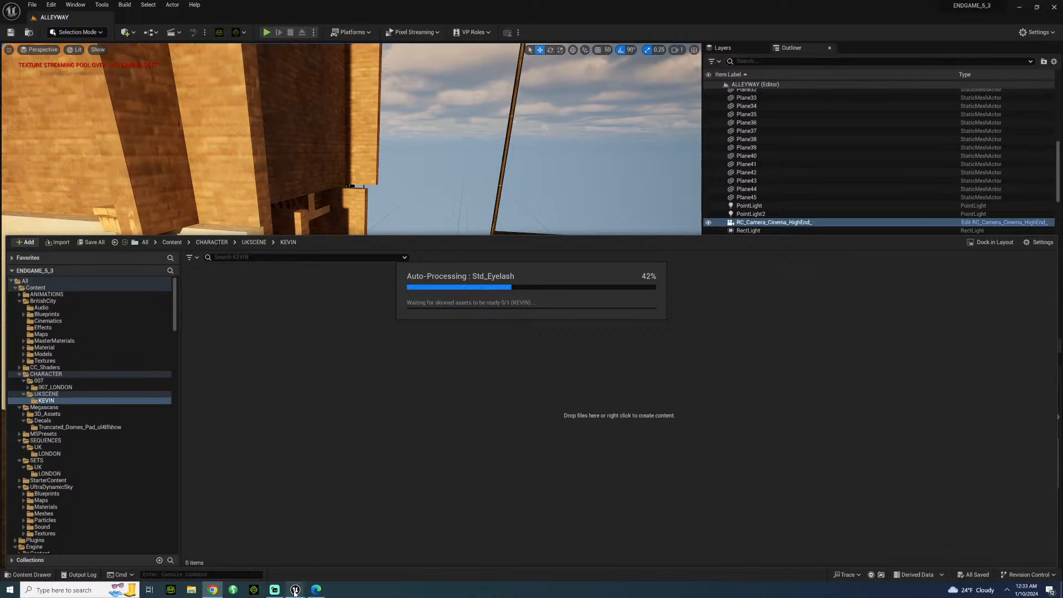
# Switch to the Epic Games Launcher and show the Unreal Engine project library.
pyautogui.rightClick(295, 589)
pyautogui.click(1007, 589)
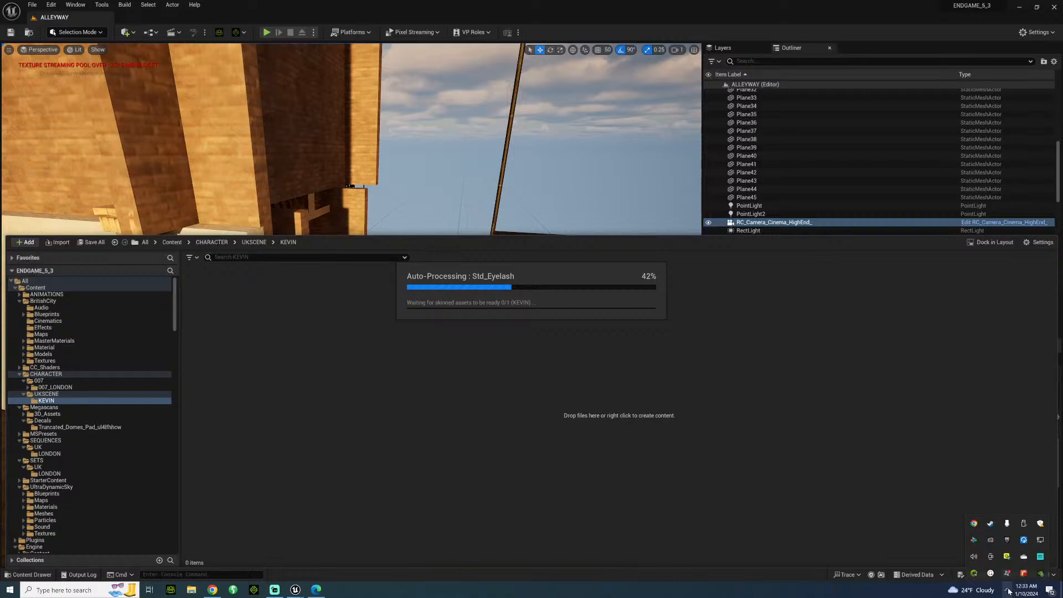
pyautogui.rightClick(1003, 548)
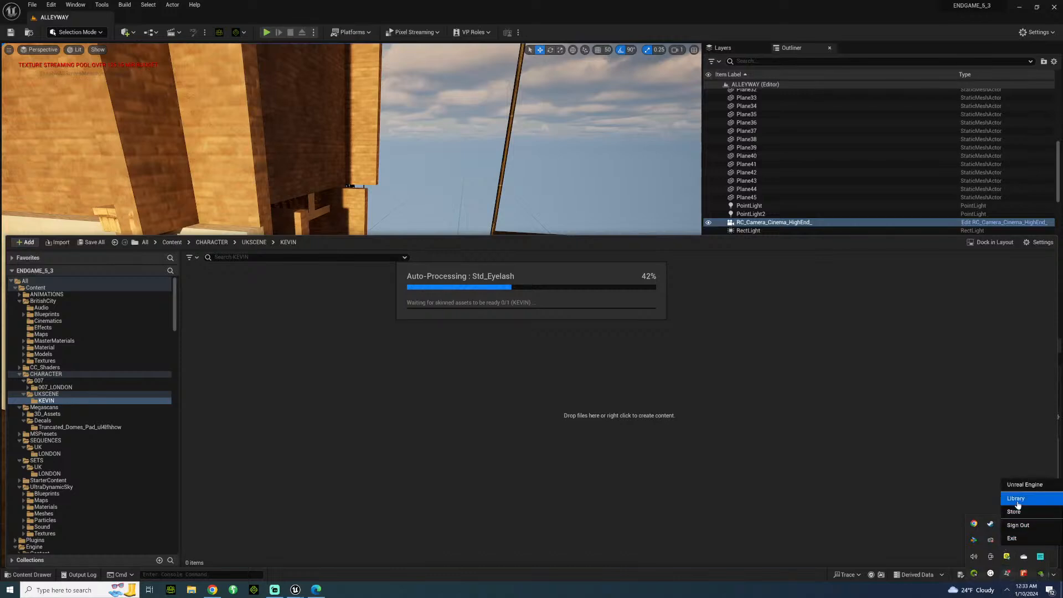
pyautogui.click(1016, 499)
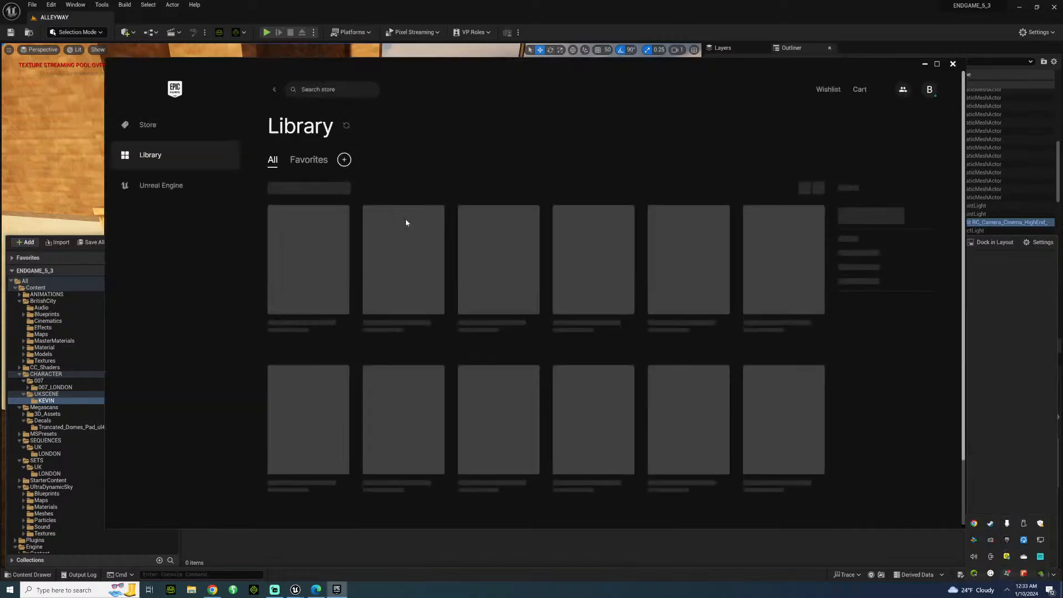
pyautogui.click(198, 184)
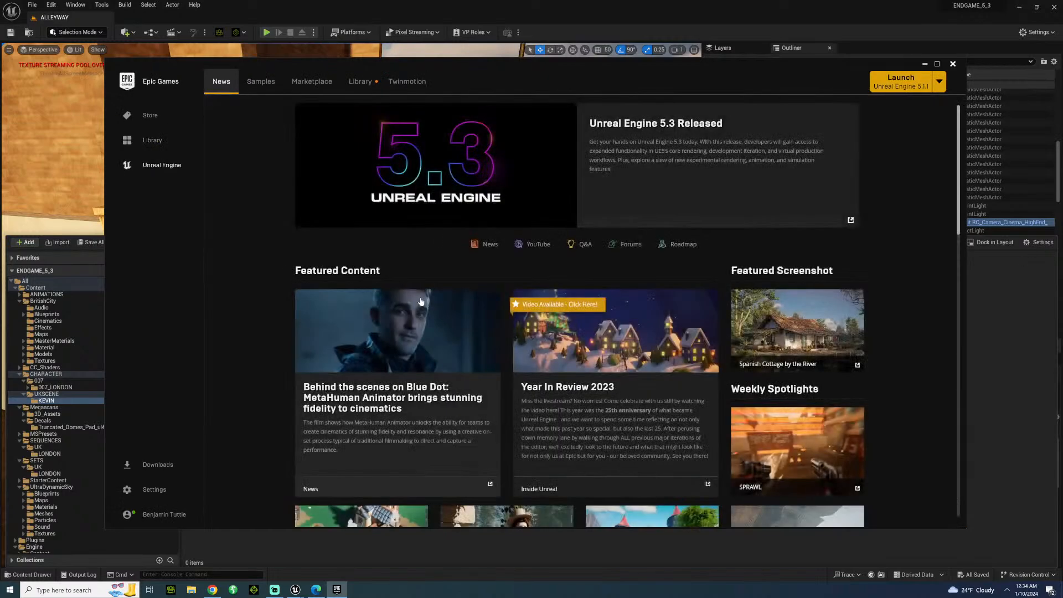
pyautogui.click(360, 81)
# Launch the REDSTRIKE_5_3 project from the library and minimize the launcher.
pyautogui.scroll(-3, 318, 368)
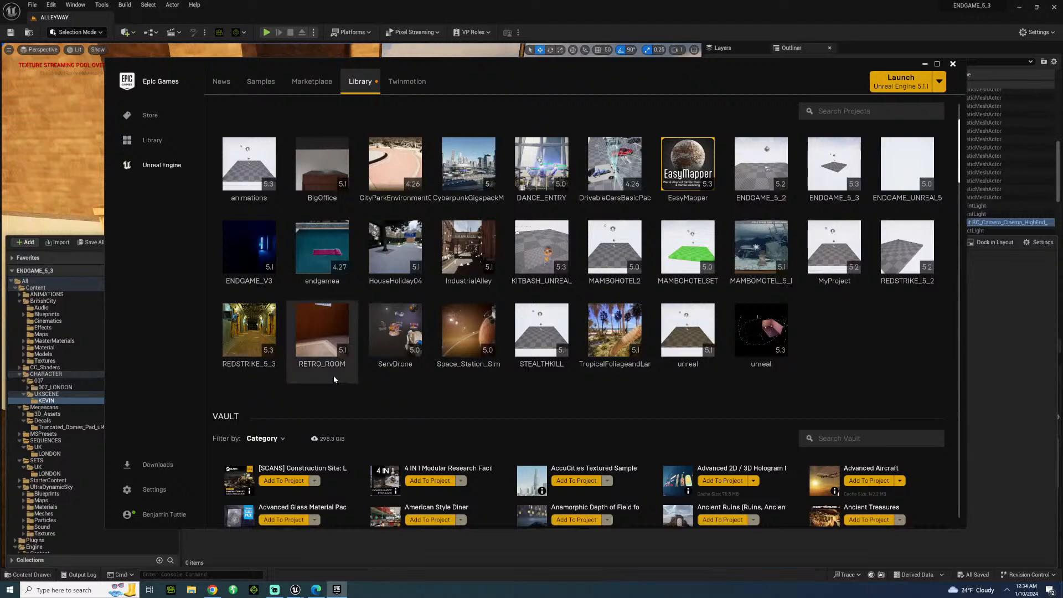
pyautogui.scroll(-1, 448, 392)
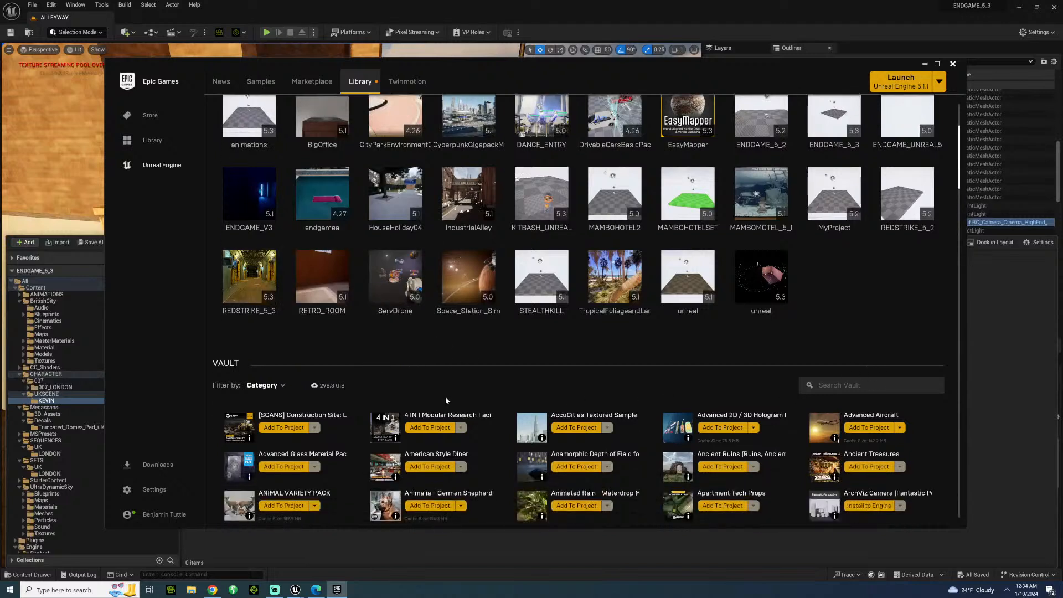
pyautogui.doubleClick(262, 294)
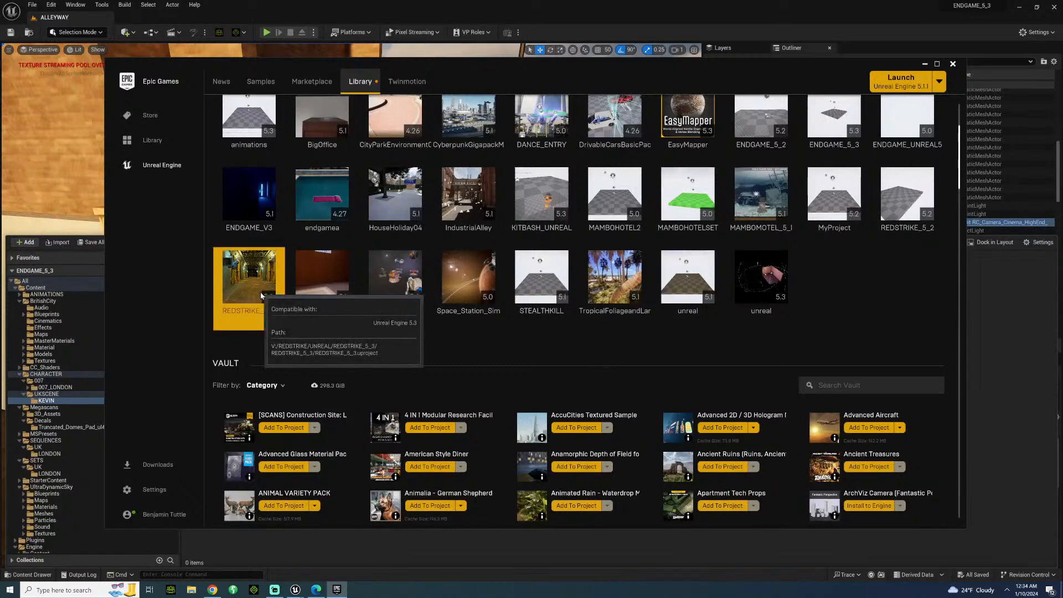
pyautogui.click(925, 65)
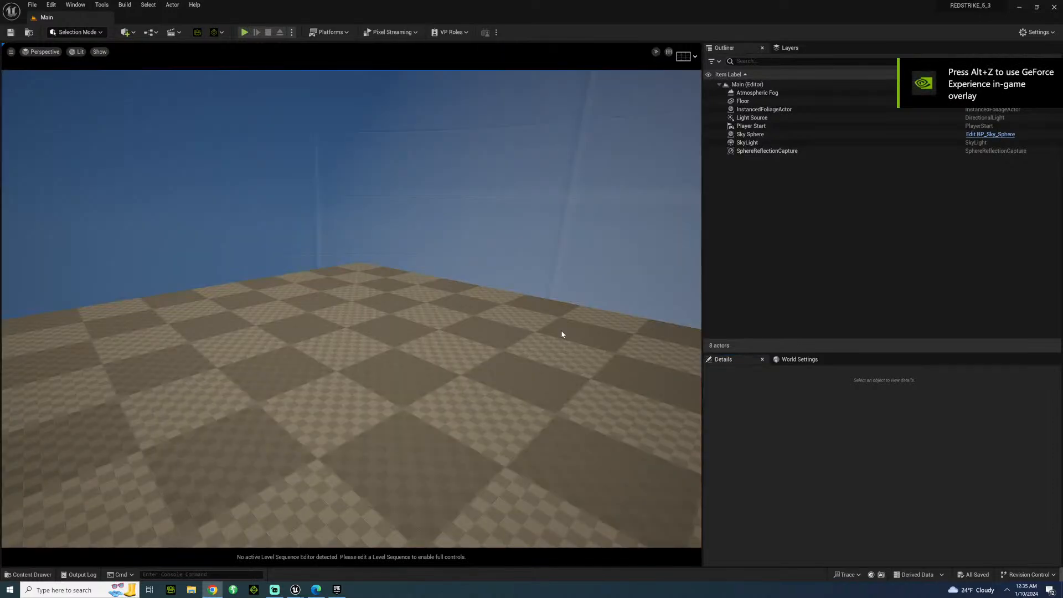
# Browse the project content to the Presets folder inside Cinematics/MoviePipeline.
pyautogui.click(29, 574)
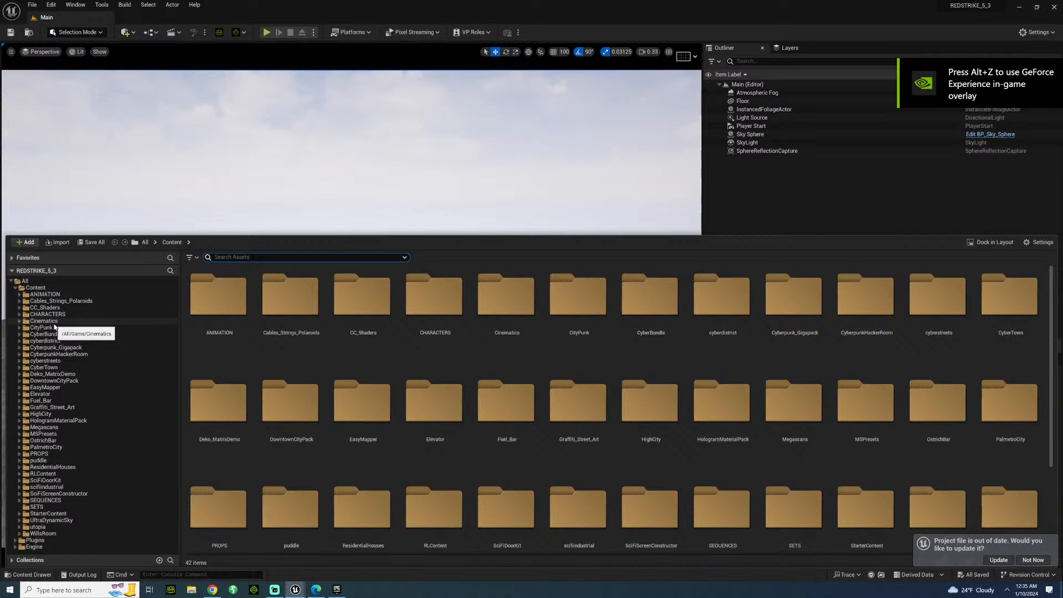
pyautogui.click(45, 321)
pyautogui.doubleClick(232, 308)
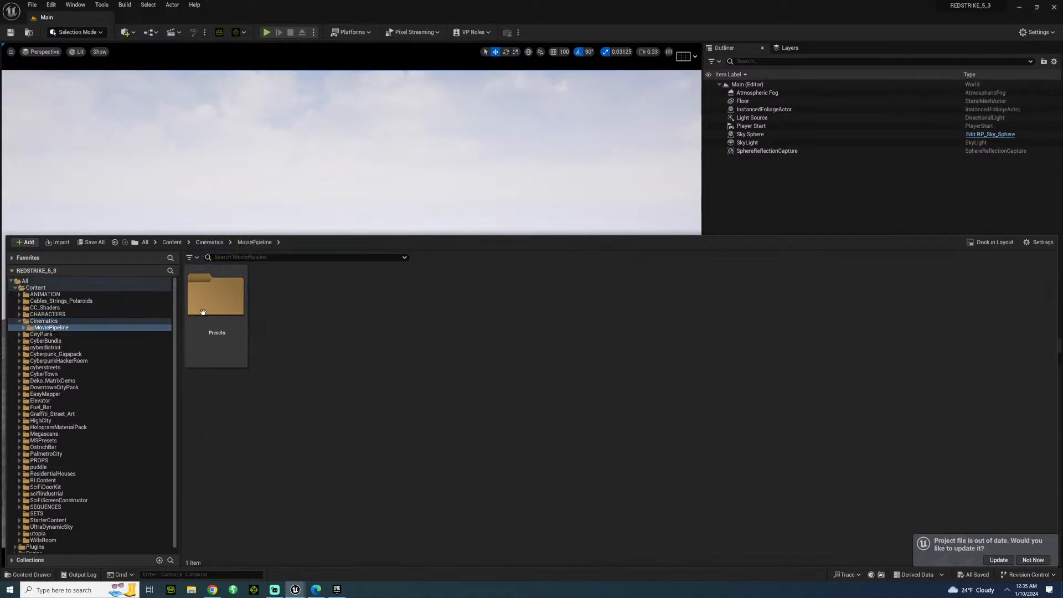
pyautogui.doubleClick(239, 311)
# Migrate the REDSTRIKE render preset into ENDGAME_5_3's Content folder, then close the REDSTRIKE_5_3 project.
pyautogui.rightClick(271, 302)
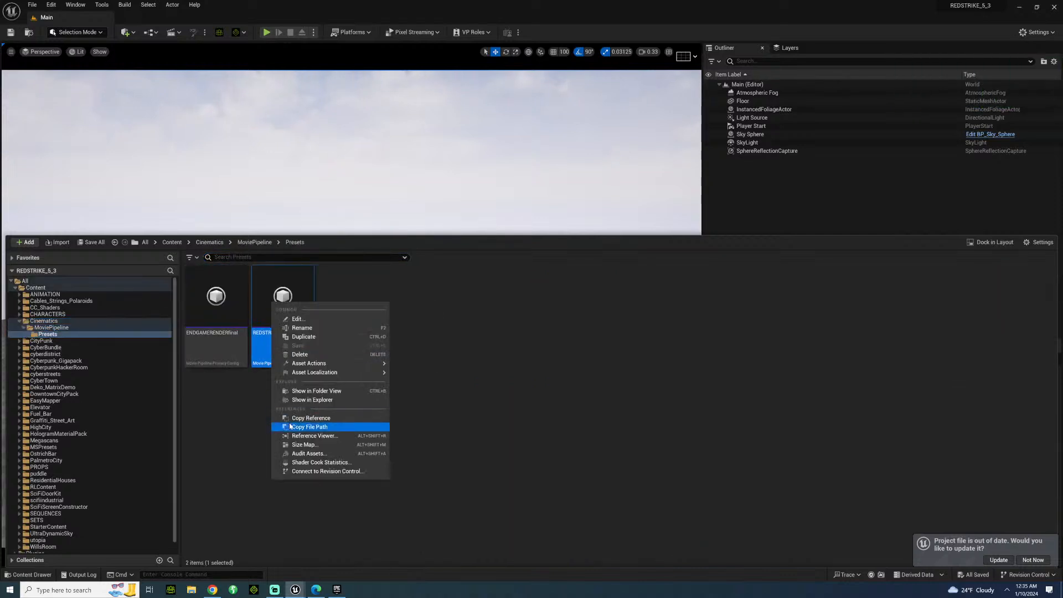
pyautogui.moveTo(332, 363)
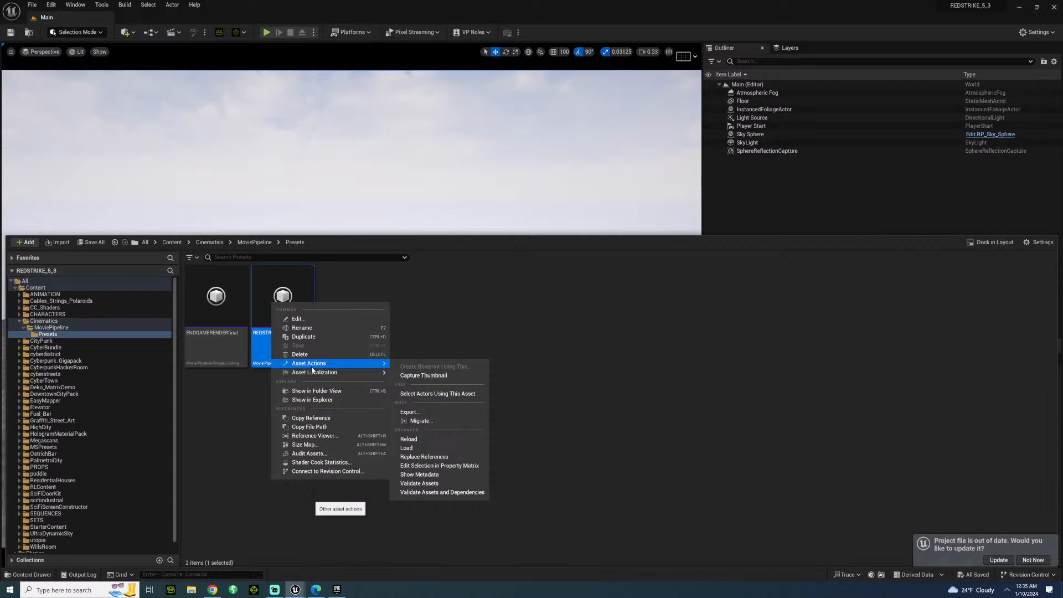
pyautogui.click(421, 421)
pyautogui.click(597, 396)
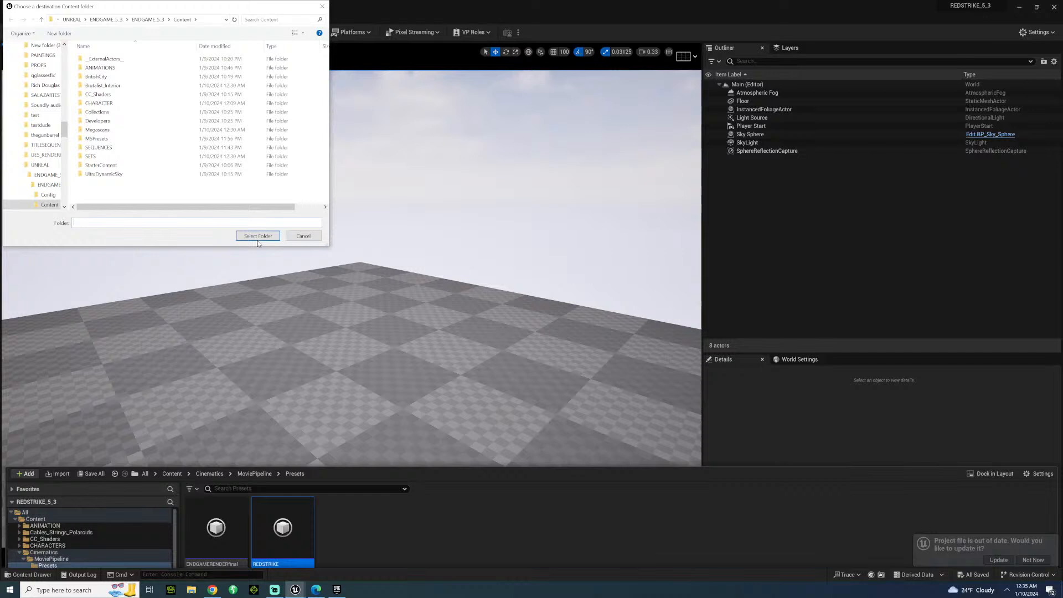
pyautogui.click(257, 237)
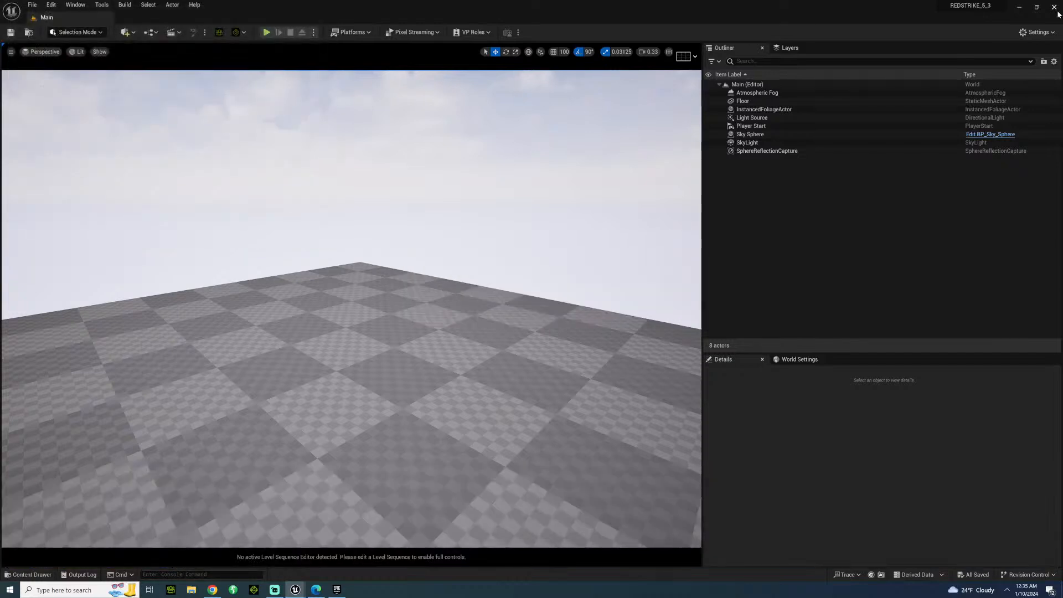
pyautogui.click(1056, 9)
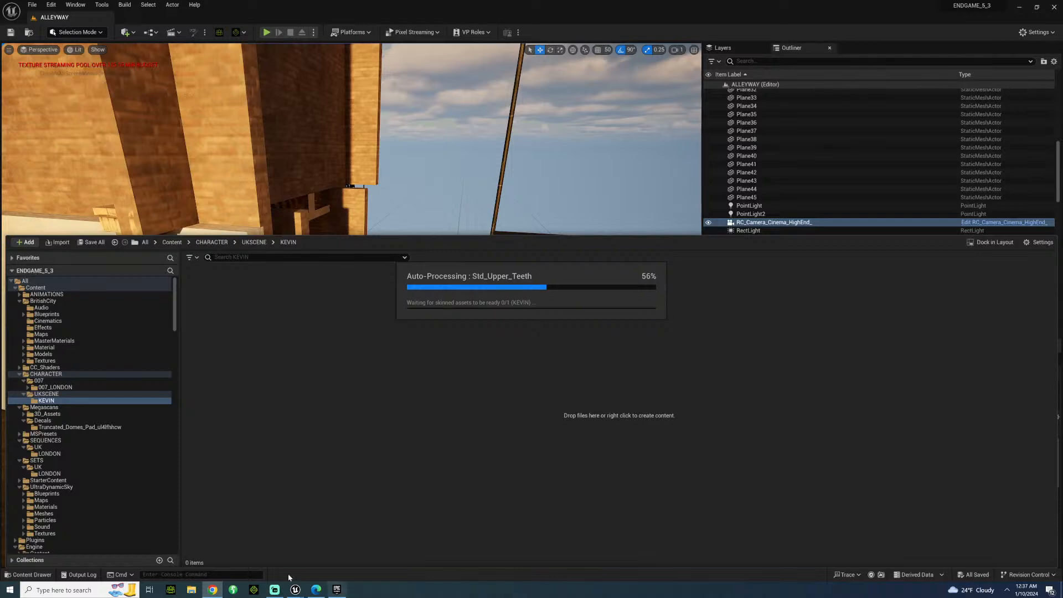
# Bring the ShotDeck browser window over the editor and examine the Spectre stills for lighting and framing references.
pyautogui.click(318, 596)
pyautogui.moveTo(1062, 420); pyautogui.dragTo(688, 116)
pyautogui.scroll(-3, 657, 301)
pyautogui.scroll(-5, 659, 292)
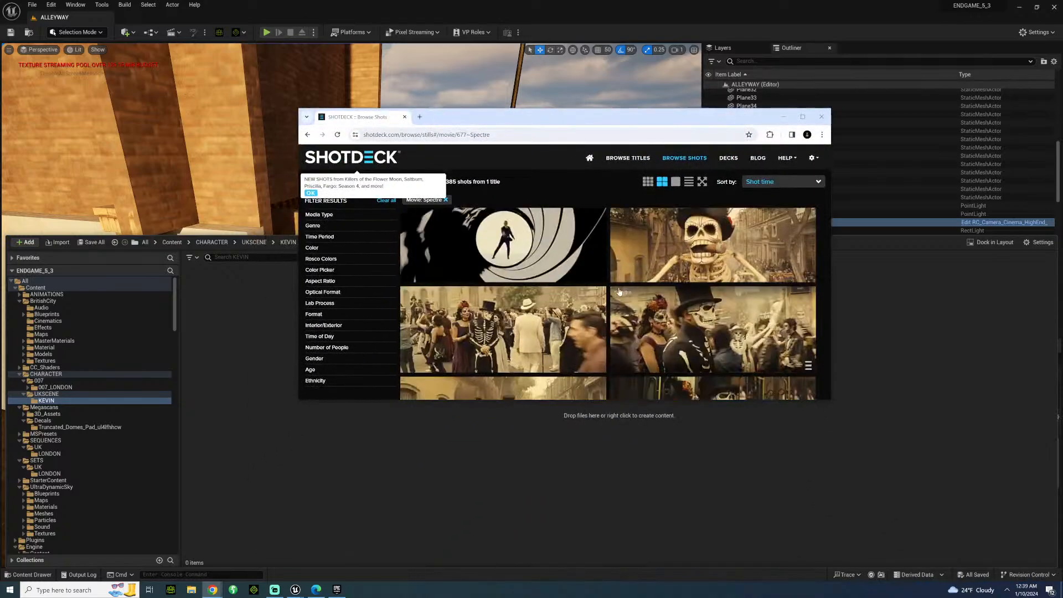
pyautogui.scroll(-8, 488, 327)
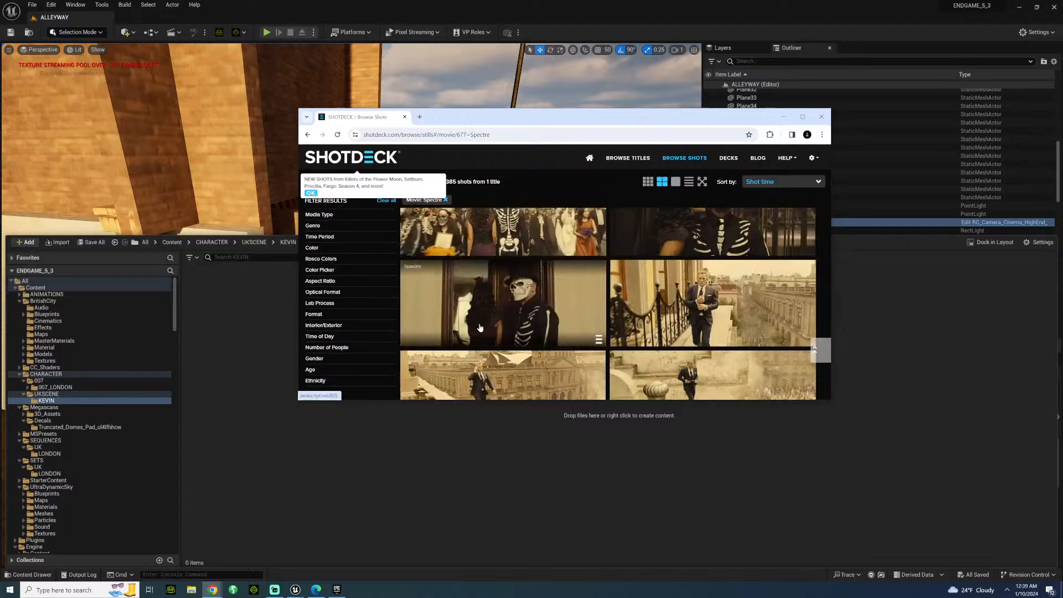
pyautogui.scroll(-10, 479, 331)
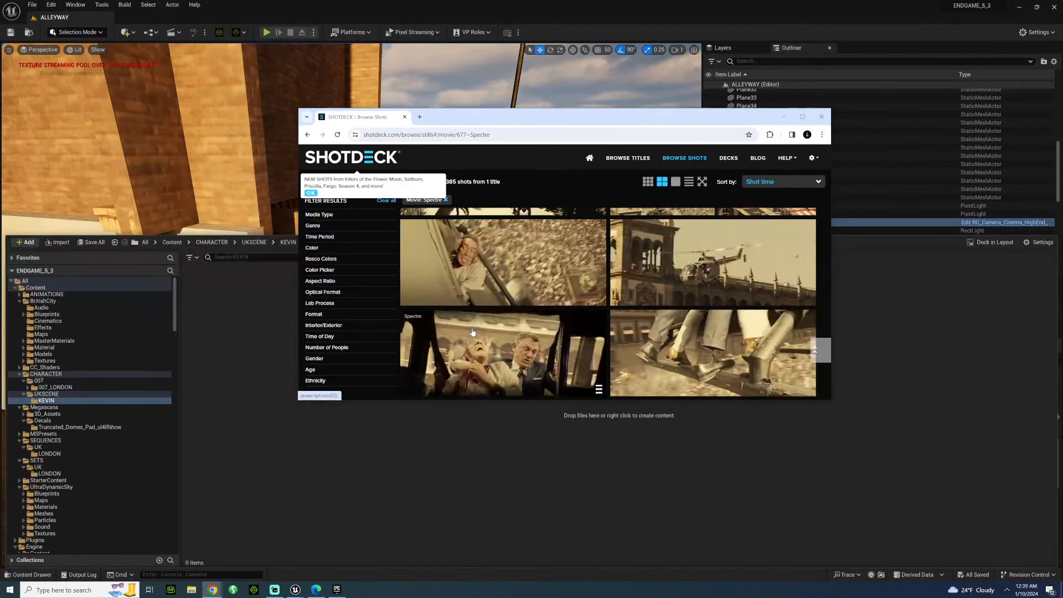
pyautogui.scroll(-5, 472, 332)
pyautogui.scroll(-2, 473, 331)
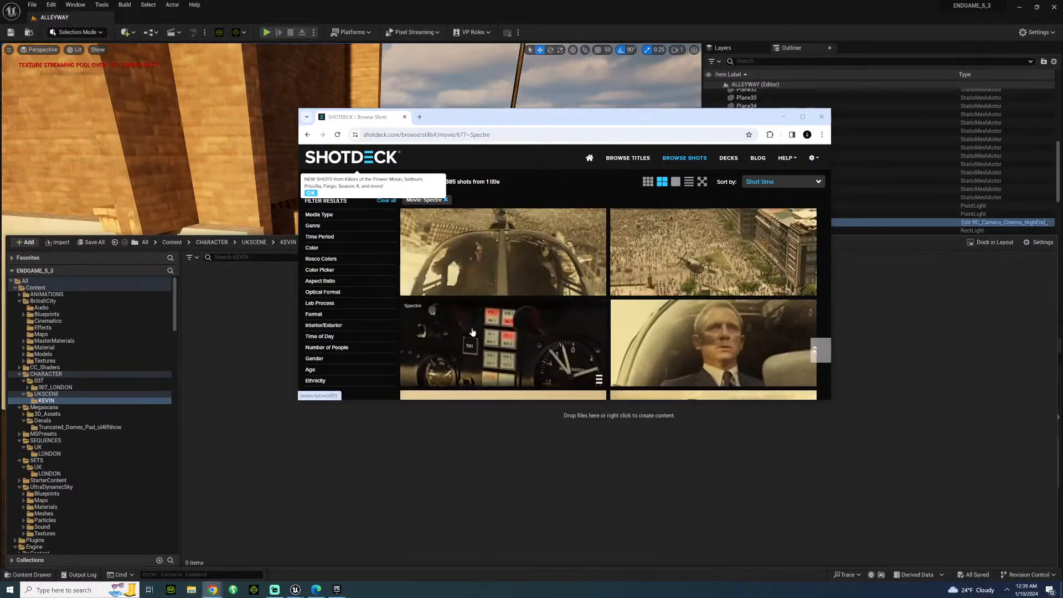
pyautogui.scroll(-8, 462, 341)
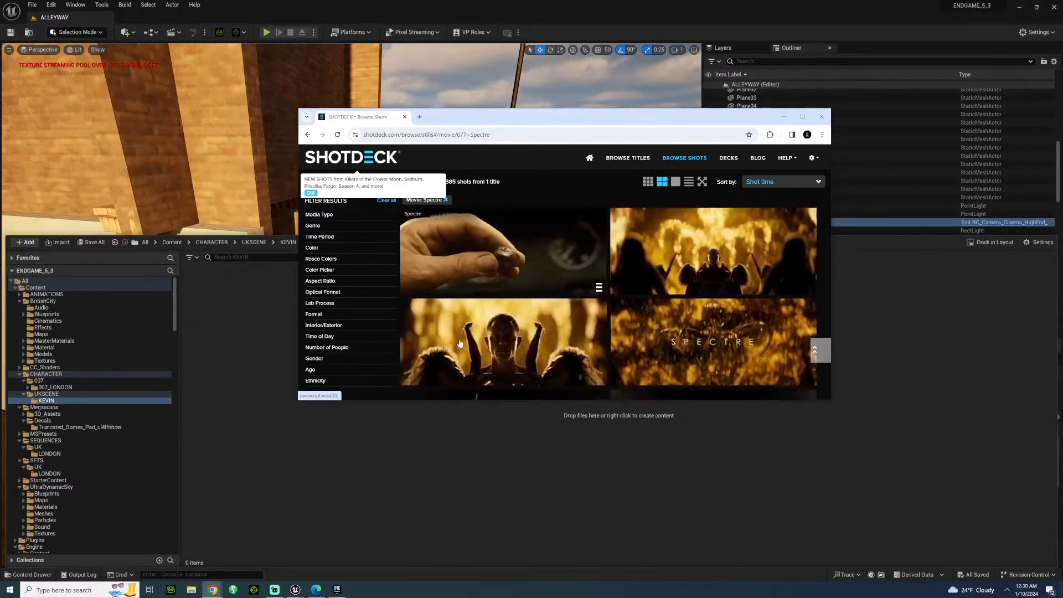
pyautogui.scroll(-5, 459, 343)
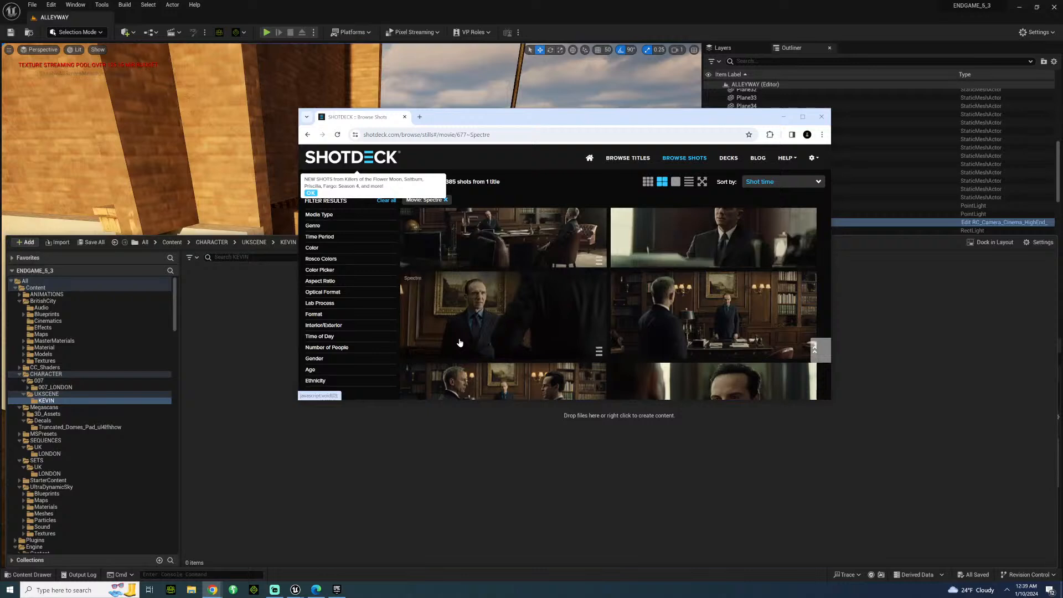
pyautogui.scroll(-6, 460, 343)
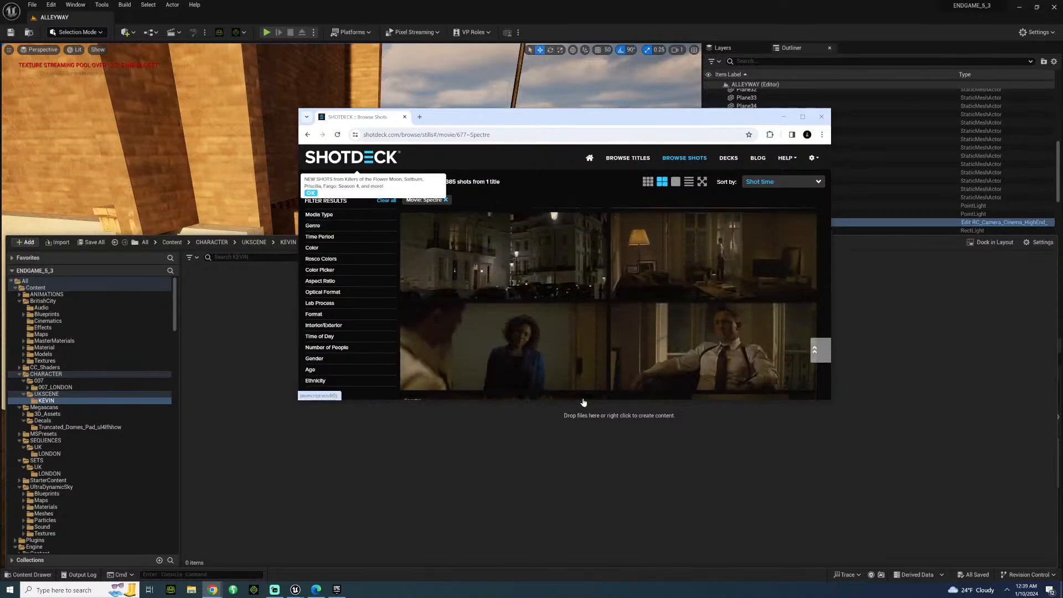
# Enlarge and reposition the ShotDeck window, and examine more of the Spectre stills of the dark apartment interior.
pyautogui.moveTo(586, 401); pyautogui.dragTo(581, 536)
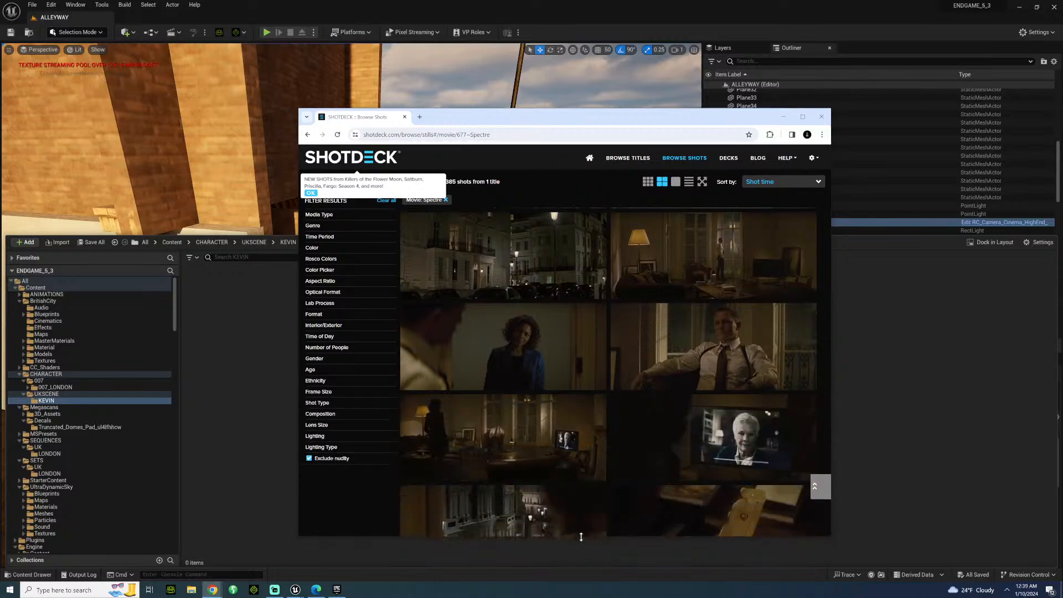
pyautogui.moveTo(535, 120); pyautogui.dragTo(456, 22)
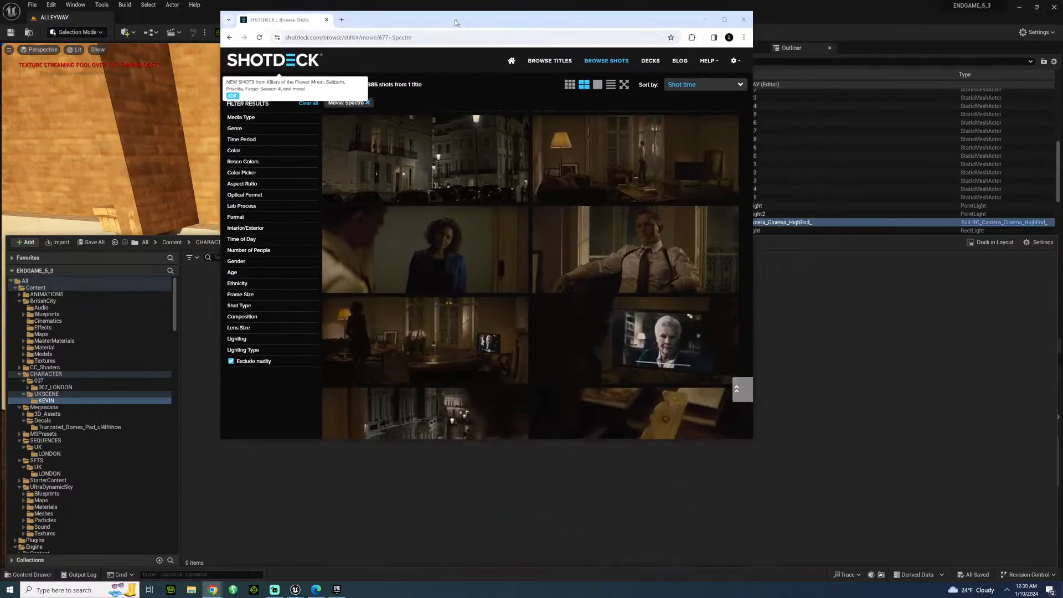
pyautogui.scroll(-3, 435, 248)
pyautogui.scroll(-10, 436, 248)
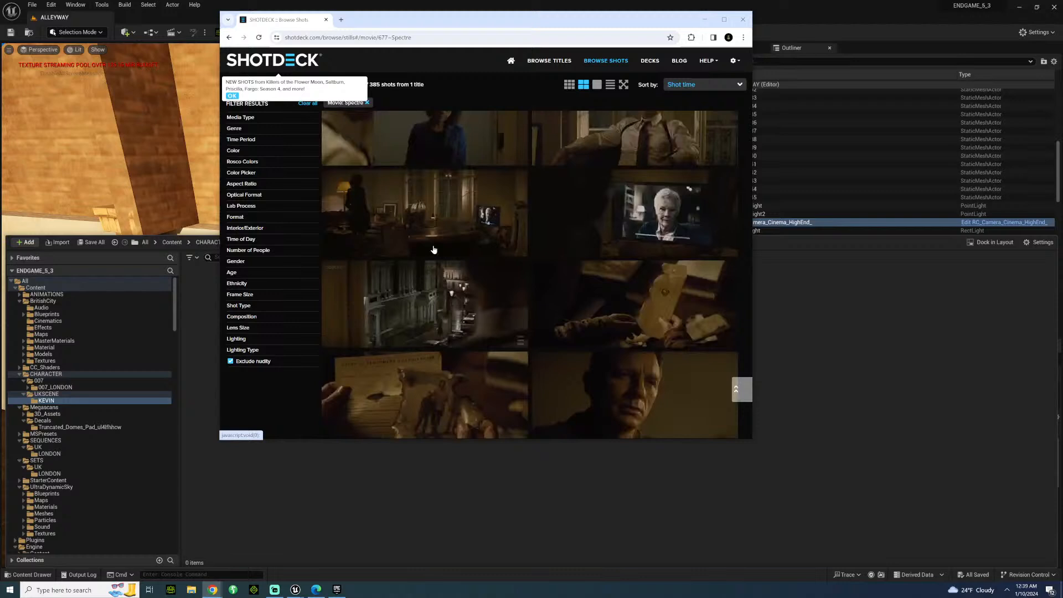
# Remove the Spectre filter, dismiss the new-shots notice, and search ShotDeck for CASINO ROYALE stills.
pyautogui.click(367, 103)
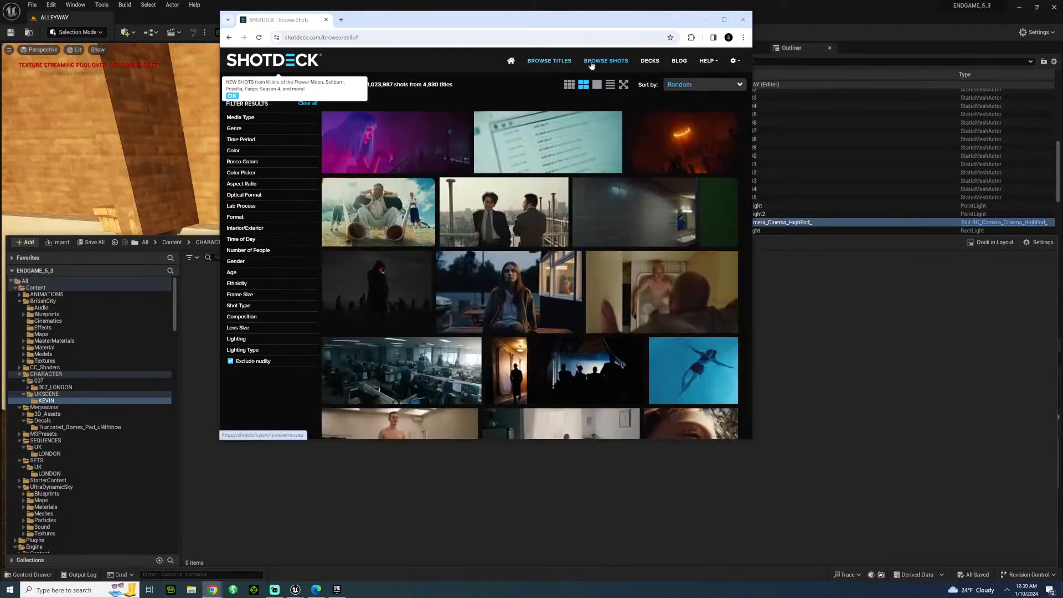
pyautogui.click(233, 96)
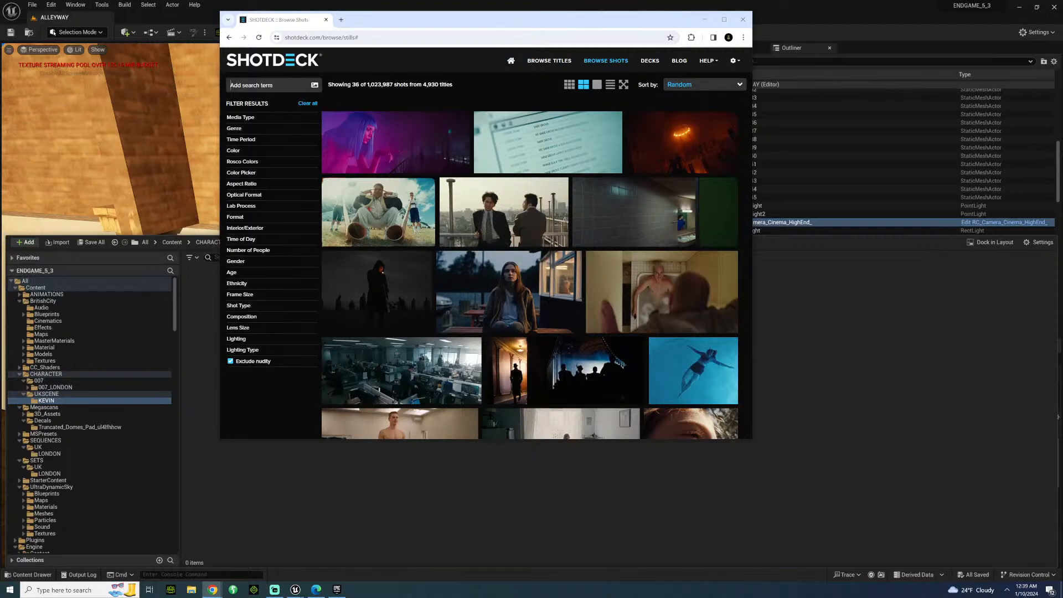
pyautogui.write('CASINO ROYALE')
pyautogui.press('Return')
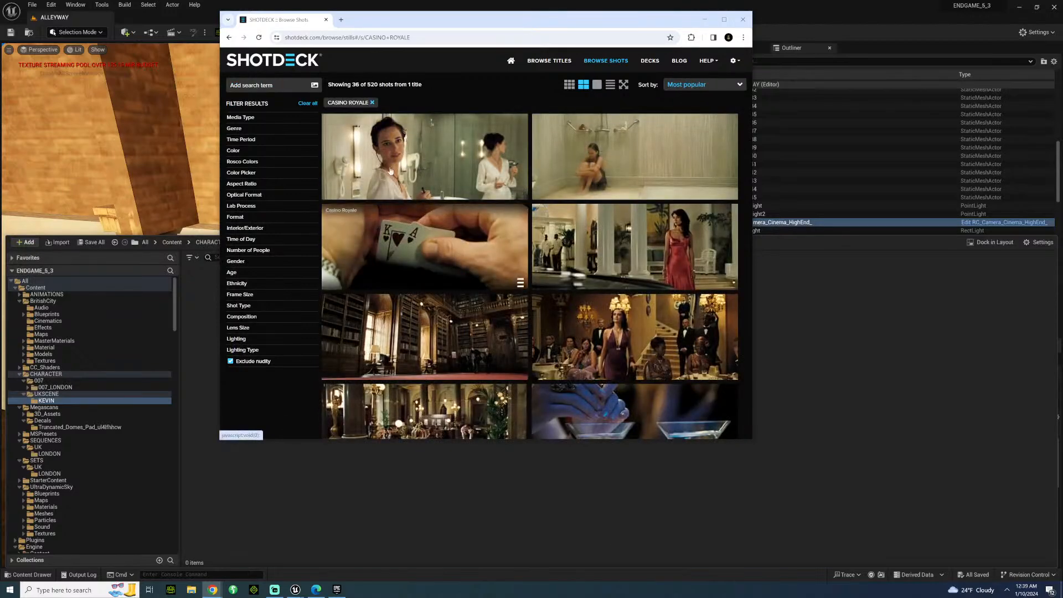
pyautogui.scroll(-2, 451, 295)
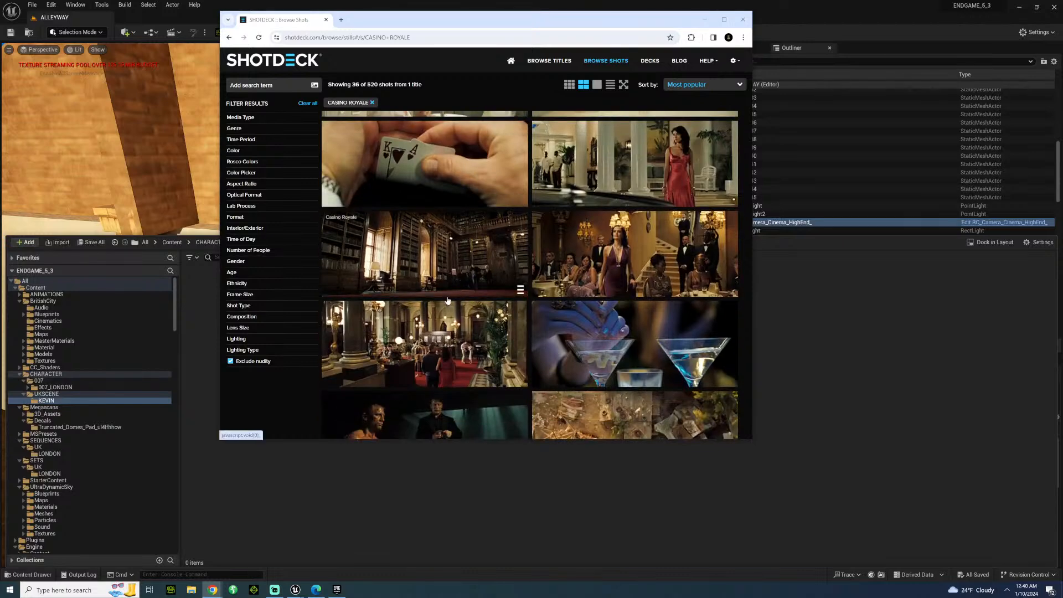
# Examine the Casino Royale stills on ShotDeck for framing and lighting references.
pyautogui.scroll(-10, 448, 299)
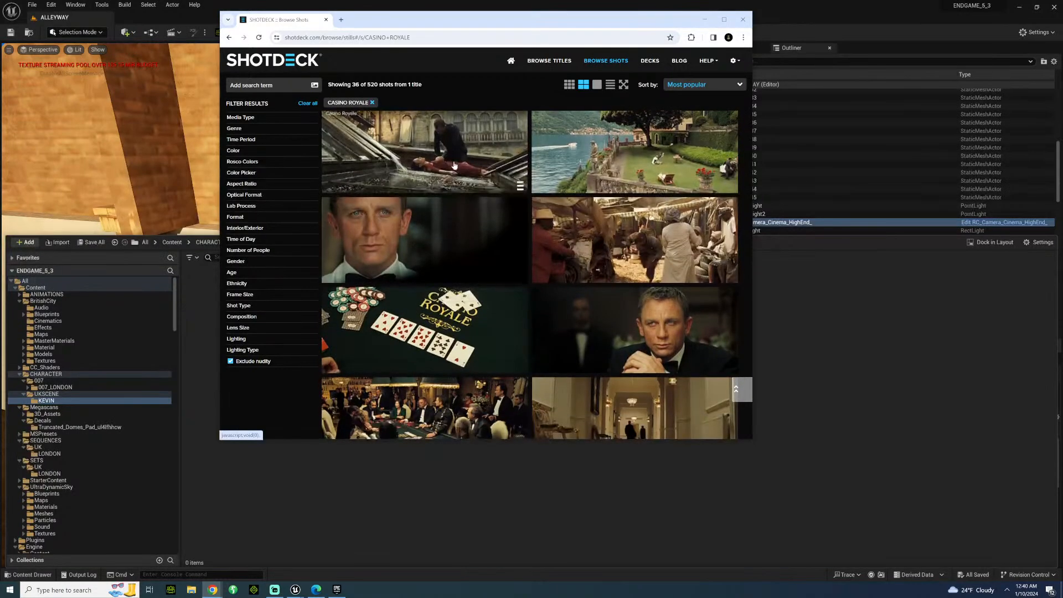
pyautogui.scroll(-10, 437, 261)
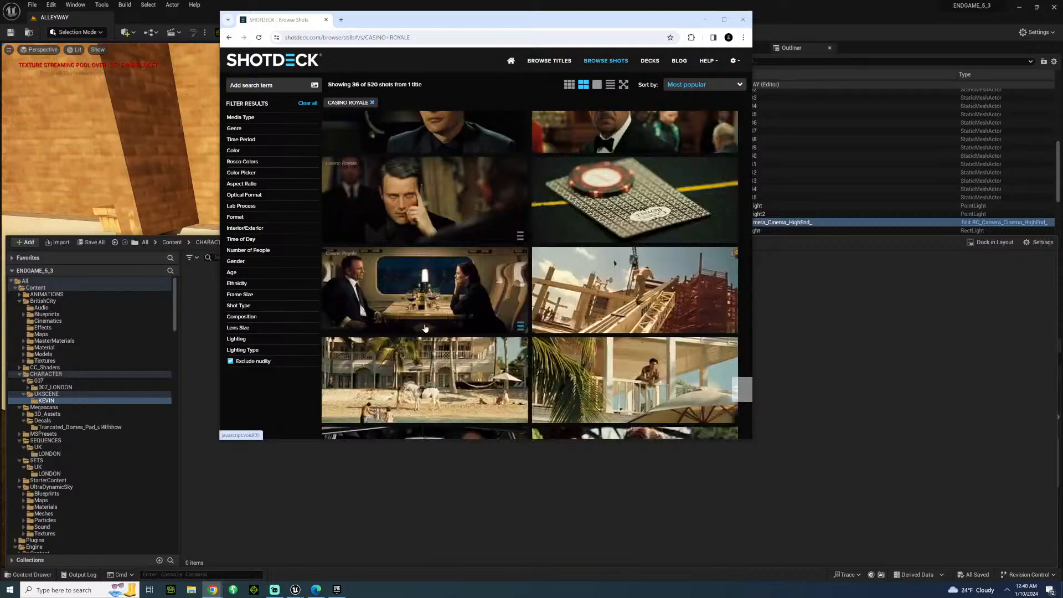
pyautogui.scroll(-10, 425, 328)
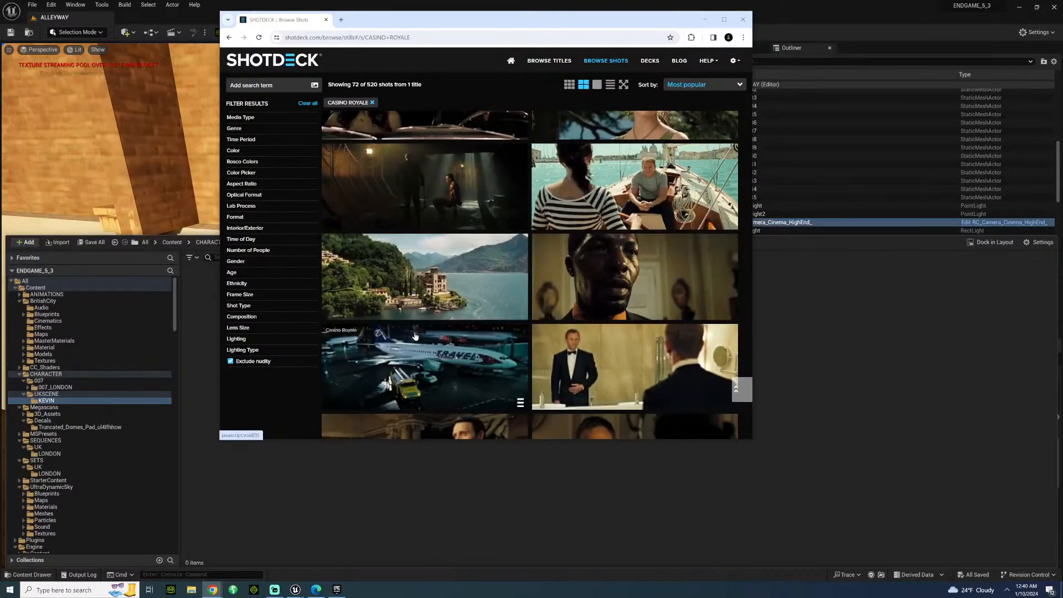
pyautogui.scroll(-4, 388, 326)
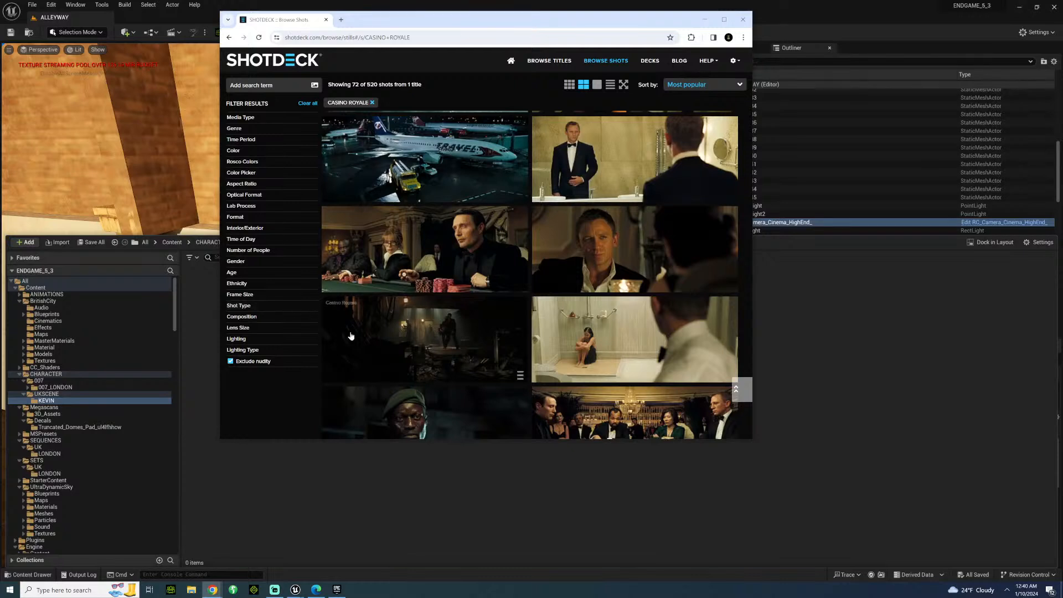
pyautogui.scroll(-6, 357, 340)
pyautogui.scroll(-3, 360, 349)
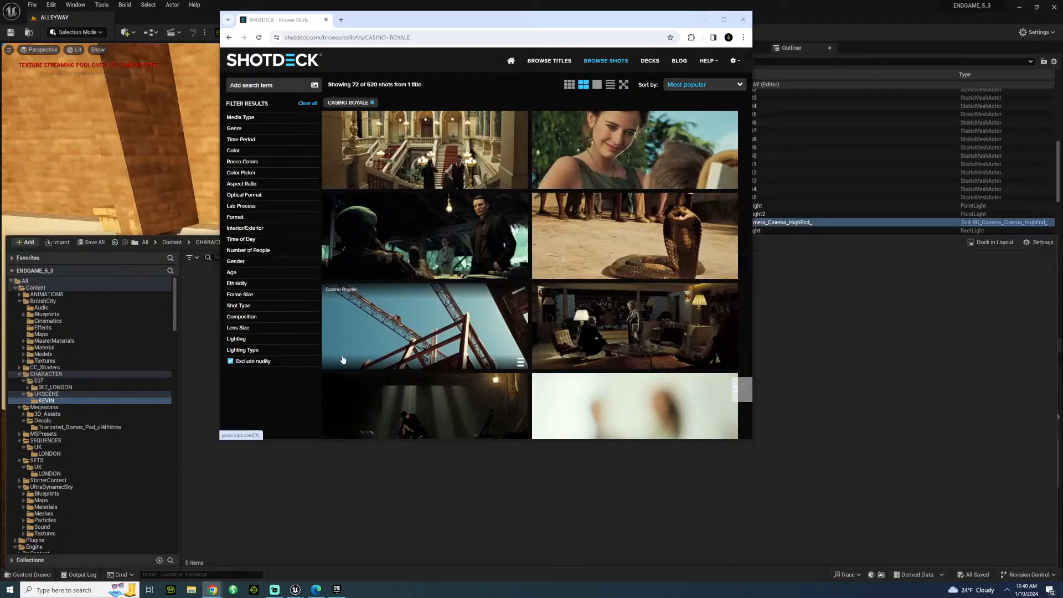
pyautogui.scroll(-5, 357, 346)
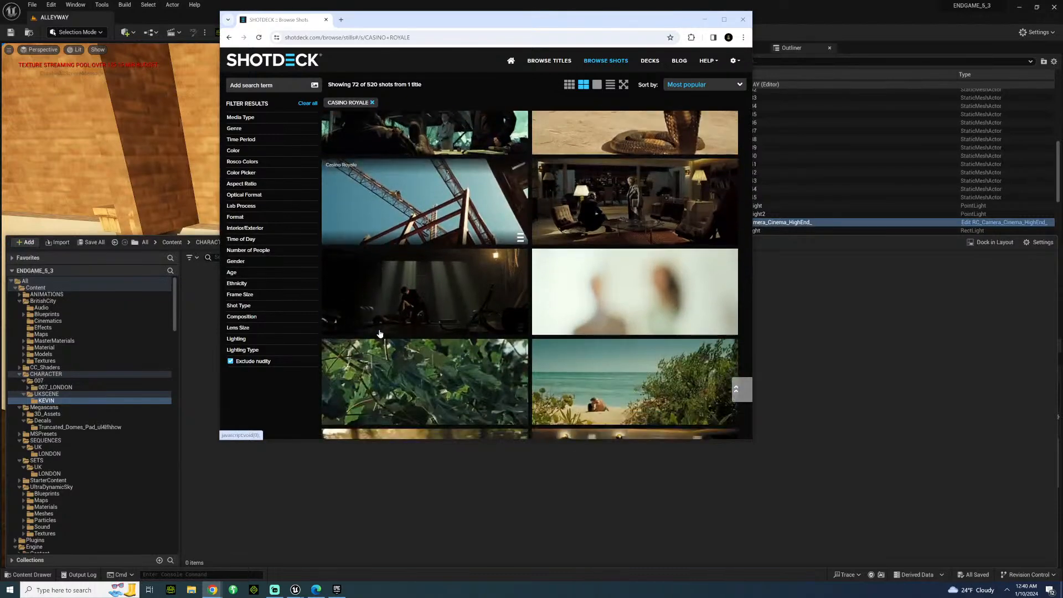
pyautogui.scroll(-4, 373, 336)
pyautogui.scroll(-5, 372, 336)
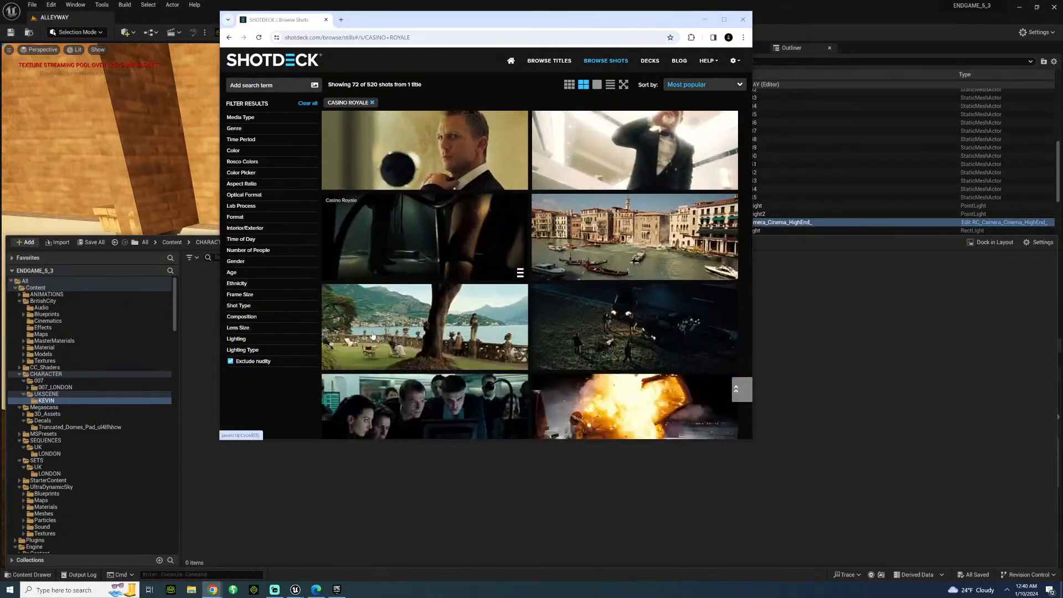
pyautogui.scroll(-3, 372, 335)
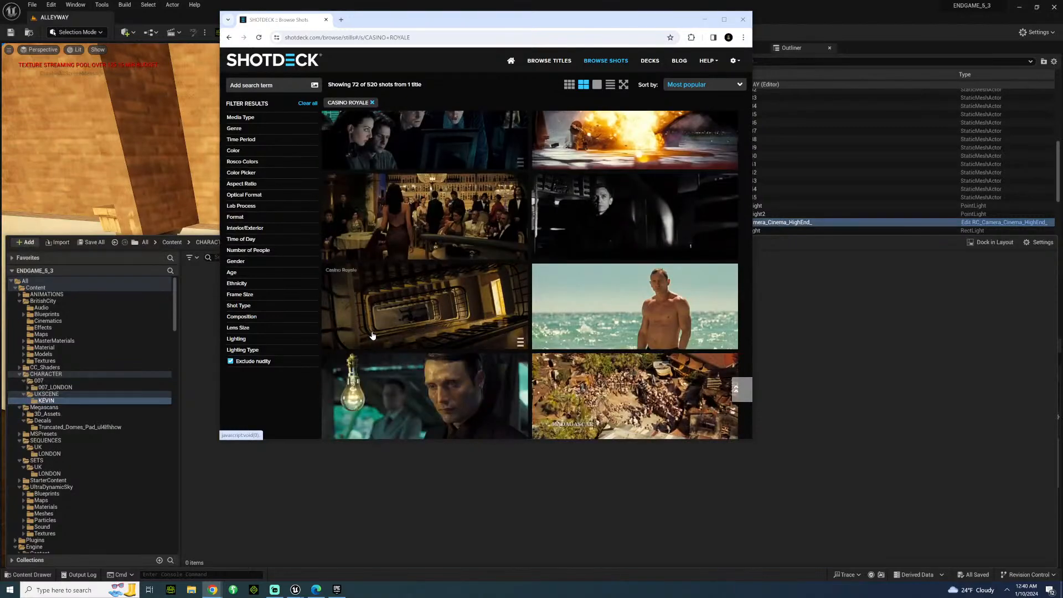
pyautogui.scroll(-3, 373, 335)
pyautogui.scroll(-3, 373, 336)
pyautogui.scroll(-3, 372, 336)
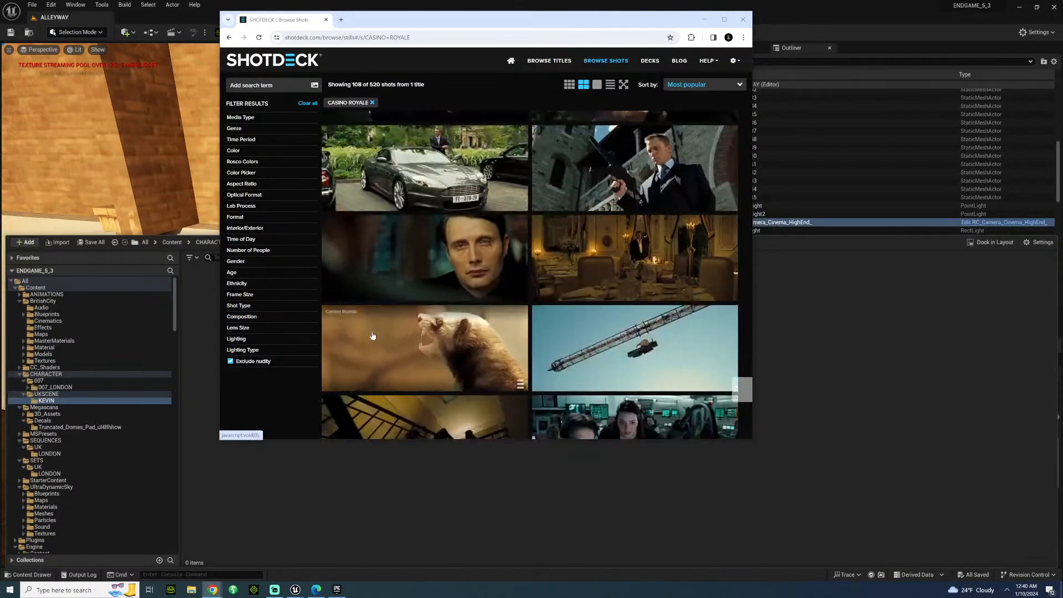
pyautogui.scroll(-8, 372, 336)
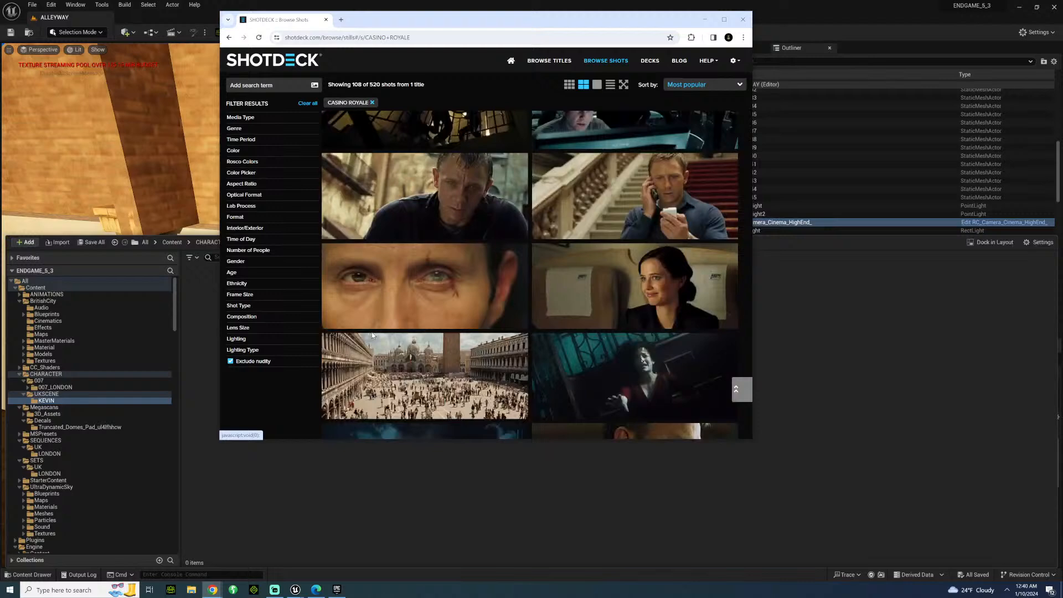
pyautogui.scroll(-10, 371, 332)
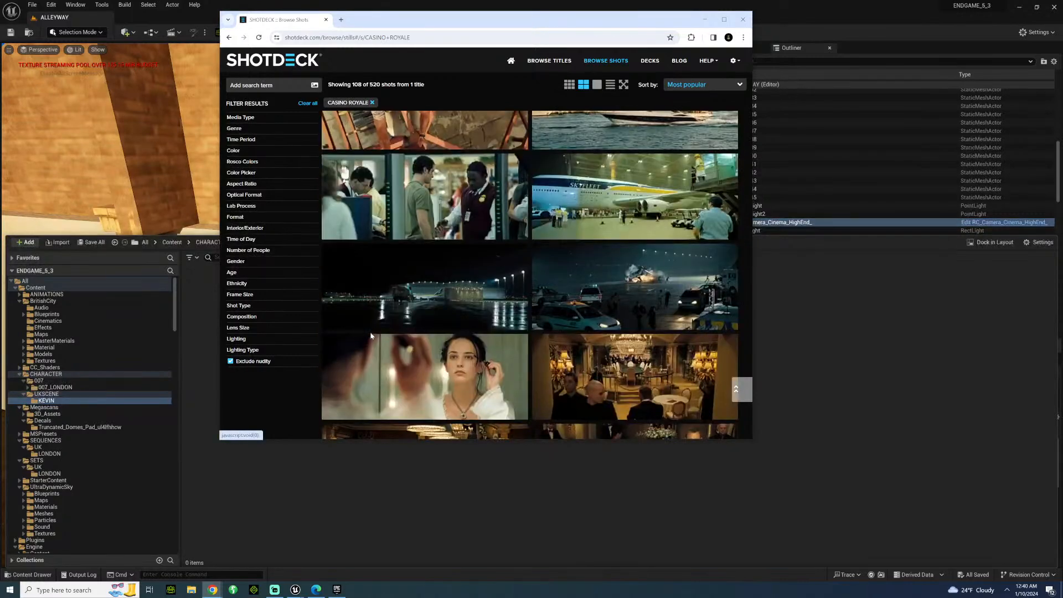
pyautogui.scroll(-10, 367, 352)
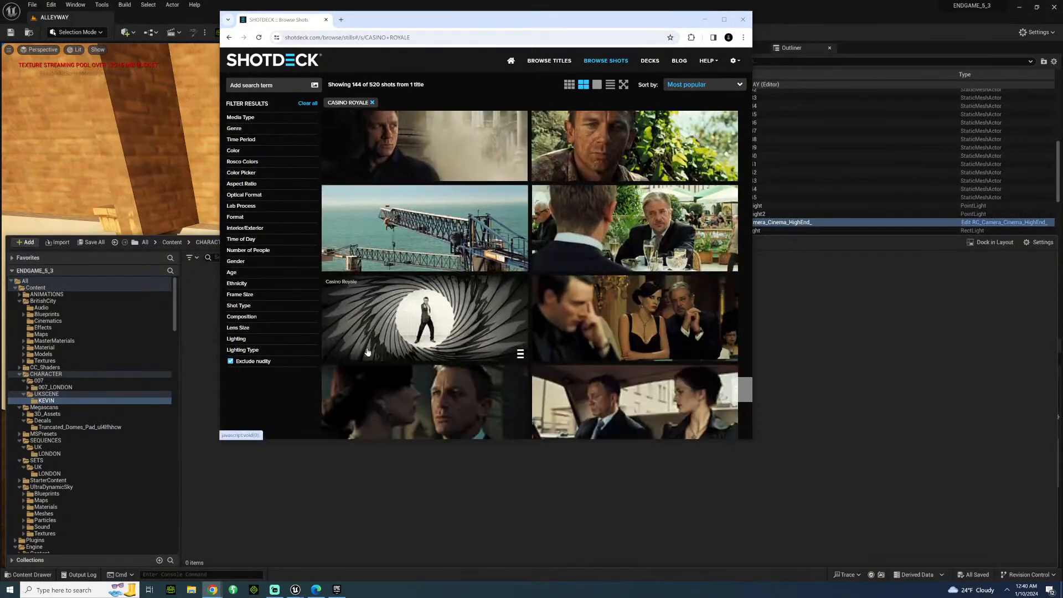
pyautogui.scroll(-10, 367, 352)
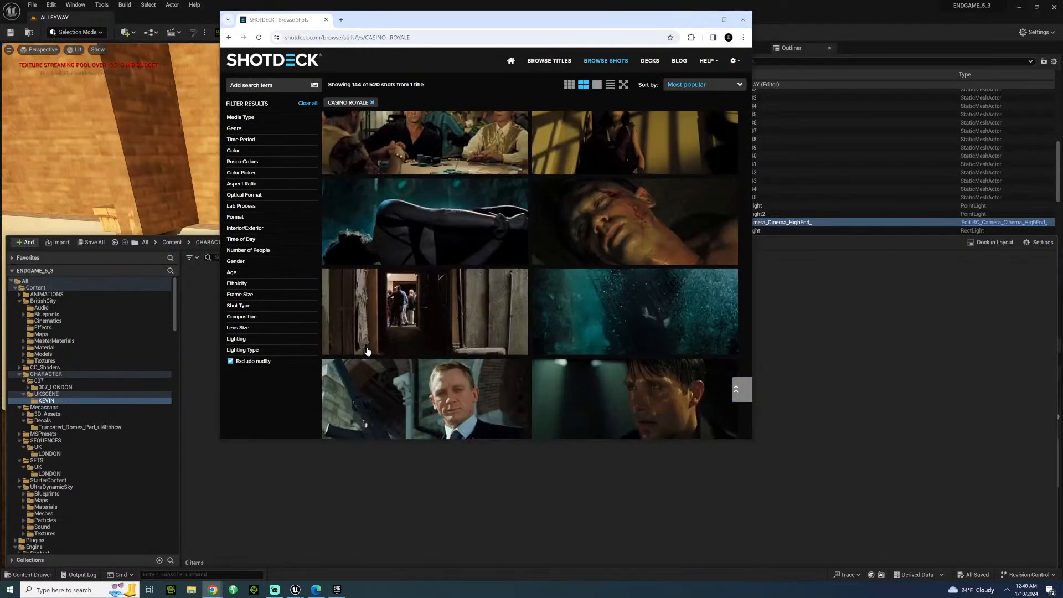
pyautogui.scroll(-10, 367, 352)
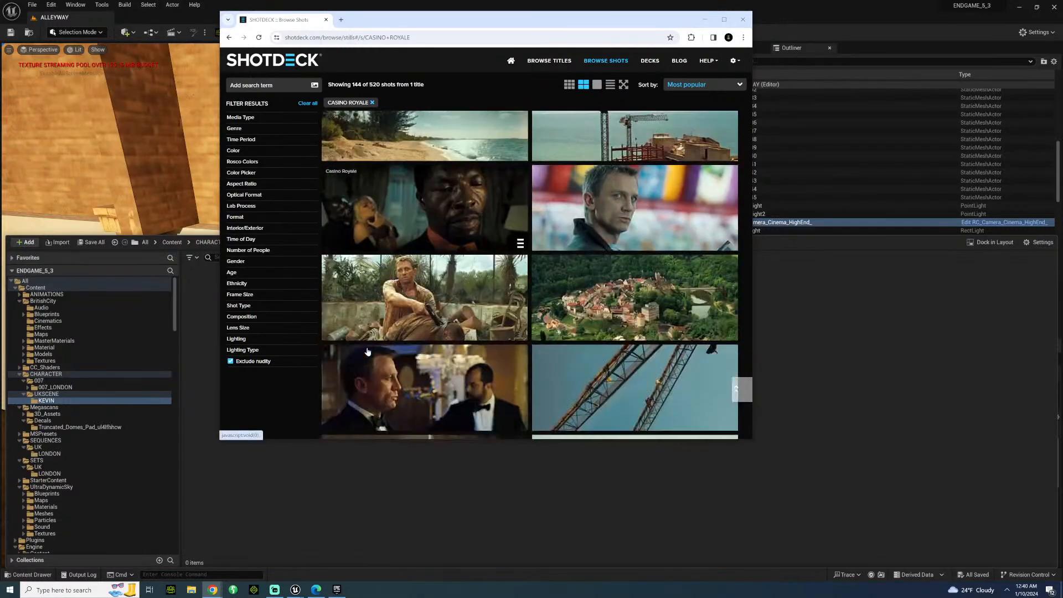
pyautogui.scroll(-10, 367, 352)
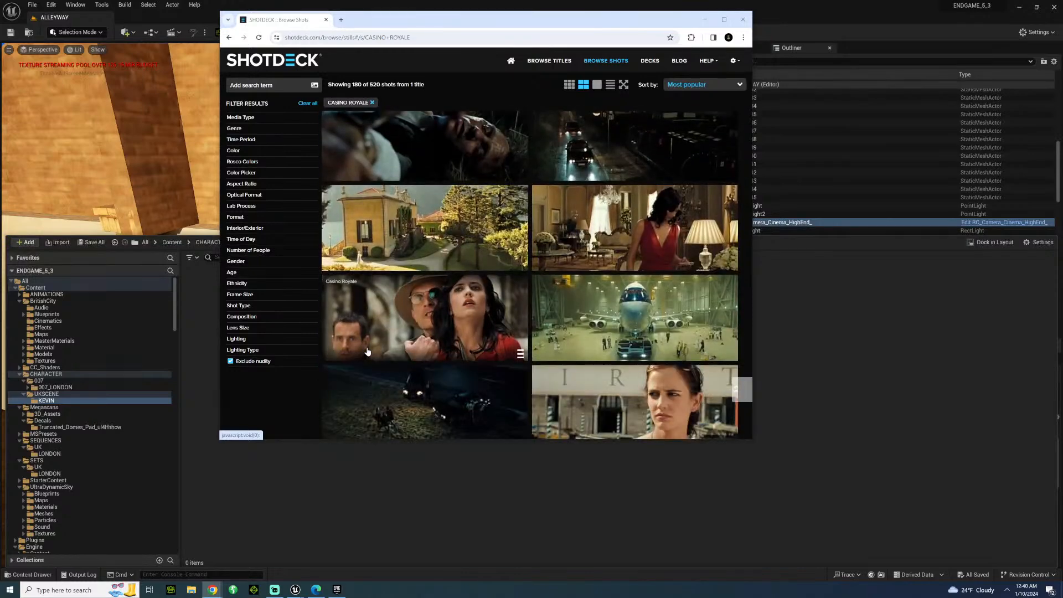
pyautogui.scroll(-8, 367, 352)
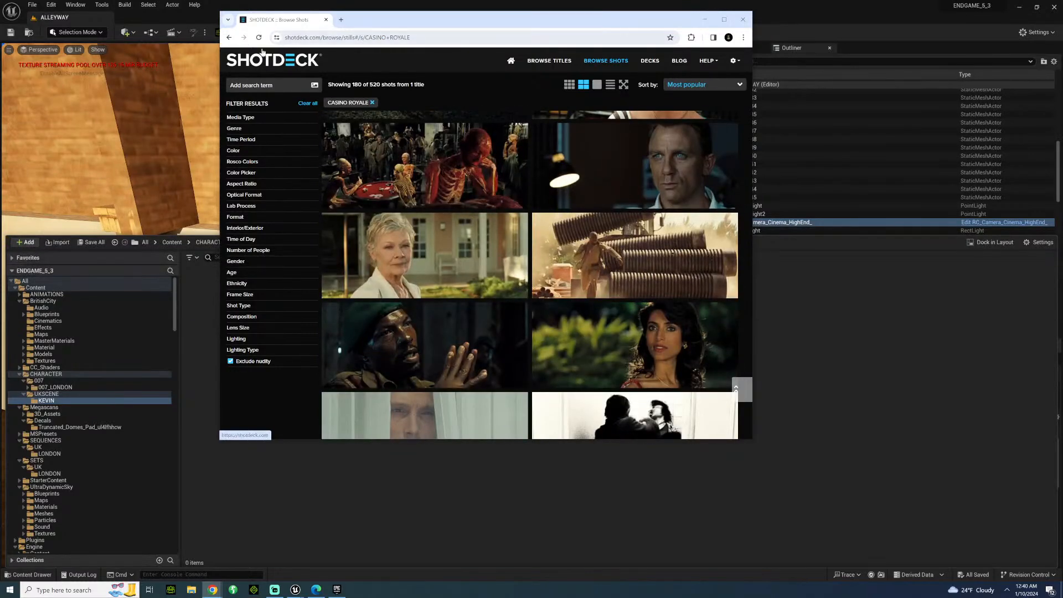
# Return to the unfiltered stills and reach the Spectre title page through Oppenheimer's cinematographer, Hoyte van Hoytema.
pyautogui.click(230, 38)
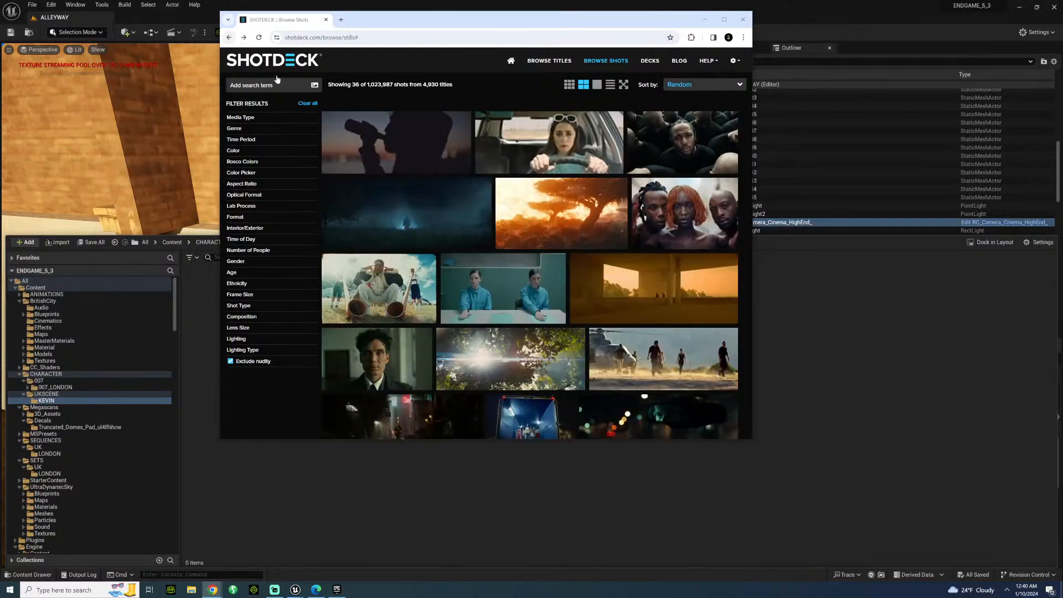
pyautogui.click(344, 335)
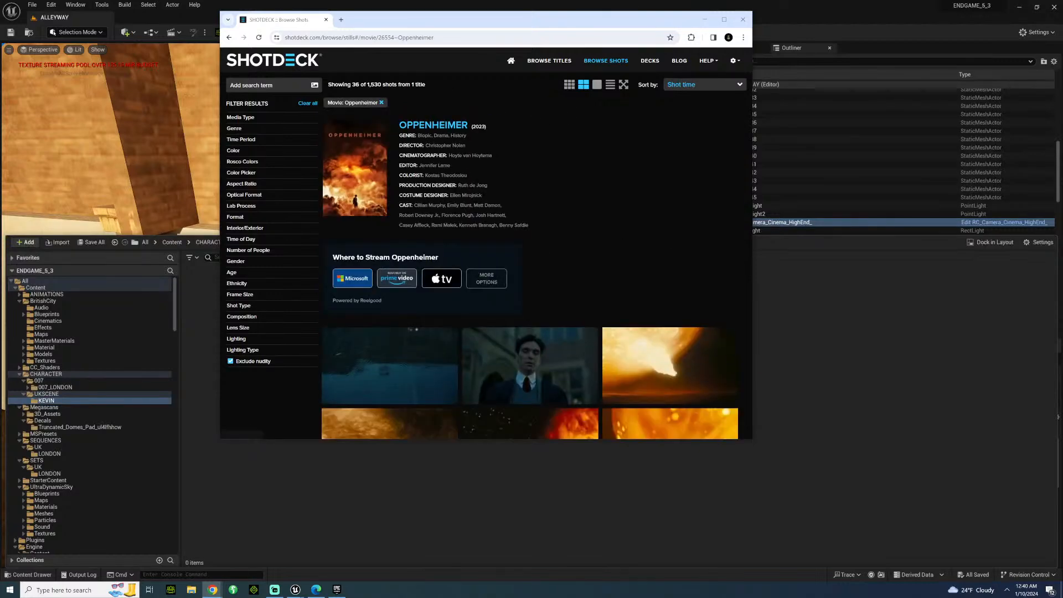
pyautogui.click(475, 155)
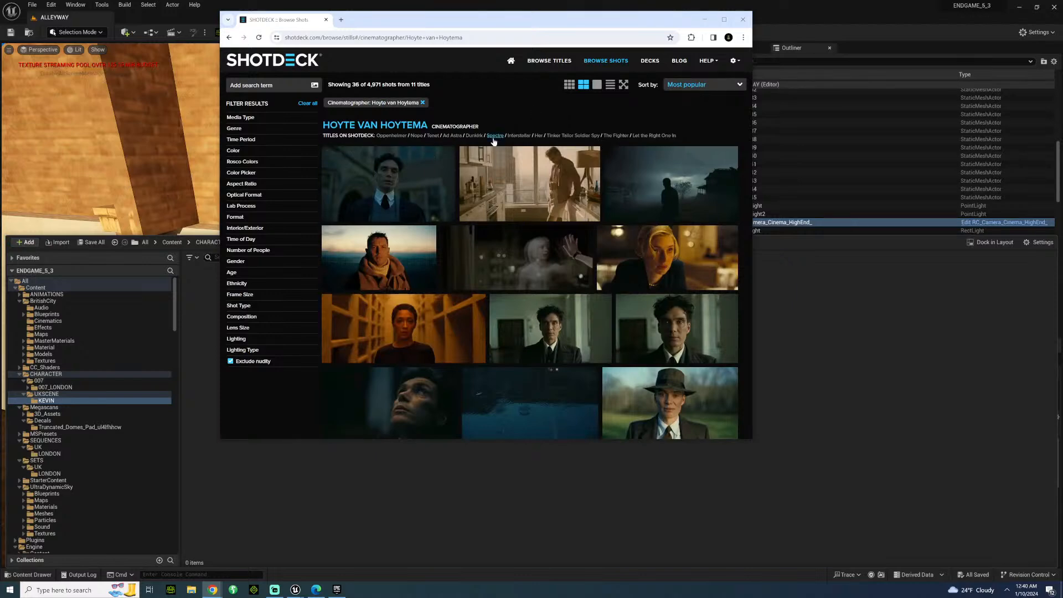
pyautogui.click(493, 137)
# Examine the Spectre stills in shot-time order, from the Mexico opening through the London scenes to the Rome night scenes.
pyautogui.scroll(-3, 396, 220)
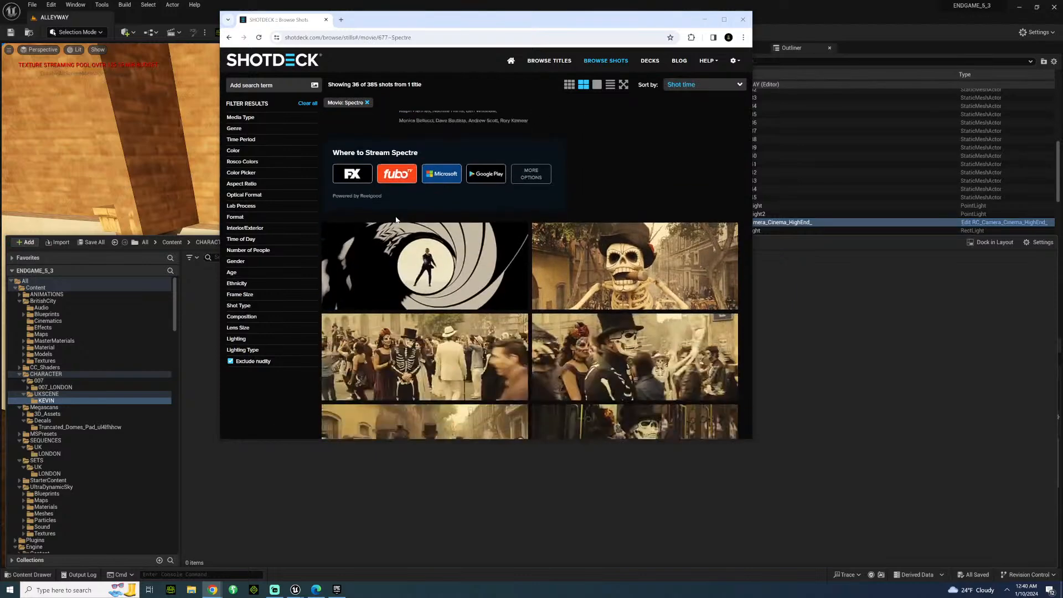
pyautogui.scroll(-10, 395, 220)
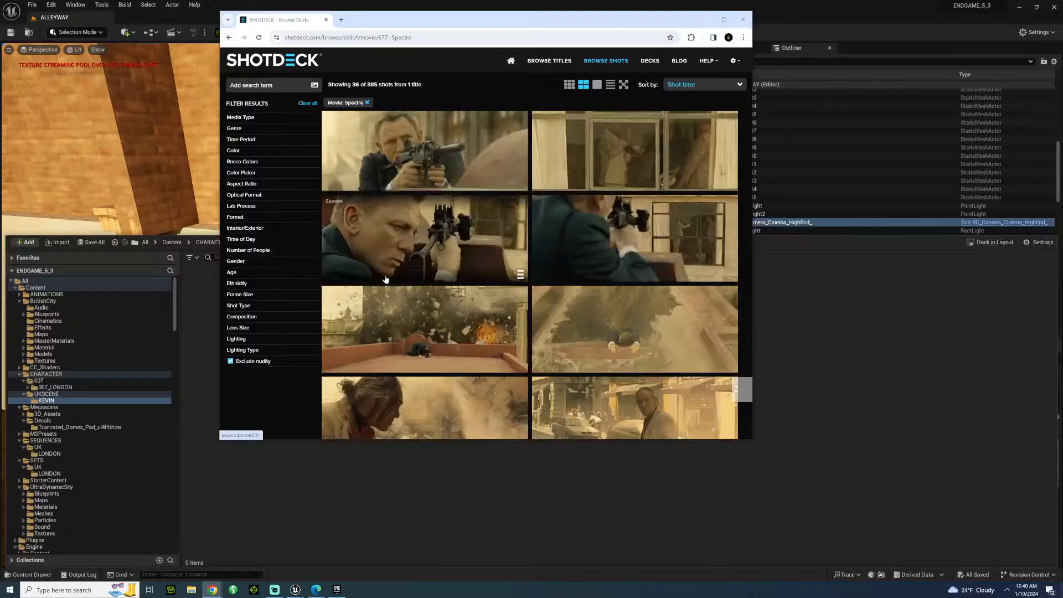
pyautogui.scroll(-15, 386, 279)
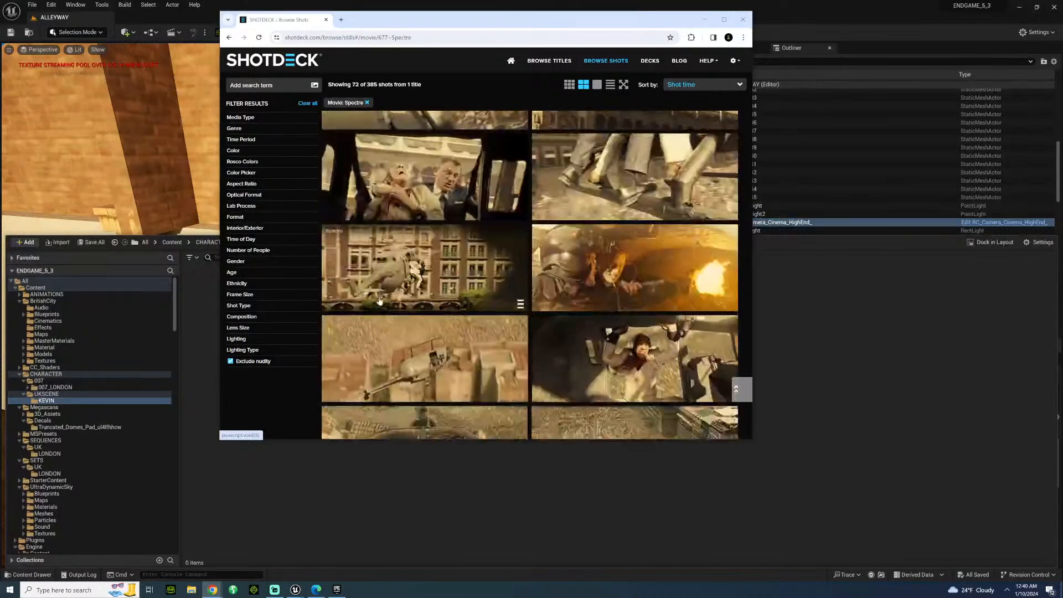
pyautogui.scroll(-8, 380, 301)
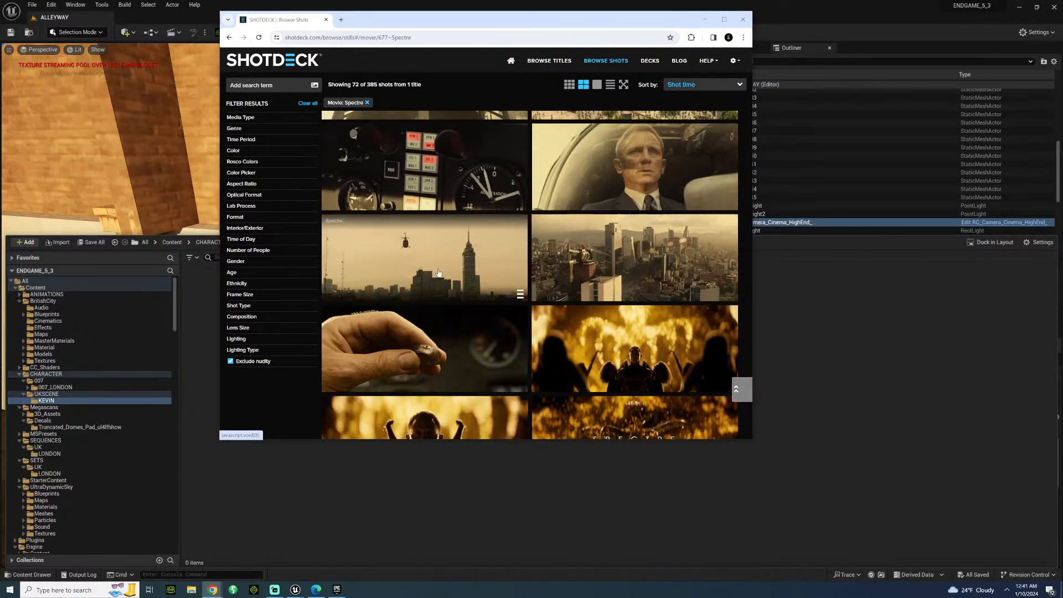
pyautogui.scroll(-3, 437, 271)
pyautogui.scroll(-3, 437, 272)
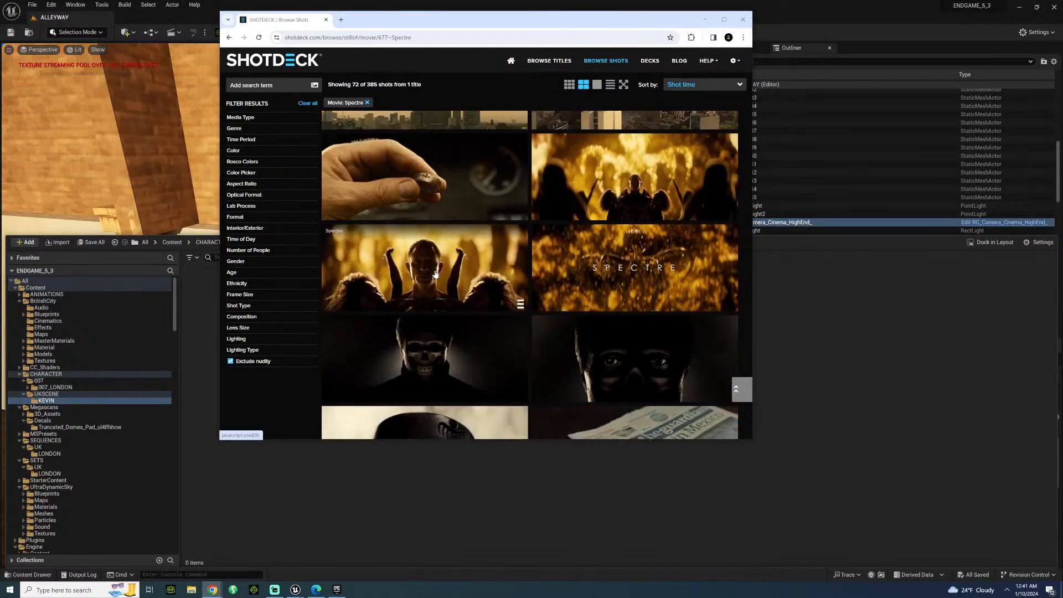
pyautogui.scroll(-3, 437, 277)
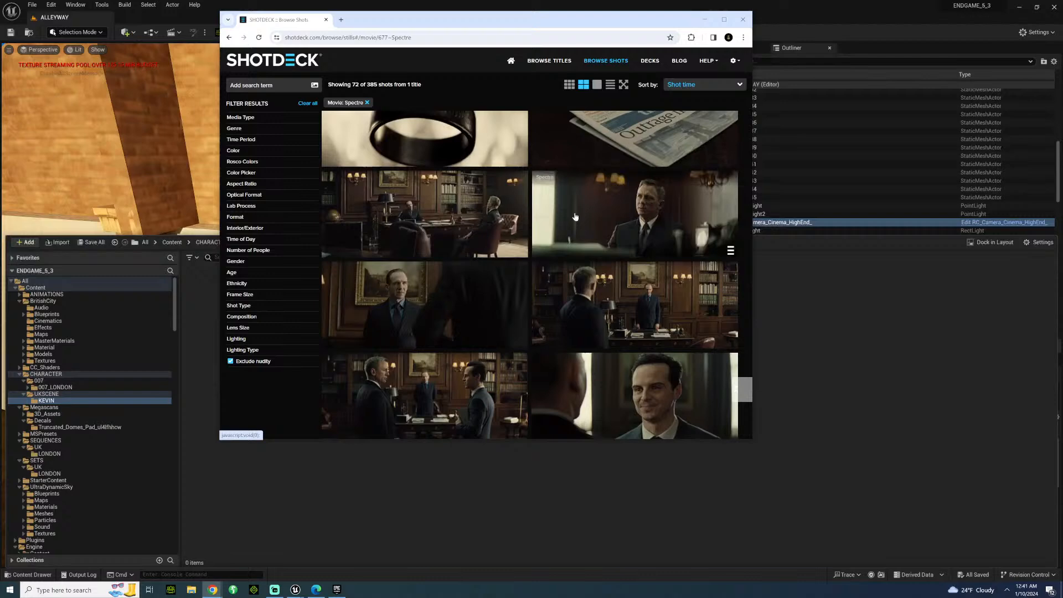
pyautogui.scroll(-8, 403, 313)
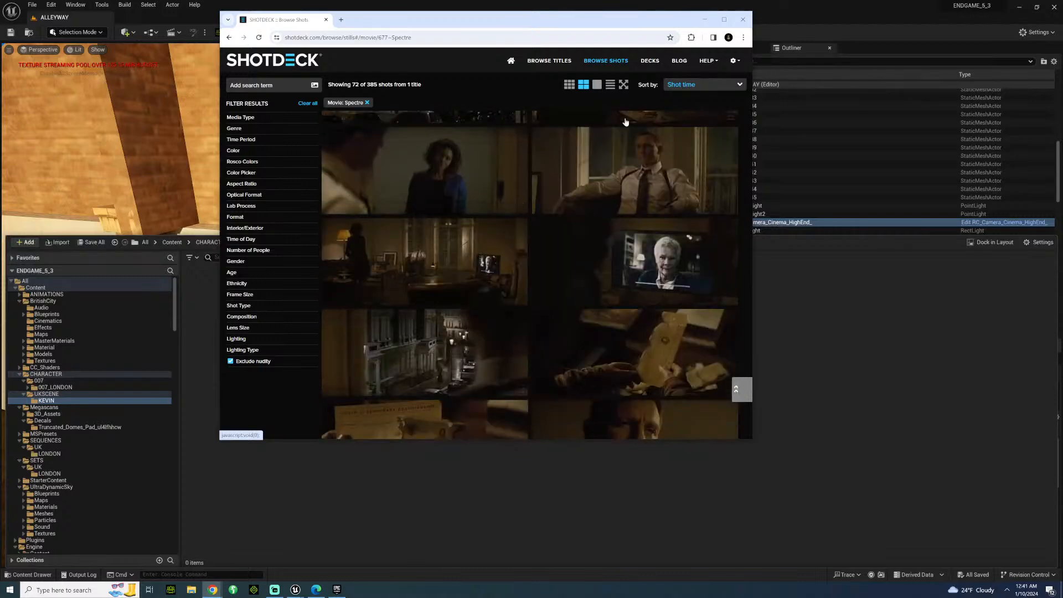
pyautogui.scroll(-3, 467, 309)
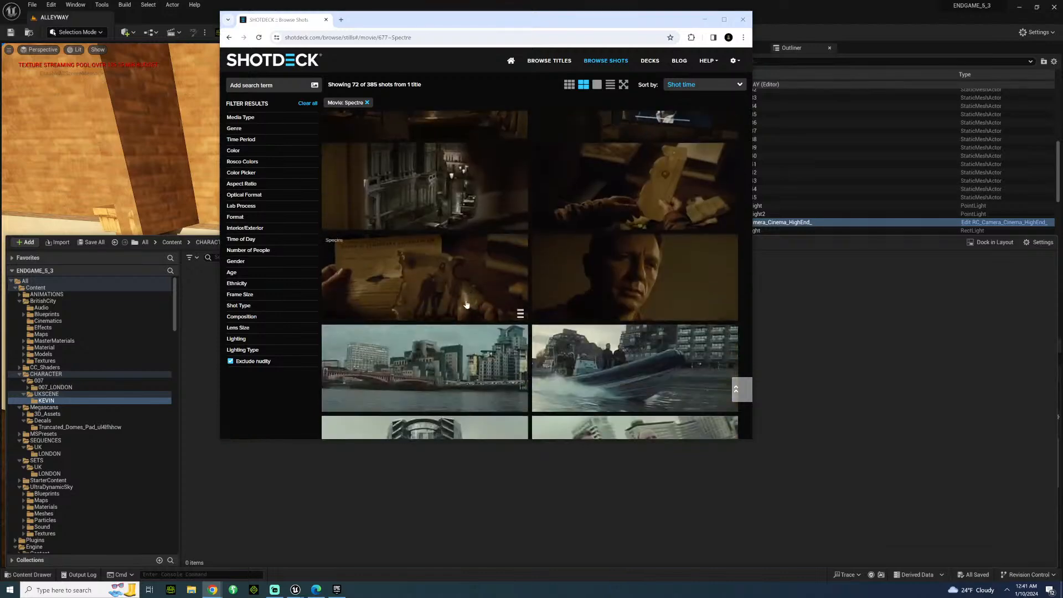
pyautogui.scroll(-5, 480, 292)
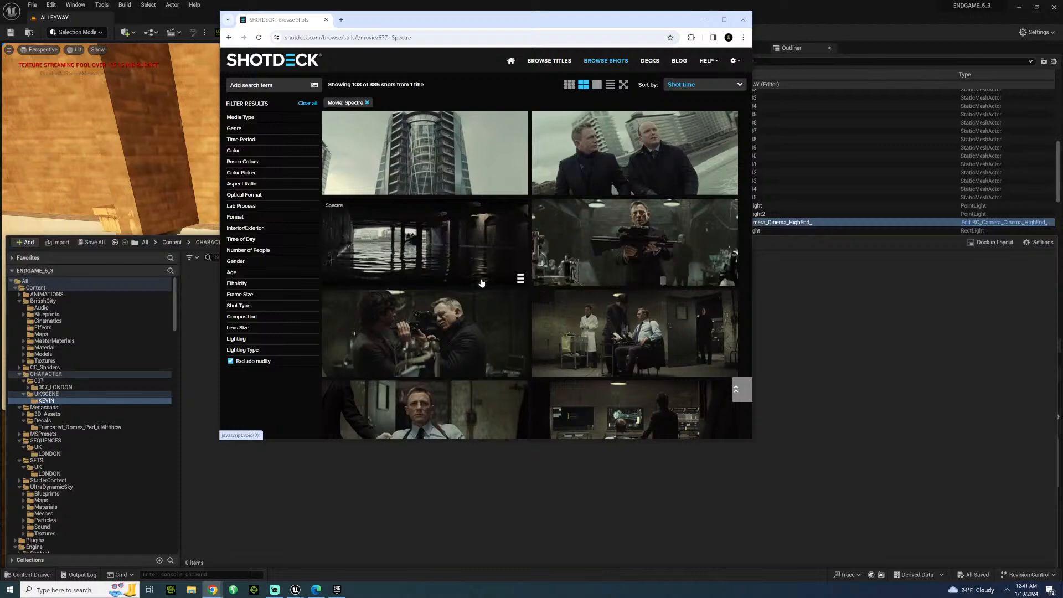
pyautogui.scroll(-6, 481, 283)
pyautogui.scroll(-10, 477, 284)
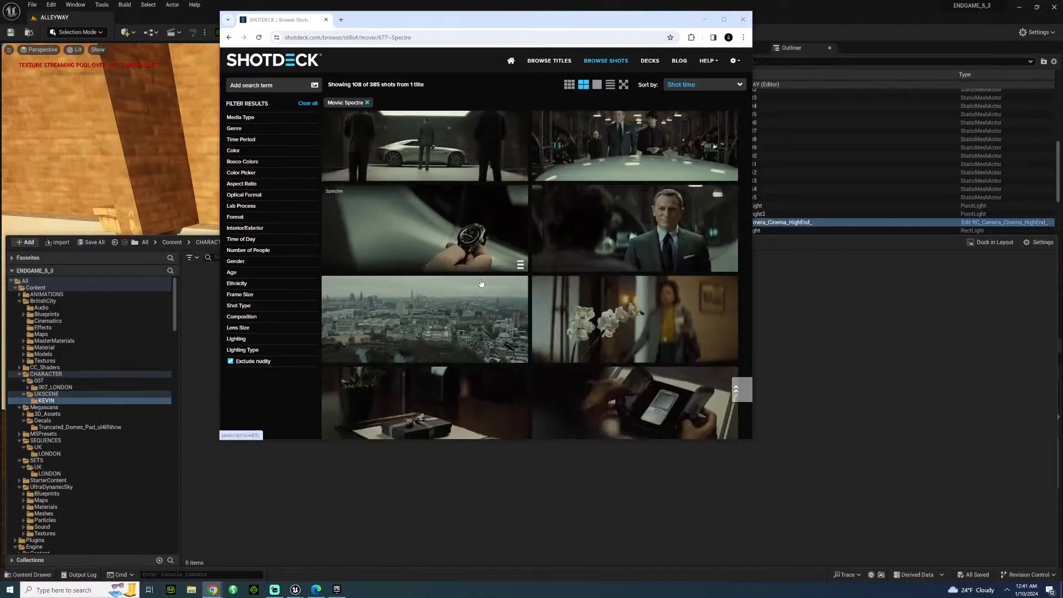
pyautogui.scroll(-10, 455, 287)
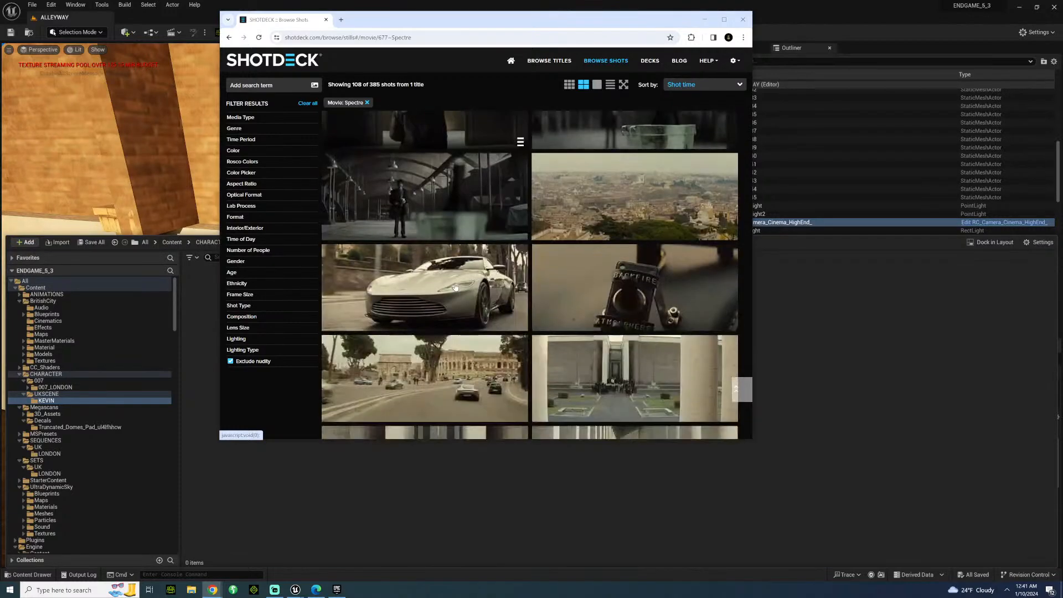
pyautogui.scroll(-3, 454, 286)
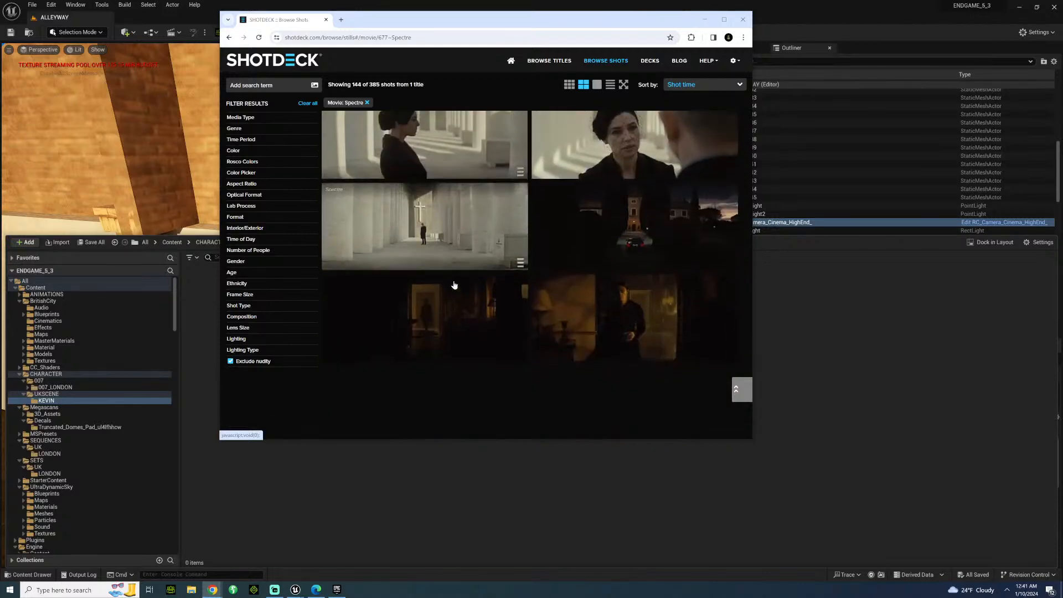
pyautogui.scroll(-8, 454, 285)
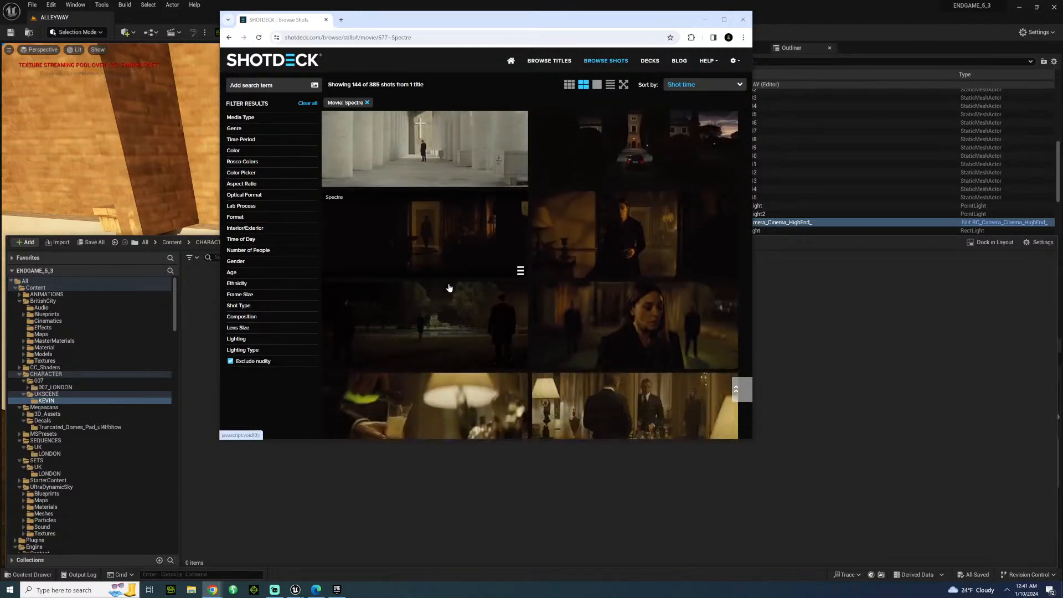
pyautogui.scroll(-3, 443, 274)
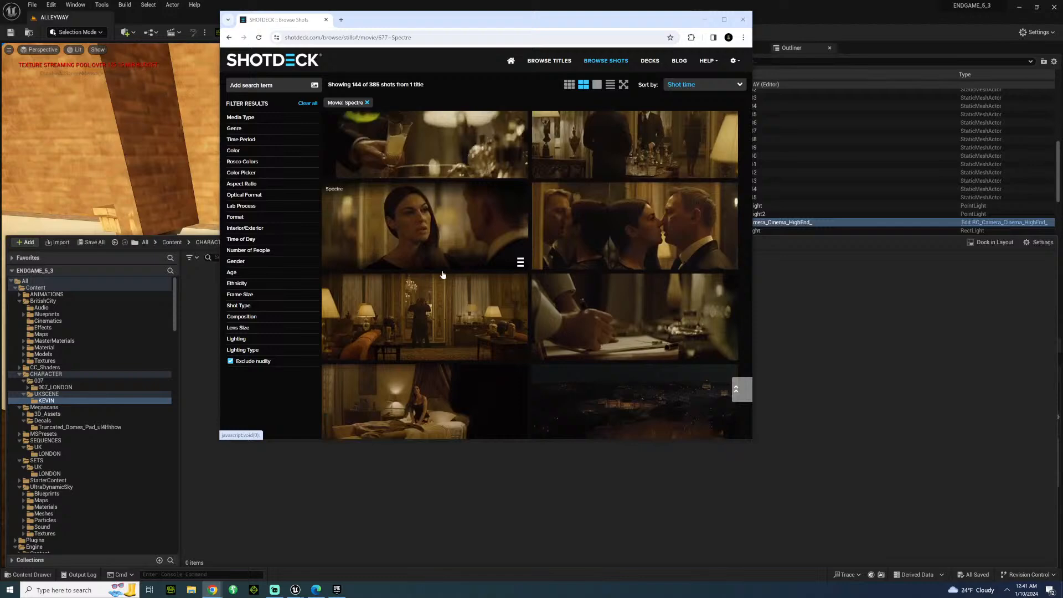
pyautogui.scroll(-6, 443, 274)
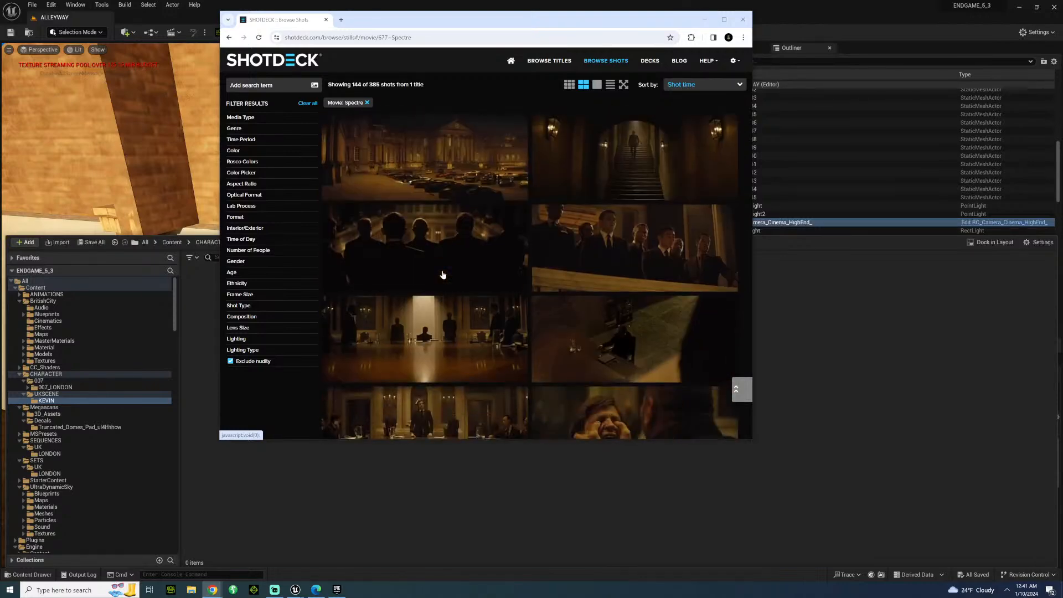
pyautogui.scroll(-6, 443, 274)
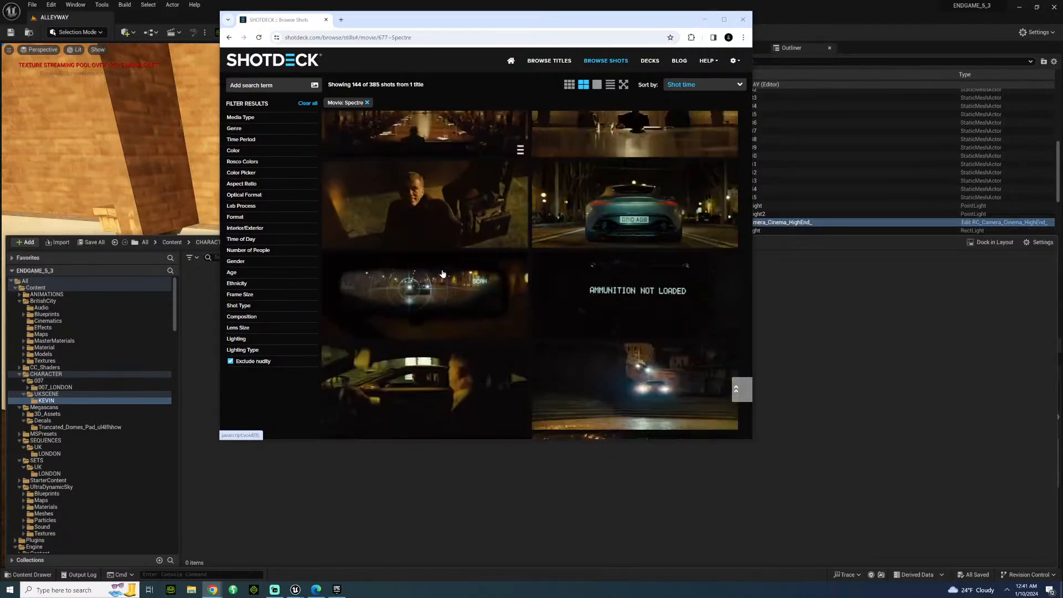
# Examine the Spectre stills from the Rome car chase through the alpine, Tangier and train scenes to the desert, and minimize the browser.
pyautogui.scroll(-5, 437, 269)
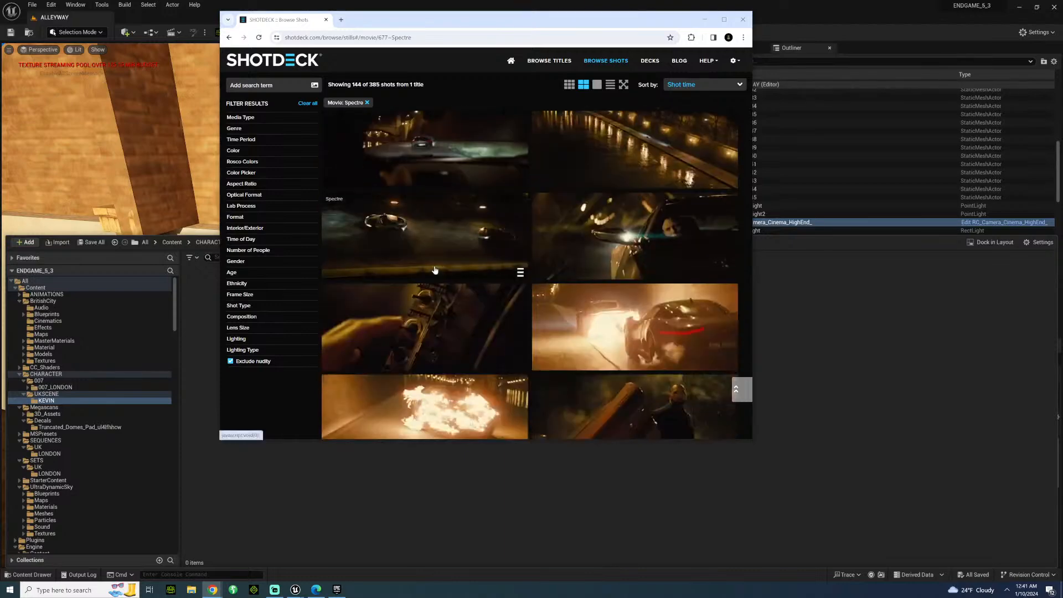
pyautogui.scroll(-10, 423, 273)
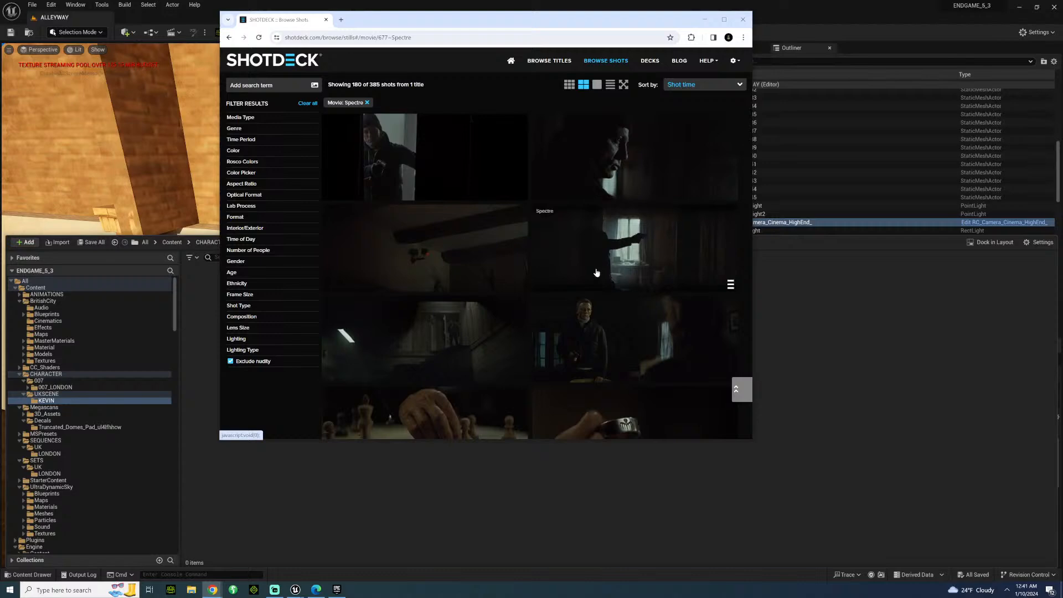
pyautogui.scroll(2, 591, 242)
pyautogui.scroll(-6, 402, 273)
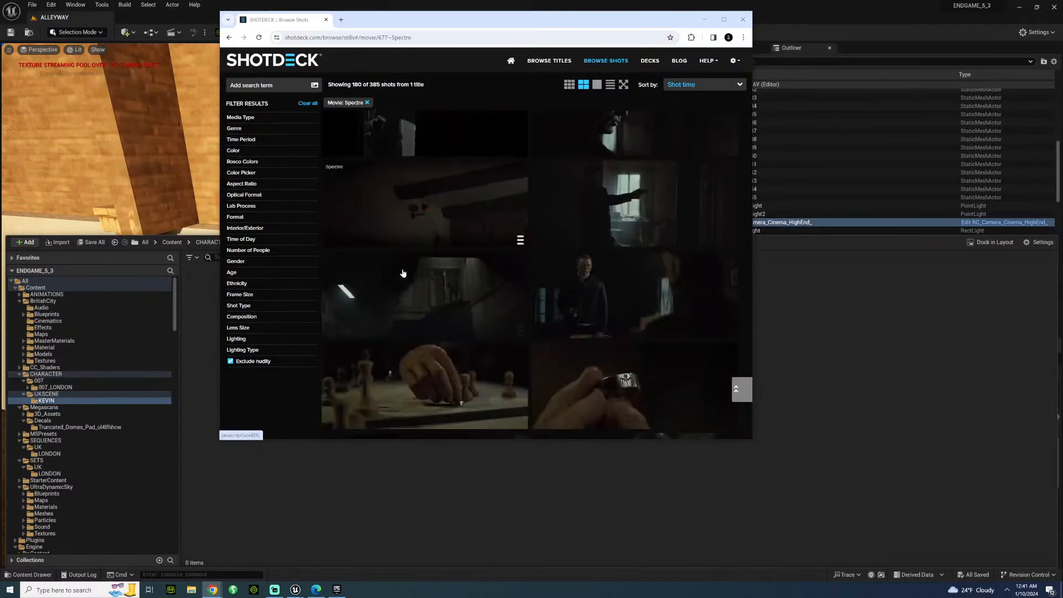
pyautogui.scroll(-6, 402, 272)
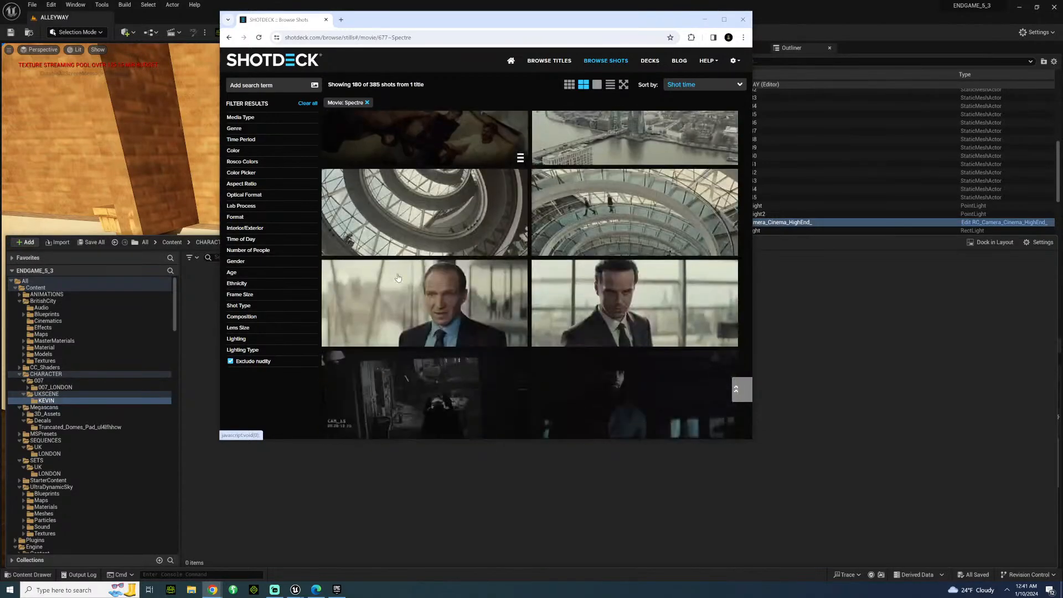
pyautogui.scroll(-8, 395, 275)
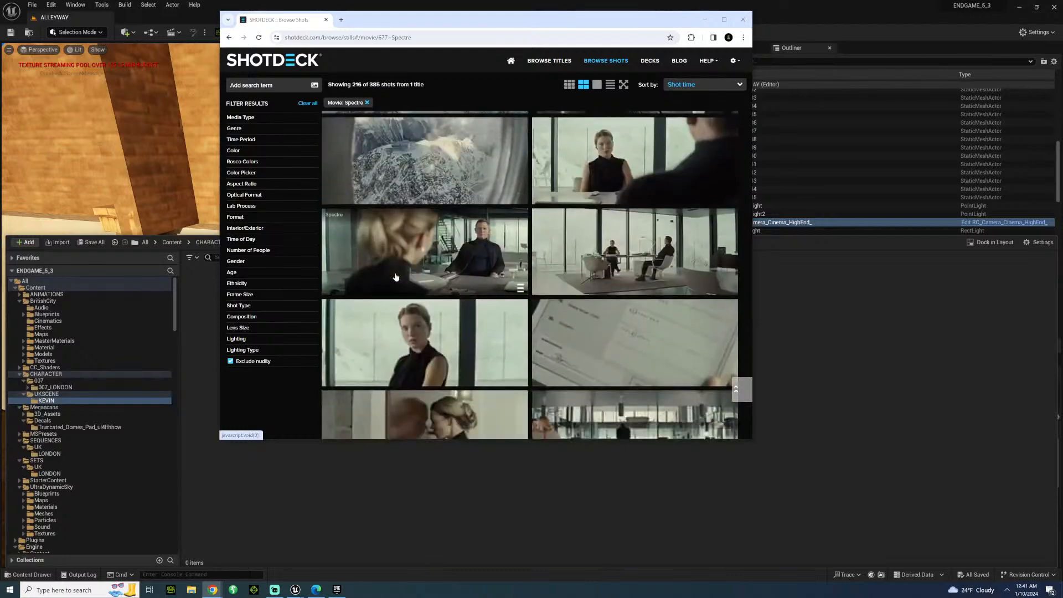
pyautogui.scroll(-10, 389, 295)
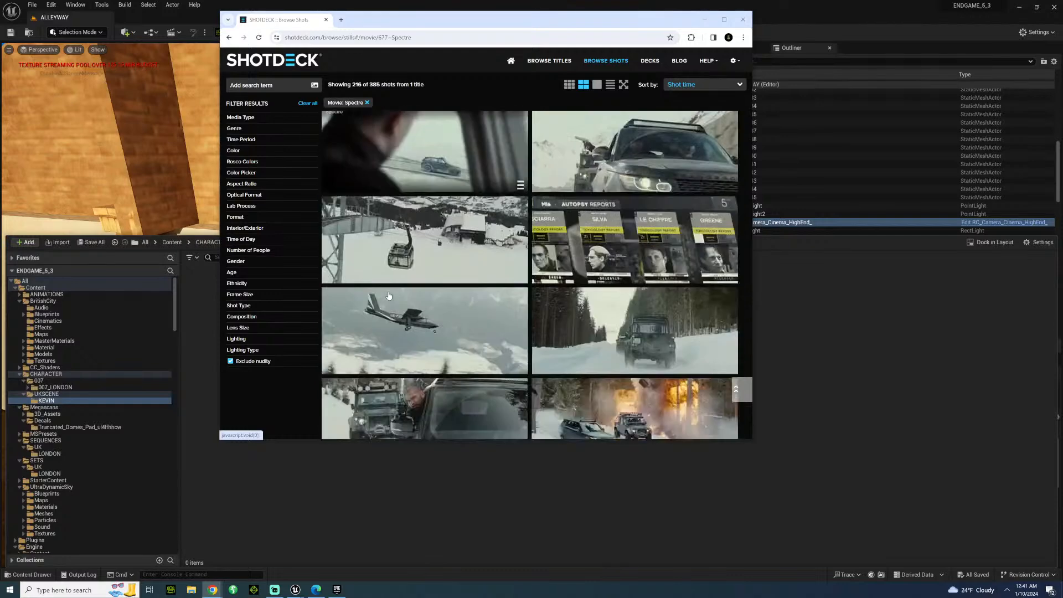
pyautogui.scroll(-2, 387, 293)
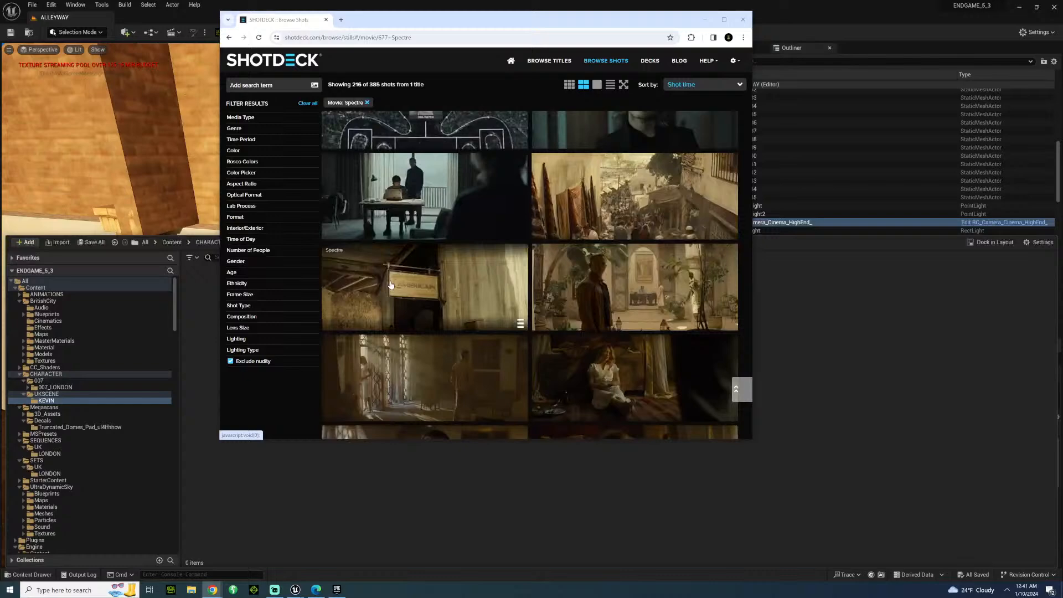
pyautogui.scroll(-8, 382, 257)
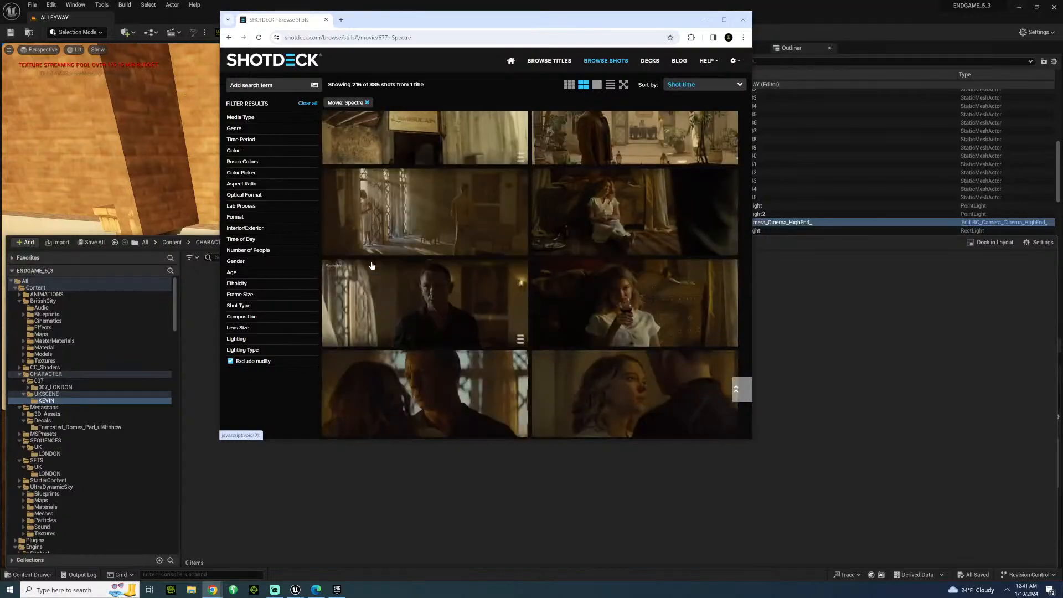
pyautogui.scroll(-8, 370, 254)
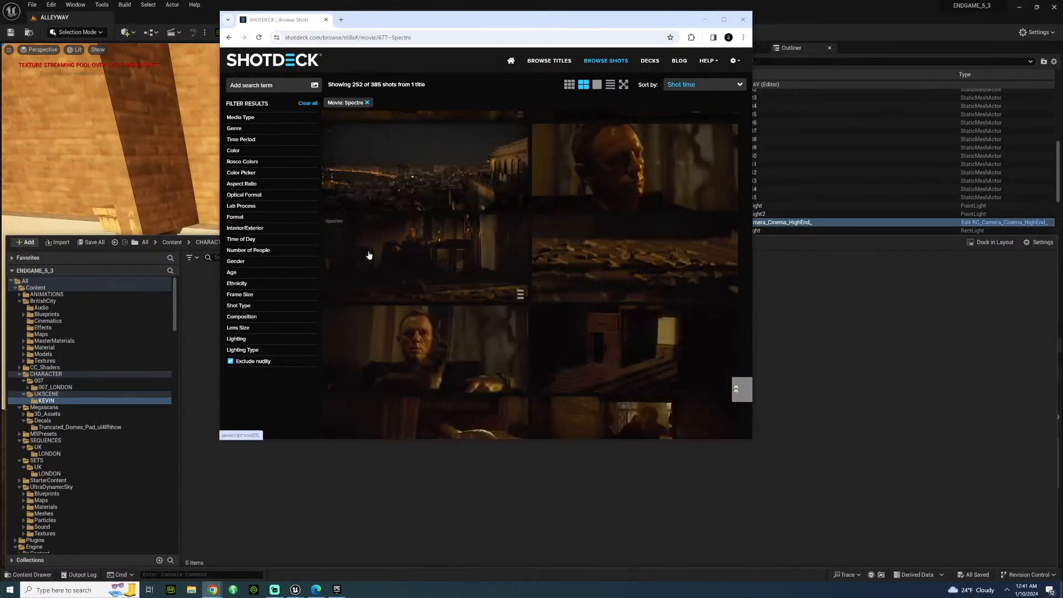
pyautogui.scroll(-8, 369, 255)
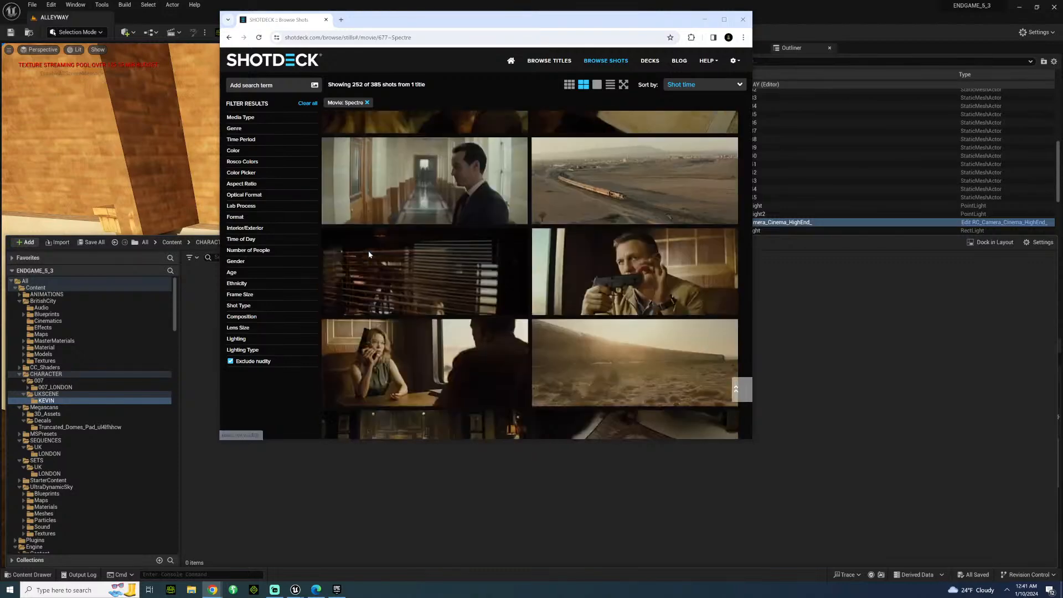
pyautogui.scroll(-8, 369, 255)
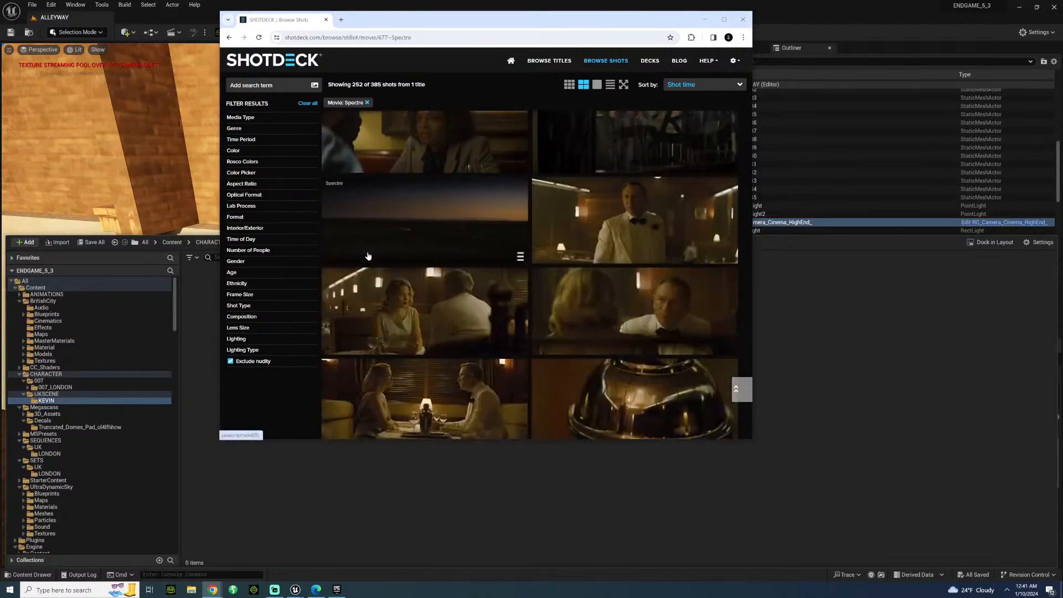
pyautogui.scroll(-8, 368, 256)
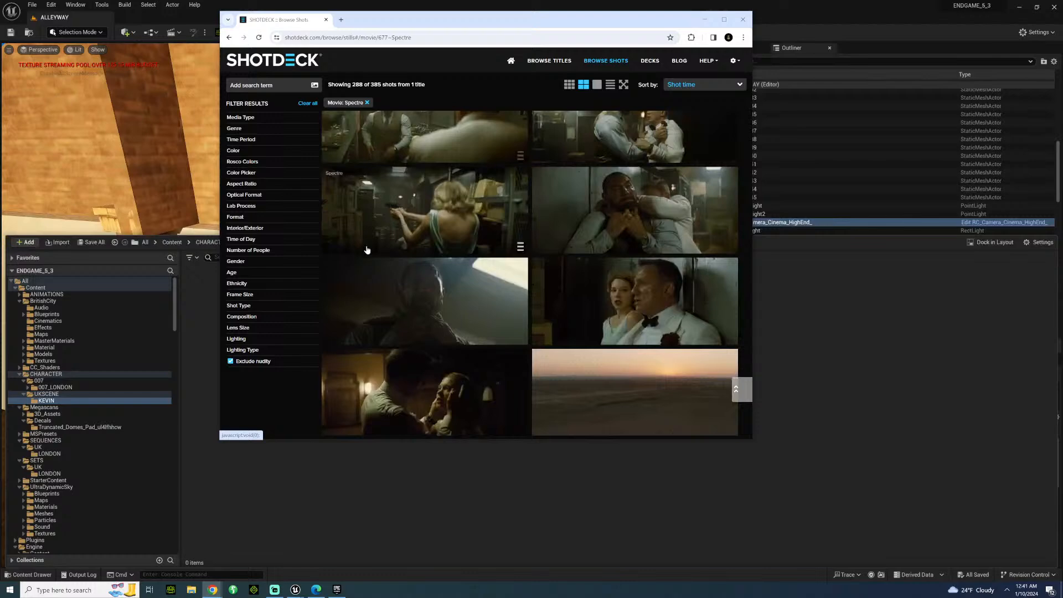
pyautogui.scroll(-8, 364, 253)
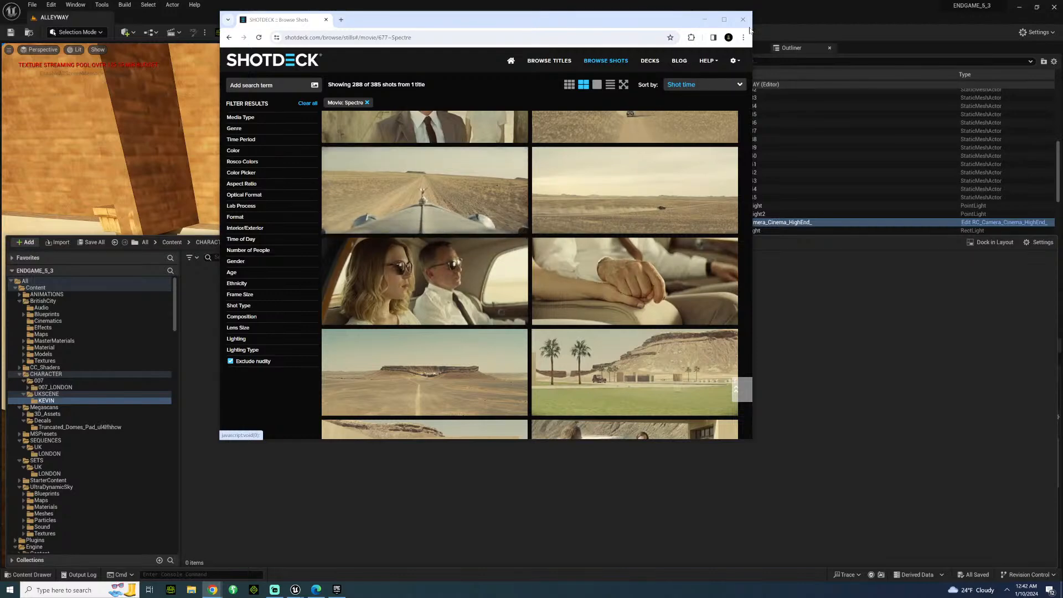
pyautogui.click(702, 21)
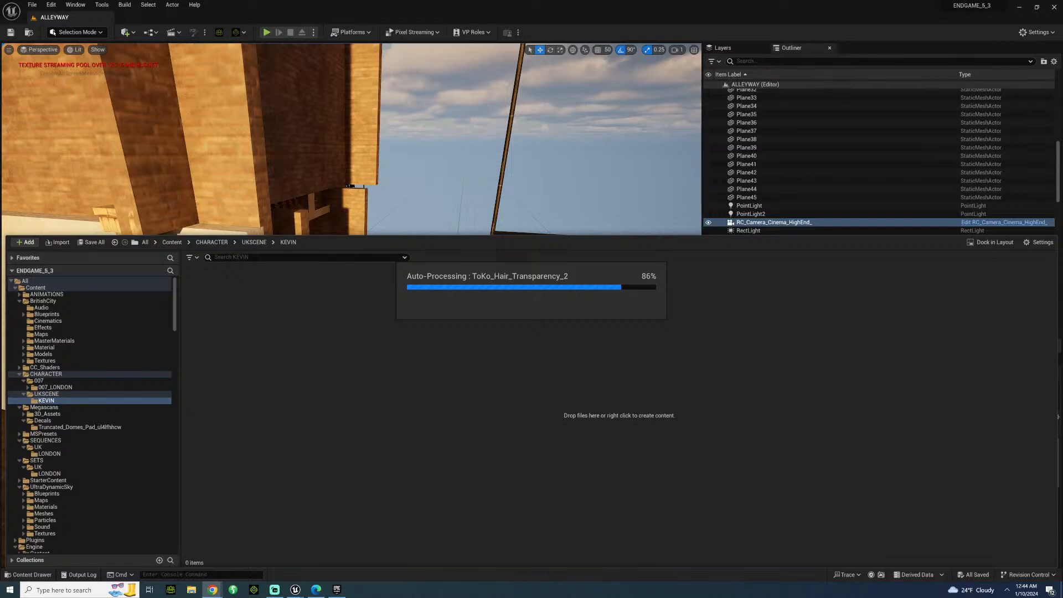
# Bring back the ShotDeck window and look back through the Spectre stills to the candlelit Rome secret-meeting scene.
pyautogui.moveTo(212, 589)
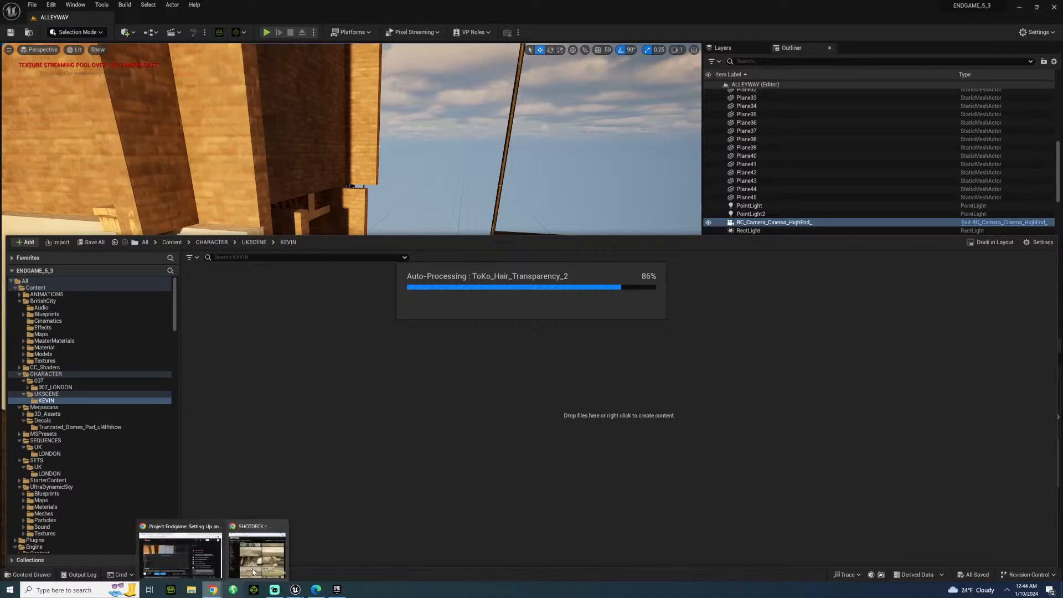
pyautogui.click(255, 569)
pyautogui.scroll(-10, 559, 191)
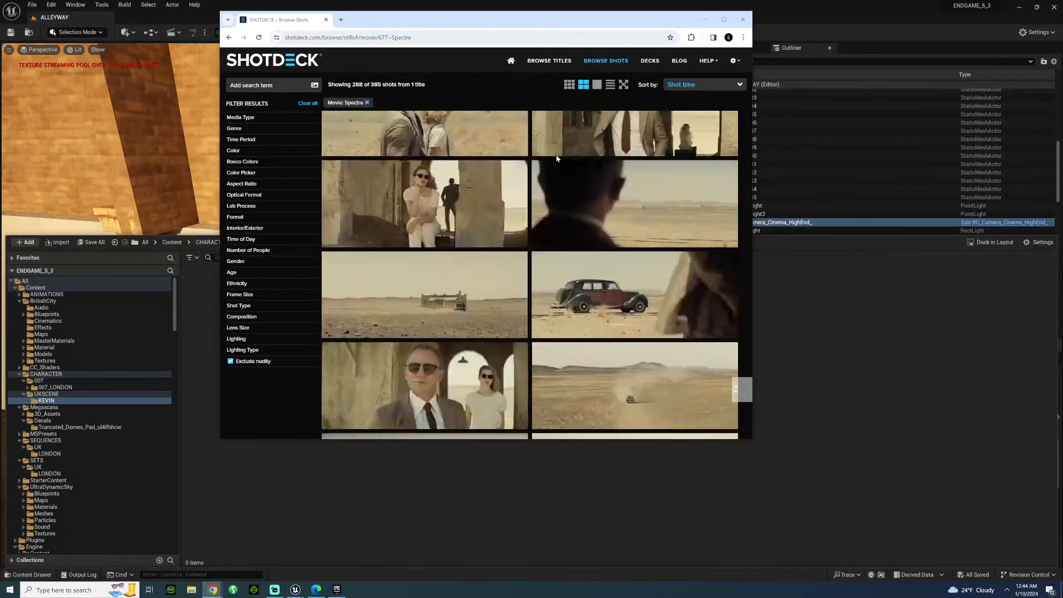
pyautogui.scroll(-10, 559, 190)
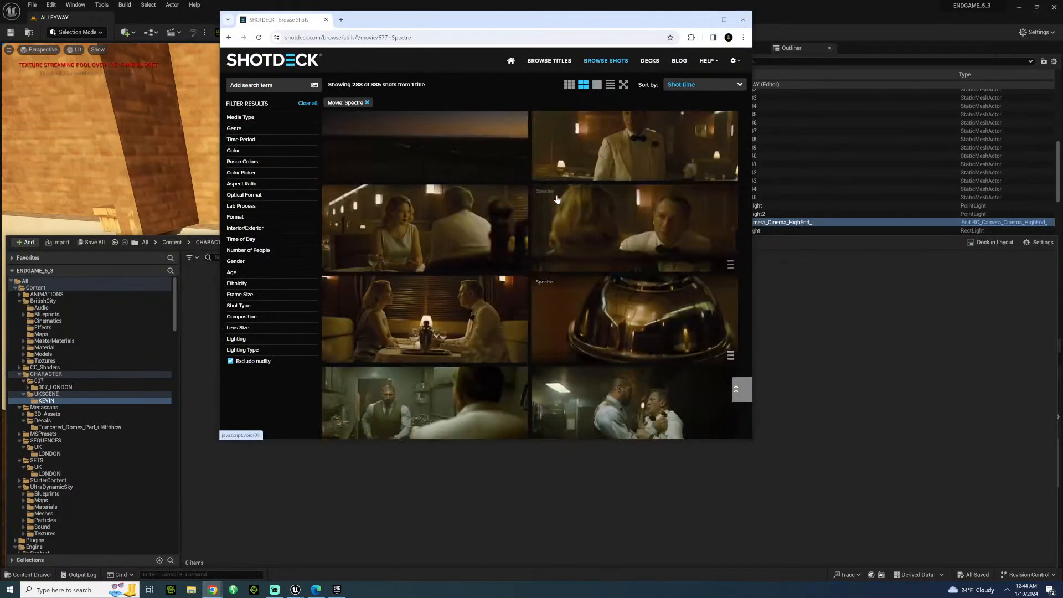
pyautogui.scroll(-5, 554, 204)
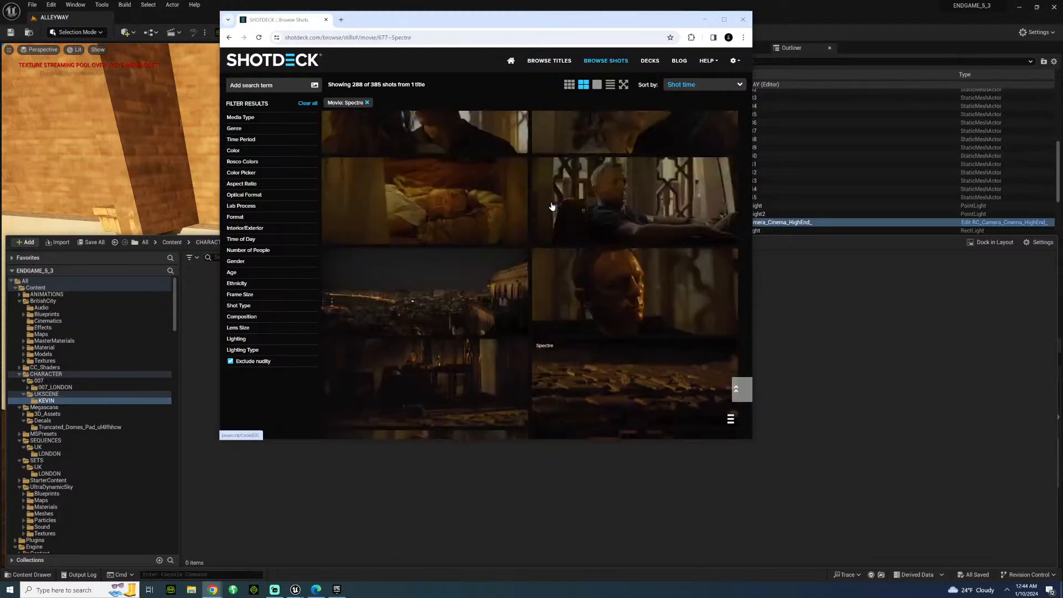
pyautogui.scroll(-10, 551, 206)
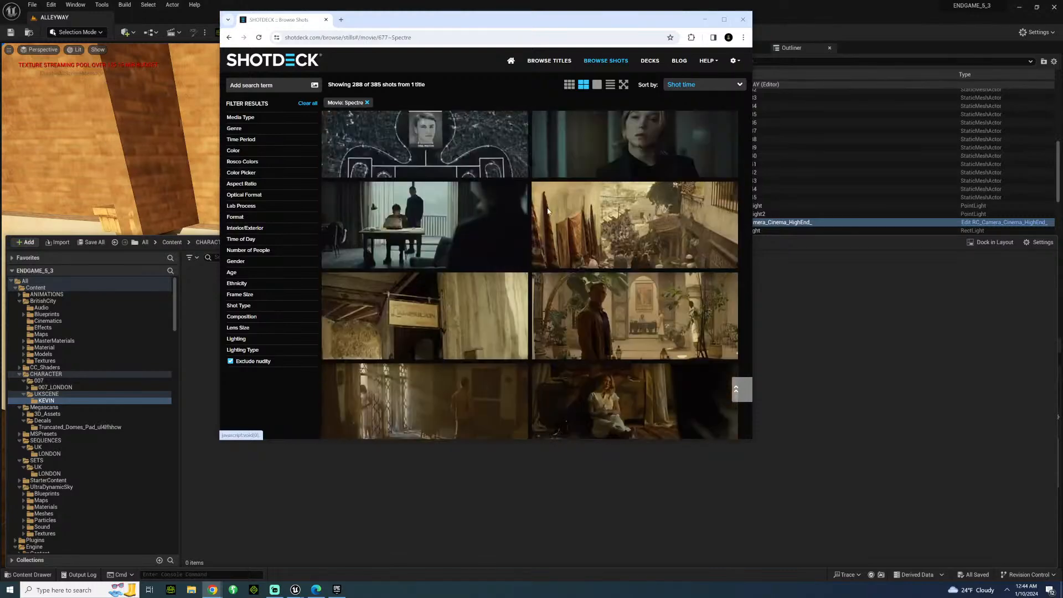
pyautogui.scroll(-2, 535, 234)
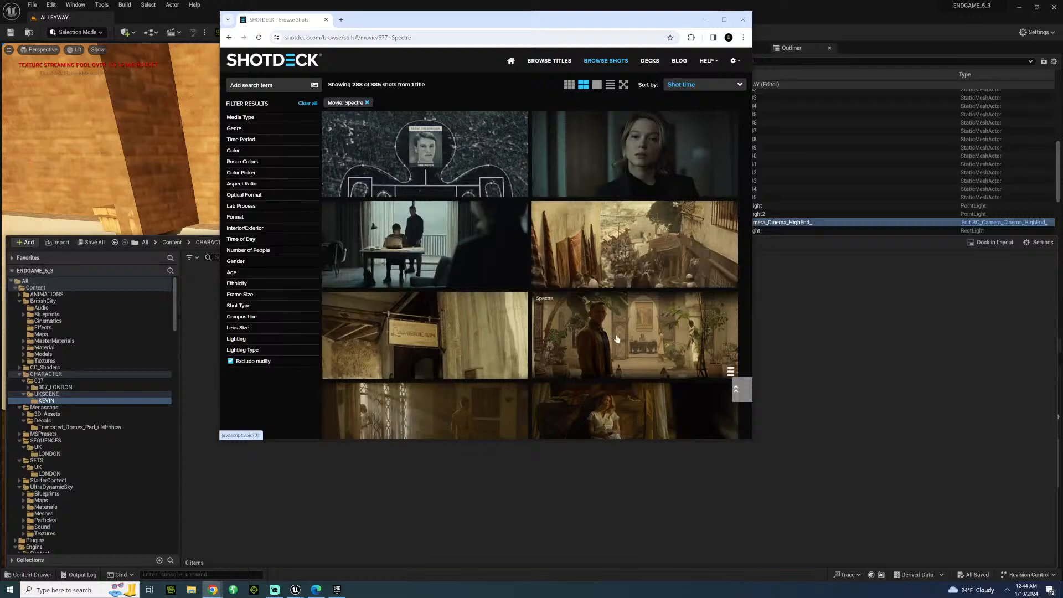
pyautogui.scroll(-10, 498, 232)
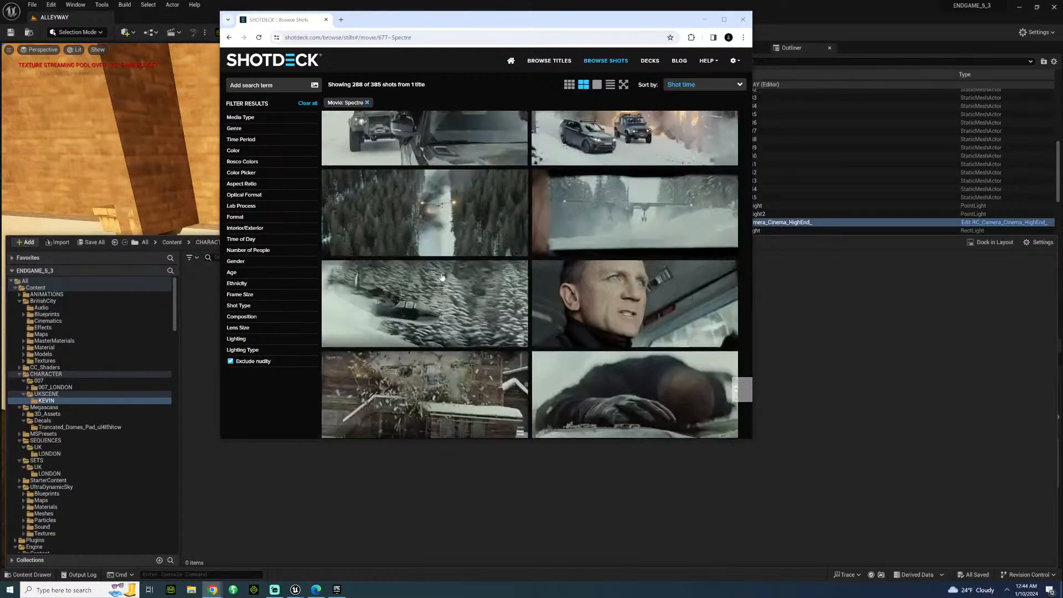
pyautogui.scroll(-10, 437, 308)
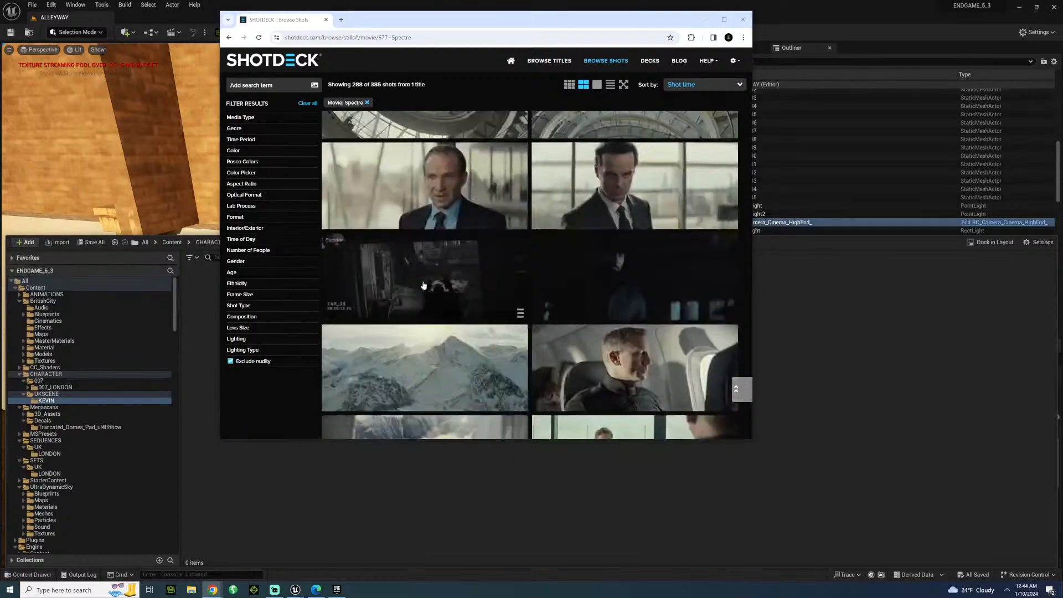
pyautogui.scroll(15, 416, 304)
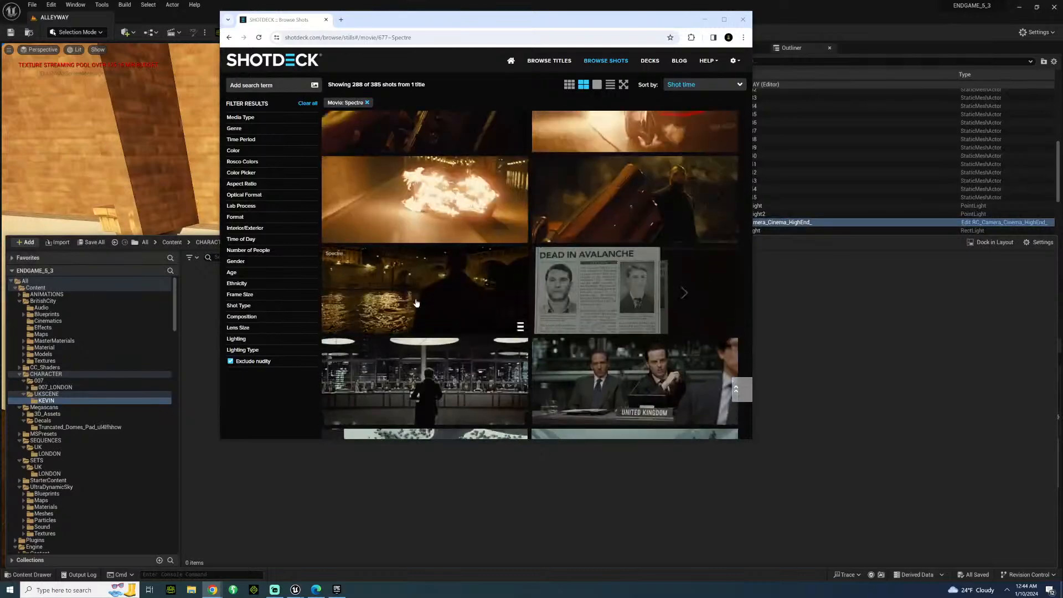
pyautogui.scroll(10, 416, 303)
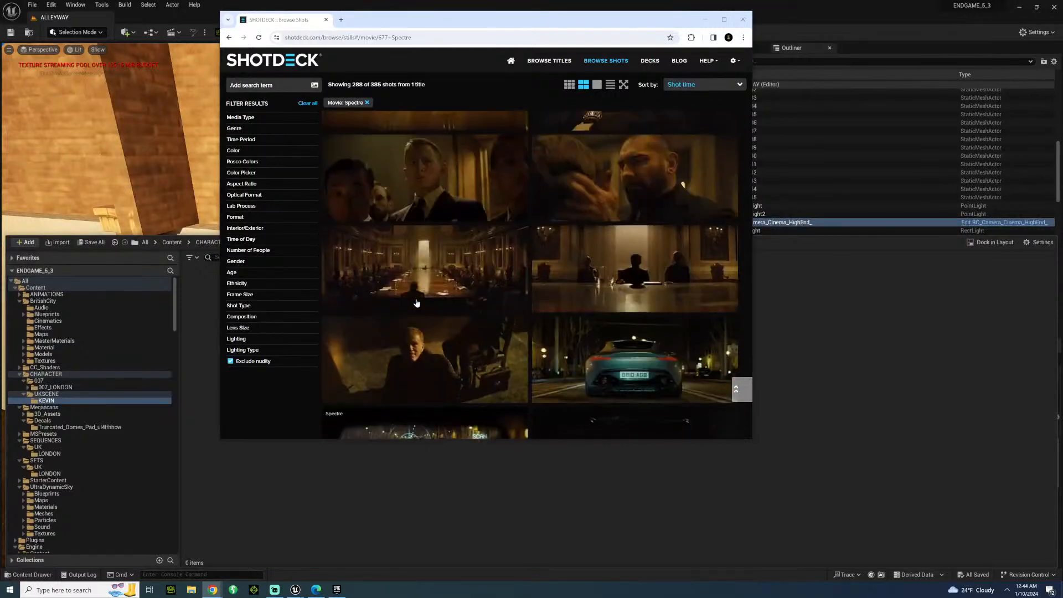
pyautogui.scroll(3, 415, 305)
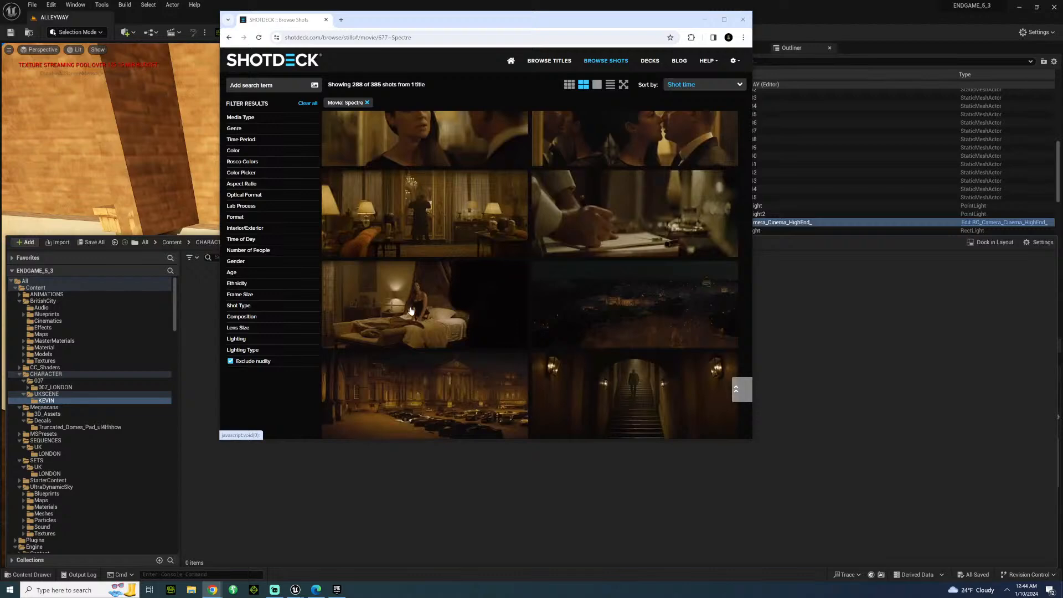
pyautogui.scroll(-4, 426, 293)
# Enlarge the Spectre secret-meeting table still and compare its lighting and framing details with the neighbouring shots.
pyautogui.click(424, 281)
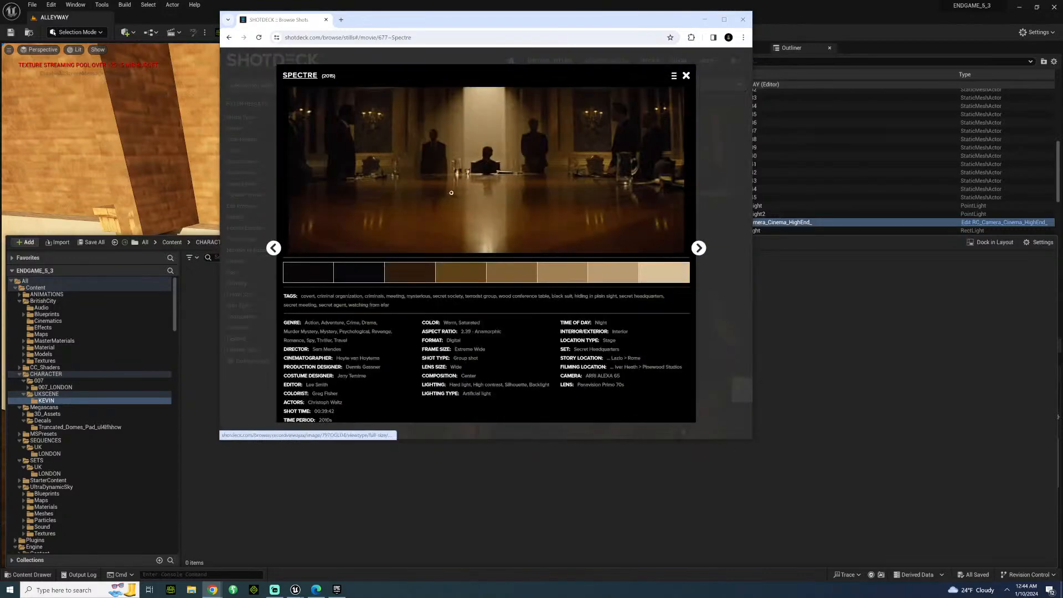
pyautogui.click(698, 247)
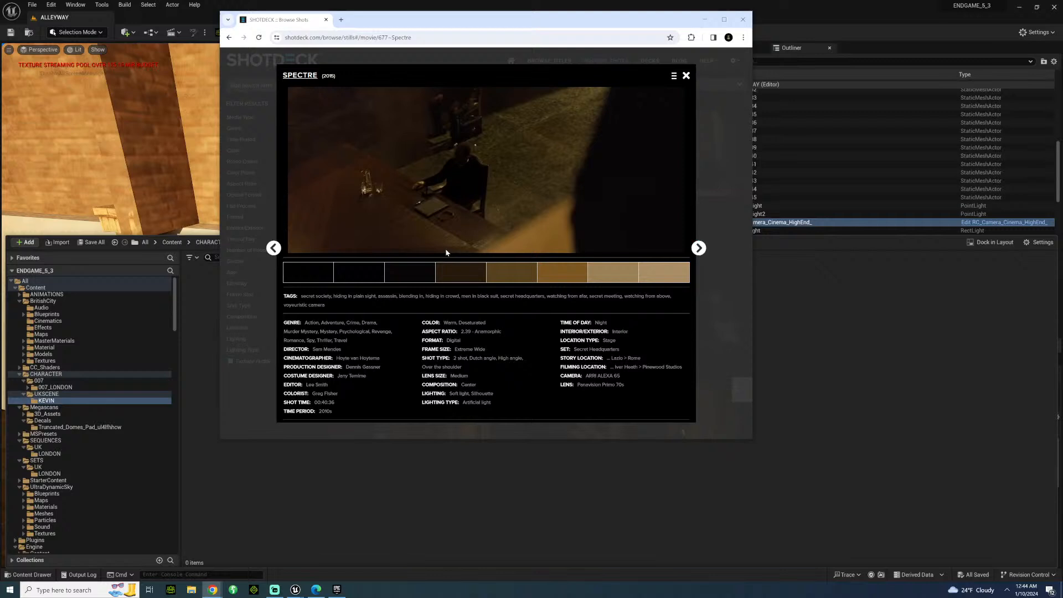
pyautogui.click(274, 248)
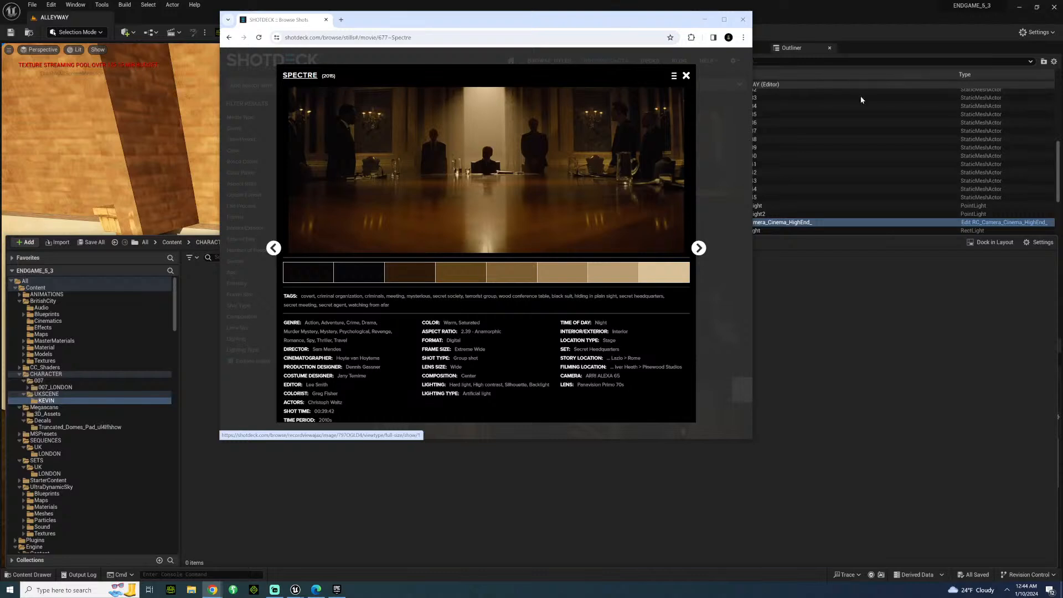
pyautogui.click(275, 249)
pyautogui.click(274, 249)
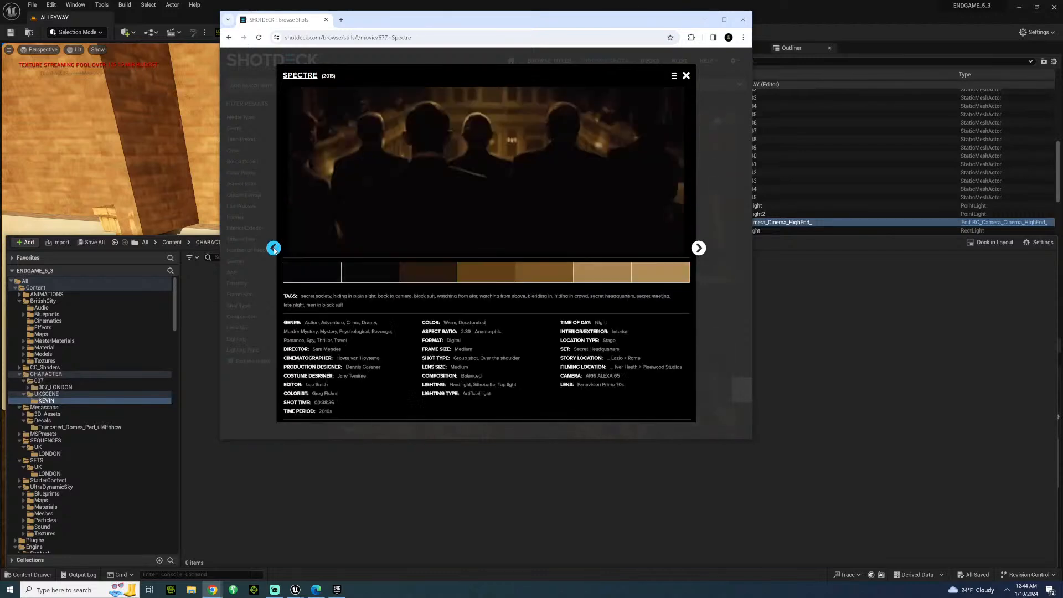
# Examine the preceding enlarged Spectre stills in reverse order, from the secret meeting through the night villa scenes to the Rome cemetery.
pyautogui.click(275, 249)
pyautogui.click(275, 249)
pyautogui.click(274, 250)
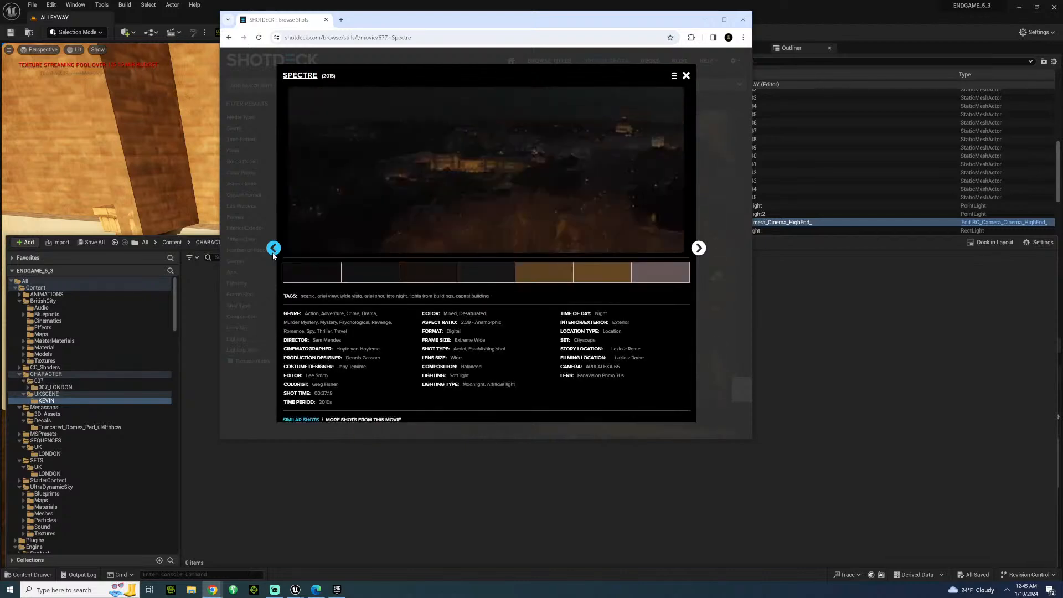
pyautogui.click(274, 252)
pyautogui.click(274, 253)
pyautogui.click(274, 252)
pyautogui.click(274, 253)
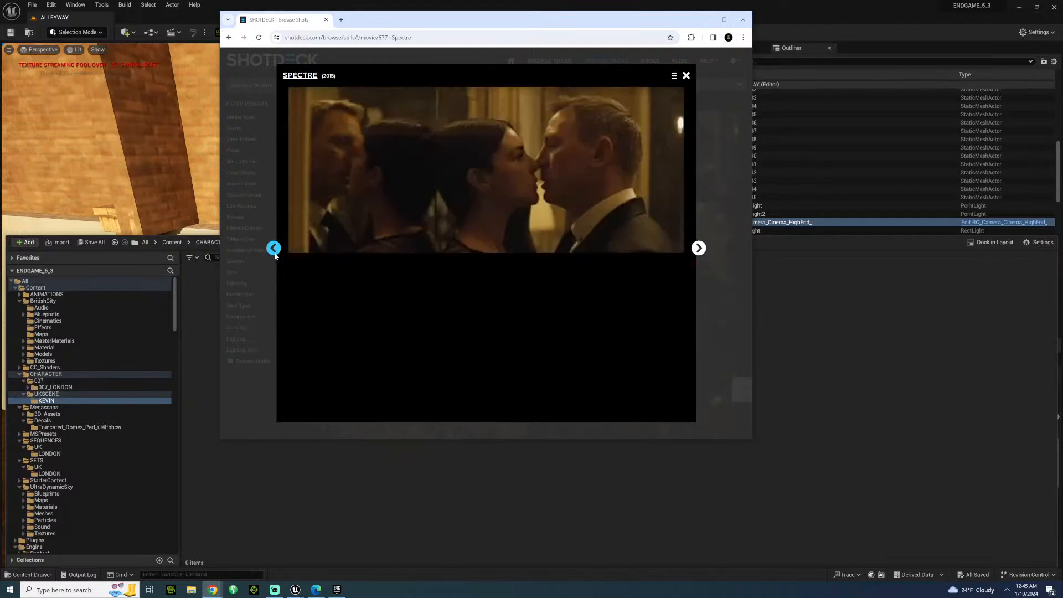
pyautogui.click(275, 254)
pyautogui.click(275, 251)
pyautogui.click(276, 253)
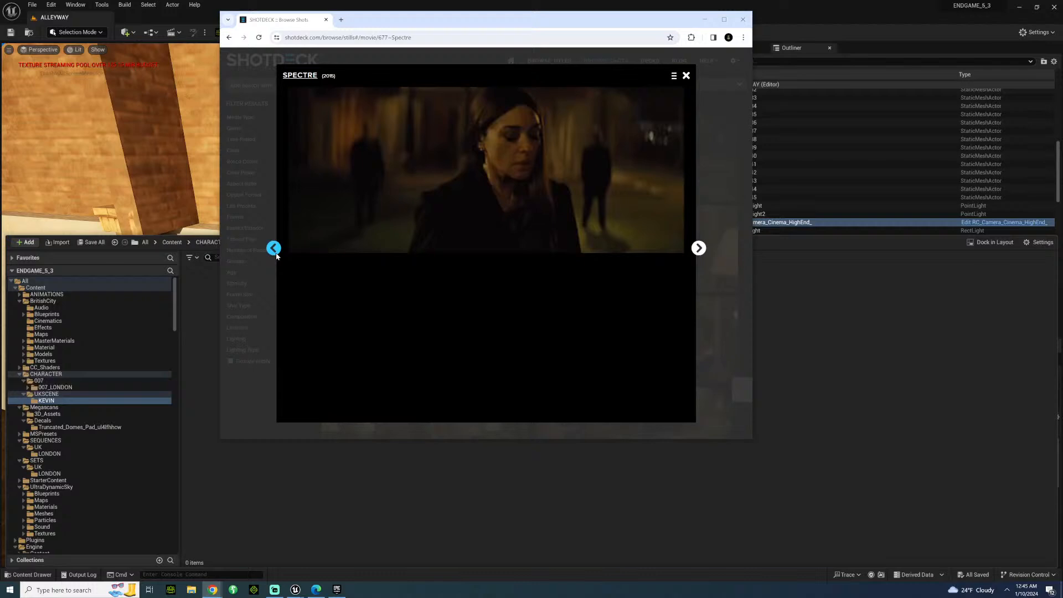
pyautogui.click(277, 253)
pyautogui.click(276, 253)
pyautogui.click(274, 248)
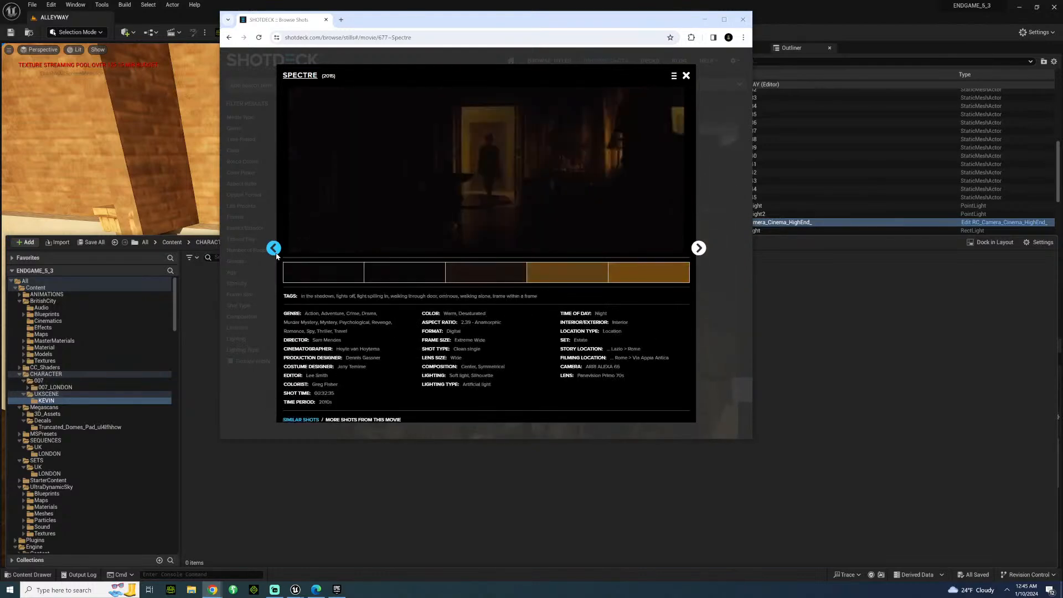
pyautogui.click(274, 248)
pyautogui.click(274, 248)
pyautogui.click(274, 248)
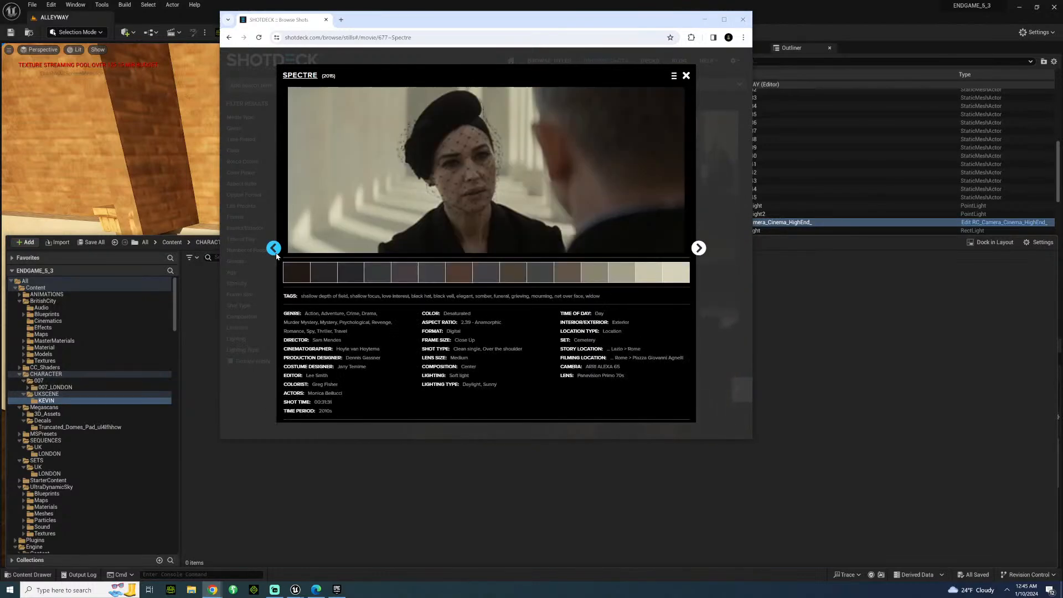
pyautogui.click(274, 248)
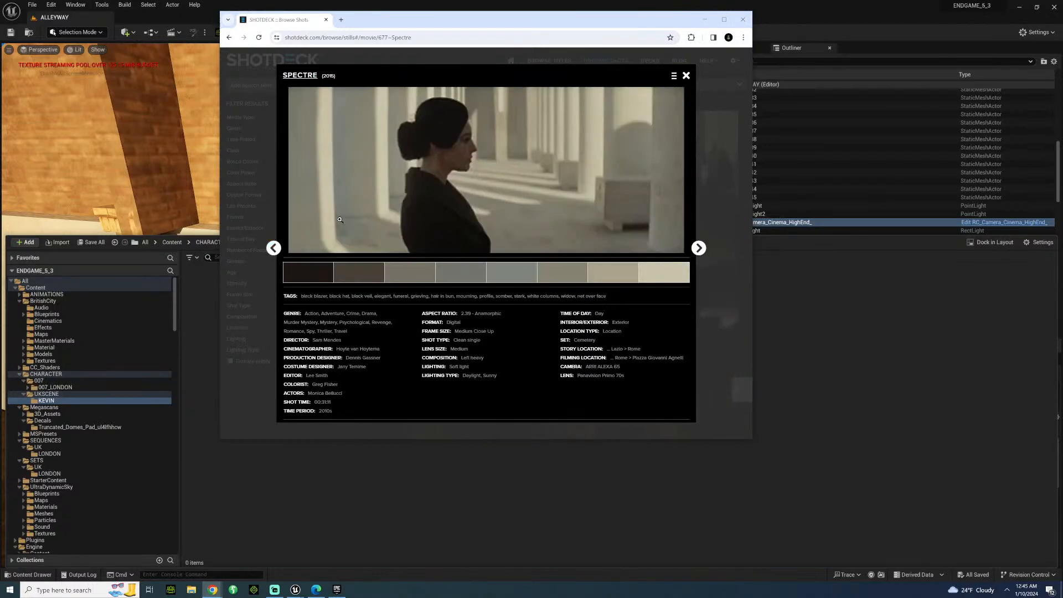
# Close the enlarged cemetery still and look back through the Spectre stills to the MI6 headquarters car scene.
pyautogui.click(687, 76)
pyautogui.scroll(-10, 620, 312)
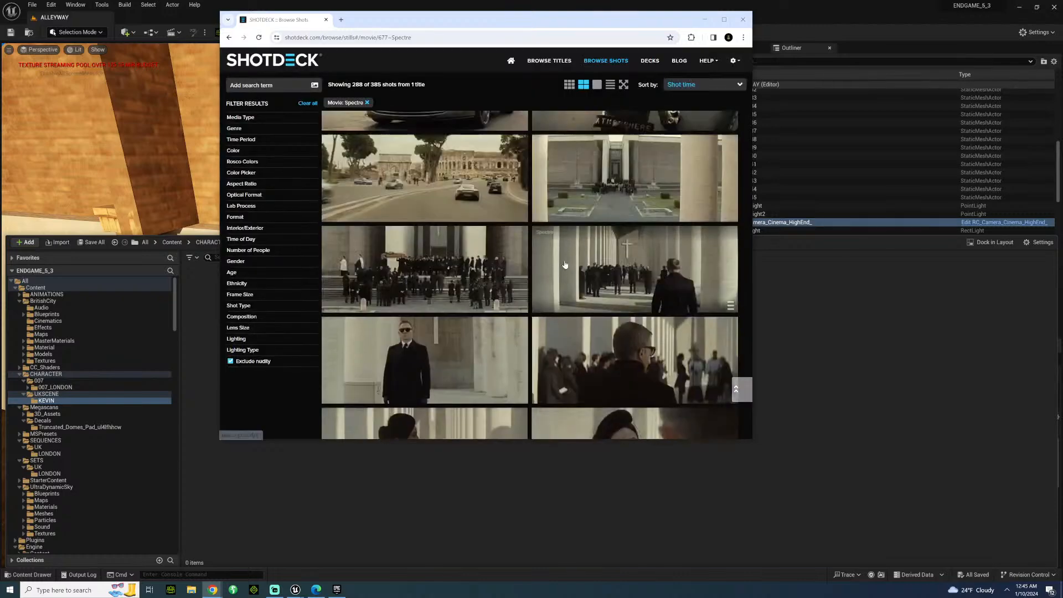
pyautogui.scroll(3, 620, 312)
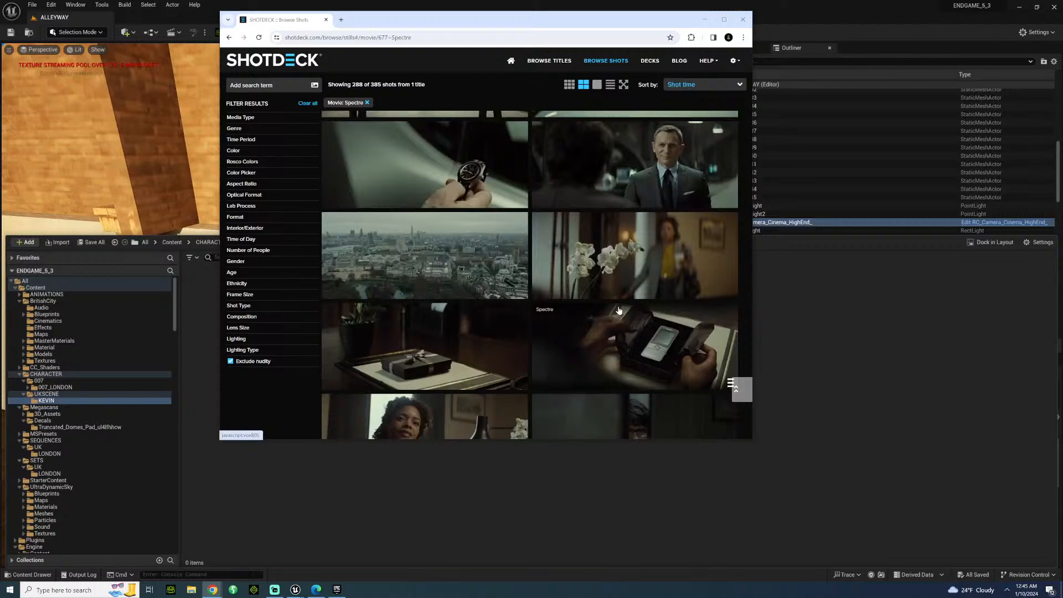
pyautogui.scroll(-3, 474, 264)
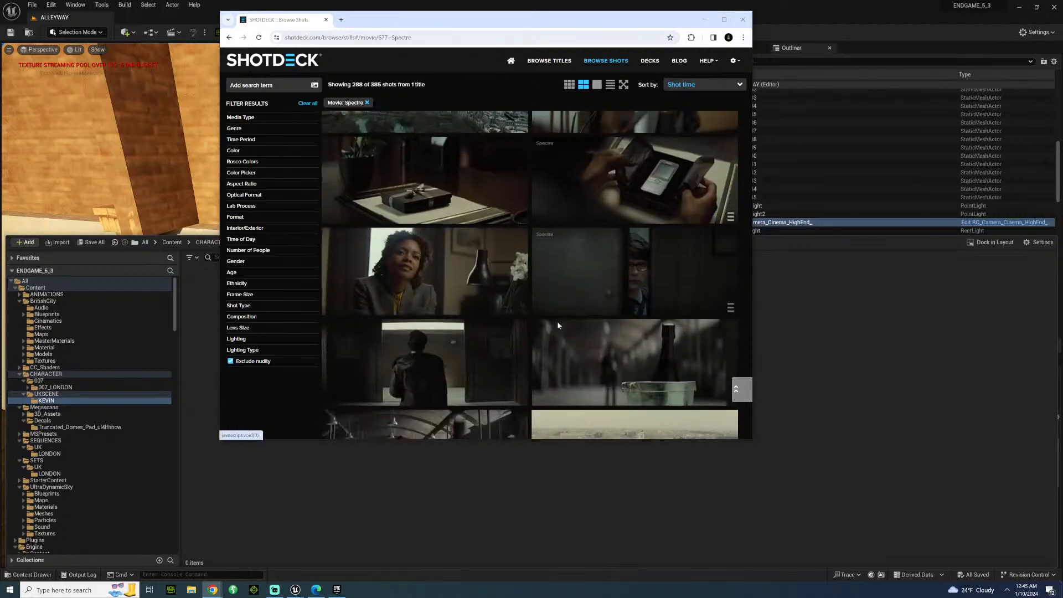
pyautogui.scroll(3, 583, 326)
pyautogui.scroll(-1, 525, 347)
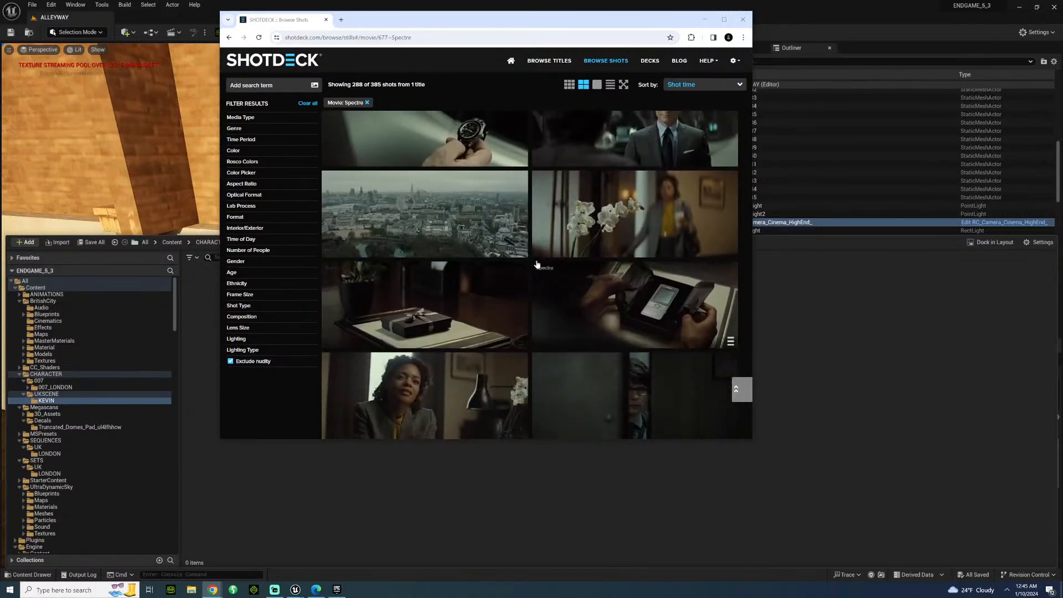
pyautogui.scroll(2, 533, 258)
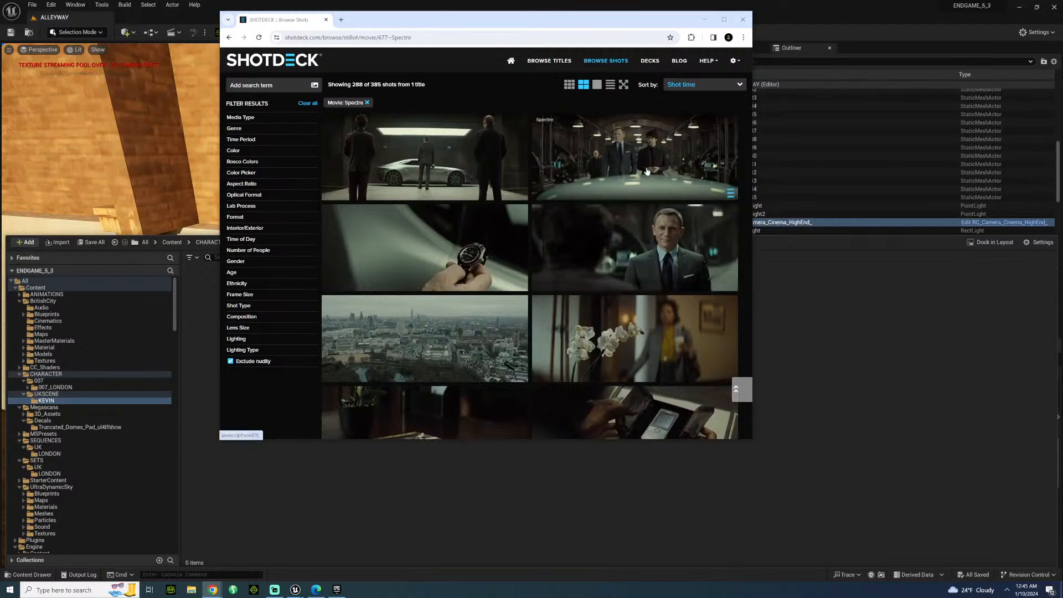
pyautogui.scroll(1, 609, 205)
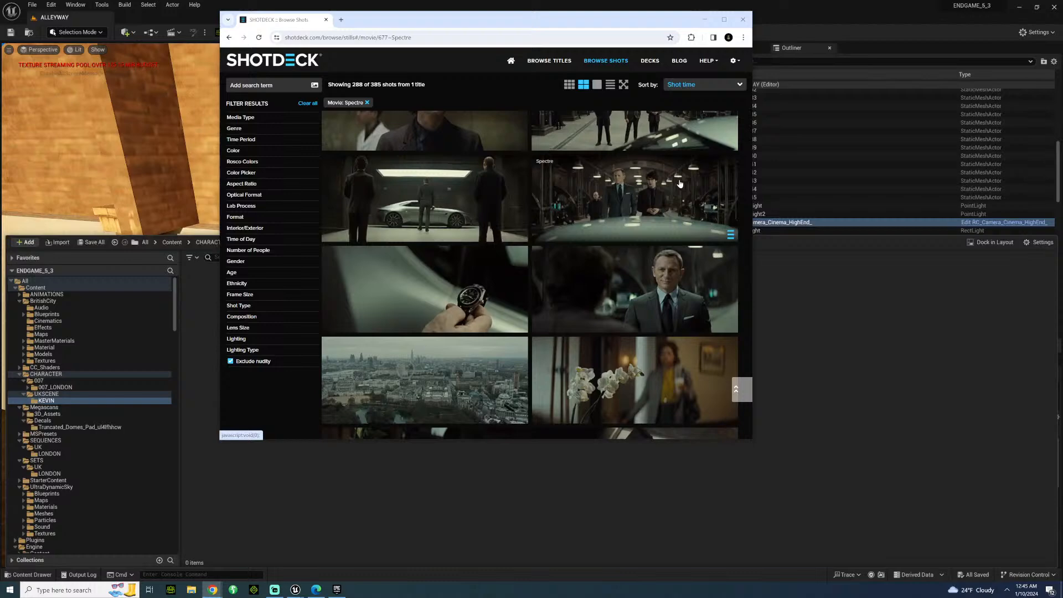
# Enlarge the Spectre MI6 headquarters two-shot behind the car hood, and study its lighting, lens and framing details and similar shots.
pyautogui.click(640, 184)
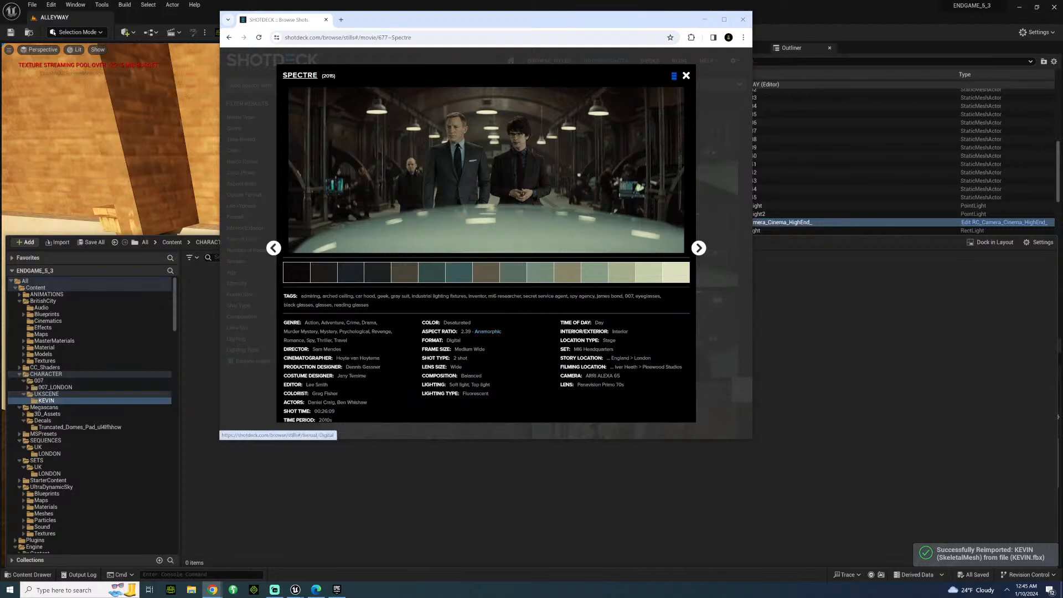
pyautogui.scroll(-2, 345, 349)
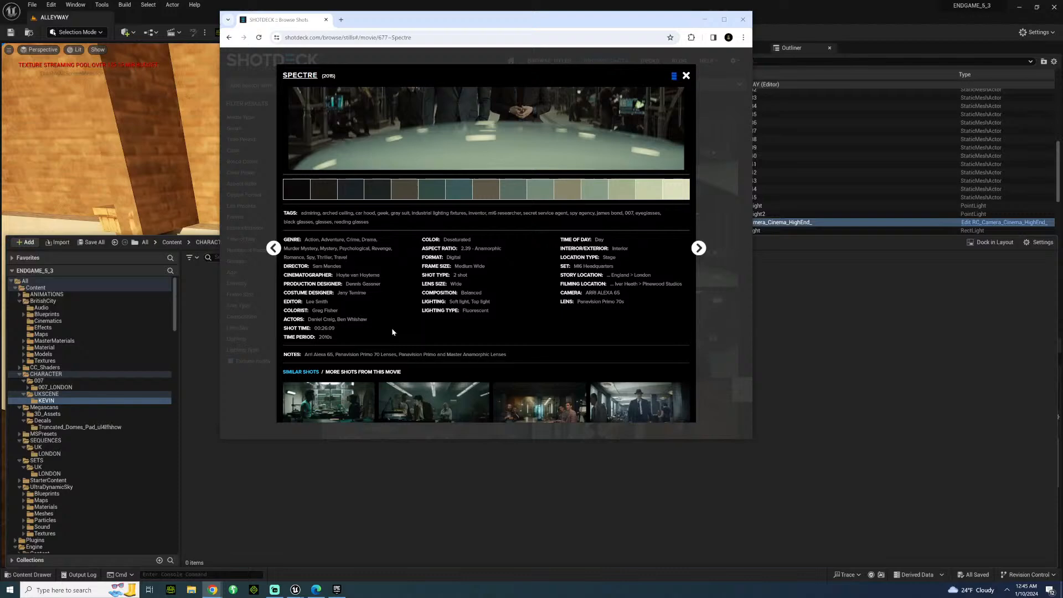
pyautogui.scroll(2, 392, 329)
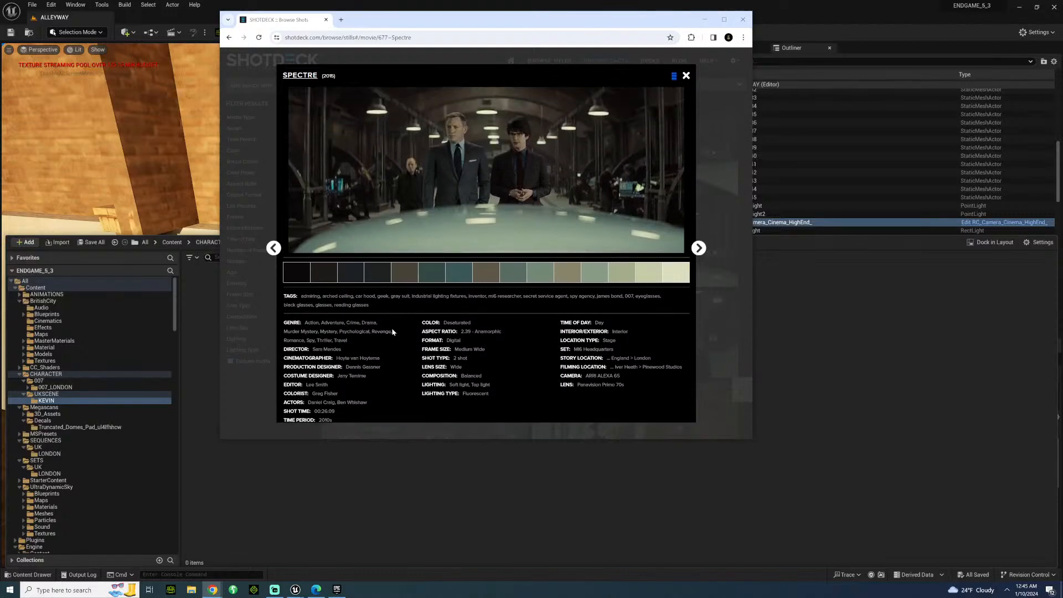
pyautogui.scroll(-3, 392, 331)
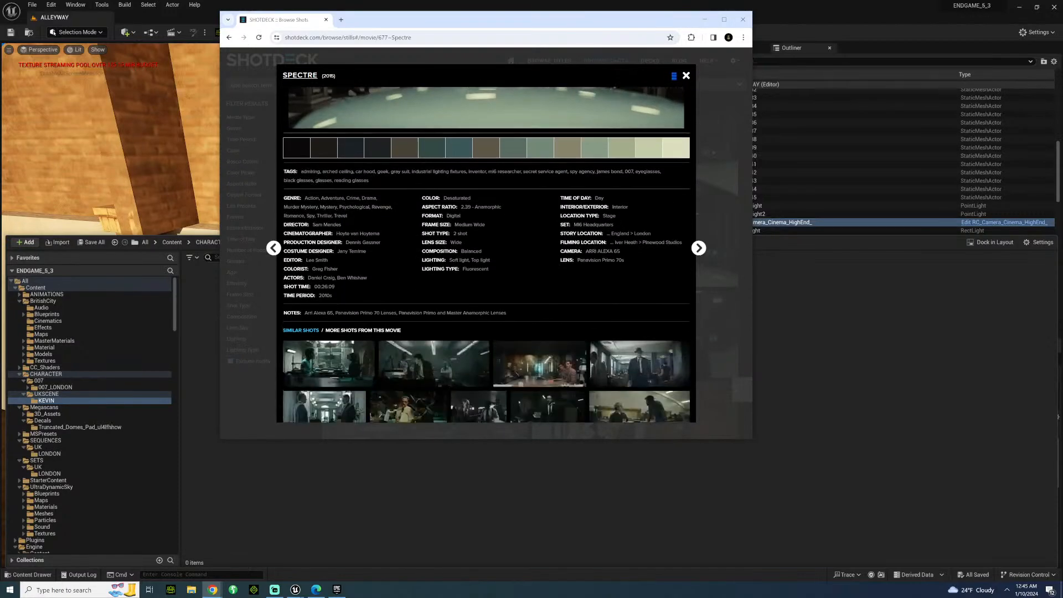
pyautogui.scroll(-2, 392, 331)
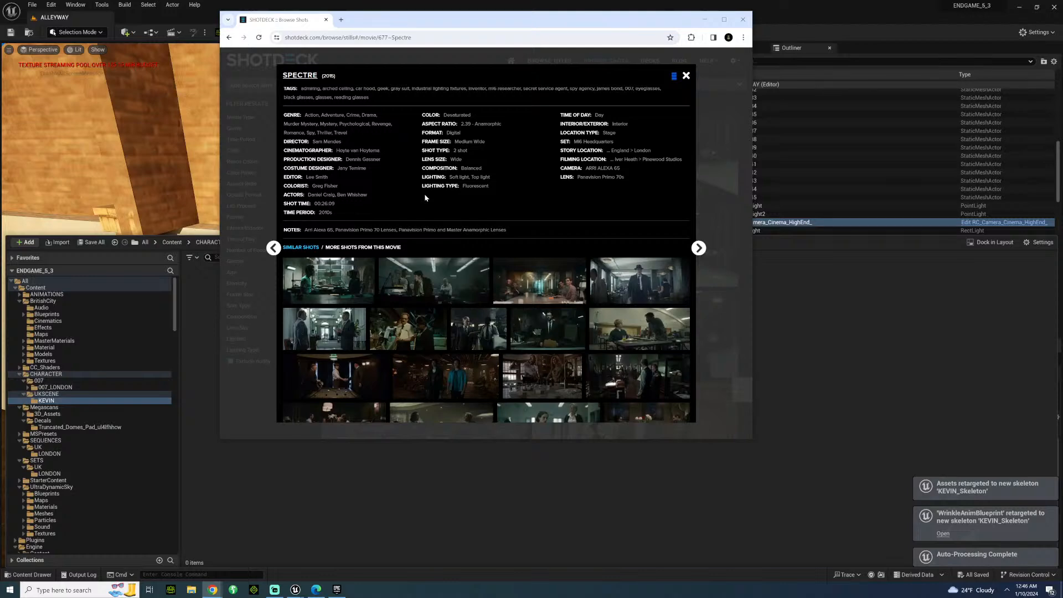
pyautogui.scroll(4, 417, 212)
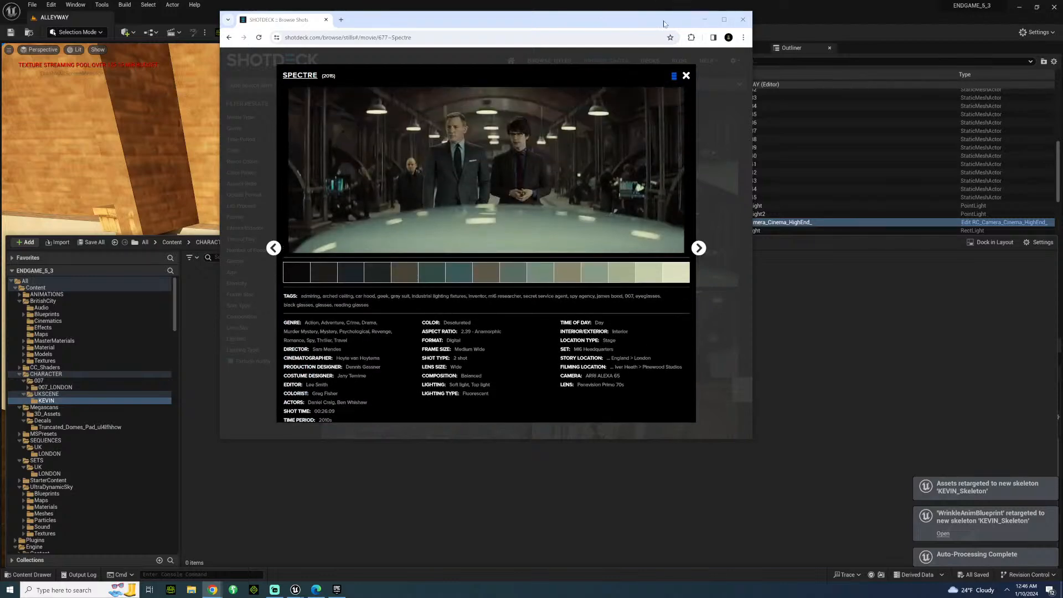
pyautogui.click(685, 77)
# Look back through the Spectre stills from the London office scenes past the title sequence to the opening helicopter fight.
pyautogui.scroll(-5, 541, 273)
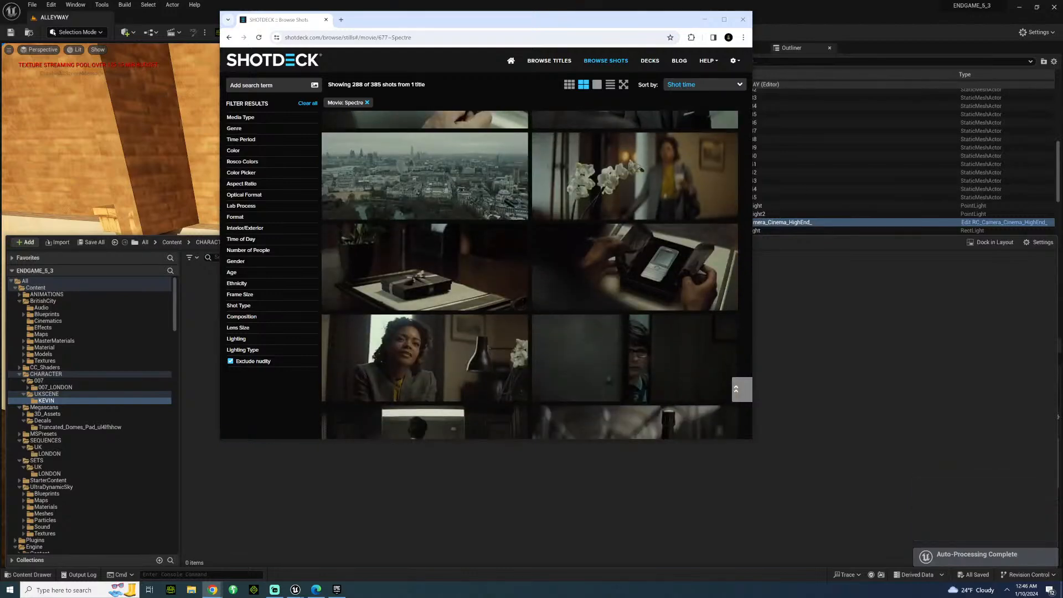
pyautogui.scroll(8, 453, 290)
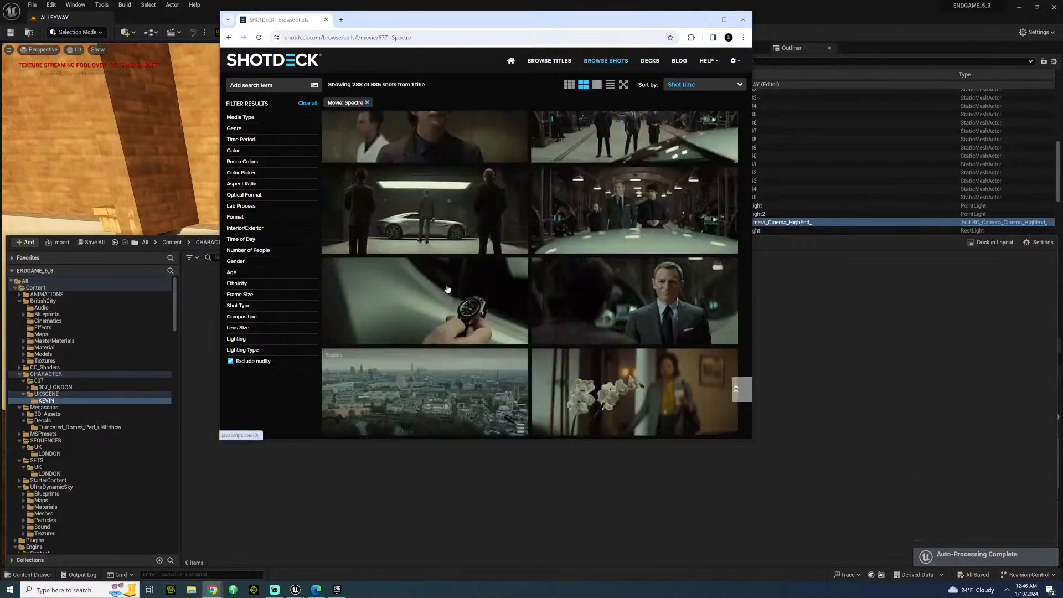
pyautogui.scroll(10, 453, 290)
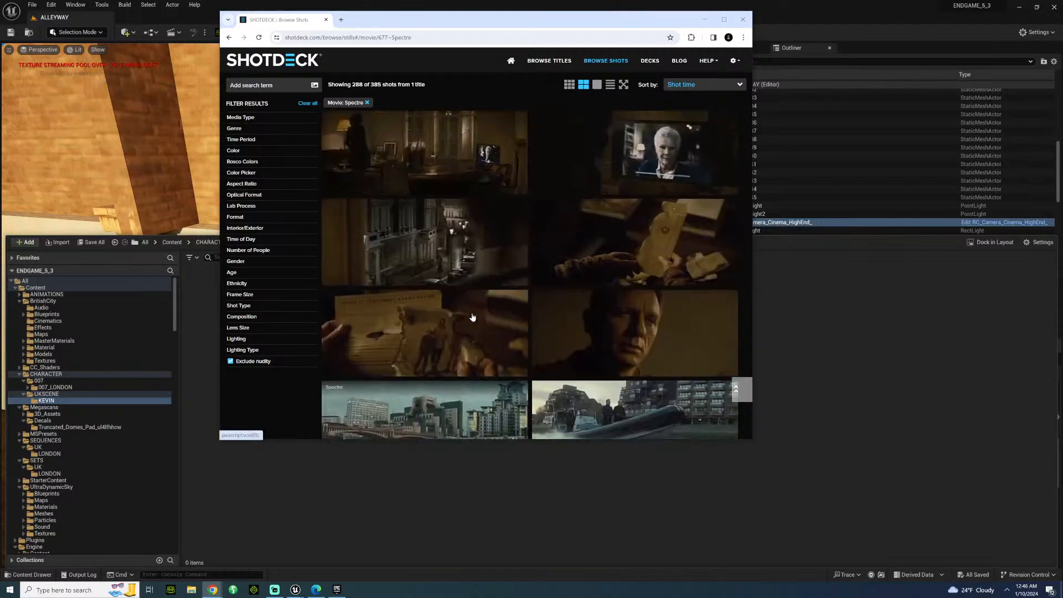
pyautogui.scroll(10, 472, 317)
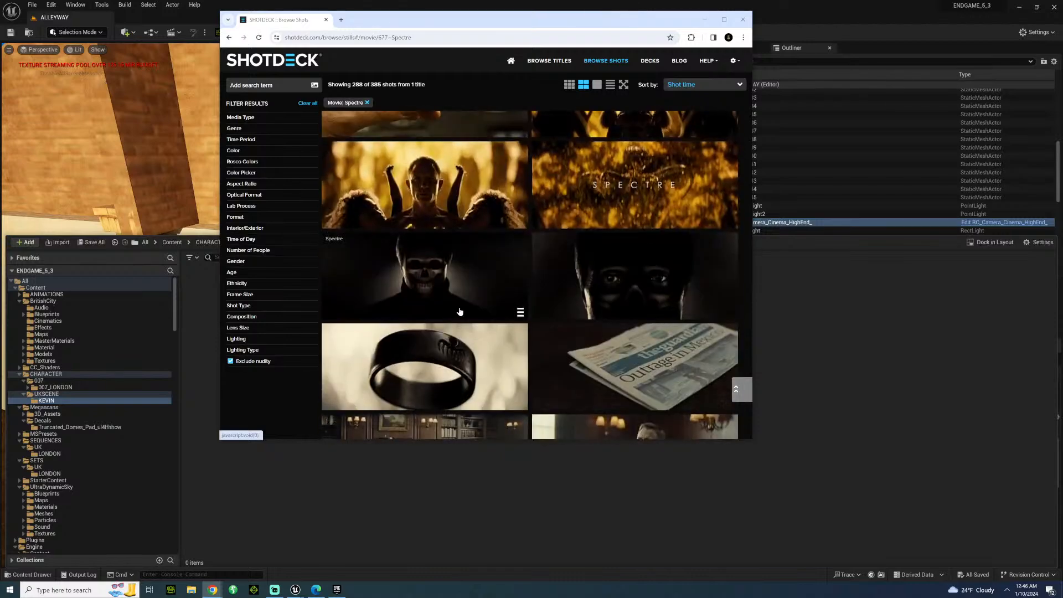
pyautogui.scroll(10, 460, 311)
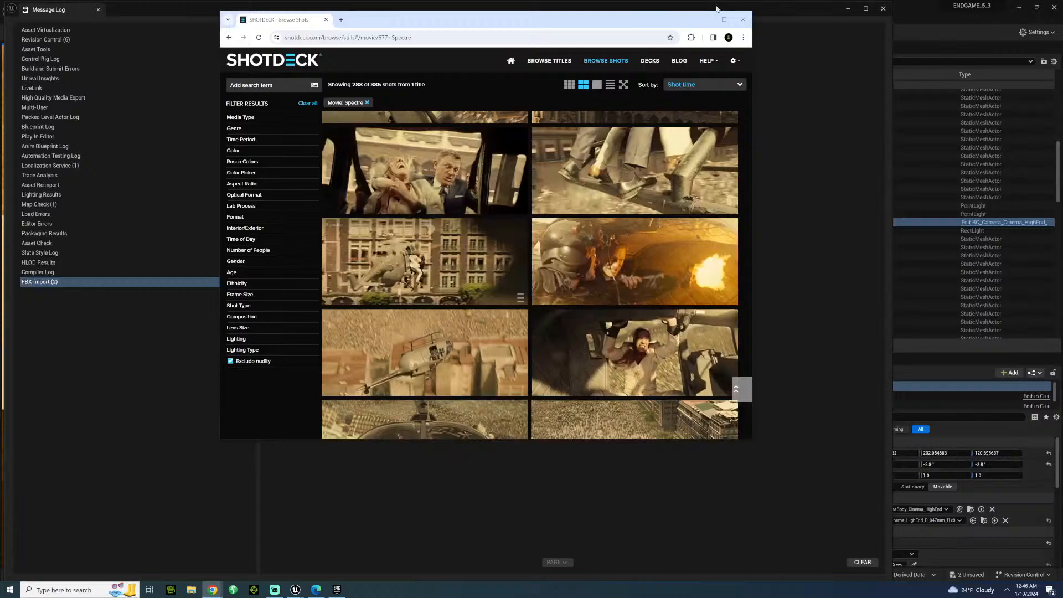
# Return to Unreal Editor, close the Message Log and select the BPP_Building5 actor in the ALLEYWAY level.
pyautogui.click(706, 21)
pyautogui.click(883, 8)
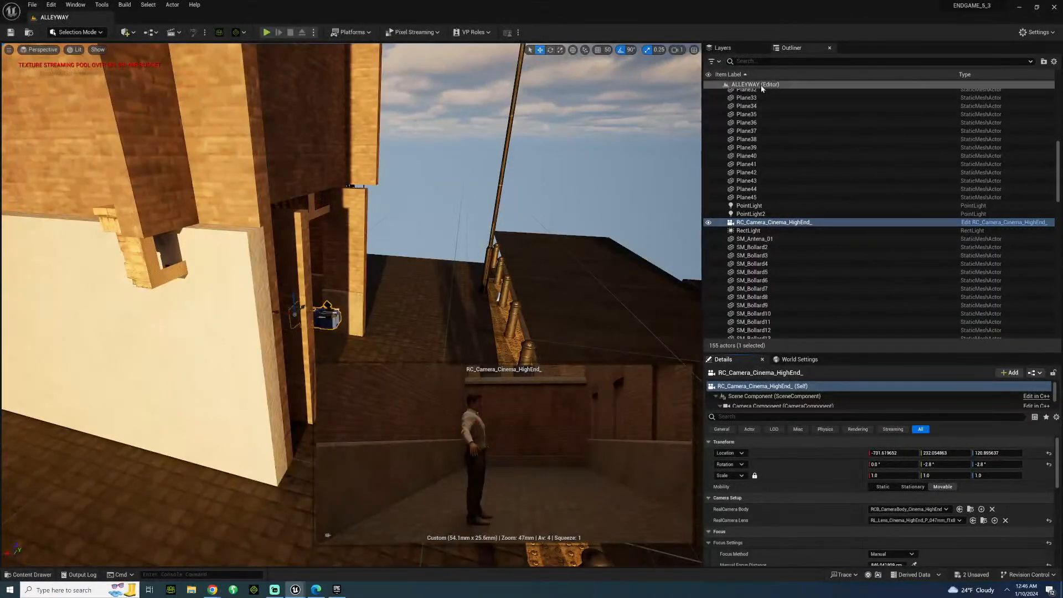
pyautogui.scroll(12, 839, 91)
pyautogui.click(741, 101)
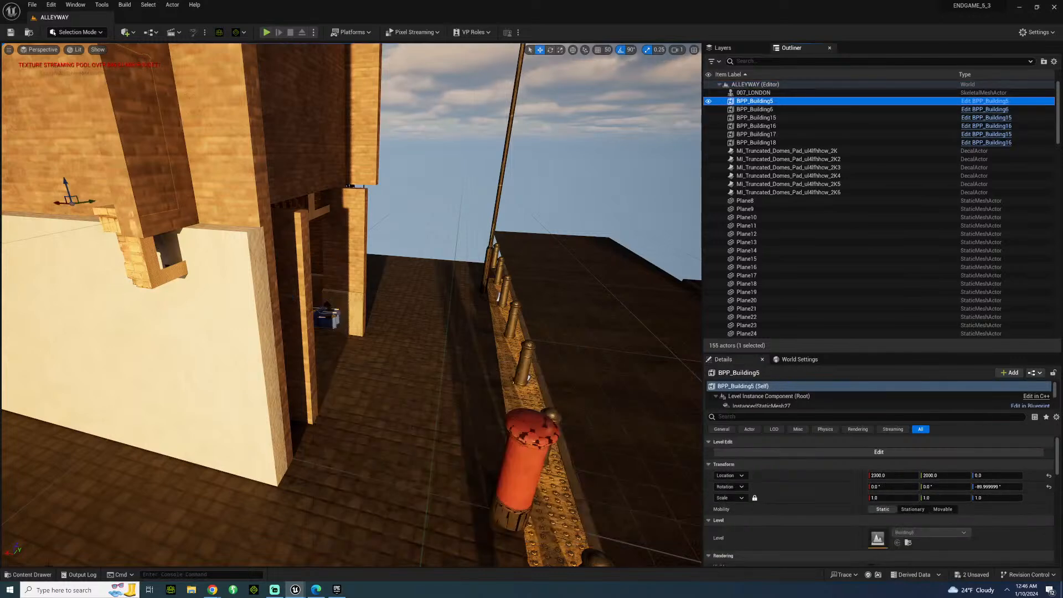
# Save all the newly imported assets in the CHARACTER/UKSCENE/KEVIN content folder.
pyautogui.click(28, 575)
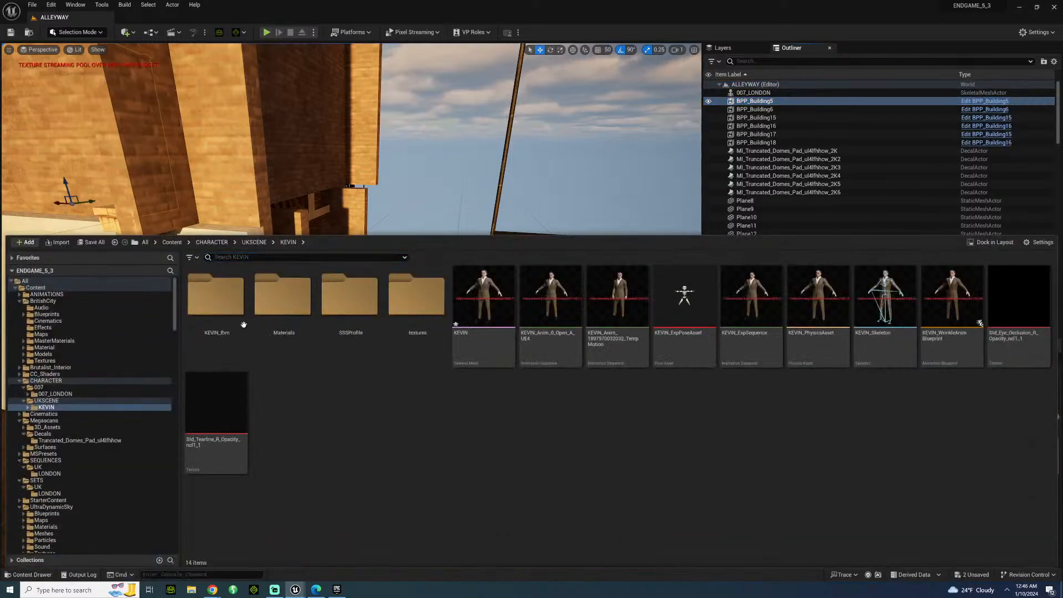
pyautogui.click(243, 325)
pyautogui.keyDown('shift'); pyautogui.click(221, 459); pyautogui.keyUp('shift')
pyautogui.hotkey('ctrl', 's')
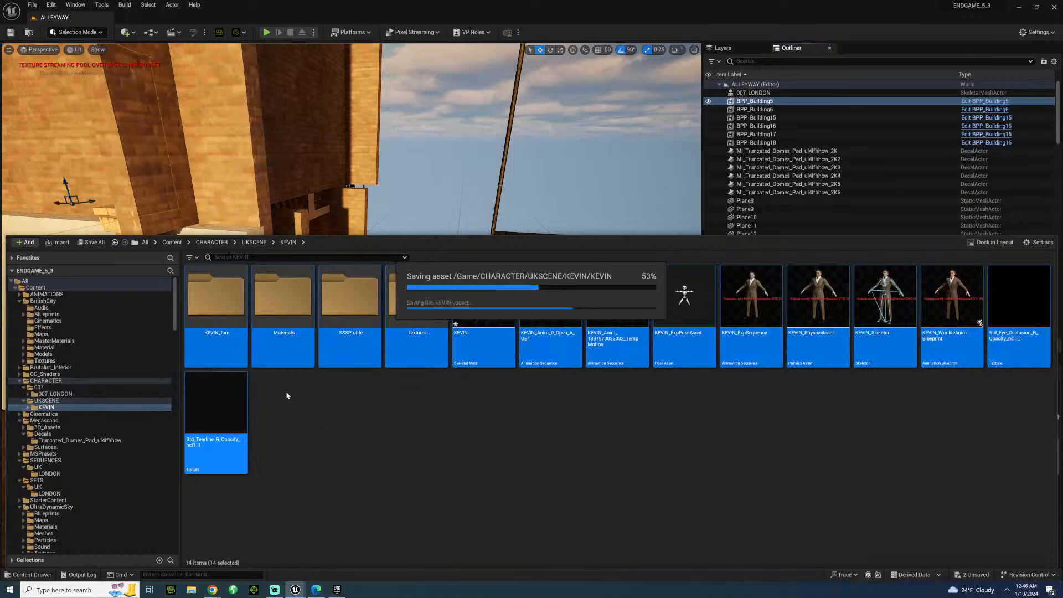
pyautogui.click(453, 430)
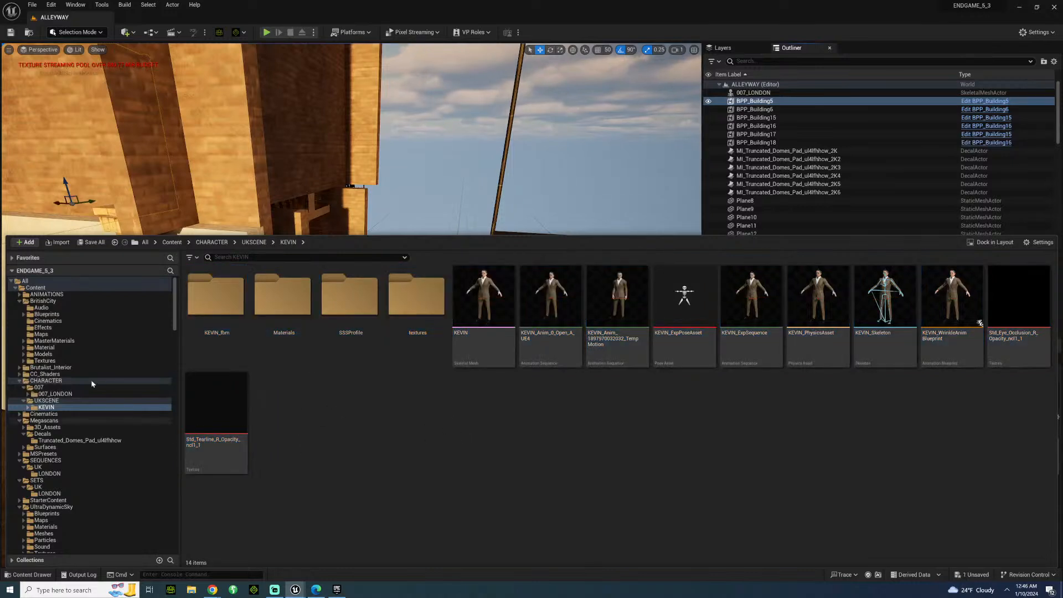
# Create a folder named KEVIN inside ANIMATIONS/LONDON/BOND_AND_KEVIN_FIGHT and open it.
pyautogui.click(46, 294)
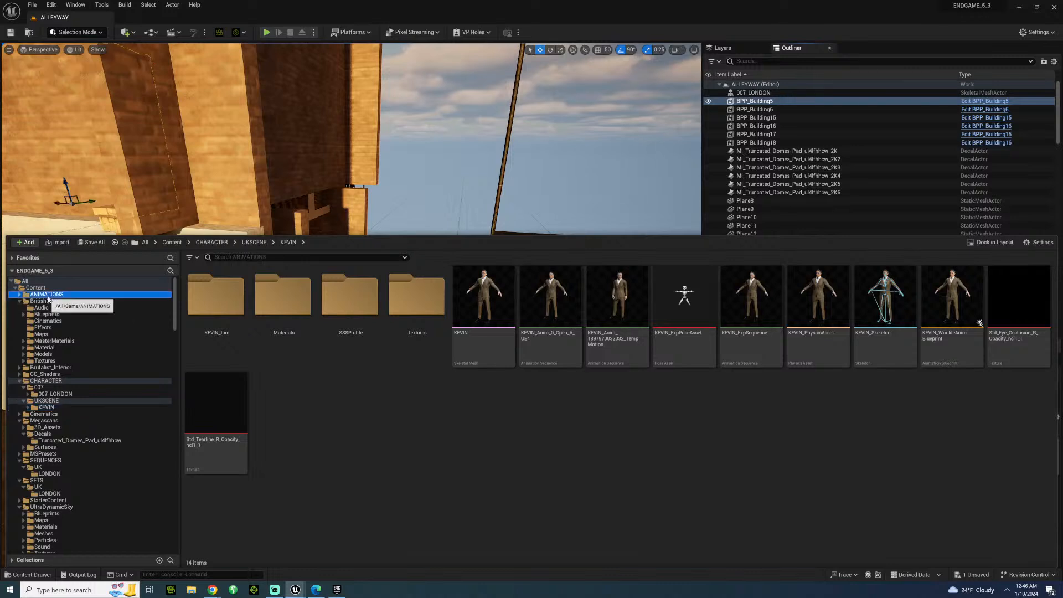
pyautogui.doubleClick(227, 315)
pyautogui.doubleClick(225, 302)
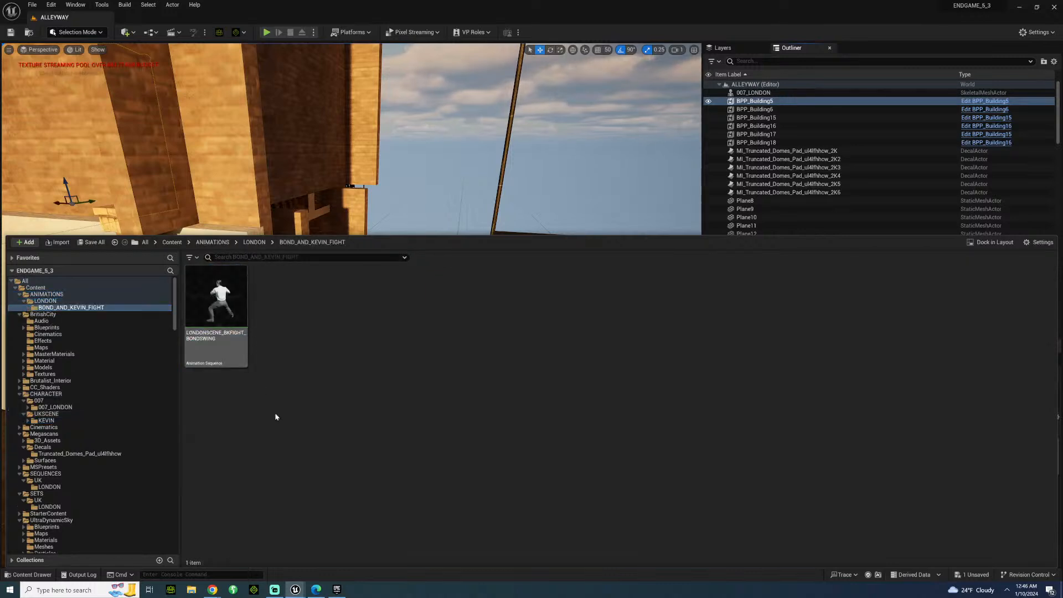
pyautogui.rightClick(290, 309)
pyautogui.click(324, 266)
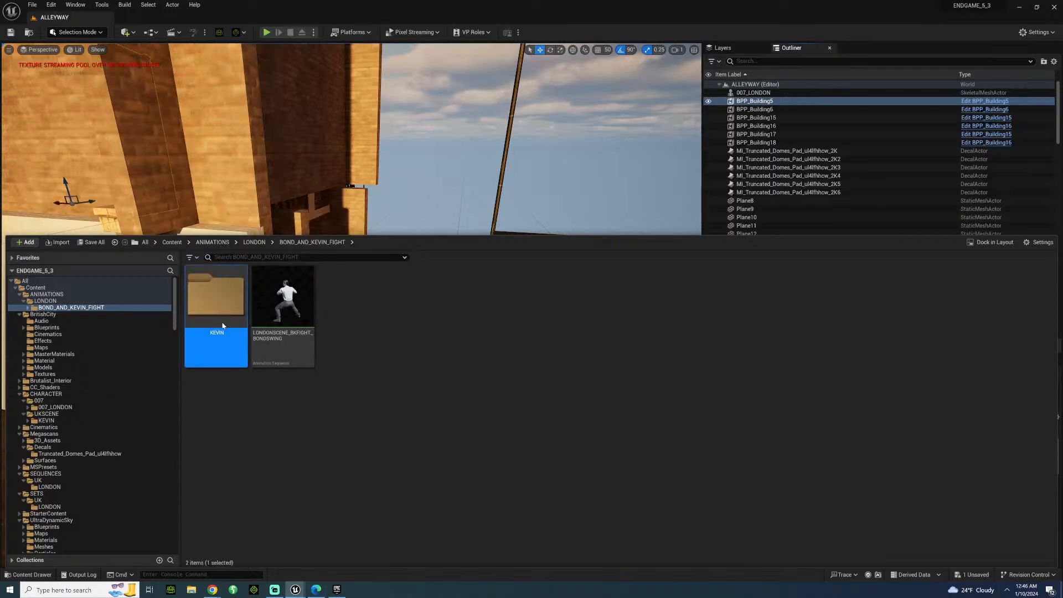
pyautogui.press('Return')
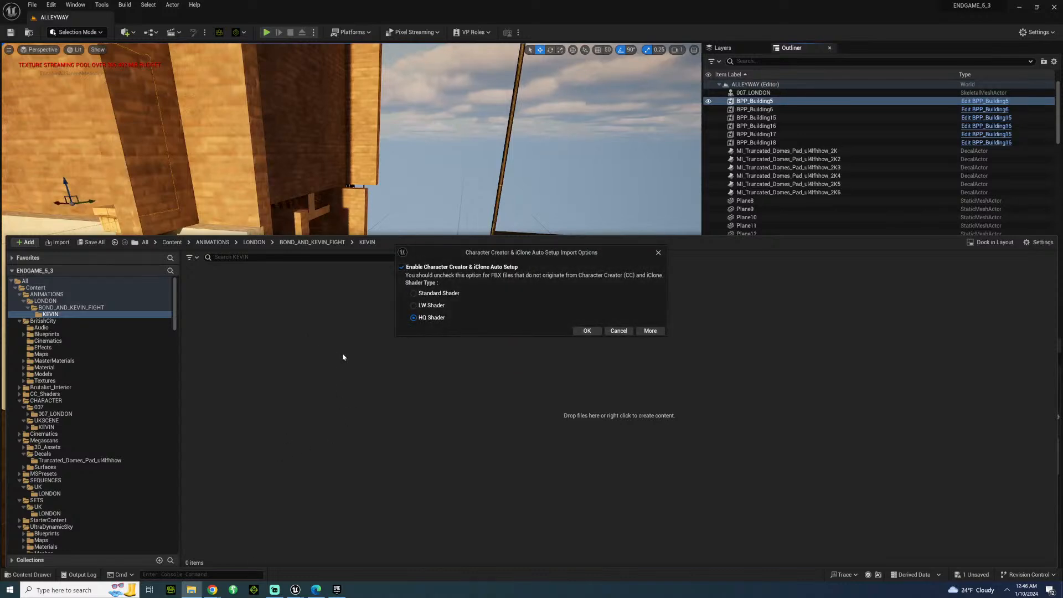
# Import all the chosen FBX files into the animation KEVIN folder using the HQ Shader setup, with Import Mesh off and KEVIN_Skeleton assigned.
pyautogui.click(586, 330)
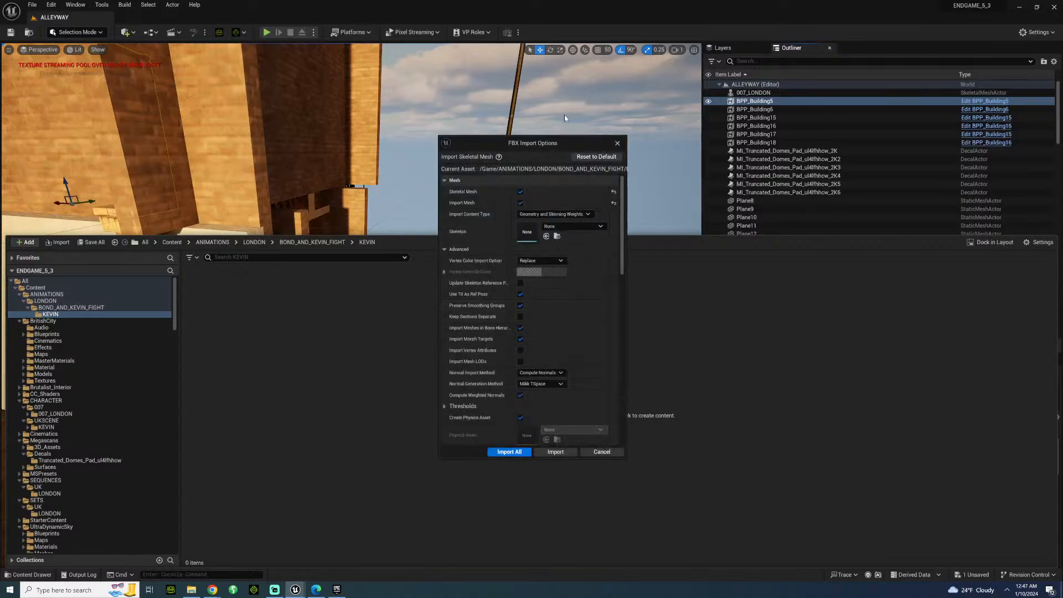
pyautogui.click(520, 203)
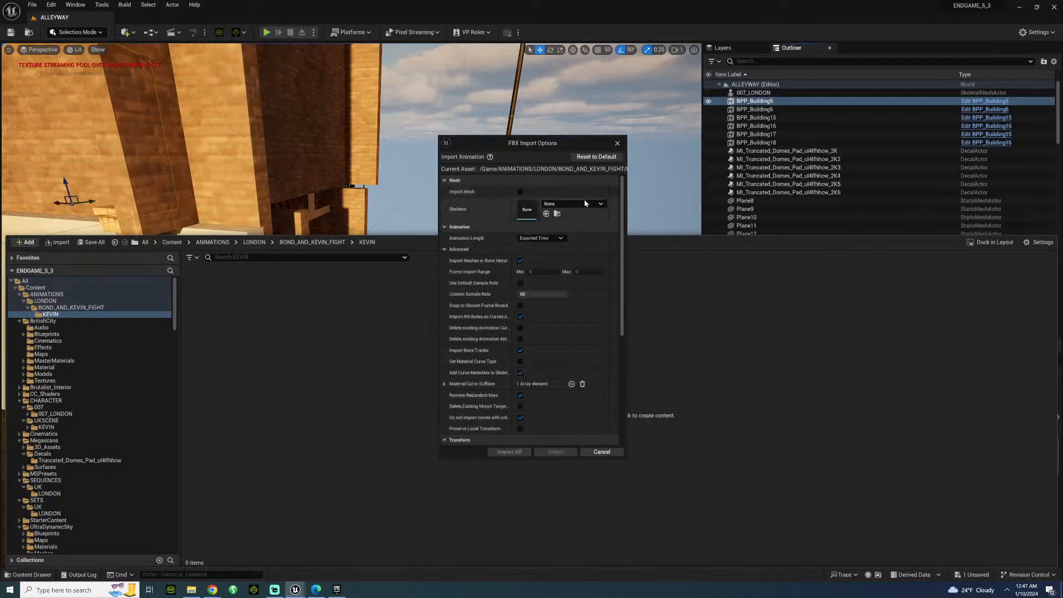
pyautogui.click(585, 204)
pyautogui.click(606, 315)
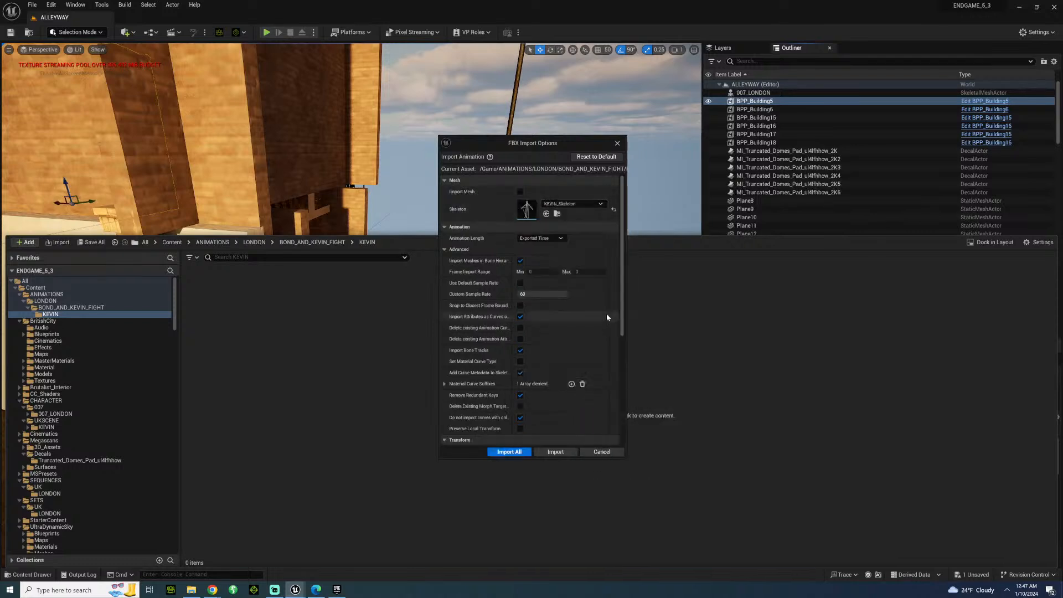
pyautogui.click(509, 452)
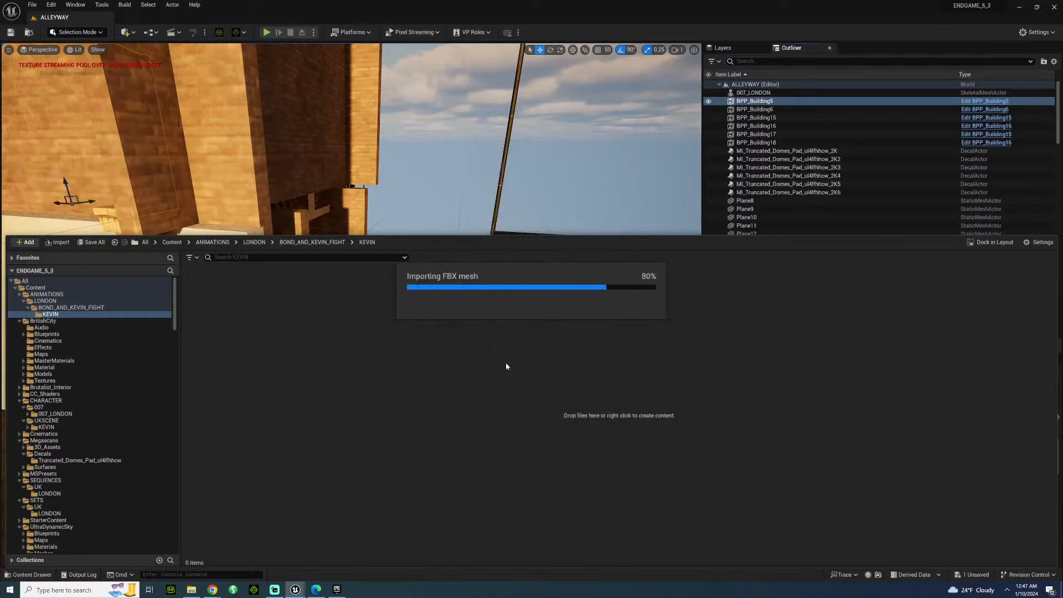
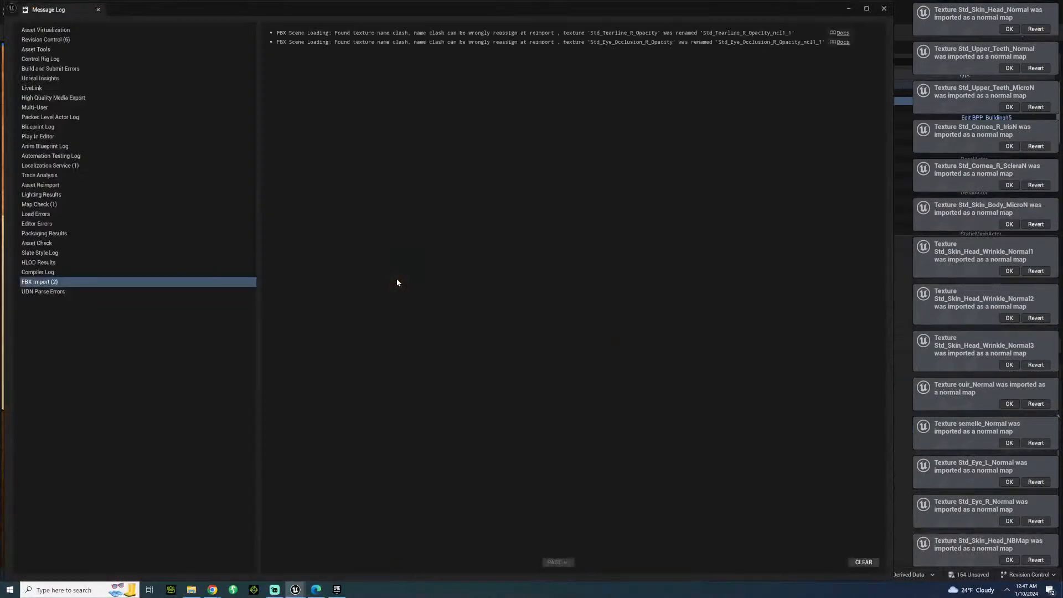
# Close the message log and rename the running-pose animation sequence in the KEVIN folder as LONDONSCENE_BKFIGHT_KEVINSWING.
pyautogui.click(884, 9)
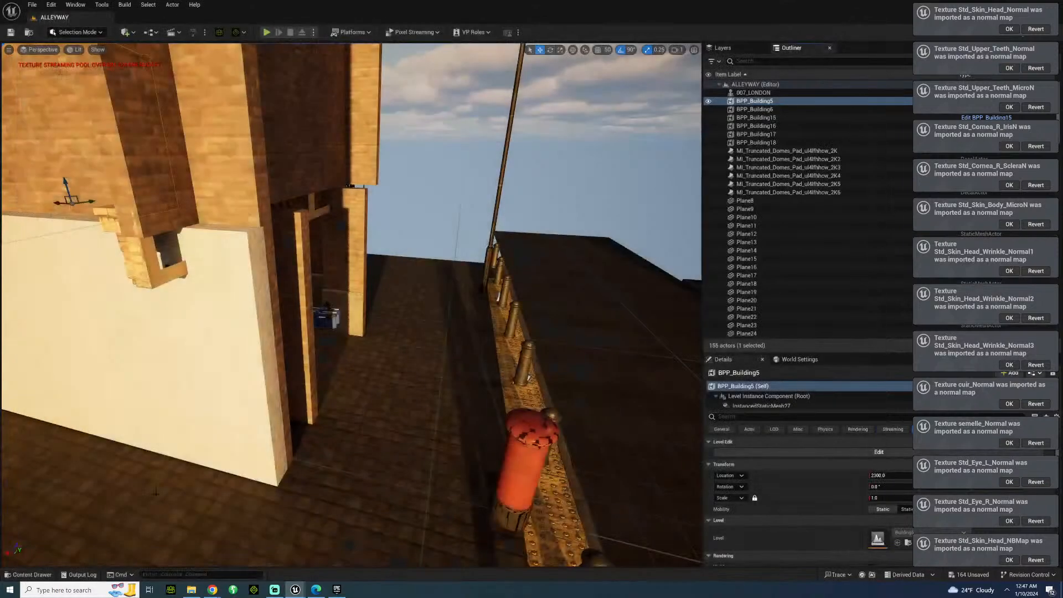
pyautogui.click(32, 574)
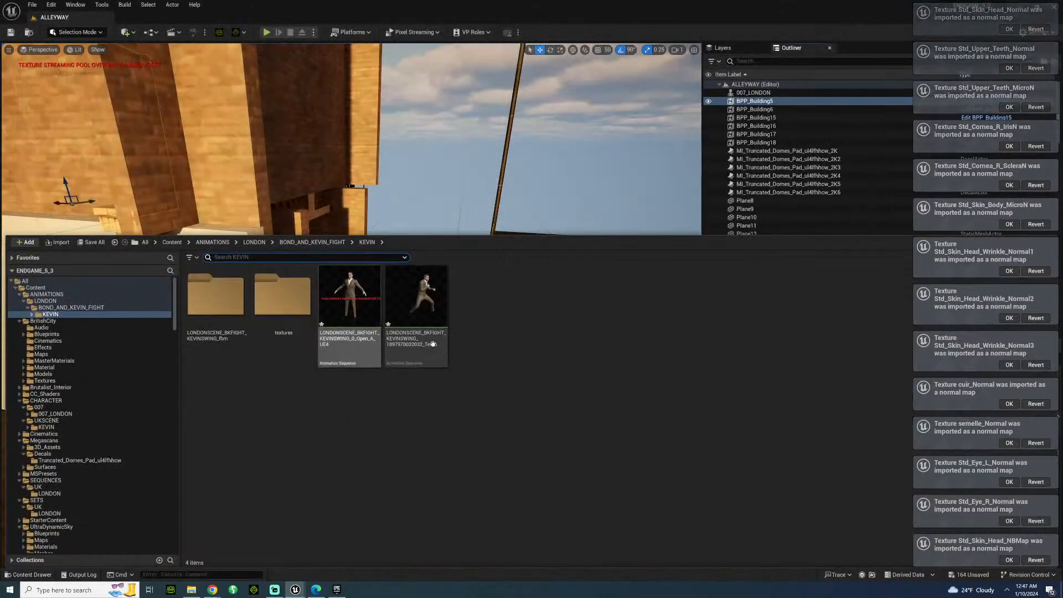
pyautogui.click(421, 305)
pyautogui.press('F2')
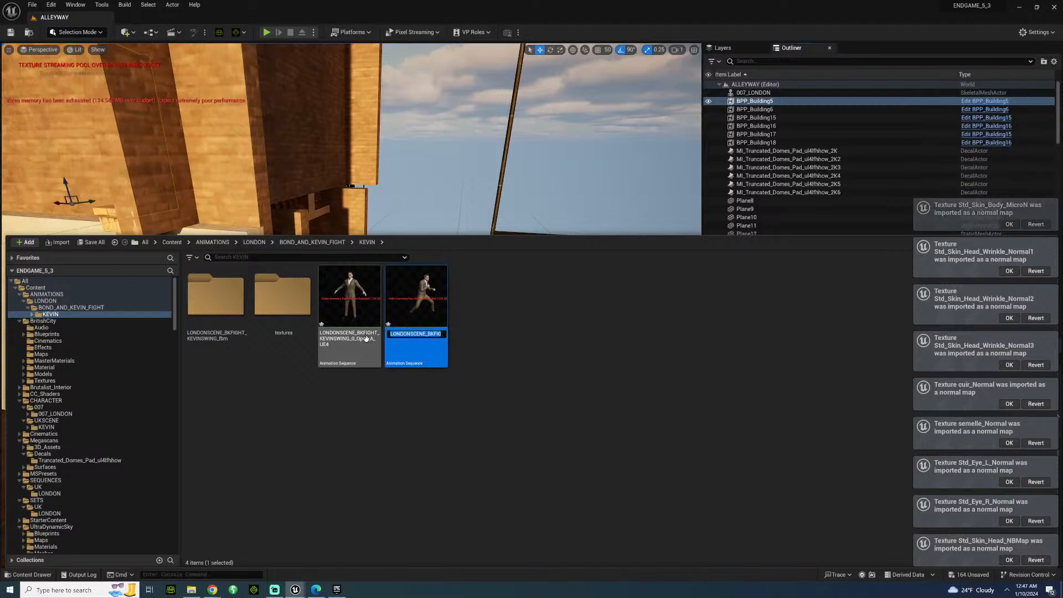
pyautogui.press('Right')
pyautogui.press('BackSpace')
pyautogui.press('BackSpace')
pyautogui.press('BackSpace')
pyautogui.press('BackSpace')
pyautogui.press('BackSpace')
pyautogui.press('BackSpace')
pyautogui.press('BackSpace')
pyautogui.press('BackSpace')
pyautogui.press('BackSpace')
pyautogui.press('BackSpace')
pyautogui.press('BackSpace')
pyautogui.press('BackSpace')
pyautogui.press('BackSpace')
pyautogui.press('BackSpace')
pyautogui.press('BackSpace')
pyautogui.press('BackSpace')
pyautogui.press('BackSpace')
pyautogui.press('BackSpace')
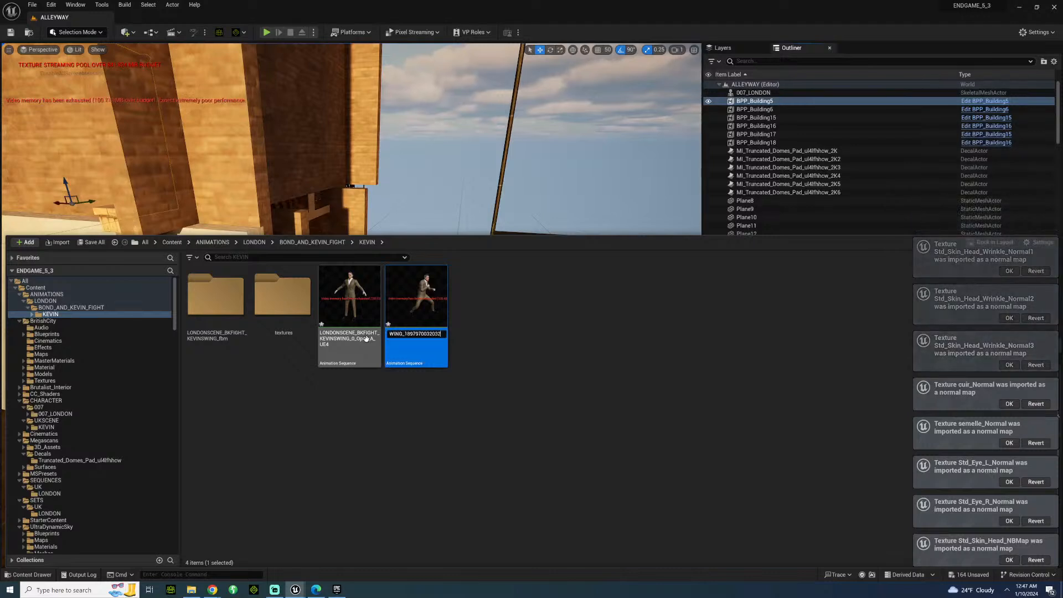
pyautogui.press('BackSpace')
pyautogui.press('BackSpace')
pyautogui.press('BackSpace')
pyautogui.press('BackSpace')
pyautogui.press('Return')
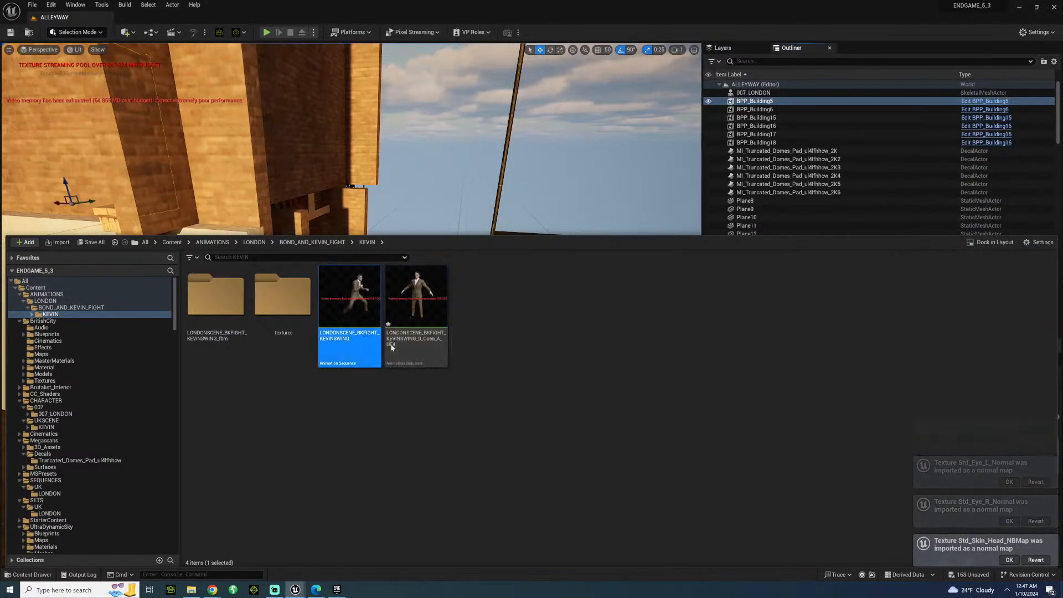
# Move the LONDONSCENE_BKFIGHT_KEVINSWING animation into the BOND_AND_KEVIN_FIGHT folder and open that folder.
pyautogui.moveTo(354, 332); pyautogui.dragTo(90, 314)
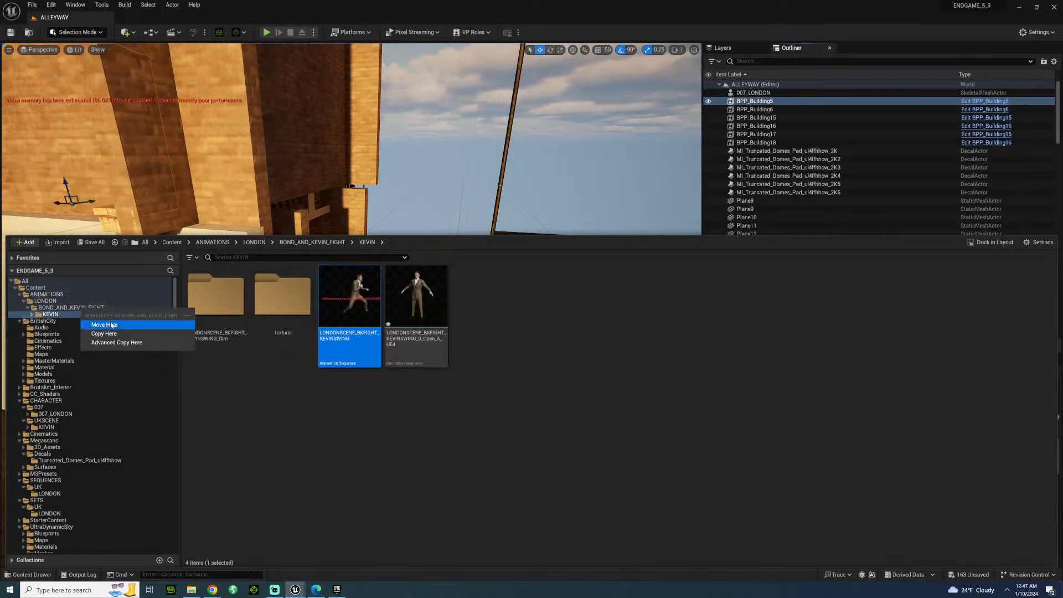
pyautogui.click(92, 318)
pyautogui.click(83, 308)
# Delete the KEVIN subfolder inside BOND_AND_KEVIN_FIGHT together with its leftover imported assets.
pyautogui.click(217, 298)
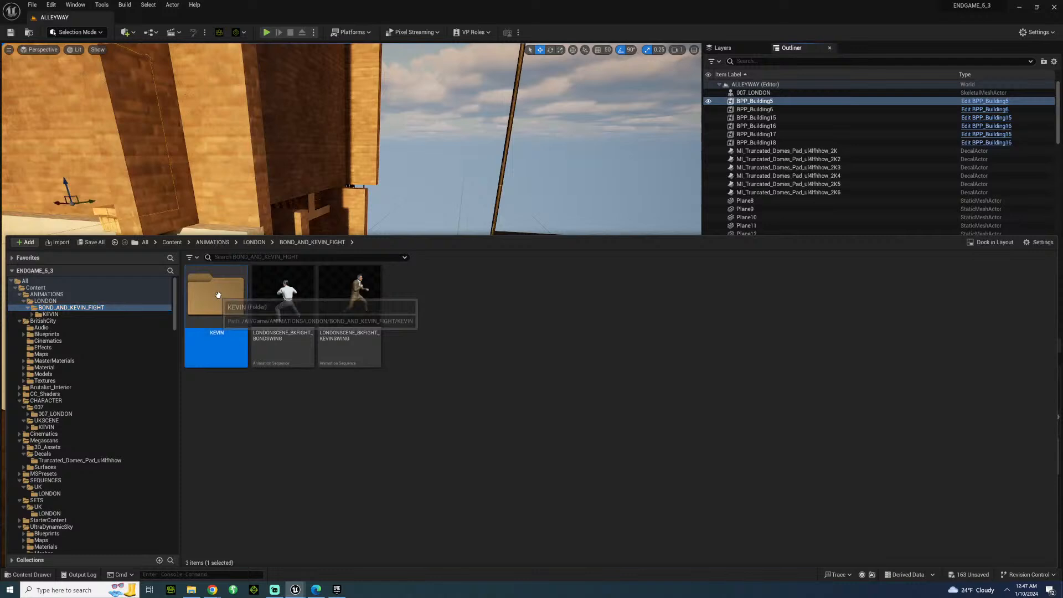
pyautogui.press('Delete')
pyautogui.click(248, 313)
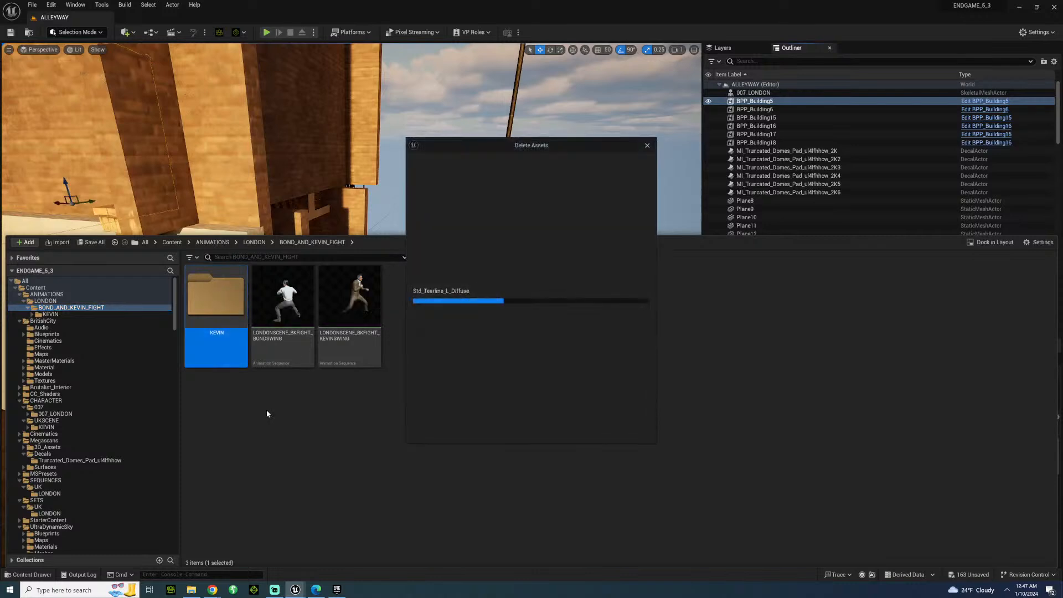
pyautogui.click(470, 431)
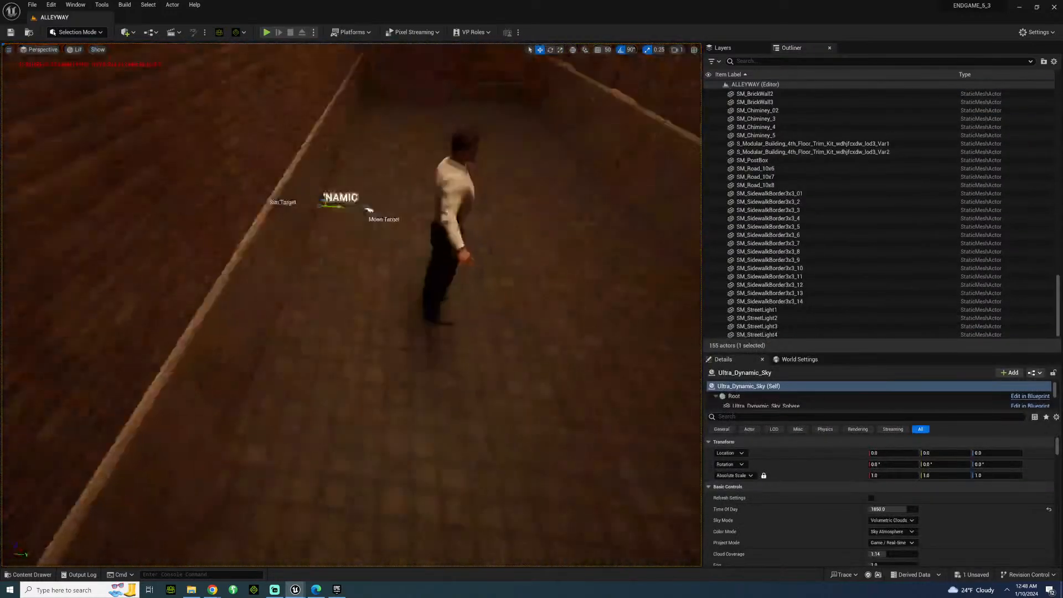
# Save the level and rotate the 007_LONDON character in the alley to face the opposite way.
pyautogui.moveTo(346, 192); pyautogui.dragTo(455, 182, button='right')
pyautogui.hotkey('ctrl', 's')
pyautogui.click(295, 318)
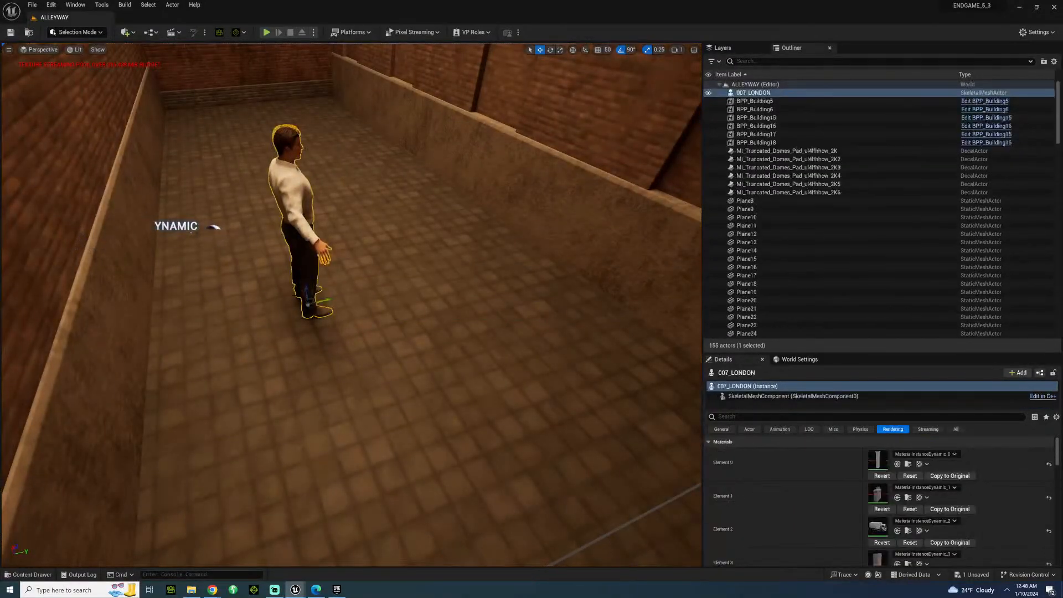
pyautogui.press('e')
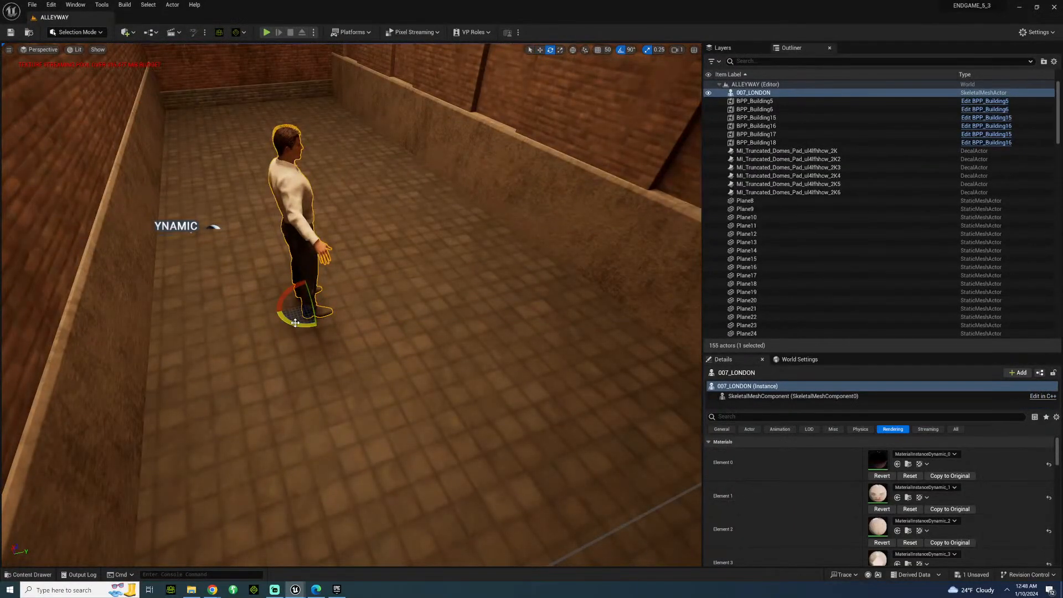
pyautogui.moveTo(295, 323); pyautogui.dragTo(308, 333)
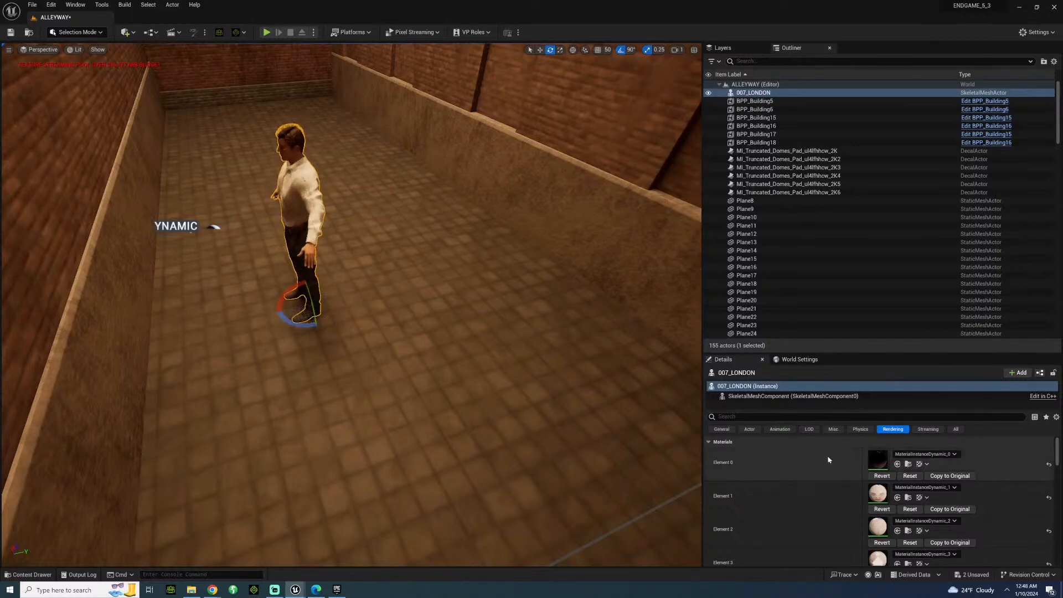
# Set the 007_LONDON character's location to X -200 and Y 200.
pyautogui.click(745, 395)
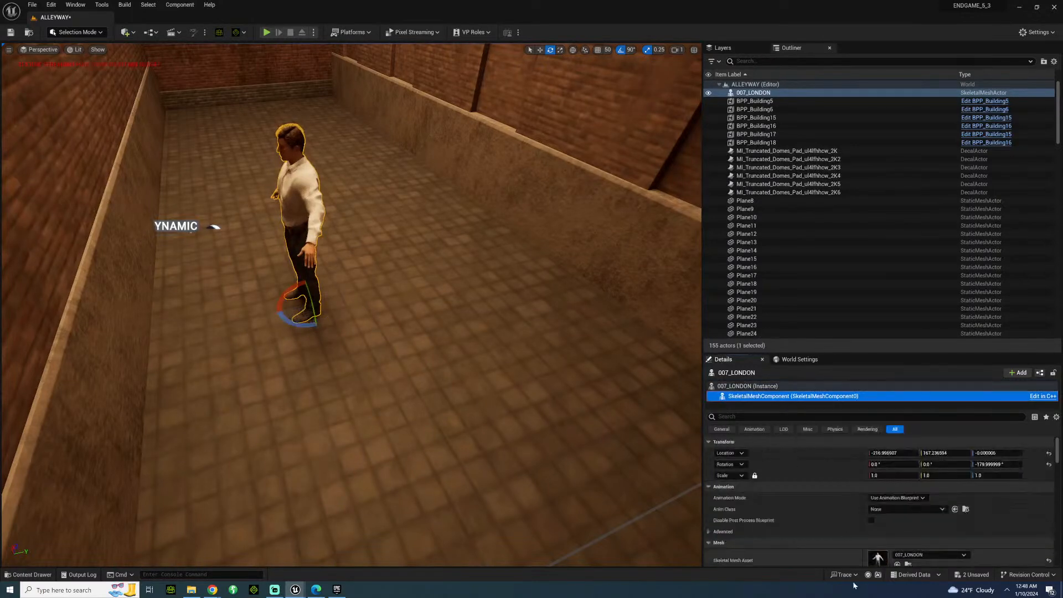
pyautogui.click(891, 453)
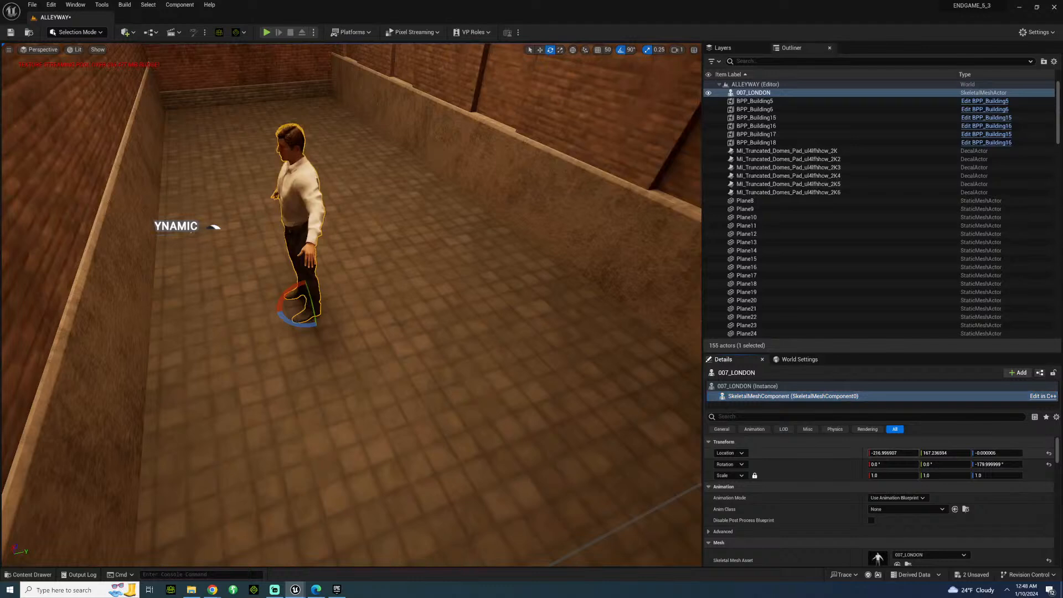
pyautogui.write('-200')
pyautogui.press('Return')
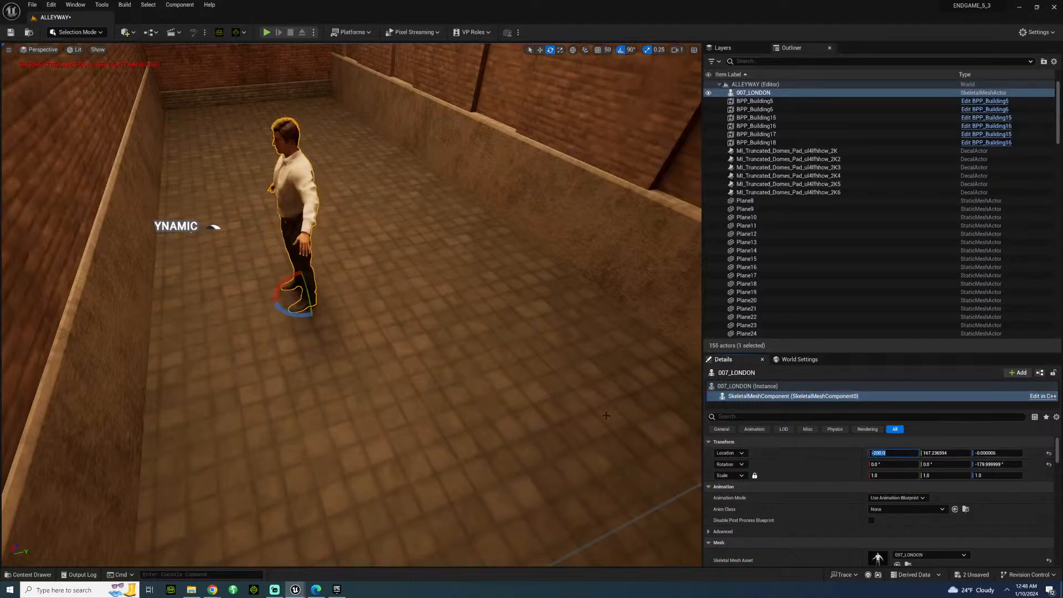
pyautogui.click(938, 451)
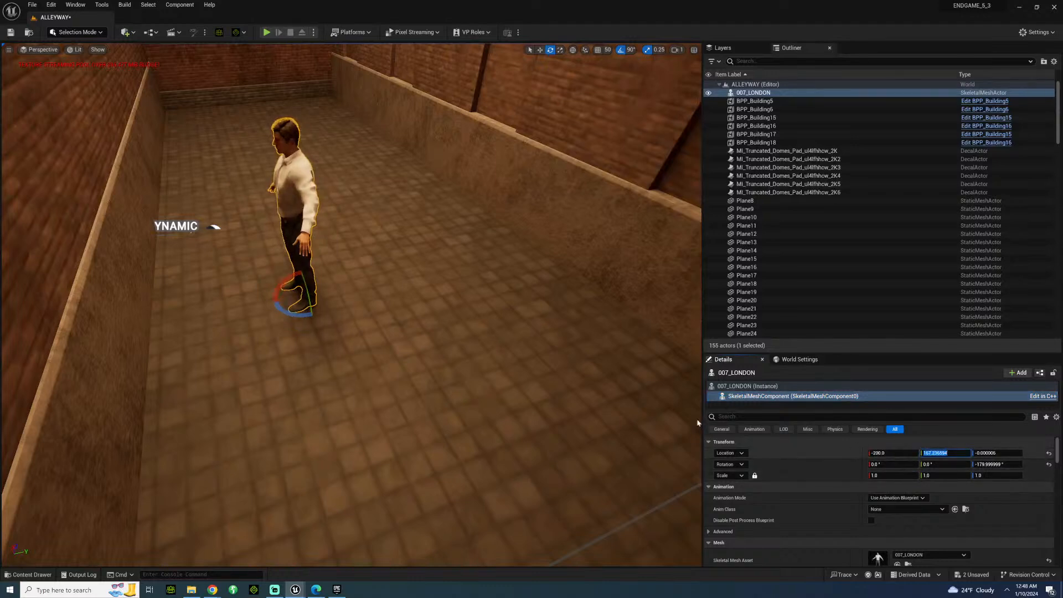
pyautogui.write('200')
pyautogui.press('Return')
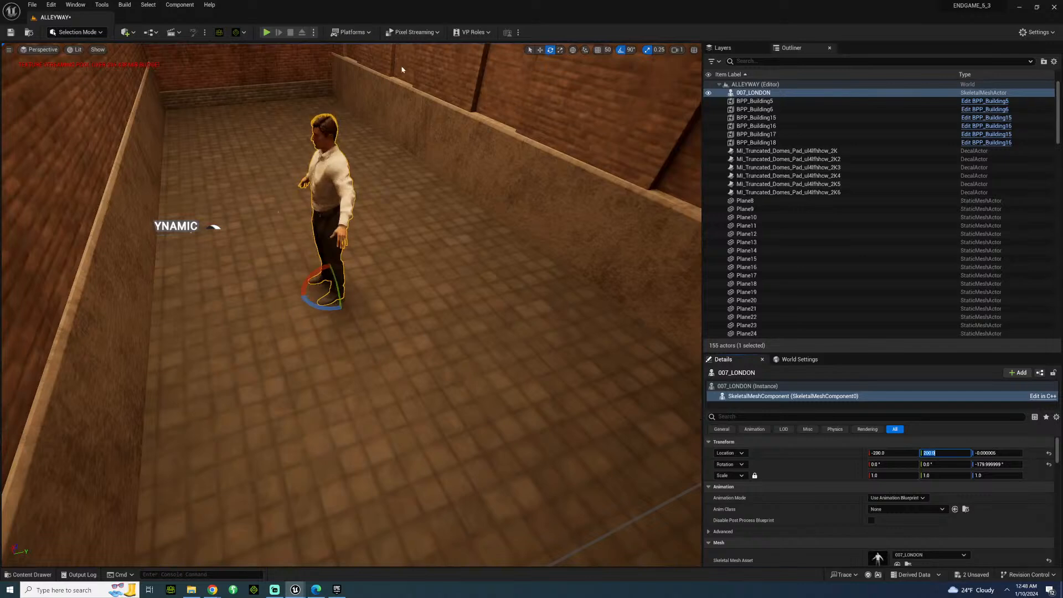
# Move the 007_LONDON character along the Y axis toward the alley wall, to a Y location of about 350.
pyautogui.click(598, 51)
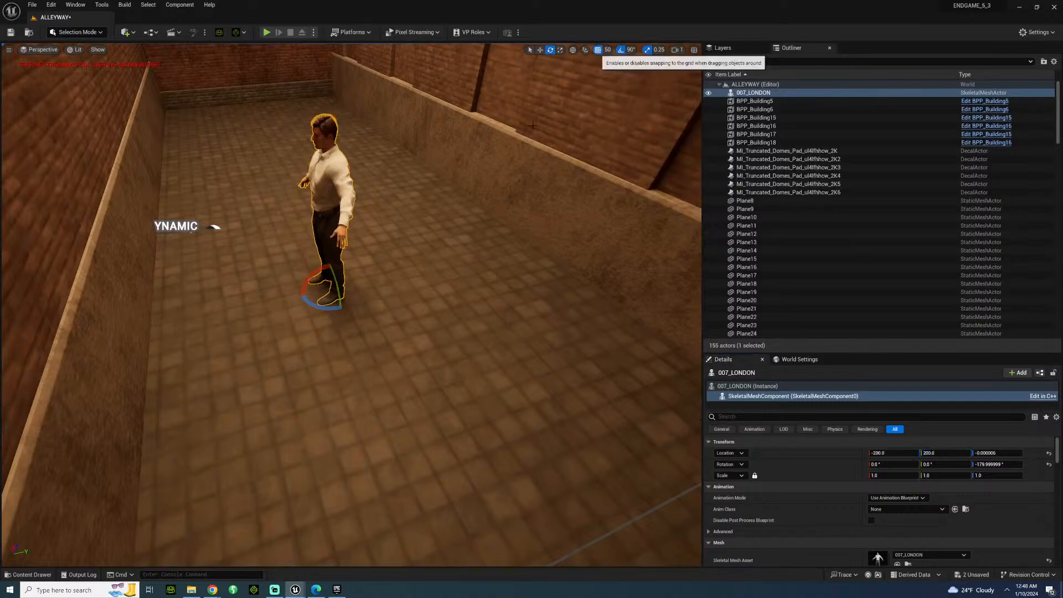
pyautogui.press('w')
pyautogui.moveTo(350, 281); pyautogui.dragTo(455, 278)
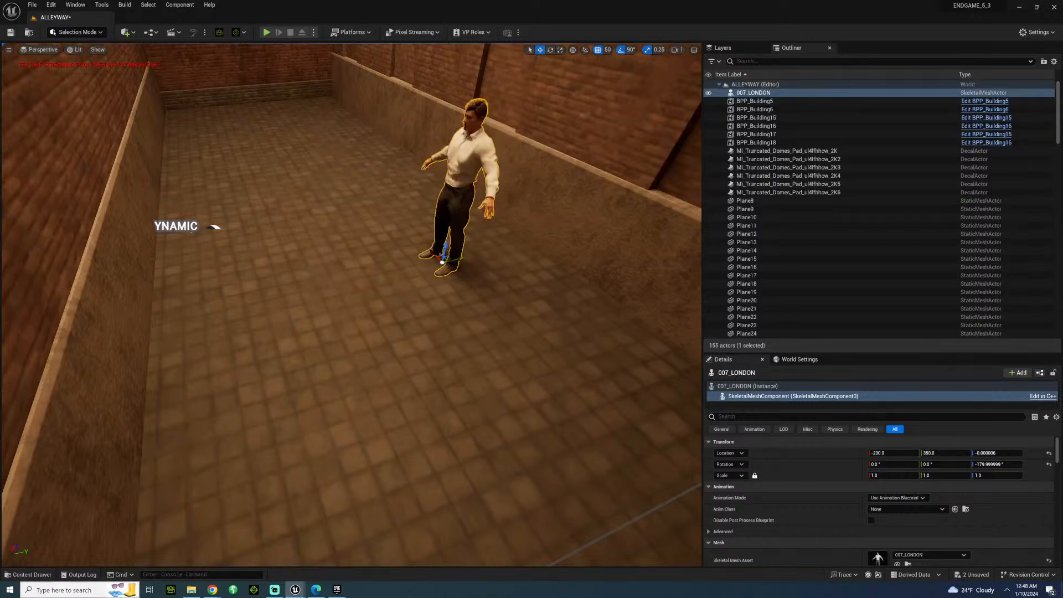
# Place the KEVIN skeletal mesh from the CHARACTER/UKSCENE/KEVIN folder on the alley floor in front of 007_LONDON.
pyautogui.click(29, 574)
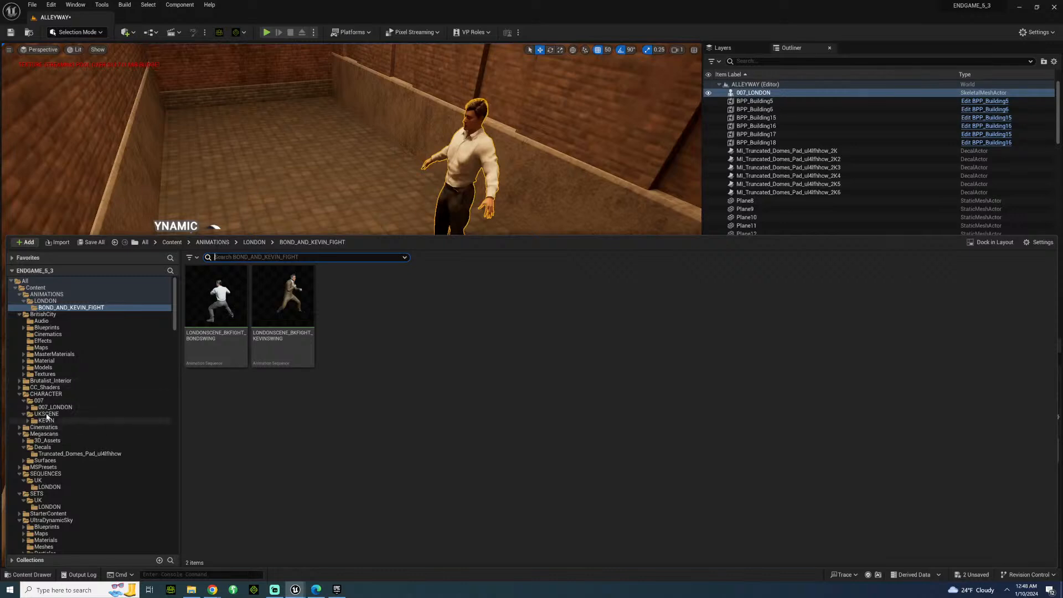
pyautogui.click(46, 421)
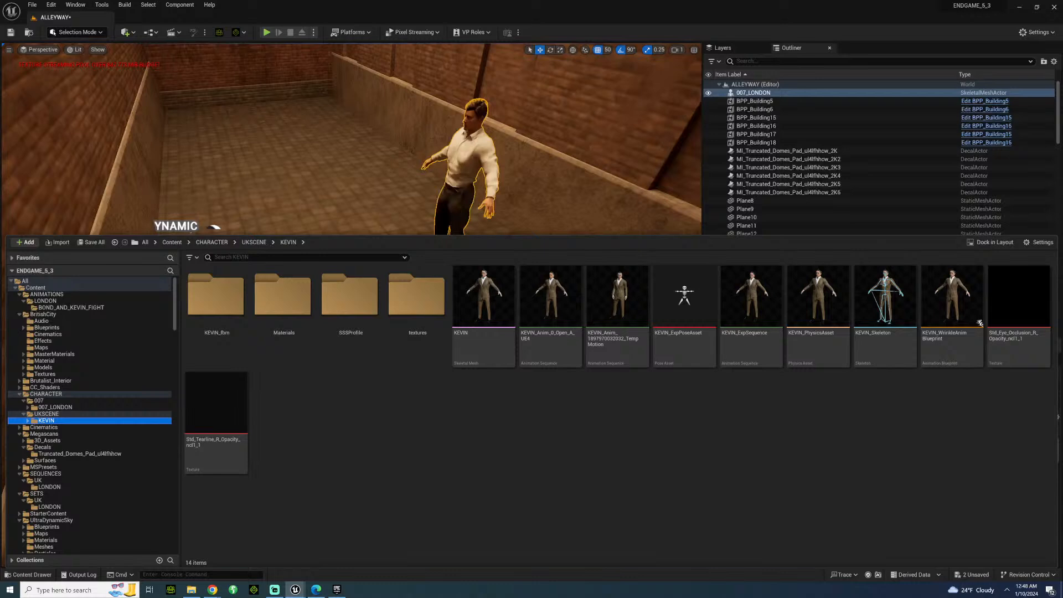
pyautogui.moveTo(483, 296); pyautogui.dragTo(334, 289)
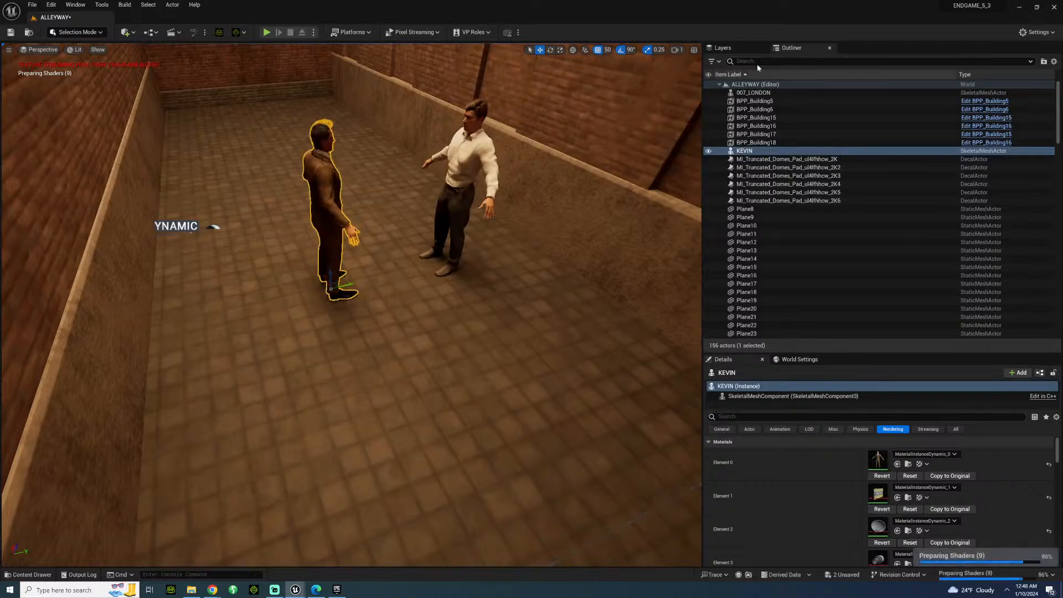
# Open the LONDON_BOND_KEVIN_FIGHT level sequence from the SEQUENCES/UK/LONDON folder.
pyautogui.scroll(-5, 814, 269)
pyautogui.scroll(-8, 808, 274)
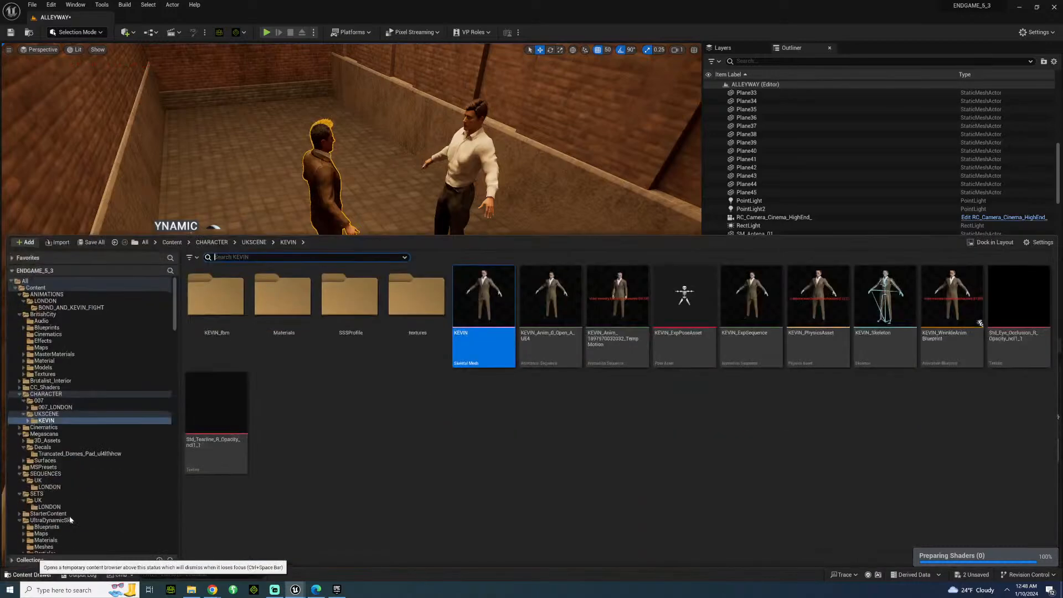
pyautogui.click(29, 574)
pyautogui.scroll(-1, 53, 489)
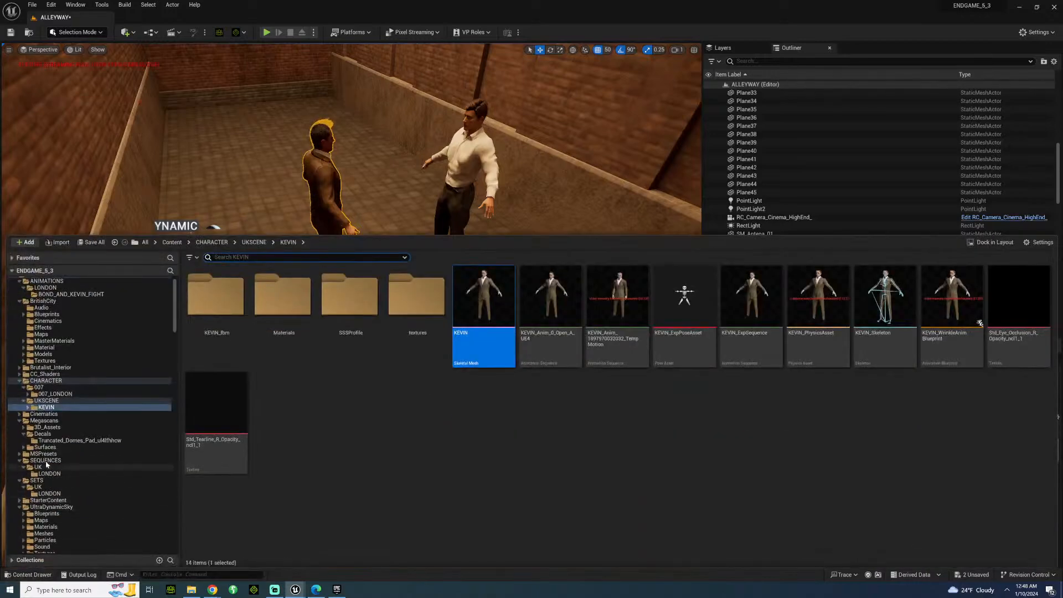
pyautogui.click(46, 462)
pyautogui.doubleClick(219, 307)
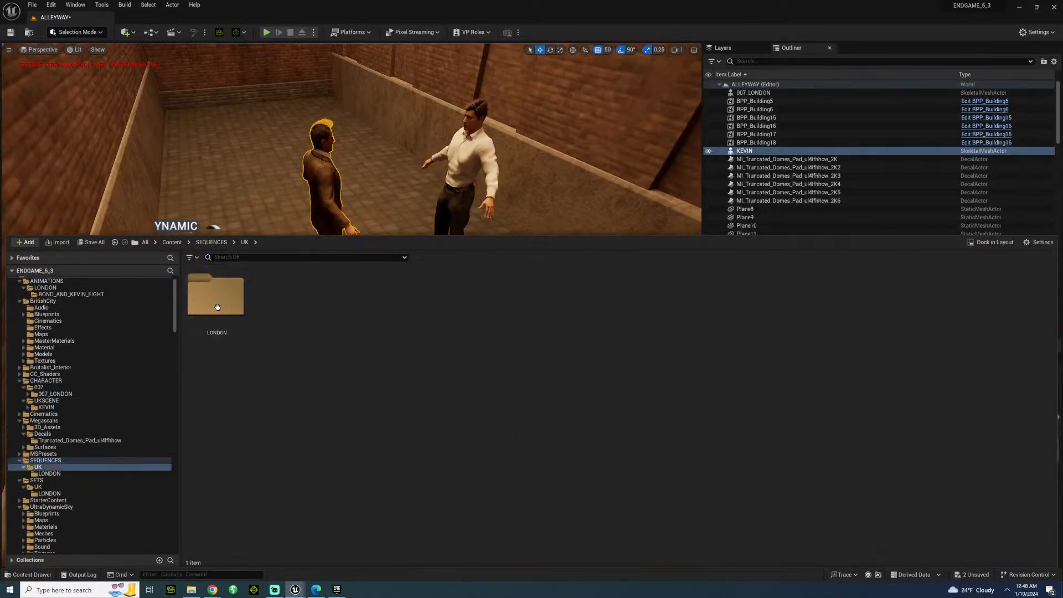
pyautogui.doubleClick(217, 302)
pyautogui.doubleClick(228, 292)
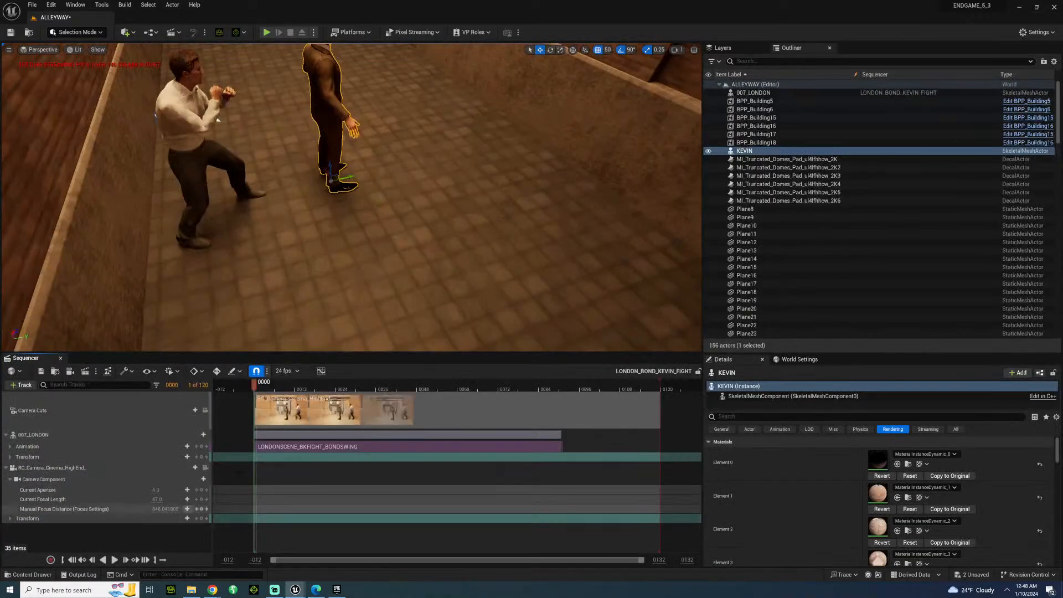
# Set the 007_LONDON transform track's location in the sequence to X -200 and Y 200.
pyautogui.click(217, 119)
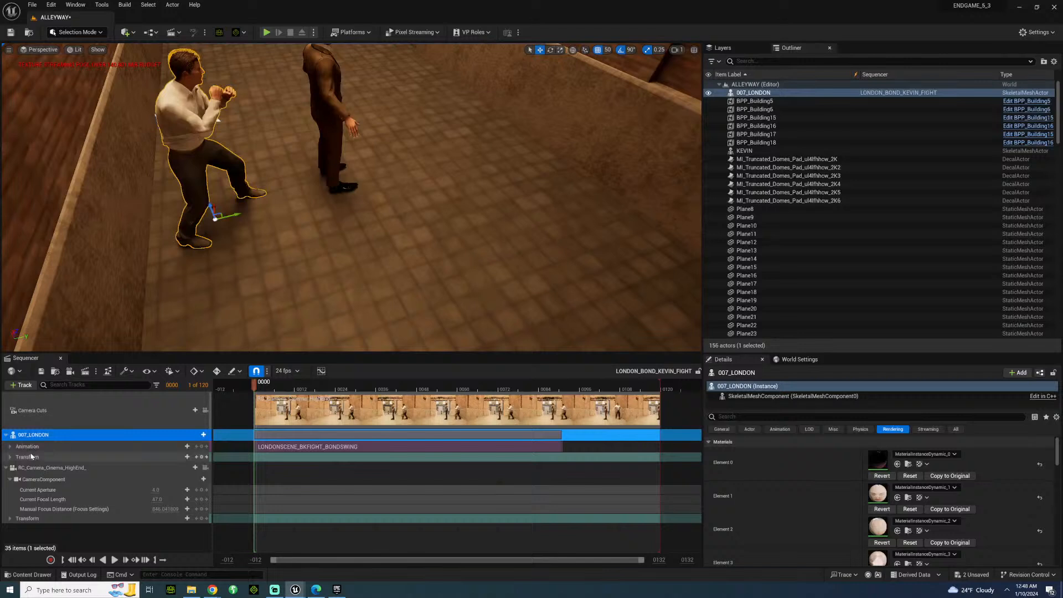
pyautogui.click(10, 457)
pyautogui.click(14, 465)
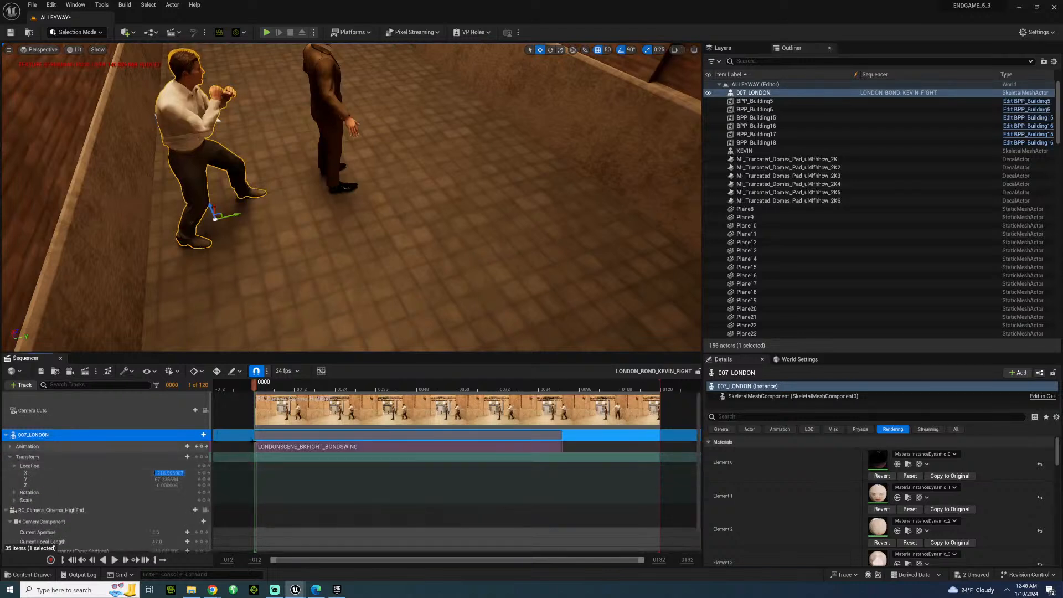
pyautogui.press('Return')
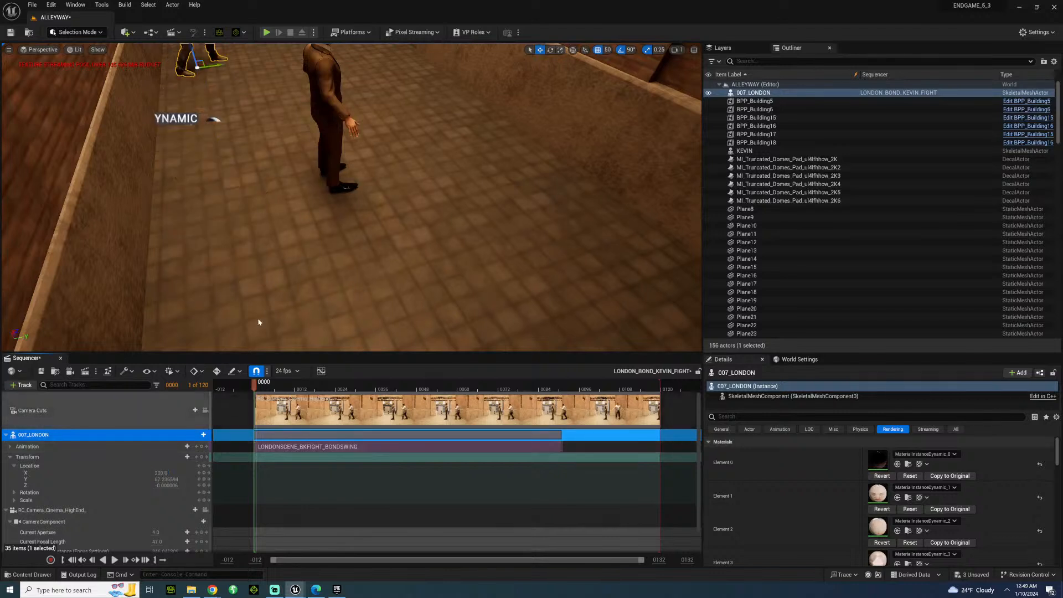
pyautogui.click(162, 473)
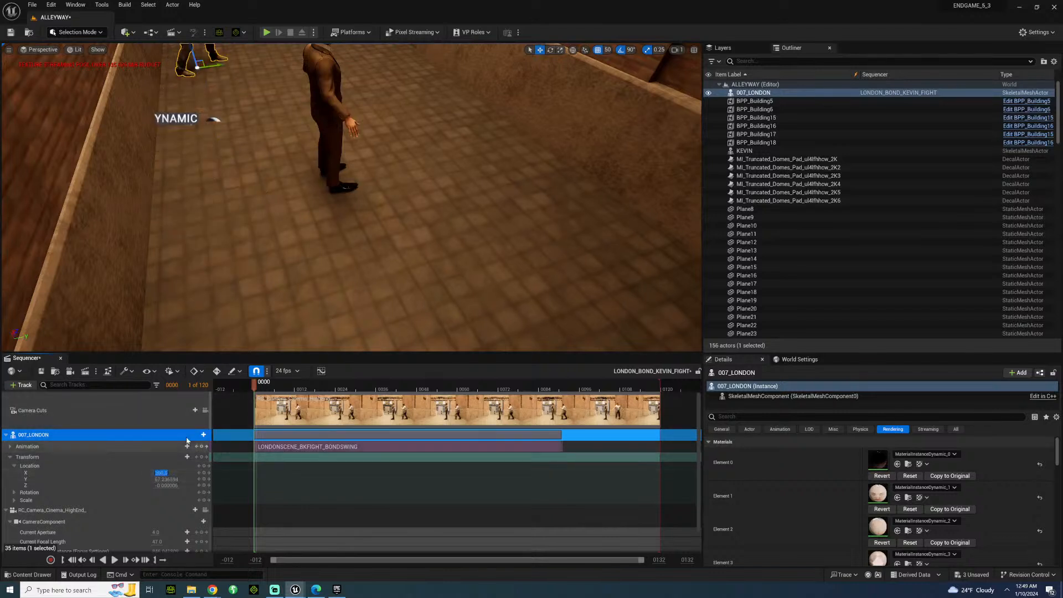
pyautogui.write('-')
pyautogui.press('Return')
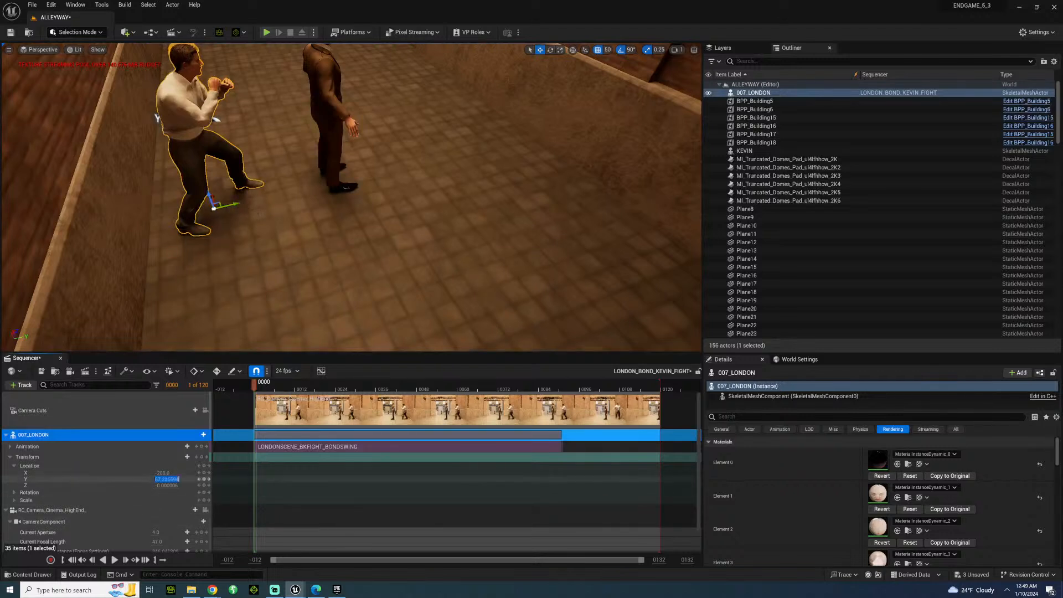
pyautogui.press('Return')
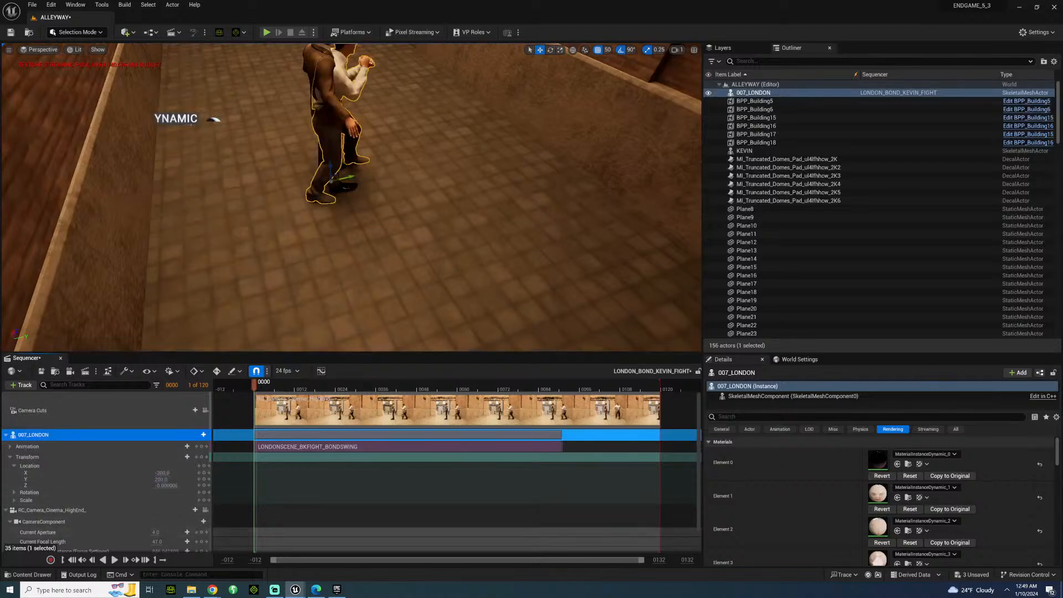
# Move 007_LONDON along the Y axis to the other side of KEVIN and turn him to face KEVIN.
pyautogui.moveTo(353, 175); pyautogui.dragTo(471, 184)
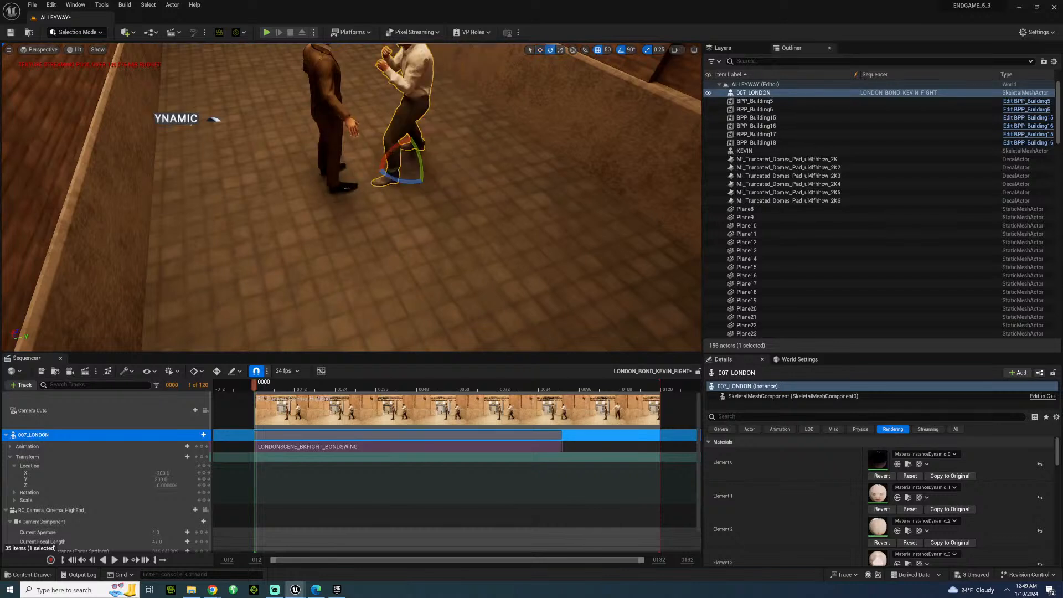
# Add the KEVIN actor to the LONDON_BOND_KEVIN_FIGHT sequence as a new track.
pyautogui.click(329, 119)
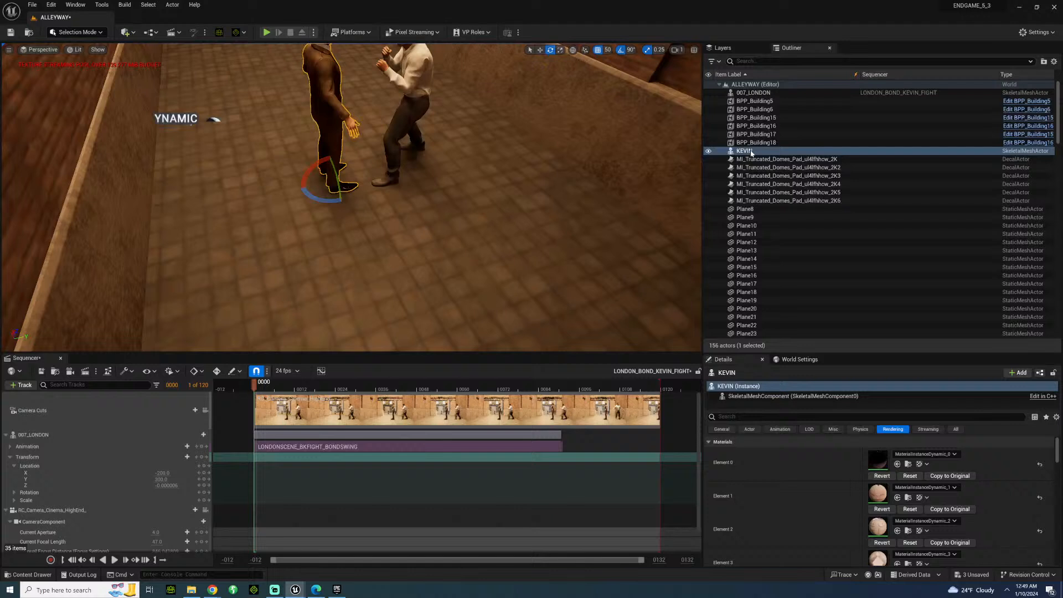
pyautogui.moveTo(745, 151); pyautogui.dragTo(294, 388)
pyautogui.moveTo(132, 476); pyautogui.dragTo(133, 477)
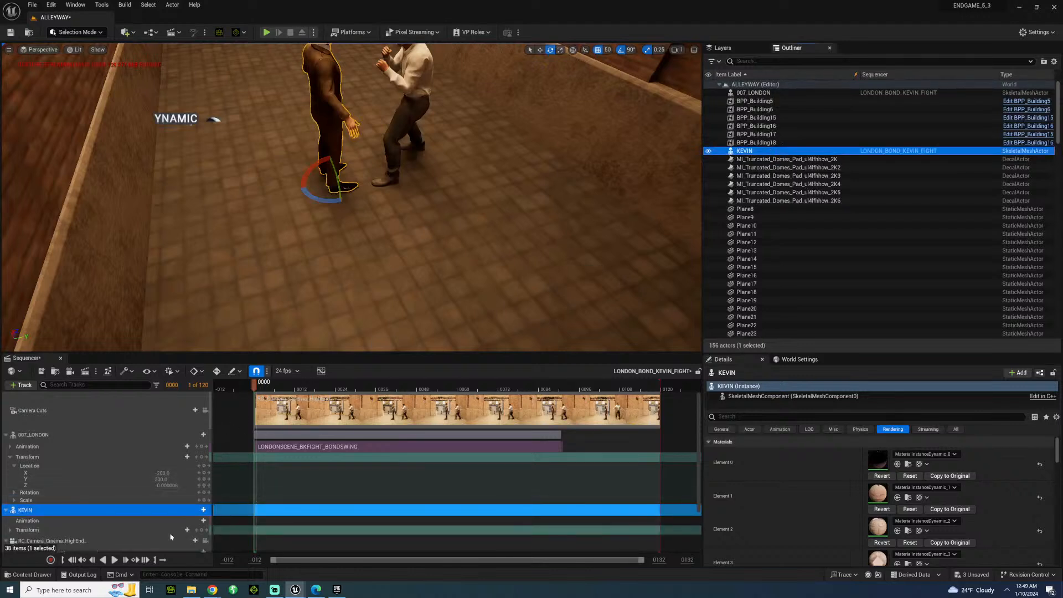
# Add the LONDONSCENE_BKFIGHT_KEVINSWING animation to KEVIN's track and turn KEVIN to face 007_LONDON, placing him slightly farther back.
pyautogui.scroll(-2, 191, 480)
pyautogui.click(203, 482)
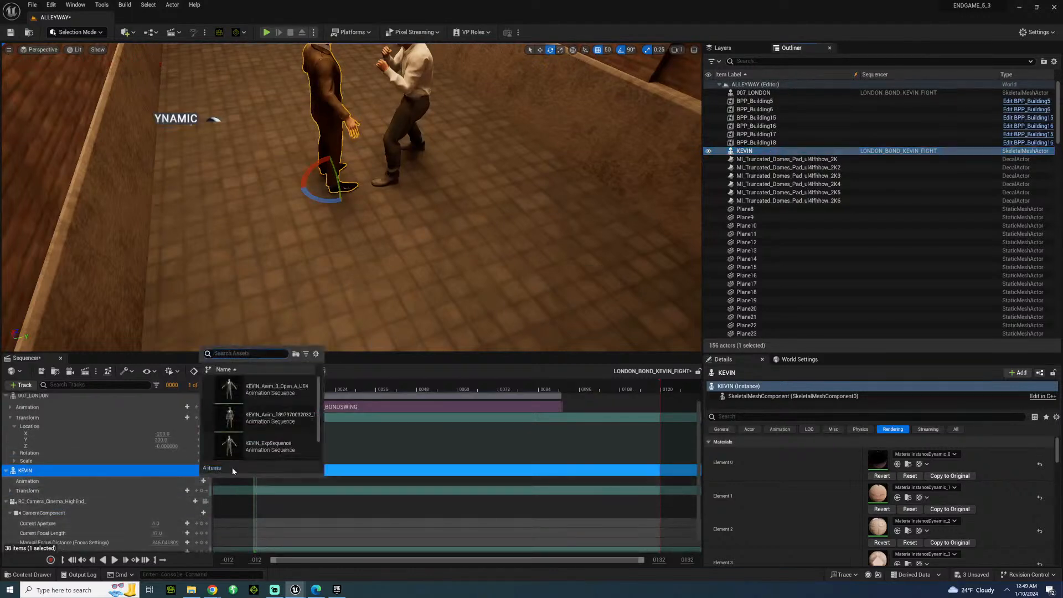
pyautogui.click(277, 446)
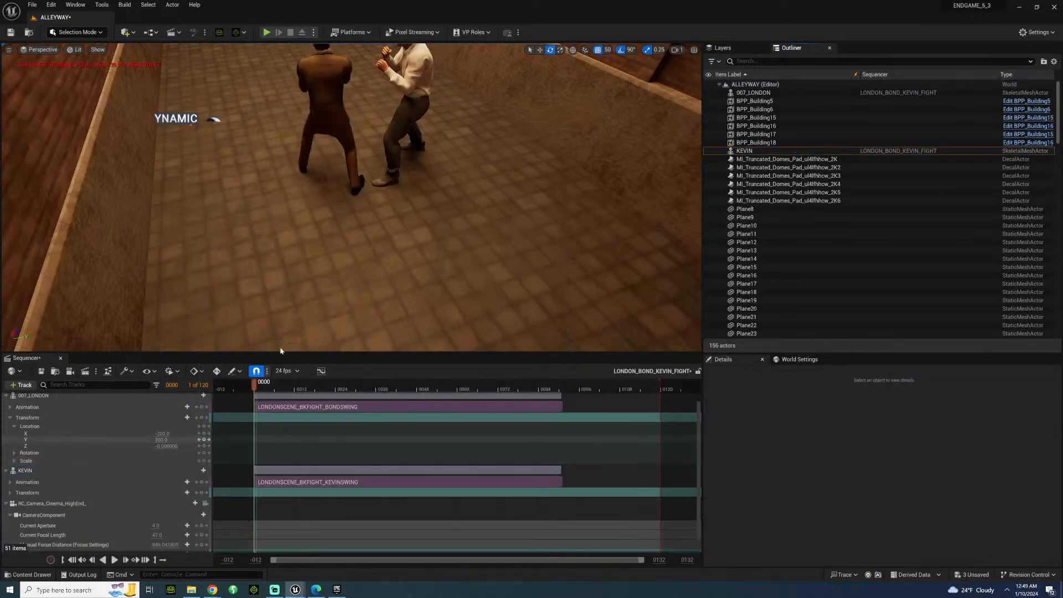
pyautogui.click(335, 177)
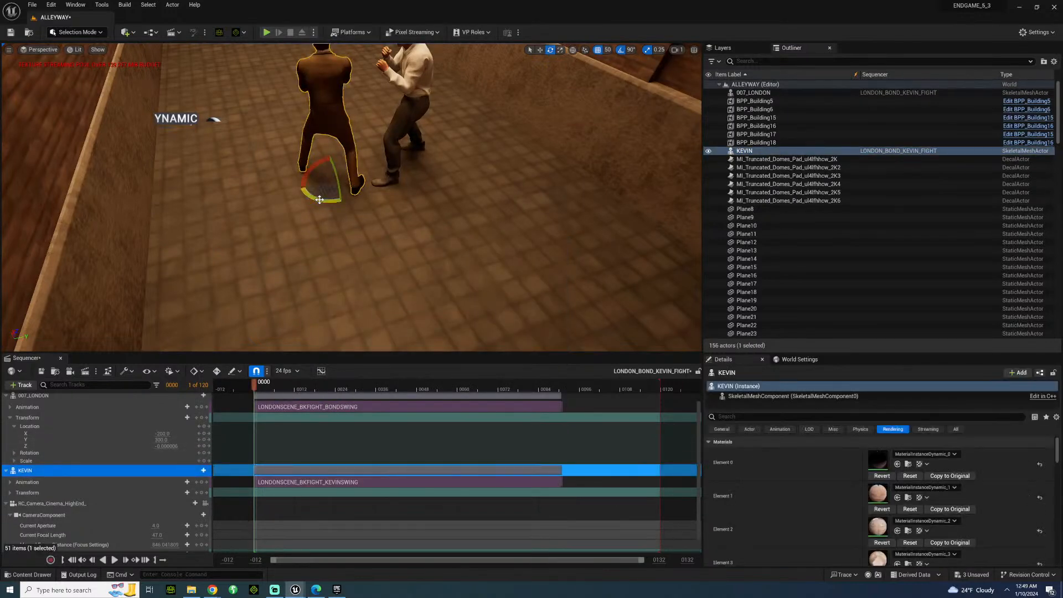
pyautogui.moveTo(320, 199); pyautogui.dragTo(296, 187)
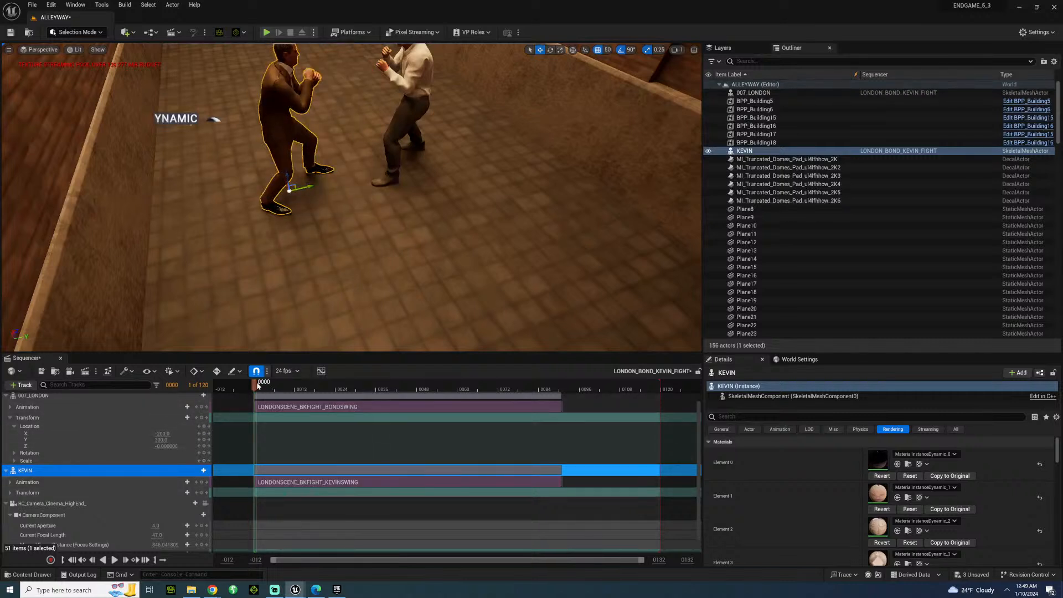
# At frame 21, set the position grid snap to 5 and move KEVIN slightly closer to 007_LONDON along the Y axis.
pyautogui.moveTo(257, 386); pyautogui.dragTo(329, 382)
pyautogui.moveTo(351, 221); pyautogui.dragTo(499, 294, button='right')
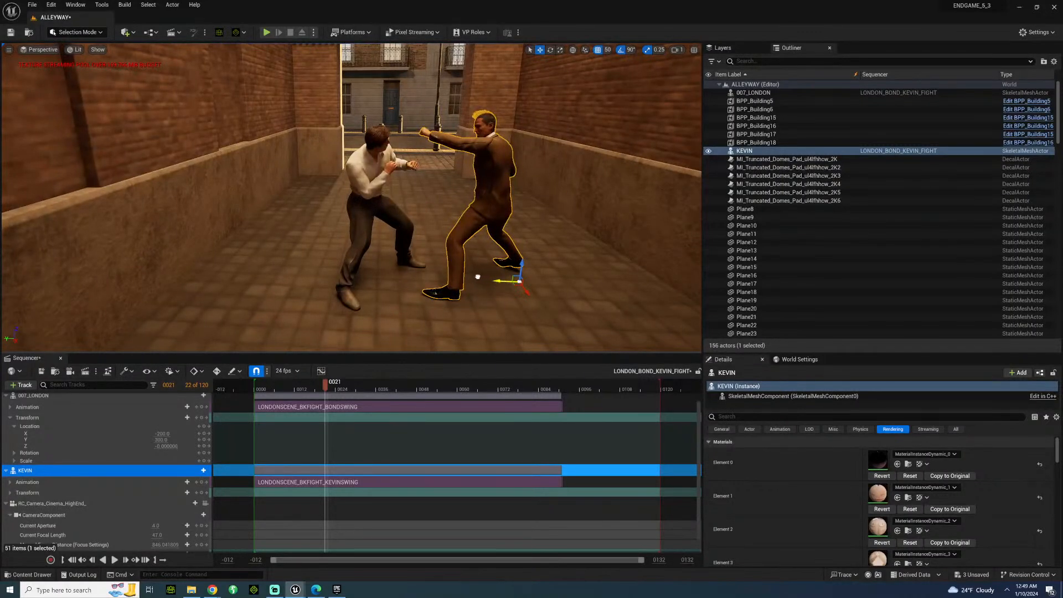
pyautogui.click(607, 50)
pyautogui.click(619, 81)
pyautogui.moveTo(497, 281); pyautogui.dragTo(477, 278)
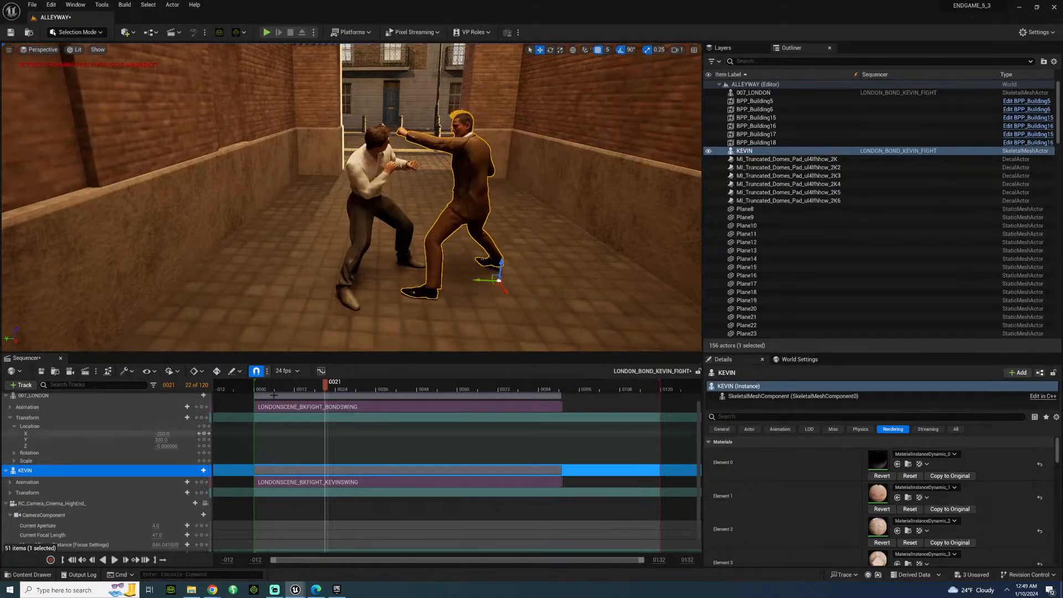
# Play the fight from the start and examine 007_LONDON's punch against KEVIN up close around frame 51.
pyautogui.click(259, 388)
pyautogui.press('space')
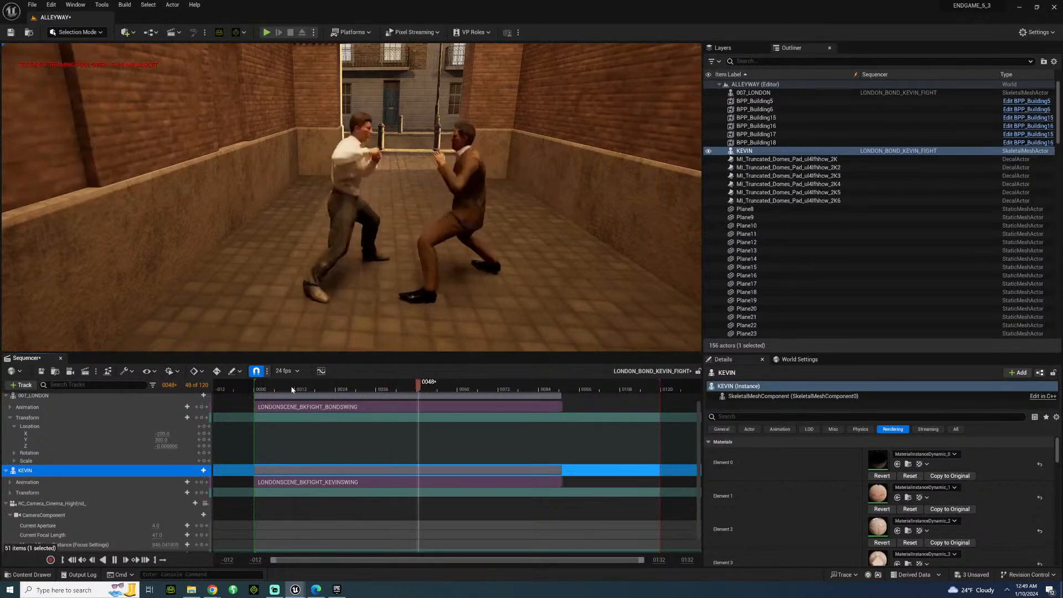
pyautogui.press('space')
pyautogui.moveTo(360, 388); pyautogui.dragTo(430, 389)
pyautogui.moveTo(354, 199); pyautogui.dragTo(384, 194, button='right')
pyautogui.press('w')
pyautogui.press('s')
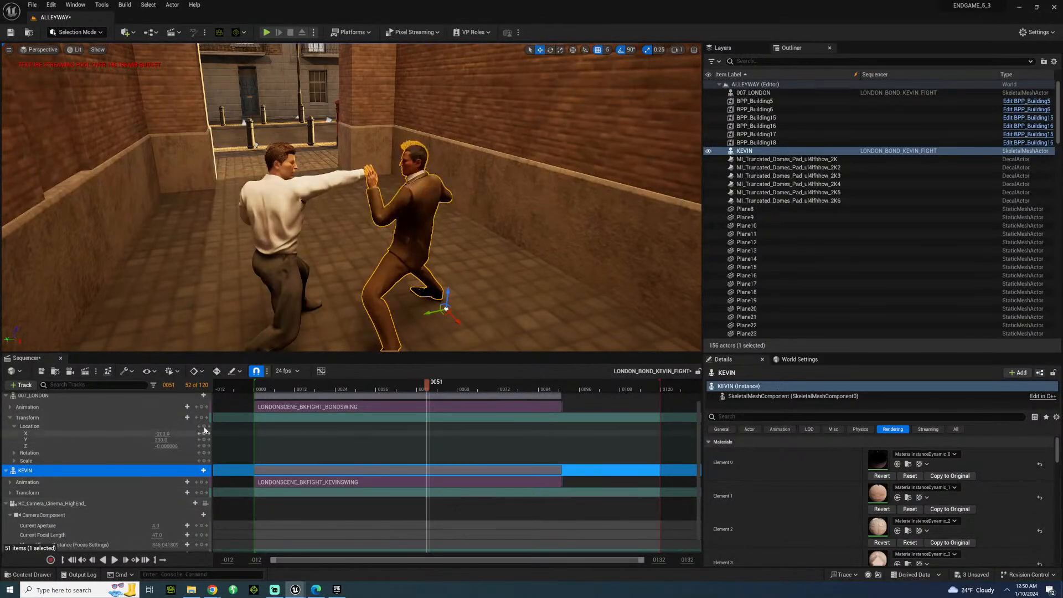
# Lock the viewport to the Camera Cuts track and play the fight through the sequence camera.
pyautogui.scroll(2, 201, 418)
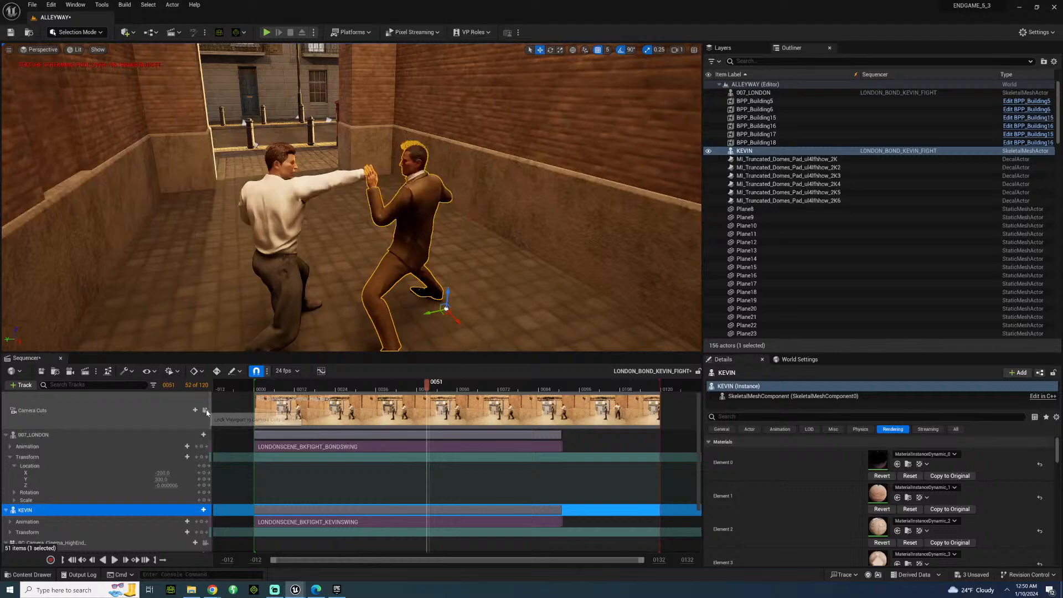
pyautogui.click(205, 410)
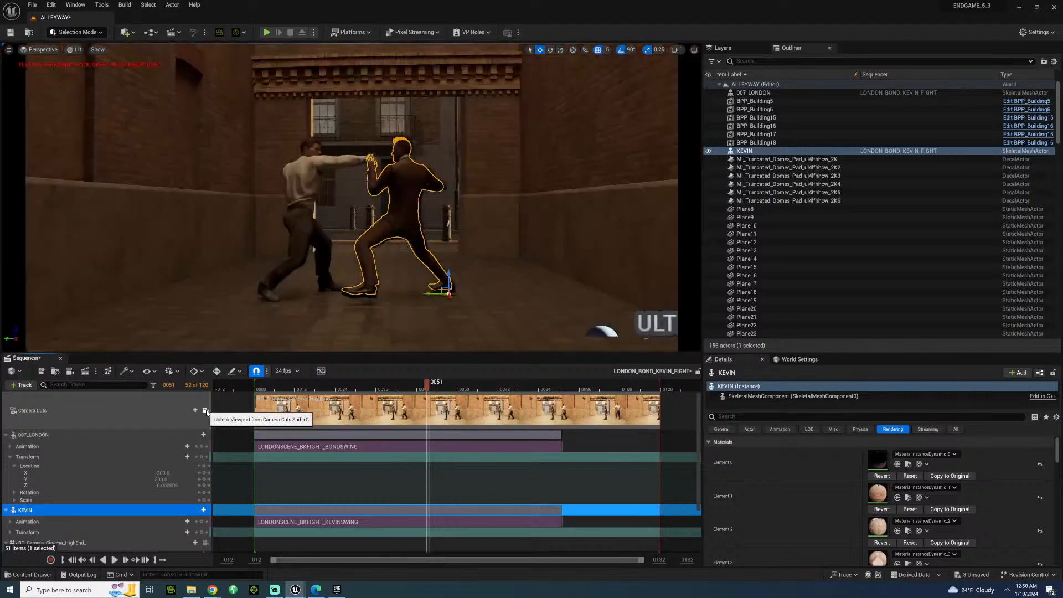
pyautogui.click(270, 391)
pyautogui.press('space')
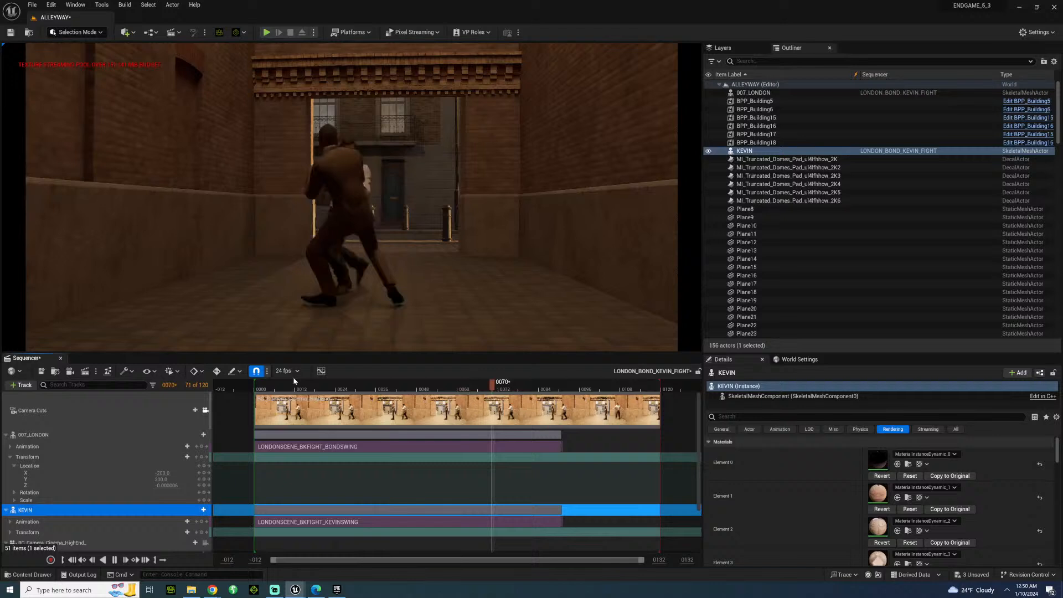
pyautogui.press('space')
pyautogui.moveTo(266, 387); pyautogui.dragTo(267, 387)
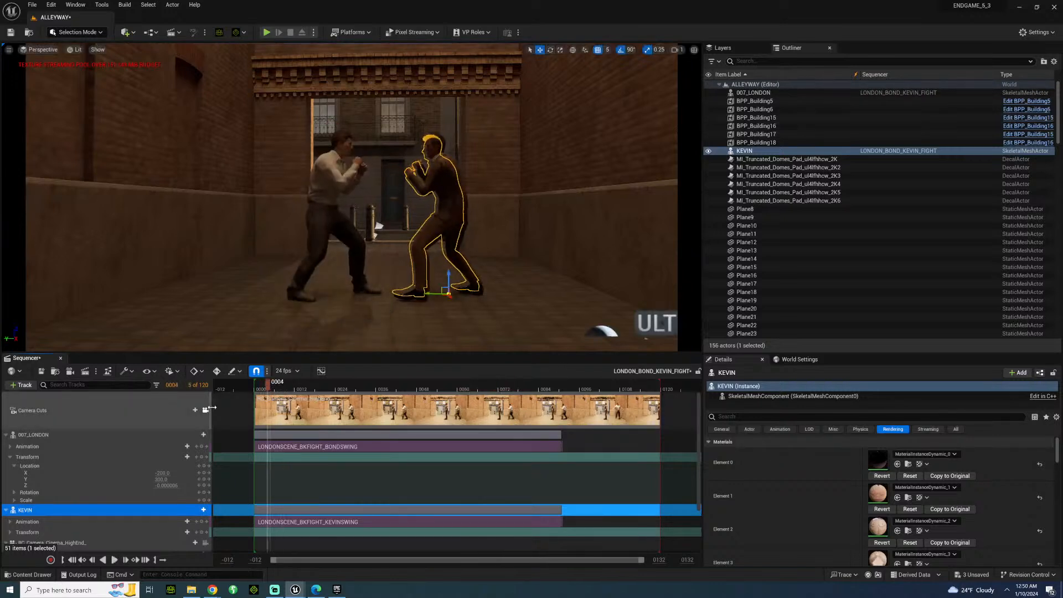
# Switch the viewport to the Cinematic Viewport type and view it through the Camera Cuts track.
pyautogui.click(39, 49)
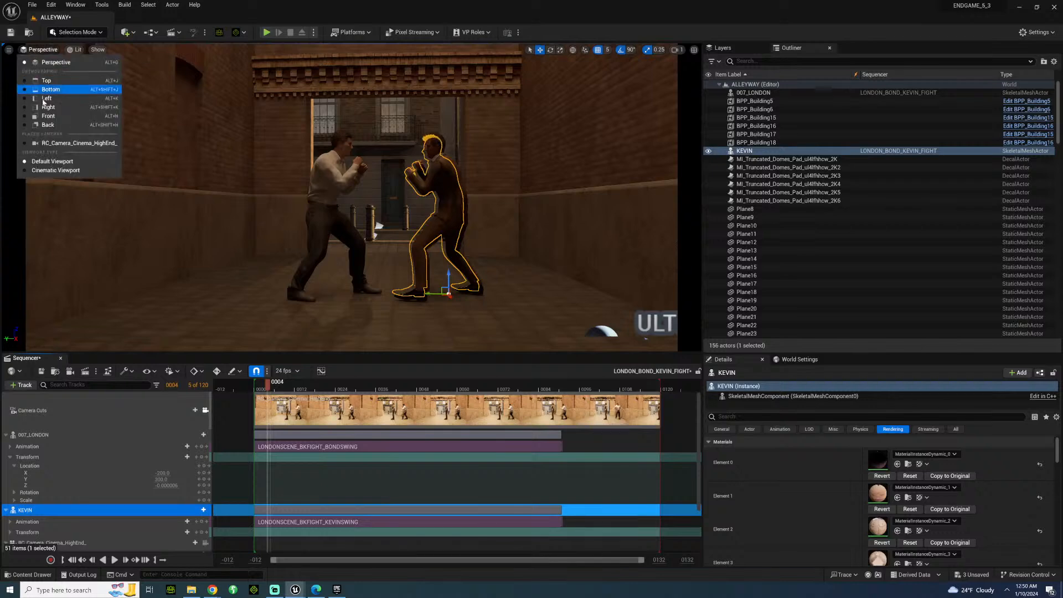
pyautogui.click(55, 170)
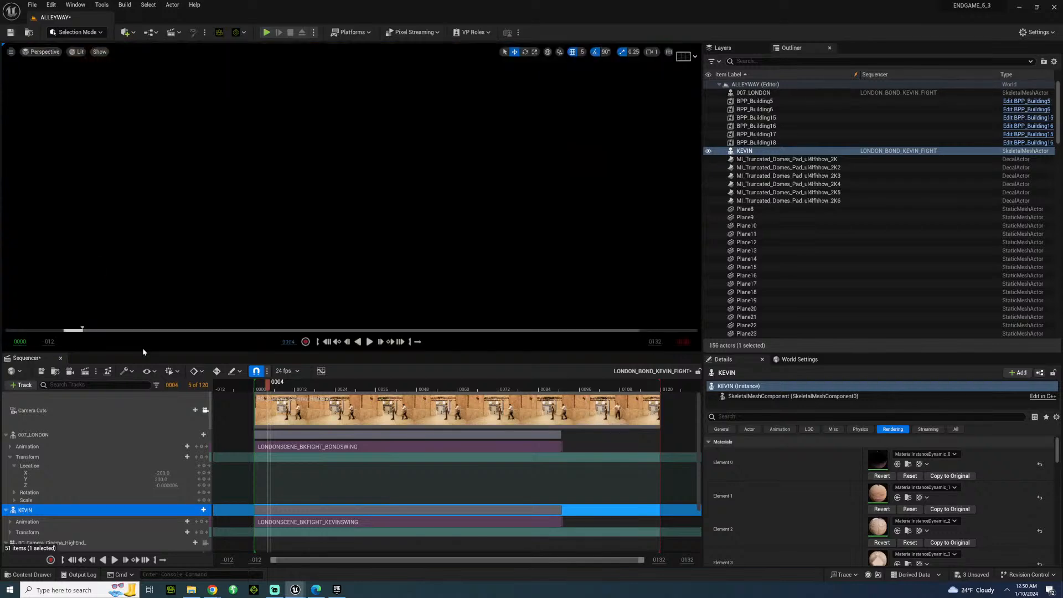
pyautogui.click(208, 410)
pyautogui.click(206, 410)
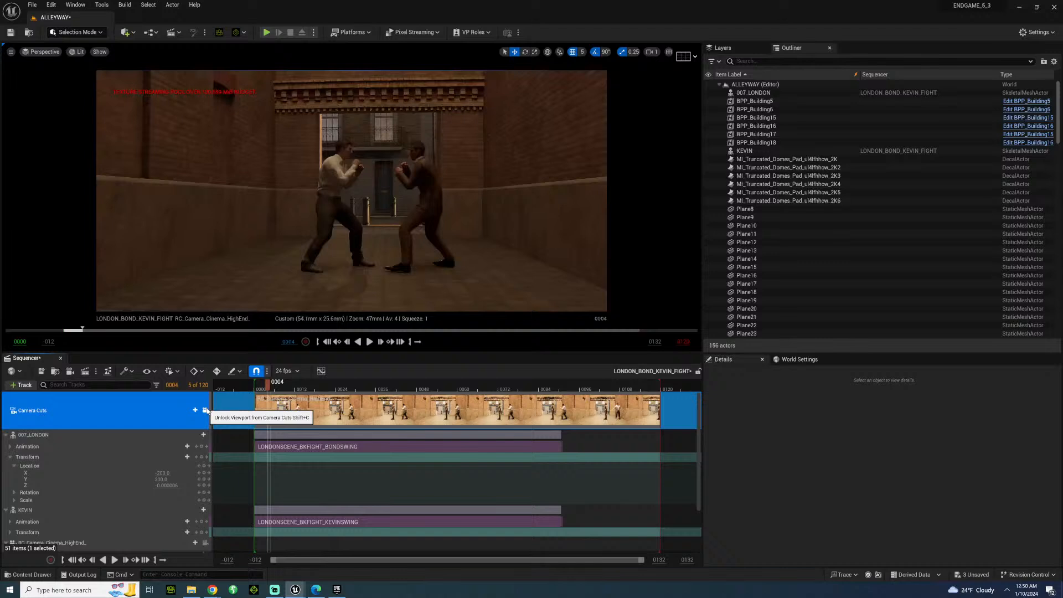
# Review the fight playback in the cinematic view and overlay the Grid (3x3) composition guides.
pyautogui.press('space')
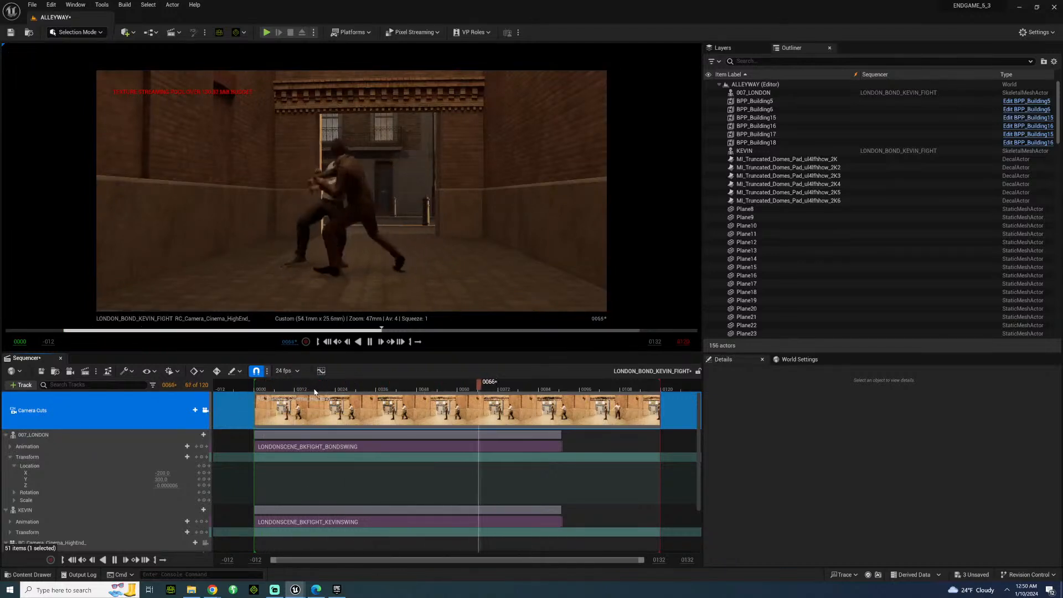
pyautogui.press('space')
pyautogui.click(260, 391)
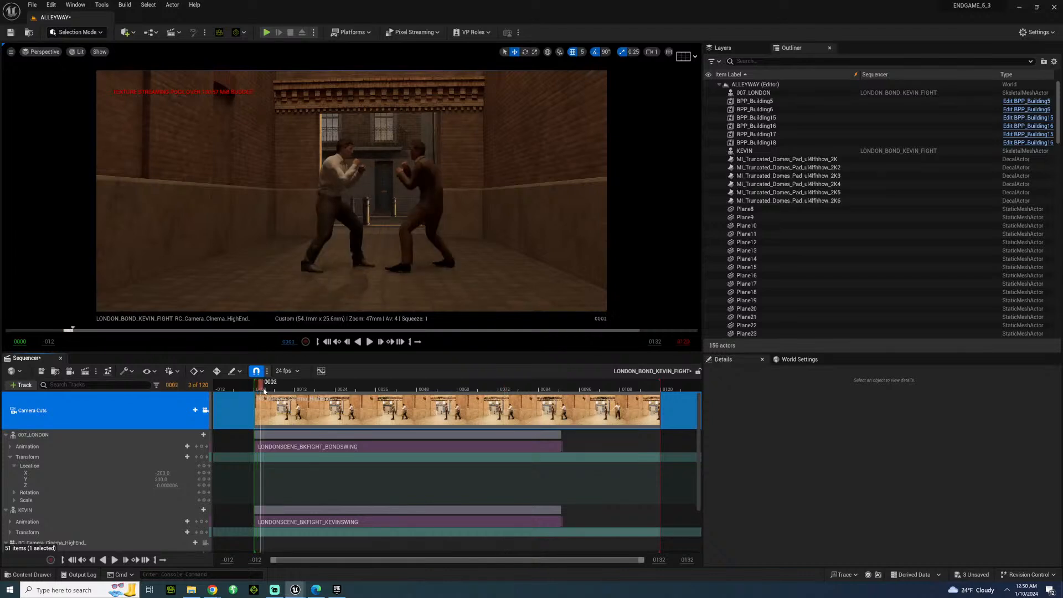
pyautogui.click(688, 57)
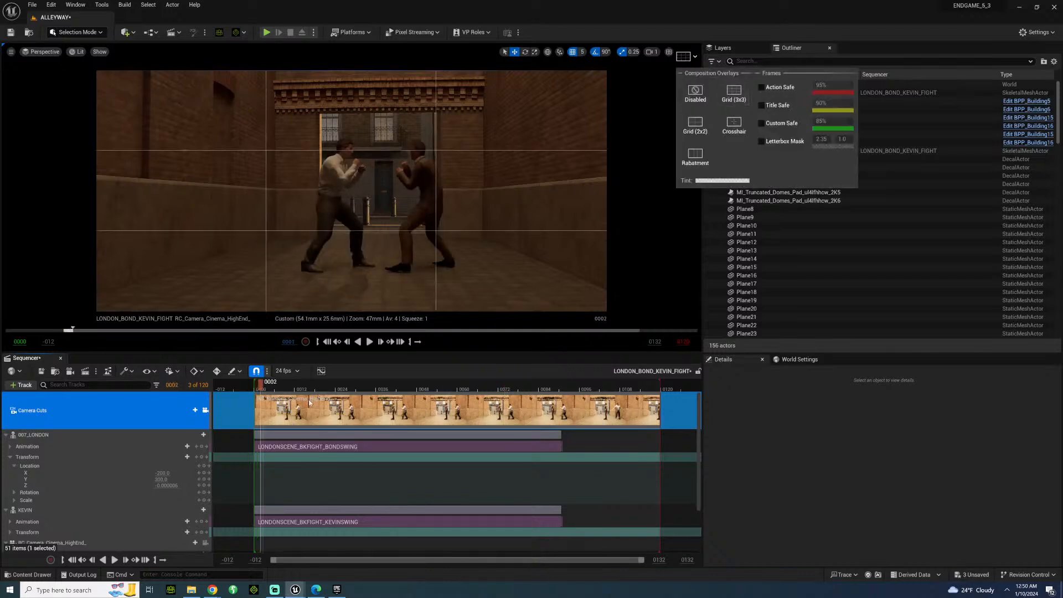
# Set the Current Focal Length of RC_Camera_Cinema_HighEnd_ in the sequence to 35.
pyautogui.scroll(-3, 37, 477)
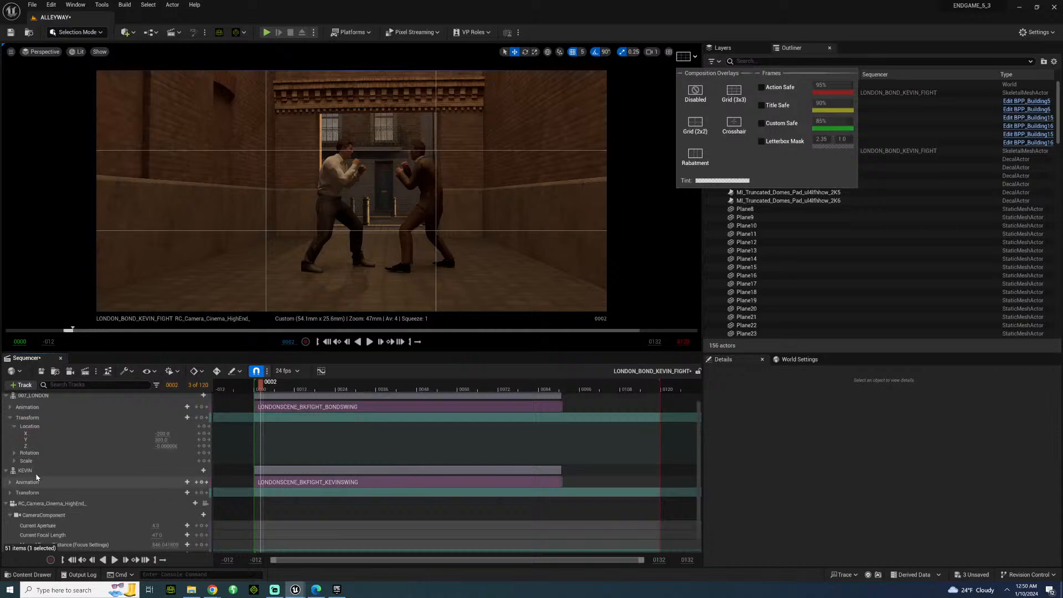
pyautogui.scroll(2, 37, 477)
pyautogui.scroll(-3, 31, 498)
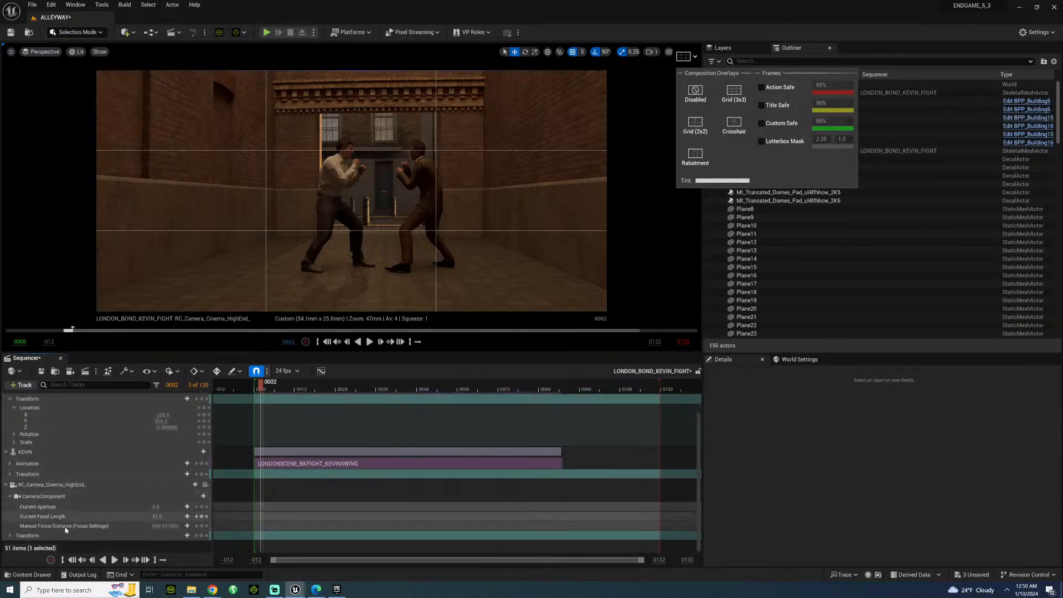
pyautogui.click(11, 535)
pyautogui.scroll(-2, 57, 496)
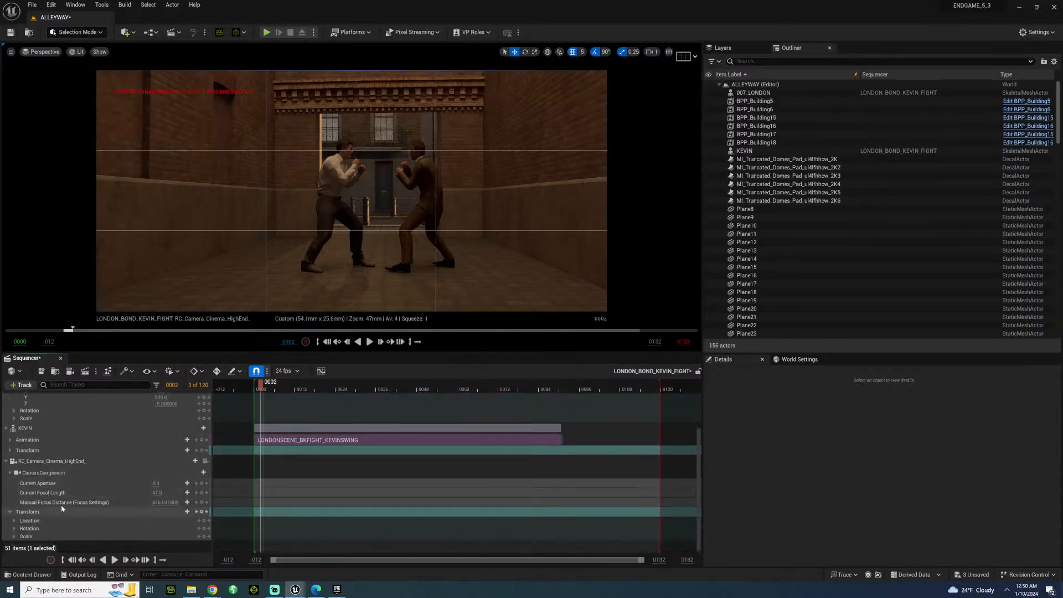
pyautogui.click(158, 492)
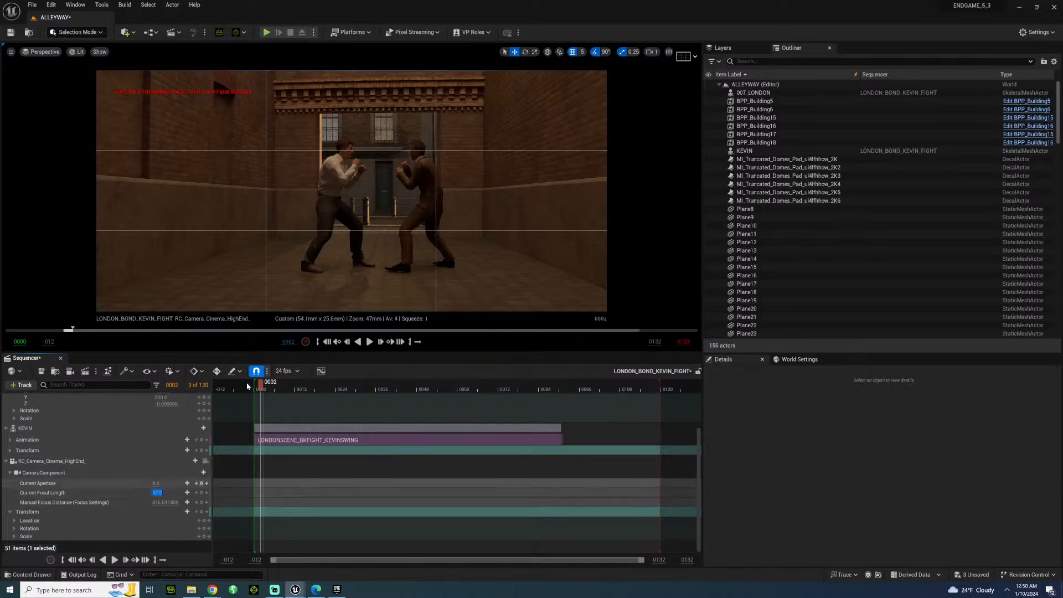
pyautogui.write('35')
pyautogui.press('Return')
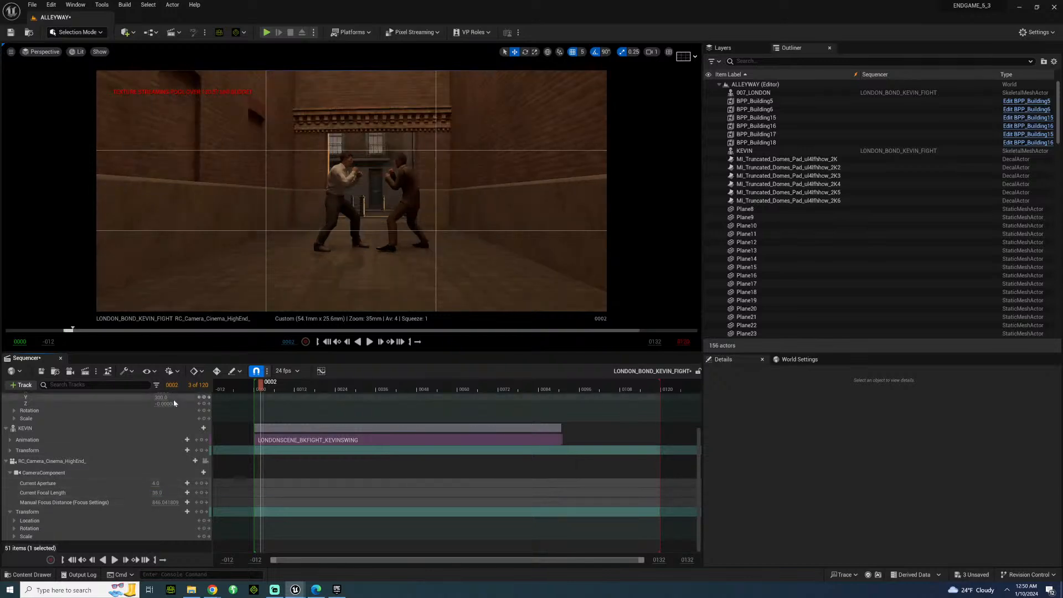
# Delete the RC_Camera_Cinema_HighEnd_ track and the leftover Camera Cuts section from the sequence.
pyautogui.click(59, 461)
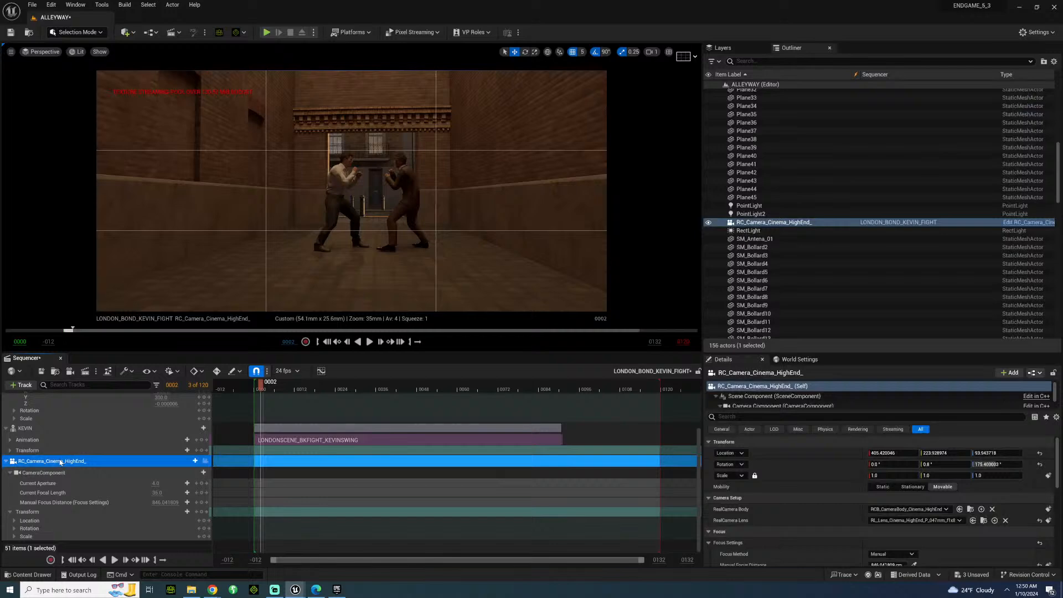
pyautogui.press('Delete')
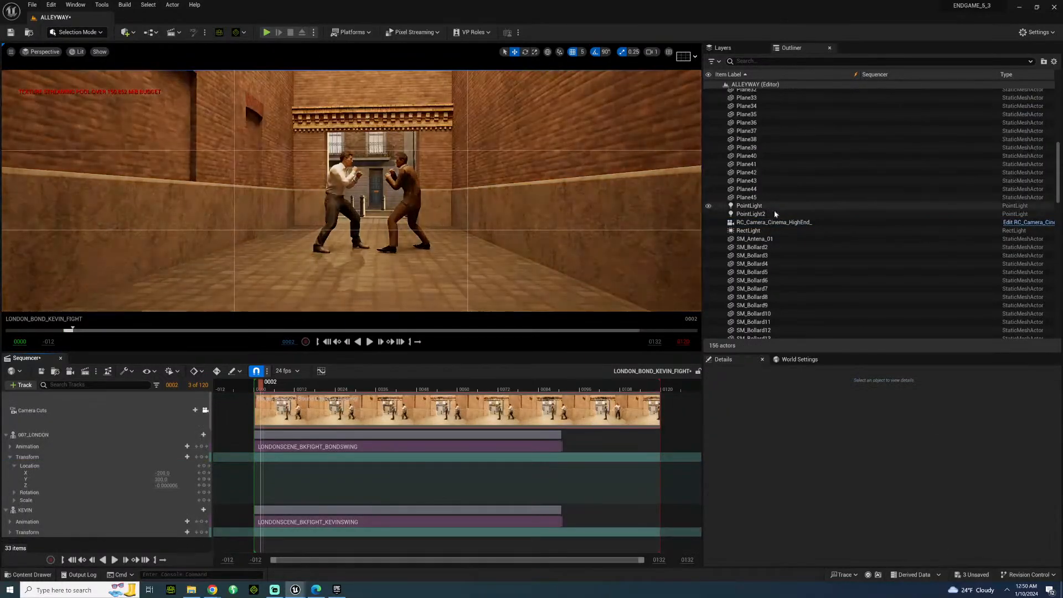
pyautogui.moveTo(756, 222); pyautogui.dragTo(759, 223)
pyautogui.click(440, 406)
pyautogui.press('Delete')
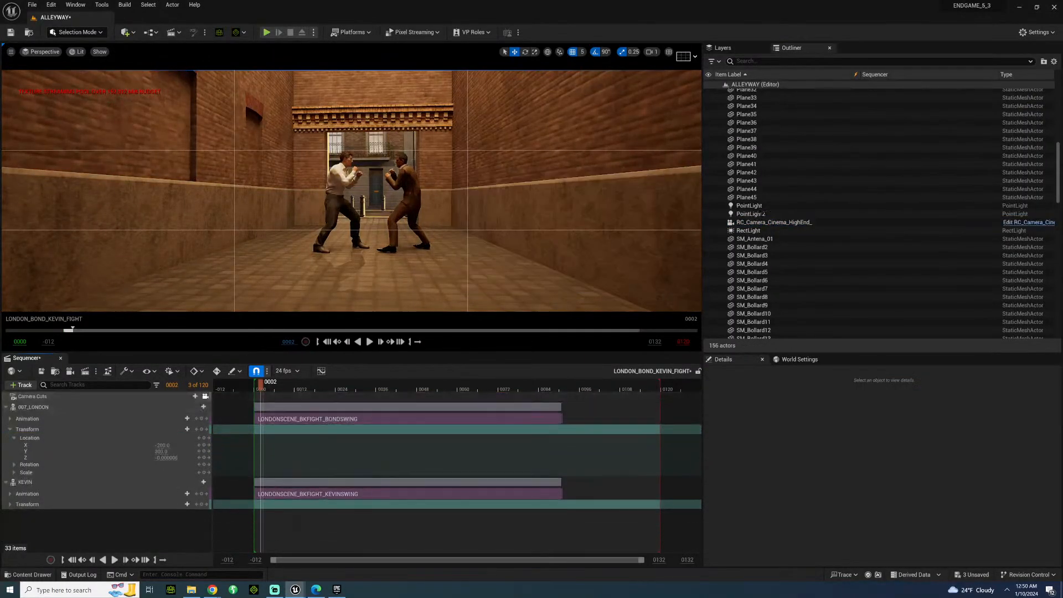
# Set the RealCamera Lens of the RC_Camera_Cinema_HighEnd_ actor to the RL_Lens_Cinema_Budget_P_035mm prime lens.
pyautogui.click(759, 222)
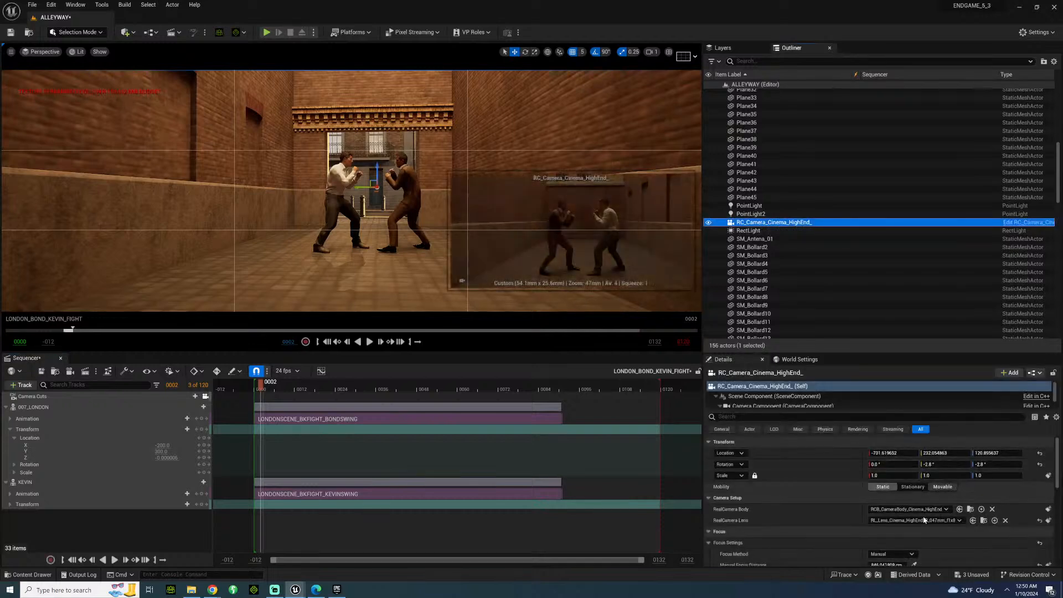
pyautogui.click(945, 522)
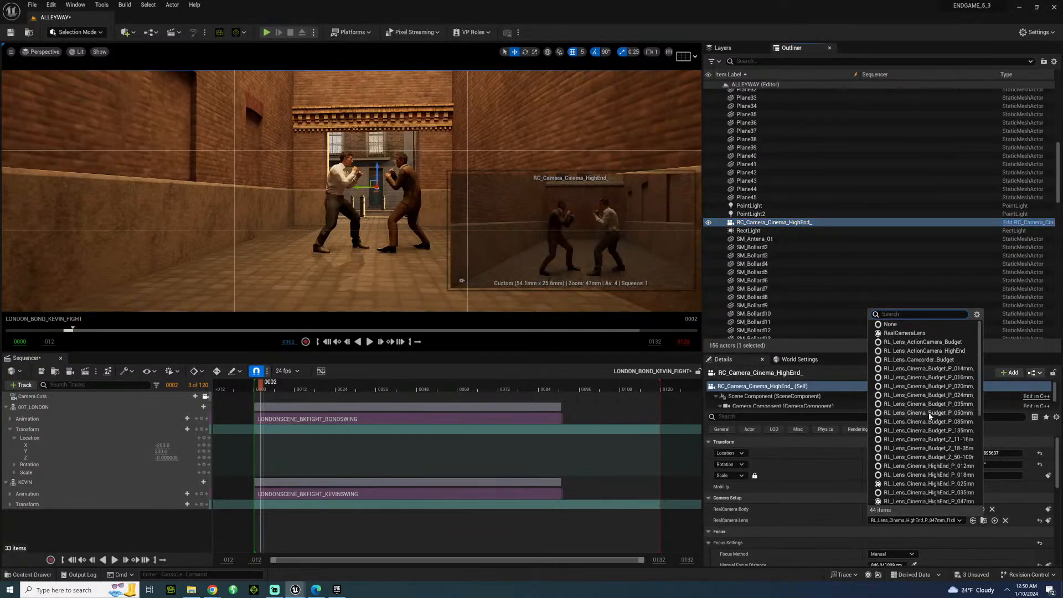
pyautogui.click(922, 403)
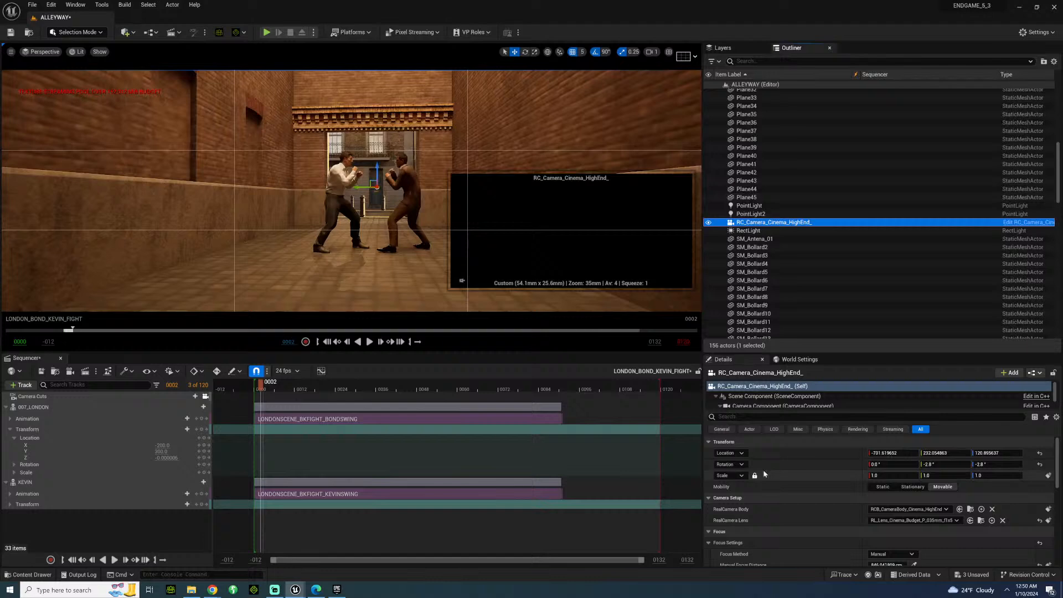
# Set the Squeeze Factor in the camera component's lens settings to 2.
pyautogui.click(755, 406)
pyautogui.scroll(-5, 753, 451)
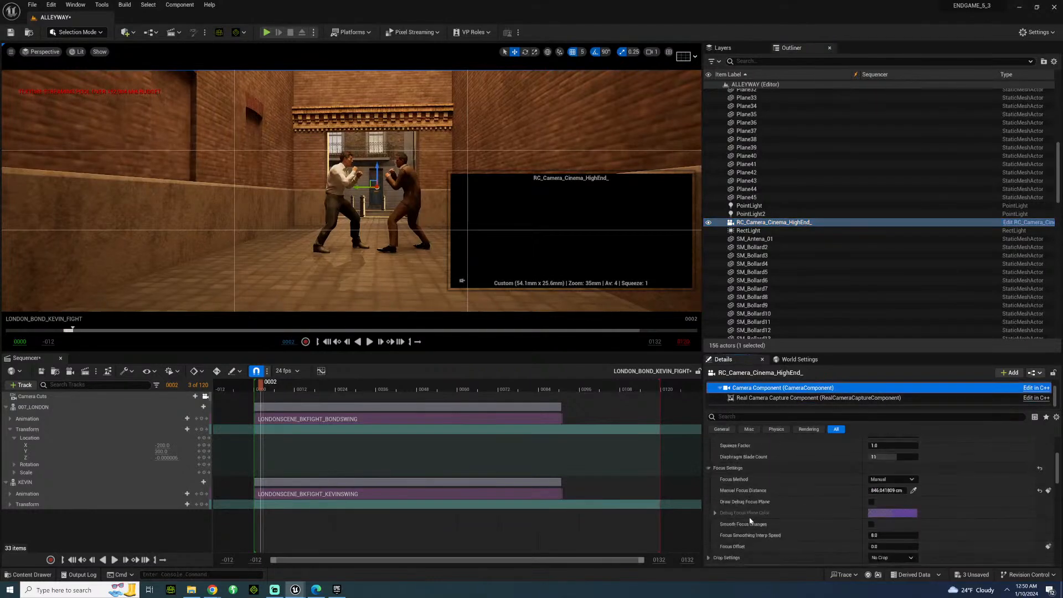
pyautogui.scroll(2, 836, 497)
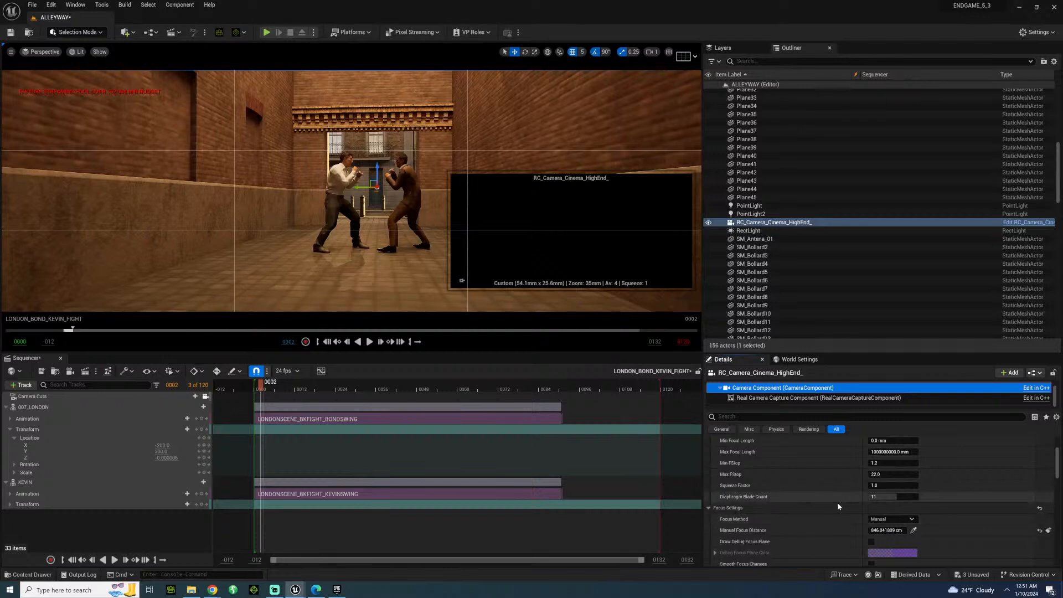
pyautogui.click(874, 484)
pyautogui.write('2')
pyautogui.press('Return')
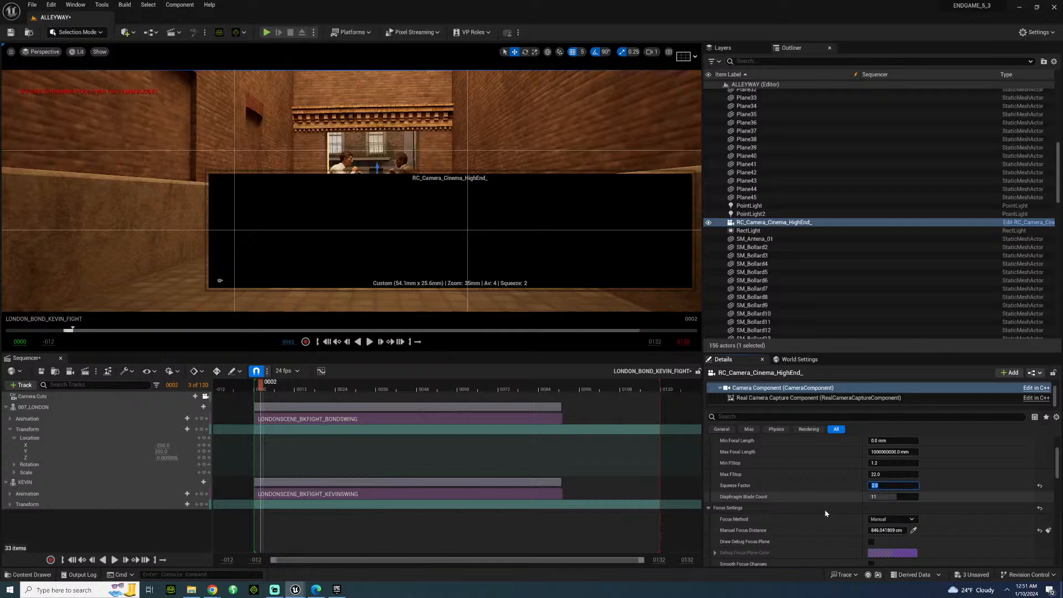
# Set the camera component's Crop Settings to 2.39.
pyautogui.scroll(-4, 827, 520)
pyautogui.click(889, 491)
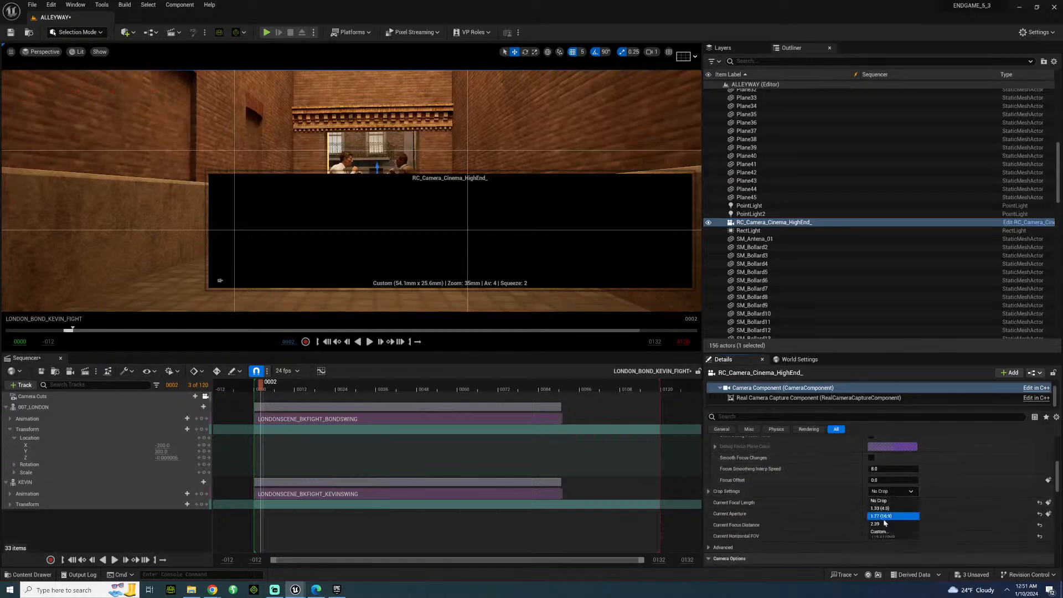
pyautogui.click(889, 524)
pyautogui.scroll(4, 812, 494)
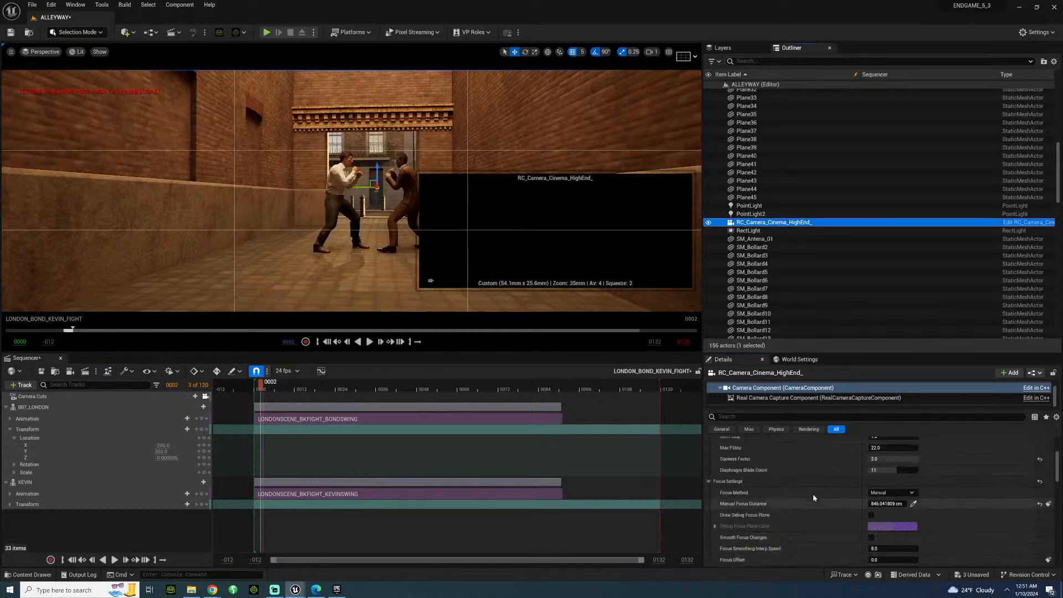
pyautogui.scroll(2, 812, 503)
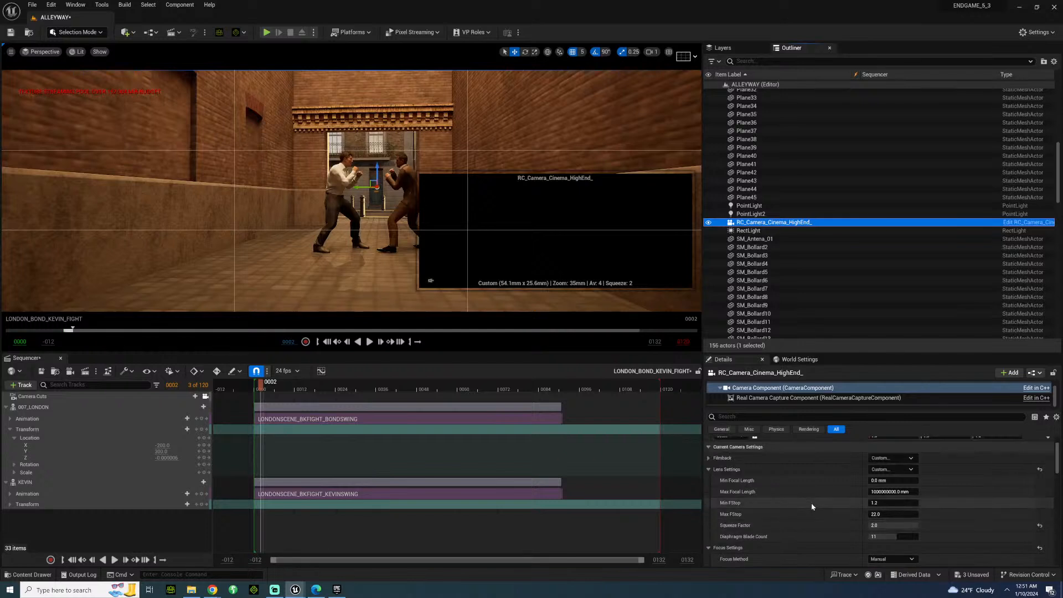
# Add the RC_Camera_Cinema_HighEnd_ actor to the LONDON_BOND_KEVIN_FIGHT sequence.
pyautogui.click(894, 470)
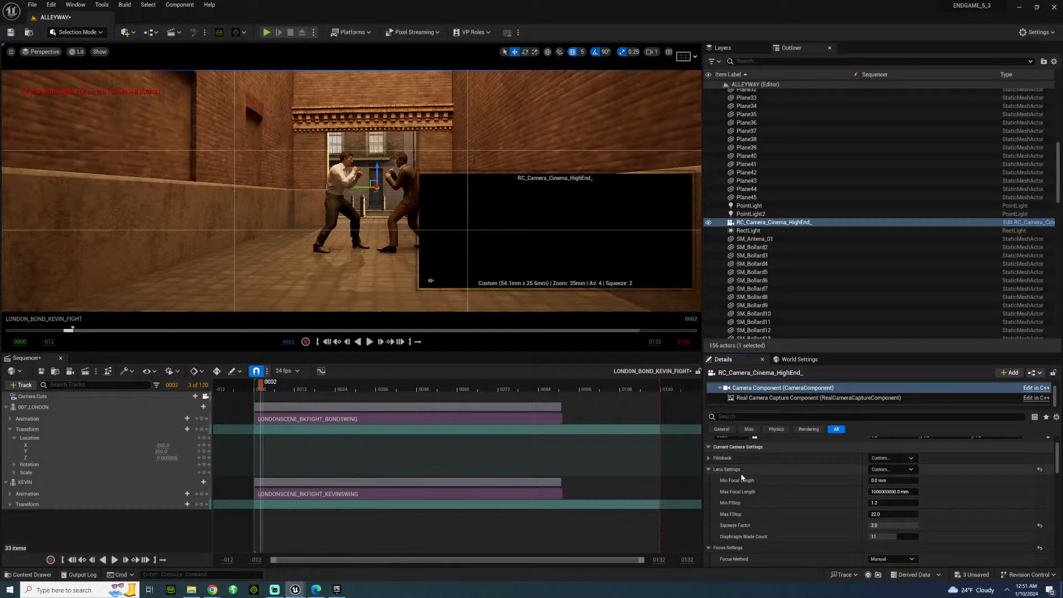
pyautogui.scroll(-6, 766, 501)
pyautogui.scroll(-1, 808, 520)
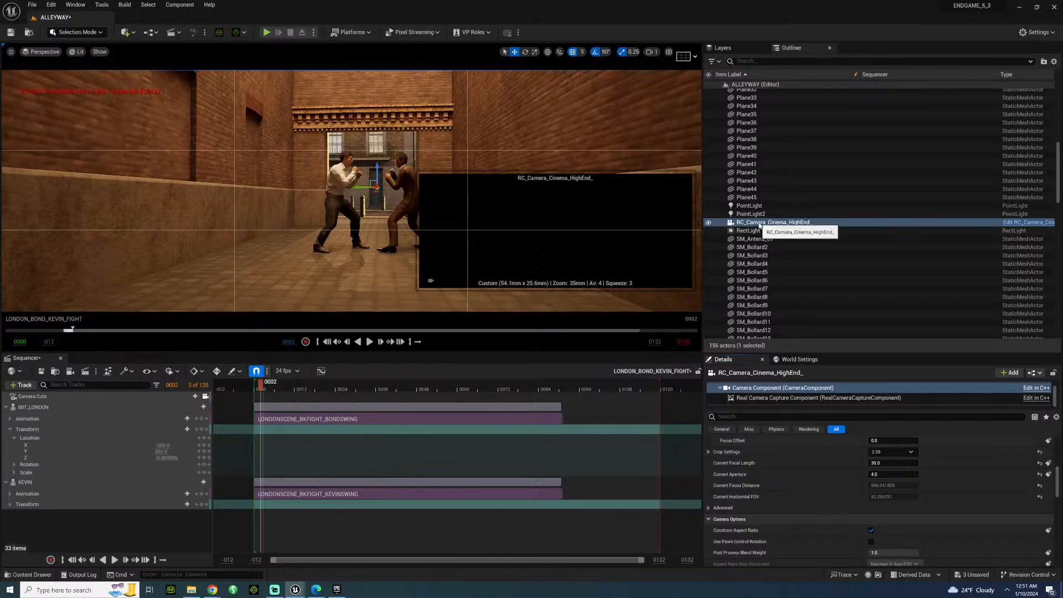
pyautogui.rightClick(760, 226)
pyautogui.click(780, 340)
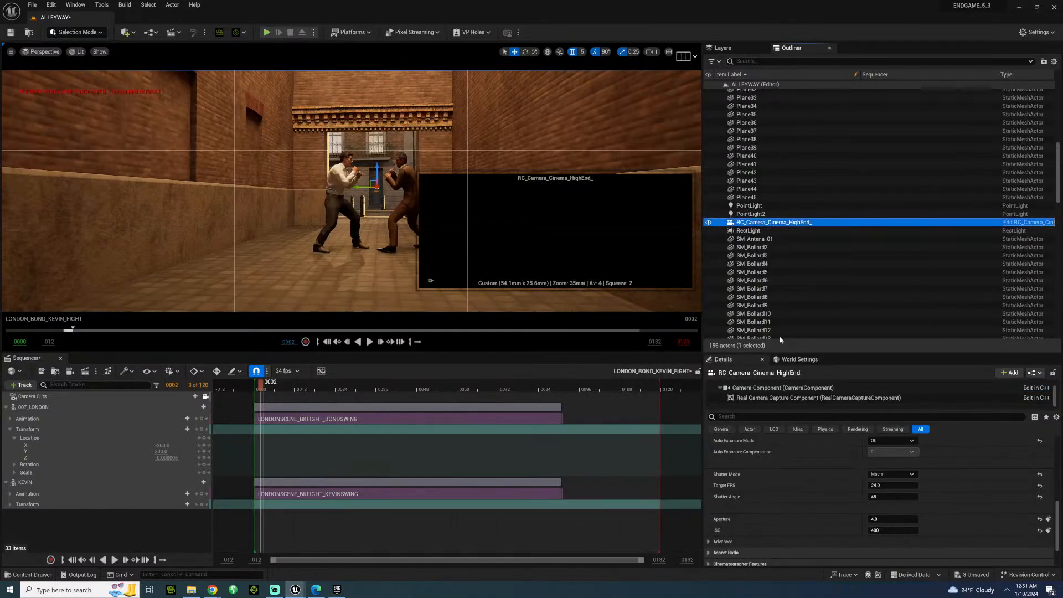
pyautogui.moveTo(106, 523); pyautogui.dragTo(108, 520)
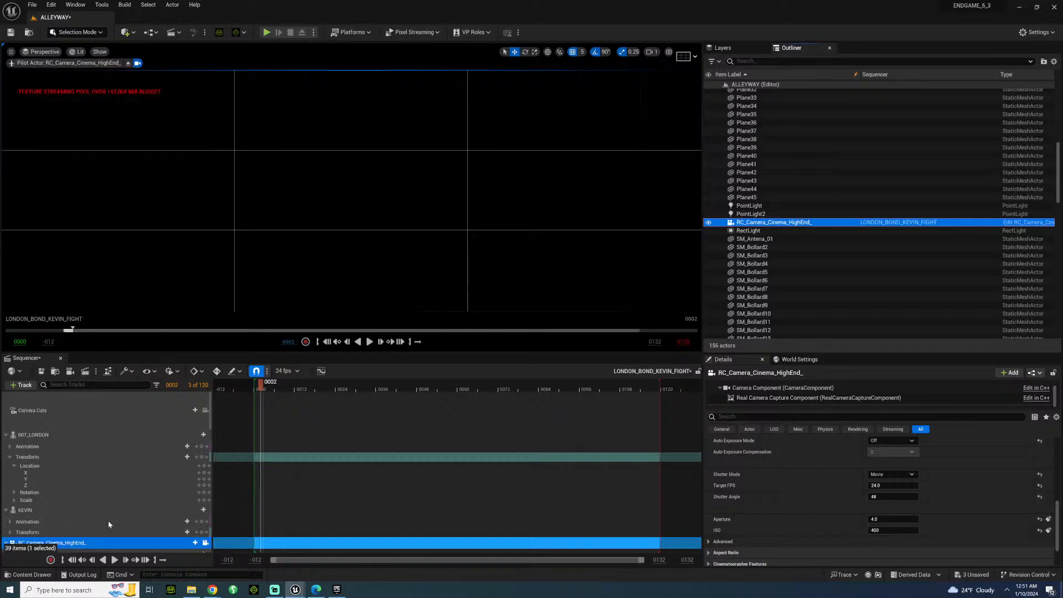
# Brighten the cinema camera's image by setting the Exposure Compensation of its camera component to 7.
pyautogui.click(753, 389)
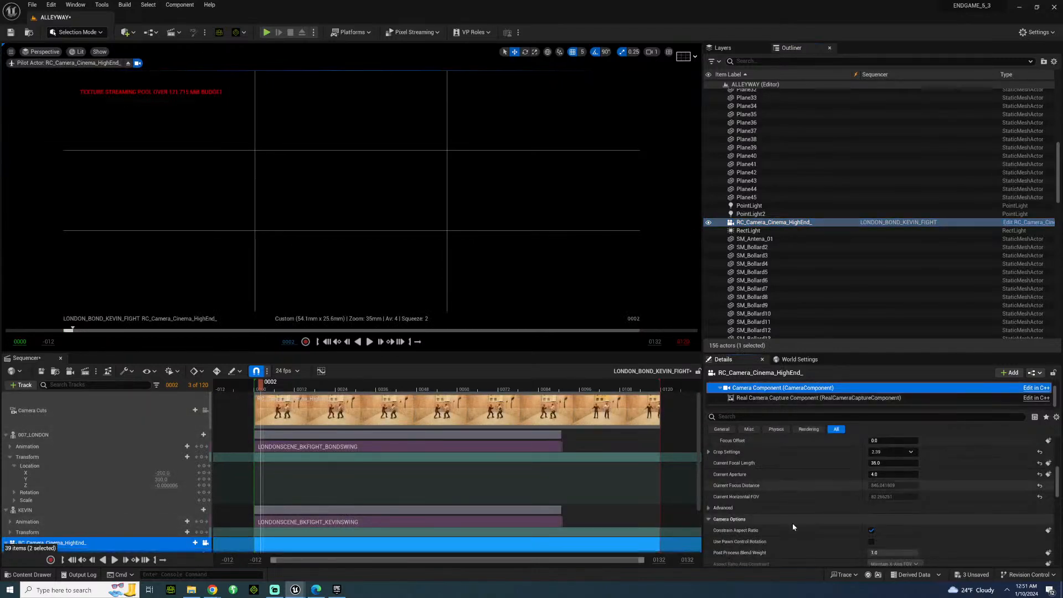
pyautogui.scroll(-10, 792, 513)
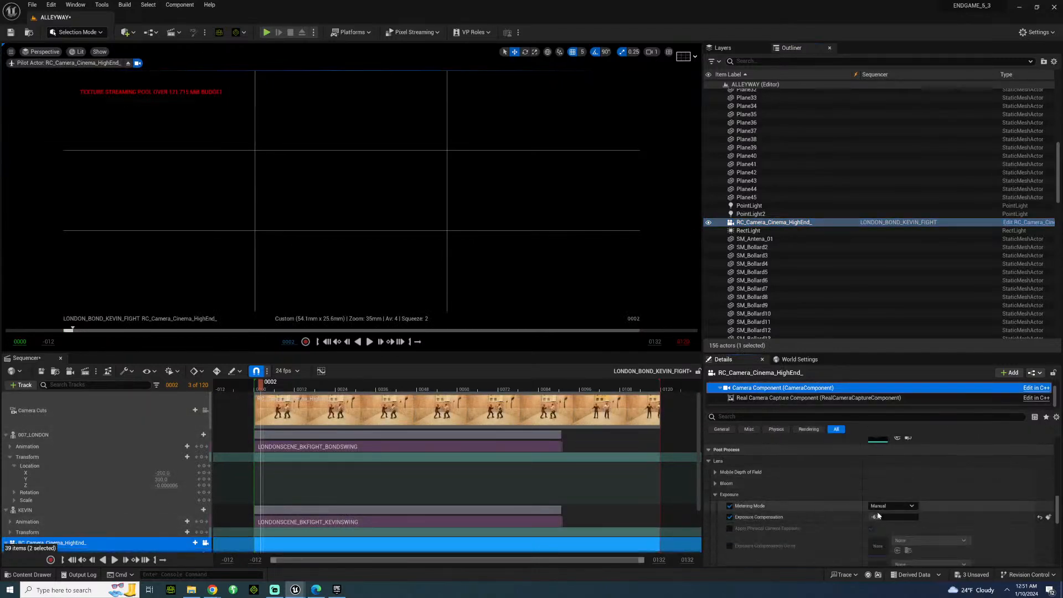
pyautogui.write('.55')
pyautogui.press('Return')
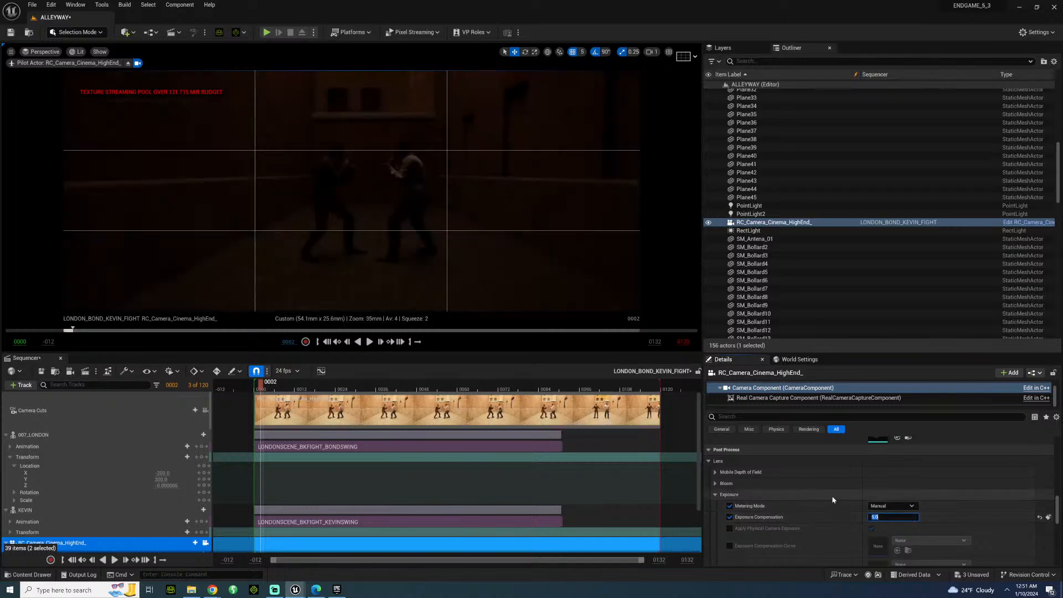
pyautogui.write('6')
pyautogui.press('Return')
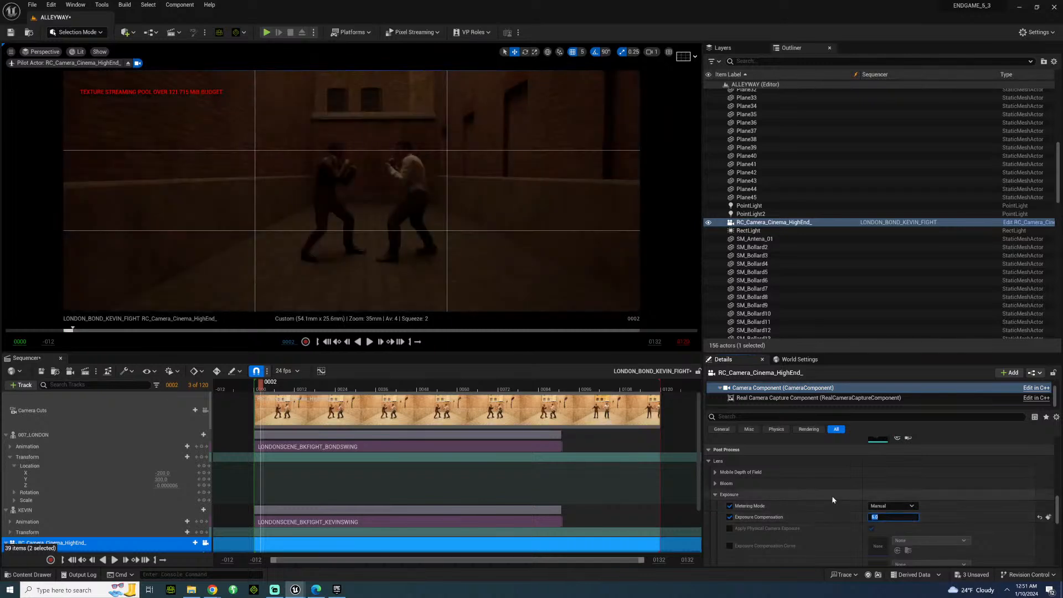
pyautogui.write('7')
pyautogui.press('Return')
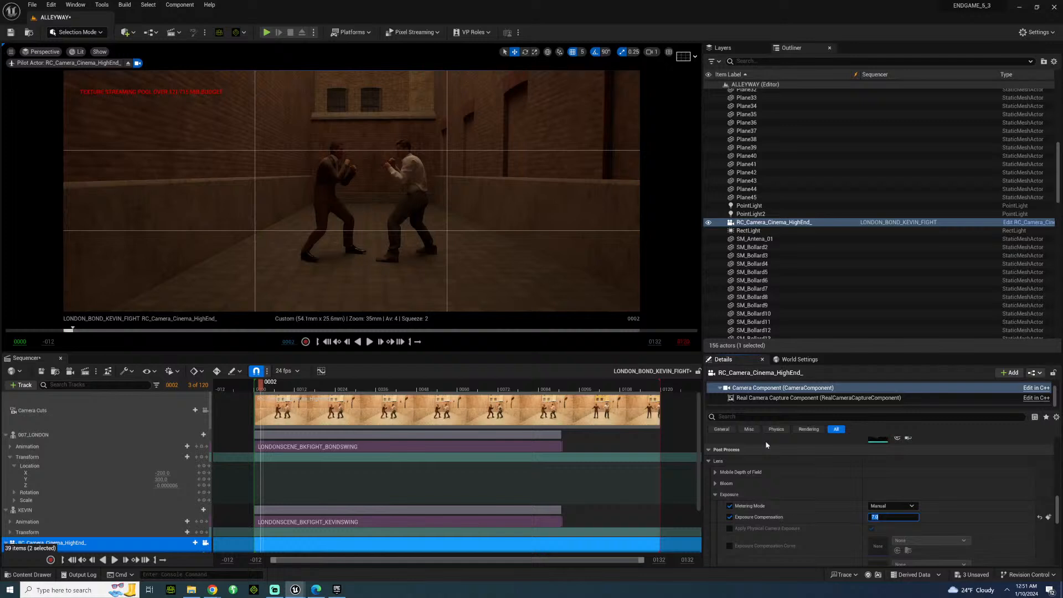
# Move the camera along X past the two fighters and turn it around with a Yaw of 180.
pyautogui.scroll(-3, 103, 529)
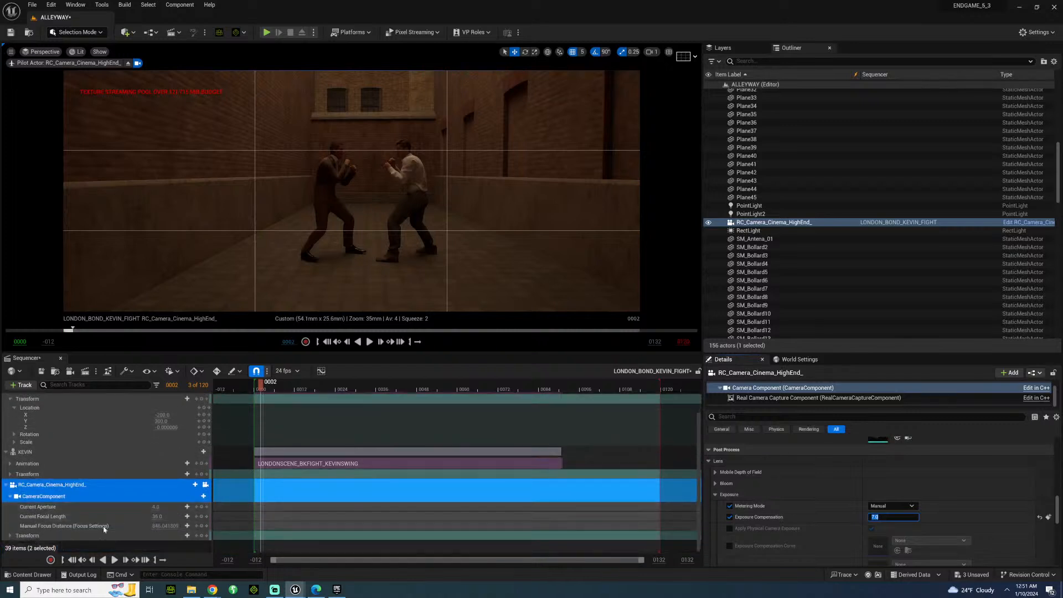
pyautogui.click(10, 536)
pyautogui.scroll(-1, 6, 528)
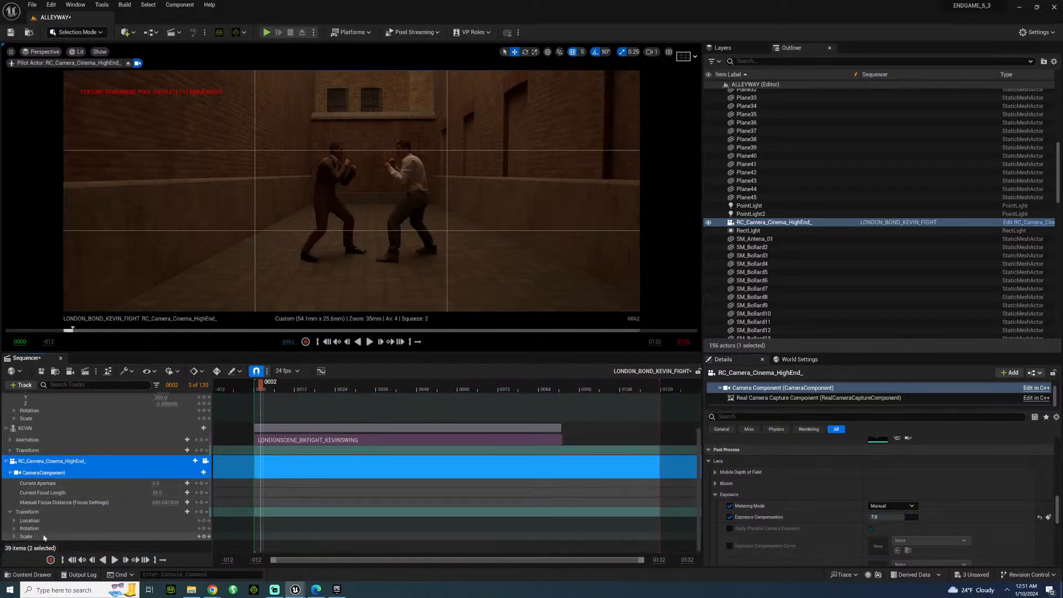
pyautogui.click(14, 521)
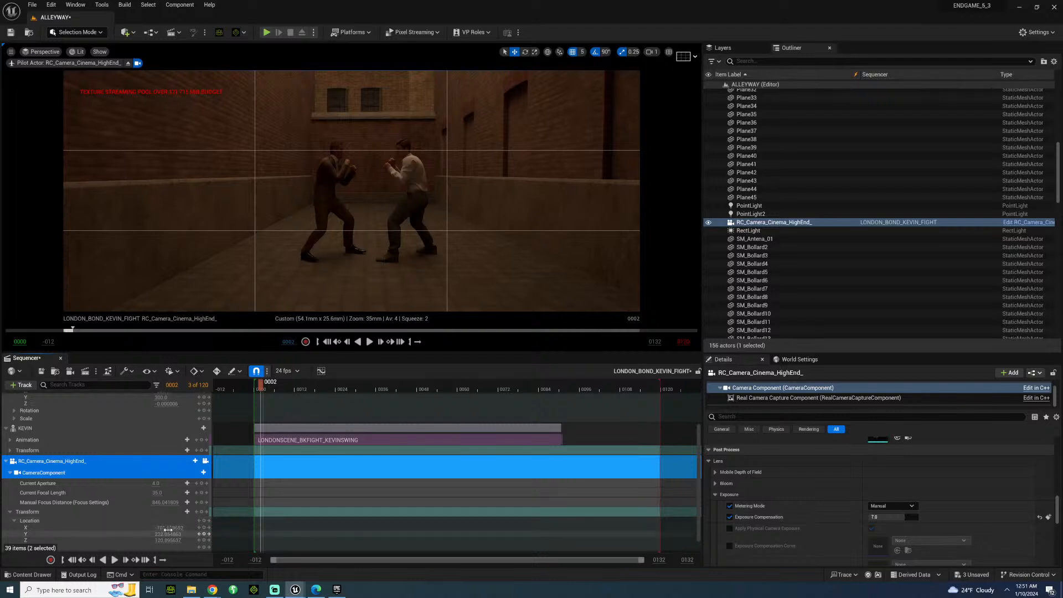
pyautogui.moveTo(164, 529); pyautogui.dragTo(204, 528)
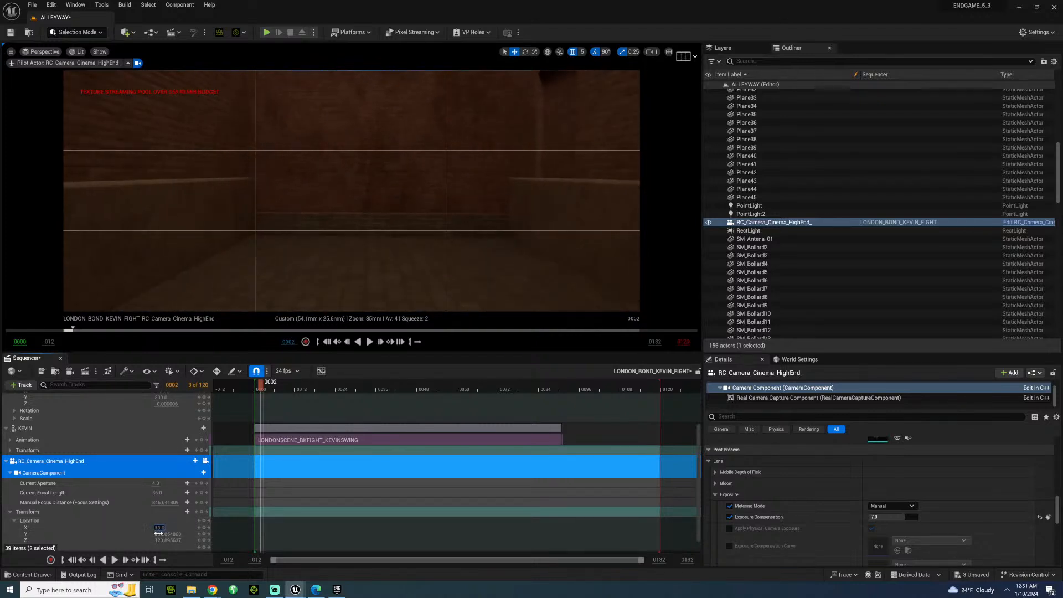
pyautogui.scroll(-1, 108, 519)
pyautogui.scroll(-1, 13, 534)
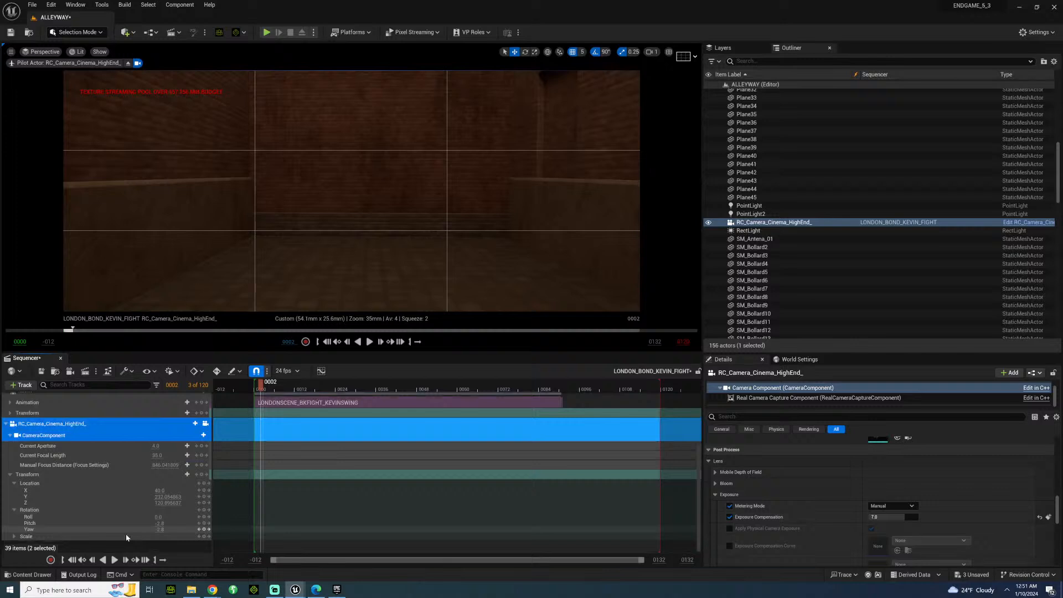
pyautogui.click(159, 529)
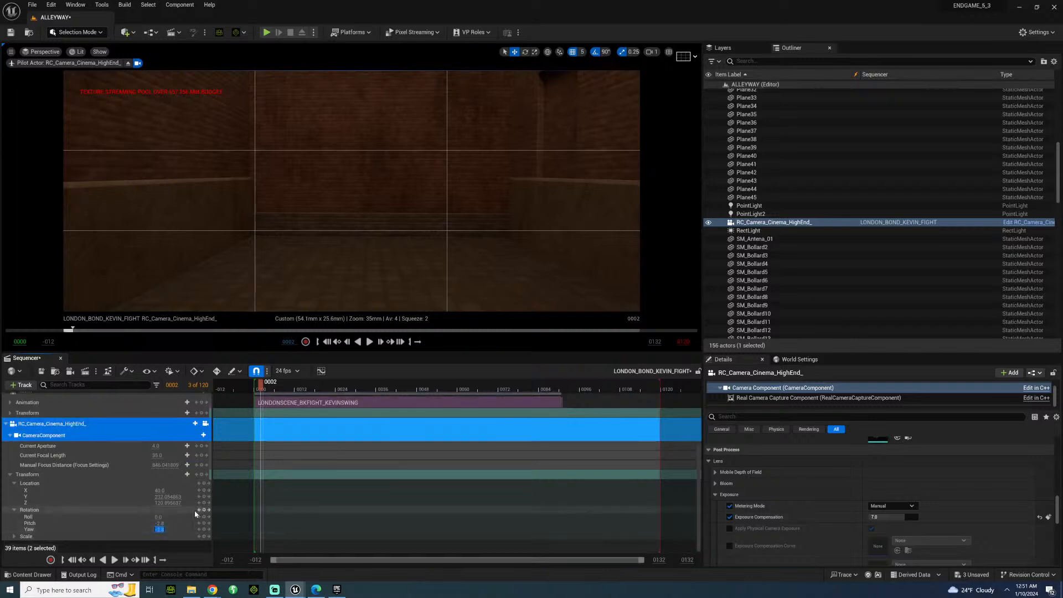
pyautogui.write('180')
pyautogui.press('Return')
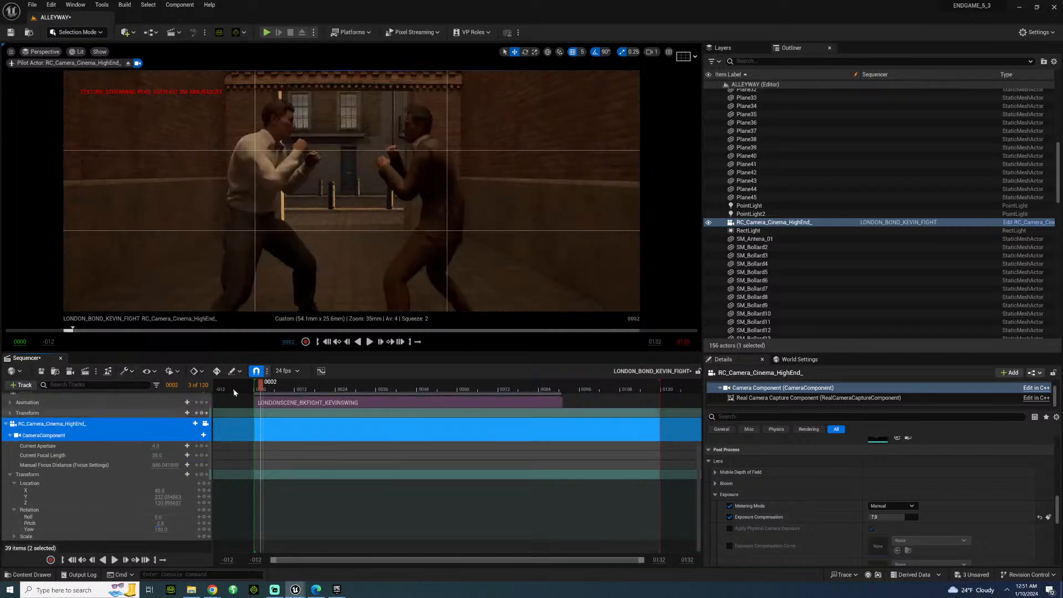
# Set the camera's Pitch to 0 and fine-tune its location to Y 230 and Z 124 in the sequence.
pyautogui.moveTo(160, 523)
pyautogui.mouseDown()
pyautogui.moveTo(176, 523)
pyautogui.moveTo(159, 528)
pyautogui.mouseUp()
pyautogui.click(160, 524)
pyautogui.write('09')
pyautogui.press('Return')
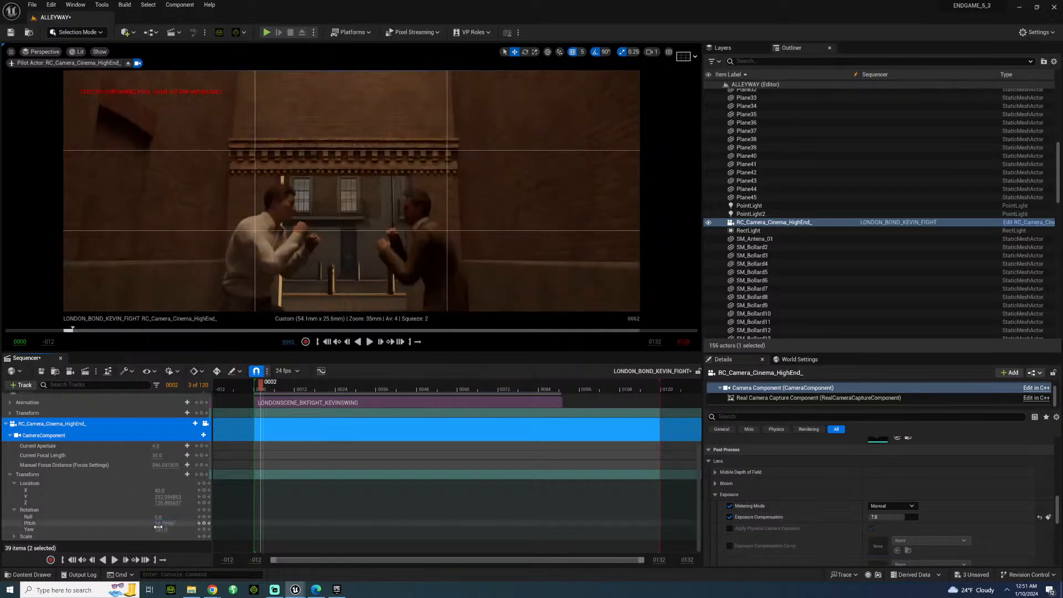
pyautogui.hotkey('ctrl', 'z')
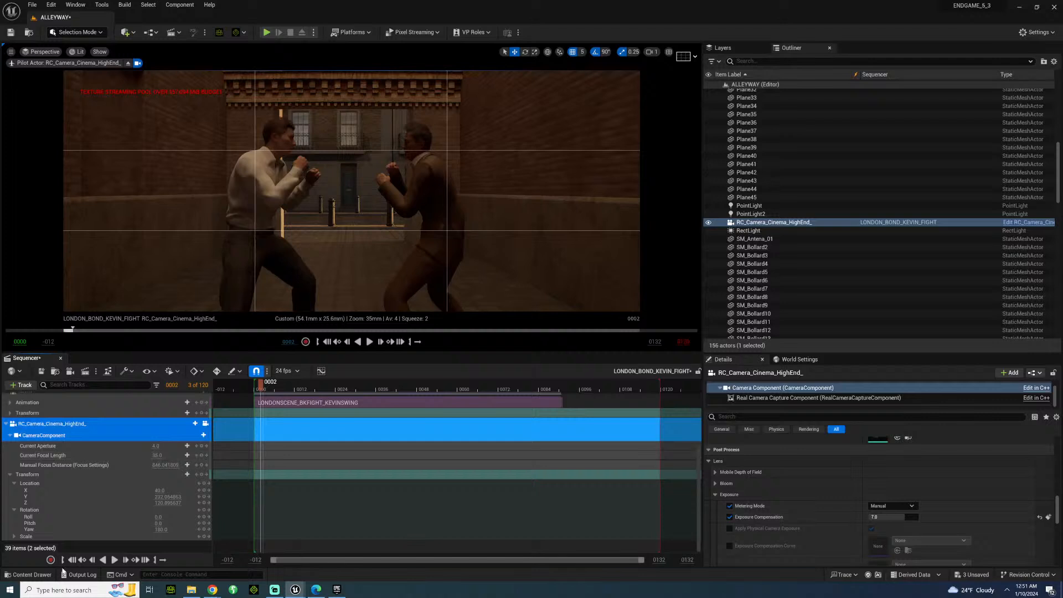
pyautogui.moveTo(161, 502)
pyautogui.mouseDown()
pyautogui.moveTo(171, 503)
pyautogui.moveTo(157, 503)
pyautogui.mouseUp()
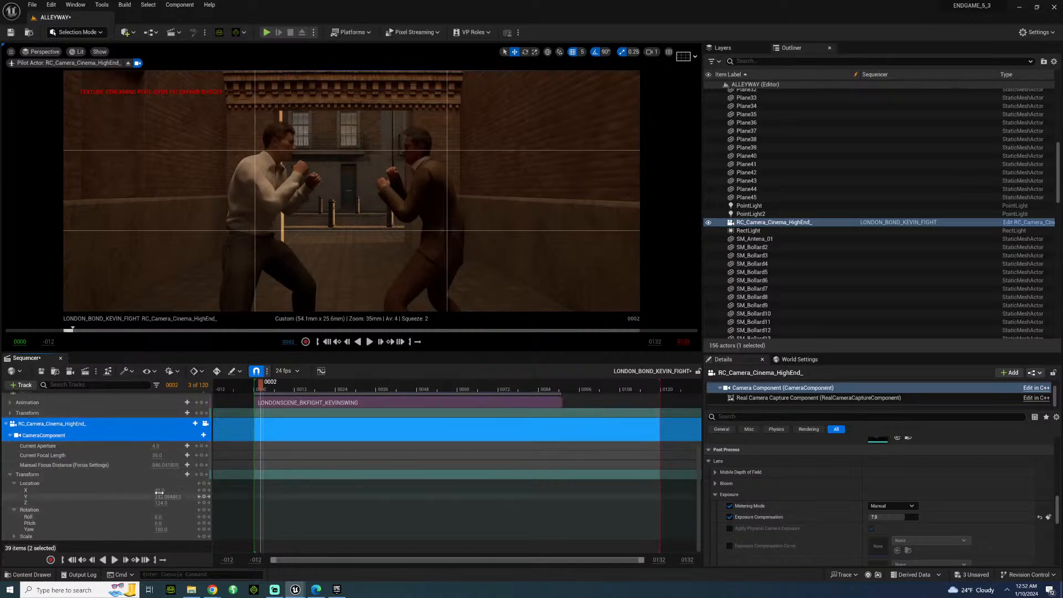
pyautogui.moveTo(160, 490); pyautogui.dragTo(168, 495)
# Play the sequence from the start to review the fight in the new camera framing.
pyautogui.press('space')
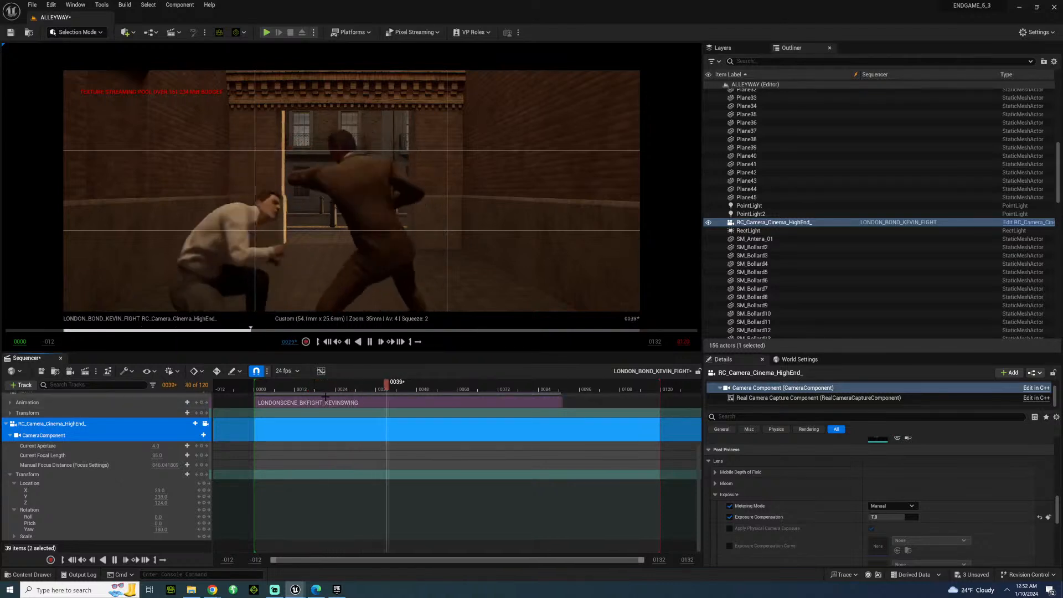
pyautogui.press('space')
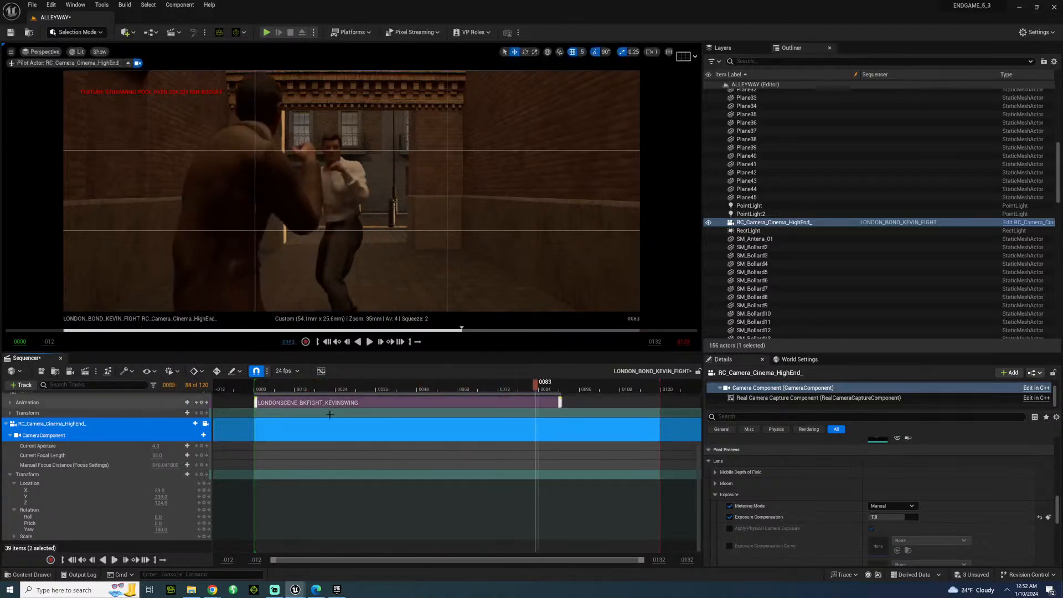
pyautogui.click(257, 392)
pyautogui.press('space')
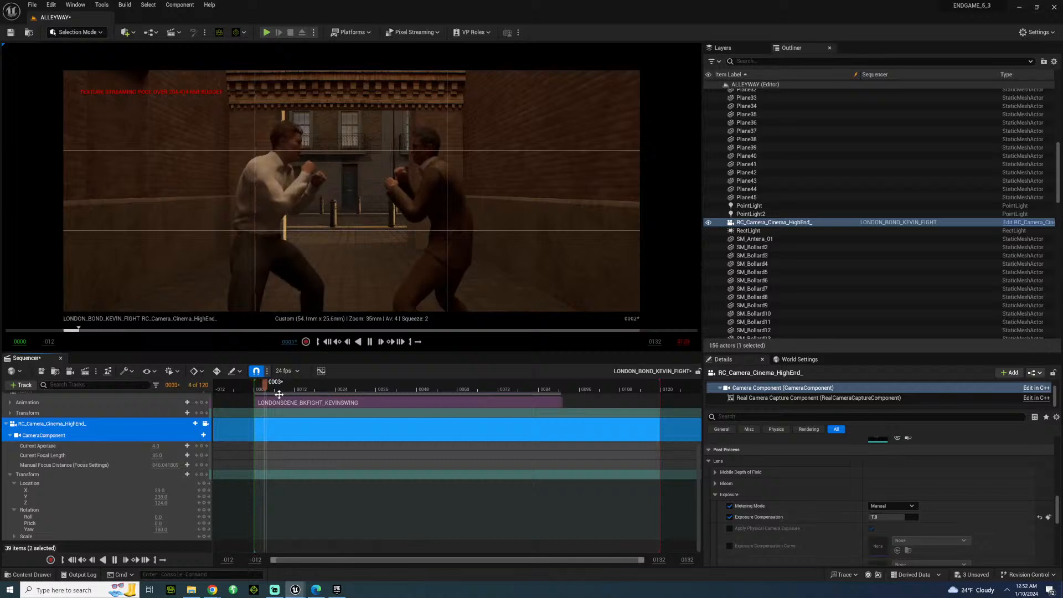
pyautogui.press('space')
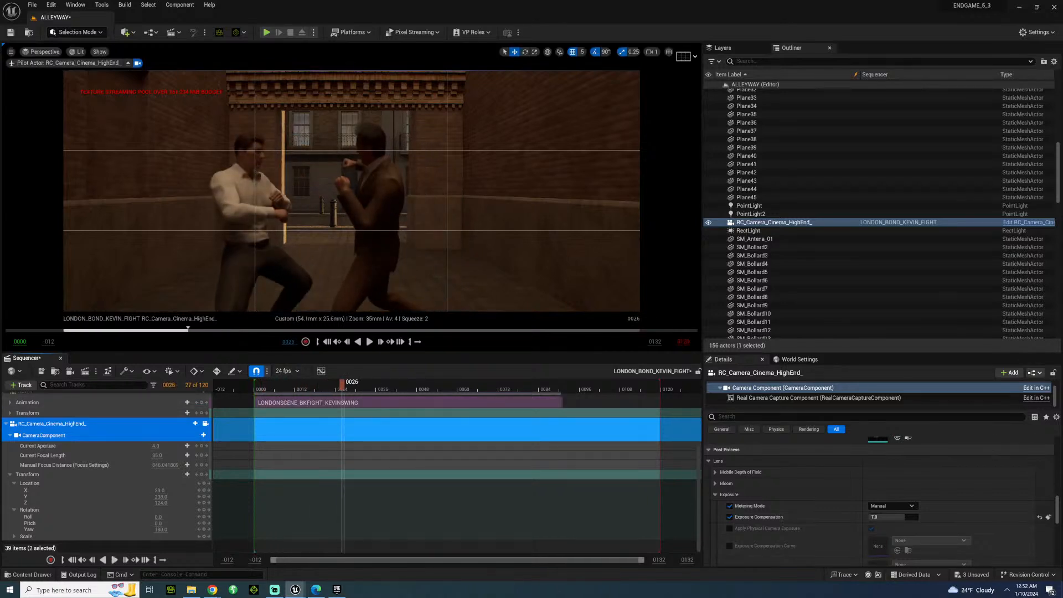
pyautogui.click(270, 388)
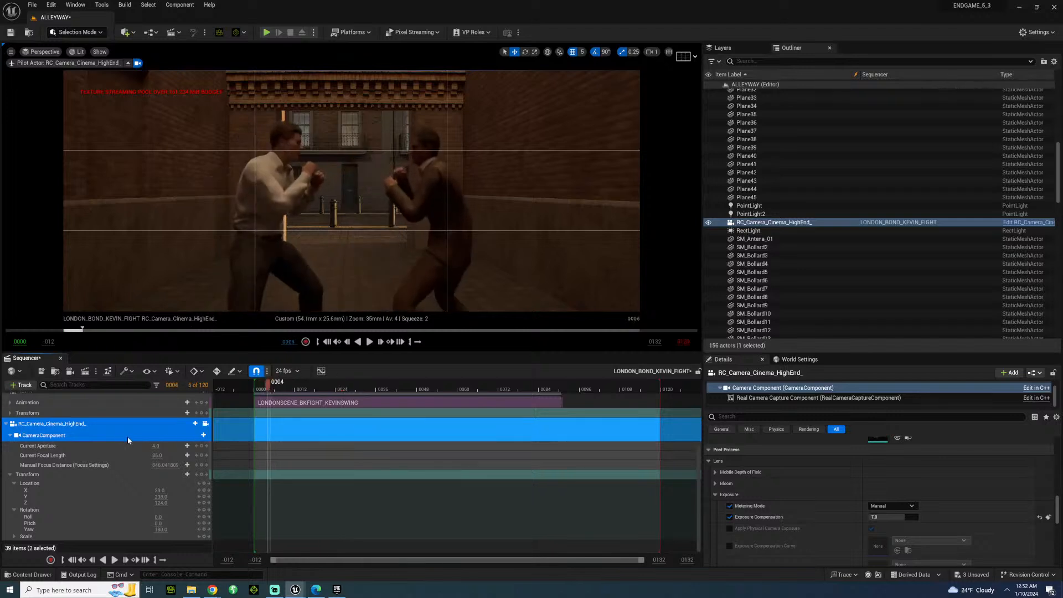
# Set the camera's Manual Focus Distance to about 236.79 cm on the fighters, using the debug focus plane temporarily as a guide.
pyautogui.scroll(2, 769, 388)
pyautogui.click(769, 387)
pyautogui.scroll(-3, 772, 497)
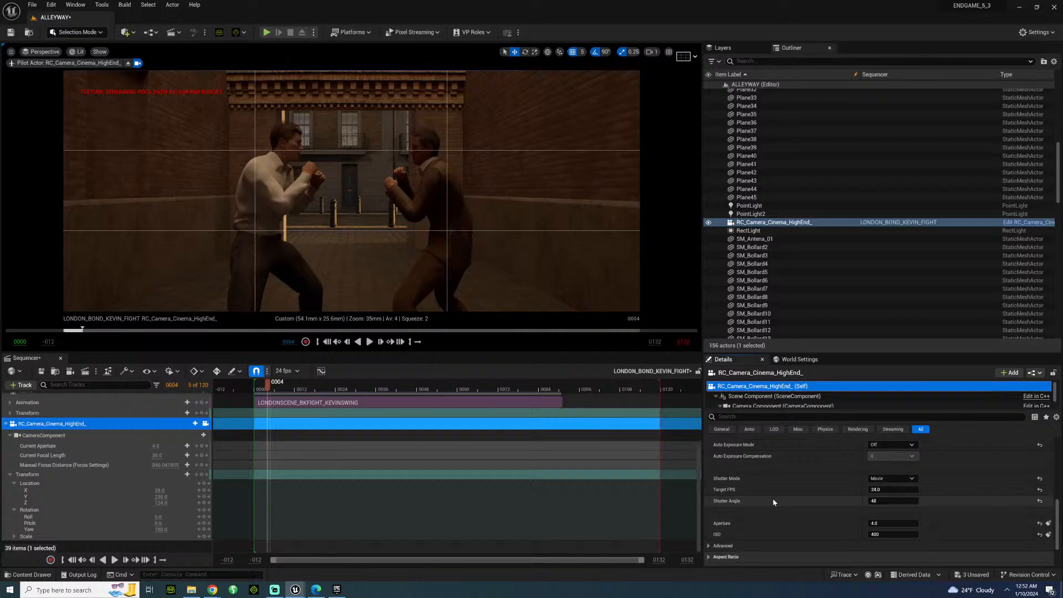
pyautogui.scroll(2, 799, 498)
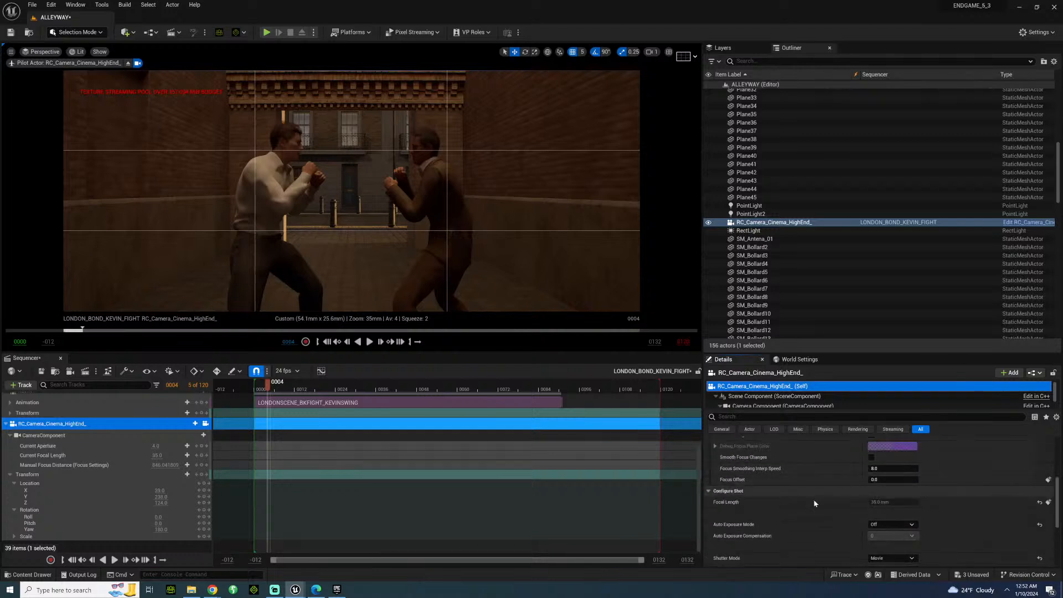
pyautogui.scroll(3, 814, 502)
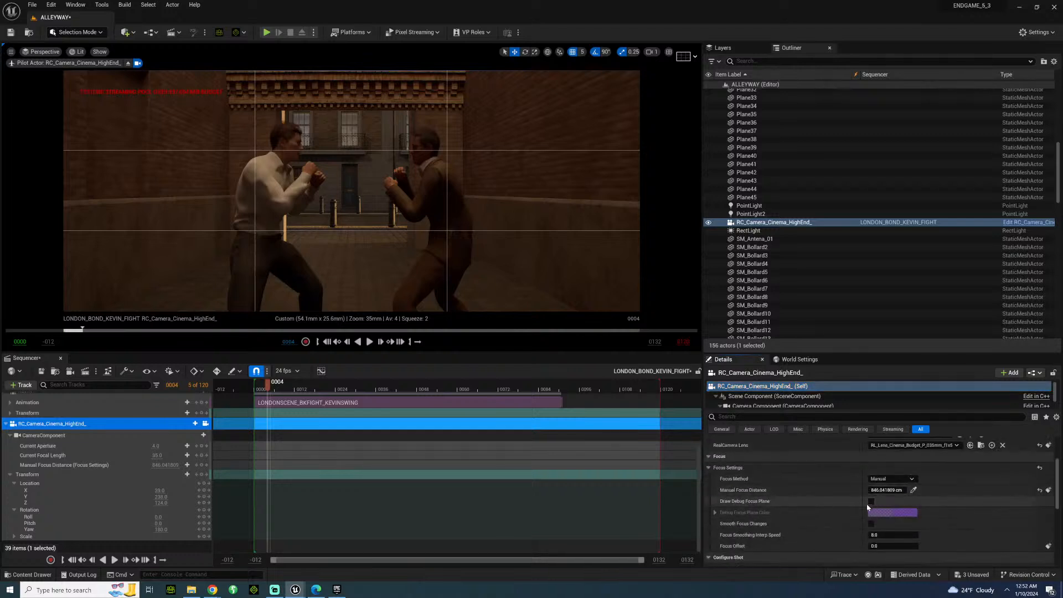
pyautogui.click(870, 503)
pyautogui.moveTo(895, 490)
pyautogui.mouseDown()
pyautogui.moveTo(842, 490)
pyautogui.moveTo(880, 502)
pyautogui.mouseUp()
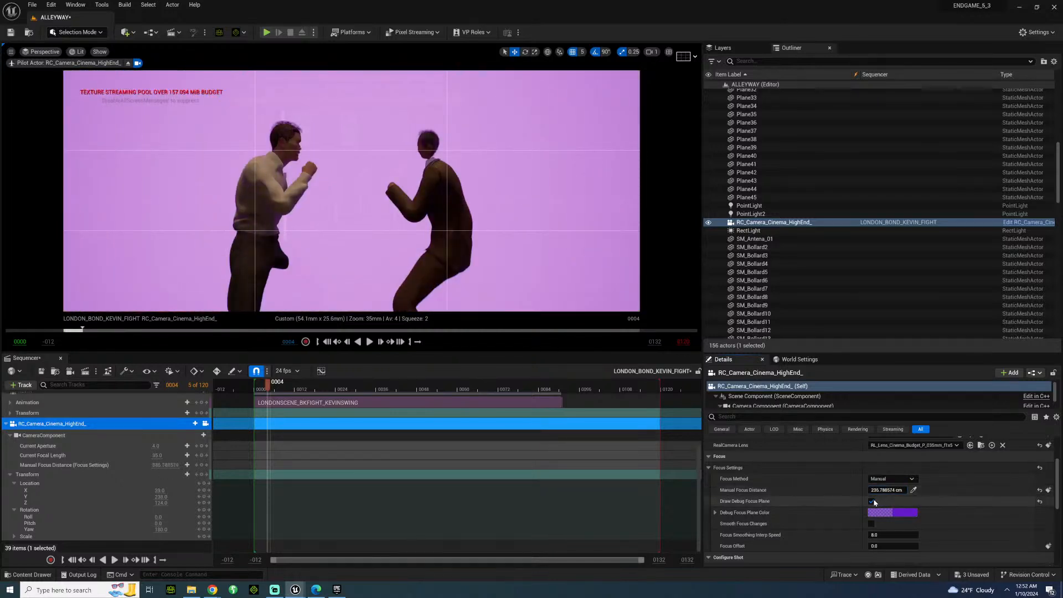
pyautogui.click(873, 502)
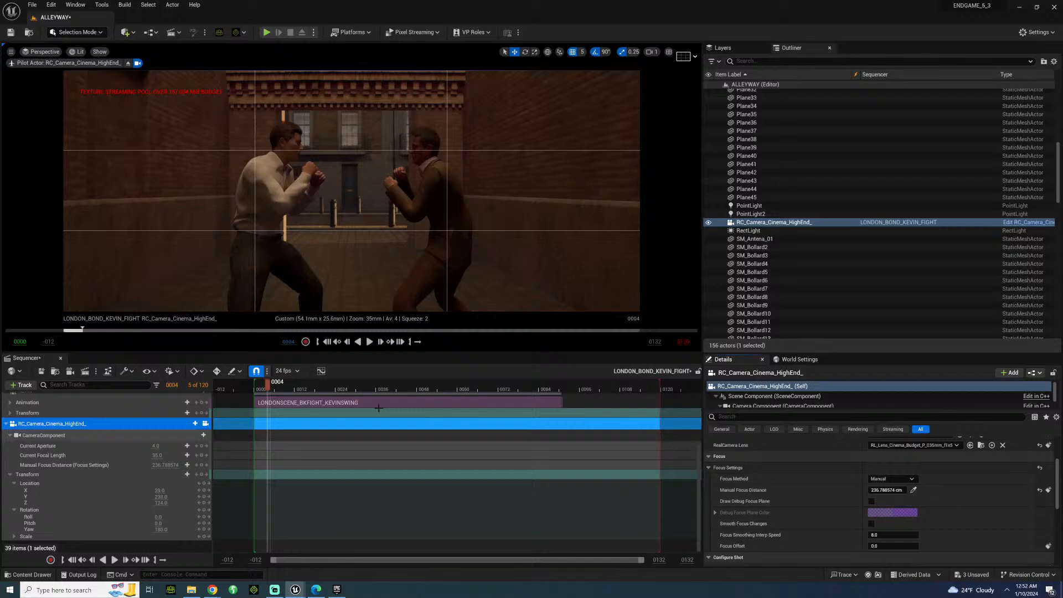
# Scrub and replay the fight to check the focus and framing through the swing.
pyautogui.moveTo(266, 386); pyautogui.dragTo(290, 386)
pyautogui.press('space')
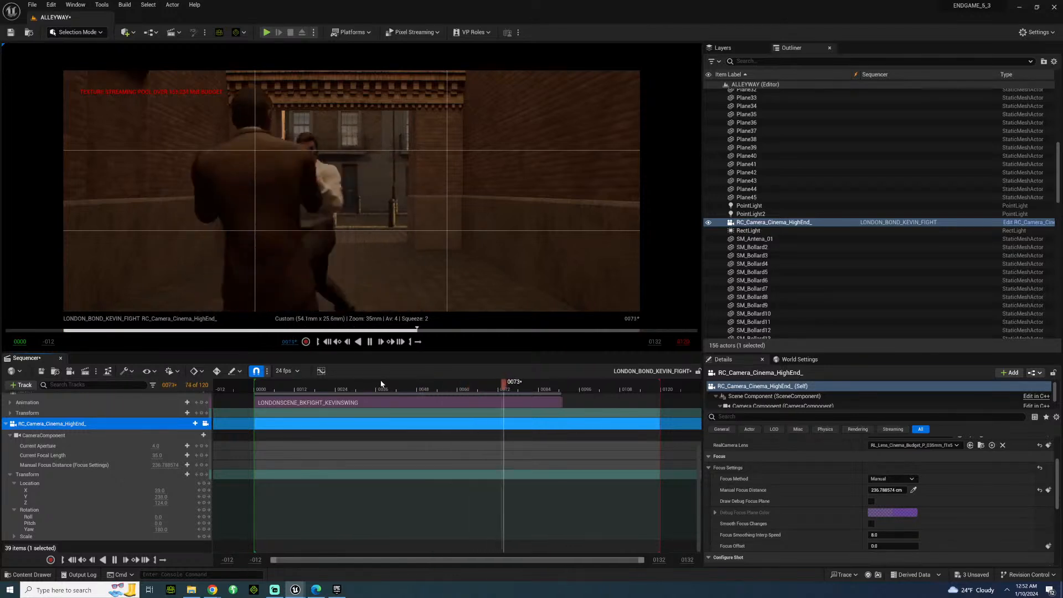
pyautogui.press('space')
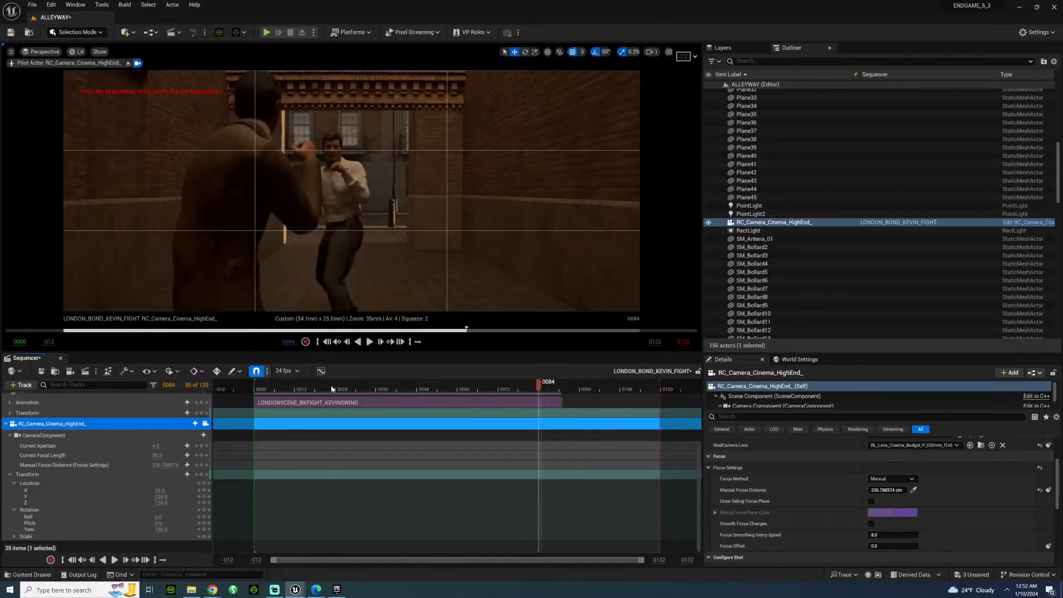
pyautogui.moveTo(332, 389); pyautogui.dragTo(387, 376)
pyautogui.press('space')
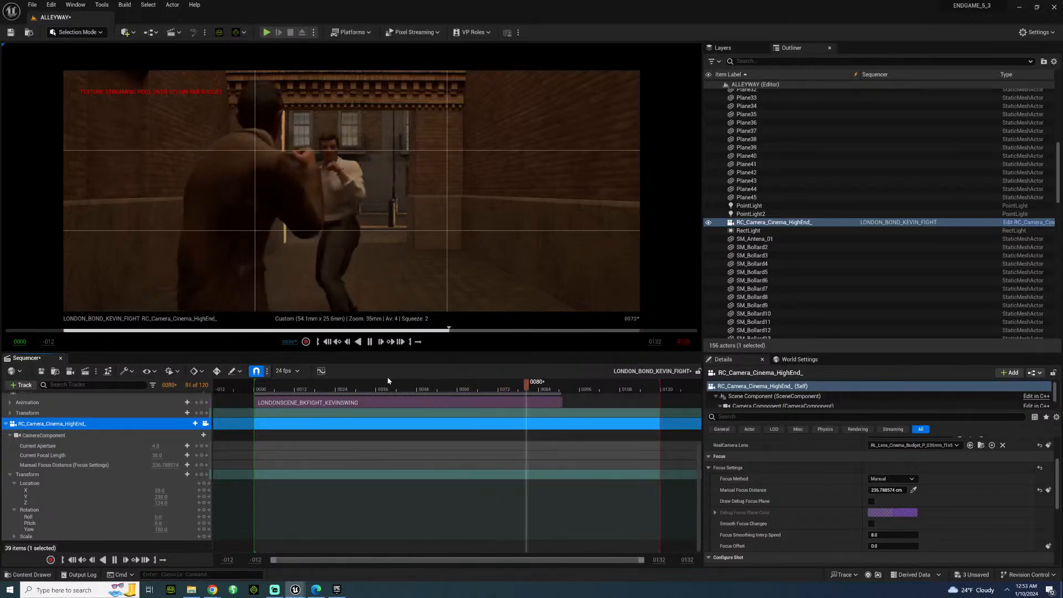
pyautogui.press('space')
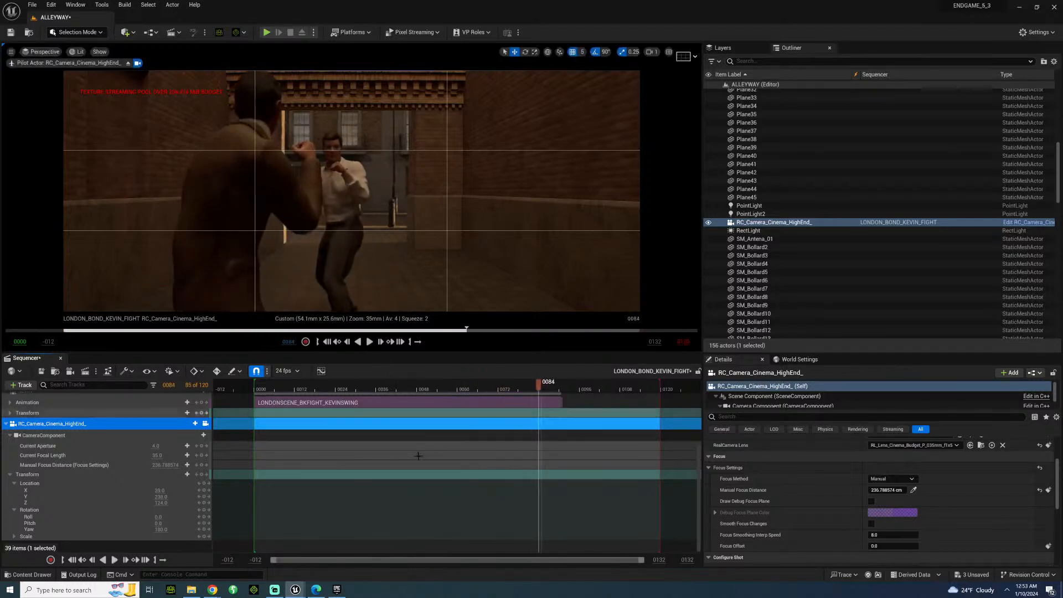
# Return the playhead to frame 4 and save the level and all modified assets.
pyautogui.moveTo(284, 382)
pyautogui.mouseDown()
pyautogui.moveTo(535, 381)
pyautogui.moveTo(267, 382)
pyautogui.mouseUp()
pyautogui.click(29, 4)
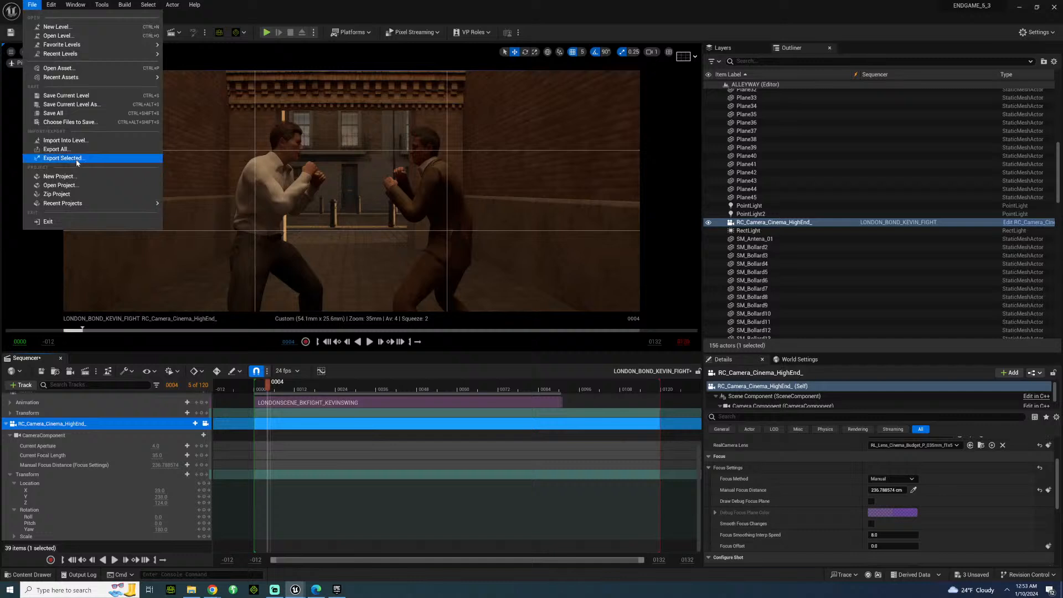
pyautogui.click(78, 118)
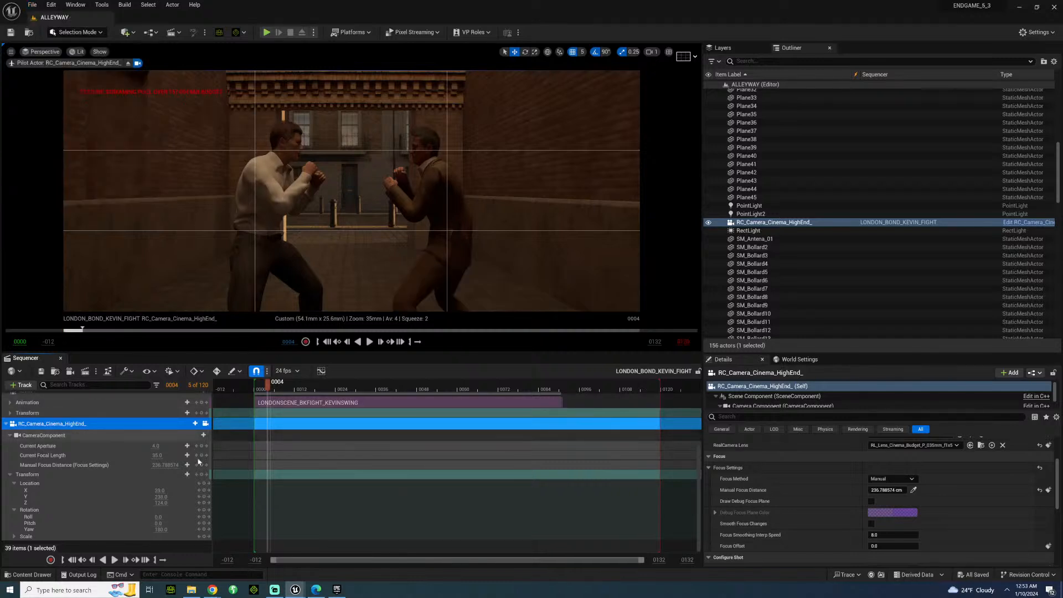
# Play the fight through past the end of its animations and return the playhead to frame 12.
pyautogui.press('space')
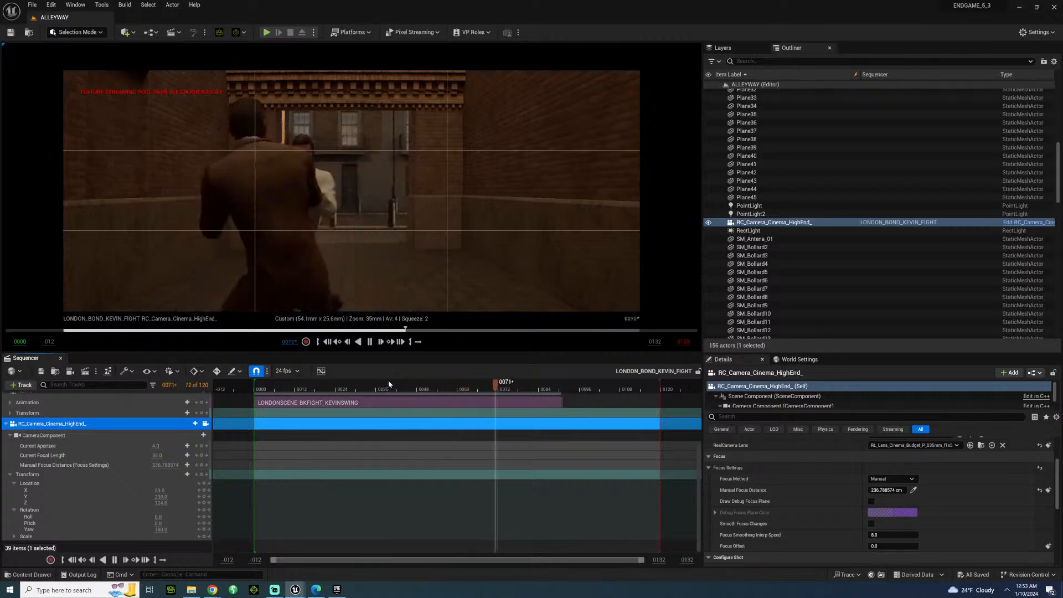
pyautogui.press('space')
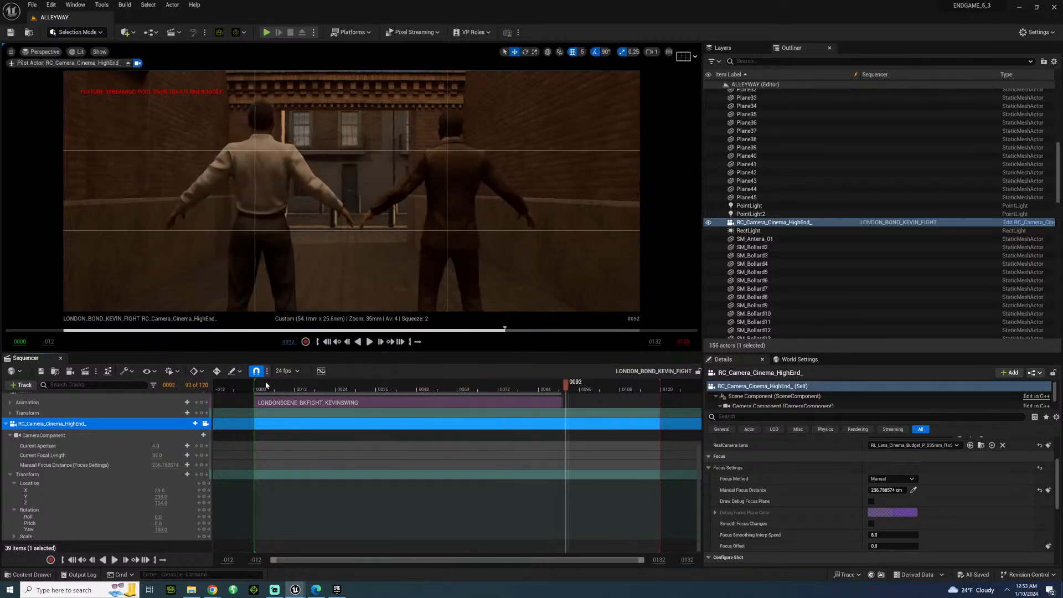
pyautogui.moveTo(267, 385); pyautogui.dragTo(297, 382)
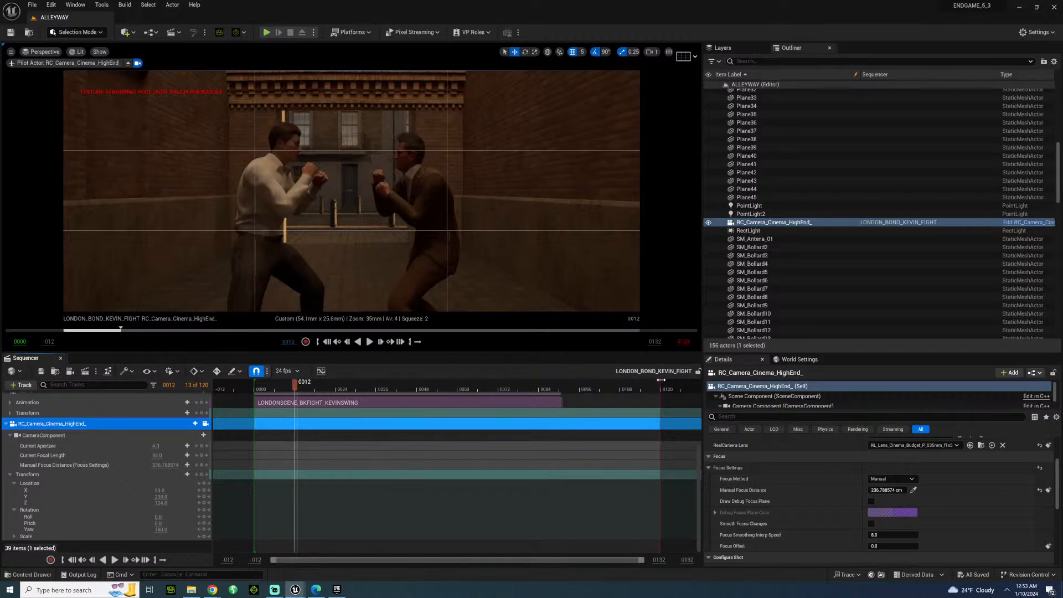
# Shorten the sequence's playback range to end where the fight animations end, at about frame 91.
pyautogui.moveTo(660, 381)
pyautogui.mouseDown()
pyautogui.moveTo(552, 383)
pyautogui.moveTo(564, 387)
pyautogui.mouseUp()
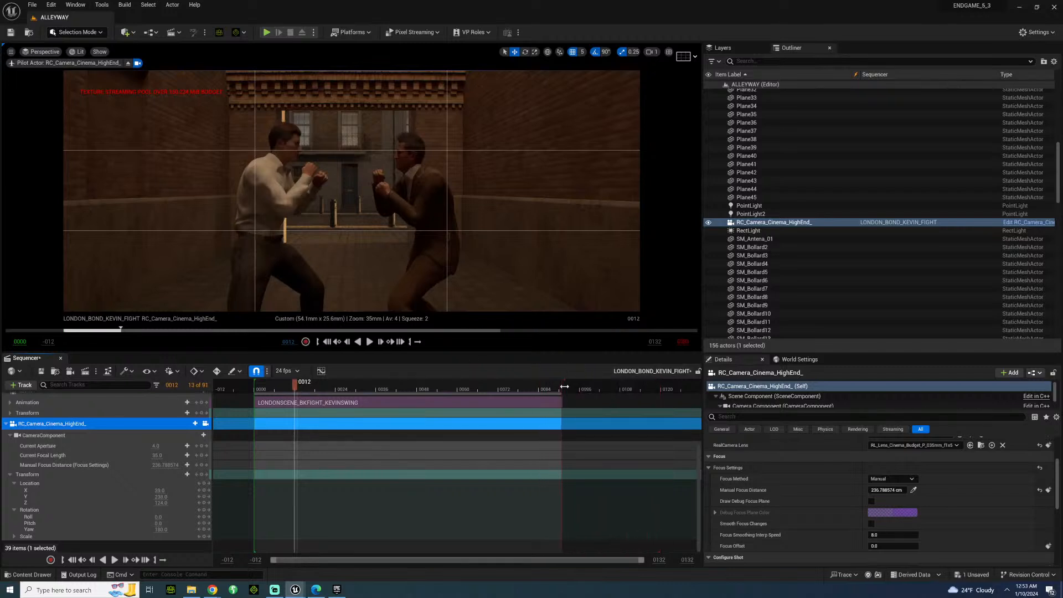
pyautogui.scroll(5, 698, 421)
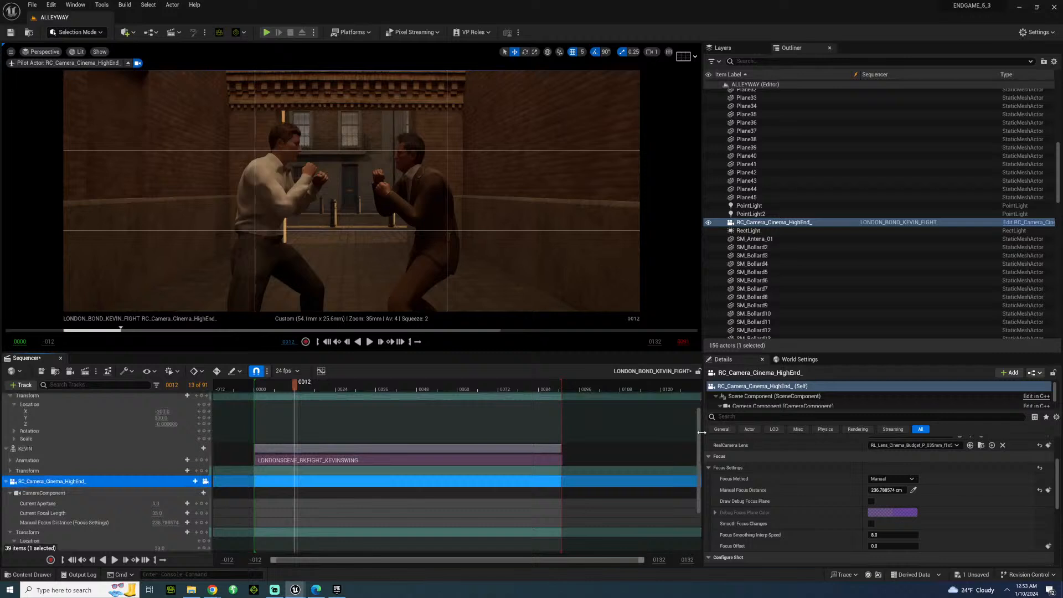
pyautogui.moveTo(699, 421); pyautogui.dragTo(697, 453)
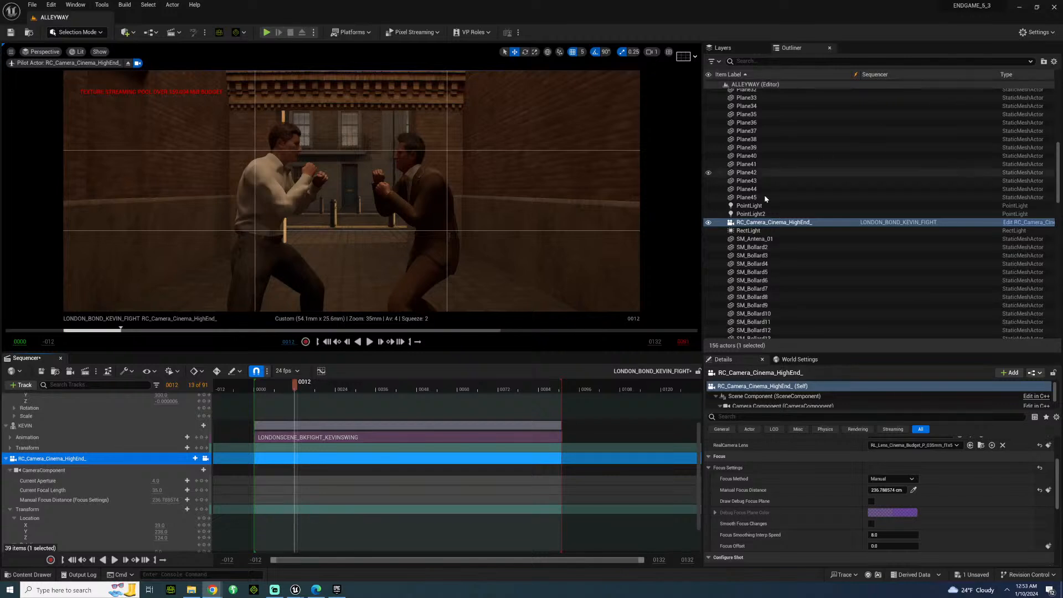
# Dim the existing RectLight in the alley, trying an intensity of 25 lm and settling on 5 lm.
pyautogui.click(770, 231)
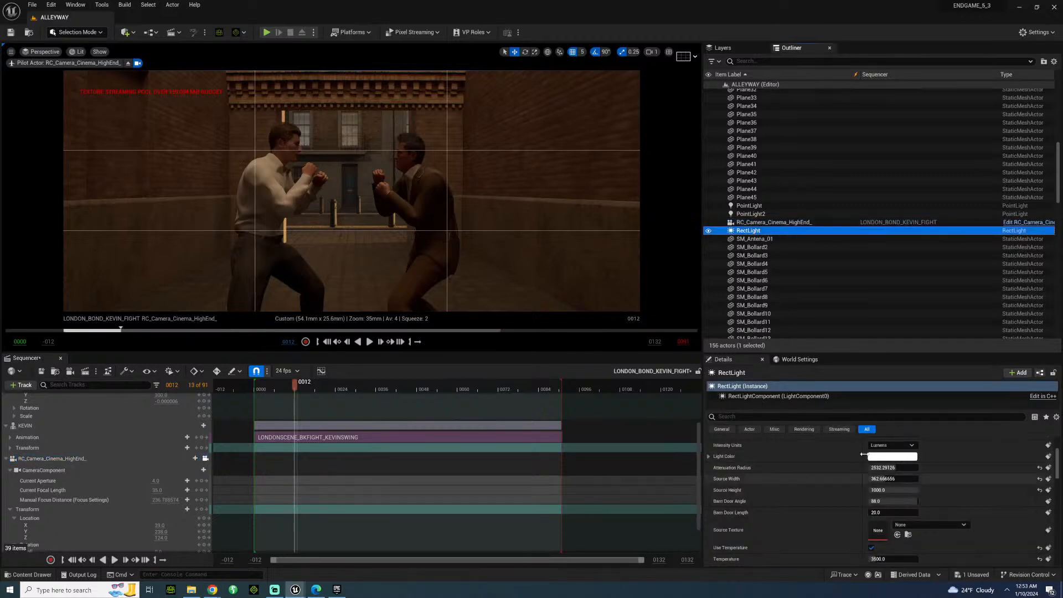
pyautogui.scroll(2, 886, 481)
pyautogui.click(891, 488)
pyautogui.write('25.0 lm')
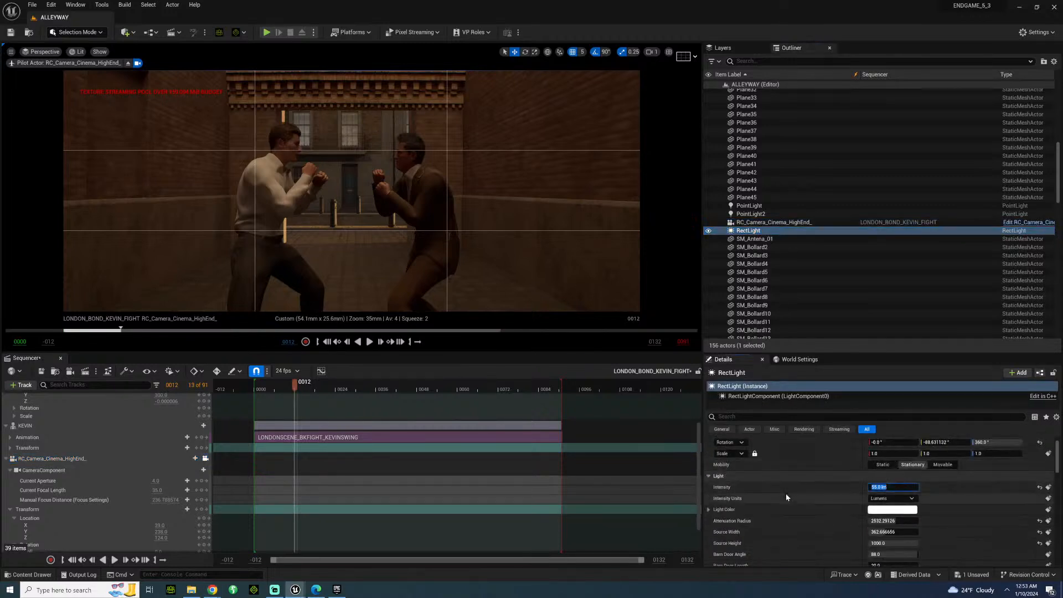
pyautogui.press('Return')
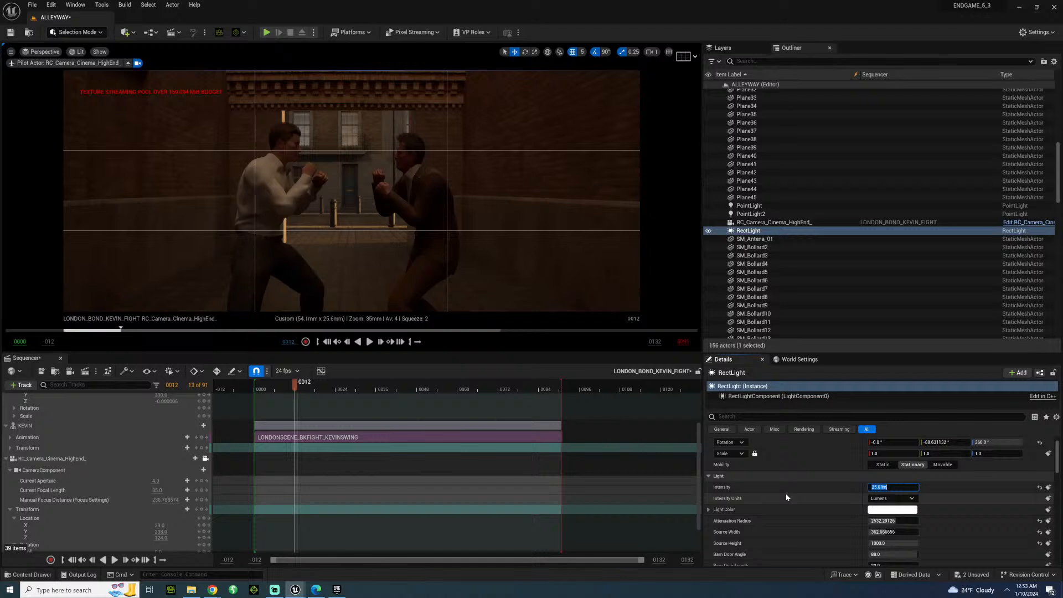
pyautogui.write('5')
pyautogui.press('Return')
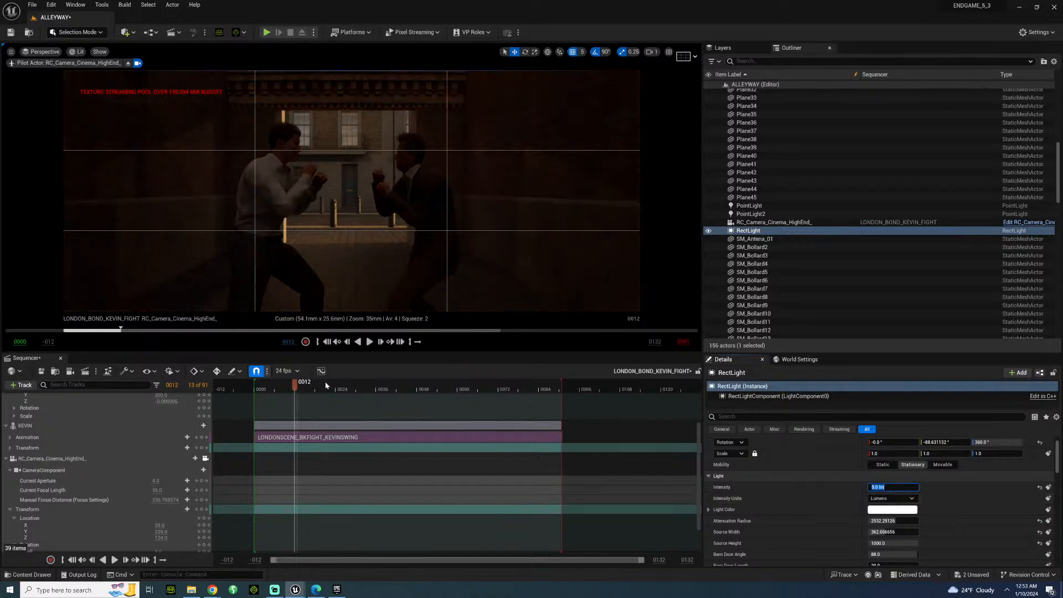
# Add a second Rect Light farther down the alley behind the fighters, with a source about 979 by 483 and attenuation radius 16384.
pyautogui.click(126, 32)
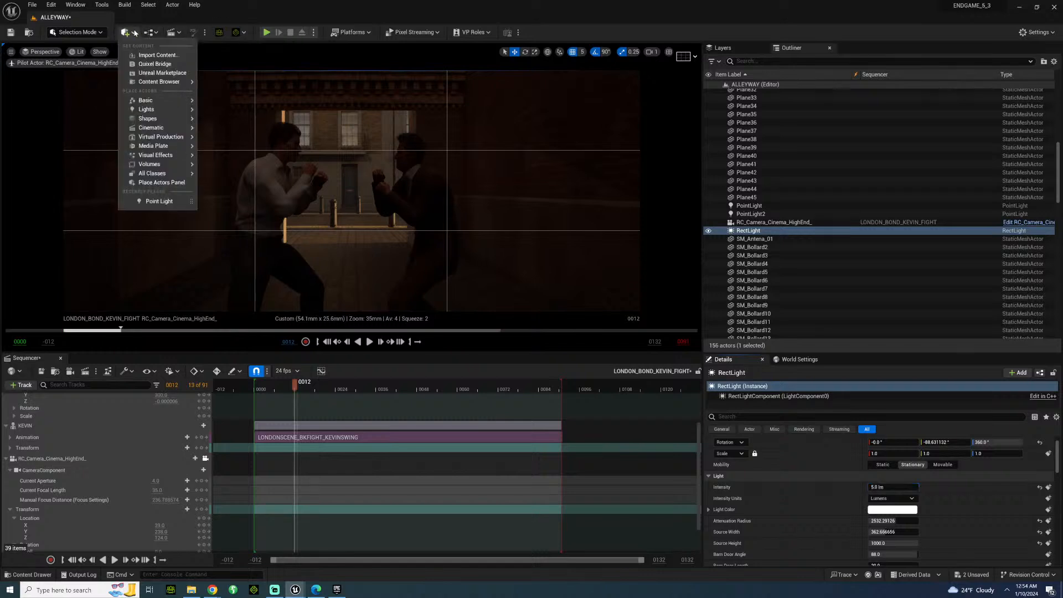
pyautogui.moveTo(156, 111)
pyautogui.click(240, 142)
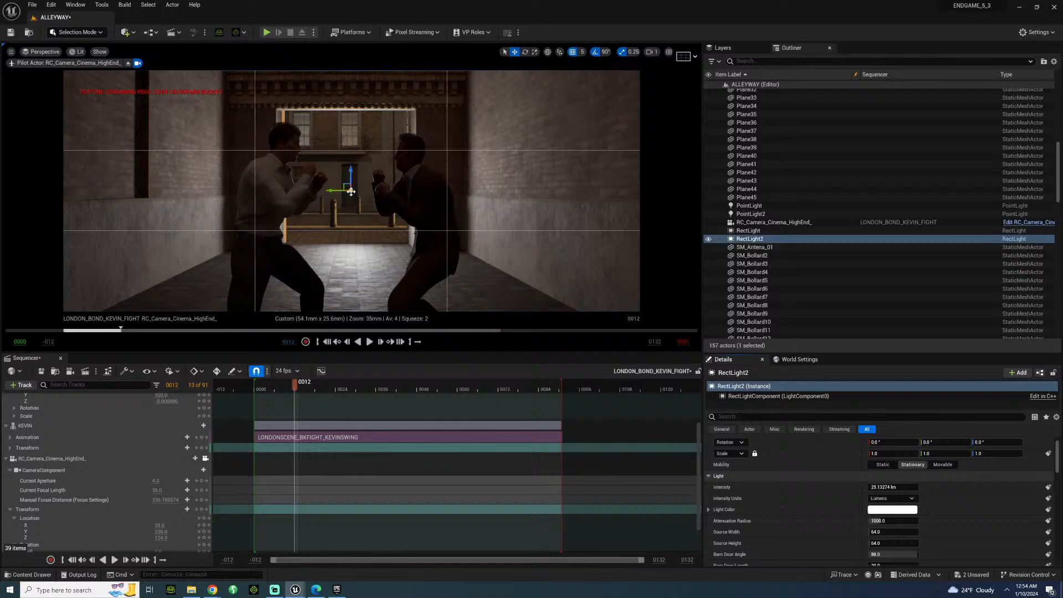
pyautogui.moveTo(351, 192); pyautogui.dragTo(354, 190)
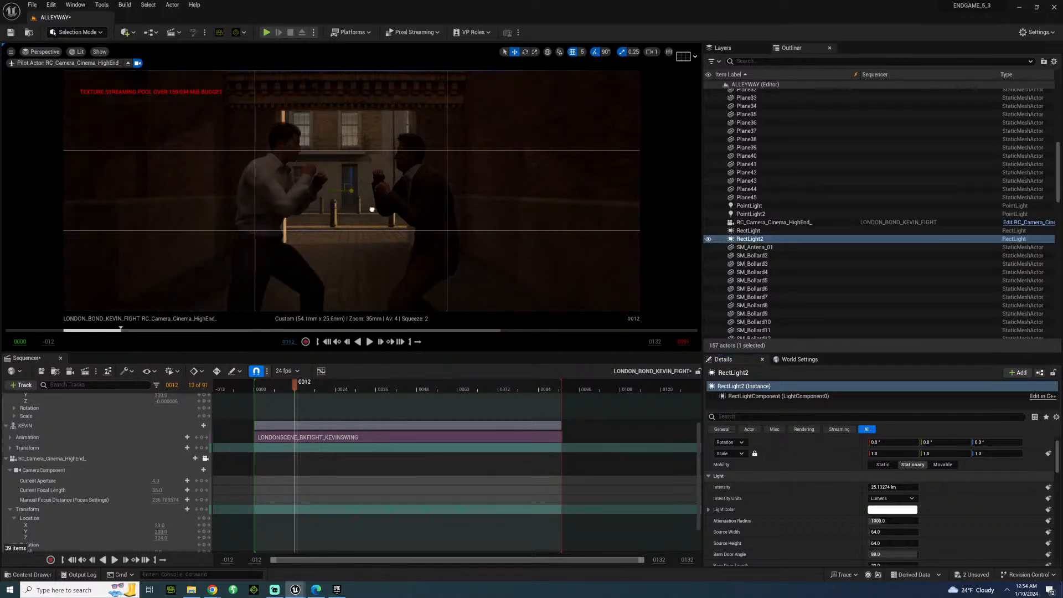
pyautogui.hotkey('ctrl', 'z')
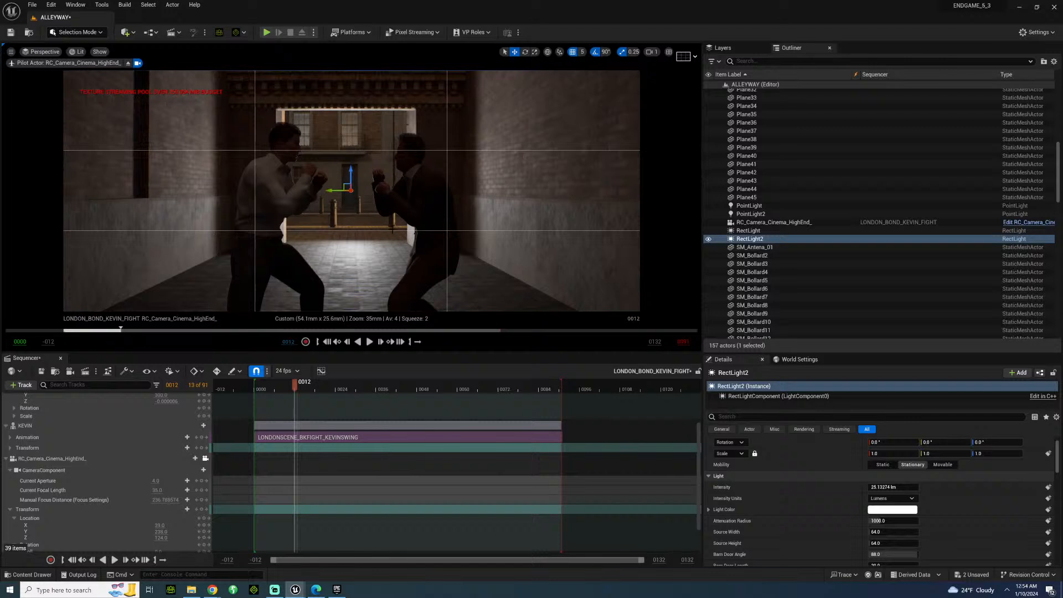
pyautogui.moveTo(886, 531)
pyautogui.mouseDown()
pyautogui.moveTo(925, 532)
pyautogui.moveTo(886, 543)
pyautogui.moveTo(902, 543)
pyautogui.mouseUp()
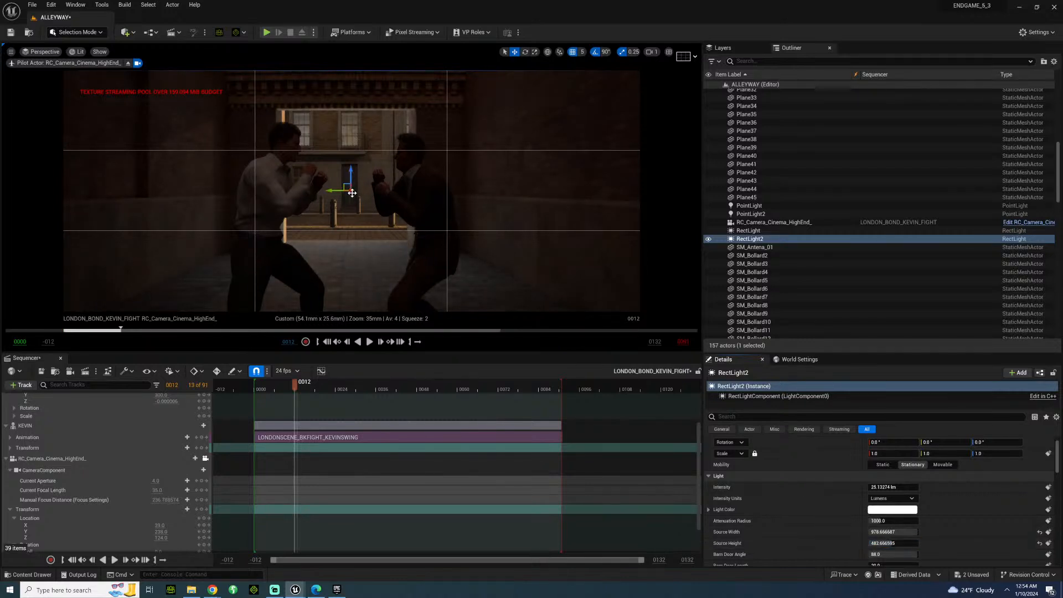
pyautogui.moveTo(352, 193); pyautogui.dragTo(355, 191)
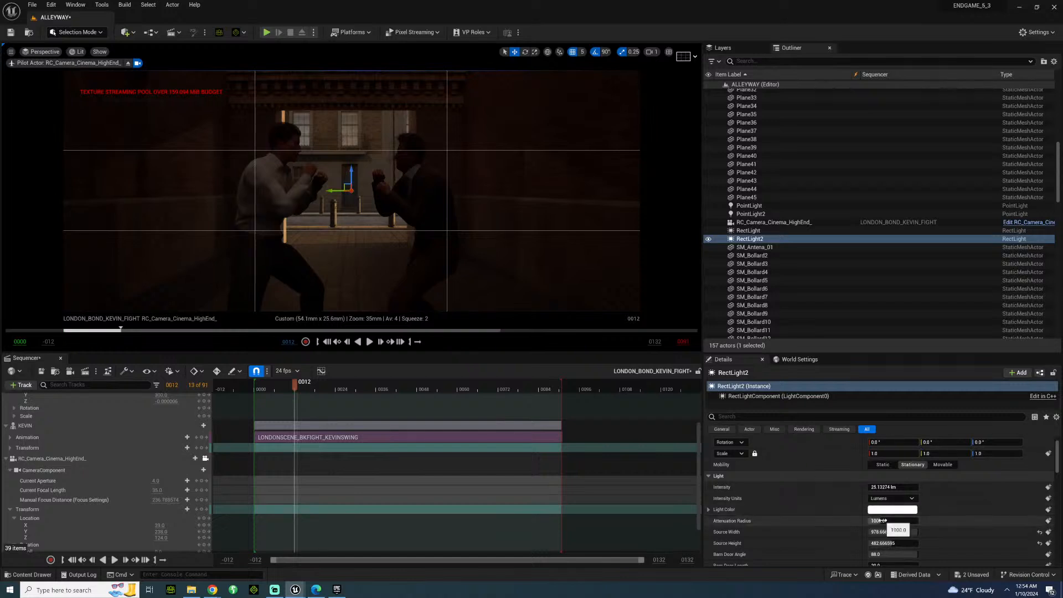
# Tune RectLight2's intensity, testing 75 lm and a far brighter value before dimming it, and set its temperature to 3500.
pyautogui.click(884, 487)
pyautogui.write('75')
pyautogui.press('Return')
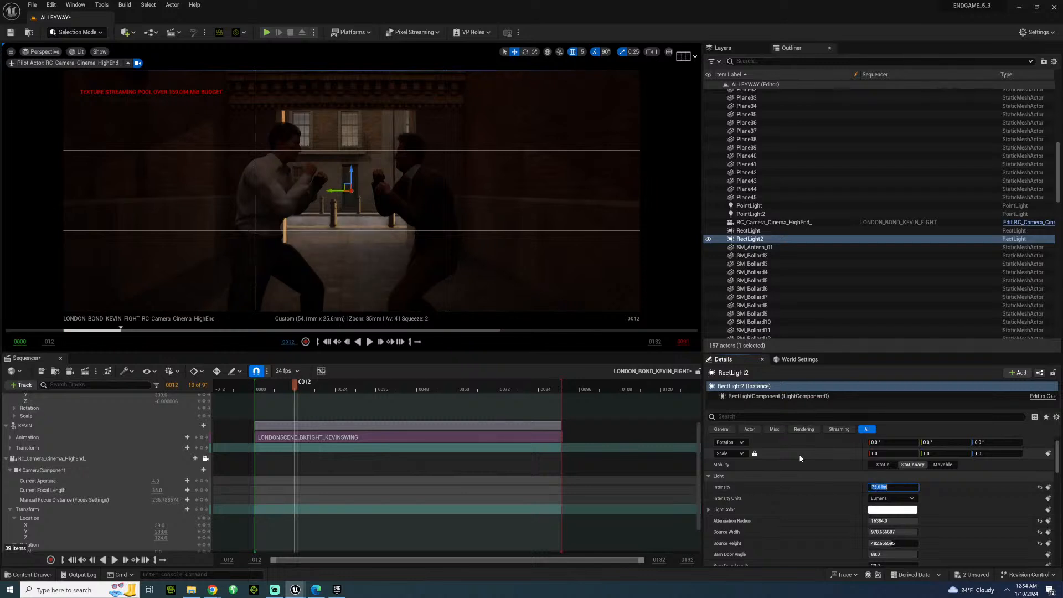
pyautogui.write('3250')
pyautogui.press('Return')
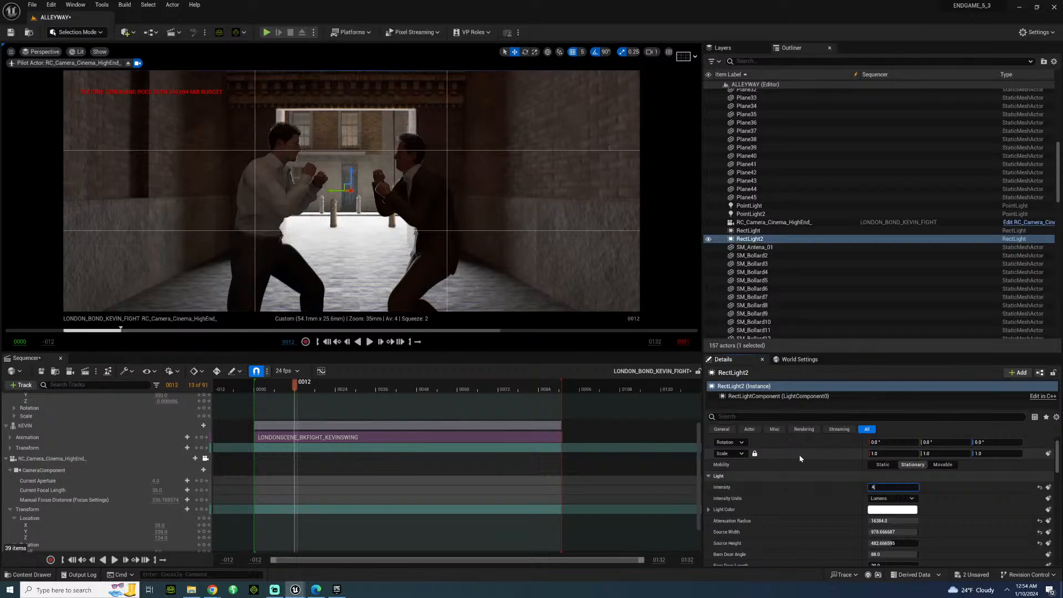
pyautogui.press('Return')
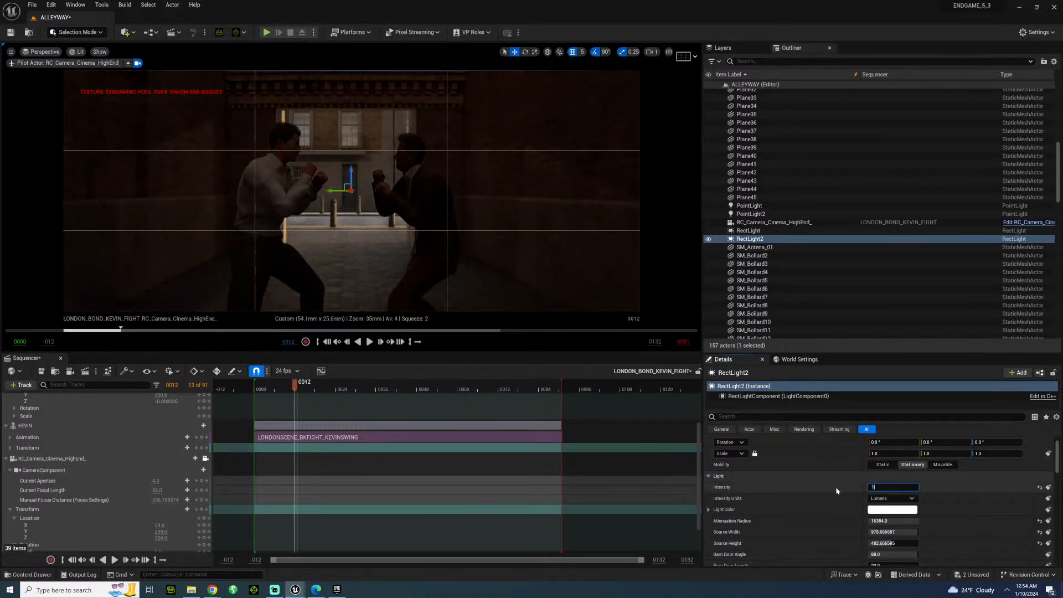
pyautogui.scroll(-3, 855, 507)
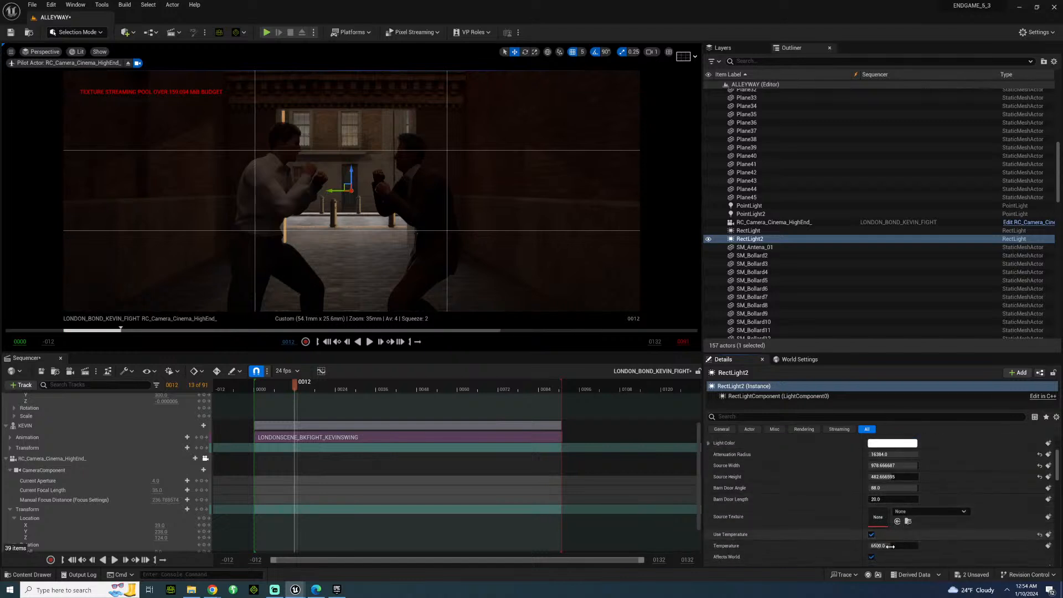
pyautogui.moveTo(890, 546); pyautogui.dragTo(814, 535)
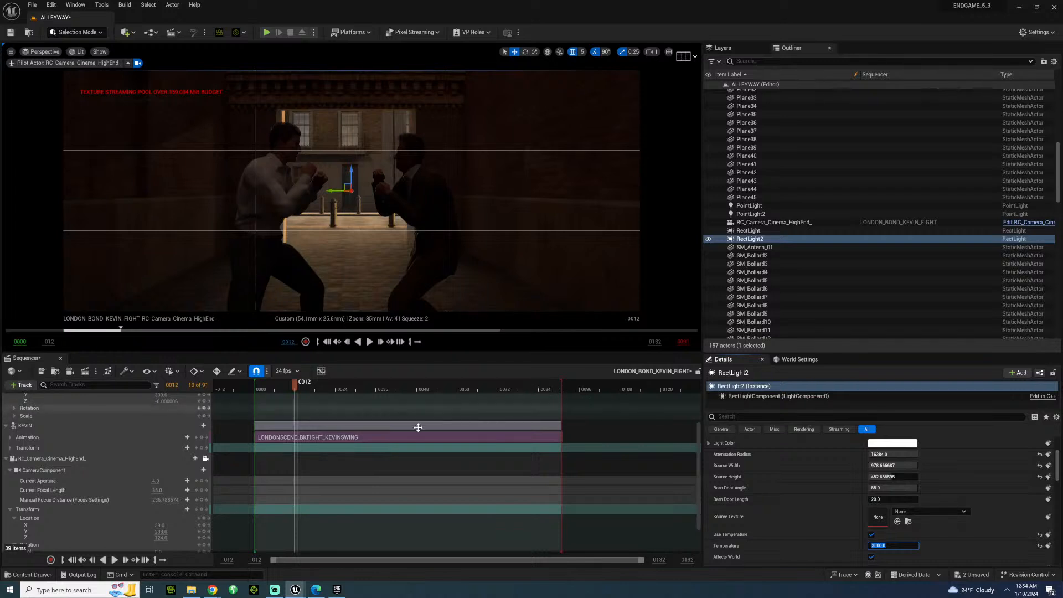
# Scrub and replay the fight several times to review the silhouetted lighting on both fighters.
pyautogui.press('space')
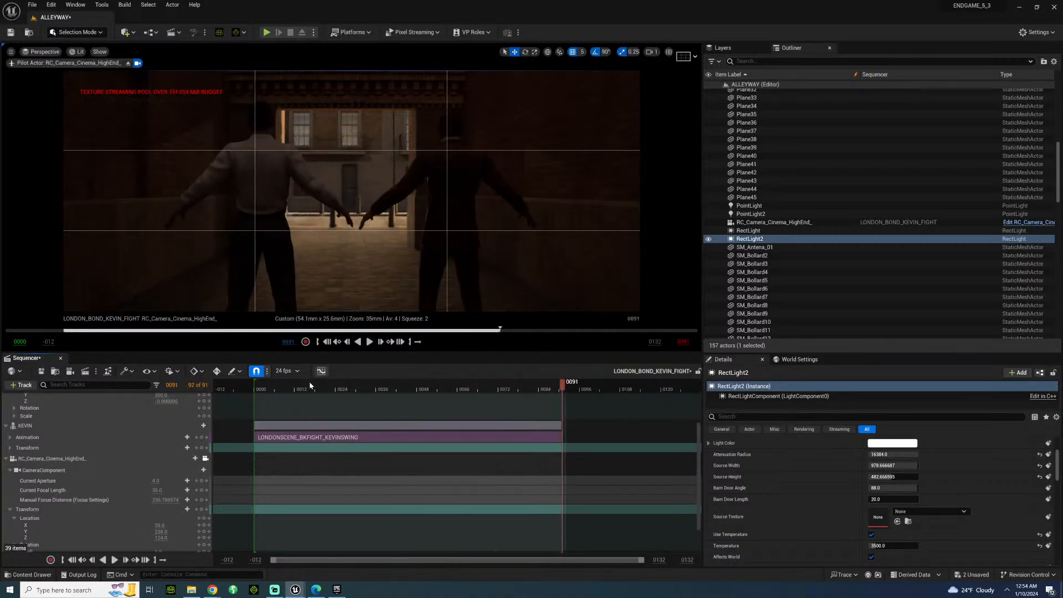
pyautogui.moveTo(274, 386); pyautogui.dragTo(299, 381)
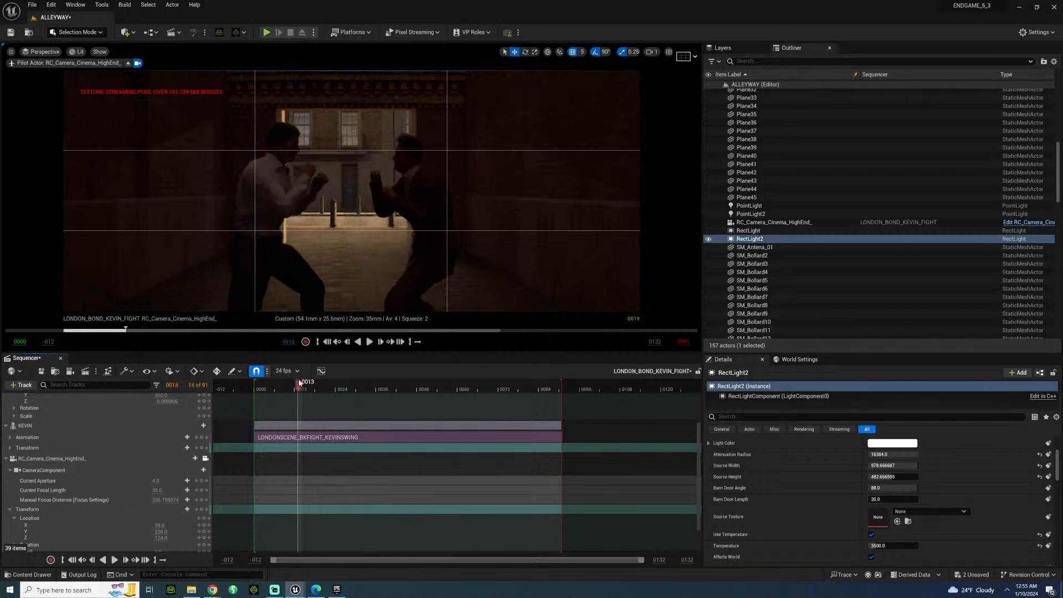
pyautogui.press('space')
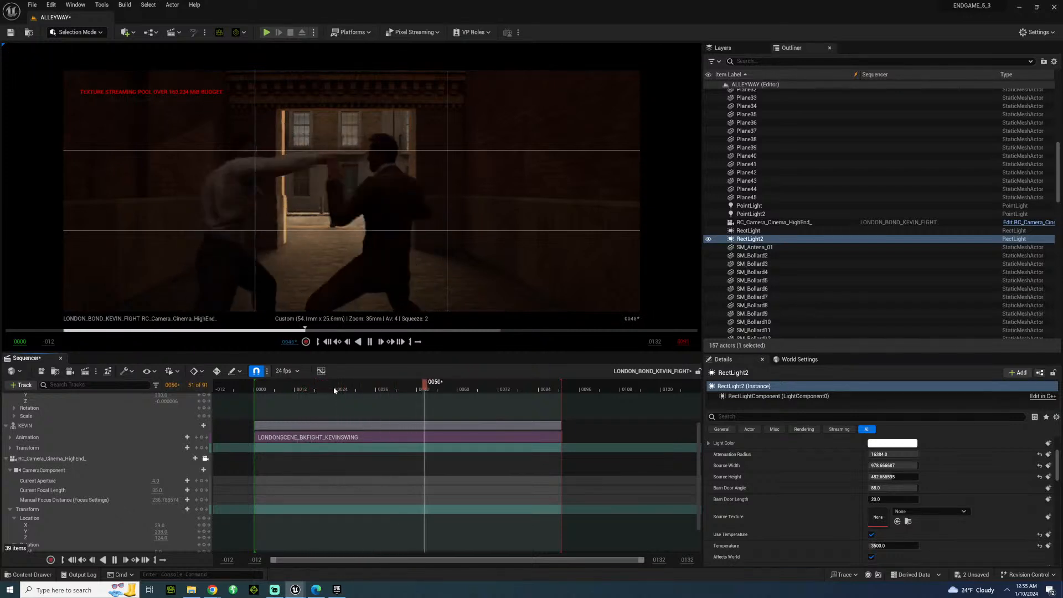
pyautogui.press('space')
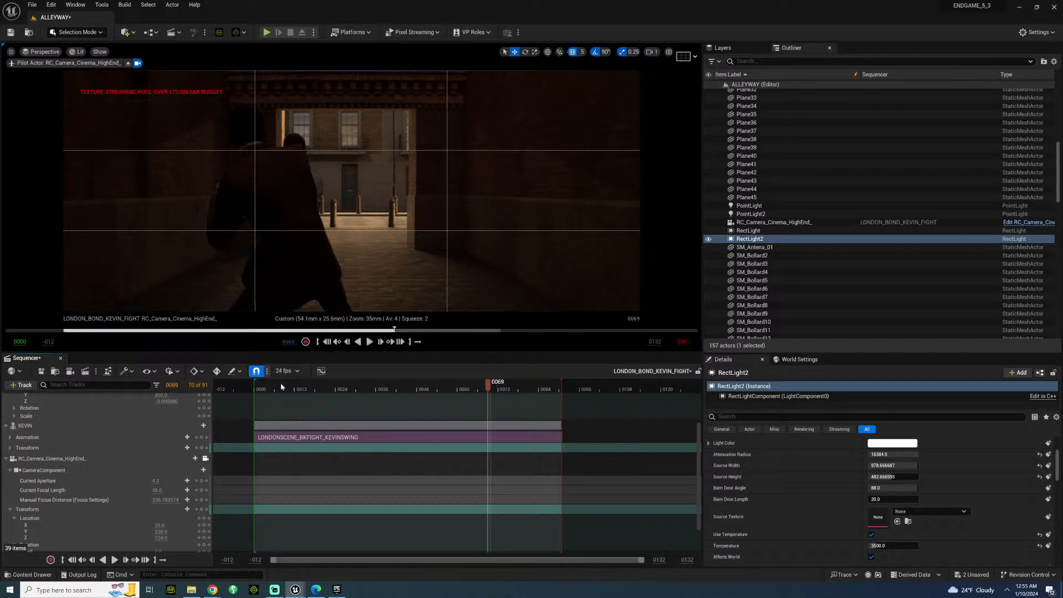
pyautogui.moveTo(280, 387); pyautogui.dragTo(265, 389)
pyautogui.press('space')
pyautogui.press('space')
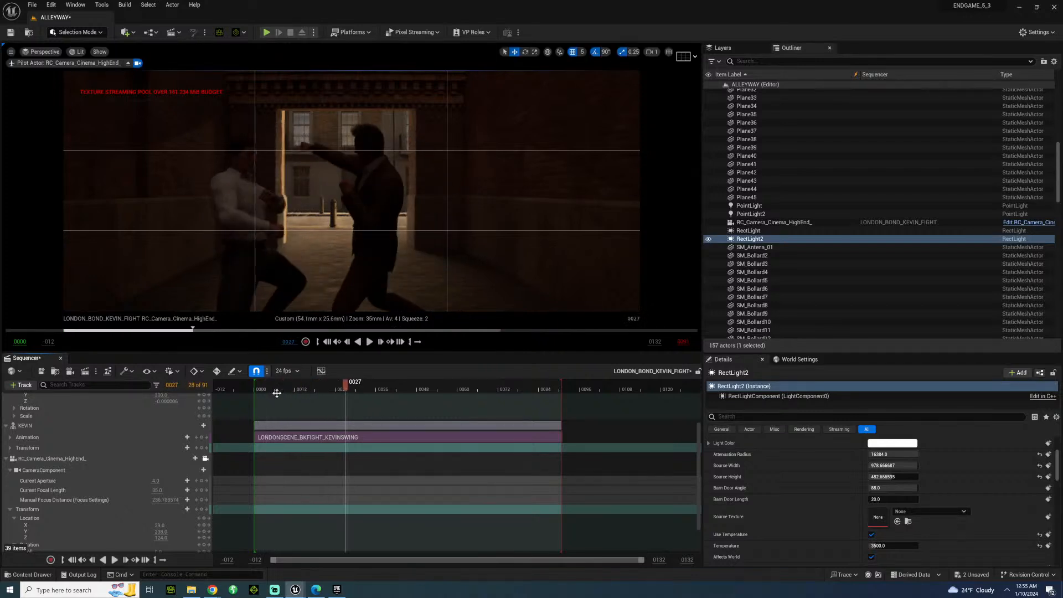
# Release the viewport from the sequence camera and pull back to a free view of the fighters in the alley.
pyautogui.scroll(5, 118, 466)
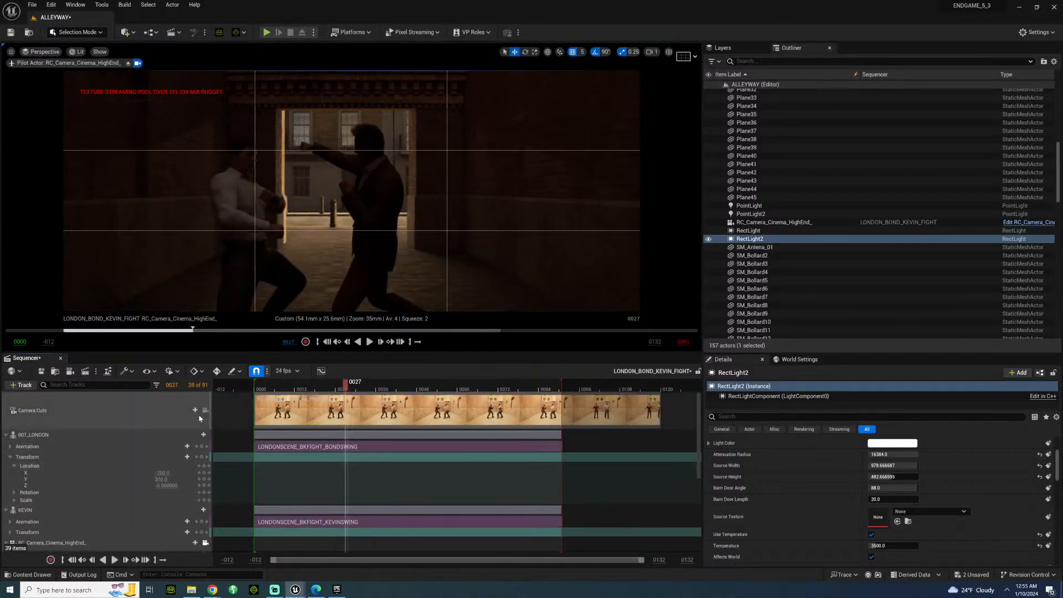
pyautogui.click(204, 412)
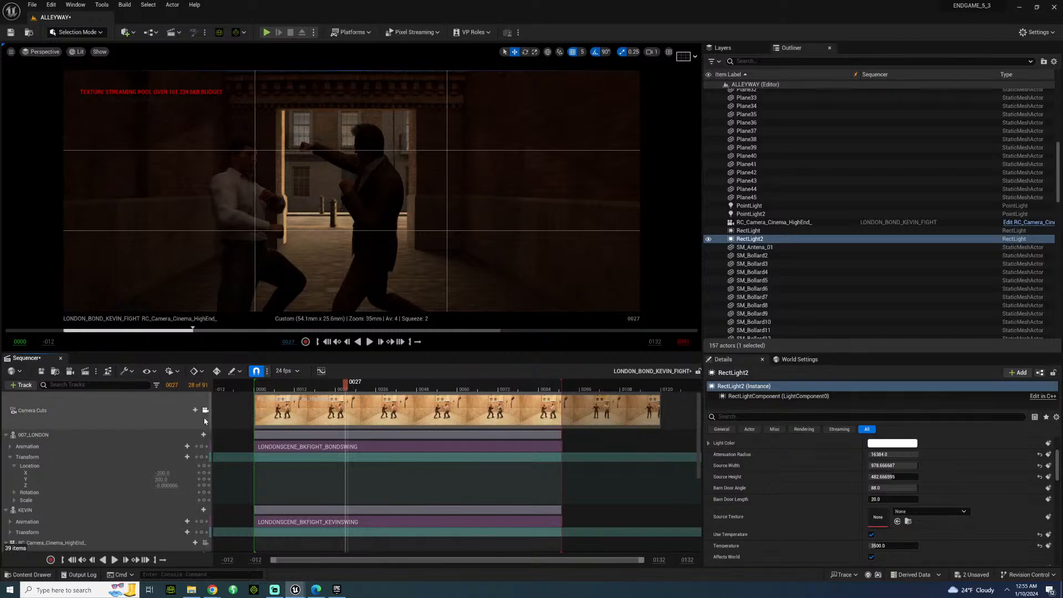
pyautogui.click(205, 414)
pyautogui.moveTo(343, 221); pyautogui.dragTo(421, 221, button='right')
pyautogui.moveTo(387, 89); pyautogui.dragTo(325, 102, button='right')
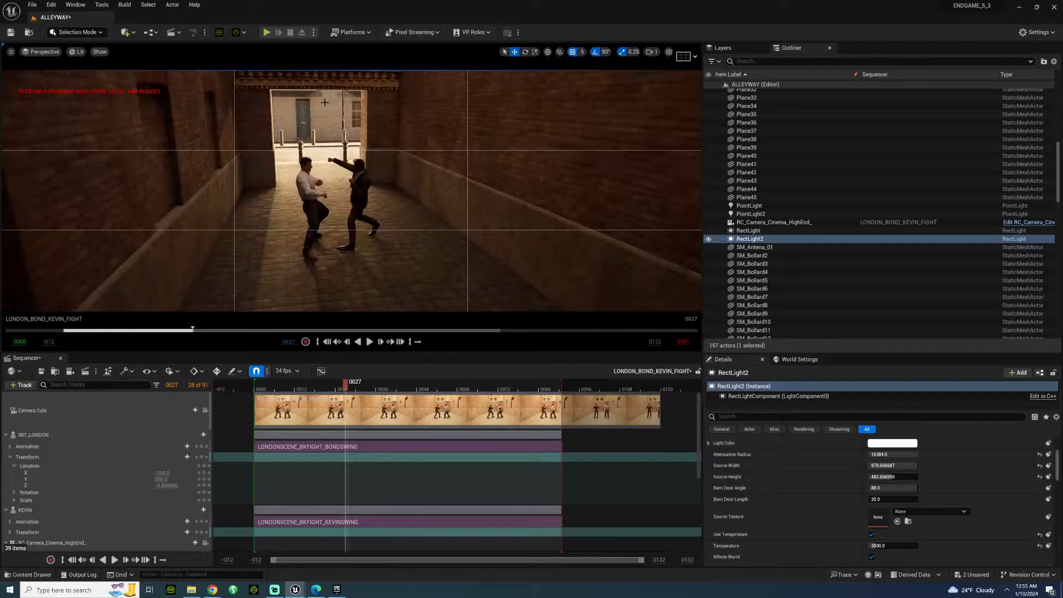
# Add a third Rect Light and move it along the alley to the near side of the fighters.
pyautogui.click(127, 32)
pyautogui.moveTo(166, 109)
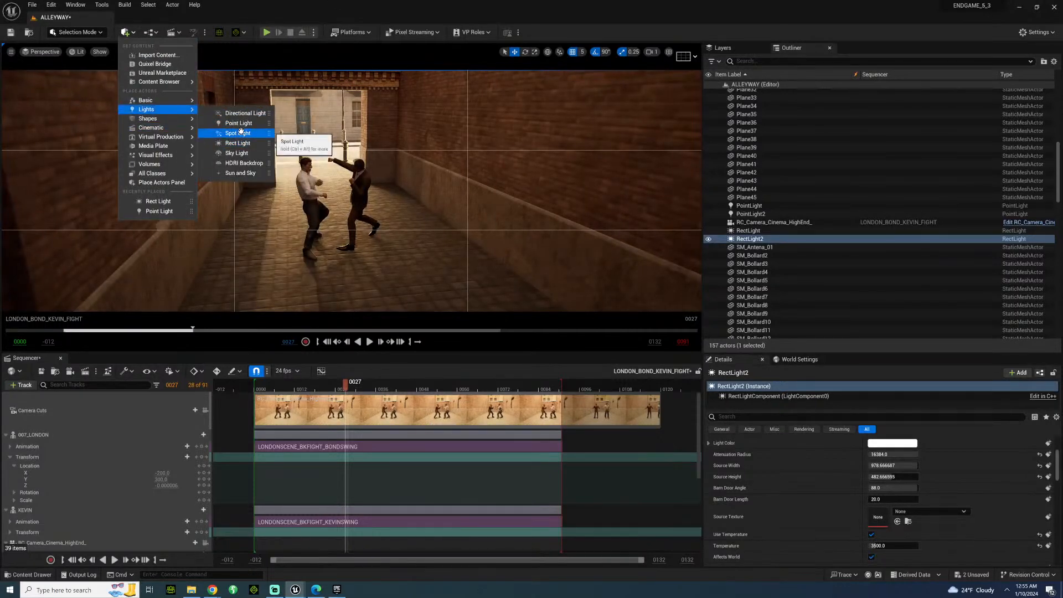
pyautogui.click(237, 143)
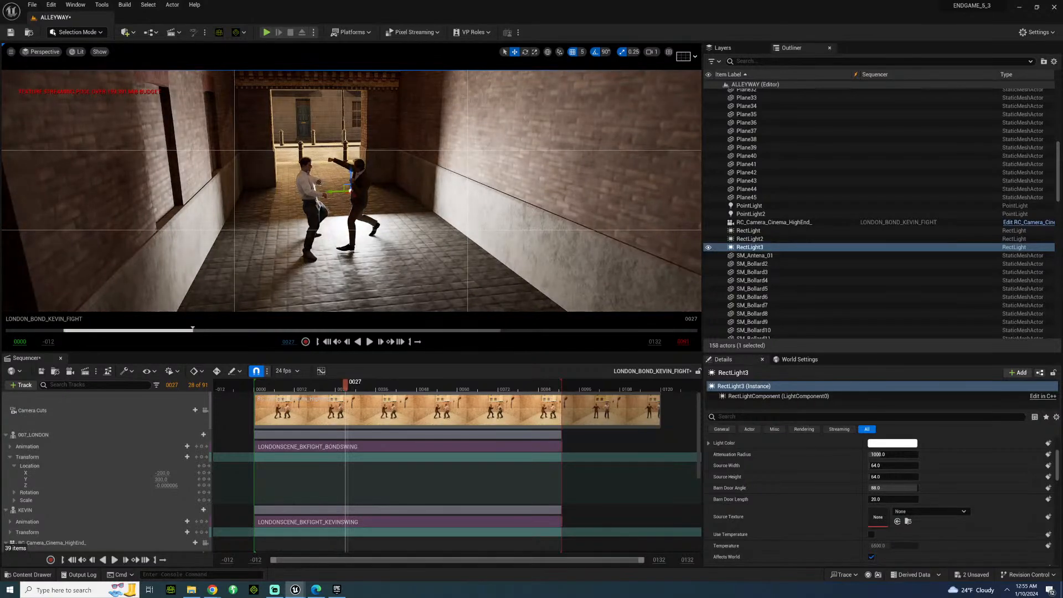
pyautogui.moveTo(355, 197); pyautogui.dragTo(394, 253)
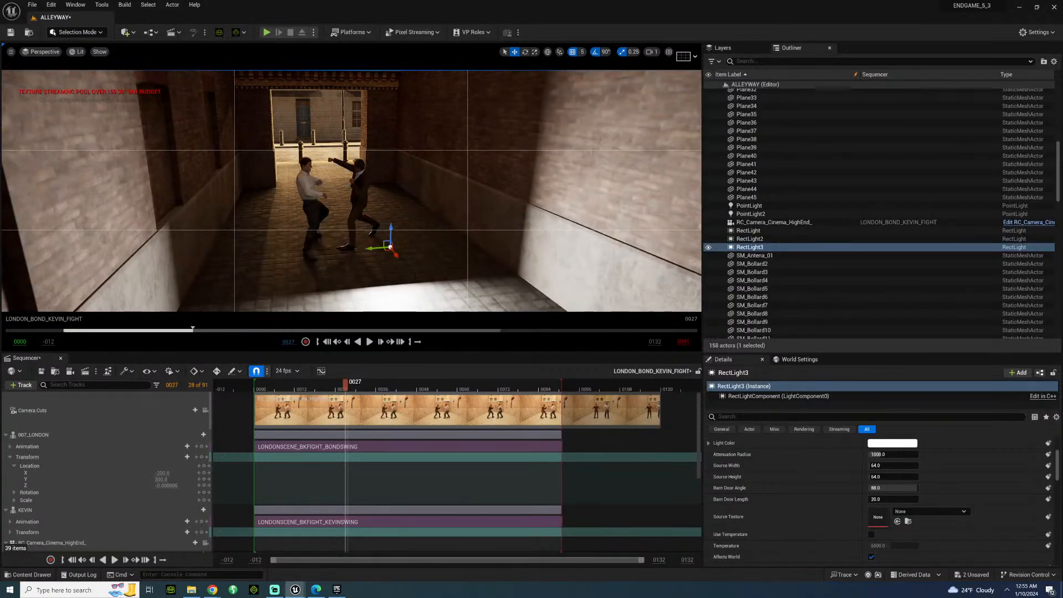
pyautogui.moveTo(394, 253); pyautogui.dragTo(427, 266, button='right')
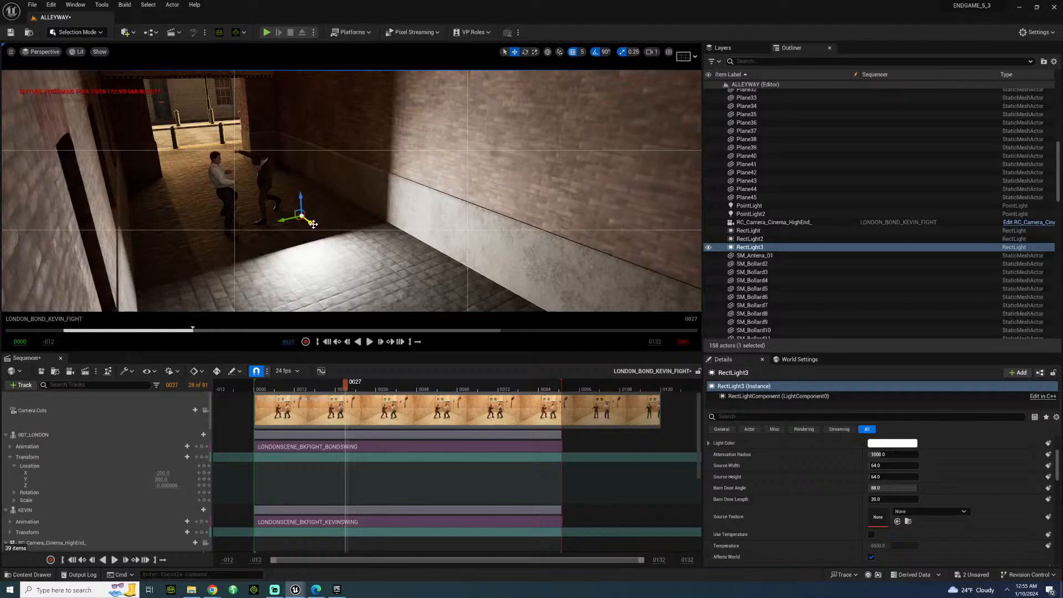
pyautogui.moveTo(313, 223); pyautogui.dragTo(310, 291)
# Rotate RectLight3 by 180 degrees to face the fighters and raise it above the alley floor.
pyautogui.press('e')
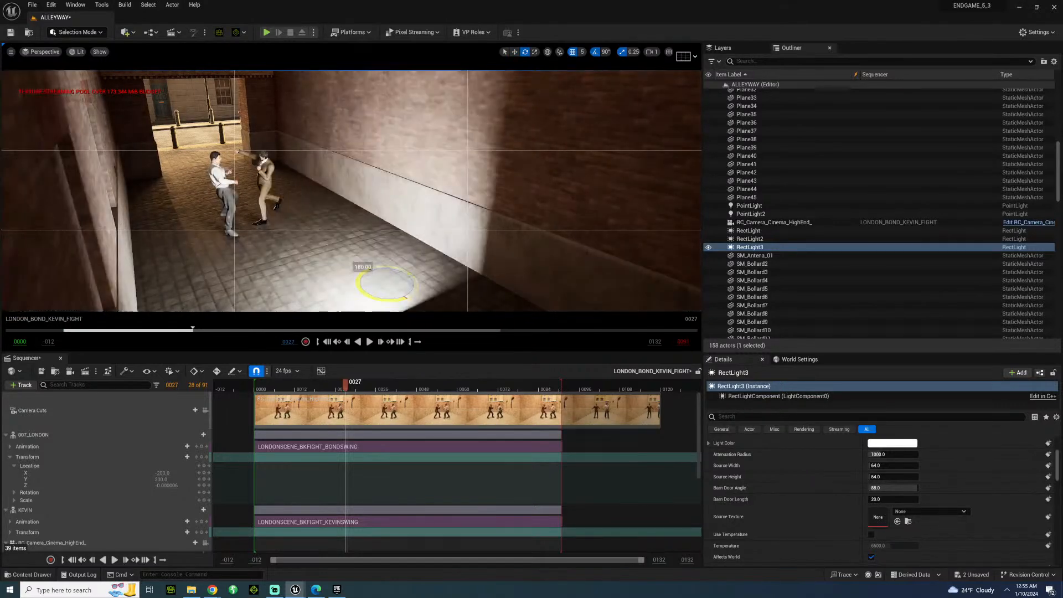
pyautogui.press('w')
pyautogui.moveTo(387, 268); pyautogui.dragTo(389, 210)
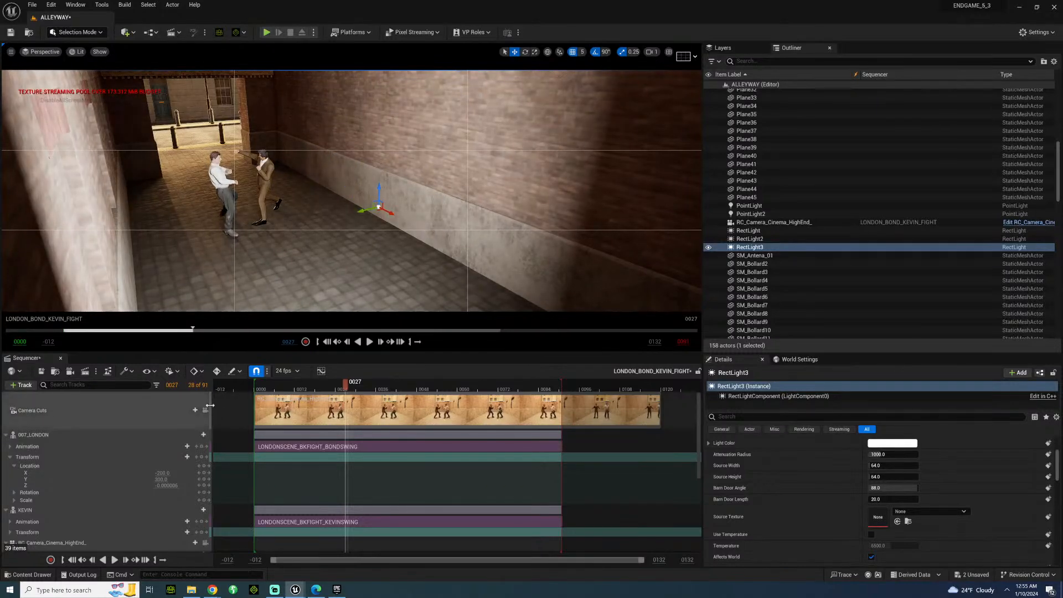
# Back in the sequence camera's view, enable RectLight3's color temperature at 3250 and set its intensity to 10 lumens.
pyautogui.click(205, 410)
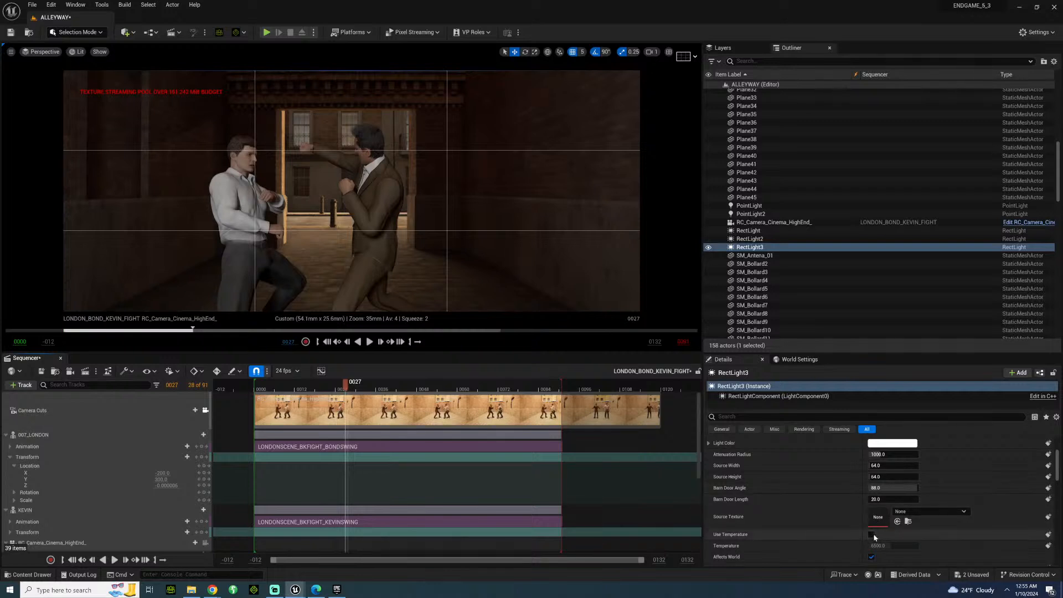
pyautogui.click(887, 546)
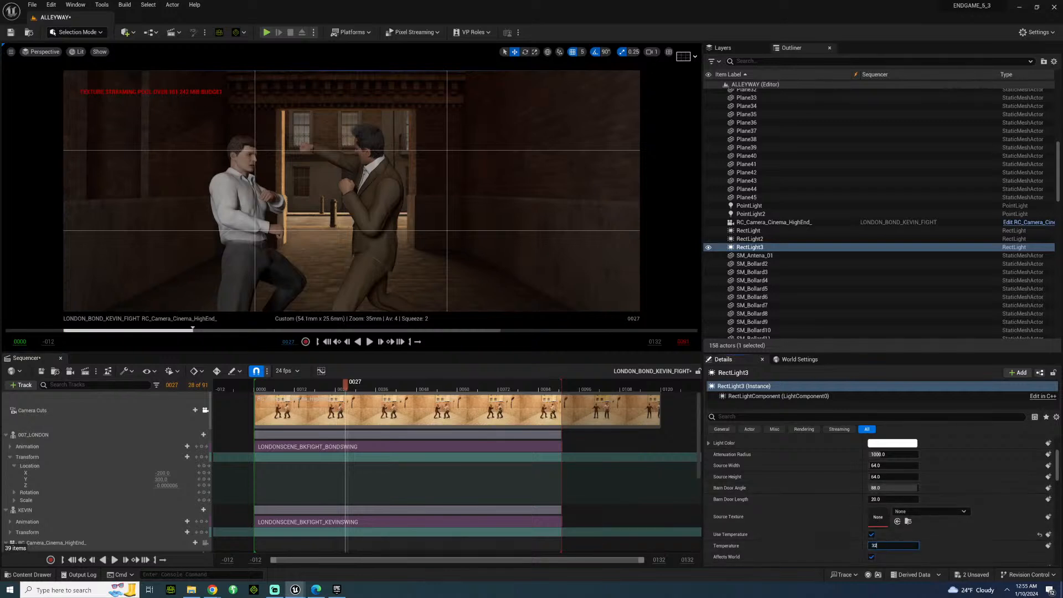
pyautogui.scroll(5, 884, 501)
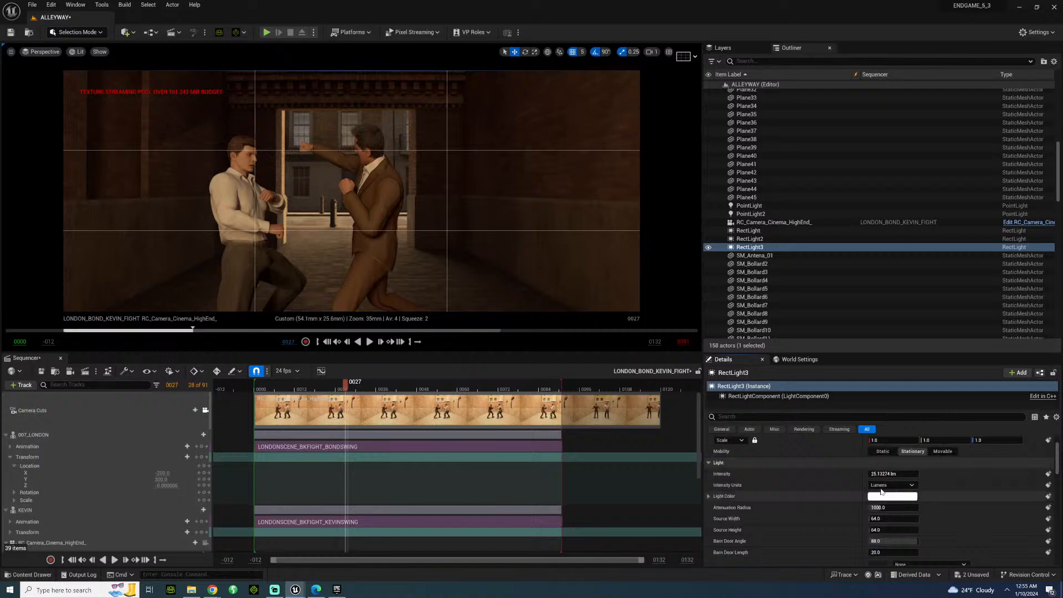
pyautogui.click(885, 509)
pyautogui.write('1')
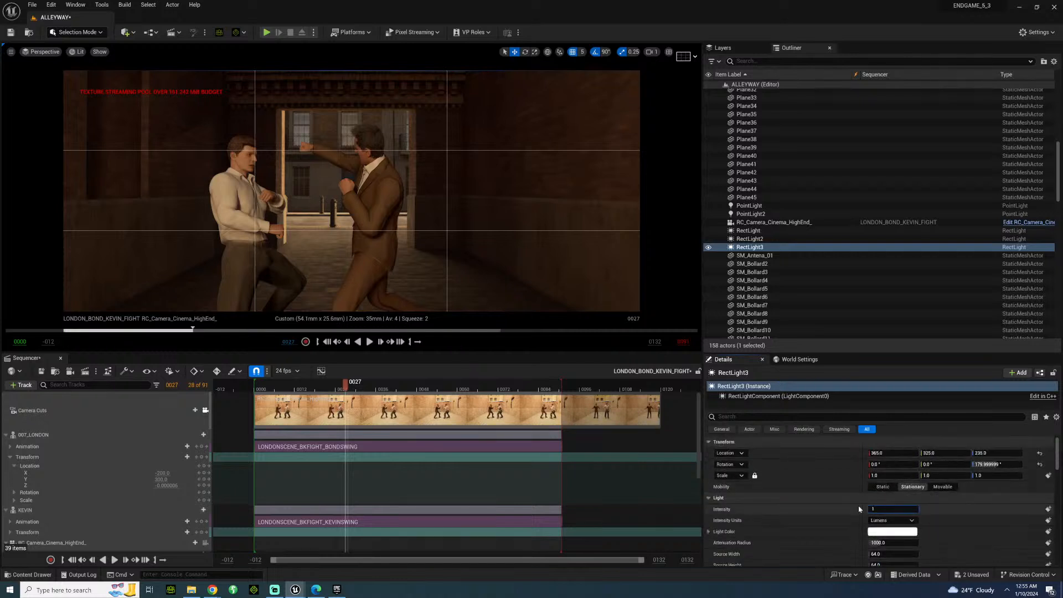
pyautogui.write('5')
pyautogui.press('Return')
pyautogui.write('5')
pyautogui.press('Return')
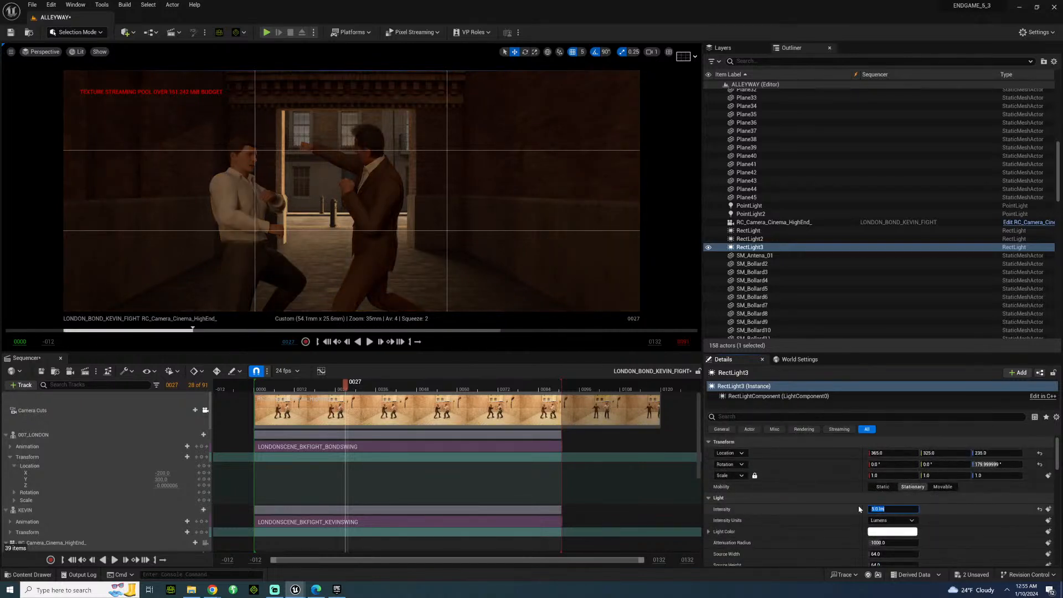
pyautogui.write('10')
pyautogui.press('Return')
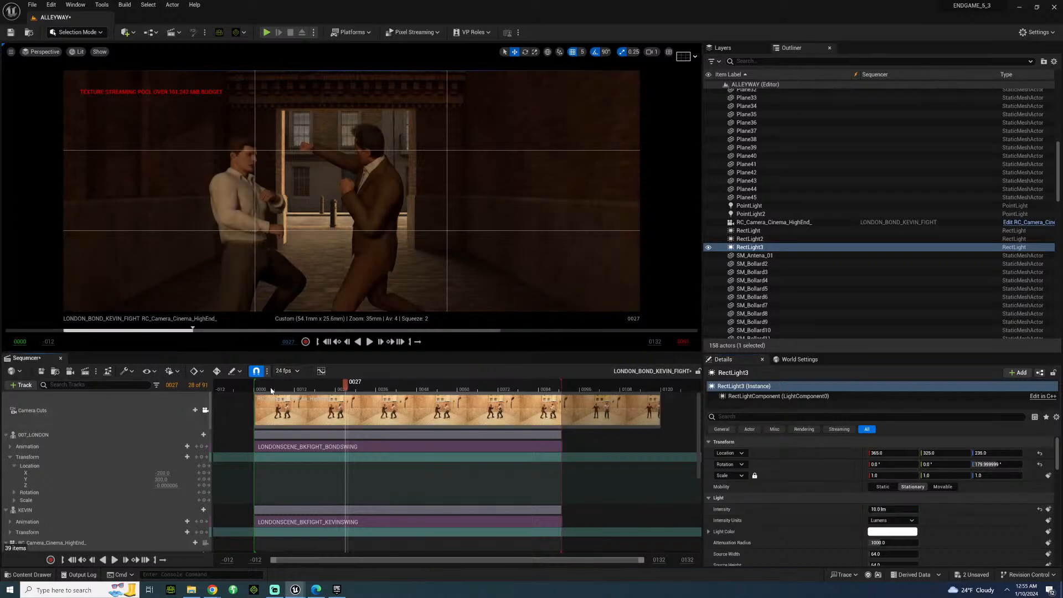
# Replay the fight from its start to review RectLight3's fill light on both fighters.
pyautogui.press('space')
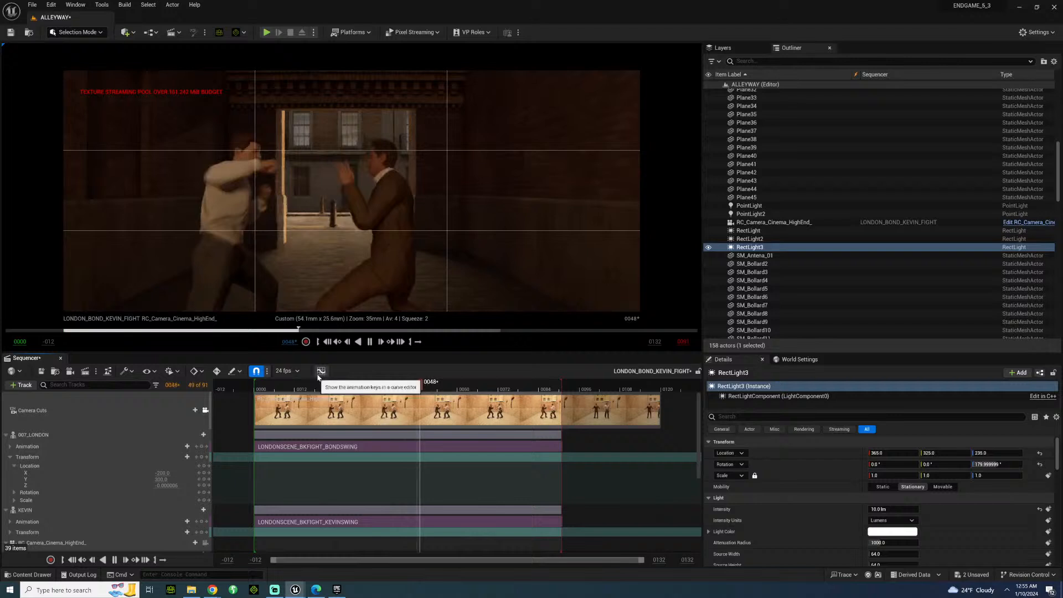
pyautogui.press('space')
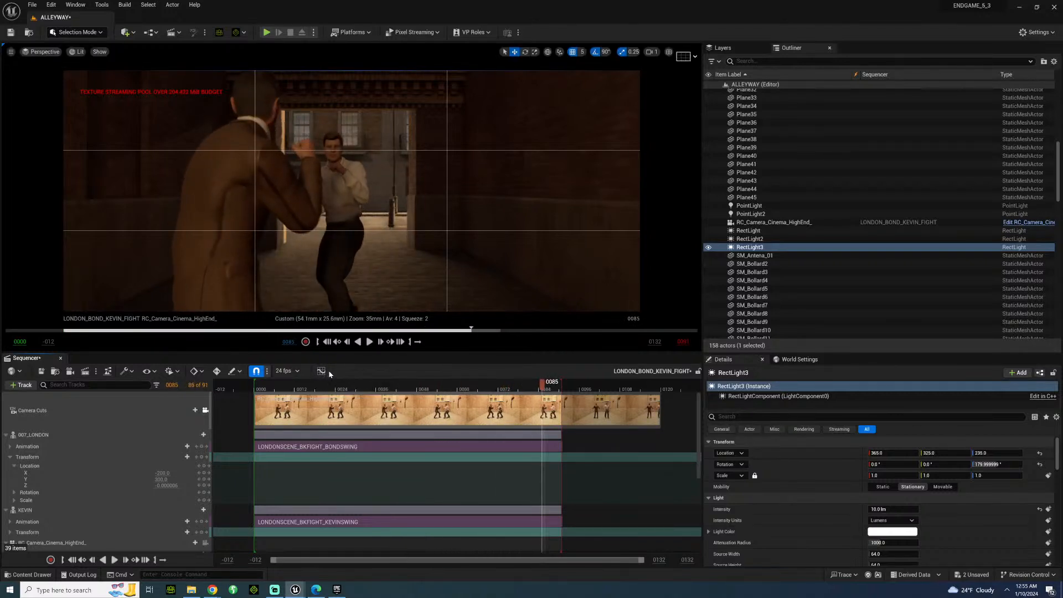
pyautogui.click(269, 387)
pyautogui.press('space')
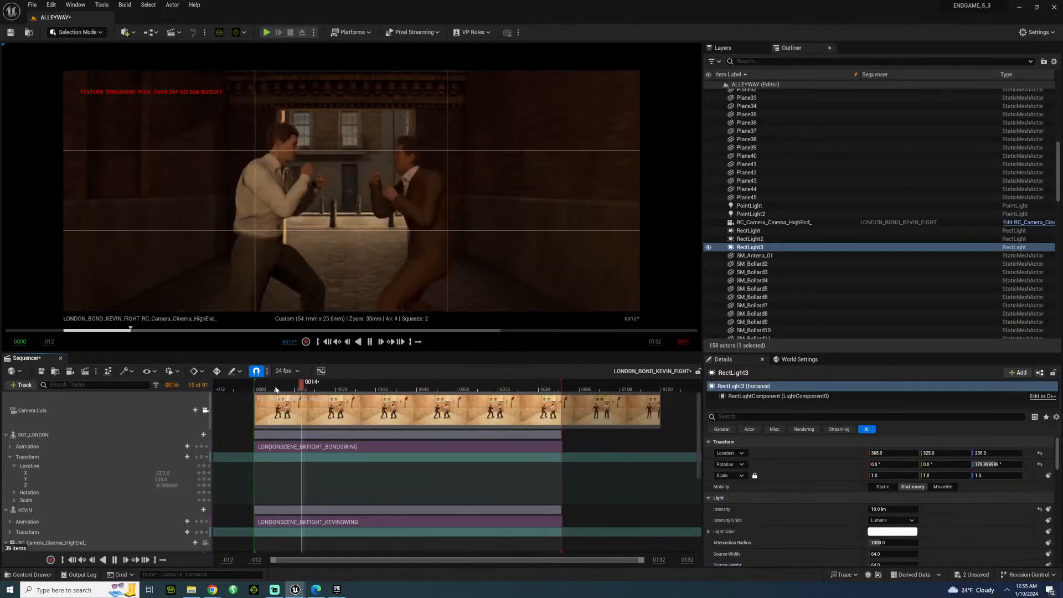
pyautogui.press('space')
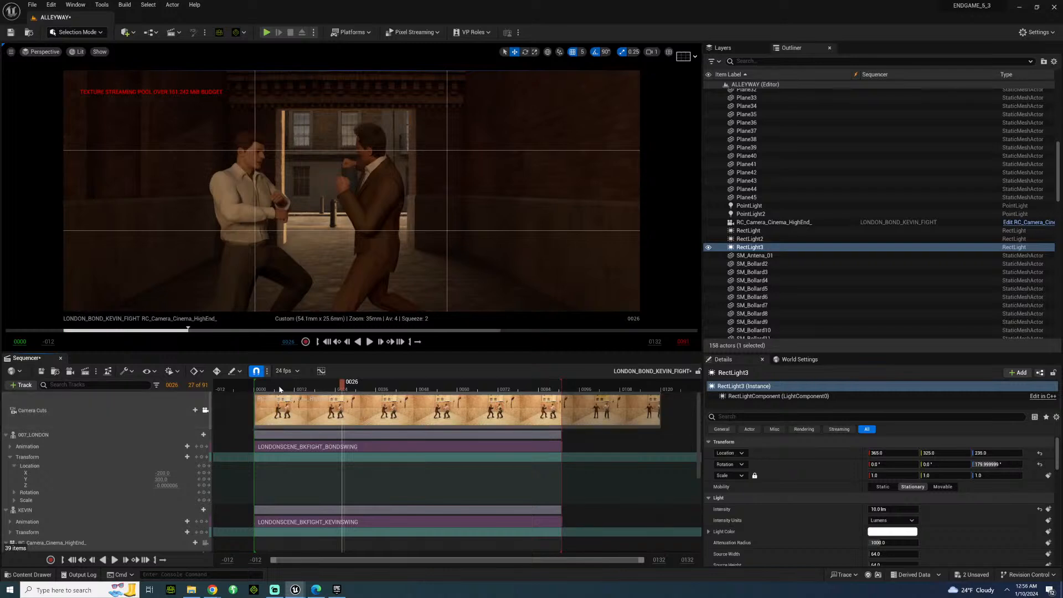
# Set RectLight3's mobility to Movable and play the fight through with it.
pyautogui.click(936, 488)
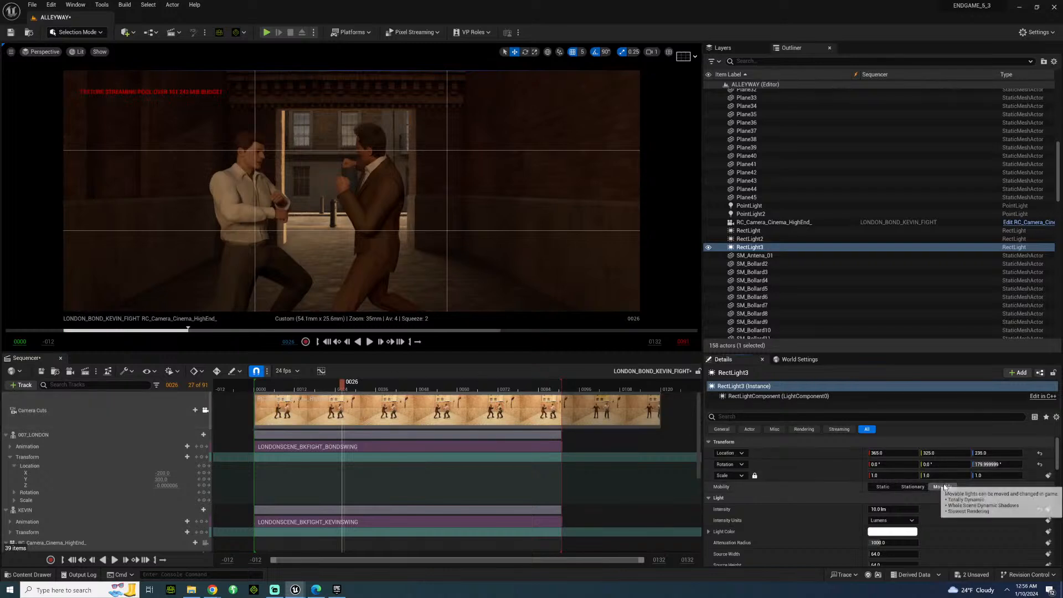
pyautogui.press('space')
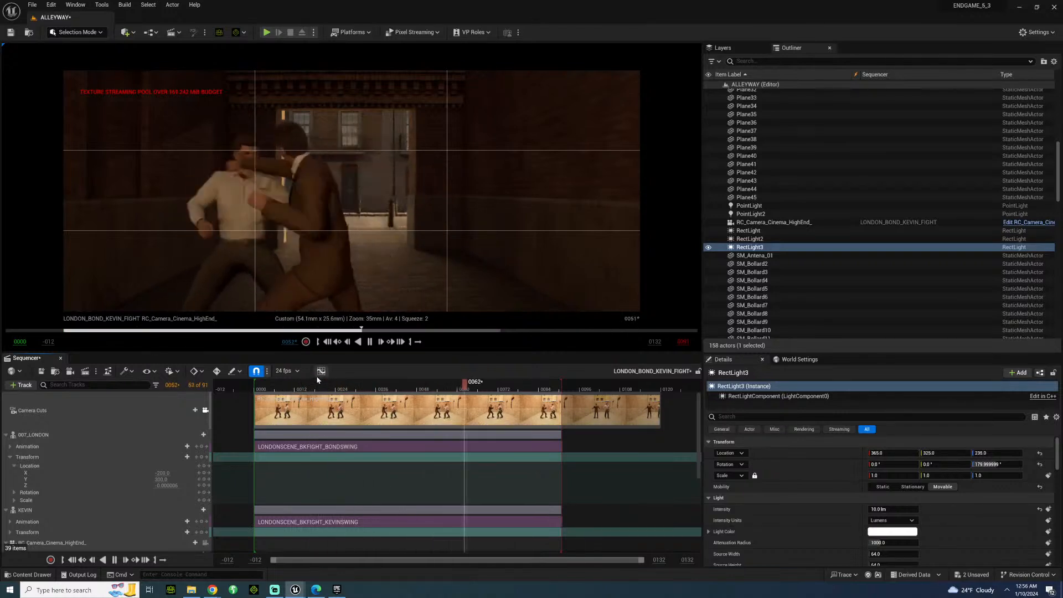
pyautogui.press('space')
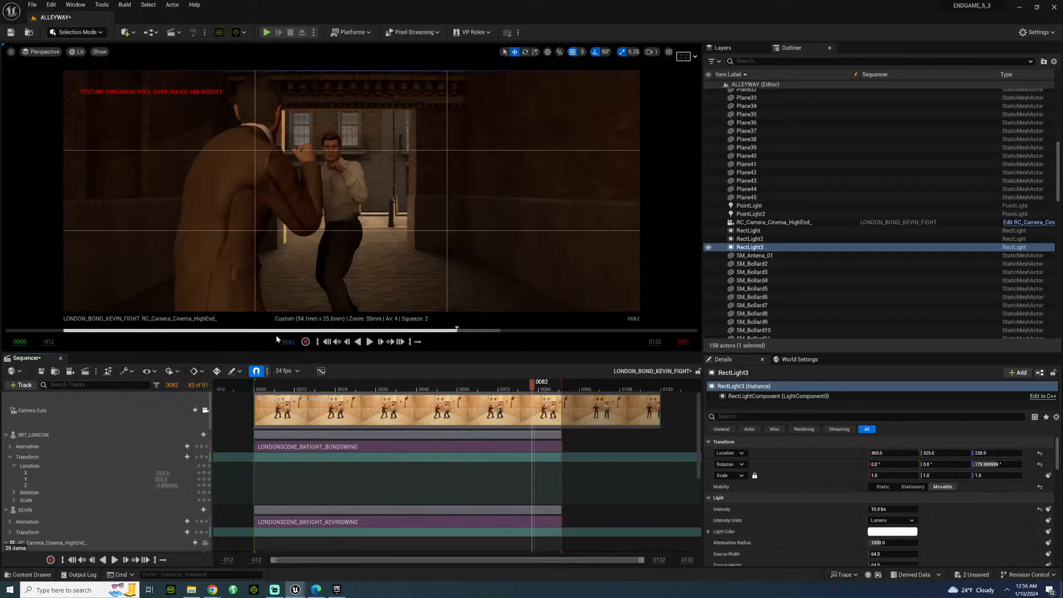
# Replay the opening, the punches and the end of the fight several times to judge the warm lighting on both fighters.
pyautogui.click(263, 390)
pyautogui.press('space')
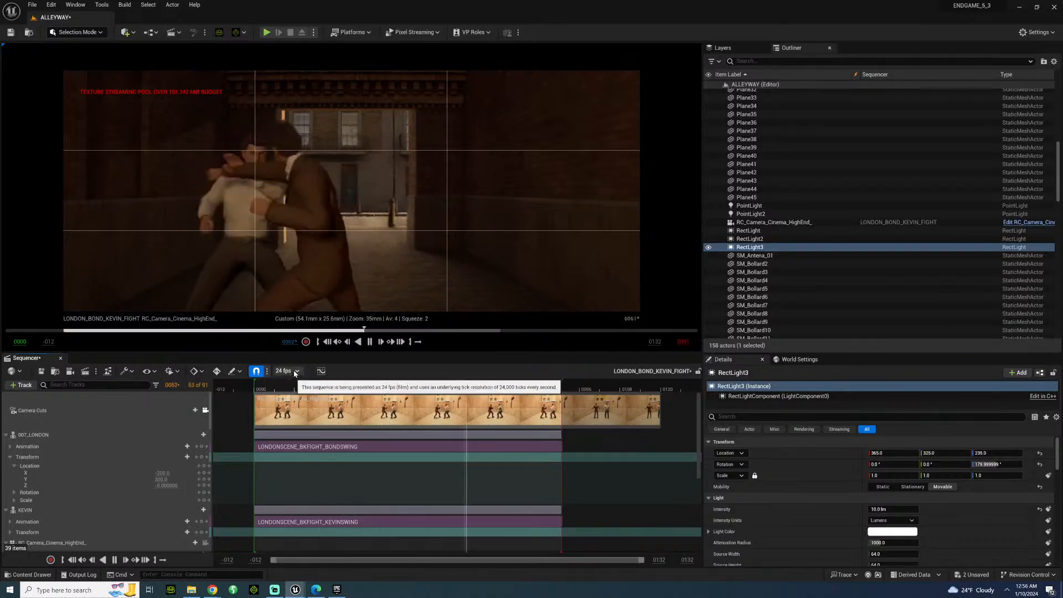
pyautogui.press('space')
pyautogui.moveTo(260, 385); pyautogui.dragTo(325, 385)
pyautogui.press('space')
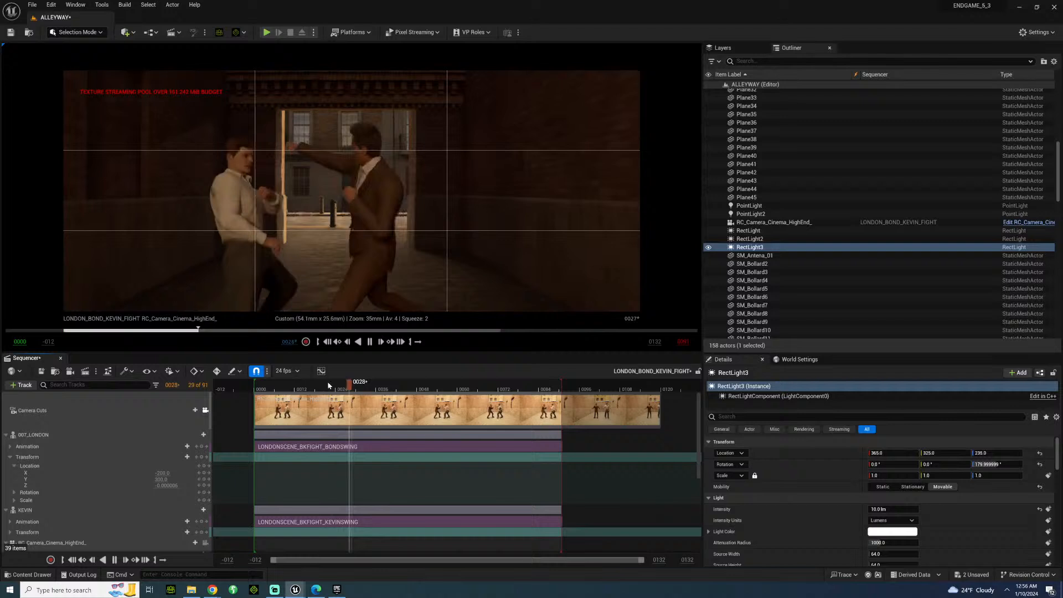
pyautogui.moveTo(298, 389); pyautogui.dragTo(269, 391)
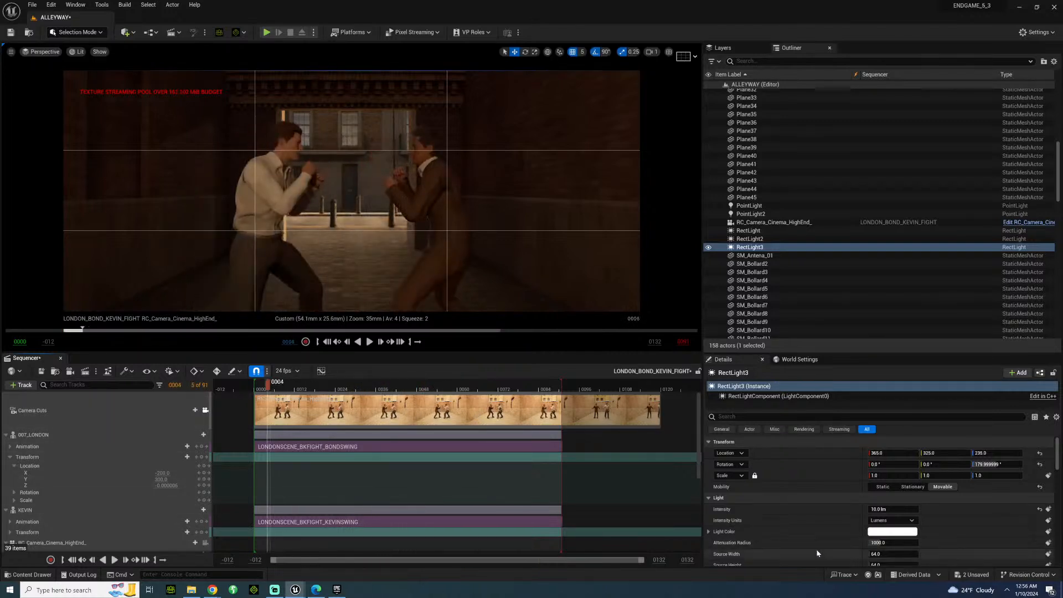
pyautogui.scroll(-5, 816, 548)
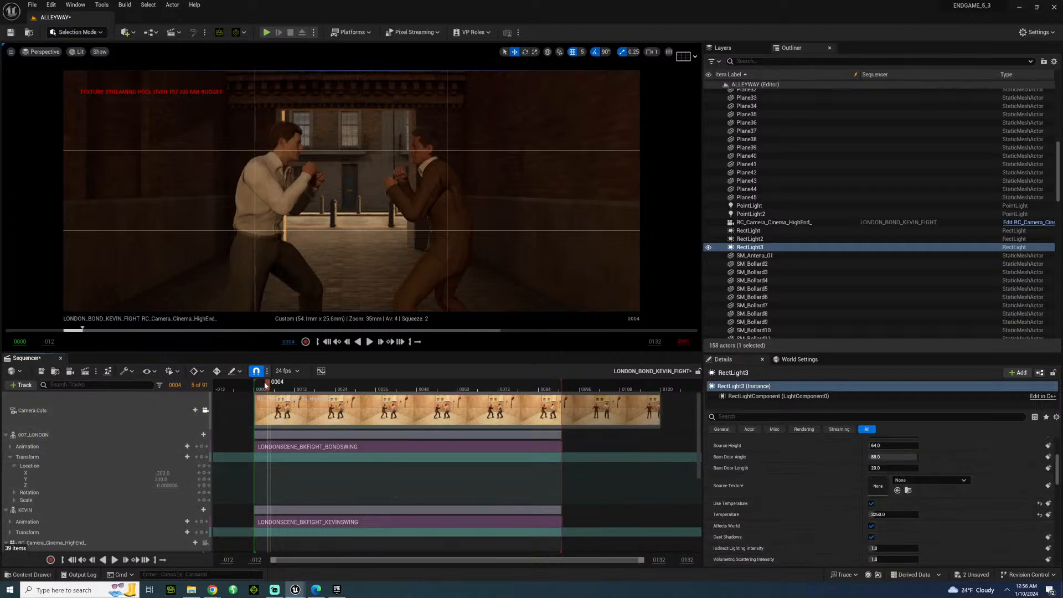
pyautogui.press('space')
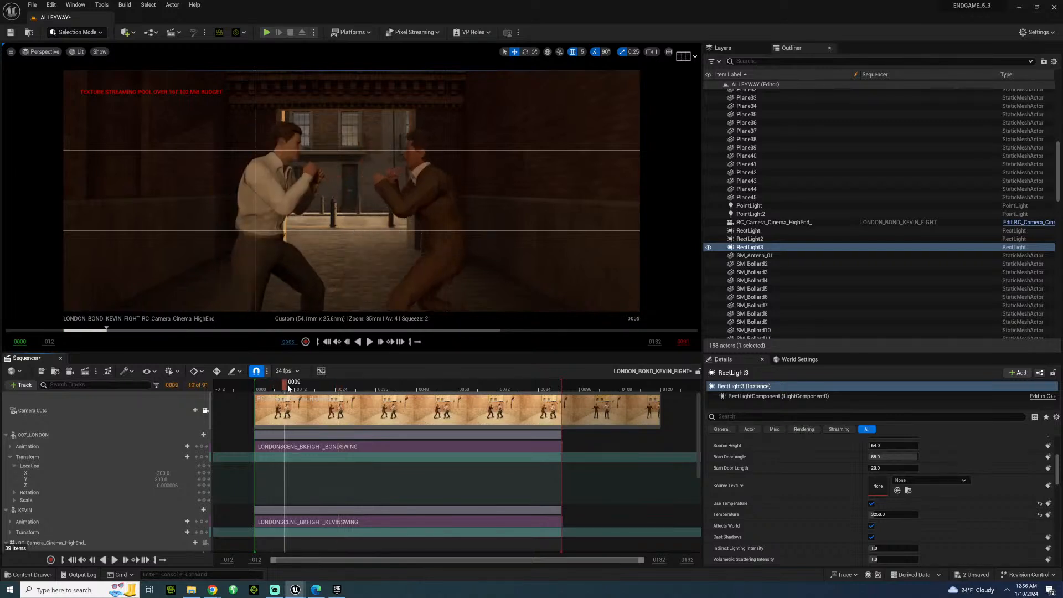
pyautogui.press('space')
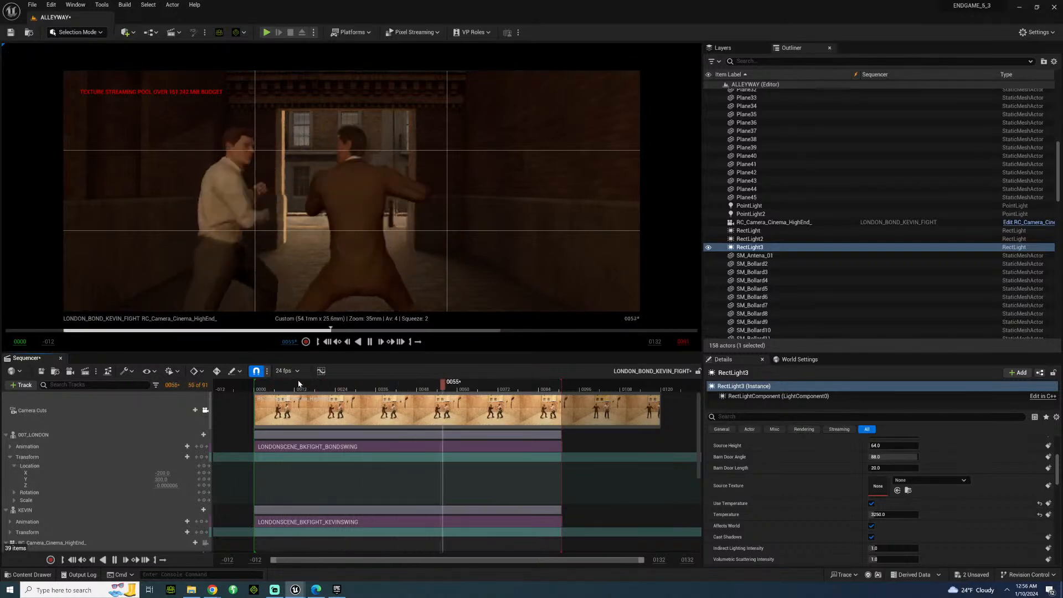
pyautogui.press('space')
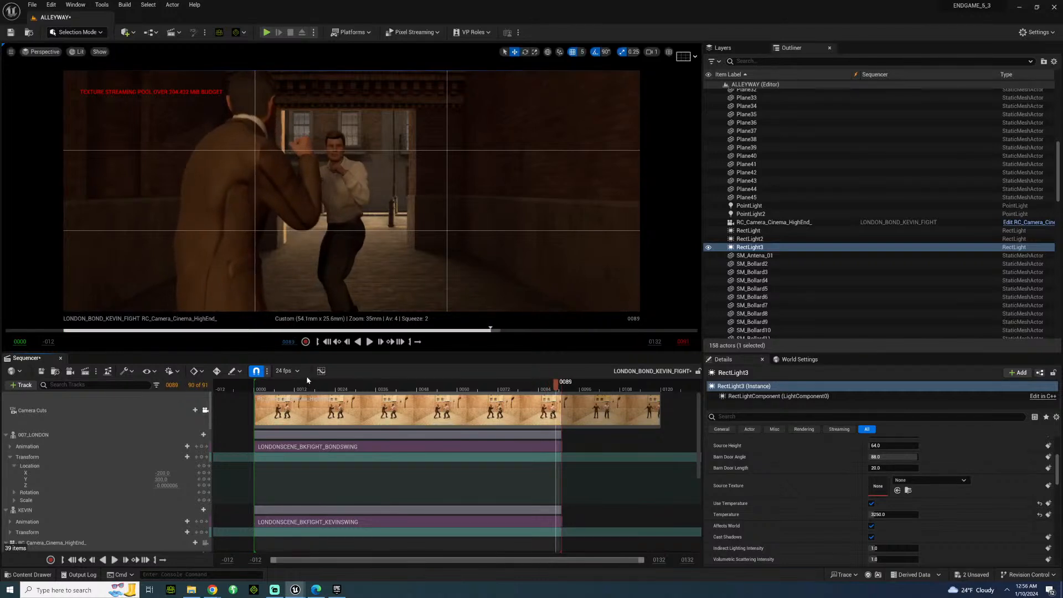
pyautogui.click(271, 383)
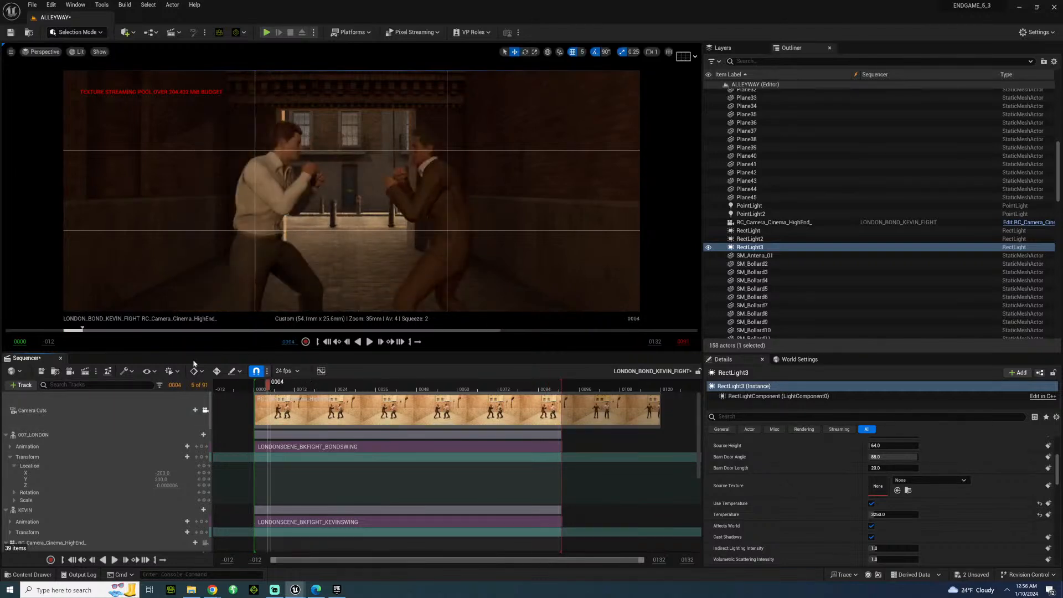
# Save the ALLEYWAY level and all other unsaved assets, including the fight sequence.
pyautogui.click(11, 32)
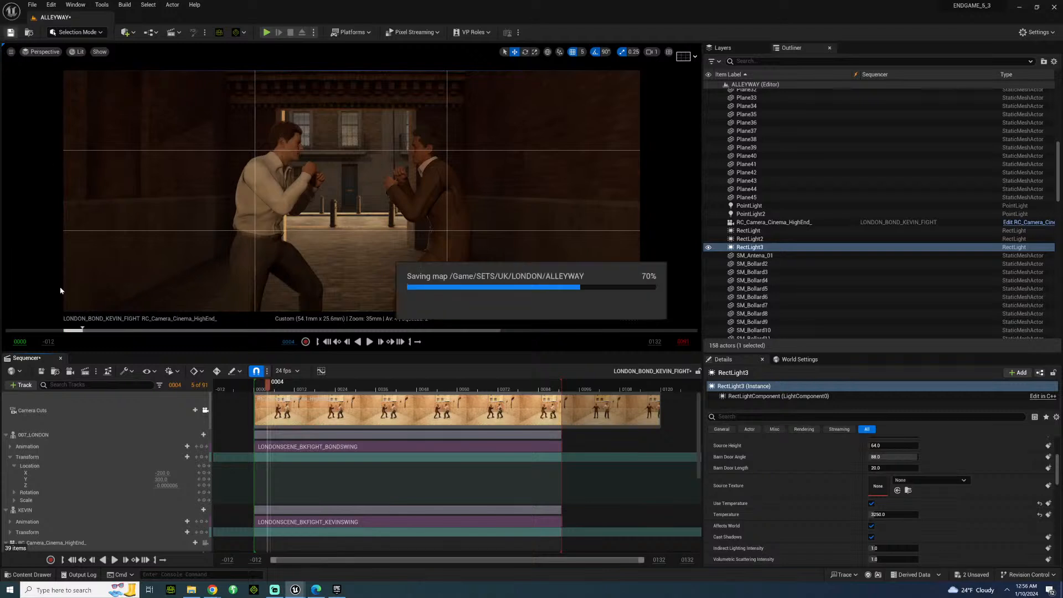
pyautogui.click(31, 5)
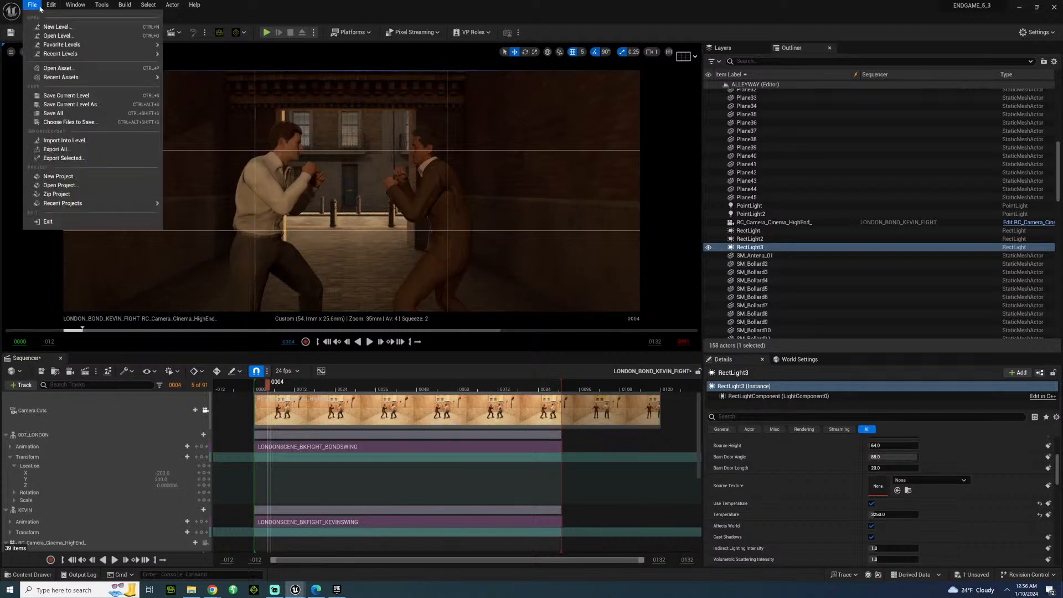
pyautogui.click(61, 113)
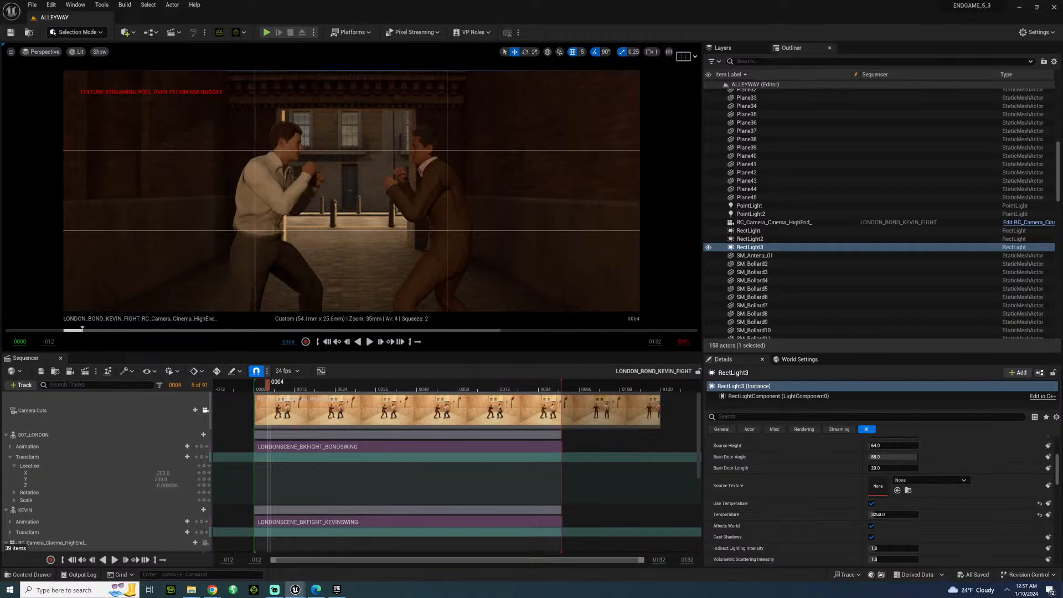
# Inspect the layout of fighters, camera and lights from above in a free view and return to the sequence camera.
pyautogui.click(204, 411)
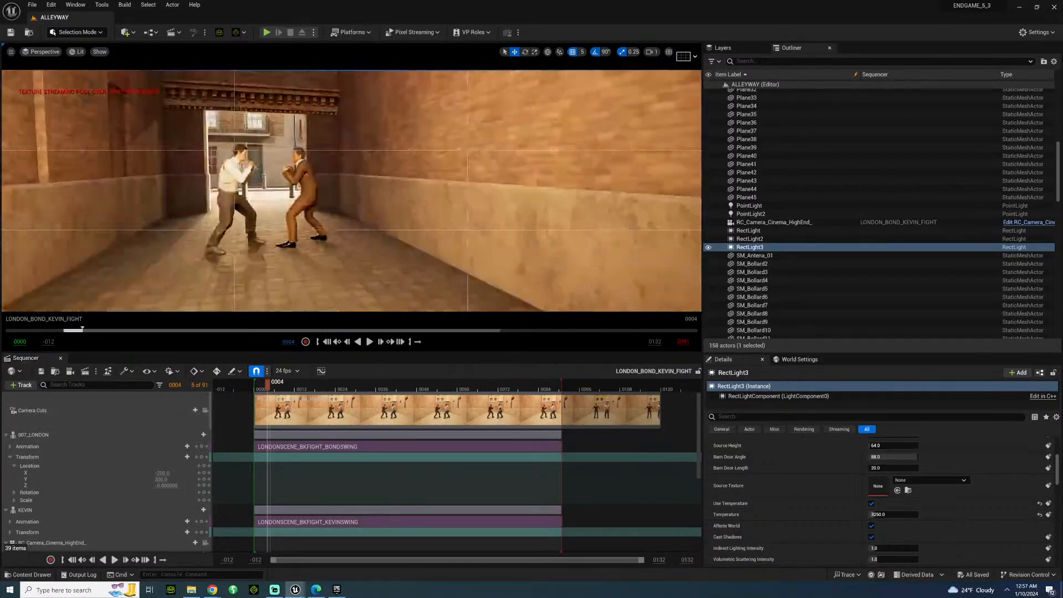
pyautogui.moveTo(351, 190); pyautogui.dragTo(285, 199, button='right')
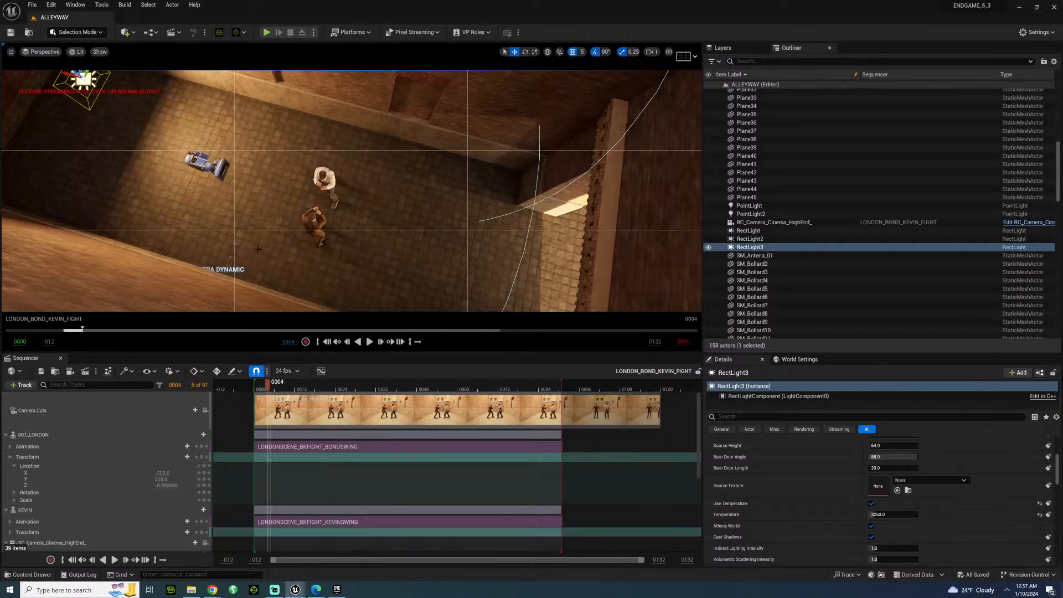
pyautogui.click(205, 410)
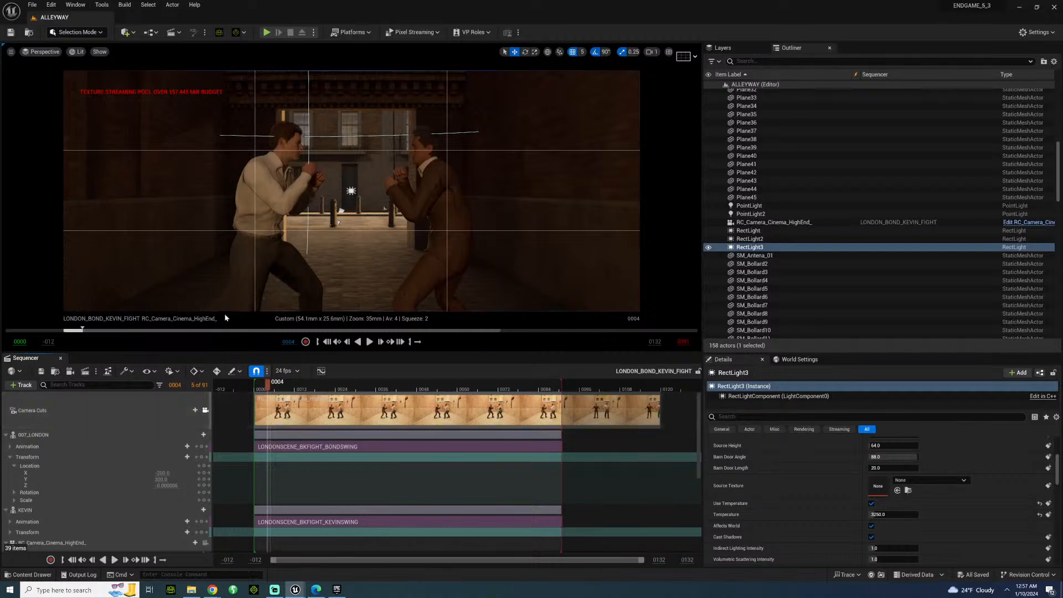
# Play the fight up to frame 29 and darken RectLight3's light color to a value of about 0.85.
pyautogui.press('space')
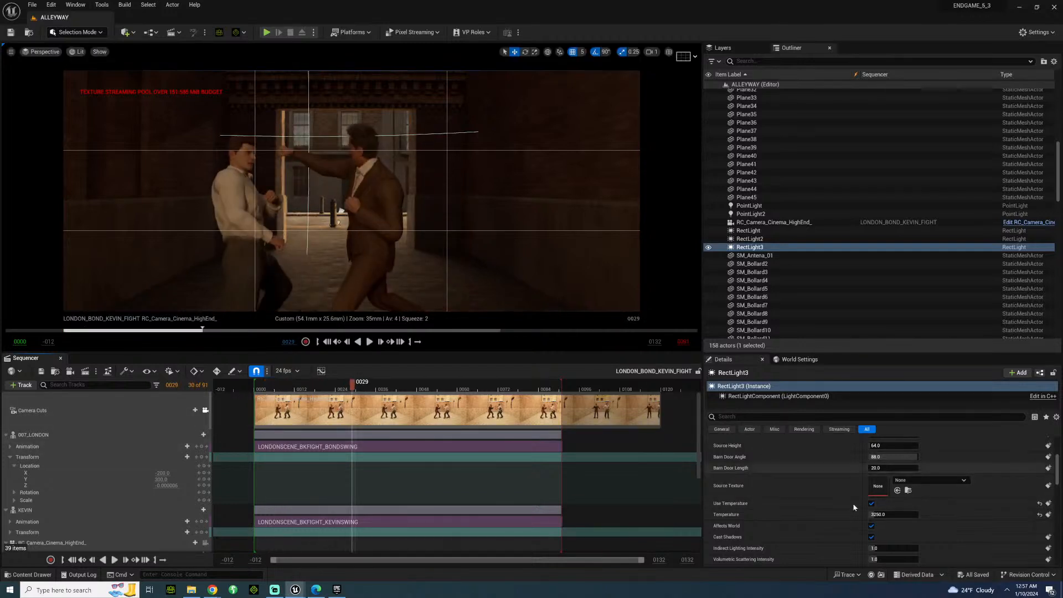
pyautogui.scroll(3, 847, 507)
pyautogui.click(888, 506)
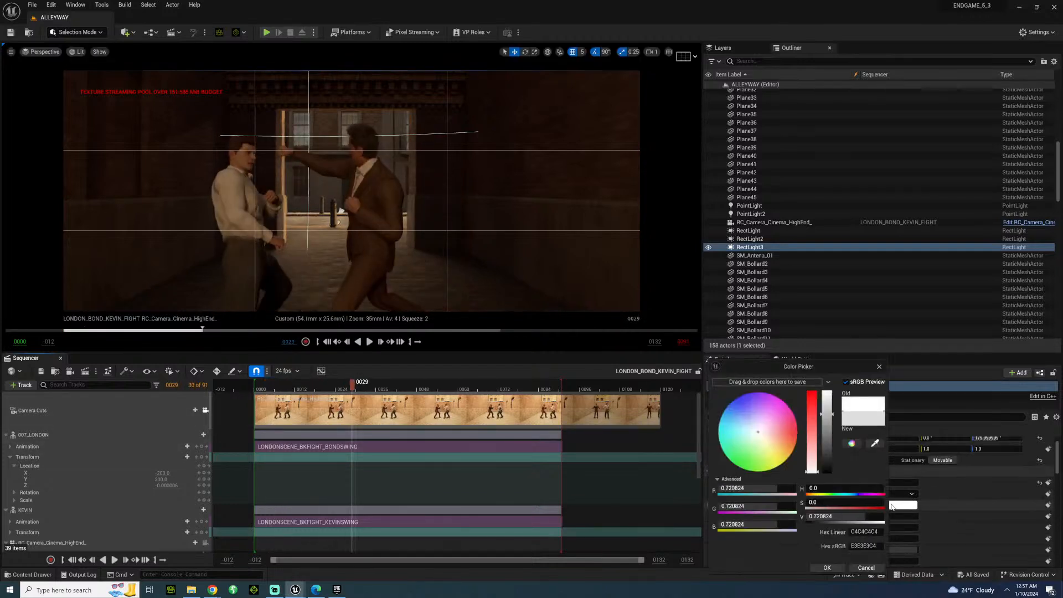
pyautogui.click(832, 428)
pyautogui.click(832, 405)
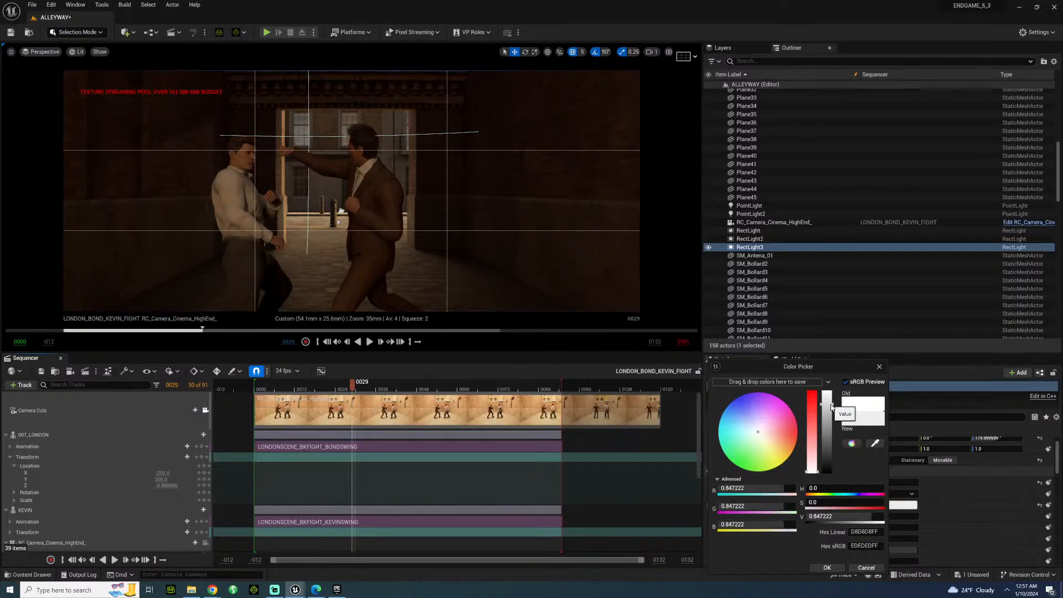
pyautogui.click(833, 566)
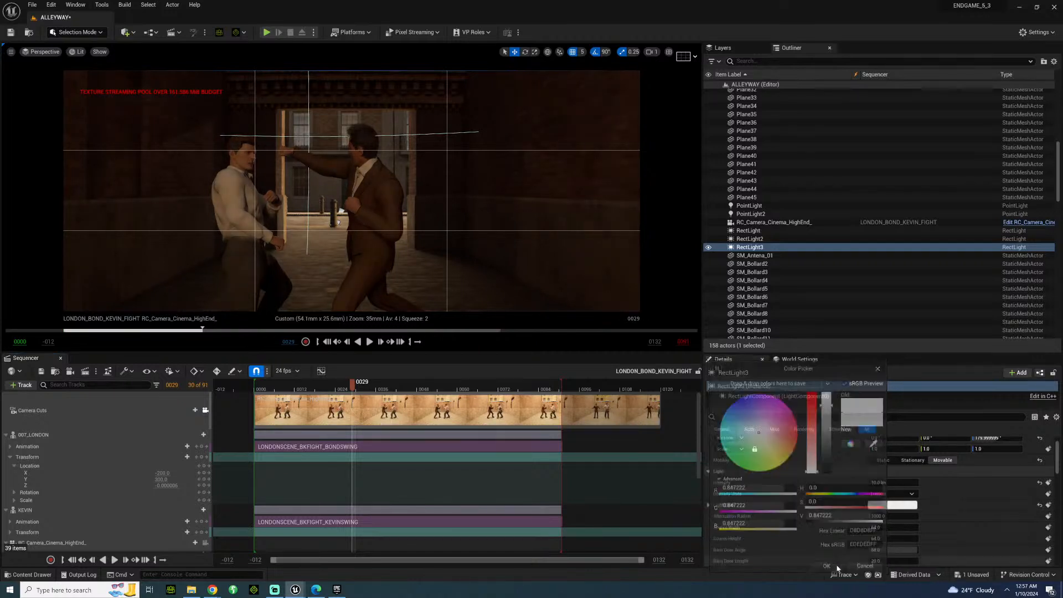
# Play the fight through to check the dimmed light color and return the playhead to frame 12.
pyautogui.press('space')
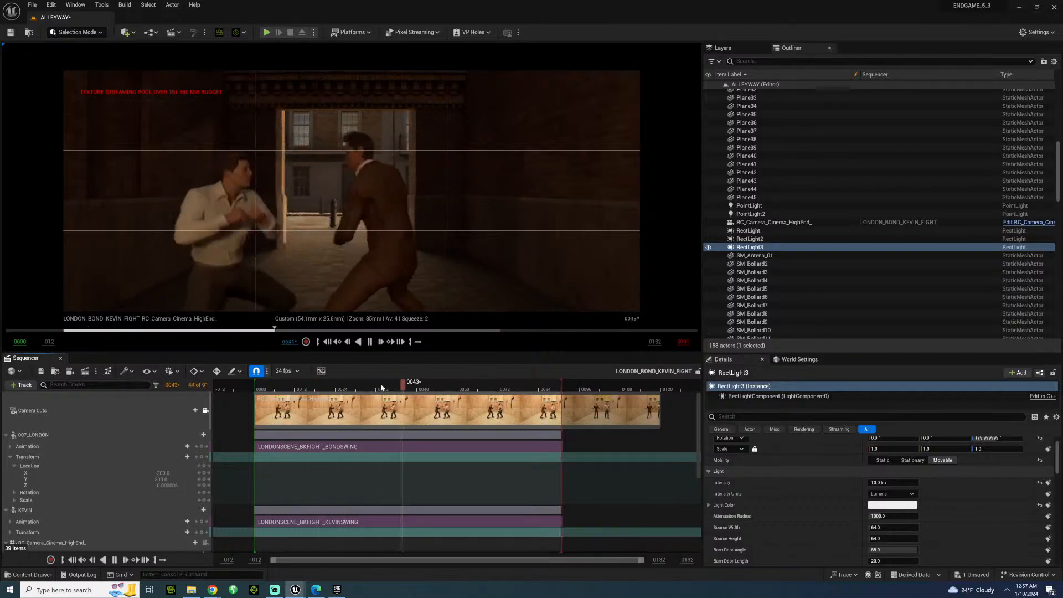
pyautogui.press('space')
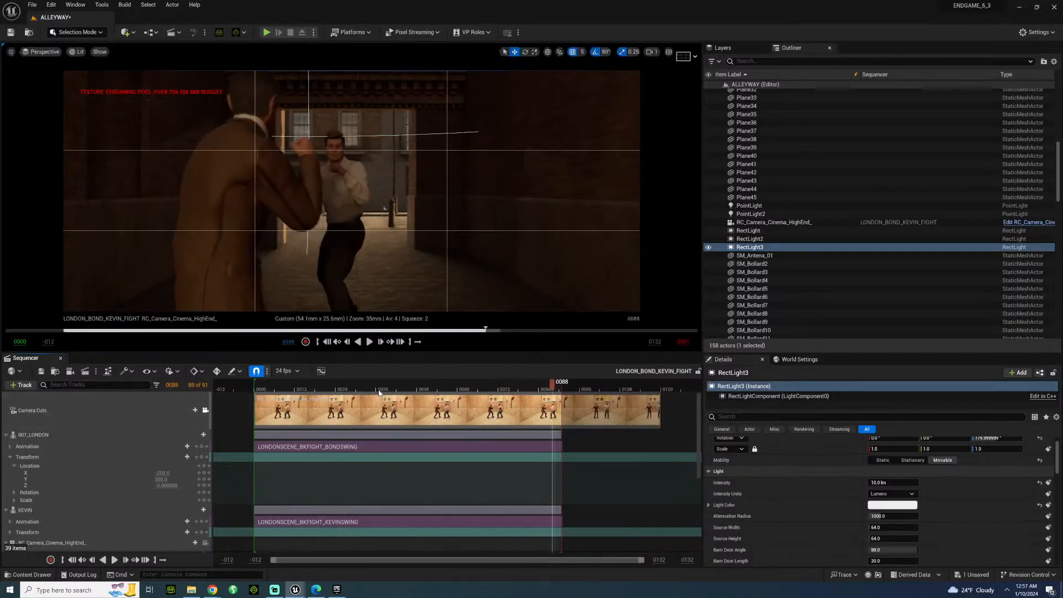
pyautogui.moveTo(285, 394); pyautogui.dragTo(298, 392)
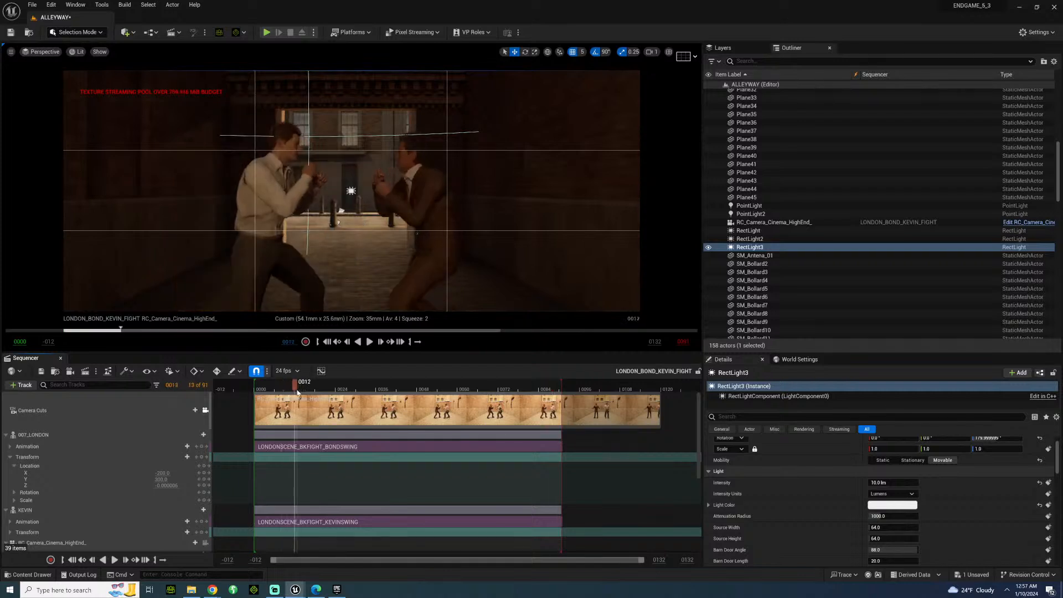
# Set the source height of RectLight2, the light behind the fighters, to 1000.
pyautogui.click(351, 190)
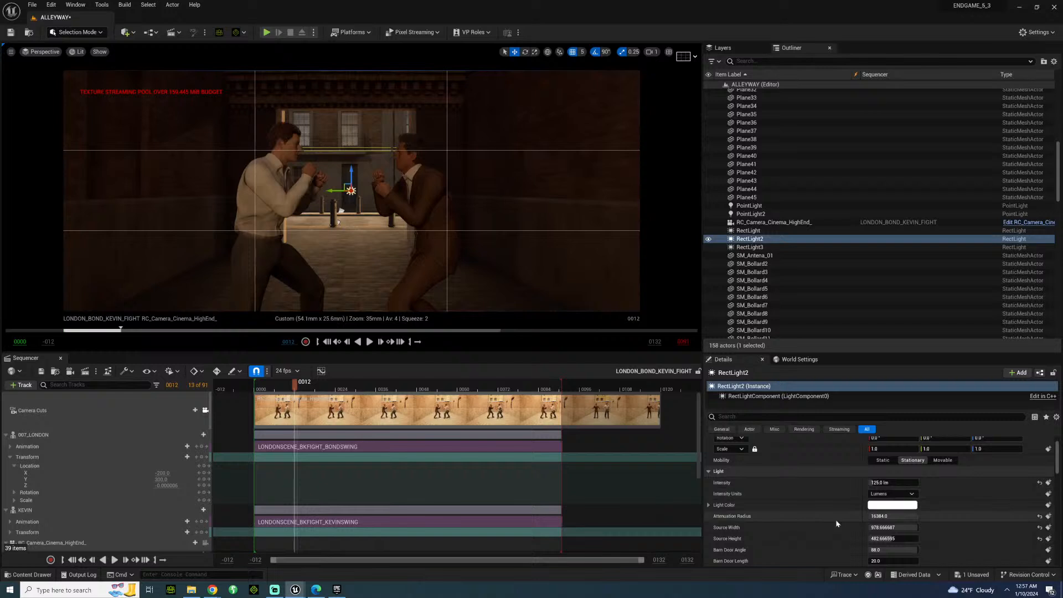
pyautogui.write('1000')
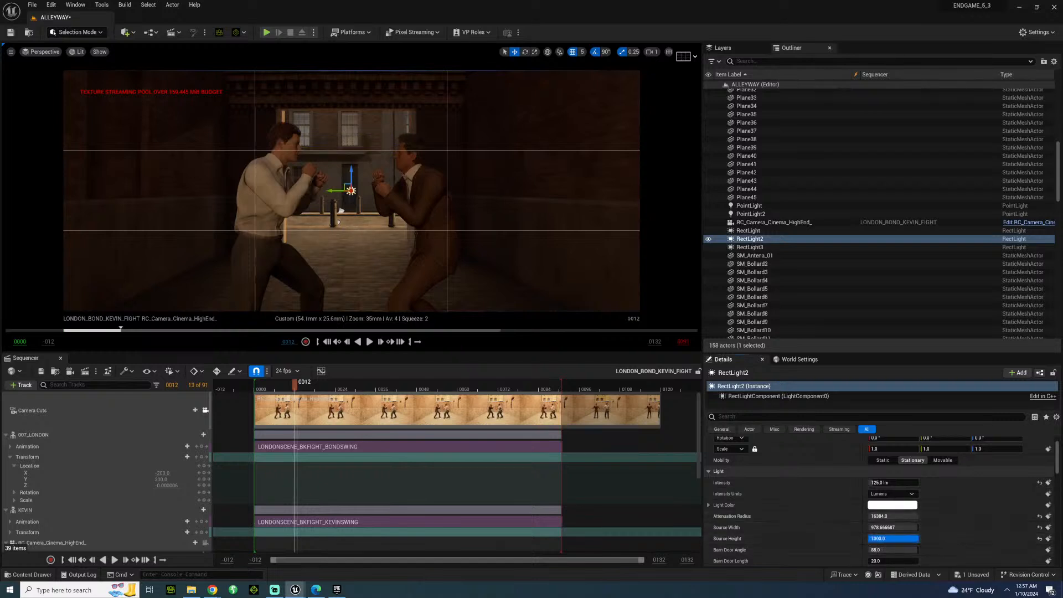
# Set RectLight2's intensity to 200 lumens, and raise it further to 350 lumens.
pyautogui.press('Return')
pyautogui.click(892, 483)
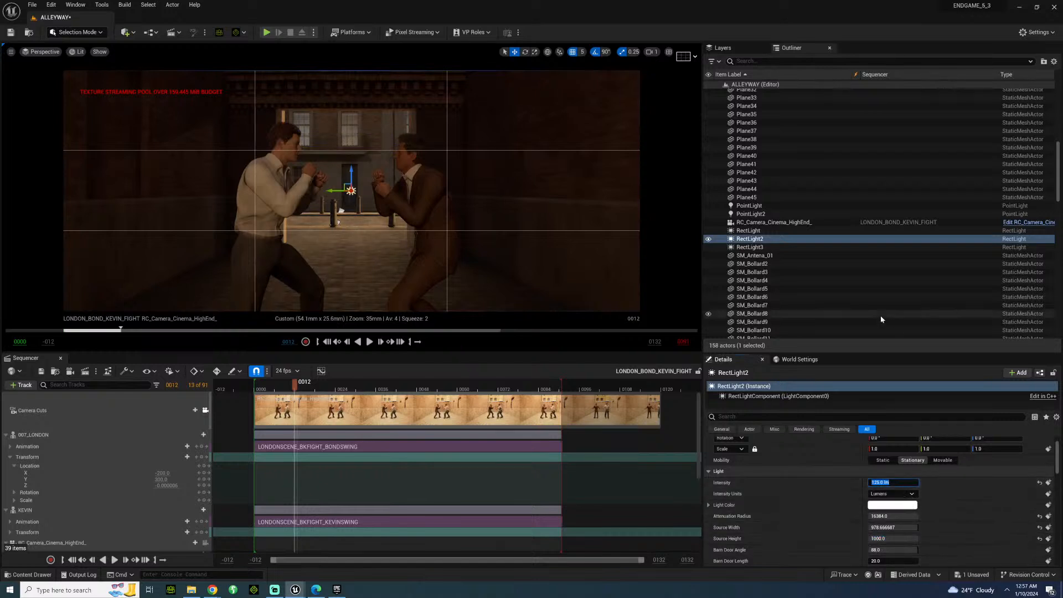
pyautogui.write('200')
pyautogui.press('Return')
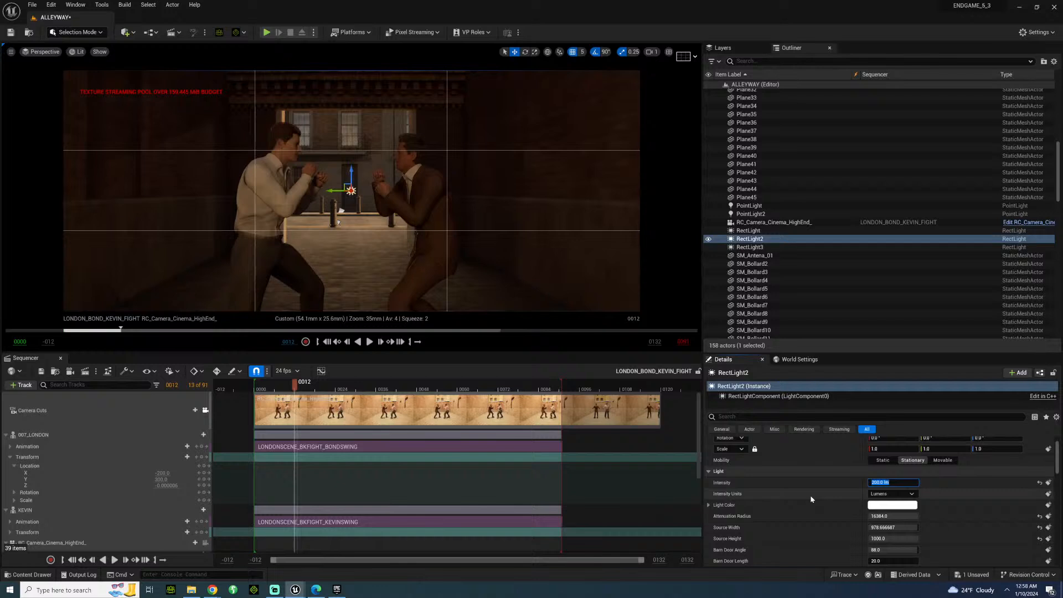
pyautogui.write('350')
pyautogui.press('Return')
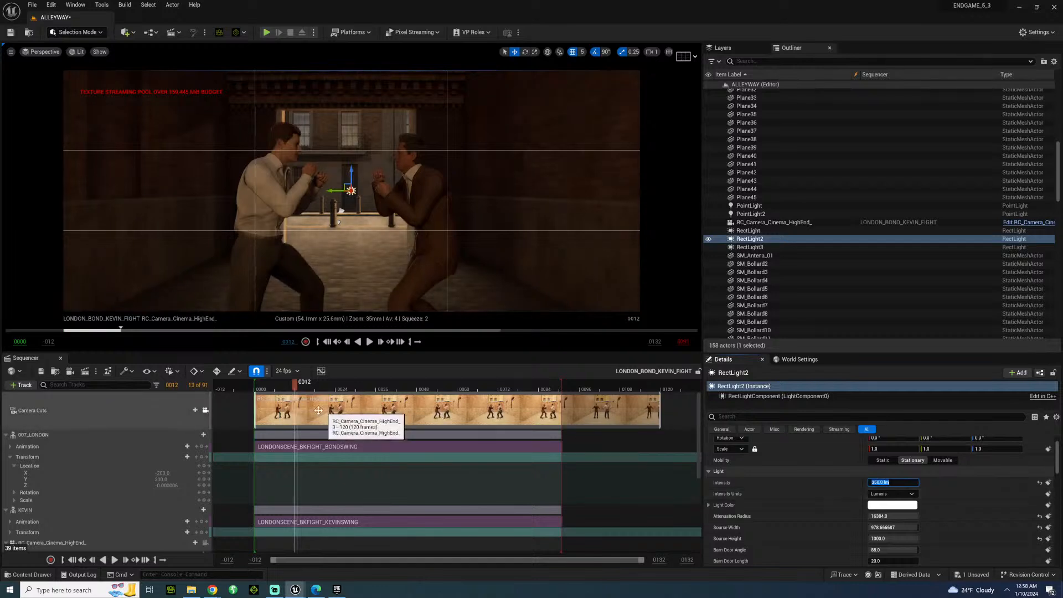
# Play the fight repeatedly through the sequence camera to check the lighting with the stronger RectLight2.
pyautogui.press('space')
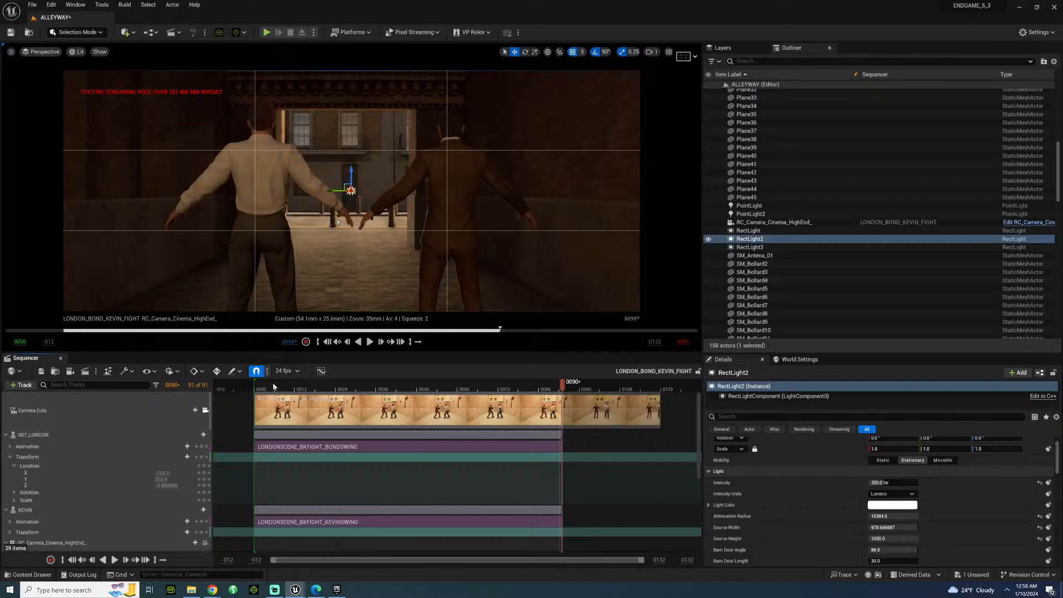
pyautogui.moveTo(273, 387); pyautogui.dragTo(351, 410)
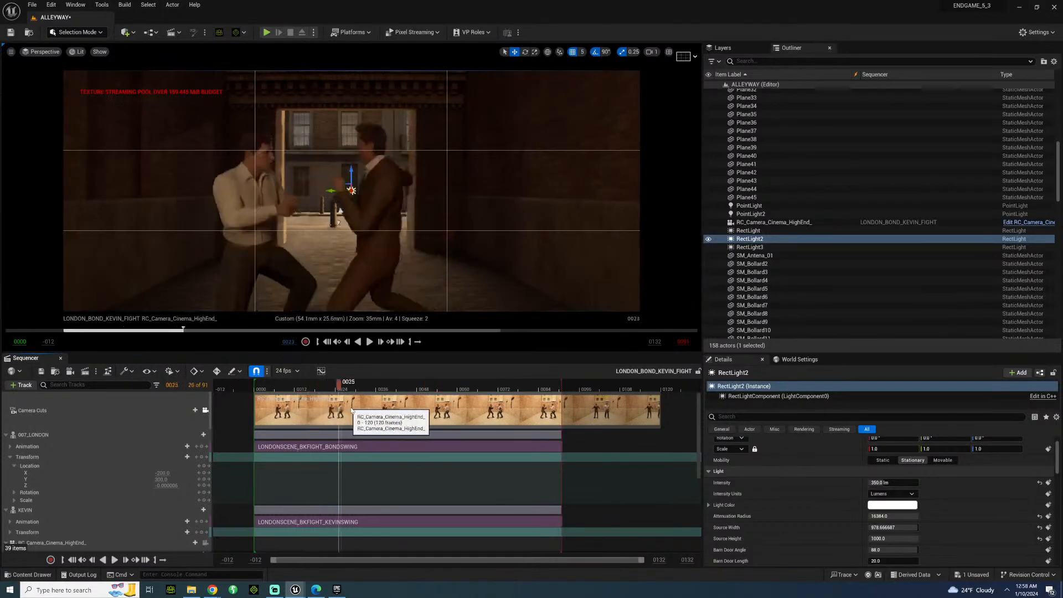
pyautogui.press('space')
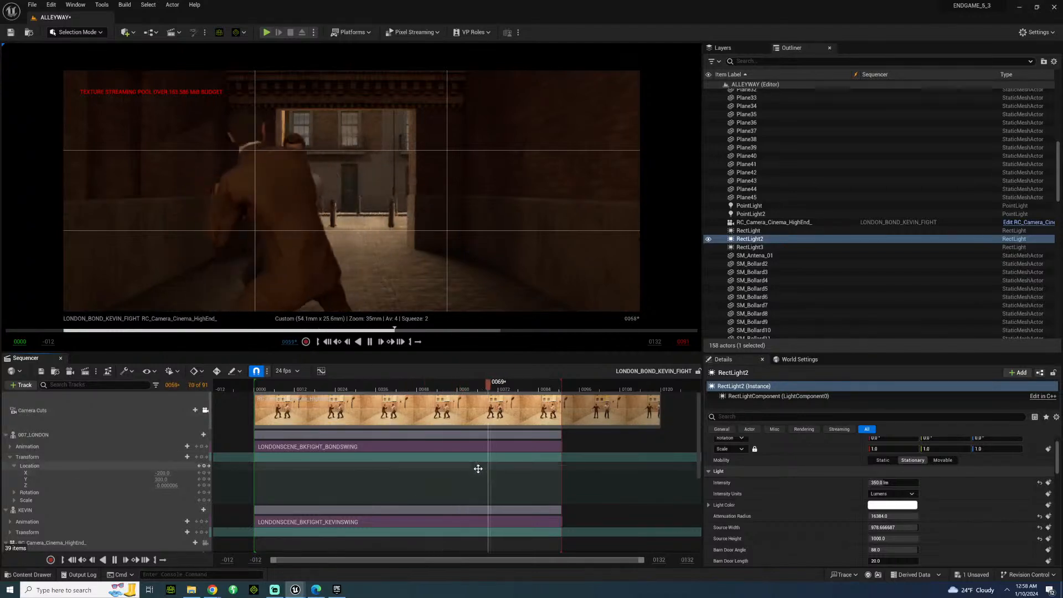
pyautogui.press('space')
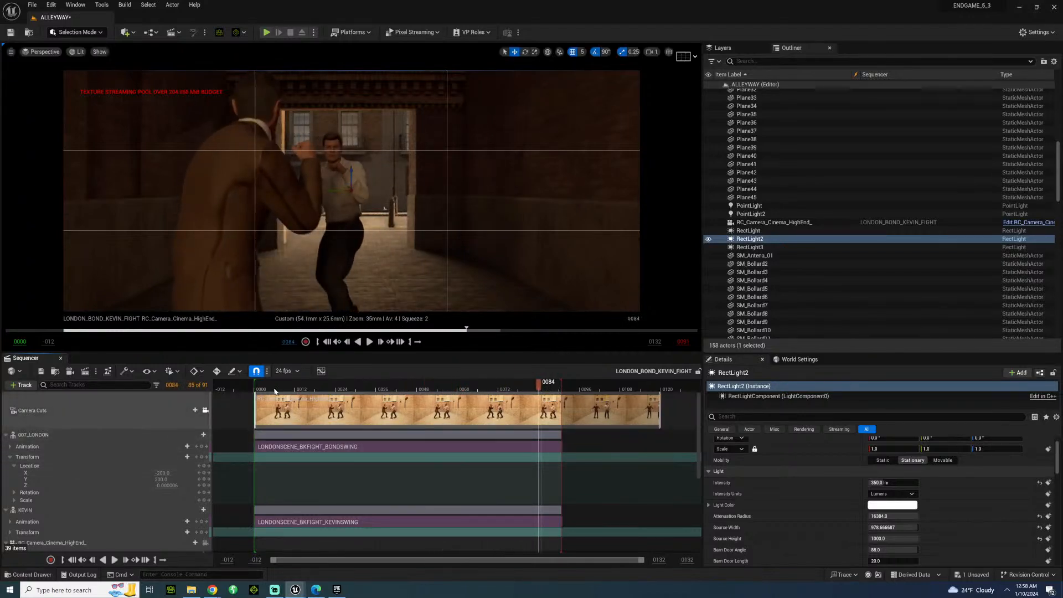
pyautogui.click(276, 392)
pyautogui.press('space')
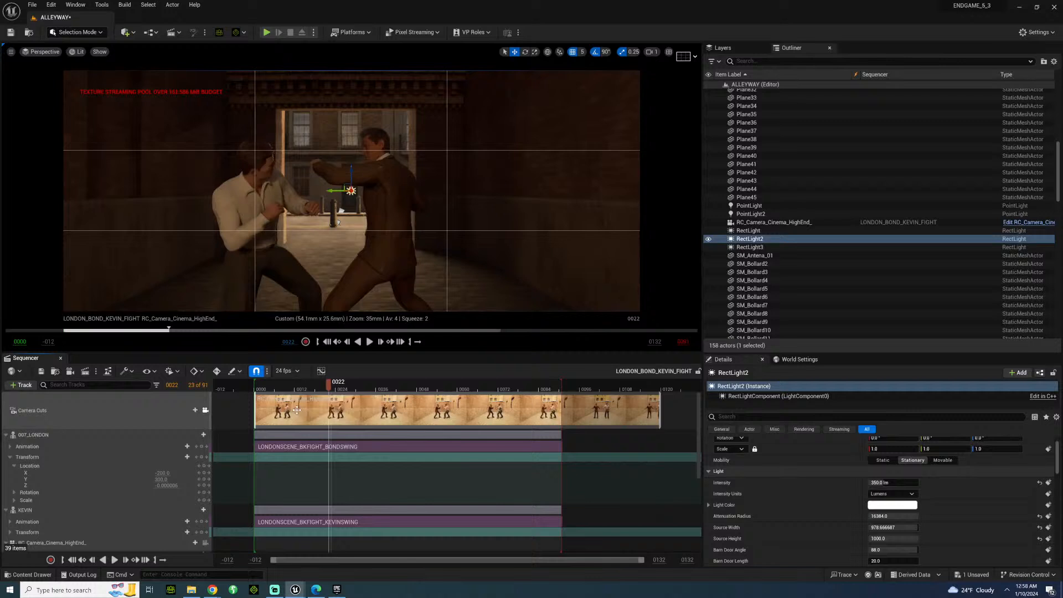
# Return the playhead to frame 3 and save all unsaved levels and assets.
pyautogui.click(262, 386)
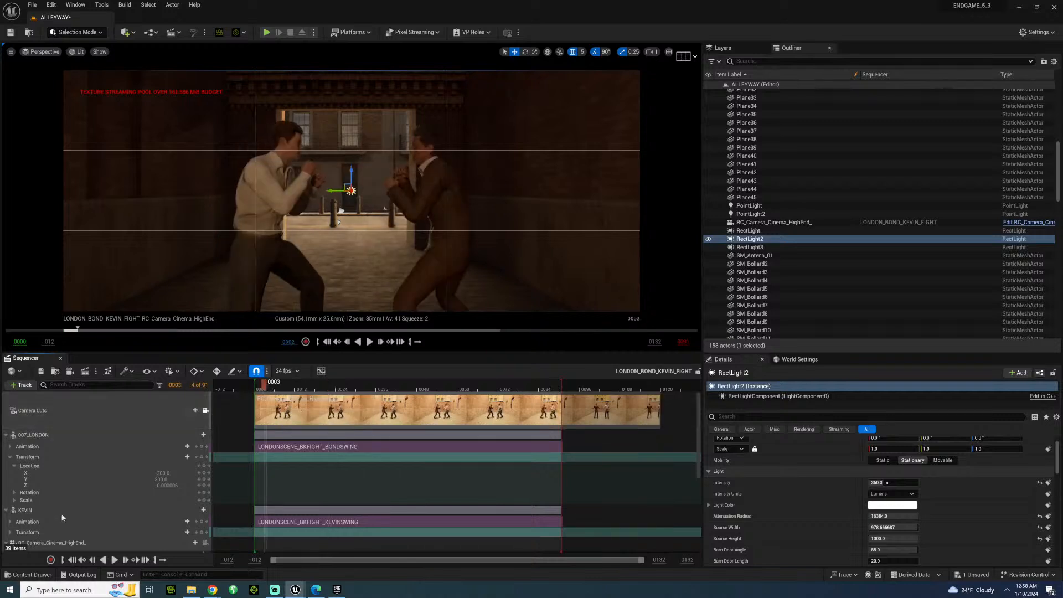
pyautogui.click(32, 4)
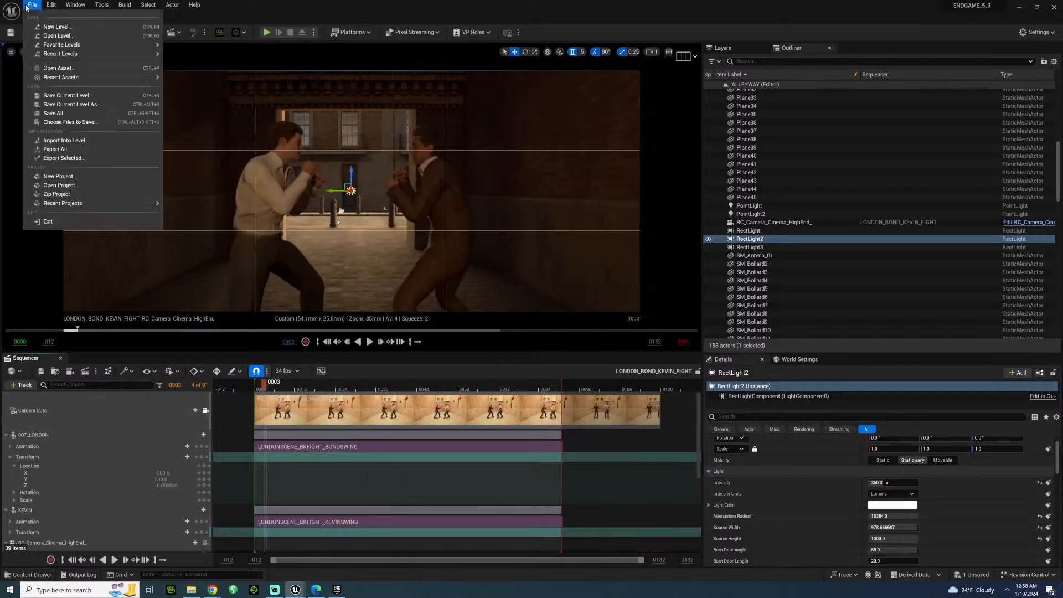
pyautogui.click(62, 114)
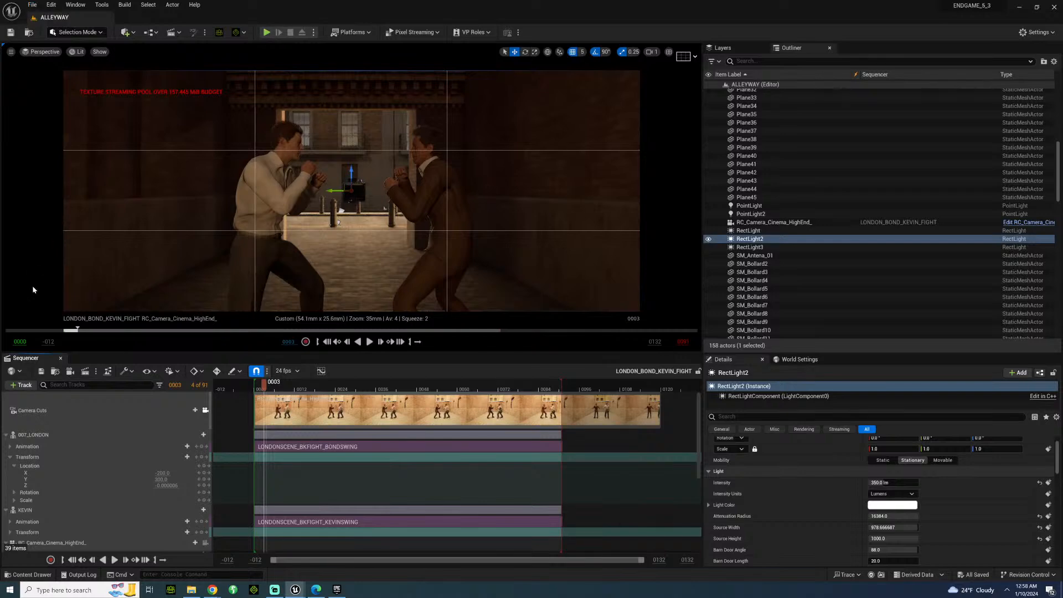
# Create a Blueprint Class in the Cinematics content folder with CameraShakeBase as its parent class.
pyautogui.click(27, 575)
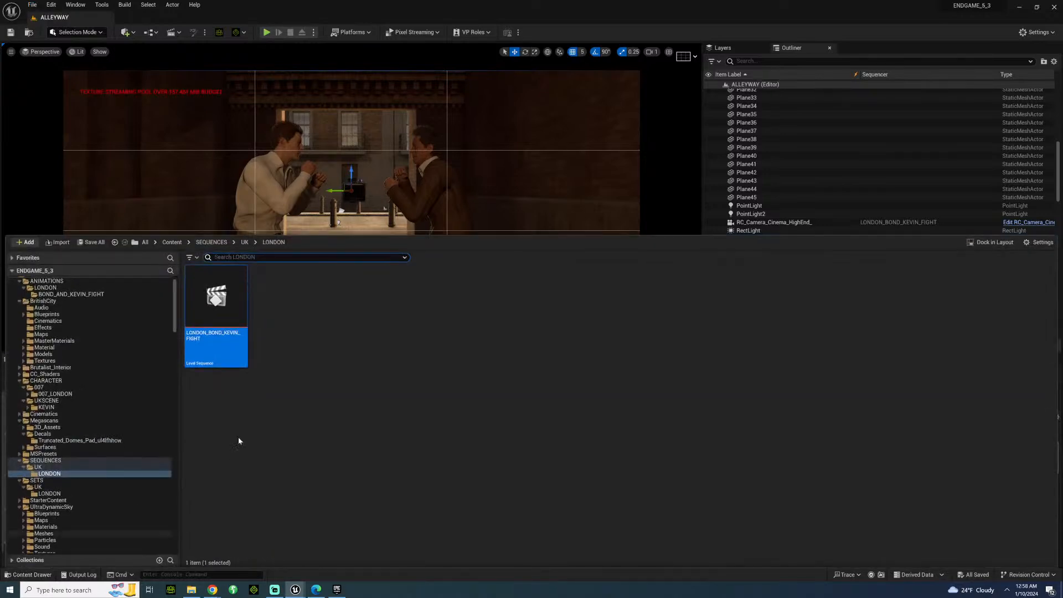
pyautogui.click(59, 416)
pyautogui.rightClick(323, 309)
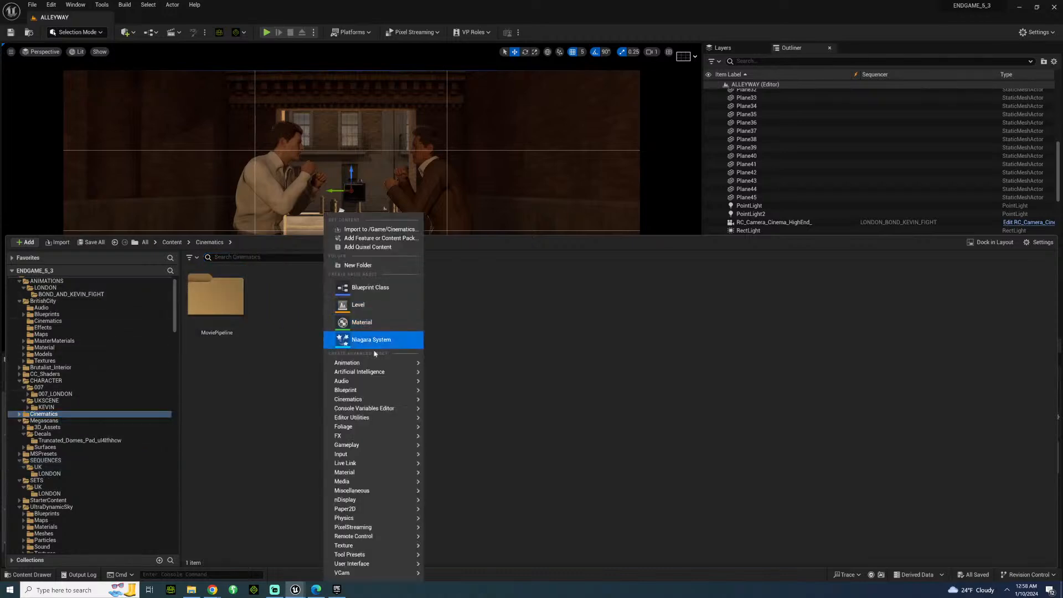
pyautogui.click(374, 280)
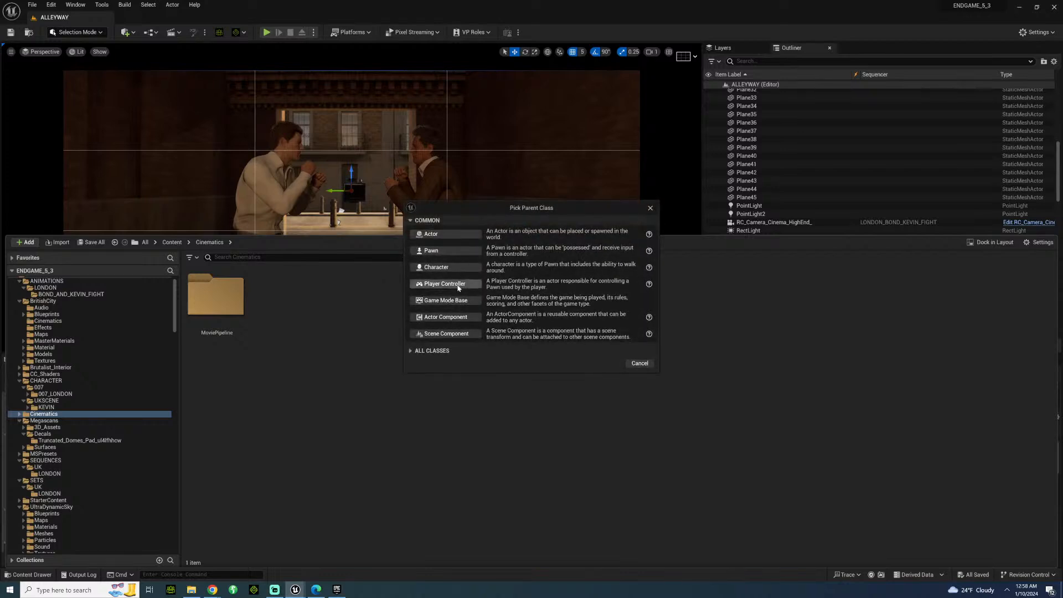
pyautogui.click(429, 351)
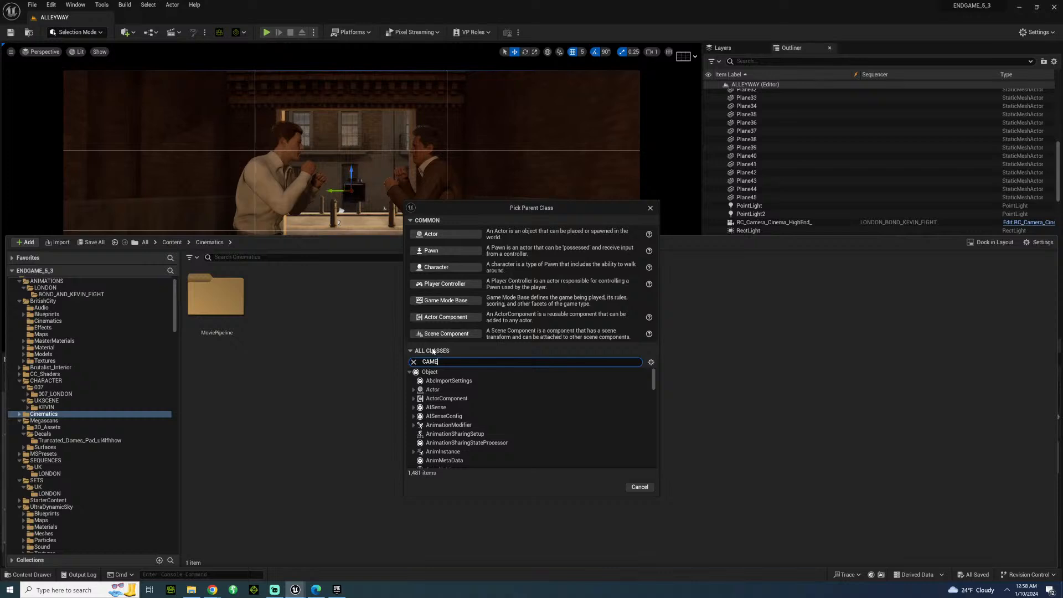
pyautogui.write('CAMERAS')
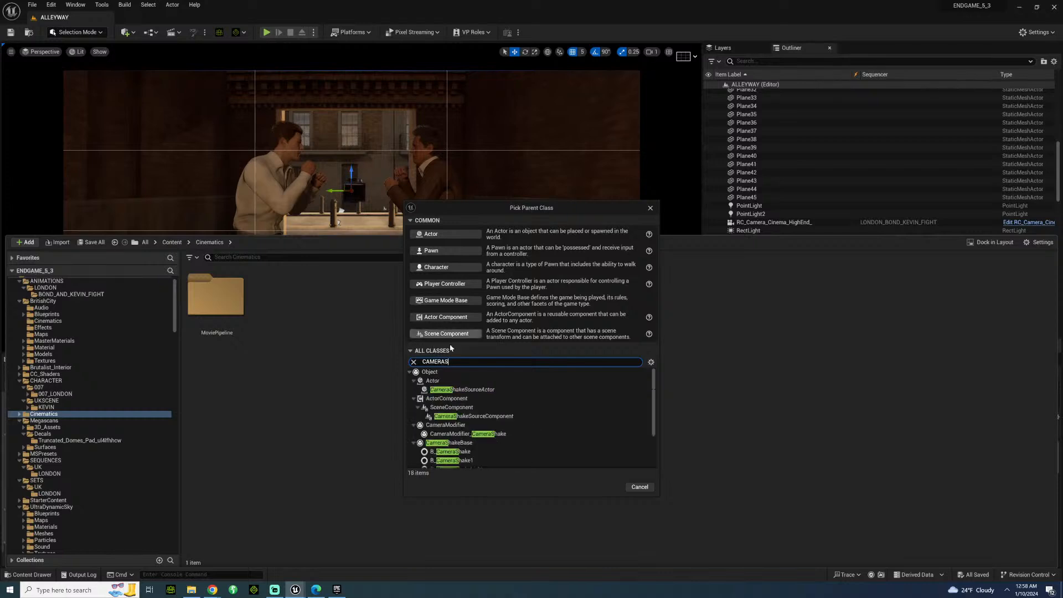
pyautogui.click(461, 443)
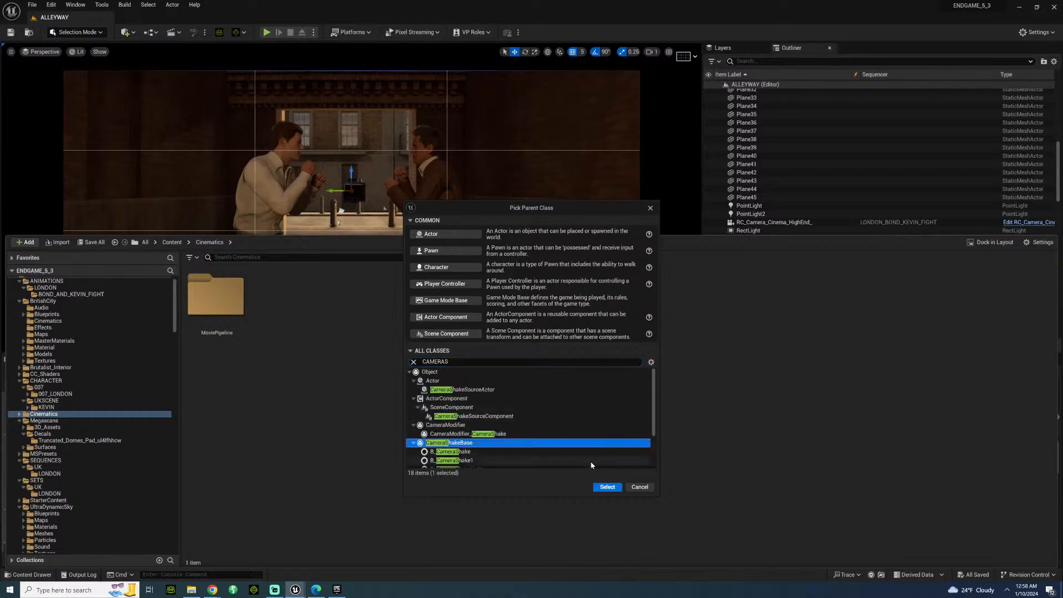
pyautogui.click(607, 487)
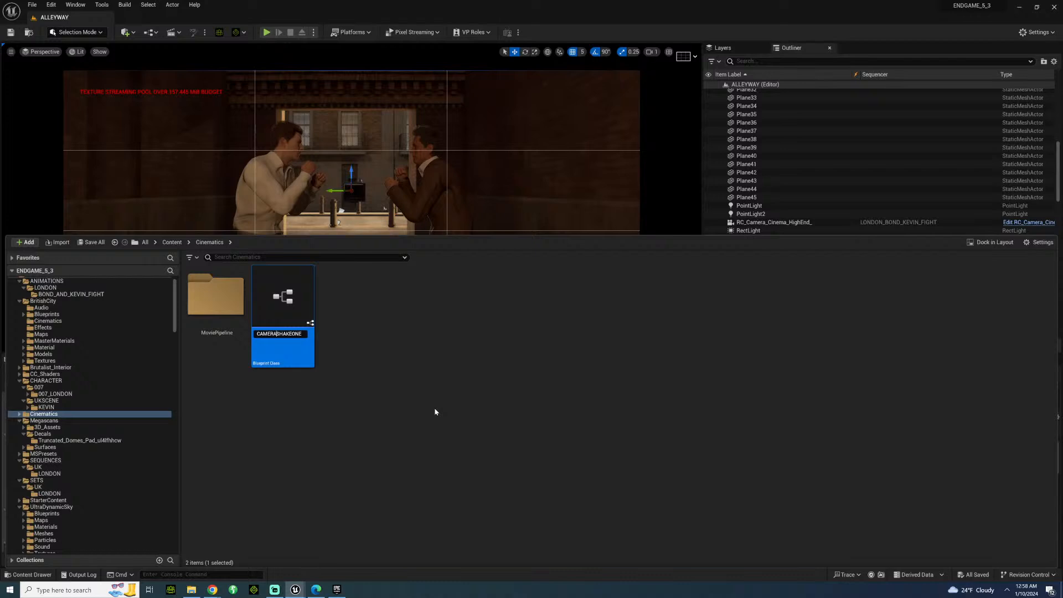
# Name the new camera shake blueprint CAMERASHAKEONE and save it.
pyautogui.write('CAMERASHAKEONE')
pyautogui.press('Return')
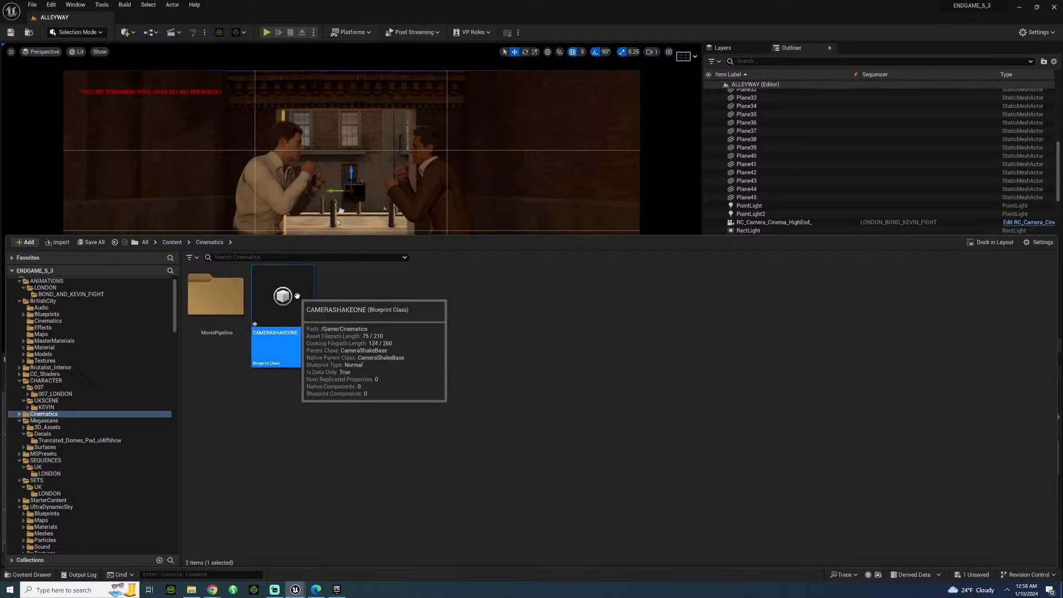
pyautogui.hotkey('ctrl', 's')
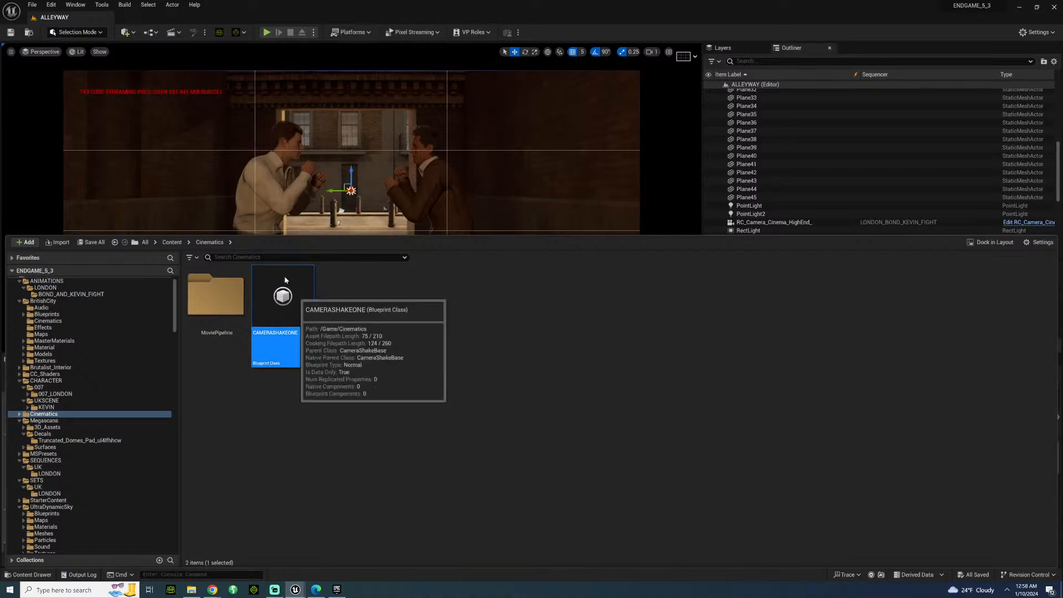
# Open CAMERASHAKEONE for editing and set its root shake pattern to Perlin Noise Camera Shake Pattern.
pyautogui.doubleClick(285, 280)
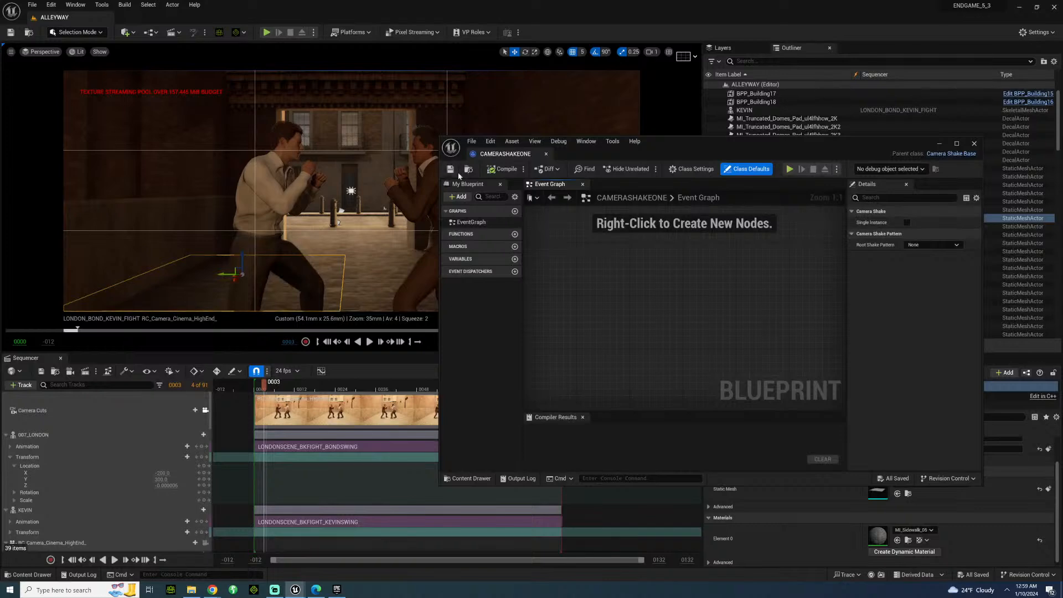
pyautogui.click(545, 154)
pyautogui.click(37, 575)
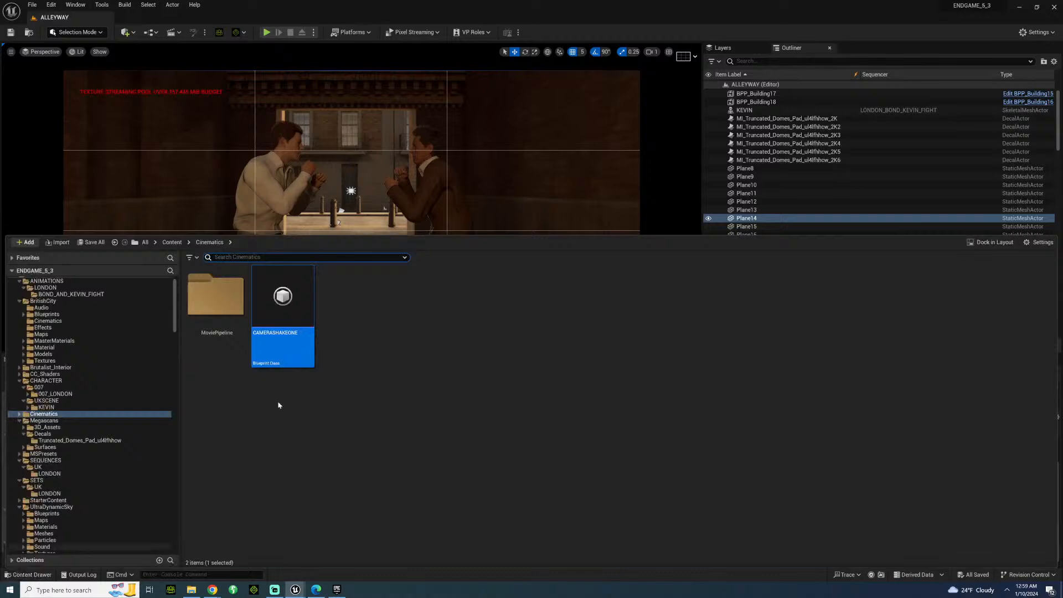
pyautogui.rightClick(289, 303)
pyautogui.click(314, 344)
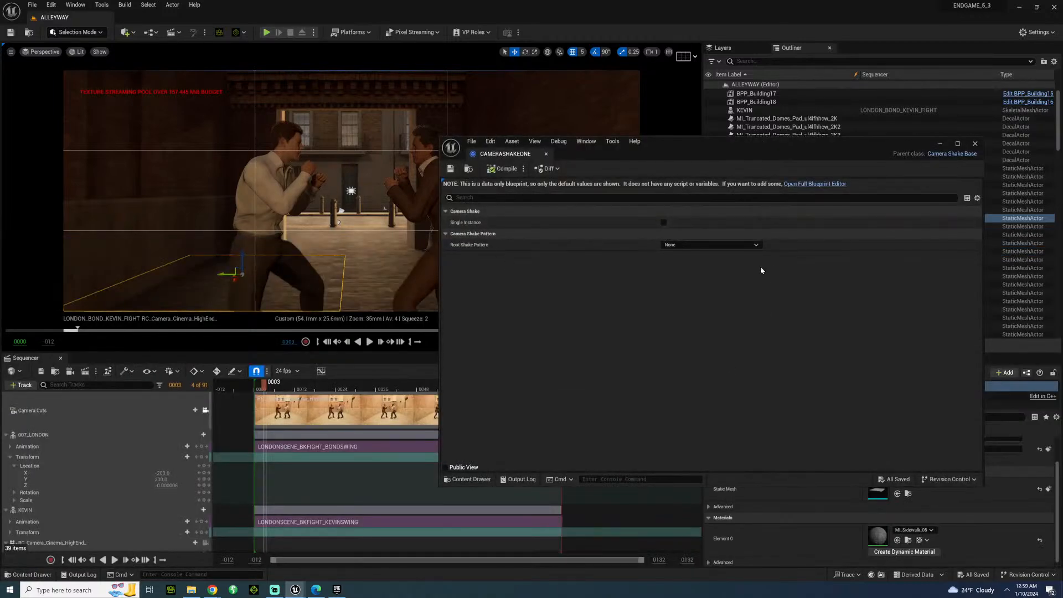
pyautogui.click(685, 245)
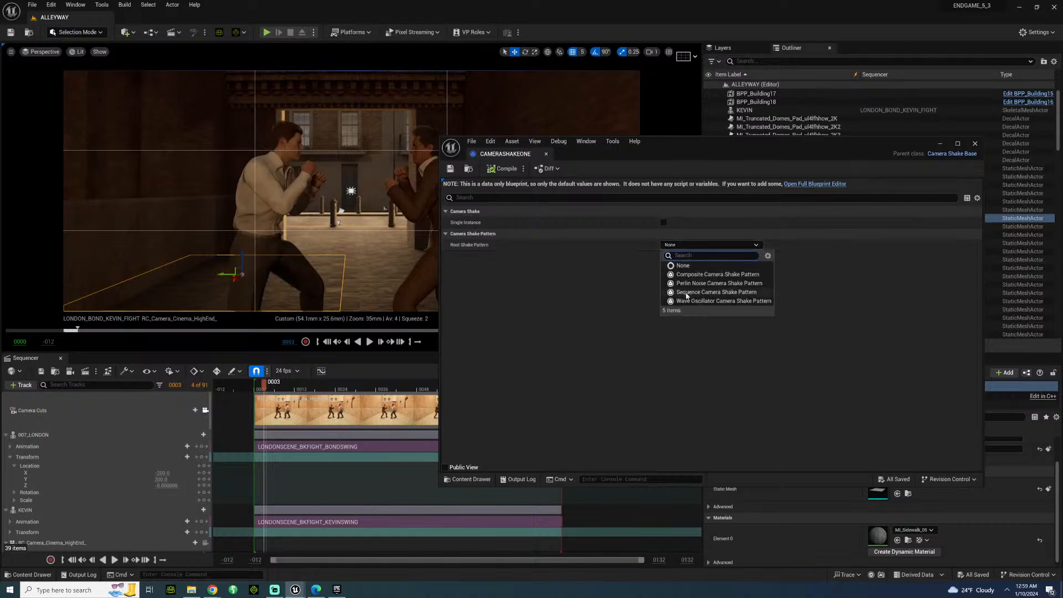
pyautogui.click(691, 283)
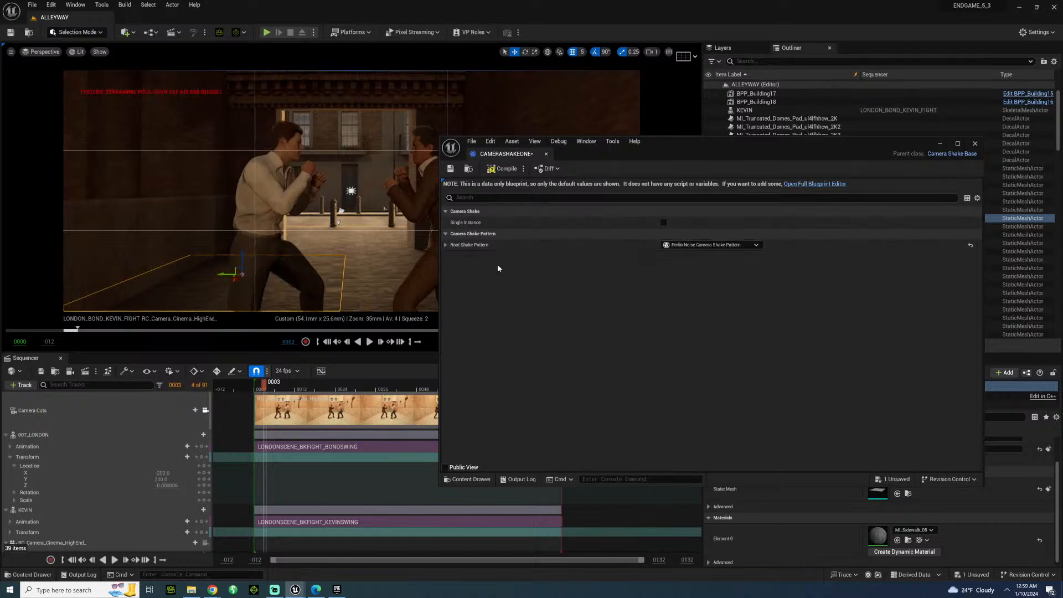
# Set the shake pattern's timing duration to 0, then compile, save and close the blueprint.
pyautogui.click(446, 246)
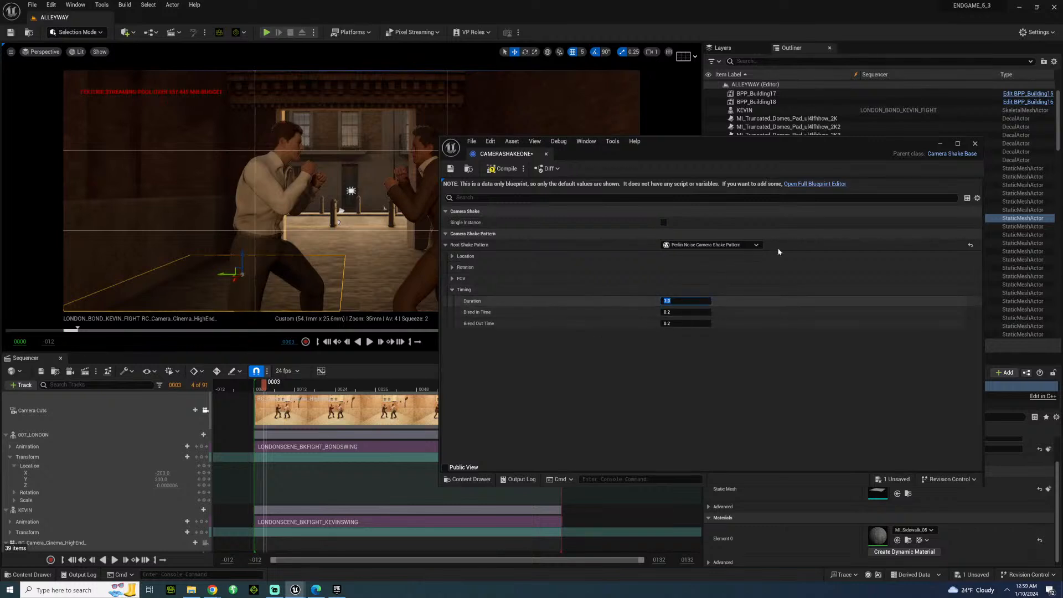
pyautogui.write('0')
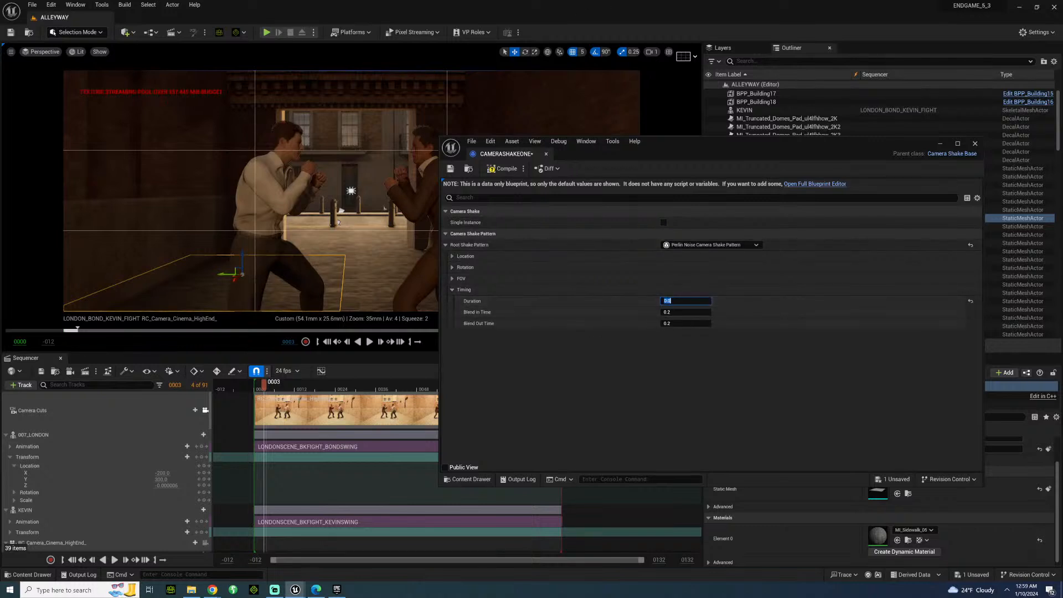
pyautogui.click(509, 169)
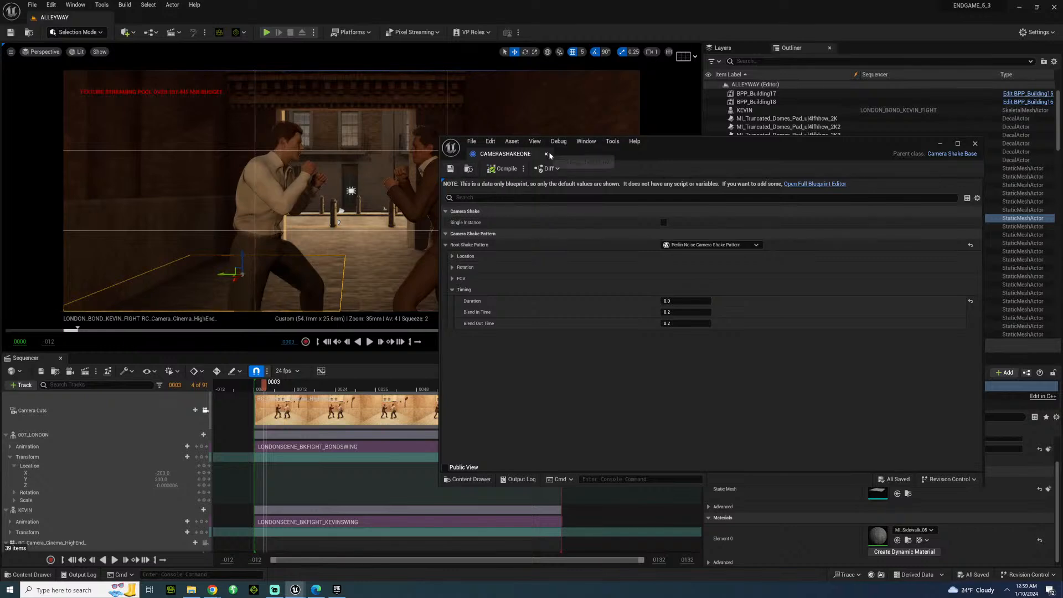
pyautogui.click(546, 154)
# Add CAMERASHAKEONE as a camera shake on the sequence camera's CameraComponent and shift its section to start before frame 0.
pyautogui.scroll(-3, 141, 496)
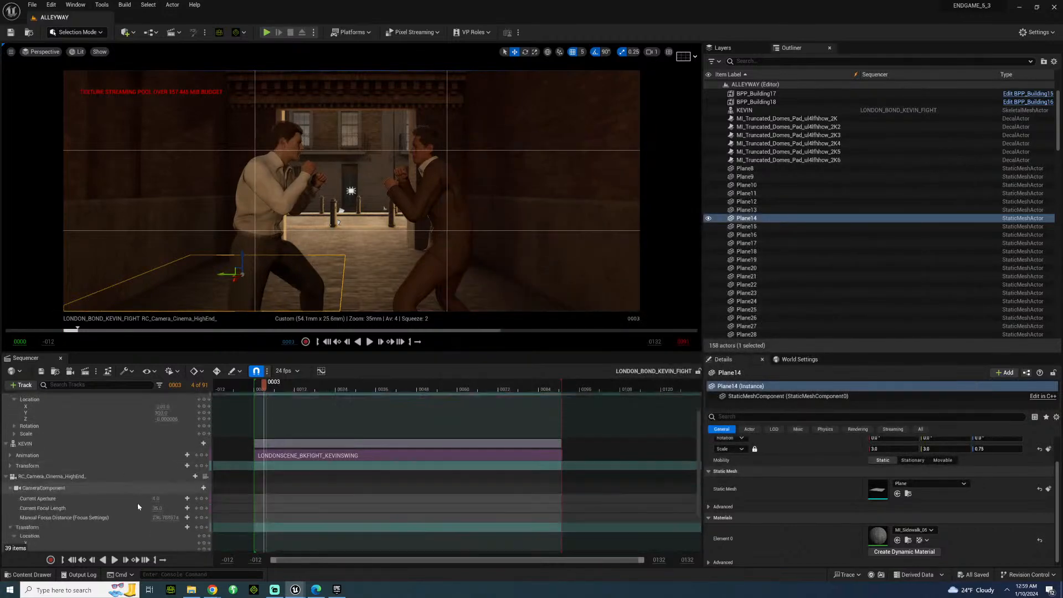
pyautogui.scroll(-2, 137, 503)
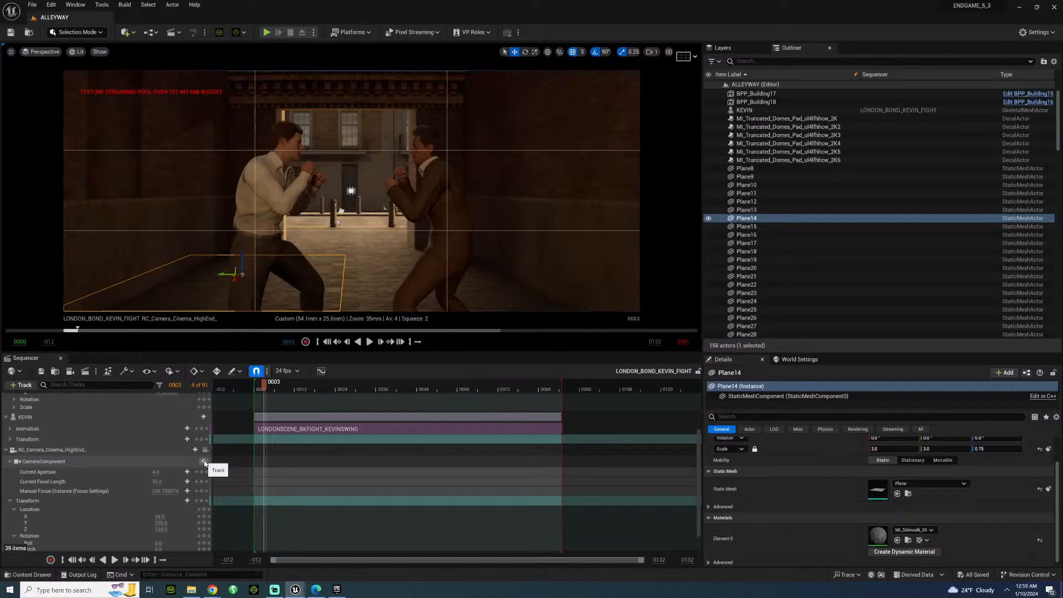
pyautogui.click(204, 463)
pyautogui.moveTo(253, 155)
pyautogui.scroll(-2, 353, 241)
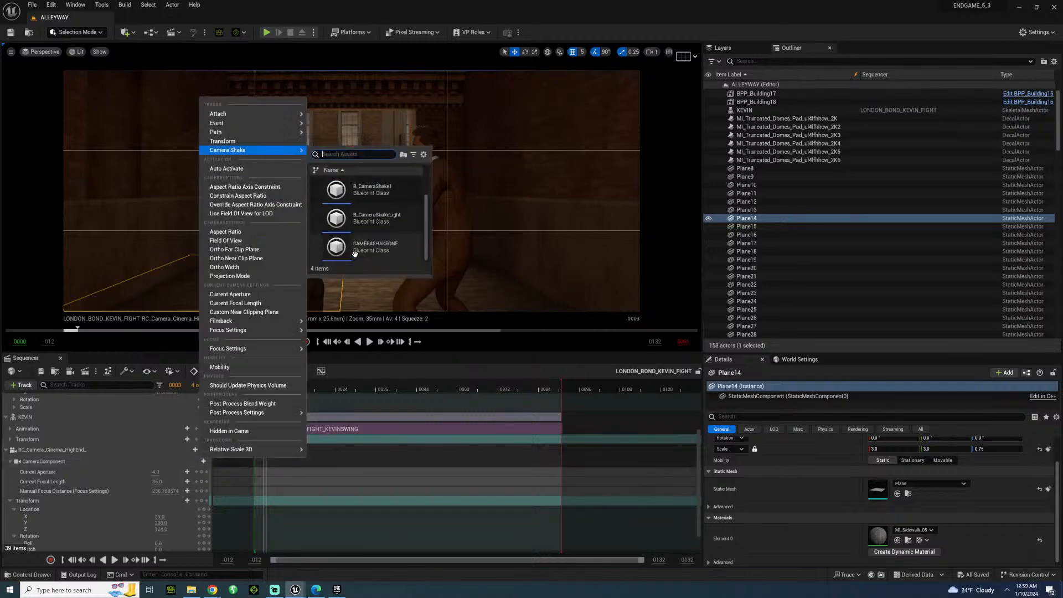
pyautogui.click(359, 248)
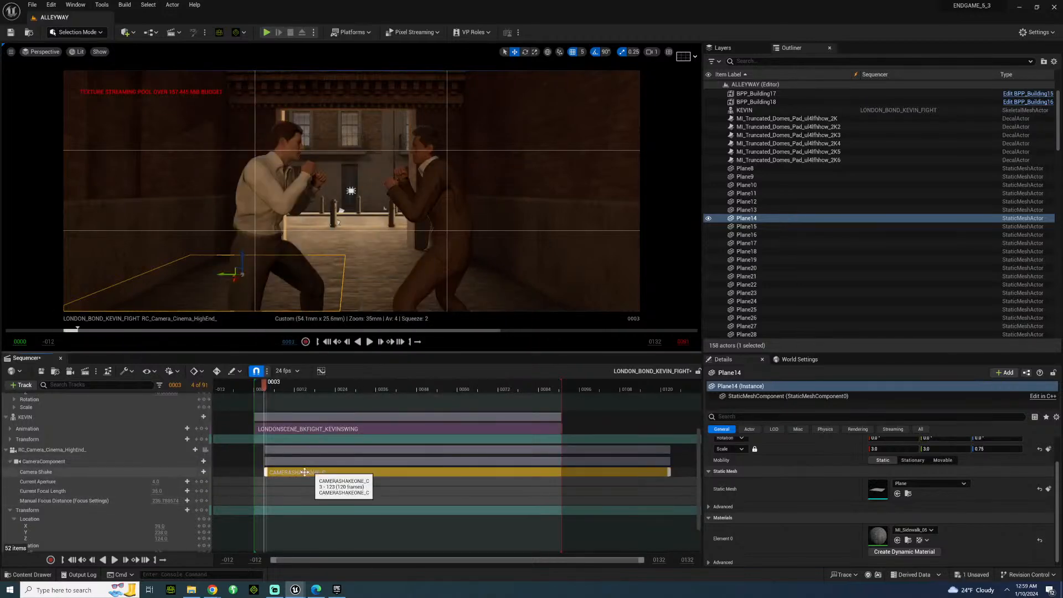
pyautogui.moveTo(272, 474); pyautogui.dragTo(225, 474)
# Play the fight up to frame 75 to check the camera shake and return the playhead to frame 5.
pyautogui.press('space')
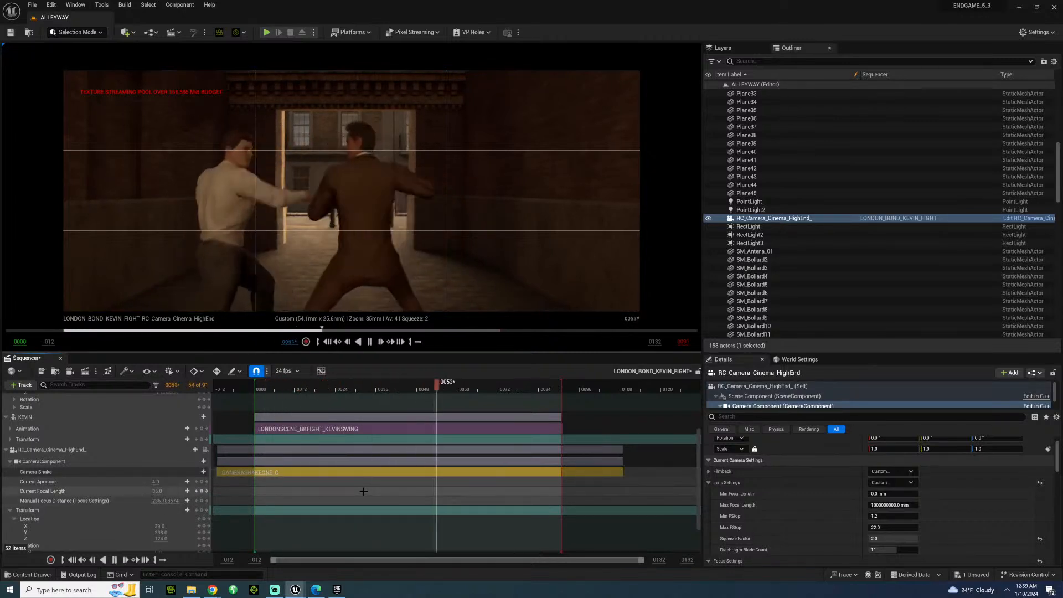
pyautogui.press('space')
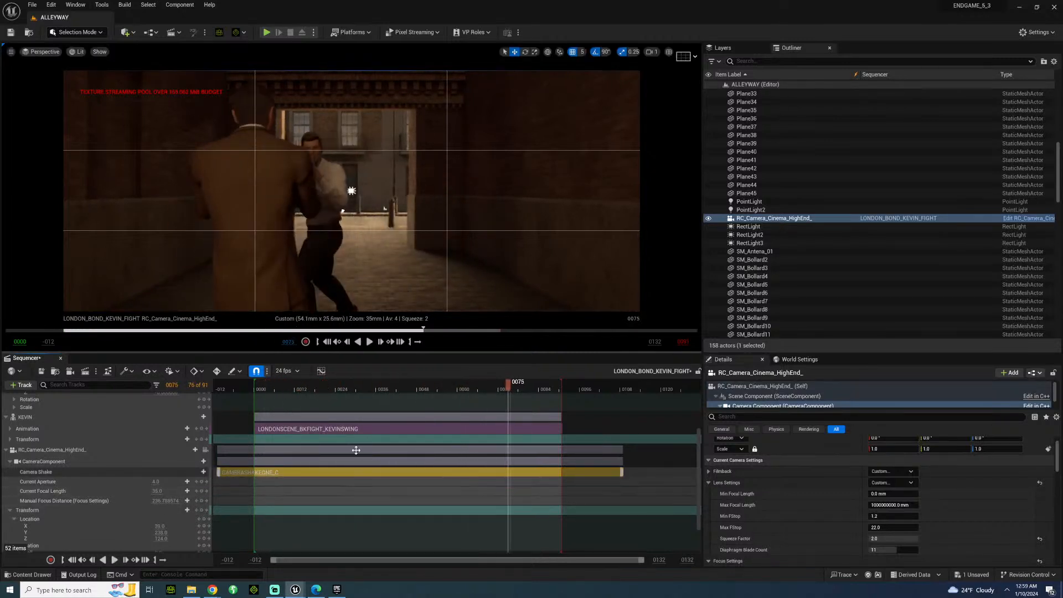
pyautogui.click(267, 386)
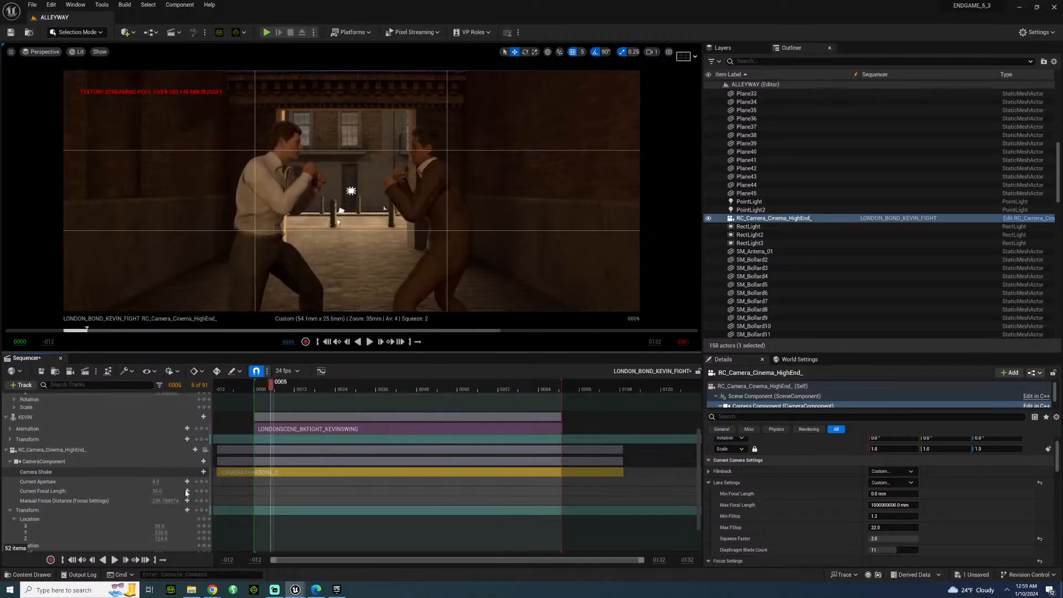
# Key the sequence camera's transform at frame 5, then at frame 20 key a lower Location X and a Pitch of about 3.6.
pyautogui.scroll(-2, 188, 491)
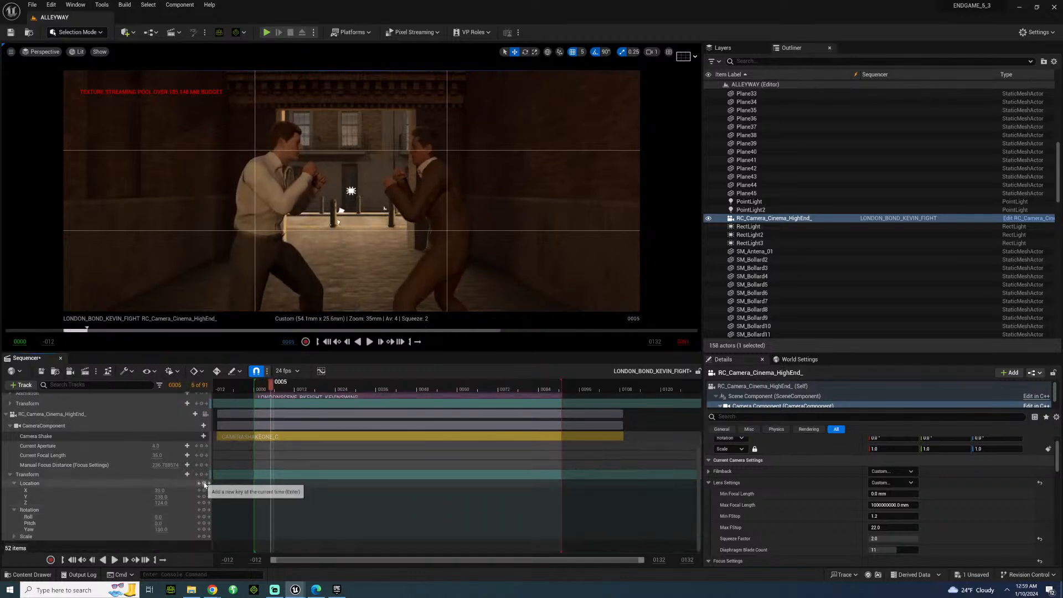
pyautogui.click(204, 484)
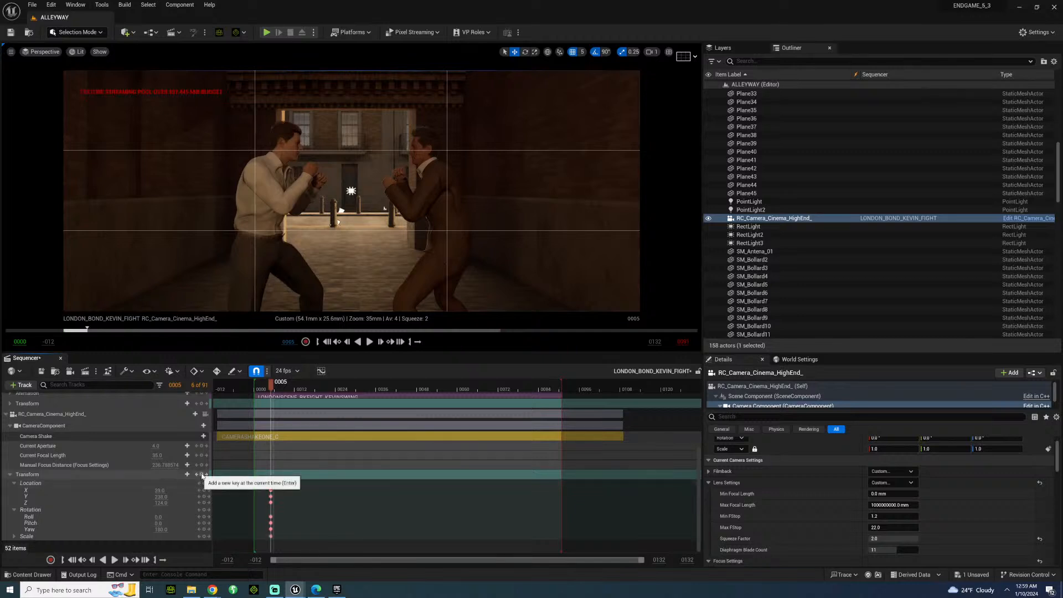
pyautogui.moveTo(275, 390); pyautogui.dragTo(323, 395)
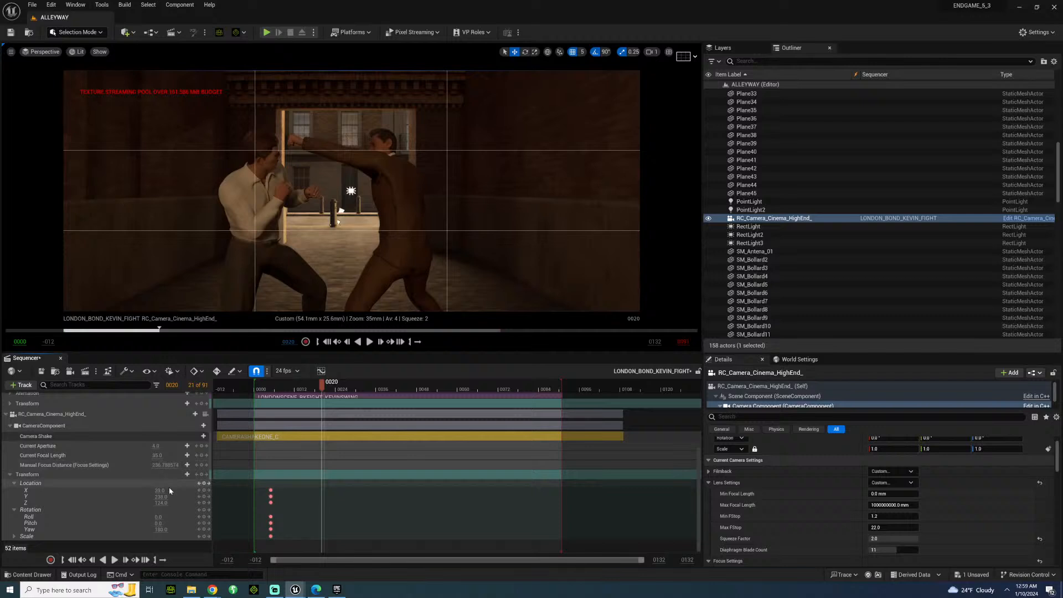
pyautogui.moveTo(162, 493); pyautogui.dragTo(166, 524)
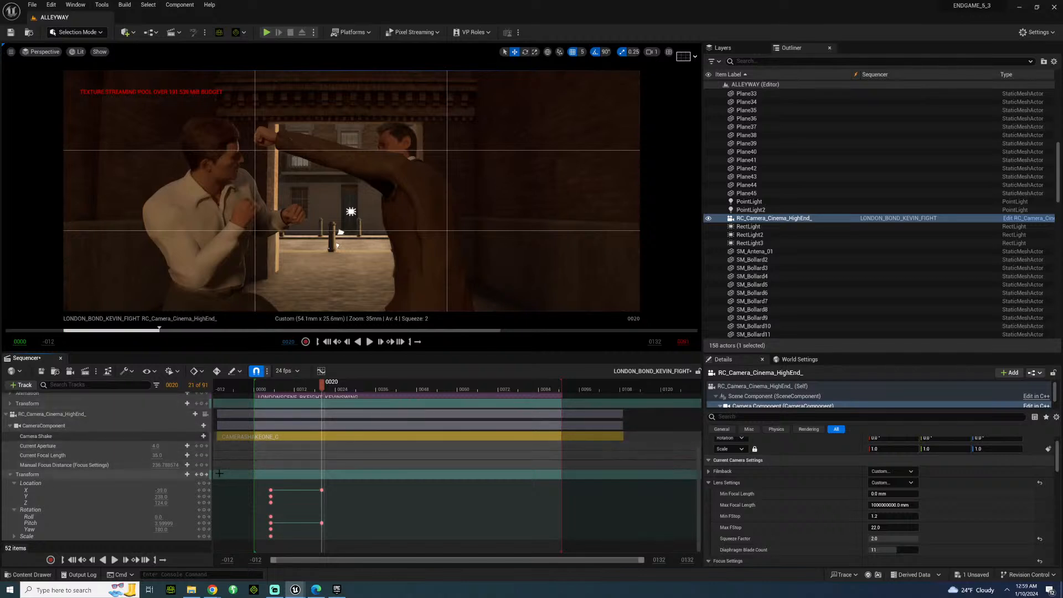
# Play the punch repeatedly from around frame 5 to check the keyed camera push-in and tilt.
pyautogui.click(269, 388)
pyautogui.press('space')
pyautogui.press('space')
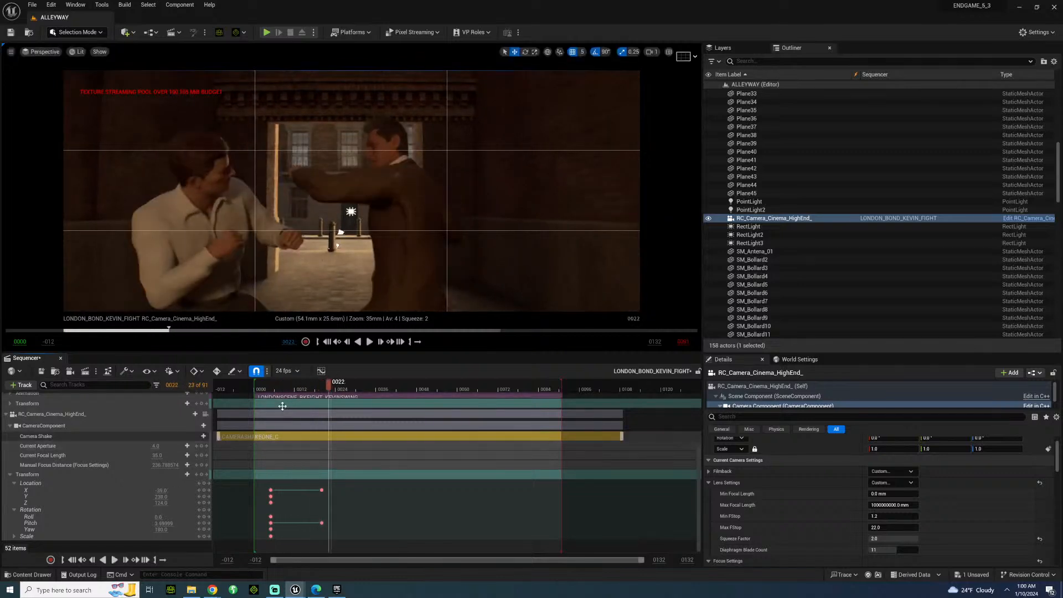
pyautogui.click(273, 387)
pyautogui.press('space')
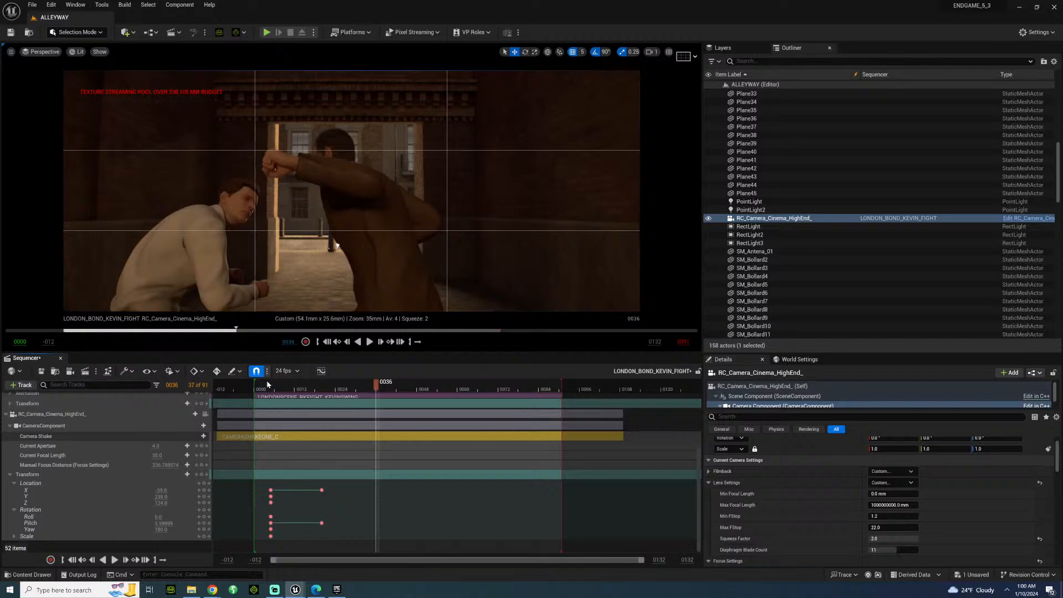
pyautogui.click(268, 387)
pyautogui.press('space')
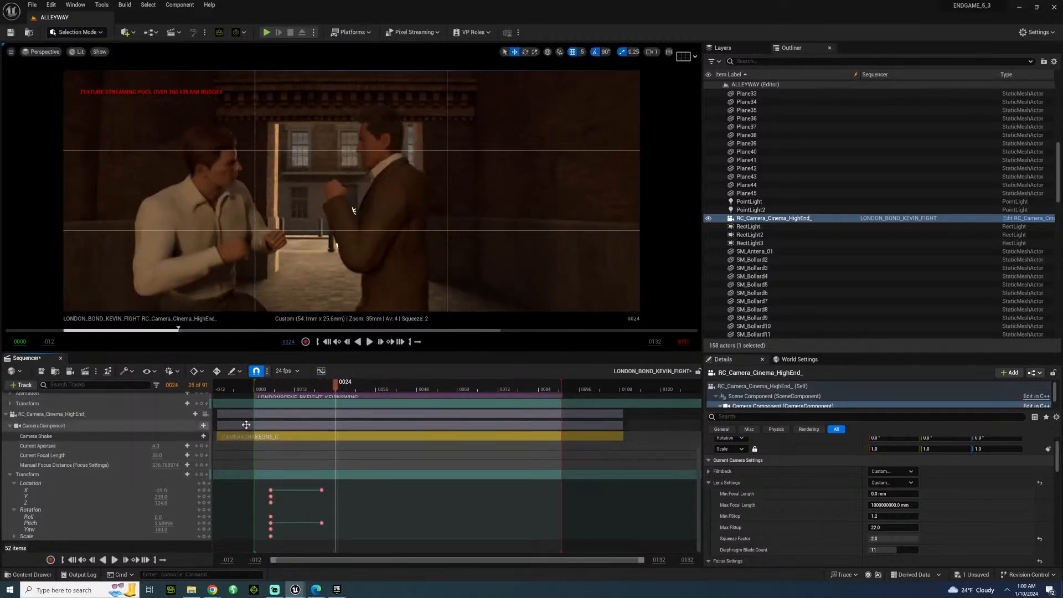
# At frame 20, show the camera's debug focus plane, set Manual Focus Distance to about 161.83 cm and increase Location Y.
pyautogui.moveTo(298, 388); pyautogui.dragTo(312, 389)
pyautogui.click(209, 490)
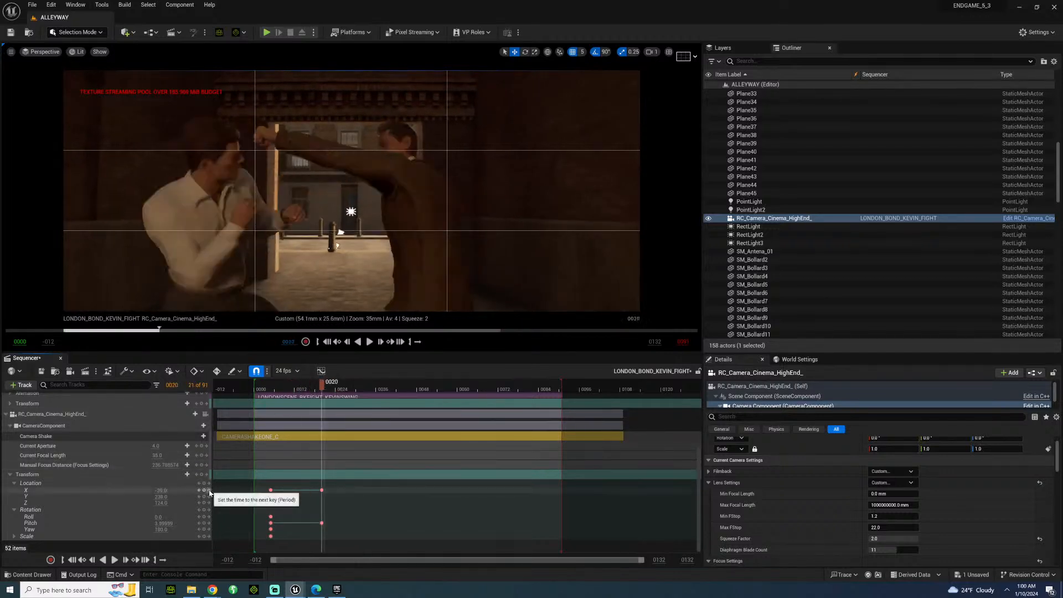
pyautogui.click(61, 419)
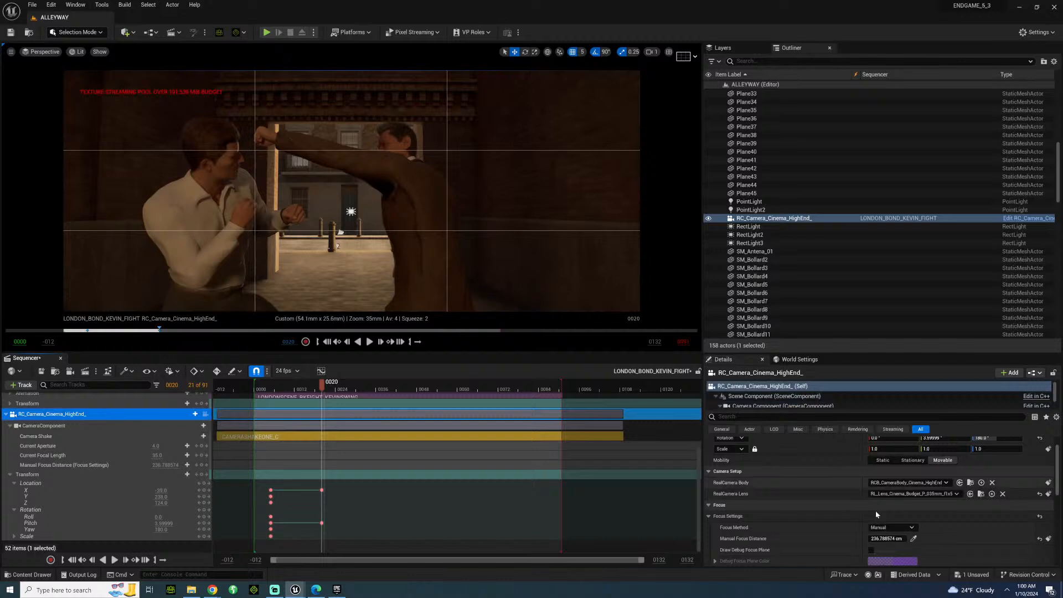
pyautogui.click(871, 550)
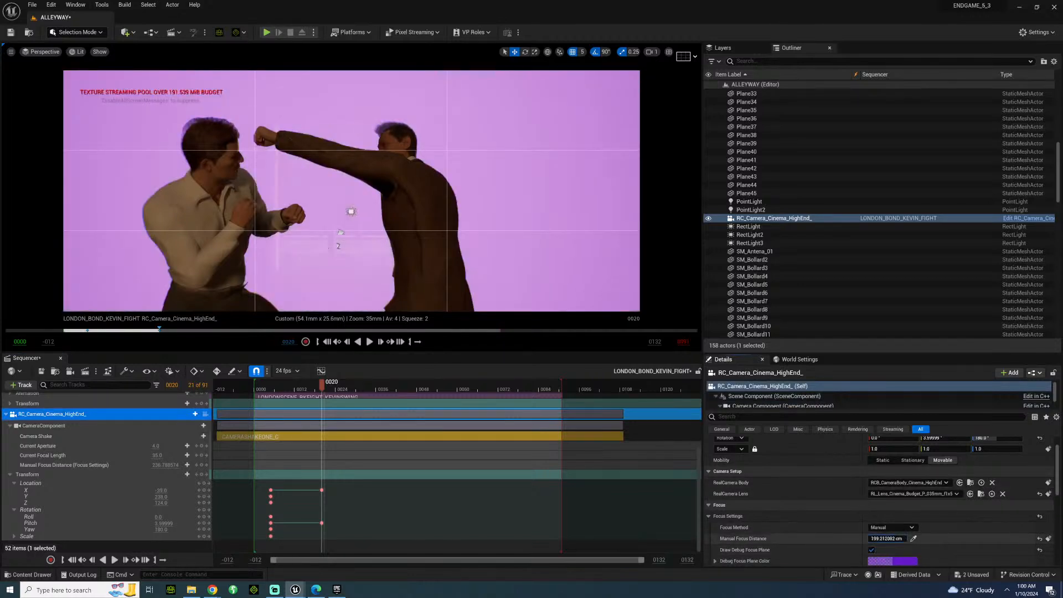
pyautogui.moveTo(887, 539); pyautogui.dragTo(879, 538)
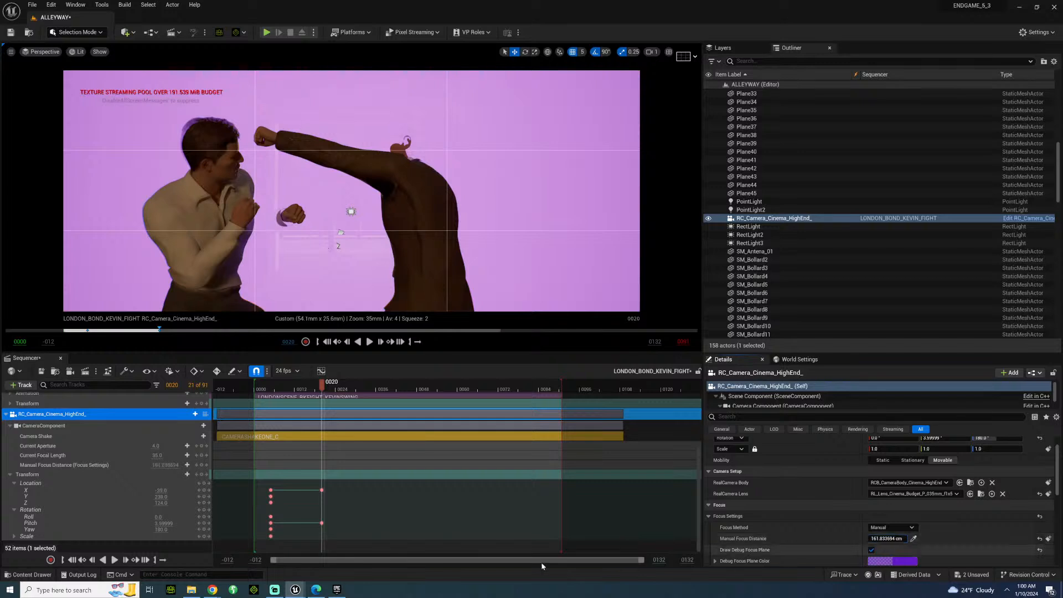
pyautogui.moveTo(161, 497); pyautogui.dragTo(180, 496)
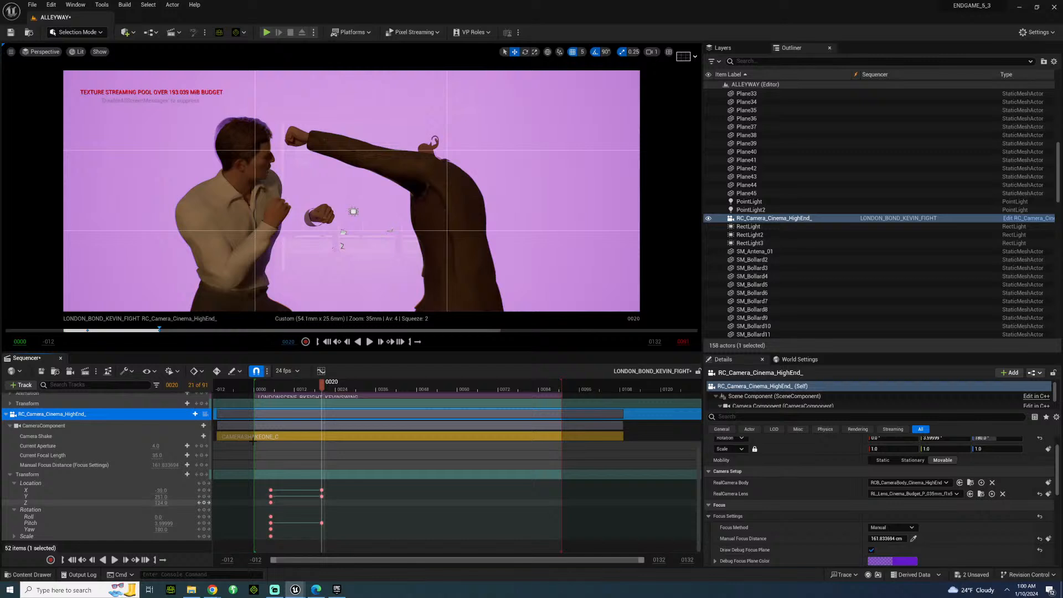
# At frame 5, set the camera's Manual Focus Distance to about 240.27 cm using the debug focus plane and key it.
pyautogui.click(270, 386)
pyautogui.click(871, 550)
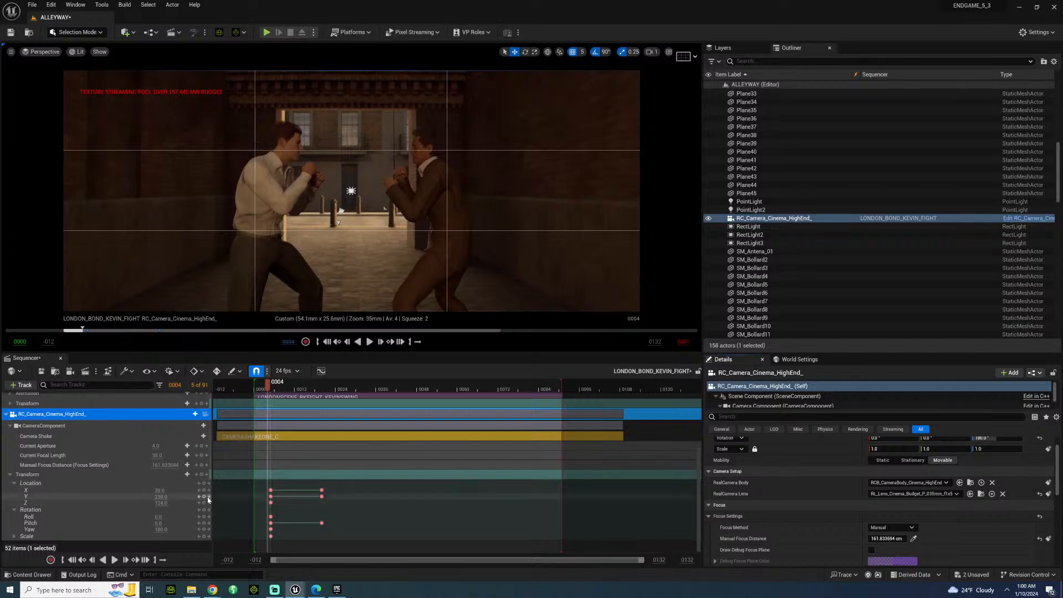
pyautogui.click(870, 550)
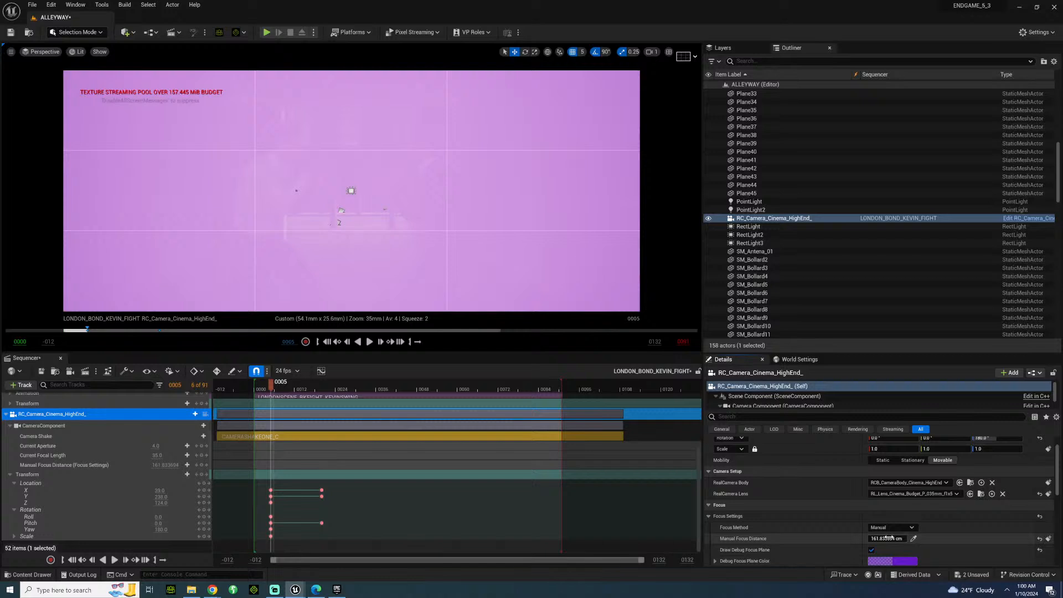
pyautogui.moveTo(887, 538); pyautogui.dragTo(930, 538)
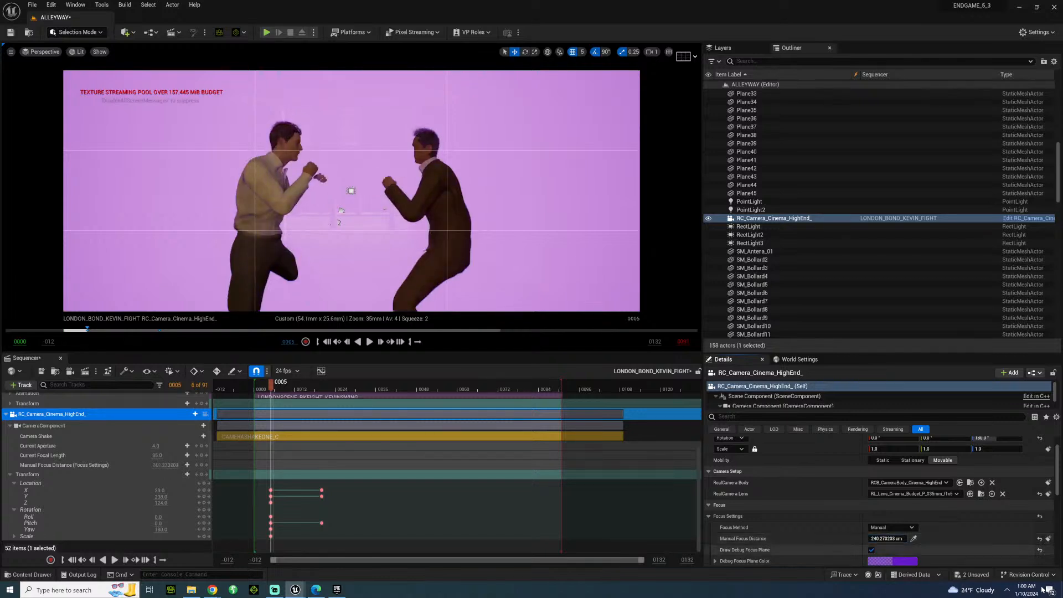
pyautogui.click(1049, 539)
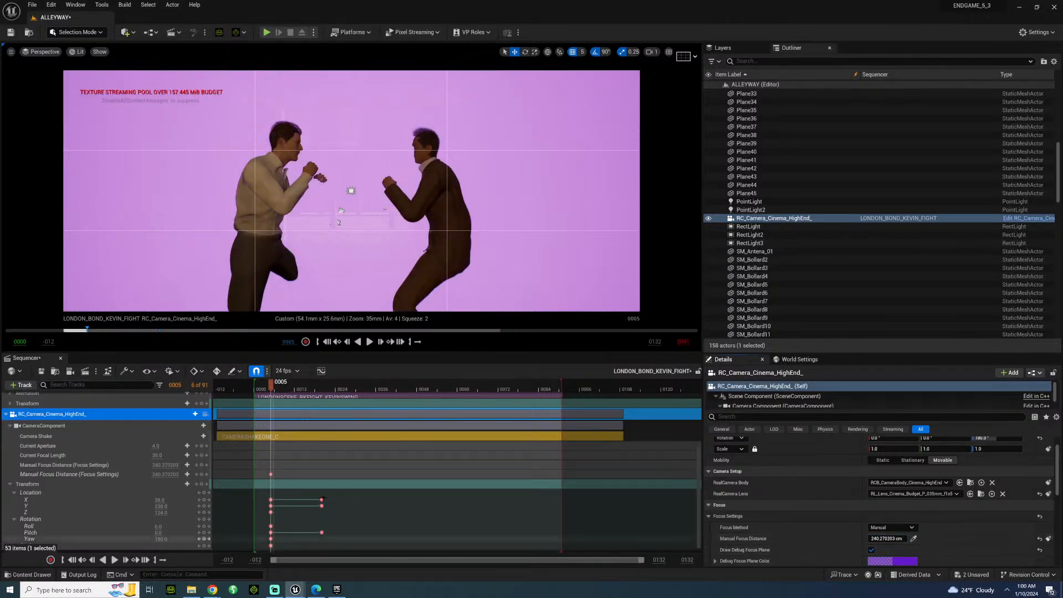
# At frame 20, set the Manual Focus Distance to about 137.09 cm and turn off the debug focus plane.
pyautogui.click(210, 506)
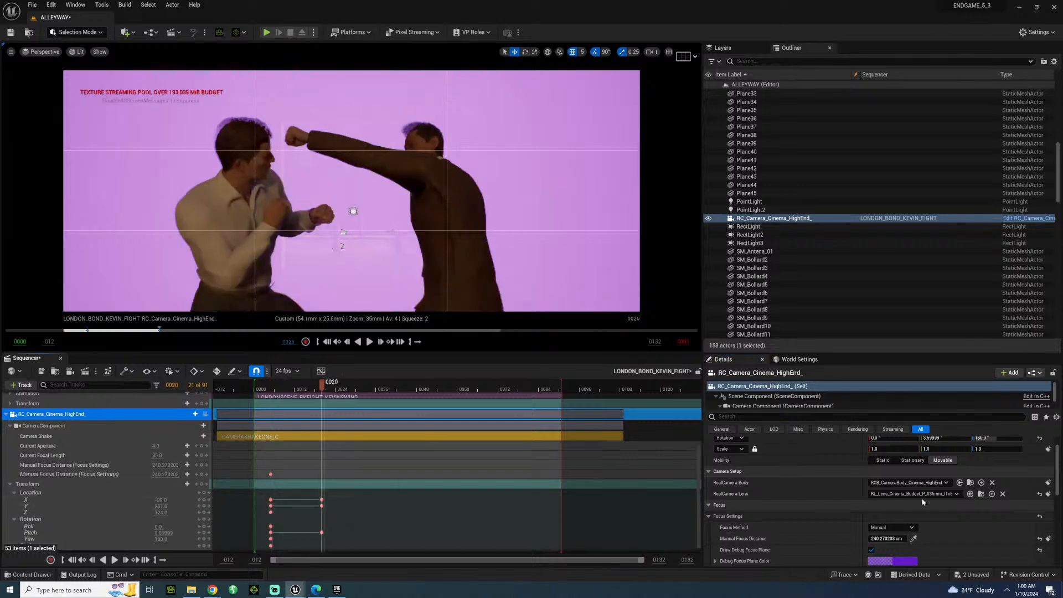
pyautogui.moveTo(887, 539); pyautogui.dragTo(859, 538)
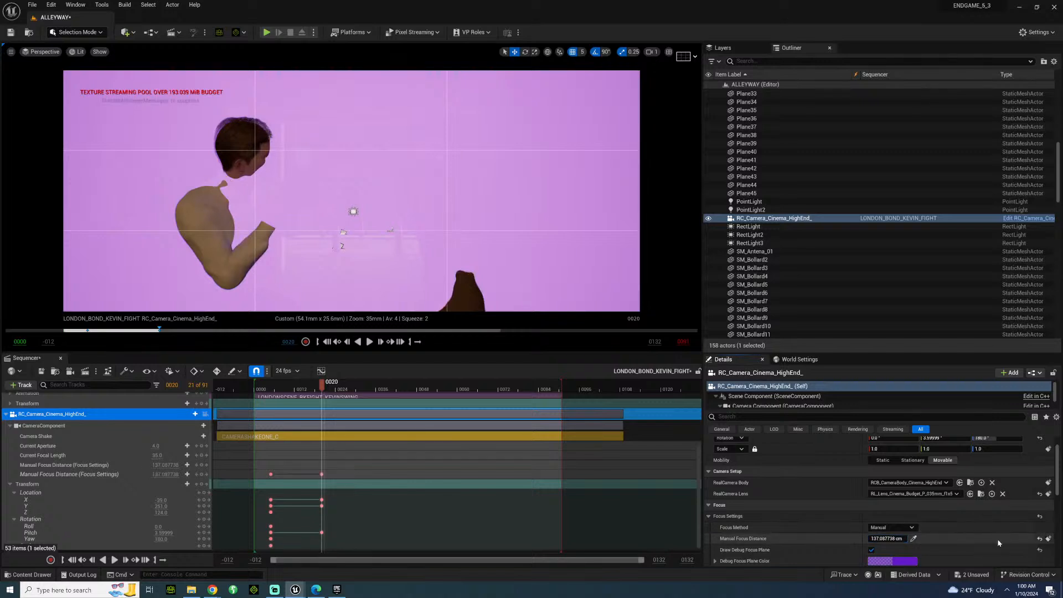
pyautogui.click(871, 550)
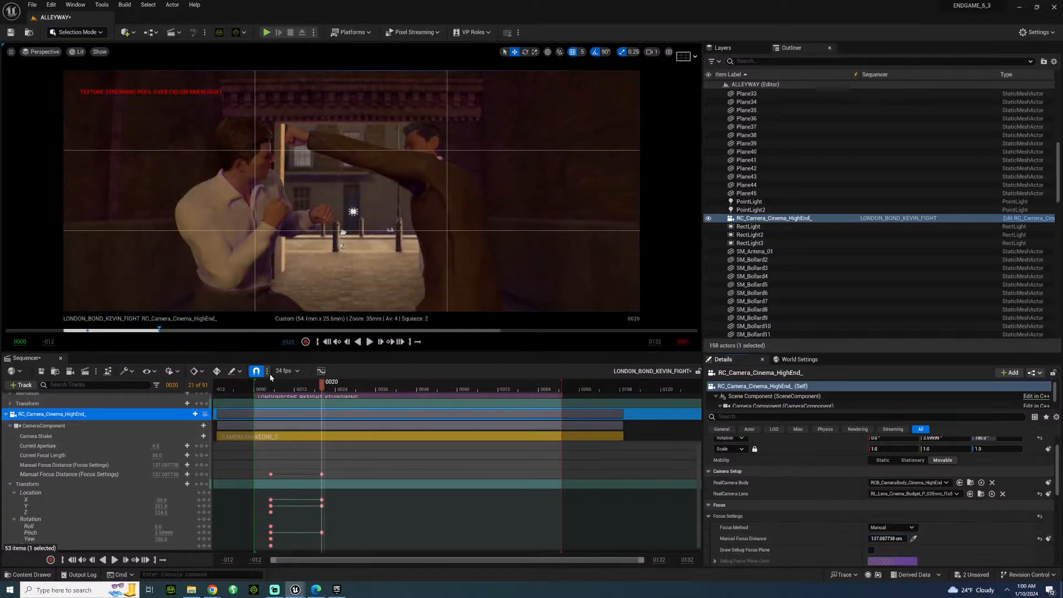
# Replay the fight several times from around frame 5 to review the camera move, the focus pull and the shake together.
pyautogui.click(271, 390)
pyautogui.press('space')
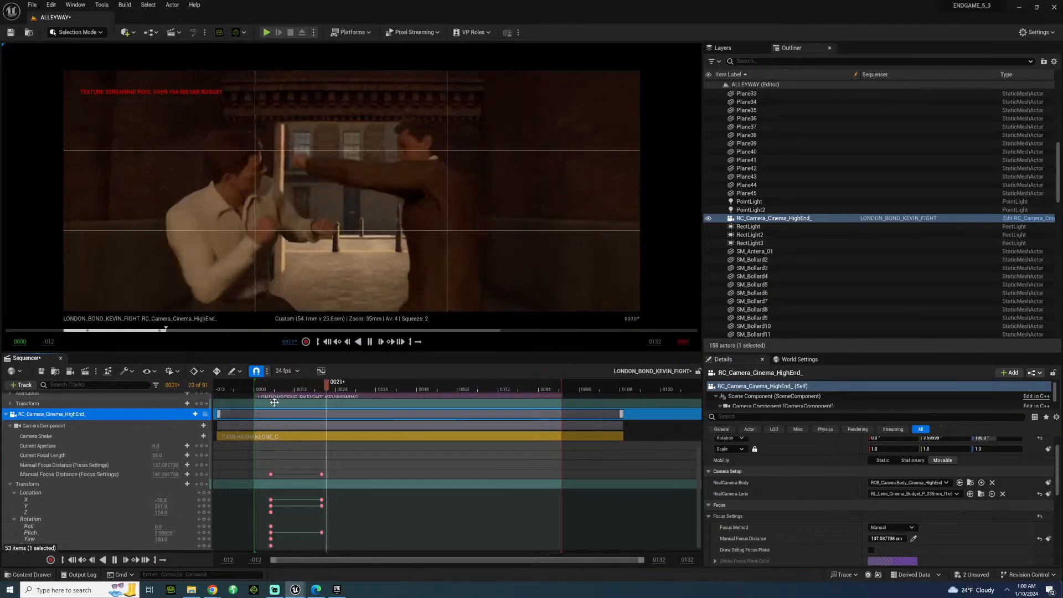
pyautogui.press('space')
pyautogui.press('space')
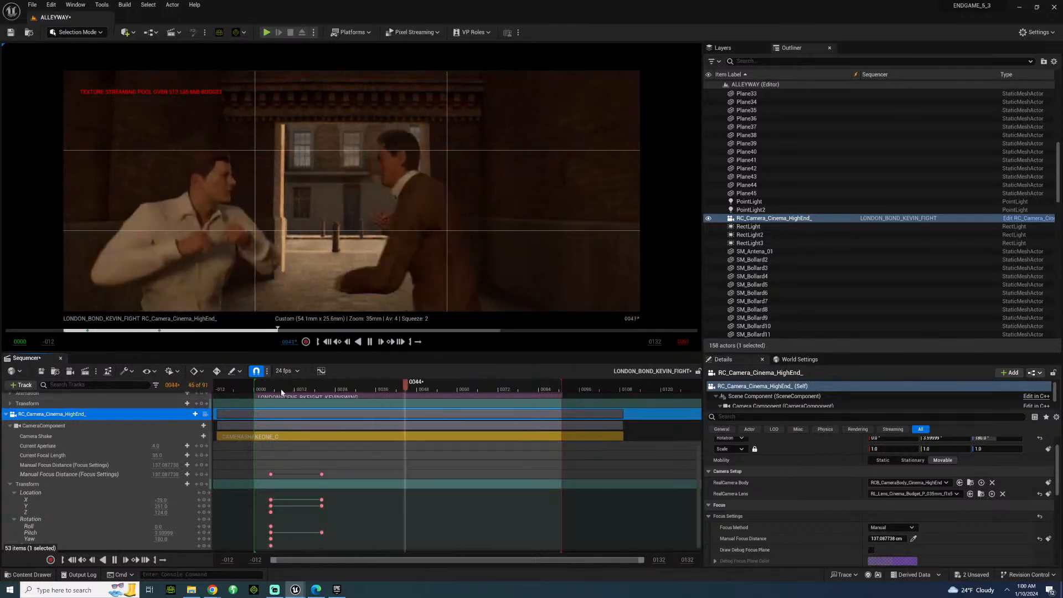
pyautogui.press('space')
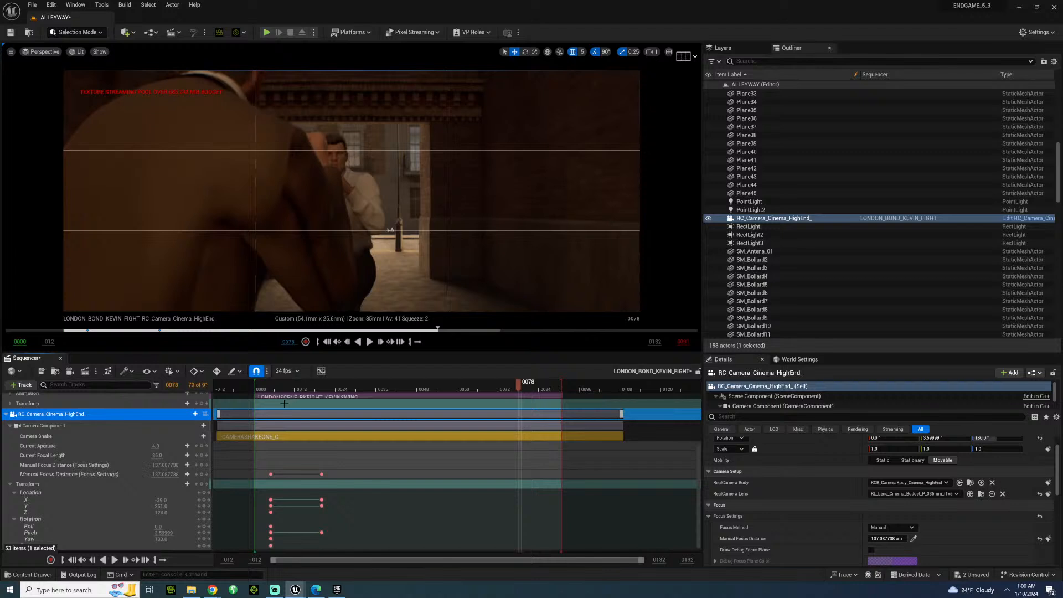
pyautogui.click(271, 389)
pyautogui.press('space')
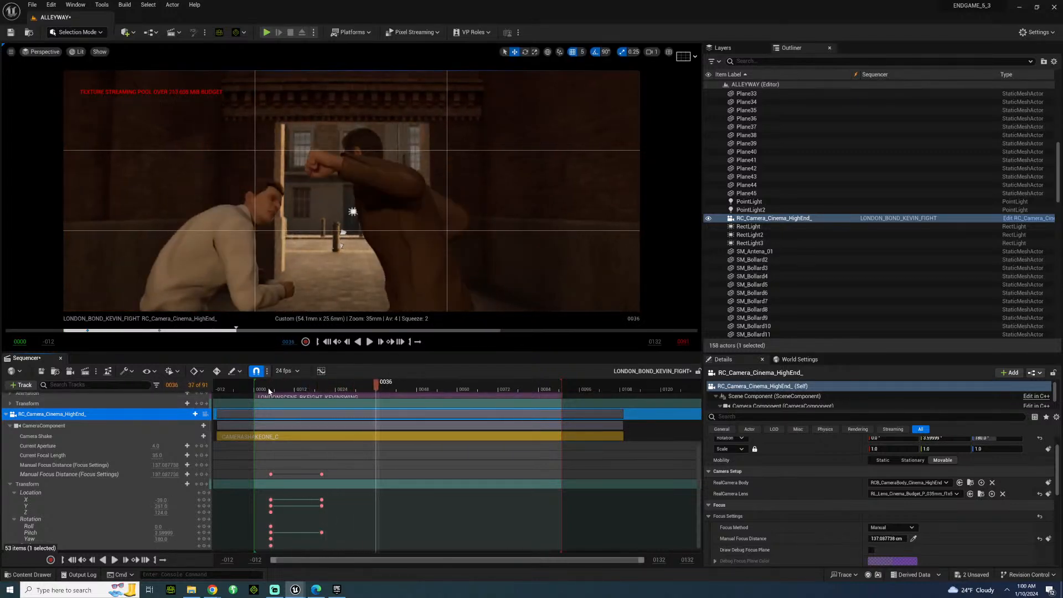
pyautogui.click(275, 389)
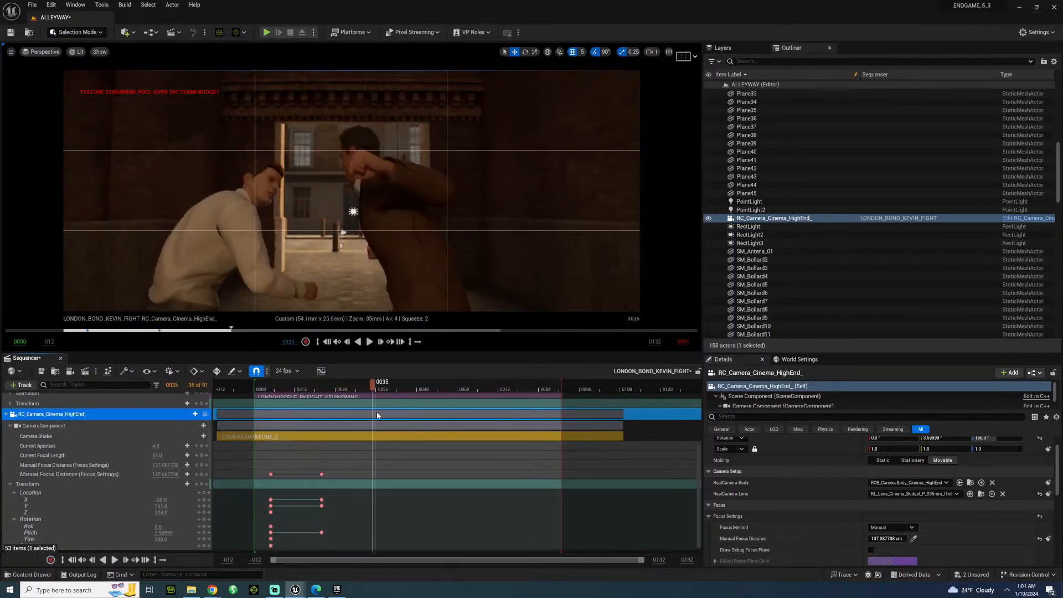
pyautogui.click(274, 390)
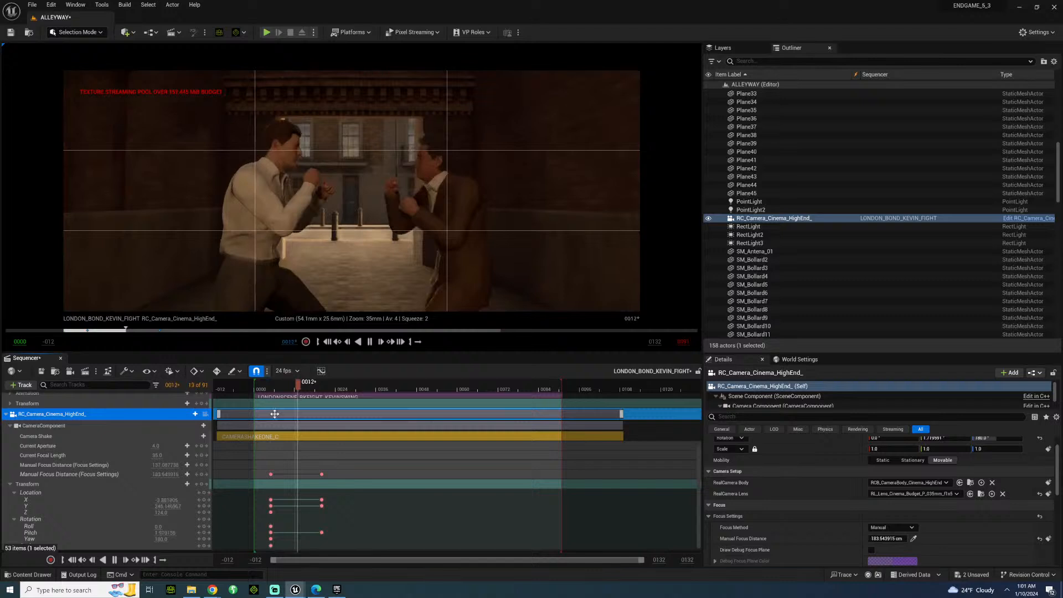
pyautogui.press('space')
pyautogui.click(268, 391)
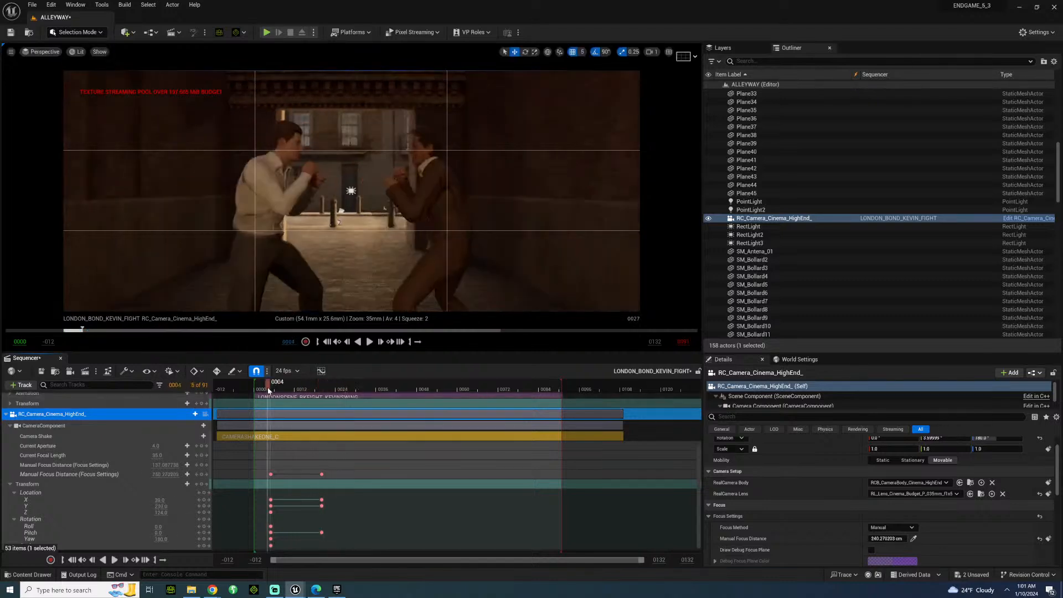
pyautogui.press('space')
pyautogui.press('space')
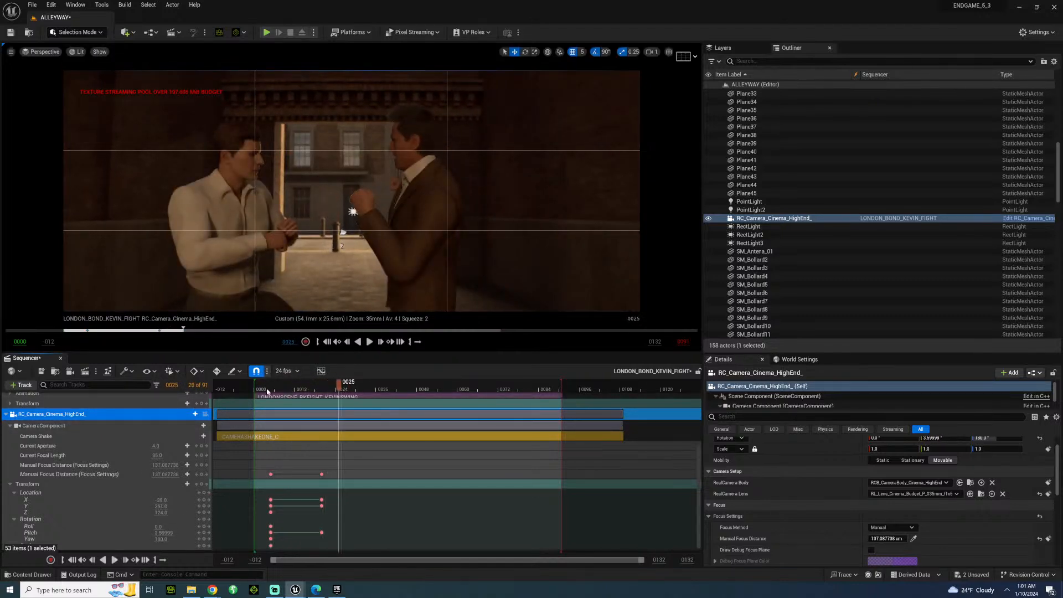
pyautogui.click(267, 391)
pyautogui.press('space')
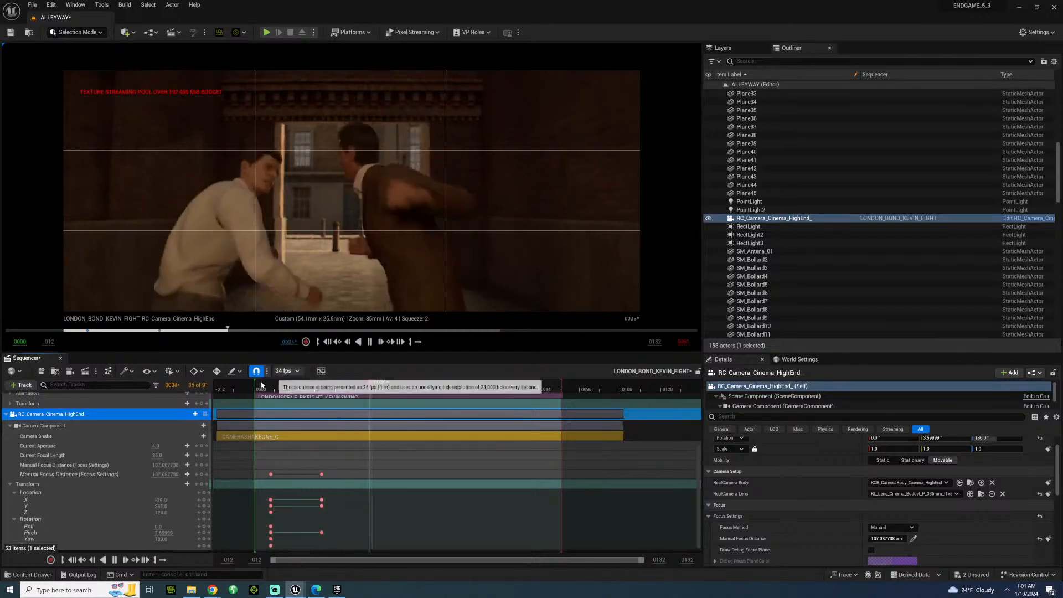
pyautogui.press('space')
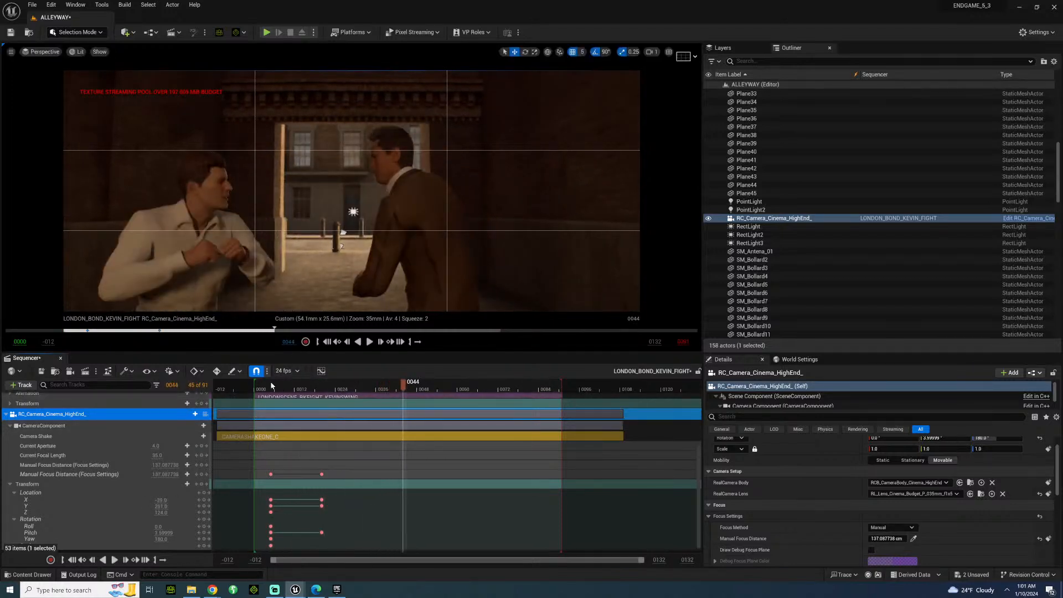
pyautogui.click(265, 390)
pyautogui.press('space')
pyautogui.press('space')
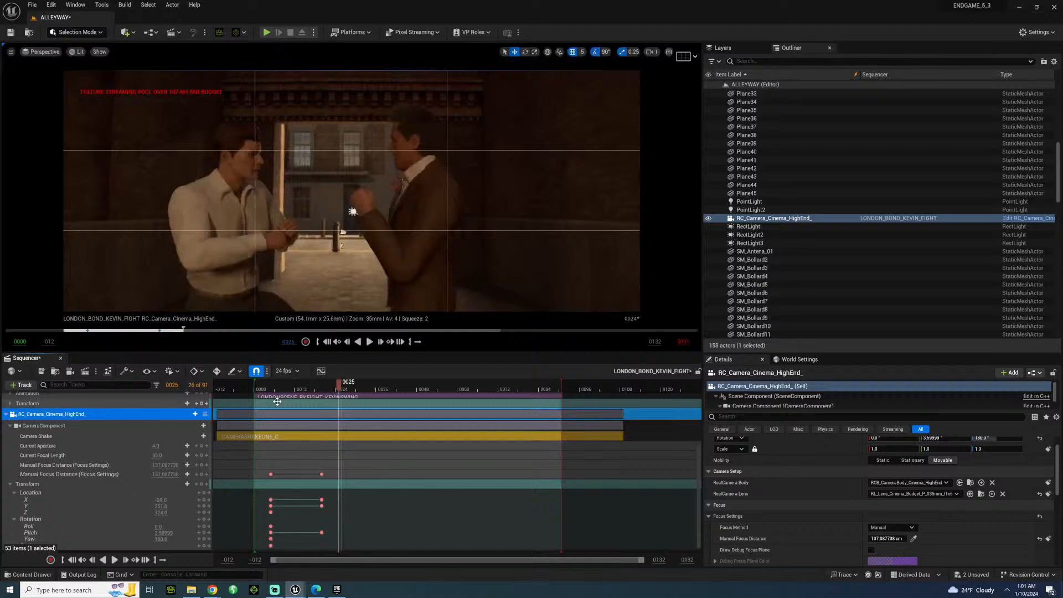
pyautogui.click(275, 390)
pyautogui.press('space')
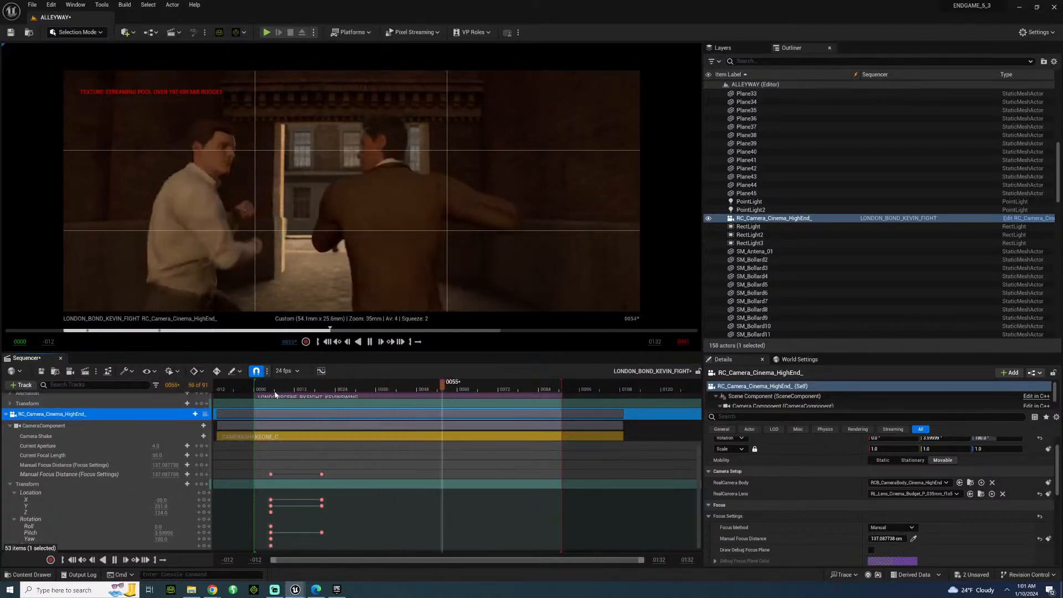
pyautogui.press('space')
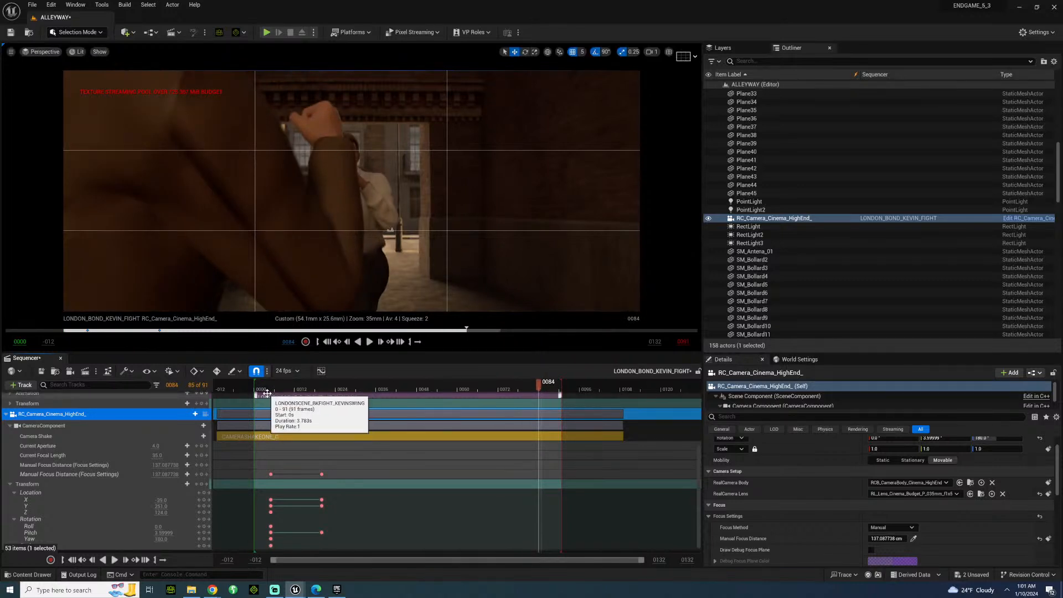
pyautogui.click(267, 382)
pyautogui.press('space')
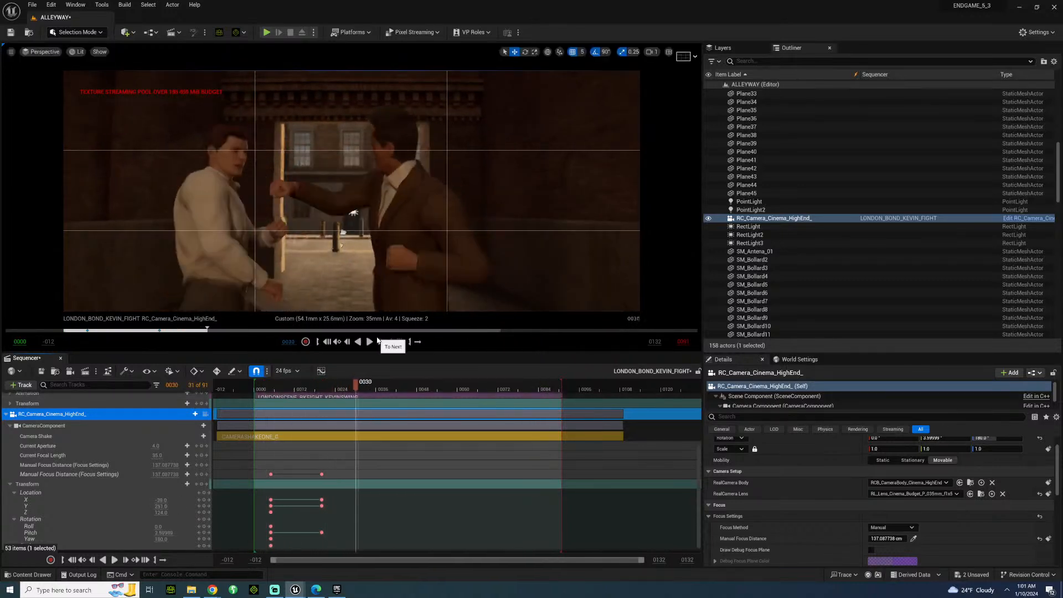
pyautogui.press('space')
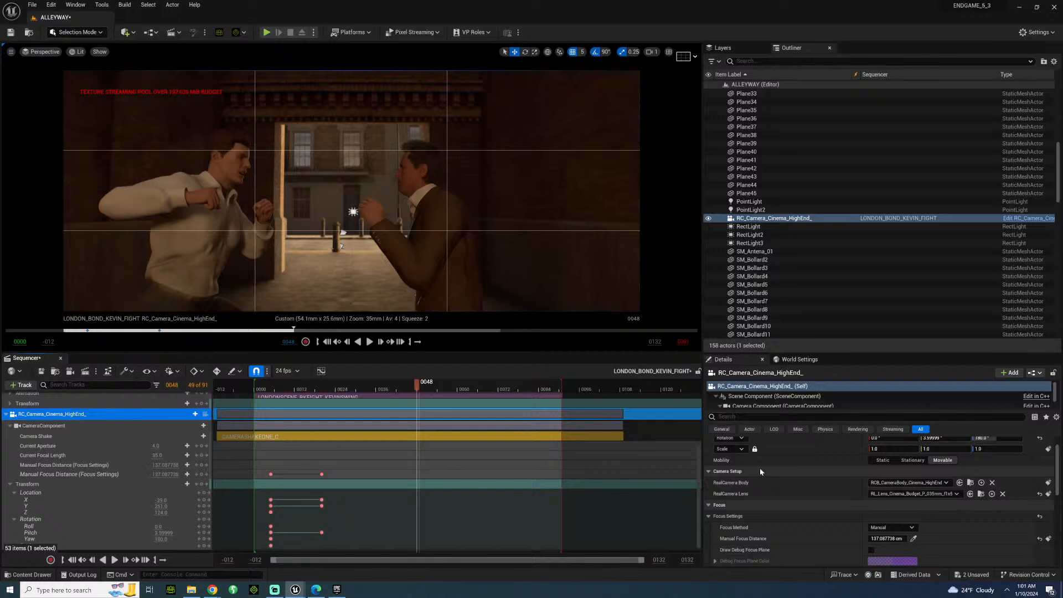
# Turn off ISO Grain in the camera's Cinematographer Features.
pyautogui.scroll(-3, 759, 498)
pyautogui.scroll(-6, 759, 506)
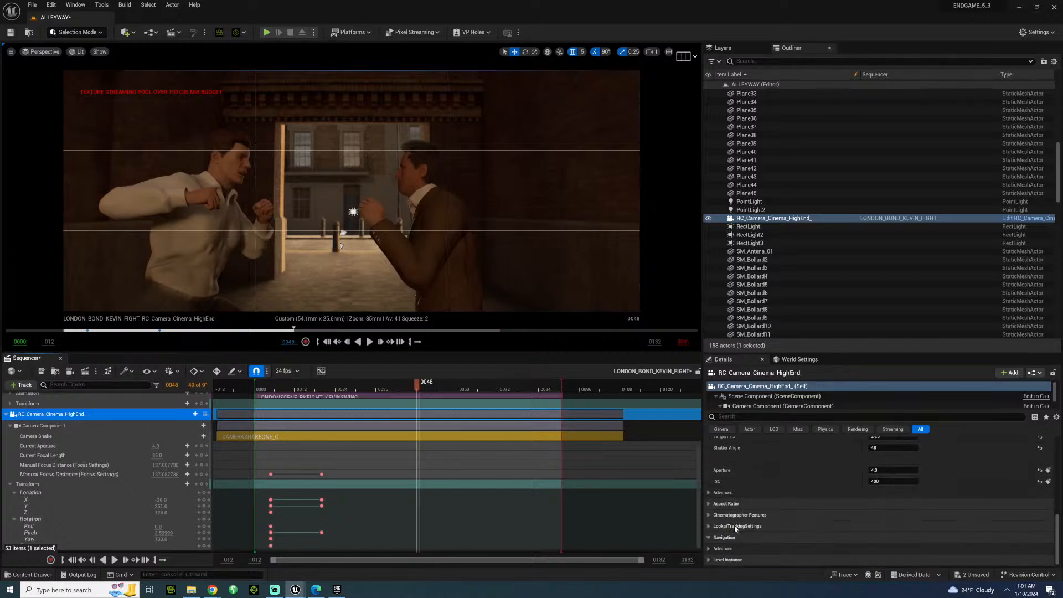
pyautogui.click(709, 492)
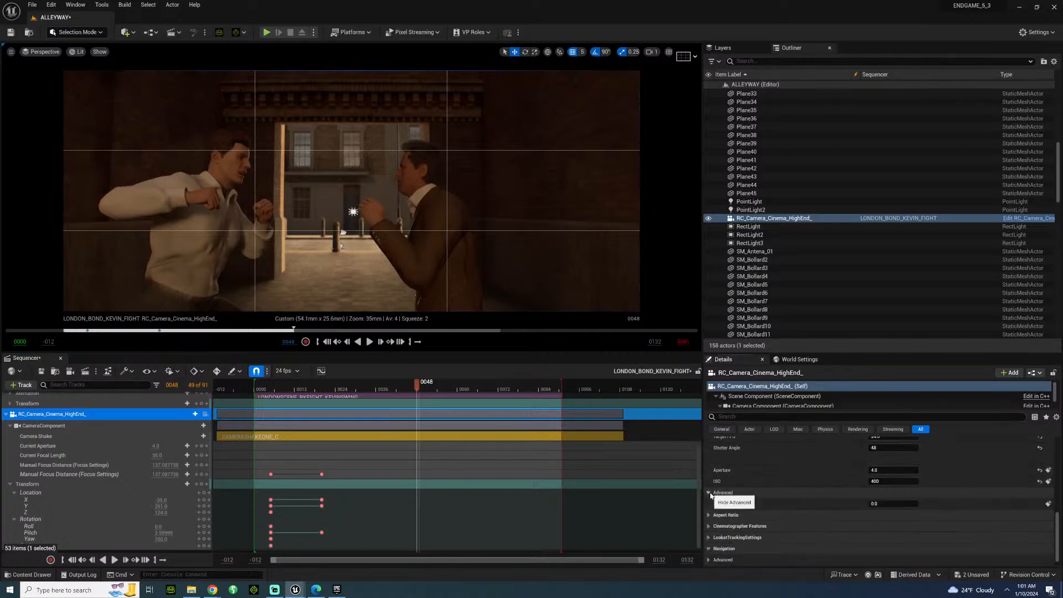
pyautogui.click(709, 526)
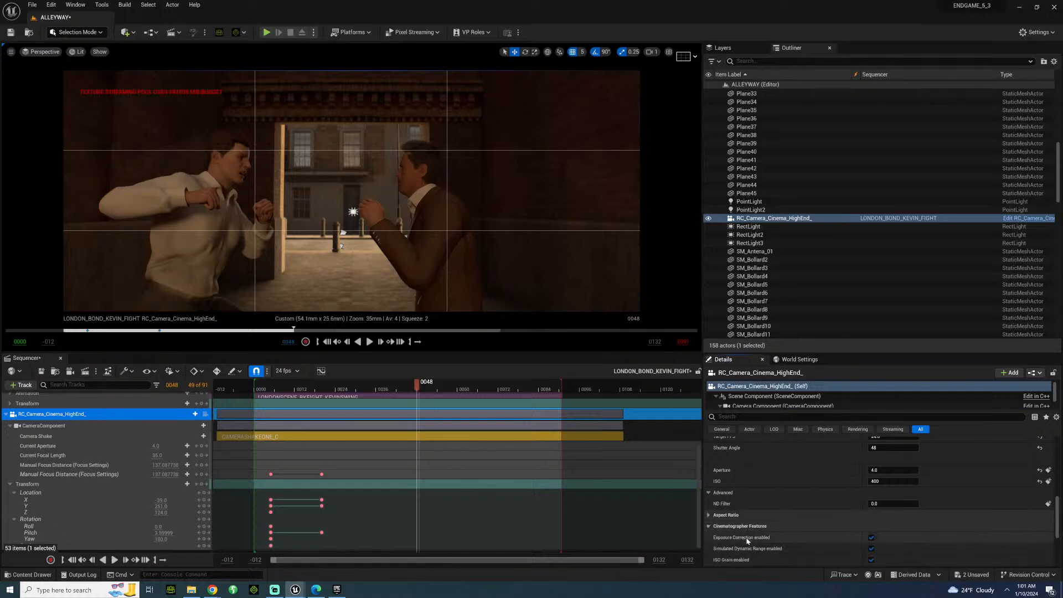
pyautogui.scroll(-2, 793, 527)
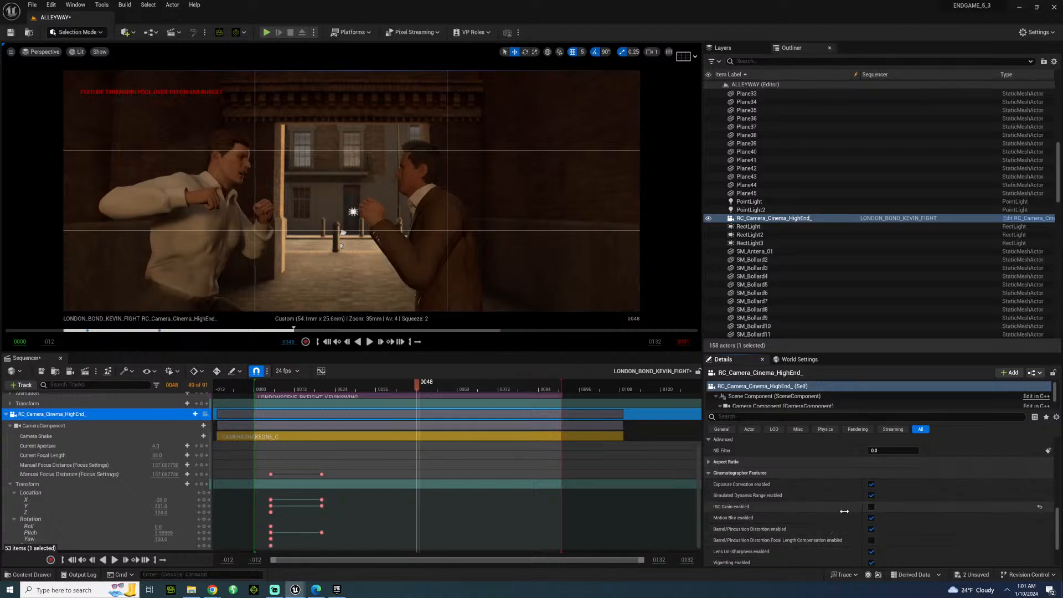
# Replay the fight from near the start of the sequence to check the shot without grain, and return to frame 2.
pyautogui.click(265, 390)
pyautogui.press('space')
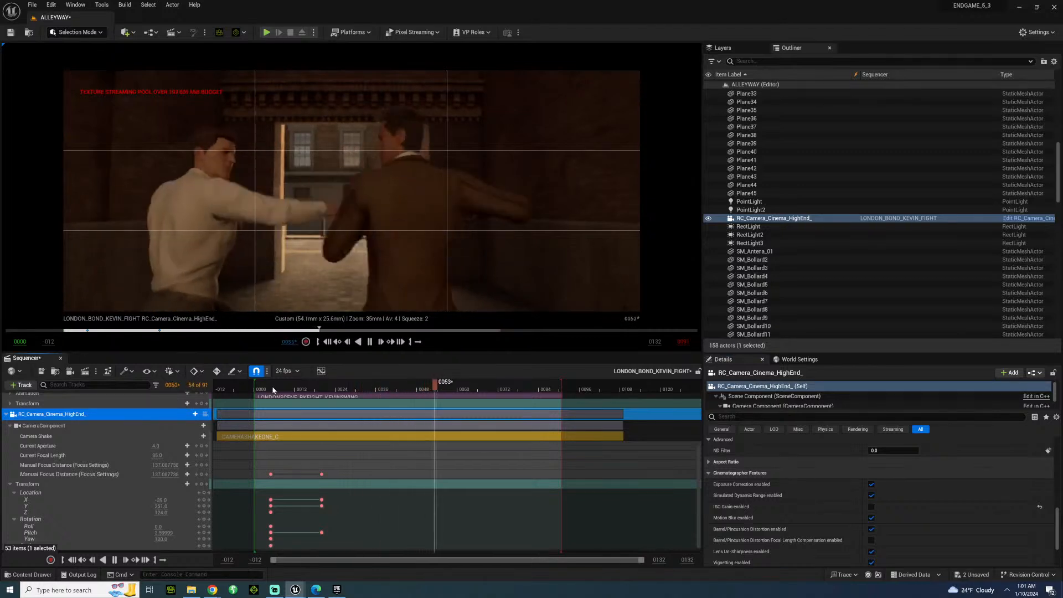
pyautogui.press('space')
pyautogui.click(265, 390)
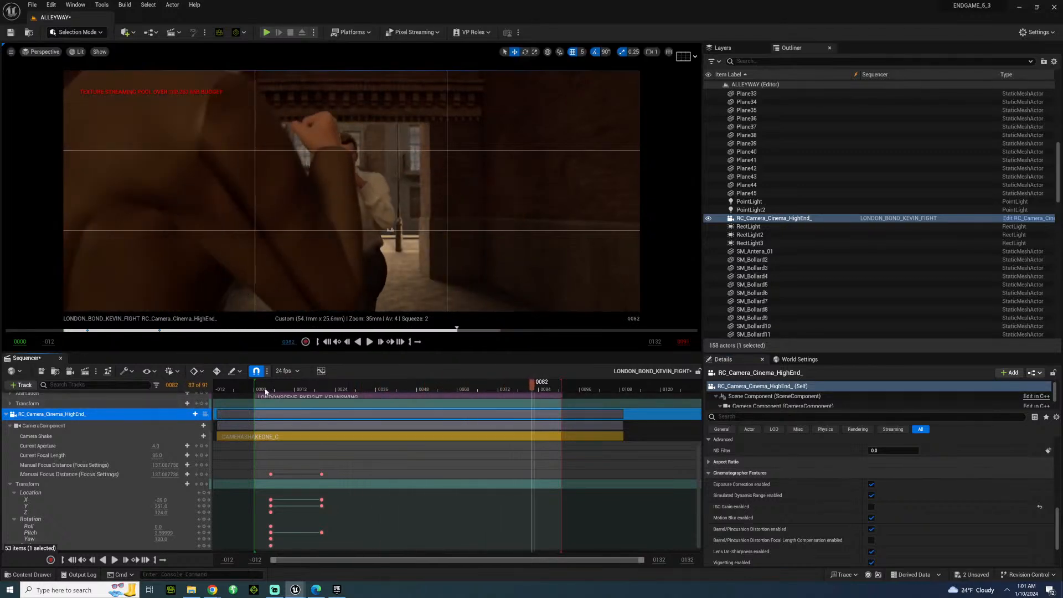
pyautogui.press('space')
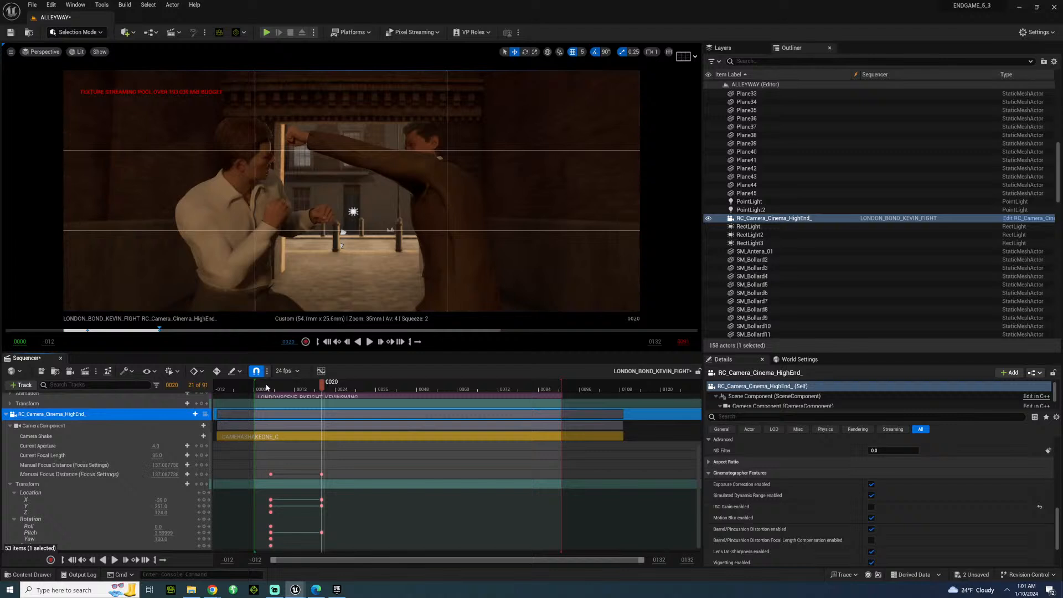
pyautogui.click(261, 384)
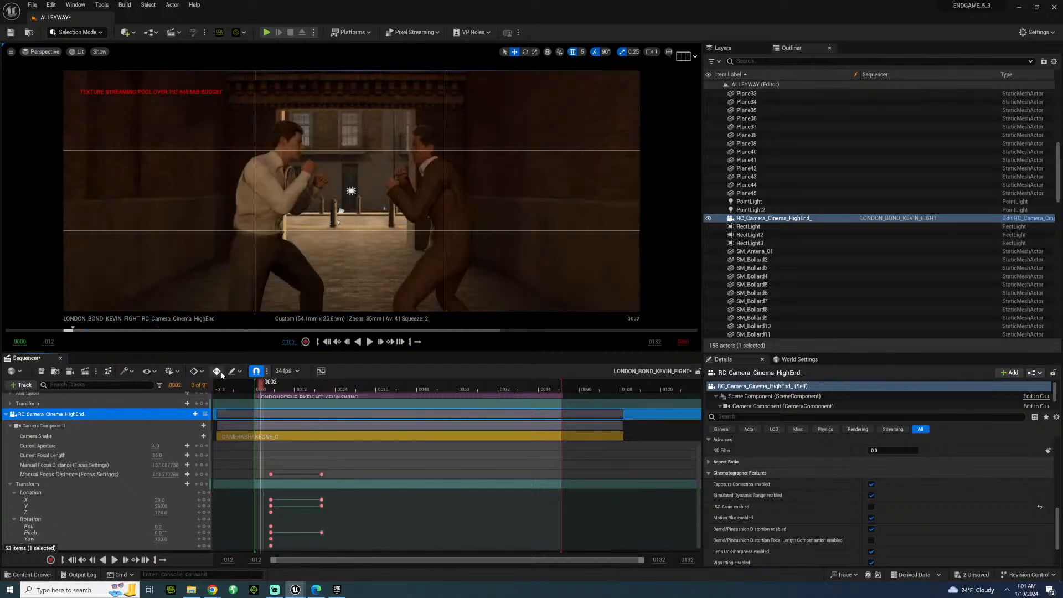
# Save everything and send the LONDON_BOND_KEVIN_FIGHT sequence to the Movie Render Queue.
pyautogui.click(32, 5)
pyautogui.click(85, 120)
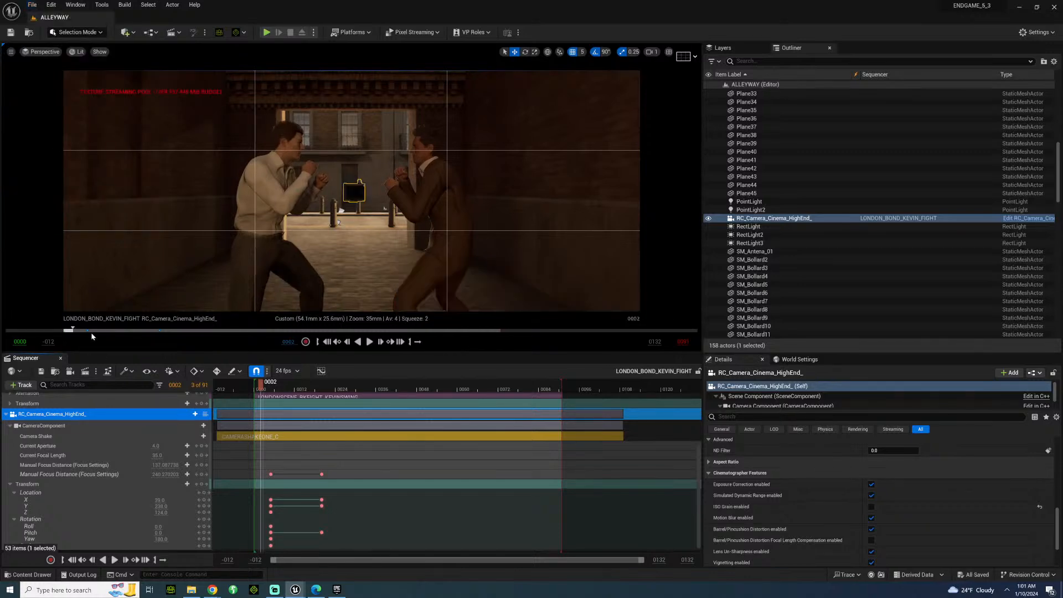
pyautogui.click(86, 371)
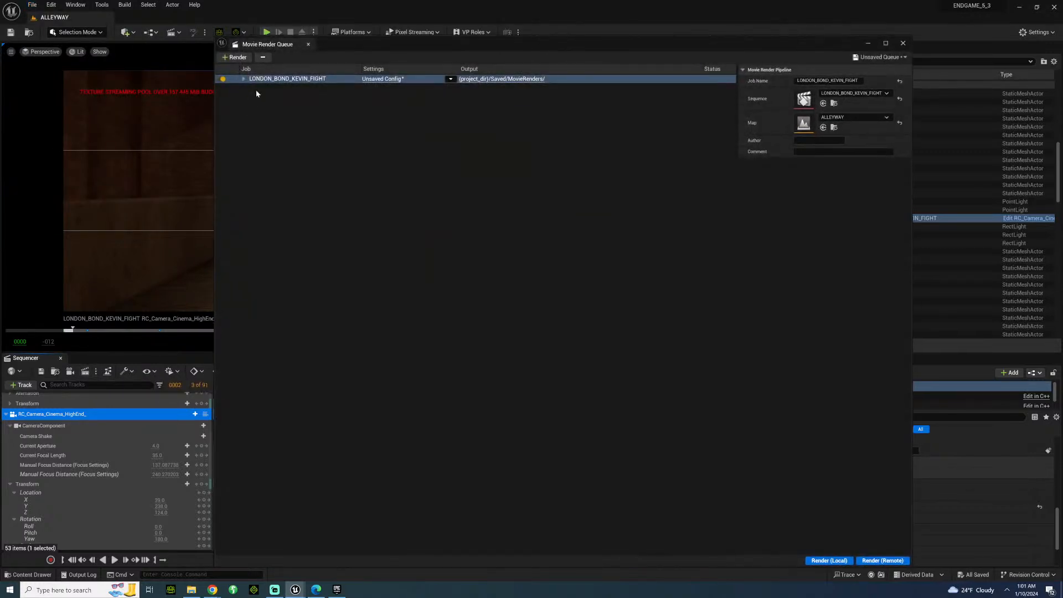
# Load the REDSTRIKE config preset for the LONDON_BOND_KEVIN_FIGHT render job in place of its unsaved config.
pyautogui.click(387, 79)
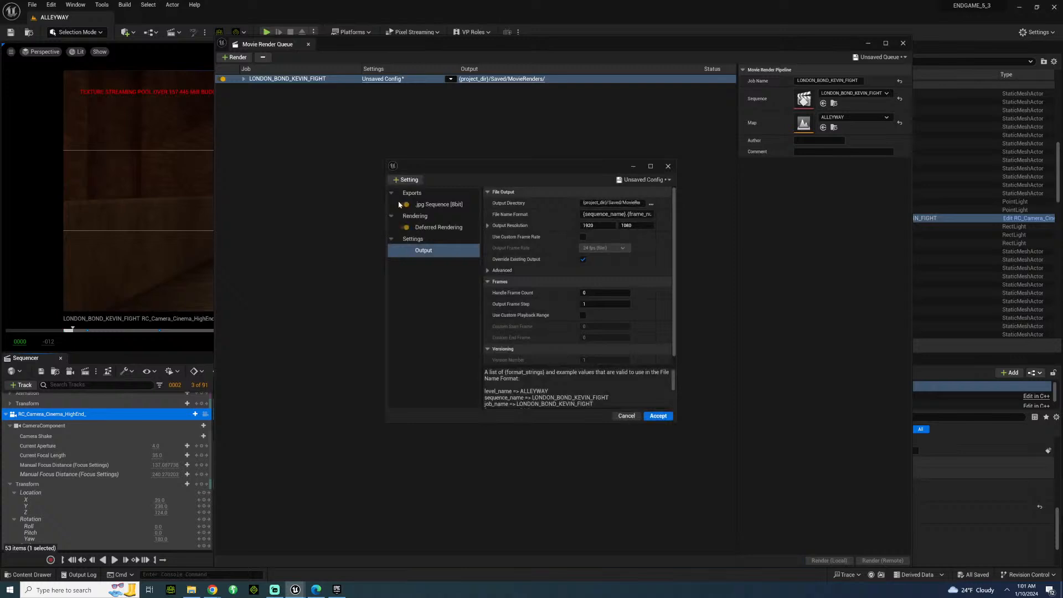
pyautogui.click(667, 165)
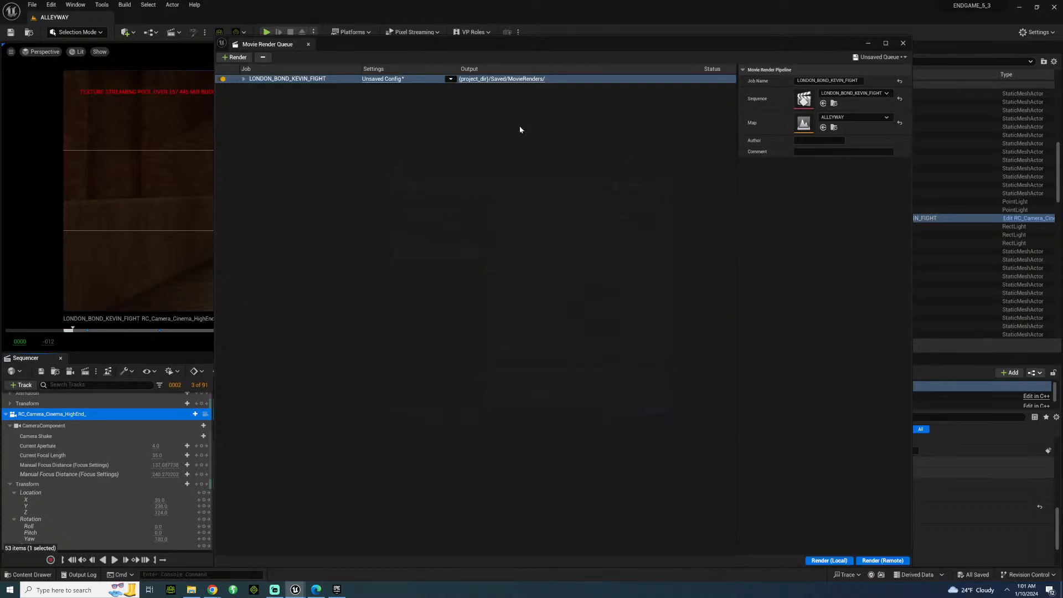
pyautogui.click(450, 79)
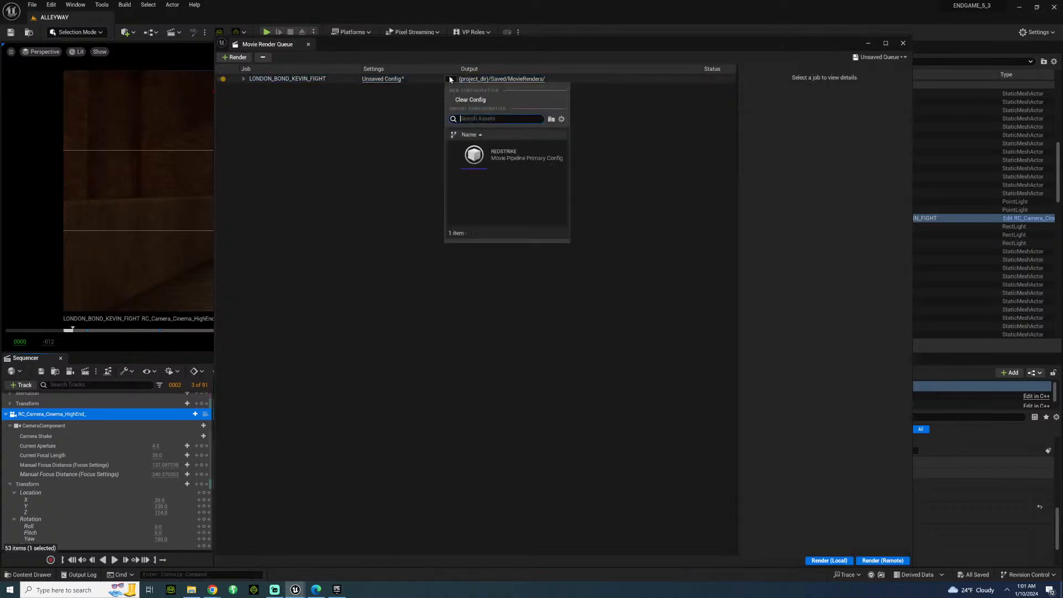
pyautogui.click(498, 154)
# Save the job's render configuration as a new preset named ENDGAME_PRESET in the Cinematics/MoviePipeline/Presets folder.
pyautogui.click(378, 80)
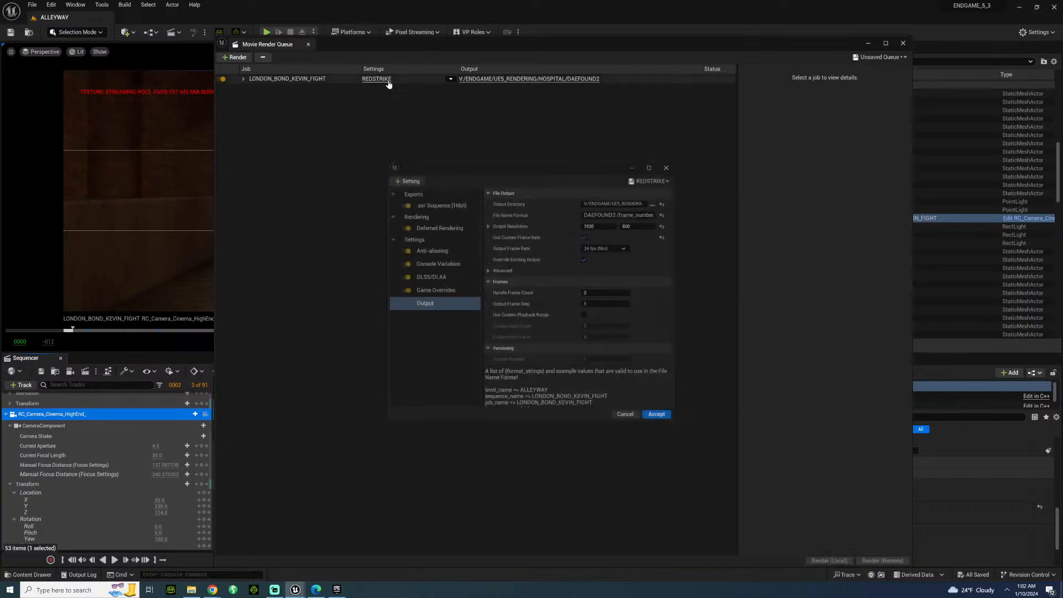
pyautogui.click(652, 180)
pyautogui.click(667, 216)
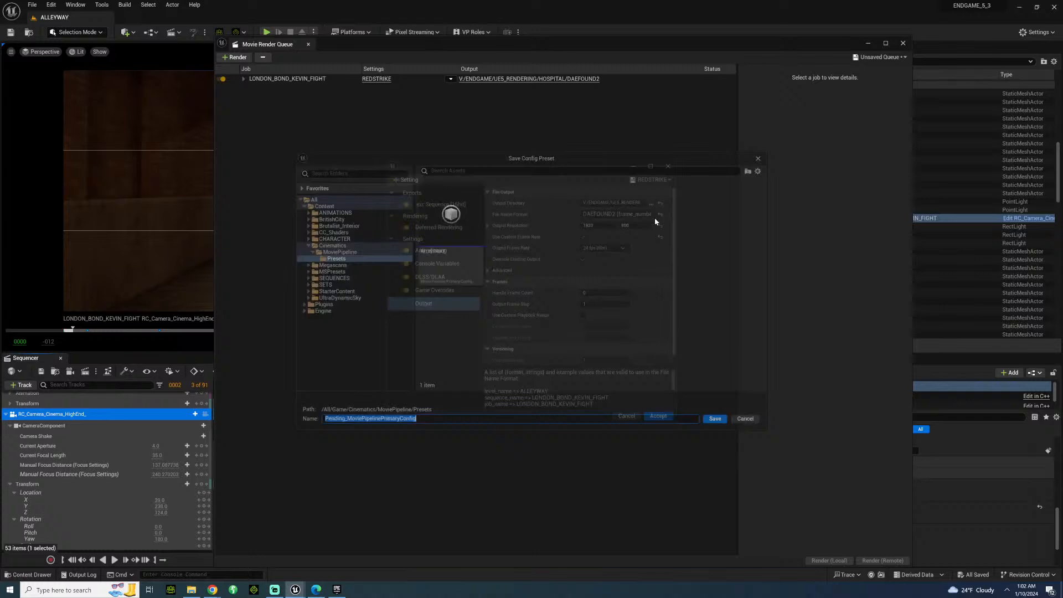
pyautogui.write('EN')
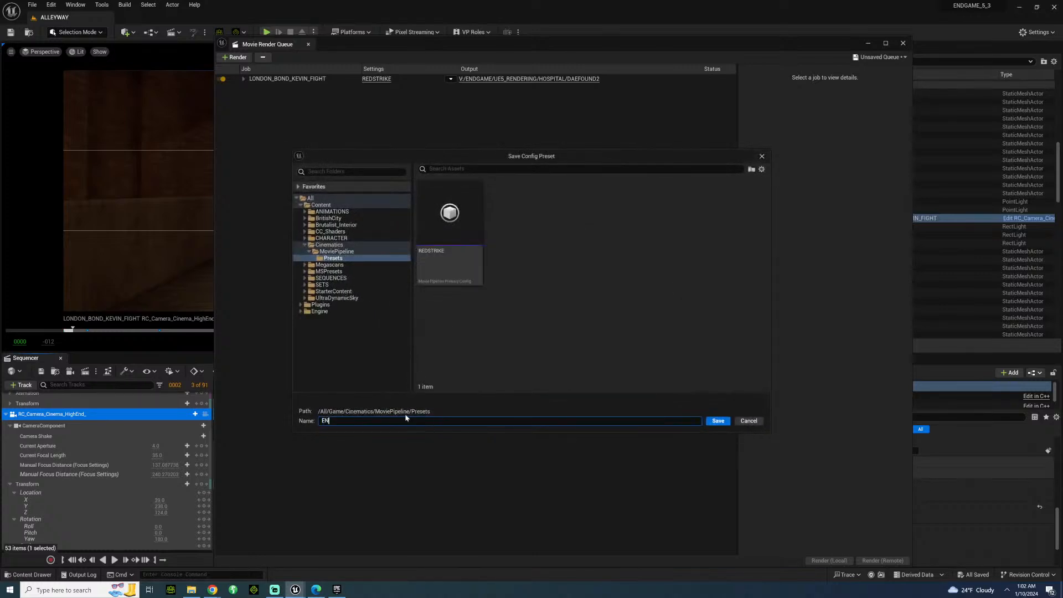
pyautogui.write('DGAME_PRESET')
pyautogui.press('Return')
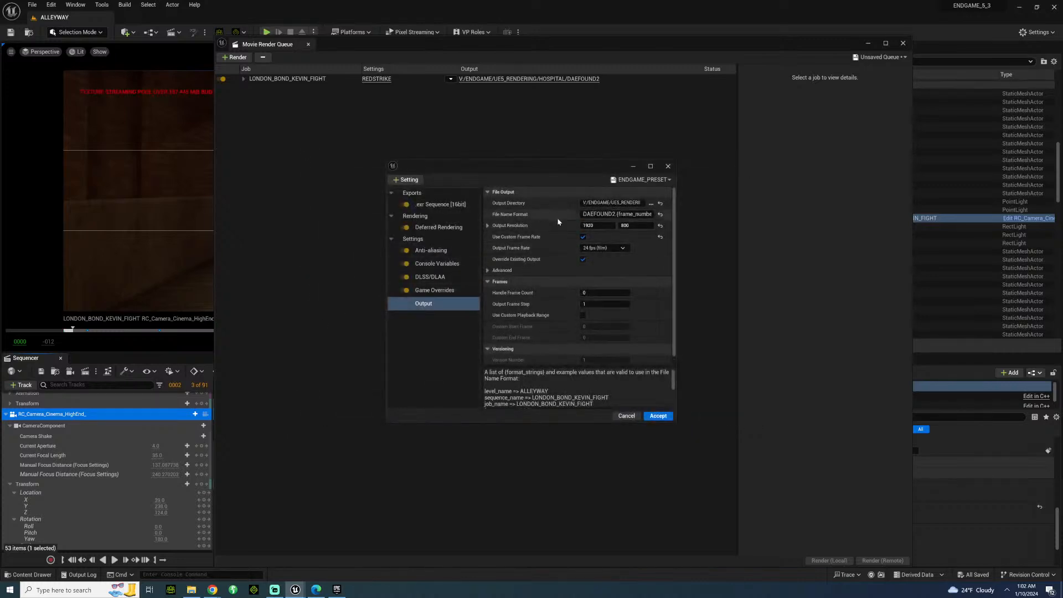
# Set the output resolution to 3840 by 1600 and check the DLSS/DLAA quality setting.
pyautogui.click(589, 226)
pyautogui.write('3840')
pyautogui.press('Tab')
pyautogui.write('1600')
pyautogui.press('Return')
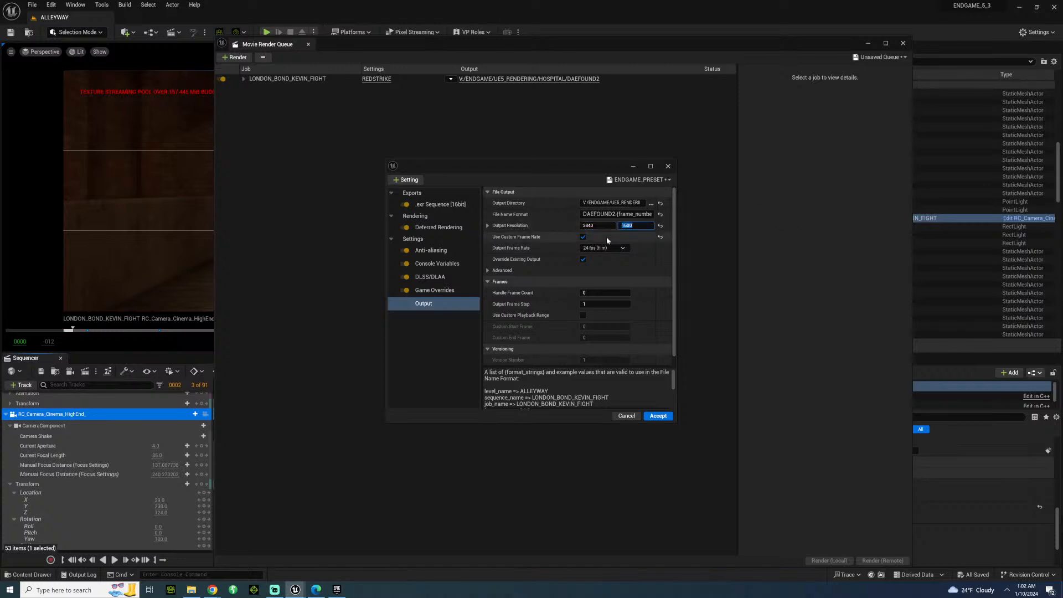
pyautogui.click(438, 277)
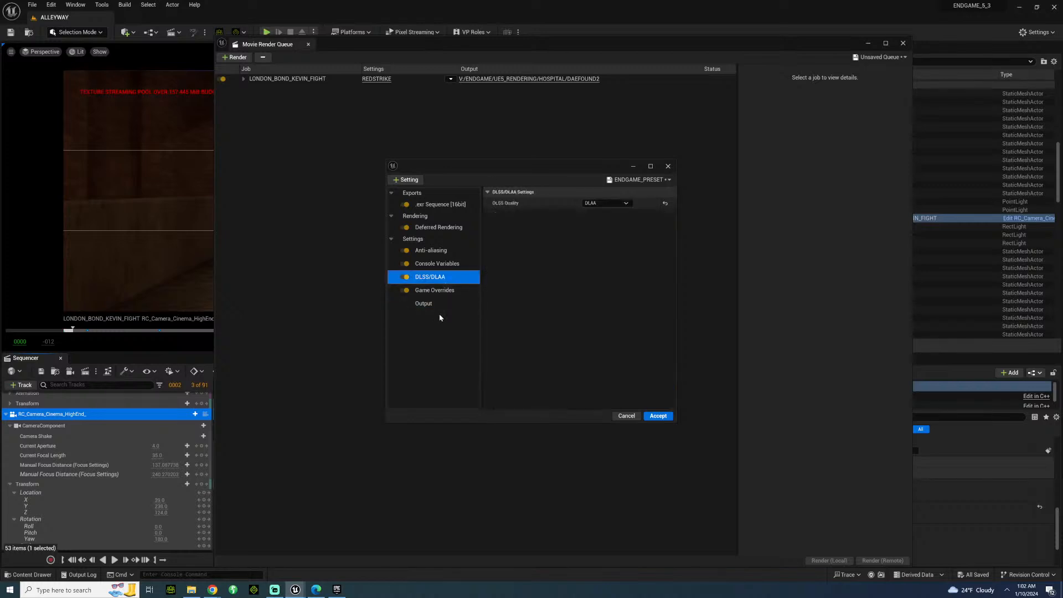
pyautogui.click(427, 304)
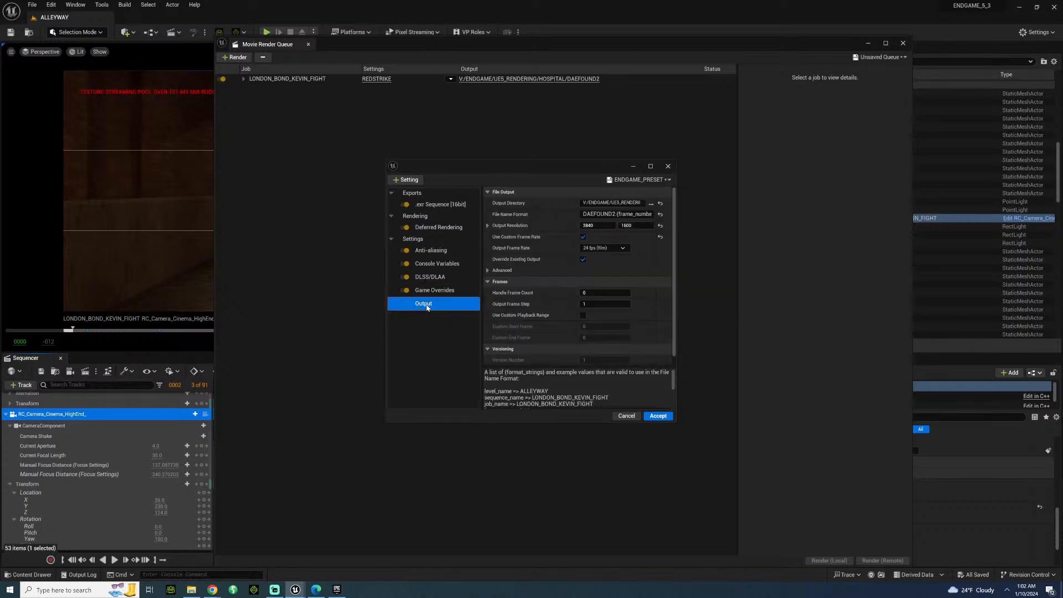
# While choosing the output directory, create a folder named FIGHTING on the Desktop and open it.
pyautogui.click(651, 203)
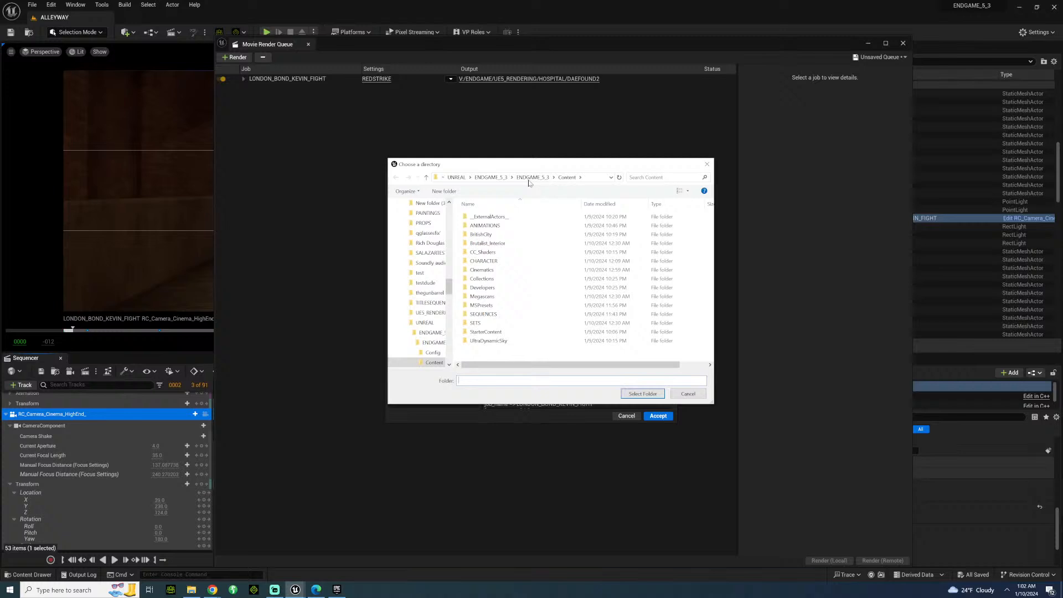
pyautogui.scroll(10, 424, 260)
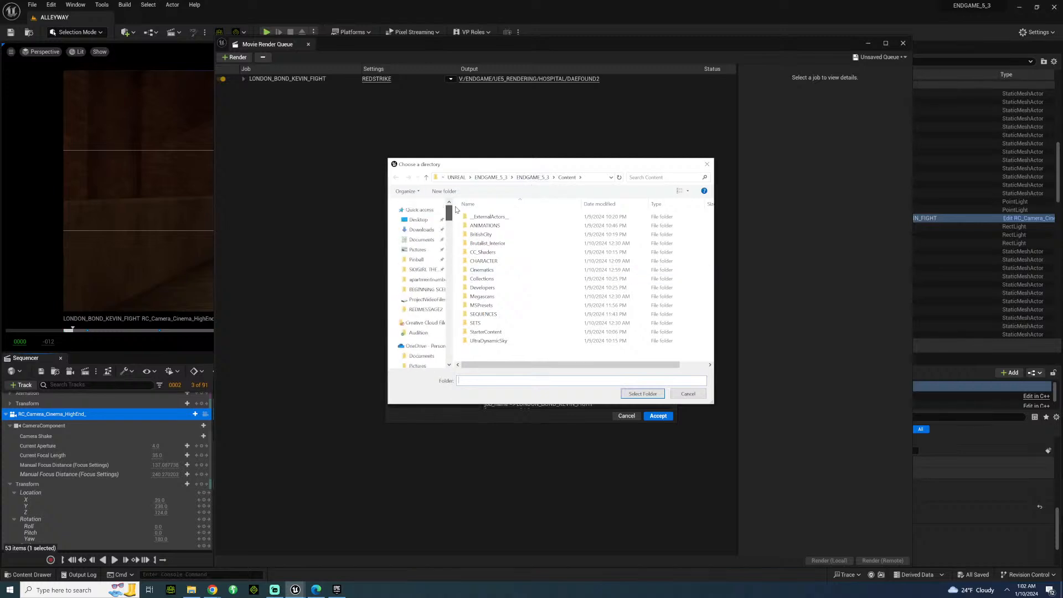
pyautogui.click(418, 220)
pyautogui.click(443, 191)
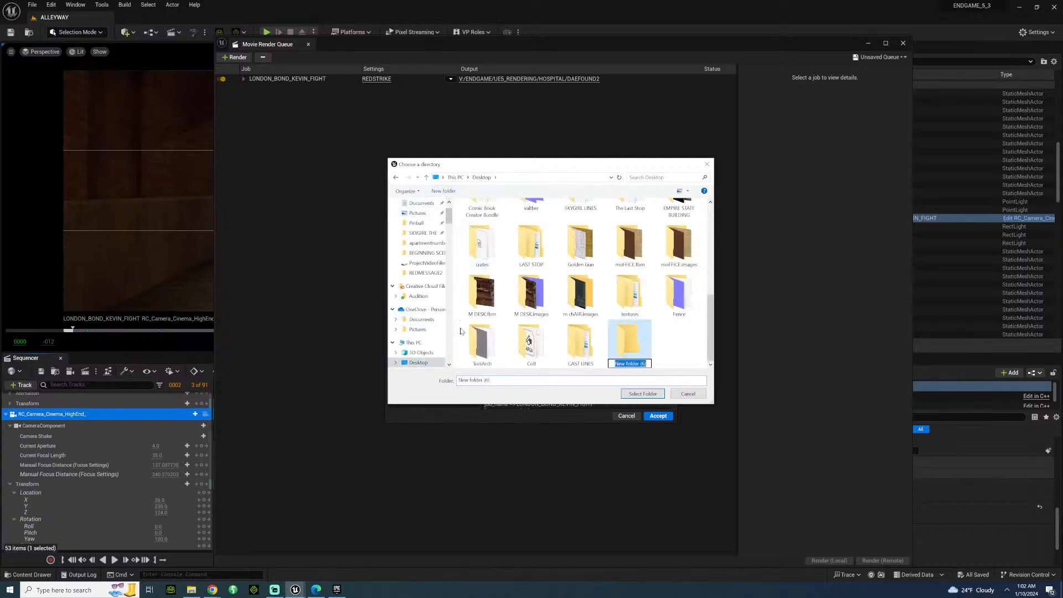
pyautogui.write('FIGHTING')
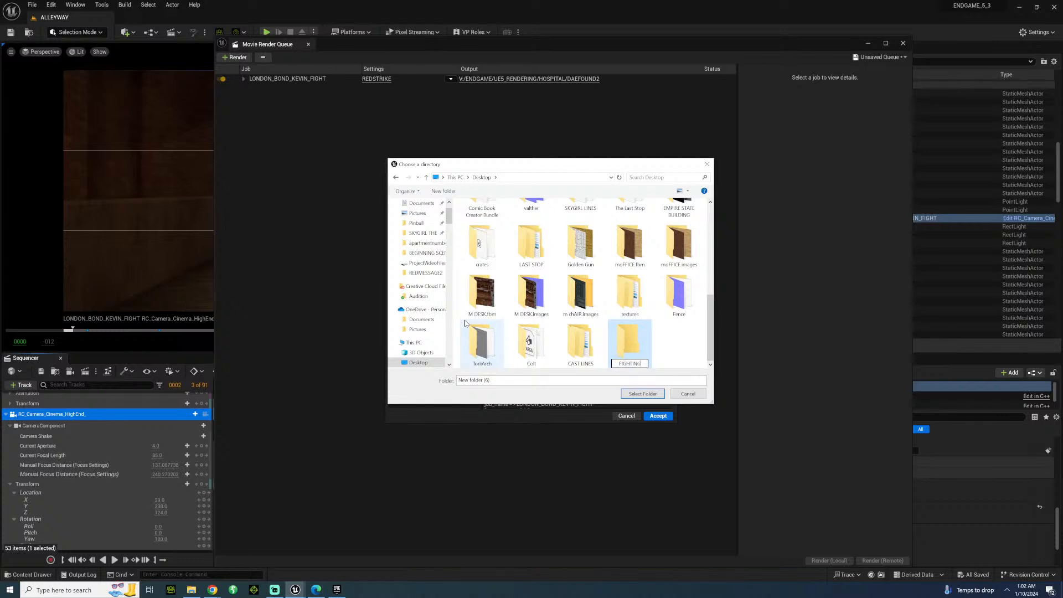
pyautogui.doubleClick(642, 354)
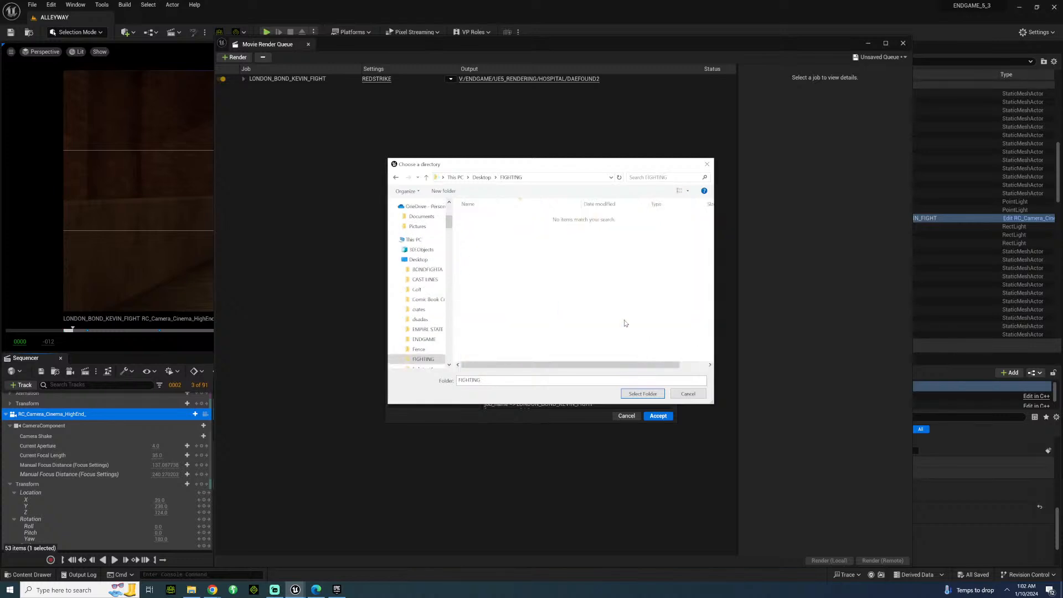
# Create a BONDA subfolder inside FIGHTING and choose it as the render output directory.
pyautogui.click(444, 191)
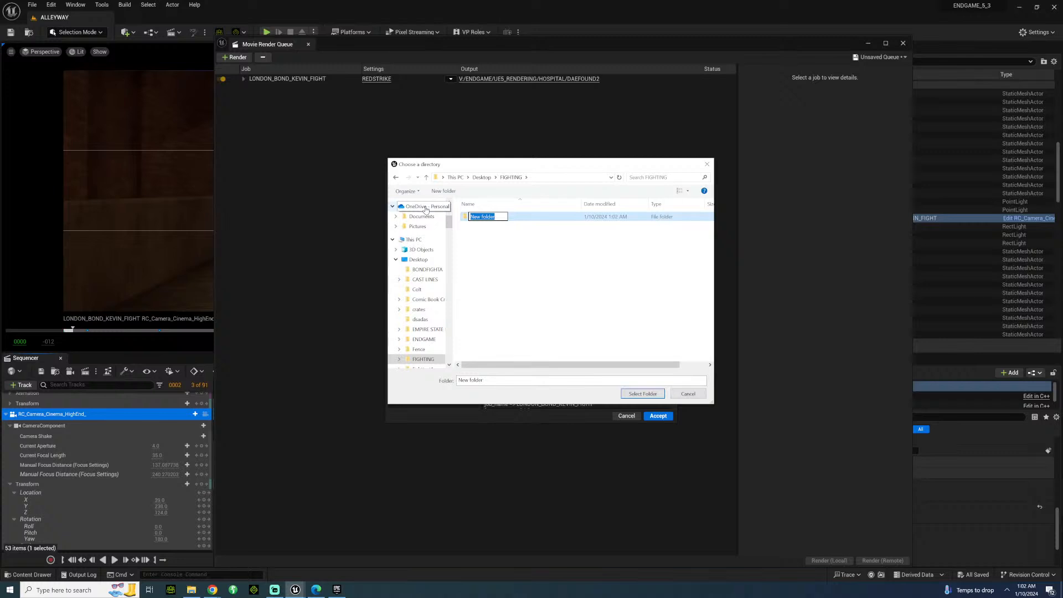
pyautogui.write('BONDA')
pyautogui.press('Return')
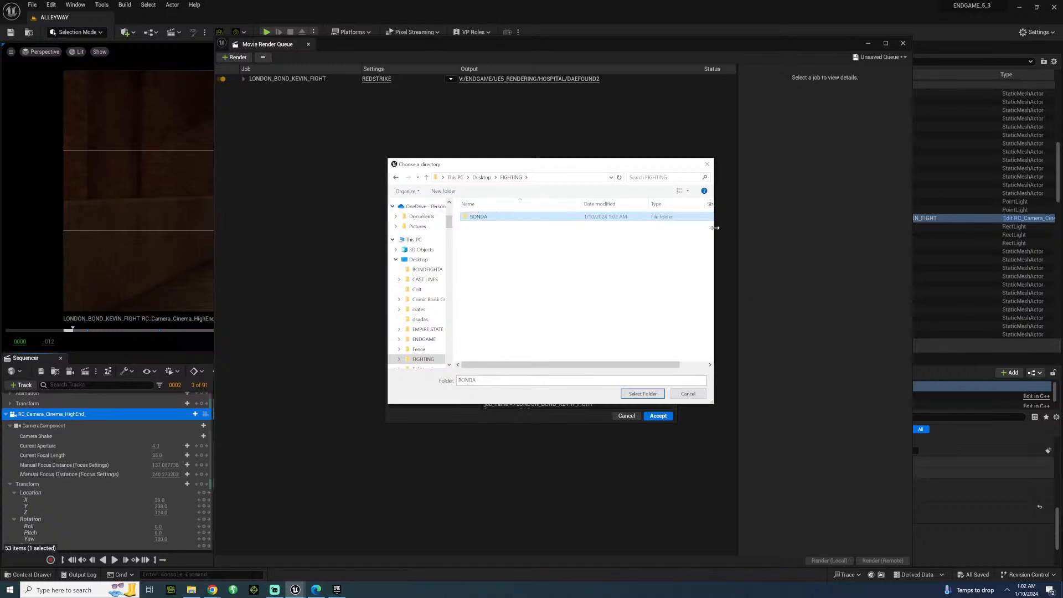
pyautogui.doubleClick(480, 217)
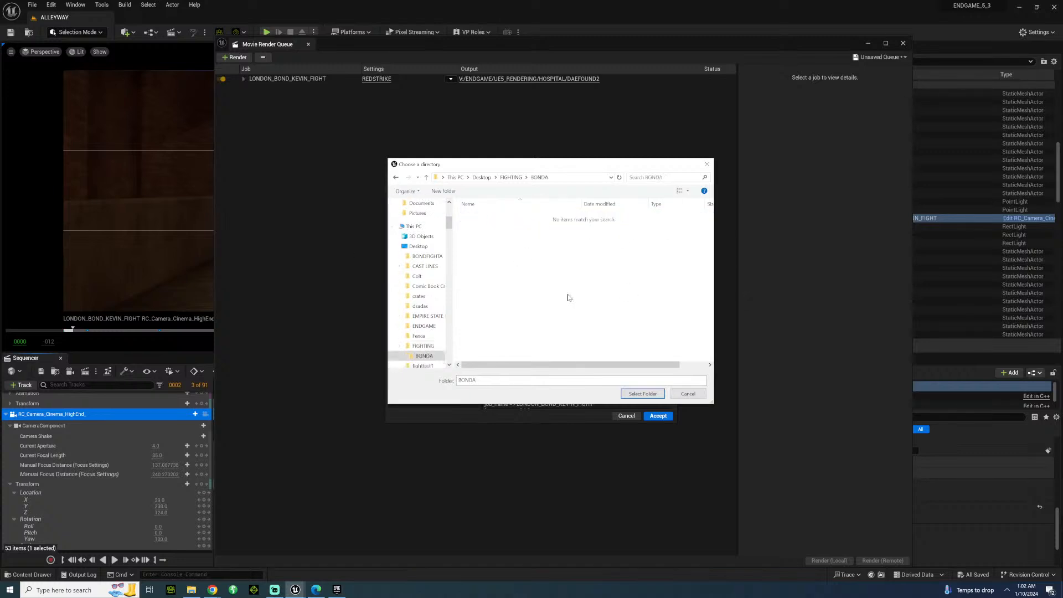
pyautogui.click(643, 393)
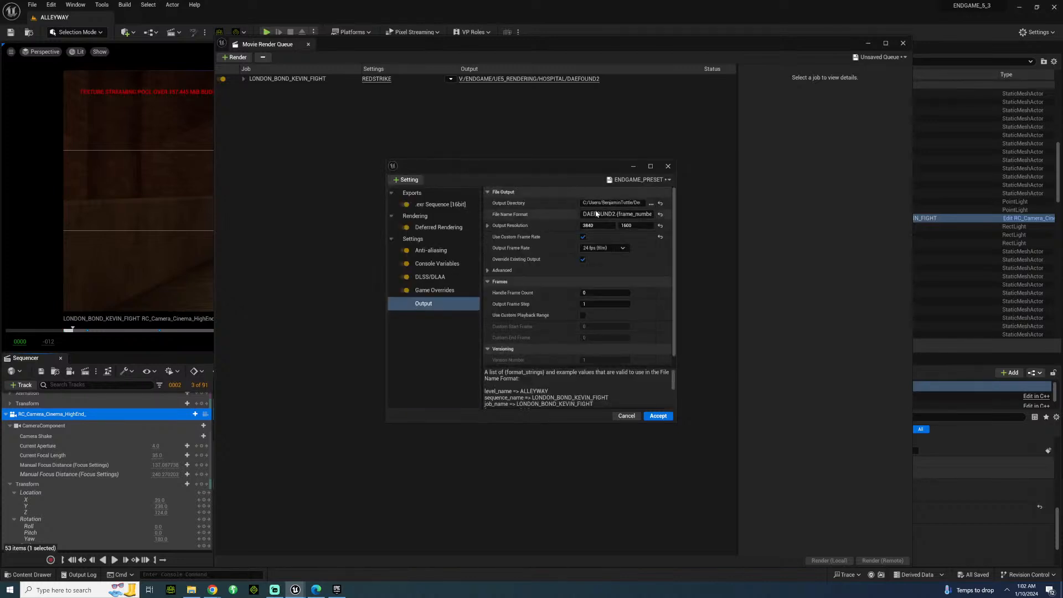
# Set the text before the frame number token in the file name format to BONDFIGHTA.
pyautogui.click(597, 214)
pyautogui.moveTo(615, 215); pyautogui.dragTo(498, 207)
pyautogui.press('BackSpace')
pyautogui.write('BONDFIGHTR')
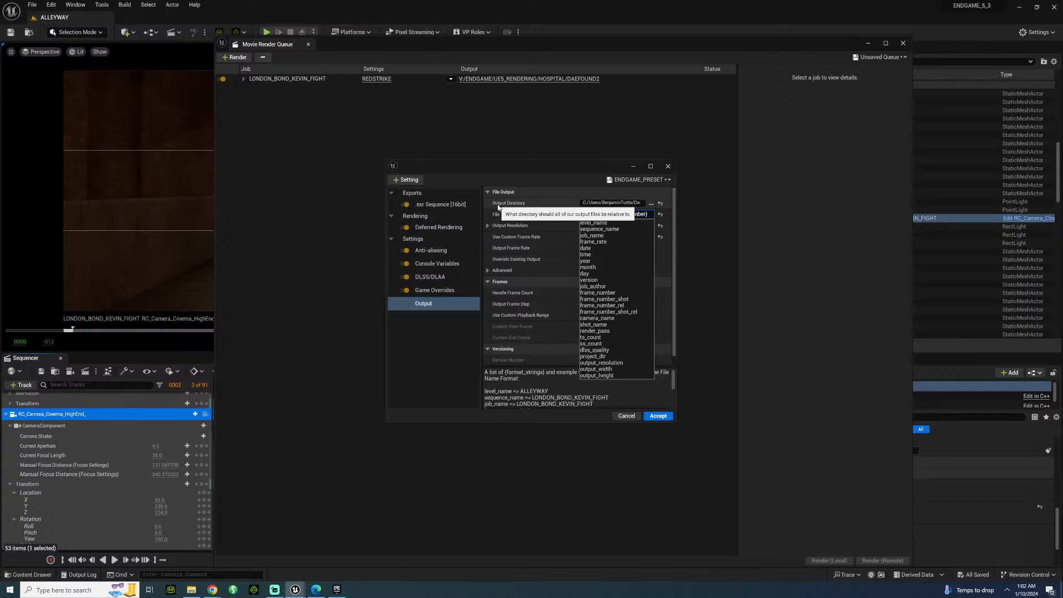
pyautogui.press('BackSpace')
pyautogui.write('A.{frame_numb')
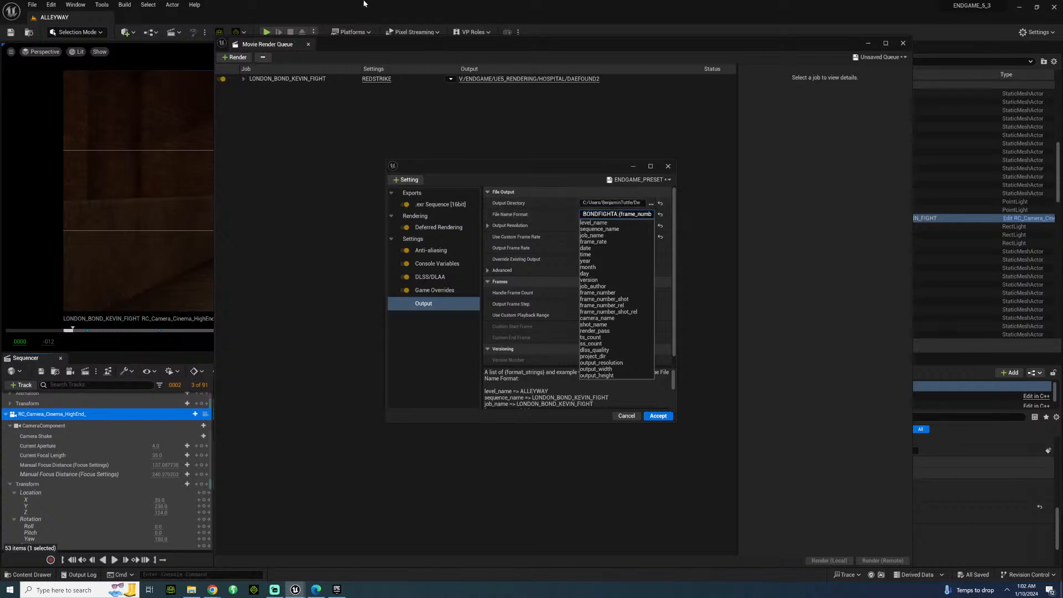
# Save everything, accept the ENDGAME_PRESET render settings and start rendering the job locally.
pyautogui.click(32, 4)
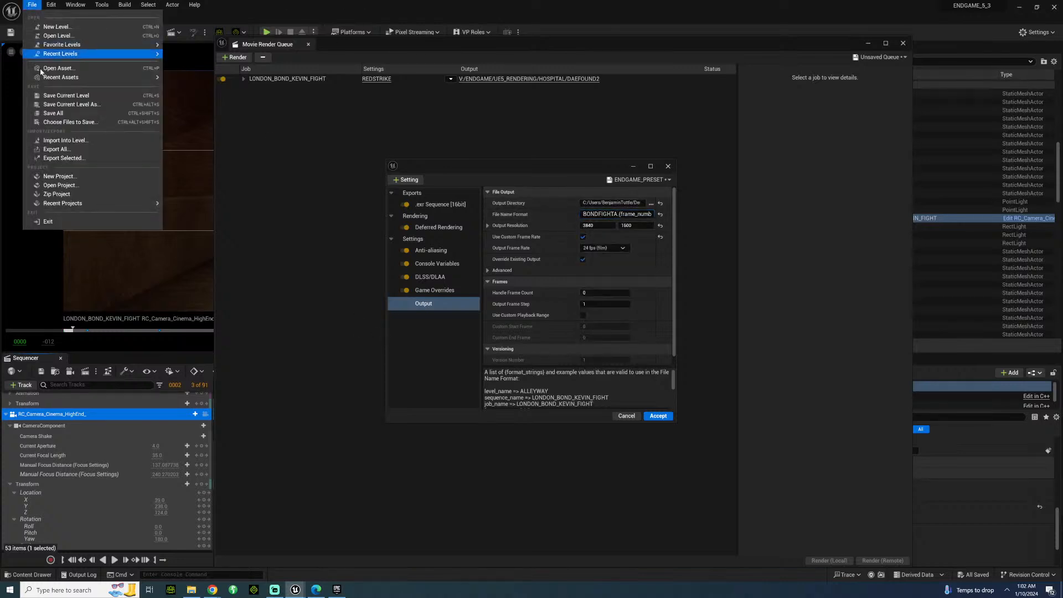
pyautogui.click(69, 114)
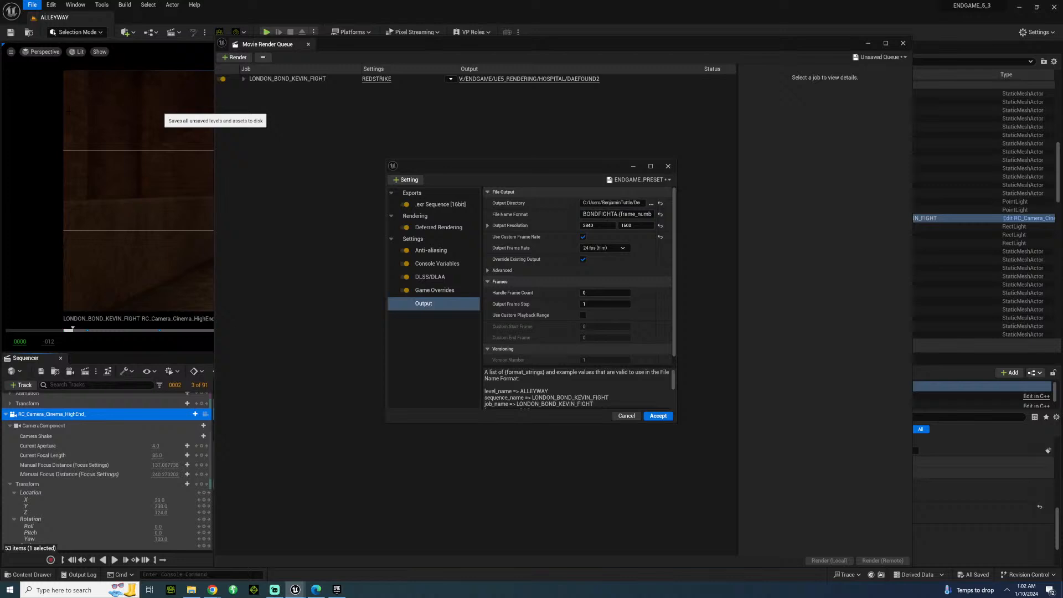
pyautogui.click(658, 416)
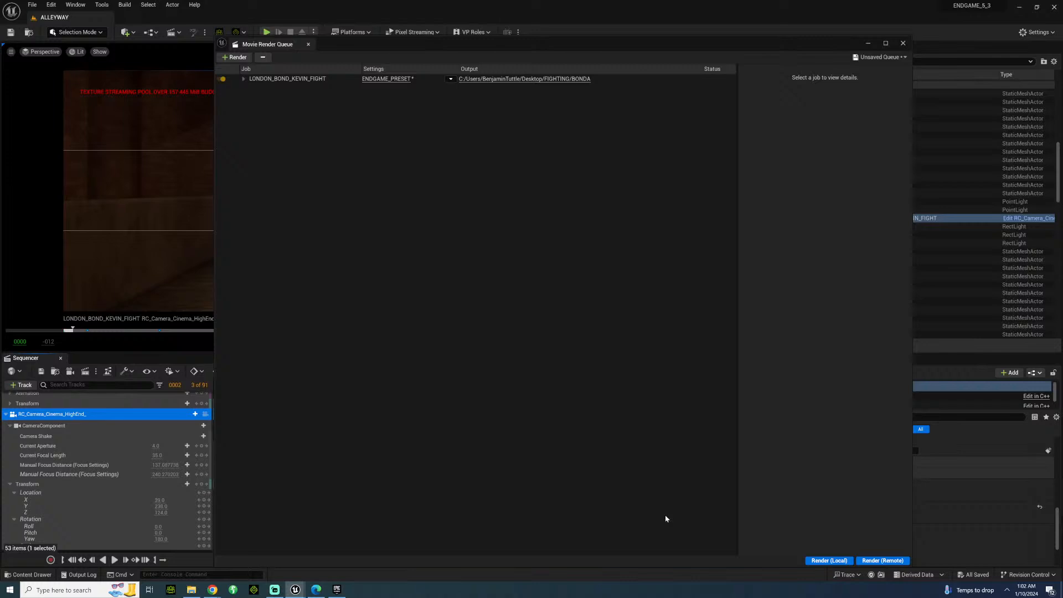
pyautogui.click(825, 561)
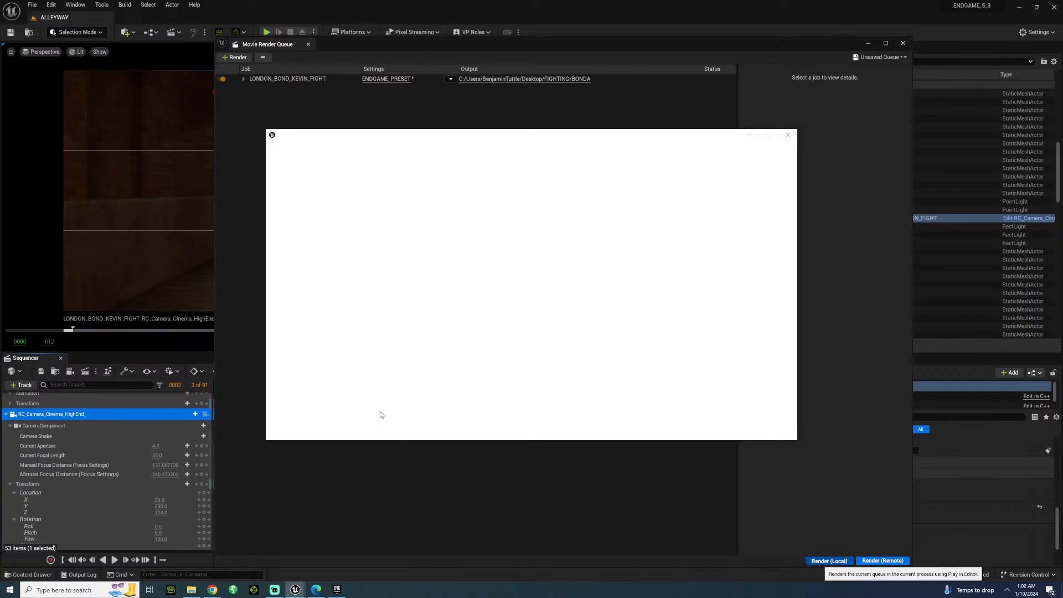
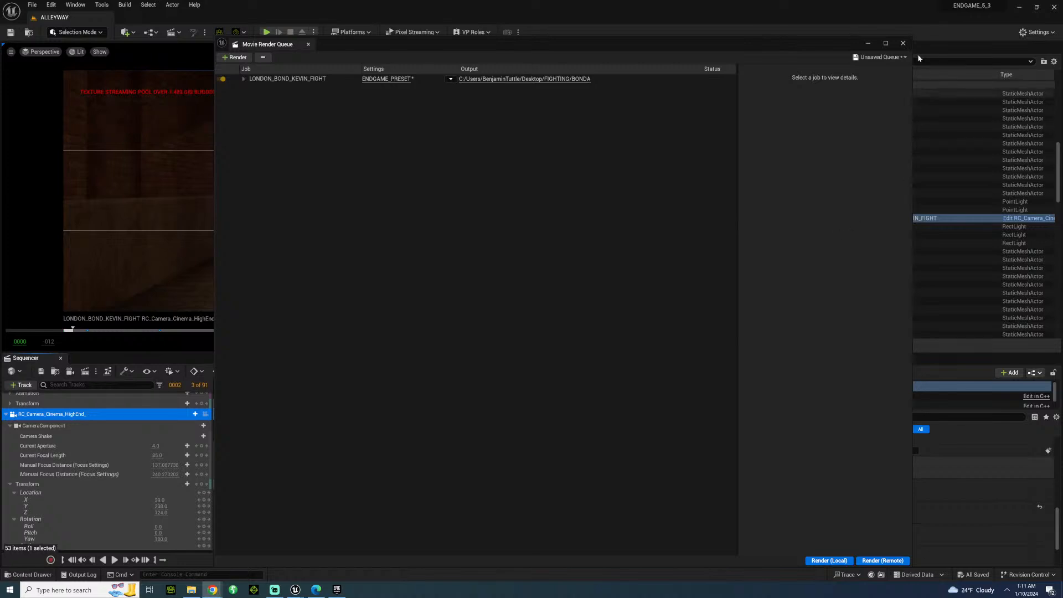
# Close the Movie Render Queue and set the sequence camera's Current Focal Length to 55.
pyautogui.click(903, 43)
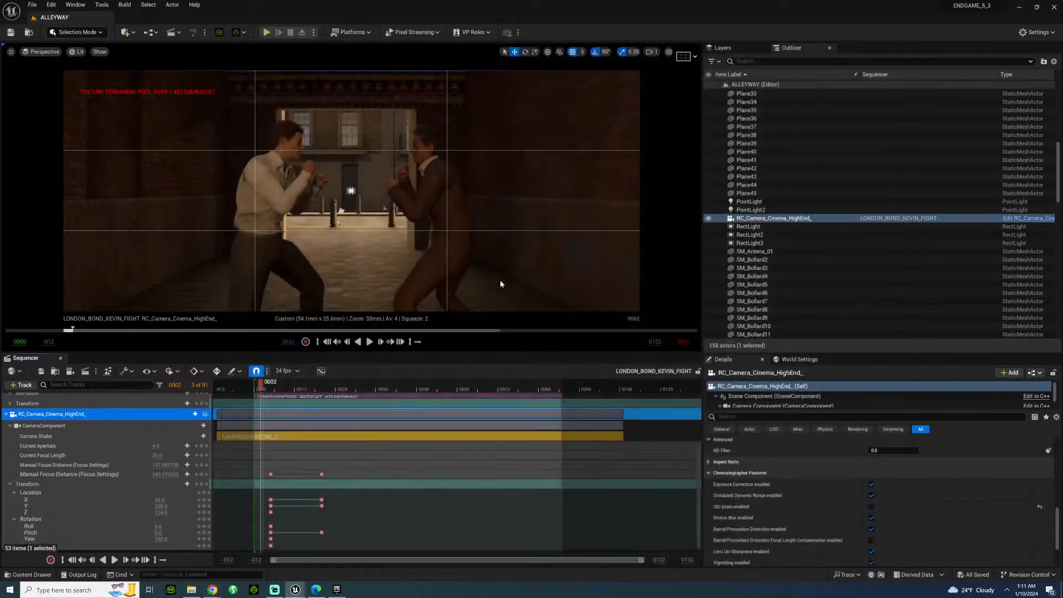
pyautogui.click(158, 455)
pyautogui.write('55')
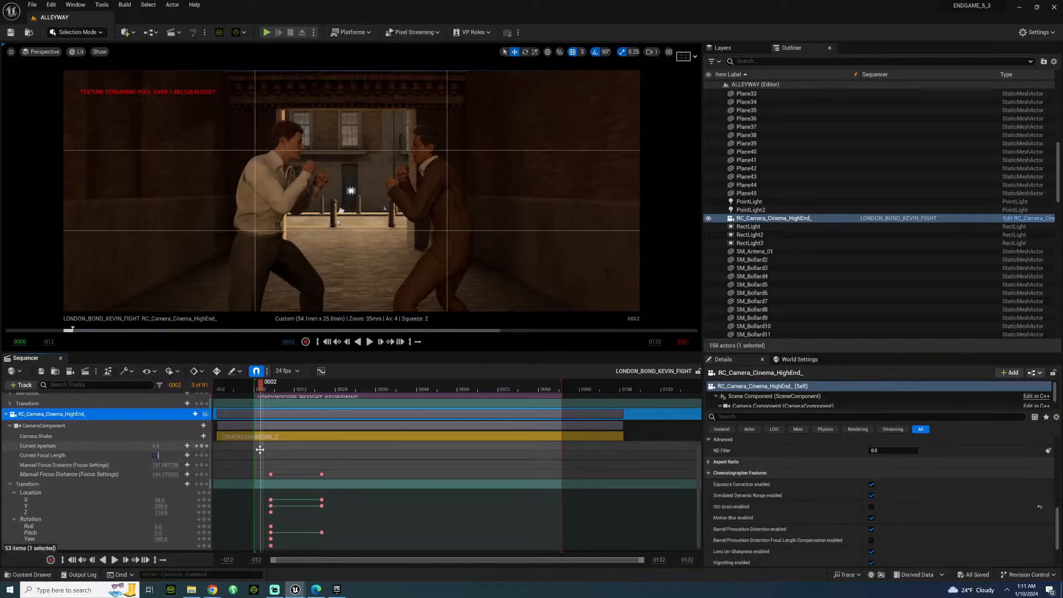
pyautogui.press('Return')
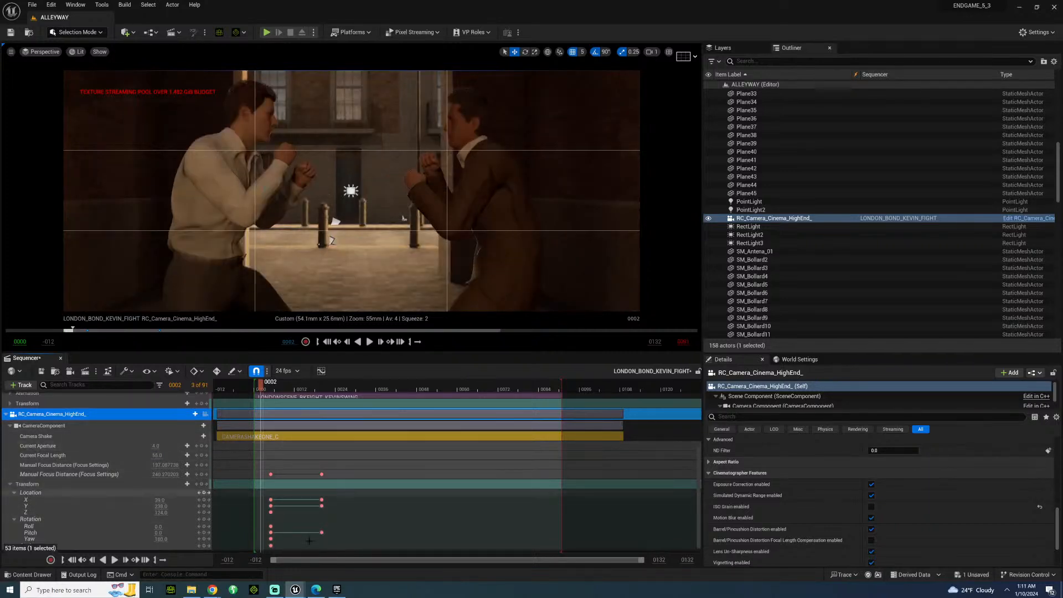
# Delete the camera's second set of focus and transform keyframes and move the playhead to frame 20.
pyautogui.moveTo(337, 539); pyautogui.dragTo(308, 468)
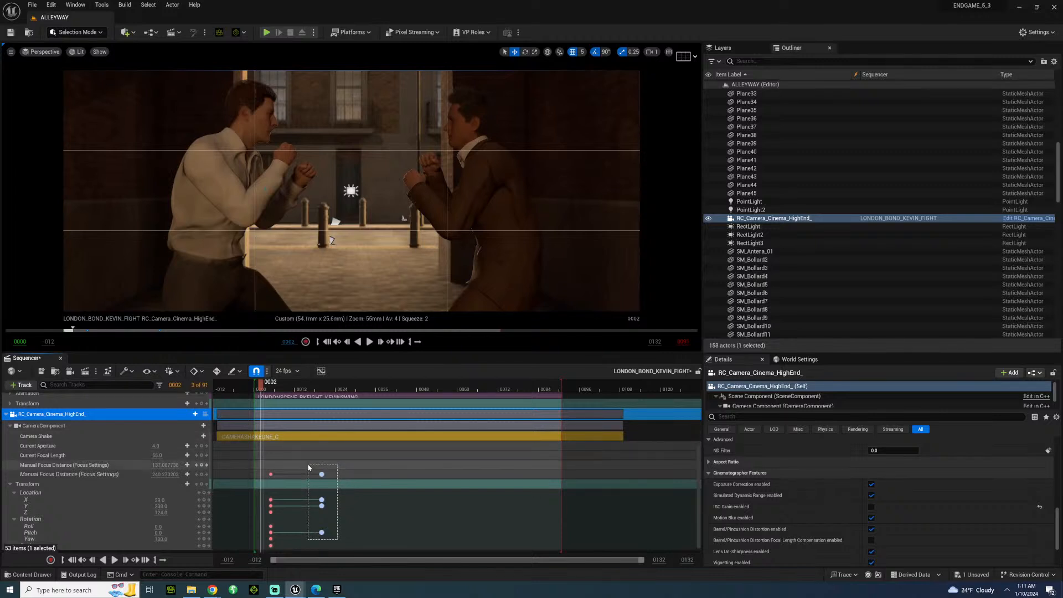
pyautogui.press('Delete')
pyautogui.click(282, 387)
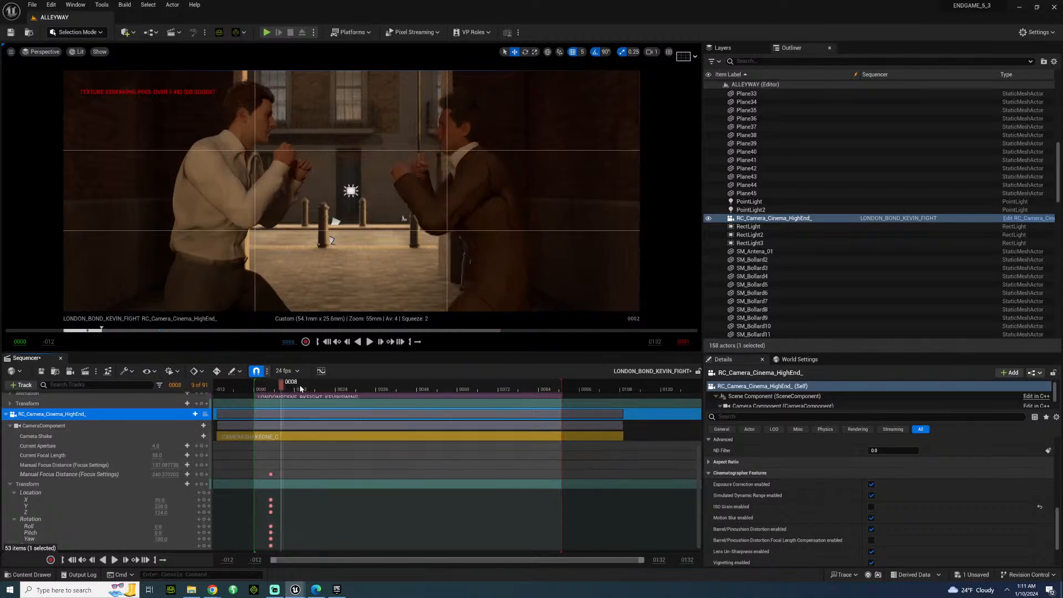
pyautogui.moveTo(300, 389); pyautogui.dragTo(321, 390)
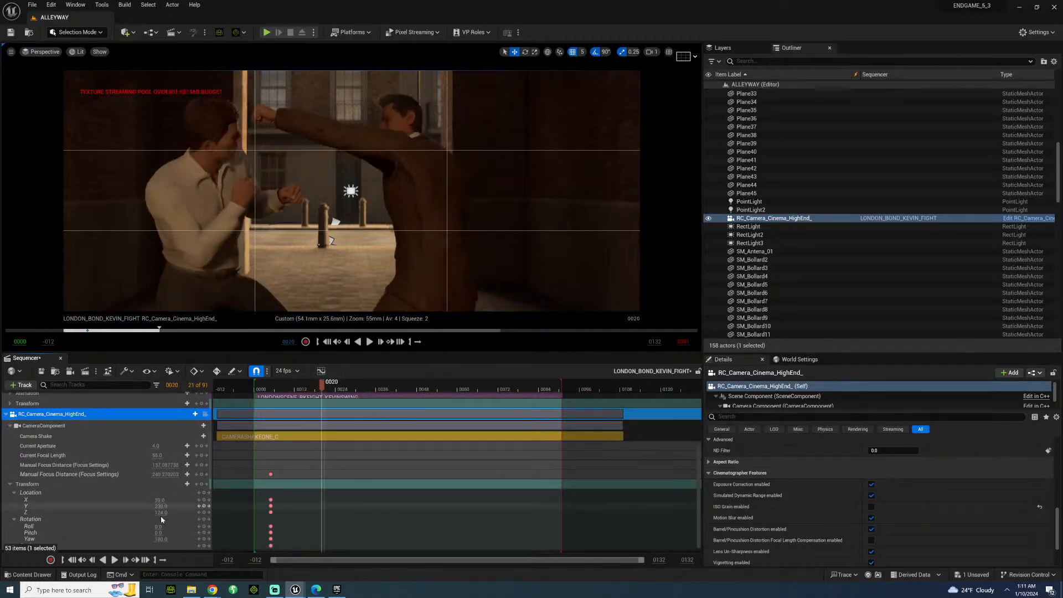
# At frame 20, reframe the camera on the fighters with location X -25, Y about 330, yaw about 205 and pitch about 3.6.
pyautogui.scroll(-1, 150, 517)
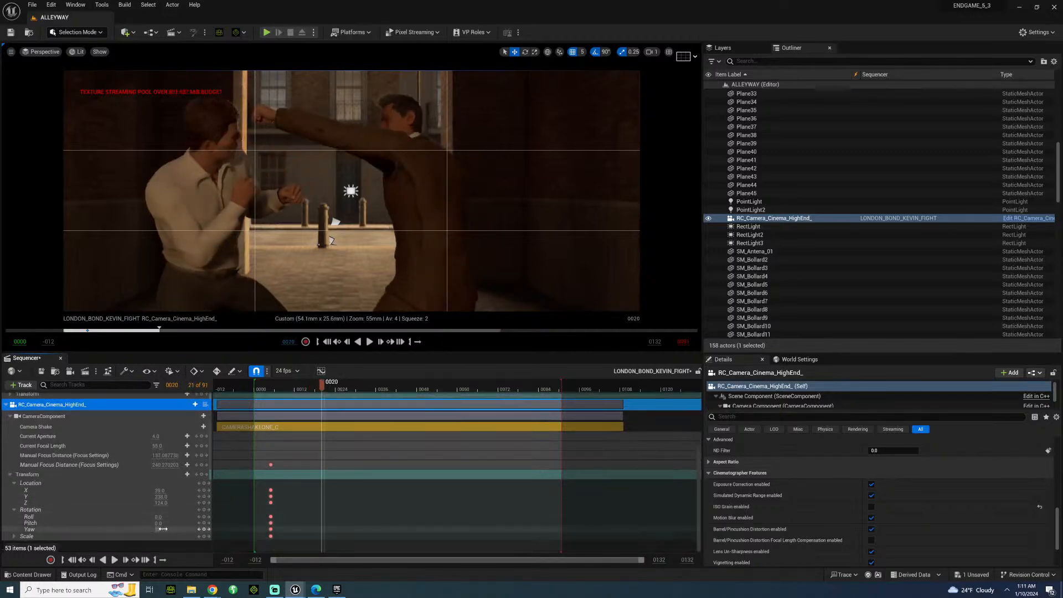
pyautogui.moveTo(162, 529)
pyautogui.mouseDown()
pyautogui.moveTo(221, 528)
pyautogui.moveTo(163, 528)
pyautogui.mouseUp()
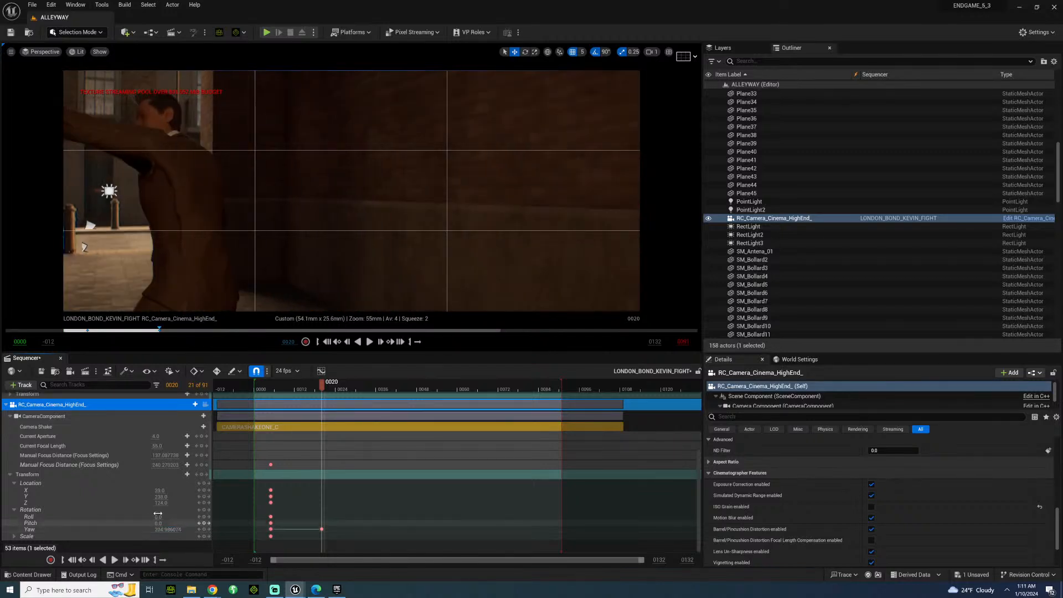
pyautogui.click(160, 491)
pyautogui.write('-25')
pyautogui.press('Return')
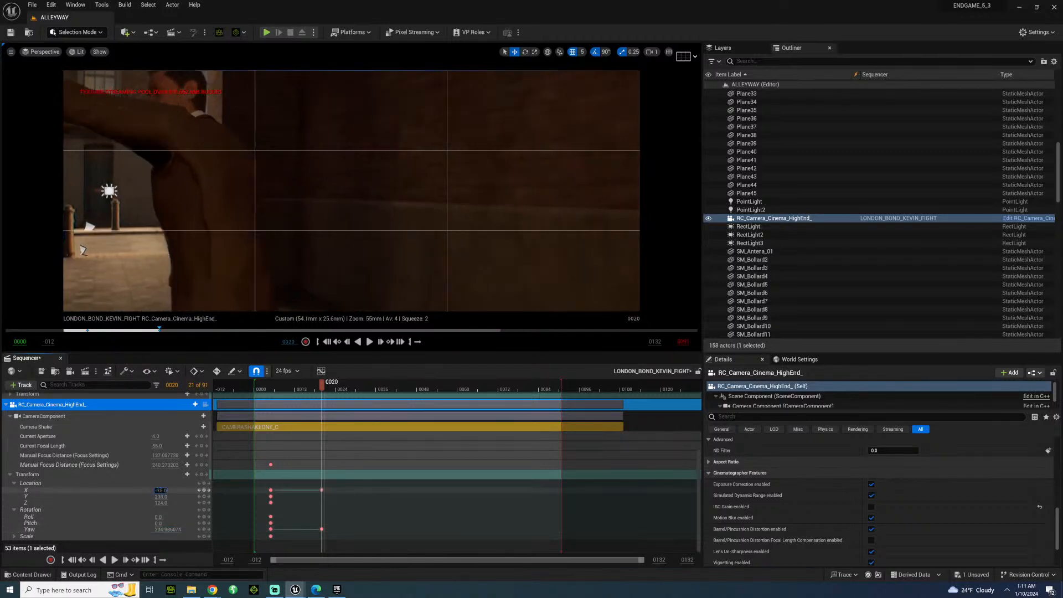
pyautogui.moveTo(161, 491); pyautogui.dragTo(163, 490)
pyautogui.moveTo(160, 496); pyautogui.dragTo(231, 497)
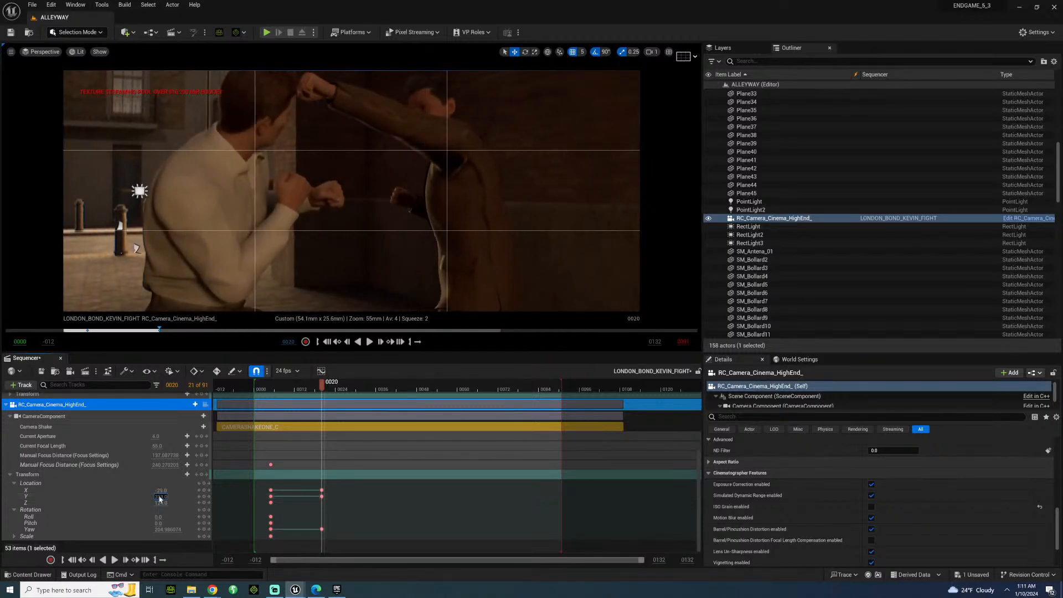
pyautogui.moveTo(166, 529)
pyautogui.mouseDown()
pyautogui.moveTo(184, 530)
pyautogui.moveTo(150, 529)
pyautogui.moveTo(177, 522)
pyautogui.moveTo(162, 522)
pyautogui.mouseUp()
pyautogui.hotkey('ctrl', 'z')
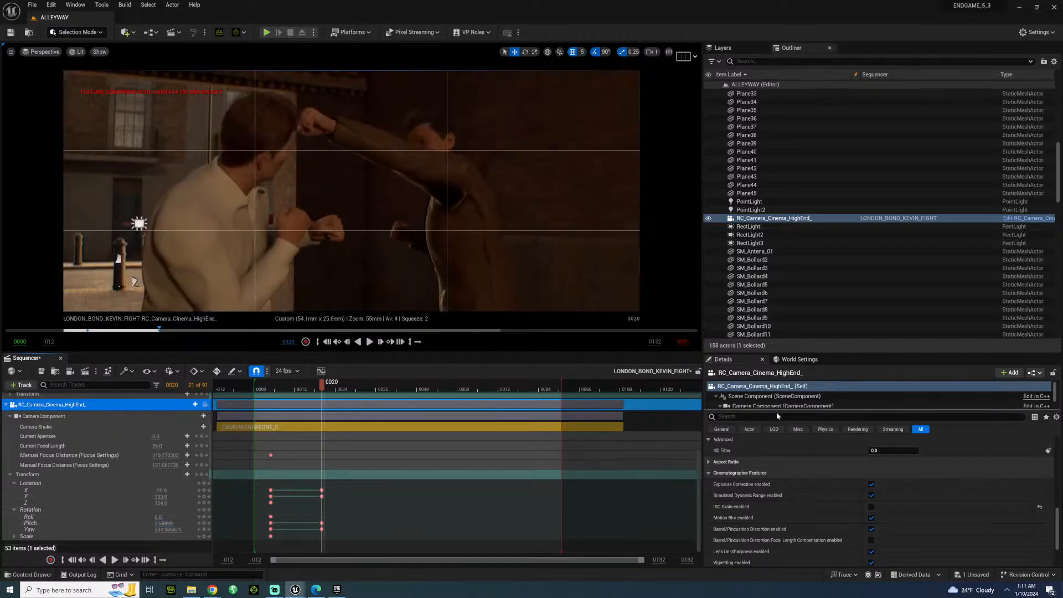
# Sample and keyframe a manual focus distance of about 191.5 cm at frame 20, and delete the camera's earlier keyframes.
pyautogui.scroll(10, 812, 476)
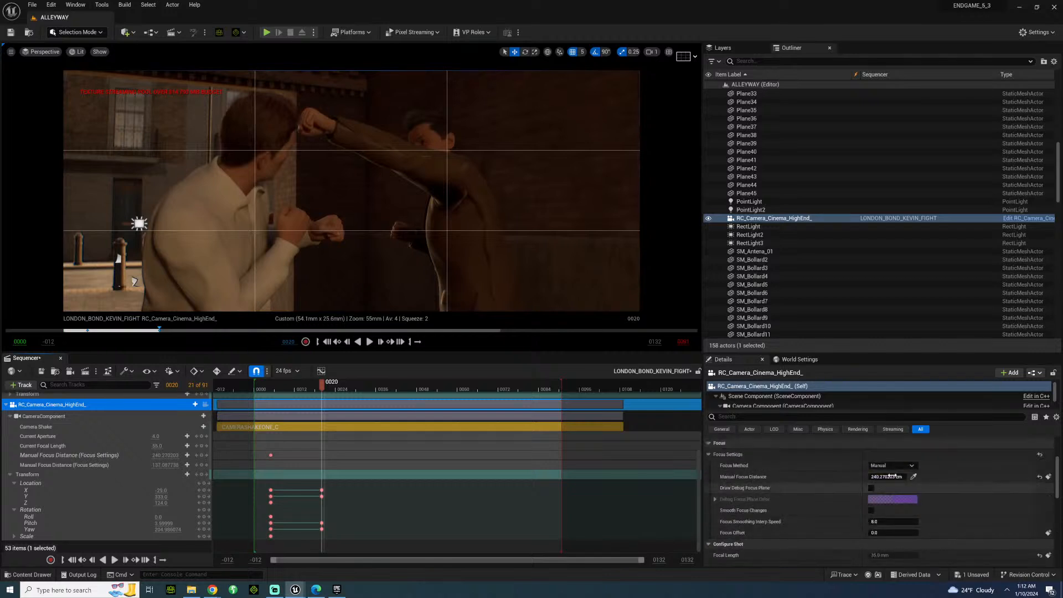
pyautogui.click(913, 477)
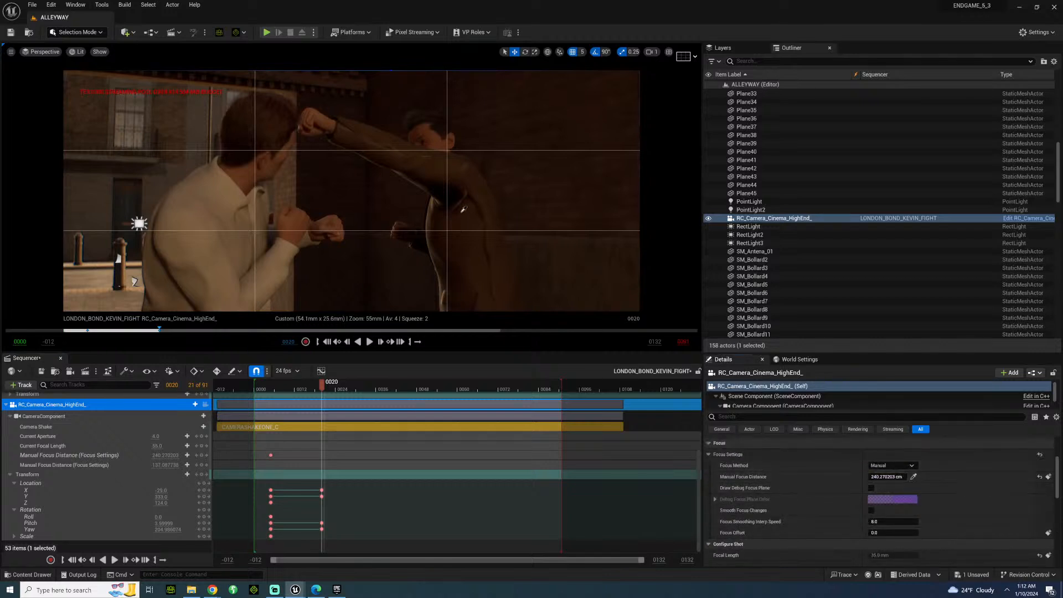
pyautogui.click(1048, 477)
pyautogui.moveTo(282, 543); pyautogui.dragTo(267, 441)
pyautogui.press('Delete')
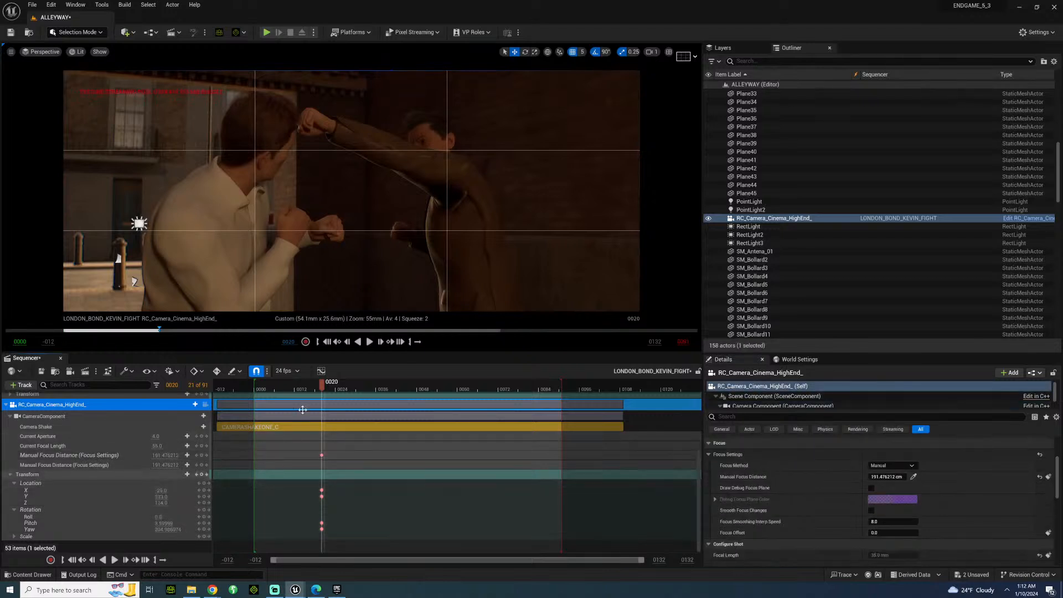
# At frame 51, nudge 007_LONDON's X location so his fist stops just short of KEVIN's hands, and play the fight back.
pyautogui.moveTo(289, 393); pyautogui.dragTo(429, 398)
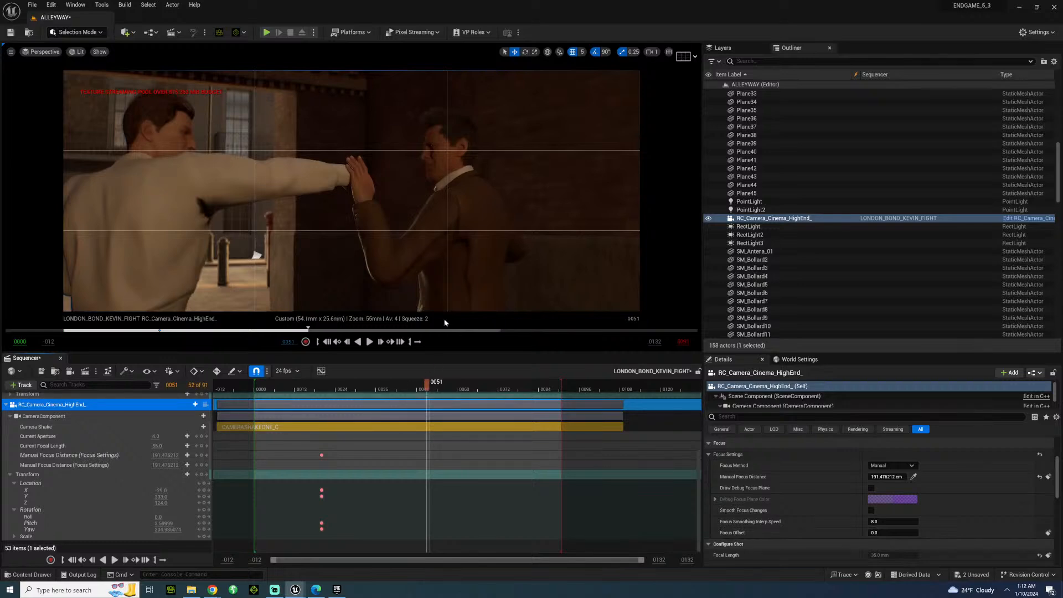
pyautogui.click(443, 233)
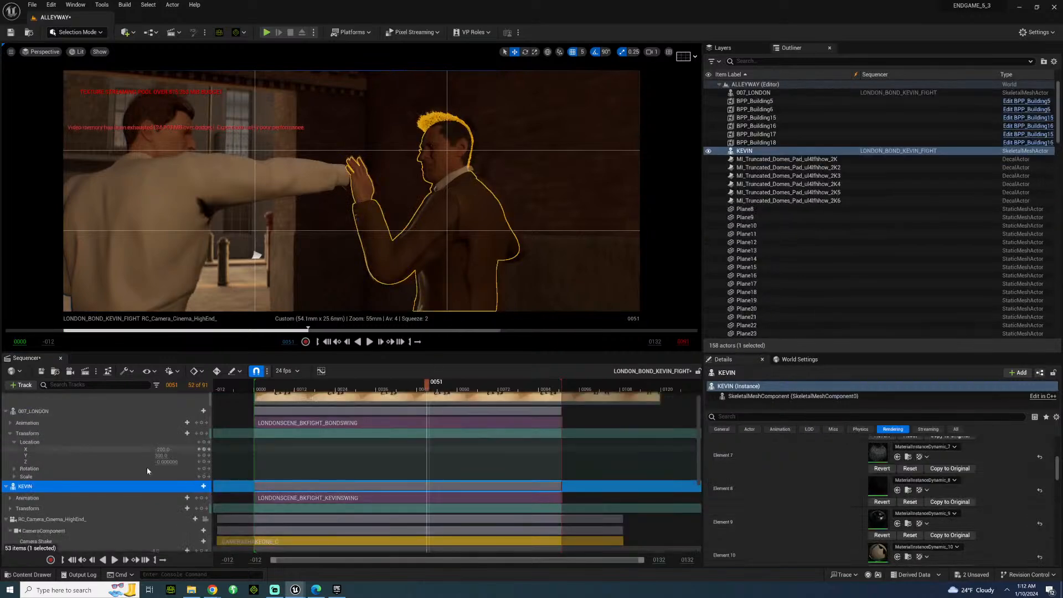
pyautogui.moveTo(161, 449); pyautogui.dragTo(166, 448)
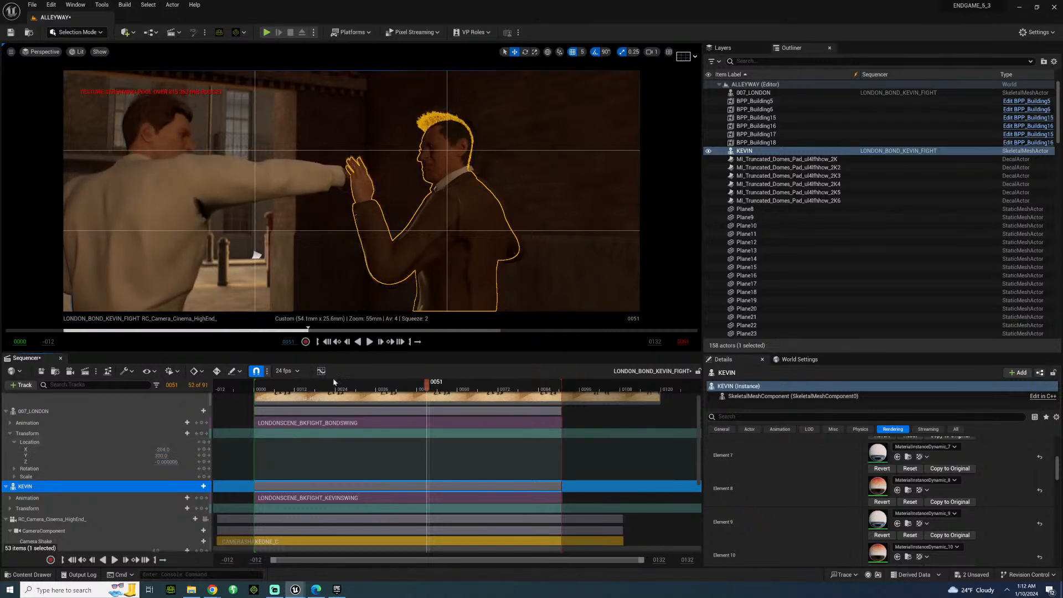
pyautogui.click(343, 389)
pyautogui.press('space')
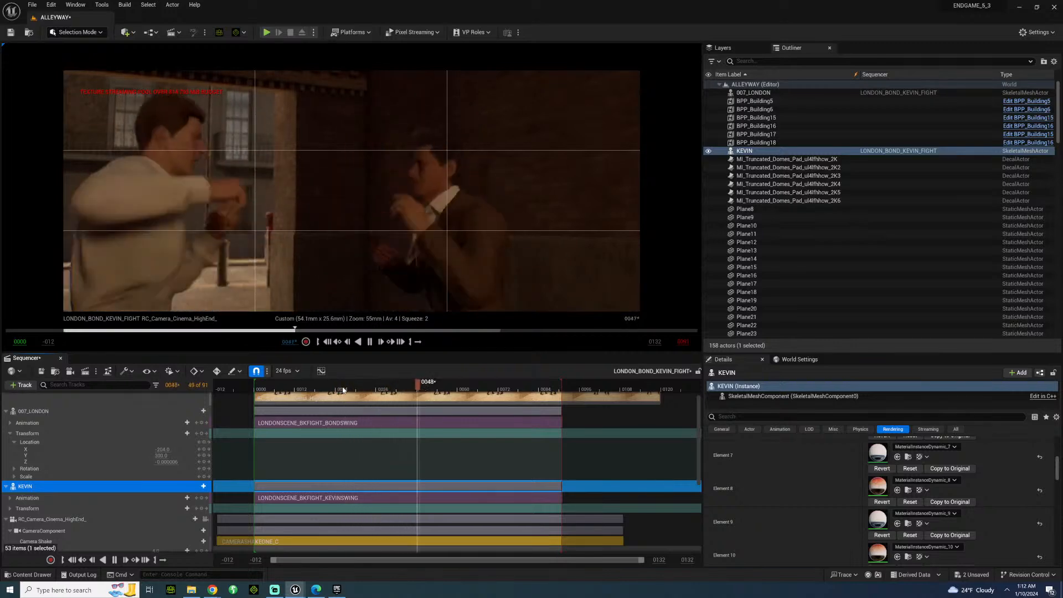
pyautogui.press('space')
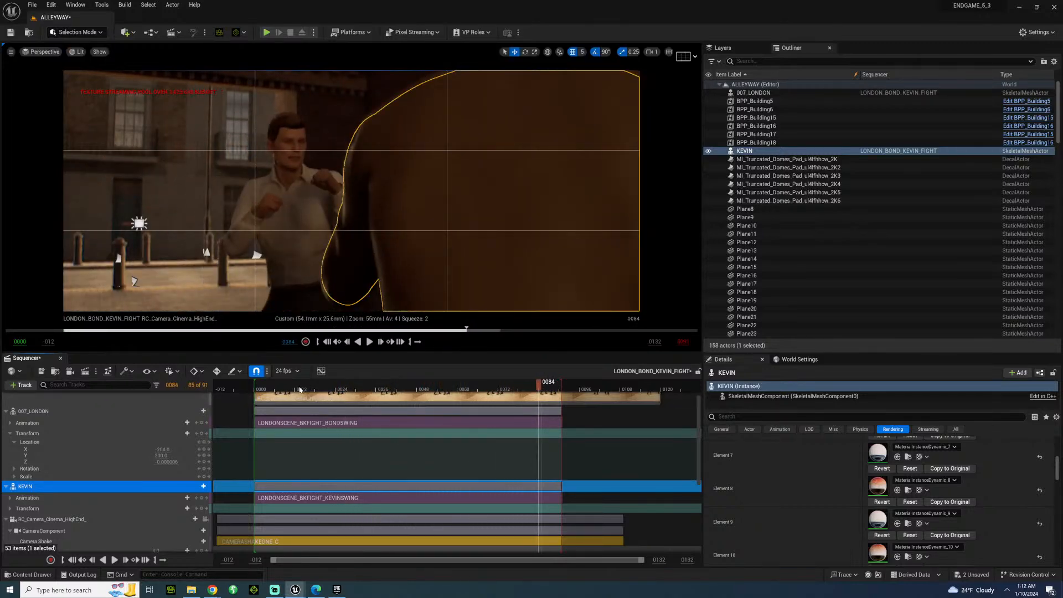
# At the camera's frame 20 keys, set the yaw to 225 and shift its location to frame the fight over 007_LONDON's shoulder.
pyautogui.moveTo(312, 388); pyautogui.dragTo(340, 387)
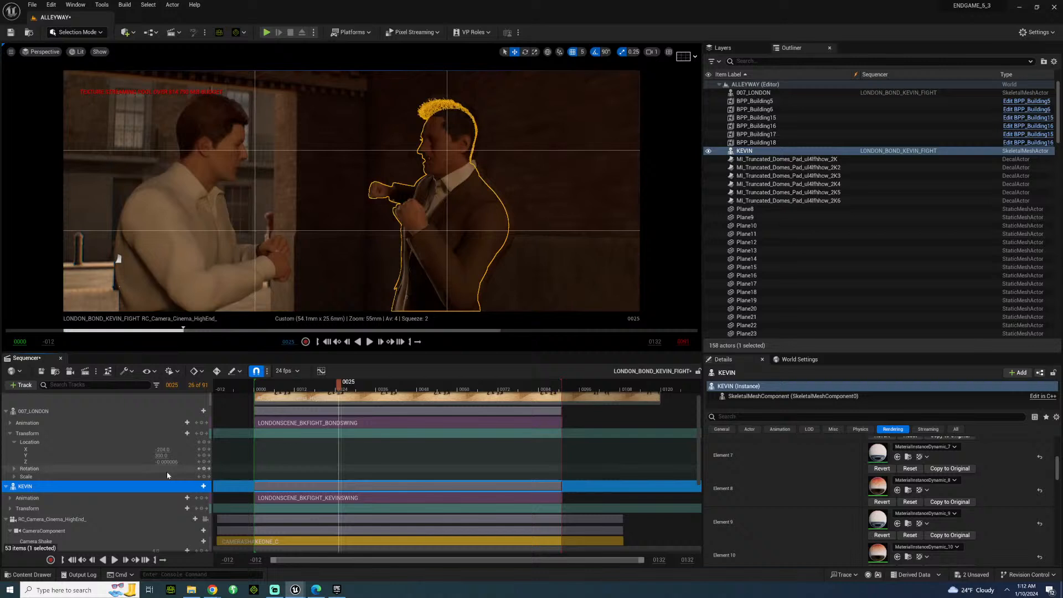
pyautogui.scroll(-5, 134, 491)
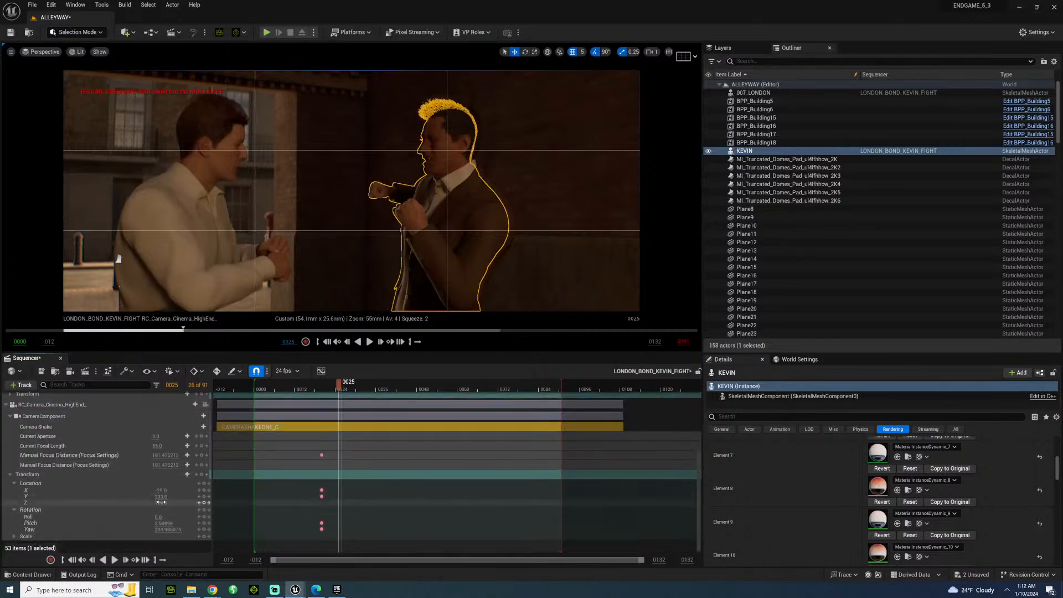
pyautogui.click(200, 504)
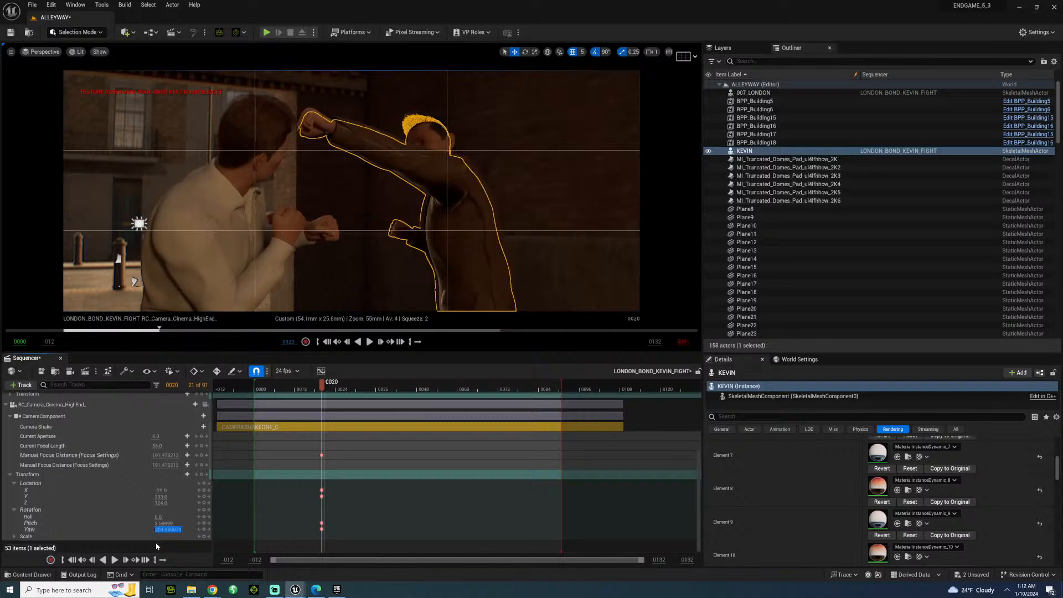
pyautogui.write('225')
pyautogui.press('Return')
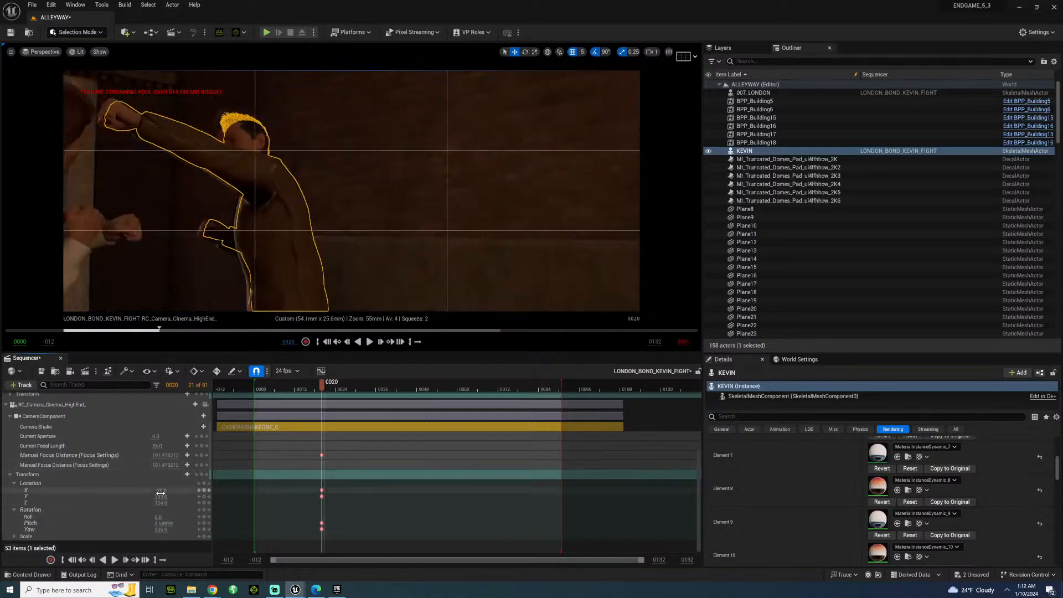
pyautogui.moveTo(162, 492)
pyautogui.mouseDown()
pyautogui.moveTo(130, 492)
pyautogui.moveTo(204, 497)
pyautogui.moveTo(165, 490)
pyautogui.moveTo(174, 490)
pyautogui.mouseUp()
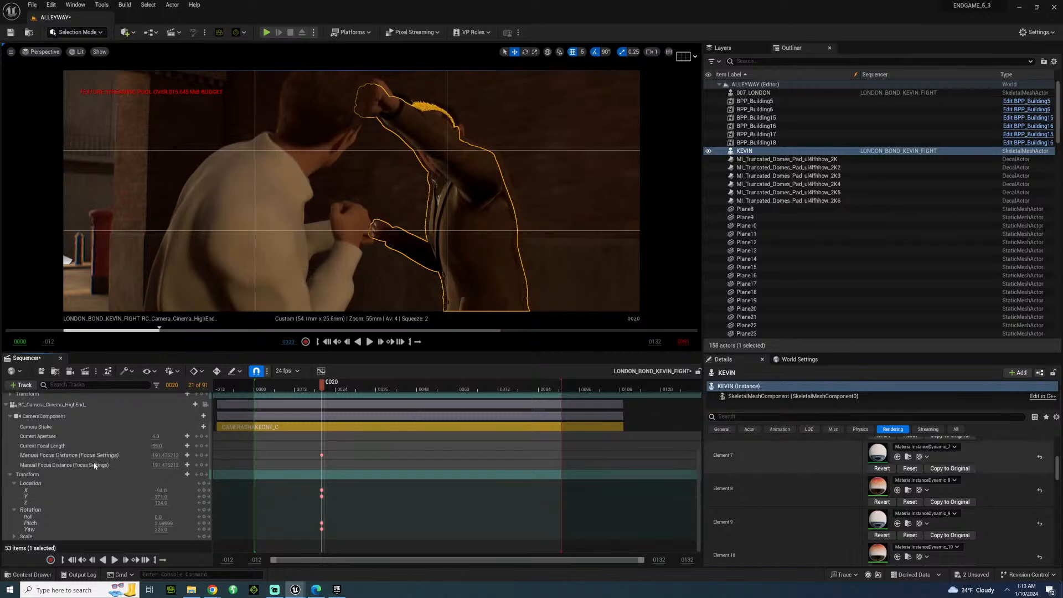
# Resample the camera's manual focus distance to about 174.6 cm at frame 20, keyframe it and play the shot back.
pyautogui.click(52, 405)
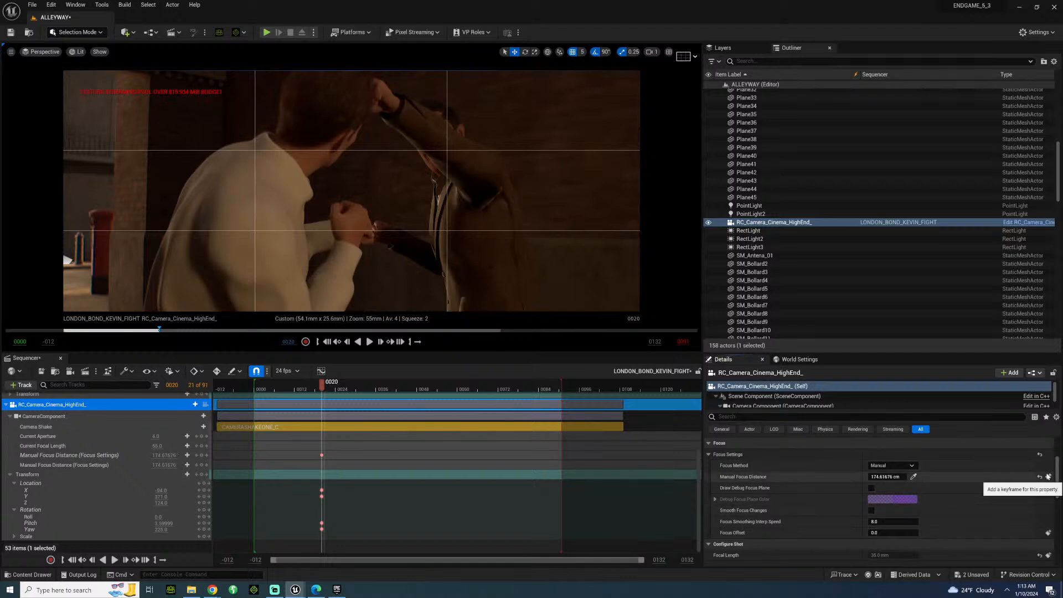
pyautogui.press('space')
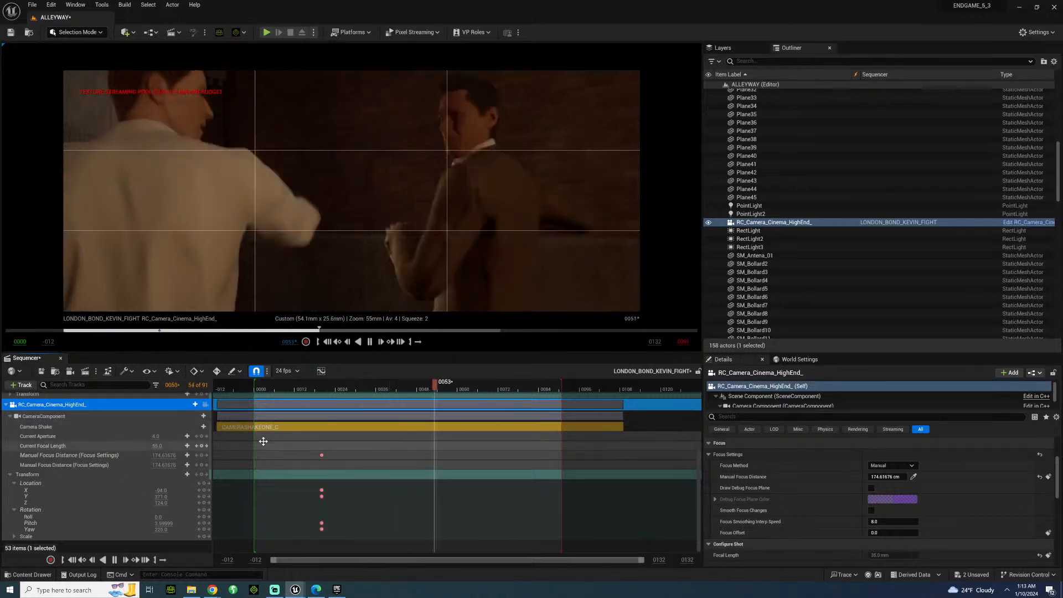
pyautogui.press('space')
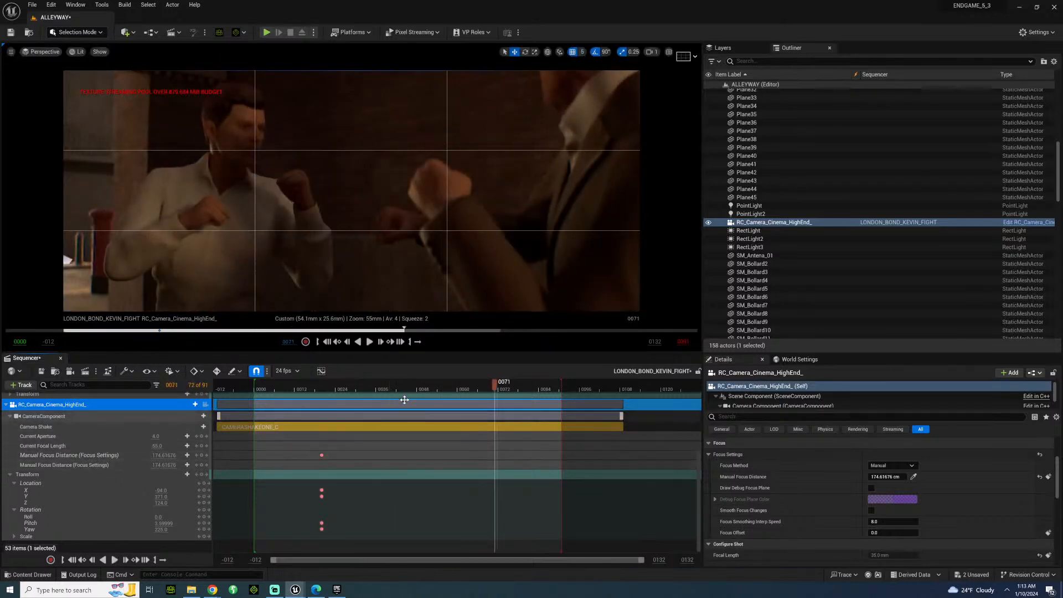
# Keyframe the camera's full transform at frame 53.
pyautogui.moveTo(400, 389); pyautogui.dragTo(436, 383)
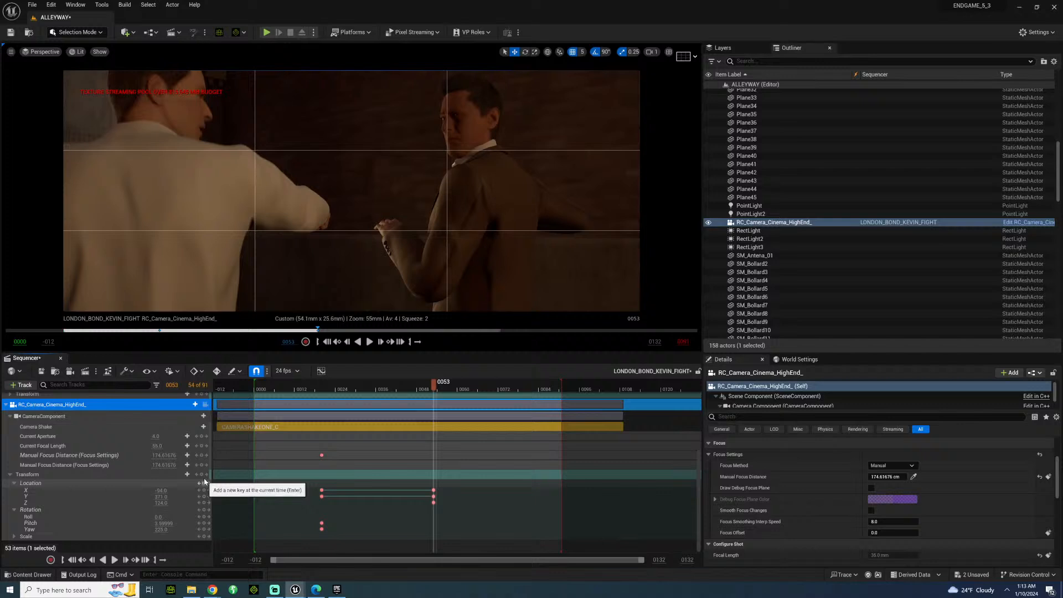
pyautogui.click(205, 475)
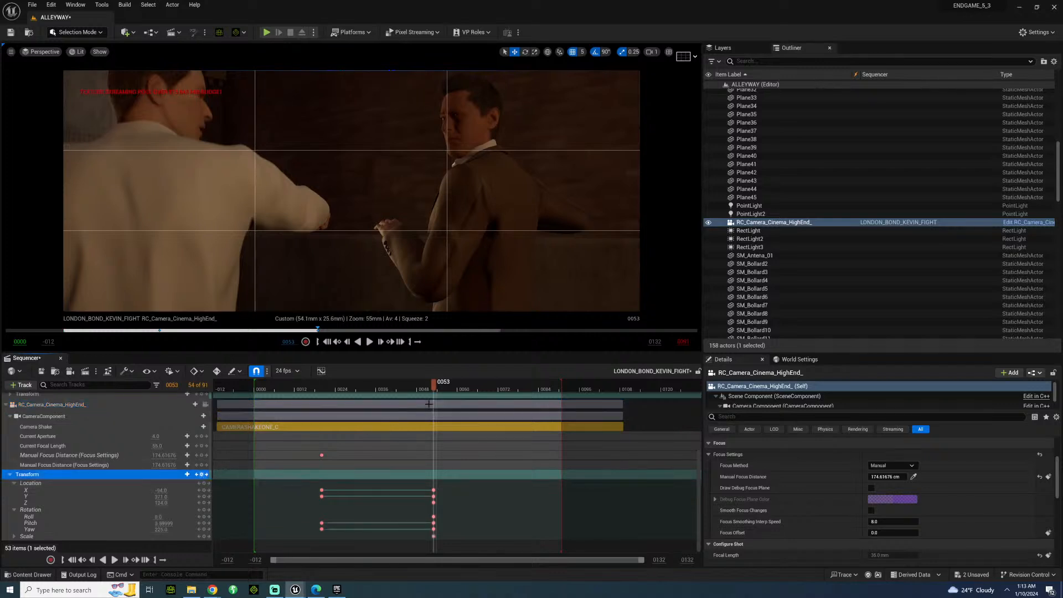
# At frame 65, set the camera's yaw to 270 and location to about X -173, Y 444, and play the move back.
pyautogui.moveTo(467, 382); pyautogui.dragTo(475, 382)
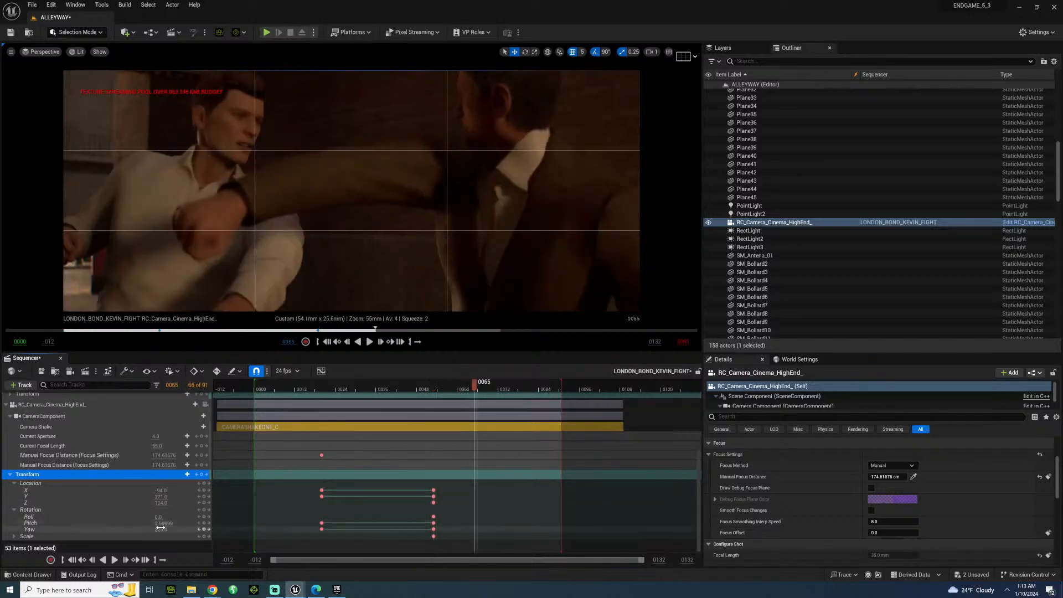
pyautogui.write('27')
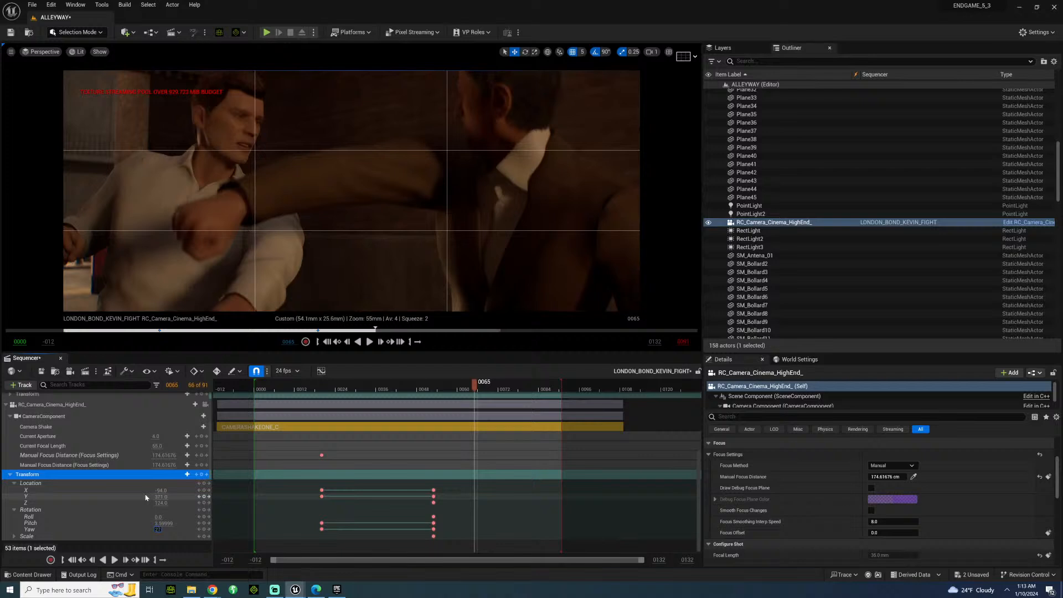
pyautogui.write('0')
pyautogui.press('Return')
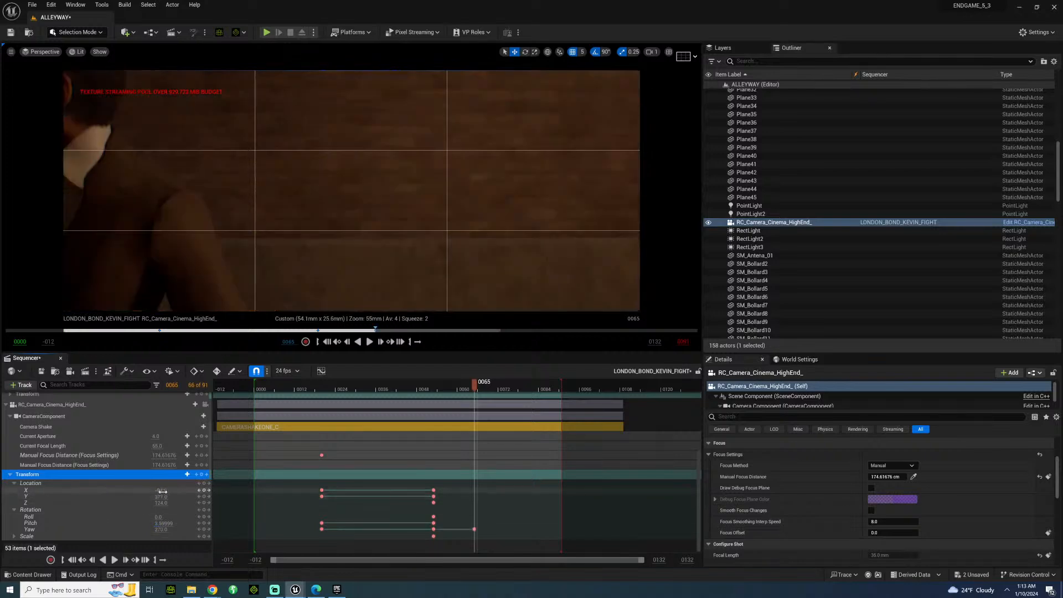
pyautogui.moveTo(163, 490)
pyautogui.mouseDown()
pyautogui.moveTo(130, 491)
pyautogui.moveTo(201, 497)
pyautogui.moveTo(151, 490)
pyautogui.mouseUp()
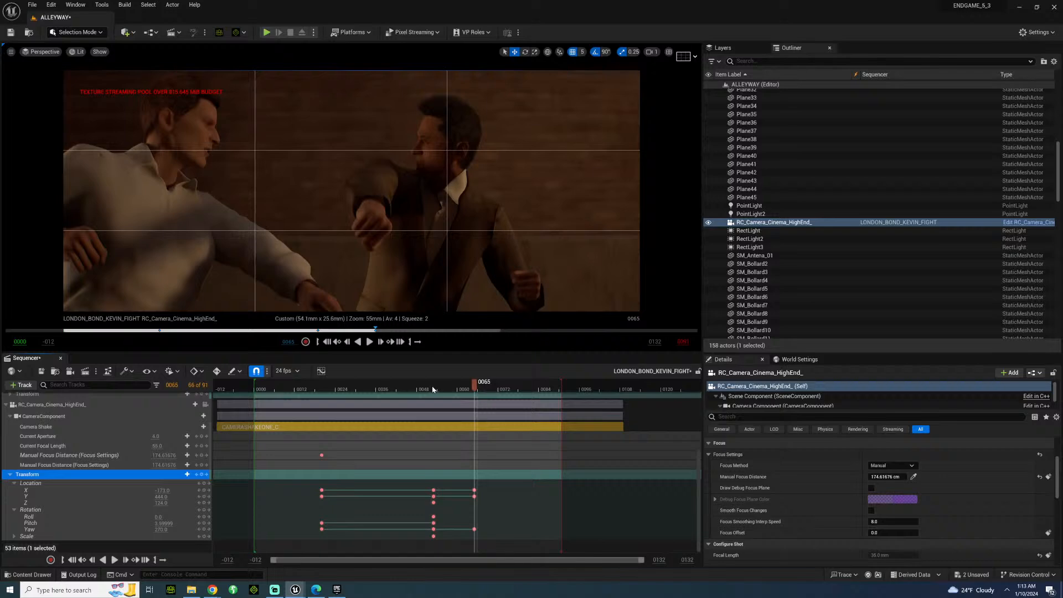
pyautogui.press('space')
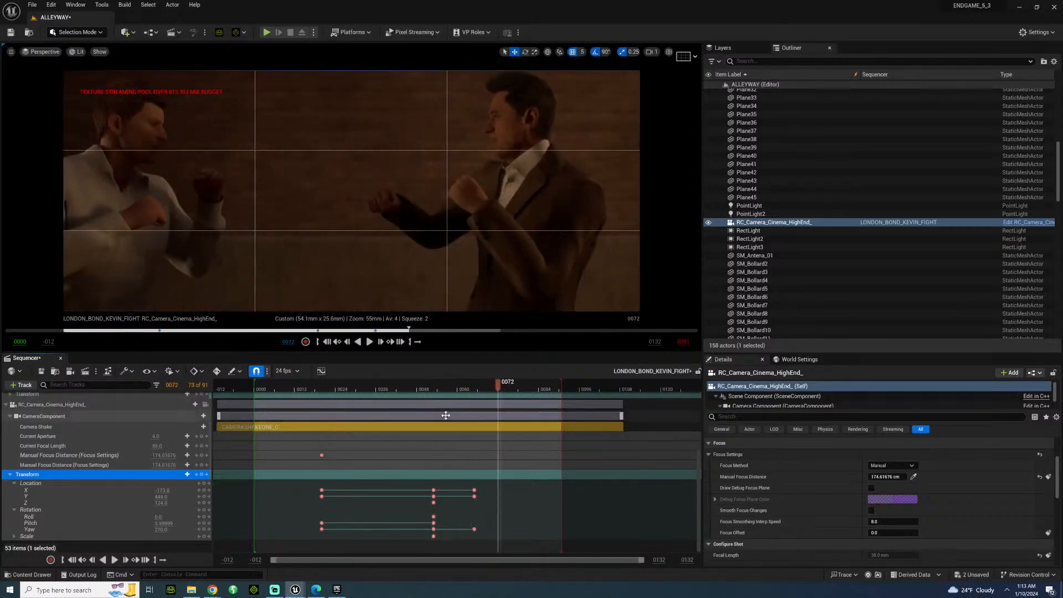
pyautogui.press('space')
pyautogui.press('space')
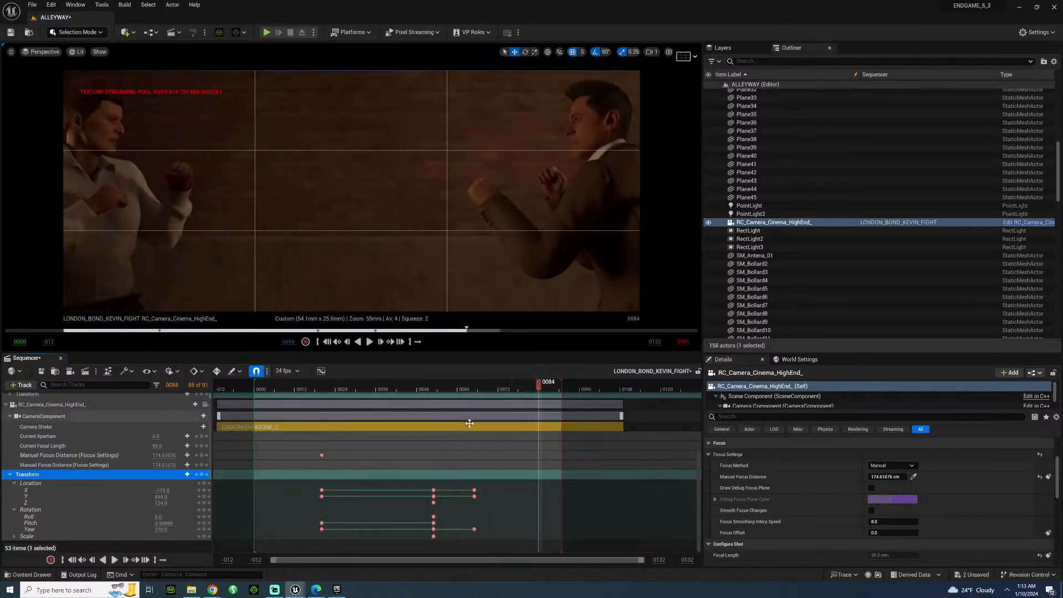
# Play back the camera move several times, restarting from the middle of the shot to review the swing around frames 53 to 65.
pyautogui.click(357, 389)
pyautogui.press('space')
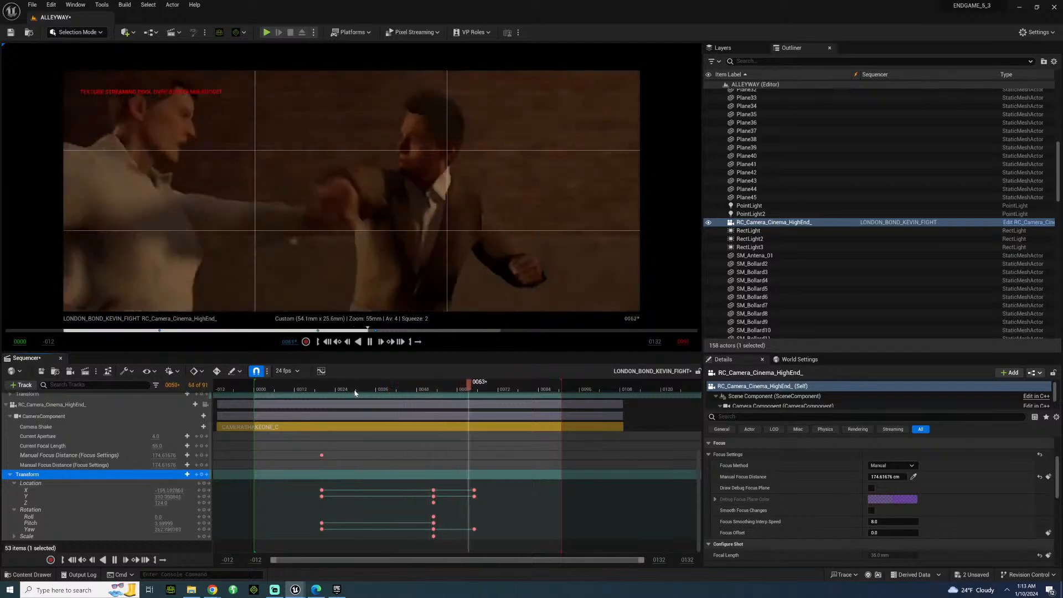
pyautogui.press('space')
pyautogui.moveTo(423, 391); pyautogui.dragTo(477, 394)
pyautogui.press('space')
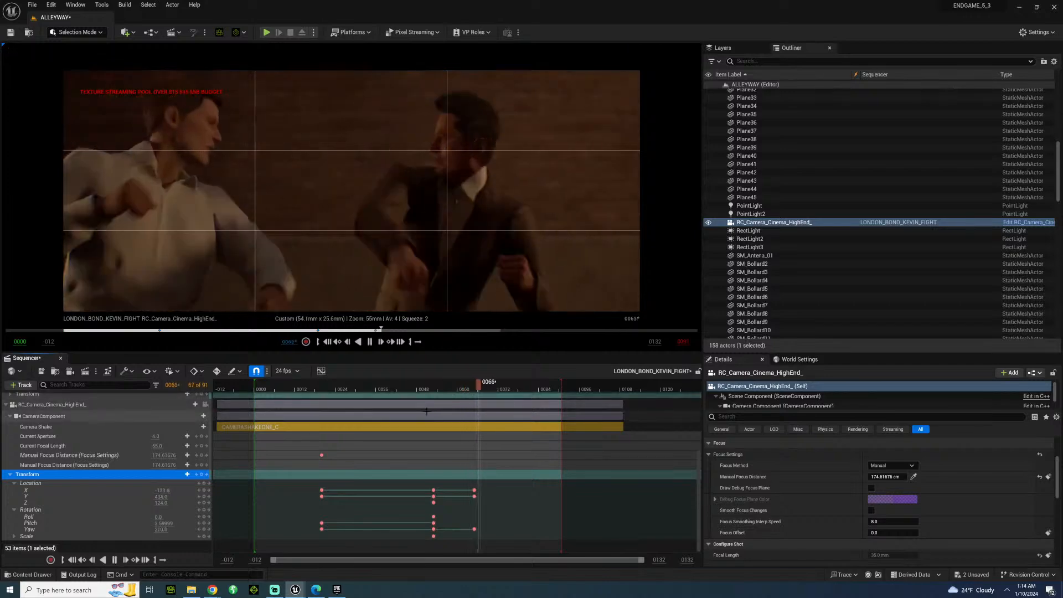
pyautogui.press('space')
pyautogui.click(450, 387)
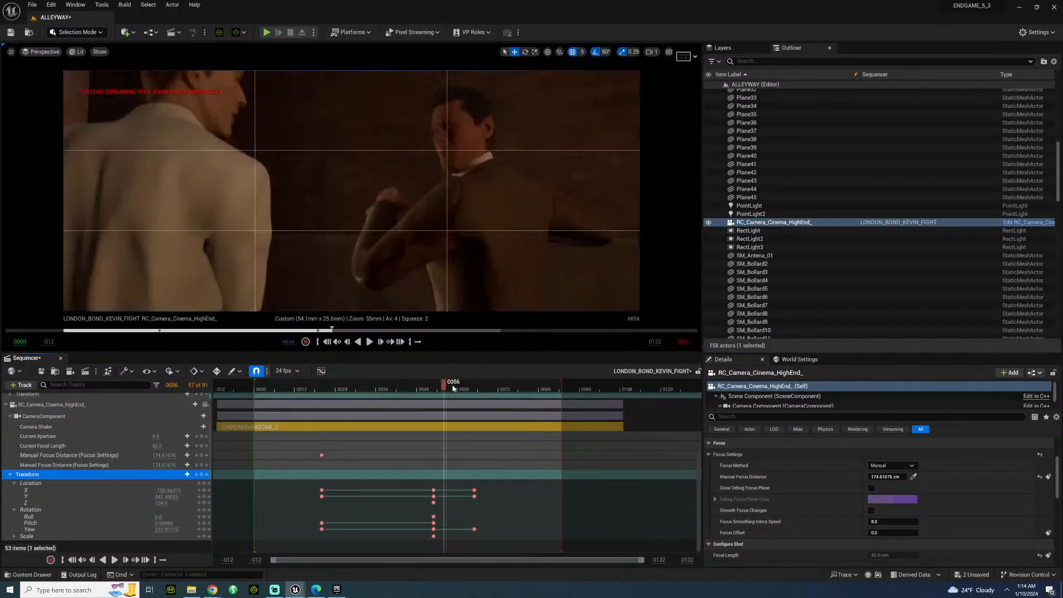
pyautogui.press('space')
pyautogui.press('space')
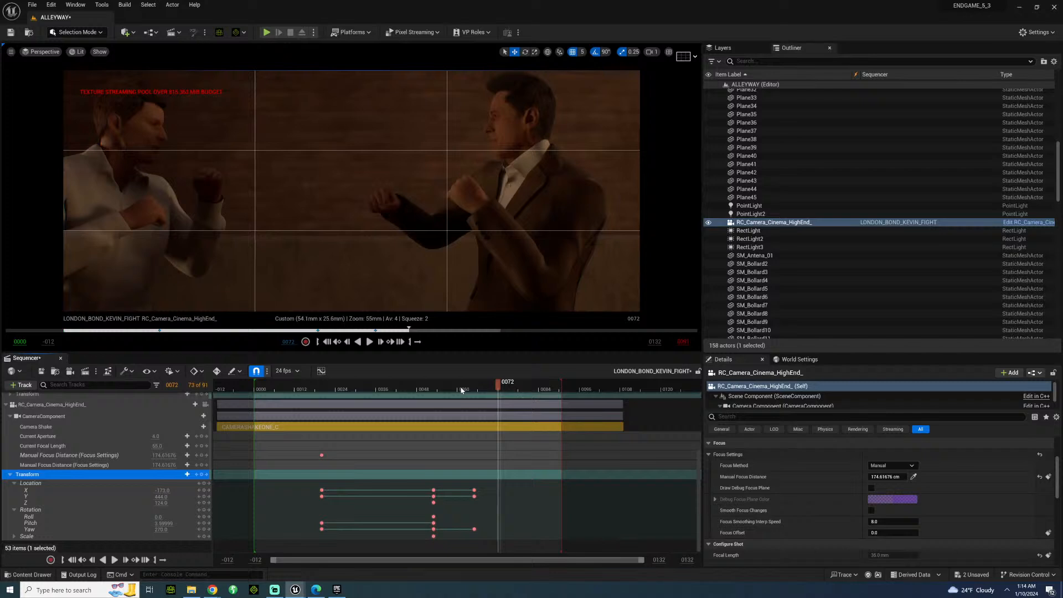
pyautogui.click(457, 388)
pyautogui.press('space')
pyautogui.press('space')
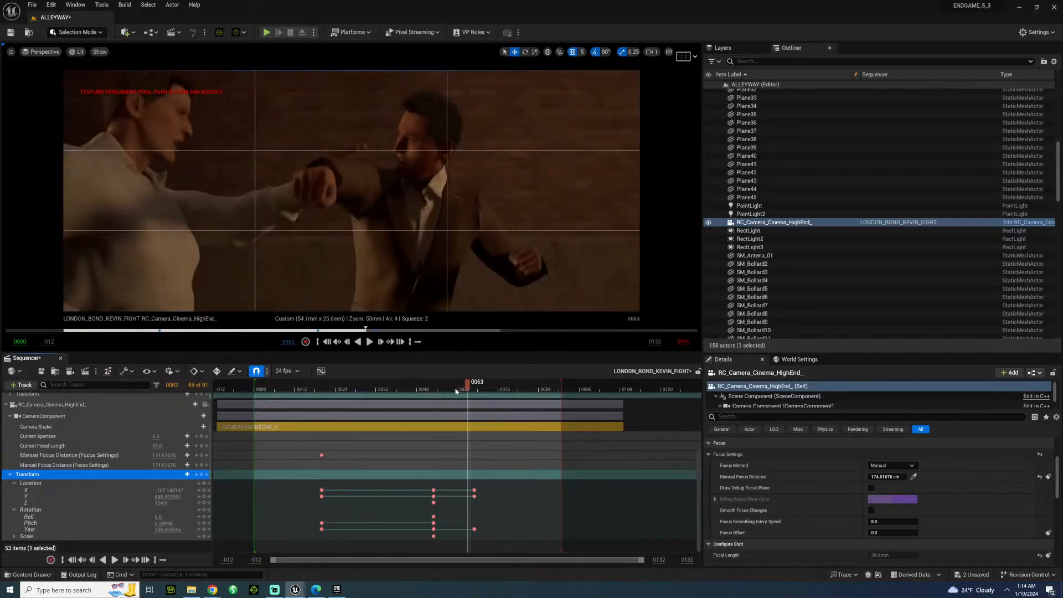
# Step frame by frame through the punch and the end of the camera swing, around frames 63 to 73.
pyautogui.press('Right')
pyautogui.press('Right')
pyautogui.press('Left')
pyautogui.press('Left')
pyautogui.press('Right')
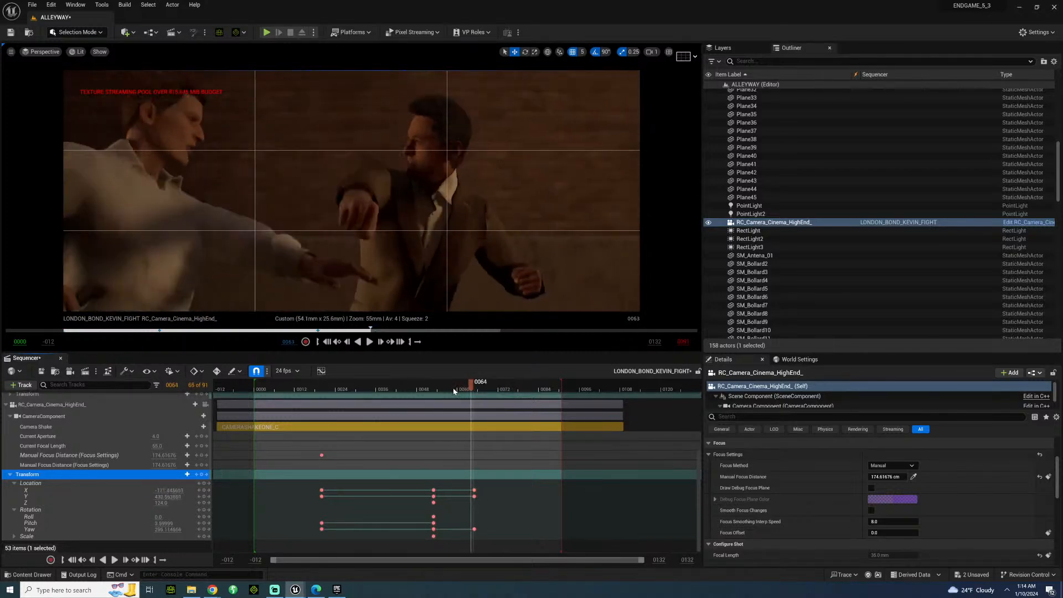
pyautogui.press('Left')
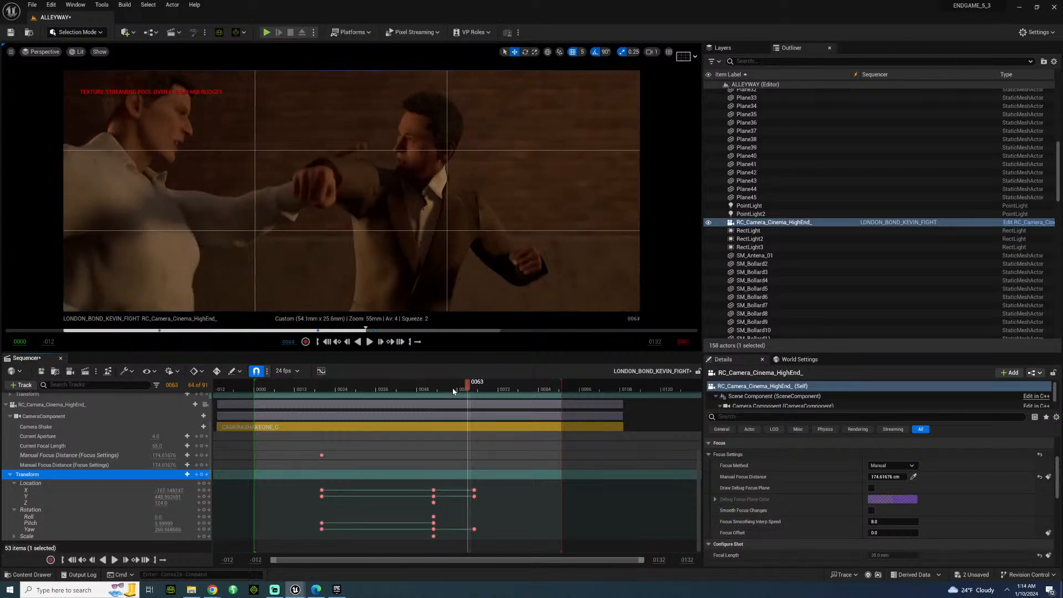
pyautogui.press('Right')
pyautogui.press('Right')
pyautogui.press('Right')
pyautogui.press('Right')
pyautogui.press('Right')
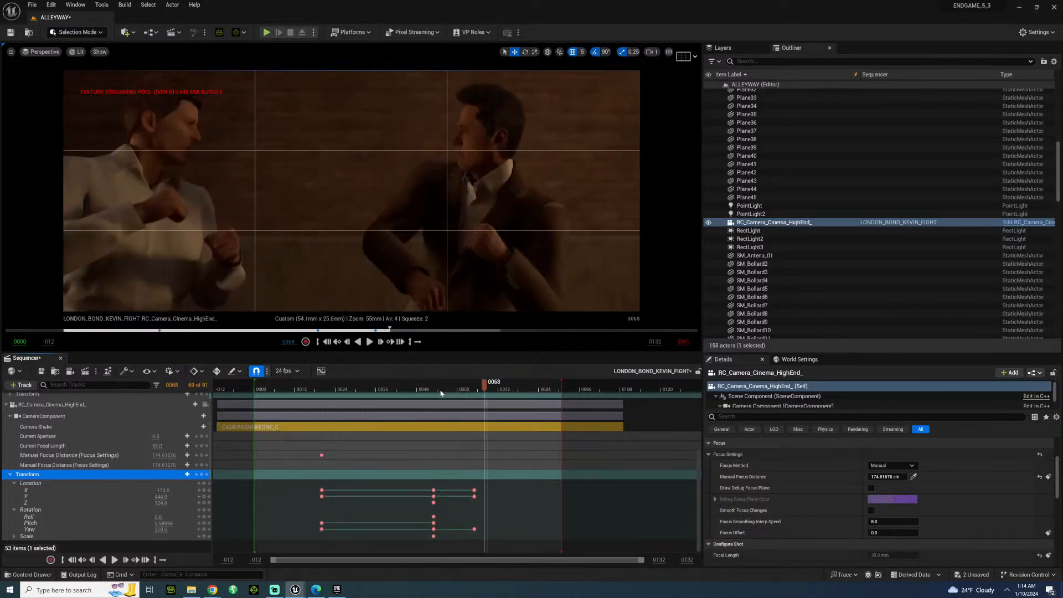
pyautogui.press('Right')
pyautogui.press('Right')
pyautogui.press('Right')
pyautogui.press('Right')
pyautogui.press('Right')
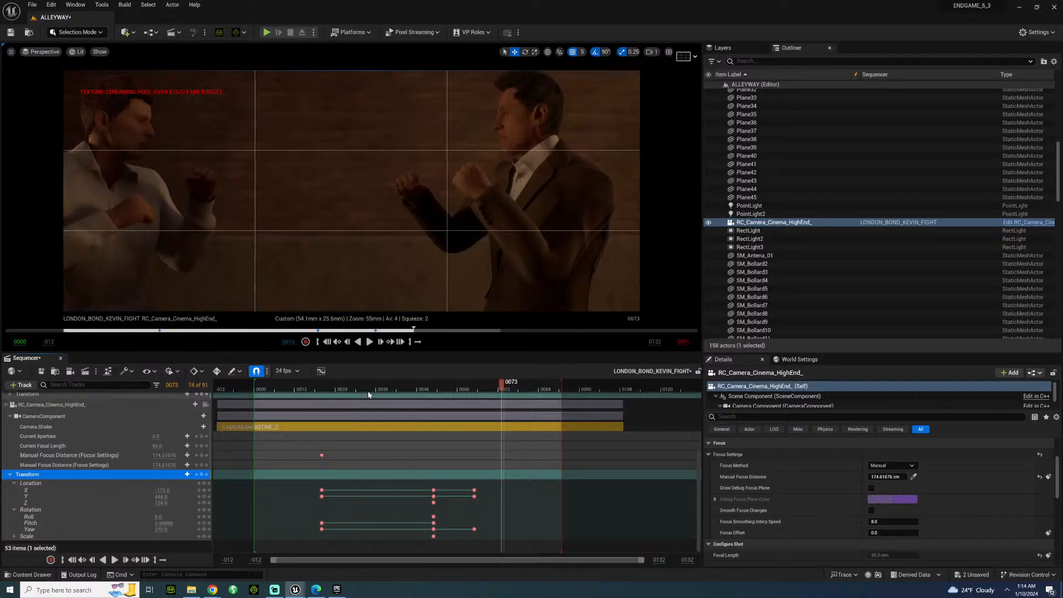
# Replay the over-the-shoulder shot from around frame 20 through the swing to check the framing.
pyautogui.press('space')
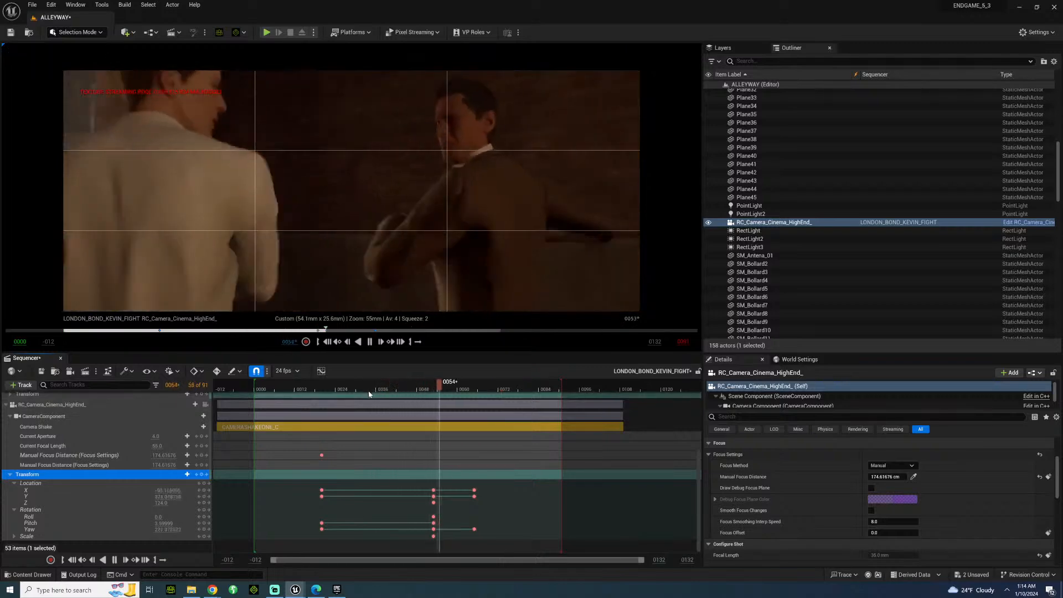
pyautogui.press('space')
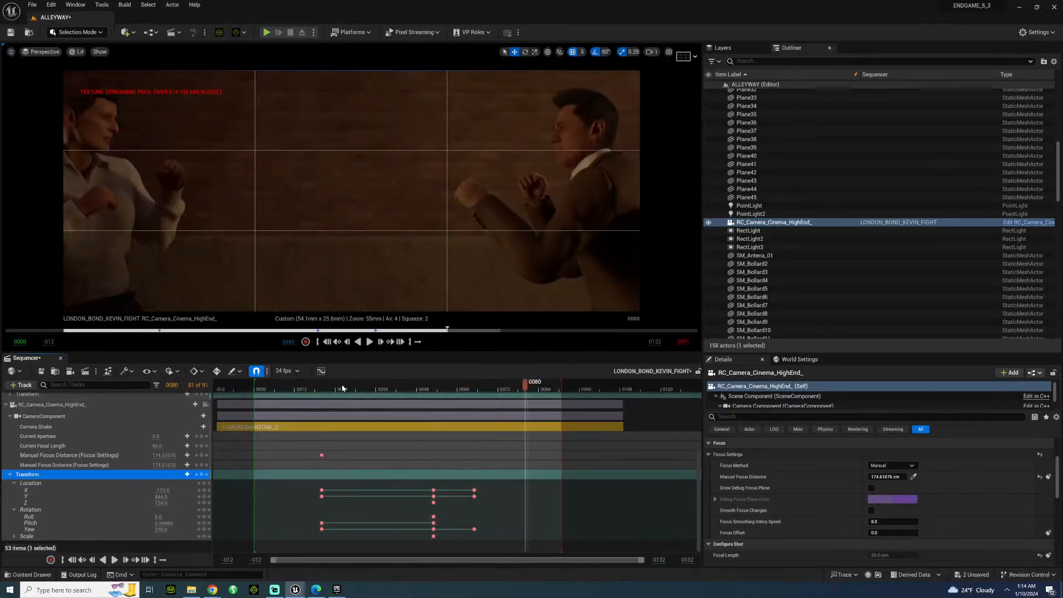
pyautogui.click(337, 384)
pyautogui.press('space')
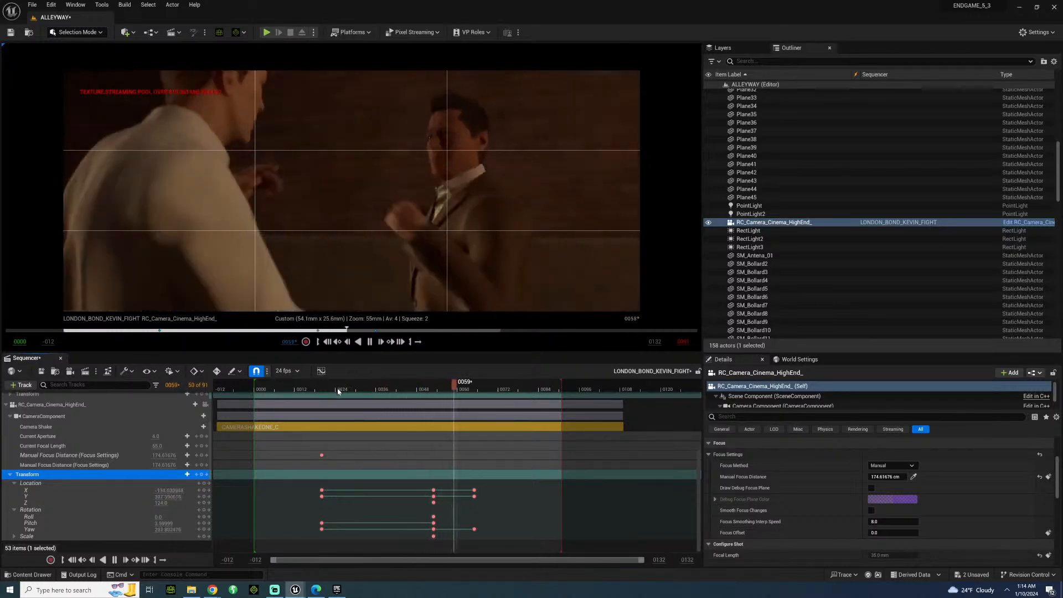
pyautogui.press('space')
pyautogui.click(329, 388)
pyautogui.press('space')
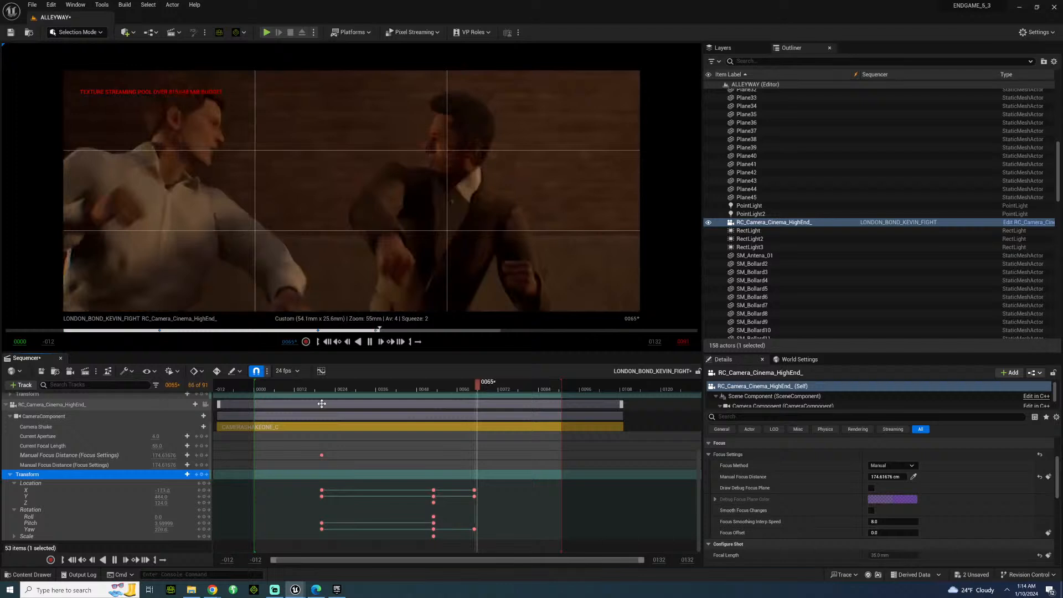
pyautogui.press('space')
# At frame 28, set the camera's current focal length to 50 mm and play the shot back from frame 17.
pyautogui.moveTo(332, 391); pyautogui.dragTo(351, 389)
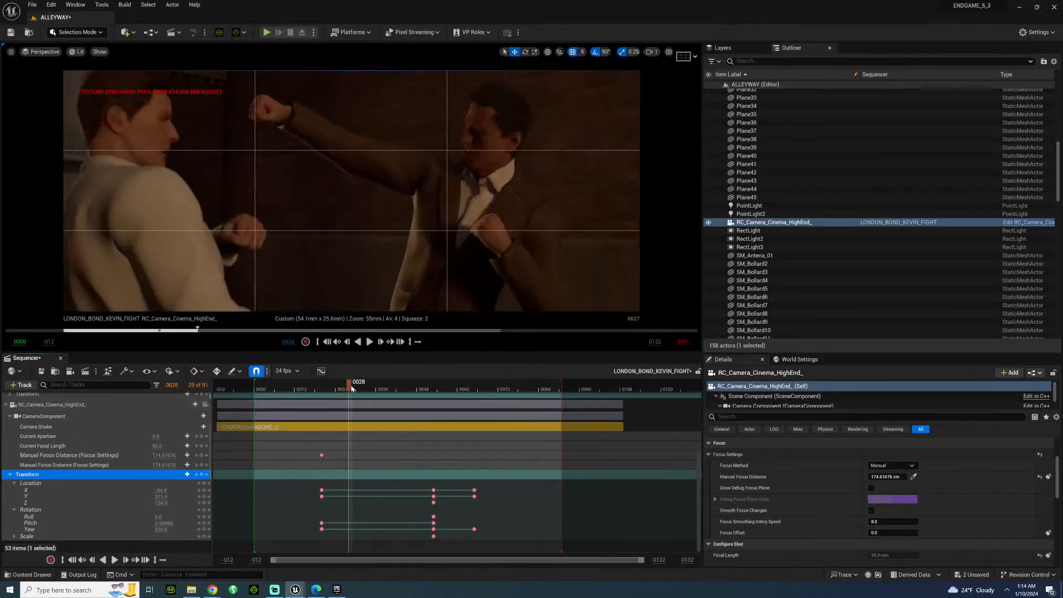
pyautogui.click(158, 445)
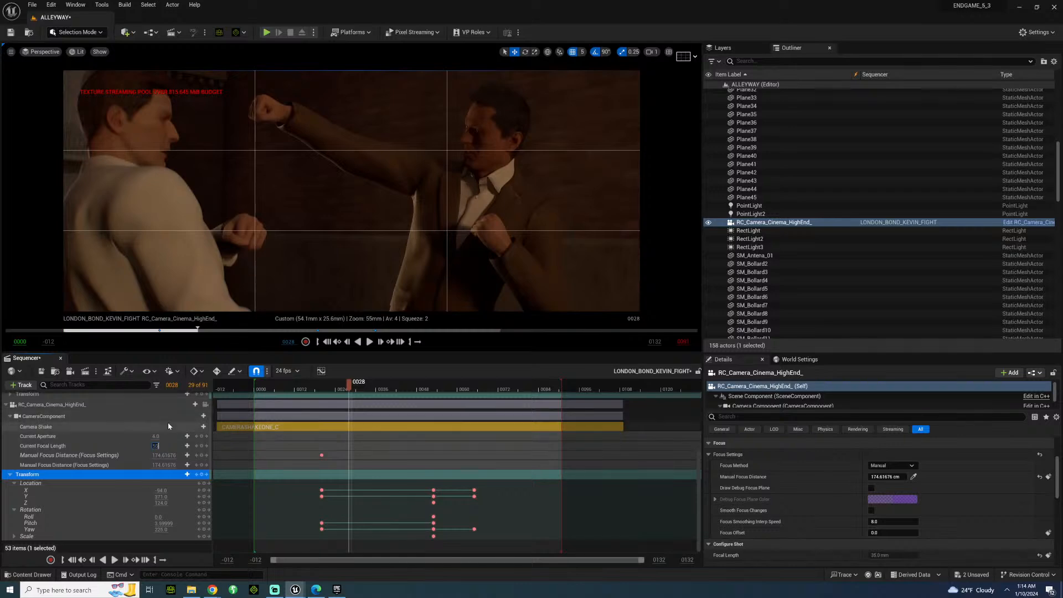
pyautogui.write('50')
pyautogui.press('Return')
pyautogui.click(311, 388)
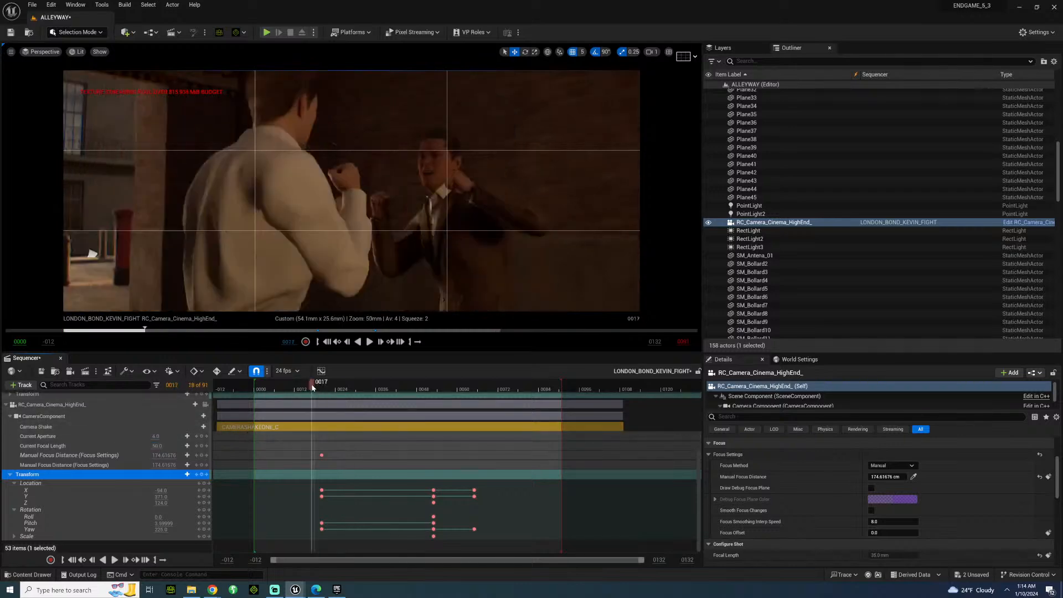
pyautogui.press('space')
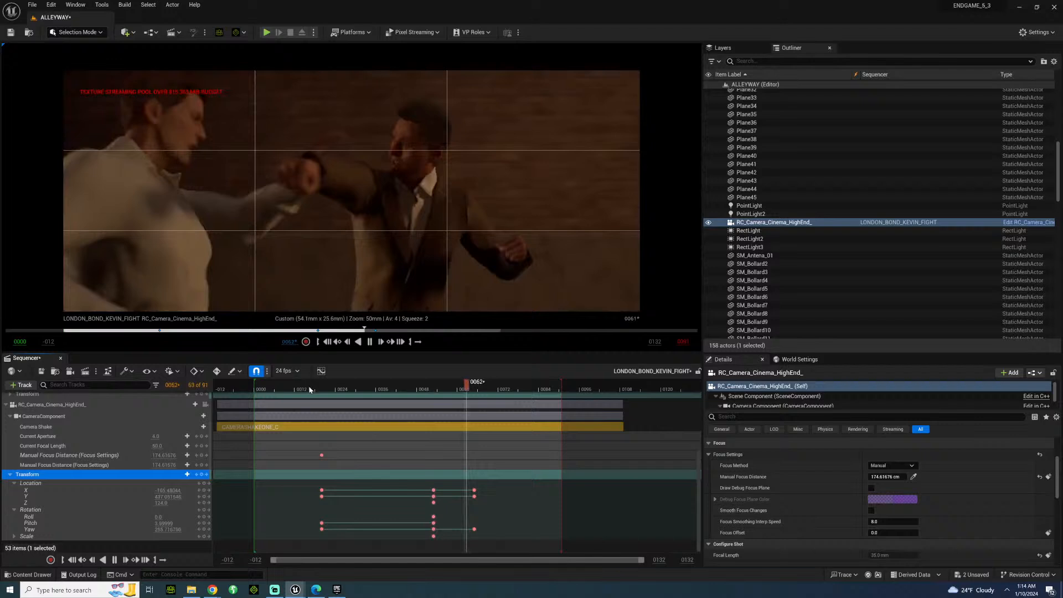
pyautogui.press('space')
# Examine the 50 mm framing frame by frame from frame 33, replay the shot and return to frame 17.
pyautogui.moveTo(326, 391); pyautogui.dragTo(369, 402)
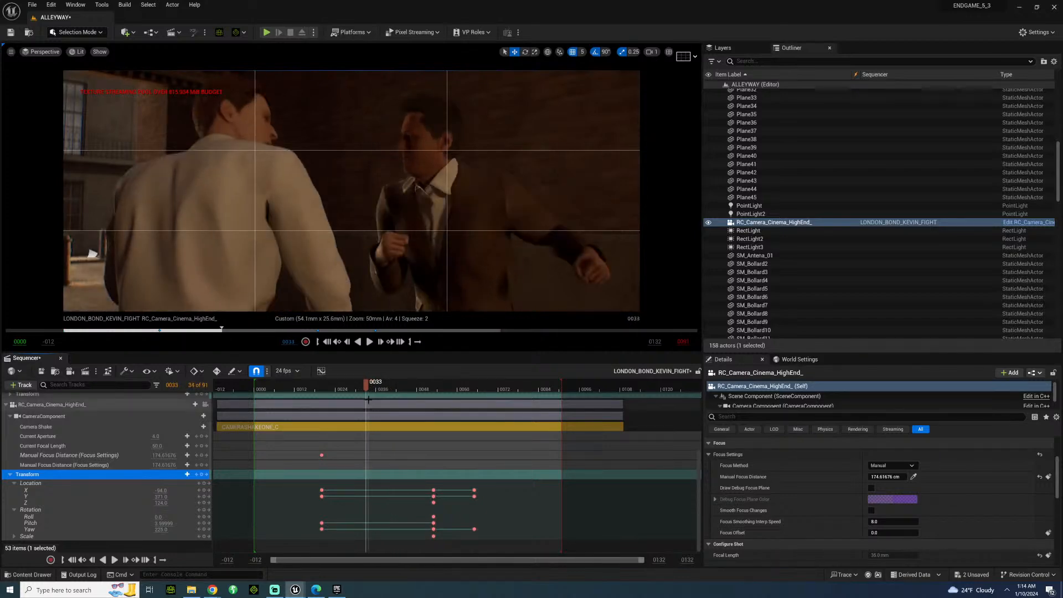
pyautogui.press('Right')
pyautogui.press('Right')
pyautogui.press('Right')
pyautogui.press('Right')
pyautogui.press('Right')
pyautogui.press('Right')
pyautogui.press('Right')
pyautogui.press('Right')
pyautogui.press('Right')
pyautogui.press('Right')
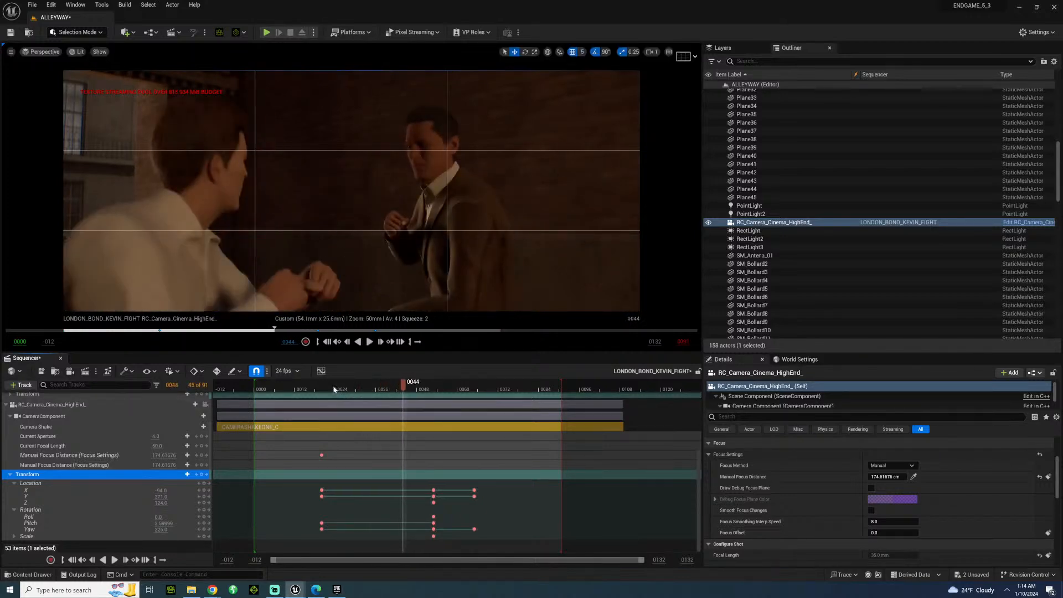
pyautogui.press('space')
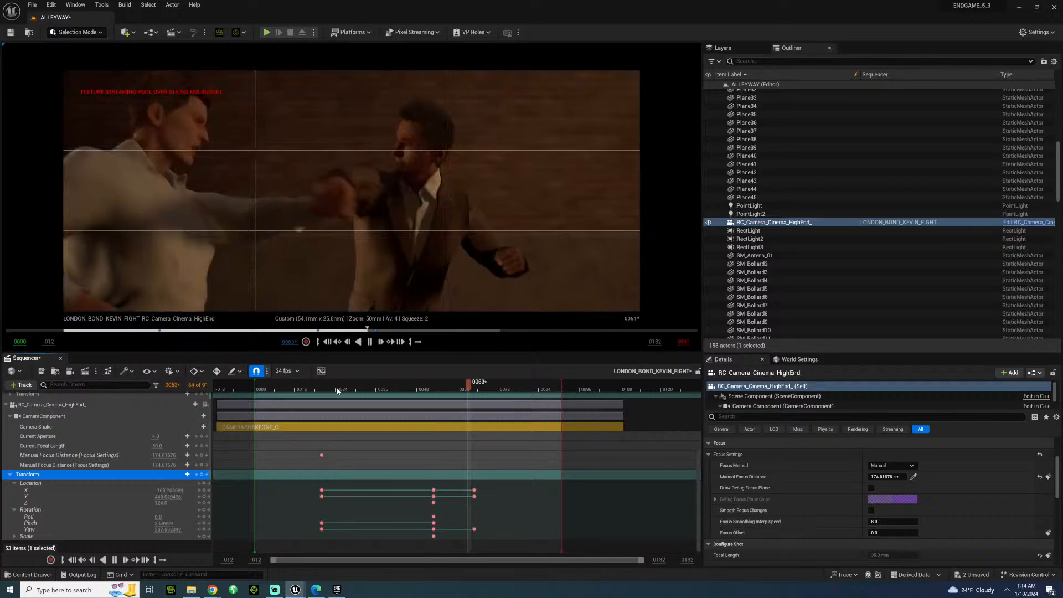
pyautogui.press('space')
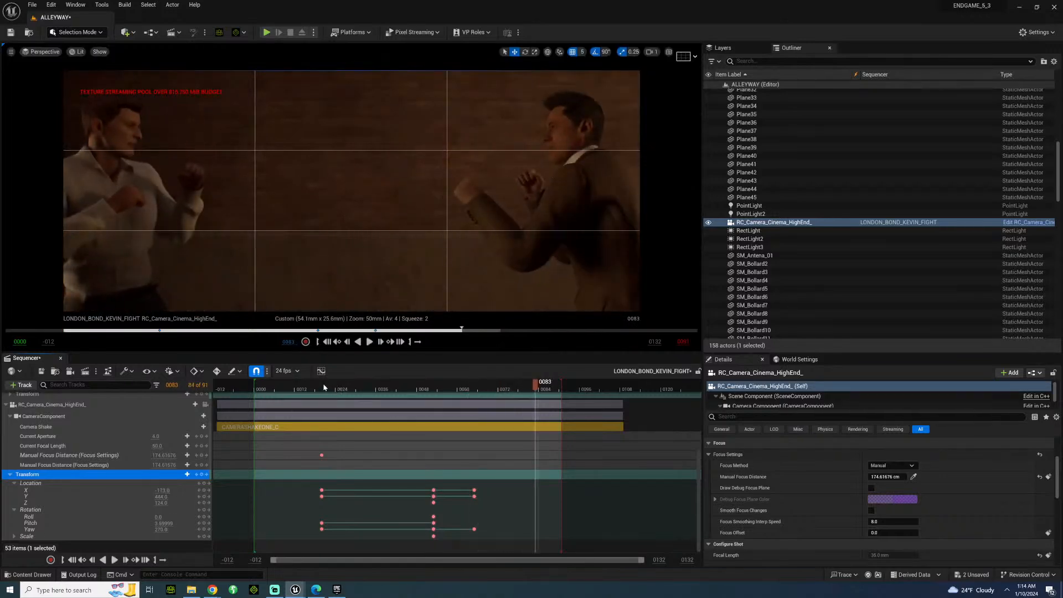
pyautogui.click(311, 388)
# In the Movie Render Queue job's output settings, create a BONDB folder inside FIGHTING and choose it as the output directory.
pyautogui.click(85, 373)
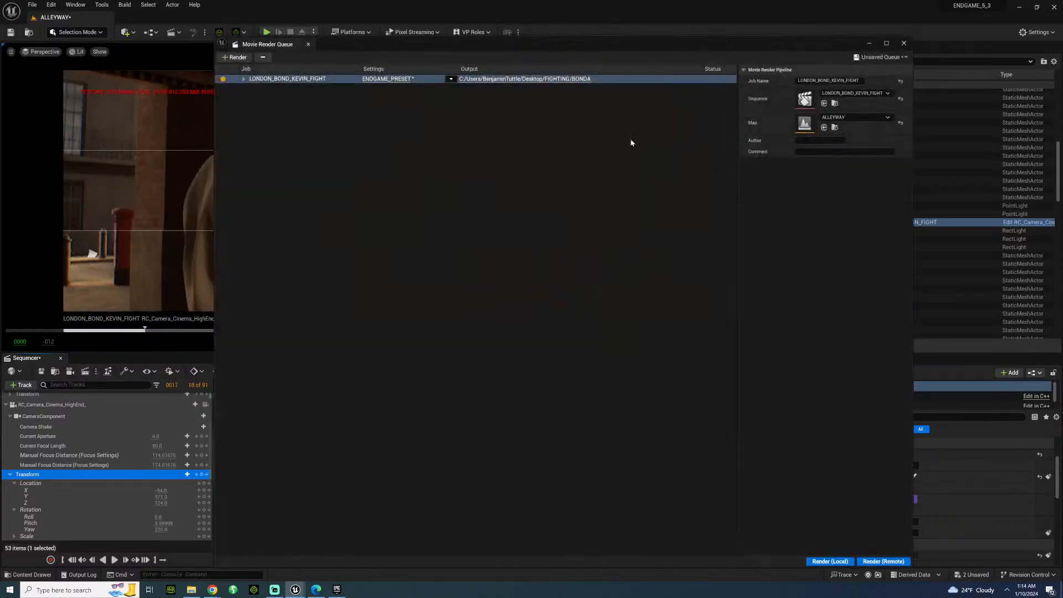
pyautogui.click(388, 80)
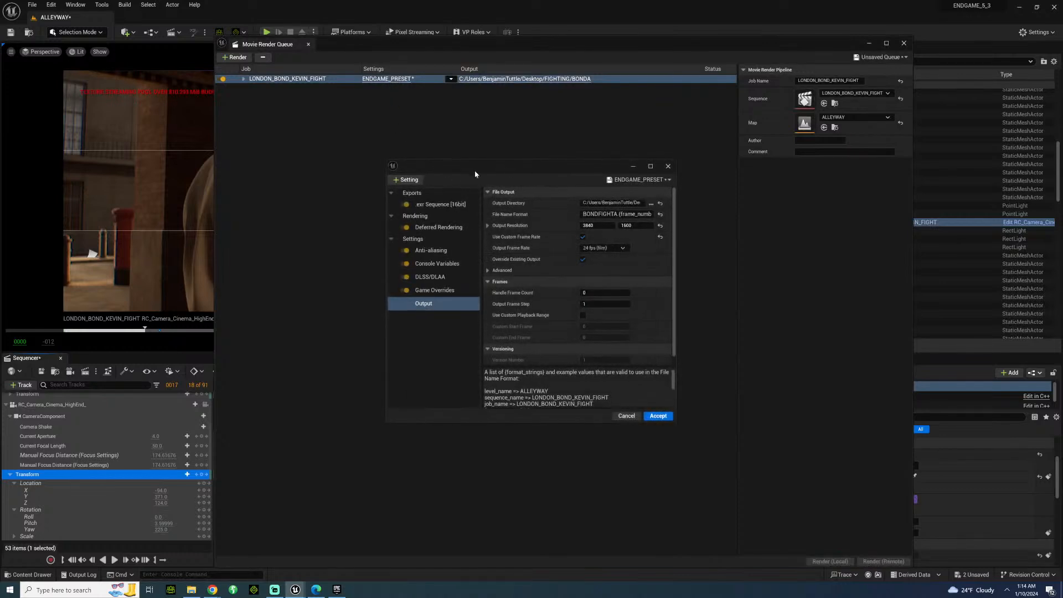
pyautogui.click(651, 203)
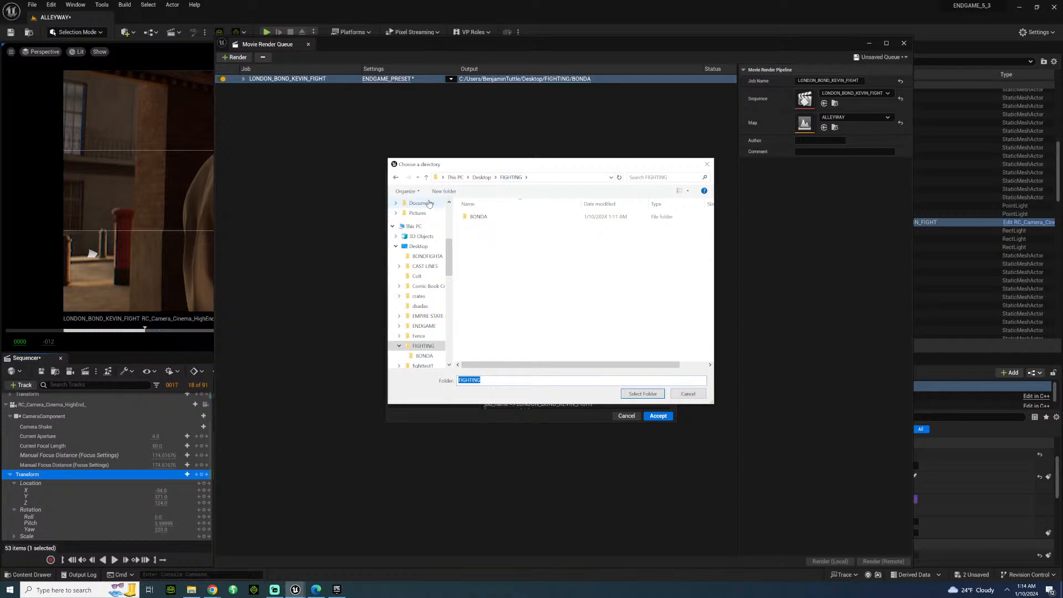
pyautogui.click(445, 191)
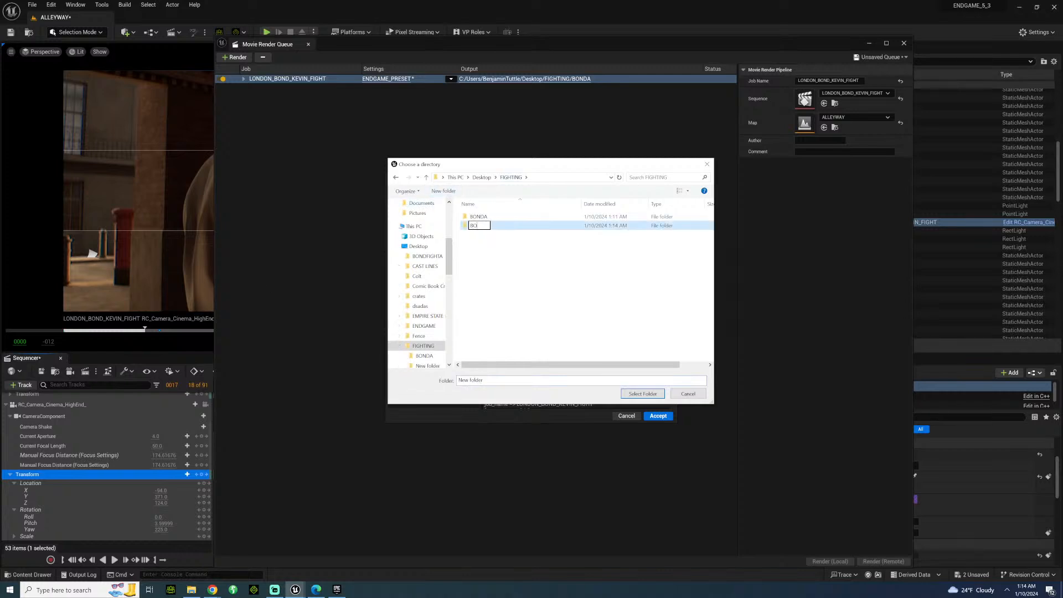
pyautogui.click(637, 396)
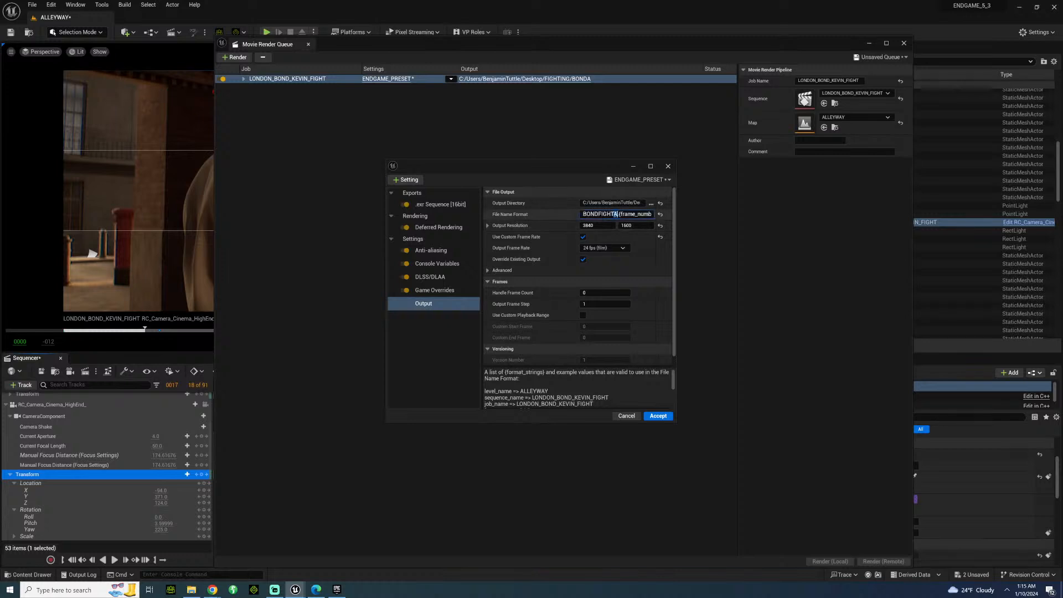
# Change the output file name prefix to BONDFIGHTB, accept the settings and render the job locally.
pyautogui.write('B.')
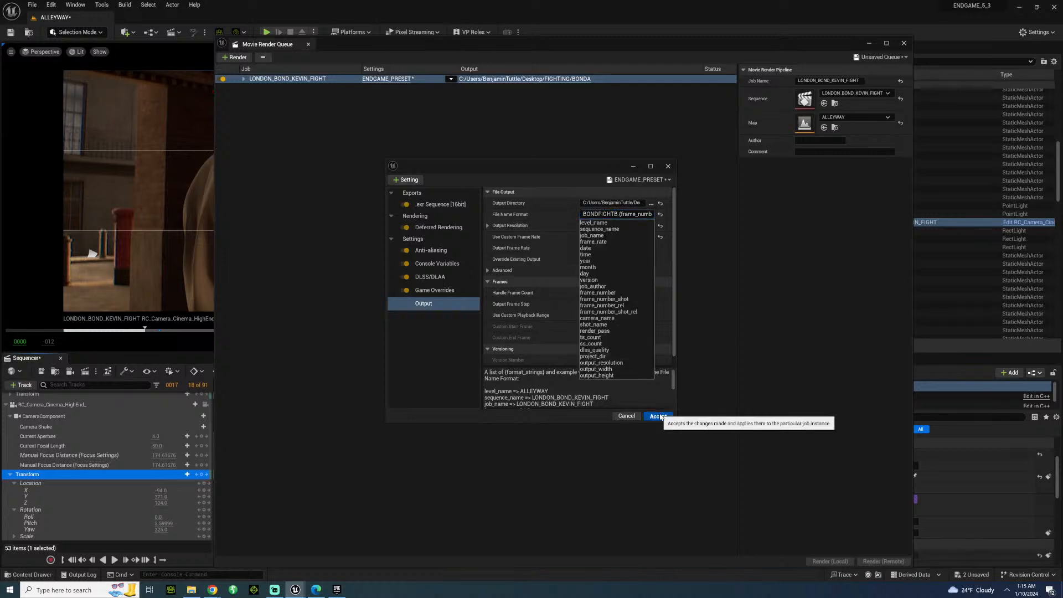
pyautogui.click(656, 415)
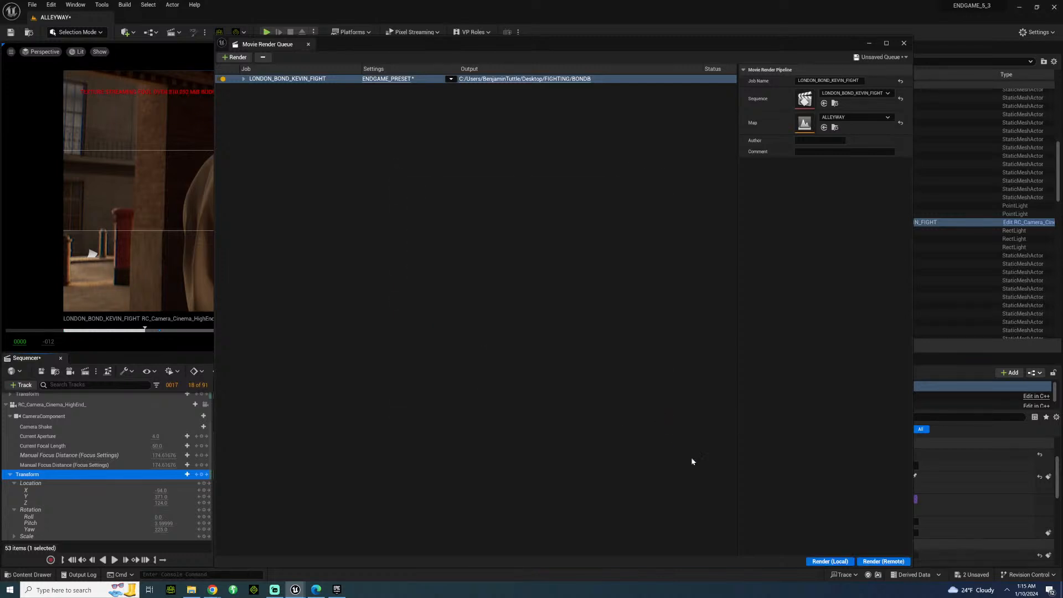
pyautogui.click(829, 562)
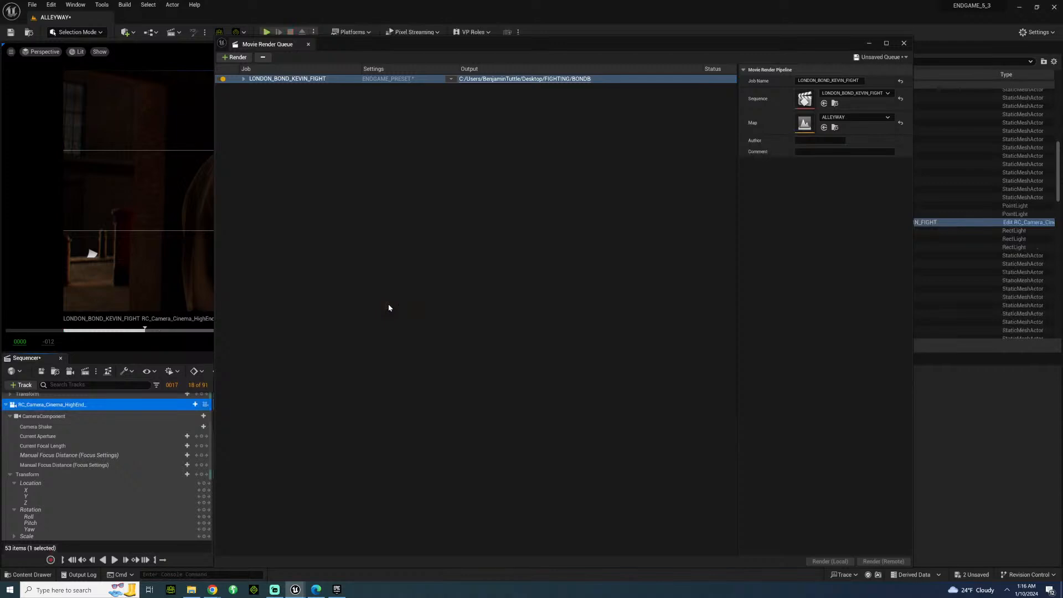
# Close the Movie Render Queue and go back through the camera's location keys to frame 20.
pyautogui.click(903, 42)
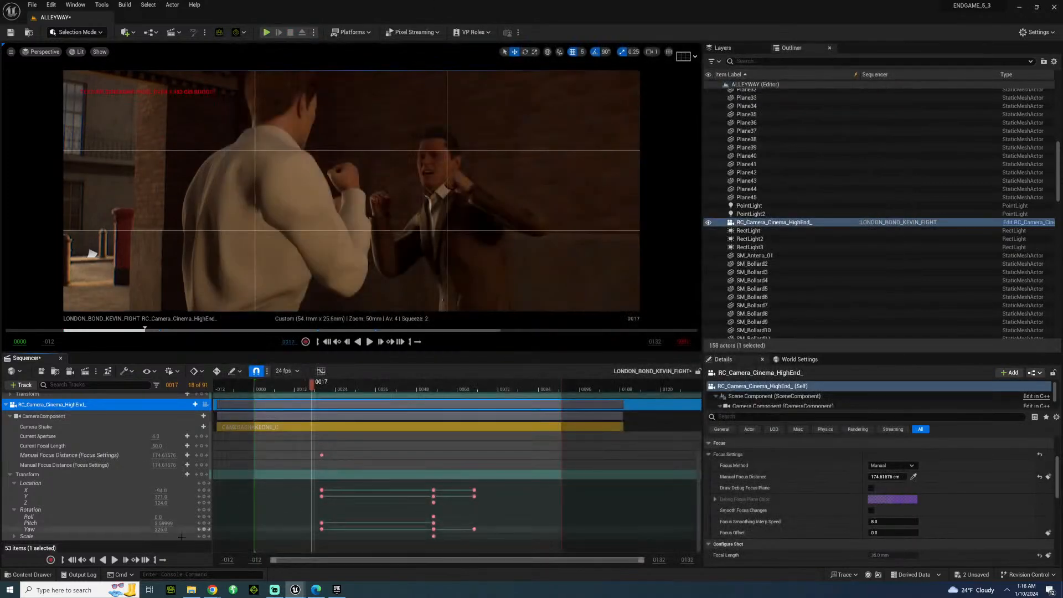
pyautogui.click(198, 490)
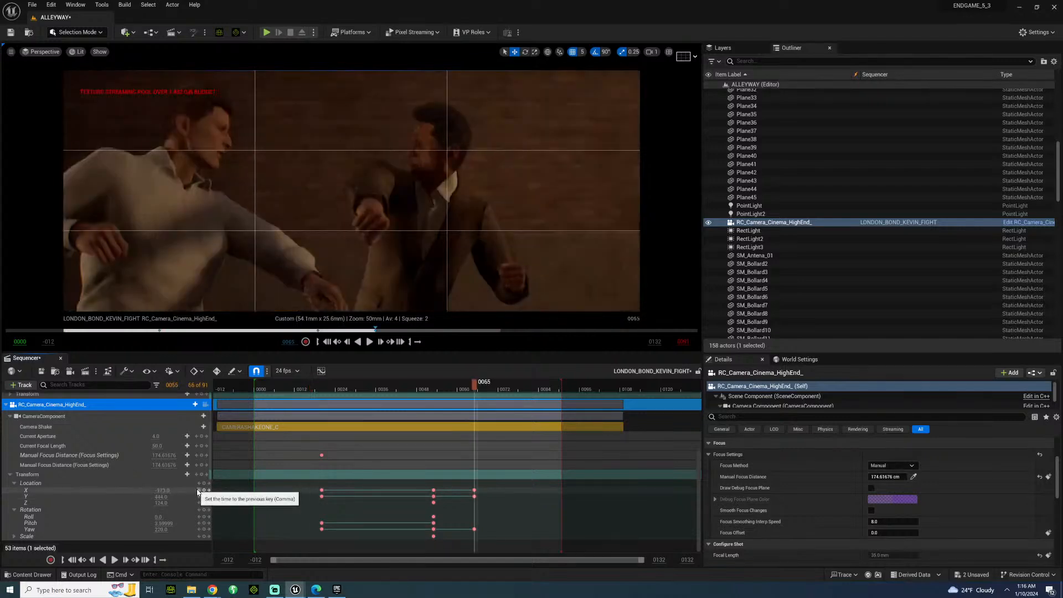
pyautogui.click(198, 490)
pyautogui.click(198, 490)
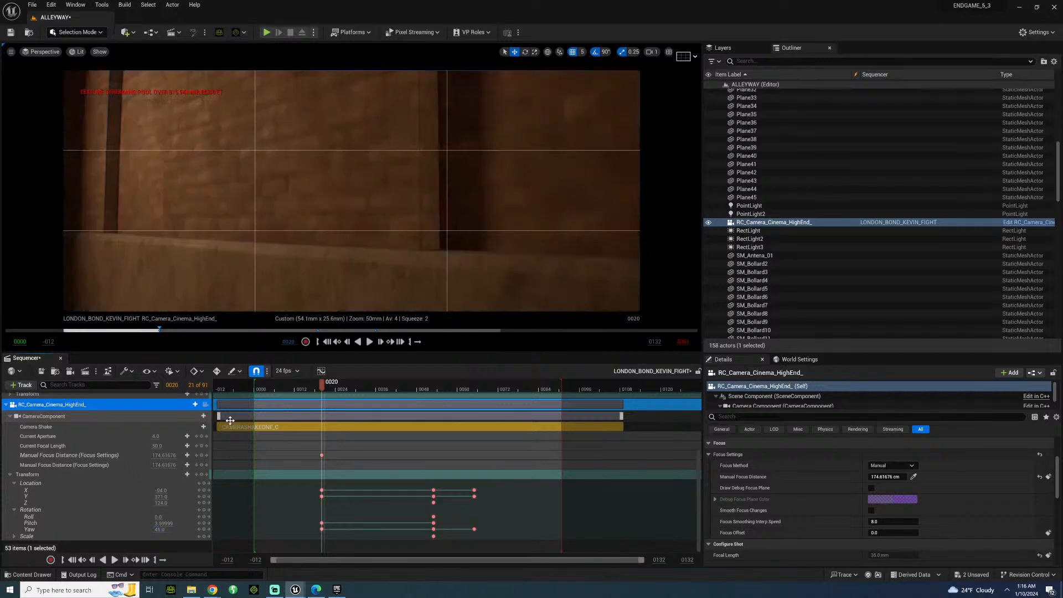
# Set the camera's Yaw rotation to 135 at frame 20.
pyautogui.click(160, 530)
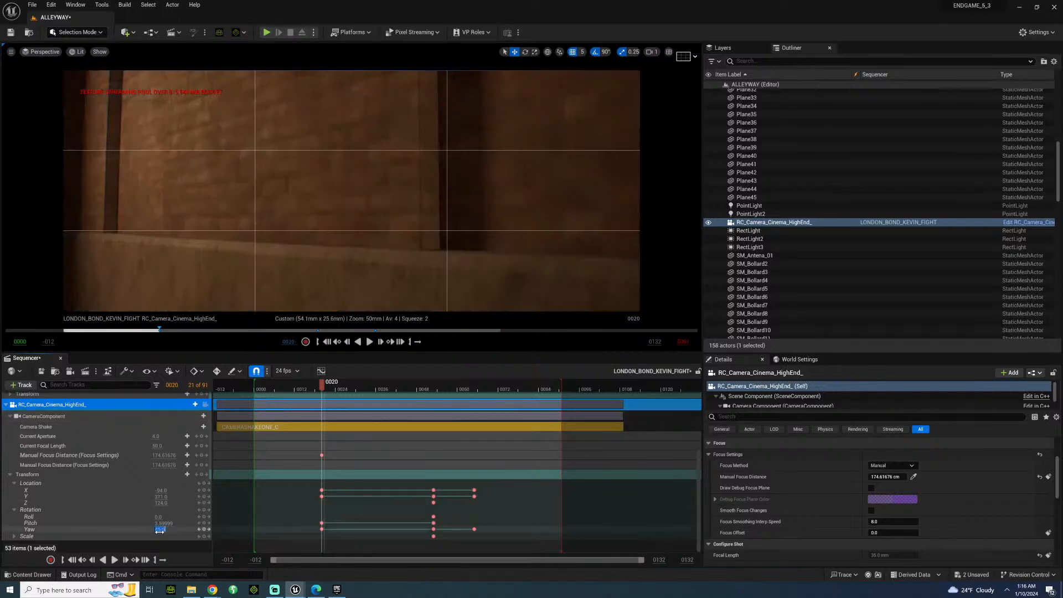
pyautogui.write('135')
pyautogui.press('Return')
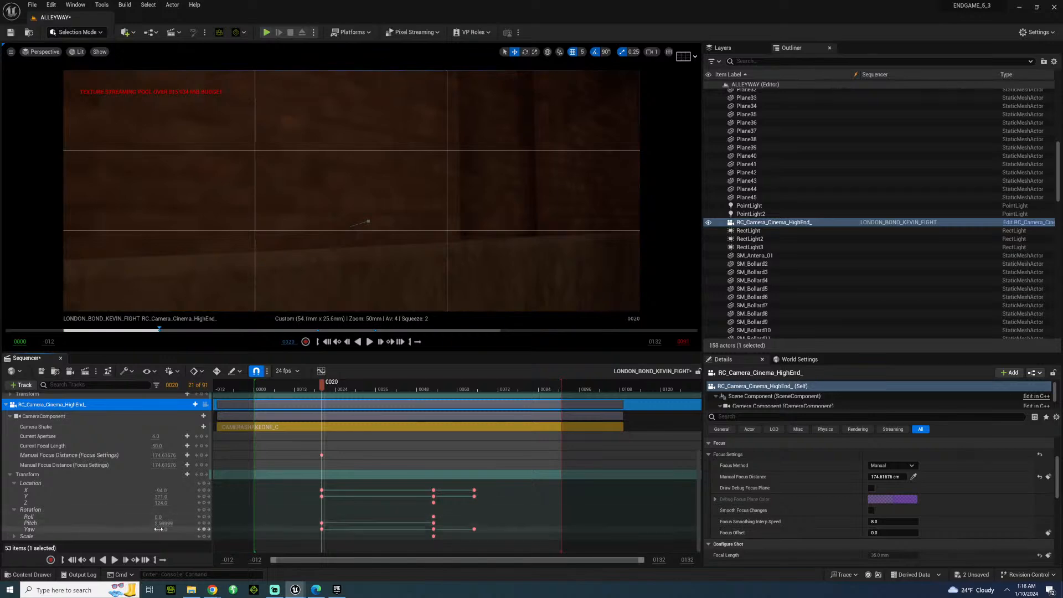
pyautogui.moveTo(160, 529)
pyautogui.mouseDown()
pyautogui.moveTo(214, 530)
pyautogui.moveTo(157, 530)
pyautogui.mouseUp()
pyautogui.click(159, 530)
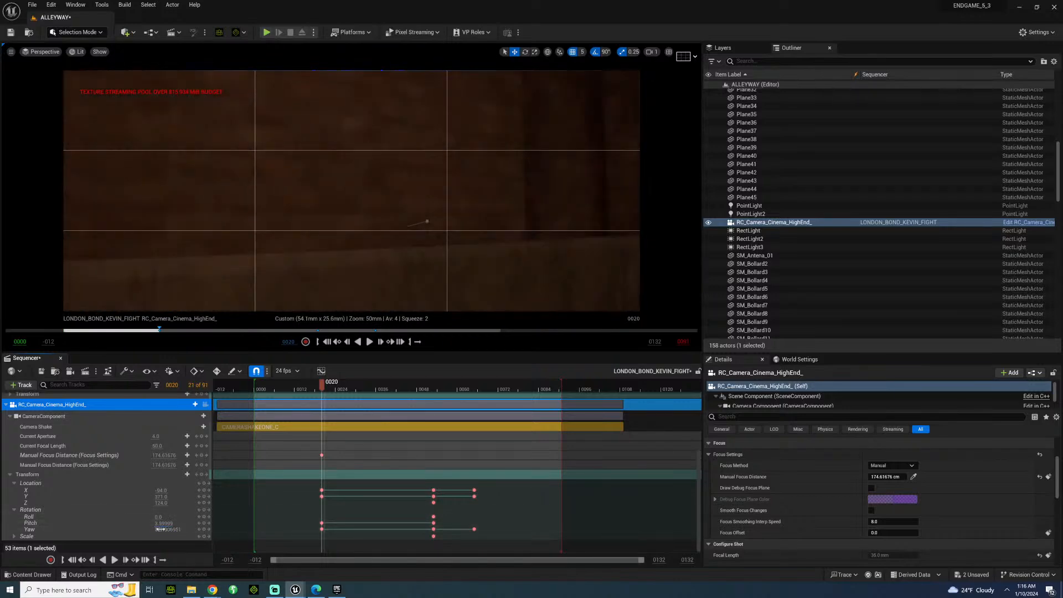
pyautogui.write('135')
pyautogui.press('Return')
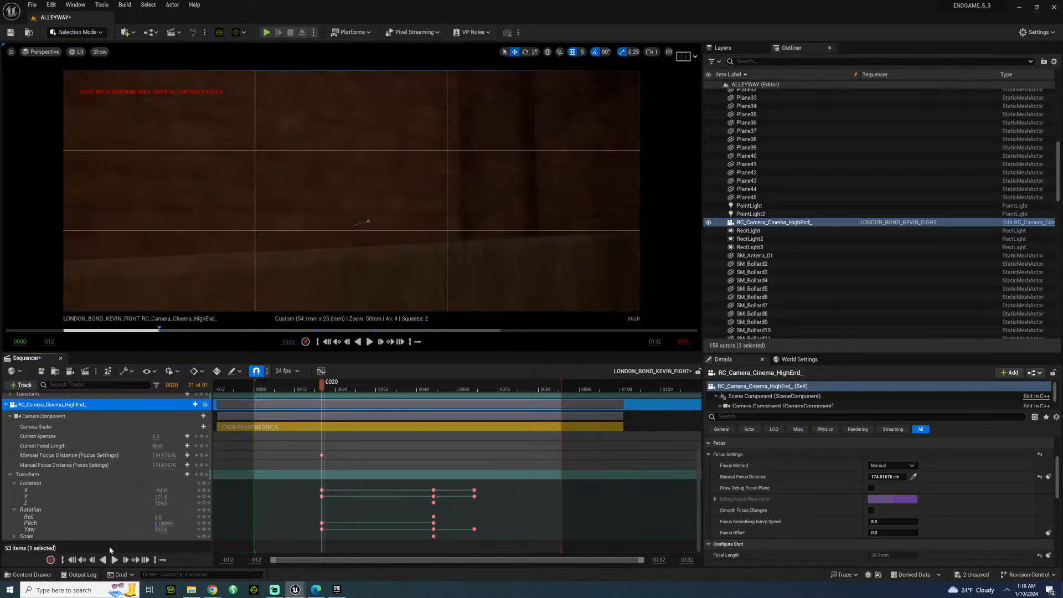
# Move the camera along Y to about 161 at frame 20 so both fighters are framed, discarding the X location nudge.
pyautogui.moveTo(160, 491); pyautogui.dragTo(158, 491)
pyautogui.hotkey('ctrl', 'z')
pyautogui.click(161, 497)
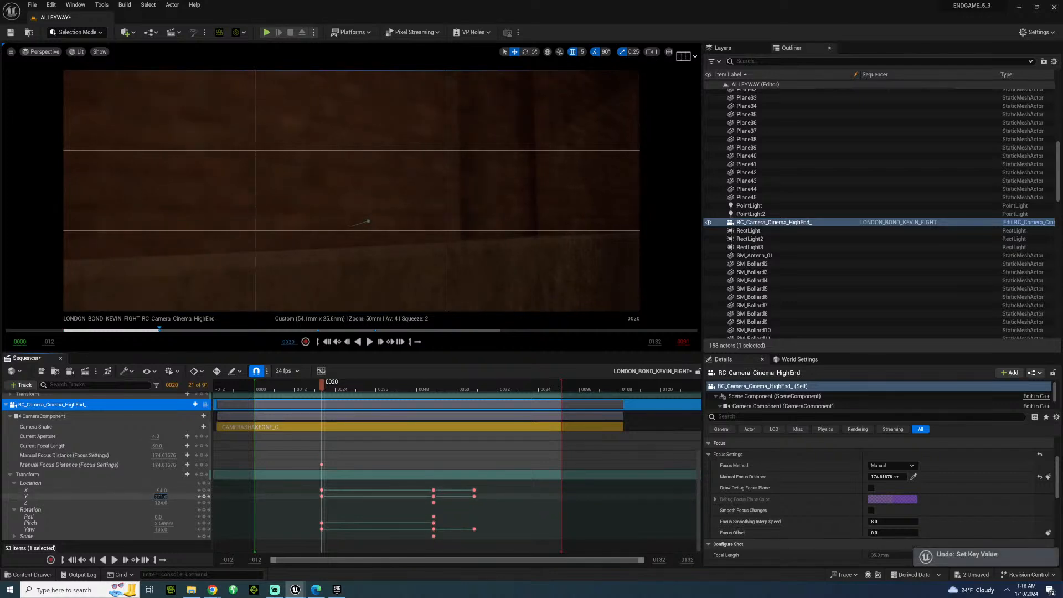
pyautogui.moveTo(160, 497); pyautogui.dragTo(138, 497)
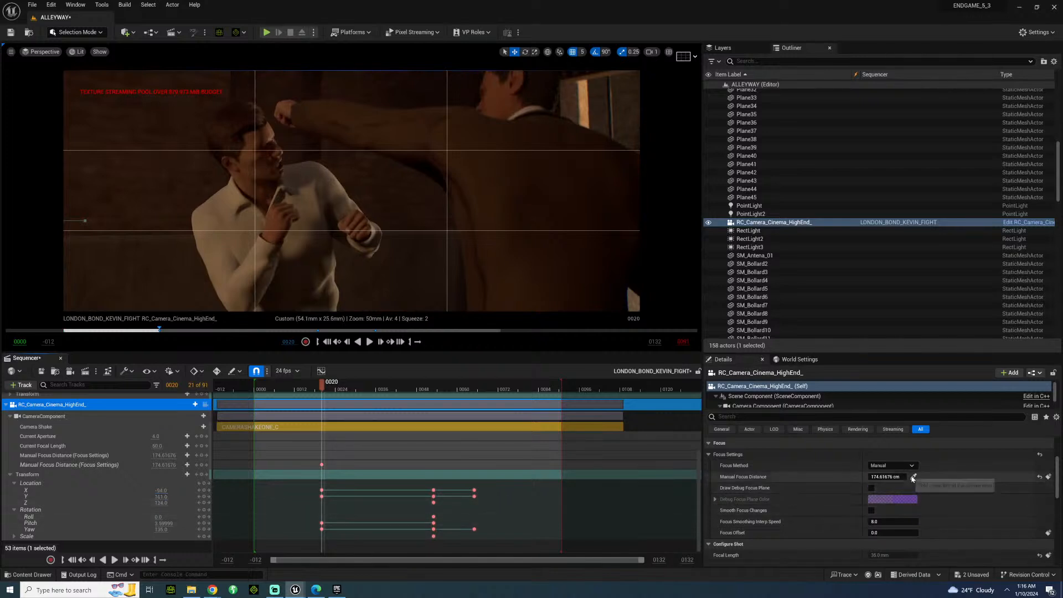
# Sample the manual focus distance from the fighter in the white shirt and keyframe it at frame 20.
pyautogui.click(913, 476)
pyautogui.click(280, 232)
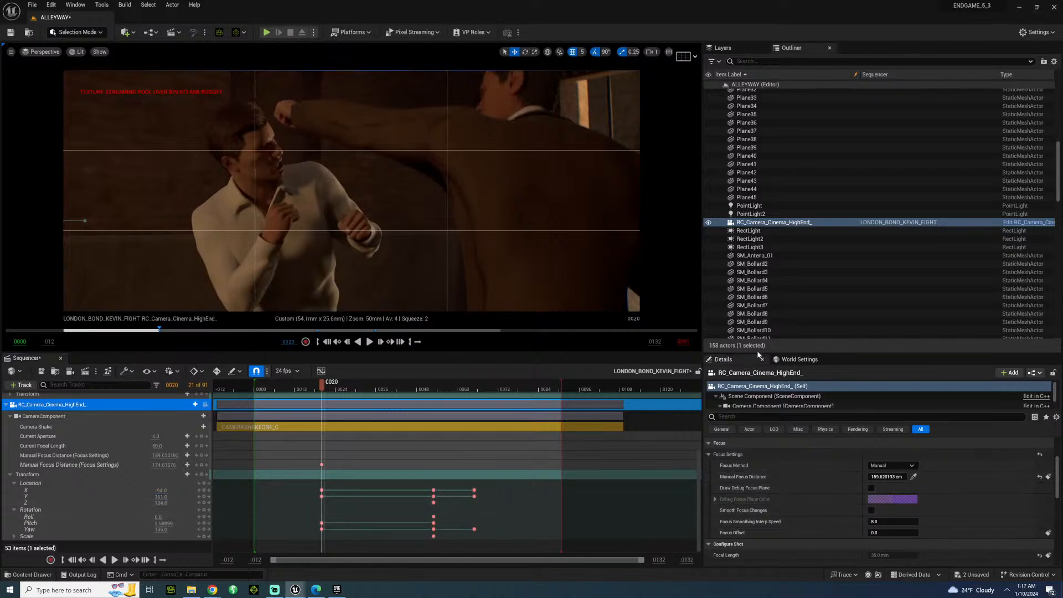
pyautogui.click(1048, 477)
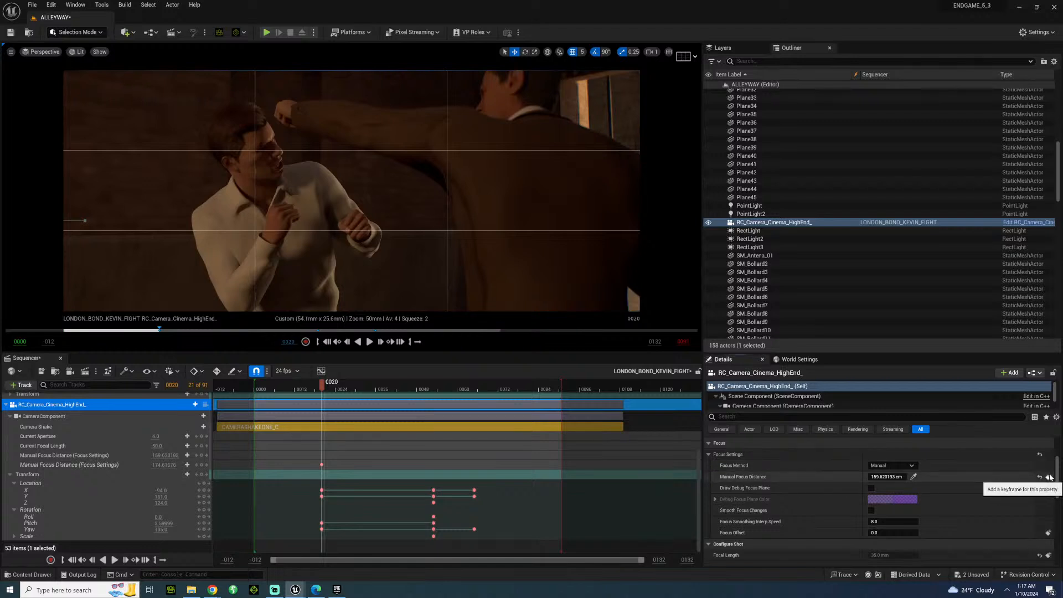
# Play the new angle briefly and delete all camera transform keys after frame 20.
pyautogui.press('space')
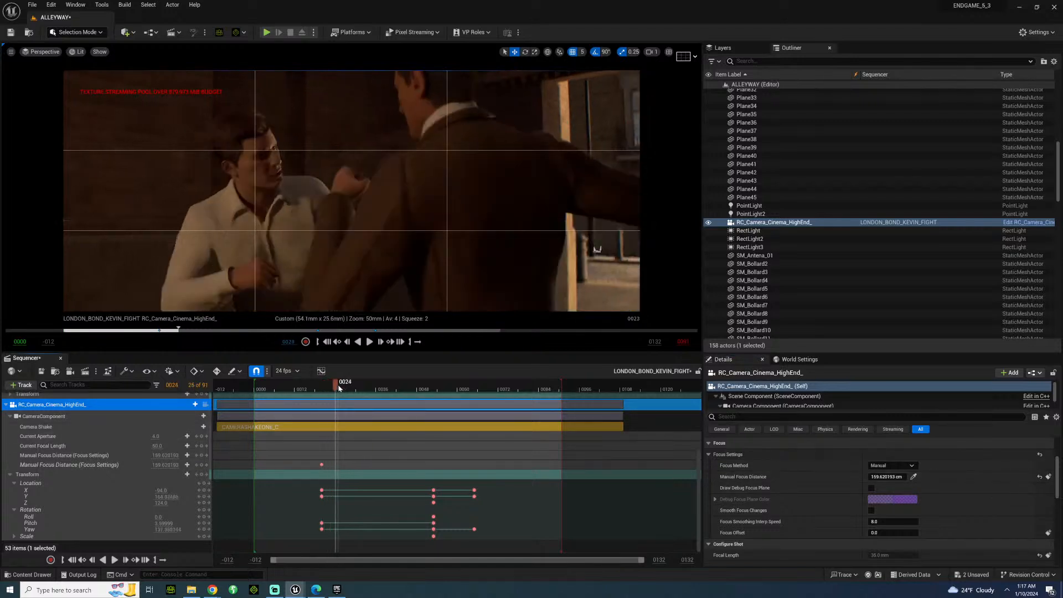
pyautogui.moveTo(417, 539); pyautogui.dragTo(484, 485)
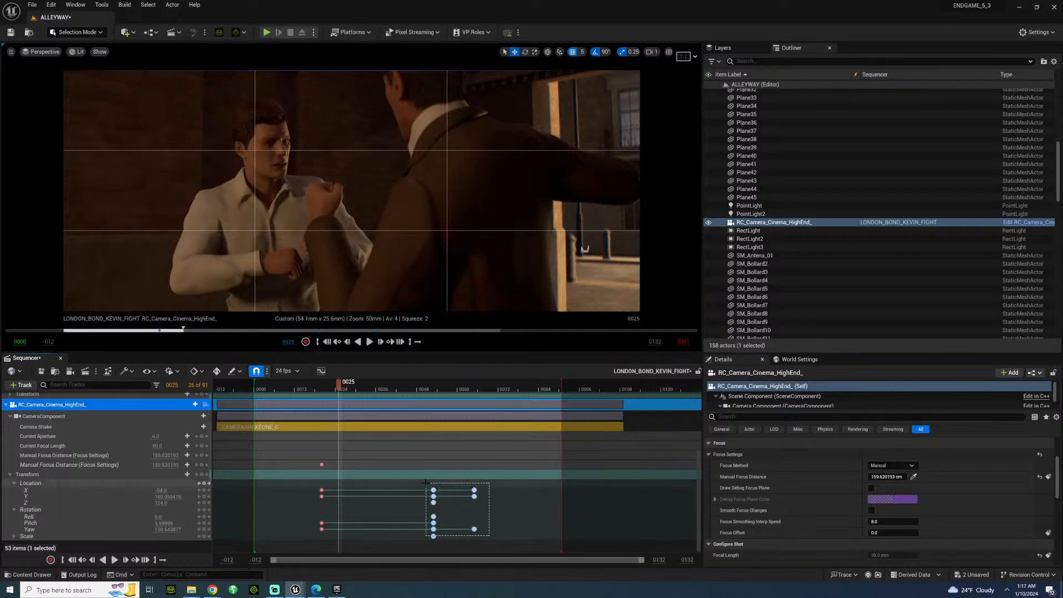
pyautogui.press('Delete')
# Advance to frame 33 and key the camera's full transform there.
pyautogui.press('Right')
pyautogui.press('Right')
pyautogui.press('Right')
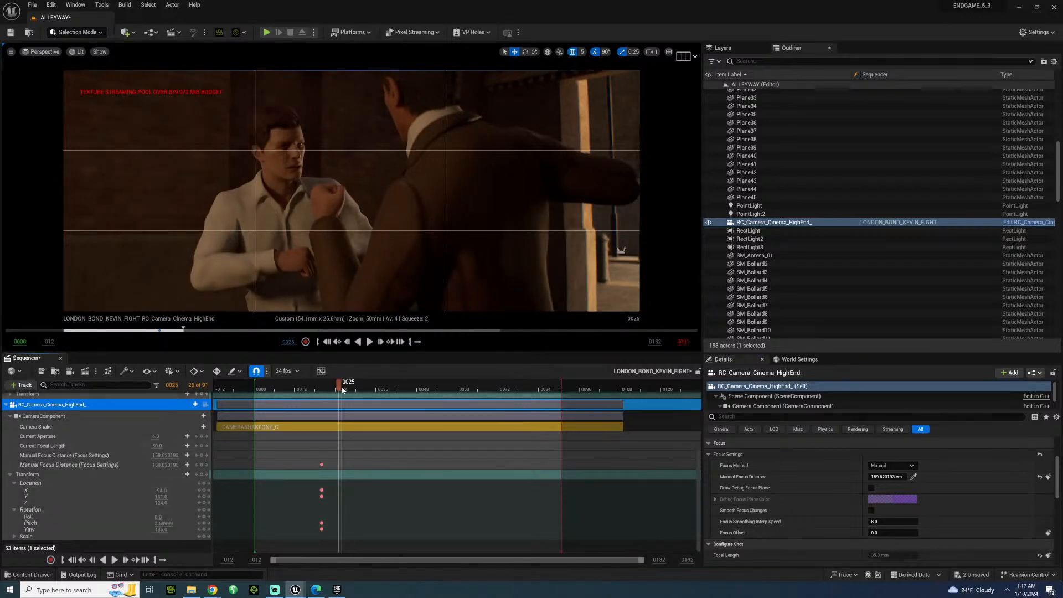
pyautogui.moveTo(357, 390); pyautogui.dragTo(368, 388)
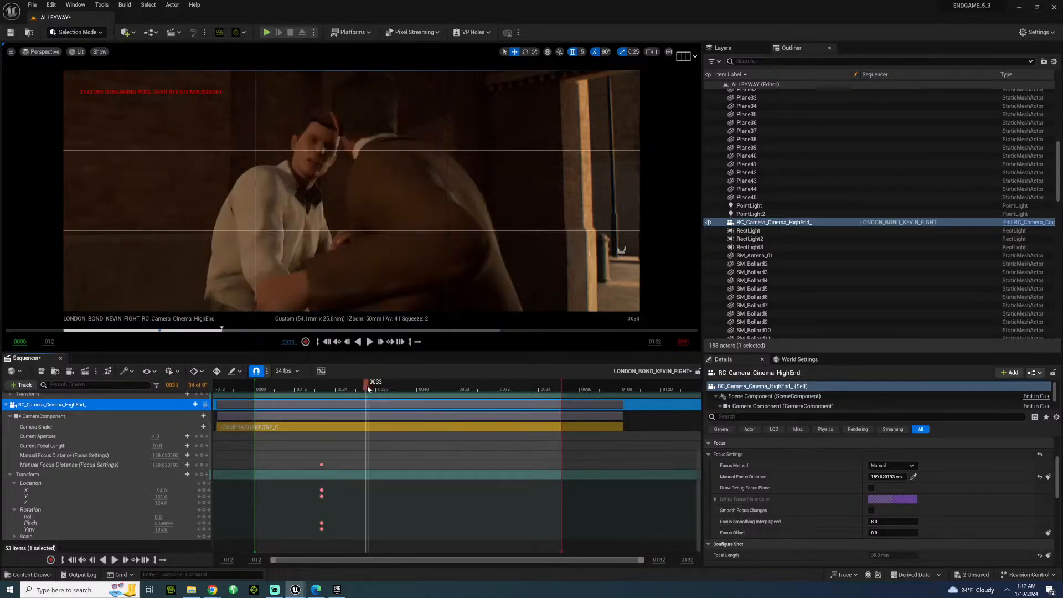
pyautogui.click(203, 485)
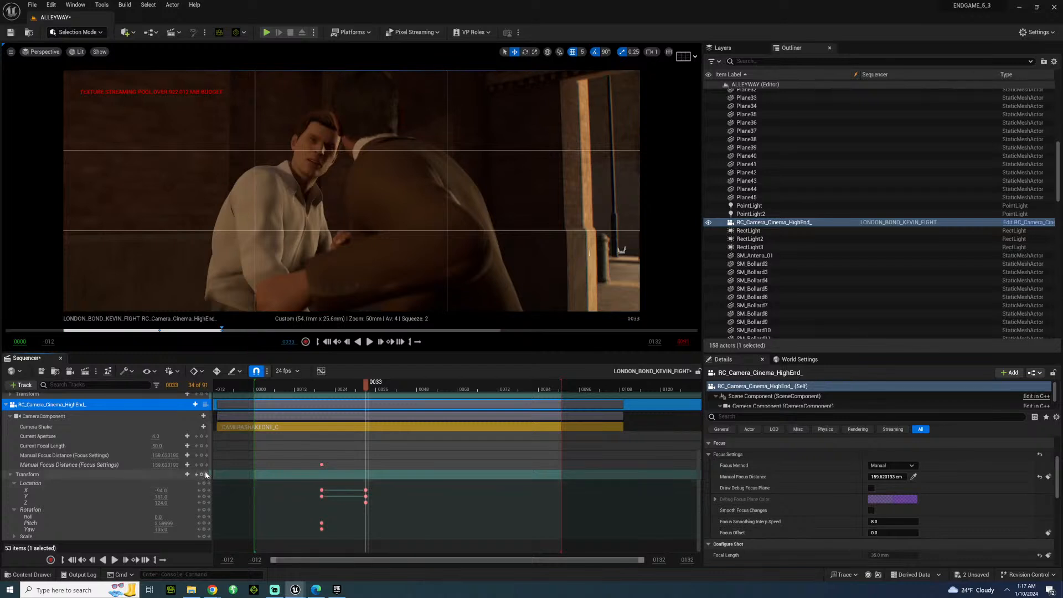
pyautogui.click(204, 475)
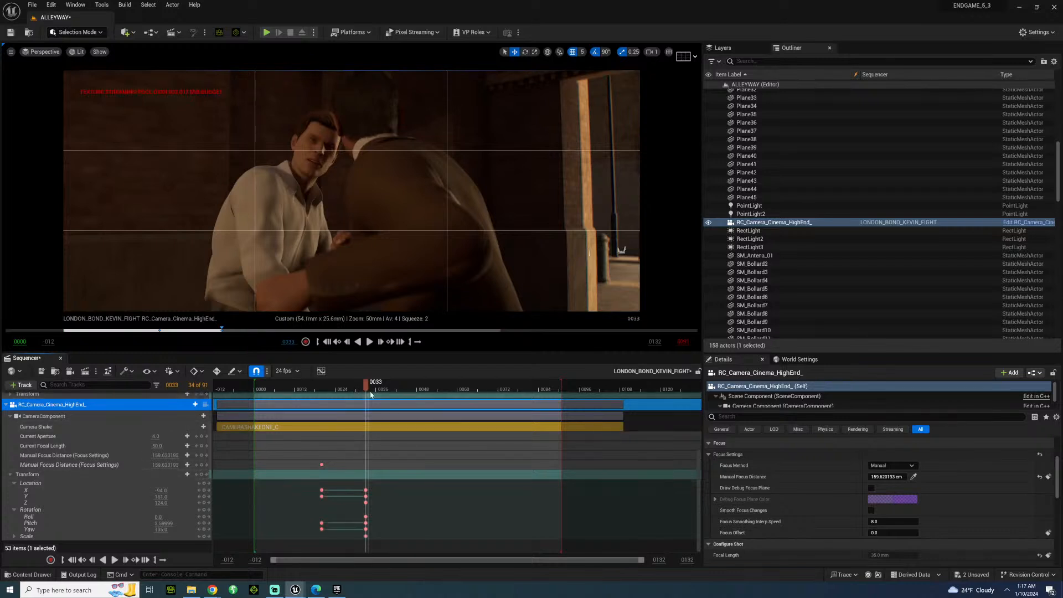
# At frame 39, nudge the camera's Z location and set its Pitch to -4 to follow the crouching fighter.
pyautogui.moveTo(371, 389); pyautogui.dragTo(386, 389)
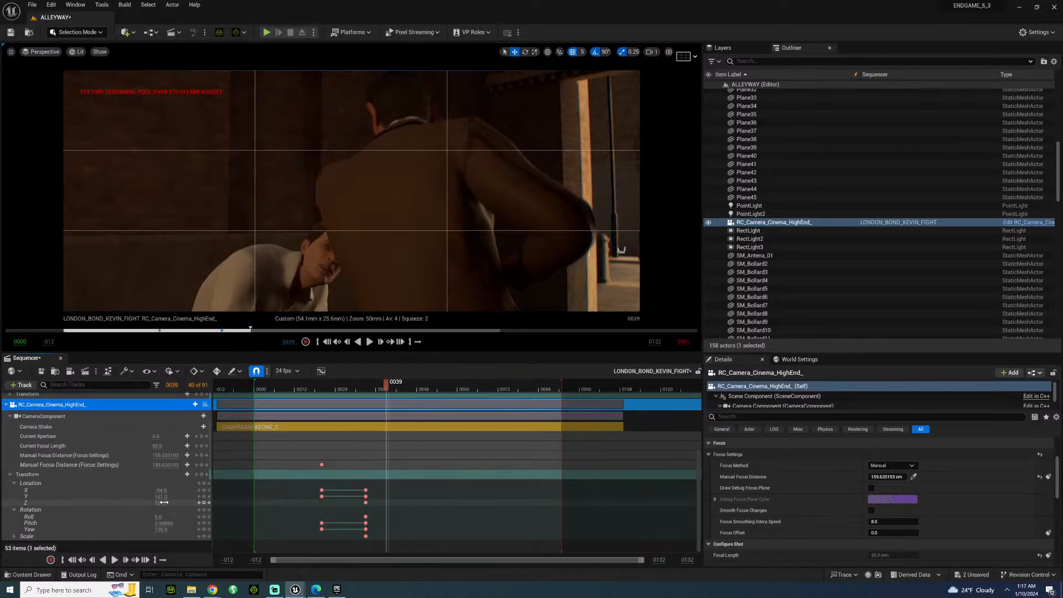
pyautogui.moveTo(164, 502); pyautogui.dragTo(161, 523)
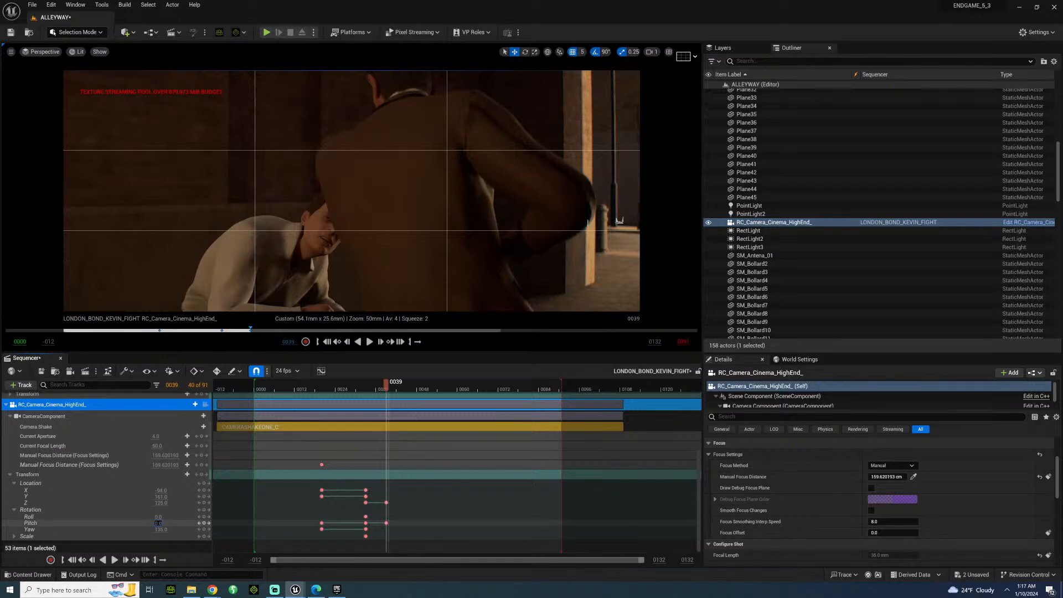
pyautogui.press('Return')
pyautogui.press('BackSpace')
pyautogui.write('-4')
pyautogui.press('Return')
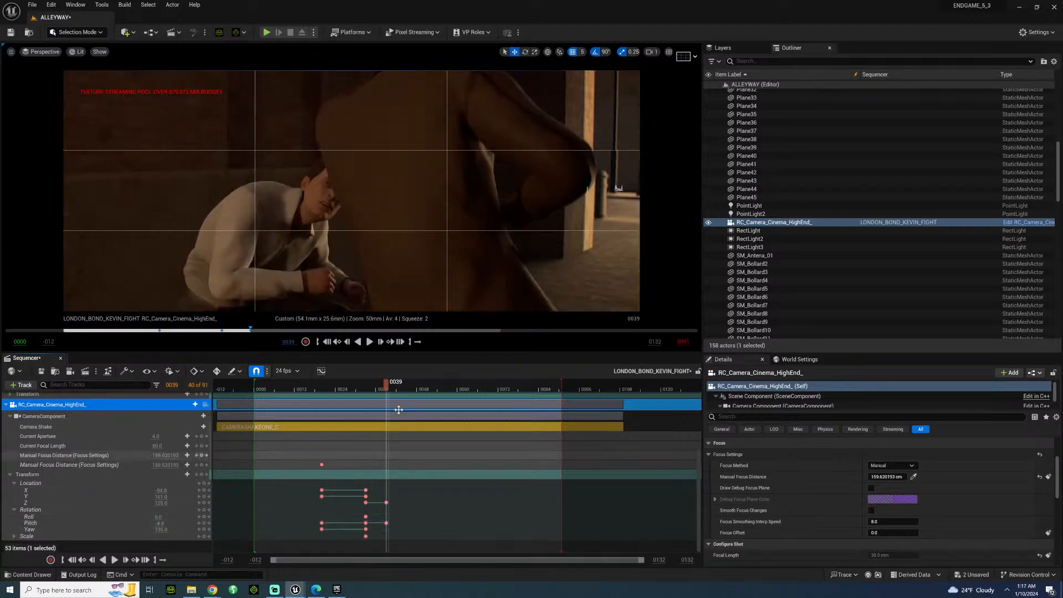
# At frame 45, set the camera's Pitch to 0.
pyautogui.click(404, 387)
pyautogui.click(408, 387)
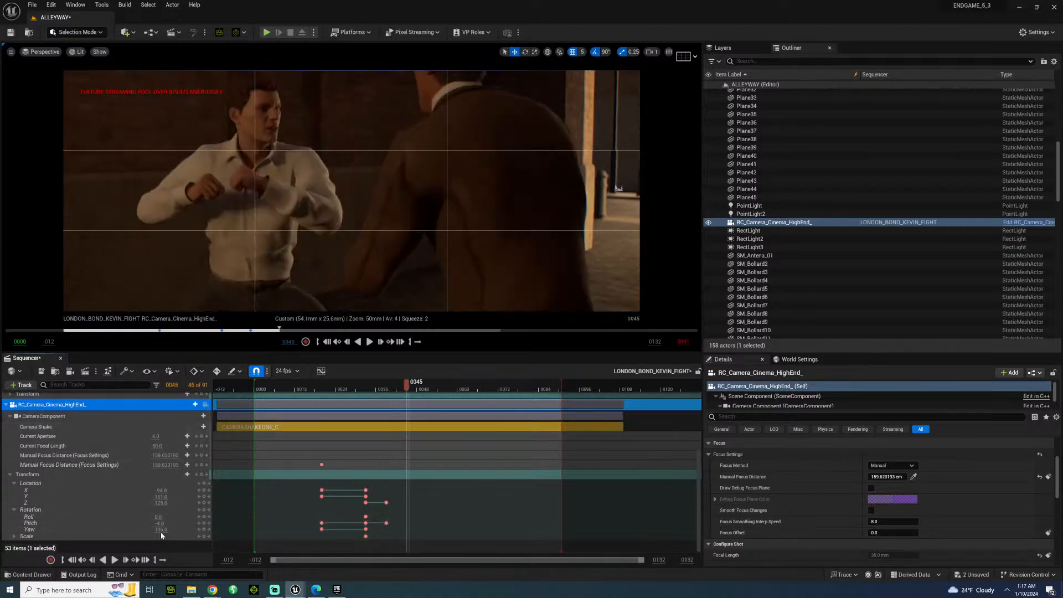
pyautogui.click(159, 523)
pyautogui.write('0')
pyautogui.press('Return')
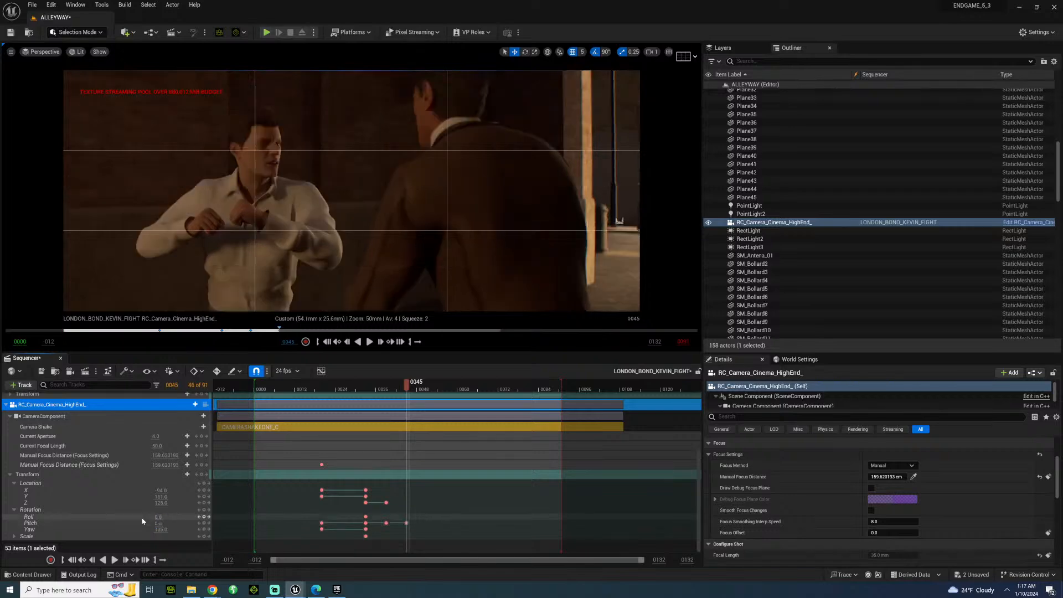
# Replay the shot from frame 30, stop at frame 55 and set the camera's Pitch to 4 there.
pyautogui.click(357, 389)
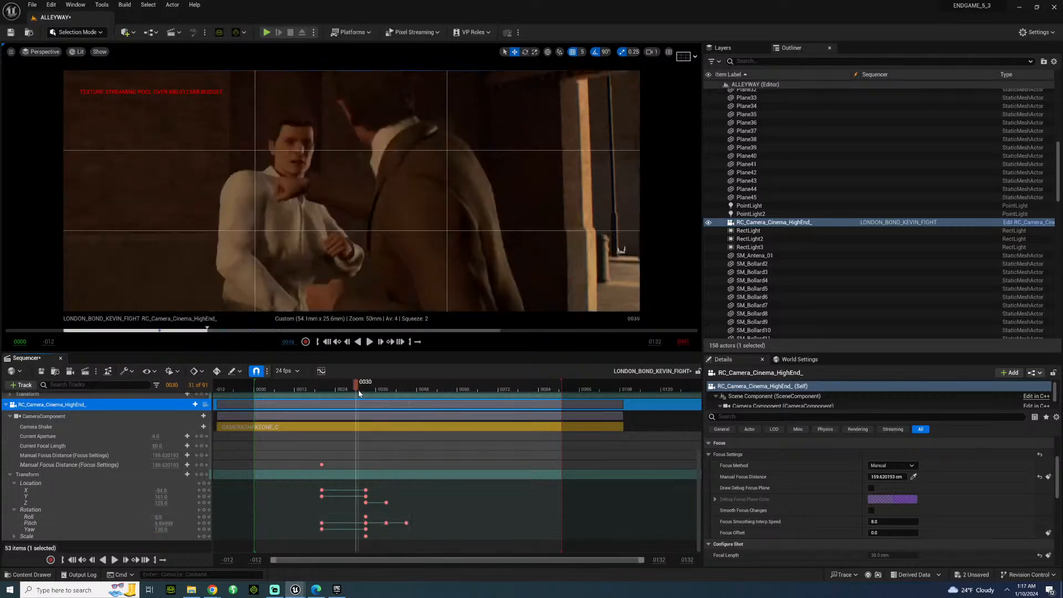
pyautogui.press('space')
pyautogui.press('space')
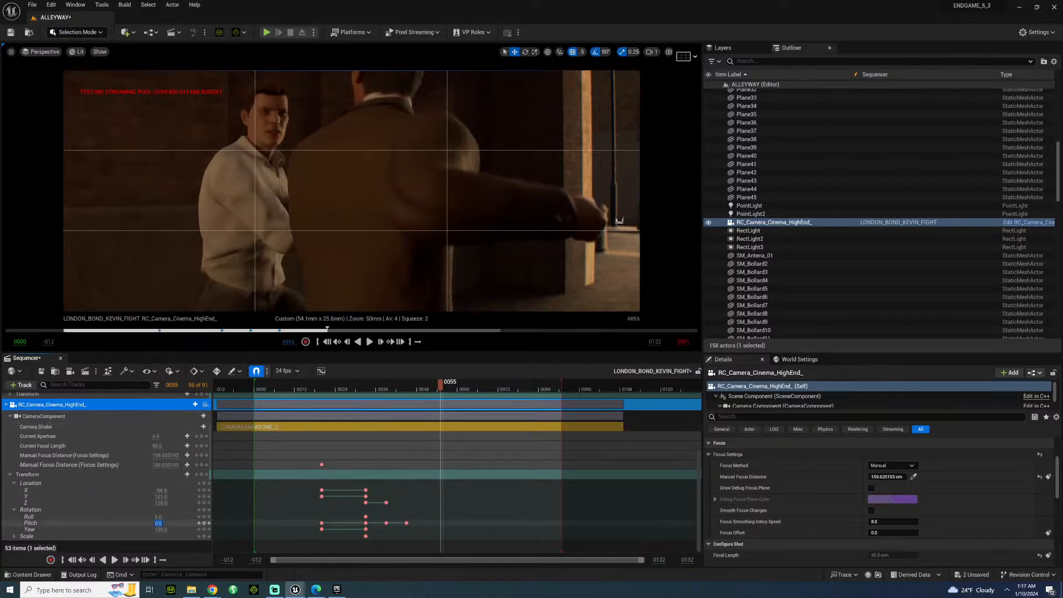
pyautogui.write('4')
pyautogui.press('Return')
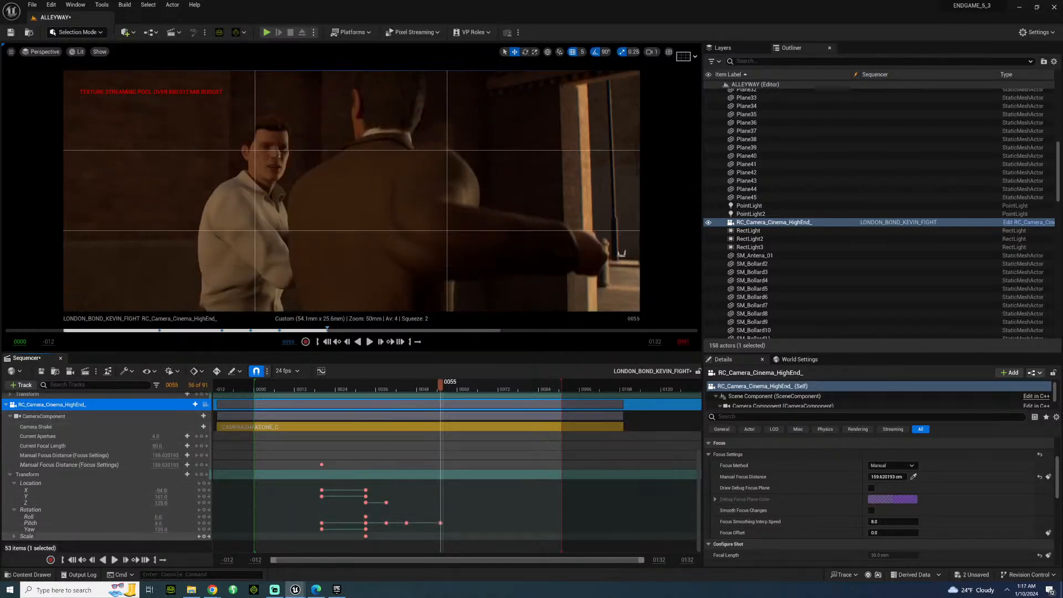
# Replay the fight repeatedly from around frames 12 to 24 to examine the camera's pitch moves and framing.
pyautogui.click(297, 389)
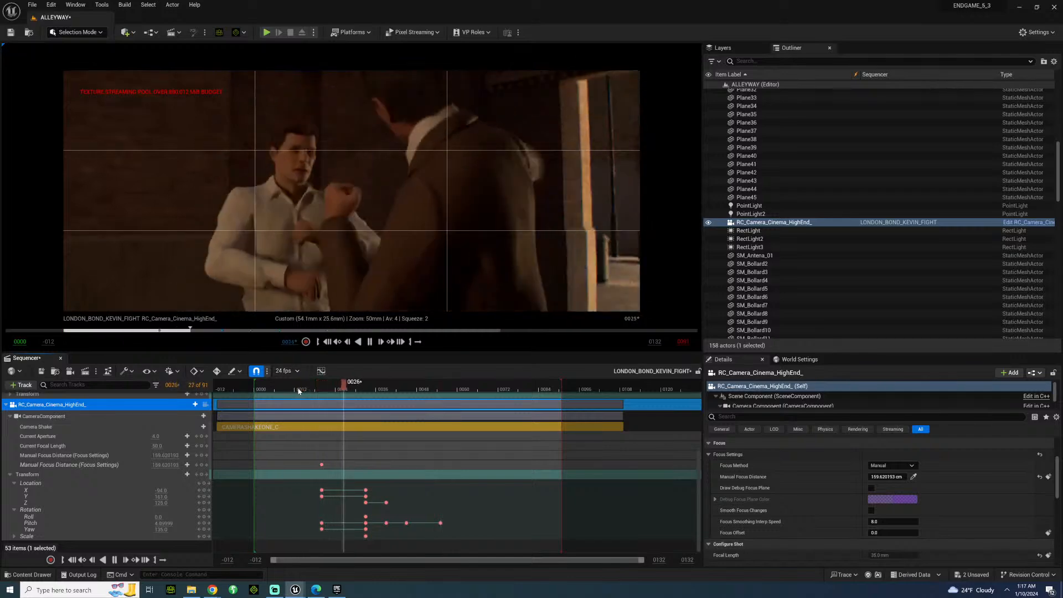
pyautogui.press('space')
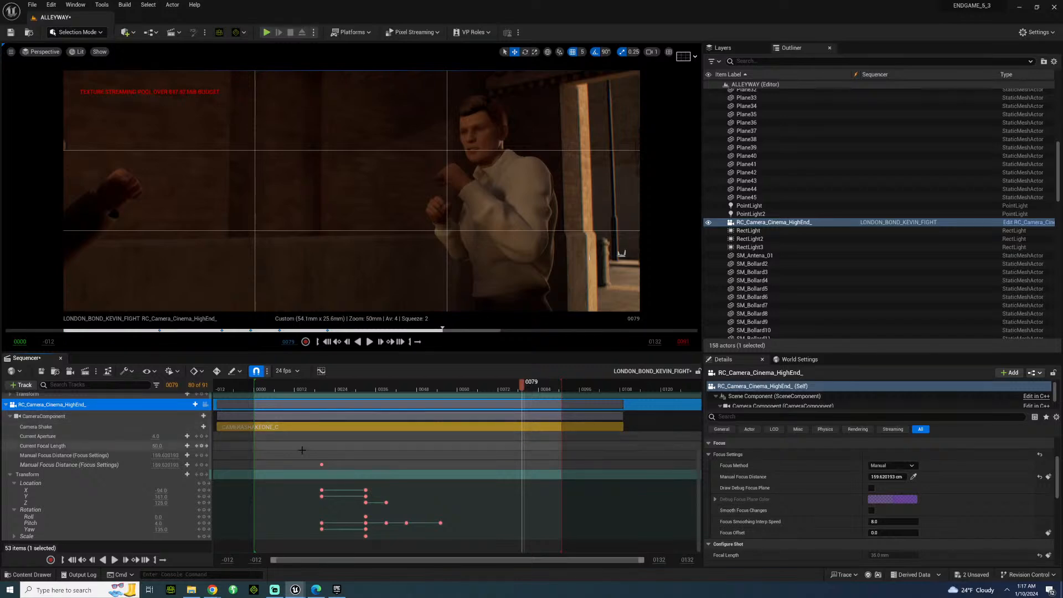
pyautogui.click(336, 391)
pyautogui.press('space')
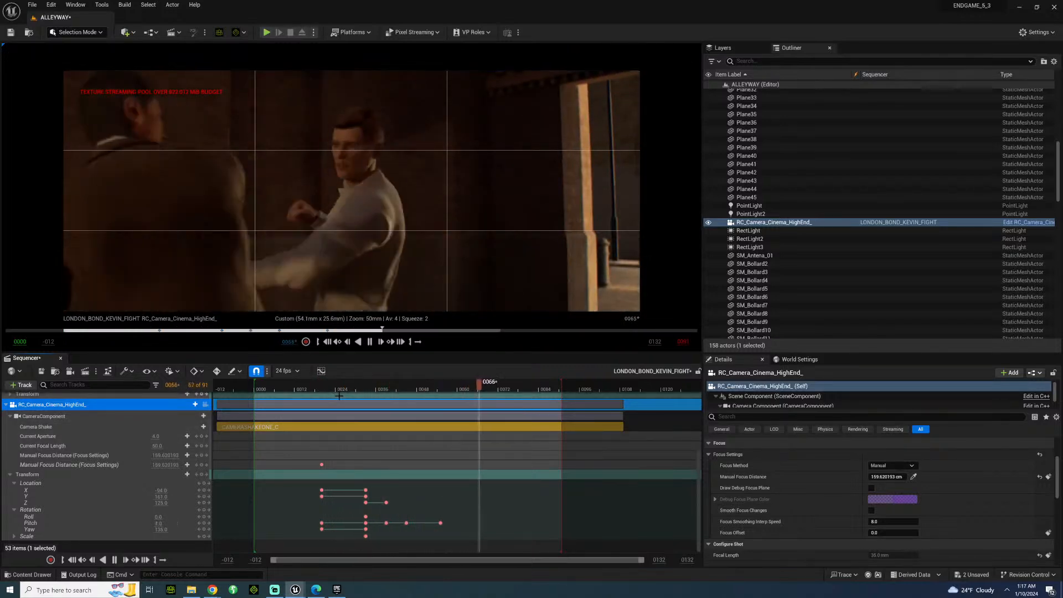
pyautogui.click(327, 391)
pyautogui.press('space')
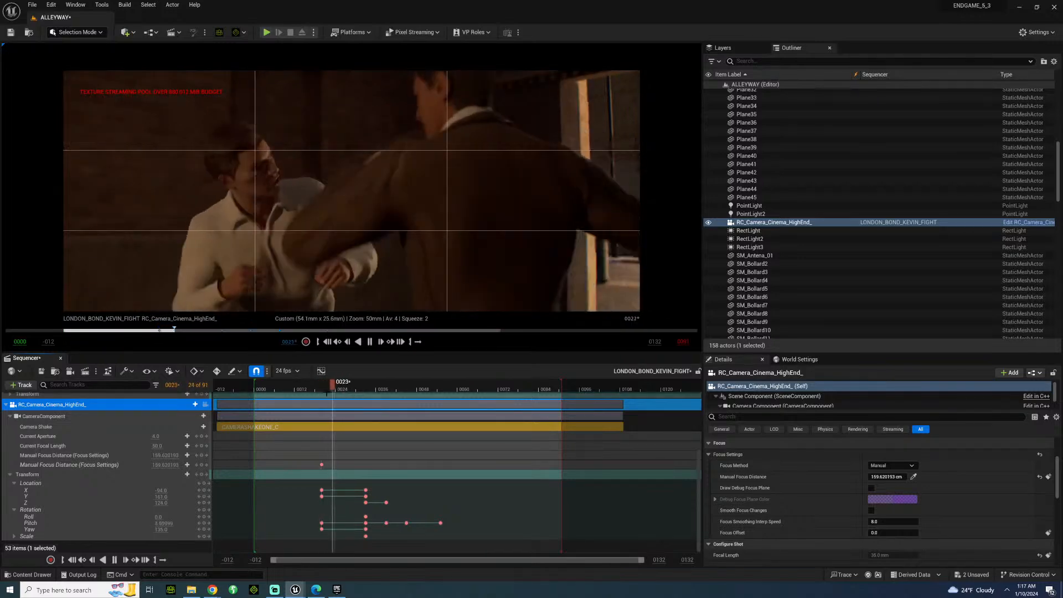
pyautogui.press('space')
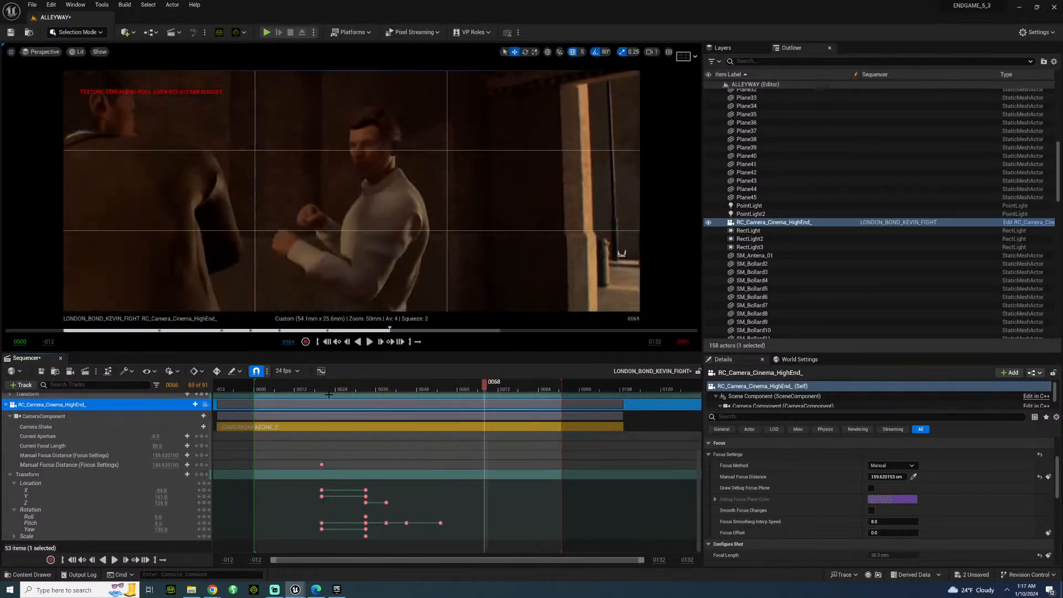
pyautogui.click(314, 390)
pyautogui.press('space')
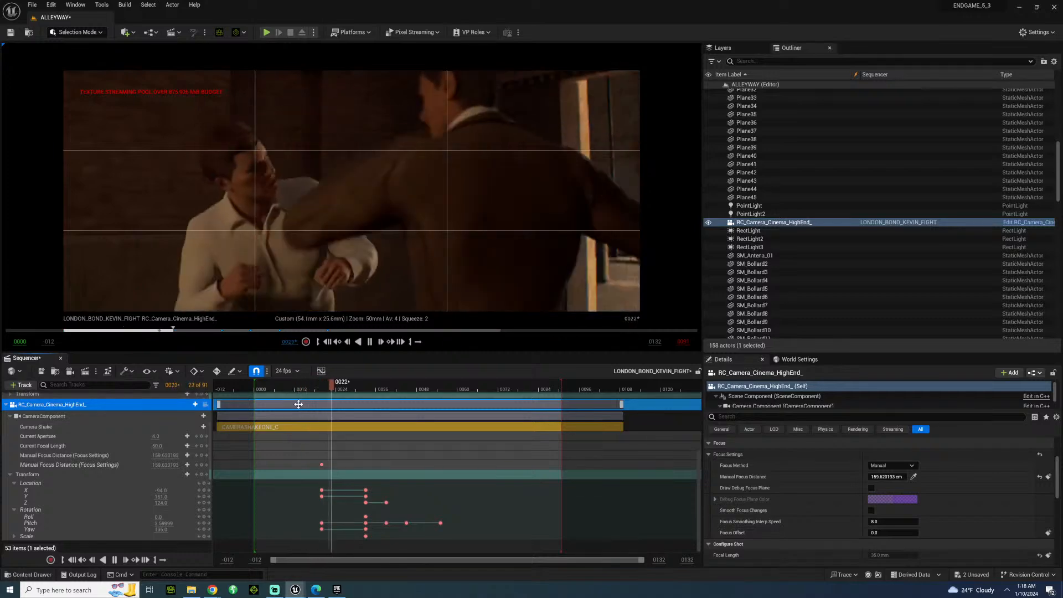
pyautogui.press('space')
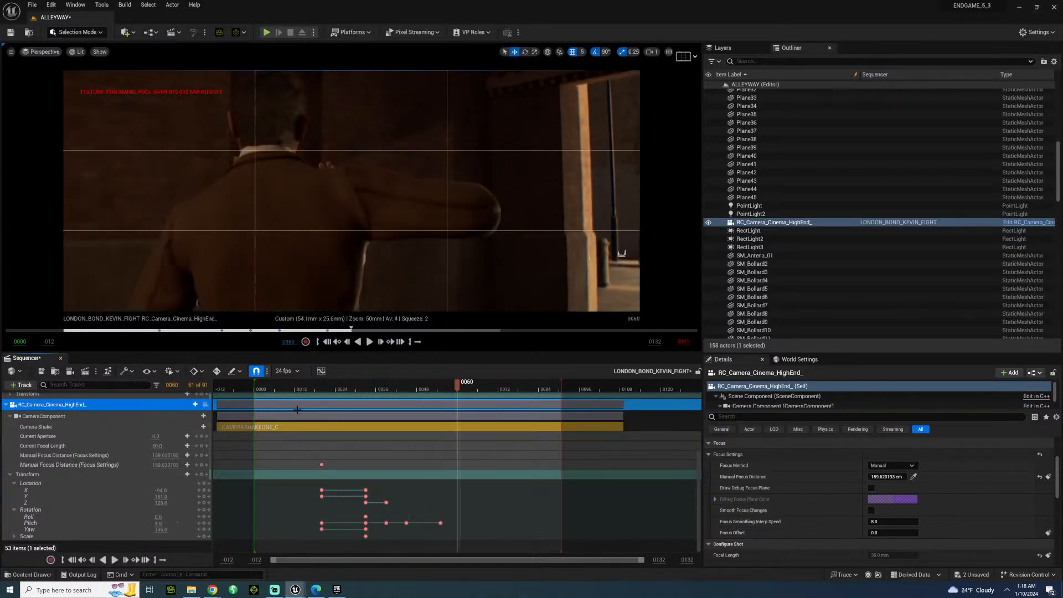
pyautogui.click(321, 389)
pyautogui.press('space')
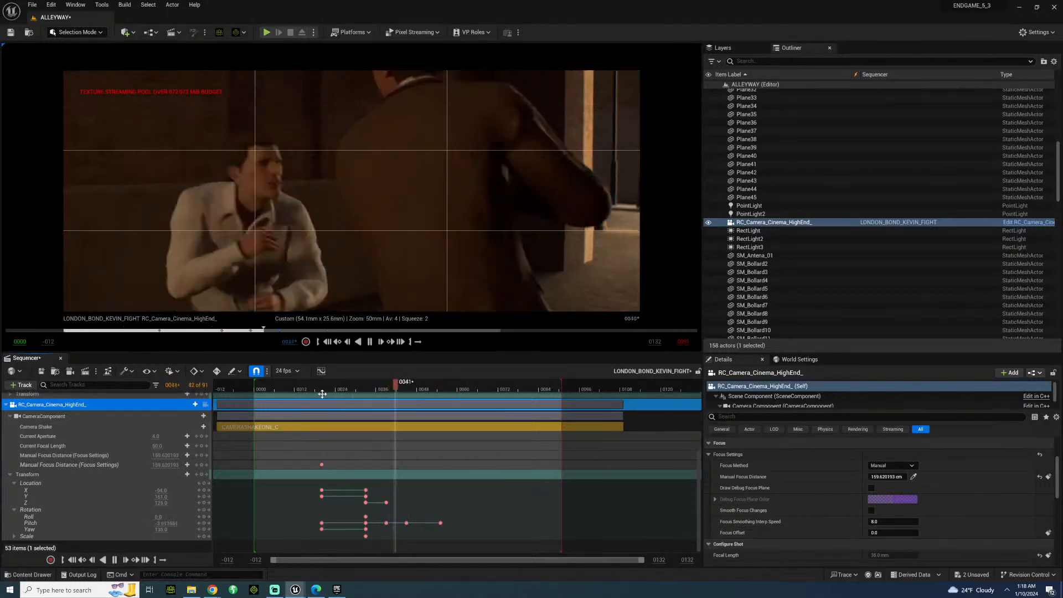
pyautogui.press('space')
pyautogui.moveTo(331, 393); pyautogui.dragTo(419, 383)
pyautogui.press('space')
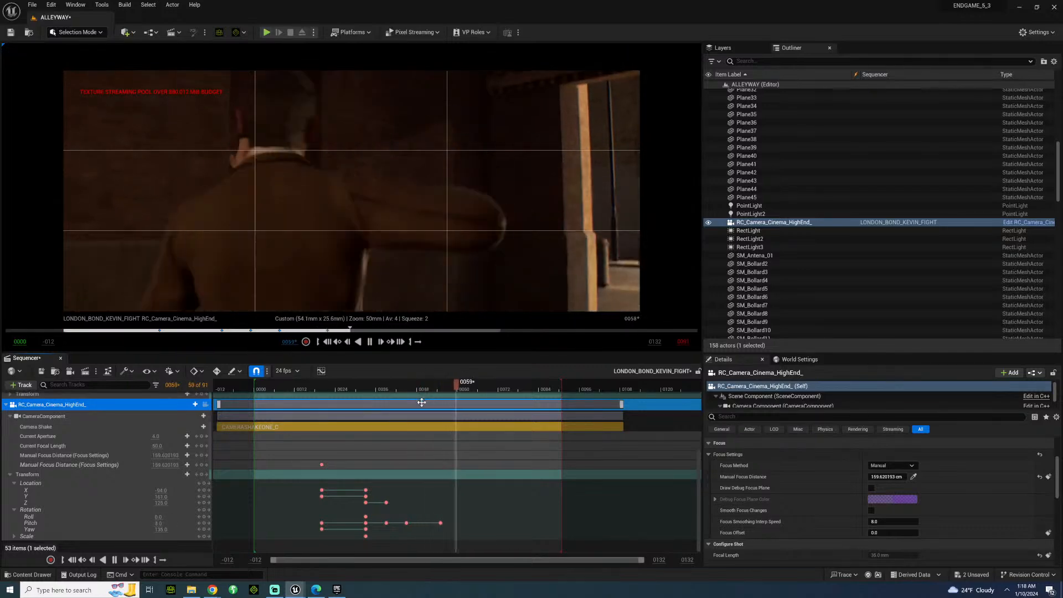
pyautogui.press('space')
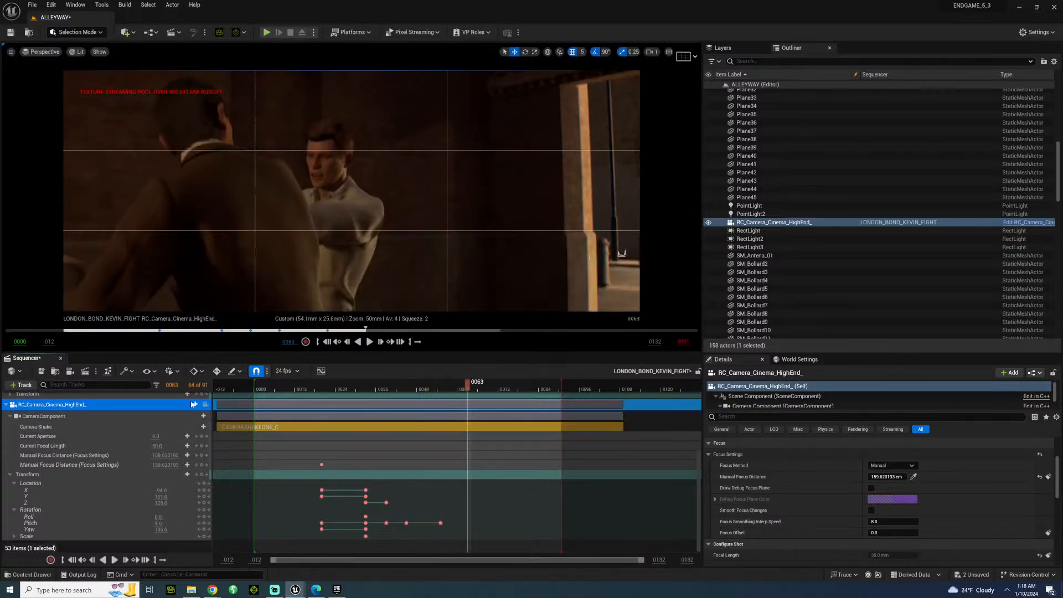
# Open the fight's Movie Render Queue job settings and change the output file name prefix to BONDFIGHTC.
pyautogui.click(85, 375)
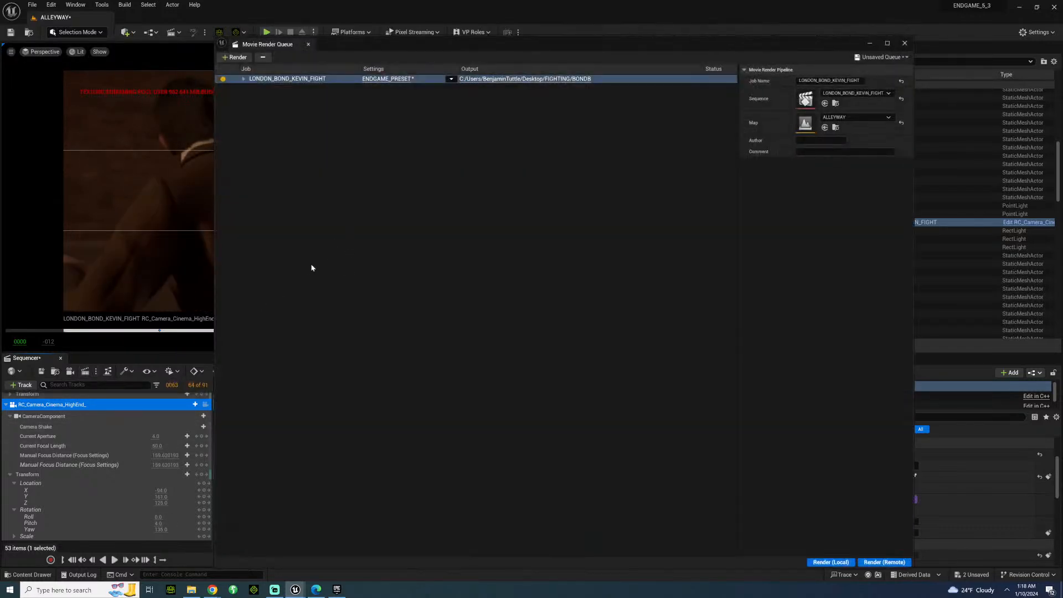
pyautogui.click(390, 79)
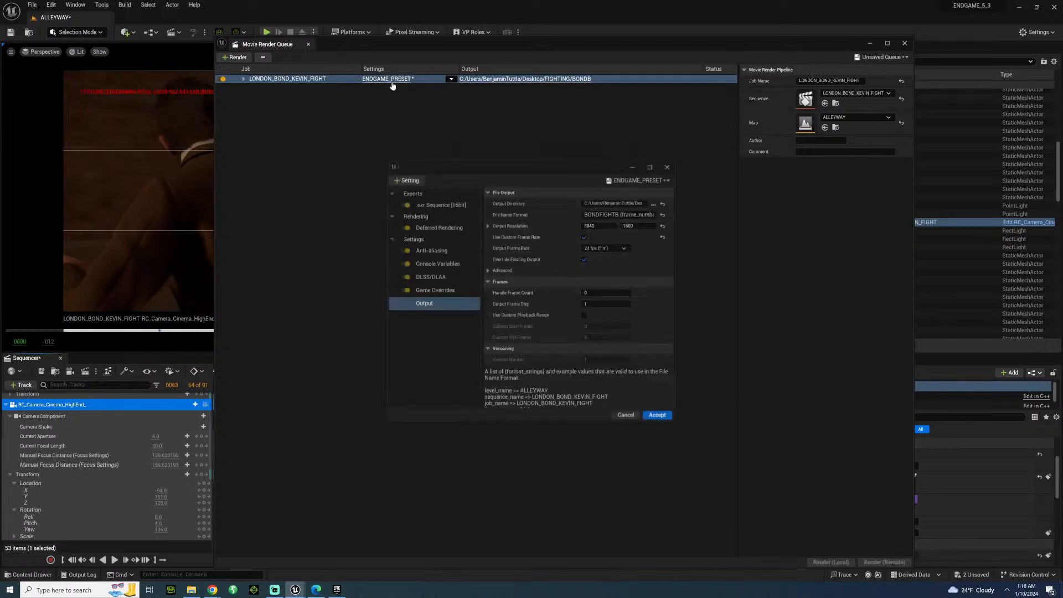
pyautogui.click(618, 215)
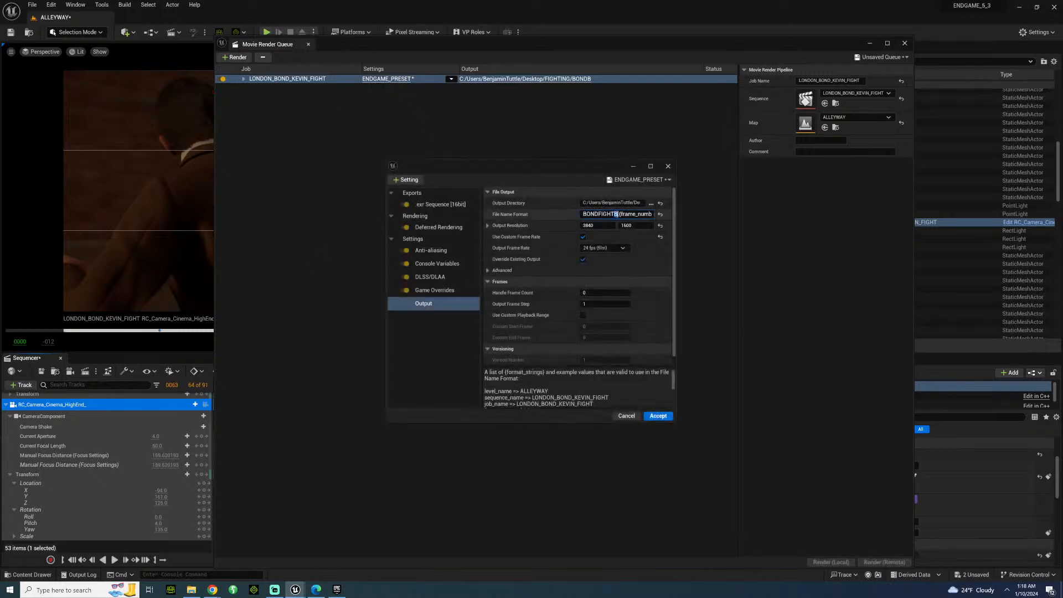
pyautogui.press('BackSpace')
pyautogui.write('C')
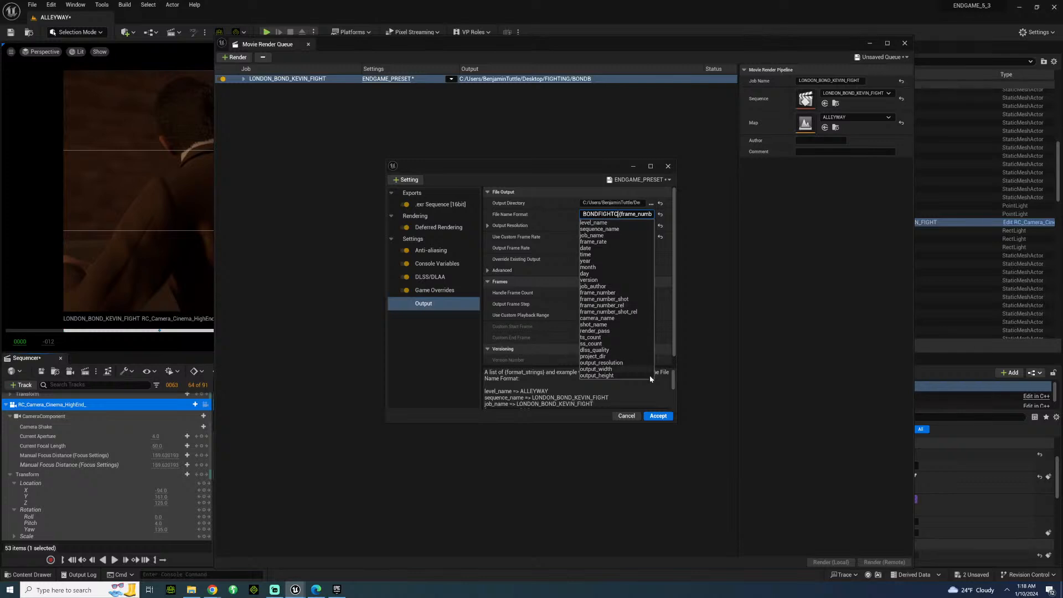
# Create a BONDC folder inside the FIGHTING desktop folder and choose it as the output directory.
pyautogui.click(651, 204)
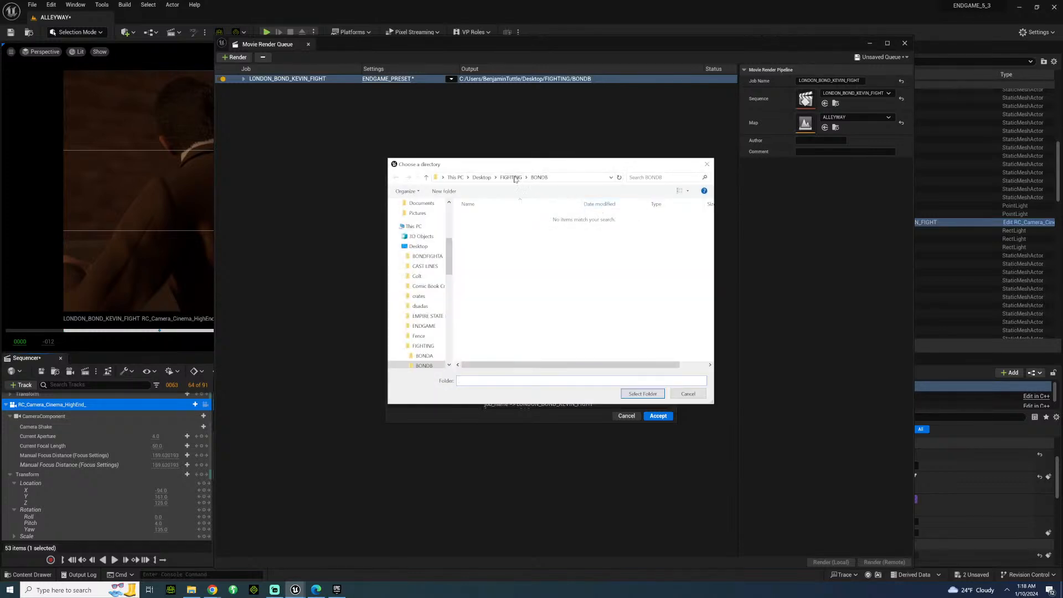
pyautogui.click(511, 178)
pyautogui.click(442, 191)
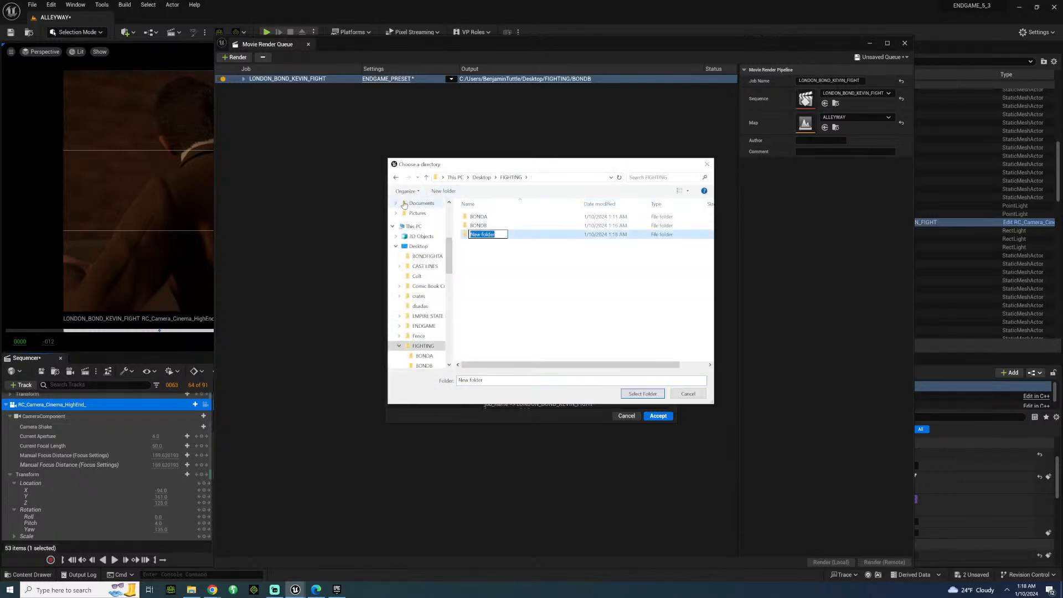
pyautogui.write('BONDC')
pyautogui.press('Return')
pyautogui.click(643, 393)
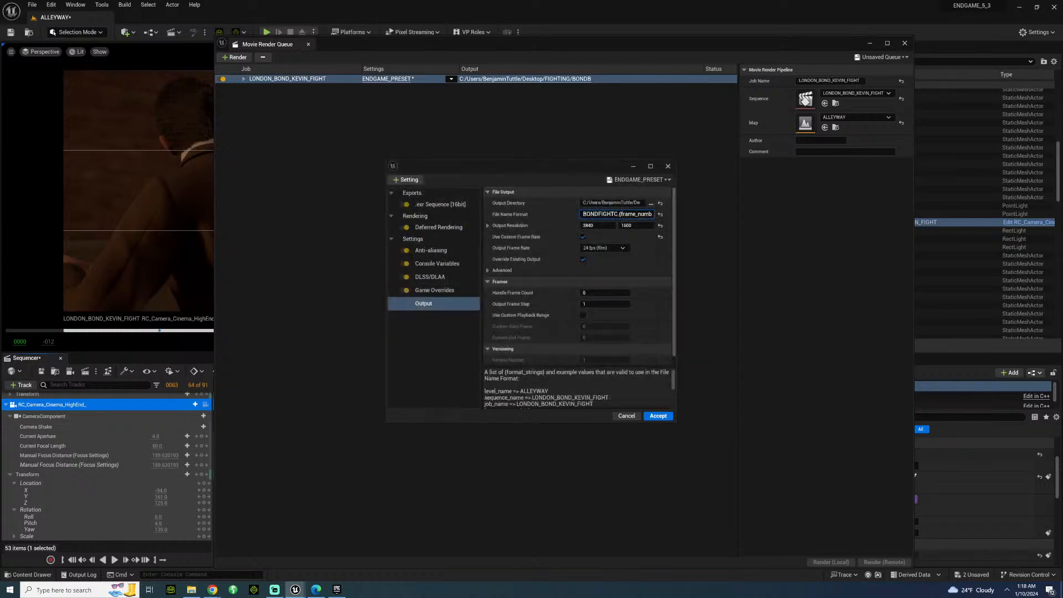
# Accept the output settings, render the job locally and close the render queue.
pyautogui.click(658, 417)
pyautogui.click(831, 563)
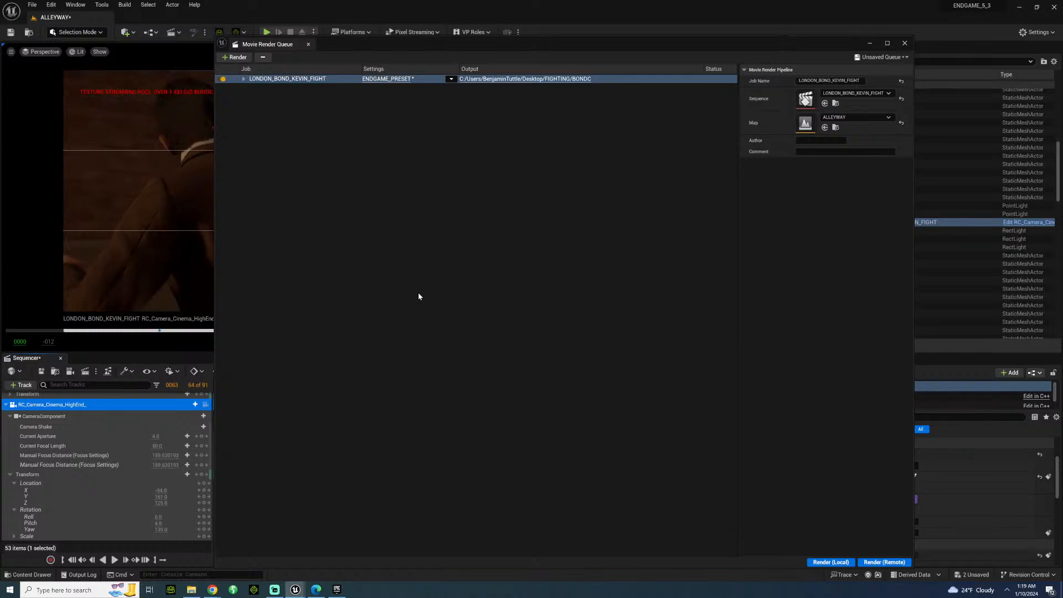
pyautogui.click(905, 44)
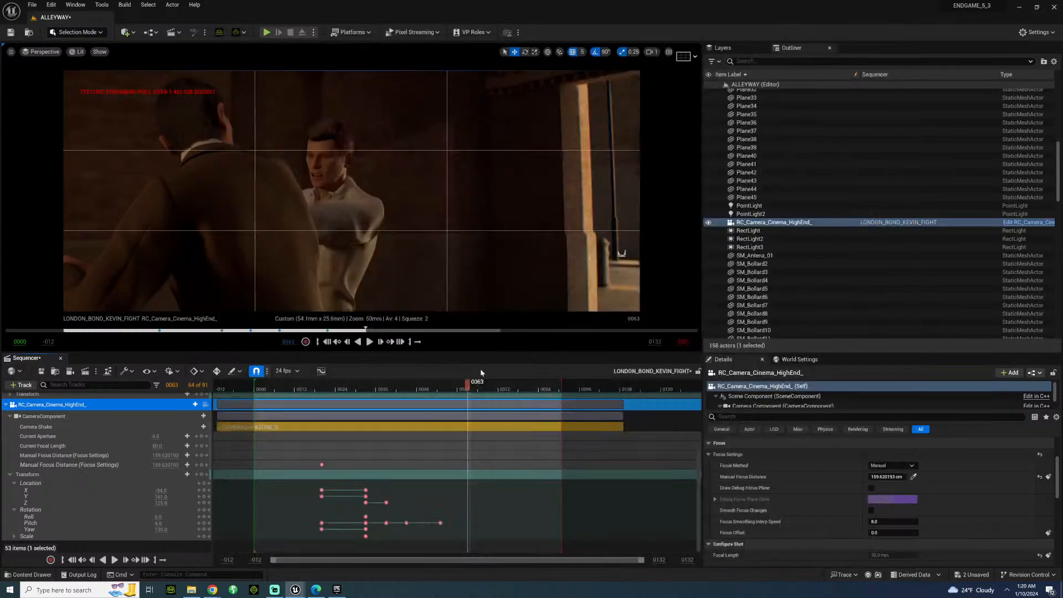
# Replay the fight from around frame 13 and stop at frame 61 to review the shot.
pyautogui.click(300, 389)
pyautogui.press('space')
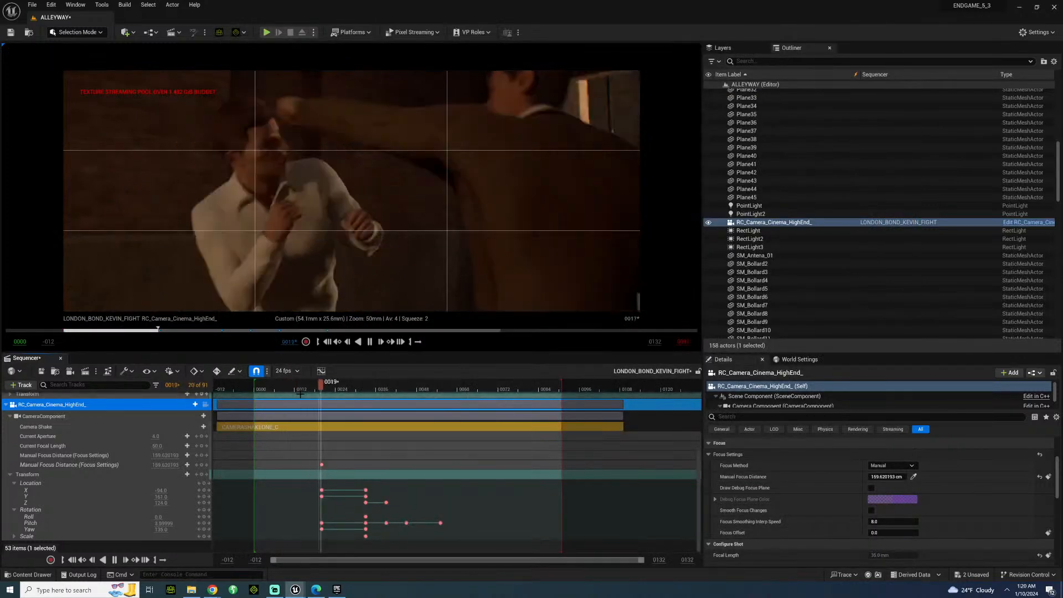
pyautogui.press('space')
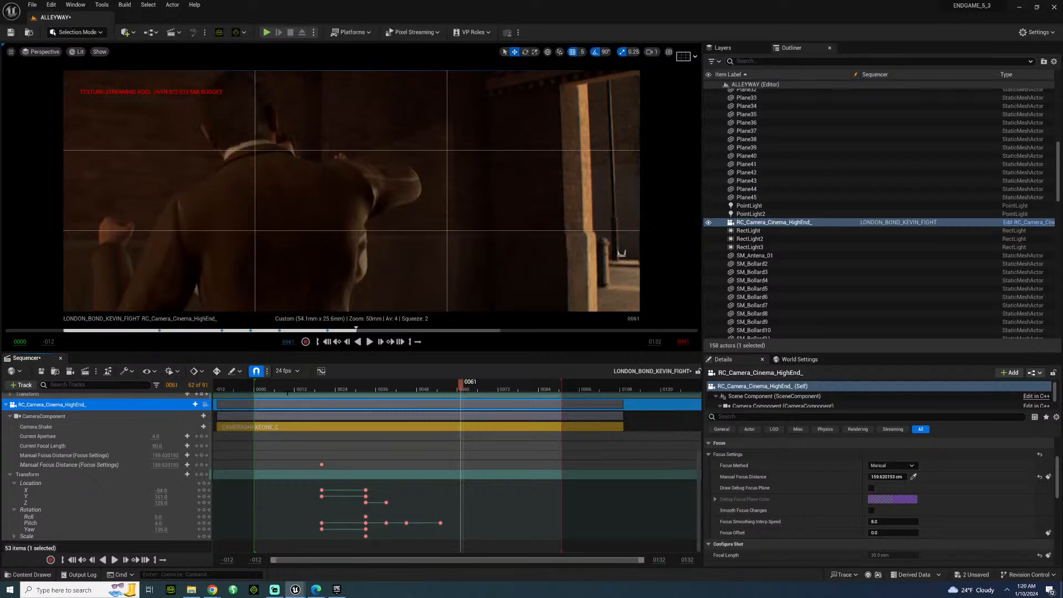
# Save all modified level and sequence files, with the playhead at frame 17.
pyautogui.click(34, 7)
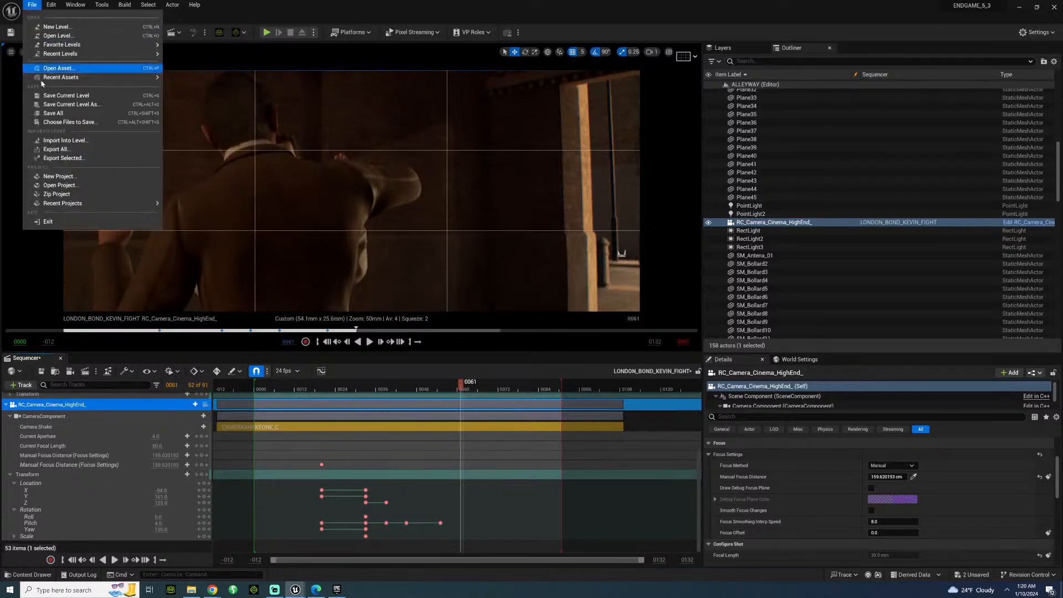
pyautogui.click(69, 108)
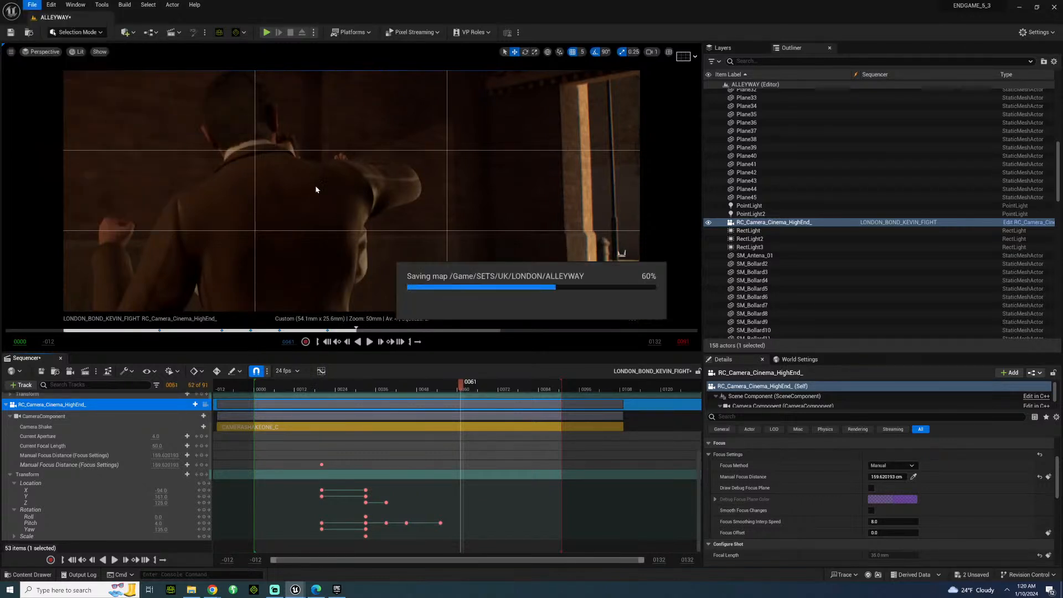
pyautogui.click(314, 389)
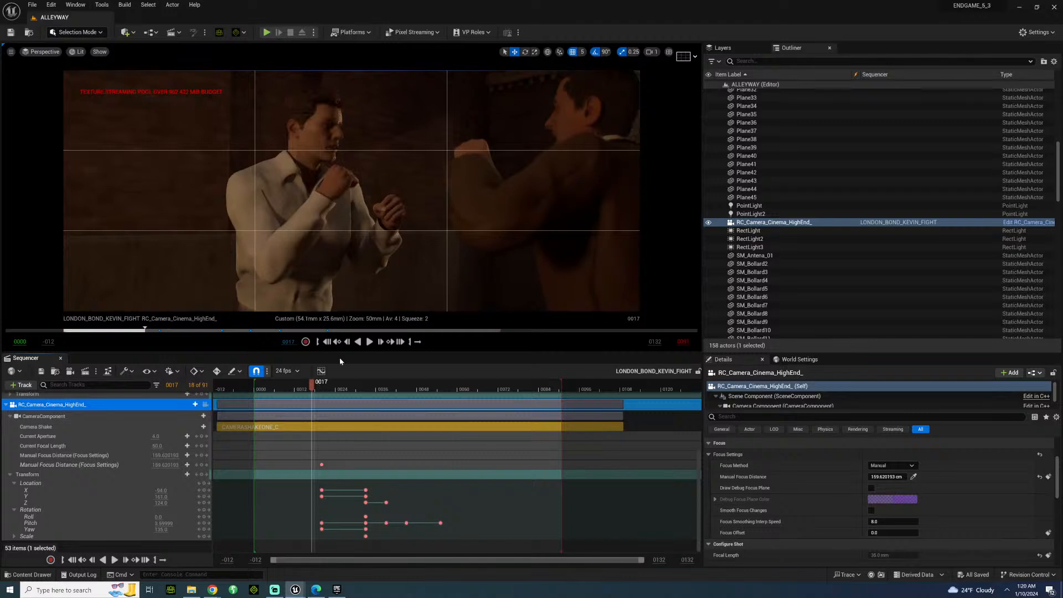
pyautogui.click(33, 7)
pyautogui.click(59, 114)
# Launch Adobe Premiere Pro 2024 and create a new project with the default name Untitled.
pyautogui.click(10, 589)
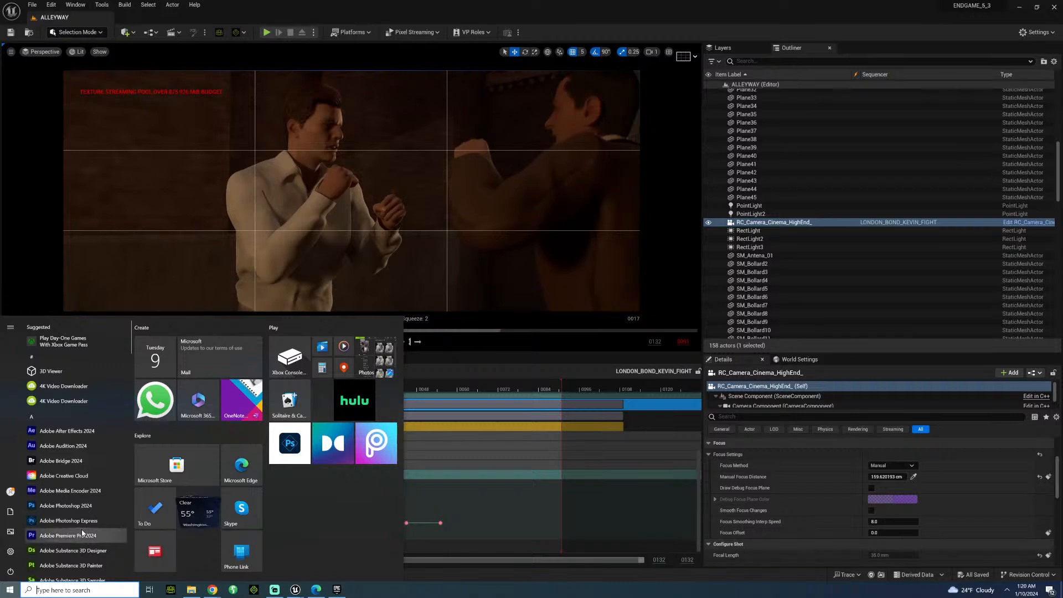
pyautogui.click(84, 533)
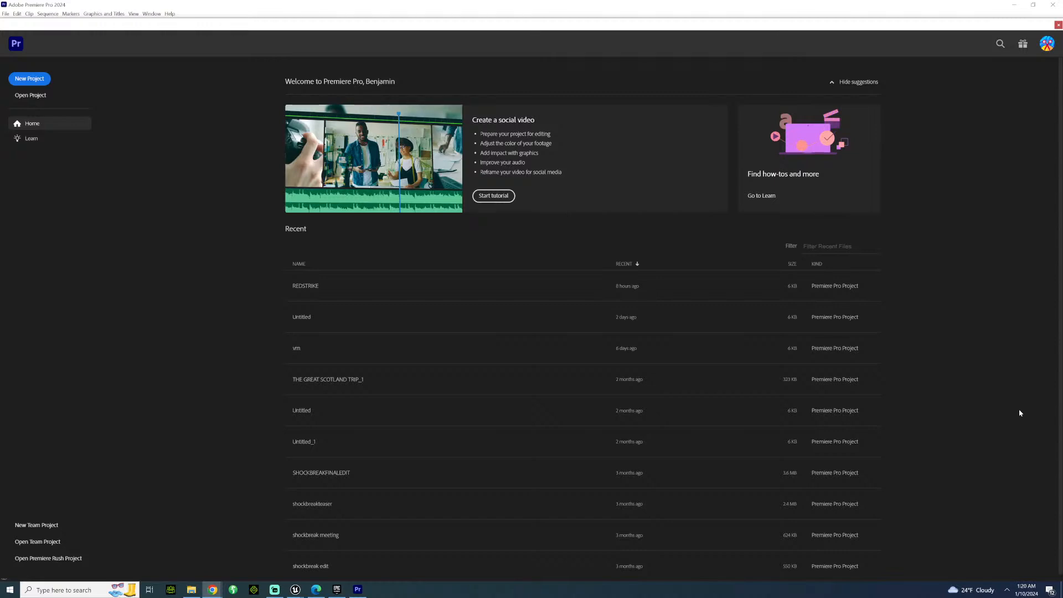
pyautogui.click(34, 80)
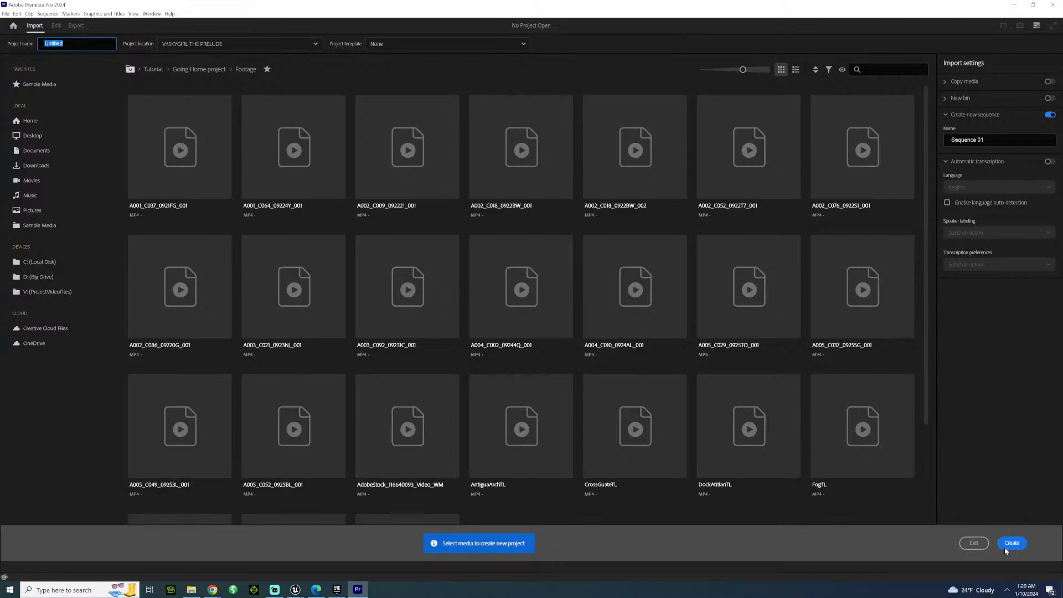
pyautogui.click(1011, 543)
pyautogui.click(573, 305)
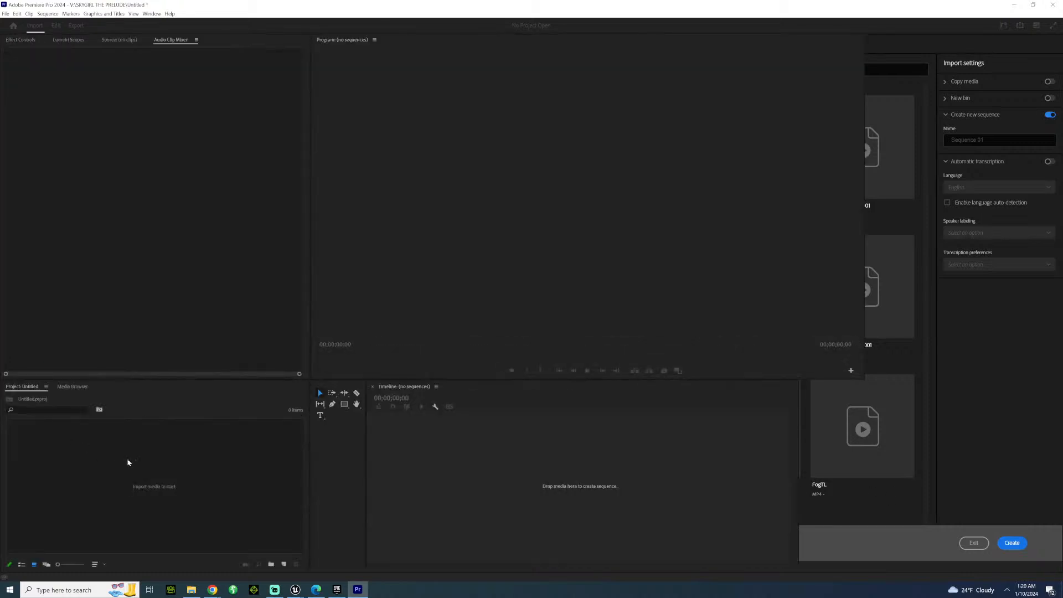
# Import the BONDFIGHTA render as an image sequence from the BONDA folder in the desktop's FIGHTING folder.
pyautogui.rightClick(125, 465)
pyautogui.click(145, 369)
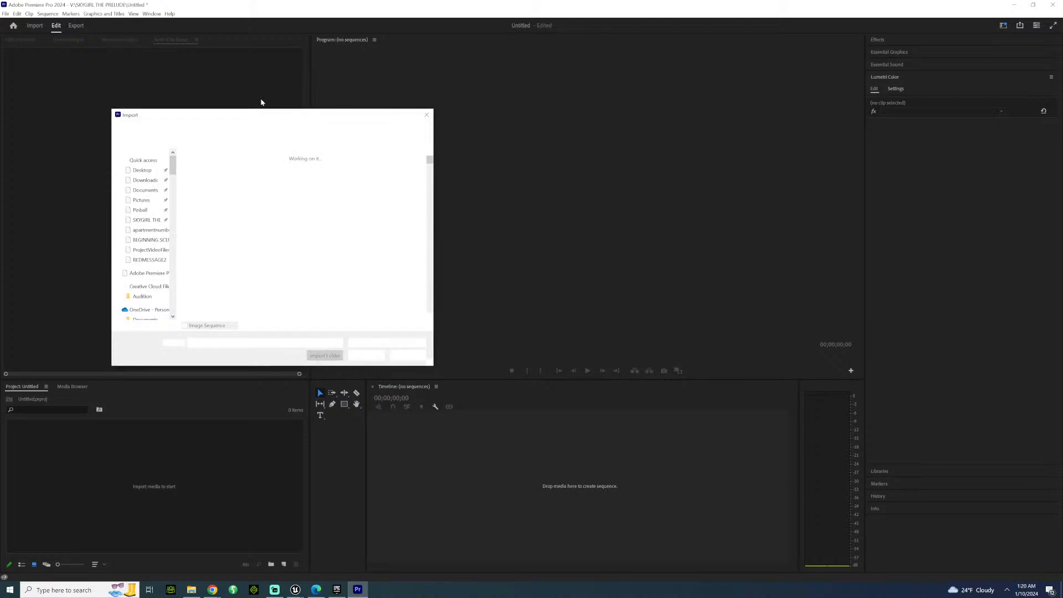
pyautogui.moveTo(170, 268); pyautogui.dragTo(172, 182)
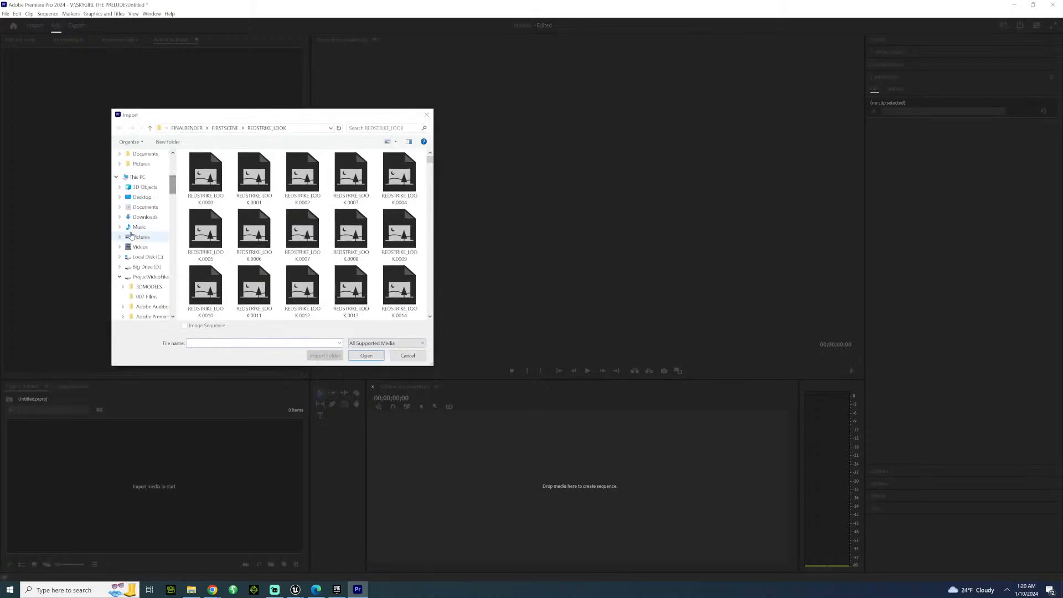
pyautogui.click(143, 197)
pyautogui.scroll(-10, 268, 260)
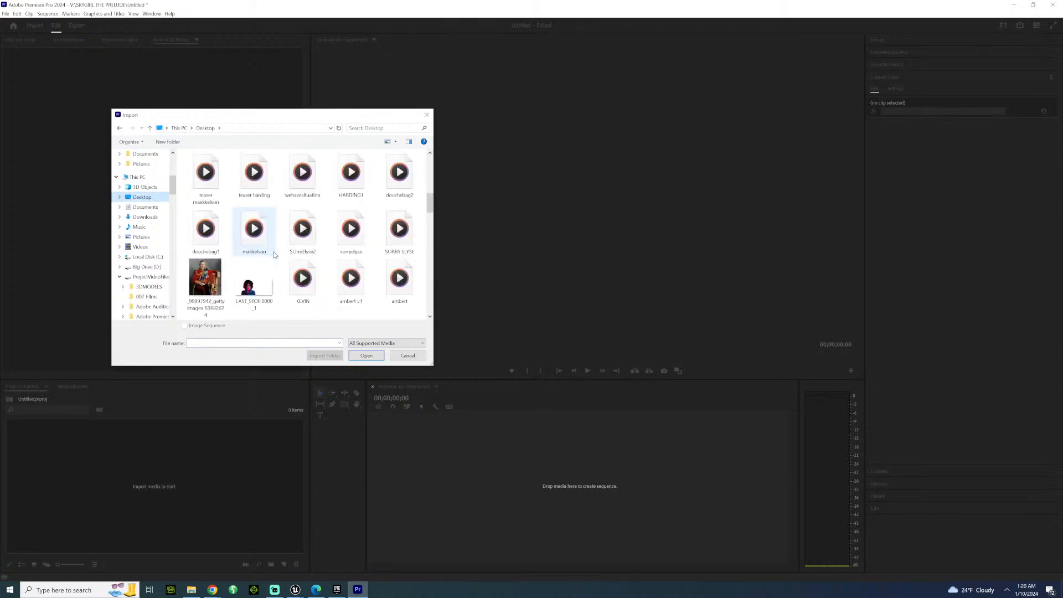
pyautogui.scroll(-8, 268, 261)
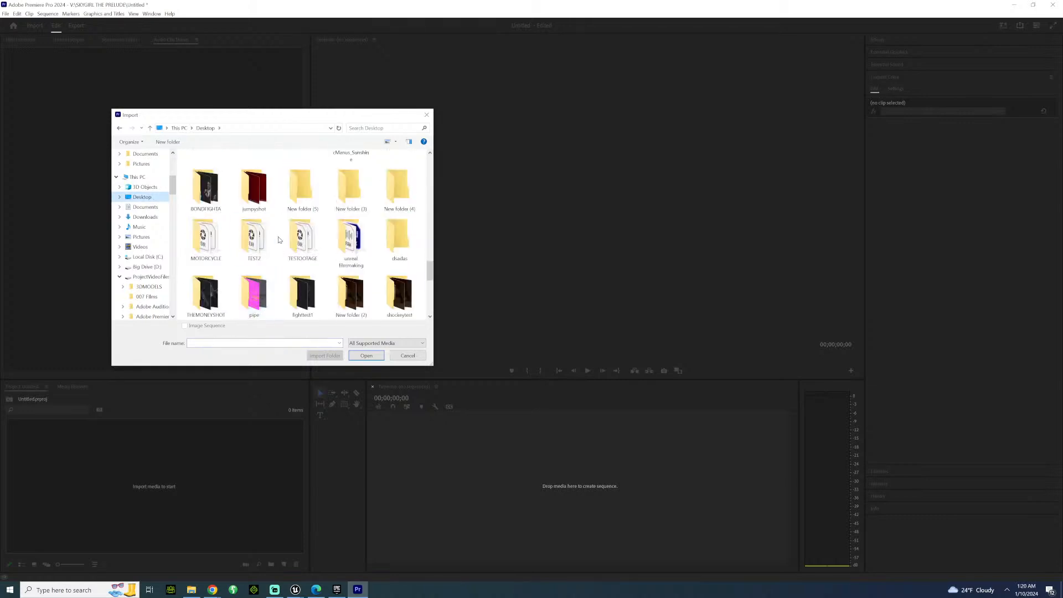
pyautogui.scroll(1, 251, 211)
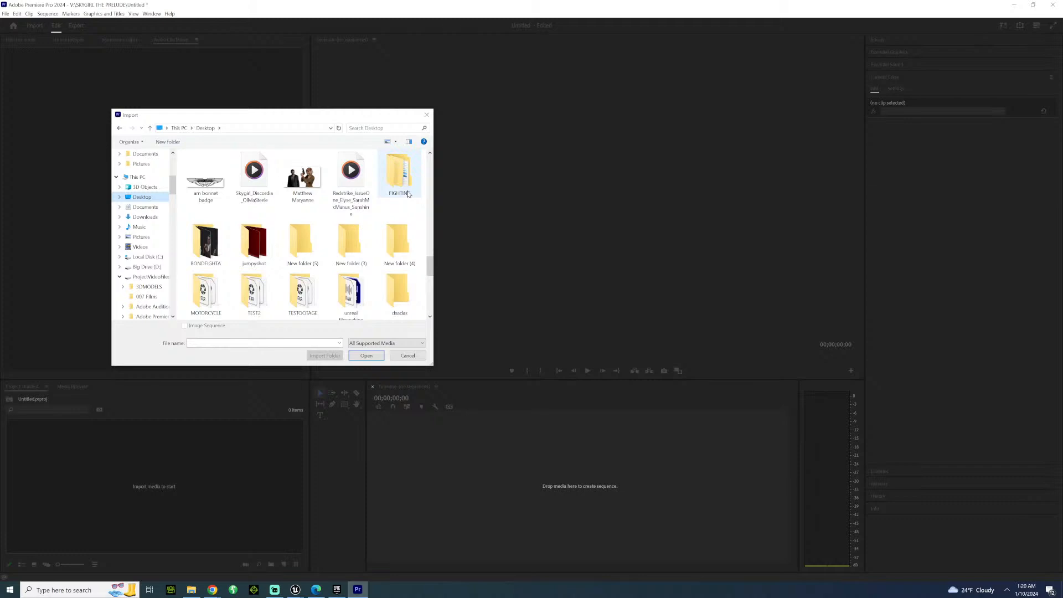
pyautogui.doubleClick(398, 176)
pyautogui.doubleClick(216, 167)
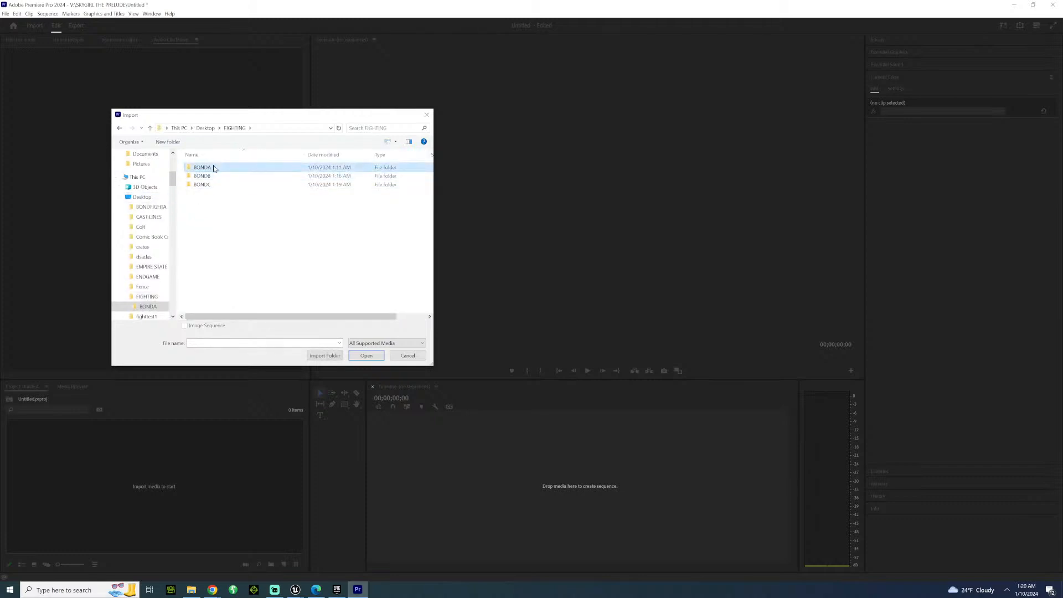
pyautogui.click(205, 181)
pyautogui.click(366, 356)
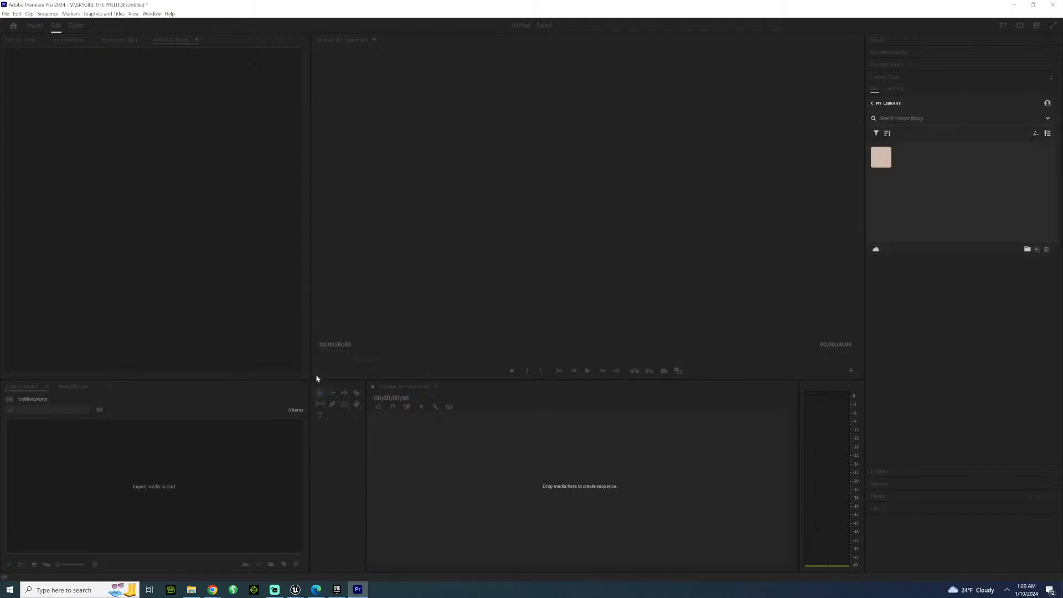
# Interpret the BONDFIGHTA footage at 24 fps and create a sequence from the clip.
pyautogui.rightClick(47, 437)
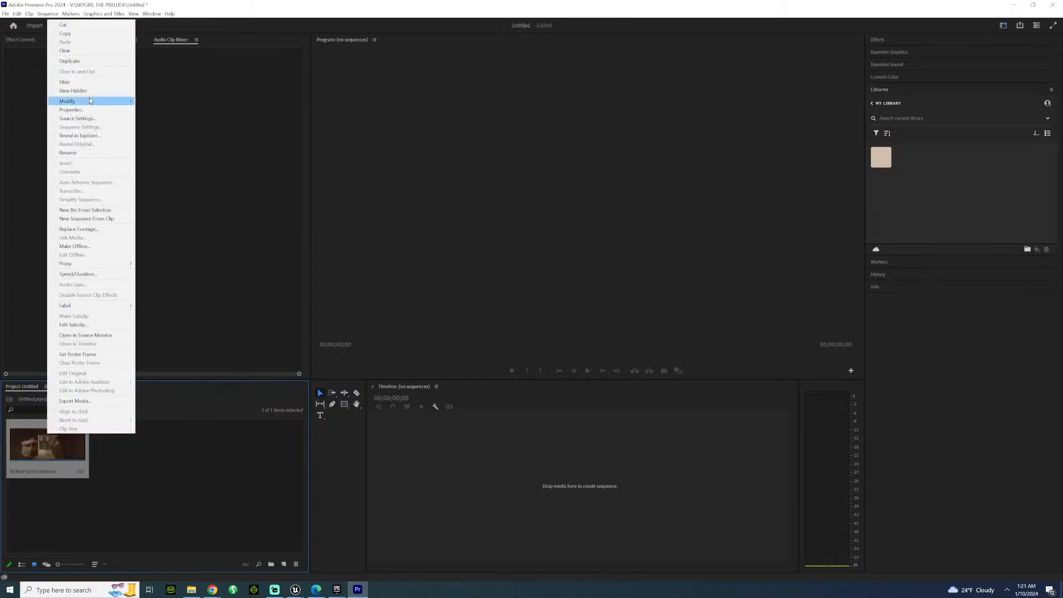
pyautogui.moveTo(89, 100)
pyautogui.click(169, 119)
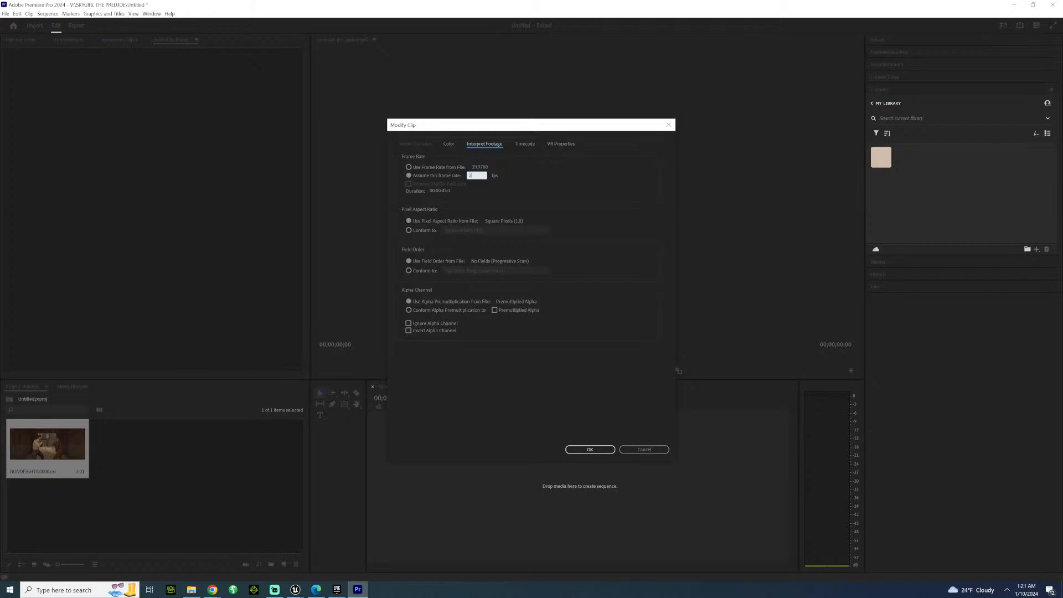
pyautogui.press('Return')
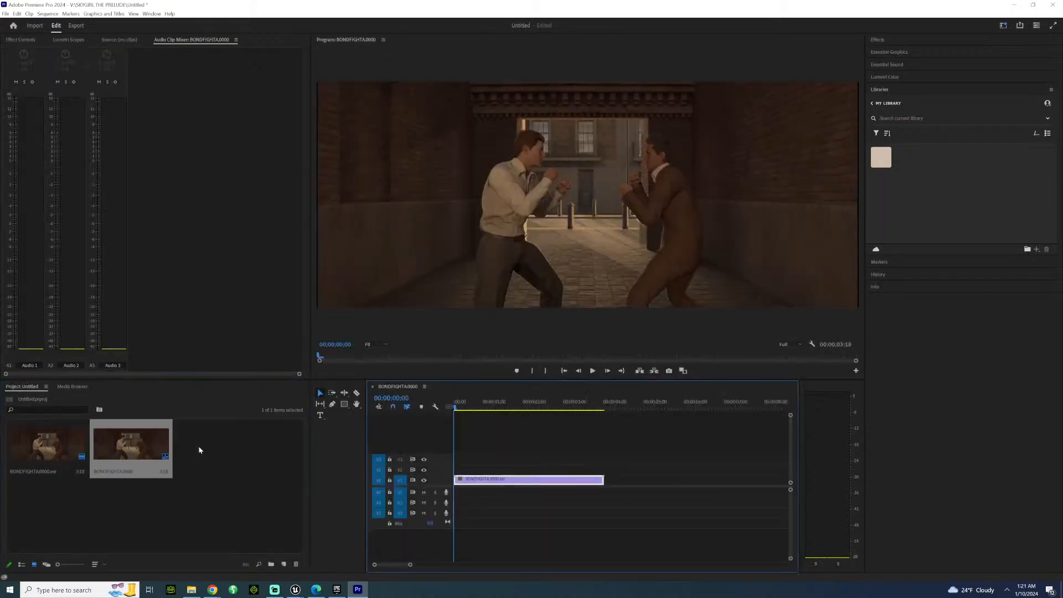
# Import the BONDFIGHTB render as an image sequence from the BONDB folder.
pyautogui.rightClick(198, 475)
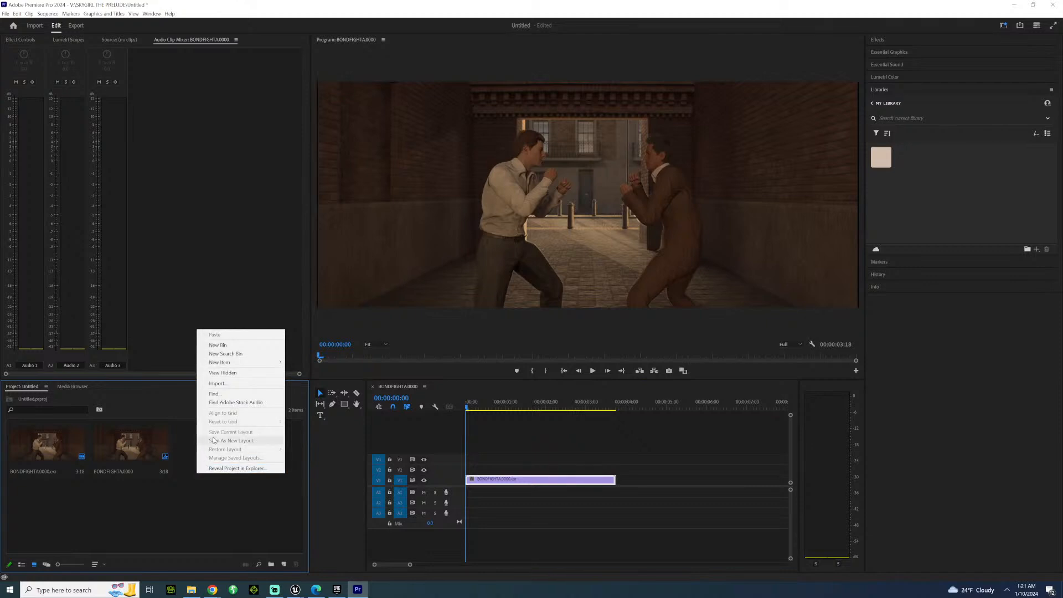
pyautogui.click(217, 384)
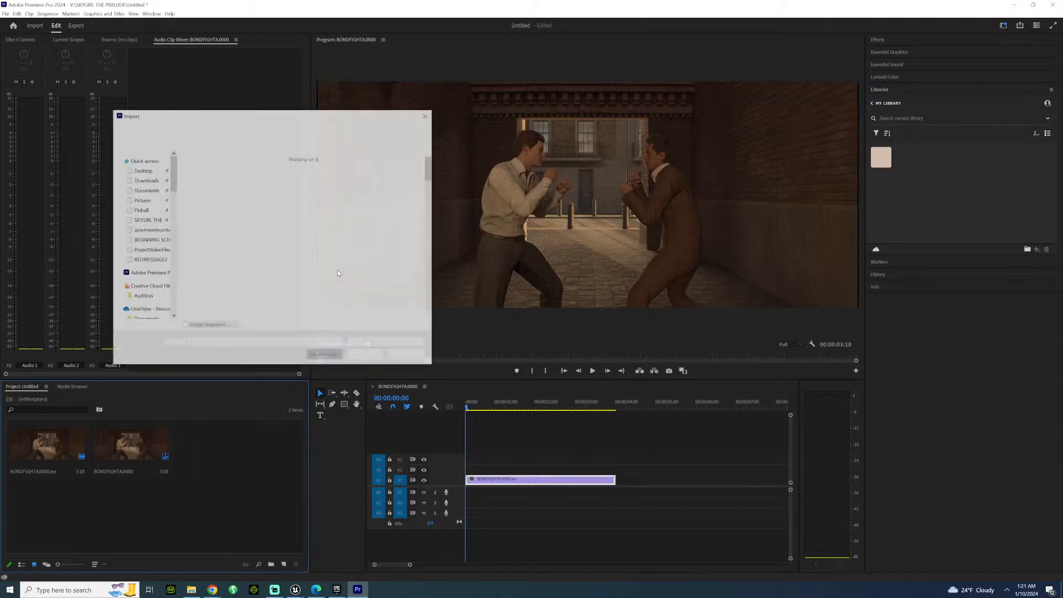
pyautogui.click(241, 133)
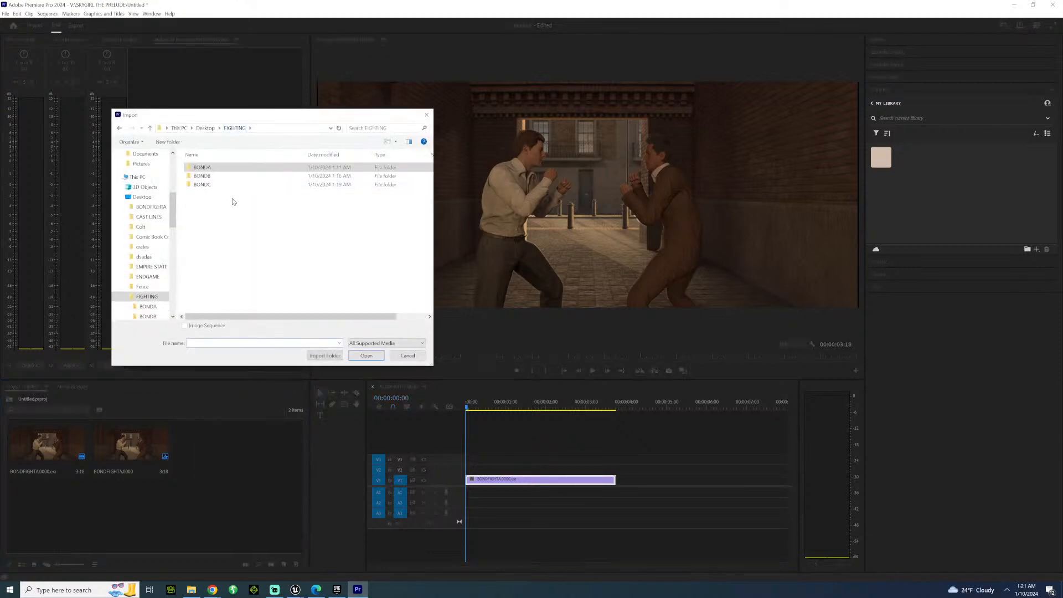
pyautogui.doubleClick(205, 175)
pyautogui.click(211, 178)
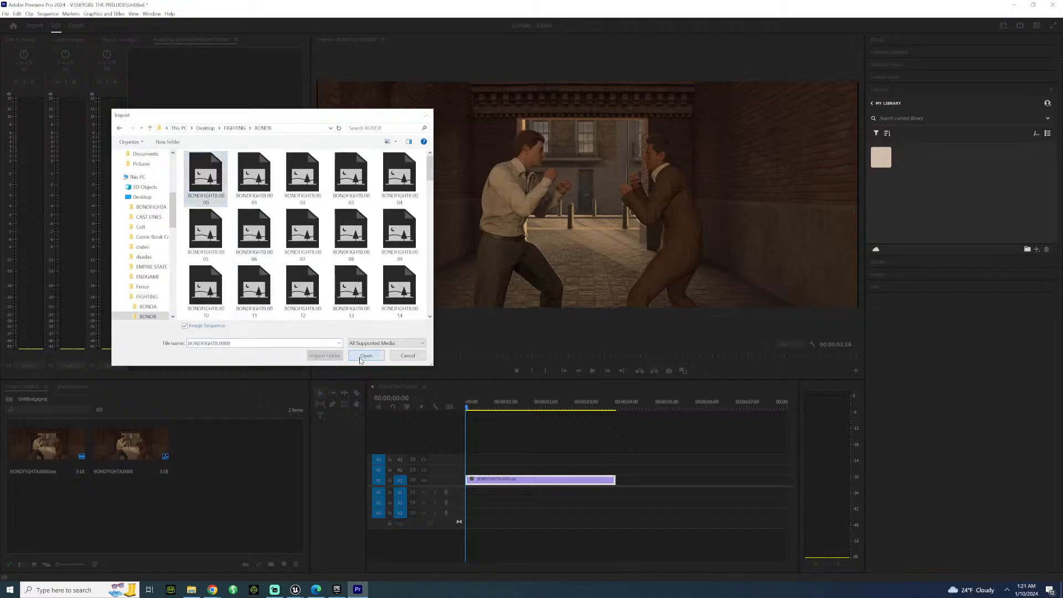
pyautogui.click(366, 356)
# Interpret the BONDFIGHTB footage at 24 fps and place it directly after the BONDFIGHTA clip on track V1.
pyautogui.rightClick(228, 439)
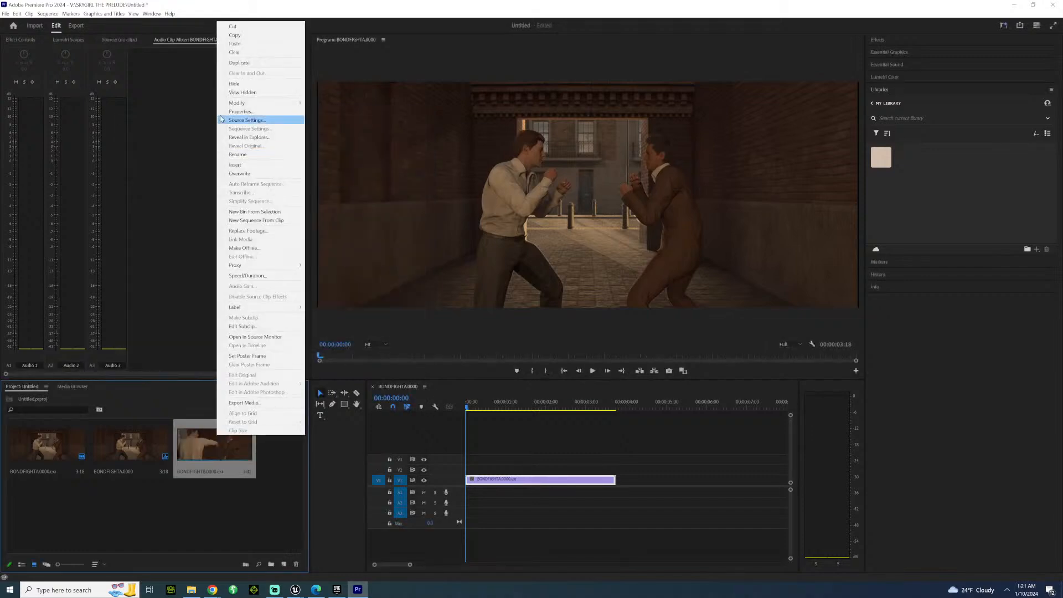
pyautogui.moveTo(265, 103)
pyautogui.click(344, 122)
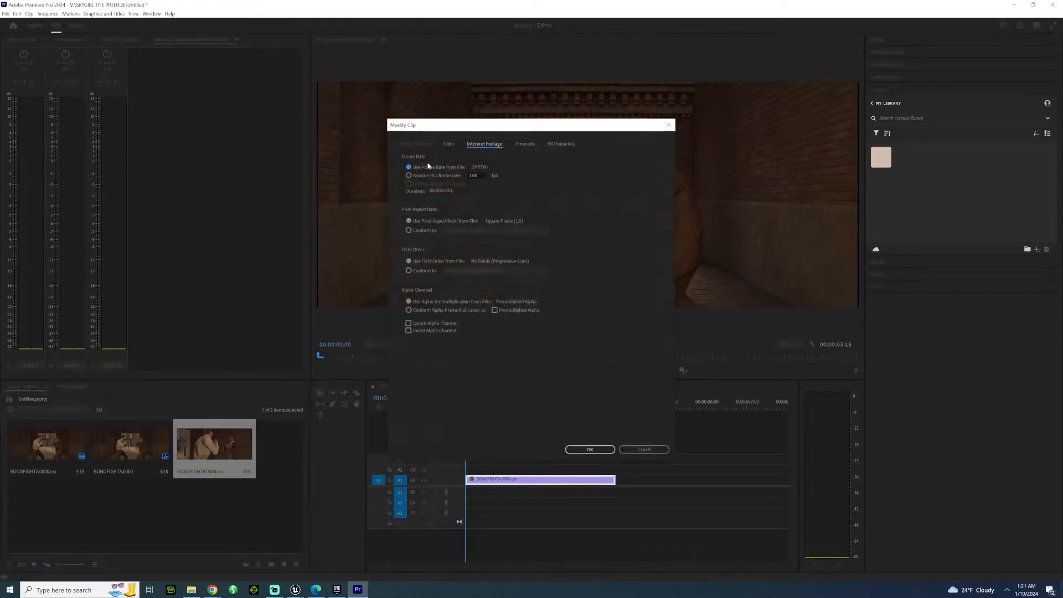
pyautogui.click(425, 176)
pyautogui.write('24')
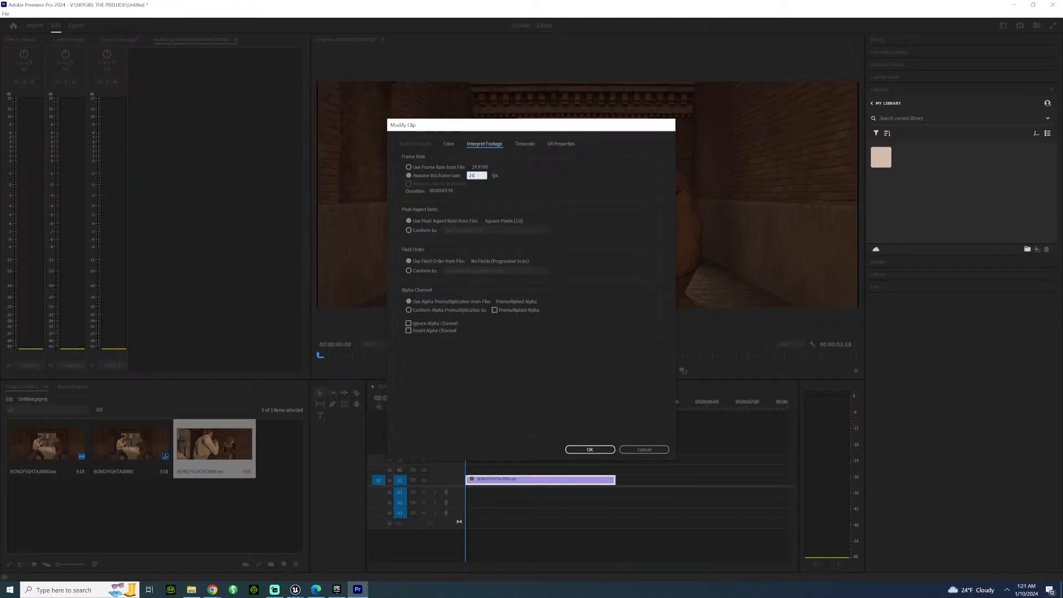
pyautogui.press('Return')
pyautogui.moveTo(214, 443); pyautogui.dragTo(622, 480)
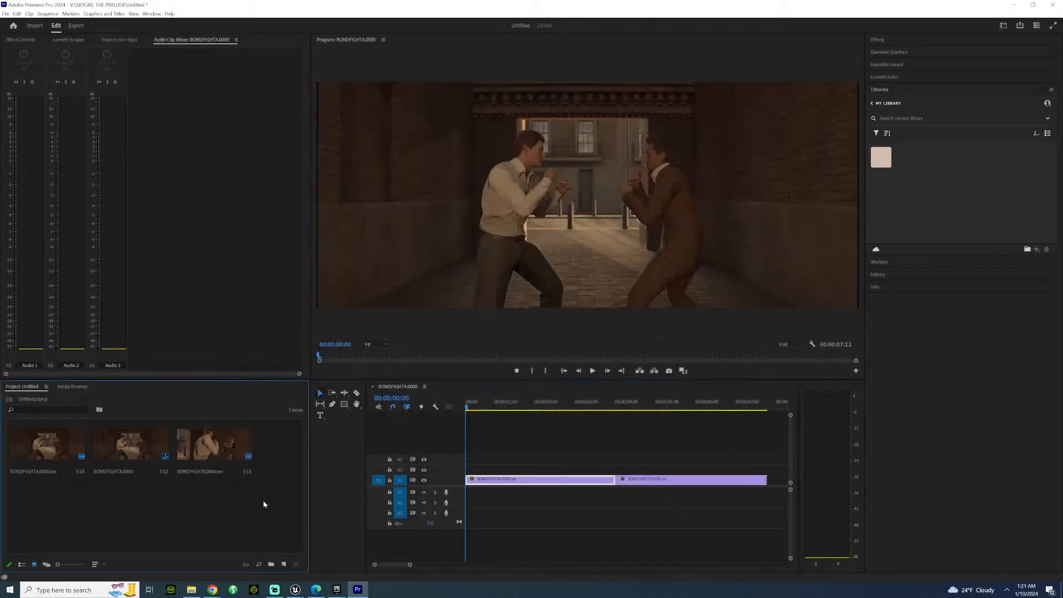
# Import the BONDFIGHTC render as an image sequence from the BONDC folder inside FIGHTING.
pyautogui.rightClick(263, 500)
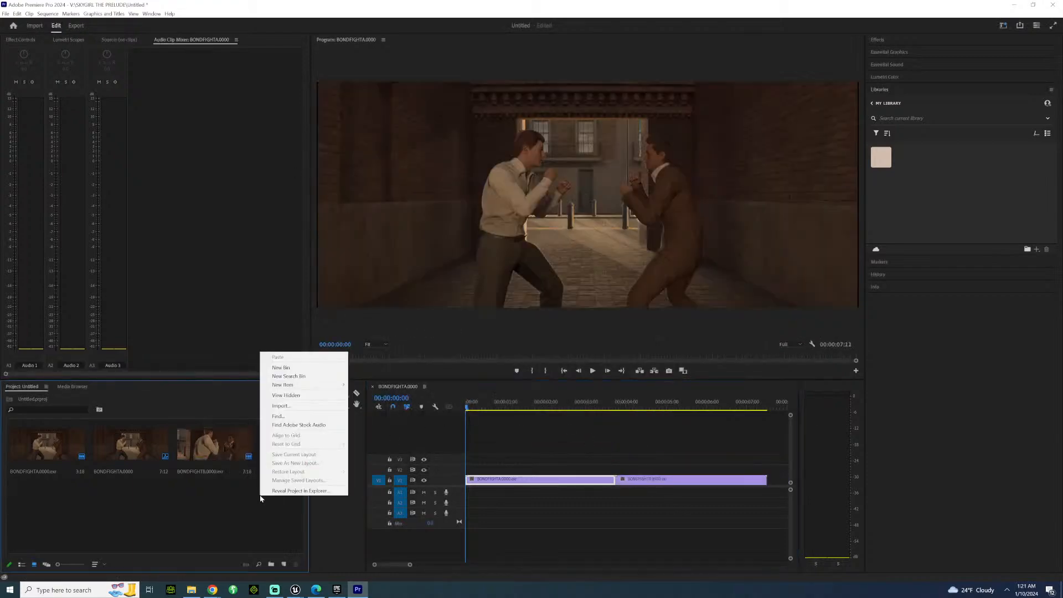
pyautogui.click(288, 406)
pyautogui.click(240, 128)
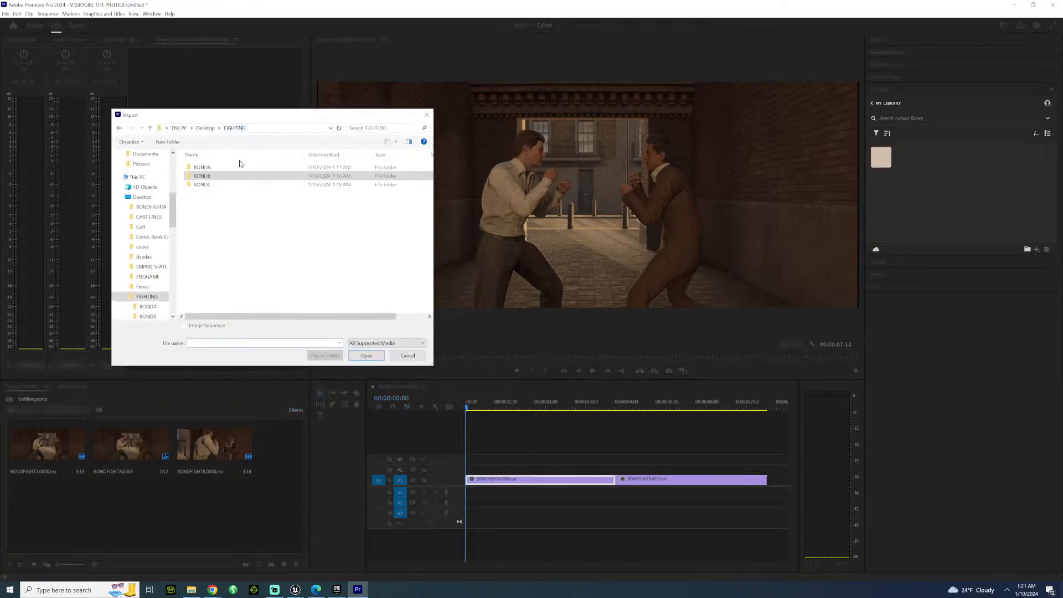
pyautogui.doubleClick(202, 185)
pyautogui.click(203, 178)
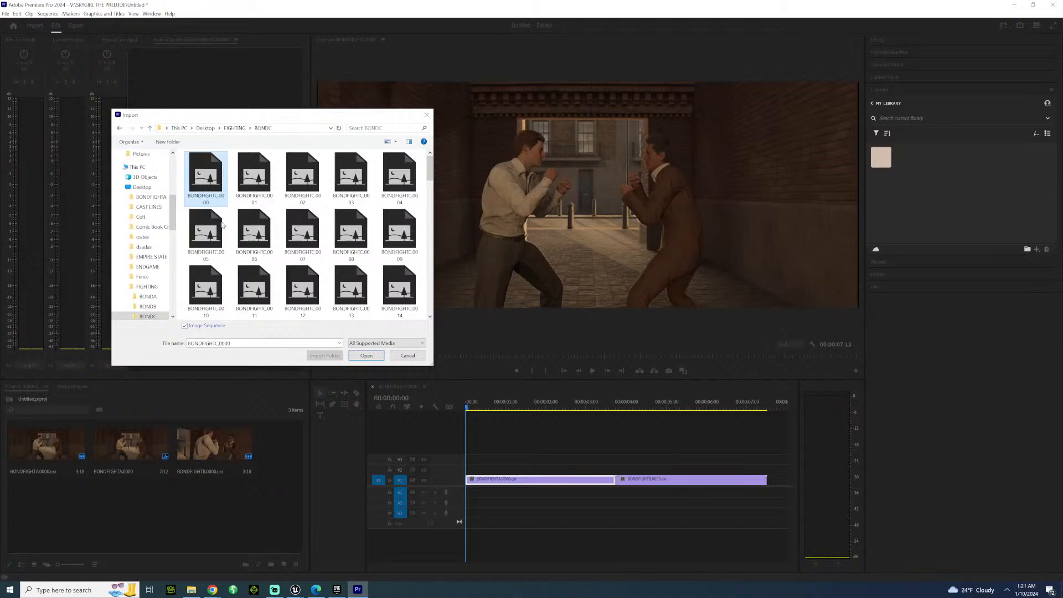
pyautogui.click(365, 356)
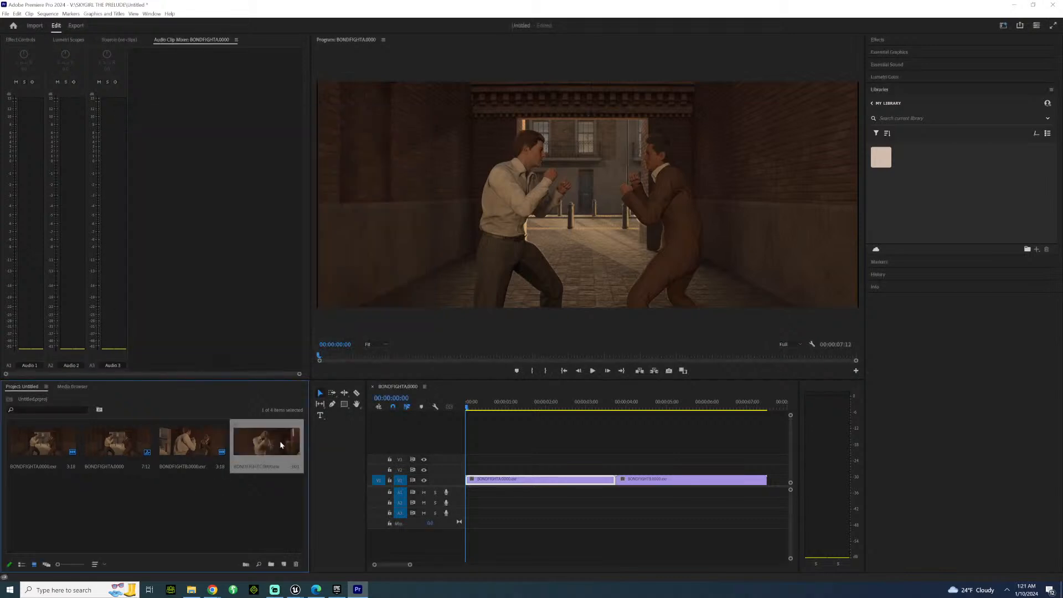
# Interpret the BONDFIGHTC footage at 24 fps and place it after the BONDFIGHTB clip on track V1.
pyautogui.rightClick(277, 441)
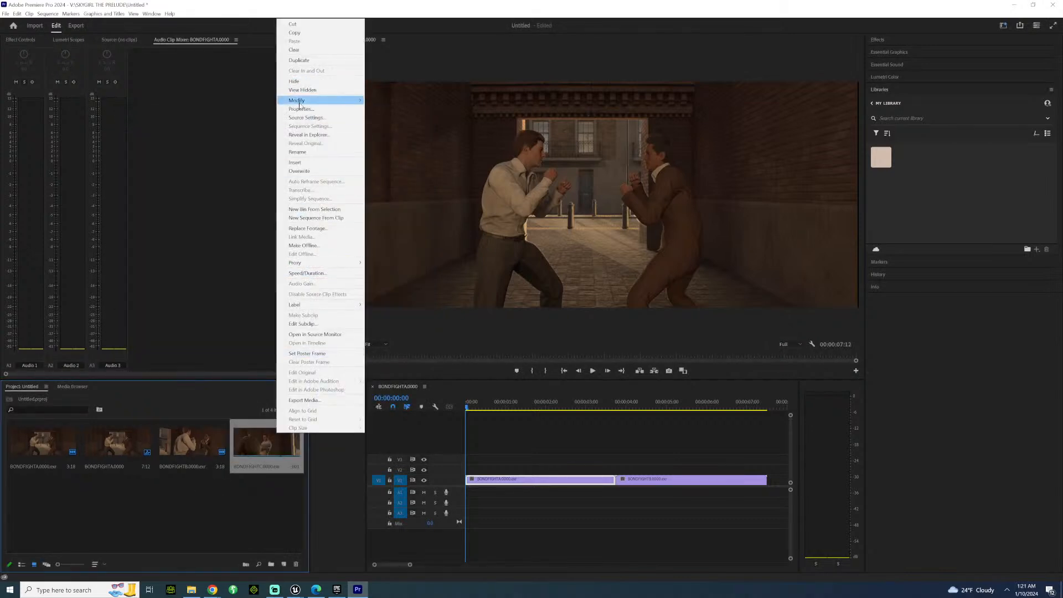
pyautogui.click(384, 117)
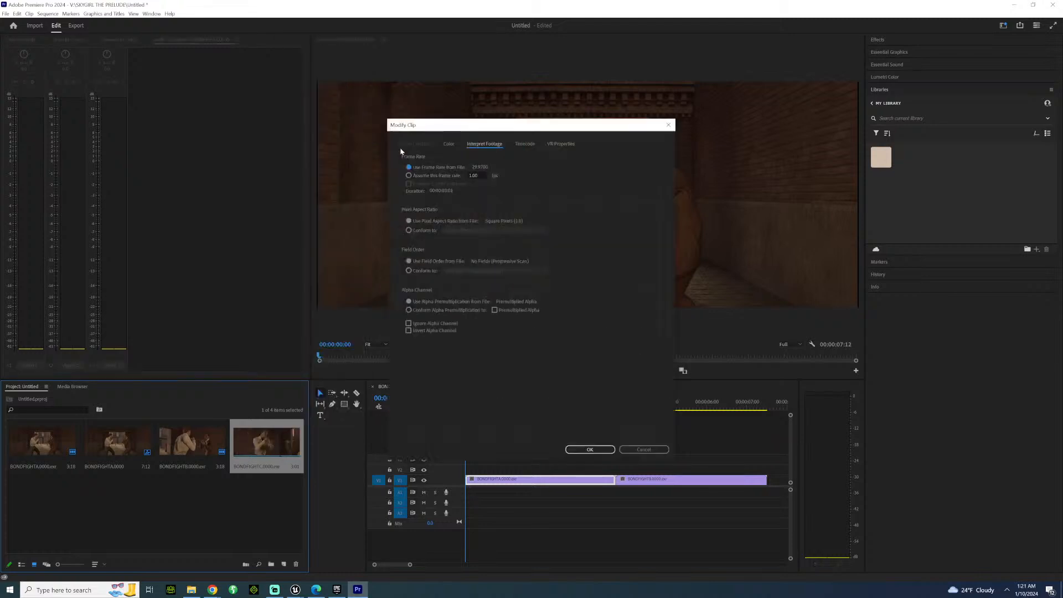
pyautogui.click(425, 176)
pyautogui.write('24')
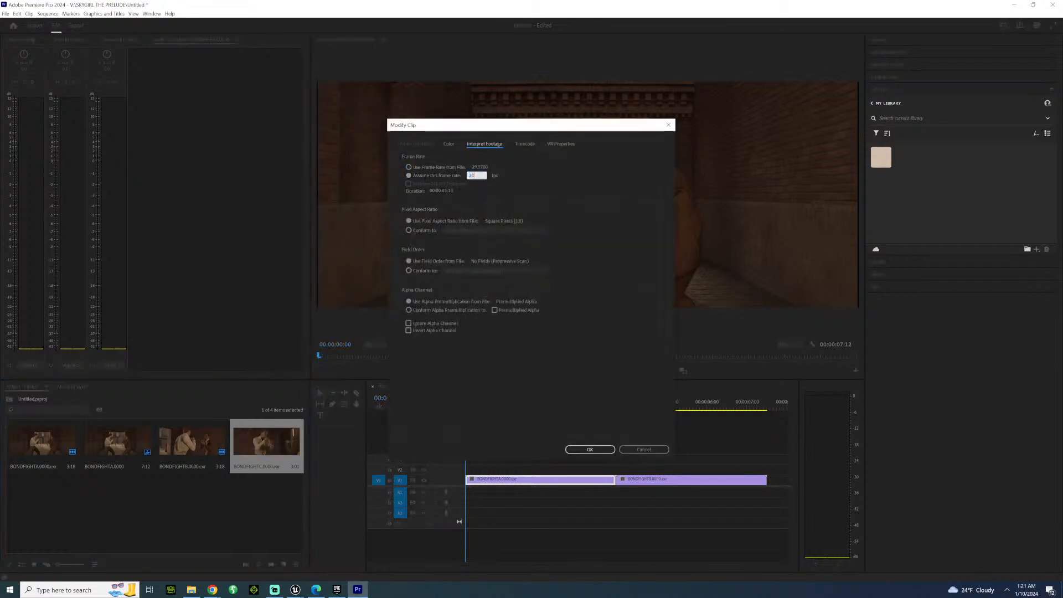
pyautogui.press('Return')
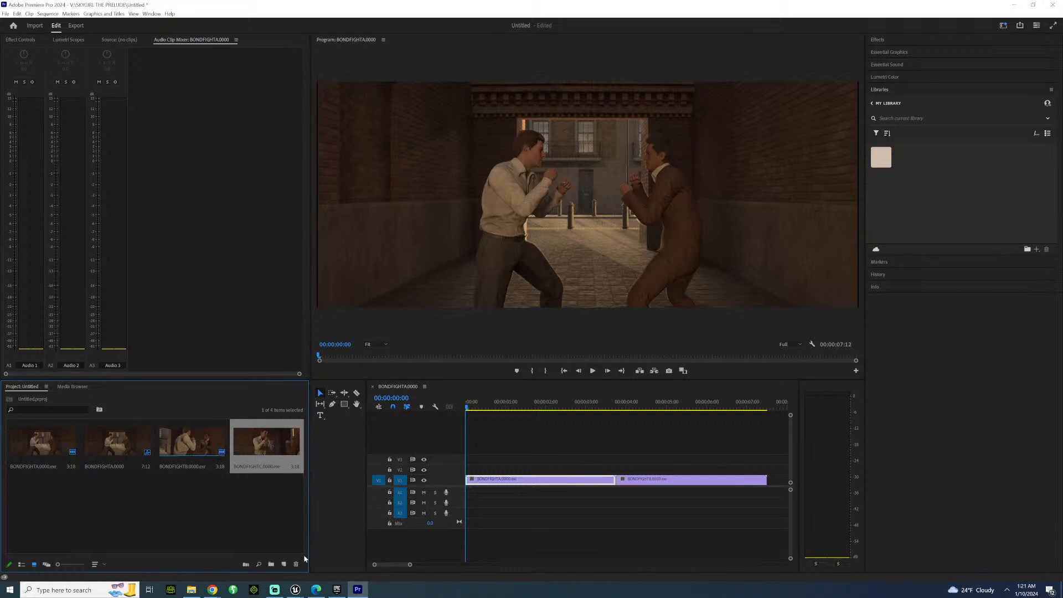
pyautogui.moveTo(410, 565); pyautogui.dragTo(430, 565)
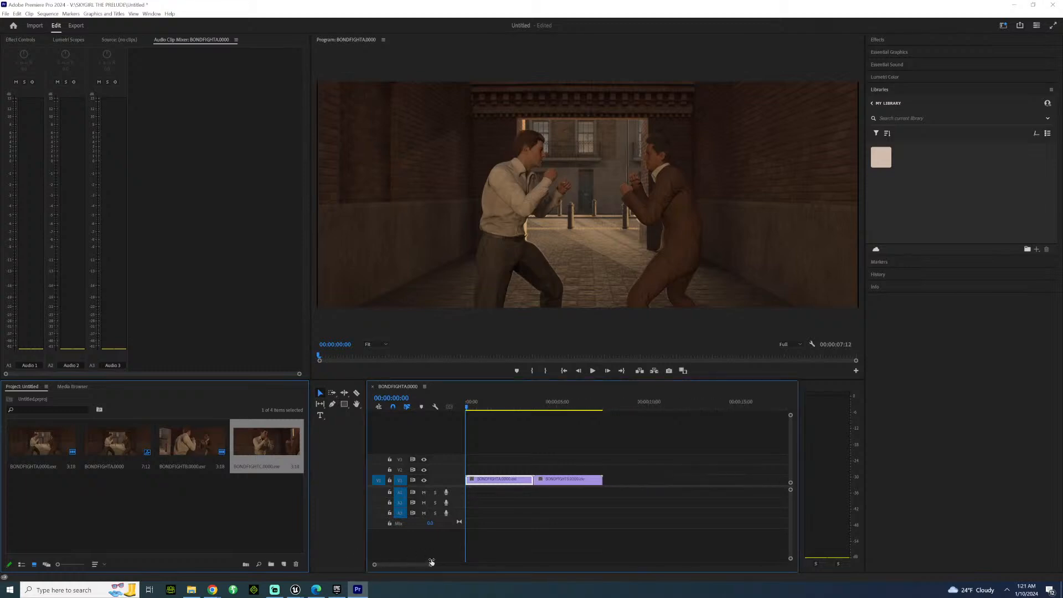
pyautogui.moveTo(263, 447); pyautogui.dragTo(608, 480)
# Trim the end of the BONDFIGHTA clip back to the punch at about 00:00:00:19.
pyautogui.moveTo(475, 405); pyautogui.dragTo(481, 405)
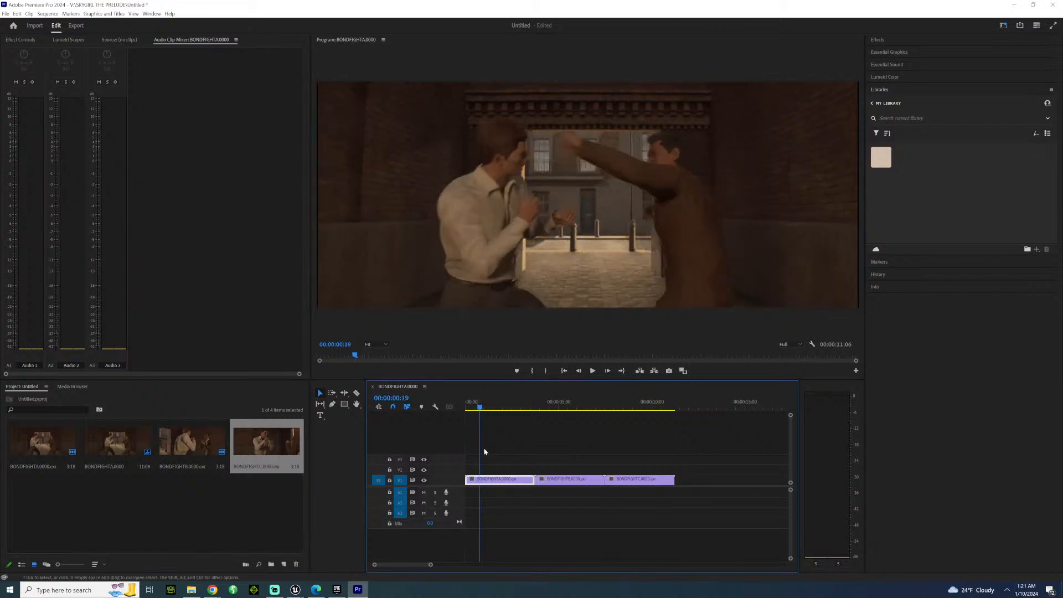
pyautogui.press('Right')
pyautogui.moveTo(524, 481); pyautogui.dragTo(480, 474)
# Trim the start of the BONDFIGHTB clip to the punch at 00:00:04:14 and move the clip against the end of BONDFIGHTA.
pyautogui.click(541, 409)
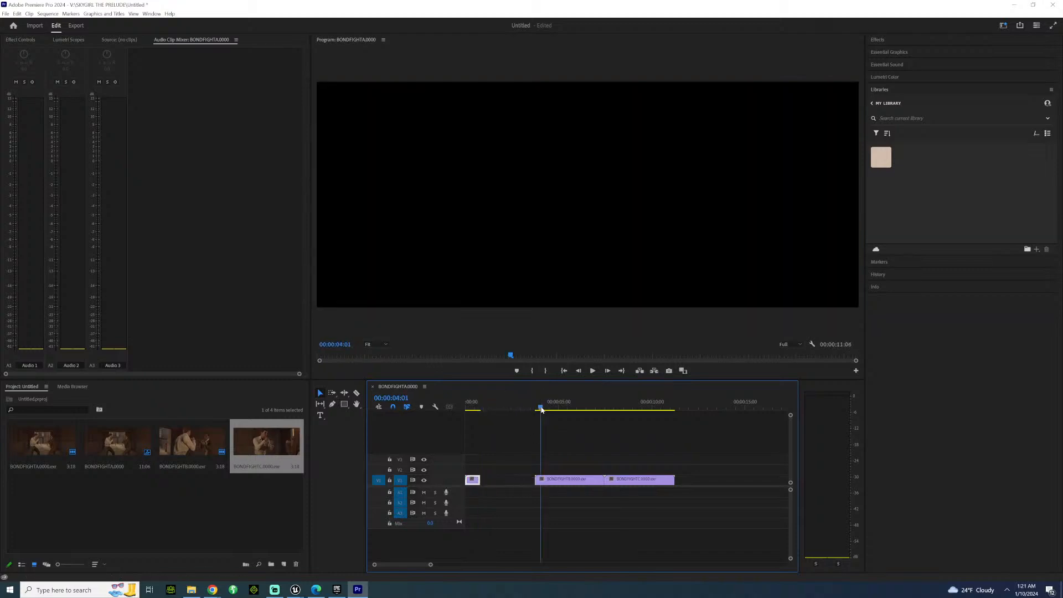
pyautogui.press('space')
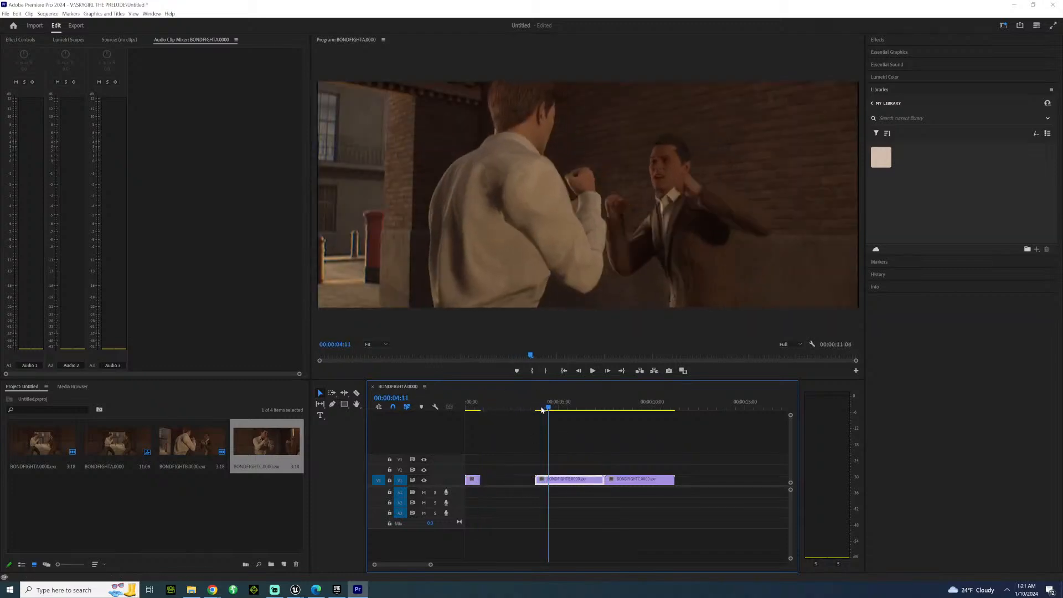
pyautogui.press('Right')
pyautogui.press('Left')
pyautogui.press('Left')
pyautogui.press('Left')
pyautogui.press('Left')
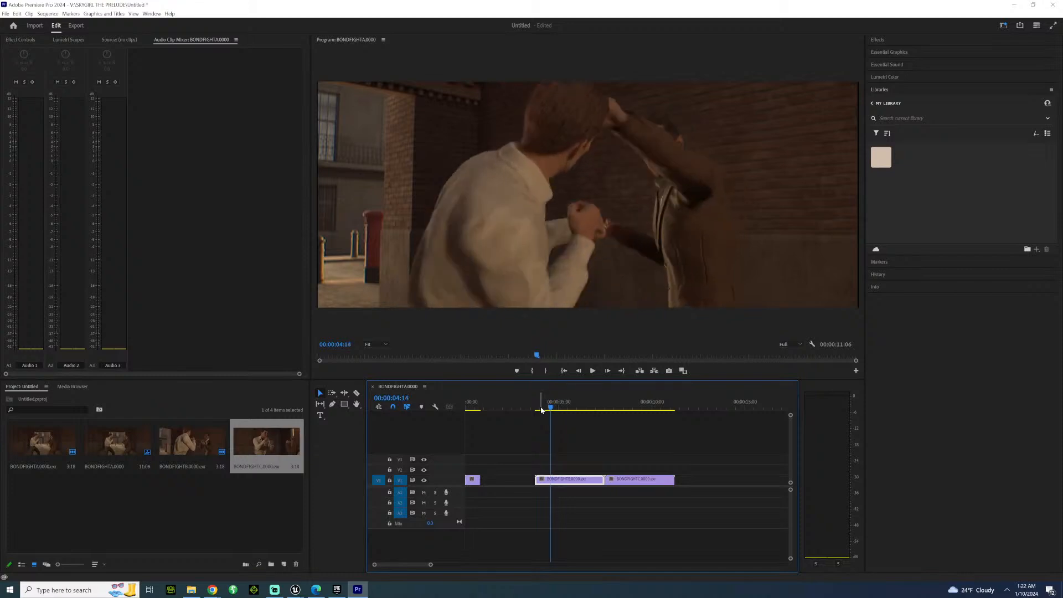
pyautogui.press('Right')
pyautogui.press('Left')
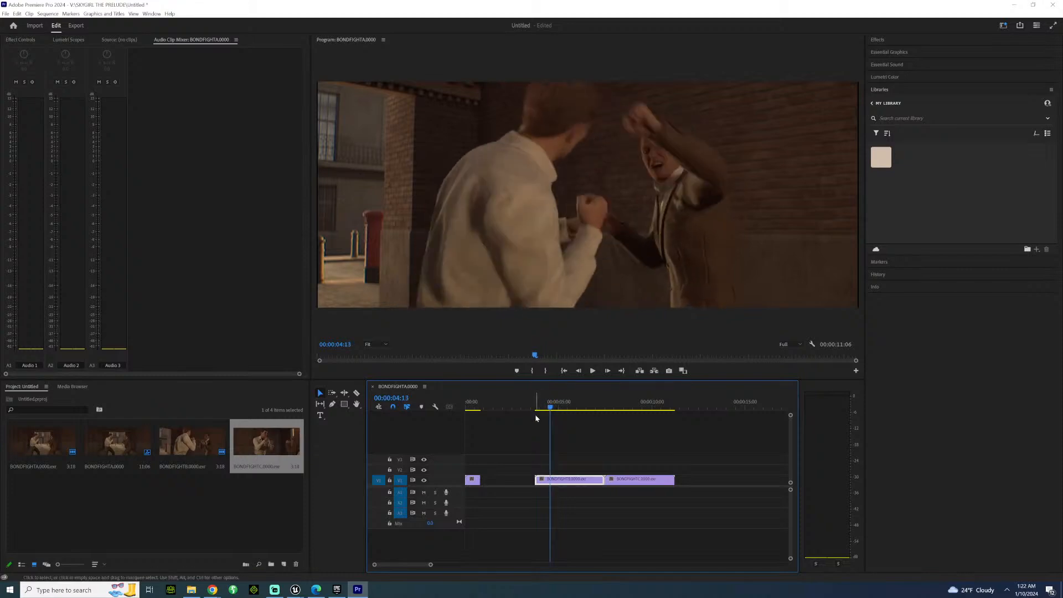
pyautogui.press('Right')
pyautogui.moveTo(538, 480)
pyautogui.mouseDown()
pyautogui.moveTo(563, 483)
pyautogui.moveTo(551, 483)
pyautogui.mouseUp()
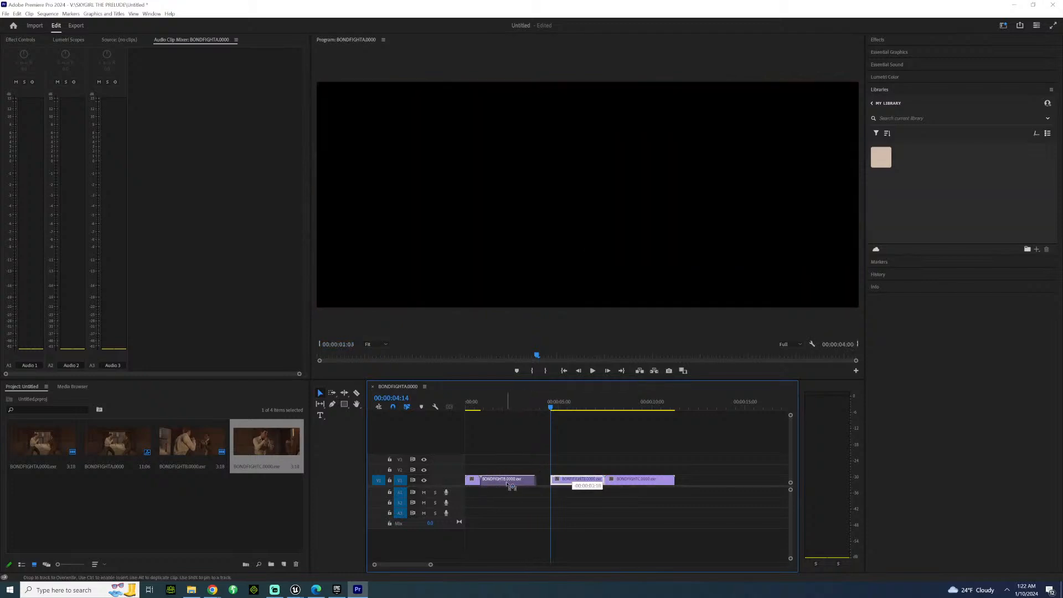
pyautogui.moveTo(512, 486); pyautogui.dragTo(510, 485)
# Review the cut from BONDFIGHTA to BONDFIGHTB frame by frame, checking how the punch continues between the two angles.
pyautogui.click(473, 408)
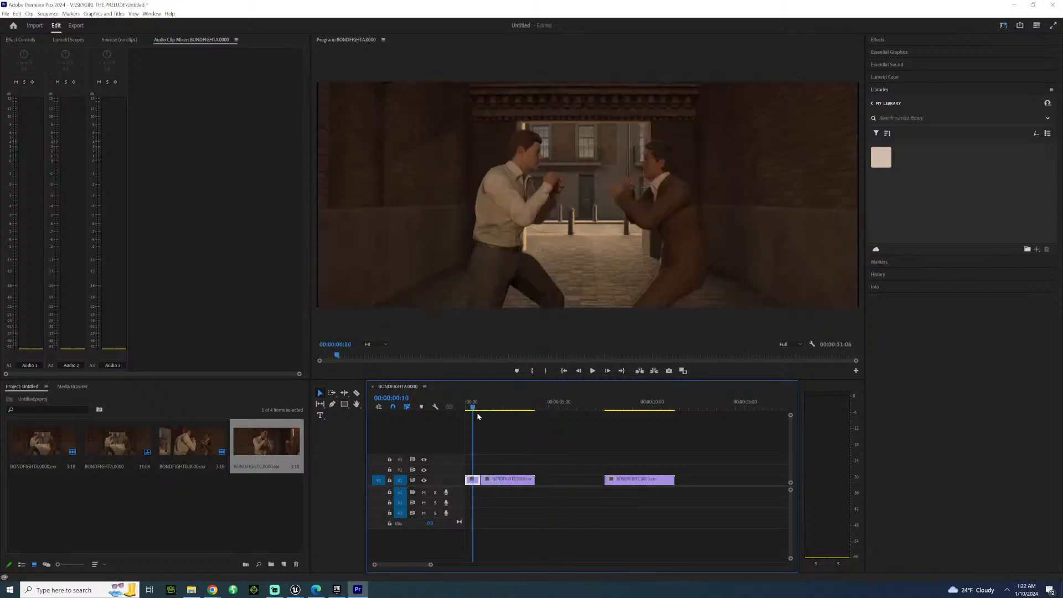
pyautogui.click(486, 409)
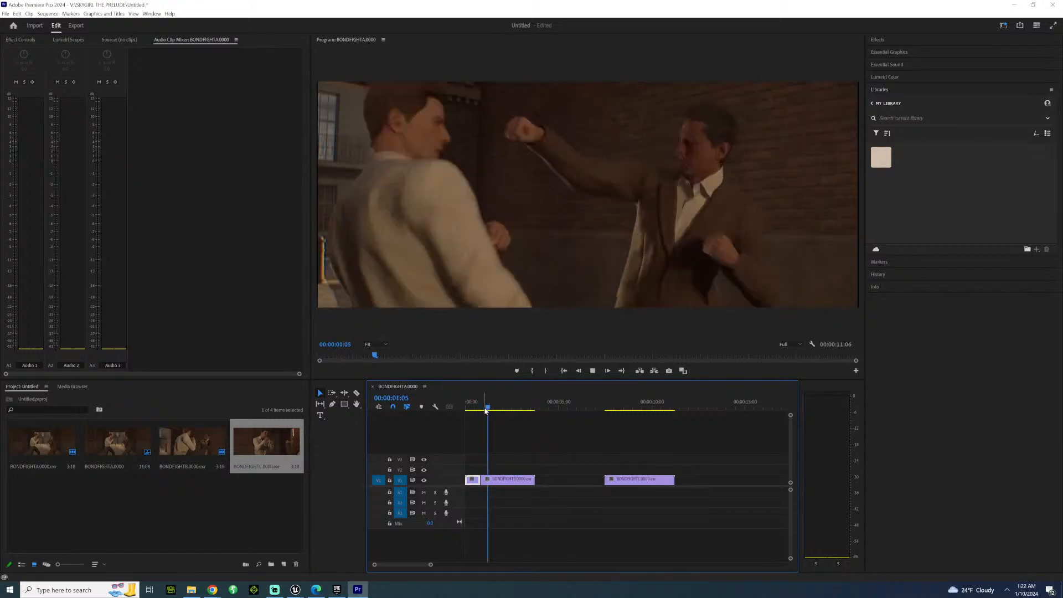
pyautogui.click(486, 408)
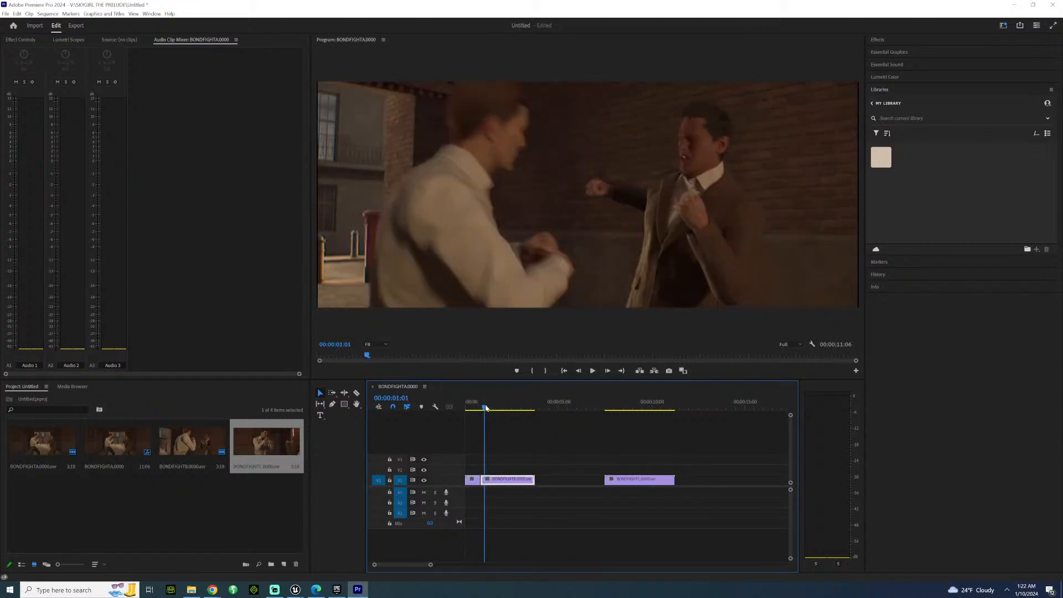
pyautogui.click(487, 408)
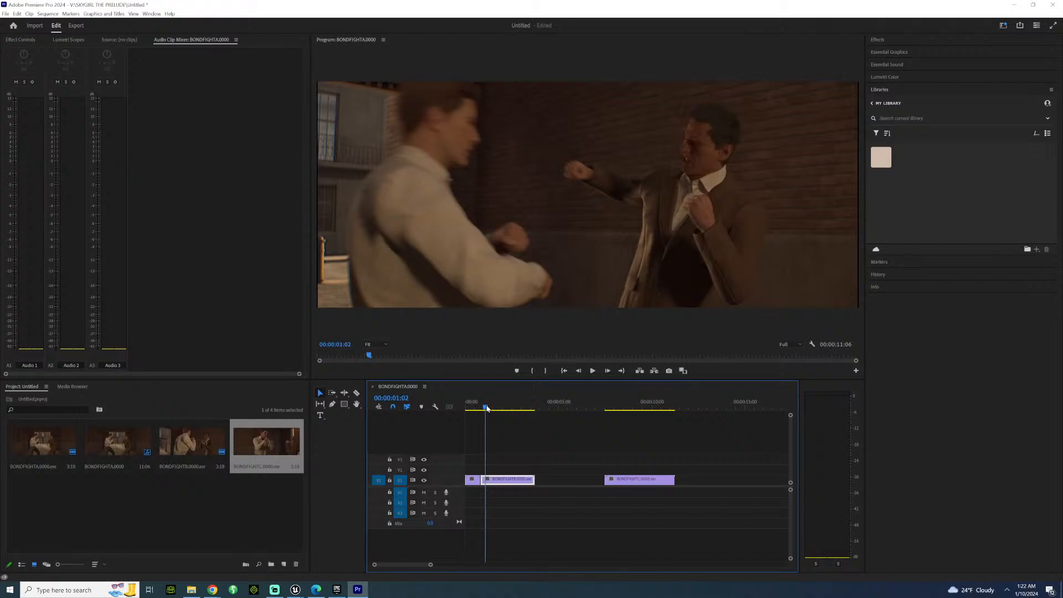
pyautogui.click(487, 408)
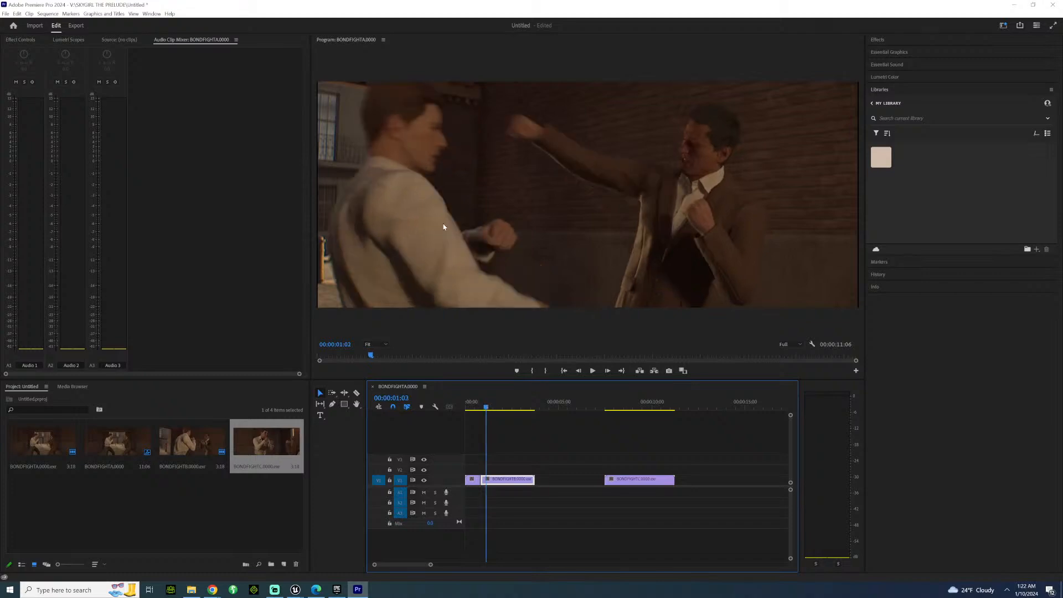
pyautogui.press('Left')
pyautogui.press('Left')
pyautogui.press('Left')
pyautogui.press('Left')
pyautogui.press('Left')
pyautogui.press('Left')
pyautogui.press('Left')
pyautogui.press('Left')
pyautogui.press('Left')
pyautogui.press('Left')
pyautogui.press('Left')
pyautogui.press('Left')
pyautogui.press('Left')
pyautogui.press('Left')
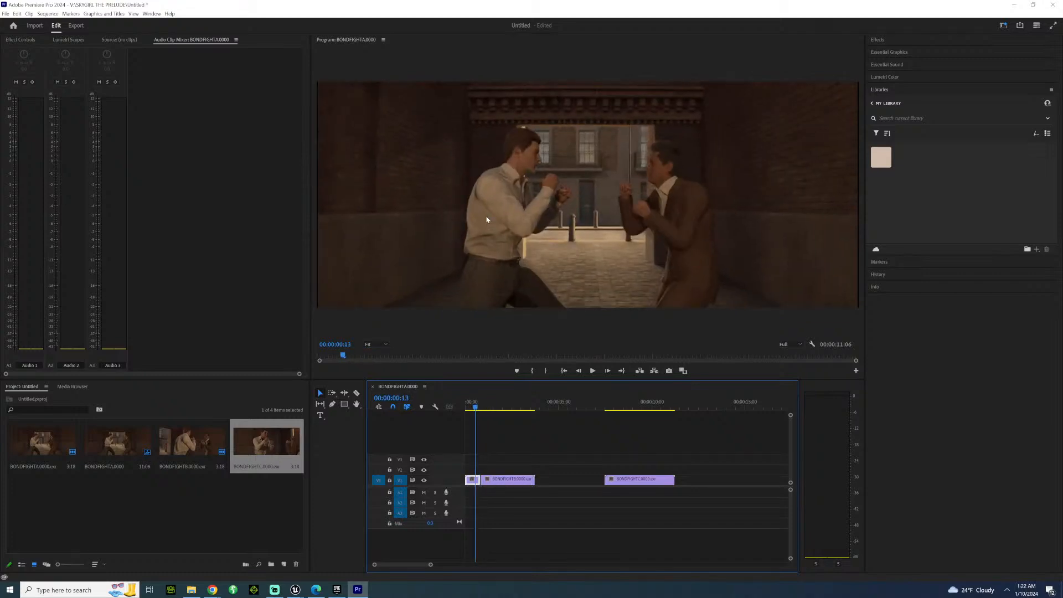
pyautogui.press('Right')
pyautogui.press('Right')
pyautogui.press('Right')
pyautogui.press('Right')
pyautogui.press('Right')
pyautogui.press('Right')
pyautogui.press('Right')
pyautogui.press('Right')
pyautogui.press('Right')
pyautogui.press('Right')
pyautogui.press('Right')
pyautogui.press('Right')
pyautogui.press('Right')
pyautogui.press('Right')
pyautogui.press('Right')
pyautogui.press('Right')
pyautogui.press('Right')
pyautogui.press('Right')
pyautogui.press('Right')
pyautogui.press('Right')
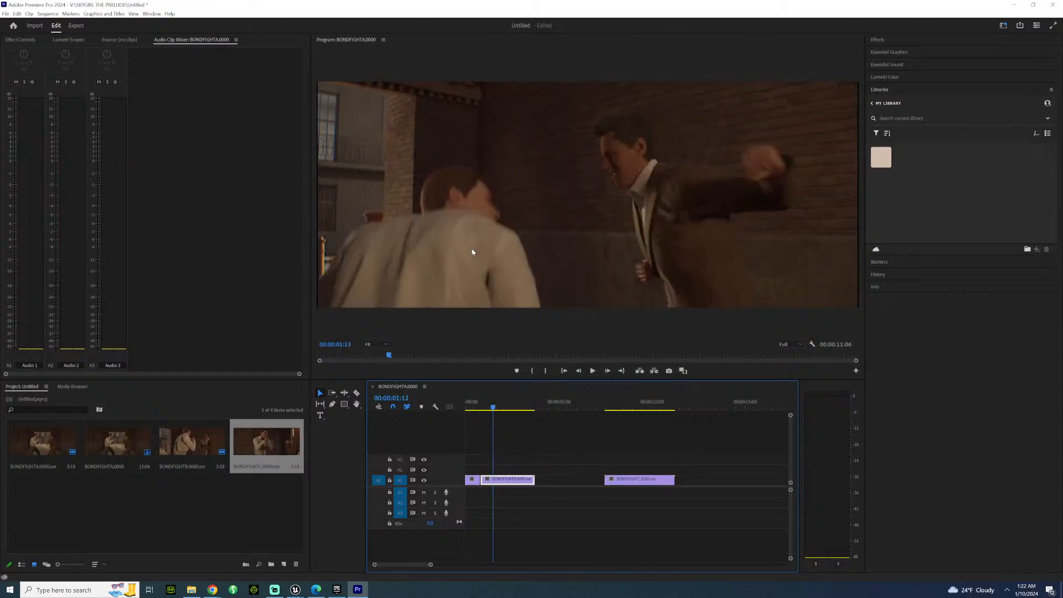
pyautogui.press('Left')
pyautogui.press('Left')
pyautogui.press('Left')
pyautogui.press('Left')
pyautogui.press('Left')
pyautogui.press('Left')
pyautogui.press('Left')
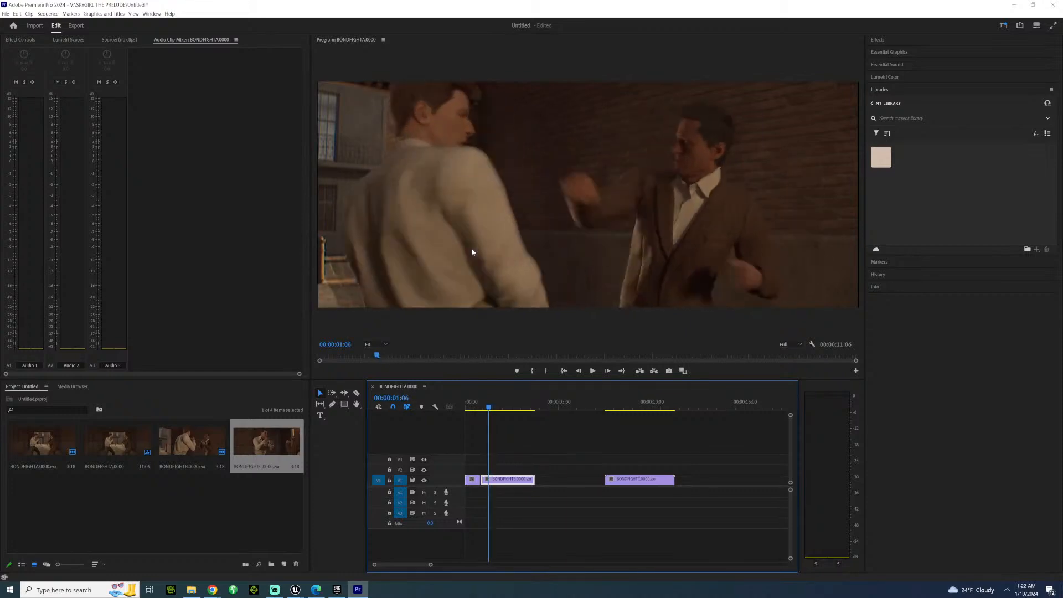
pyautogui.press('Left')
pyautogui.press('Left')
pyautogui.press('Left')
pyautogui.press('Left')
pyautogui.press('Left')
pyautogui.press('Left')
pyautogui.press('Left')
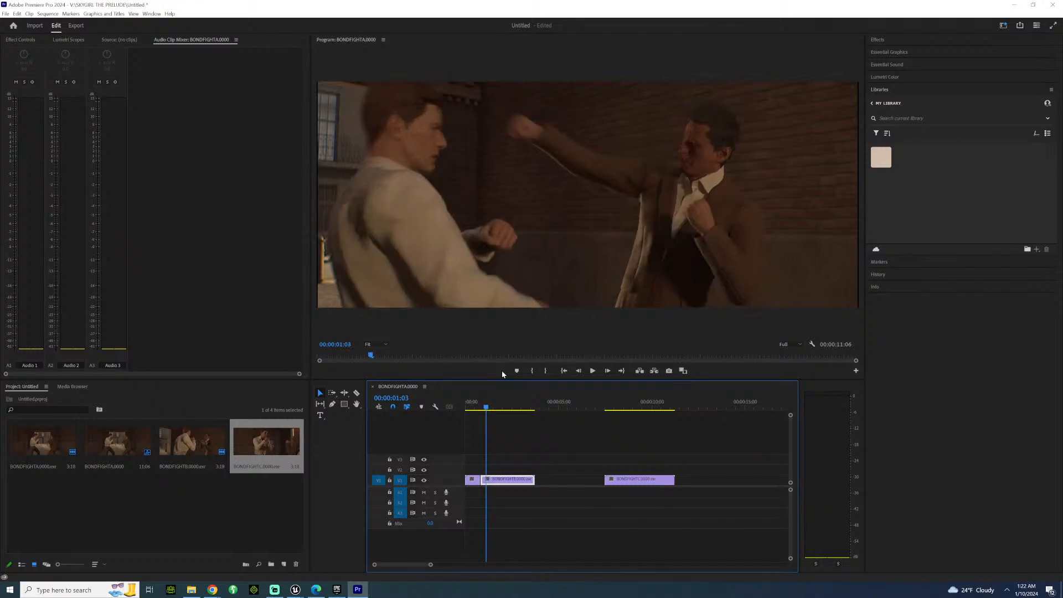
pyautogui.press('Right')
pyautogui.press('Right')
pyautogui.press('Right')
pyautogui.press('Right')
pyautogui.press('Right')
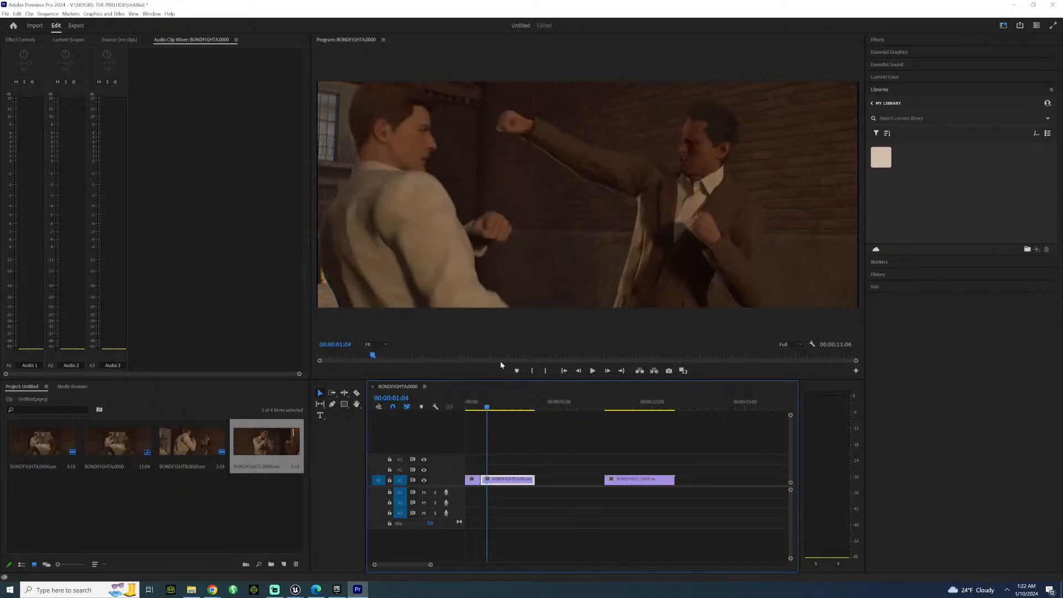
pyautogui.press('Right')
# Split the BONDFIGHTB clip at 00:00:01:02 and move its remainder up to track V3, overlapping the end of the BONDFIGHTC clip.
pyautogui.click(476, 399)
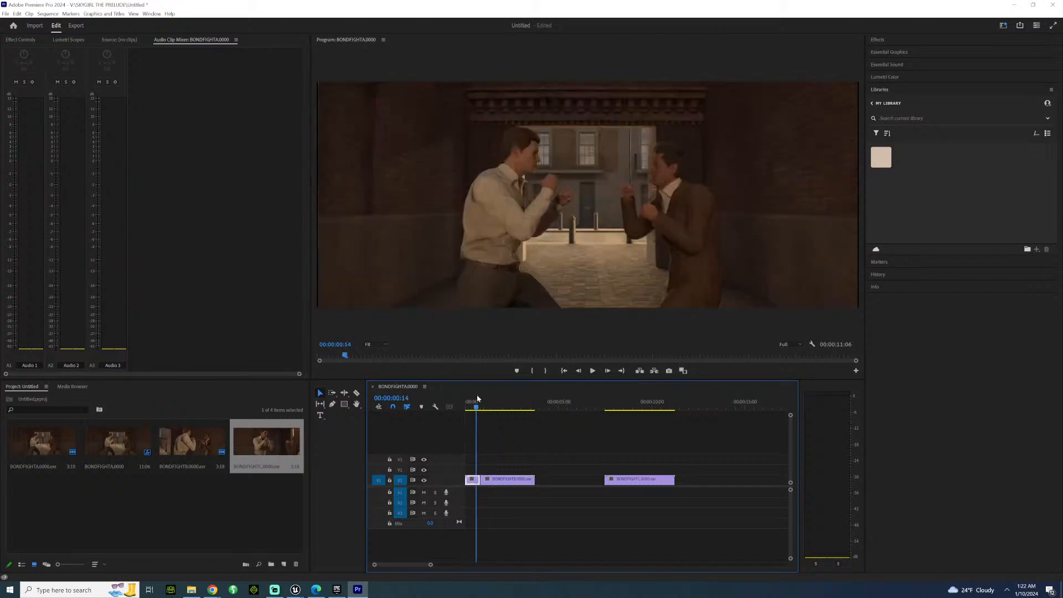
pyautogui.press('Right')
pyautogui.press('Right')
pyautogui.press('Right')
pyautogui.press('Right')
pyautogui.press('Right')
pyautogui.press('Right')
pyautogui.press('Right')
pyautogui.press('Right')
pyautogui.press('Right')
pyautogui.press('Left')
pyautogui.press('Left')
pyautogui.press('Left')
pyautogui.press('Left')
pyautogui.press('Left')
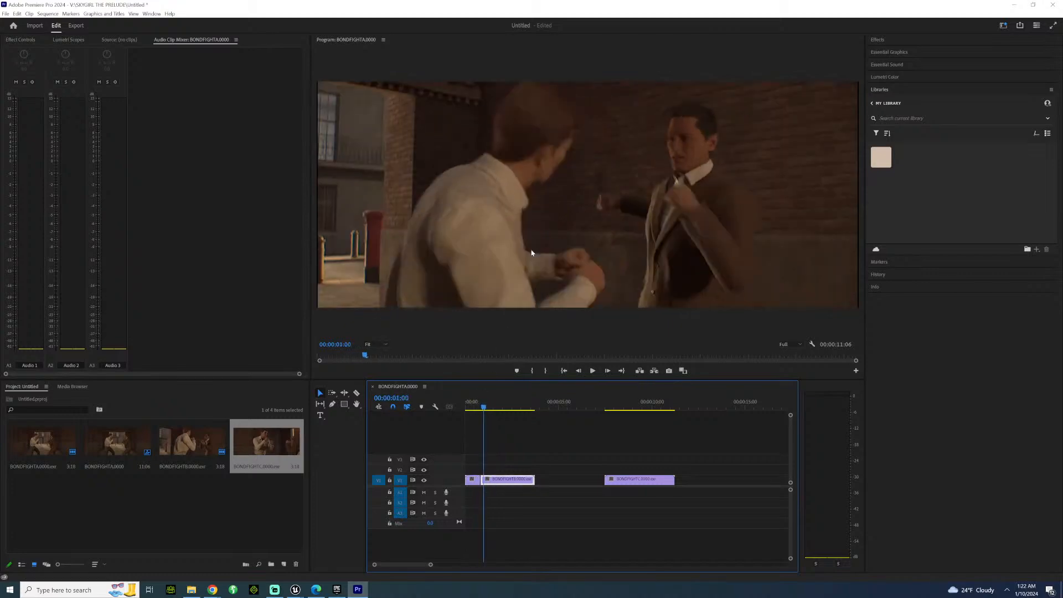
pyautogui.press('Right')
pyautogui.press('Right')
pyautogui.press('Right')
pyautogui.press('Right')
pyautogui.press('Right')
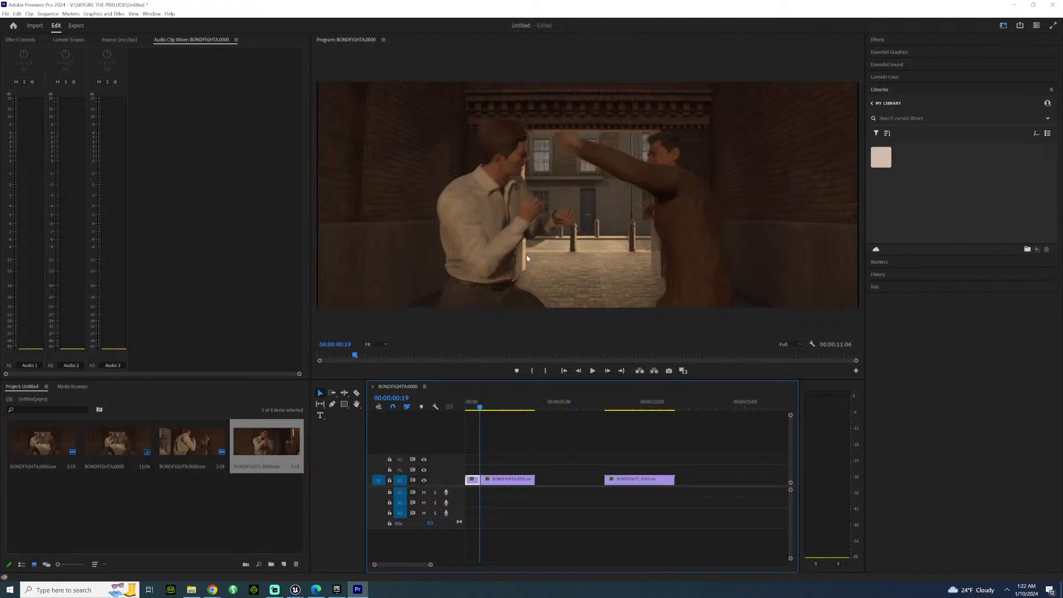
pyautogui.press('Right')
pyautogui.press('Right')
pyautogui.press('Right')
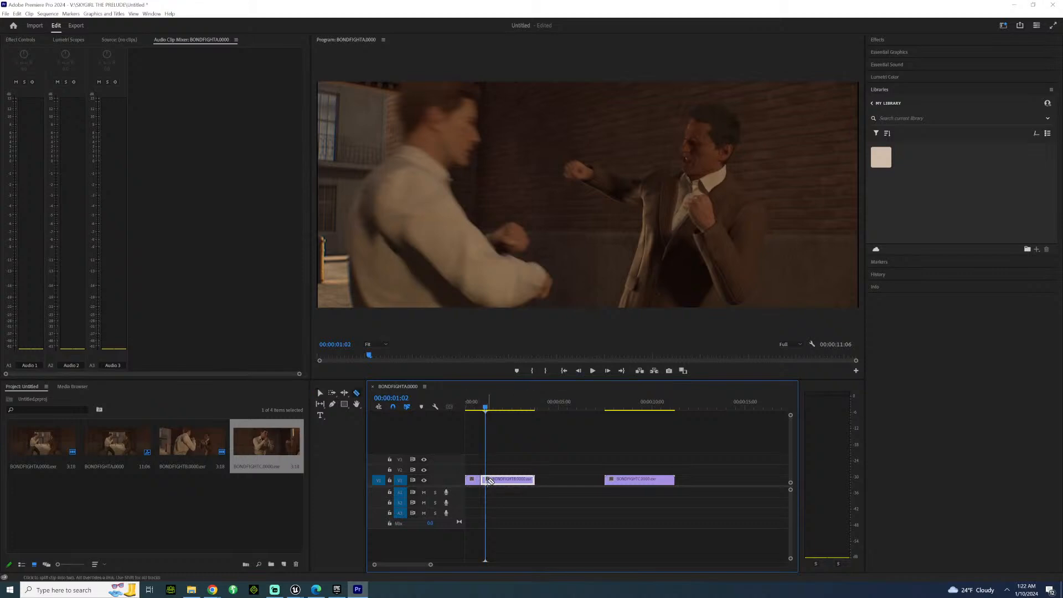
pyautogui.press('v')
pyautogui.moveTo(490, 479); pyautogui.dragTo(621, 465)
# Trim the start of the BONDFIGHTC clip to 00:00:08:15 and move the clip against the end of BONDFIGHTB on V1.
pyautogui.click(613, 407)
pyautogui.press('Right')
pyautogui.press('Right')
pyautogui.press('Right')
pyautogui.press('Right')
pyautogui.press('Right')
pyautogui.press('Right')
pyautogui.press('Right')
pyautogui.press('Right')
pyautogui.press('Right')
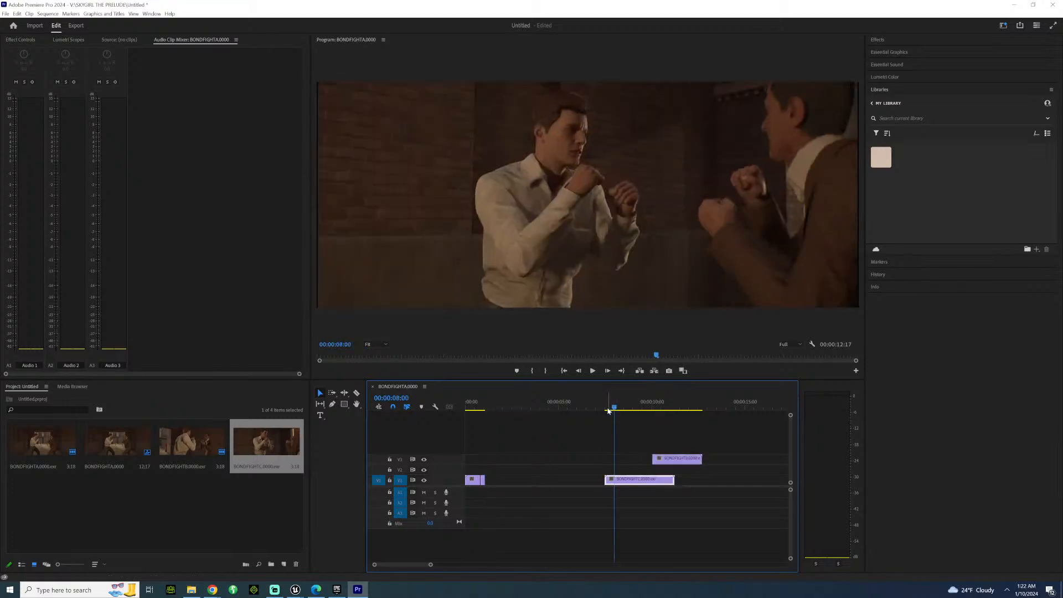
pyautogui.press('Right')
pyautogui.press('Right')
pyautogui.press('Right')
pyautogui.press('Right')
pyautogui.press('Right')
pyautogui.press('Right')
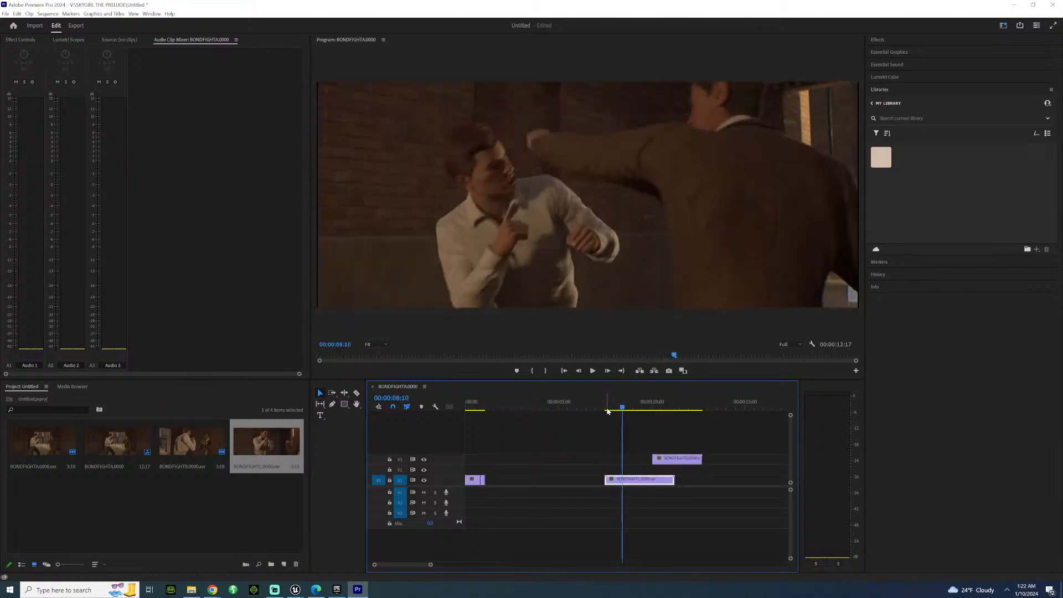
pyautogui.press('Right')
pyautogui.press('Right')
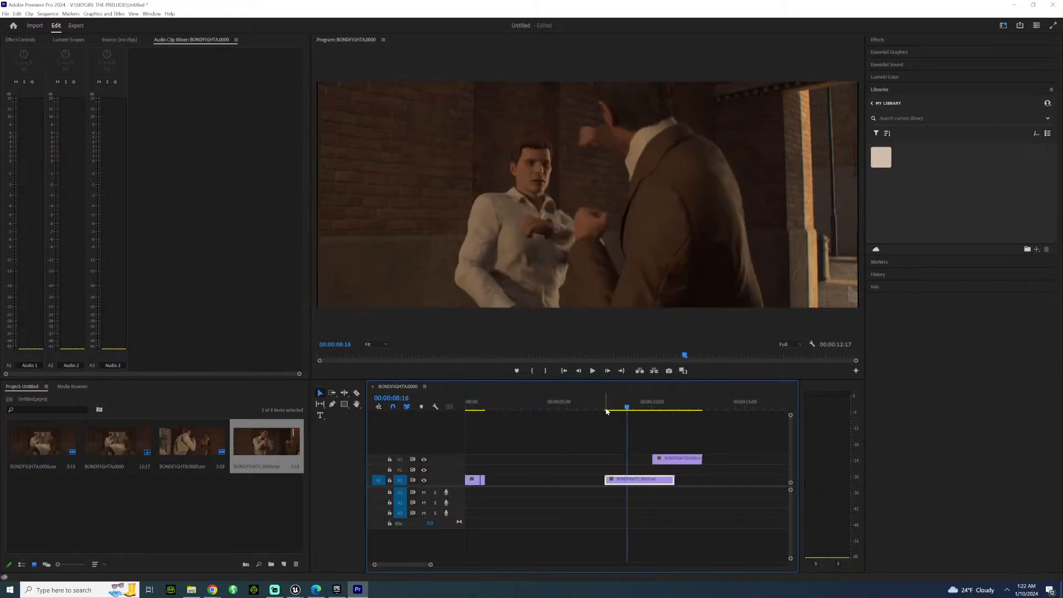
pyautogui.press('Left')
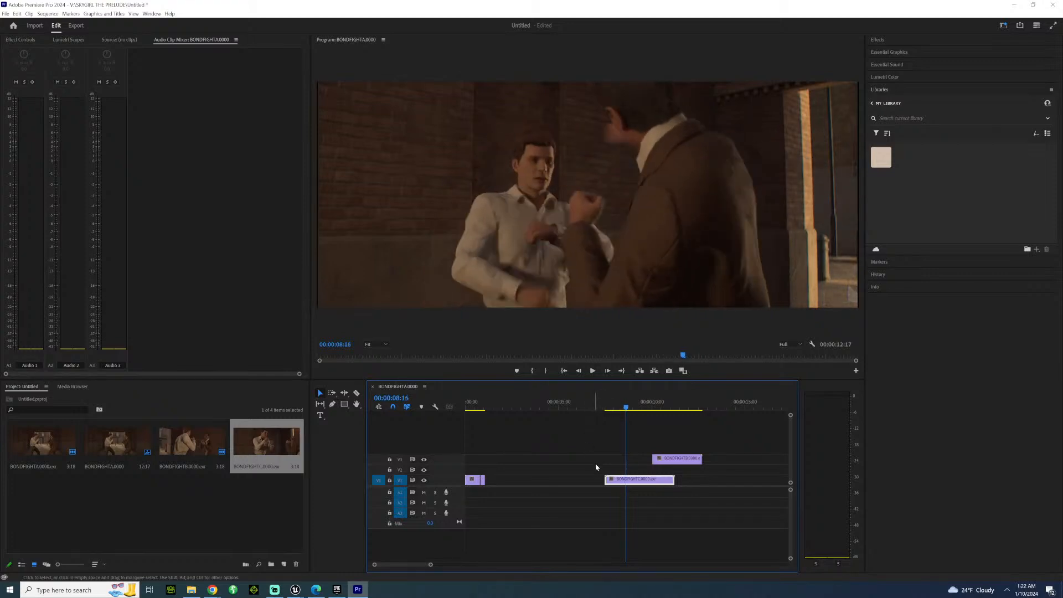
pyautogui.moveTo(609, 482); pyautogui.dragTo(502, 482)
# Extend the end of the BONDFIGHTB clip to 00:00:01:08 and place BONDFIGHTC directly against it.
pyautogui.click(482, 408)
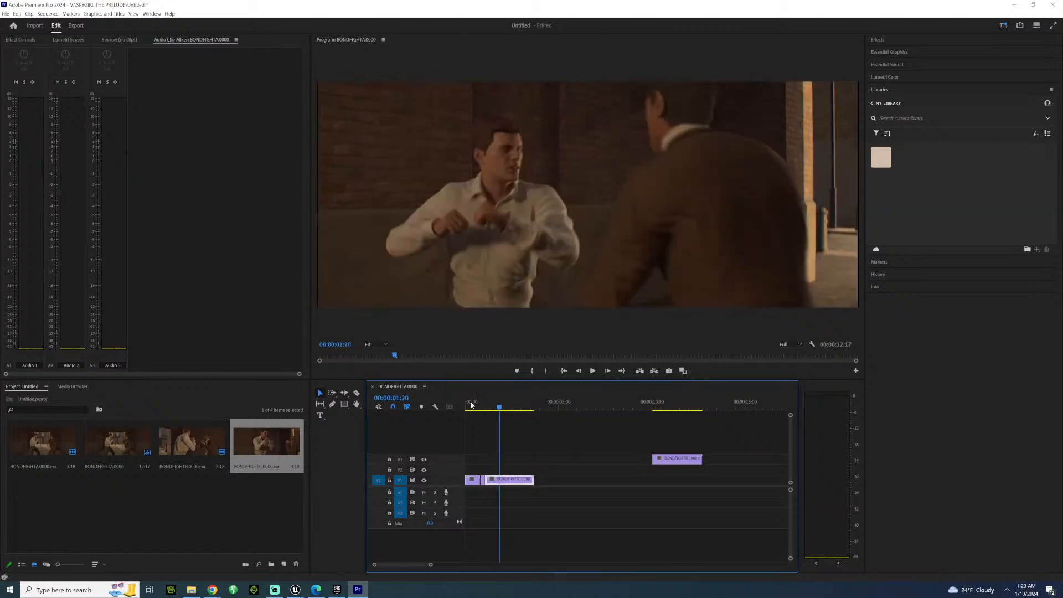
pyautogui.click(472, 406)
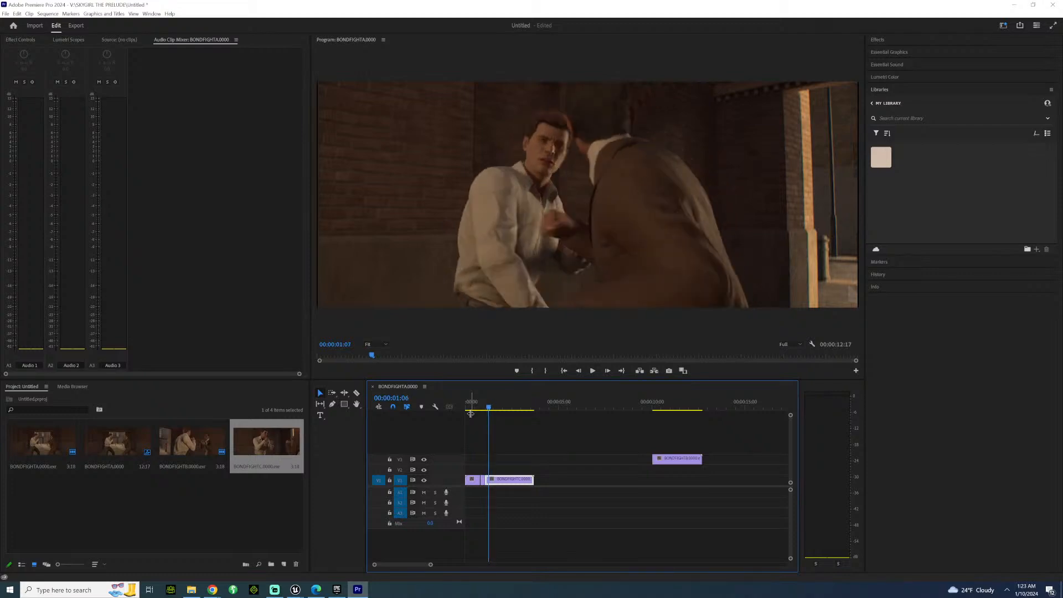
pyautogui.click(471, 410)
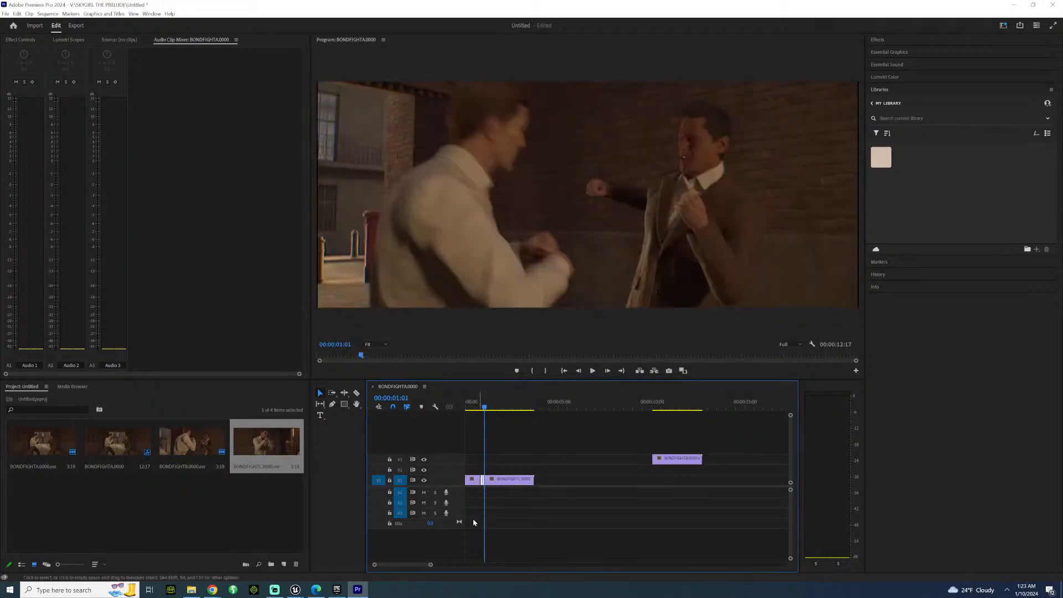
pyautogui.moveTo(432, 566); pyautogui.dragTo(405, 564)
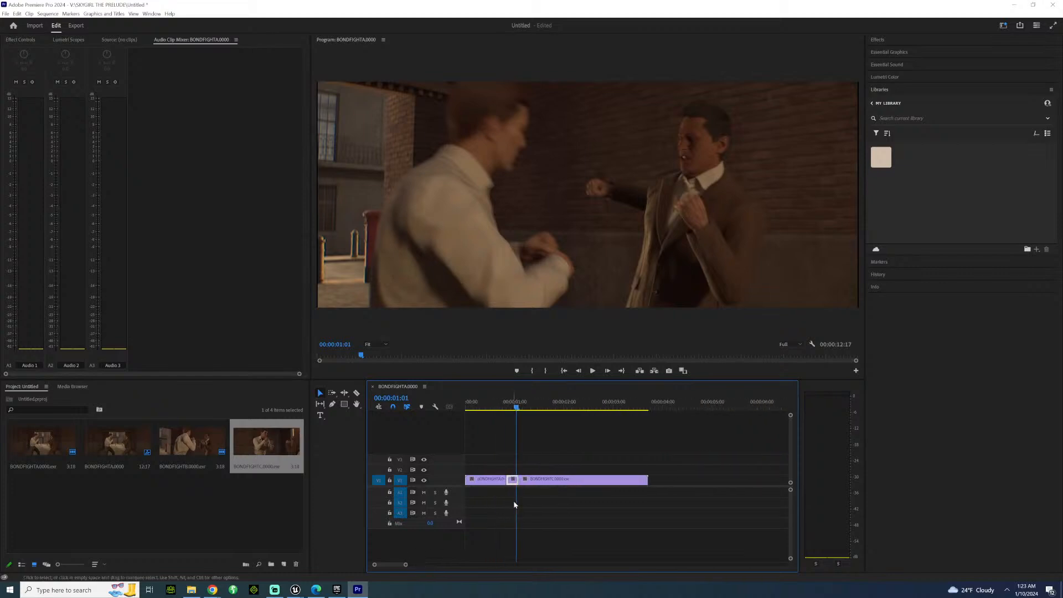
pyautogui.moveTo(531, 480)
pyautogui.mouseDown()
pyautogui.moveTo(542, 479)
pyautogui.moveTo(527, 480)
pyautogui.mouseUp()
pyautogui.press('Right')
pyautogui.press('Right')
pyautogui.press('Right')
pyautogui.press('Right')
pyautogui.press('Right')
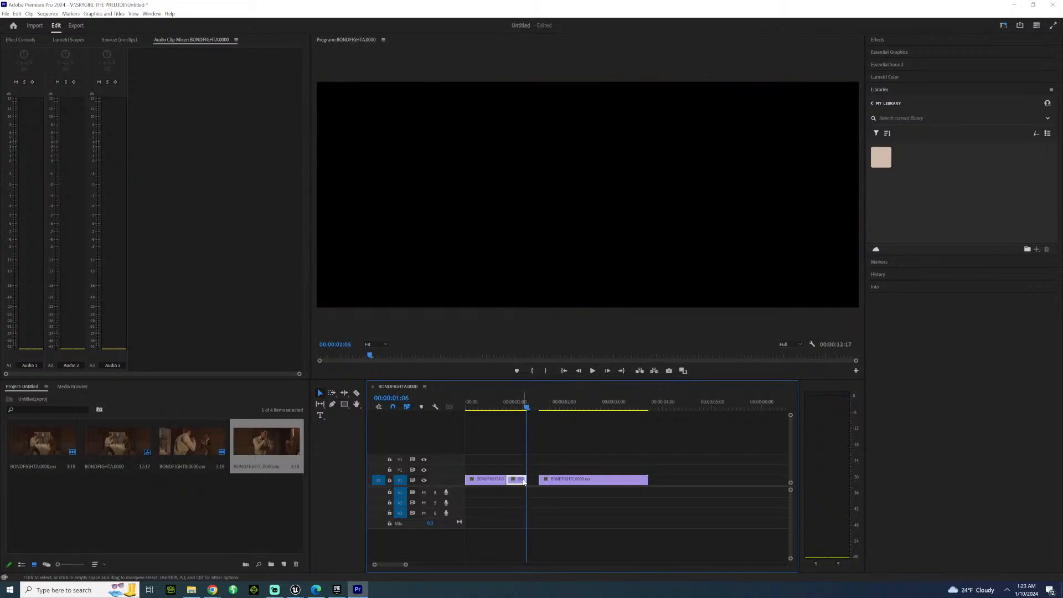
pyautogui.moveTo(529, 480); pyautogui.dragTo(537, 482)
# Review the cut from BONDFIGHTB to BONDFIGHTC frame by frame, comparing the swing in both angles.
pyautogui.press('Right')
pyautogui.press('Right')
pyautogui.press('Right')
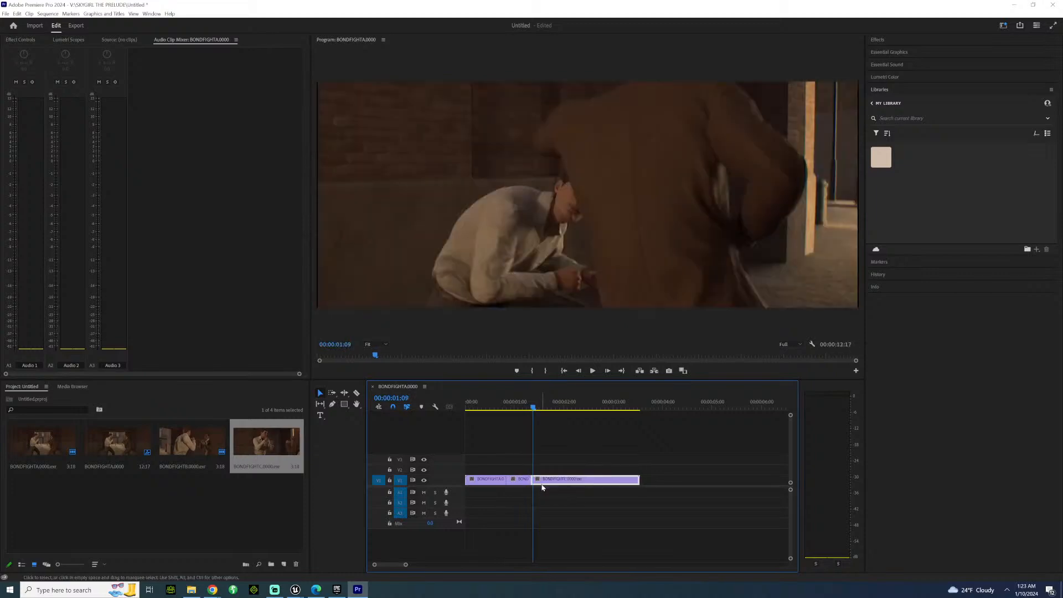
pyautogui.press('Left')
pyautogui.press('Left')
pyautogui.press('Left')
pyautogui.press('Left')
pyautogui.press('Left')
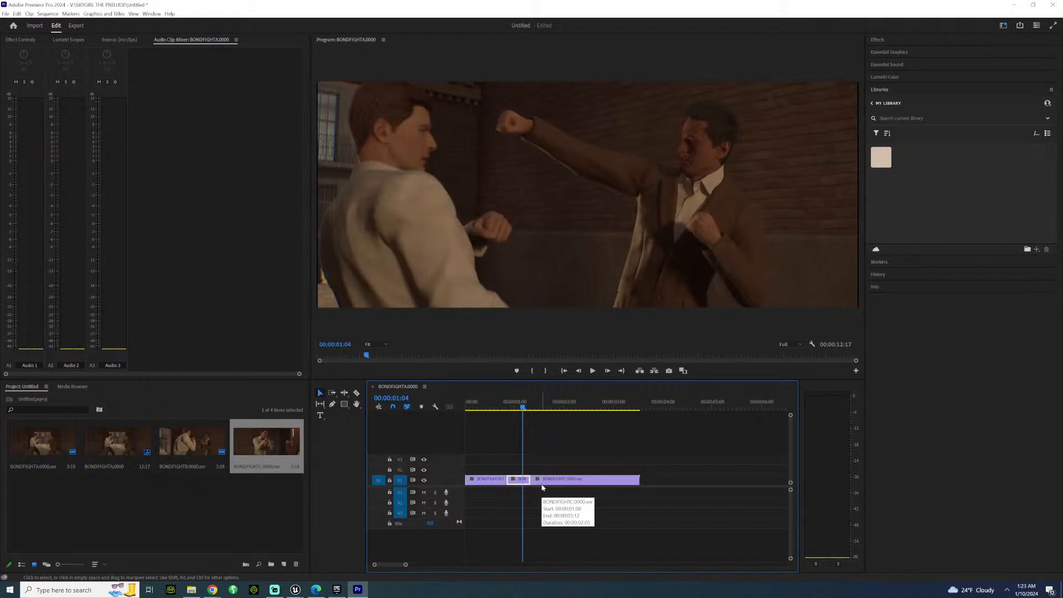
pyautogui.press('Right')
pyautogui.press('Right')
pyautogui.press('Right')
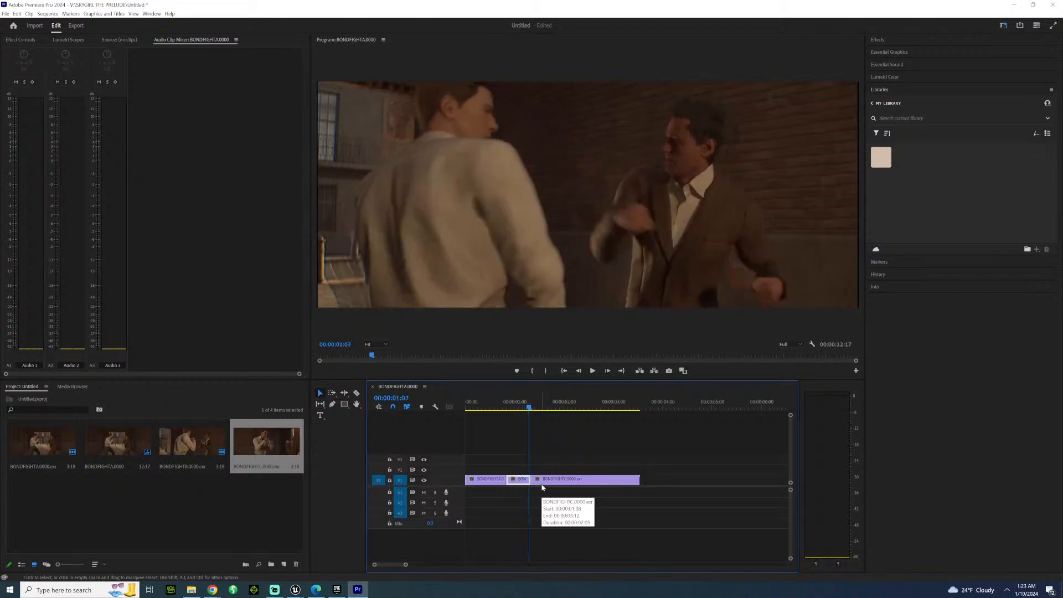
# Move BONDFIGHTC aside, extend the end of BONDFIGHTB to 00:00:01:11, and butt BONDFIGHTC against it again.
pyautogui.press('Right')
pyautogui.moveTo(542, 480)
pyautogui.mouseDown()
pyautogui.moveTo(556, 480)
pyautogui.moveTo(533, 480)
pyautogui.moveTo(541, 498)
pyautogui.mouseUp()
pyautogui.press('Right')
pyautogui.press('Right')
pyautogui.press('Right')
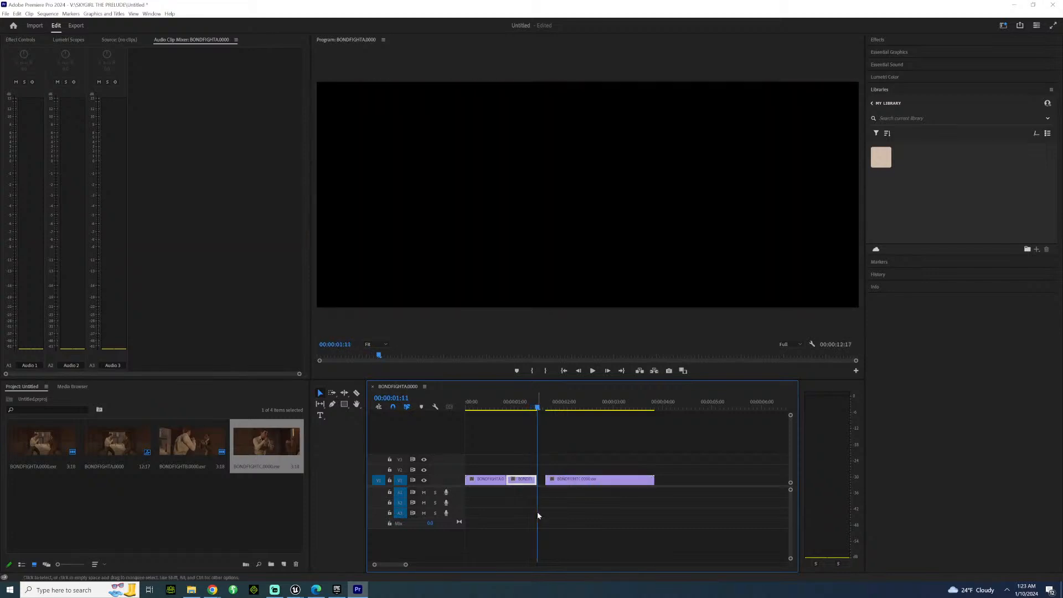
pyautogui.moveTo(558, 481); pyautogui.dragTo(549, 481)
pyautogui.press('Left')
pyautogui.press('Right')
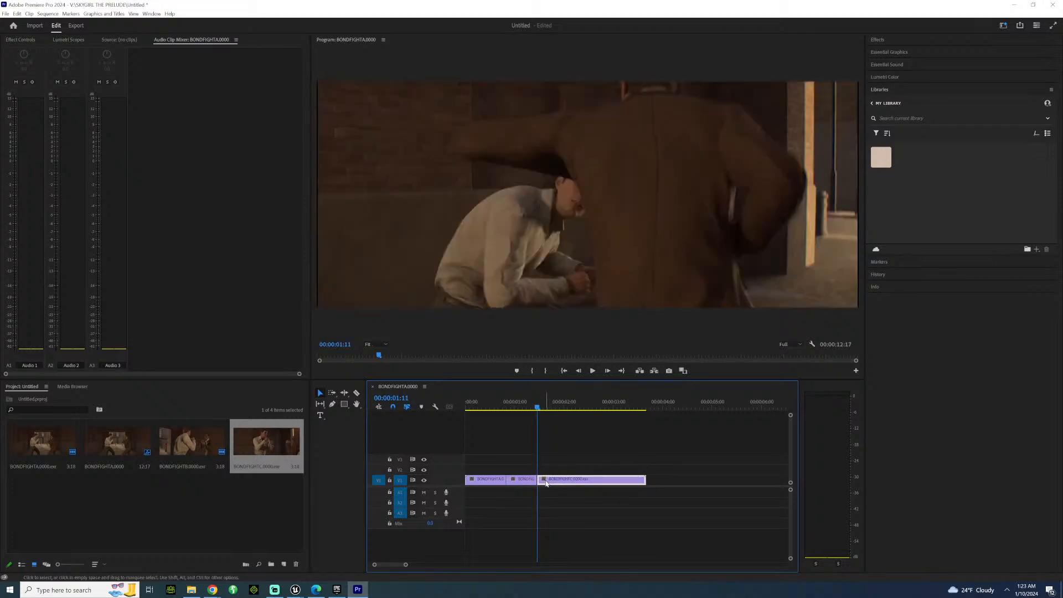
# Shift BONDFIGHTC slightly later and extend its start back to the end of BONDFIGHTB at 00:00:01:11.
pyautogui.press('Left')
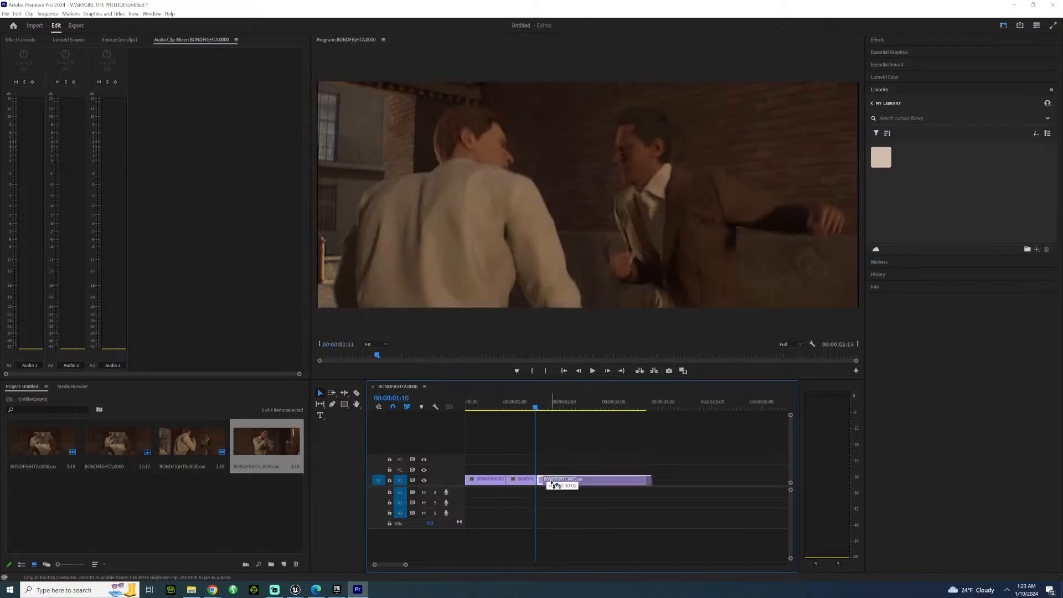
pyautogui.moveTo(541, 480); pyautogui.dragTo(538, 481)
pyautogui.press('Right')
pyautogui.press('Right')
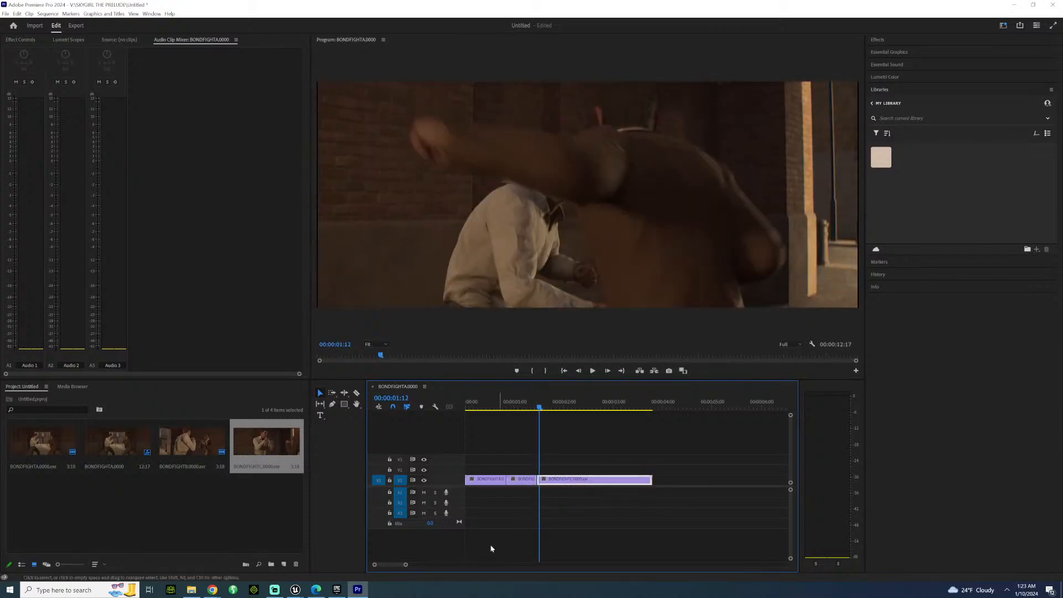
pyautogui.press('Left')
# Trim the end of BONDFIGHTB back to 00:00:01:09, delete the gap before BONDFIGHTC, and check the cut frame by frame.
pyautogui.moveTo(406, 565); pyautogui.dragTo(395, 565)
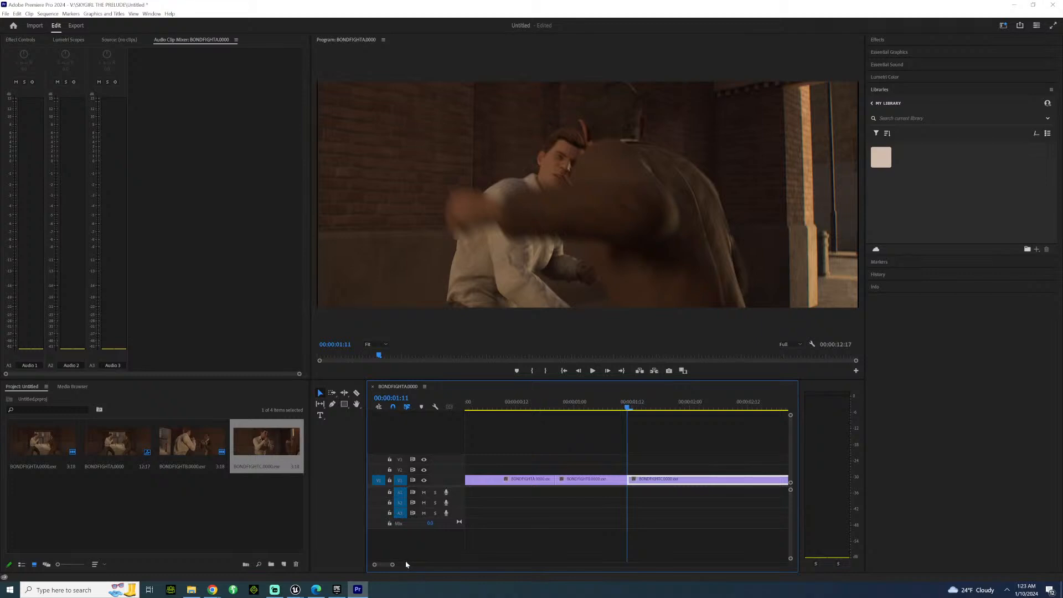
pyautogui.press('Left')
pyautogui.press('Left')
pyautogui.press('Left')
pyautogui.press('Right')
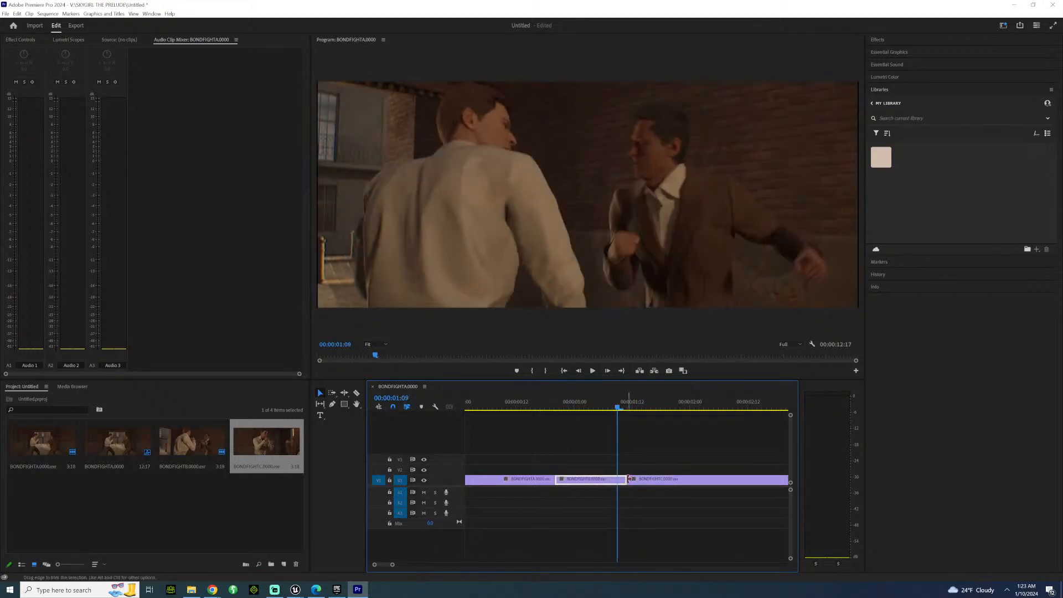
pyautogui.moveTo(629, 479)
pyautogui.mouseDown()
pyautogui.moveTo(610, 481)
pyautogui.moveTo(620, 483)
pyautogui.mouseUp()
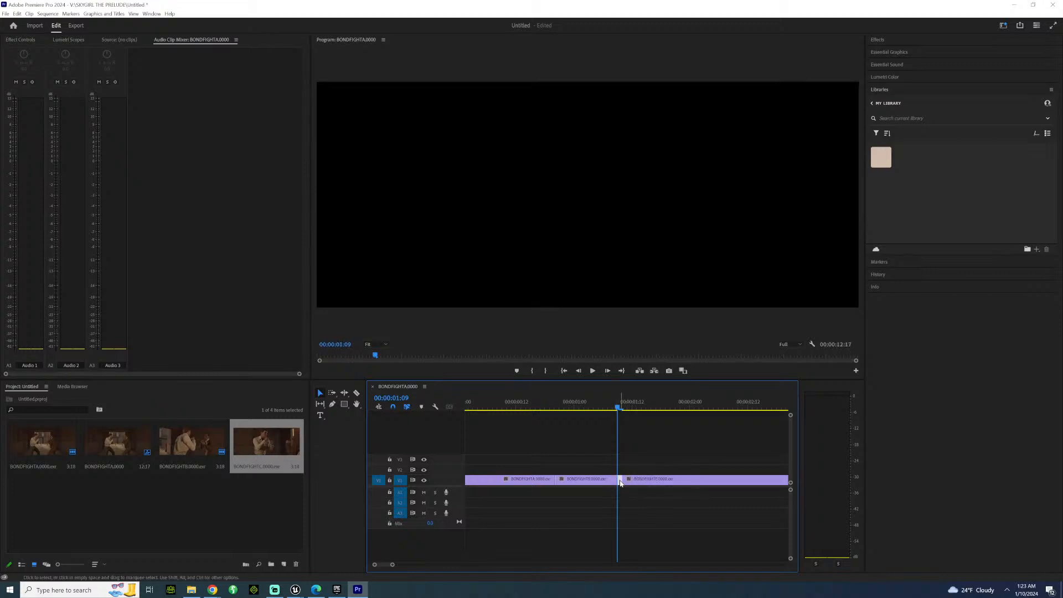
pyautogui.press('Delete')
pyautogui.press('Left')
pyautogui.press('Right')
pyautogui.press('Left')
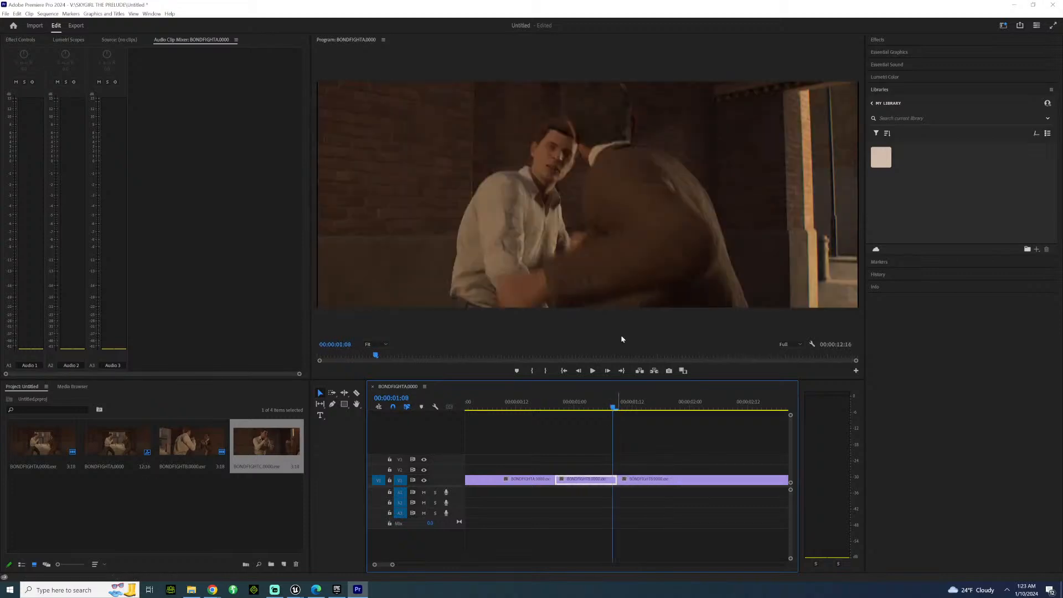
pyautogui.press('Right')
# Split the BONDFIGHTC clip at 00:00:02:07 and delete the part after it.
pyautogui.press('space')
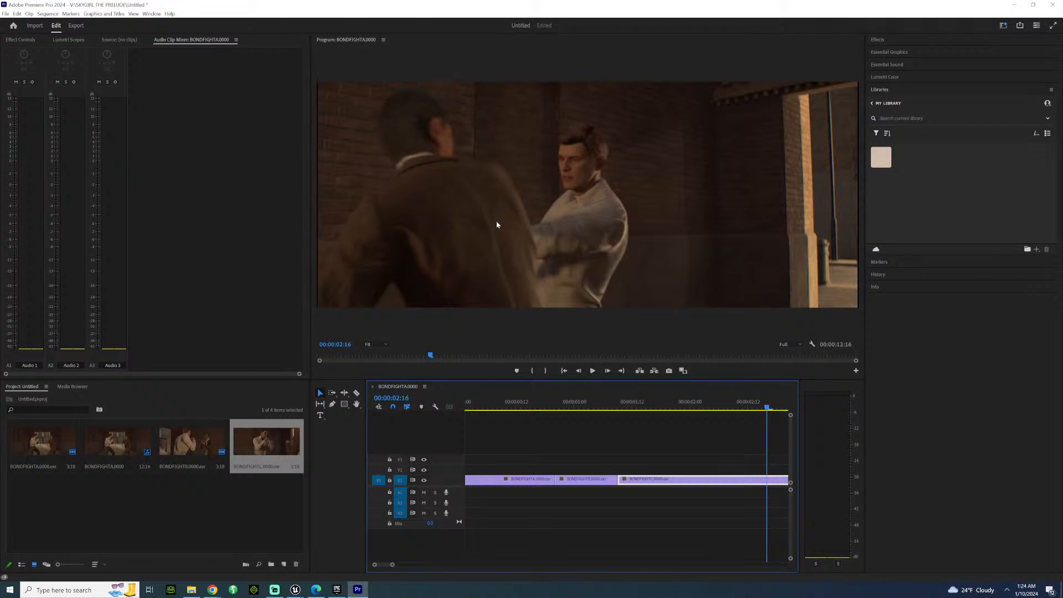
pyautogui.press('Left')
pyautogui.press('Left')
pyautogui.press('Left')
pyautogui.press('Left')
pyautogui.press('Left')
pyautogui.press('Left')
pyautogui.press('Left')
pyautogui.press('Left')
pyautogui.press('Left')
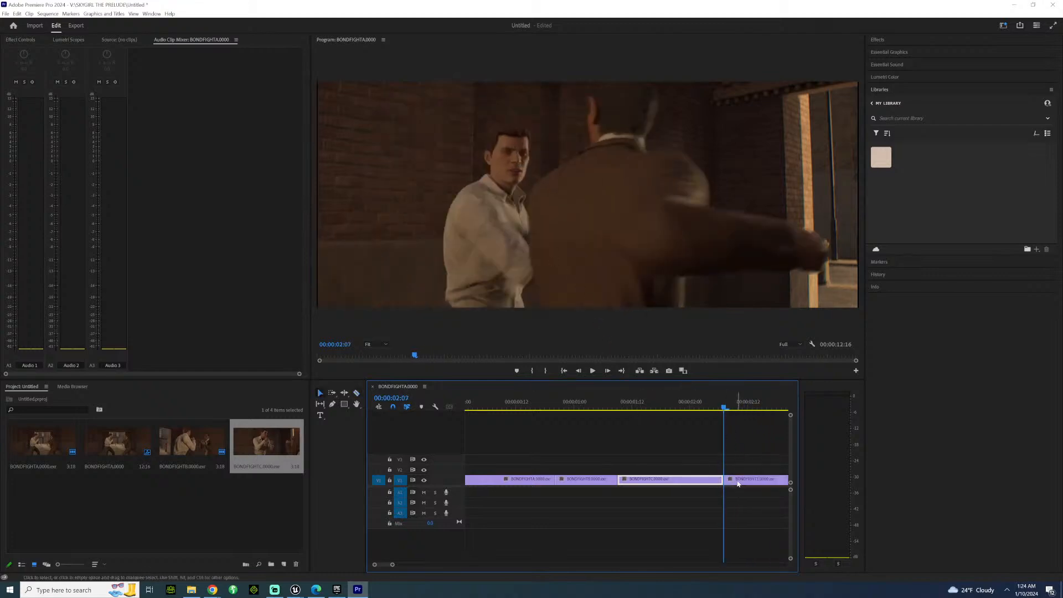
pyautogui.press('Delete')
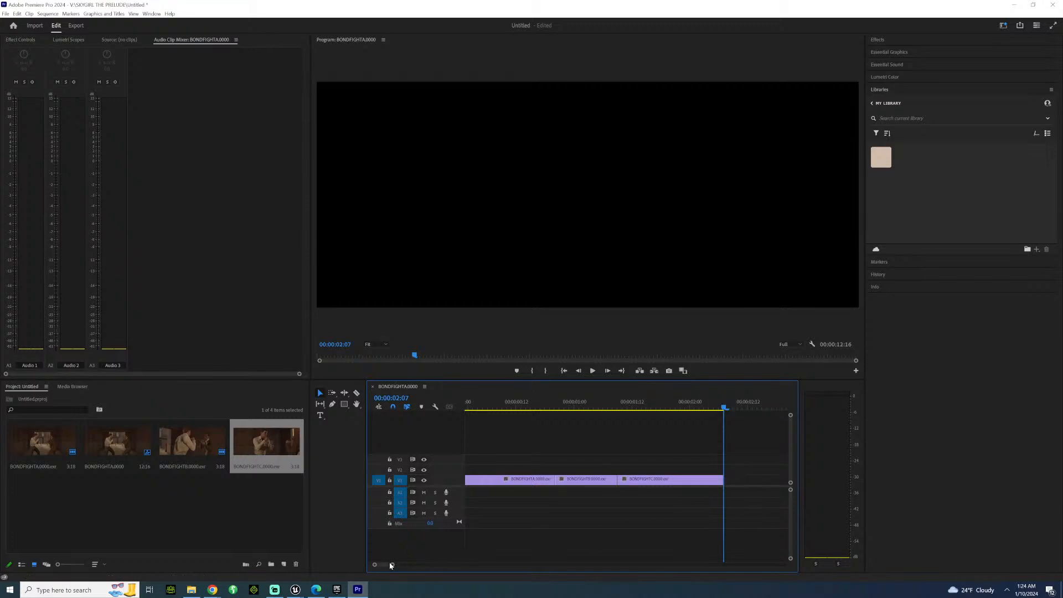
# Add the BONDFIGHTB image sequence to track V3 just after the end of BONDFIGHTC and play it.
pyautogui.moveTo(392, 565); pyautogui.dragTo(405, 565)
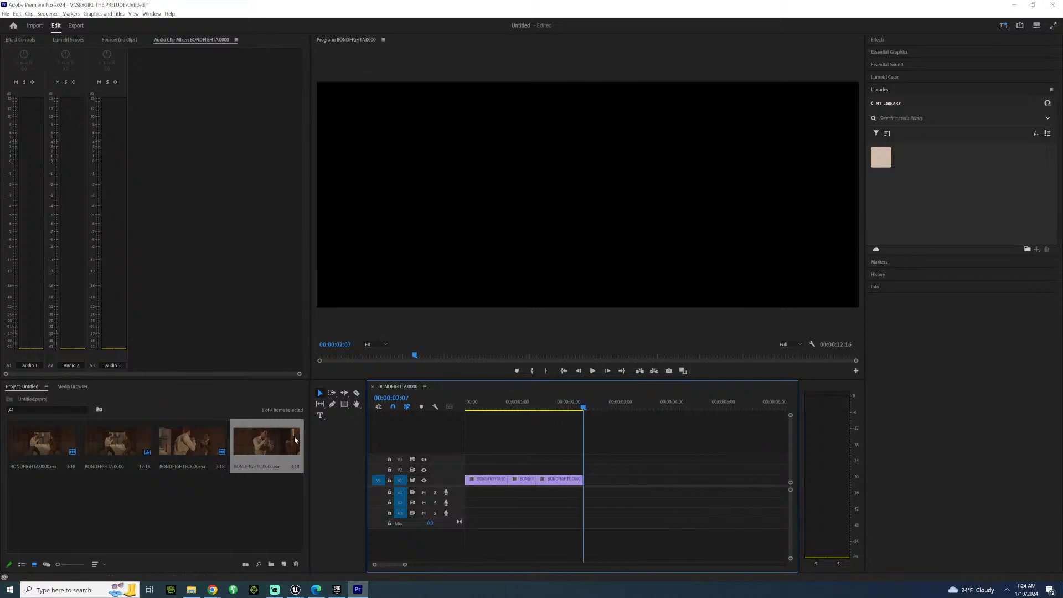
pyautogui.moveTo(175, 442); pyautogui.dragTo(589, 458)
pyautogui.click(611, 409)
pyautogui.press('space')
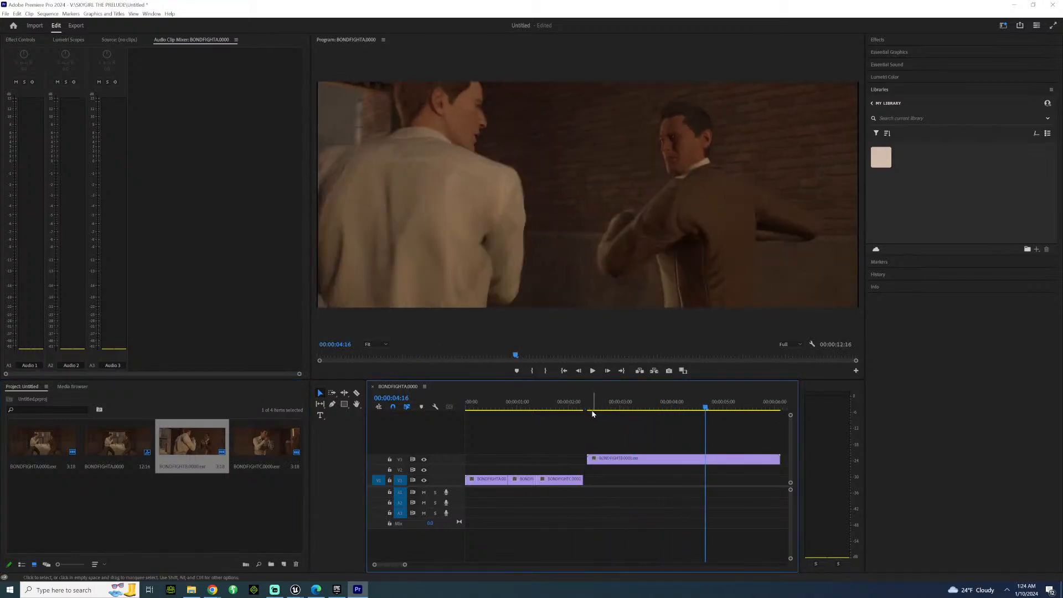
# Trim the start of the V3 BONDFIGHTB clip to the matching action at 00:00:04:14 and move it to V1 after BONDFIGHTC.
pyautogui.click(566, 405)
pyautogui.press('space')
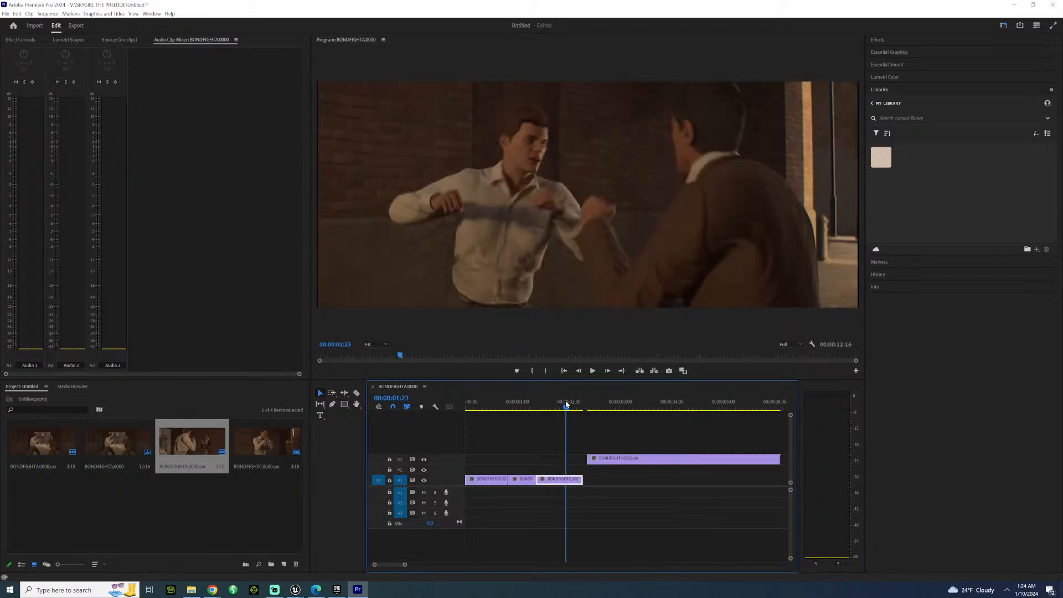
pyautogui.press('Left')
pyautogui.press('Right')
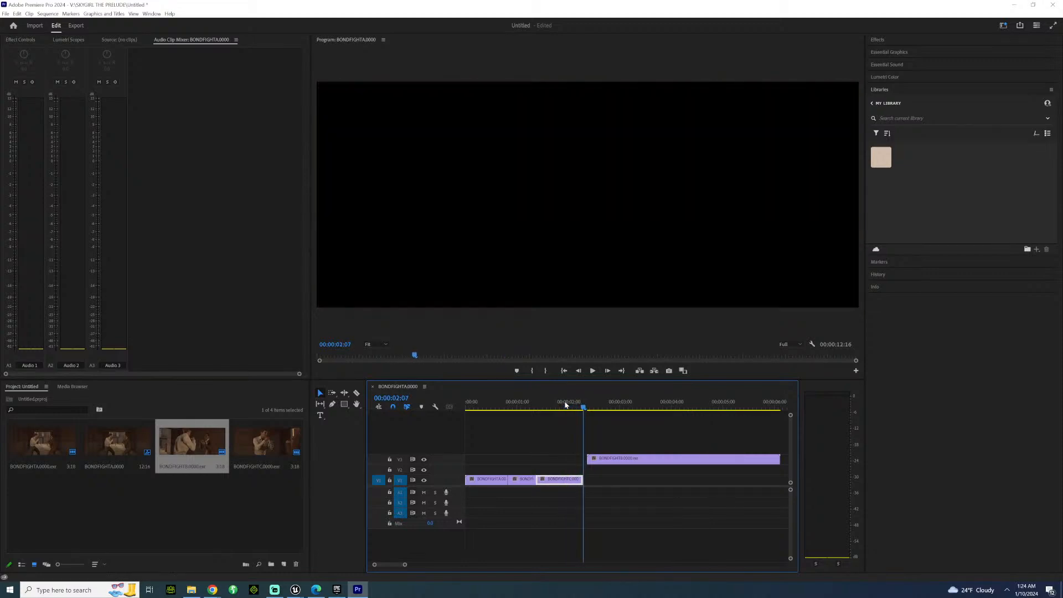
pyautogui.moveTo(617, 405); pyautogui.dragTo(703, 402)
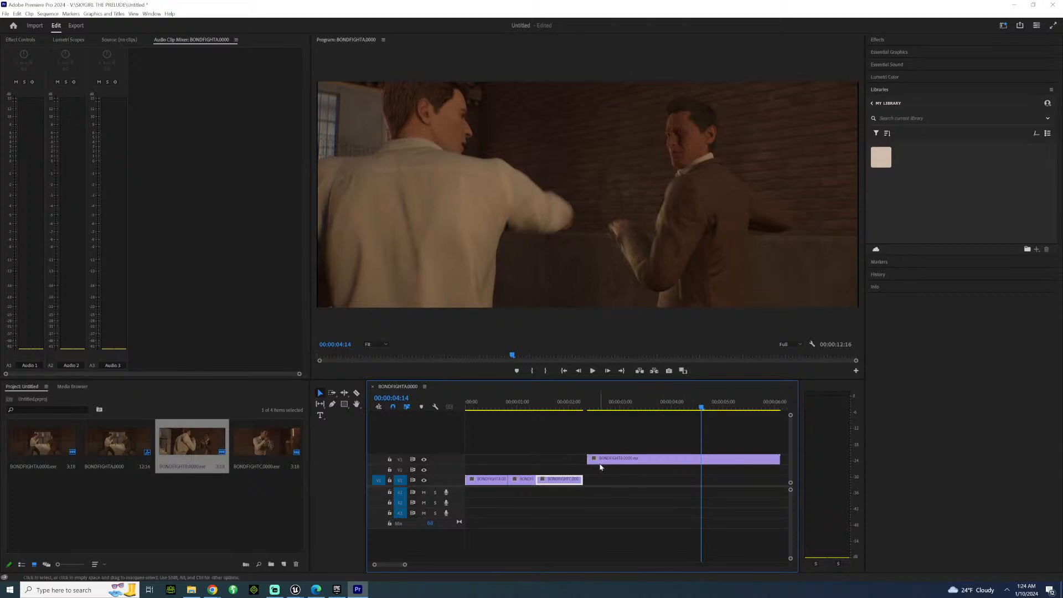
pyautogui.moveTo(592, 456); pyautogui.dragTo(594, 485)
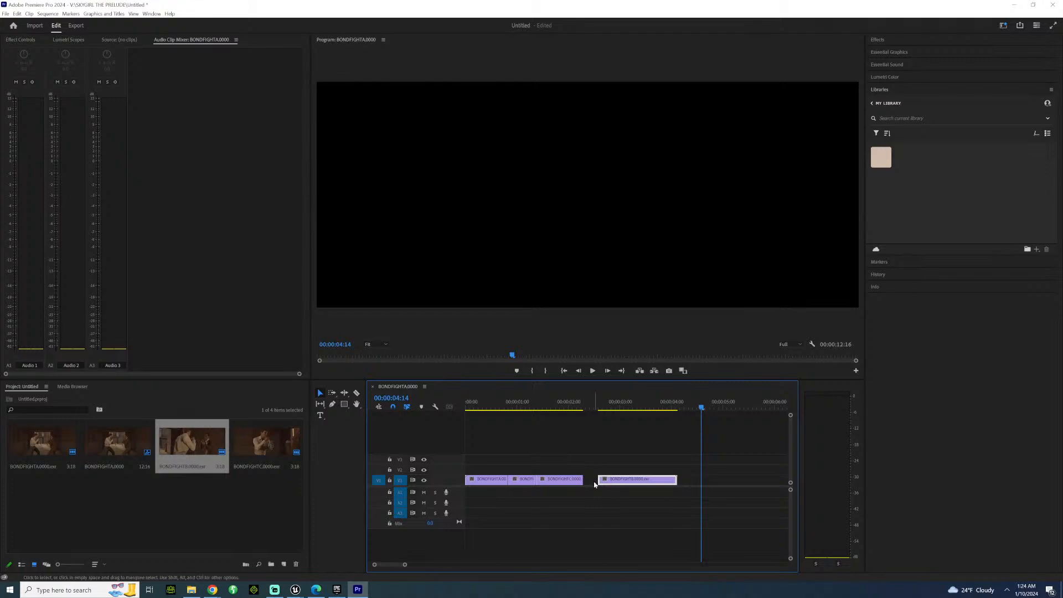
# Review the cut from BONDFIGHTC to the second BONDFIGHTB clip frame by frame and in playback.
pyautogui.moveTo(569, 407); pyautogui.dragTo(578, 403)
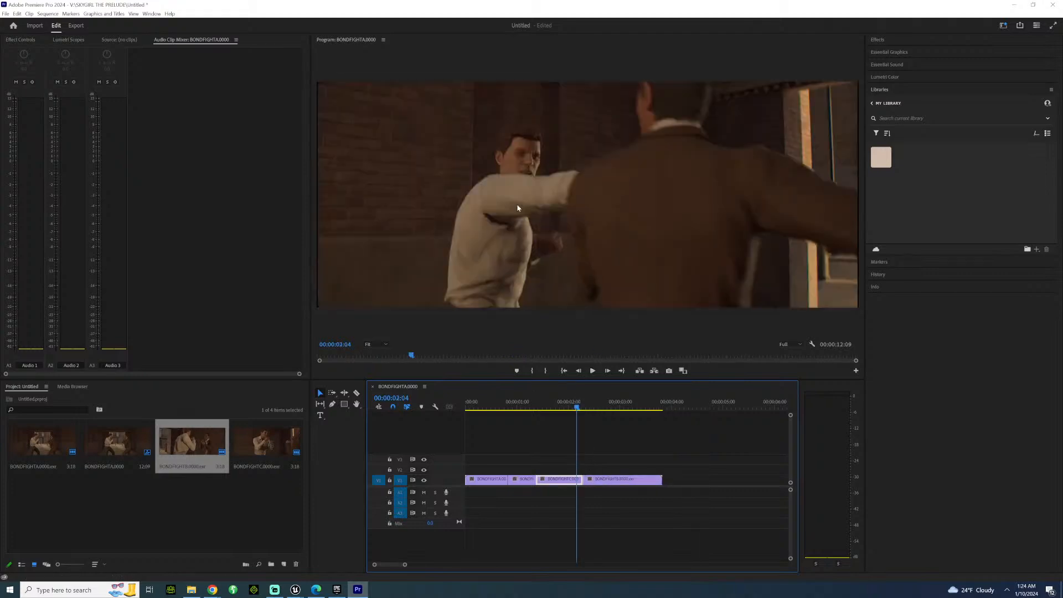
pyautogui.press('Right')
pyautogui.press('Right')
pyautogui.press('Right')
pyautogui.press('Right')
pyautogui.press('Left')
pyautogui.press('Left')
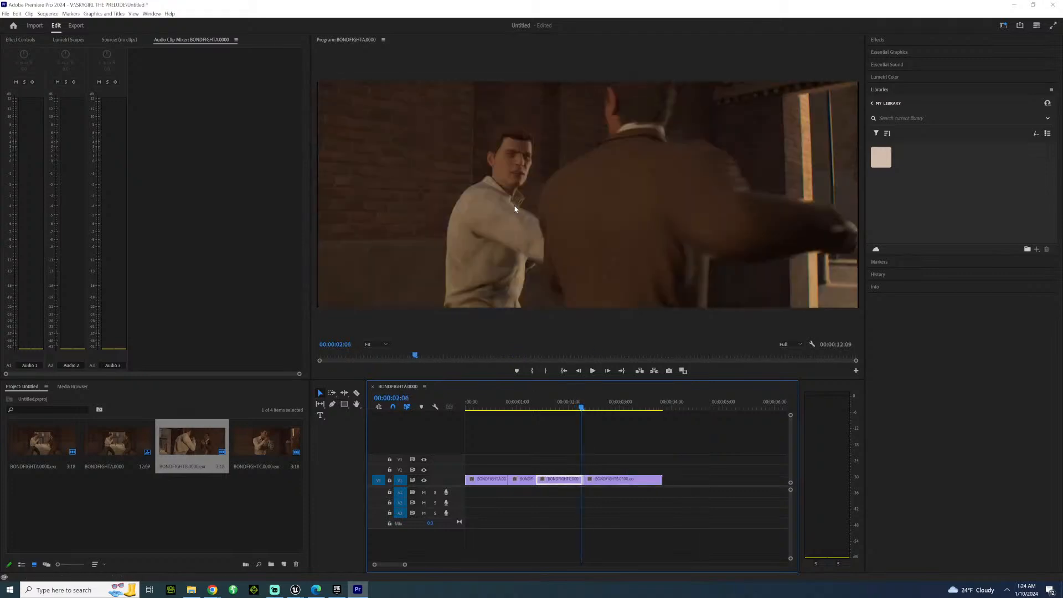
pyautogui.press('Right')
pyautogui.press('Left')
pyautogui.press('Right')
pyautogui.press('space')
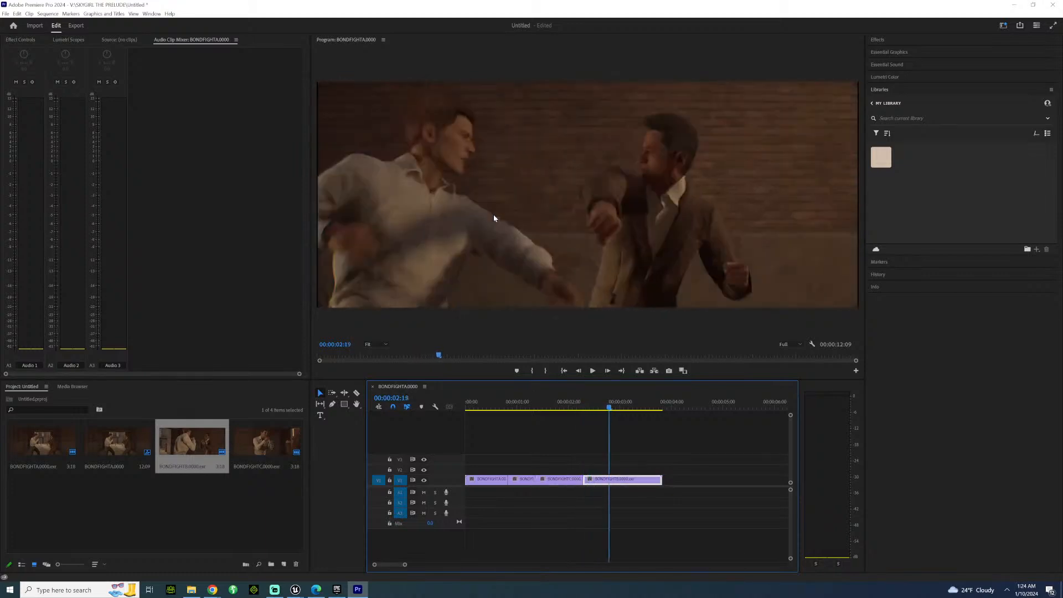
pyautogui.press('space')
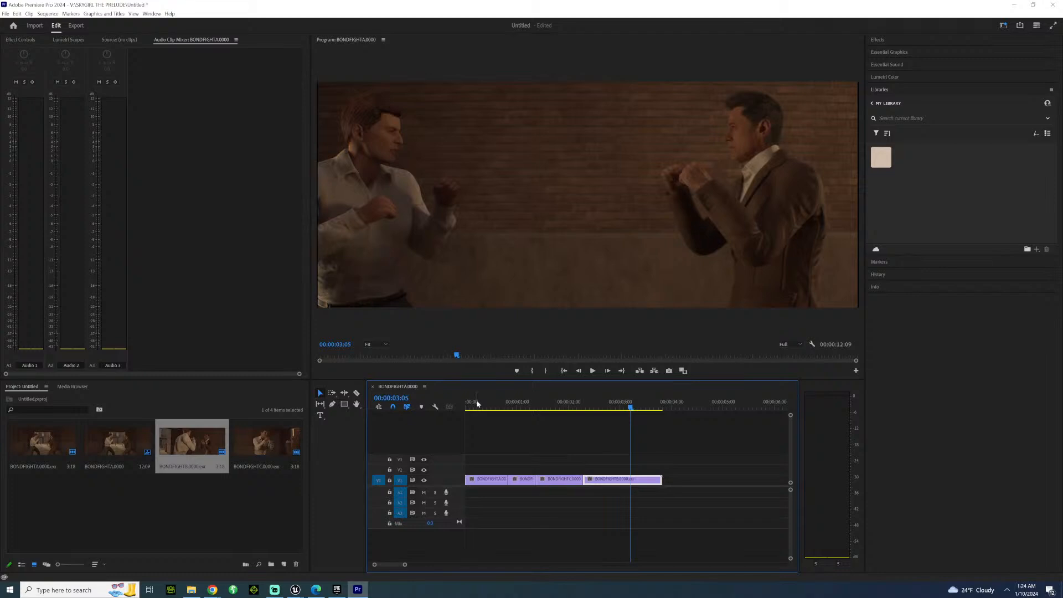
# Play the edited fight from the start of the sequence through the last clip.
pyautogui.moveTo(477, 405); pyautogui.dragTo(462, 407)
pyautogui.press('space')
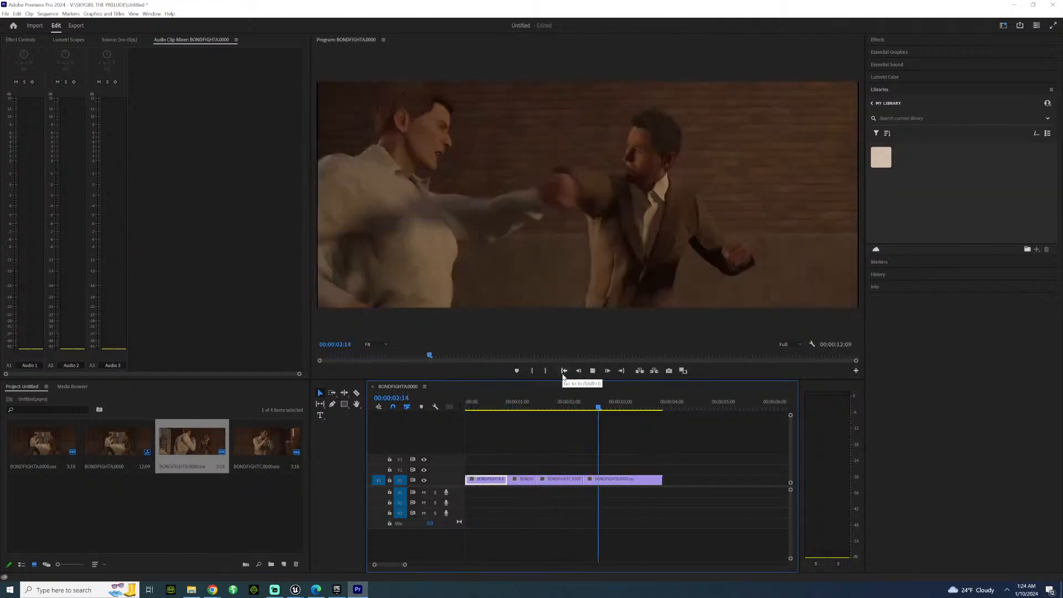
pyautogui.press('space')
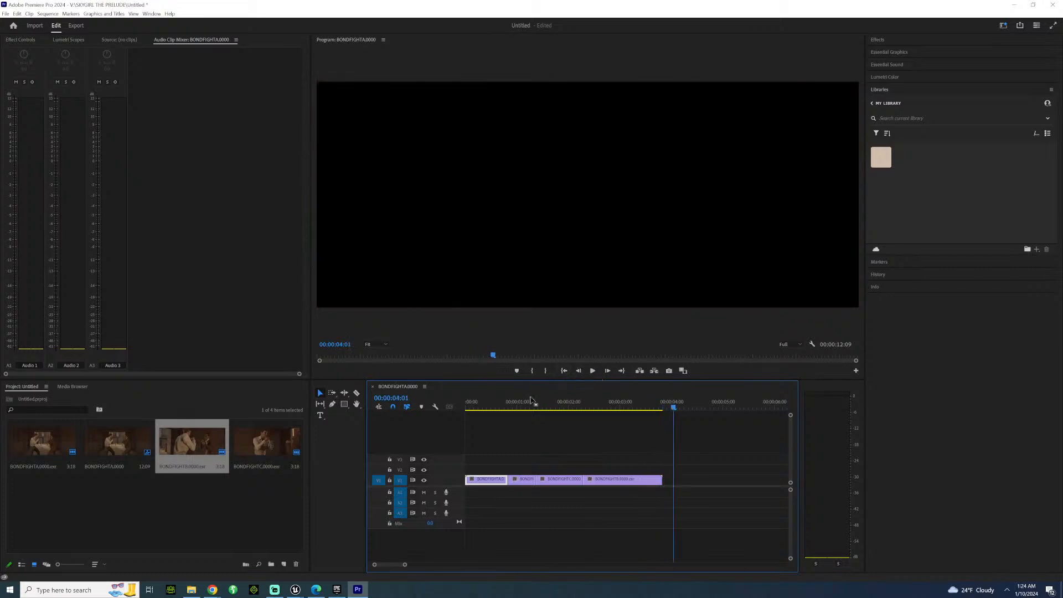
# Play the edited fight from the start of the sequence, and replay it from the second V1 clip into the last clip.
pyautogui.moveTo(557, 402); pyautogui.dragTo(470, 424)
pyautogui.press('space')
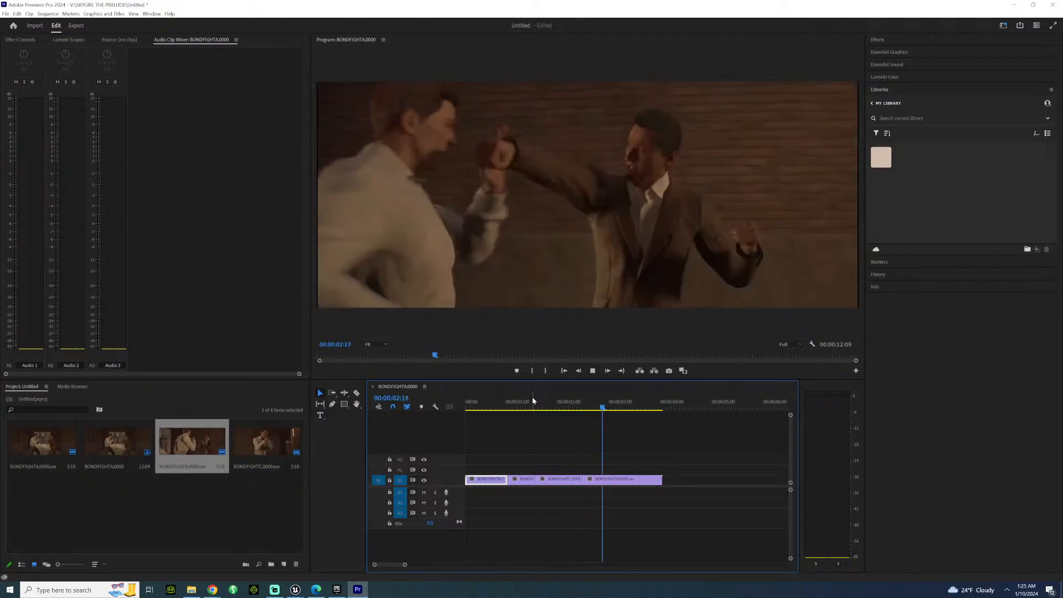
pyautogui.click(500, 404)
pyautogui.moveTo(501, 404); pyautogui.dragTo(523, 400)
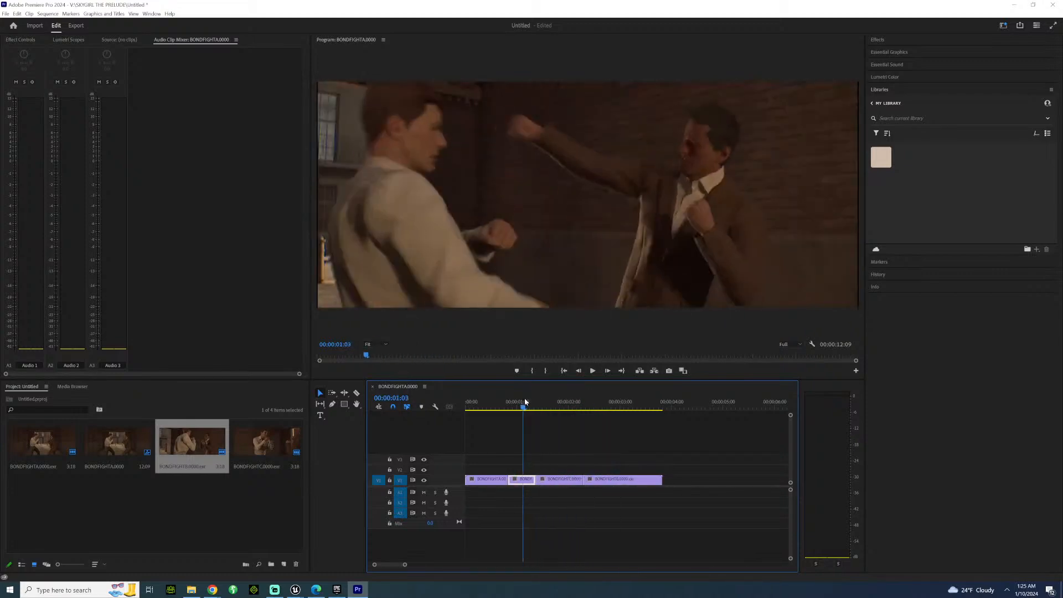
pyautogui.press('space')
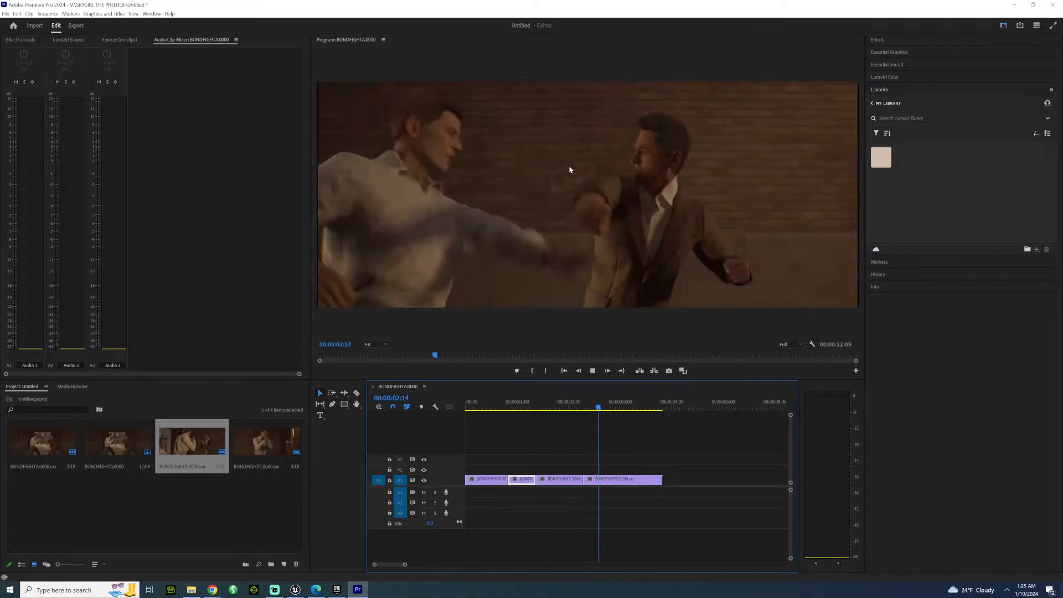
pyautogui.press('space')
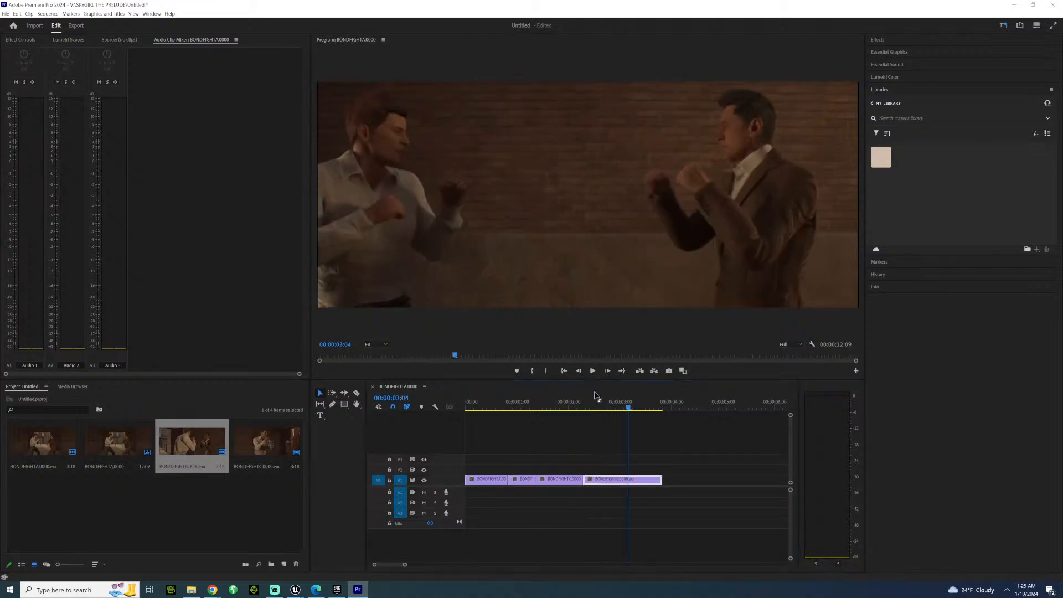
# Examine the punch exchange in the last V1 clip frame by frame around 00:00:02:15 to 00:00:02:21.
pyautogui.moveTo(596, 400); pyautogui.dragTo(600, 400)
pyautogui.press('Right')
pyautogui.press('Right')
pyautogui.press('Right')
pyautogui.press('Right')
pyautogui.press('Right')
pyautogui.press('Right')
pyautogui.press('Right')
pyautogui.press('Right')
pyautogui.press('Right')
pyautogui.press('Right')
pyautogui.press('Right')
pyautogui.press('Right')
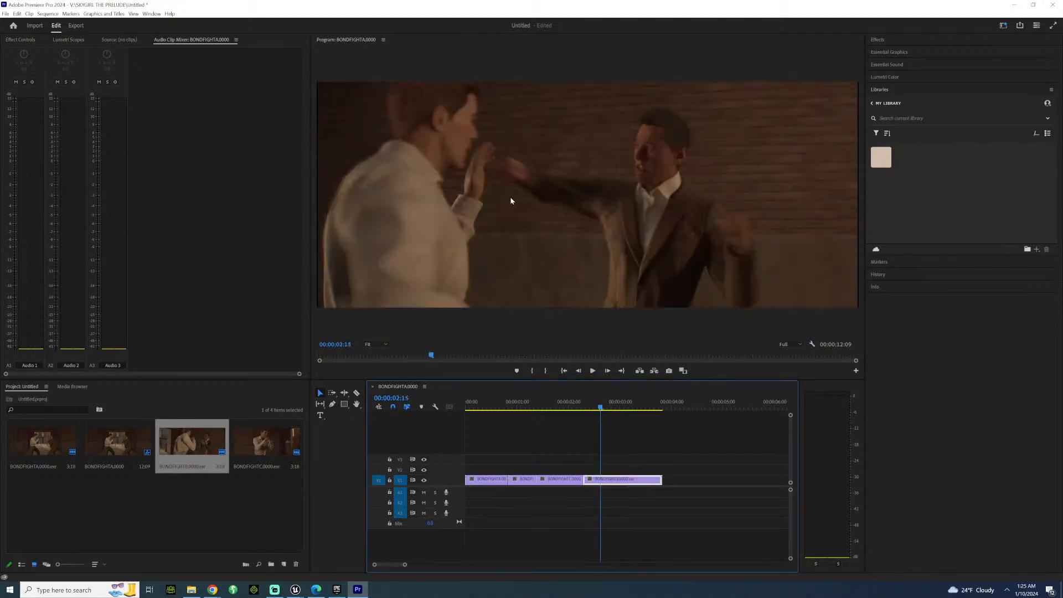
pyautogui.press('Left')
pyautogui.press('Left')
pyautogui.press('Left')
pyautogui.press('Left')
pyautogui.press('Left')
pyautogui.press('Left')
pyautogui.press('Left')
pyautogui.press('Left')
pyautogui.press('Left')
pyautogui.press('Left')
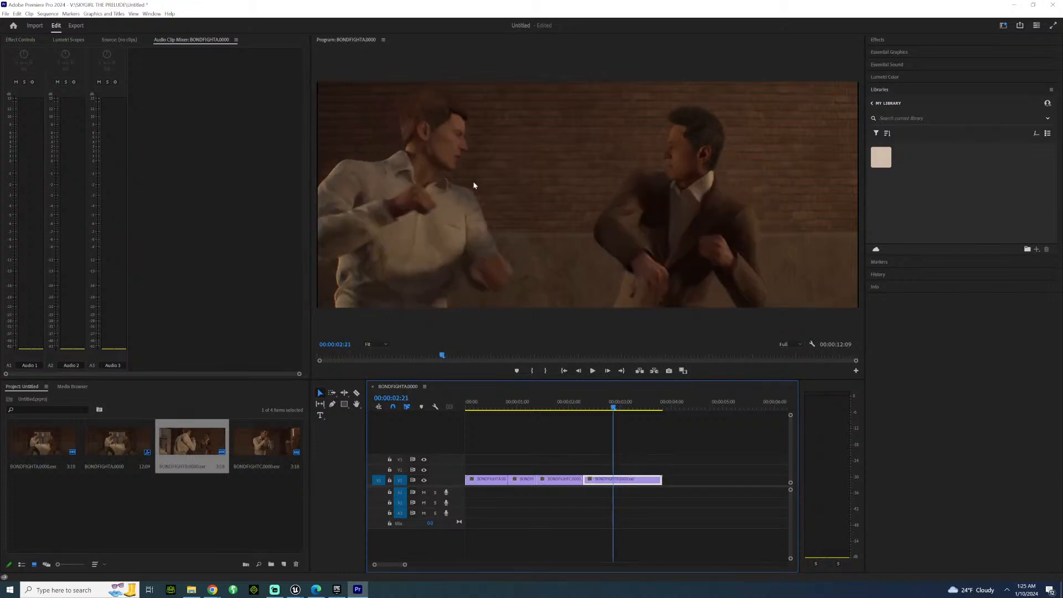
pyautogui.press('Right')
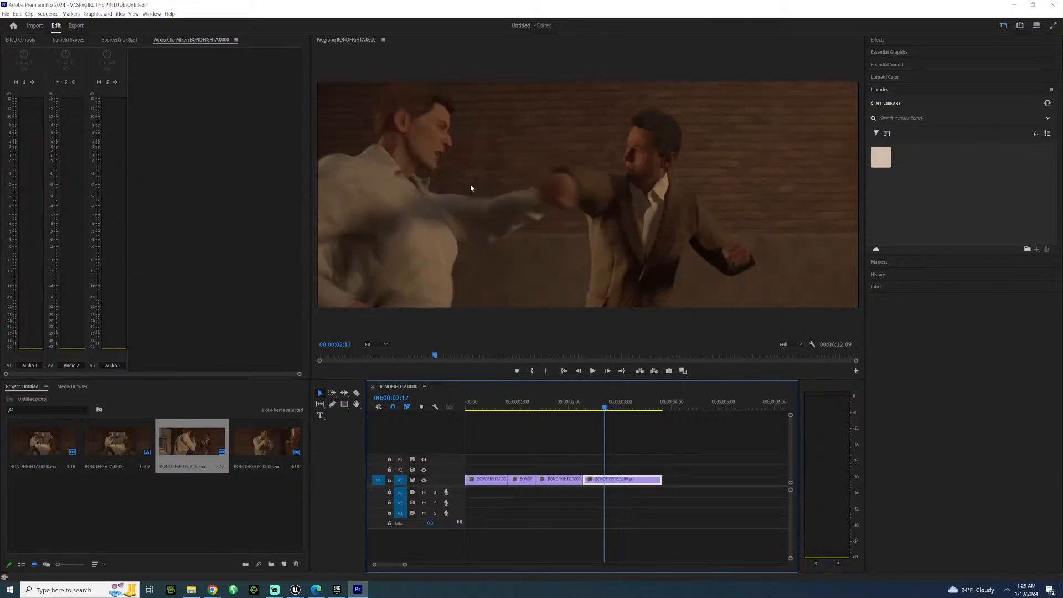
pyautogui.press('Left')
pyautogui.press('Right')
pyautogui.press('Right')
pyautogui.press('Right')
pyautogui.press('Right')
pyautogui.press('Right')
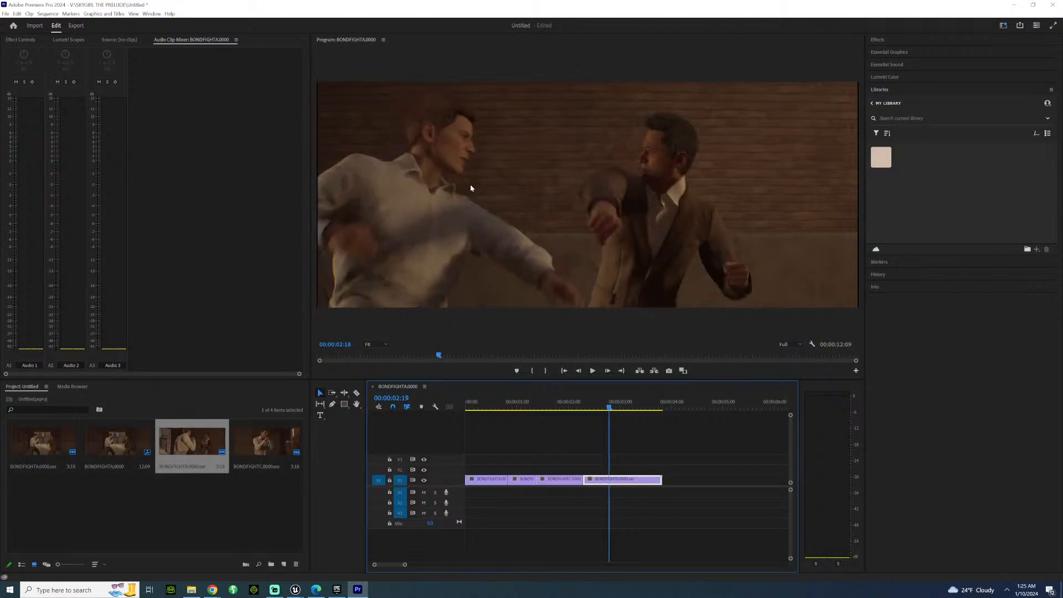
pyautogui.press('Left')
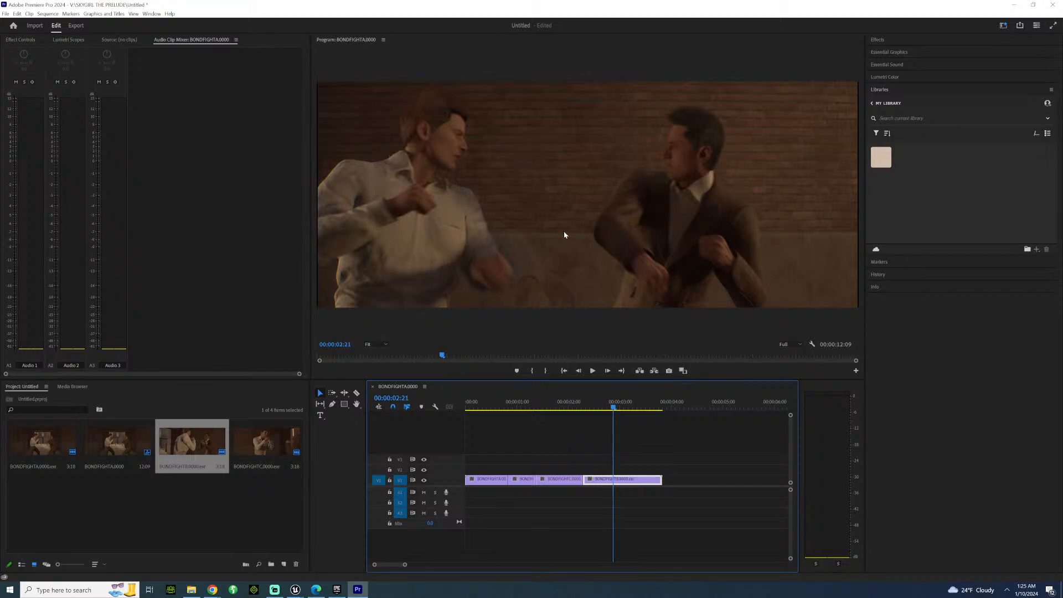
# Play the fight from midway through the first clip, and replay it from the start of the sequence into the last clip.
pyautogui.click(490, 396)
pyautogui.press('Right')
pyautogui.press('Right')
pyautogui.press('Right')
pyautogui.press('Right')
pyautogui.press('Right')
pyautogui.press('Right')
pyautogui.press('Right')
pyautogui.press('Right')
pyautogui.press('Right')
pyautogui.press('Right')
pyautogui.press('Right')
pyautogui.press('Right')
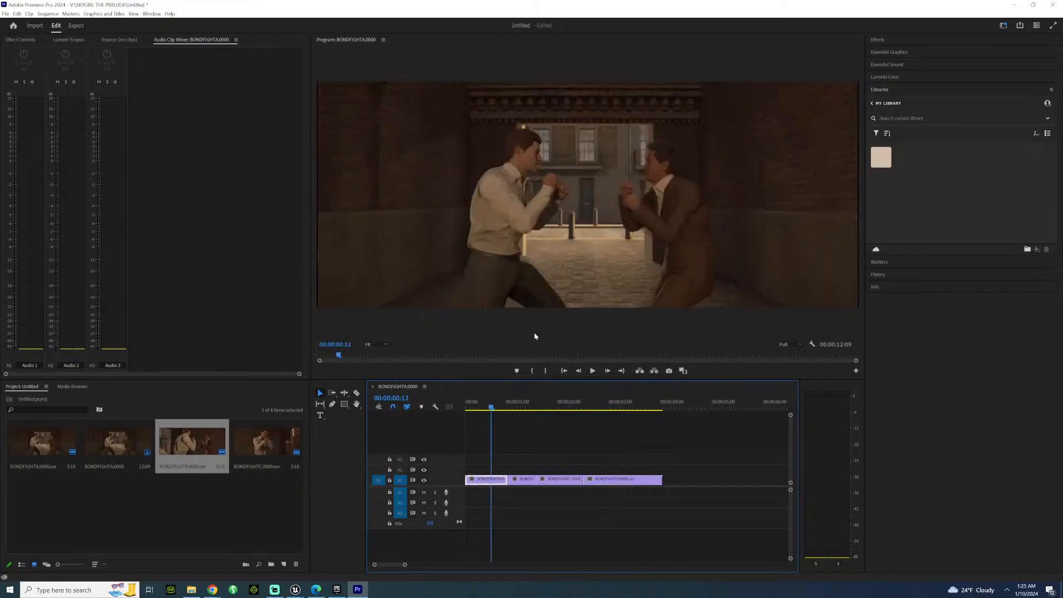
pyautogui.press('space')
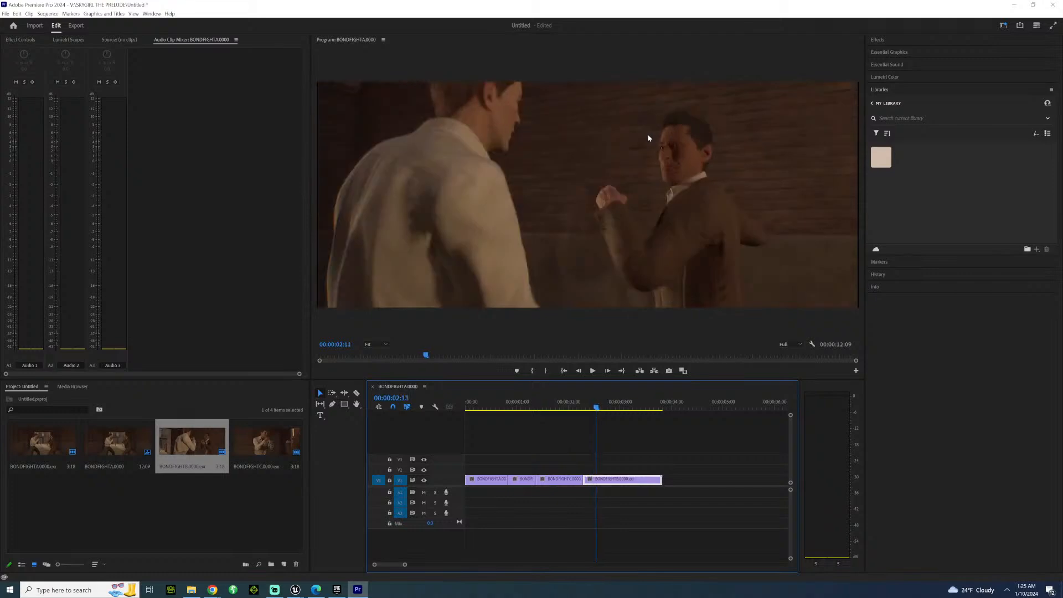
pyautogui.press('space')
pyautogui.moveTo(485, 395); pyautogui.dragTo(460, 388)
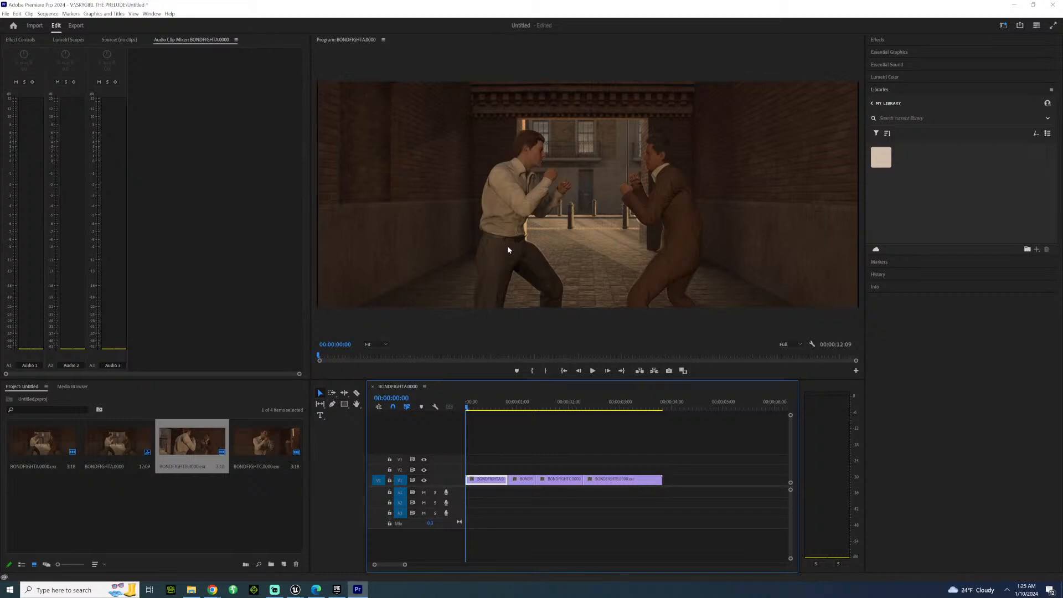
pyautogui.press('space')
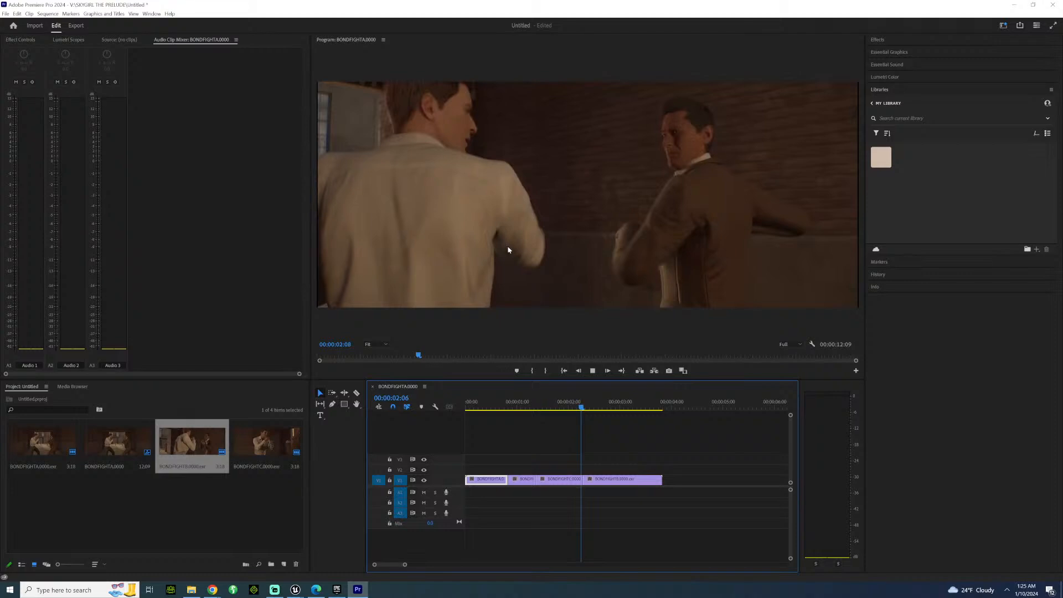
pyautogui.press('space')
pyautogui.press('j')
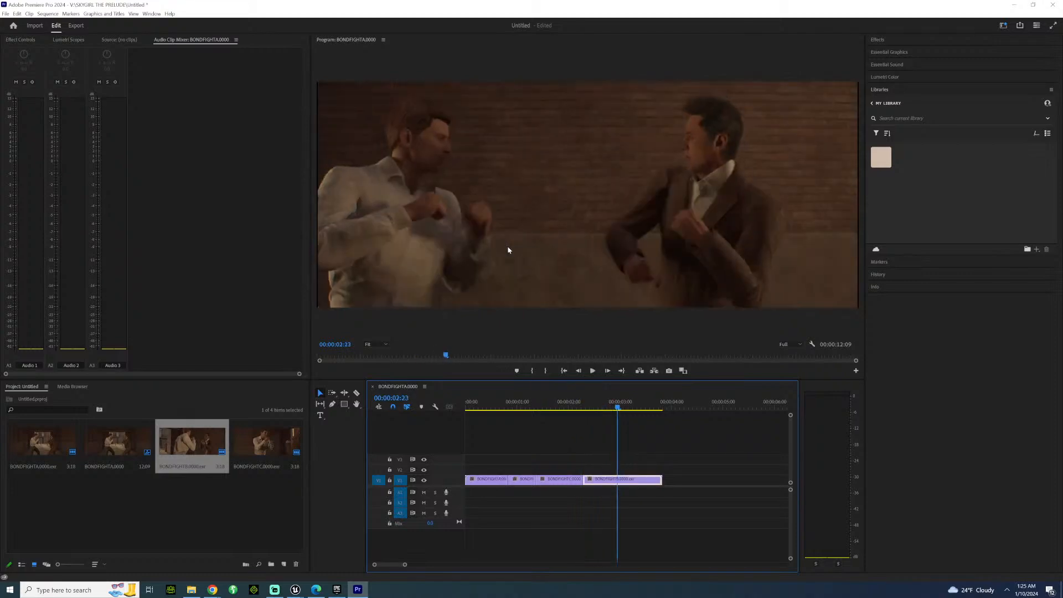
# Step back from the last clip to the second clip at 00:00:01:00 and forward through both following cuts to 00:00:03:00.
pyautogui.press('Left')
pyautogui.press('Left')
pyautogui.press('Left')
pyautogui.press('Left')
pyautogui.press('Left')
pyautogui.press('Left')
pyautogui.press('Left')
pyautogui.press('Left')
pyautogui.press('Left')
pyautogui.press('Left')
pyautogui.press('Left')
pyautogui.press('Left')
pyautogui.press('Left')
pyautogui.press('Left')
pyautogui.press('Left')
pyautogui.press('Left')
pyautogui.press('Left')
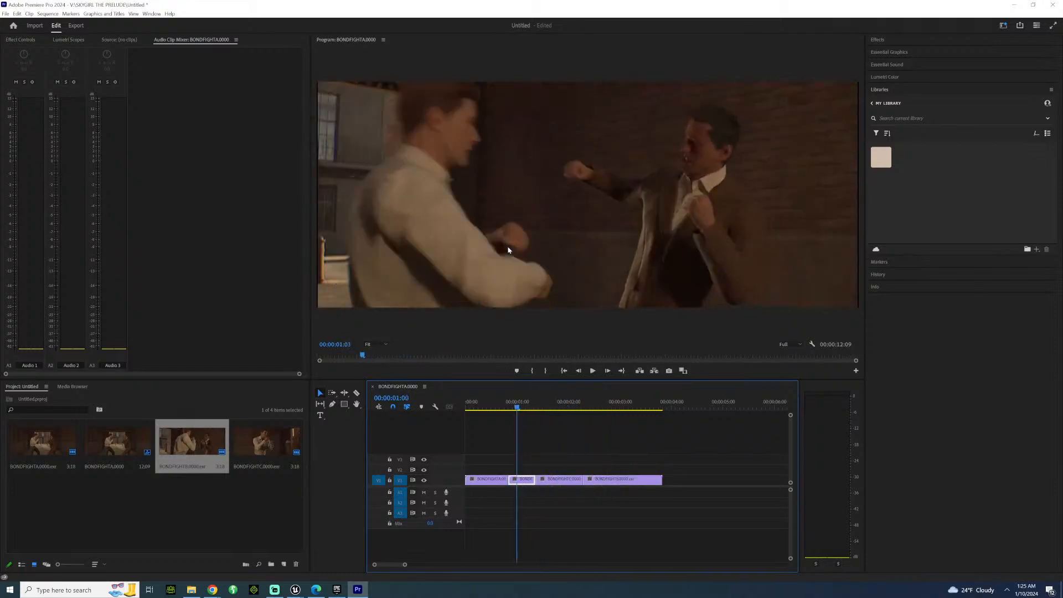
pyautogui.press('Right')
pyautogui.press('Right')
pyautogui.press('Right')
pyautogui.press('Right')
pyautogui.press('Right')
pyautogui.press('Right')
pyautogui.press('Right')
pyautogui.press('Right')
pyautogui.press('Right')
pyautogui.press('Right')
pyautogui.press('Right')
pyautogui.press('Right')
pyautogui.press('Right')
pyautogui.press('Right')
pyautogui.press('Right')
pyautogui.press('Right')
pyautogui.press('Right')
pyautogui.press('Right')
pyautogui.press('Right')
pyautogui.press('Right')
pyautogui.press('Right')
pyautogui.press('Right')
pyautogui.press('Right')
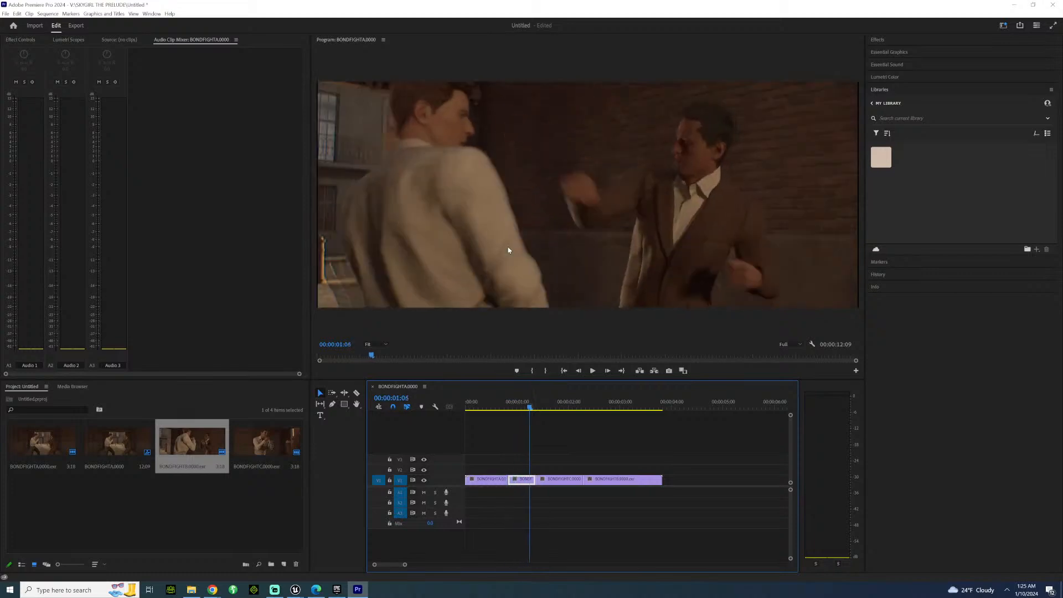
pyautogui.press('Right')
pyautogui.press('Right')
pyautogui.press('Right')
pyautogui.press('Right')
pyautogui.press('Right')
pyautogui.press('Right')
pyautogui.press('Right')
pyautogui.press('Right')
pyautogui.press('Right')
pyautogui.press('Right')
pyautogui.press('Right')
pyautogui.press('Right')
pyautogui.press('Right')
pyautogui.press('Right')
pyautogui.press('Right')
pyautogui.press('Right')
pyautogui.press('Right')
pyautogui.press('Right')
pyautogui.press('Right')
pyautogui.press('Right')
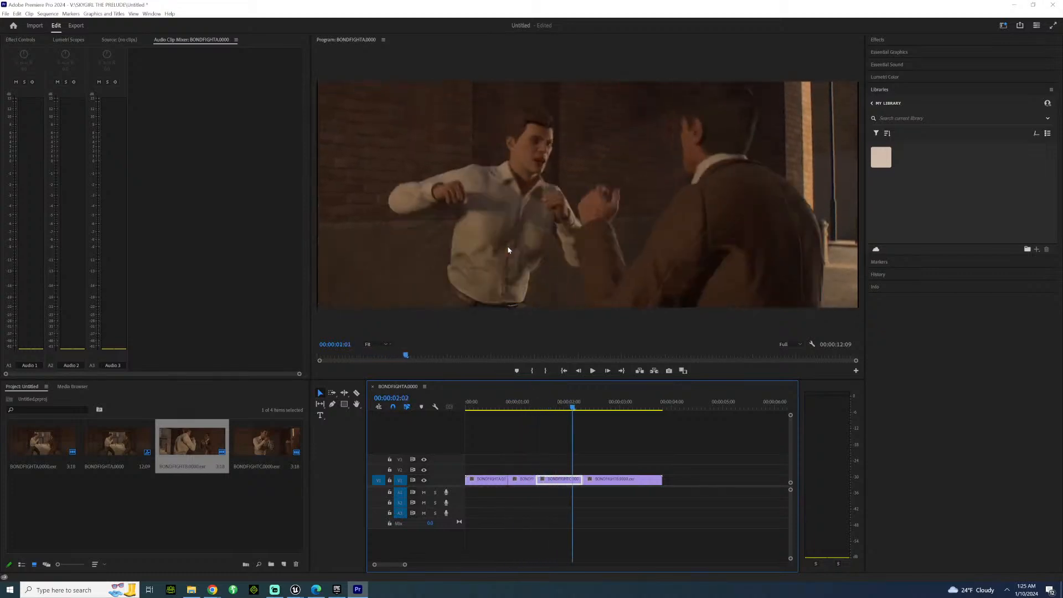
pyautogui.press('Right')
pyautogui.press('Right')
pyautogui.press('Right')
pyautogui.press('Right')
pyautogui.press('Right')
pyautogui.press('Right')
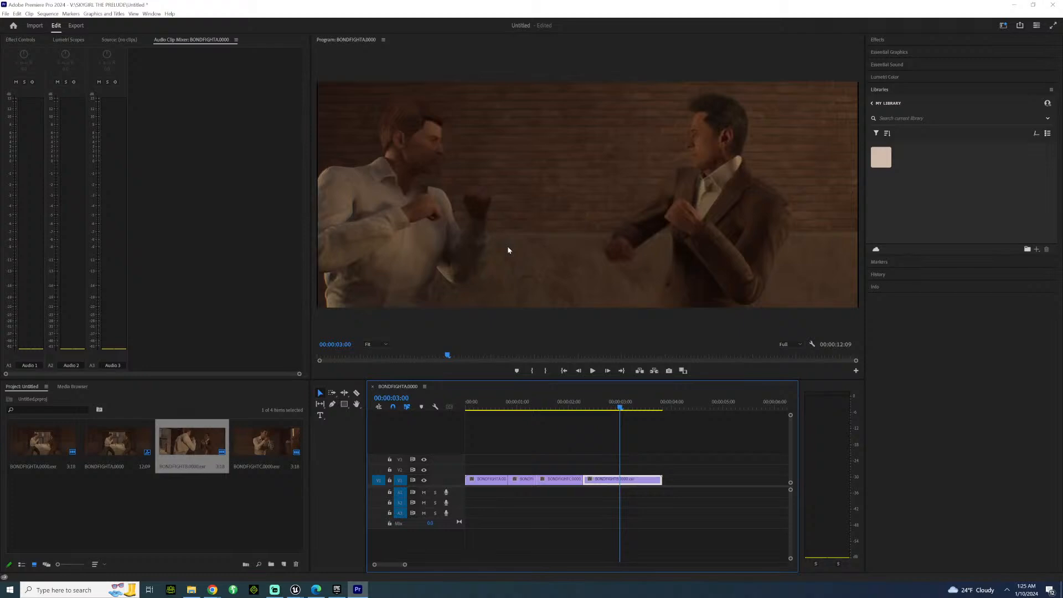
# Step backward from the last clip into the first clip and forward to 00:00:01:05 in the second clip.
pyautogui.press('Left')
pyautogui.press('Left')
pyautogui.press('Left')
pyautogui.press('Left')
pyautogui.press('Left')
pyautogui.press('Left')
pyautogui.press('Left')
pyautogui.press('Left')
pyautogui.press('Left')
pyautogui.press('Left')
pyautogui.press('Left')
pyautogui.press('Left')
pyautogui.press('Left')
pyautogui.press('Left')
pyautogui.press('Left')
pyautogui.press('Left')
pyautogui.press('Left')
pyautogui.press('Left')
pyautogui.press('Left')
pyautogui.press('Left')
pyautogui.press('Left')
pyautogui.press('Left')
pyautogui.press('Left')
pyautogui.press('Left')
pyautogui.press('Left')
pyautogui.press('Left')
pyautogui.press('Left')
pyautogui.press('Left')
pyautogui.press('Left')
pyautogui.press('Left')
pyautogui.press('Left')
pyautogui.press('Left')
pyautogui.press('Left')
pyautogui.press('Left')
pyautogui.press('Left')
pyautogui.press('Left')
pyautogui.press('Left')
pyautogui.press('Left')
pyautogui.press('Left')
pyautogui.press('Left')
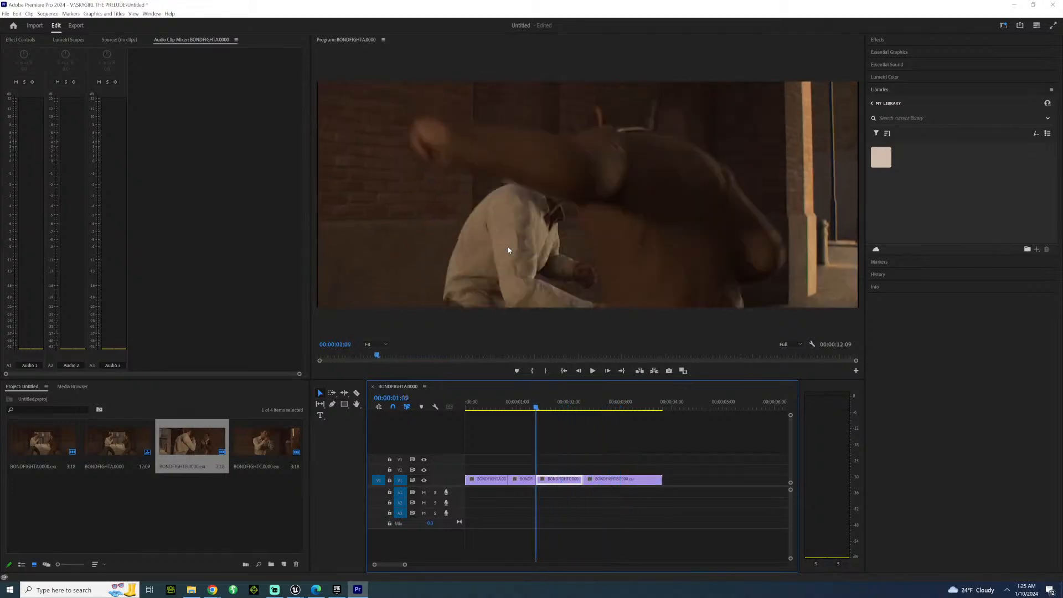
pyautogui.press('Right')
pyautogui.press('Right')
pyautogui.press('Right')
pyautogui.press('Right')
pyautogui.press('Right')
pyautogui.press('Right')
pyautogui.press('Right')
pyautogui.press('Right')
pyautogui.press('Right')
pyautogui.press('Right')
pyautogui.press('Right')
pyautogui.press('Right')
pyautogui.press('Right')
pyautogui.press('Right')
pyautogui.press('Right')
pyautogui.press('Right')
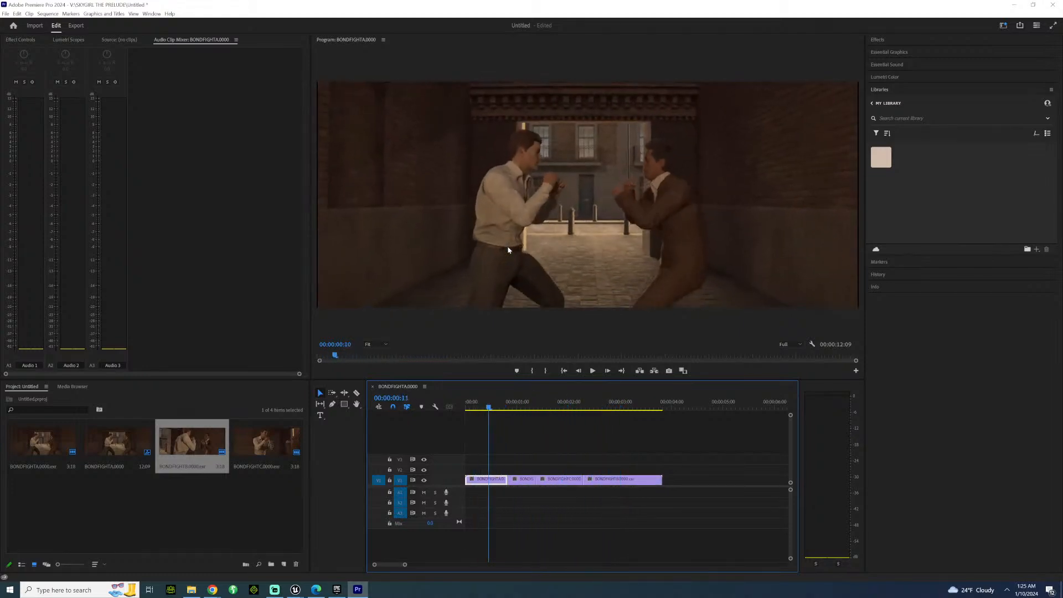
pyautogui.press('Right')
pyautogui.press('Right')
pyautogui.press('Right')
pyautogui.press('Right')
pyautogui.press('Right')
pyautogui.press('Right')
pyautogui.press('Right')
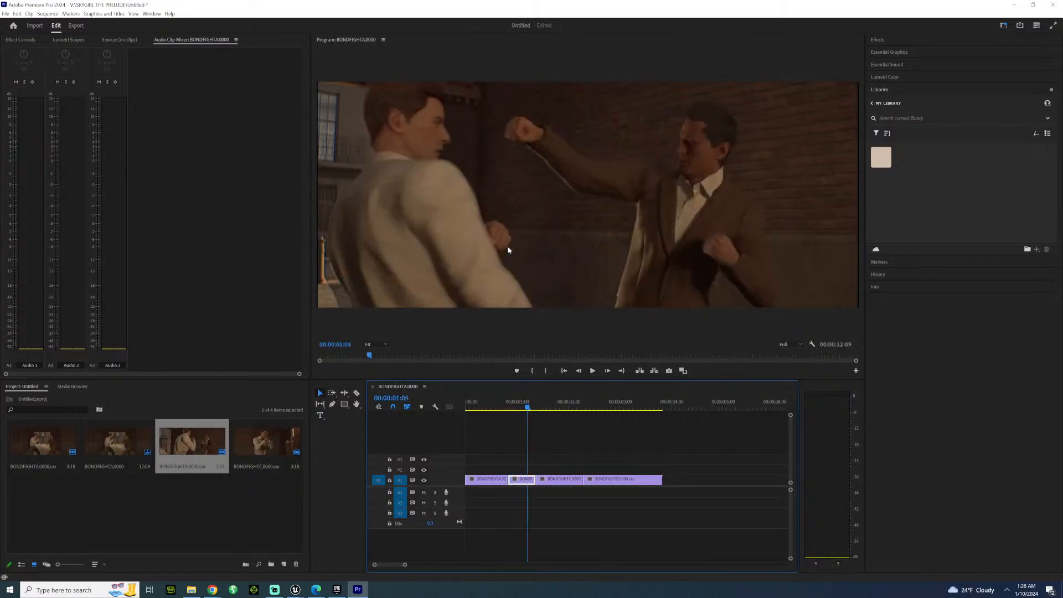
# Step back and forth between the sequence start and the cut from the first clip to the second at 00:00:00:20.
pyautogui.press('Left')
pyautogui.press('Left')
pyautogui.press('Left')
pyautogui.press('Left')
pyautogui.press('Left')
pyautogui.press('Left')
pyautogui.press('Left')
pyautogui.press('Left')
pyautogui.press('Left')
pyautogui.press('Left')
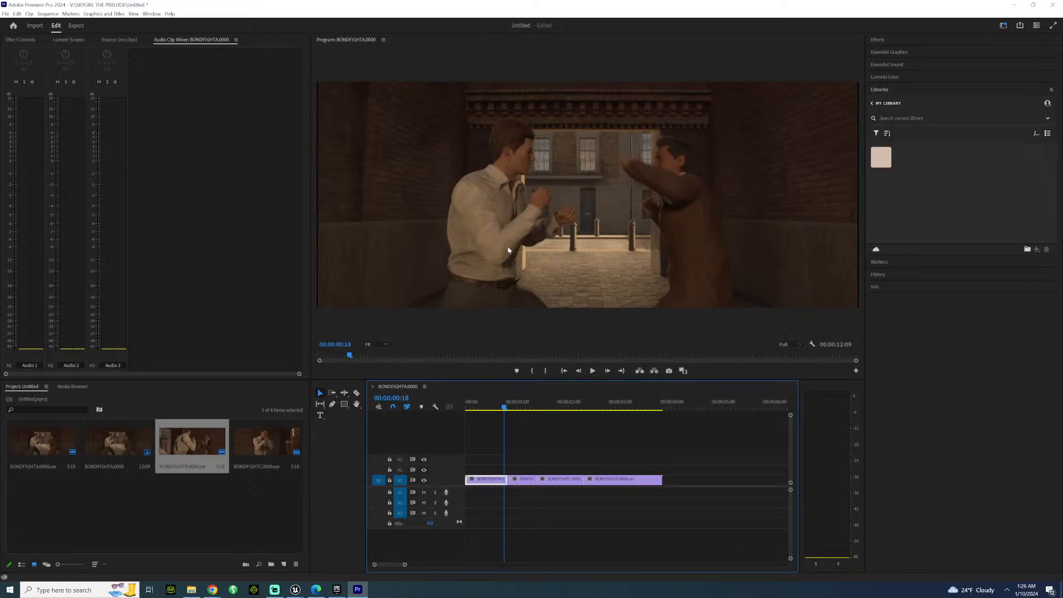
pyautogui.press('Left')
pyautogui.press('Left')
pyautogui.press('Left')
pyautogui.press('Left')
pyautogui.press('Left')
pyautogui.press('Left')
pyautogui.press('Left')
pyautogui.press('Left')
pyautogui.press('Left')
pyautogui.press('Left')
pyautogui.press('Left')
pyautogui.press('Left')
pyautogui.press('Left')
pyautogui.press('Left')
pyautogui.press('Left')
pyautogui.press('Left')
pyautogui.press('Left')
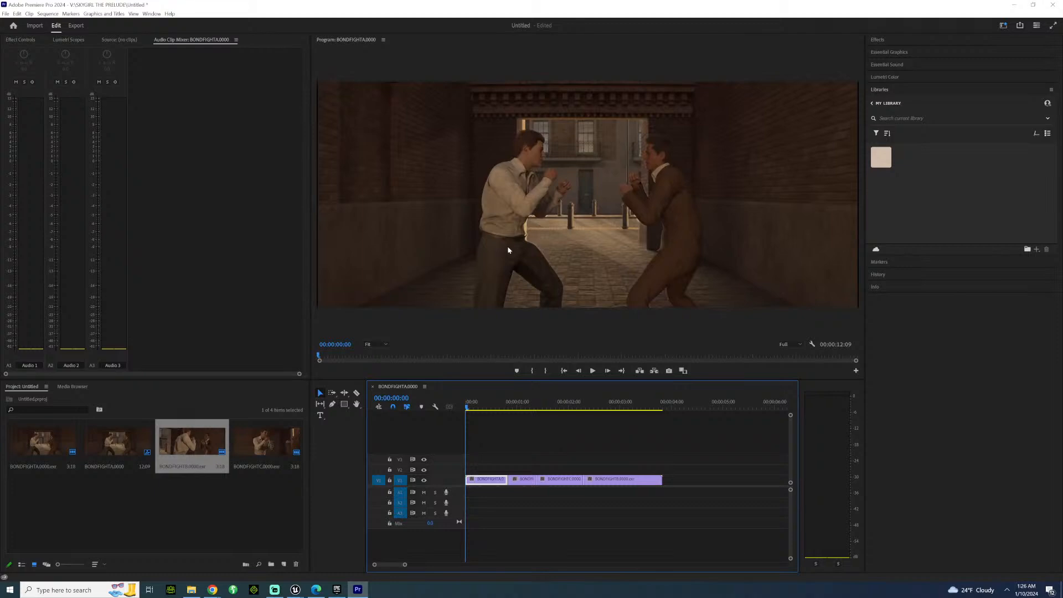
pyautogui.press('Right')
pyautogui.press('Right')
pyautogui.press('Right')
pyautogui.press('Right')
pyautogui.press('Right')
pyautogui.press('Right')
pyautogui.press('Right')
pyautogui.press('Right')
pyautogui.press('Right')
pyautogui.press('Right')
pyautogui.press('Right')
pyautogui.press('Right')
pyautogui.press('Right')
pyautogui.press('Right')
pyautogui.press('Right')
pyautogui.press('Right')
pyautogui.press('Right')
pyautogui.press('Right')
pyautogui.press('Right')
pyautogui.press('Right')
pyautogui.press('Left')
pyautogui.press('Left')
pyautogui.press('Left')
pyautogui.press('Left')
pyautogui.press('Left')
pyautogui.press('Left')
pyautogui.press('Left')
pyautogui.press('Left')
pyautogui.press('Left')
pyautogui.press('Left')
pyautogui.press('Left')
pyautogui.press('Left')
pyautogui.press('Left')
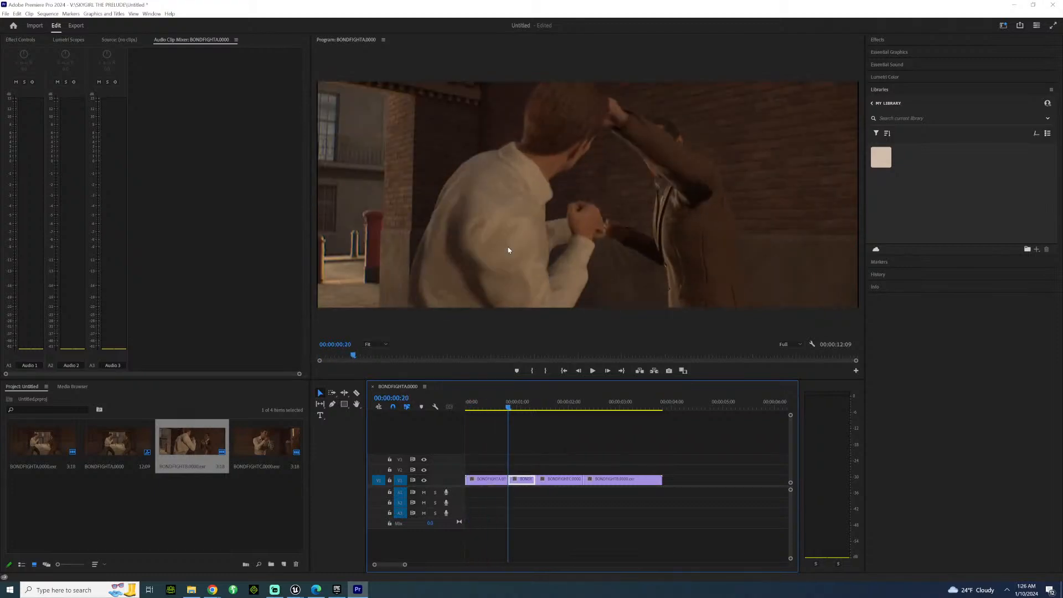
pyautogui.press('Left')
pyautogui.press('Left')
pyautogui.press('Left')
pyautogui.press('Left')
pyautogui.press('Left')
pyautogui.press('Left')
pyautogui.press('Left')
pyautogui.press('Left')
pyautogui.press('Right')
pyautogui.press('Right')
pyautogui.press('Right')
pyautogui.press('Right')
pyautogui.press('Right')
pyautogui.press('Right')
pyautogui.press('Right')
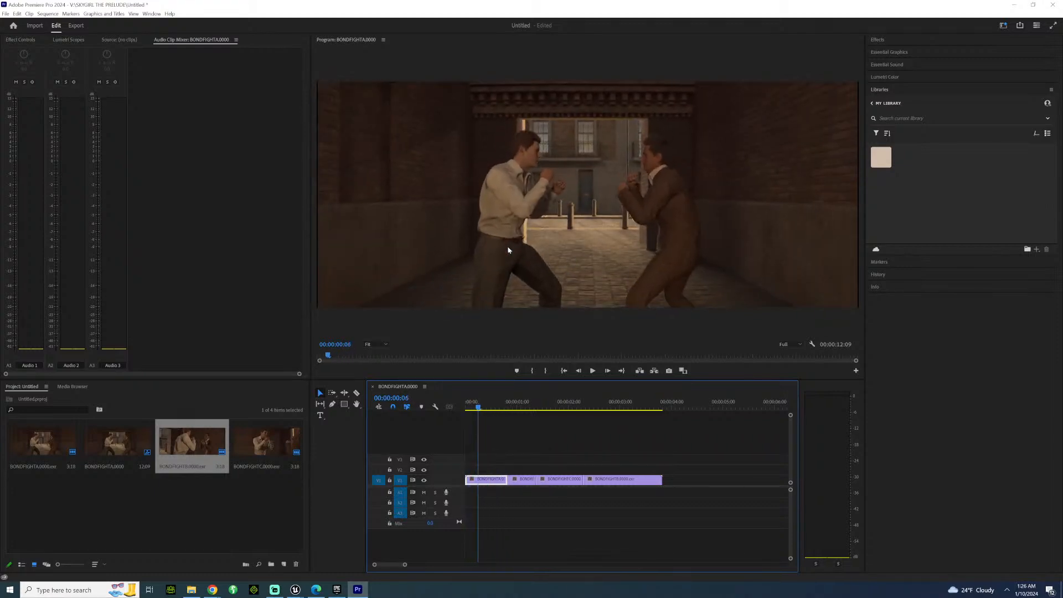
# Examine the opening frames of the first clip up to 00:00:00:10 and return to the start of the sequence.
pyautogui.press('Right')
pyautogui.press('Right')
pyautogui.press('Right')
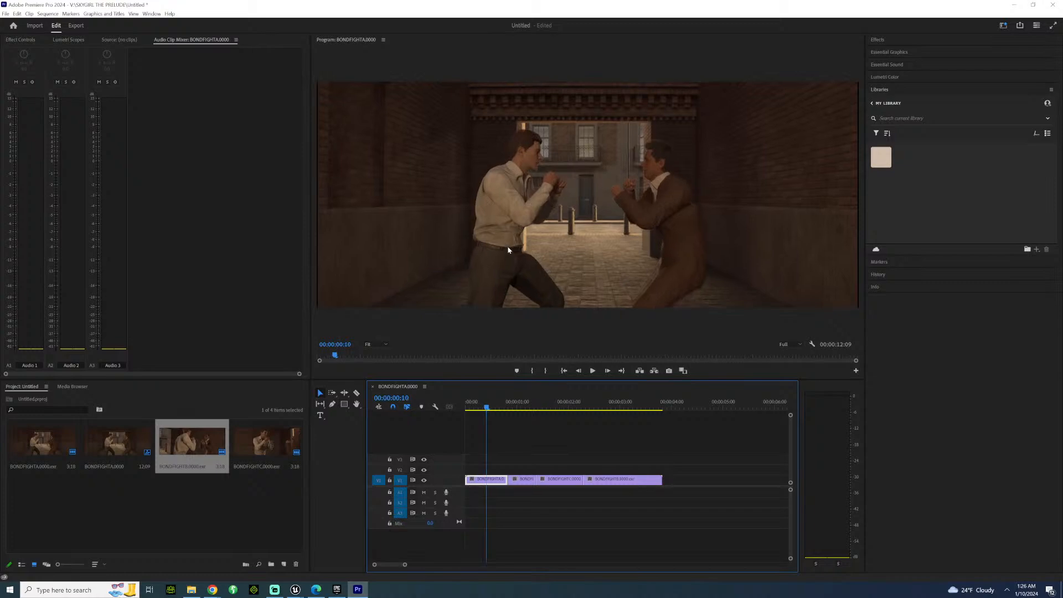
pyautogui.press('Left')
pyautogui.press('Left')
pyautogui.press('Left')
pyautogui.press('Left')
pyautogui.press('Left')
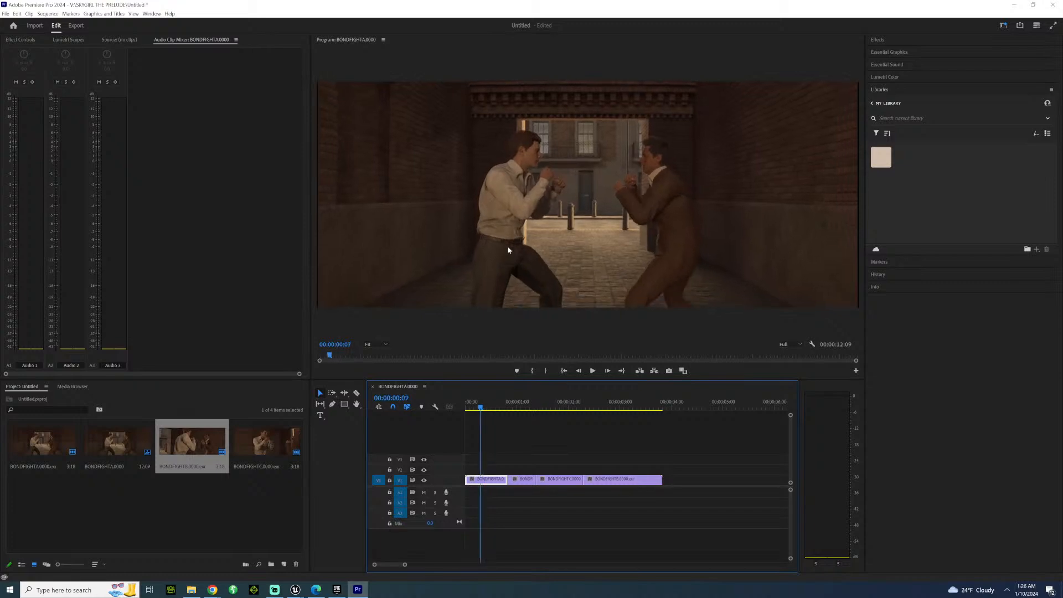
pyautogui.press('Left')
pyautogui.press('Left')
pyautogui.press('Left')
pyautogui.press('Left')
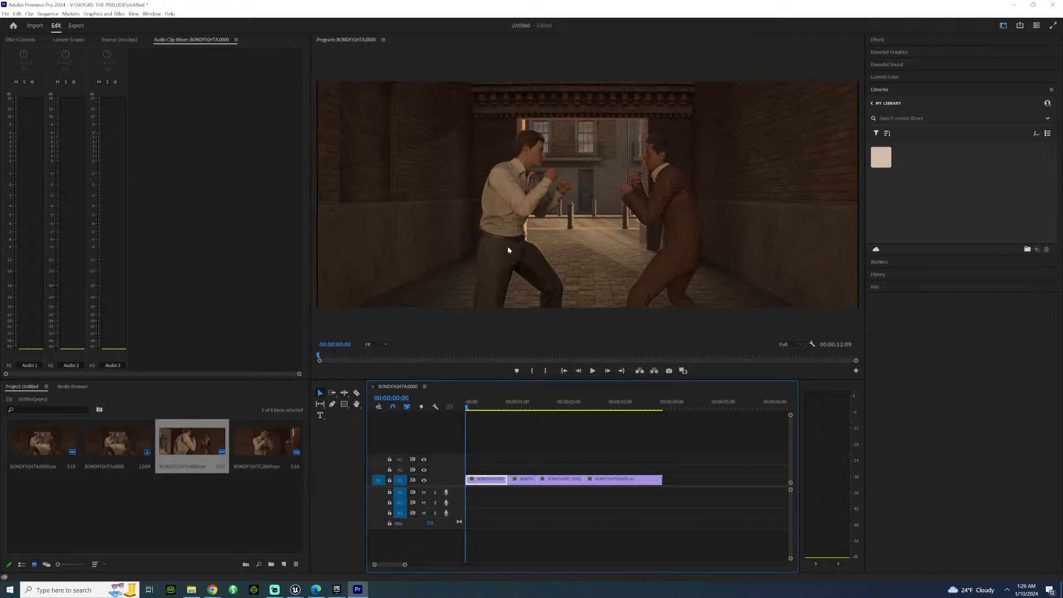
# Step forward from the sequence start across all three cuts to 00:00:02:19 in the last clip.
pyautogui.press('Right')
pyautogui.press('Right')
pyautogui.press('Right')
pyautogui.press('Right')
pyautogui.press('Right')
pyautogui.press('Right')
pyautogui.press('Right')
pyautogui.press('Right')
pyautogui.press('Right')
pyautogui.press('Right')
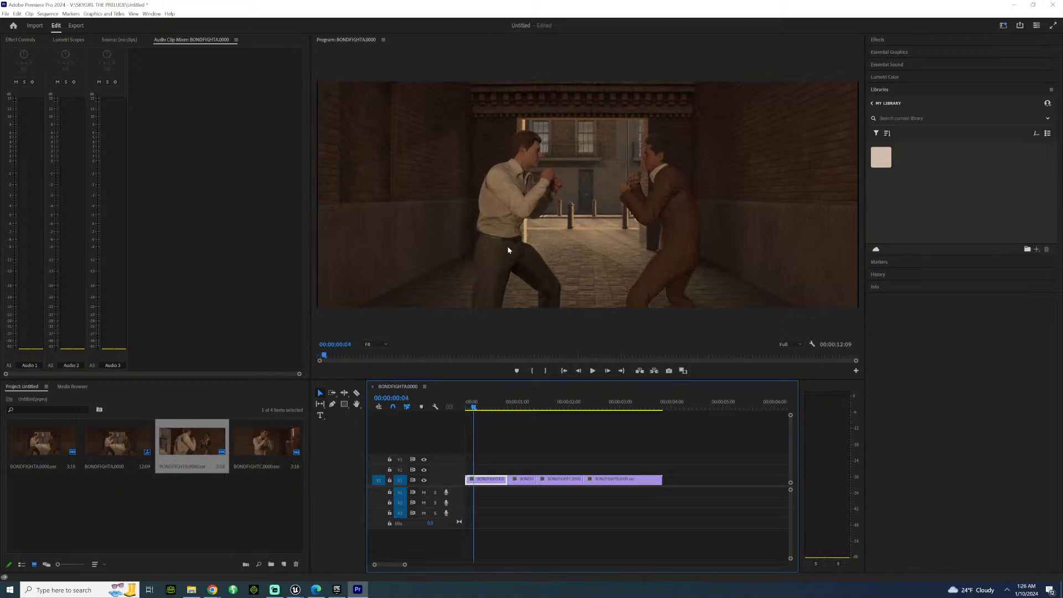
pyautogui.press('Right')
pyautogui.press('Right')
pyautogui.press('Right')
pyautogui.press('Right')
pyautogui.press('Right')
pyautogui.press('Right')
pyautogui.press('Right')
pyautogui.press('Right')
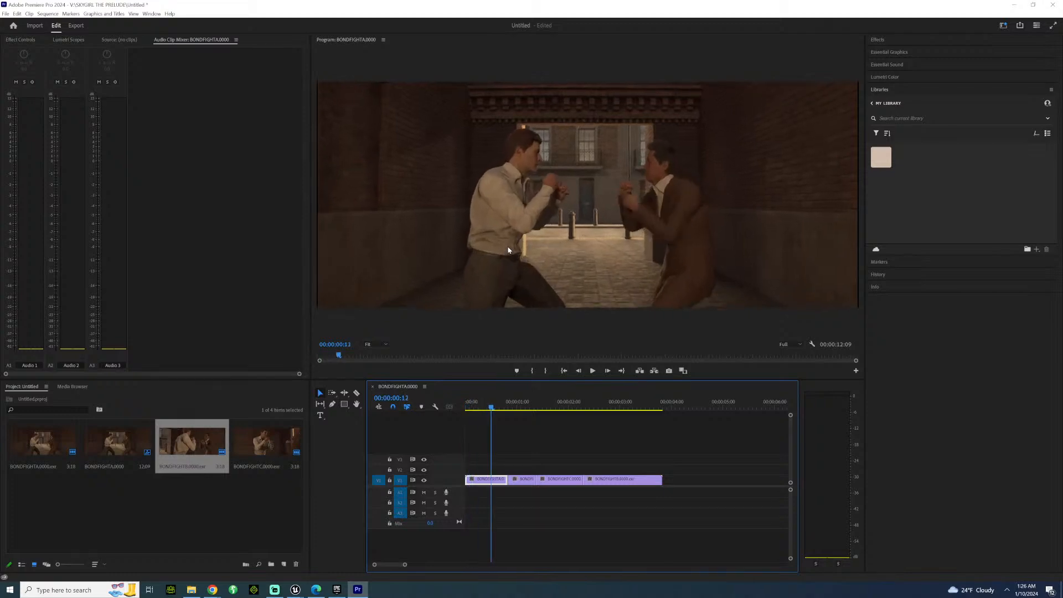
pyautogui.press('Right')
pyautogui.press('Right')
pyautogui.press('Right')
pyautogui.press('Right')
pyautogui.press('Right')
pyautogui.press('Right')
pyautogui.press('Right')
pyautogui.press('Right')
pyautogui.press('Right')
pyautogui.press('Right')
pyautogui.press('Right')
pyautogui.press('Right')
pyautogui.press('Right')
pyautogui.press('Right')
pyautogui.press('Right')
pyautogui.press('Right')
pyautogui.press('Right')
pyautogui.press('Right')
pyautogui.press('Right')
pyautogui.press('Right')
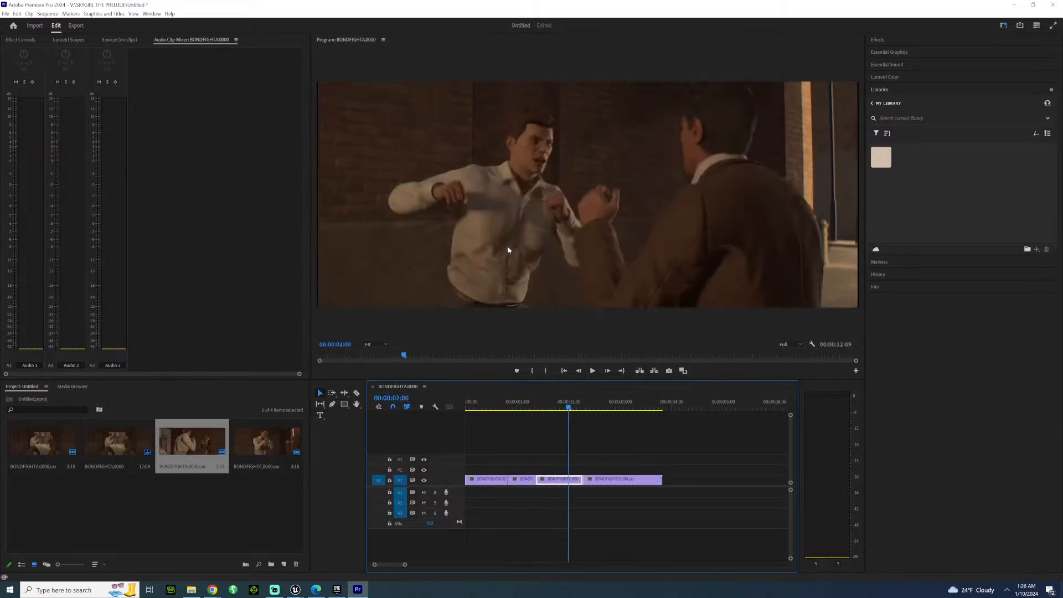
pyautogui.press('Right')
pyautogui.press('Right')
pyautogui.press('Right')
pyautogui.press('Right')
pyautogui.press('Right')
pyautogui.press('Right')
pyautogui.press('Right')
pyautogui.press('Right')
pyautogui.press('Right')
pyautogui.press('Right')
pyautogui.press('Right')
pyautogui.press('Right')
pyautogui.press('Right')
pyautogui.press('Right')
pyautogui.press('Right')
pyautogui.press('Right')
pyautogui.press('Right')
pyautogui.press('Right')
pyautogui.press('Right')
pyautogui.press('Right')
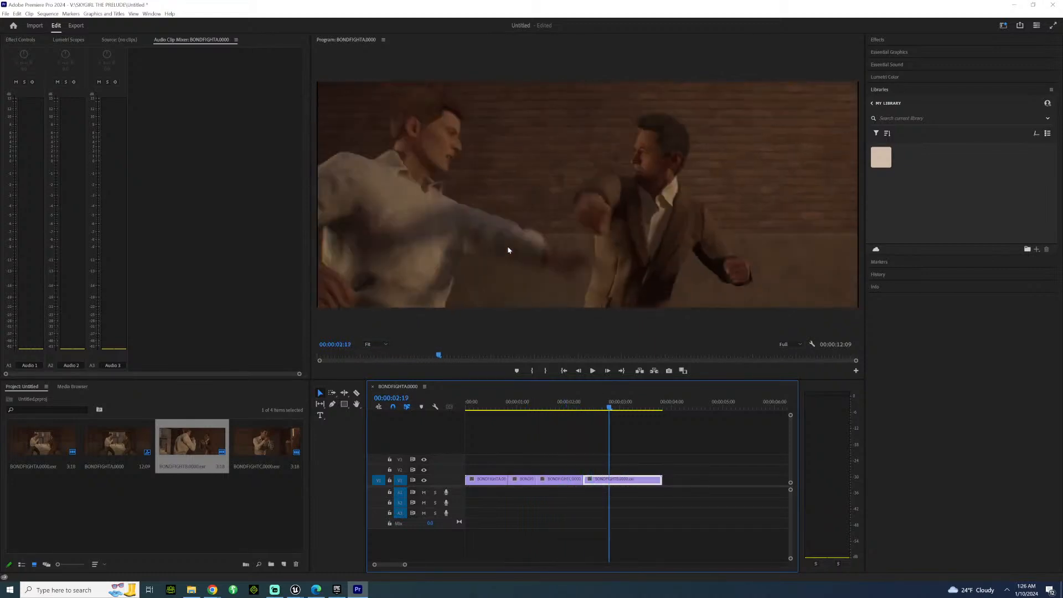
# Step back from the last clip to the second clip and forward across the cuts to 00:00:03:01.
pyautogui.press('Left')
pyautogui.press('Left')
pyautogui.press('Left')
pyautogui.press('Left')
pyautogui.press('Left')
pyautogui.press('Left')
pyautogui.press('Left')
pyautogui.press('Left')
pyautogui.press('Left')
pyautogui.press('Left')
pyautogui.press('Left')
pyautogui.press('Left')
pyautogui.press('Left')
pyautogui.press('Left')
pyautogui.press('Left')
pyautogui.press('Left')
pyautogui.press('Left')
pyautogui.press('Left')
pyautogui.press('Left')
pyautogui.press('Left')
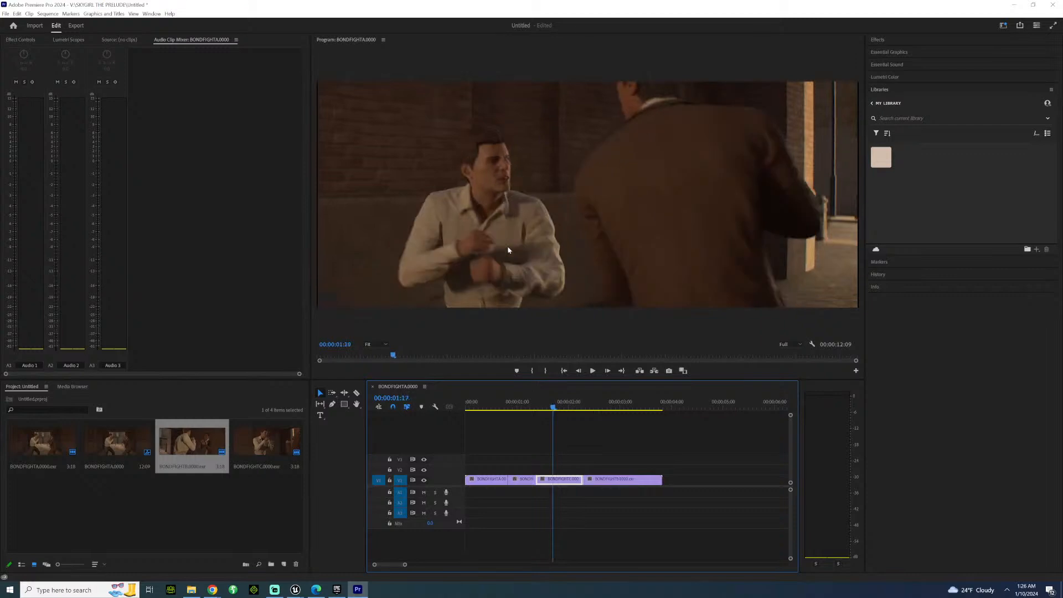
pyautogui.press('Left')
pyautogui.press('Left')
pyautogui.press('Left')
pyautogui.press('Left')
pyautogui.press('Left')
pyautogui.press('Left')
pyautogui.press('Left')
pyautogui.press('Left')
pyautogui.press('Left')
pyautogui.press('Left')
pyautogui.press('Left')
pyautogui.press('Right')
pyautogui.press('Right')
pyautogui.press('Right')
pyautogui.press('Right')
pyautogui.press('Right')
pyautogui.press('Right')
pyautogui.press('Right')
pyautogui.press('Right')
pyautogui.press('Right')
pyautogui.press('Right')
pyautogui.press('Right')
pyautogui.press('Right')
pyautogui.press('Right')
pyautogui.press('Right')
pyautogui.press('Right')
pyautogui.press('Right')
pyautogui.press('Right')
pyautogui.press('Right')
pyautogui.press('Right')
pyautogui.press('Right')
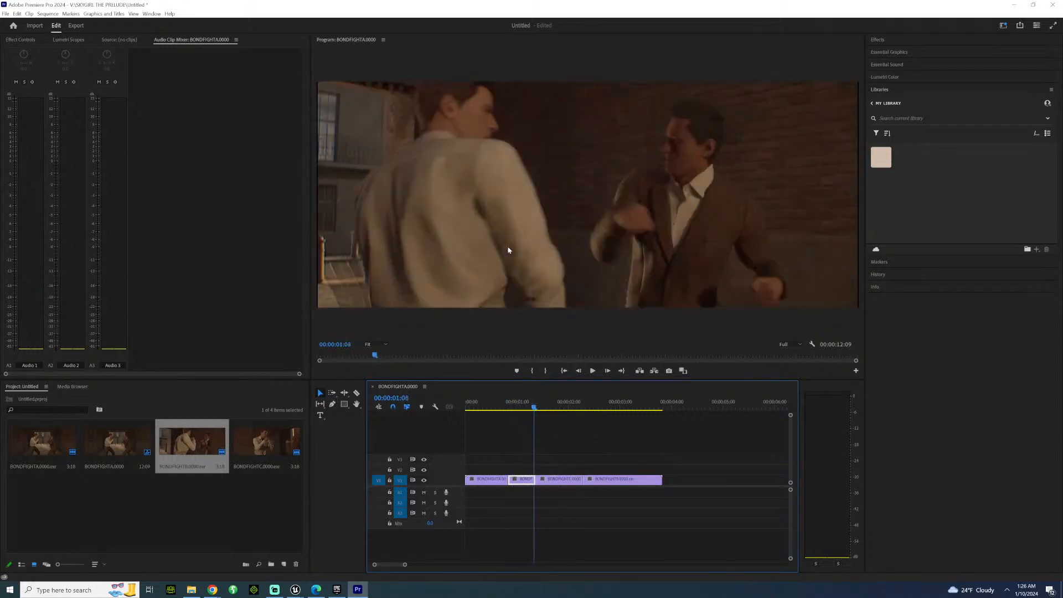
pyautogui.press('Right')
pyautogui.press('Right')
pyautogui.press('Right')
pyautogui.press('Right')
pyautogui.press('Right')
pyautogui.press('Right')
pyautogui.press('Right')
pyautogui.press('Right')
pyautogui.press('Right')
pyautogui.press('Right')
pyautogui.press('Right')
pyautogui.press('Right')
pyautogui.press('Right')
pyautogui.press('Right')
pyautogui.press('Right')
pyautogui.press('Right')
pyautogui.press('Right')
pyautogui.press('Right')
pyautogui.press('Right')
pyautogui.press('Right')
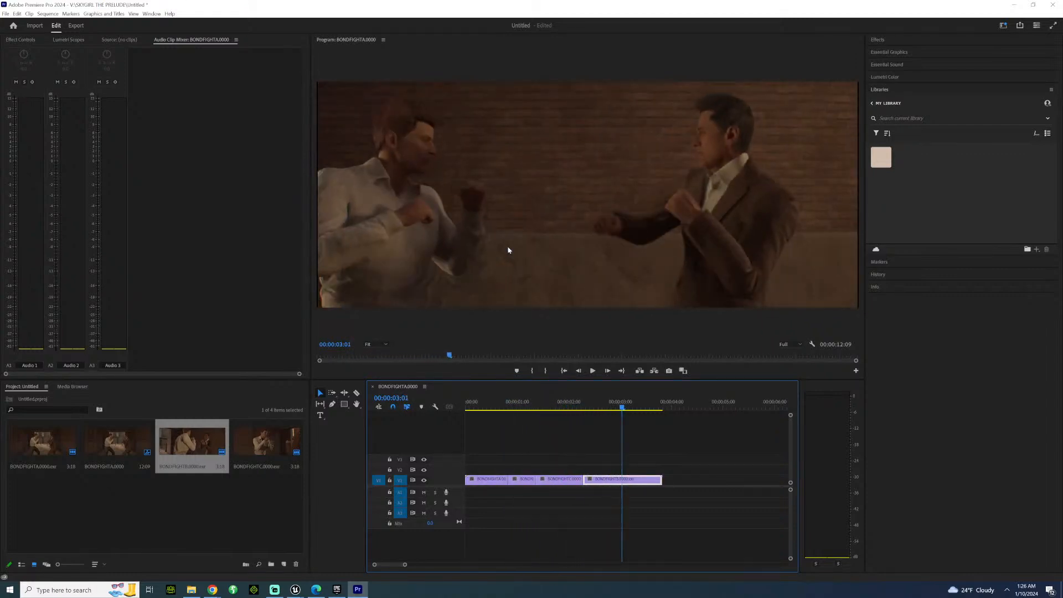
# Step back from 00:00:03:01 in the last clip across all the cuts to the start of the sequence.
pyautogui.press('Left')
pyautogui.press('Left')
pyautogui.press('Left')
pyautogui.press('Left')
pyautogui.press('Left')
pyautogui.press('Left')
pyautogui.press('Left')
pyautogui.press('Left')
pyautogui.press('Left')
pyautogui.press('Left')
pyautogui.press('Left')
pyautogui.press('Left')
pyautogui.press('Left')
pyautogui.press('Left')
pyautogui.press('Left')
pyautogui.press('Left')
pyautogui.press('Left')
pyautogui.press('Left')
pyautogui.press('Left')
pyautogui.press('Left')
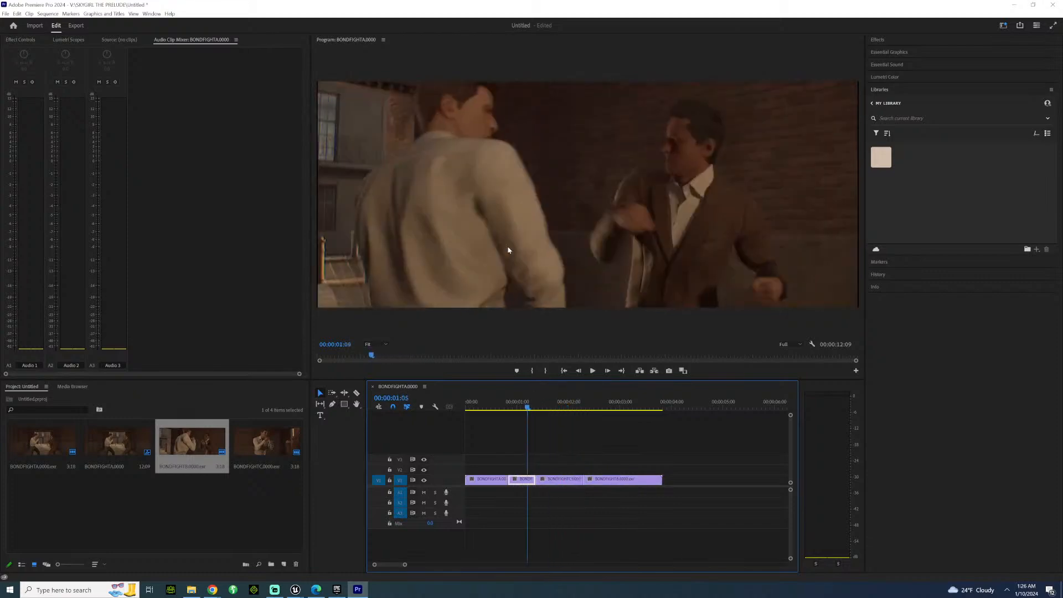
pyautogui.press('Left')
pyautogui.press('Left')
pyautogui.press('Left')
pyautogui.press('Left')
pyautogui.press('Left')
pyautogui.press('Left')
pyautogui.press('Left')
pyautogui.press('Left')
pyautogui.press('Left')
pyautogui.press('Left')
pyautogui.press('Left')
pyautogui.press('Left')
pyautogui.press('Left')
pyautogui.press('Left')
pyautogui.press('Left')
pyautogui.press('Left')
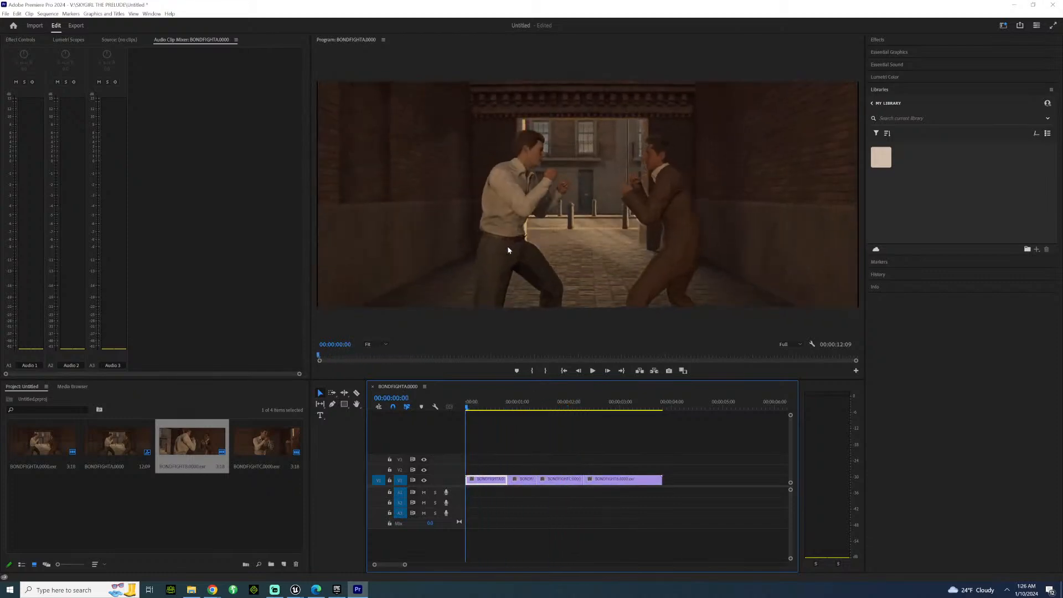
# Step forward to the first cut at 00:00:00:20 and back to the opening frames of the first clip.
pyautogui.press('Right')
pyautogui.press('Right')
pyautogui.press('Right')
pyautogui.press('Right')
pyautogui.press('Right')
pyautogui.press('Right')
pyautogui.press('Right')
pyautogui.press('Right')
pyautogui.press('Right')
pyautogui.press('Right')
pyautogui.press('Right')
pyautogui.press('Right')
pyautogui.press('Right')
pyautogui.press('Right')
pyautogui.press('Right')
pyautogui.press('Right')
pyautogui.press('Right')
pyautogui.press('Right')
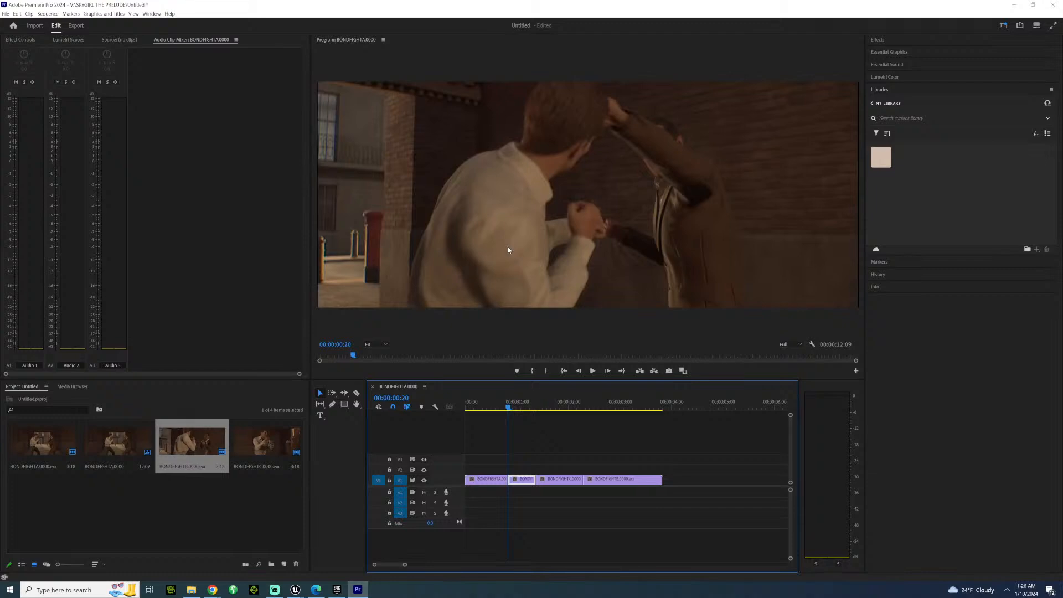
pyautogui.press('Left')
pyautogui.press('Left')
pyautogui.press('Left')
pyautogui.press('Left')
pyautogui.press('Left')
pyautogui.press('Left')
pyautogui.press('Left')
pyautogui.press('Left')
pyautogui.press('Left')
pyautogui.press('Left')
pyautogui.press('Left')
pyautogui.press('Left')
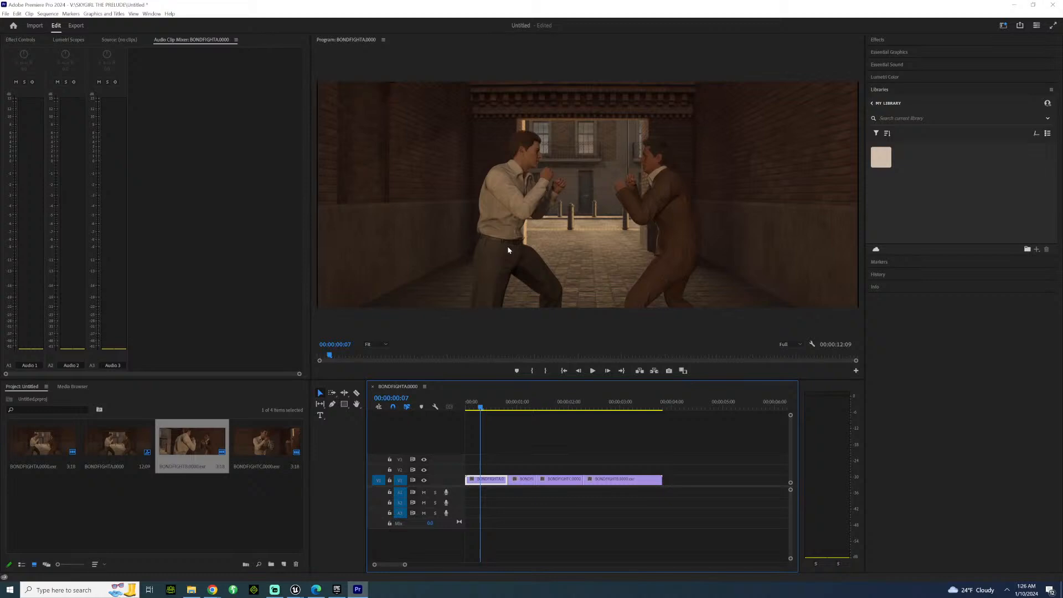
pyautogui.press('Left')
# Step forward from the first clip across all three cuts to 00:00:03:02, examining how the fight action matches.
pyautogui.press('Right')
pyautogui.press('Right')
pyautogui.press('Right')
pyautogui.press('Right')
pyautogui.press('Right')
pyautogui.press('Right')
pyautogui.press('Right')
pyautogui.press('Right')
pyautogui.press('Right')
pyautogui.press('Right')
pyautogui.press('Right')
pyautogui.press('Right')
pyautogui.press('Right')
pyautogui.press('Right')
pyautogui.press('Right')
pyautogui.press('Right')
pyautogui.press('Right')
pyautogui.press('Right')
pyautogui.press('Right')
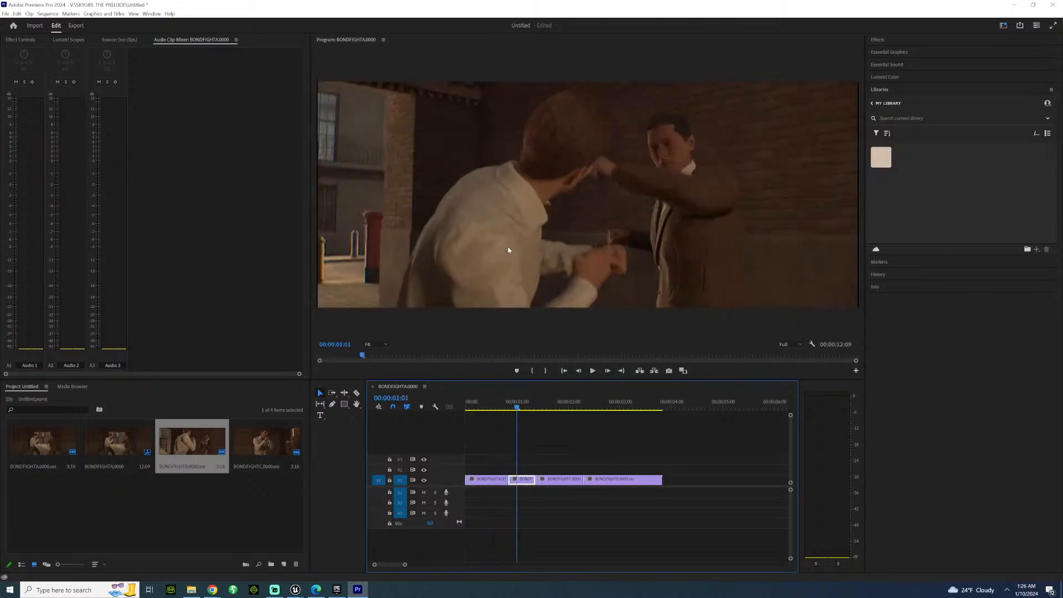
pyautogui.press('Right')
pyautogui.press('Right')
pyautogui.press('Right')
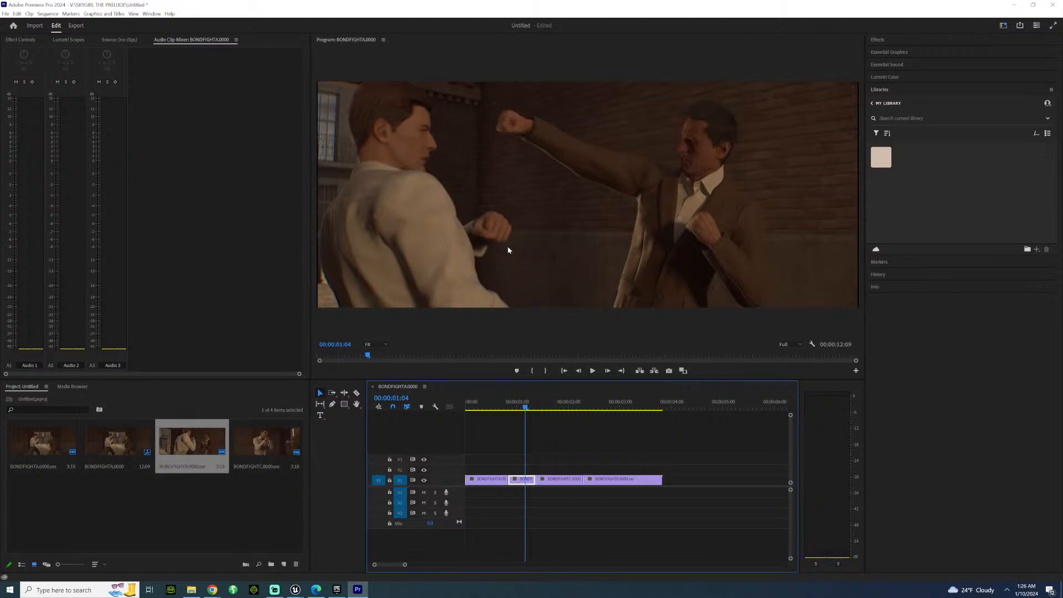
pyautogui.press('Right')
pyautogui.press('Right')
pyautogui.press('Right')
pyautogui.press('Right')
pyautogui.press('Right')
pyautogui.press('Right')
pyautogui.press('Right')
pyautogui.press('Right')
pyautogui.press('Right')
pyautogui.press('Right')
pyautogui.press('Right')
pyautogui.press('Right')
pyautogui.press('Right')
pyautogui.press('Right')
pyautogui.press('Right')
pyautogui.press('Right')
pyautogui.press('Right')
pyautogui.press('Right')
pyautogui.press('Right')
pyautogui.press('Right')
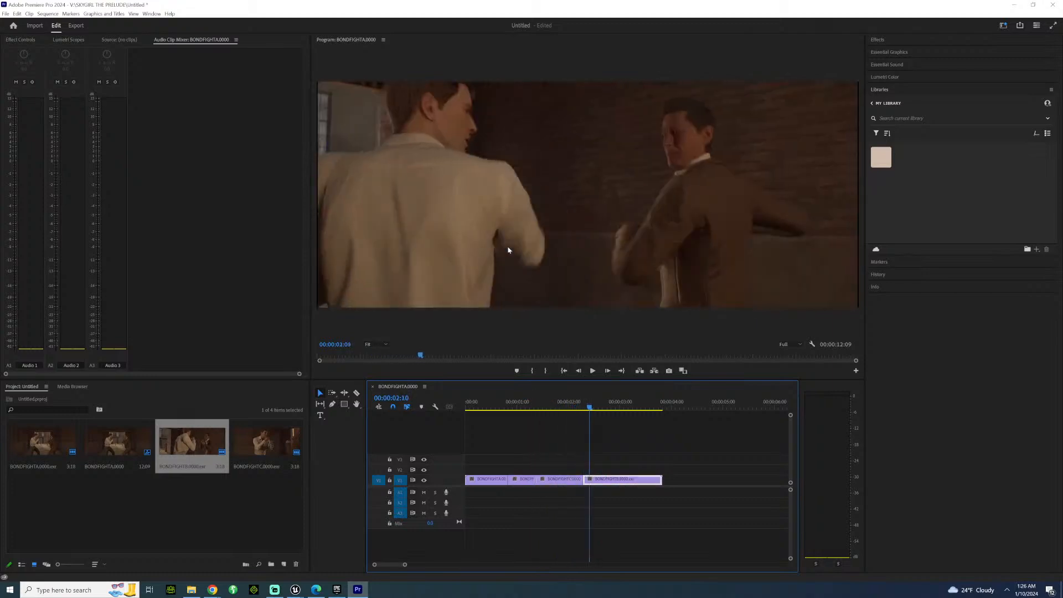
pyautogui.press('Right')
pyautogui.press('Right')
pyautogui.press('Right')
pyautogui.press('Right')
pyautogui.press('Right')
pyautogui.press('Right')
pyautogui.press('Right')
pyautogui.press('Right')
pyautogui.press('Right')
pyautogui.press('Right')
pyautogui.press('Right')
pyautogui.press('Right')
pyautogui.press('Right')
pyautogui.press('Right')
pyautogui.press('Right')
pyautogui.press('Right')
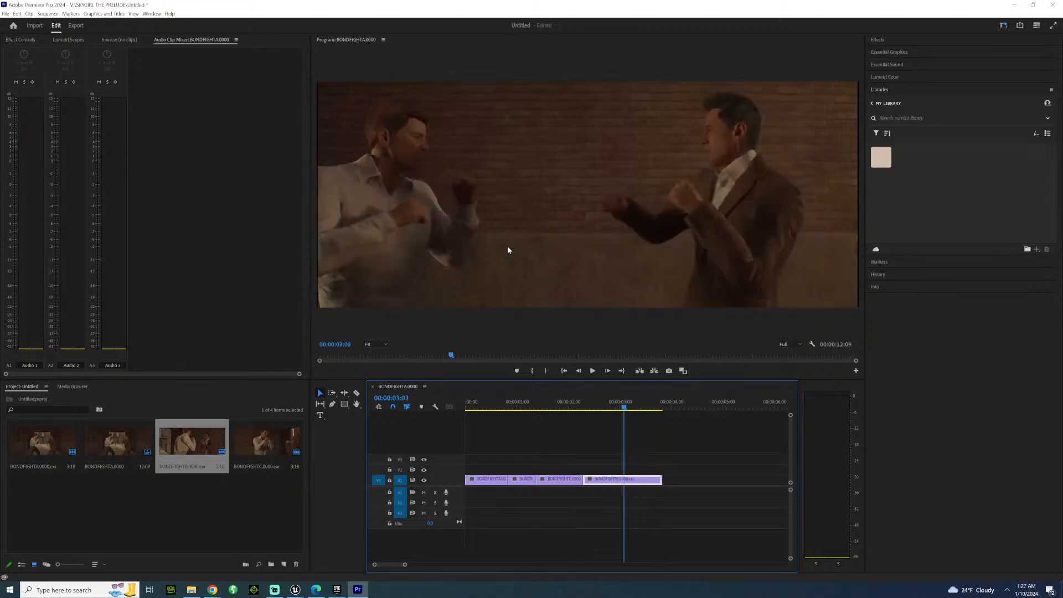
# Step back from 00:00:03:02 through the third and second clips to 00:00:00:01 in the first clip.
pyautogui.press('Left')
pyautogui.press('Left')
pyautogui.press('Left')
pyautogui.press('Left')
pyautogui.press('Left')
pyautogui.press('Left')
pyautogui.press('Left')
pyautogui.press('Left')
pyautogui.press('Left')
pyautogui.press('Left')
pyautogui.press('Left')
pyautogui.press('Left')
pyautogui.press('Left')
pyautogui.press('Left')
pyautogui.press('Left')
pyautogui.press('Left')
pyautogui.press('Left')
pyautogui.press('Left')
pyautogui.press('Left')
pyautogui.press('Left')
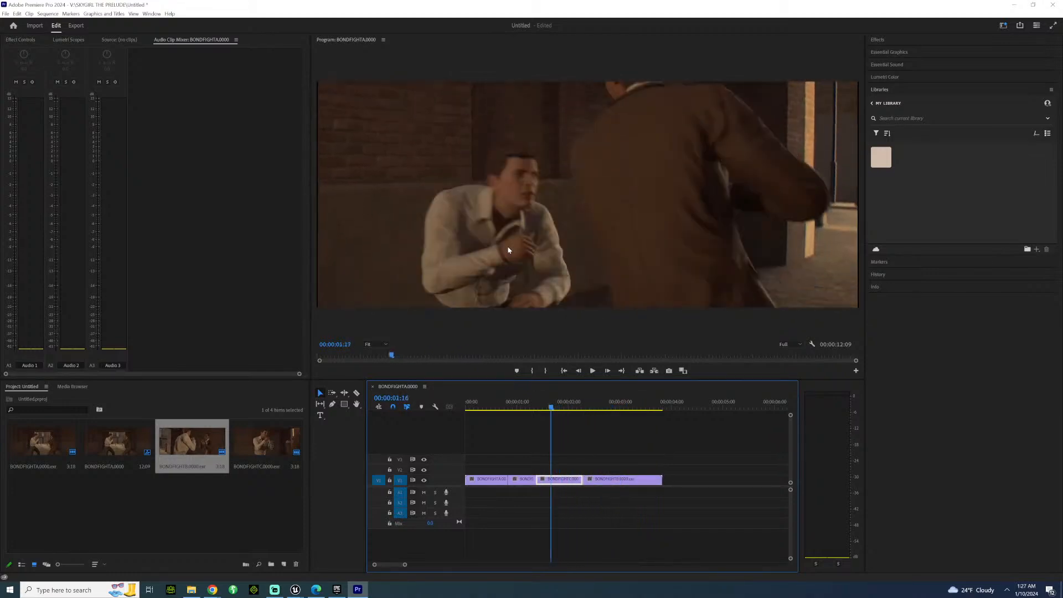
pyautogui.press('Left')
pyautogui.press('Left')
pyautogui.press('Left')
pyautogui.press('Left')
pyautogui.press('Left')
pyautogui.press('Left')
pyautogui.press('Left')
pyautogui.press('Left')
pyautogui.press('Left')
pyautogui.press('Left')
pyautogui.press('Left')
pyautogui.press('Left')
pyautogui.press('Left')
pyautogui.press('Left')
pyautogui.press('Left')
pyautogui.press('Left')
pyautogui.press('Left')
pyautogui.press('Left')
pyautogui.press('Left')
pyautogui.press('Left')
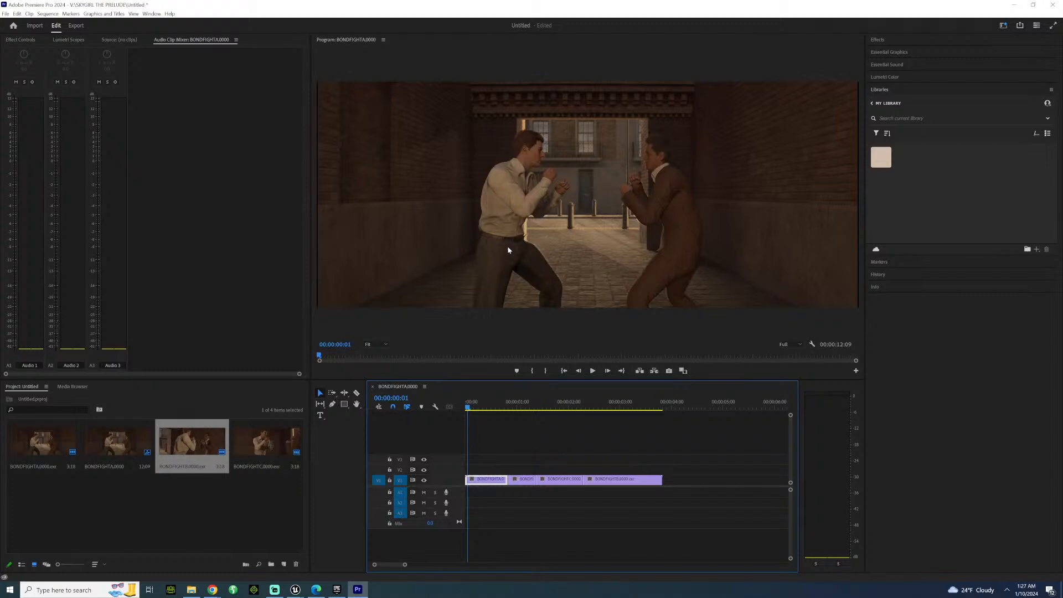
# Examine the punch across the cut from the first to the second clip, returning to 00:00:00:06.
pyautogui.press('Right')
pyautogui.press('Right')
pyautogui.press('Right')
pyautogui.press('Right')
pyautogui.press('Right')
pyautogui.press('Right')
pyautogui.press('Right')
pyautogui.press('Right')
pyautogui.press('Right')
pyautogui.press('Right')
pyautogui.press('Right')
pyautogui.press('Right')
pyautogui.press('Right')
pyautogui.press('Right')
pyautogui.press('Right')
pyautogui.press('Right')
pyautogui.press('Right')
pyautogui.press('Right')
pyautogui.press('Right')
pyautogui.press('Right')
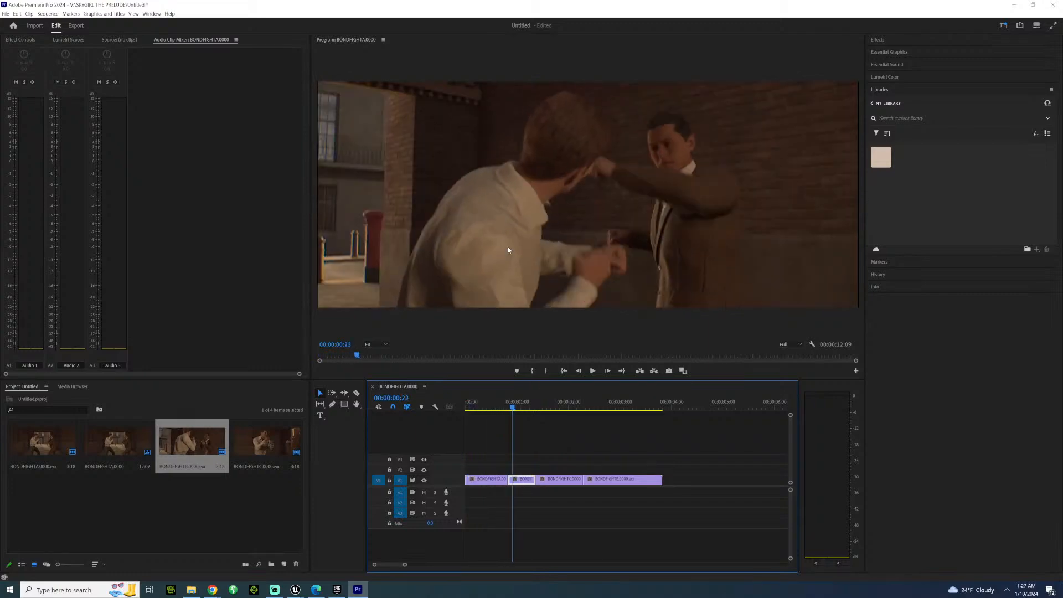
pyautogui.press('Right')
pyautogui.press('Left')
pyautogui.press('Left')
pyautogui.press('Left')
pyautogui.press('Left')
pyautogui.press('Left')
pyautogui.press('Left')
pyautogui.press('Left')
pyautogui.press('Left')
pyautogui.press('Left')
pyautogui.press('Left')
pyautogui.press('Left')
pyautogui.press('Left')
pyautogui.press('Left')
pyautogui.press('Left')
pyautogui.press('Left')
pyautogui.press('Left')
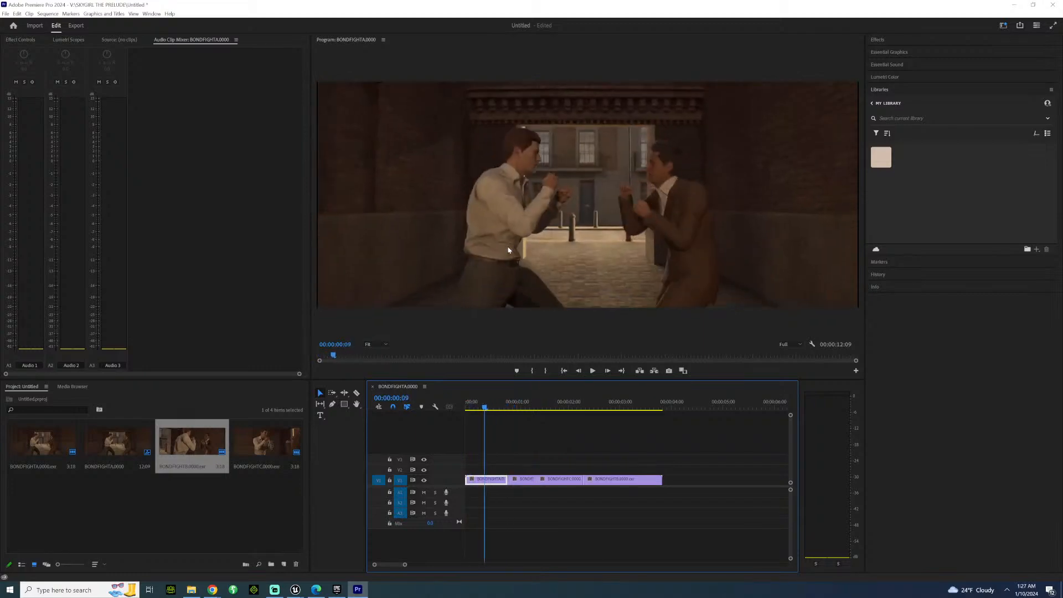
pyautogui.press('Right')
pyautogui.press('Right')
pyautogui.press('Right')
pyautogui.press('Right')
pyautogui.press('Right')
pyautogui.press('Right')
pyautogui.press('Right')
pyautogui.press('Right')
pyautogui.press('Right')
pyautogui.press('Right')
pyautogui.press('Right')
pyautogui.press('Right')
pyautogui.press('Right')
pyautogui.press('Right')
pyautogui.press('Right')
pyautogui.press('Right')
pyautogui.press('Right')
pyautogui.press('Right')
pyautogui.press('Right')
pyautogui.press('Right')
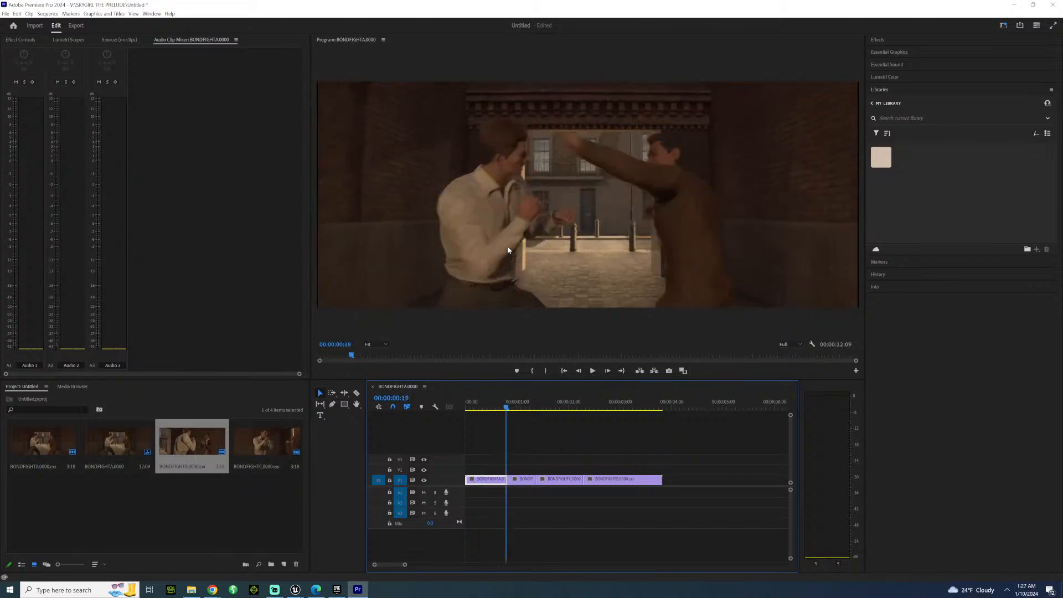
pyautogui.press('Left')
pyautogui.press('Left')
pyautogui.press('Left')
pyautogui.press('Left')
pyautogui.press('Left')
pyautogui.press('Left')
pyautogui.press('Left')
pyautogui.press('Left')
pyautogui.press('Left')
pyautogui.press('Left')
pyautogui.press('Left')
pyautogui.press('Left')
pyautogui.press('Left')
pyautogui.press('Left')
pyautogui.press('Left')
pyautogui.press('Left')
pyautogui.press('Left')
pyautogui.press('Left')
pyautogui.press('Left')
pyautogui.press('Left')
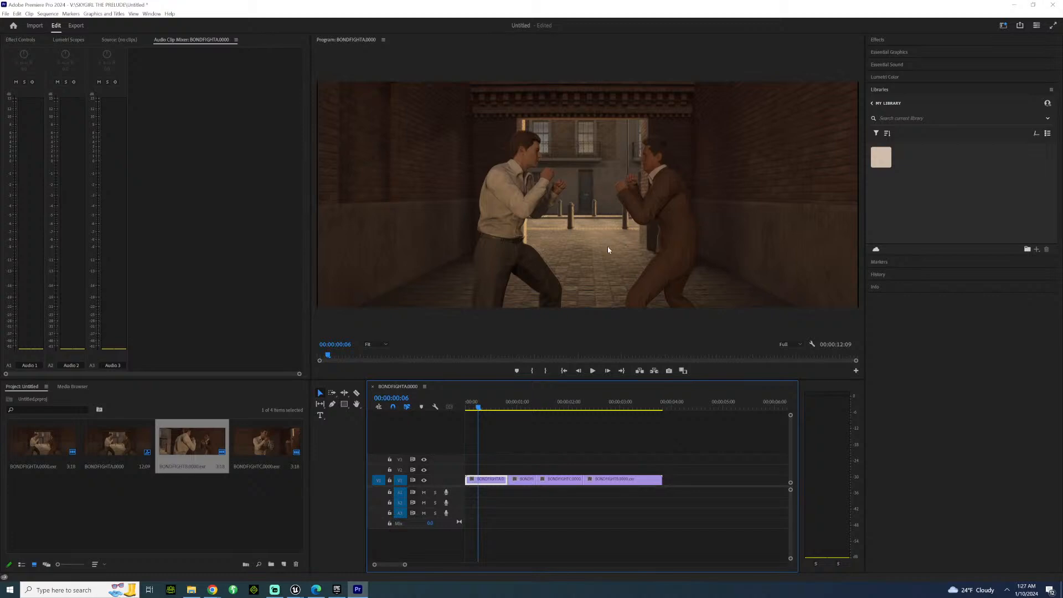
# Play the sequence from 00:00:00:06 through the first three clips and review the cut into the last clip.
pyautogui.press('space')
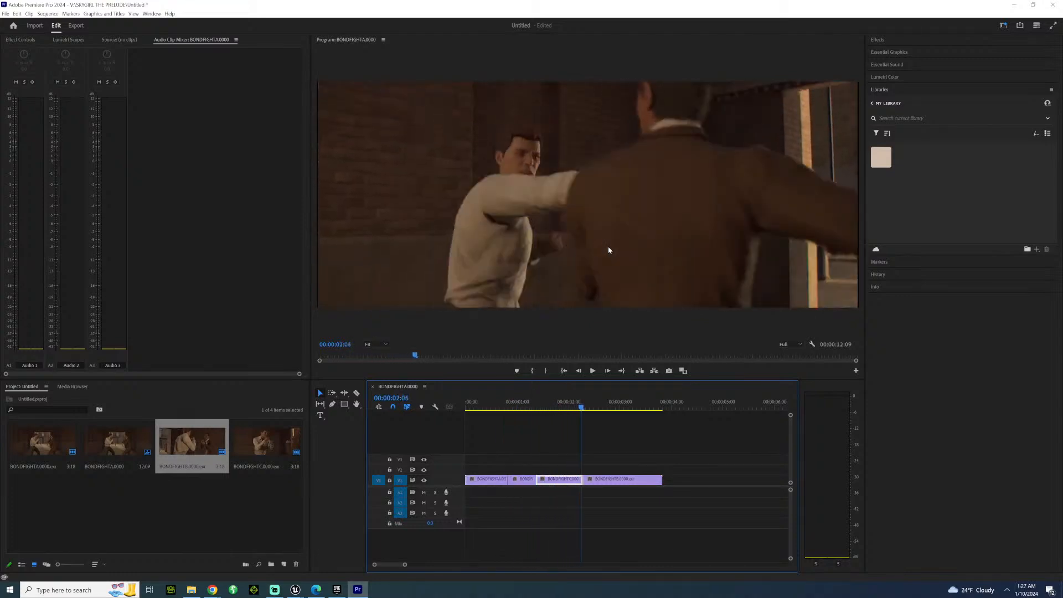
pyautogui.press('Right')
pyautogui.press('Right')
pyautogui.press('Right')
pyautogui.press('Right')
pyautogui.press('Right')
pyautogui.press('Right')
pyautogui.press('Right')
pyautogui.press('Right')
pyautogui.press('Left')
pyautogui.press('Left')
pyautogui.press('Left')
pyautogui.press('Left')
pyautogui.press('Left')
pyautogui.press('Left')
pyautogui.press('Left')
pyautogui.press('Left')
pyautogui.press('Left')
pyautogui.press('Left')
pyautogui.press('Left')
pyautogui.press('Left')
pyautogui.press('Left')
pyautogui.press('Left')
pyautogui.press('Left')
pyautogui.press('Left')
pyautogui.press('Left')
pyautogui.press('Left')
pyautogui.press('Left')
pyautogui.press('Left')
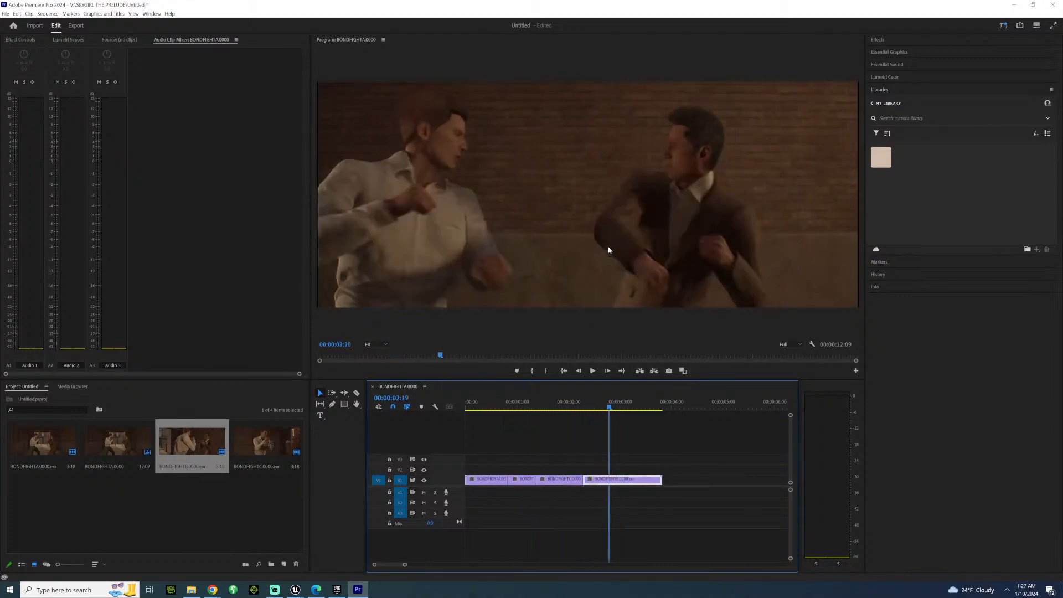
# Step back and forth across the cut from the third to the last clip, ending at 00:00:02:17.
pyautogui.press('Left')
pyautogui.press('Right')
pyautogui.press('Right')
pyautogui.press('Right')
pyautogui.press('Left')
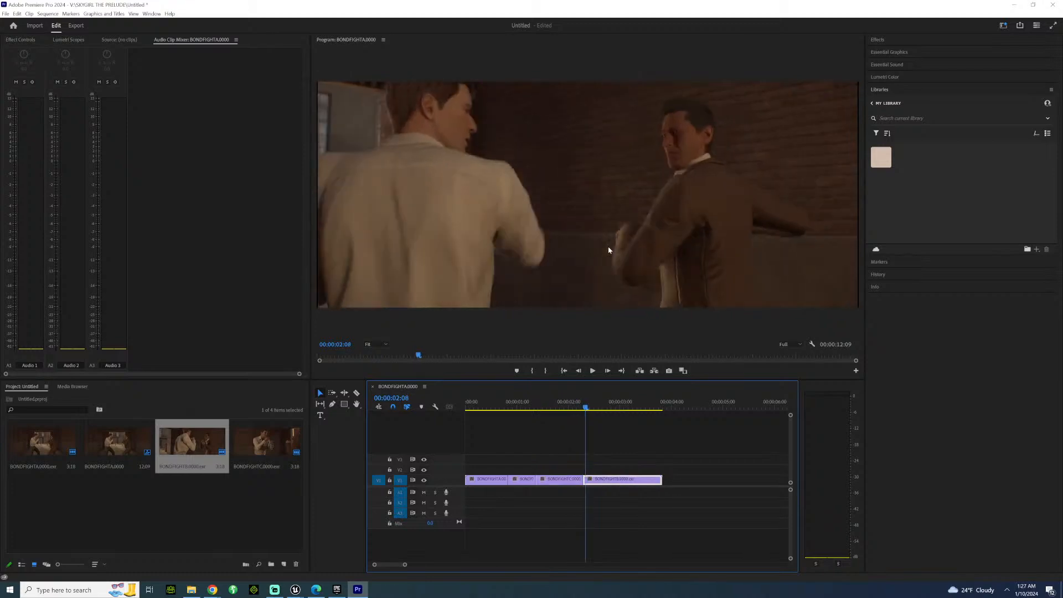
pyautogui.press('Left')
pyautogui.press('Left')
pyautogui.press('Left')
pyautogui.press('Left')
pyautogui.press('Left')
pyautogui.press('Right')
pyautogui.press('Right')
pyautogui.press('Right')
pyautogui.press('Right')
pyautogui.press('Right')
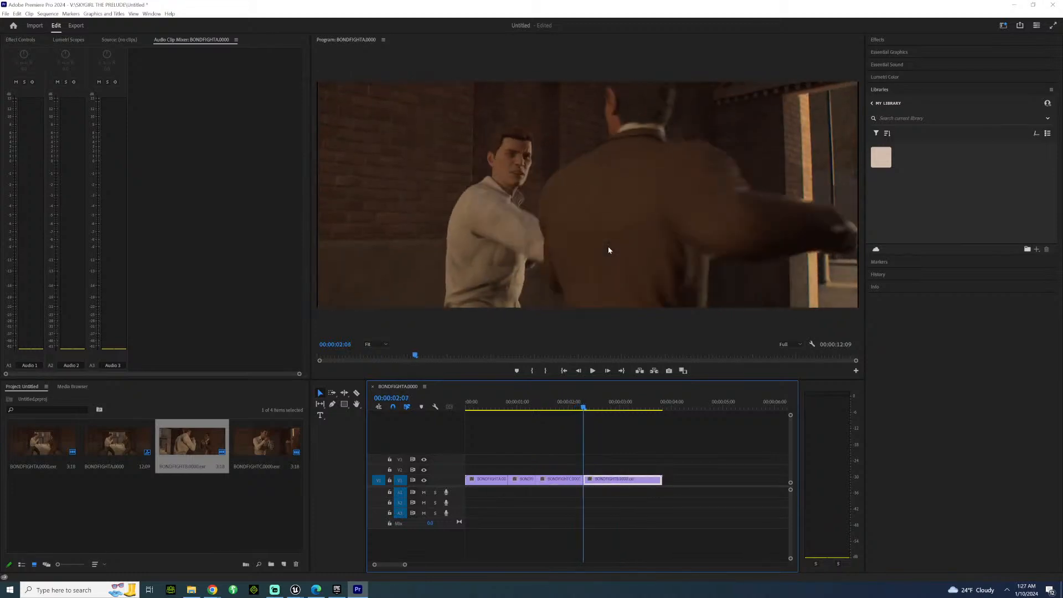
pyautogui.press('Right')
pyautogui.press('Right')
pyautogui.press('Right')
pyautogui.press('Right')
pyautogui.press('Right')
pyautogui.press('Right')
pyautogui.press('Right')
pyautogui.press('Right')
pyautogui.press('Right')
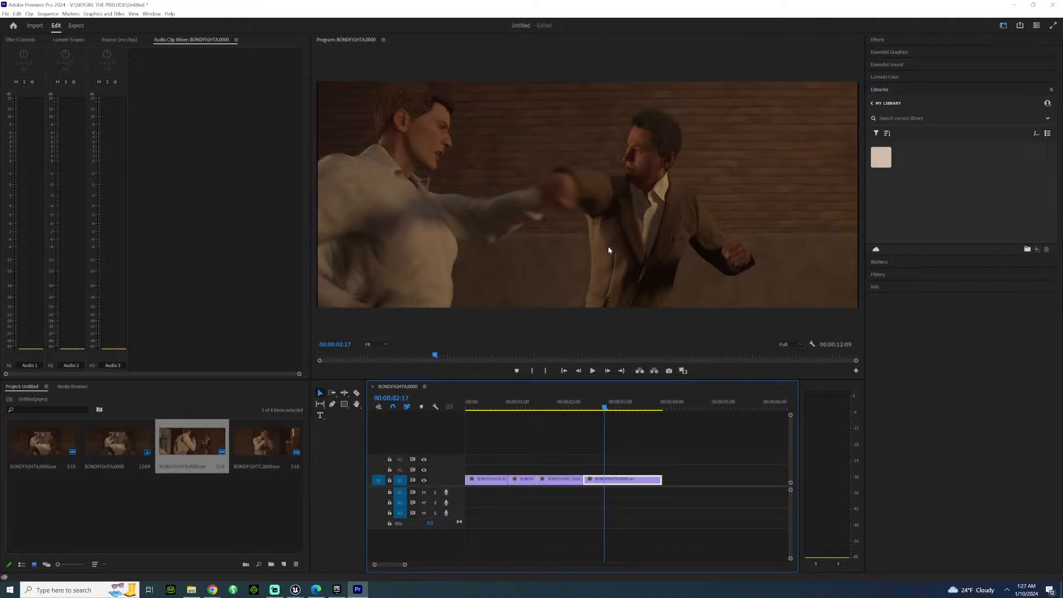
# Step back from the last clip through the third and second clips to 00:00:00:06 in the first clip.
pyautogui.press('Left')
pyautogui.press('Left')
pyautogui.press('Left')
pyautogui.press('Left')
pyautogui.press('Left')
pyautogui.press('Left')
pyautogui.press('Left')
pyautogui.press('Left')
pyautogui.press('Left')
pyautogui.press('Left')
pyautogui.press('Left')
pyautogui.press('Left')
pyautogui.press('Left')
pyautogui.press('Left')
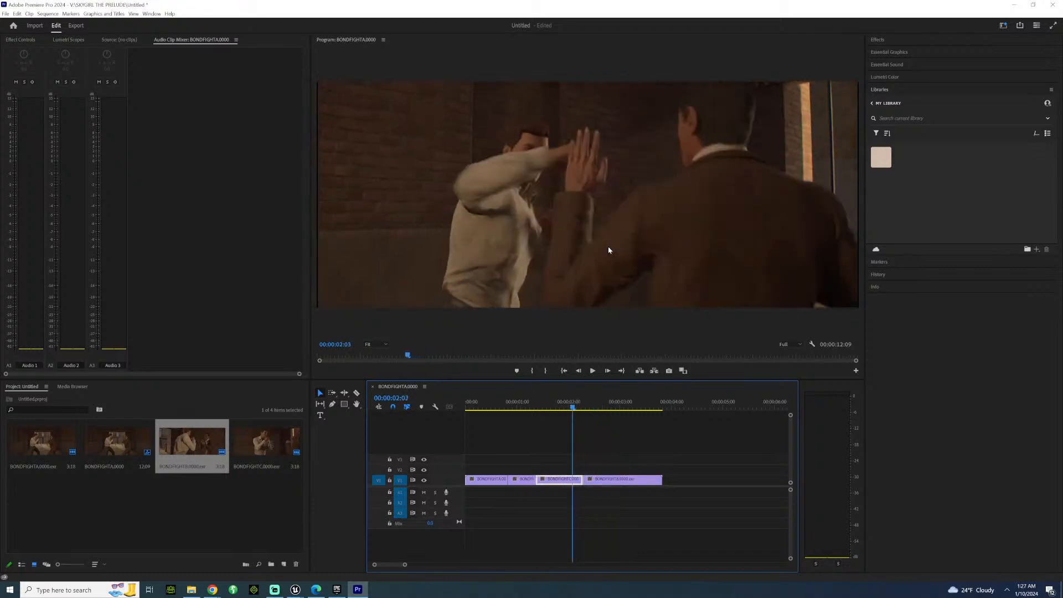
pyautogui.press('Left')
pyautogui.press('Left')
pyautogui.press('Left')
pyautogui.press('Left')
pyautogui.press('Left')
pyautogui.press('Left')
pyautogui.press('Left')
pyautogui.press('Left')
pyautogui.press('Left')
pyautogui.press('Left')
pyautogui.press('Left')
pyautogui.press('Left')
pyautogui.press('Left')
pyautogui.press('Left')
pyautogui.press('Left')
pyautogui.press('Left')
pyautogui.press('Left')
pyautogui.press('Left')
pyautogui.press('Left')
pyautogui.press('Left')
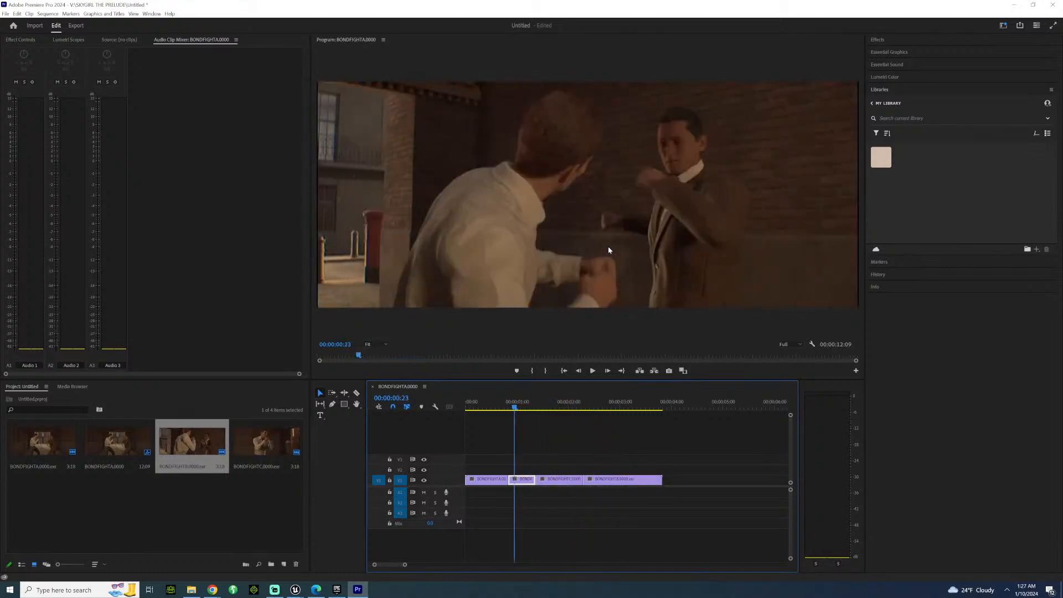
pyautogui.press('Left')
pyautogui.press('Left')
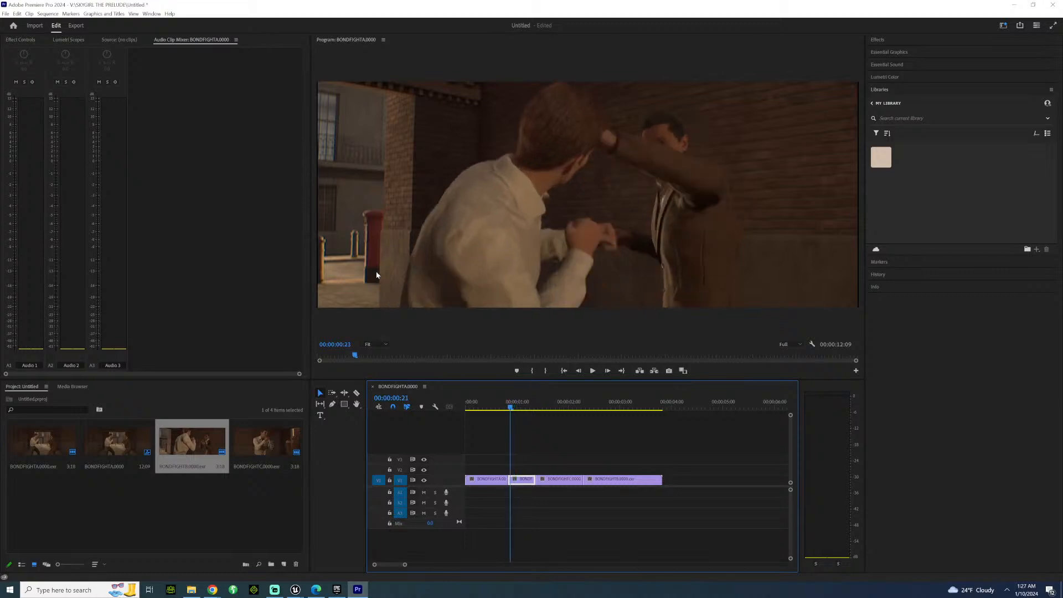
pyautogui.press('Left')
pyautogui.press('Left')
pyautogui.press('Left')
pyautogui.press('Left')
pyautogui.press('Left')
pyautogui.press('Left')
pyautogui.press('Left')
pyautogui.press('Left')
pyautogui.press('Left')
pyautogui.press('Left')
pyautogui.press('Left')
pyautogui.press('Left')
pyautogui.press('Left')
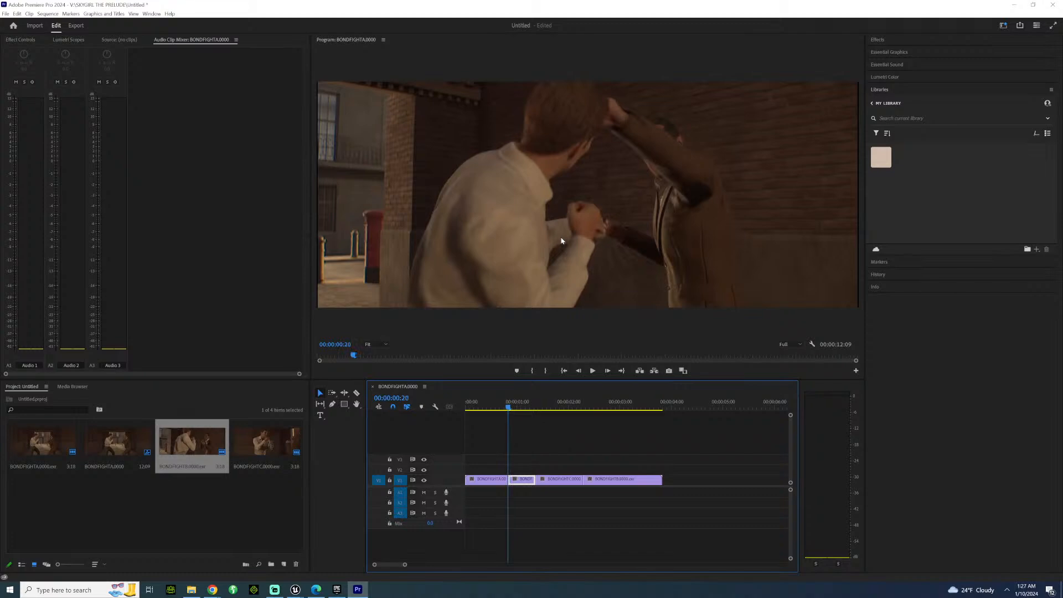
pyautogui.press('Left')
pyautogui.press('Left')
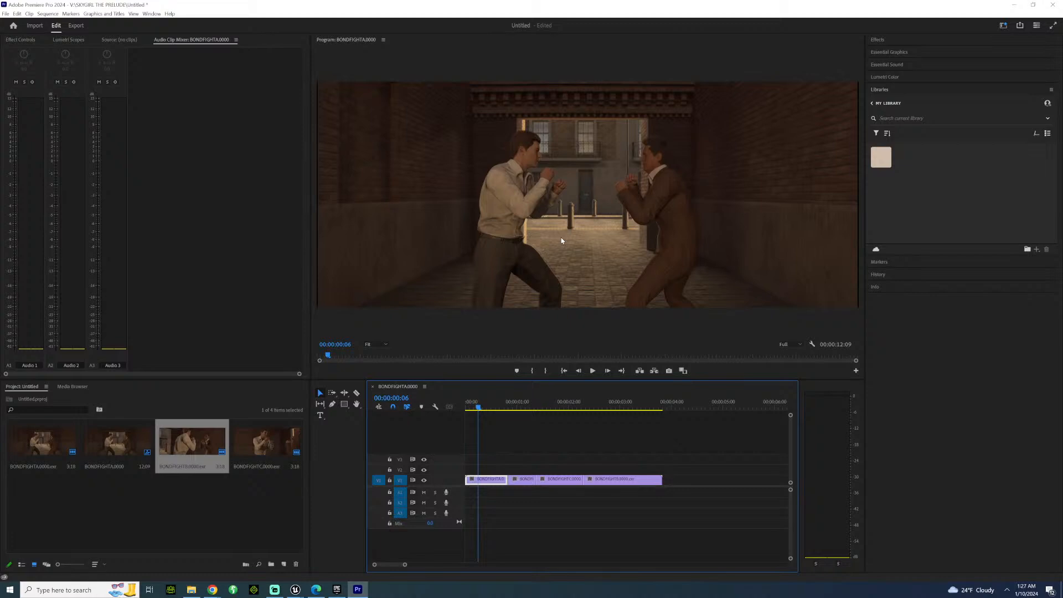
# Examine the punch wind-up in the first clip and continue past its cut to 00:00:00:21.
pyautogui.press('Right')
pyautogui.press('Right')
pyautogui.press('Right')
pyautogui.press('Right')
pyautogui.press('Right')
pyautogui.press('Right')
pyautogui.press('Right')
pyautogui.press('Right')
pyautogui.press('Right')
pyautogui.press('Right')
pyautogui.press('Right')
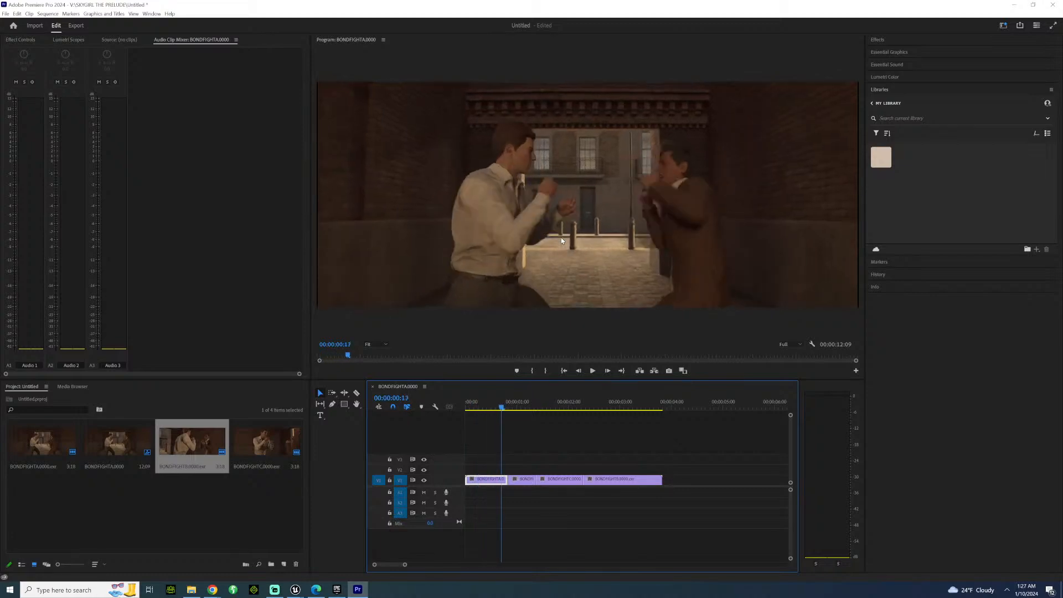
pyautogui.press('Left')
pyautogui.press('Left')
pyautogui.press('Left')
pyautogui.press('Left')
pyautogui.press('Left')
pyautogui.press('Left')
pyautogui.press('Left')
pyautogui.press('Left')
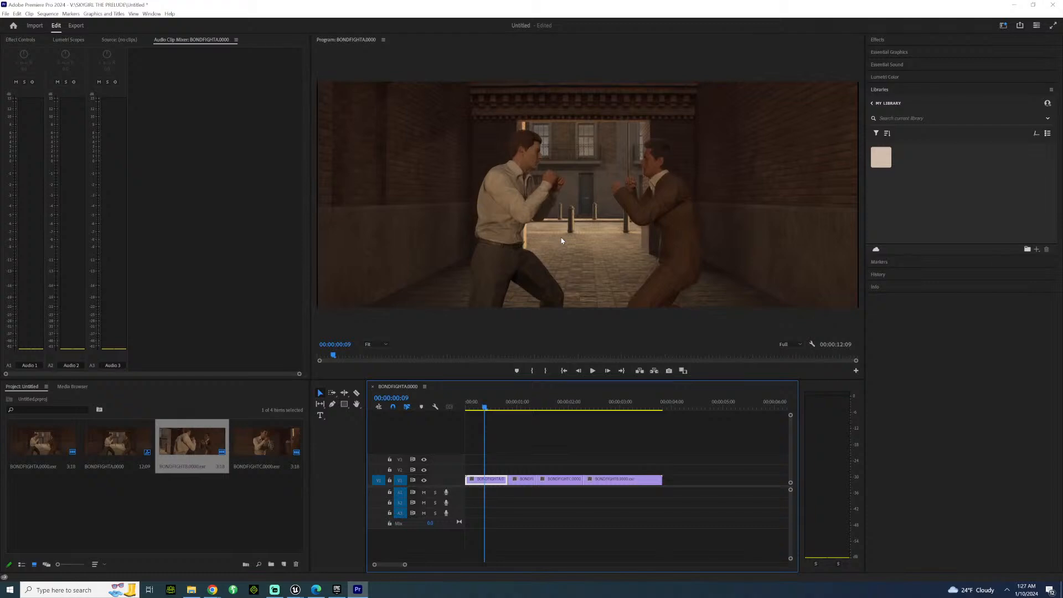
pyautogui.press('Right')
pyautogui.press('Right')
pyautogui.press('Right')
pyautogui.press('Right')
pyautogui.press('Right')
pyautogui.press('Right')
pyautogui.press('Right')
pyautogui.press('Right')
pyautogui.press('Right')
pyautogui.press('Right')
pyautogui.press('Right')
pyautogui.press('Right')
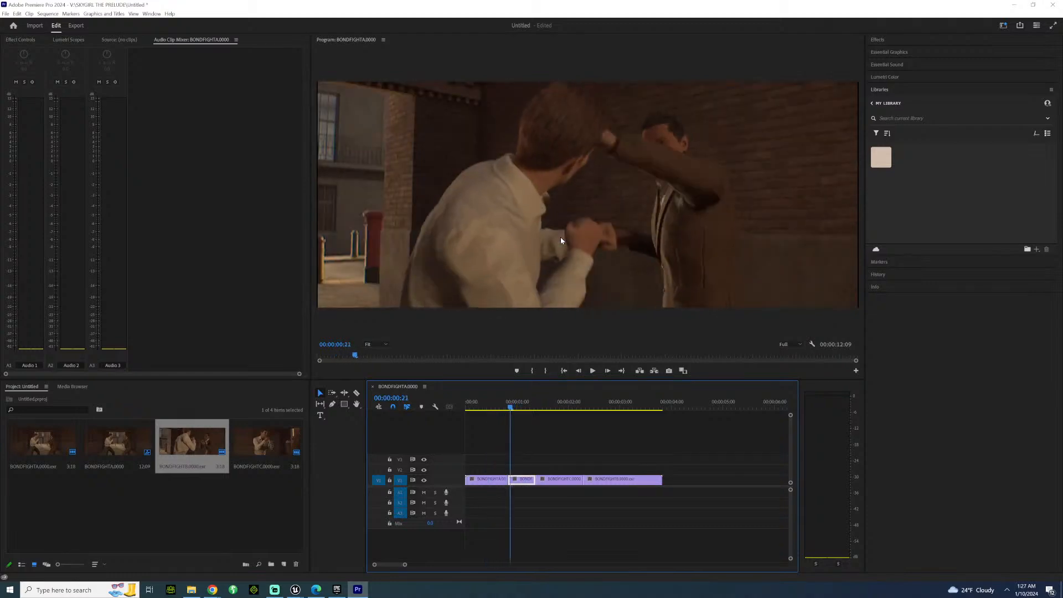
# Compare the frames on both sides of the 00:00:00:20 cut and continue to 00:00:01:05 in the second clip.
pyautogui.press('Left')
pyautogui.press('Left')
pyautogui.press('Left')
pyautogui.press('Left')
pyautogui.press('Left')
pyautogui.press('Left')
pyautogui.press('Left')
pyautogui.press('Left')
pyautogui.press('Left')
pyautogui.press('Right')
pyautogui.press('Right')
pyautogui.press('Right')
pyautogui.press('Right')
pyautogui.press('Right')
pyautogui.press('Right')
pyautogui.press('Right')
pyautogui.press('Right')
pyautogui.press('Right')
pyautogui.press('Right')
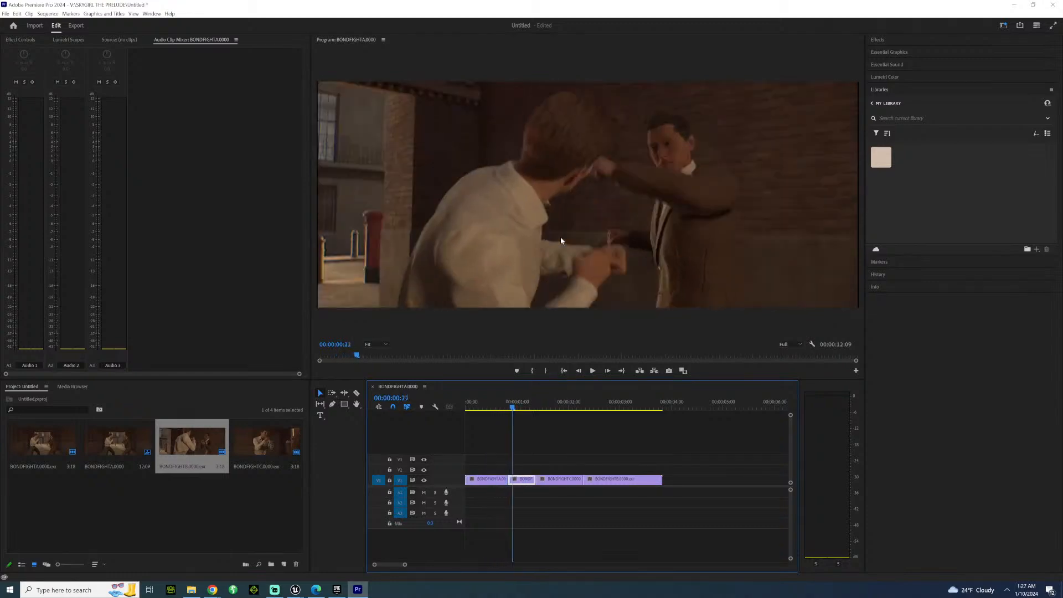
pyautogui.press('Left')
pyautogui.press('Left')
pyautogui.press('Left')
pyautogui.press('Left')
pyautogui.press('Left')
pyautogui.press('Left')
pyautogui.press('Left')
pyautogui.press('Left')
pyautogui.press('Left')
pyautogui.press('Left')
pyautogui.press('Left')
pyautogui.press('Left')
pyautogui.press('Left')
pyautogui.press('Left')
pyautogui.press('Left')
pyautogui.press('Left')
pyautogui.press('Left')
pyautogui.press('Left')
pyautogui.press('Left')
pyautogui.press('Left')
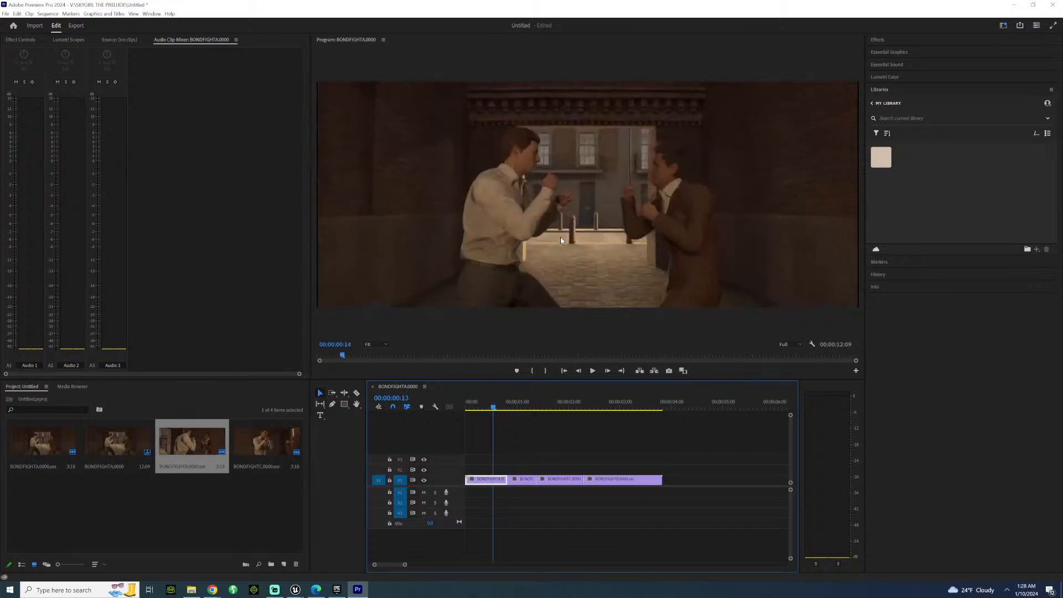
pyautogui.press('Right')
pyautogui.press('Right')
pyautogui.press('Right')
pyautogui.press('Right')
pyautogui.press('Right')
pyautogui.press('Right')
pyautogui.press('Right')
pyautogui.press('Right')
pyautogui.press('Right')
pyautogui.press('Right')
pyautogui.press('Right')
pyautogui.press('Right')
pyautogui.press('Right')
pyautogui.press('Right')
pyautogui.press('Right')
pyautogui.press('Right')
pyautogui.press('Right')
pyautogui.press('Right')
pyautogui.press('Right')
pyautogui.press('Right')
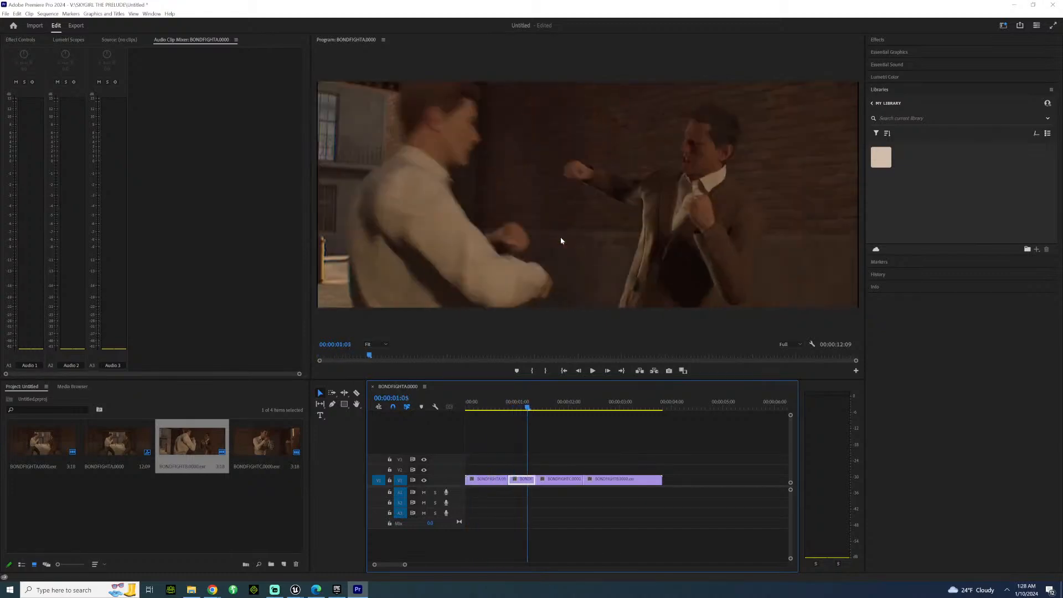
# Apply the Casino Royale - Standard creative look in Lumetri Color to the last clip, with the playhead at 00:00:02:08.
pyautogui.press('Right')
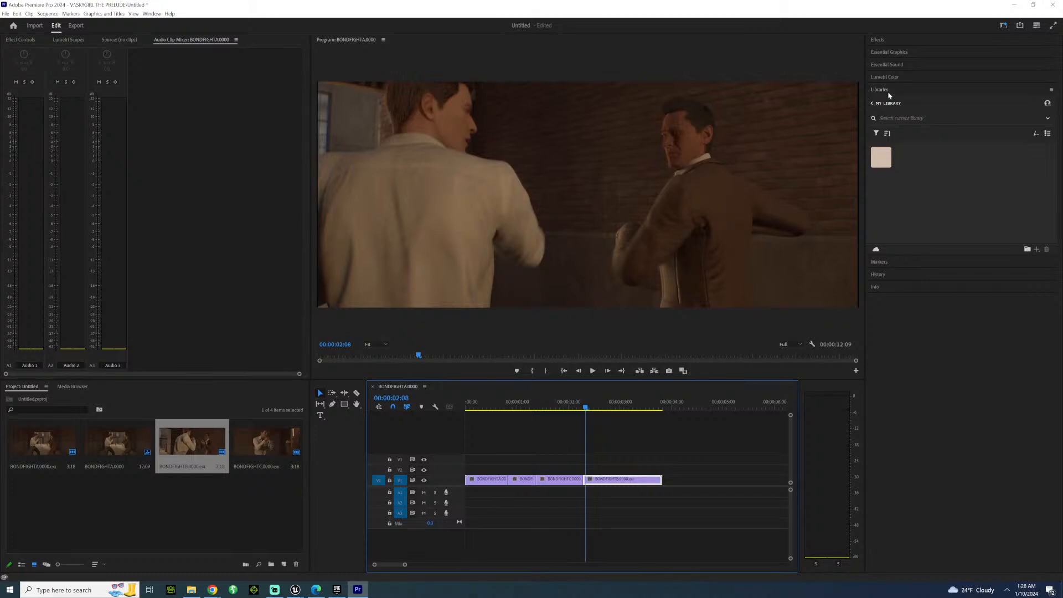
pyautogui.click(916, 79)
pyautogui.click(936, 157)
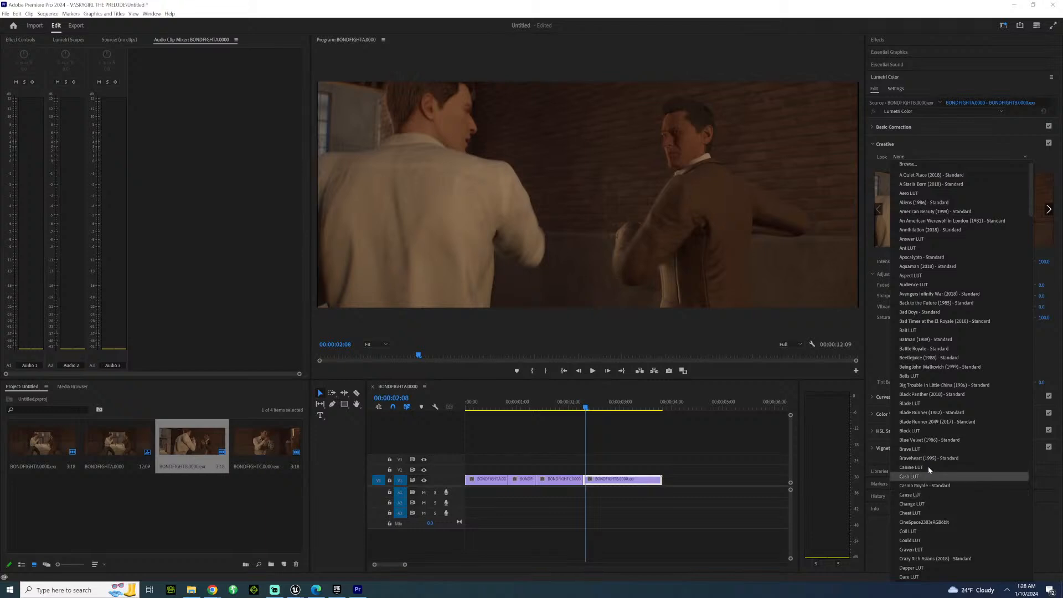
pyautogui.click(932, 485)
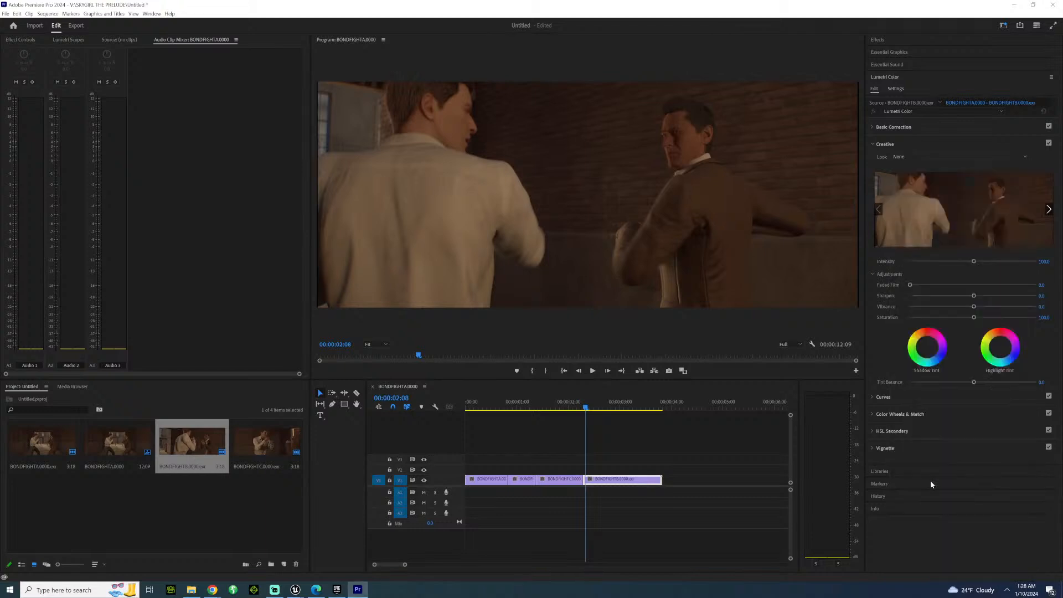
pyautogui.click(949, 146)
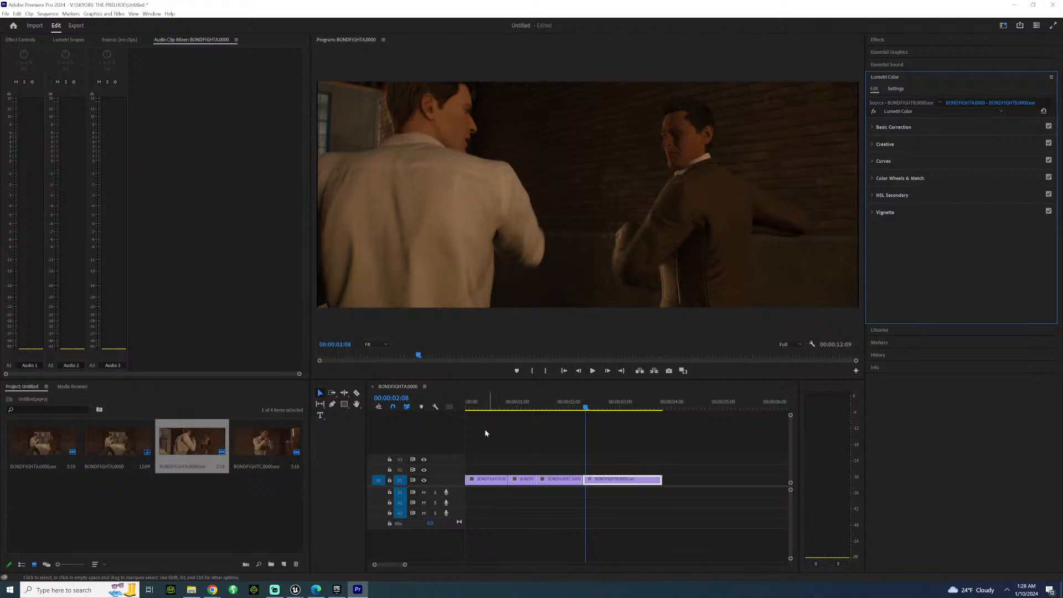
# Apply the Casino Royale - Standard creative look in Lumetri Color to the first clip, with the playhead at 00:00:00:13.
pyautogui.click(480, 414)
pyautogui.click(493, 408)
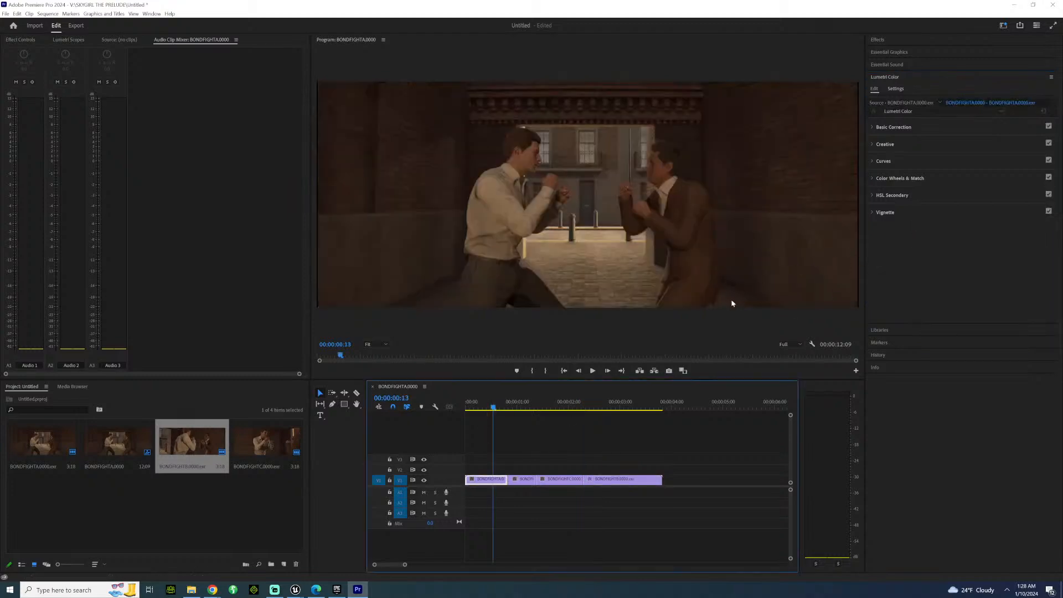
pyautogui.click(894, 147)
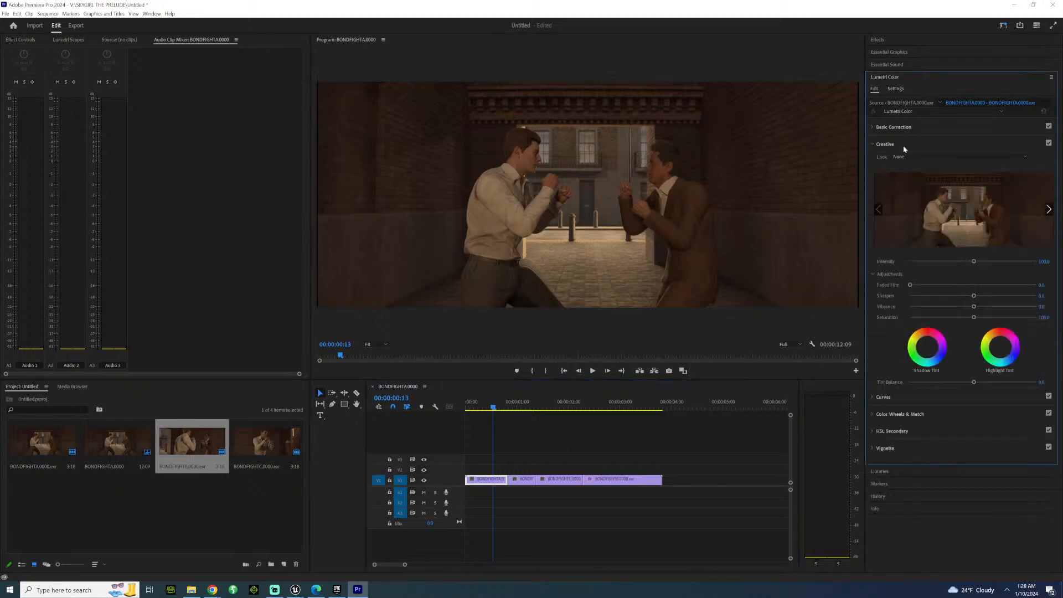
pyautogui.click(930, 157)
pyautogui.scroll(-3, 897, 273)
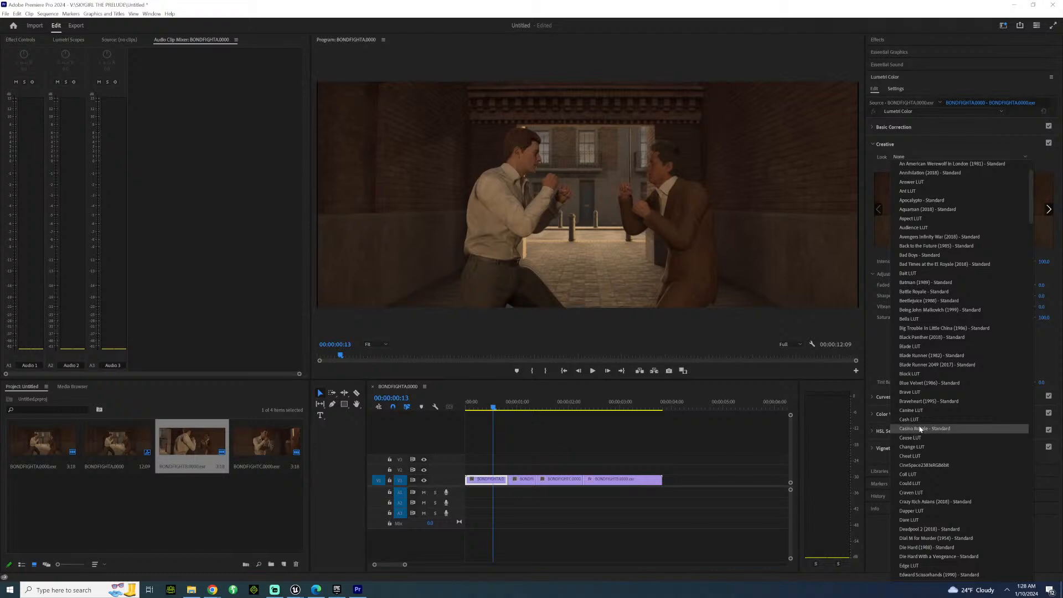
pyautogui.click(923, 428)
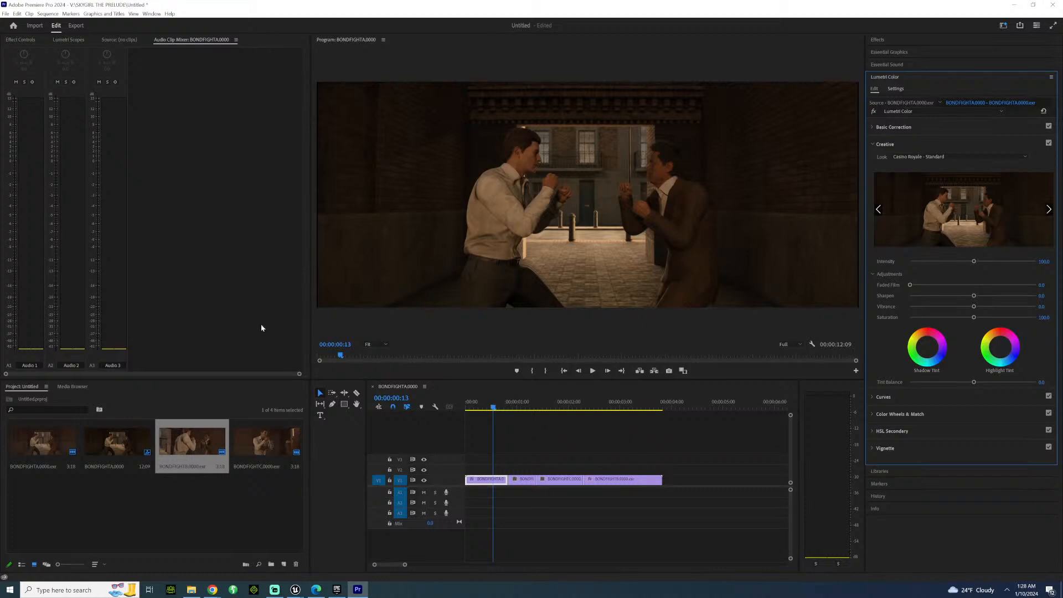
# Review the cuts by playing the sequence forward and backward between the first and last clips, ending at 00:00:00:06 in the first clip.
pyautogui.press('space')
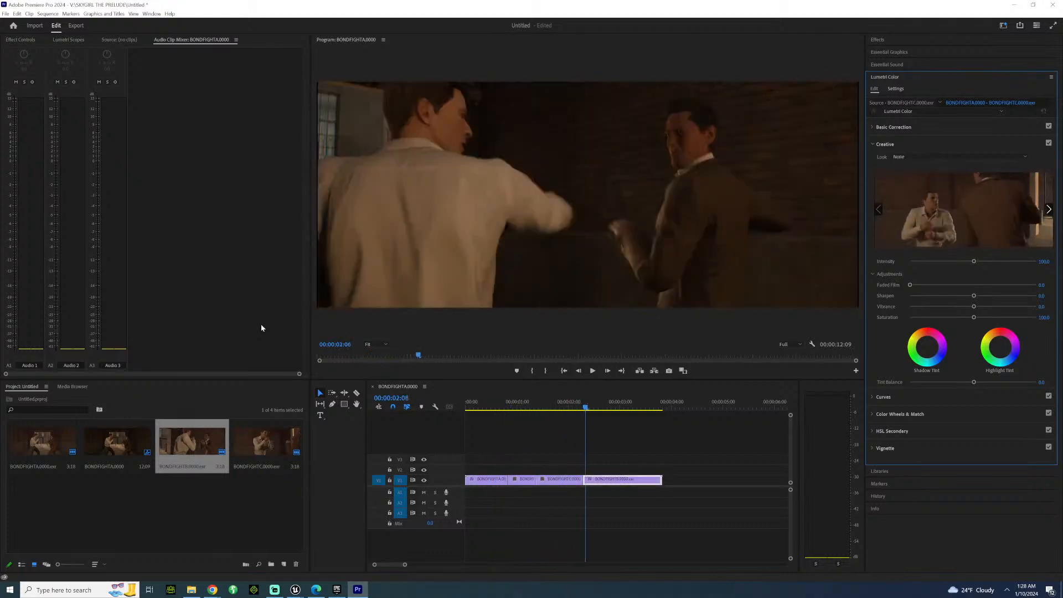
pyautogui.press('j')
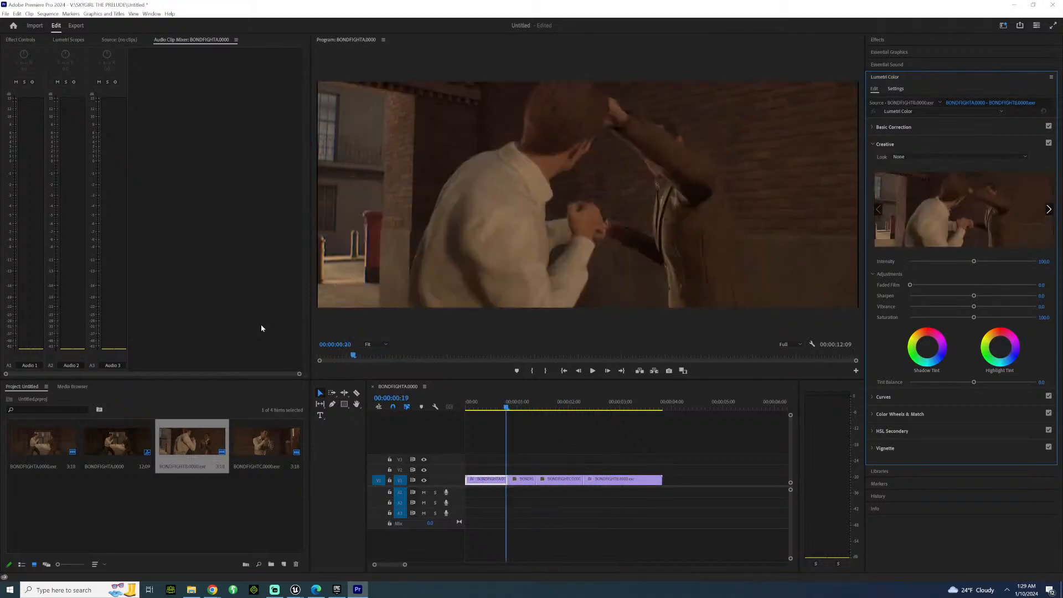
pyautogui.press('l')
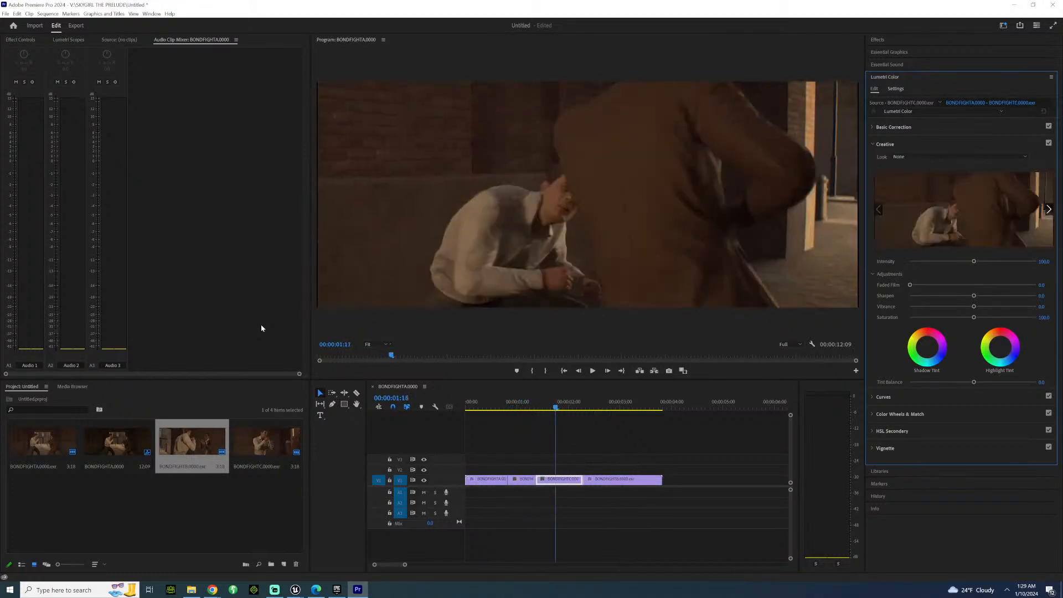
pyautogui.press('j')
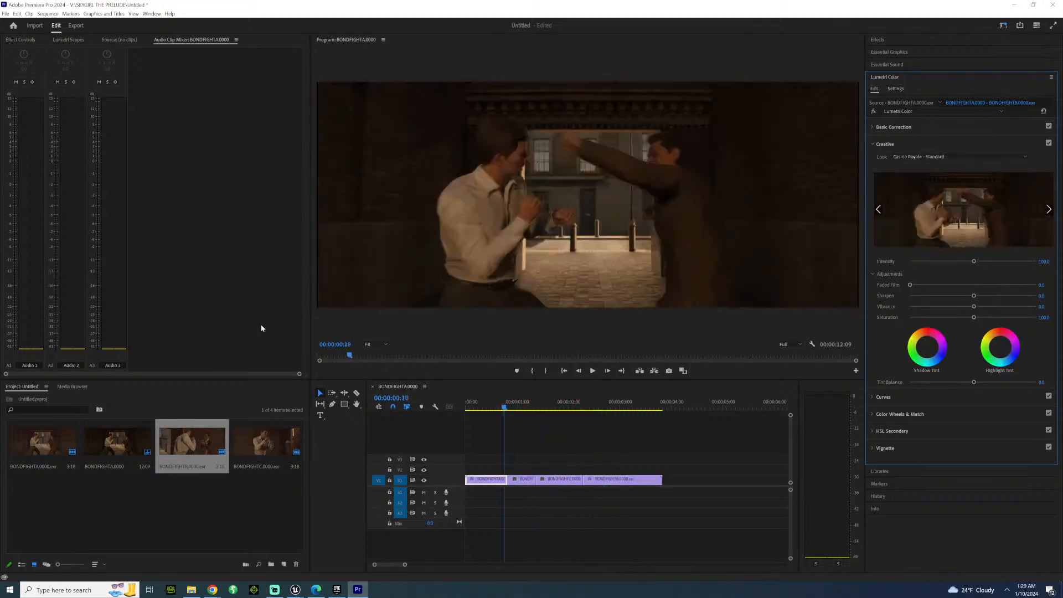
pyautogui.press('l')
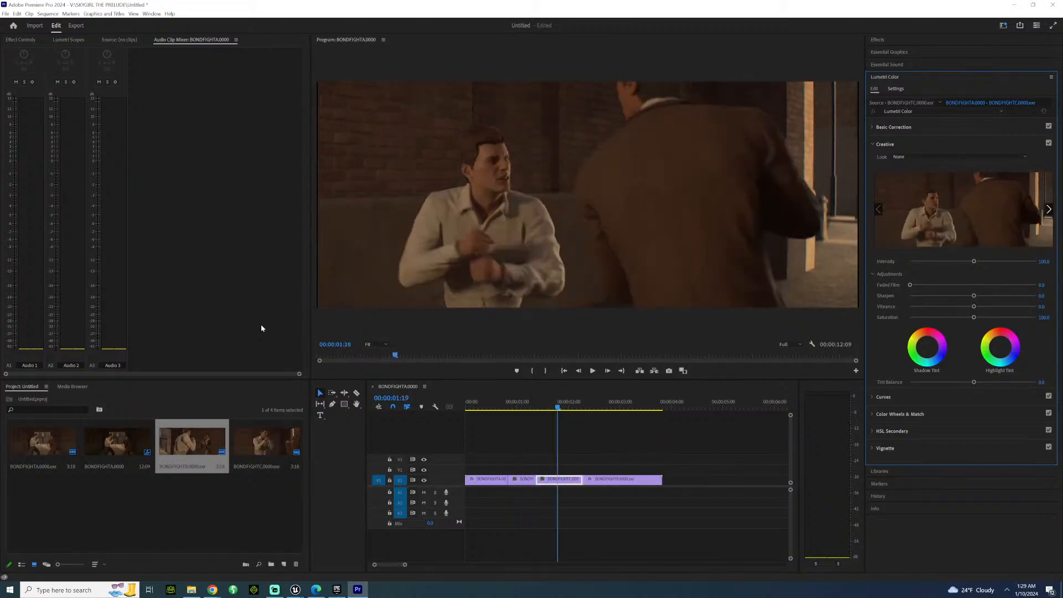
pyautogui.press('j')
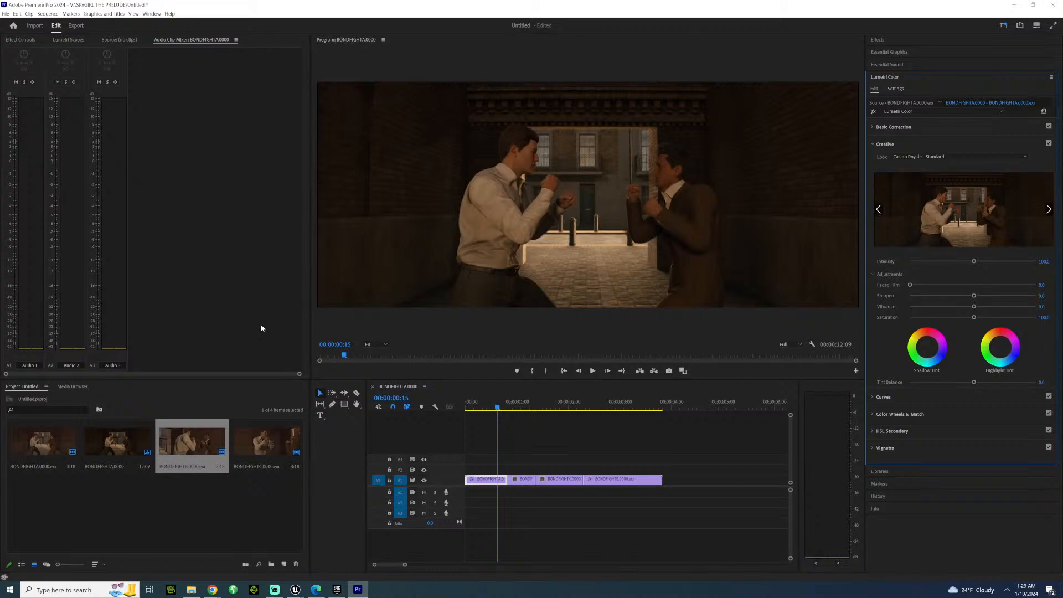
pyautogui.press('Left')
pyautogui.press('Left')
pyautogui.press('Left')
pyautogui.press('Left')
pyautogui.press('Left')
pyautogui.press('Left')
pyautogui.press('Left')
pyautogui.press('Left')
pyautogui.press('Left')
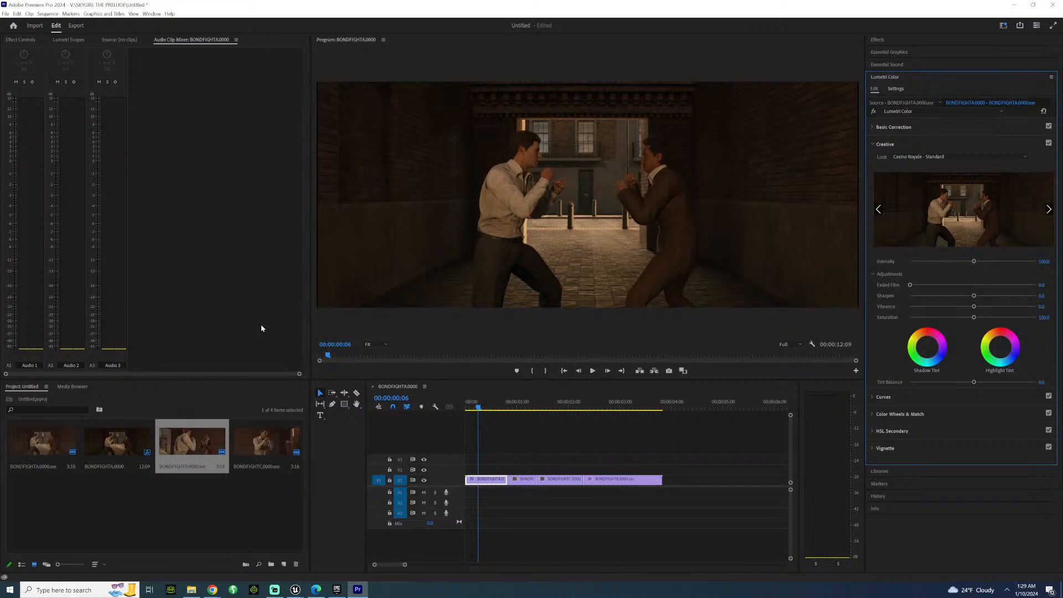
# Play the fight into the last clip and examine its frames between 00:00:02:08 and 00:00:03:00.
pyautogui.press('space')
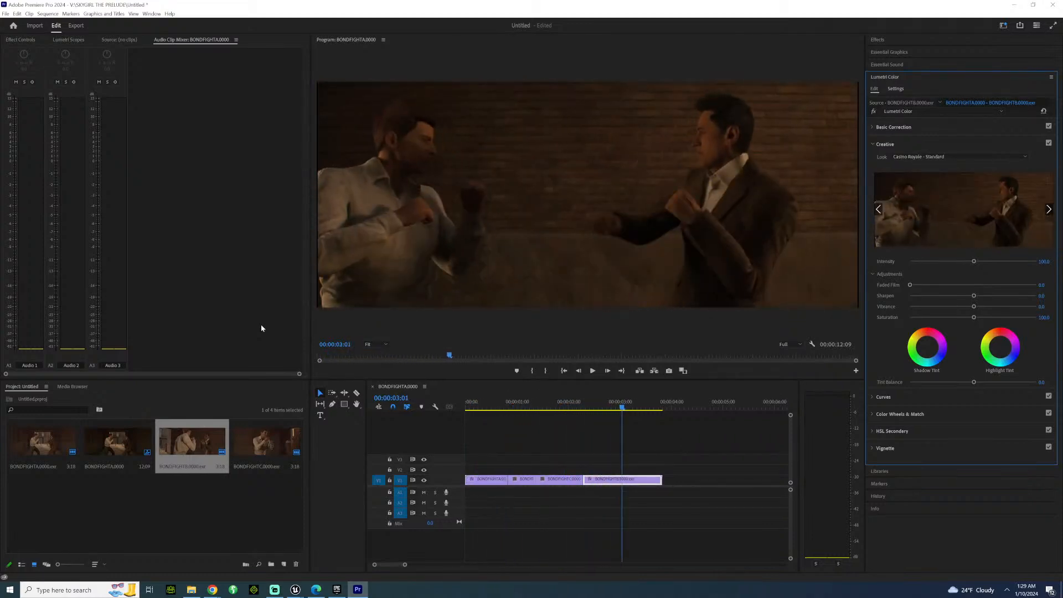
pyautogui.press('Left')
pyautogui.press('Left')
pyautogui.press('Left')
pyautogui.press('Left')
pyautogui.press('Left')
pyautogui.press('Left')
pyautogui.press('Left')
pyautogui.press('Left')
pyautogui.press('Left')
pyautogui.press('Left')
pyautogui.press('Left')
pyautogui.press('Left')
pyautogui.press('Left')
pyautogui.press('Left')
pyautogui.press('Left')
pyautogui.press('Left')
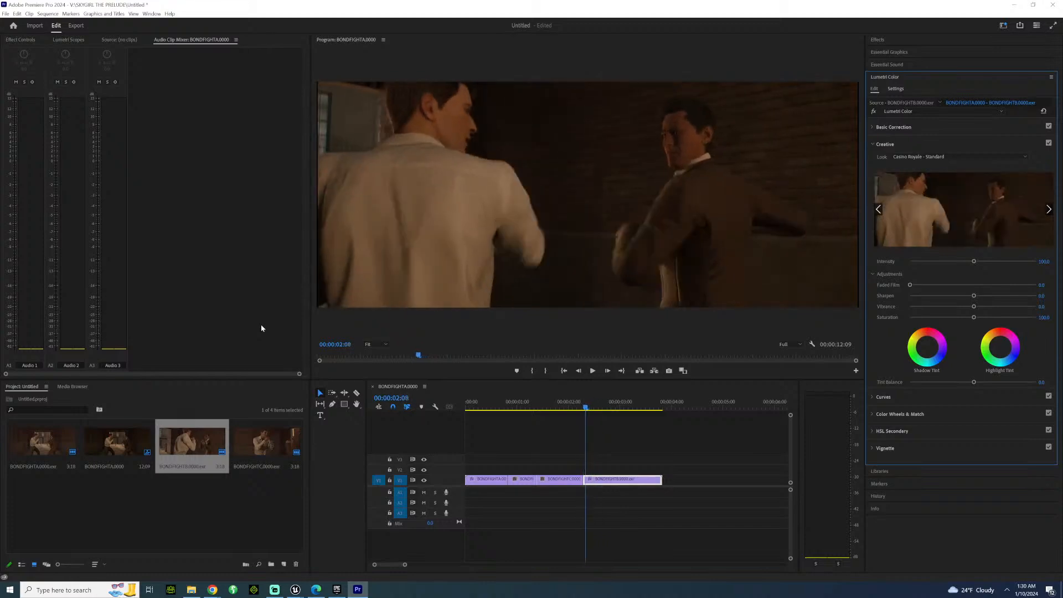
pyautogui.press('Left')
pyautogui.press('Right')
pyautogui.press('Right')
pyautogui.press('Right')
pyautogui.press('Right')
pyautogui.press('Right')
pyautogui.press('Right')
pyautogui.press('Right')
pyautogui.press('Right')
pyautogui.press('Right')
pyautogui.press('Right')
pyautogui.press('Right')
pyautogui.press('Right')
pyautogui.press('Right')
pyautogui.press('Right')
pyautogui.press('Right')
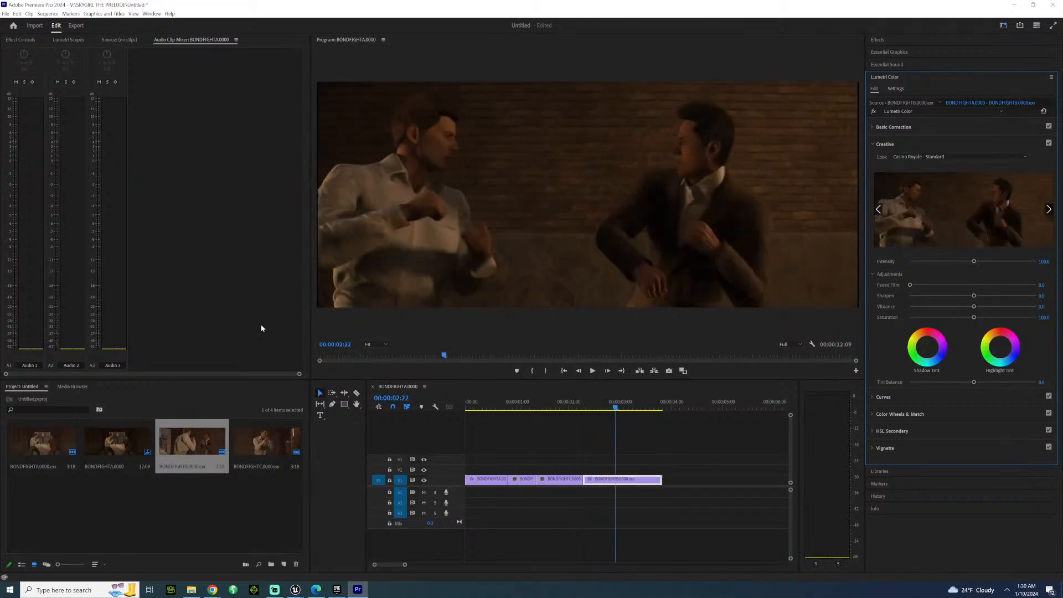
pyautogui.press('Left')
pyautogui.press('Left')
pyautogui.press('Left')
pyautogui.press('Left')
pyautogui.press('Left')
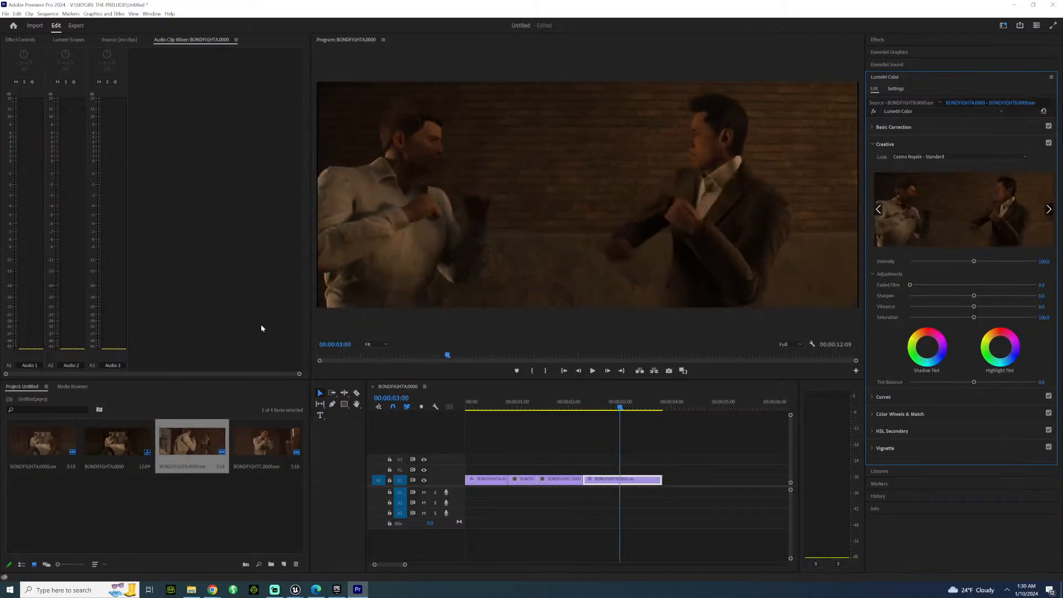
# Compare the ungraded second clip with the graded last clip by playing backward and forward between them, ending at 00:00:02:09.
pyautogui.press('j')
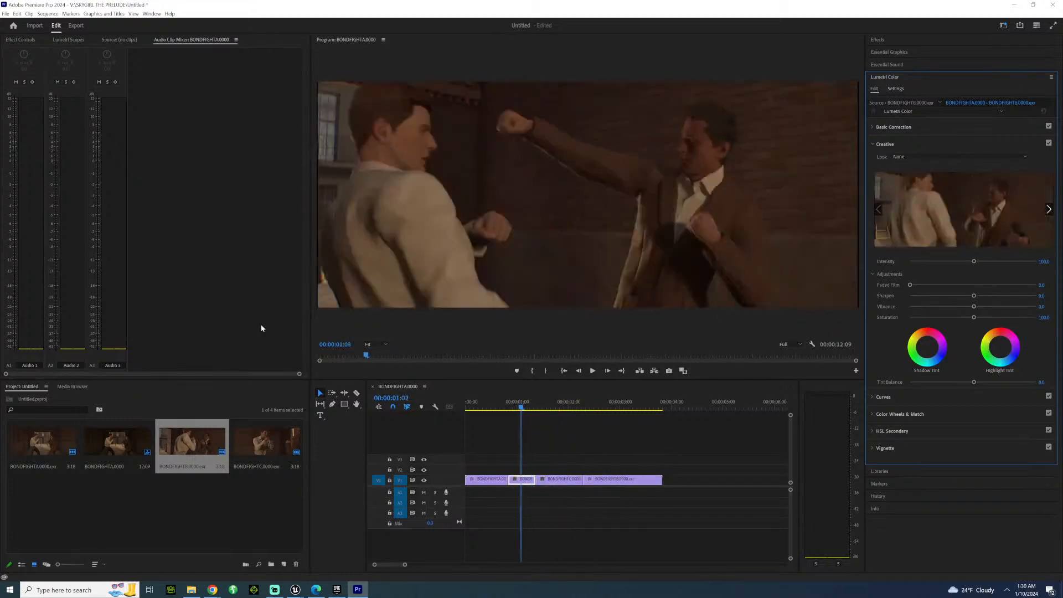
pyautogui.press('l')
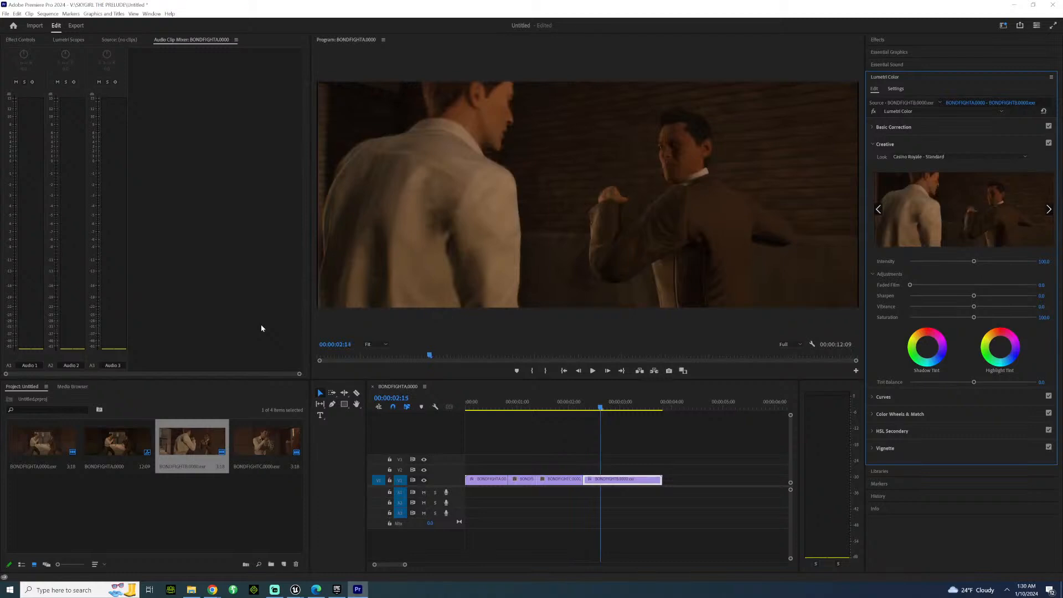
pyautogui.press('j')
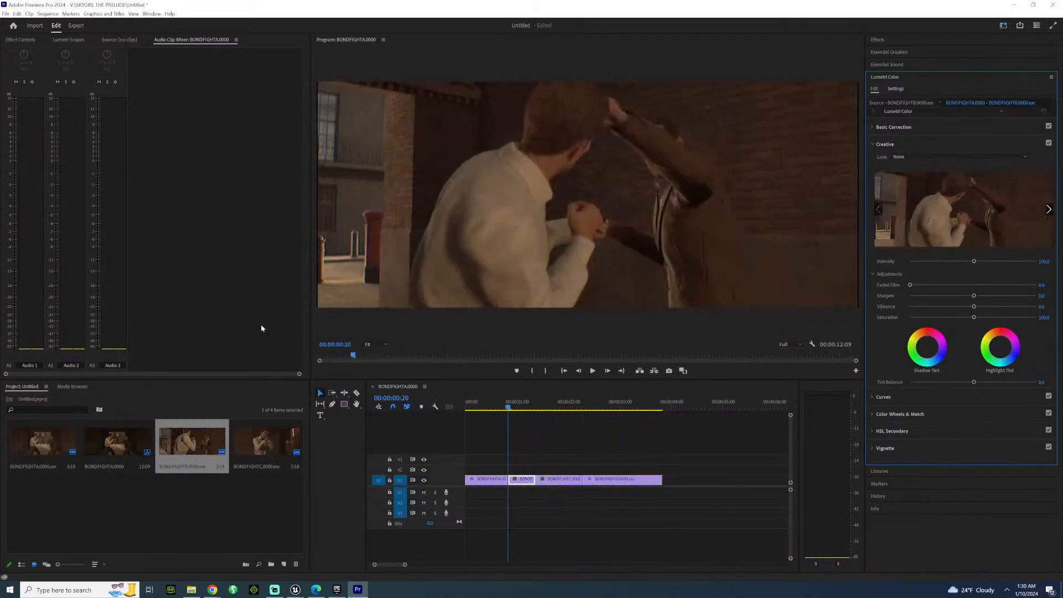
pyautogui.press('l')
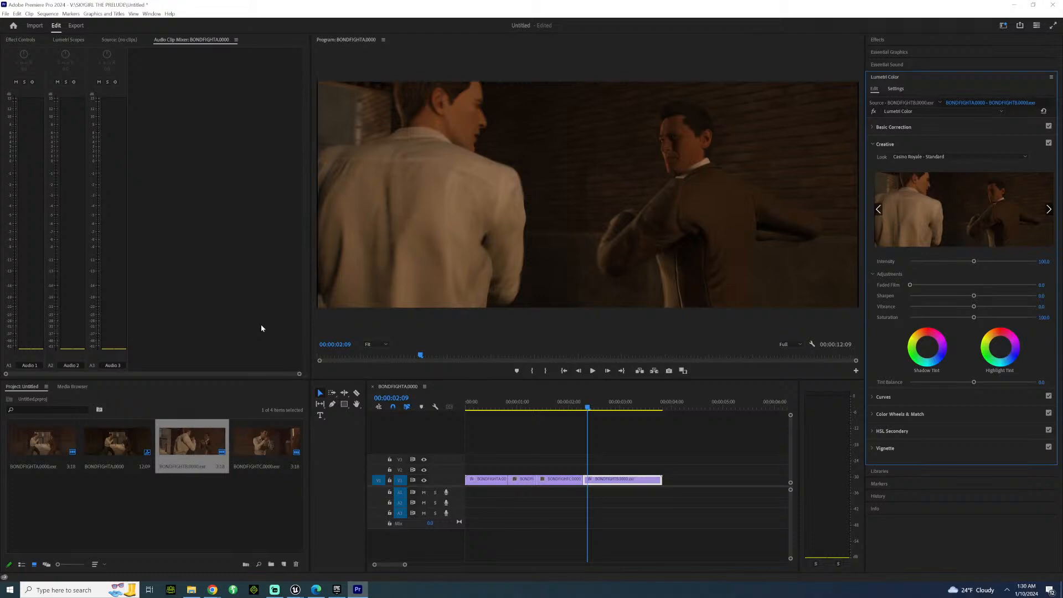
# Save the project and return to 00:00:00:01 in the first clip.
pyautogui.hotkey('ctrl', 's')
pyautogui.press('Left')
pyautogui.press('Left')
pyautogui.press('Left')
pyautogui.press('Left')
pyautogui.press('Left')
pyautogui.press('Left')
pyautogui.press('Left')
pyautogui.press('Left')
pyautogui.press('Left')
pyautogui.press('Left')
pyautogui.press('Left')
pyautogui.press('Left')
pyautogui.press('Left')
pyautogui.press('Left')
pyautogui.press('Left')
pyautogui.press('Left')
pyautogui.press('Left')
pyautogui.press('Left')
pyautogui.press('Left')
pyautogui.press('Left')
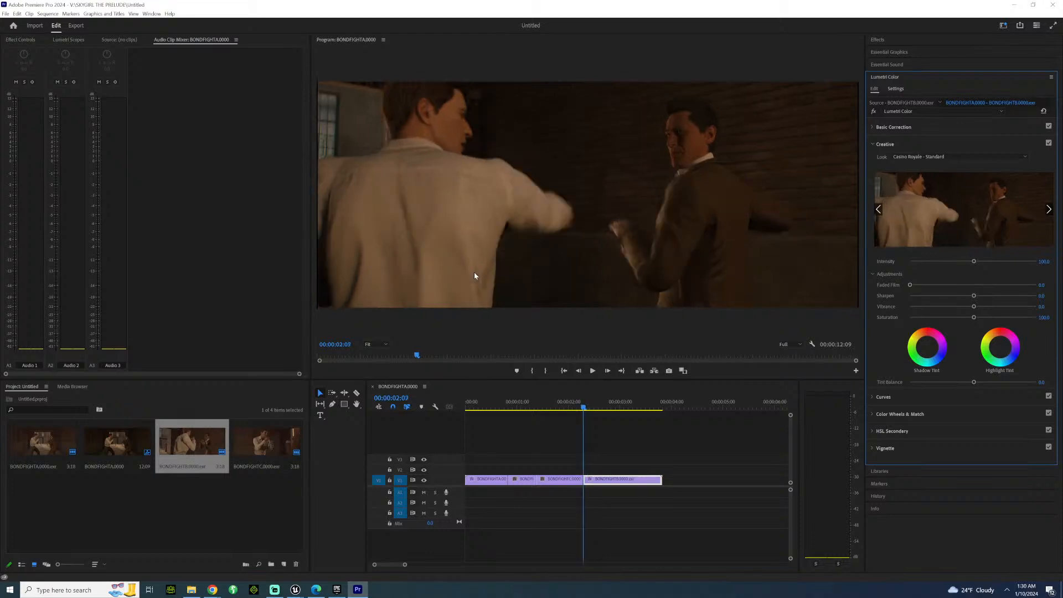
pyautogui.press('Left')
pyautogui.press('Left')
pyautogui.press('Left')
pyautogui.press('Left')
pyautogui.press('Left')
pyautogui.press('Left')
pyautogui.press('Left')
pyautogui.press('Left')
pyautogui.press('Left')
pyautogui.press('Left')
pyautogui.press('Left')
pyautogui.press('Left')
pyautogui.press('Left')
pyautogui.press('Left')
pyautogui.press('Left')
pyautogui.press('Left')
pyautogui.press('Left')
pyautogui.press('Left')
pyautogui.press('Left')
pyautogui.press('Left')
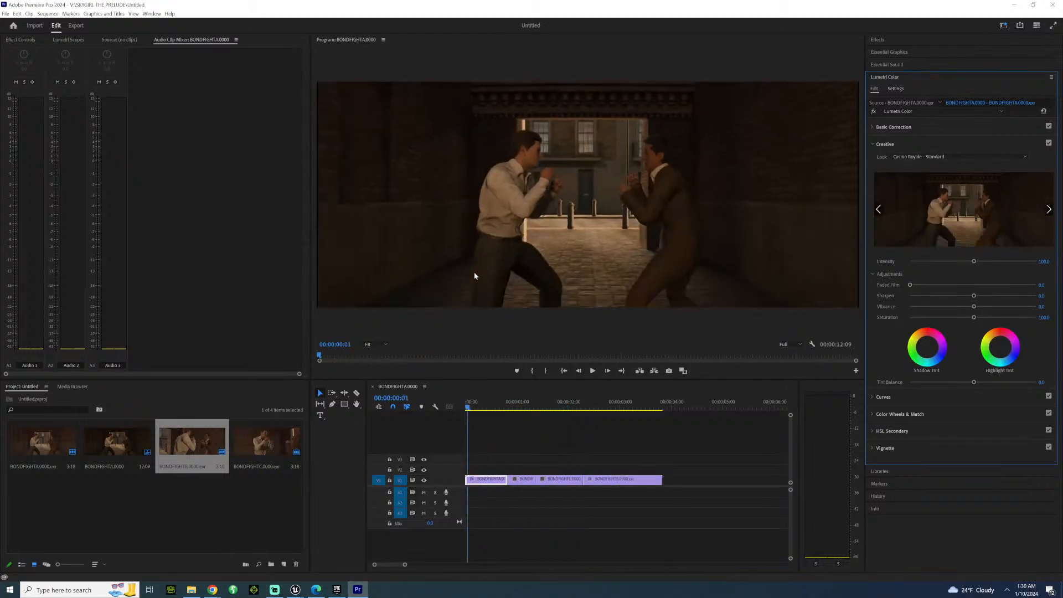
# Examine the first clip's opening frames, play across its cut to 00:00:01:03, and return to 00:00:00:05.
pyautogui.press('Right')
pyautogui.press('Right')
pyautogui.press('Right')
pyautogui.press('Right')
pyautogui.press('Right')
pyautogui.press('Right')
pyautogui.press('Right')
pyautogui.press('Right')
pyautogui.press('Right')
pyautogui.press('Right')
pyautogui.press('Right')
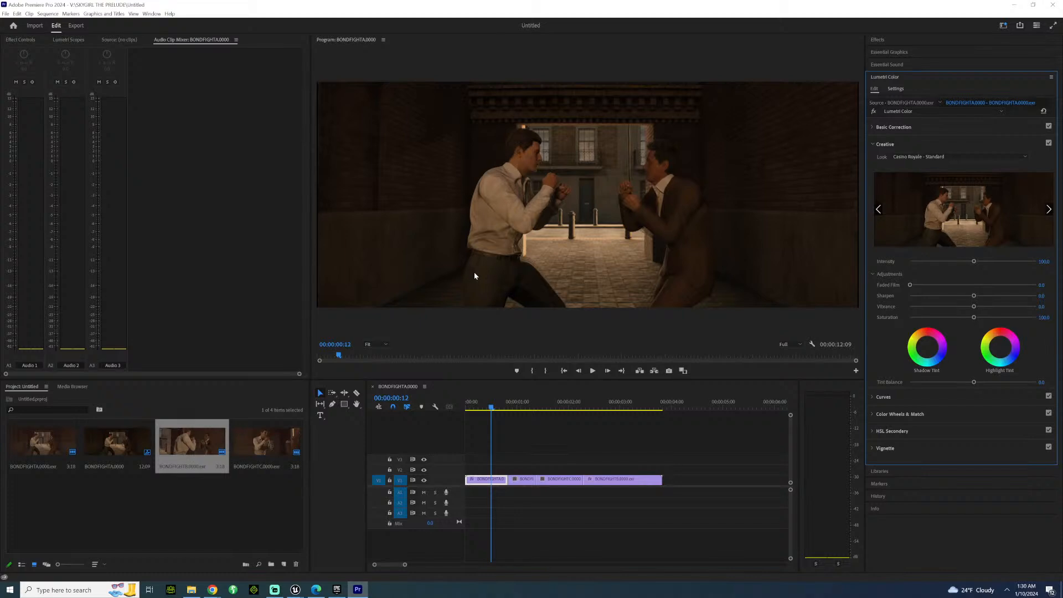
pyautogui.press('Left')
pyautogui.press('Left')
pyautogui.press('Left')
pyautogui.press('Left')
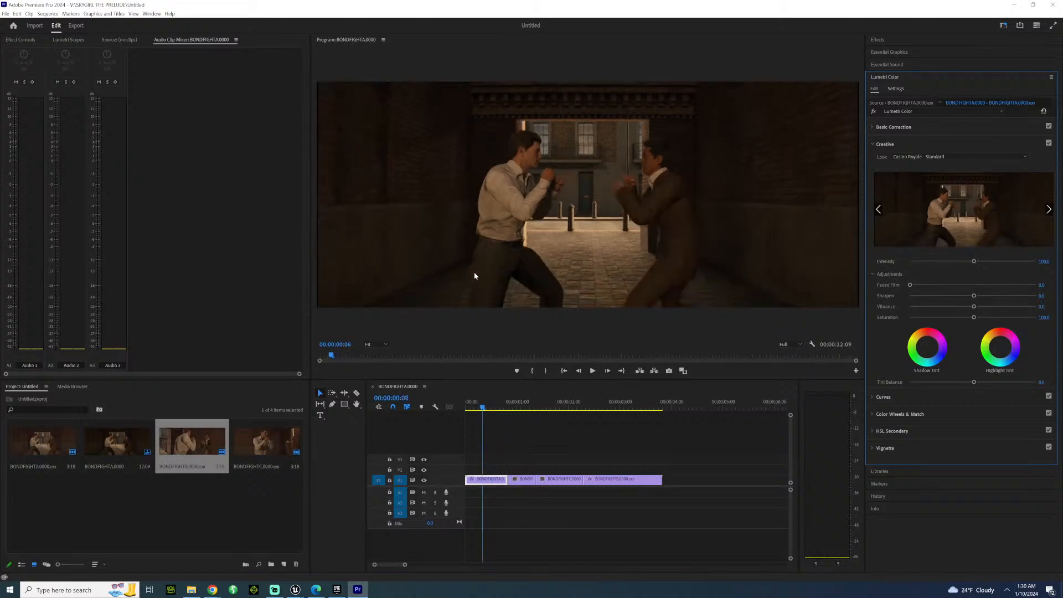
pyautogui.press('space')
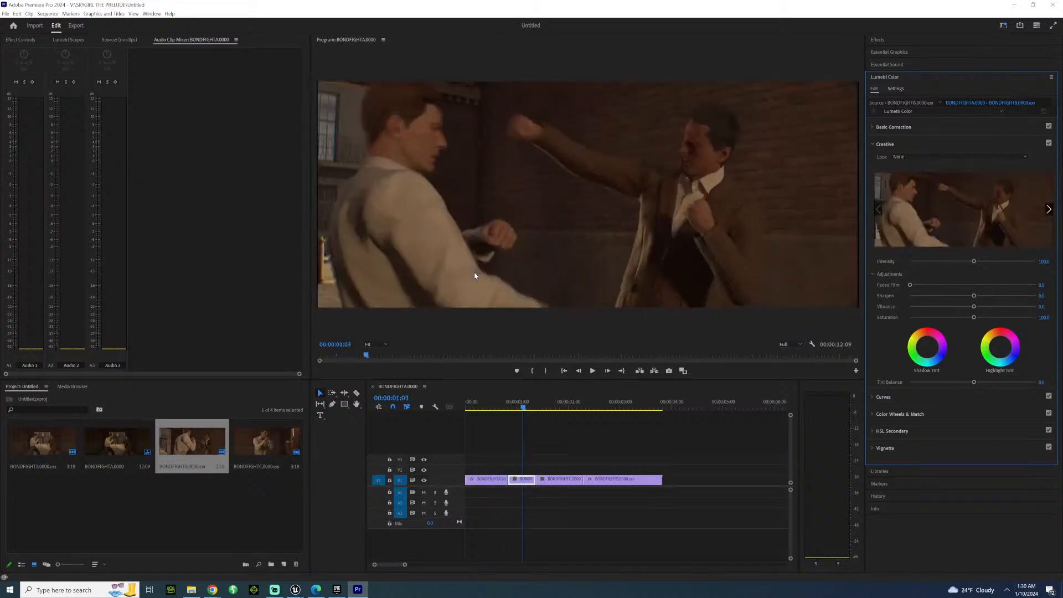
pyautogui.press('Left')
pyautogui.press('Left')
pyautogui.press('Left')
pyautogui.press('Left')
pyautogui.press('Left')
pyautogui.press('Left')
pyautogui.press('Left')
pyautogui.press('Left')
pyautogui.press('Left')
pyautogui.press('Left')
pyautogui.press('Left')
pyautogui.press('Left')
pyautogui.press('Left')
pyautogui.press('Left')
pyautogui.press('Left')
pyautogui.press('Left')
pyautogui.press('Left')
pyautogui.press('Left')
pyautogui.press('Left')
pyautogui.press('Left')
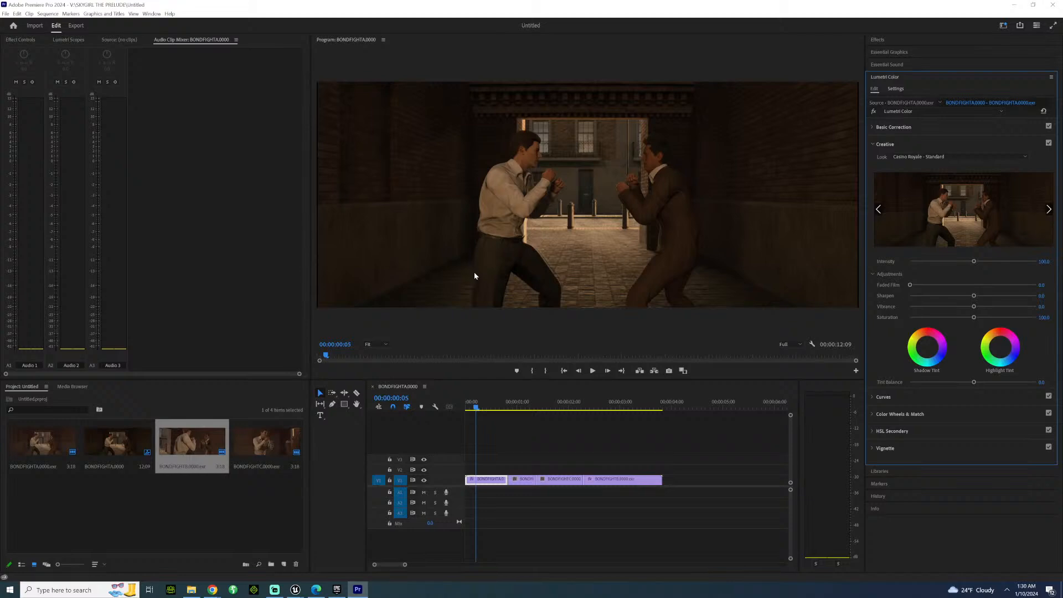